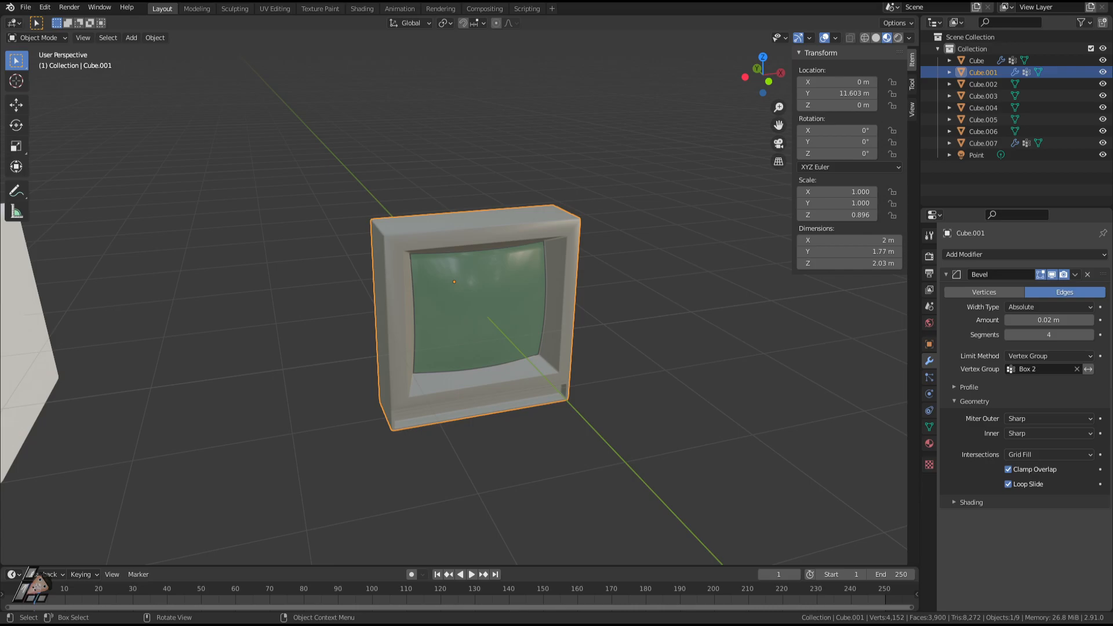
Examine the finished monitor model from the front, side and back, with the Transform values collapsed.
middle_click_drag(487, 296, 807, 324)
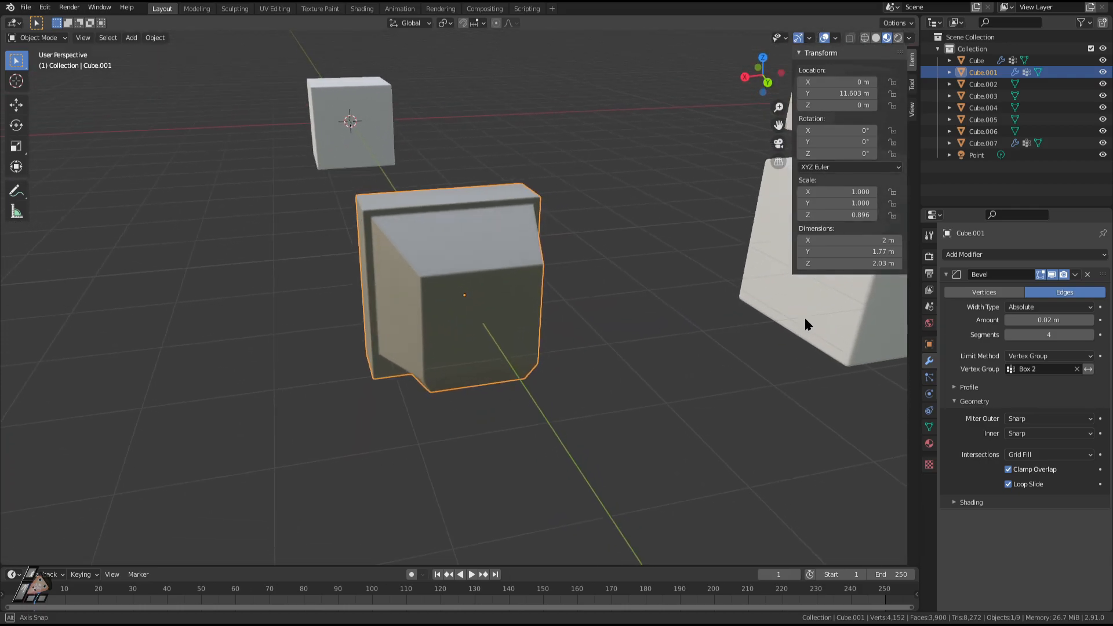
middle_click_drag(618, 270, 668, 249)
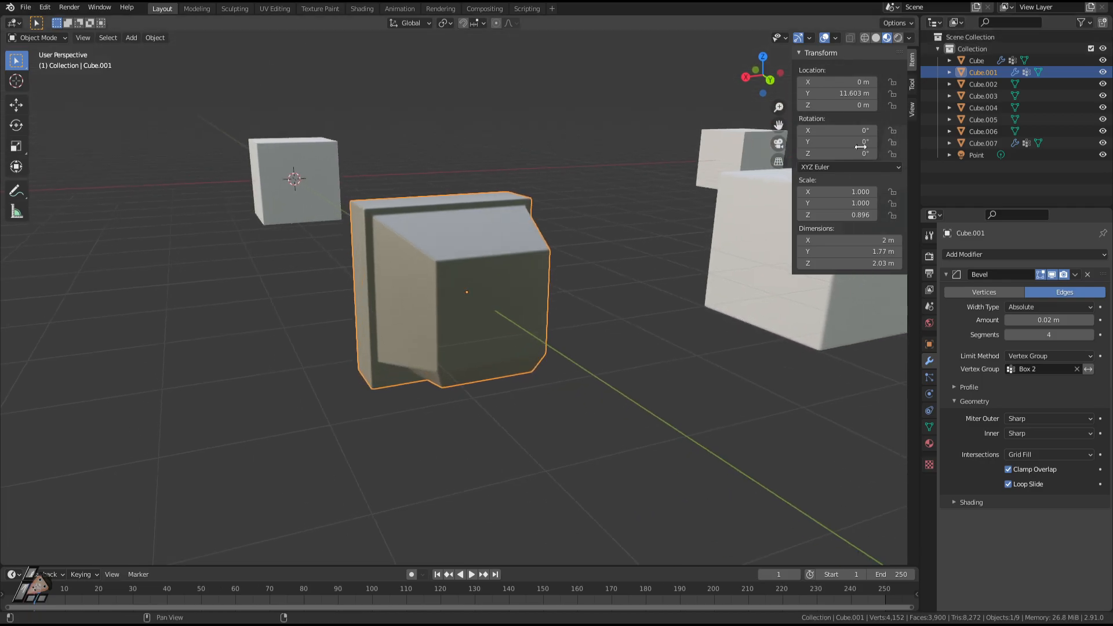
left_click(807, 54)
middle_click_drag(400, 251, 579, 241)
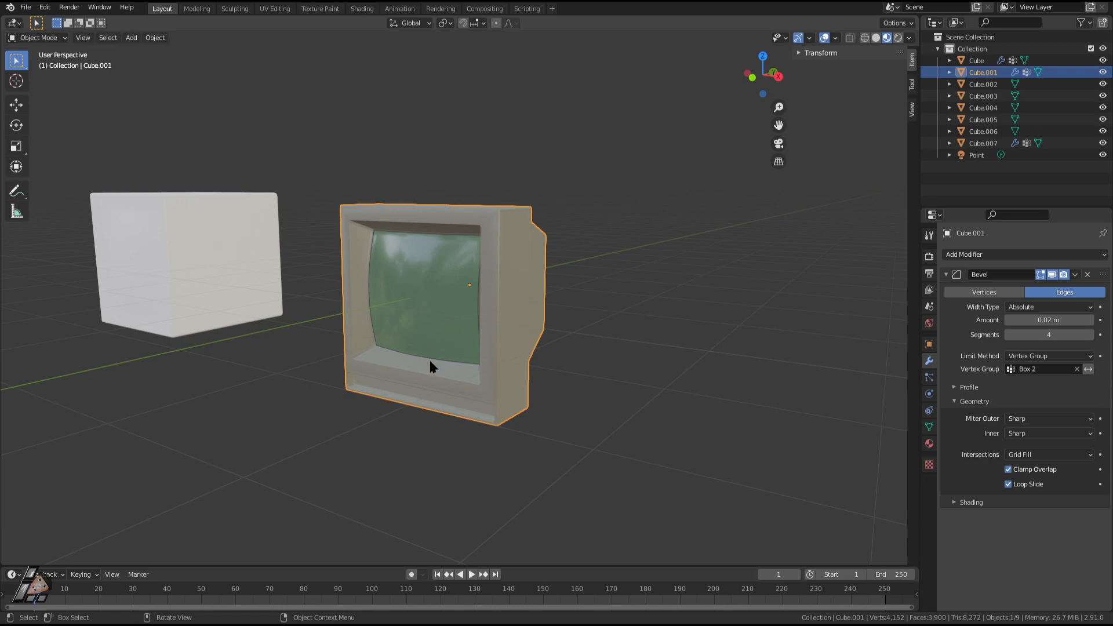
middle_click_drag(428, 377, 479, 368)
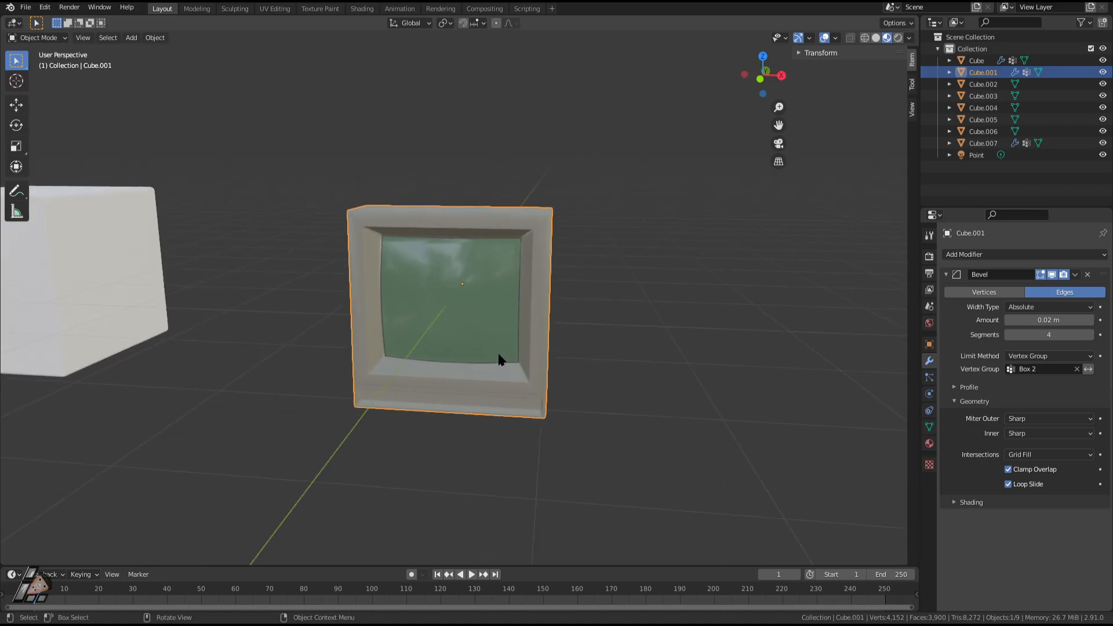
scroll(474, 362, "down", 2)
scroll(485, 371, "up", 2)
middle_click_drag(694, 412, 491, 403)
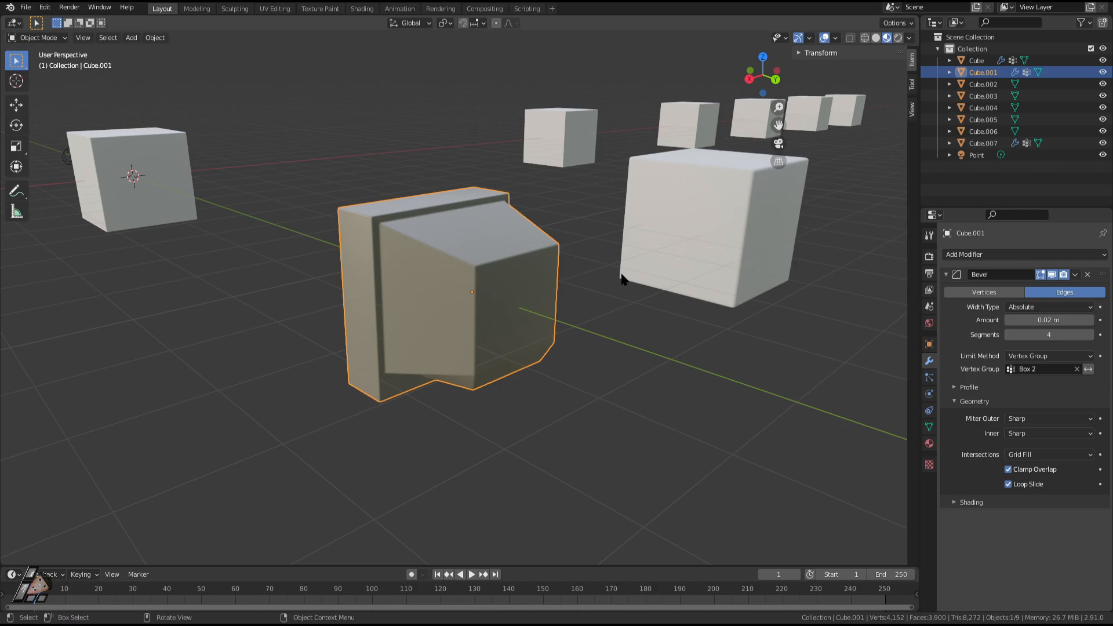
Walk through the scene and examine the row of cubes that show the monitor's modelling stages.
key("shift+grave")
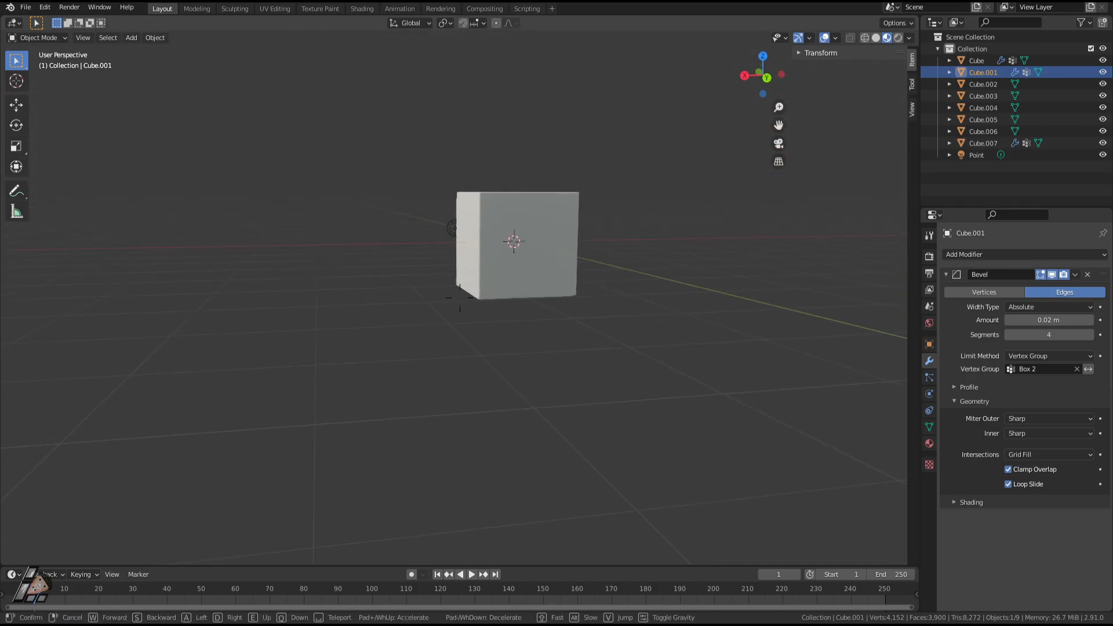
key("w")
key("a")
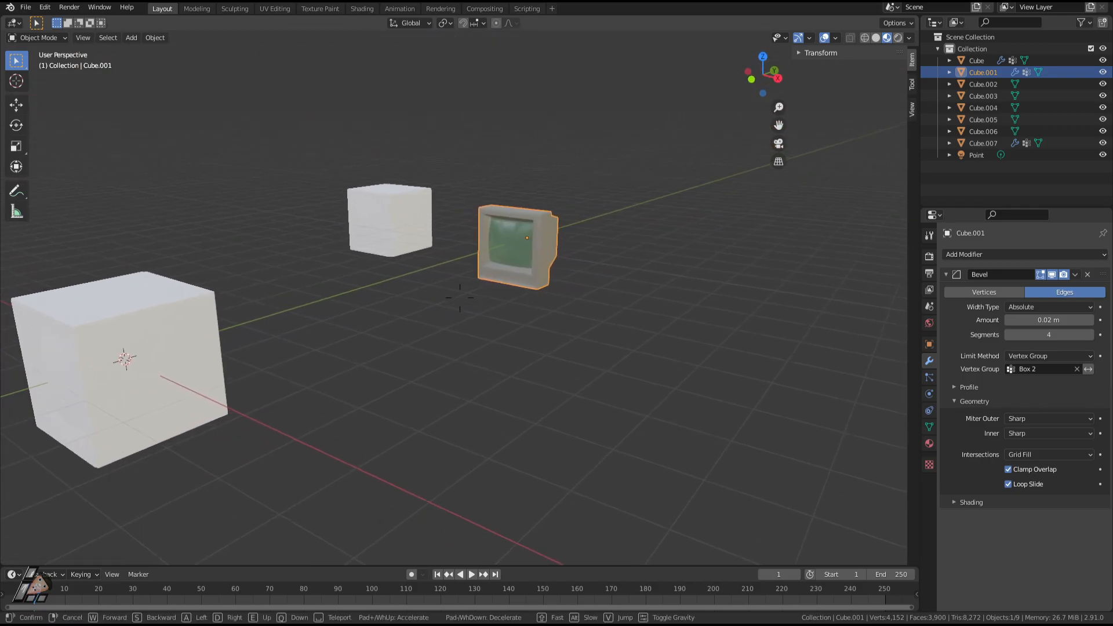
key("w")
key("a")
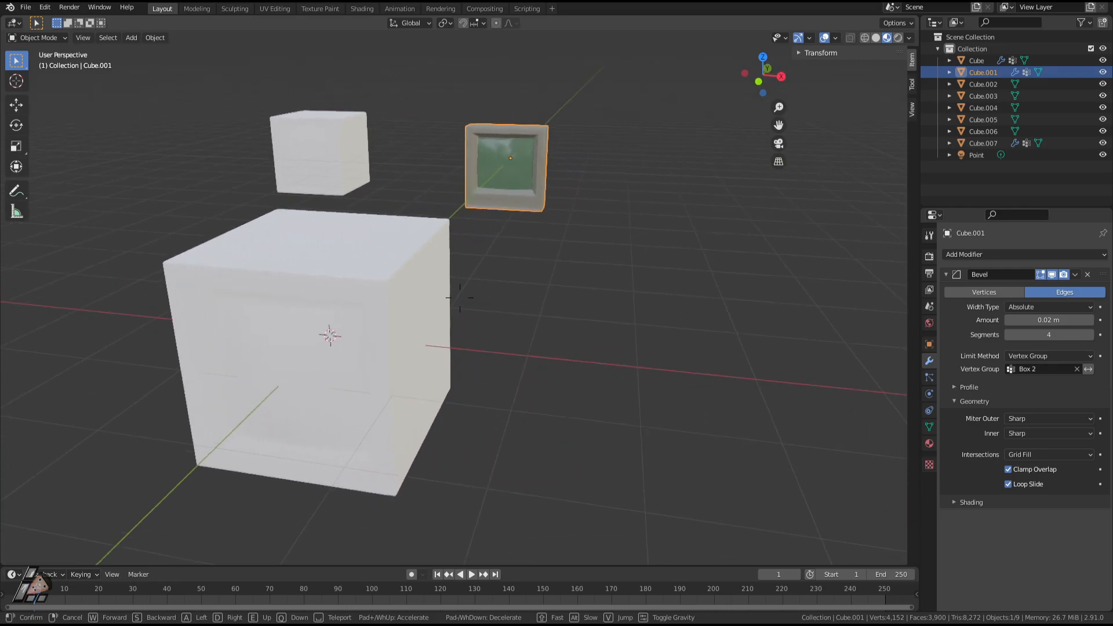
key("a")
key("w")
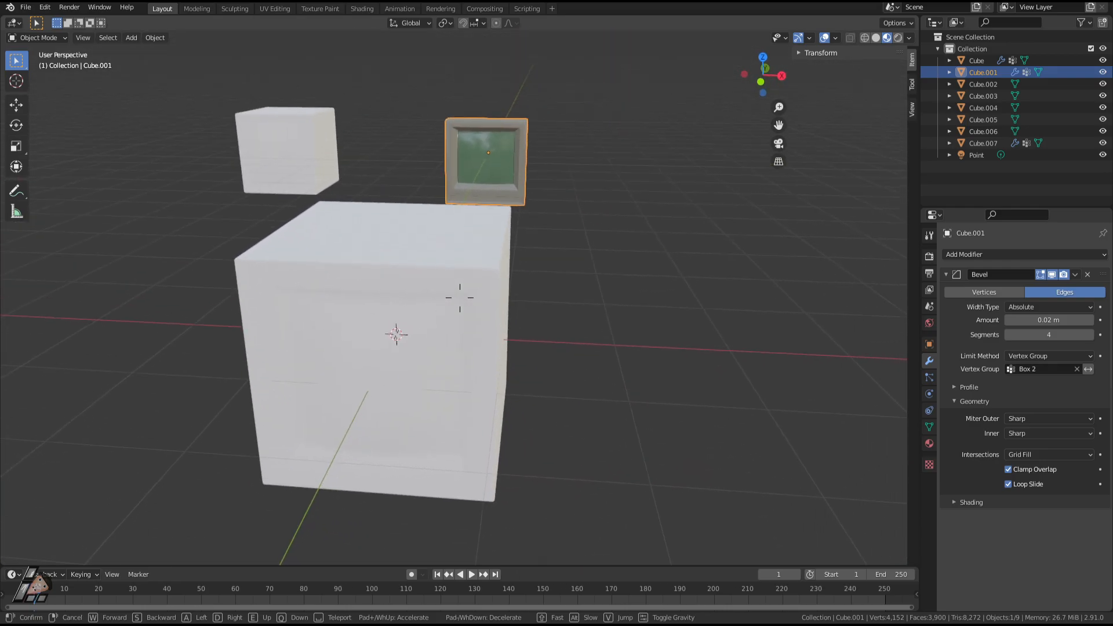
key("a")
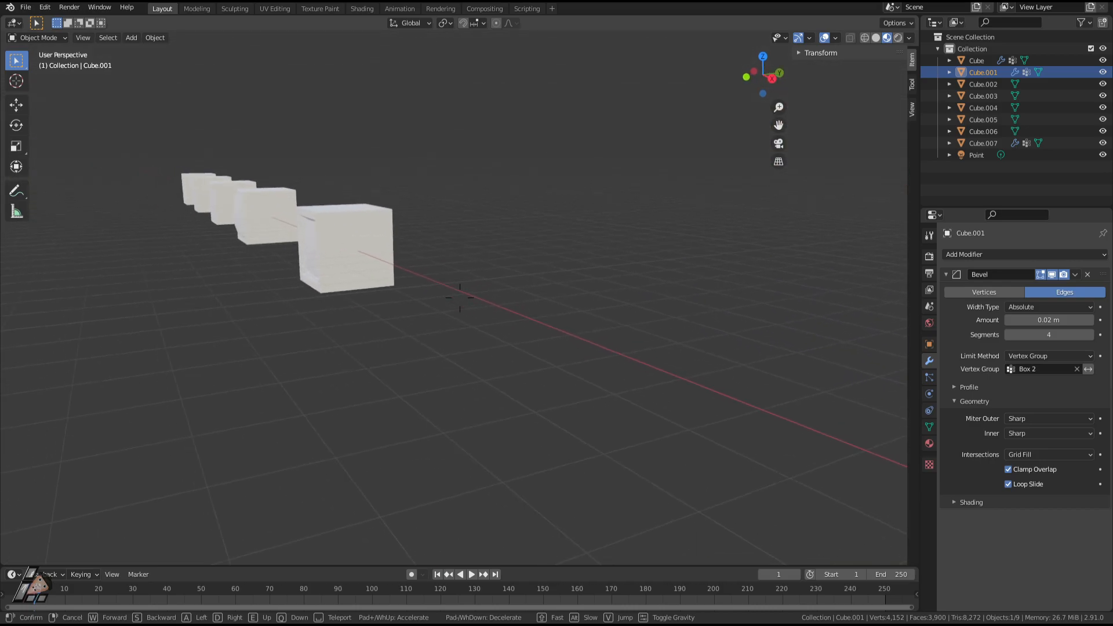
key("a")
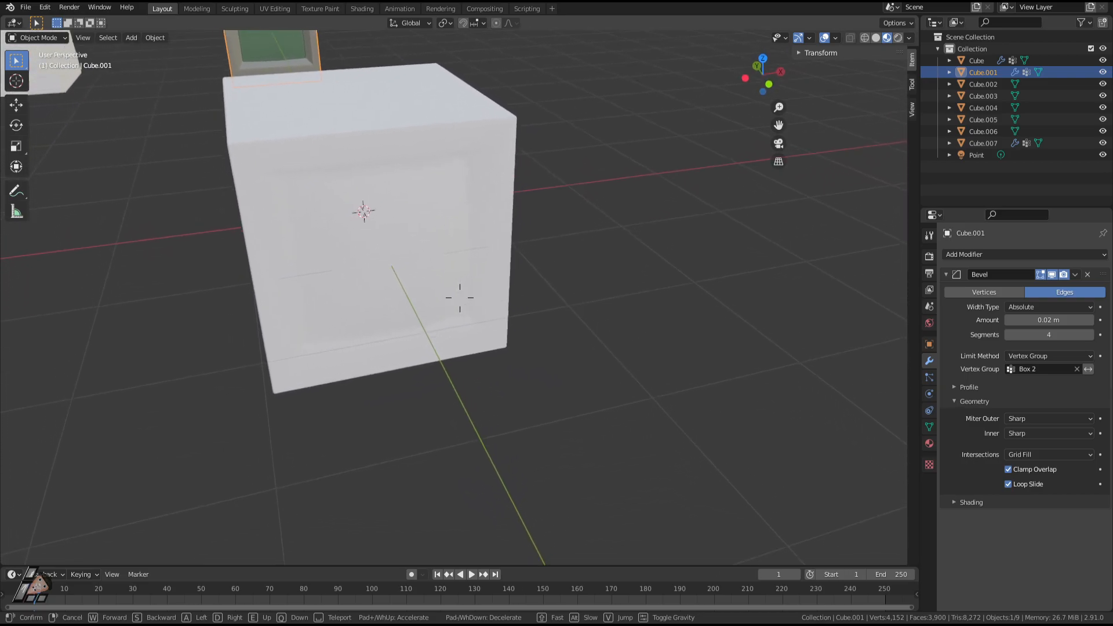
key("w")
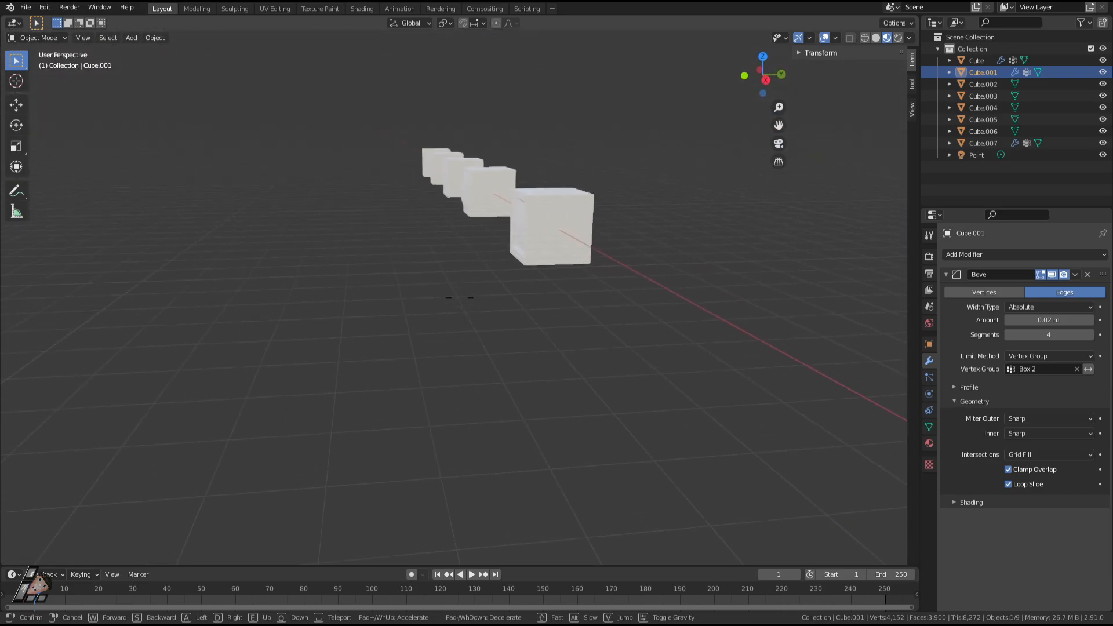
key("a")
key("w")
key("d")
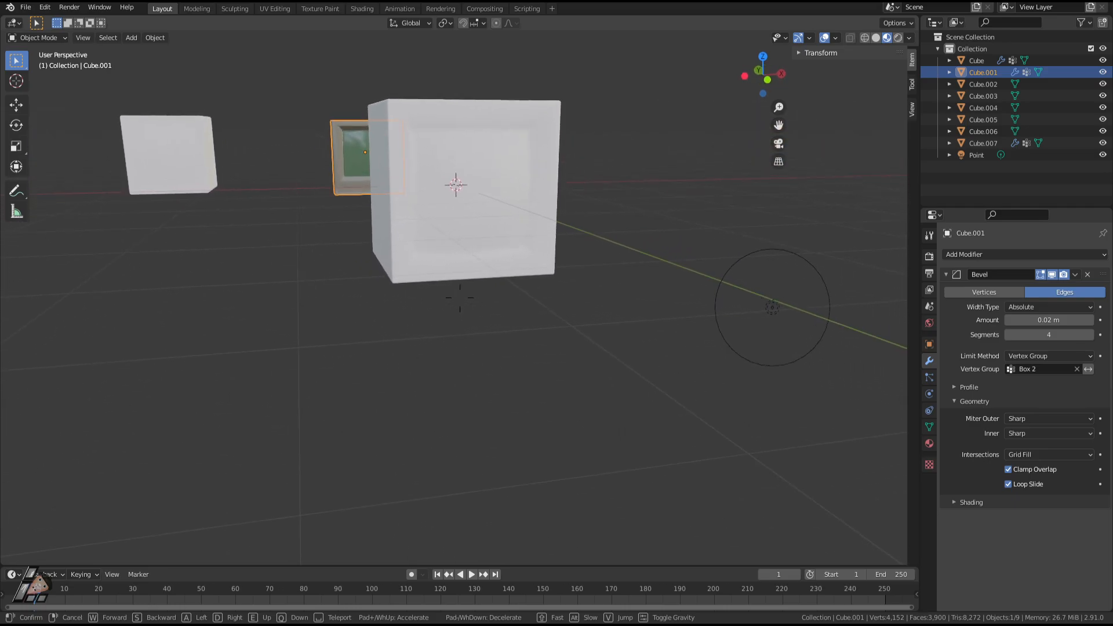
key("s")
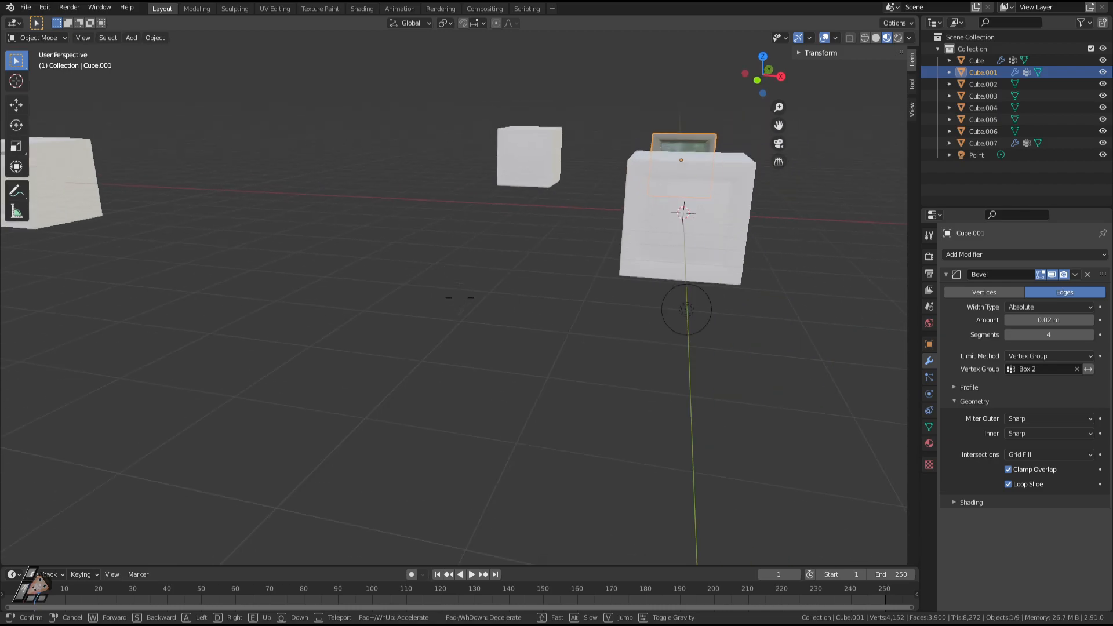
key("a")
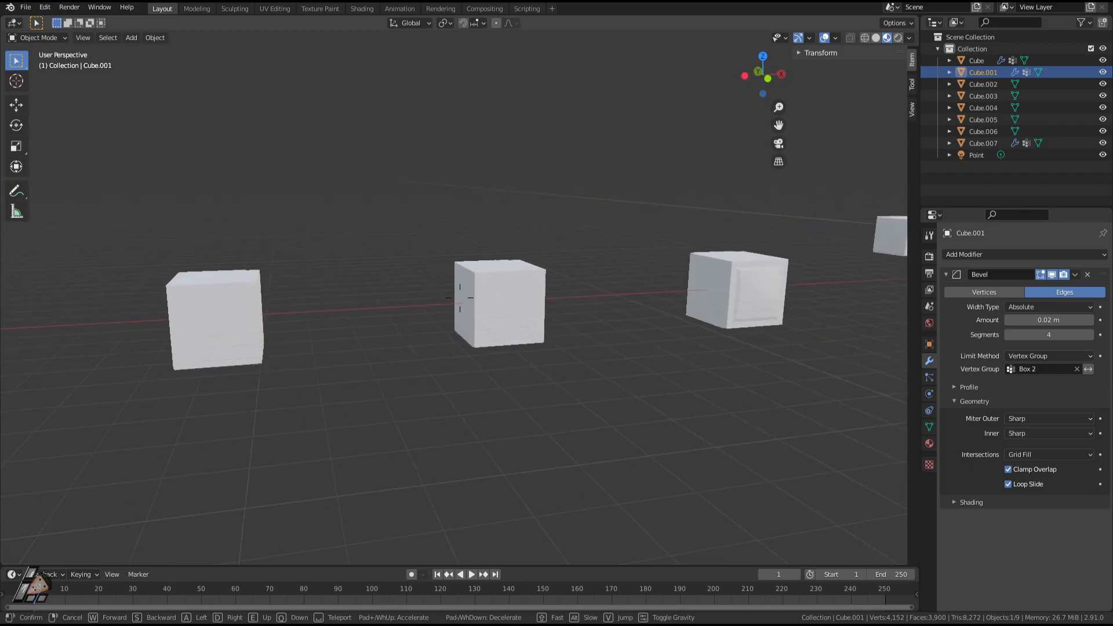
key("a")
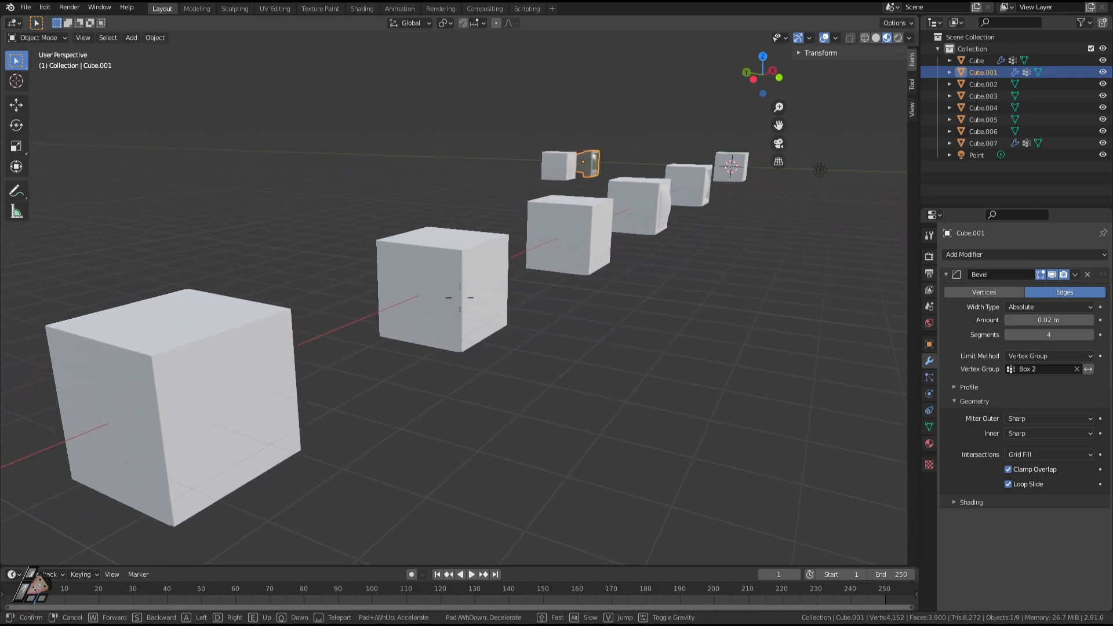
key("w")
key("w")
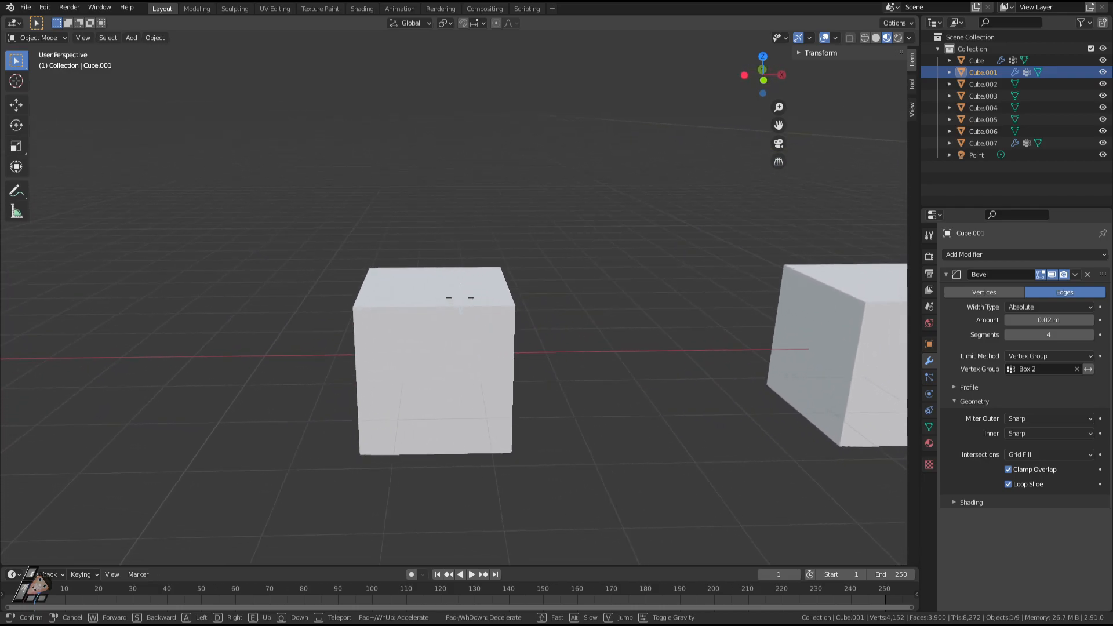
key("d")
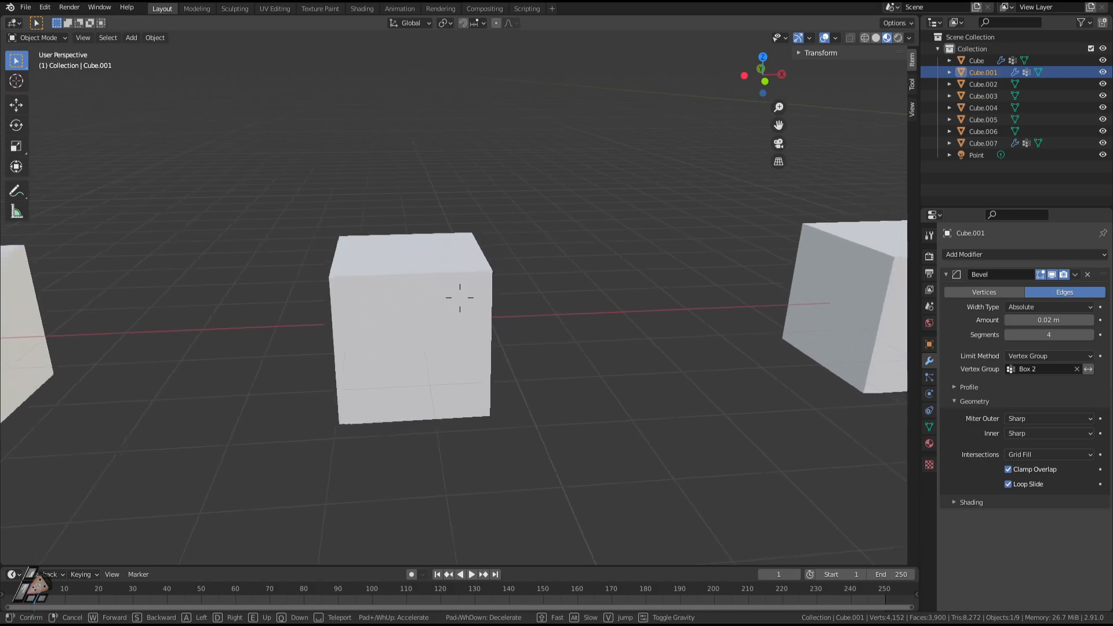
key("d")
left_click(460, 297)
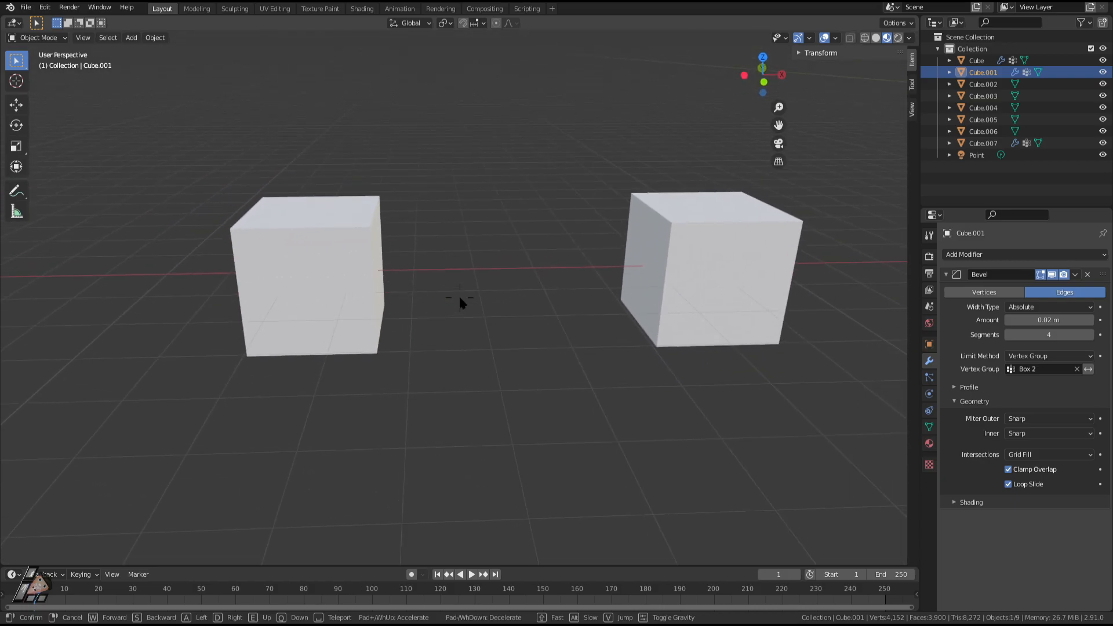
Duplicate cube Cube.002 in place and delete the copy.
left_click(364, 309)
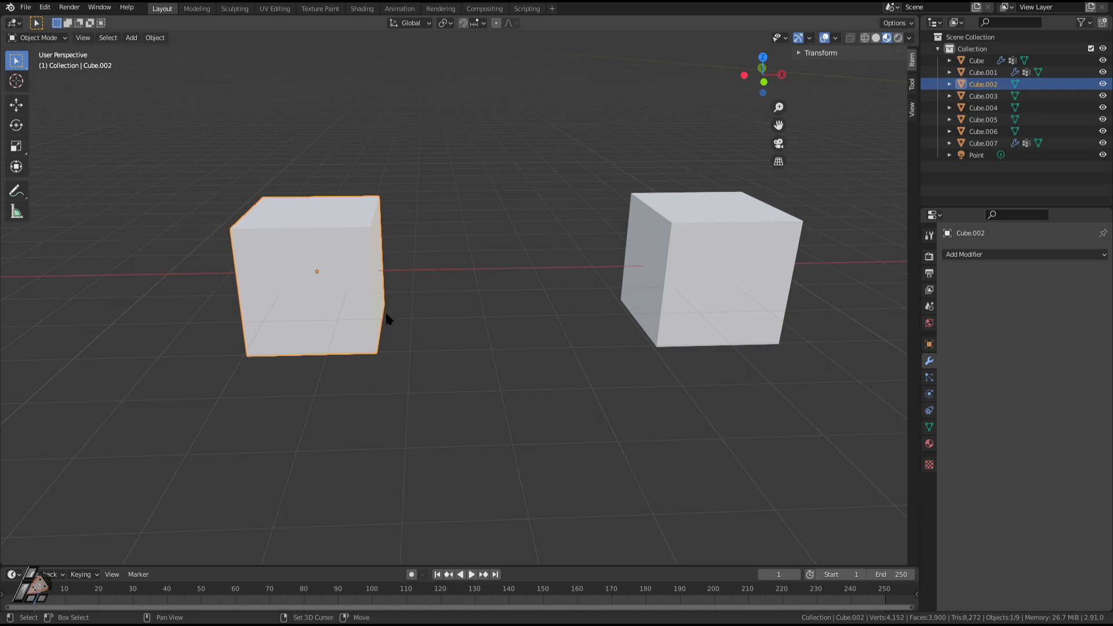
key("shift+d")
right_click(485, 297)
key("x")
left_click(480, 294)
Walk past the finished monitor and examine the row of stage cubes up to its plain end cube.
key("shift+grave")
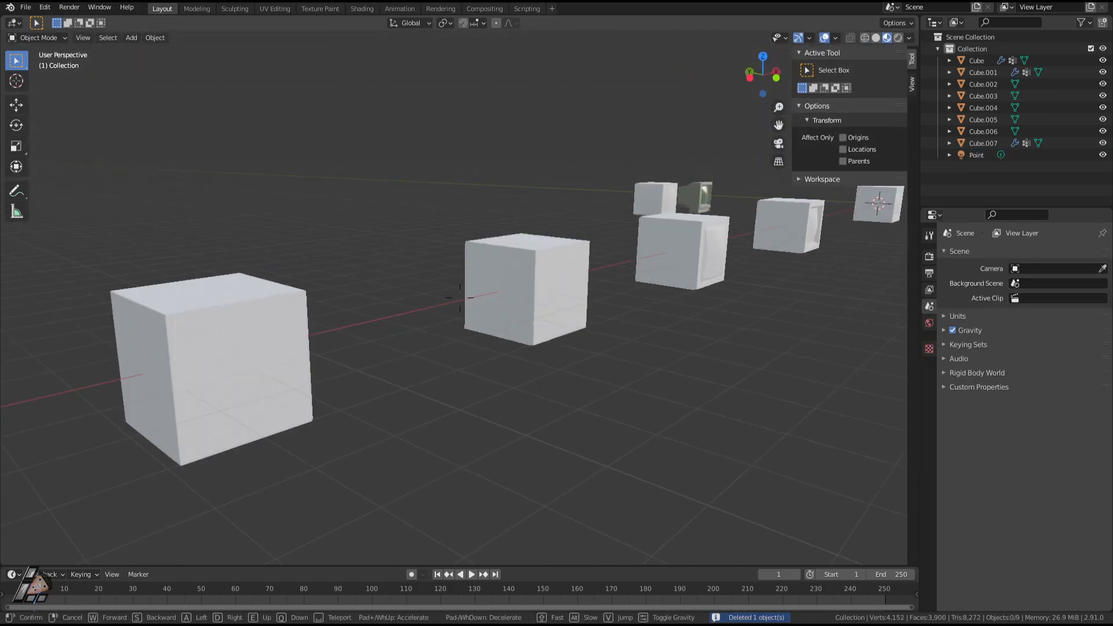
key("w")
key("d")
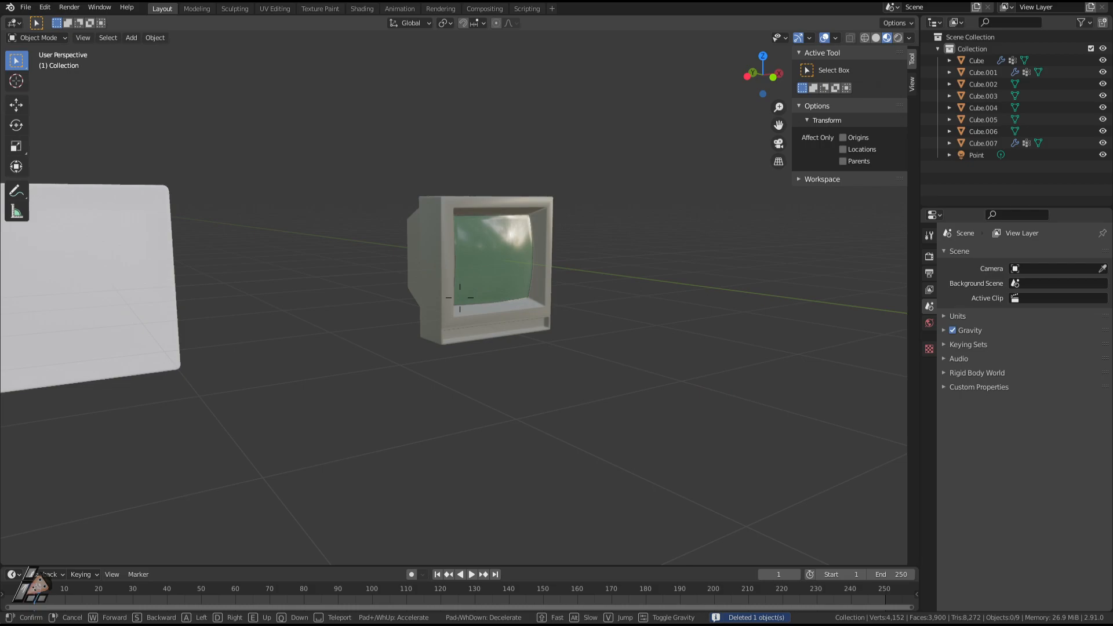
key("w")
key("s")
key("w")
key("d")
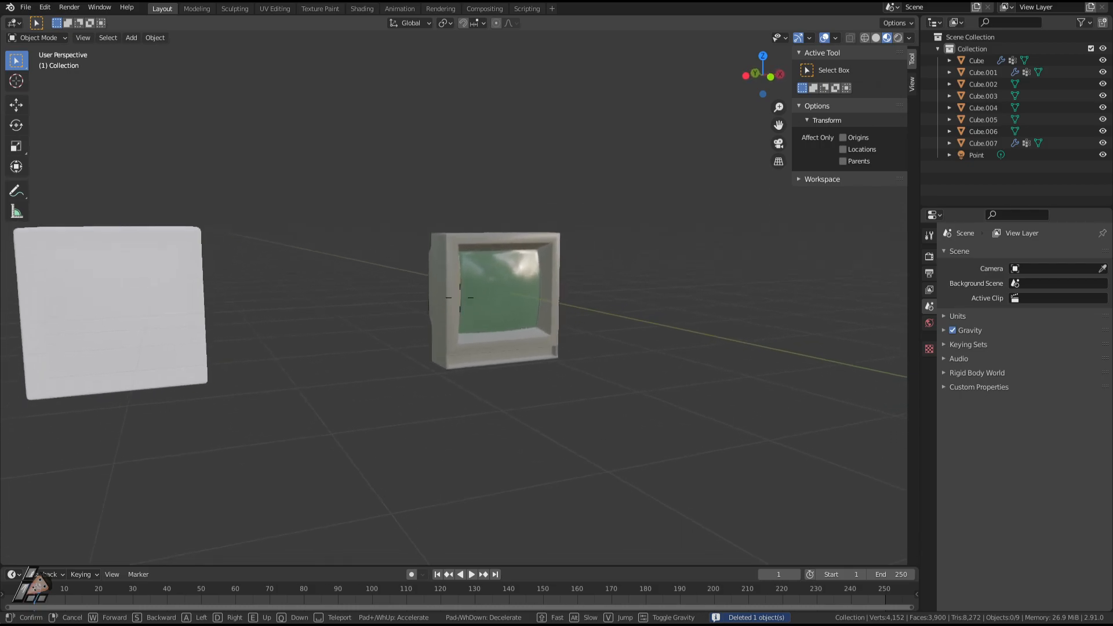
key("w")
key("s")
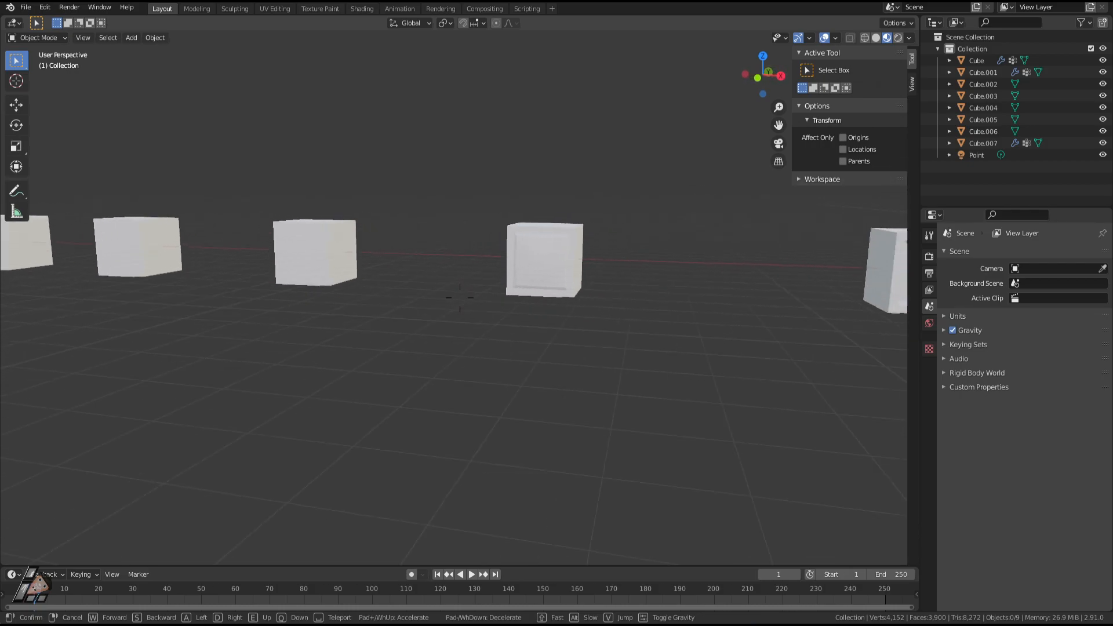
key("w")
left_click(436, 310)
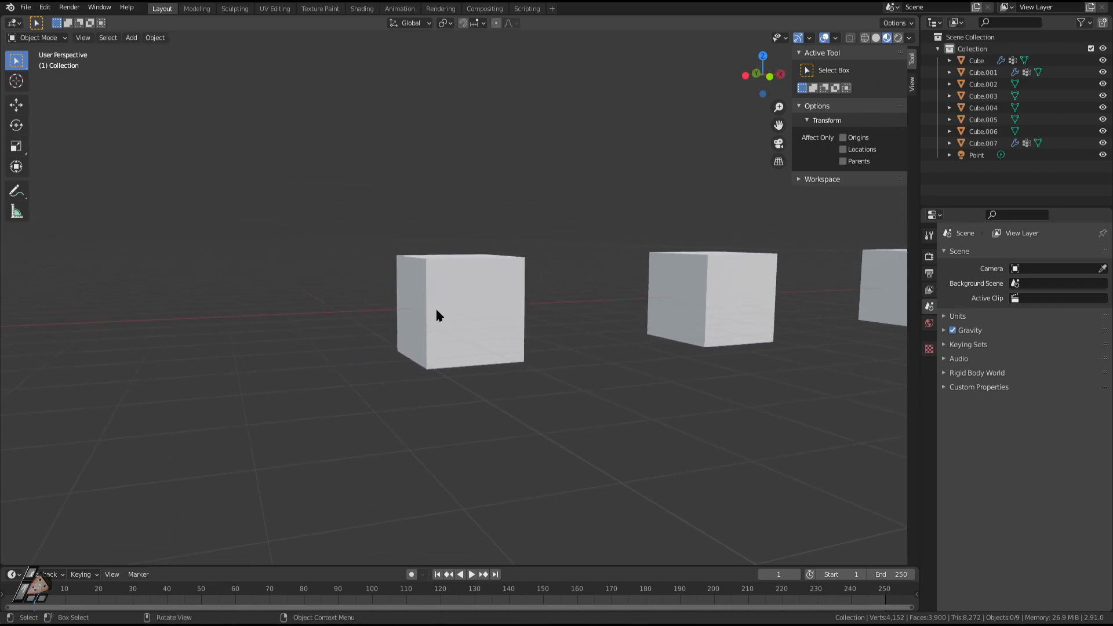
Check the plain end cube in Edit Mode, duplicate it with a small offset and delete the copy.
left_click(437, 315)
key("Tab")
key("Tab")
key("shift+d")
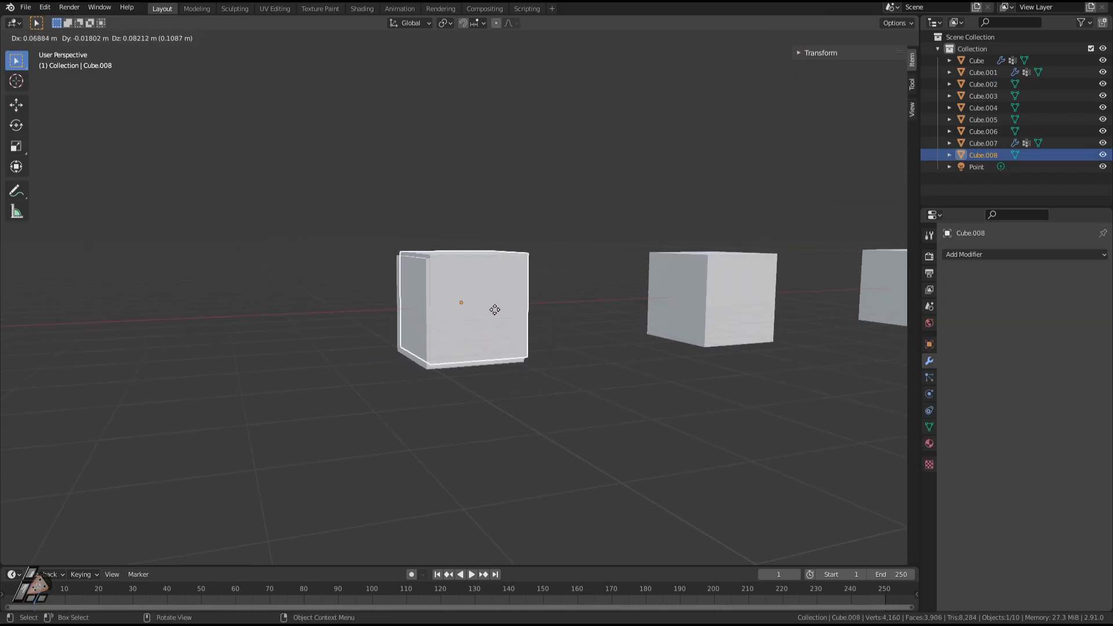
left_click(583, 333)
key("x")
left_click(585, 336)
Inspect the inset front face of the next stage cube, Cube.003, in Edit Mode.
key("shift+grave")
key("d")
key("s")
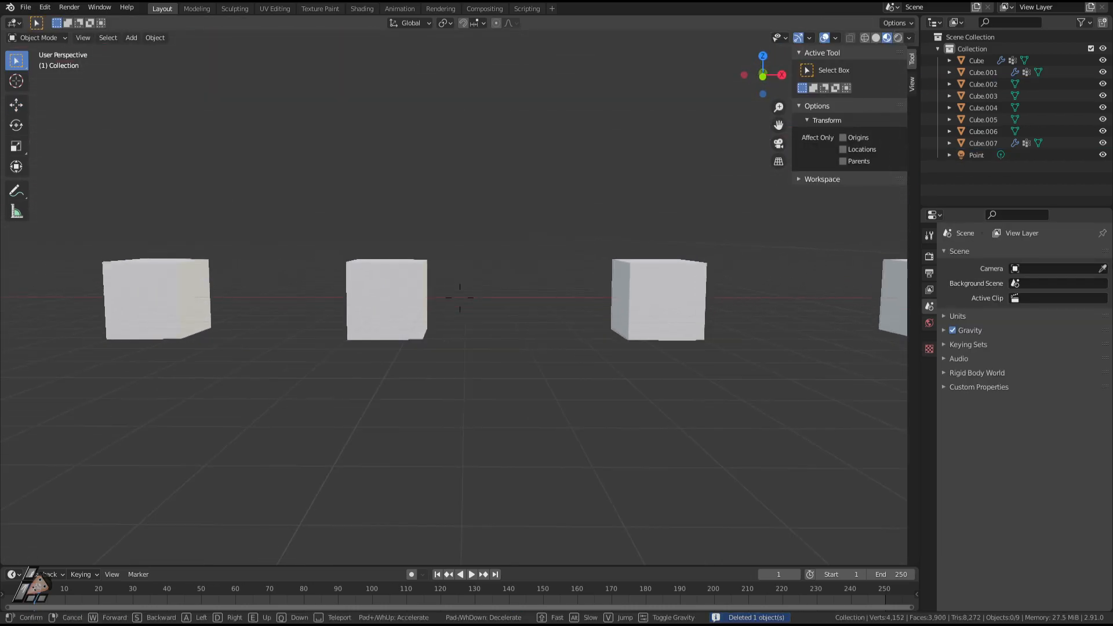
left_click(460, 297)
left_click(467, 297)
key("Tab")
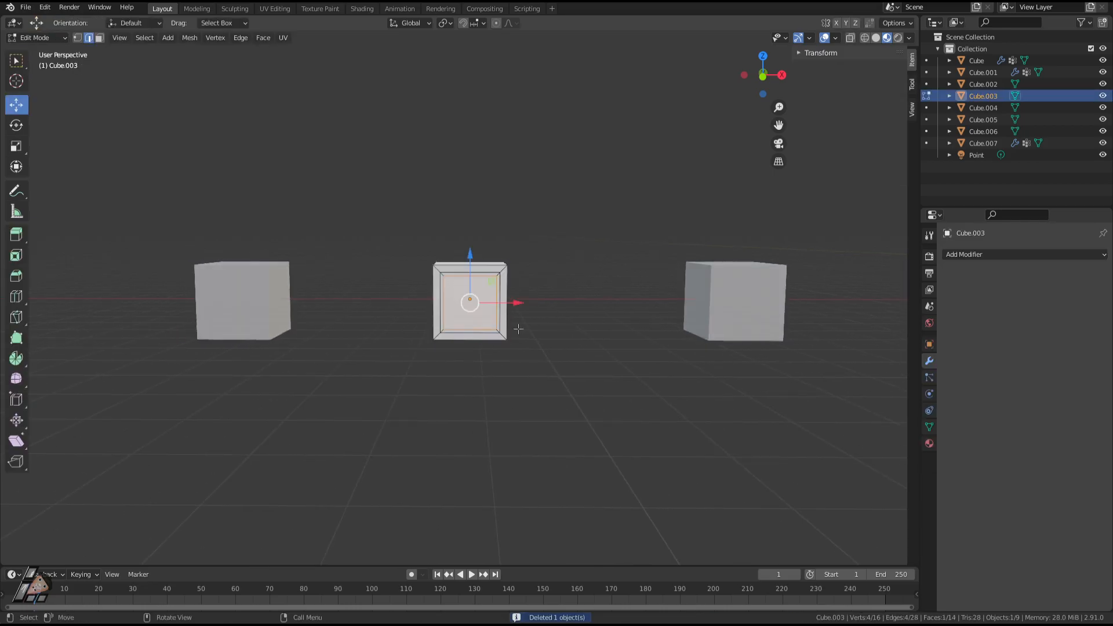
Inspect the subdivided front face of stage cube Cube.004 in Edit Mode and return to Object Mode.
key("w")
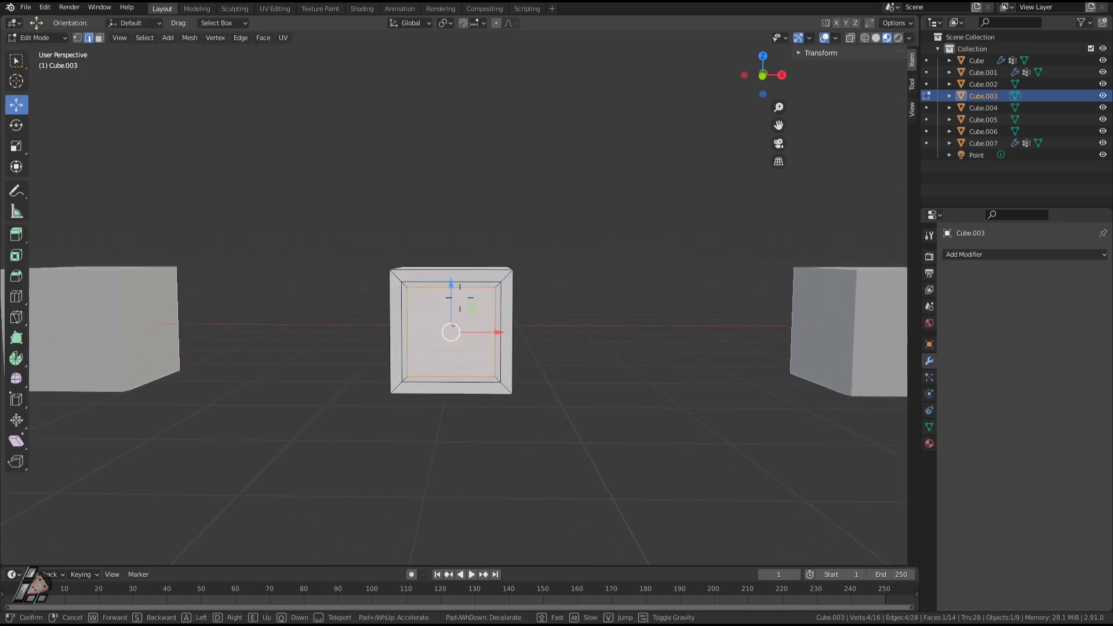
key("d")
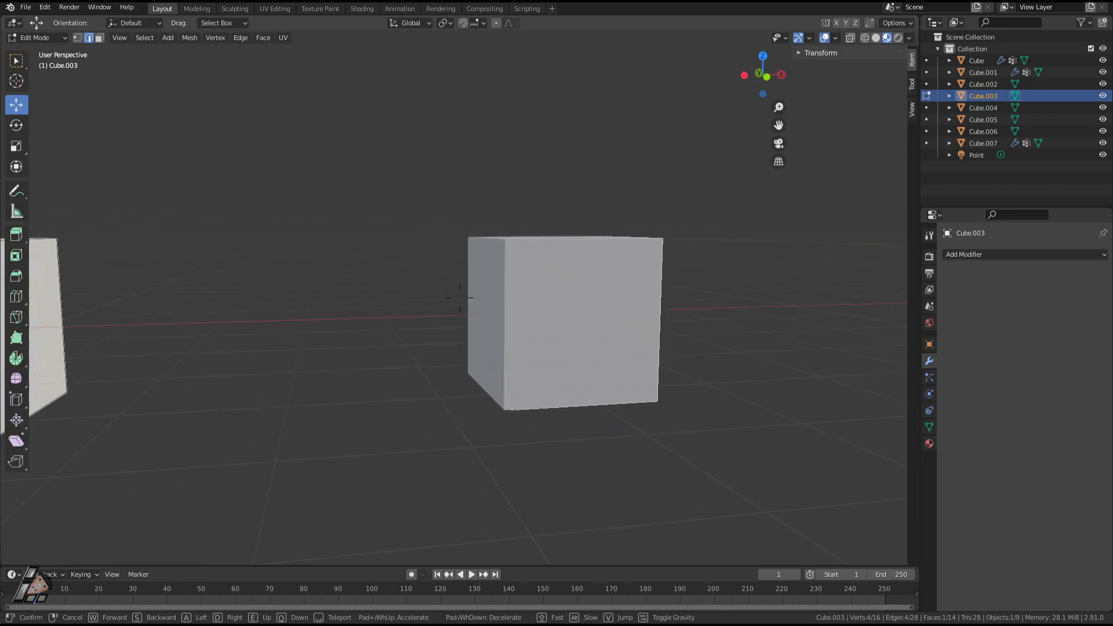
key("d")
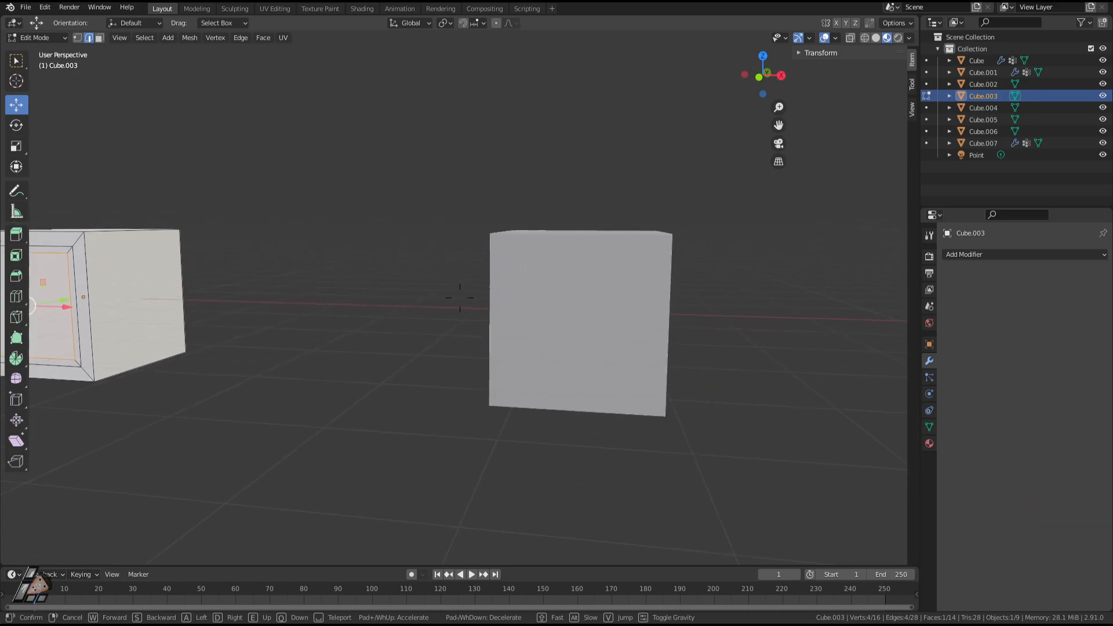
left_click(604, 341)
key("Tab")
left_click(592, 349)
key("Tab")
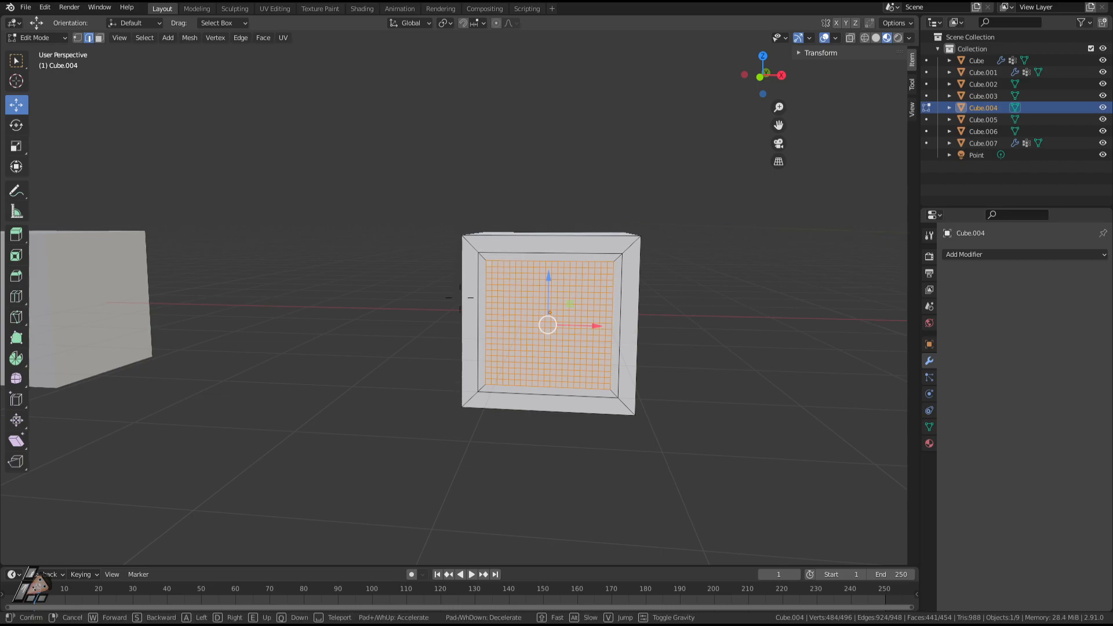
key("d")
key("Tab")
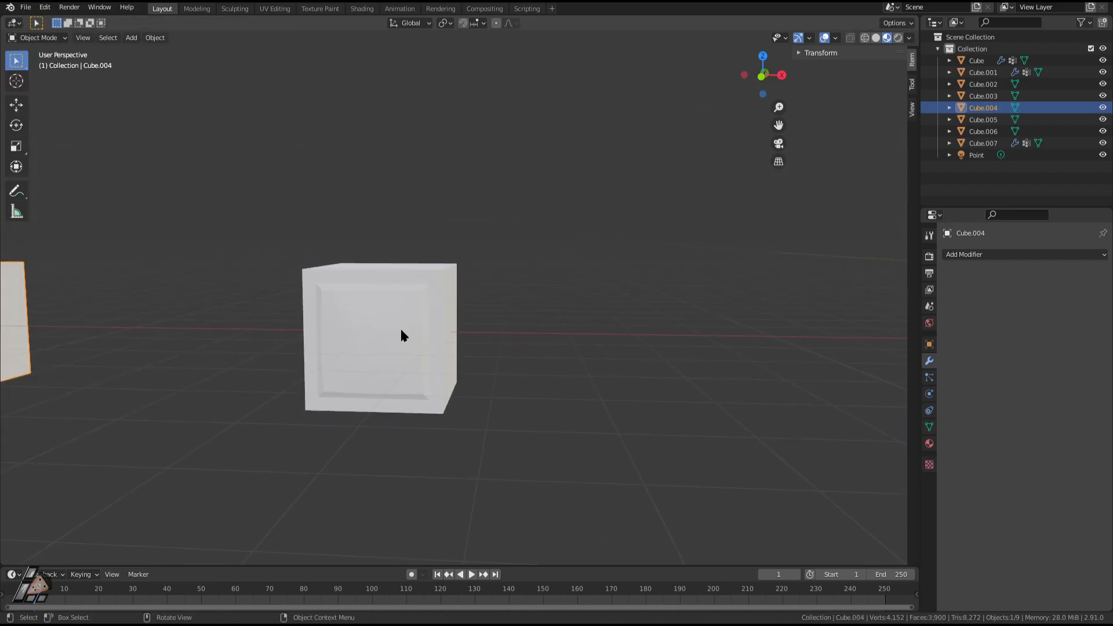
Inspect the mesh of stage cube Cube.005 in Edit Mode and return to Object Mode.
left_click(400, 328)
key("Tab")
key("Tab")
key("shift+s")
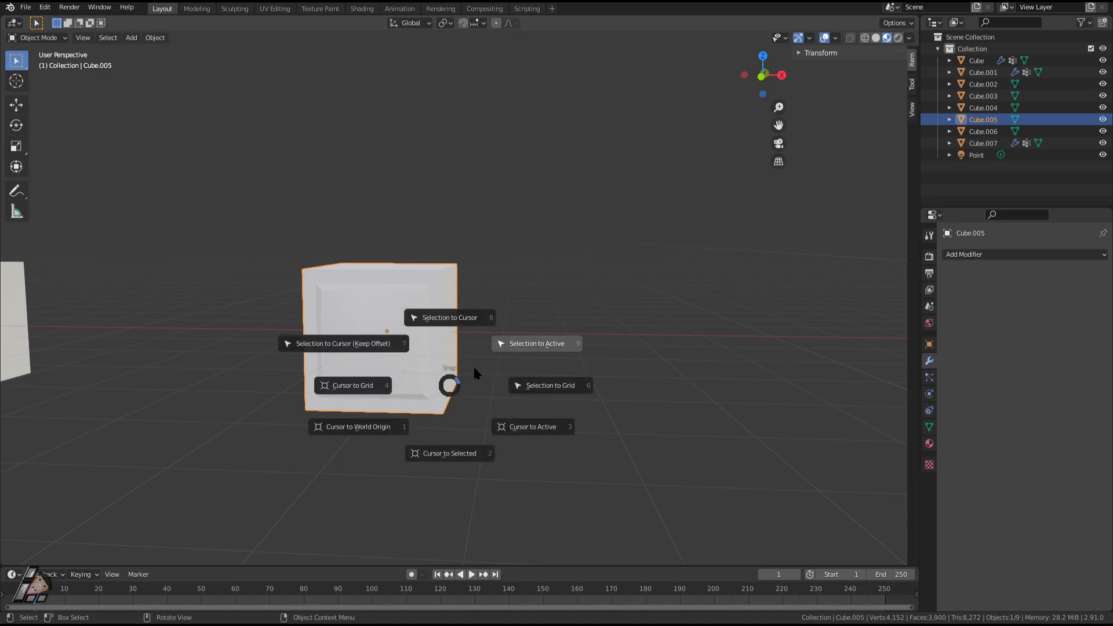
key("Escape")
Examine stage cube Cube.006 and the recess in its front face, beside the other cubes of the row.
key("shift+grave")
key("s")
key("d")
key("w")
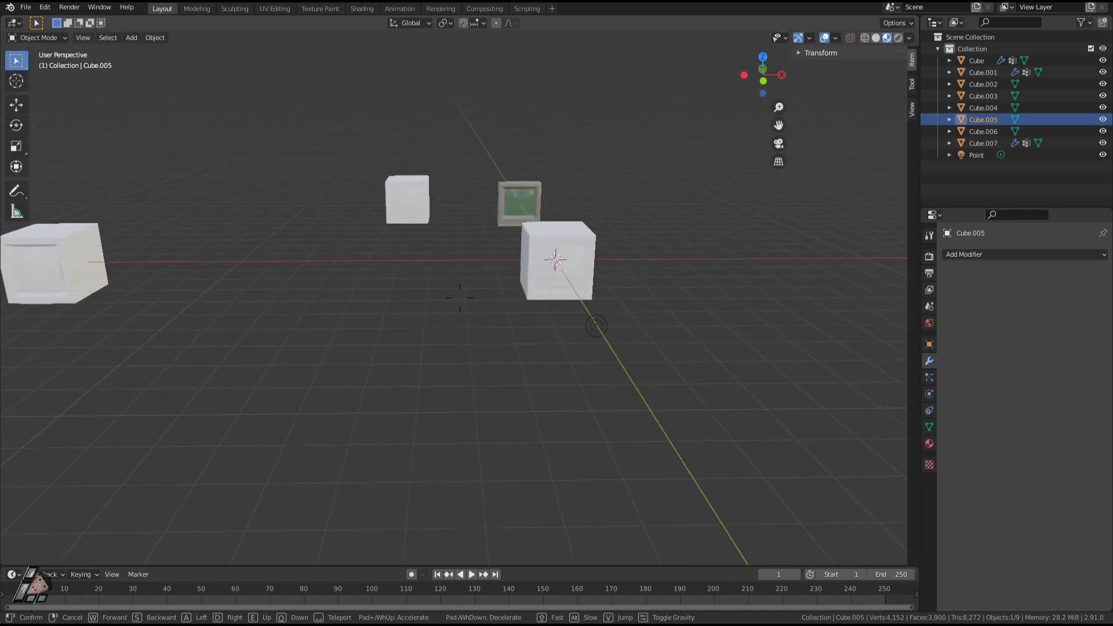
key("w")
key("a")
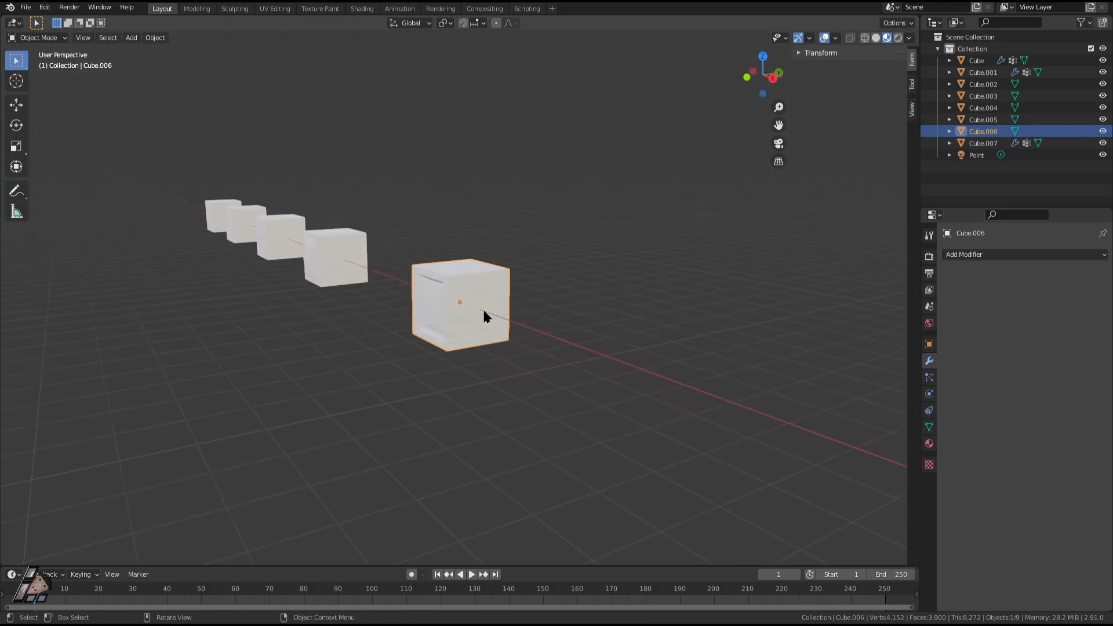
key("a")
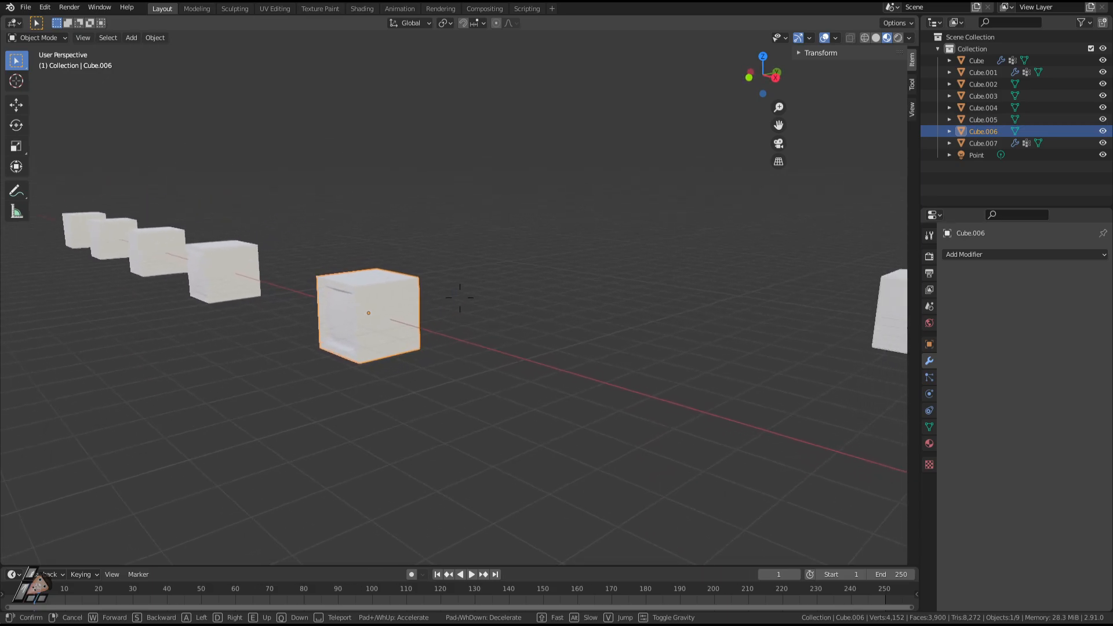
key("w")
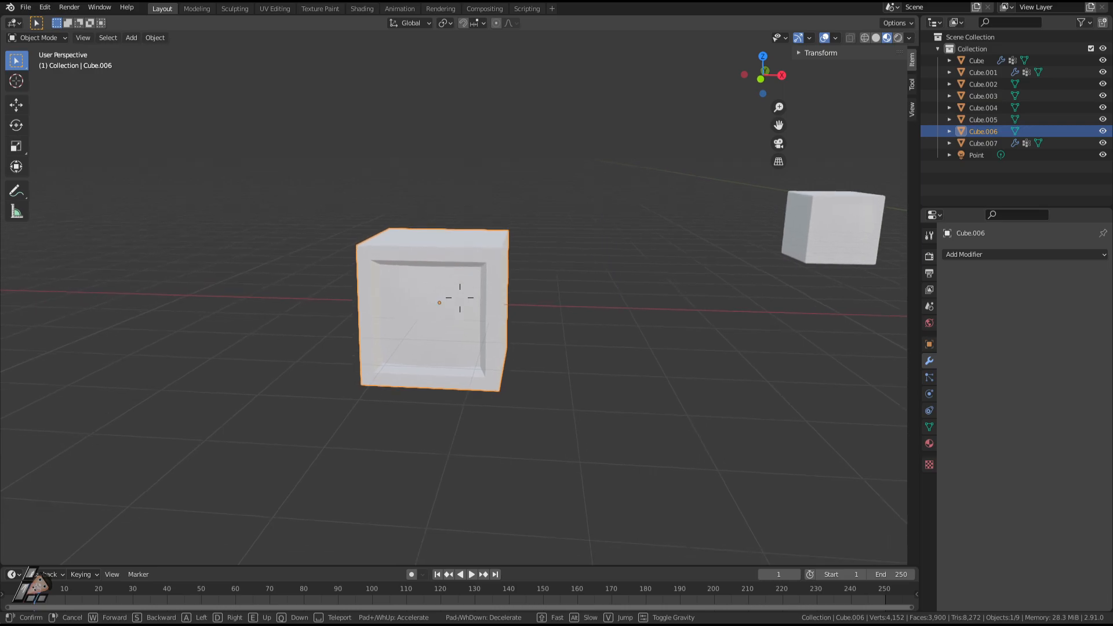
Select the stage cube at the world origin, Cube.007, and check its mesh in Edit Mode.
key("s")
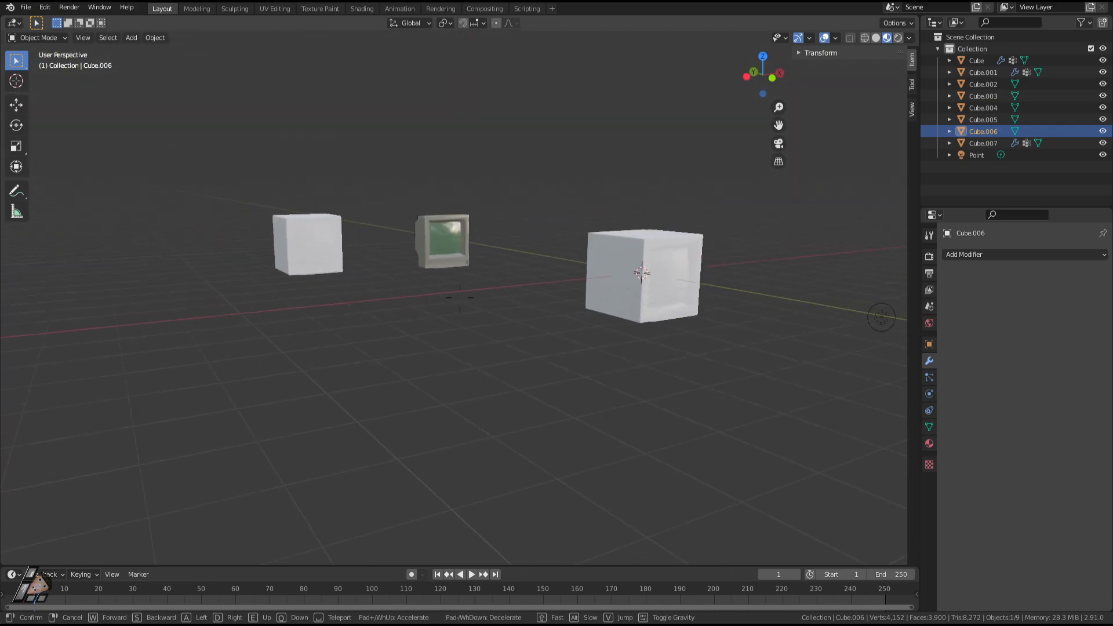
key("d")
key("w")
key("s")
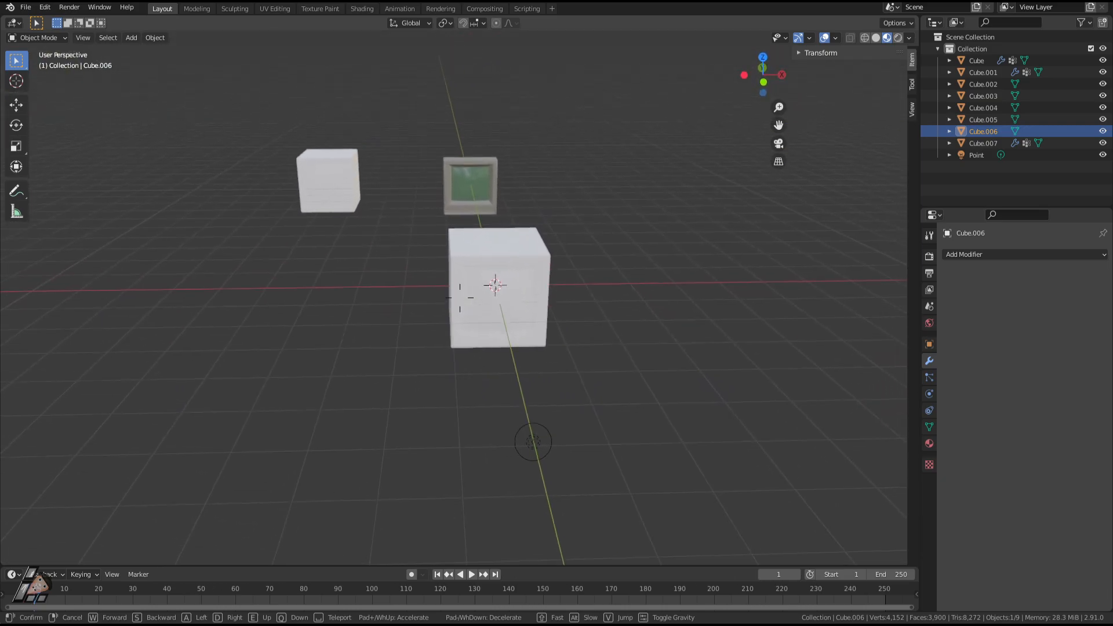
left_click(489, 316)
left_click(489, 316)
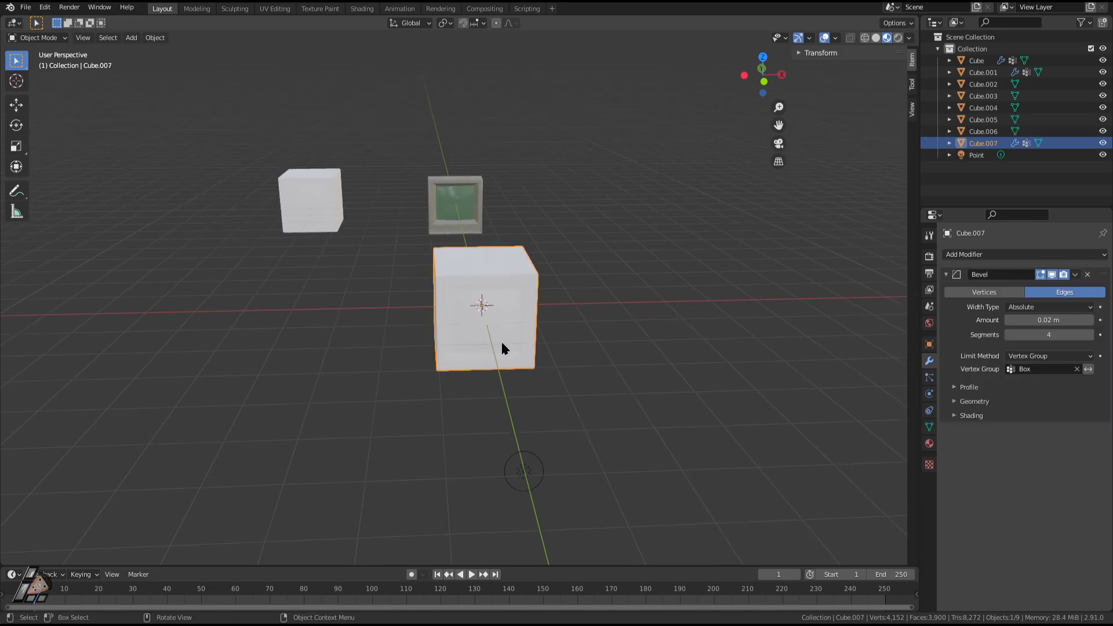
key("Tab")
key("Tab")
Move Cube.007 along the X axis by about -9.44 m and a further -2.29 m, next to the row of stage cubes.
key("g")
key("z")
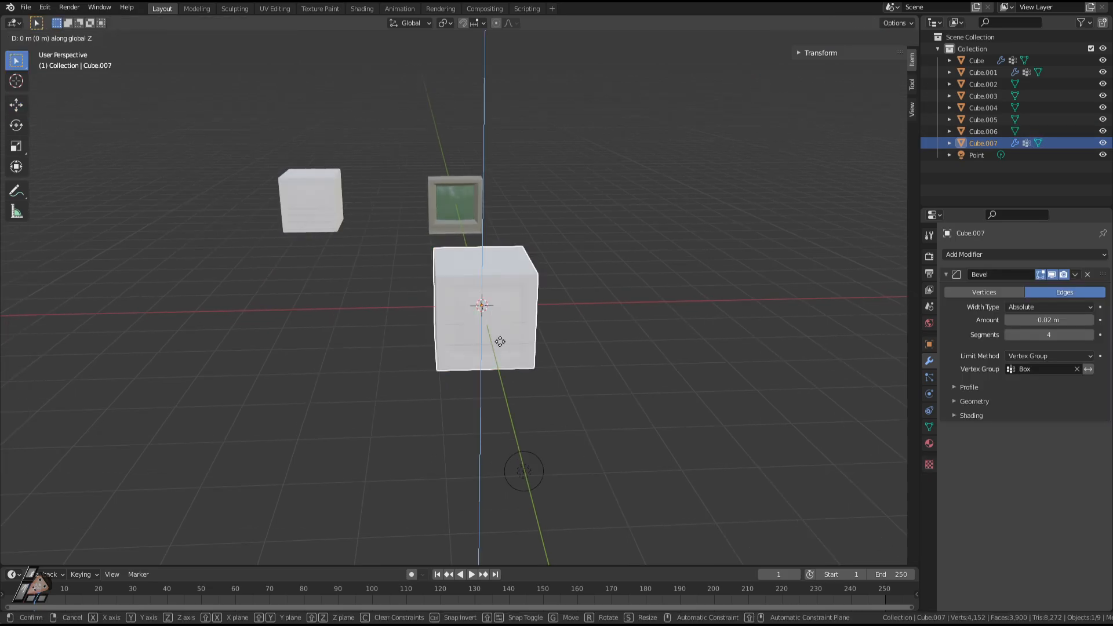
left_click(40, 278)
scroll(198, 351, "down", 2)
key("g")
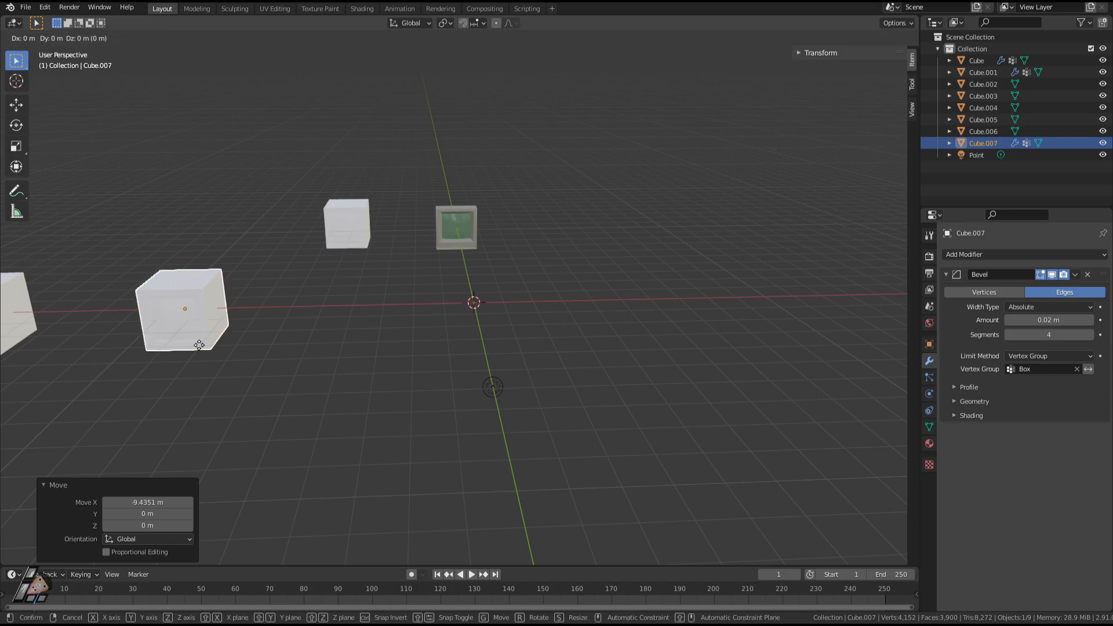
key("x")
left_click(127, 345)
Examine the row of stage cubes and the finished monitor from the front and the side.
scroll(251, 342, "down", 2)
scroll(261, 344, "up", 3)
middle_click_drag(413, 353, 469, 366)
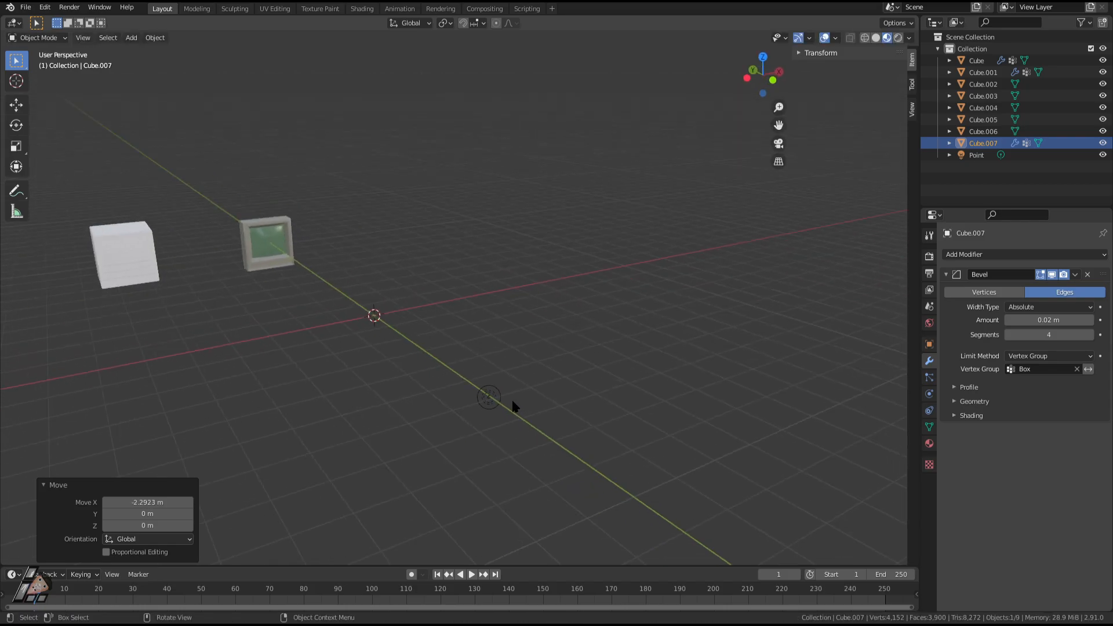
scroll(325, 302, "up", 2)
middle_click_drag(320, 299, 278, 320)
scroll(313, 299, "down", 4)
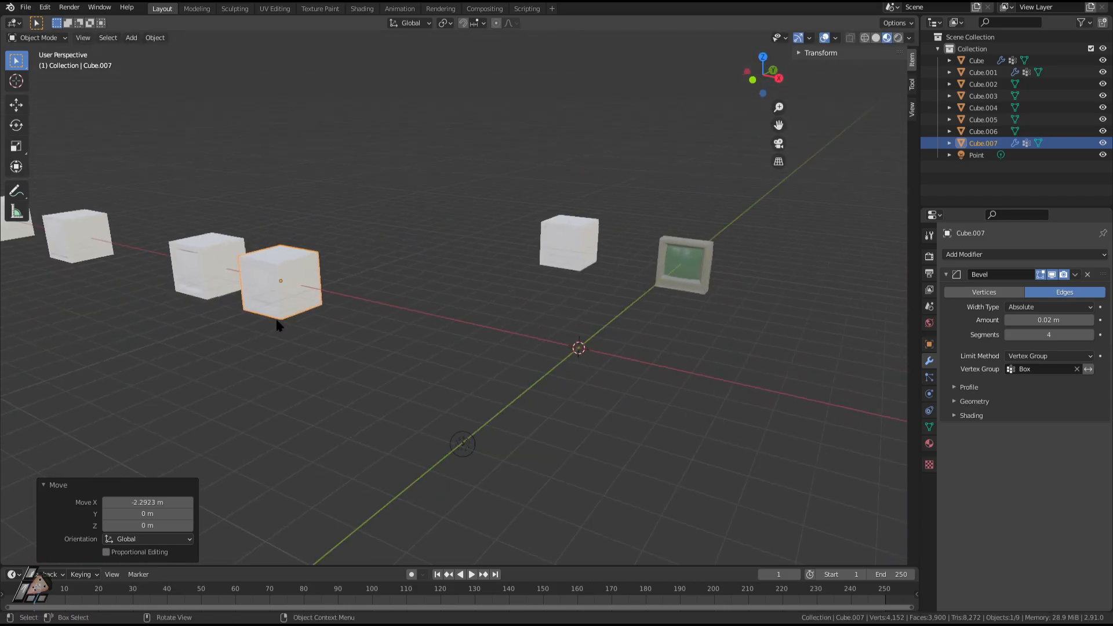
scroll(534, 296, "up", 2)
key("shift+grave")
key("w")
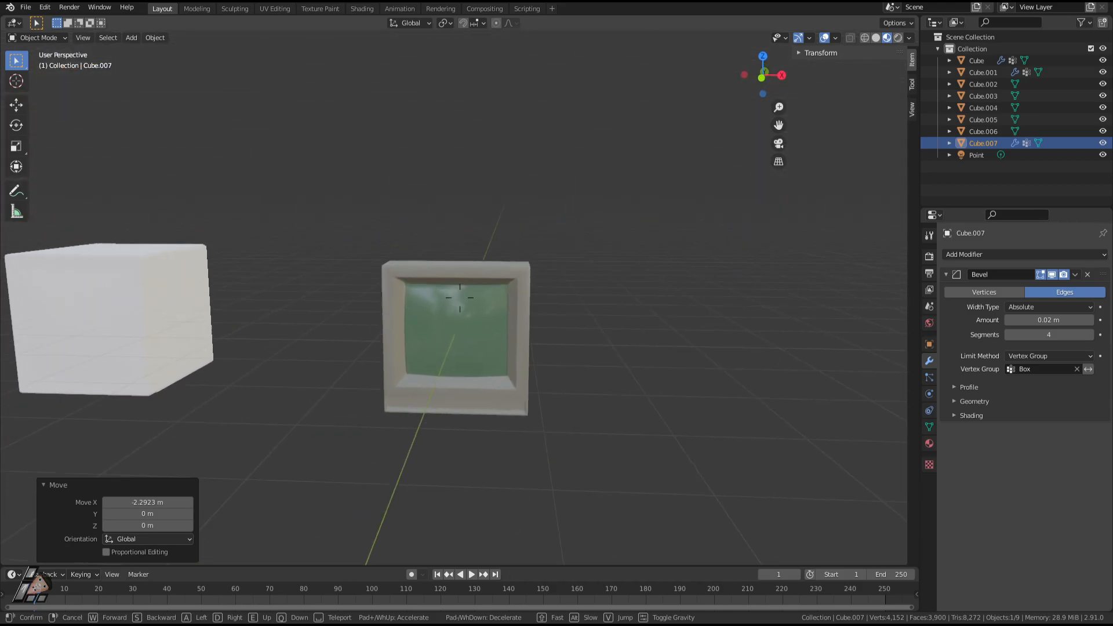
key("d")
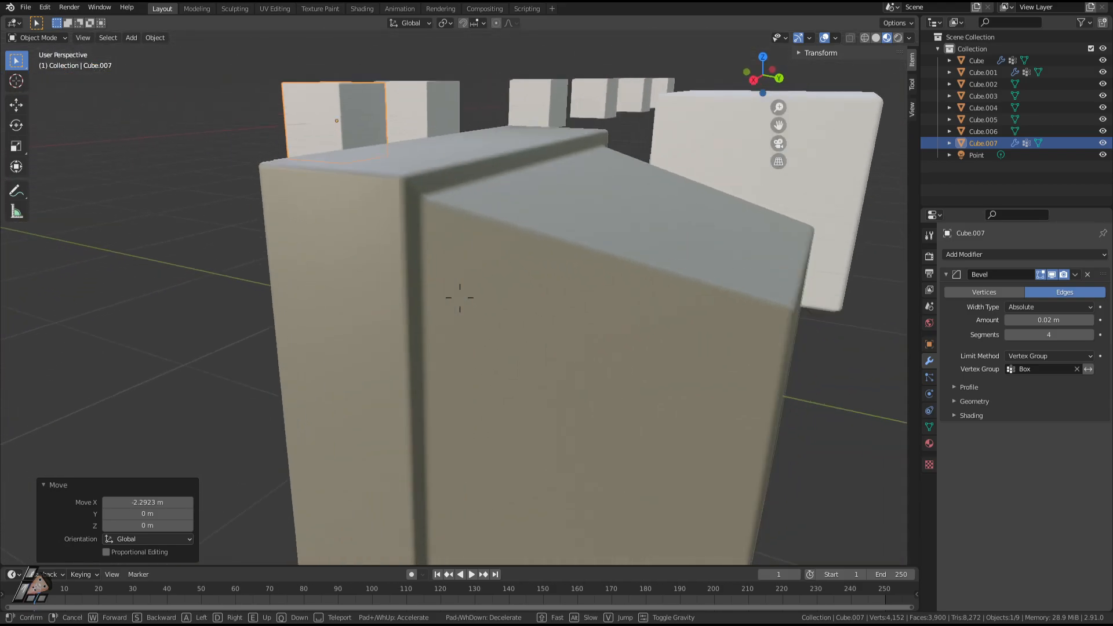
key("s")
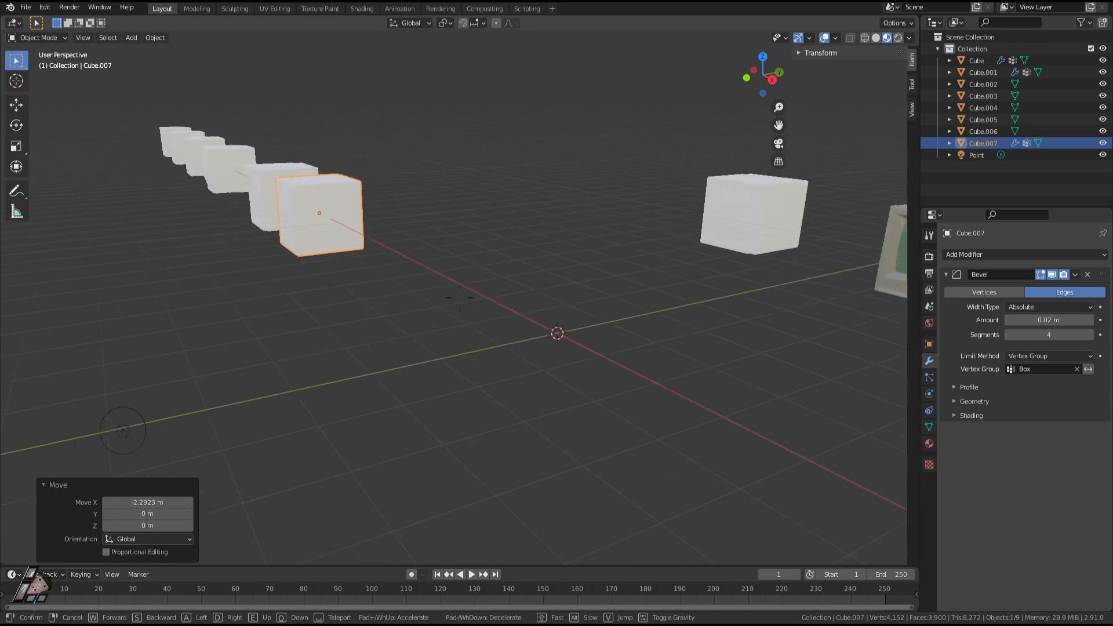
key("w")
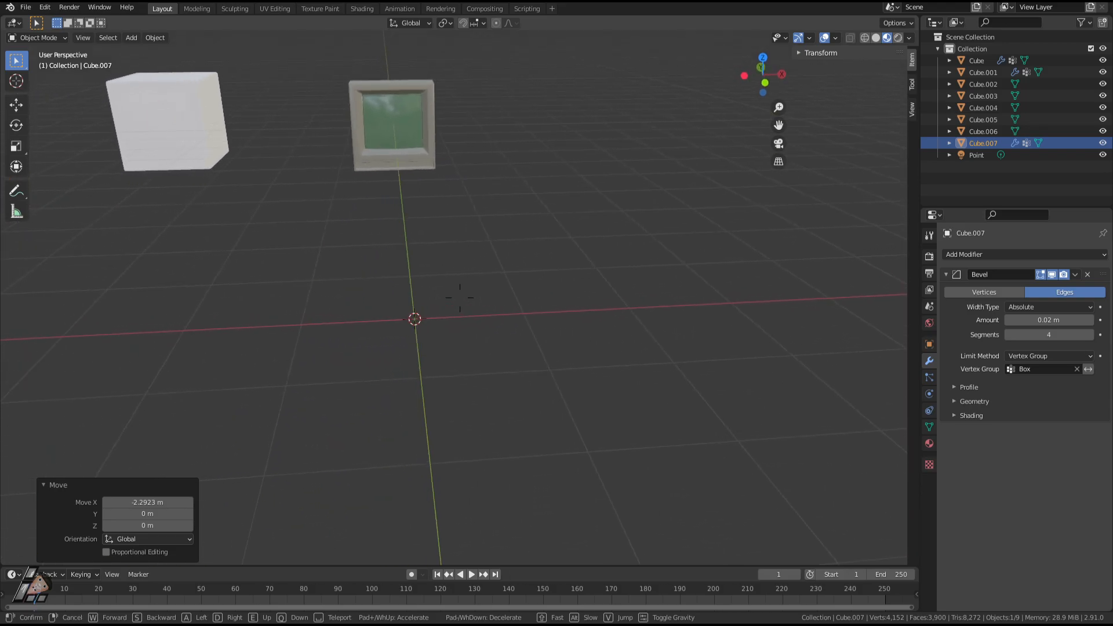
left_click(463, 303)
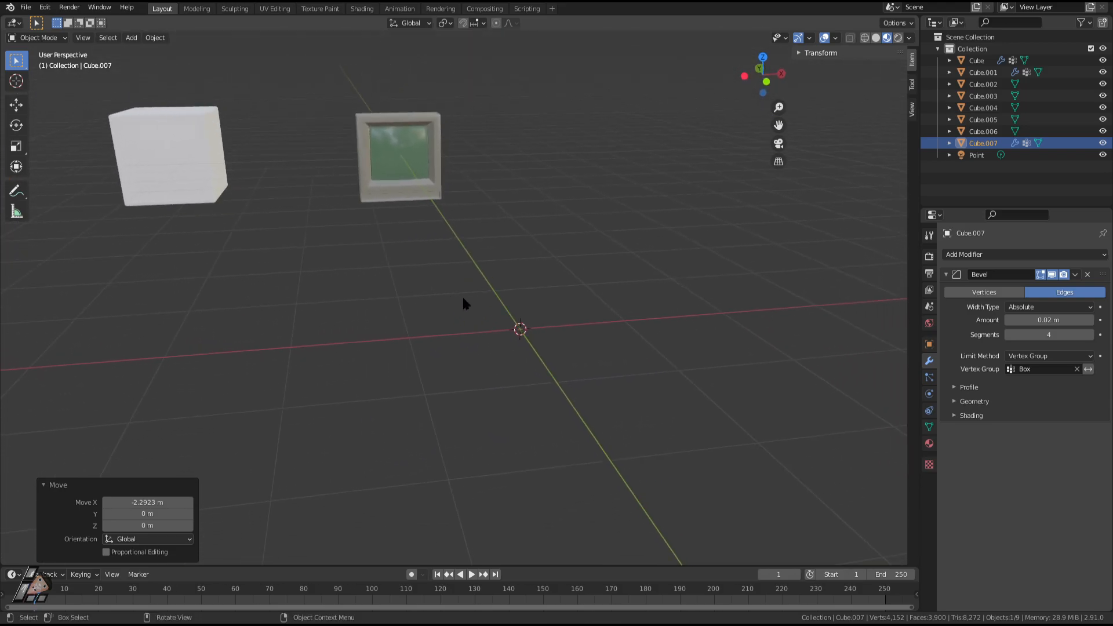
Select the finished monitor's casing, Cube.001, and check it in Edit Mode before returning to Object Mode.
left_click(407, 226)
left_click(386, 174)
key("shift+grave")
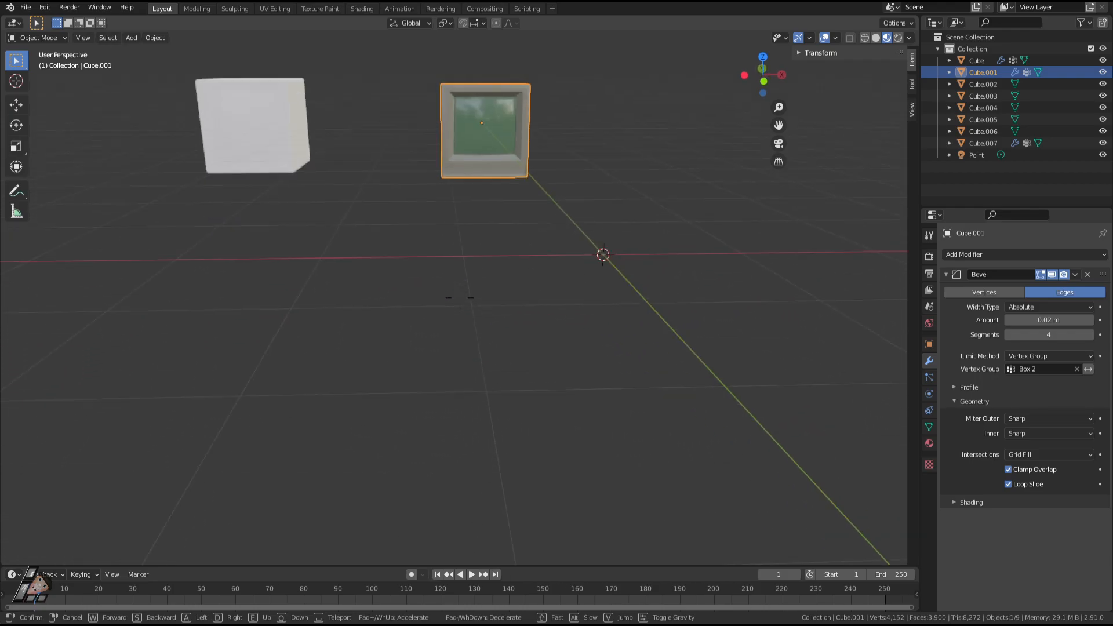
key("s")
key("w")
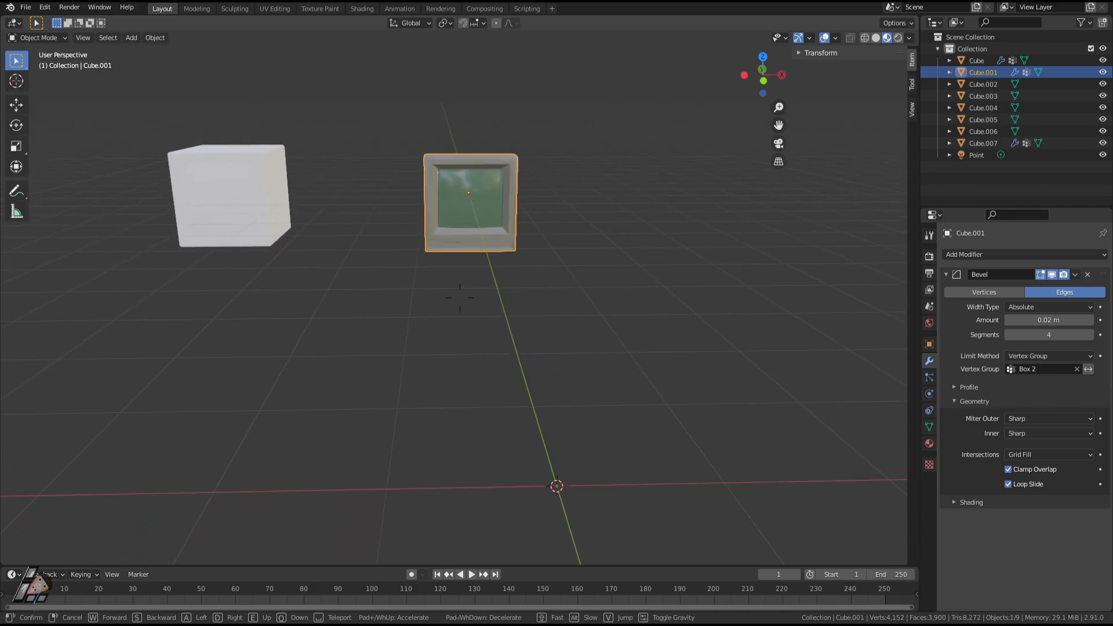
key("a")
left_click(382, 195)
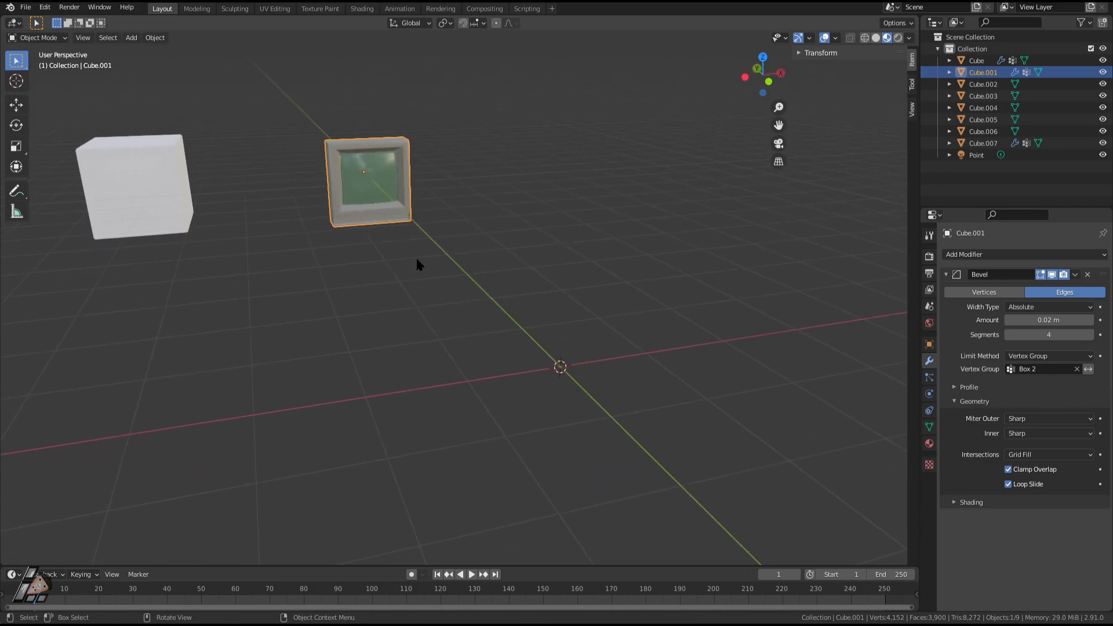
key("Tab")
key("Tab")
Deselect everything and add a 2 m mesh cube at the world origin.
left_click(503, 395)
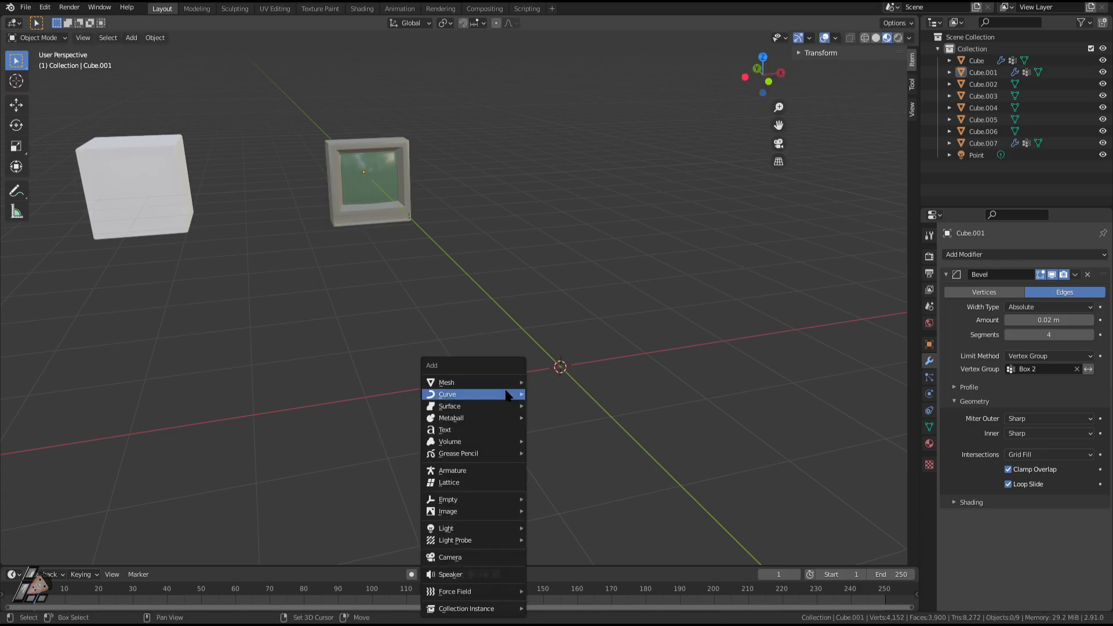
key("shift+a")
mouse_move(473, 387)
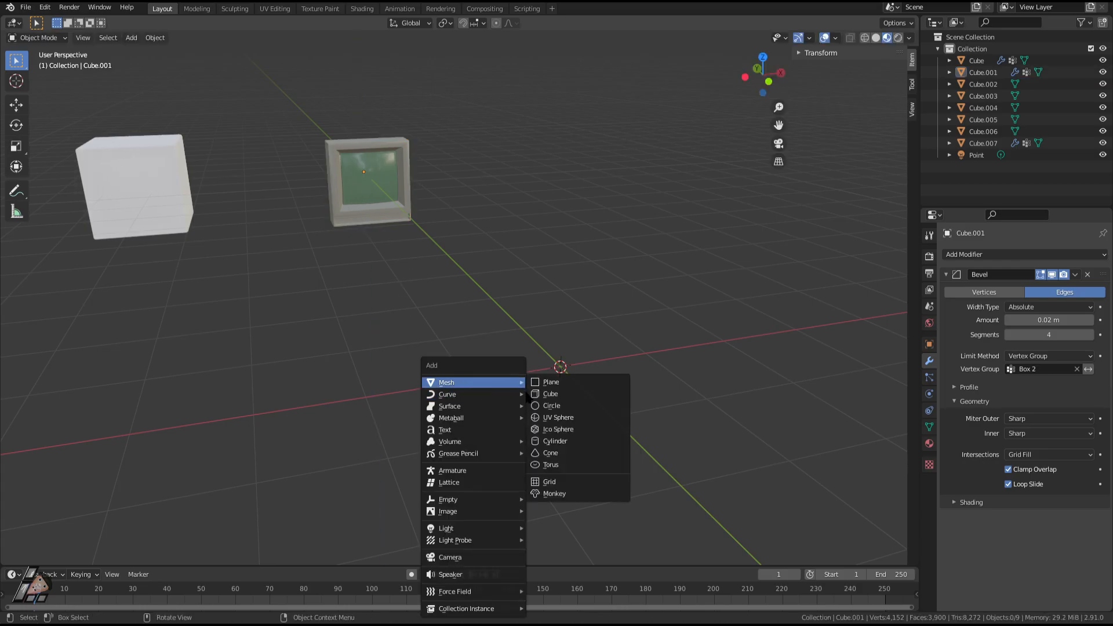
left_click(590, 391)
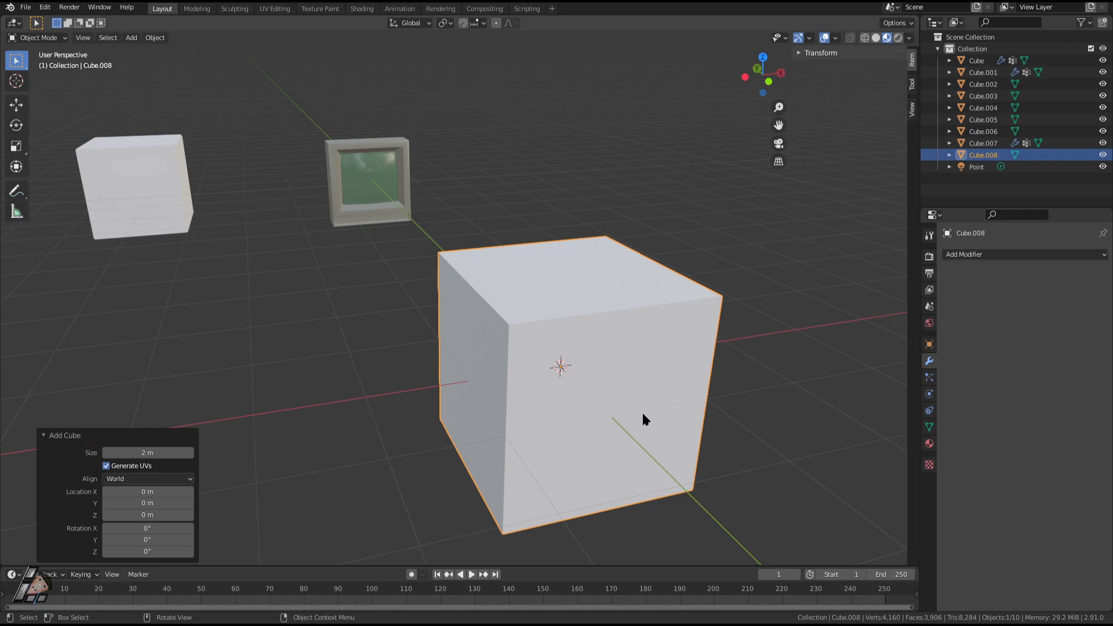
Examine the new cube from several sides and compare it with the finished monitor and the stage cubes.
middle_click_drag(644, 418, 605, 375)
key("shift+grave")
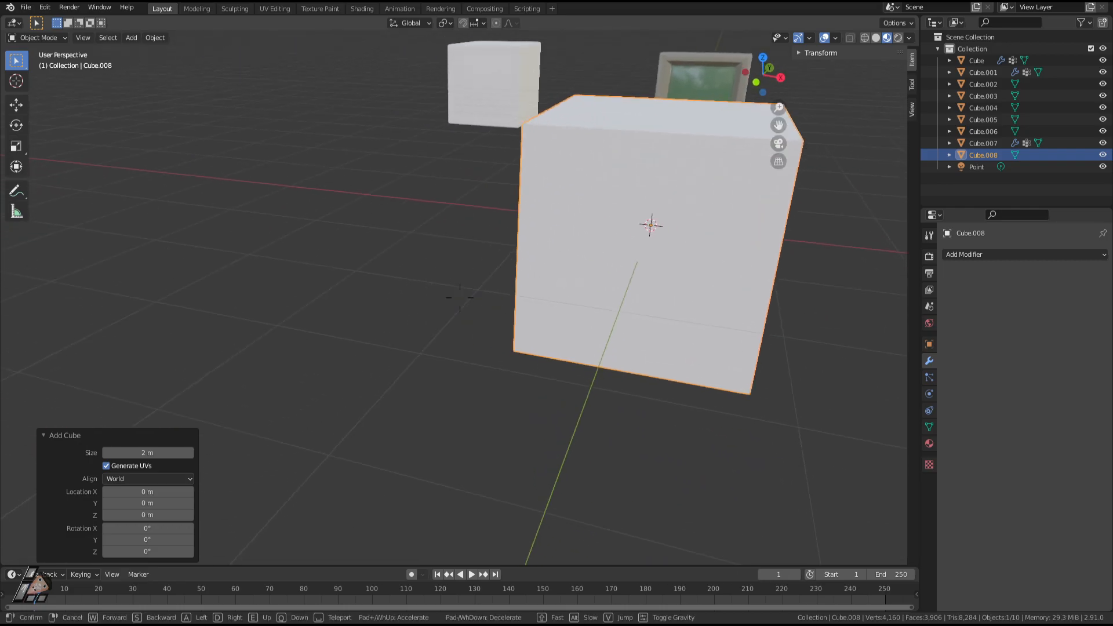
key("a")
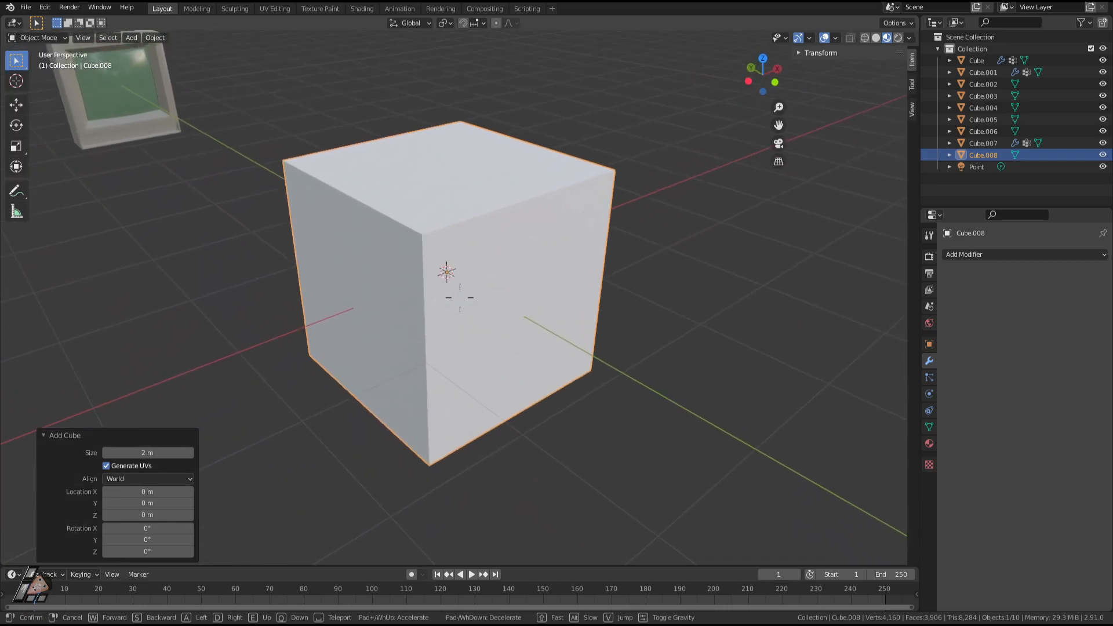
left_click(461, 298)
left_click(536, 296)
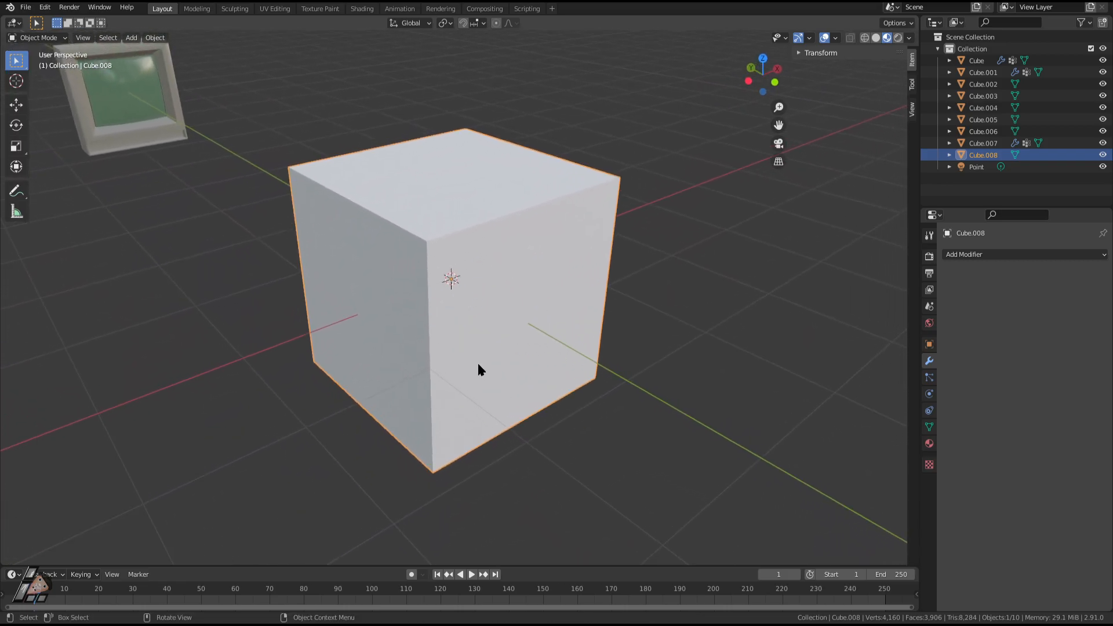
key("shift+grave")
key("w")
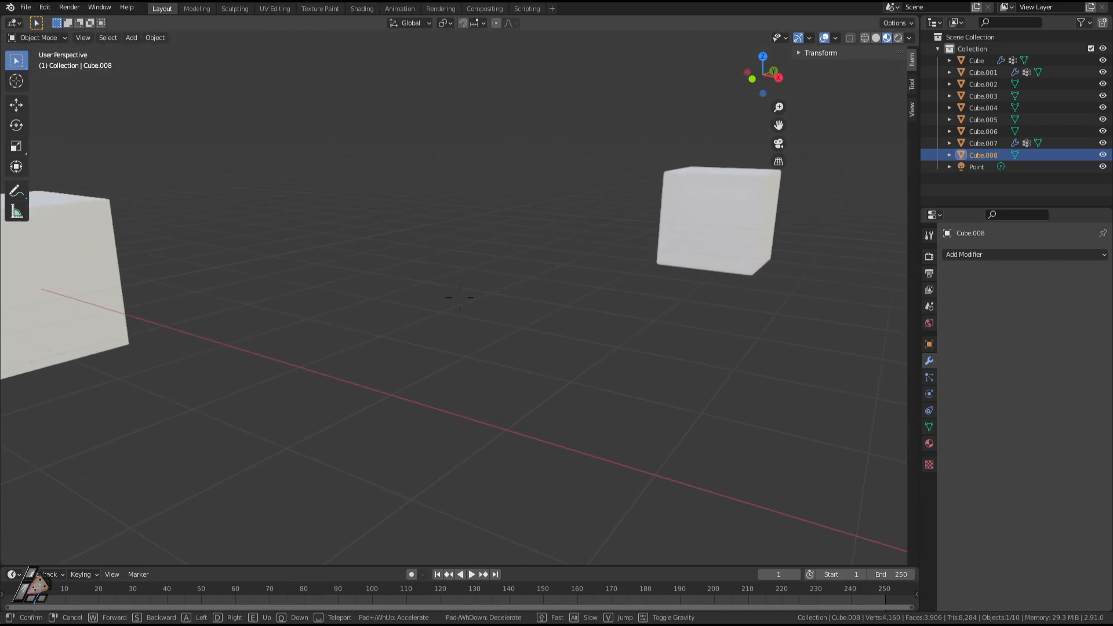
key("s")
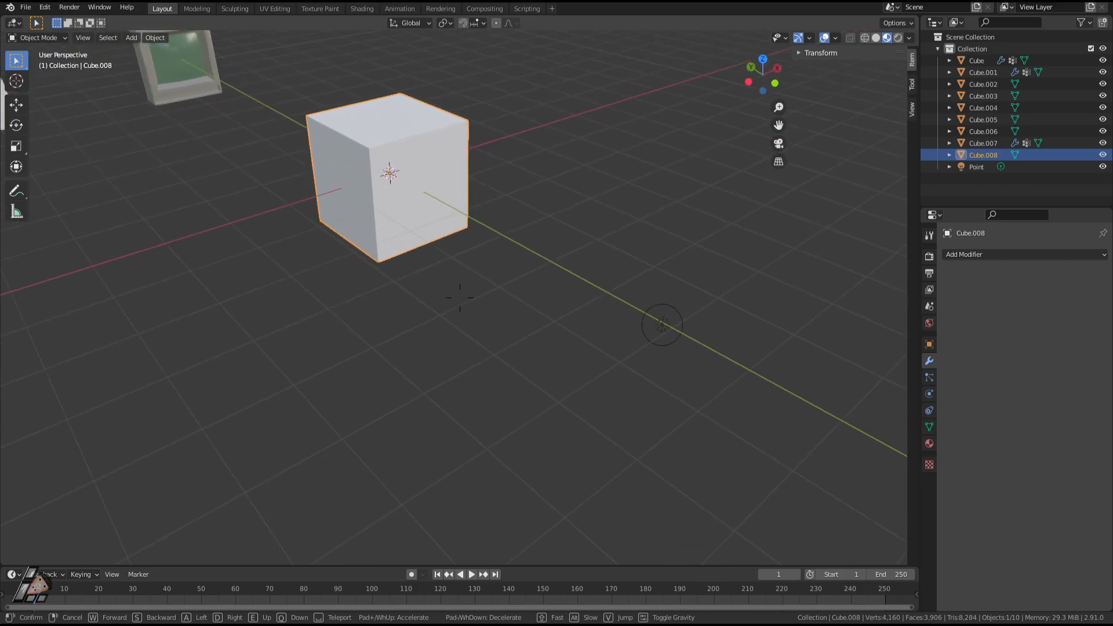
key("w")
left_click(460, 298)
In Edit Mode with face selection, inset the new cube's front face by about 0.15 m using Inset Faces.
key("Tab")
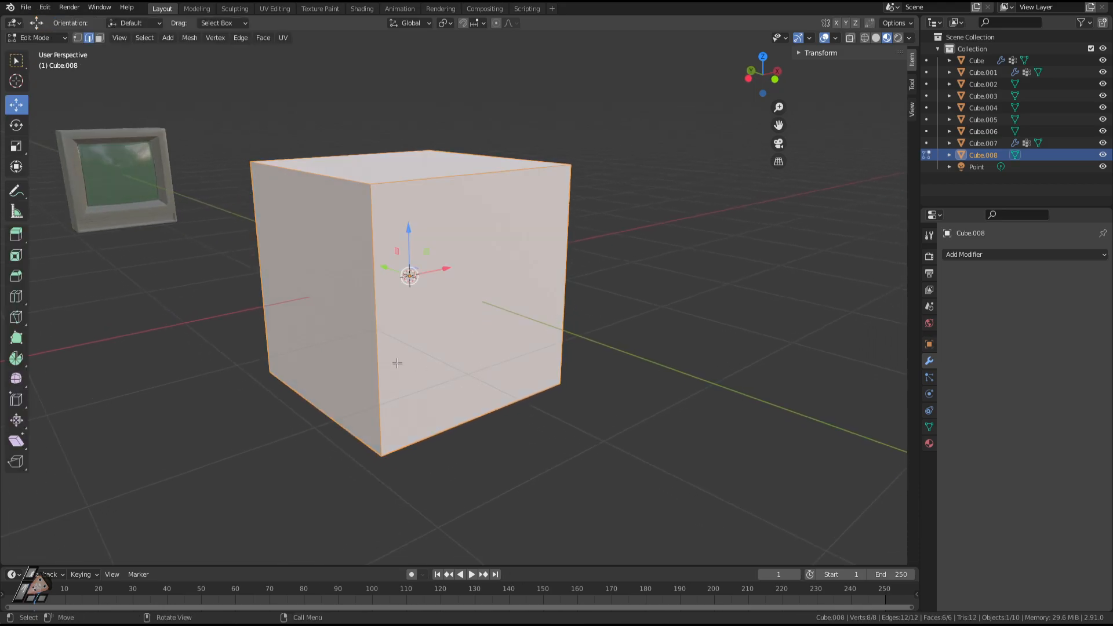
left_click(484, 327)
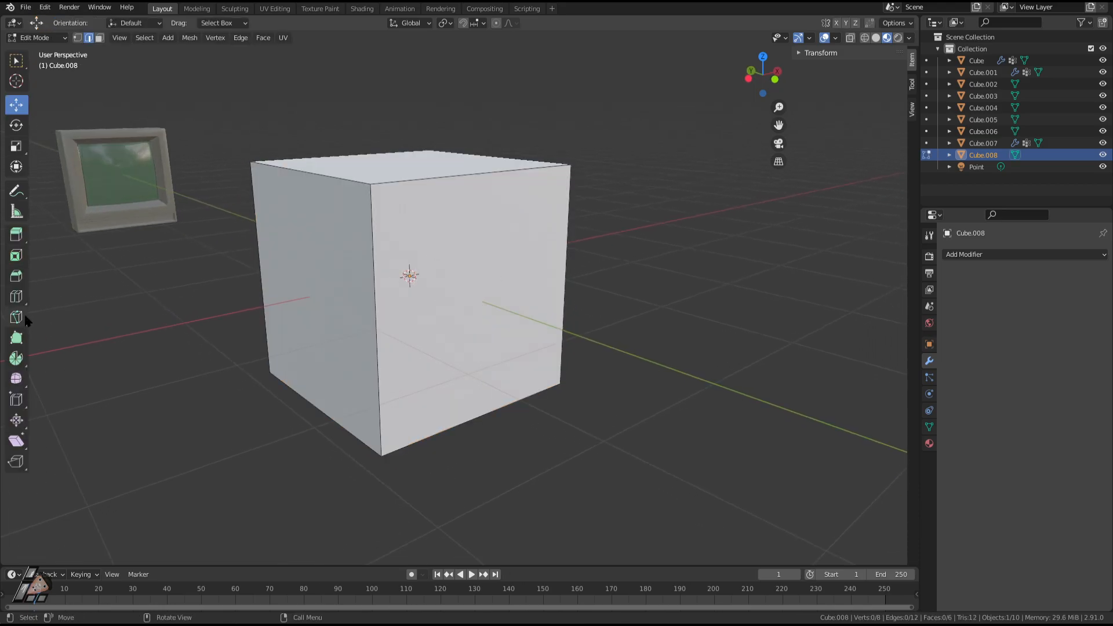
left_click(16, 255)
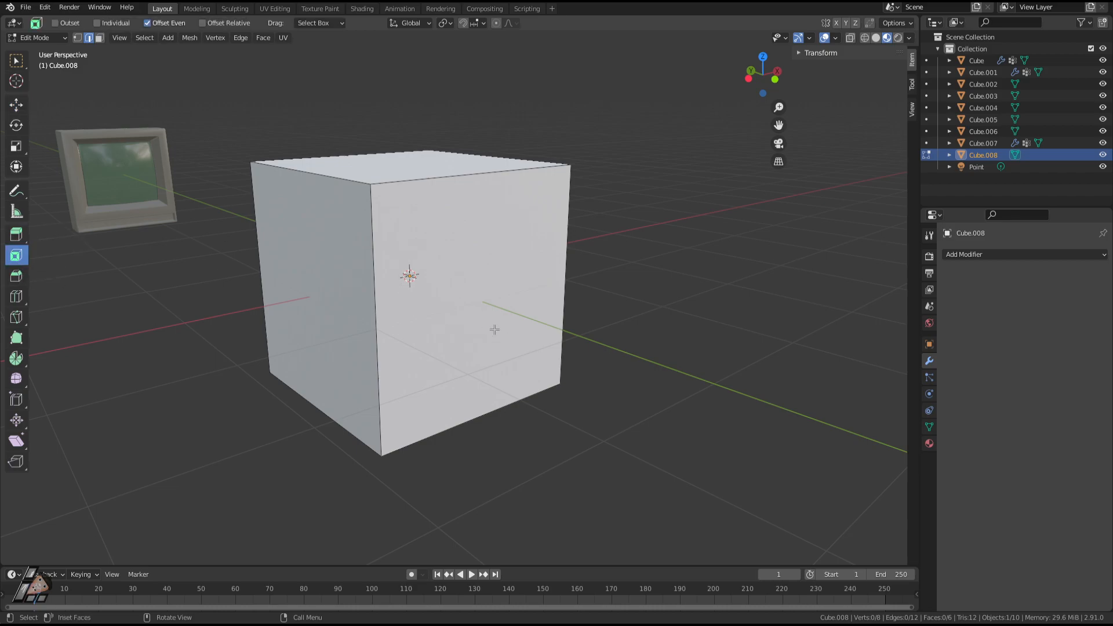
key("3")
left_click(527, 316)
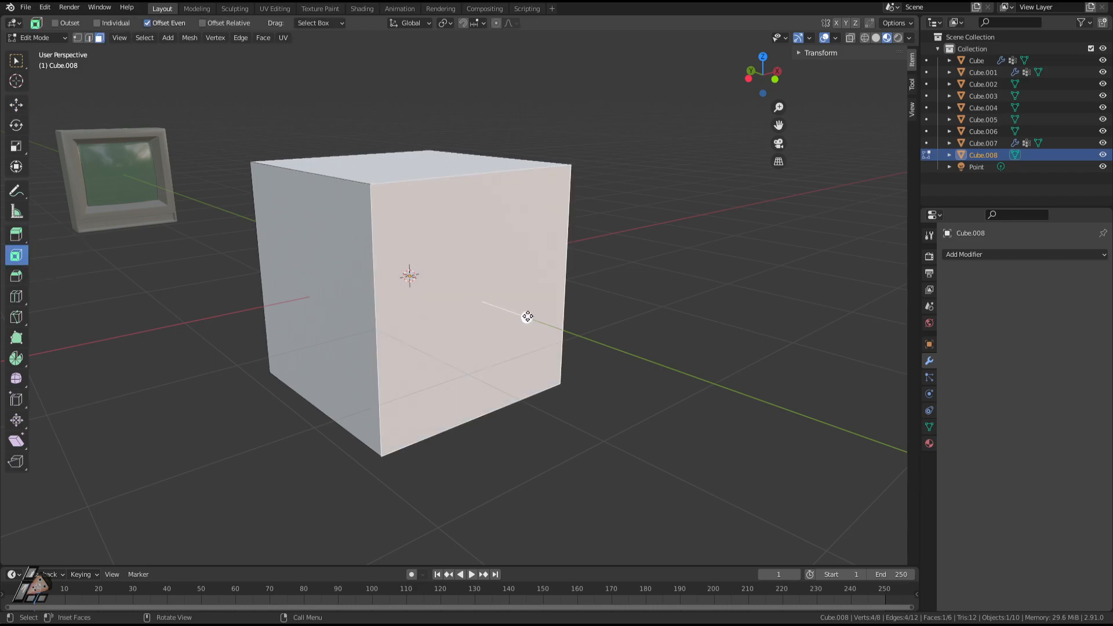
left_click_drag(527, 316, 510, 310)
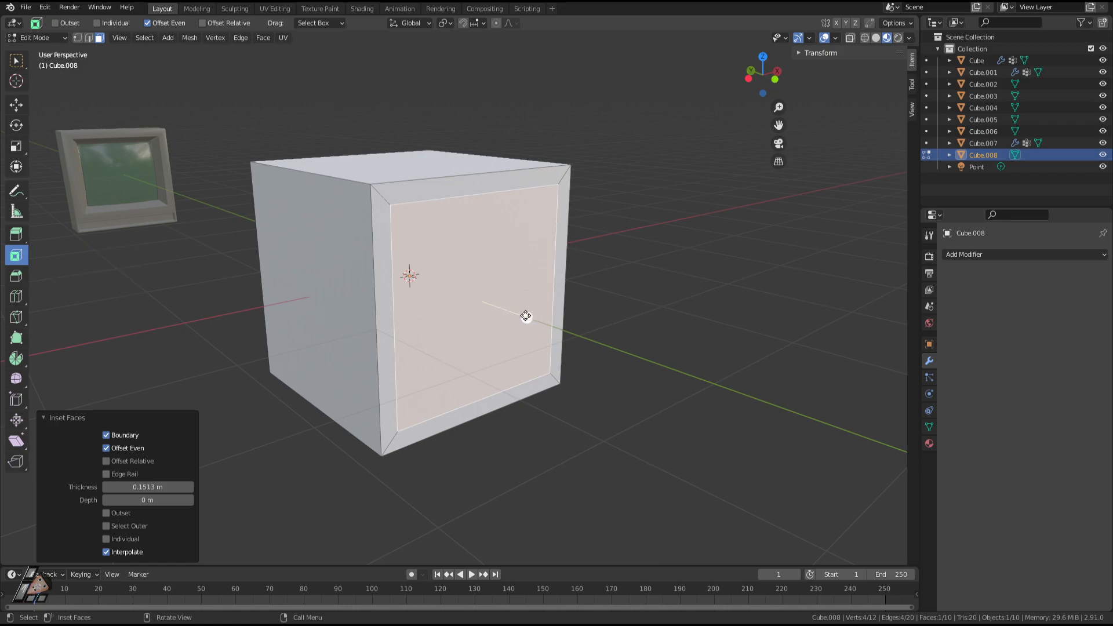
Inset the inner front face a second time by about 0.148 m and check both borders around it.
left_click_drag(527, 316, 514, 308)
middle_click_drag(499, 304, 459, 296)
scroll(462, 299, "down", 1)
key("shift+grave")
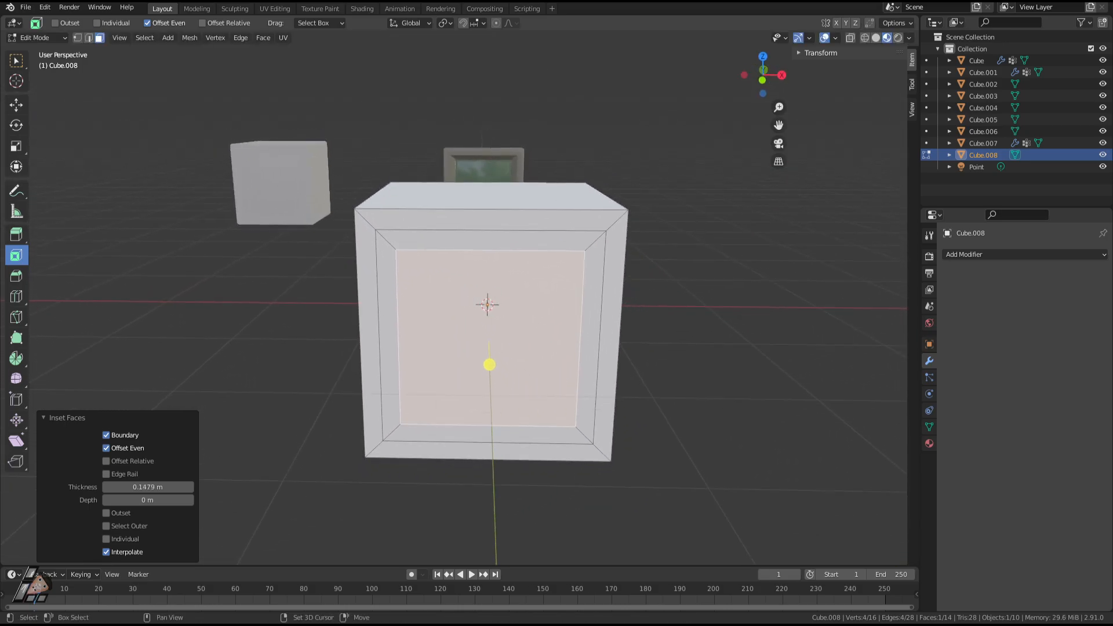
key("s")
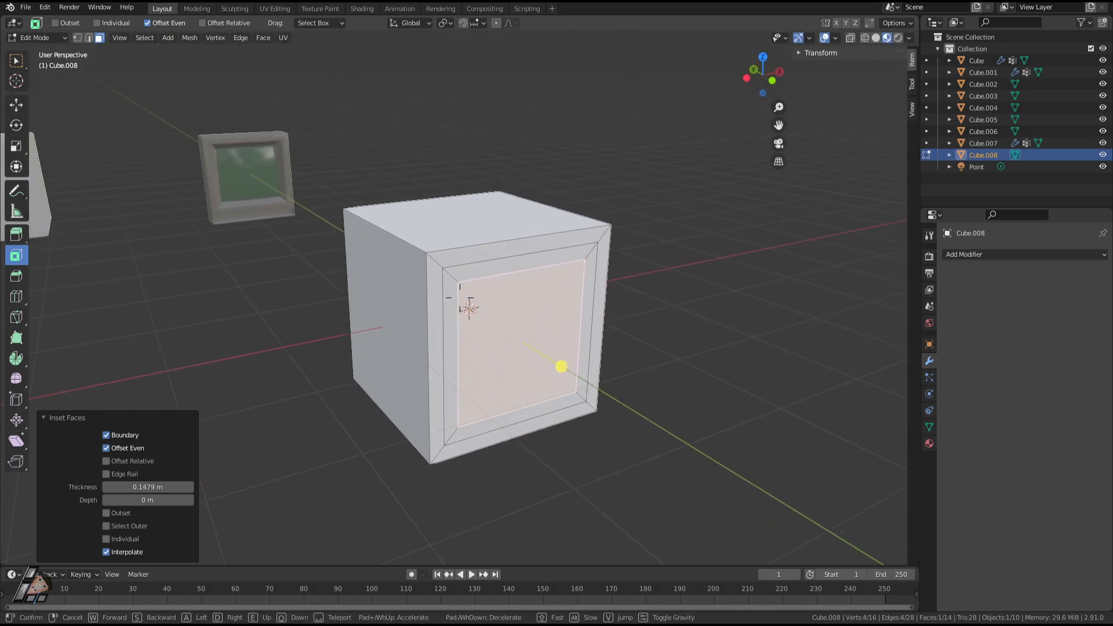
key("w")
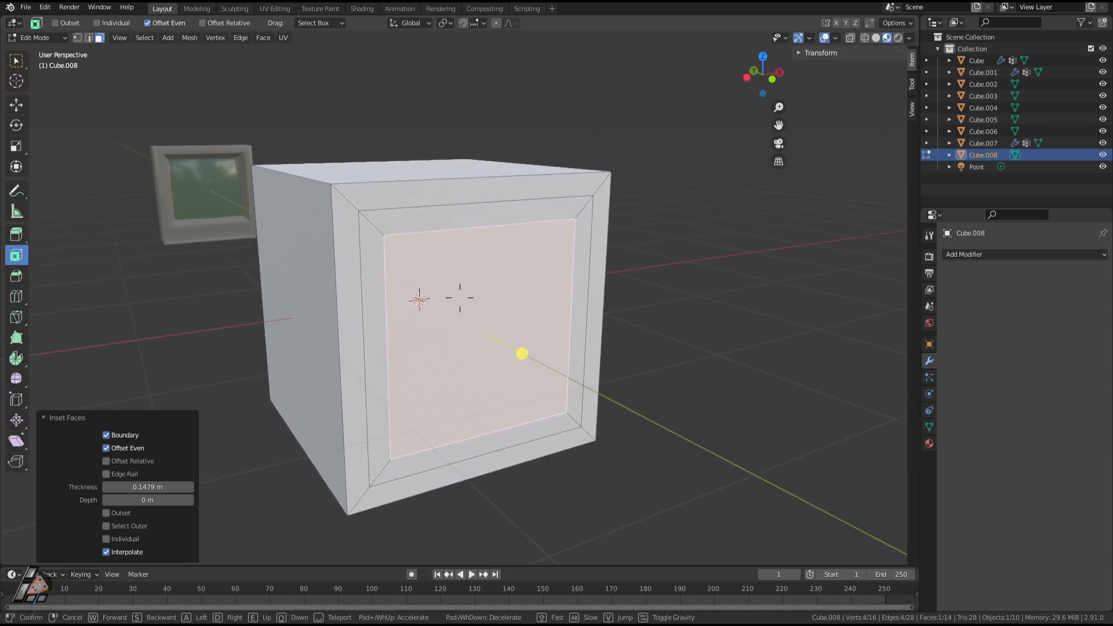
Examine the cube's double-inset front face from several angles, comparing its appearance in Edit Mode and Object Mode.
left_click(460, 297)
key("shift+grave")
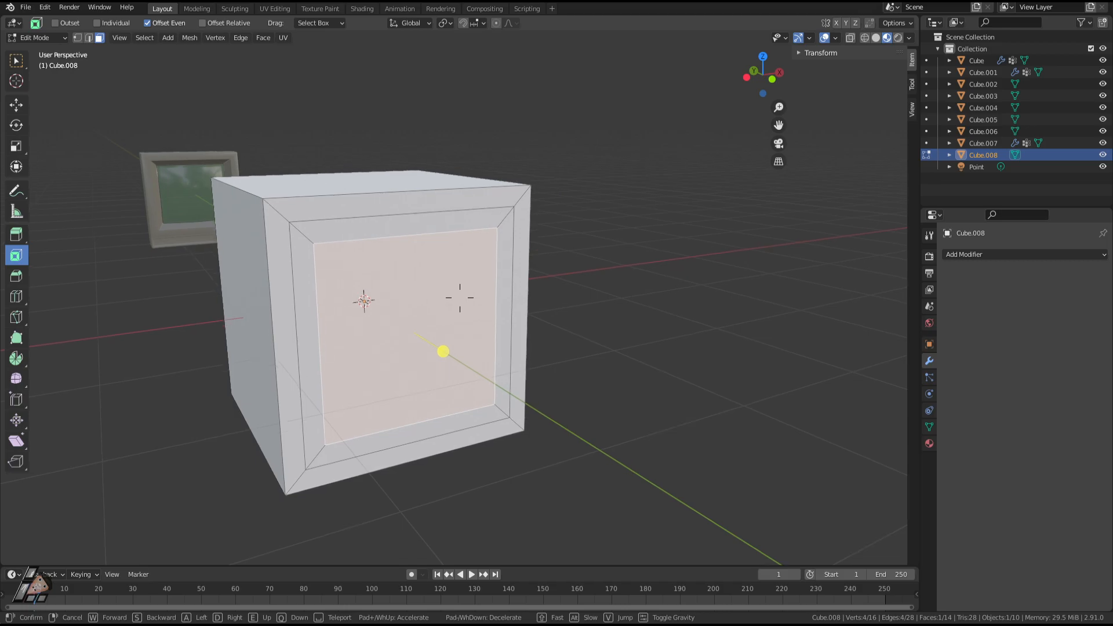
left_click(460, 297)
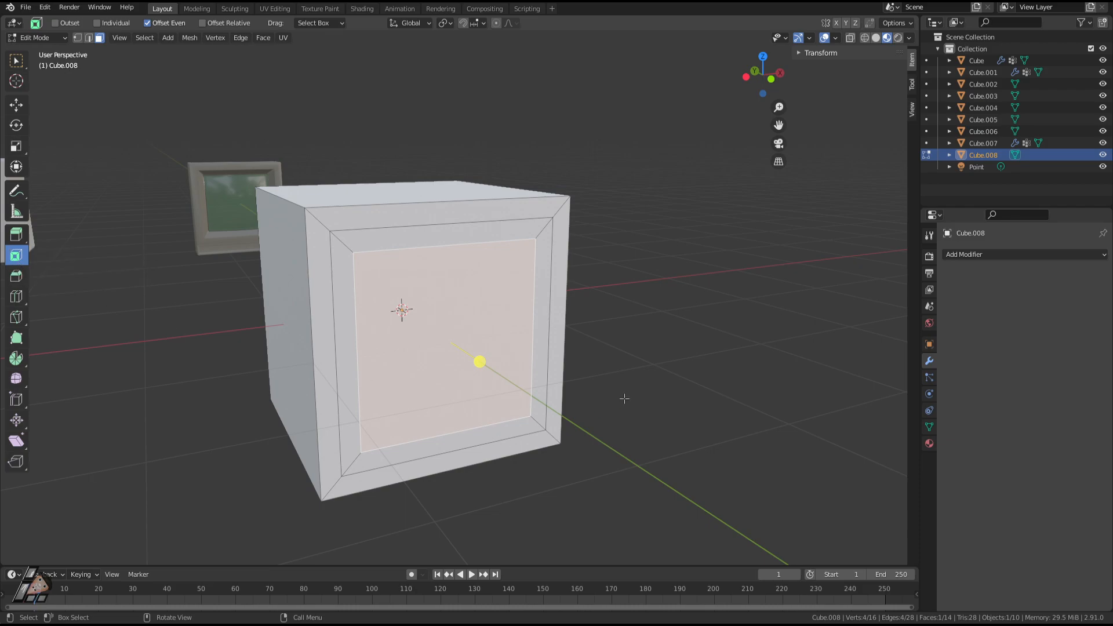
key("Tab")
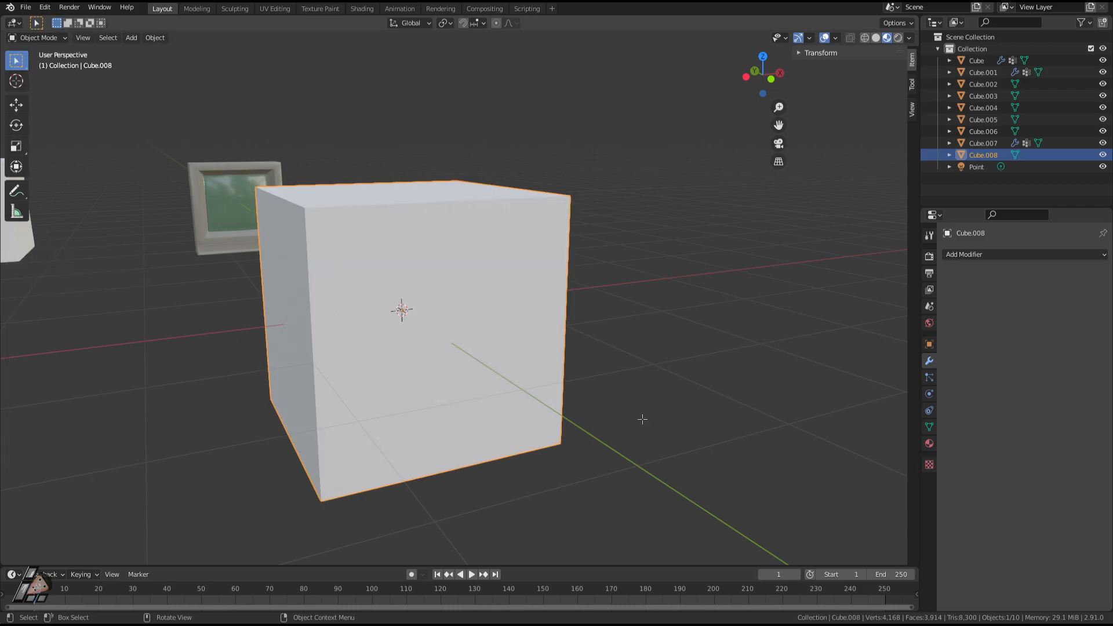
key("Tab")
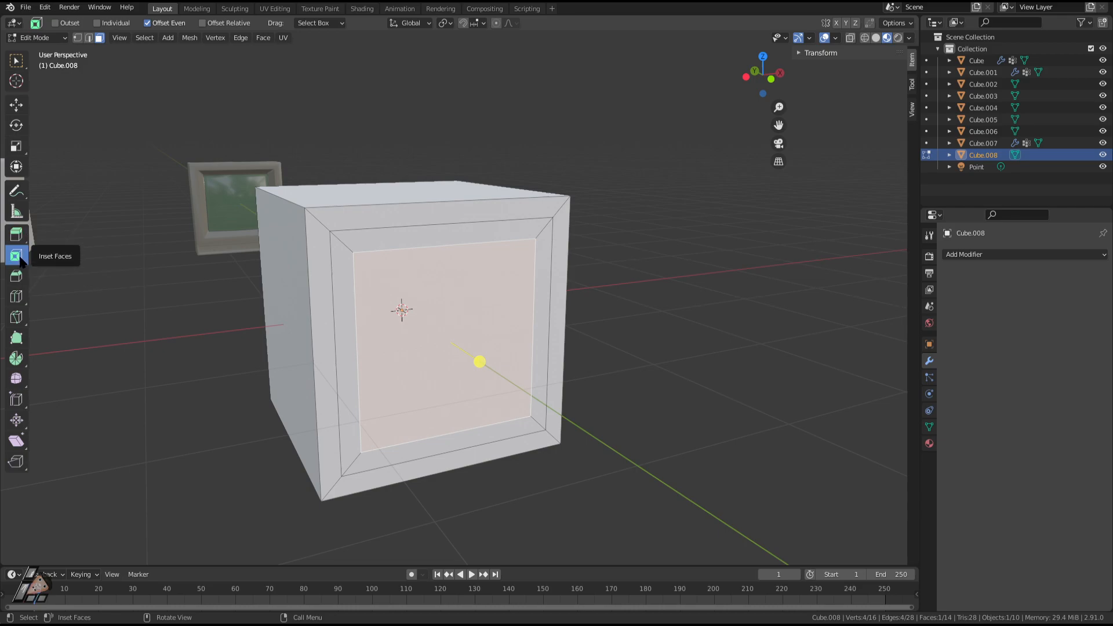
middle_click_drag(490, 383, 522, 385)
middle_click_drag(611, 395, 453, 296, "shift")
key("Tab")
key("Tab")
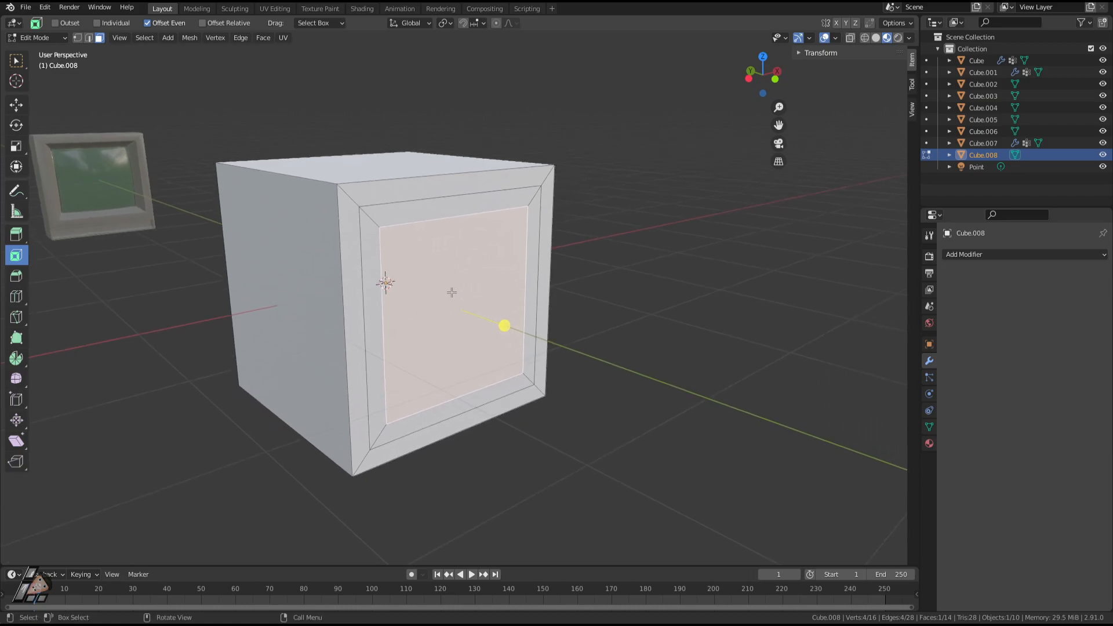
Subdivide the innermost front face with 20 cuts.
right_click(437, 273)
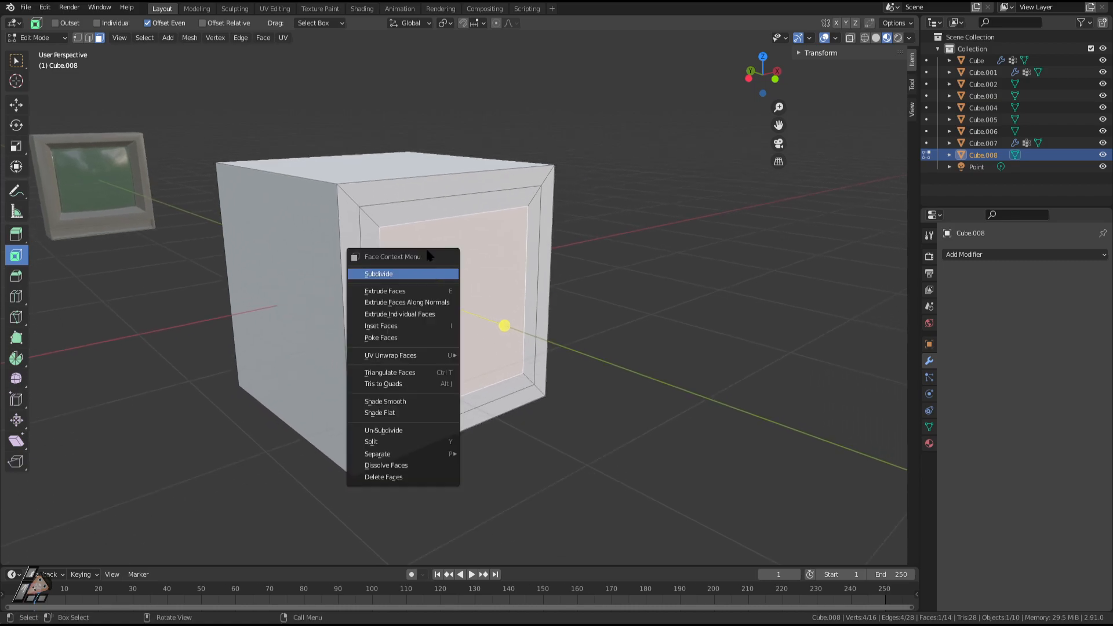
right_click(389, 280)
left_click(388, 280)
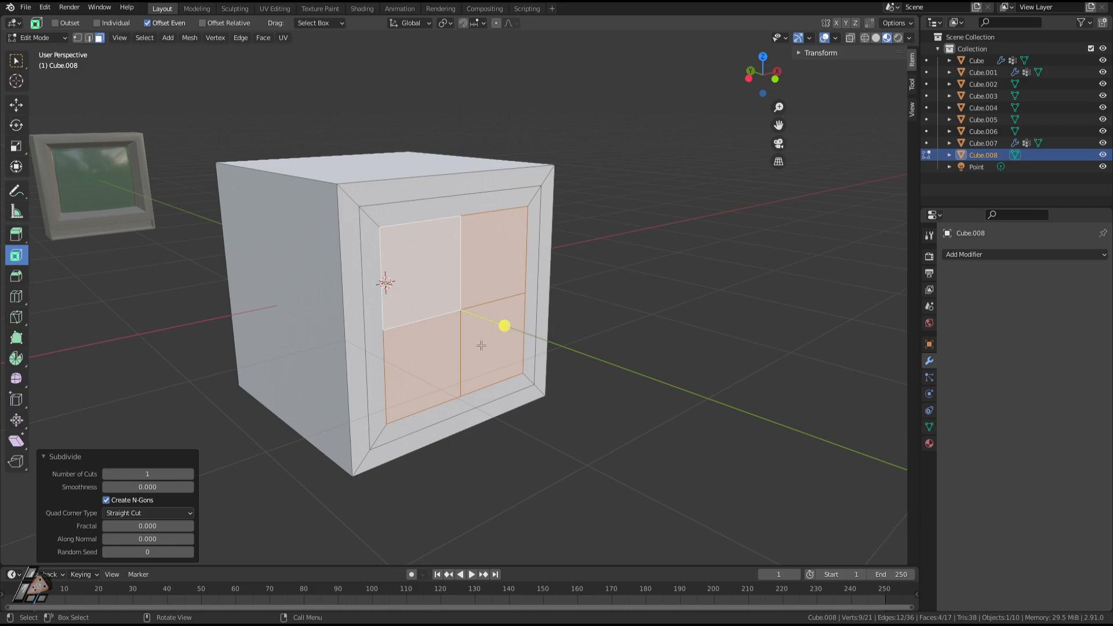
left_click(192, 473)
key("Return")
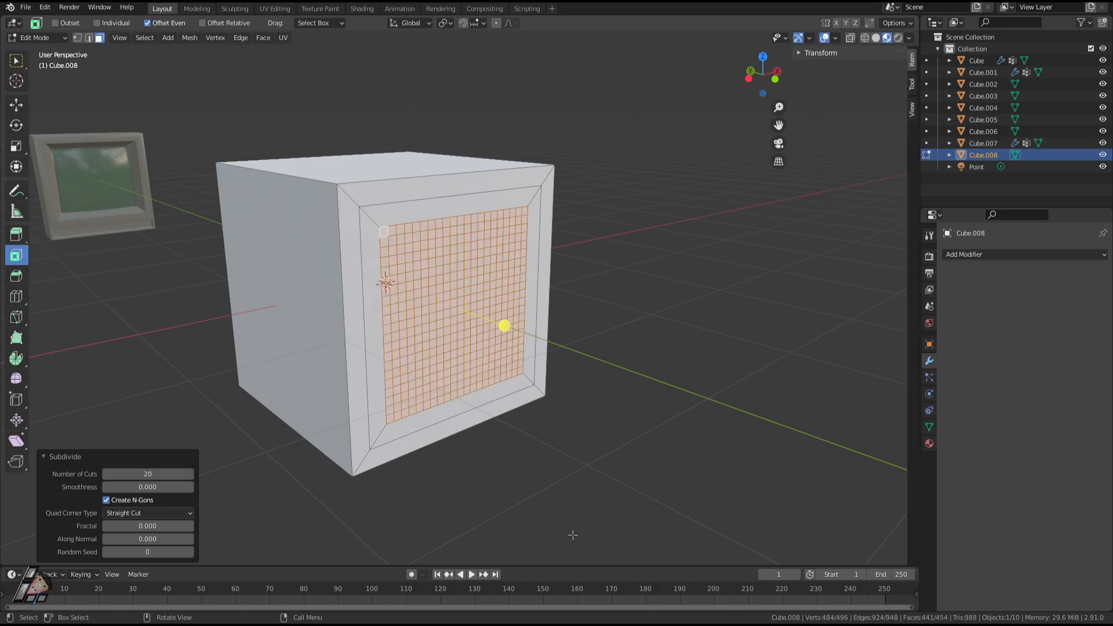
Select the centre face of the subdivided screen grid and turn on proportional editing.
left_click(461, 312)
key("KP_Decimal")
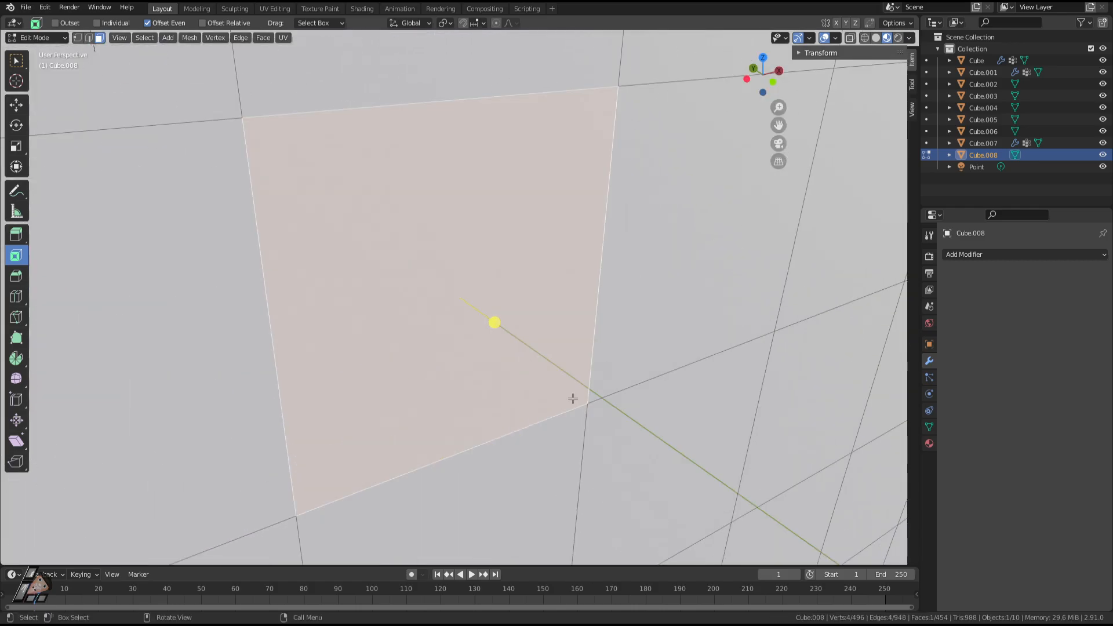
scroll(572, 398, "down", 15)
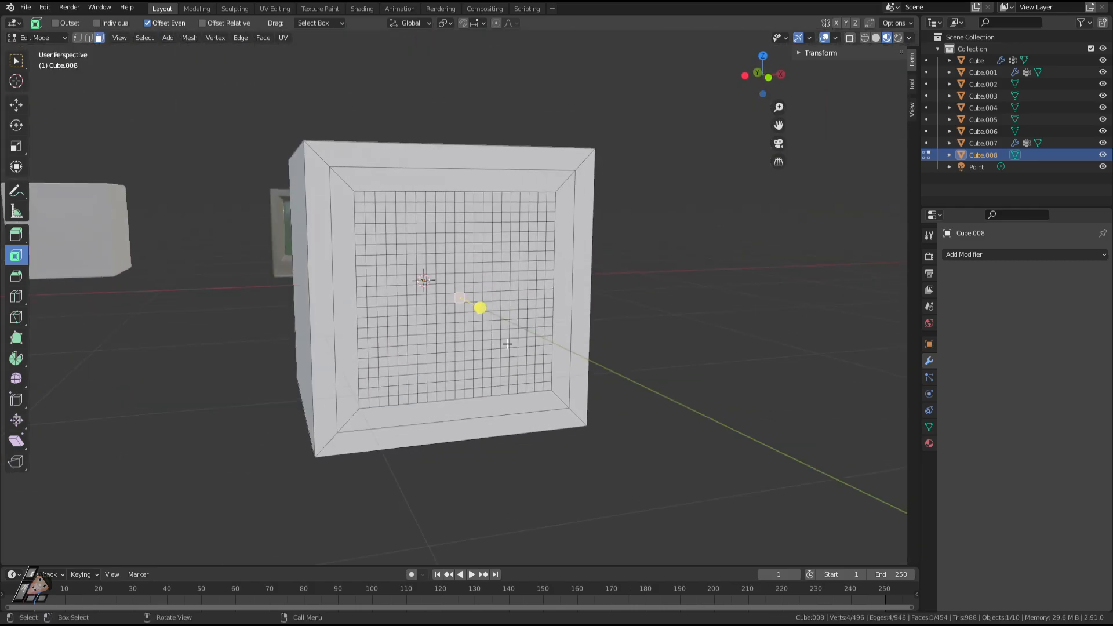
scroll(507, 343, "up", 4)
middle_click_drag(481, 308, 466, 170)
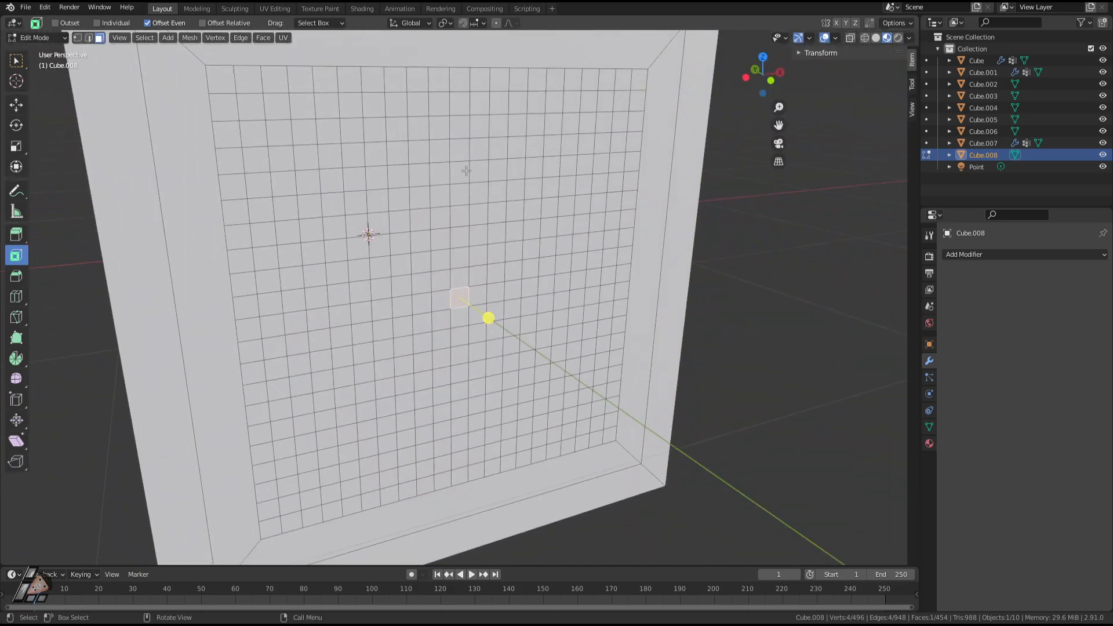
left_click(496, 22)
scroll(550, 330, "down", 5)
middle_click_drag(550, 330, 585, 301)
scroll(569, 306, "up", 2)
scroll(586, 301, "down", 3)
key("g")
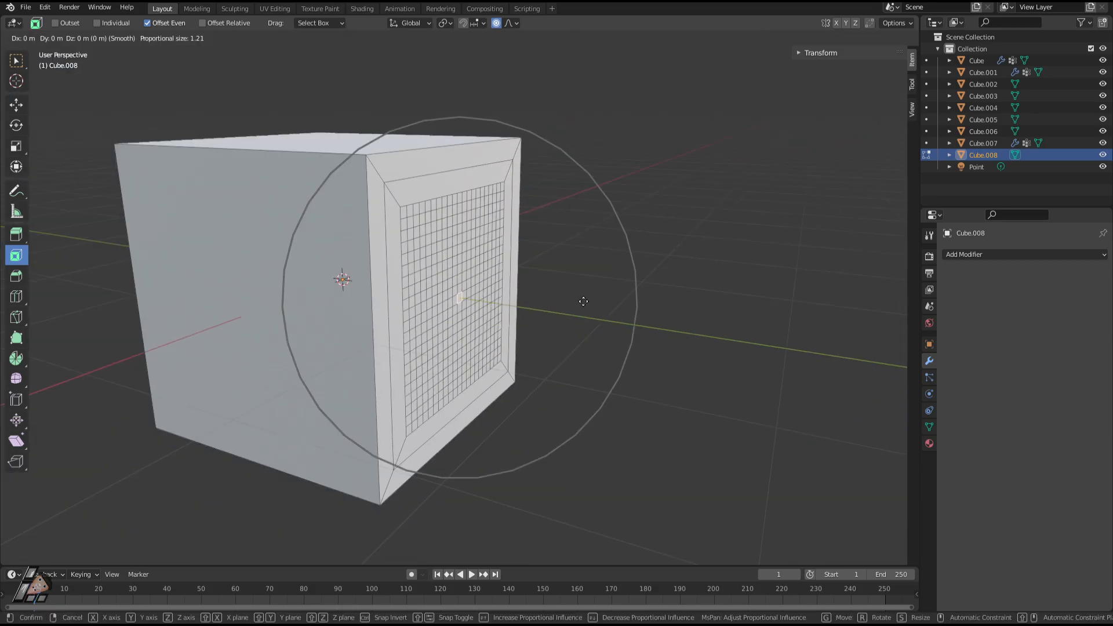
scroll(584, 302, "up", 3)
scroll(583, 301, "down", 5)
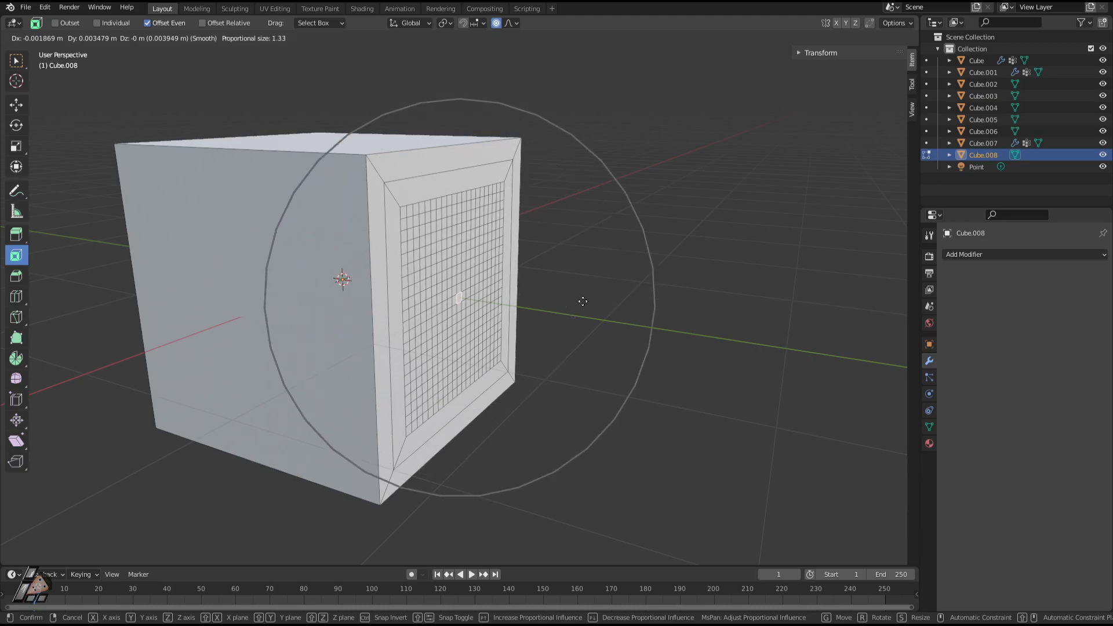
key("Escape")
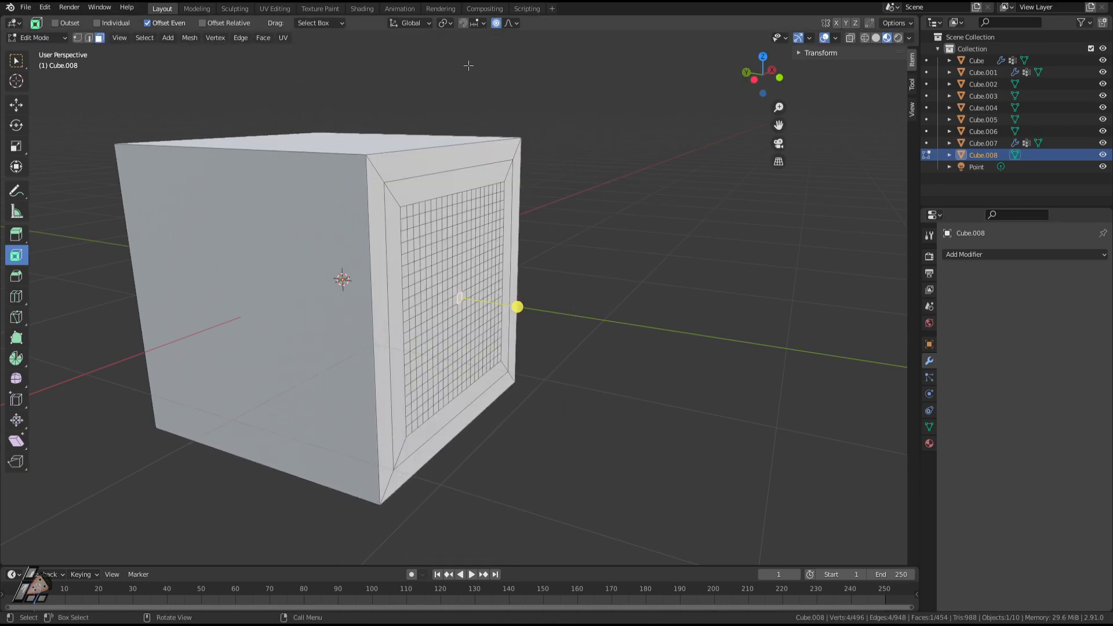
Try pulling the grid's centre face outward with smooth falloff, varying the proportional size between about 0.06 and 2.36.
key("g")
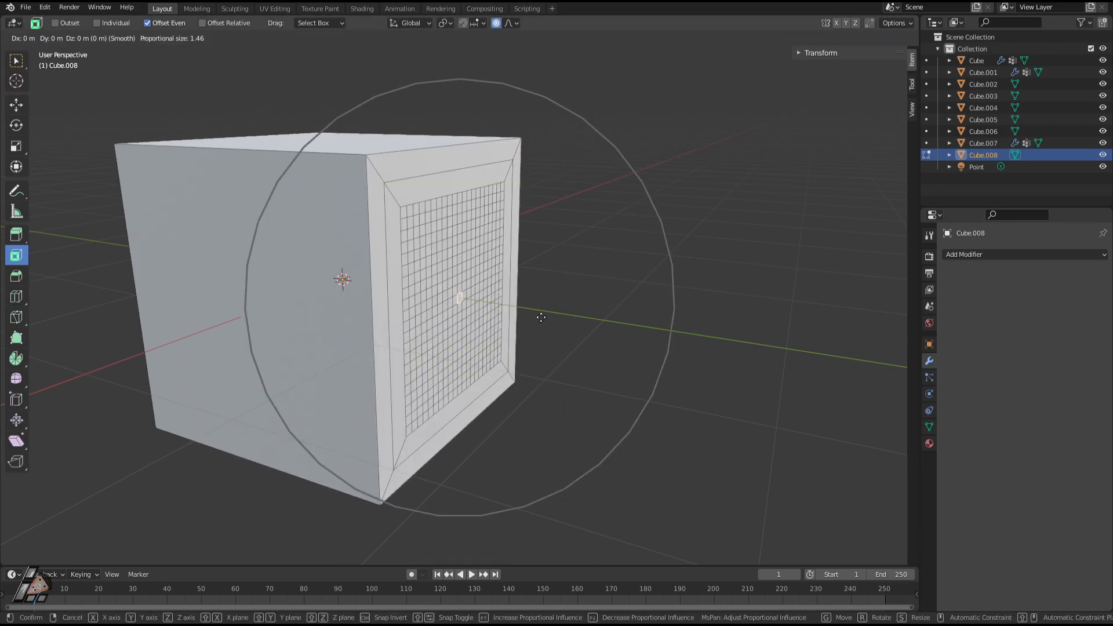
scroll(539, 314, "up", 4)
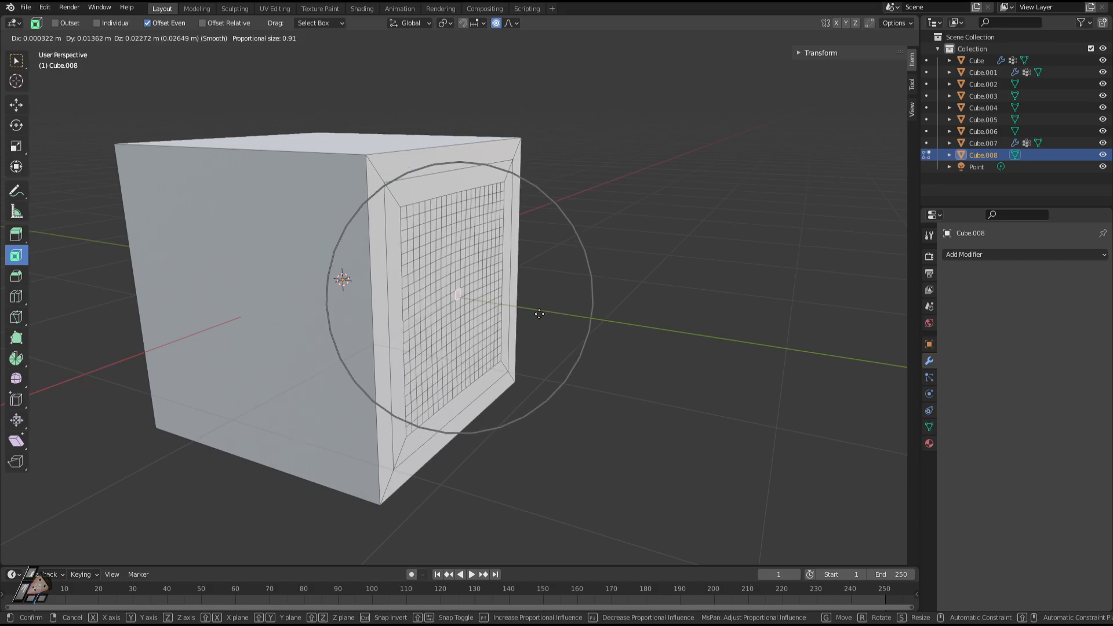
scroll(538, 314, "down", 8)
scroll(538, 315, "up", 5)
scroll(537, 314, "down", 4)
scroll(537, 315, "up", 9)
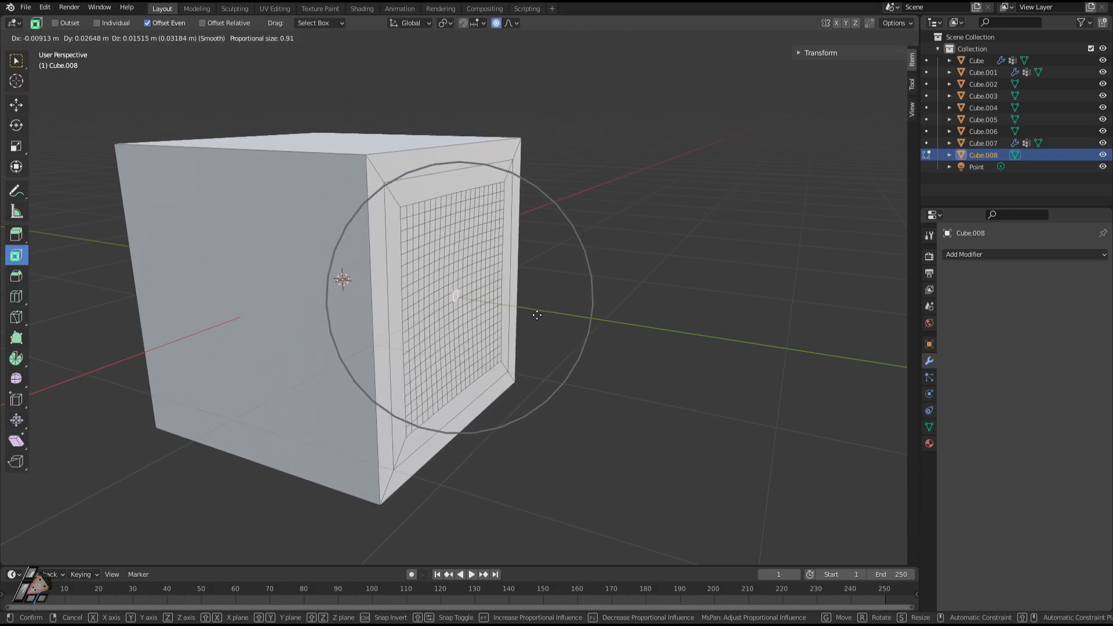
scroll(536, 315, "down", 6)
scroll(535, 315, "up", 3)
scroll(535, 316, "down", 4)
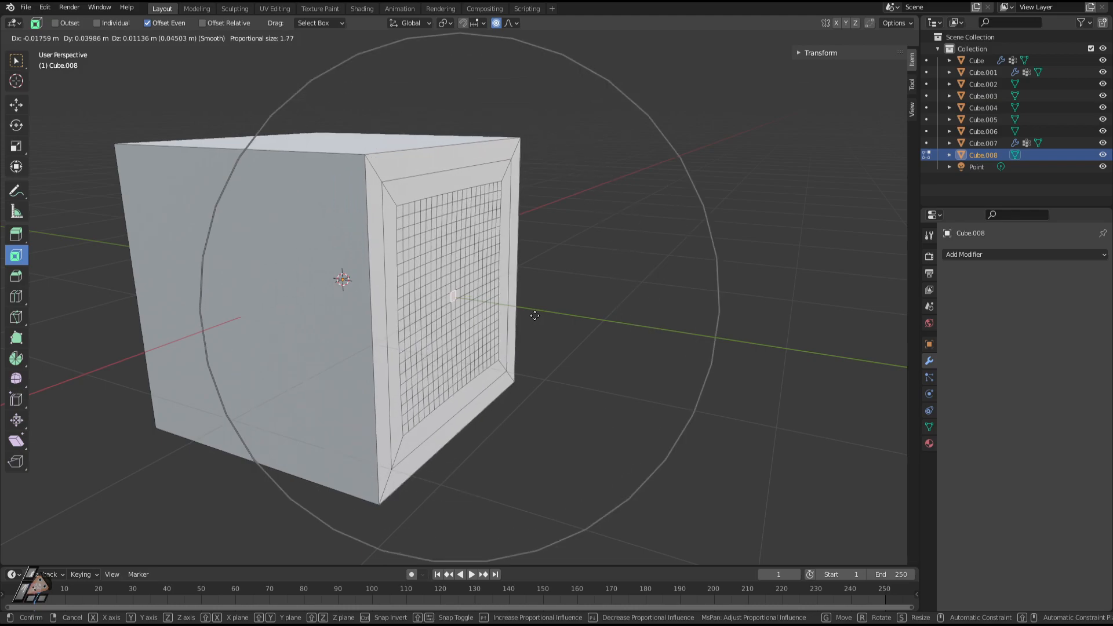
scroll(535, 316, "up", 2)
scroll(535, 316, "down", 3)
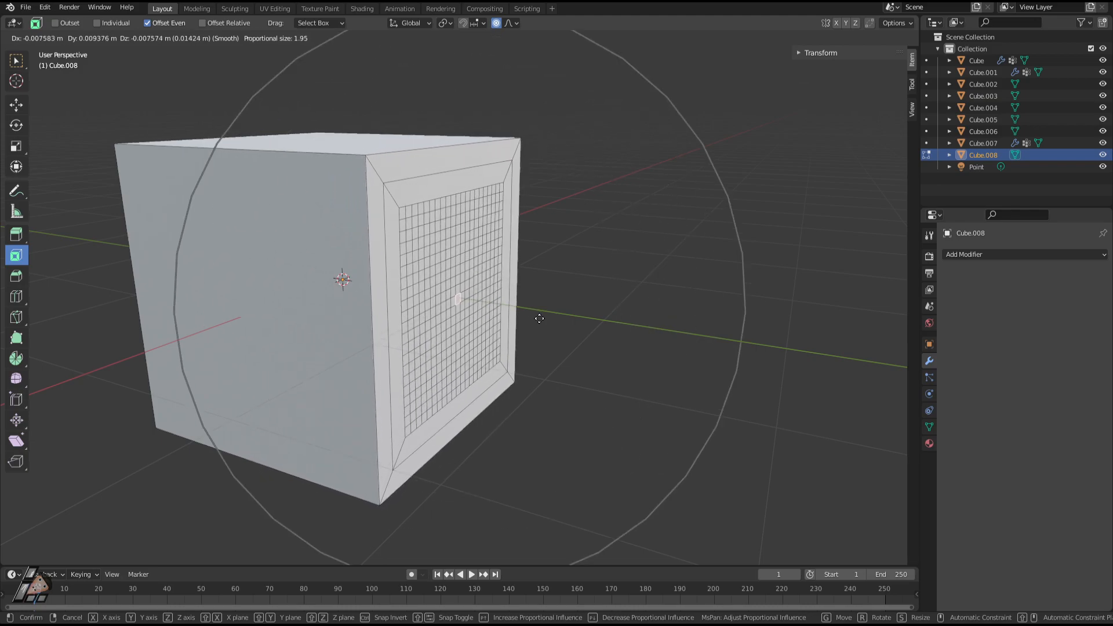
scroll(542, 316, "up", 6)
scroll(546, 317, "down", 2)
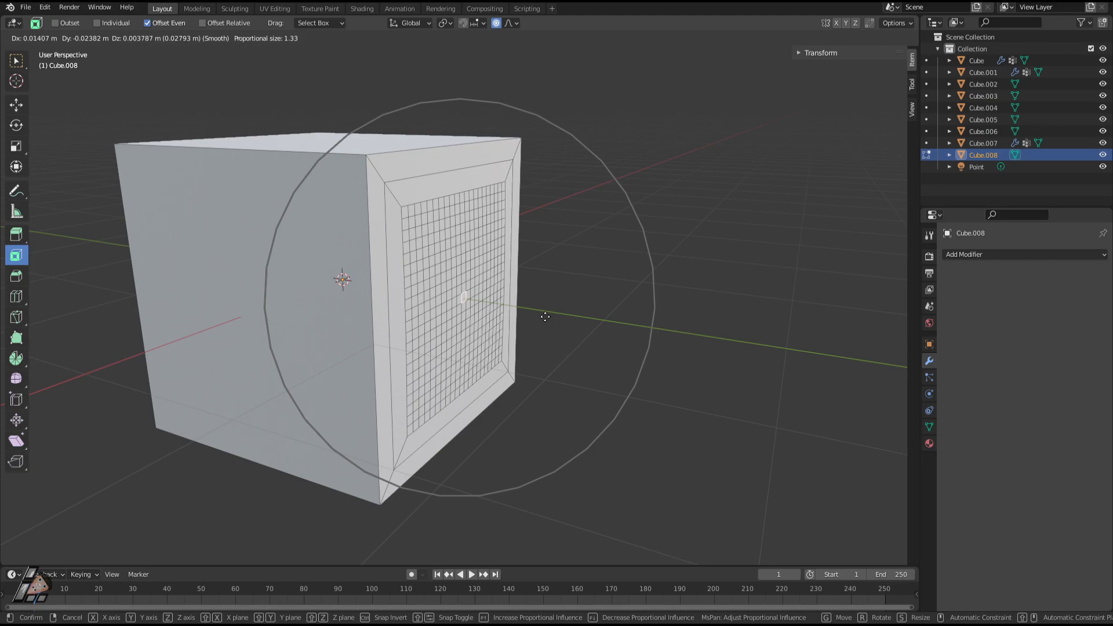
scroll(546, 316, "up", 4)
scroll(546, 317, "down", 2)
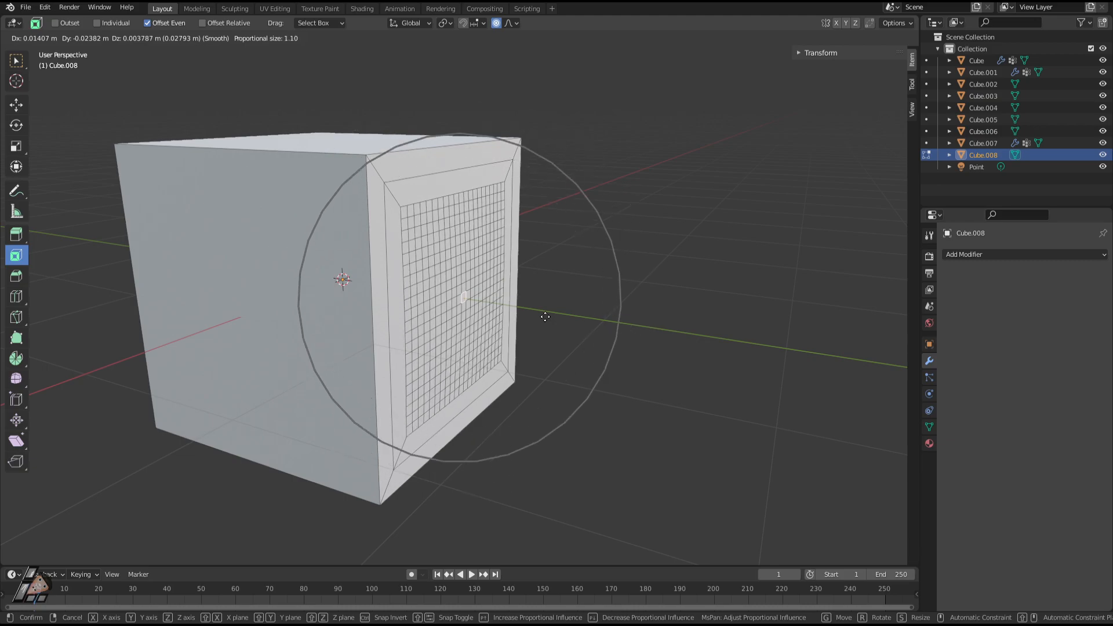
scroll(545, 316, "up", 11)
scroll(708, 347, "down", 8)
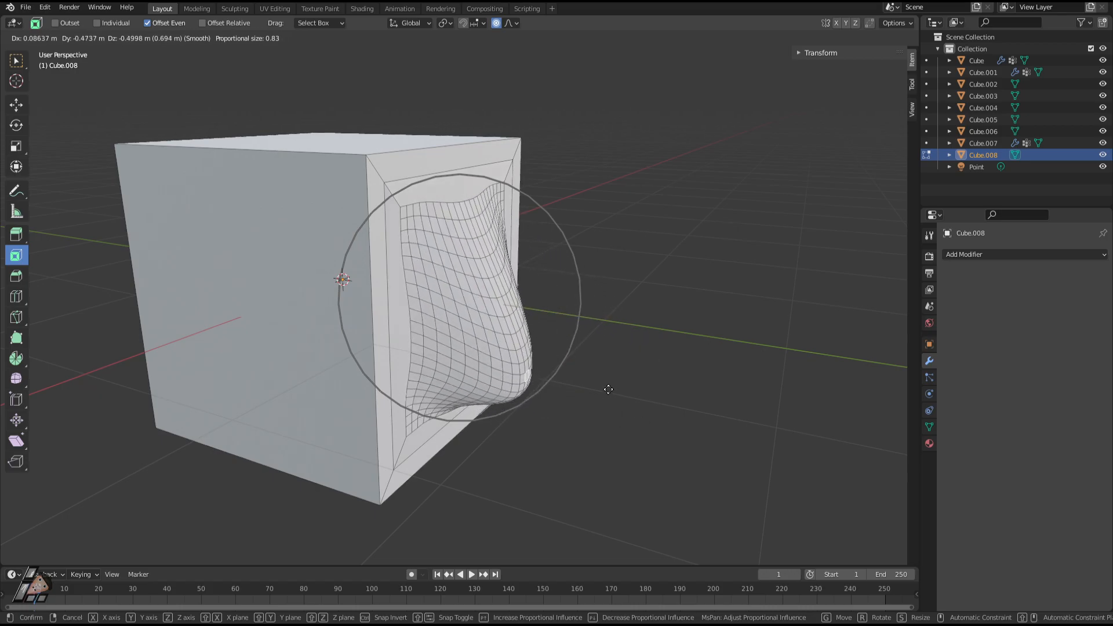
scroll(580, 336, "down", 7)
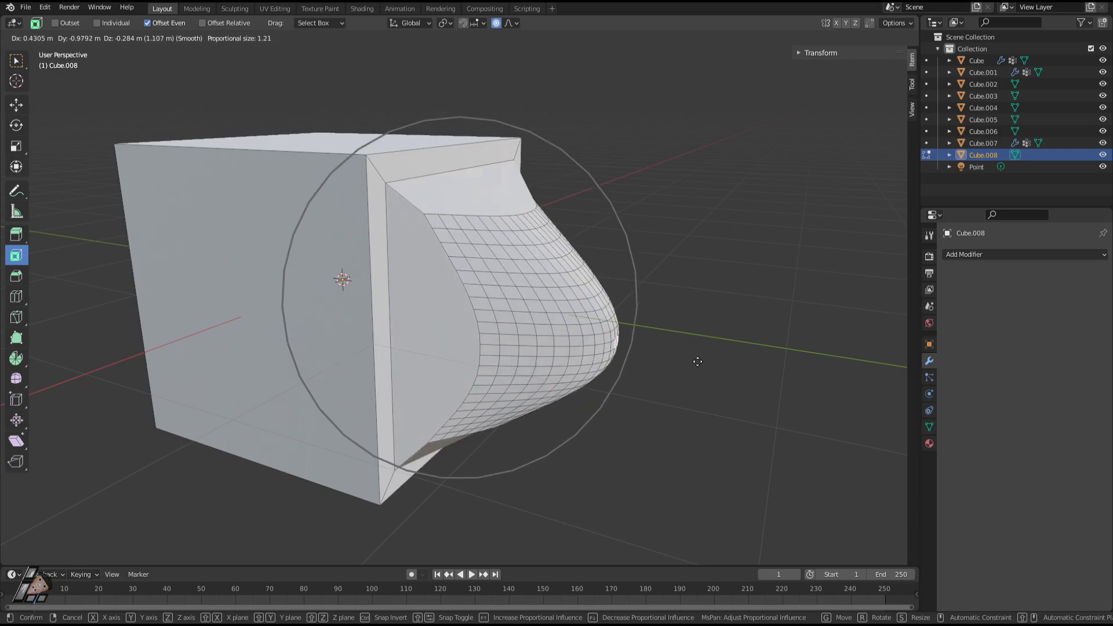
scroll(738, 364, "up", 20)
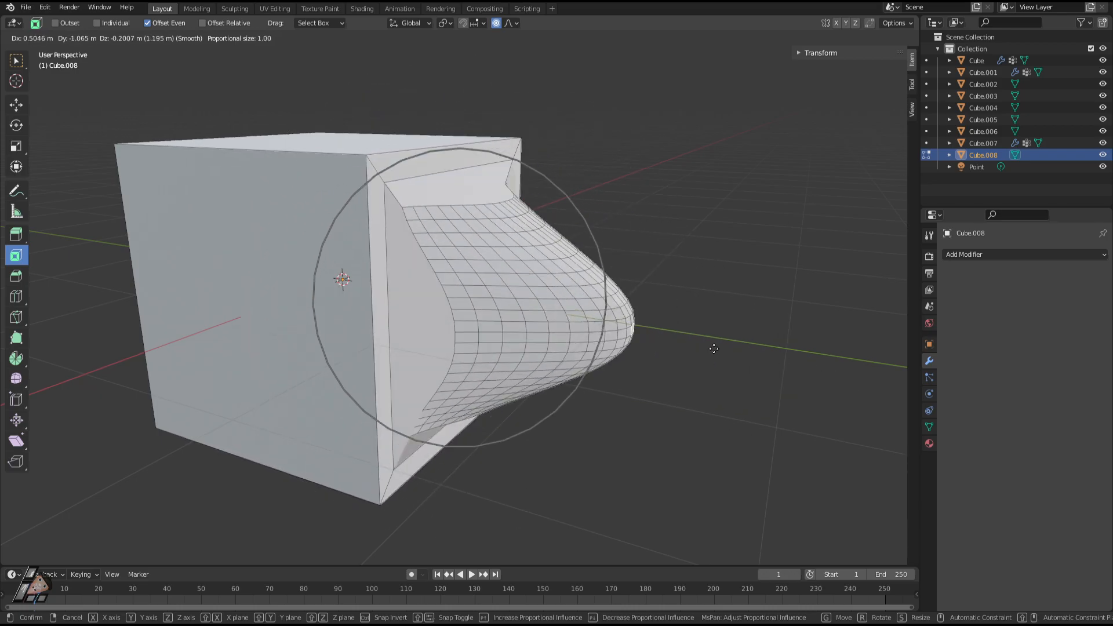
scroll(723, 361, "up", 13)
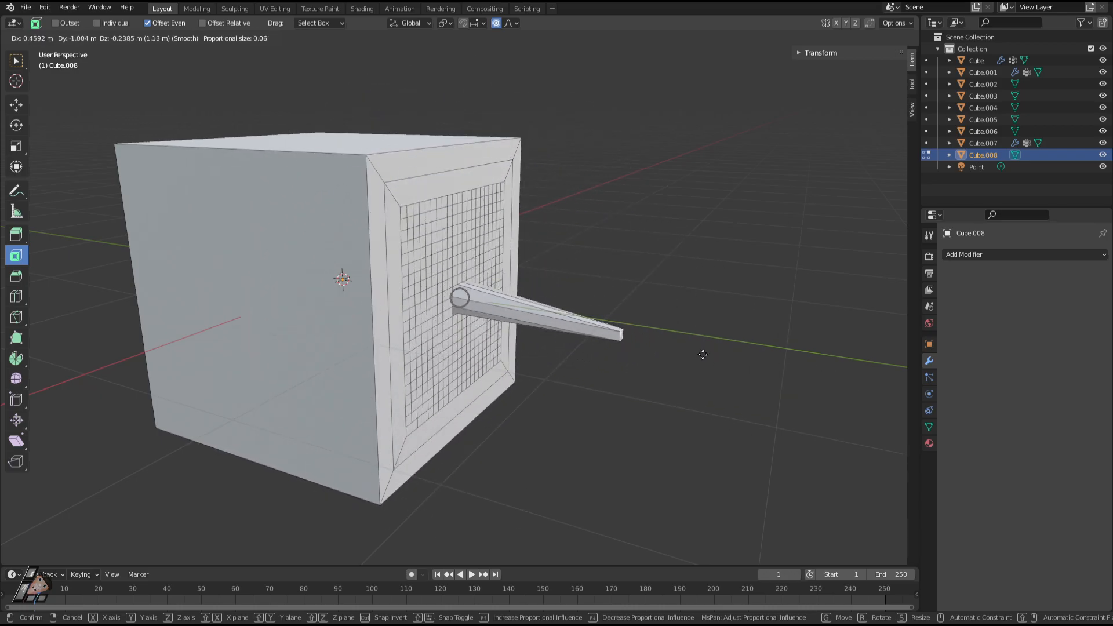
scroll(703, 354, "down", 20)
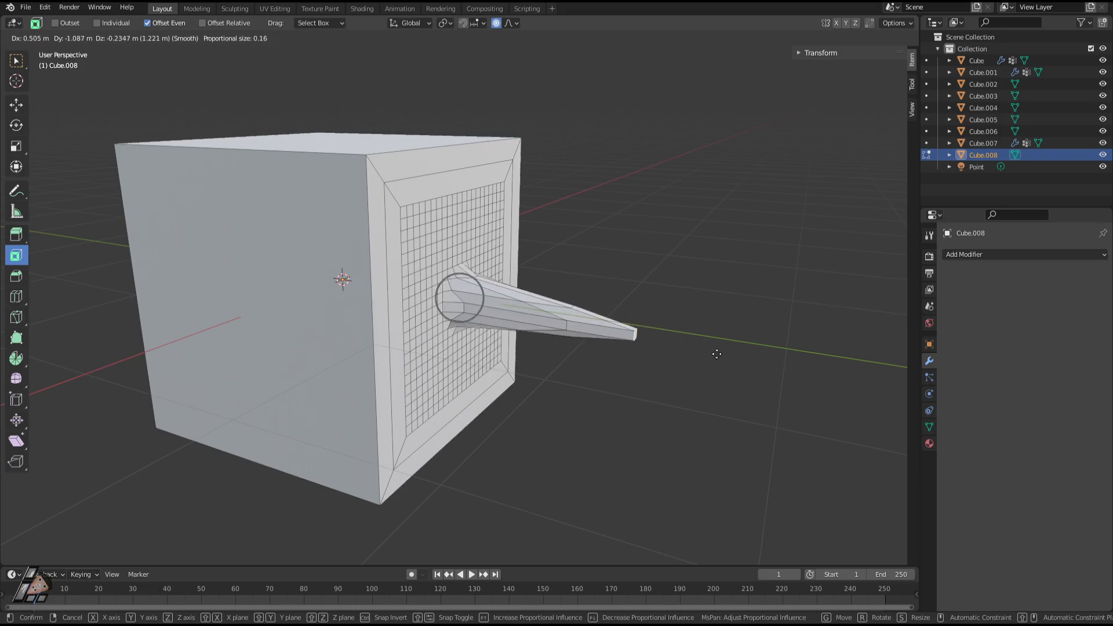
scroll(718, 354, "down", 12)
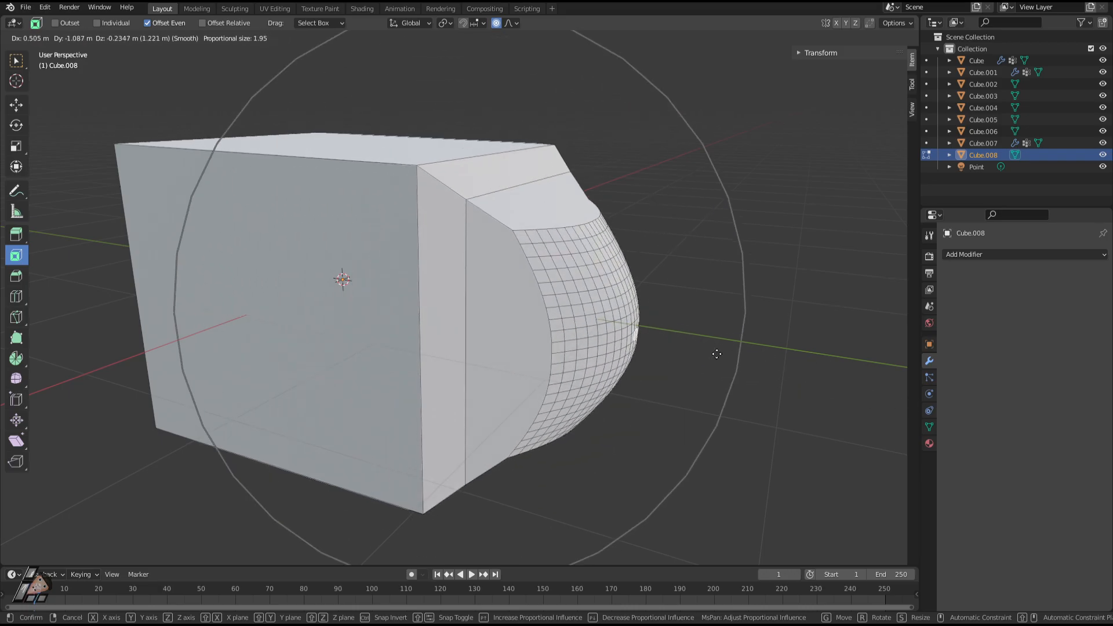
scroll(719, 360, "down", 11)
scroll(718, 360, "up", 7)
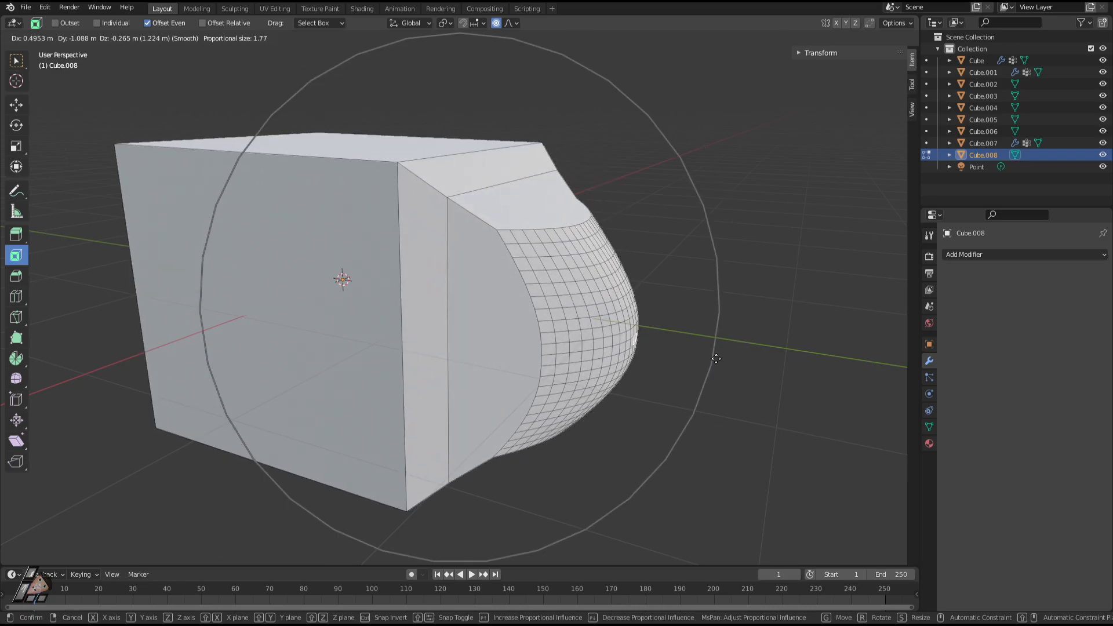
scroll(715, 359, "down", 3)
scroll(717, 360, "up", 4)
scroll(722, 360, "down", 1)
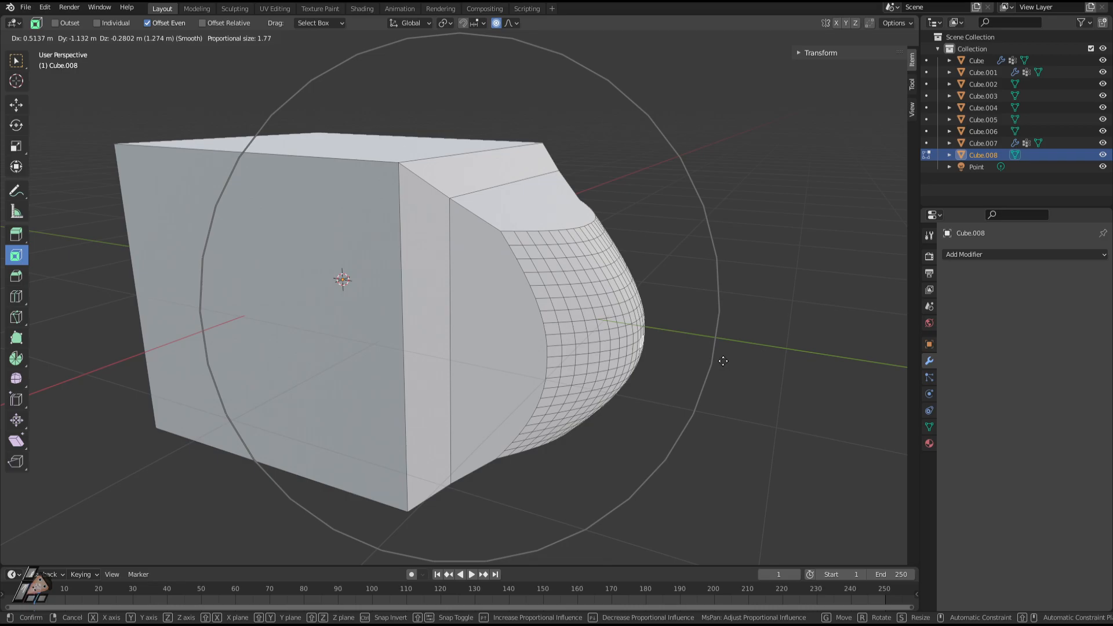
scroll(723, 361, "up", 4)
scroll(719, 365, "down", 7)
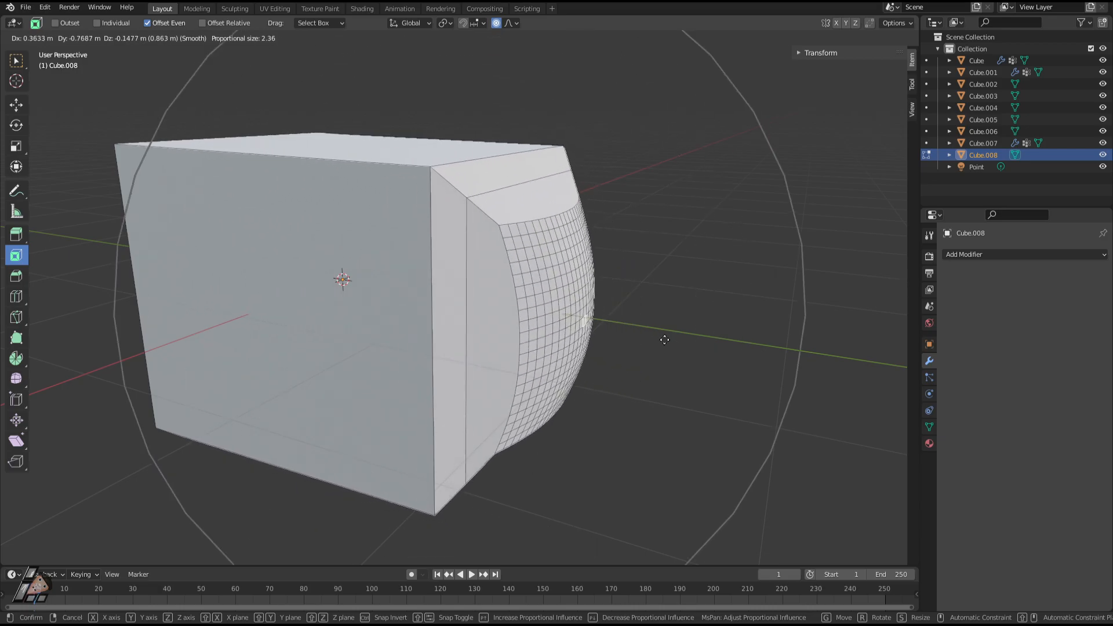
scroll(608, 325, "up", 1)
right_click(607, 326)
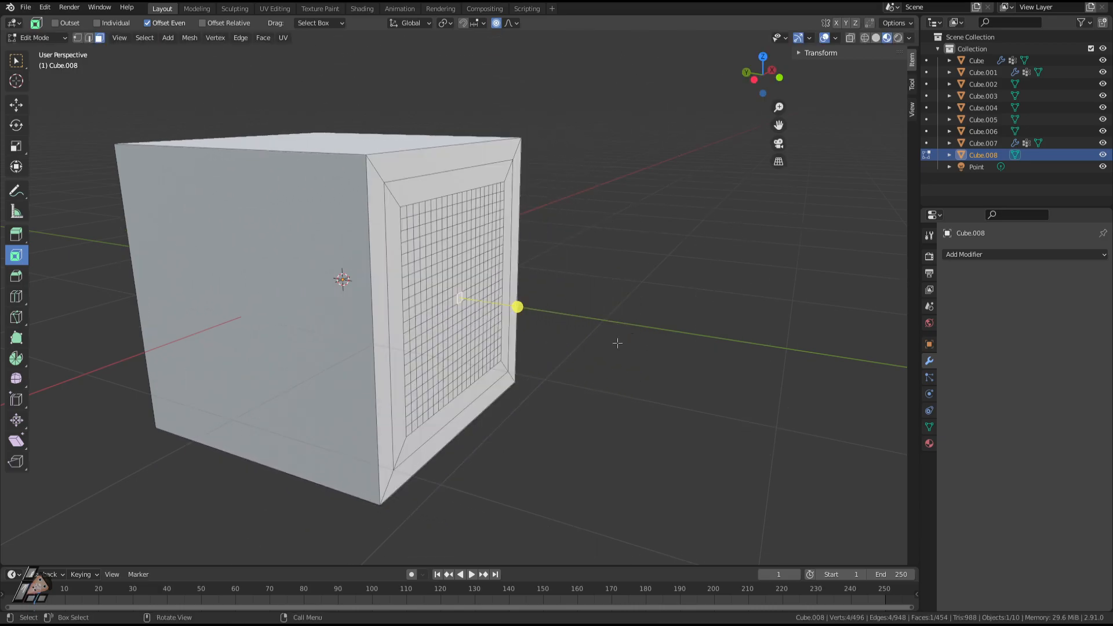
Try bulging the screen grid outward by moving its centre face freely, with proportional sizes of about 0.91 and 1.77.
key("g")
scroll(617, 340, "up", 9)
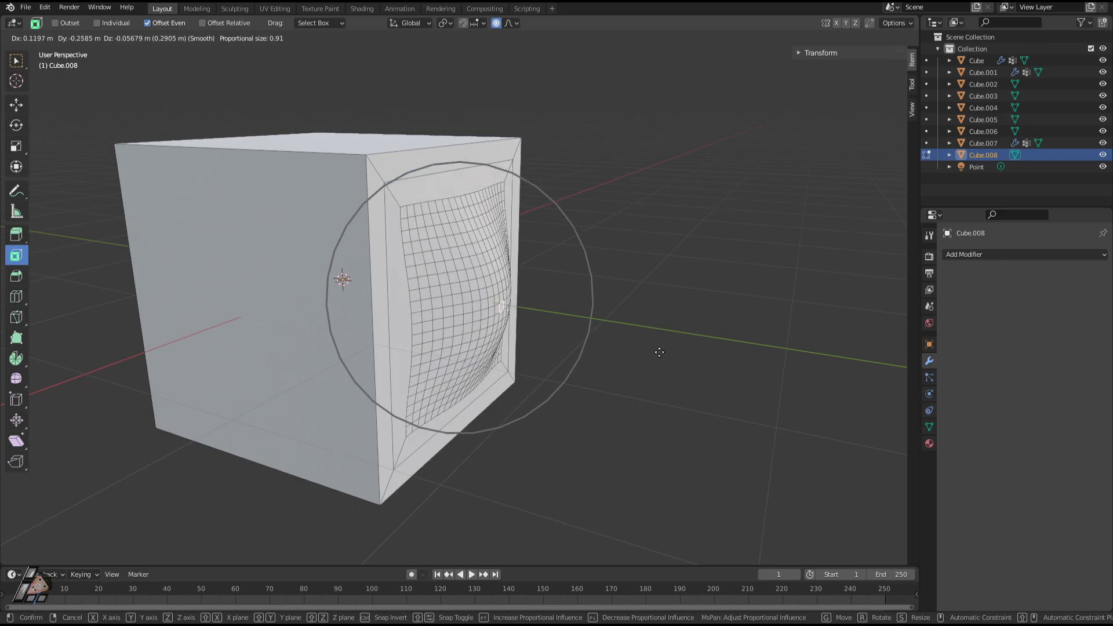
scroll(657, 348, "down", 7)
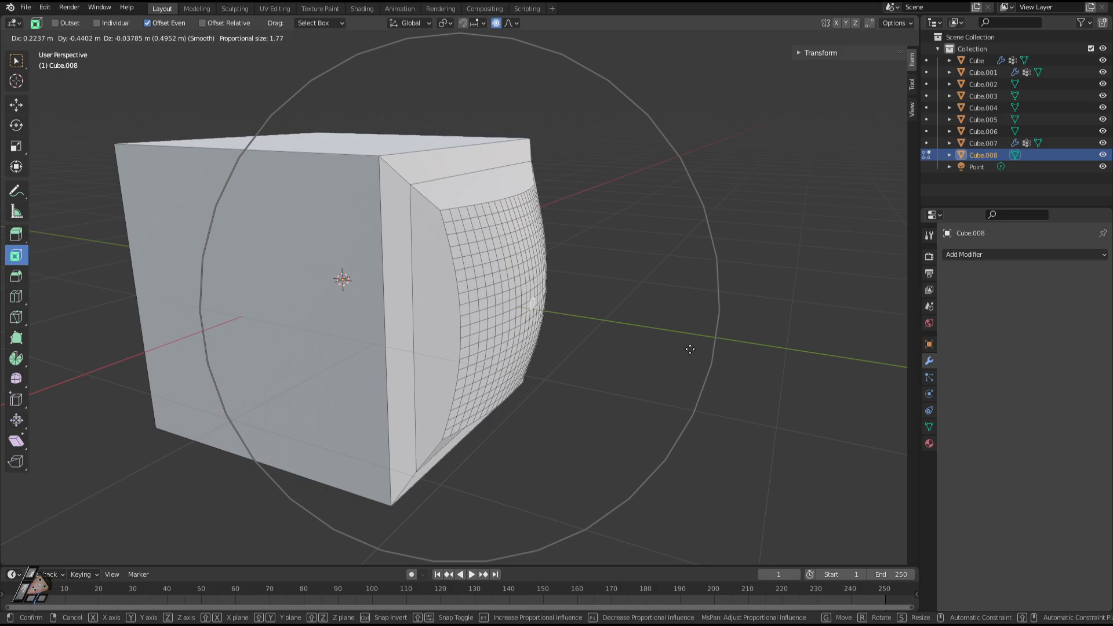
right_click(688, 348)
Try moving the centre face along a single axis, such as global X, at a proportional size of 1.77.
middle_click_drag(689, 348, 689, 345)
key("g")
key("z")
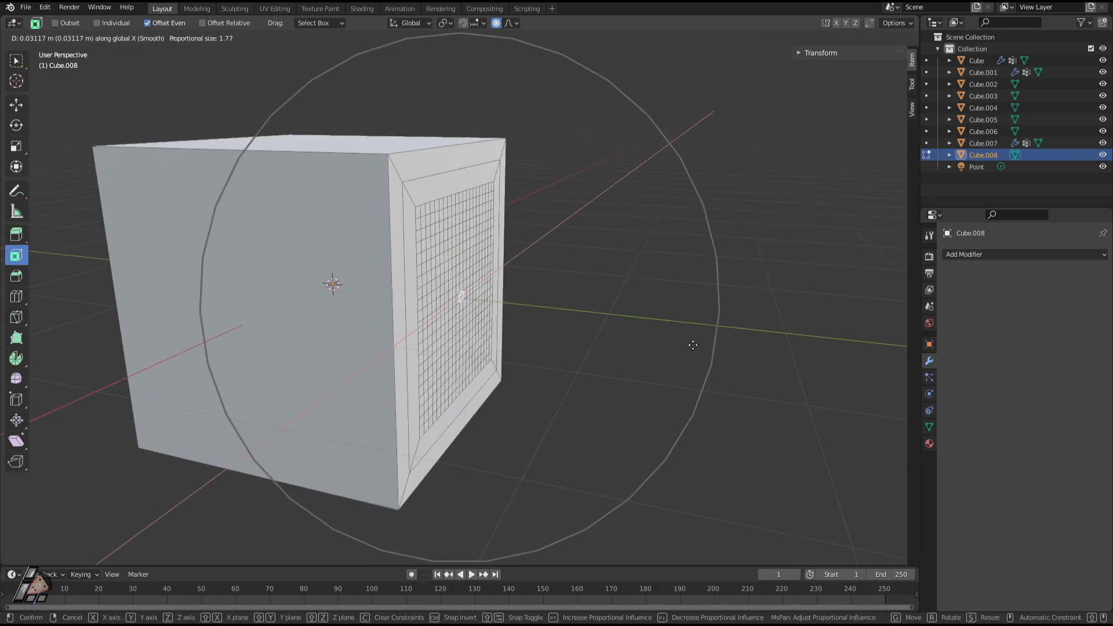
right_click(729, 349)
key("g")
key("z")
right_click(736, 349)
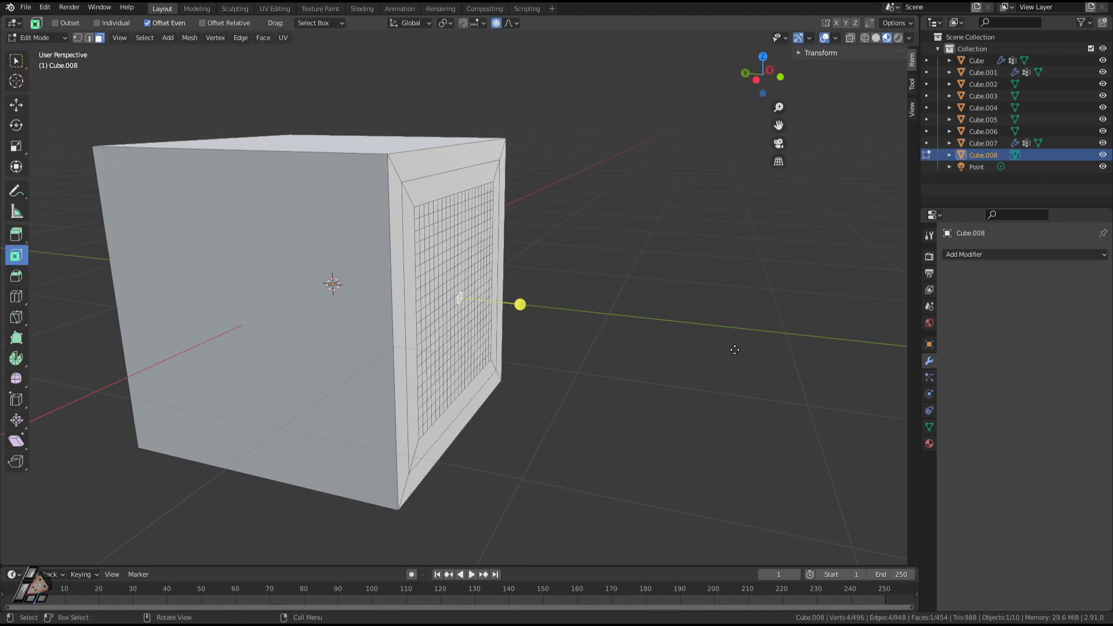
Try pulling the screen's centre face outward along global Y at proportional sizes of 1.77 and 1.46, and by edge slide.
key("g")
key("x")
key("y")
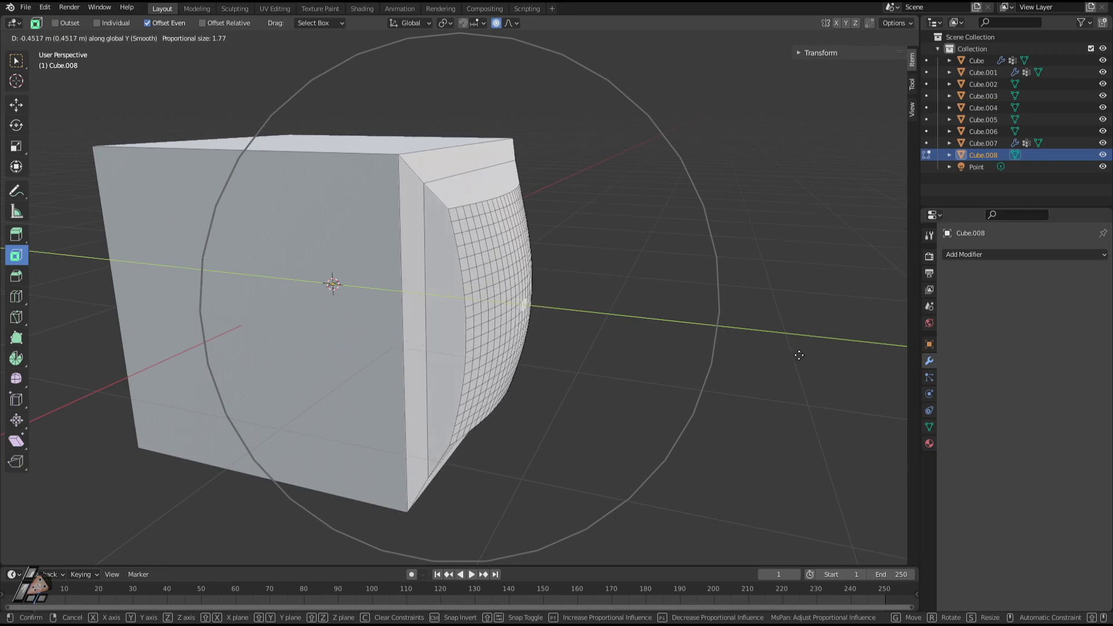
scroll(798, 355, "up", 3)
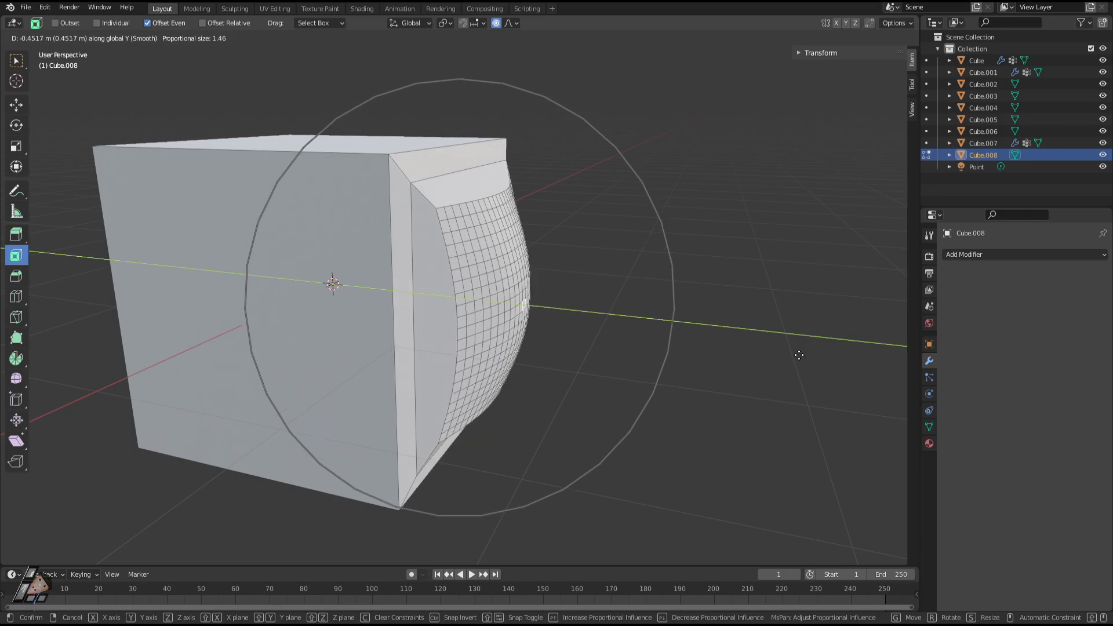
key("g")
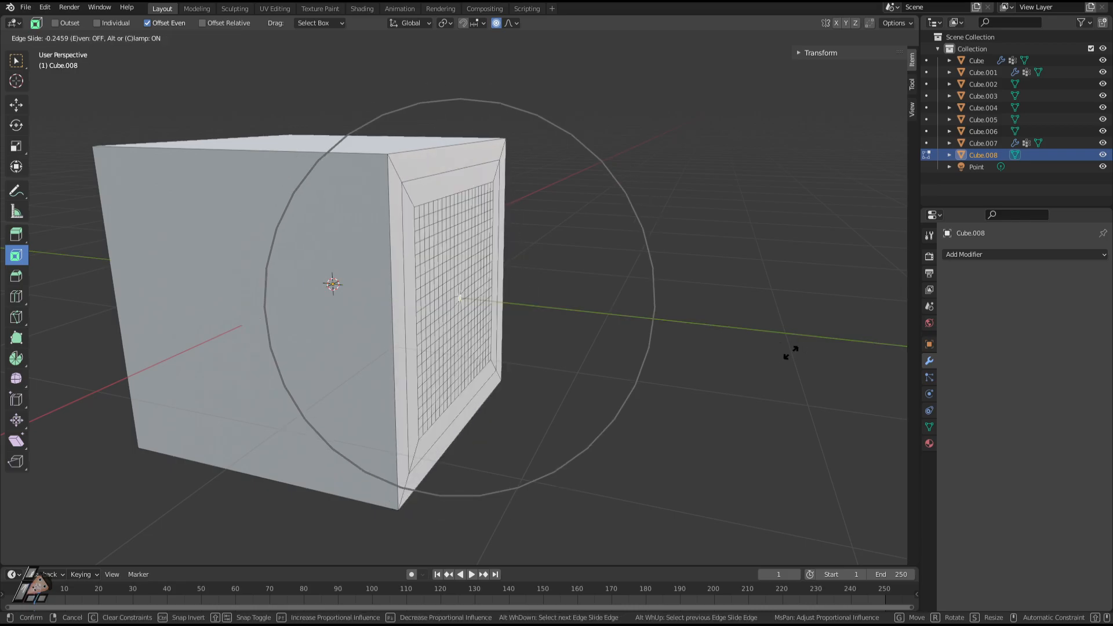
right_click(791, 354)
middle_click_drag(792, 353, 800, 353)
key("g")
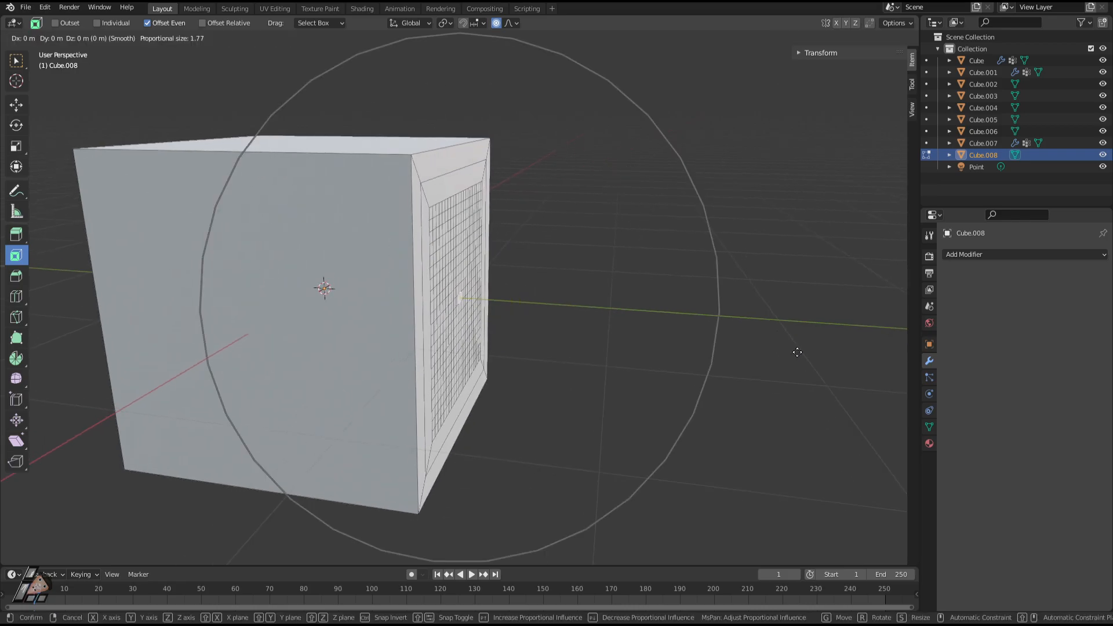
key("g")
right_click(808, 353)
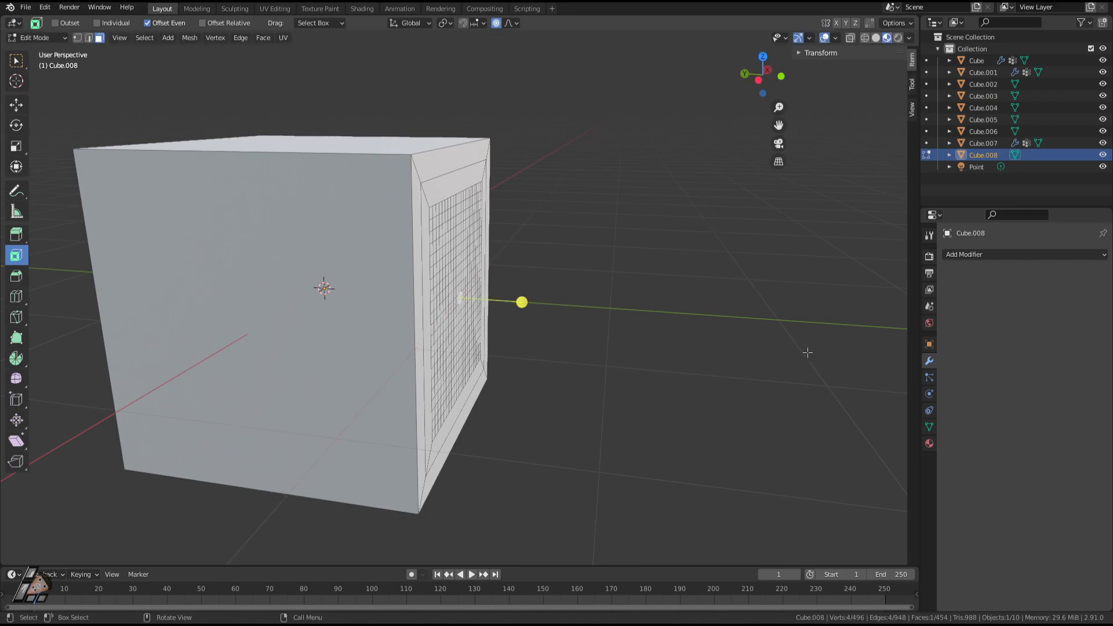
Bulge the screen grid by moving its centre face about -0.51 m along global Y with smooth falloff at proportional size 1.77.
key("g")
key("y")
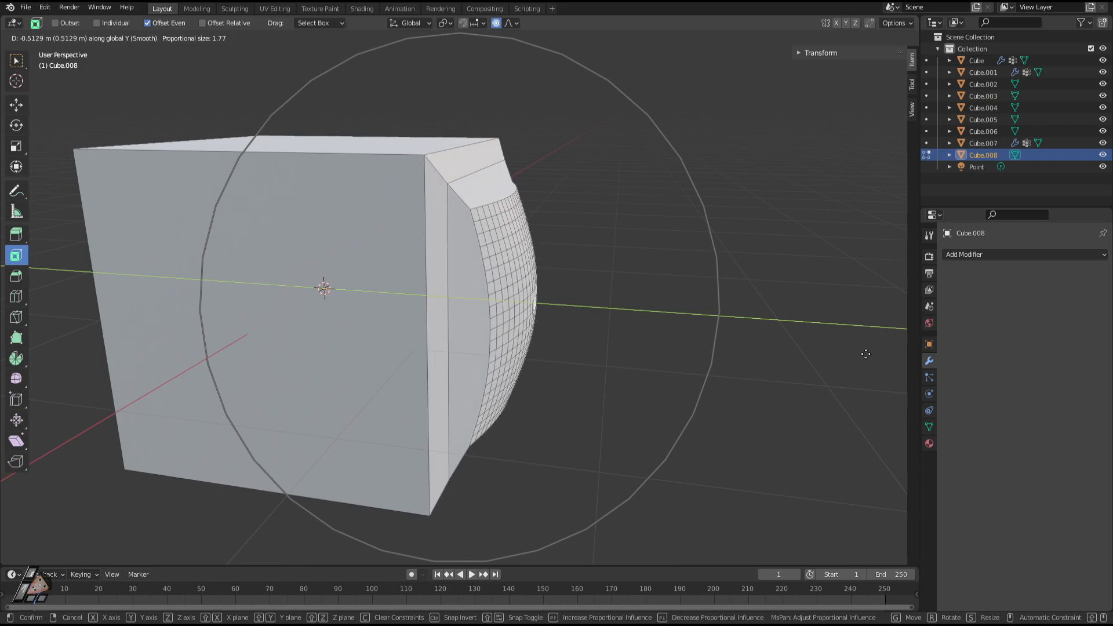
left_click(865, 354)
mouse_move(862, 351)
middle_mouse_down()
mouse_move(428, 330)
mouse_move(840, 348)
middle_mouse_up()
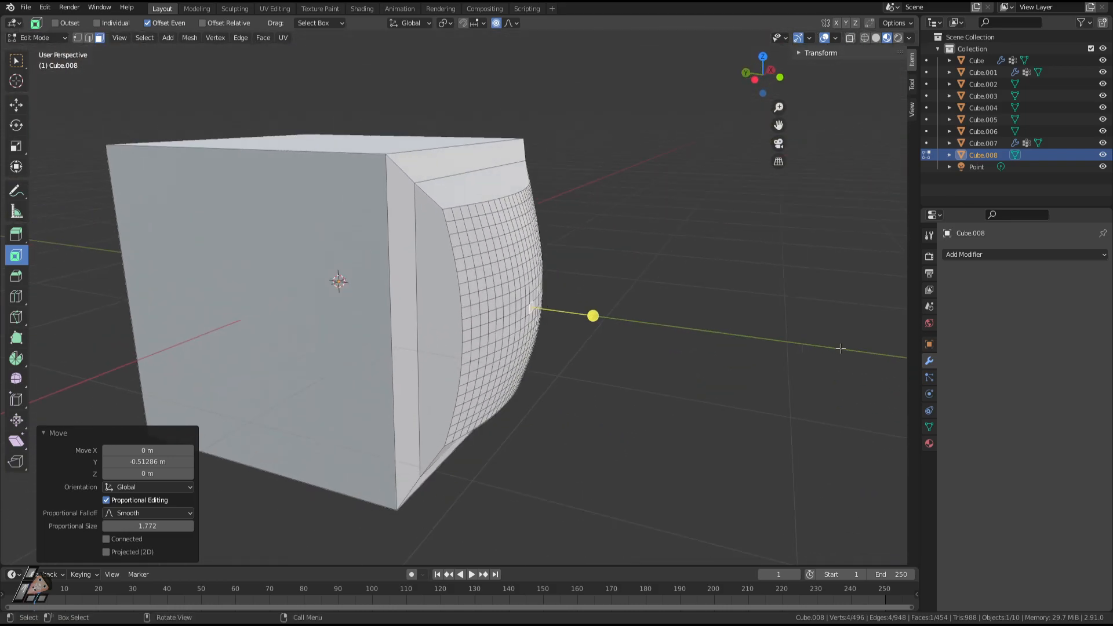
key("Tab")
key("Tab")
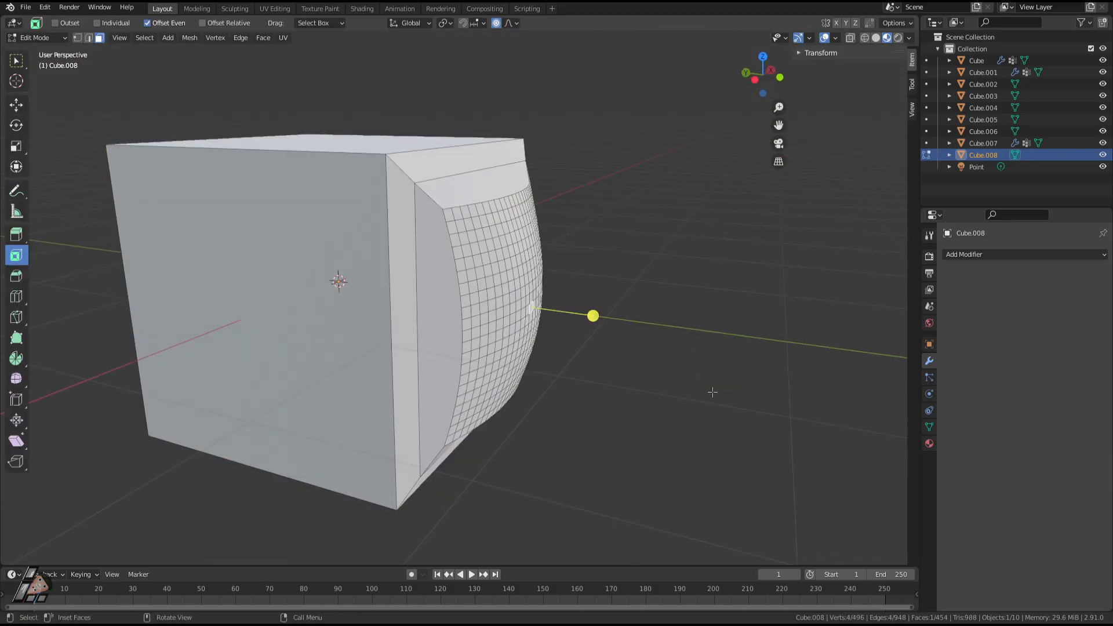
middle_click_drag(673, 374, 683, 345)
key("Tab")
key("Tab")
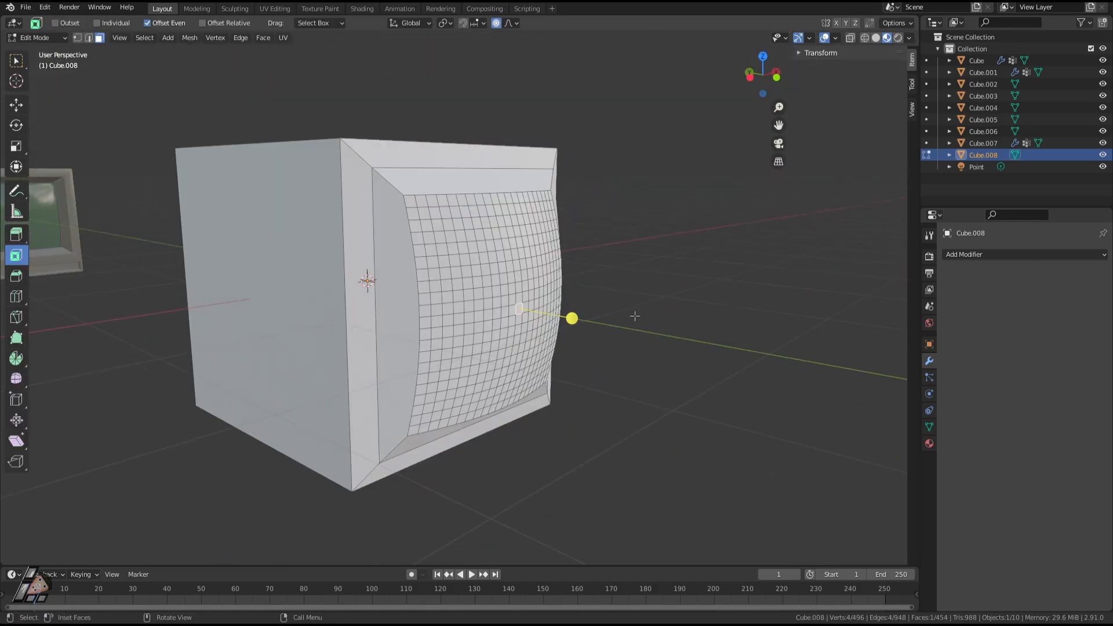
Grow the selection from the centre face to cover exactly the whole curved screen grid.
middle_click_drag(635, 316, 594, 311)
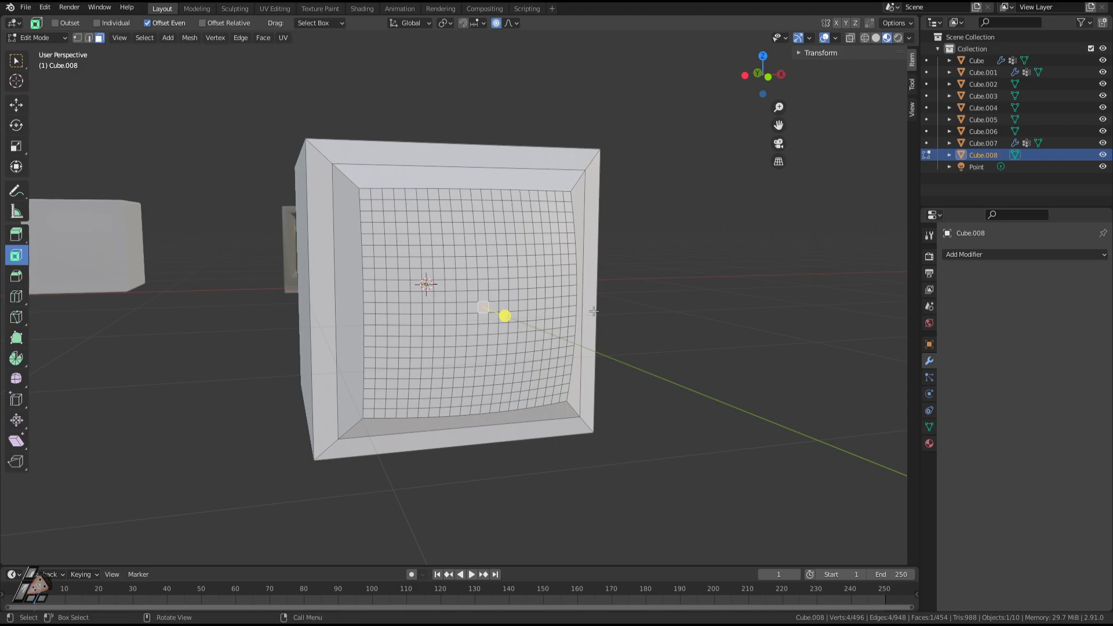
key("ctrl+KP_Add")
key("ctrl+KP_Add")
key("ctrl+KP_Add")
key("ctrl+KP_Add")
key("ctrl+KP_Add")
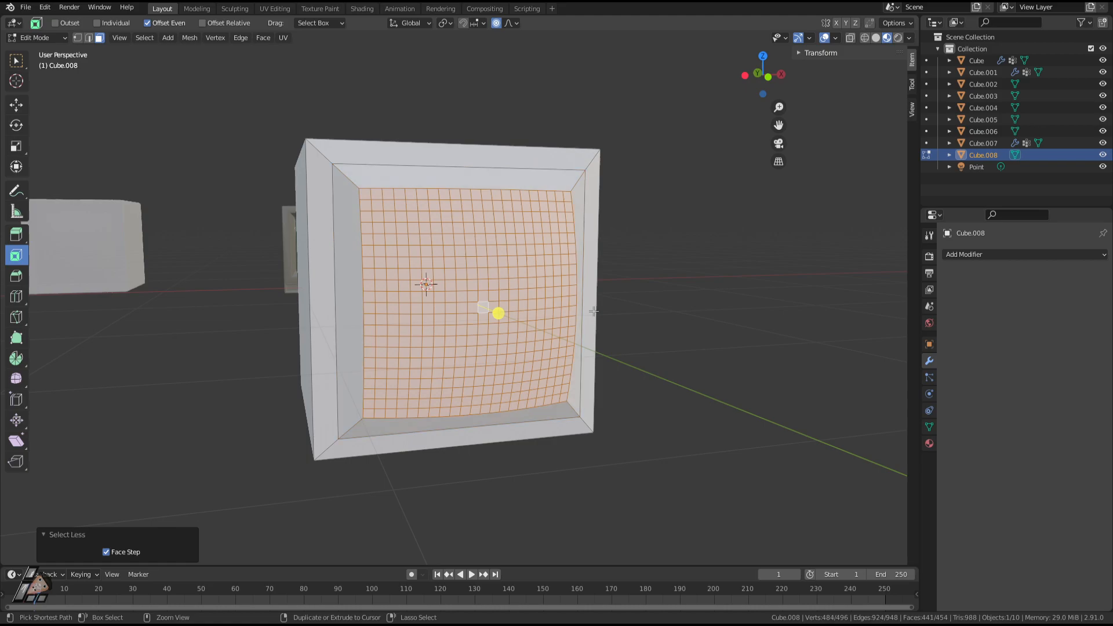
middle_click_drag(328, 266, 287, 440)
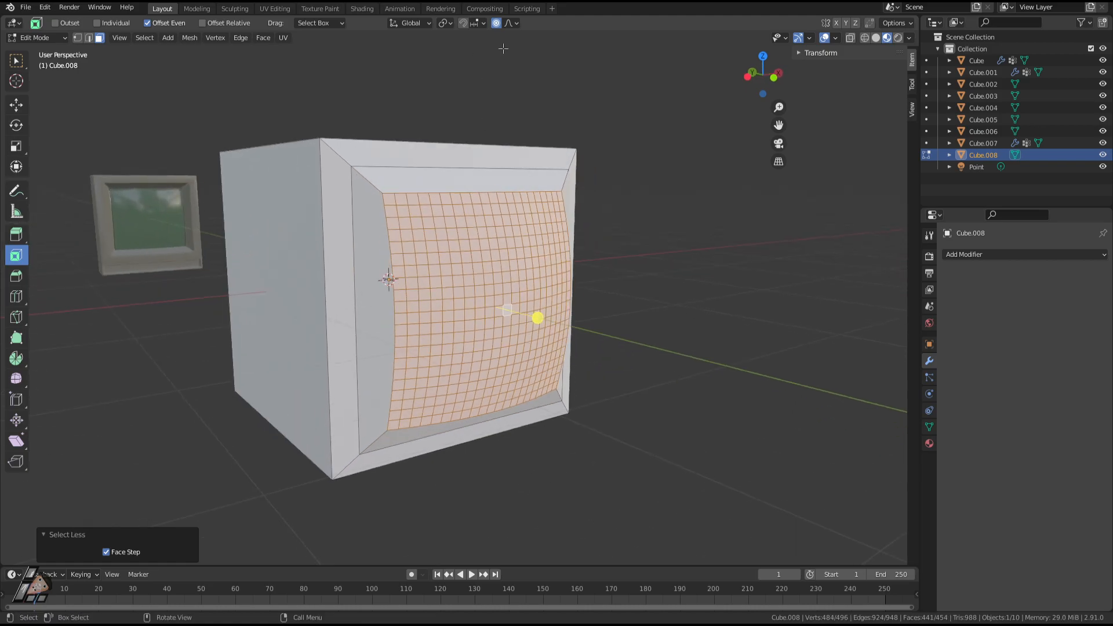
Turn off proportional editing and push the selected screen grid back about 0.32 m along global Y into the casing.
left_click(497, 24)
middle_click_drag(600, 393, 626, 388)
key("g")
key("x")
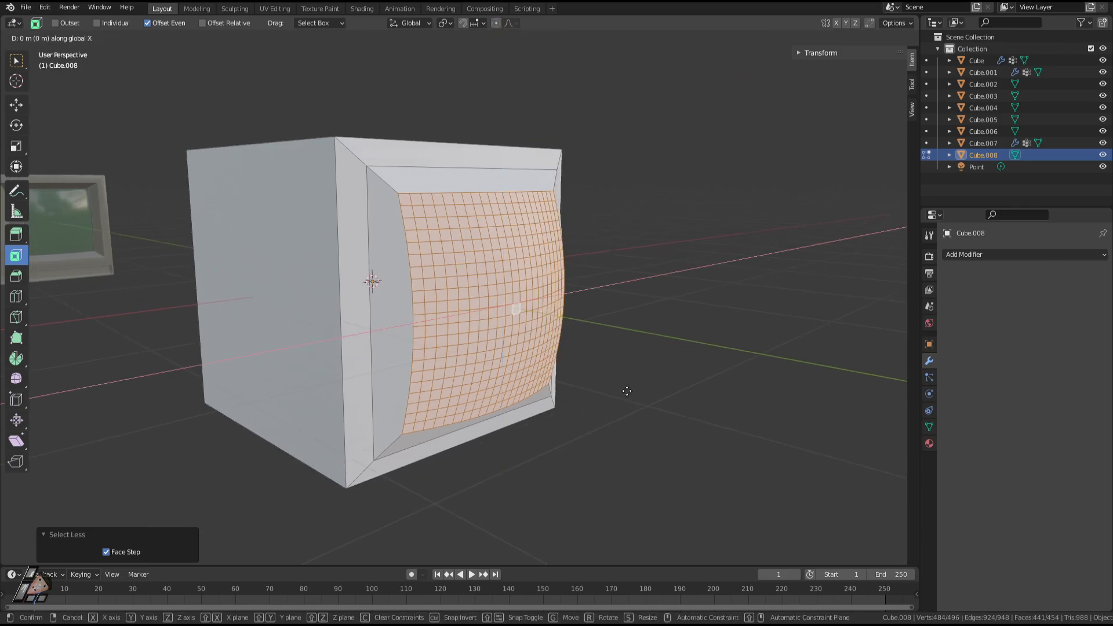
key("y")
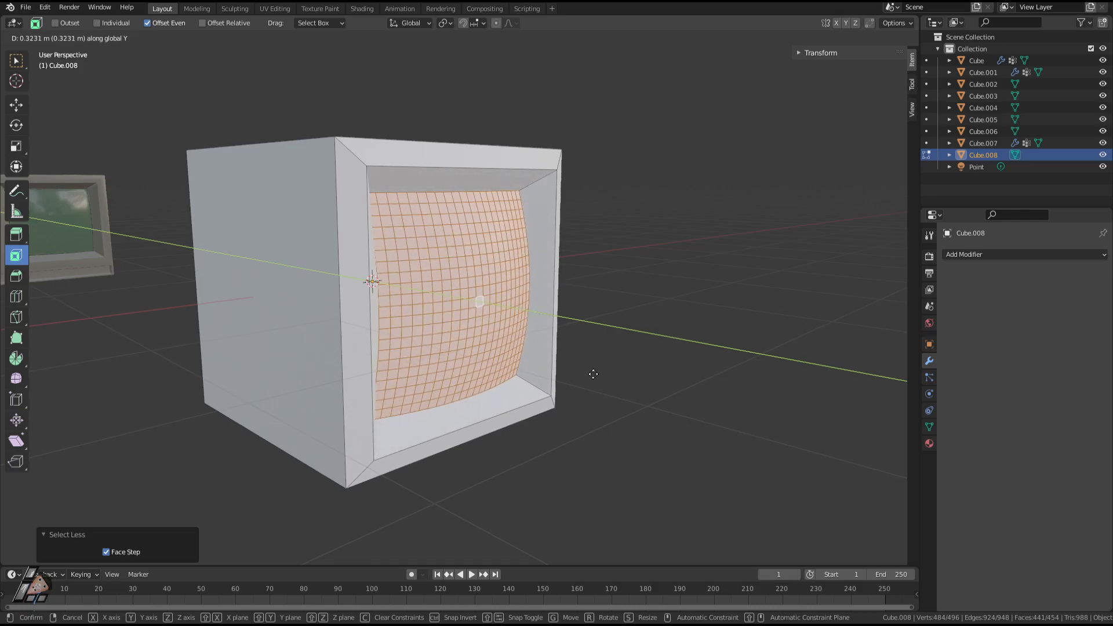
left_click(593, 374)
Examine the recessed, curved screen and its frame from several angles in both Object Mode and Edit Mode.
middle_click_drag(593, 374, 491, 378)
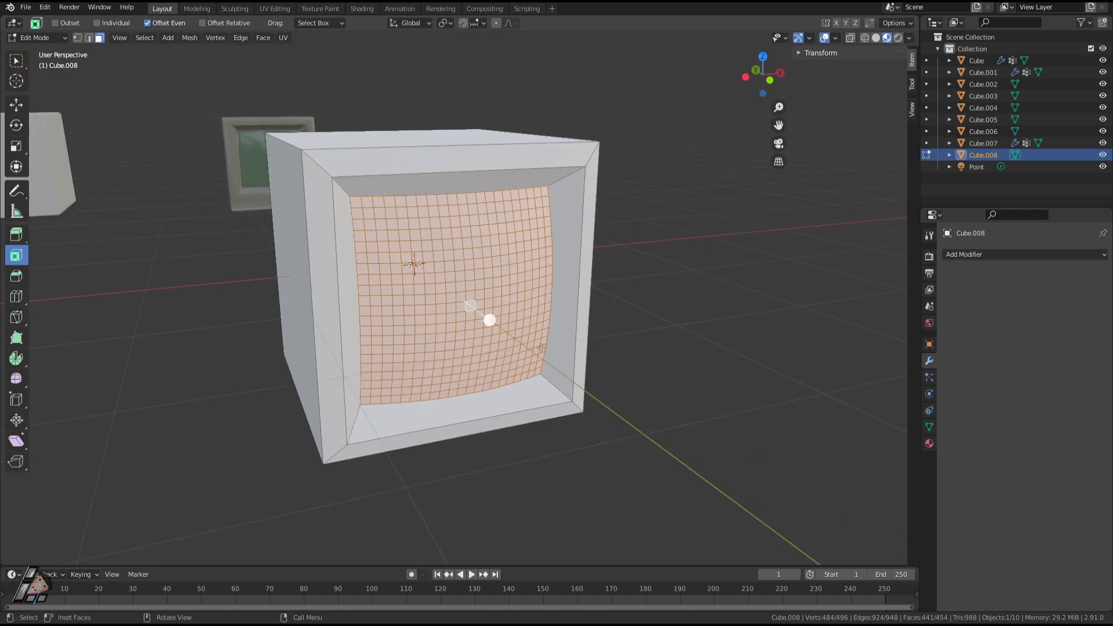
middle_click_drag(513, 386, 488, 378)
key("Tab")
key("Tab")
middle_click_drag(253, 337, 489, 306)
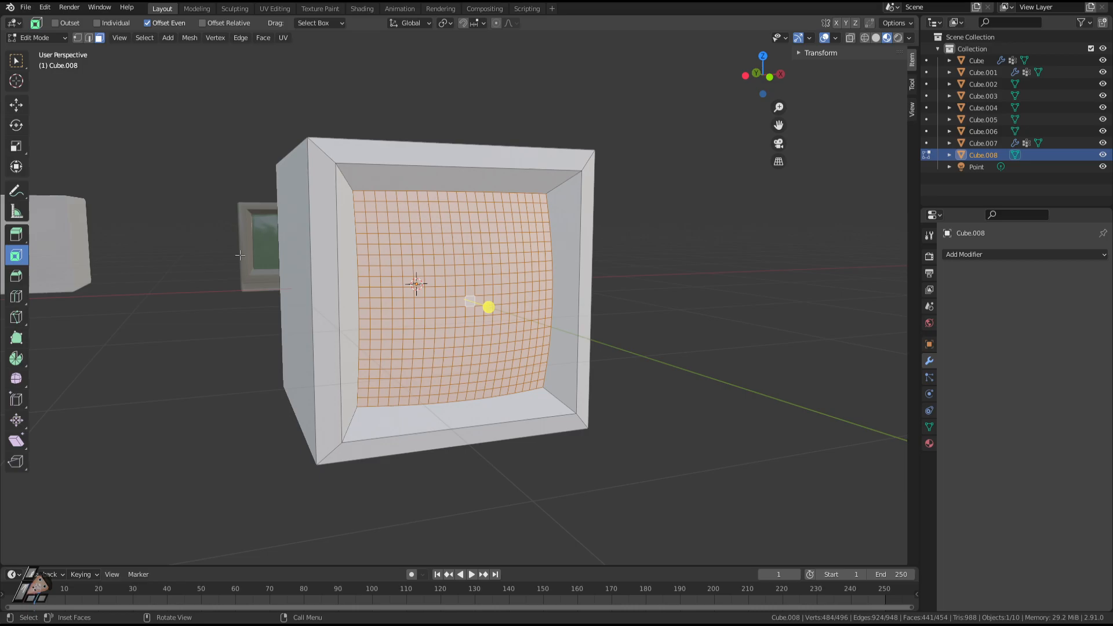
middle_click_drag(240, 255, 336, 286)
scroll(274, 325, "down", 5)
middle_click_drag(250, 323, 152, 326)
scroll(453, 262, "up", 4)
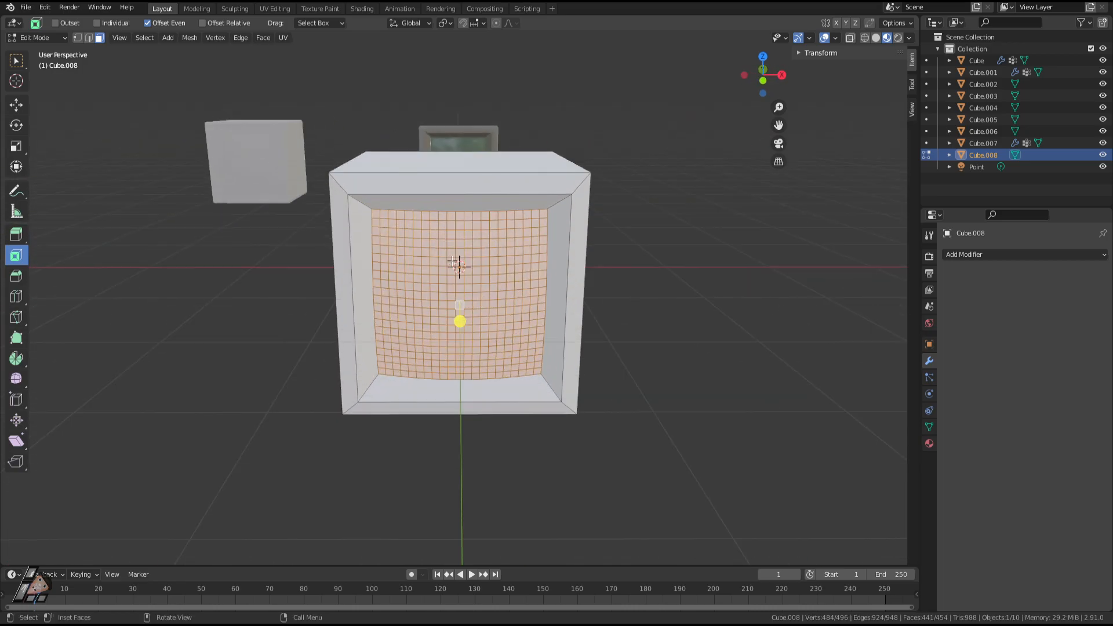
key("Tab")
middle_click_drag(494, 406, 653, 373)
key("Tab")
middle_click_drag(546, 351, 464, 341)
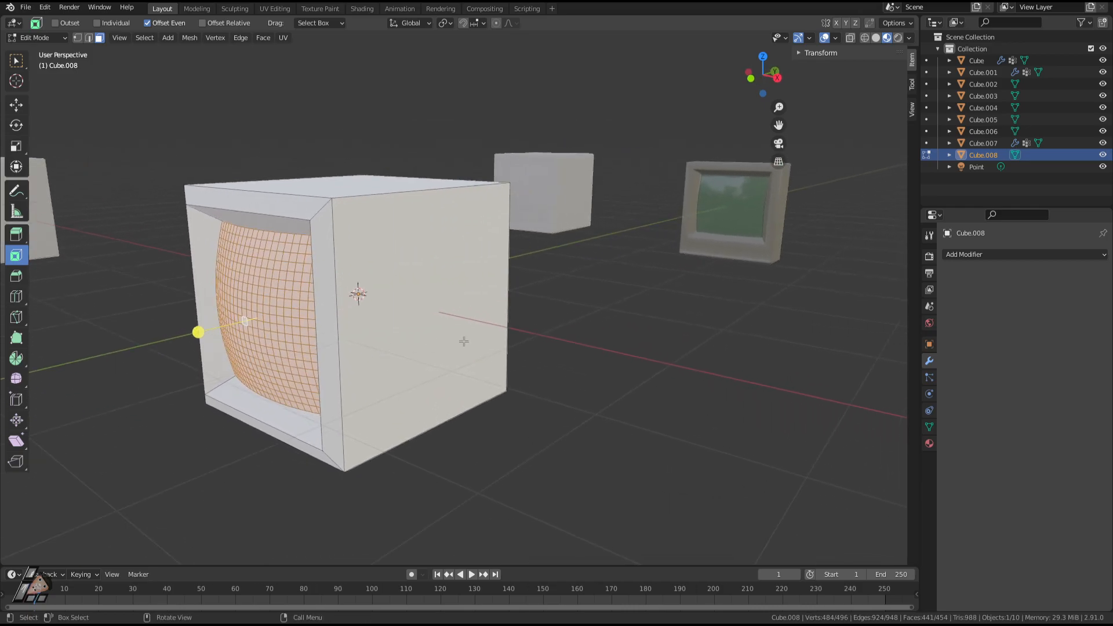
key("shift+grave")
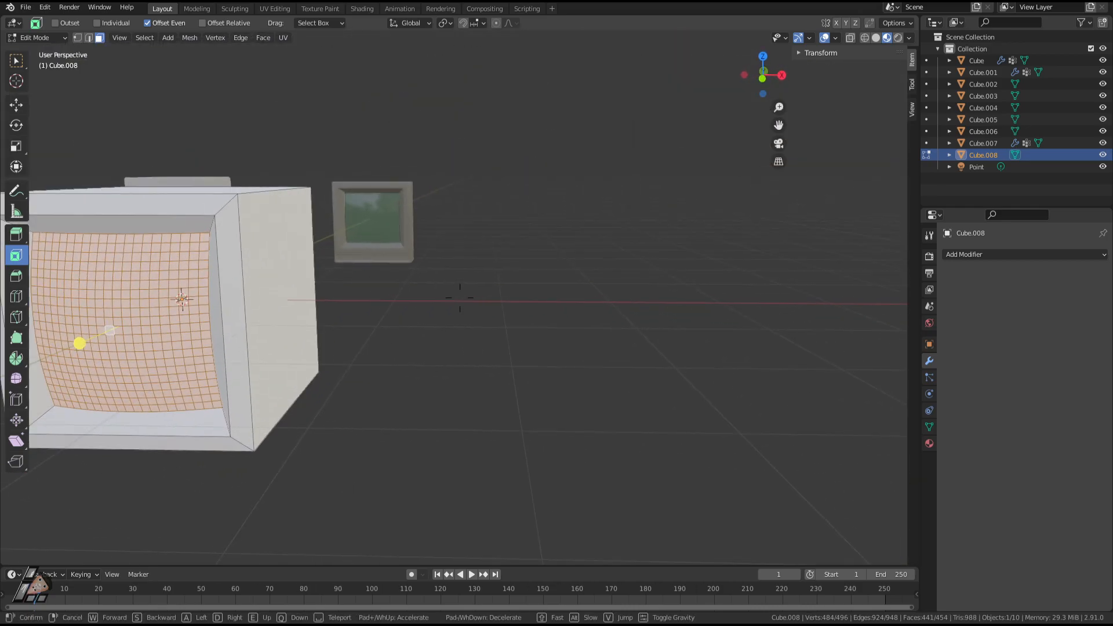
key("a")
left_click(453, 324)
key("Tab")
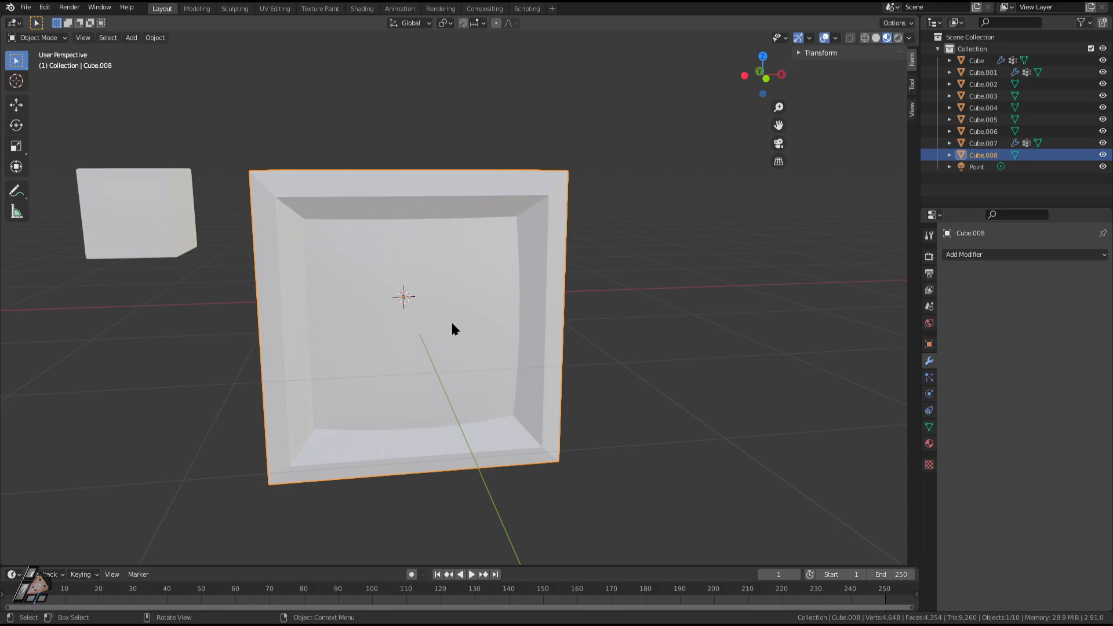
key("Tab")
middle_click_drag(455, 329, 461, 302)
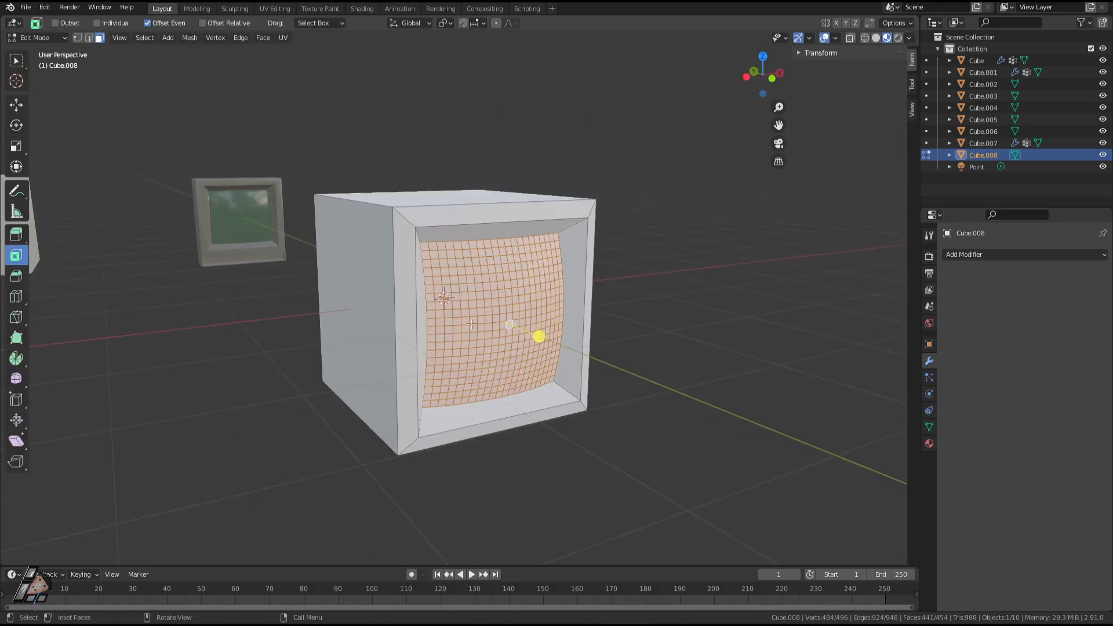
key("Tab")
scroll(524, 353, "up", 1)
middle_click_drag(524, 353, 488, 350)
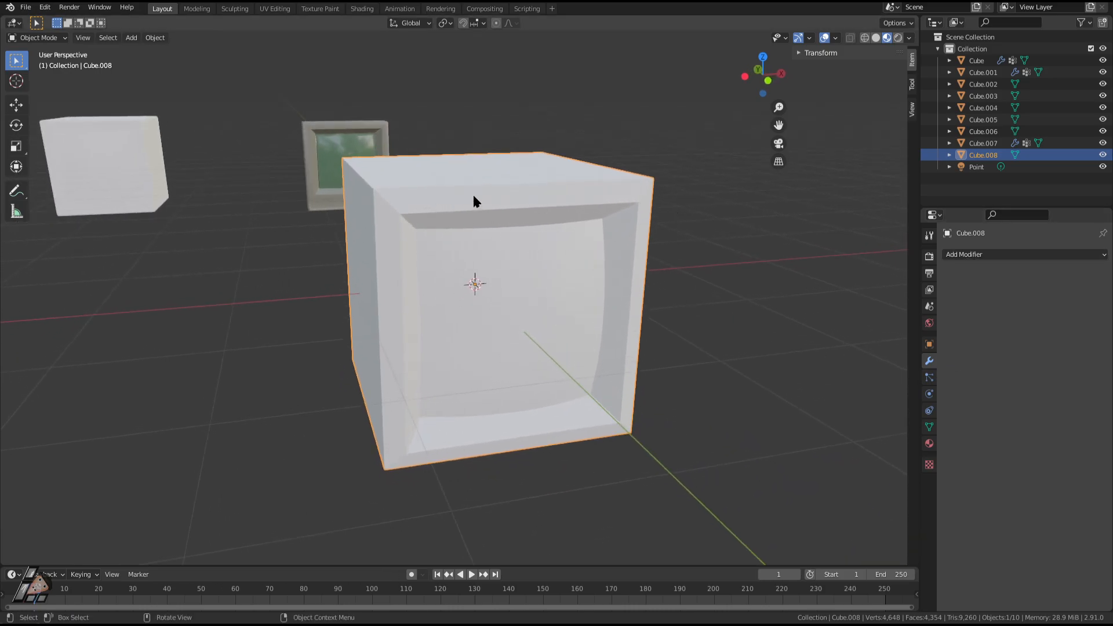
key("Tab")
middle_click_drag(474, 200, 499, 208)
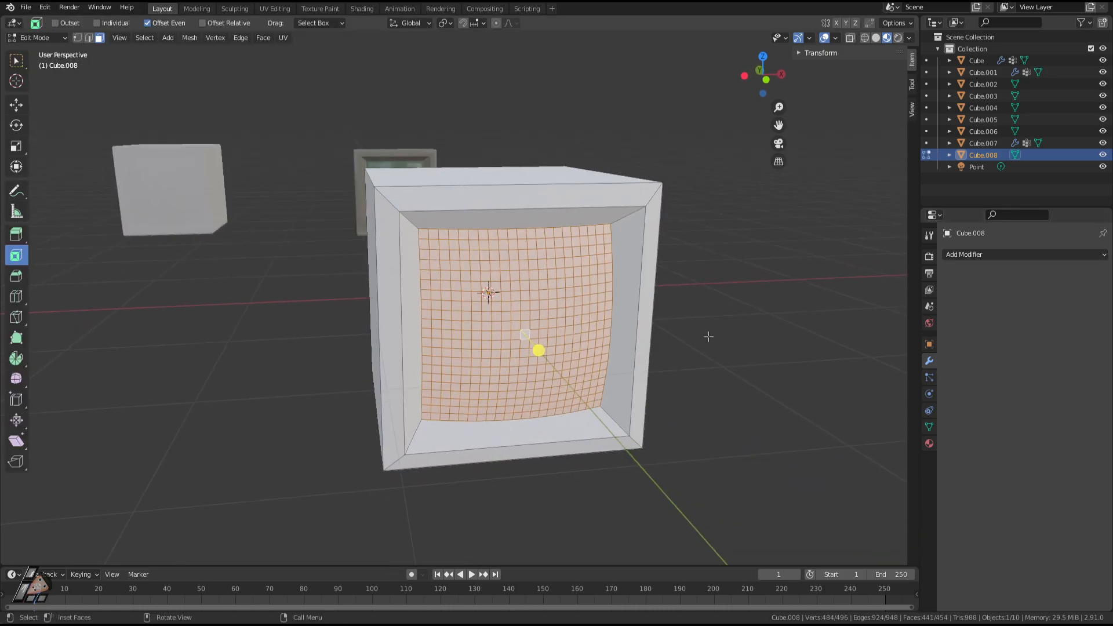
Add a new vertex group in the monitor mesh's object data properties.
left_click(929, 378)
left_click(930, 427)
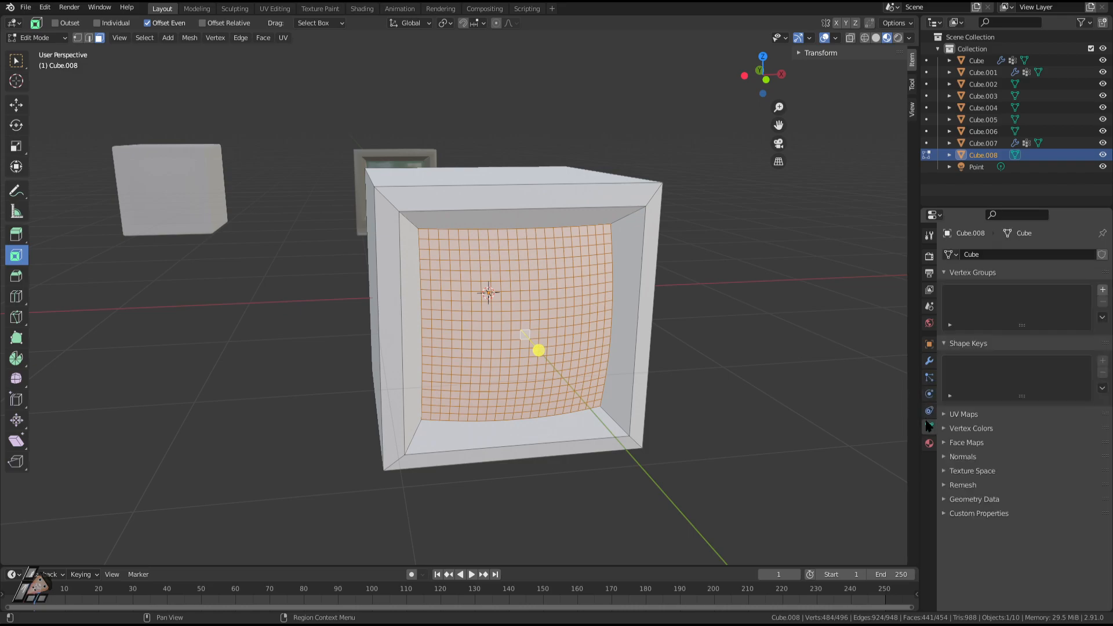
middle_click_drag(877, 292, 843, 279)
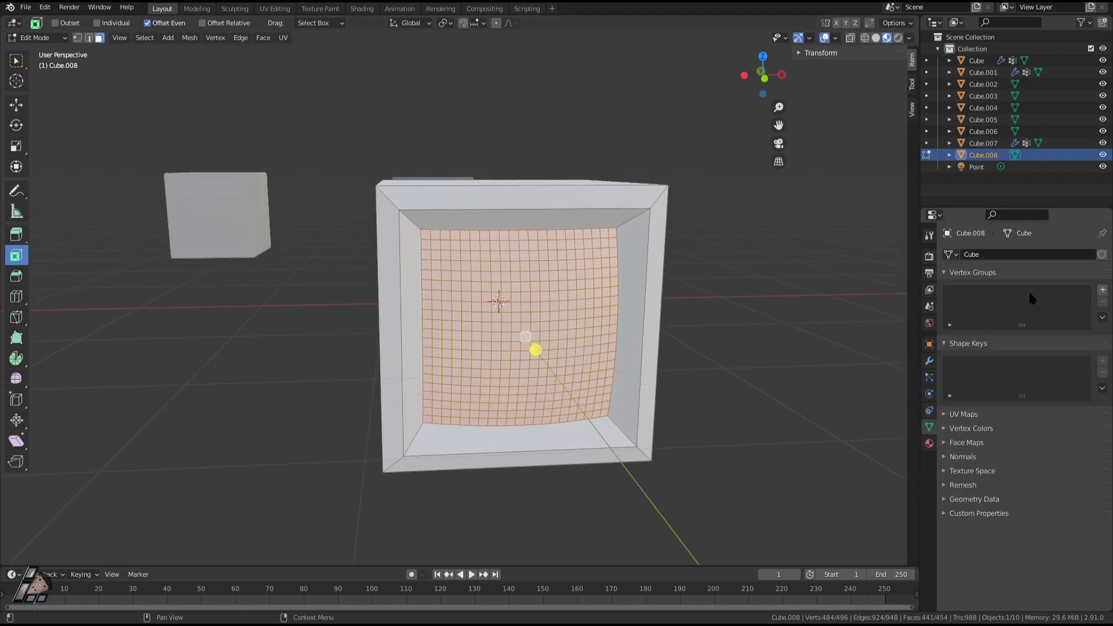
left_click(1103, 290)
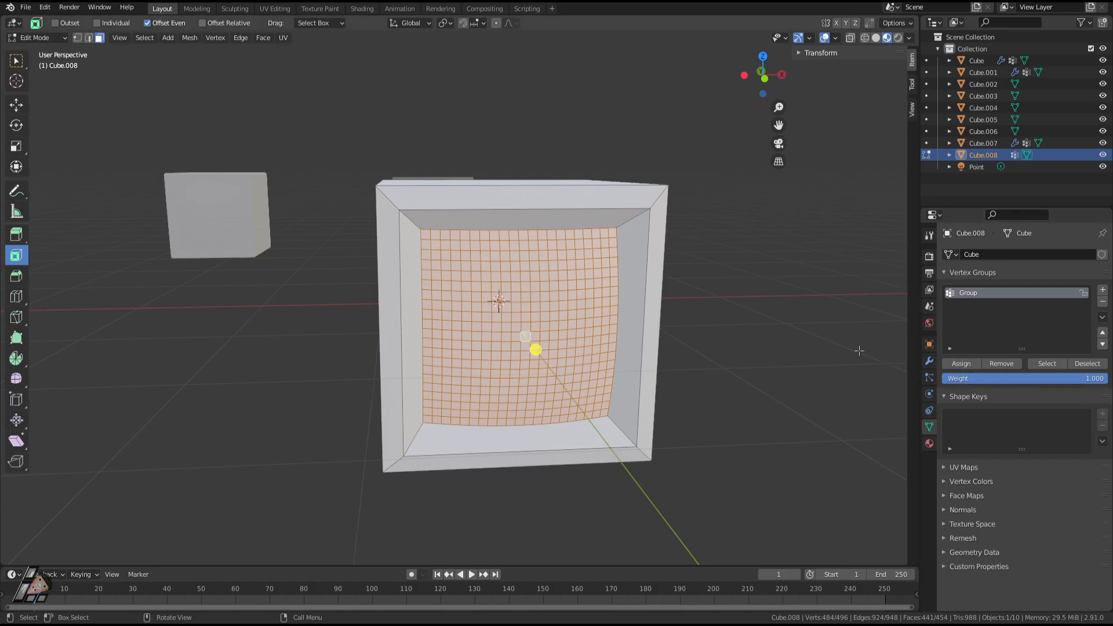
Invert the selection to the casing faces around the screen grid and assign them to the vertex group.
left_click(144, 37)
left_click(177, 76)
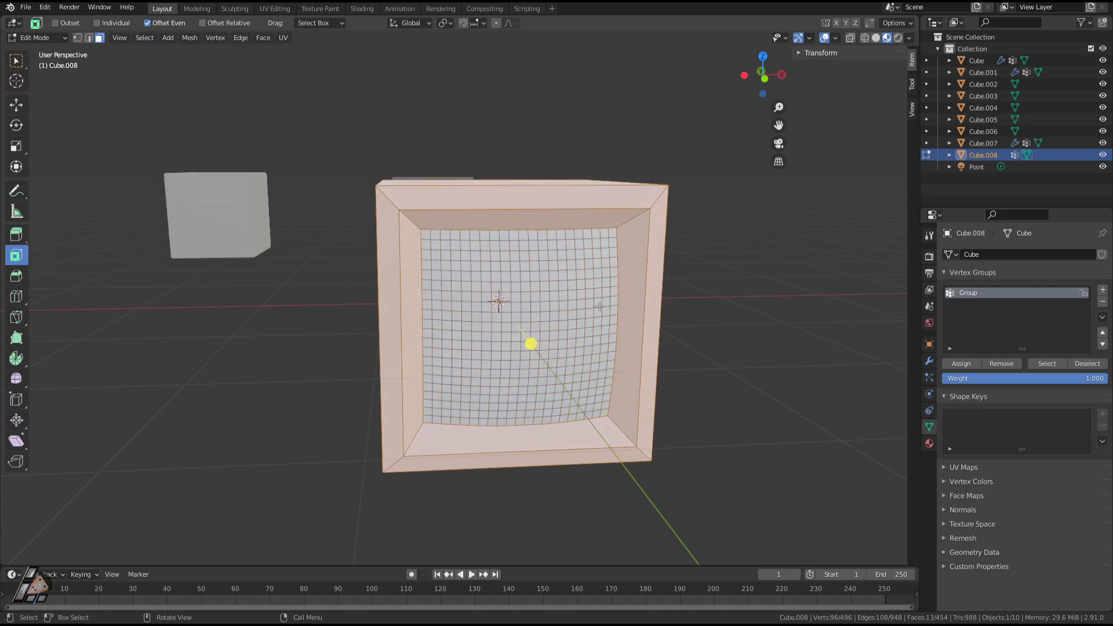
middle_click_drag(599, 306, 613, 296)
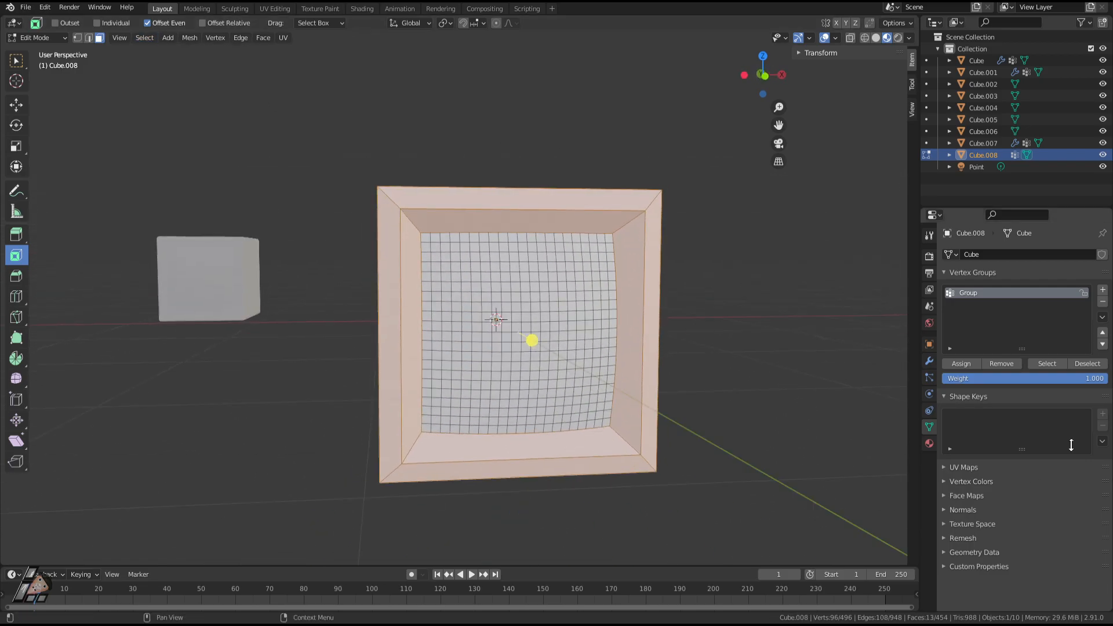
left_click(957, 364)
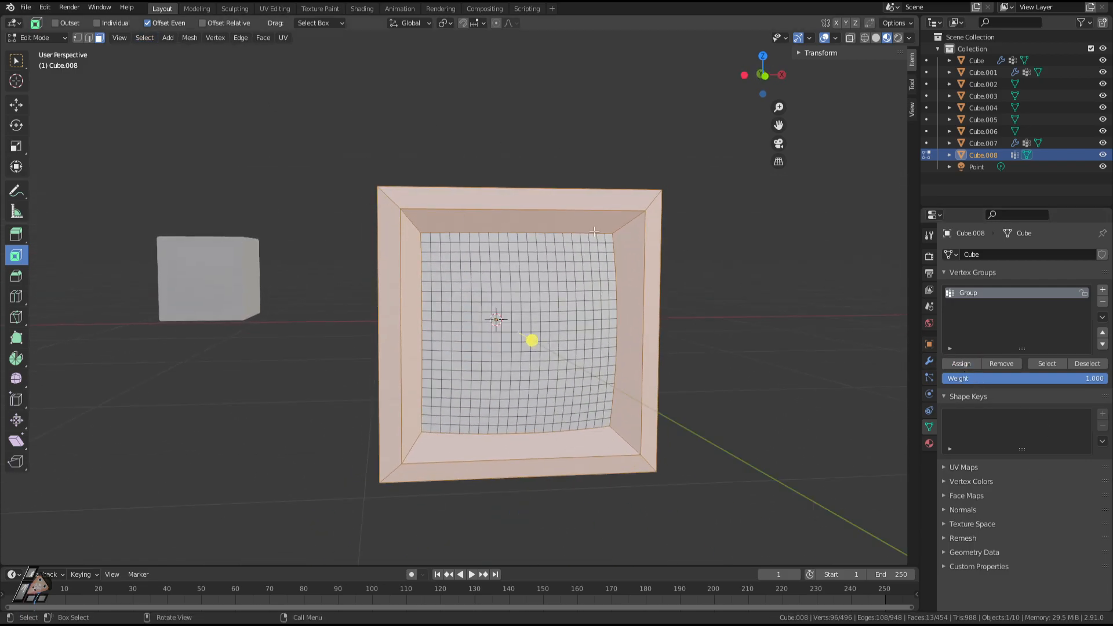
Remove the vertex group from the monitor mesh.
middle_click_drag(391, 203, 437, 224)
middle_click_drag(542, 271, 471, 290)
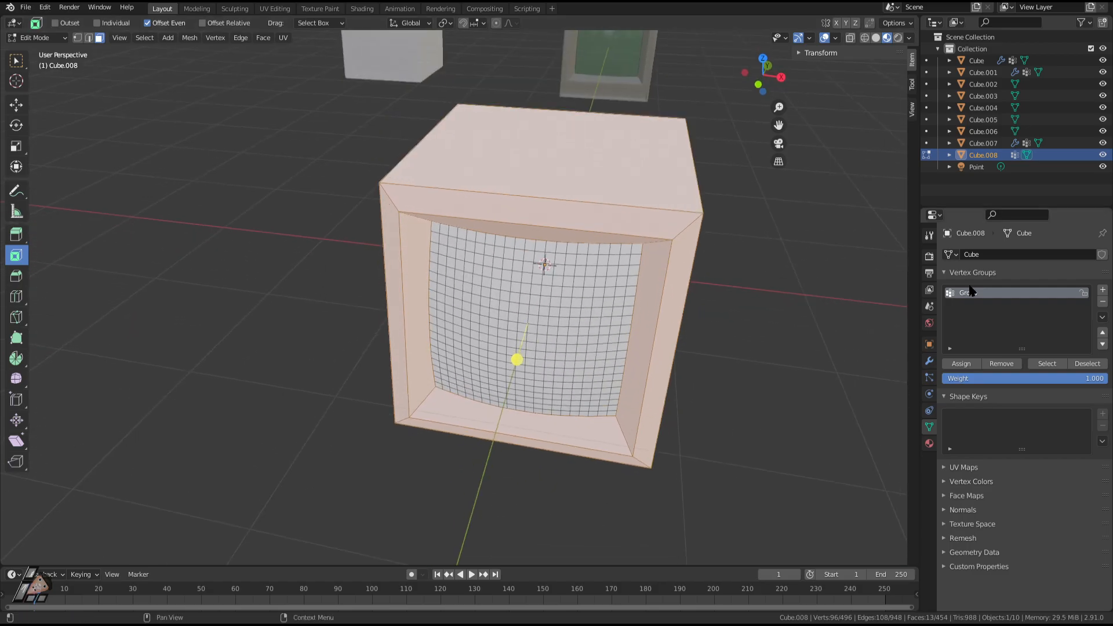
left_click(1103, 302)
middle_click_drag(730, 273, 697, 264)
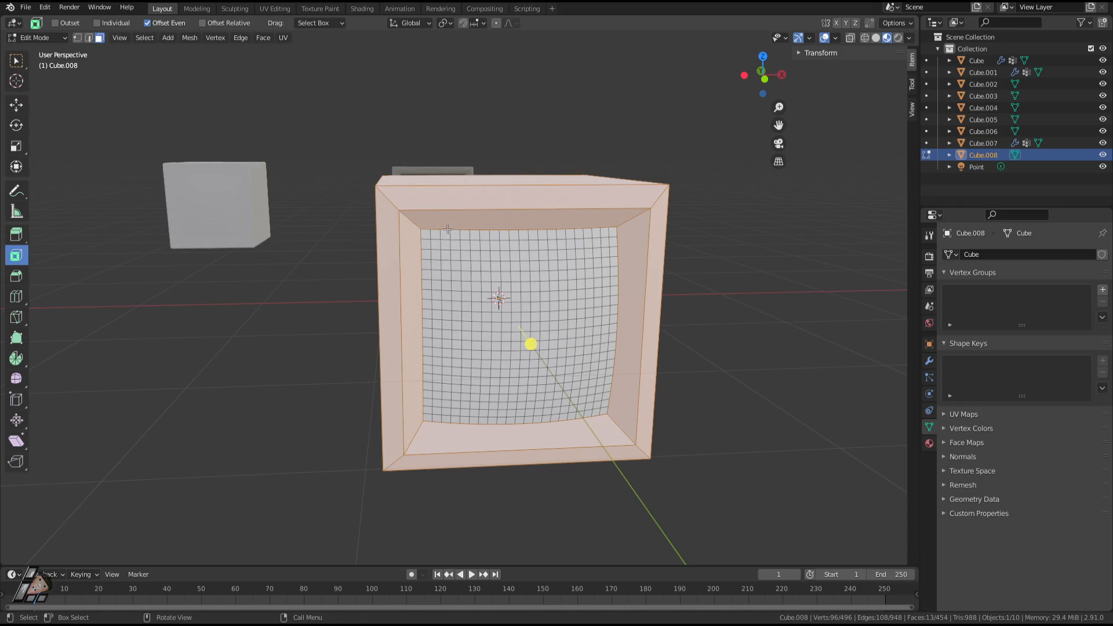
middle_click_drag(525, 261, 555, 323)
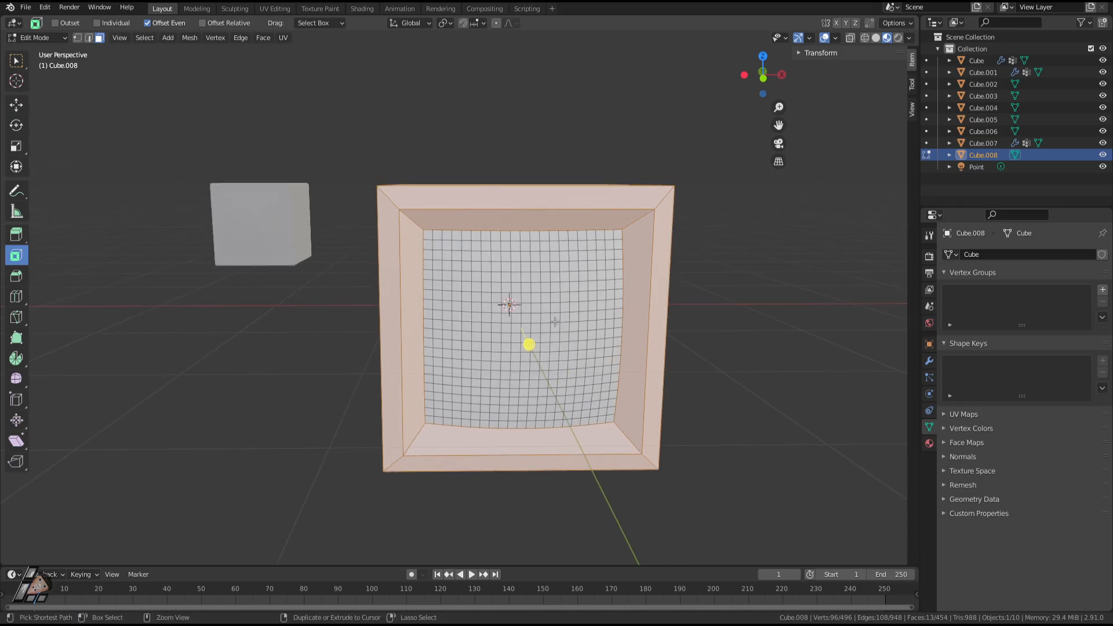
Reselect the screen's centre face and grow the selection across the grid and recess walls to include the front frame.
left_click(784, 354)
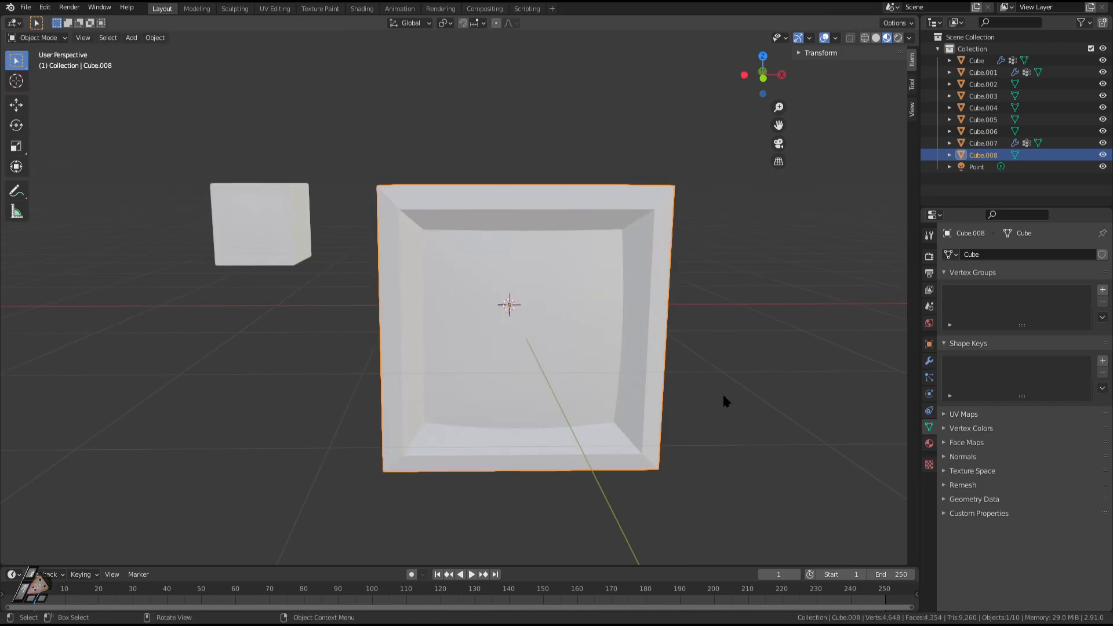
left_click(528, 343)
key("ctrl+KP_Add")
key("ctrl+KP_Add")
key("ctrl+KP_Add")
key("ctrl+KP_Add")
key("ctrl+KP_Add")
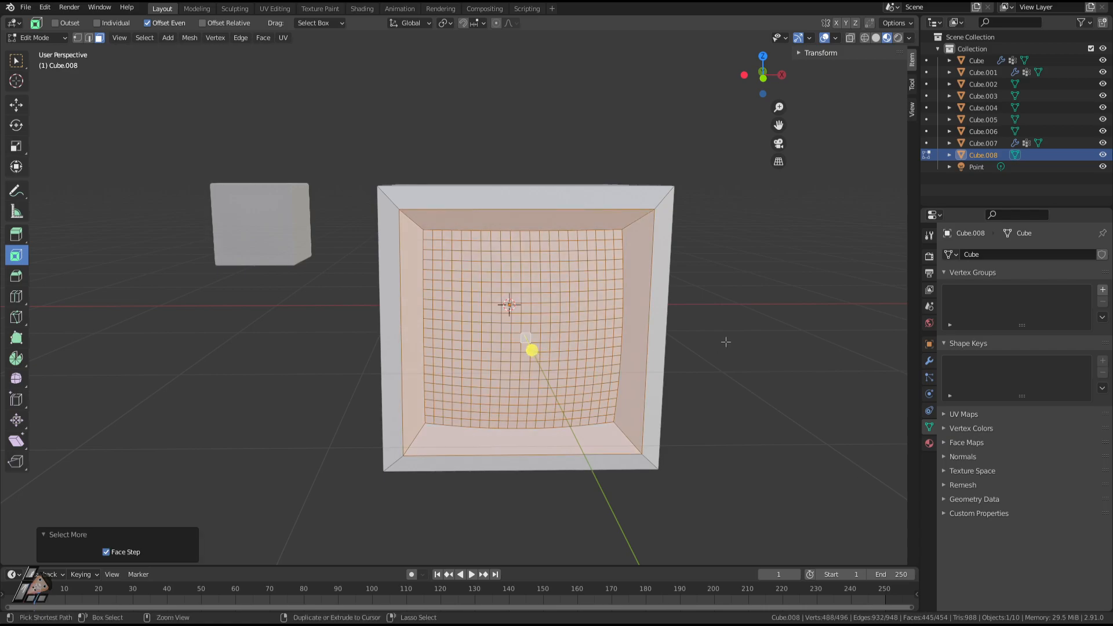
middle_click_drag(723, 340, 667, 366)
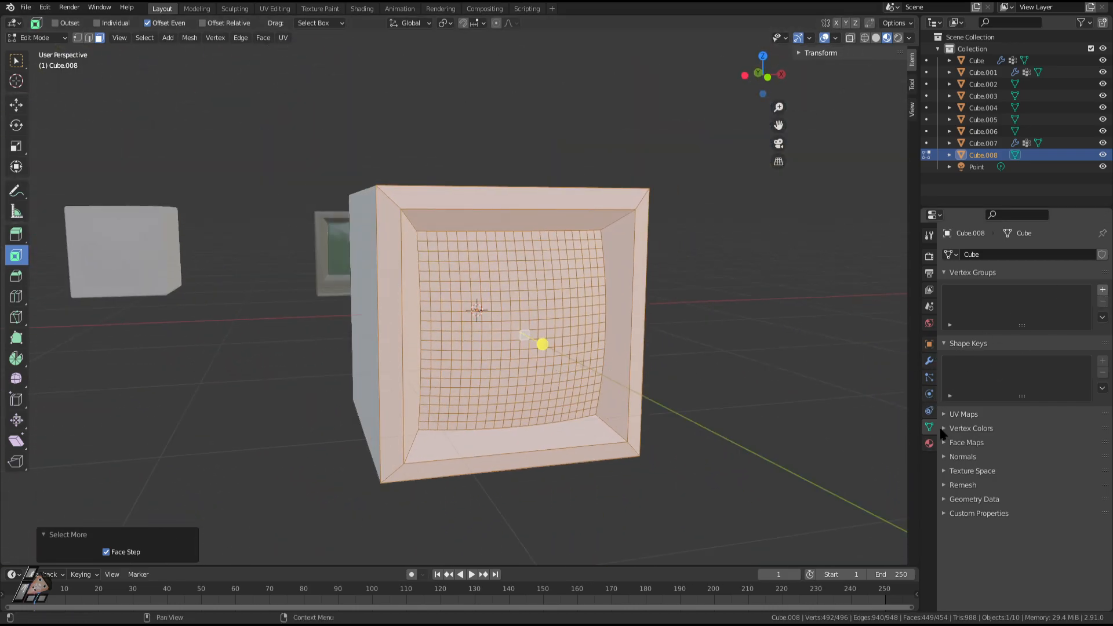
Add a vertex group named Box and assign the selected screen, recess and front frame faces to it.
left_click(1103, 290)
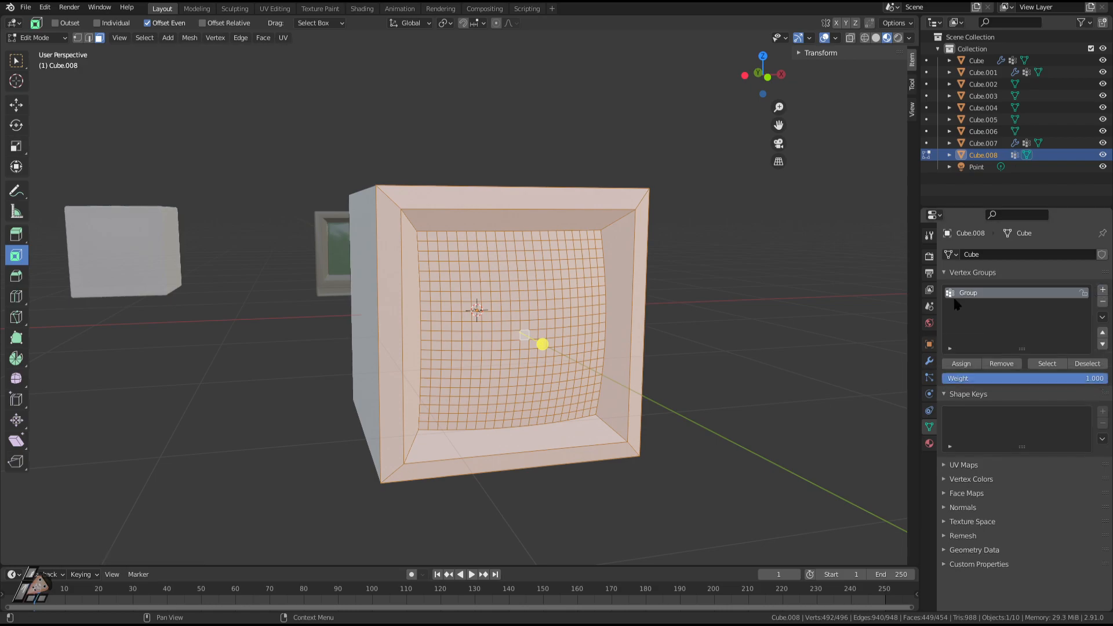
left_click(961, 367)
double_click(967, 293)
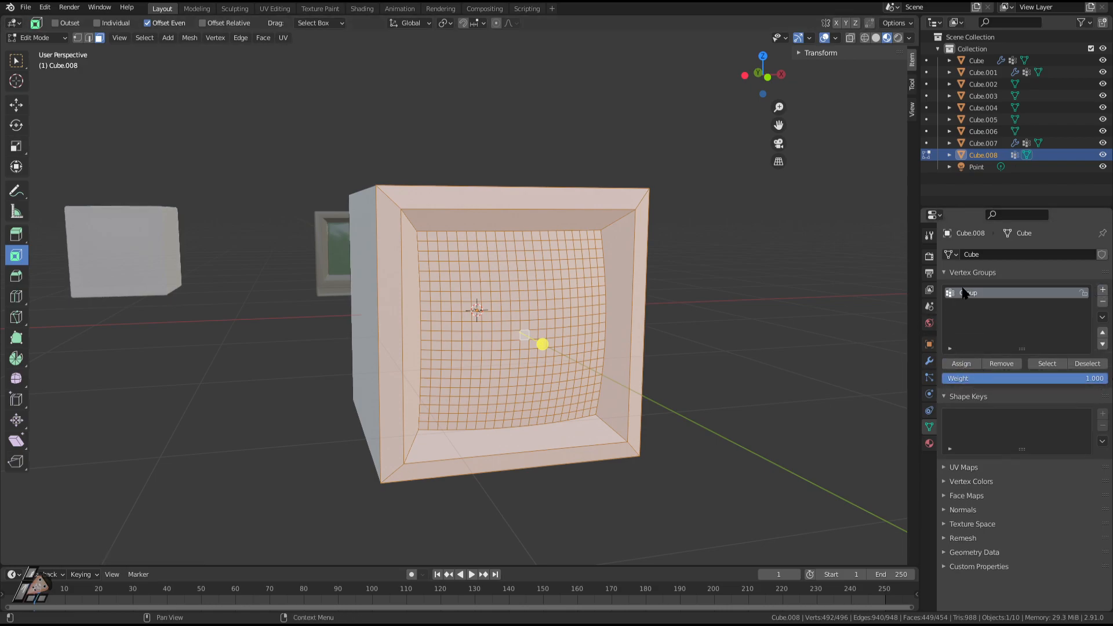
type("Box")
key("Return")
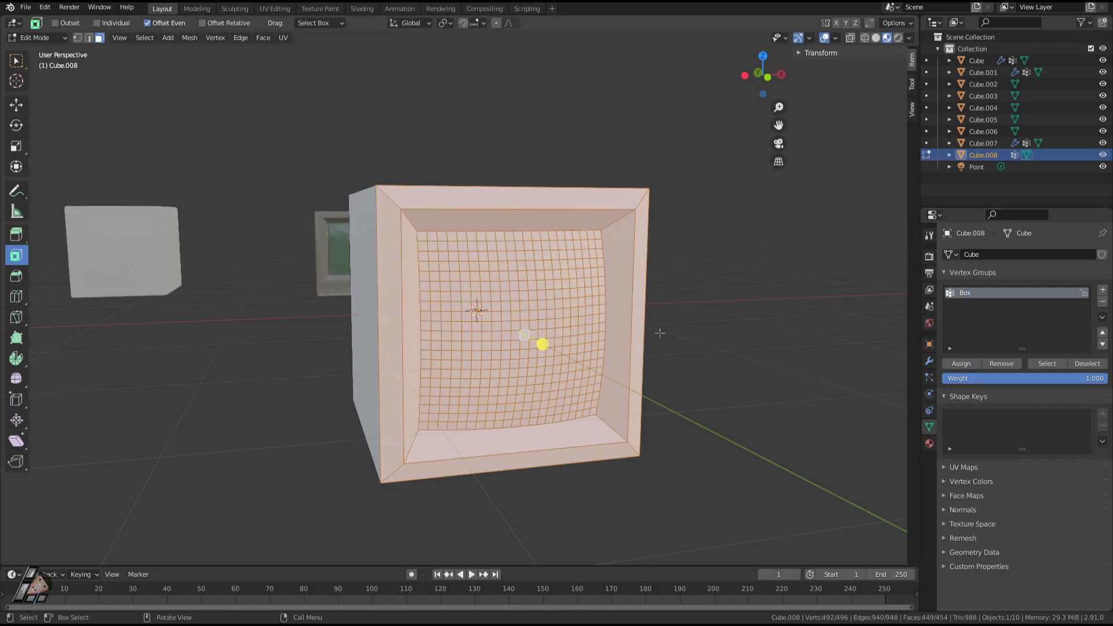
mouse_move(597, 389)
middle_mouse_down()
mouse_move(632, 384)
mouse_move(620, 365)
mouse_move(601, 394)
middle_mouse_up()
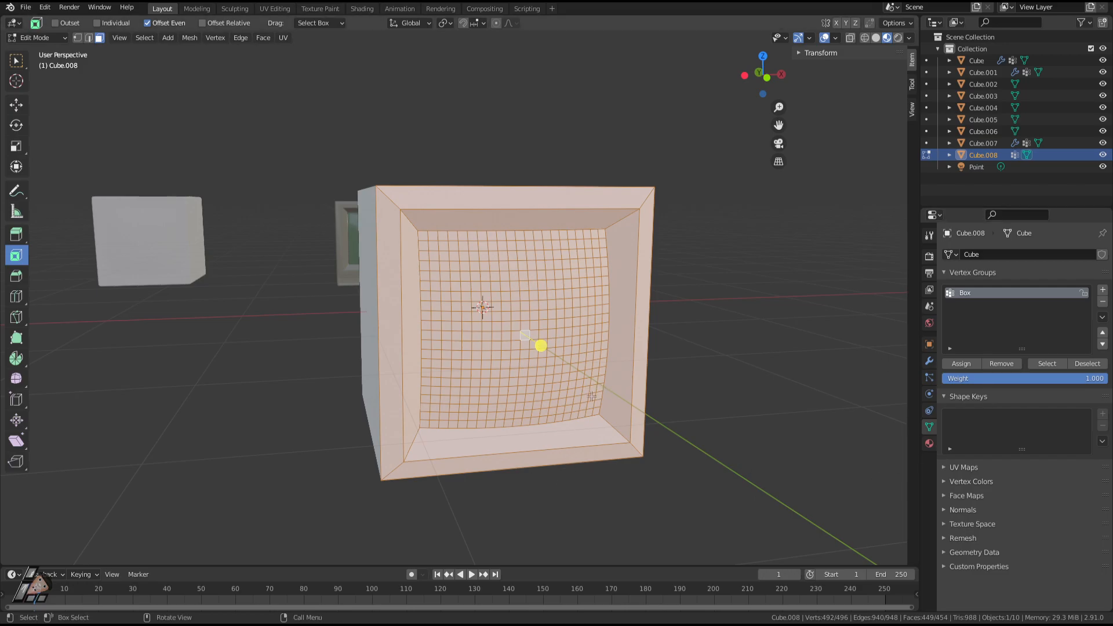
Return to Object Mode and add a Bevel modifier to the monitor cube.
key("Tab")
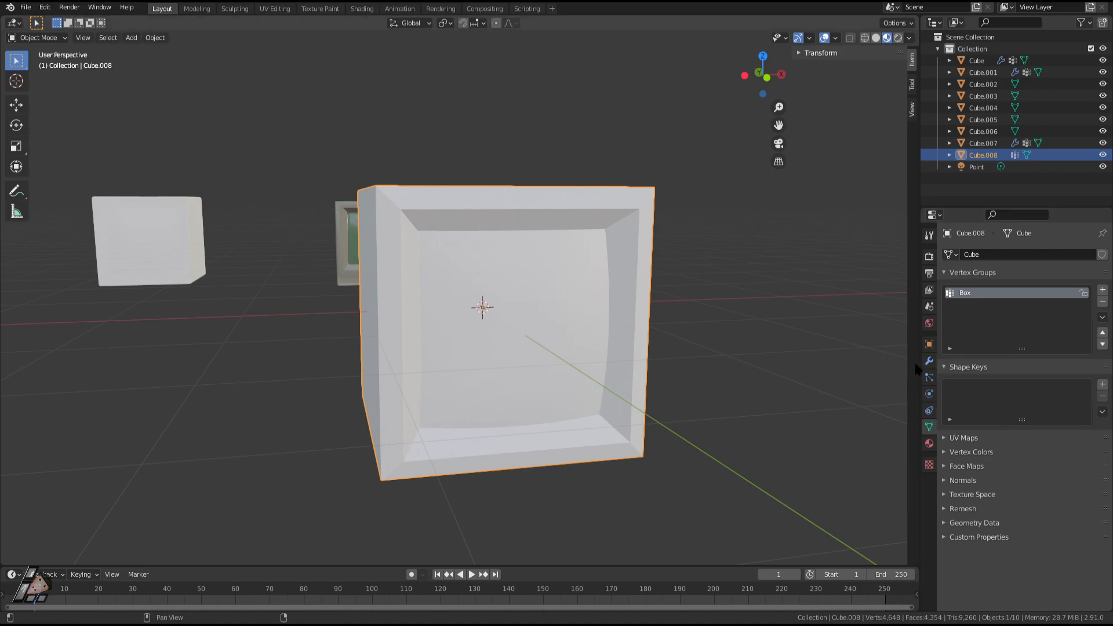
left_click(929, 362)
left_click(971, 257)
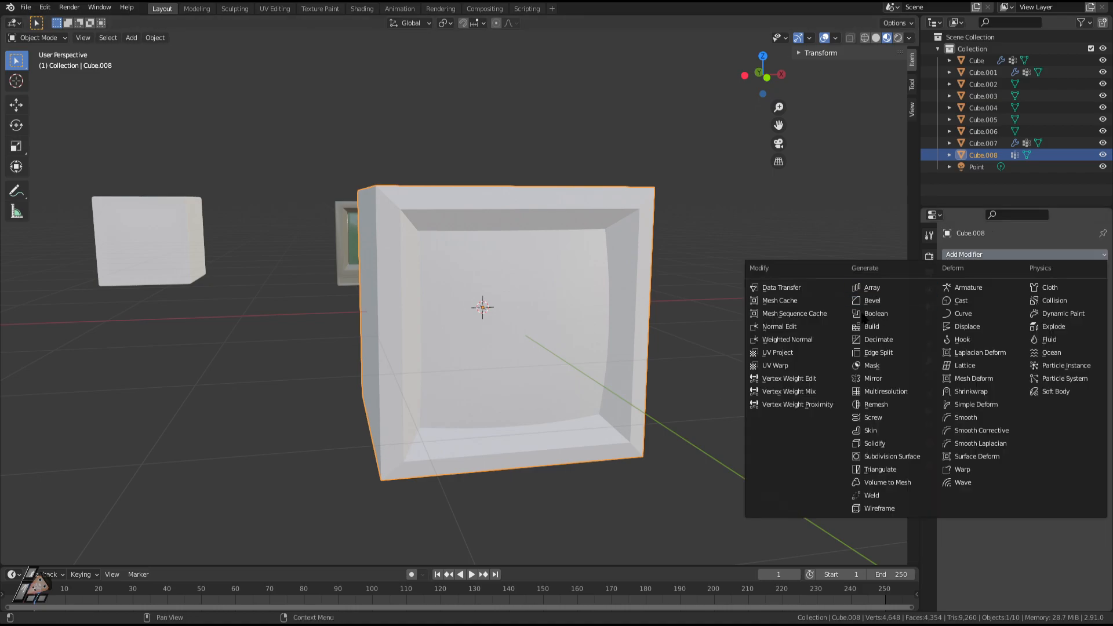
left_click(873, 301)
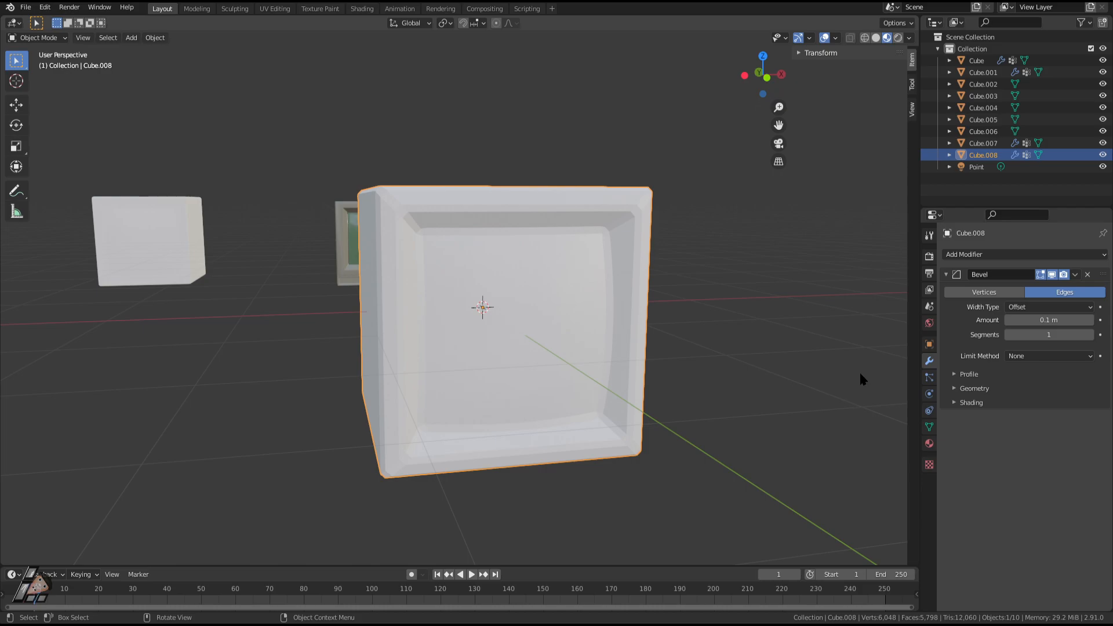
middle_click_drag(863, 374, 900, 329)
middle_click_drag(837, 371, 864, 282)
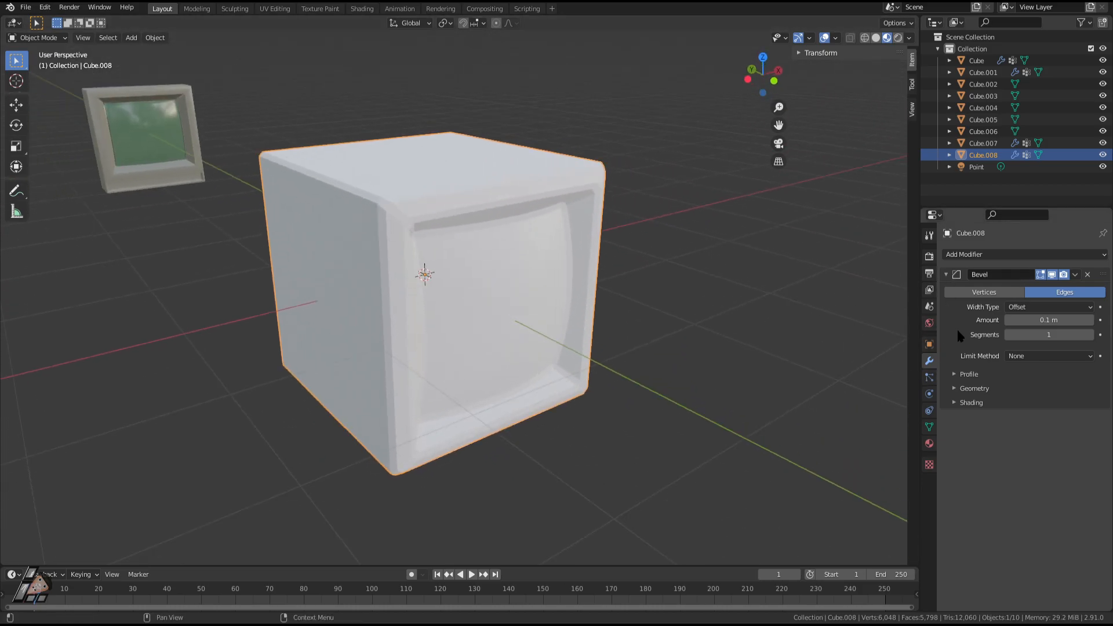
middle_click_drag(808, 318, 716, 344)
Examine the bevelled mesh in Edit Mode from several angles and bring up its vertex groups.
key("Tab")
middle_click_drag(525, 272, 585, 246)
scroll(670, 303, "down", 3)
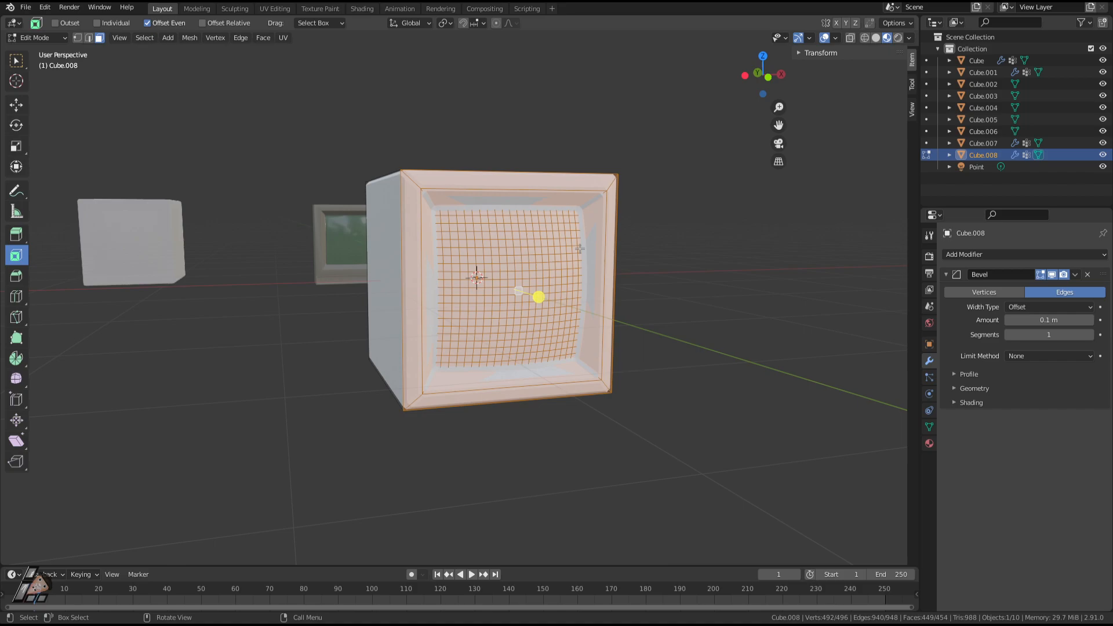
middle_click_drag(590, 204, 583, 326)
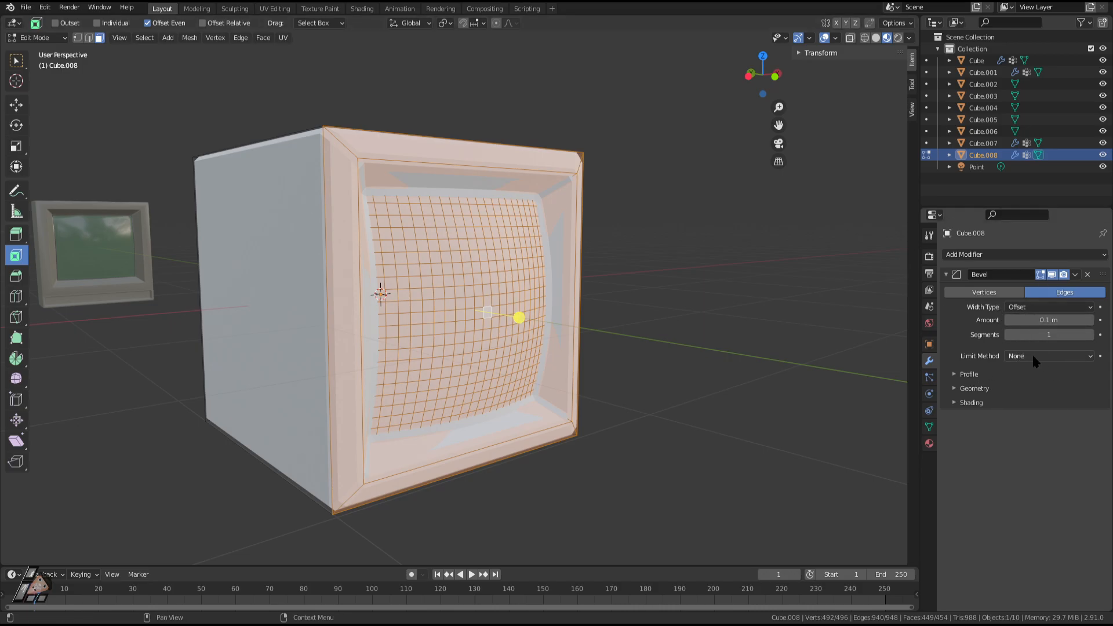
left_click(930, 427)
middle_click_drag(667, 447, 712, 452)
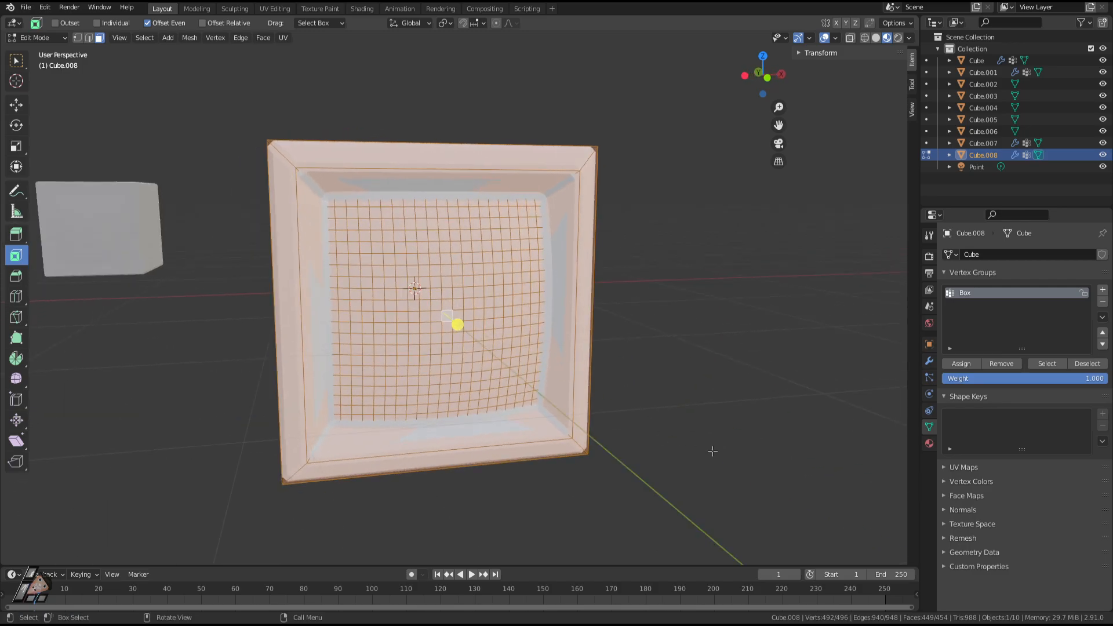
key("Tab")
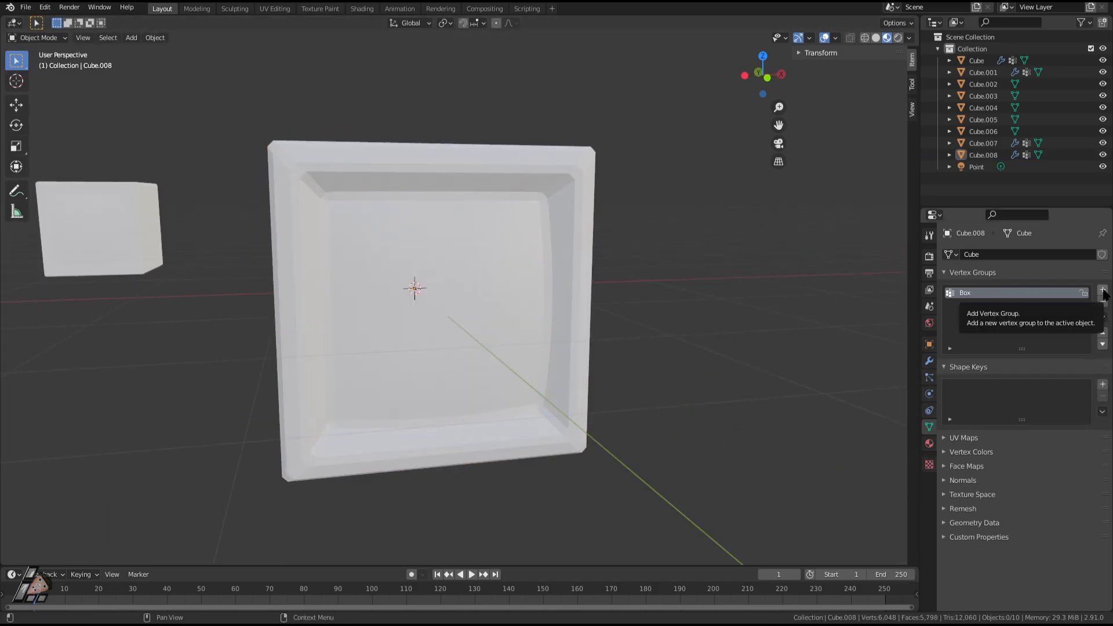
left_click(1103, 289)
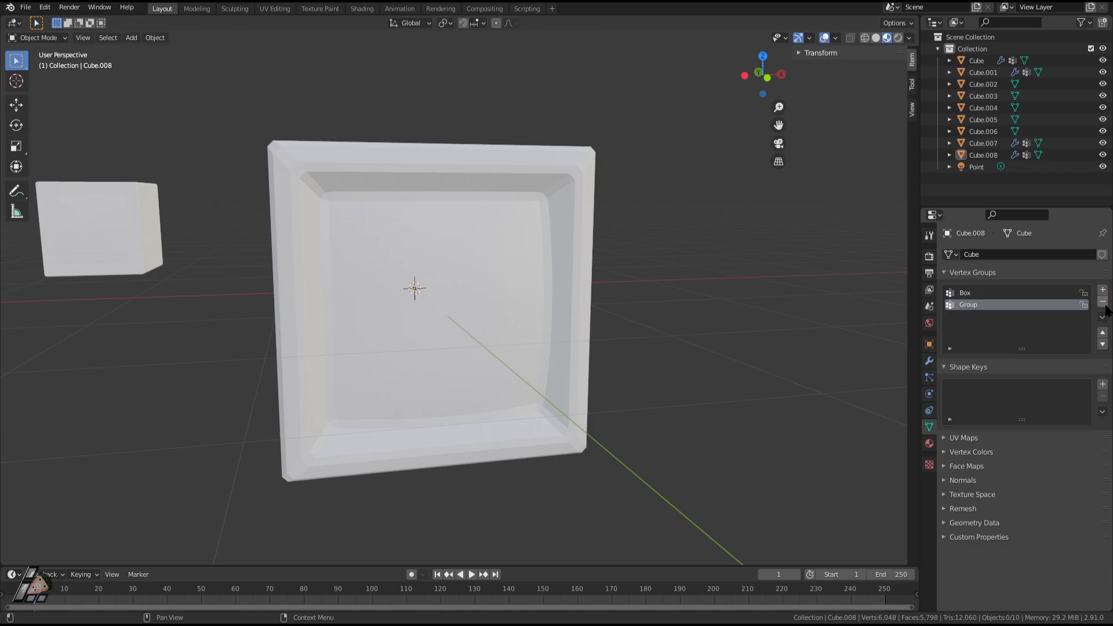
left_click(1103, 302)
Select the Box vertex group's faces in Edit Mode and invert the selection to the casing's outer sides and back.
key("Tab")
left_click(1088, 364)
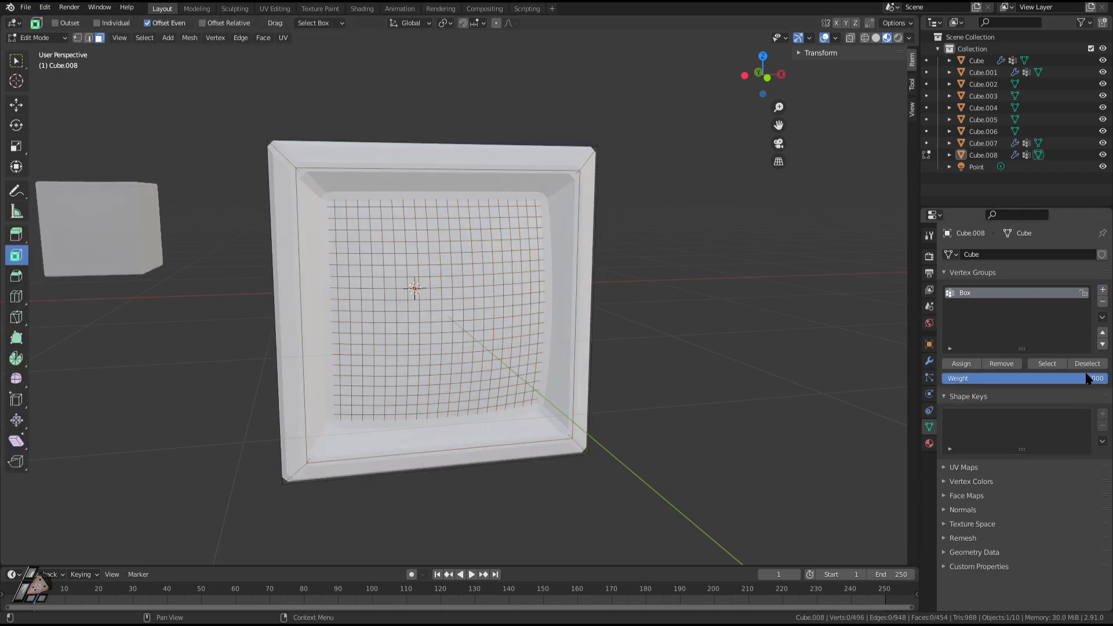
left_click(1054, 364)
middle_click_drag(614, 298, 567, 286)
scroll(650, 325, "down", 3)
scroll(571, 288, "up", 3)
middle_click_drag(691, 306, 668, 293)
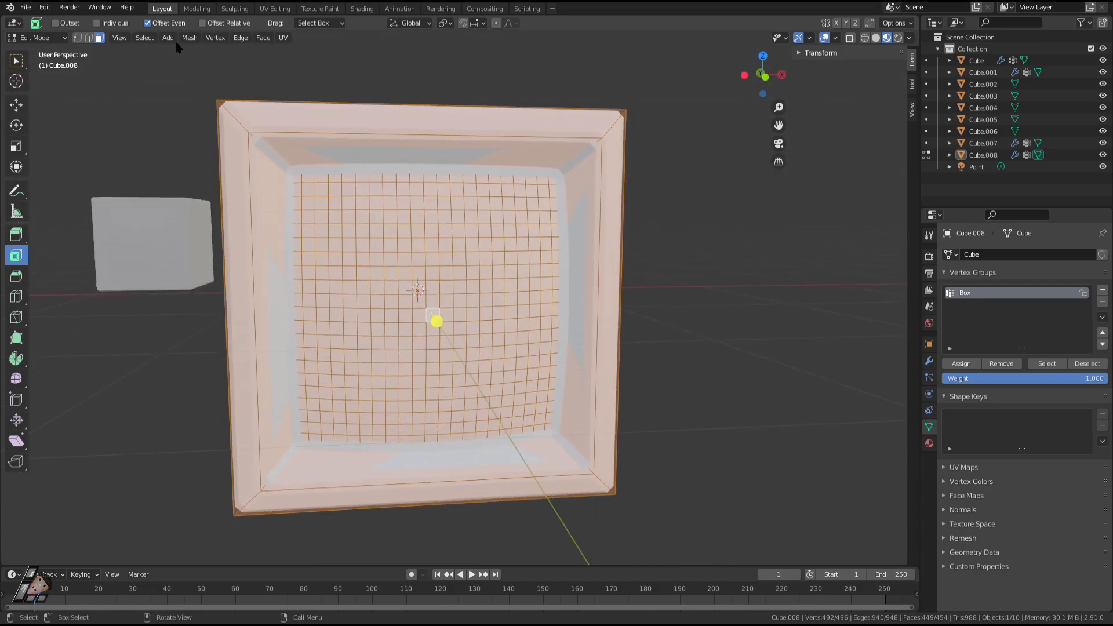
left_click(145, 38)
left_click(150, 81)
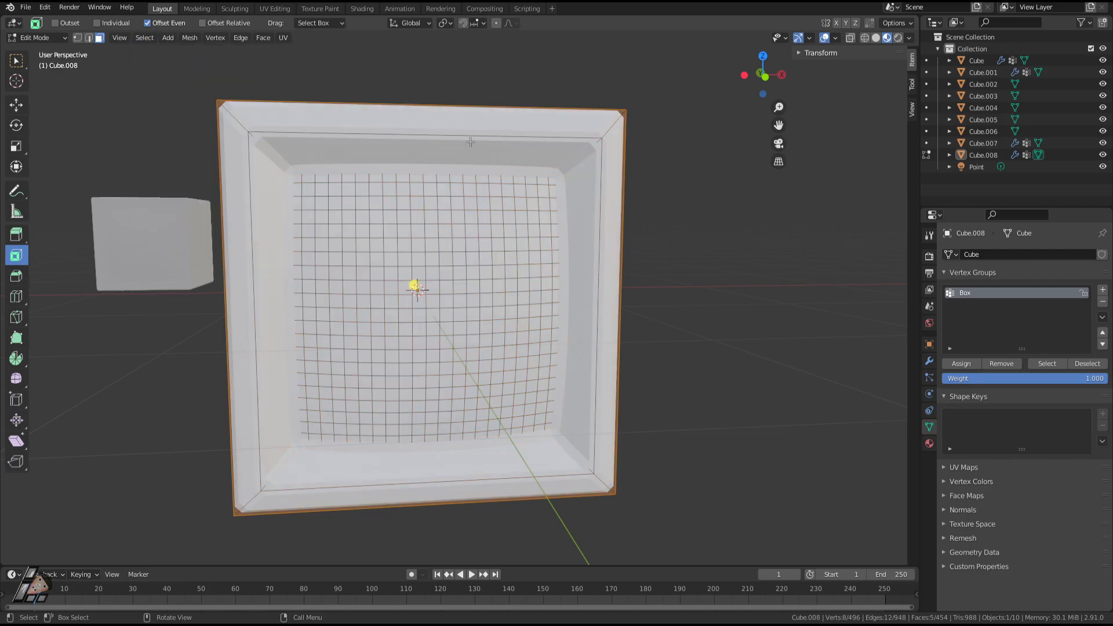
middle_click_drag(405, 163, 438, 186)
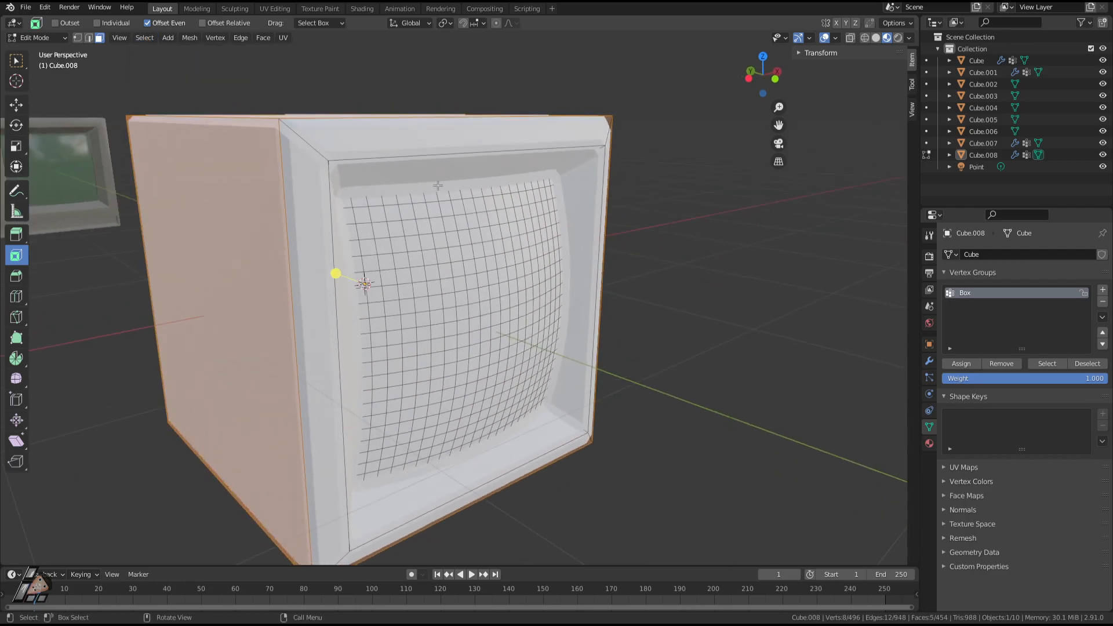
Replace the vertex group with a new one named Box, containing the selected outer casing faces.
left_click(1103, 301)
left_click(1103, 290)
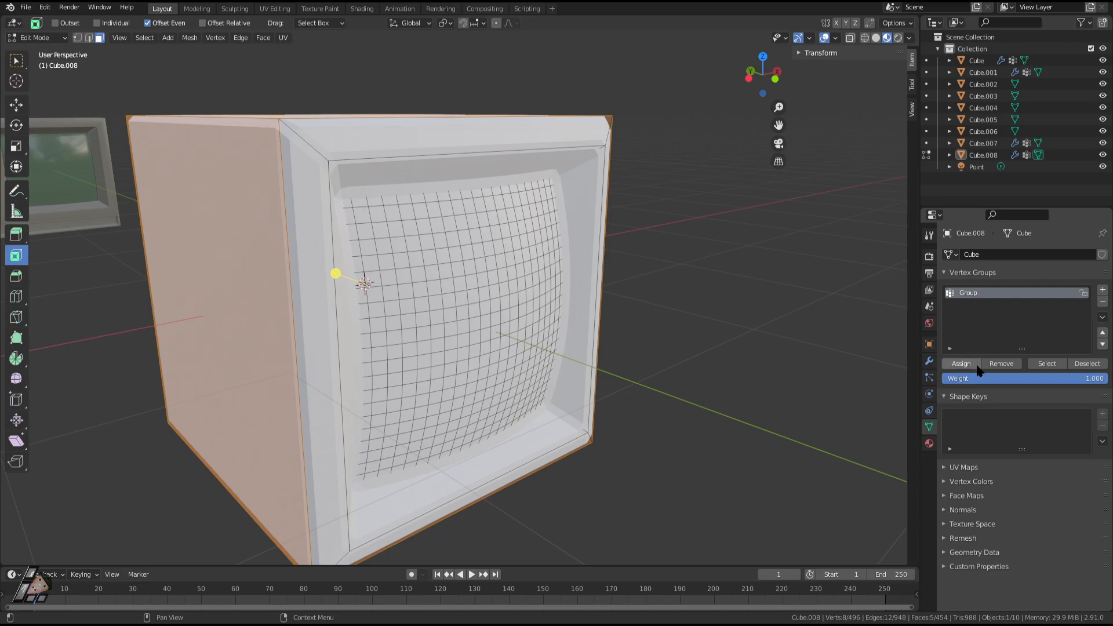
double_click(983, 294)
type("Box")
key("Tab")
Check which faces belong to the Box vertex group by clearing the selection and selecting the group's faces.
key("Tab")
key("Tab")
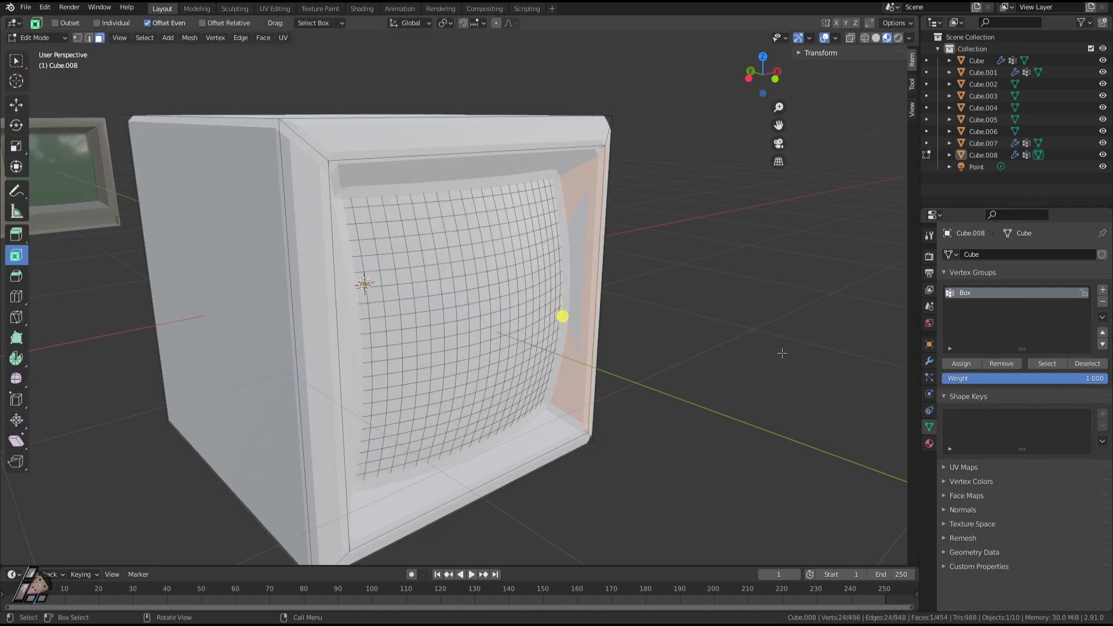
key("Tab")
mouse_move(661, 316)
middle_mouse_down()
mouse_move(640, 397)
mouse_move(690, 345)
mouse_move(673, 313)
middle_mouse_up()
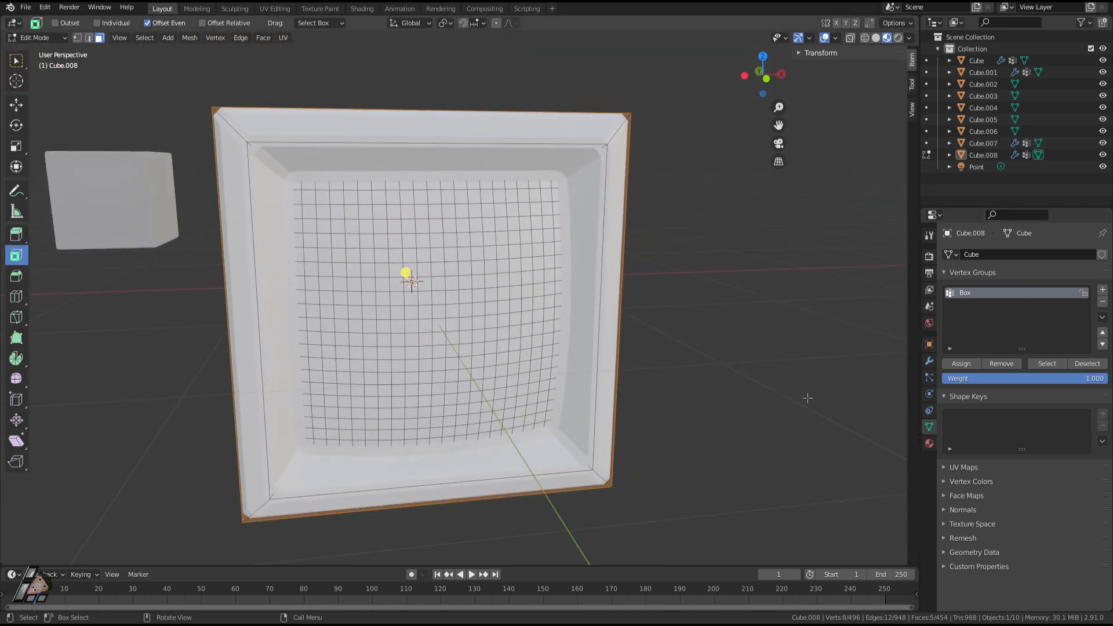
key("Tab")
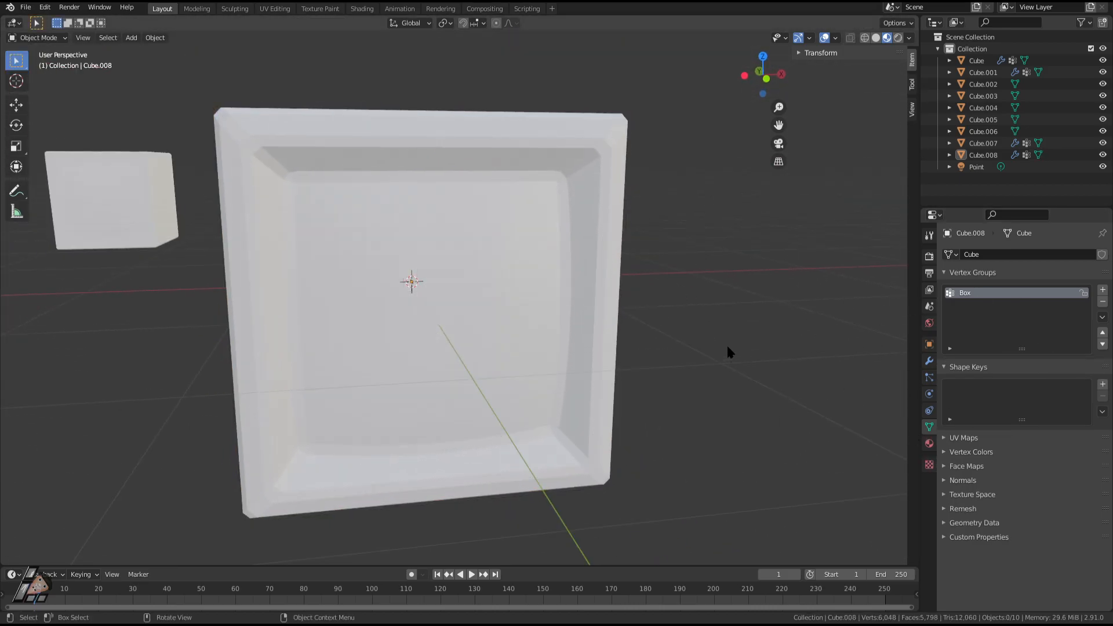
middle_click_drag(729, 352, 664, 330)
key("Tab")
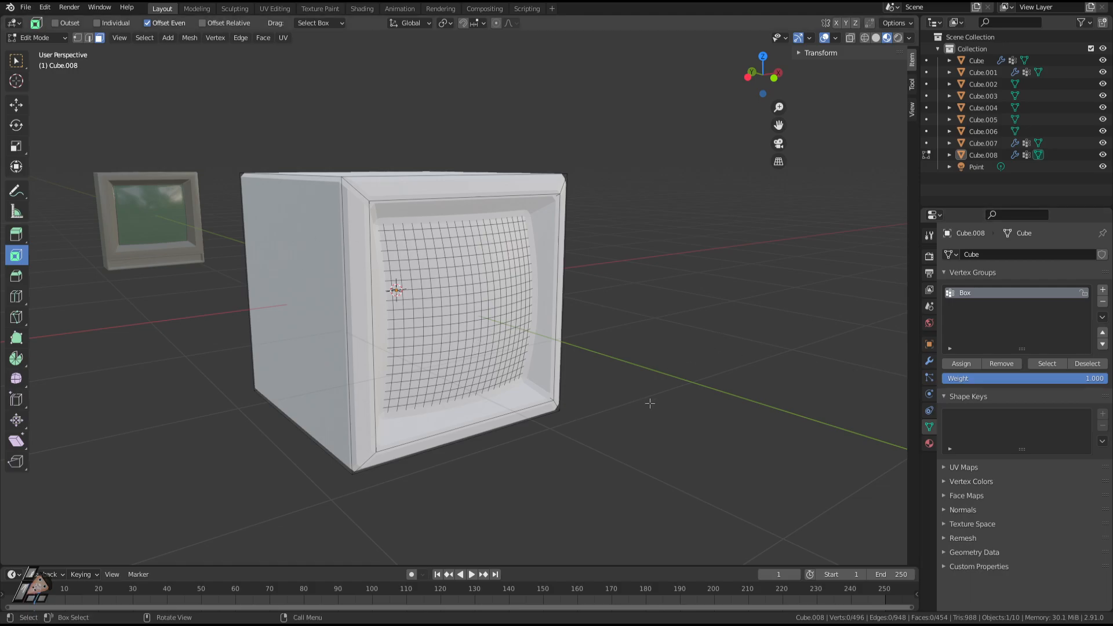
scroll(650, 403, "up", 1)
middle_click_drag(650, 403, 693, 398)
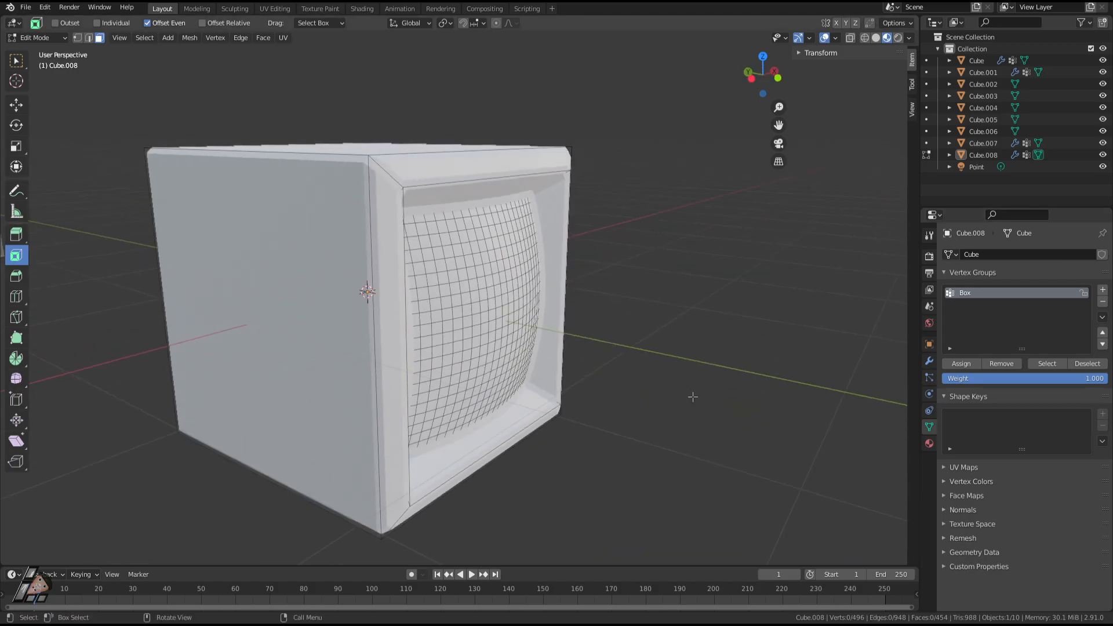
mouse_move(713, 360)
middle_mouse_down()
mouse_move(733, 363)
mouse_move(705, 361)
mouse_move(690, 383)
mouse_move(732, 370)
middle_mouse_up()
left_click(1048, 364)
mouse_move(777, 230)
middle_mouse_down()
mouse_move(847, 243)
mouse_move(887, 272)
mouse_move(768, 239)
middle_mouse_up()
Limit the Bevel modifier by vertex group, using the Box group.
left_click(929, 361)
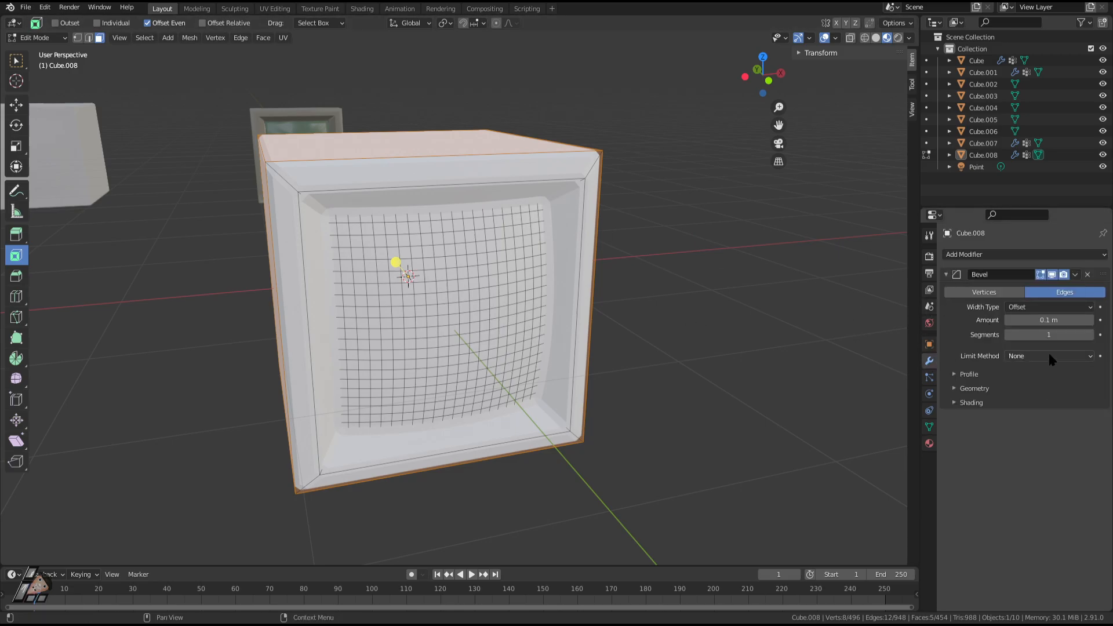
middle_click_drag(796, 346, 811, 313)
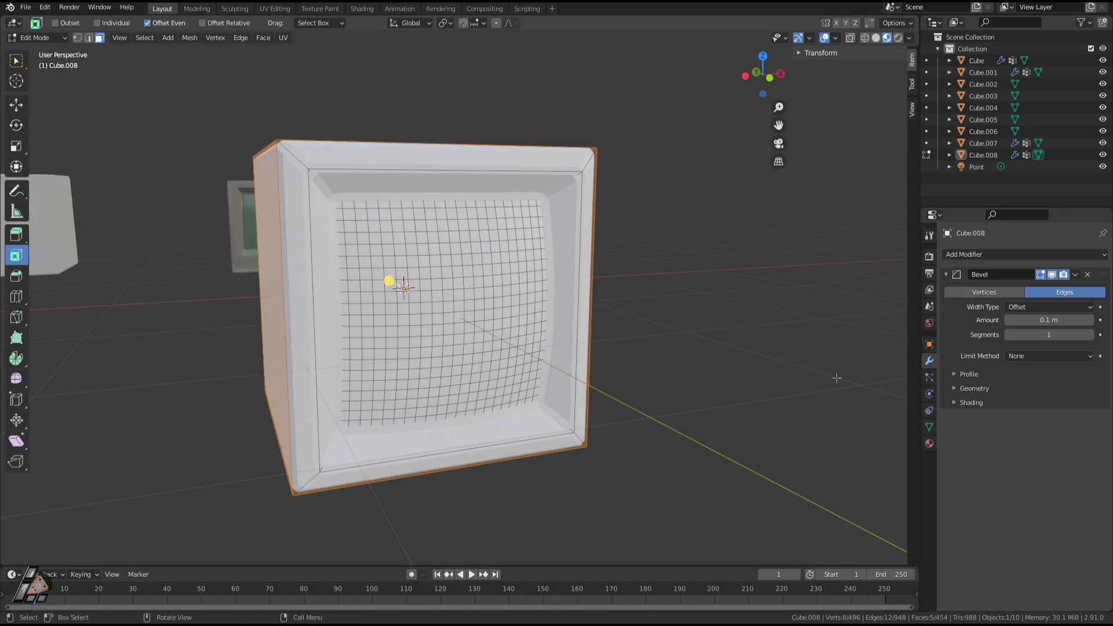
middle_click_drag(683, 311, 590, 286)
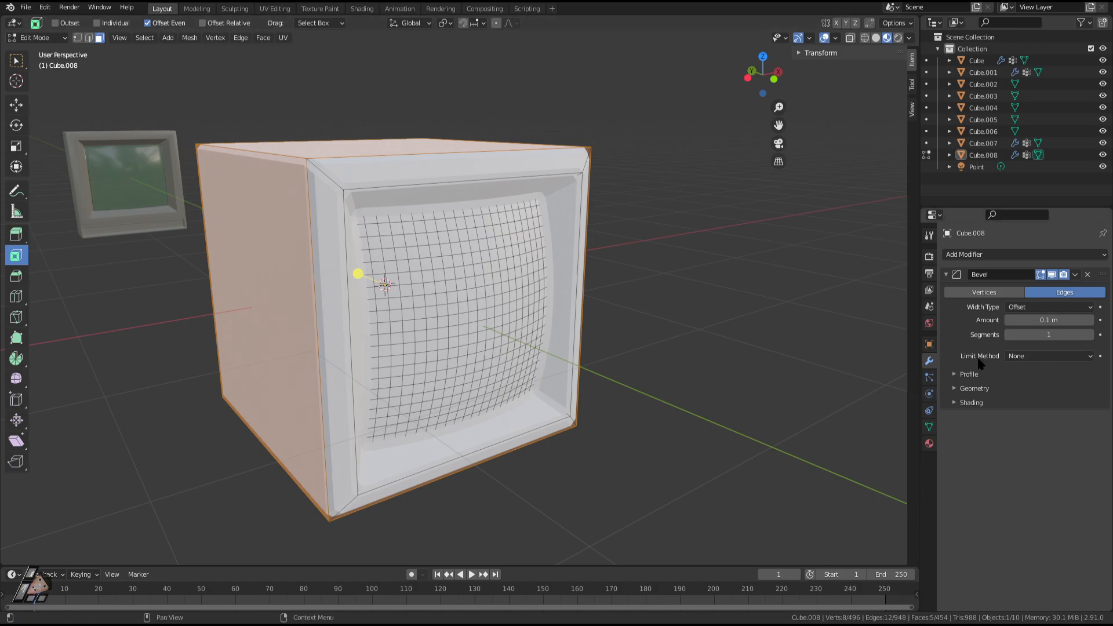
left_click(1028, 356)
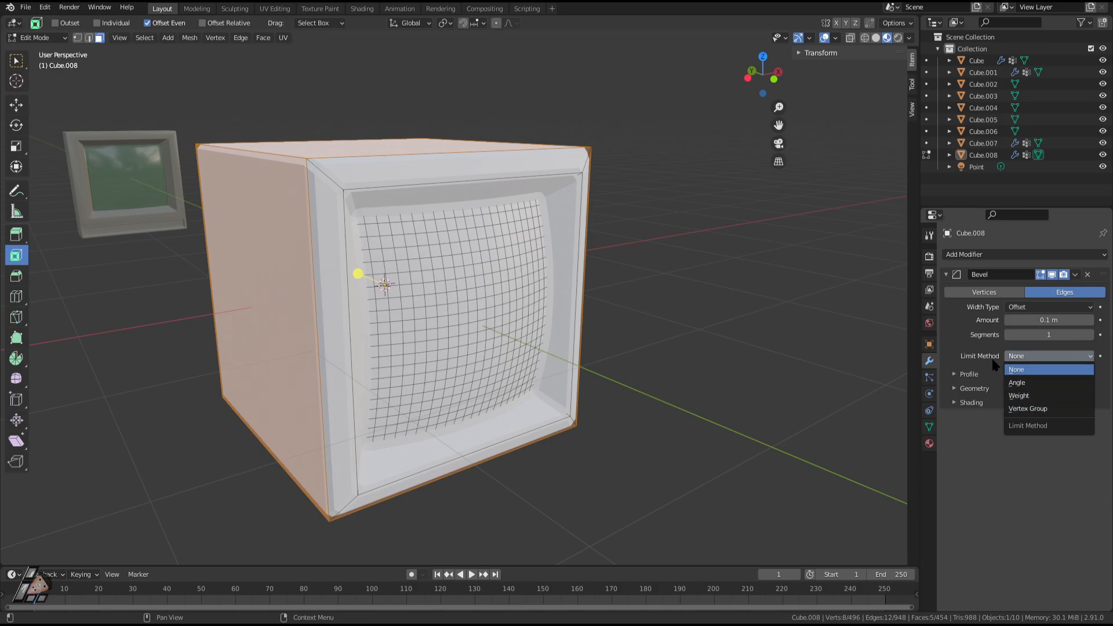
left_click(1029, 408)
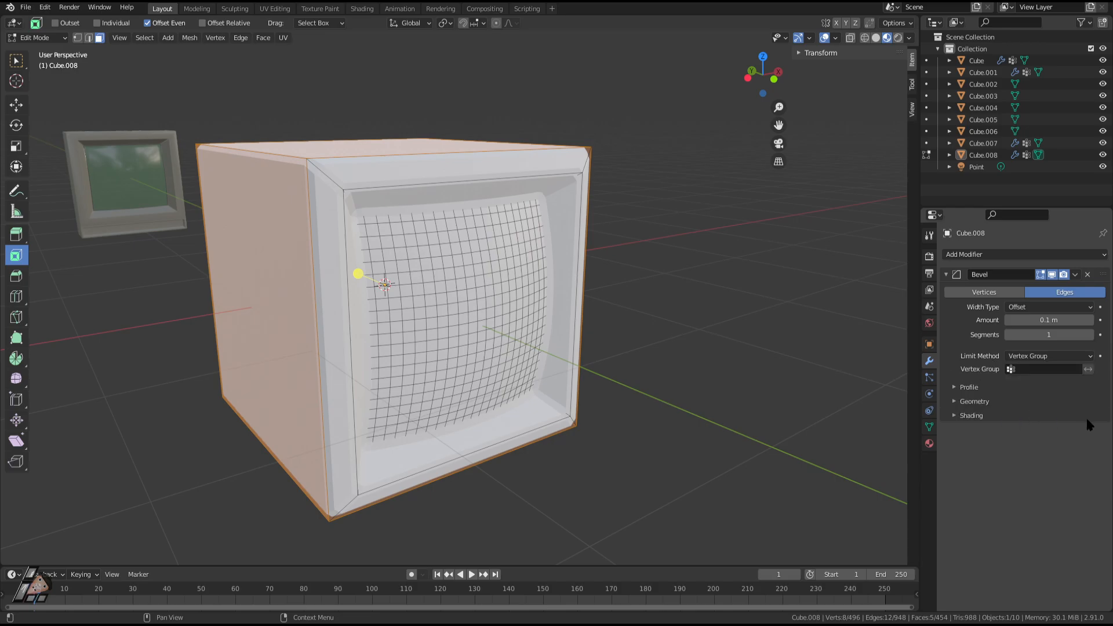
left_click(1029, 370)
left_click(996, 387)
middle_click_drag(774, 396, 701, 383)
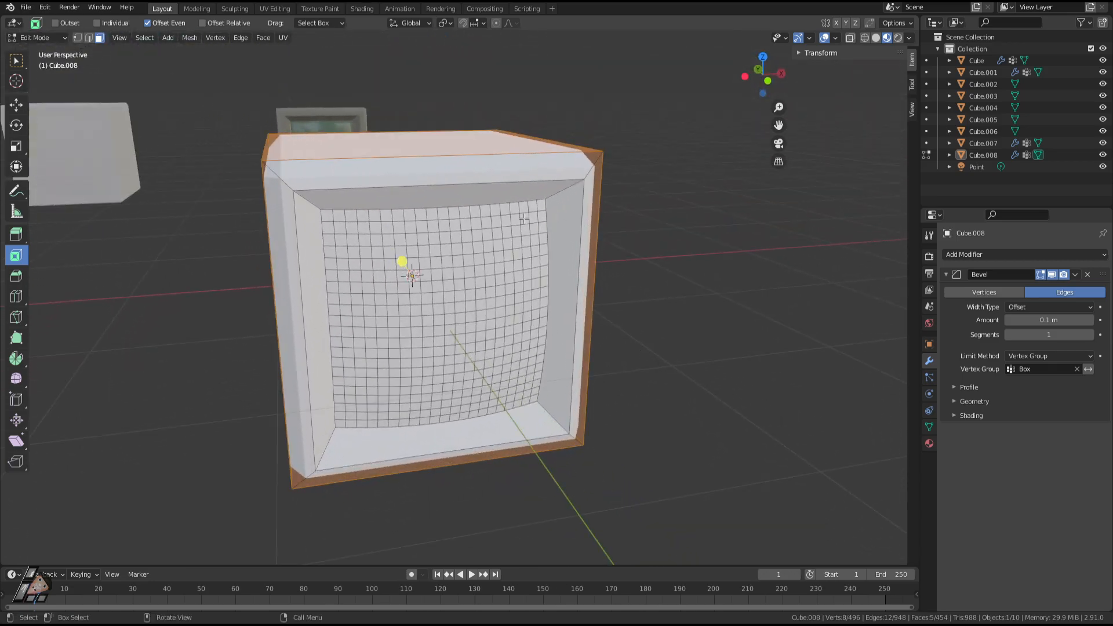
Leave Edit Mode and apply Shade Smooth to the monitor cube.
key("Tab")
right_click(300, 185)
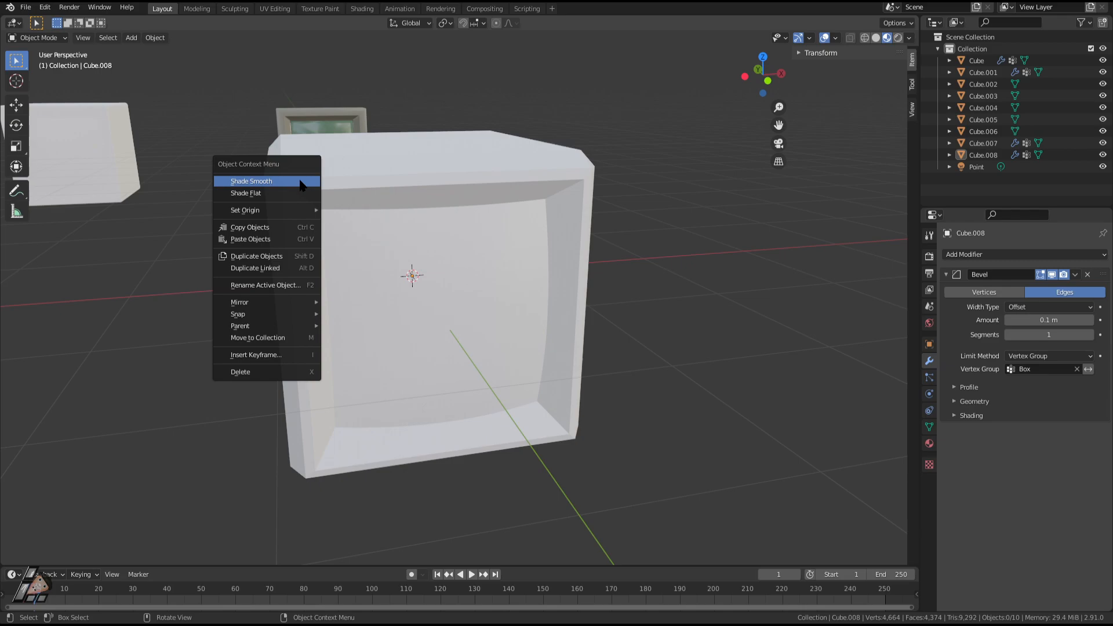
left_click(302, 184)
left_click(381, 165)
right_click(381, 165)
left_click(389, 172)
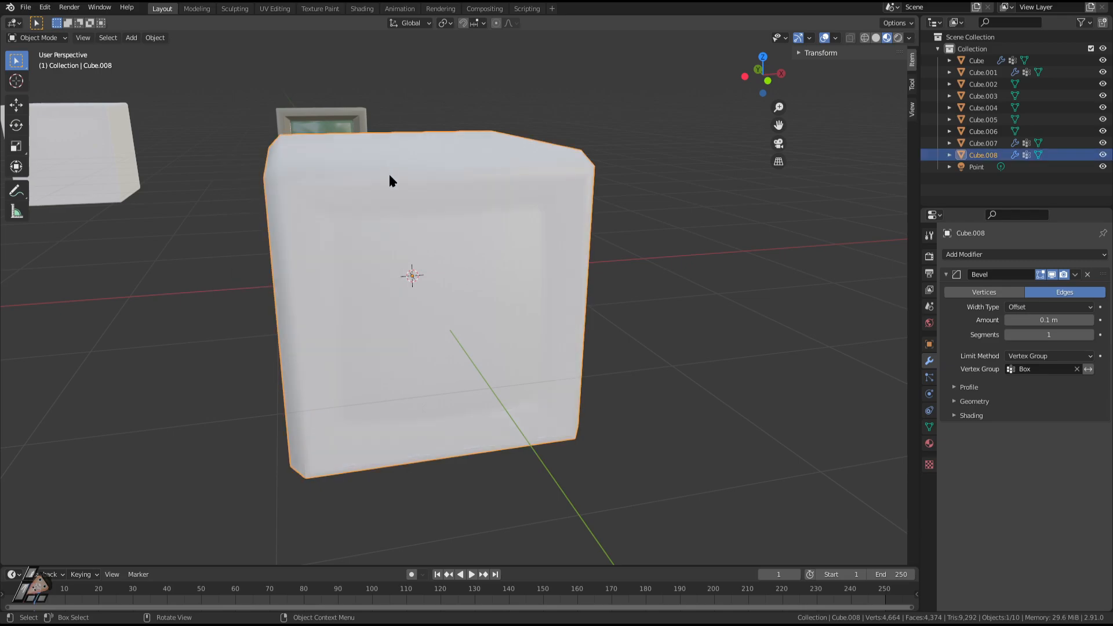
Switch the viewport to solid shading and view the smoothed monitor beside the finished reference monitors.
middle_click_drag(568, 154, 576, 149)
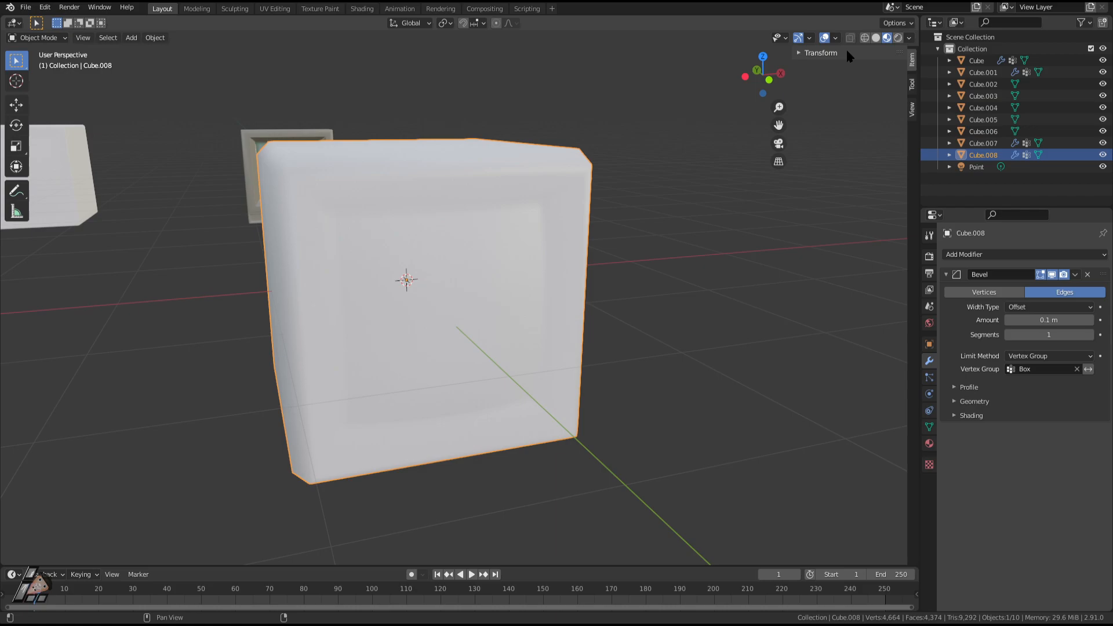
left_click(875, 38)
mouse_move(748, 174)
middle_mouse_down()
mouse_move(733, 186)
mouse_move(728, 174)
mouse_move(551, 191)
mouse_move(615, 212)
mouse_move(496, 191)
middle_mouse_up()
middle_click_drag(350, 204, 298, 193)
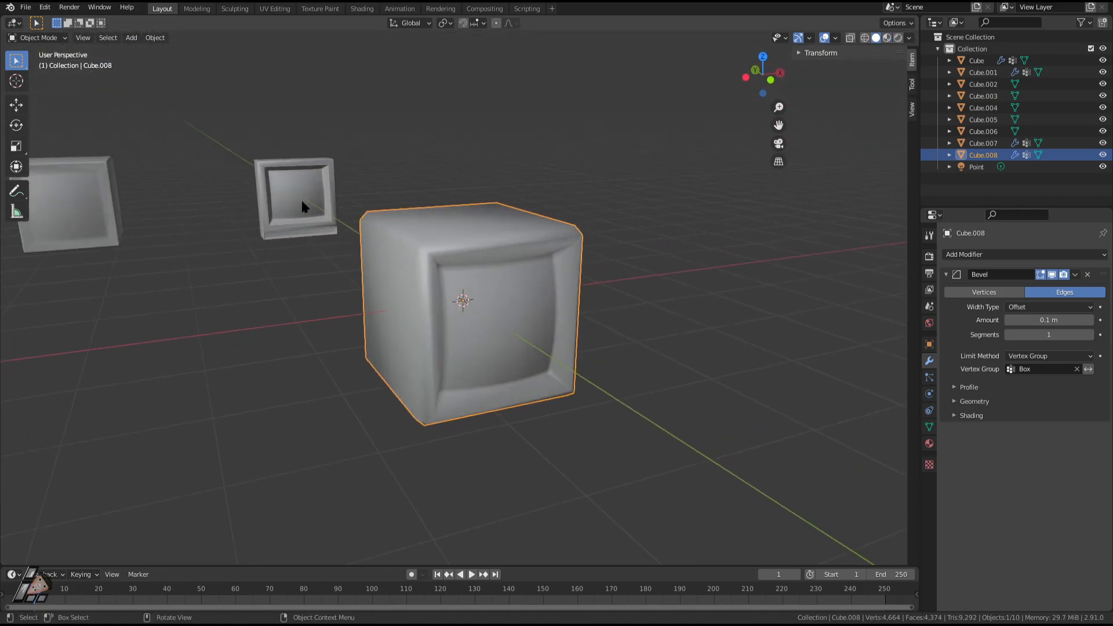
Check the Bevel modifier settings of the small finished reference monitor against those of the monitor cube.
left_click(296, 194)
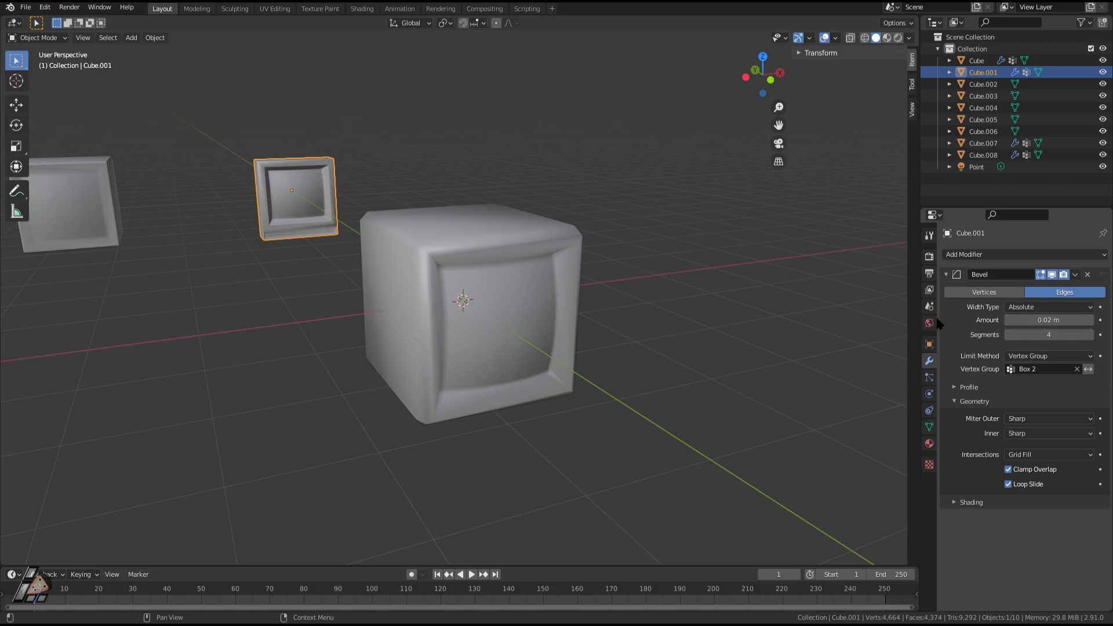
left_click(552, 261)
left_click(1025, 308)
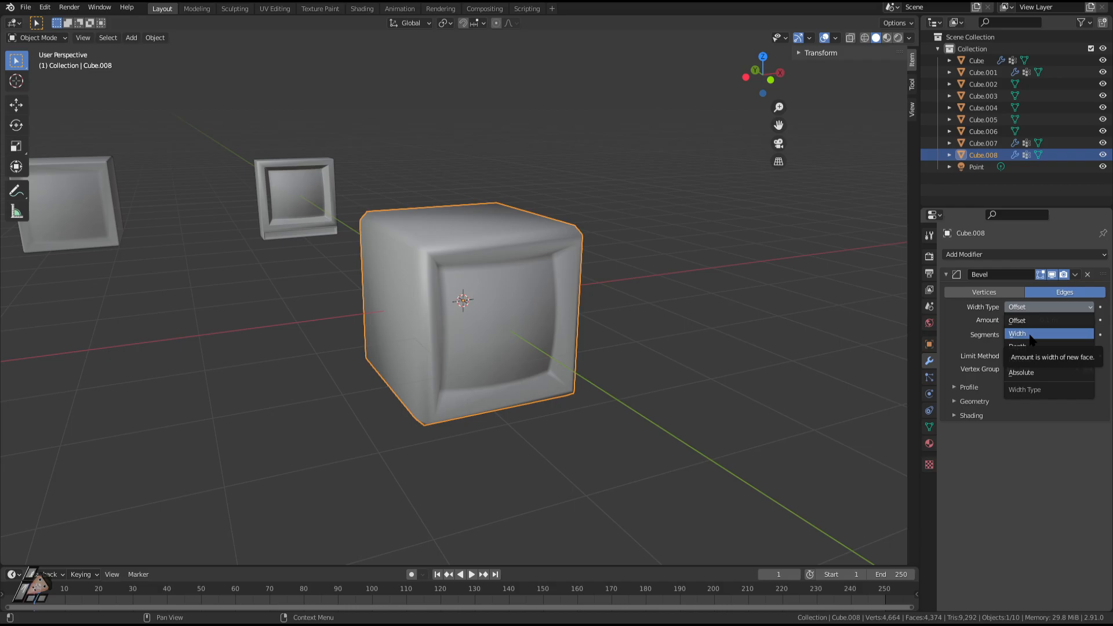
key("Escape")
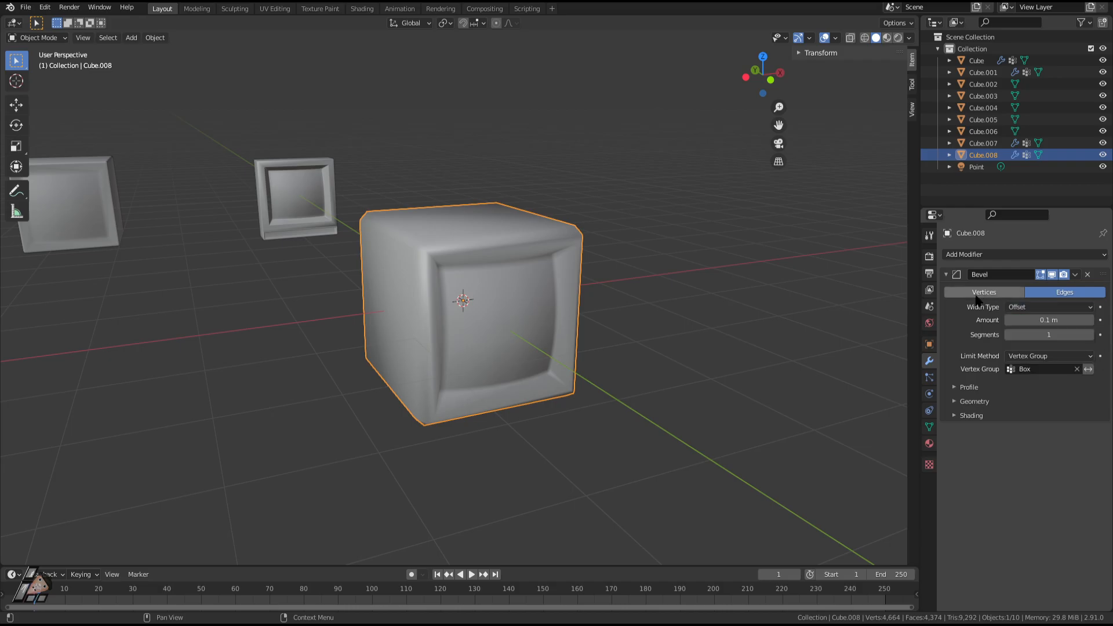
left_click(1029, 308)
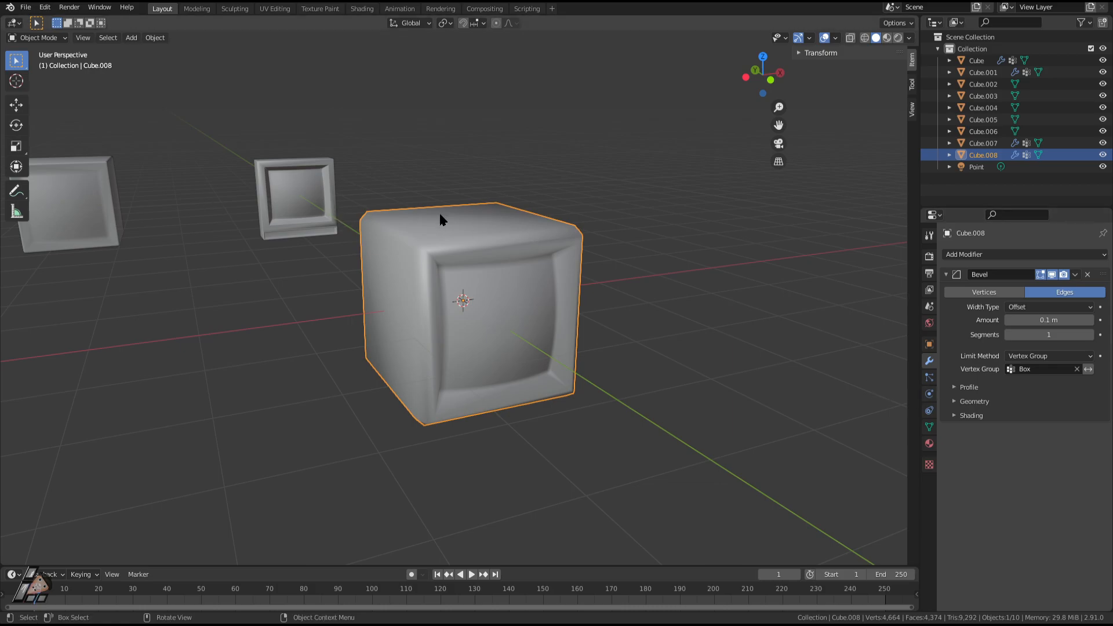
left_click(295, 188)
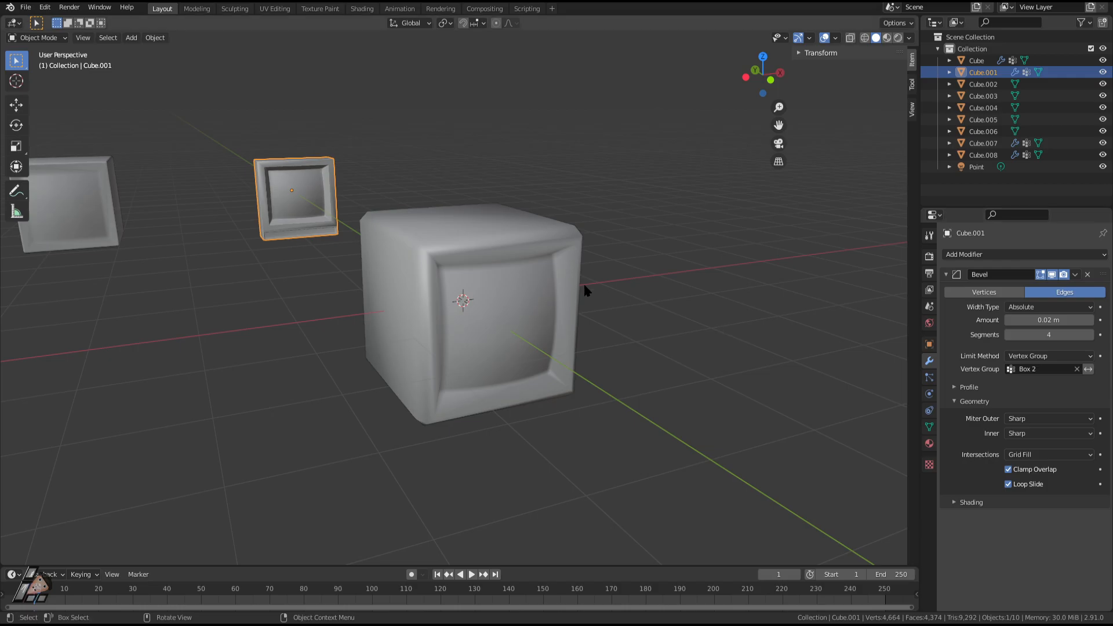
Set the monitor cube's Bevel modifier to Absolute width type, an amount of 0.02 m and 4 segments.
left_click(570, 258)
left_click(1041, 307)
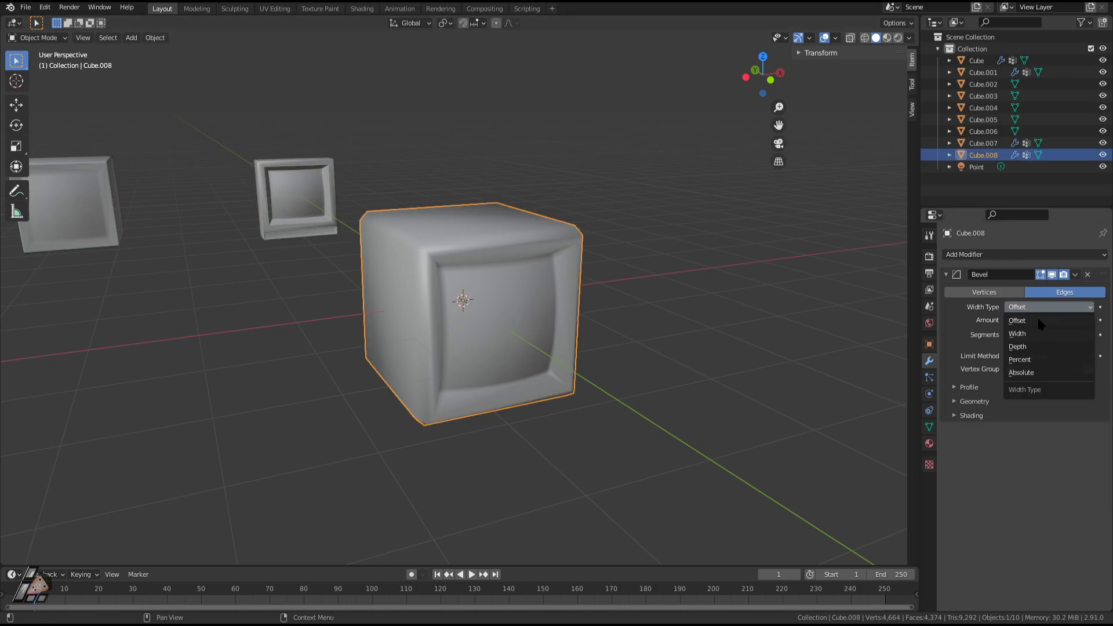
left_click(1033, 373)
left_click(1090, 320)
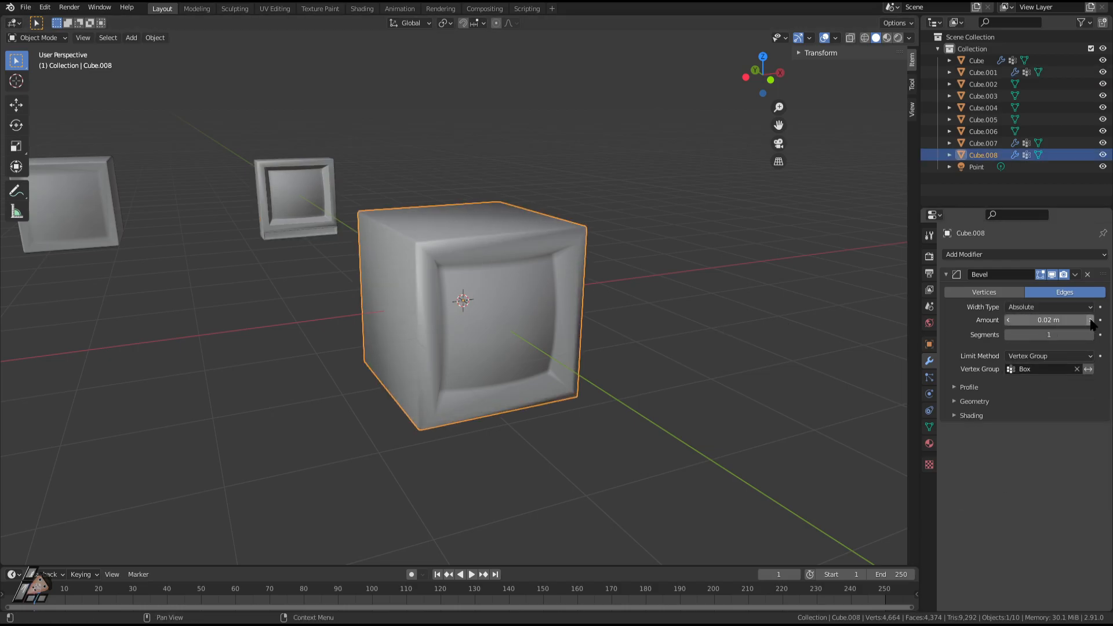
left_click(1044, 335)
type("4")
key("Return")
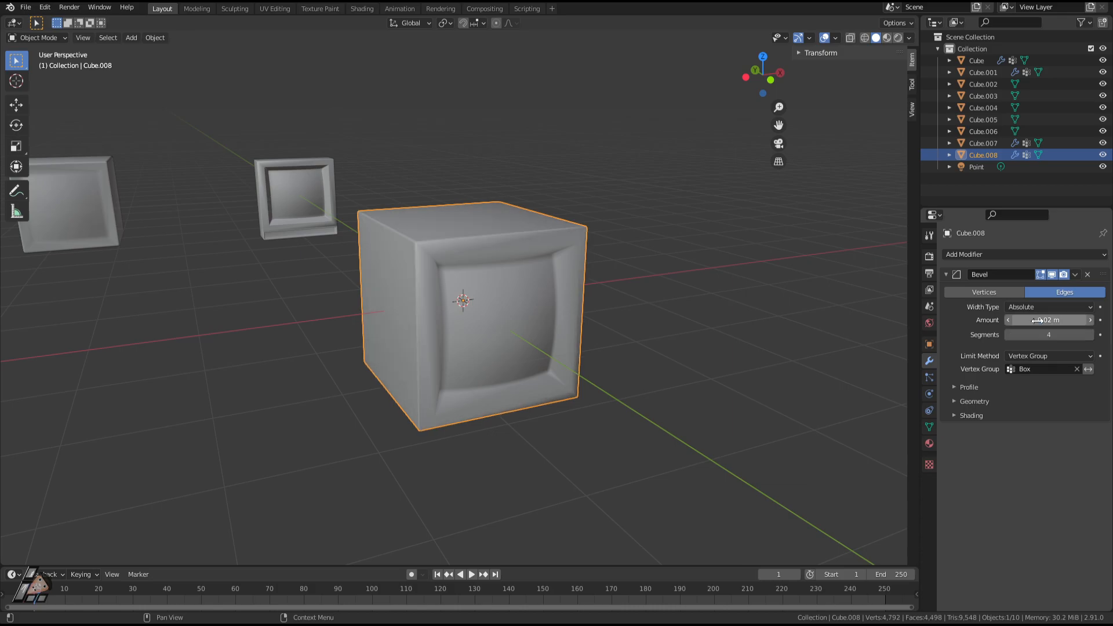
Examine the bevelled corners and edges of the monitor casing up close and from several angles.
scroll(555, 302, "up", 1)
key("Tab")
middle_click_drag(567, 342, 608, 358)
key("Tab")
scroll(459, 172, "up", 4)
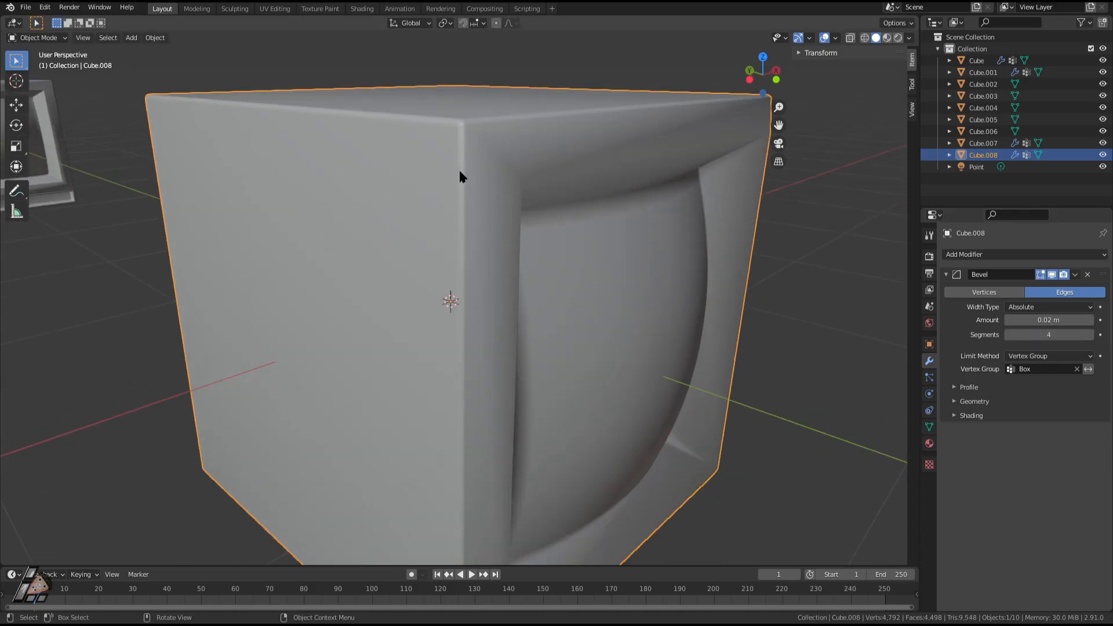
middle_click_drag(338, 117, 529, 217)
scroll(515, 255, "down", 4)
middle_click_drag(515, 255, 511, 370)
Enter Edit Mode, select a face near the screen's centre and examine the screen mesh and its surrounding frame.
key("Tab")
middle_click_drag(495, 317, 462, 347)
left_click(461, 337)
middle_click_drag(778, 409, 759, 392)
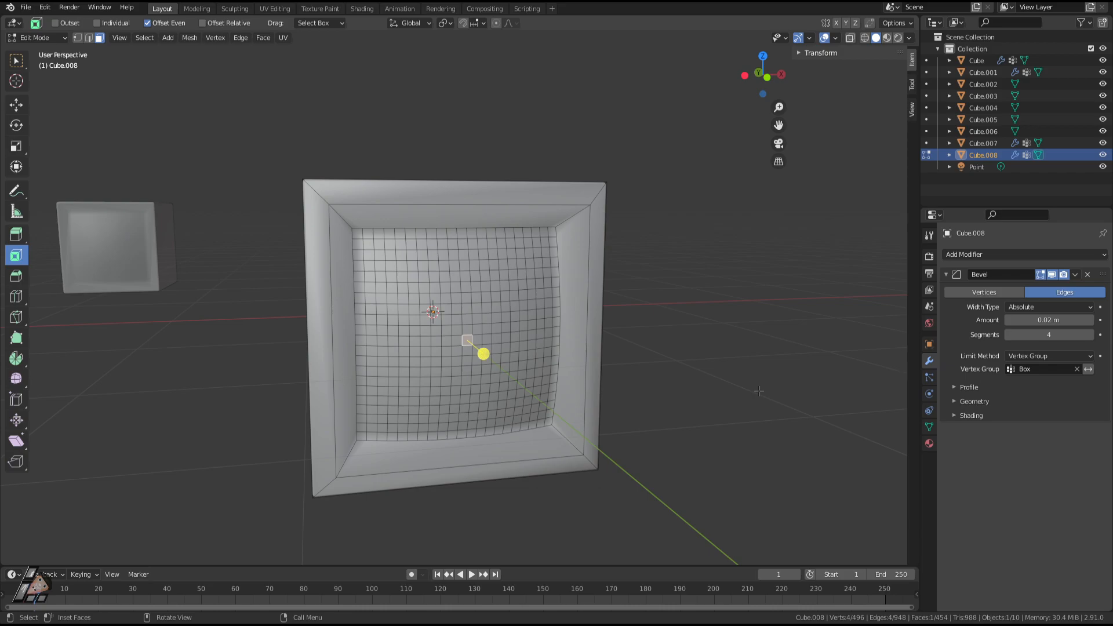
middle_click_drag(706, 296, 666, 341)
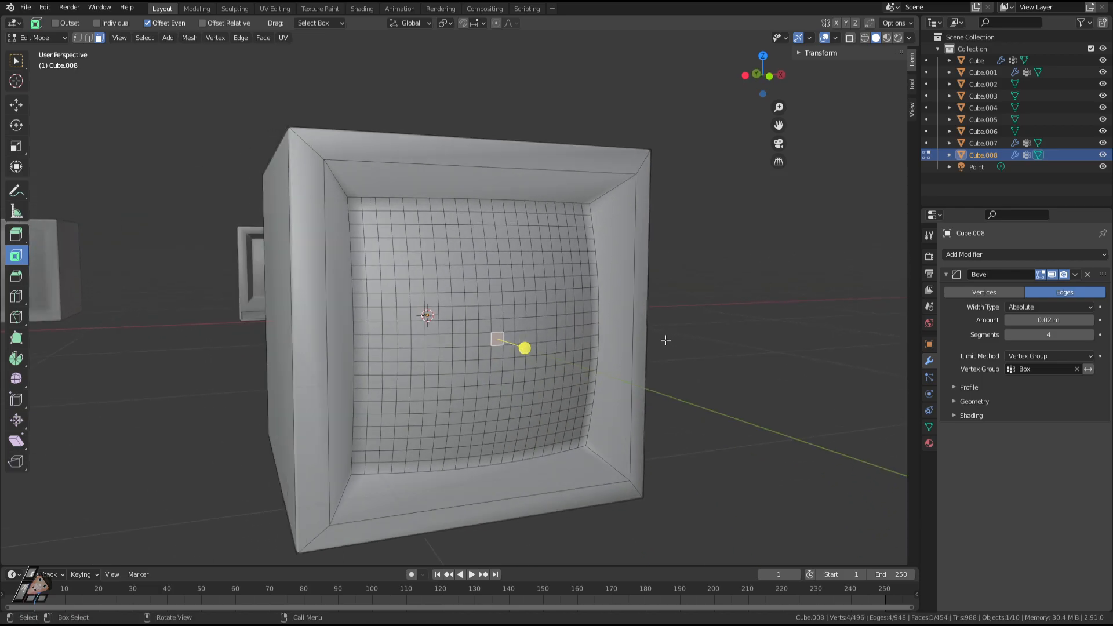
middle_click_drag(530, 319, 516, 357)
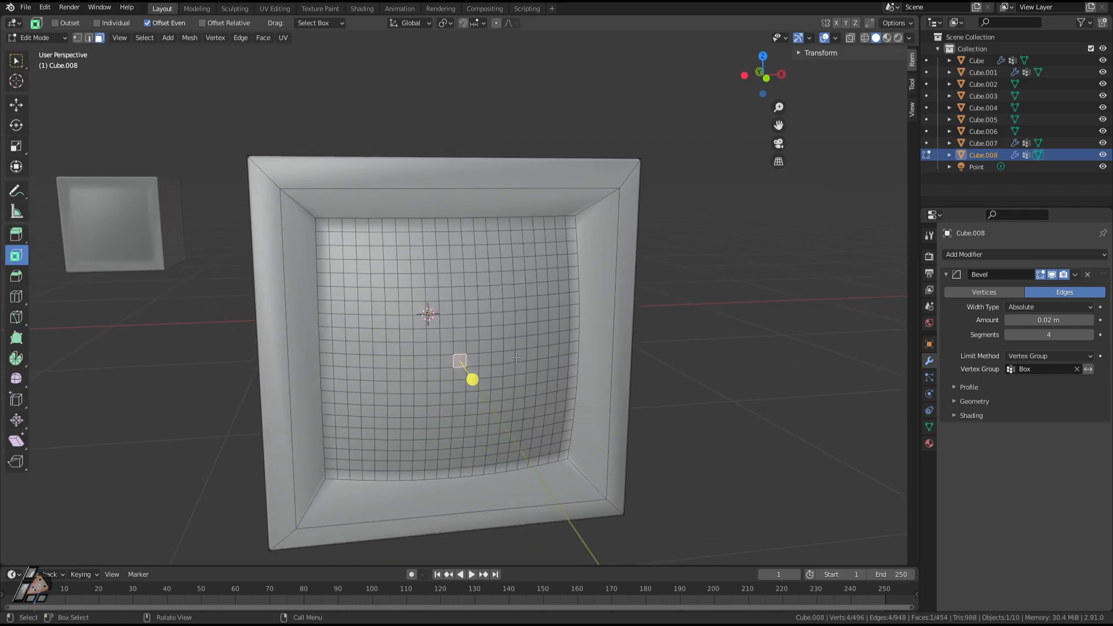
Leave Edit Mode and save the Blender file.
key("Tab")
scroll(625, 348, "down", 3)
middle_click_drag(632, 308, 508, 265)
key("ctrl+s")
scroll(501, 357, "down", 3)
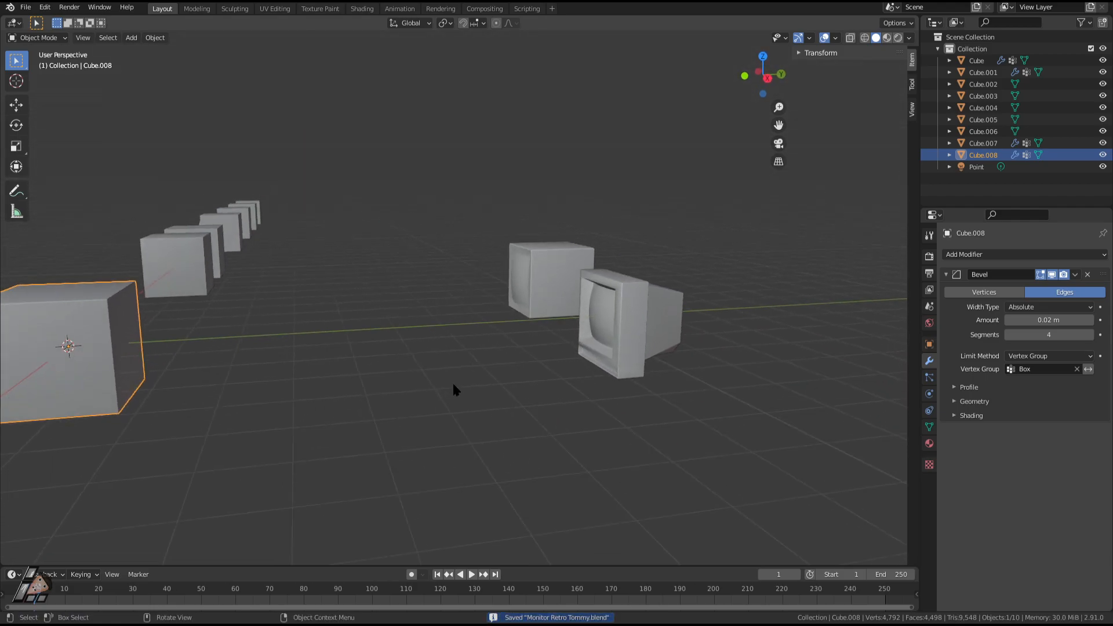
Compare the finished reference monitor with the cube and view the cube's front in and out of Edit Mode.
left_click(647, 325)
middle_click_drag(267, 349, 361, 369)
left_click(361, 370)
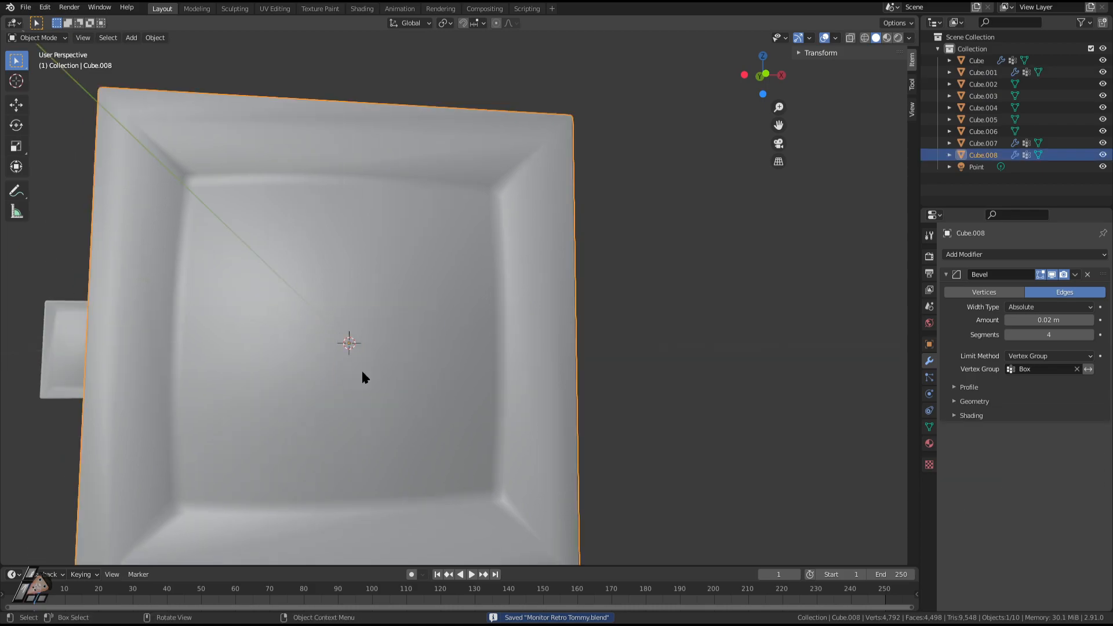
scroll(395, 383, "down", 4)
key("Tab")
middle_click_drag(430, 395, 428, 391)
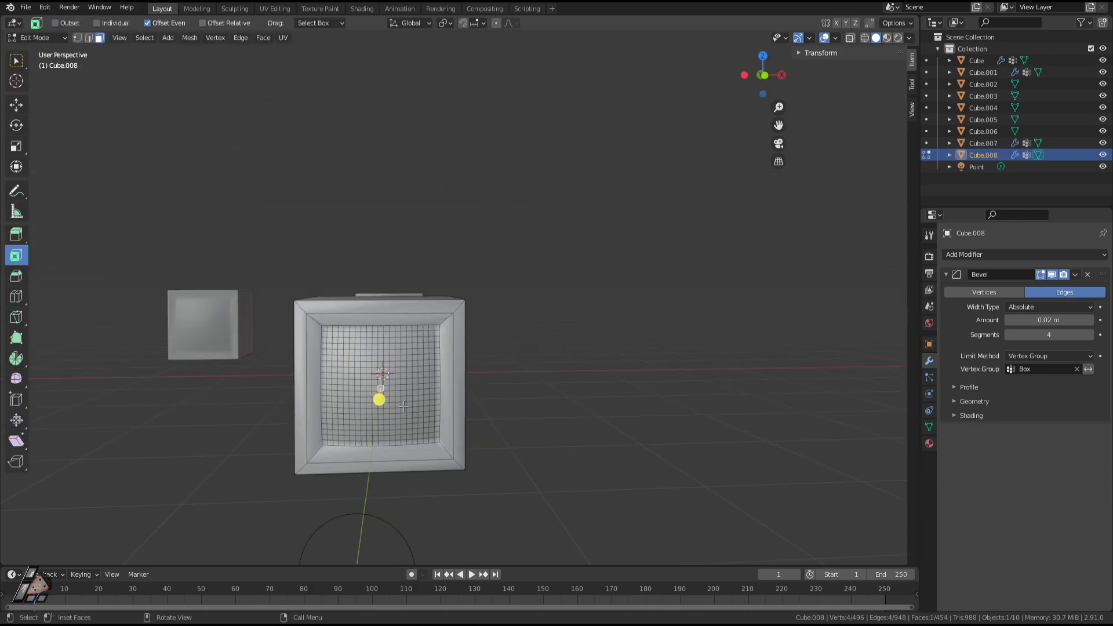
key("Tab")
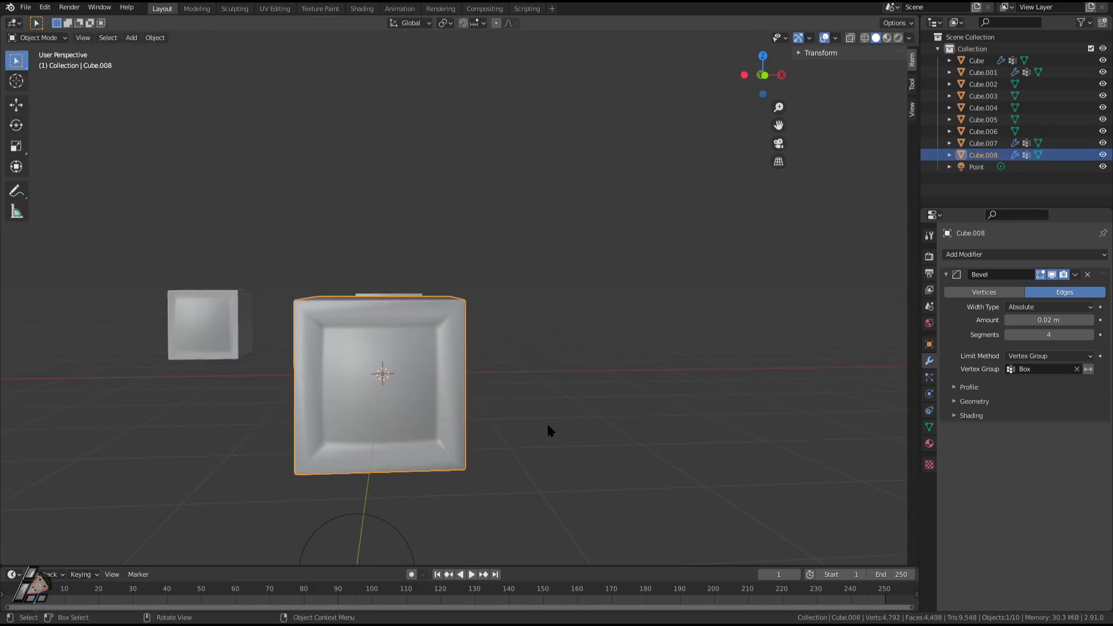
Switch the viewport to rendered shading and view the lit front of the monitor.
middle_click_drag(548, 422, 638, 374)
left_click(886, 39)
middle_click_drag(739, 293, 637, 281, "shift")
left_click(898, 38)
middle_click_drag(527, 313, 782, 371)
Give the monitor cube a new material with a grey base colour of value 0.613 and a roughness of 0.372.
left_click(933, 444)
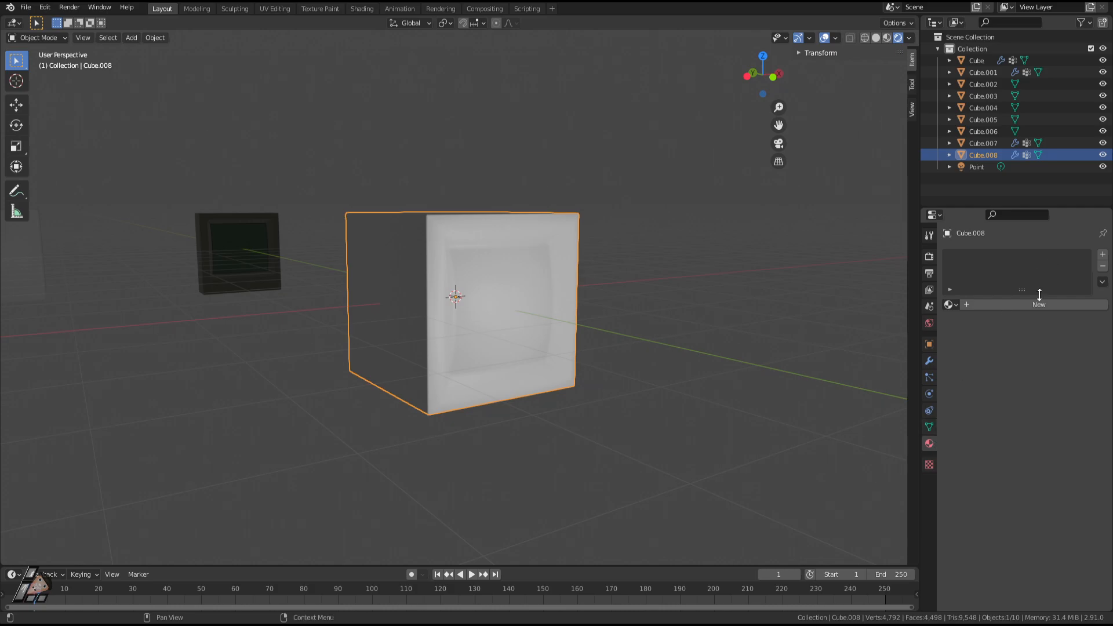
left_click(1042, 427)
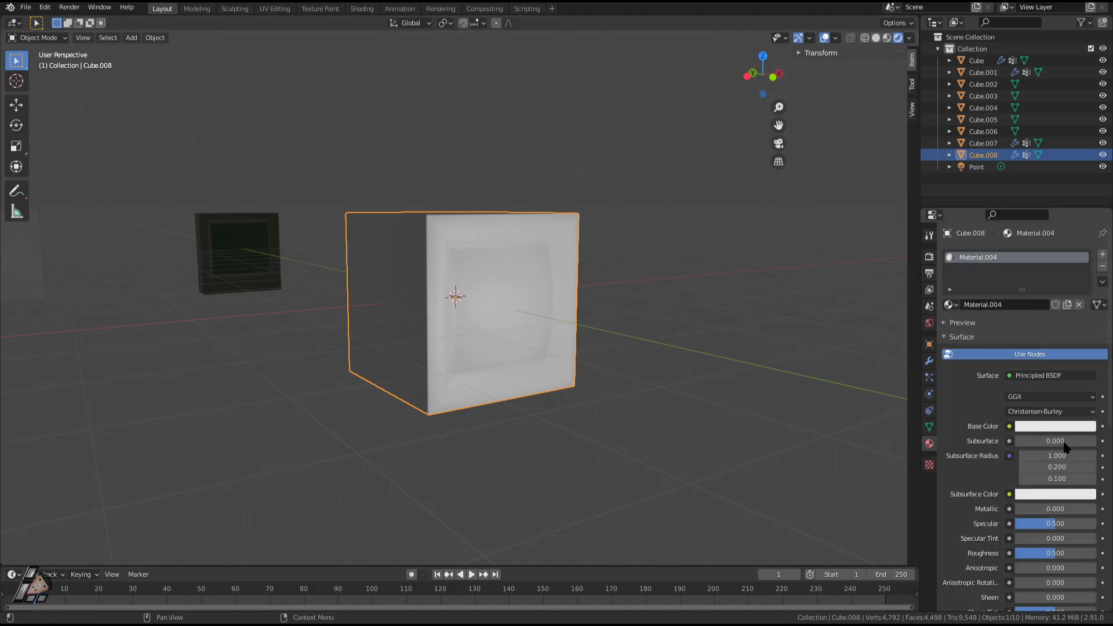
left_click(1042, 427)
left_click_drag(1087, 259, 1087, 288)
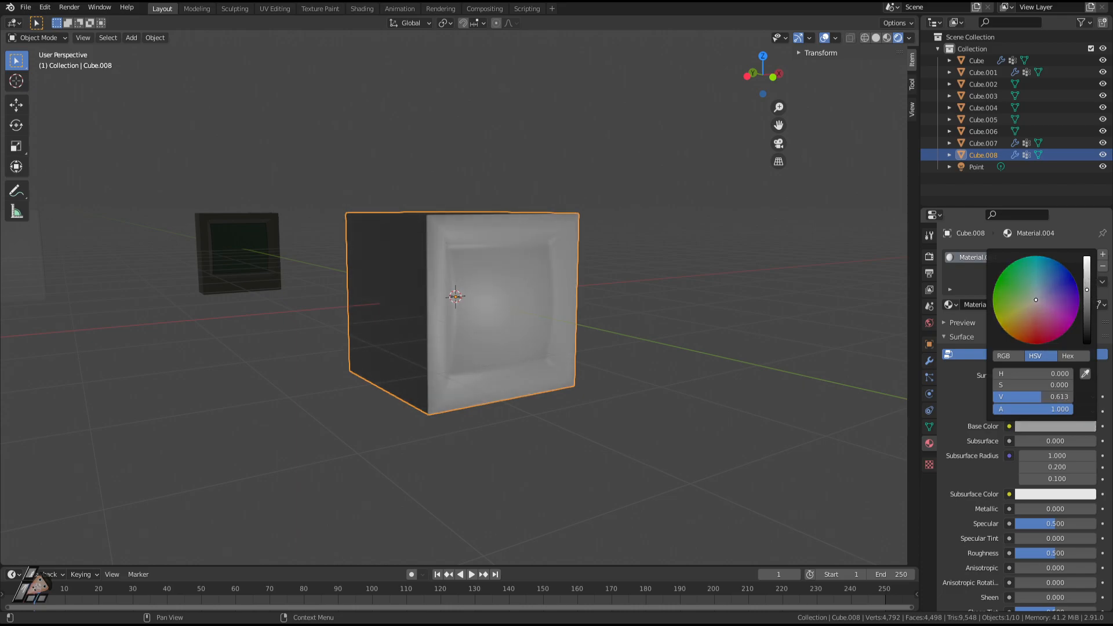
left_click_drag(1056, 553, 1041, 554)
Select all faces of the bulged screen in Edit Mode by growing the selection from its centre face.
middle_click_drag(714, 340, 649, 344)
key("Tab")
left_click(515, 326)
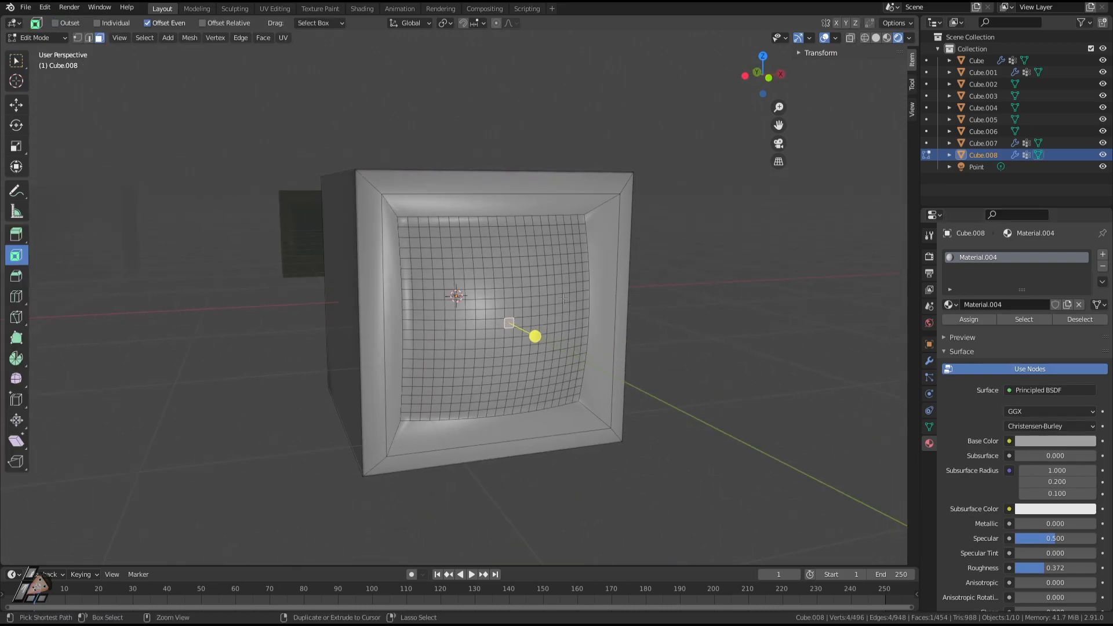
key("ctrl+KP_Add")
key("ctrl+KP_Add")
key("ctrl+KP_Add")
key("ctrl+KP_Add")
key("ctrl+KP_Add")
key("ctrl+KP_Add")
key("ctrl+KP_Add")
key("ctrl+KP_Add")
key("ctrl+KP_Add")
key("ctrl+KP_Add")
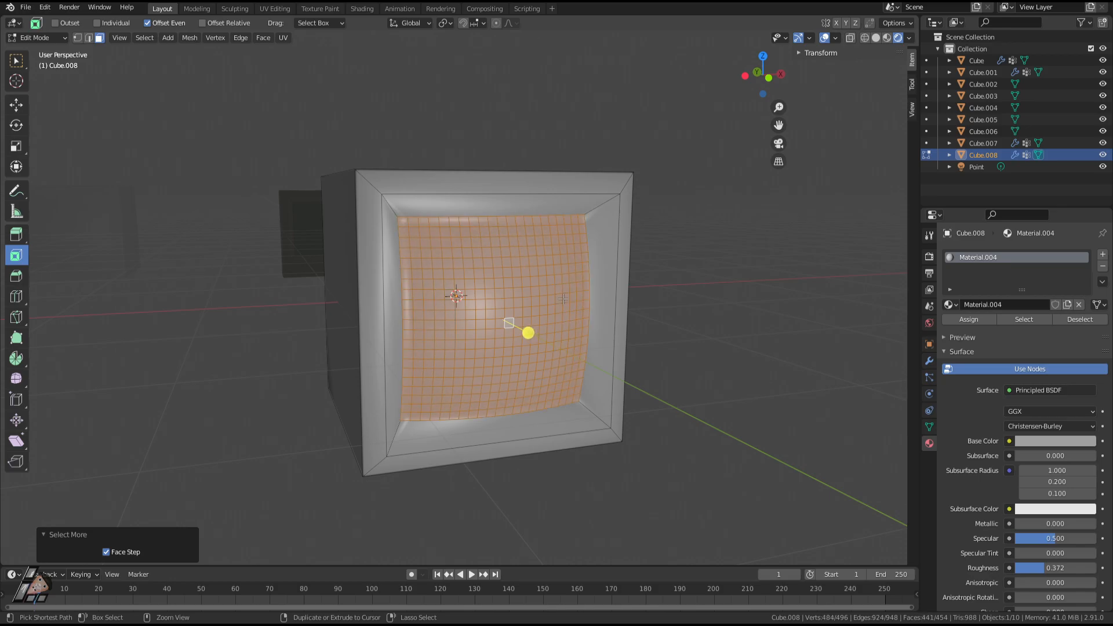
Add a second material with a green base colour (H 0.354, S 0.285, V 0.5) and assign it to the screen faces.
left_click(1103, 254)
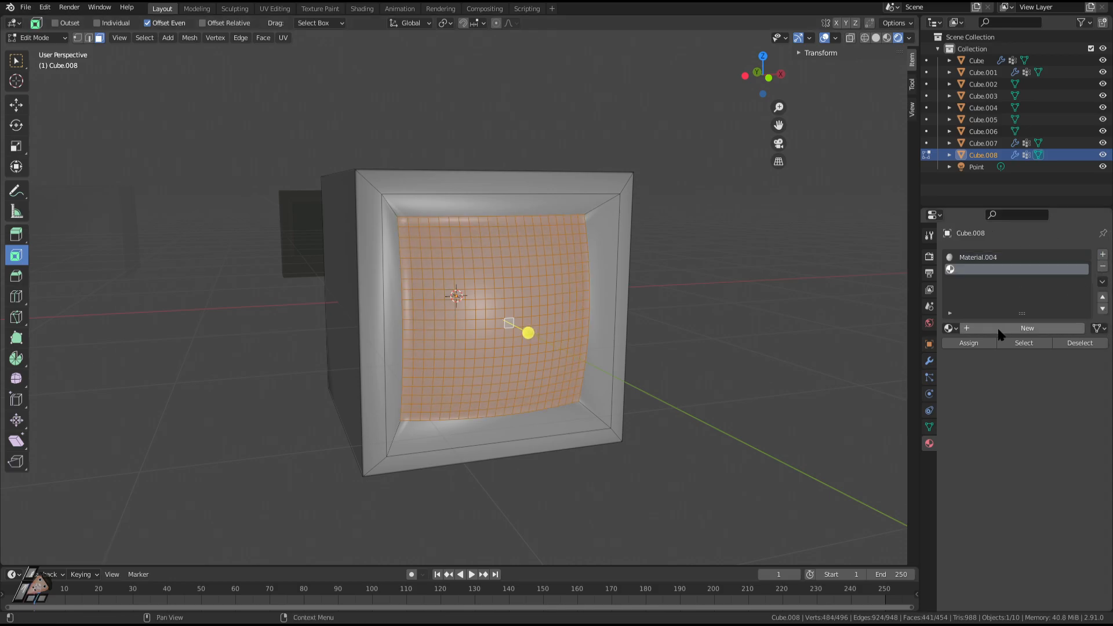
left_click(997, 327)
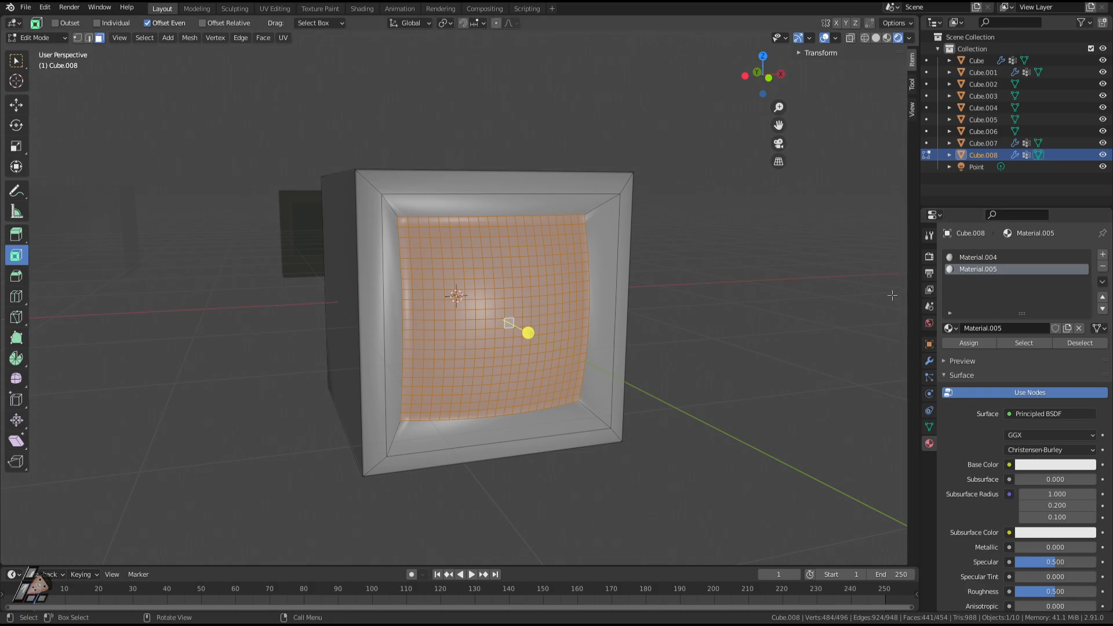
left_click(1039, 466)
left_click_drag(1036, 341, 1087, 338)
left_click(1074, 467)
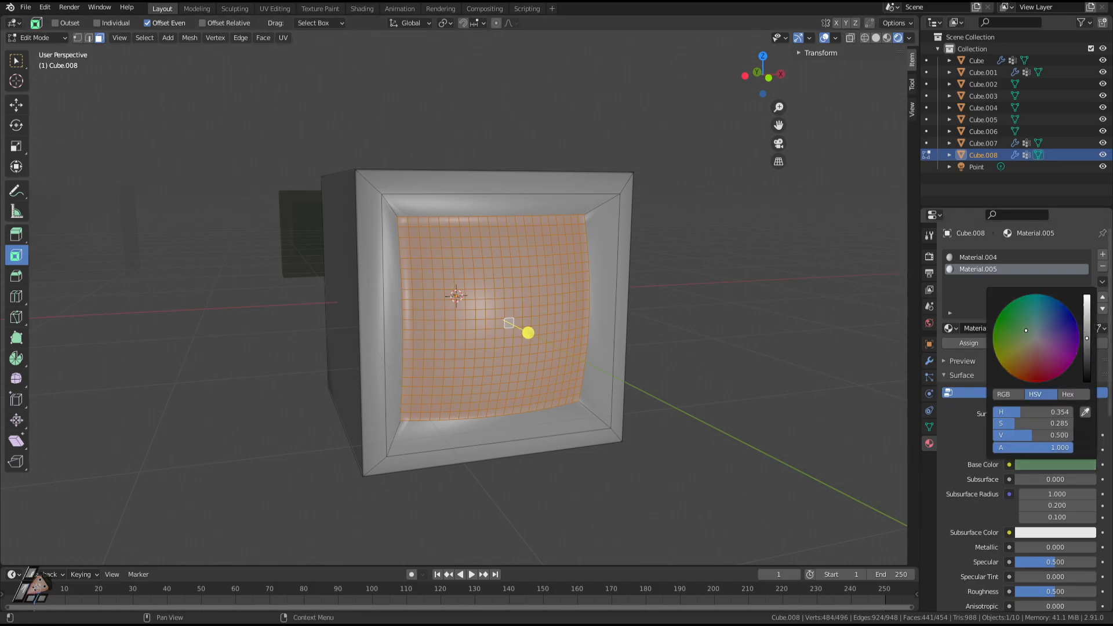
Leave Edit Mode and set the green screen material's roughness to 0.294.
key("Tab")
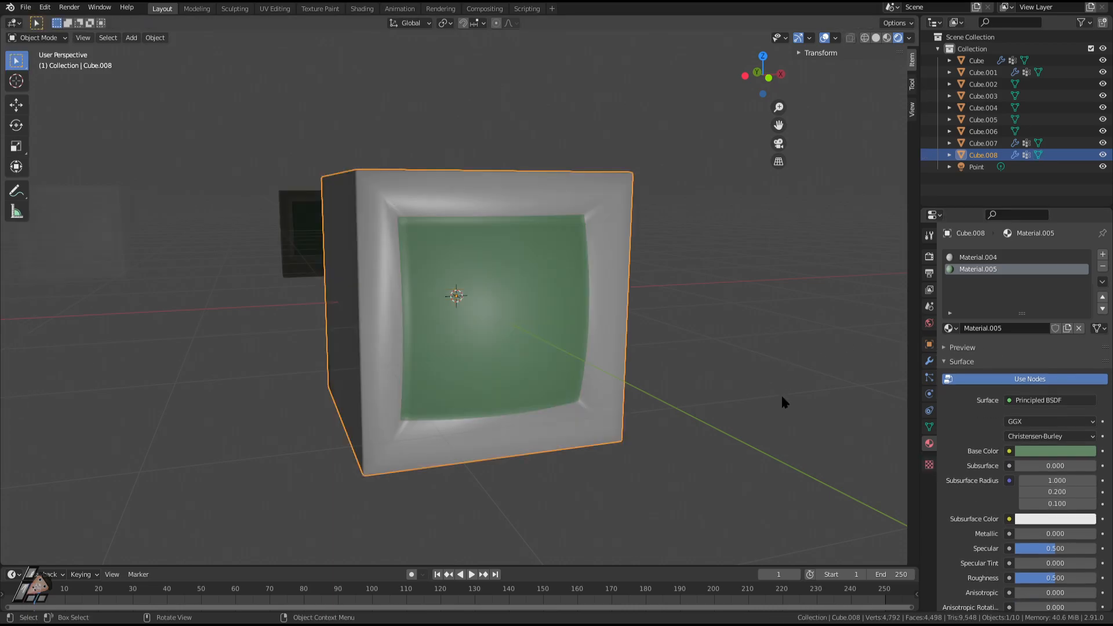
middle_click_drag(781, 394, 889, 442)
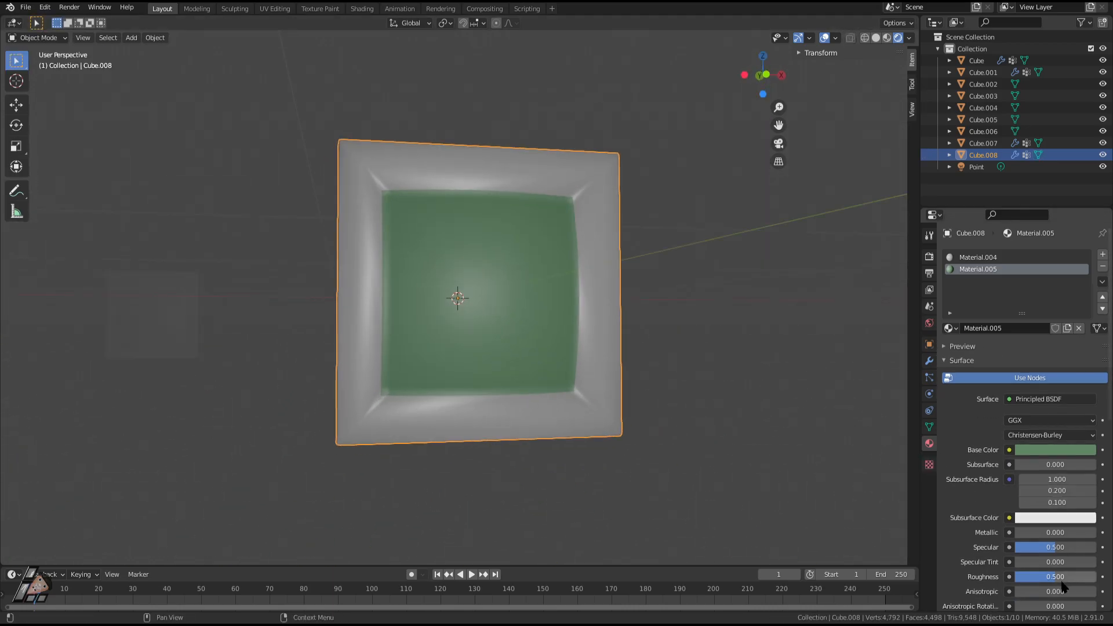
left_click_drag(1055, 577, 1037, 577)
Move the selected screen faces about 0.01 m along the global Y axis in Edit Mode.
middle_click_drag(650, 358, 678, 442)
key("Tab")
key("g")
key("z")
key("x")
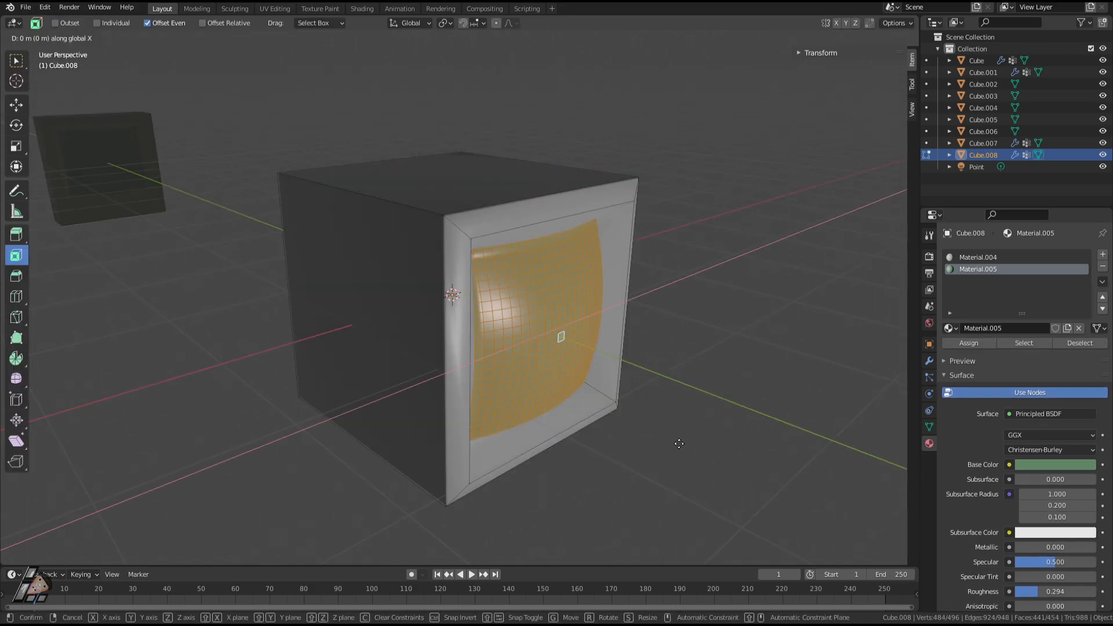
key("y")
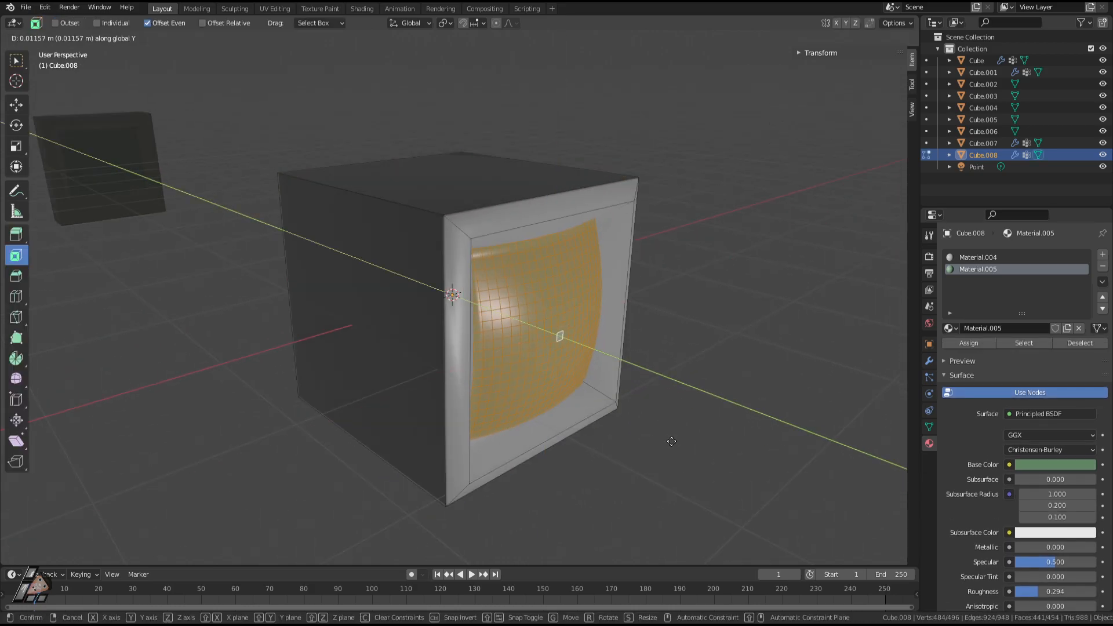
left_click(670, 439)
Examine the highlights around the screen's border and corners, comparing the monitor in Object Mode and Edit Mode.
middle_click_drag(669, 440, 642, 365)
key("Tab")
key("Tab")
scroll(650, 348, "up", 2)
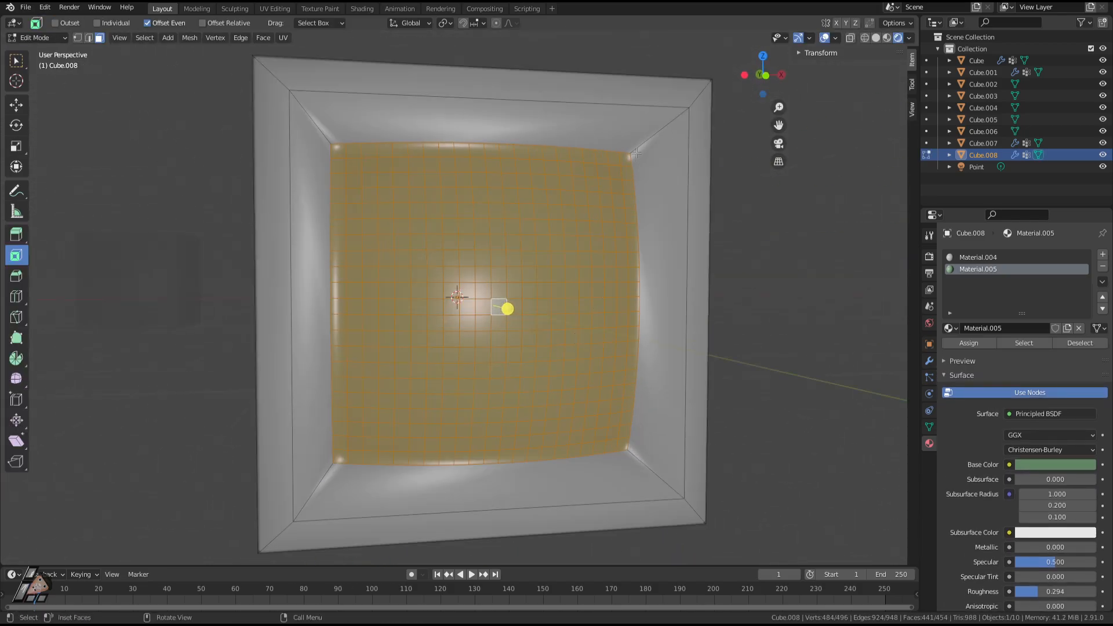
middle_click_drag(678, 296, 655, 303)
key("Tab")
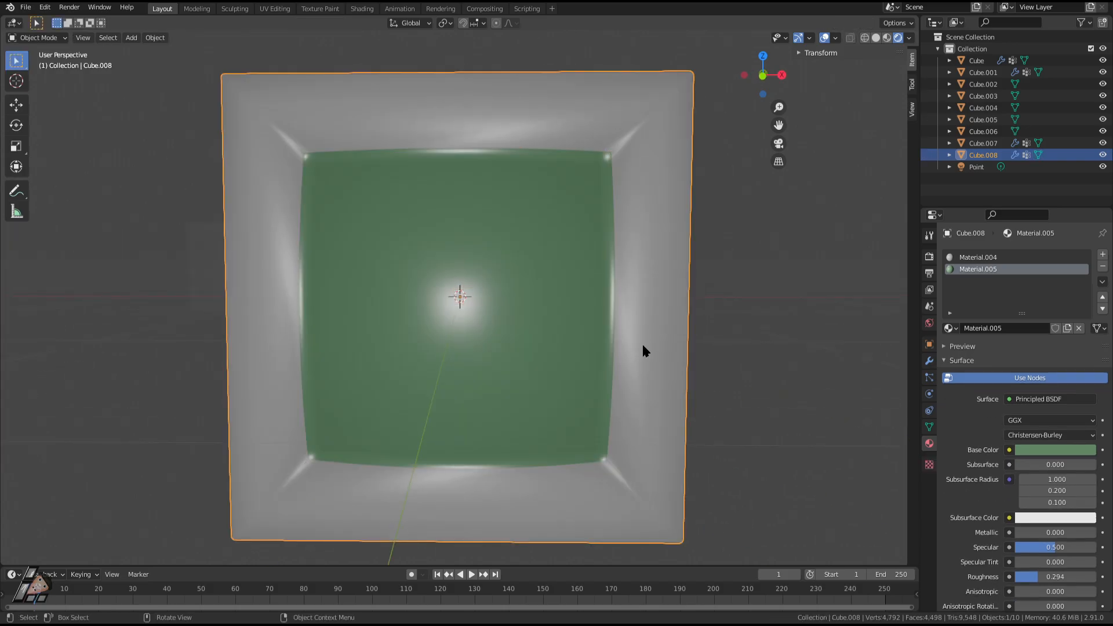
middle_click_drag(641, 350, 688, 376)
key("Tab")
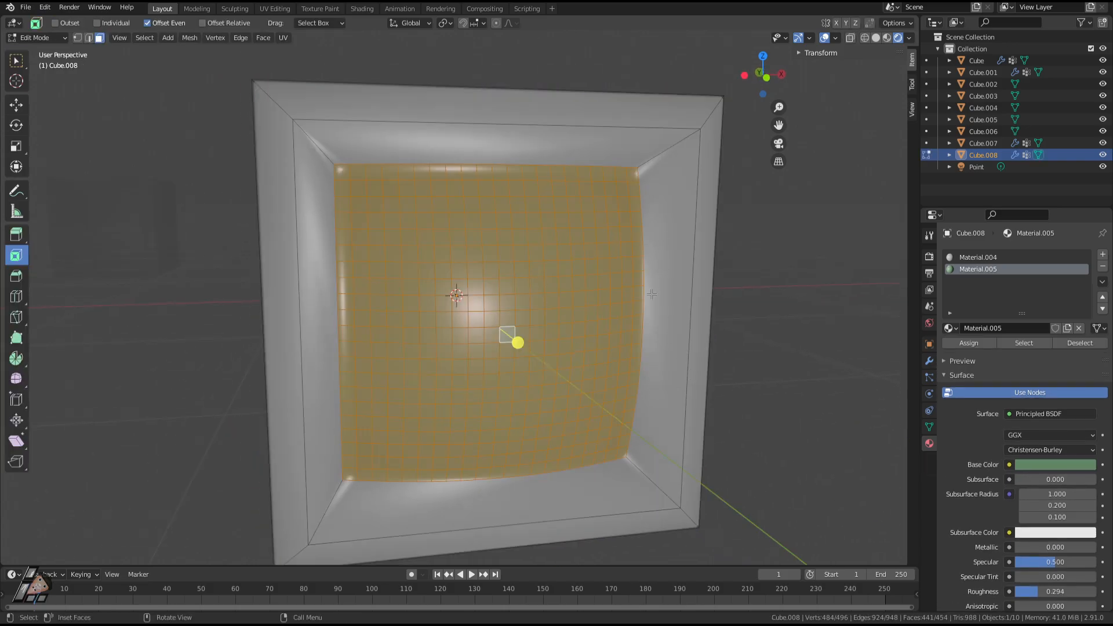
middle_click_drag(652, 295, 644, 296)
key("Tab")
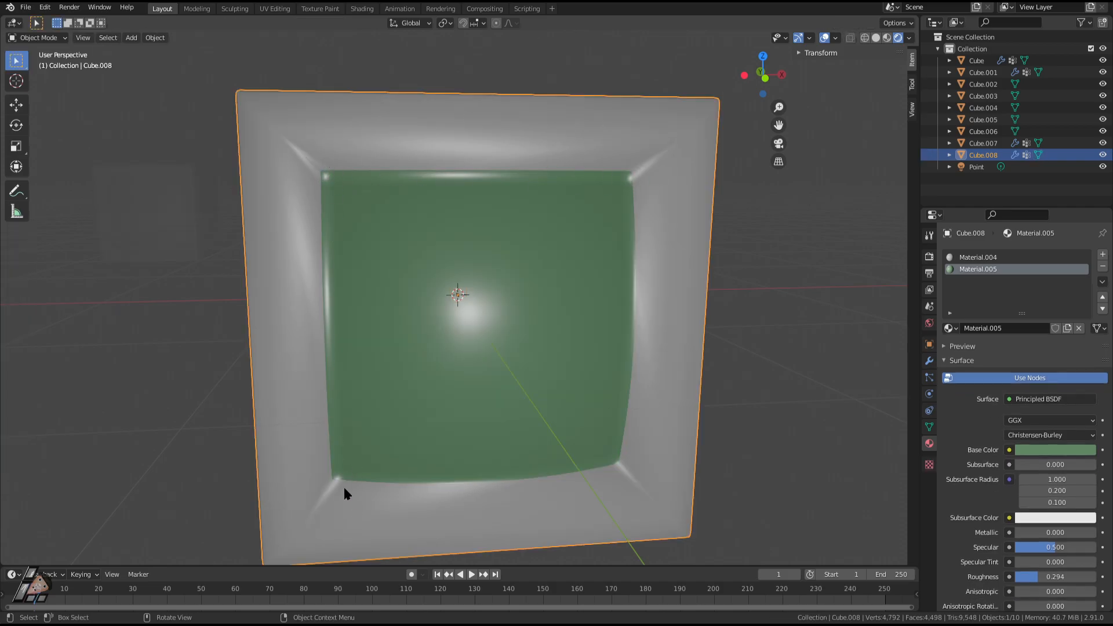
Select the edge loop around the green screen in Edit Mode and bevel it about 0.0154 m with one segment.
key("Tab")
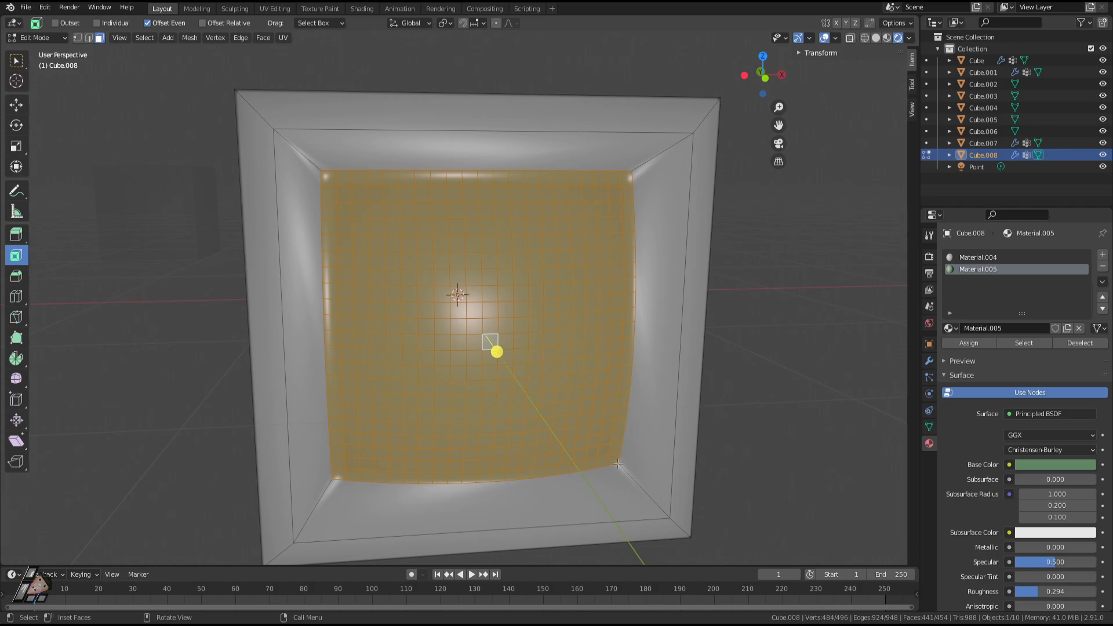
key("2")
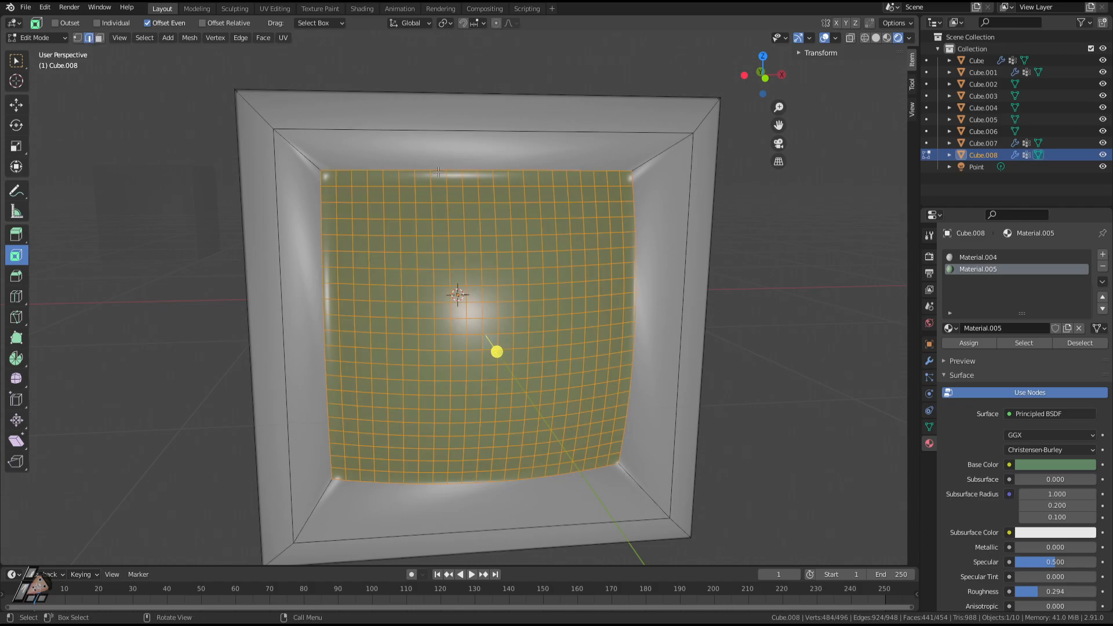
left_click(438, 172)
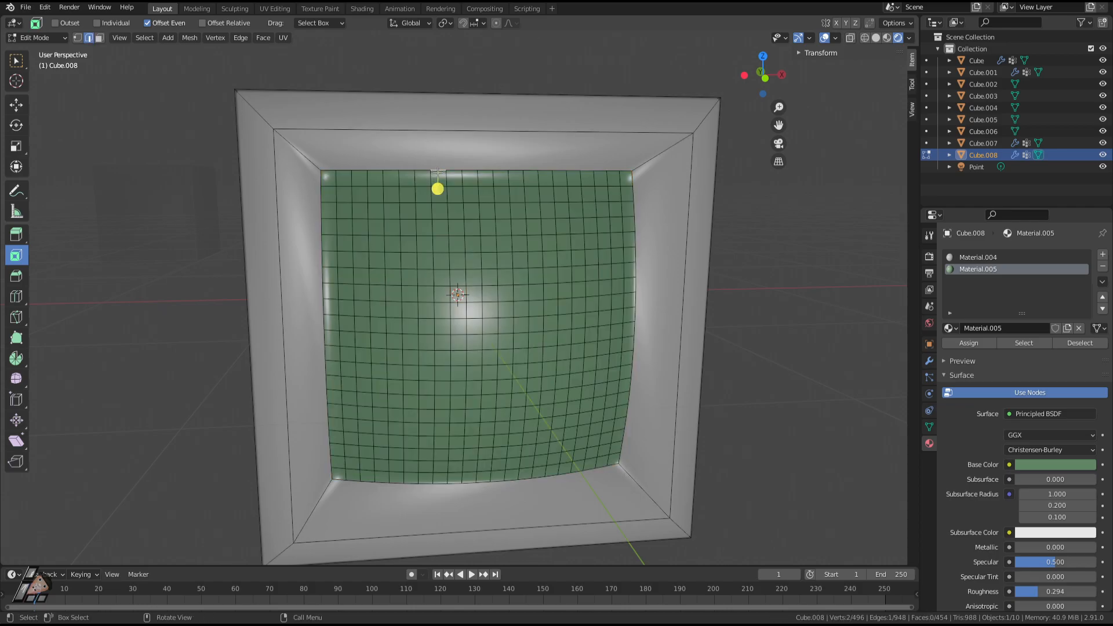
left_click(386, 169, "alt")
left_click(411, 483)
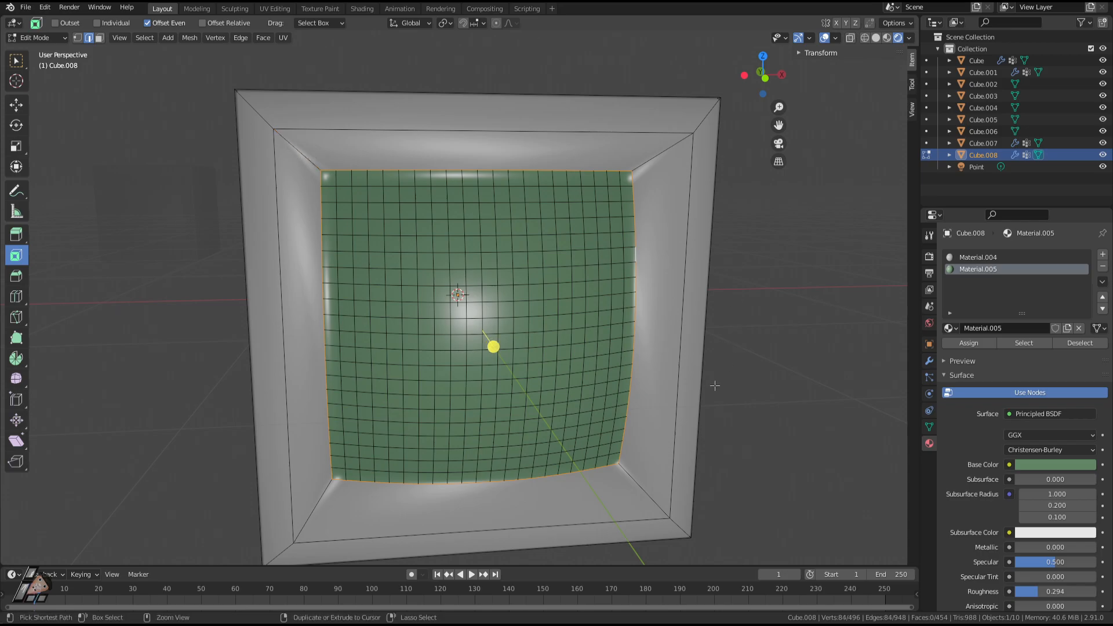
key("ctrl+b")
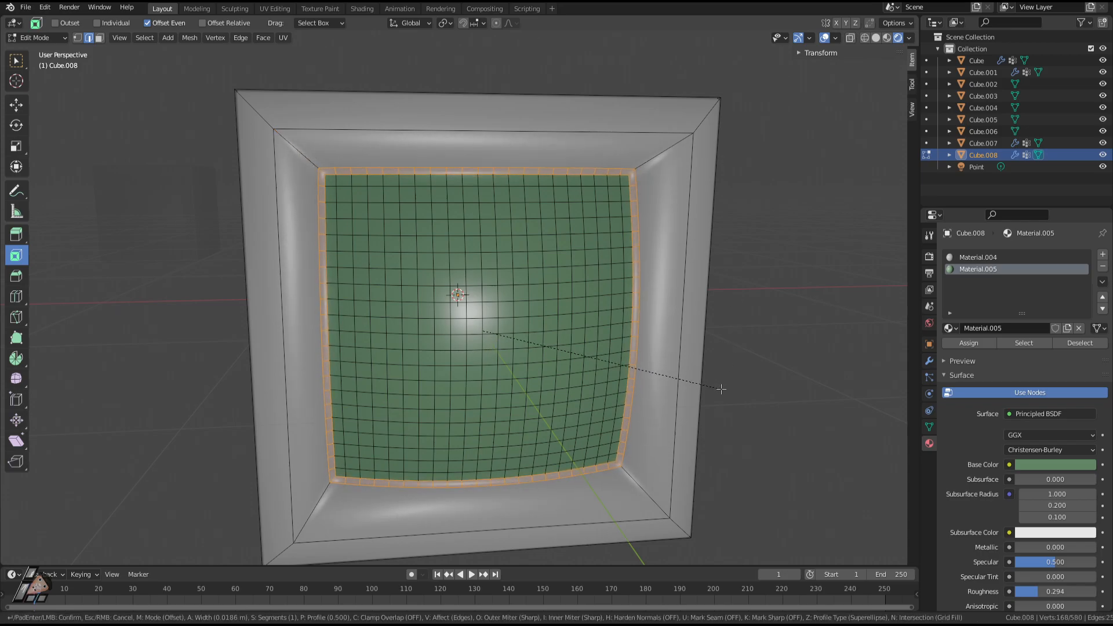
left_click(720, 389)
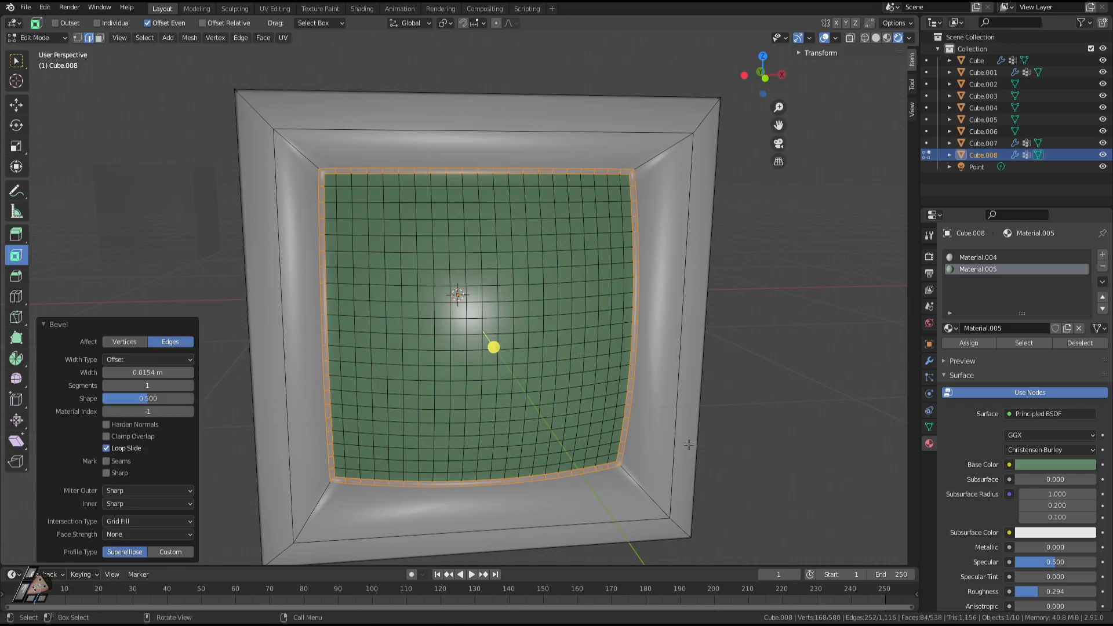
key("Tab")
key("Tab")
mouse_move(651, 352)
middle_mouse_down()
mouse_move(674, 348)
mouse_move(648, 344)
middle_mouse_up()
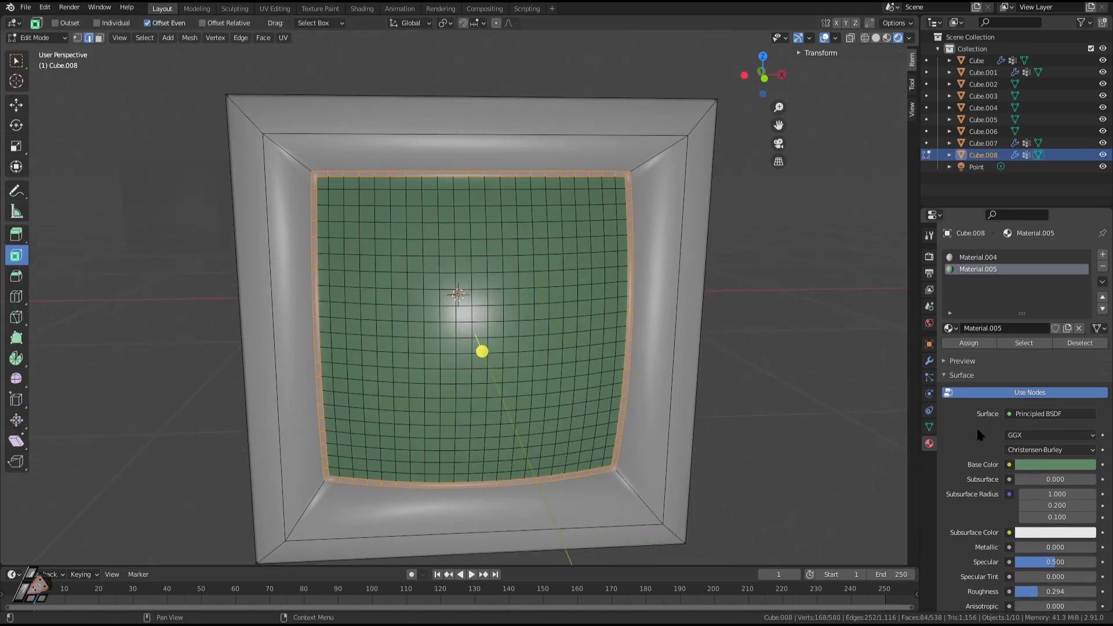
Add a third material with a near-black base colour and 0.160 roughness, and assign it to the bevelled strip around the screen.
left_click(1103, 254)
left_click(1006, 327)
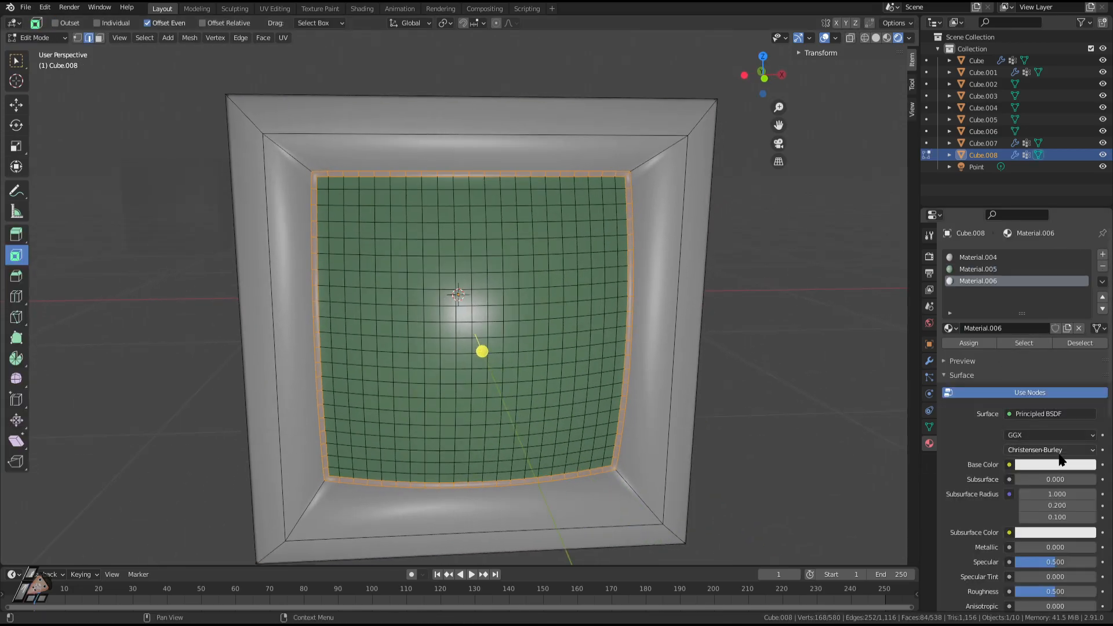
left_click(1053, 464)
left_click_drag(1089, 315, 1088, 380)
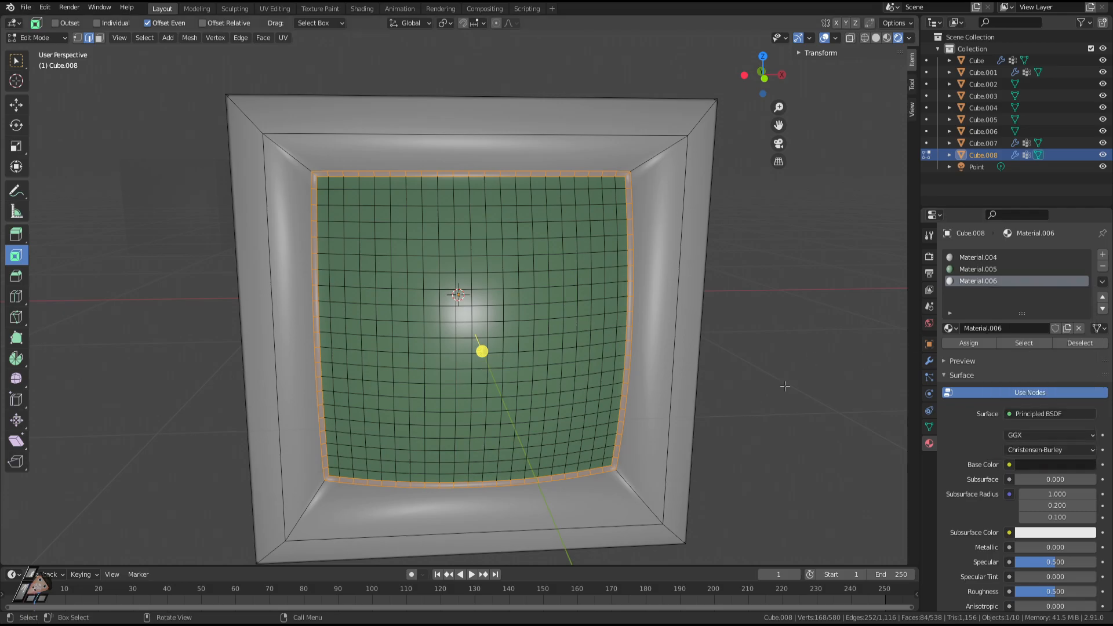
scroll(1059, 551, "down", 3)
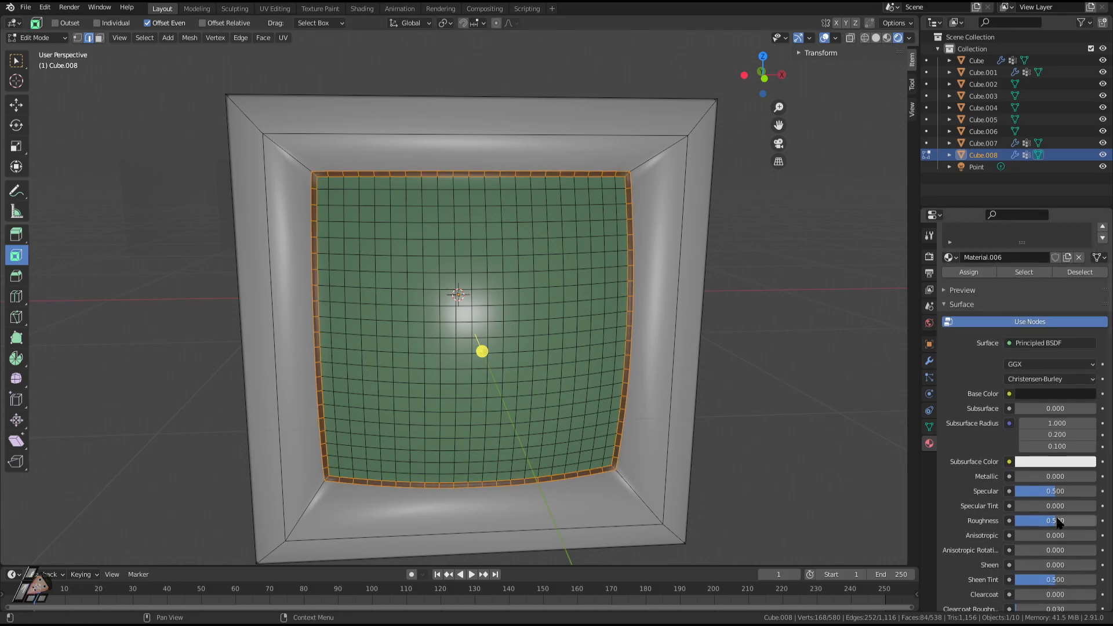
left_click_drag(1058, 521, 1030, 521)
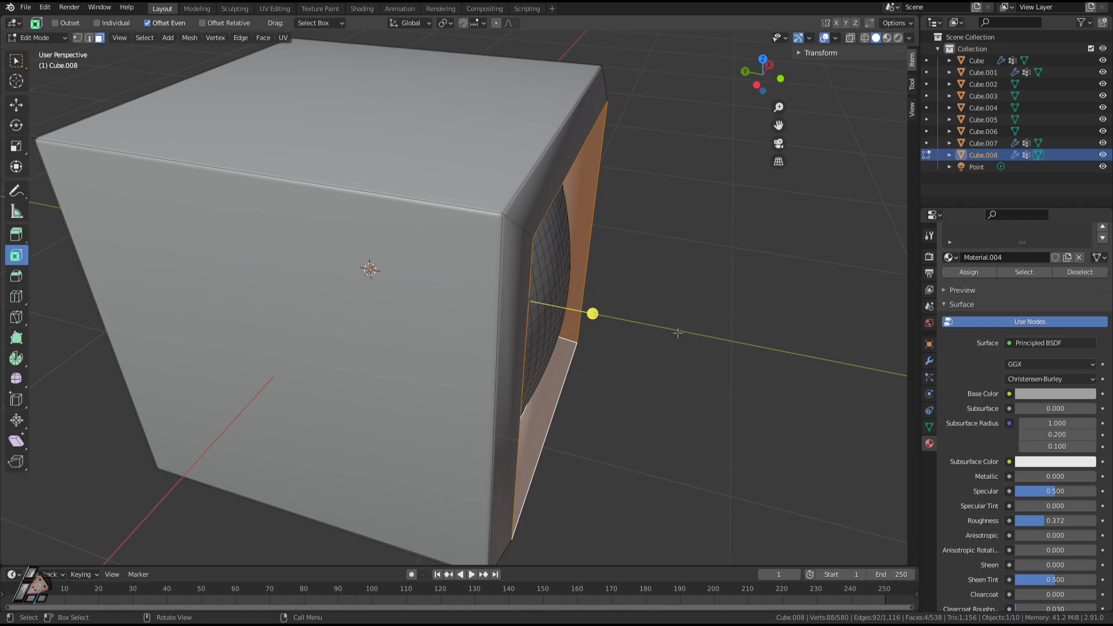
Try moving the recessed frame faces around the screen about 0.12 m inward along the global Y axis.
key("g")
key("y")
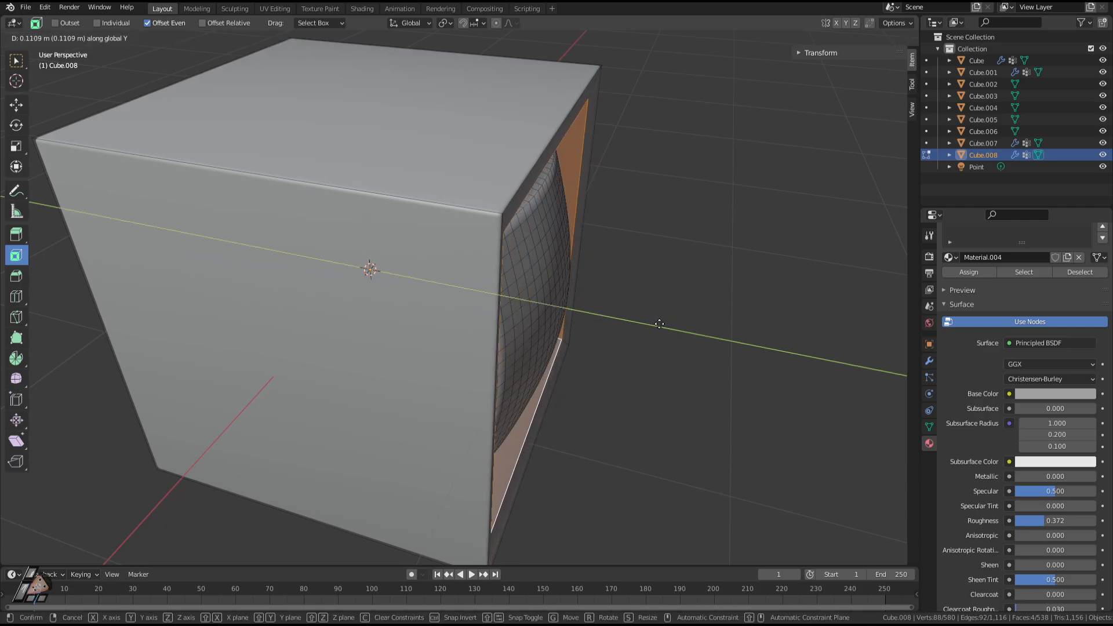
left_click(686, 346)
middle_click_drag(686, 345, 663, 332)
key("g")
key("y")
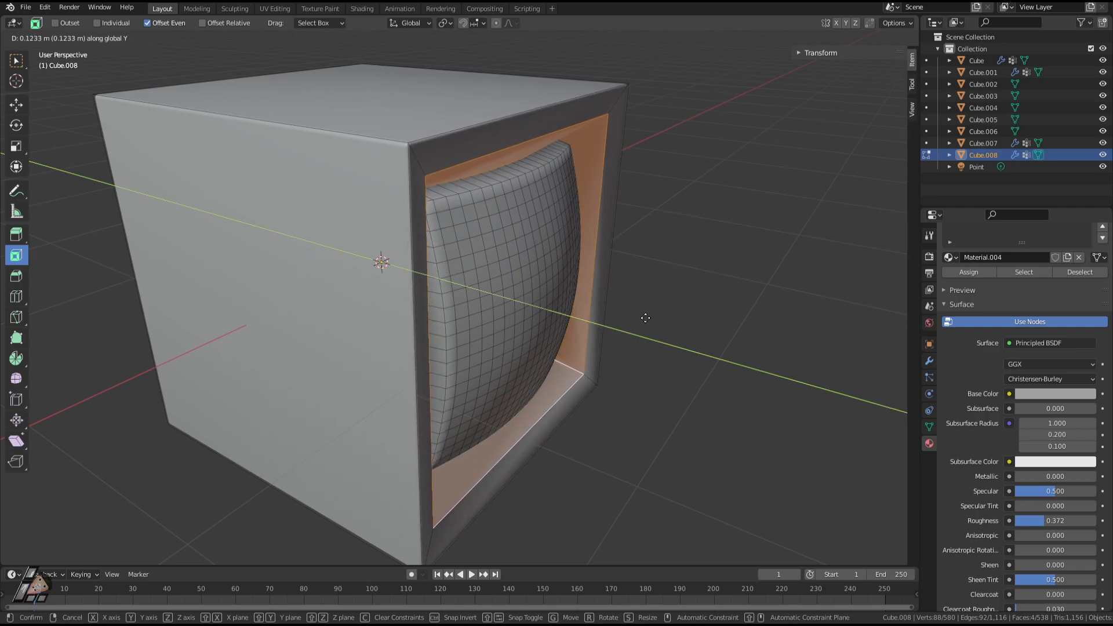
left_click(557, 319)
key("Tab")
middle_click_drag(557, 319, 643, 333)
key("Tab")
key("Tab")
key("Tab")
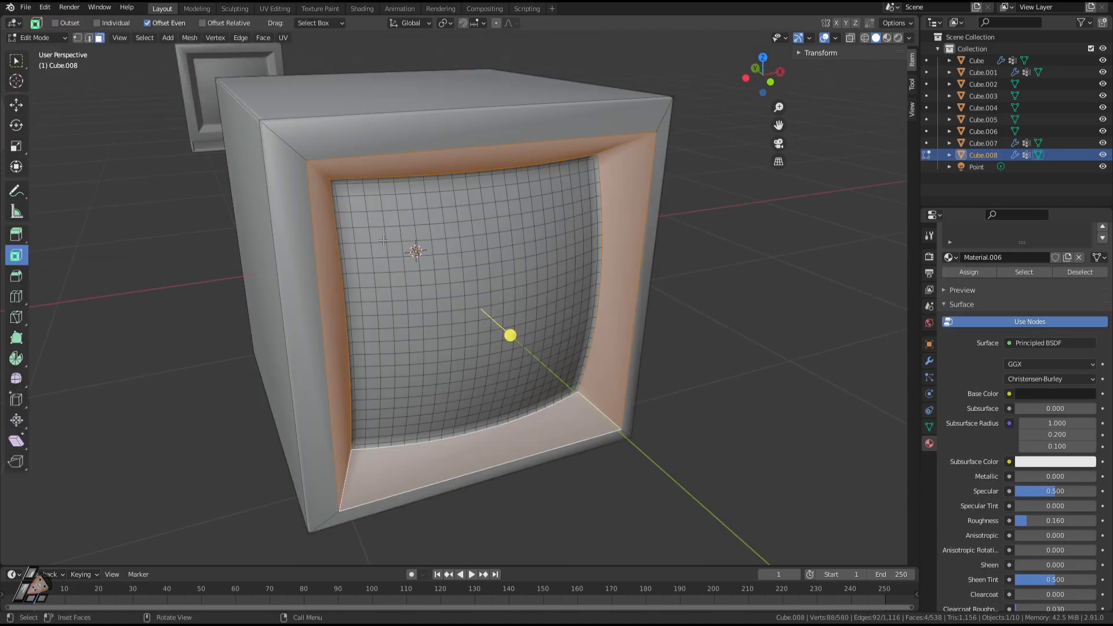
Clear the face selection and select the complete outer edge loop of the dark strip around the screen.
middle_click_drag(716, 321, 514, 183)
key("alt+a")
middle_click_drag(696, 369, 546, 160)
key("2")
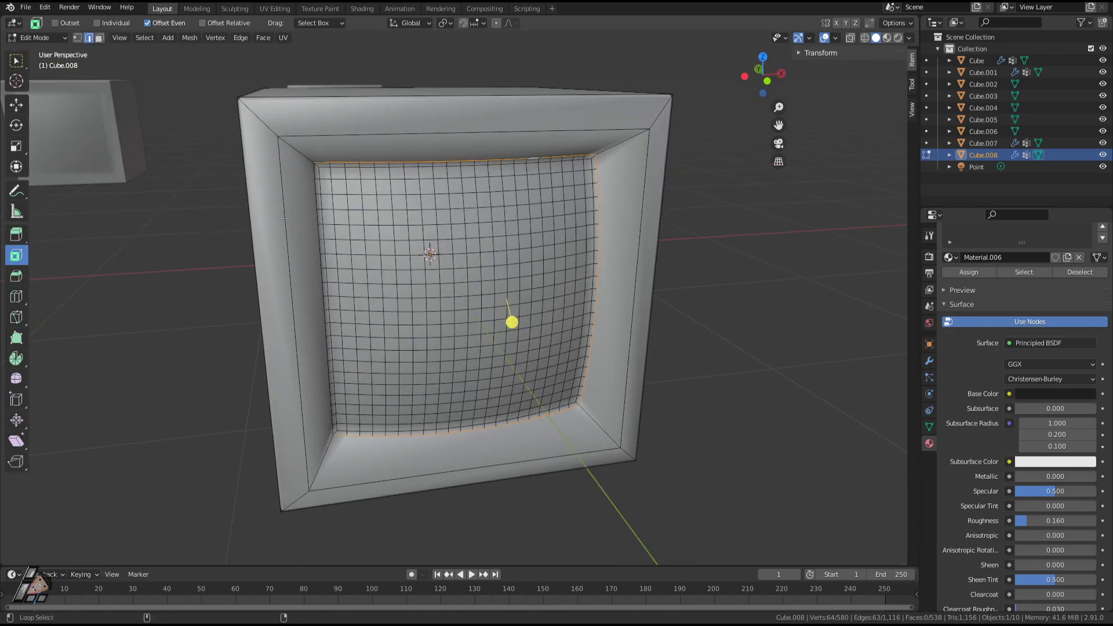
left_click(319, 275, "alt+shift")
middle_click_drag(325, 272, 549, 226)
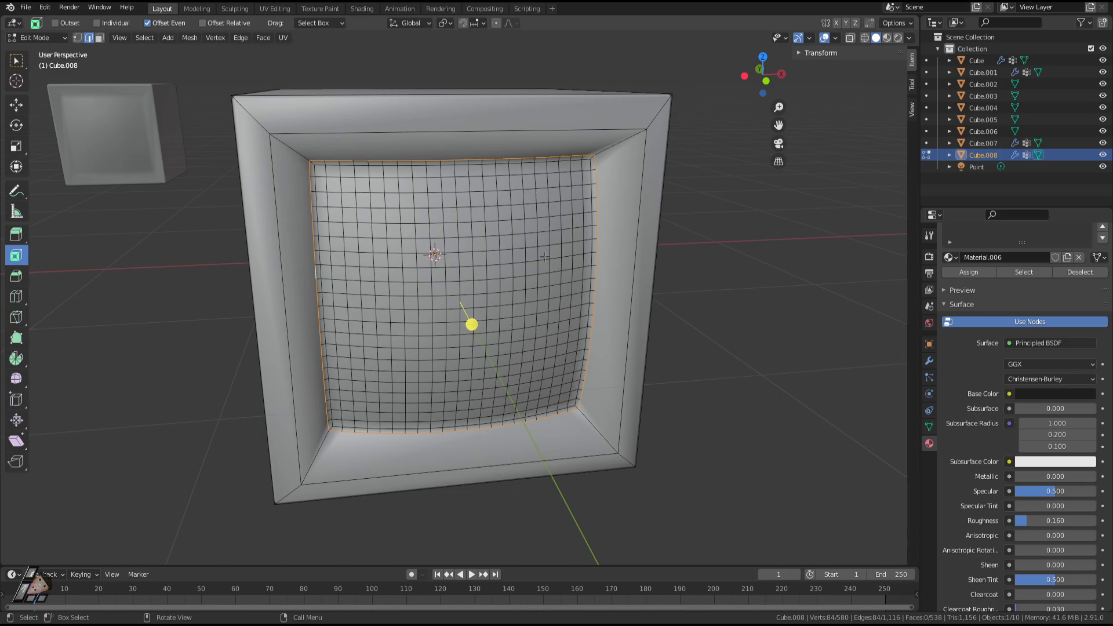
middle_click_drag(545, 257, 515, 287)
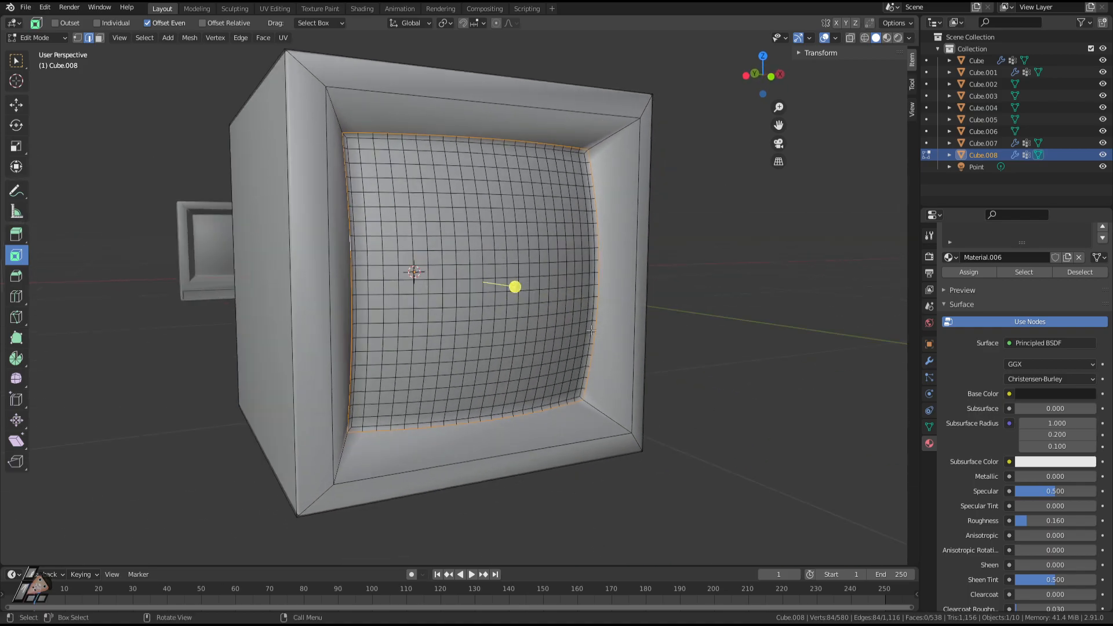
Scale the selected edge loop down to about 0.987 and show the model with rendered shading.
middle_click_drag(591, 329, 671, 449)
key("Tab")
key("Tab")
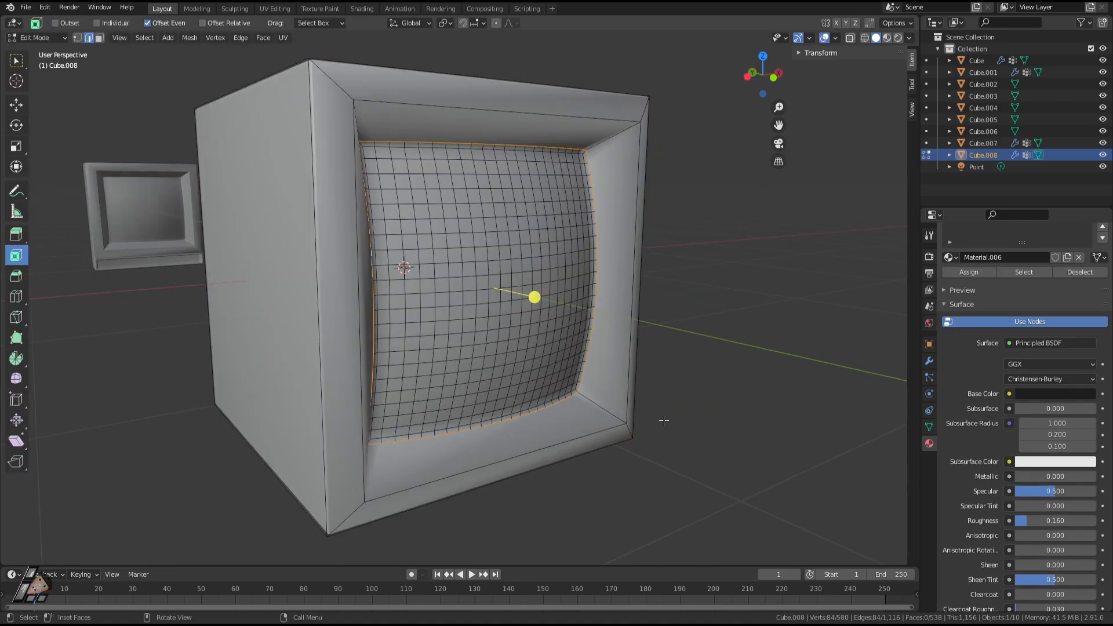
key("s")
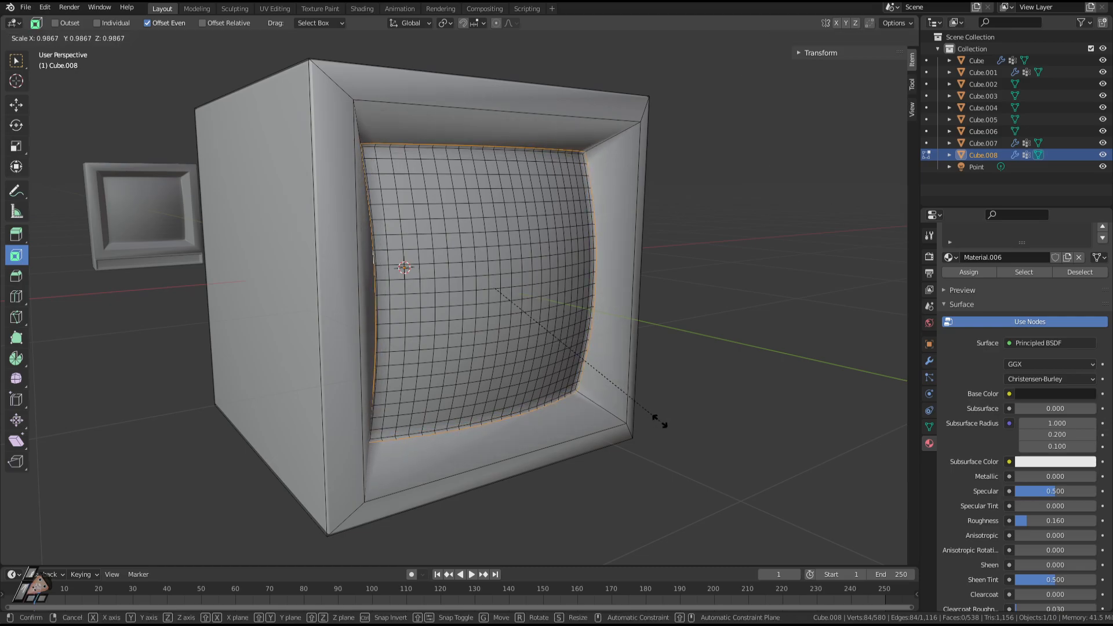
left_click(660, 423)
left_click(898, 38)
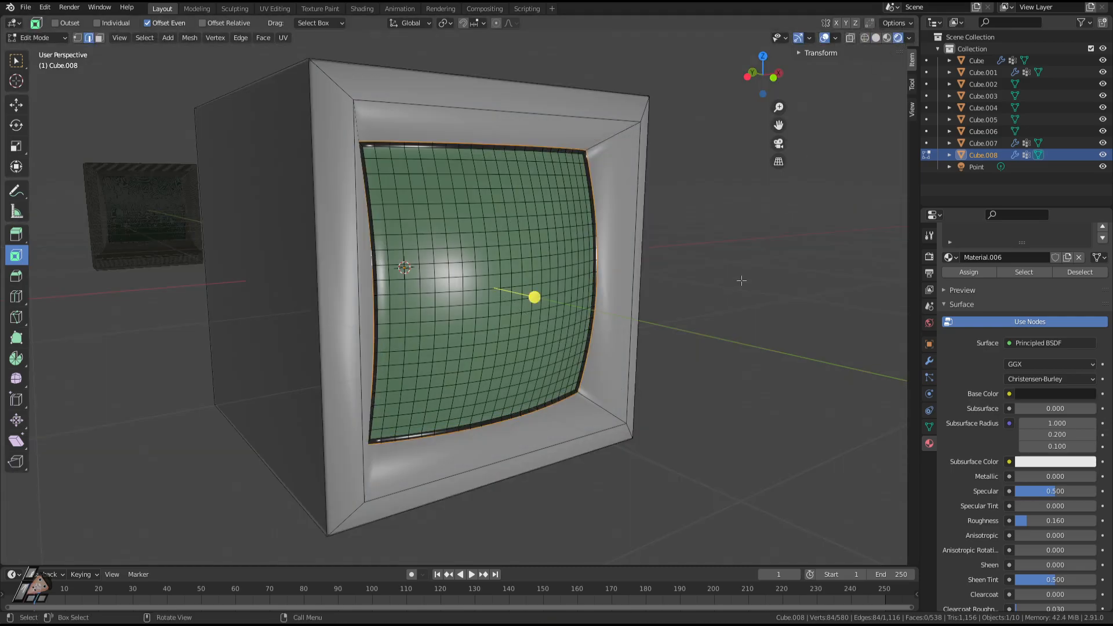
Examine the dark border and its highlights around the screen from several angles, in both Object Mode and Edit Mode.
key("Tab")
mouse_move(754, 330)
middle_mouse_down()
mouse_move(728, 351)
mouse_move(632, 354)
mouse_move(645, 364)
mouse_move(496, 87)
mouse_move(599, 242)
middle_mouse_up()
key("Tab")
scroll(509, 326, "up", 1)
middle_click_drag(508, 326, 493, 297)
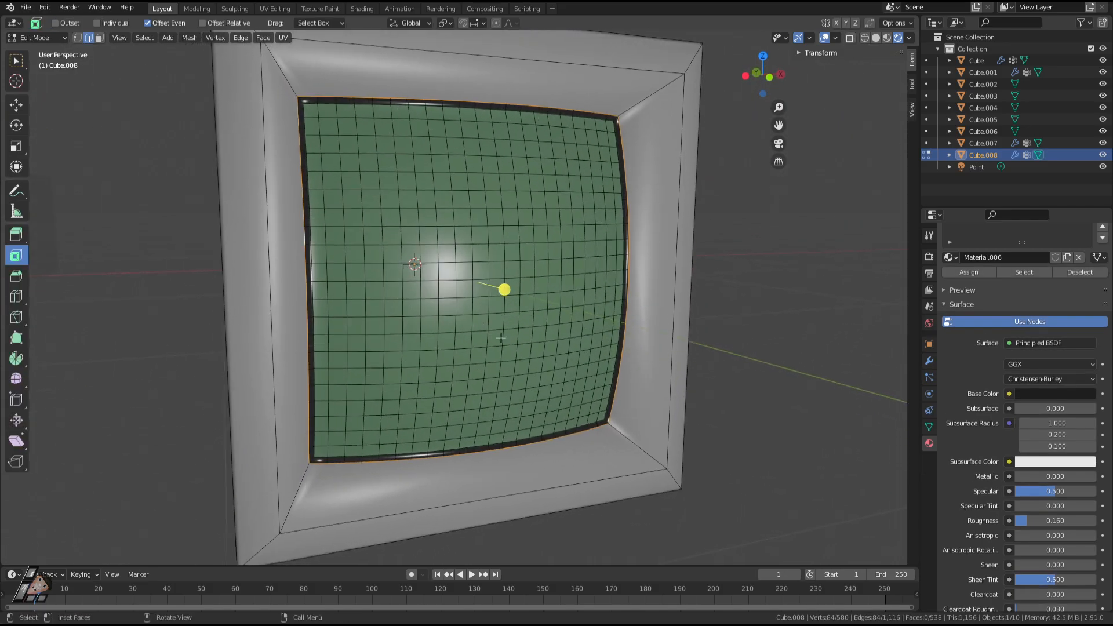
key("1")
middle_click_drag(414, 222, 339, 108)
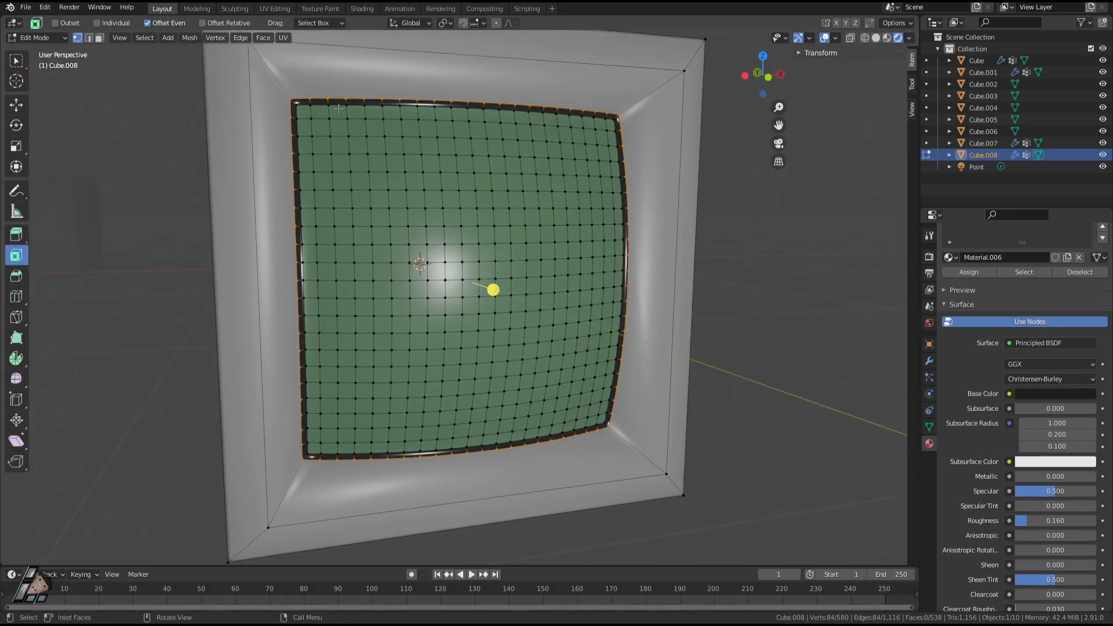
middle_click_drag(620, 324, 355, 146)
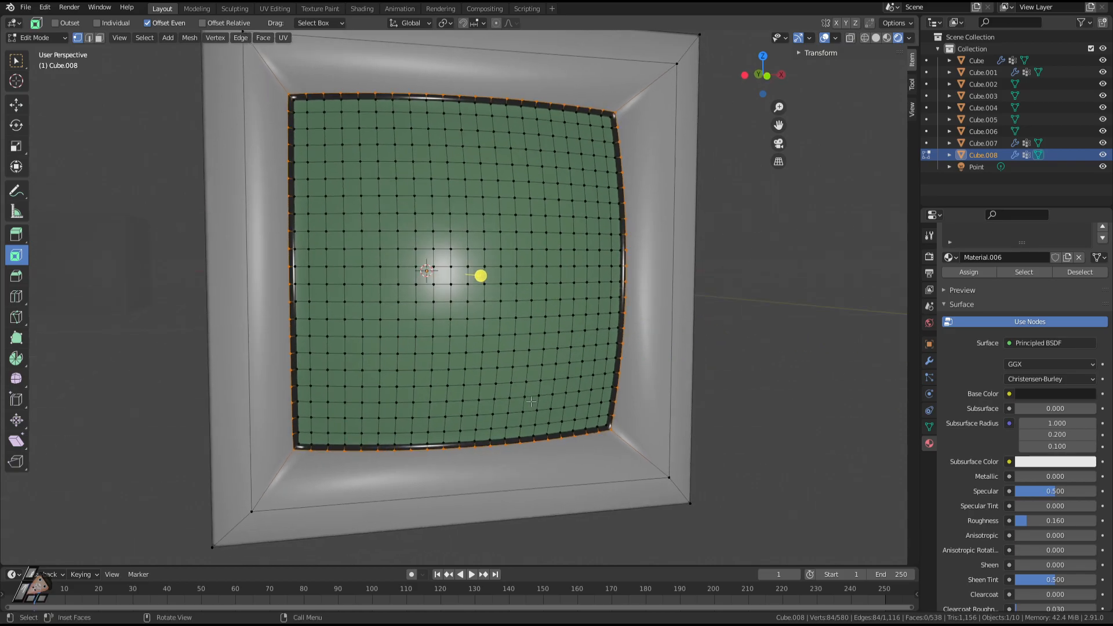
scroll(531, 401, "down", 3)
key("Tab")
middle_click_drag(531, 401, 614, 334)
key("Tab")
middle_click_drag(337, 321, 571, 343)
Paste a copy of the monitor in Object Mode and move it about 4.86 m along the global X axis.
key("Tab")
key("ctrl+v")
key("g")
key("x")
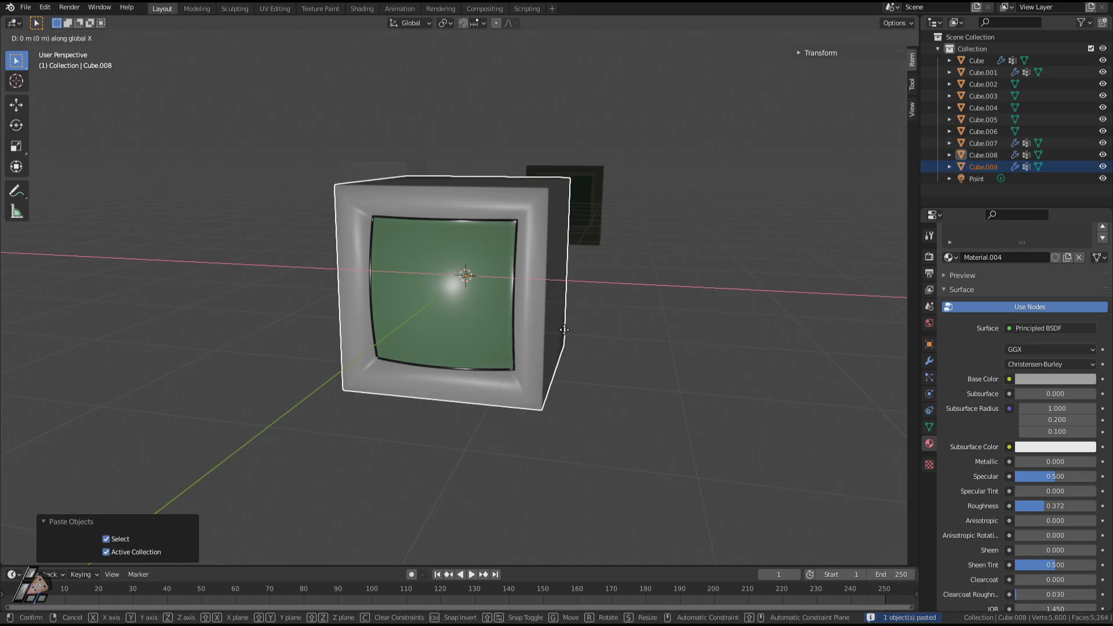
left_click(220, 273)
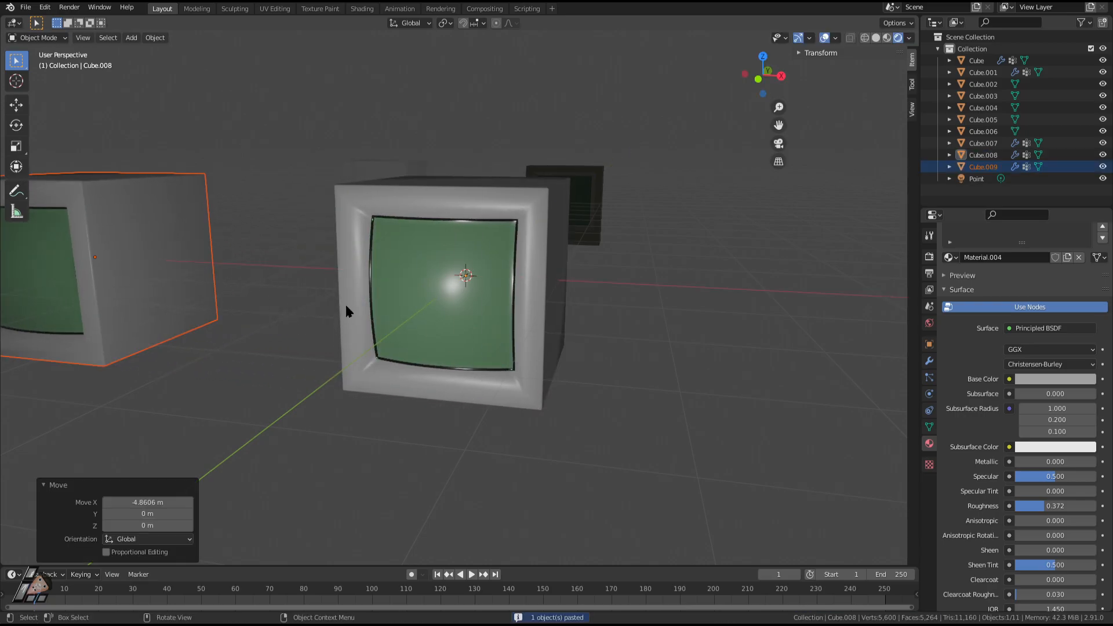
Move the original monitor's rear face about -1.86 m along global Y in Edit Mode, leaving only a thin front section.
middle_click_drag(510, 312, 495, 311)
scroll(522, 311, "up", 2)
mouse_move(586, 308)
middle_mouse_down()
mouse_move(551, 308)
mouse_move(590, 299)
middle_mouse_up()
key("Tab")
left_click(590, 298)
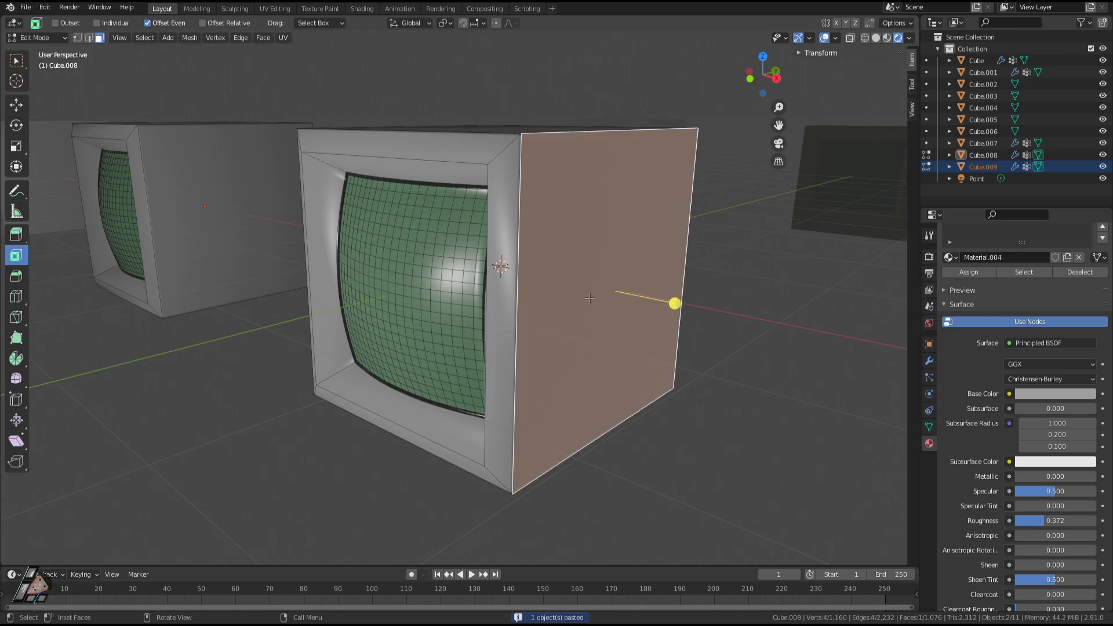
middle_click_drag(737, 366, 622, 370)
left_click(696, 319)
middle_click_drag(696, 319, 695, 345)
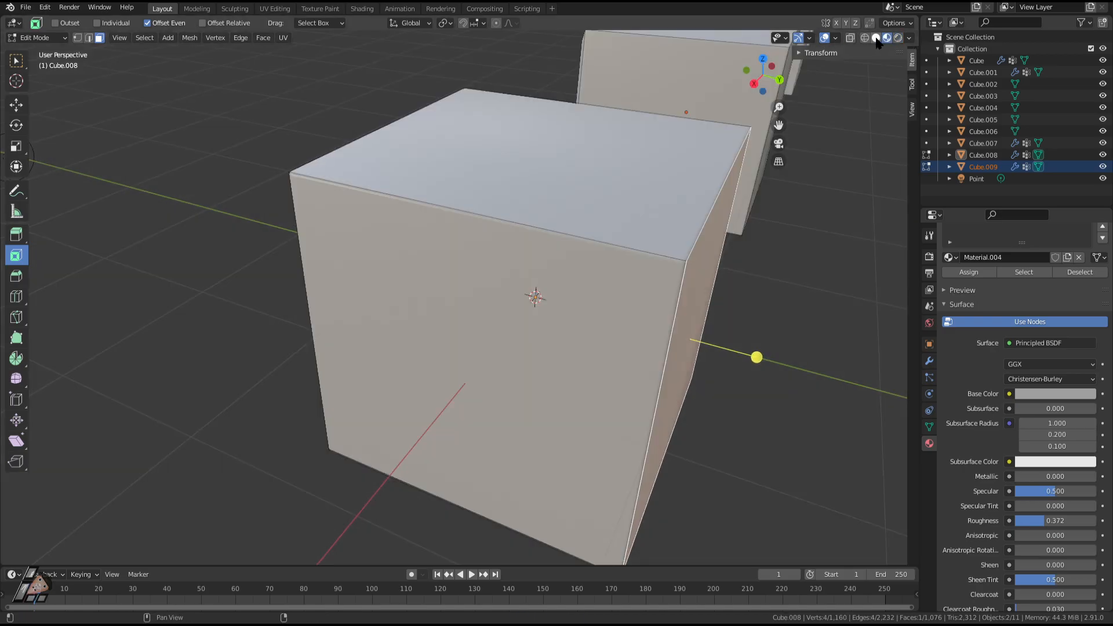
left_click(876, 37)
key("g")
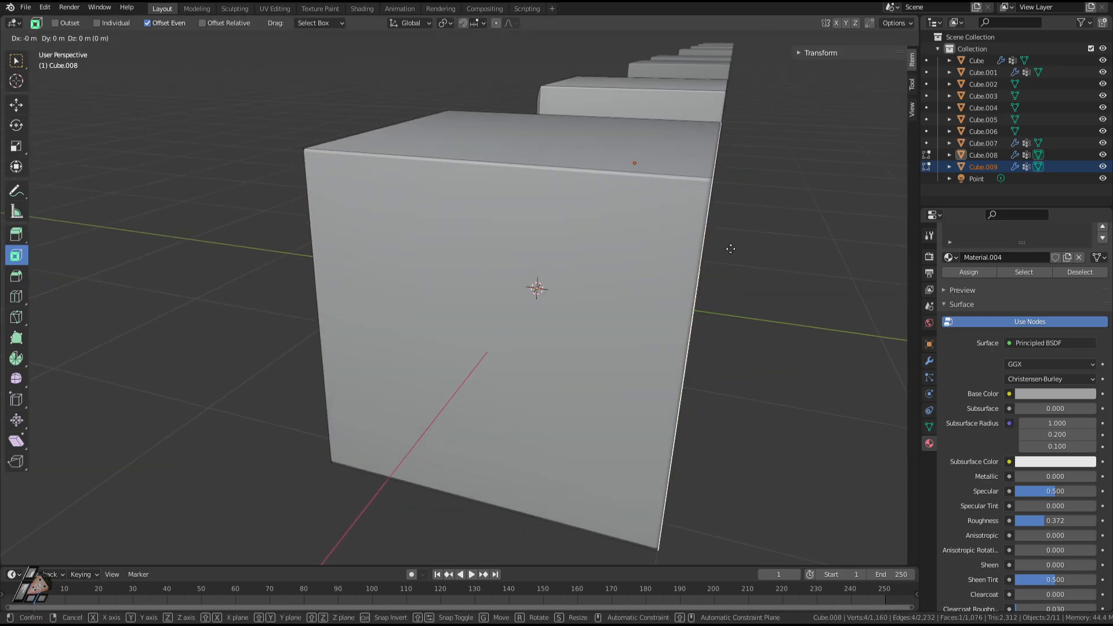
key("y")
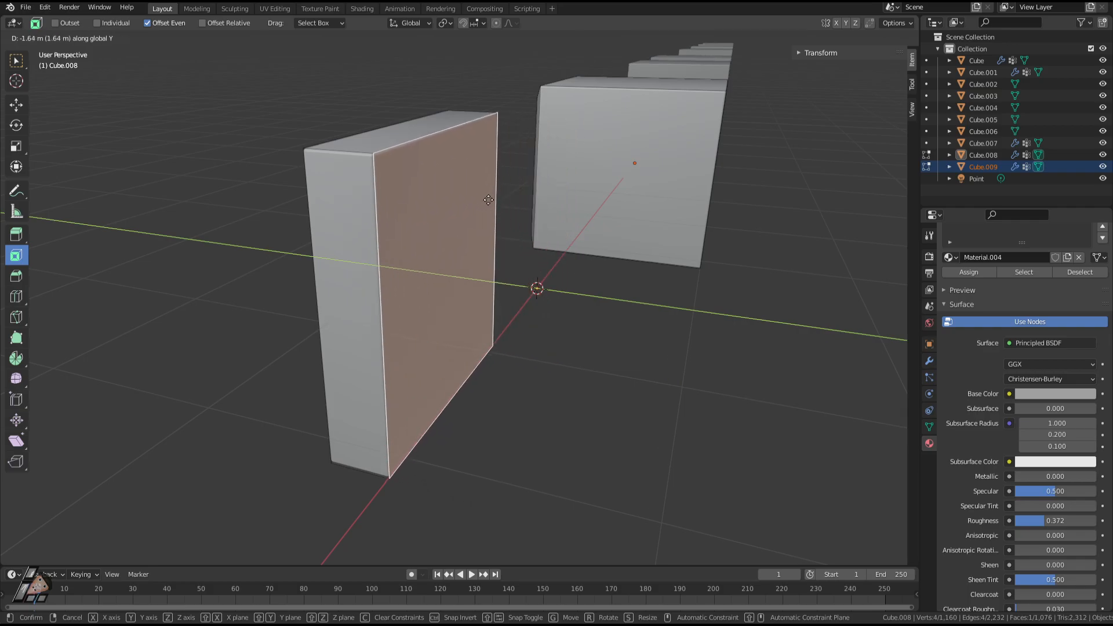
left_click(458, 195)
Inset the thin section's rear face by about 0.103 m.
middle_click_drag(459, 194, 545, 271)
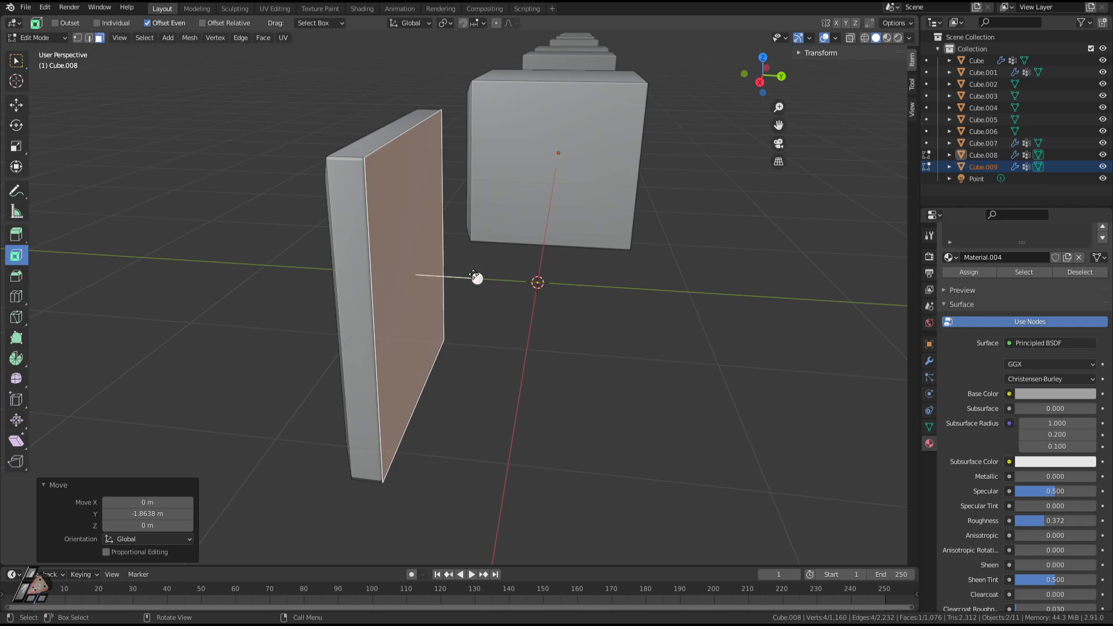
key("i")
left_click(459, 274)
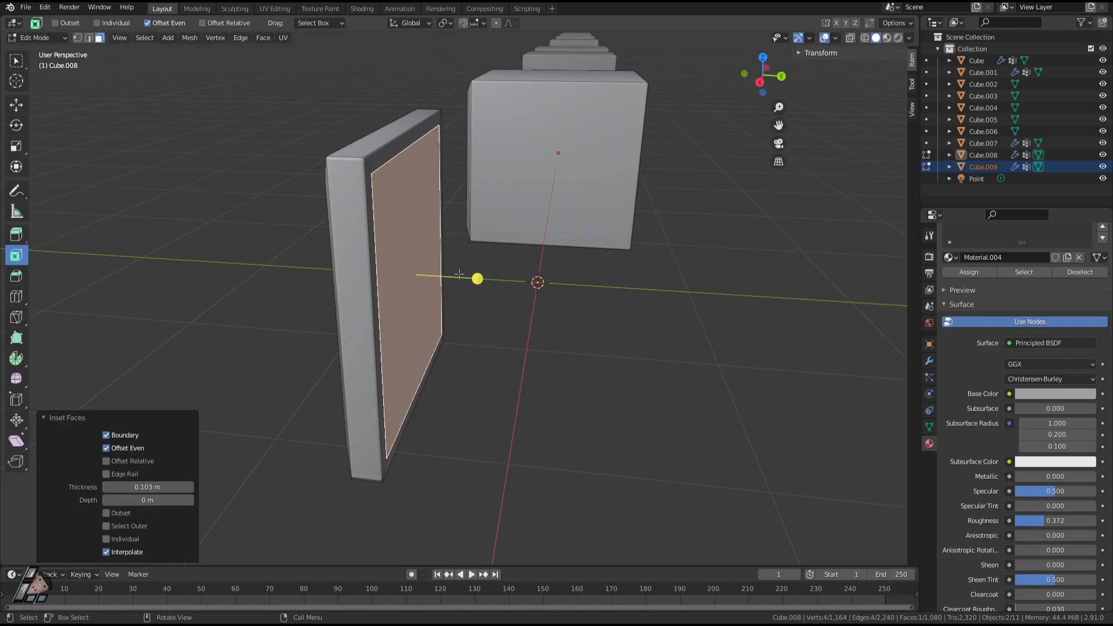
Try extruding the inset rear face straight back into a deep box, and undo the extrusion.
key("e")
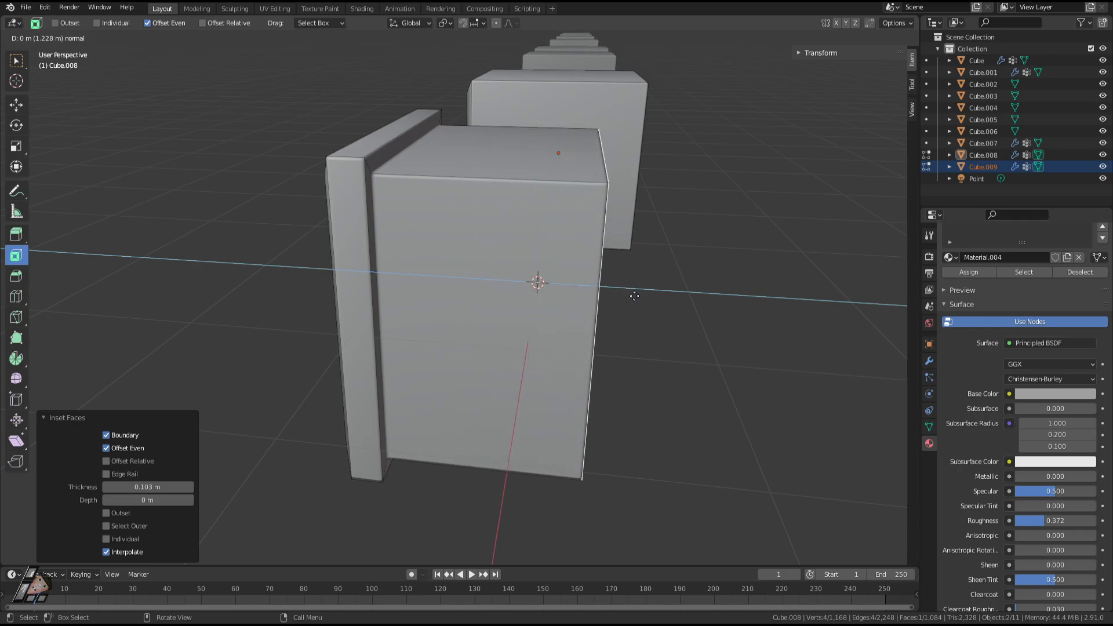
left_click(659, 294)
middle_click_drag(659, 294, 531, 325)
key("Tab")
key("Tab")
key("ctrl+z")
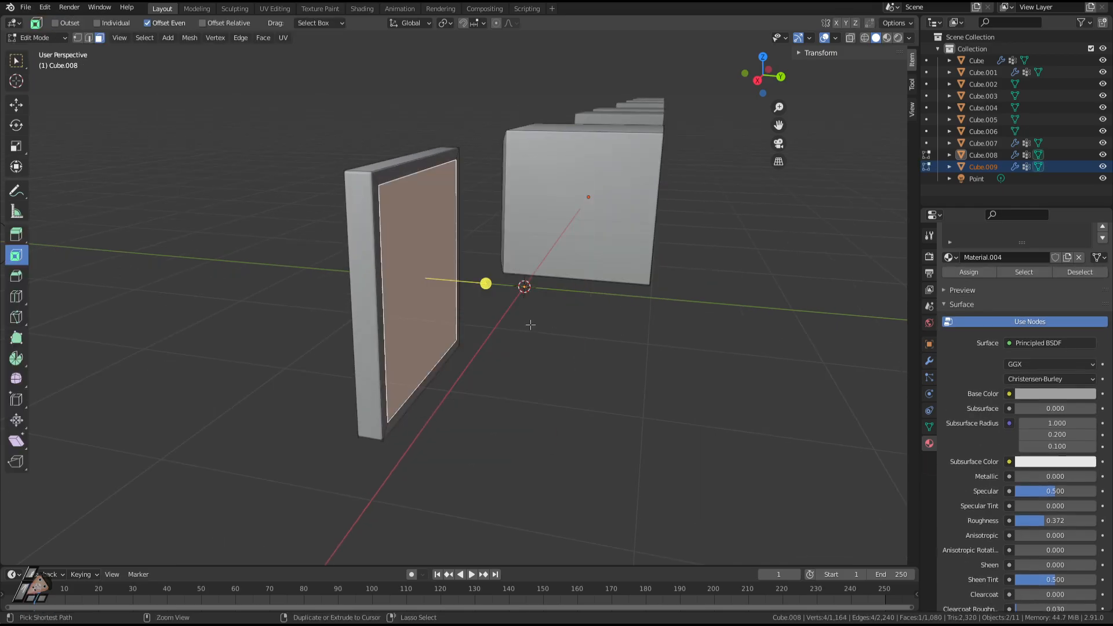
Move the inset rear face back about 0.1 m along global Y to form a beveled step behind the front section.
key("s")
right_click(538, 328)
key("g")
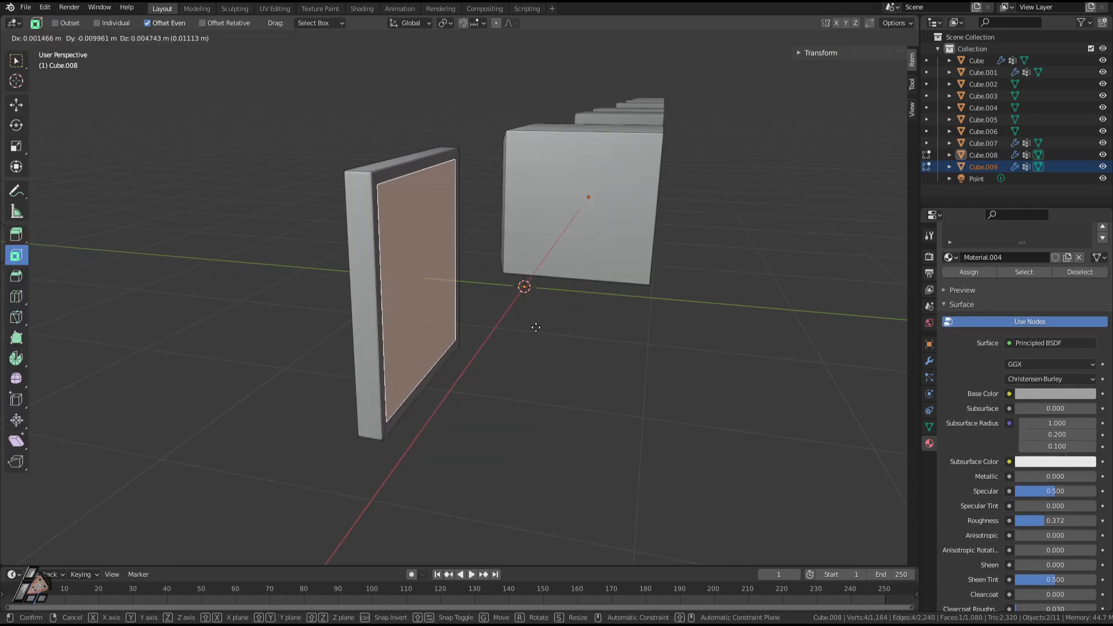
key("x")
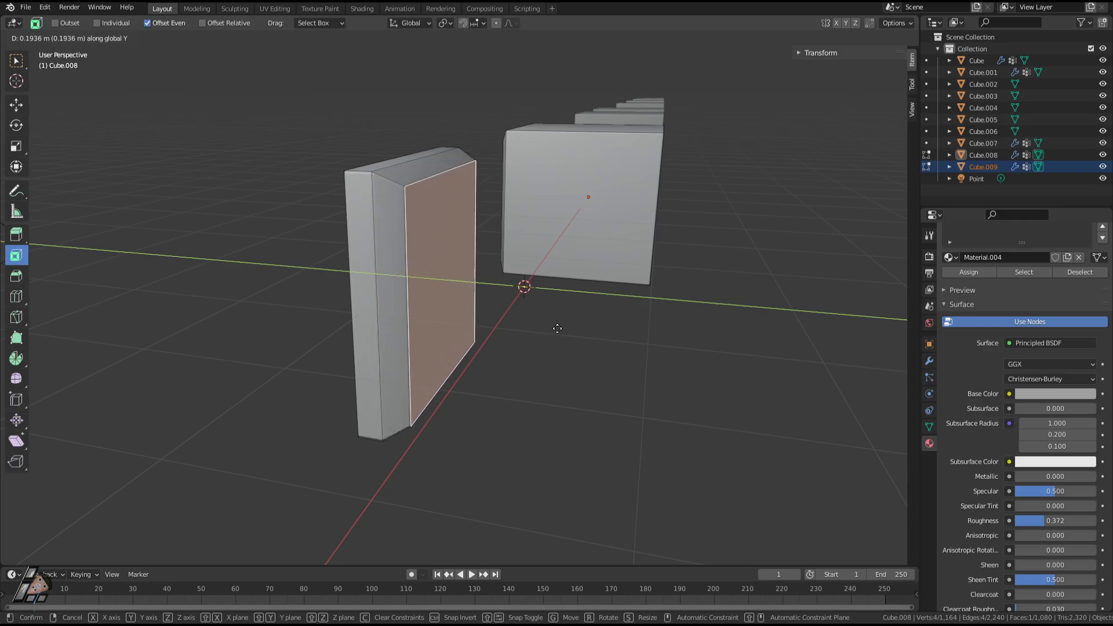
key("y")
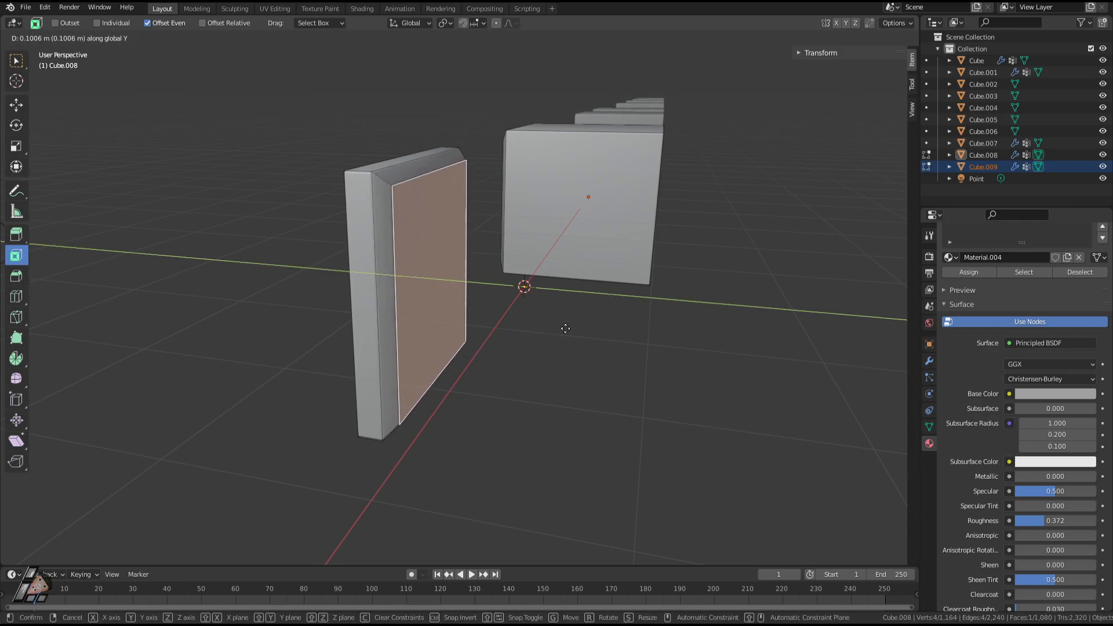
left_click(572, 329)
Scale the protruding rear face up by a factor of 1.072.
mouse_move(572, 329)
middle_mouse_down()
mouse_move(591, 311)
mouse_move(567, 318)
middle_mouse_up()
scroll(567, 318, "up", 2)
key("s")
left_click(577, 316)
middle_click_drag(577, 316, 568, 304)
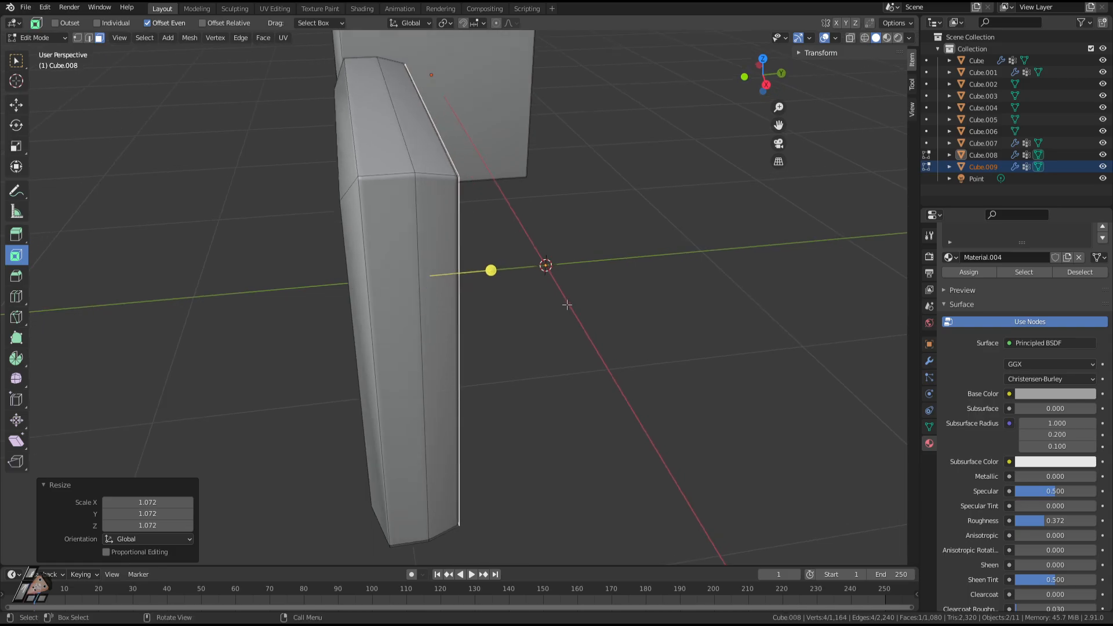
Extrude the enlarged rear face straight back along global Y into a deep monitor body.
key("e")
right_click(606, 296)
key("g")
key("y")
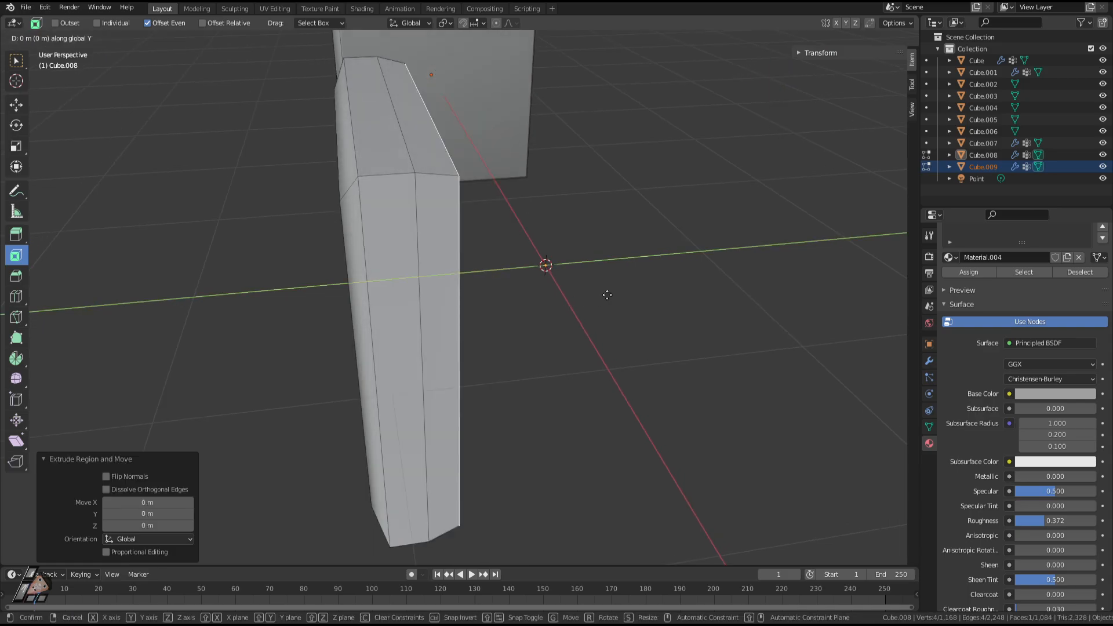
right_click(658, 289)
key("g")
key("y")
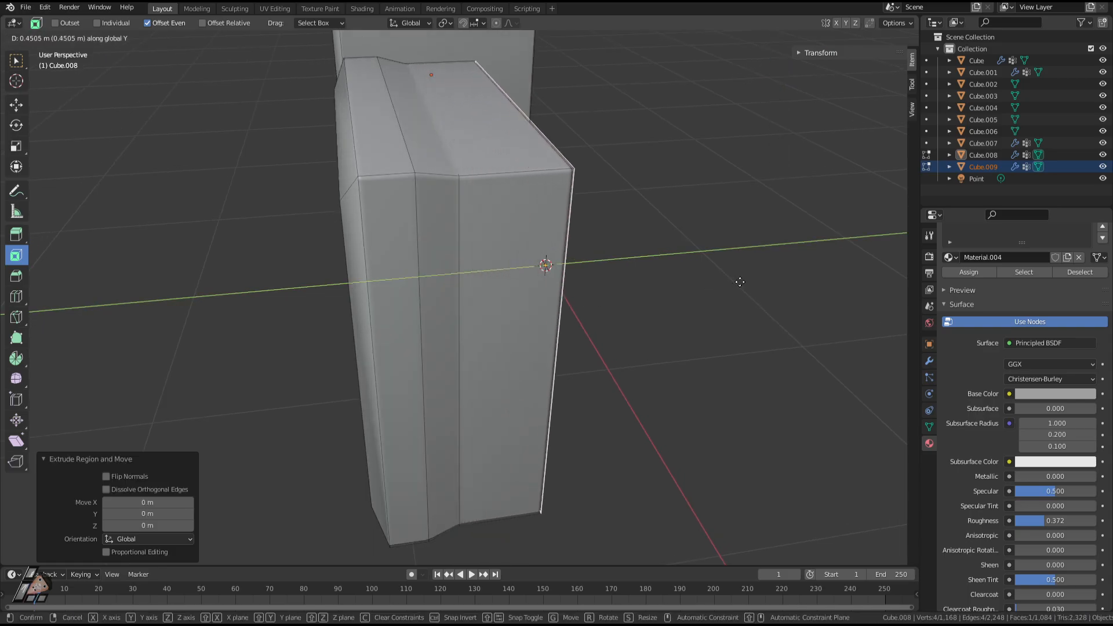
left_click(844, 276)
Try extruding the underside of the earlier beige monitor downward in Edit Mode, undo the extrusion, and return to Object Mode.
scroll(774, 274, "down", 3)
middle_click_drag(774, 273, 655, 272)
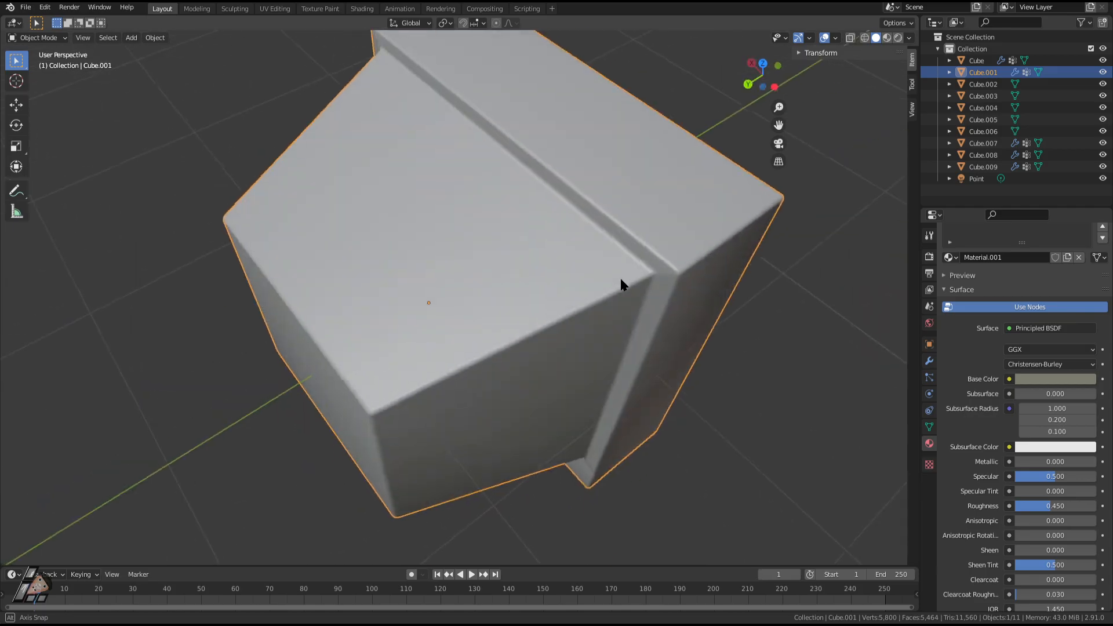
middle_click_drag(621, 280, 482, 178)
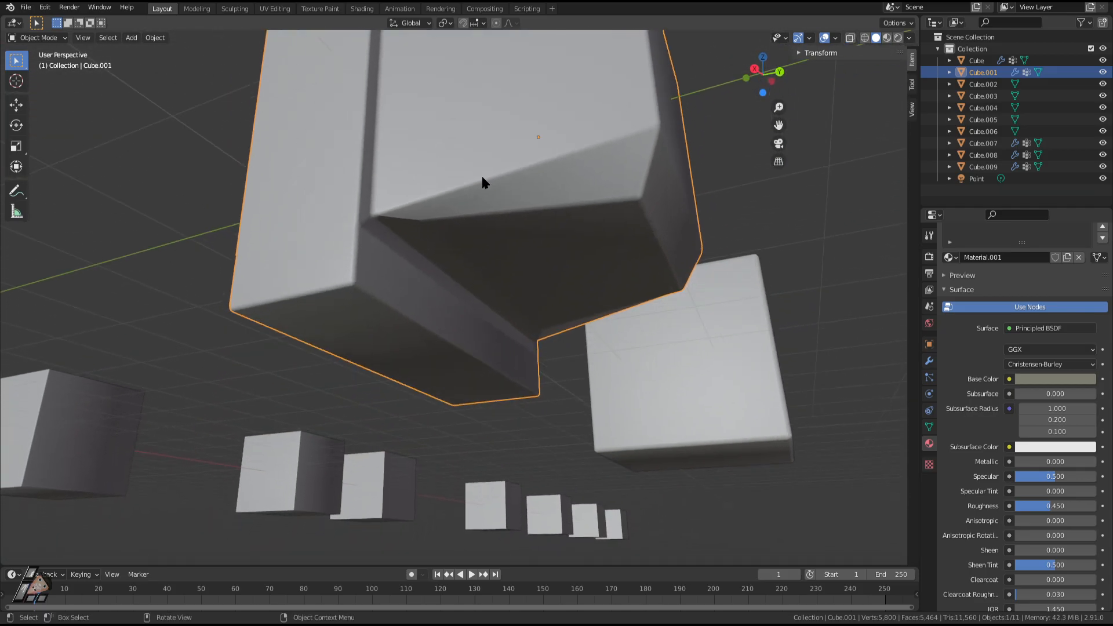
key("Tab")
left_click(580, 267)
key("e")
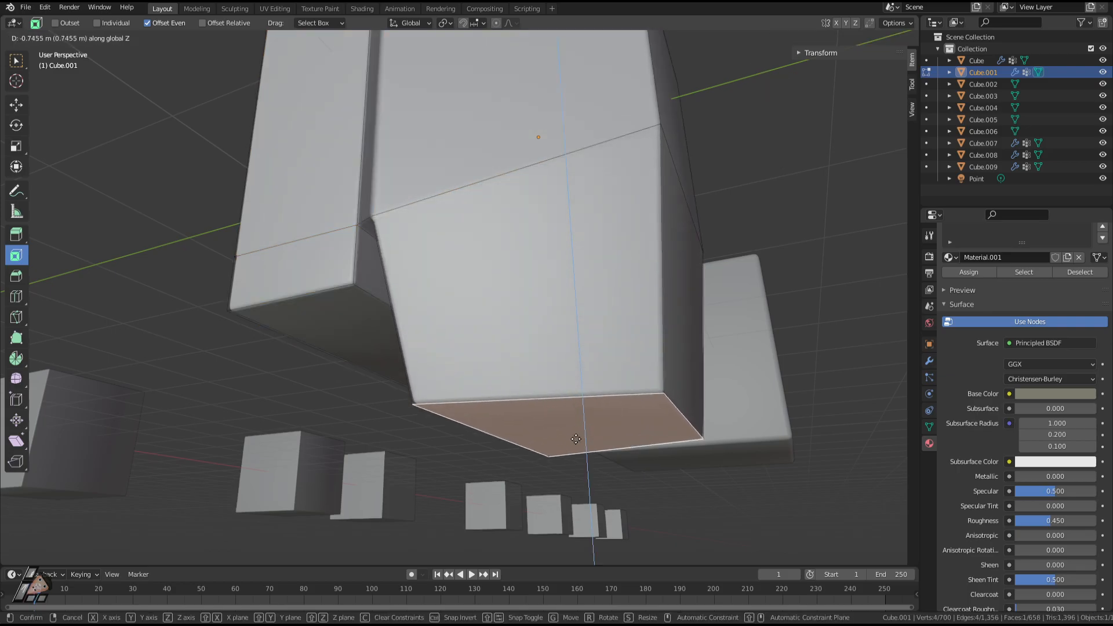
key("Escape")
key("e")
left_click(576, 488)
middle_click_drag(576, 488, 534, 286)
key("ctrl+z")
key("l")
key("Tab")
Enter Edit Mode on the monitor being reshaped and dissolve the vertices of its extruded rear face.
scroll(490, 301, "down", 6)
middle_click_drag(356, 318, 905, 330, "shift")
left_click(325, 259)
middle_click_drag(327, 259, 432, 287)
middle_click_drag(380, 261, 295, 255)
key("Tab")
middle_click_drag(371, 248, 348, 287)
key("x")
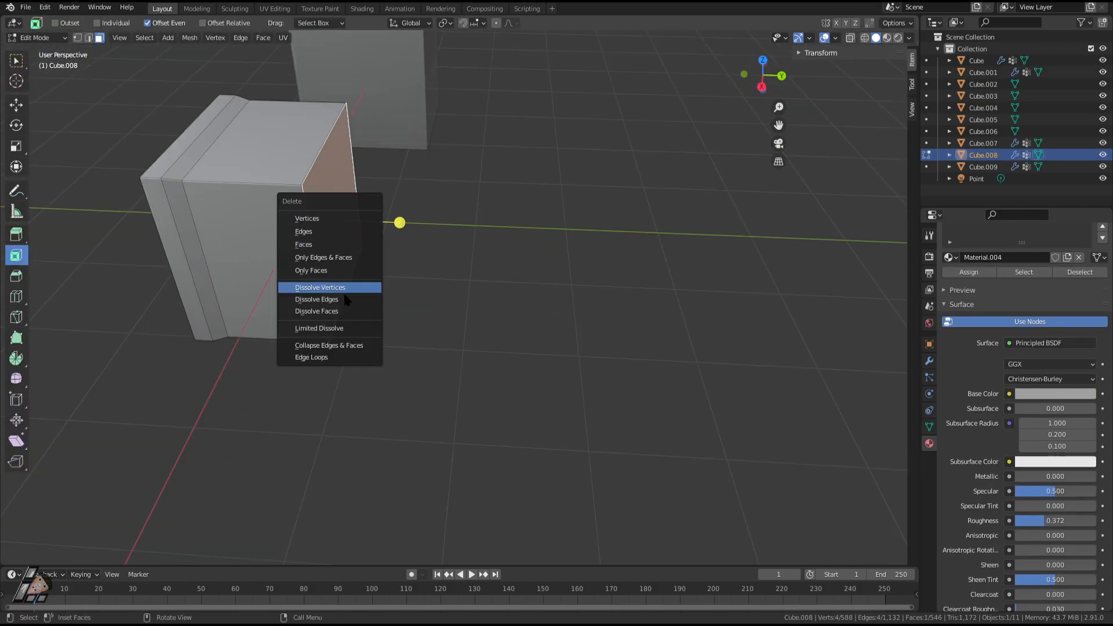
left_click(348, 288)
Move the thin section's rear face about 0.344 m back along global Y.
left_click(245, 199)
key("g")
key("y")
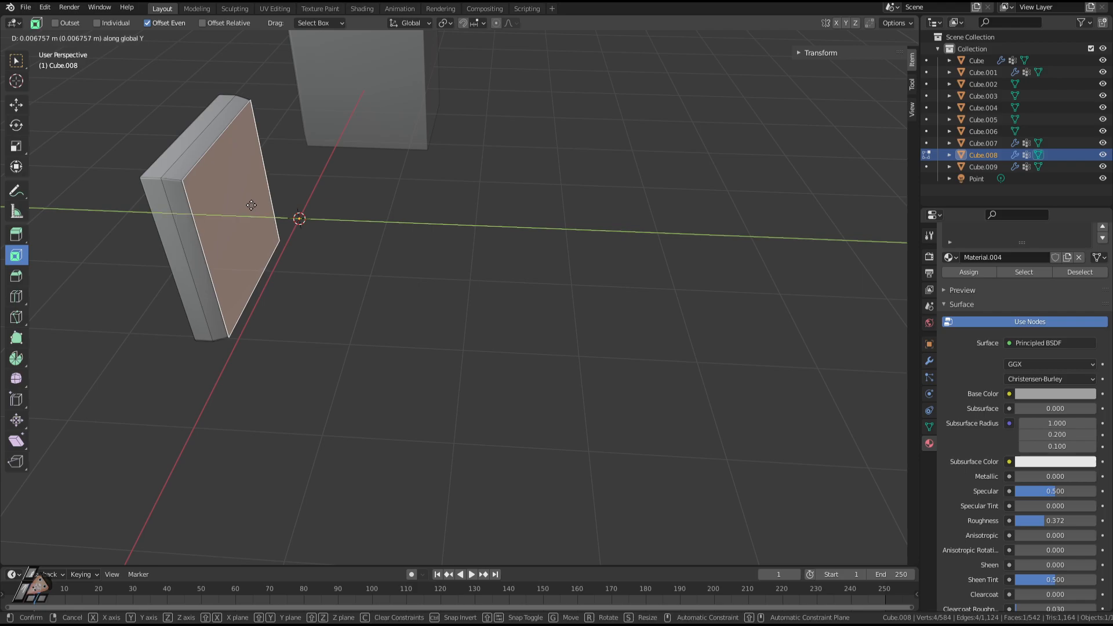
right_click(285, 204)
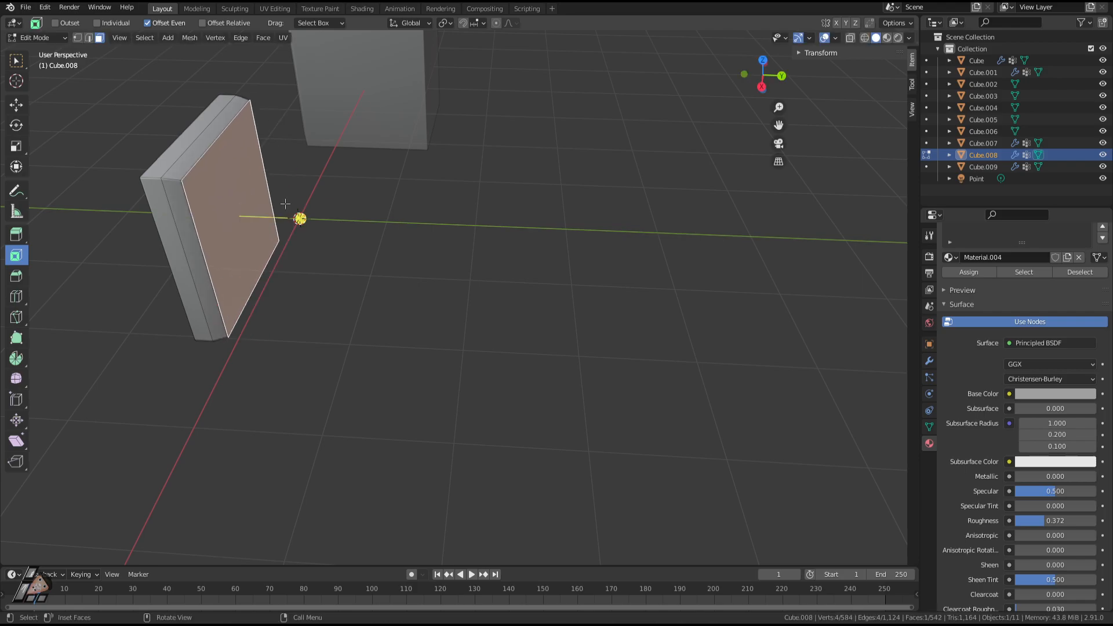
left_click(316, 207)
mouse_move(320, 204)
middle_mouse_down()
mouse_move(461, 167)
mouse_move(404, 169)
mouse_move(356, 239)
mouse_move(320, 225)
middle_mouse_up()
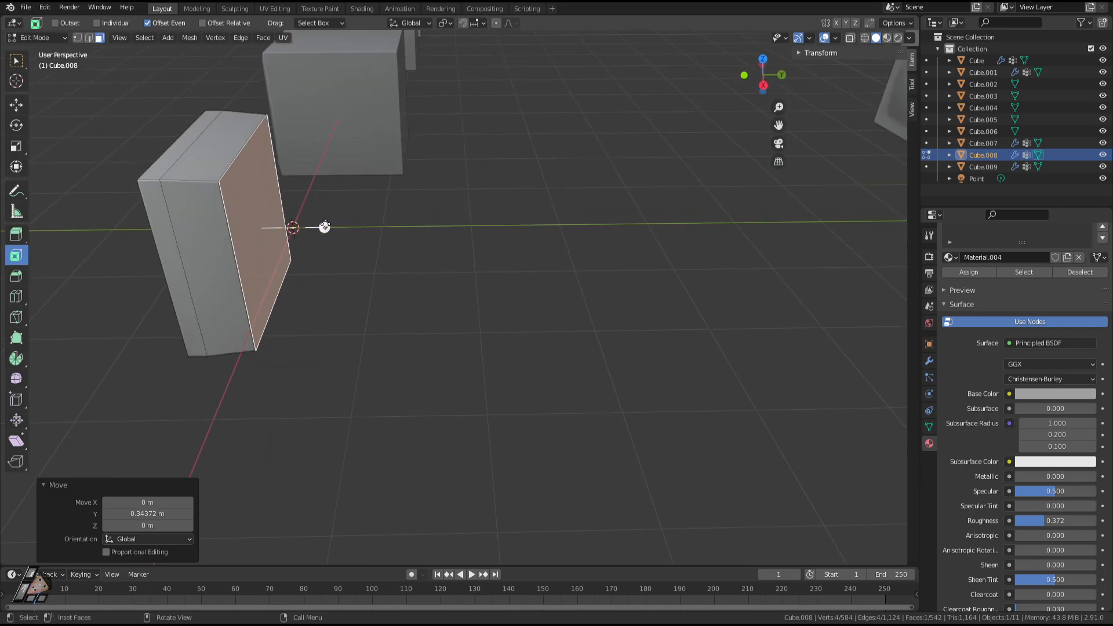
Inset the rear face by about 0.091 m and extrude it backward into a narrower body block.
left_click_drag(325, 226, 318, 225)
key("e")
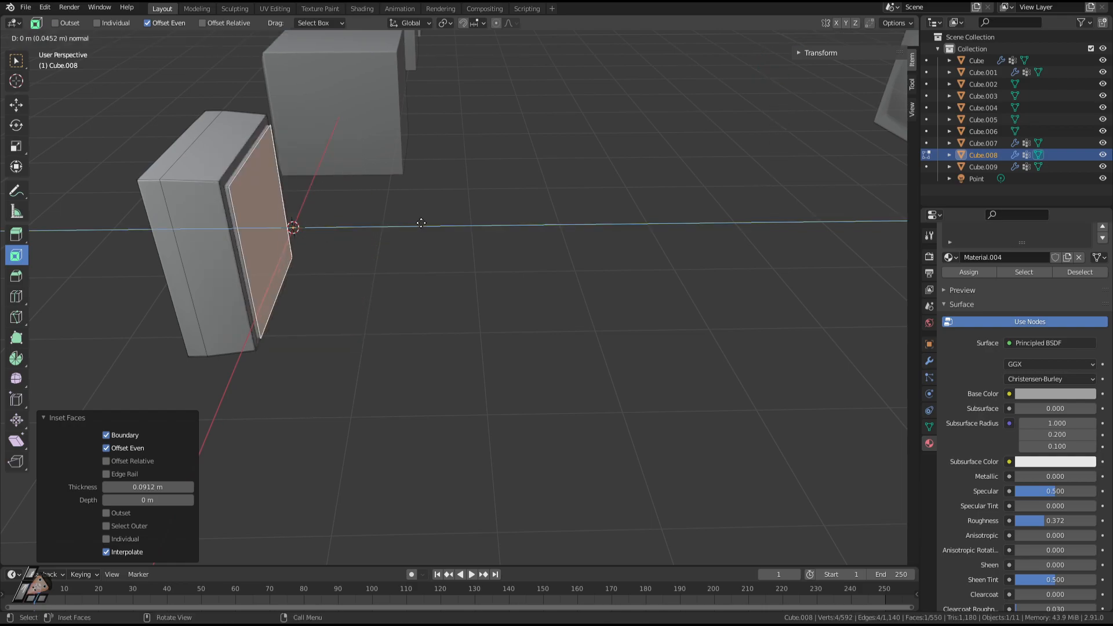
left_click(392, 235)
key("Tab")
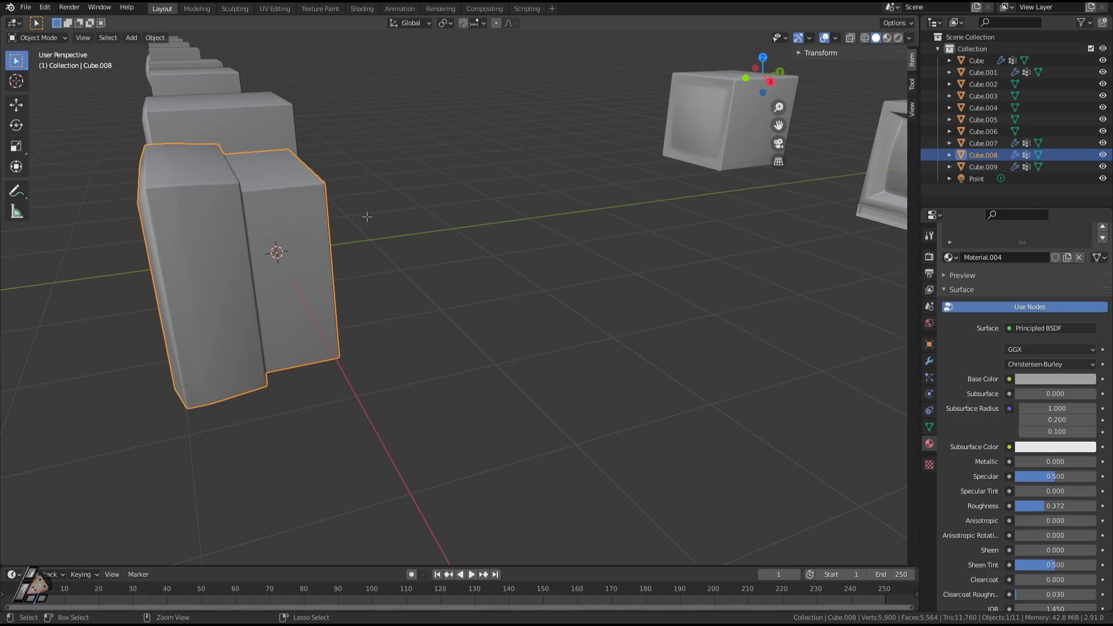
key("Tab")
middle_click_drag(357, 221, 340, 178)
key("Tab")
key("Tab")
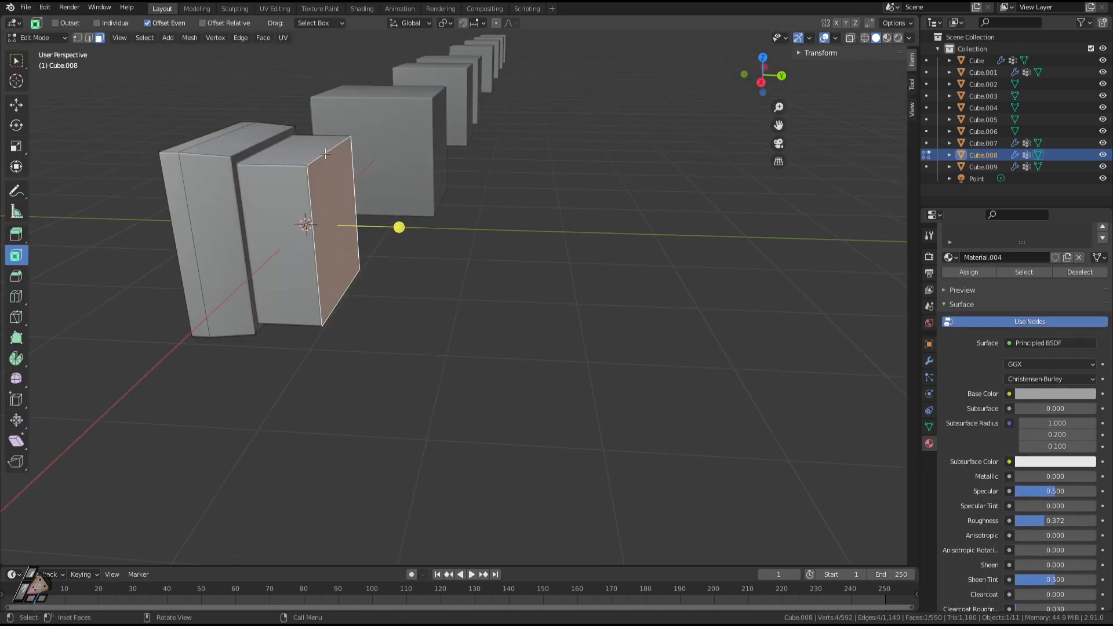
Lower the body block's upper rear edge along global Z to slope its top, and adjust the edge along global Y.
key("g")
key("z")
right_click(330, 170)
key("alt+a")
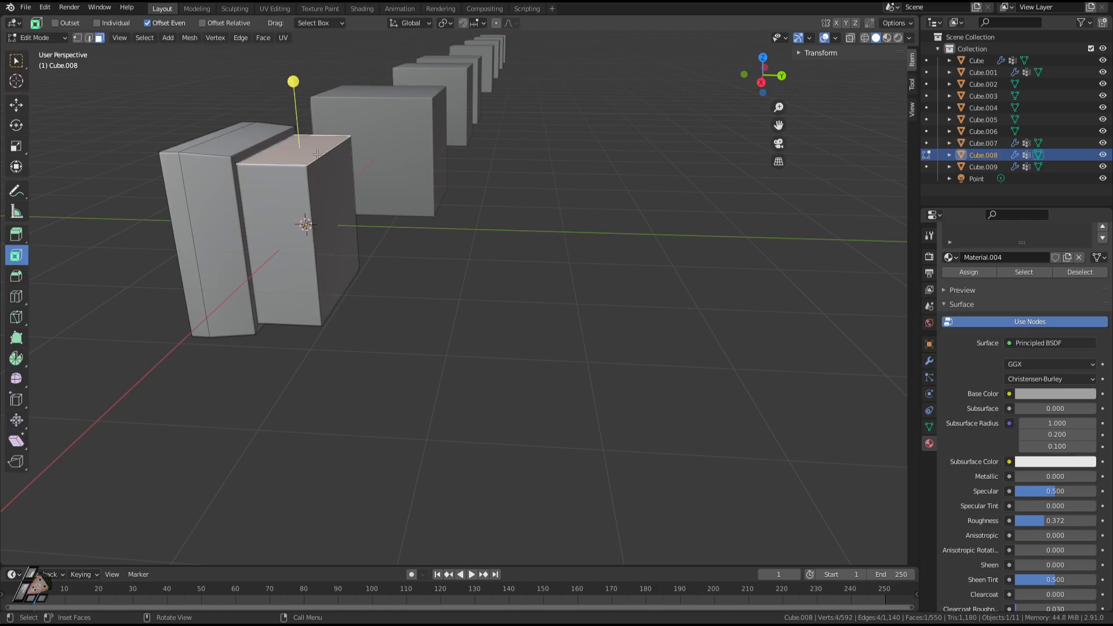
left_click(323, 153)
key("g")
key("z")
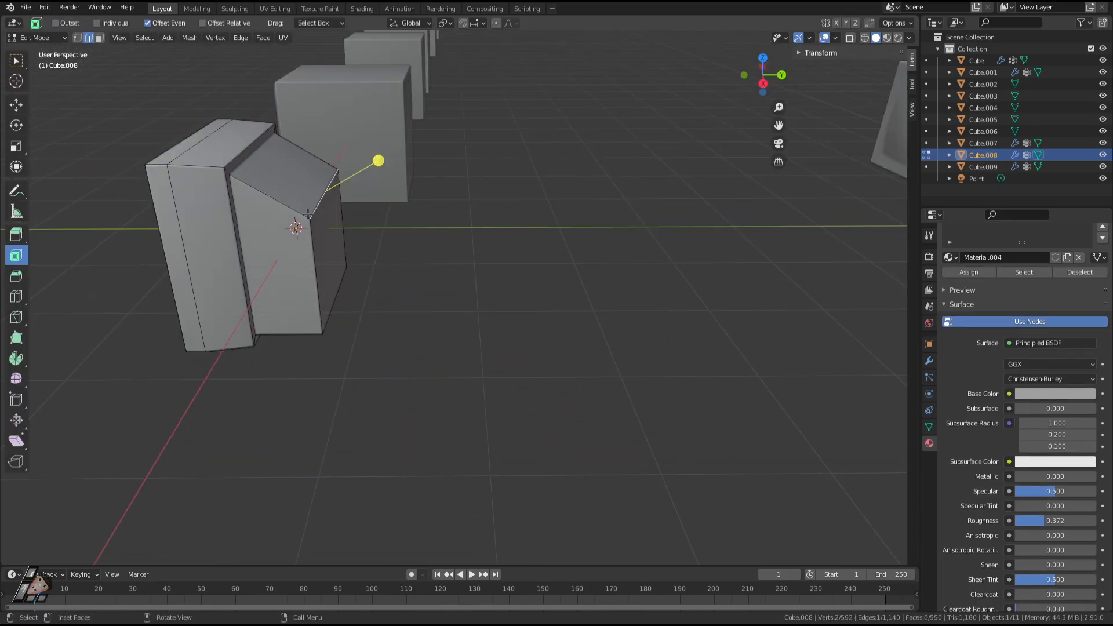
key("g")
key("y")
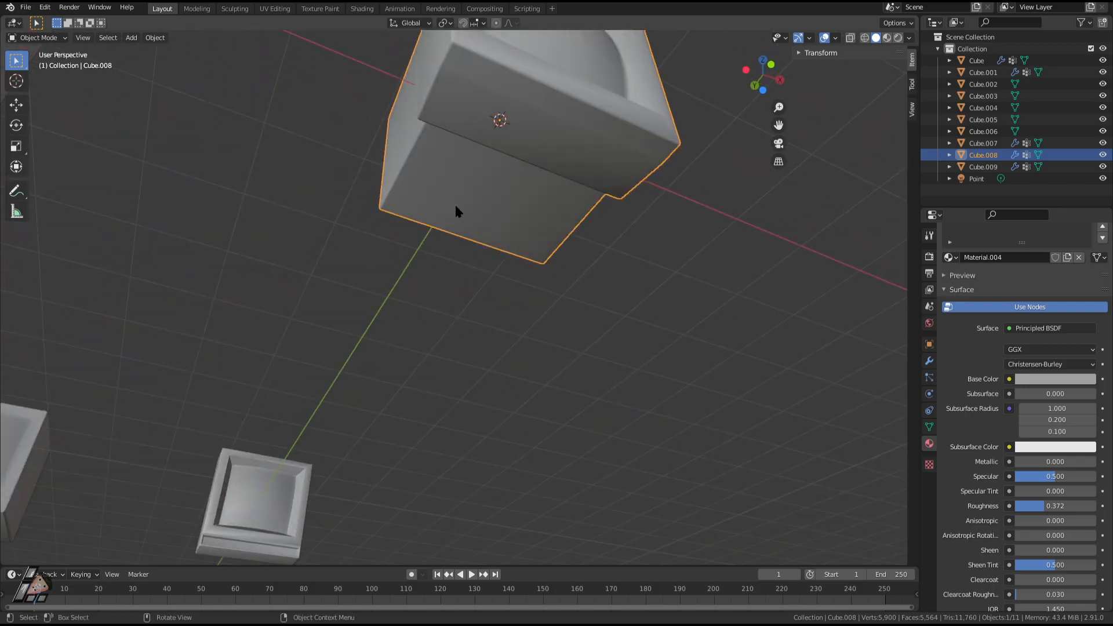
Shrink an extrusion of the body's bottom face and extrude it downward into a stand.
middle_click_drag(457, 211, 447, 254)
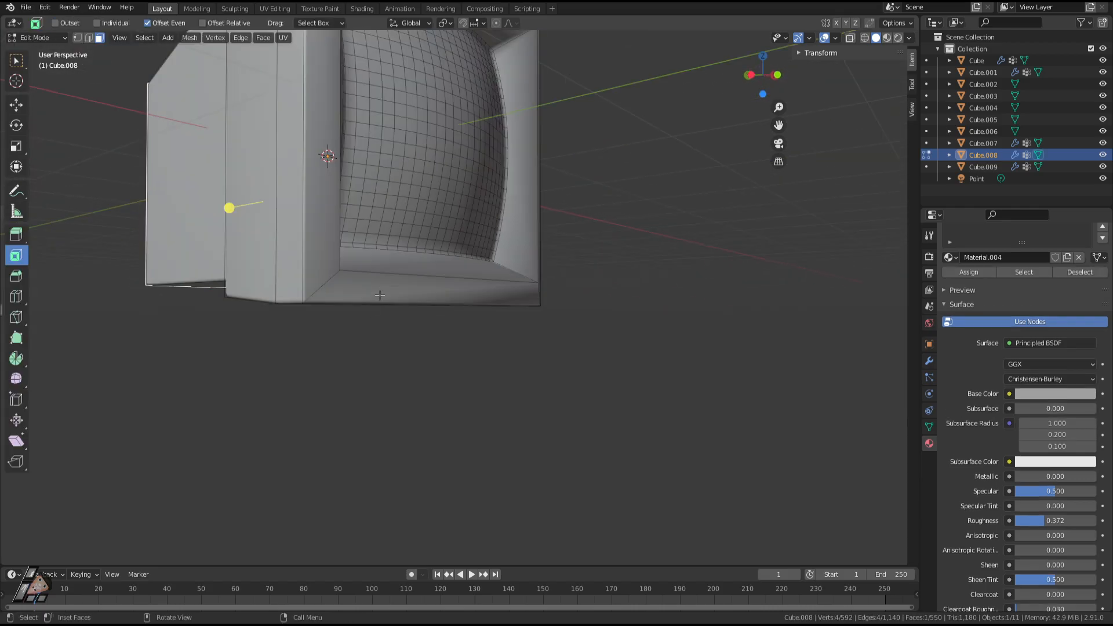
middle_click_drag(462, 217, 465, 298)
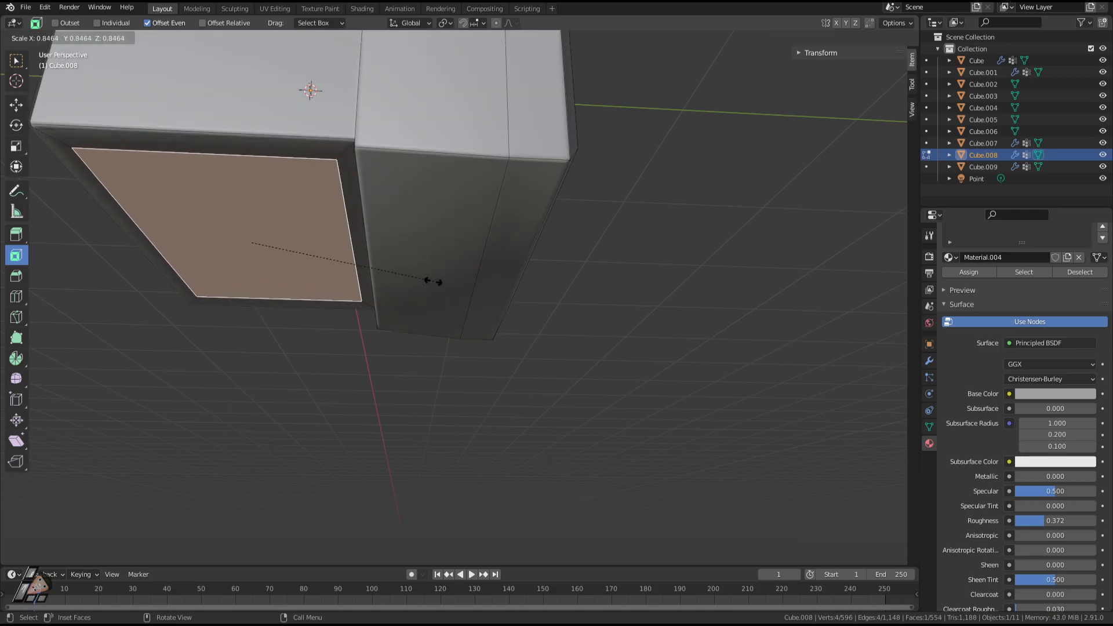
key("e")
left_click(430, 319)
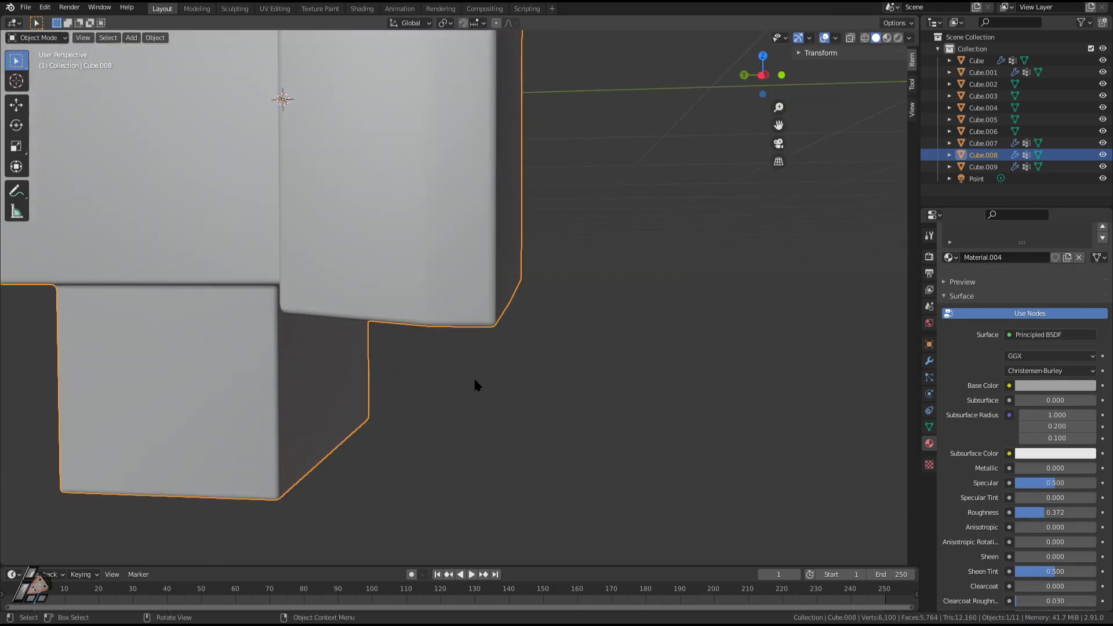
Try forming a flared base by extruding the body's bottom face downward and scaling it by 2.304, and undo both operations.
scroll(474, 380, "down", 6)
middle_click_drag(475, 380, 501, 290)
key("Tab")
left_click(363, 294)
middle_click_drag(363, 293, 423, 286)
key("e")
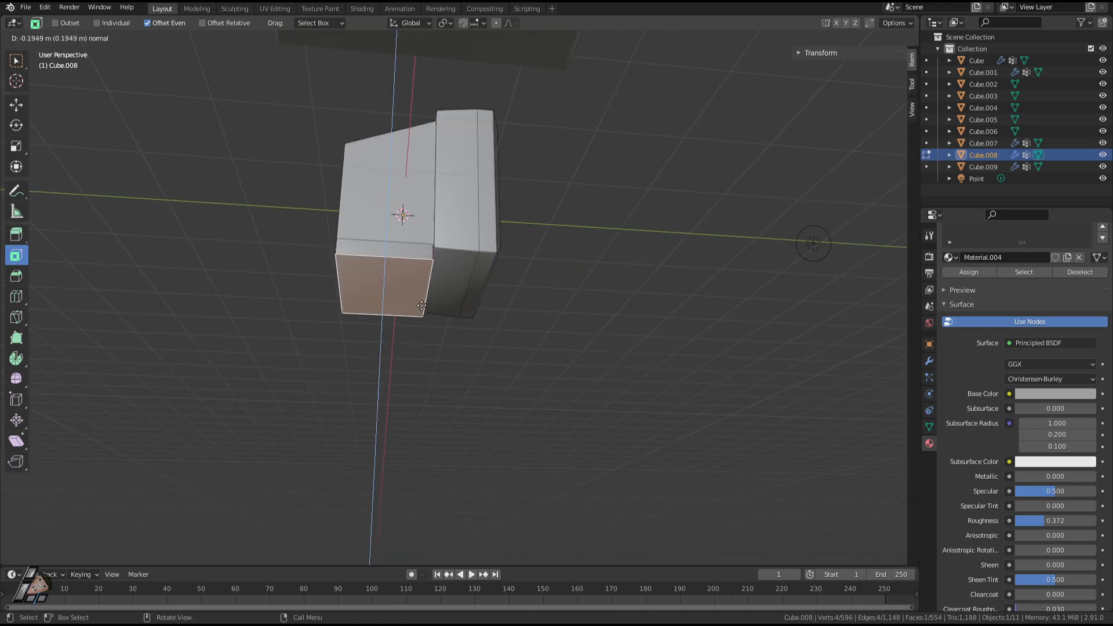
left_click(422, 341)
key("s")
left_click(547, 350)
middle_click_drag(547, 350, 393, 415)
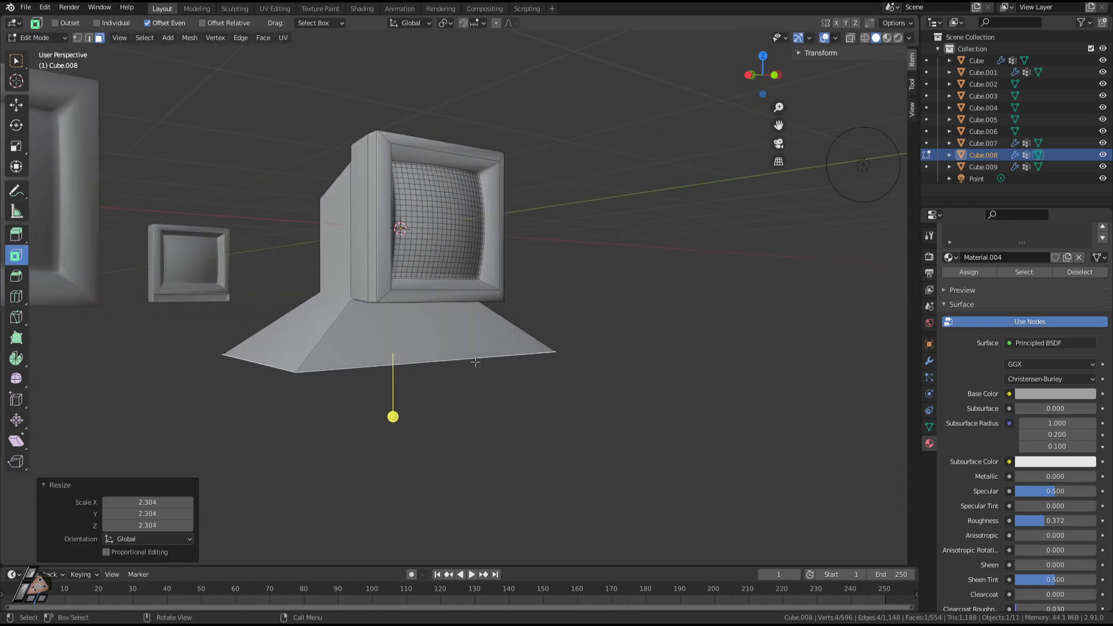
key("s")
key("Escape")
key("ctrl+z")
key("ctrl+z")
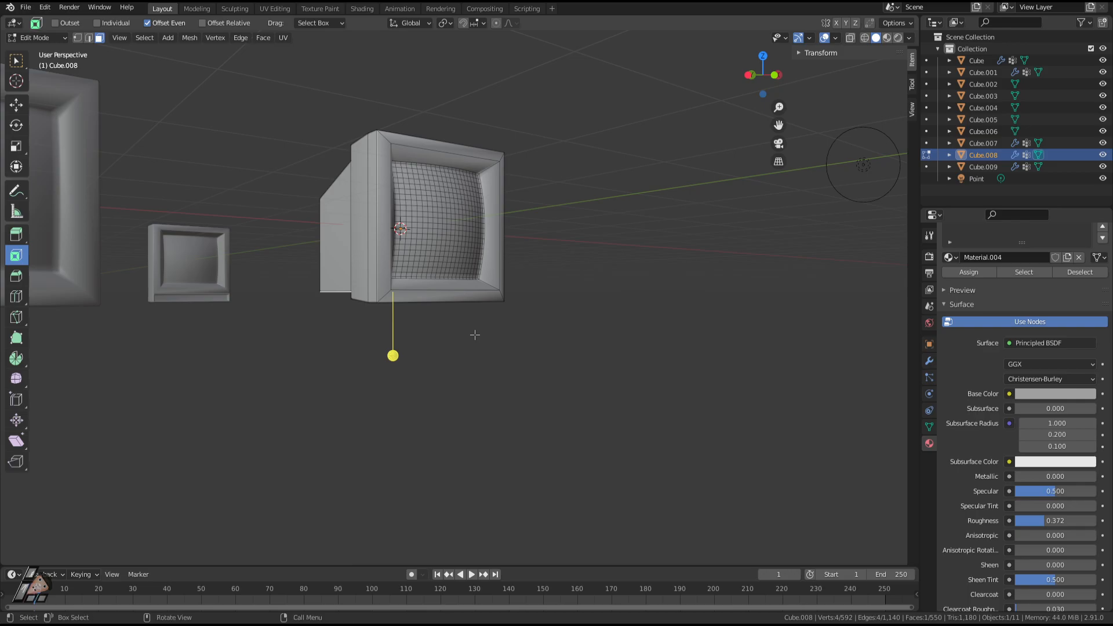
Try moving the body's bottom face down along global Z, and undo the move.
key("g")
key("z")
left_click(476, 375)
key("ctrl+z")
Dissolve the vertices of the body's successive rear faces until only the thin, flat front section remains.
middle_click_drag(480, 355, 557, 302)
left_click(483, 305)
key("Tab")
key("Tab")
left_click(558, 276)
key("x")
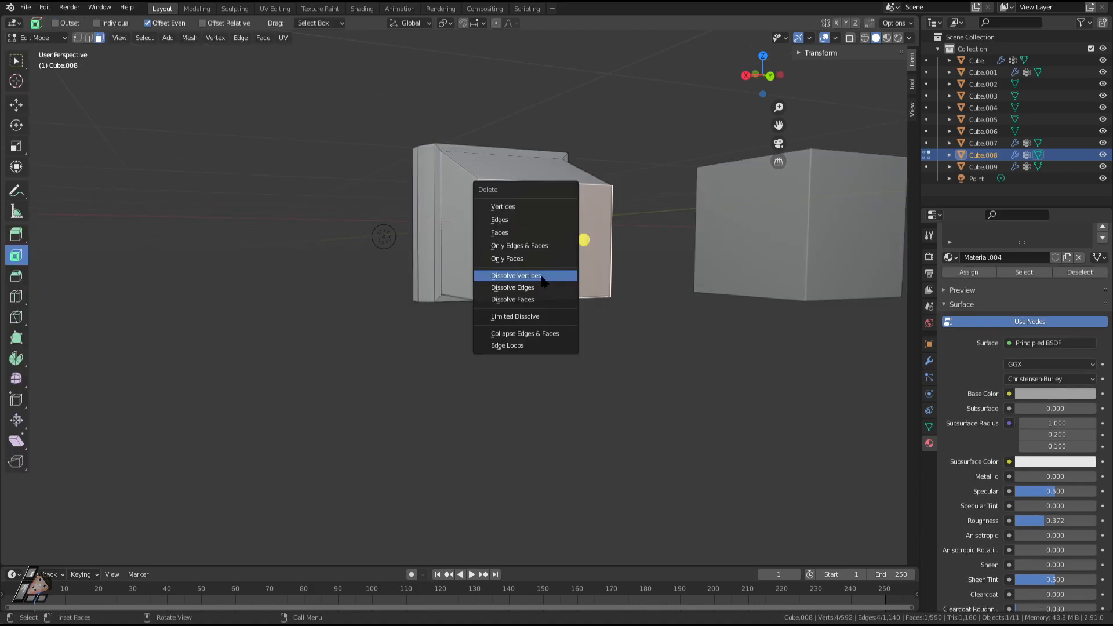
left_click(542, 277)
middle_click_drag(485, 212, 502, 226)
left_click(502, 228)
key("x")
left_click(503, 228)
left_click(491, 222)
key("x")
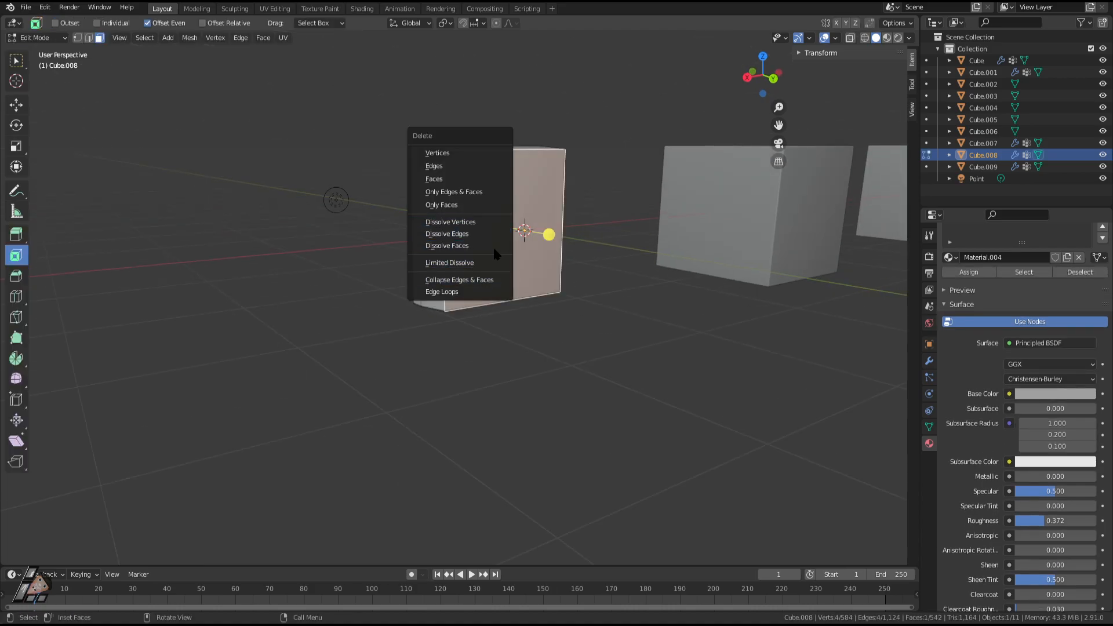
left_click(476, 222)
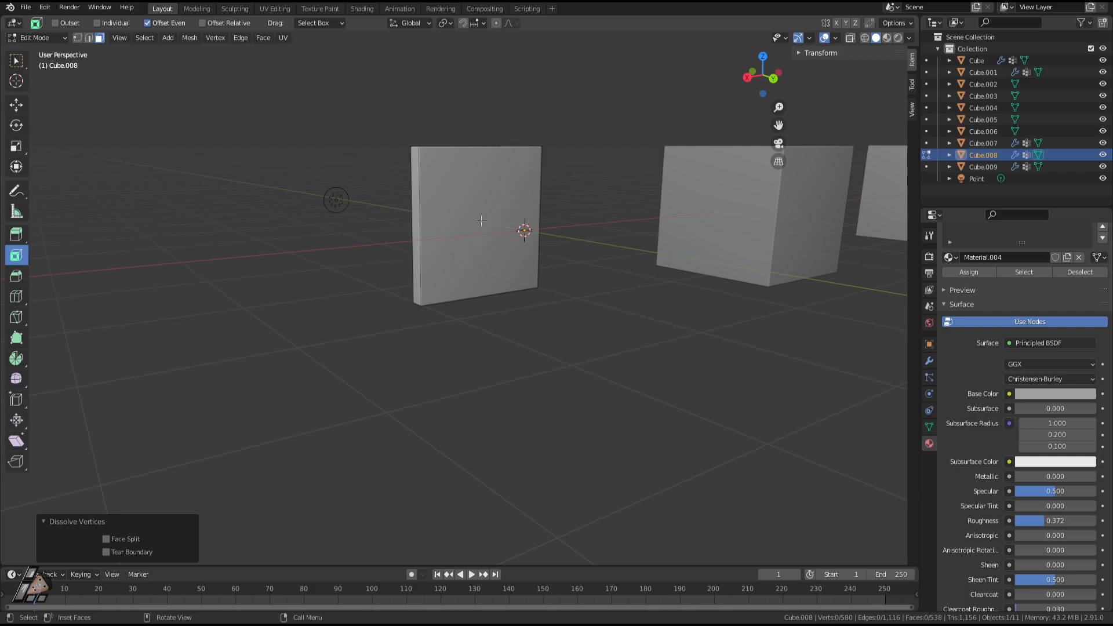
Move the rear face of the thin front section along global Y to adjust its thickness.
left_click(481, 221)
middle_click_drag(482, 221, 509, 220)
key("g")
key("y")
left_click(499, 256)
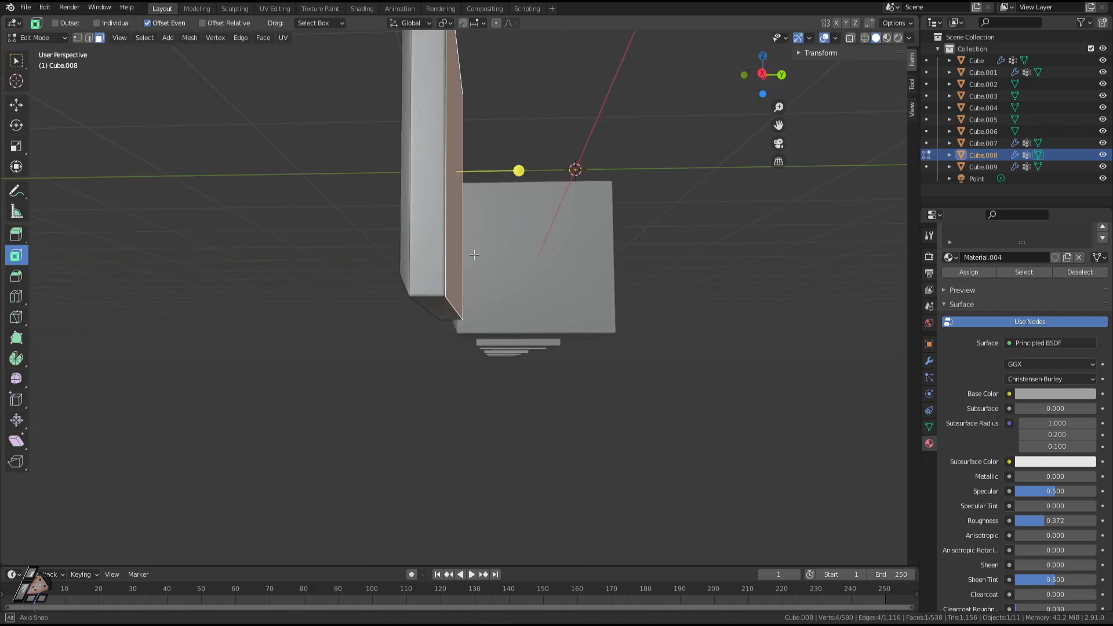
Extrude the rear face in place and move it about 0.061 m back along global Y as a narrow strip.
middle_click_drag(475, 254, 460, 277)
key("e")
right_click(513, 274)
key("g")
key("y")
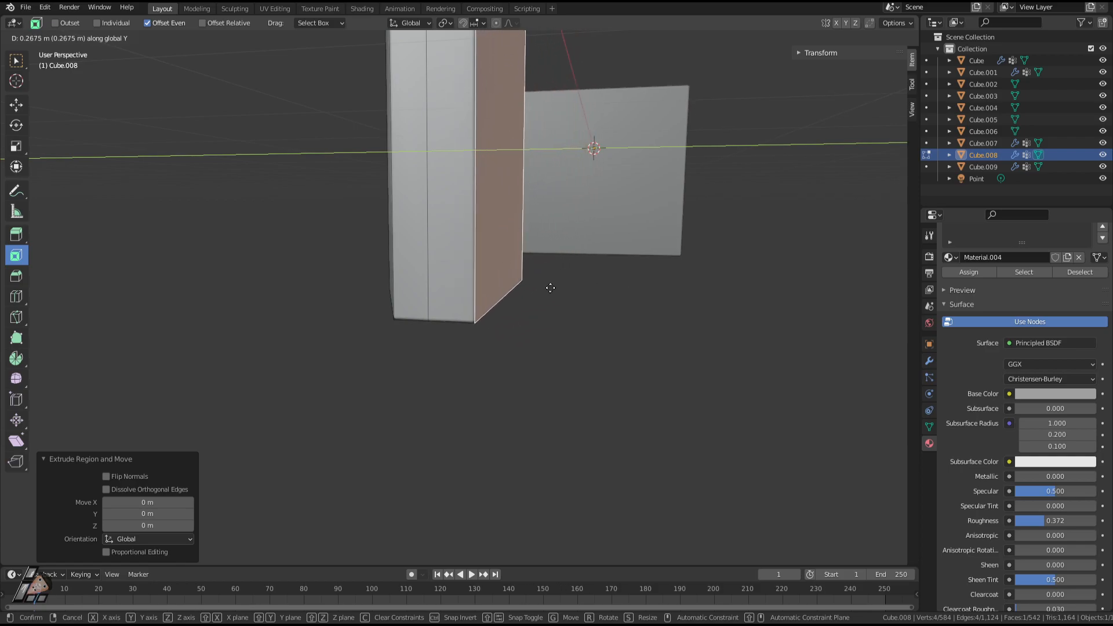
left_click(521, 284)
Extrude the rear face about 0.938 m straight back to form the monitor's body.
key("e")
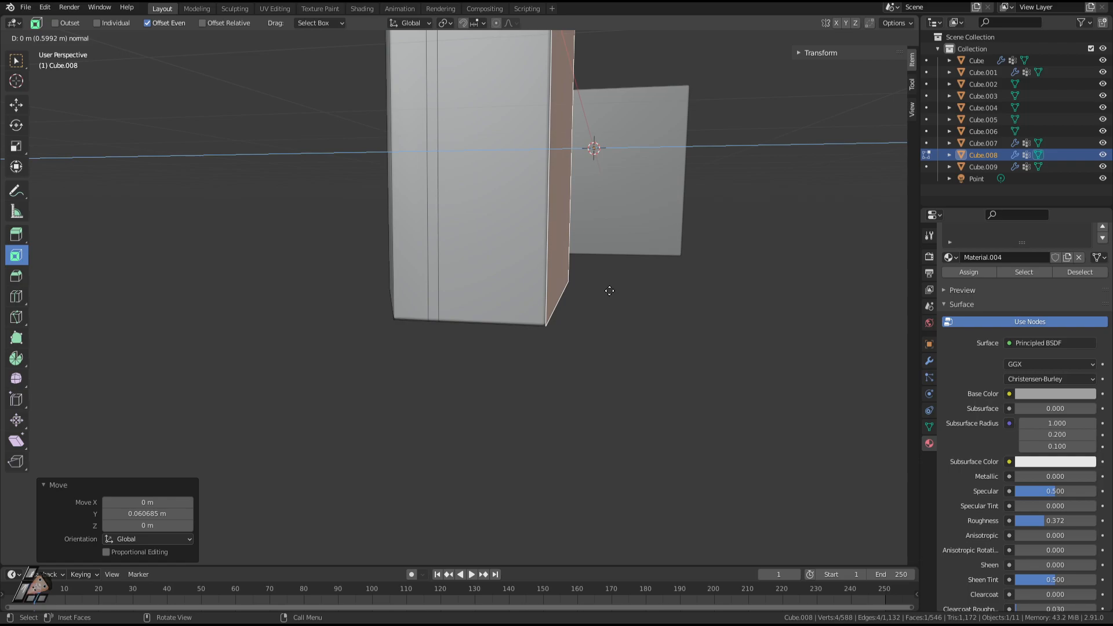
left_click(661, 297)
middle_click_drag(661, 298, 591, 228)
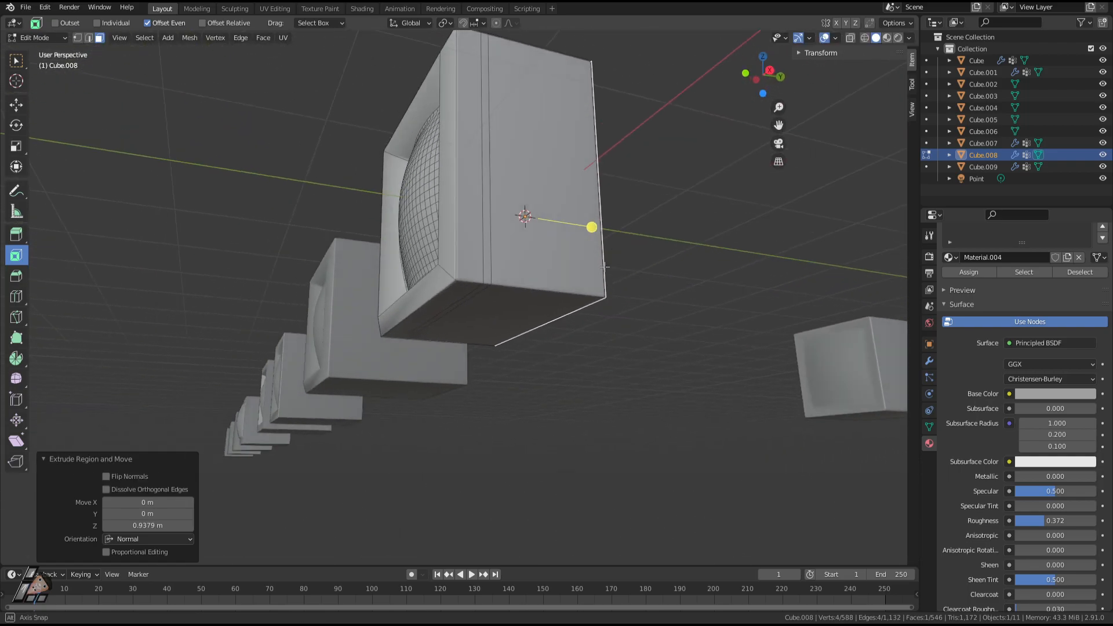
Move the body's rear face about -0.648 m along global Y to make the monitor shallower.
middle_click_drag(605, 266, 597, 232)
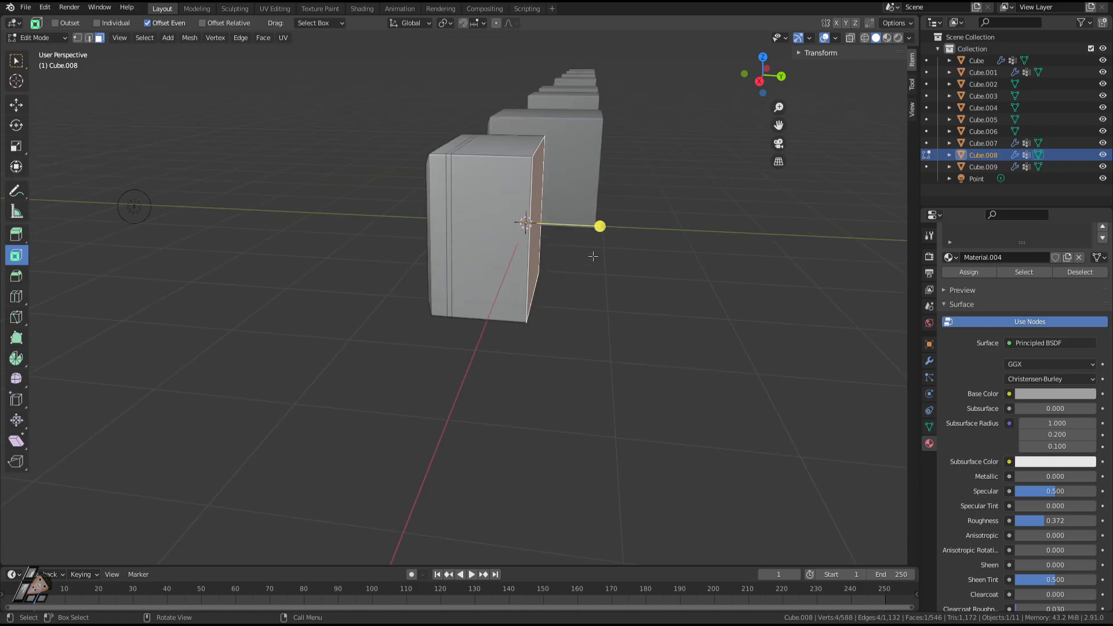
key("g")
key("y")
left_click(548, 238)
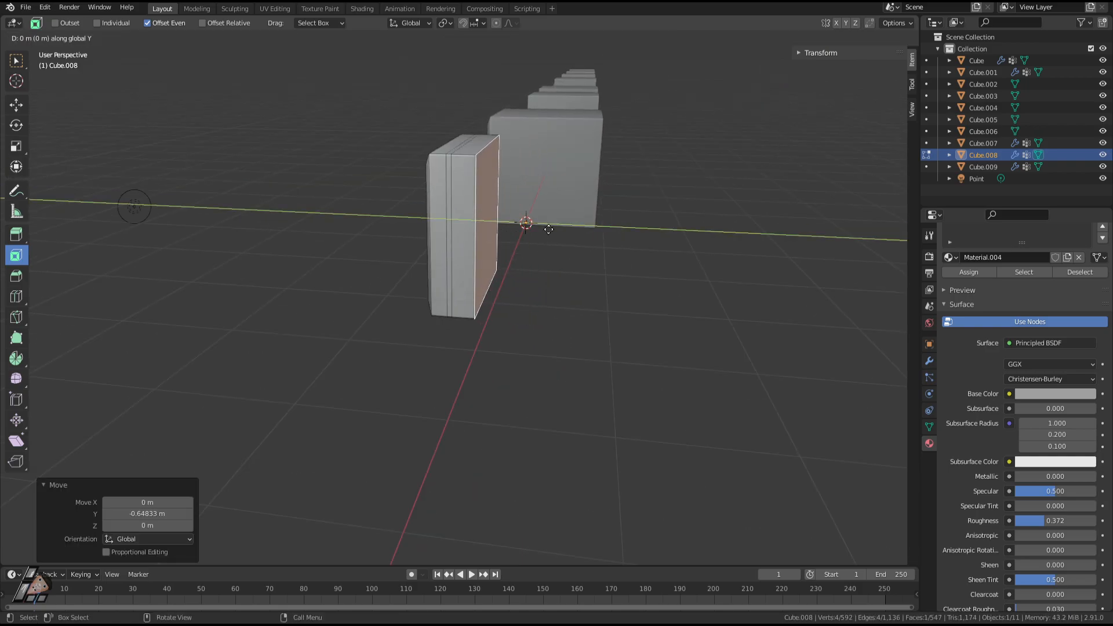
Extrude the rear face in place and move it about 1.098 m back along global Y to deepen the body.
right_click(551, 224)
key("ctrl+z")
key("e")
right_click(593, 242)
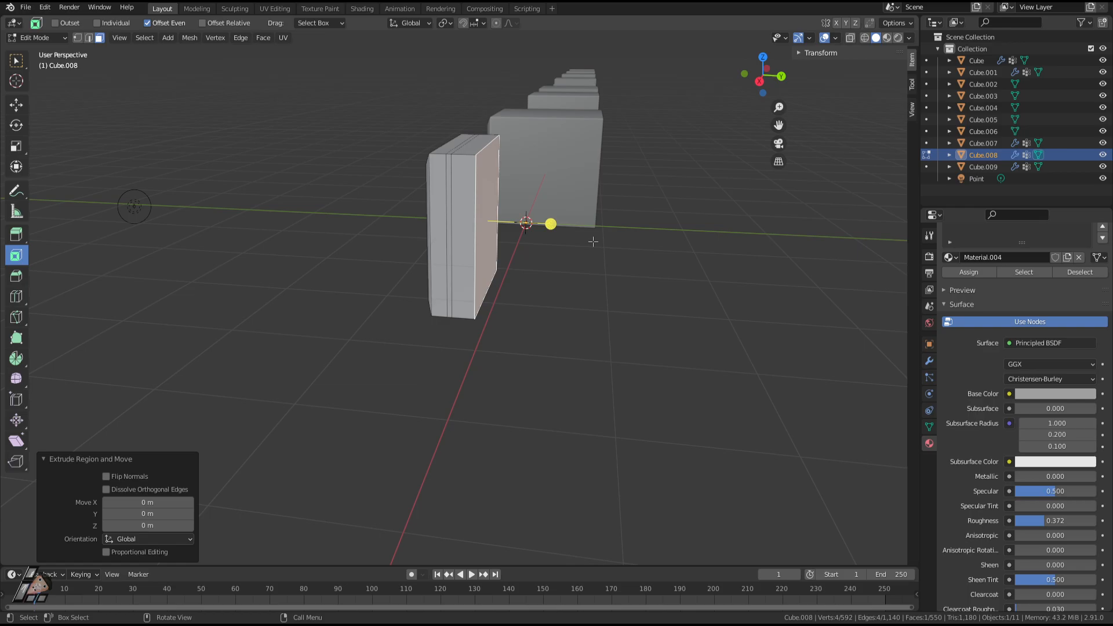
key("g")
key("y")
left_click(671, 247)
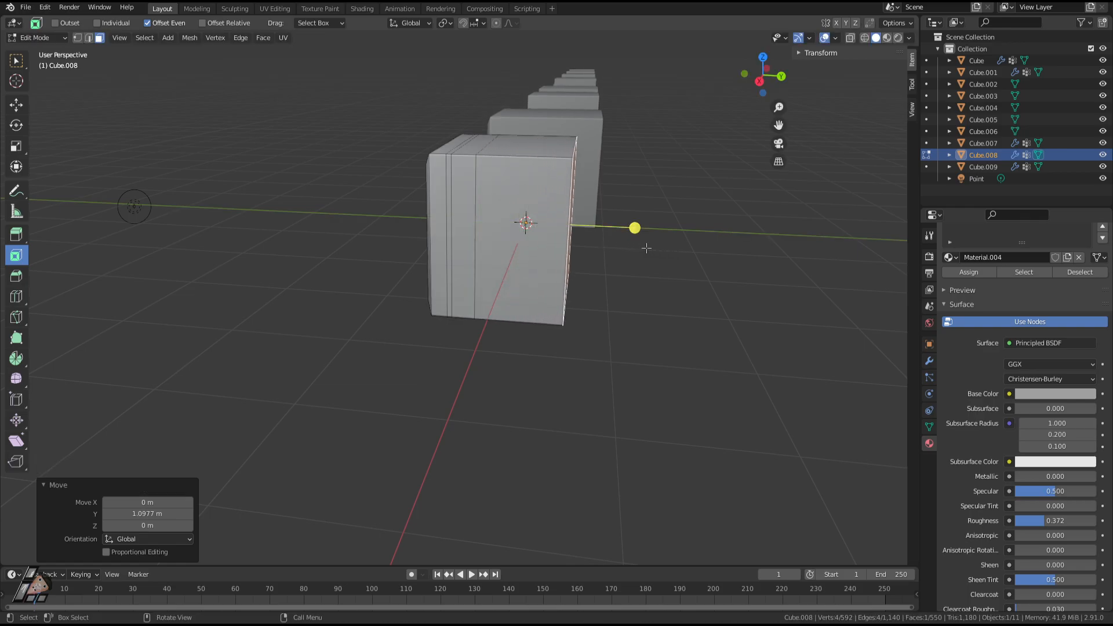
Lower the top face of the rear body section about 0.292 m along global Z.
middle_click_drag(646, 246, 604, 211)
left_click(529, 237)
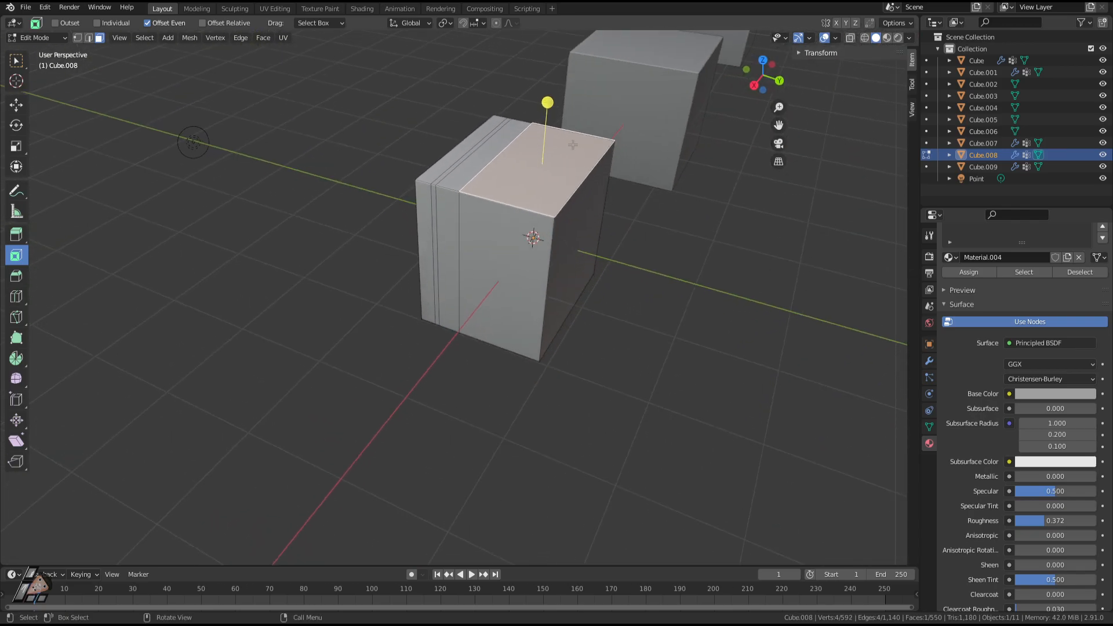
key("g")
key("z")
left_click(557, 154)
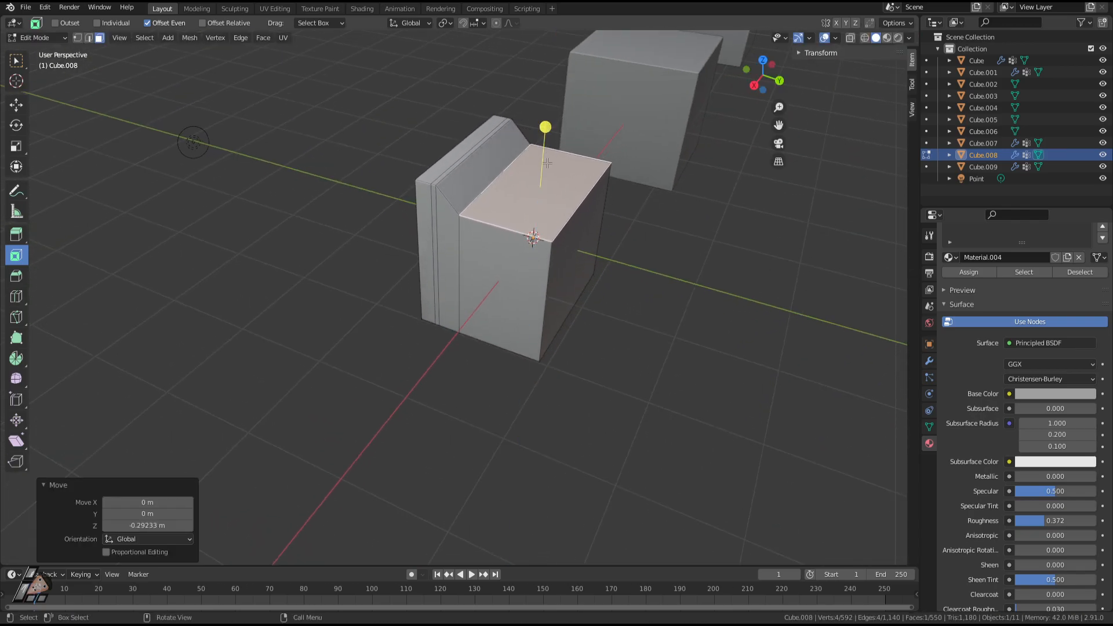
Lower the body's rear top edge about 0.491 m along global Z so the top slopes down towards the back.
mouse_move(556, 154)
middle_mouse_down()
mouse_move(604, 152)
mouse_move(579, 152)
middle_mouse_up()
key("g")
key("z")
left_click(610, 154)
key("2")
left_click(573, 167)
key("ctrl+b")
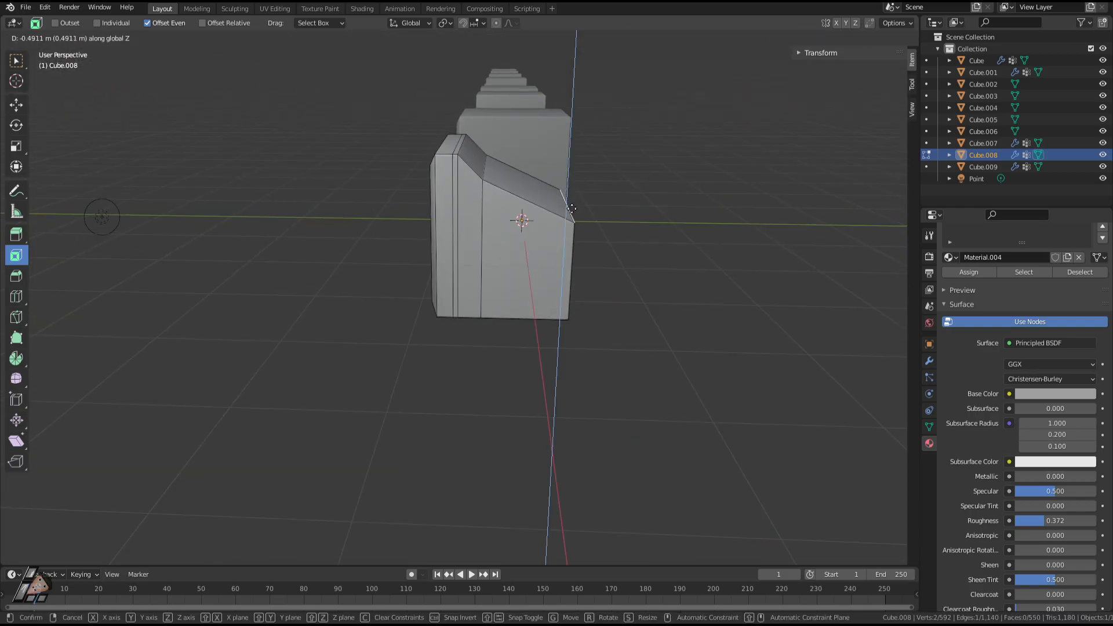
left_click(571, 209)
Dissolve the edge between the two underside faces behind the front frame to merge them into one face.
key("Tab")
middle_click_drag(571, 209, 551, 185)
scroll(488, 353, "up", 3)
key("Tab")
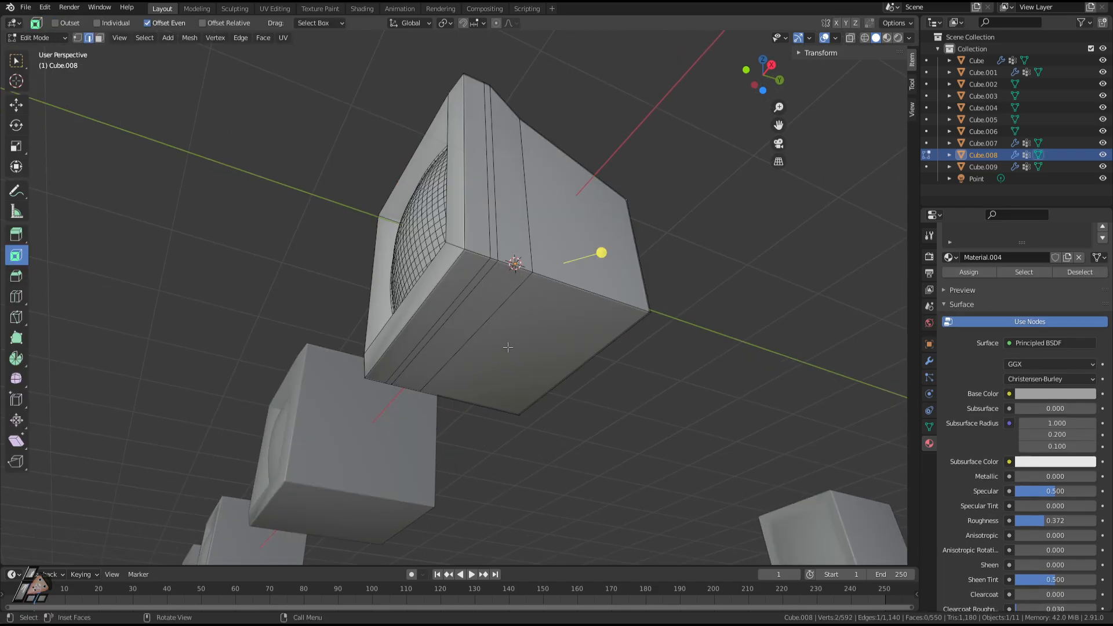
left_click(497, 340)
middle_click_drag(497, 340, 614, 308)
key("3")
left_click(508, 332)
left_click(485, 328, "shift")
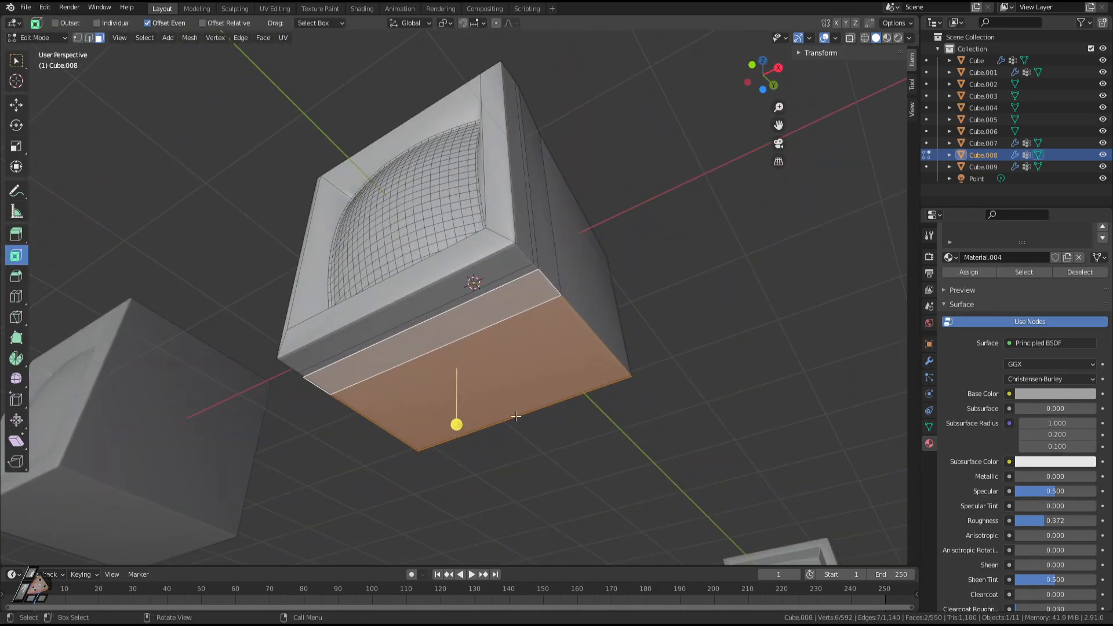
key("2")
left_click(461, 338)
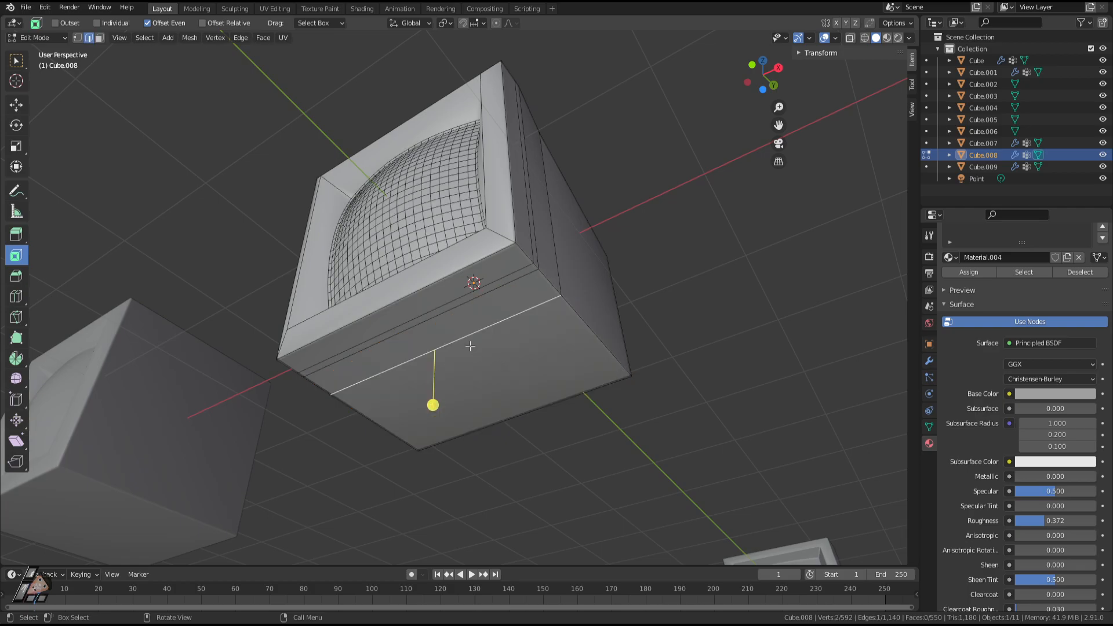
key("x")
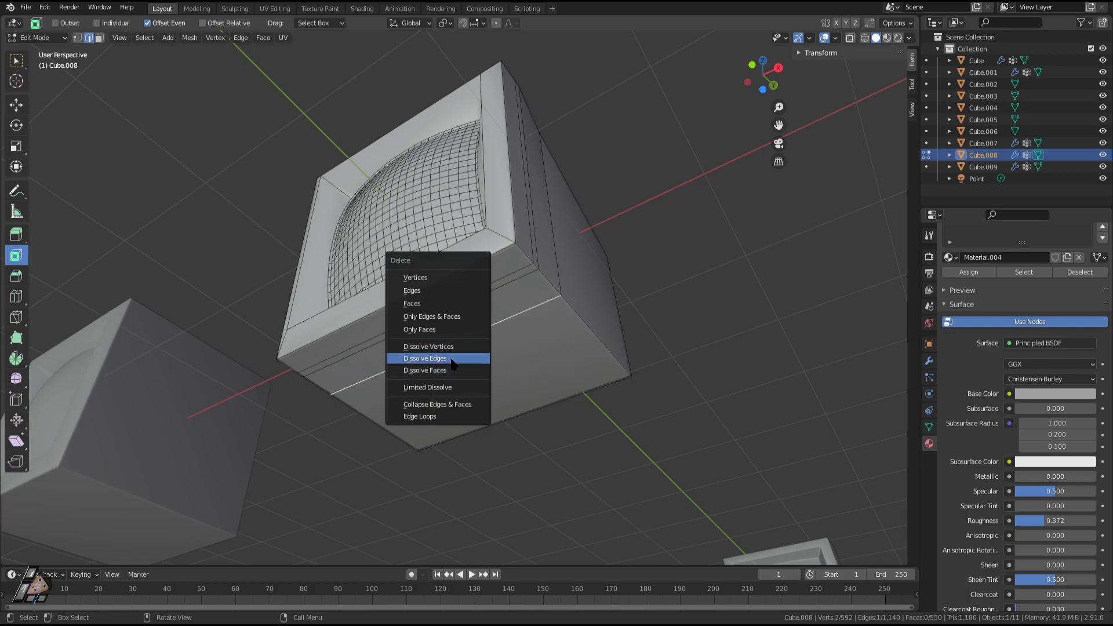
left_click(453, 360)
Inset the merged underside face by about 0.068 m.
key("3")
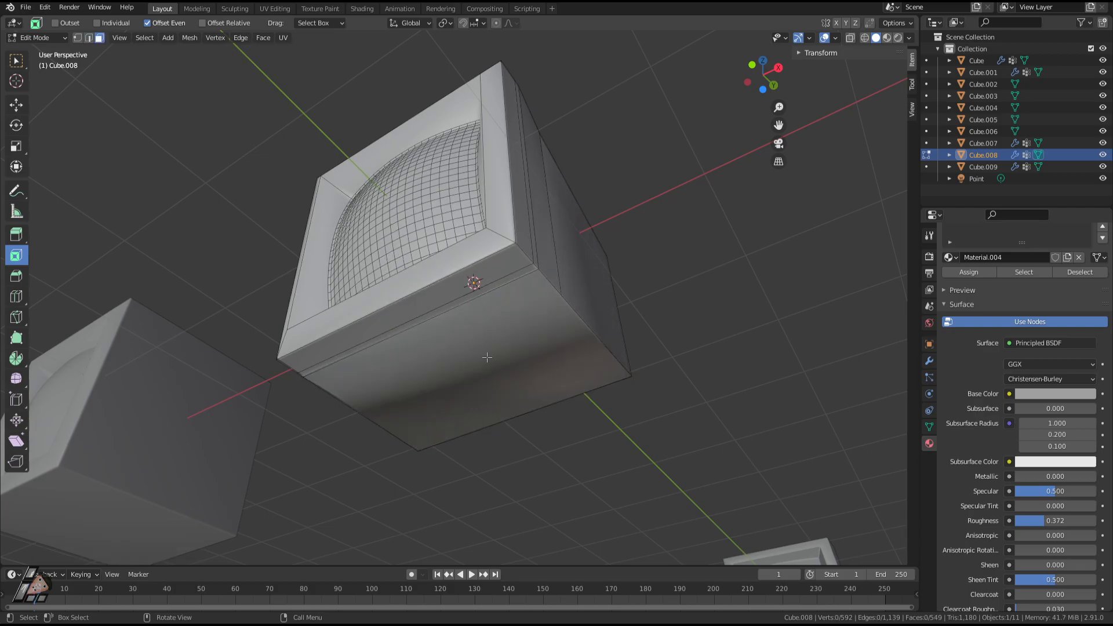
left_click(487, 356)
middle_click_drag(488, 356, 535, 380)
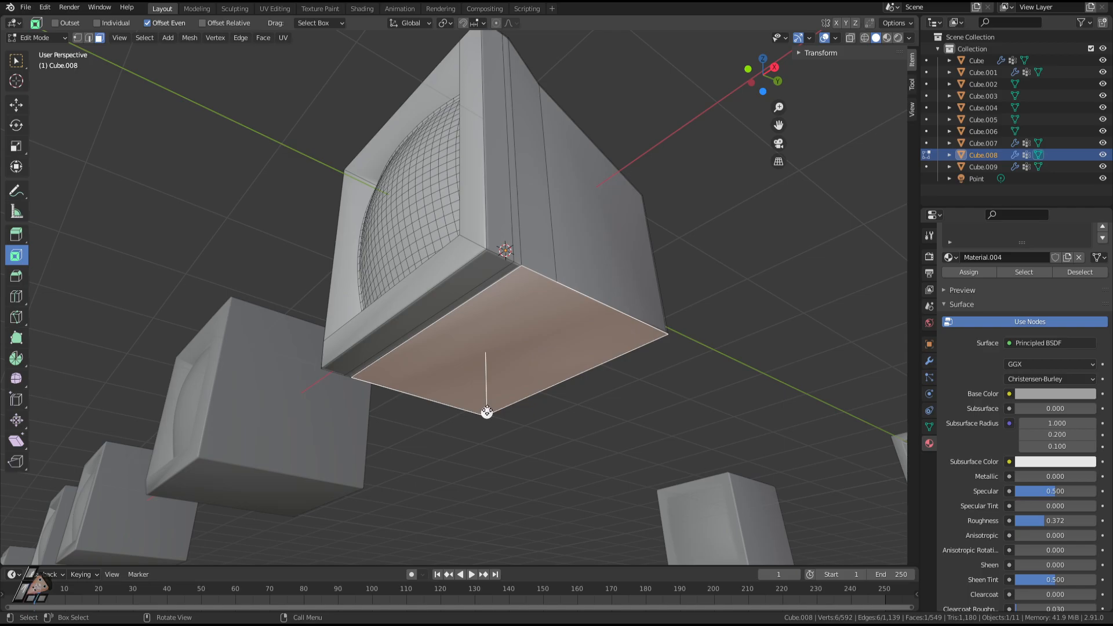
left_click_drag(487, 412, 488, 402)
middle_click_drag(635, 407, 577, 417)
middle_click_drag(633, 372, 632, 401)
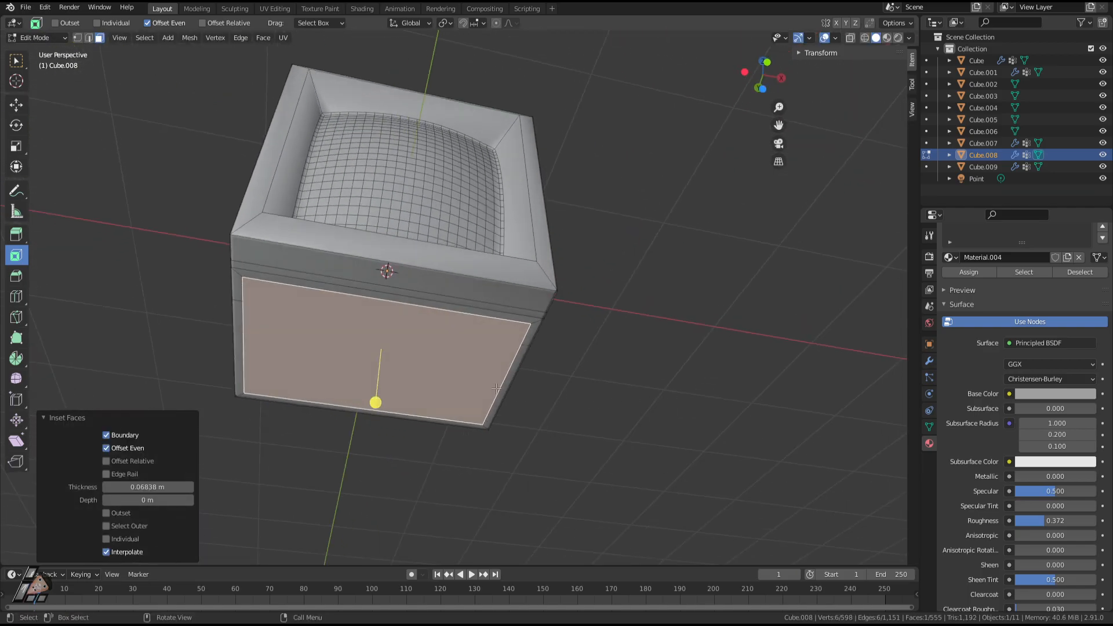
Check the underside from several angles and undo its inset.
left_click_drag(375, 403, 376, 402)
key("ctrl+z")
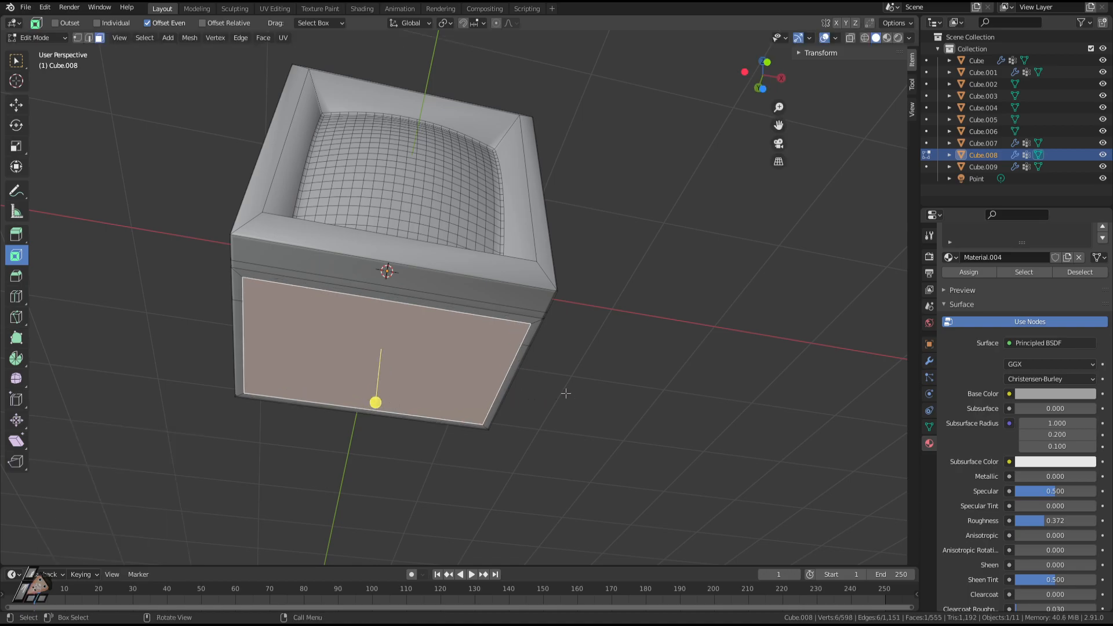
middle_click_drag(566, 393, 482, 485)
scroll(702, 419, "down", 4)
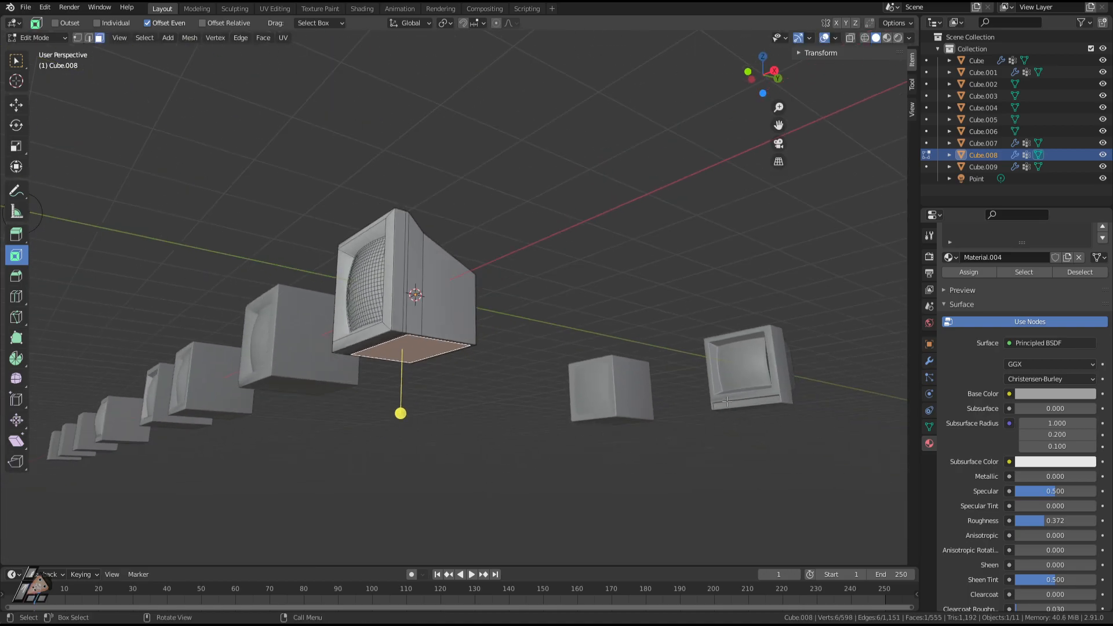
scroll(401, 430, "up", 5)
middle_click_drag(373, 428, 463, 386)
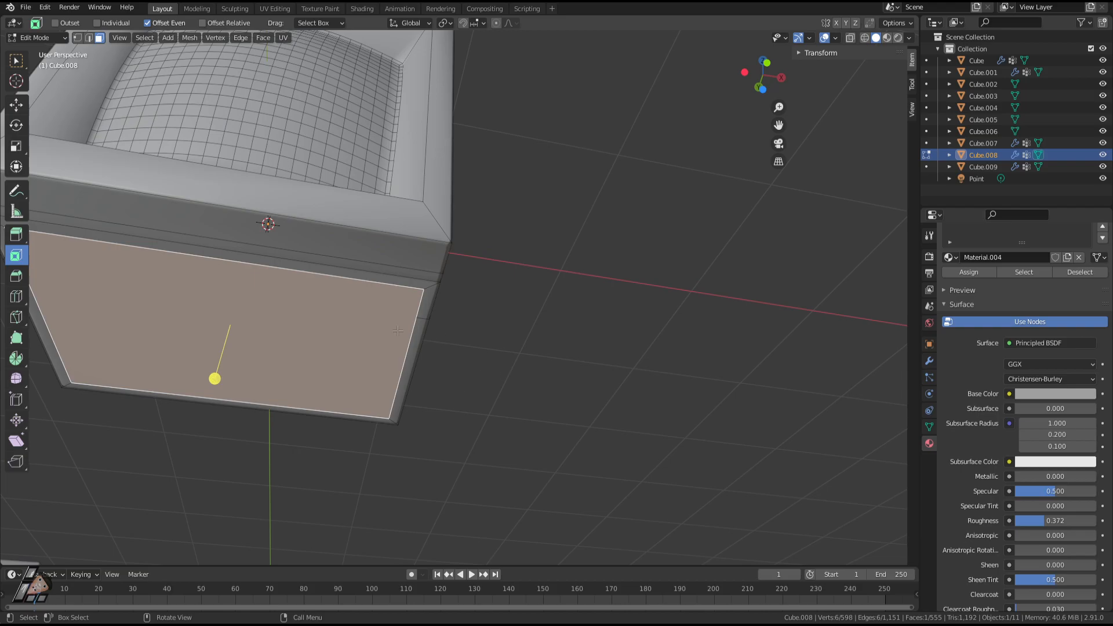
middle_click_drag(397, 331, 294, 324)
middle_click_drag(378, 406, 393, 314, "shift")
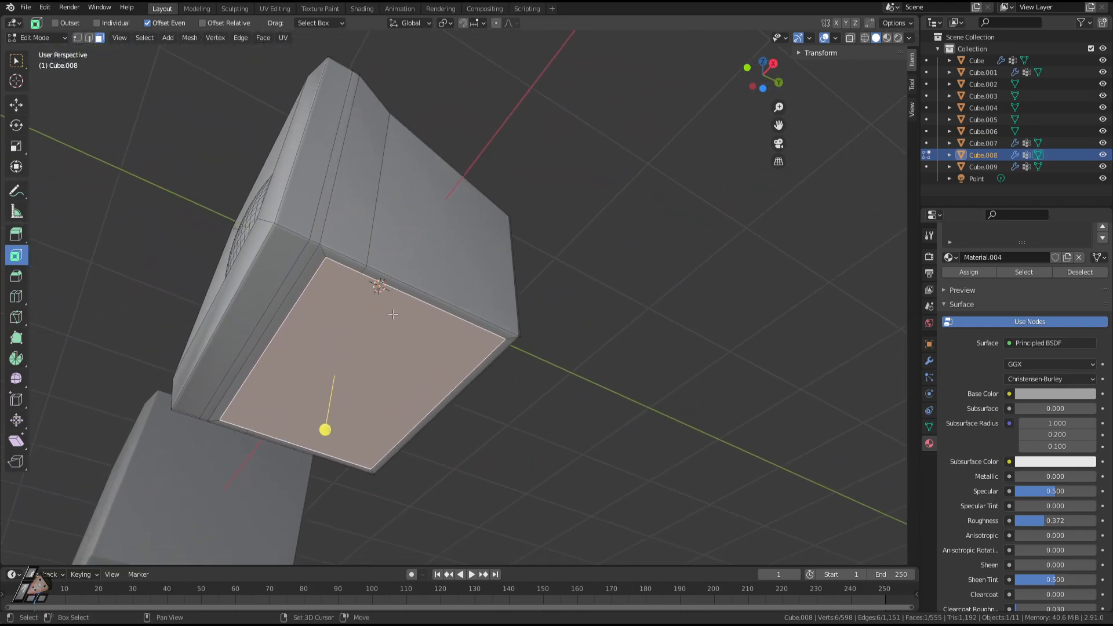
key("ctrl+z")
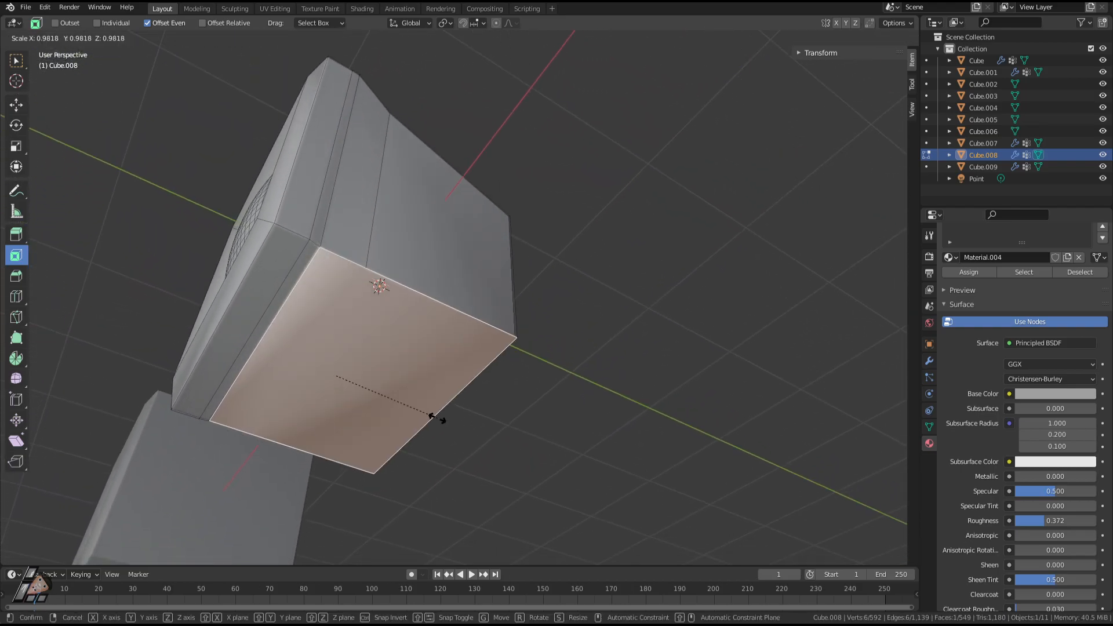
Inset the underside face again and dissolve the two short edges that cross its border.
left_click_drag(327, 432, 334, 412)
key("2")
left_click(355, 275)
middle_click_drag(285, 317, 342, 323)
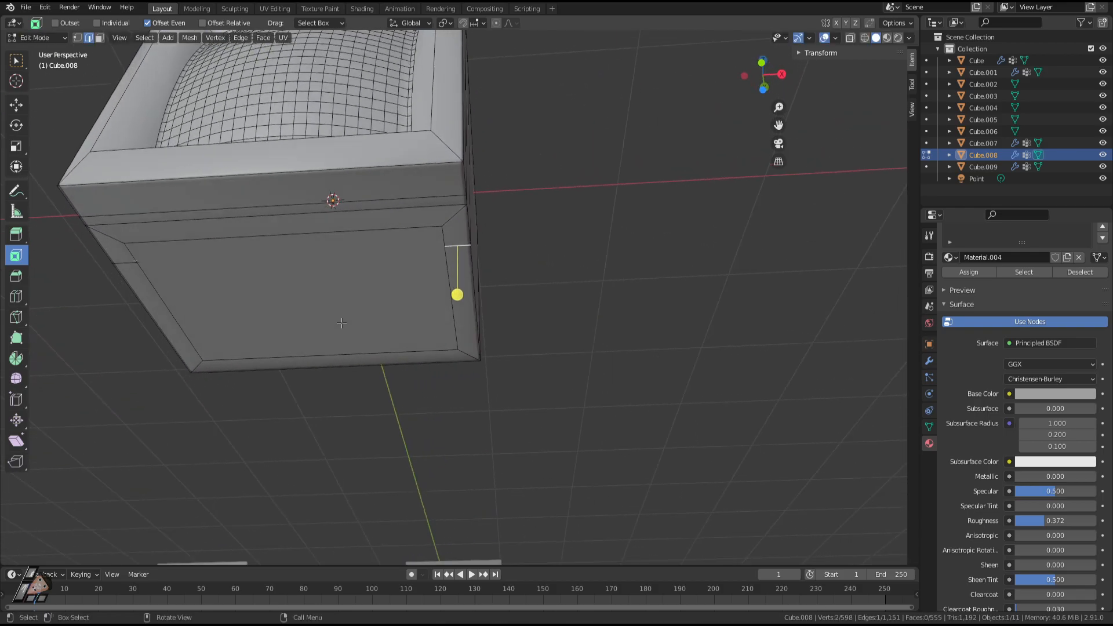
left_click(122, 259, "shift")
key("x")
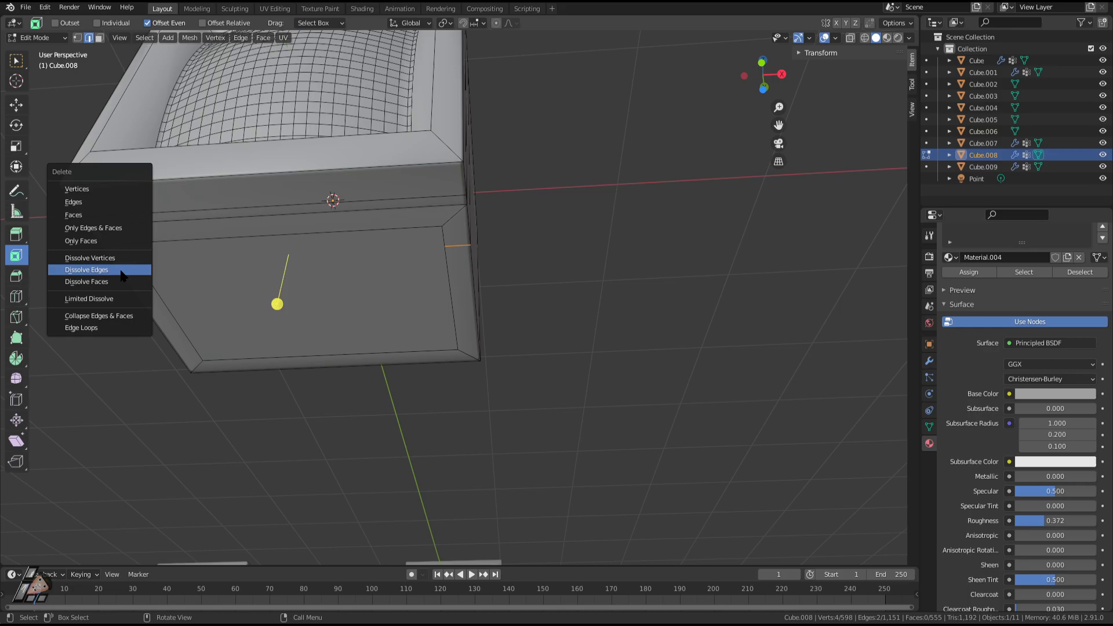
middle_click_drag(122, 276, 449, 387)
key("x")
left_click(334, 353)
left_click(450, 387)
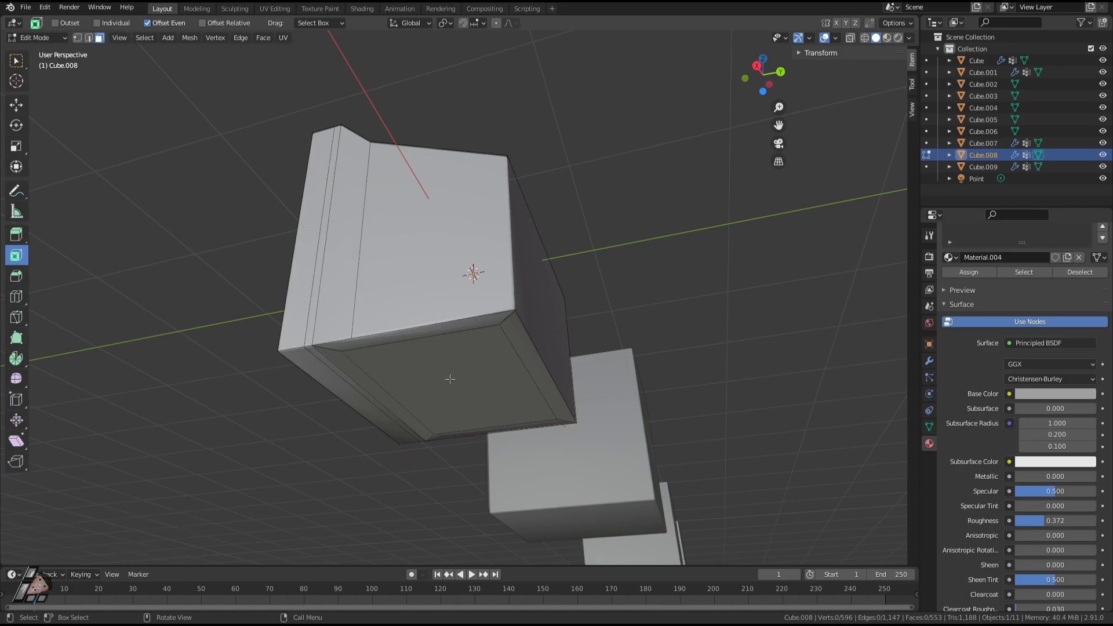
Try to move the inset underside face along global Z.
left_click(450, 379)
key("g")
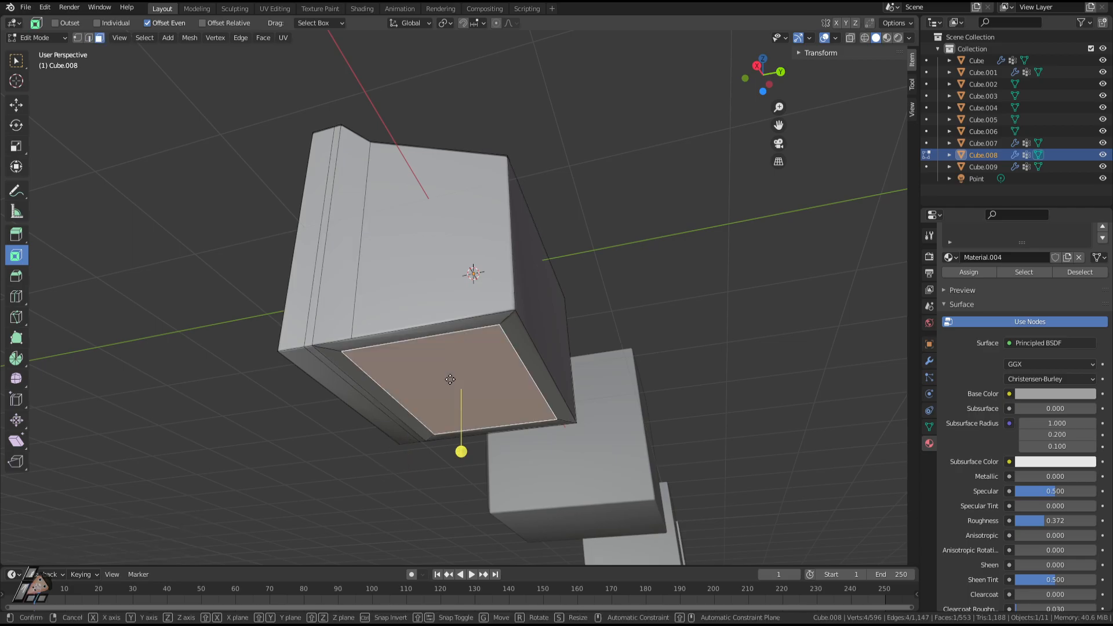
right_click(450, 382)
key("g")
key("z")
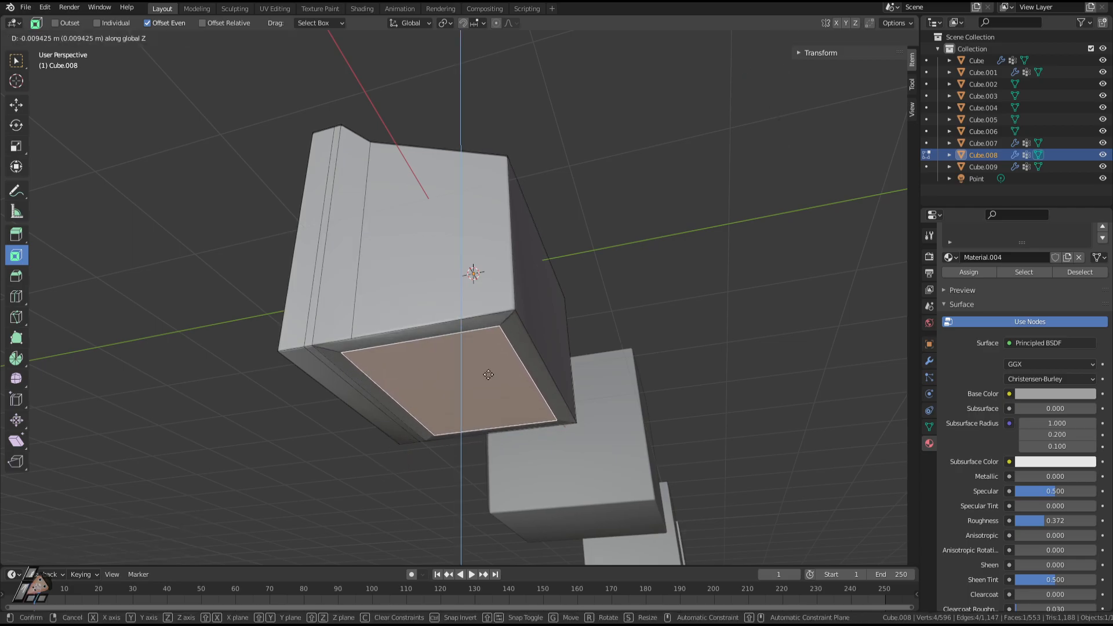
right_click(485, 378)
Switch the Bevel modifier's viewport display off and on again to compare the body's shading.
left_click(929, 360)
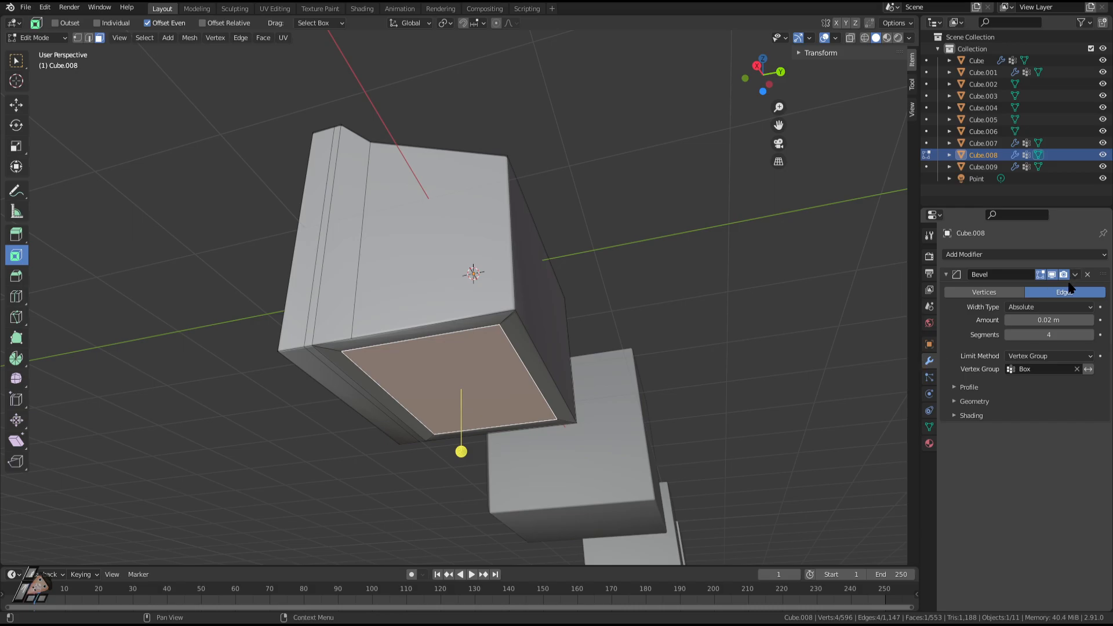
middle_click_drag(725, 278, 772, 274)
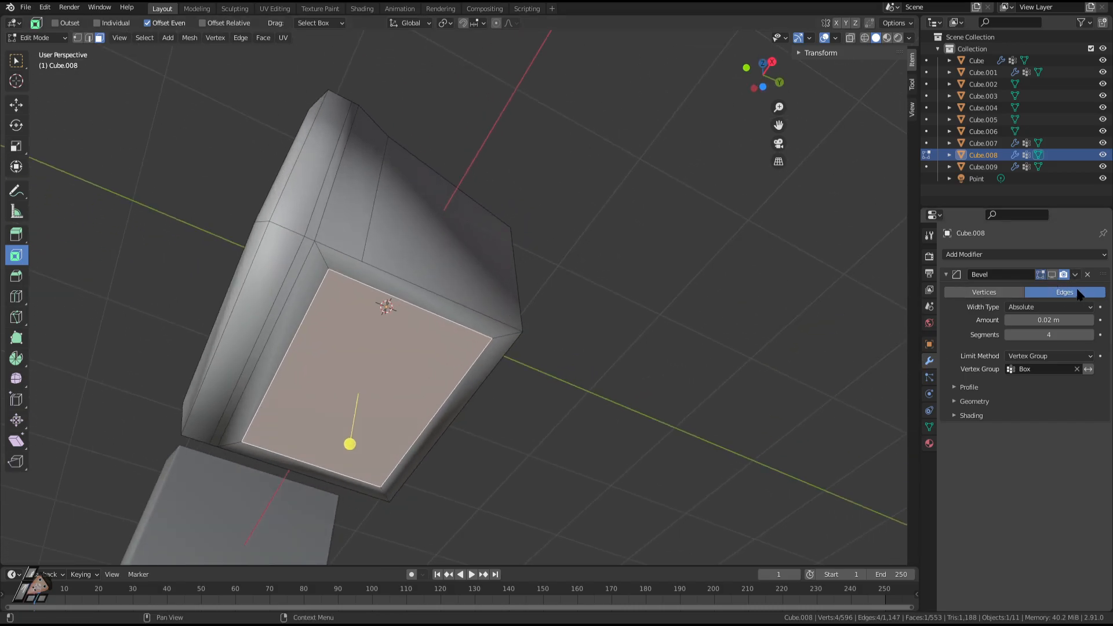
left_click(1052, 274)
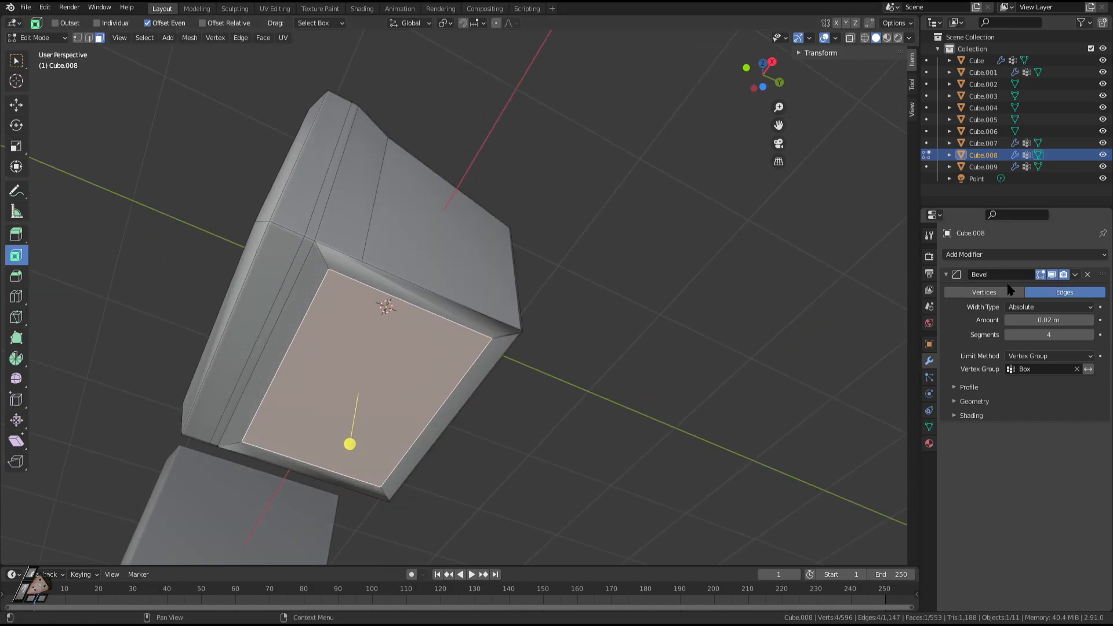
left_click(674, 326)
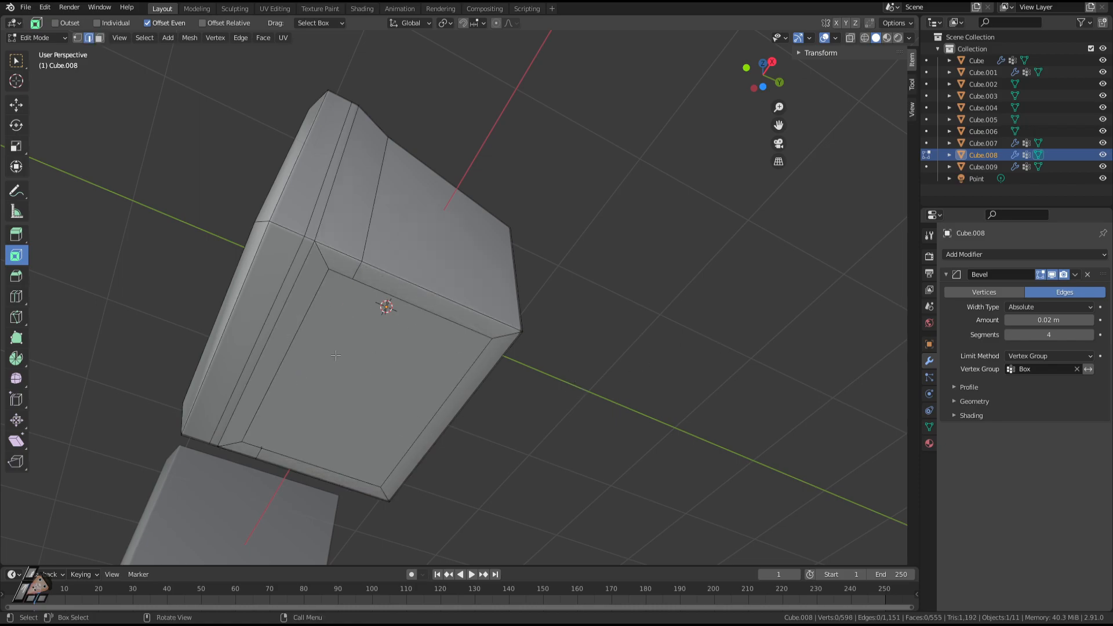
Remove the inset from the underside so it is a single face again.
middle_click_drag(397, 390, 402, 390)
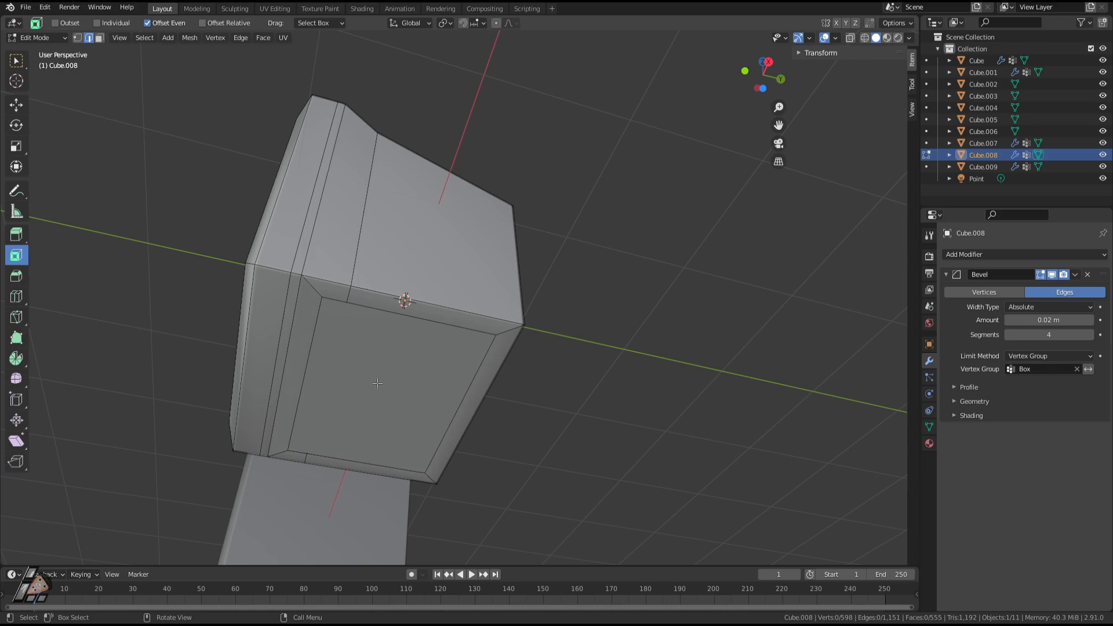
key("3")
left_click(355, 450)
key("x")
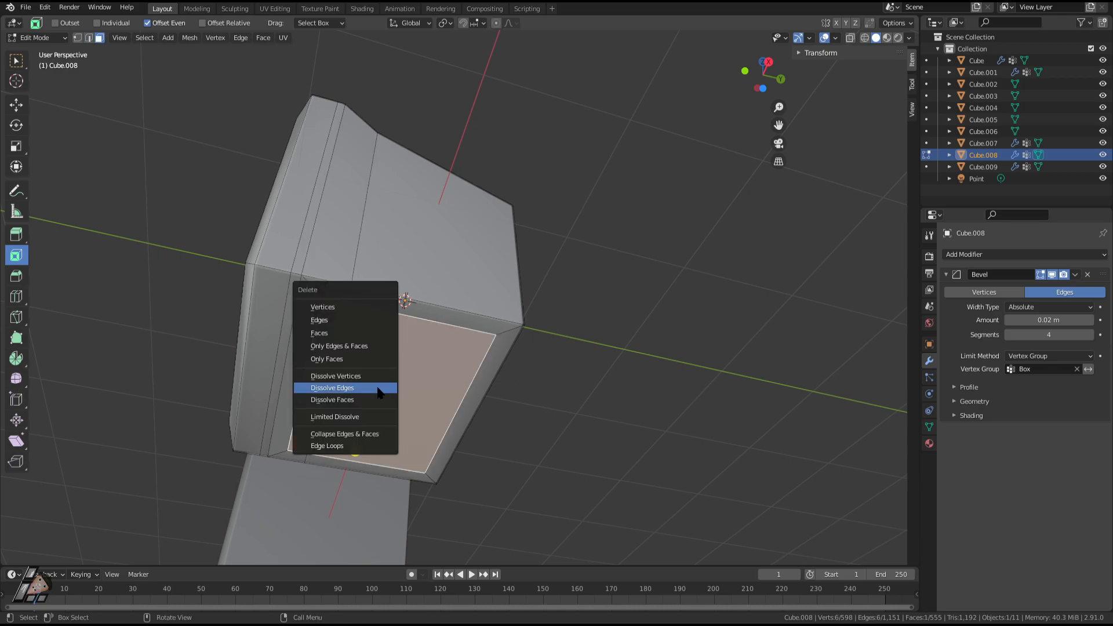
left_click(335, 377)
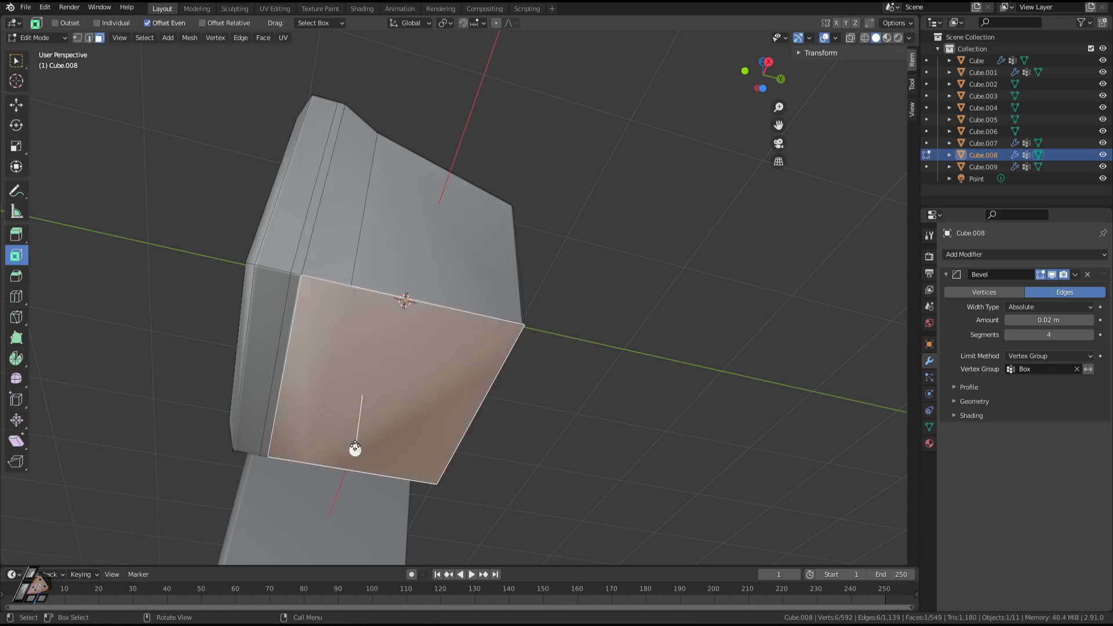
Inset the underside face by about 0.142 m and dissolve the short connecting edges on both sides of its border.
left_click_drag(355, 450, 359, 422)
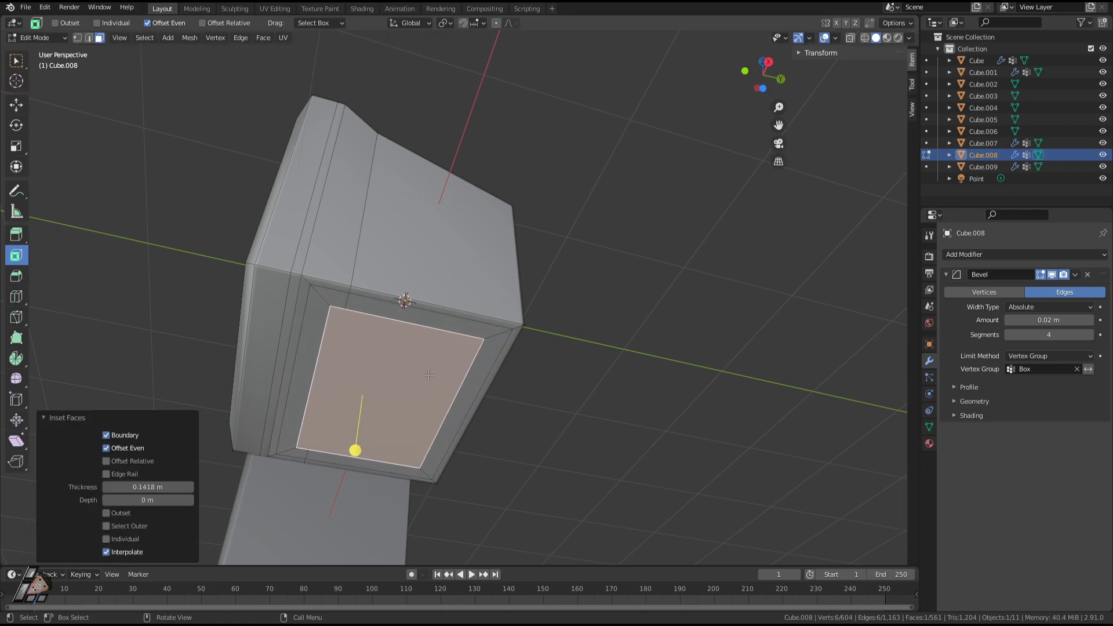
middle_click_drag(429, 375, 331, 329)
key("2")
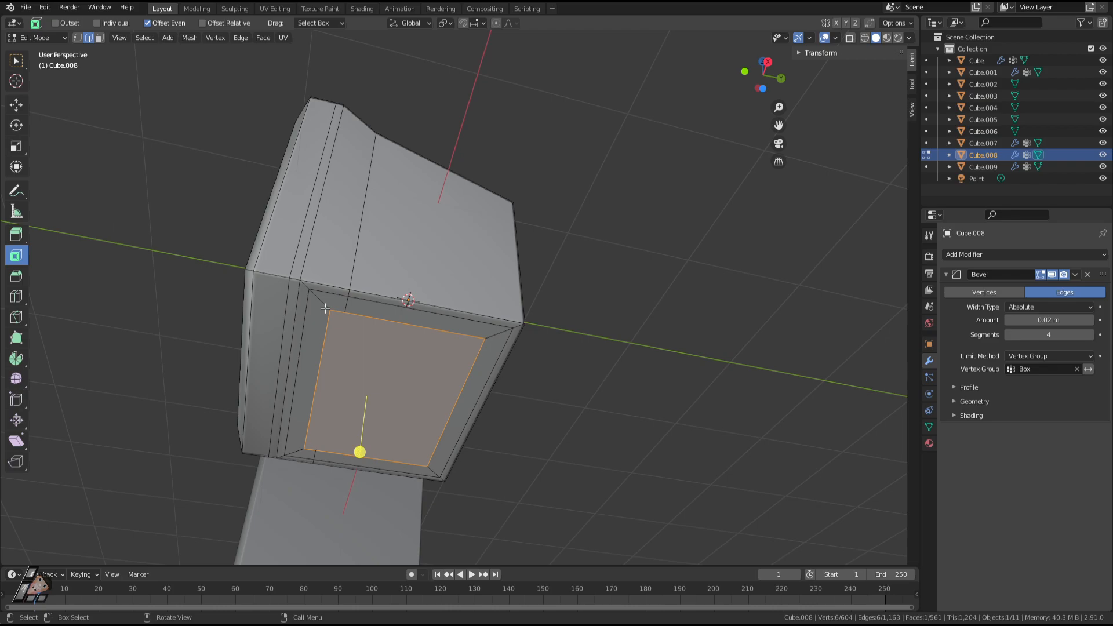
left_click(326, 308)
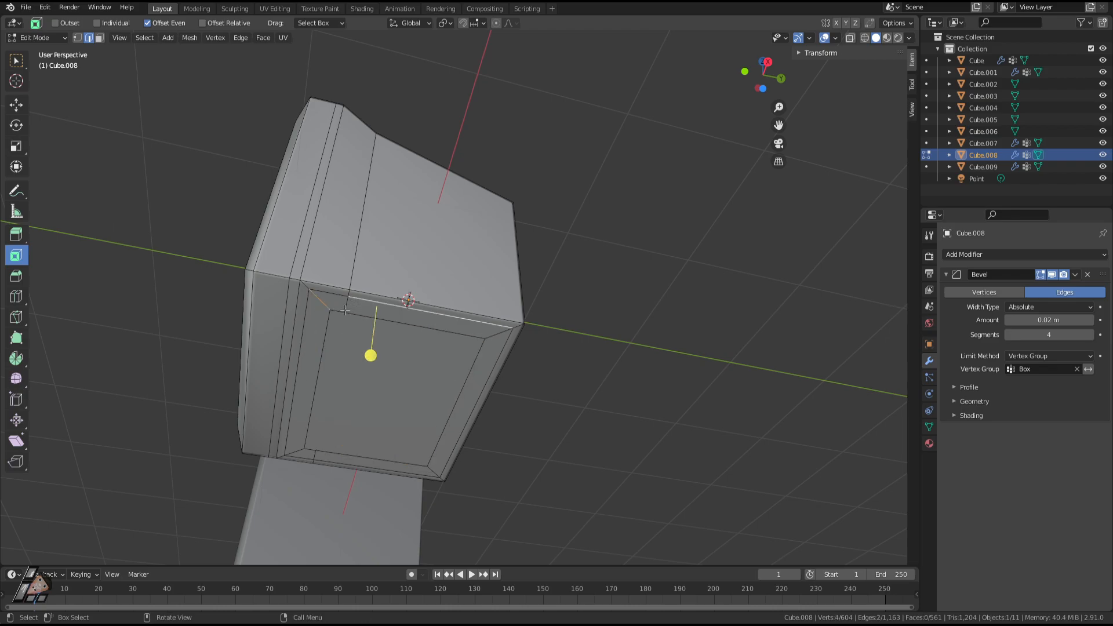
middle_click_drag(324, 305, 208, 465)
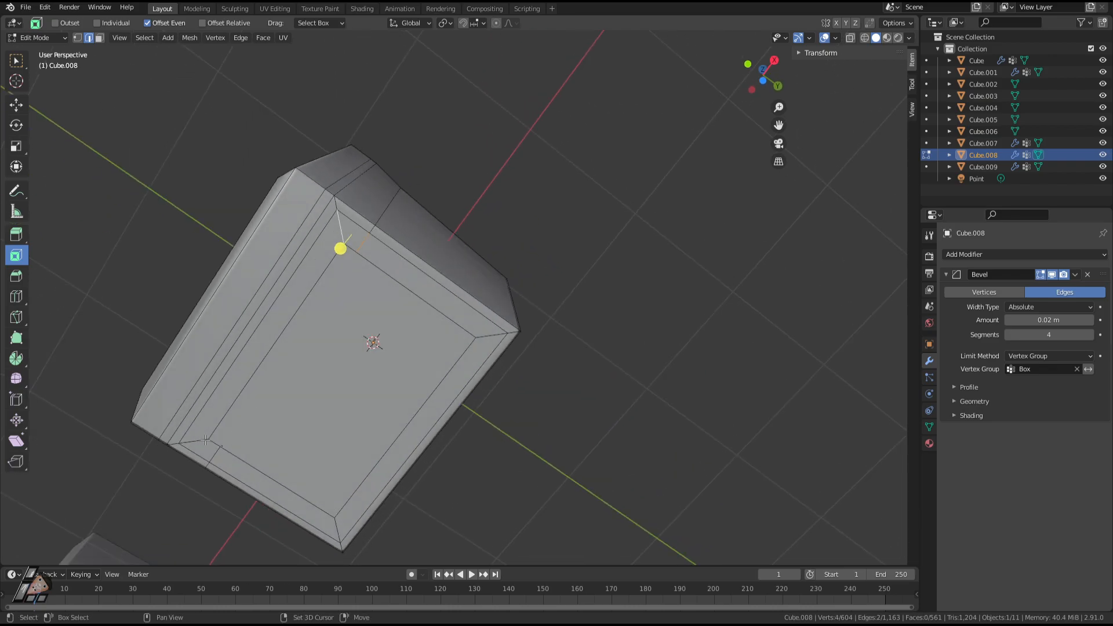
left_click(217, 453, "shift")
key("x")
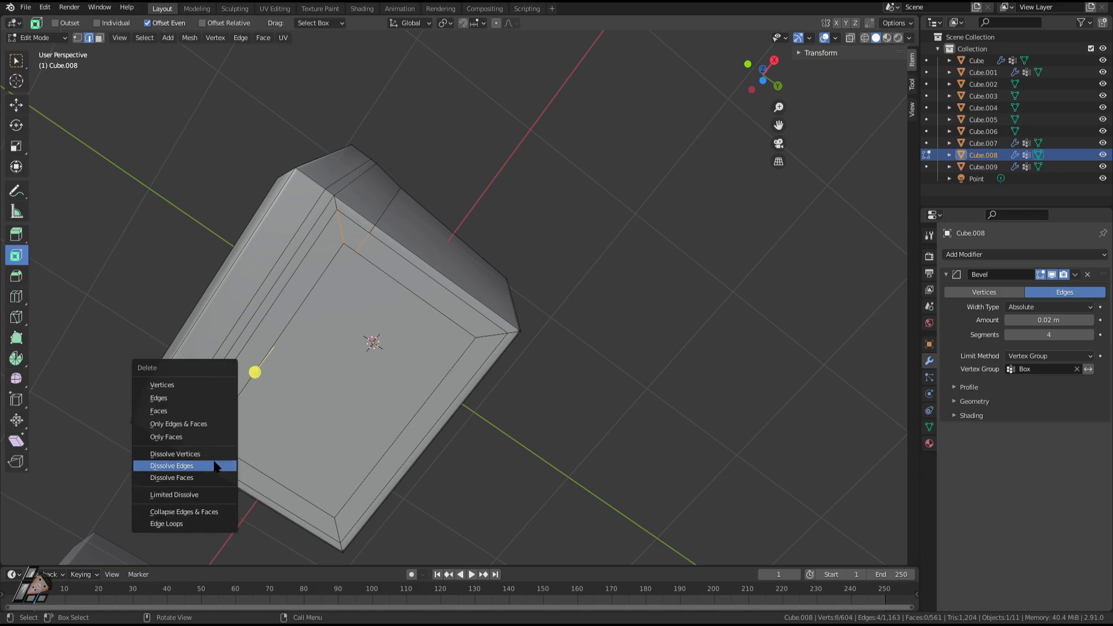
left_click(215, 465)
middle_click_drag(215, 466, 573, 324)
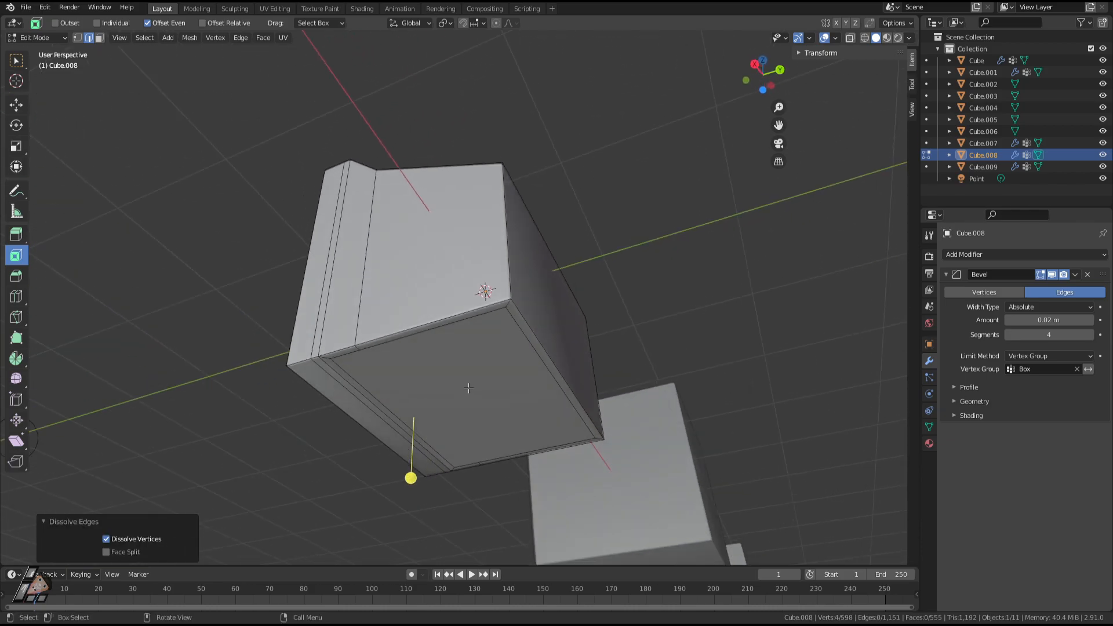
key("3")
left_click(476, 380)
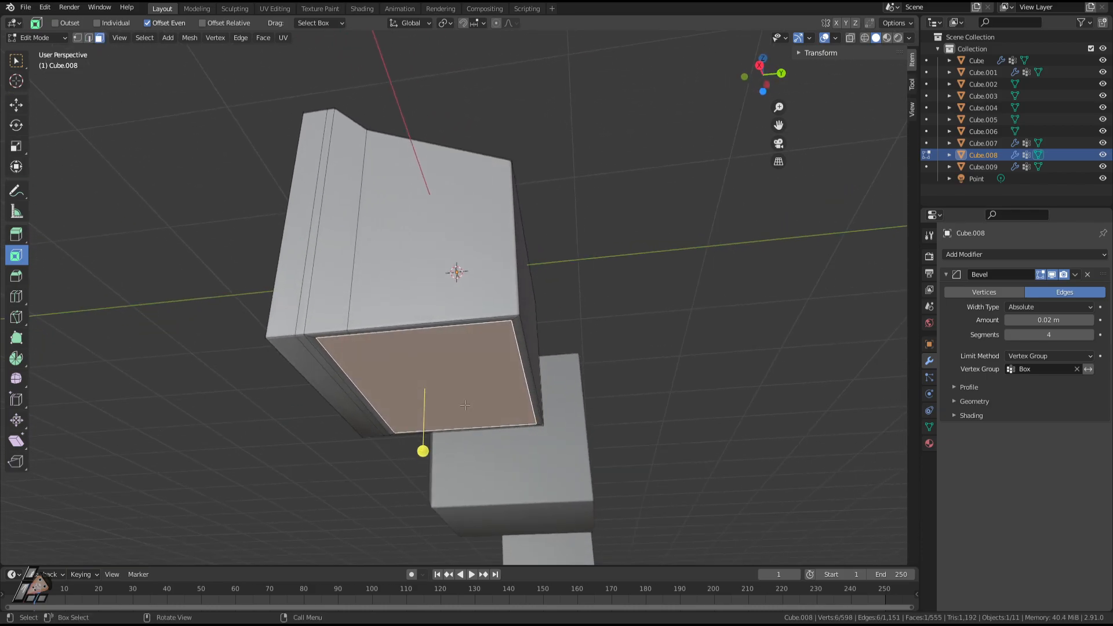
key("s")
right_click(492, 366)
key("s")
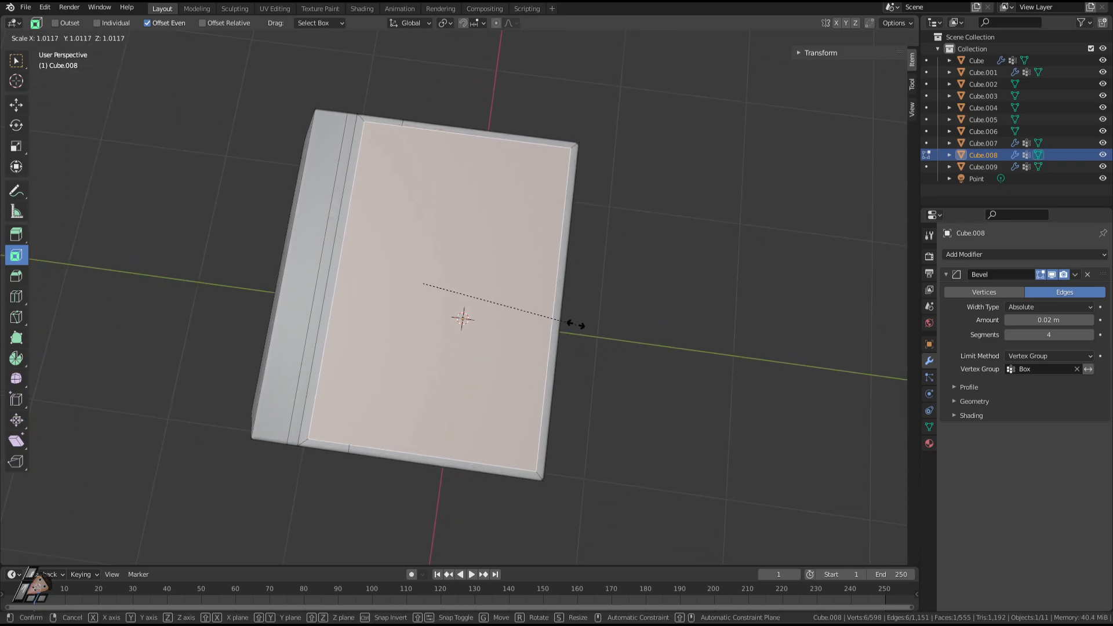
right_click(561, 330)
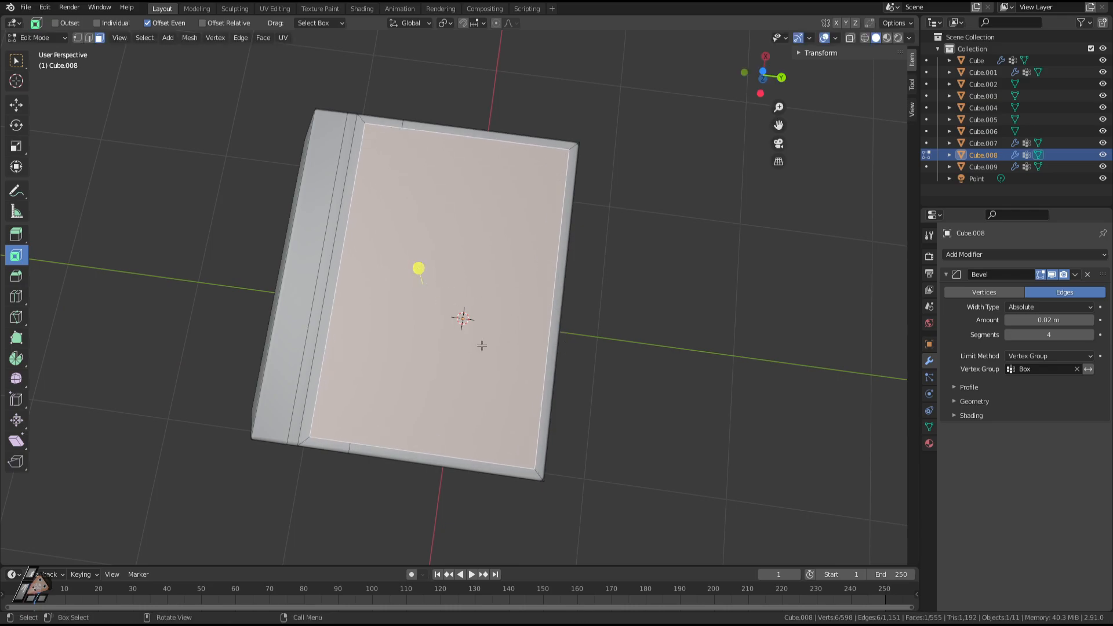
middle_click_drag(538, 372, 644, 345)
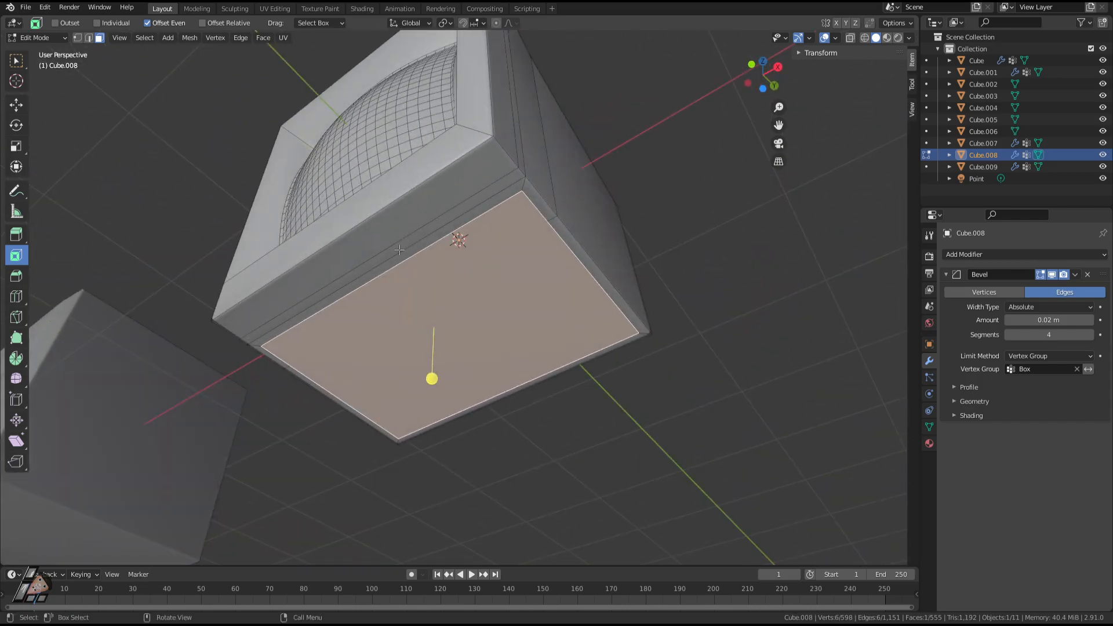
Extrude the narrow underside face of the front frame downward to form a strip below the screen.
left_click(413, 213)
middle_click_drag(417, 256, 504, 345)
key("e")
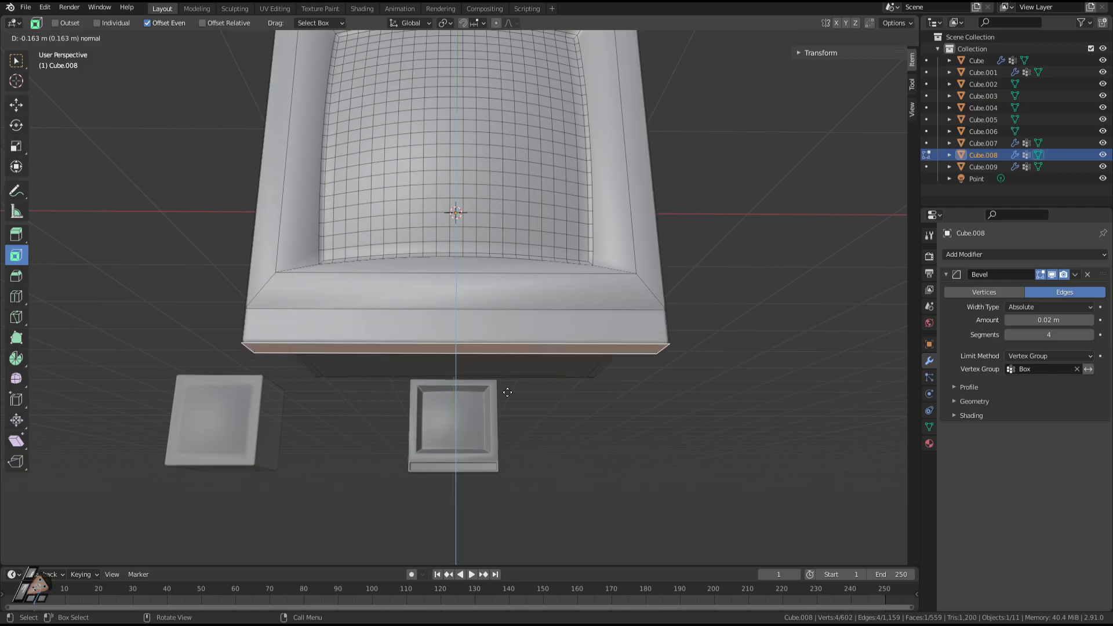
left_click(508, 405)
Inset the front face of the new strip and extrude it inward by about 0.066 m.
left_click(483, 344)
left_click_drag(460, 325, 460, 329)
middle_click_drag(460, 329, 561, 390)
key("e")
left_click(595, 433)
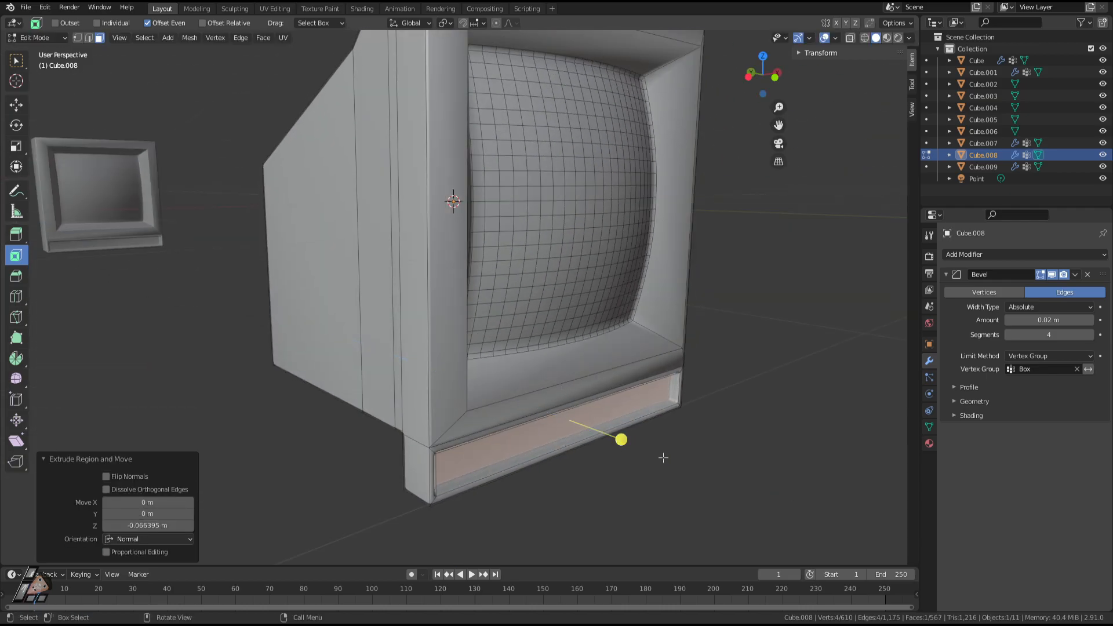
Inspect the recessed strip below the screen with the mesh in Object Mode and Edit Mode.
key("Tab")
scroll(698, 435, "down", 2)
middle_click_drag(699, 435, 613, 417)
scroll(474, 392, "up", 2)
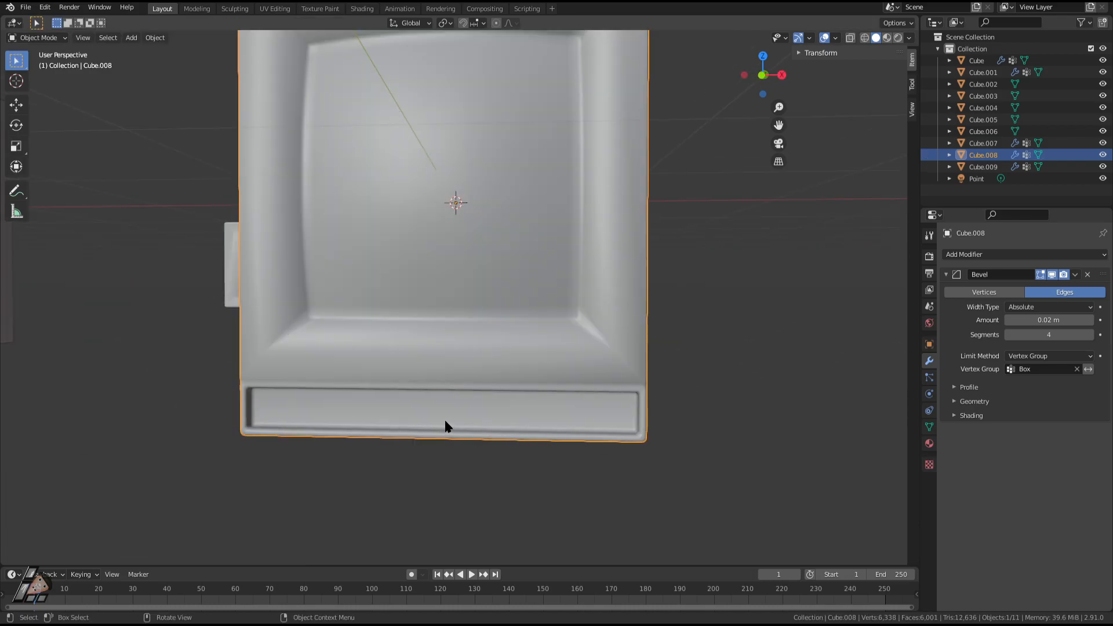
scroll(615, 383, "down", 3)
middle_click_drag(614, 382, 634, 365)
key("Tab")
key("3")
key("1")
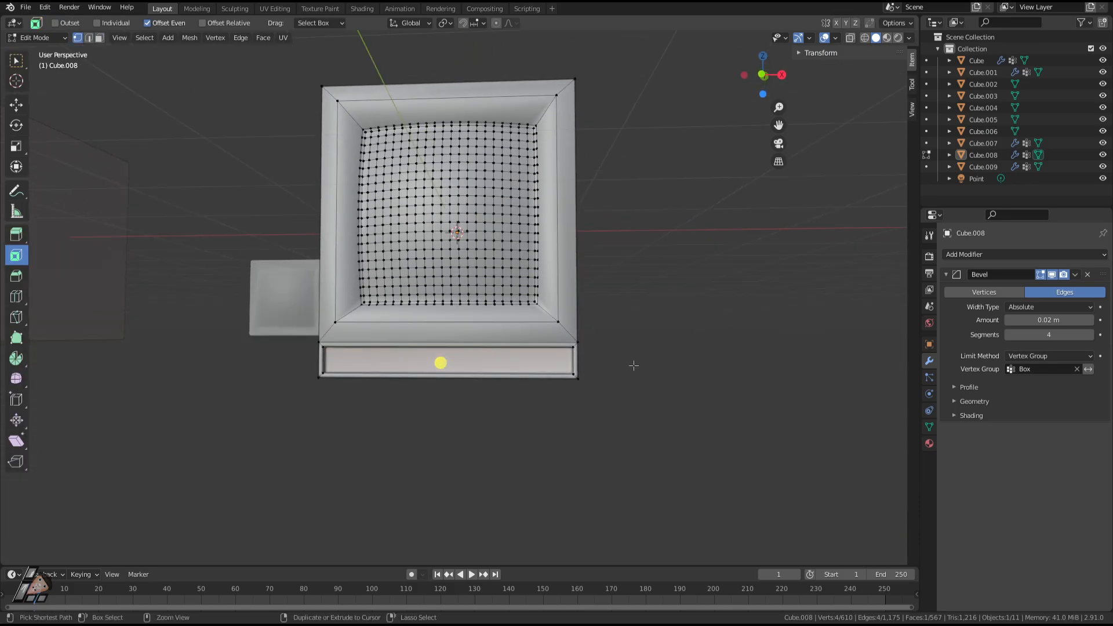
Undo the strip extrusion and its recess below the front frame.
key("Tab")
key("Tab")
key("Tab")
key("Tab")
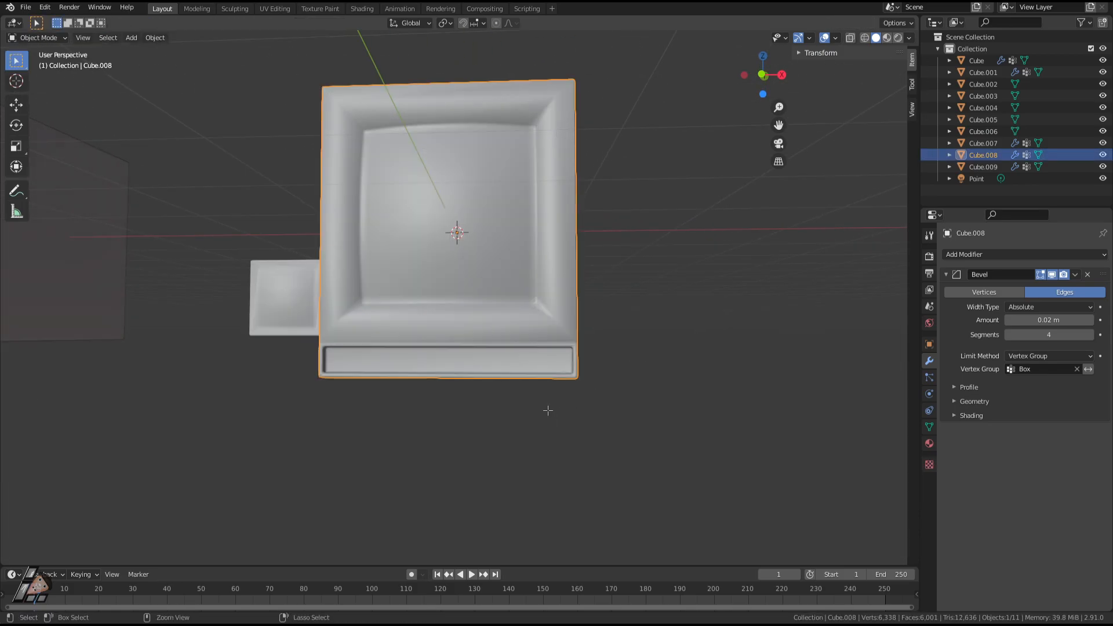
middle_click_drag(548, 411, 535, 429)
key("Tab")
scroll(535, 429, "down", 3)
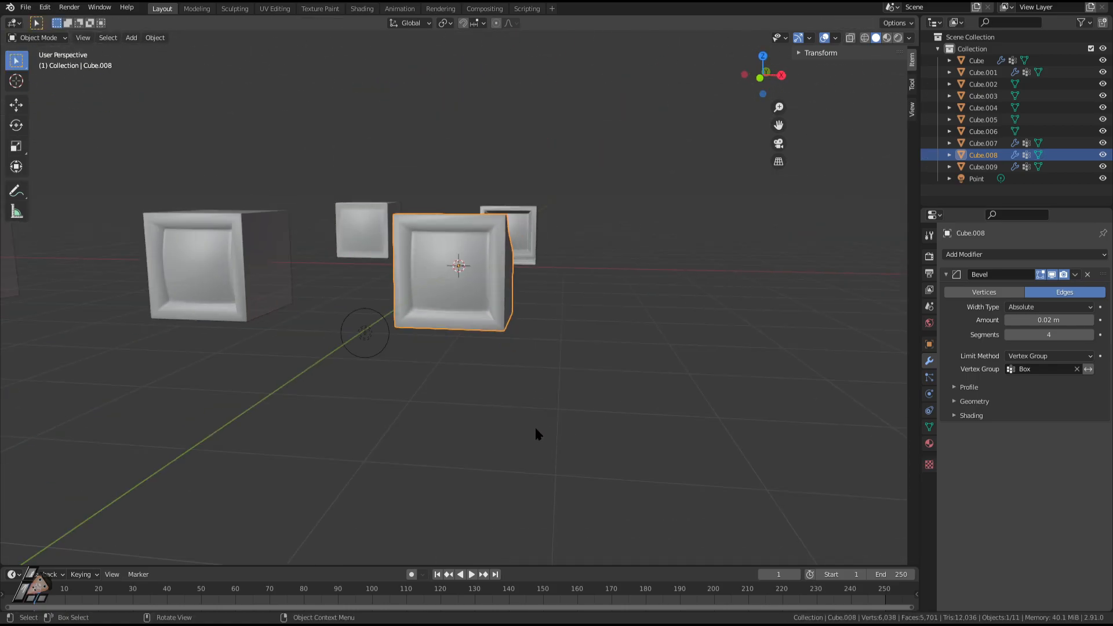
Copy and paste the monitor and move the copy along negative global X beside the original.
key("ctrl+c")
key("ctrl+v")
key("g")
key("x")
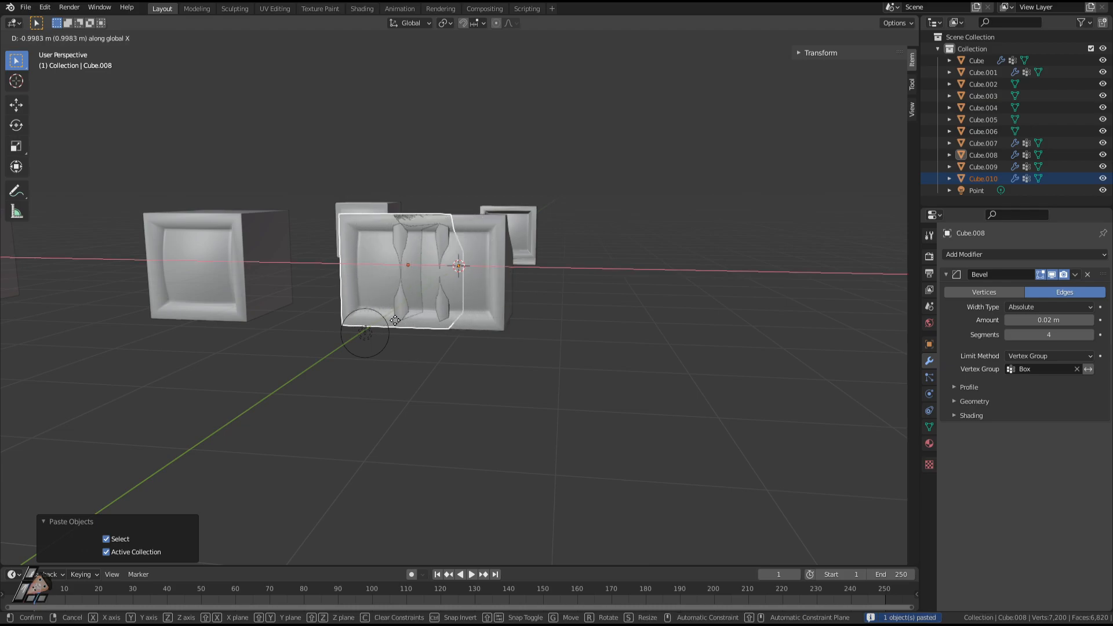
left_click(253, 287)
Move the pasted copy and the neighbouring backup monitor together farther along negative global X.
left_click(238, 287, "shift")
key("g")
key("x")
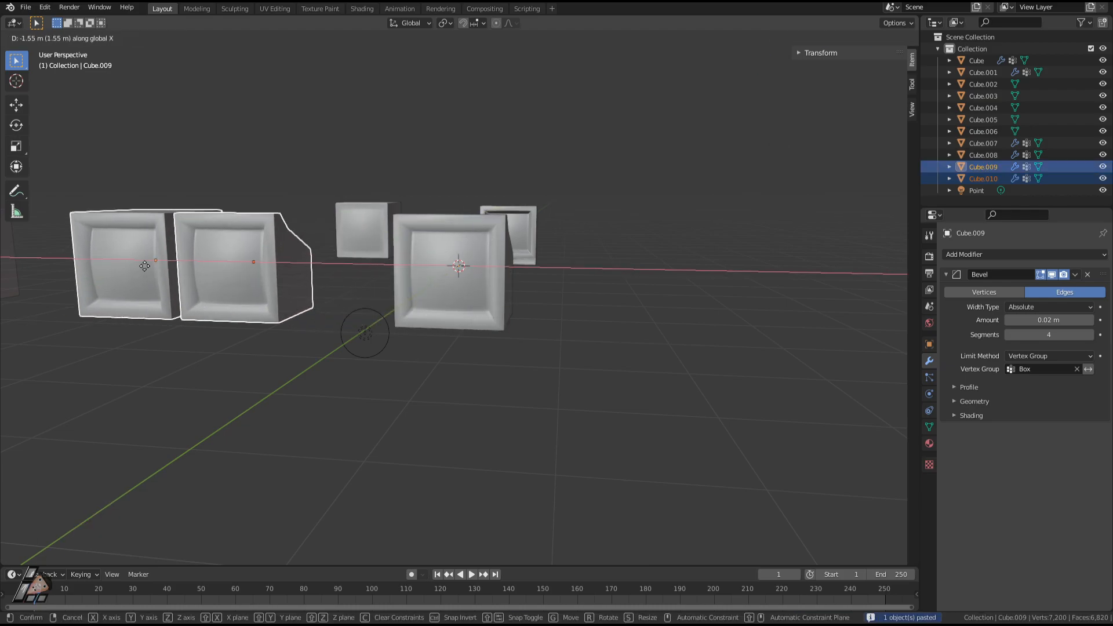
left_click(390, 320)
Select the original monitor and examine its underside in Object Mode and Edit Mode.
scroll(390, 318, "up", 4)
middle_click_drag(390, 317, 394, 261)
left_click(513, 307)
key("Tab")
middle_click_drag(513, 308, 520, 272)
key("Tab")
key("Tab")
middle_click_drag(512, 328, 487, 351)
key("Tab")
middle_click_drag(635, 284, 583, 363)
Toggle the Bevel modifier's viewport display off and on again to compare the underside's shading.
left_click(1053, 275)
middle_click_drag(728, 337, 755, 259)
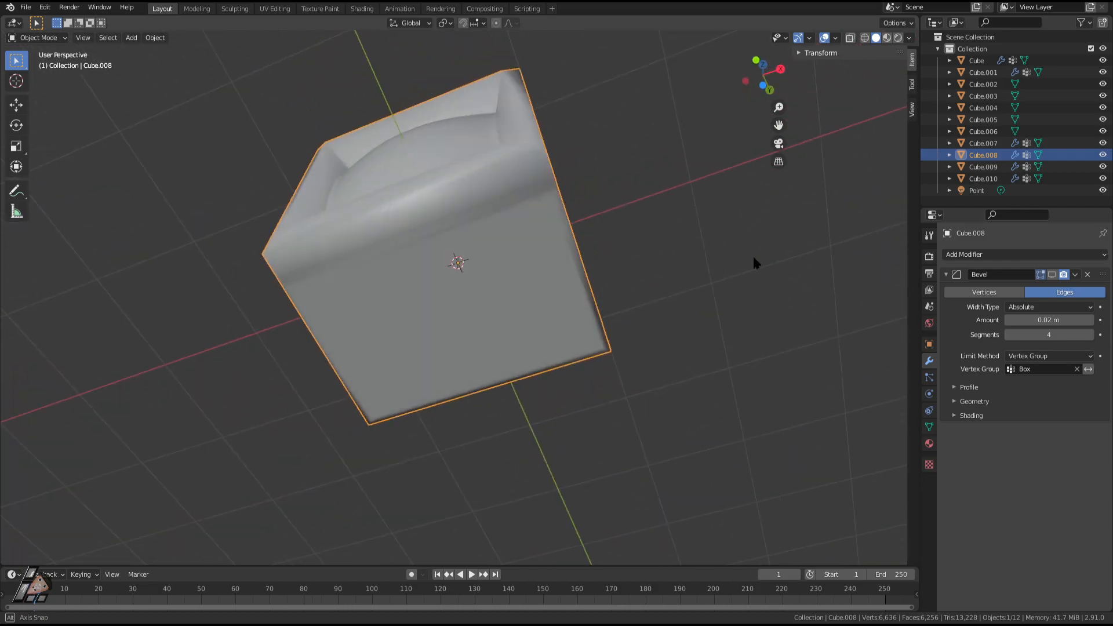
key("Tab")
key("Tab")
middle_click_drag(514, 300, 611, 301)
left_click(1052, 275)
key("Tab")
scroll(542, 325, "down", 3)
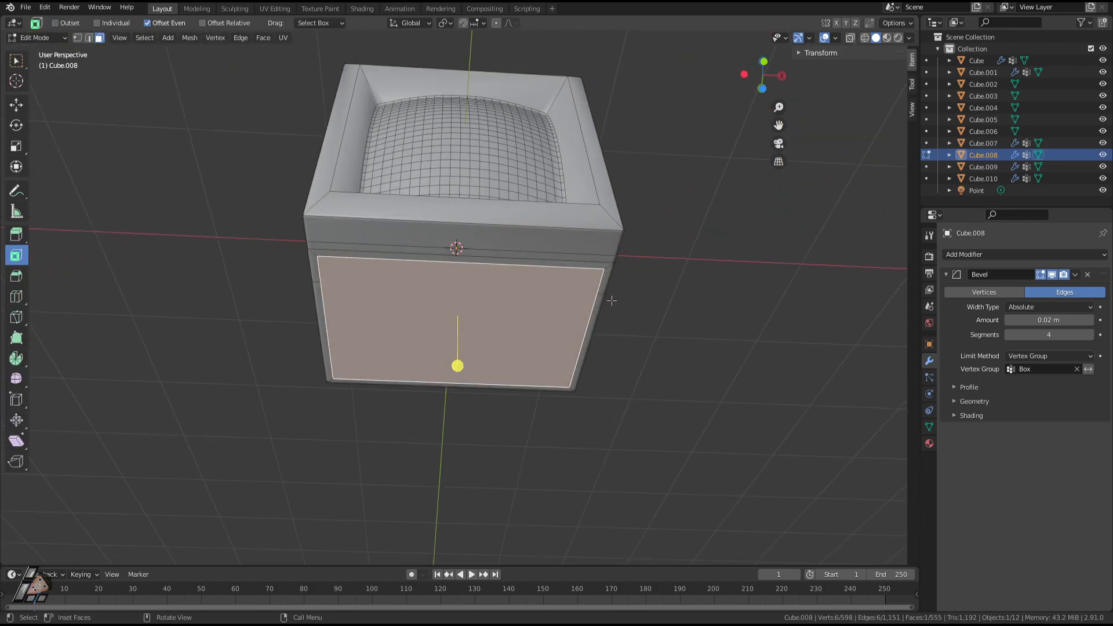
Try to extrude the inset underside face and scale it inward.
key("s")
right_click(588, 348)
middle_click_drag(588, 347, 610, 360)
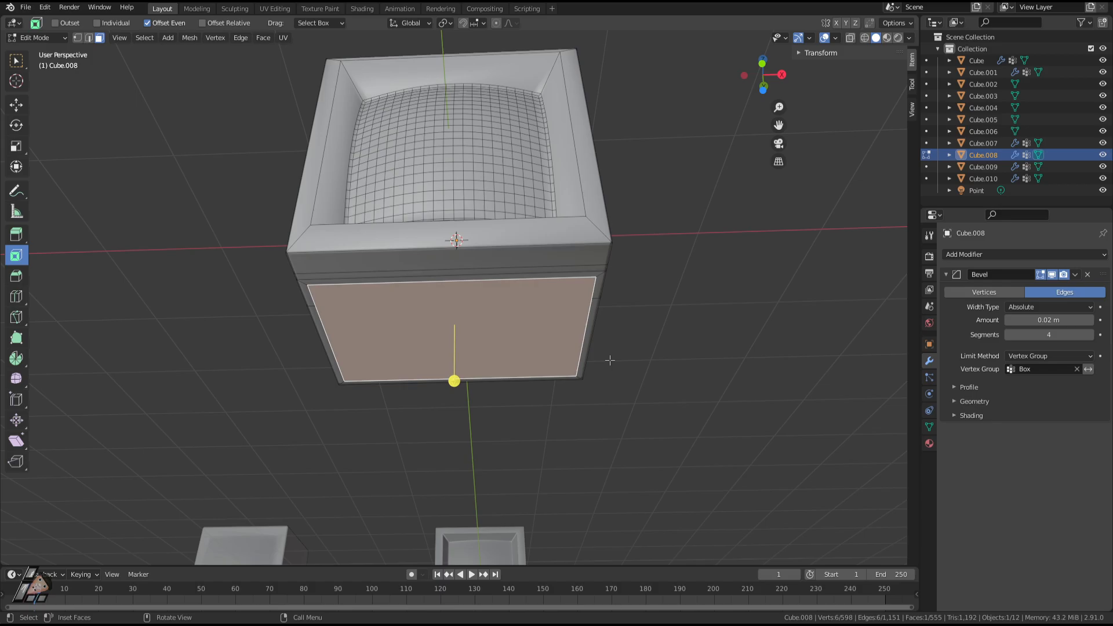
key("e")
key("s")
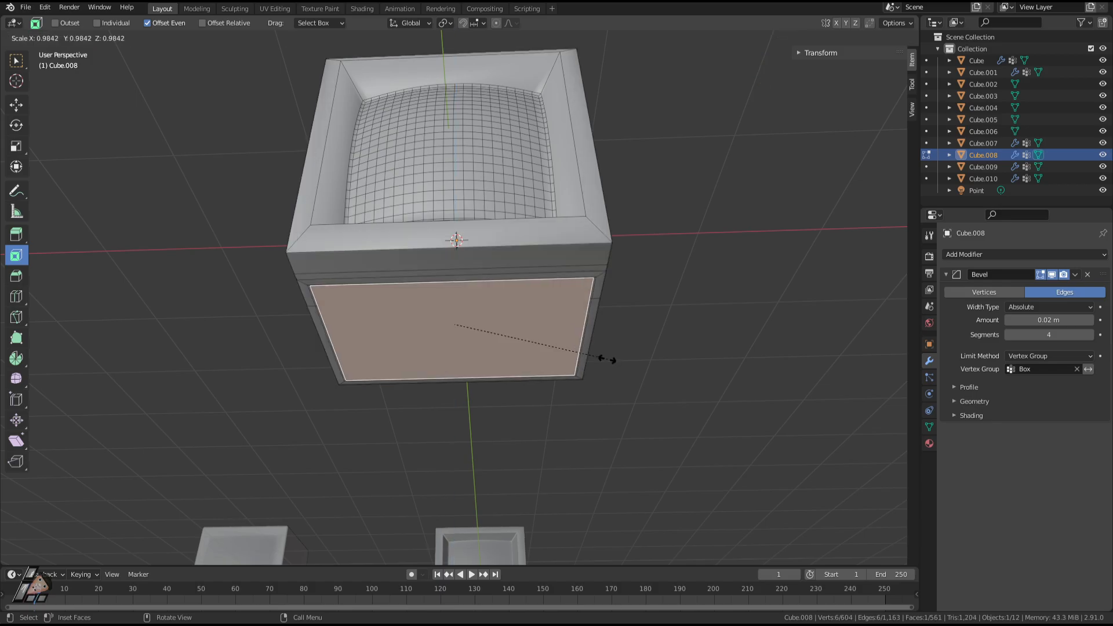
right_click(596, 353)
Inset the underside face once more by about 0.07 m.
key("i")
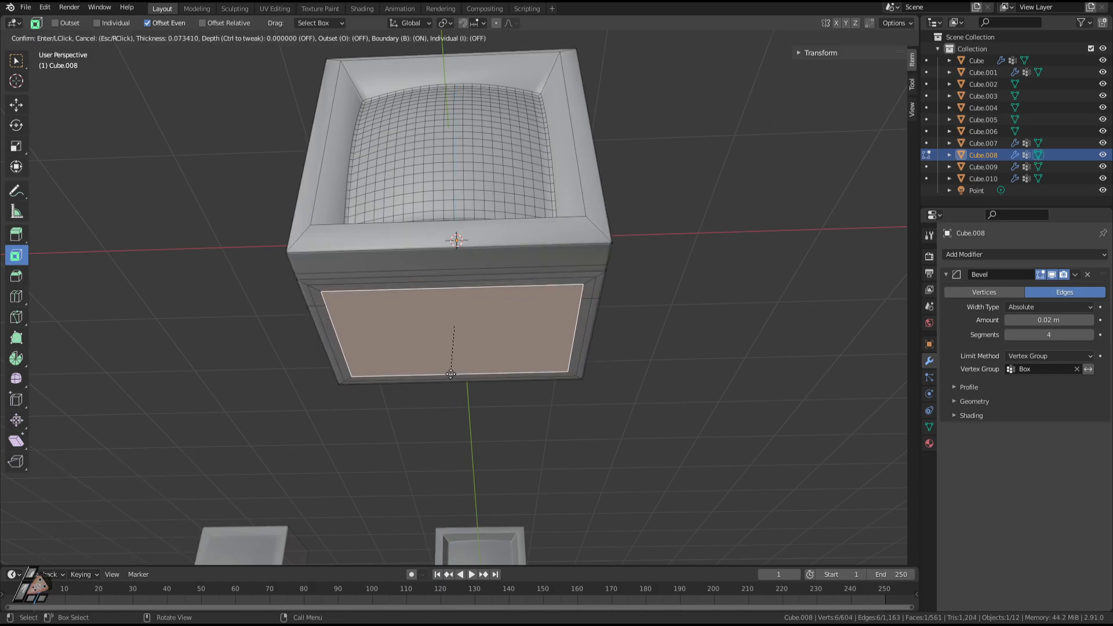
left_click(455, 380)
middle_click_drag(454, 380, 480, 297)
Dissolve the short connecting edges on both sides of the new inner border on the underside.
key("2")
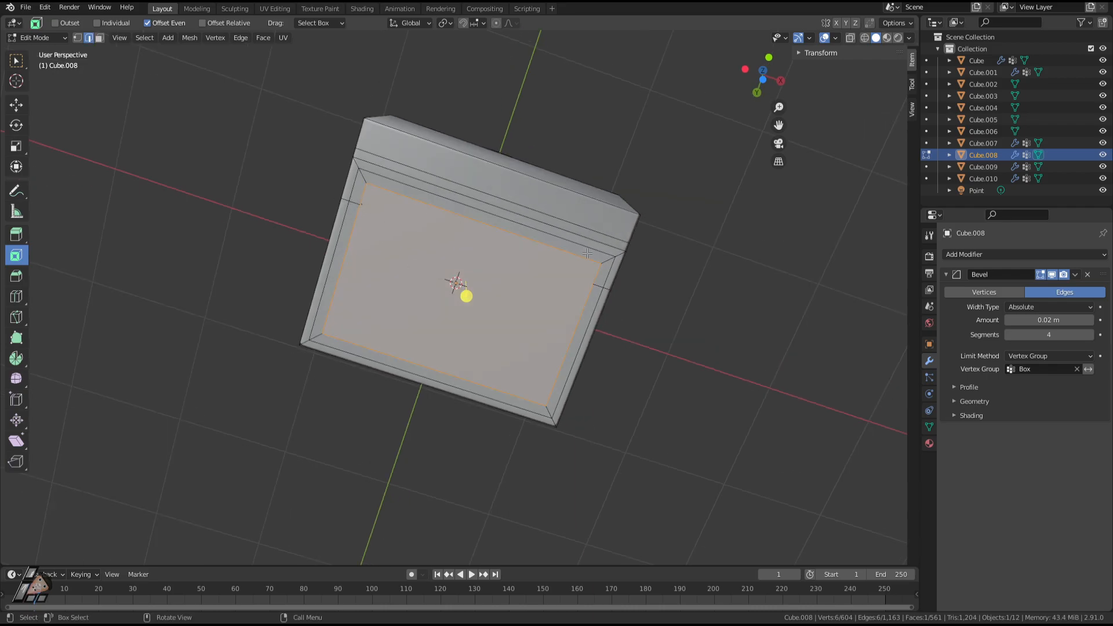
scroll(587, 254, "up", 3)
left_click(652, 235)
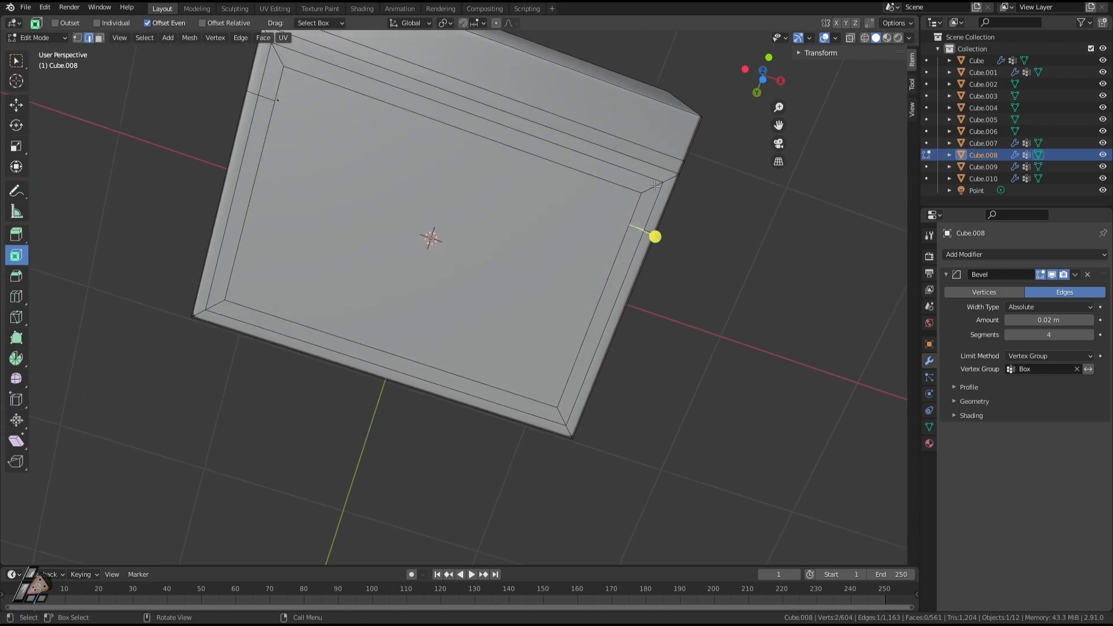
key("x")
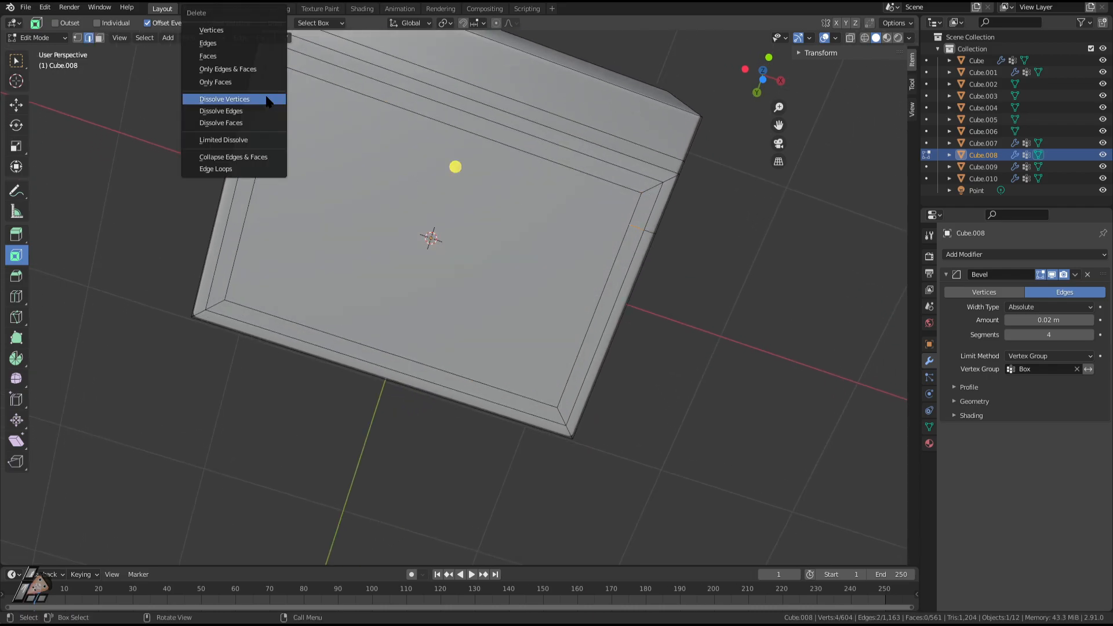
left_click(246, 46)
middle_click_drag(246, 46, 451, 211)
key("ctrl+z")
key("x")
left_click(449, 279)
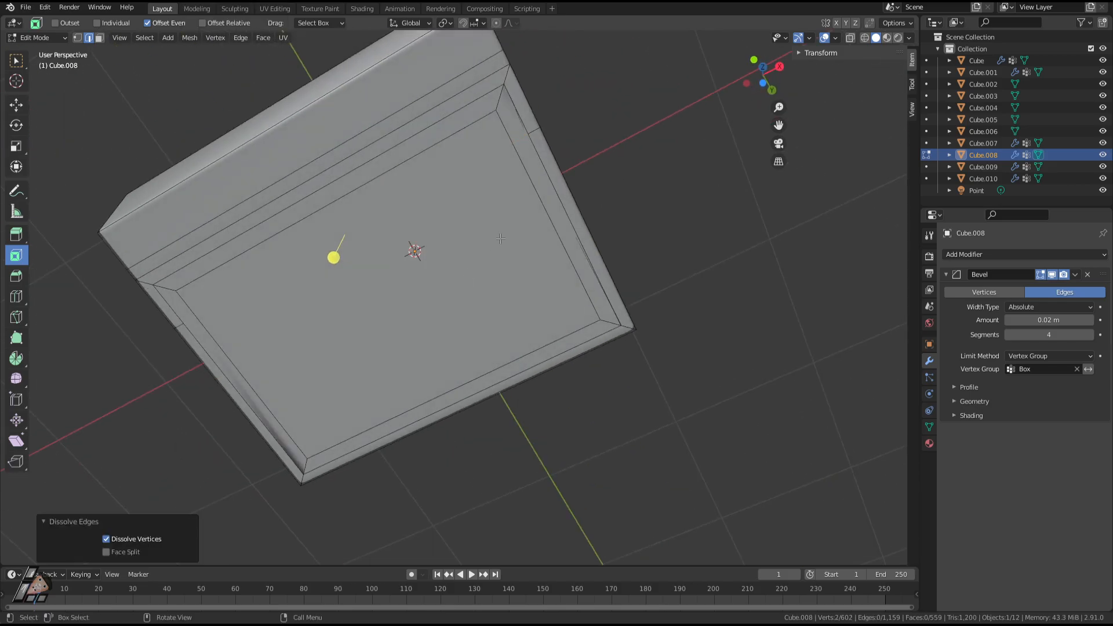
middle_click_drag(449, 279, 457, 245)
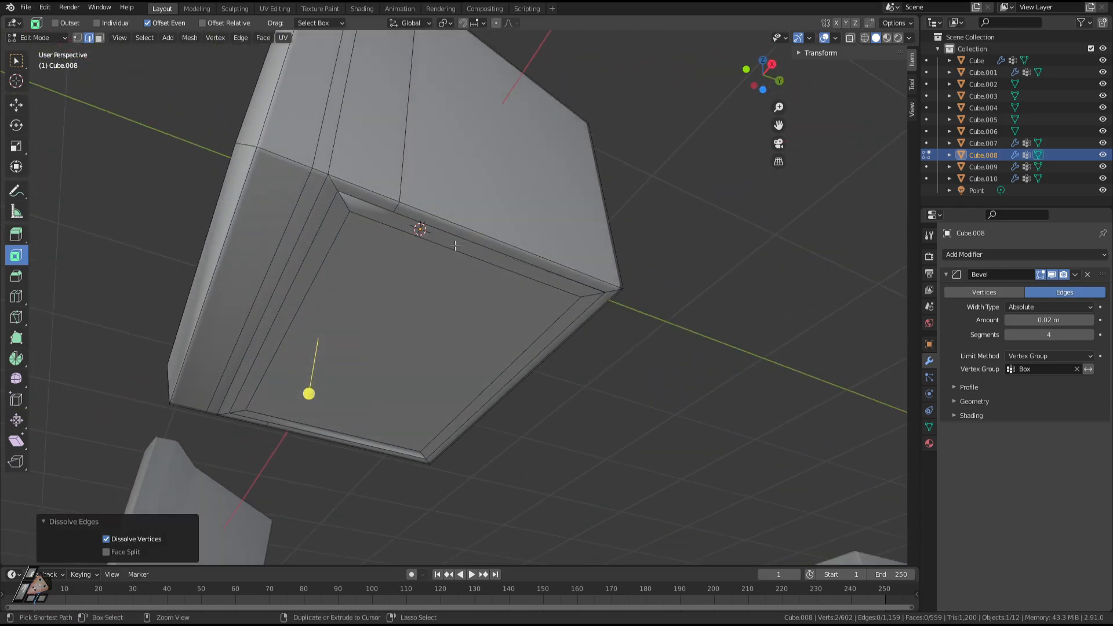
Merge all vertices of the monitor mesh by distance, using 0.0001 m.
key("1")
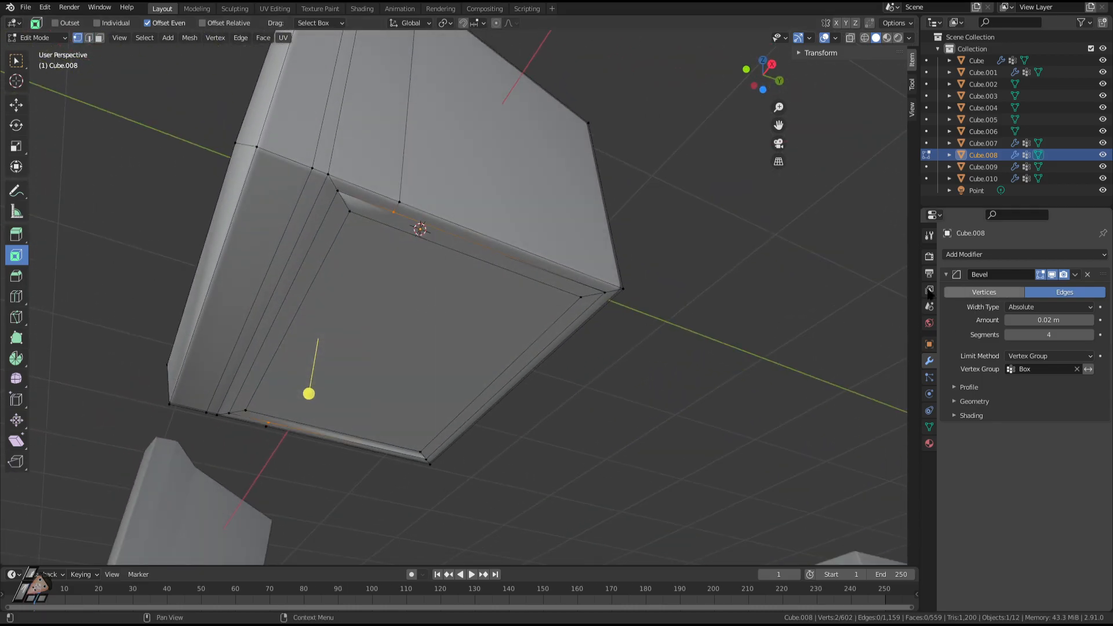
key("a")
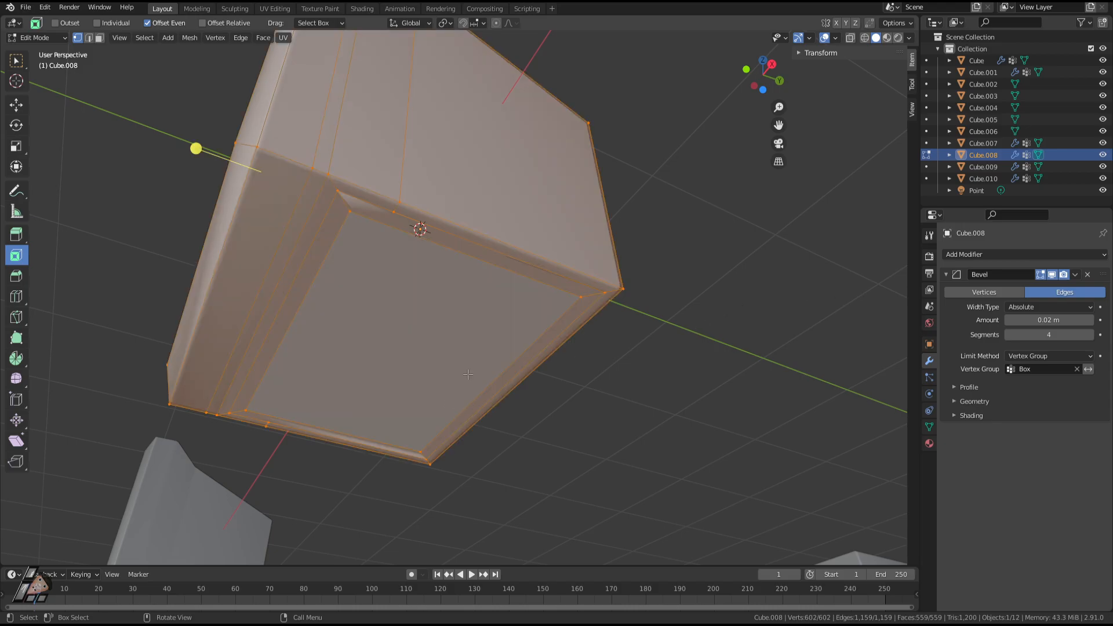
middle_click_drag(468, 375, 541, 382)
key("x")
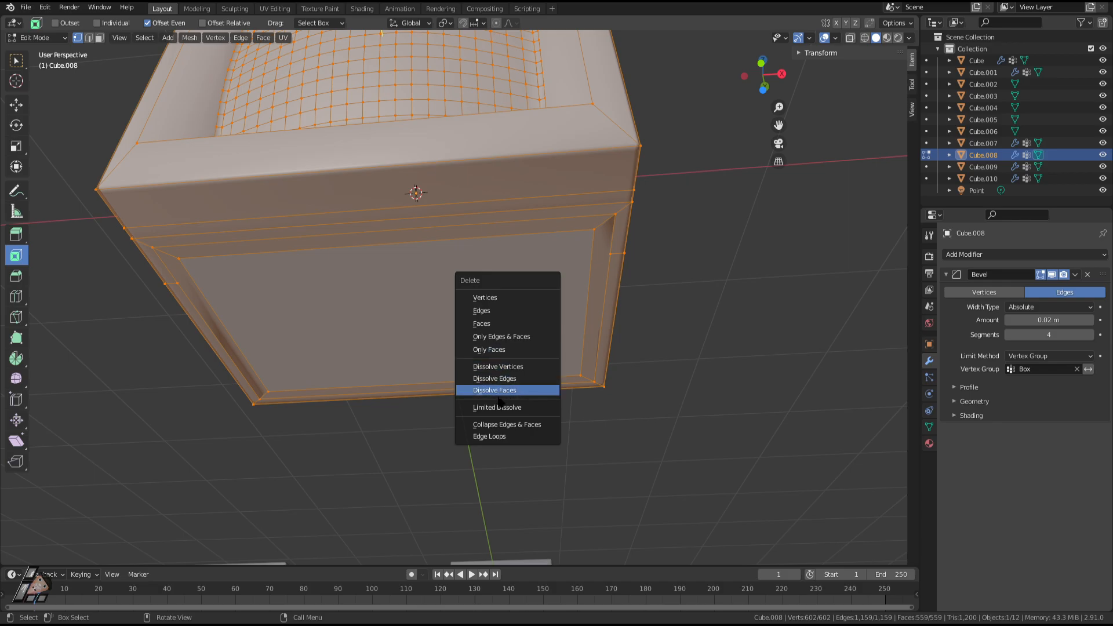
right_click(573, 352)
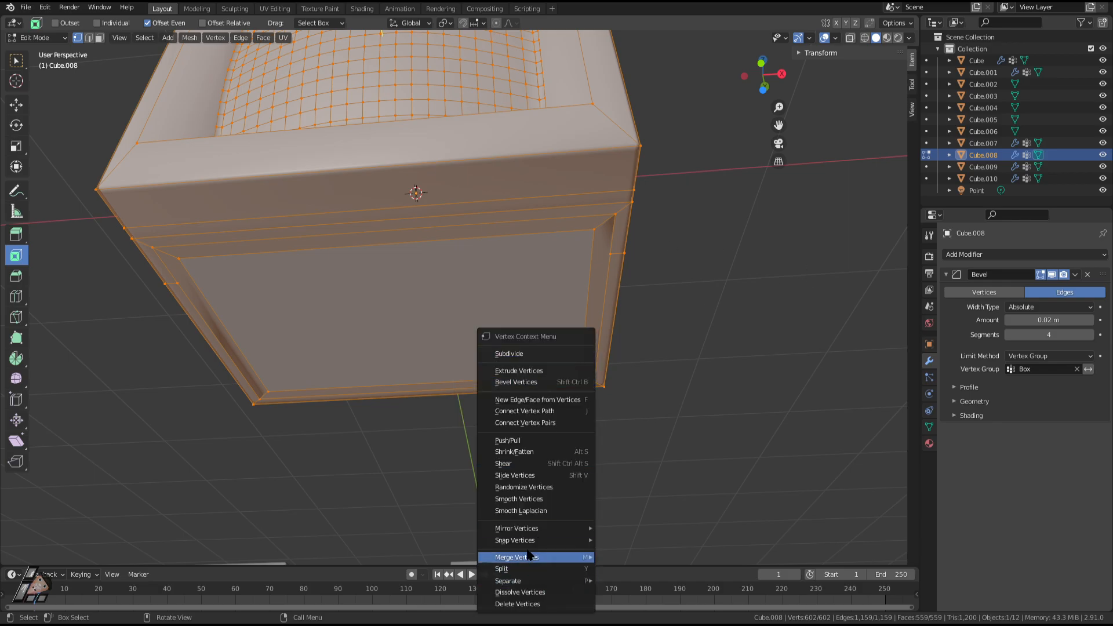
mouse_move(531, 557)
left_click(635, 558)
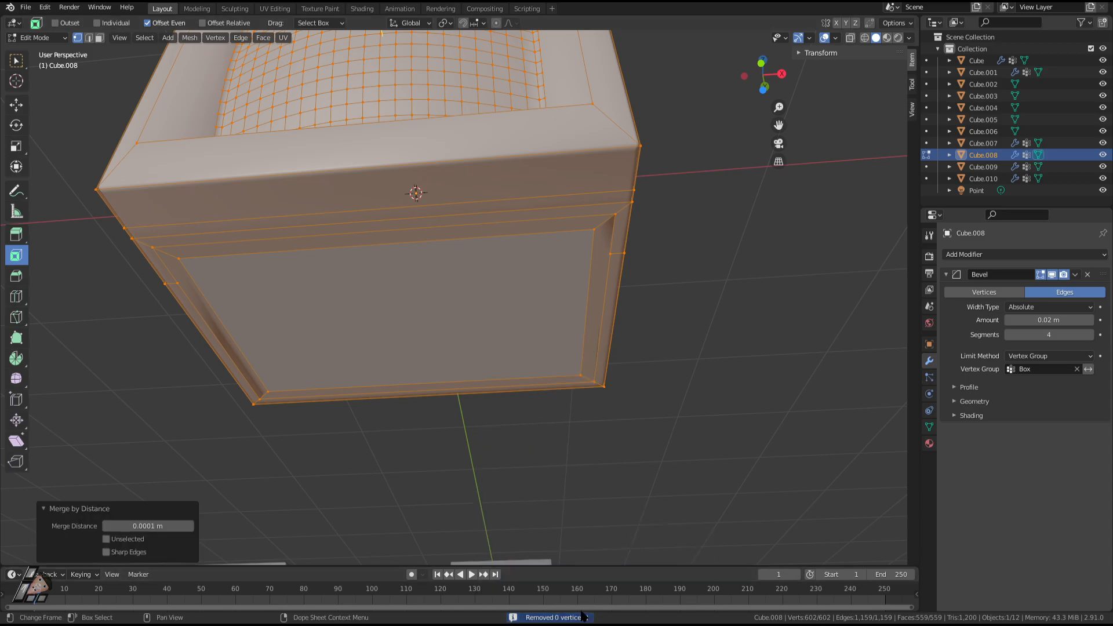
middle_click_drag(604, 425, 514, 255)
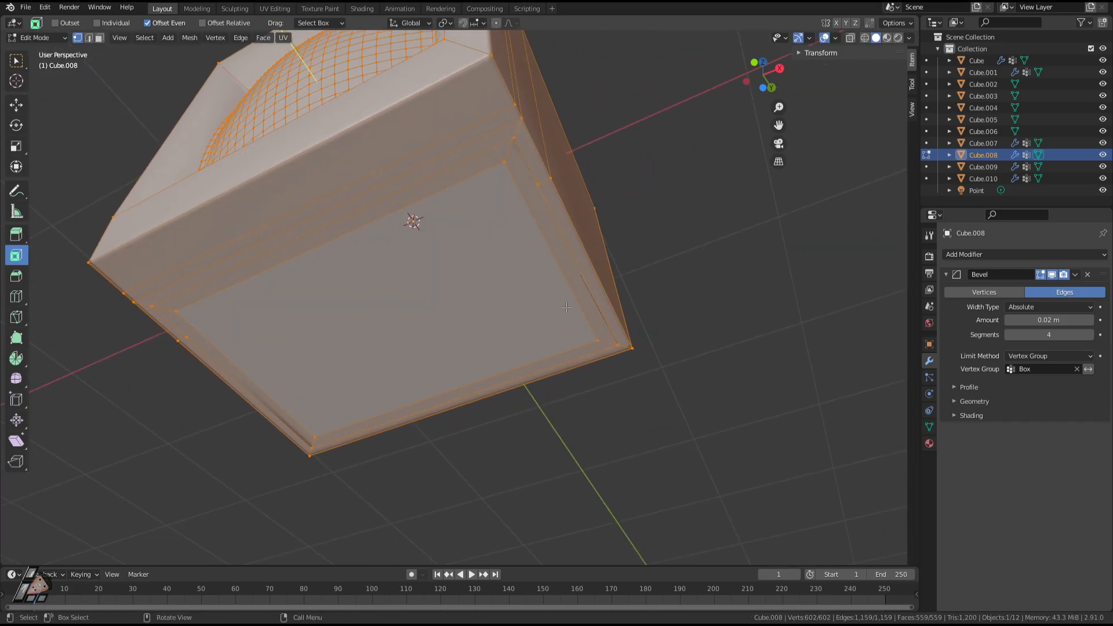
Try to move the two narrow border faces along one side of the underside.
middle_click_drag(566, 308, 540, 259)
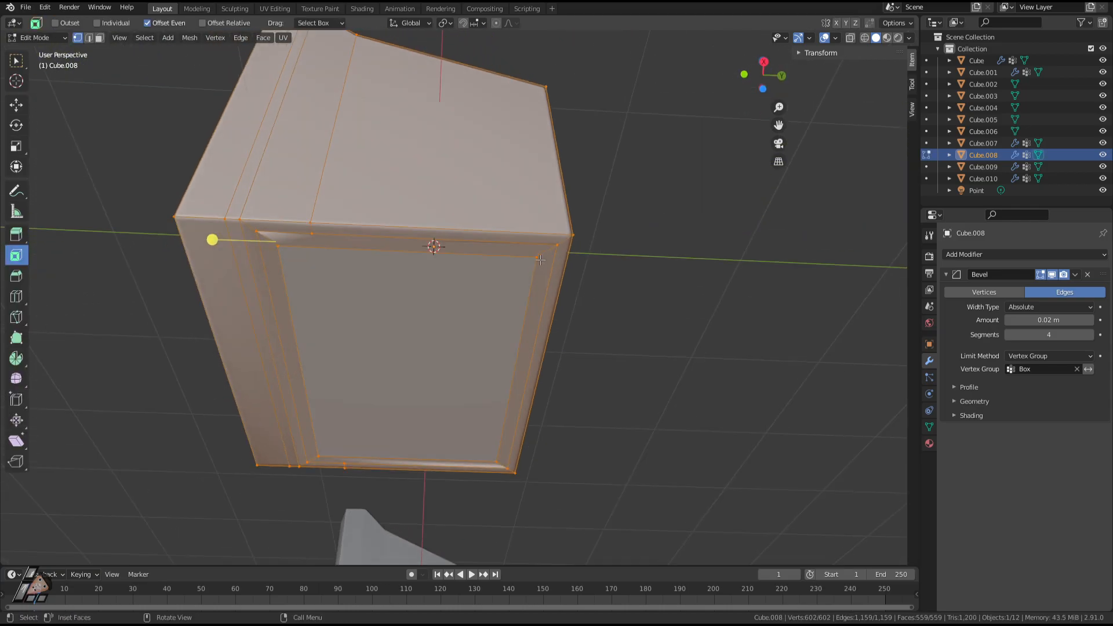
key("3")
left_click(507, 236)
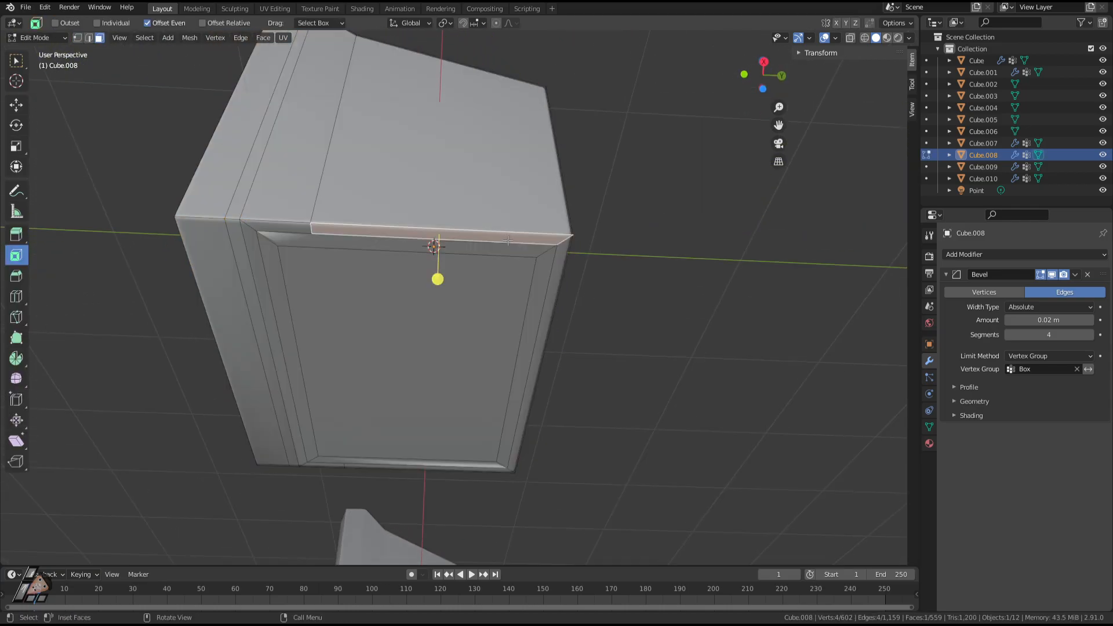
key("g")
right_click(522, 172)
left_click(510, 254)
key("g")
right_click(514, 286)
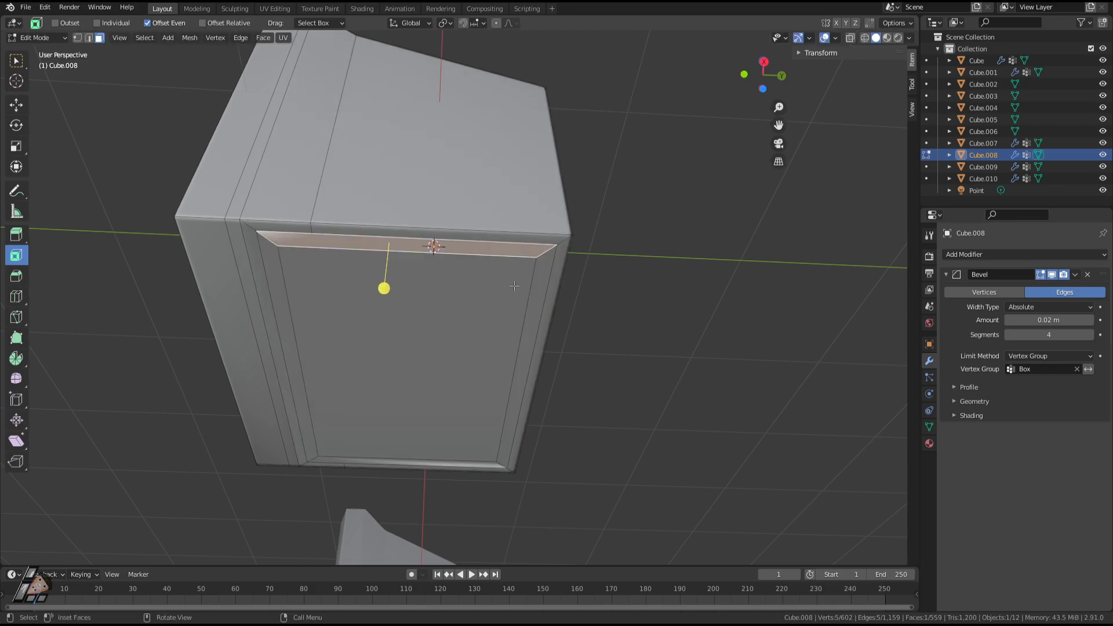
Switch off the Bevel modifier's viewport display, select the inner underside face and grow the selection to include its surrounding border.
left_click(494, 319)
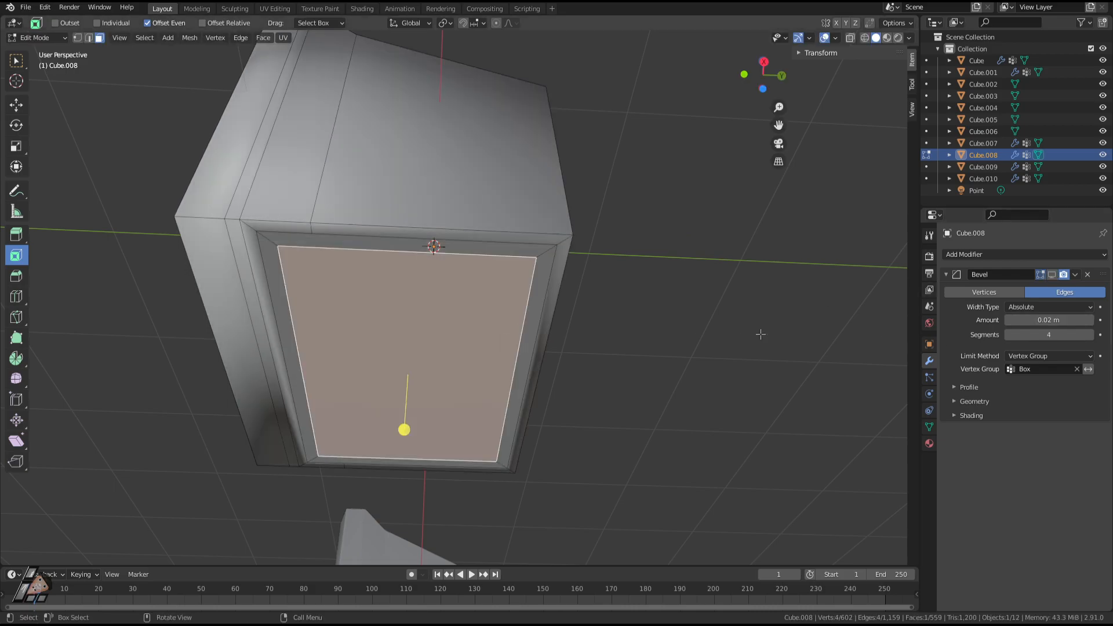
key("Tab")
key("Tab")
middle_click_drag(522, 269, 623, 332)
scroll(690, 333, "down", 1)
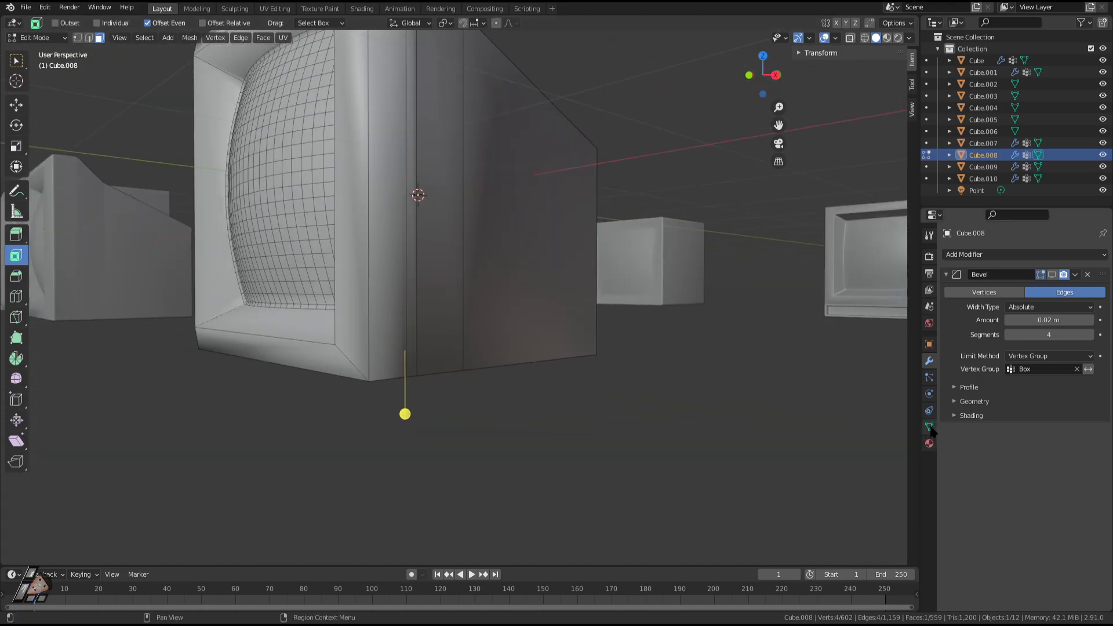
middle_click_drag(628, 365, 535, 271)
key("ctrl+KP_Add")
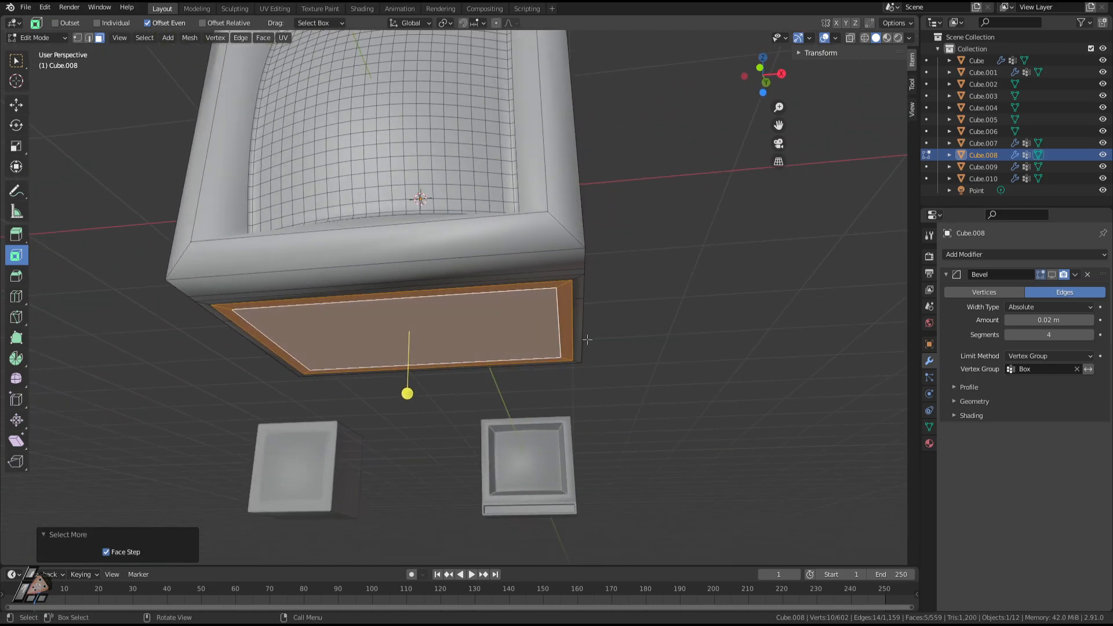
Select the vertices of the Box vertex group to inspect them, and clear the selection.
middle_click_drag(628, 342, 655, 324)
middle_click_drag(783, 348, 739, 341)
left_click(929, 427)
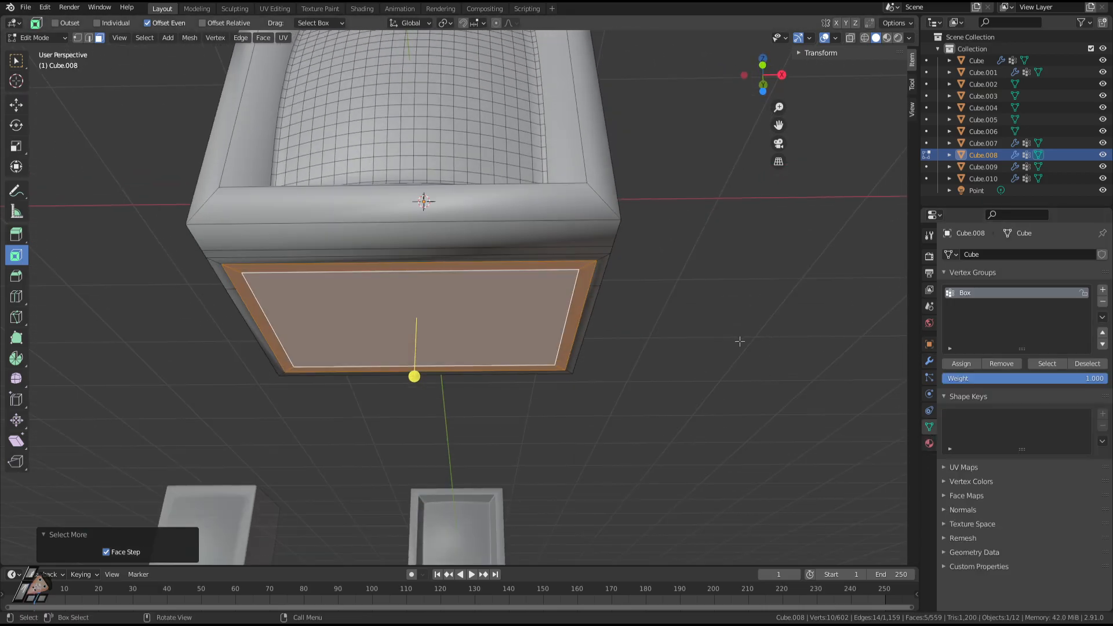
left_click(1051, 364)
middle_click_drag(441, 314, 508, 295)
left_click(452, 267, "ctrl")
left_click(689, 336)
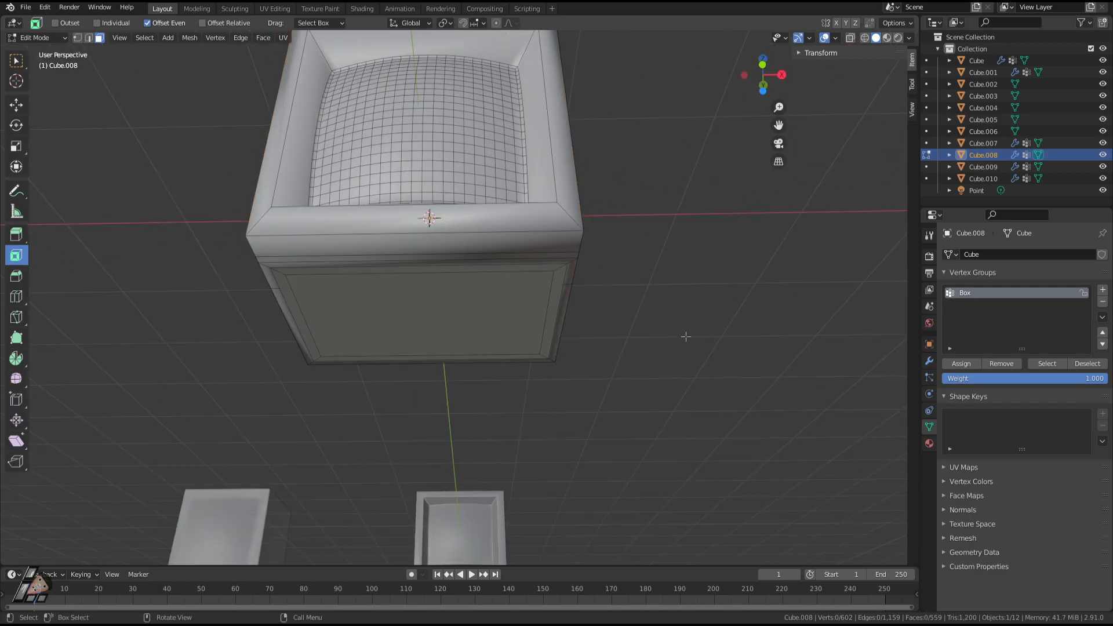
Isolate the faces of the Box vertex group by hiding all the other geometry of the object.
left_click(1049, 364)
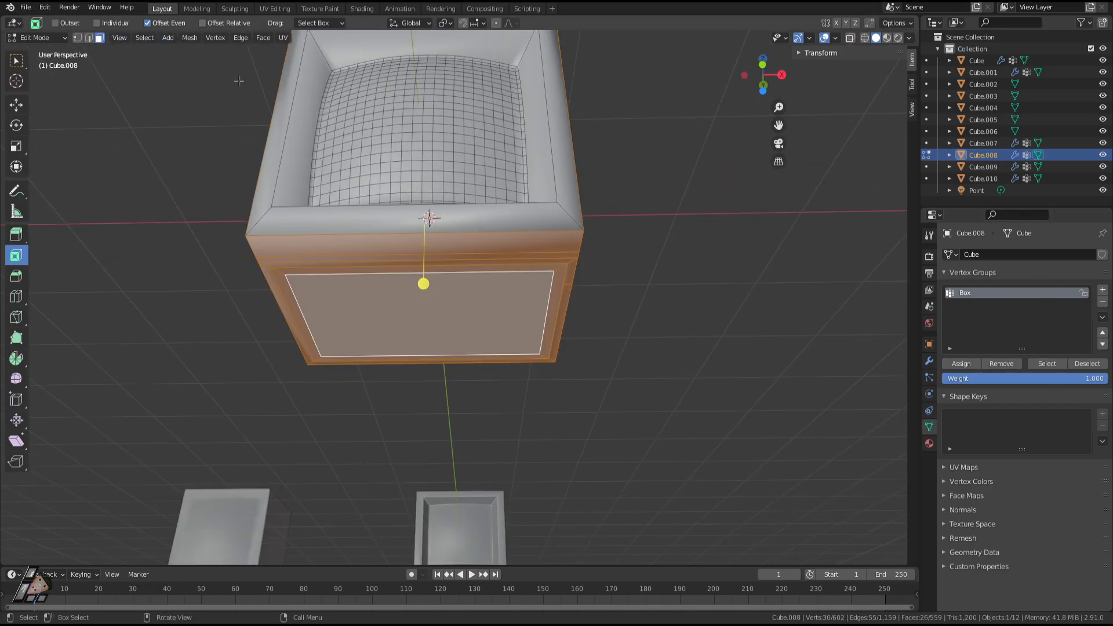
key("ctrl+i")
key("h")
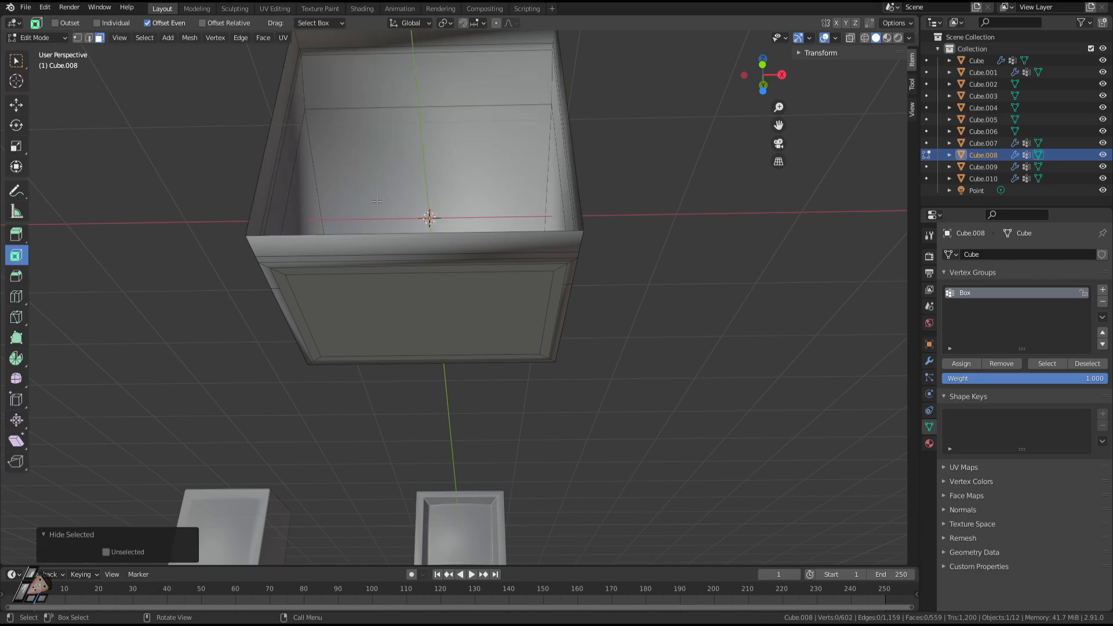
Hide the box's bottom panel face together with the ring of faces directly around it.
middle_click_drag(377, 202, 397, 246)
left_click(486, 271)
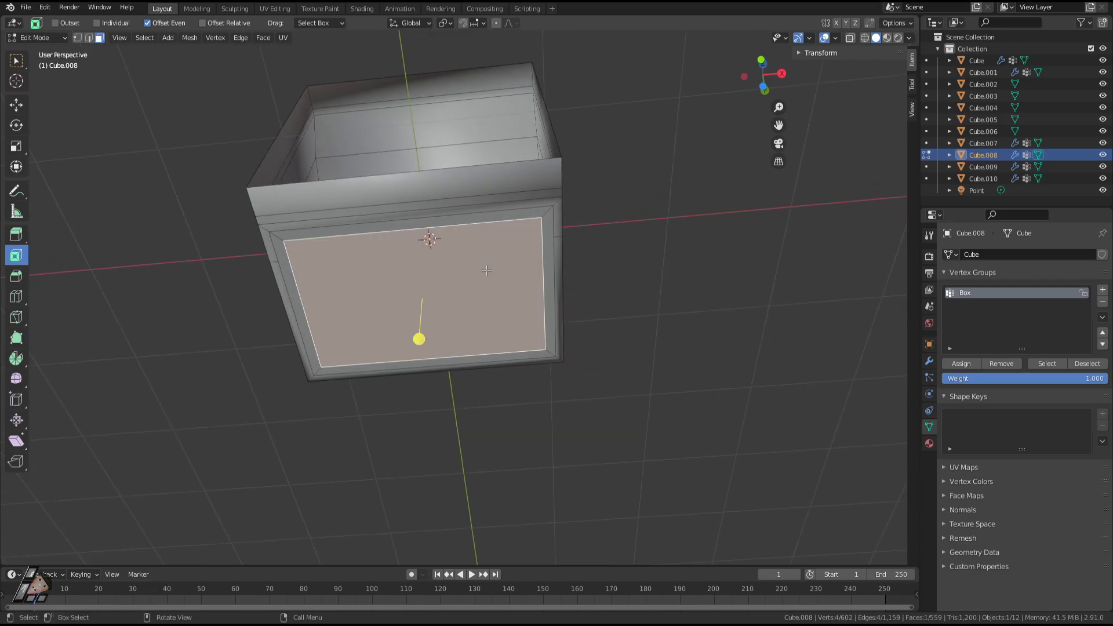
key("ctrl+KP_Subtract")
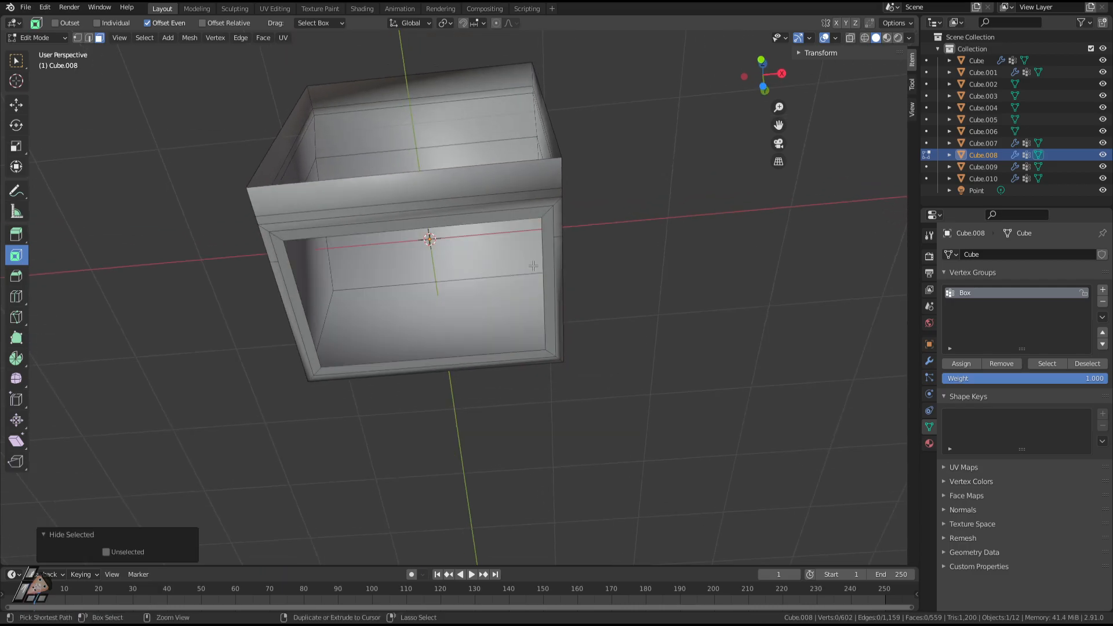
key("ctrl+z")
key("ctrl+KP_Add")
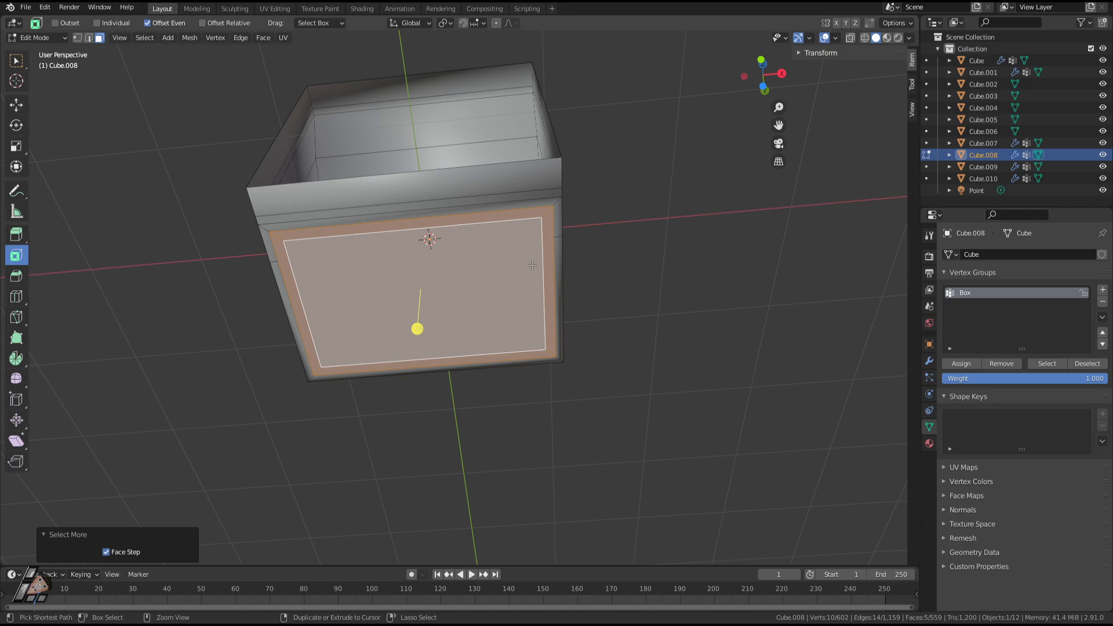
key("ctrl+KP_Add")
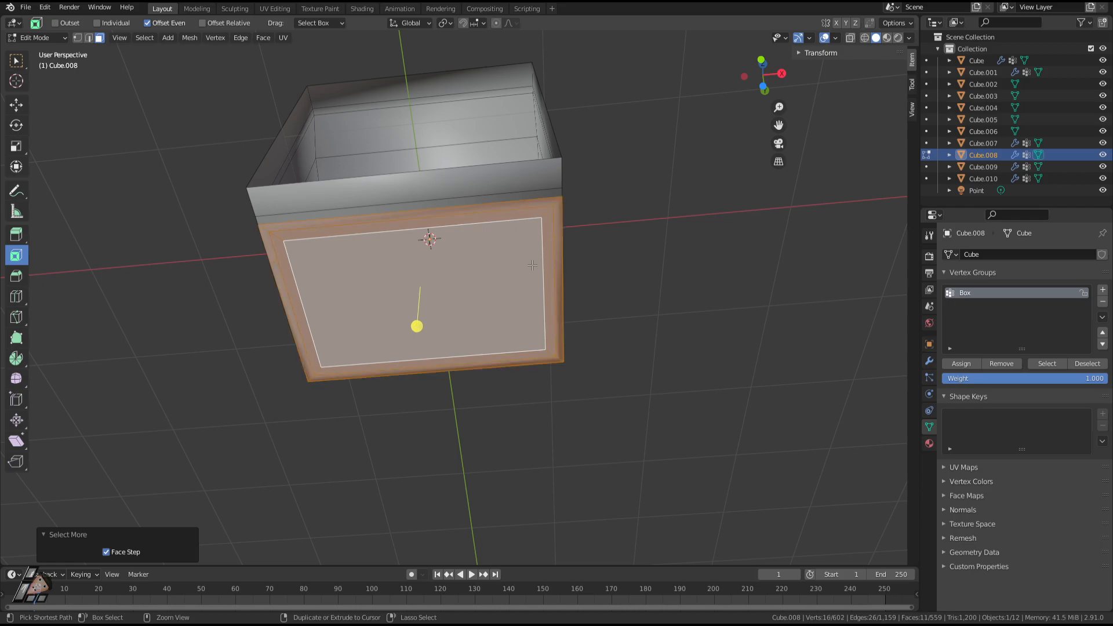
key("ctrl+KP_Subtract")
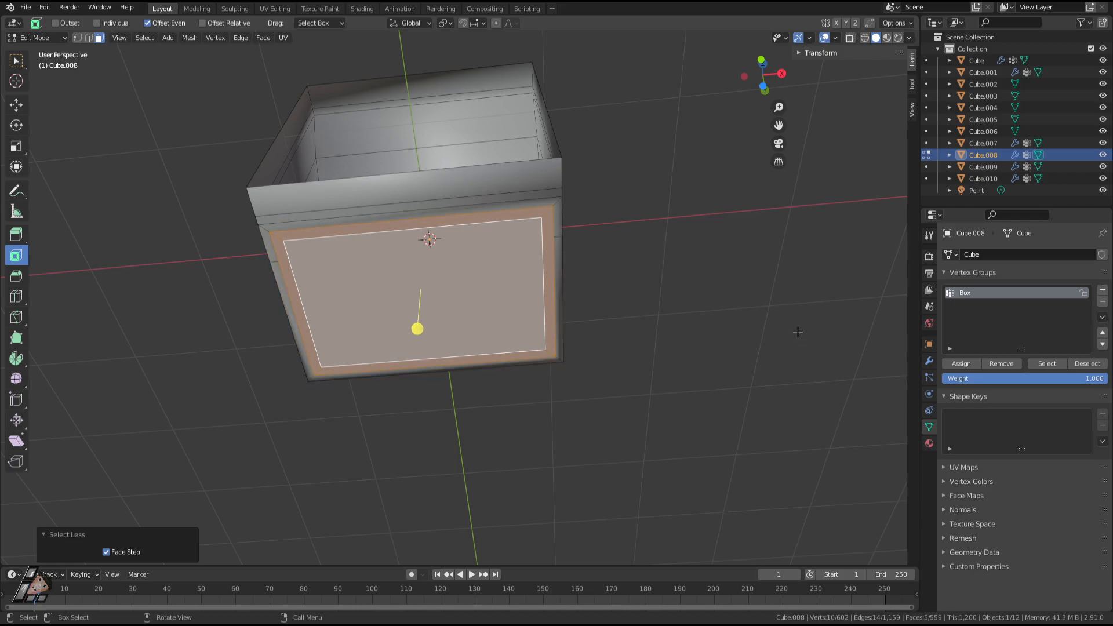
key("h")
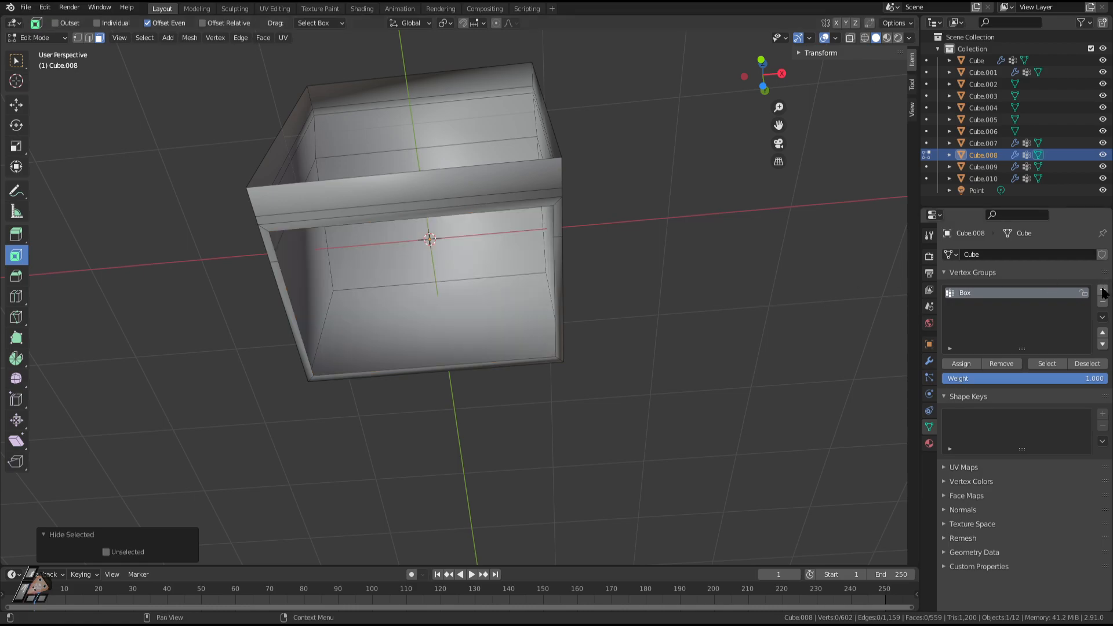
Replace the Box vertex group with a new group containing all the visible vertices, and name it Box.
middle_click_drag(745, 263, 766, 325)
key("Tab")
key("Tab")
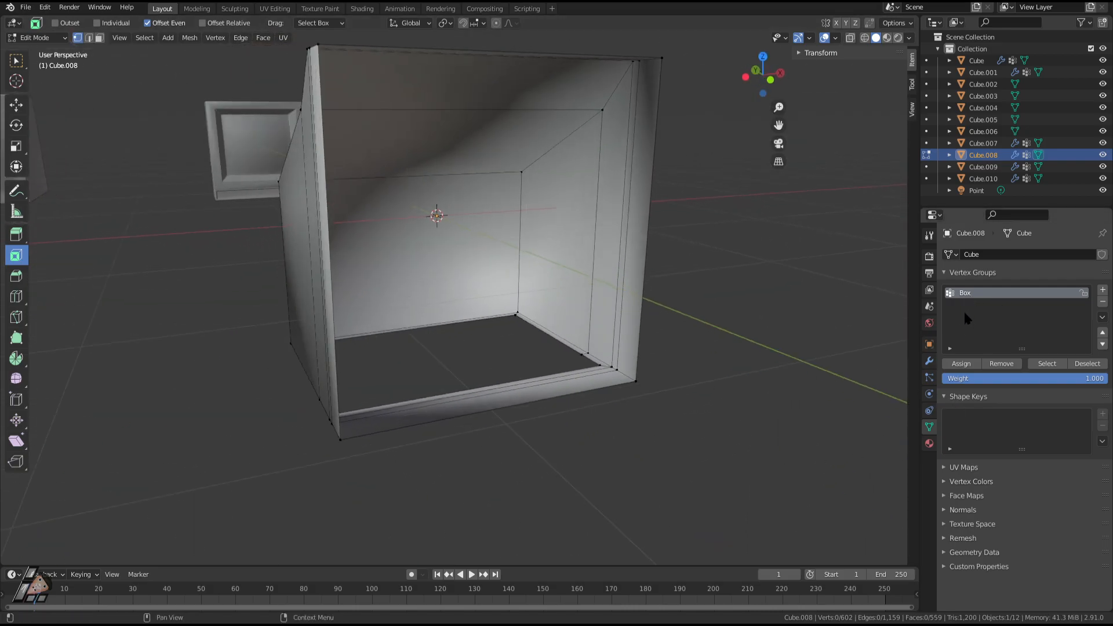
middle_click_drag(681, 383, 654, 327)
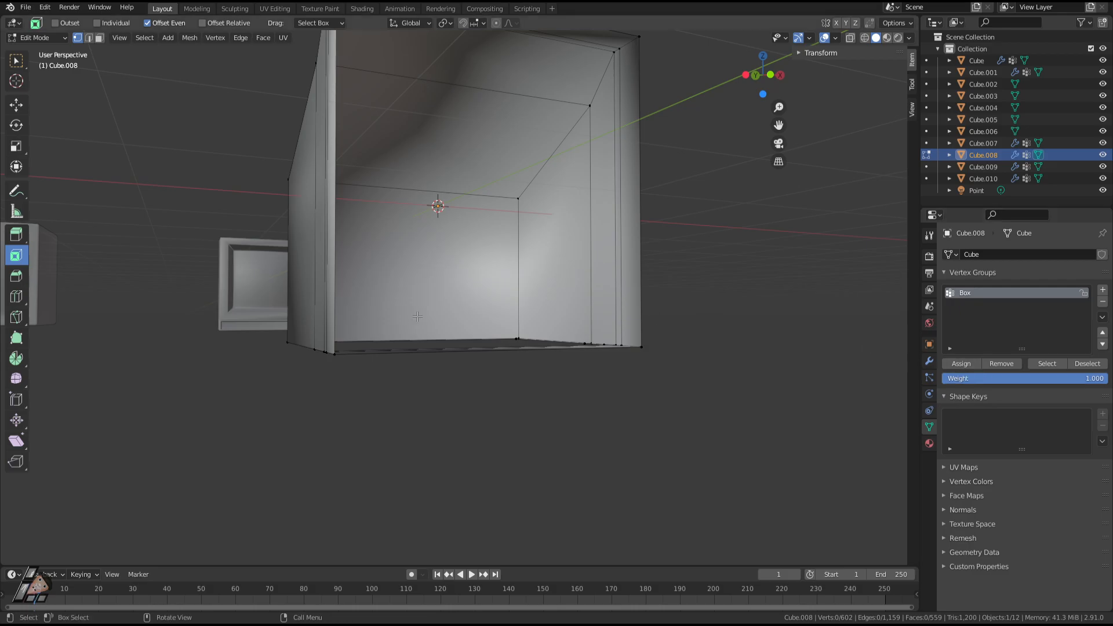
middle_click_drag(487, 315, 500, 337)
mouse_move(601, 365)
middle_mouse_down()
mouse_move(687, 406)
mouse_move(679, 398)
mouse_move(526, 446)
mouse_move(487, 406)
mouse_move(597, 360)
middle_mouse_up()
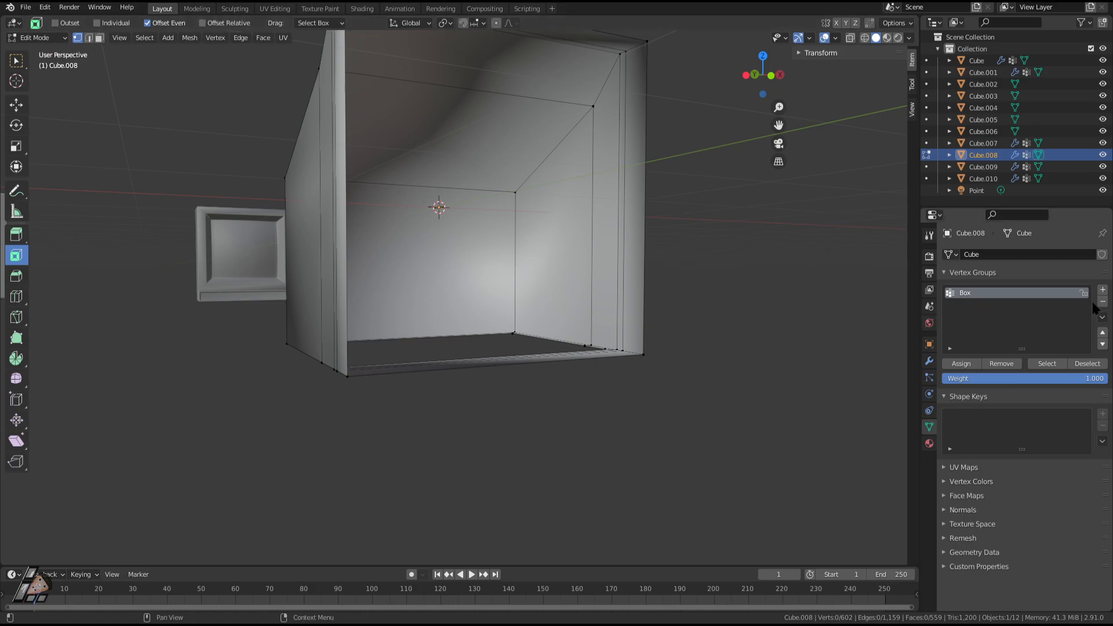
middle_click_drag(730, 294, 710, 306)
key("a")
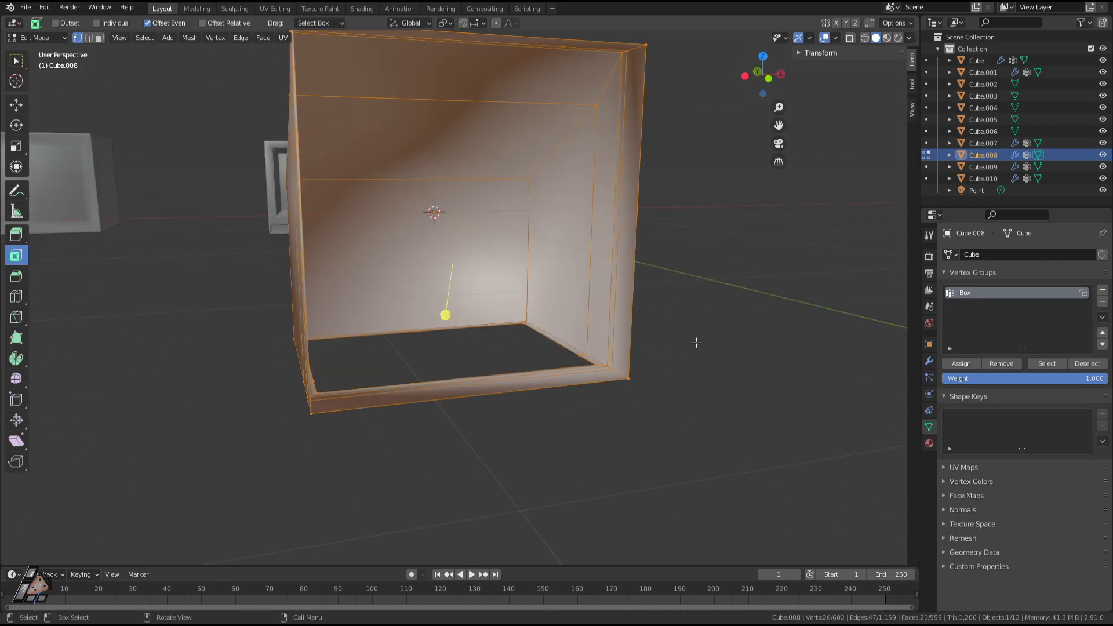
left_click(1104, 291)
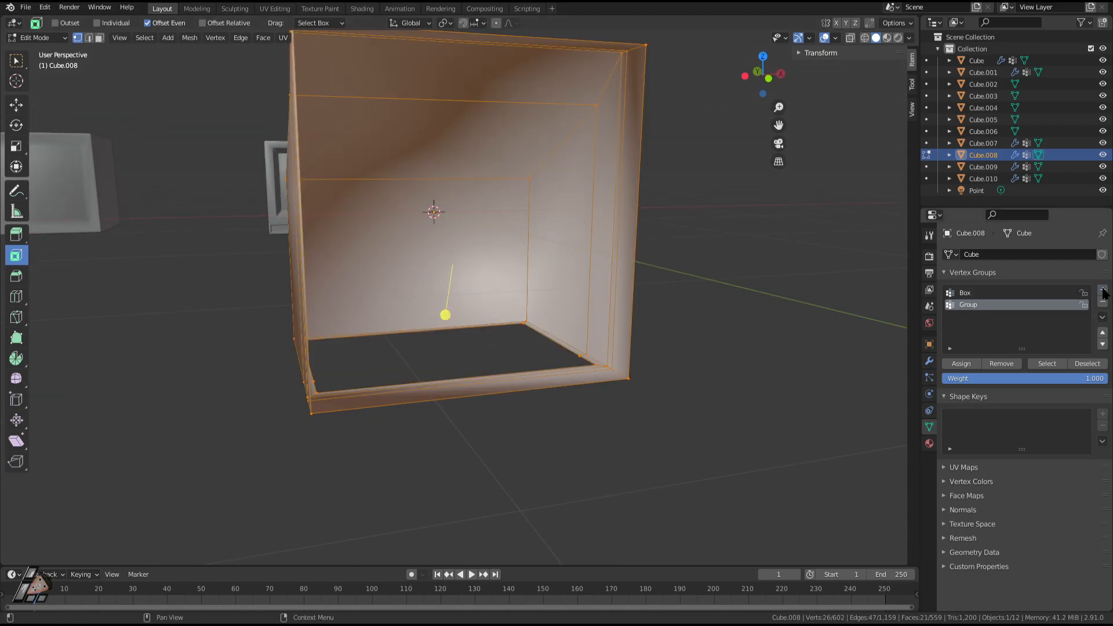
left_click(961, 365)
left_click(1012, 295)
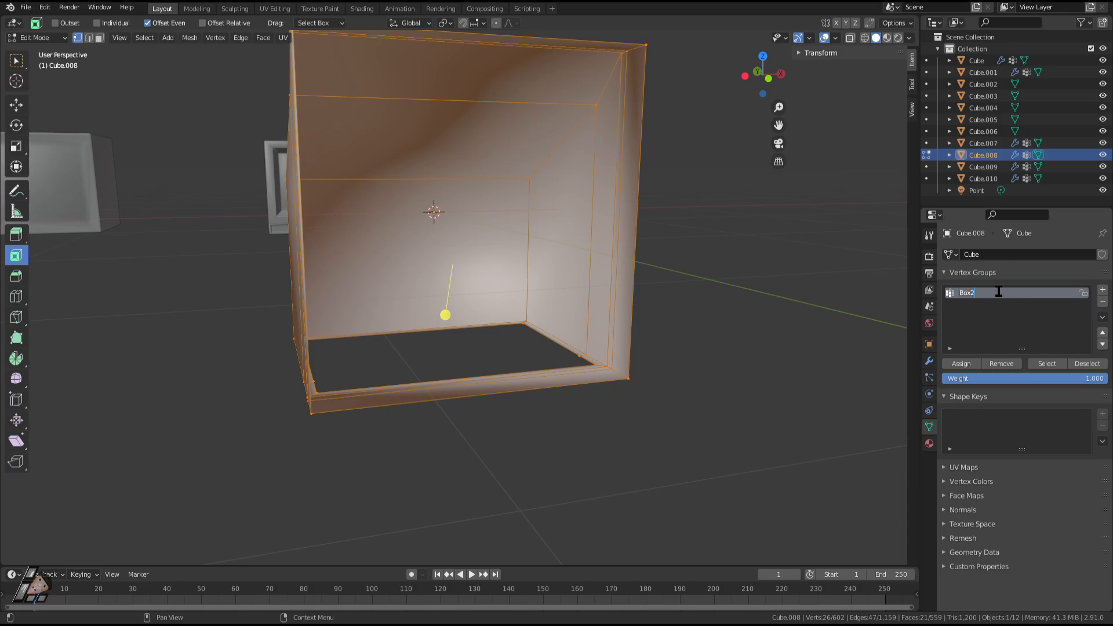
key("alt+a")
Examine the Bevel modifier's Vertex Group setting and its effect on the box, comparing Object Mode with Edit Mode.
key("Tab")
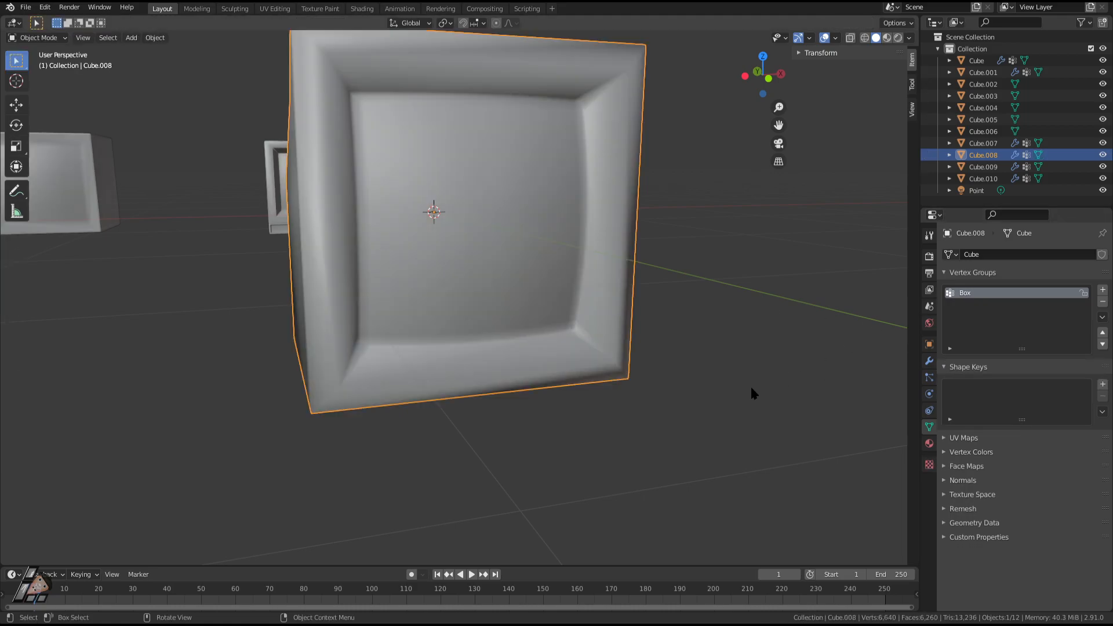
left_click(930, 360)
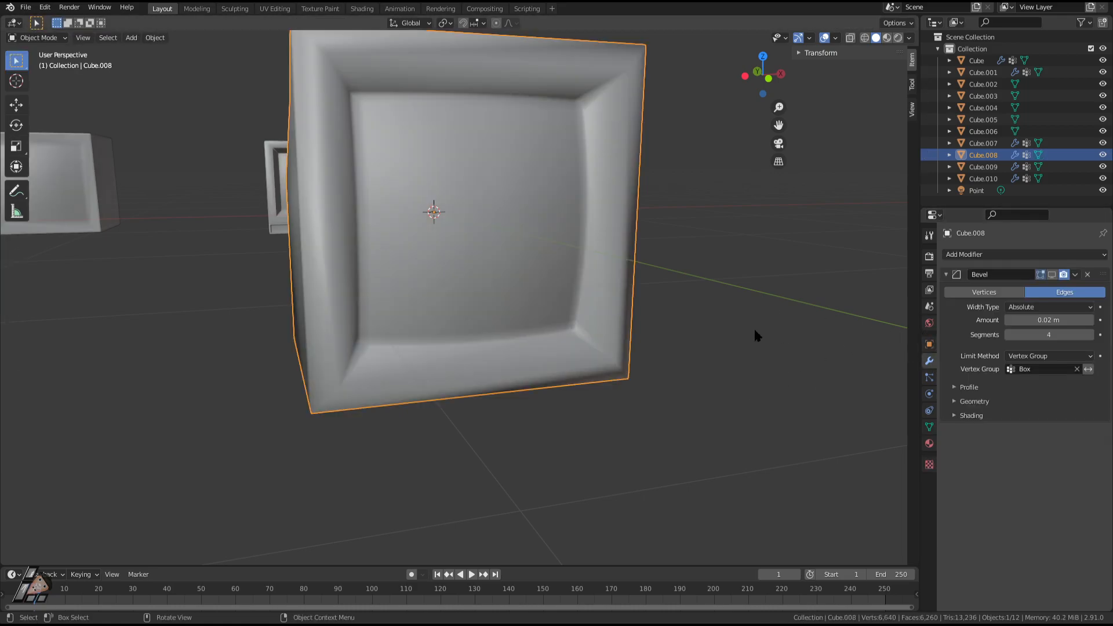
left_click(1024, 374)
middle_click_drag(642, 405, 561, 338)
key("Tab")
middle_click_drag(602, 312, 539, 304)
middle_click_drag(833, 319, 523, 321)
key("Tab")
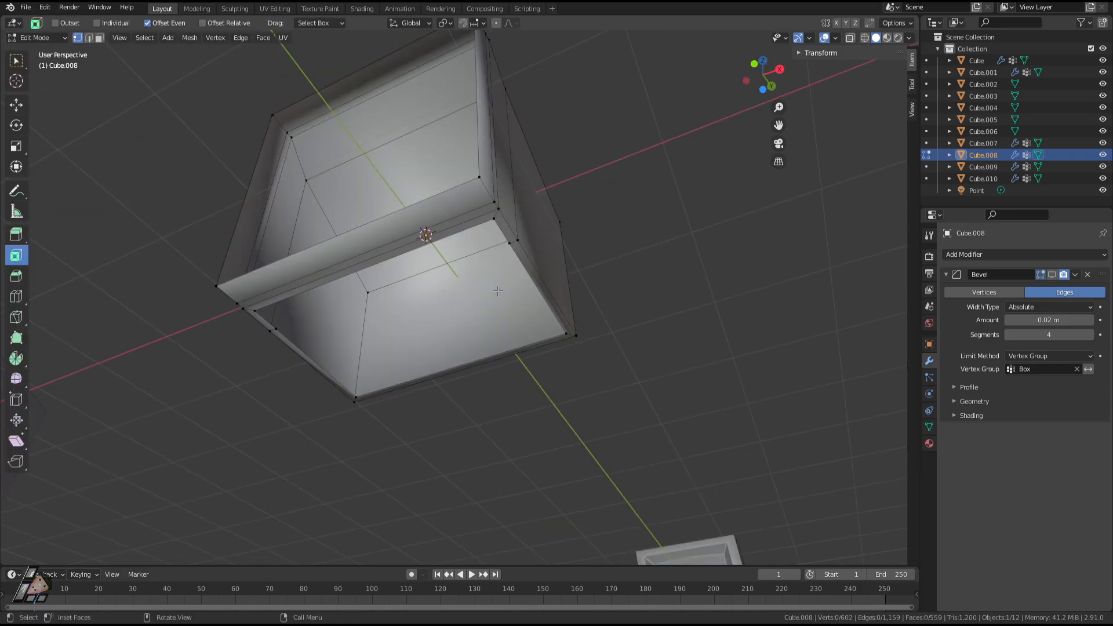
key("Tab")
key("Tab")
Reveal all hidden geometry and select only the box's bottom panel face.
key("alt+h")
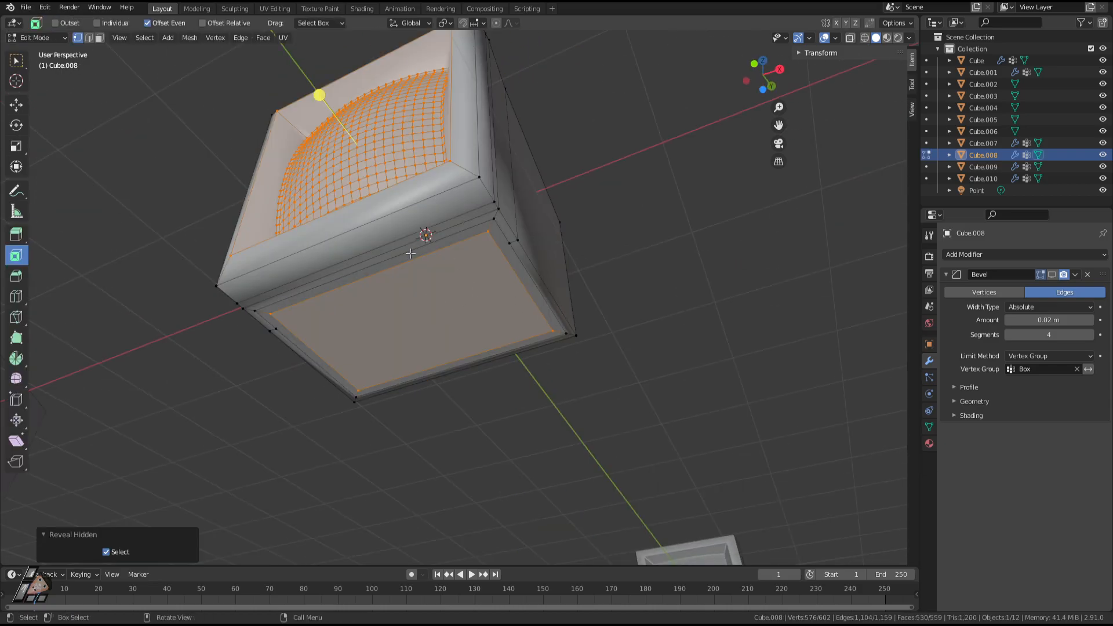
key("Tab")
key("Tab")
key("3")
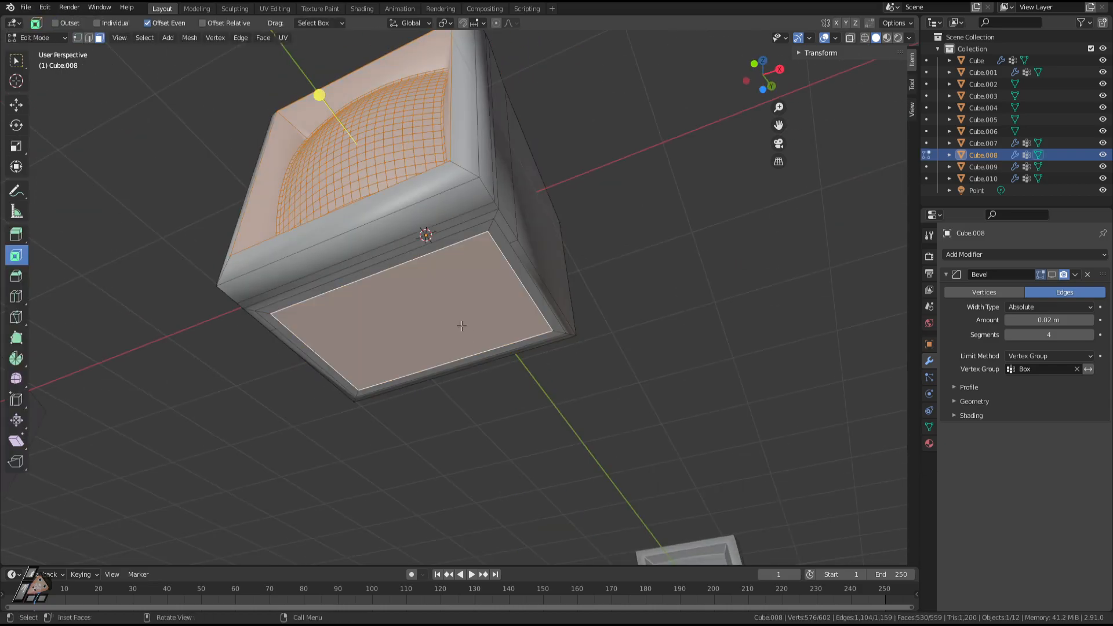
left_click(439, 330)
middle_click_drag(513, 323, 571, 293)
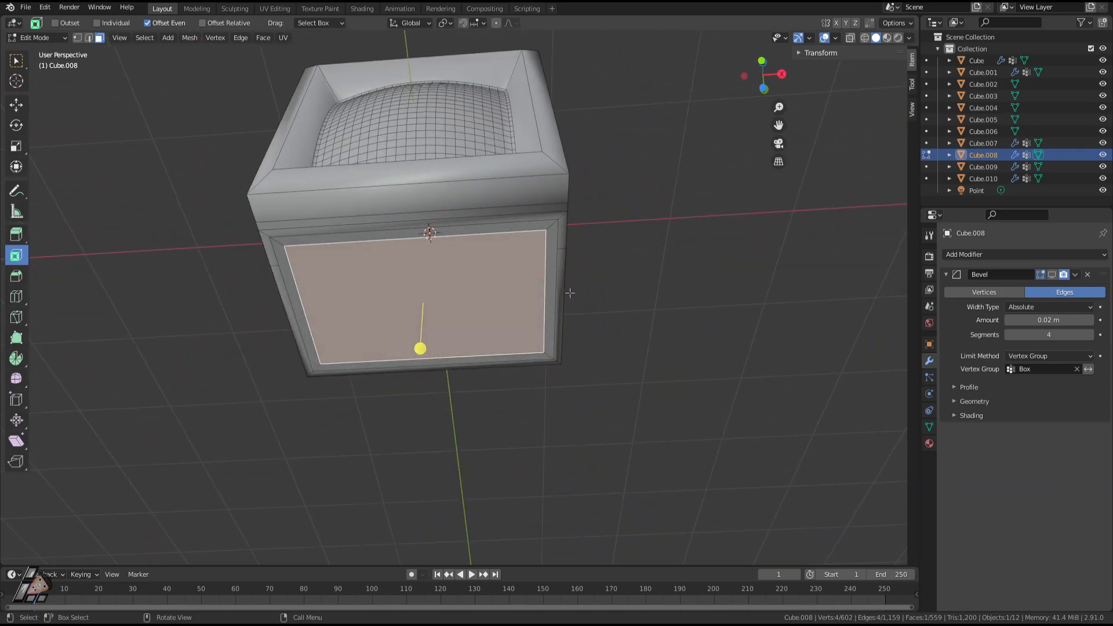
Inset the bottom panel face slightly and subdivide it with 20 cuts.
left_click_drag(420, 348, 419, 346)
right_click(426, 284)
left_click(426, 283)
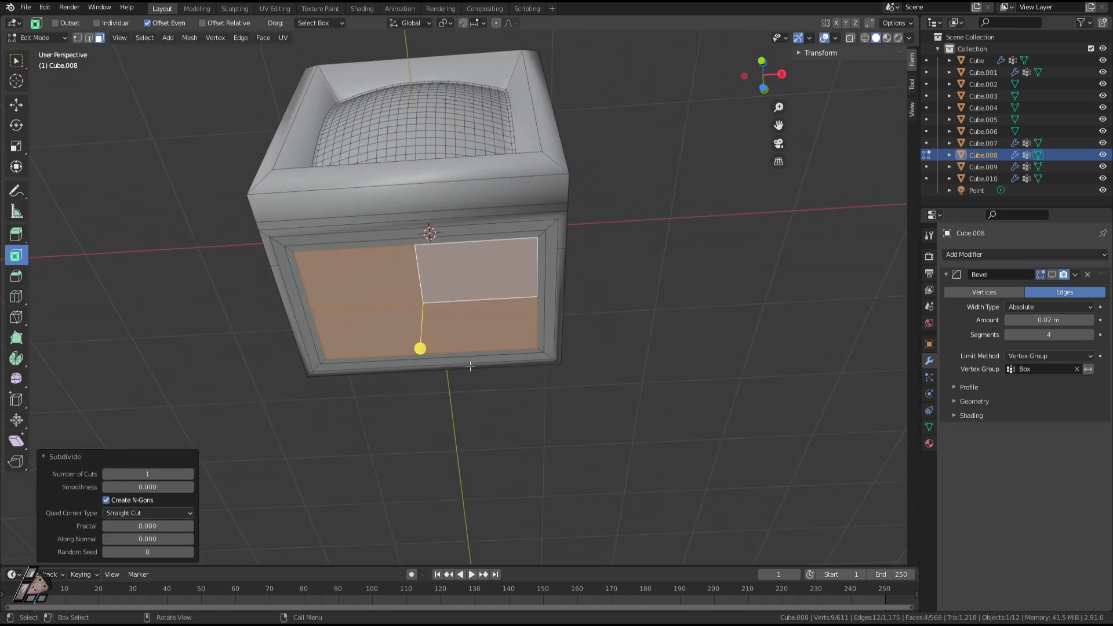
key("ctrl+z")
left_click_drag(422, 349, 426, 345)
right_click(441, 294)
left_click(436, 291)
left_click(174, 475)
key("Return")
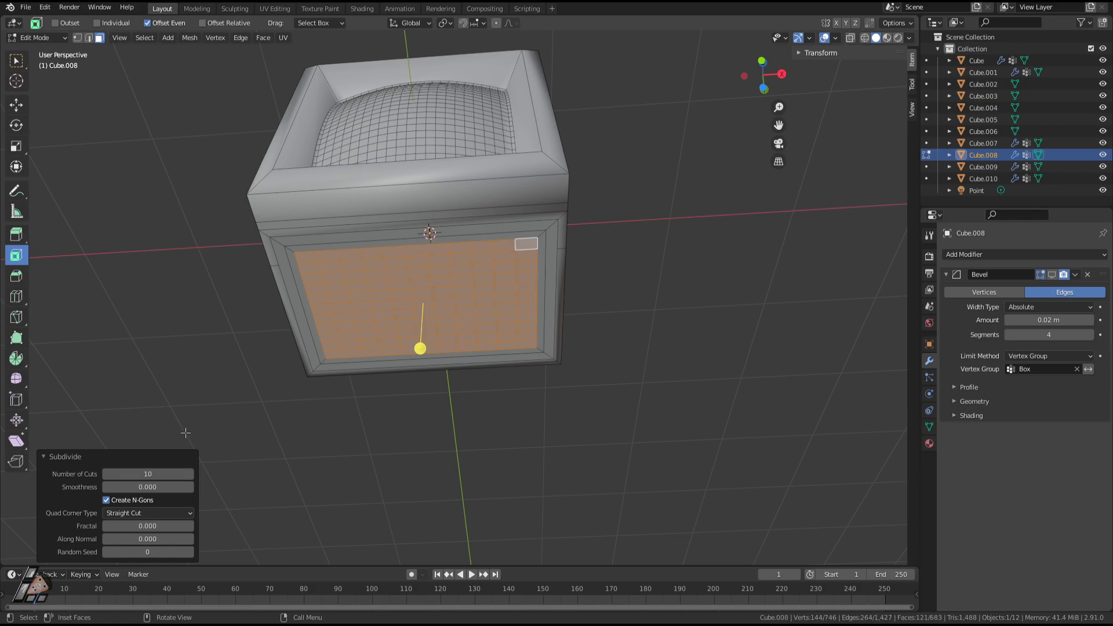
left_click(161, 473)
type("20")
key("Return")
Round the subdivided bottom panel with the To Sphere transform at a factor of 1.
right_click(483, 323)
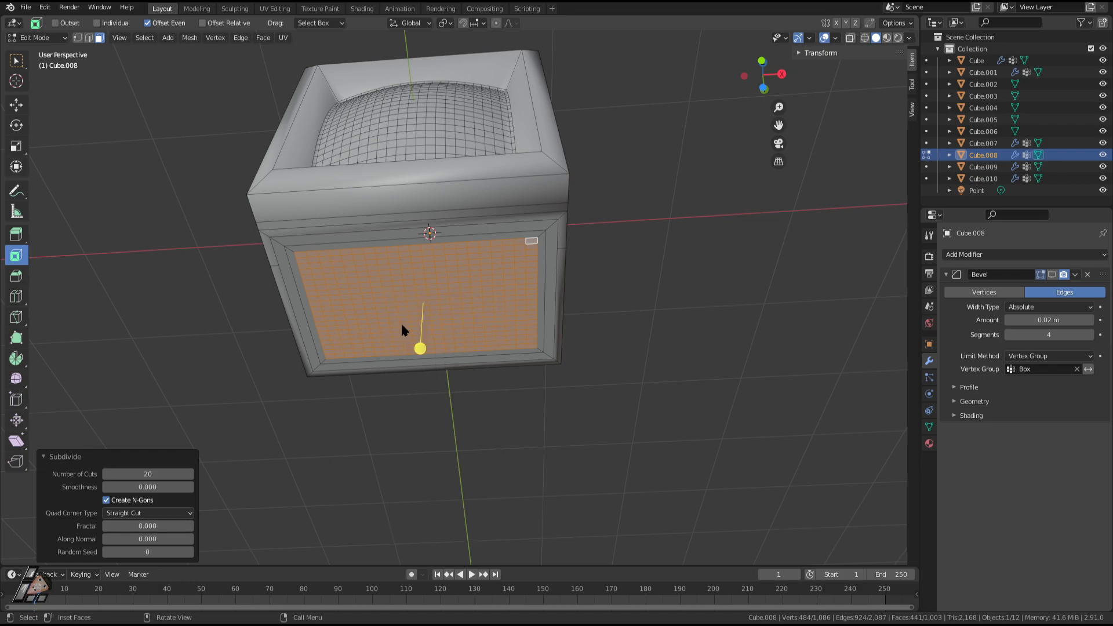
key("F3")
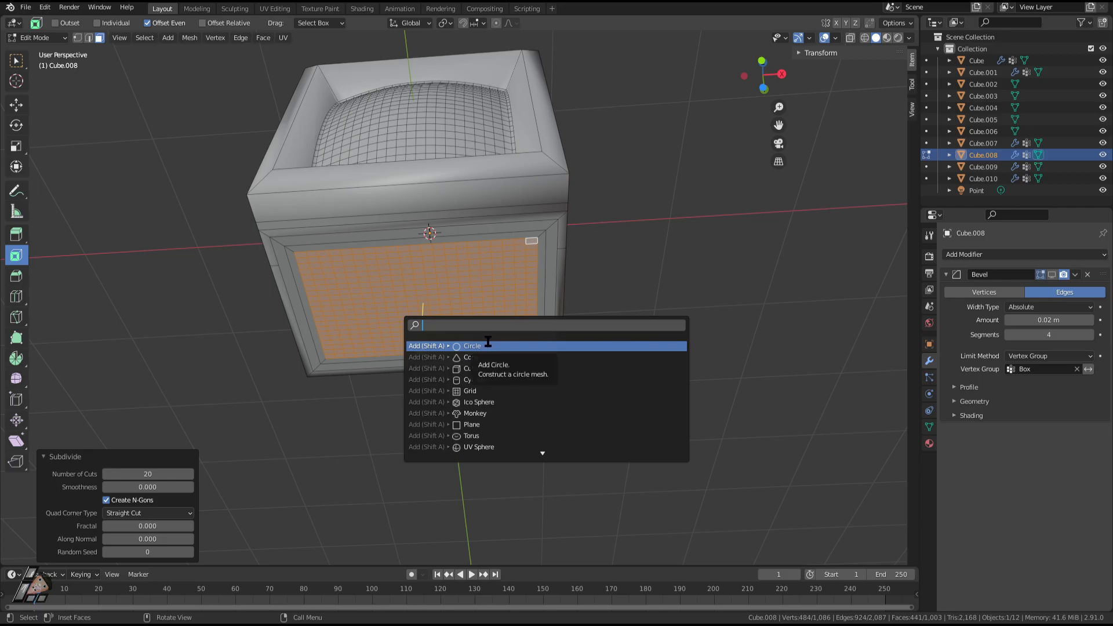
type("to sp")
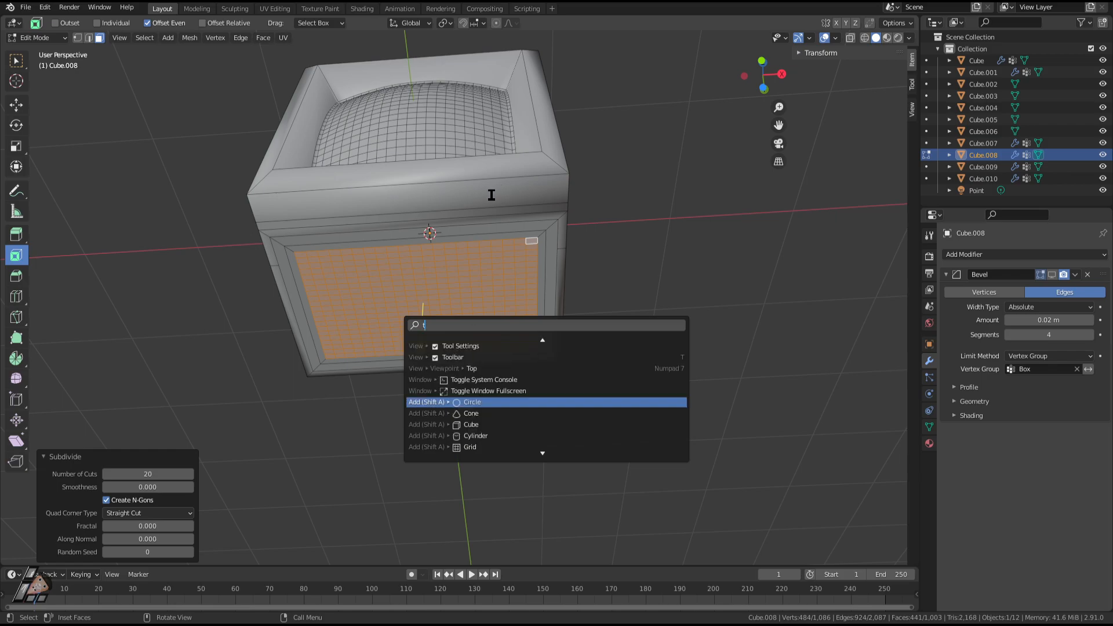
key("Down")
key("Down")
key("Down")
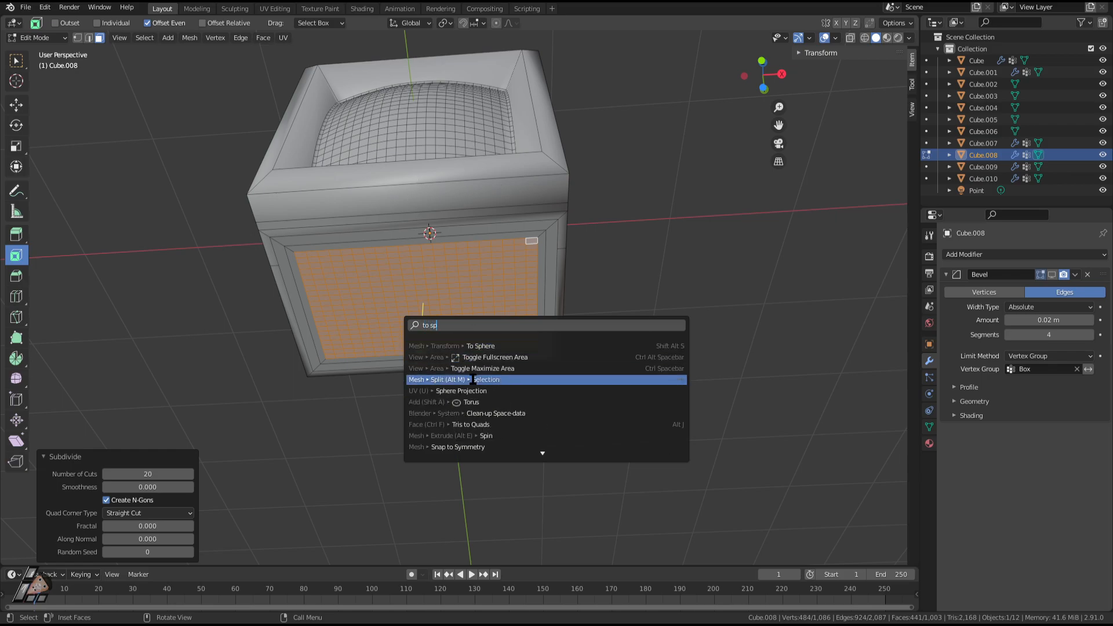
key("Up")
key("Up")
key("Up")
key("Return")
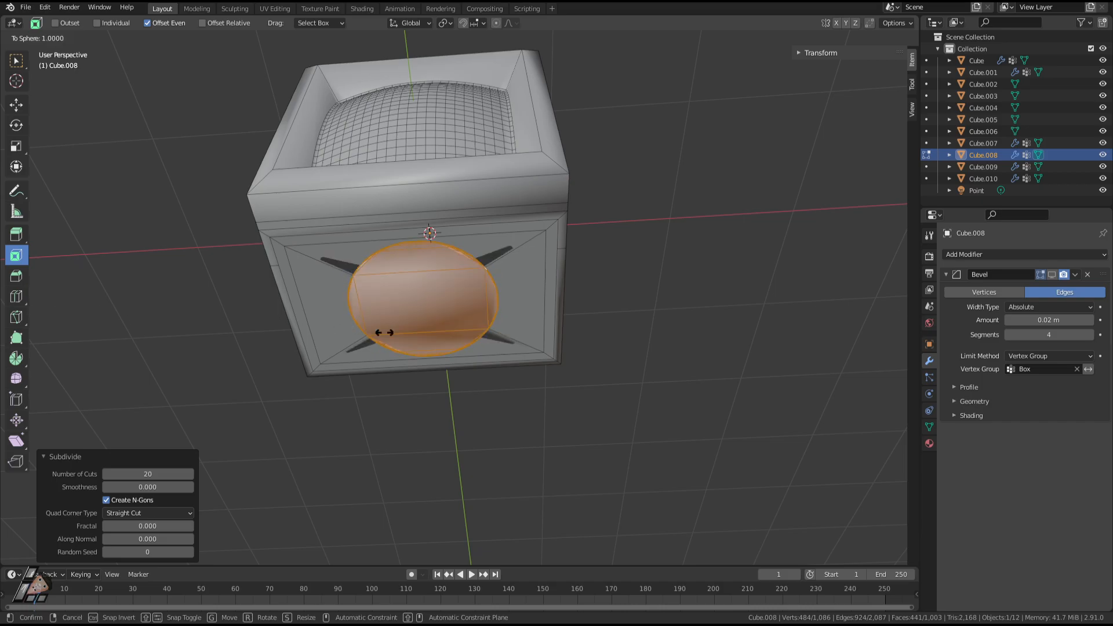
left_click(632, 361)
Delete the rounded faces in the middle of the bottom panel to leave an open circular hole.
middle_click_drag(632, 361, 515, 304)
key("x")
left_click(457, 249)
Select the edge loop of the circular hole in the box's bottom and fill it with a single face.
scroll(462, 274, "up", 2)
middle_click_drag(462, 274, 554, 211)
key("2")
left_click(543, 284, "alt")
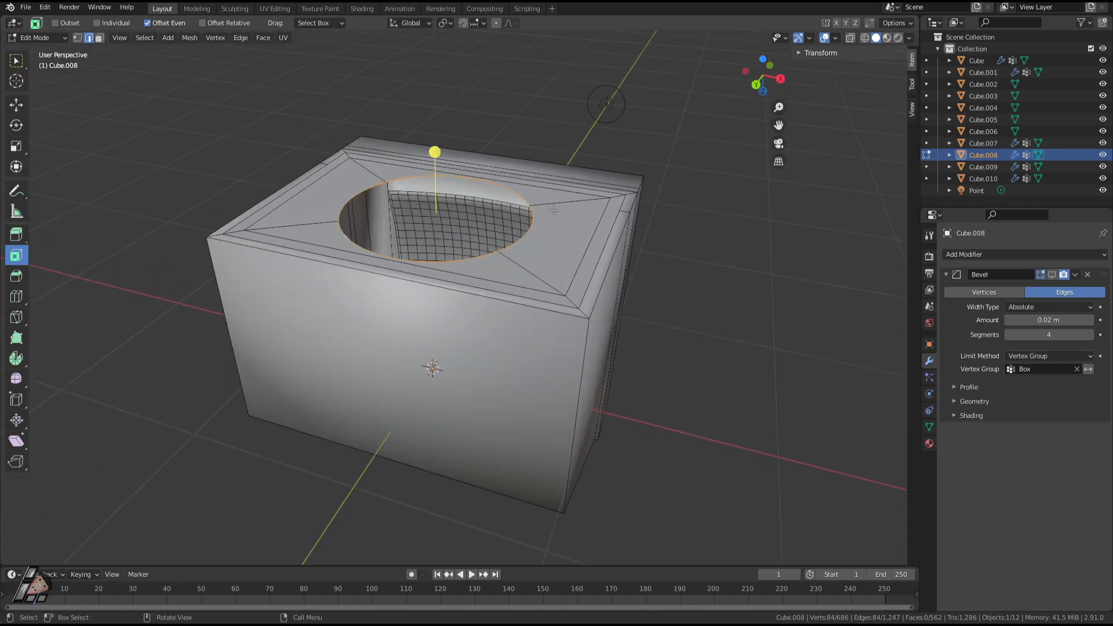
middle_click_drag(463, 295, 561, 279)
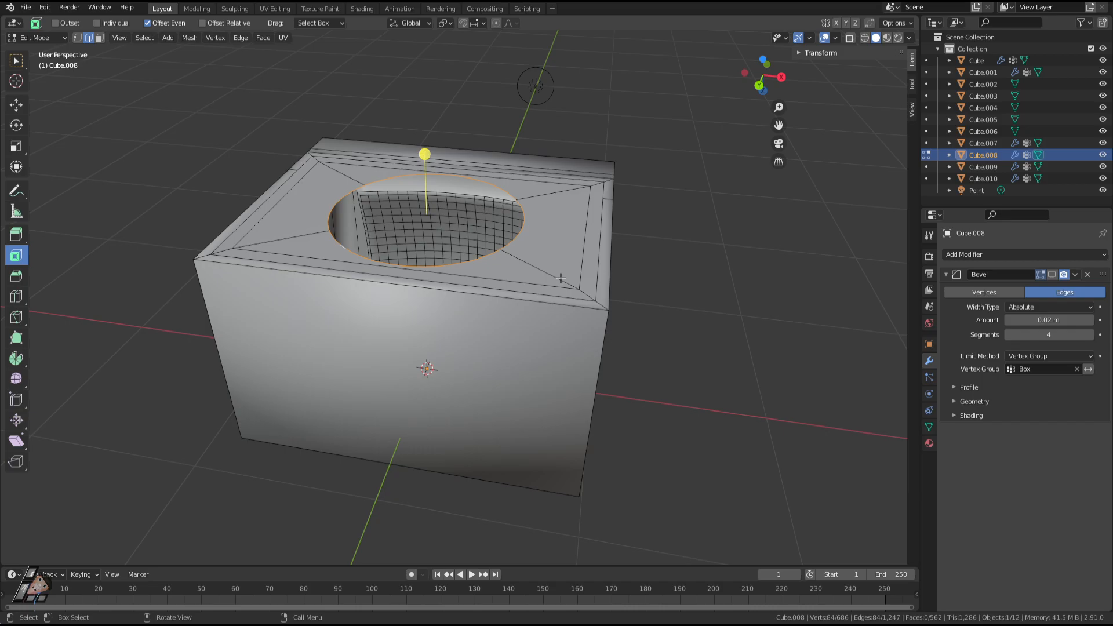
key("f")
left_click(561, 278)
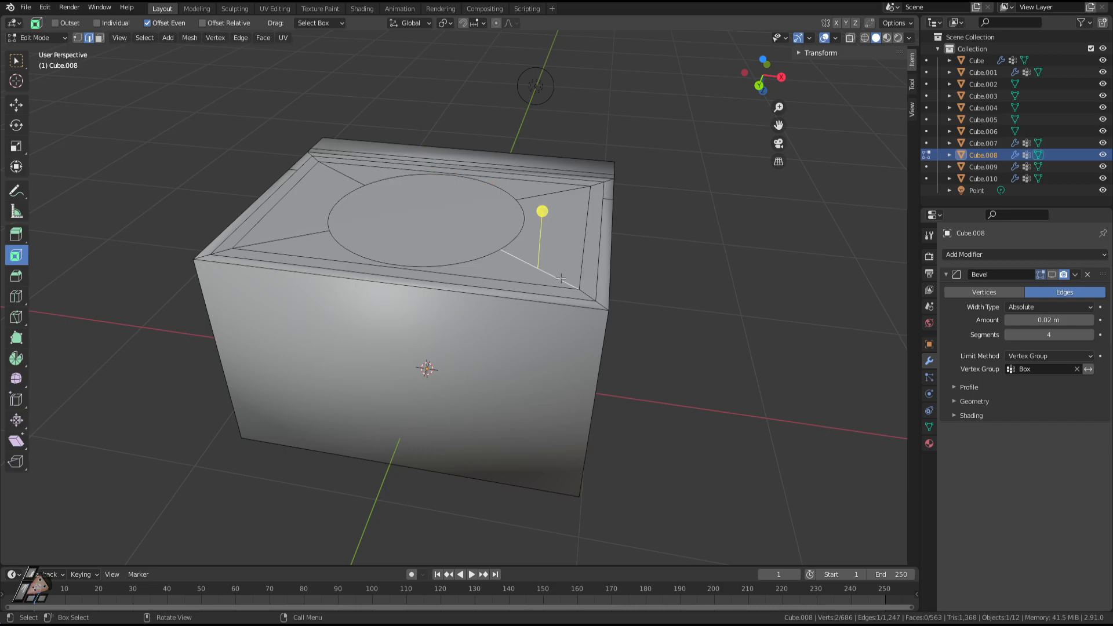
Extrude the round bottom face in place and scale it to about 0.89, forming a narrow rim.
key("3")
left_click(407, 217)
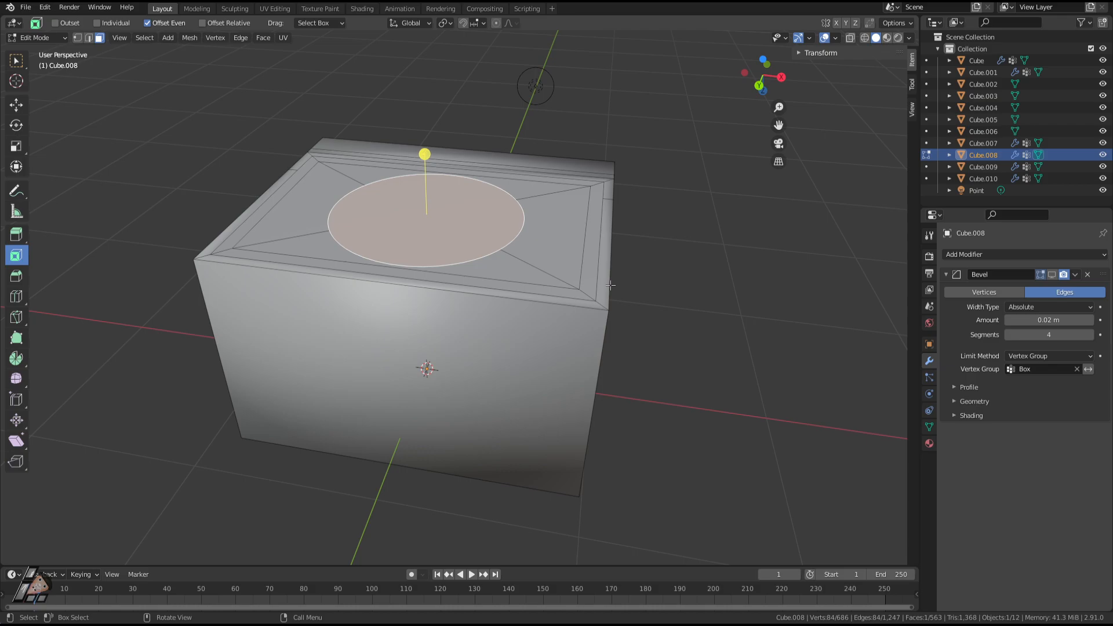
key("e")
key("s")
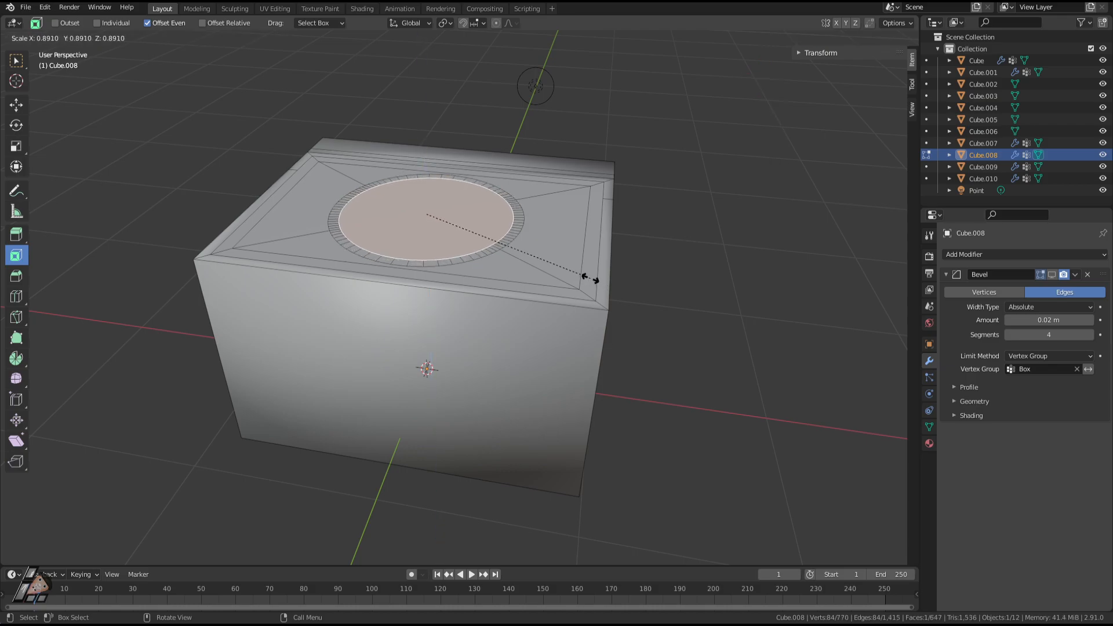
left_click(590, 278)
Extrude the inner round face outward from the box's bottom by about 0.4 m to form a cylindrical neck.
key("e")
left_click(579, 221)
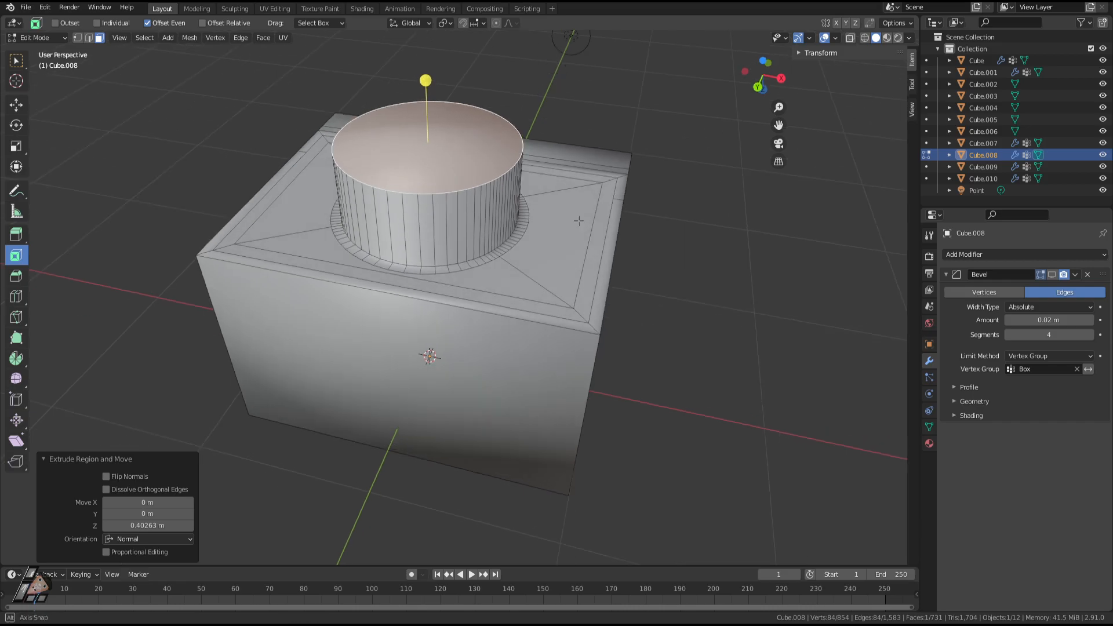
middle_click_drag(579, 221, 373, 228)
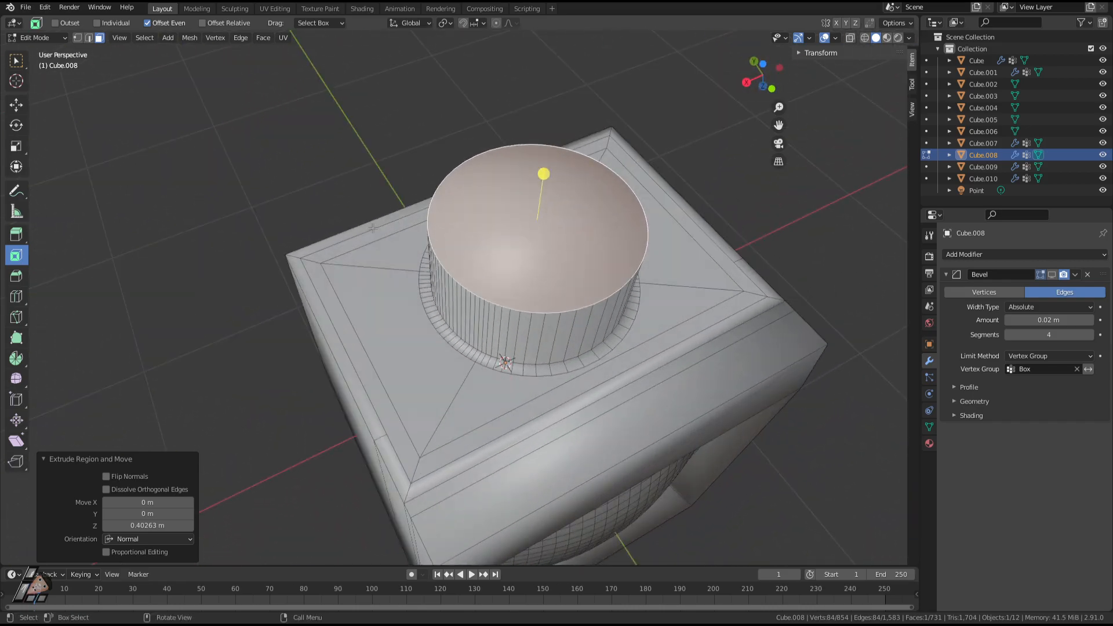
scroll(341, 193, "down", 5)
middle_click_drag(489, 269, 539, 225)
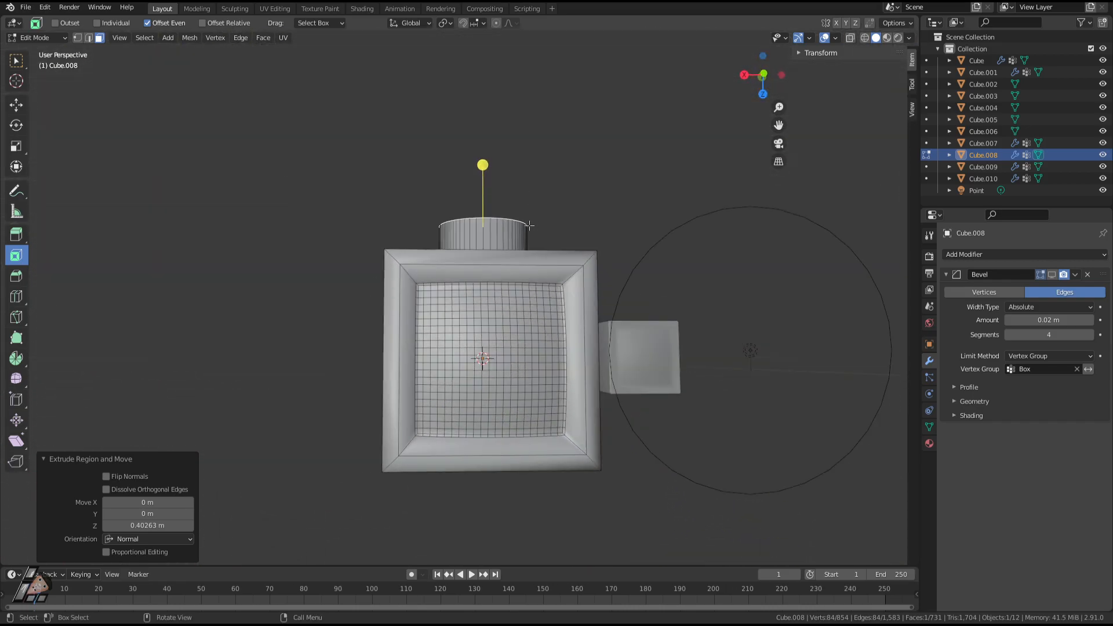
Move the other box visible behind the necked box about 5.46 m along X, out of the front view.
key("Tab")
key("Tab")
middle_click_drag(565, 290, 477, 486)
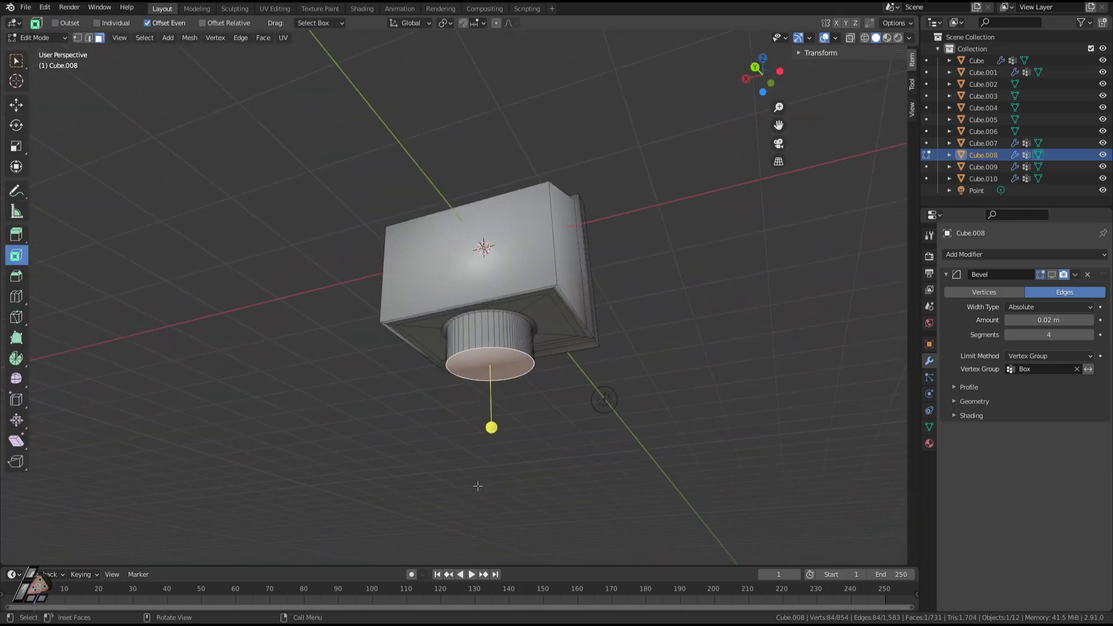
key("KP_7")
key("KP_1")
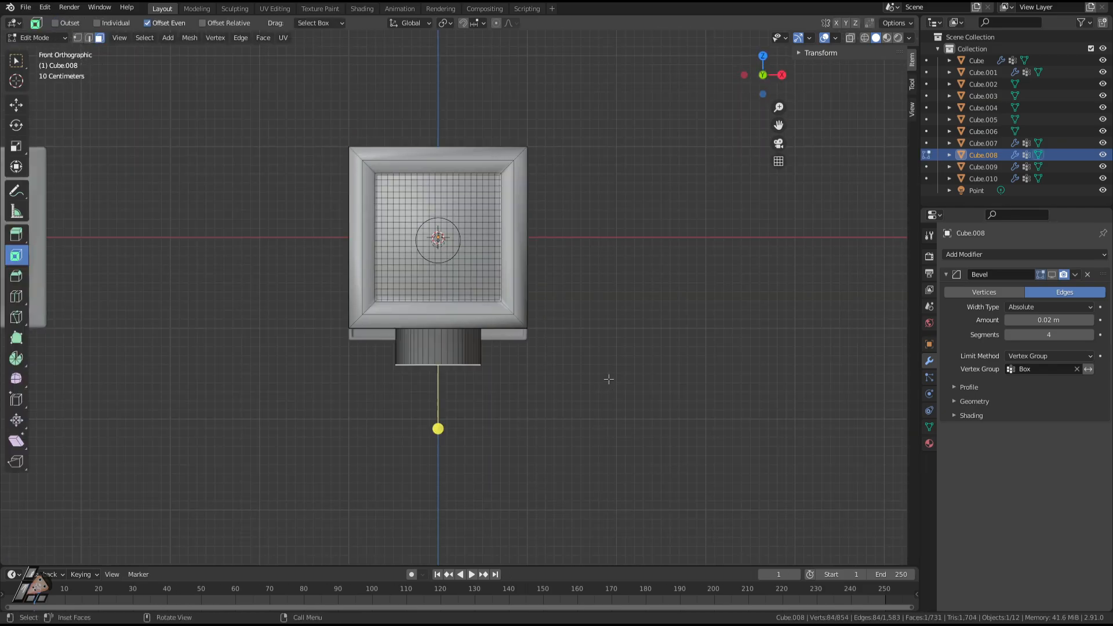
key("Tab")
left_click(524, 346)
key("g")
key("x")
left_click(91, 366)
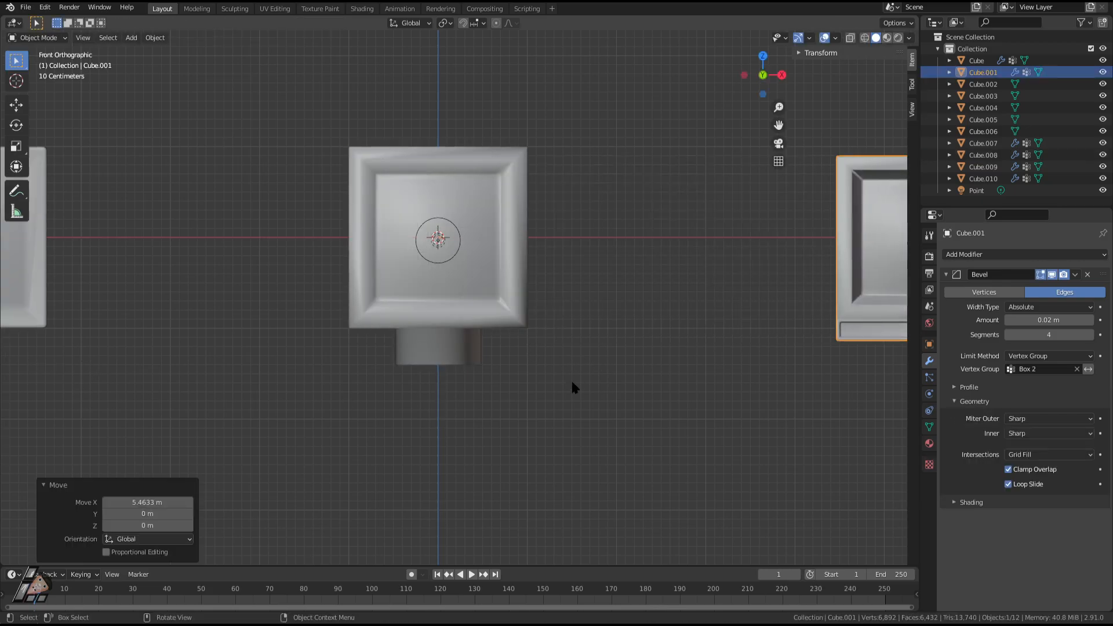
Examine the screen, side and neck of the box from several angles.
key("Tab")
key("Tab")
middle_click_drag(547, 331, 721, 276)
scroll(616, 347, "up", 4)
scroll(616, 347, "down", 4)
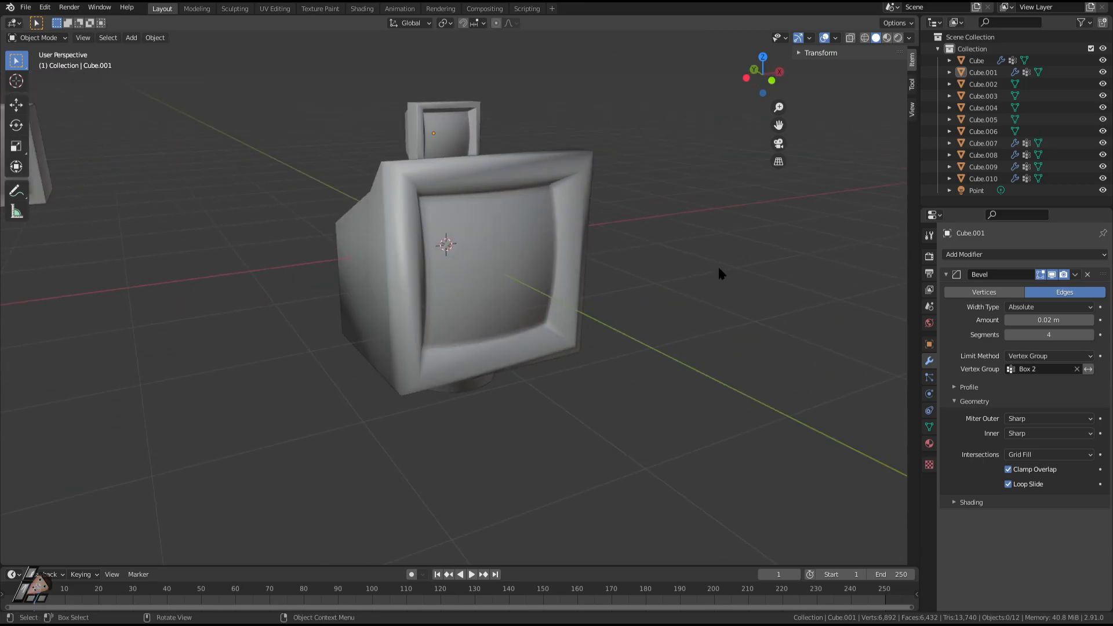
key("Tab")
middle_click_drag(613, 442, 476, 400)
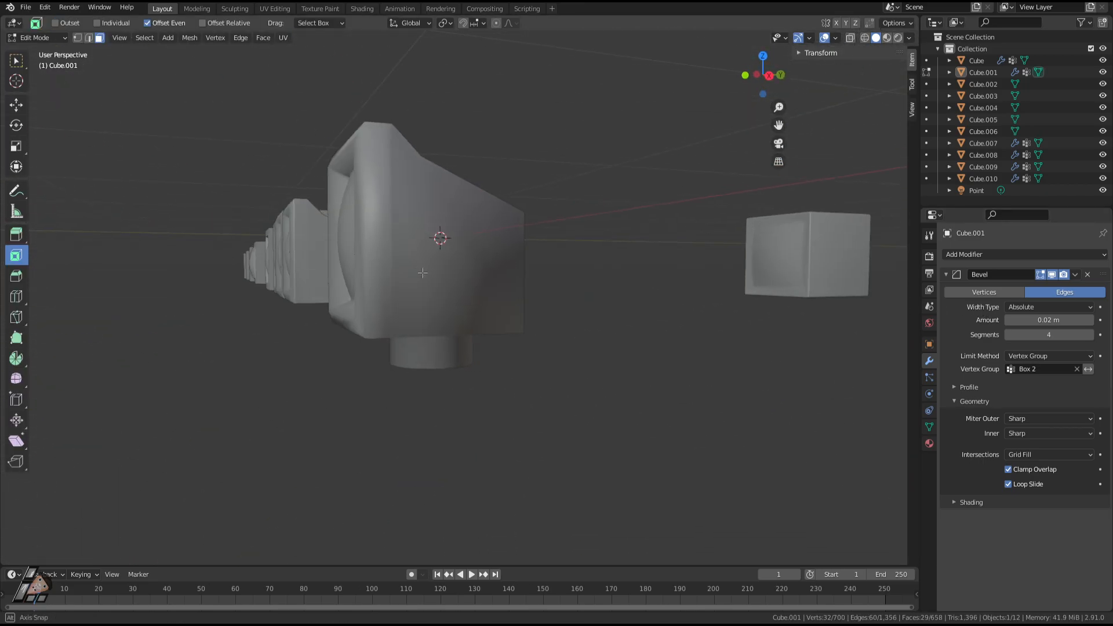
key("Tab")
middle_click_drag(382, 348, 551, 365)
Select the necked box and set its Bevel modifier's vertex group to Box.
left_click(516, 280)
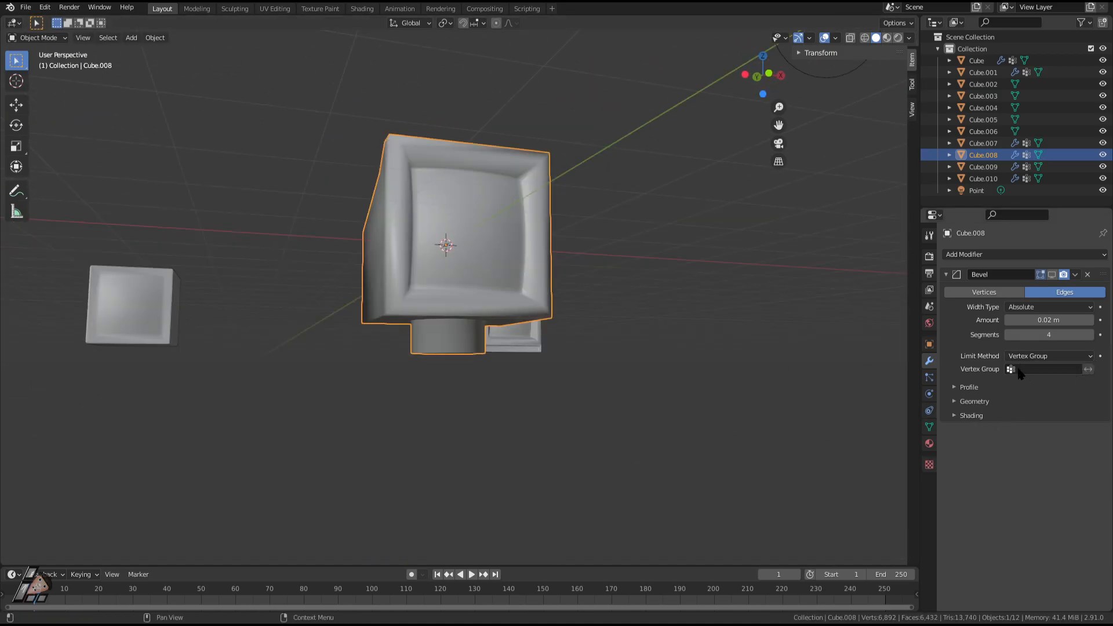
left_click(1020, 372)
left_click(999, 386)
middle_click_drag(763, 343, 731, 245)
scroll(575, 325, "up", 4)
middle_click_drag(575, 325, 754, 305)
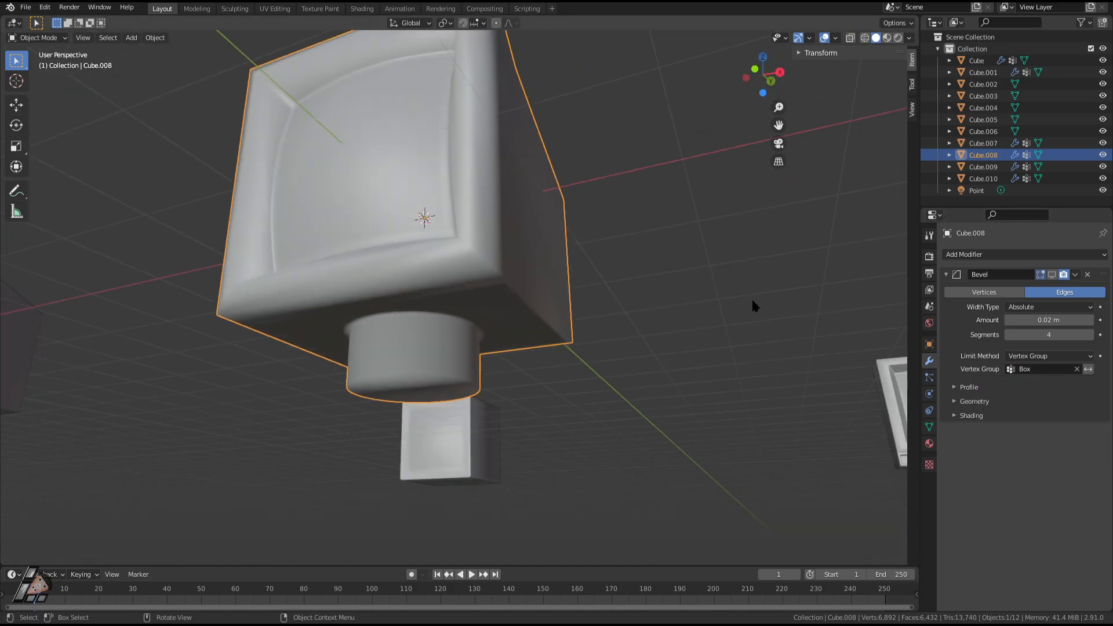
middle_click_drag(743, 368, 713, 325)
Clear the mesh selection and select the members of the Box vertex group to check what it contains.
left_click(929, 427)
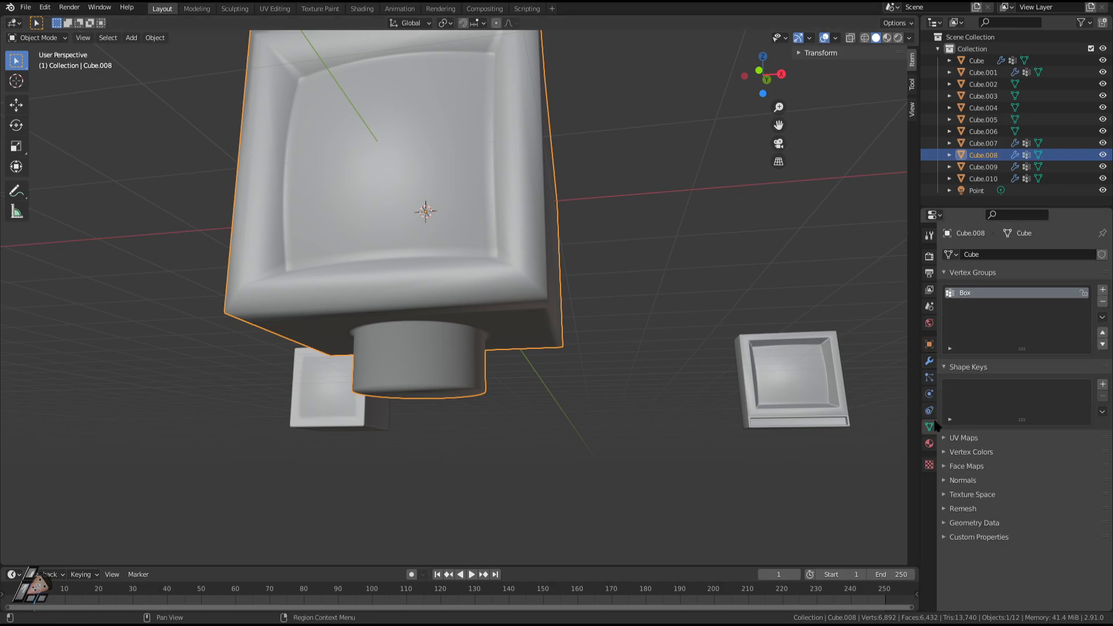
key("Tab")
left_click(1047, 366)
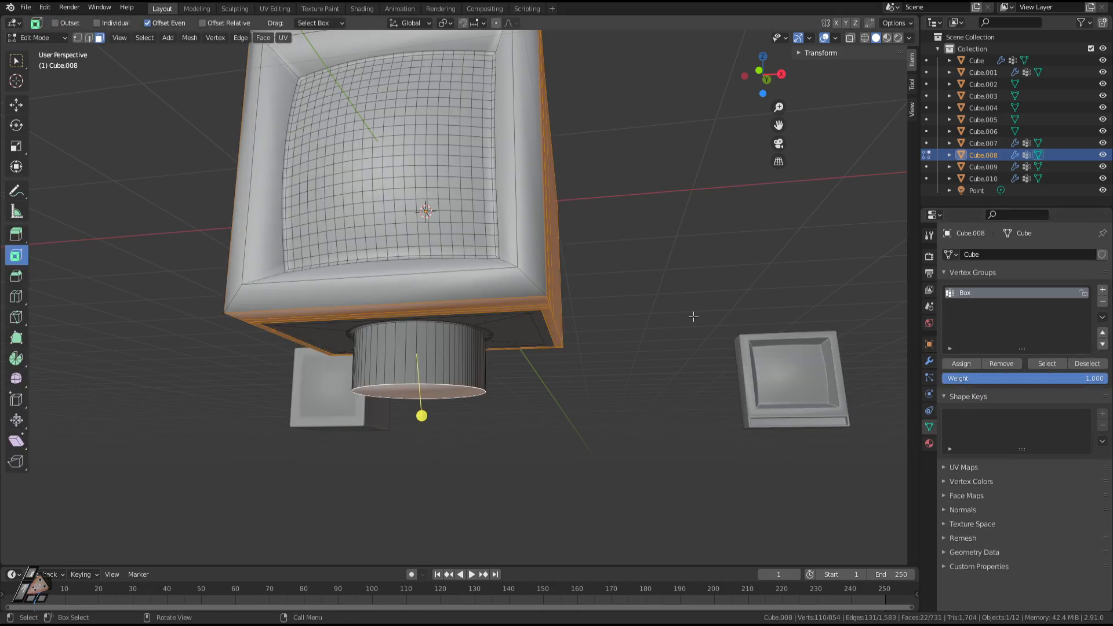
middle_click_drag(693, 316, 740, 318)
key("alt+a")
left_click(1038, 365)
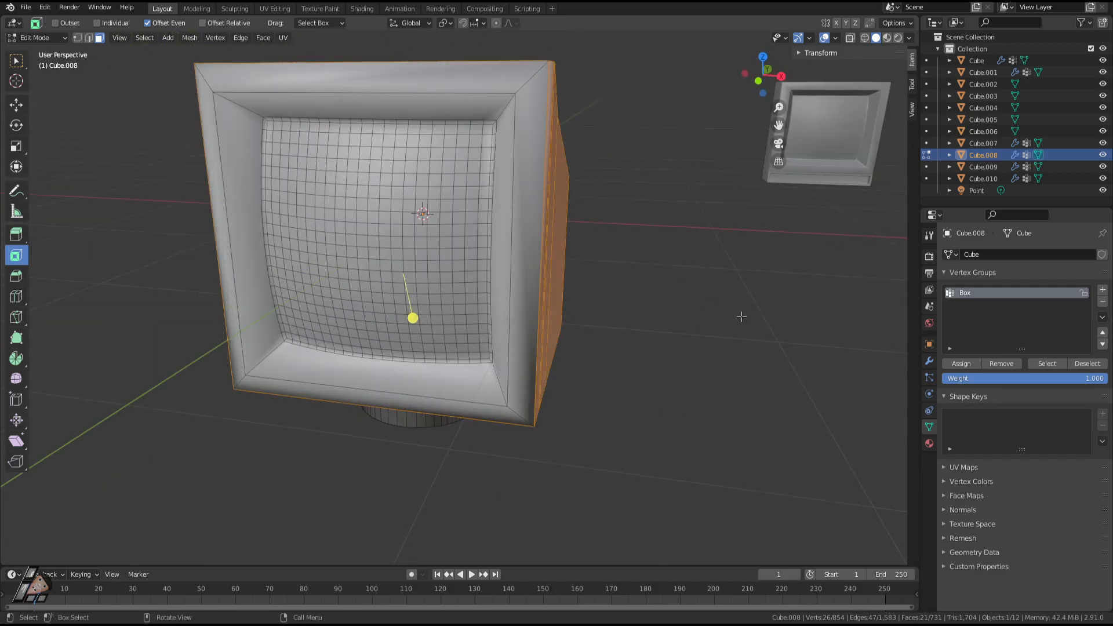
Return to Object Mode and try inverting the Box vertex group in the Bevel modifier.
left_click(930, 361)
middle_click_drag(626, 365, 684, 301)
key("Tab")
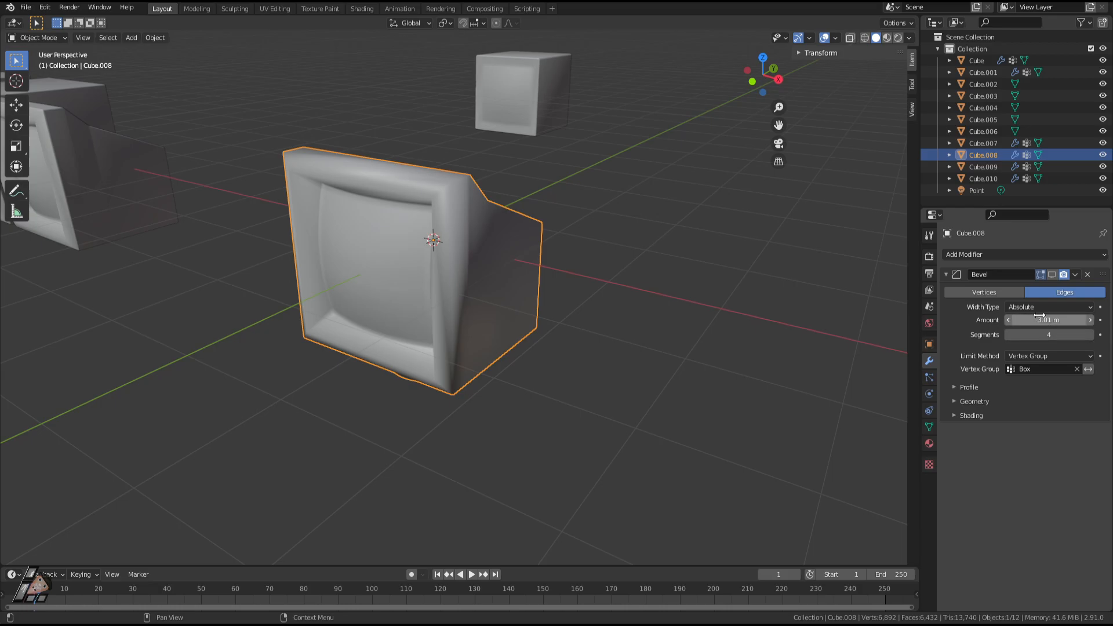
middle_click_drag(759, 396, 819, 349)
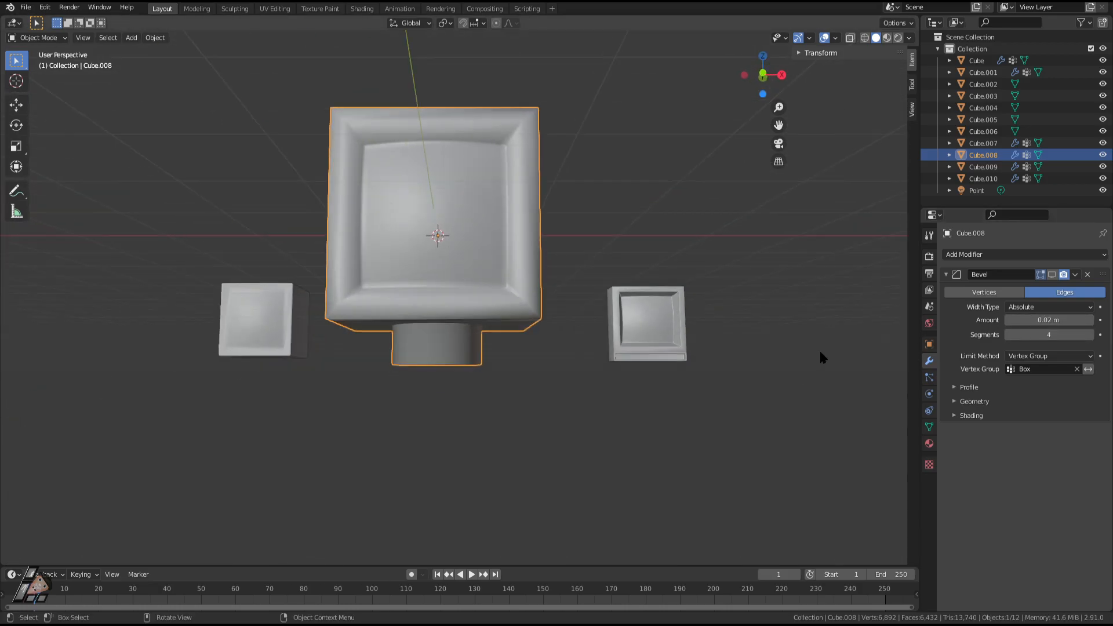
left_click(1089, 369)
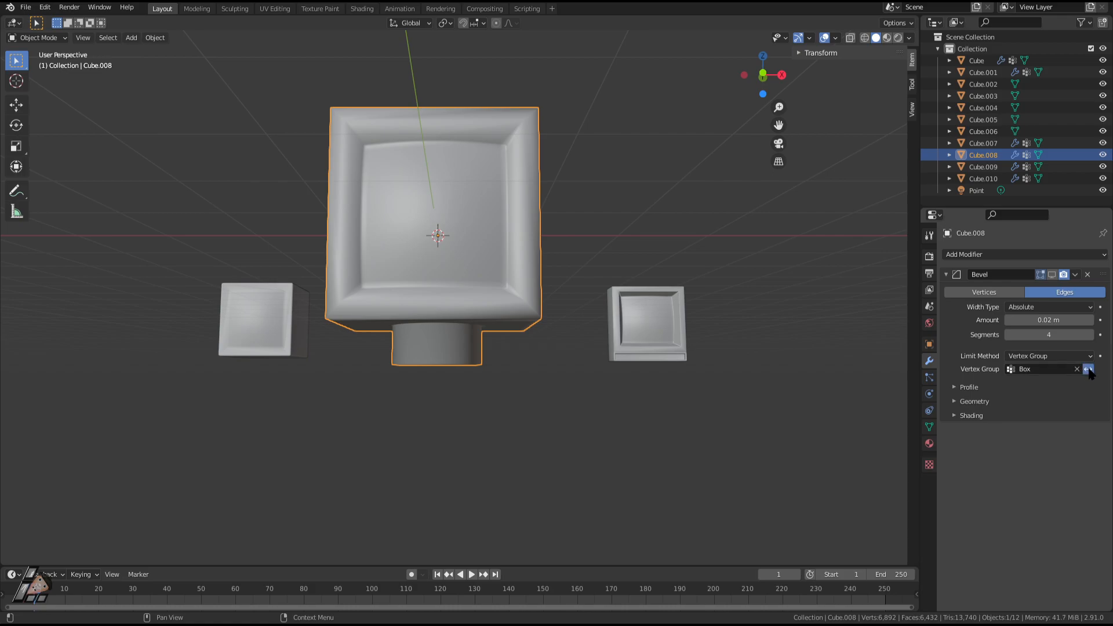
left_click(1090, 369)
middle_click_drag(671, 348, 870, 313)
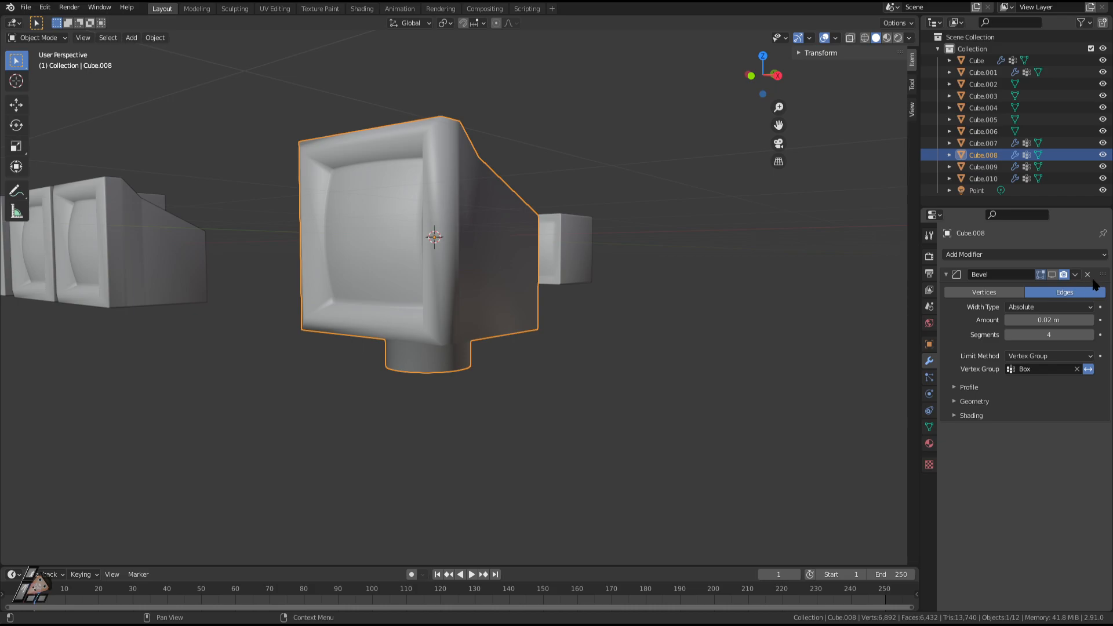
Try to remove the Bevel modifier and add a new one.
left_click(1088, 274)
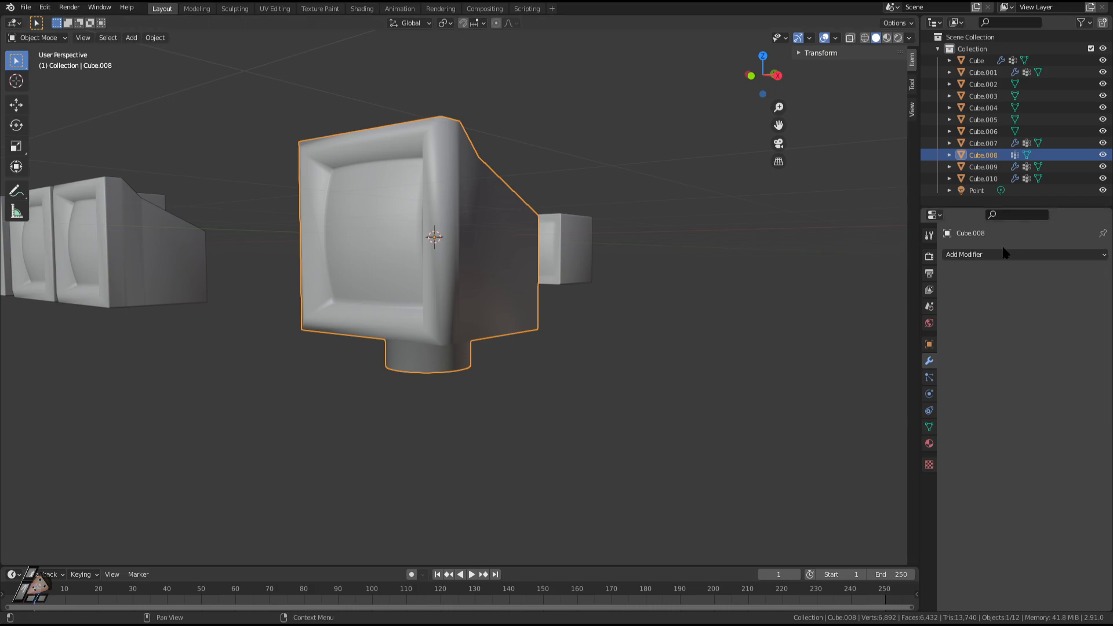
left_click(976, 258)
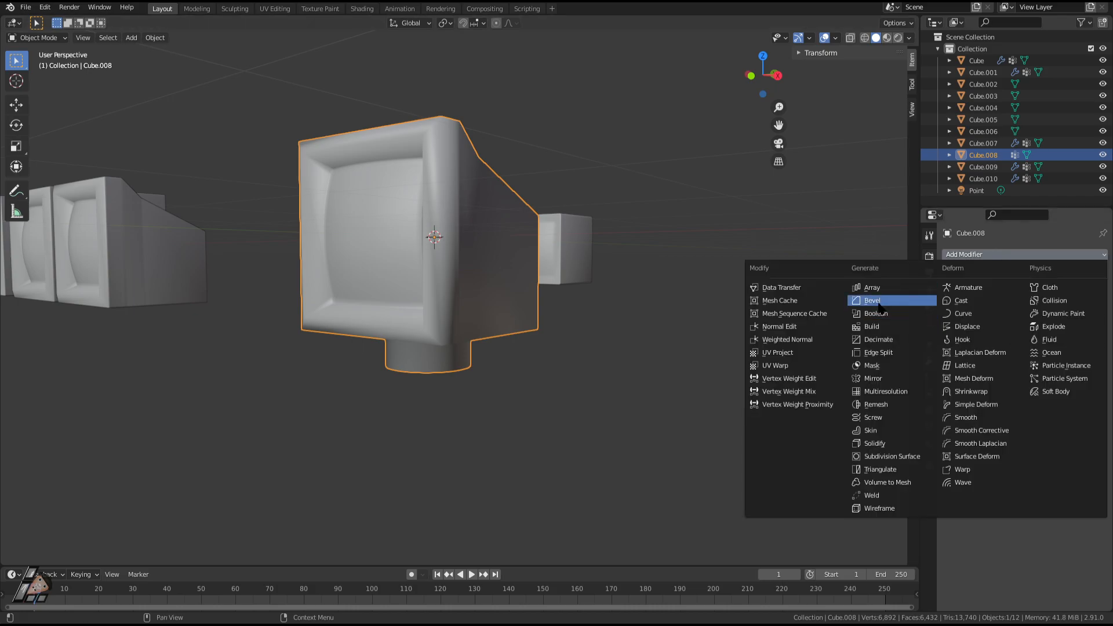
left_click(885, 300)
middle_click_drag(841, 313, 730, 278)
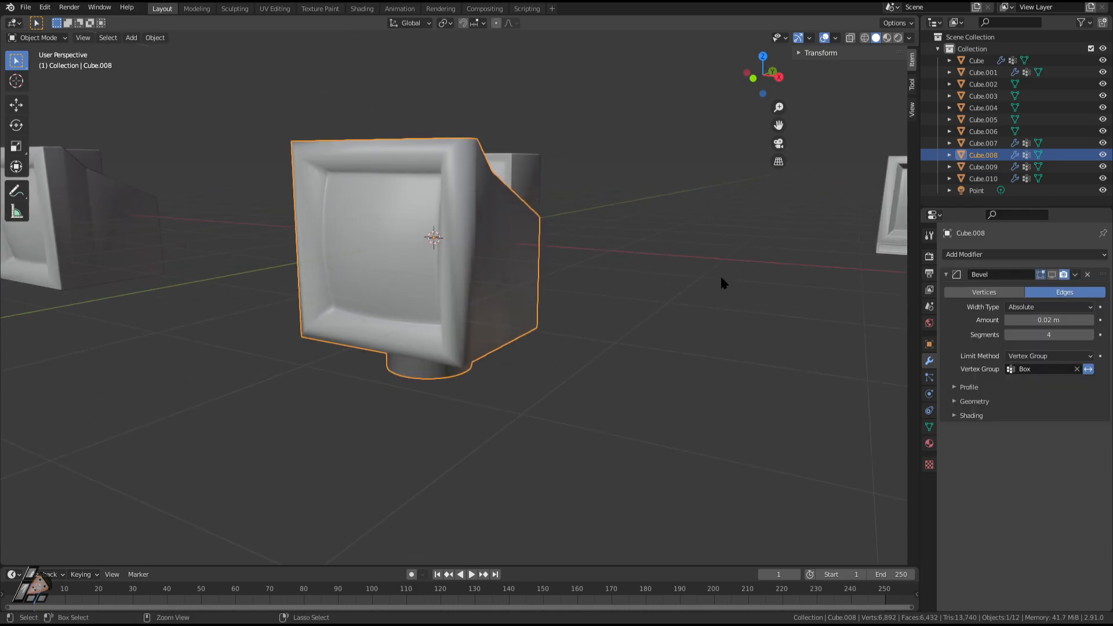
Enable the Bevel modifier's viewport display and toggle the inversion of its Box vertex group.
left_click(1089, 369)
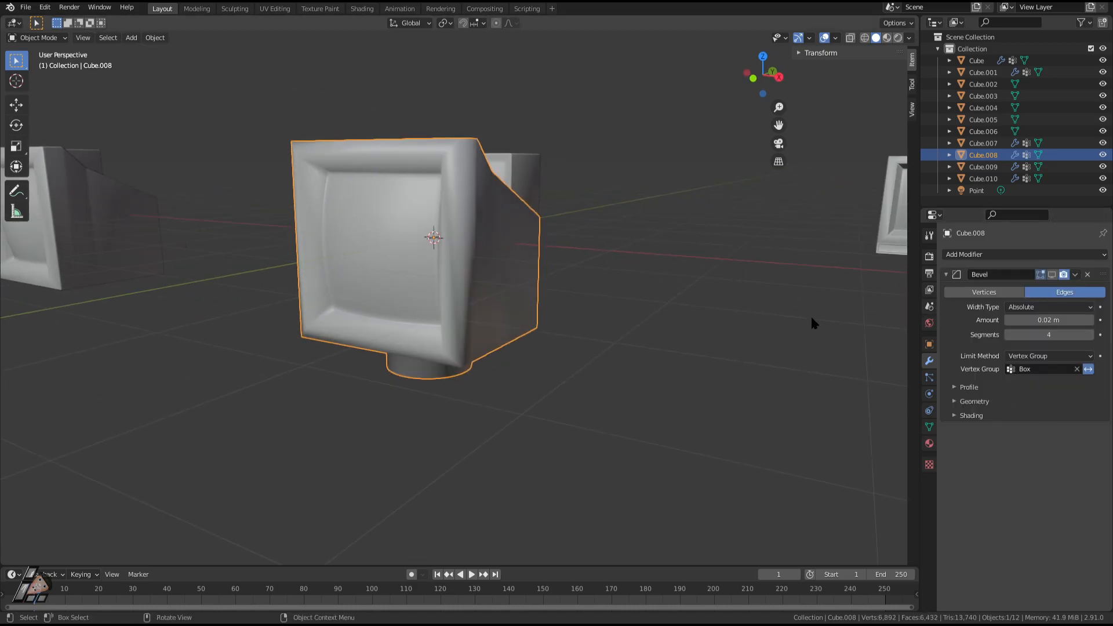
left_click(1052, 275)
middle_click_drag(604, 329, 547, 306)
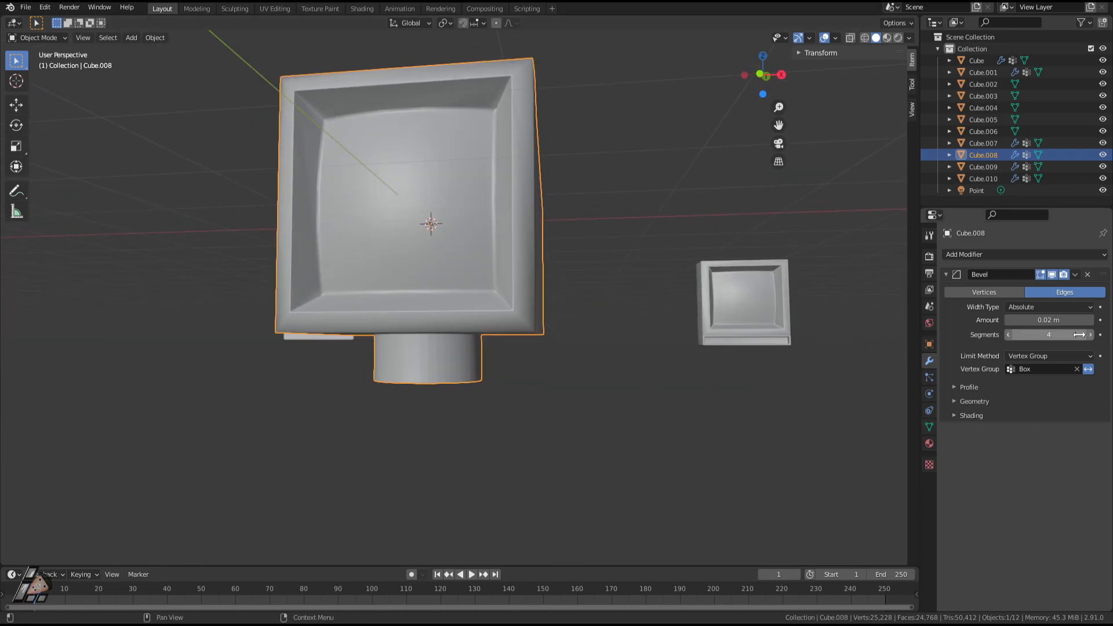
left_click(1089, 371)
left_click(1089, 371)
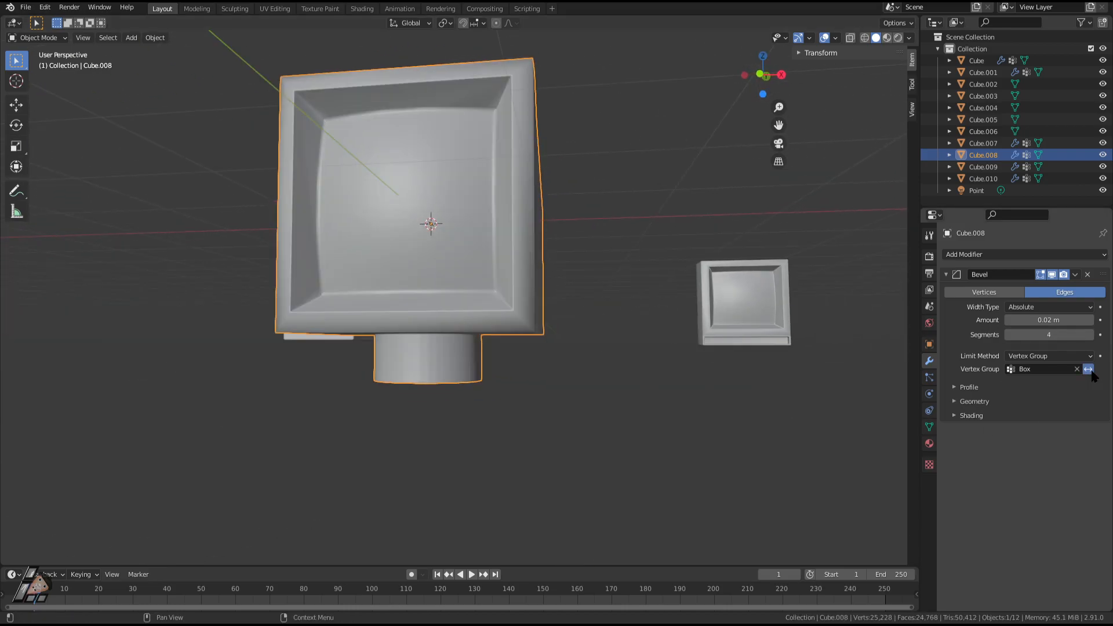
Examine the selected mesh faces around the neck and the Box vertex group in Edit Mode.
key("Tab")
mouse_move(632, 385)
middle_mouse_down()
mouse_move(620, 365)
mouse_move(604, 400)
mouse_move(641, 392)
mouse_move(633, 366)
mouse_move(648, 397)
mouse_move(636, 401)
mouse_move(650, 388)
middle_mouse_up()
key("Tab")
left_click(644, 392)
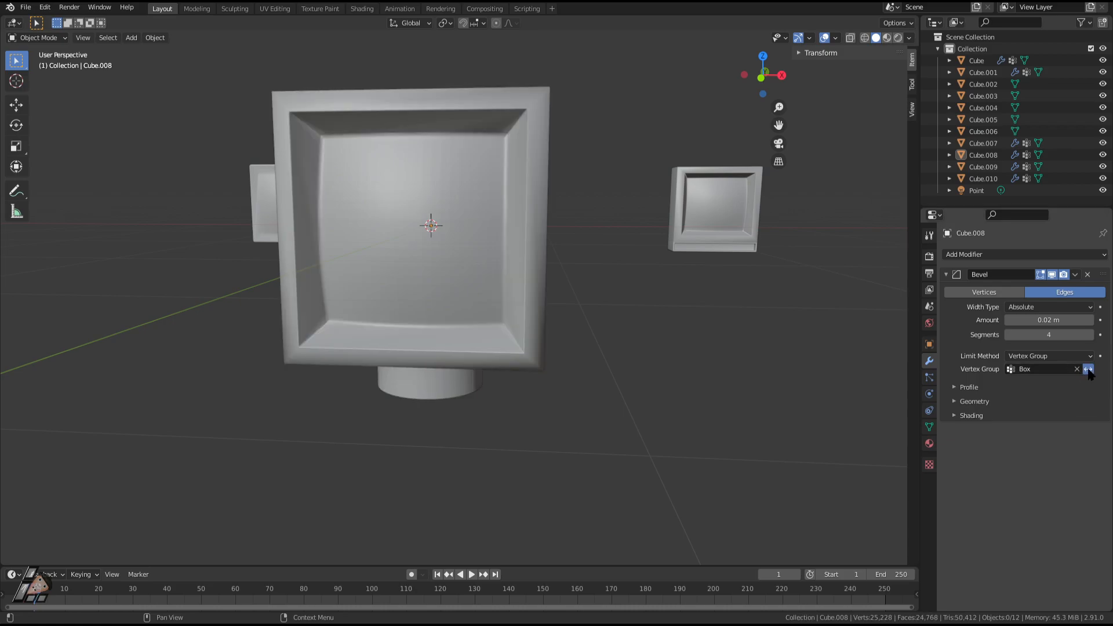
key("Tab")
middle_click_drag(667, 324, 433, 346)
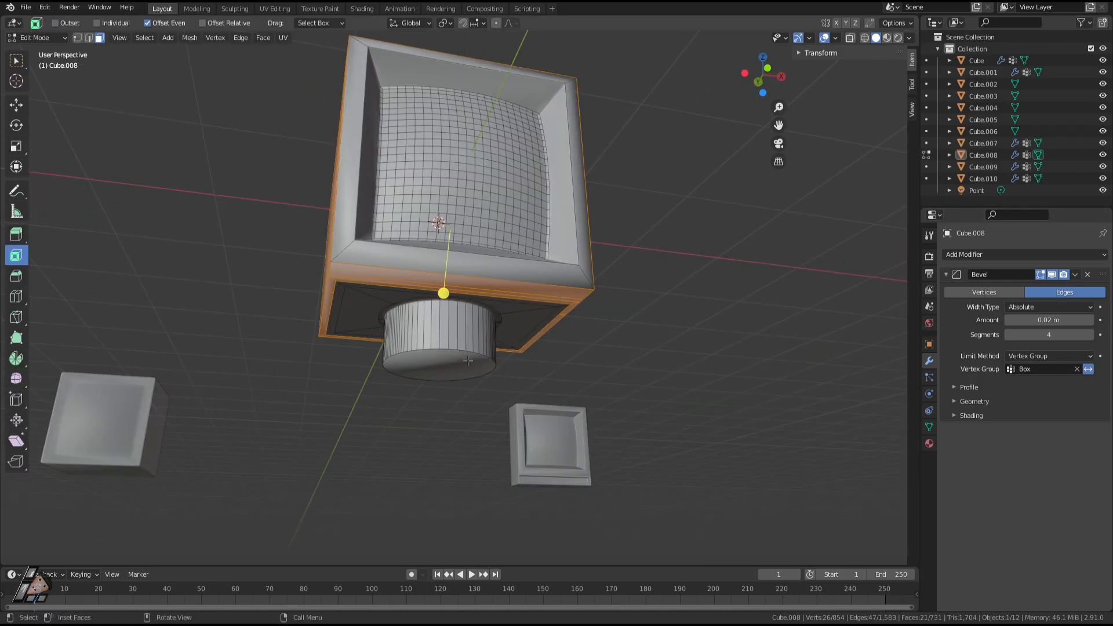
left_click(930, 427)
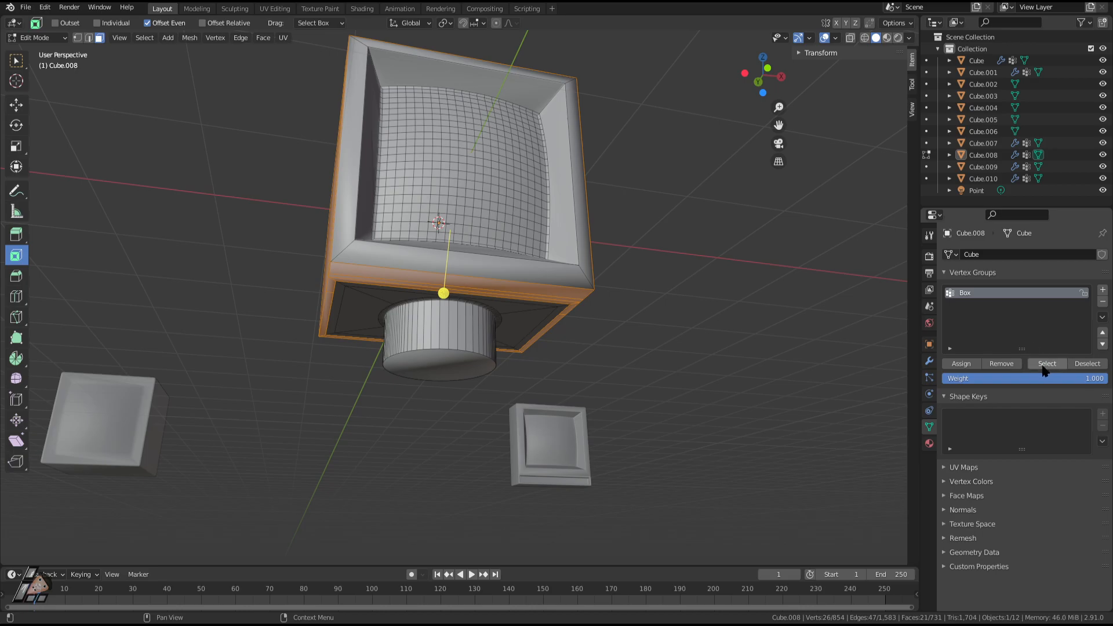
left_click(621, 371)
middle_click_drag(657, 298, 611, 367)
key("Tab")
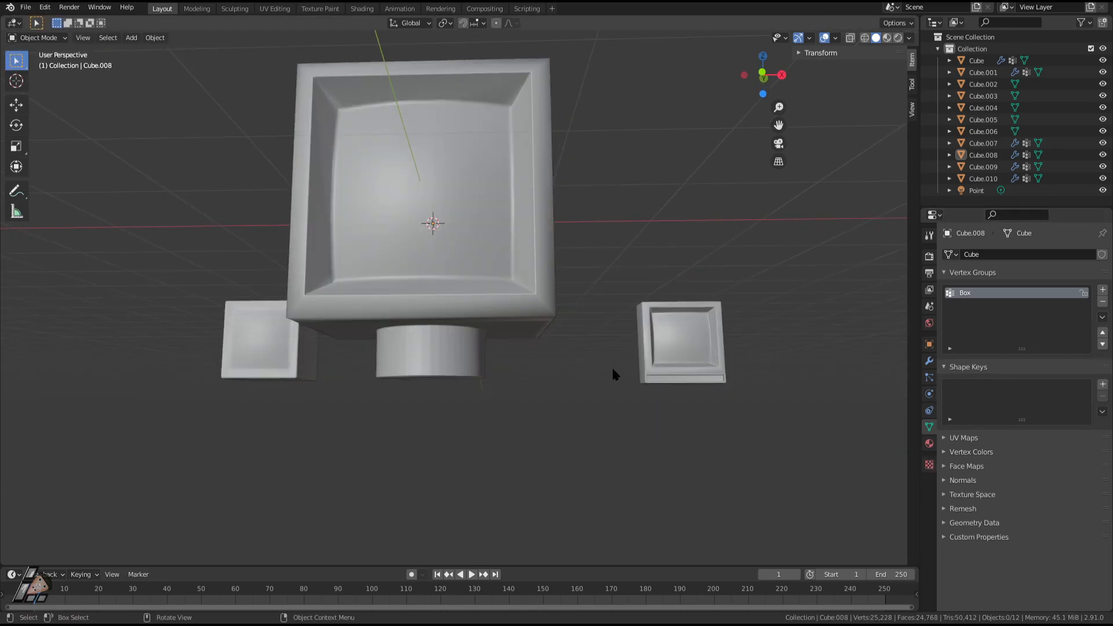
Clear the vertex group, remove the Bevel modifier and add a fresh Bevel modifier to the box.
left_click(930, 360)
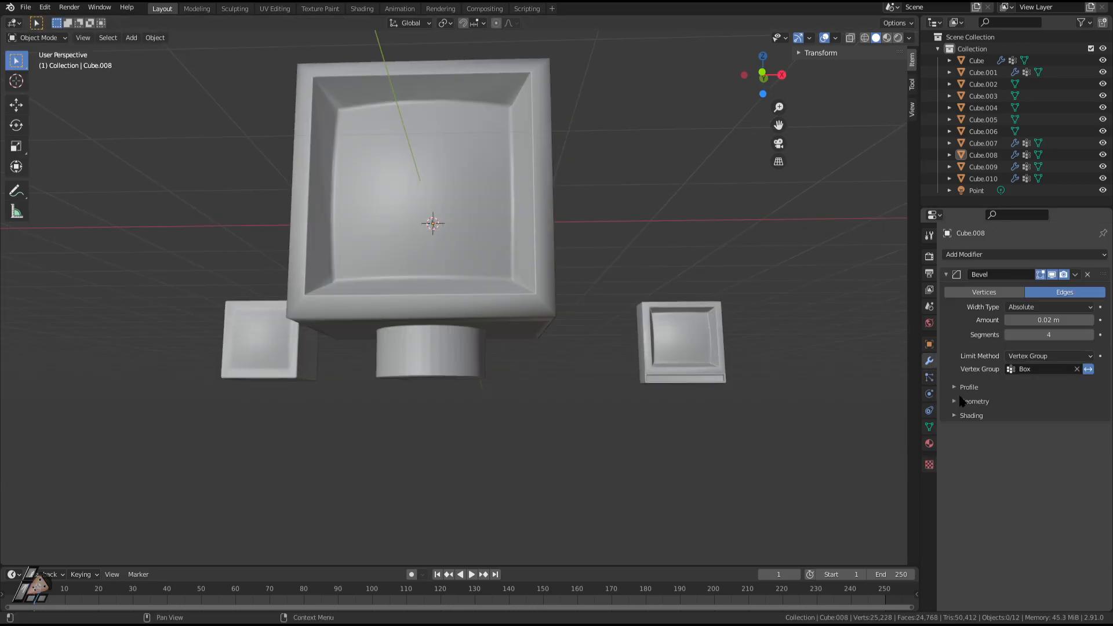
left_click(1077, 369)
left_click(1044, 369)
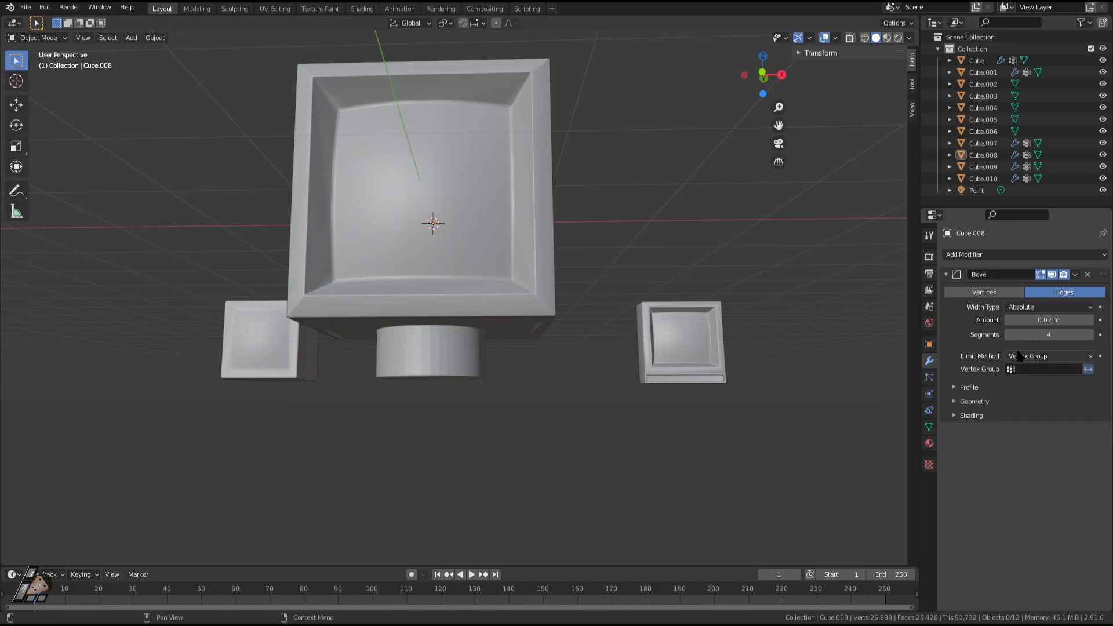
left_click(1065, 321)
left_click(1088, 275)
left_click(1080, 254)
left_click(879, 298)
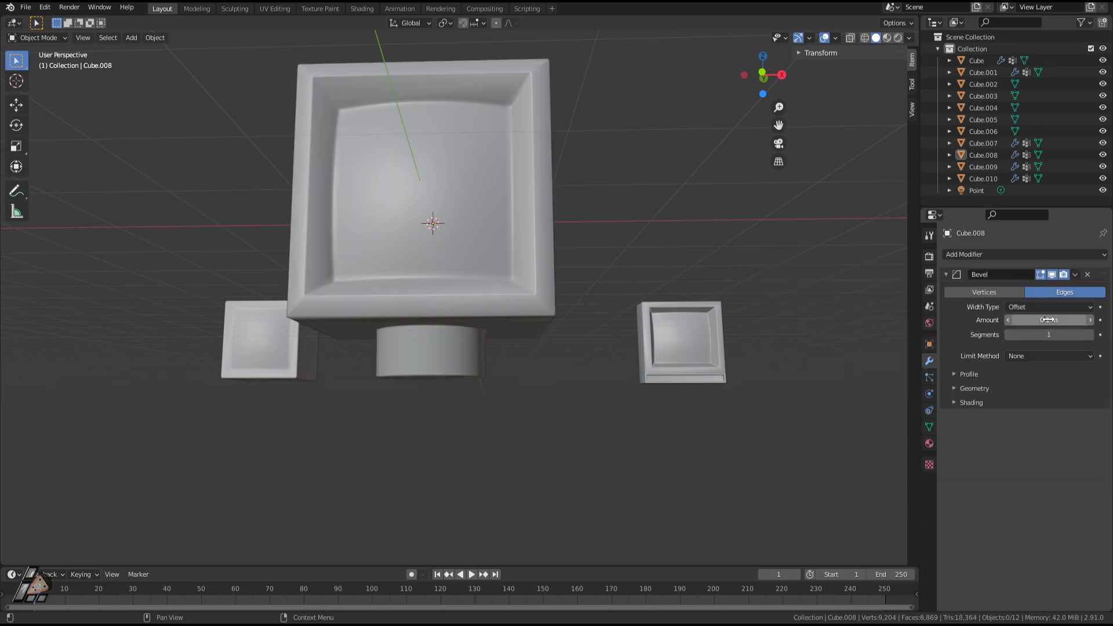
Set the new Bevel modifier to Absolute width type, 4 segments and an amount of 0.02 m.
left_click(1050, 306)
left_click(1035, 307)
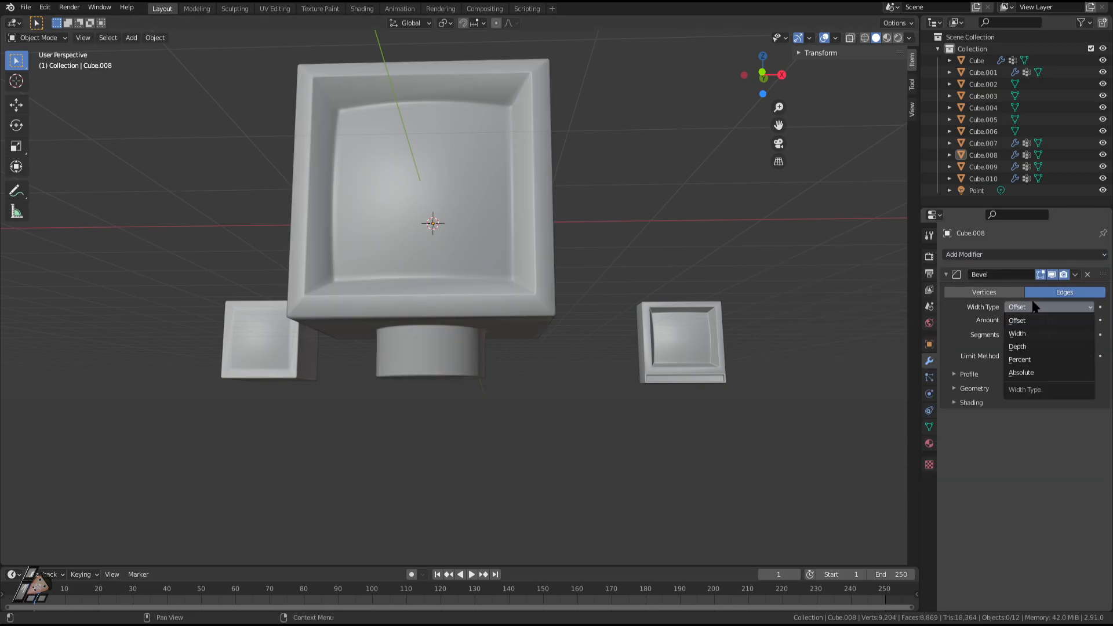
left_click(1026, 372)
left_click(1068, 334)
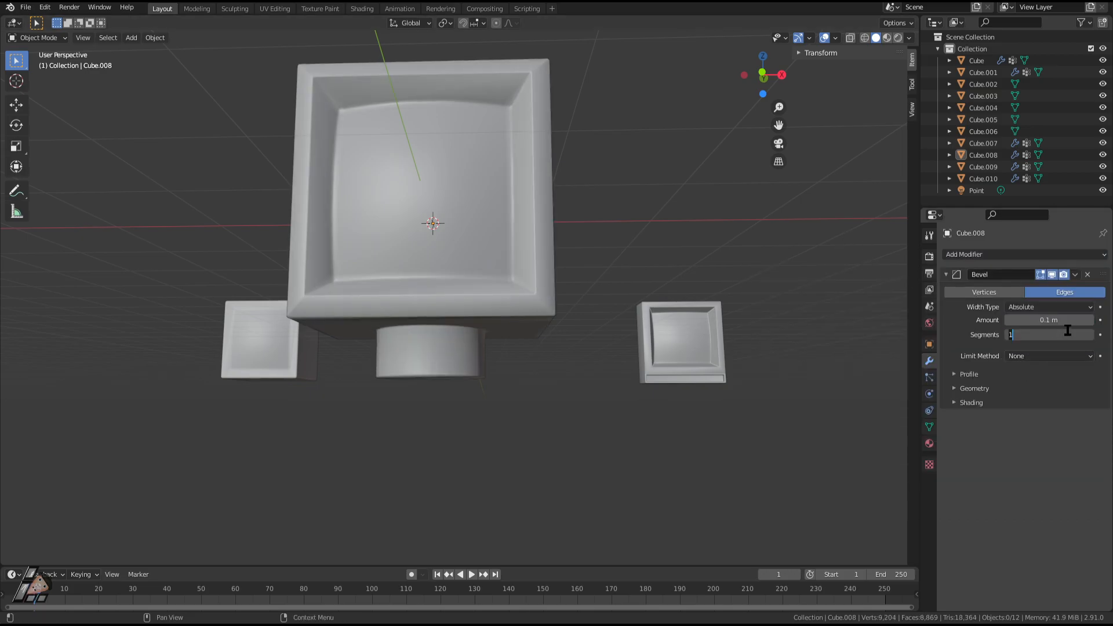
key("Return")
left_click(1049, 320)
type("0.02")
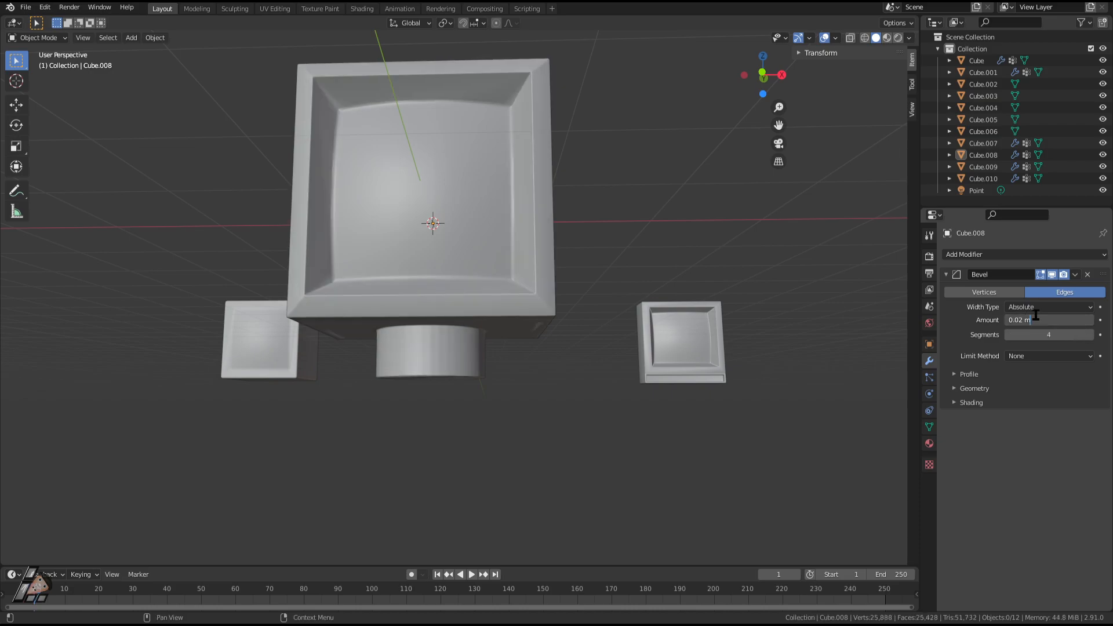
key("Return")
Limit the Bevel modifier by Vertex Group and assign the Box group to it.
left_click(1050, 356)
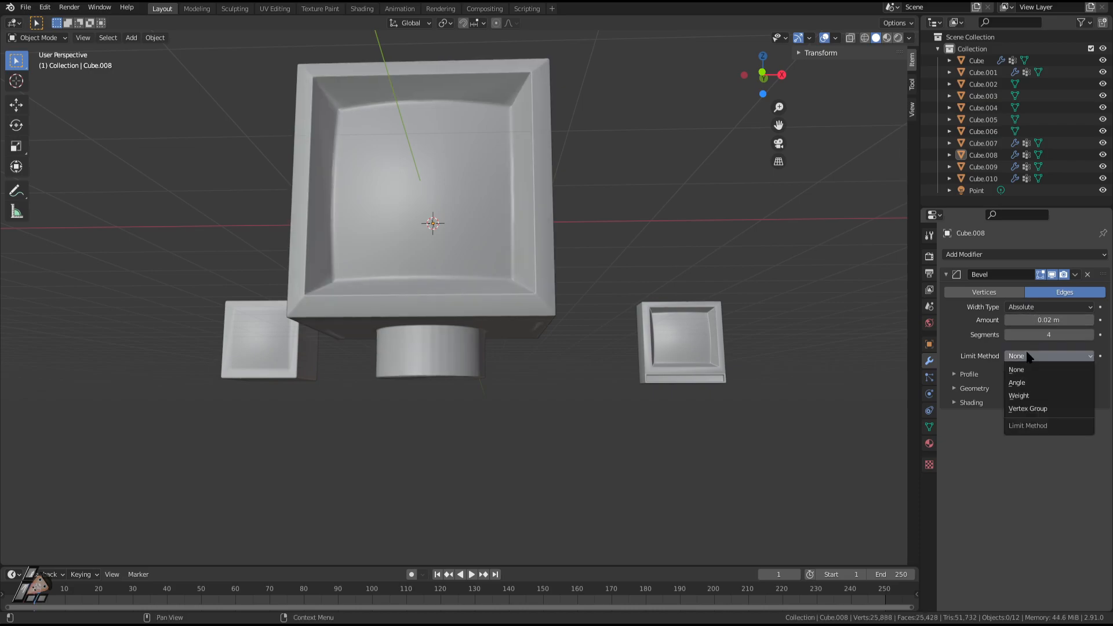
left_click(1029, 409)
middle_click_drag(753, 377, 636, 328)
left_click(489, 362)
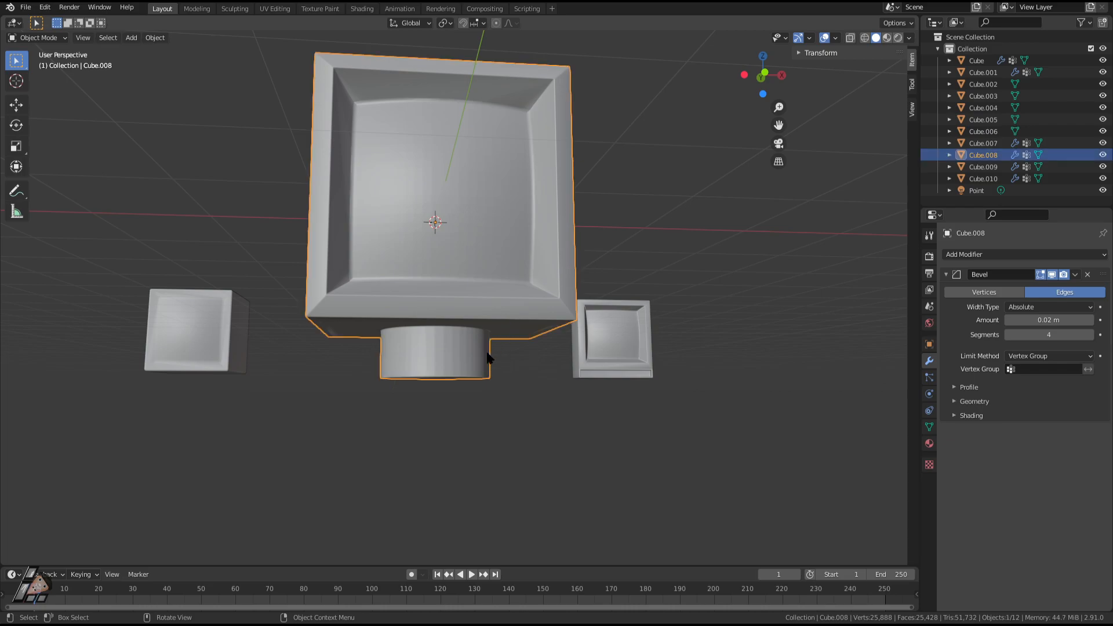
mouse_move(470, 380)
middle_mouse_down()
mouse_move(492, 392)
mouse_move(538, 380)
mouse_move(464, 375)
middle_mouse_up()
scroll(467, 371, "up", 3)
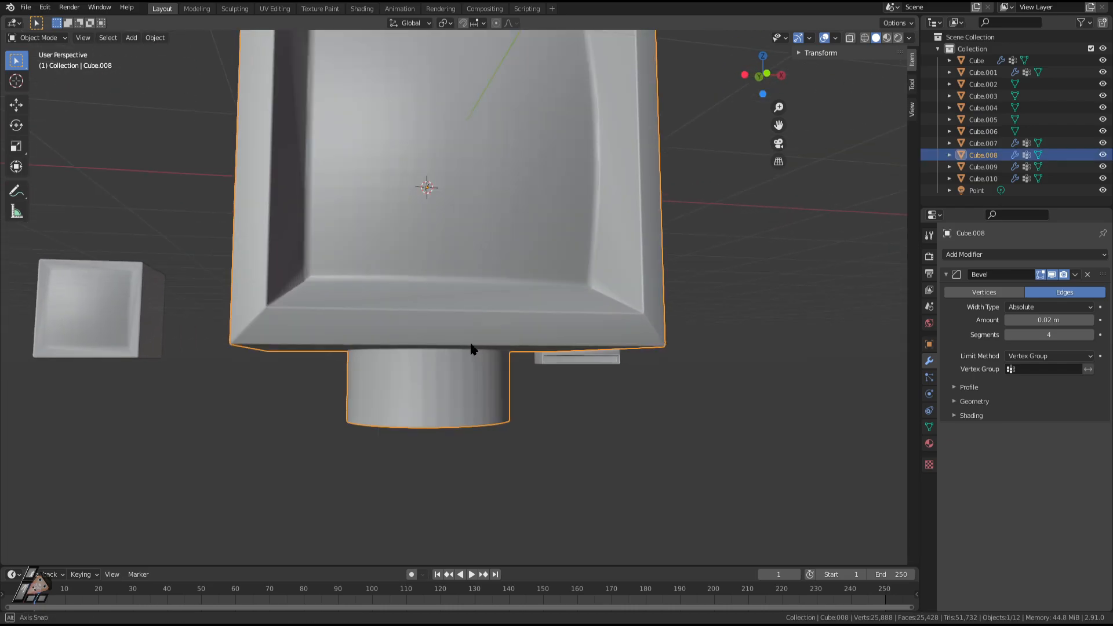
left_click(1044, 369)
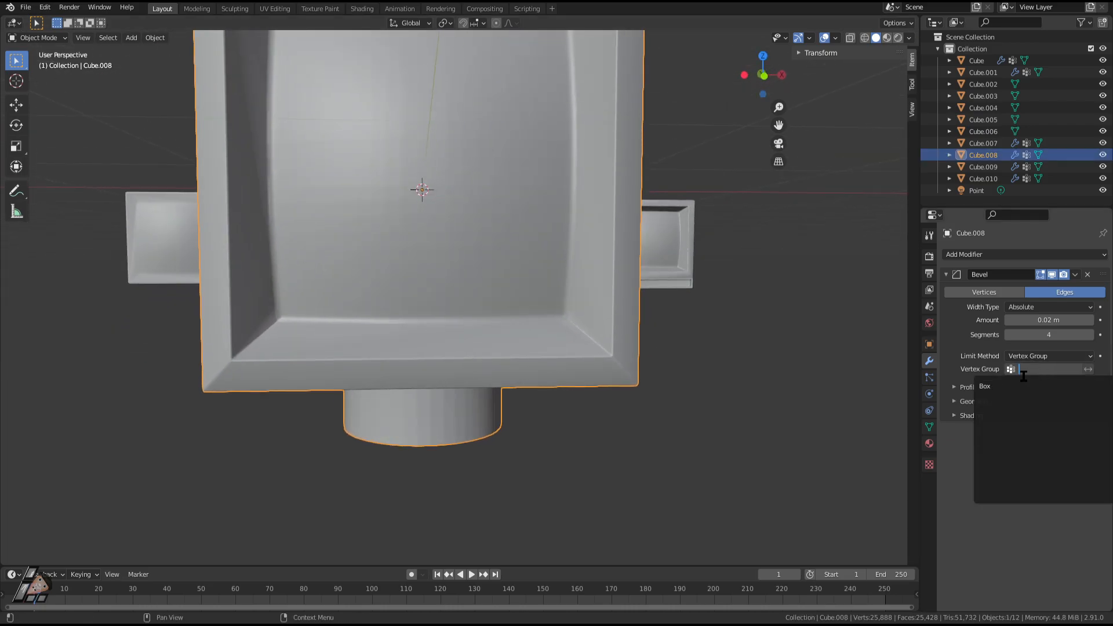
left_click(1021, 377)
middle_click_drag(628, 384, 690, 327)
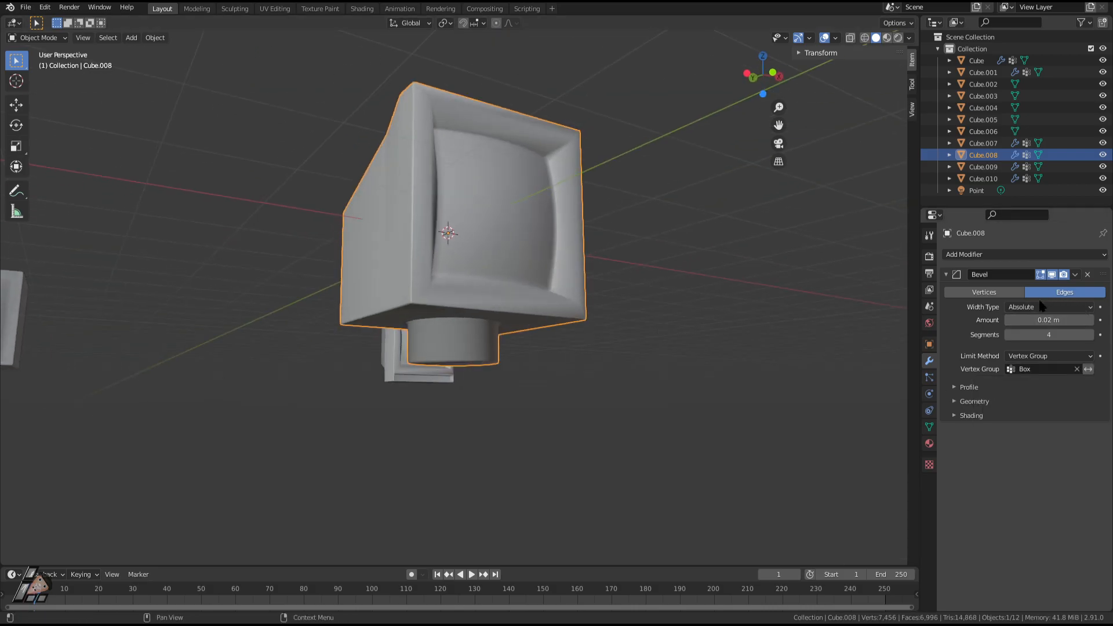
Examine the neck, the box underside and the Box vertex group's faces in Object Mode and Edit Mode.
scroll(572, 291, "up", 2)
middle_click_drag(570, 291, 458, 278)
key("Tab")
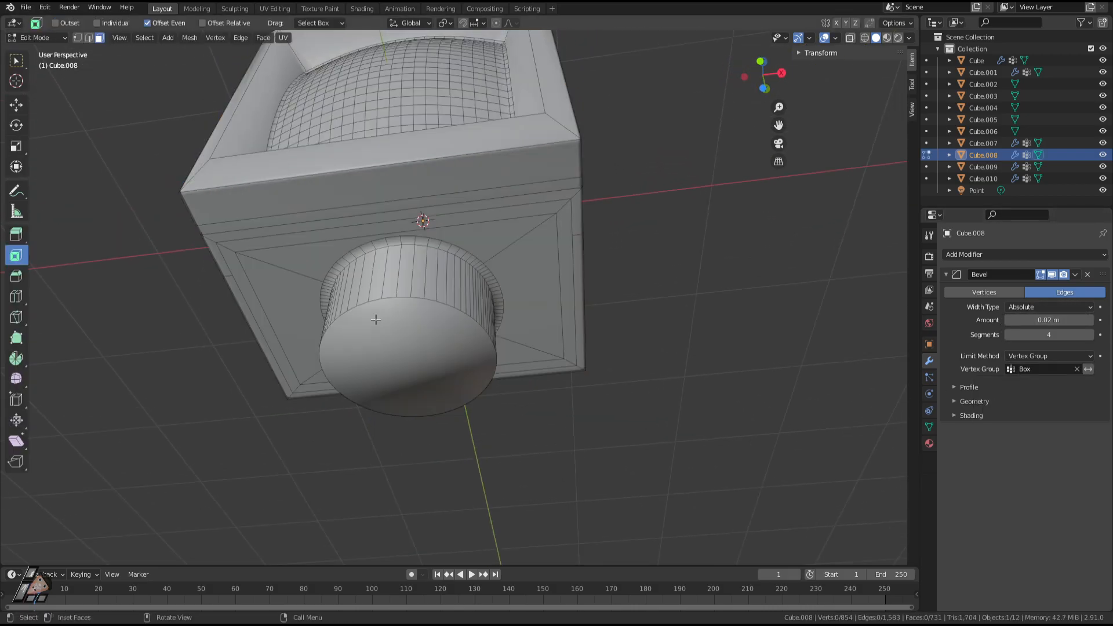
key("Tab")
middle_click_drag(475, 336, 429, 342)
key("Tab")
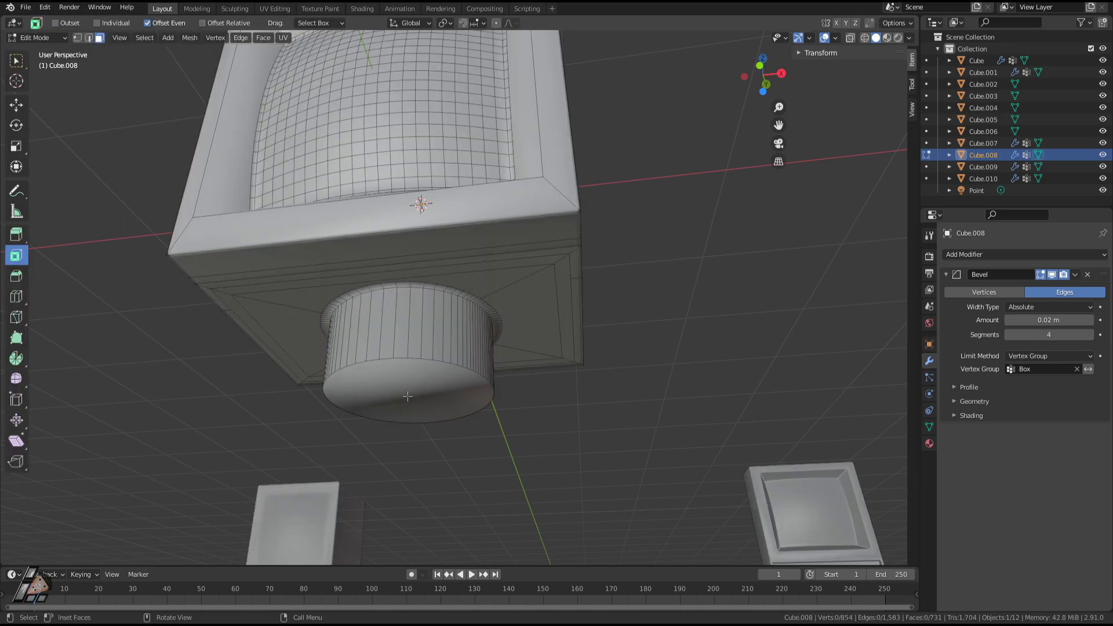
middle_click_drag(502, 373, 510, 418)
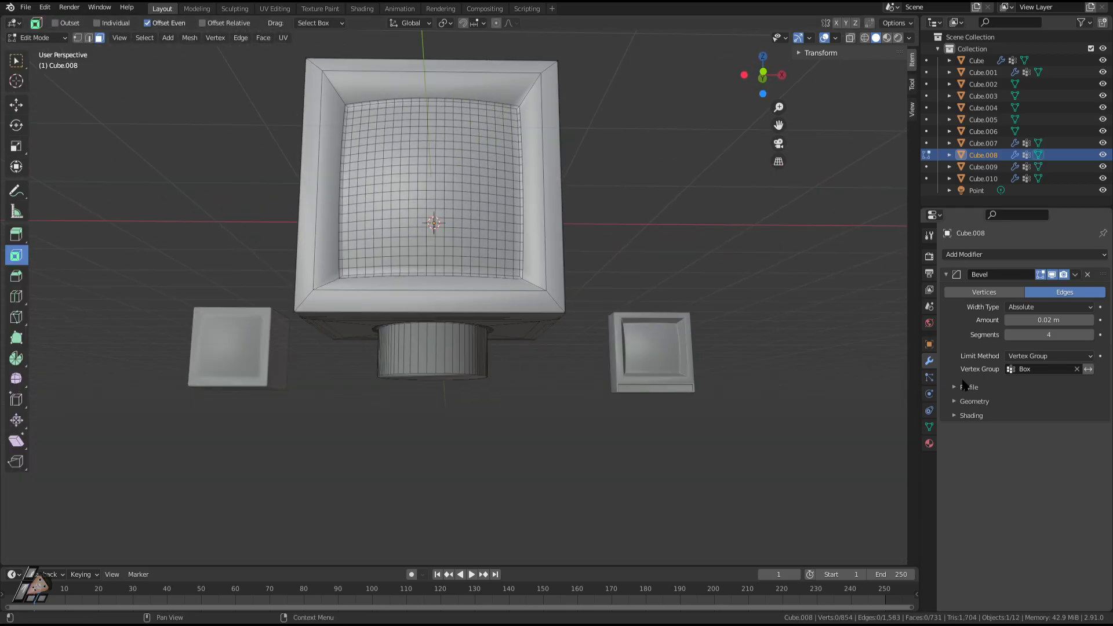
middle_click_drag(579, 346, 666, 326)
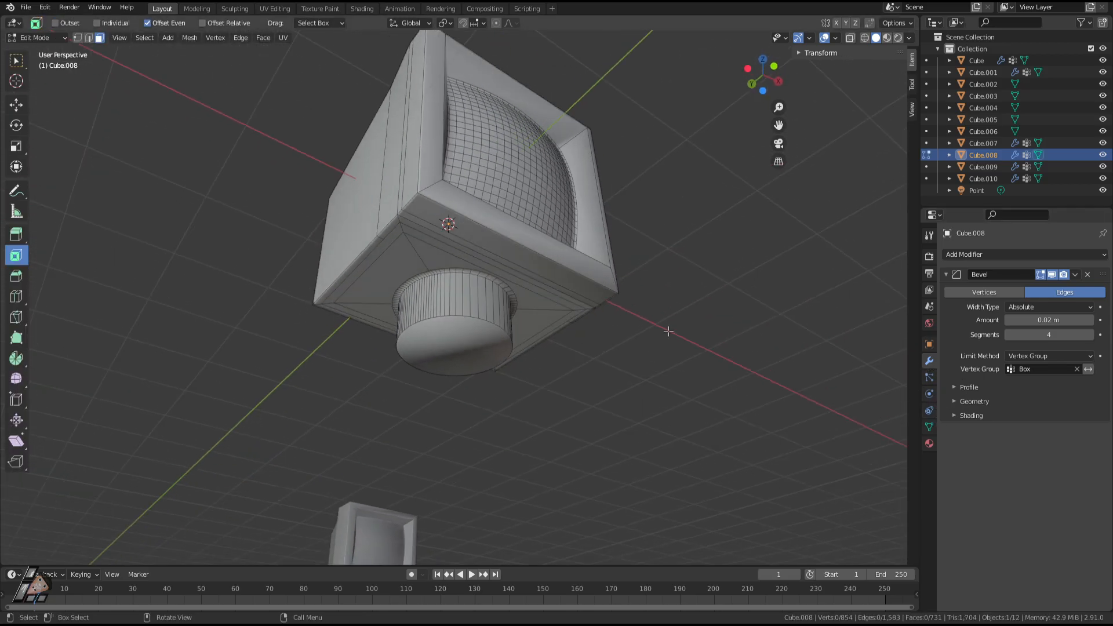
left_click(929, 427)
left_click(1051, 364)
middle_click_drag(806, 345, 841, 321)
key("Tab")
Toggle the Bevel modifier's viewport display off and on to compare the box's edges from the front and below.
left_click(930, 361)
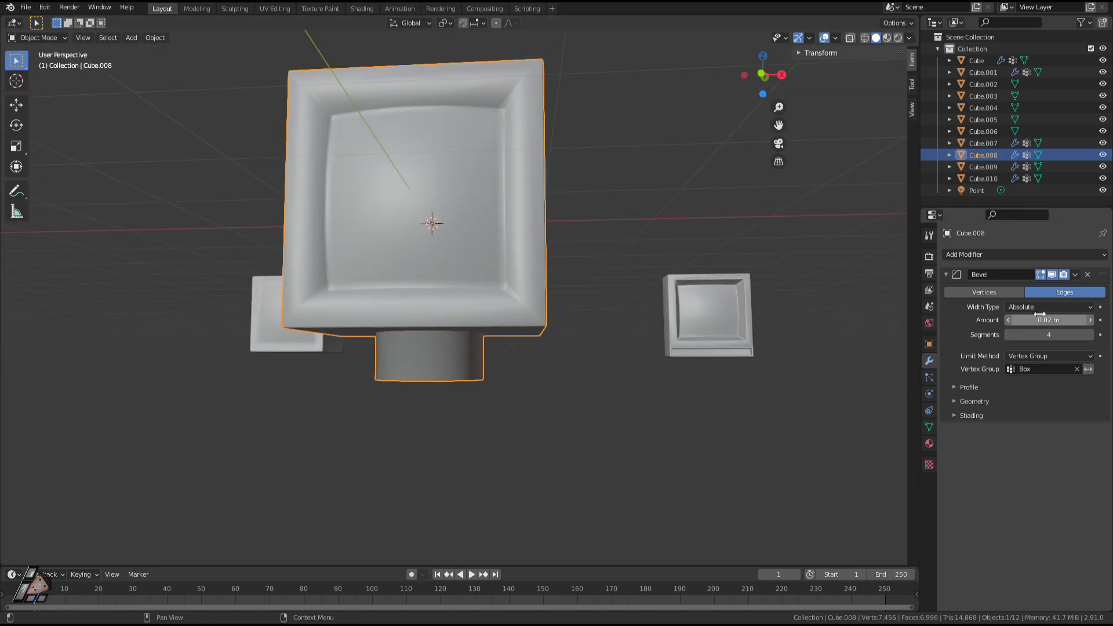
left_click(1053, 275)
left_click(1053, 276)
middle_click_drag(665, 312, 668, 308)
middle_click_drag(648, 326, 663, 336)
key("Tab")
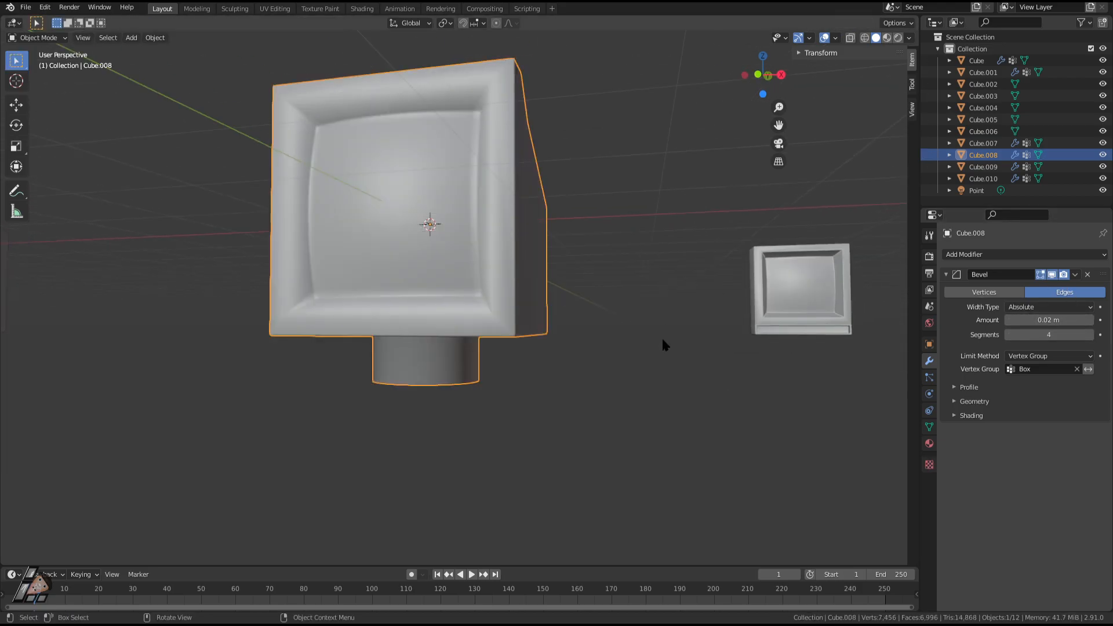
left_click(1050, 274)
left_click(1049, 275)
middle_click_drag(695, 261, 643, 232)
left_click(1051, 274)
left_click(1050, 275)
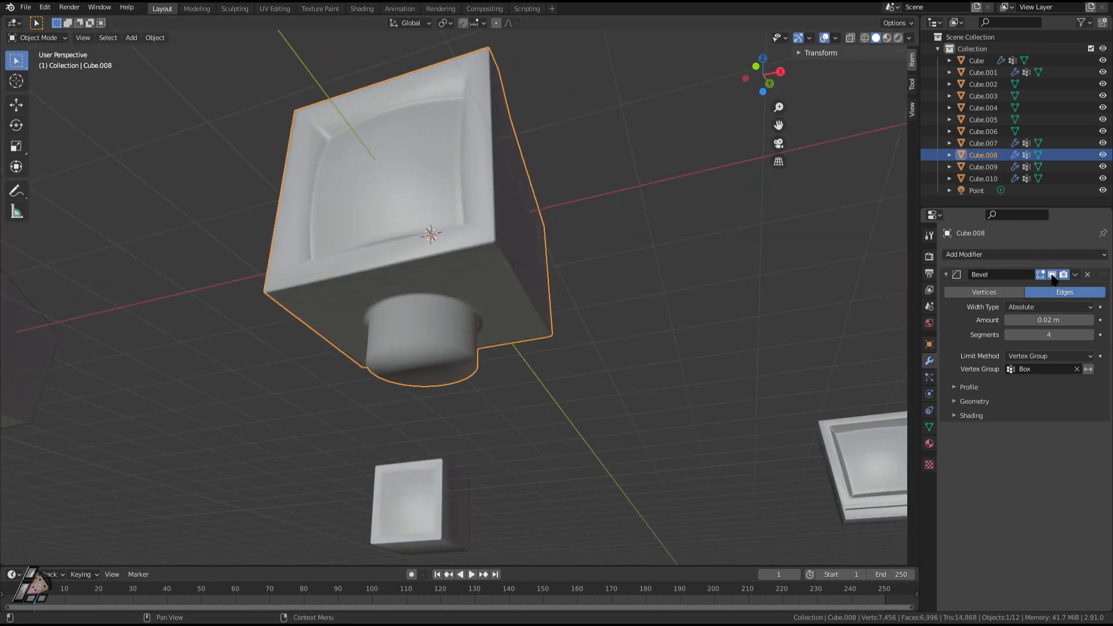
Select the neck and the inner underside faces around it, and assign them to a new vertex group named Stand.
middle_click_drag(661, 336, 521, 301)
scroll(589, 291, "up", 3)
key("Tab")
key("ctrl+KP_Add")
key("ctrl+KP_Add")
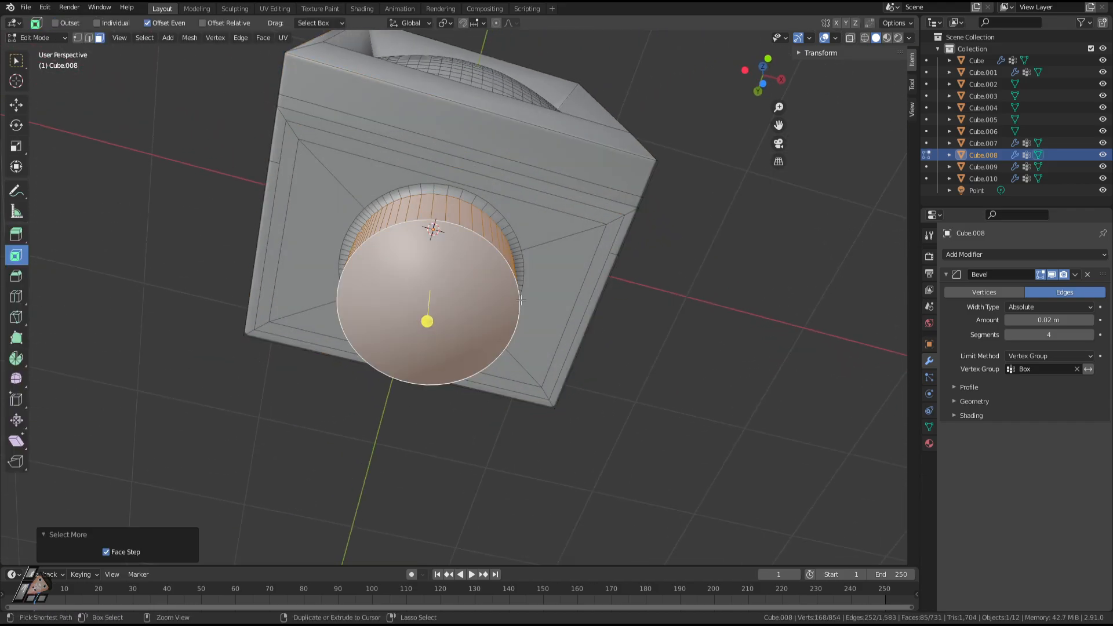
middle_click_drag(537, 228, 667, 348)
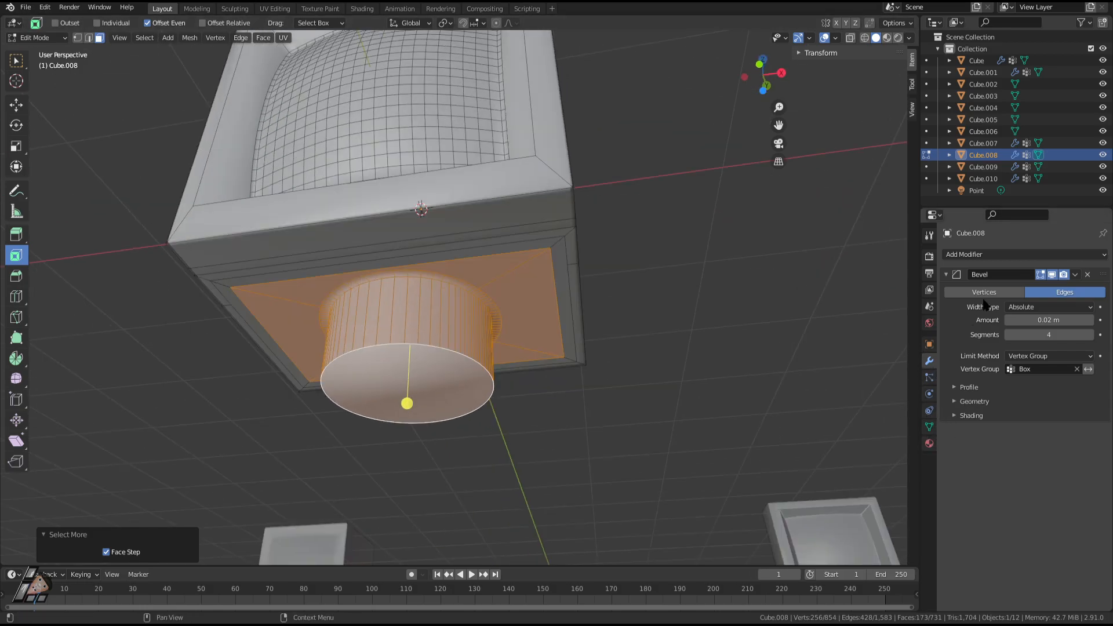
left_click(930, 428)
left_click(1103, 291)
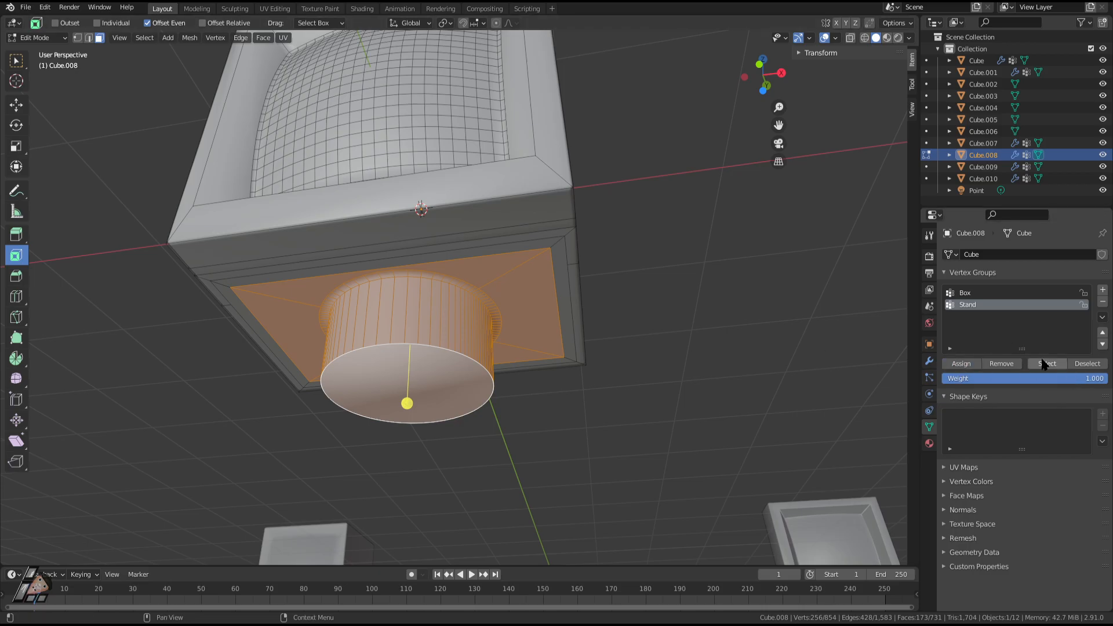
Check the Stand vertex group by deselecting and reselecting its faces, viewing the model in both modes.
key("Tab")
mouse_move(629, 362)
middle_mouse_down()
mouse_move(726, 385)
mouse_move(643, 423)
mouse_move(636, 367)
middle_mouse_up()
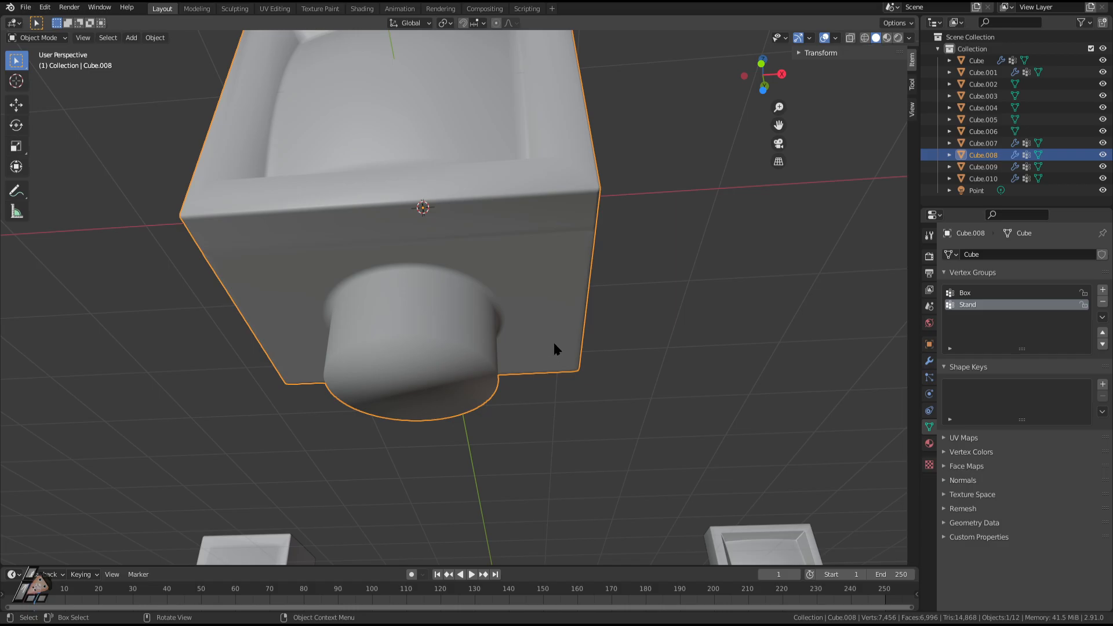
middle_click_drag(555, 345, 728, 385)
key("Tab")
left_click(1080, 365)
left_click(1055, 364)
key("Tab")
scroll(657, 384, "down", 3)
middle_click_drag(658, 387, 619, 373)
key("Tab")
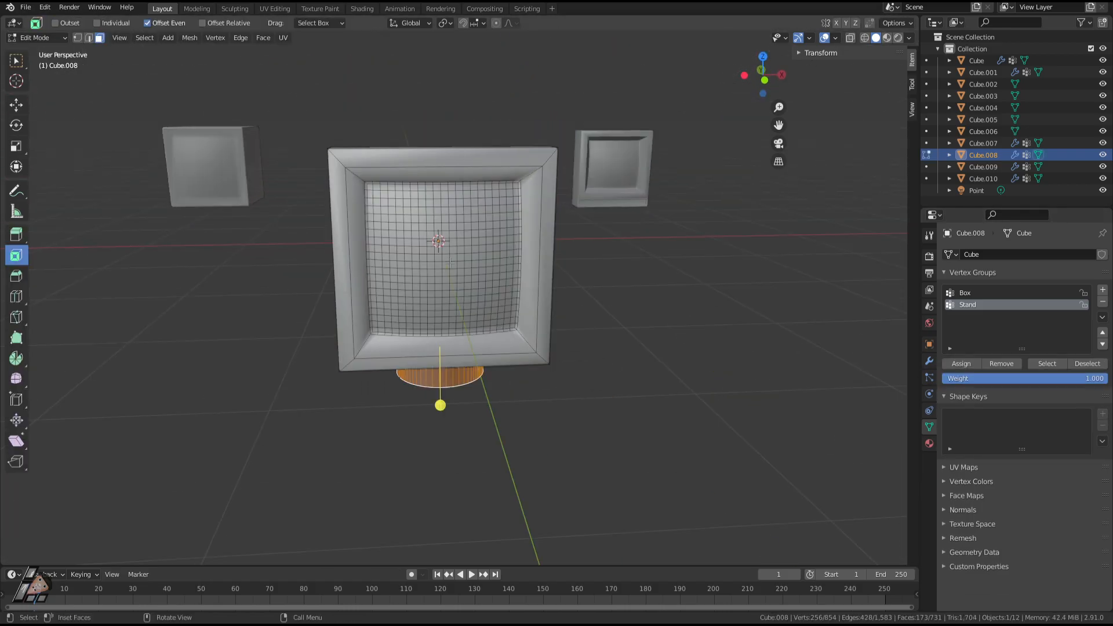
Try to select the bulging screen by growing the selection outward from one of its central faces.
scroll(440, 246, "up", 5)
left_click(417, 174)
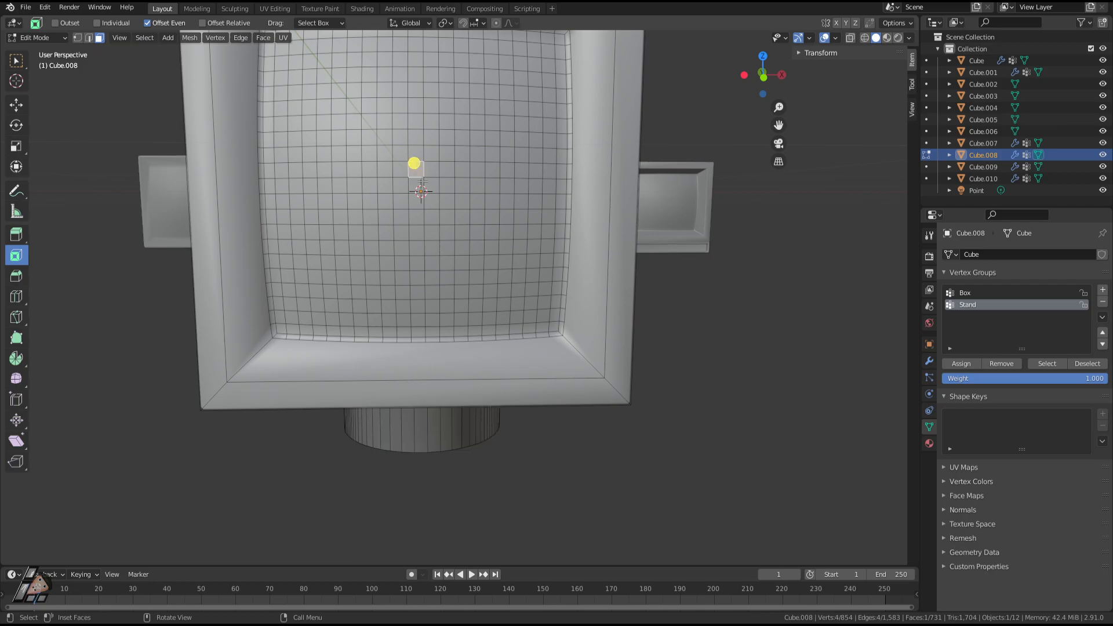
scroll(660, 222, "down", 3)
scroll(682, 245, "up", 1)
key("KP_7")
middle_click_drag(479, 226, 499, 234)
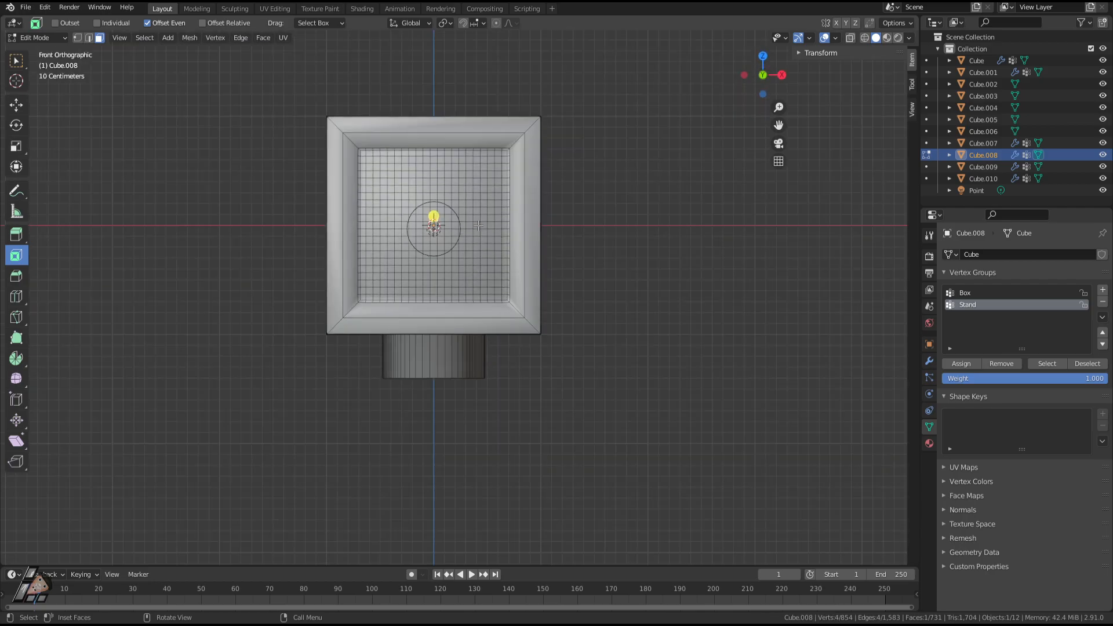
scroll(511, 241, "up", 5)
key("ctrl+KP_Add")
key("ctrl+KP_Add")
key("ctrl+KP_Add")
key("ctrl+KP_Add")
key("ctrl+KP_Add")
key("ctrl+KP_Add")
key("ctrl+KP_Add")
key("ctrl+KP_Add")
key("ctrl+KP_Add")
key("ctrl+KP_Add")
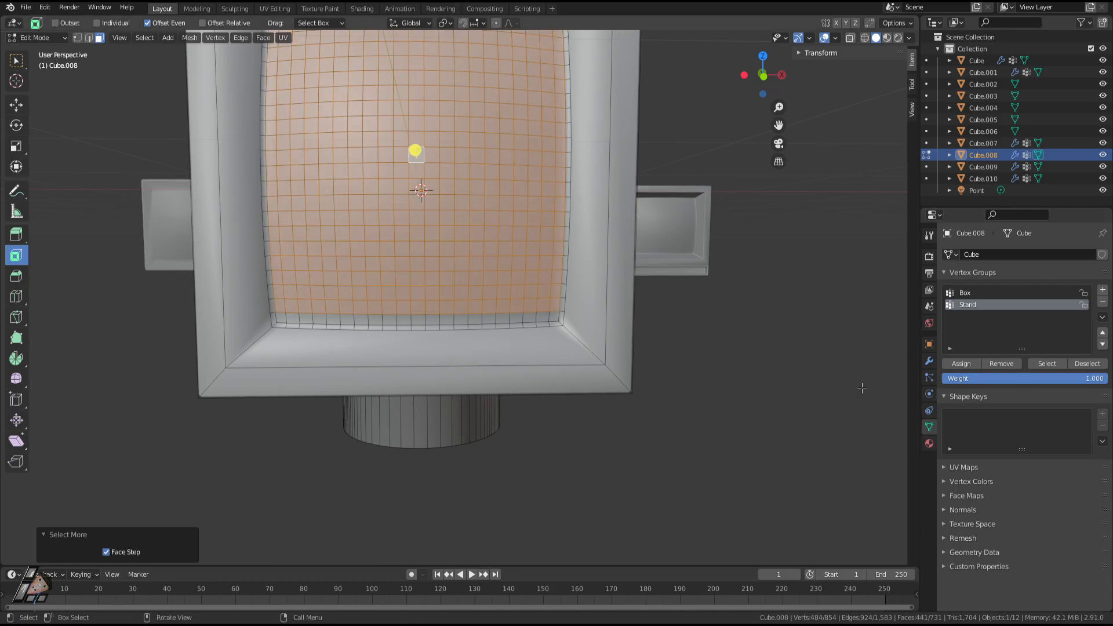
key("alt+a")
Select the screen faces by their assigned materials, Material.005 and Material.006.
left_click(930, 444)
scroll(804, 399, "down", 2)
scroll(805, 398, "down", 3)
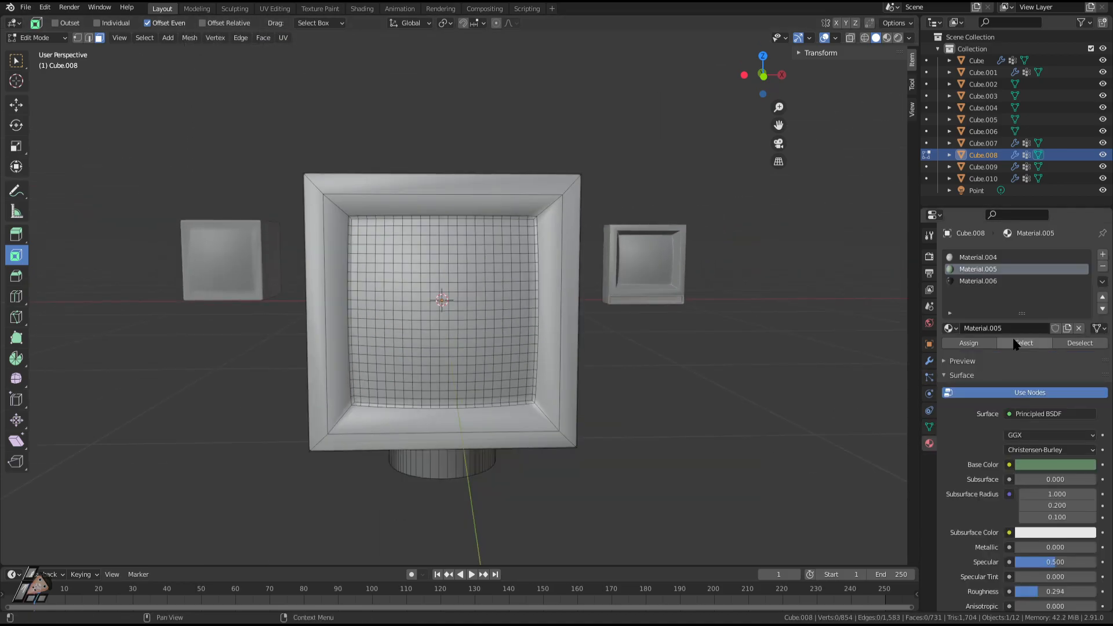
middle_click_drag(699, 305, 751, 318)
left_click(1036, 342)
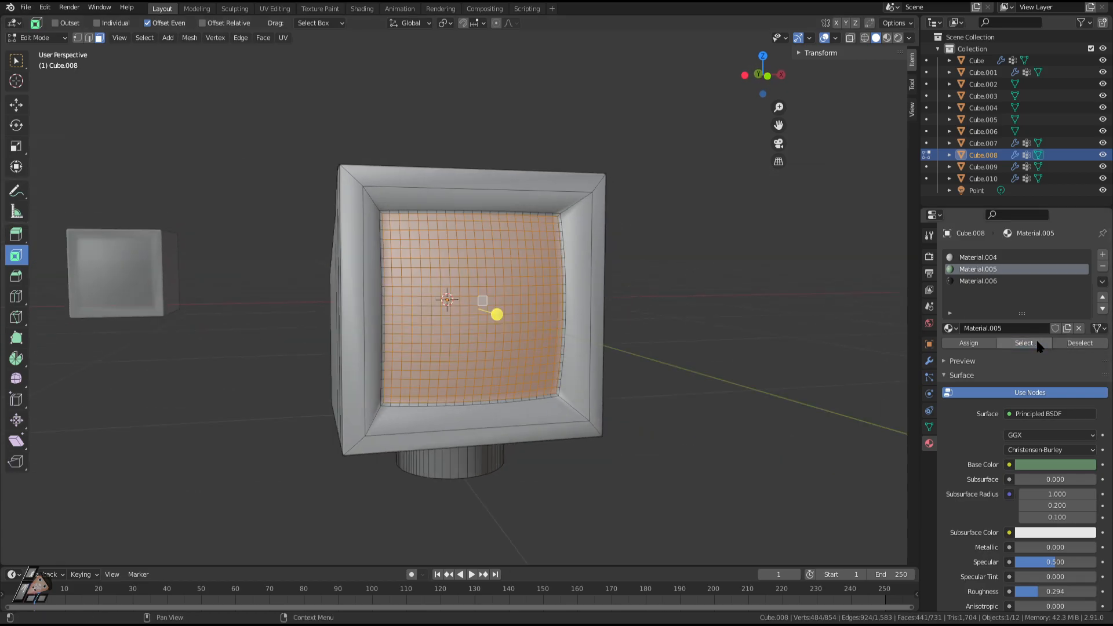
left_click(1012, 281)
left_click(1032, 342)
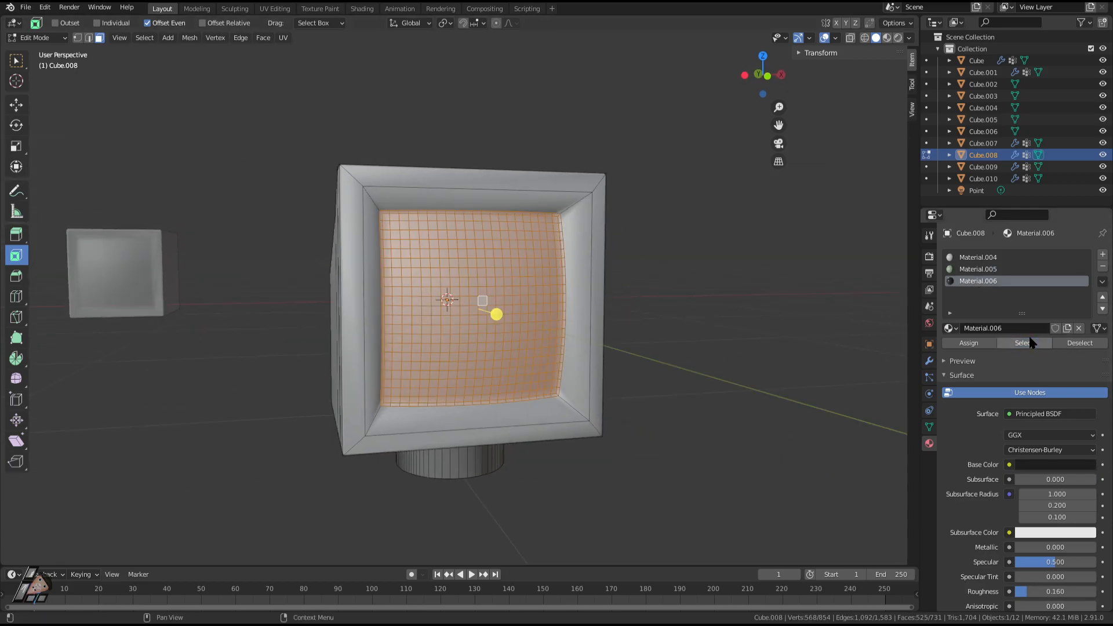
Add a vertex group named Screen and assign the selected screen faces to it.
left_click(930, 427)
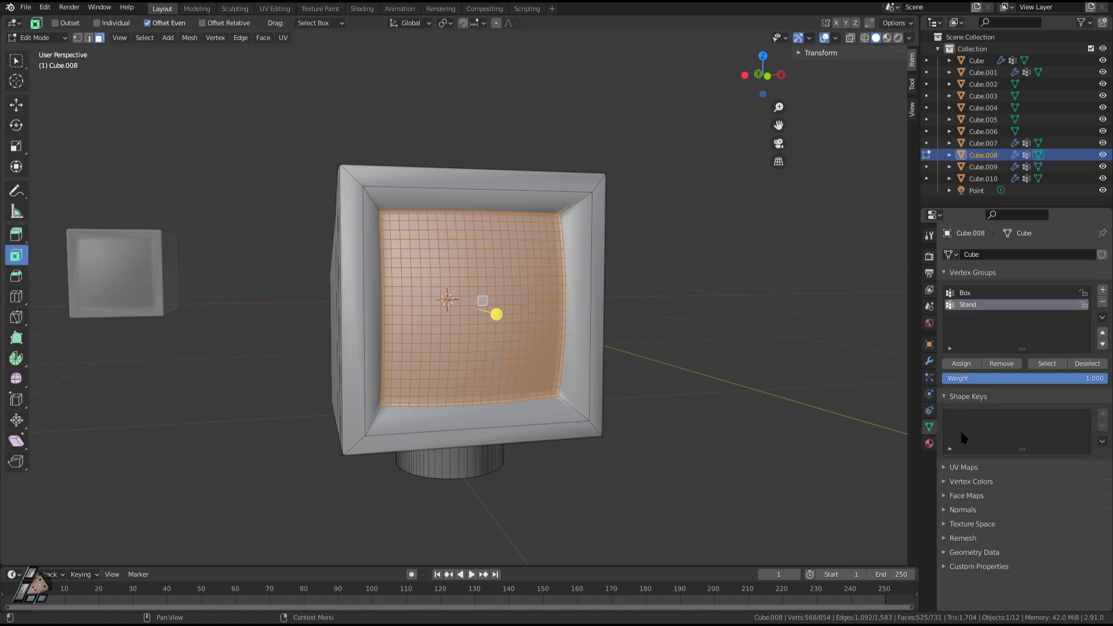
left_click(1103, 291)
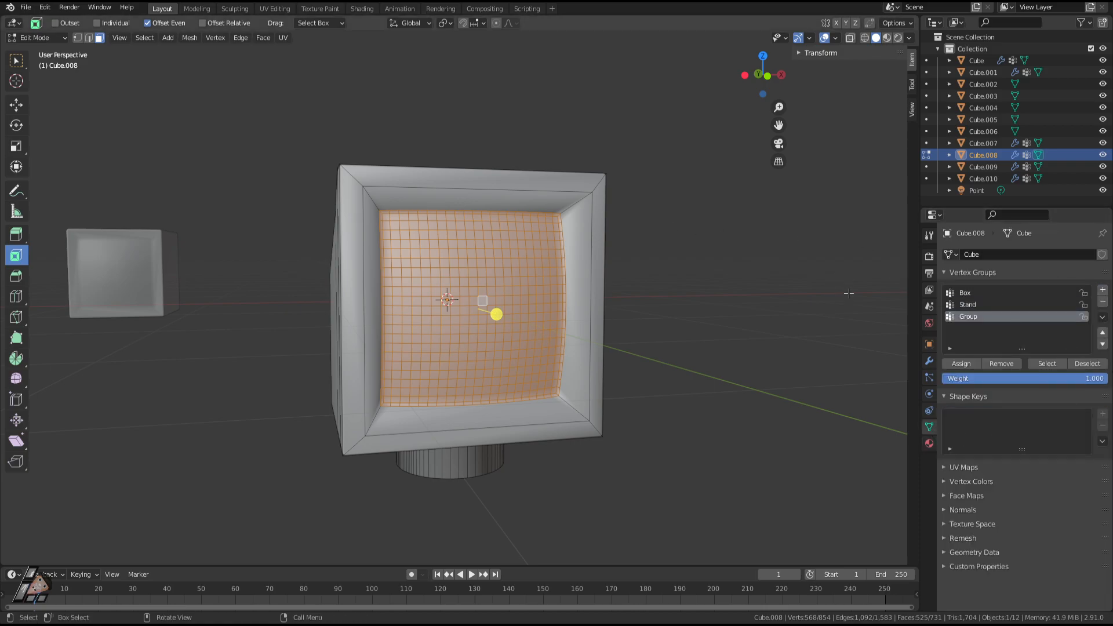
left_click(961, 364)
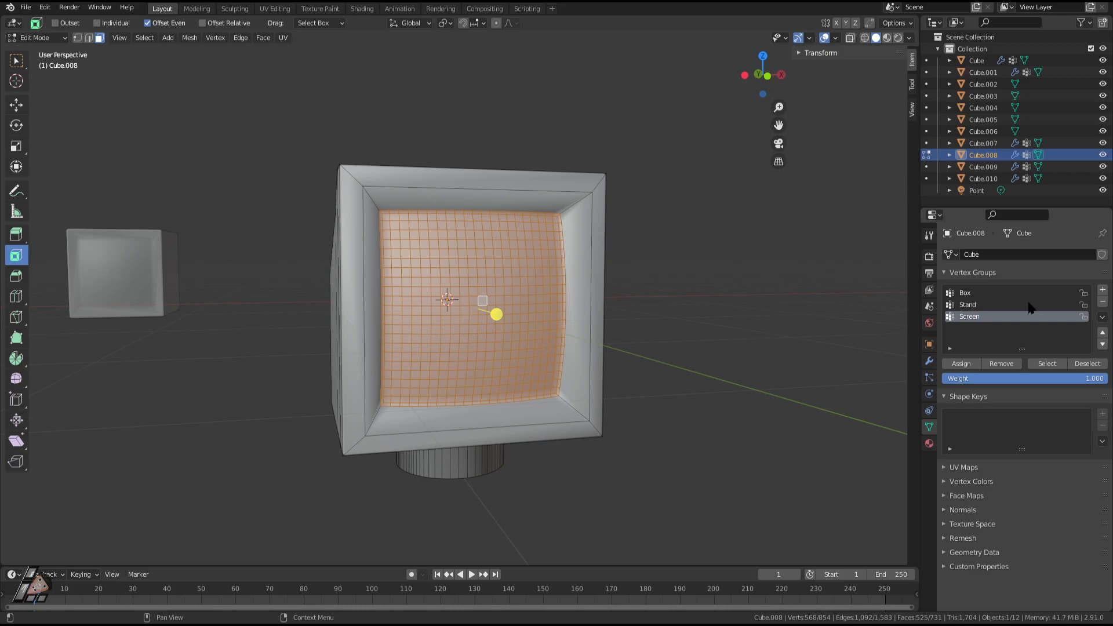
left_click(958, 366)
Examine the bulging screen and its surrounding frame in Object Mode and Edit Mode.
middle_click_drag(673, 410, 651, 370)
middle_click_drag(628, 428, 658, 416)
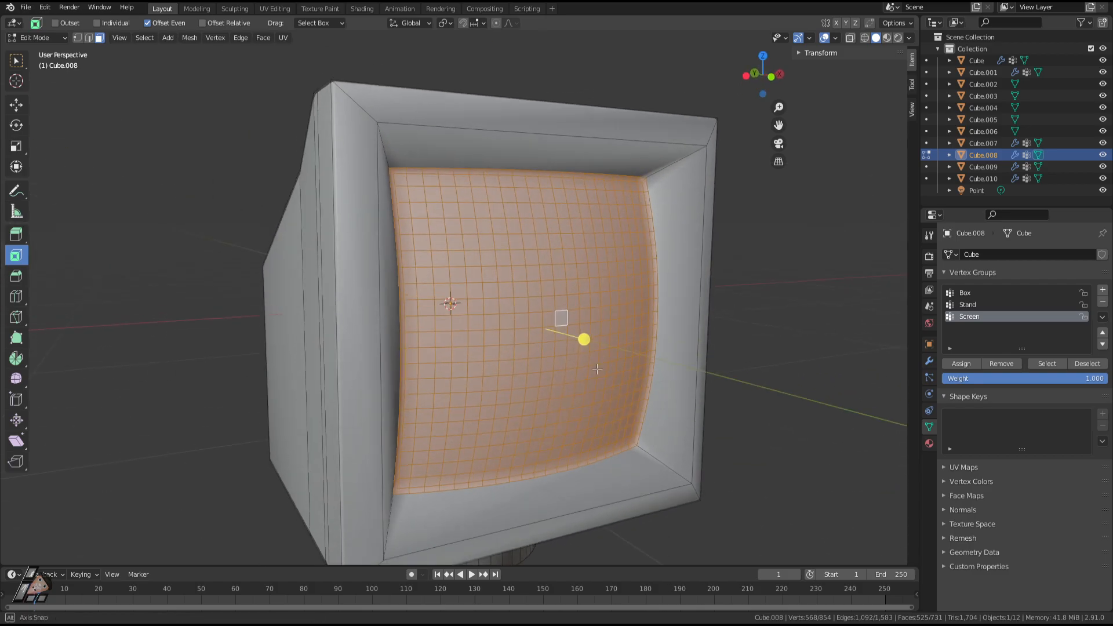
key("Tab")
scroll(620, 339, "down", 4)
mouse_move(607, 367)
middle_mouse_down()
mouse_move(576, 384)
mouse_move(668, 356)
mouse_move(603, 368)
middle_mouse_up()
scroll(669, 356, "up", 4)
key("Tab")
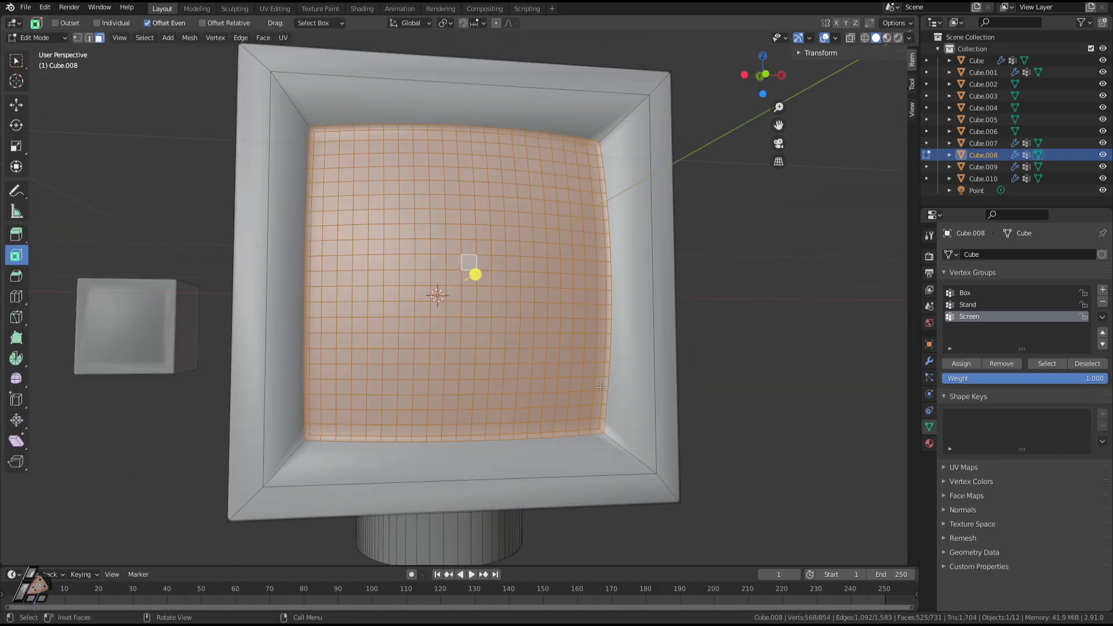
middle_click_drag(454, 341, 471, 355)
scroll(609, 442, "down", 4)
scroll(634, 438, "up", 4)
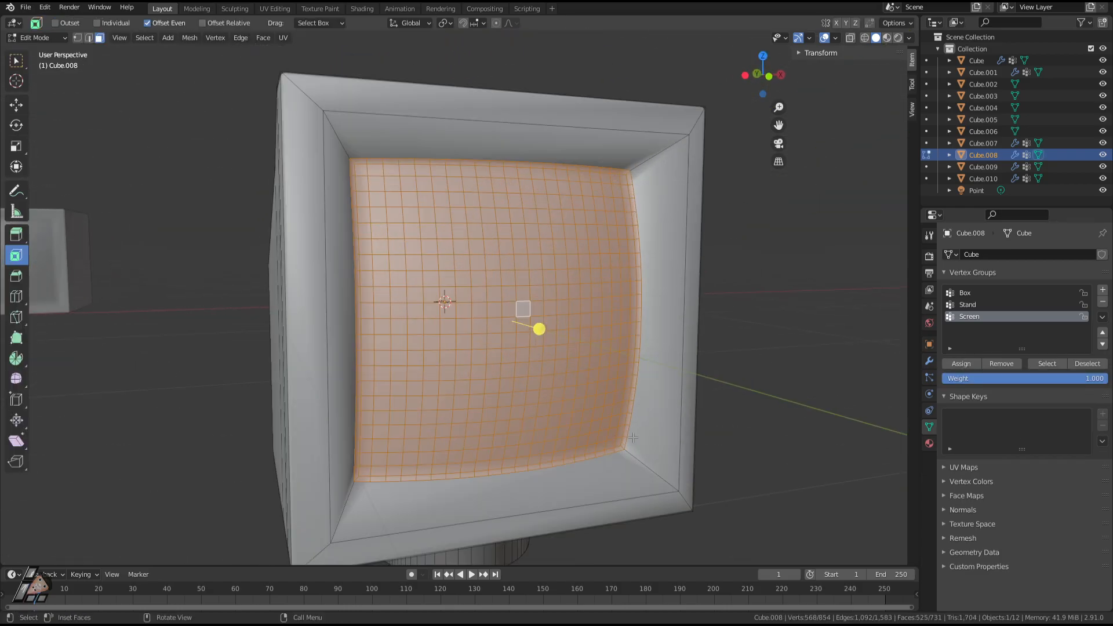
Hide the selected screen faces and check the box in Object Mode and Edit Mode.
key("h")
key("ctrl+z")
middle_click_drag(644, 436, 443, 370)
key("h")
scroll(597, 406, "down", 3)
key("Tab")
key("Tab")
Try selecting the Screen vertex group and hiding its selection again while the screen faces are already hidden.
left_click(456, 335)
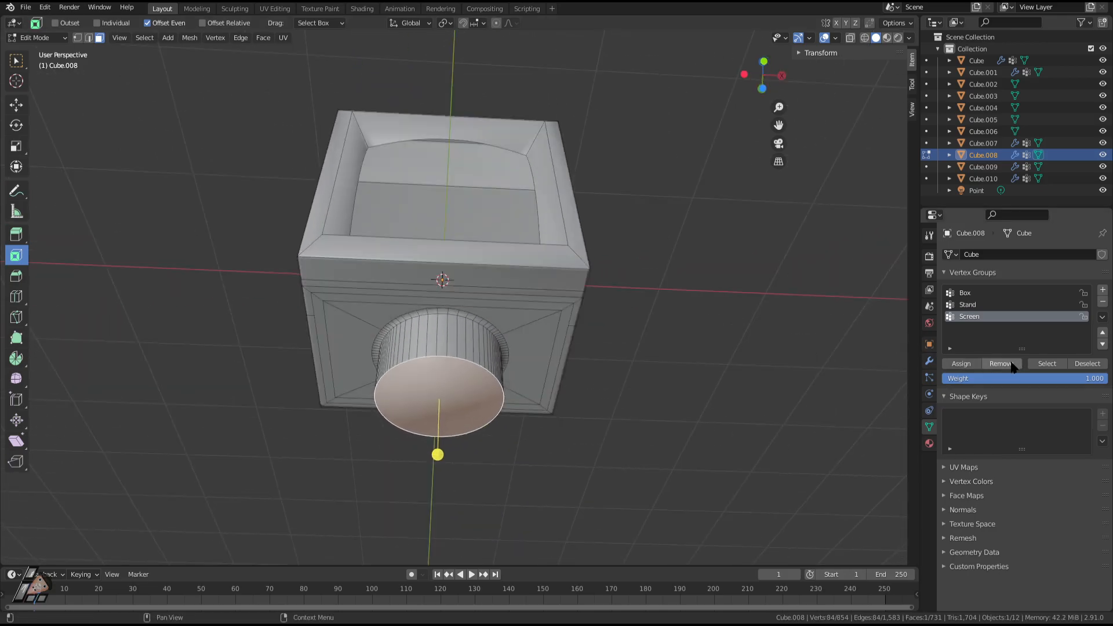
key("Tab")
key("Tab")
left_click(762, 425)
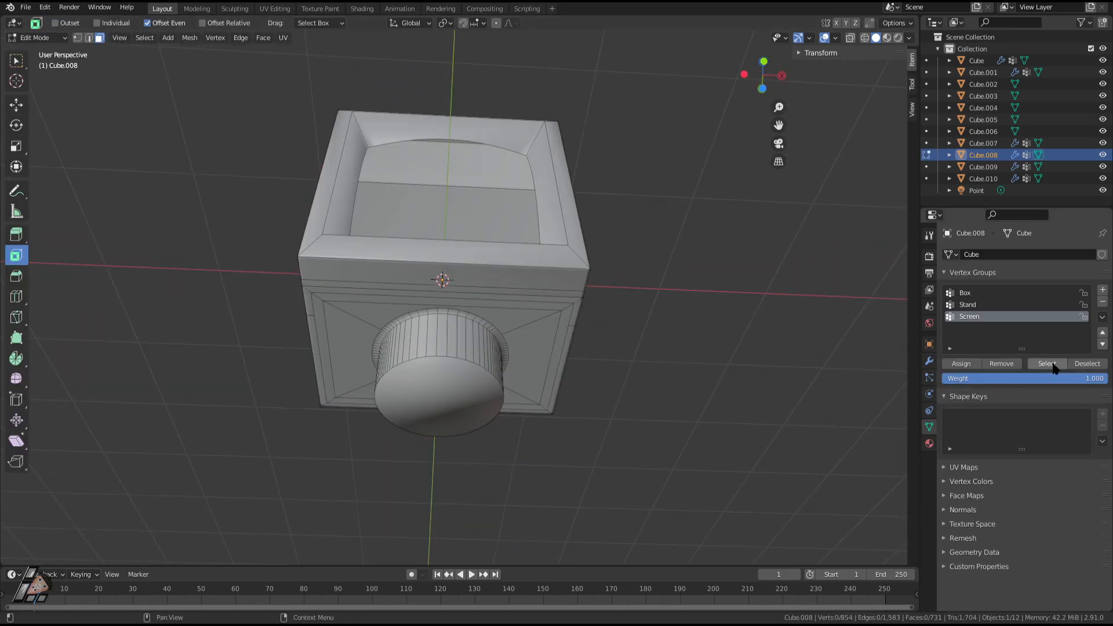
middle_click_drag(621, 309, 662, 356)
middle_click_drag(762, 318, 684, 360)
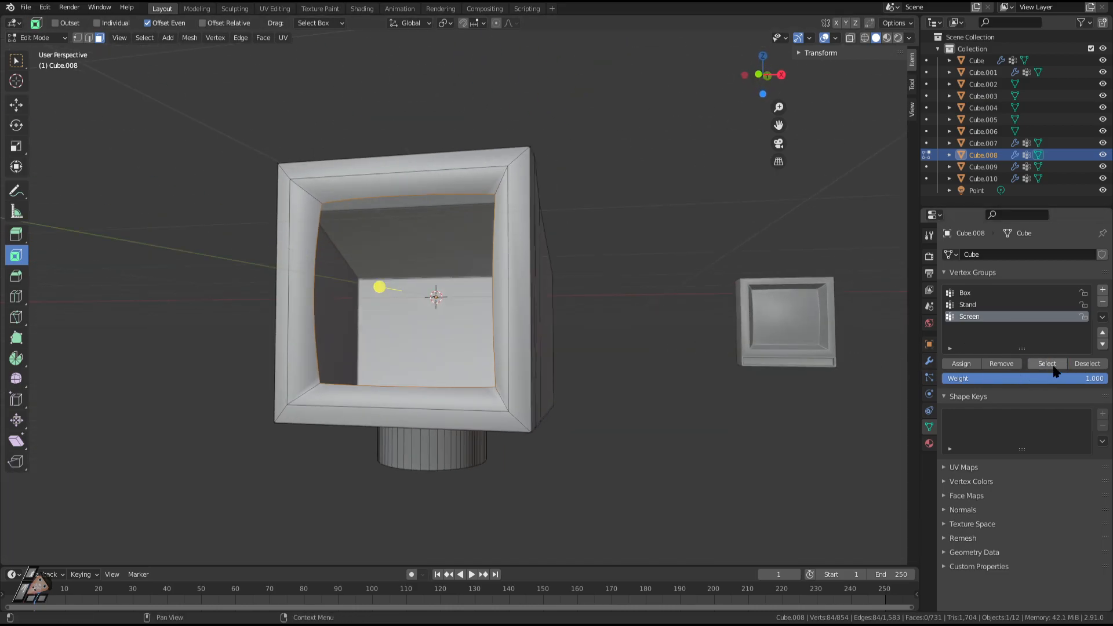
key("h")
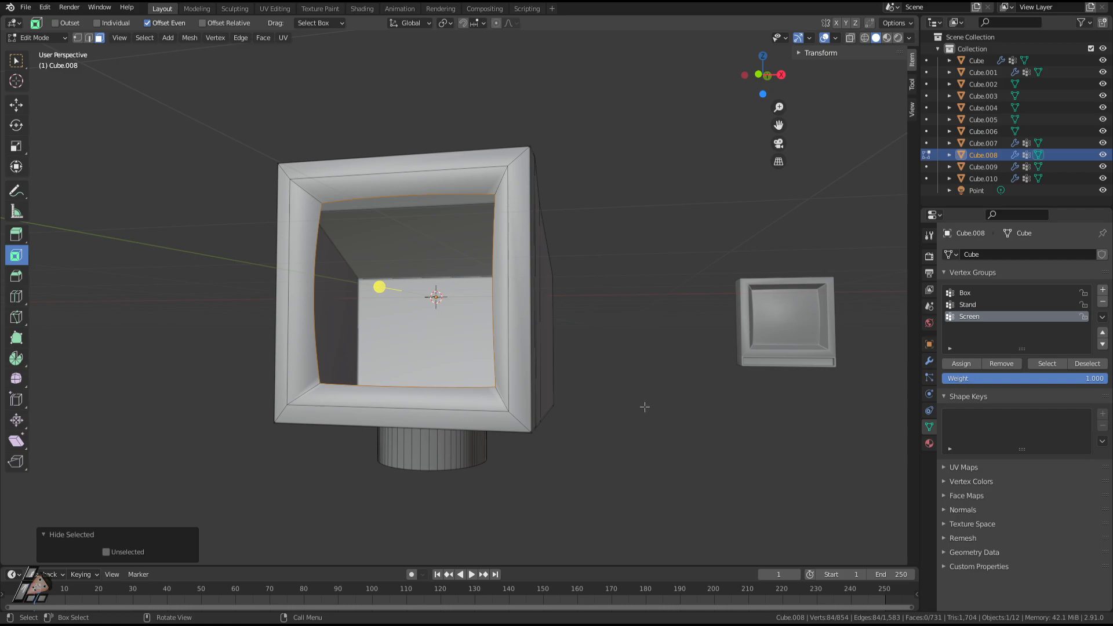
middle_click_drag(645, 407, 682, 489)
left_click(632, 421)
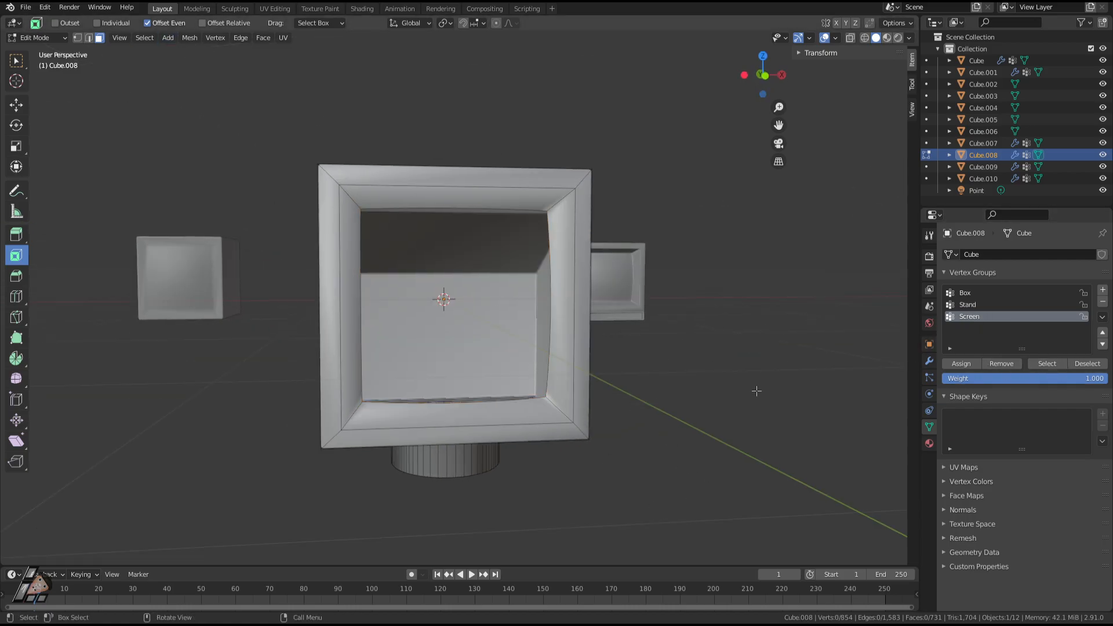
Reveal the hidden screen faces, select the Screen vertex group and hide its faces again.
key("alt+h")
left_click(789, 441)
left_click(1051, 361)
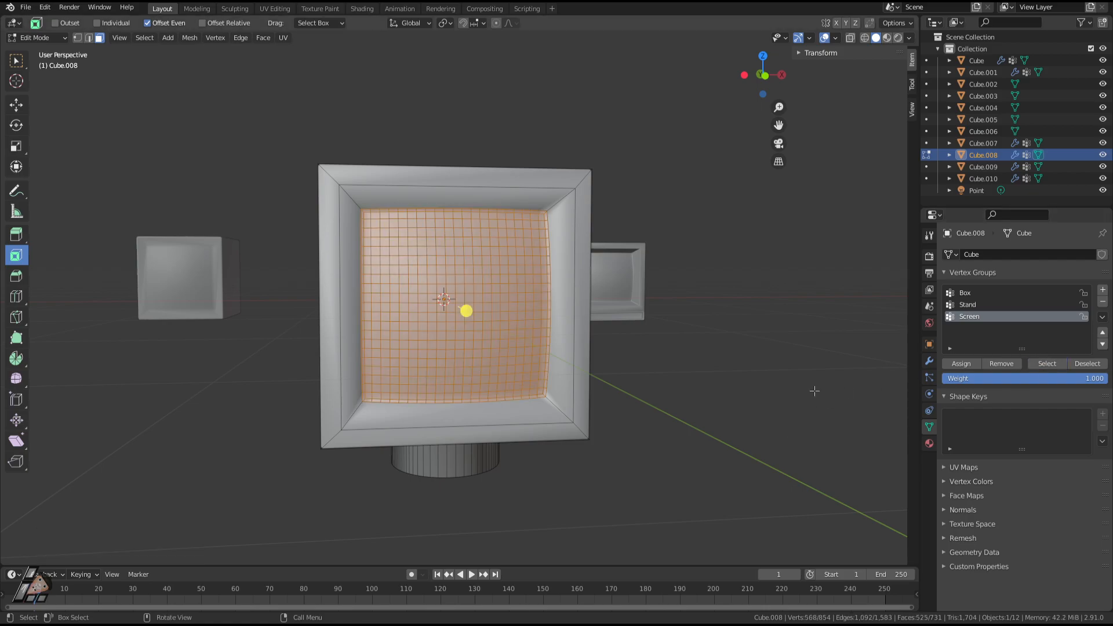
key("h")
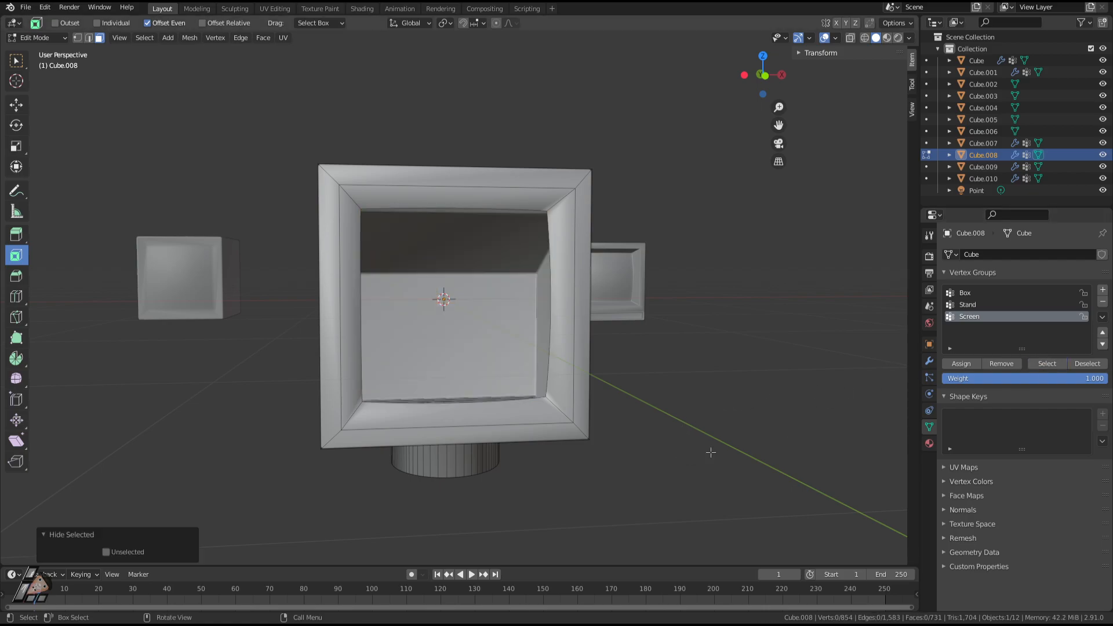
Check what the Screen vertex group selects around the frame opening while the screen faces are hidden.
left_click(1061, 364)
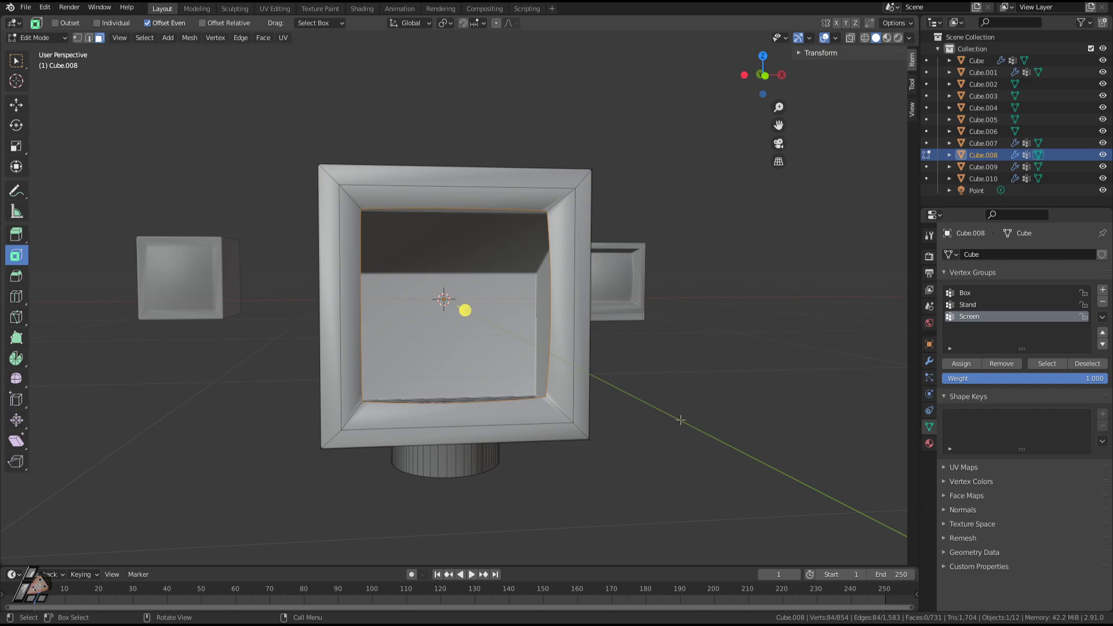
mouse_move(574, 354)
middle_mouse_down()
mouse_move(692, 370)
mouse_move(680, 338)
mouse_move(609, 382)
mouse_move(545, 319)
mouse_move(489, 415)
mouse_move(580, 365)
middle_mouse_up()
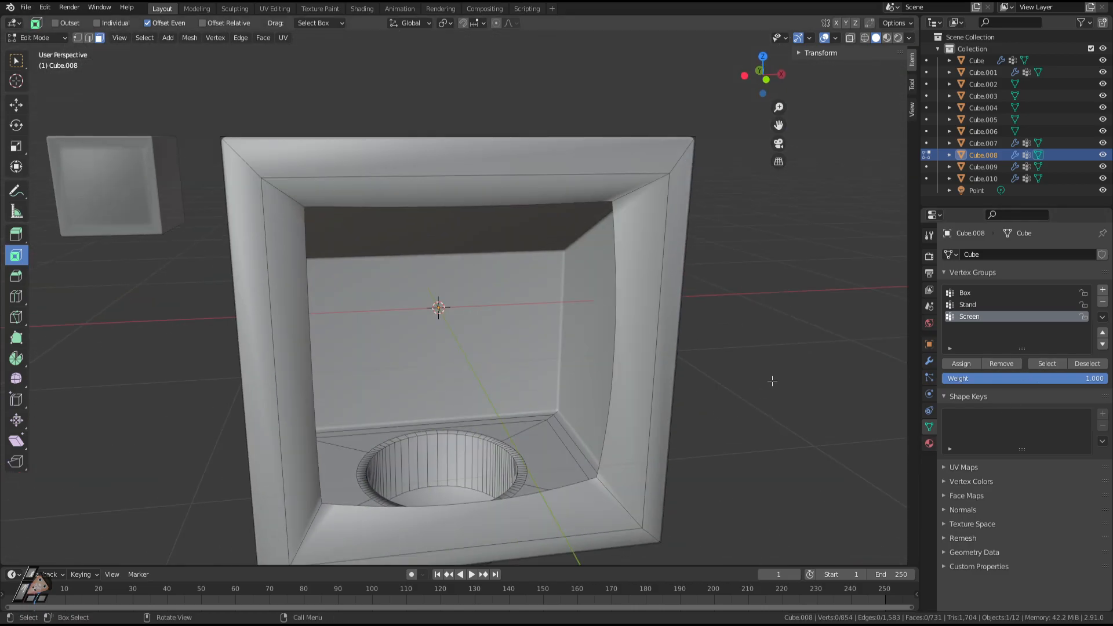
left_click(1047, 364)
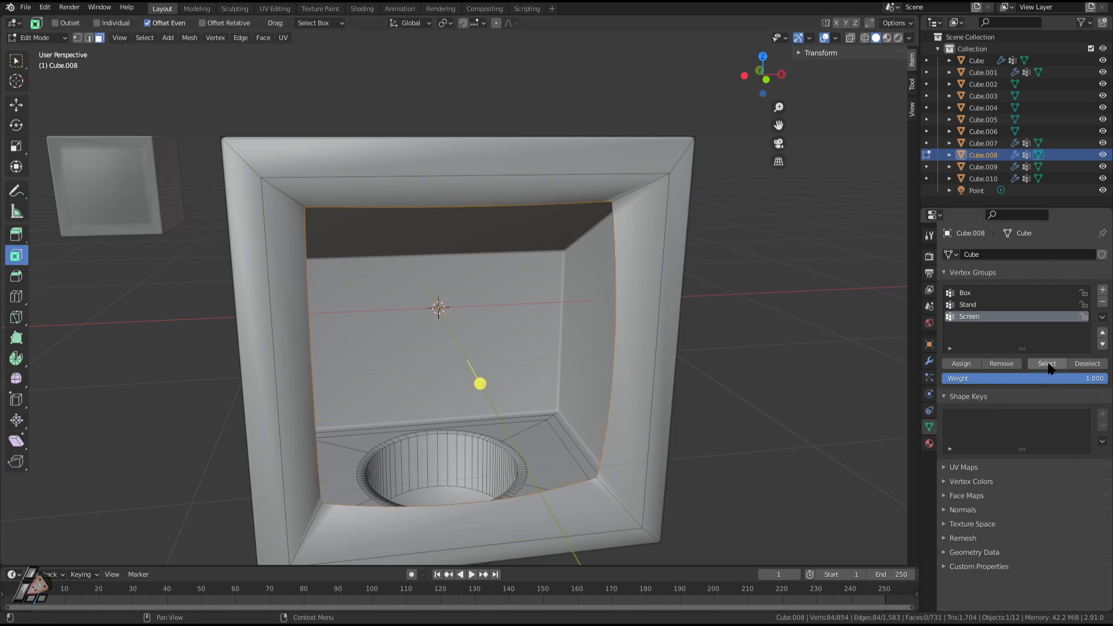
middle_click_drag(696, 348, 764, 384)
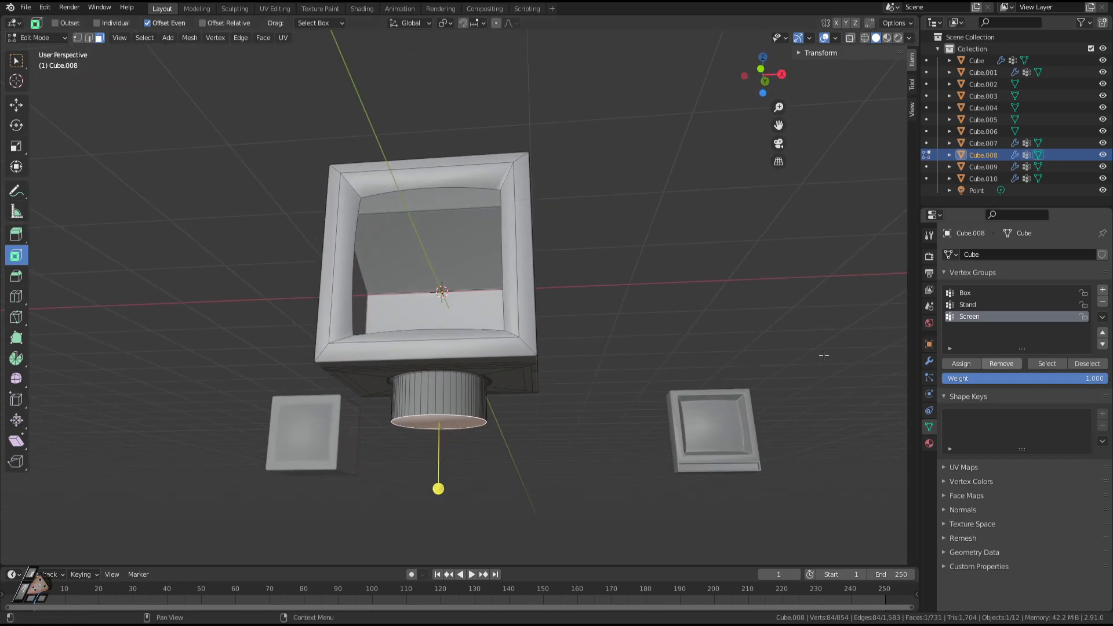
Deselect the Screen vertex group and move the Stand group to the end of the vertex group list.
left_click(1069, 364)
left_click(967, 304)
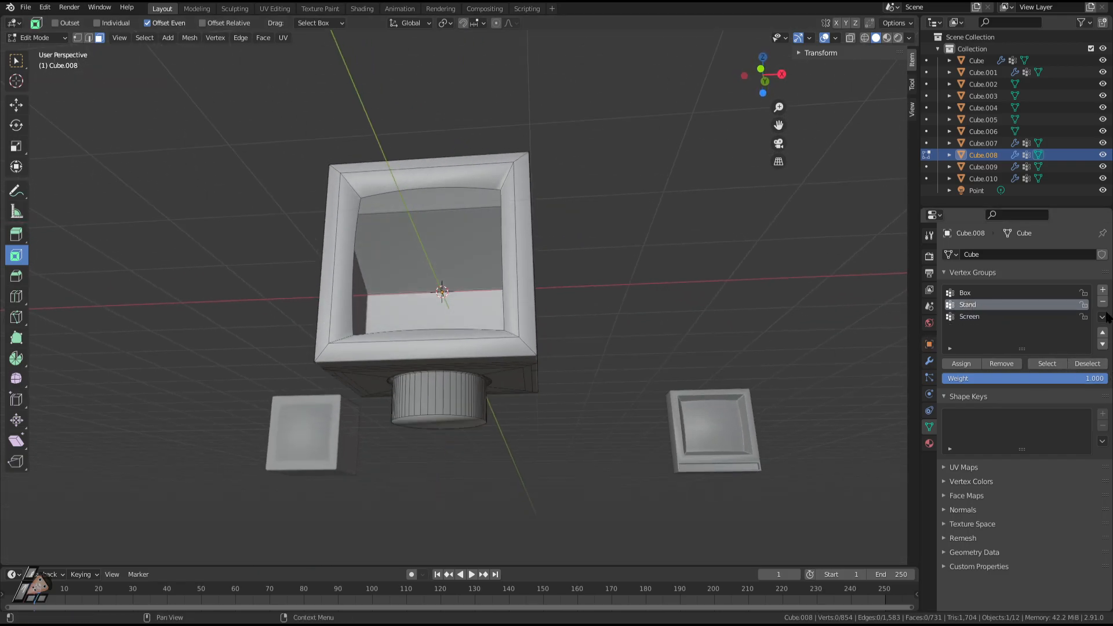
left_click(1103, 344)
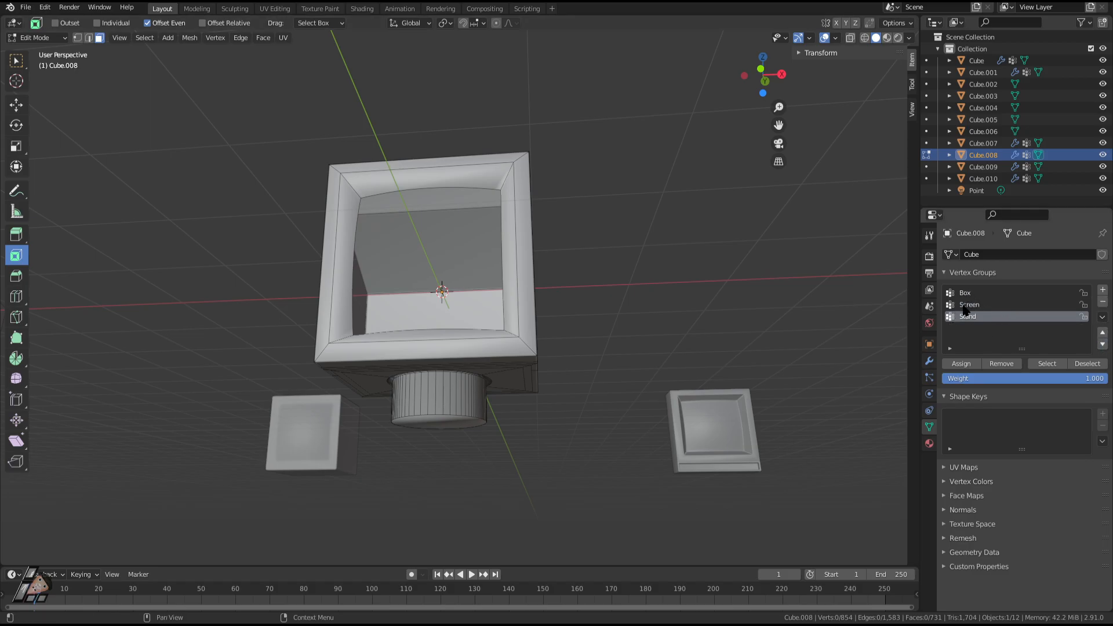
Select the Stand vertex group, hide its faces and reveal all hidden faces again.
left_click(1050, 365)
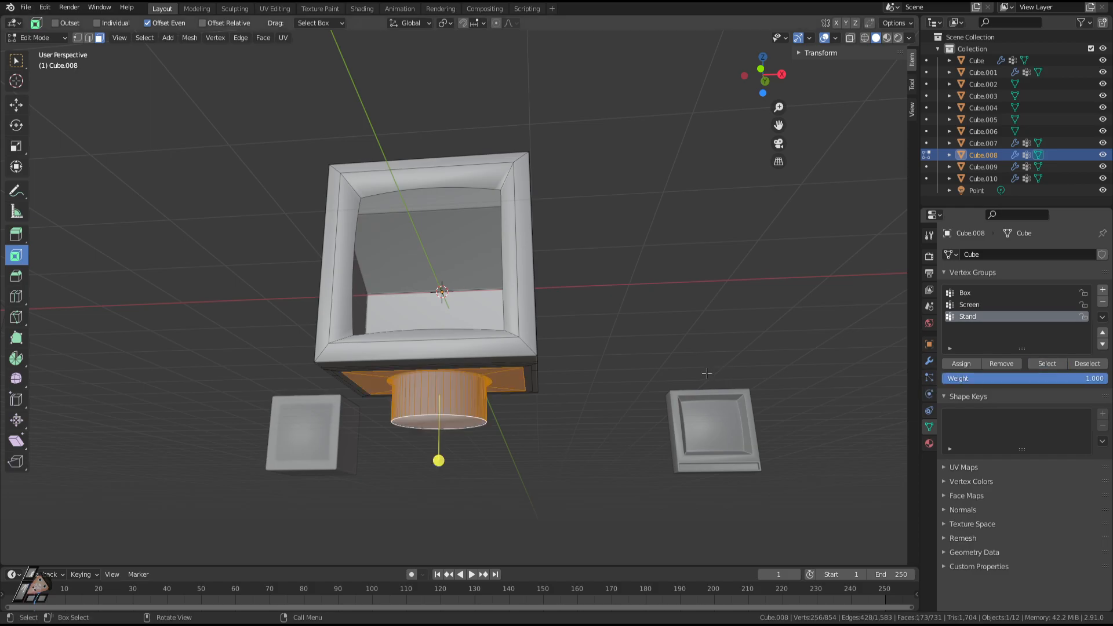
key("h")
middle_click_drag(600, 405, 805, 394)
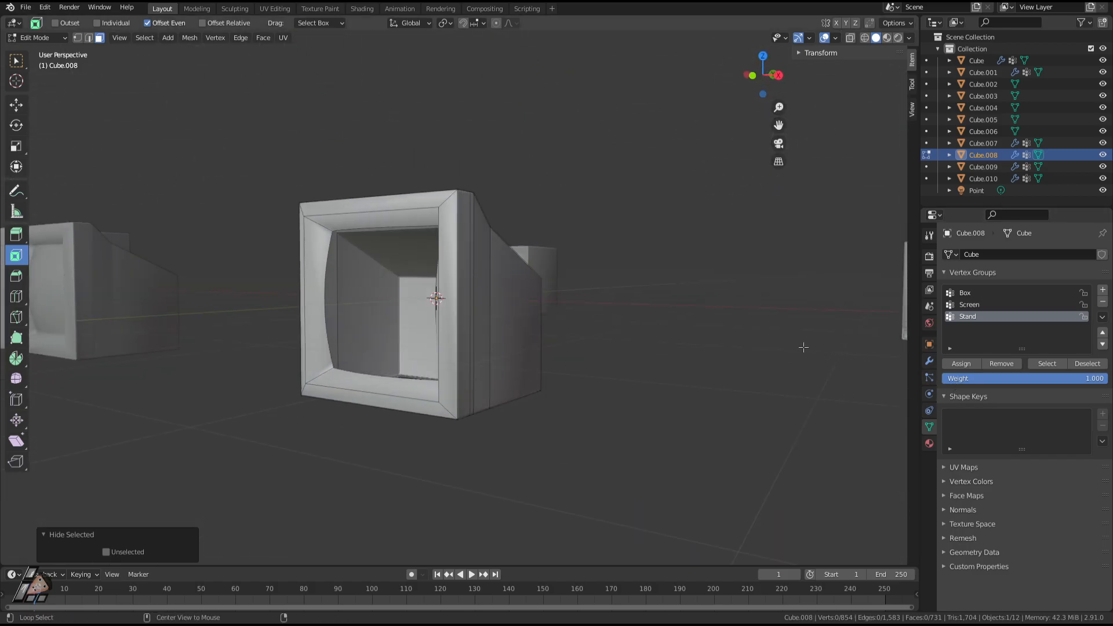
key("alt+h")
middle_click_drag(348, 353, 521, 458)
Save the file from Object Mode and return to editing the monitor mesh.
key("Tab")
key("ctrl+s")
key("Tab")
scroll(522, 405, "down", 3)
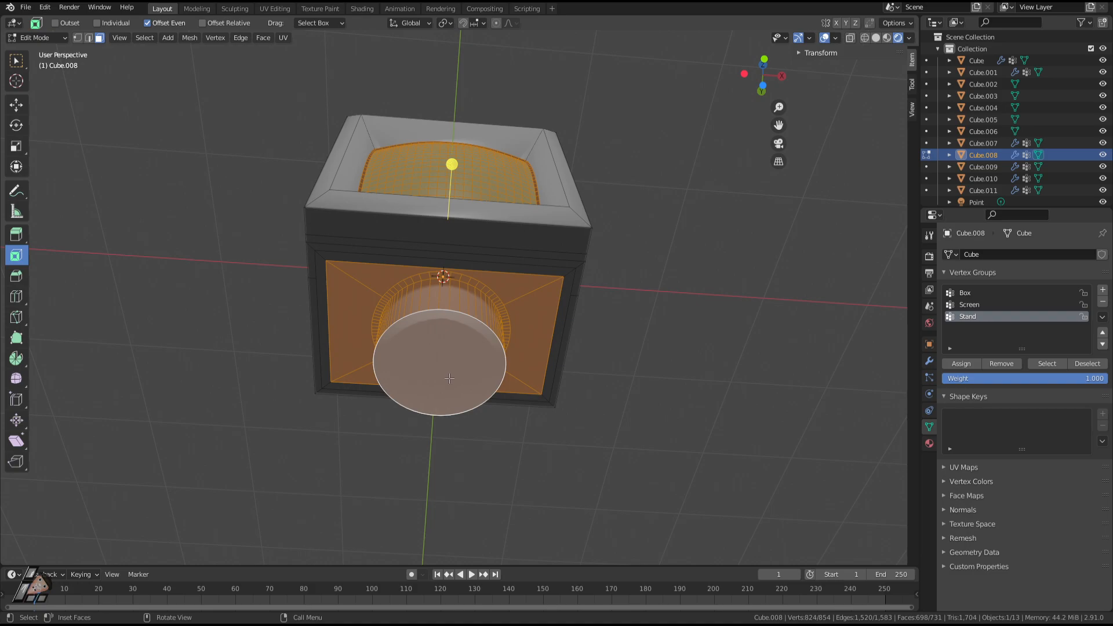
Raise the neck's bottom face about 0.2 m along Z and scale it by about 1.64.
left_click(447, 379)
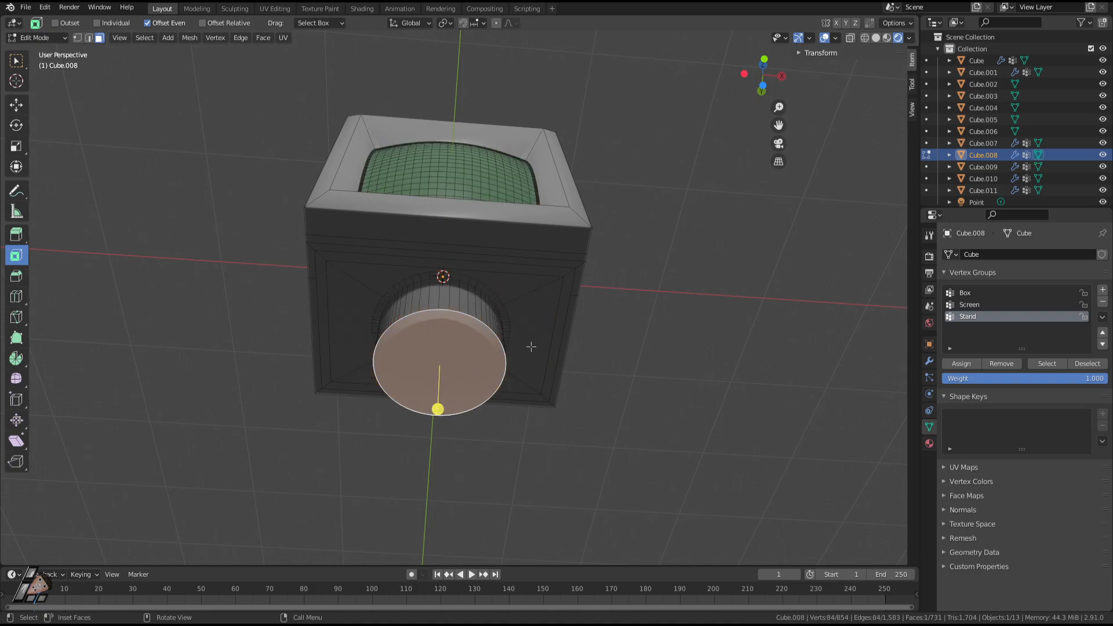
middle_click_drag(531, 347, 535, 428)
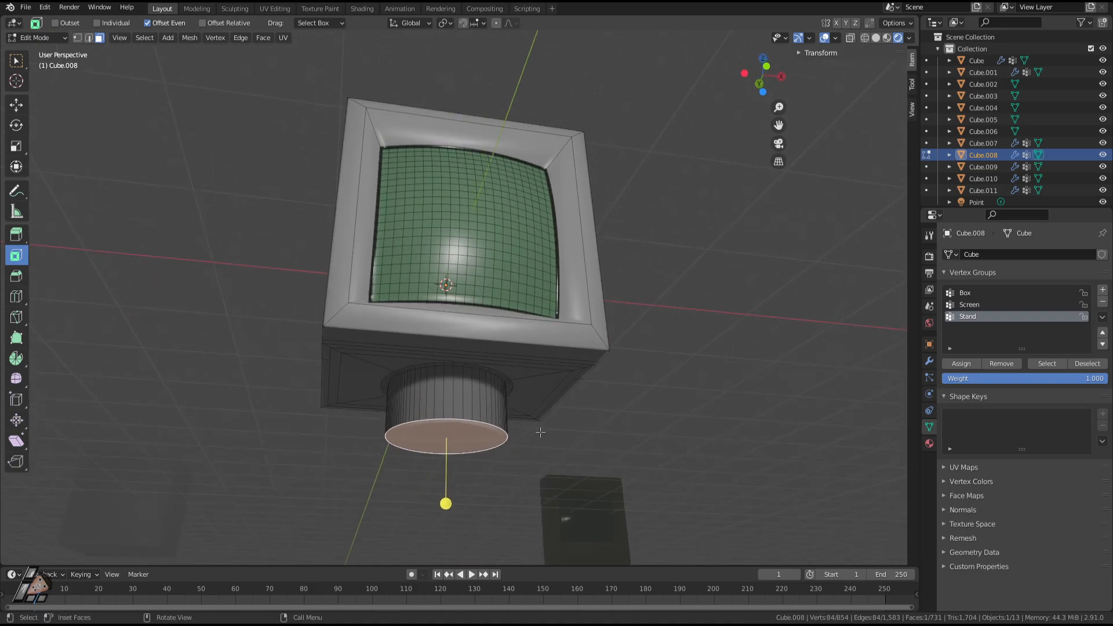
key("s")
key("Escape")
key("g")
key("z")
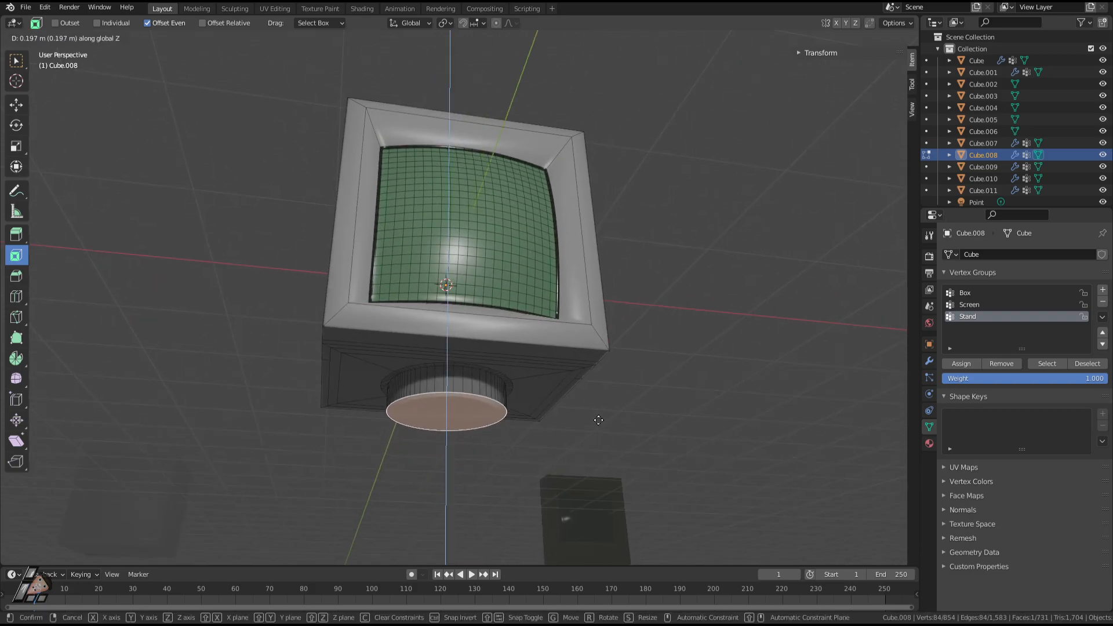
left_click(598, 420)
key("s")
left_click(693, 463)
middle_click_drag(693, 464, 685, 436)
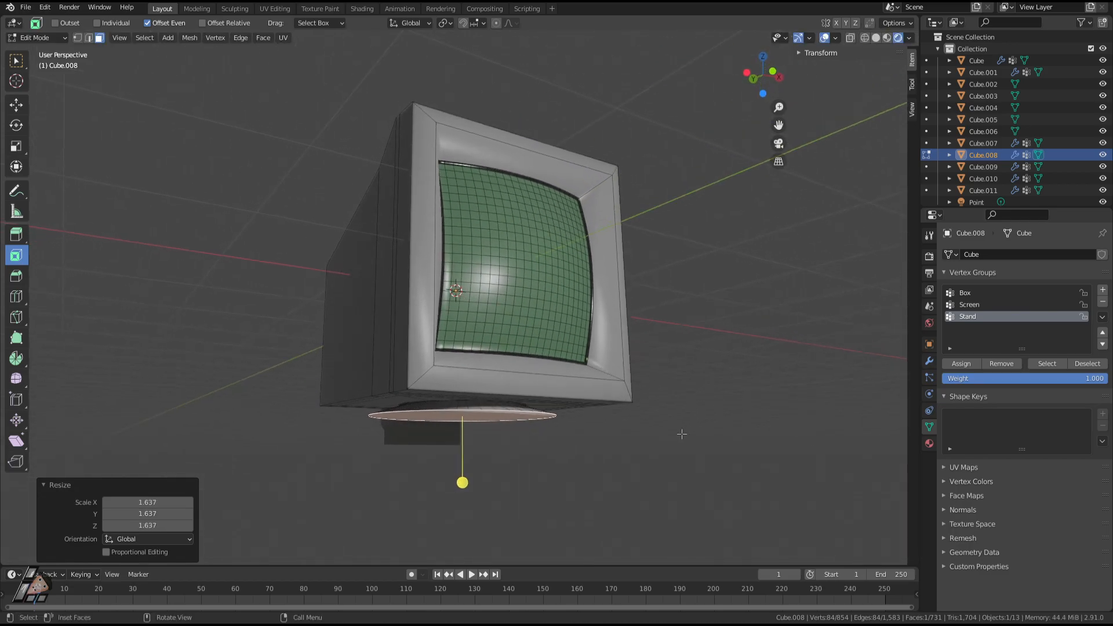
Extrude the widened bottom face down in layers, the first about 0.057 m, and scale the last one outward.
key("e")
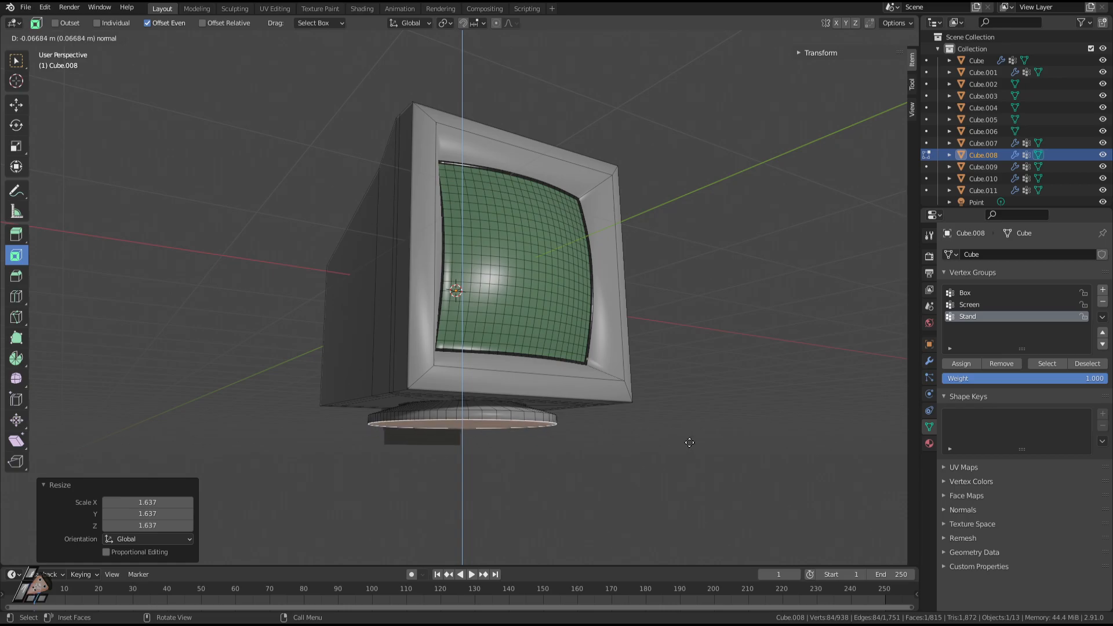
left_click(688, 441)
key("s")
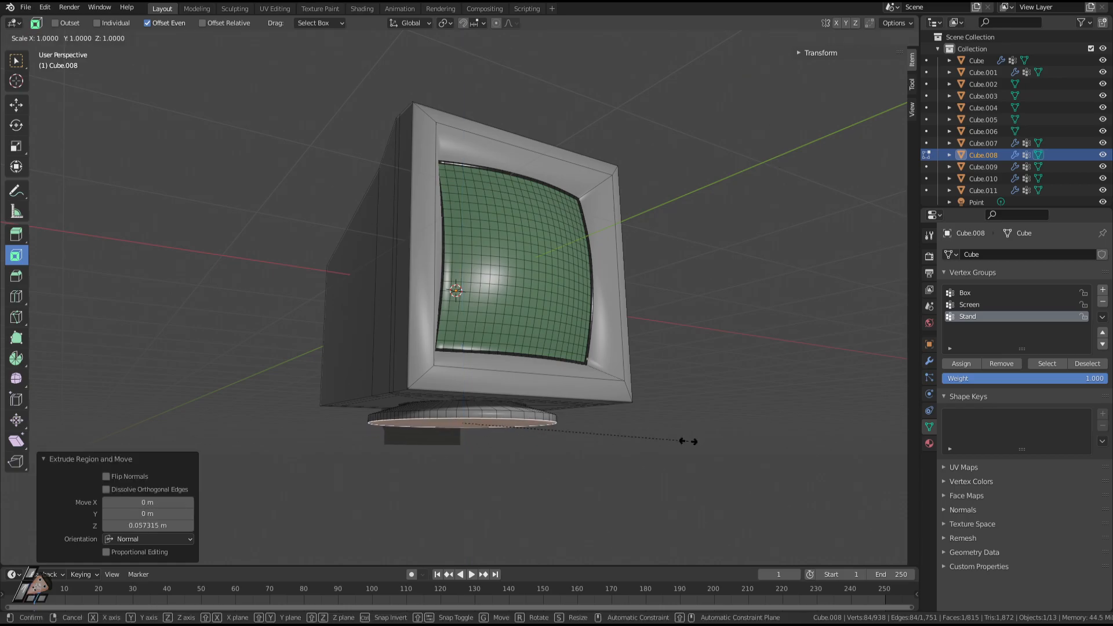
right_click(715, 455)
key("e")
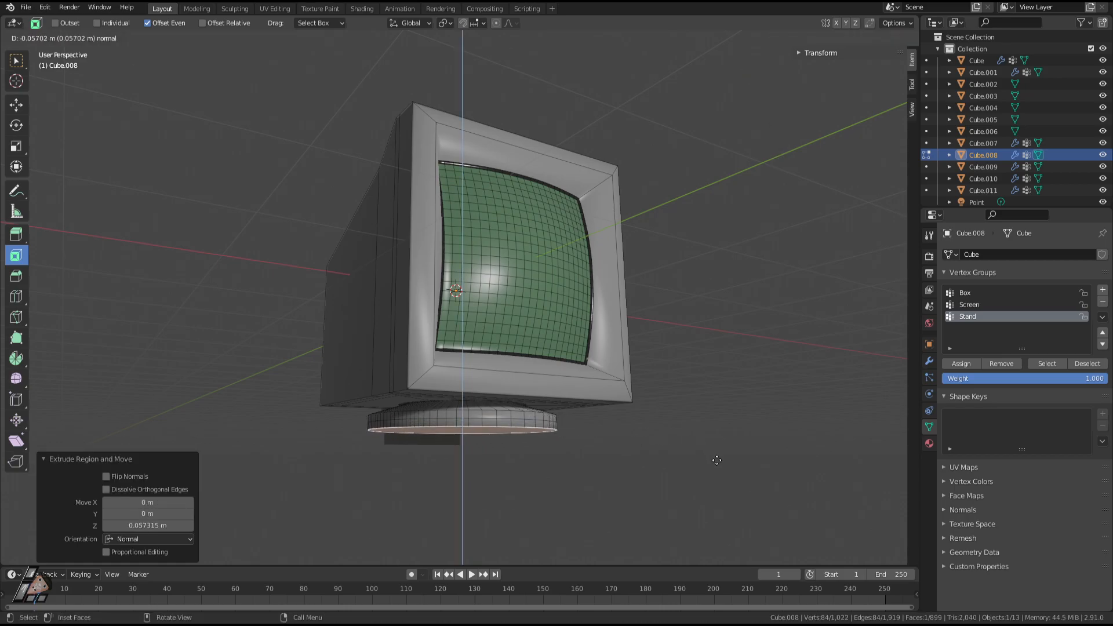
left_click(718, 457)
key("s")
left_click(795, 471)
middle_click_drag(795, 471, 641, 422)
Check the stepped base from several angles in Object Mode and Edit Mode.
key("Tab")
middle_click_drag(661, 381, 516, 393)
key("Tab")
key("Tab")
middle_click_drag(492, 443, 589, 398)
scroll(546, 348, "up", 2)
key("Tab")
Extrude the front frame's bottom face downward, check it in Object Mode and undo the extrusion.
left_click(540, 345)
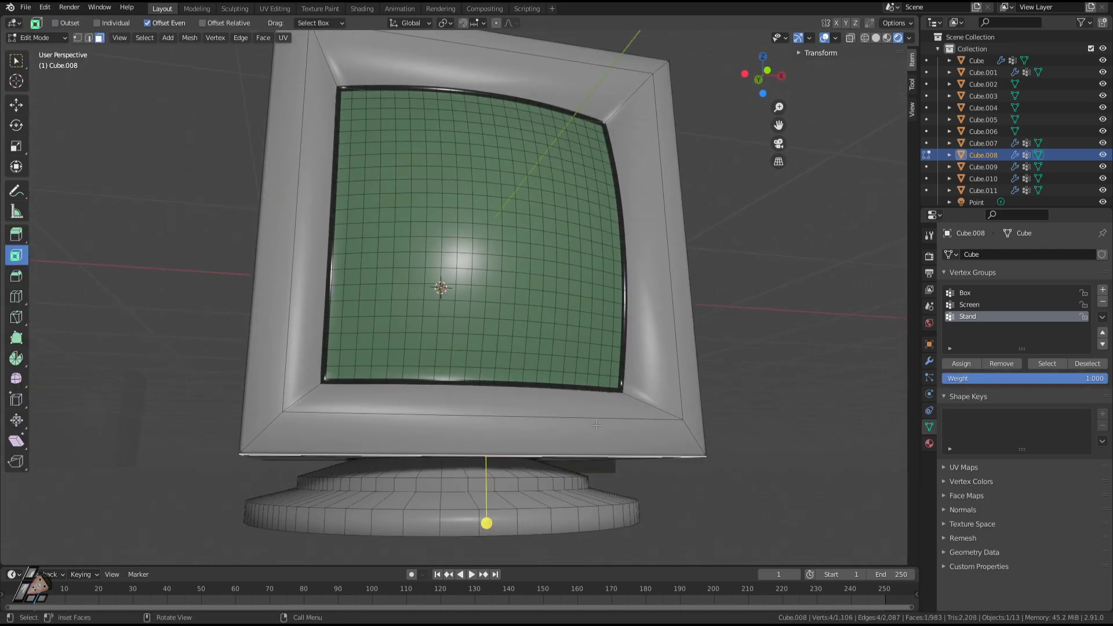
key("e")
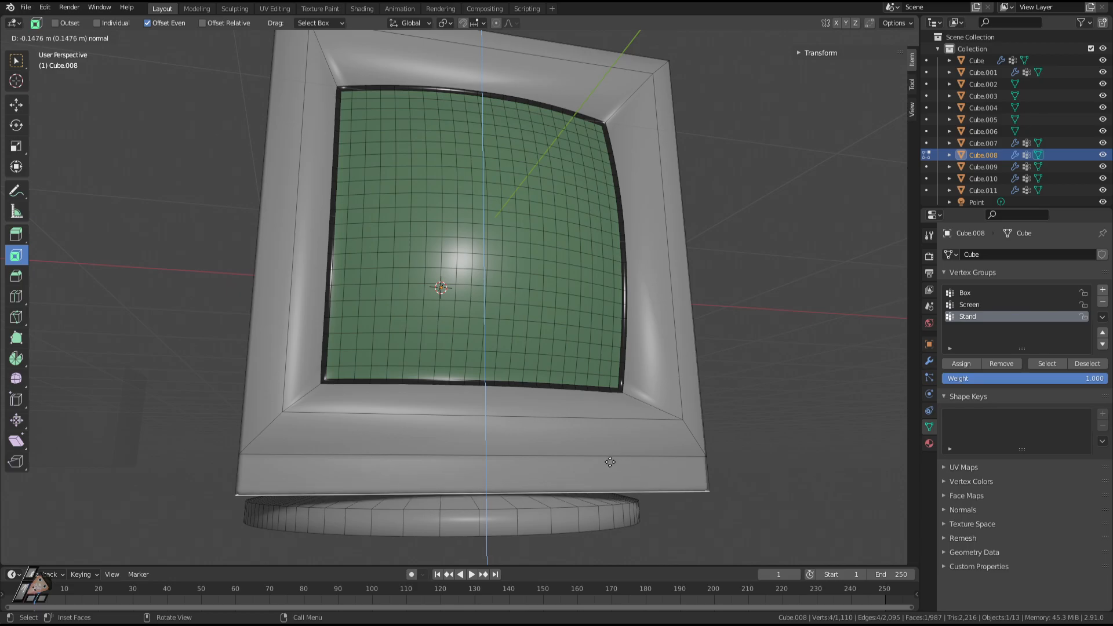
left_click(612, 457)
middle_click_drag(613, 457, 458, 458)
key("Tab")
key("ctrl+z")
Dissolve the vertices of the base and neck ring by ring, back to the circle on the box's underside.
key("x")
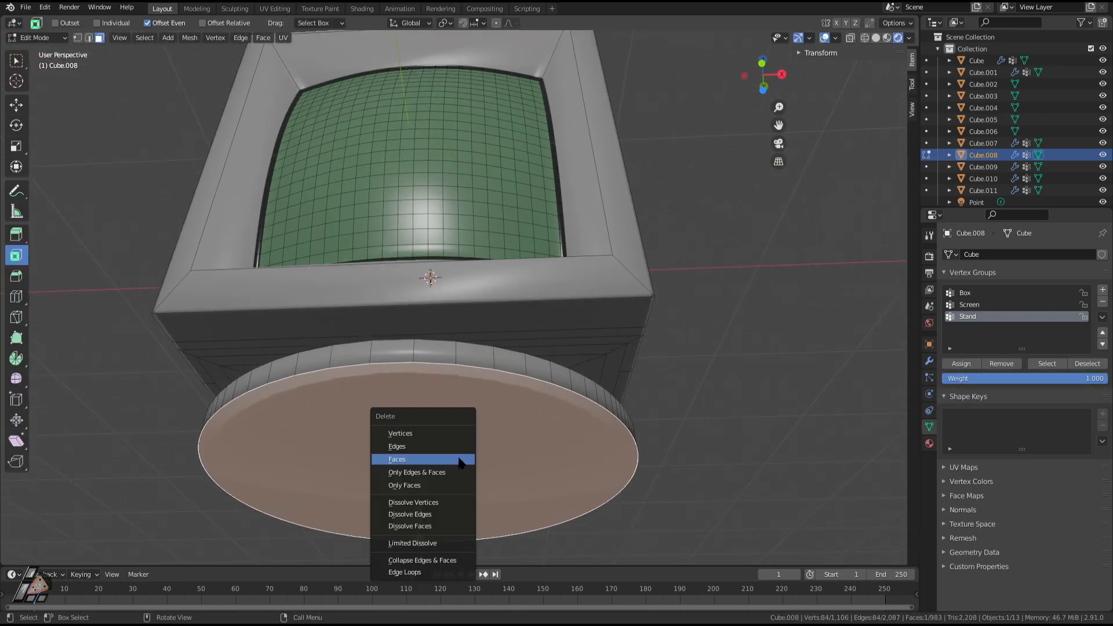
left_click(426, 502)
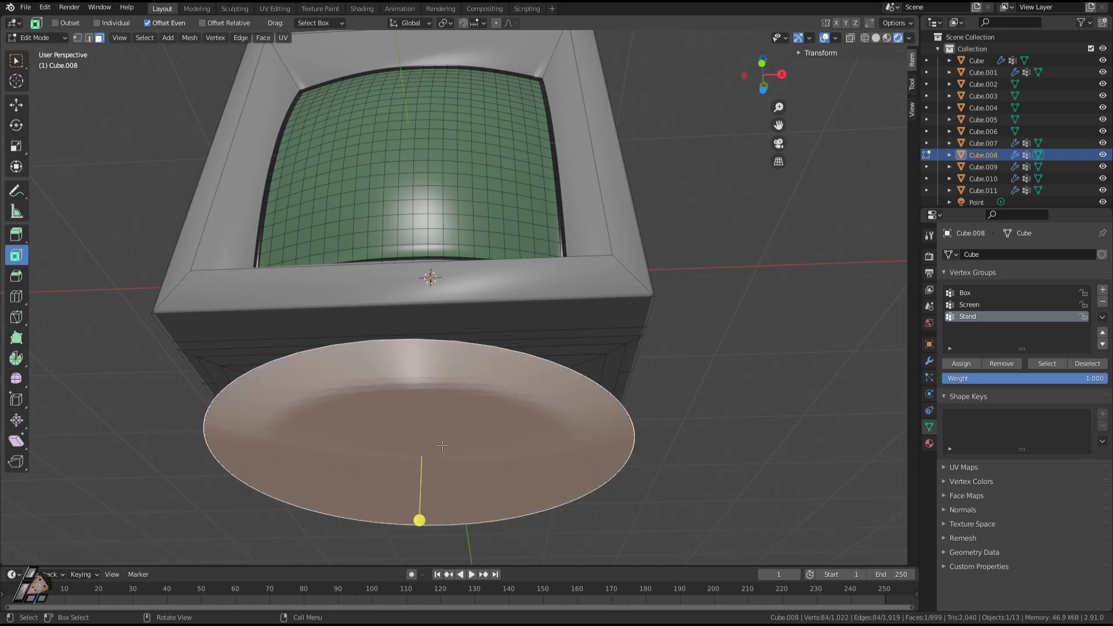
key("x")
left_click(448, 422)
left_click(487, 437)
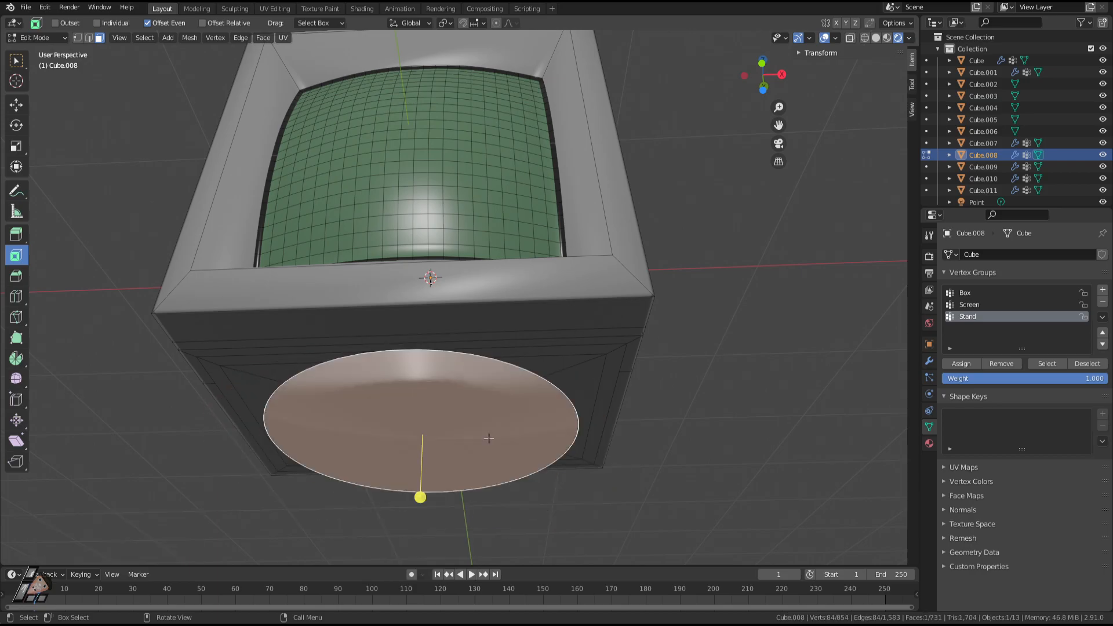
key("x")
left_click(486, 437)
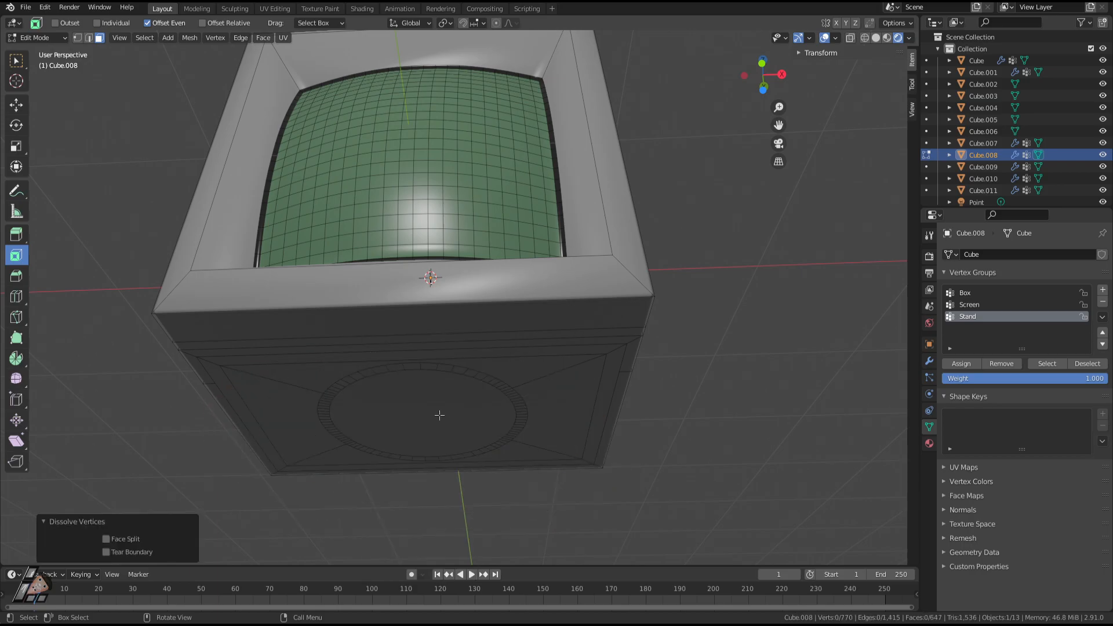
Extrude the circular face on the box's underside down about 0.14 m to form a new neck.
left_click(441, 416)
key("g")
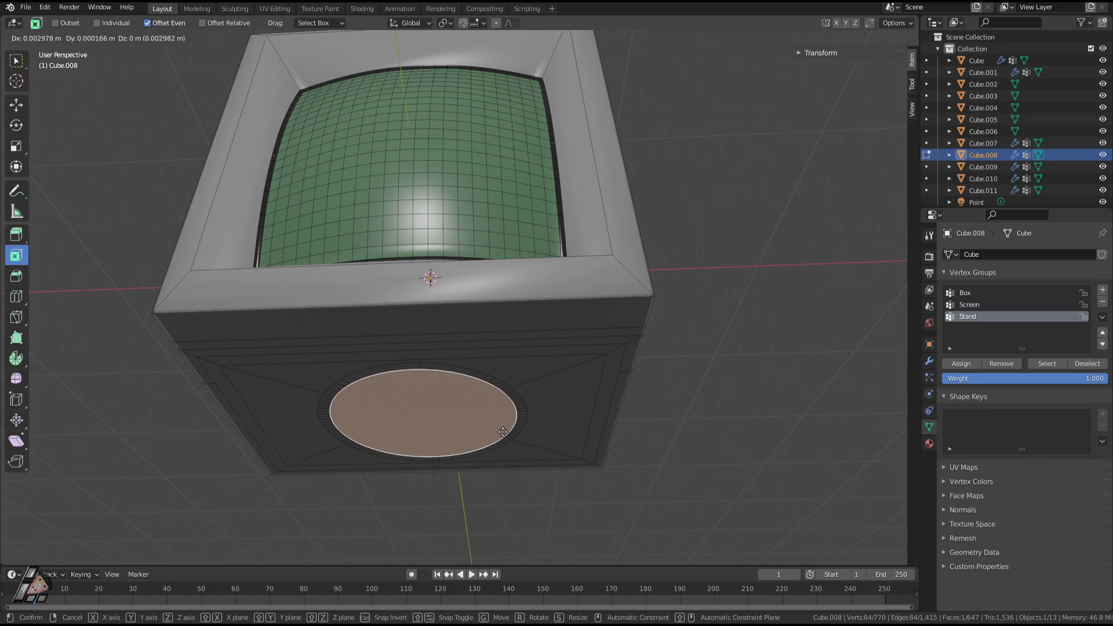
key("z")
right_click(505, 442)
key("e")
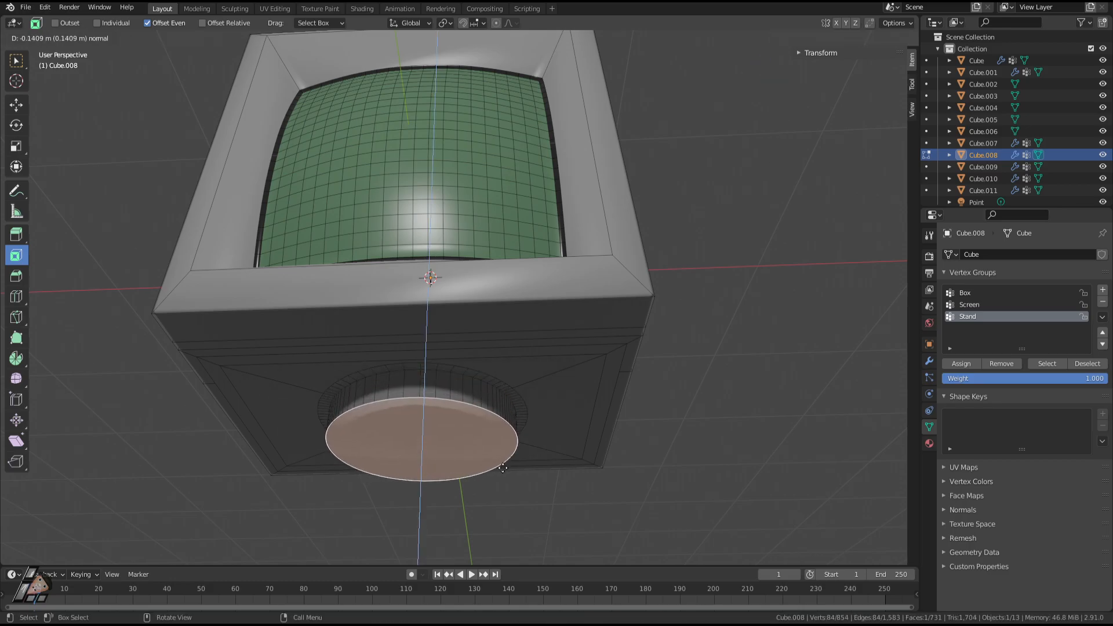
left_click(503, 467)
middle_click_drag(502, 467, 538, 387)
Extrude the neck's end face another 0.05 m or so and lower it about 0.065 m along Z.
key("e")
left_click(539, 395)
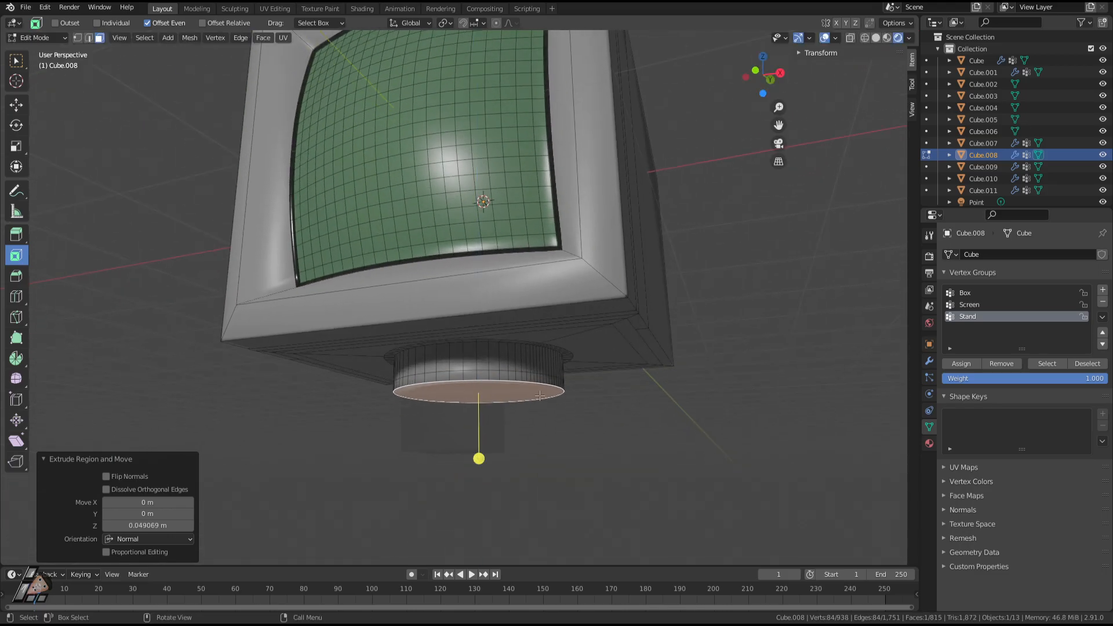
key("g")
key("z")
left_click(540, 407)
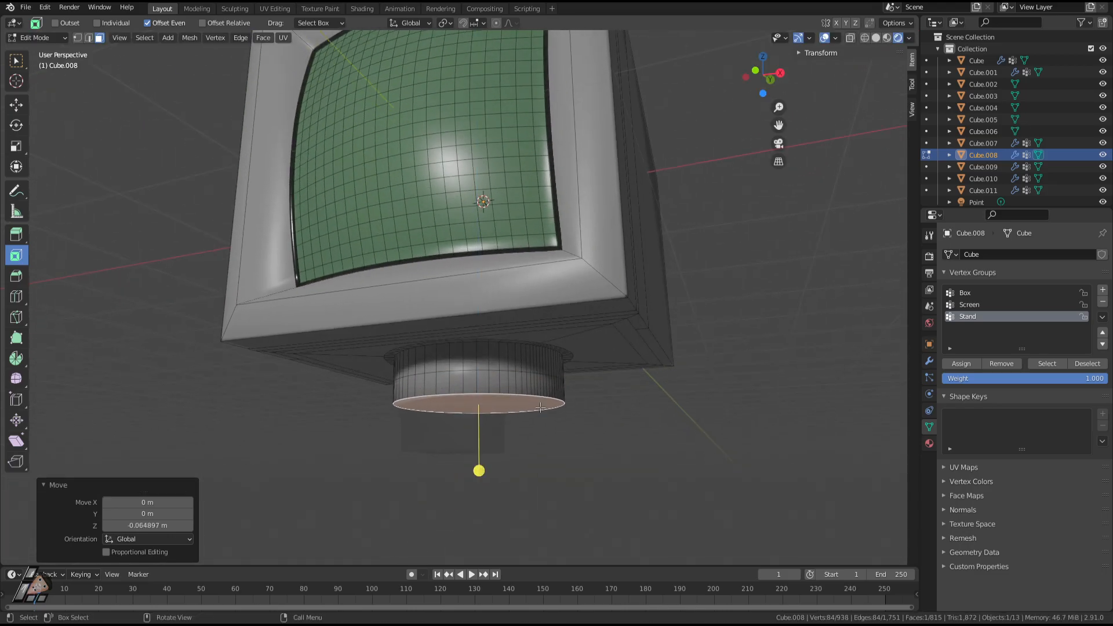
Extrude the neck's end face about 0.036 m and scale it by about 2.33 into a wide disc.
key("e")
left_click(525, 452)
key("s")
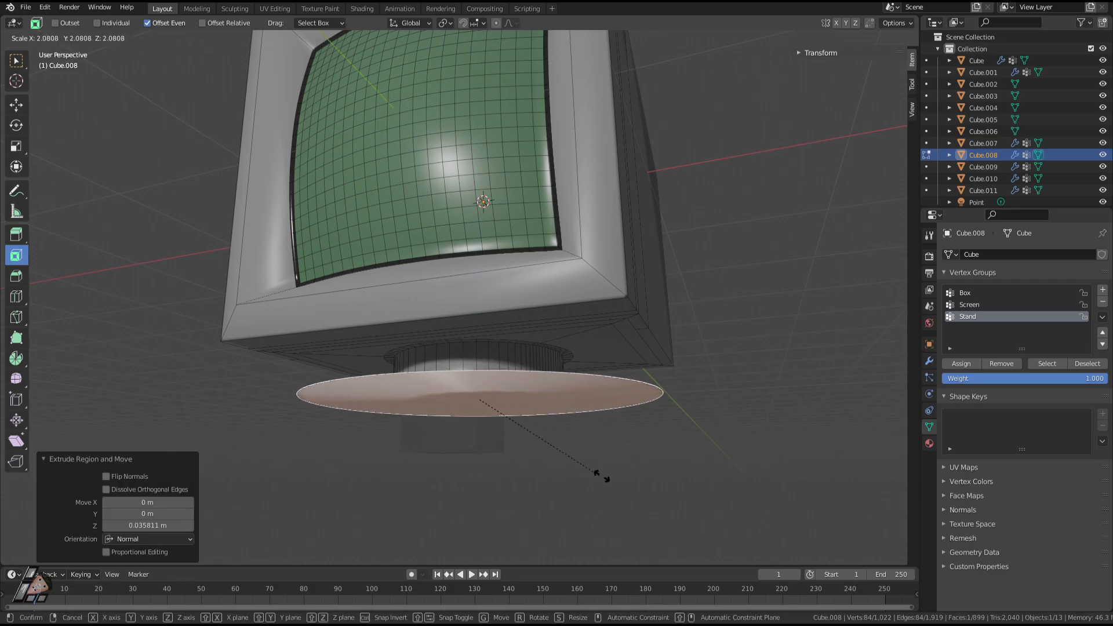
left_click(624, 456)
middle_click_drag(622, 450, 624, 458)
key("g")
key("z")
right_click(621, 465)
Extrude the disc downward in layers and scale the lower edge outward to form a flared, stepped base.
key("e")
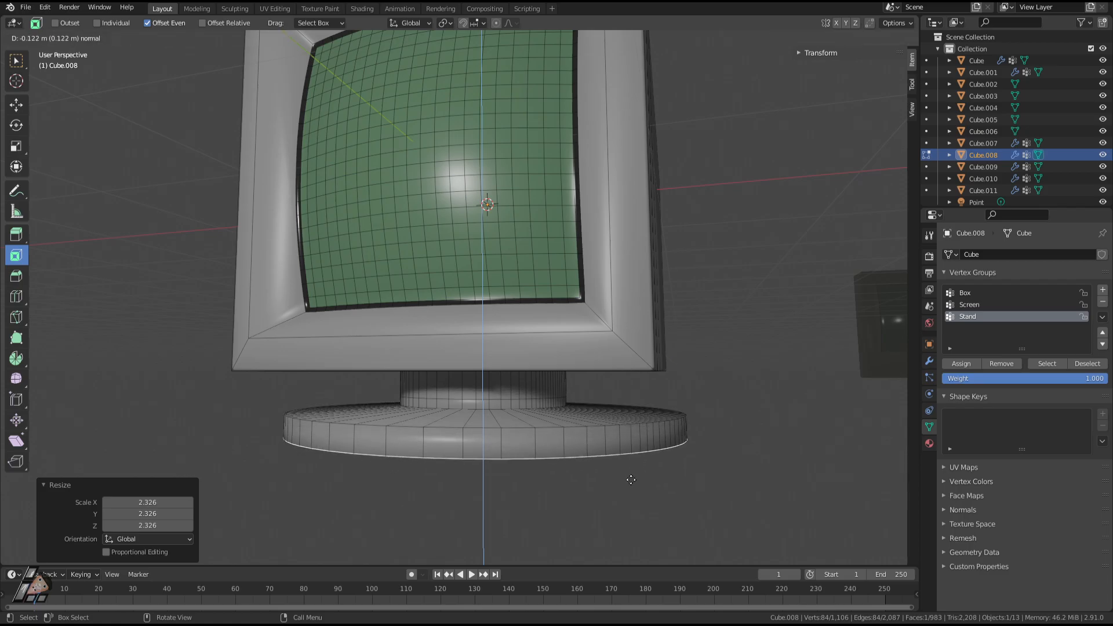
left_click(628, 473)
key("s")
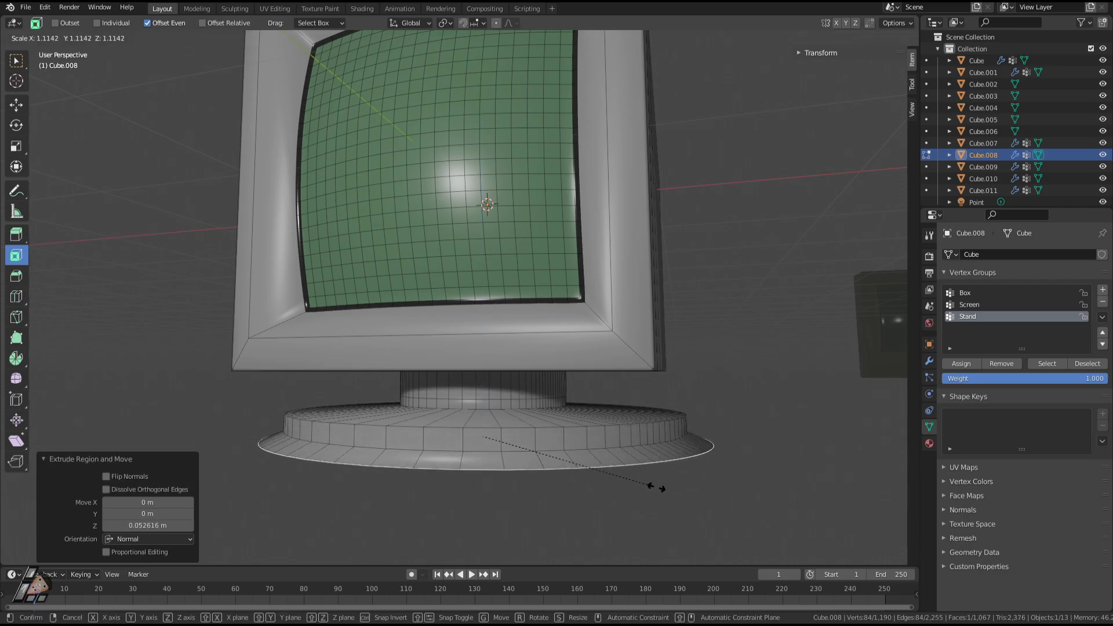
left_click(672, 491)
key("e")
left_click(668, 497)
key("Tab")
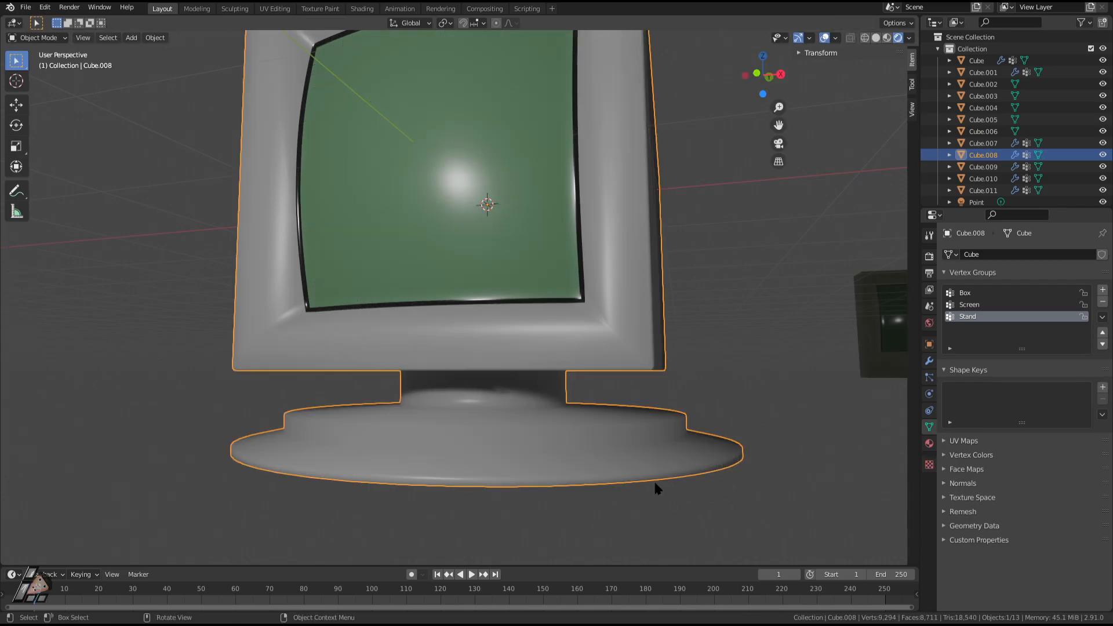
Extrude the narrow bottom face of the front frame downward to form a lip below the screen.
scroll(655, 484, "down", 4)
mouse_move(656, 484)
middle_mouse_down()
mouse_move(606, 446)
mouse_move(659, 474)
middle_mouse_up()
middle_click_drag(693, 451, 625, 338)
scroll(574, 403, "up", 3)
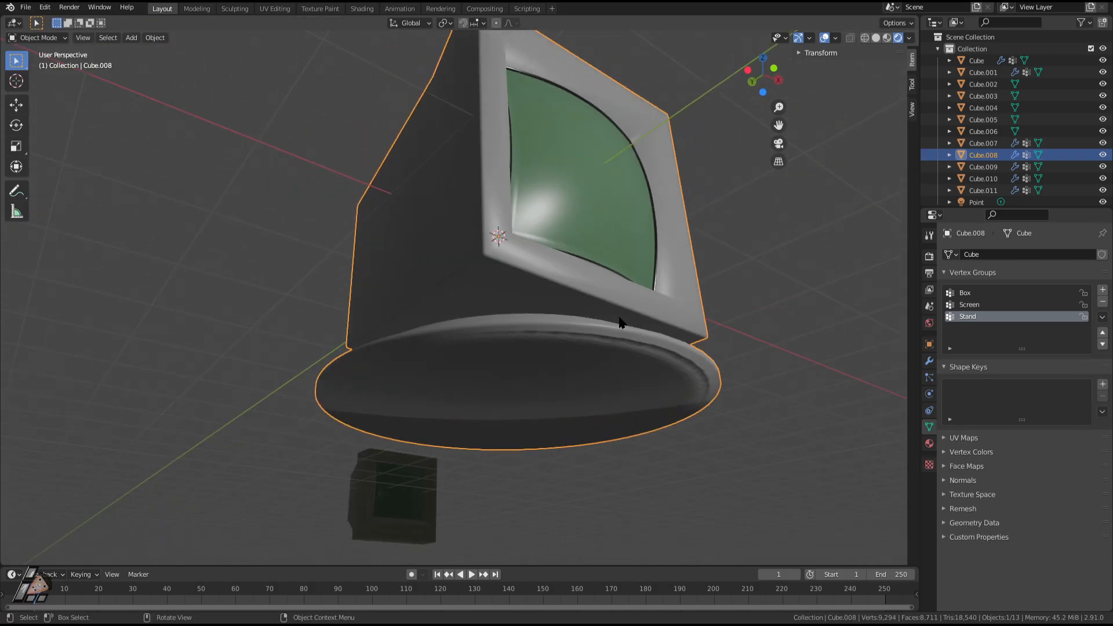
key("Tab")
left_click(567, 295)
middle_click_drag(761, 314, 609, 404)
key("e")
left_click(738, 362)
key("Tab")
key("Tab")
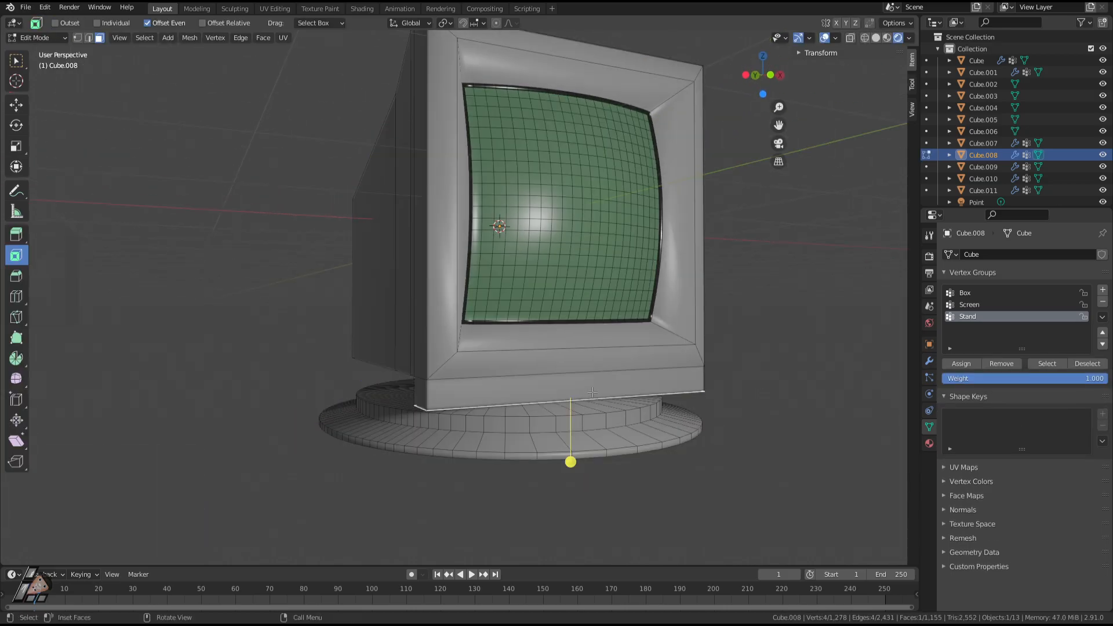
Inset the front face of the lip by about 0.018 m and check it in Object Mode.
left_click(593, 392)
left_click_drag(624, 393, 622, 395)
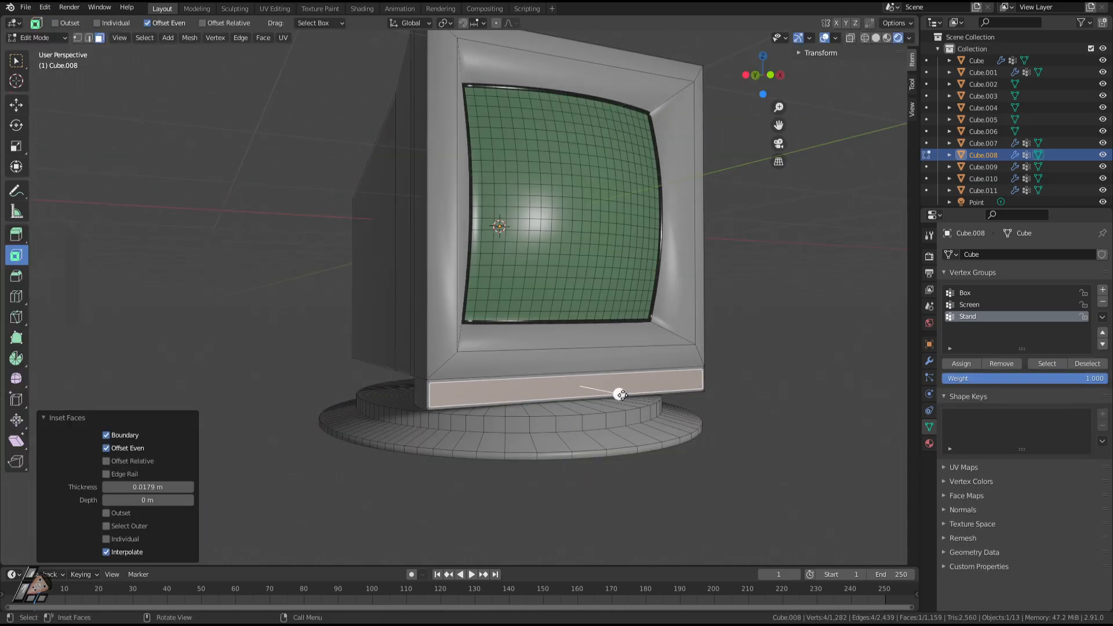
key("Tab")
middle_click_drag(671, 459, 497, 428)
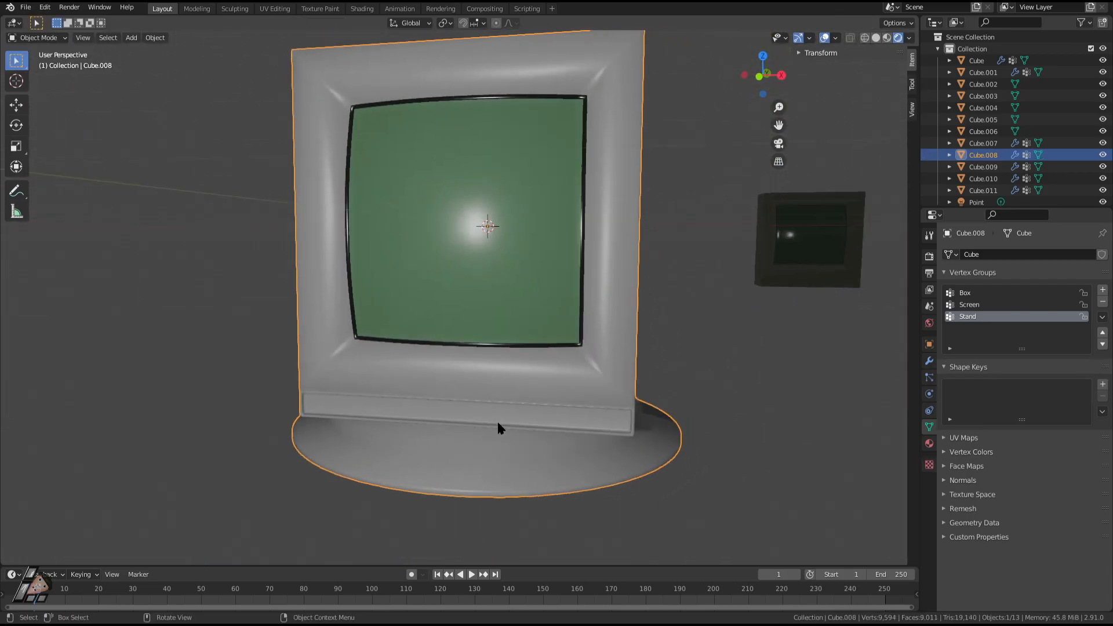
middle_click_drag(718, 346, 754, 339)
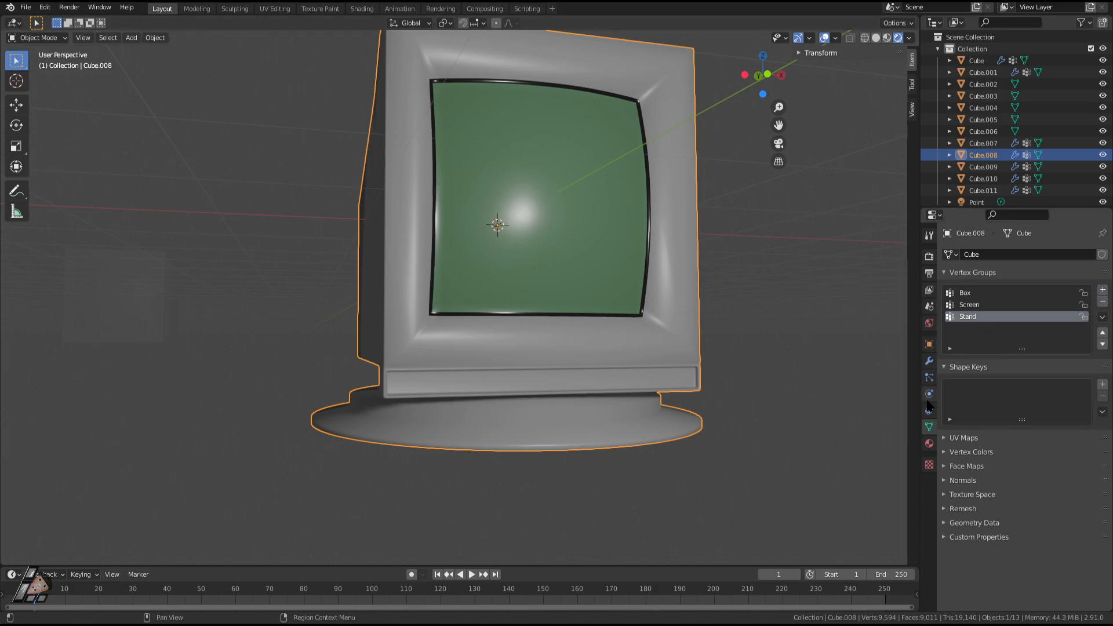
Add a second Bevel modifier to the monitor and set its width type to Absolute.
left_click(930, 361)
left_click(982, 253)
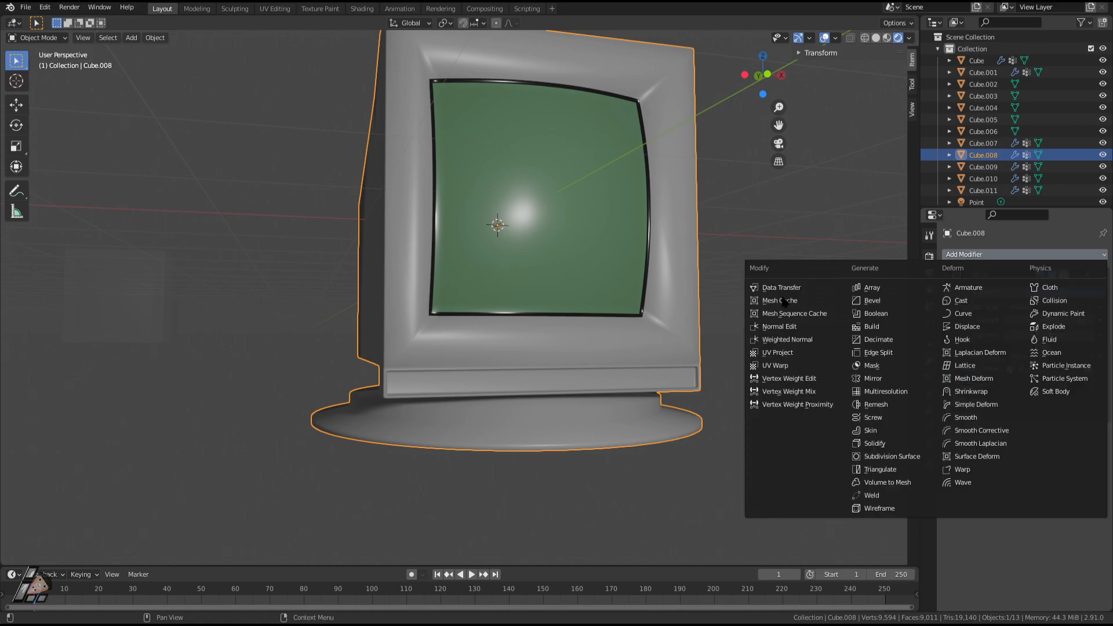
left_click(873, 300)
left_click(1019, 465)
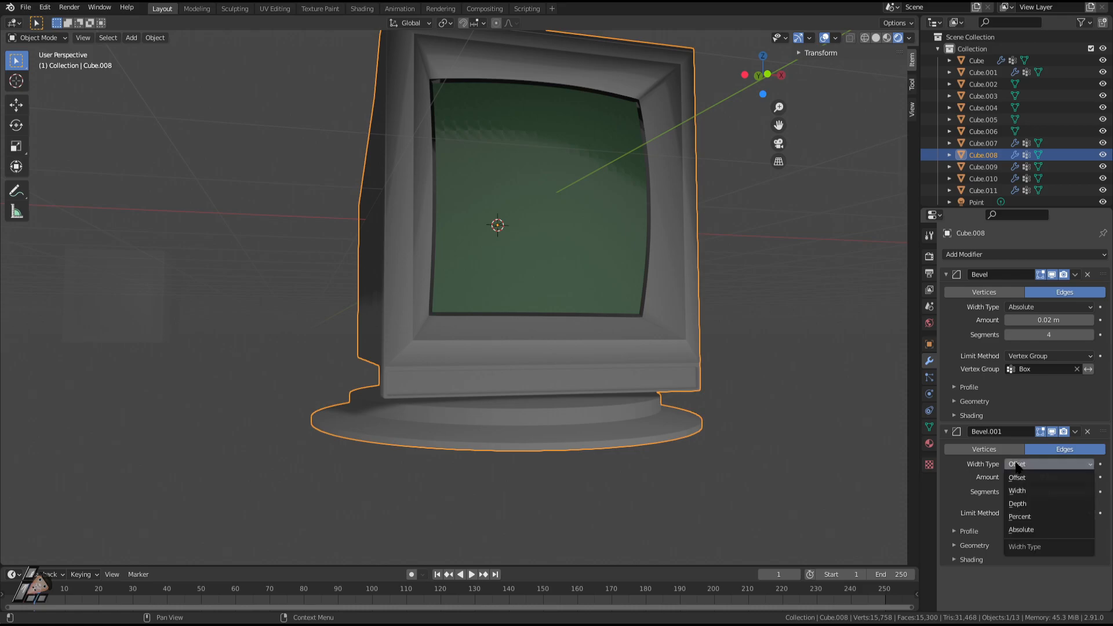
left_click(1016, 530)
Limit the second Bevel modifier to the Stand vertex group and compare its effect on the monitor.
left_click(1025, 514)
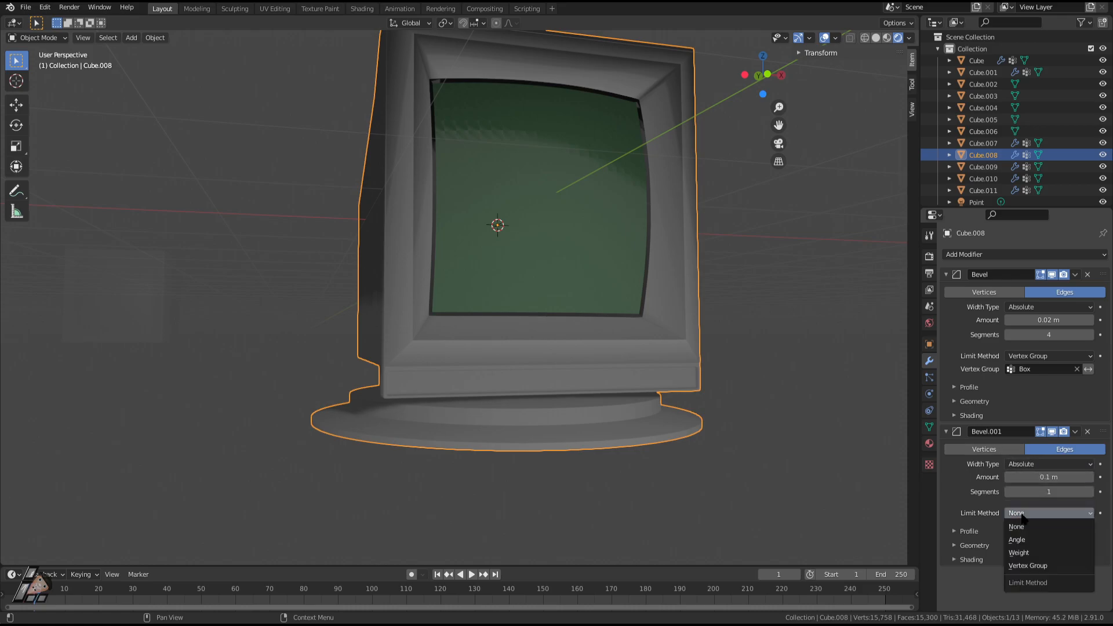
left_click(1030, 568)
left_click(1018, 527)
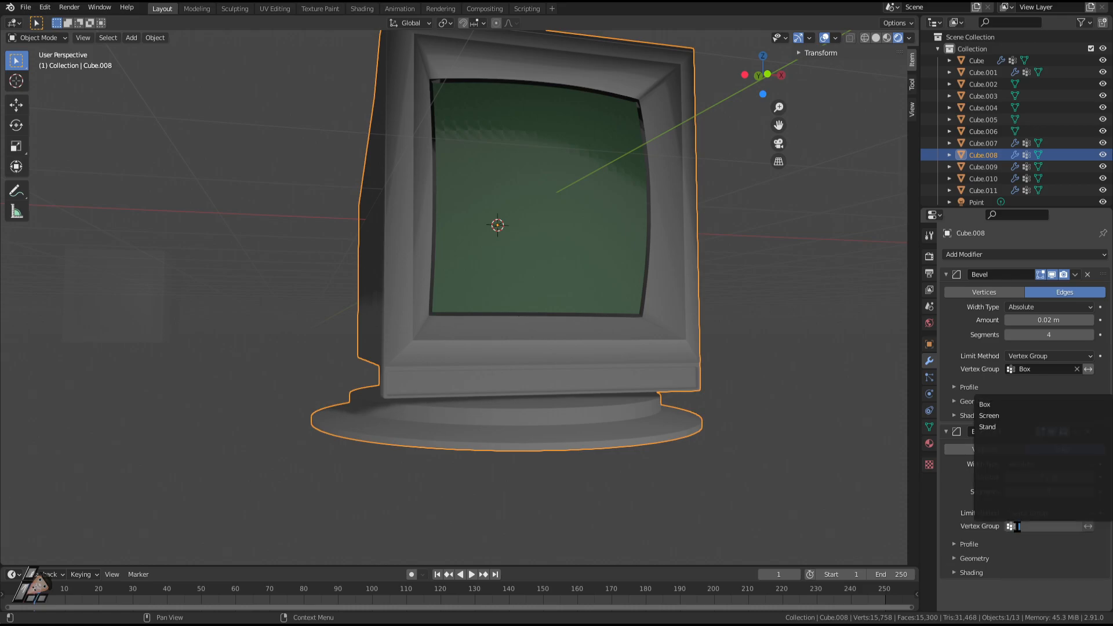
left_click(991, 427)
middle_click_drag(760, 455, 878, 458)
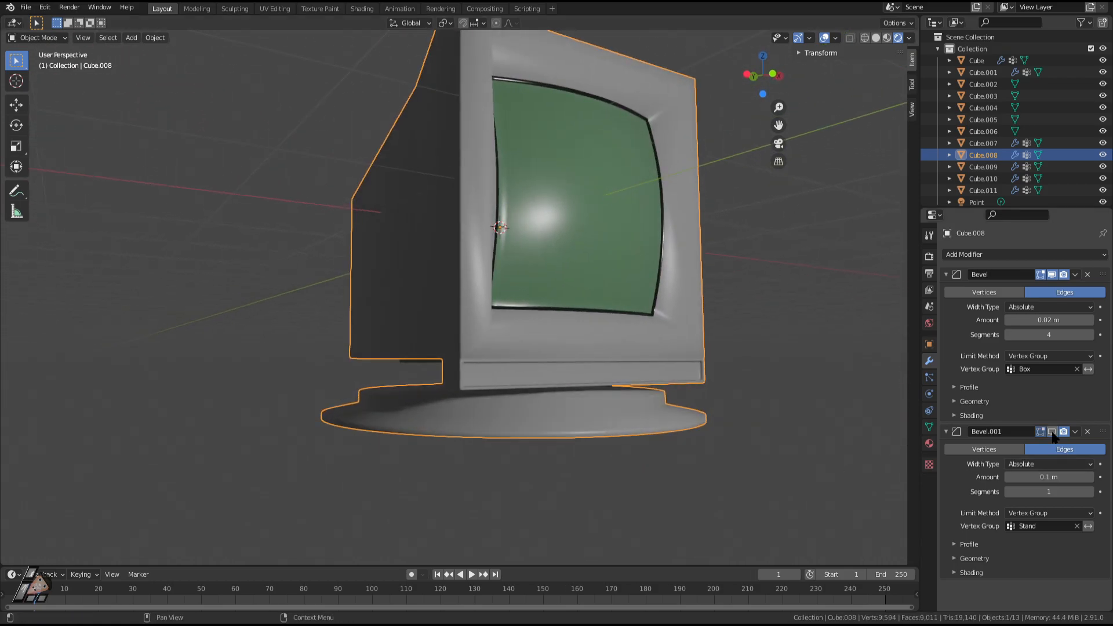
middle_click_drag(798, 426, 748, 439)
left_click(700, 510)
scroll(684, 453, "down", 2)
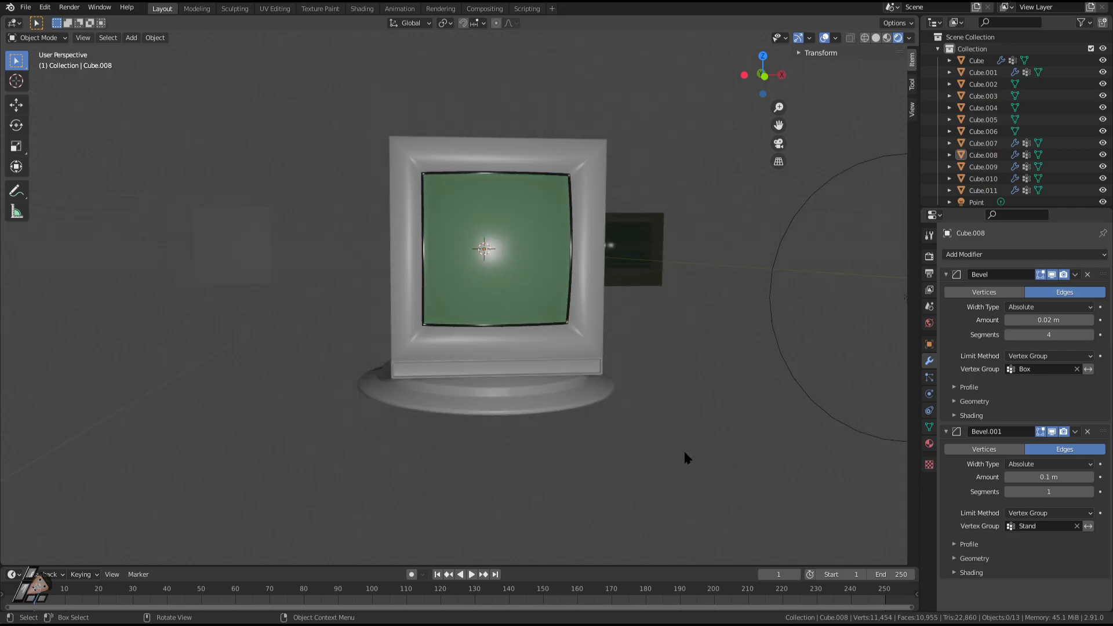
Dissolve the vertices of the two lowest rings of the stand base and check the result in Object Mode.
scroll(681, 440, "up", 3)
middle_click_drag(684, 451, 576, 420)
key("Tab")
left_click(576, 421)
key("x")
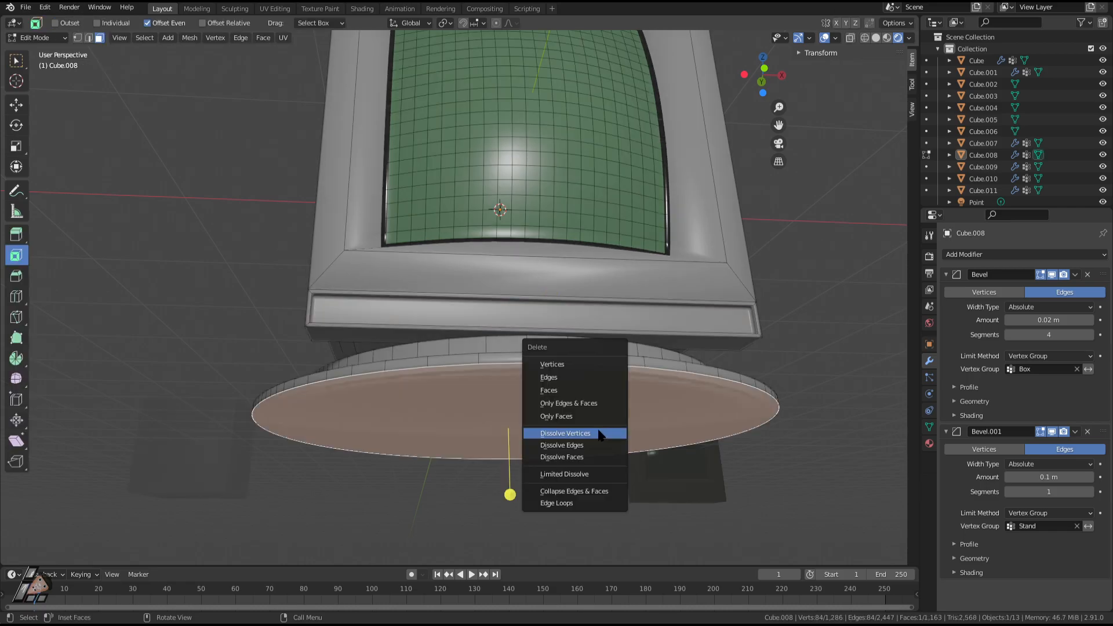
left_click(556, 392)
key("ctrl+z")
key("x")
left_click(554, 395)
key("ctrl+z")
middle_click_drag(551, 384, 557, 421)
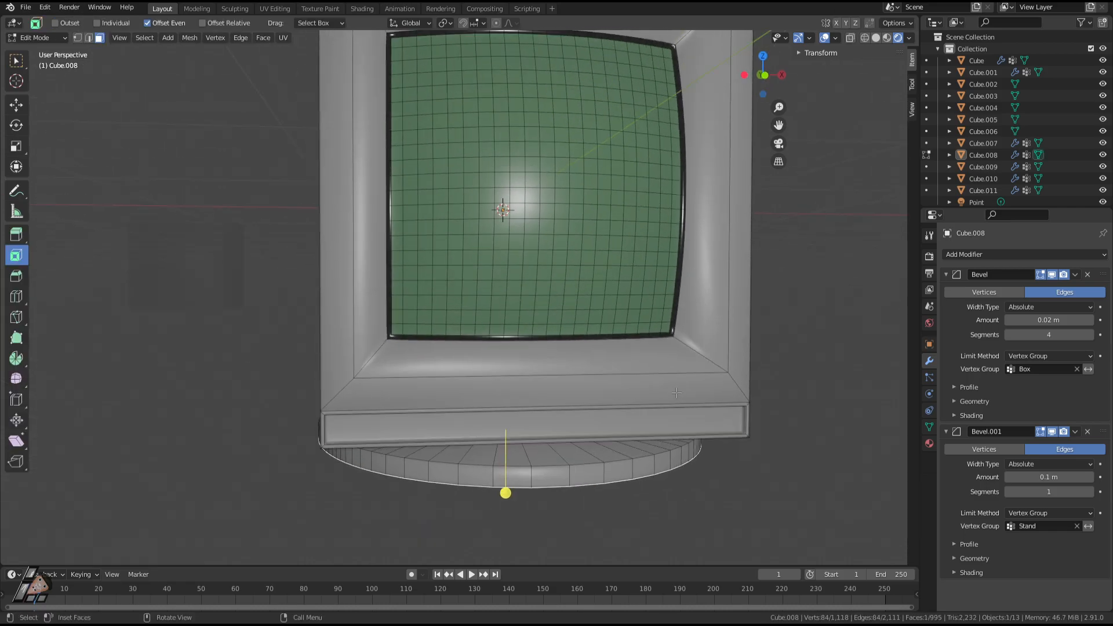
key("Tab")
scroll(674, 435, "down", 3)
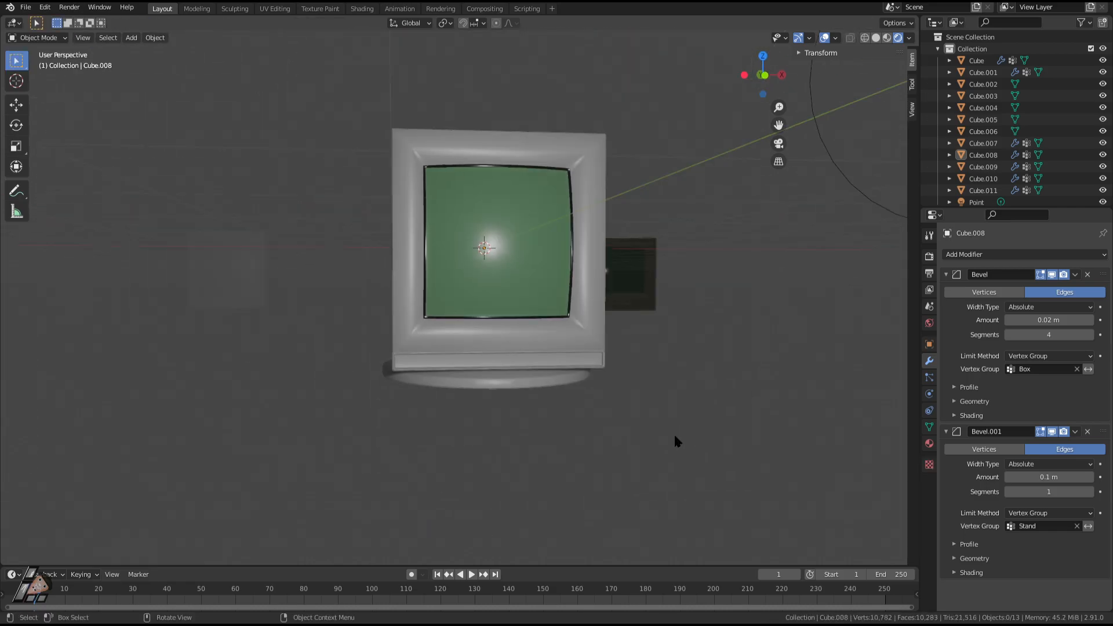
Dissolve the remaining flared rings of the stand and select the bottom face of the short cylindrical neck.
scroll(674, 435, "down", 1)
middle_click_drag(674, 435, 509, 409)
scroll(653, 405, "up", 2)
key("Tab")
key("x")
left_click(524, 391)
left_click(506, 372)
key("x")
left_click(505, 371)
left_click(514, 358)
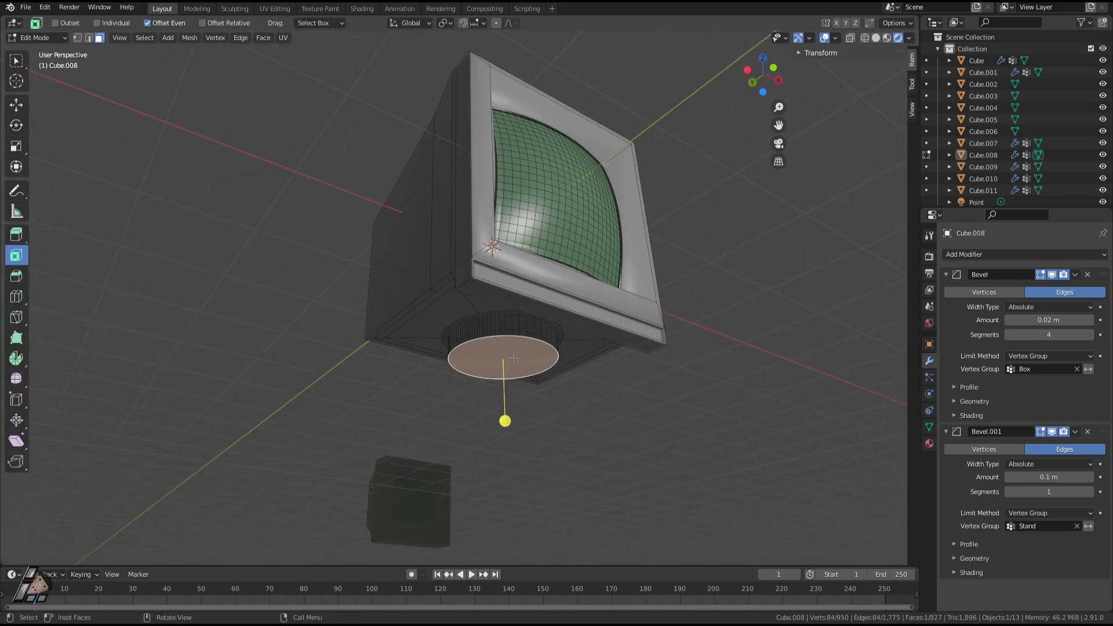
Lower the bottom face of the stand's neck along Z and extrude it downward.
key("g")
key("z")
left_click(515, 374)
key("e")
left_click(545, 400)
Scale the neck's bottom face by about 1.93 and extrude it about 0.147 m into a base disc.
key("s")
left_click(603, 383)
key("e")
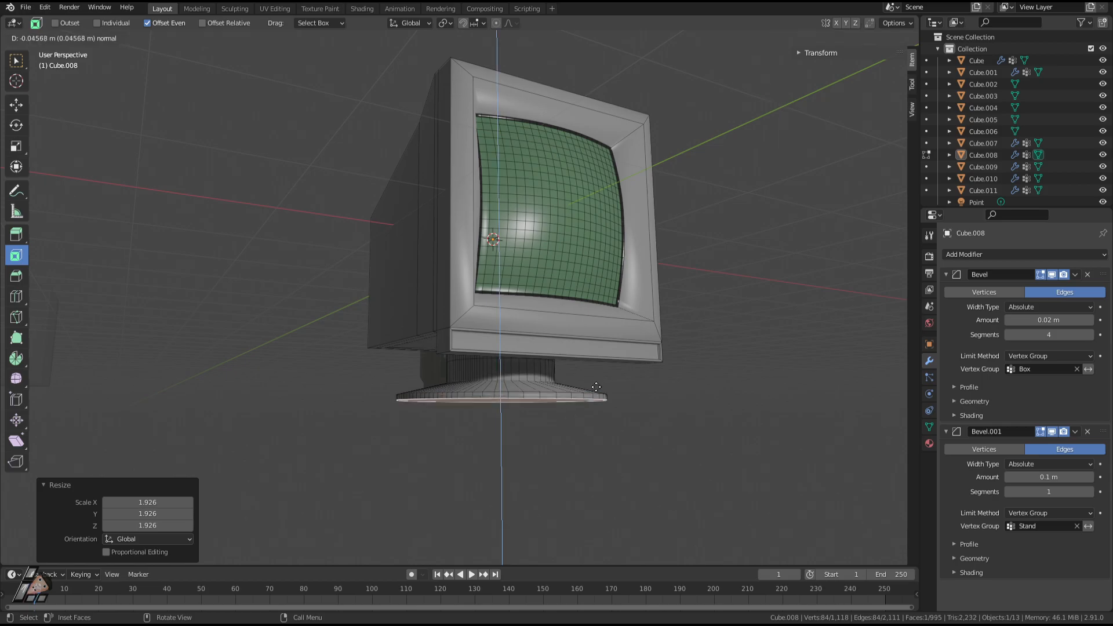
left_click(609, 393)
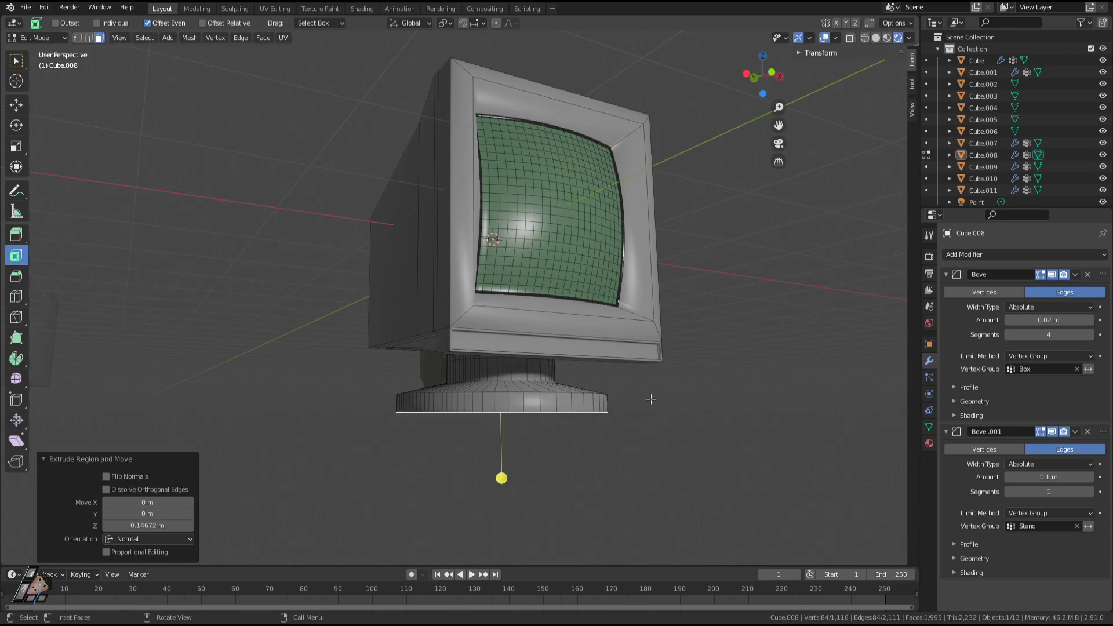
middle_click_drag(609, 393, 690, 414)
Undo the base disc's extrusion and scaling, leaving the plain neck.
key("s")
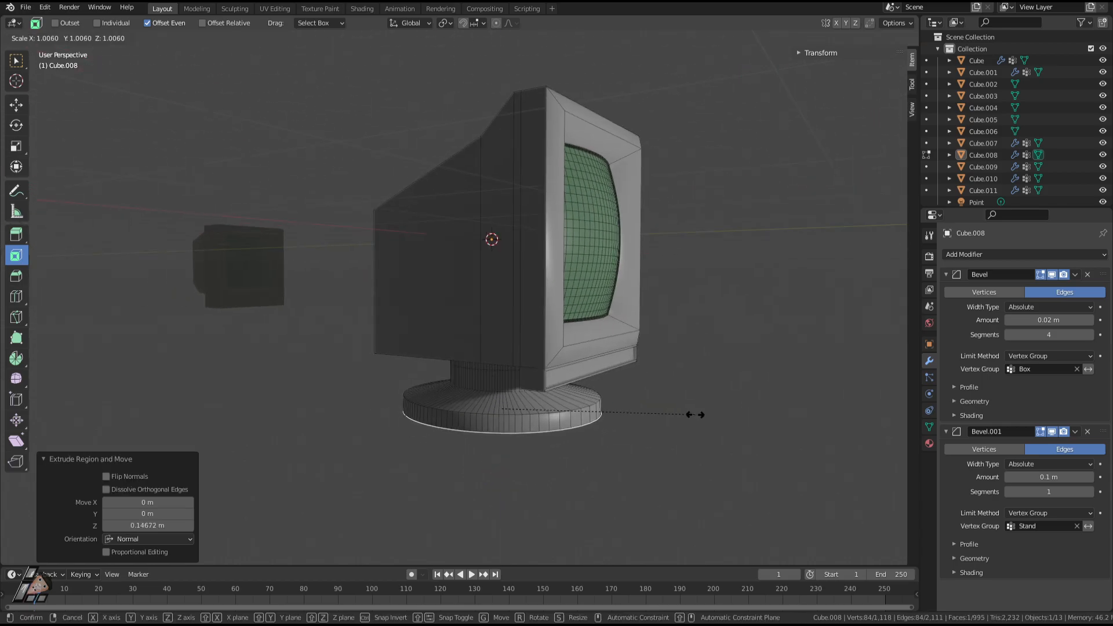
right_click(709, 412)
key("ctrl+z")
key("ctrl+z")
key("s")
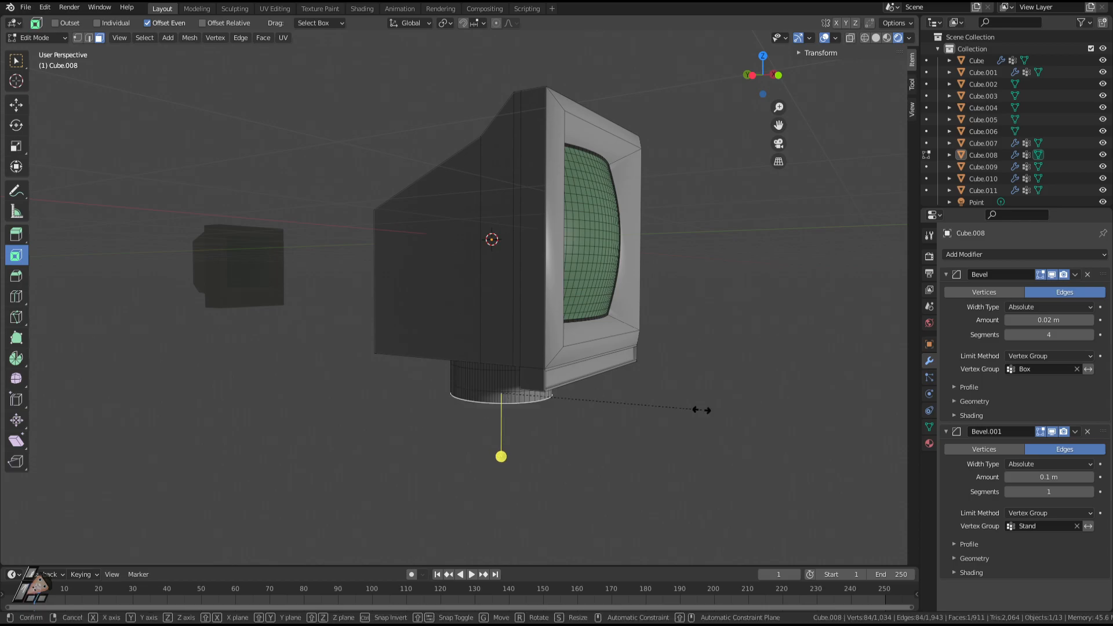
right_click(116, 464)
Try to shift the neck's bottom face along Y toward the front of the monitor.
middle_click_drag(360, 454, 585, 444)
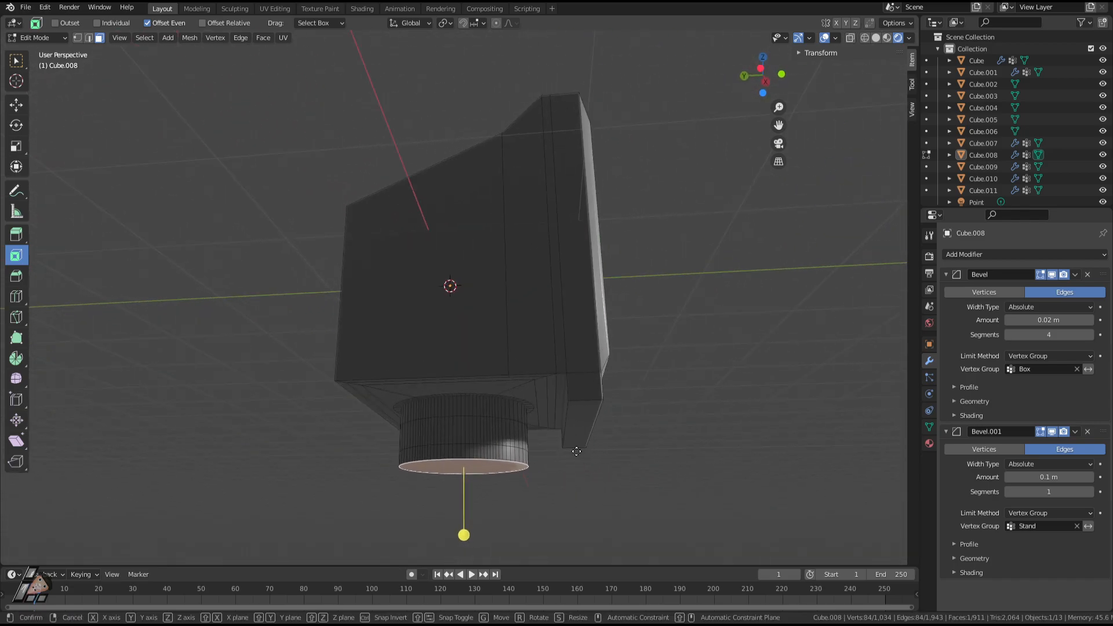
key("g")
key("y")
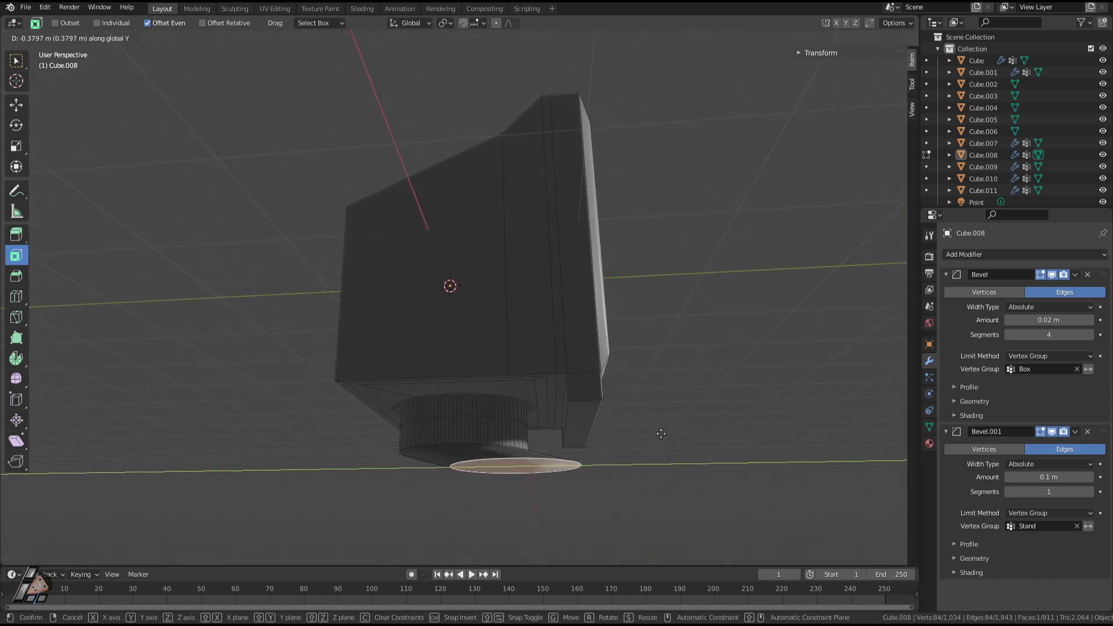
left_click(613, 434)
Scale the neck's bottom face by about 2.28, extrude it about 0.15 m downward and check the base in Object Mode.
key("s")
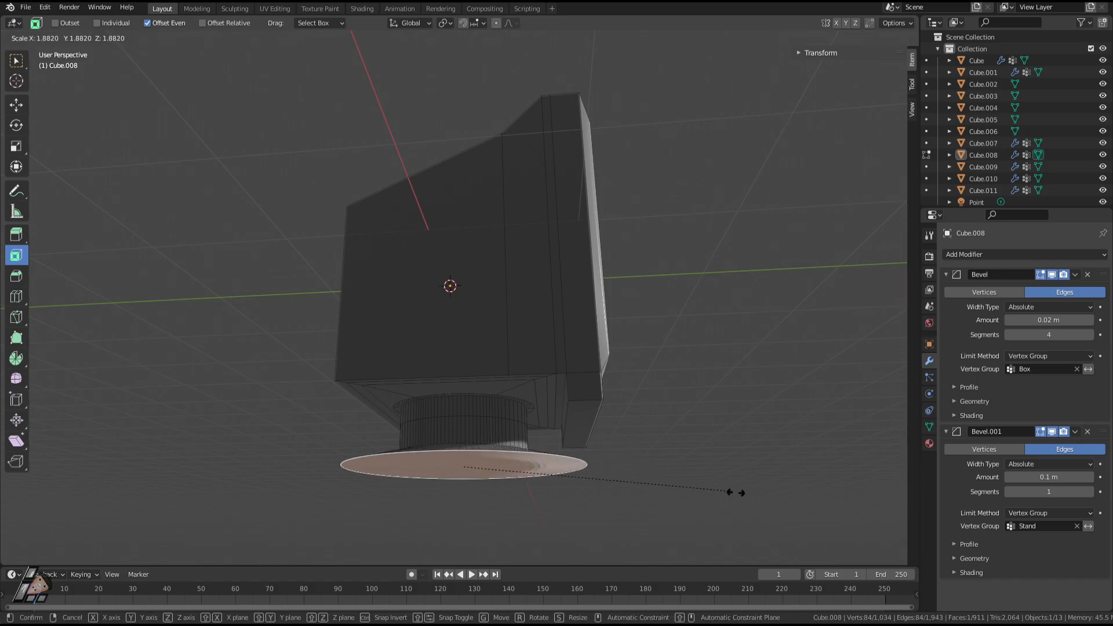
left_click(789, 501)
middle_click_drag(687, 434, 616, 400)
key("e")
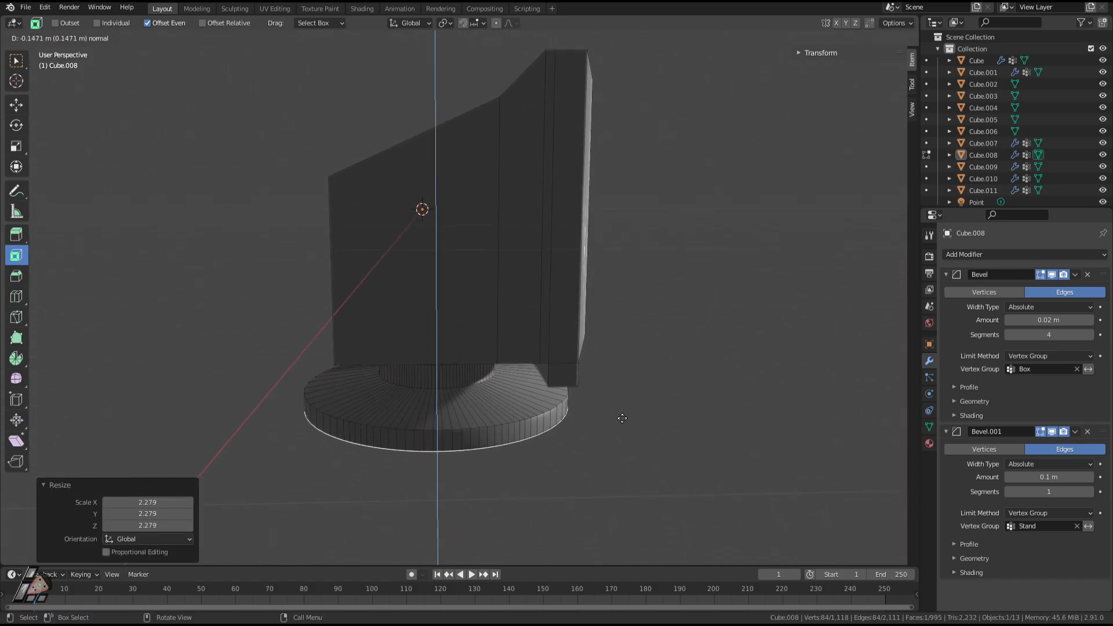
left_click(626, 420)
middle_click_drag(626, 421, 557, 417)
key("Tab")
key("Tab")
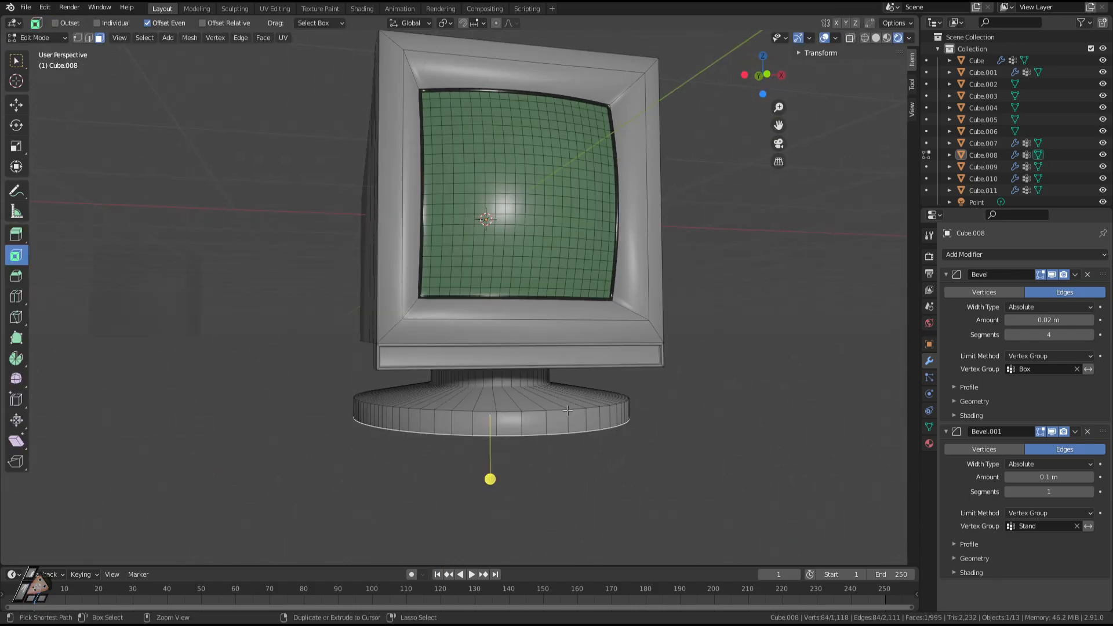
Undo the base disc's extrusion, enlarge the flared face by about 1.42 and try scaling it along Y.
key("ctrl+z")
key("ctrl+z")
key("ctrl+z")
key("s")
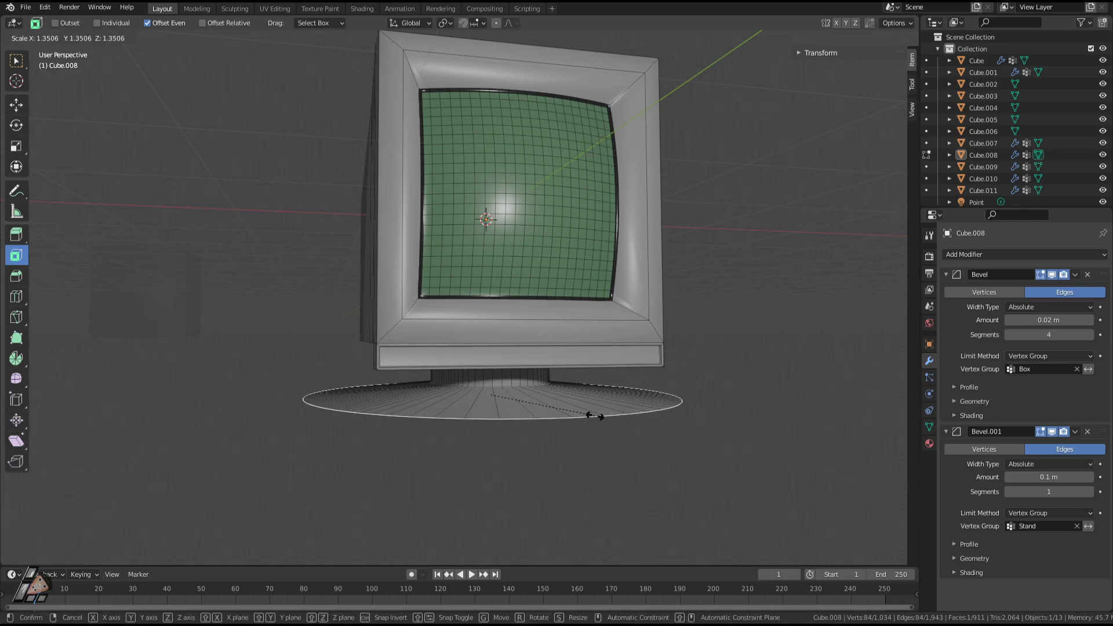
left_click(490, 458)
middle_click_drag(490, 457, 446, 432)
key("s")
key("y")
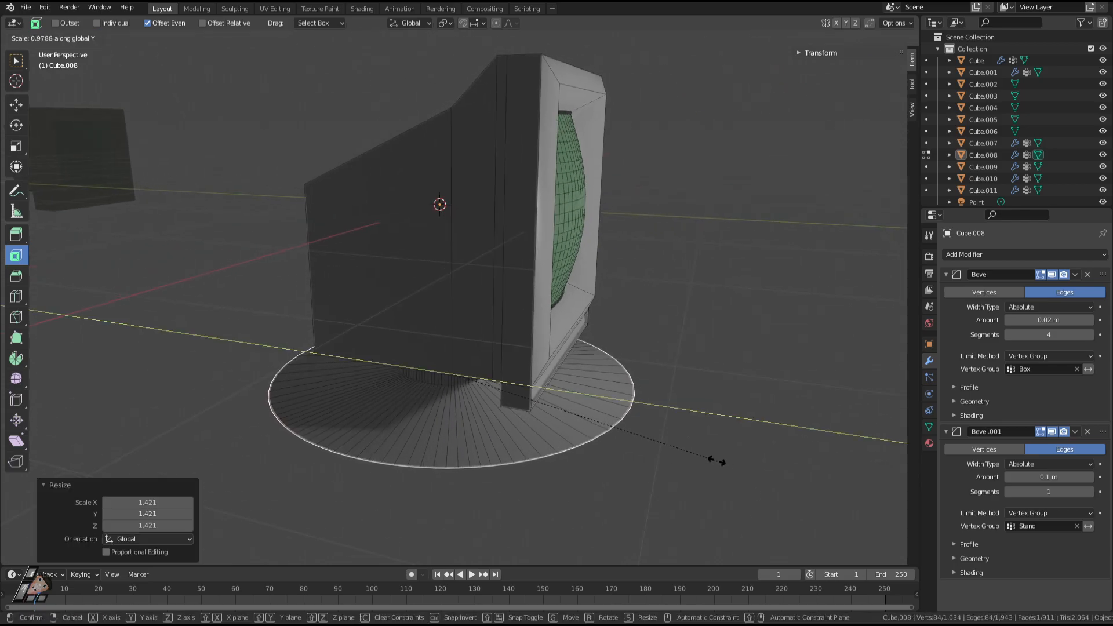
right_click(649, 436)
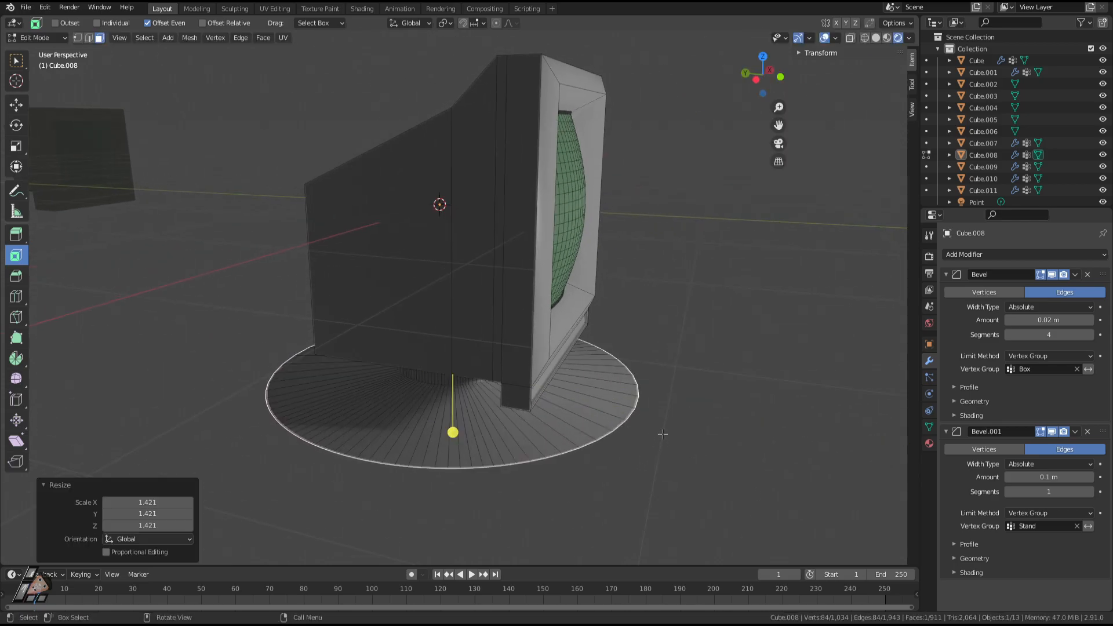
Drop the new extrusion and undo the scaling of the base back to the plain neck.
key("e")
right_click(663, 435)
key("ctrl+z")
key("ctrl+z")
key("ctrl+z")
middle_click_drag(663, 435, 566, 397)
scroll(566, 397, "down", 1)
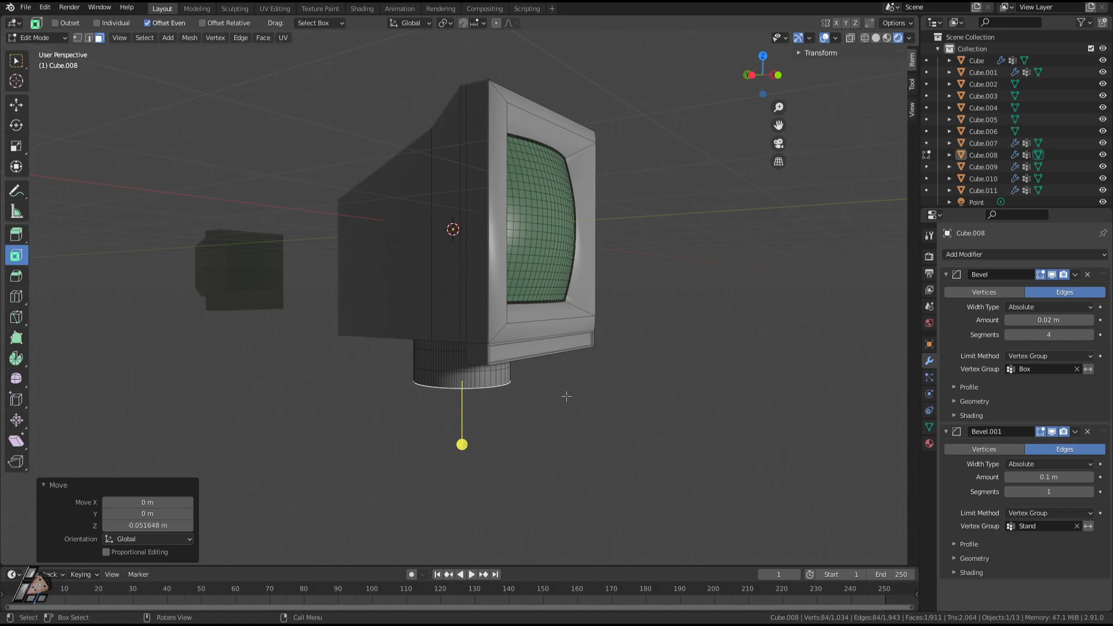
Scale the neck's bottom face by about 2.56, extrude it about 0.11 m downward and check it in Object Mode.
key("s")
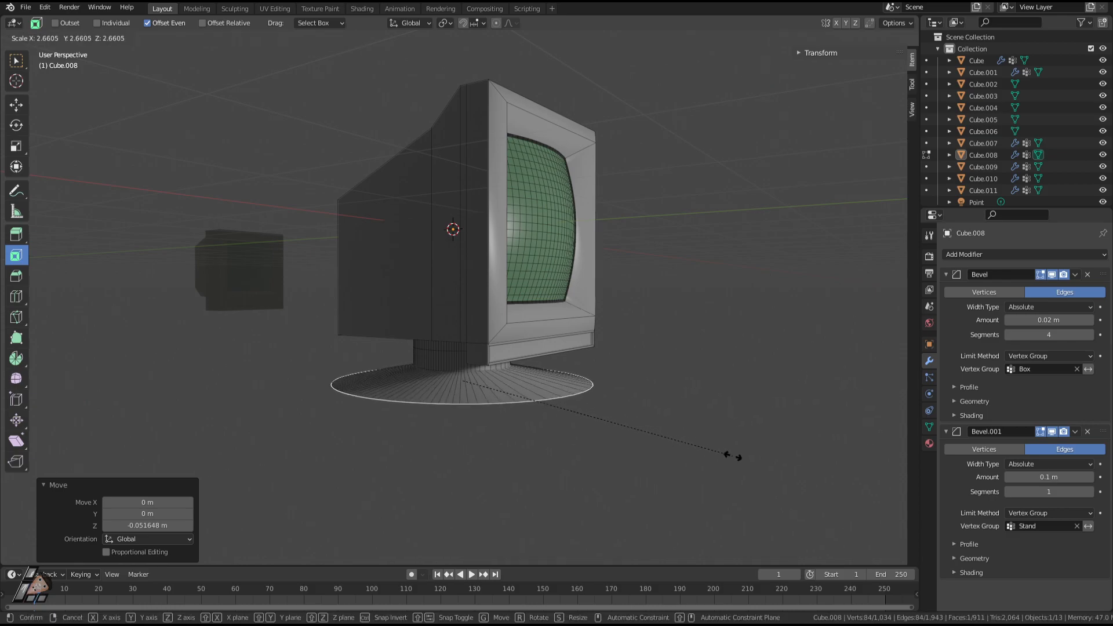
left_click(722, 459)
key("e")
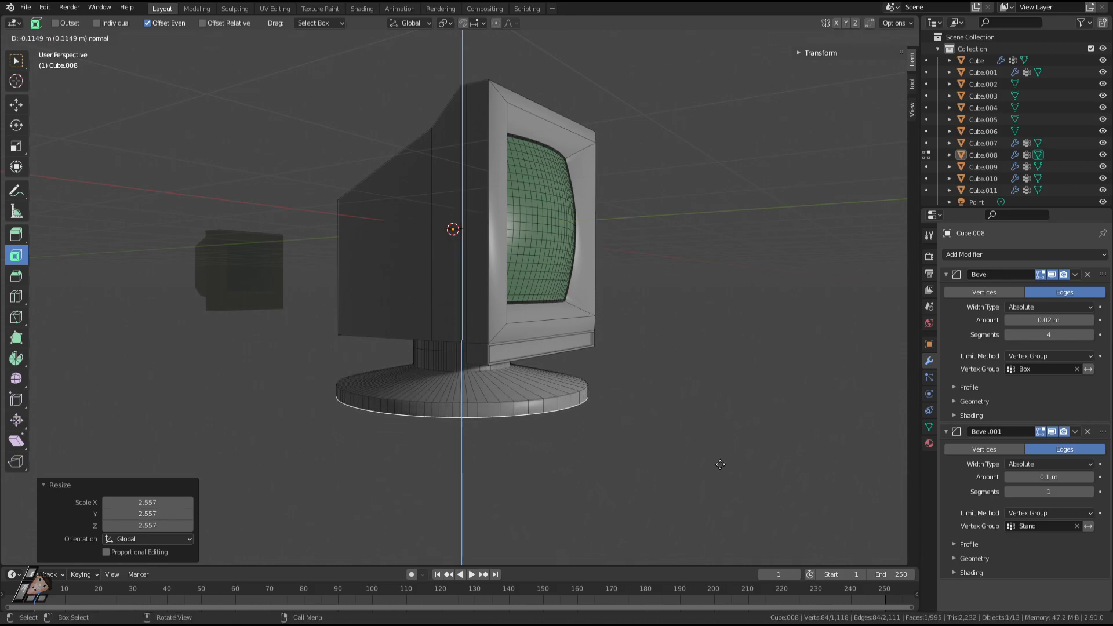
left_click(719, 462)
key("Tab")
middle_click_drag(718, 462, 540, 452)
Add a cube, scale it by about 2.2 and lower it beneath the stand as a test table.
key("shift+a")
mouse_move(502, 384)
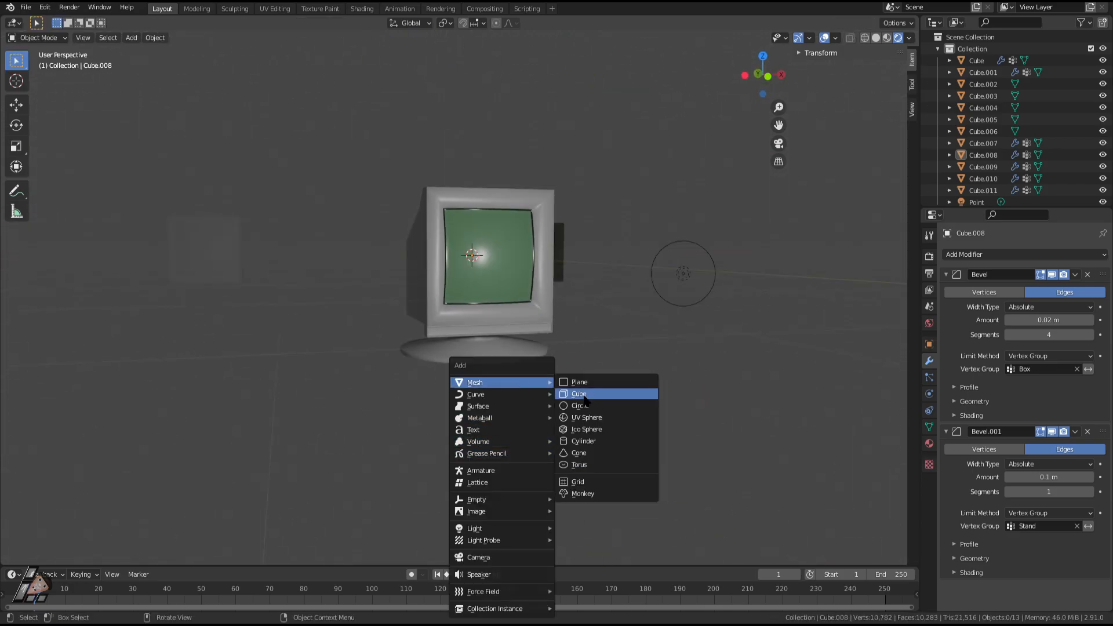
left_click(603, 395)
key("g")
key("z")
left_click(601, 55)
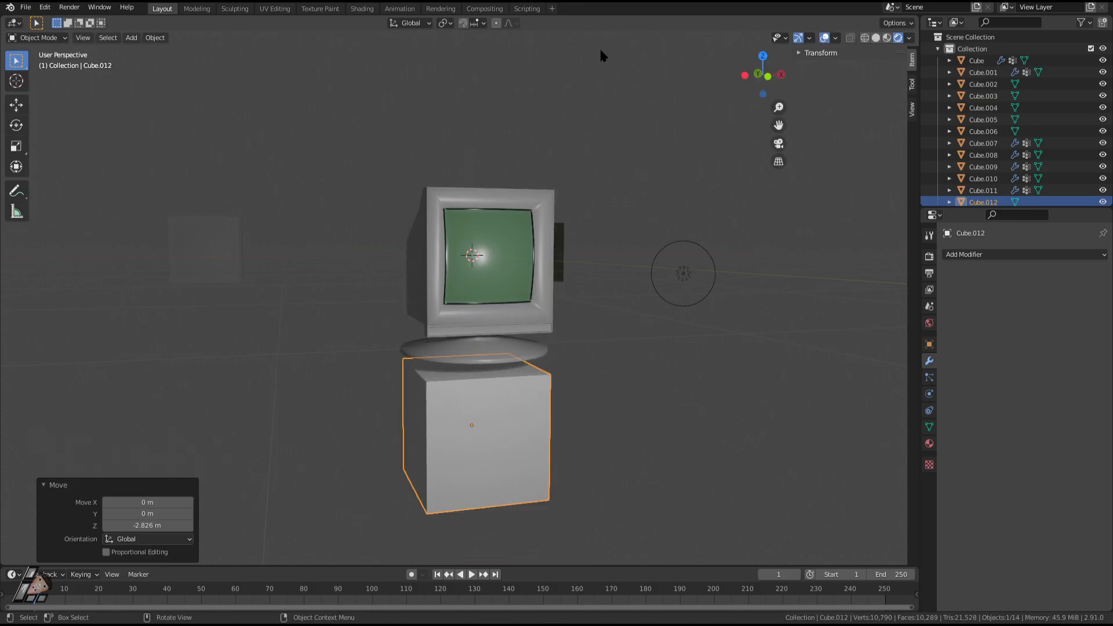
key("s")
left_click(383, 220)
key("g")
key("z")
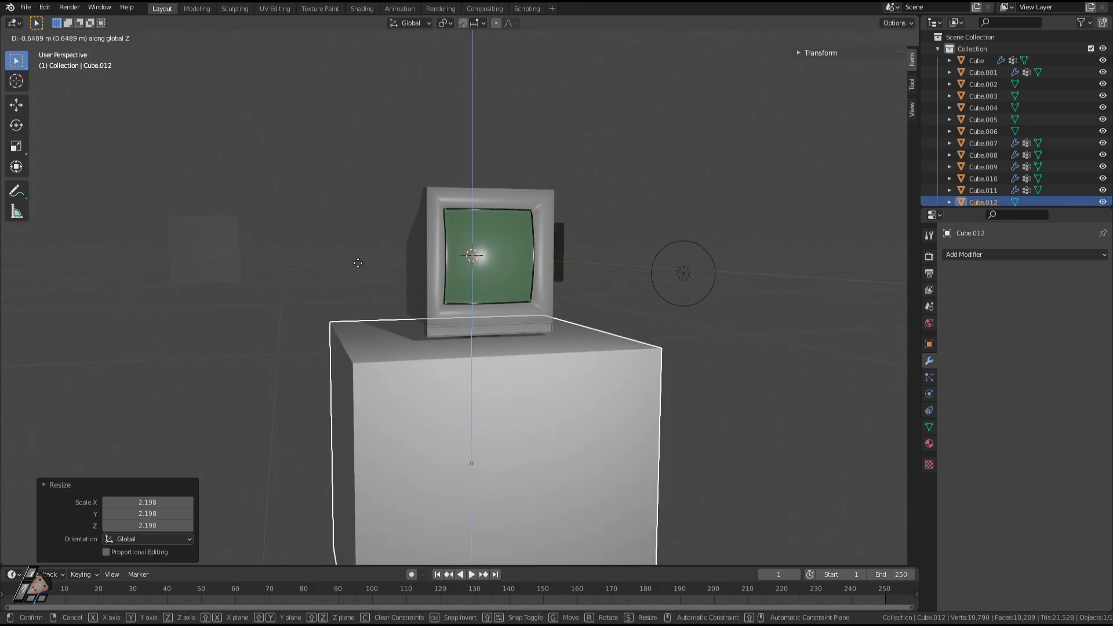
left_click(742, 352)
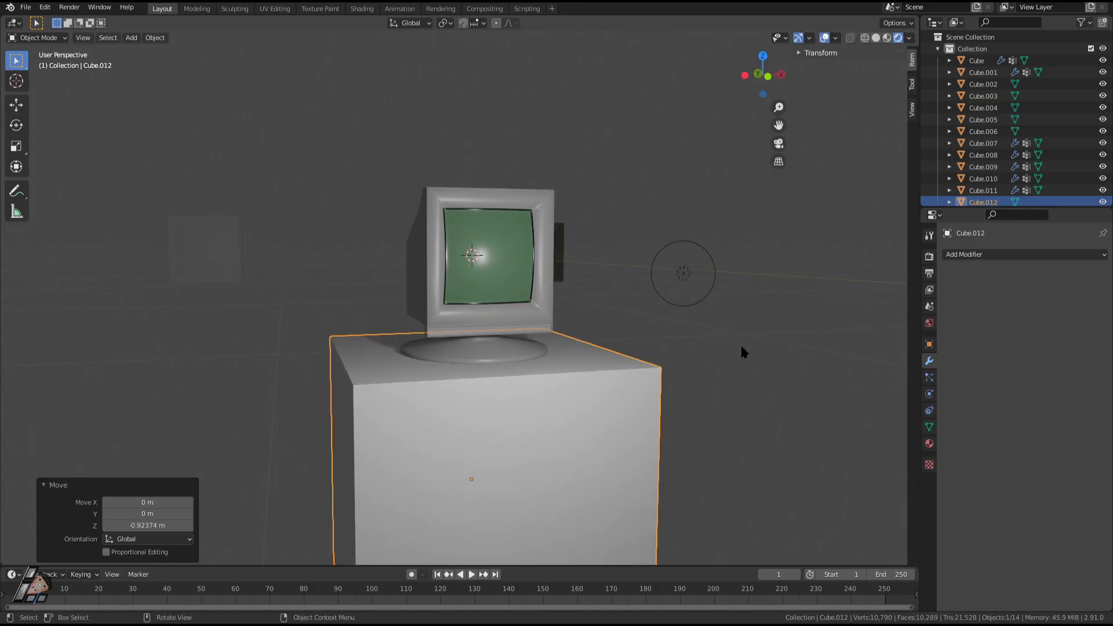
View the monitor standing on the test cube and delete the cube.
left_click(682, 344)
mouse_move(674, 345)
middle_mouse_down()
mouse_move(502, 354)
mouse_move(592, 336)
mouse_move(559, 381)
mouse_move(875, 412)
mouse_move(629, 370)
mouse_move(636, 325)
mouse_move(577, 360)
mouse_move(605, 402)
mouse_move(723, 393)
mouse_move(527, 393)
mouse_move(644, 370)
mouse_move(698, 198)
mouse_move(553, 211)
mouse_move(590, 263)
mouse_move(521, 389)
mouse_move(597, 311)
mouse_move(586, 353)
mouse_move(541, 313)
mouse_move(568, 450)
mouse_move(540, 434)
mouse_move(529, 406)
mouse_move(678, 356)
middle_mouse_up()
left_click(594, 346)
left_click(722, 317)
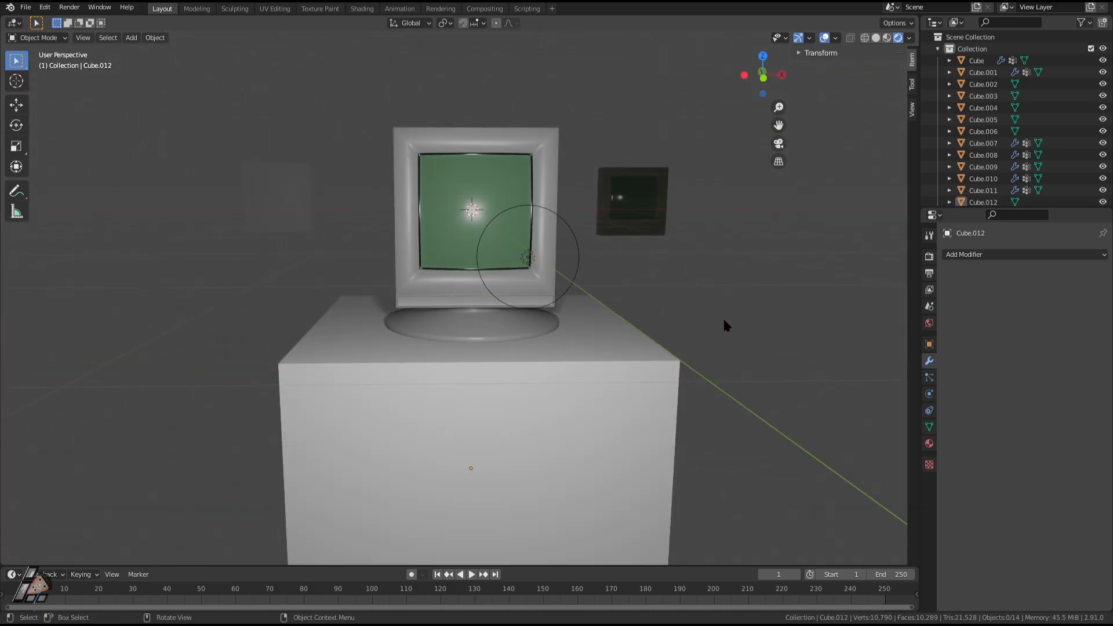
middle_click_drag(722, 318, 871, 360)
key("Delete")
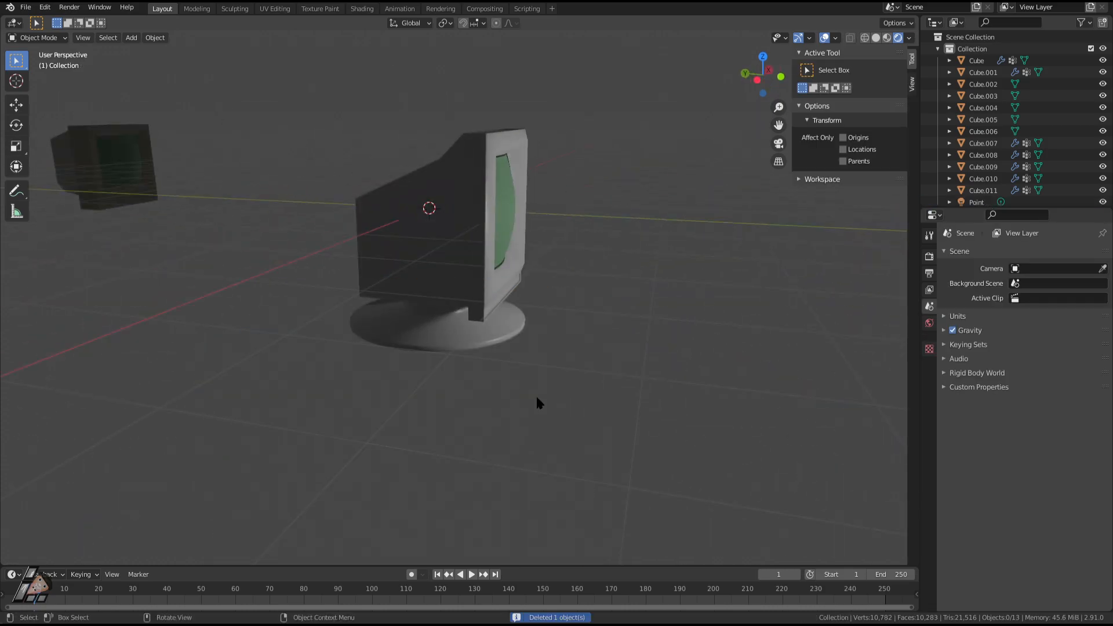
Dissolve the vertices of the base disc's rings and select the bottom face of the remaining neck.
middle_click_drag(537, 398, 481, 324)
left_click(430, 328)
key("Tab")
key("Delete")
left_click(500, 354)
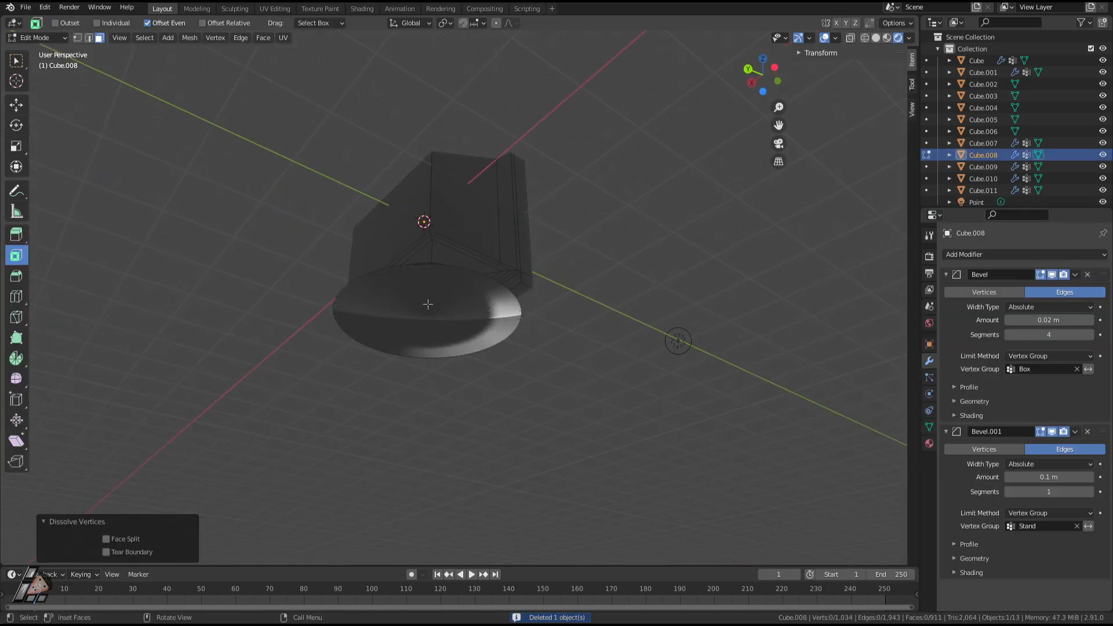
left_click(428, 304)
key("Delete")
left_click(444, 312)
left_click(448, 309)
scroll(472, 344, "up", 4)
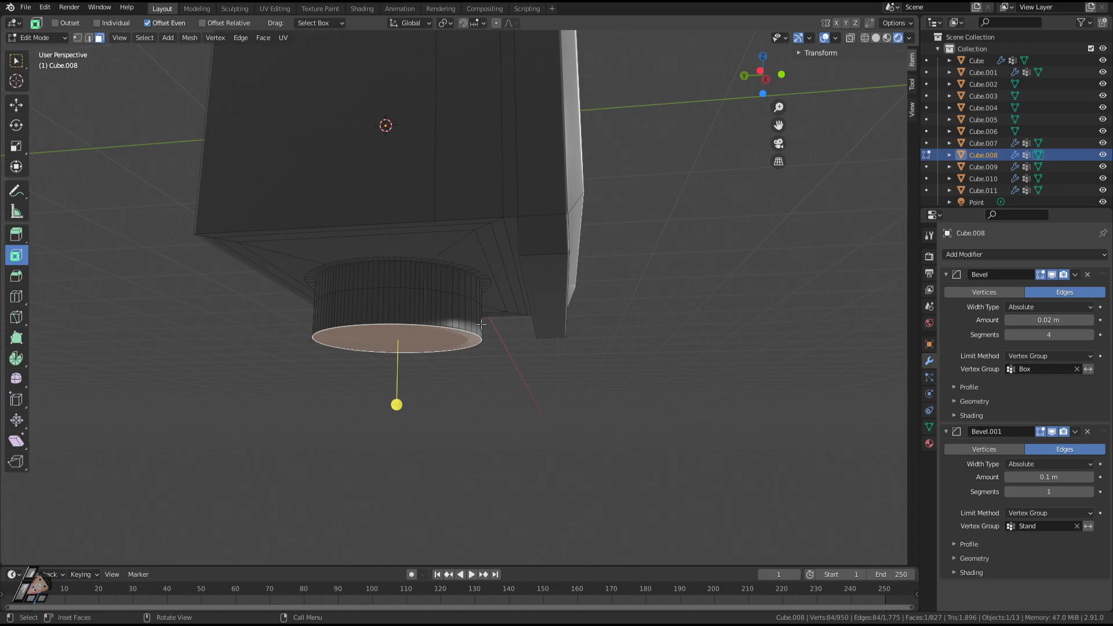
Move the neck's bottom face about 0.16 m toward the monitor's front along Y and extrude it downward.
key("g")
key("x")
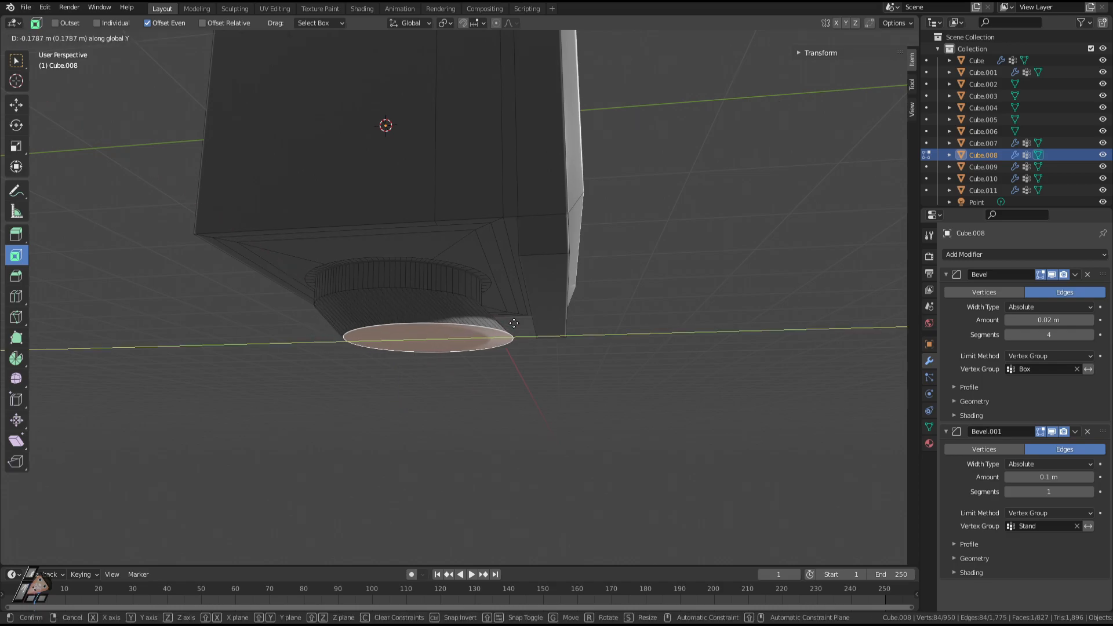
left_click(509, 320)
key("e")
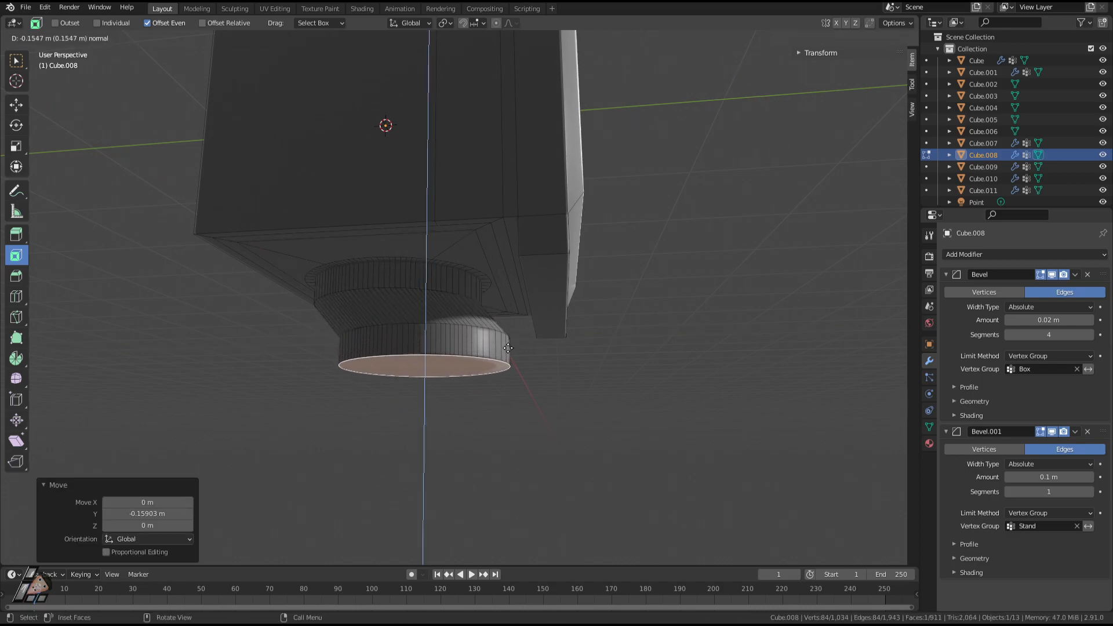
left_click(516, 354)
Try widening the neck's extruded bottom face to about 3 times its size and extruding it, and undo this.
key("s")
left_click(691, 384)
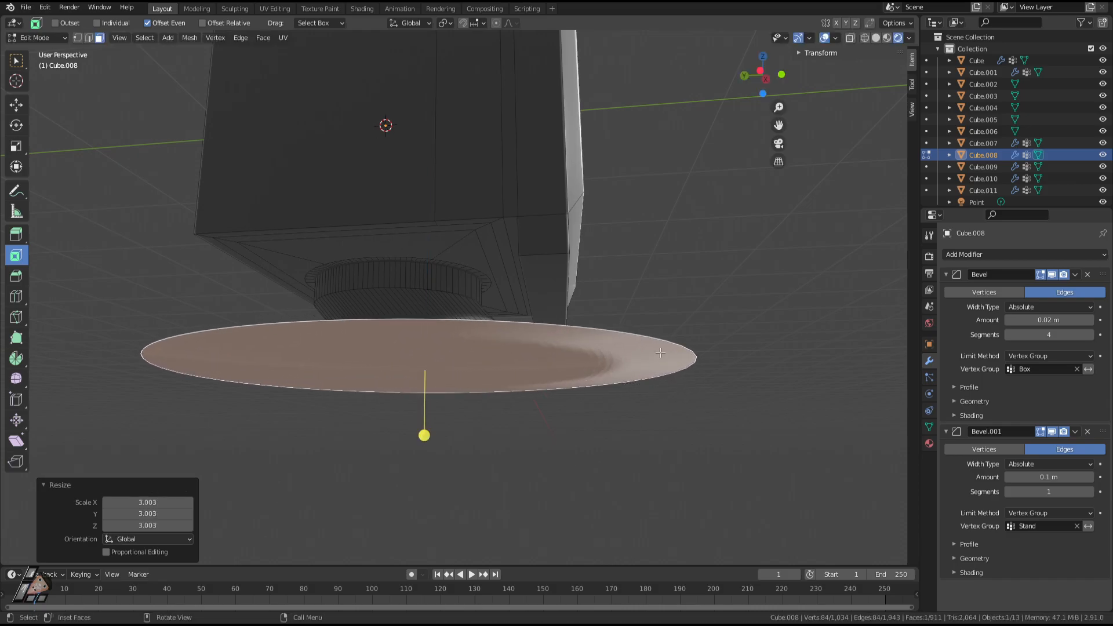
middle_click_drag(692, 384, 777, 347)
key("i")
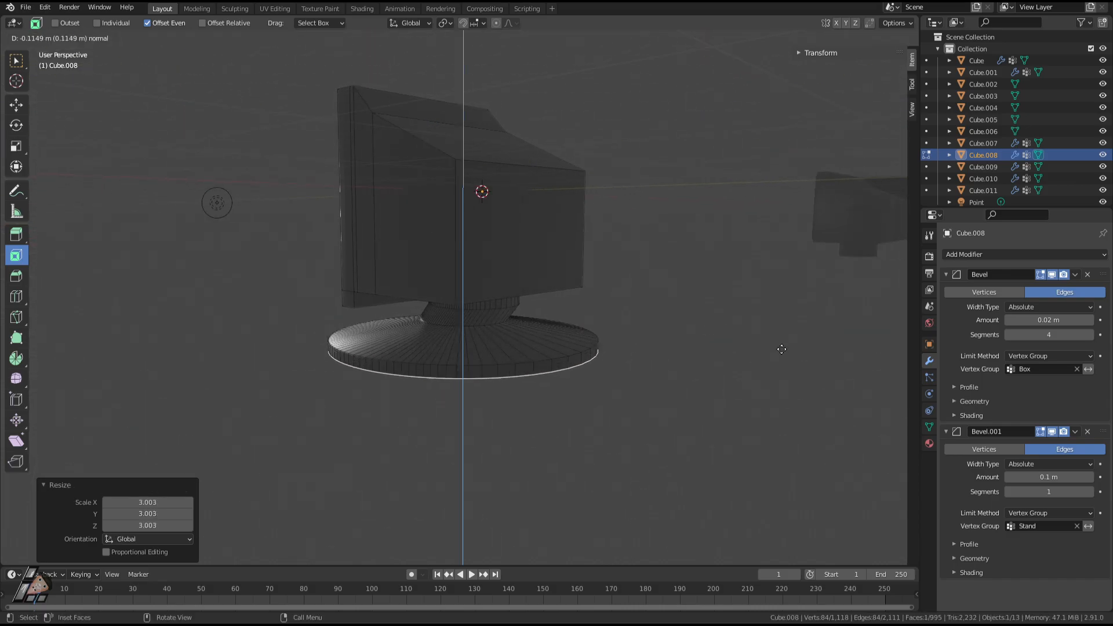
right_click(782, 352)
key("ctrl+z")
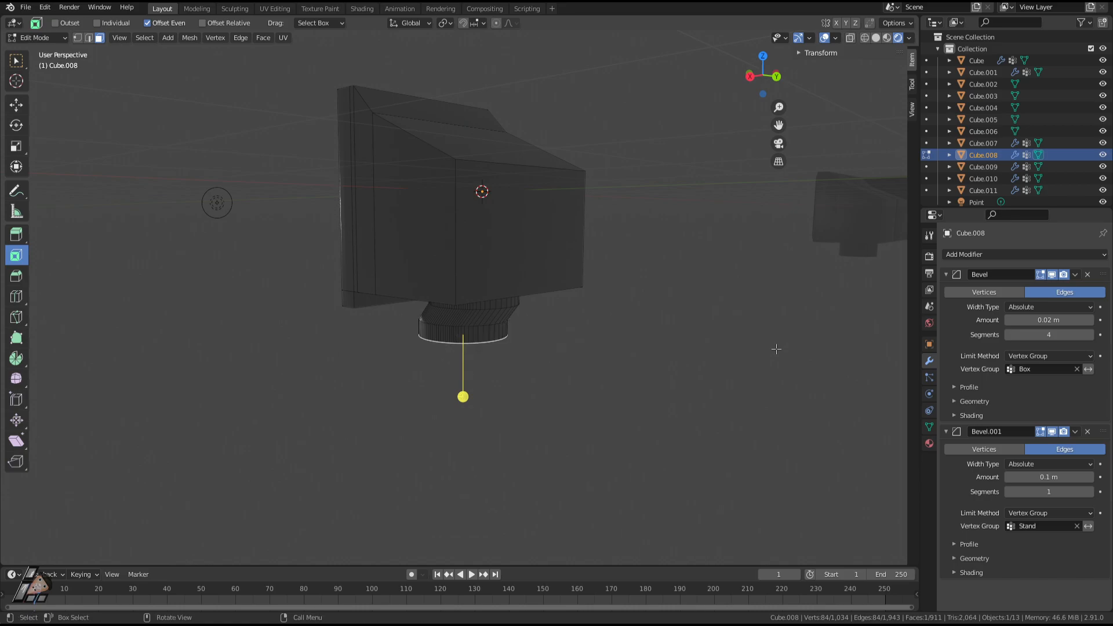
Scale the neck's bottom face up by about 1.95 and extrude it about 0.21 m downward.
key("s")
left_click(153, 408)
key("e")
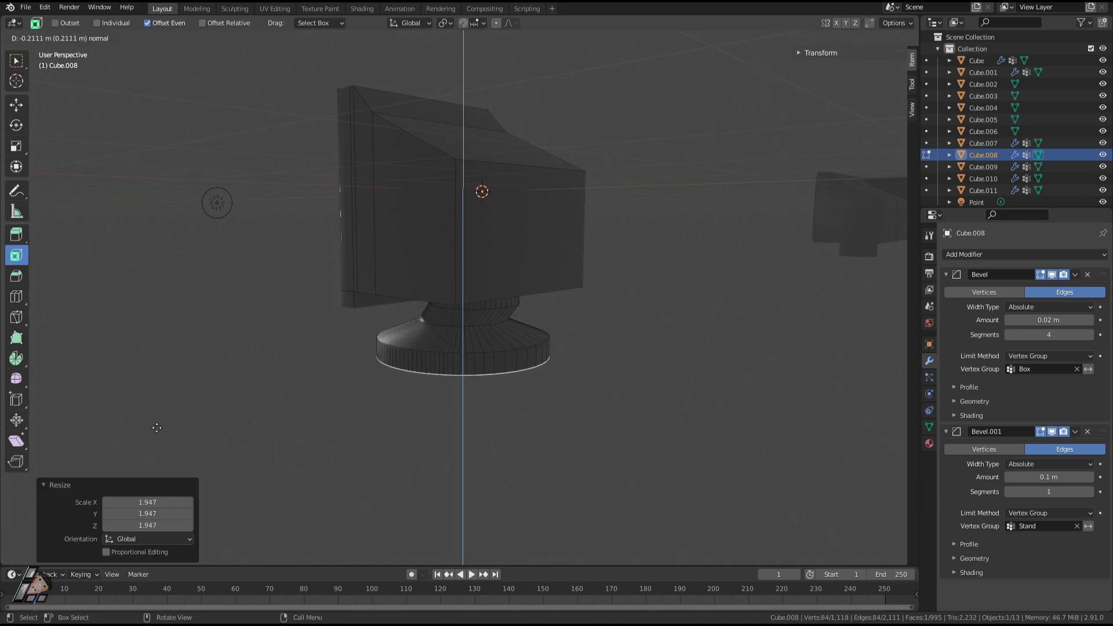
left_click(157, 428)
key("Tab")
middle_click_drag(219, 450, 522, 432)
Scale the stand's bottom face up by about 1.43 and extrude it about 0.12 m downward.
key("Tab")
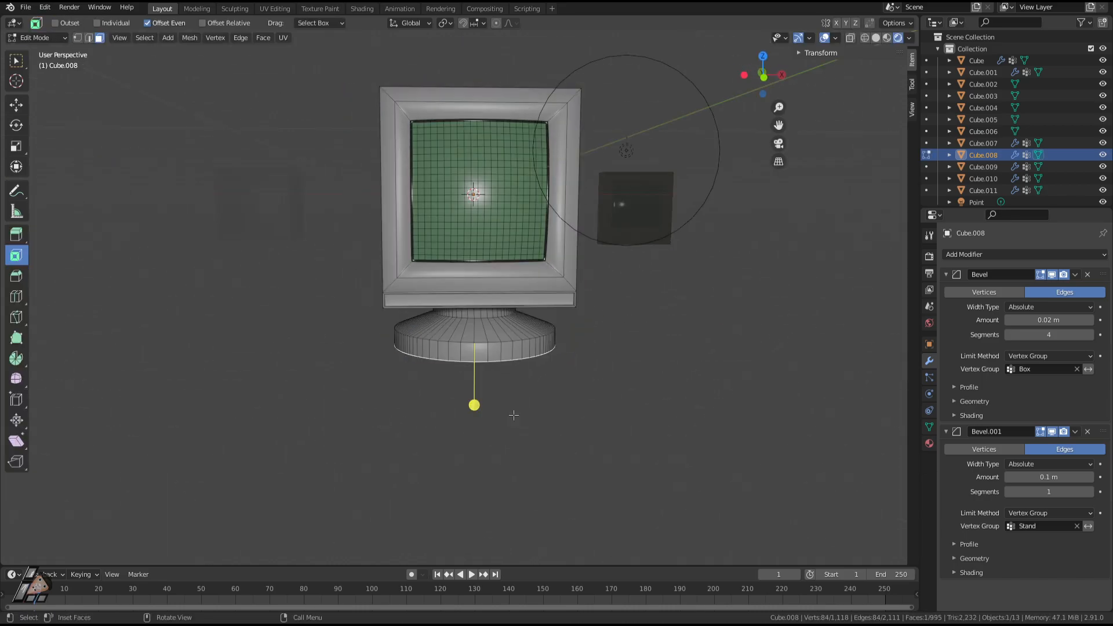
key("s")
left_click(574, 422)
key("e")
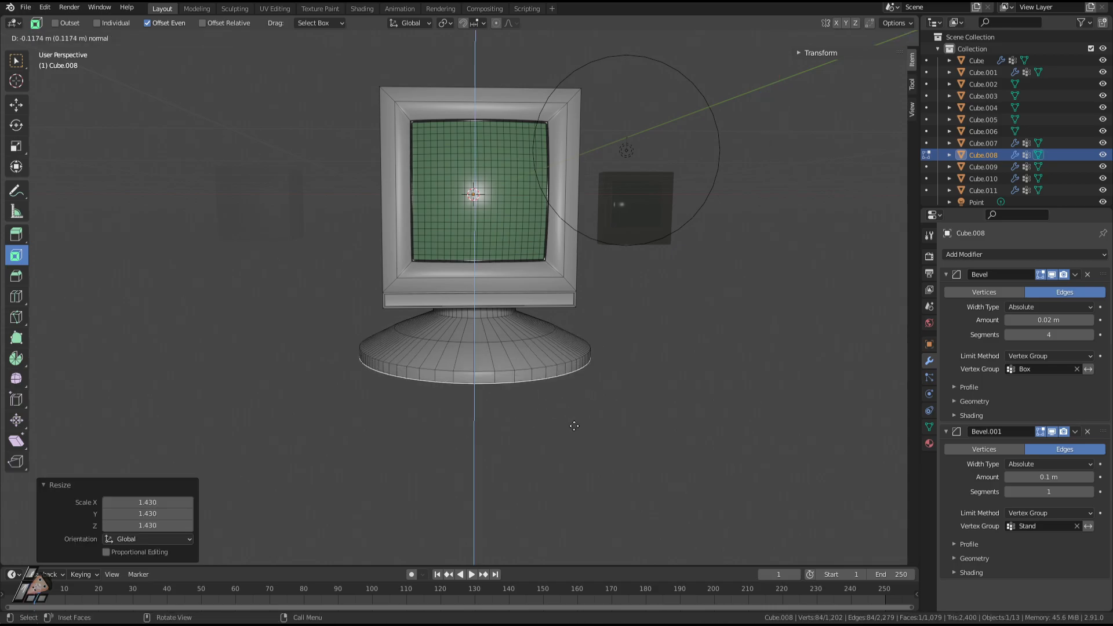
left_click(574, 428)
key("Tab")
middle_click_drag(574, 429, 464, 355)
Undo the last changes to the stand's bottom face and extrude that face again.
key("ctrl+z")
key("ctrl+z")
key("e")
left_click(548, 407)
key("Tab")
Dissolve the vertices of the stand's lower rings one after another, leaving only the short neck.
key("Tab")
key("x")
left_click(506, 338)
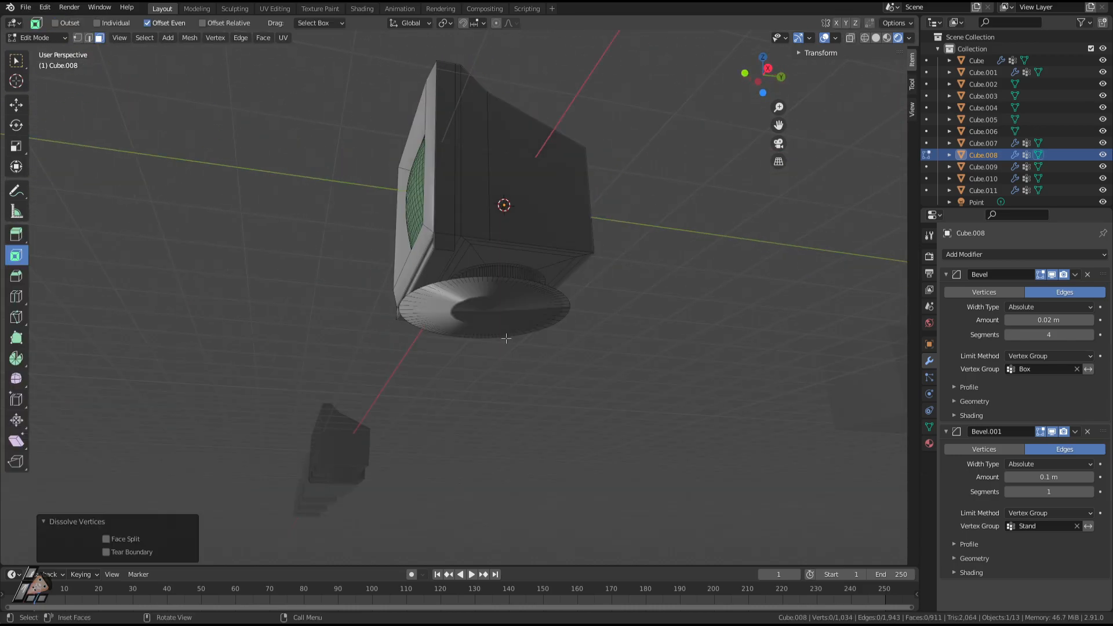
left_click(496, 319)
key("x")
left_click(496, 318)
left_click(497, 313)
key("x")
left_click(498, 314)
Lower the remaining neck's bottom face about 0.22 m along Z.
middle_click_drag(474, 315, 464, 282)
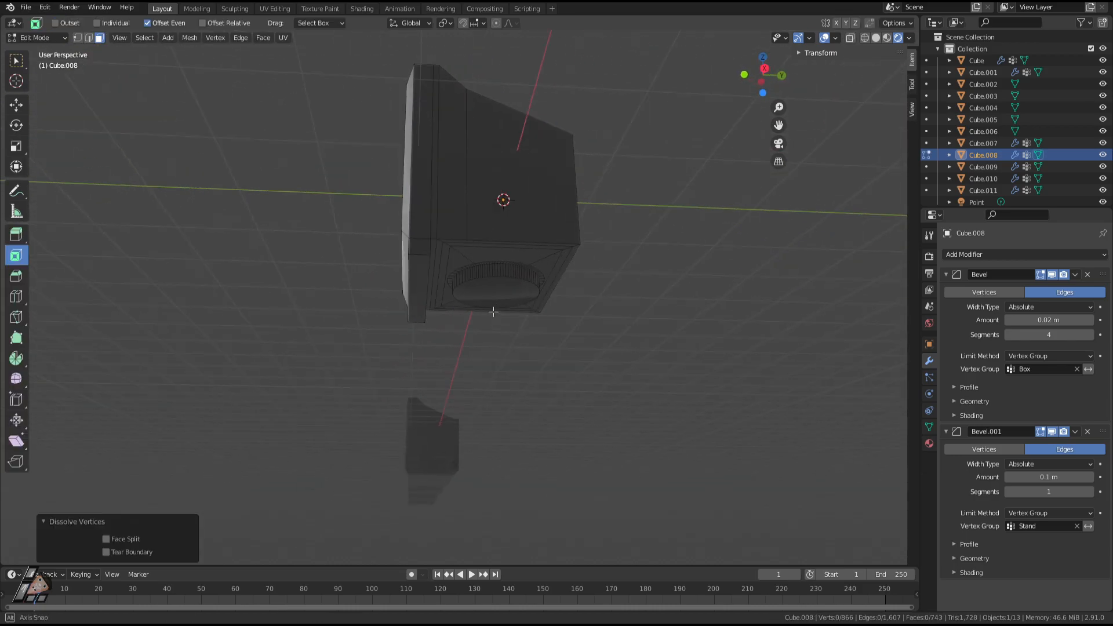
left_click(497, 299)
key("g")
key("z")
right_click(509, 350)
scroll(470, 308, "up", 3)
key("g")
key("z")
left_click(514, 339)
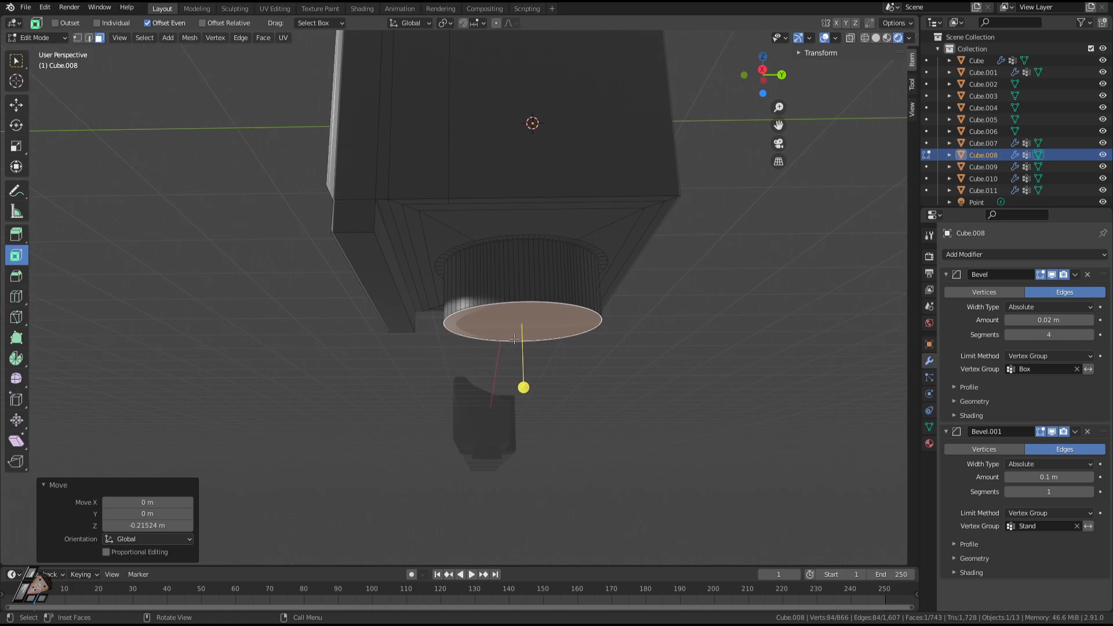
middle_click_drag(515, 339, 493, 371)
key("g")
right_click(606, 360)
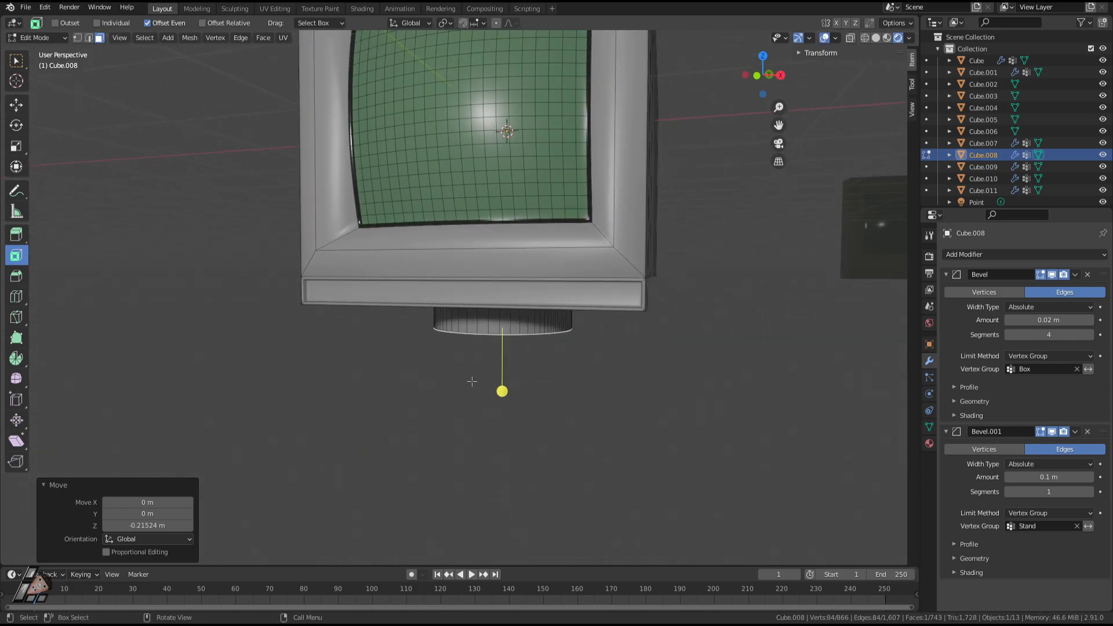
Leave mesh editing, add a camera, look through it and move it back until the whole monitor is framed.
left_click(747, 423)
key("shift+a")
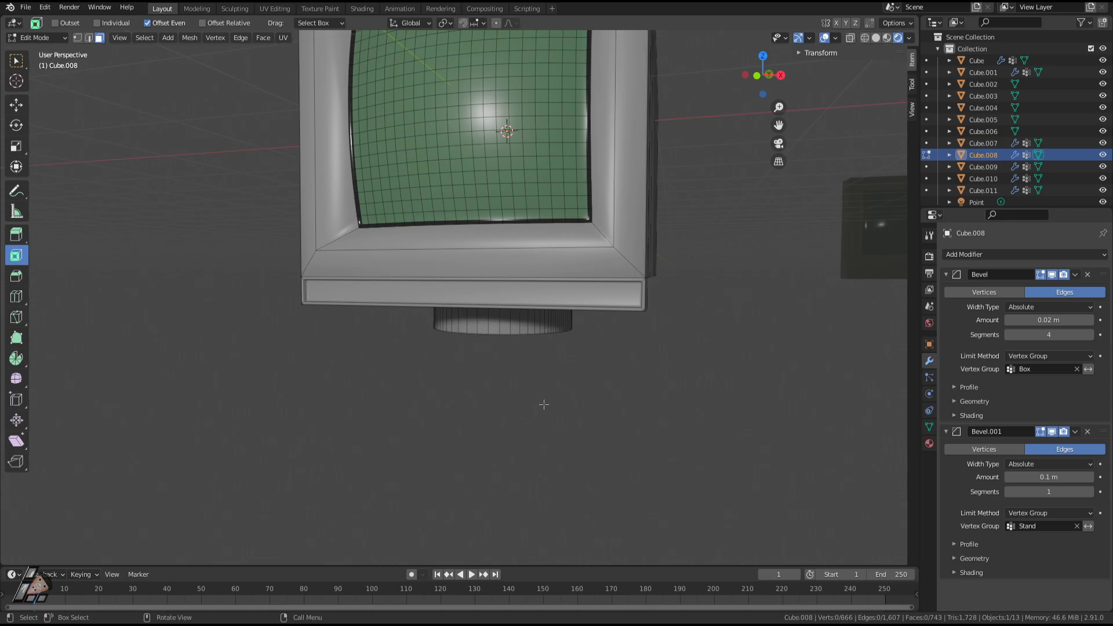
key("shift+a")
key("shift+a")
key("Tab")
key("shift+a")
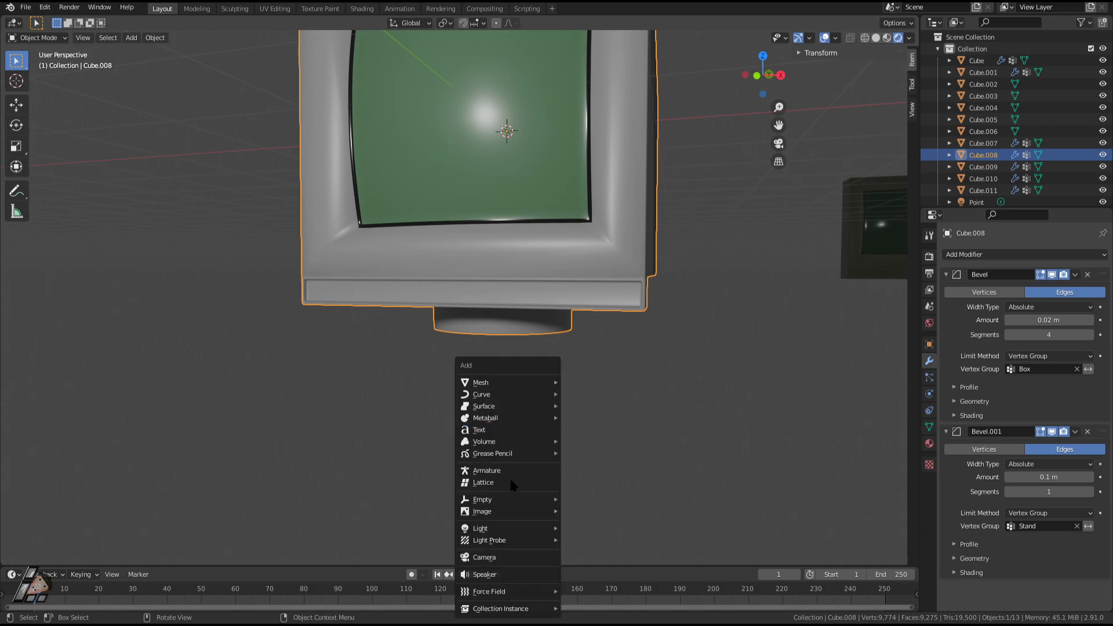
left_click(500, 560)
scroll(440, 399, "down", 4)
key("KP_0")
key("shift+grave")
key("s")
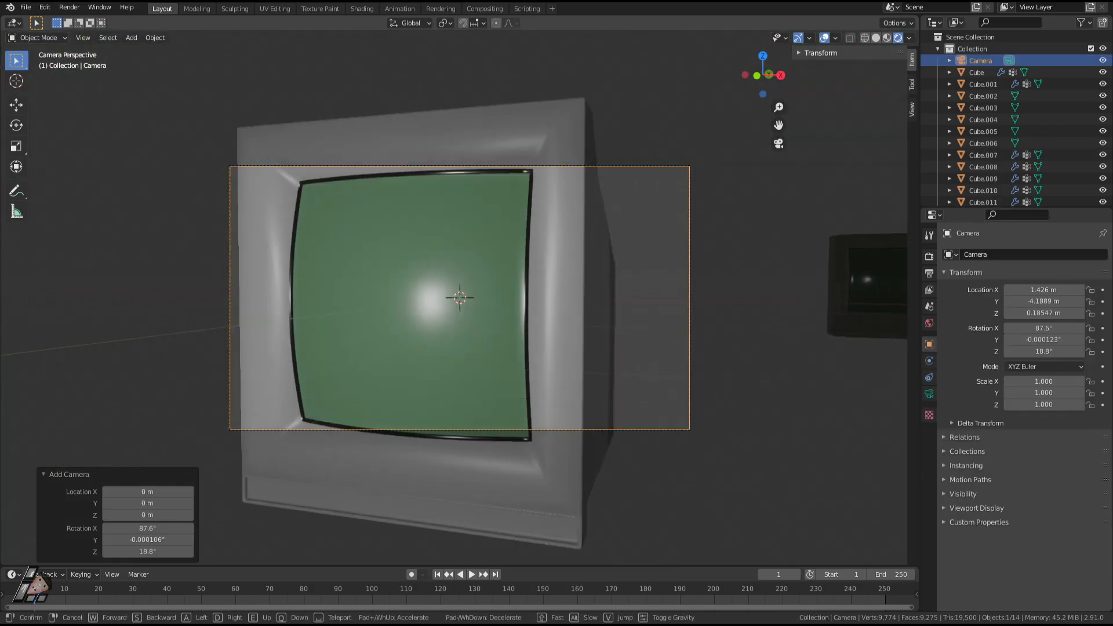
left_click(460, 298)
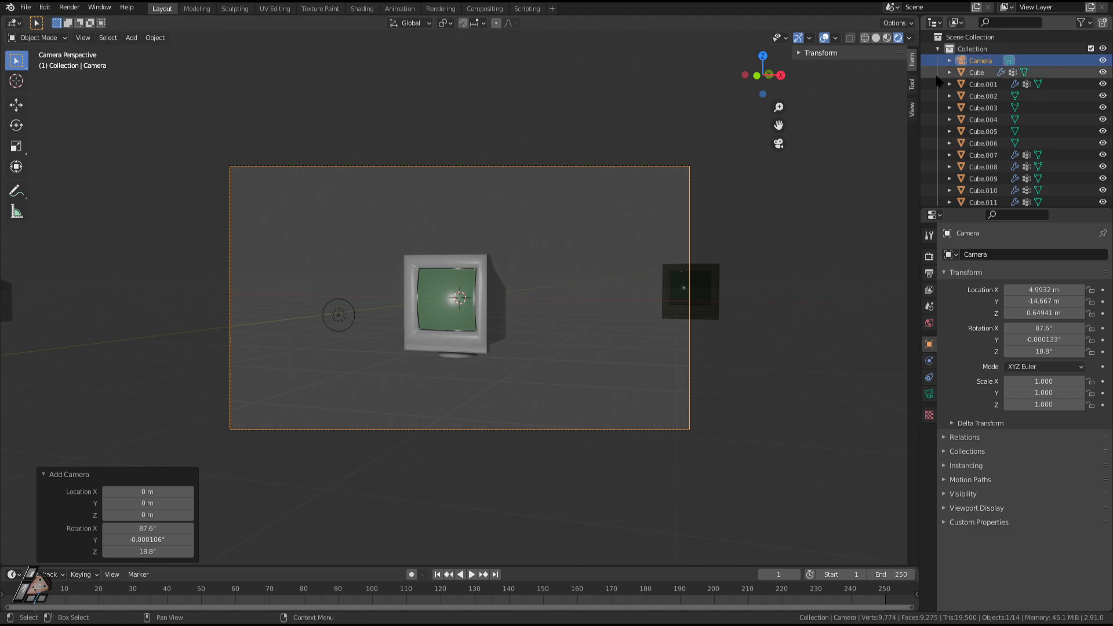
Set the camera's rotation to X 90°, Y 0° and Z 0°, and its X location to 0 m.
left_click(821, 53)
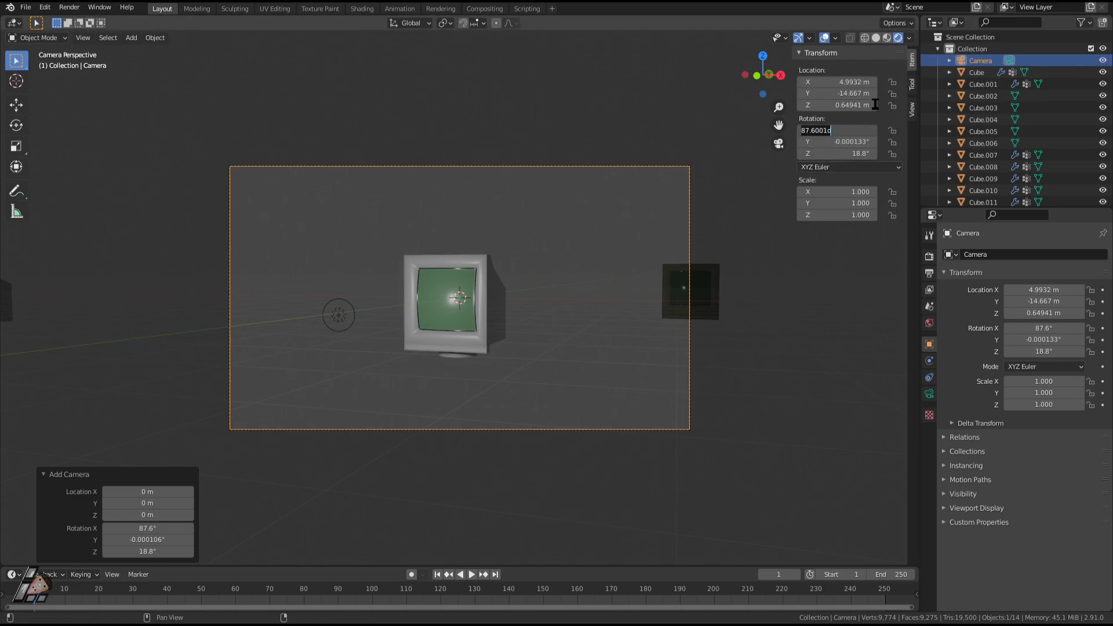
type("90")
key("Return")
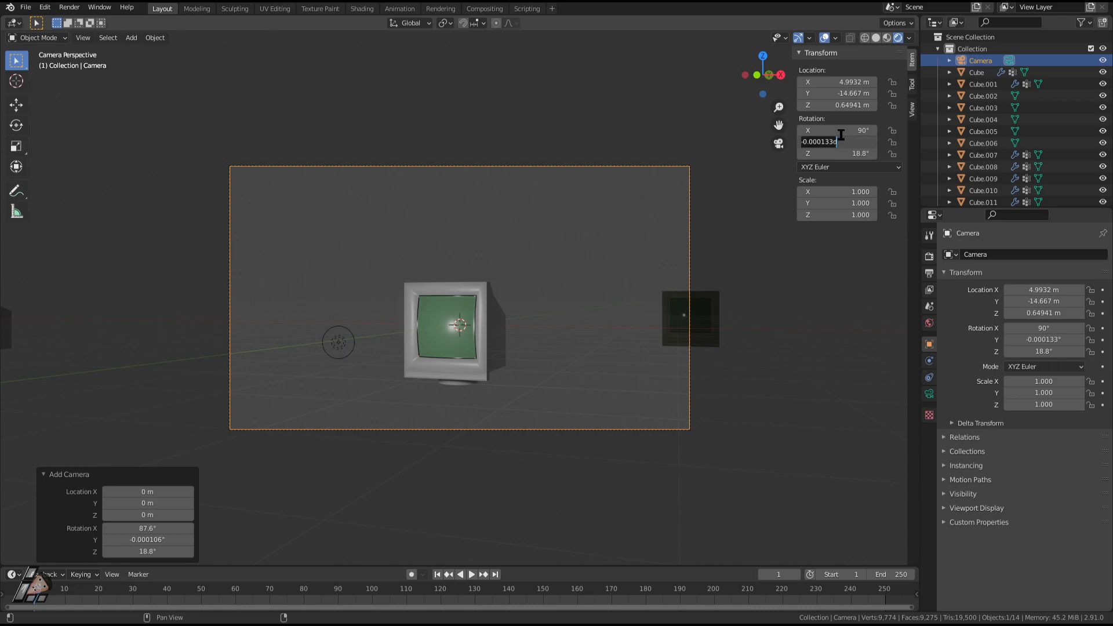
key("Return")
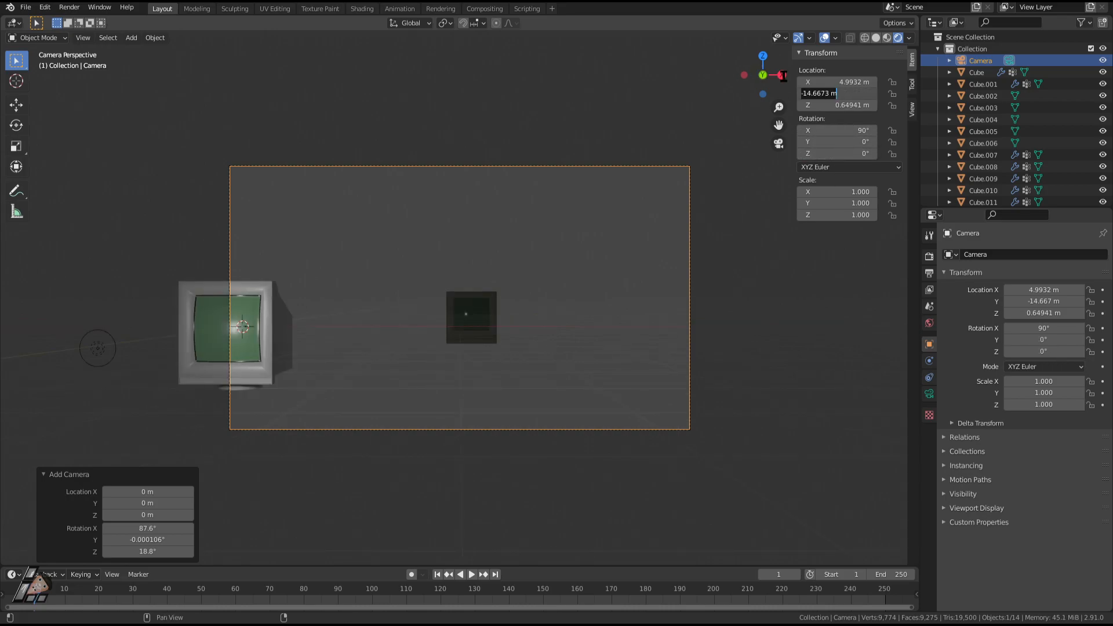
left_click(822, 82)
type("0")
key("Return")
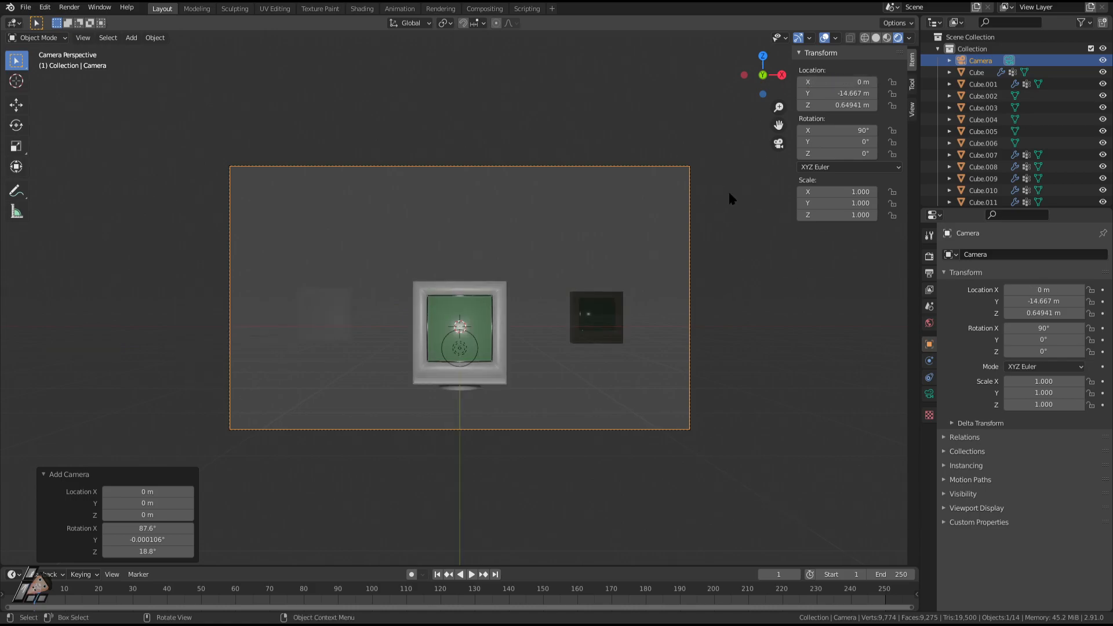
Tilt the camera about -5.9° around X and set its location to about Y -9.78 m and Z 0.98 m.
key("r")
key("x")
left_click(719, 163)
key("shift+g")
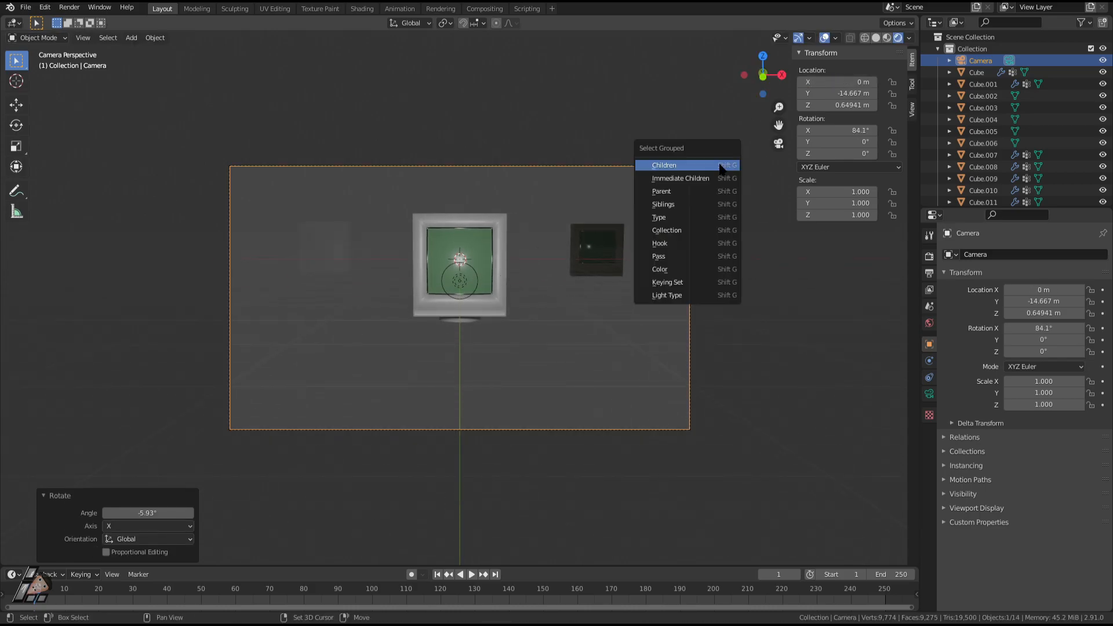
key("Escape")
mouse_move(837, 94)
left_mouse_down()
mouse_move(870, 104)
mouse_move(853, 103)
left_mouse_up()
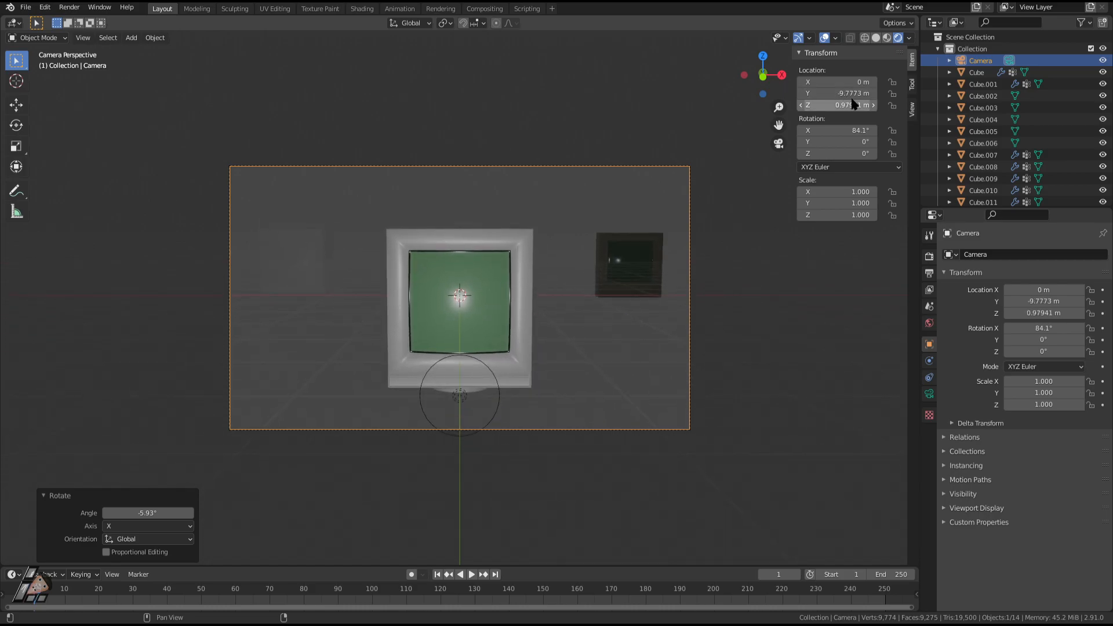
Raise the point light about 1.97 m along Z, above the camera frame.
key("g")
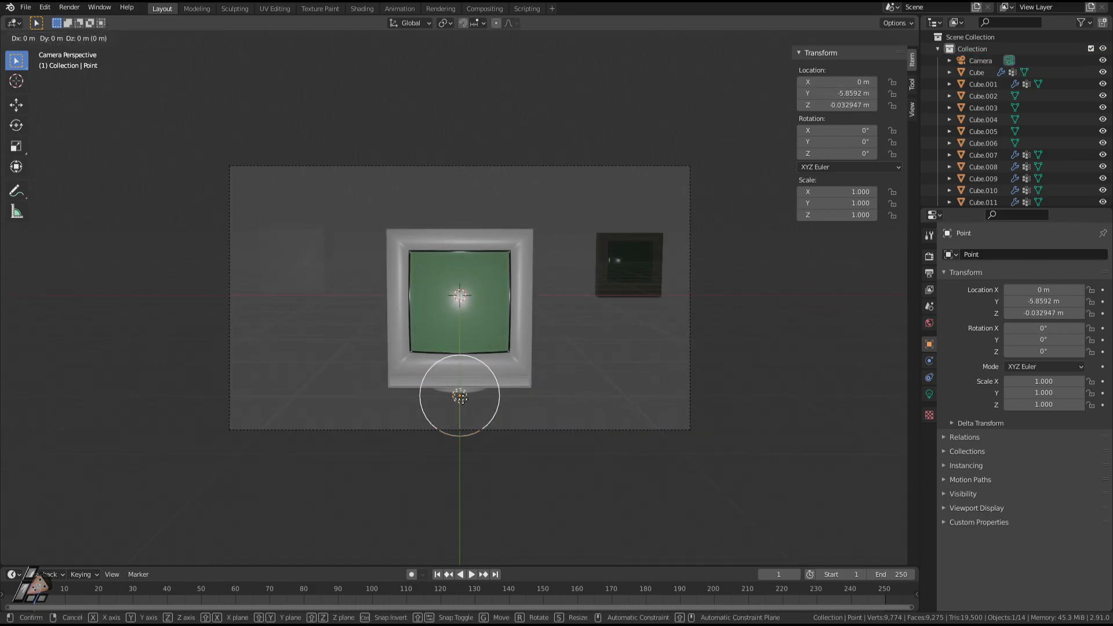
key("z")
left_click(508, 72)
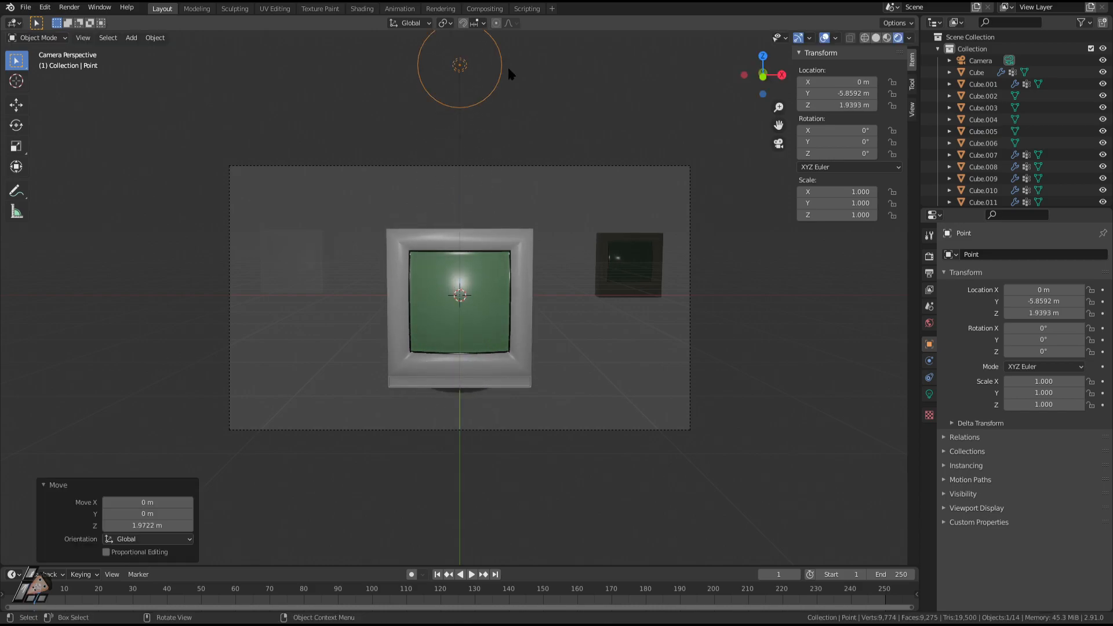
Examine the monitor and its neck through the camera and select the monitor.
scroll(480, 309, "up", 3)
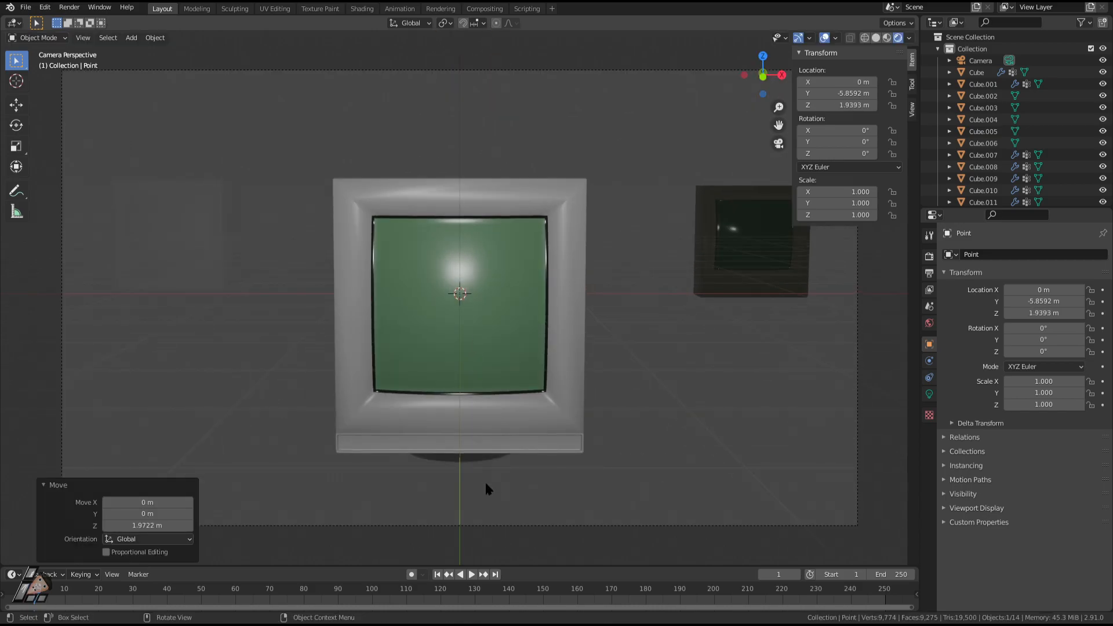
left_click(494, 499)
left_click(505, 447)
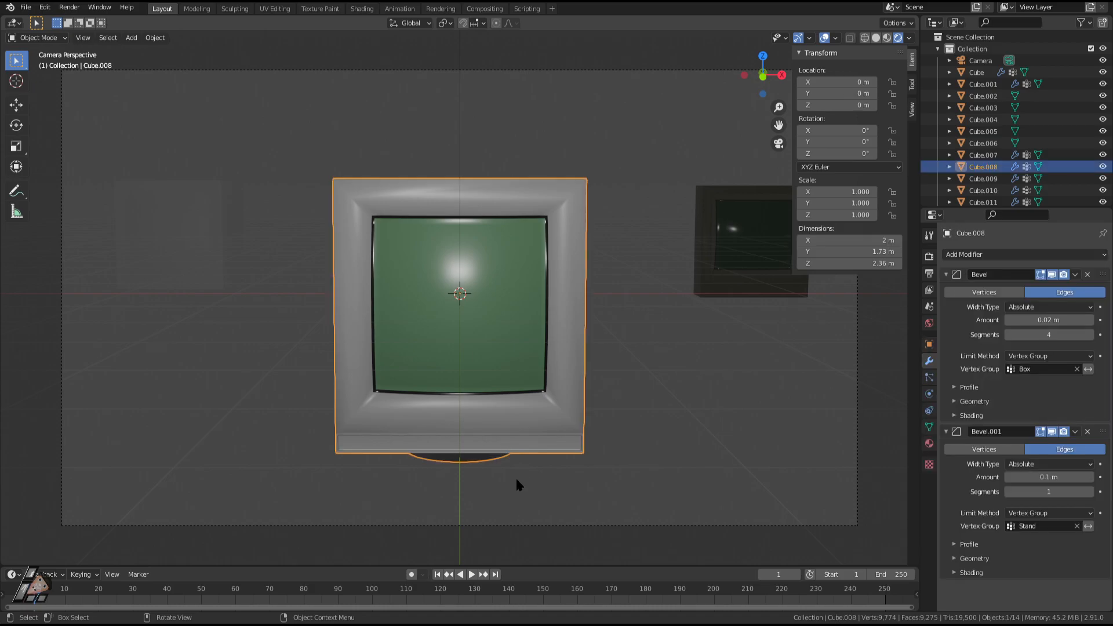
left_click(471, 473)
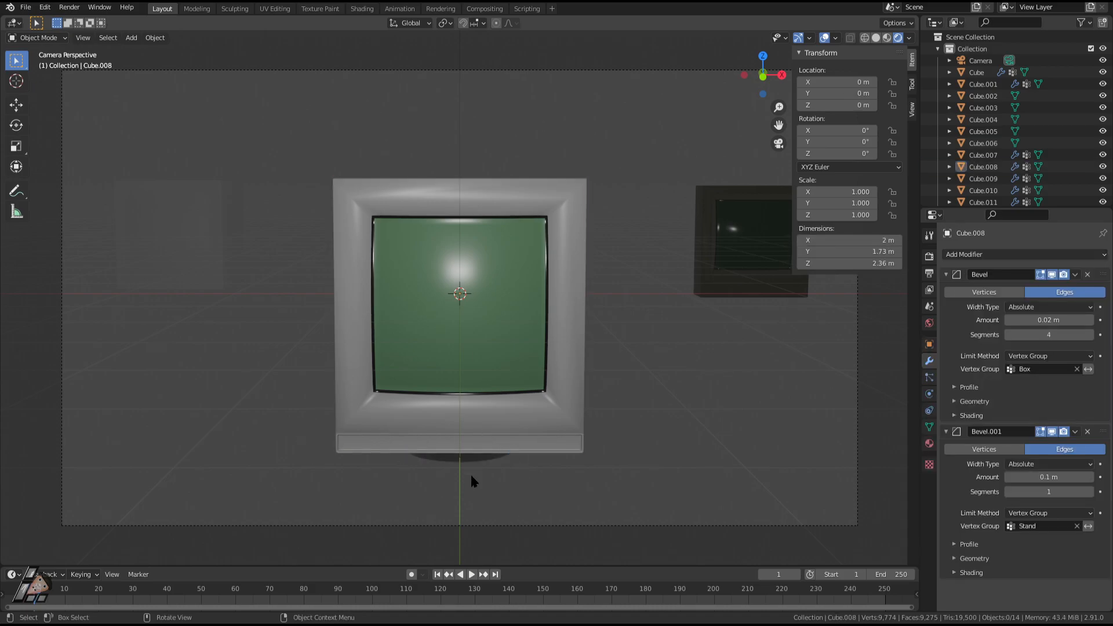
key("Tab")
key("Tab")
left_click(468, 460)
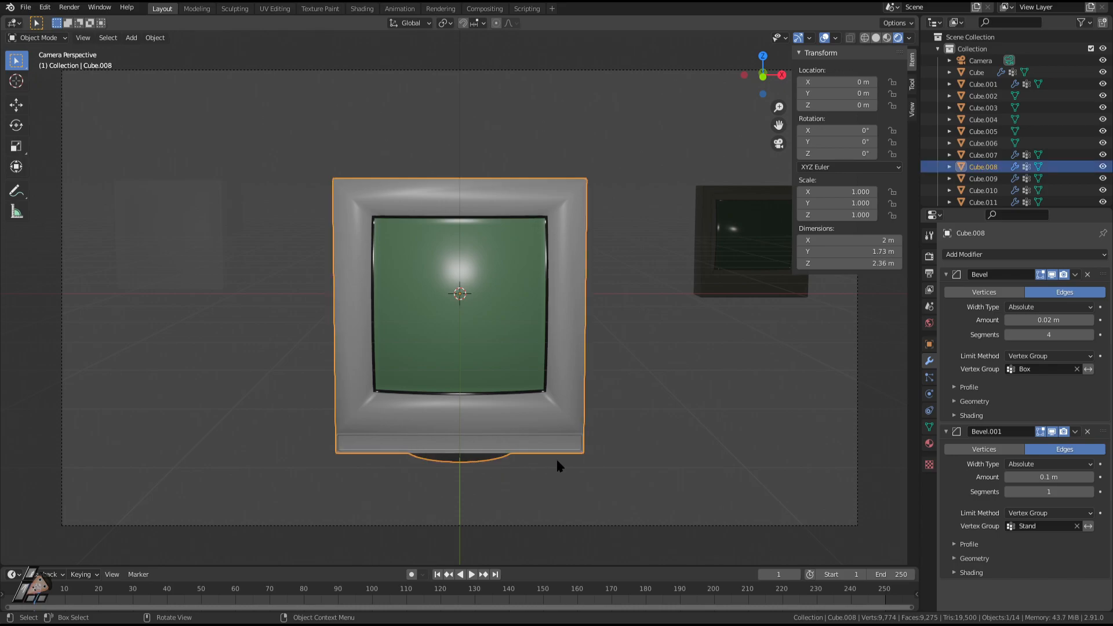
Extrude the neck's bottom face and move the new face about 0.12 m down along Z.
key("Tab")
middle_click_drag(556, 466, 565, 444)
middle_click_drag(570, 452, 554, 342, "shift")
key("Tab")
middle_click_drag(502, 379, 436, 319)
key("Tab")
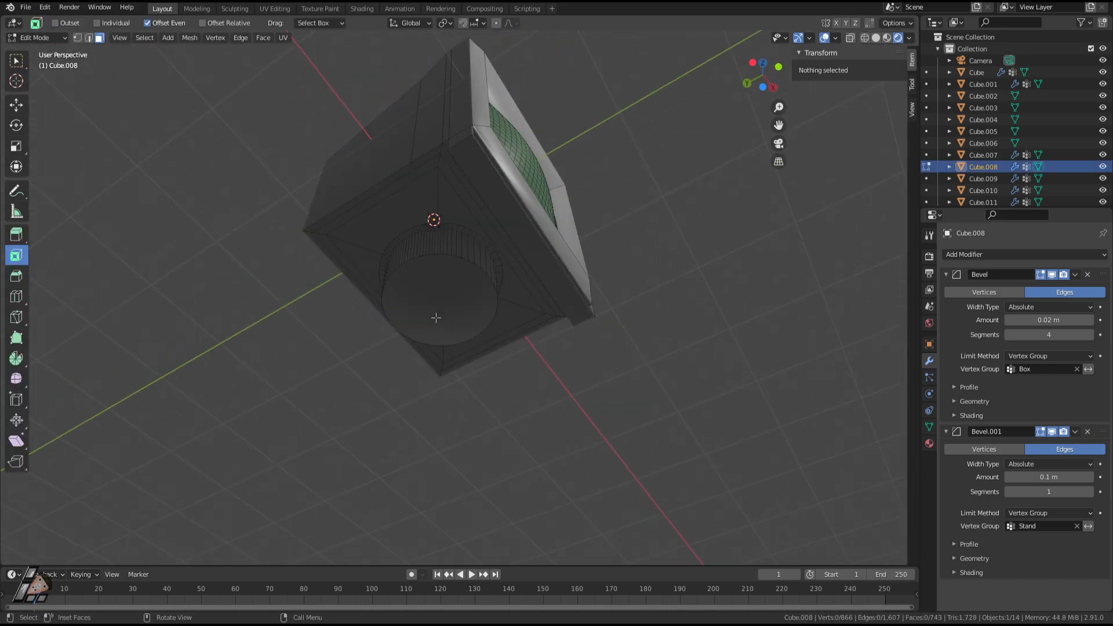
left_click(446, 307)
middle_click_drag(510, 319, 529, 389)
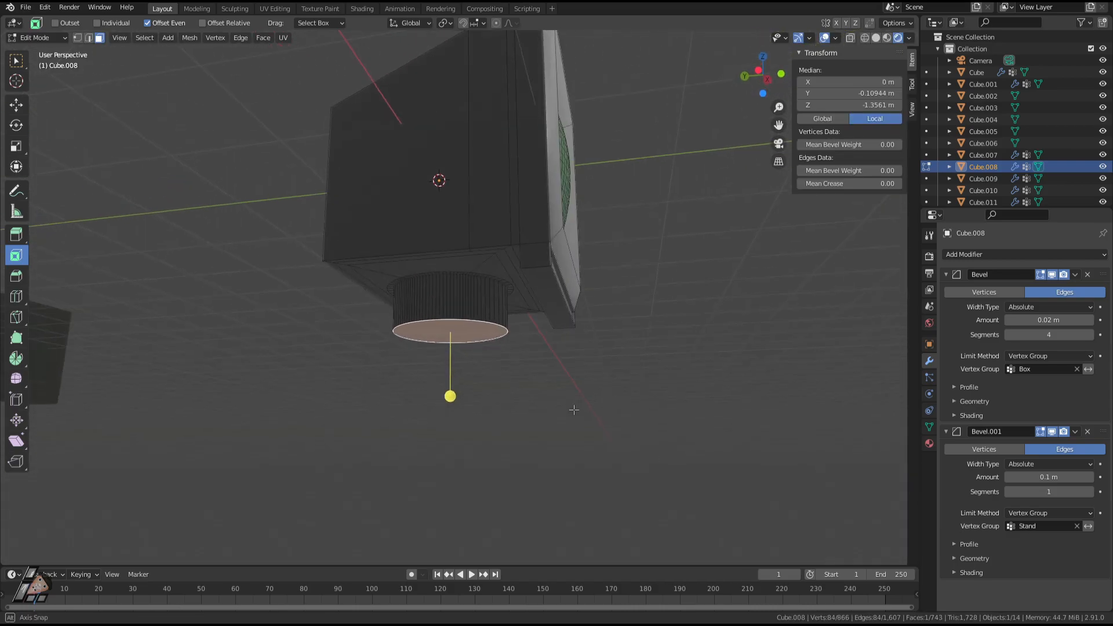
key("e")
right_click(573, 418)
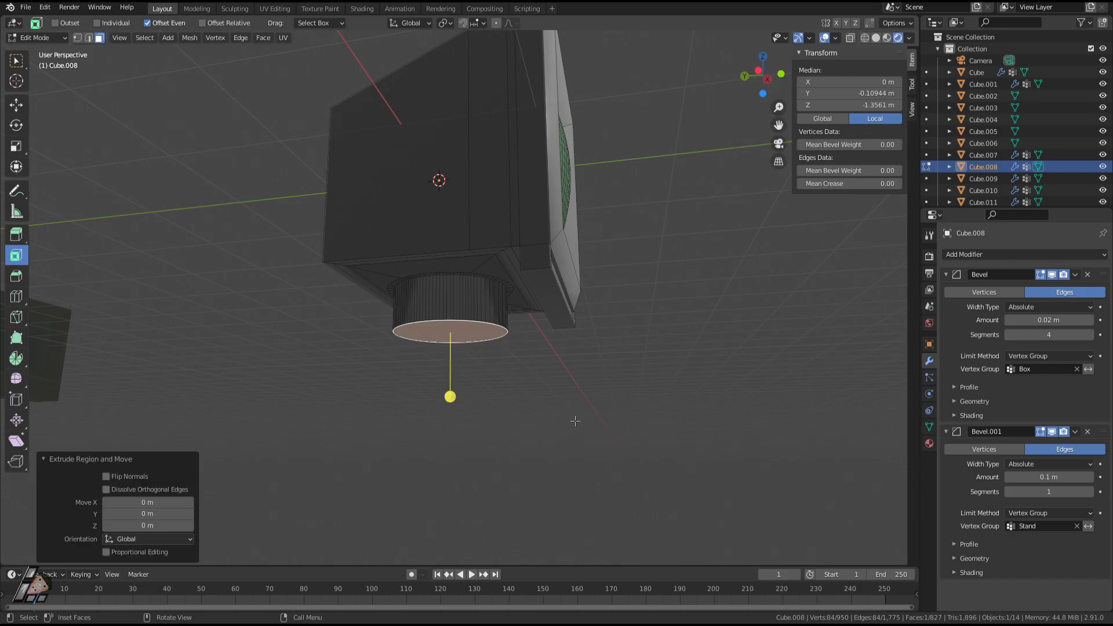
key("g")
key("z")
left_click(574, 441)
Delete the neck's bottom face to leave the neck open and view the monitor from directly above.
middle_click_drag(574, 441, 571, 306)
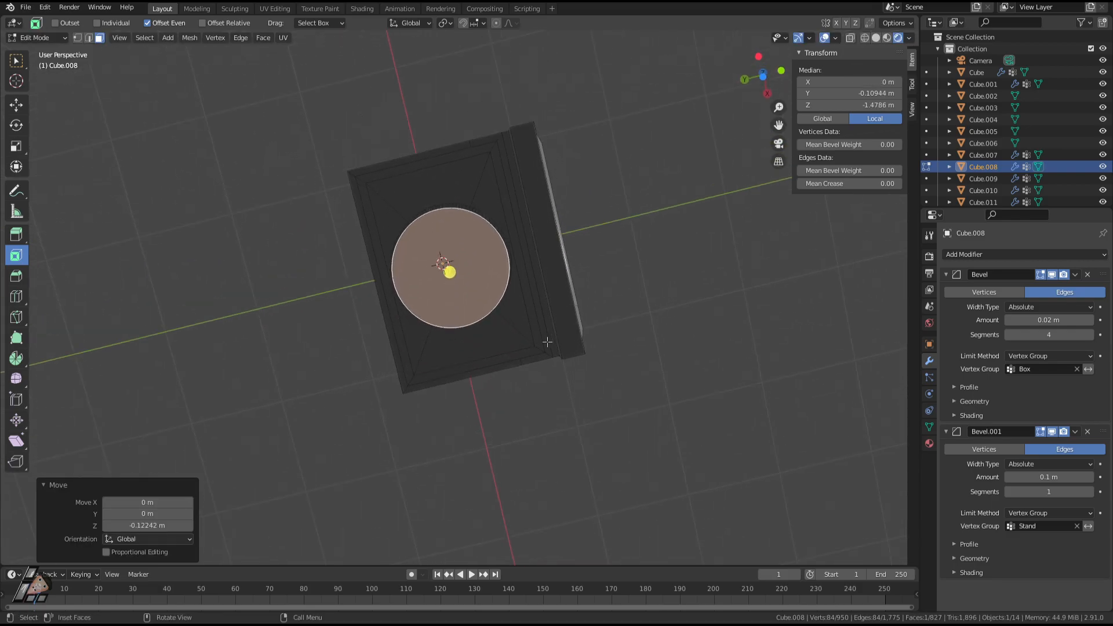
key("Tab")
middle_click_drag(494, 360, 504, 200)
key("Tab")
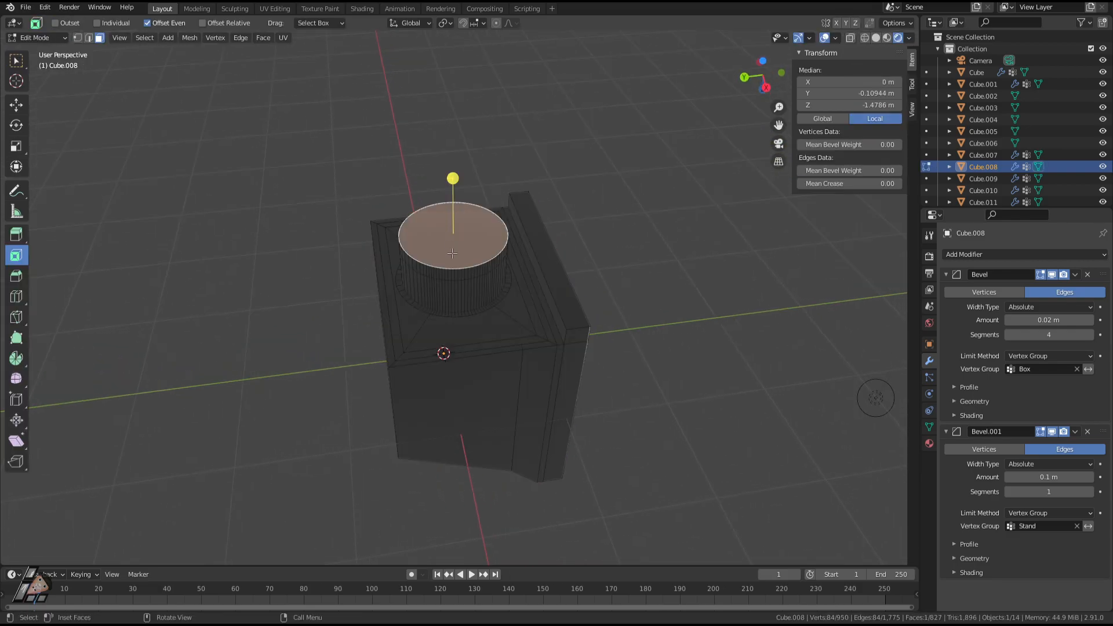
key("x")
left_click(443, 197)
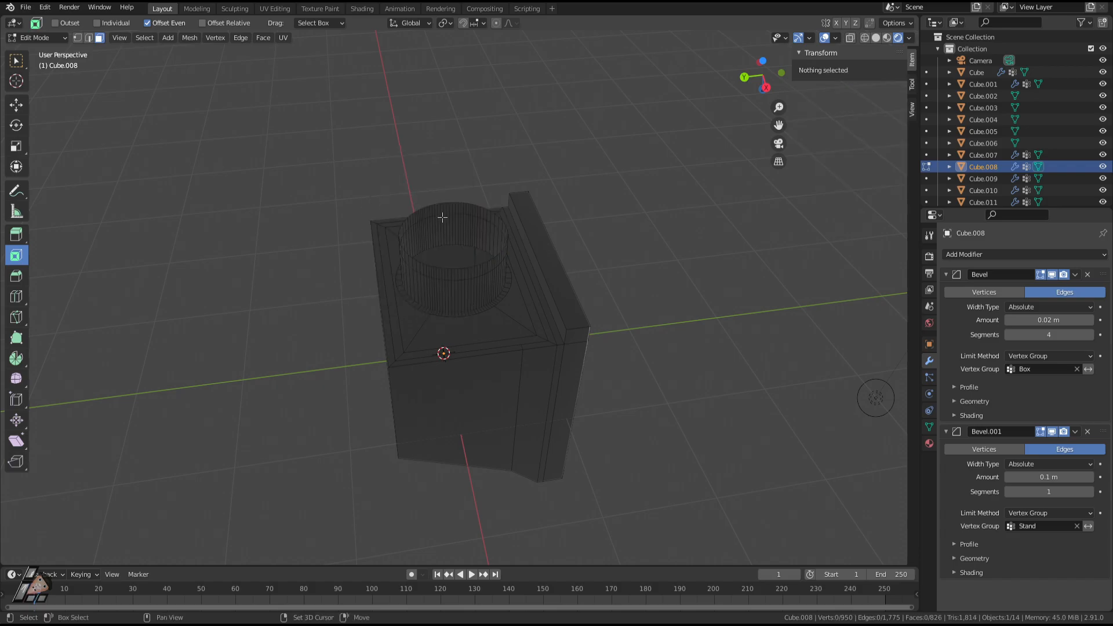
middle_click_drag(442, 217, 638, 321)
key("Tab")
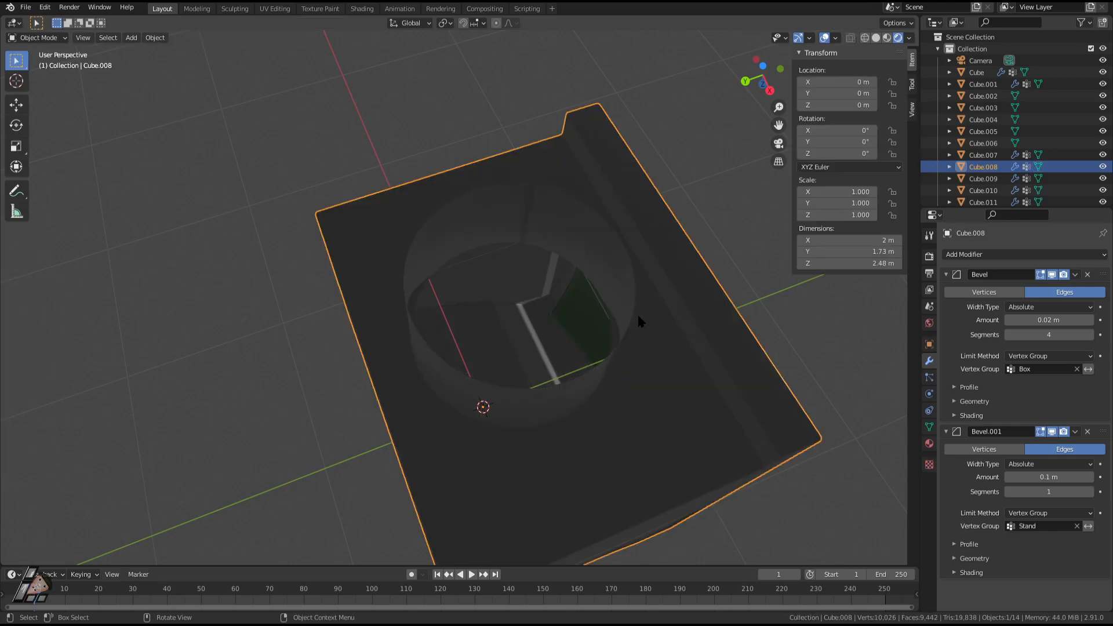
key("Tab")
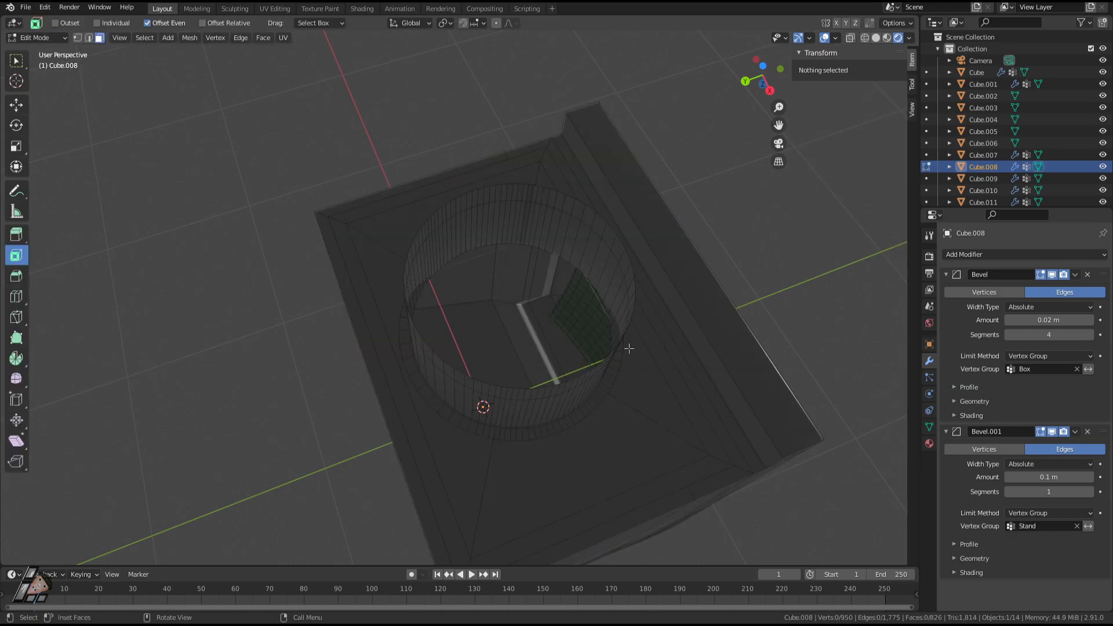
key("KP_7")
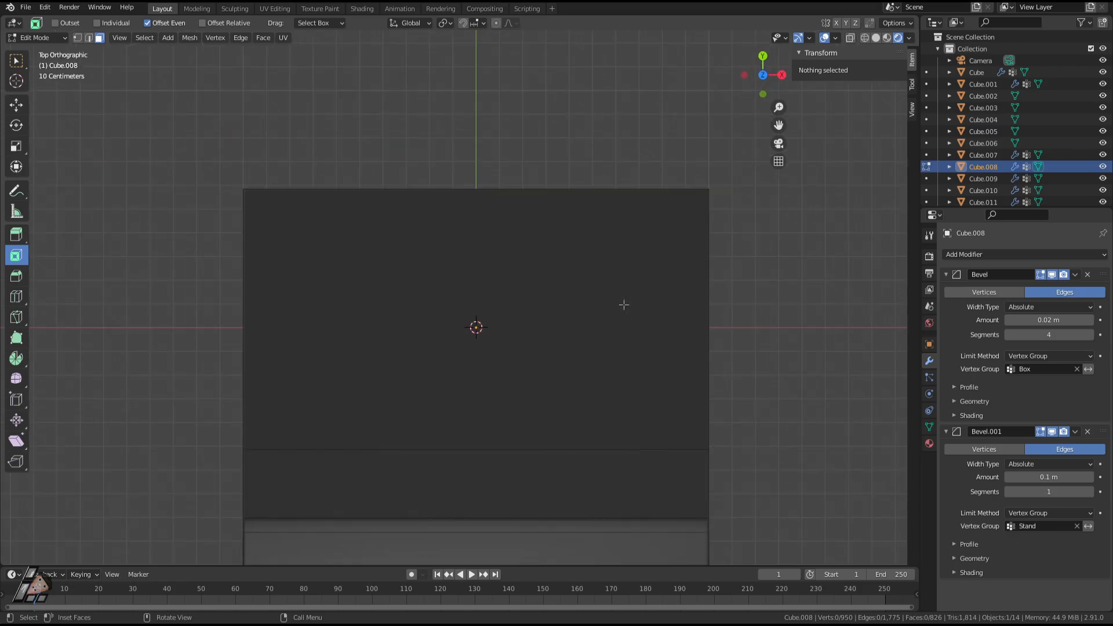
Examine the monitor's open neck from the front, the sides and below, with and without its bevels applied.
key("KP_1")
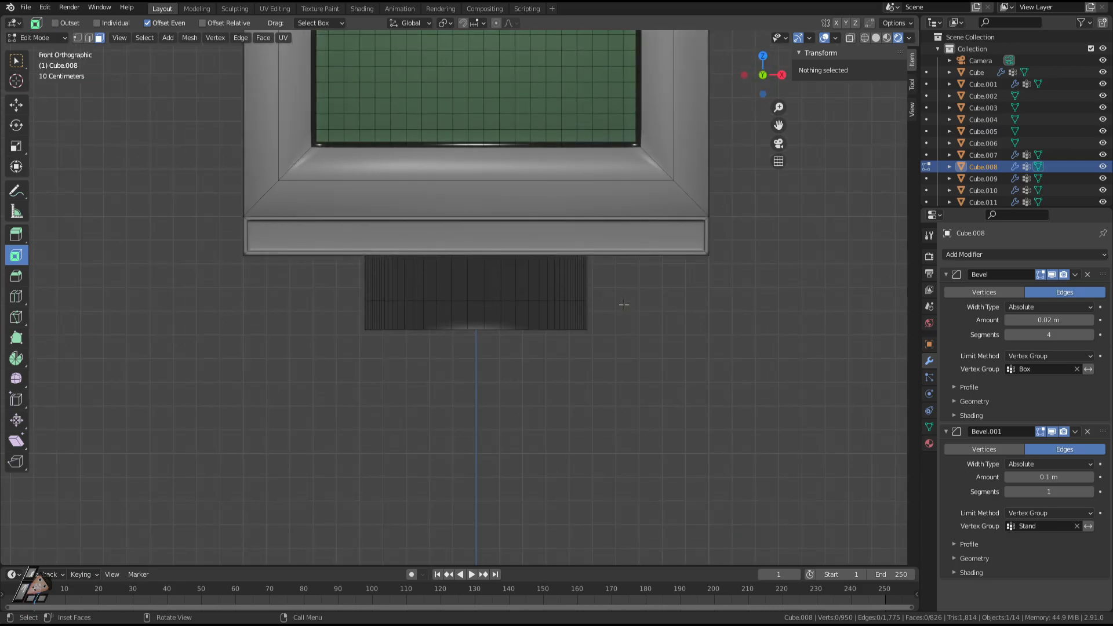
key("ctrl+KP_1")
key("KP_3")
key("ctrl+KP_3")
key("KP_1")
key("KP_2")
key("KP_2")
key("KP_2")
key("KP_2")
key("KP_2")
key("KP_2")
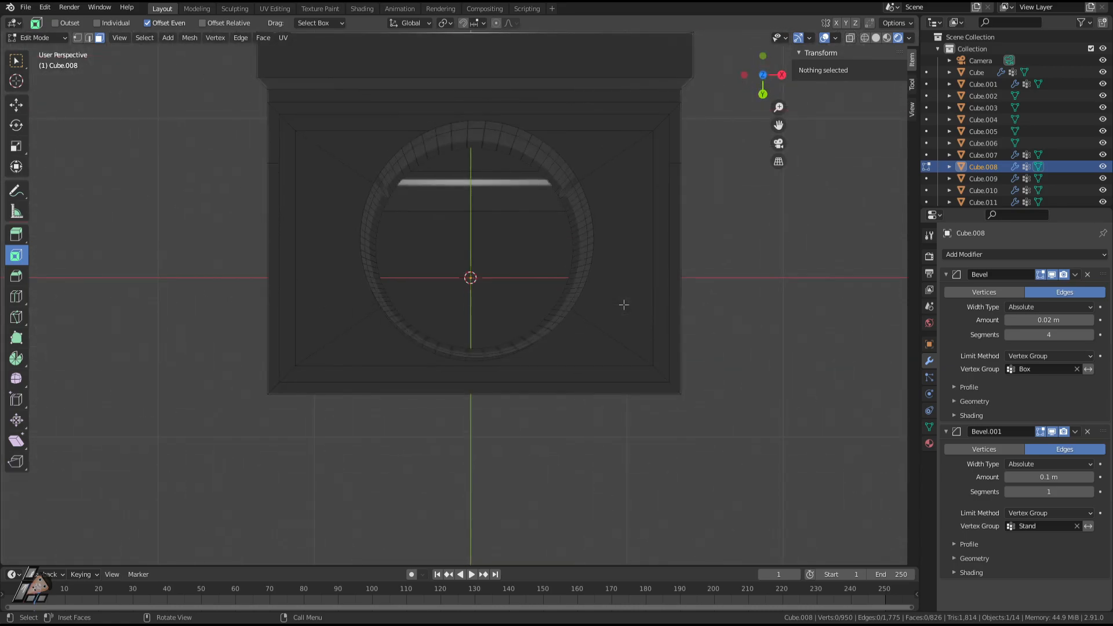
key("Tab")
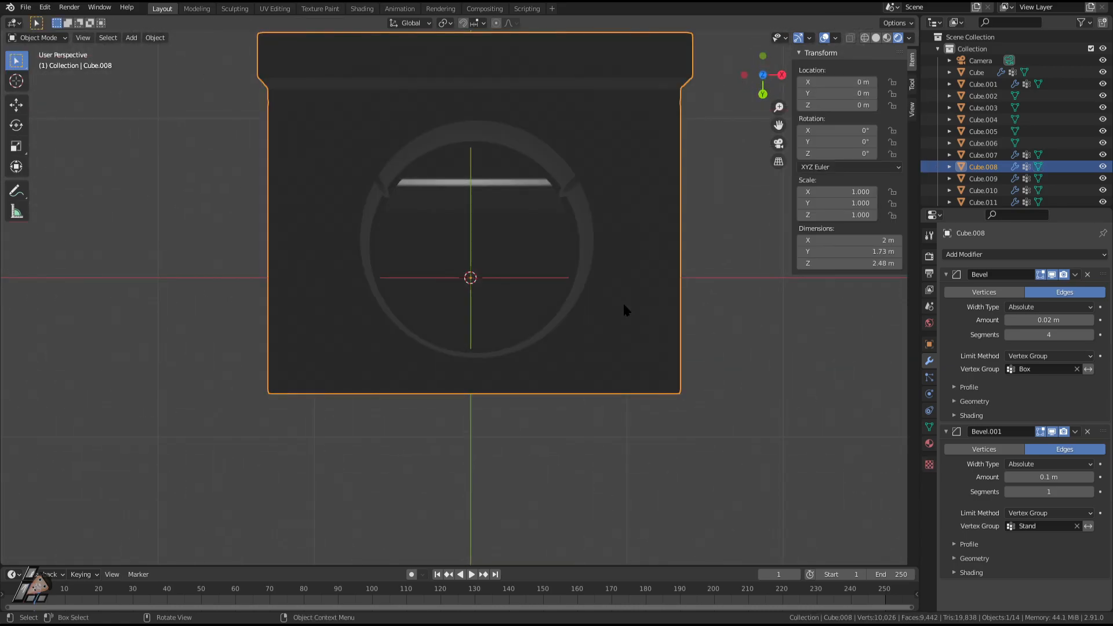
key("Tab")
key("Tab")
key("Tab")
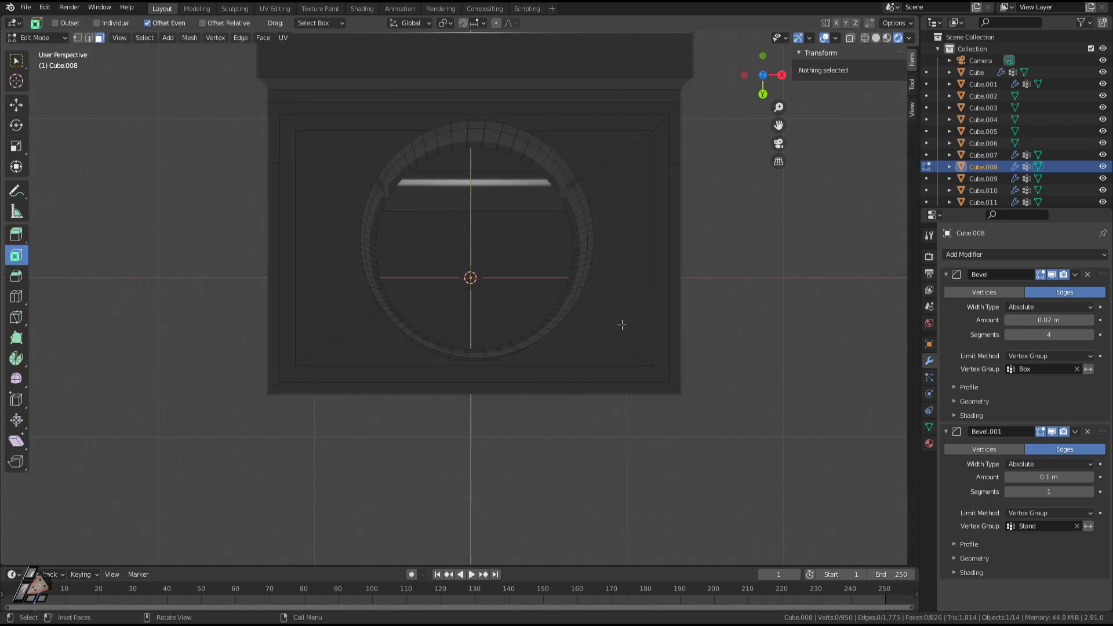
middle_click_drag(619, 326, 656, 382)
key("Tab")
key("Tab")
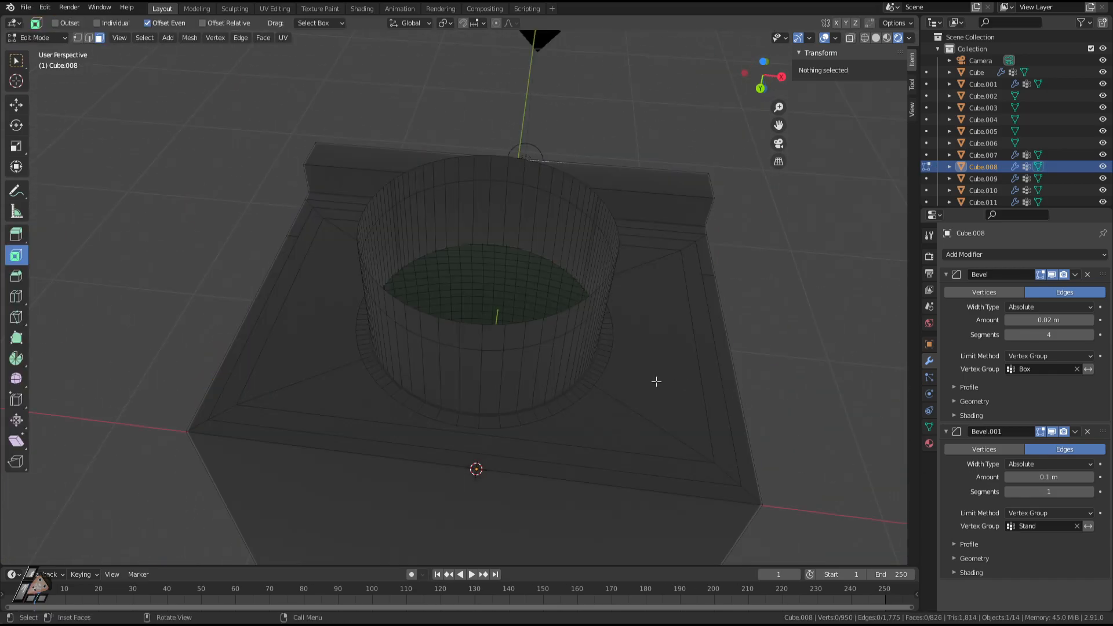
Select the edge loop around the neck's open bottom rim, try deleting its edges and faces, and undo the deletion.
middle_click_drag(546, 365, 708, 308)
key("2")
left_click(345, 357)
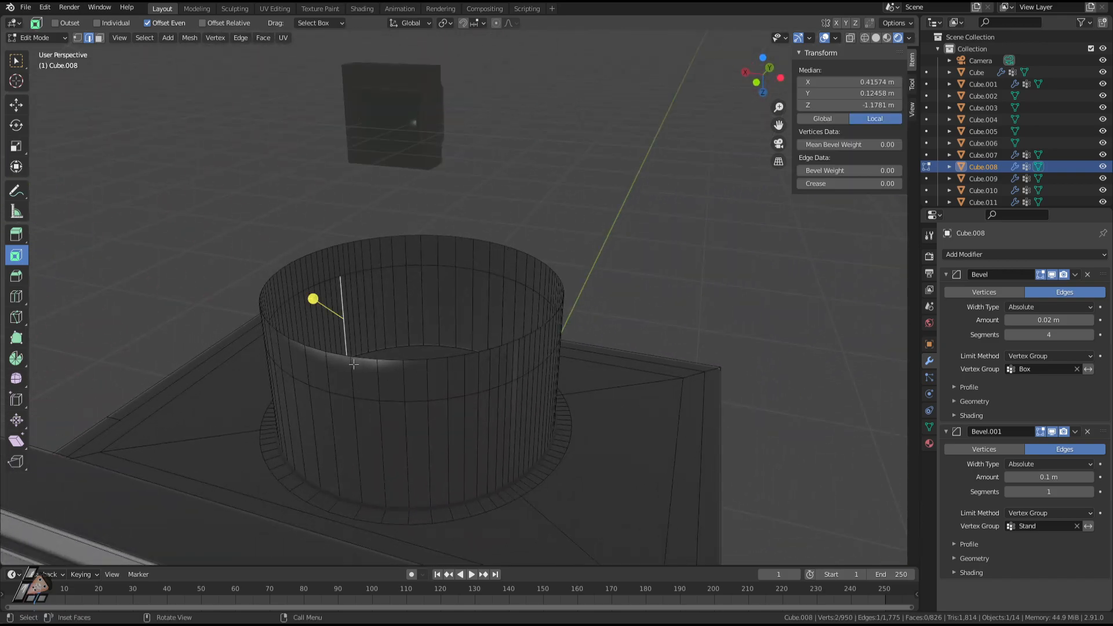
middle_click_drag(354, 364, 443, 376)
left_click(482, 430)
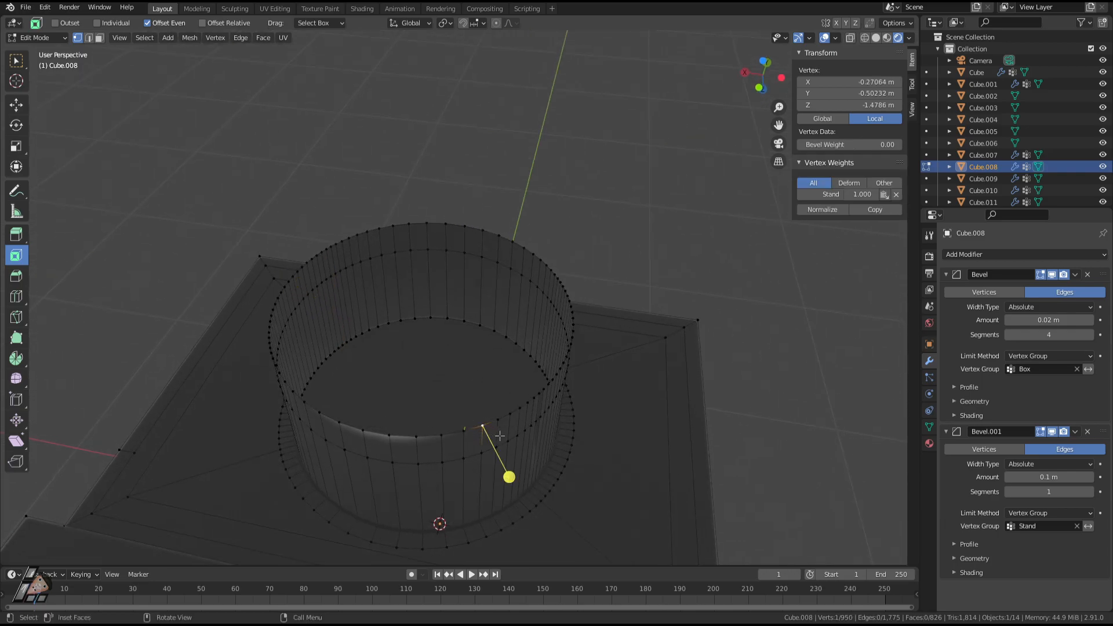
key("2")
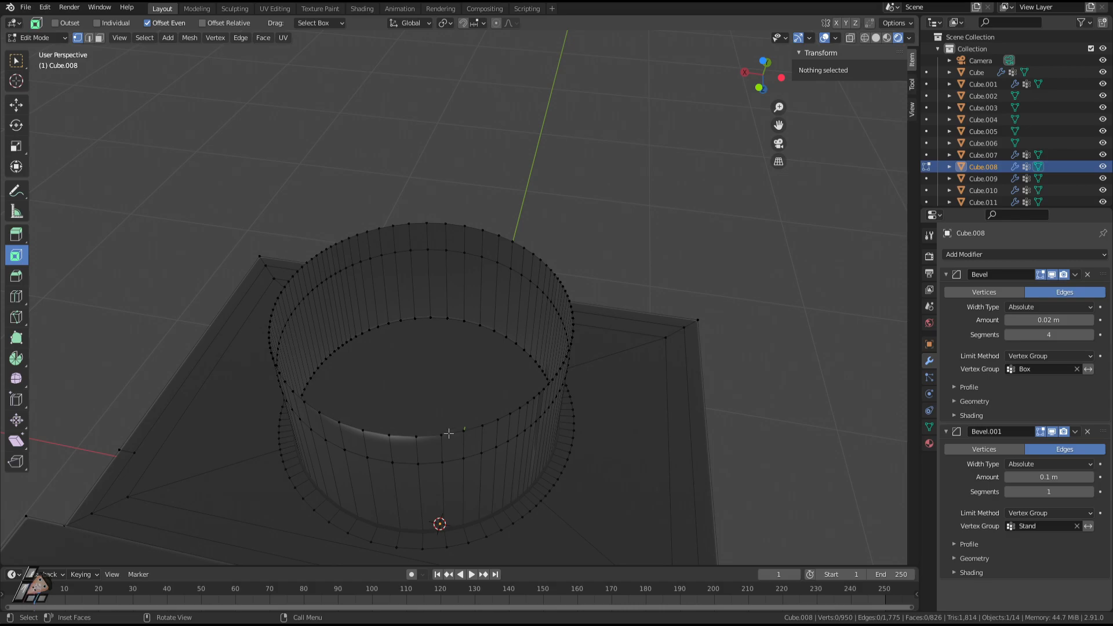
left_click(449, 433, "alt")
middle_click_drag(449, 433, 494, 398)
scroll(403, 358, "down", 4)
scroll(494, 398, "up", 4)
middle_click_drag(464, 325, 565, 314)
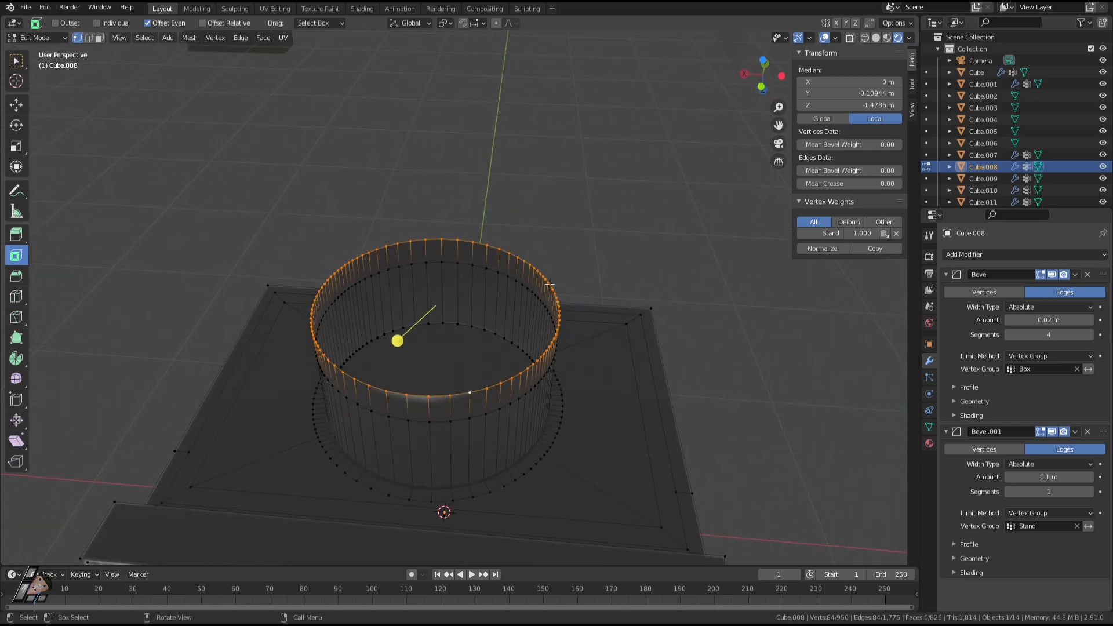
middle_click_drag(537, 273, 674, 299)
key("Tab")
key("Tab")
key("x")
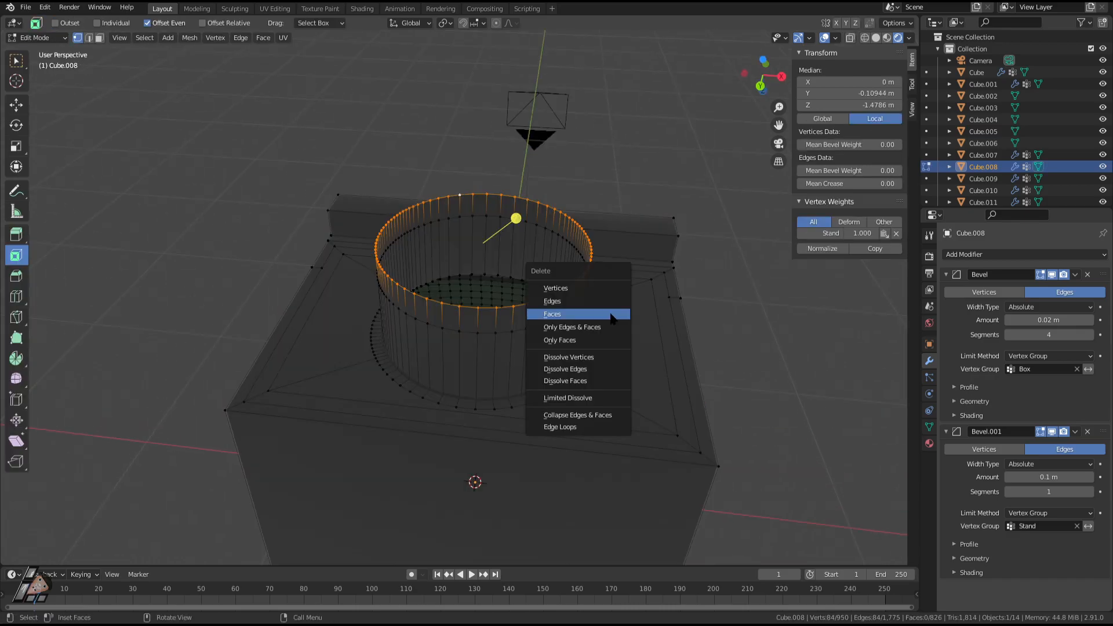
left_click(560, 328)
key("ctrl+z")
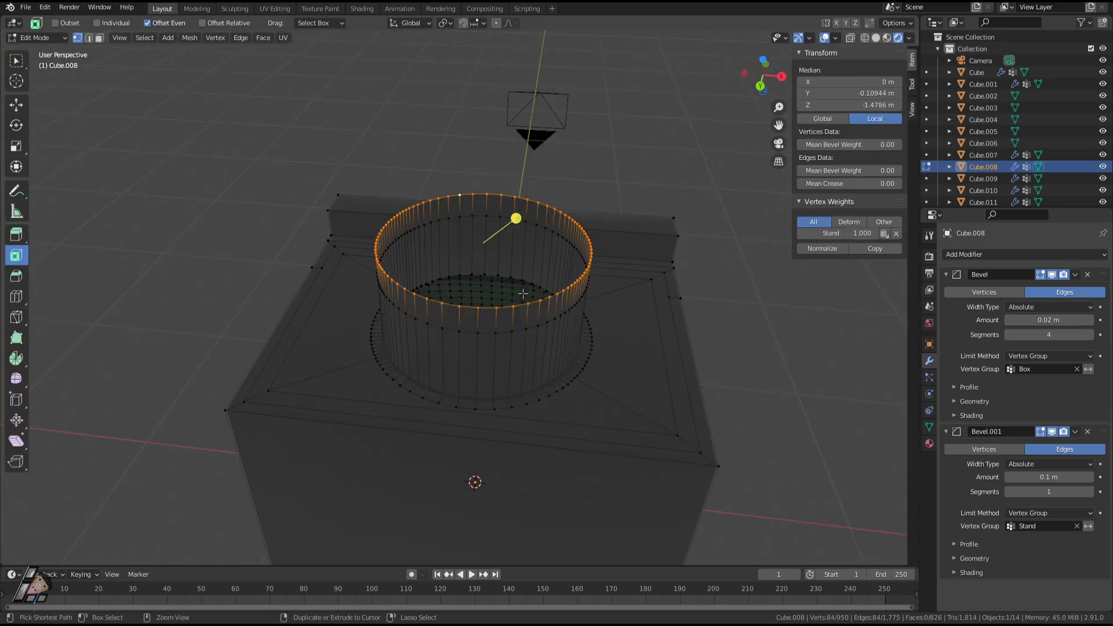
key("Tab")
key("Tab")
Fill the neck's open bottom rim with a face.
key("f")
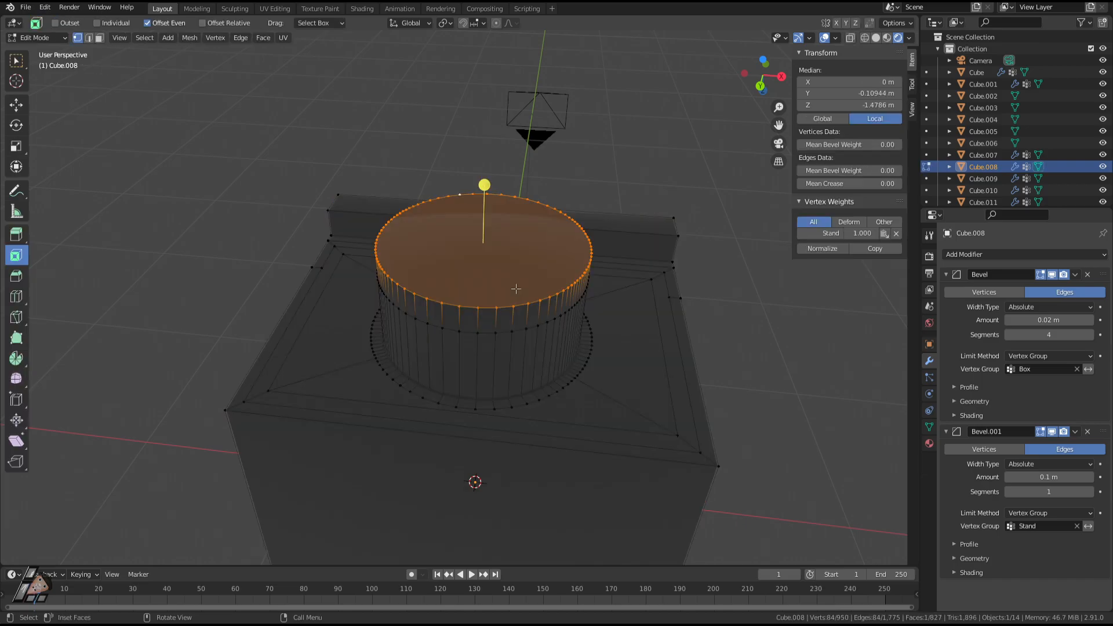
key("3")
key("x")
key("Escape")
key("x")
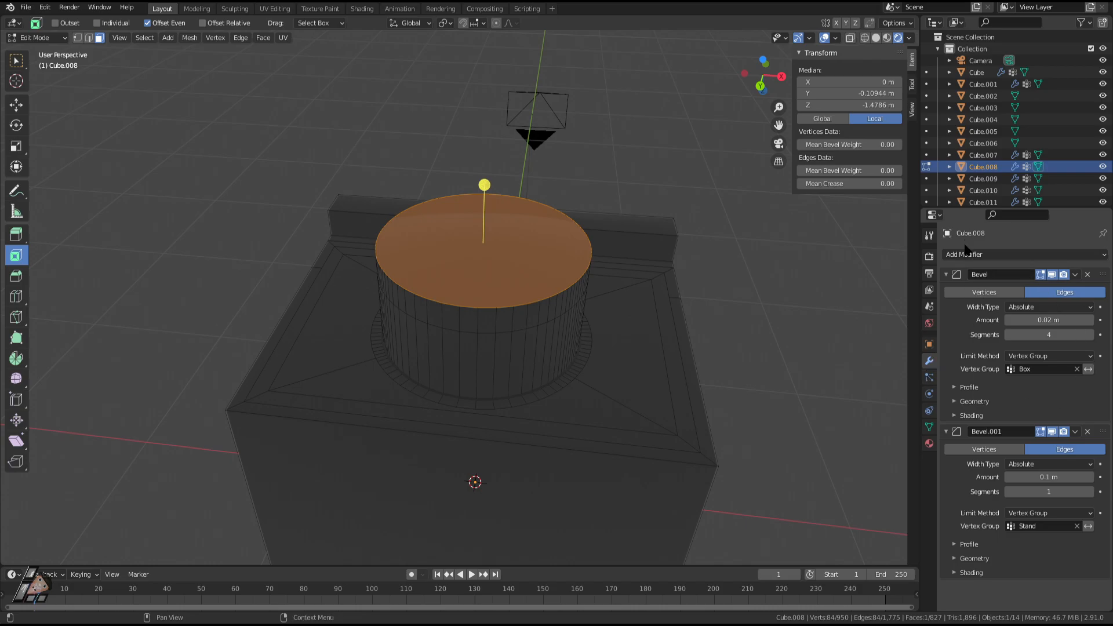
Select the Stand vertex group's geometry, exclude the surrounding panel faces and corners, and delete the whole neck.
left_click(929, 428)
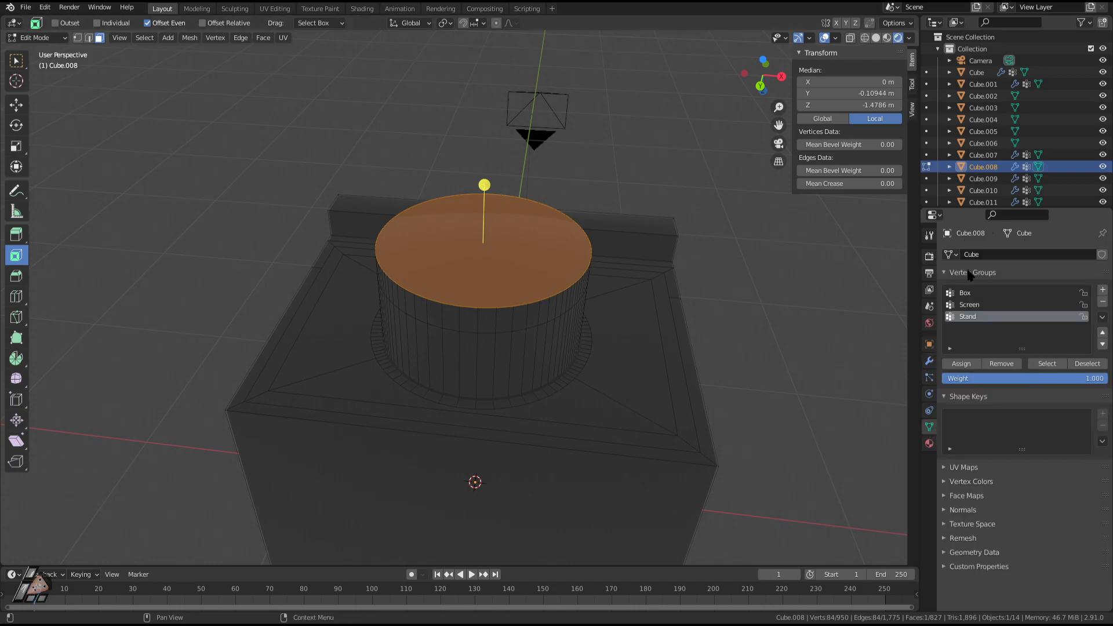
left_click(1087, 364)
left_click(1047, 364)
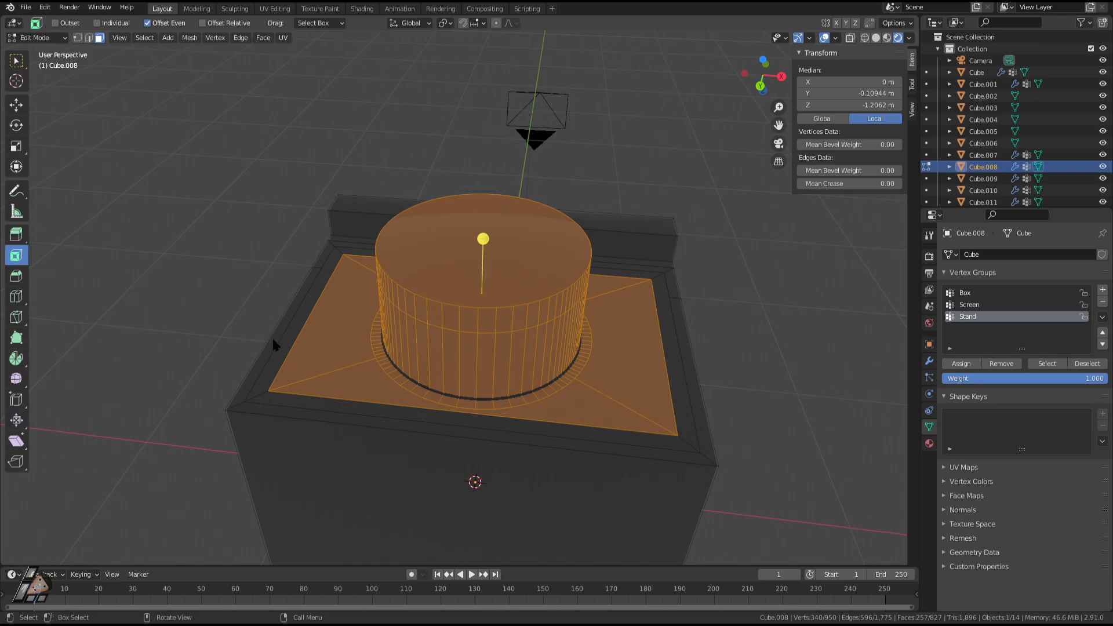
key("c")
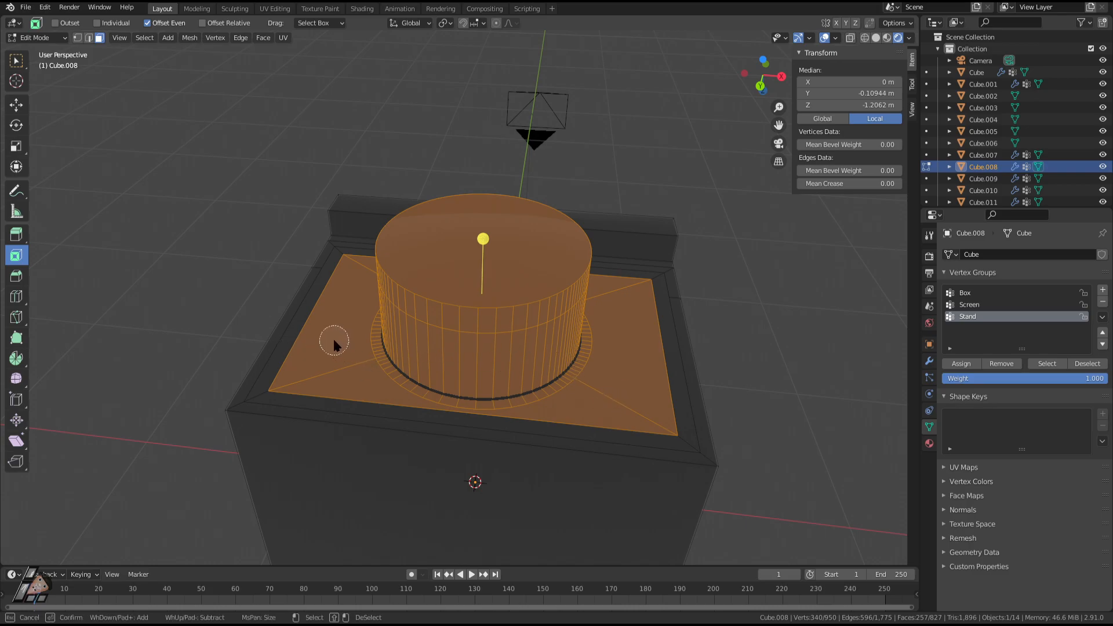
middle_click(335, 340)
middle_click(354, 377)
middle_click(648, 353)
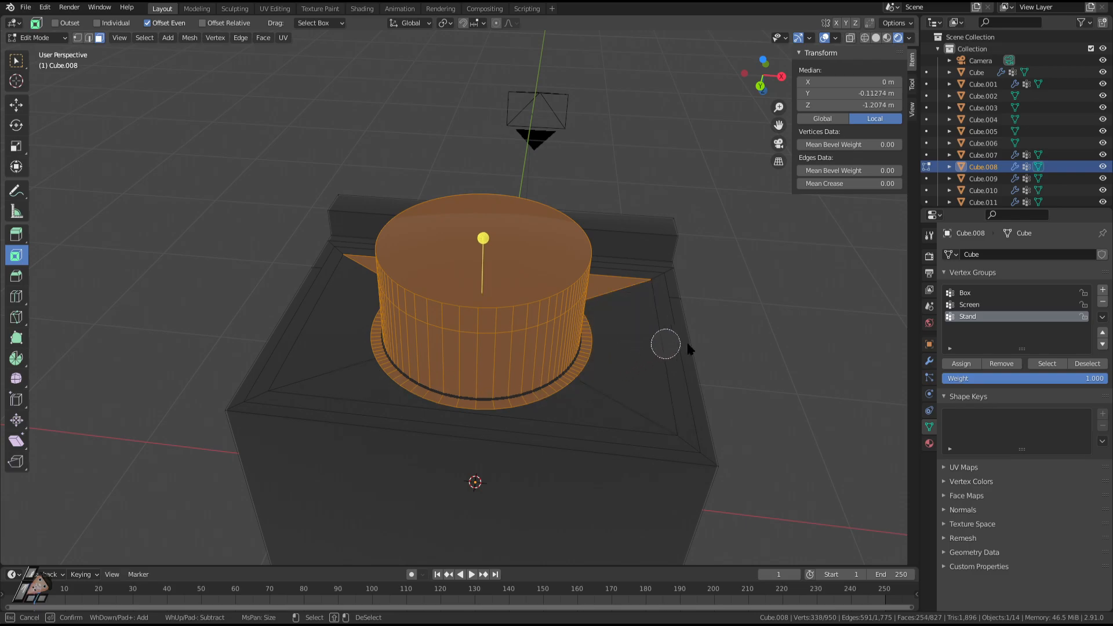
right_click(701, 347)
mouse_move(757, 326)
middle_mouse_down()
mouse_move(694, 349)
mouse_move(645, 388)
middle_mouse_up()
key("c")
right_click(541, 371)
middle_click_drag(541, 371, 436, 328)
key("x")
left_click(371, 250)
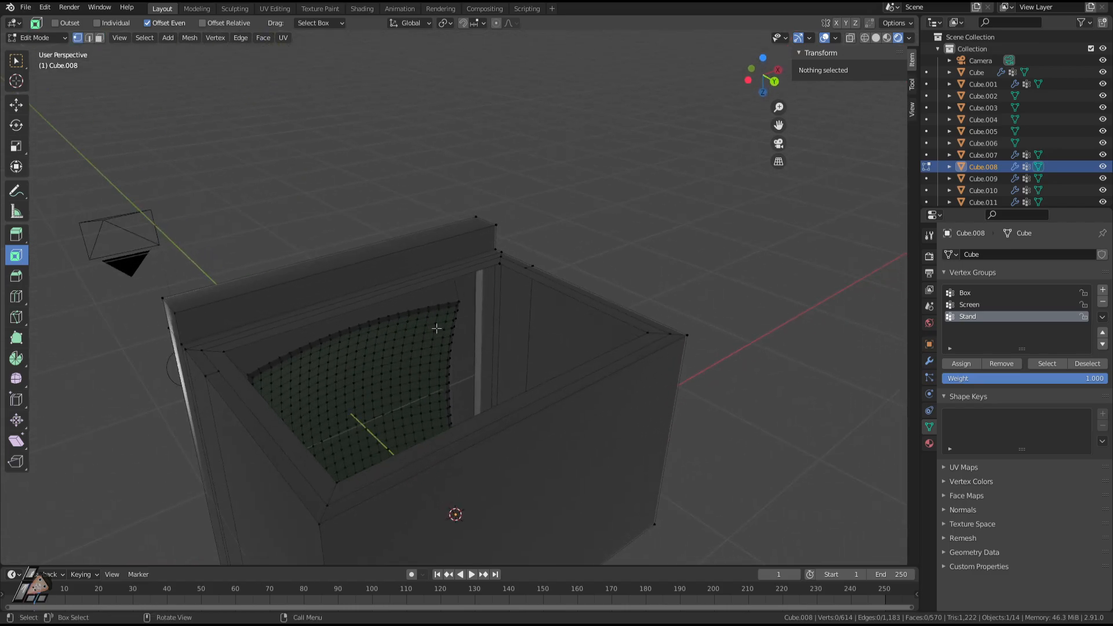
Close the rectangular opening in the monitor's underside with a single face and select that face.
left_click(300, 441, "alt")
middle_click_drag(618, 376, 571, 401)
key("f")
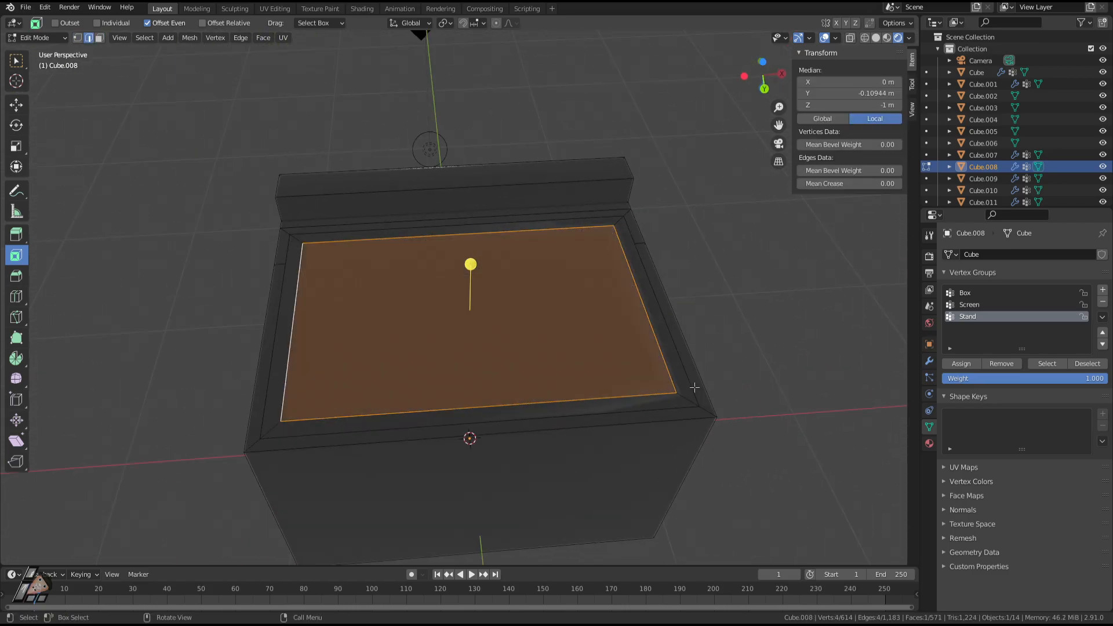
left_click(696, 381)
left_click(482, 314)
key("3")
left_click(482, 315)
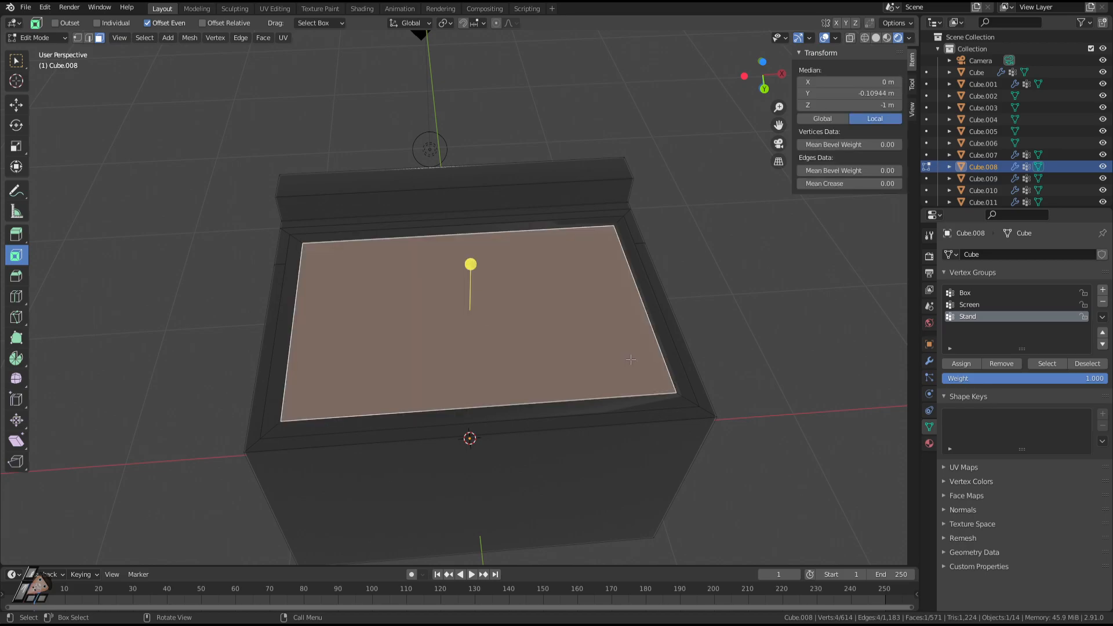
Turn on the Edge Length measurement overlay and try scaling the underside face.
key("s")
right_click(603, 350)
left_click(835, 38)
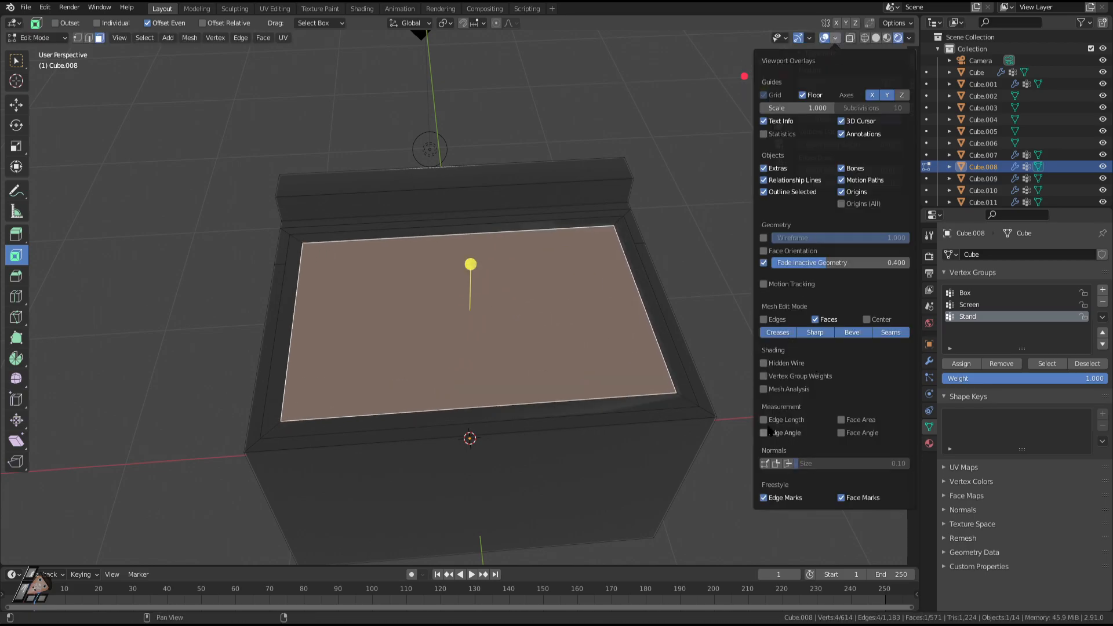
key("s")
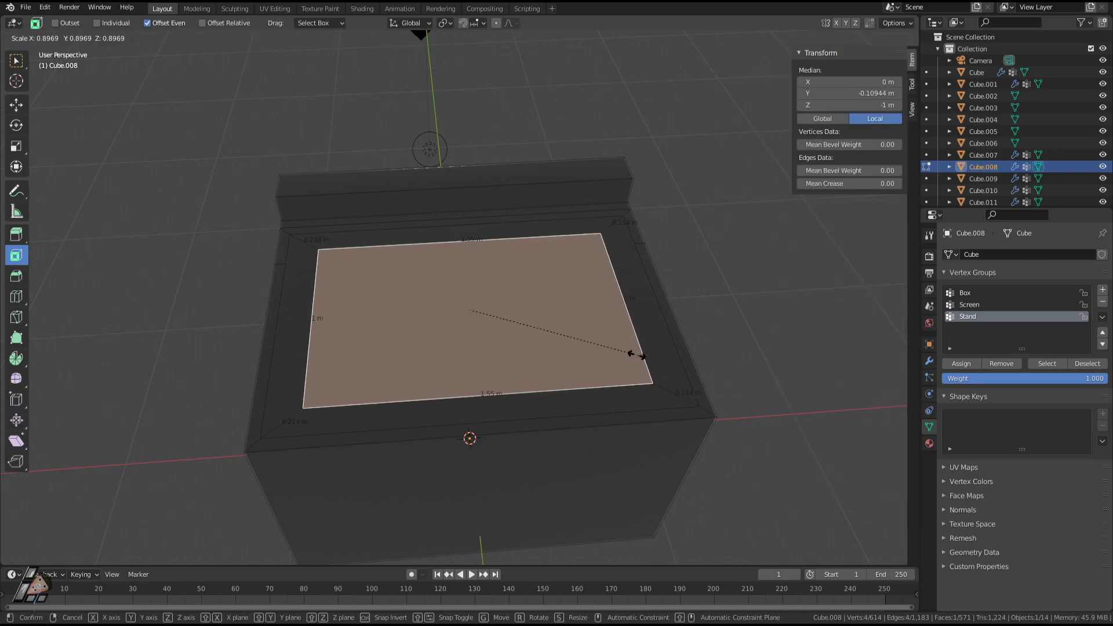
right_click(621, 348)
Extrude the underside face outward by about 0.063 m.
middle_click_drag(621, 348, 582, 206)
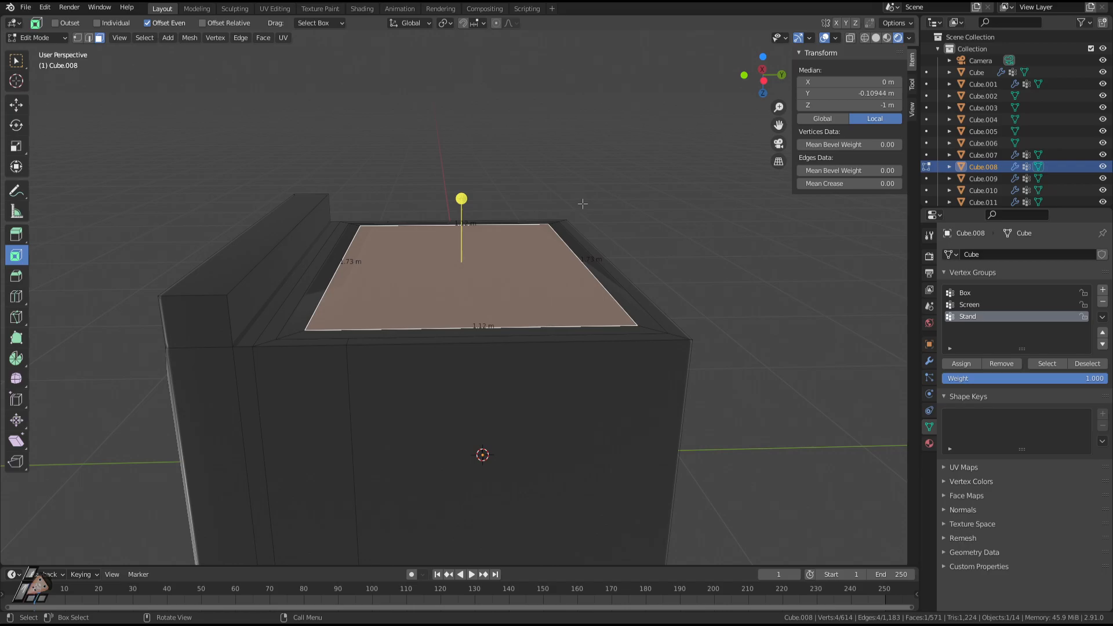
key("e")
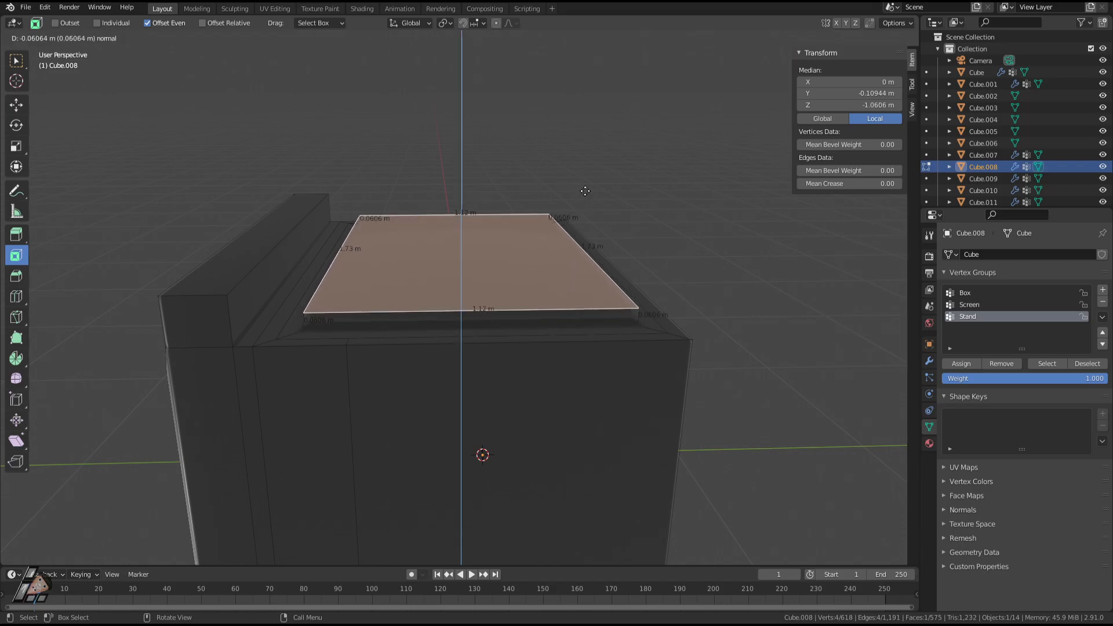
left_click(584, 192)
key("s")
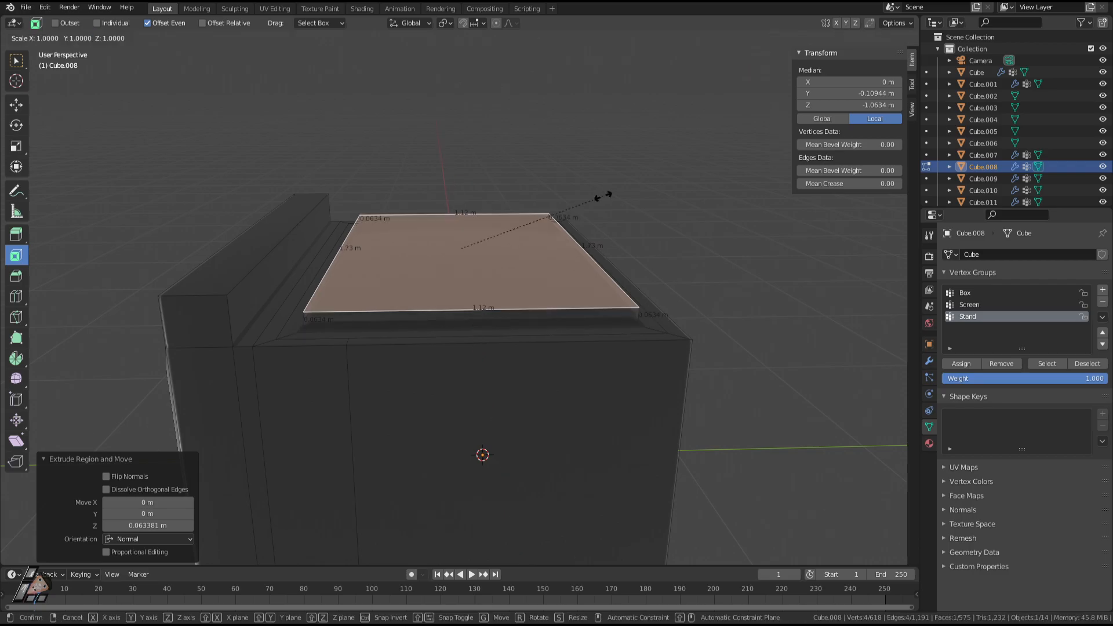
key("Escape")
key("g")
key("x")
key("z")
key("x")
key("y")
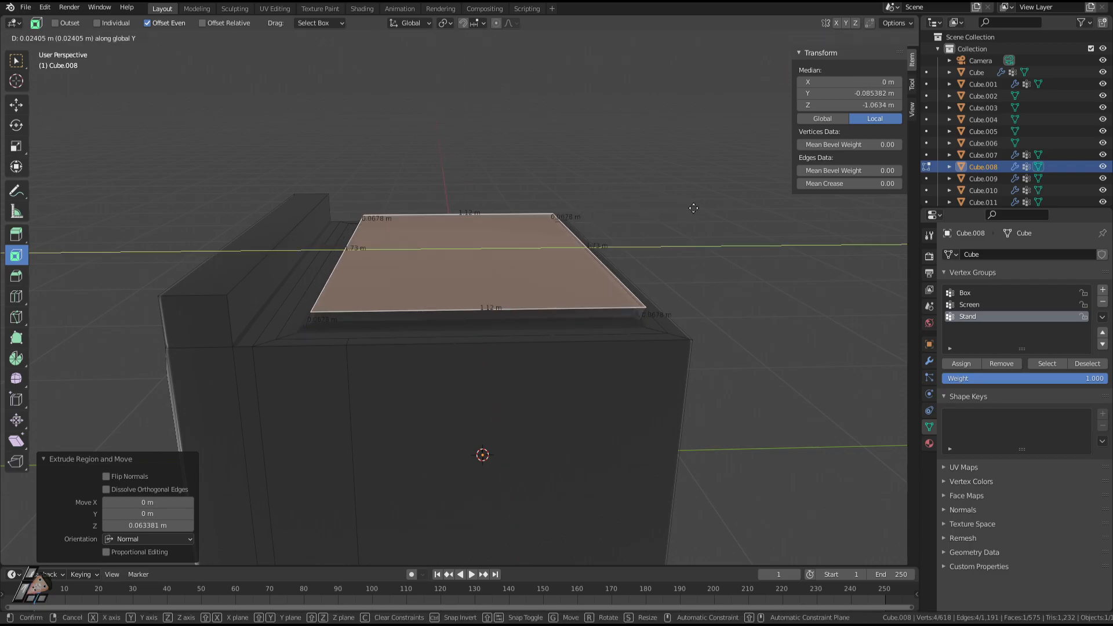
right_click(672, 211)
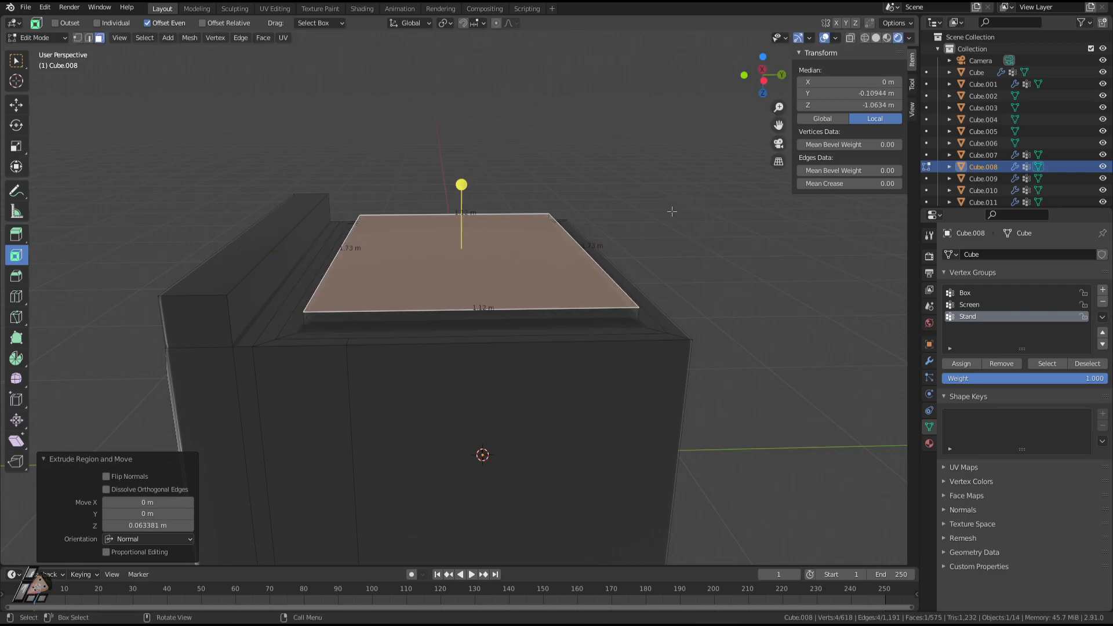
Hide the Box Bevel modifier in the viewport and move the extruded face's front edge about 0.18 m forward along Y.
middle_click_drag(663, 224, 714, 255)
key("2")
left_click(352, 315)
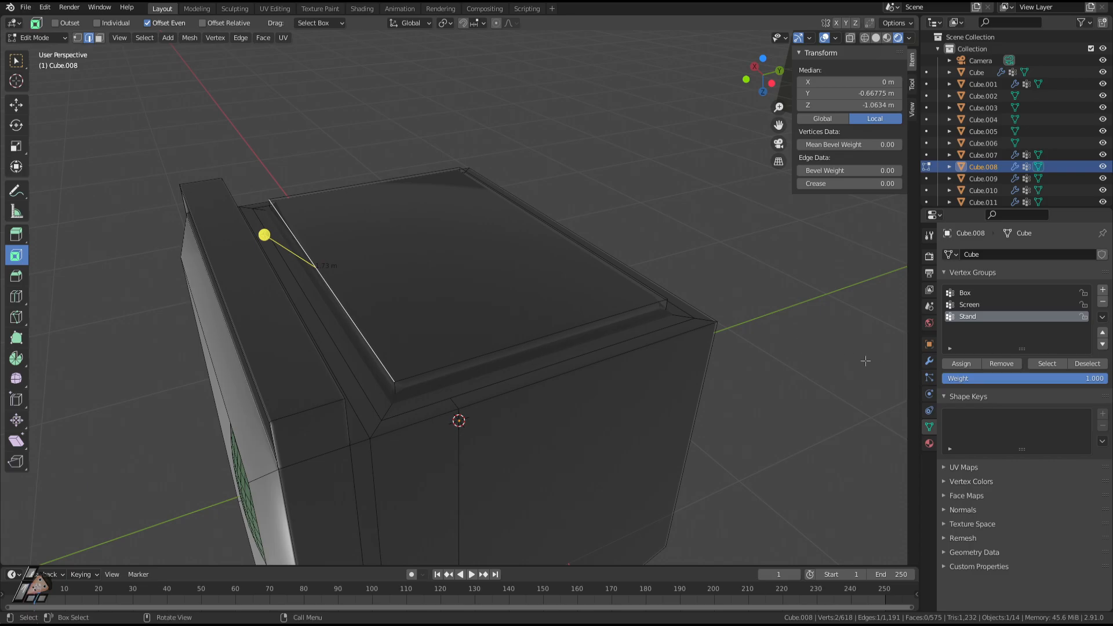
left_click(929, 361)
middle_click_drag(551, 290, 571, 295)
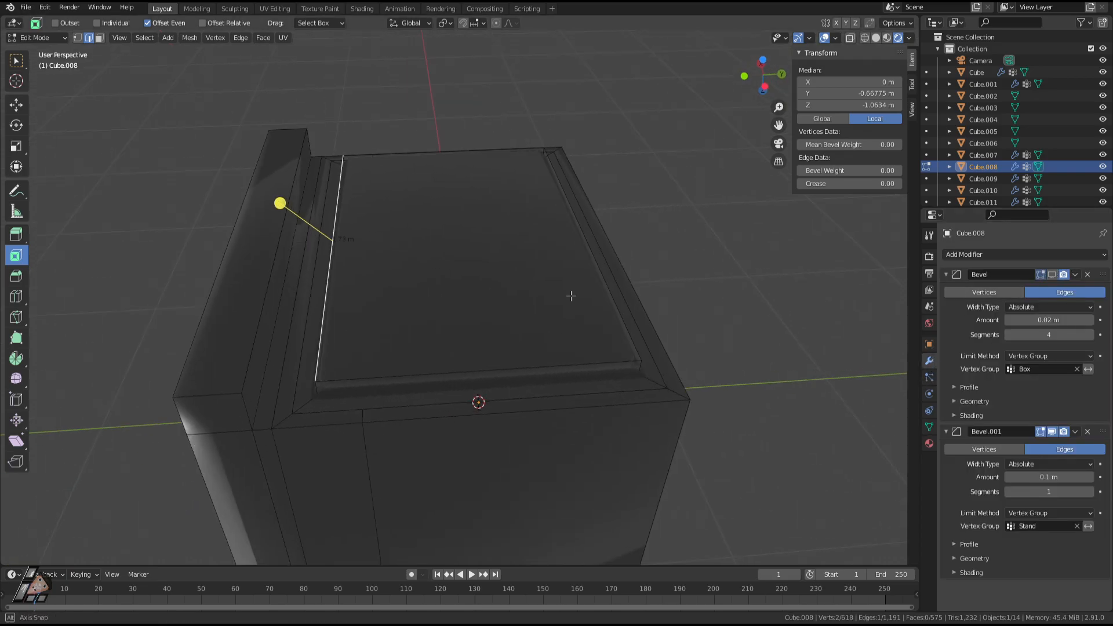
key("g")
key("y")
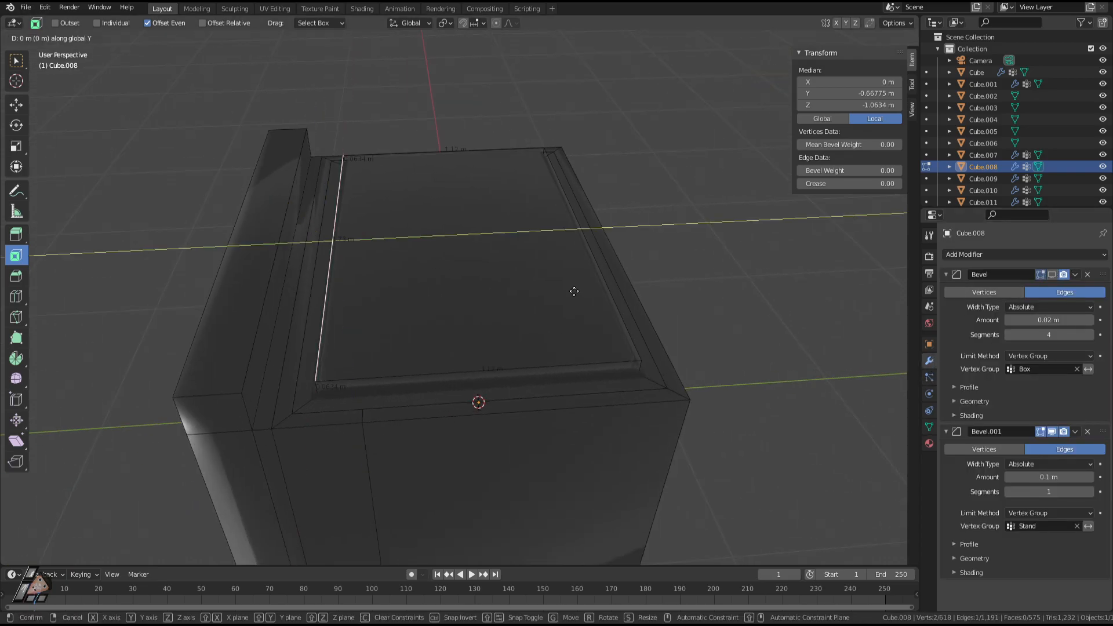
left_click(534, 290)
mouse_move(530, 293)
middle_mouse_down()
mouse_move(522, 272)
mouse_move(519, 311)
middle_mouse_up()
key("Tab")
key("Tab")
key("3")
left_click(486, 279)
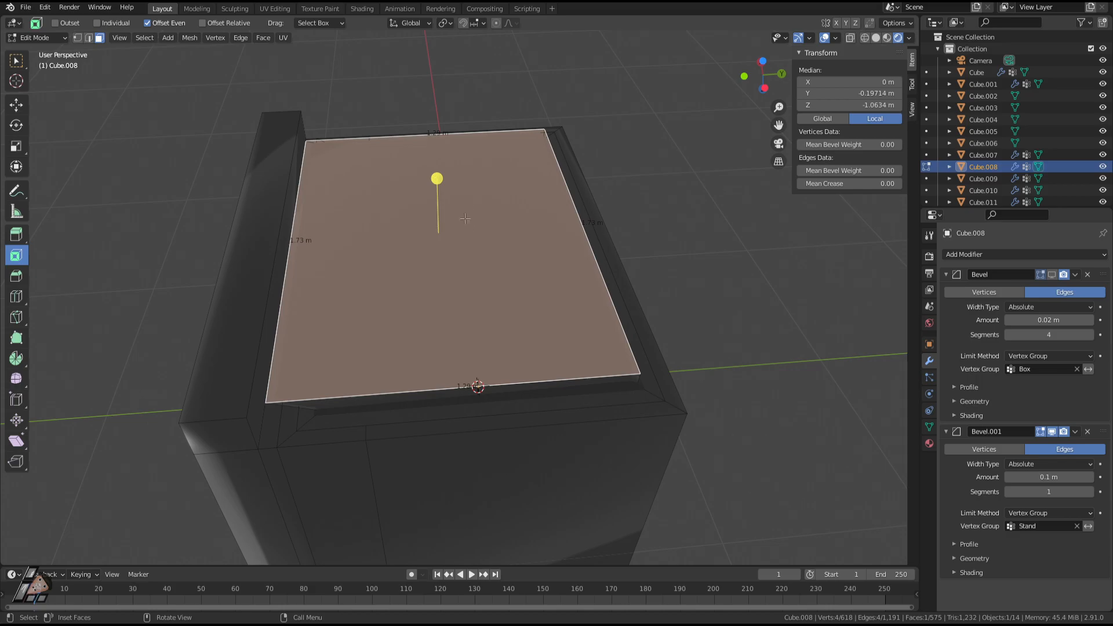
Move the rear edge of the extruded underside face about 0.26 m backward along Y.
middle_click_drag(562, 230, 530, 276, "shift")
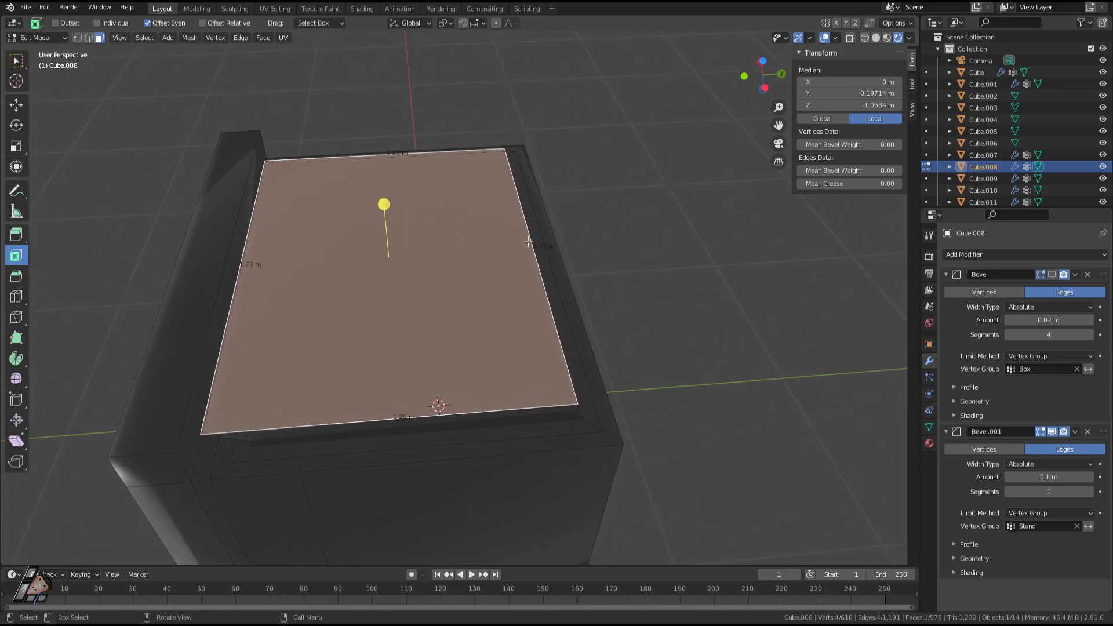
key("Tab")
key("Tab")
key("2")
left_click(534, 251)
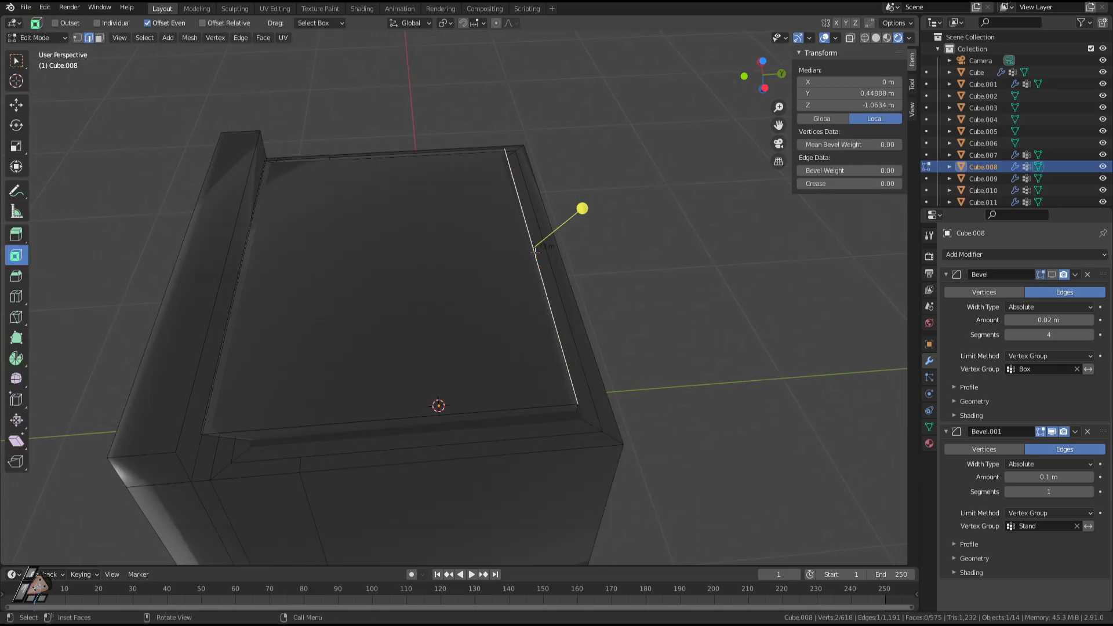
key("g")
key("z")
key("x")
right_click(541, 251)
key("g")
key("z")
key("y")
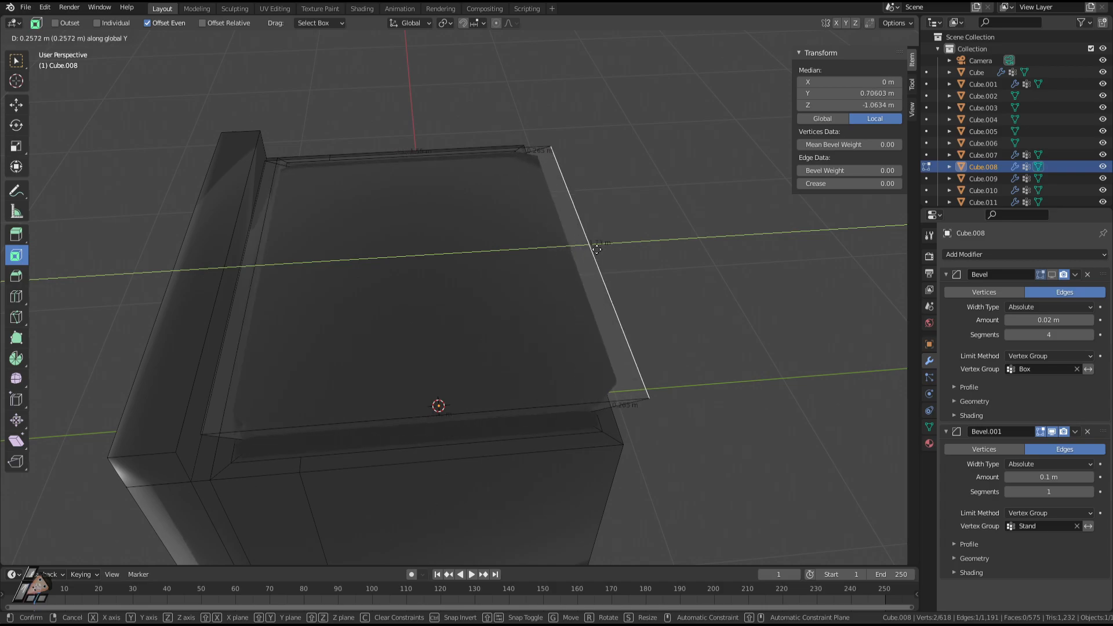
left_click(597, 249)
Inset the enlarged underside face by about 0.054 m.
key("3")
left_click(481, 263)
left_click_drag(423, 203, 417, 213)
left_click(417, 214)
middle_click_drag(418, 214, 994, 381)
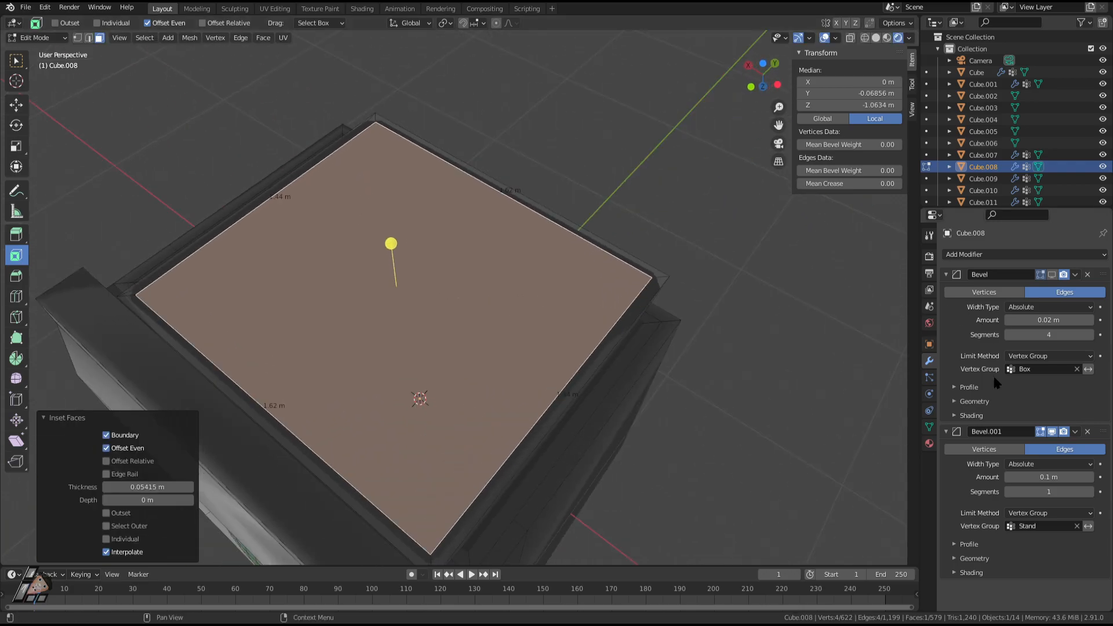
Hide the Stand Bevel modifier in the viewport and rescale the inset underside face uniformly by about 0.989, then 1.052.
left_click(1051, 434)
middle_click_drag(708, 335, 628, 313)
key("s")
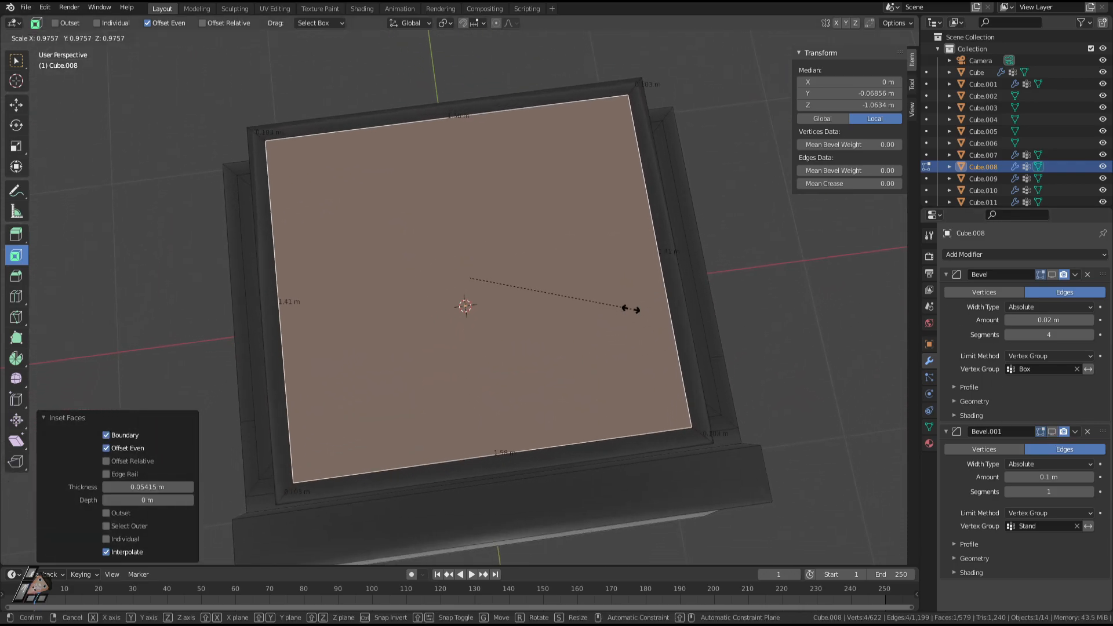
left_click(632, 310)
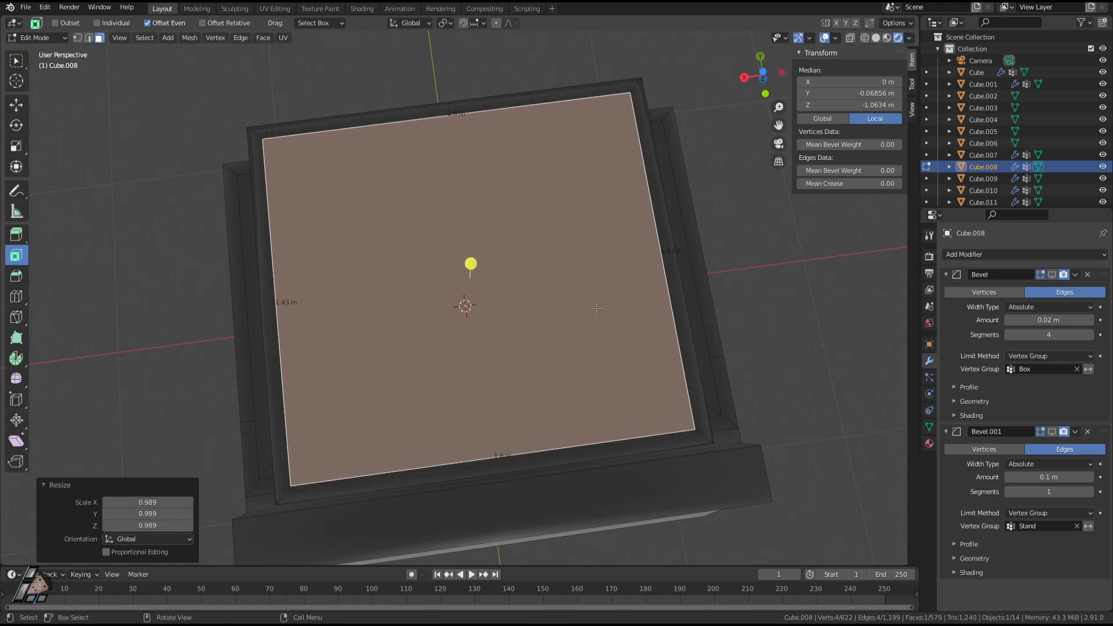
key("s")
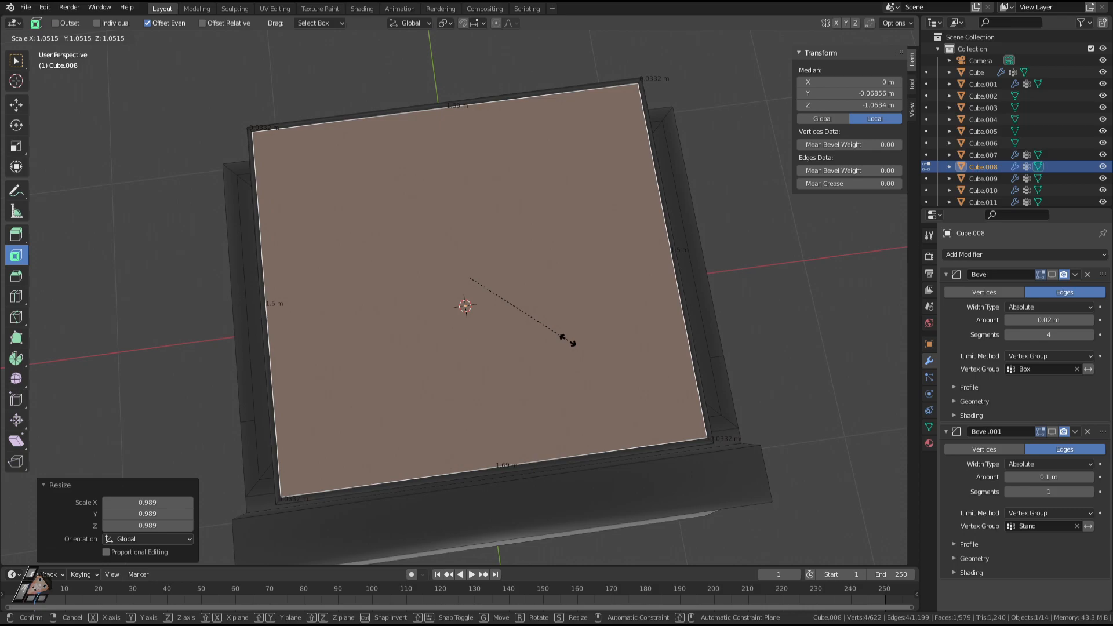
Scale the underside face by about 0.89 along X so its sides match at 1.5 m.
key("y")
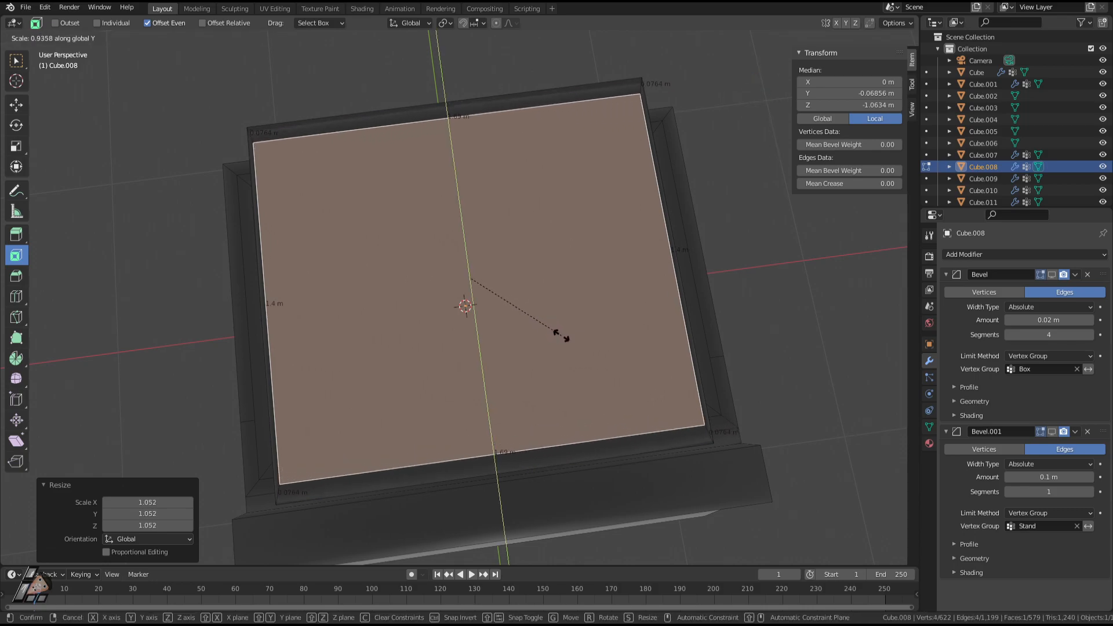
right_click(561, 336)
key("s")
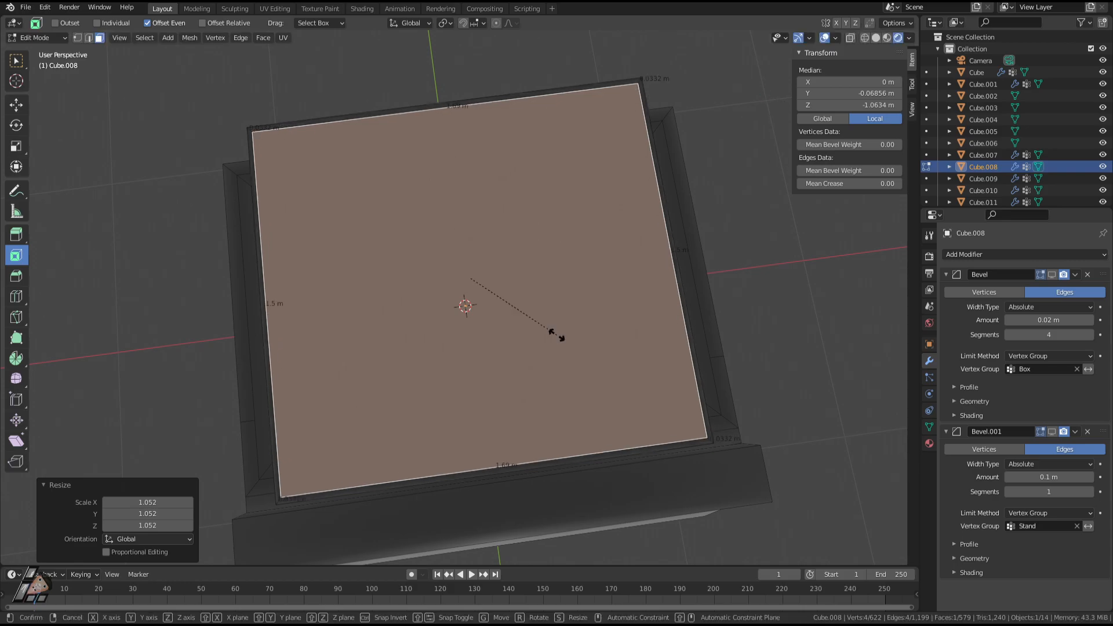
key("x")
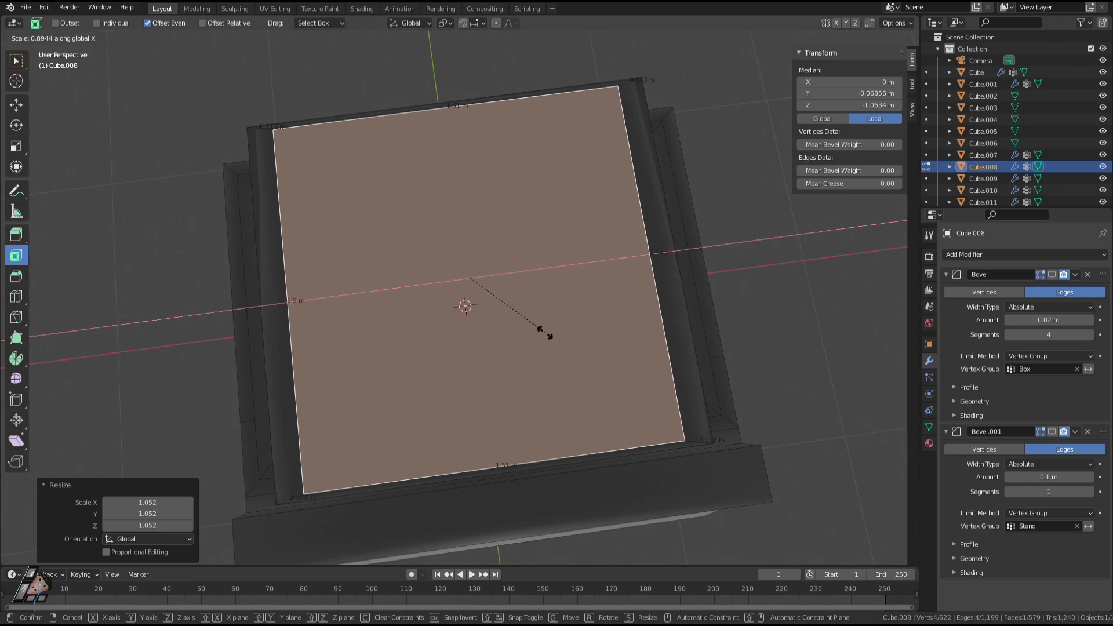
left_click(545, 332)
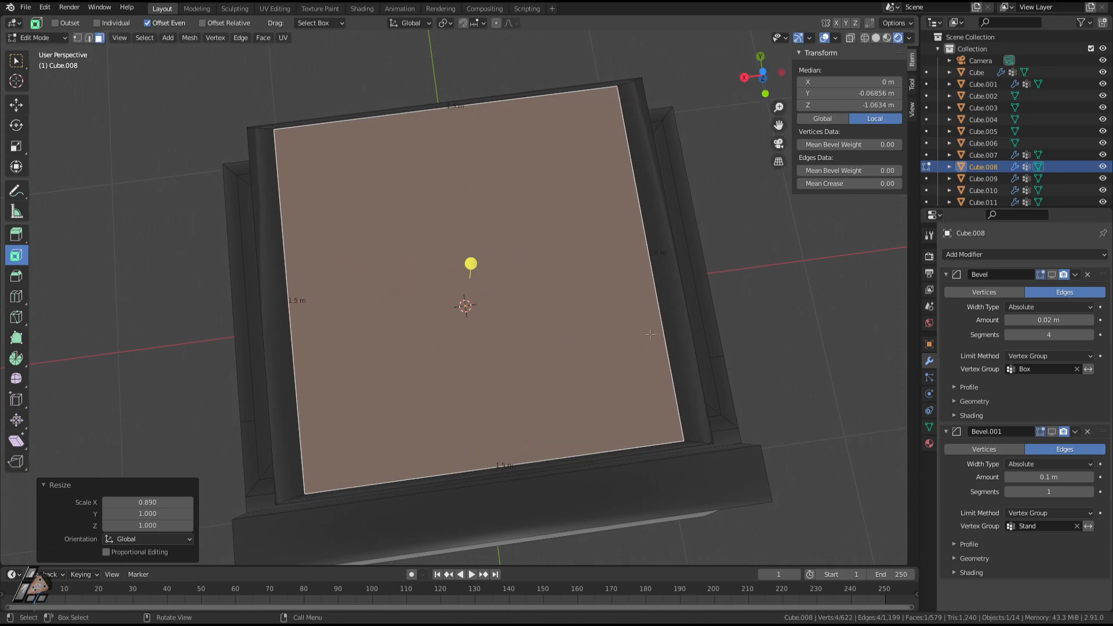
Inset the square underside face by about 0.024 m.
middle_click_drag(651, 335, 620, 298)
middle_click_drag(620, 298, 474, 222)
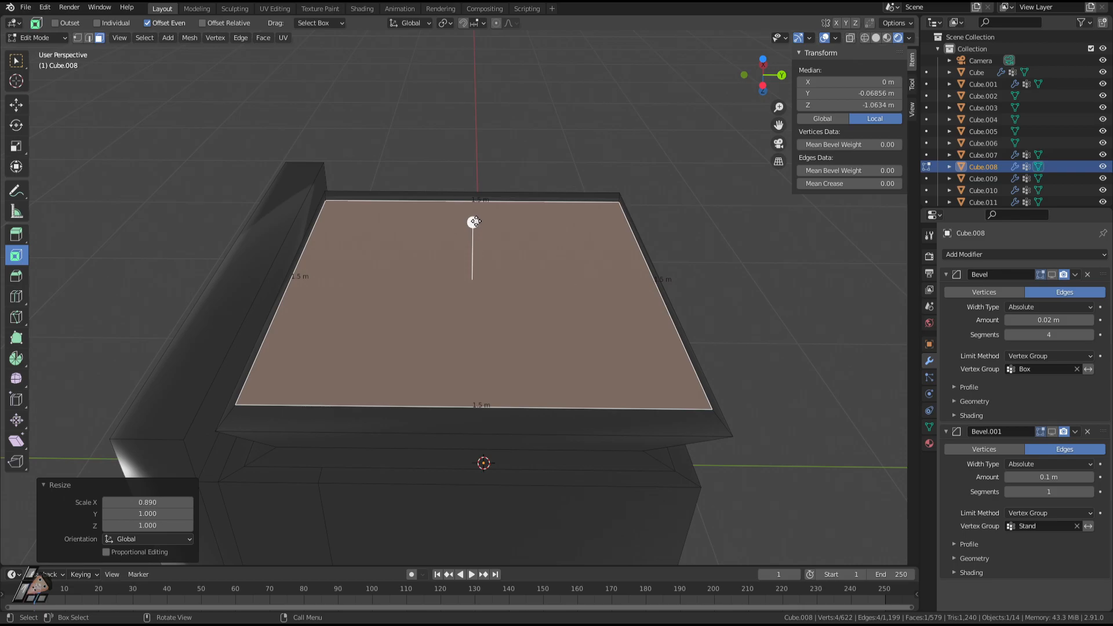
left_click_drag(474, 221, 474, 226)
middle_click_drag(523, 252, 535, 280)
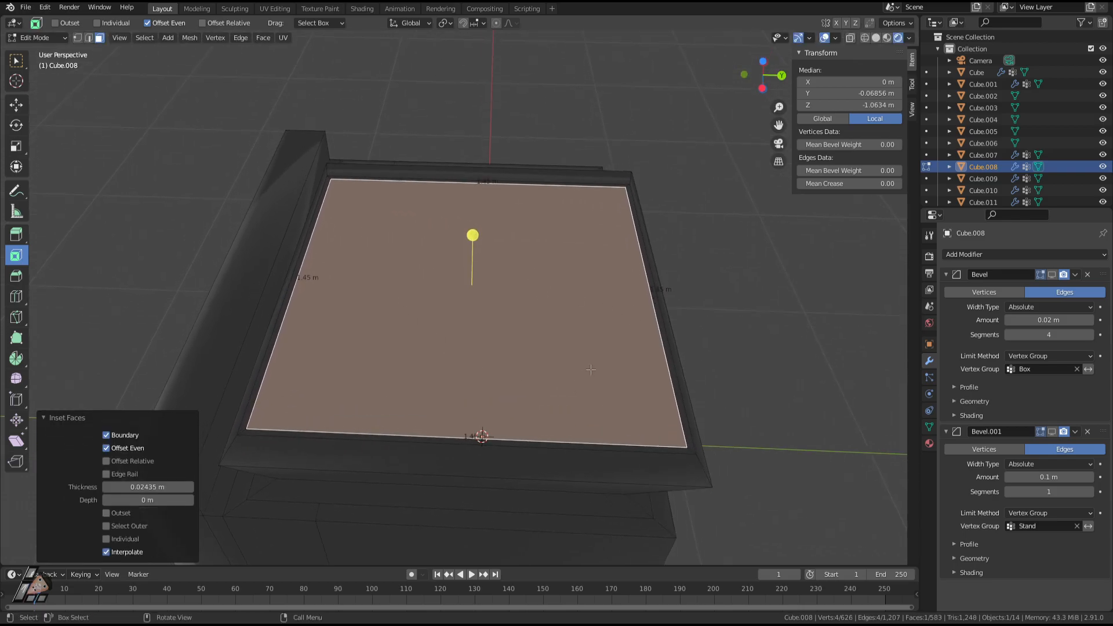
Subdivide the inset underside face with 20 cuts.
right_click(522, 271)
left_click(525, 271)
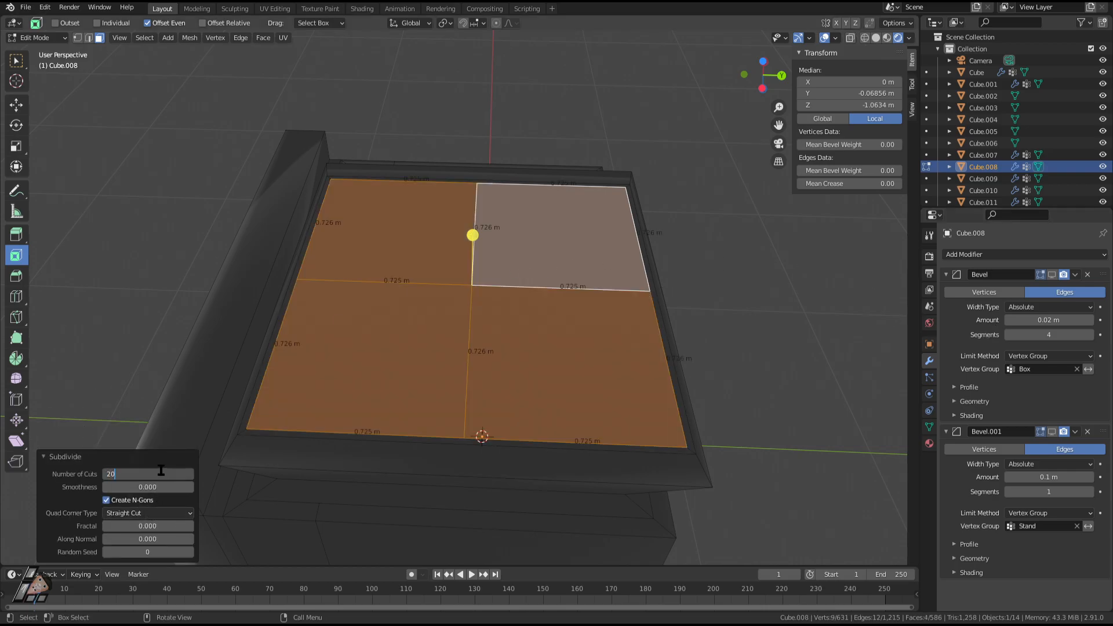
left_click(161, 471)
type("20")
key("Return")
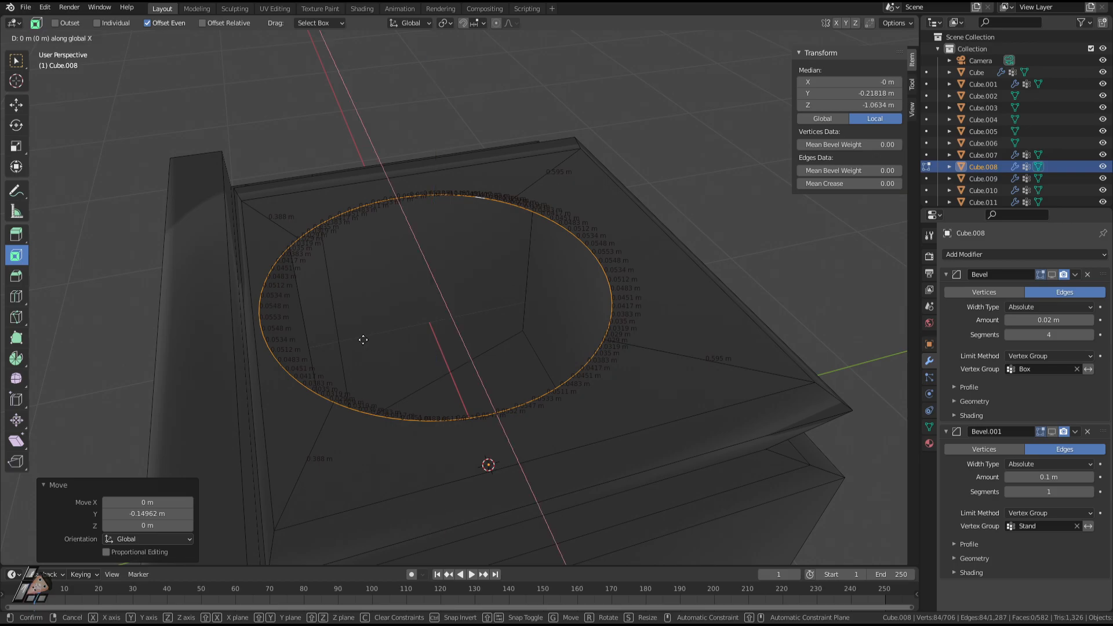
Move the circular edge loop on the underside about -0.005 m along Y.
key("g")
key("y")
left_click(436, 356)
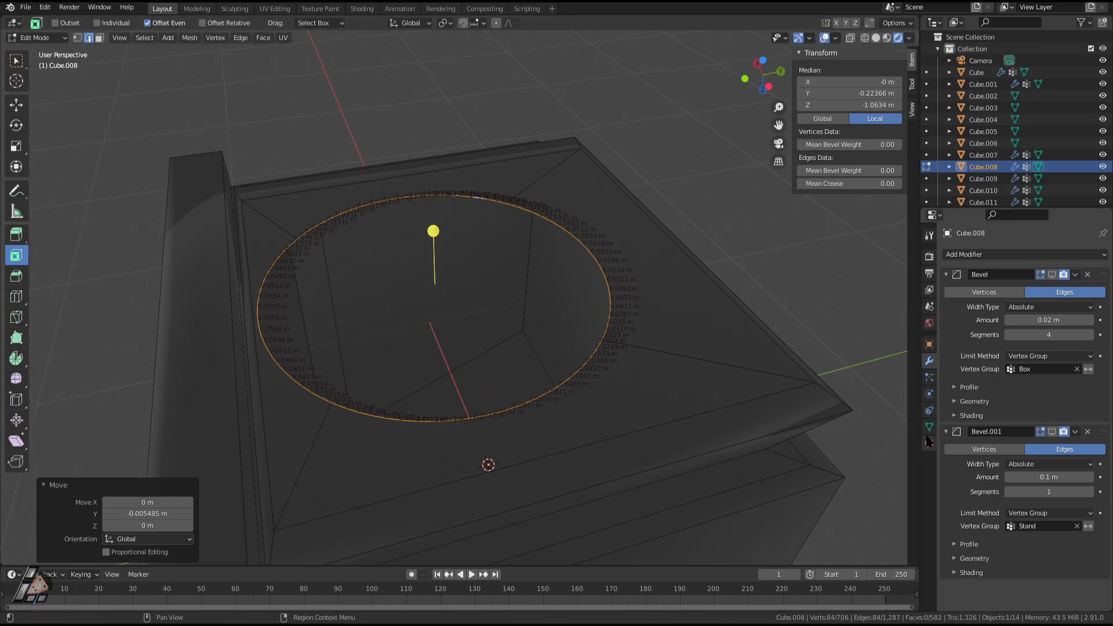
Fill the circular opening on the underside with a single face.
key("Tab")
left_click(929, 427)
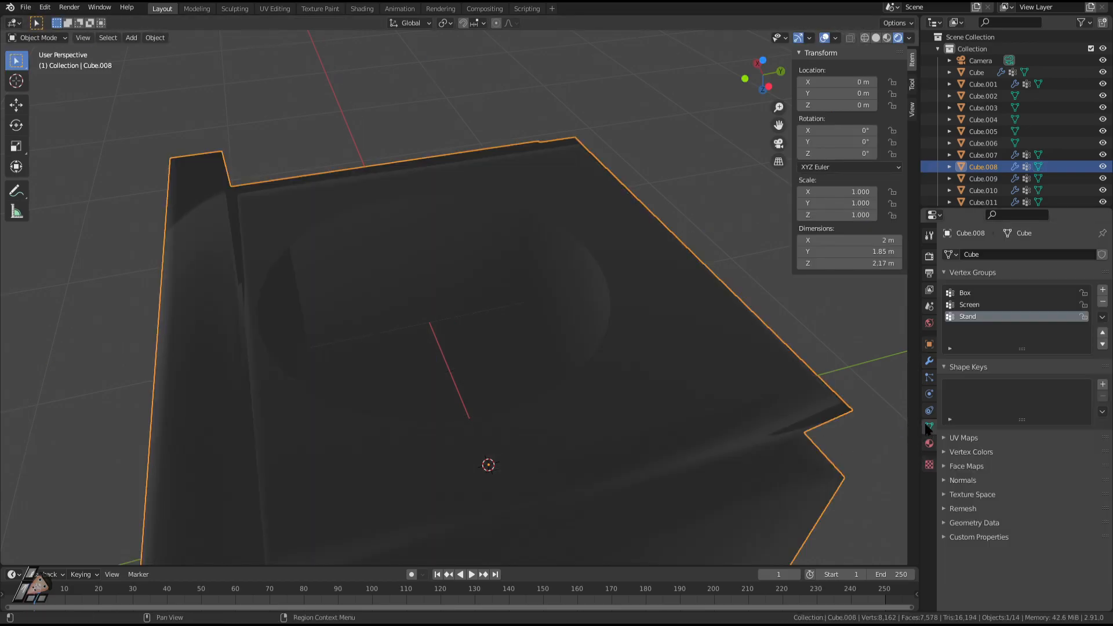
middle_click_drag(821, 325, 748, 328)
scroll(742, 330, "down", 2)
key("Tab")
key("f")
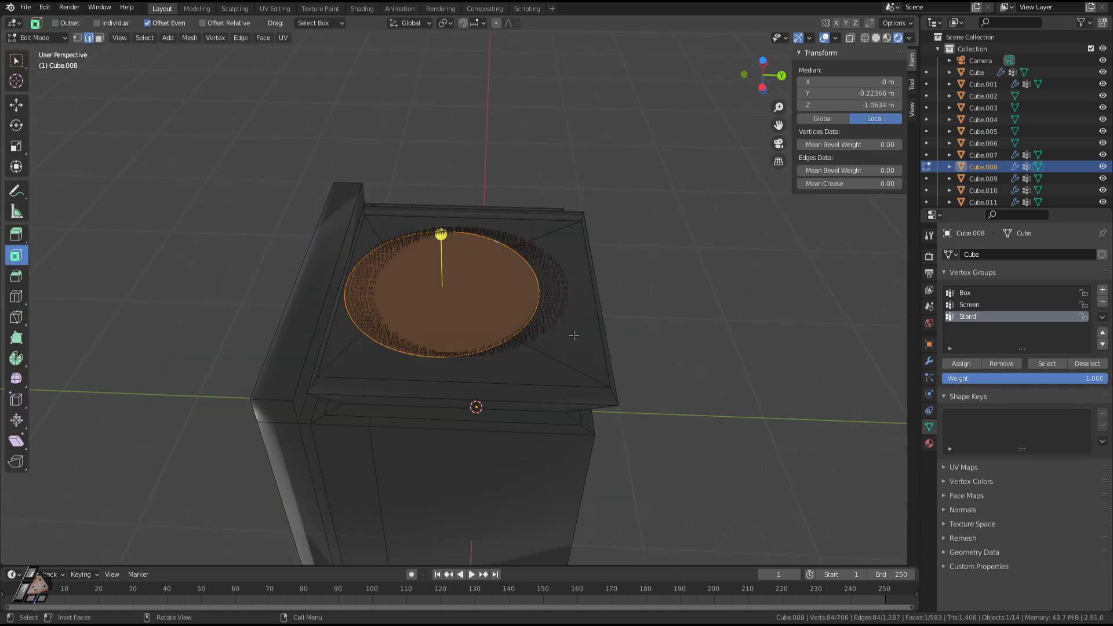
Select the circular underside face and grow the selection twice to include the surrounding rim faces.
key("Tab")
key("Tab")
key("3")
left_click(458, 312)
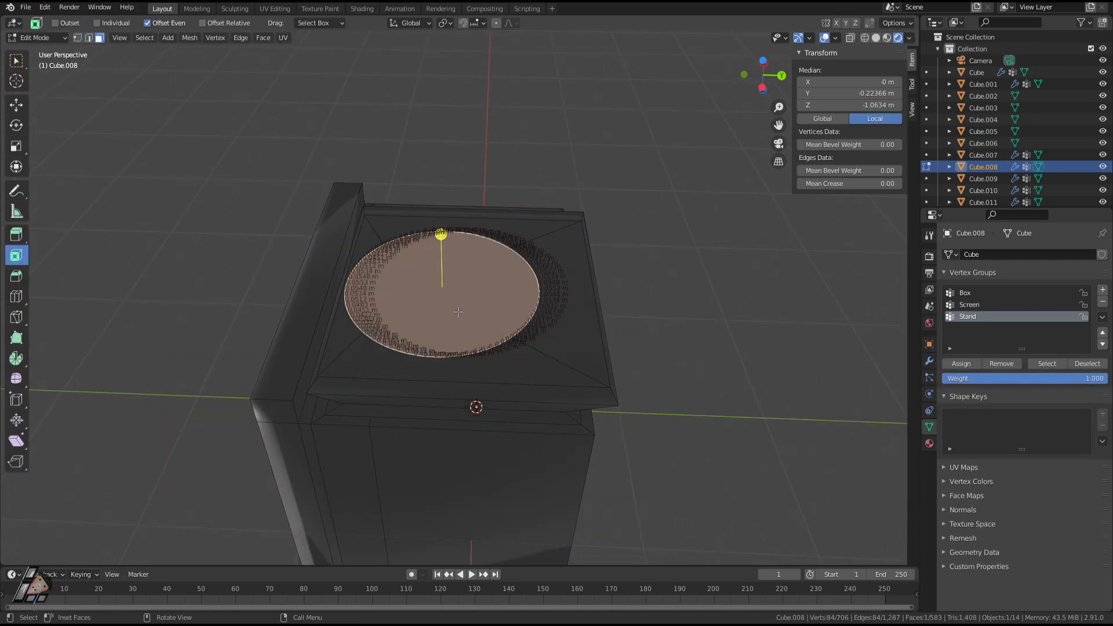
key("ctrl+KP_Add")
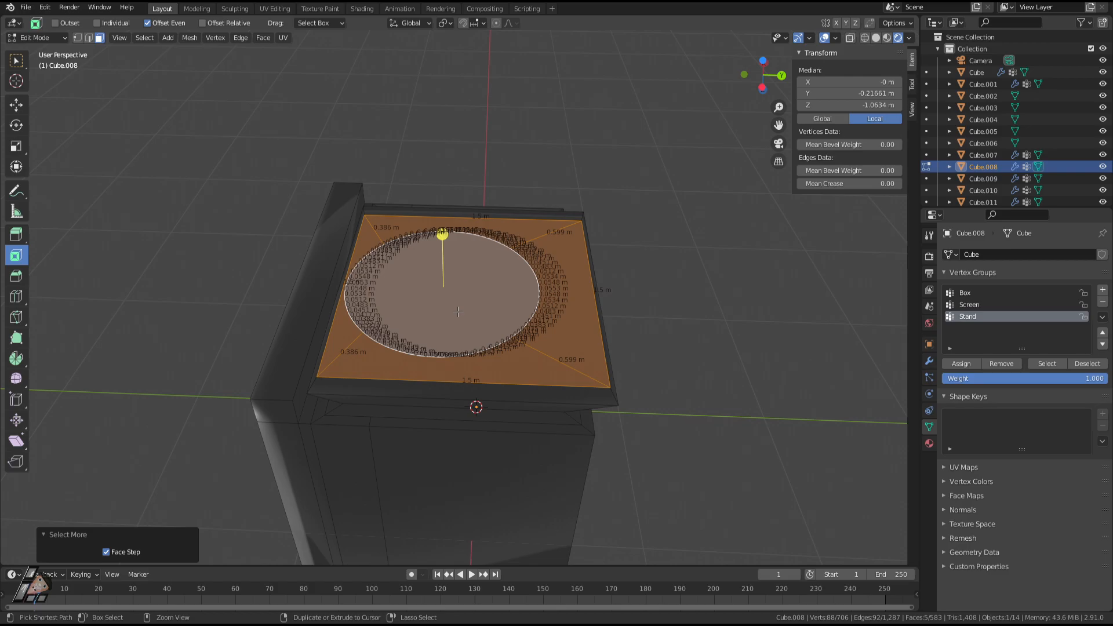
key("ctrl+KP_Add")
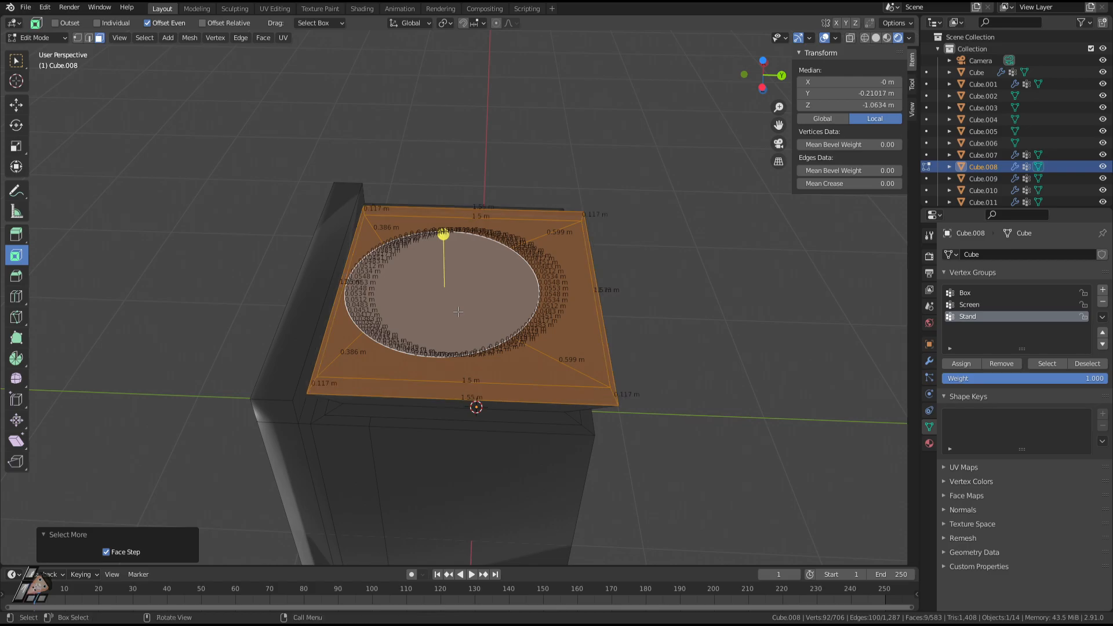
Replace the Stand vertex group with a new group named Stand, assign the selected underside faces, and verify its membership.
left_click(1080, 306)
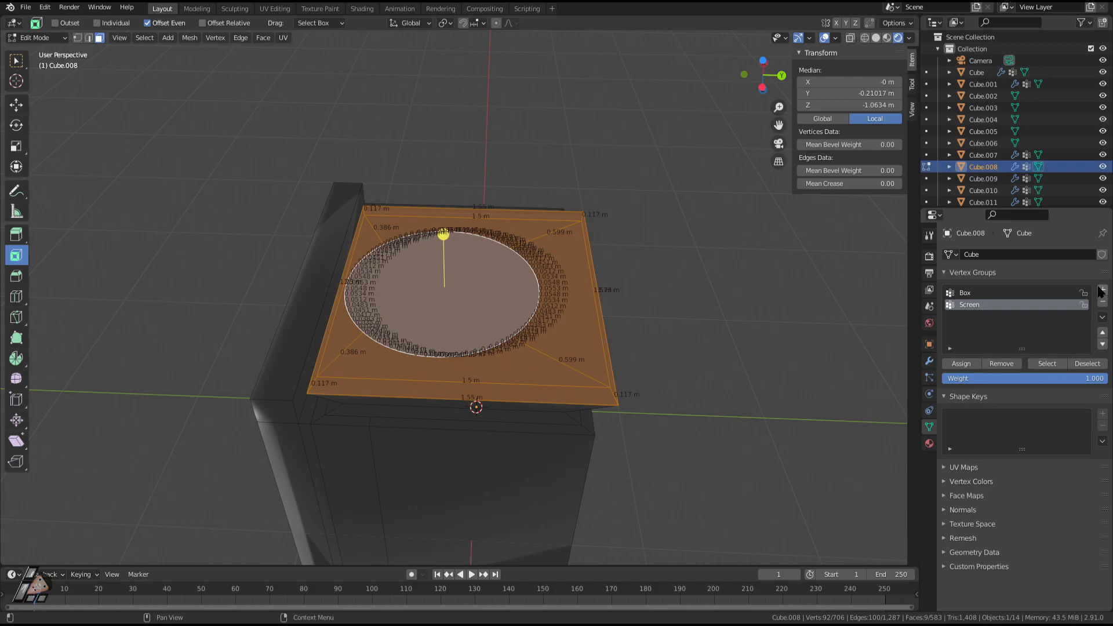
left_click(1103, 291)
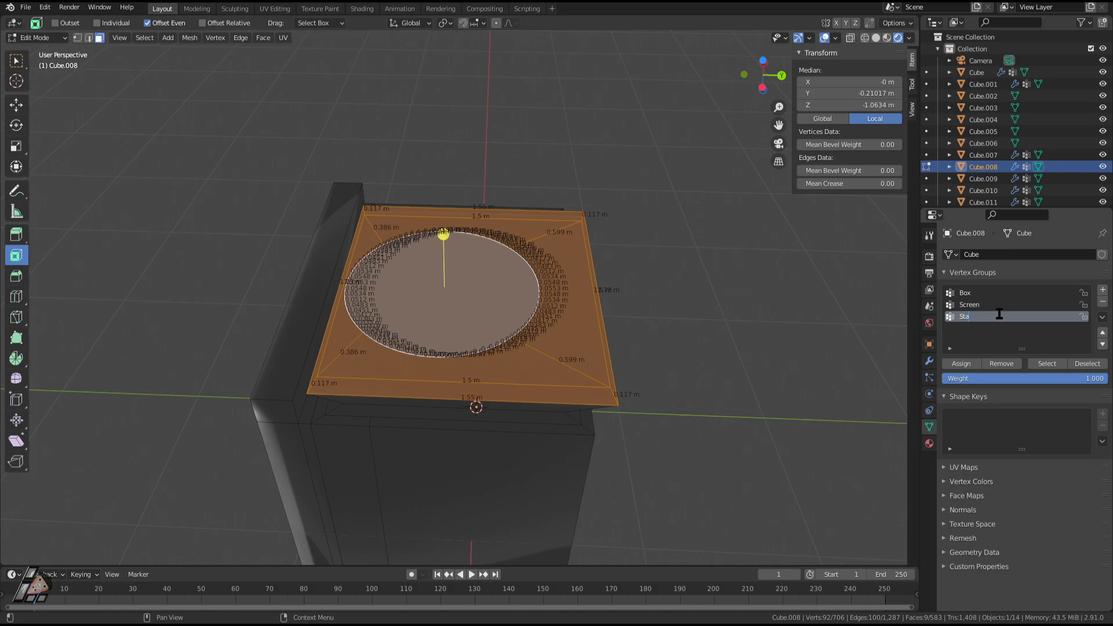
left_click(963, 364)
key("alt+a")
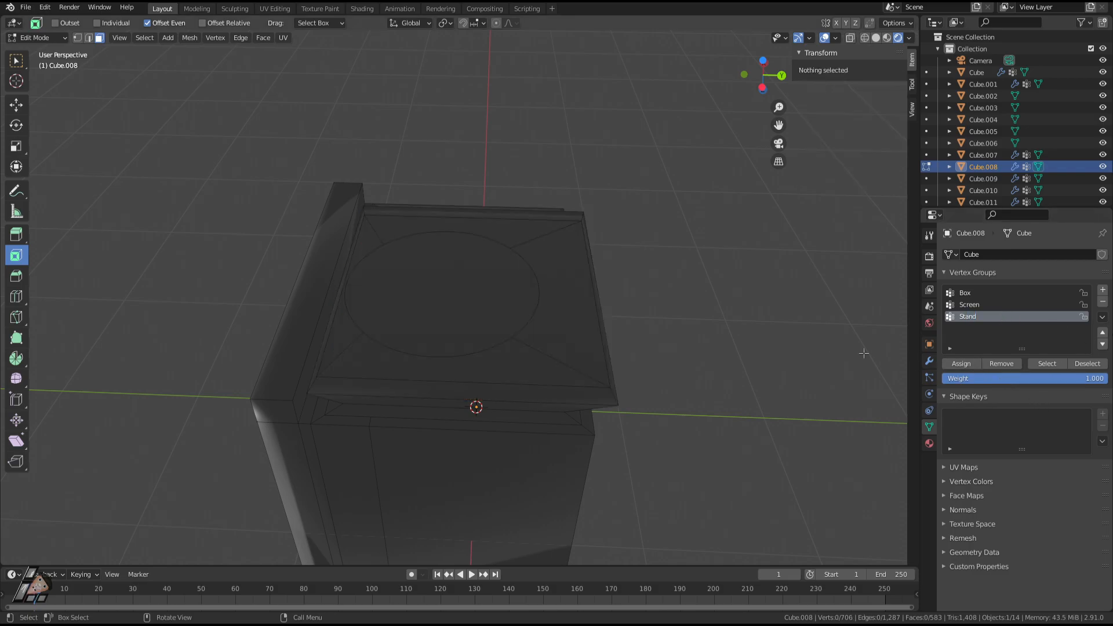
left_click(1046, 360)
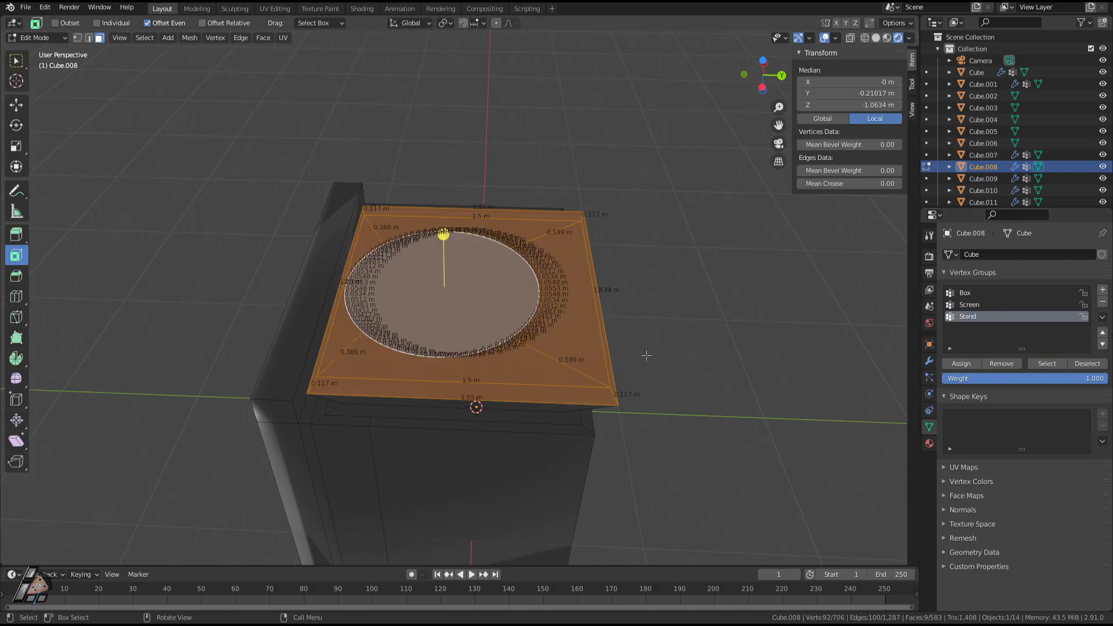
key("alt+a")
Extrude the circular underside face outward by about 0.19 m to form the neck.
left_click(513, 312)
key("e")
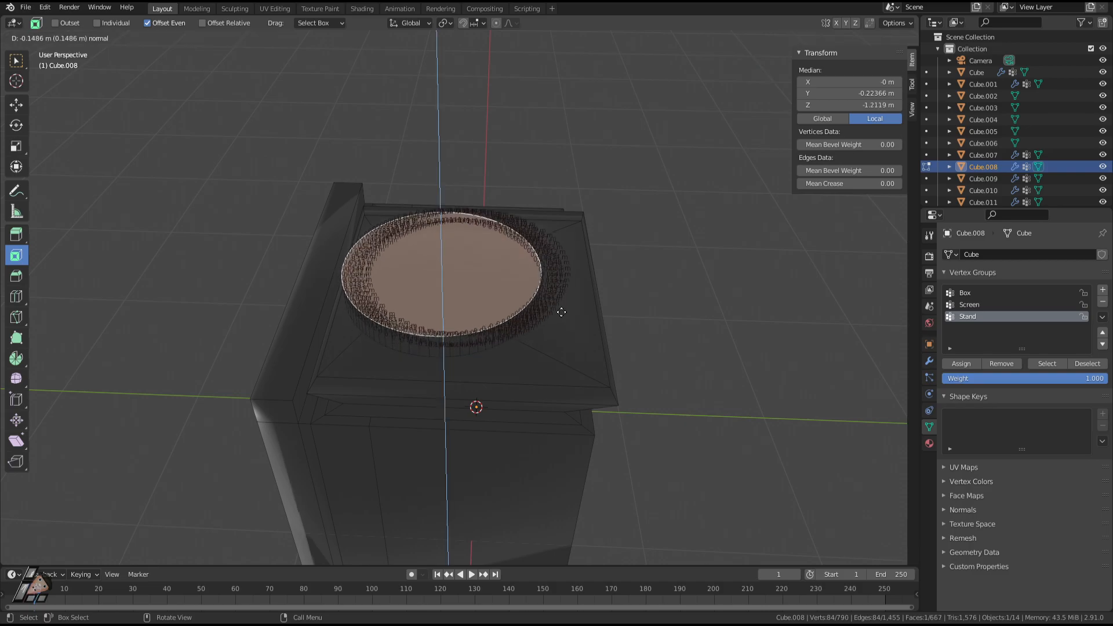
left_click(561, 308)
Return to Object Mode and show the Stand Bevel modifier in the viewport.
key("Tab")
middle_click_drag(550, 312, 711, 339)
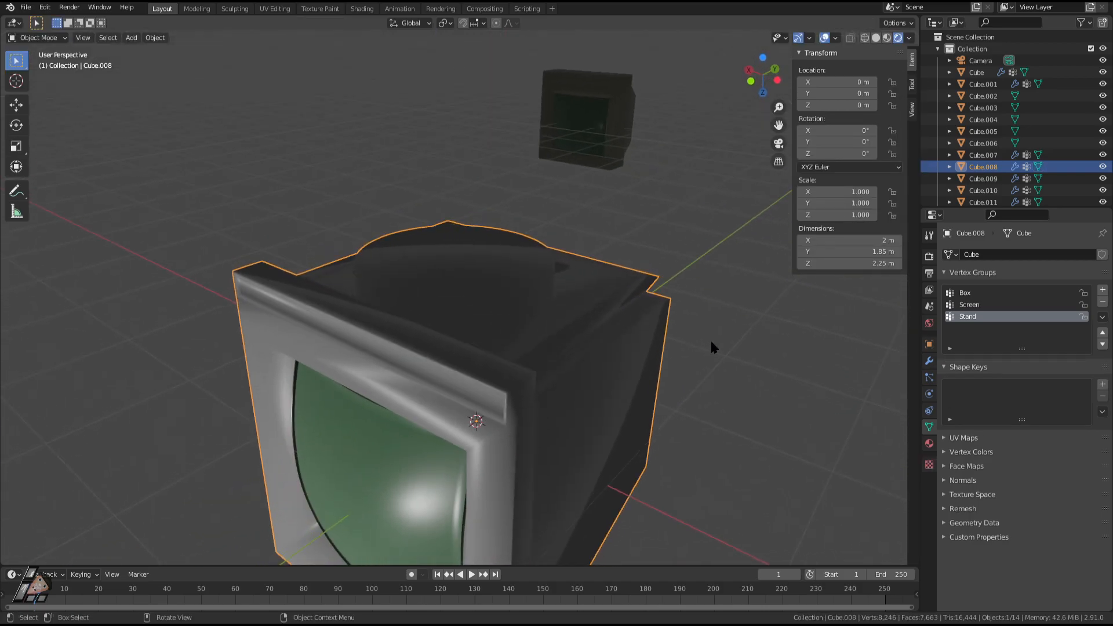
left_click(930, 361)
left_click(1052, 434)
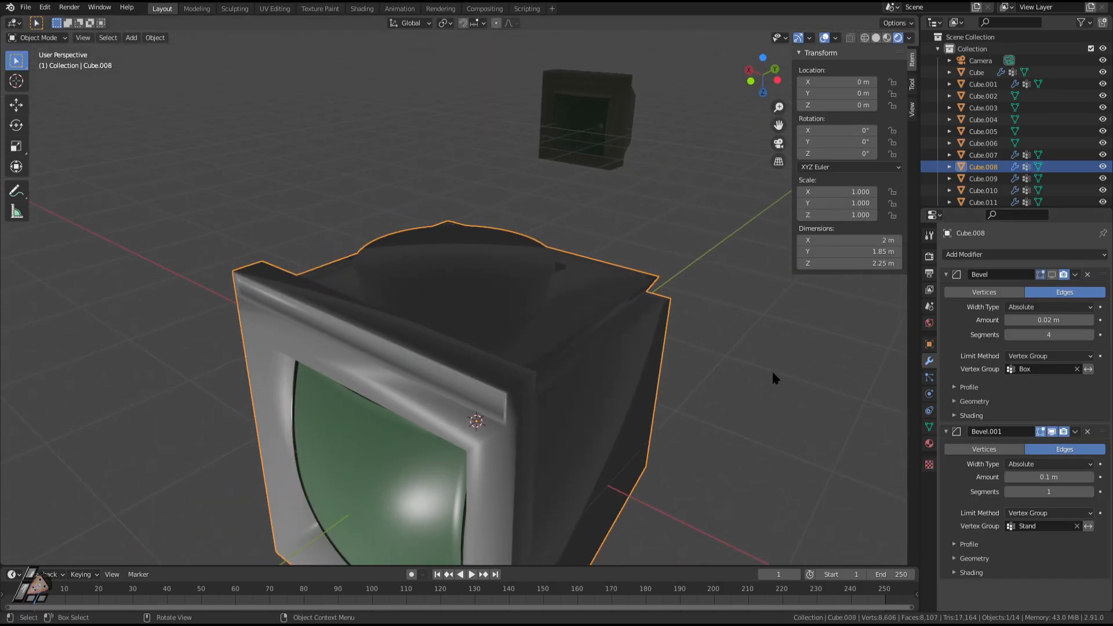
Examine the round neck and underside from several angles, with and without bevels, in wireframe and rendered shading.
key("Tab")
middle_click_drag(771, 370, 538, 390)
key("Tab")
key("Tab")
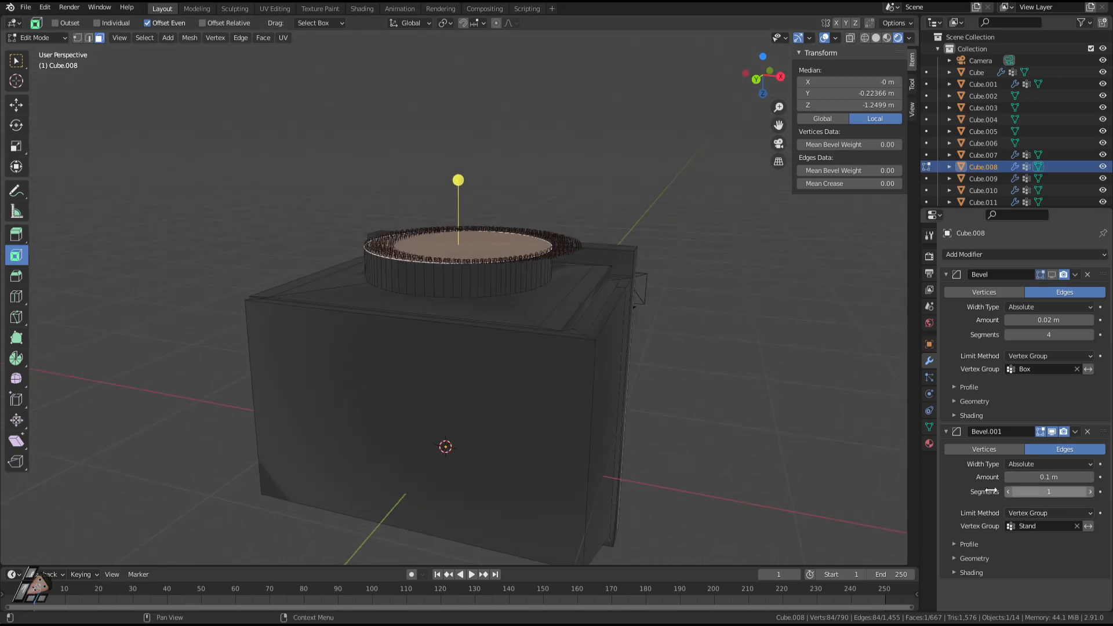
key("Tab")
middle_click_drag(725, 417, 572, 320)
key("Tab")
left_click(865, 38)
middle_click_drag(600, 264, 727, 266)
left_click(899, 38)
key("Tab")
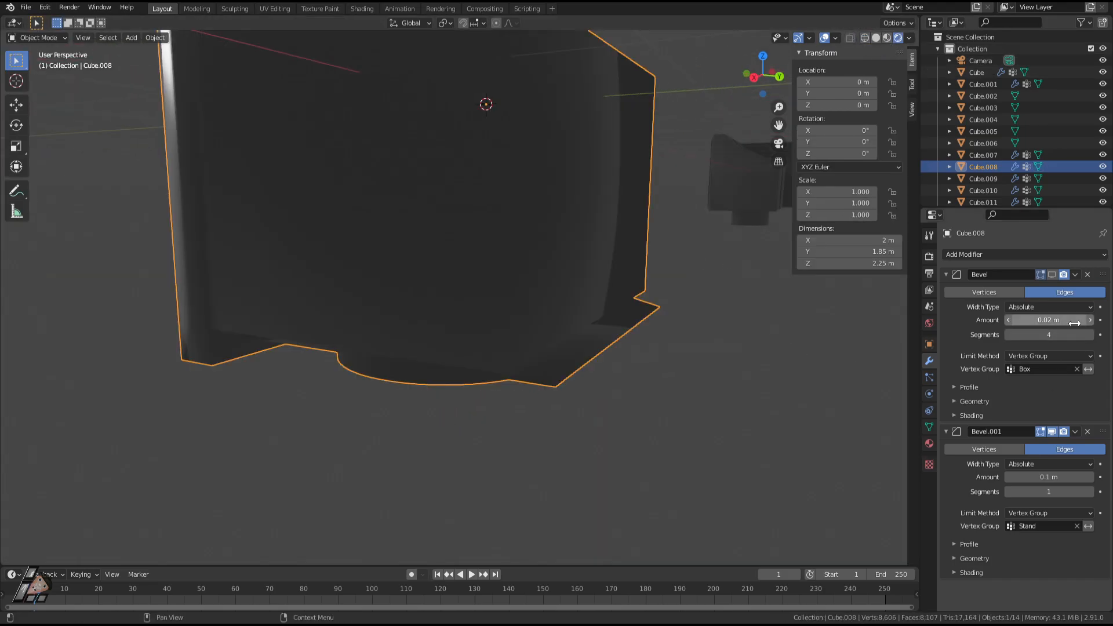
middle_click_drag(844, 377, 513, 282)
key("Tab")
left_click(616, 328)
key("g")
key("z")
key("x")
right_click(551, 324)
key("g")
key("z")
key("x")
right_click(555, 321)
key("g")
right_click(522, 242)
Move the narrow rear rim face of the underside plate about 0.17 m toward the front along Y.
key("3")
left_click(424, 241)
key("g")
key("z")
right_click(522, 321)
key("g")
key("x")
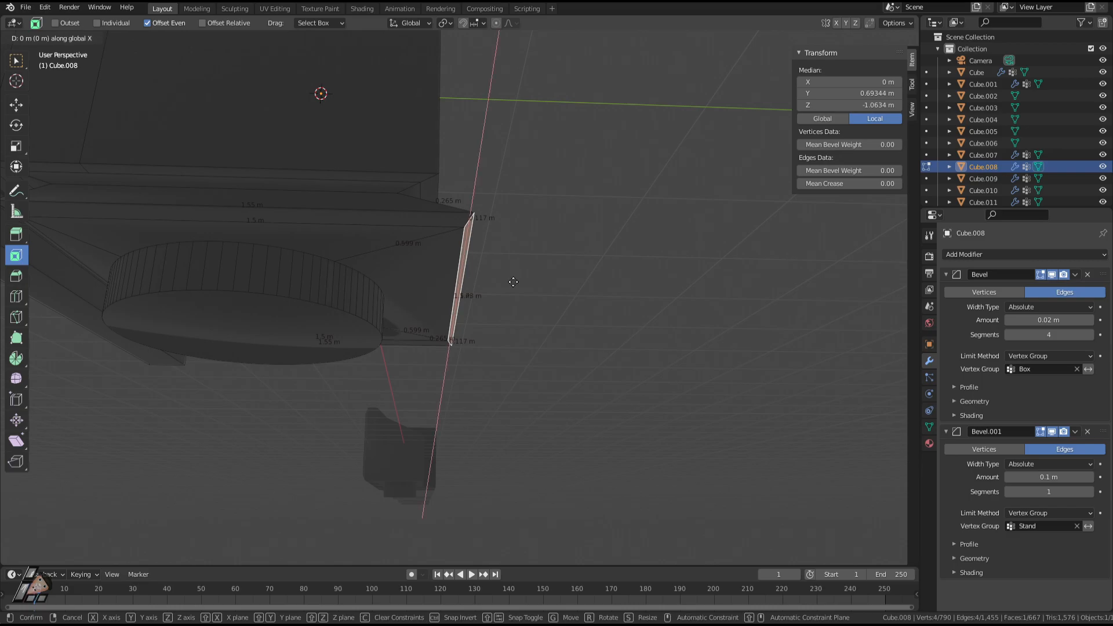
key("y")
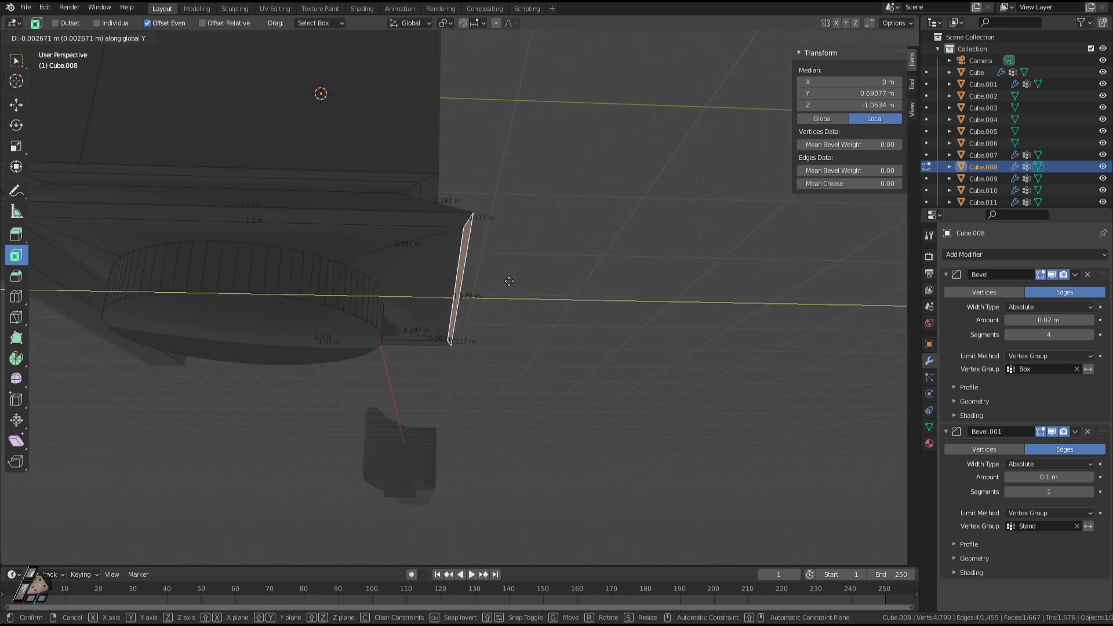
left_click(478, 277)
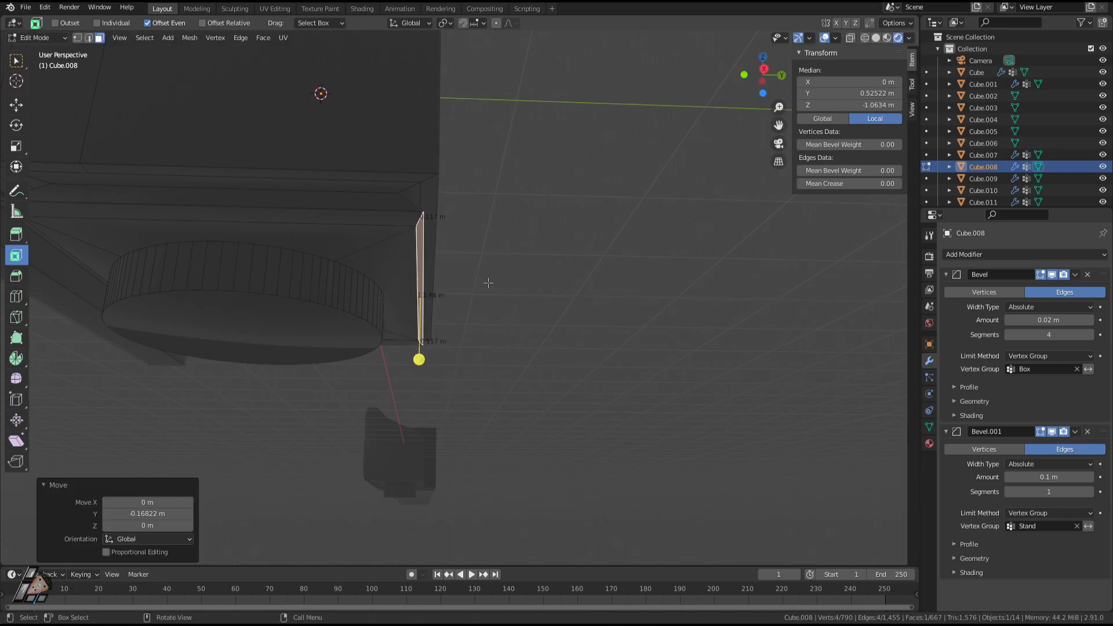
middle_click_drag(489, 284, 318, 360)
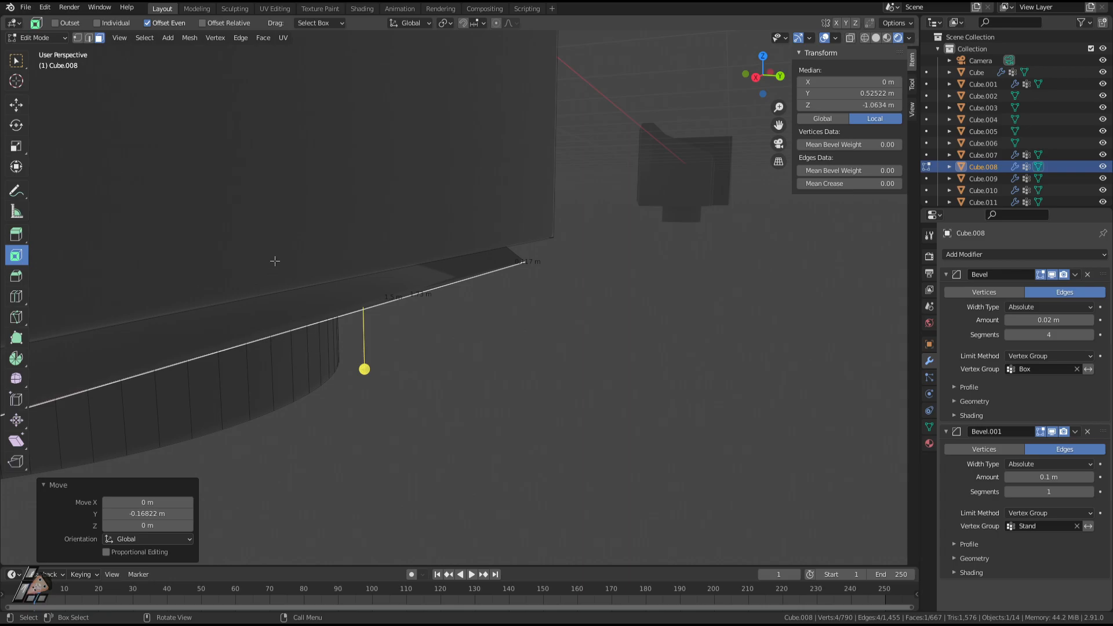
middle_click_drag(354, 308, 534, 303)
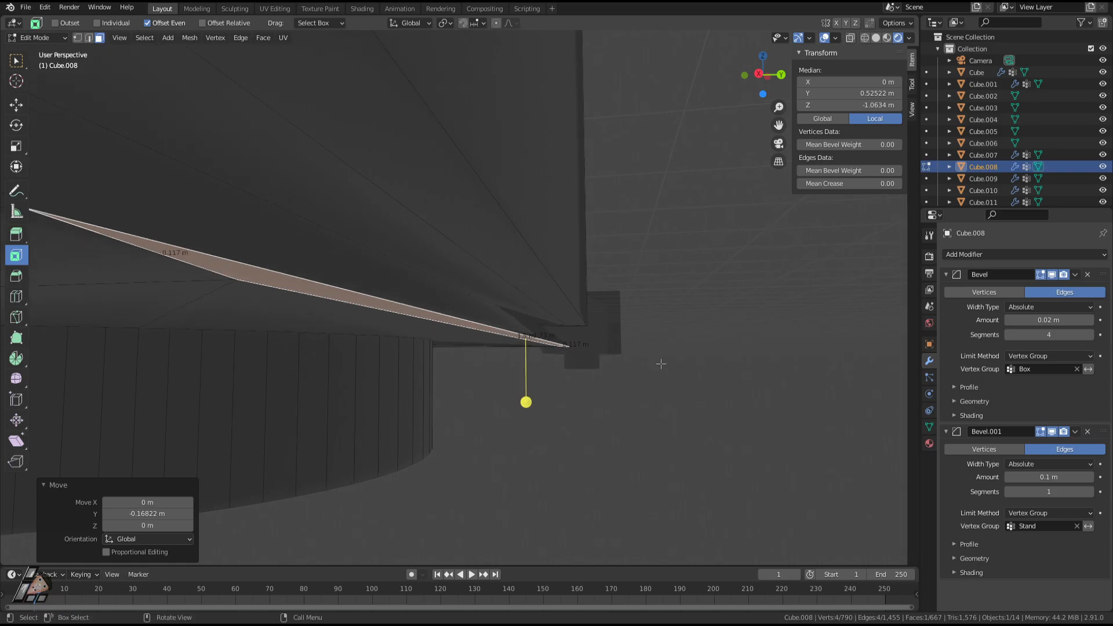
middle_click_drag(662, 363, 628, 364)
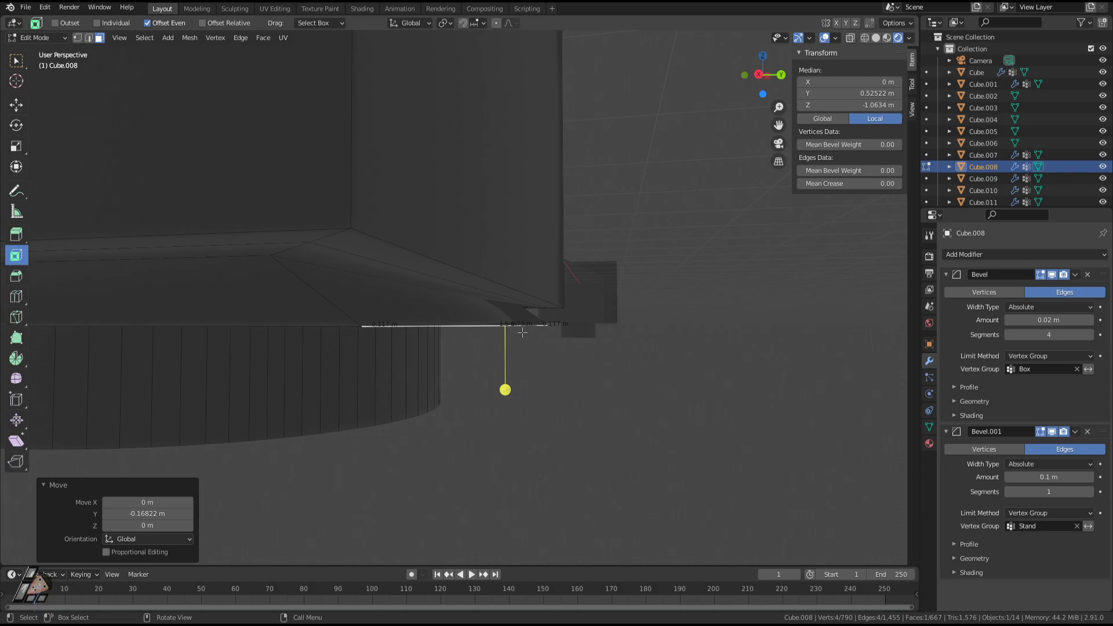
middle_click_drag(601, 319, 563, 321)
key("g")
key("z")
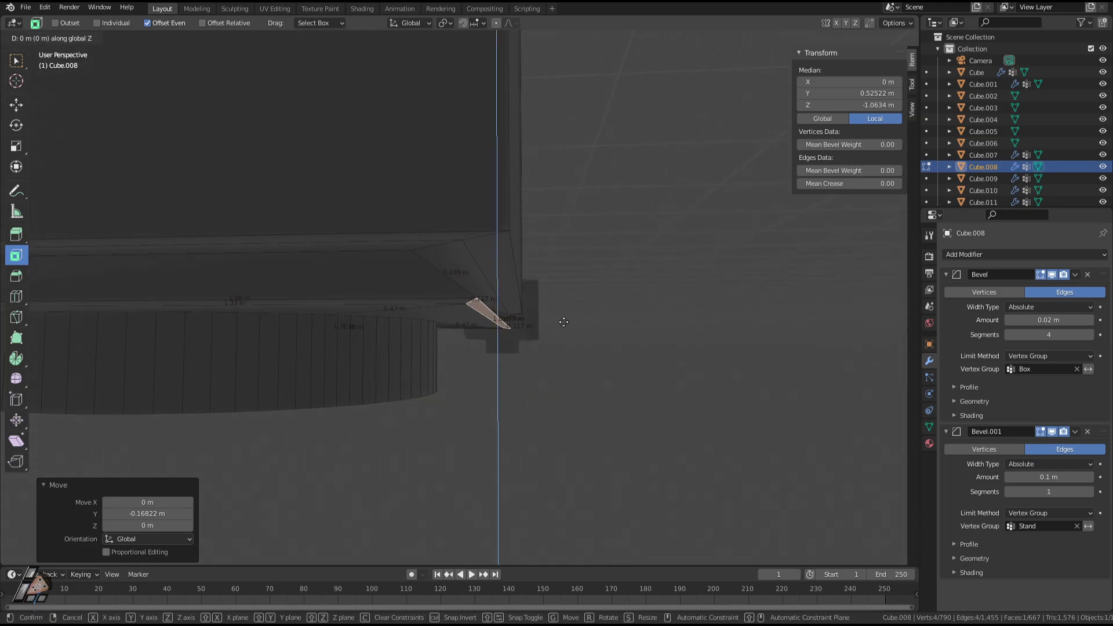
key("x")
key("y")
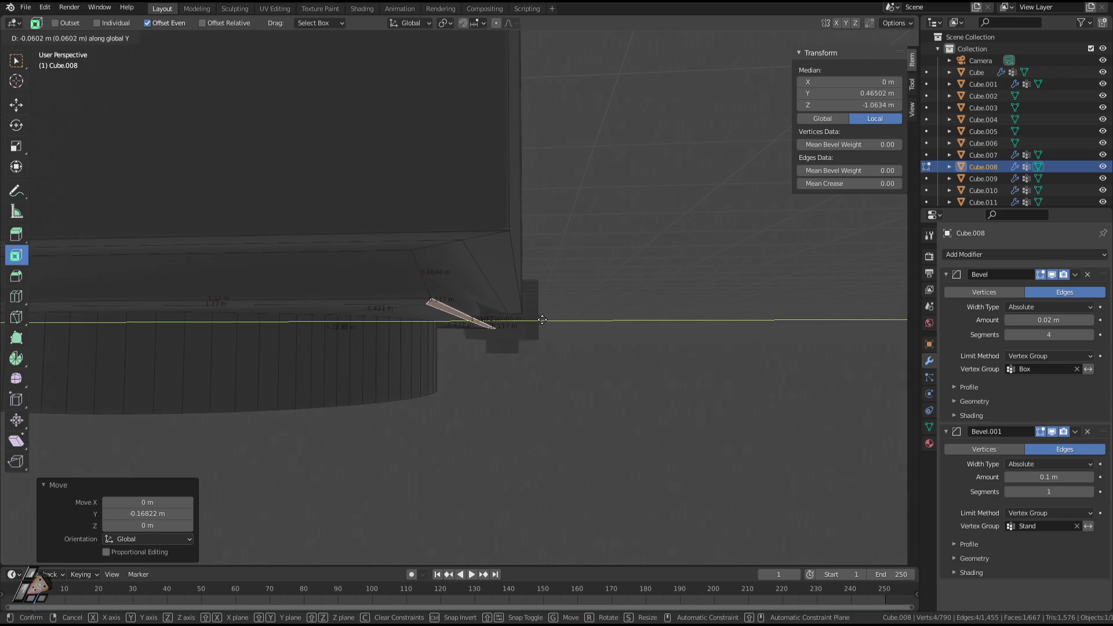
right_click(542, 320)
key("g")
key("y")
key("x")
key("z")
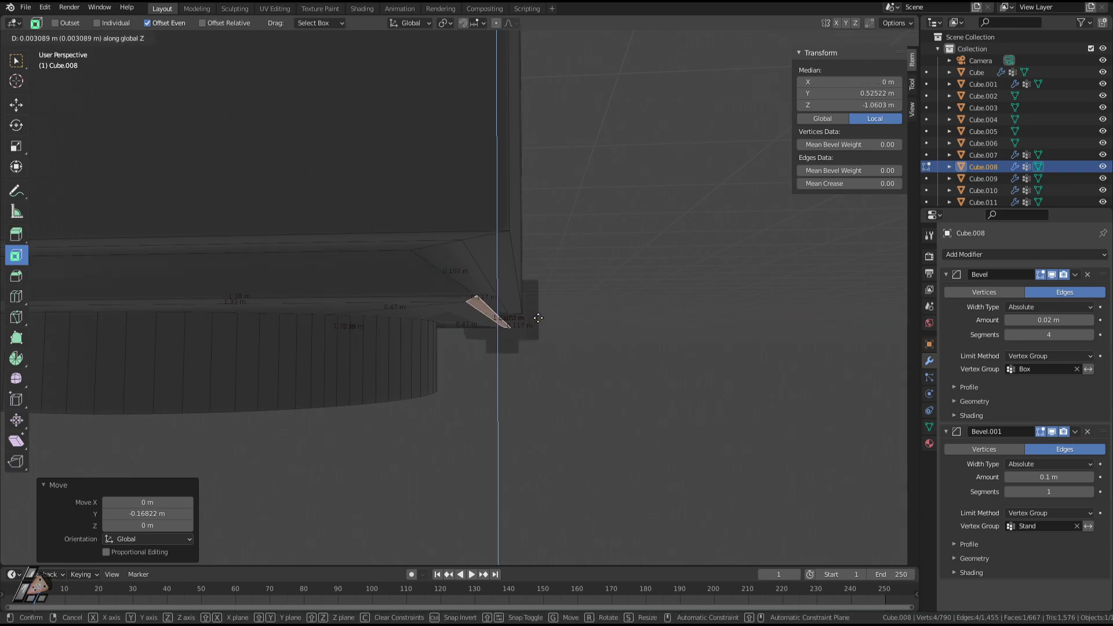
key("y")
key("x")
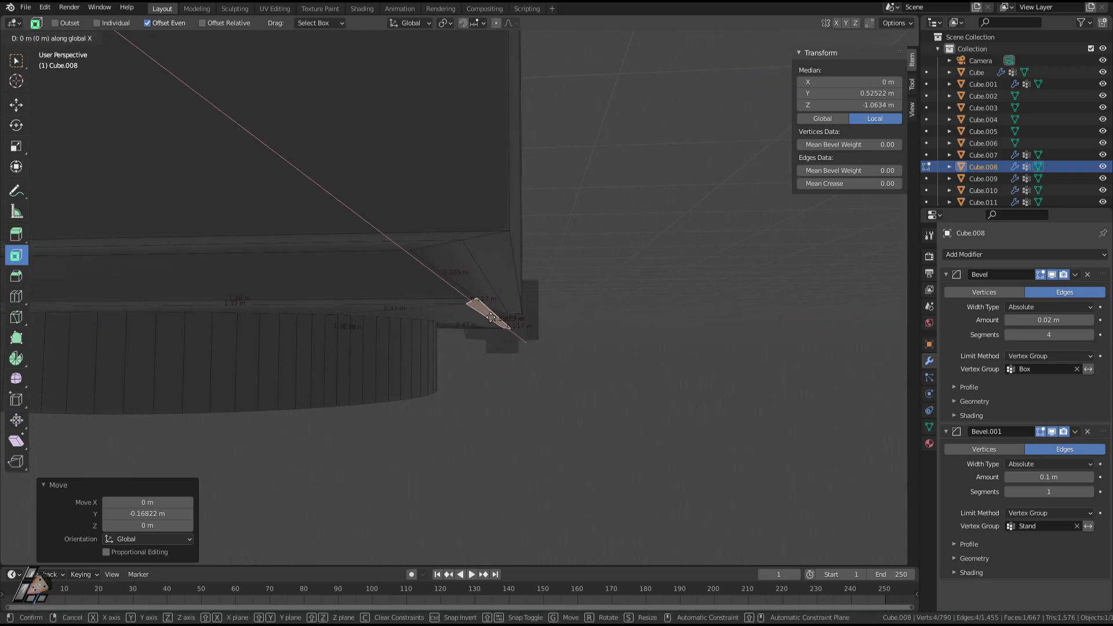
key("z")
key("y")
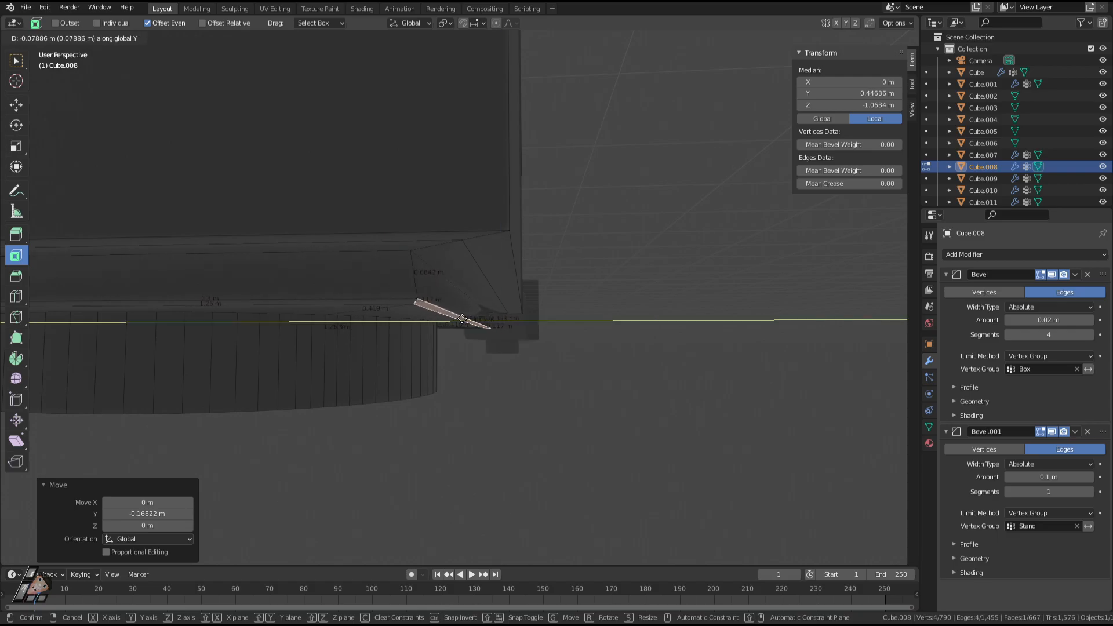
left_click(476, 323)
middle_click_drag(477, 326, 423, 288)
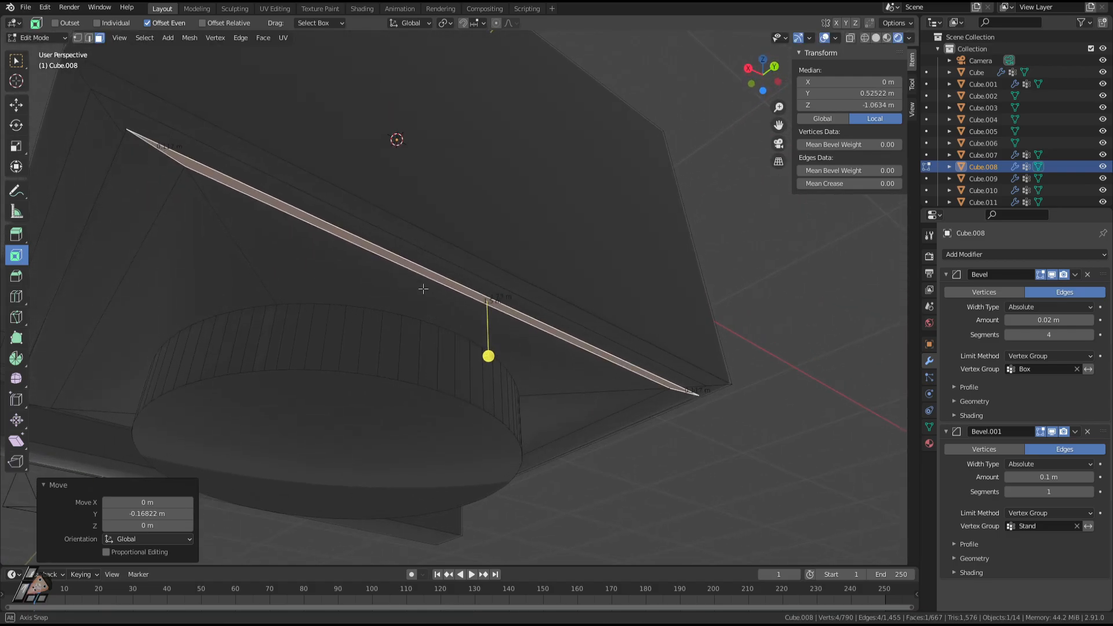
Return to Object Mode and examine the monitor's stand neck, underside and front.
key("Tab")
middle_click_drag(596, 348, 363, 324)
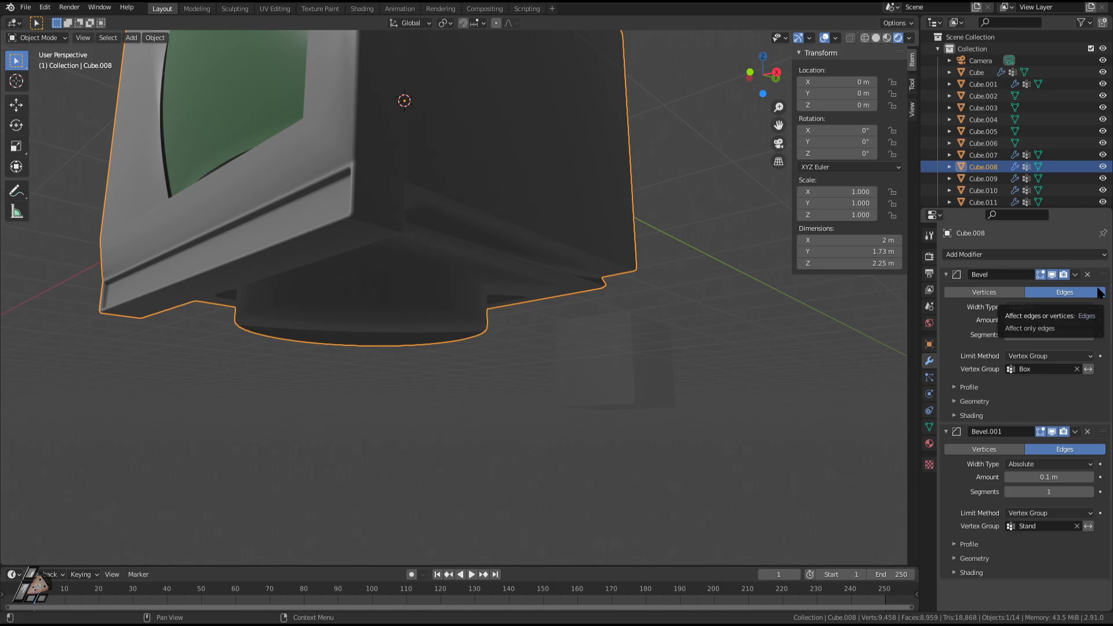
middle_click_drag(488, 276, 536, 316)
key("Tab")
scroll(435, 294, "down", 4)
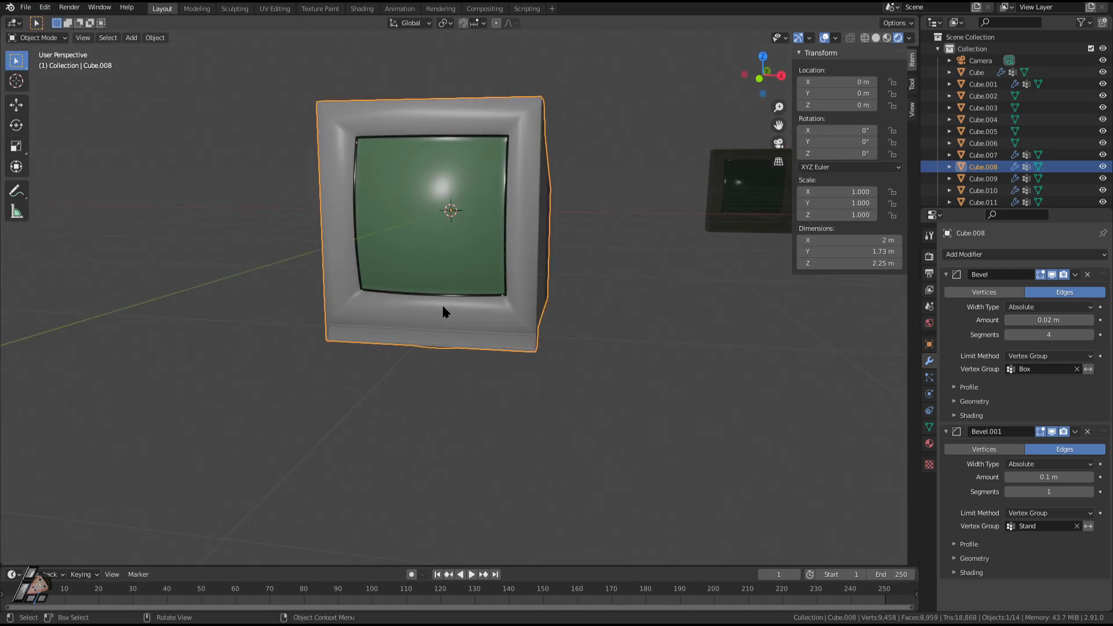
scroll(442, 312, "down", 4)
scroll(461, 293, "up", 2)
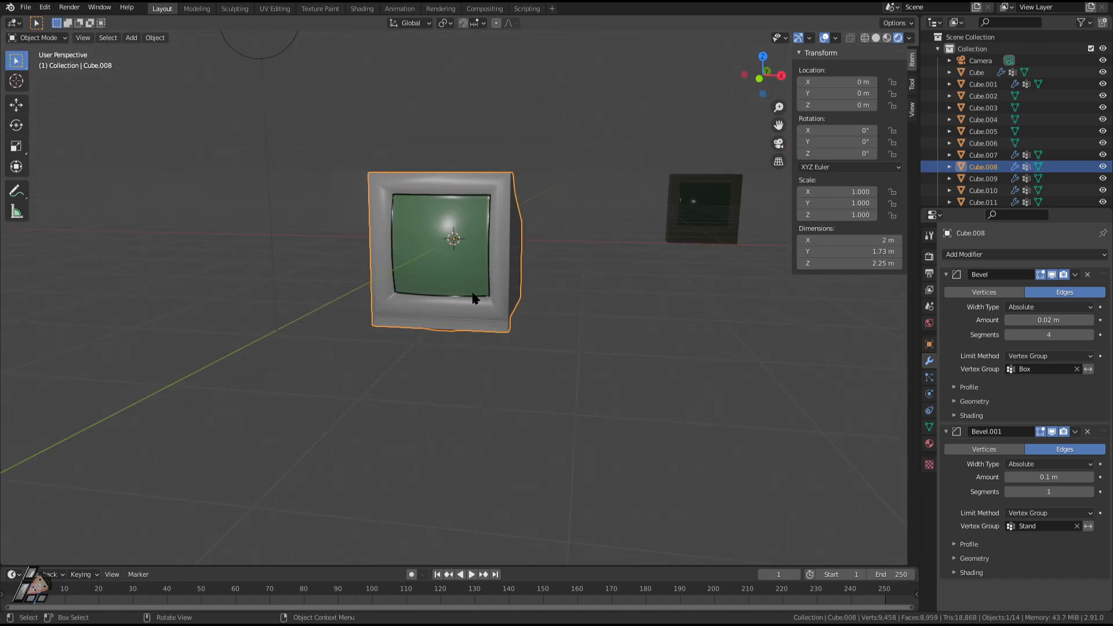
Paste a copy of the monitor and move it along negative X toward the row of other copies.
key("ctrl+v")
key("g")
key("x")
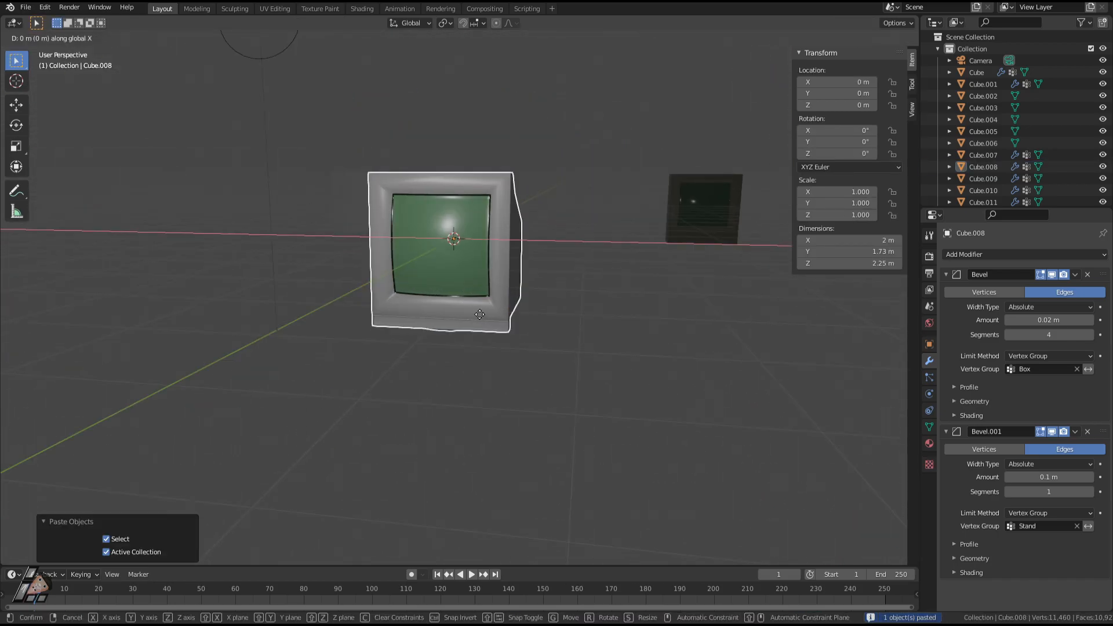
left_click(269, 315)
scroll(269, 315, "down", 5)
key("g")
key("z")
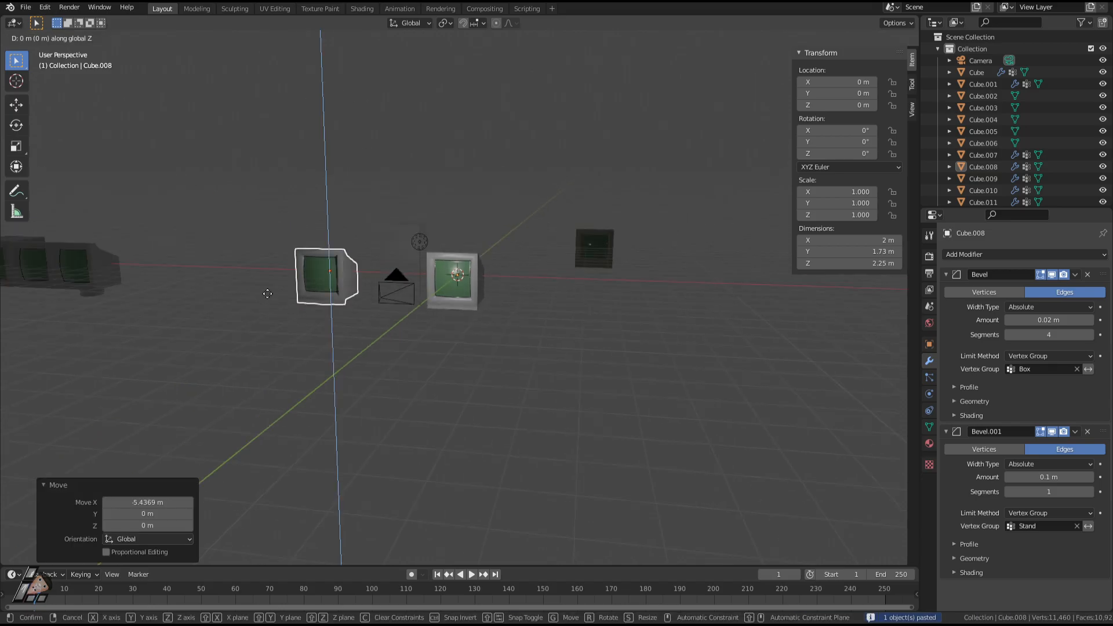
key("x")
left_click(193, 282)
left_click(346, 320)
scroll(437, 287, "up", 4)
scroll(416, 305, "up", 3)
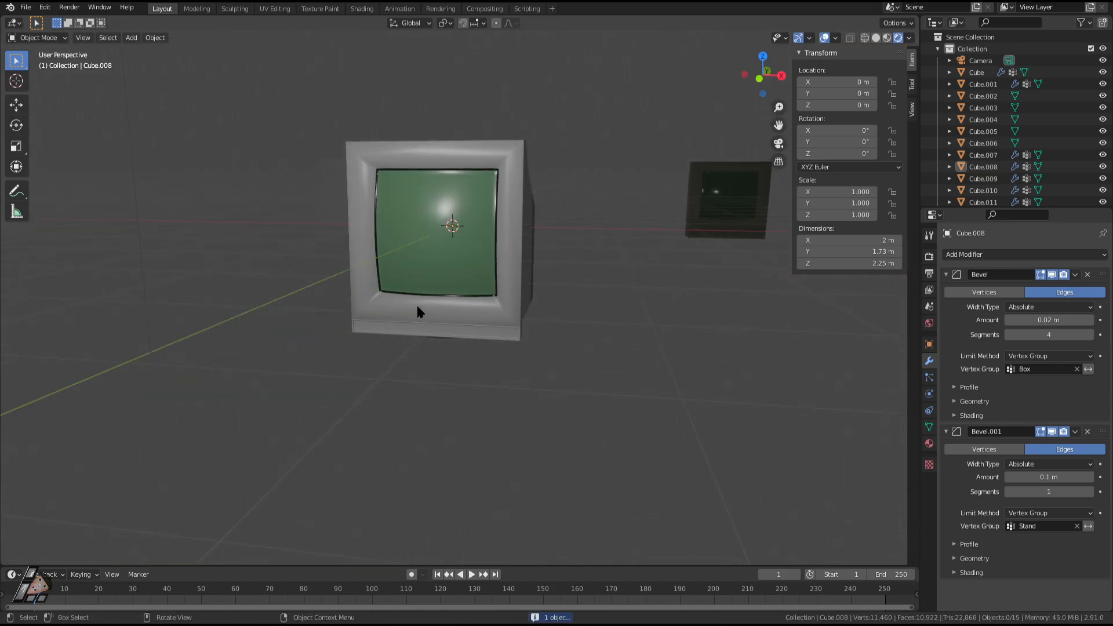
Select the round neck's bottom face on the original monitor in Edit Mode and switch to the Move tool.
middle_click_drag(417, 305, 487, 411)
left_click(523, 312)
key("Tab")
left_click(474, 338)
middle_click_drag(404, 257, 588, 257)
scroll(500, 372, "up", 5)
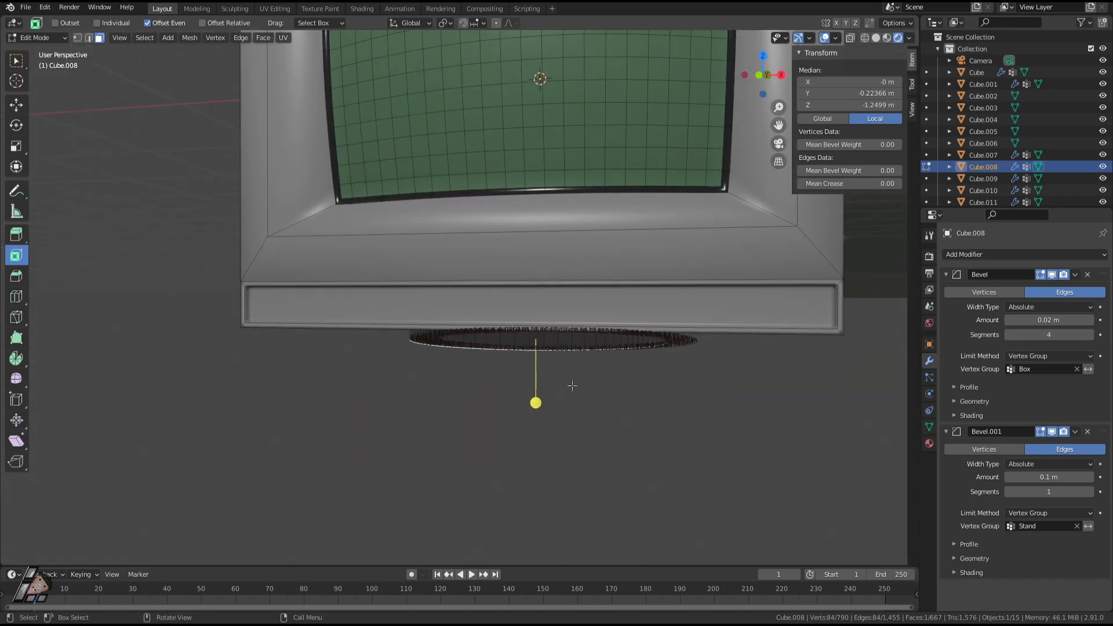
scroll(578, 355, "down", 6)
middle_click_drag(504, 394, 518, 366)
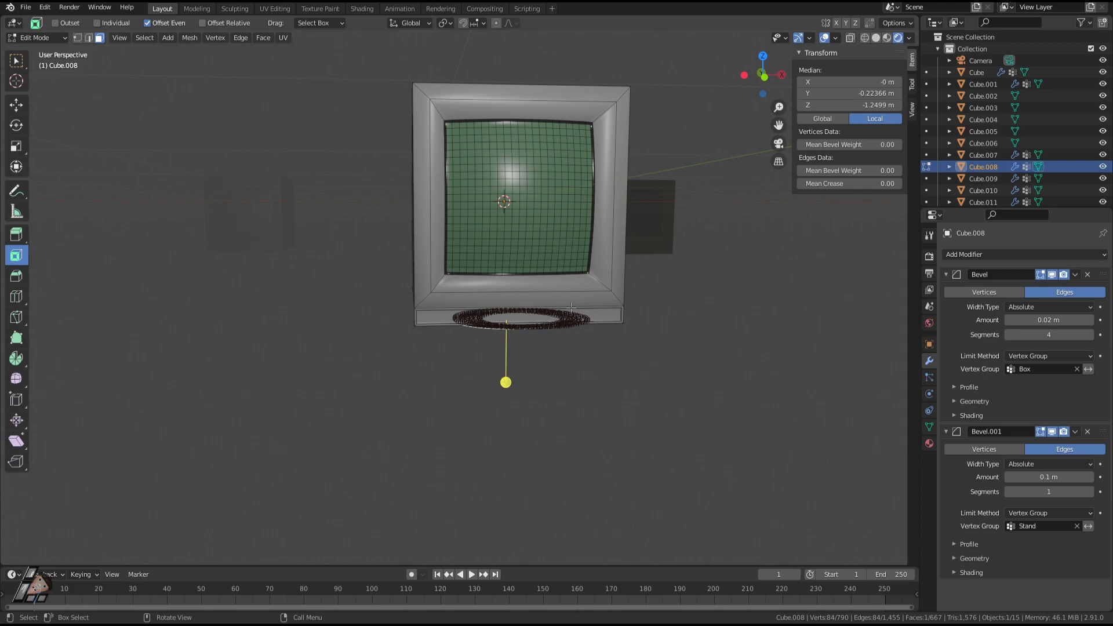
middle_click_drag(467, 97, 183, 74)
left_click(17, 104)
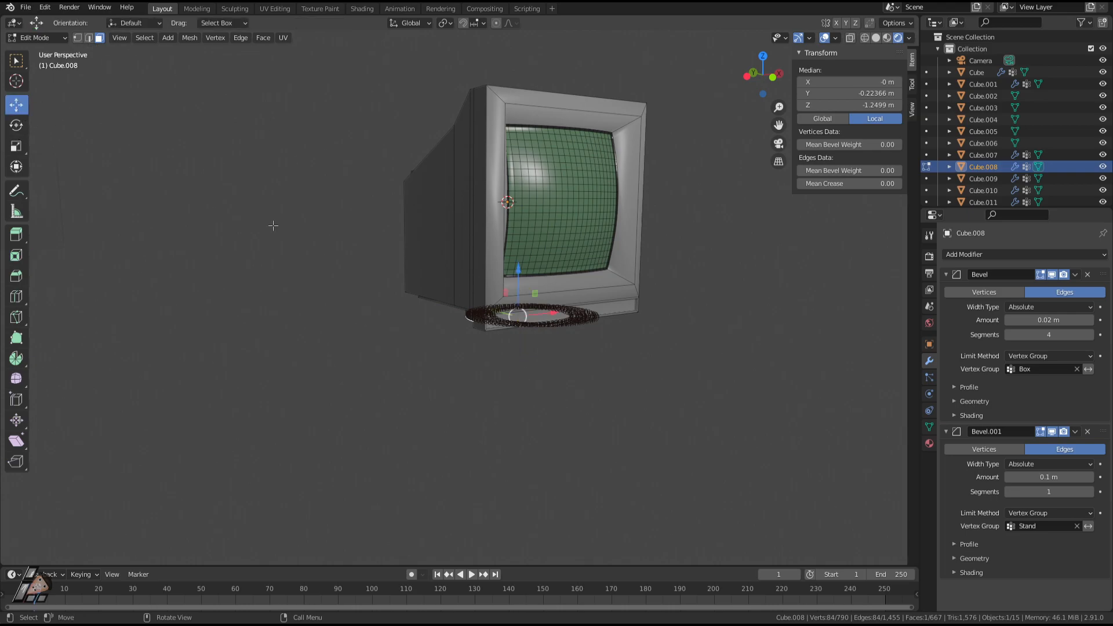
middle_click_drag(566, 309, 504, 40)
Examine the monitor from the standard orthographic directions, ending with the neck face seen straight from below.
key("Tab")
middle_click_drag(568, 383, 652, 424)
key("Tab")
middle_click_drag(415, 404, 551, 411)
key("KP_7")
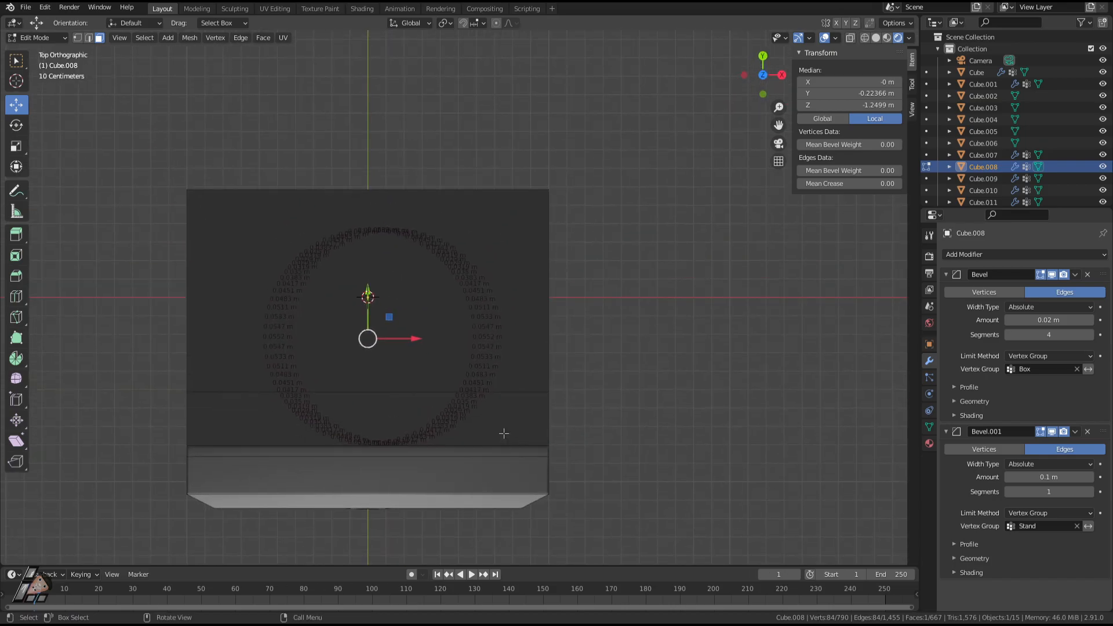
middle_click_drag(504, 434, 504, 434)
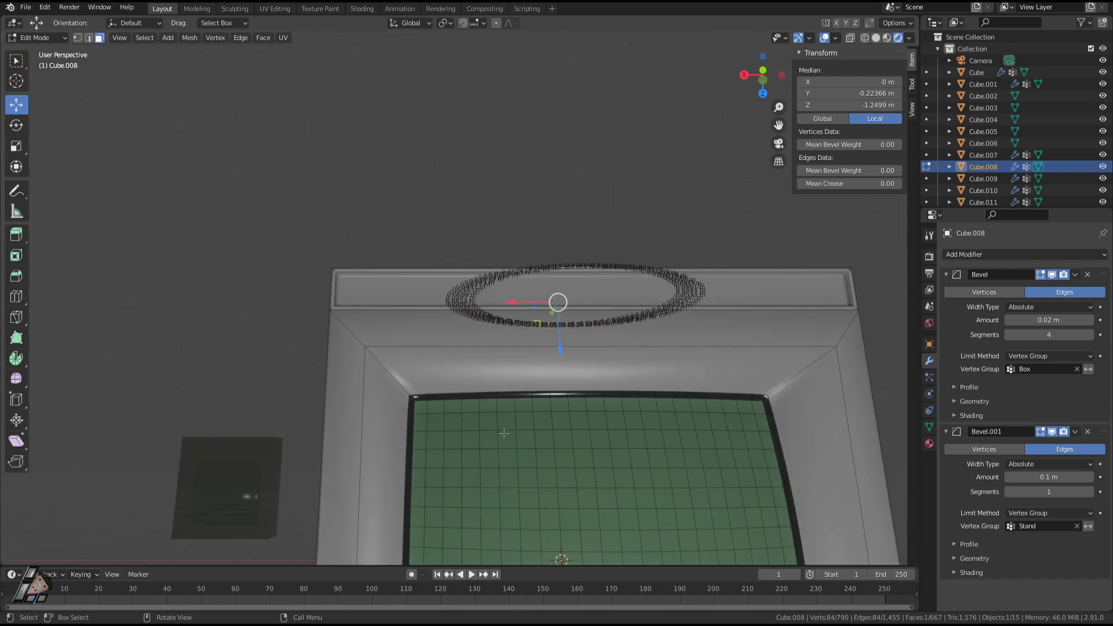
key("KP_7")
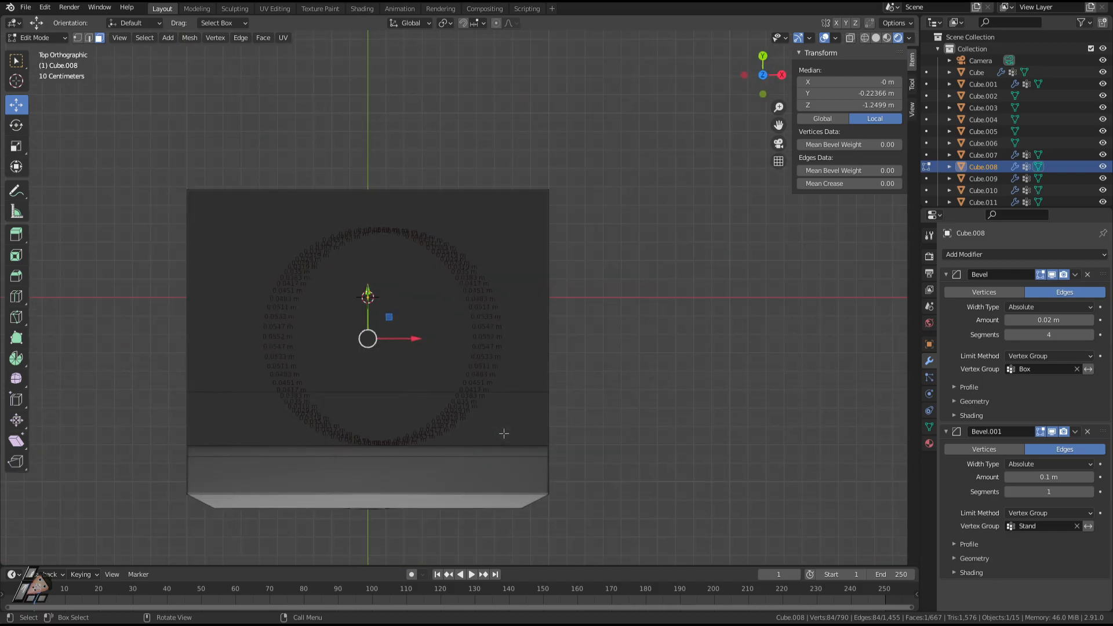
key("KP_3")
key("KP_7")
key("KP_1")
middle_click_drag(504, 434, 565, 53, "shift")
key("KP_7")
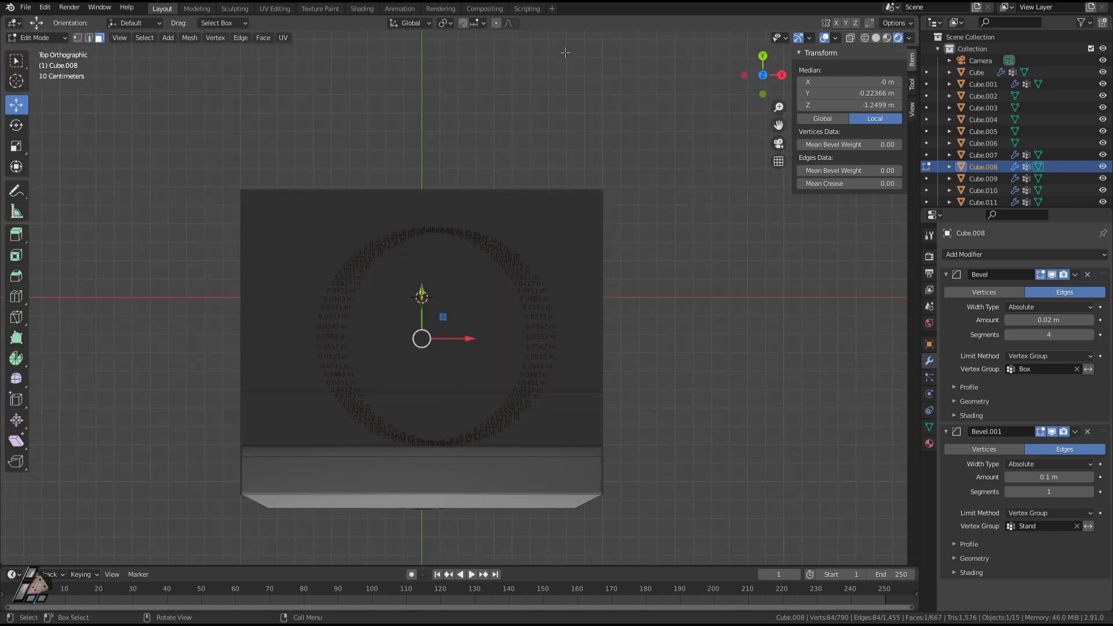
key("KP_3")
key("ctrl+KP_7")
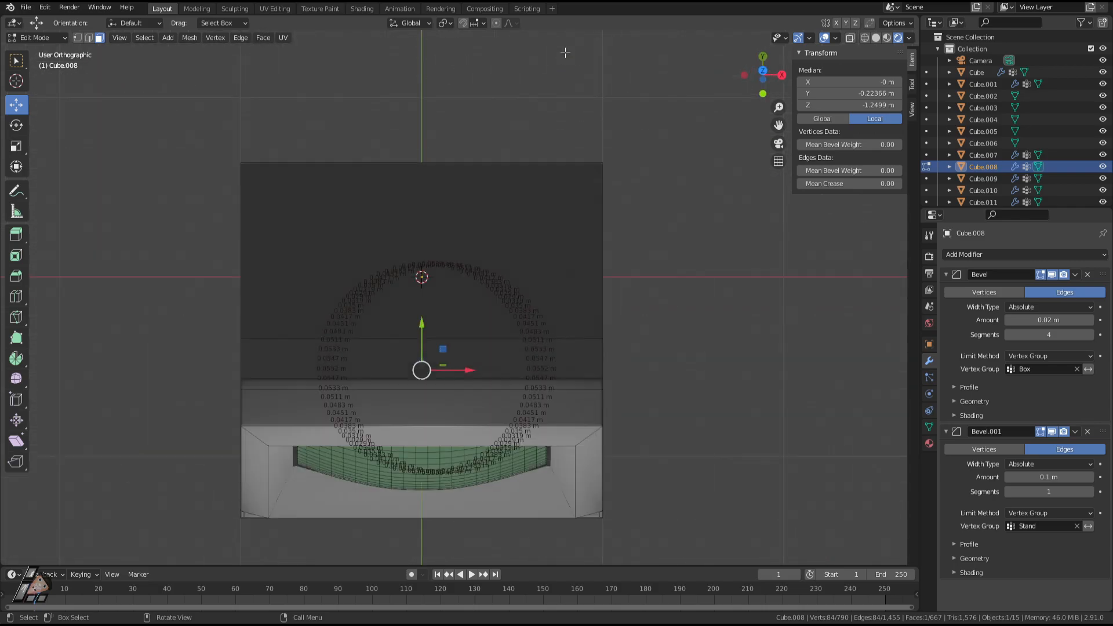
key("Tab")
key("Tab")
scroll(565, 52, "up", 2)
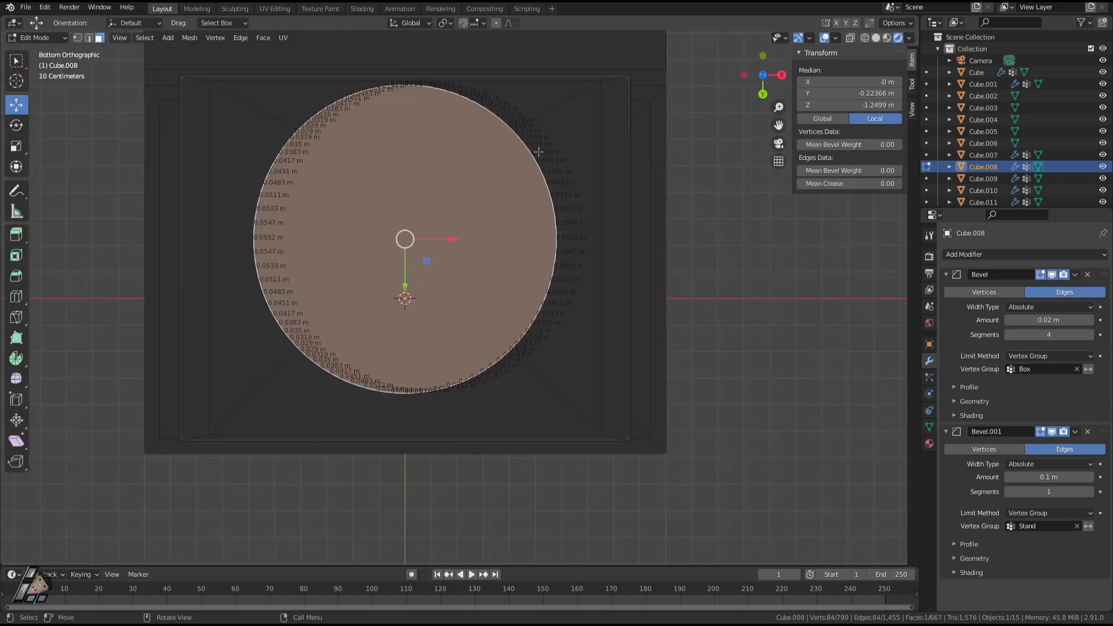
Switch to vertex selection and save the blend file.
key("1")
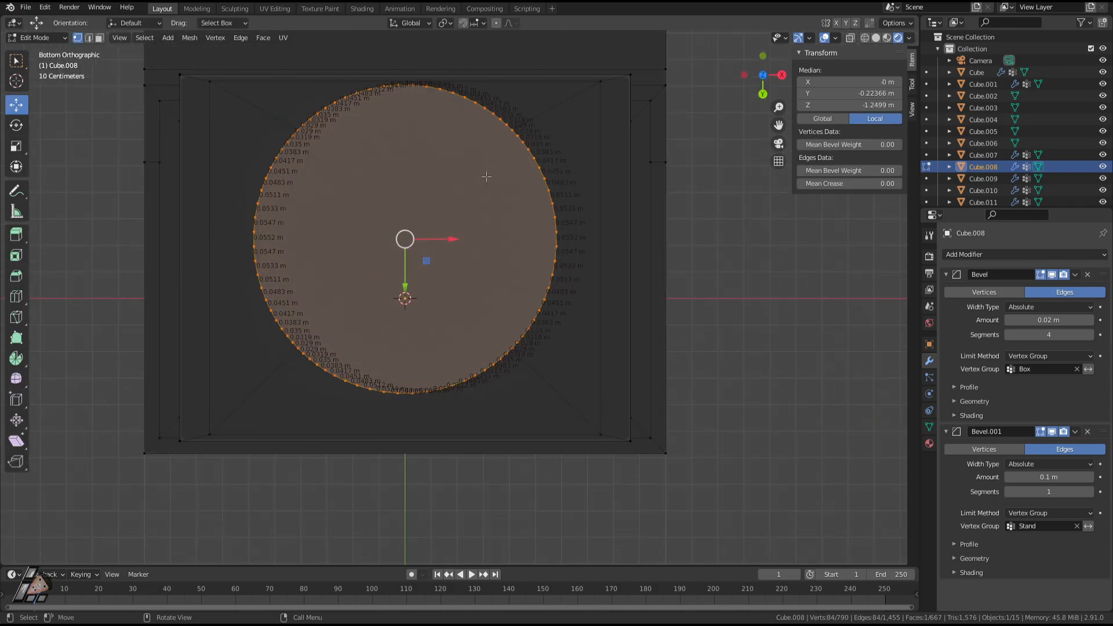
key("ctrl+s")
key("Tab")
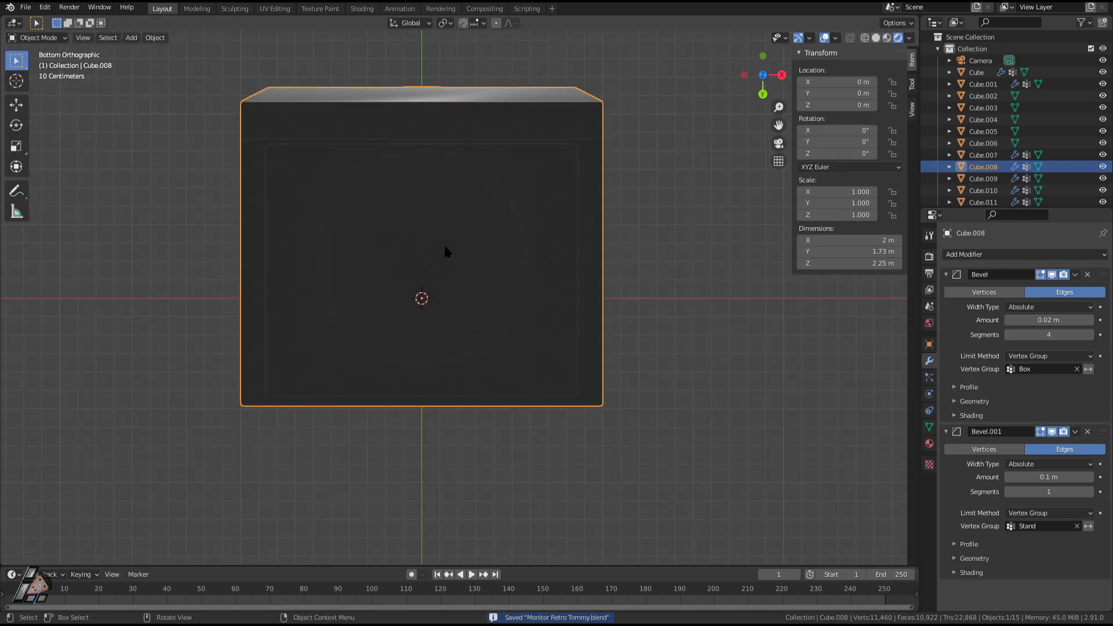
key("Tab")
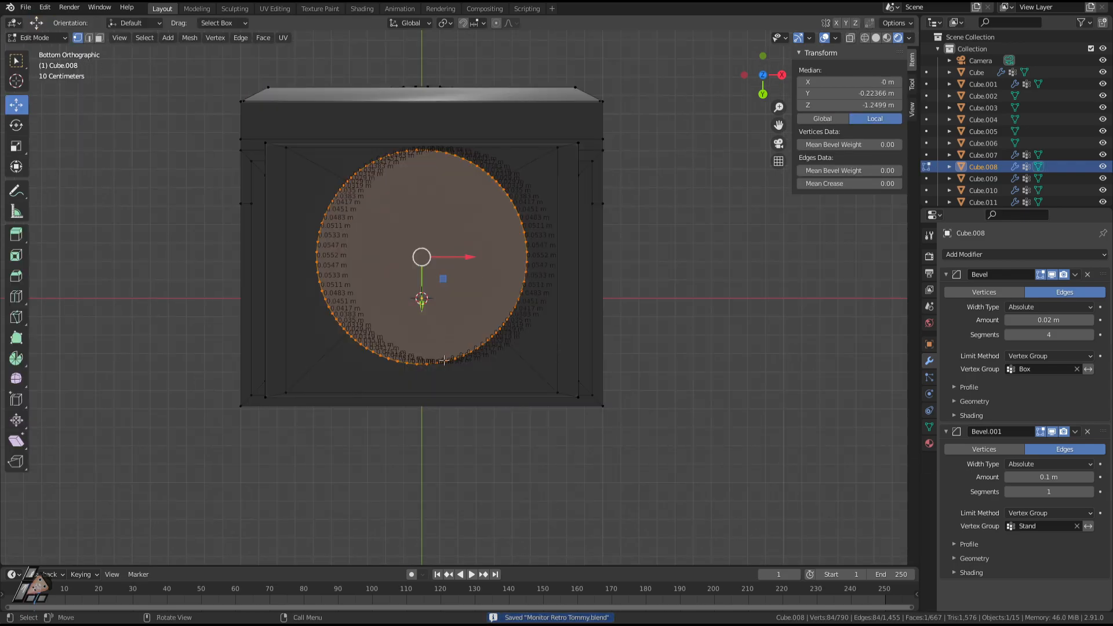
Delete the circular face that closes the bottom of the stand neck.
scroll(419, 396, "up", 3)
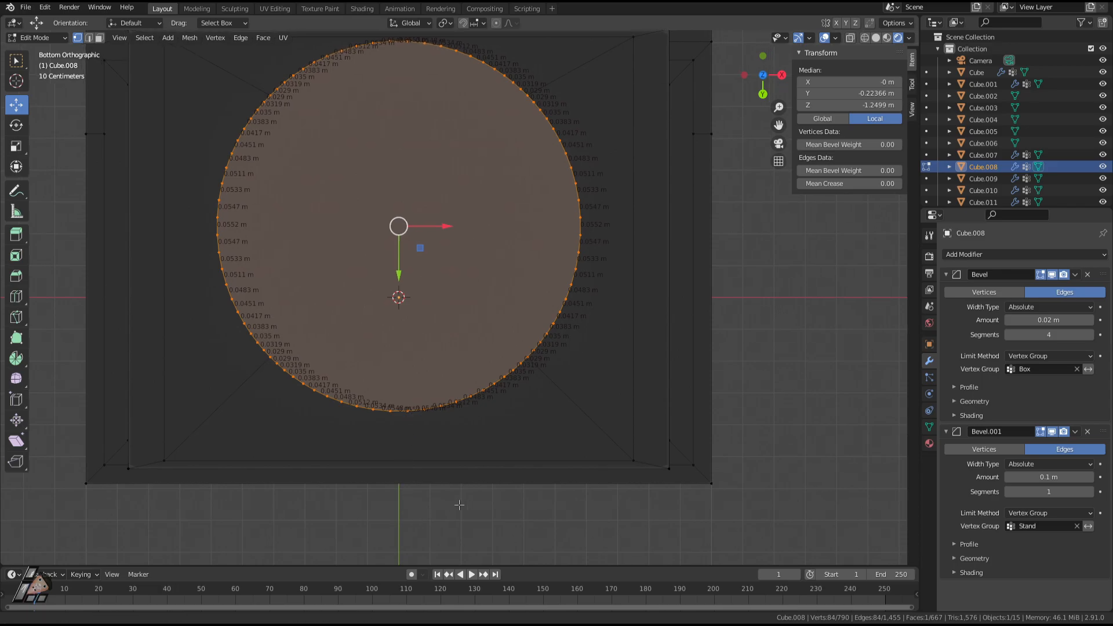
scroll(530, 432, "up", 2)
scroll(541, 457, "down", 3)
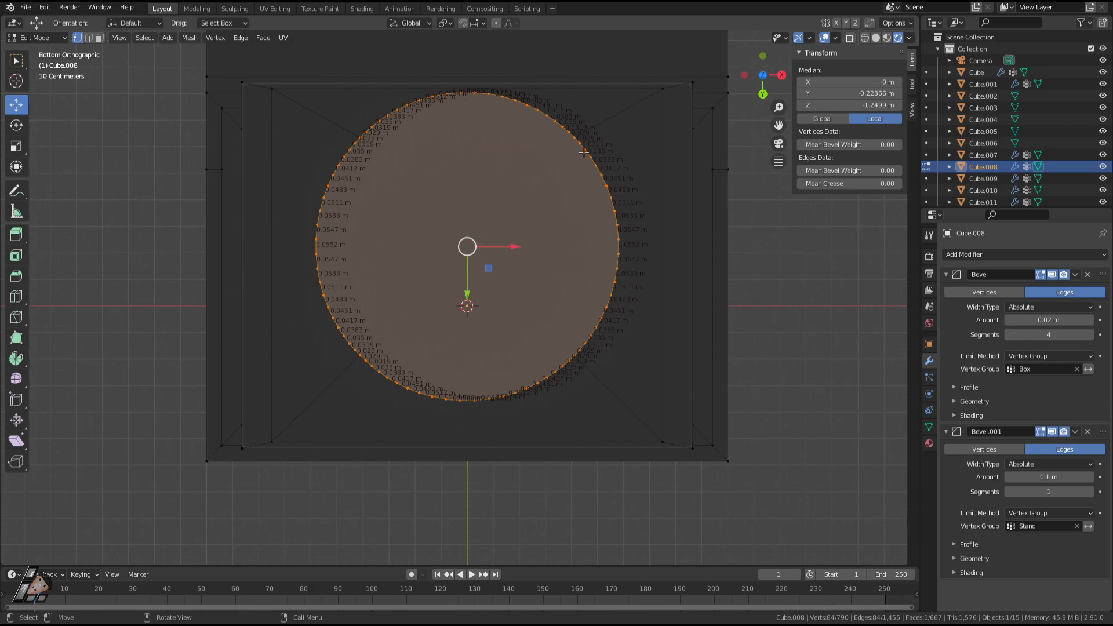
scroll(577, 174, "up", 1)
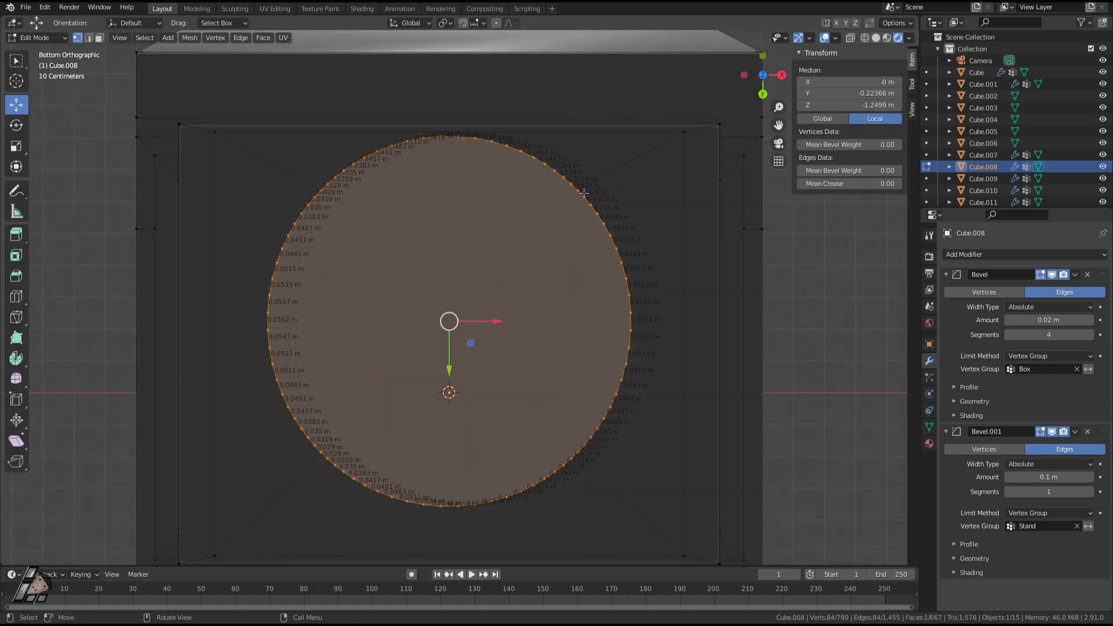
left_click(582, 192)
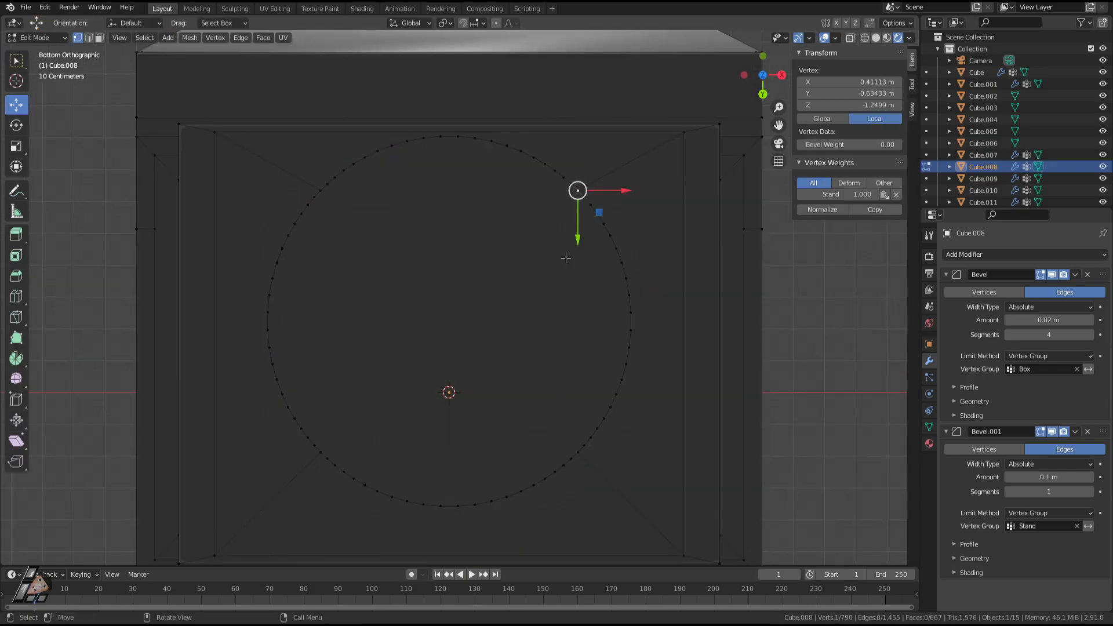
left_click(321, 190, "shift")
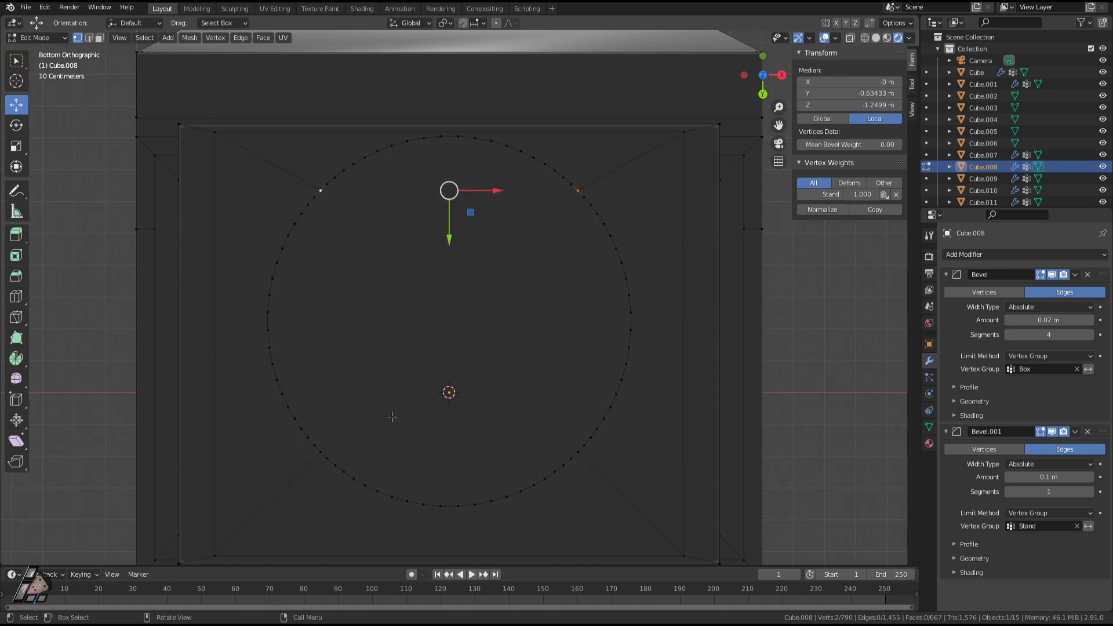
key("3")
left_click(436, 364)
key("x")
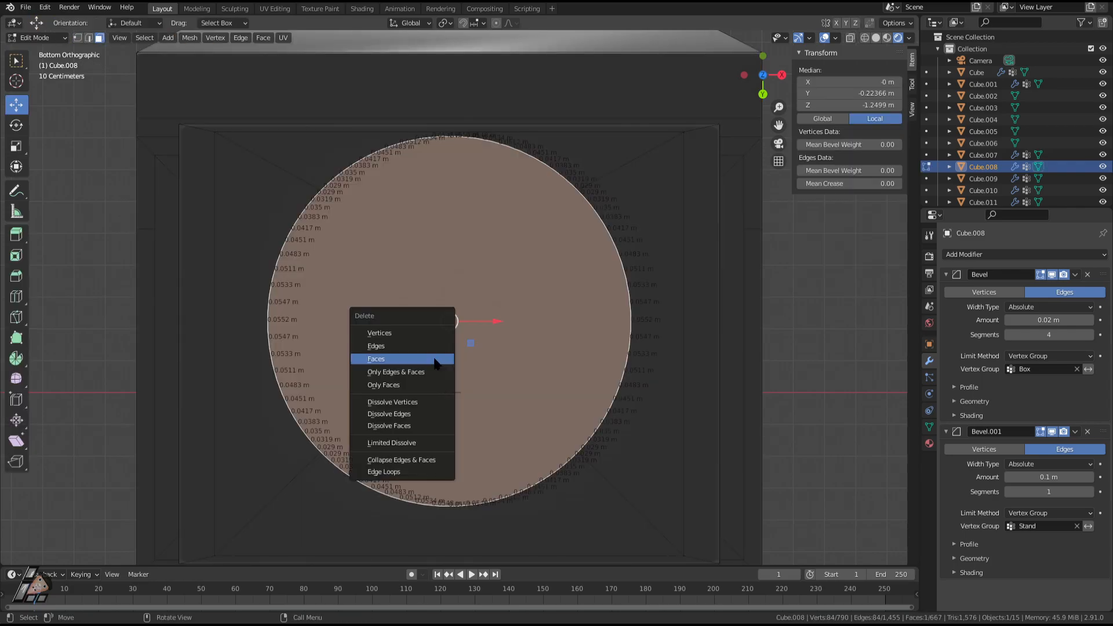
left_click(396, 360)
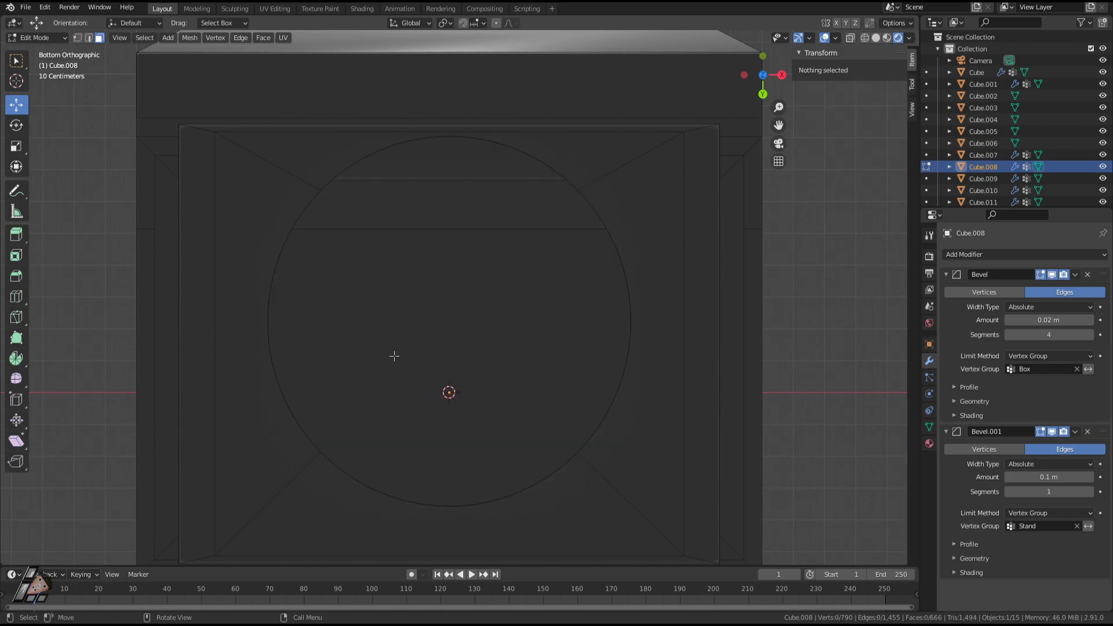
Fill a square face between the four diagonal corner vertices of the neck's open bottom rim.
left_click(322, 191)
left_click(578, 190, "shift")
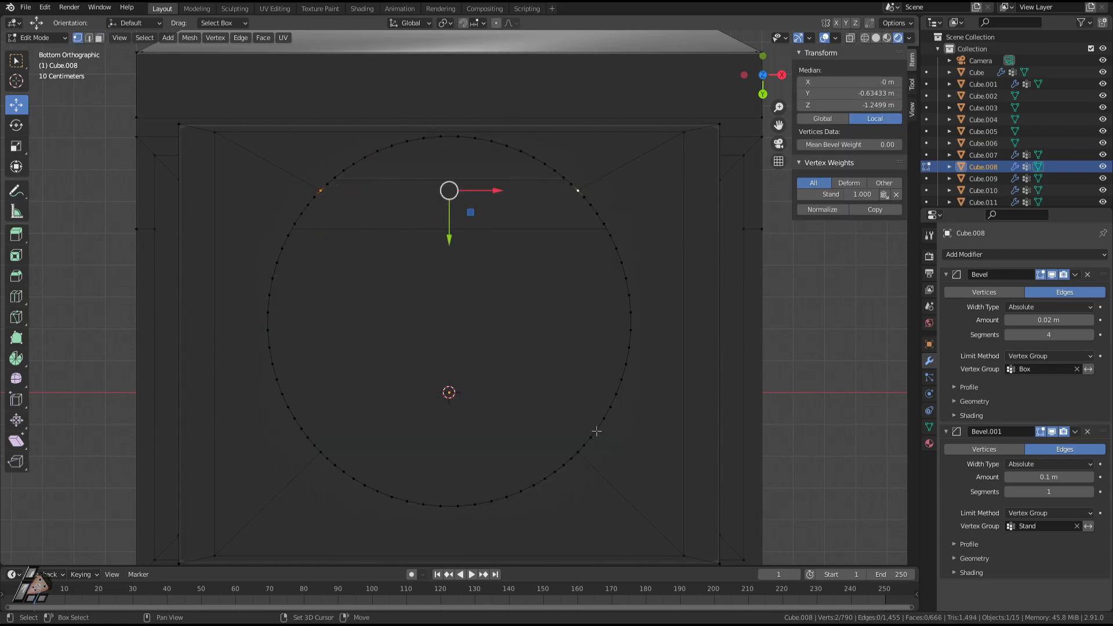
left_click(578, 452, "shift")
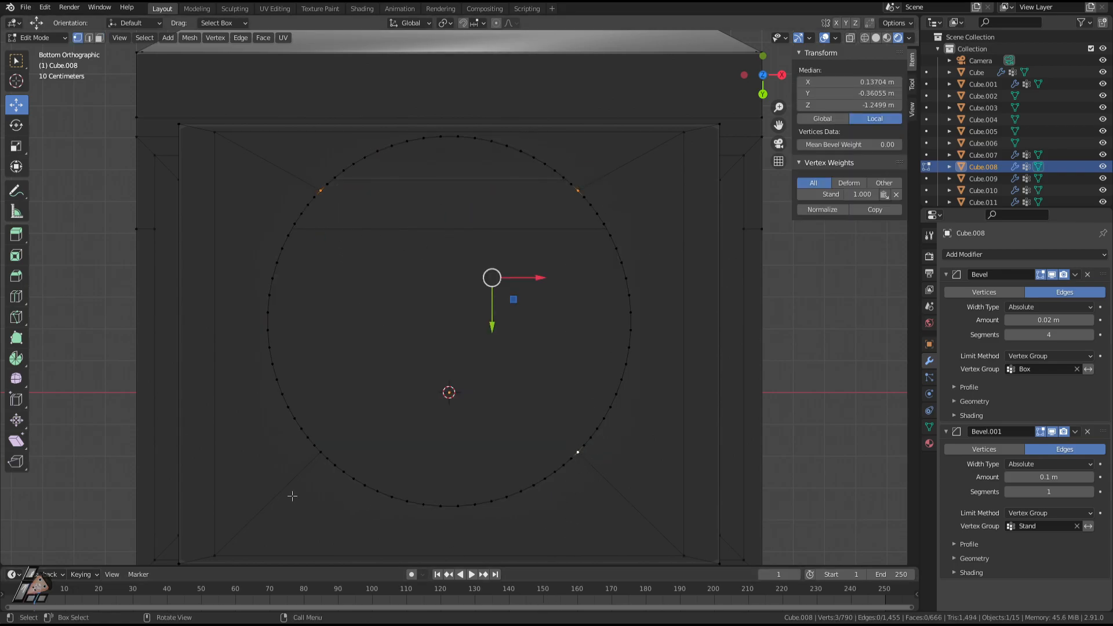
left_click(320, 452, "shift")
key("f")
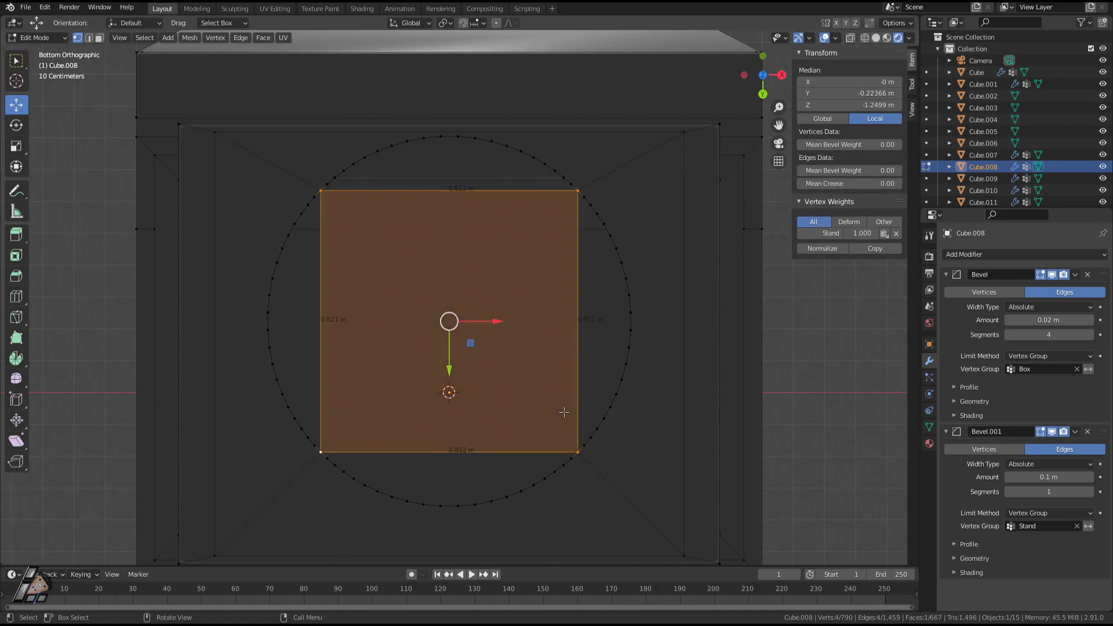
key("c")
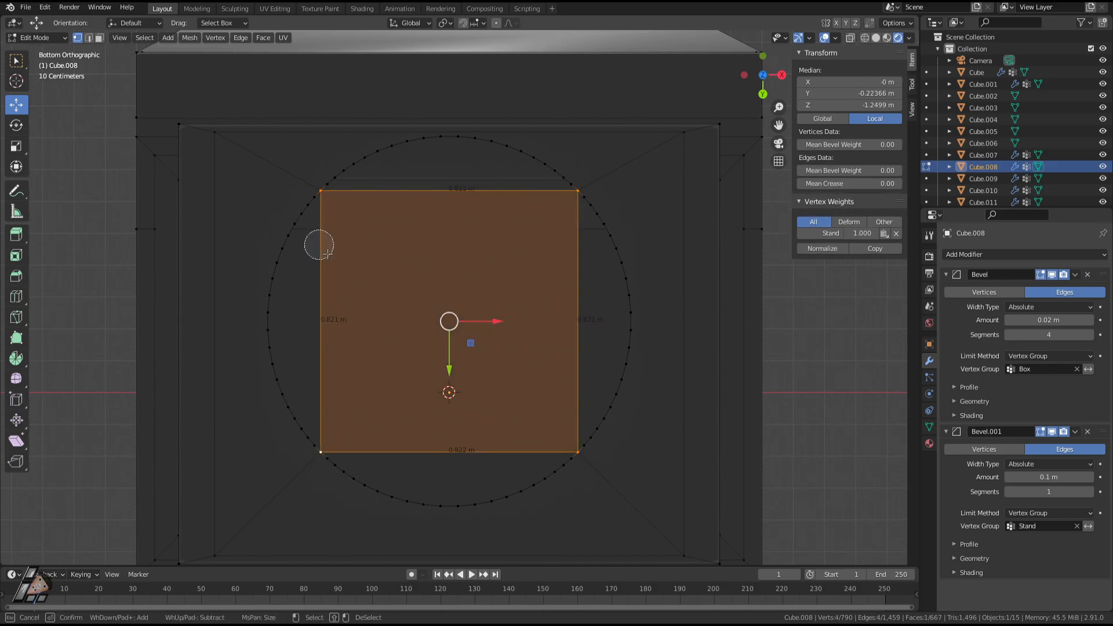
key("Escape")
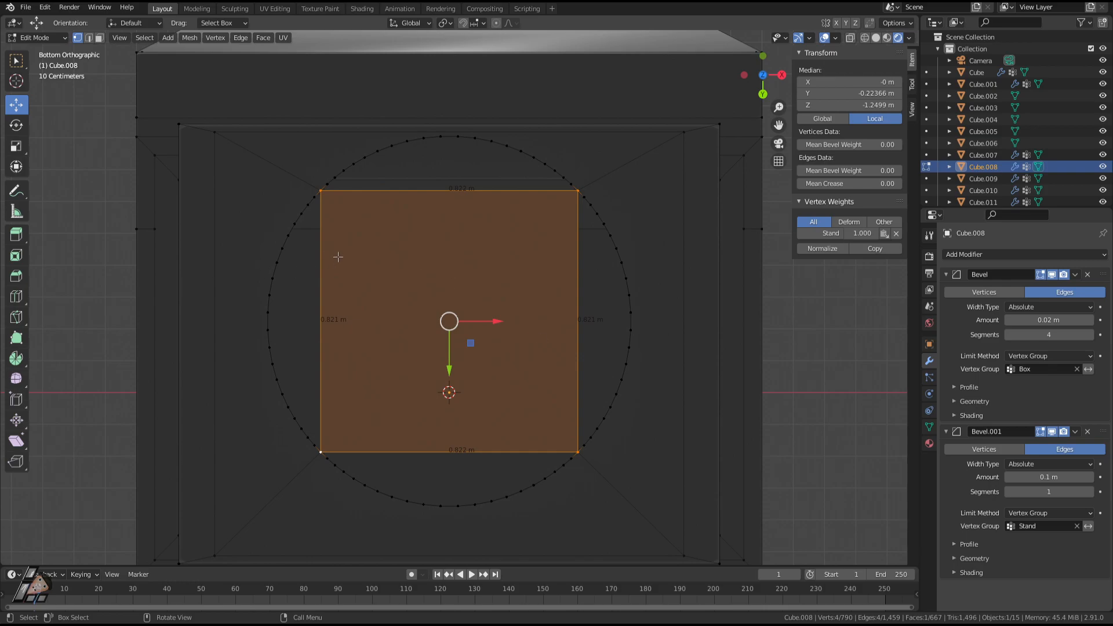
scroll(459, 366, "down", 6)
middle_click_drag(479, 402, 572, 301)
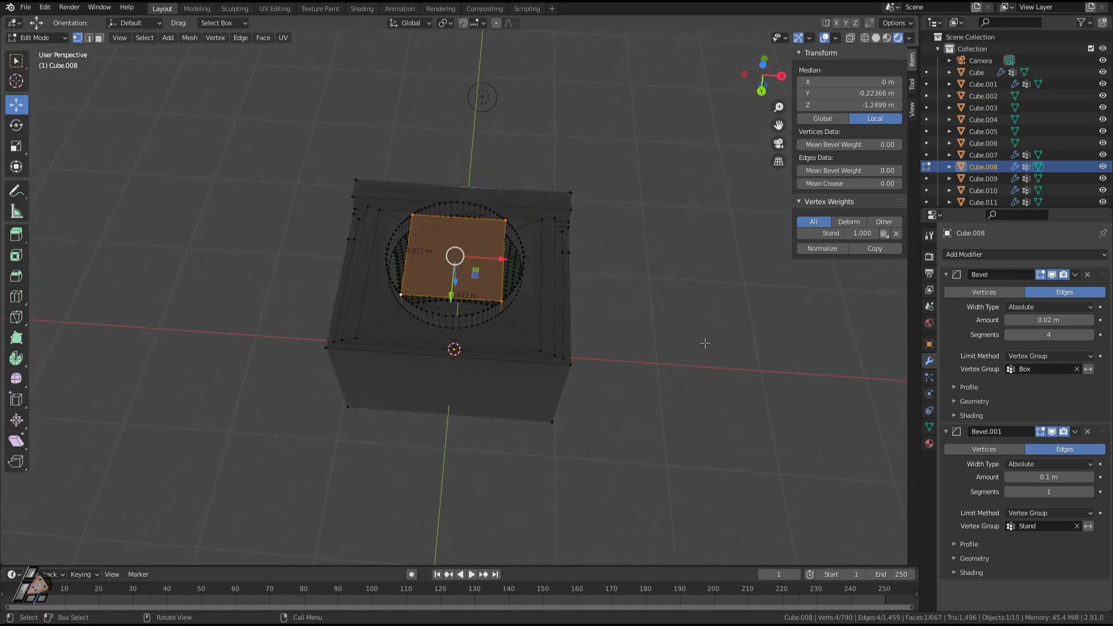
Isolate the stand by selecting the vertices of the Stand vertex group and hiding all other geometry of Cube.008.
key("Tab")
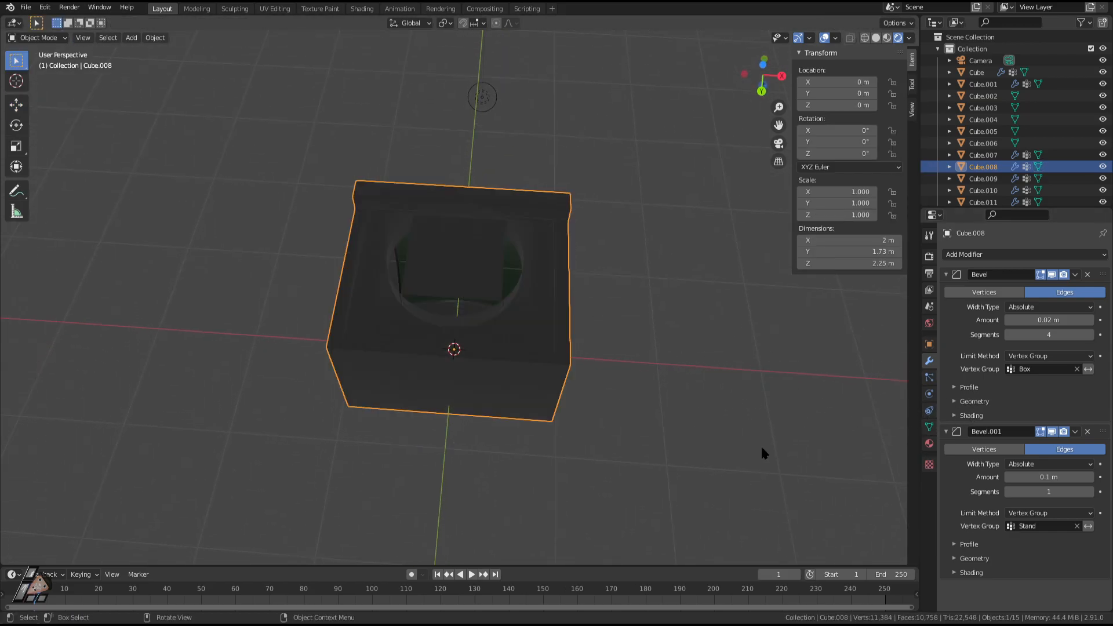
left_click(930, 428)
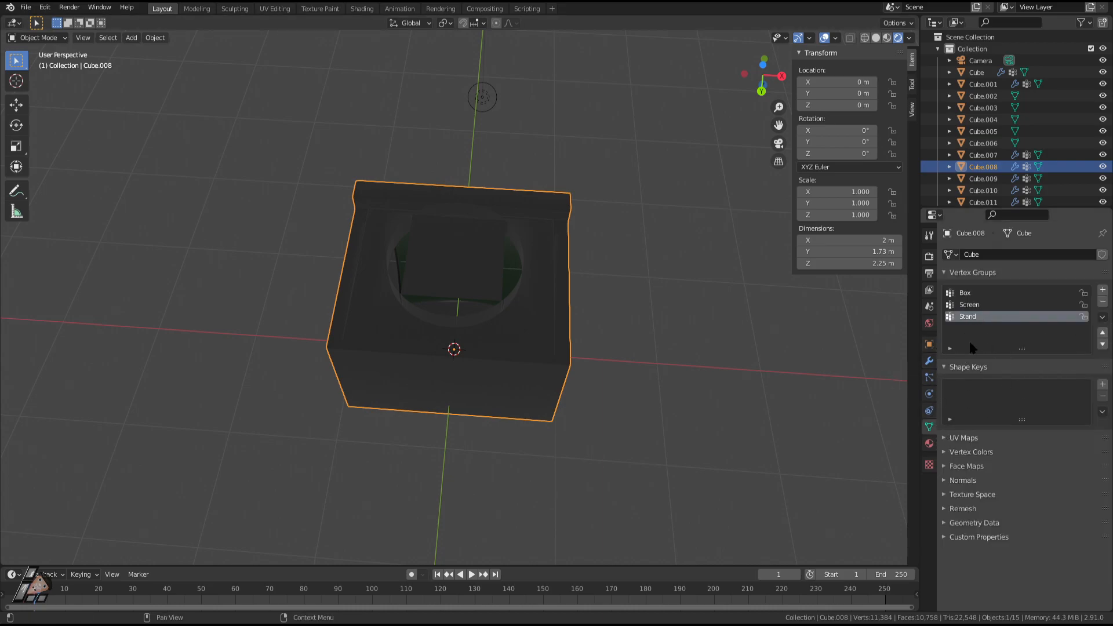
key("Tab")
left_click(827, 348)
left_click(1060, 366)
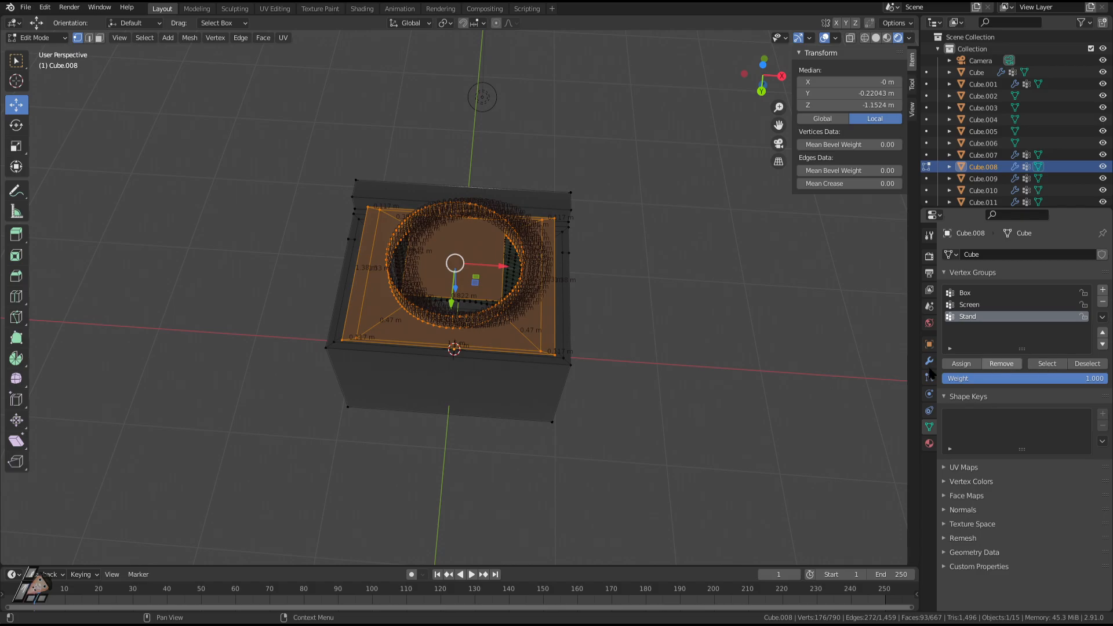
key("ctrl+i")
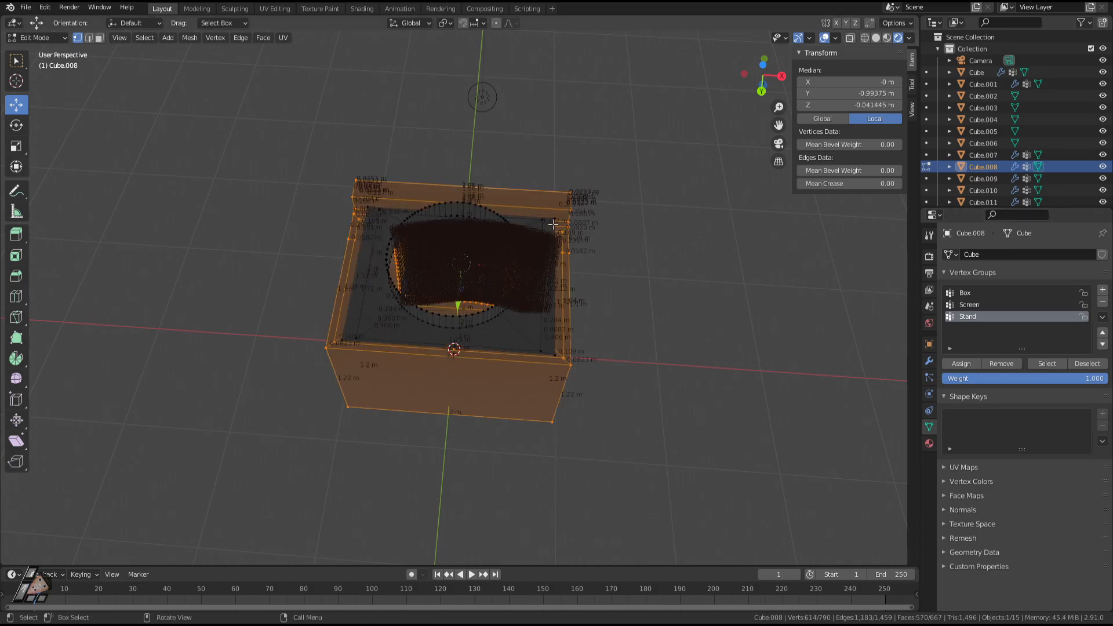
key("h")
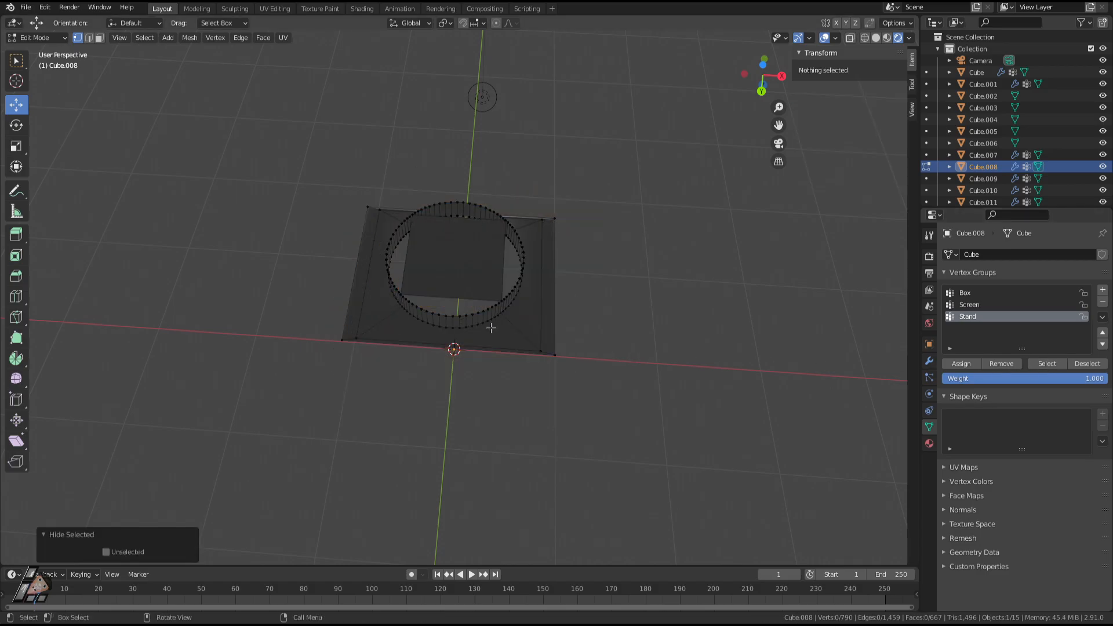
mouse_move(491, 327)
middle_mouse_down()
mouse_move(487, 279)
mouse_move(507, 325)
middle_mouse_up()
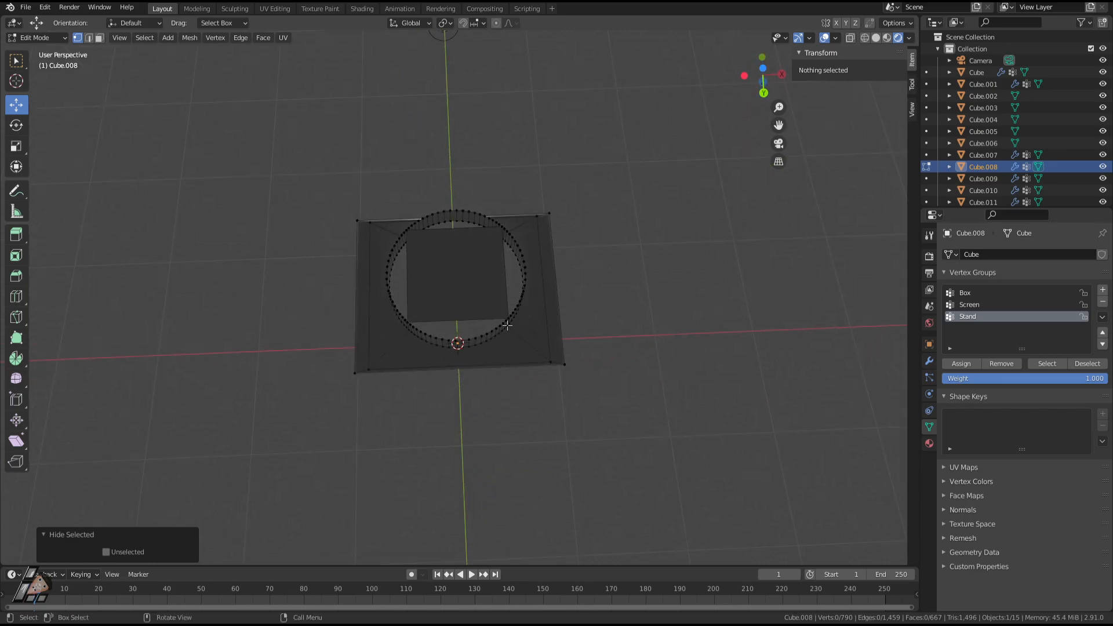
key("KP_7")
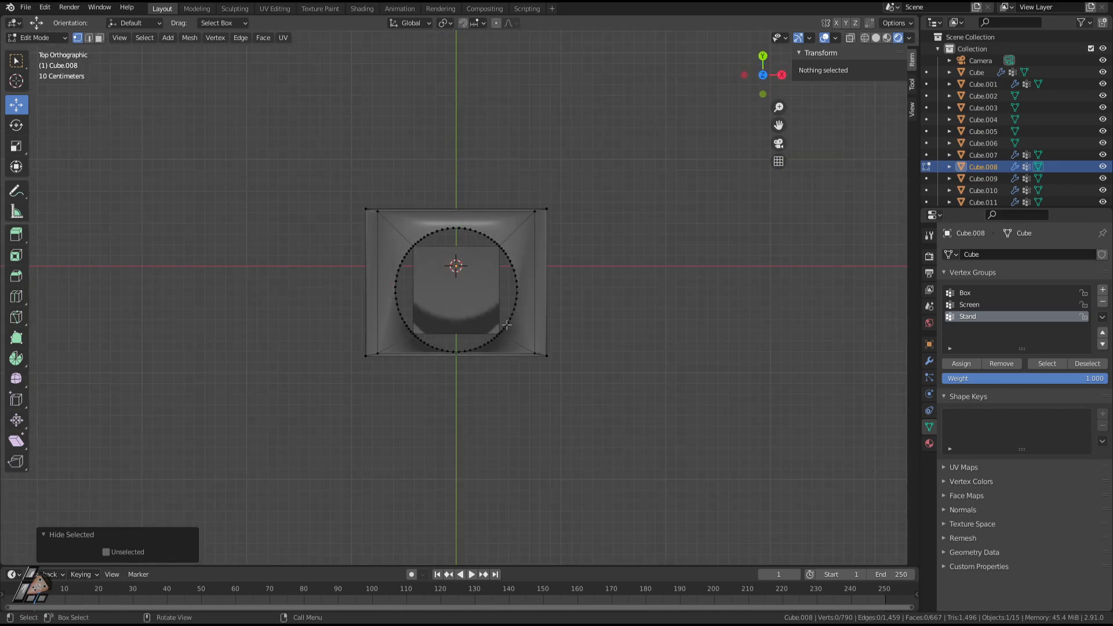
key("ctrl+KP_7")
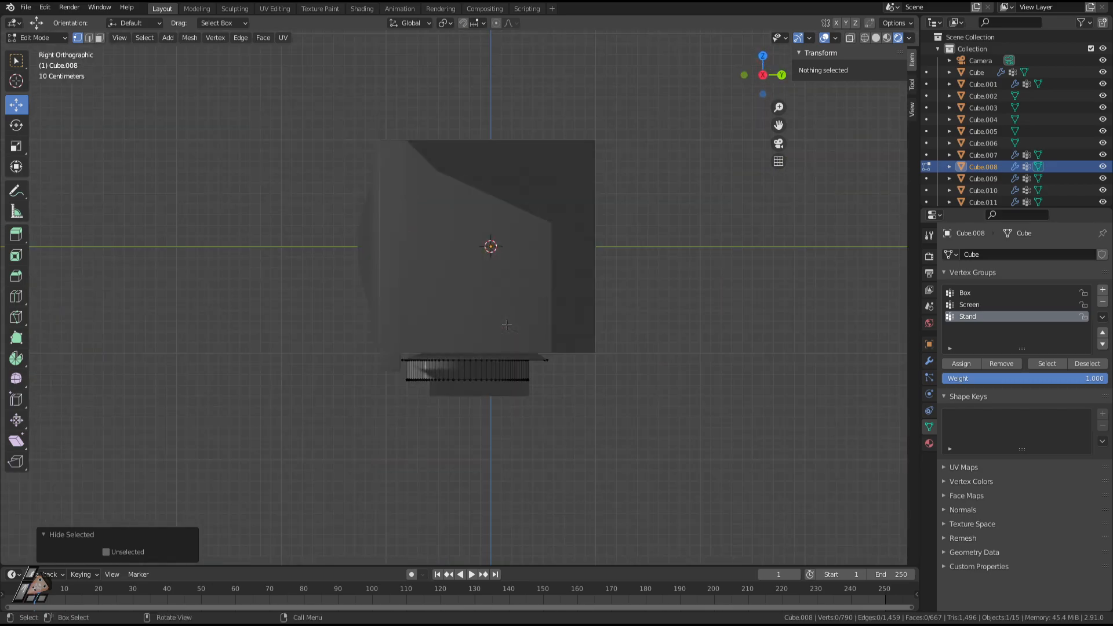
scroll(528, 116, "up", 7)
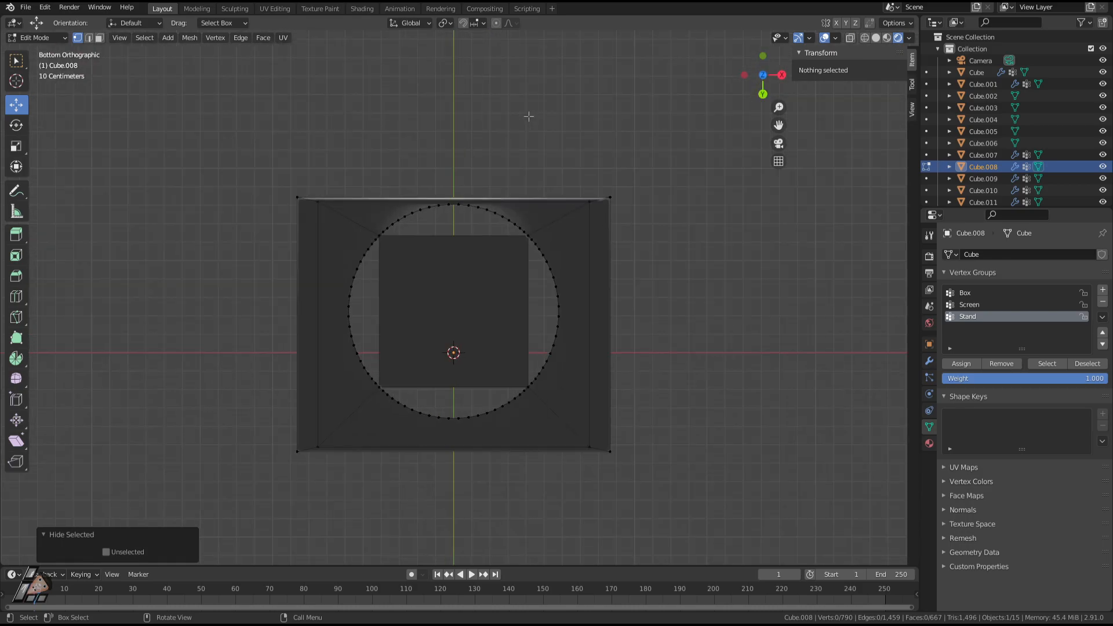
scroll(417, 326, "down", 3)
key("c")
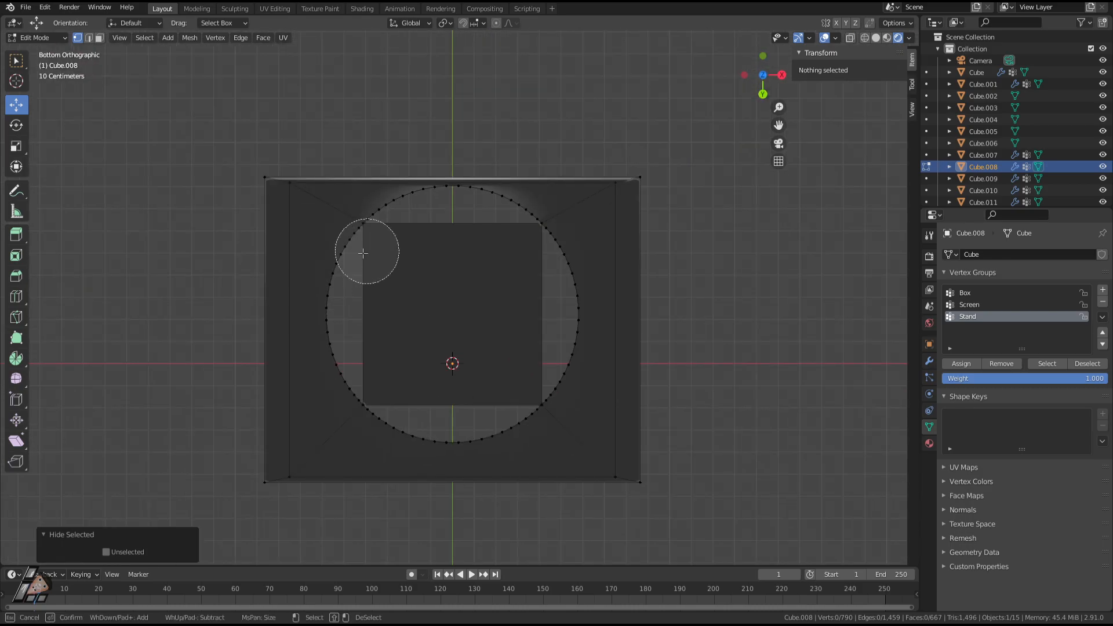
left_click_drag(345, 269, 339, 351)
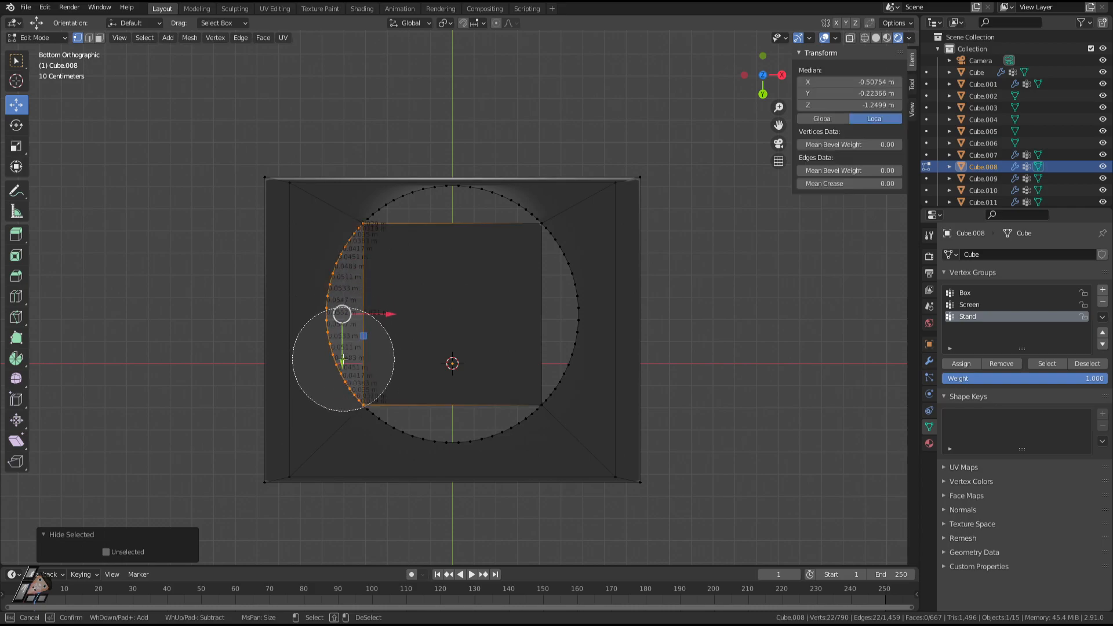
right_click(339, 350)
mouse_move(339, 351)
middle_mouse_down()
mouse_move(429, 242)
mouse_move(361, 301)
mouse_move(400, 323)
mouse_move(418, 316)
mouse_move(476, 377)
mouse_move(467, 396)
mouse_move(498, 395)
middle_mouse_up()
left_click(490, 390)
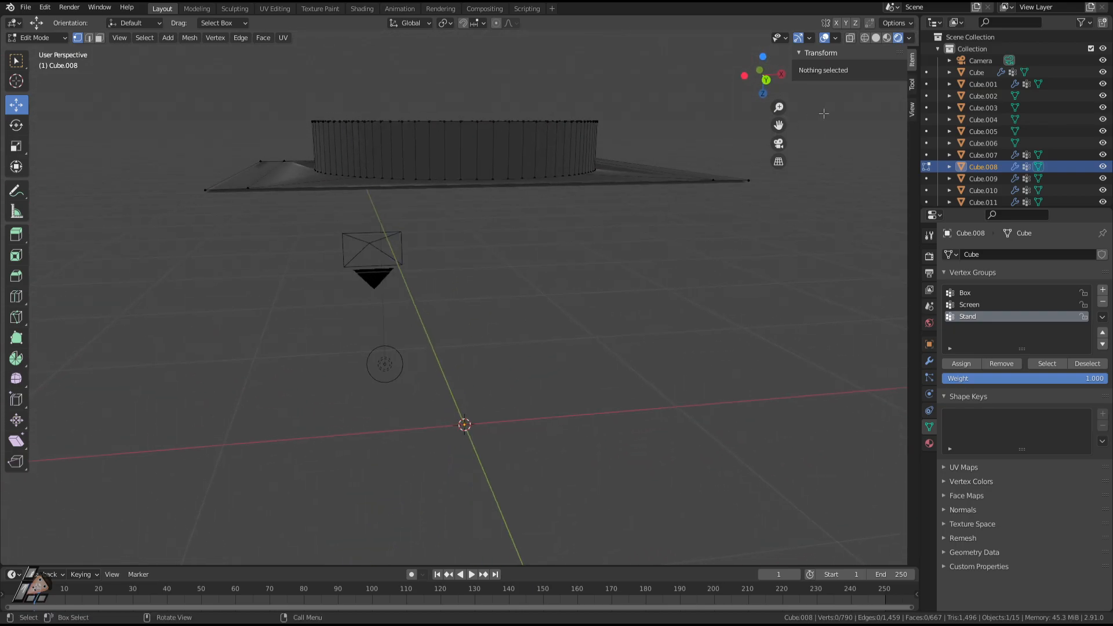
Switch the viewport to wireframe shading, comparing it with solid shading and with the object-mode display around the stand neck.
left_click(864, 38)
middle_click_drag(821, 134, 772, 235)
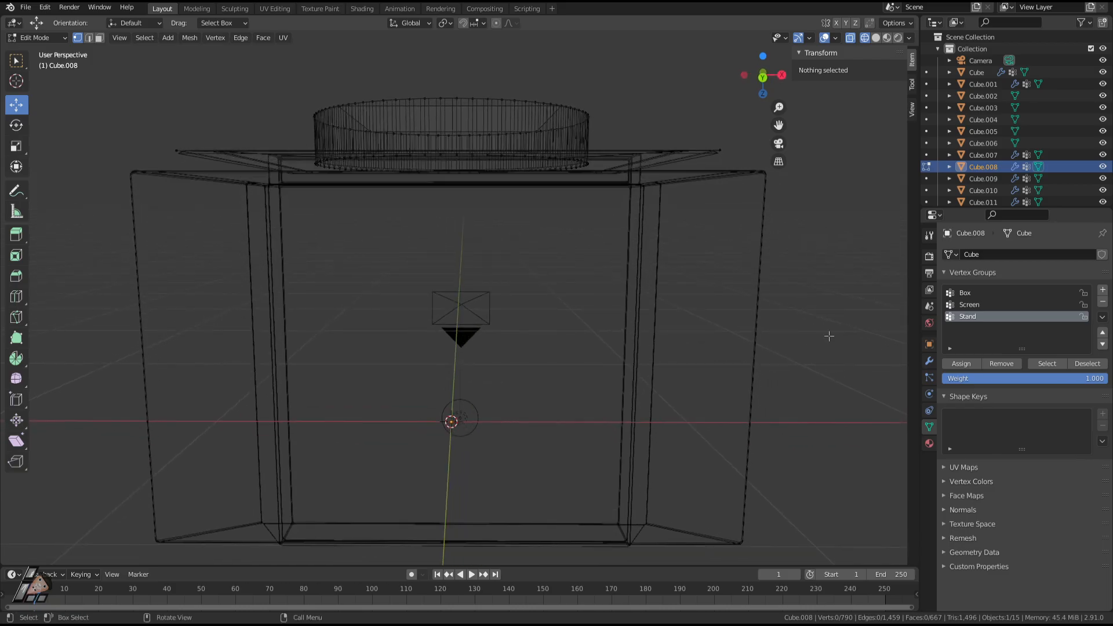
middle_click_drag(621, 298, 571, 251)
key("Tab")
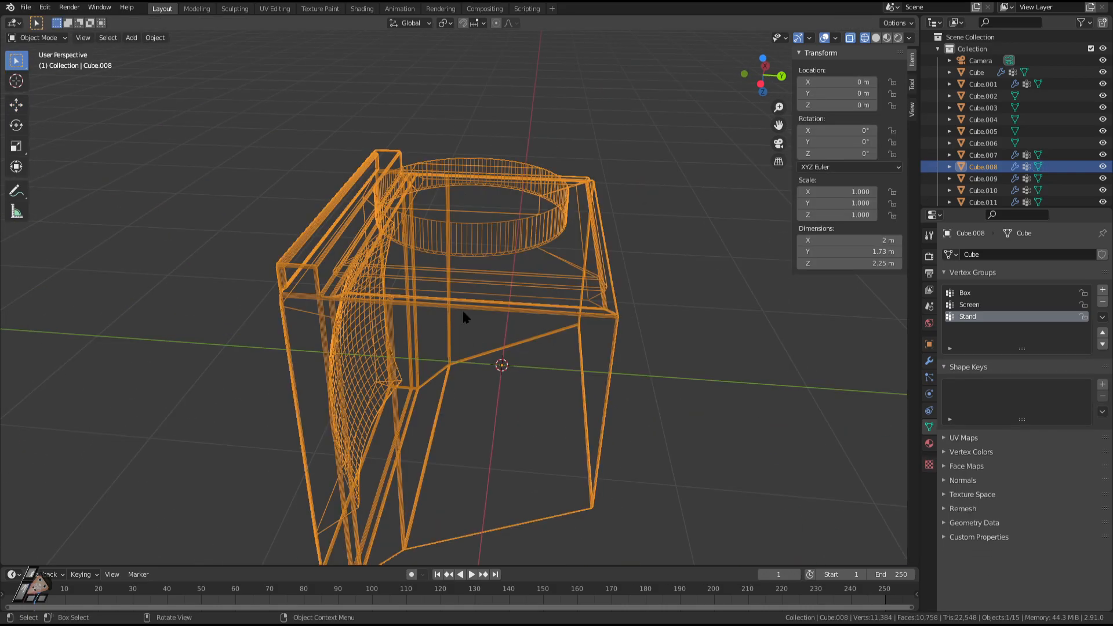
key("Tab")
mouse_move(406, 284)
middle_mouse_down()
mouse_move(522, 294)
mouse_move(374, 266)
middle_mouse_up()
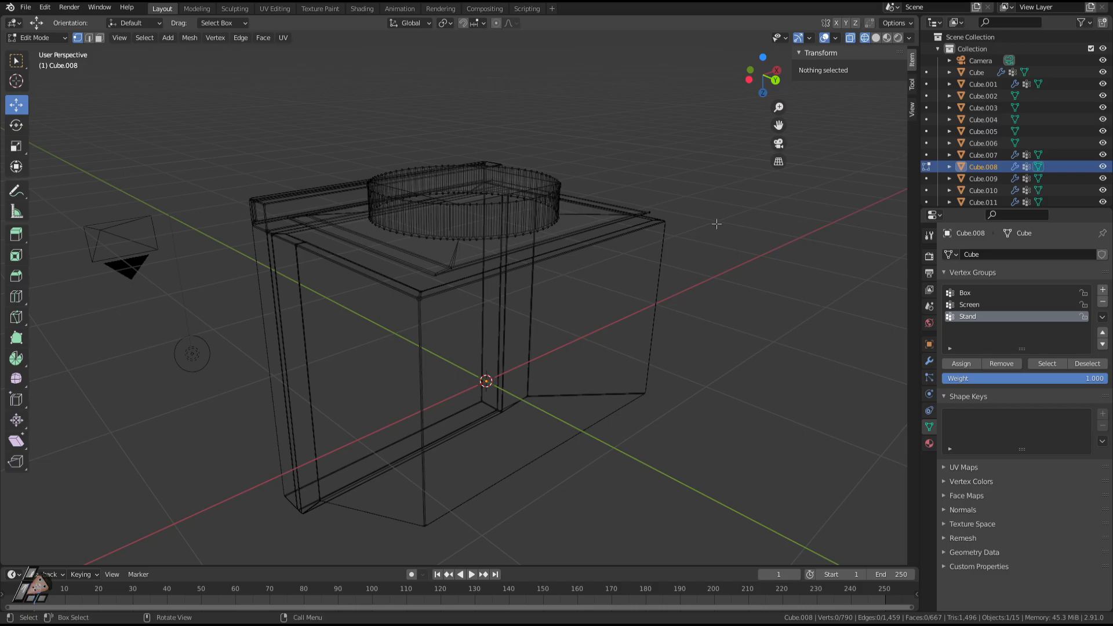
mouse_move(580, 244)
middle_mouse_down()
mouse_move(613, 274)
mouse_move(687, 185)
middle_mouse_up()
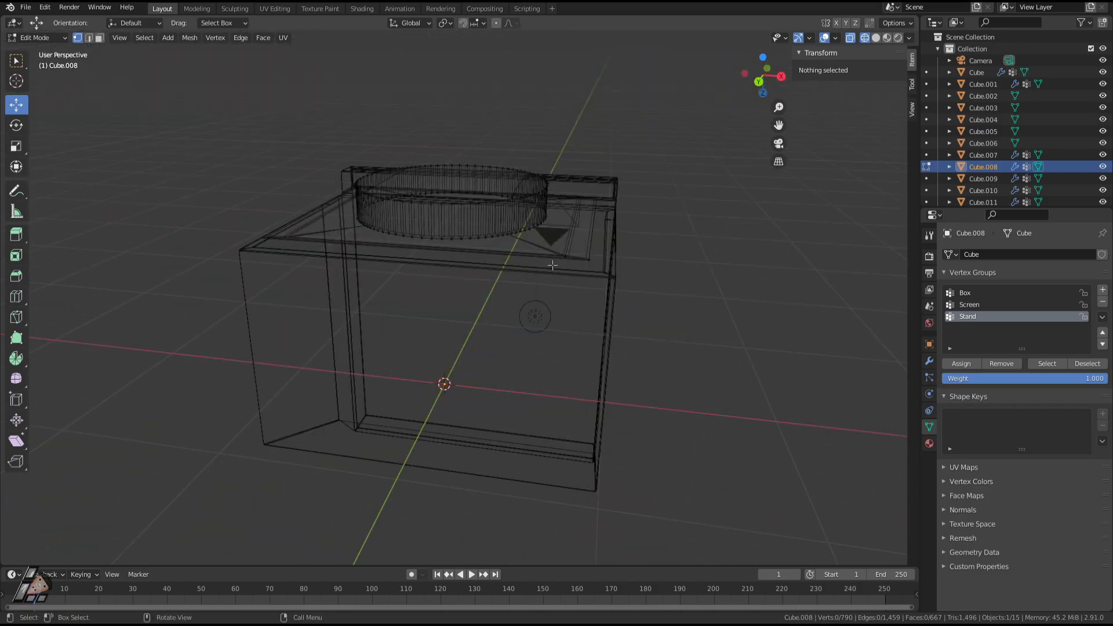
key("Tab")
key("Tab")
left_click(876, 38)
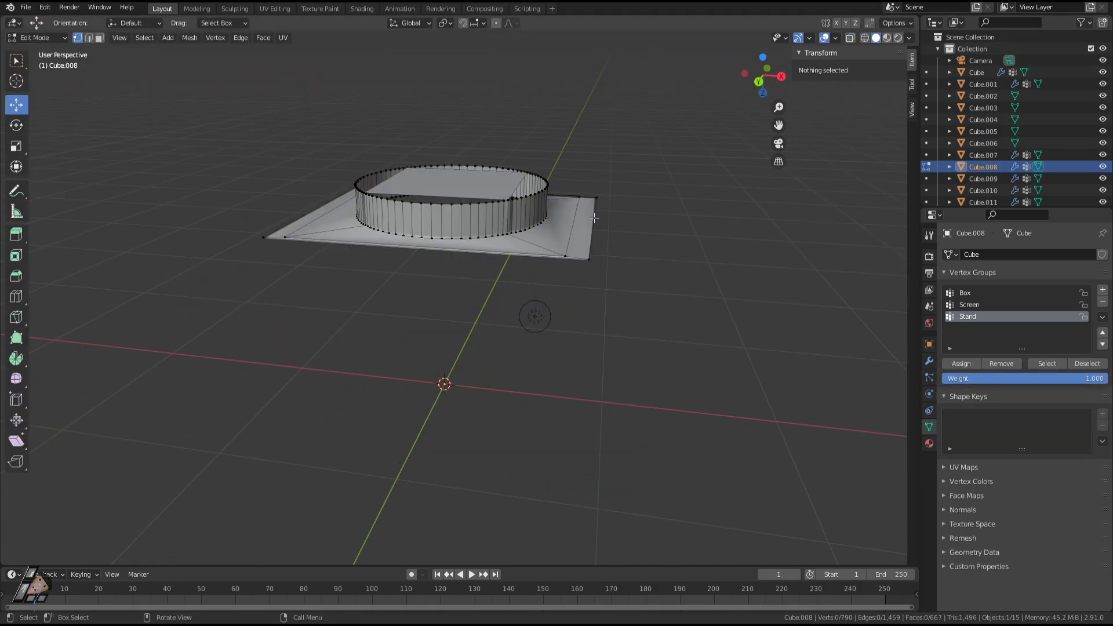
middle_click_drag(449, 302, 480, 309)
left_click(865, 39)
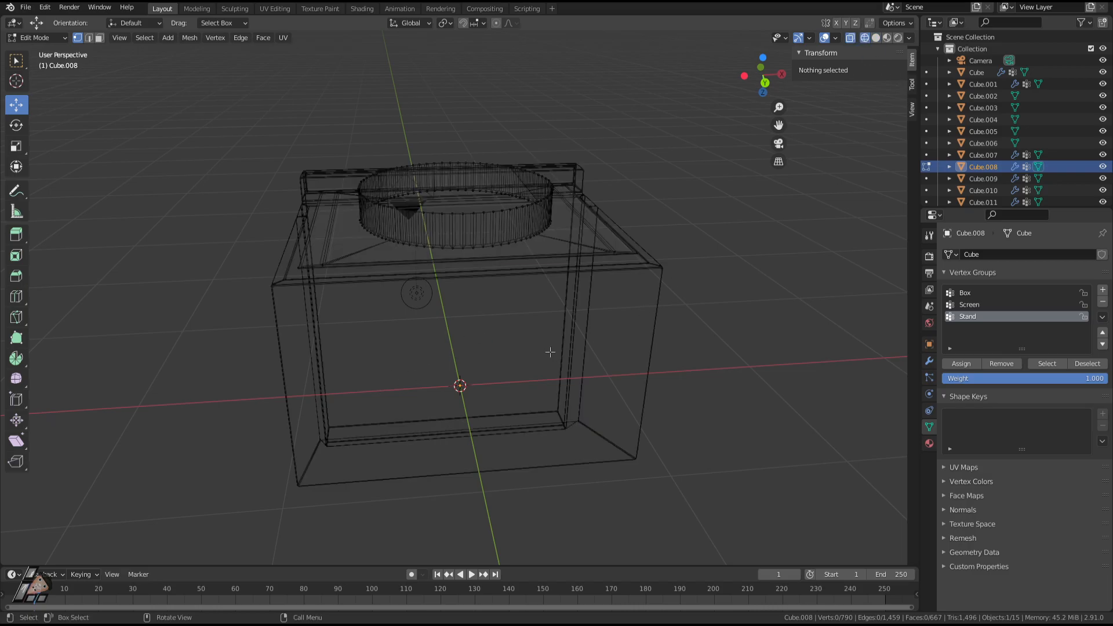
middle_click_drag(555, 361, 554, 338)
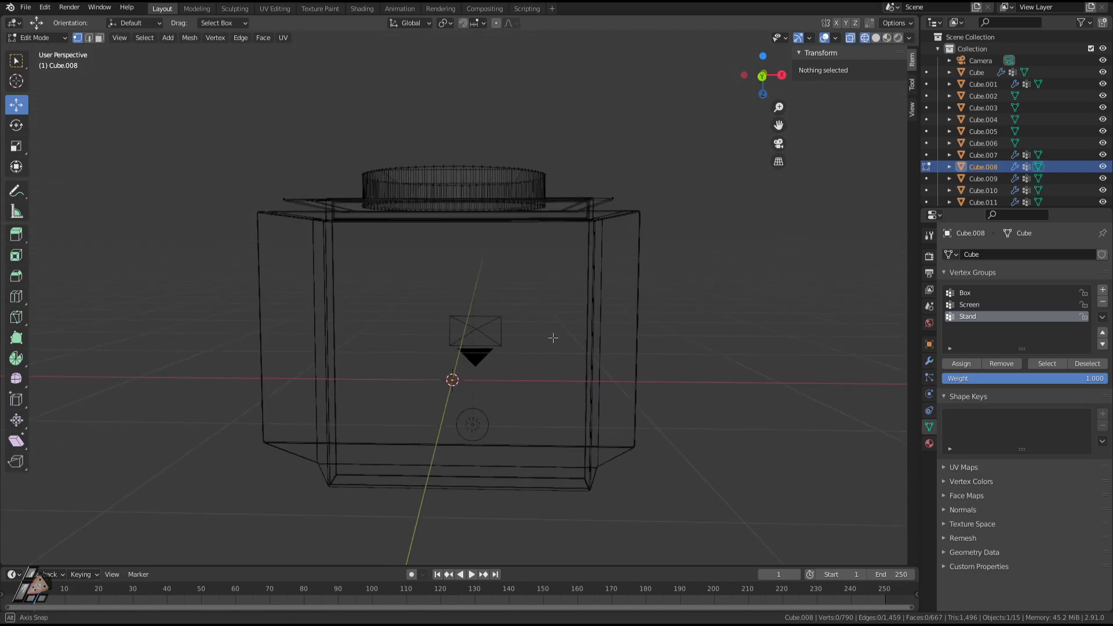
middle_click_drag(647, 340, 642, 343)
Turn off the viewport display of both Bevel modifiers, Bevel and Bevel.001.
left_click(930, 363)
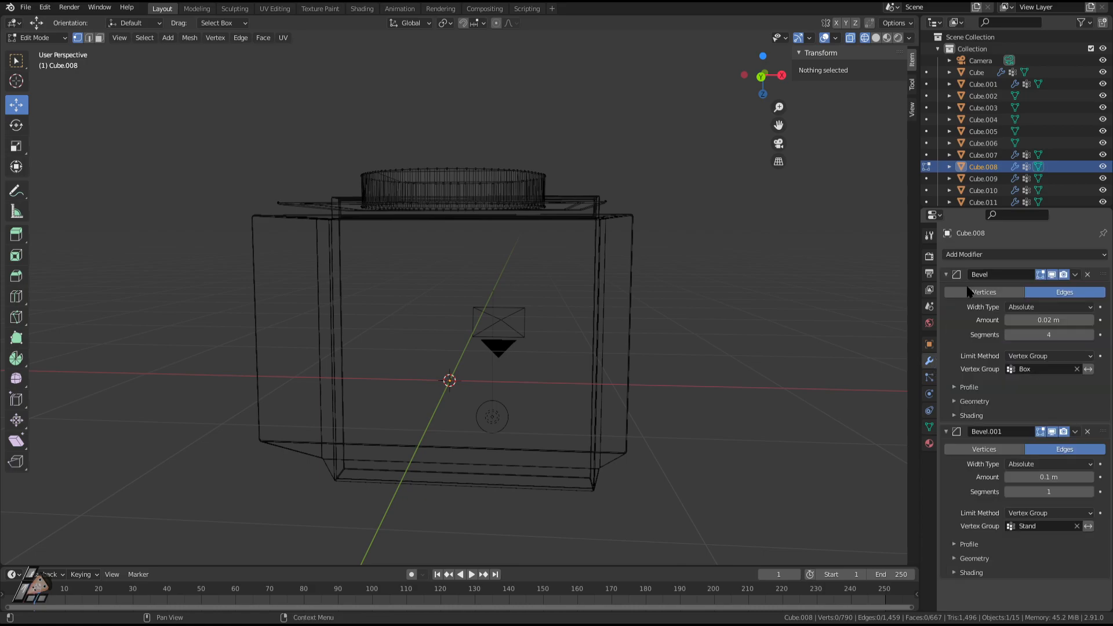
left_click(1051, 431)
left_click(1052, 275)
middle_click_drag(841, 275, 639, 239)
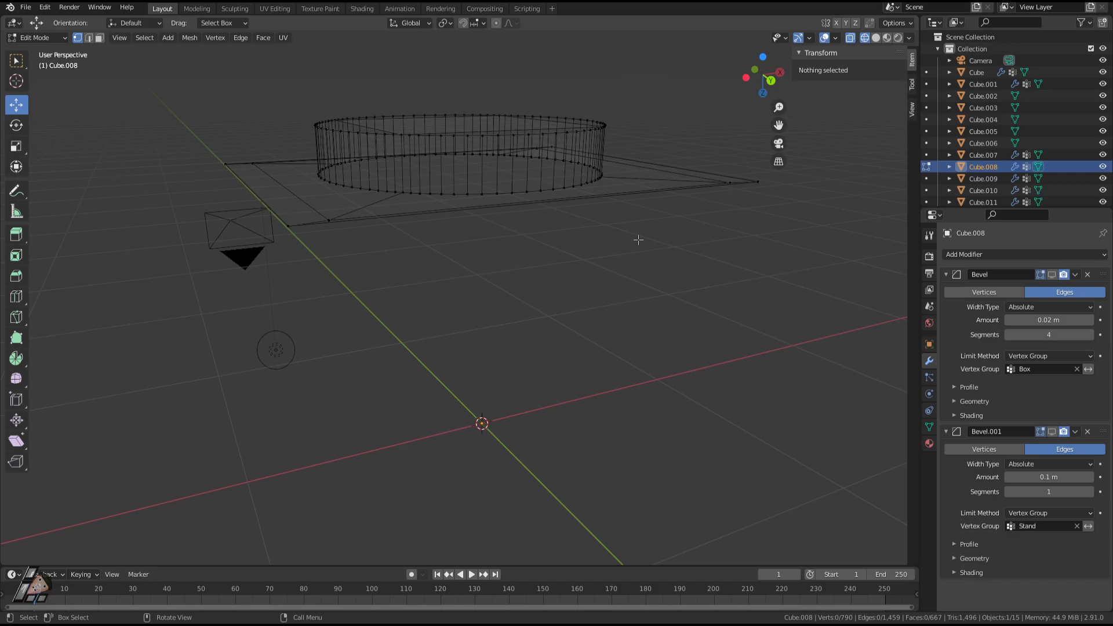
middle_click_drag(639, 240, 380, 288)
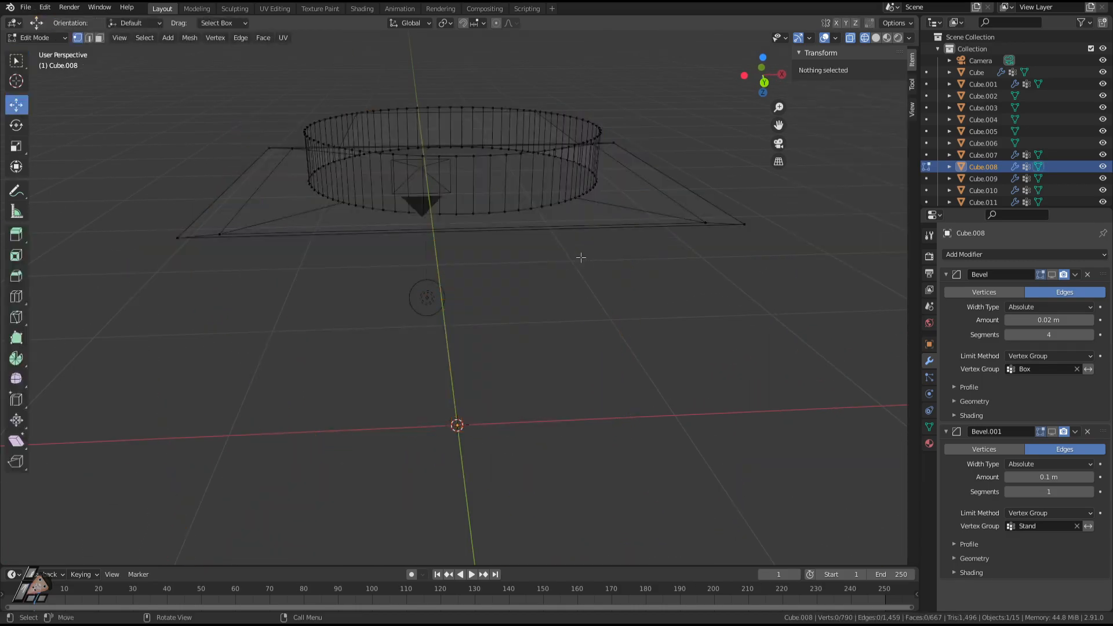
middle_click_drag(581, 257, 506, 261)
left_click_drag(797, 332, 97, 225)
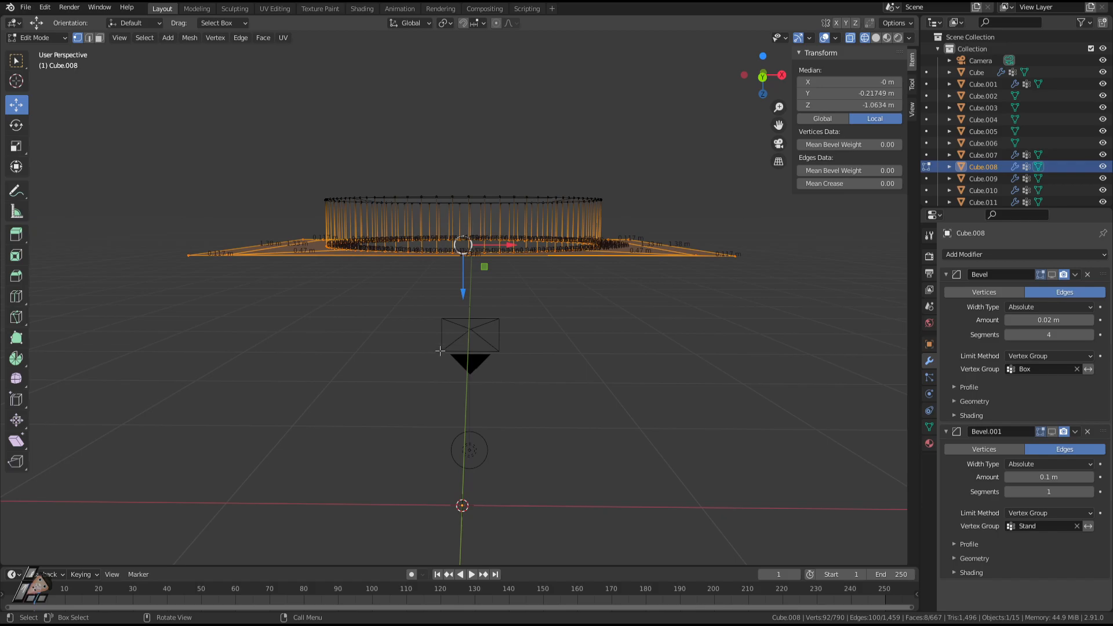
middle_click_drag(533, 341, 537, 231)
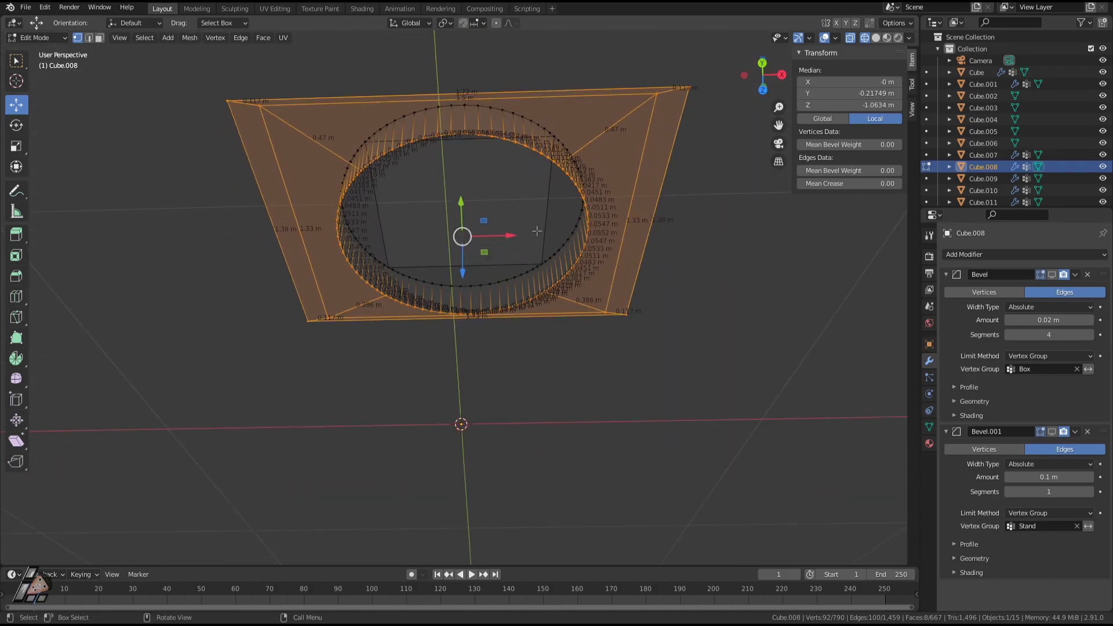
key("alt+a")
Hide the circular vertex loop where the neck meets the stand plate, leaving the open bottom rim and square face displayed.
middle_click_drag(408, 313, 427, 301)
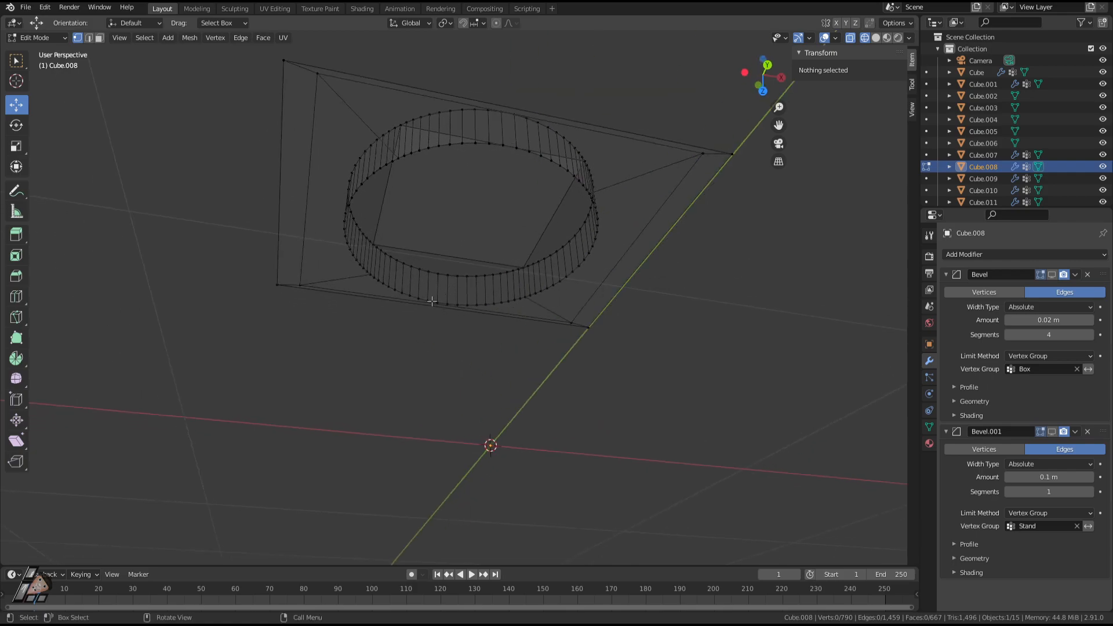
left_click(433, 302, "alt")
left_click(573, 280, "alt+shift")
left_click(562, 169, "alt+shift")
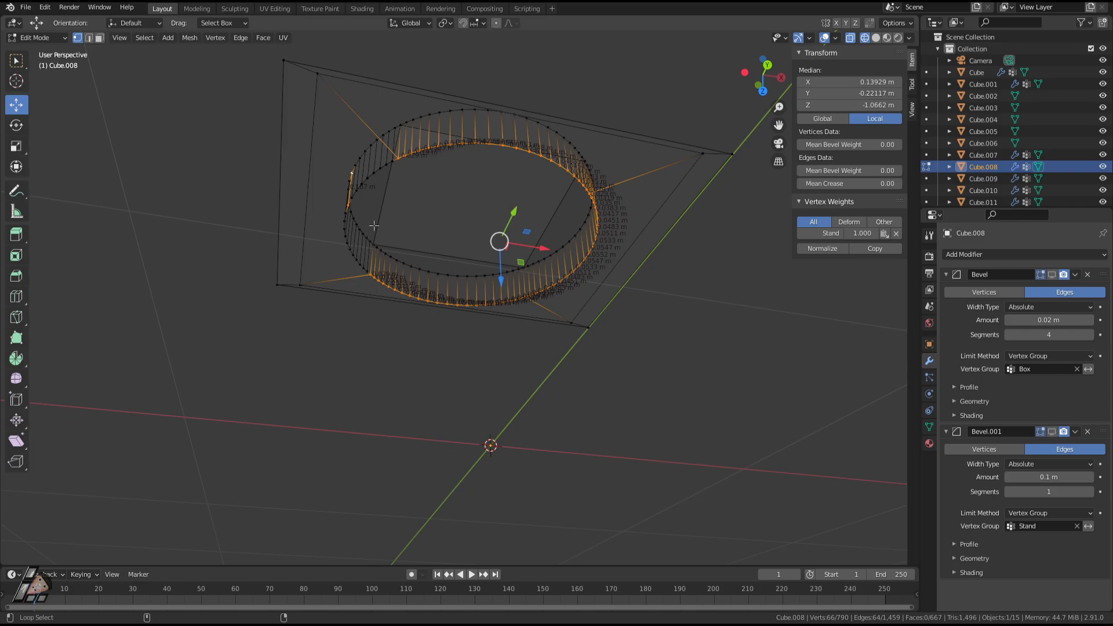
key("h")
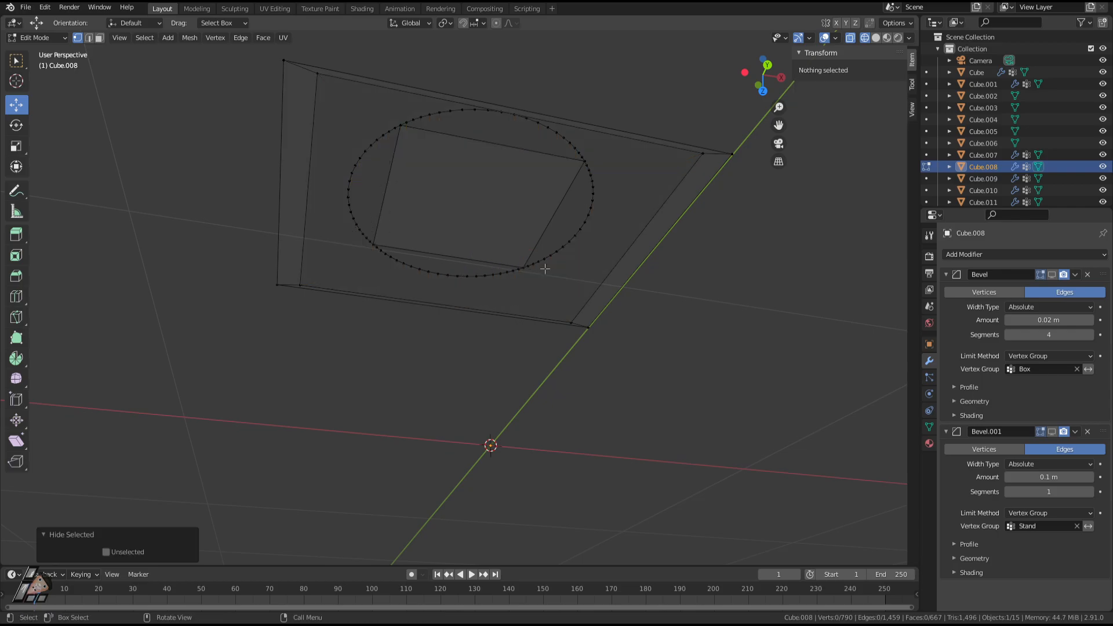
middle_click_drag(545, 266, 597, 367)
key("alt+h")
key("ctrl+z")
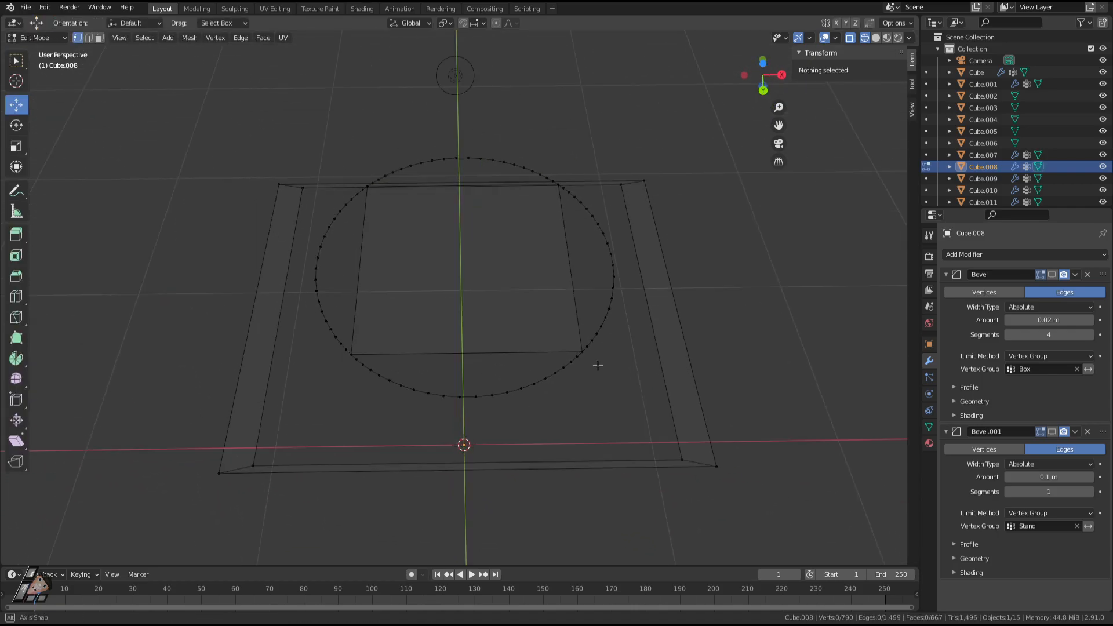
Fill a face between the square's negative-X edge and the arc of rim vertices beside it.
key("KP_7")
scroll(598, 364, "up", 2)
key("c")
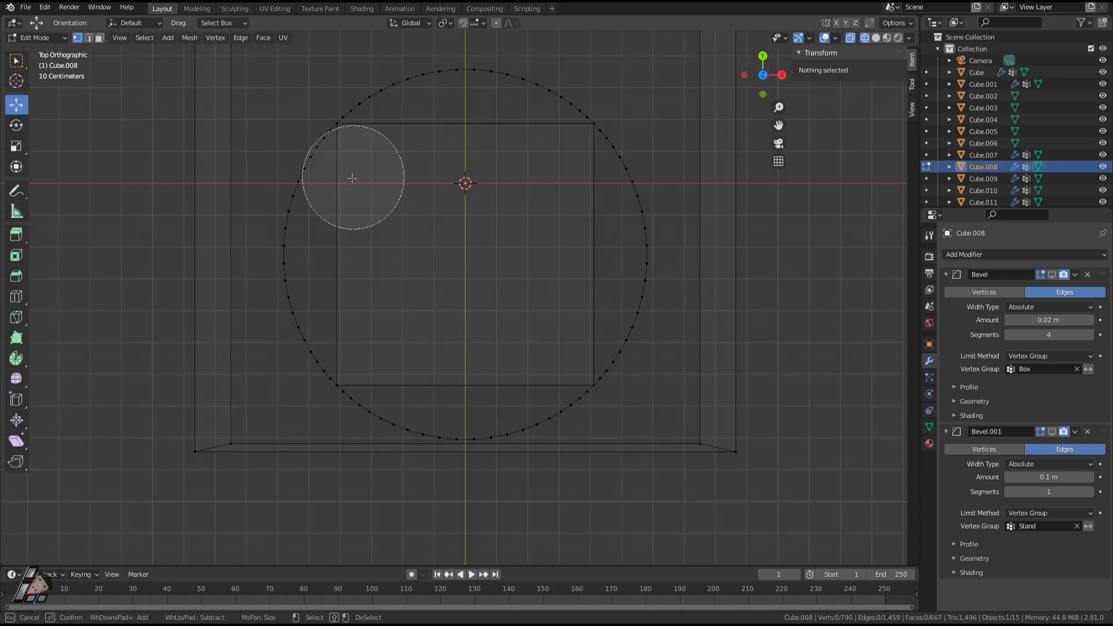
scroll(353, 179, "down", 3)
left_click_drag(323, 301, 312, 201)
key("Escape")
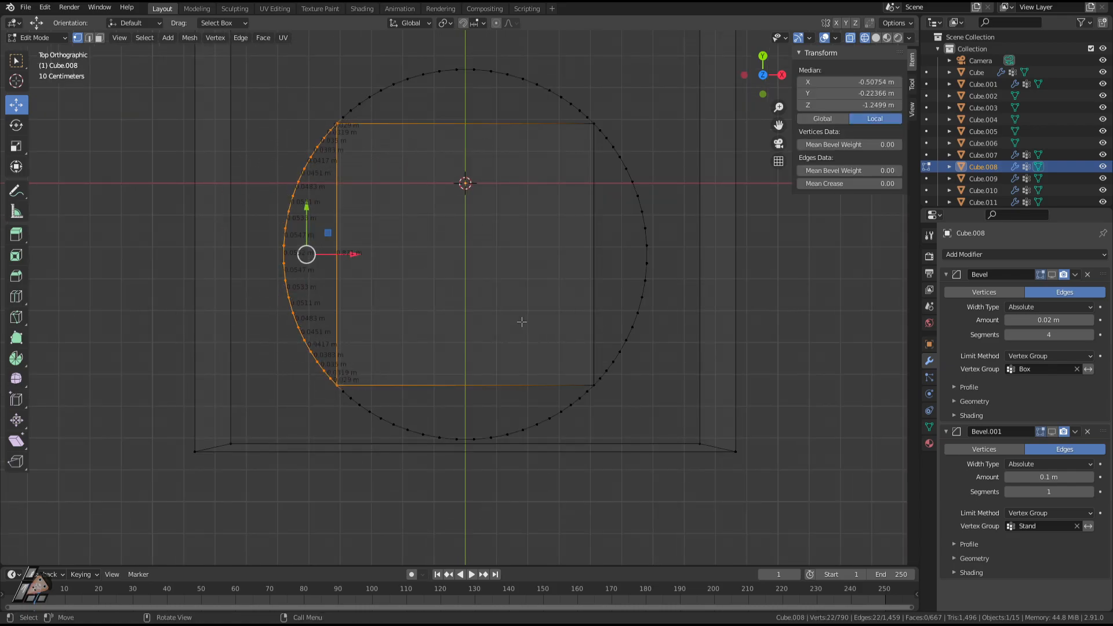
key("f")
Select the arc of rim vertices along the square face's positive-Y edge.
key("c")
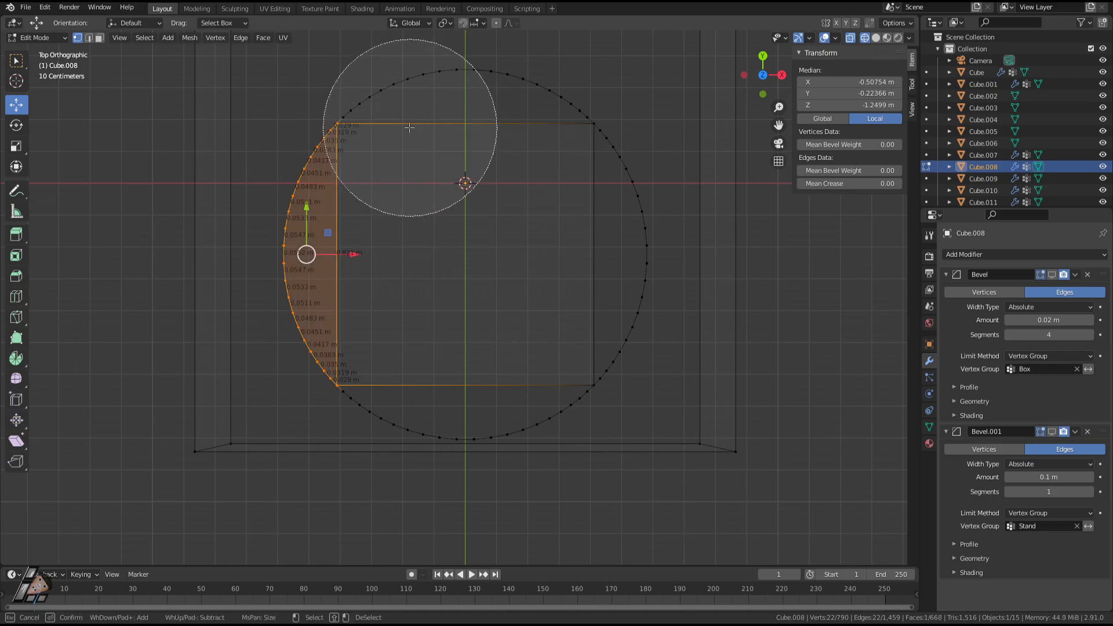
mouse_move(433, 95)
left_mouse_down()
mouse_move(491, 121)
mouse_move(510, 116)
left_mouse_up()
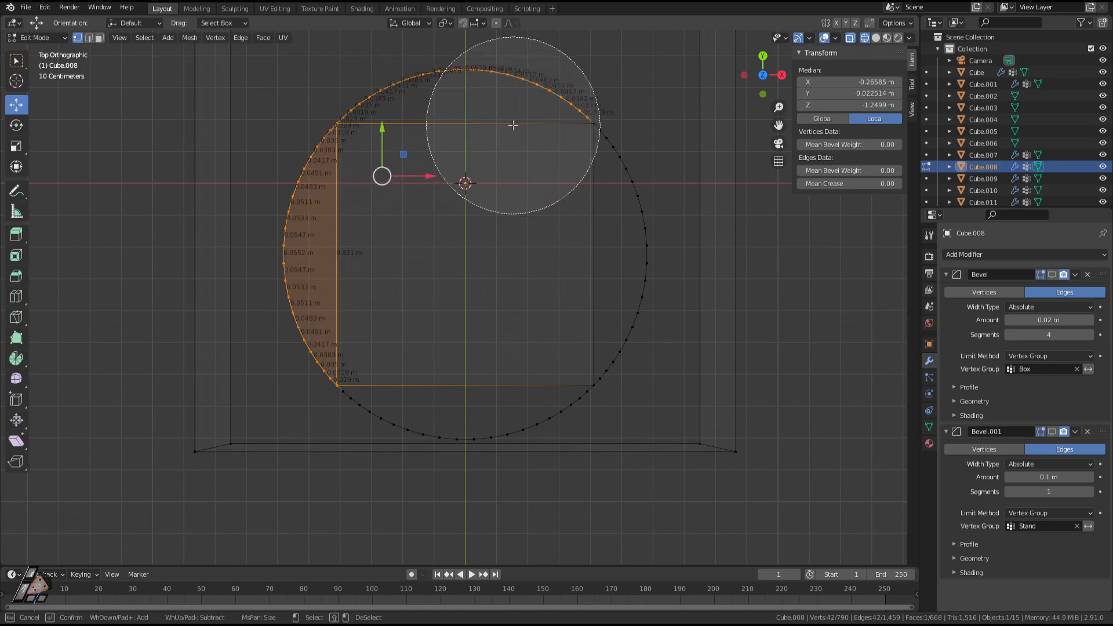
Fill the upper segment between the circle's arc and the inner square with a face.
key("Escape")
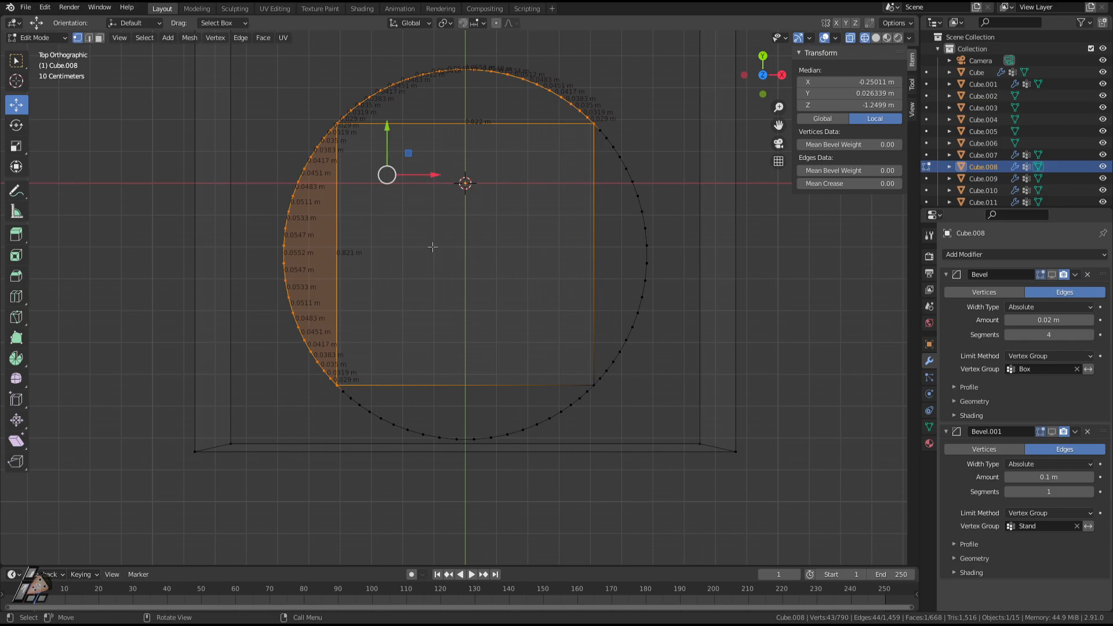
key("alt+a")
key("c")
left_click_drag(413, 96, 509, 103)
key("Escape")
key("f")
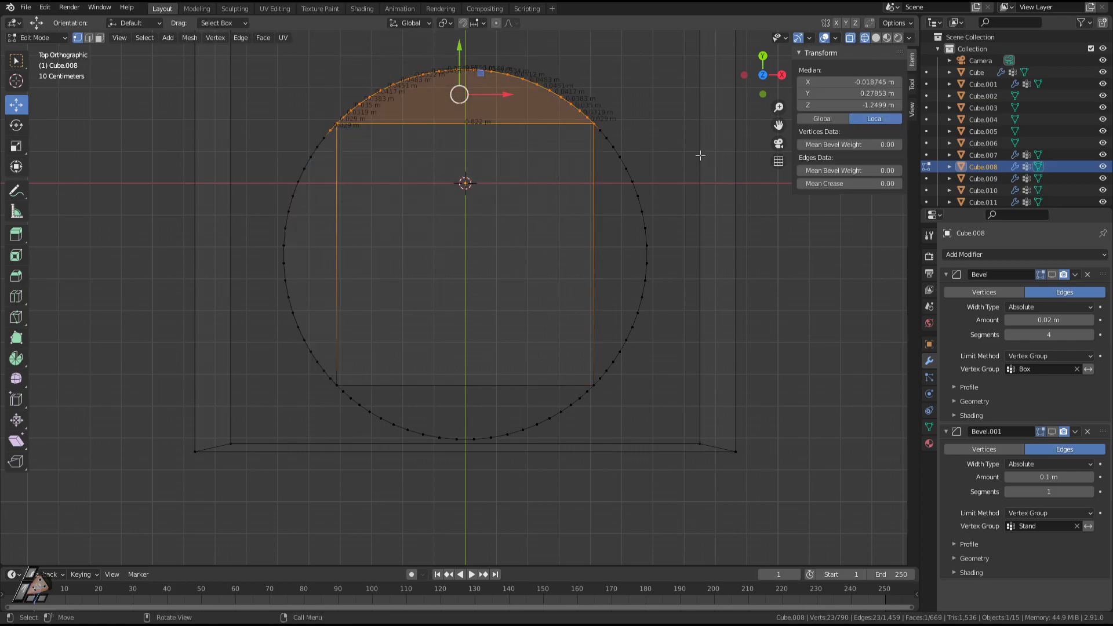
key("c")
key("Escape")
key("b")
left_click_drag(692, 98, 597, 413)
key("b")
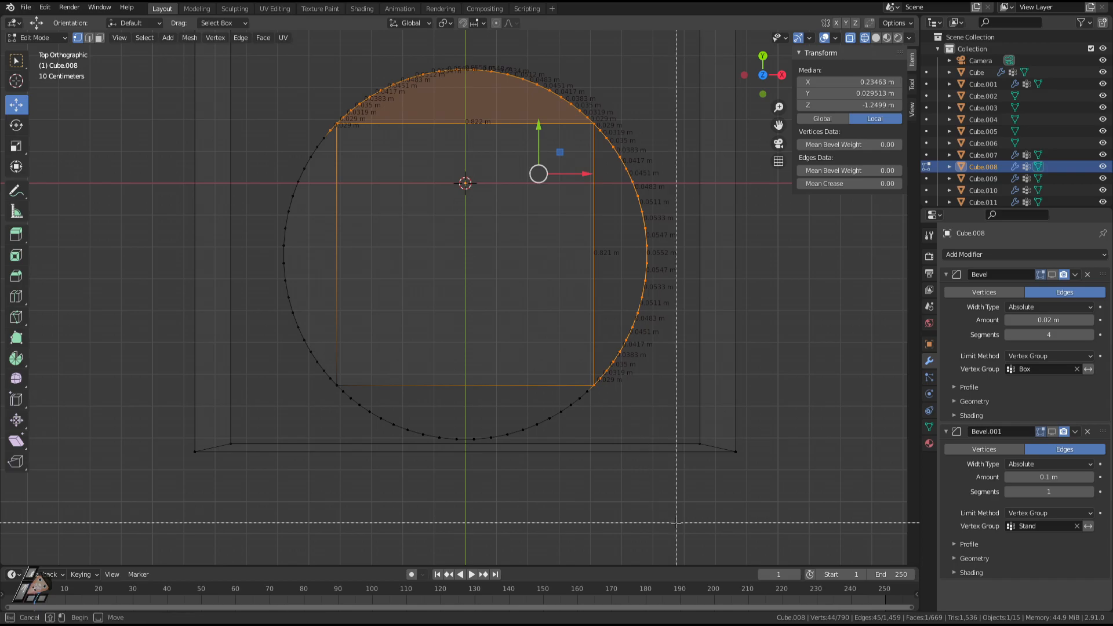
left_click_drag(674, 523, 296, 380)
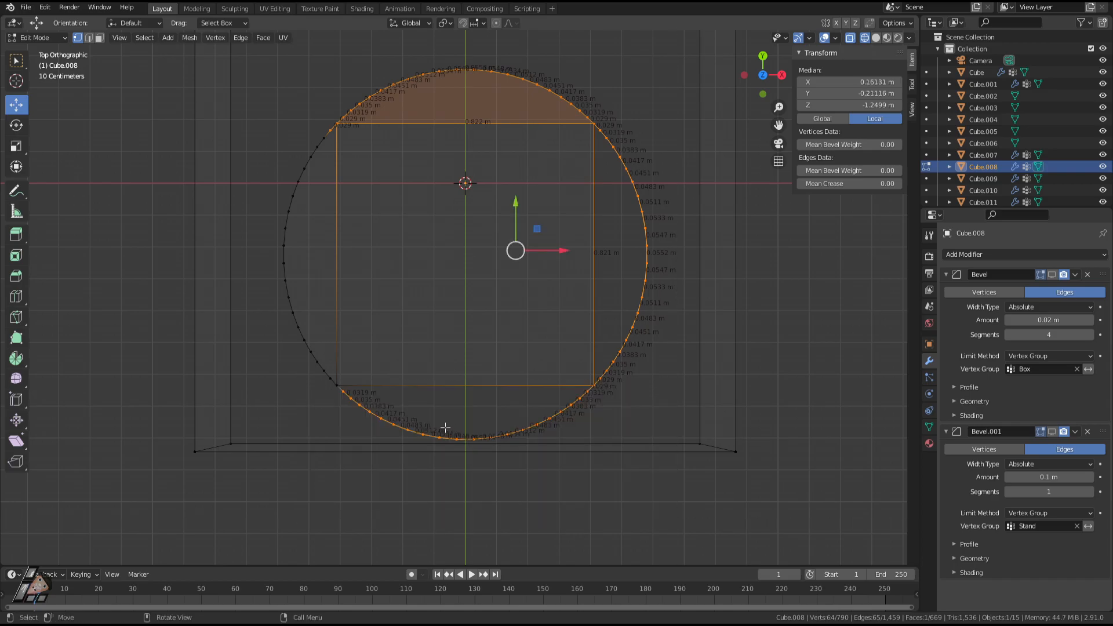
key("b")
left_click_drag(204, 94, 348, 456)
middle_click_drag(376, 441, 377, 408)
key("ctrl+z")
key("ctrl+z")
key("ctrl+z")
key("ctrl+z")
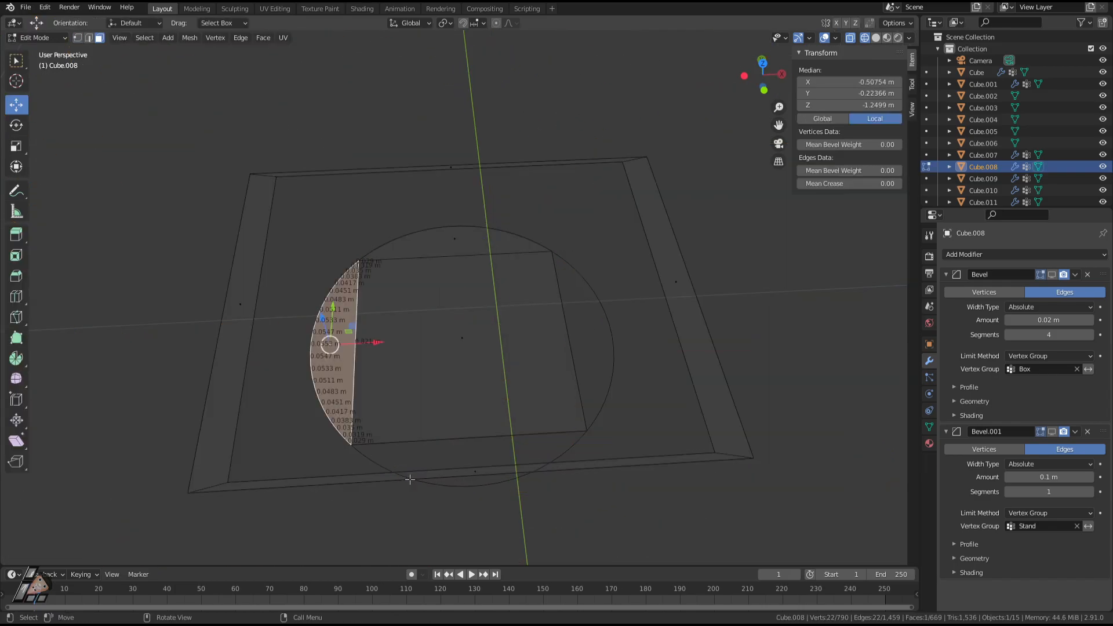
With X-ray off, fill the remaining right and lower segments between the circle and the square with faces.
left_click(466, 242)
left_click(700, 465)
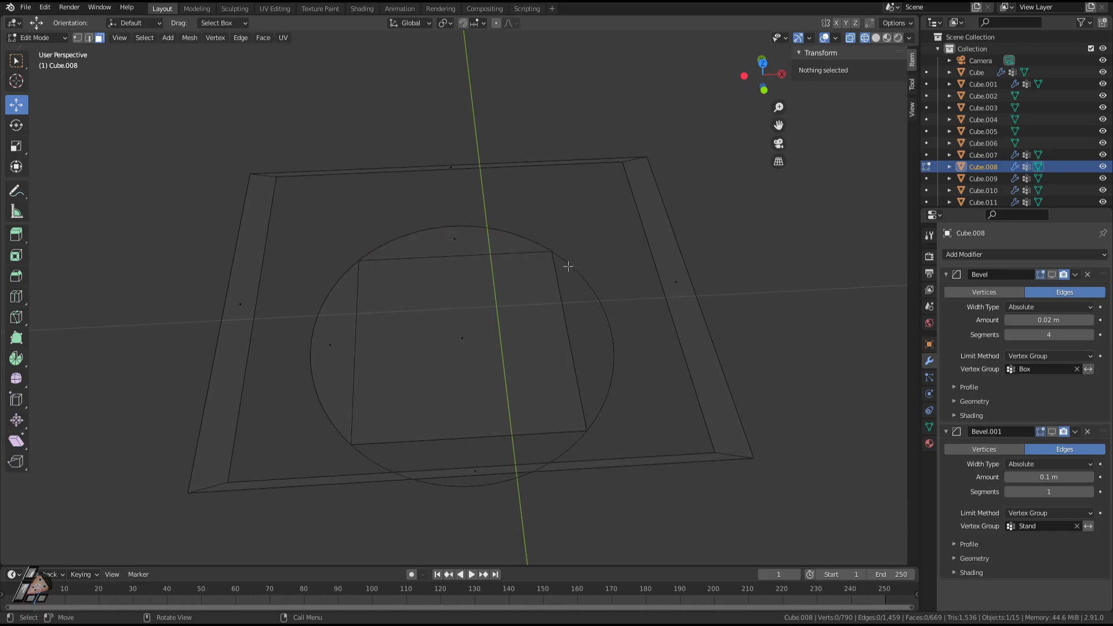
key("KP_7")
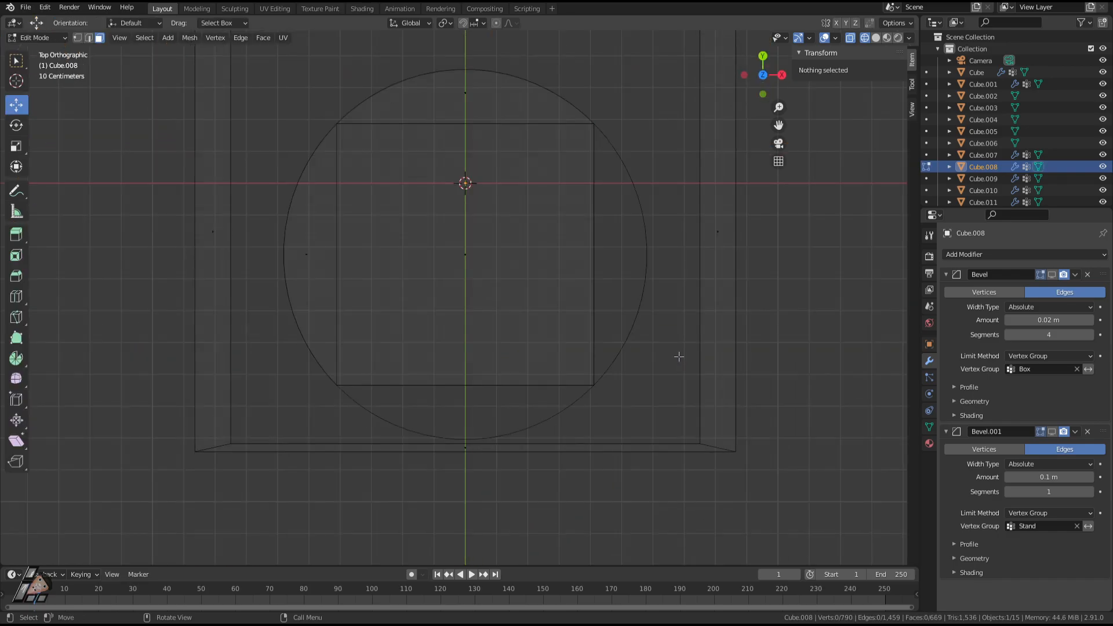
key("shift+z")
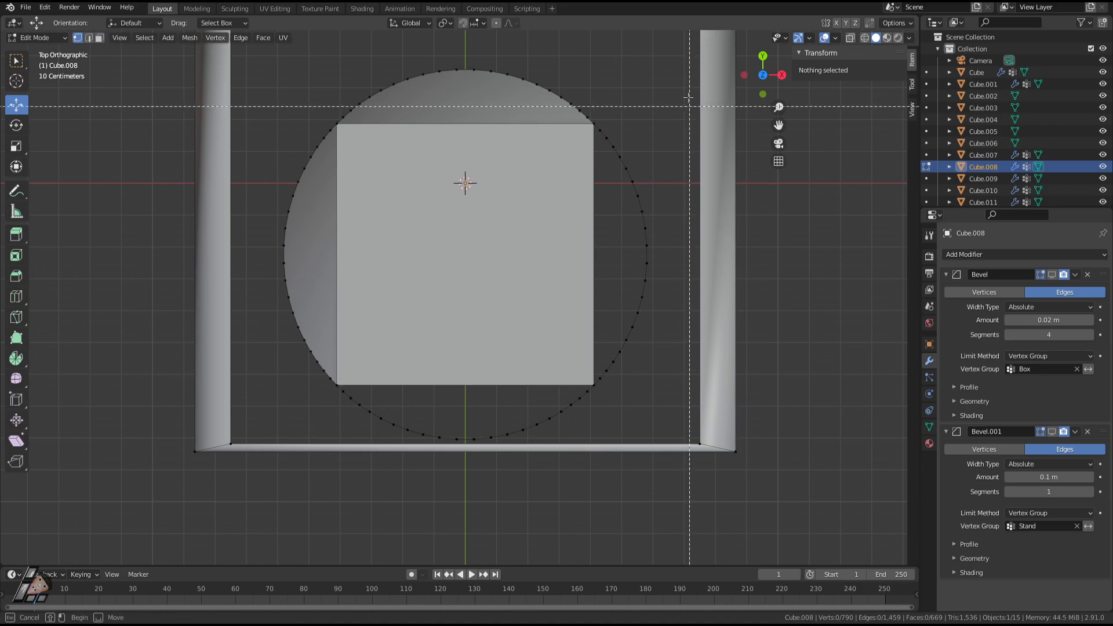
left_click_drag(689, 88, 594, 423)
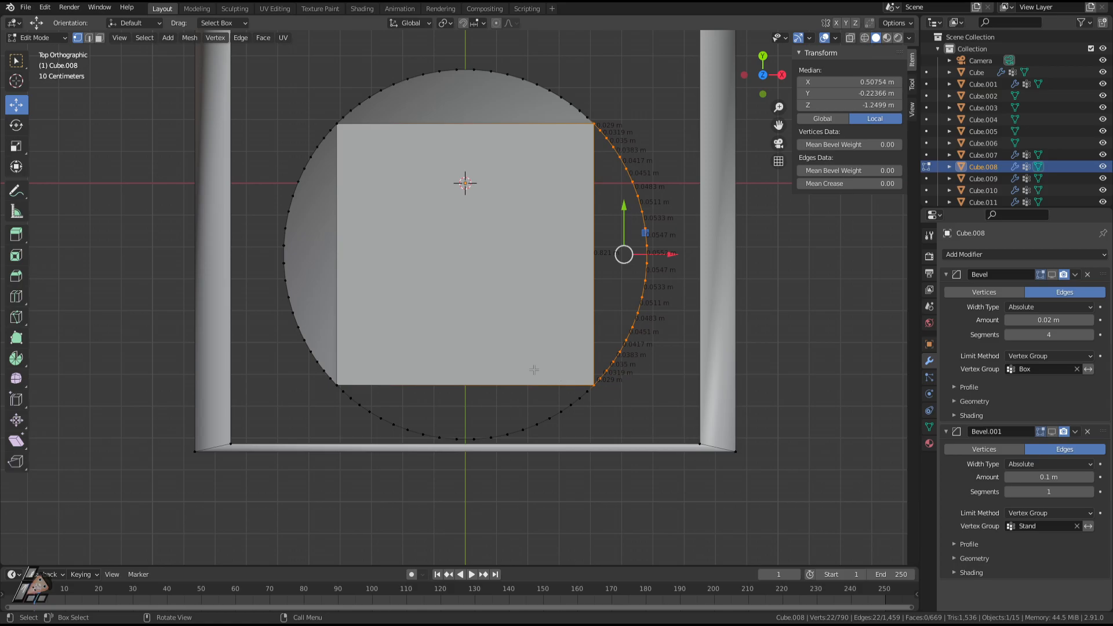
left_click_drag(754, 539, 283, 384)
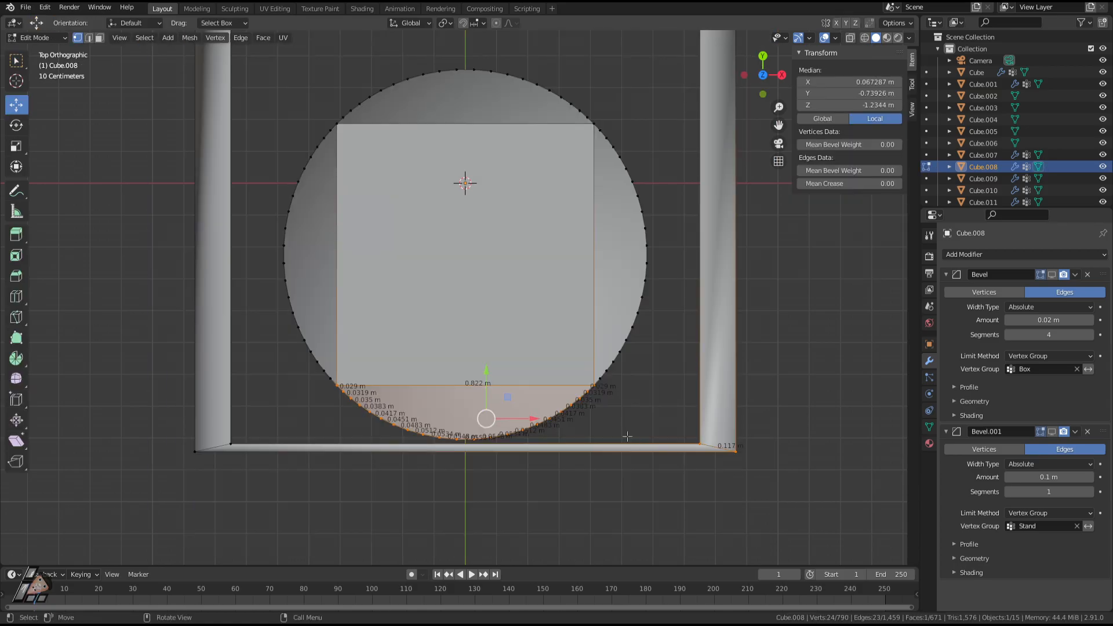
middle_click_drag(528, 383, 619, 292)
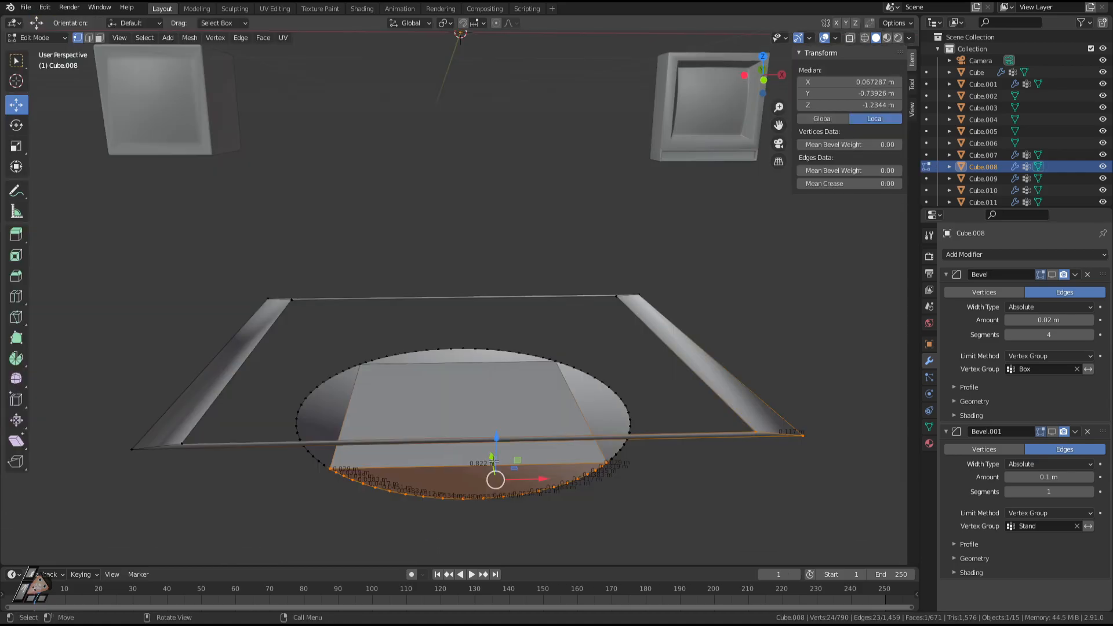
left_click(546, 527)
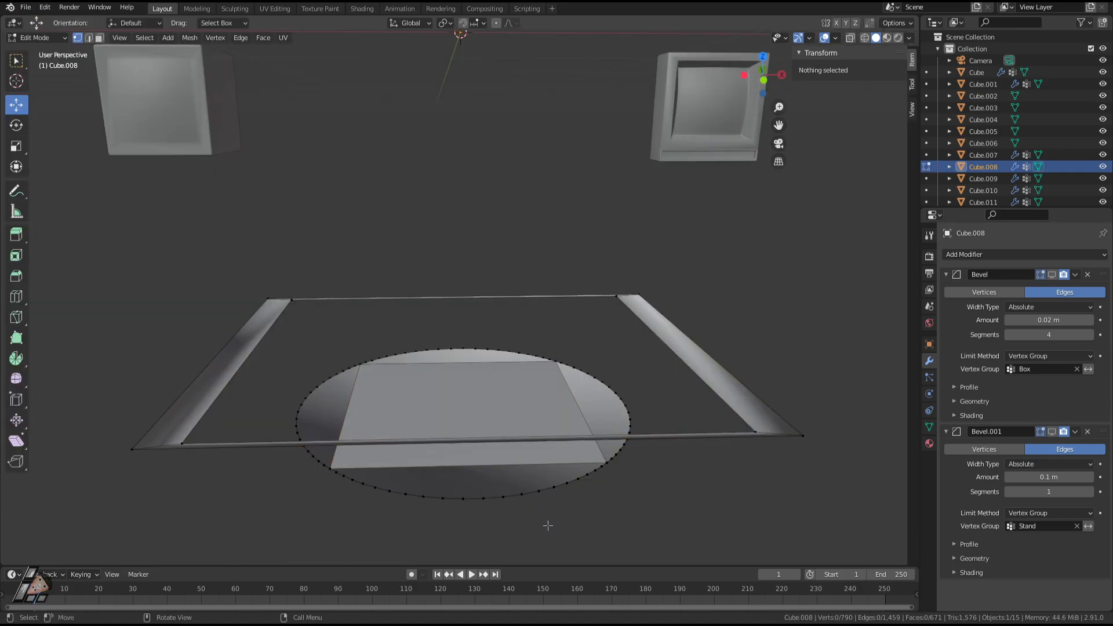
Extrude the central square face about 0.158 m downward from the circular base.
middle_click_drag(620, 514, 577, 236)
middle_click_drag(577, 236, 599, 207)
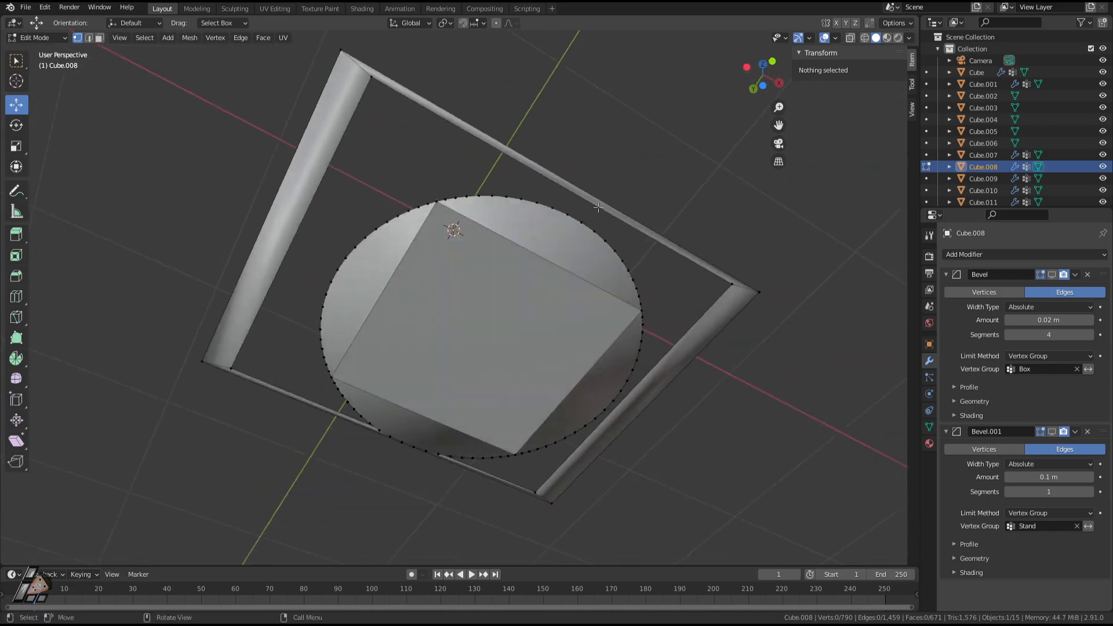
left_click(511, 311)
middle_click_drag(510, 311, 615, 319)
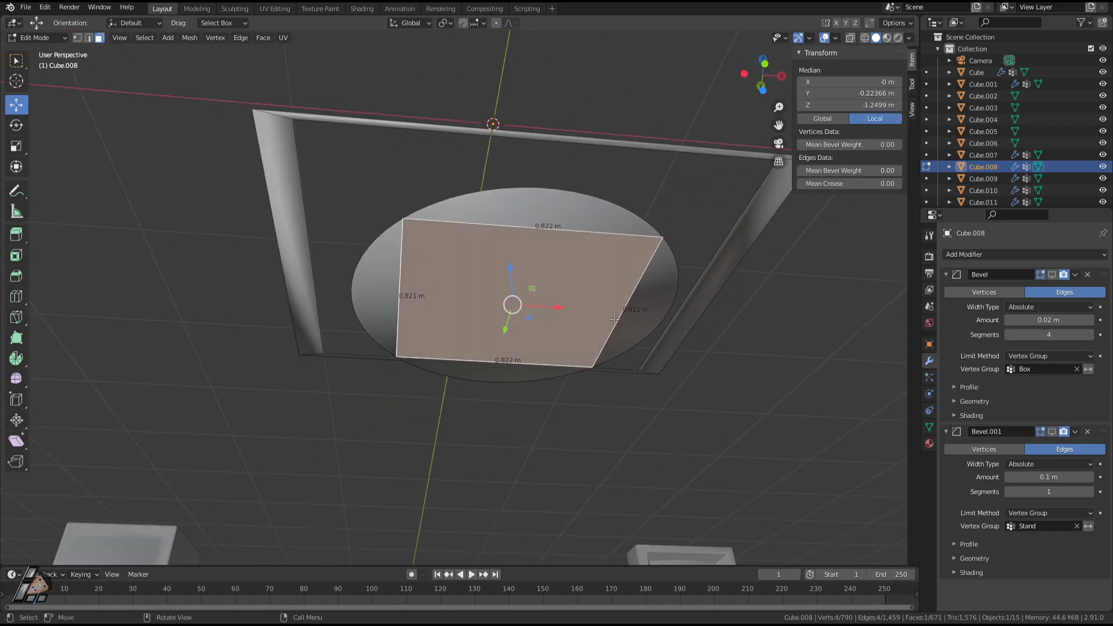
middle_click_drag(627, 297, 546, 326)
middle_click_drag(540, 309, 620, 294)
key("e")
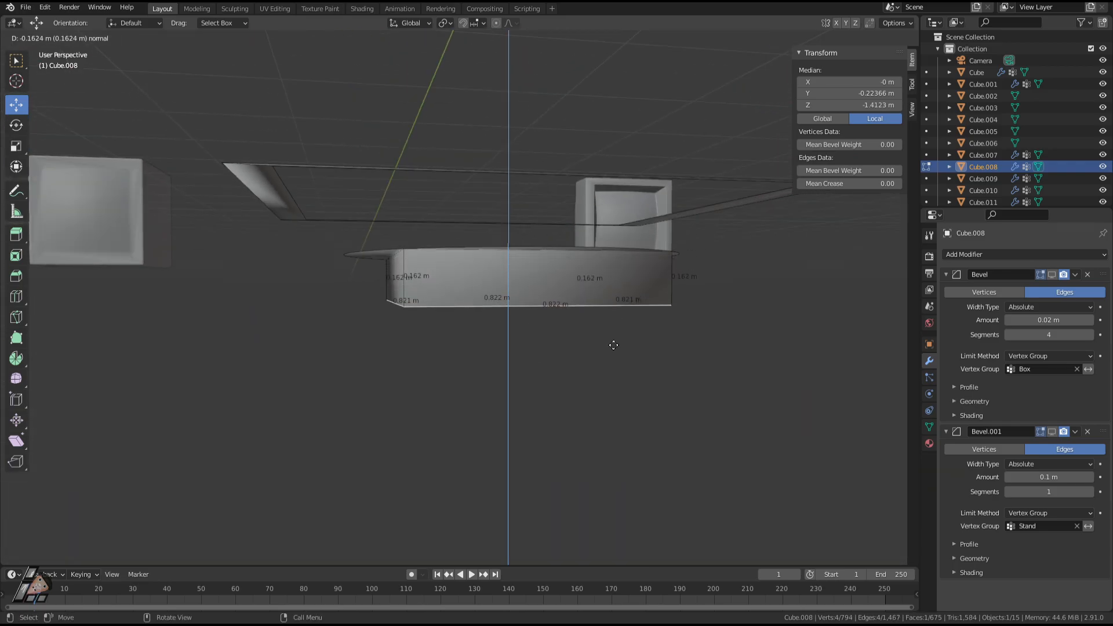
left_click(721, 323)
Examine the extruded square block from above, below and the sides, comparing Edit Mode with Object Mode.
middle_click_drag(720, 323, 760, 360)
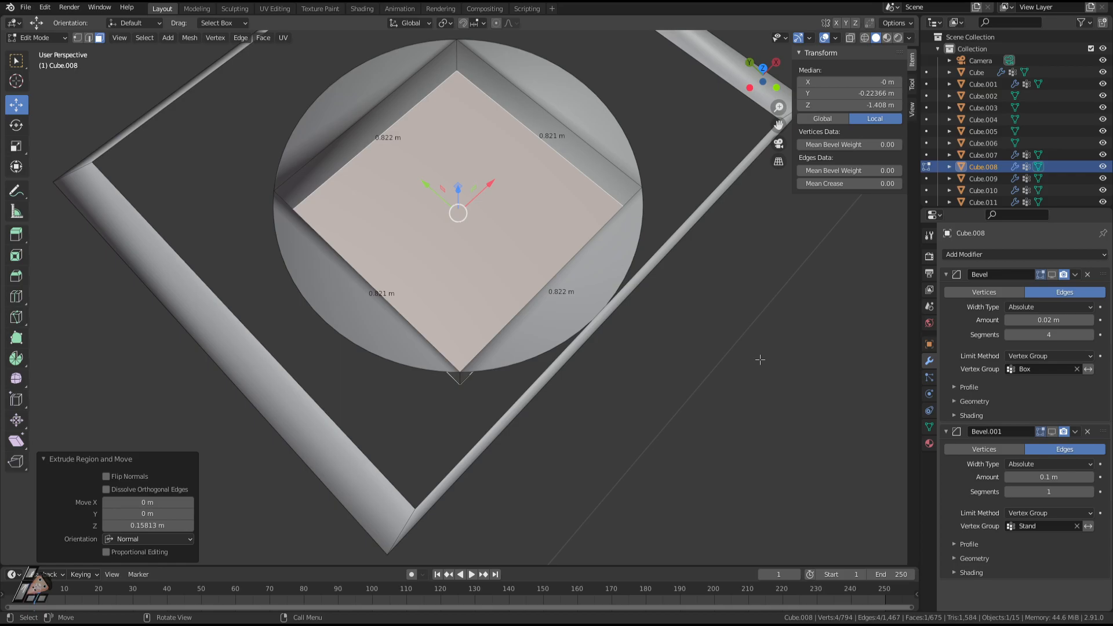
middle_click_drag(760, 360, 430, 421)
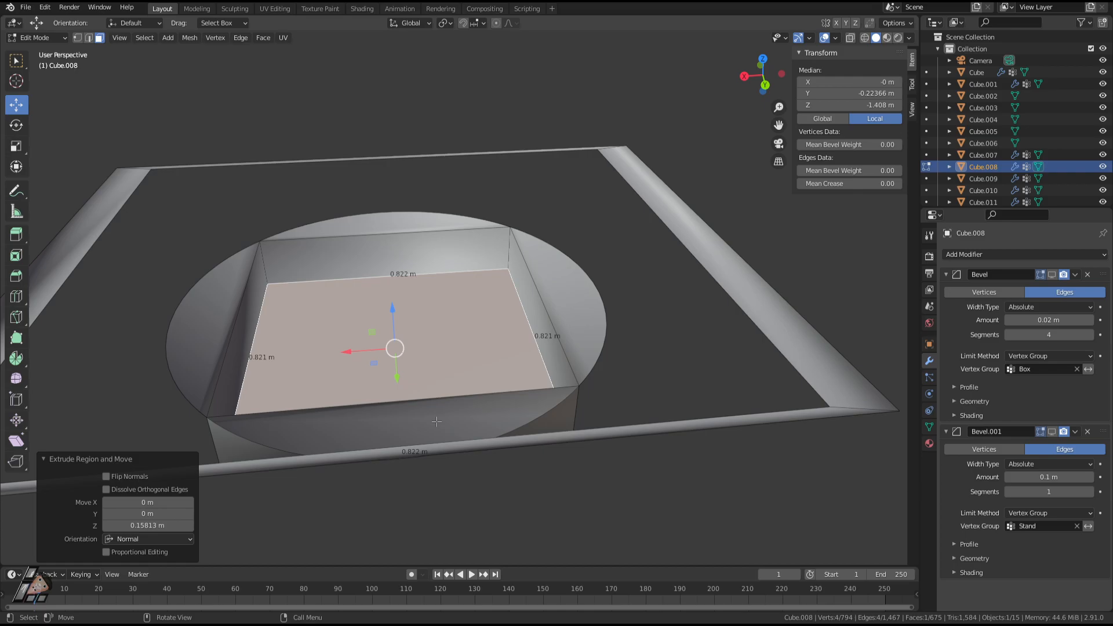
middle_click_drag(456, 427, 463, 227)
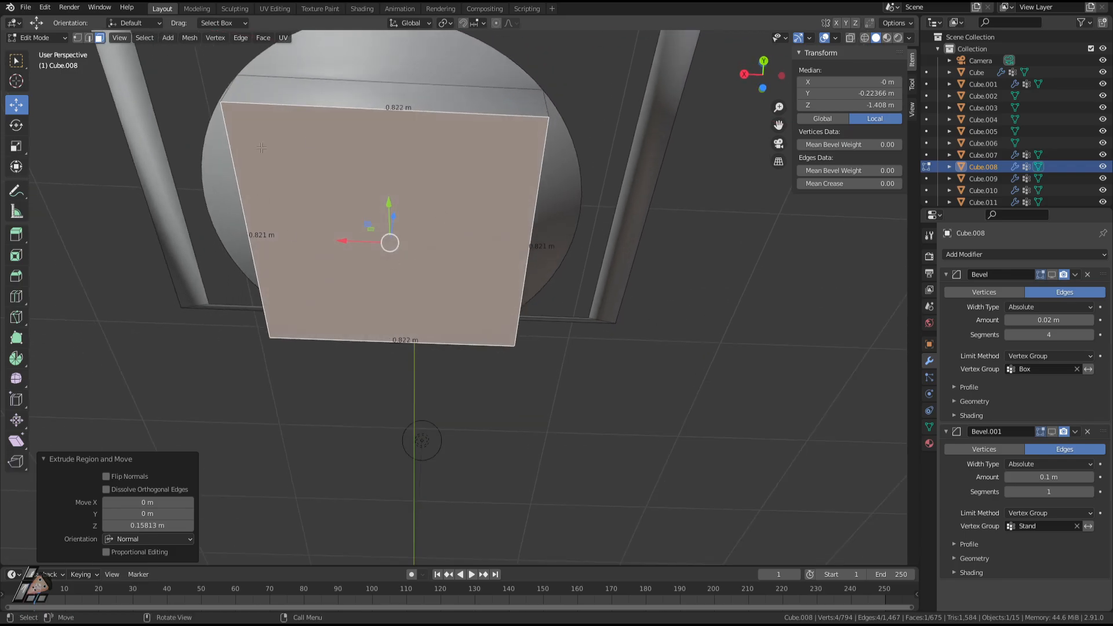
middle_click_drag(262, 148, 392, 180)
middle_click_drag(586, 361, 476, 307)
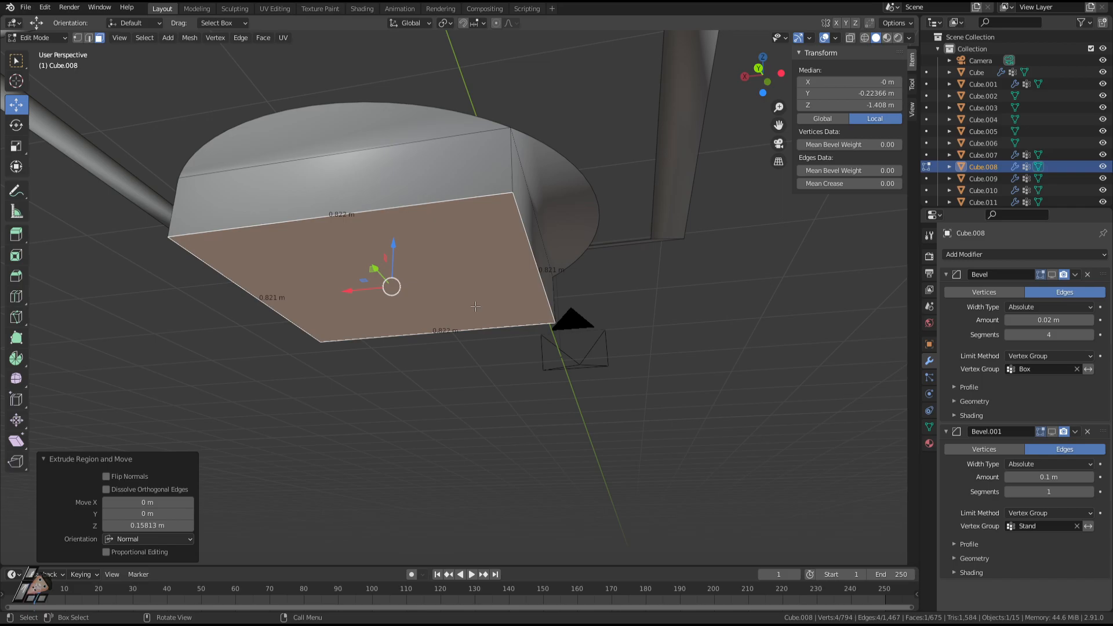
middle_click_drag(595, 193, 474, 279)
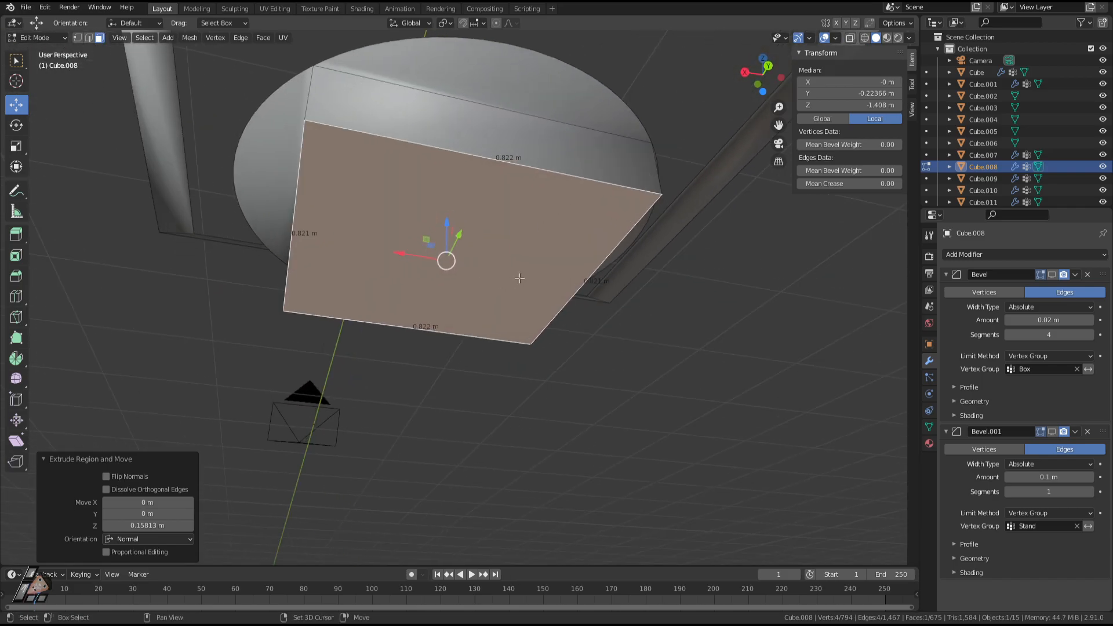
middle_click_drag(605, 179, 534, 347)
key("Tab")
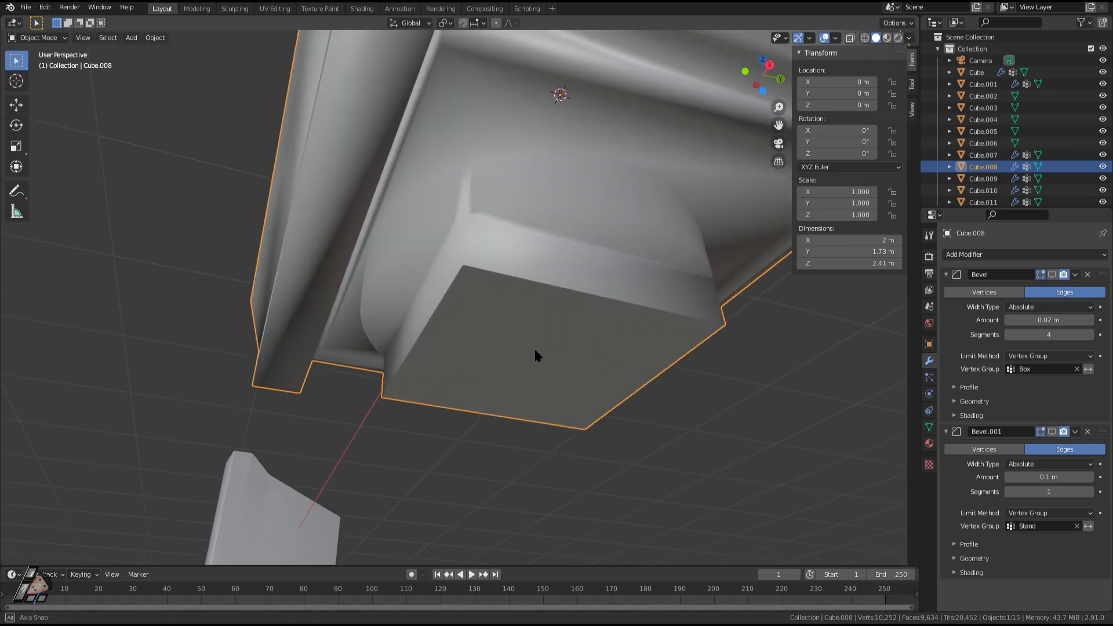
key("Tab")
key("Tab")
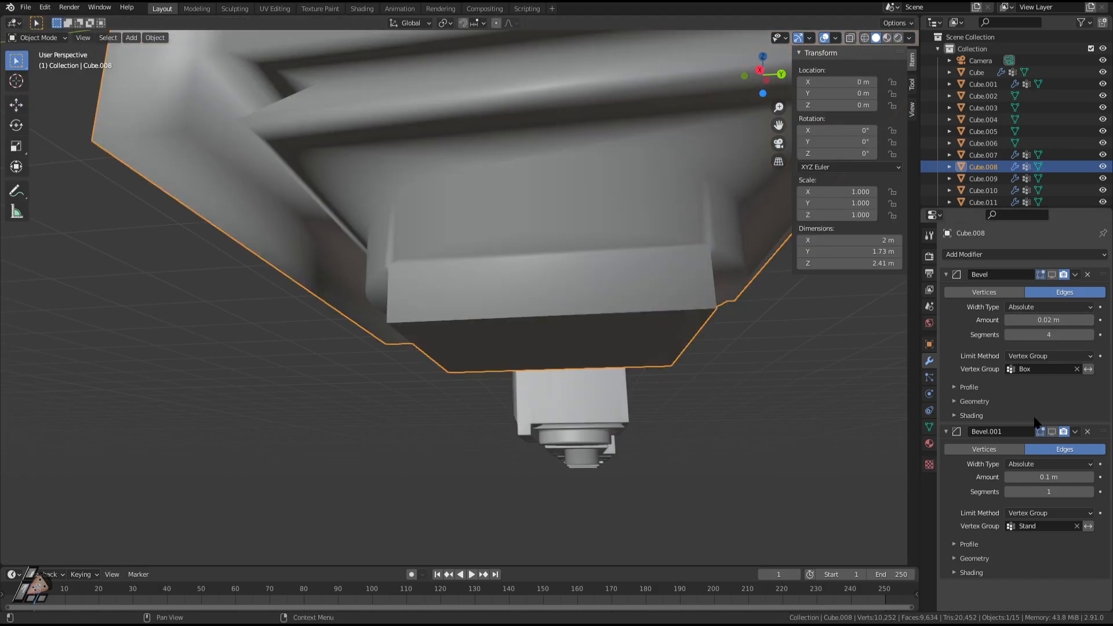
Turn on the viewport display of the Bevel and Bevel.001 modifiers and reveal all hidden geometry in Edit Mode.
left_click(1052, 274)
middle_click_drag(545, 296, 619, 359)
key("Tab")
key("Tab")
key("Tab")
scroll(512, 325, "down", 3)
scroll(618, 358, "up", 3)
middle_click_drag(664, 400, 607, 387)
scroll(610, 426, "down", 3)
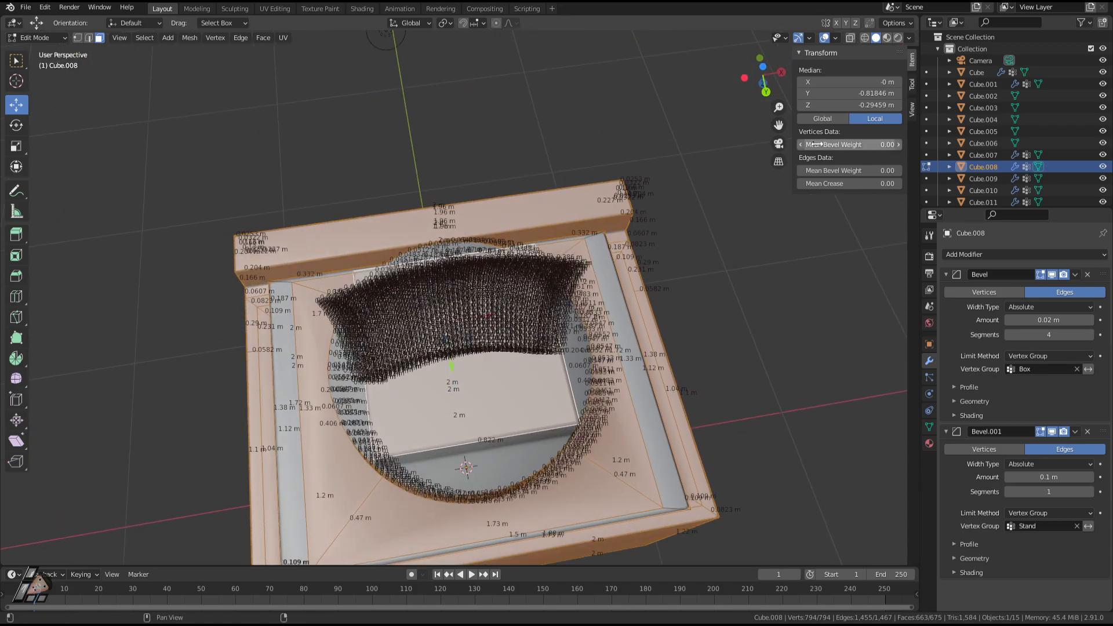
Turn off the edge length measurements in the viewport overlays.
left_click(836, 38)
left_click(763, 422)
scroll(534, 398, "up", 2)
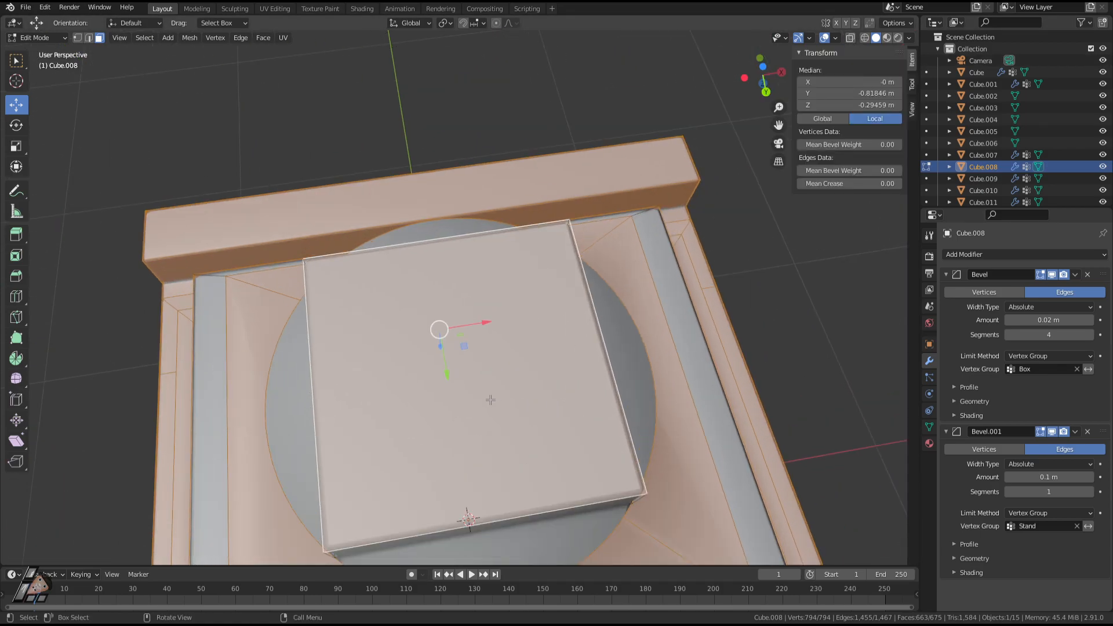
Remove the square extrusion by applying Dissolve Edges to its end face.
left_click(490, 399)
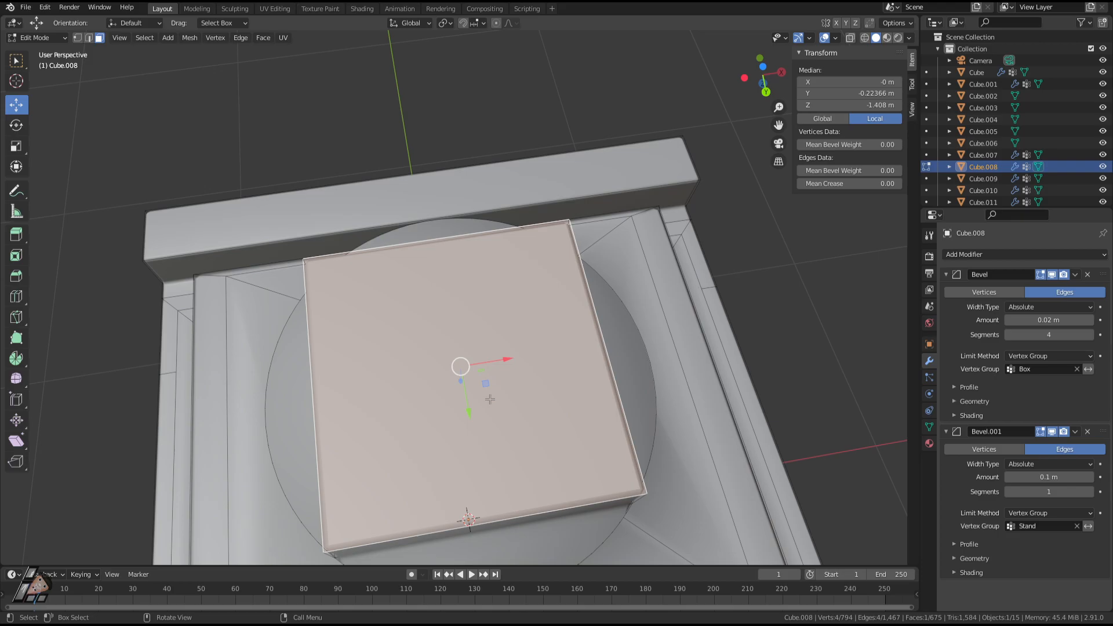
key("x")
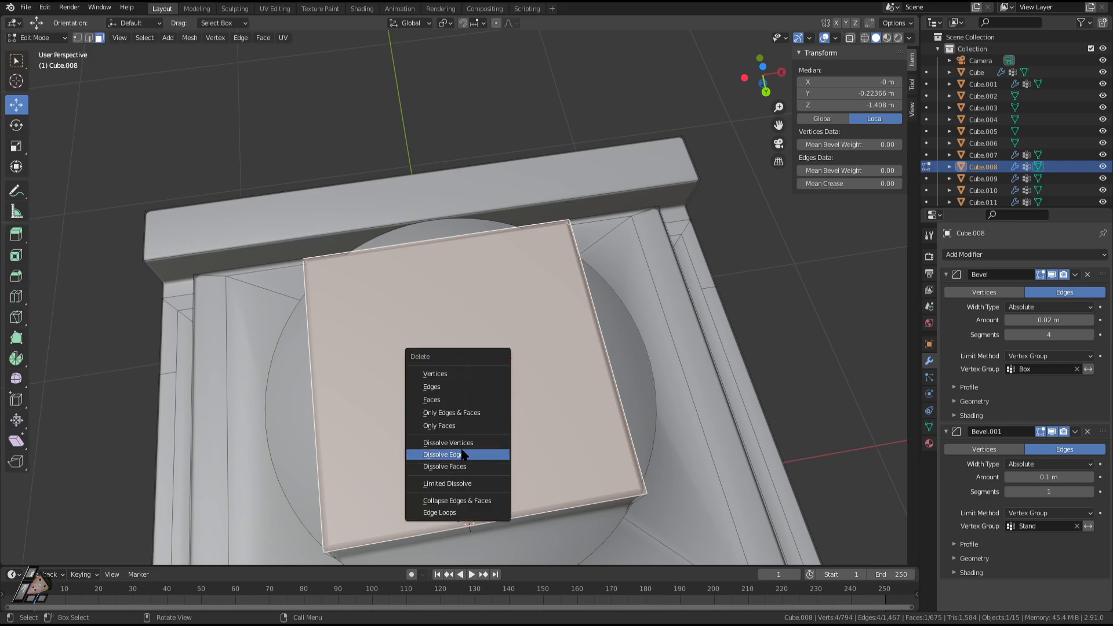
left_click(463, 455)
left_click(453, 403)
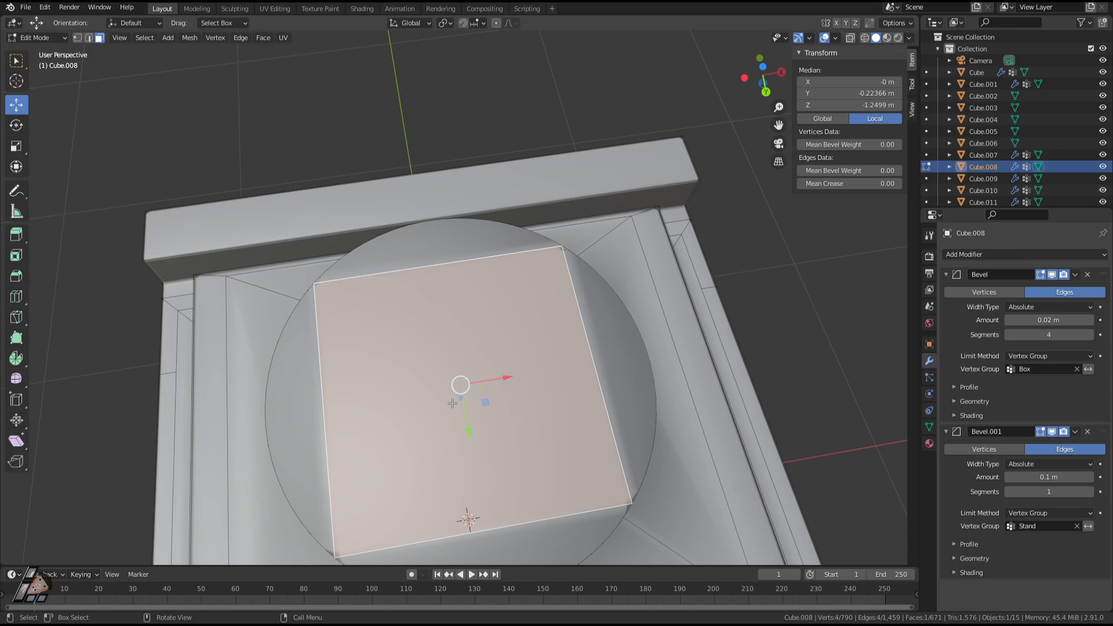
key("s")
right_click(675, 458)
key("e")
key("s")
left_click(655, 471)
key("Tab")
middle_click_drag(556, 401, 555, 482)
key("Tab")
key("alt+a")
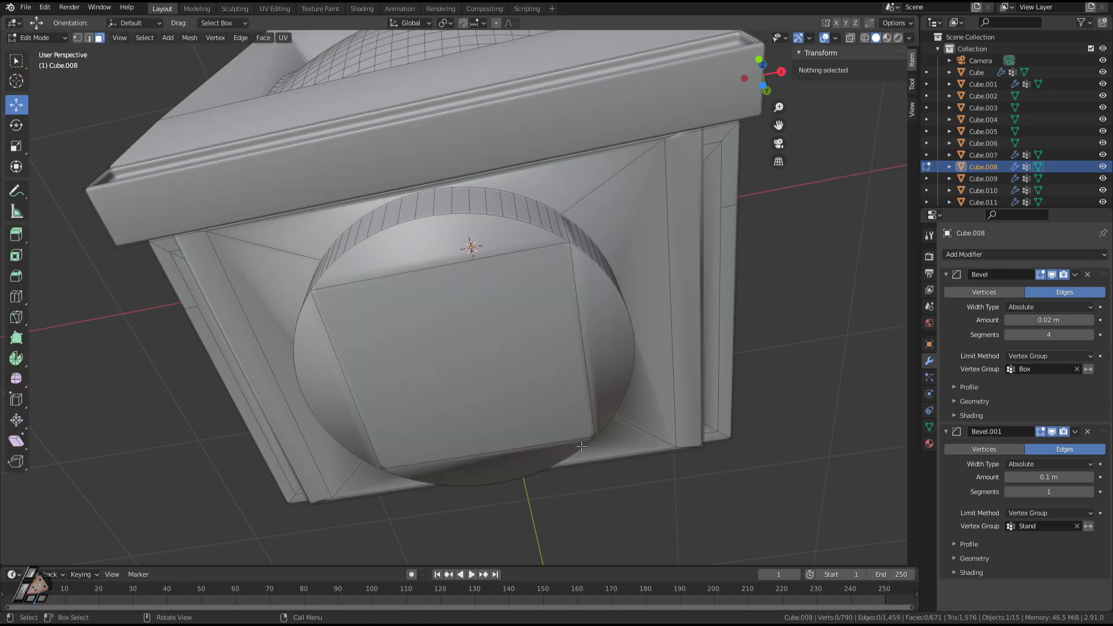
Delete the central square face on the underside of the circular base.
middle_click_drag(581, 446, 528, 291)
left_click(511, 389)
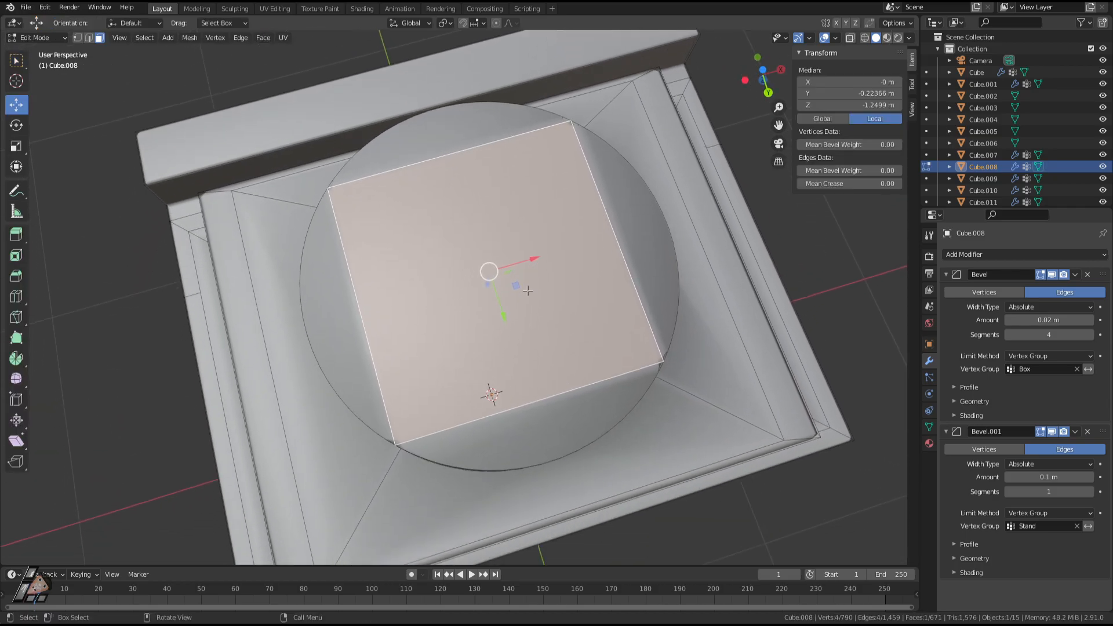
key("x")
left_click(504, 250)
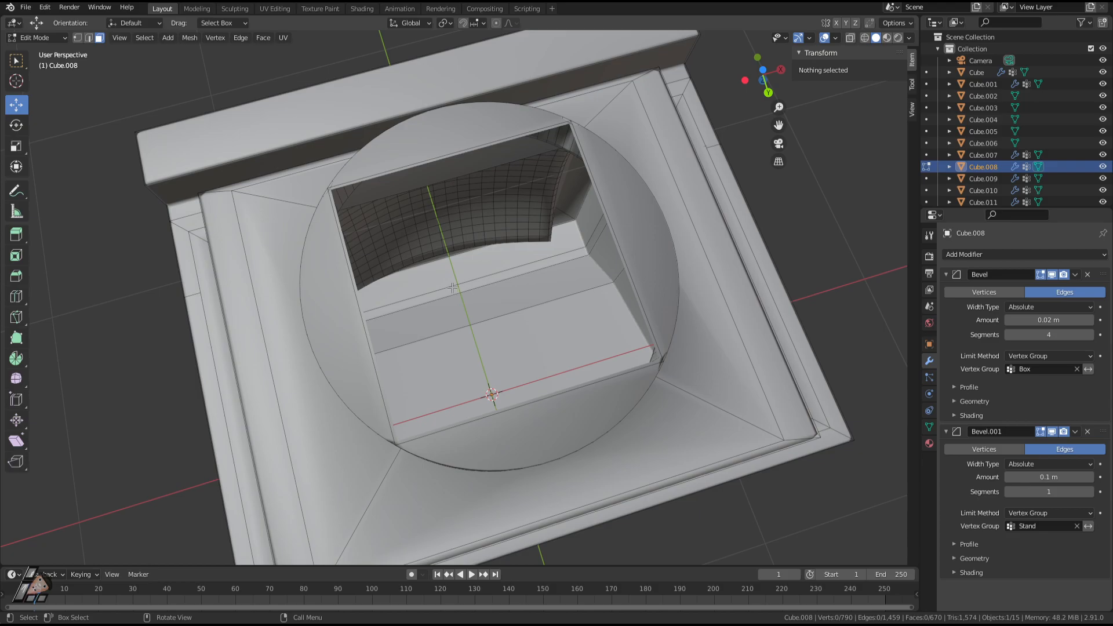
Delete the four segment faces around the square opening, leaving the circular rim open.
left_click(341, 299)
left_click(440, 131, "shift")
left_click(609, 234, "shift")
left_click(543, 415, "shift")
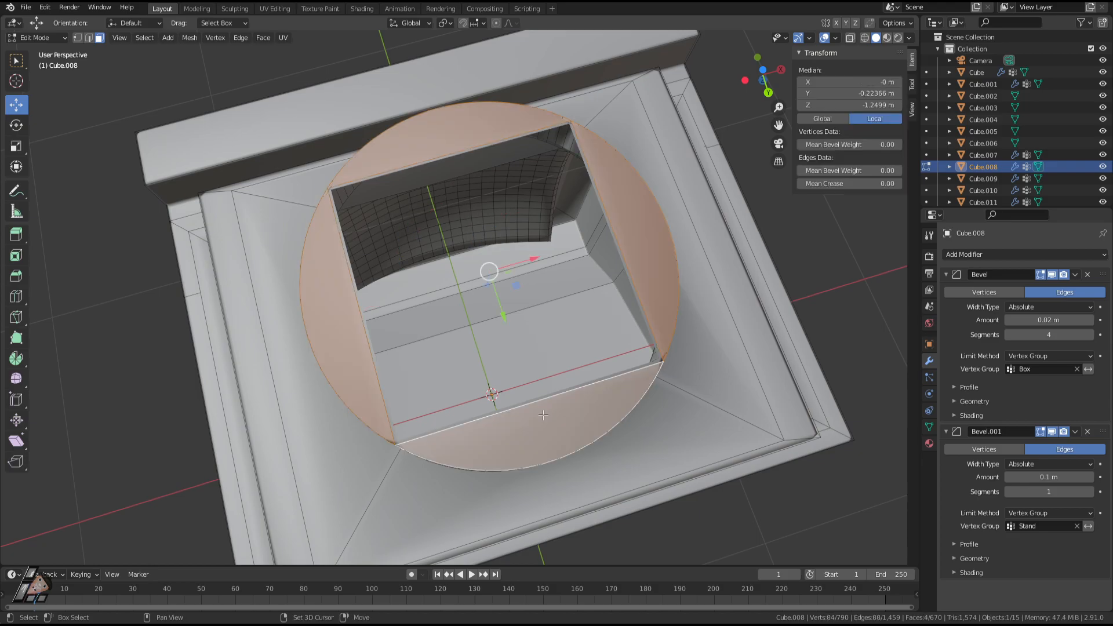
key("x")
left_click(510, 413)
With X-ray on in front view, hide all vertices of the box above the circular rim's lowest vertex ring.
middle_click_drag(510, 413, 572, 313)
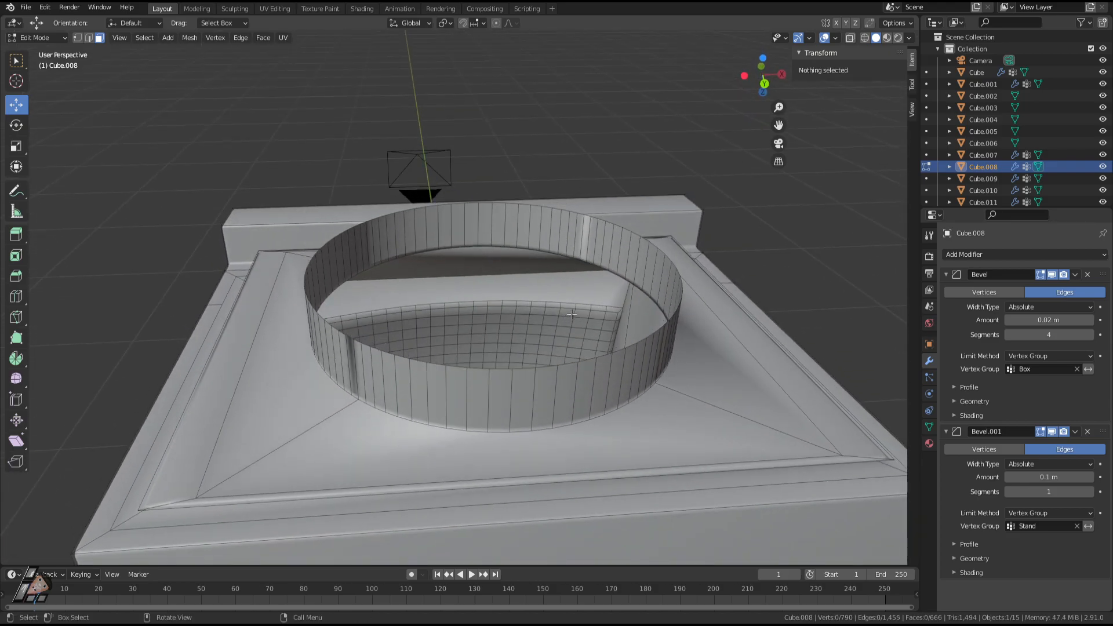
scroll(571, 314, "down", 3)
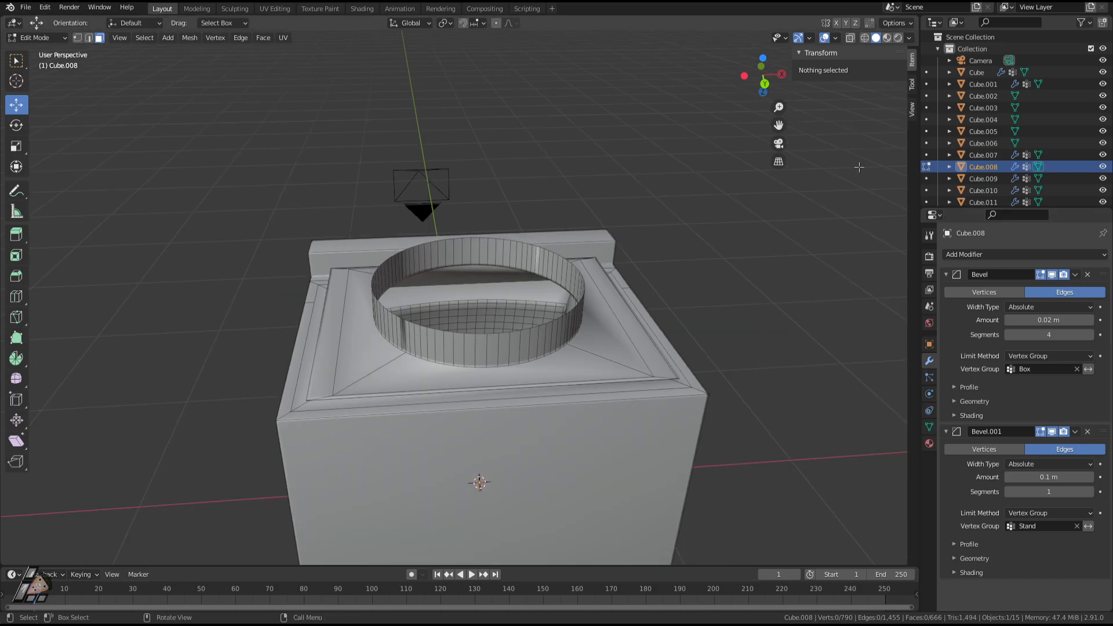
left_click(851, 38)
middle_click_drag(641, 342, 719, 377)
key("KP_1")
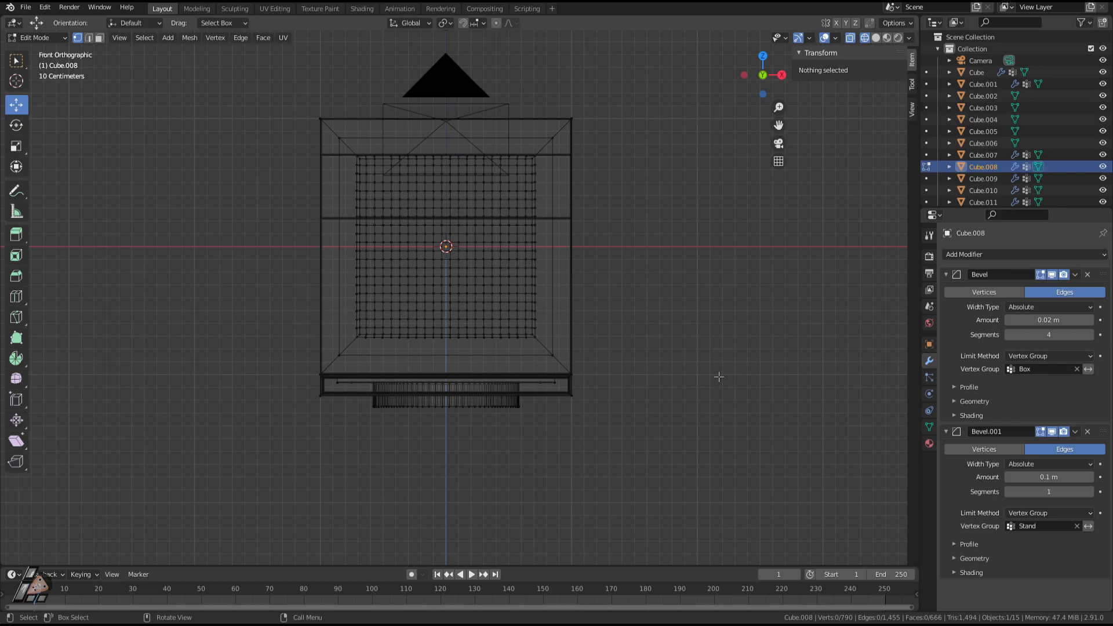
left_click_drag(202, 81, 777, 397)
key("h")
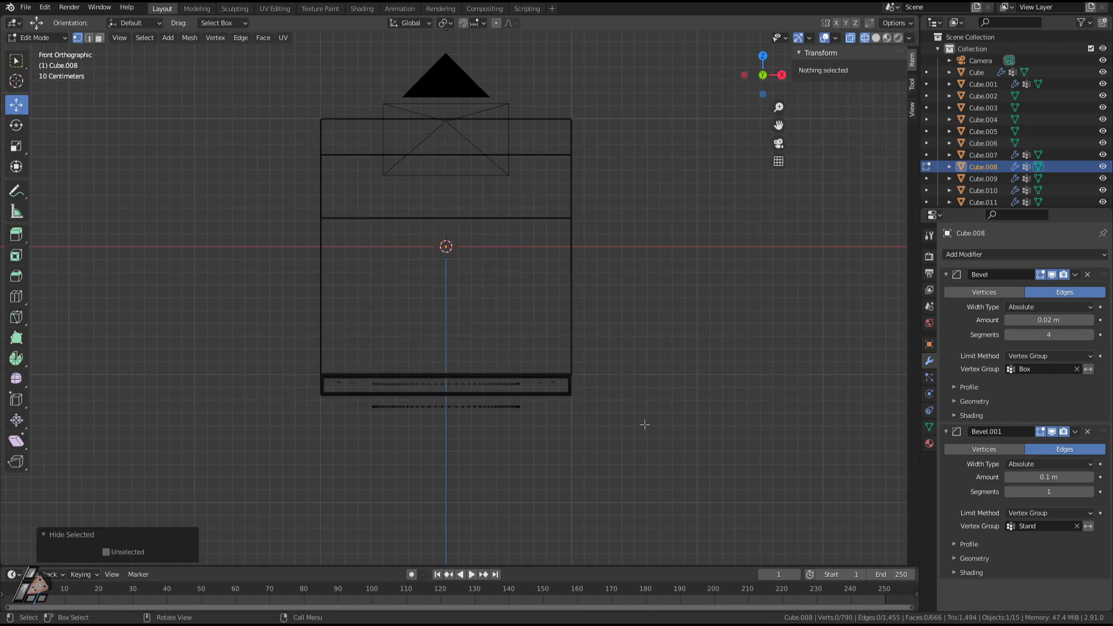
Switch the viewport to Material Preview shading and reveal the hidden geometry of the box.
left_click(887, 38)
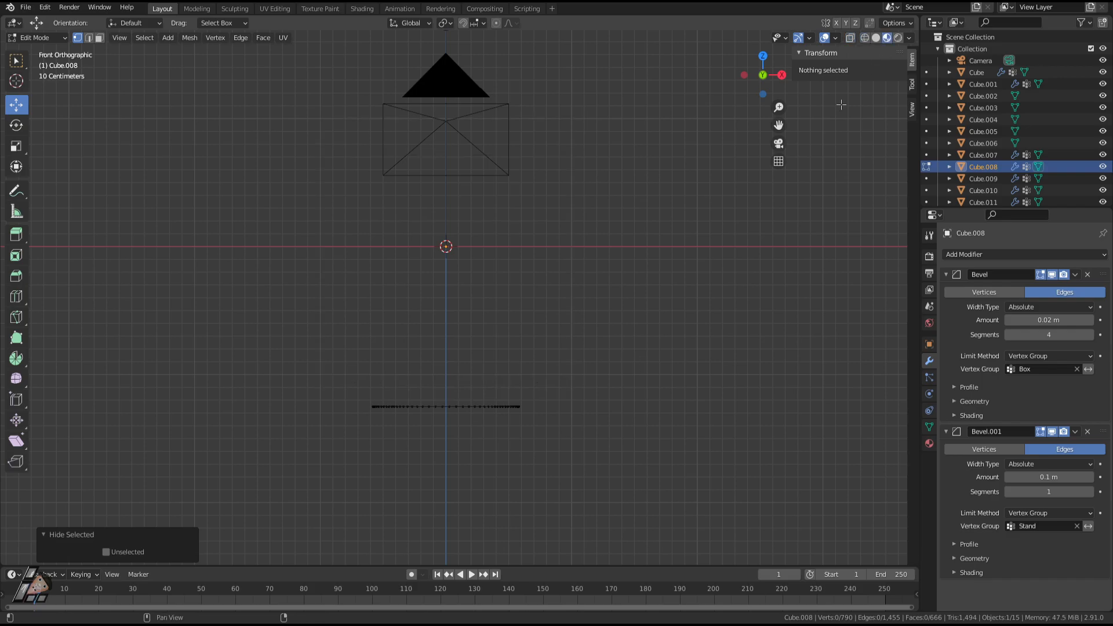
middle_click_drag(645, 342, 668, 218)
key("Tab")
mouse_move(490, 288)
middle_mouse_down()
mouse_move(562, 234)
mouse_move(542, 249)
mouse_move(503, 221)
mouse_move(484, 281)
middle_mouse_up()
key("Tab")
key("3")
key("ctrl+z")
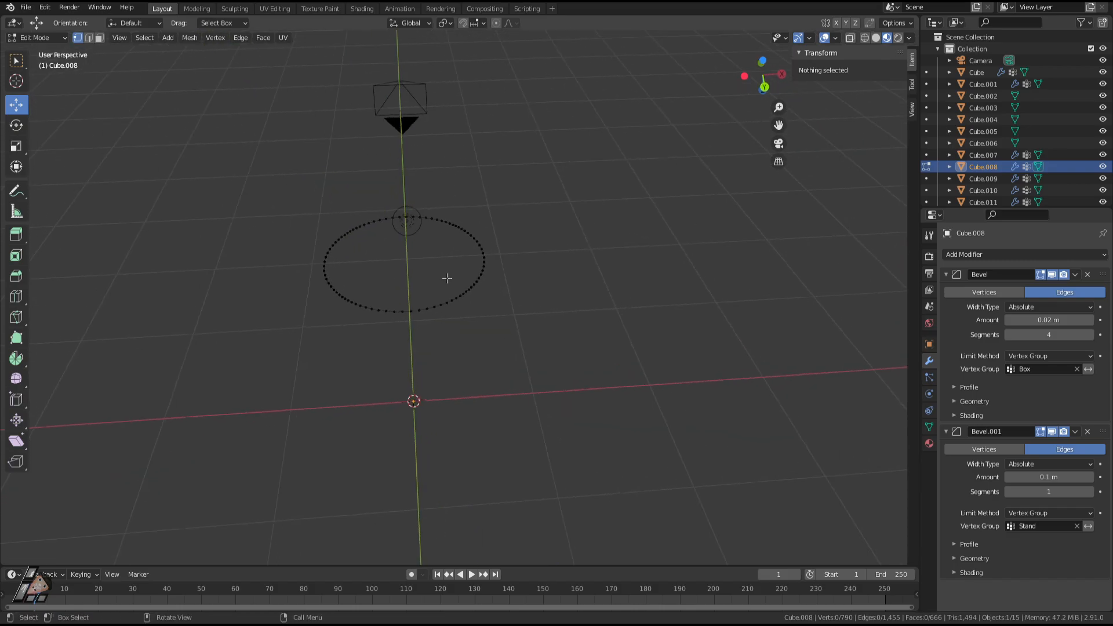
key("Tab")
key("Tab")
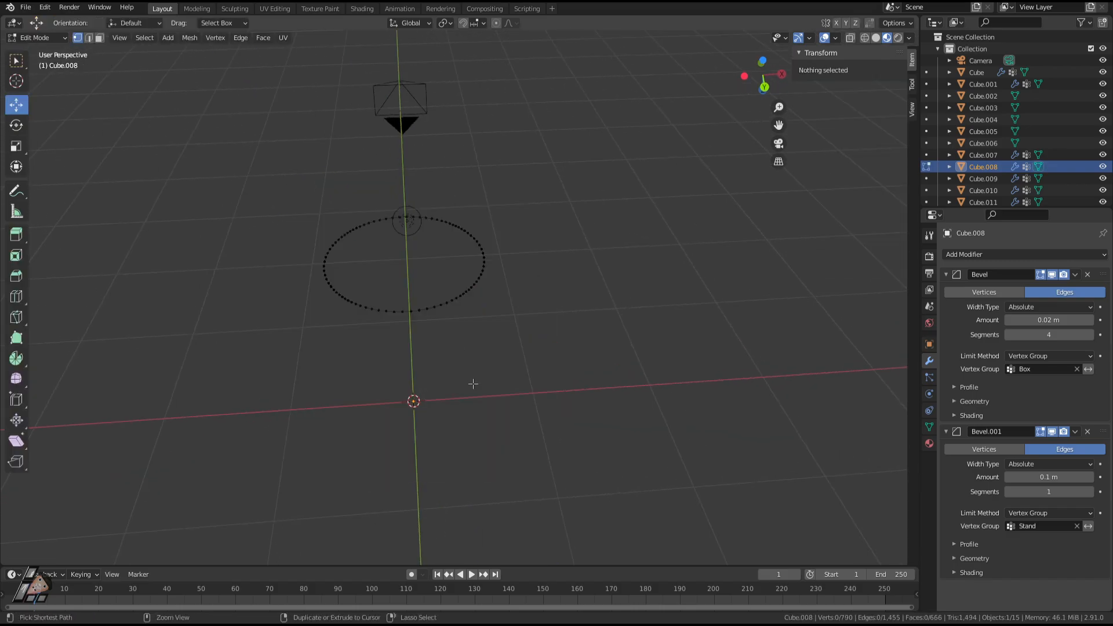
key("a")
scroll(455, 331, "up", 6)
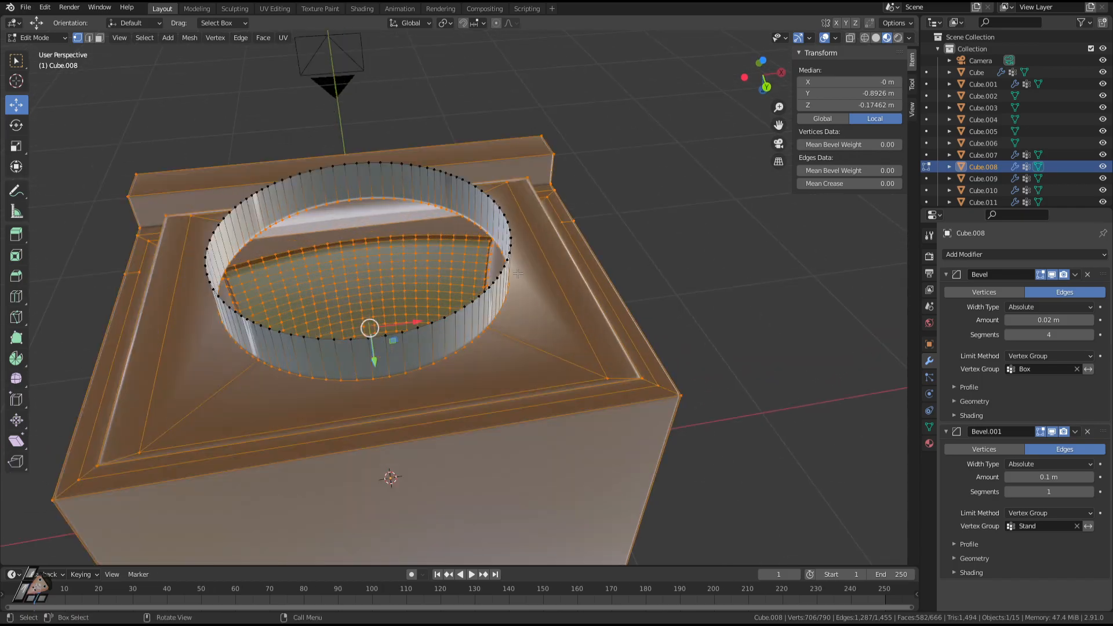
Deselect the four diagonal edges running from the circular wall to the underside's corners, and hide all geometry still selected.
key("3")
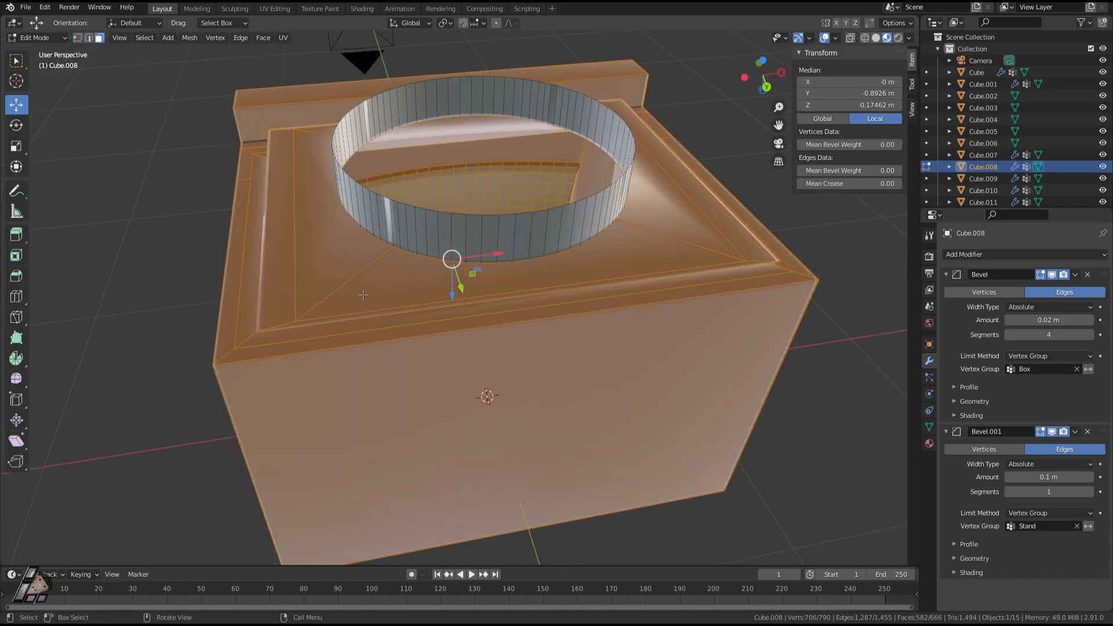
key("2")
left_click(357, 284, "shift")
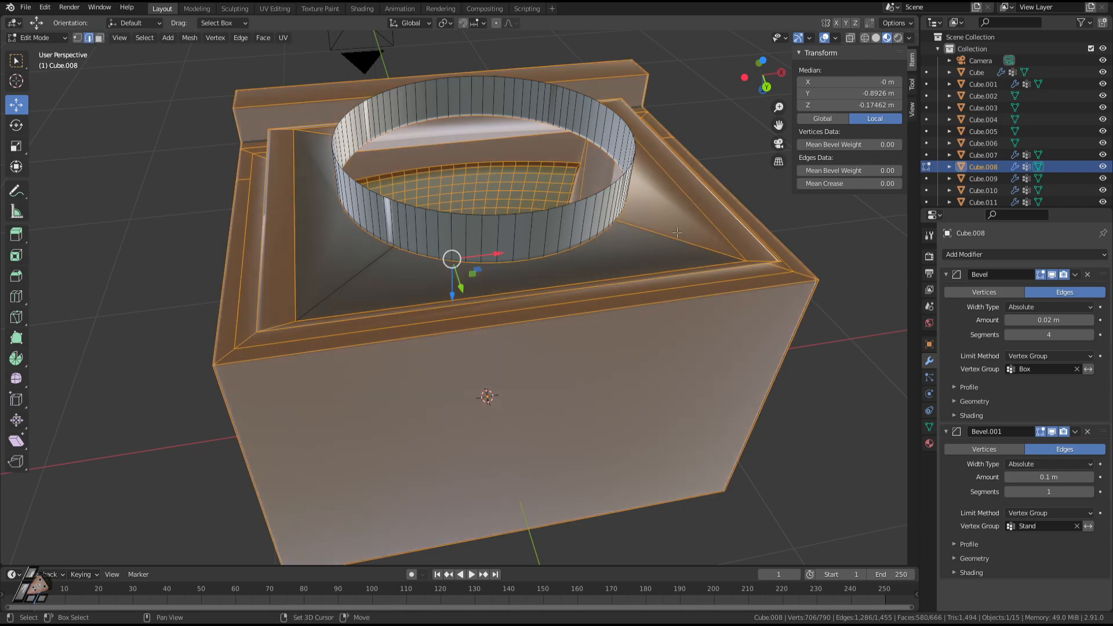
left_click(664, 232, "shift")
middle_click_drag(664, 233, 608, 282)
left_click(684, 229, "shift")
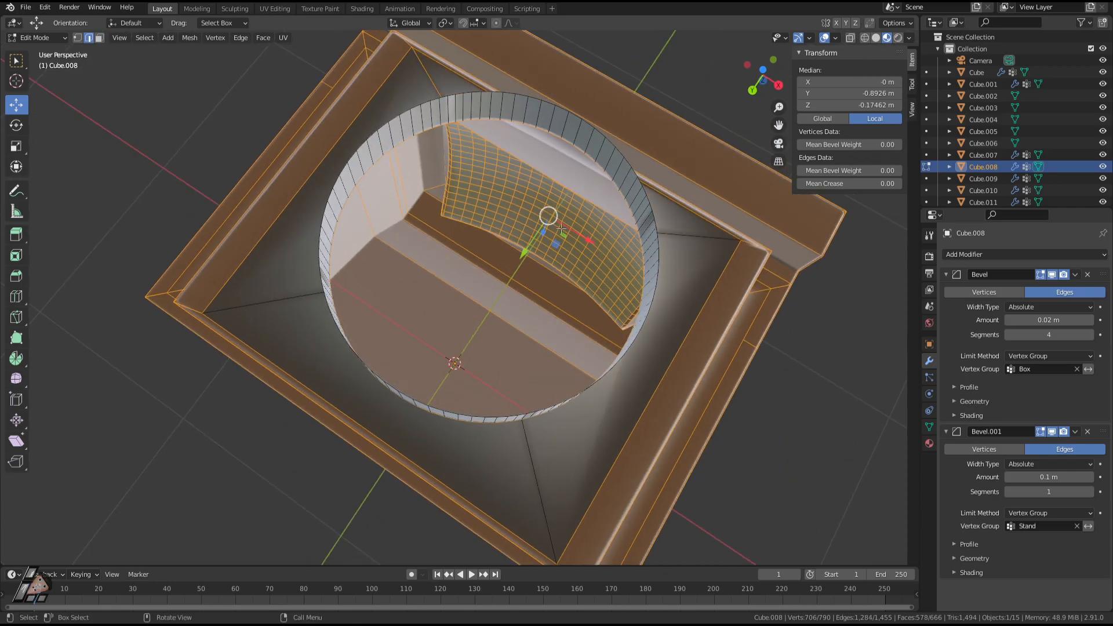
mouse_move(557, 210)
middle_mouse_down()
mouse_move(580, 163)
mouse_move(566, 164)
mouse_move(569, 238)
mouse_move(609, 251)
mouse_move(563, 241)
middle_mouse_up()
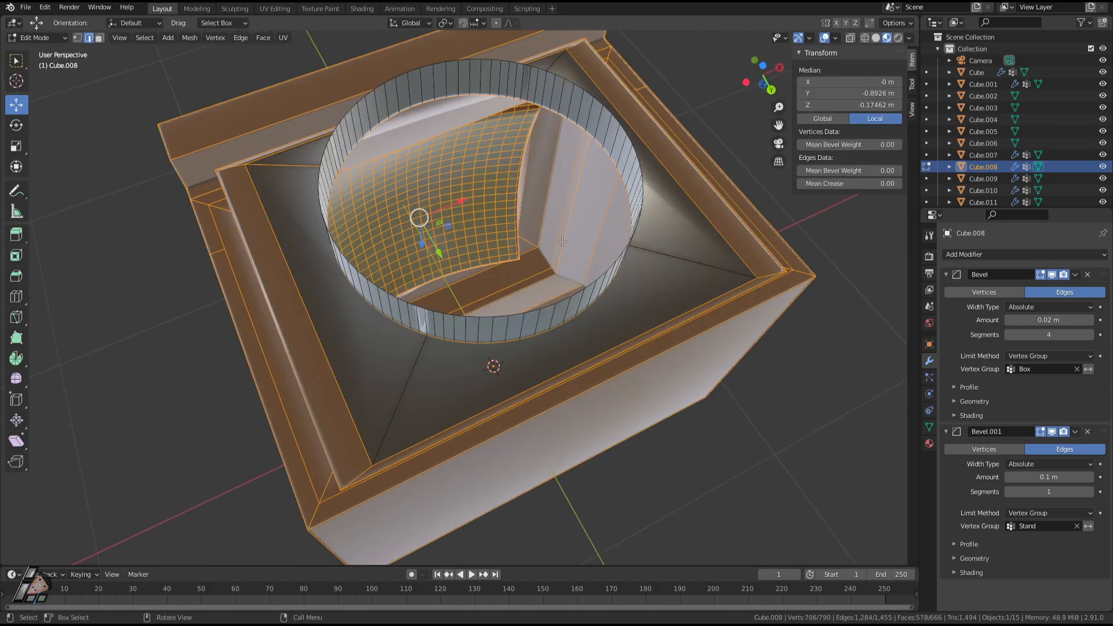
left_click(303, 167, "shift")
middle_click_drag(302, 167, 552, 273)
key("h")
key("1")
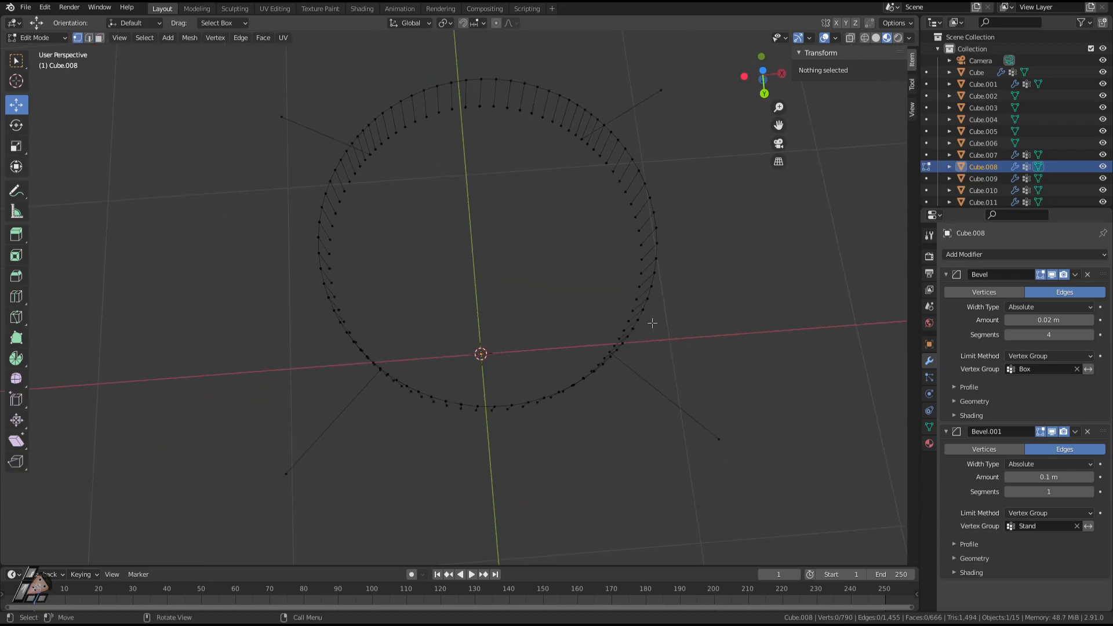
Extrude the edge loop of the circular wall's open rim and scale it inward to about 0.895.
middle_click_drag(652, 323, 649, 218)
key("2")
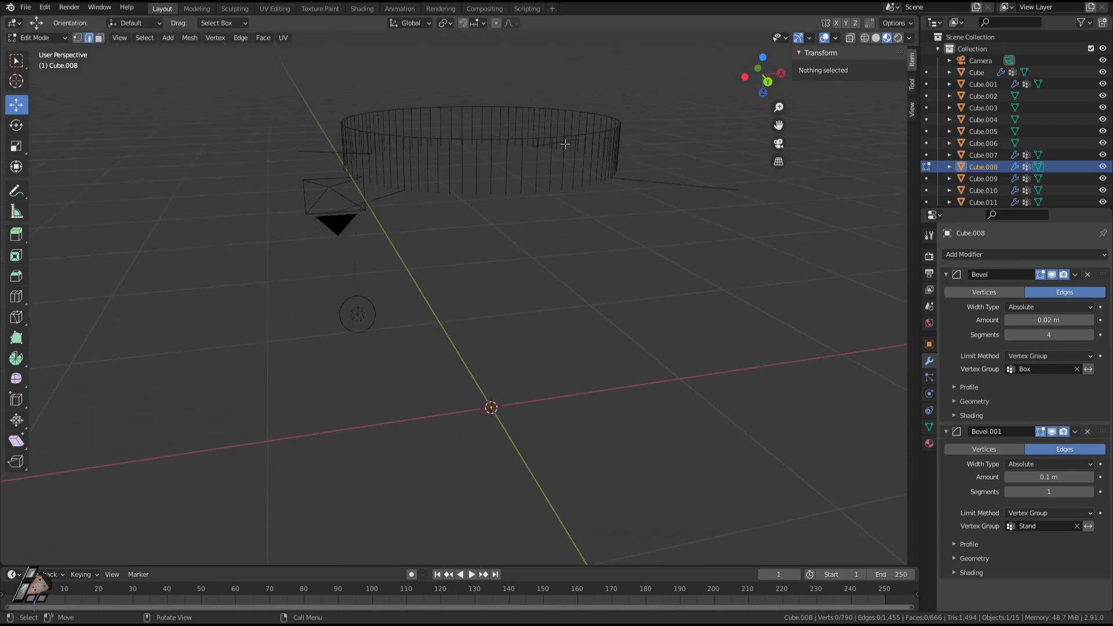
left_click(514, 137)
left_click(596, 137)
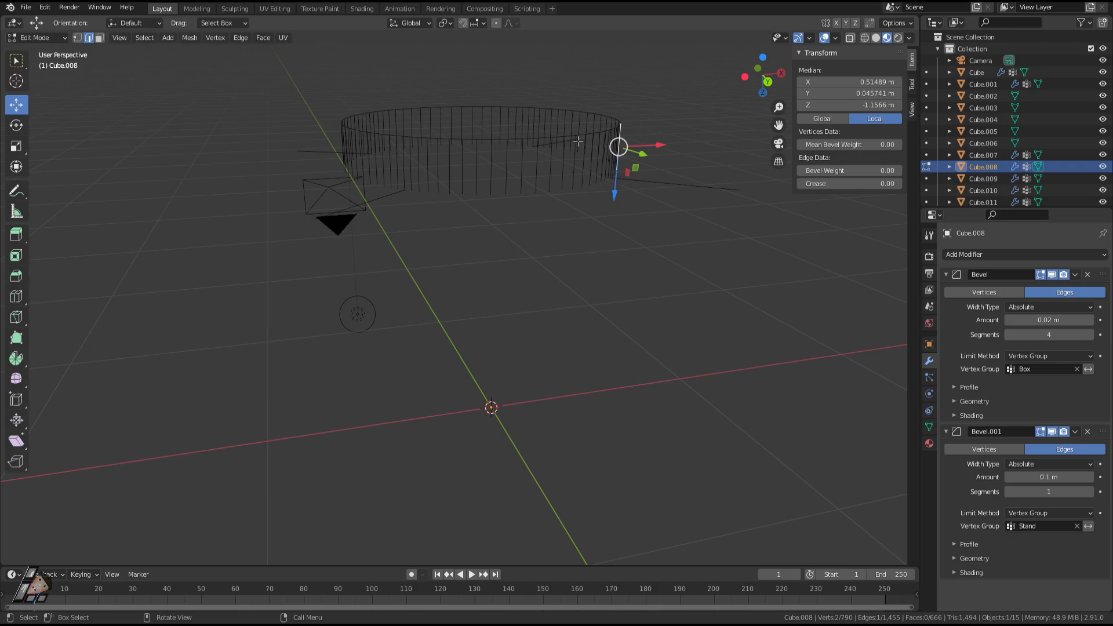
left_click(579, 139)
middle_click_drag(644, 142, 705, 270)
left_click(480, 120)
left_click(480, 120, "alt")
key("e")
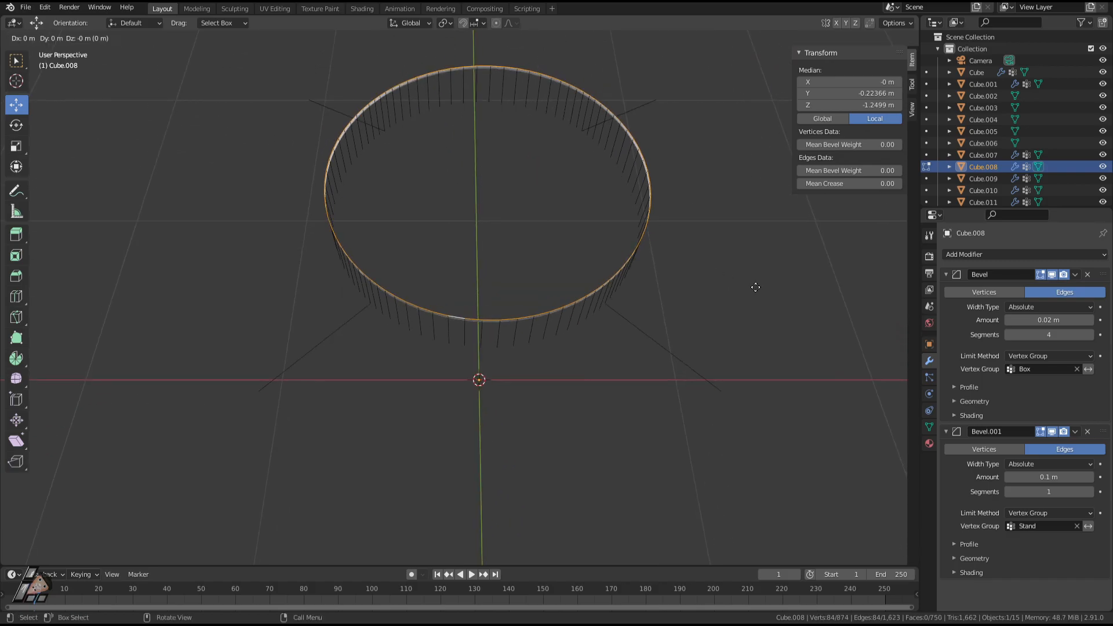
key("s")
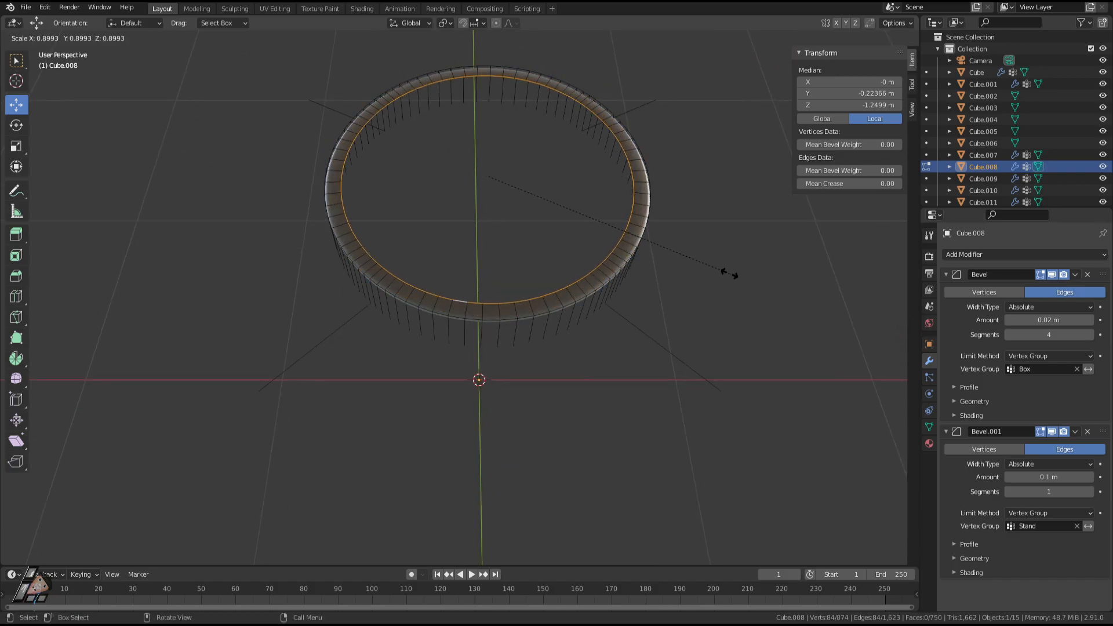
left_click(729, 273)
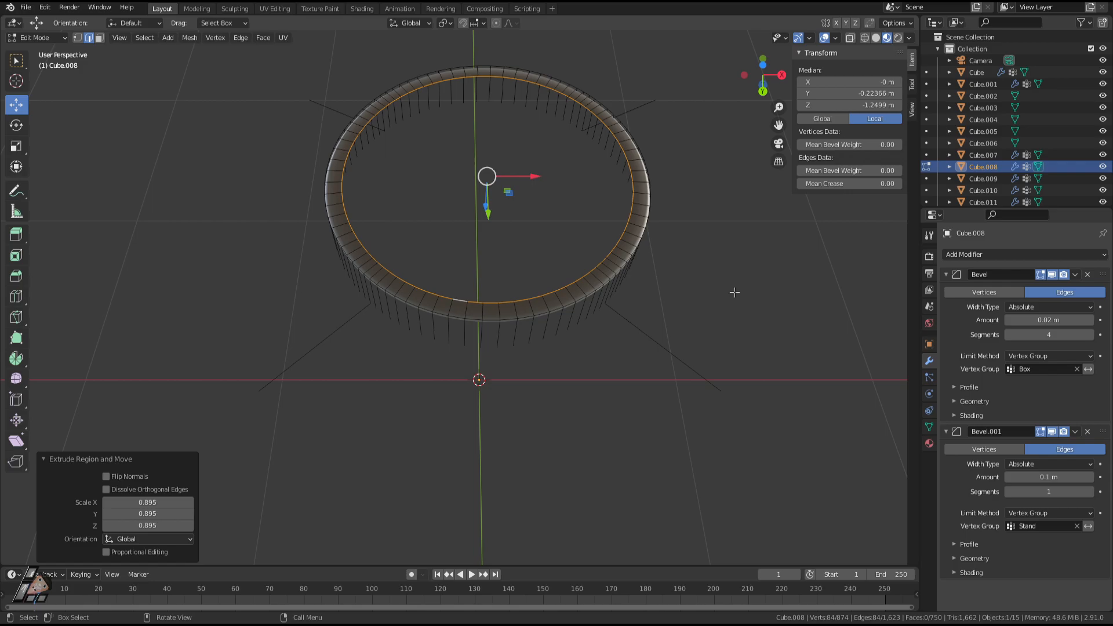
Clear the selection on the new rim ring and turn off the viewport display of both Bevel modifiers.
middle_click_drag(658, 282, 674, 289)
key("Tab")
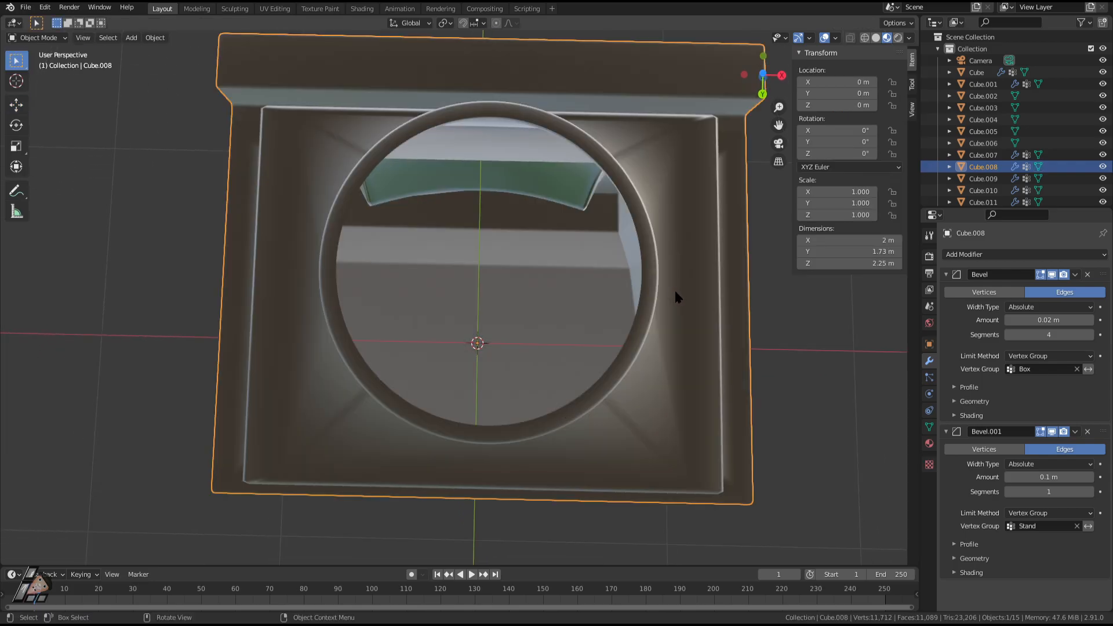
key("Tab")
key("1")
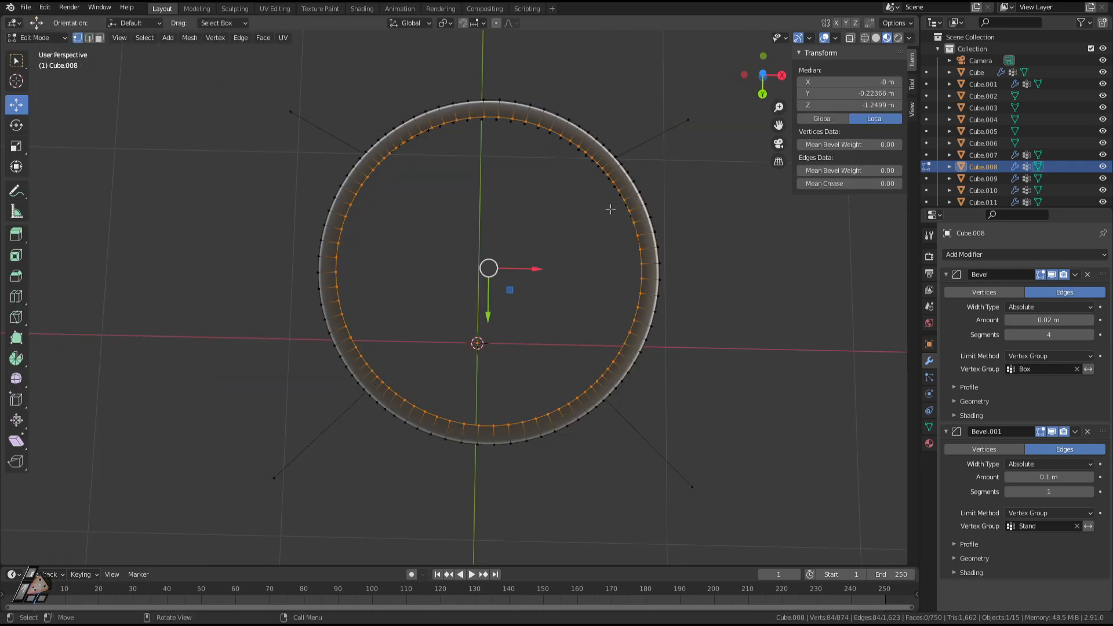
mouse_move(610, 209)
middle_mouse_down()
mouse_move(615, 157)
mouse_move(602, 205)
middle_mouse_up()
scroll(659, 313, "up", 1)
left_click(749, 344)
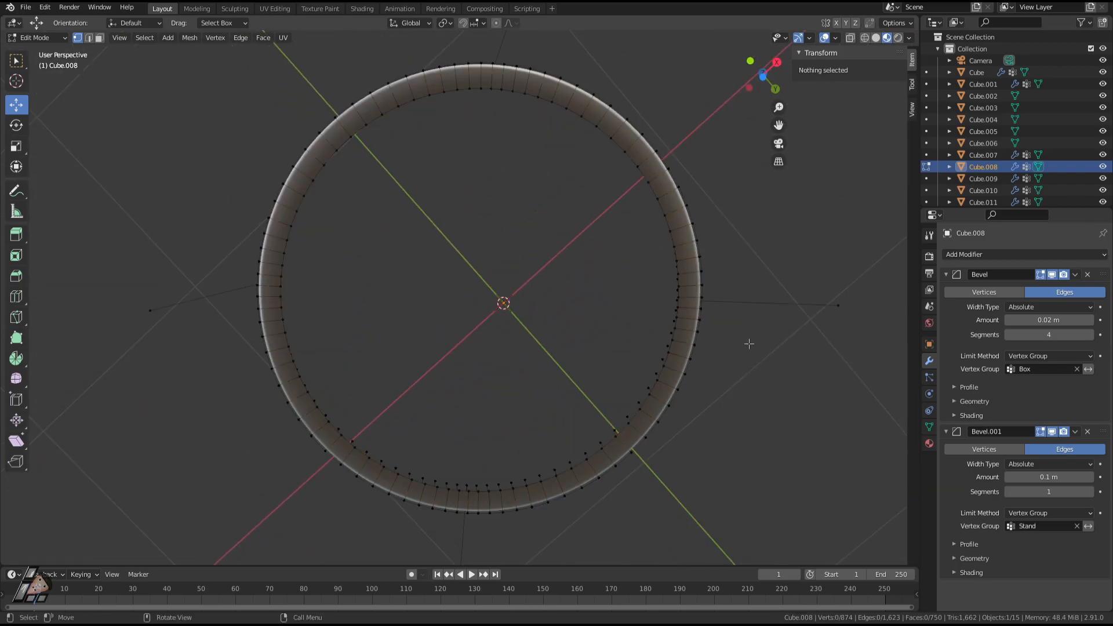
key("KP_7")
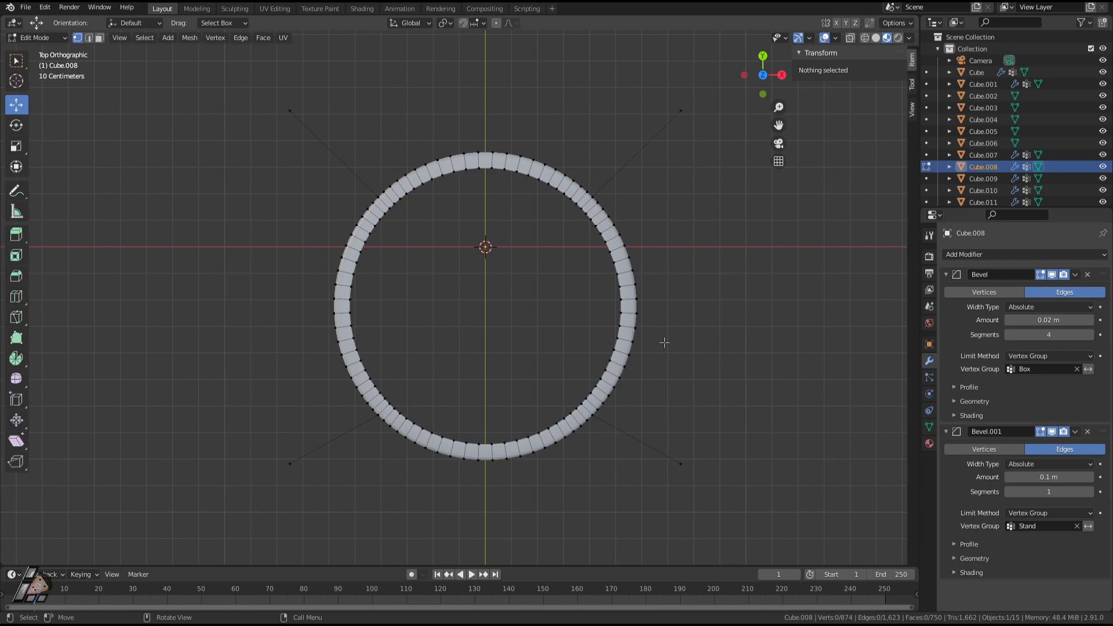
key("ctrl+KP_7")
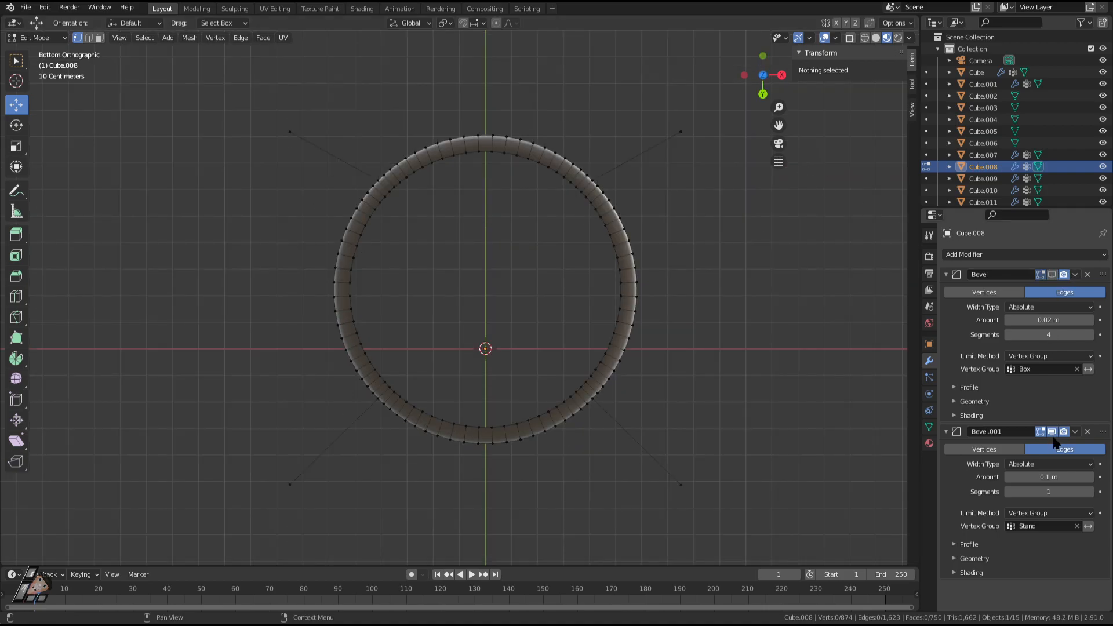
scroll(812, 272, "up", 2)
middle_click_drag(658, 155, 686, 226, "shift")
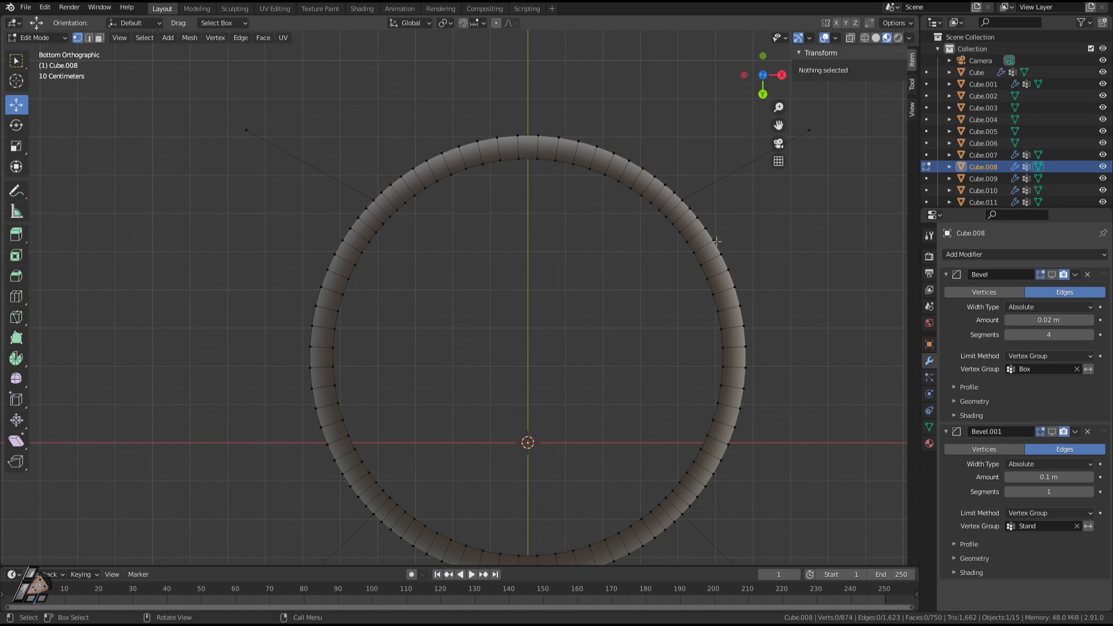
middle_click_drag(716, 224, 733, 304)
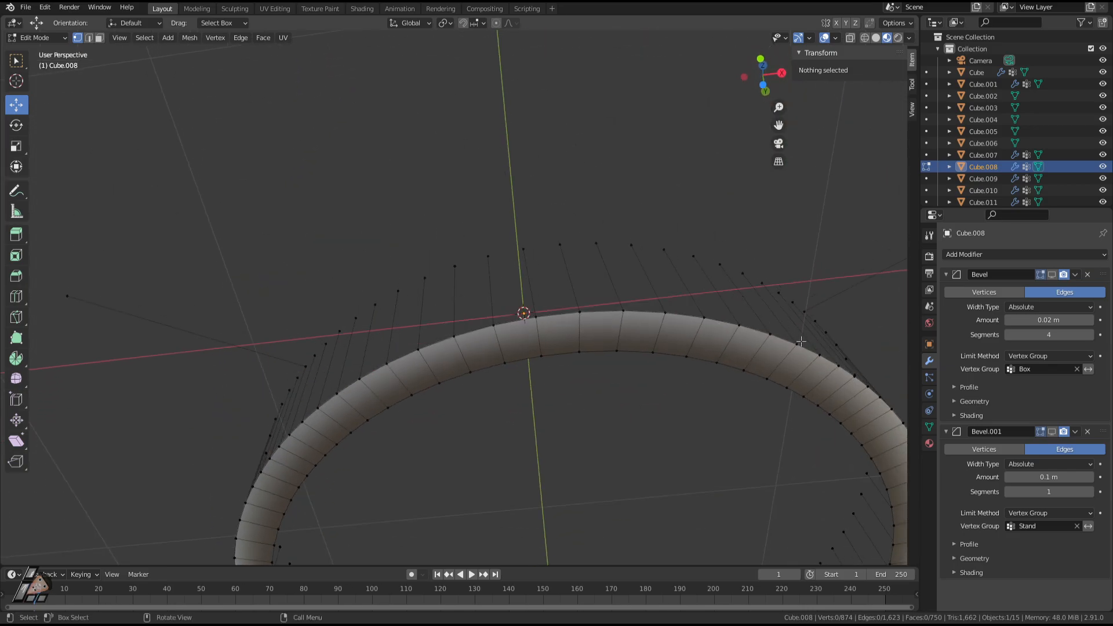
Select the four outer vertices where the diagonal edges meet the ring and the four adjacent inner rim vertices.
key("KP_7")
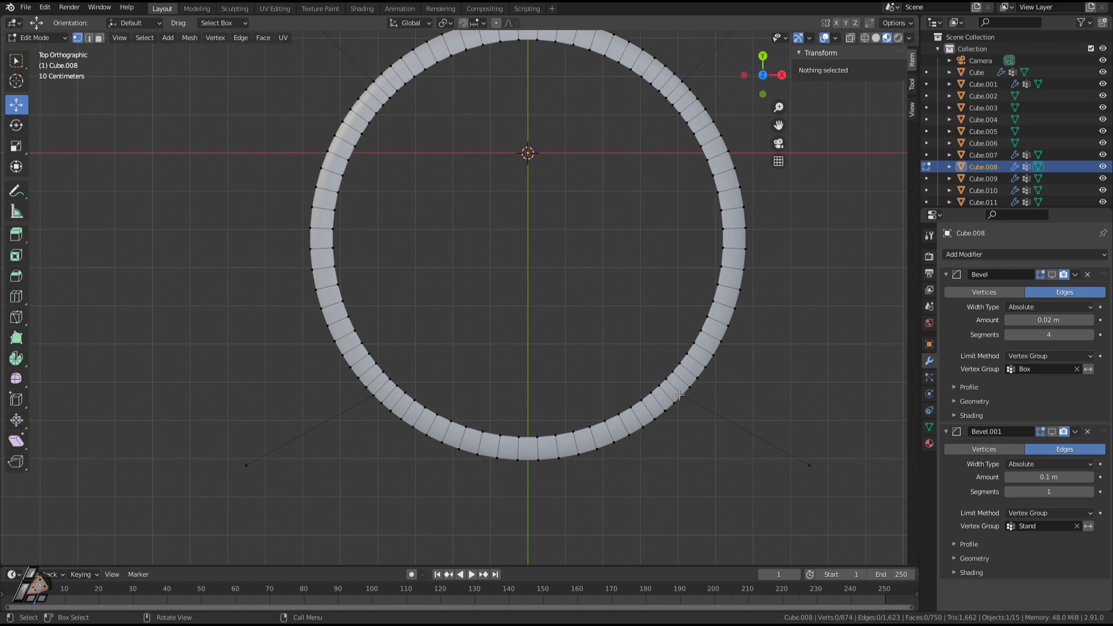
left_click(682, 396)
left_click(369, 401, "shift")
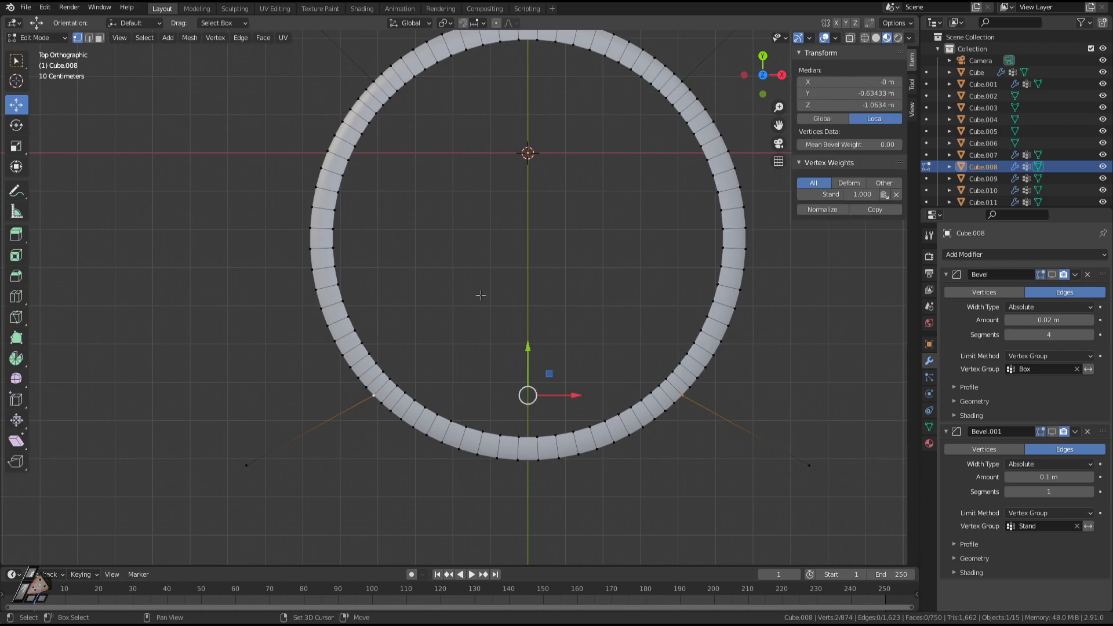
middle_click_drag(520, 235, 542, 300, "shift")
left_click(393, 148, "shift")
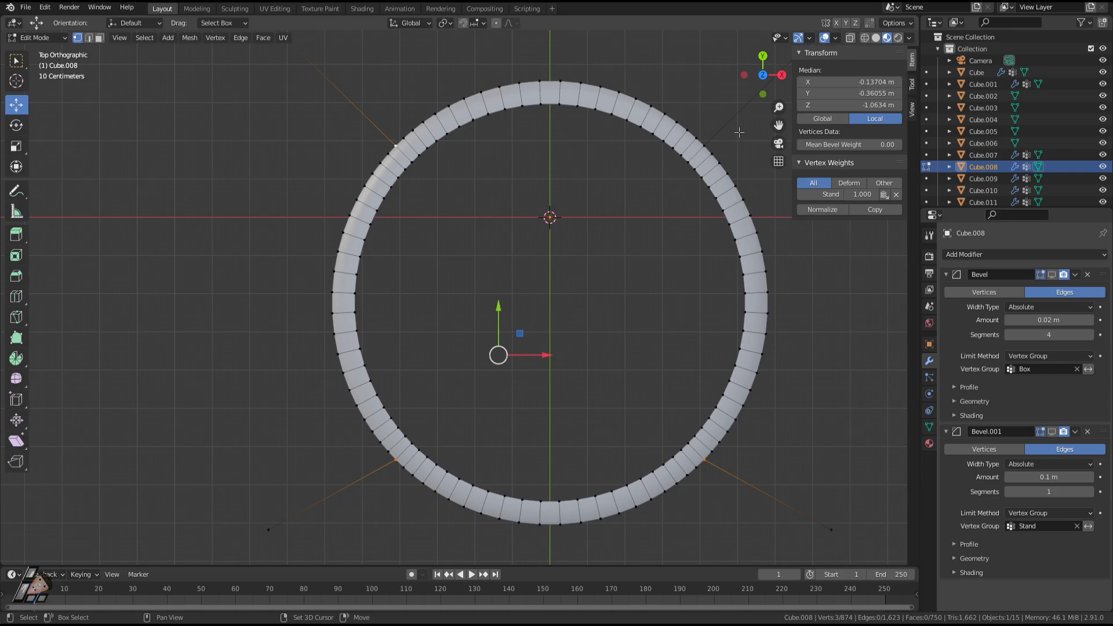
left_click(706, 146, "shift")
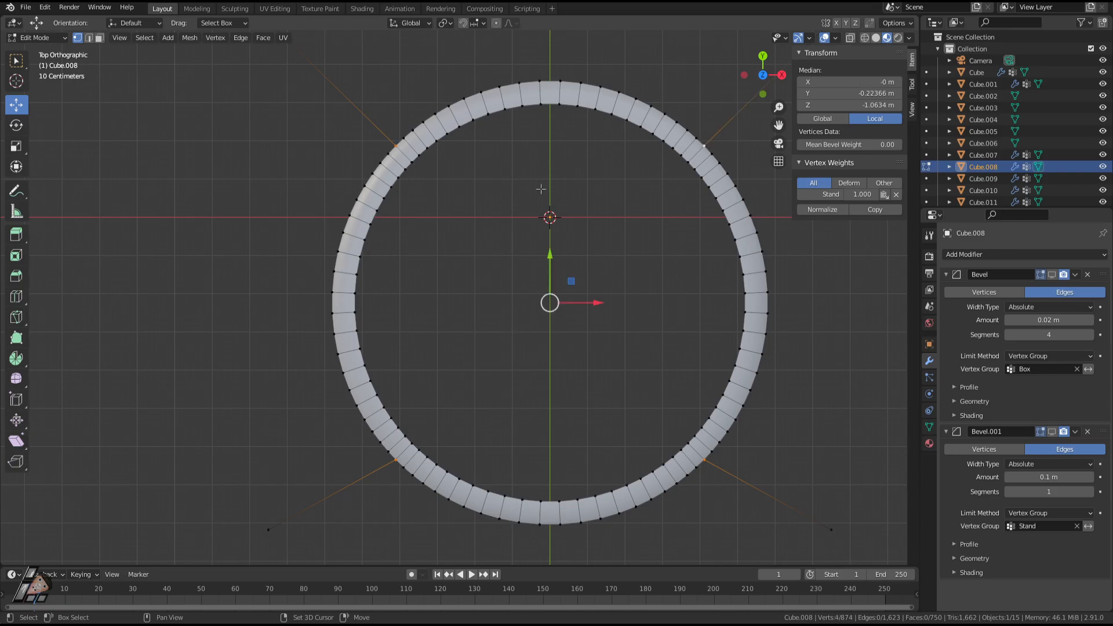
left_click(412, 161, "shift")
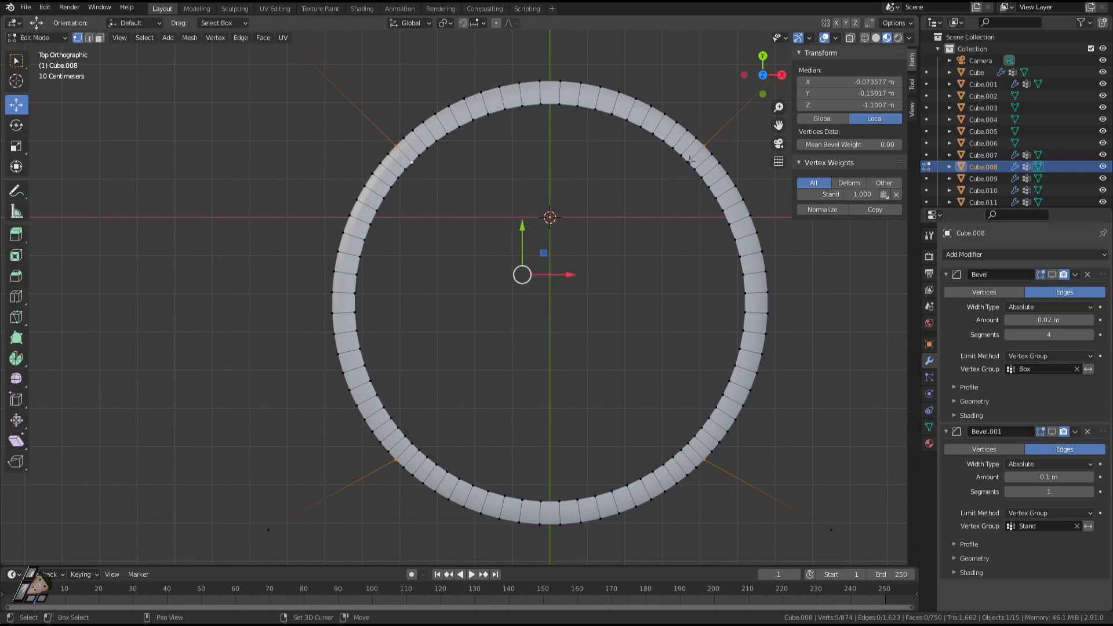
left_click(689, 162, "shift")
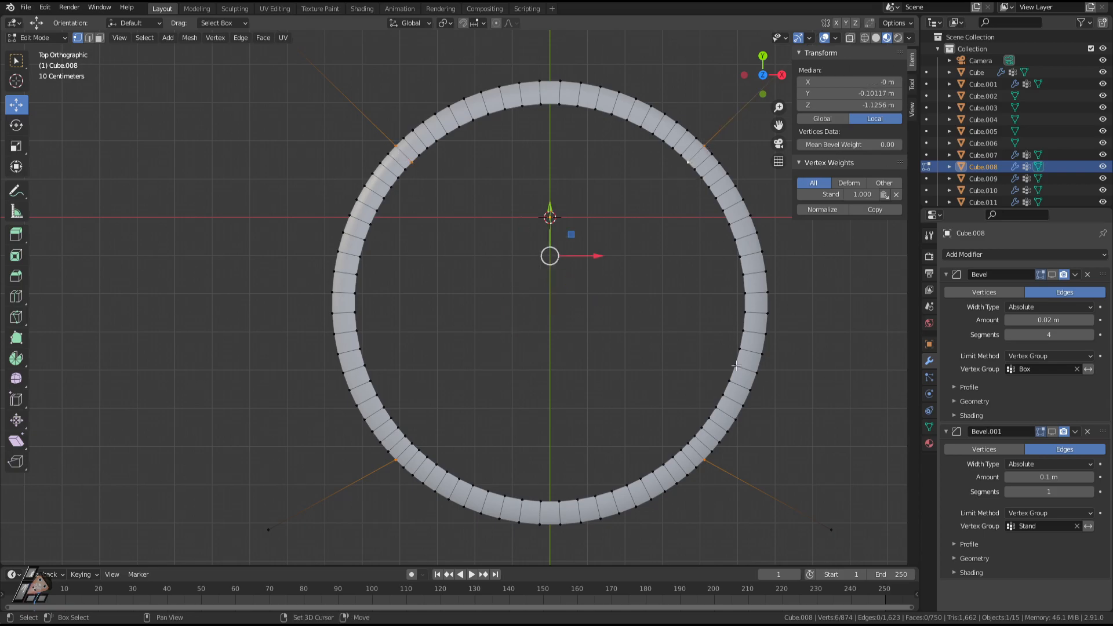
left_click(692, 446, "shift")
left_click(412, 444, "shift")
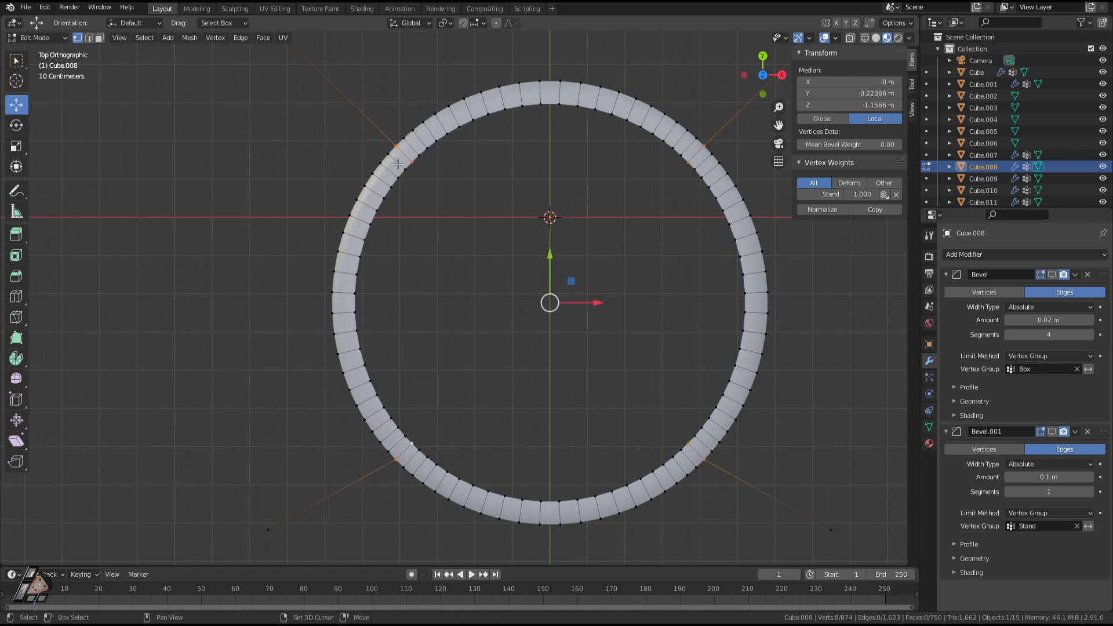
Deselect the four outer vertices and fill a square face between the four inner rim vertices.
left_click(396, 461, "shift")
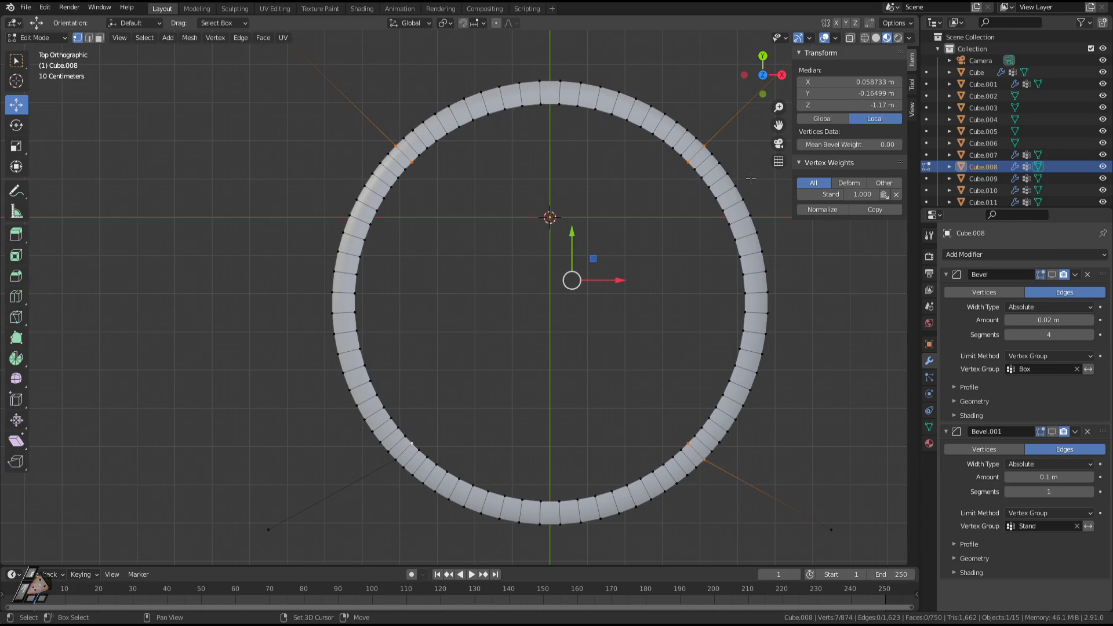
left_click(706, 460, "shift")
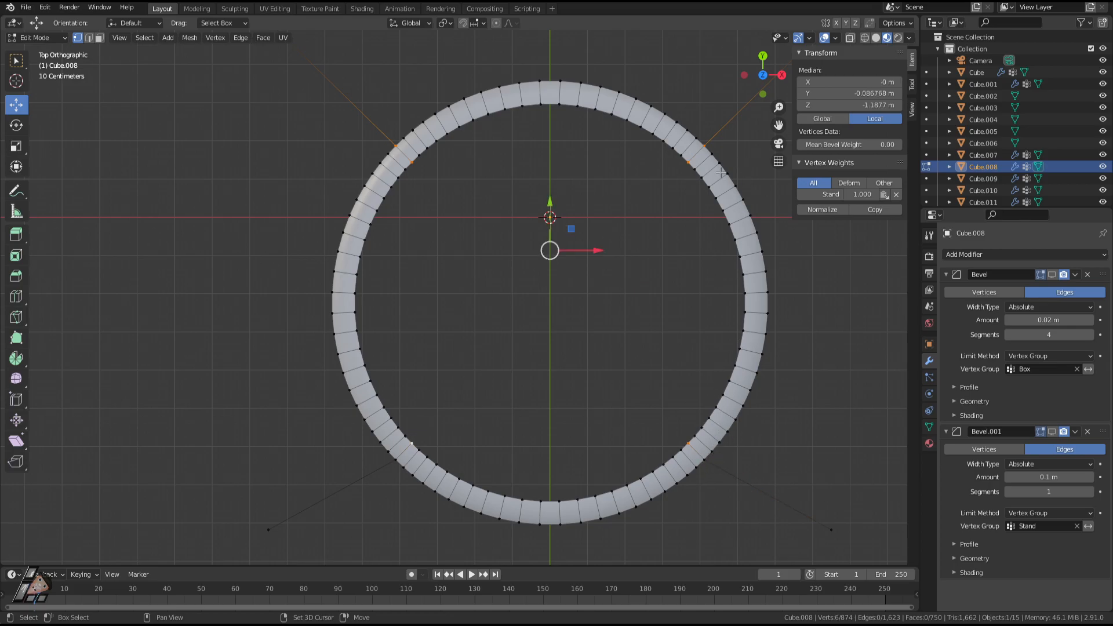
left_click(702, 146, "shift")
left_click(395, 143, "shift")
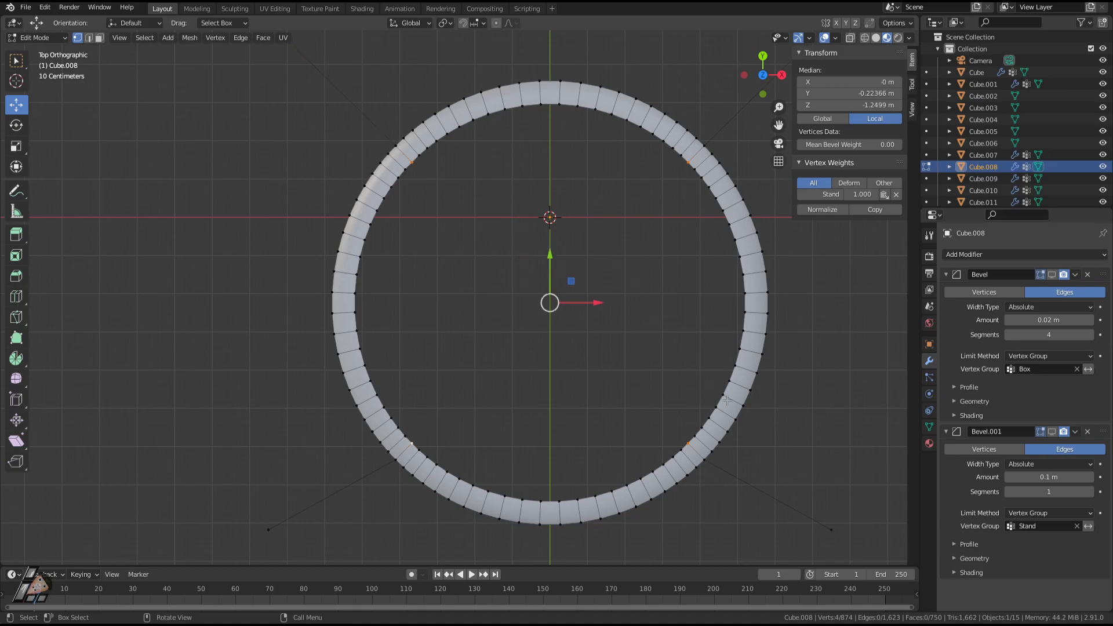
key("f")
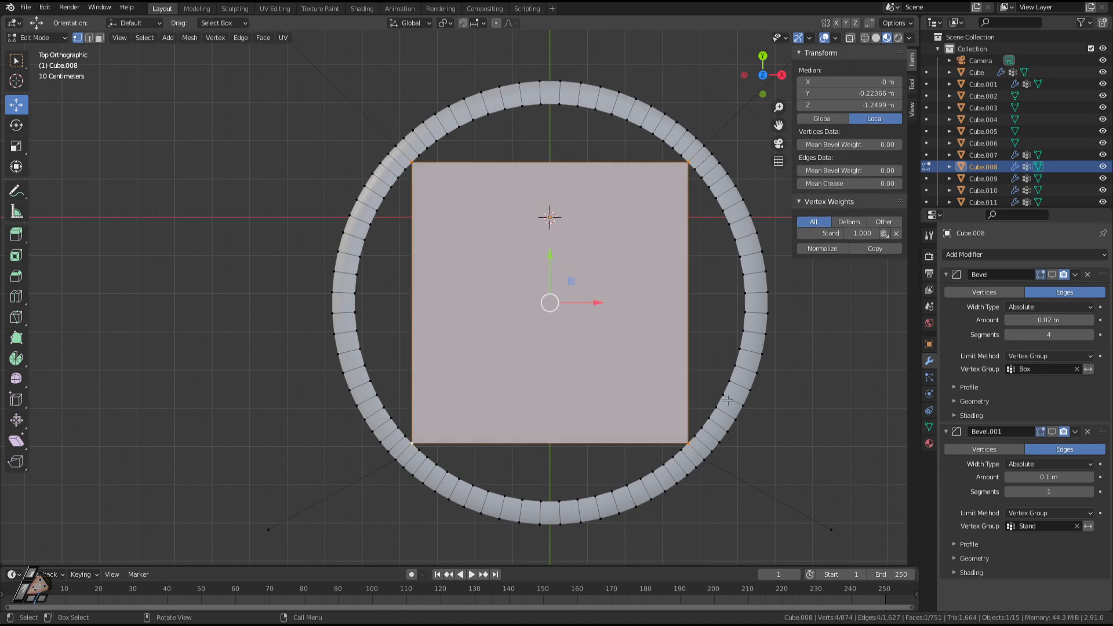
key("2")
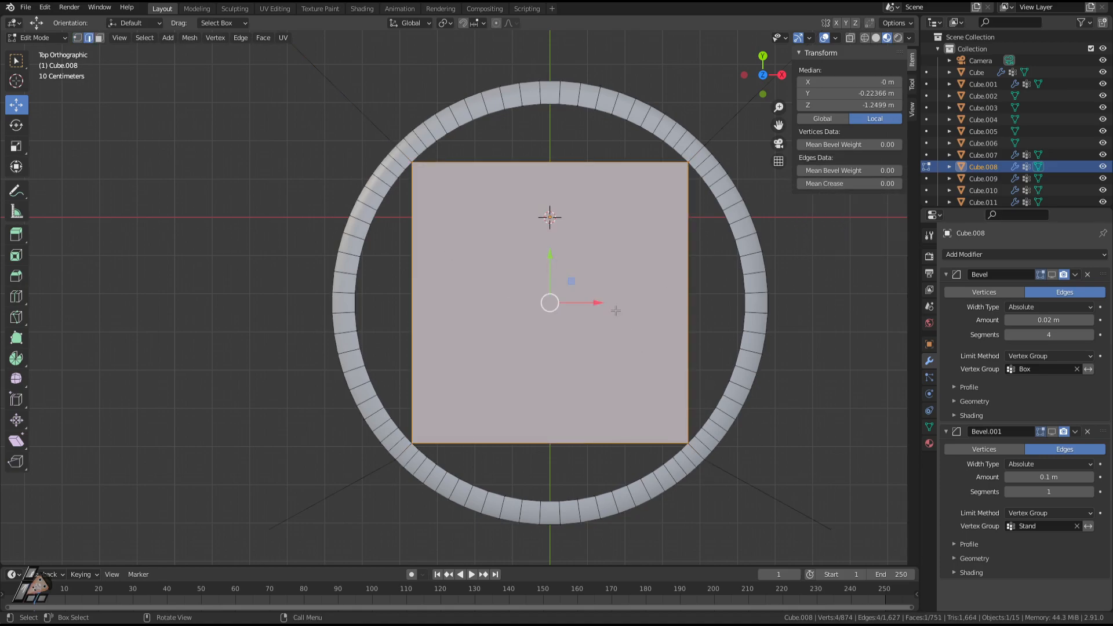
key("1")
key("alt+a")
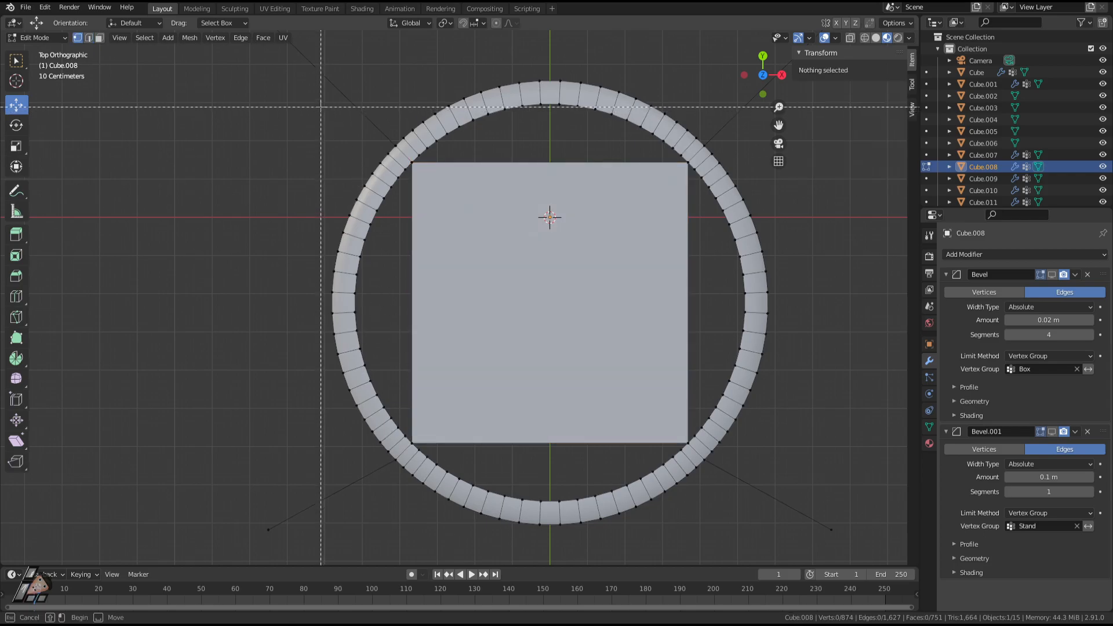
left_click_drag(321, 107, 417, 536)
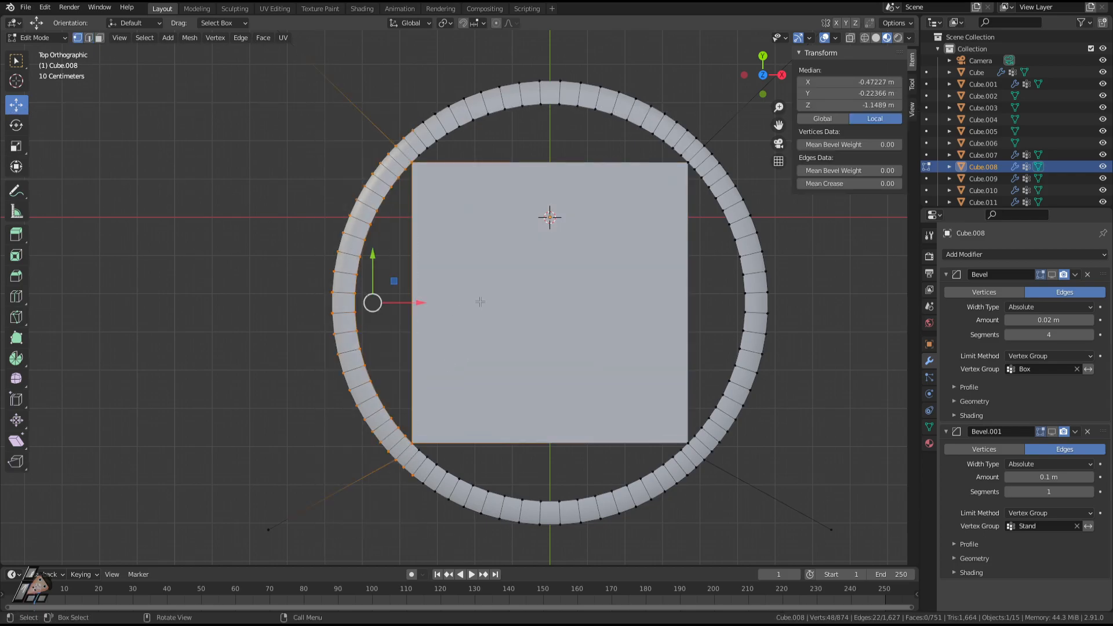
key("alt+a")
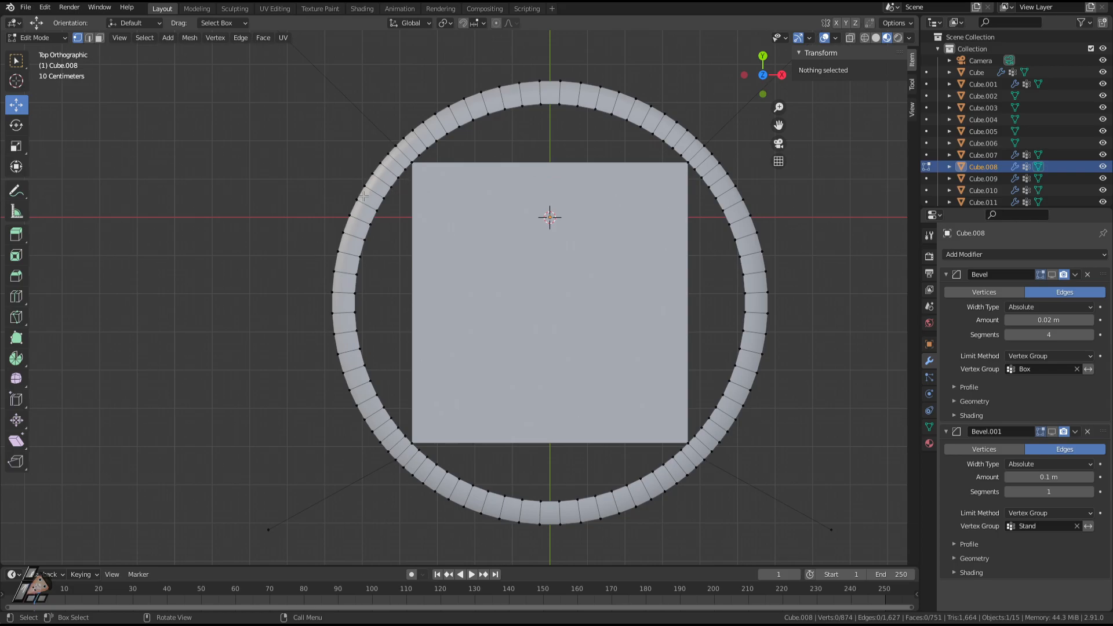
left_click(363, 197, "alt")
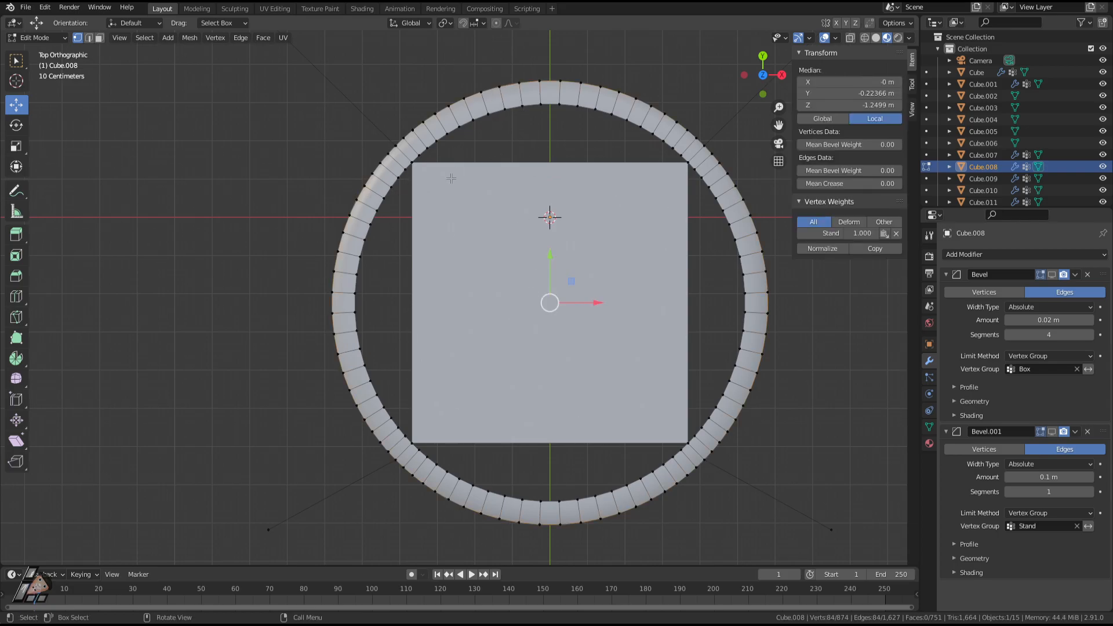
middle_click_drag(451, 178, 472, 92)
left_click(425, 360, "alt+shift")
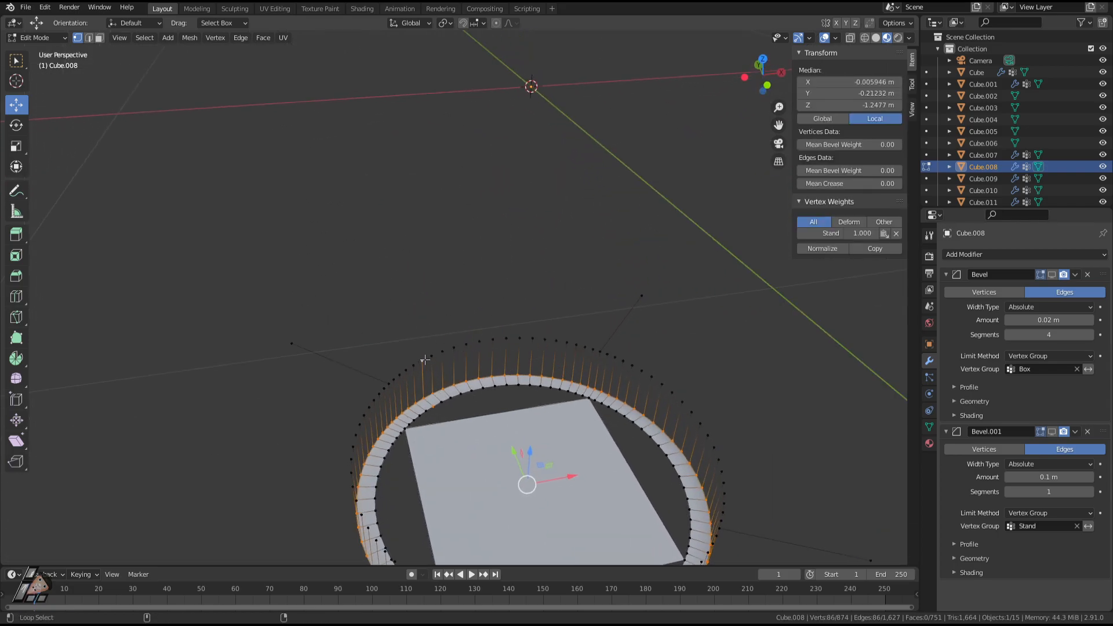
left_click(441, 308)
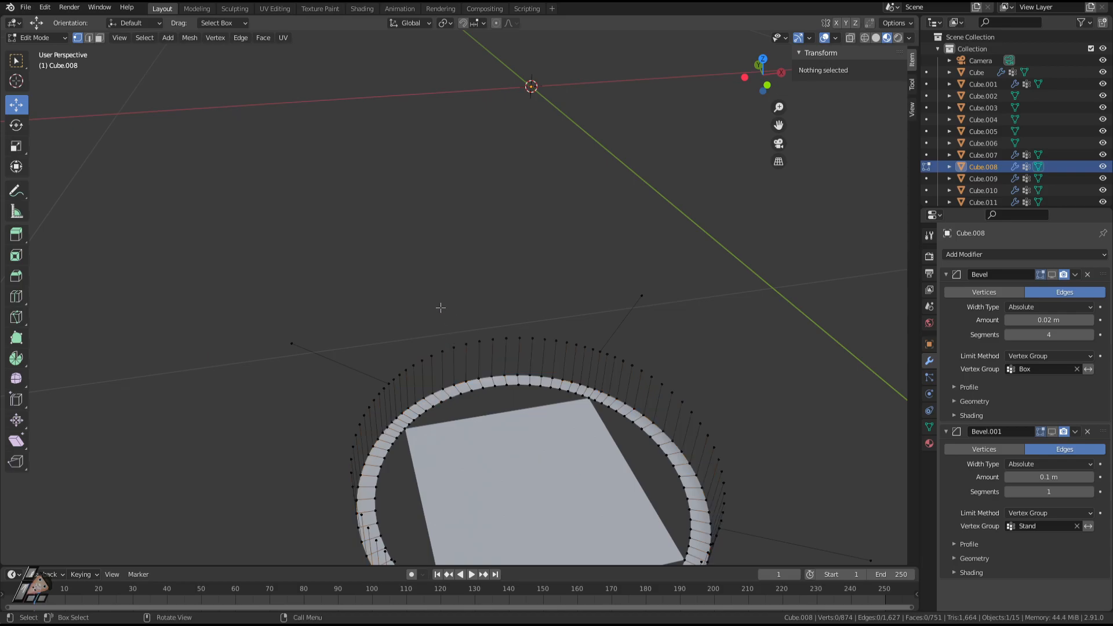
middle_click_drag(475, 394, 508, 352)
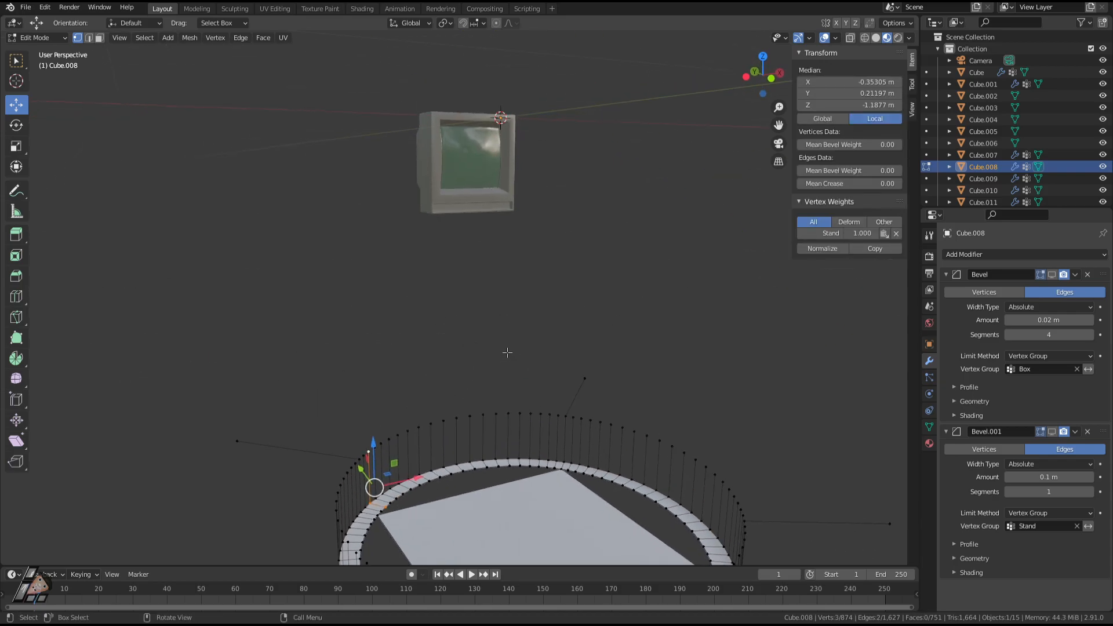
left_click(435, 365)
middle_click_drag(441, 376, 590, 359)
middle_click_drag(601, 405, 587, 502)
middle_click_drag(564, 446, 524, 421)
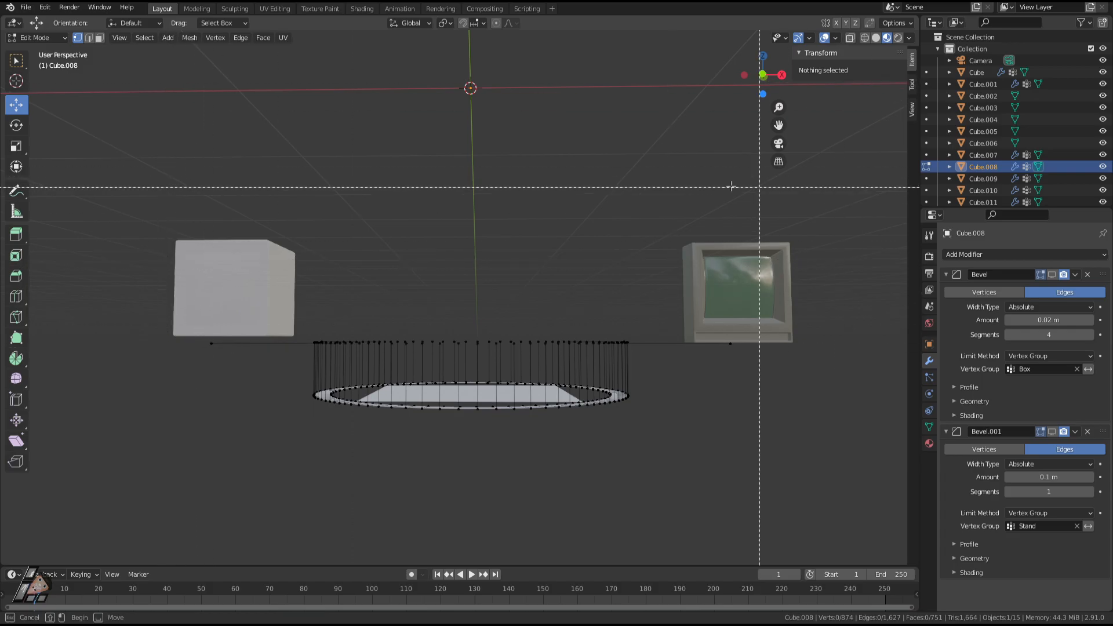
In wireframe shading, select the circular wall's box-side vertices with the diagonal edges, hide them, and return to Material Preview shading.
left_click(864, 38)
key("b")
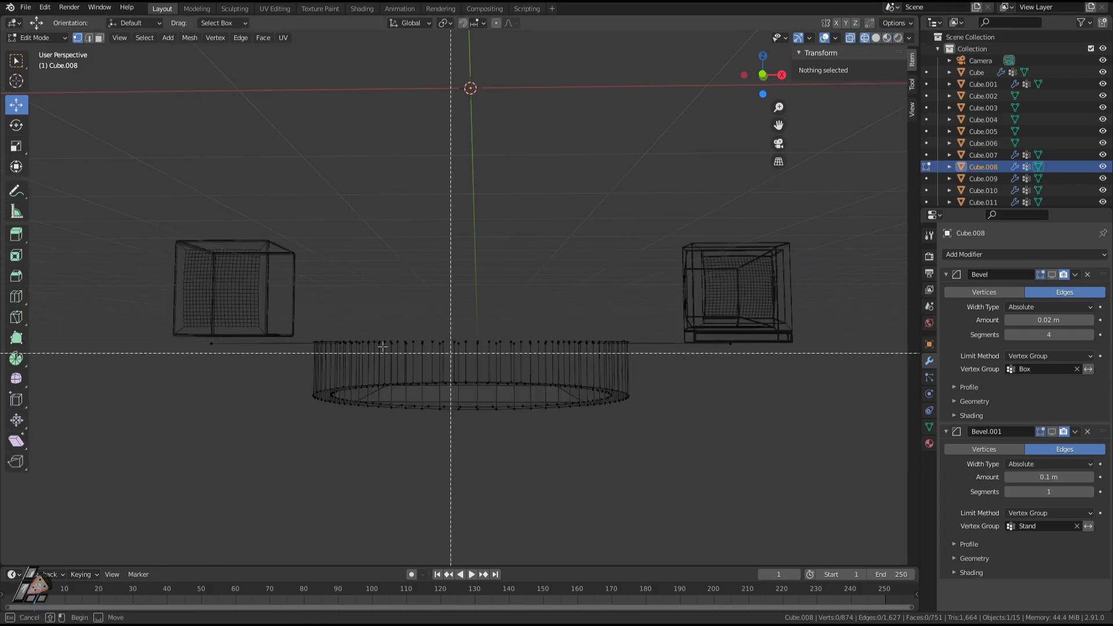
left_click_drag(144, 239, 729, 375)
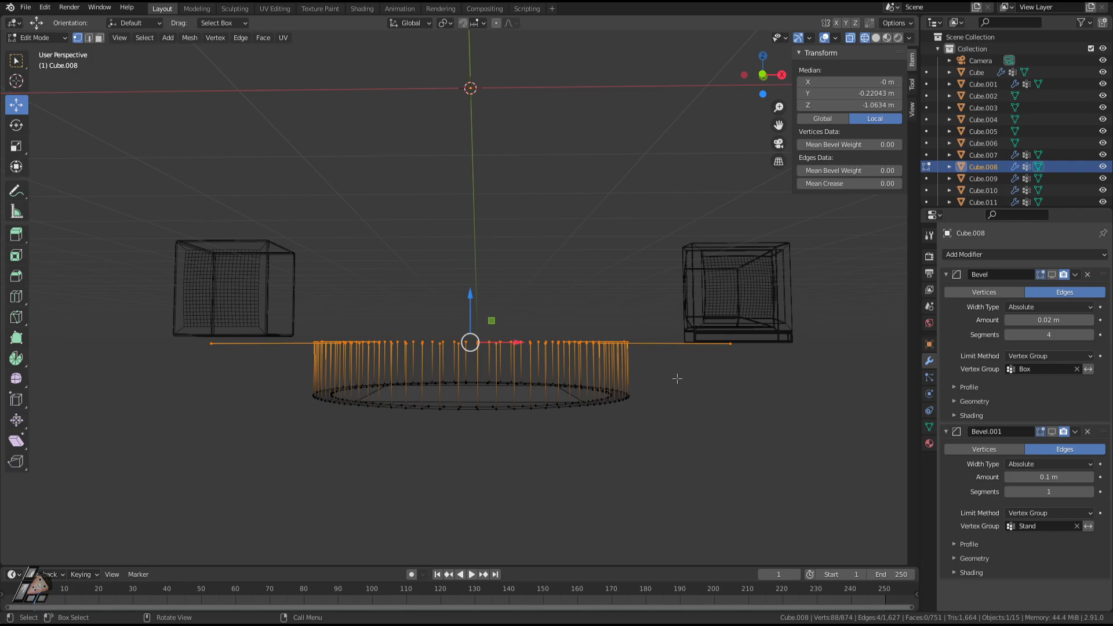
key("h")
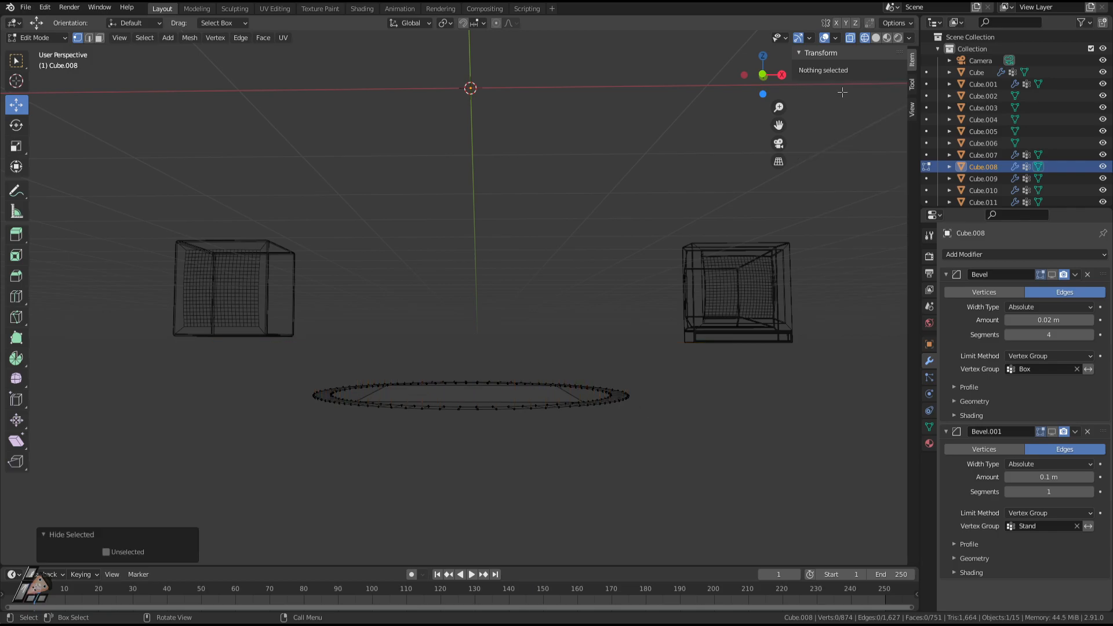
left_click(888, 38)
Select the rim ring's inner vertex loop, fill the four gaps around the square with faces, and clear the selection.
middle_click_drag(600, 386, 631, 232)
scroll(608, 293, "up", 2)
scroll(613, 278, "down", 3)
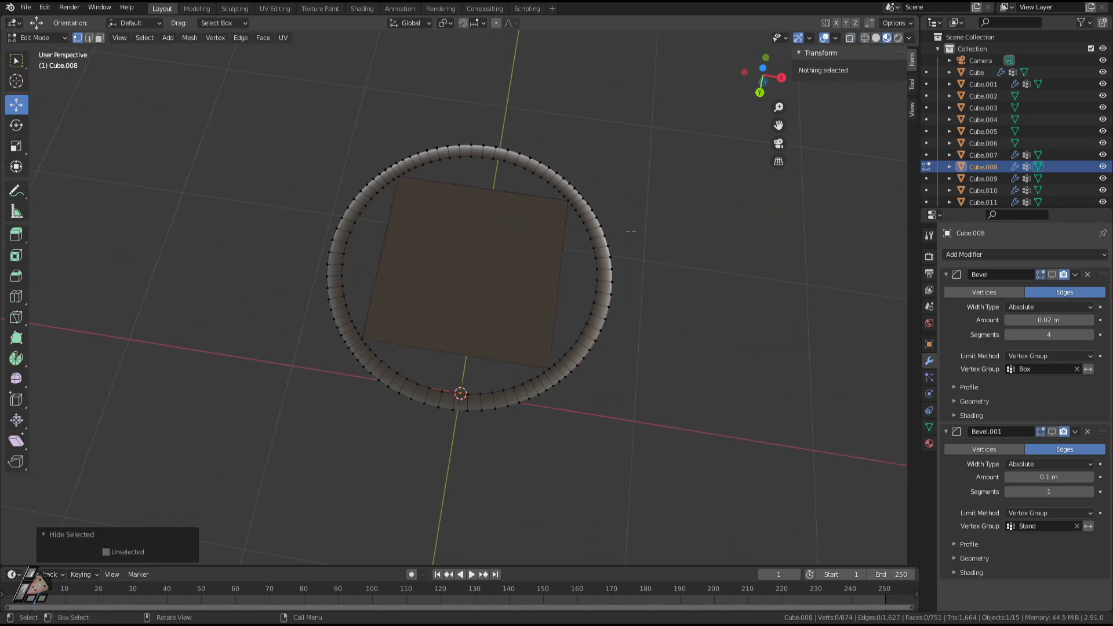
key("Tab")
key("Tab")
key("Tab")
scroll(579, 332, "up", 1)
key("Tab")
key("2")
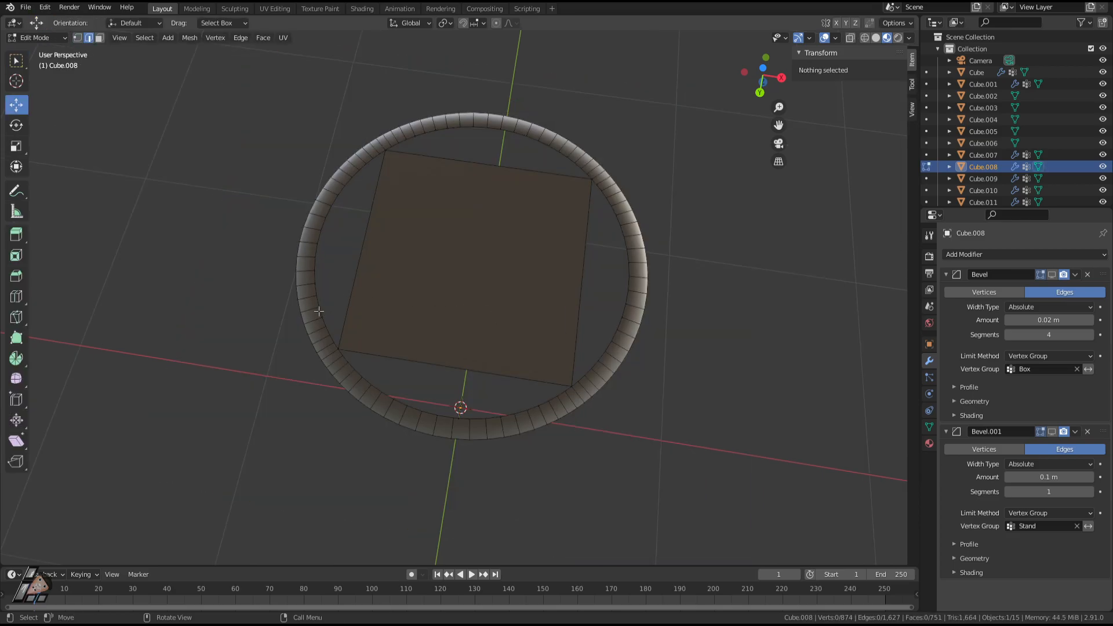
key("Tab")
key("Tab")
key("1")
left_click(335, 339, "alt")
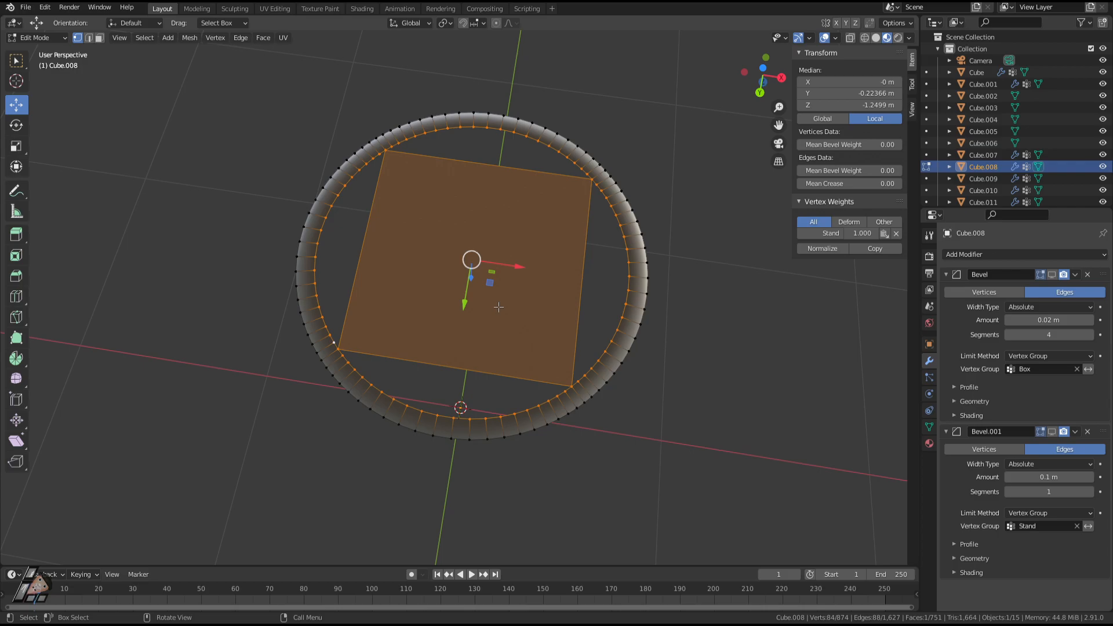
key("f")
key("alt+a")
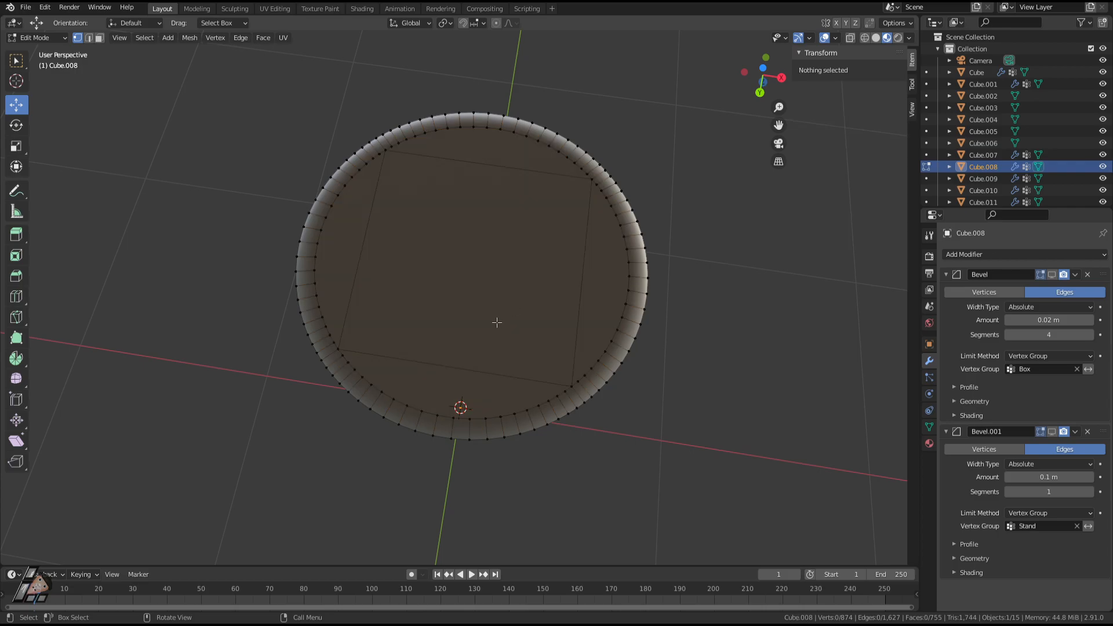
Try hiding, moving and scaling the central square face of the base.
left_click(475, 315)
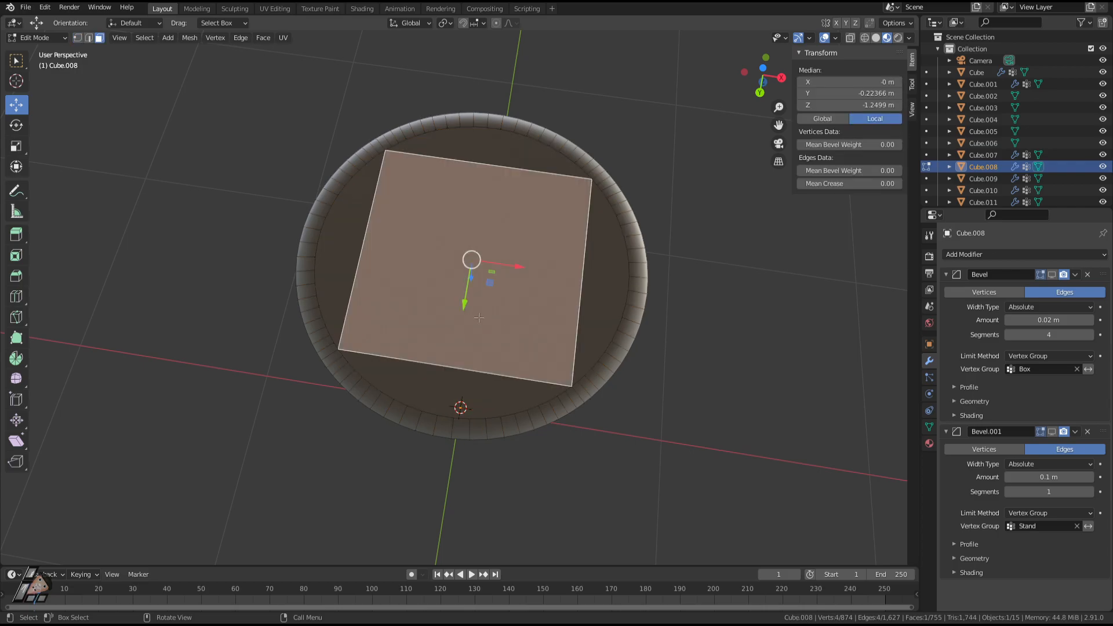
key("h")
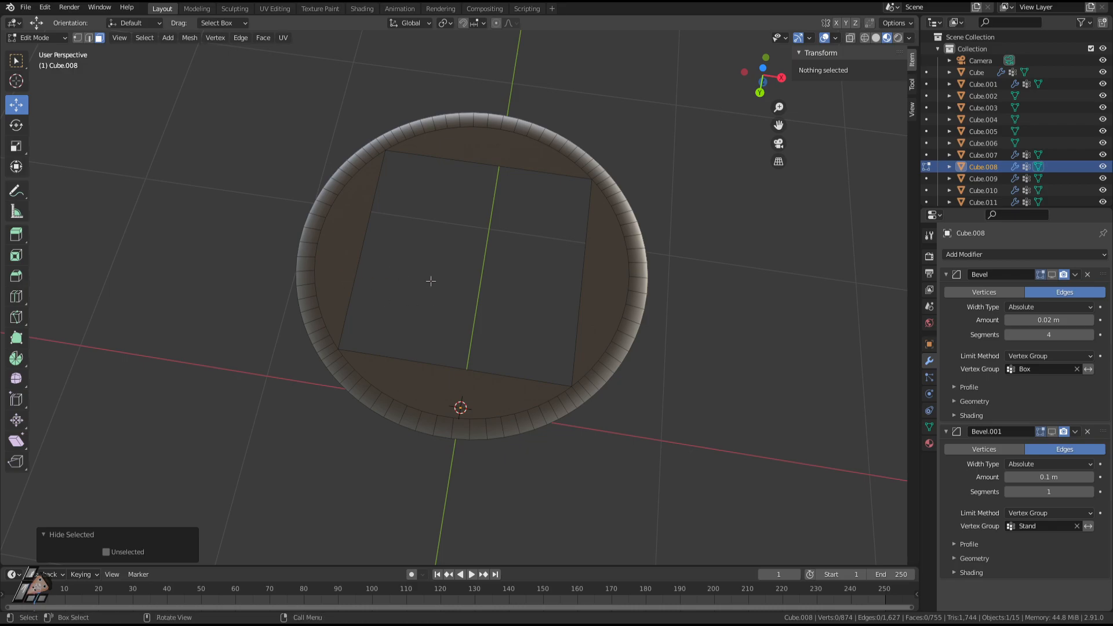
key("ctrl+z")
key("g")
right_click(460, 210)
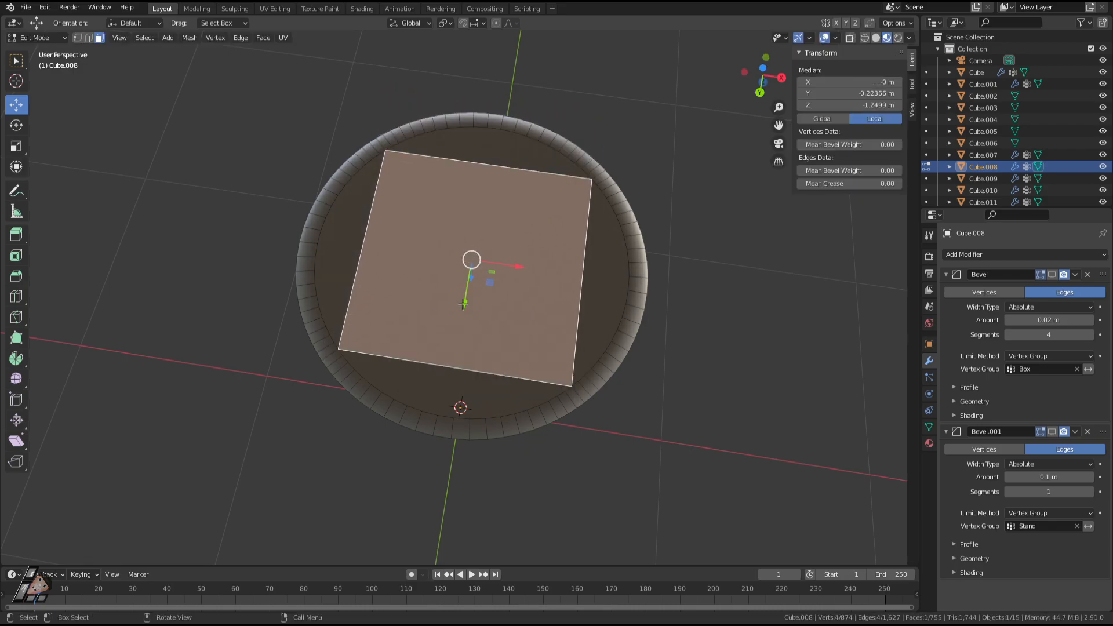
middle_click_drag(460, 200, 471, 239)
key("g")
right_click(479, 193)
key("g")
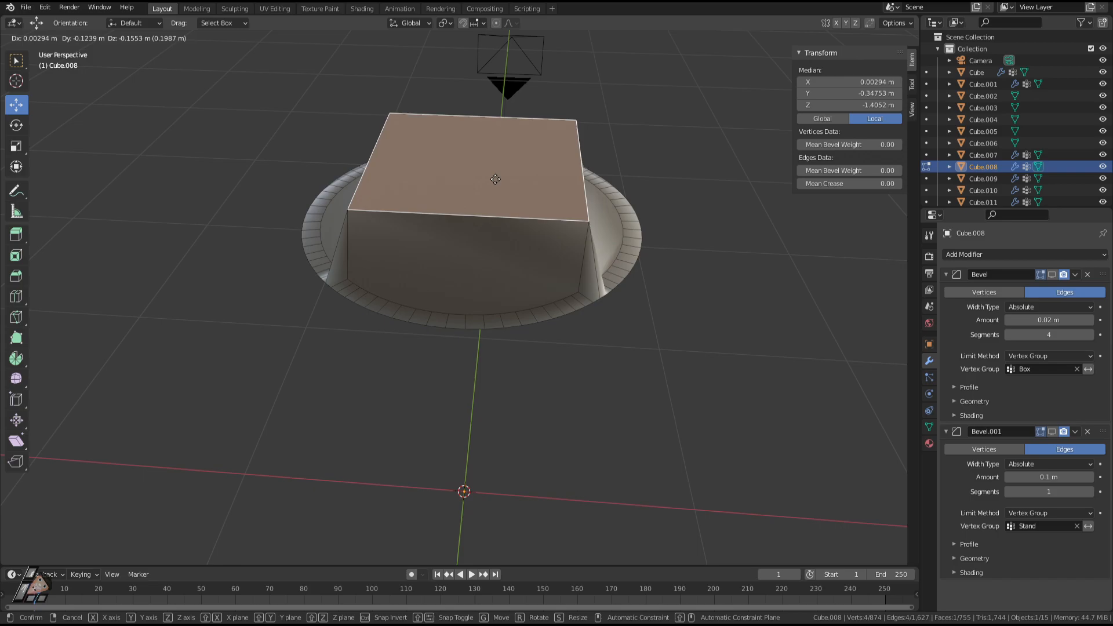
right_click(501, 183)
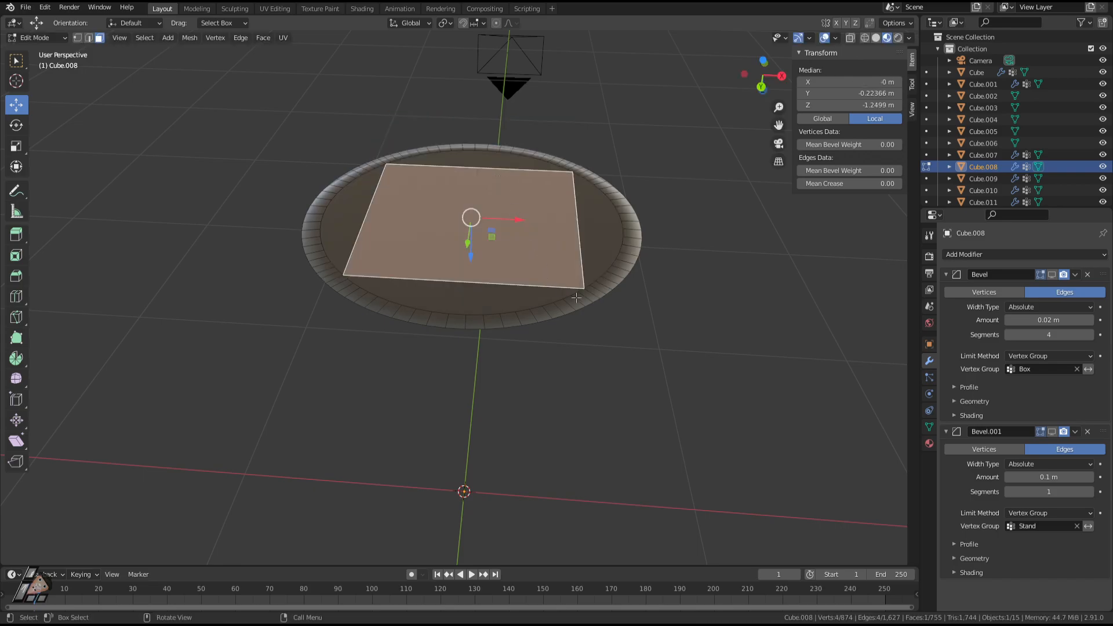
middle_click_drag(576, 298, 575, 347)
key("s")
right_click(591, 337)
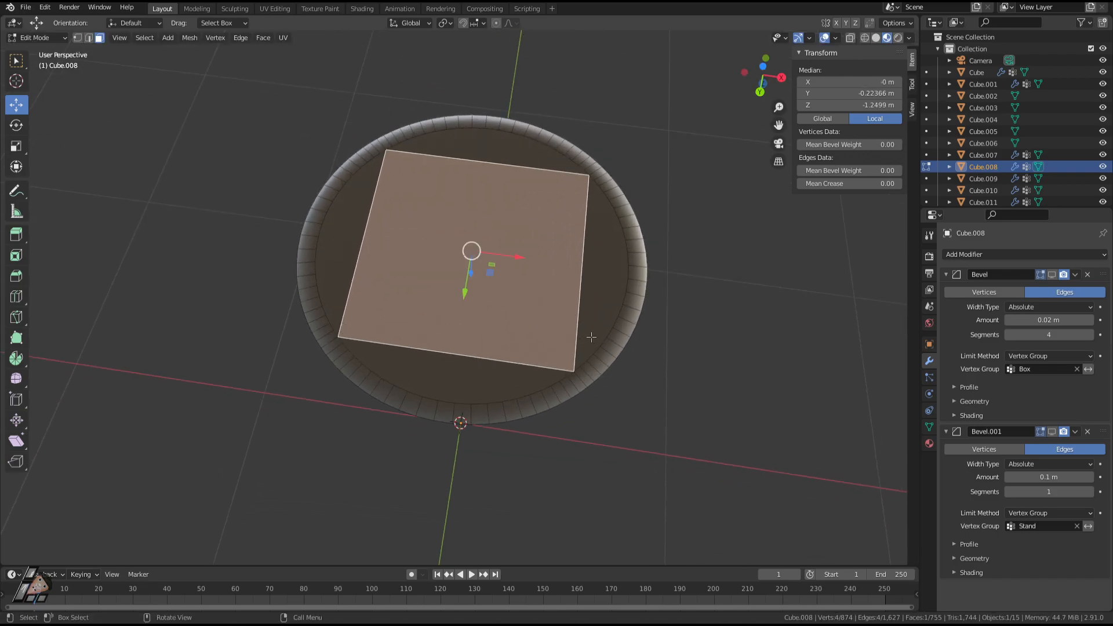
Turn on the viewport display of both Bevel modifiers, return to Object Mode and save the file.
middle_click_drag(511, 324, 512, 281)
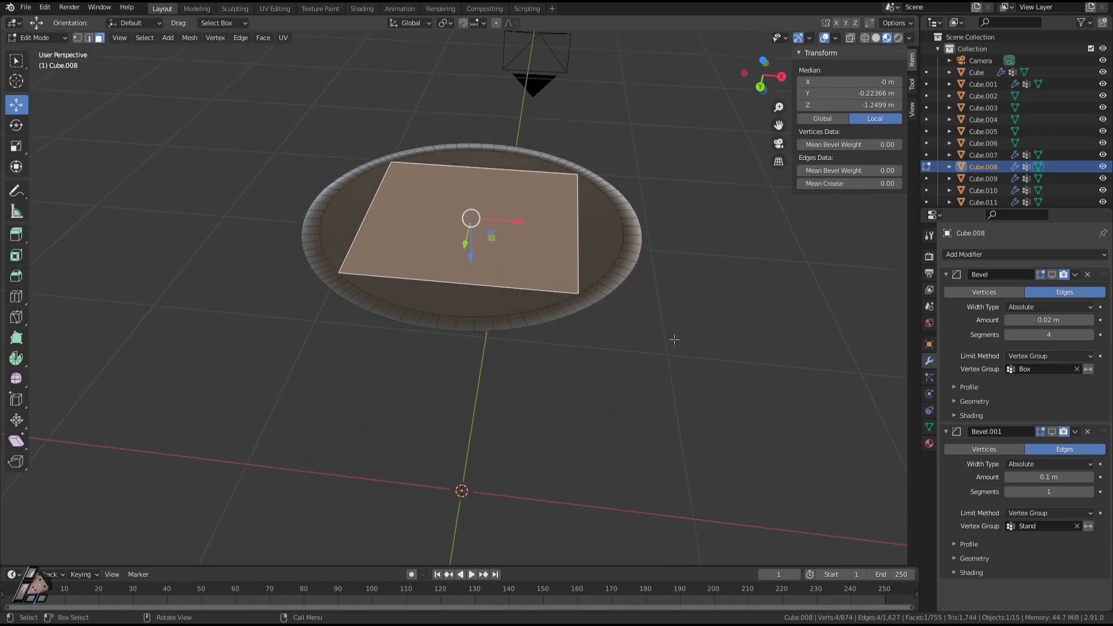
left_click(1052, 431)
left_click(1052, 275)
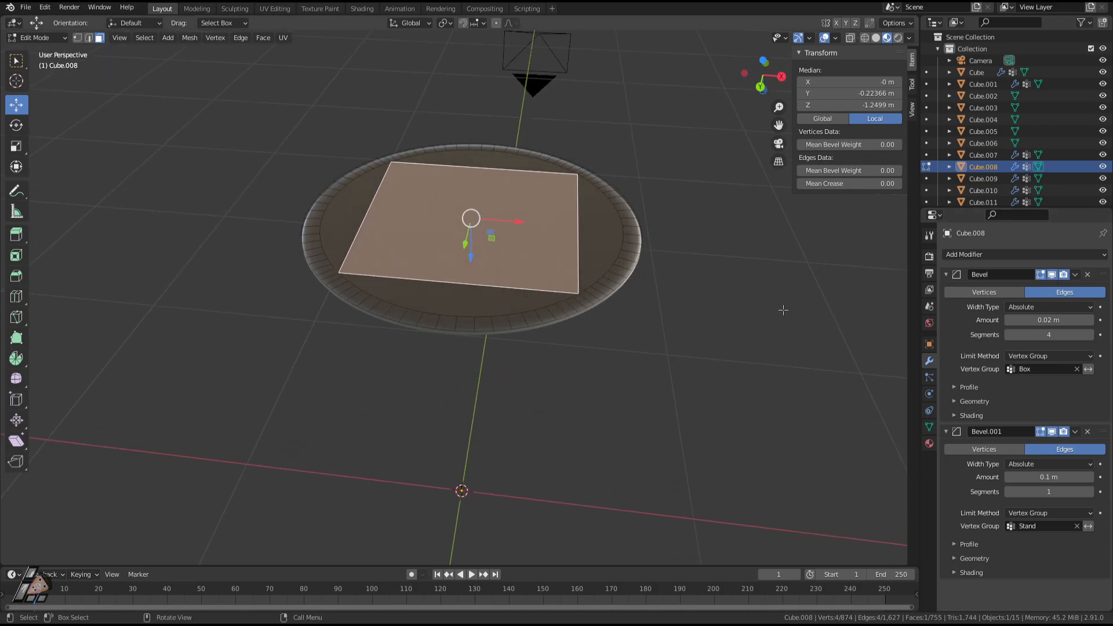
key("Tab")
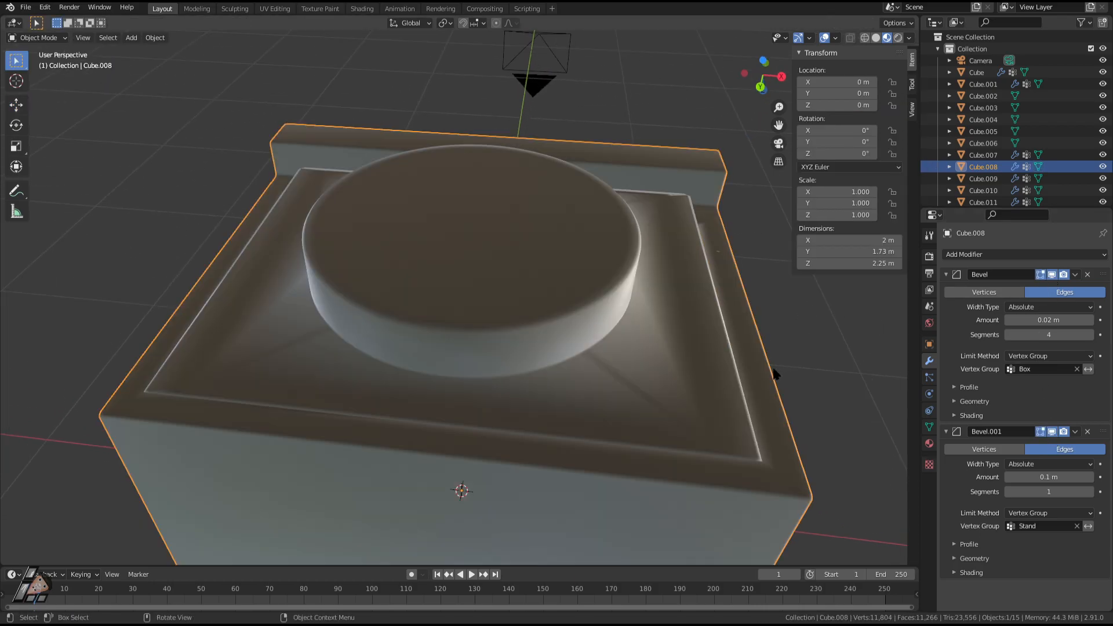
middle_click_drag(775, 373, 670, 369)
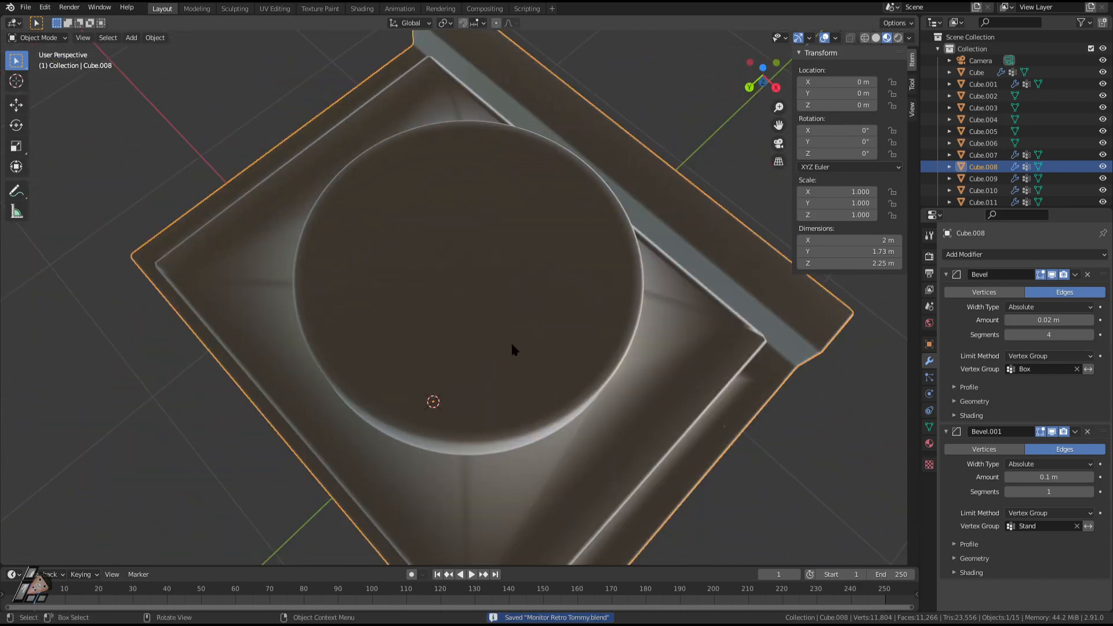
Extrude the base's central square face scaled to 0.871, and extrude it again outward by about 0.076 m.
key("Tab")
left_click(454, 298)
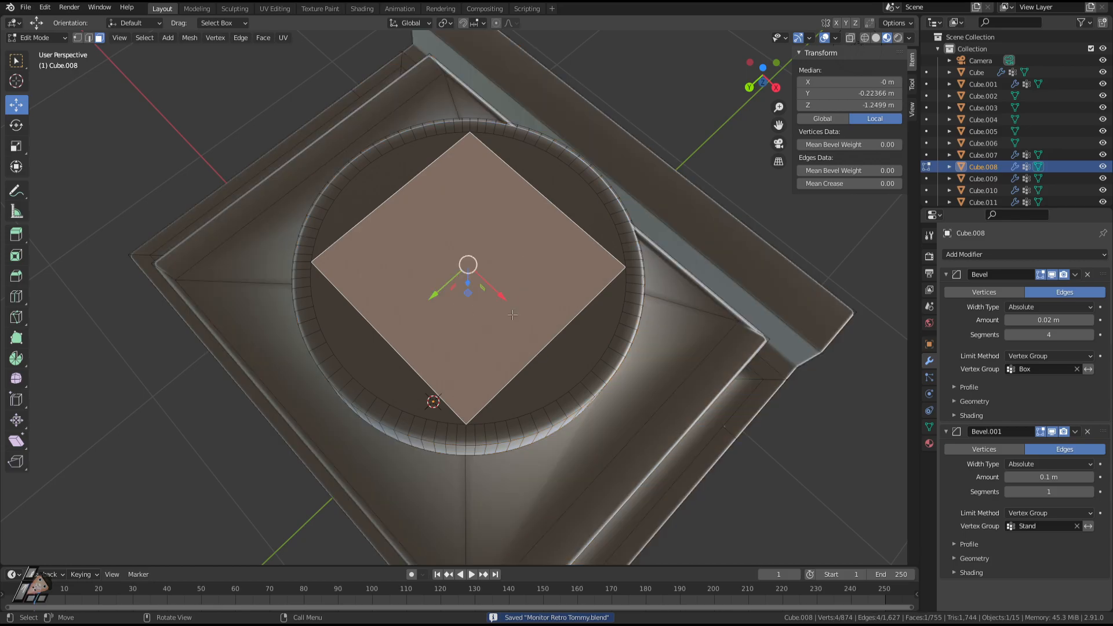
key("e")
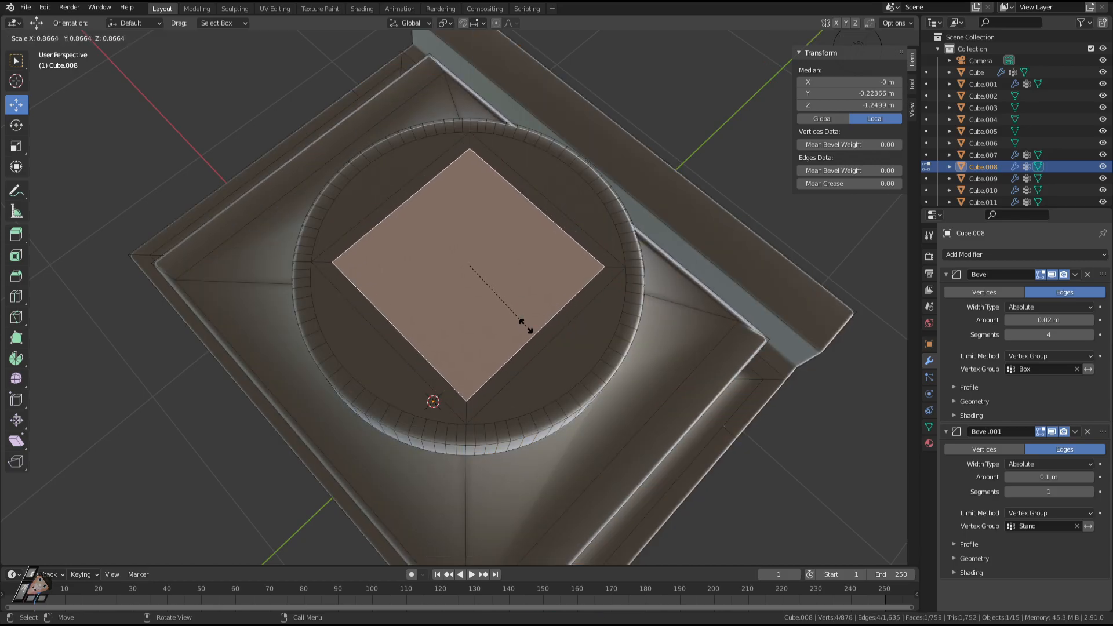
left_click(526, 326)
middle_click_drag(524, 361, 564, 296)
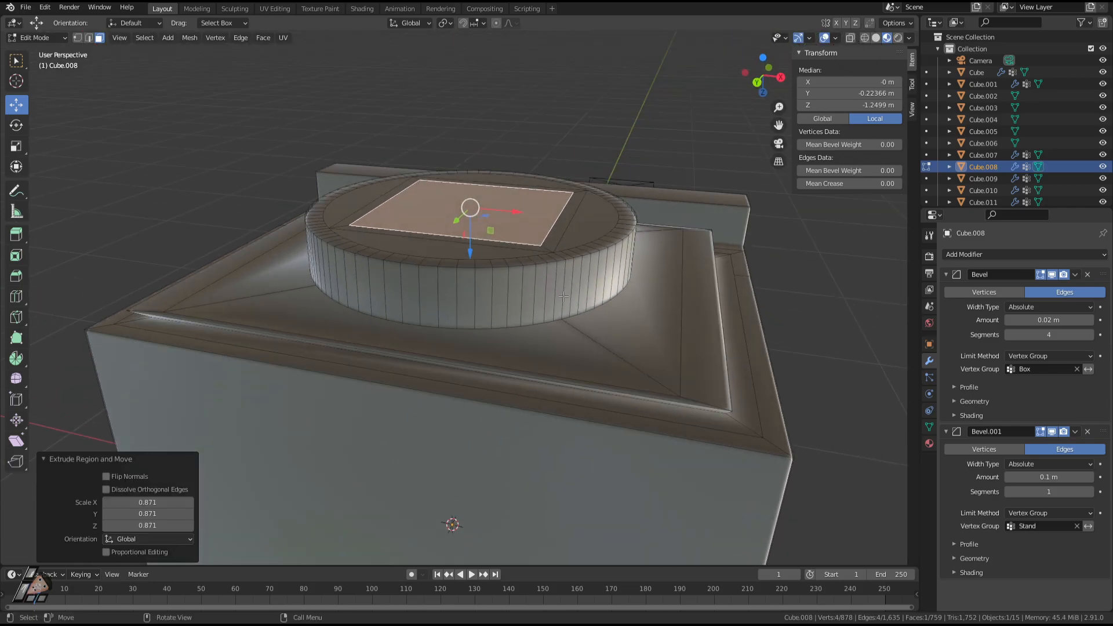
key("e")
left_click(564, 275)
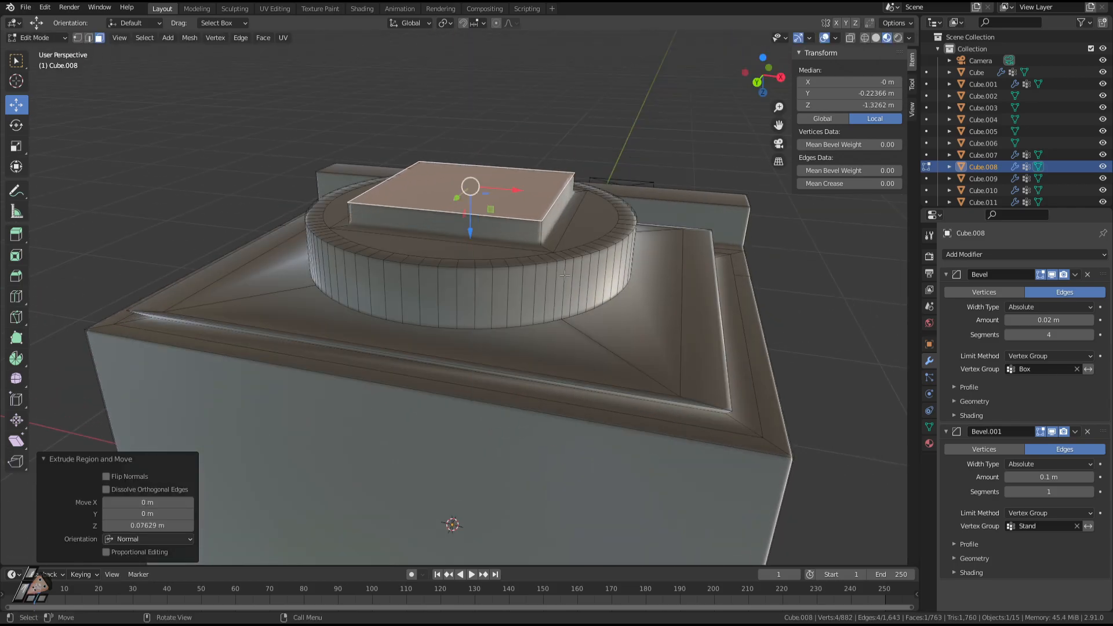
Extrude the raised square's end face, move it about 0.054 m down along Z and scale it by 1.901.
key("e")
right_click(596, 278)
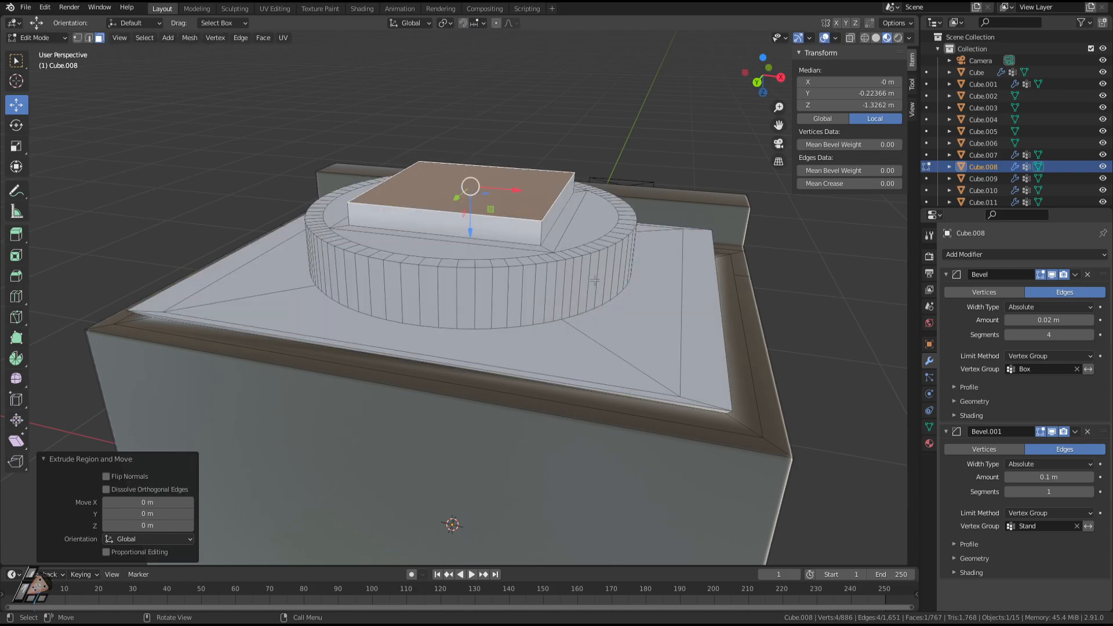
key("g")
key("z")
left_click(604, 262)
key("s")
left_click(717, 334)
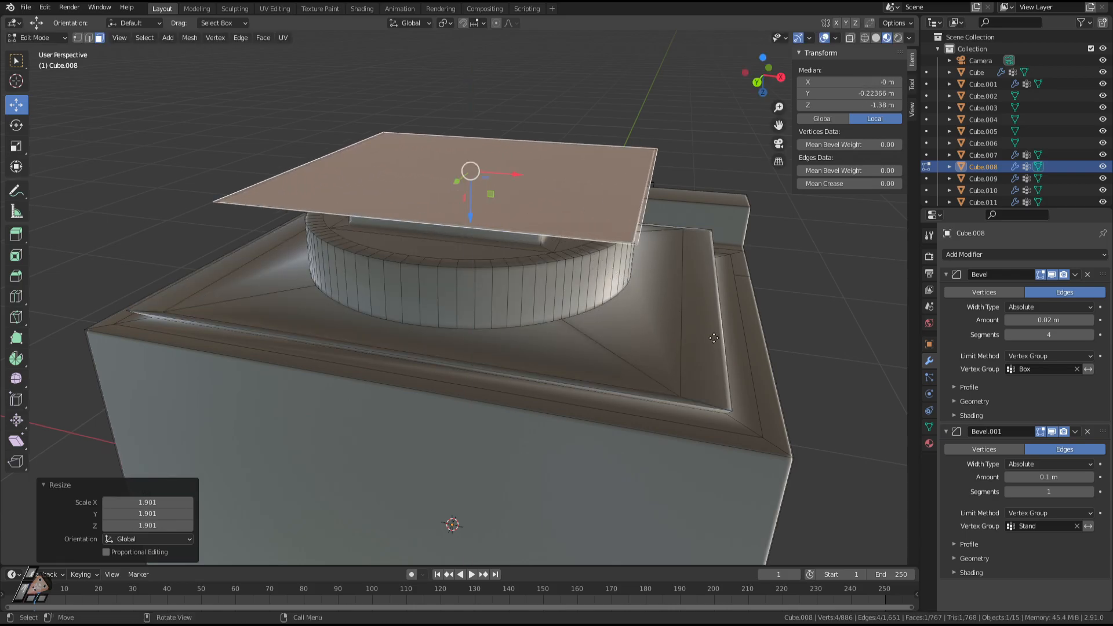
Inspect the block beneath the monitor in Object Mode, and try rescaling its bottom face in Edit Mode.
key("Tab")
middle_click_drag(656, 292, 642, 454)
scroll(654, 401, "down", 5)
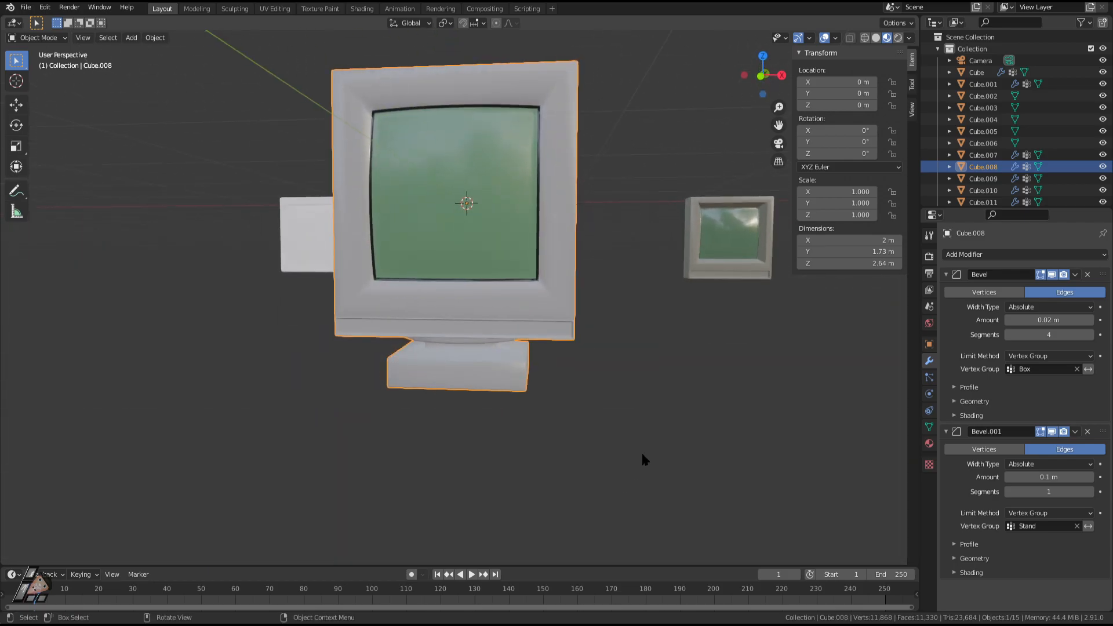
middle_click_drag(643, 458, 545, 400)
key("Tab")
key("s")
right_click(503, 406)
Dissolve the vertices of the foot block's bottom face and scale the remaining bottom face by about 1.56.
key("x")
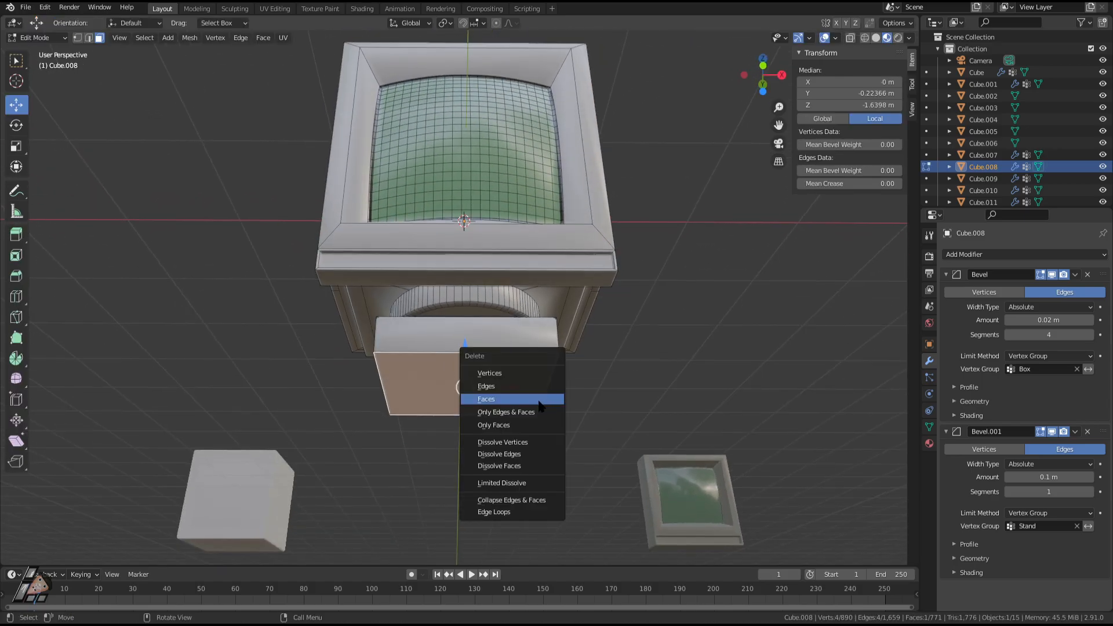
left_click(525, 443)
key("s")
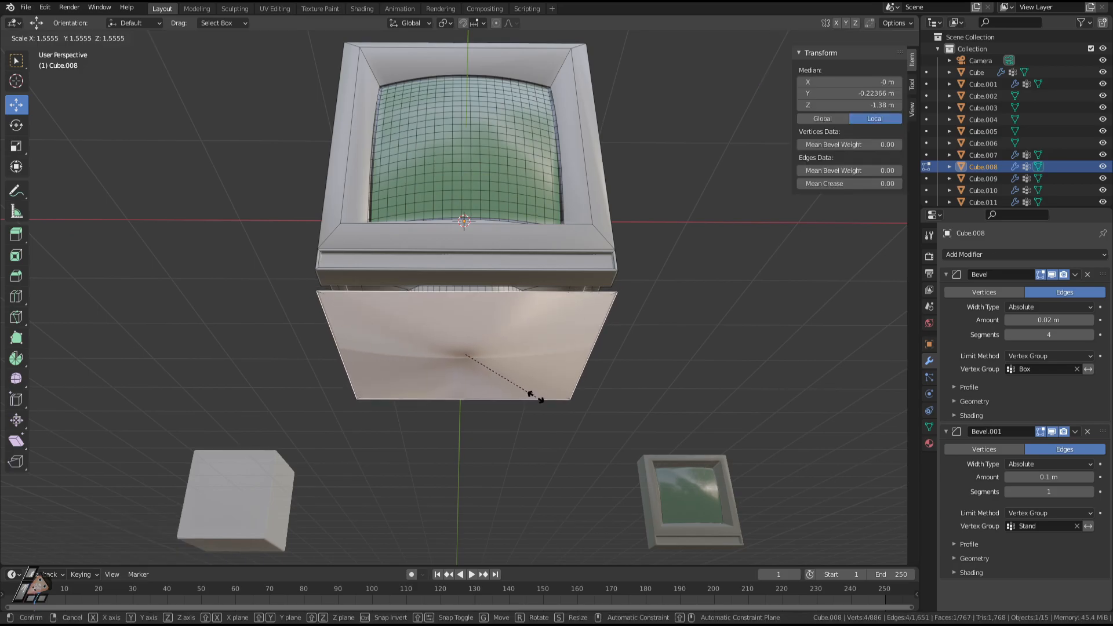
left_click(535, 395)
Move the widened bottom face along Z and extrude it downward into a thin foot slab.
middle_click_drag(536, 399, 439, 209)
key("g")
key("z")
left_click(607, 395)
key("e")
left_click(592, 468)
key("Tab")
key("Tab")
left_click(498, 215)
middle_click_drag(514, 249, 520, 317)
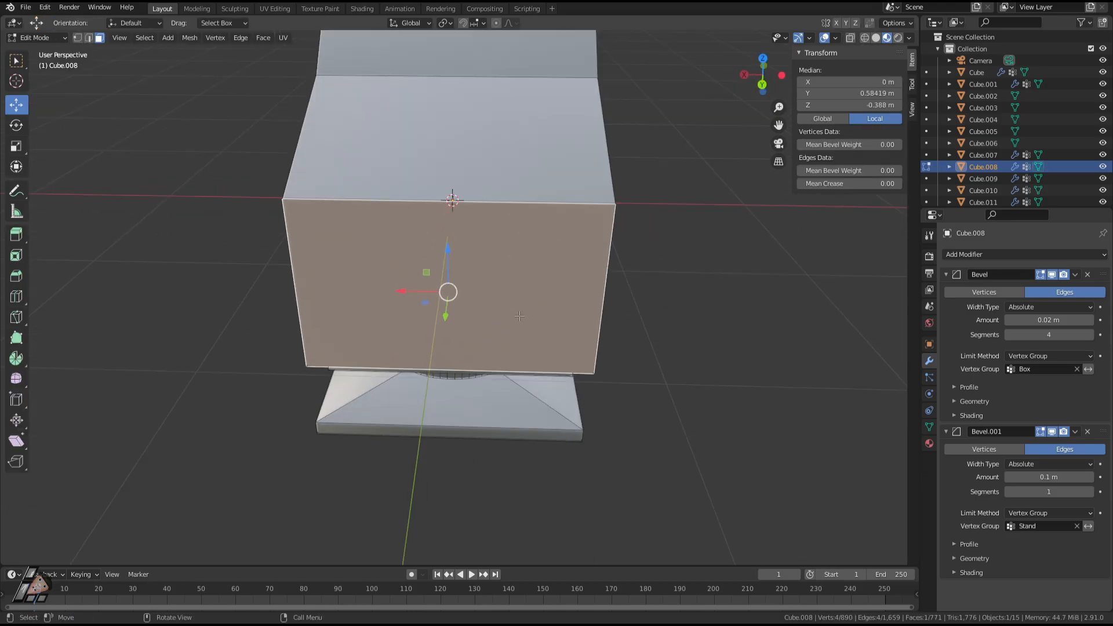
key("2")
left_click(294, 245)
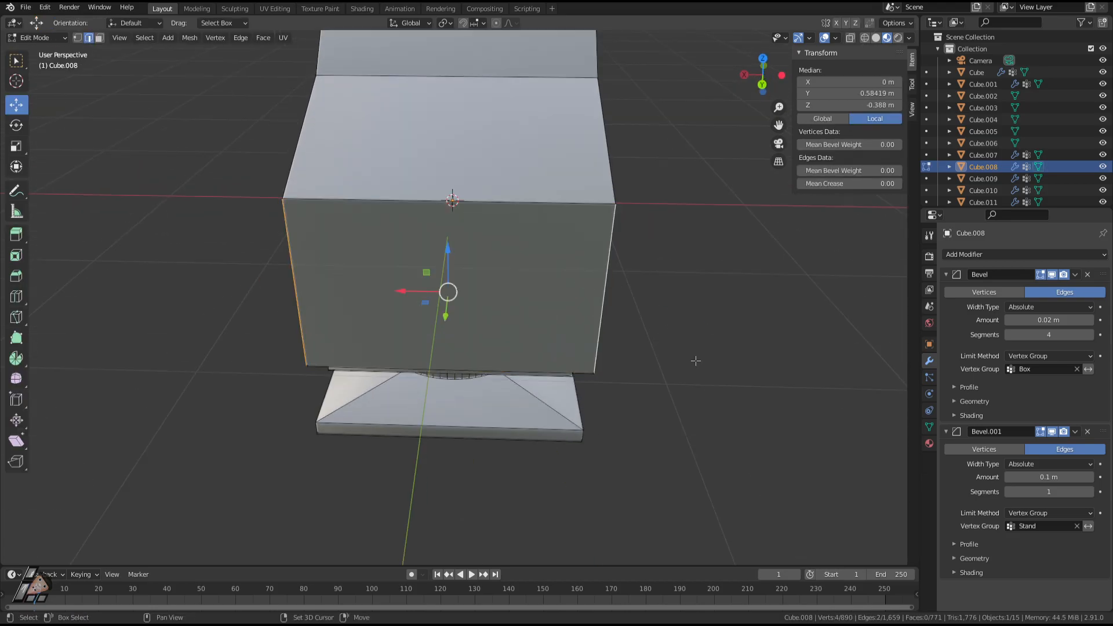
key("s")
key("x")
key("Escape")
Try extruding the housing's back face by about 0.12 m, scaling it to 0.919 and moving it about 0.177 m along Y.
middle_click_drag(597, 394, 738, 374)
key("3")
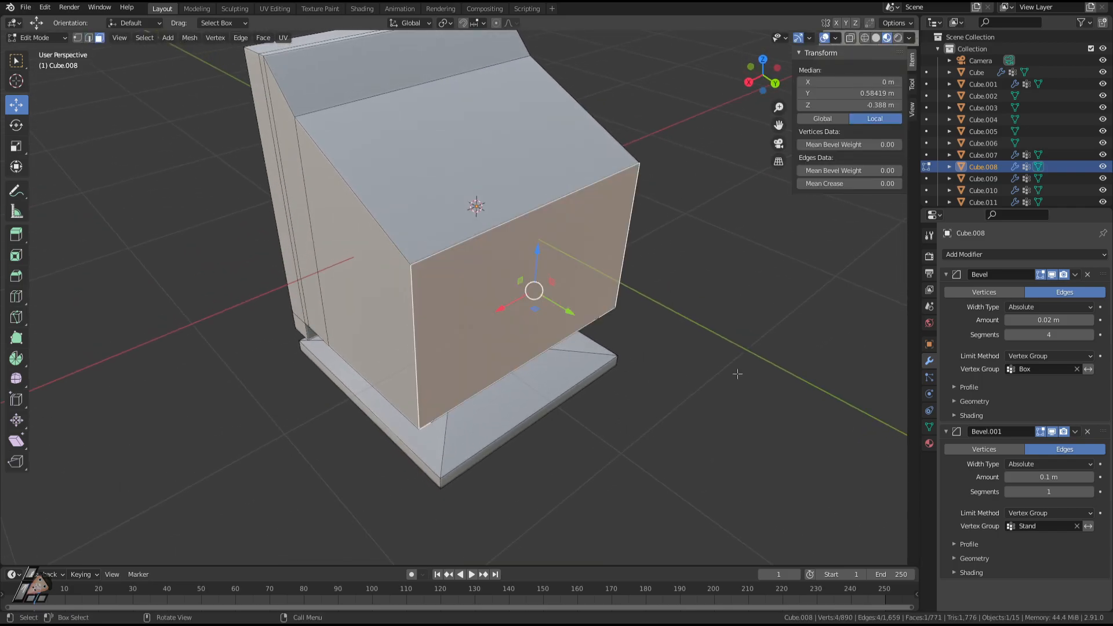
key("e")
left_click(646, 375)
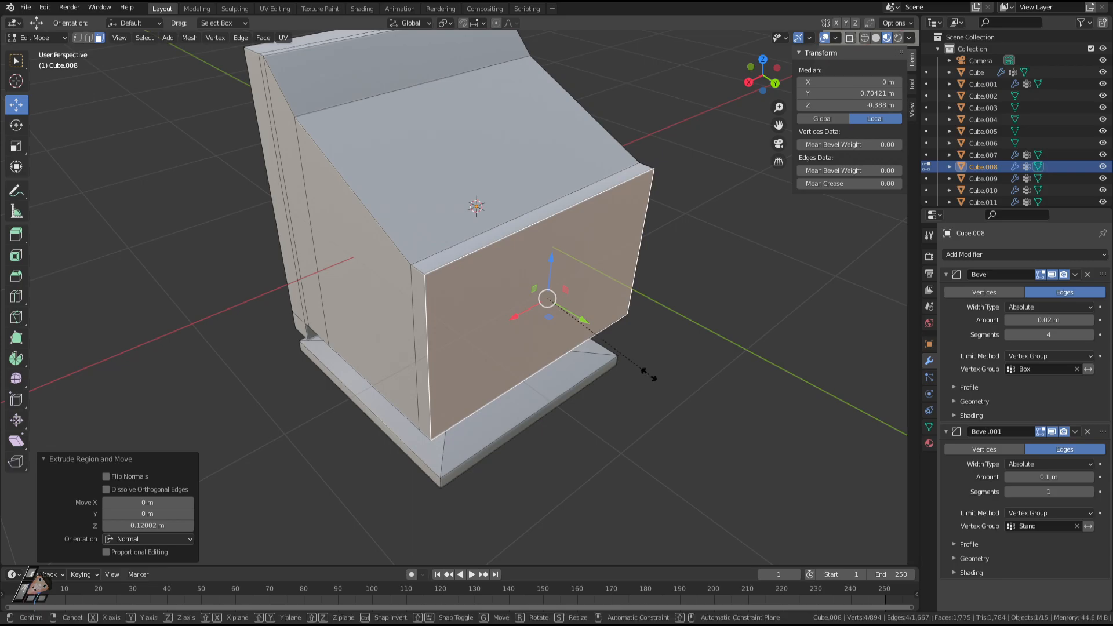
key("s")
left_click(639, 370)
key("g")
key("y")
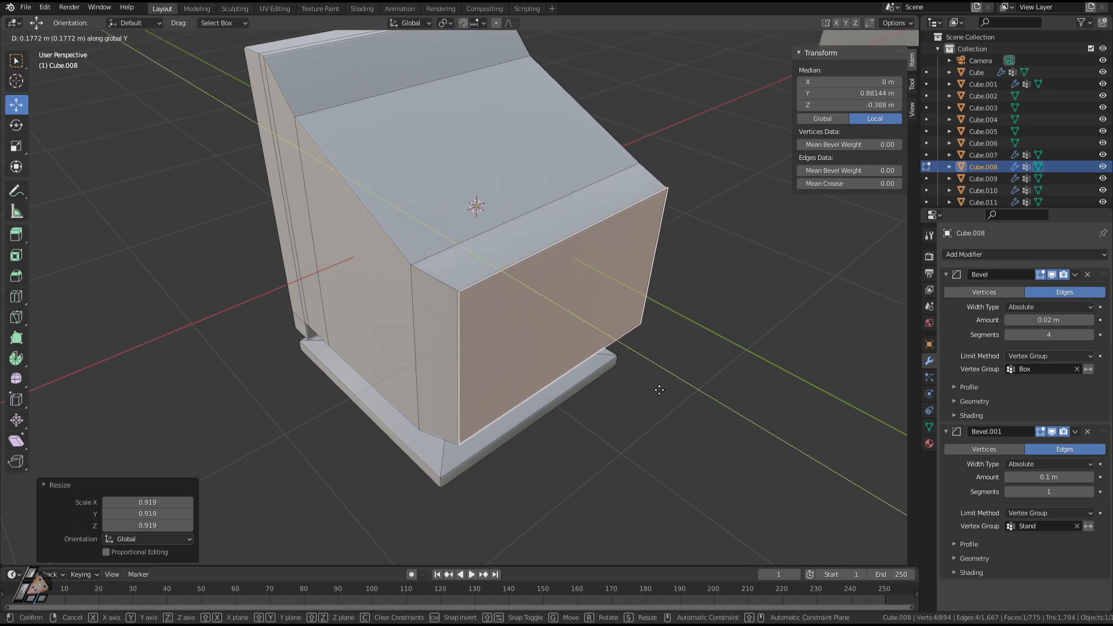
left_click(658, 392)
key("s")
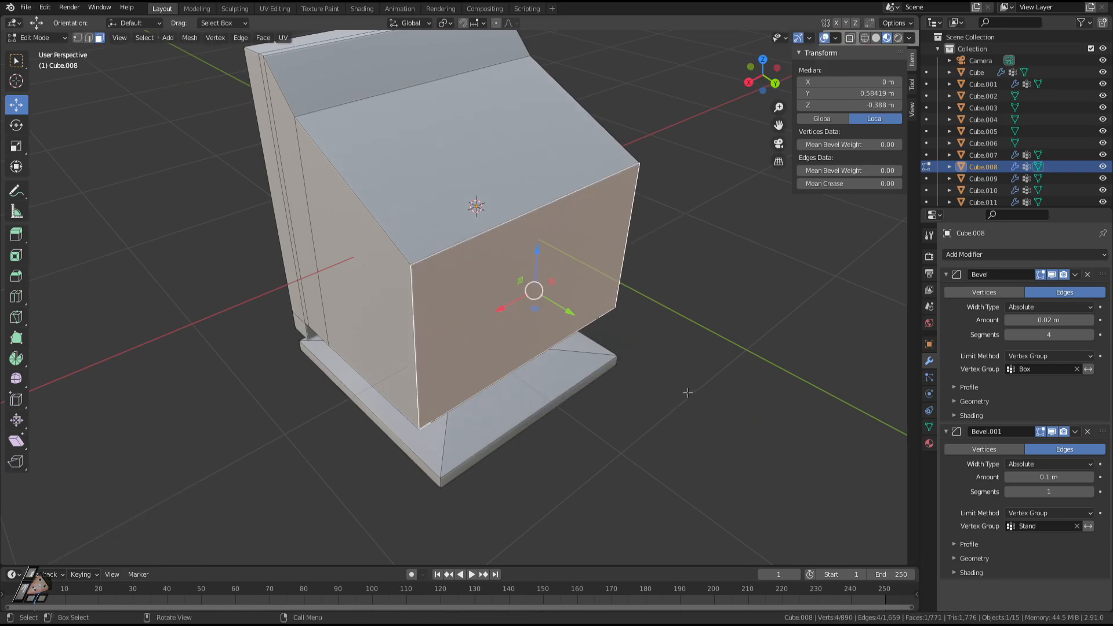
right_click(649, 370)
Examine the monitor's back, front and stand from several angles in Edit Mode and Object Mode.
middle_click_drag(706, 406, 674, 351)
left_click(678, 353)
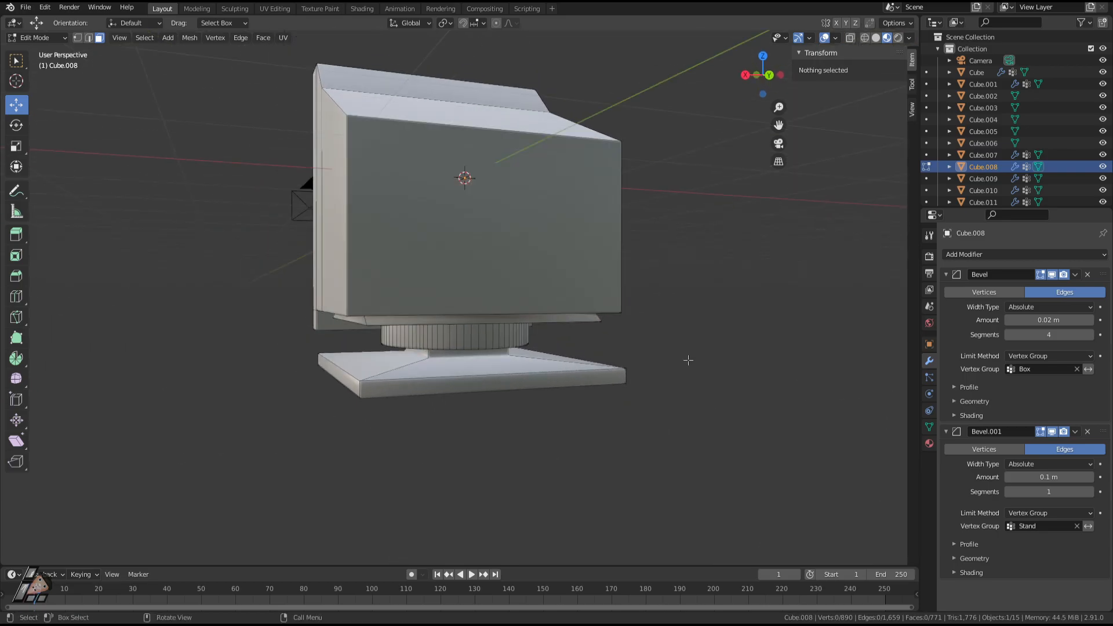
key("Tab")
key("Tab")
left_click(479, 257)
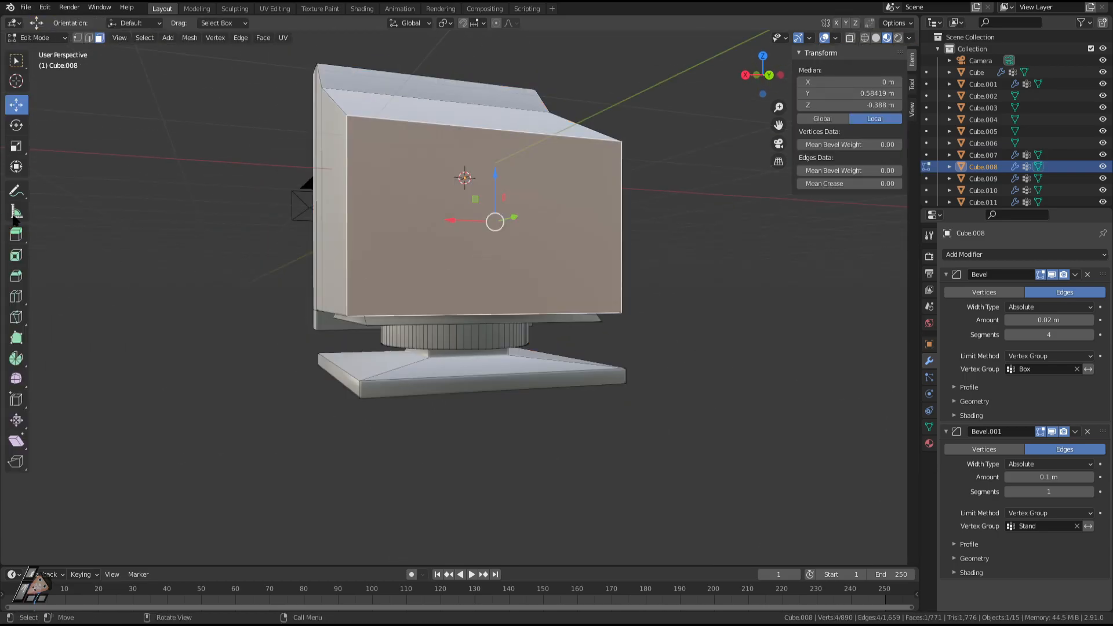
middle_click_drag(528, 361, 373, 359)
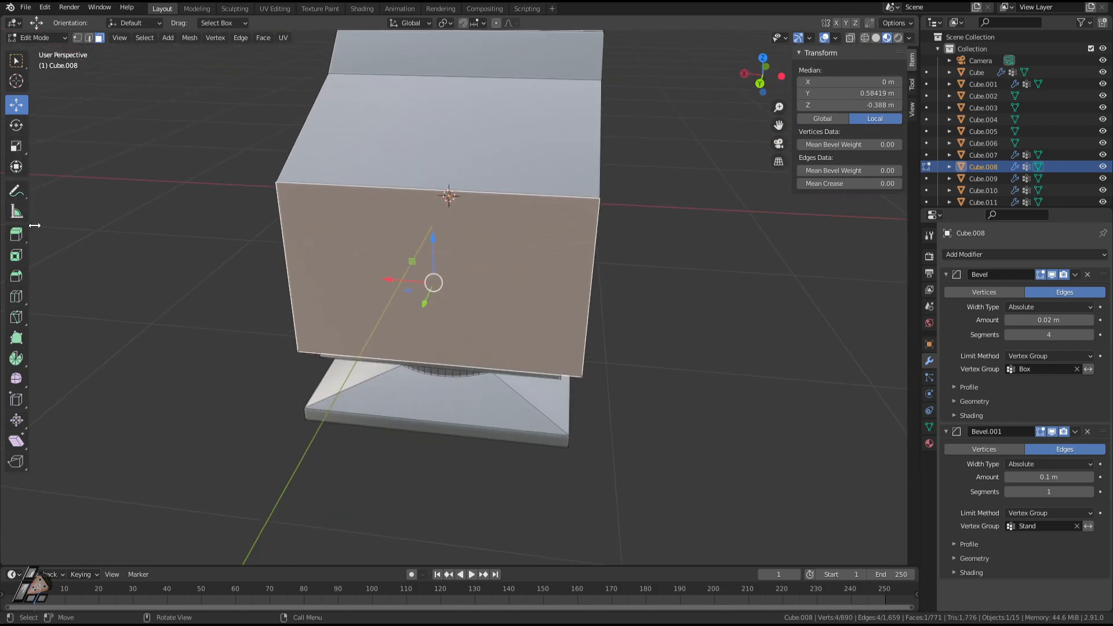
middle_click_drag(103, 312, 187, 292)
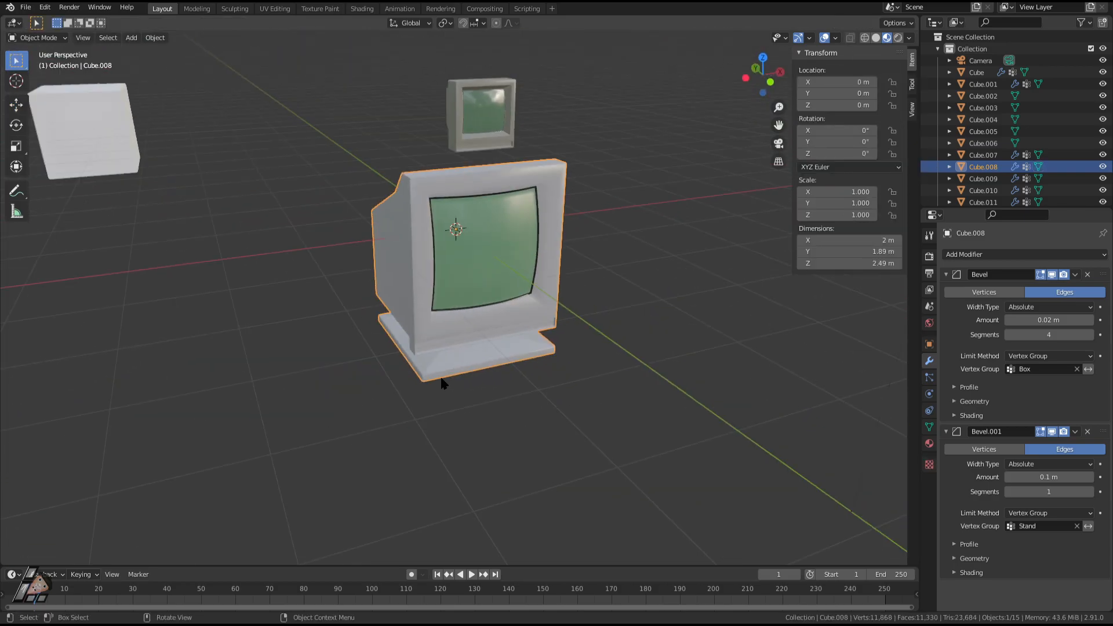
middle_click_drag(442, 383, 384, 397)
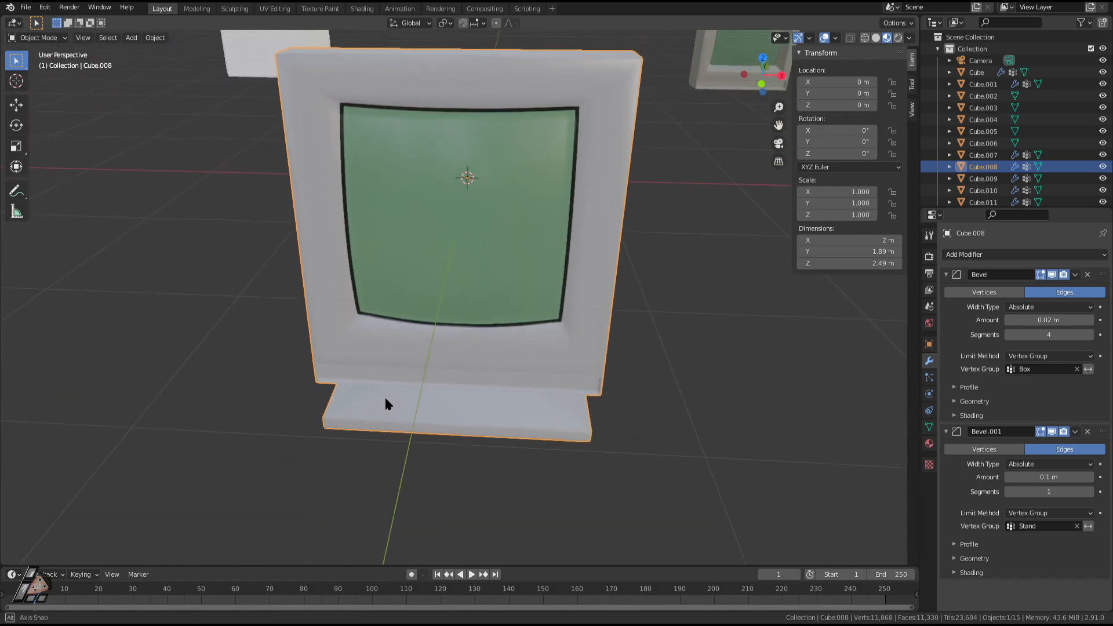
Try rescaling the bottom face of the foot slab in Edit Mode.
key("Tab")
scroll(429, 400, "down", 5)
middle_click_drag(452, 406, 586, 420)
scroll(508, 372, "up", 4)
left_click(493, 369)
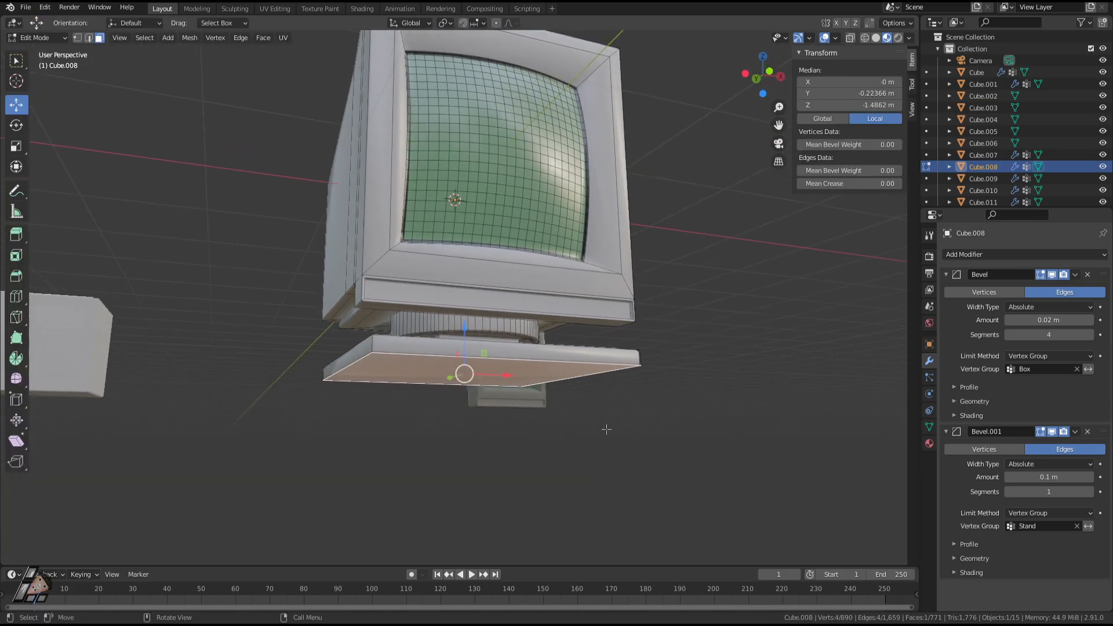
key("s")
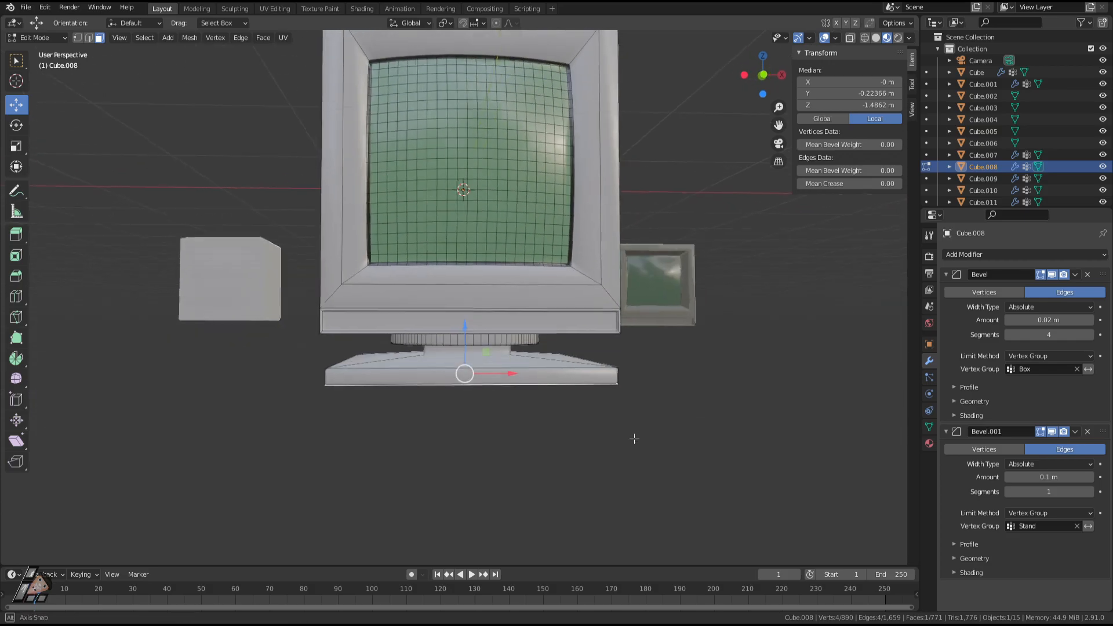
key("x")
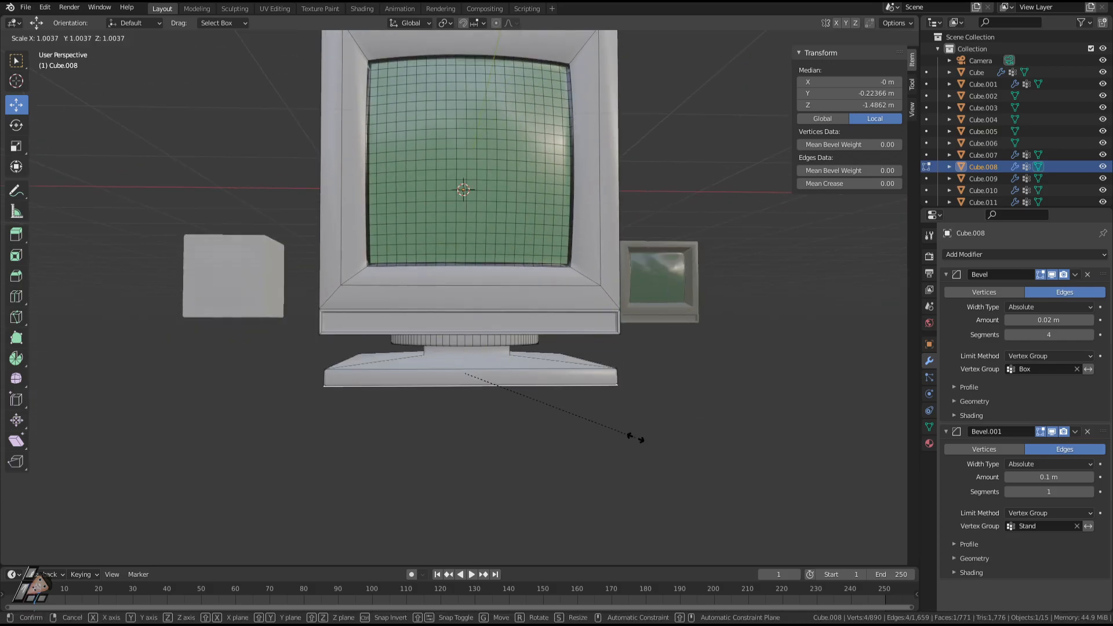
left_click(673, 432)
mouse_move(671, 428)
middle_mouse_down()
mouse_move(708, 455)
mouse_move(682, 438)
middle_mouse_up()
key("ctrl+z")
Move the foot slab's bottom face about 0.037 m up along Z and check the slab in Object Mode.
key("g")
key("z")
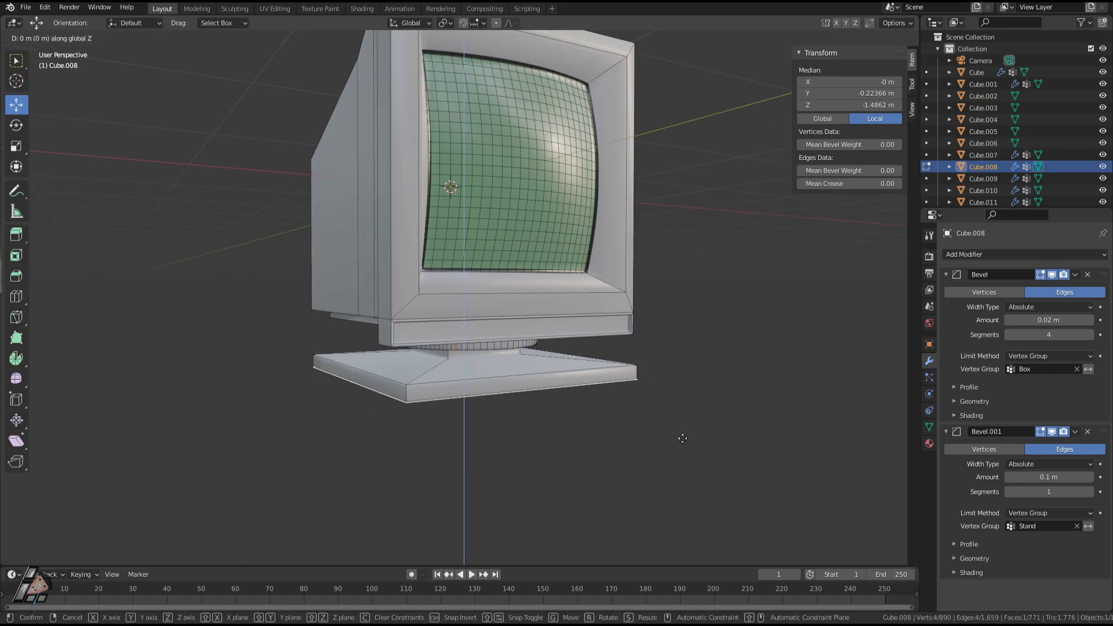
left_click(680, 434)
key("Tab")
middle_click_drag(688, 450, 560, 331)
key("Tab")
key("Tab")
key("Tab")
Dissolve the foot slab's vertices in two passes, back to the small raised square under the circular base.
key("x")
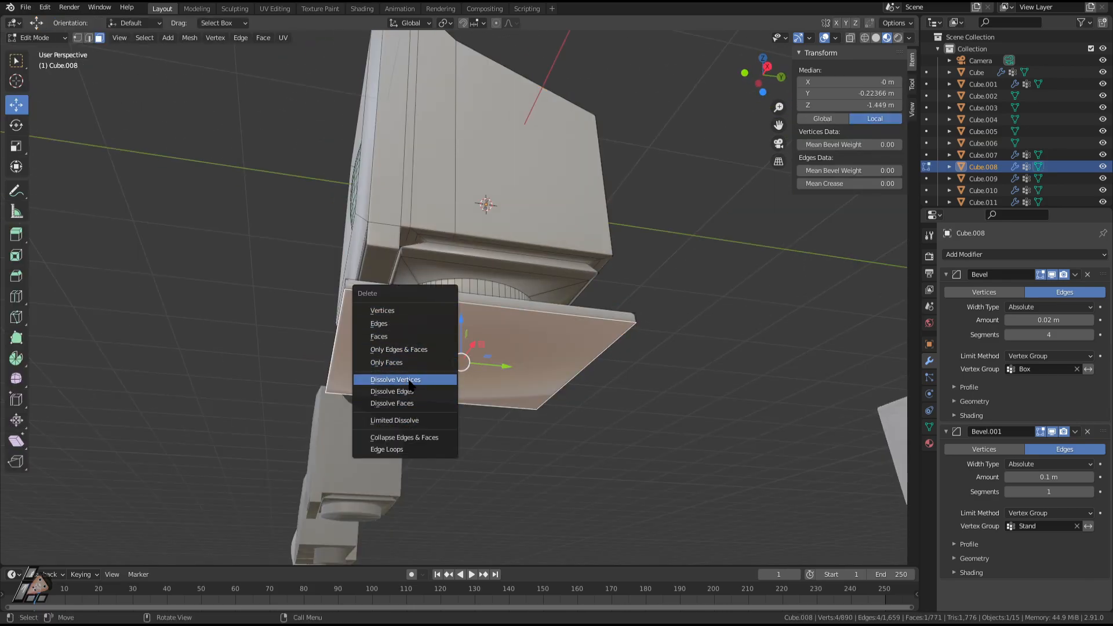
left_click(410, 381)
left_click(489, 352)
key("x")
left_click(488, 353)
left_click(450, 326)
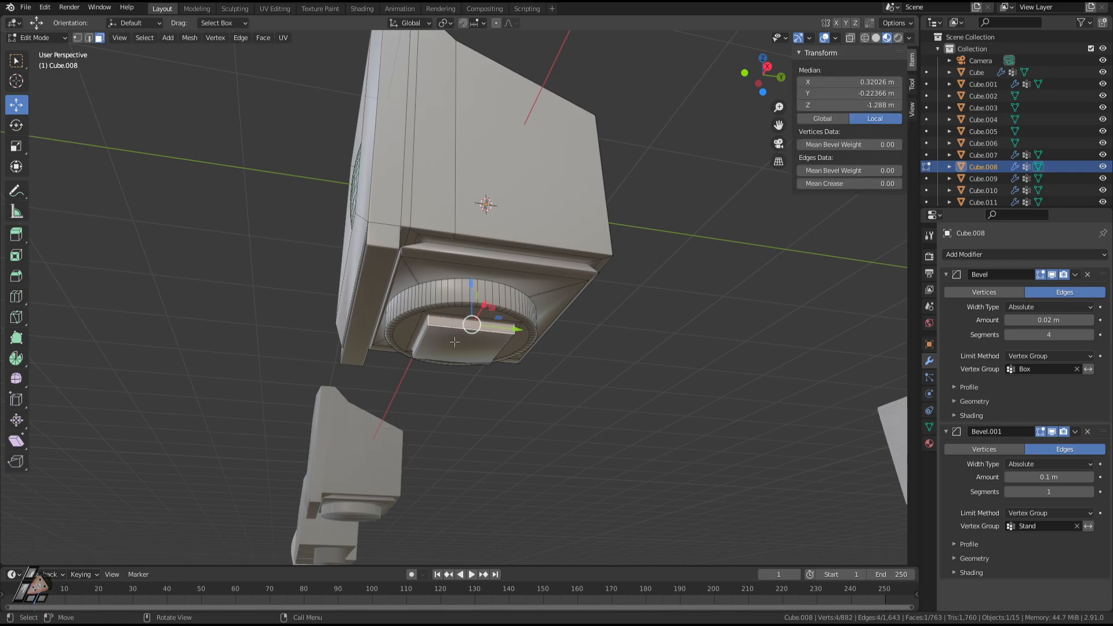
Move the raised square's bottom face about 0.041 m up along Z, and extrude it about 0.036 m scaled by 2.854.
middle_click_drag(454, 342, 585, 395)
key("g")
key("z")
left_click(556, 386)
key("e")
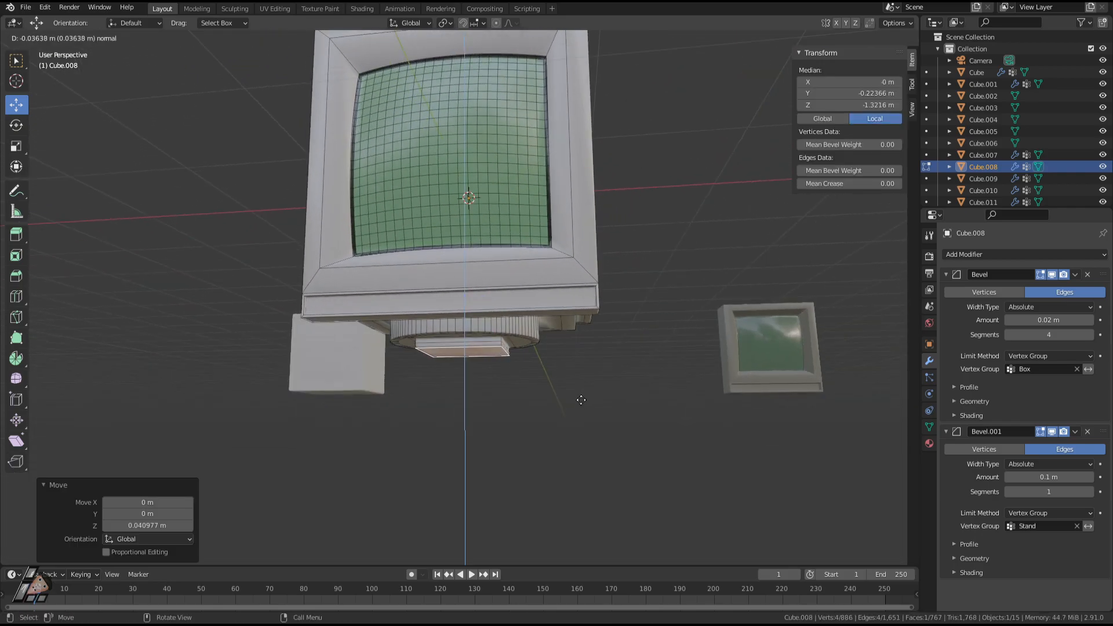
left_click(583, 402)
key("s")
left_click(803, 467)
key("g")
key("z")
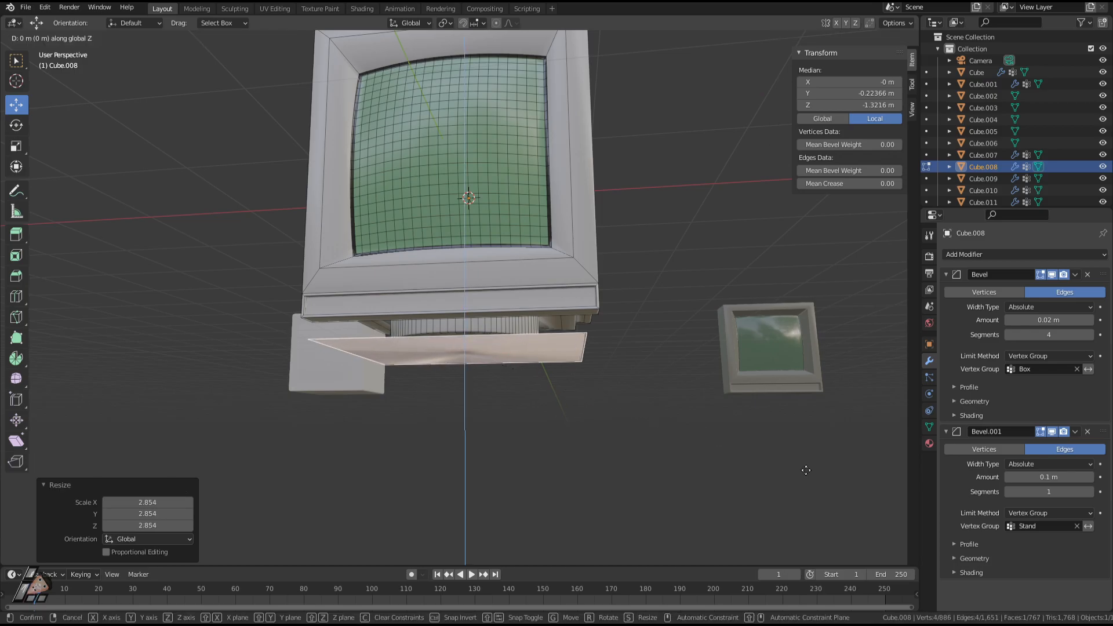
key("Escape")
Extrude the widened face and move it about 0.045 m down along Z.
key("e")
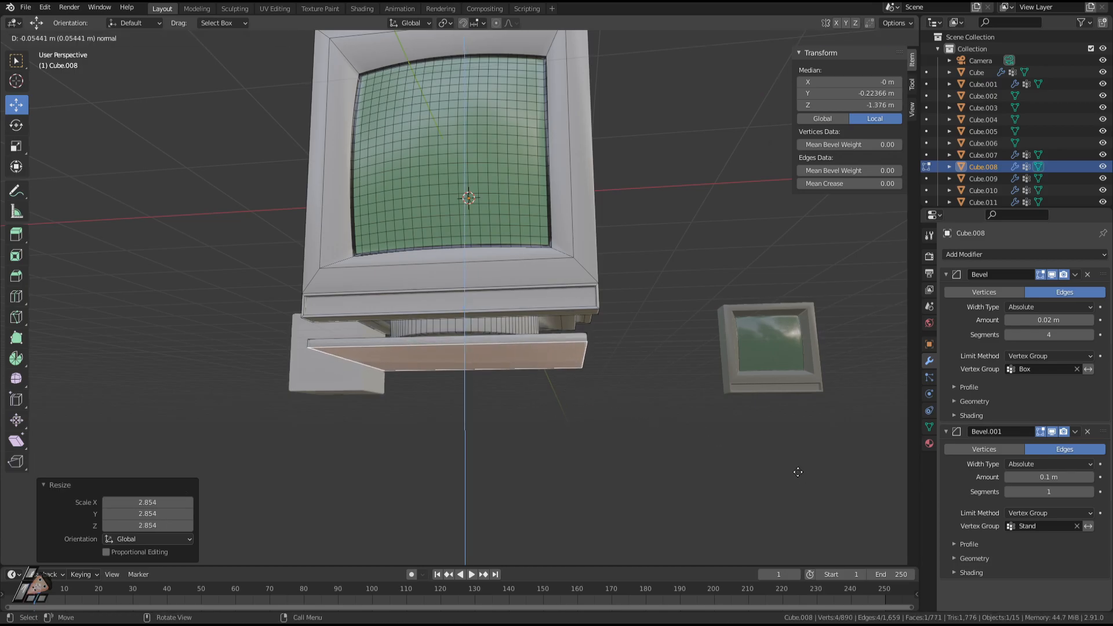
right_click(796, 466)
key("g")
key("z")
right_click(793, 469)
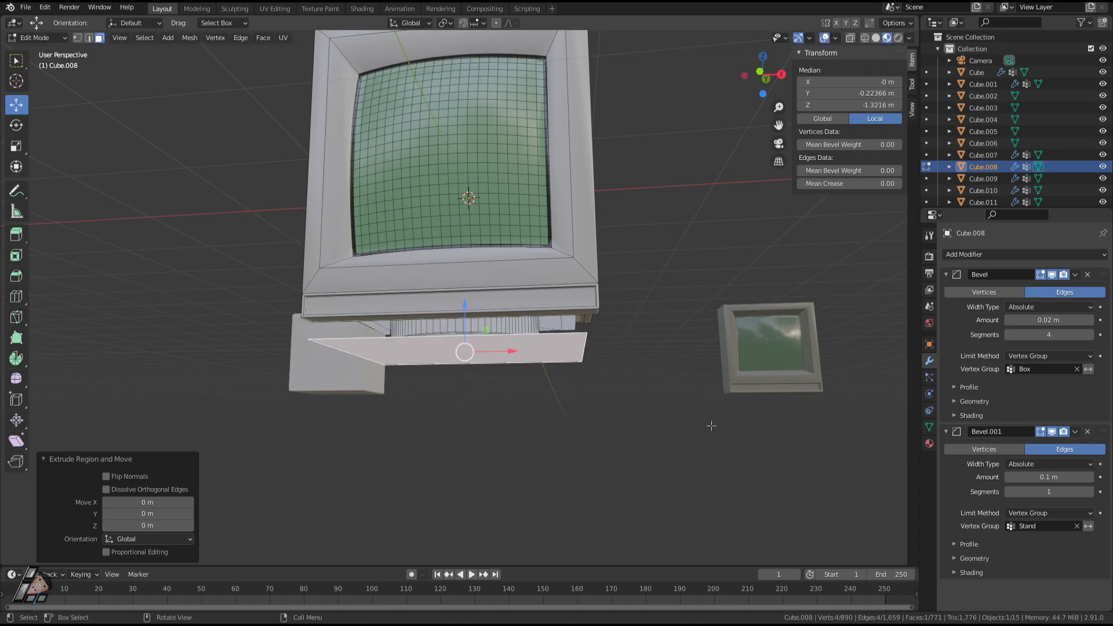
middle_click_drag(712, 425, 614, 412)
key("g")
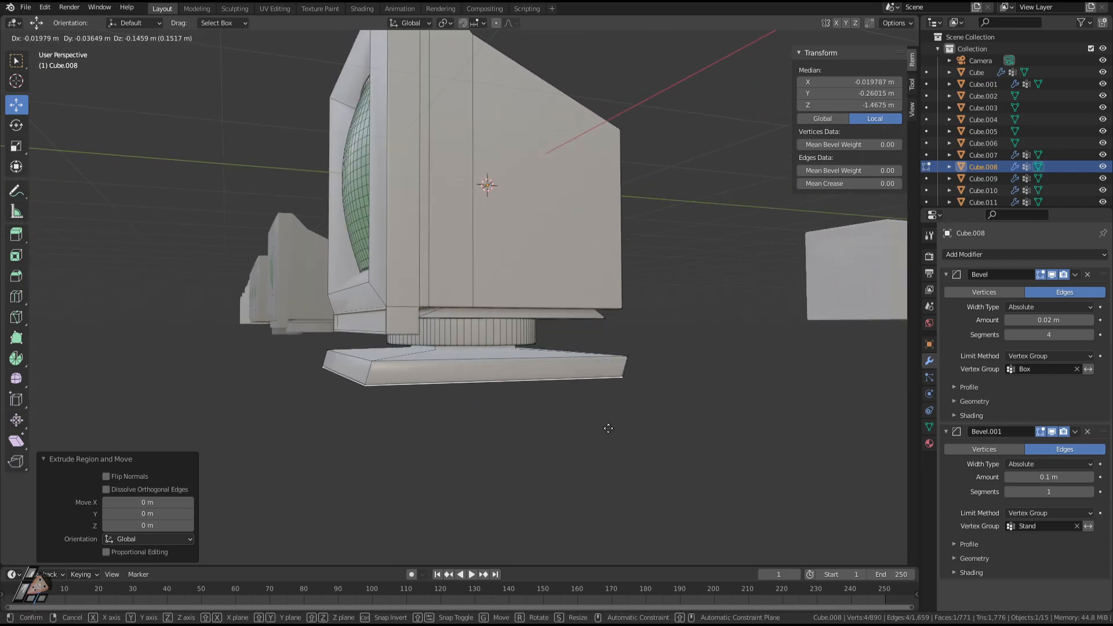
key("z")
left_click(608, 426)
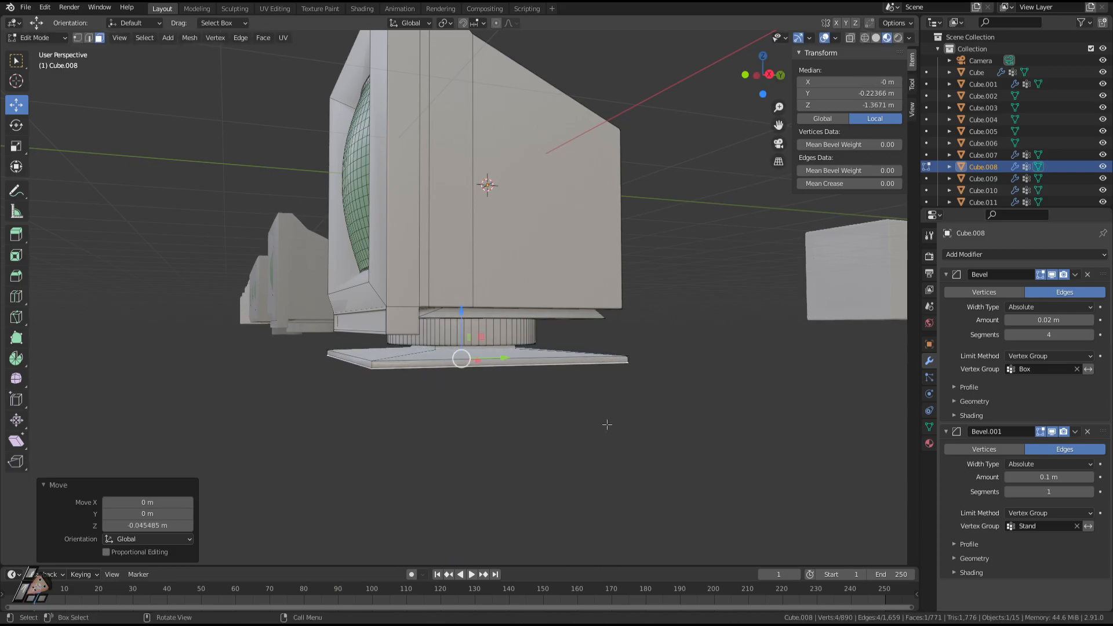
Adjust the thin foot's bottom face along Z and check the foot from below in Object Mode.
mouse_move(607, 426)
middle_mouse_down()
mouse_move(627, 426)
mouse_move(611, 457)
mouse_move(659, 462)
mouse_move(572, 450)
mouse_move(586, 447)
mouse_move(525, 470)
mouse_move(595, 443)
middle_mouse_up()
key("Tab")
key("Tab")
key("g")
key("z")
left_click(588, 446)
key("Tab")
middle_click_drag(534, 388, 493, 329)
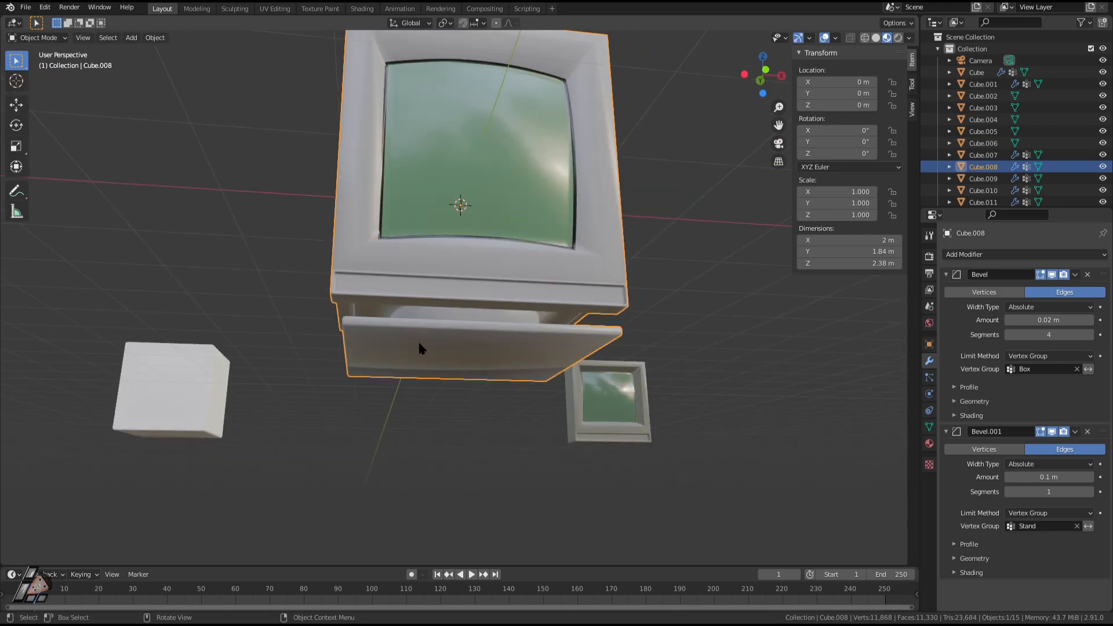
Dissolve the thin foot's vertices in Edit Mode and select the small raised square's bottom face.
key("Tab")
key("x")
left_click(482, 374)
key("ctrl+z")
key("x")
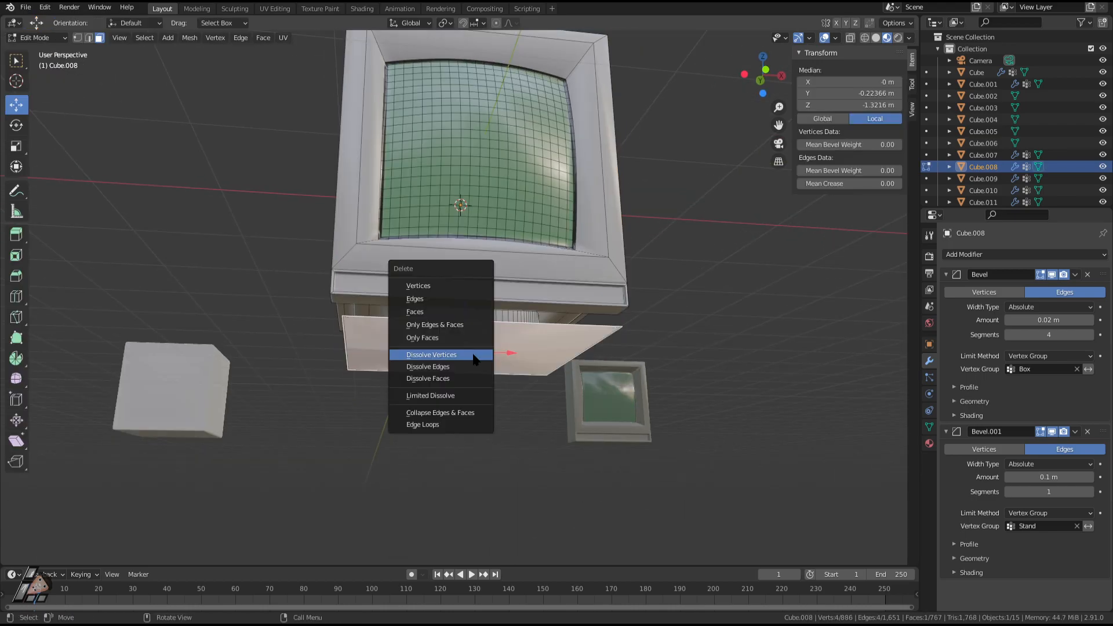
left_click(474, 356)
scroll(493, 377, "up", 3)
middle_click_drag(530, 415, 487, 413)
left_click(471, 359)
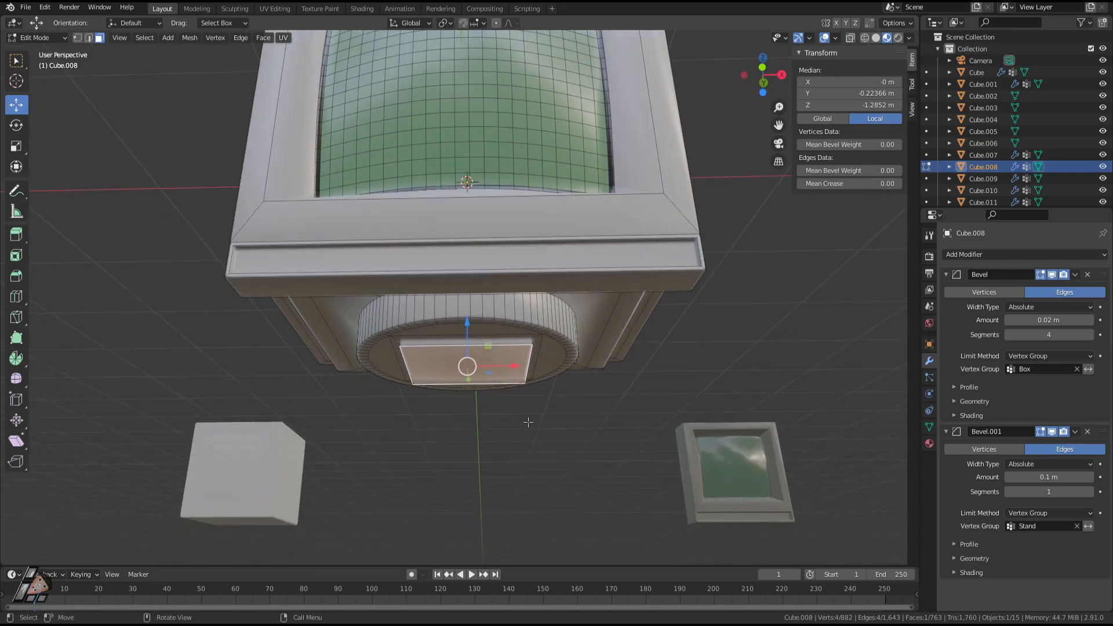
key("s")
right_click(539, 416)
key("g")
key("z")
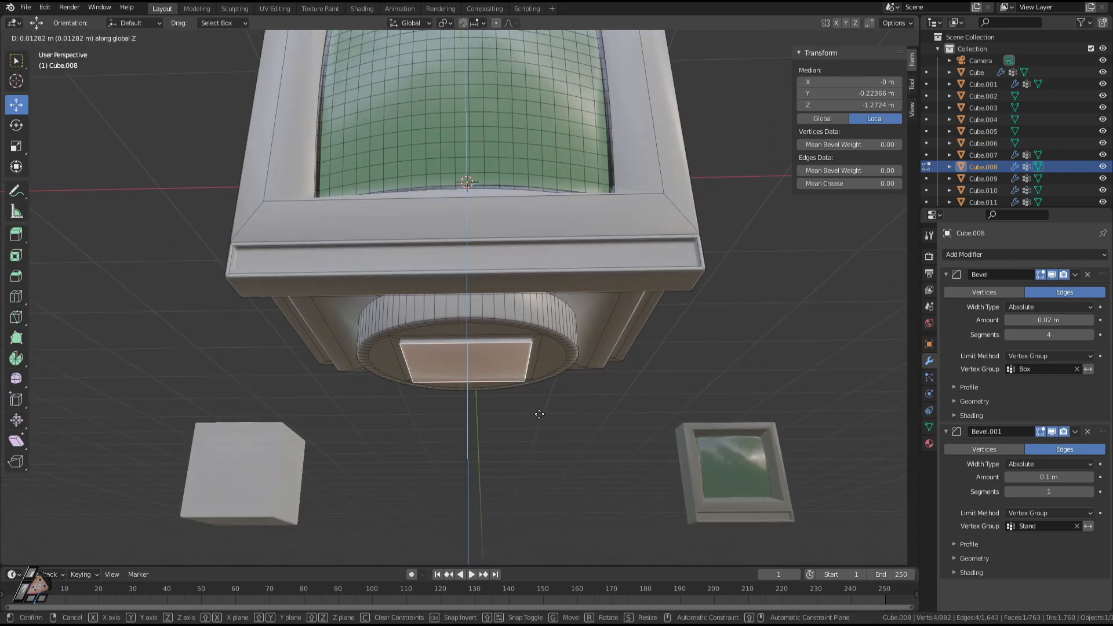
left_click(559, 427)
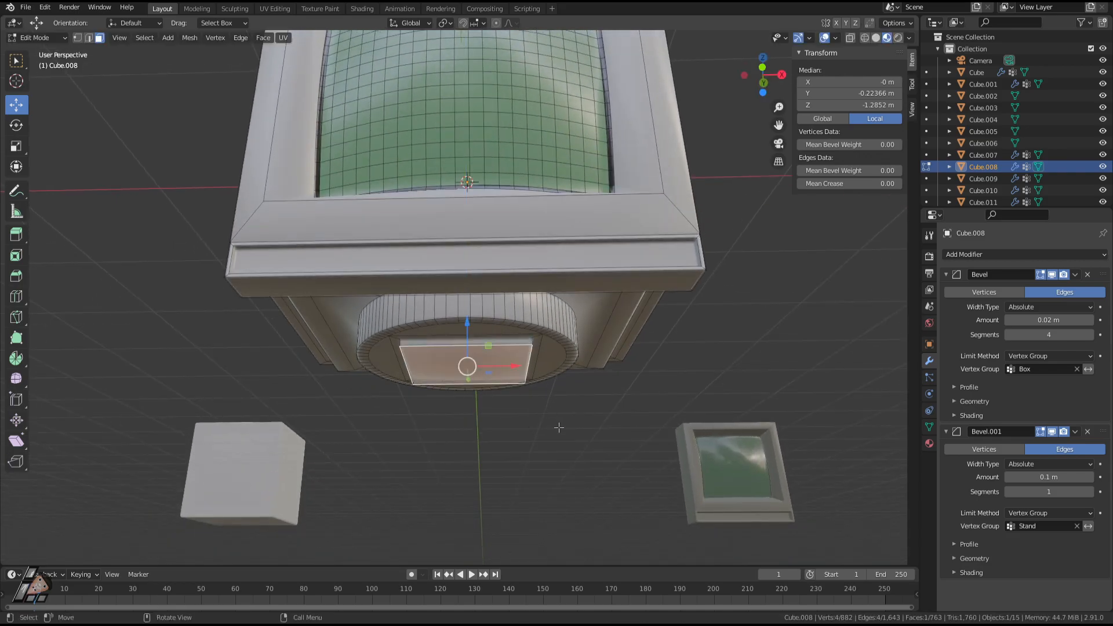
Dissolve the vertices of the raised square's bottom face, flattening it into the circular base.
key("x")
left_click(529, 444)
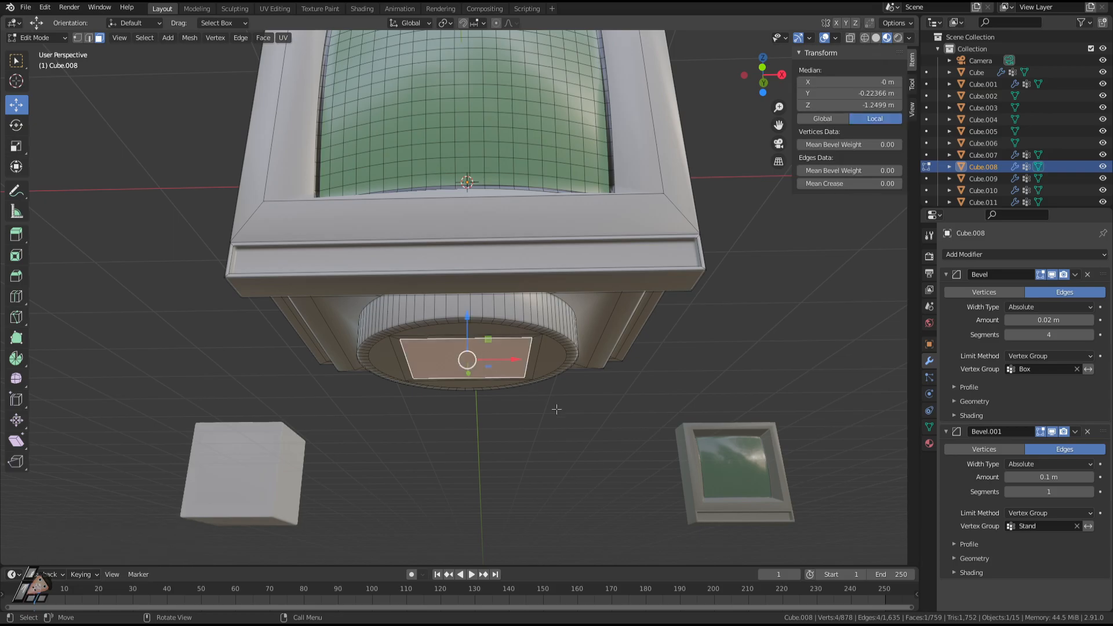
Try extruding the base's square face about 0.044 m inward, and dissolve the vertices of the recessed face.
middle_click_drag(557, 410, 556, 440)
key("e")
left_click(560, 431)
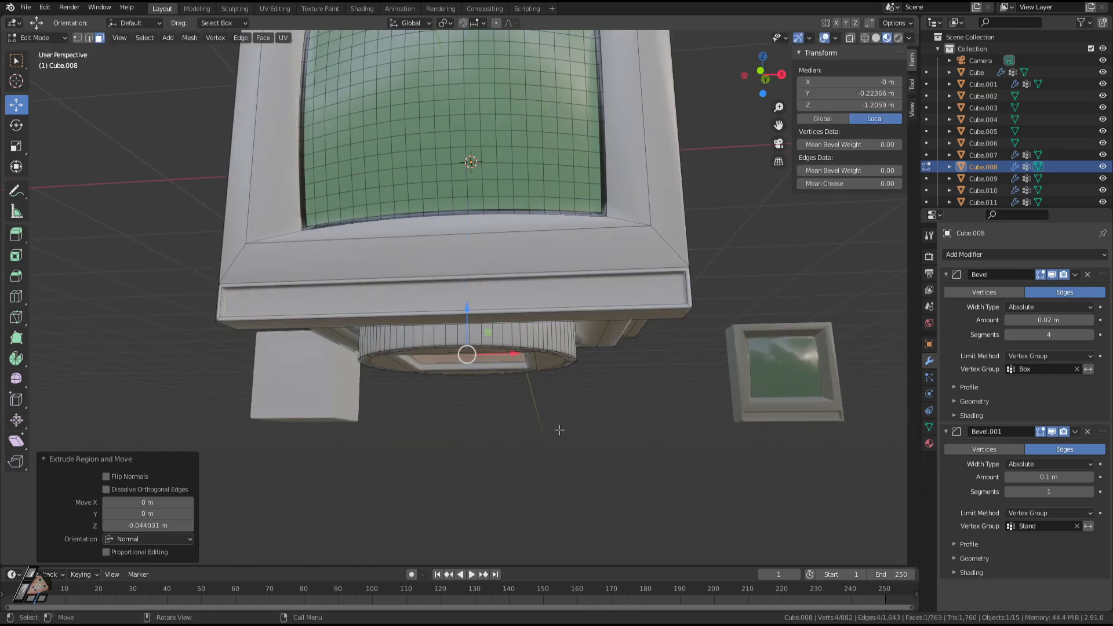
right_click(560, 430)
key("x")
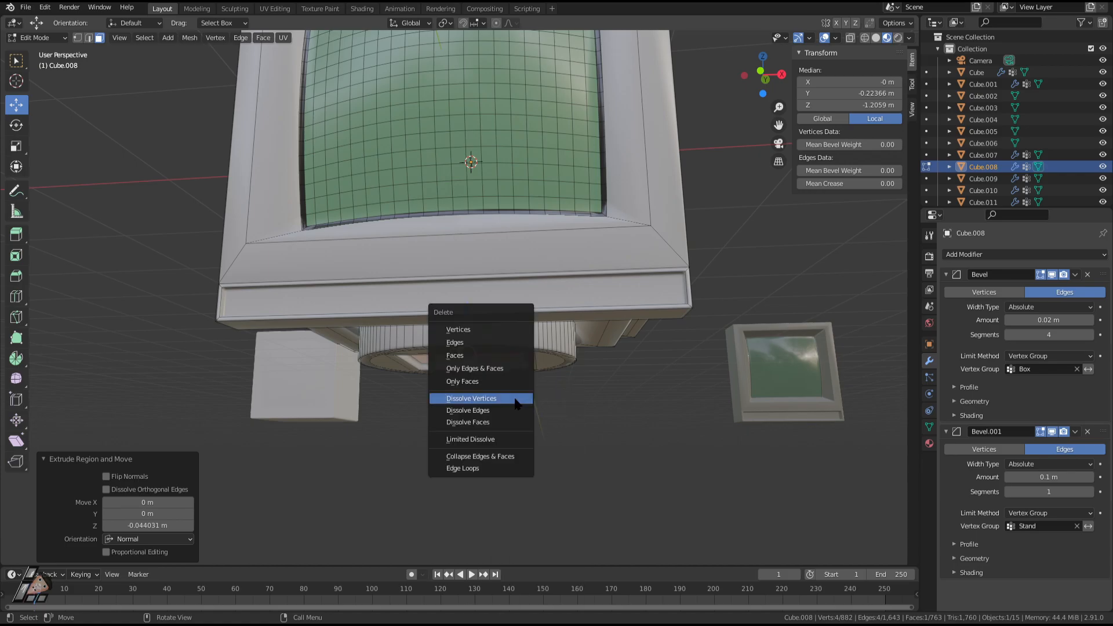
left_click(516, 399)
Dissolve the vertices of the inset square face at the centre of the circular base.
middle_click_drag(506, 380, 508, 348)
left_click(498, 371)
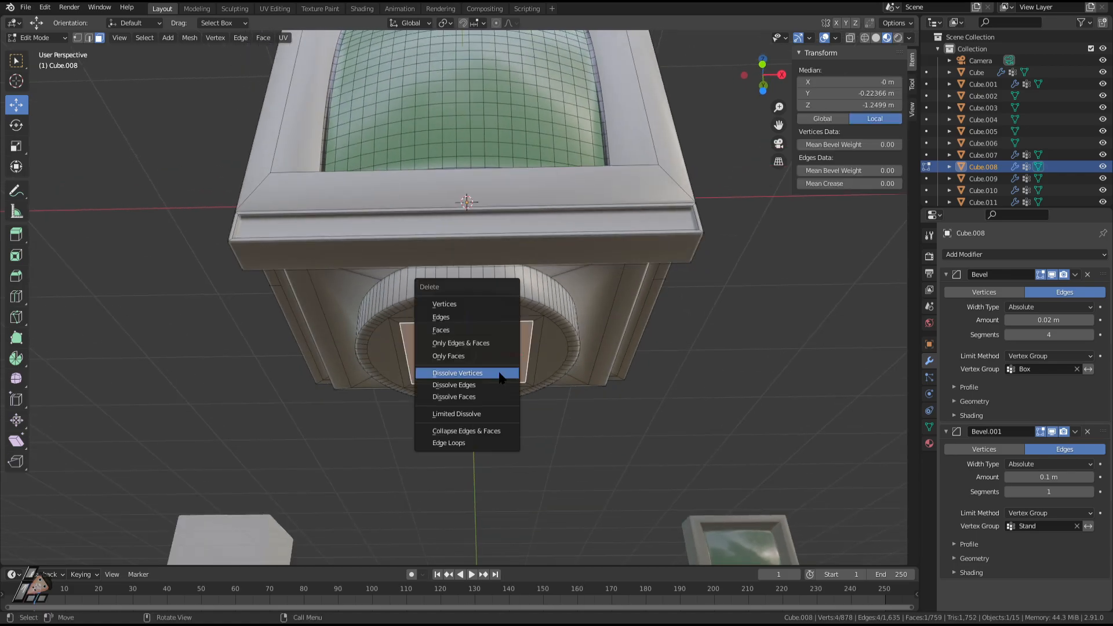
left_click(499, 374)
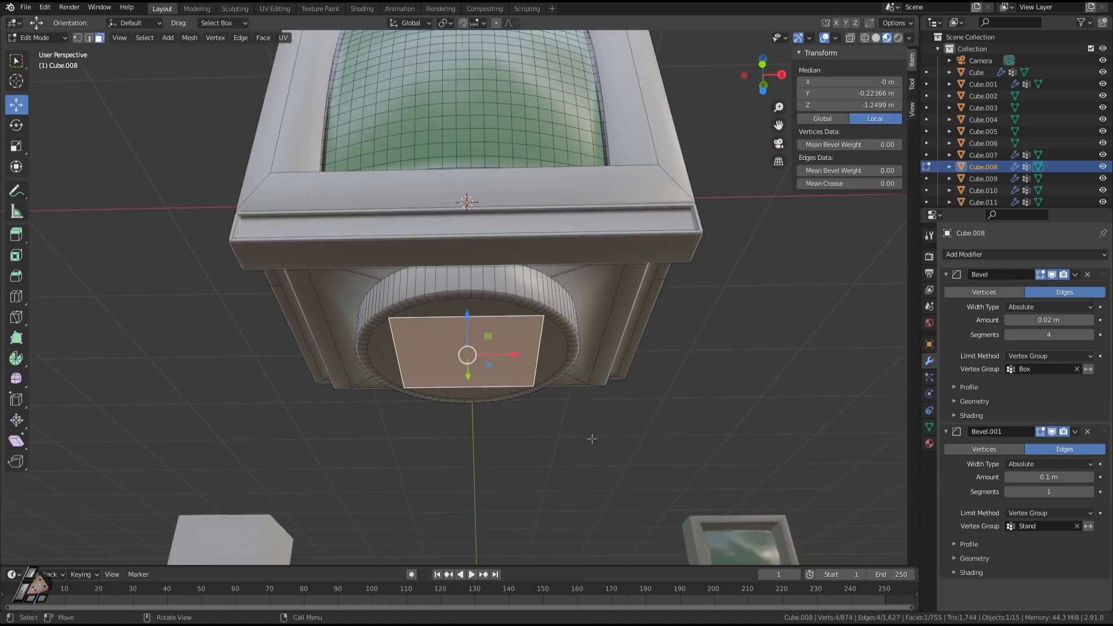
Inset the square face under the circular base to about 0.94 scale and recess it about 0.063 m.
key("e")
key("s")
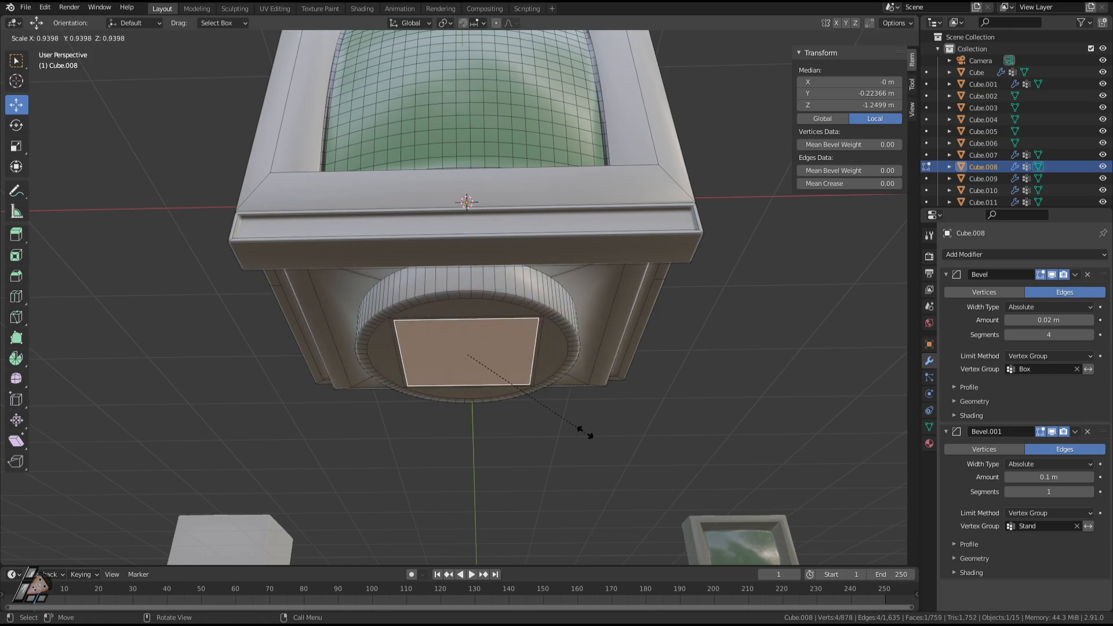
left_click(587, 429)
key("e")
left_click(587, 422)
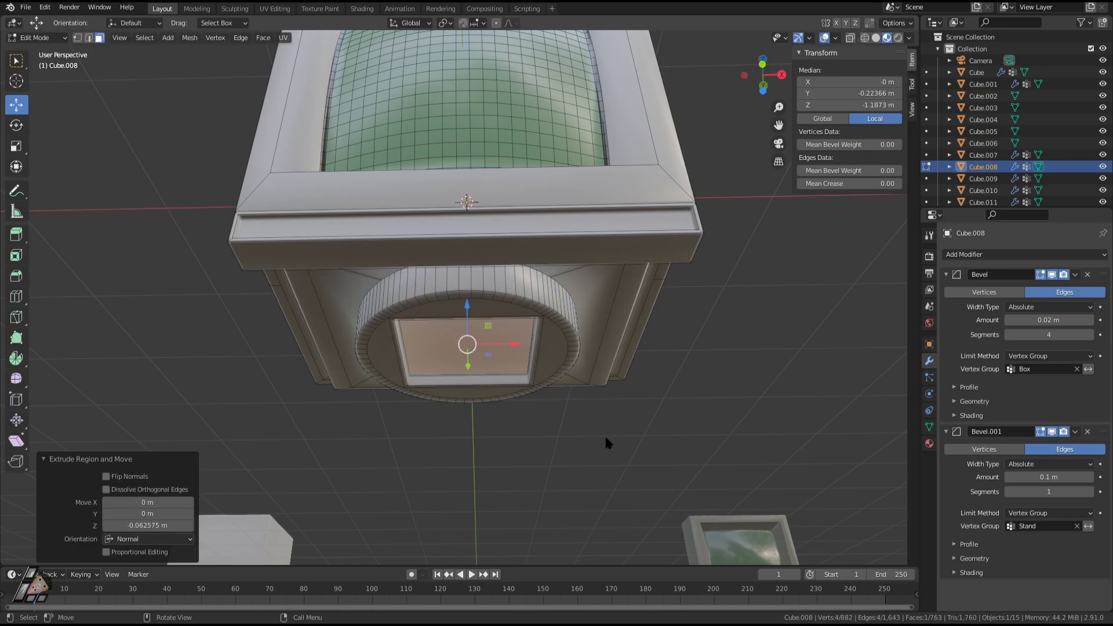
Inset the recessed square face to about 0.92 scale and extrude it about 0.138 m downward as a block.
middle_click_drag(608, 444, 566, 439)
key("e")
key("s")
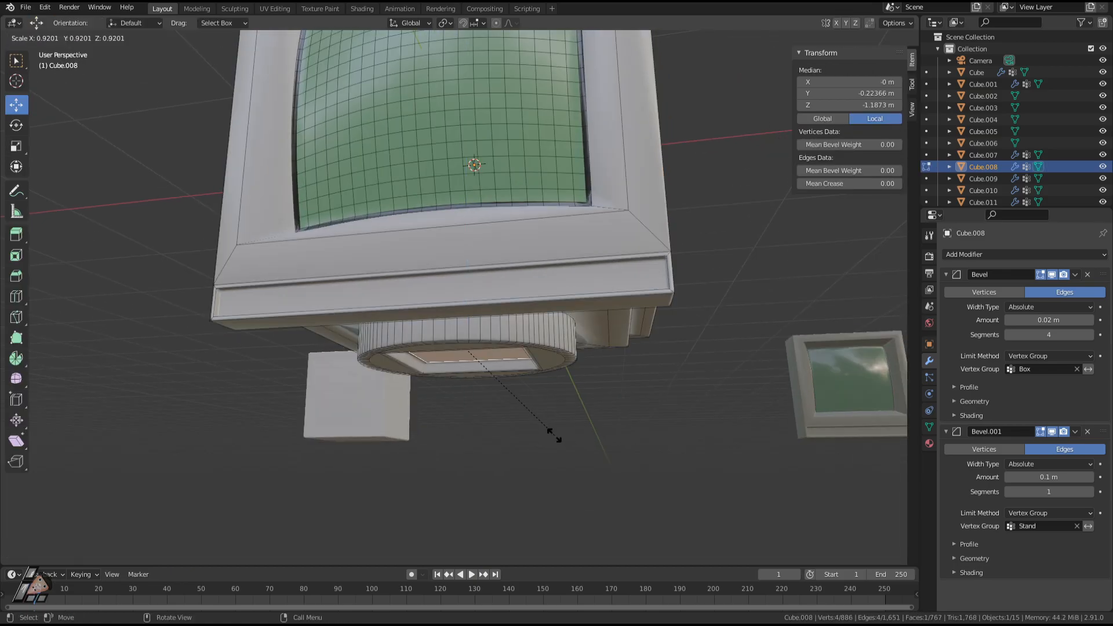
left_click(554, 433)
key("e")
left_click(561, 461)
Try extruding the block's bottom face about 0.07 m, widening it 2.651 times, and extruding a slab about 0.13 m thick.
key("e")
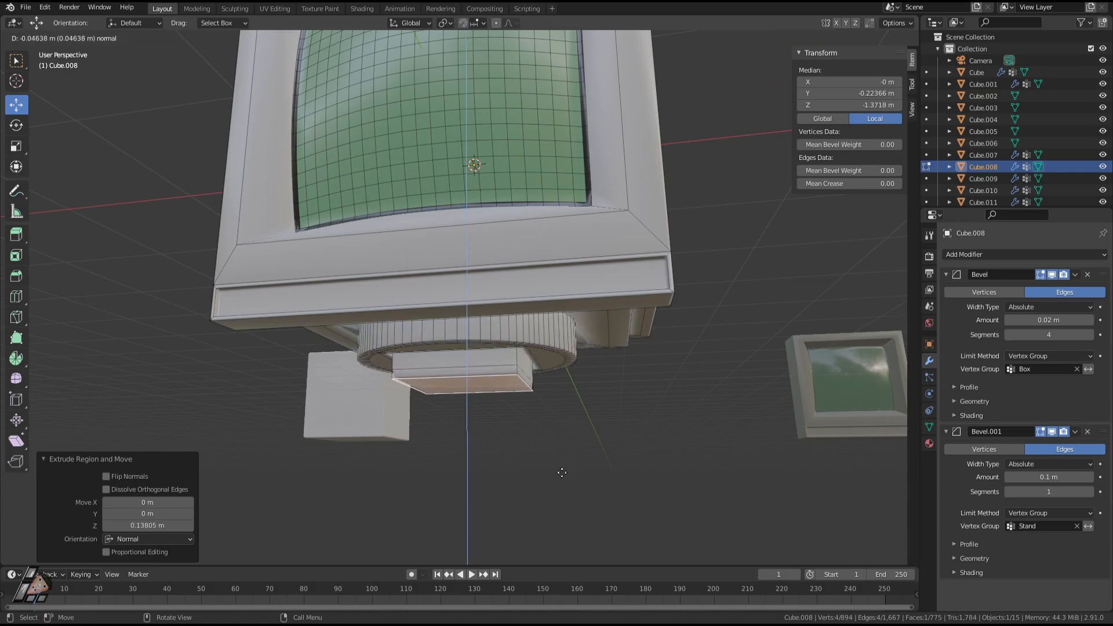
left_click(563, 468)
key("s")
left_click(779, 517)
key("e")
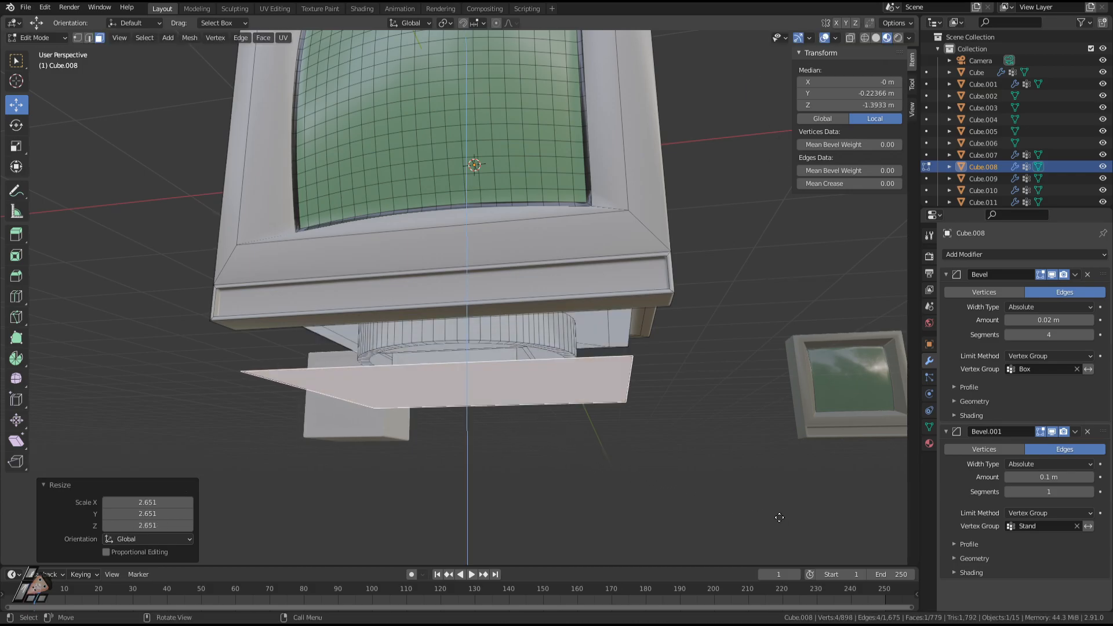
left_click(638, 416)
key("Tab")
middle_click_drag(638, 415, 630, 479)
key("Tab")
key("Tab")
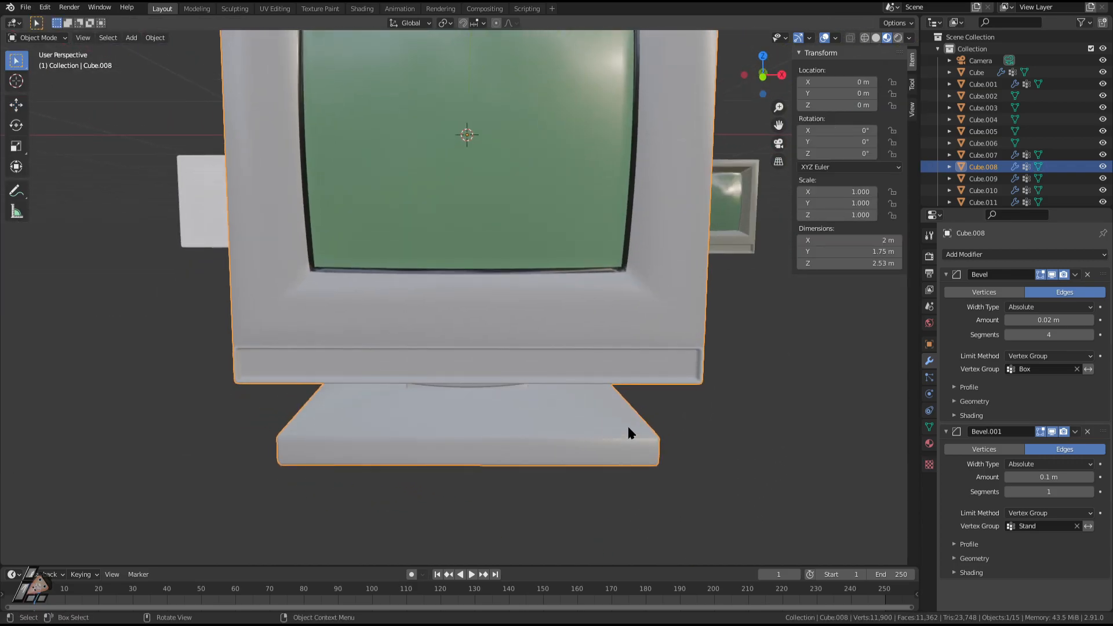
Dissolve the vertices of the wide slab and its flare, returning to the small square block.
middle_click_drag(665, 406, 525, 424)
key("Tab")
key("Tab")
key("Tab")
key("x")
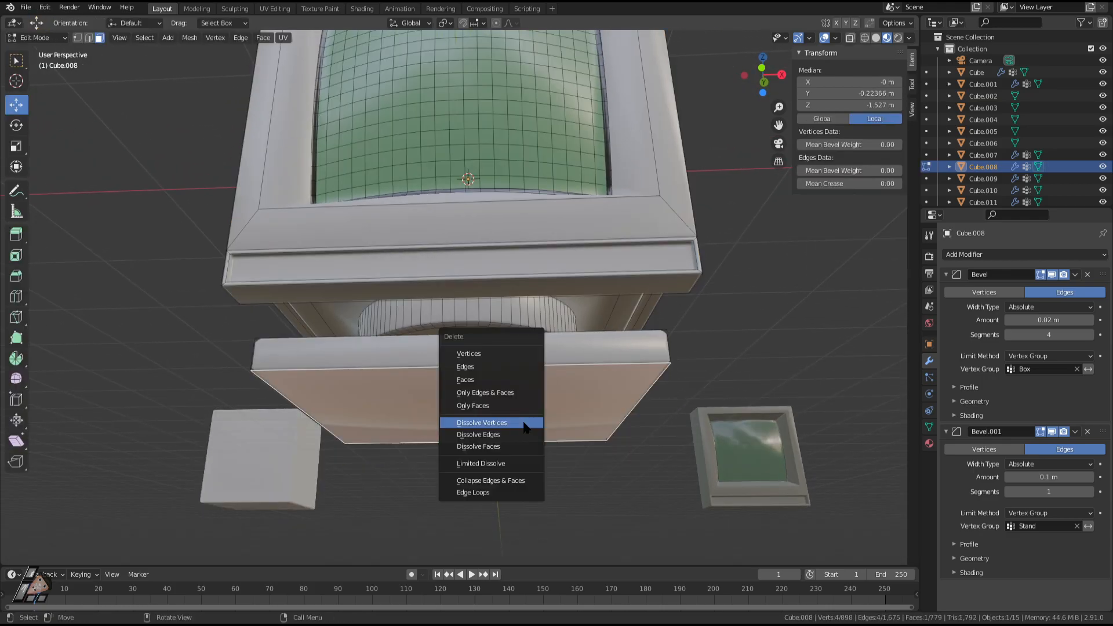
left_click(524, 424)
left_click(597, 414)
middle_click_drag(596, 414, 609, 442)
key("x")
left_click(585, 414)
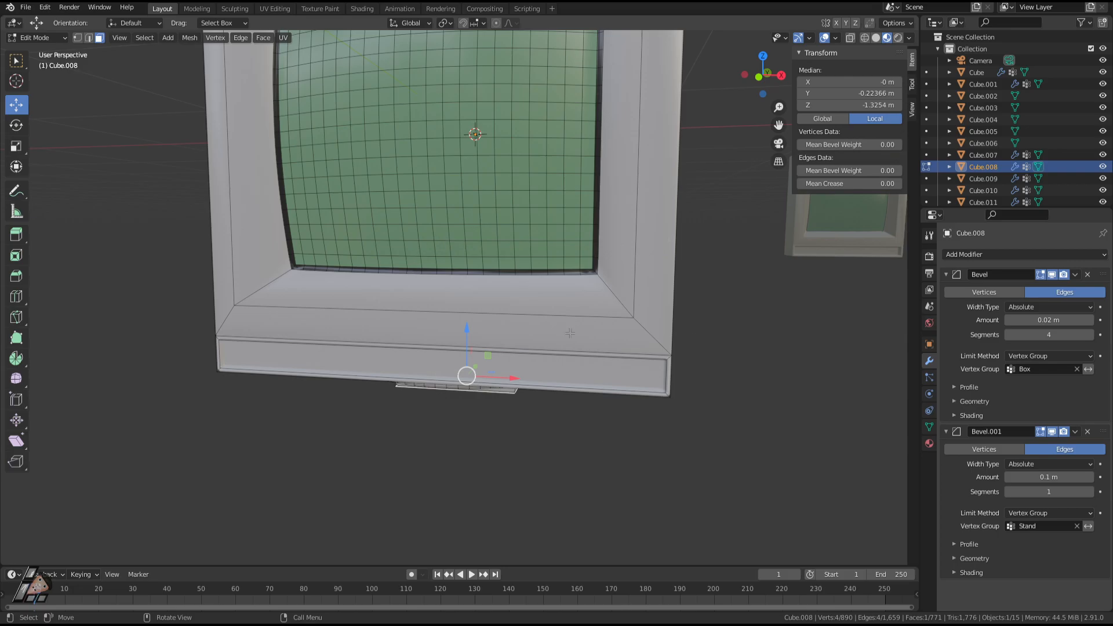
Raise the square block's bottom face about 0.045 m along Z.
middle_click_drag(570, 333, 600, 331)
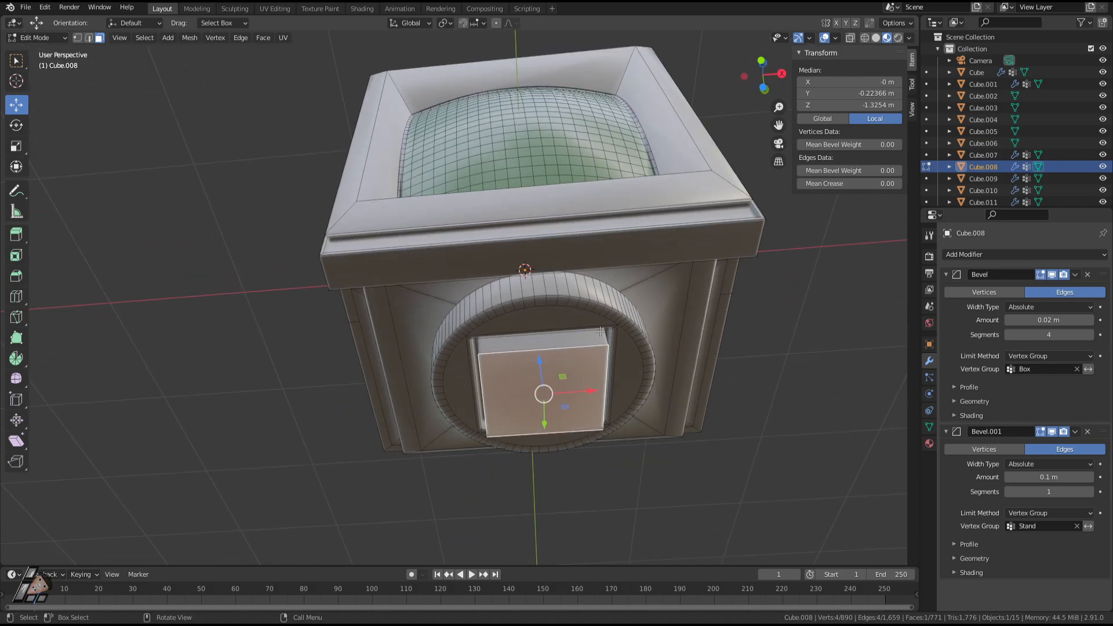
middle_click_drag(665, 380, 653, 459)
middle_click_drag(719, 430, 670, 414)
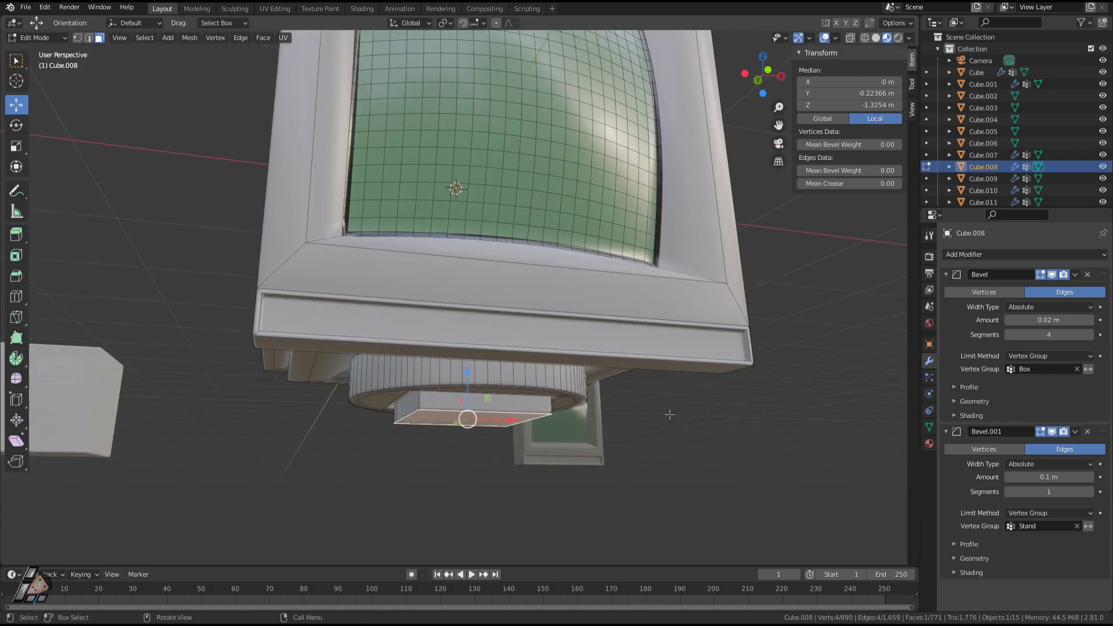
key("g")
key("z")
left_click(638, 449)
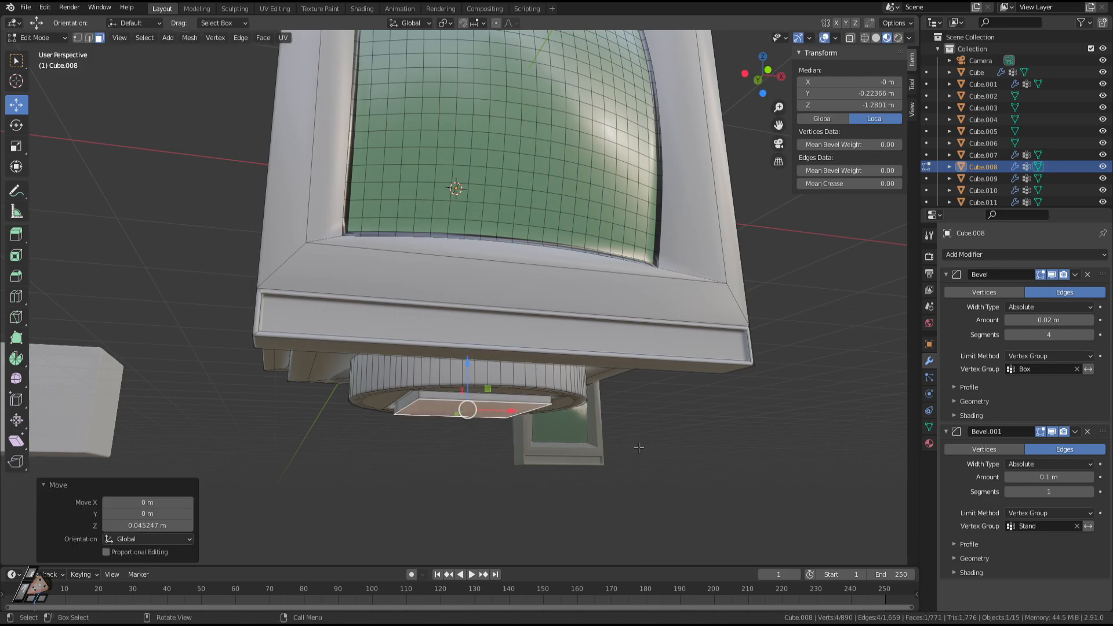
Try extruding the block's bottom face about 0.054 m and widening it, and undo the extrusion.
key("e")
left_click(639, 452)
key("s")
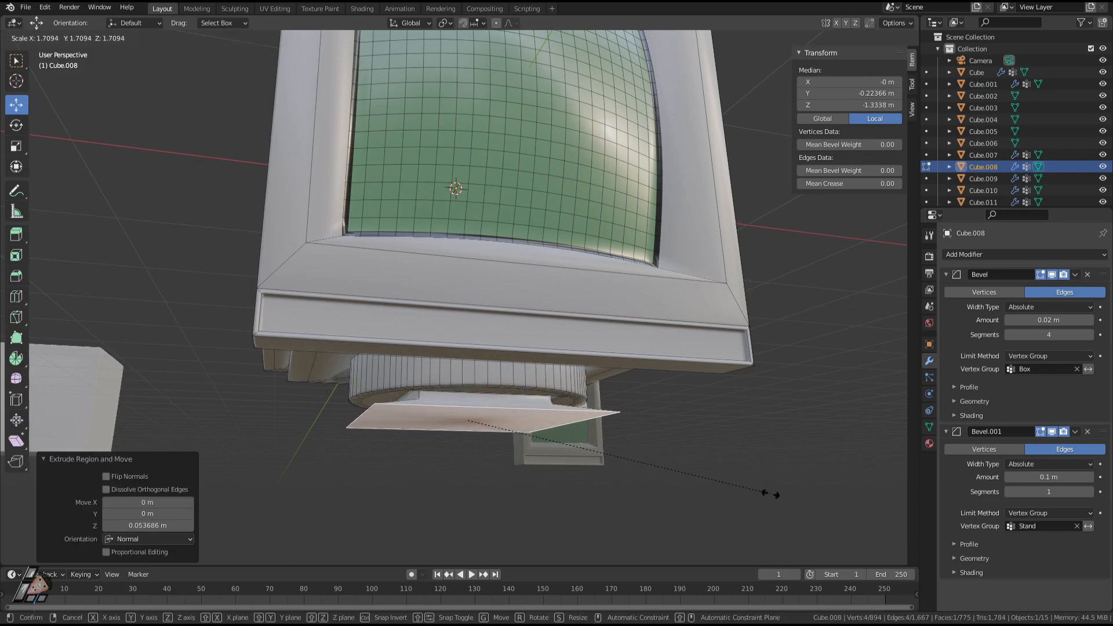
key("Escape")
key("ctrl+z")
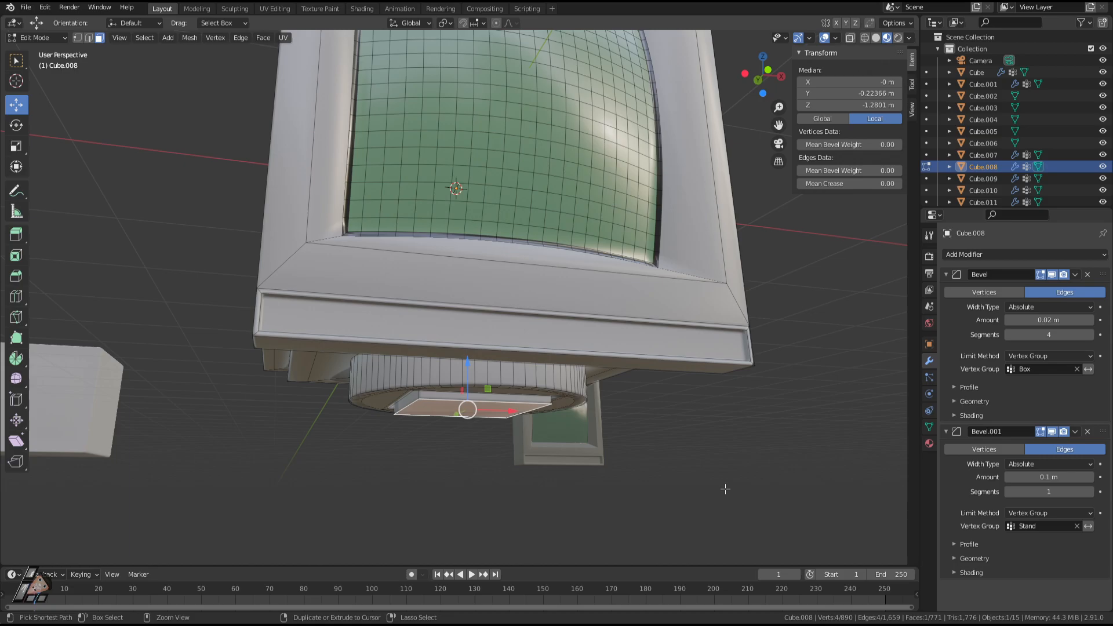
middle_click_drag(676, 466, 702, 474)
key("s")
key("Escape")
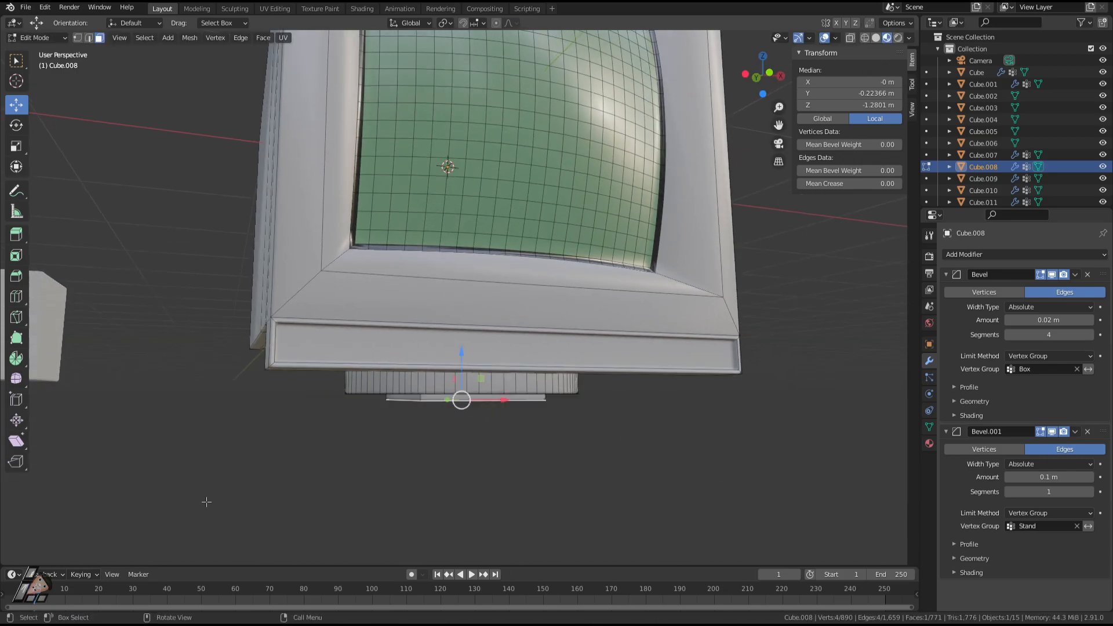
Lower the square block's bottom face about 0.061 m along Z.
middle_click_drag(302, 499, 443, 440)
key("g")
key("z")
left_click(441, 447)
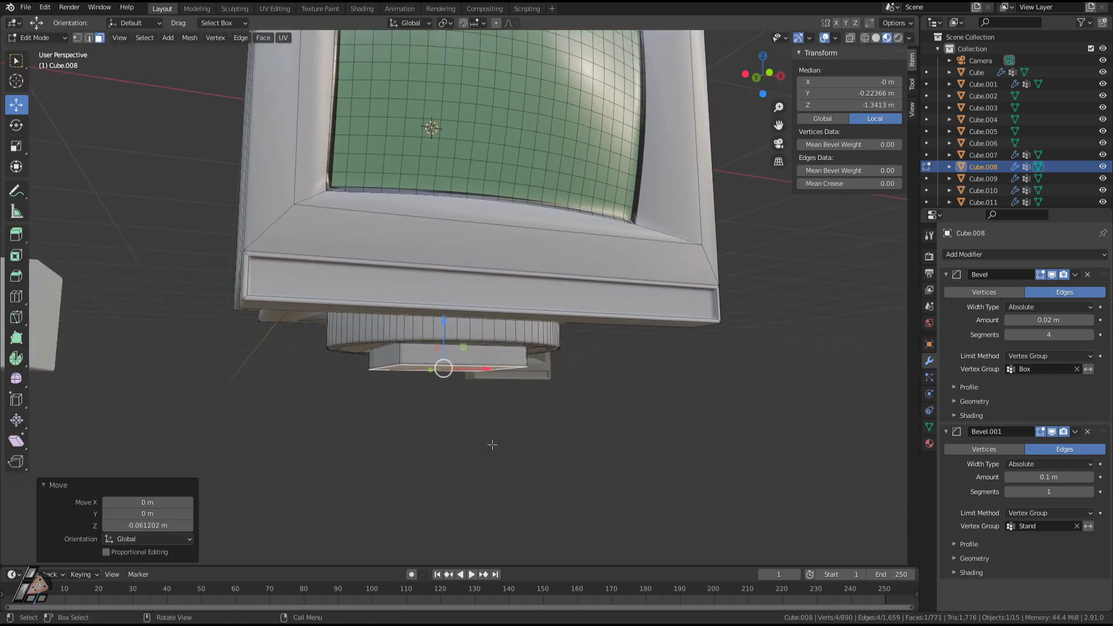
Try extruding the block's bottom face scaled 4.172 times and lowering it along Z, and undo both changes.
key("e")
key("s")
left_click(801, 484)
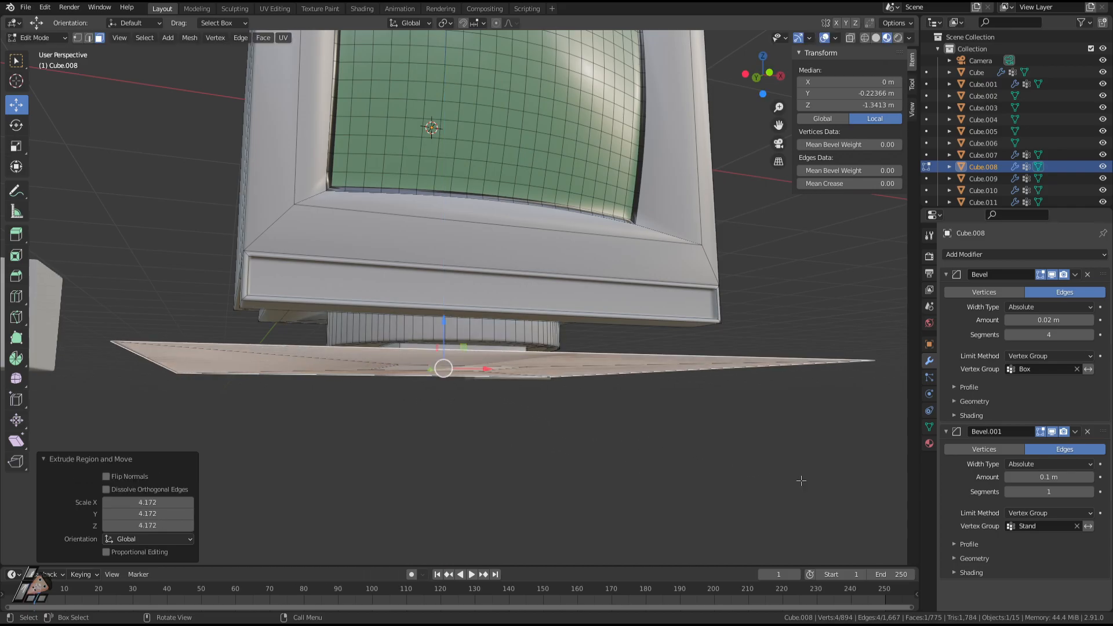
key("g")
key("z")
left_click(748, 525)
middle_click_drag(748, 525, 663, 440)
key("ctrl+z")
key("ctrl+z")
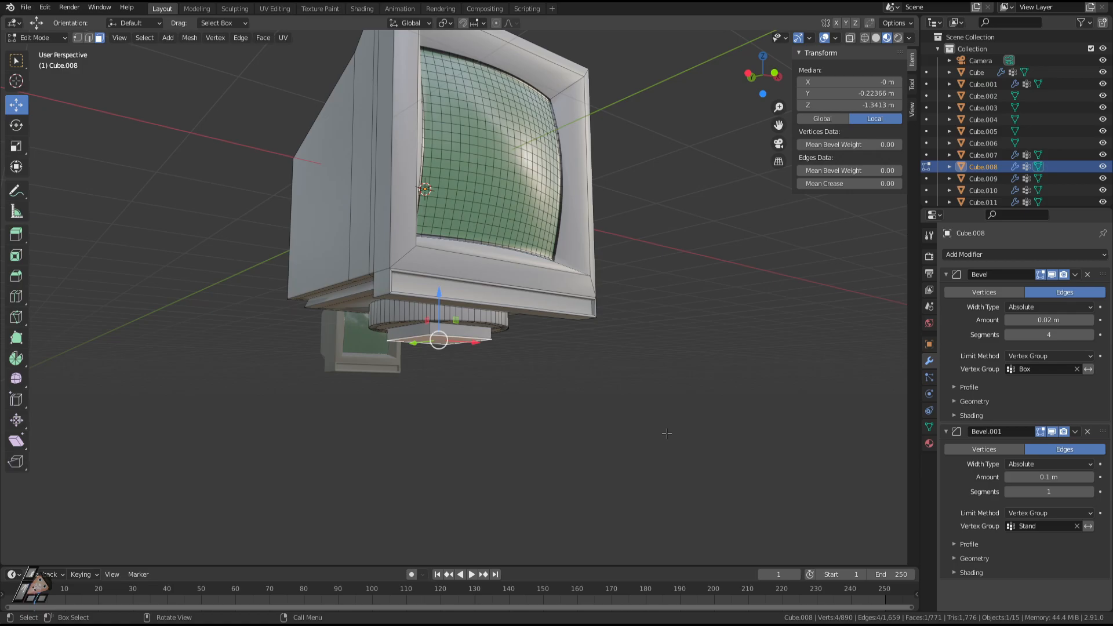
Extrude the block's bottom face about 0.043 m downward and scale it 2.772 times to flare out the stand.
key("g")
key("z")
key("Escape")
key("e")
left_click(671, 440)
key("s")
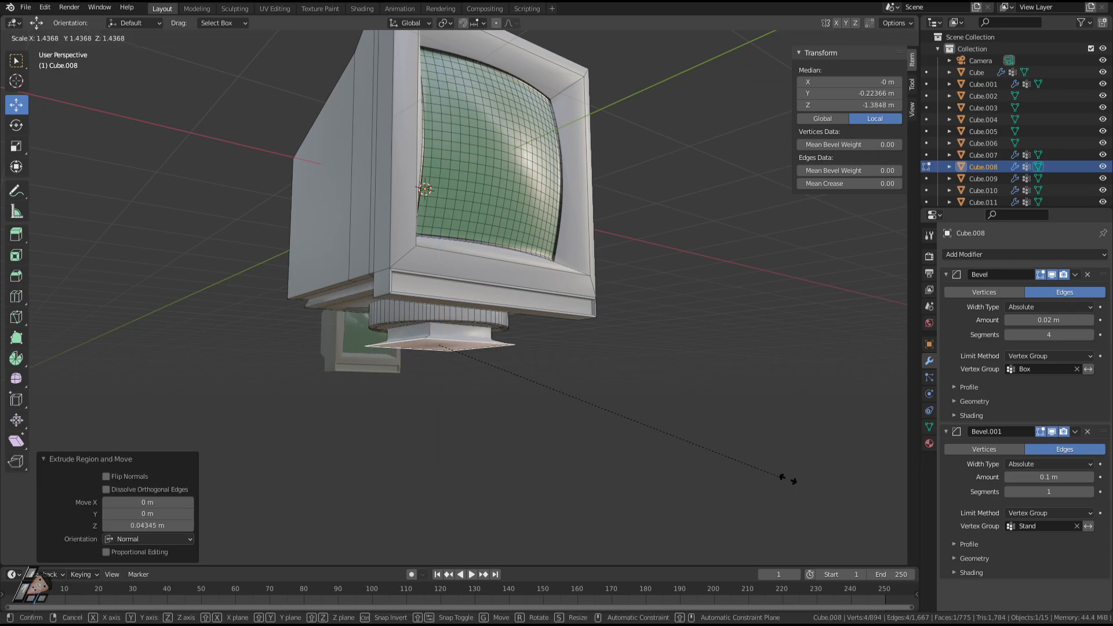
left_click(207, 530)
Extrude the flared bottom face about 0.075 m downward as a thin foot and check it in Object Mode.
middle_click_drag(279, 521, 485, 495)
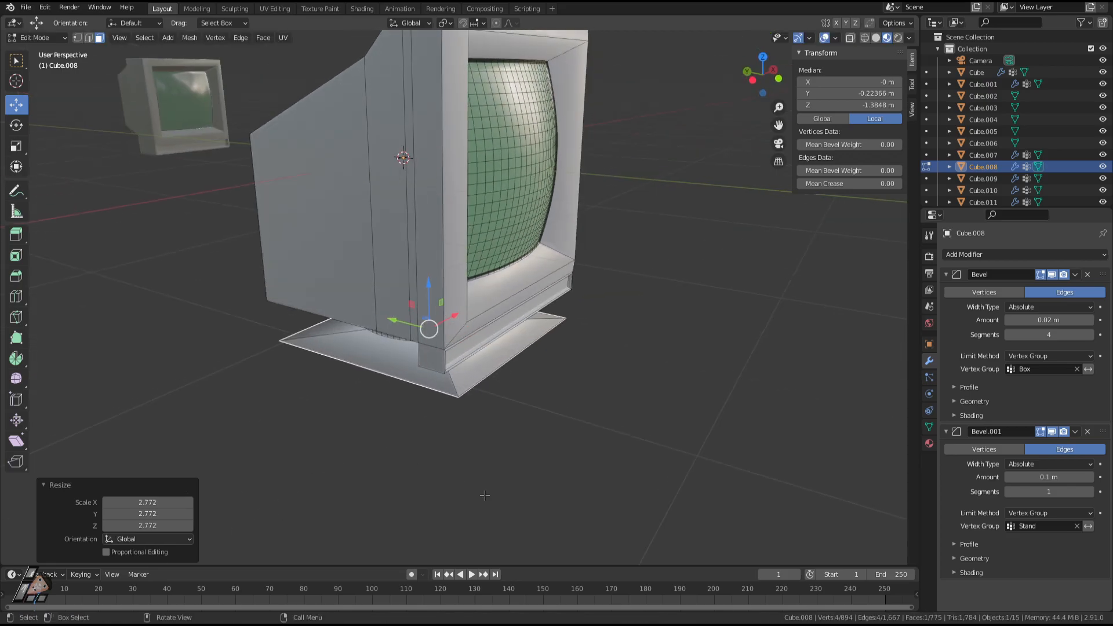
key("e")
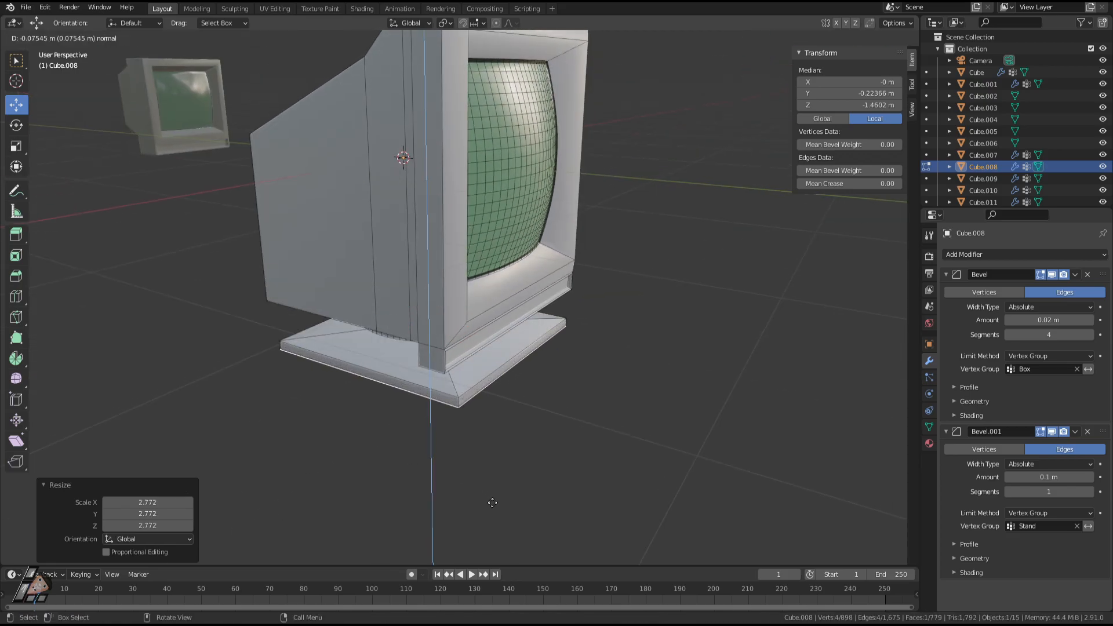
left_click(493, 503)
key("Tab")
middle_click_drag(630, 495, 510, 487)
key("Tab")
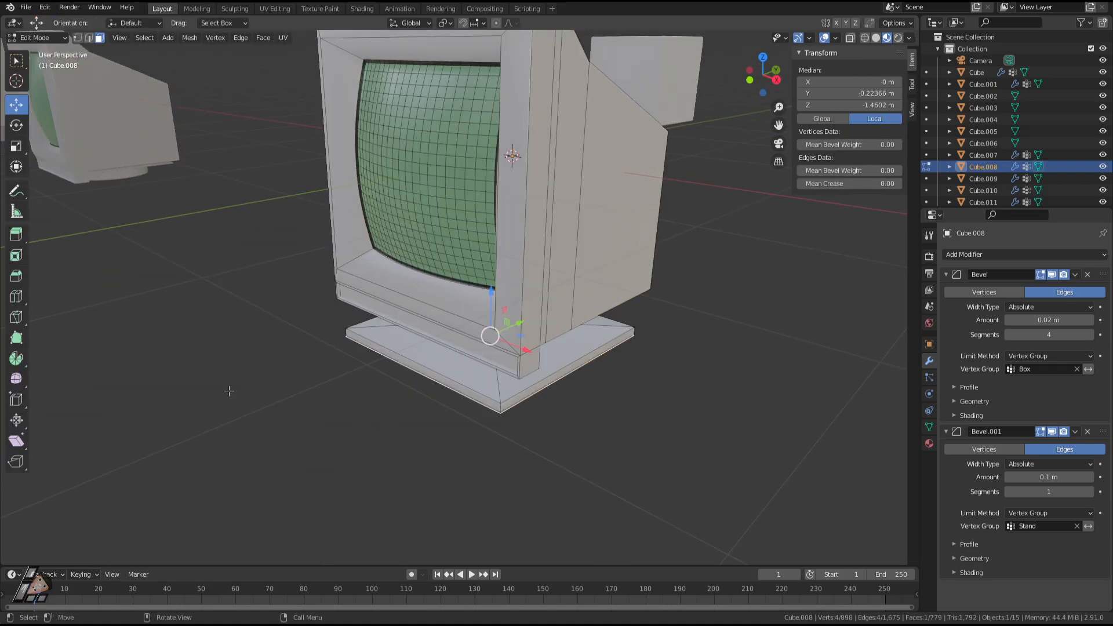
mouse_move(229, 391)
middle_mouse_down()
mouse_move(298, 403)
mouse_move(421, 385)
mouse_move(464, 315)
mouse_move(428, 378)
mouse_move(381, 330)
mouse_move(96, 336)
mouse_move(533, 311)
mouse_move(448, 324)
middle_mouse_up()
key("Tab")
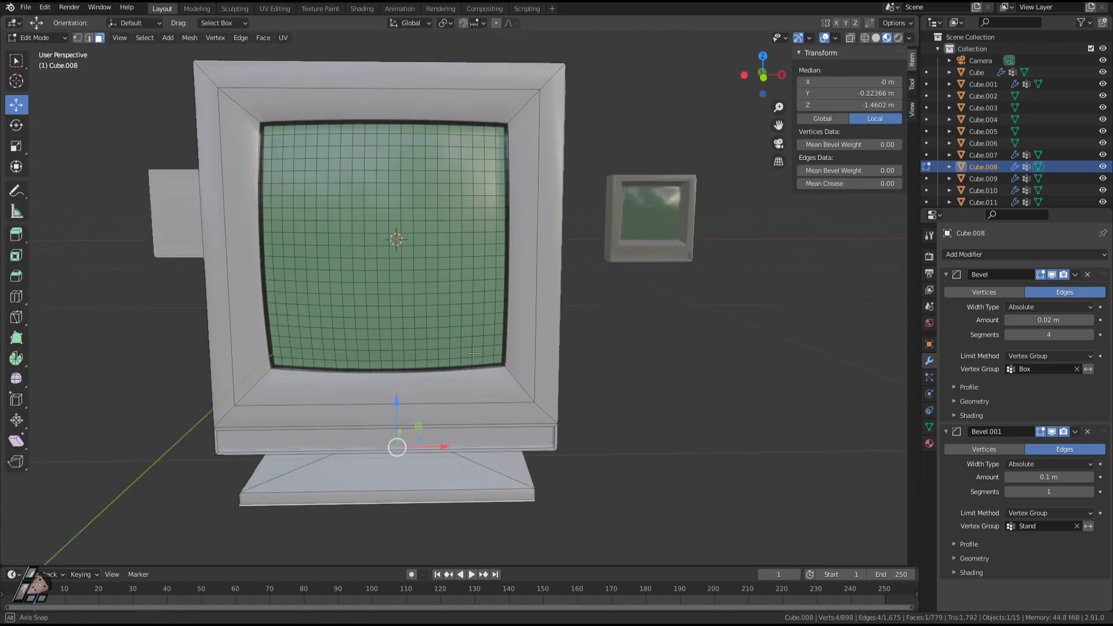
middle_click_drag(464, 377, 624, 181)
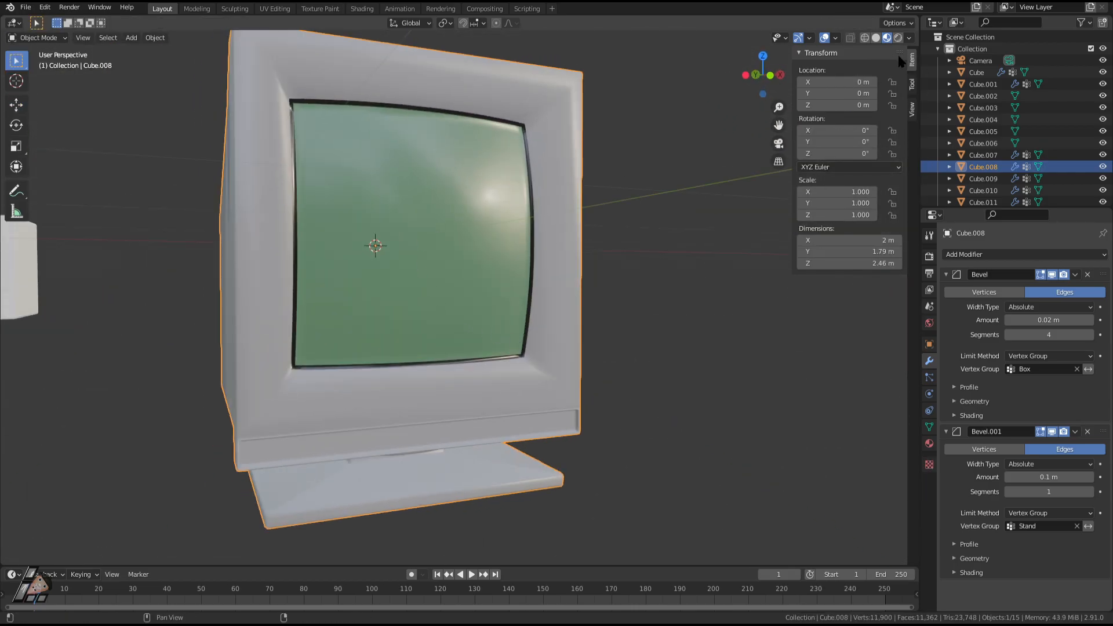
Darken the base color of the monitor casing's Material.004 to a medium grey.
scroll(853, 347, "down", 1)
left_click(929, 443)
left_click(1055, 450)
left_click_drag(1092, 293, 1092, 341)
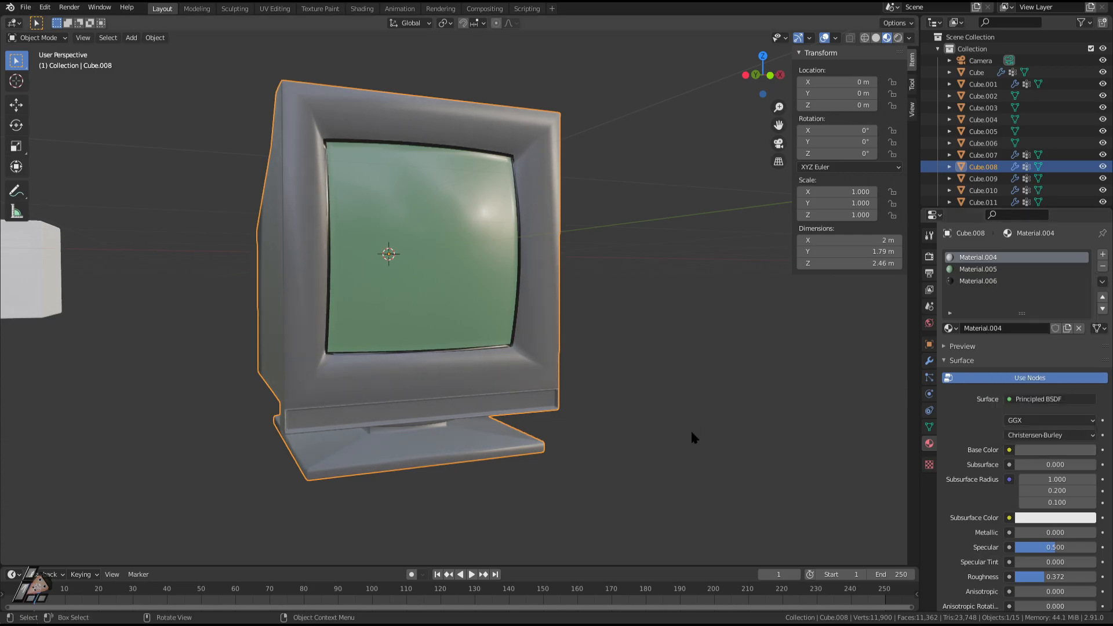
middle_click_drag(699, 450, 804, 453)
Select the foot's two opposite side faces and scale them apart along X, making the foot slightly wider than the casing.
key("Tab")
mouse_move(637, 438)
middle_mouse_down()
mouse_move(525, 442)
mouse_move(596, 460)
mouse_move(638, 439)
middle_mouse_up()
left_click(438, 470)
middle_click_drag(555, 459, 342, 457)
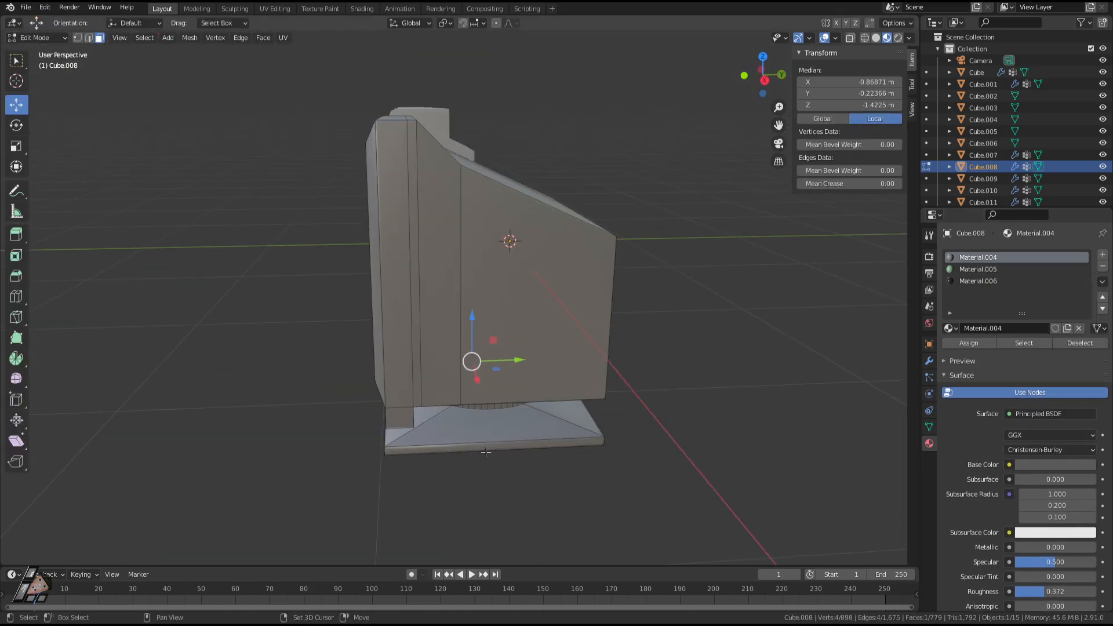
left_click(485, 452, "shift")
middle_click_drag(485, 453, 462, 341)
key("s")
key("x")
left_click(589, 460)
key("Tab")
scroll(490, 457, "down", 4)
scroll(462, 341, "up", 4)
scroll(545, 333, "down", 2)
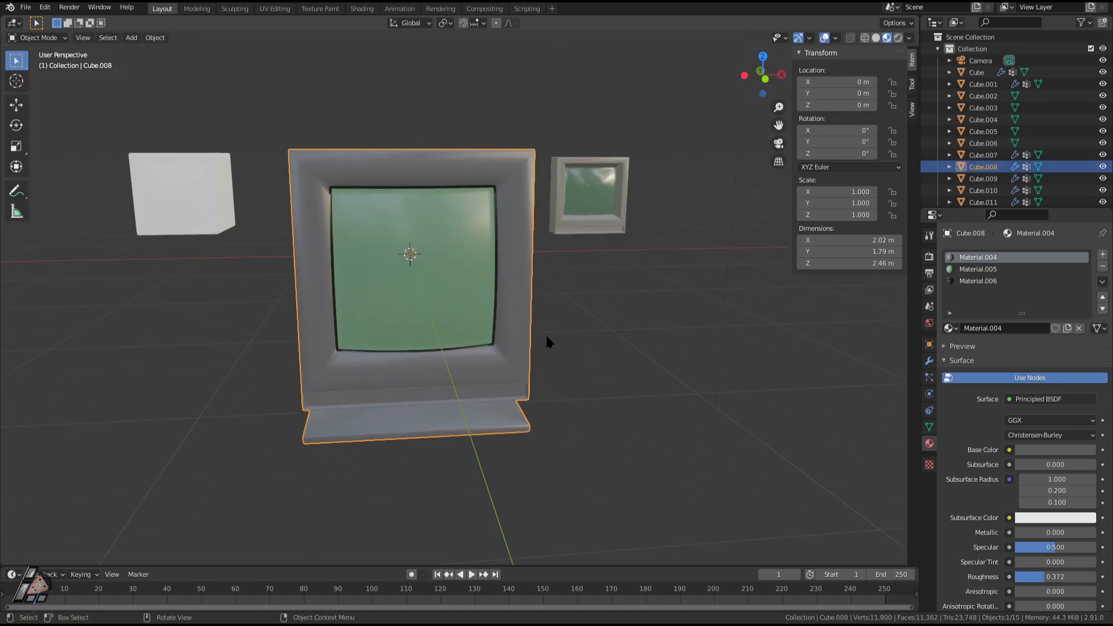
Try scaling the whole monitor mesh along Z to about 0.84.
middle_click_drag(545, 332, 507, 321)
key("Tab")
key("Tab")
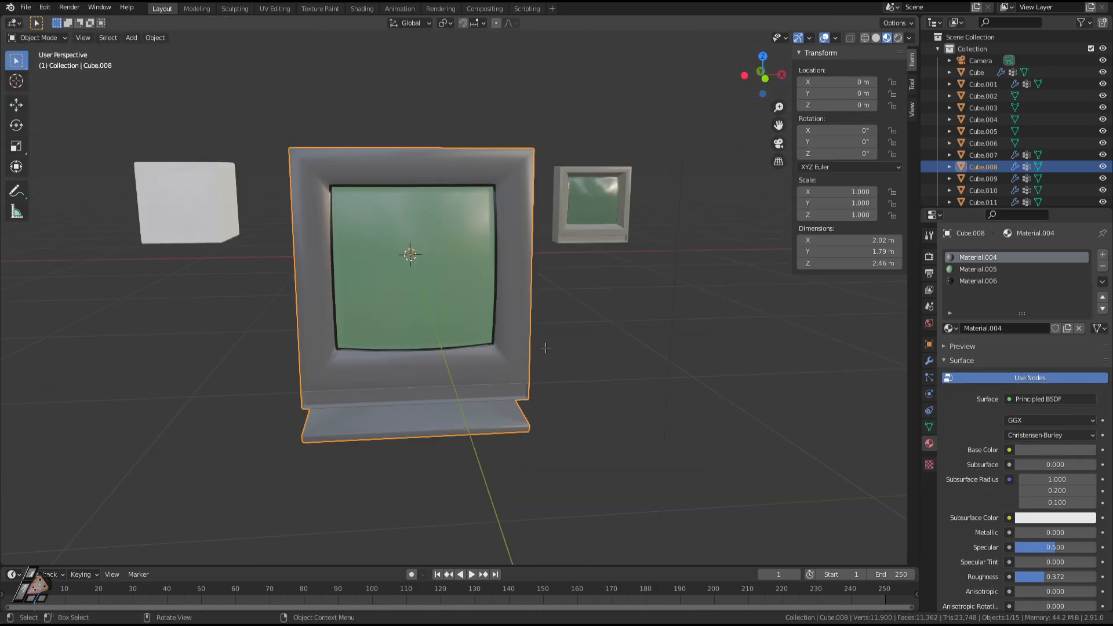
key("Tab")
key("a")
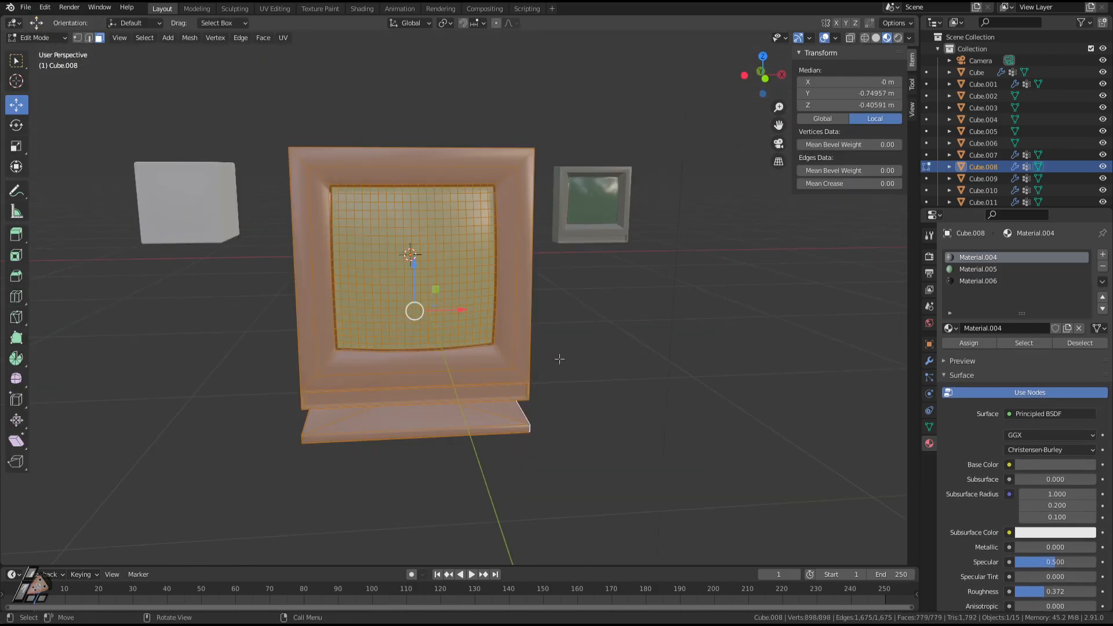
key("s")
key("z")
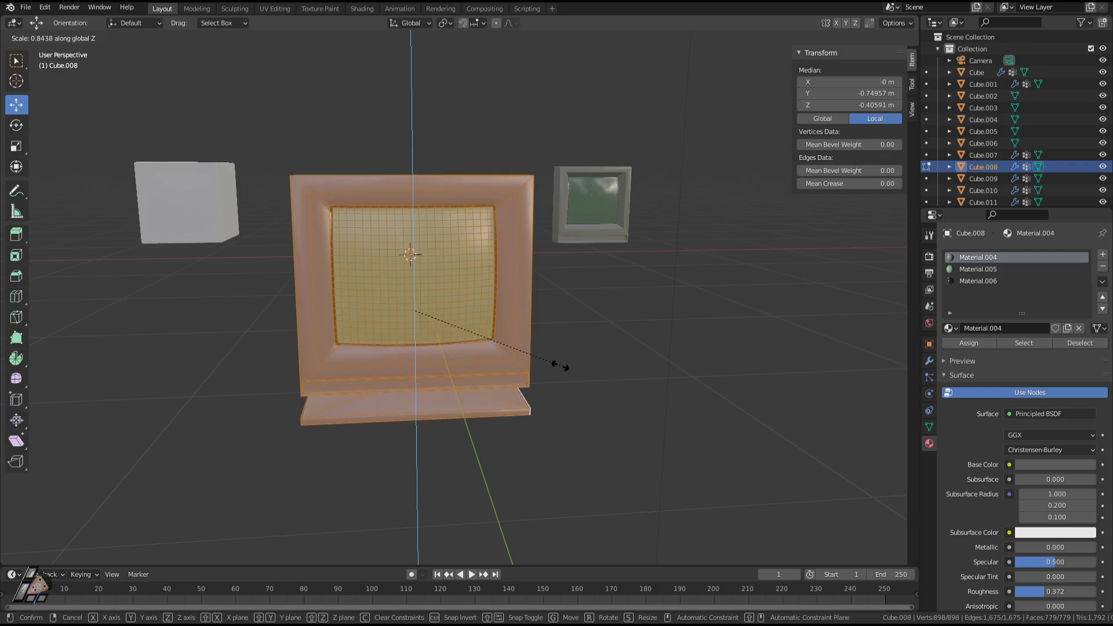
right_click(551, 366)
key("Tab")
middle_click_drag(554, 384, 609, 371)
Try squashing the whole monitor mesh again along Z to about 0.86.
key("Tab")
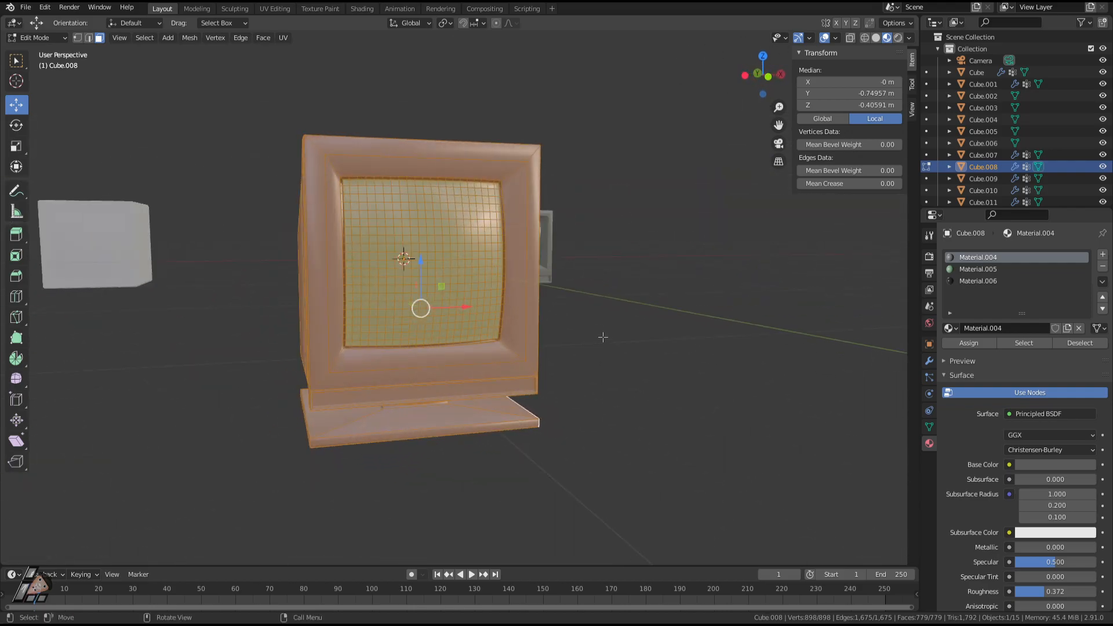
key("s")
key("z")
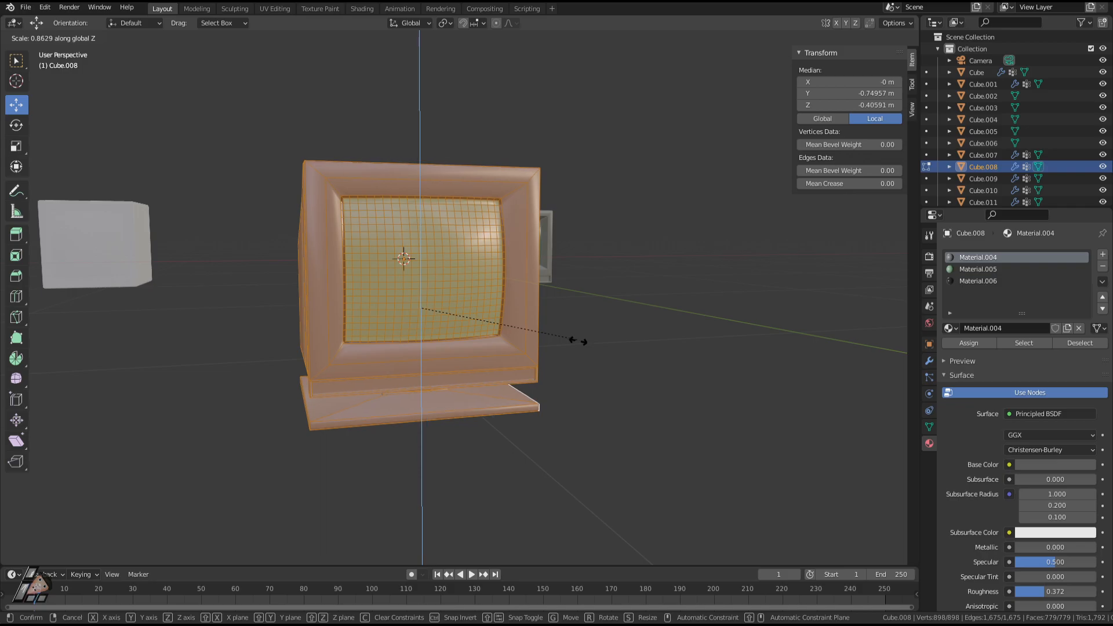
left_click(571, 341)
key("Tab")
middle_click_drag(557, 348, 522, 337)
key("Tab")
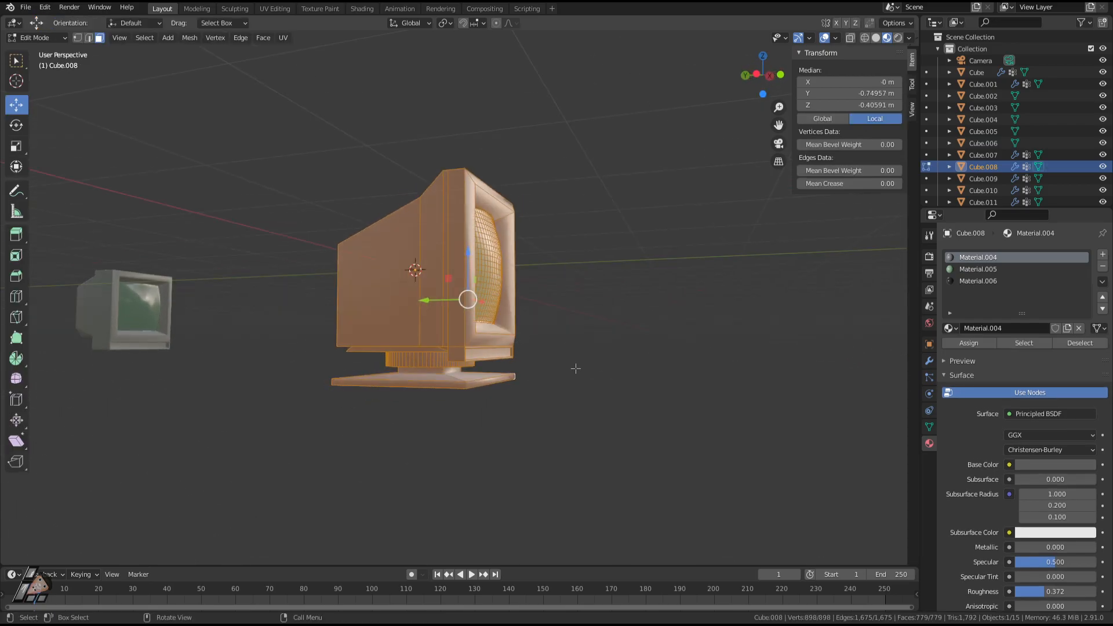
middle_click_drag(575, 368, 608, 342)
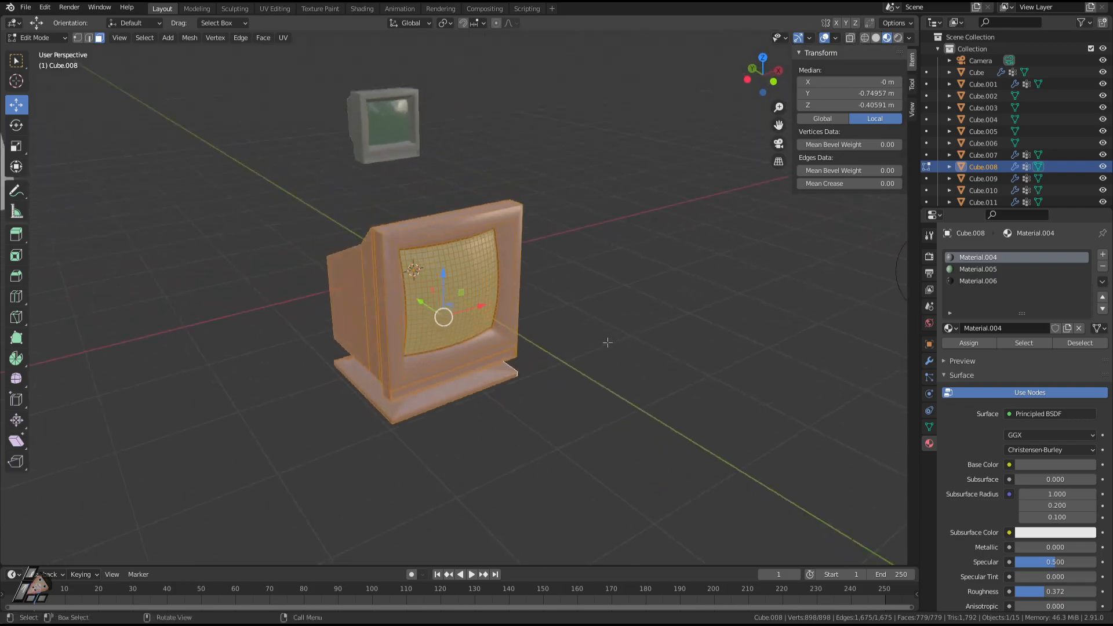
Duplicate the finished monitor by copy and paste in Object Mode, and move the copy about -6.72 m along X.
key("Tab")
scroll(498, 402, "down", 2)
middle_click_drag(496, 406, 474, 330)
key("ctrl+c")
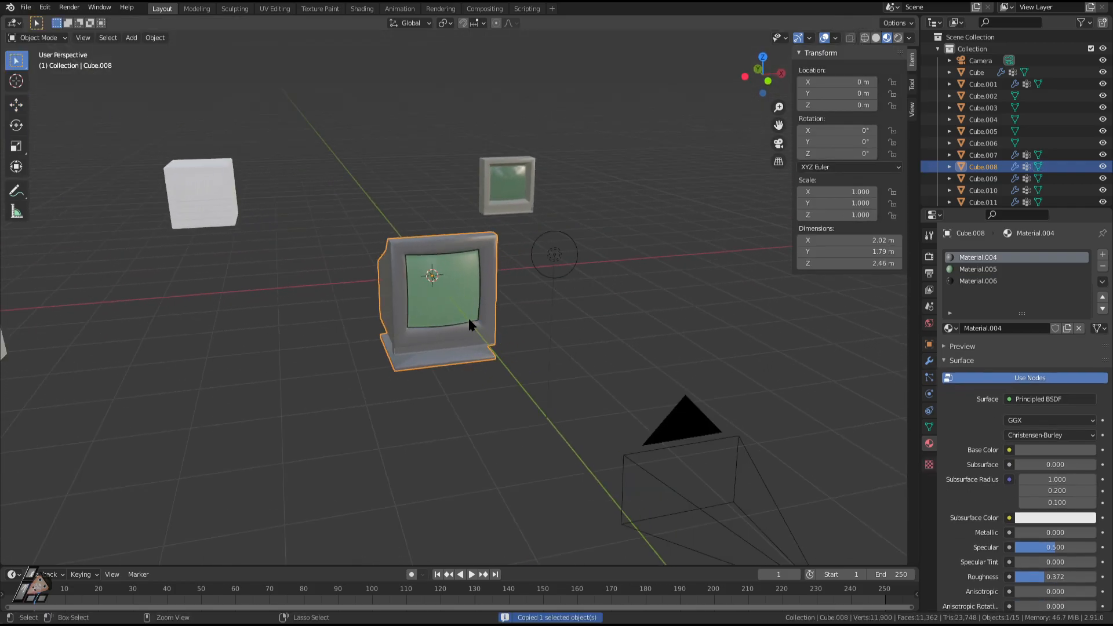
key("ctrl+v")
key("g")
key("x")
left_click(95, 329)
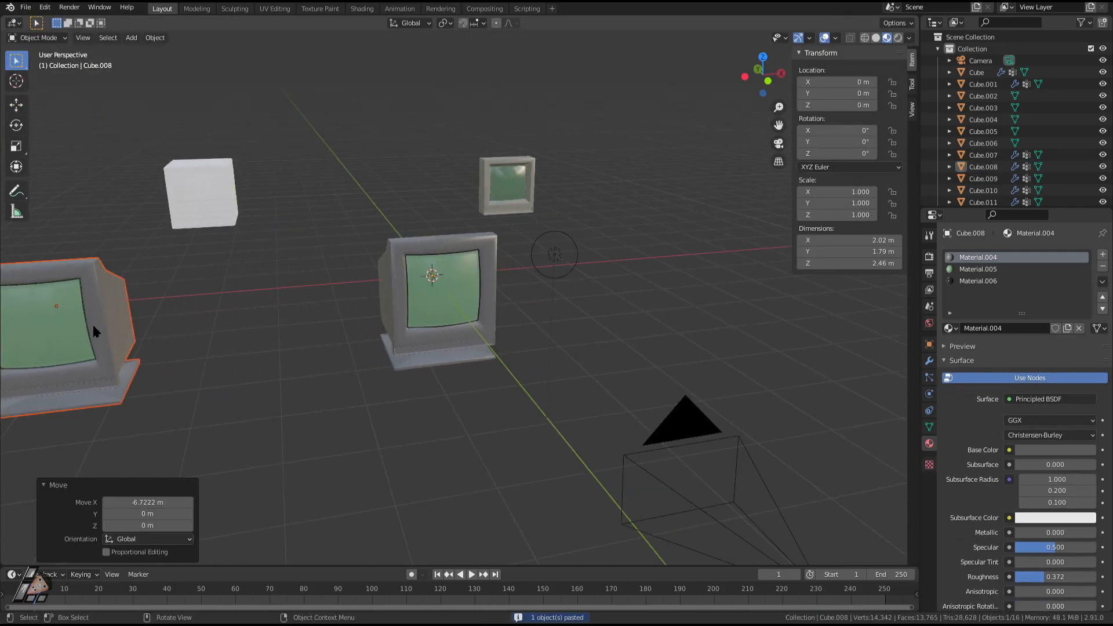
Select the original monitor standing at the scene's centre and open its mesh in Edit Mode.
scroll(96, 342, "down", 3)
left_click(264, 377)
scroll(432, 321, "up", 3)
scroll(446, 319, "up", 2)
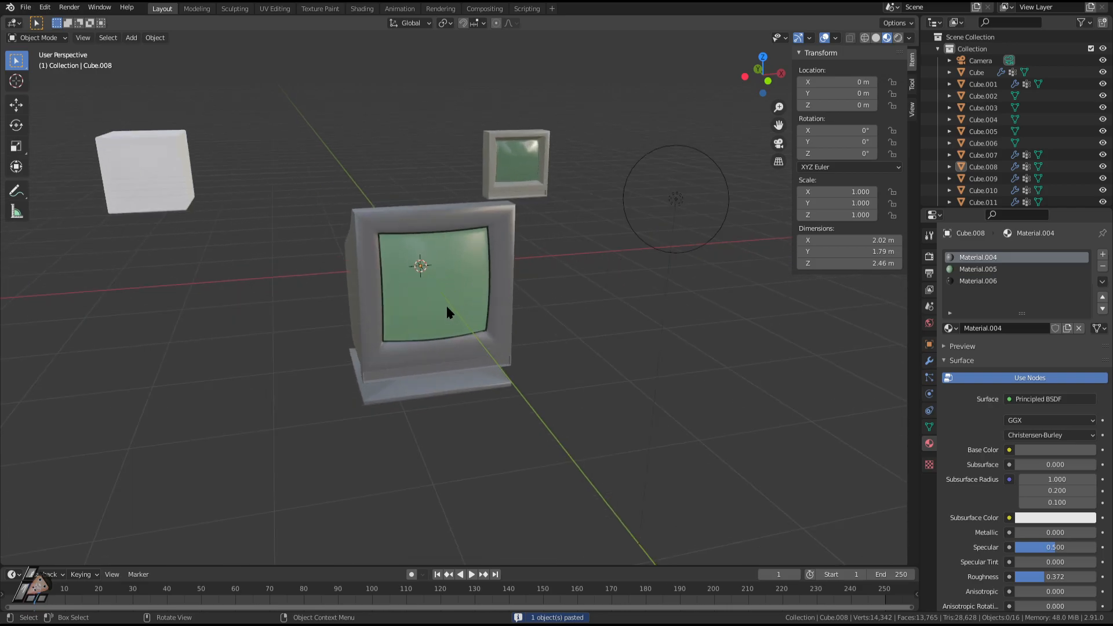
left_click(450, 313)
middle_click_drag(450, 314, 502, 296)
scroll(503, 297, "up", 3)
key("Tab")
middle_click_drag(556, 395, 523, 391)
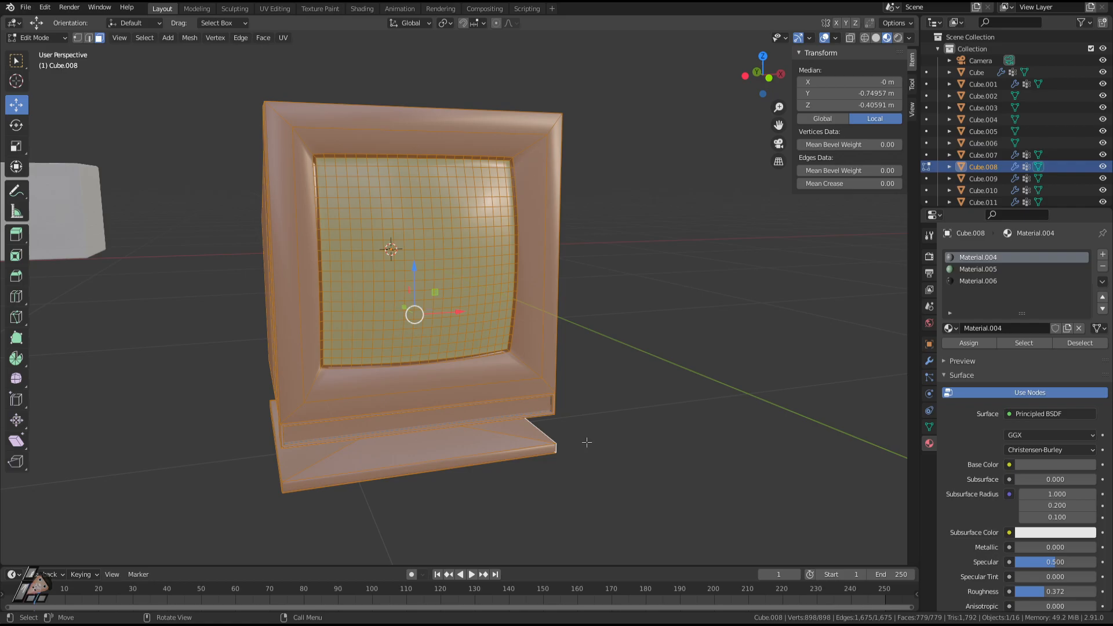
middle_click_drag(587, 442, 562, 419)
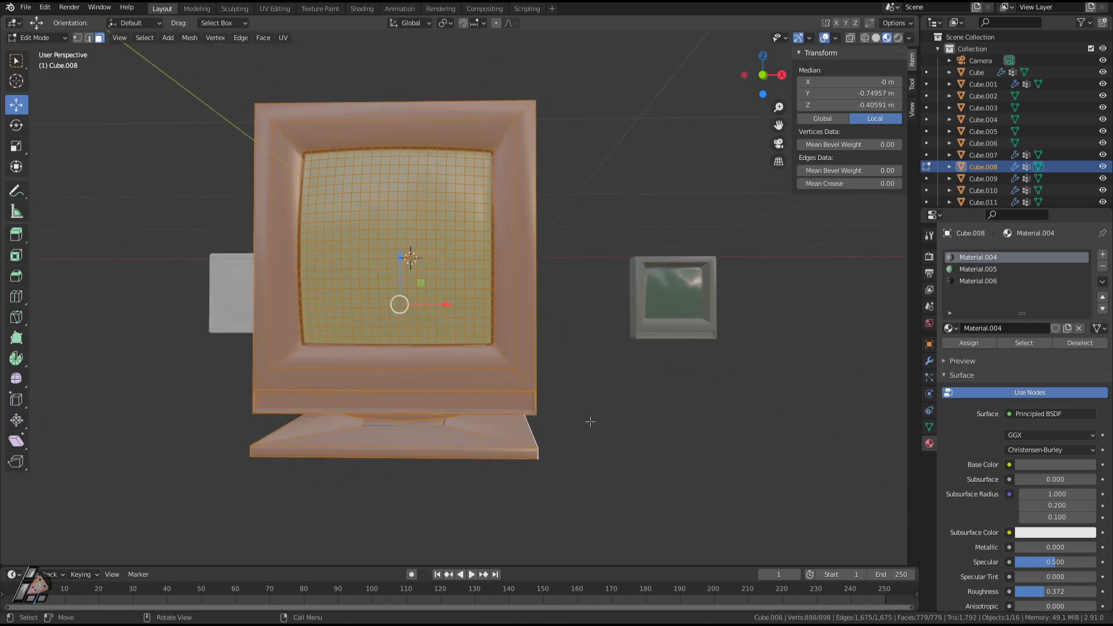
scroll(428, 417, "up", 5)
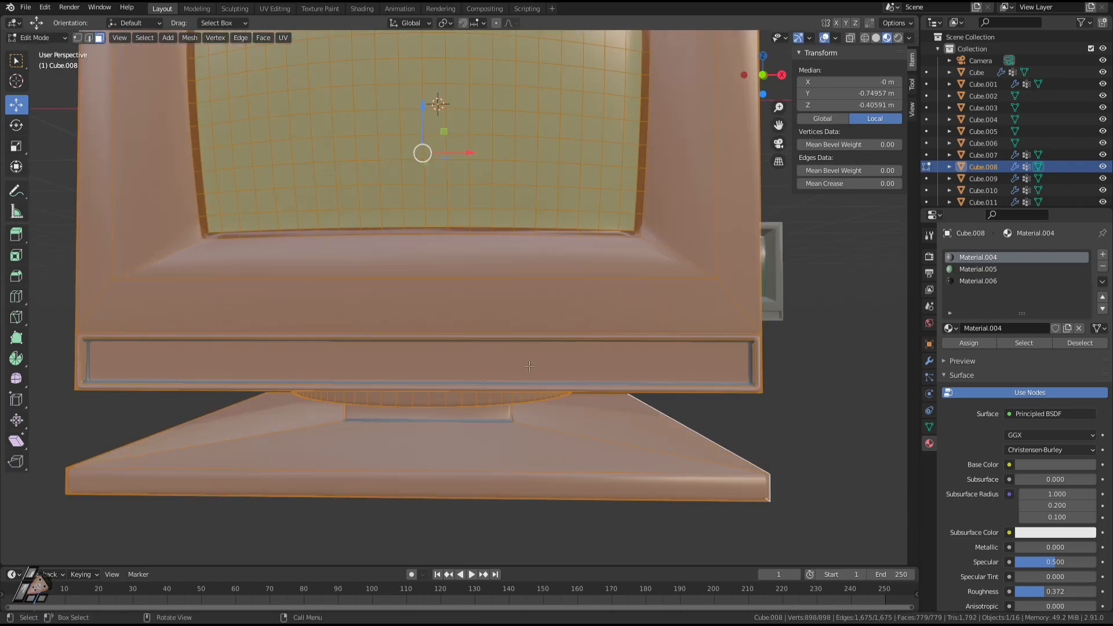
key("Tab")
middle_click_drag(370, 368, 571, 313)
key("Tab")
left_click(503, 277)
middle_click_drag(502, 278, 489, 292)
key("g")
key("z")
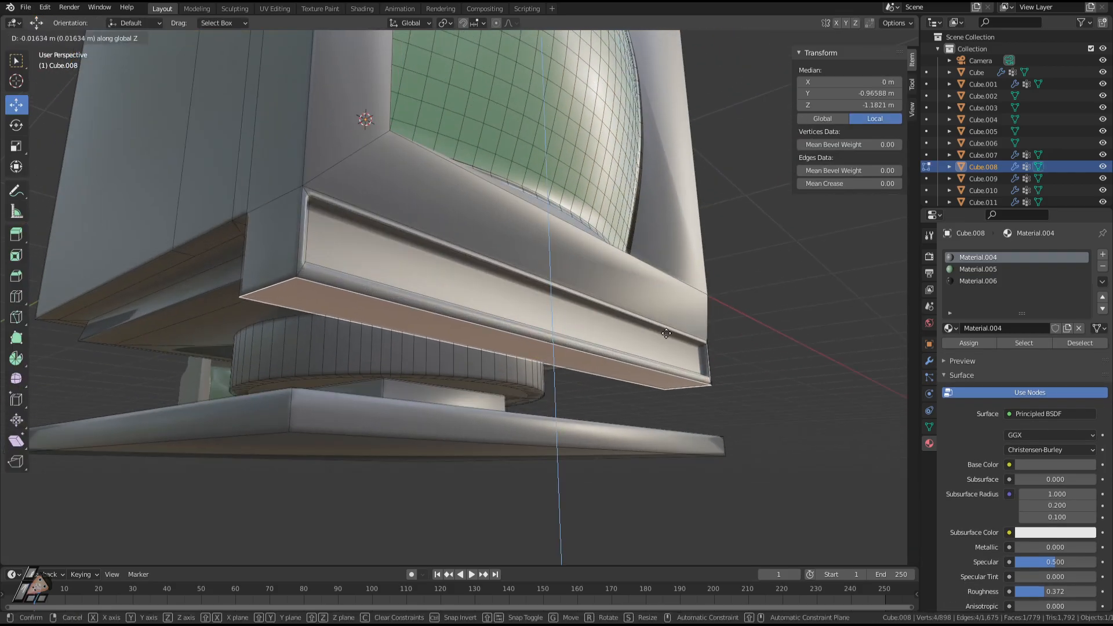
right_click(679, 331)
Remove the recessed panel from the strip below the screen by dissolving its vertices, leaving one flat face.
middle_click_drag(679, 331, 652, 362)
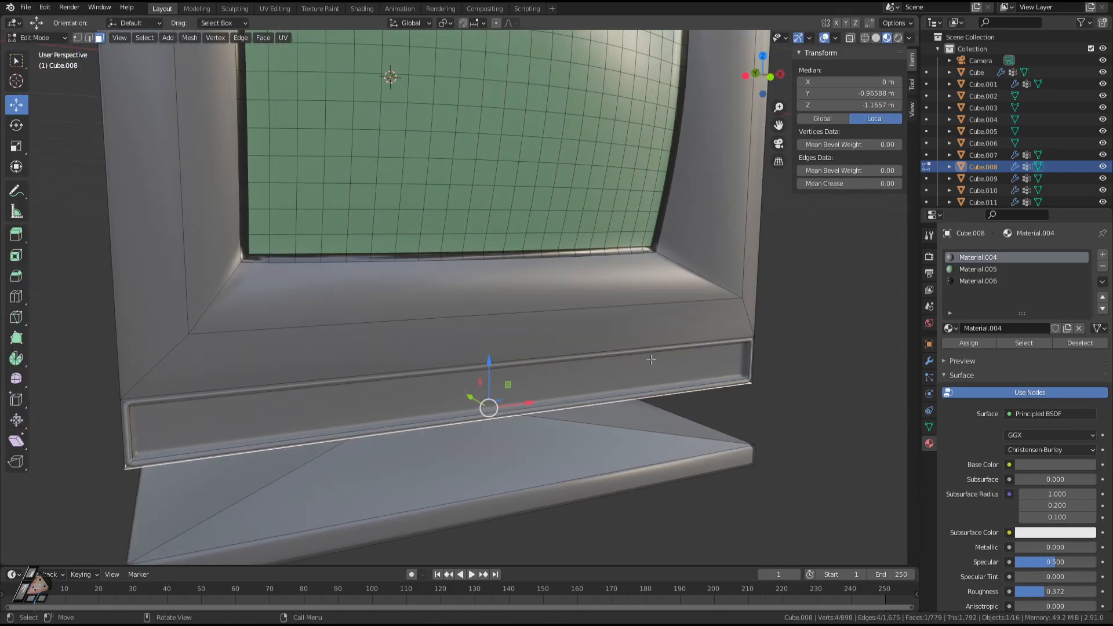
key("x")
left_click(526, 380)
middle_click_drag(527, 381, 566, 307)
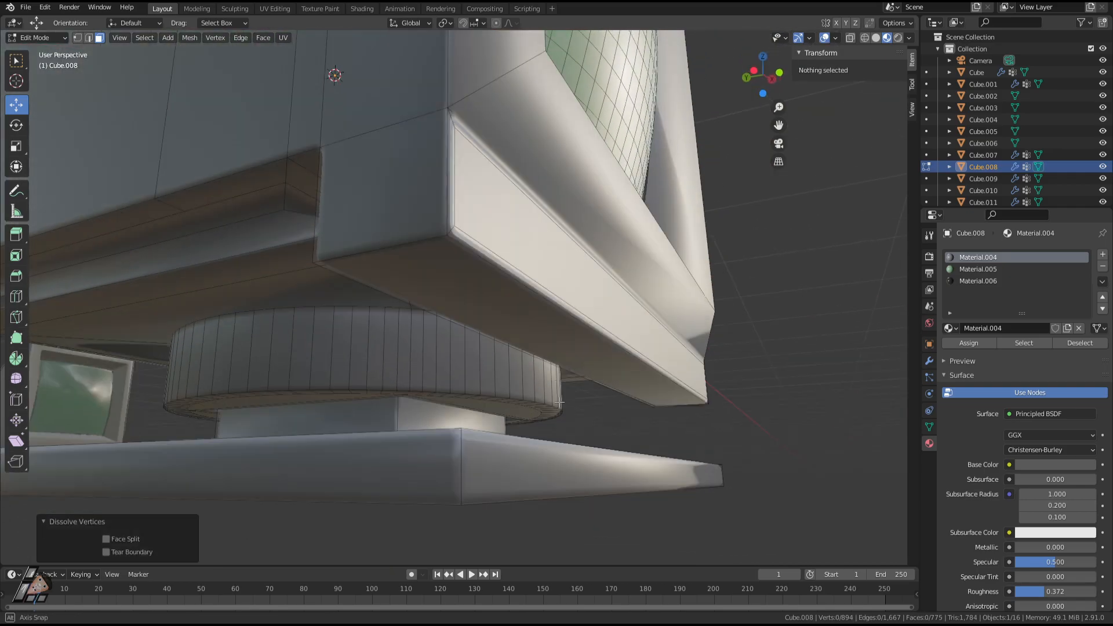
left_click(604, 284)
left_click(535, 318)
key("x")
left_click(535, 320)
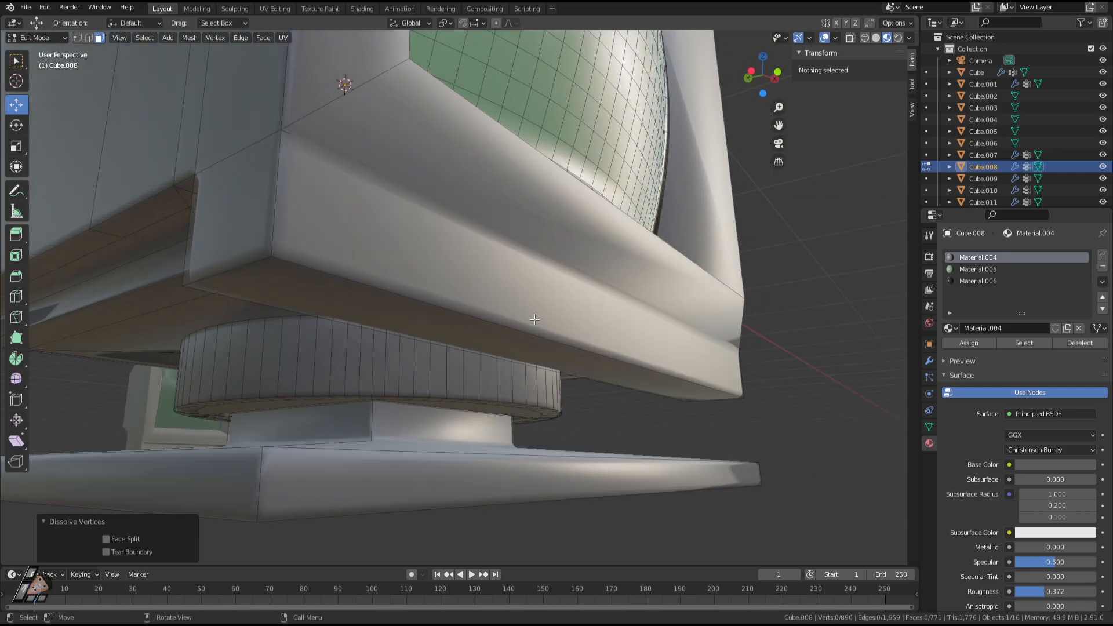
Try lowering the underside face of the casing's front lip about 0.056 m along Z, and undo the move.
left_click(474, 341)
left_click_drag(587, 323, 588, 348)
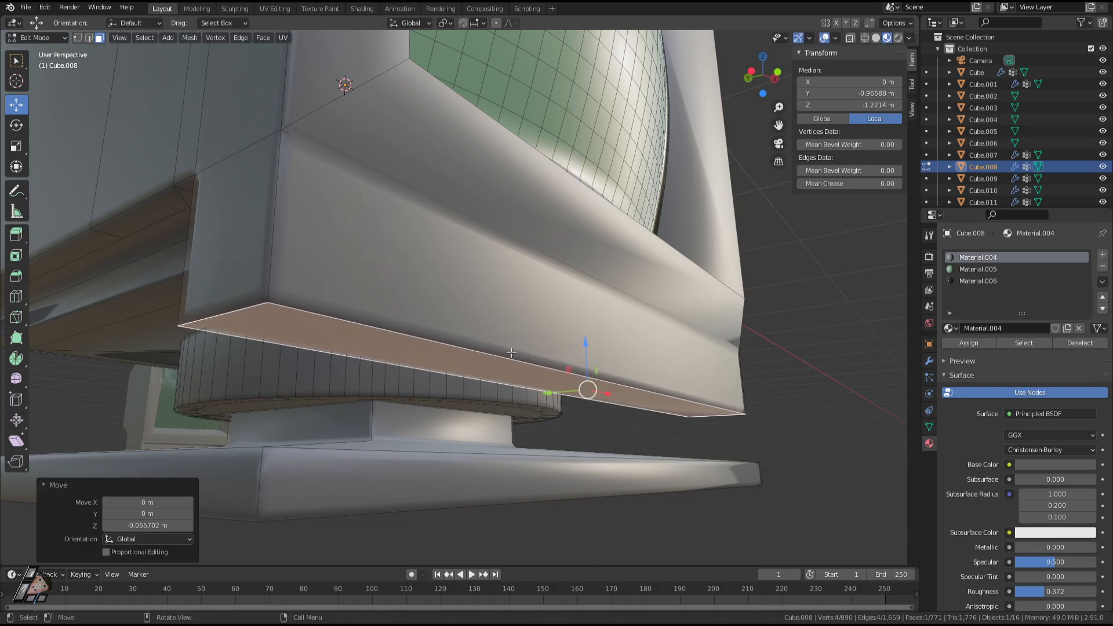
key("Tab")
key("KP_0")
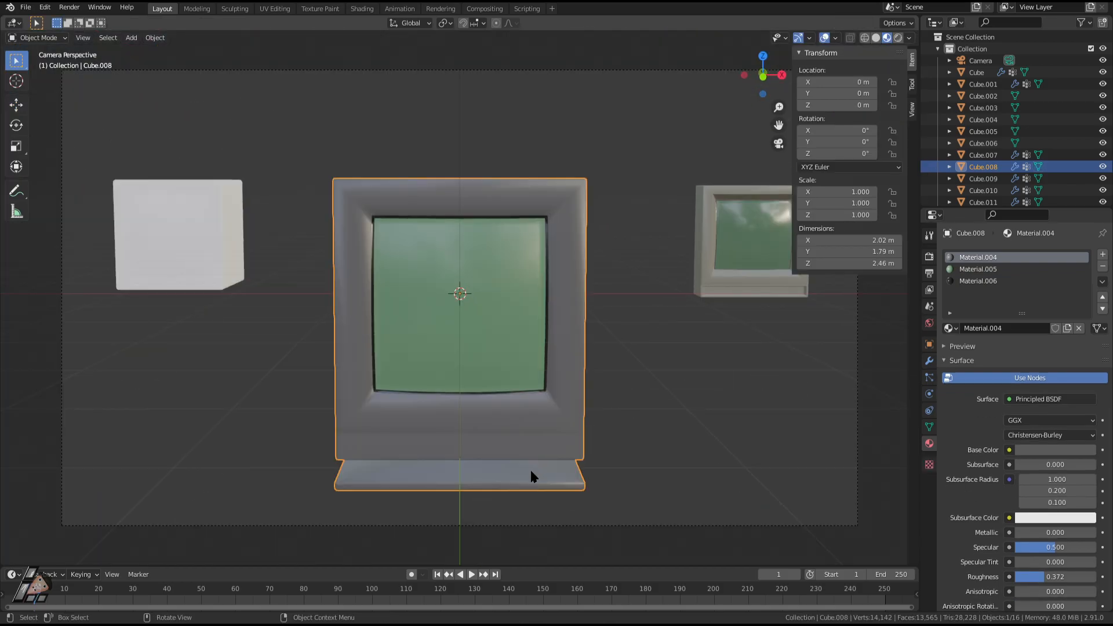
key("Tab")
key("Tab")
key("Tab")
key("ctrl+z")
key("Tab")
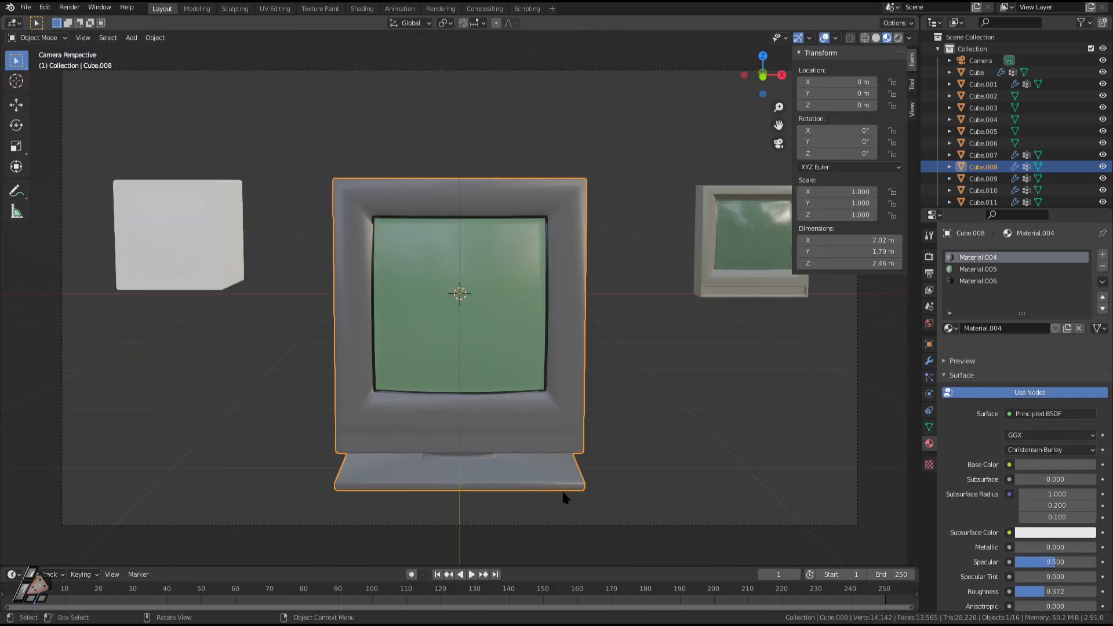
Try extruding the flat strip face below the screen and scaling it to 0.861, and dissolve the new vertices.
key("Tab")
middle_click_drag(458, 466, 556, 385)
scroll(492, 477, "up", 3)
scroll(557, 455, "up", 3)
key("Tab")
key("Tab")
left_click(509, 404)
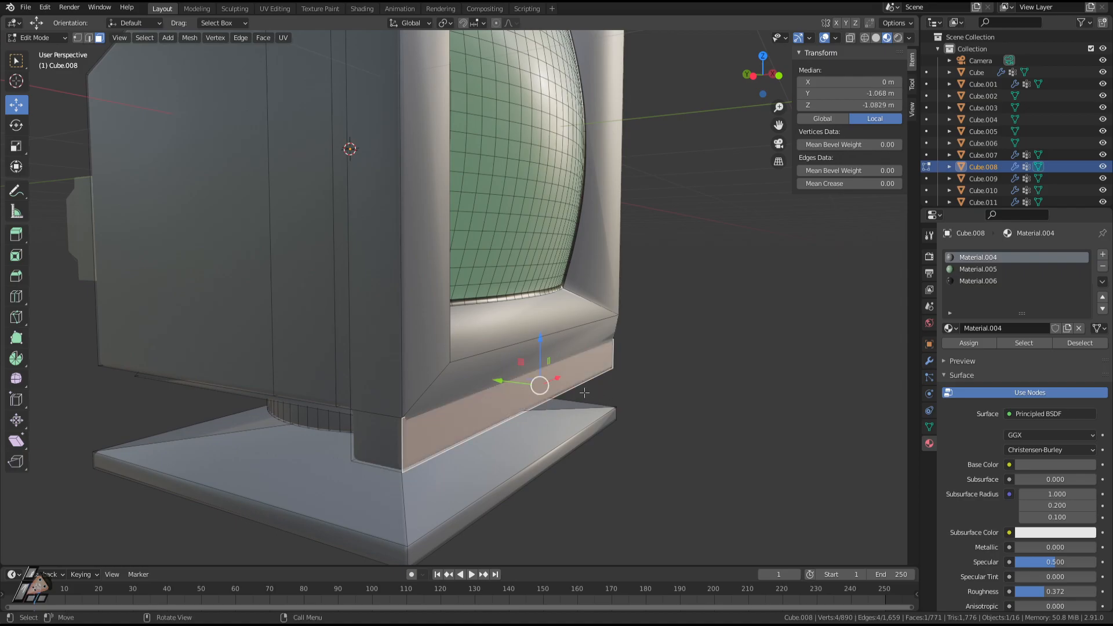
key("e")
key("s")
left_click(625, 410)
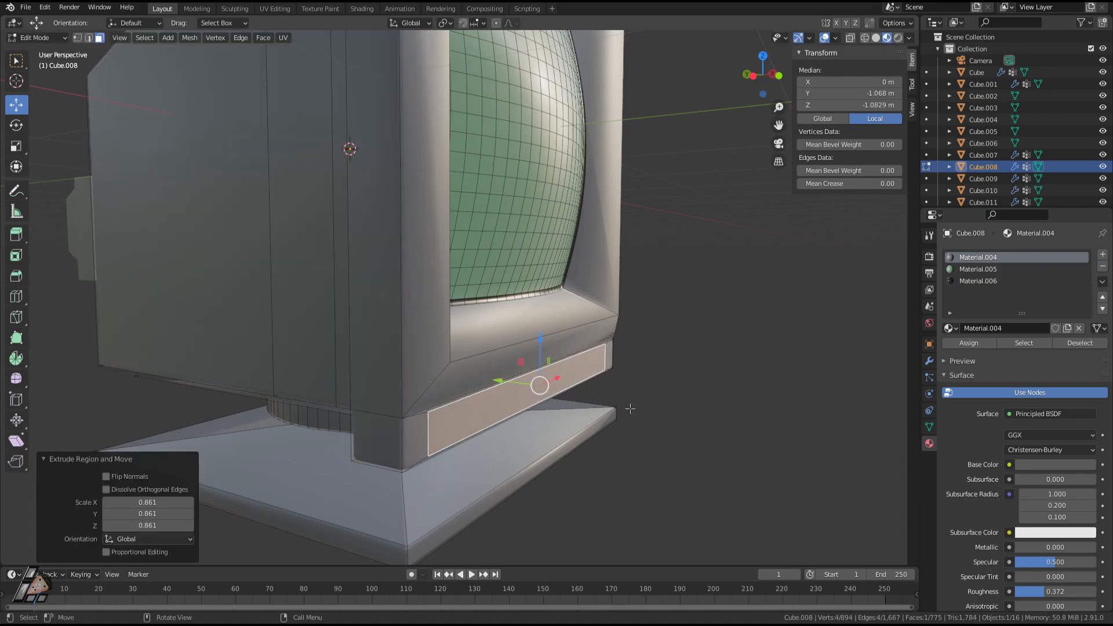
key("x")
left_click(640, 408)
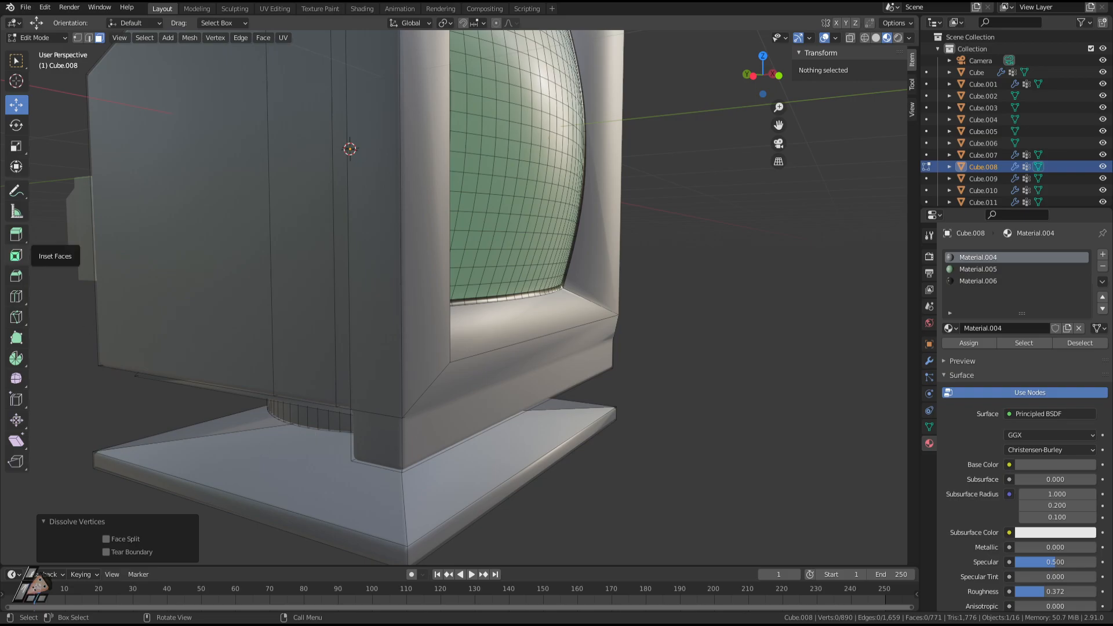
Try the extrusion of the front strip face again with a scale of 0.857, and dissolve its vertices.
left_click(474, 419)
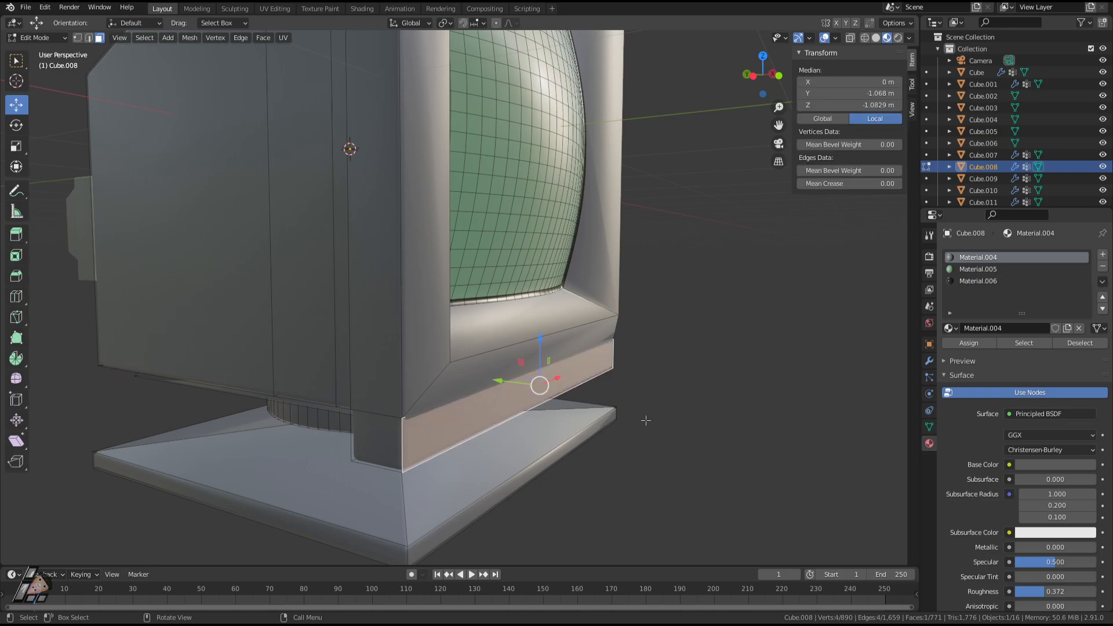
key("e")
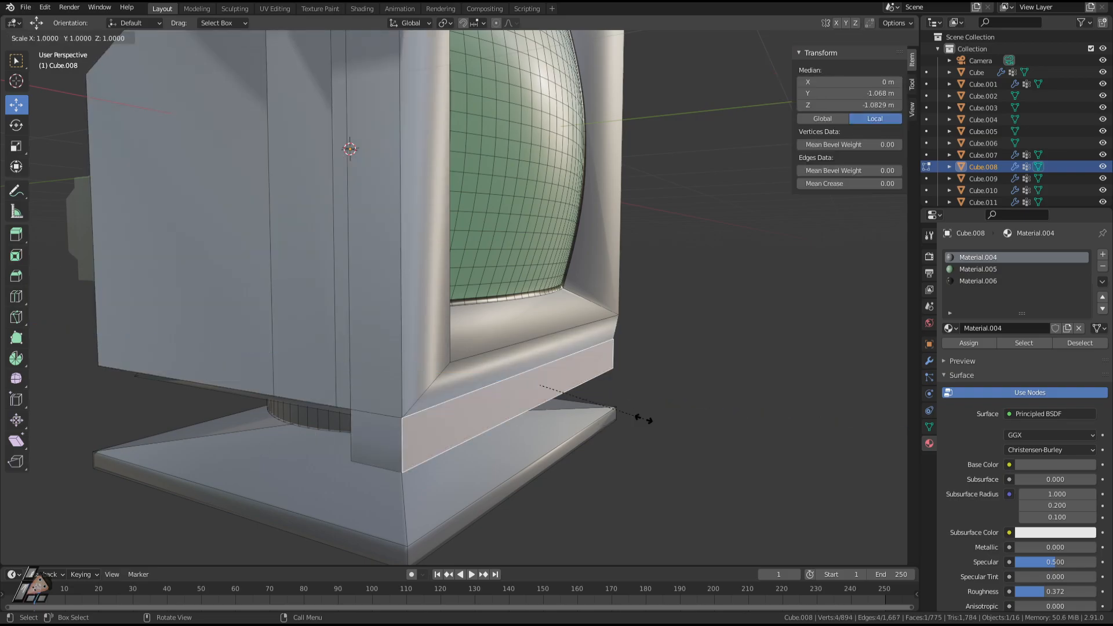
left_click(629, 415)
scroll(451, 405, "up", 5)
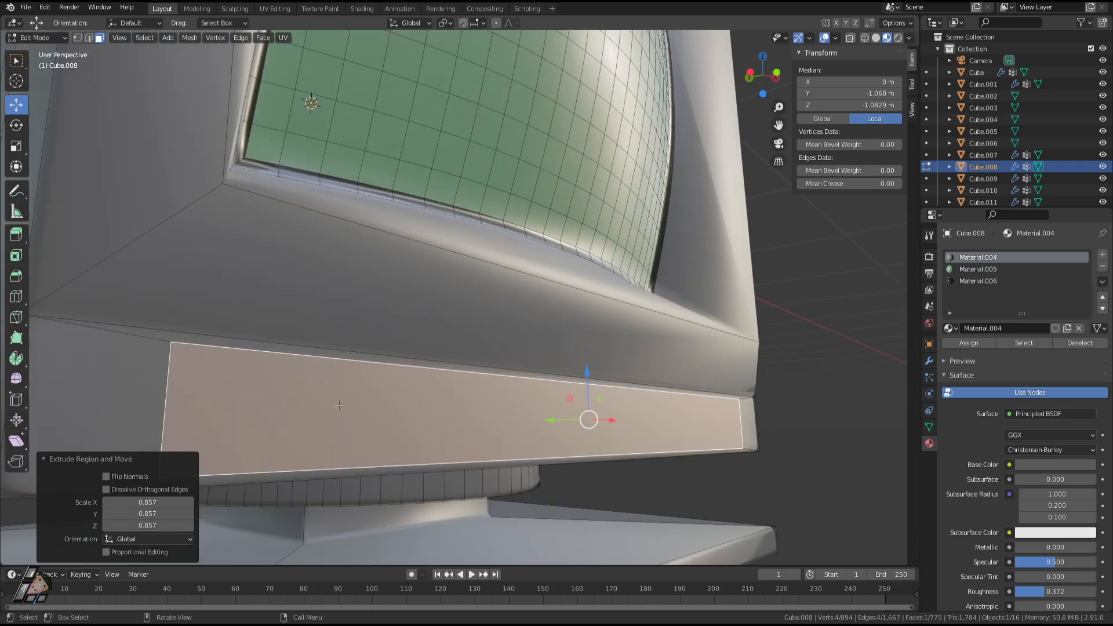
middle_click_drag(188, 392, 159, 407)
middle_click_drag(240, 443, 275, 393, "shift")
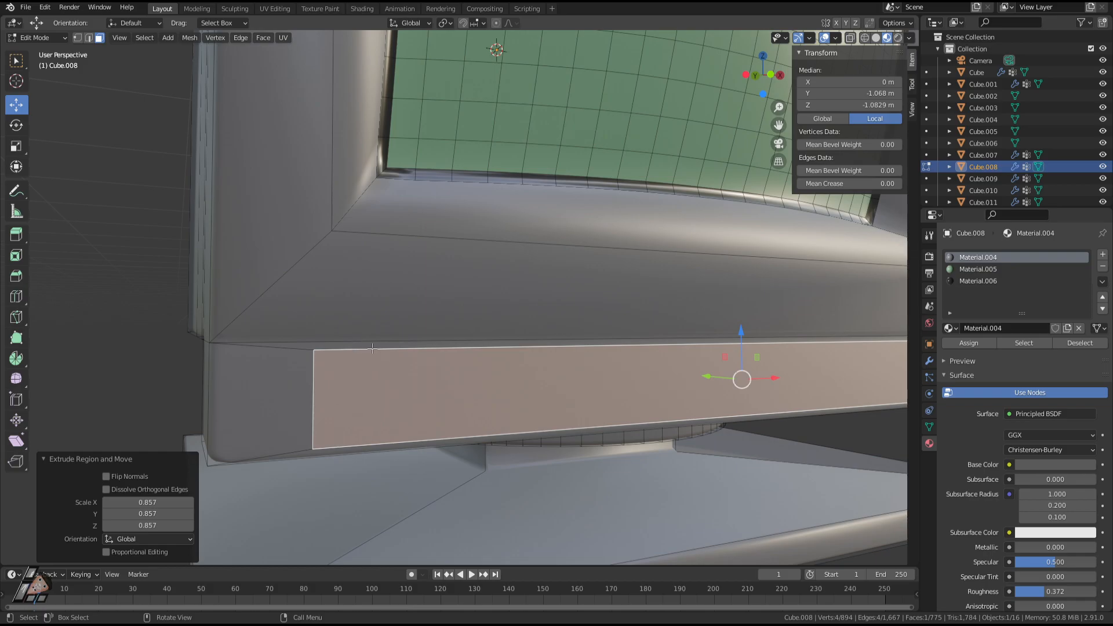
key("x")
key("x")
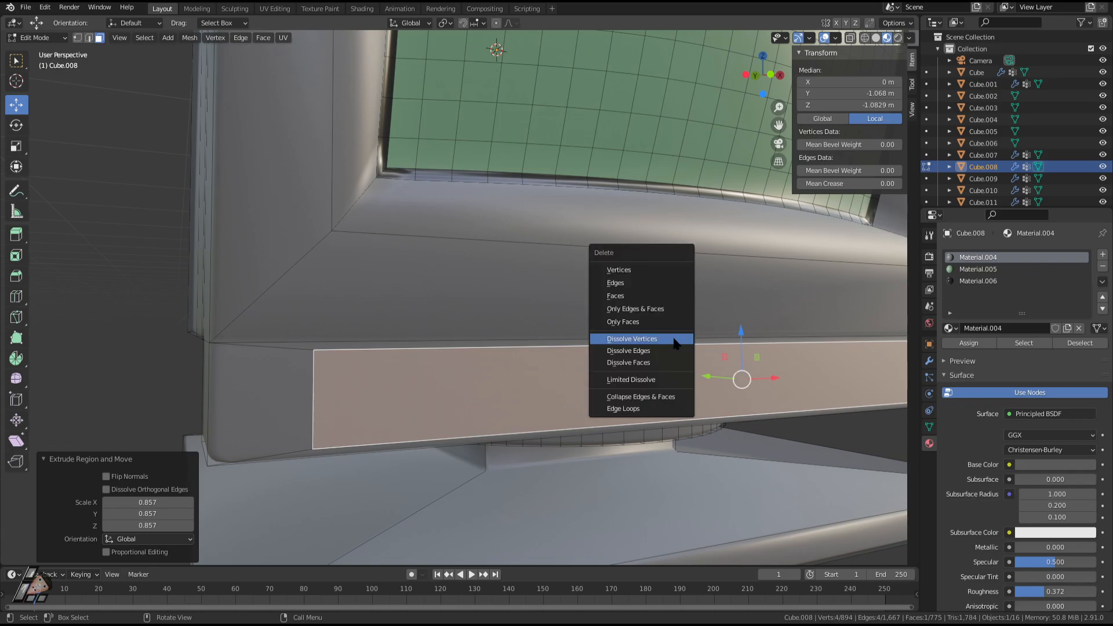
left_click(638, 338)
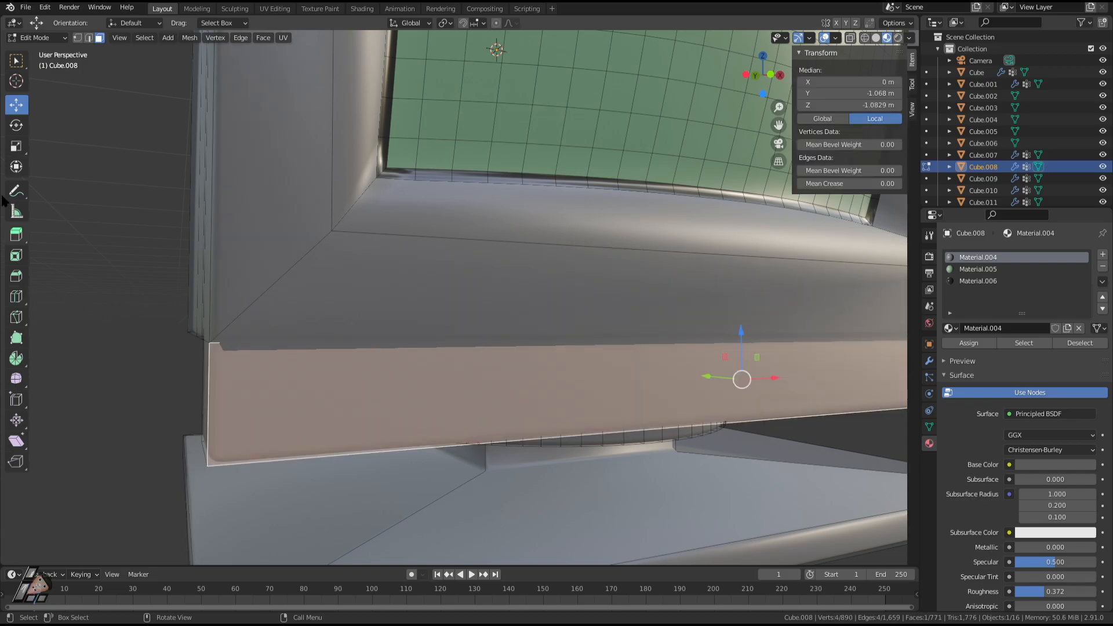
Try an even inset on the front strip face with the Inset Faces tool, and undo it.
left_click(16, 256)
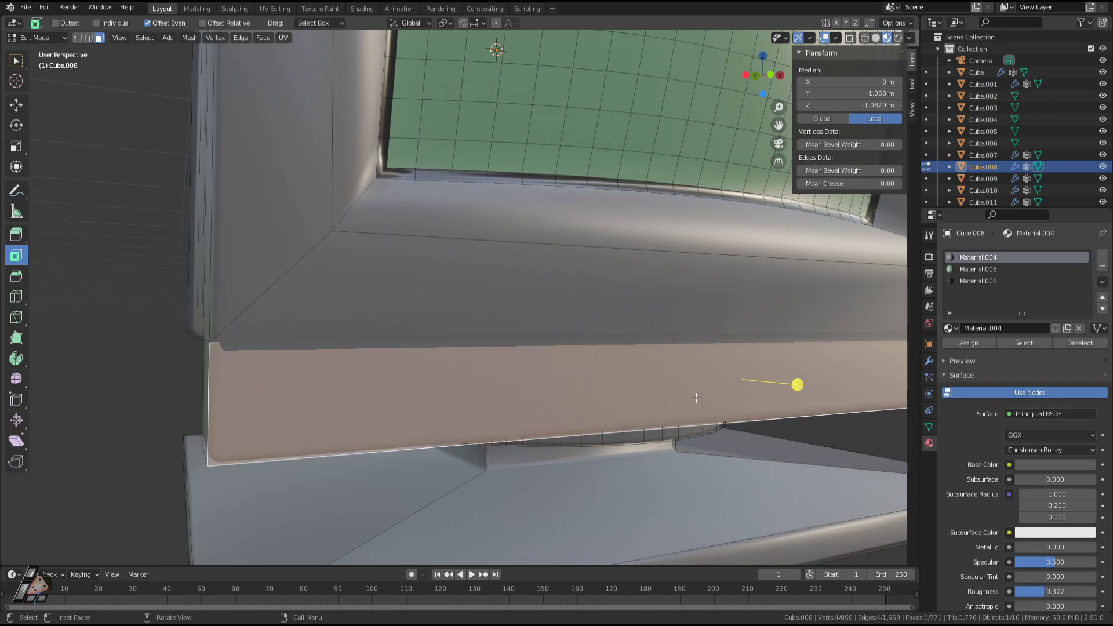
mouse_move(798, 385)
left_mouse_down()
mouse_move(745, 385)
mouse_move(787, 384)
left_mouse_up()
key("Tab")
key("Tab")
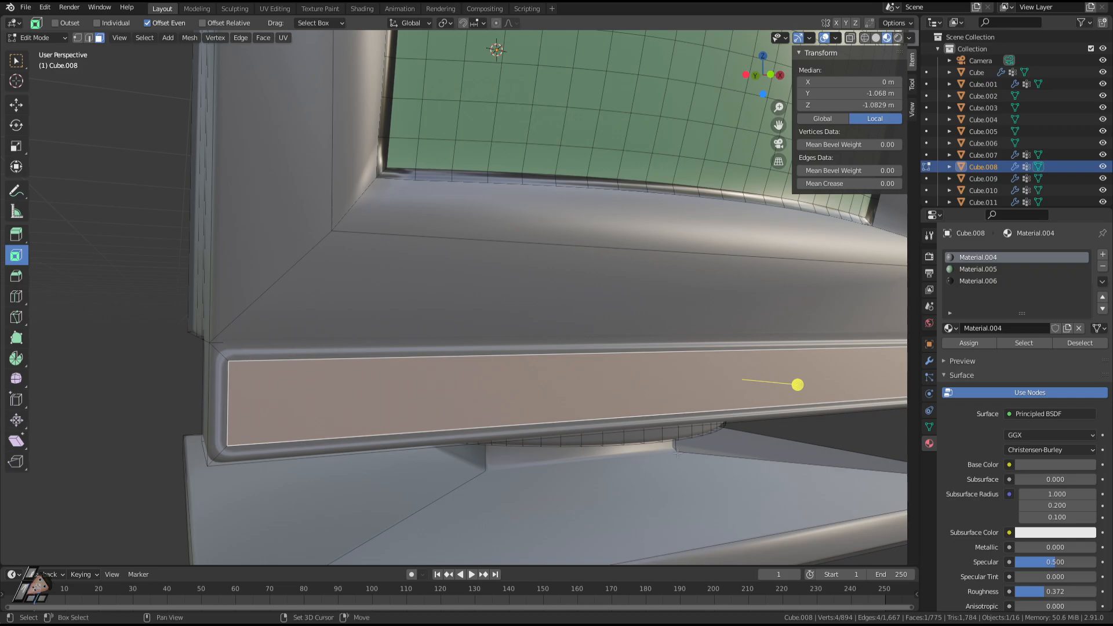
middle_click_drag(232, 364, 129, 458, "shift")
key("Tab")
middle_click_drag(495, 423, 544, 418, "shift")
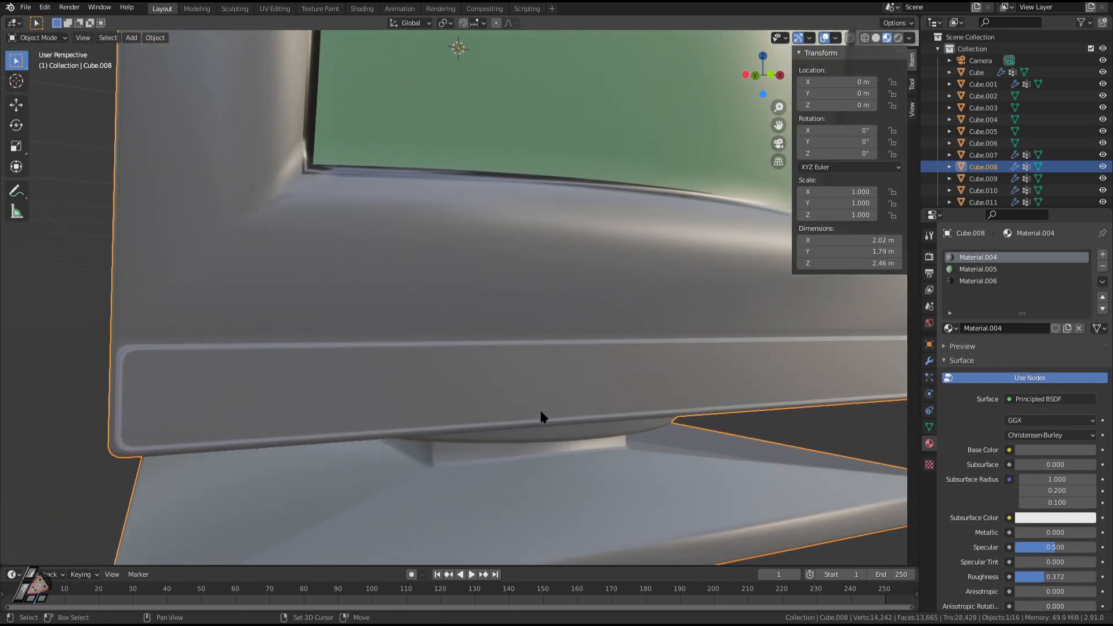
key("Tab")
key("ctrl+z")
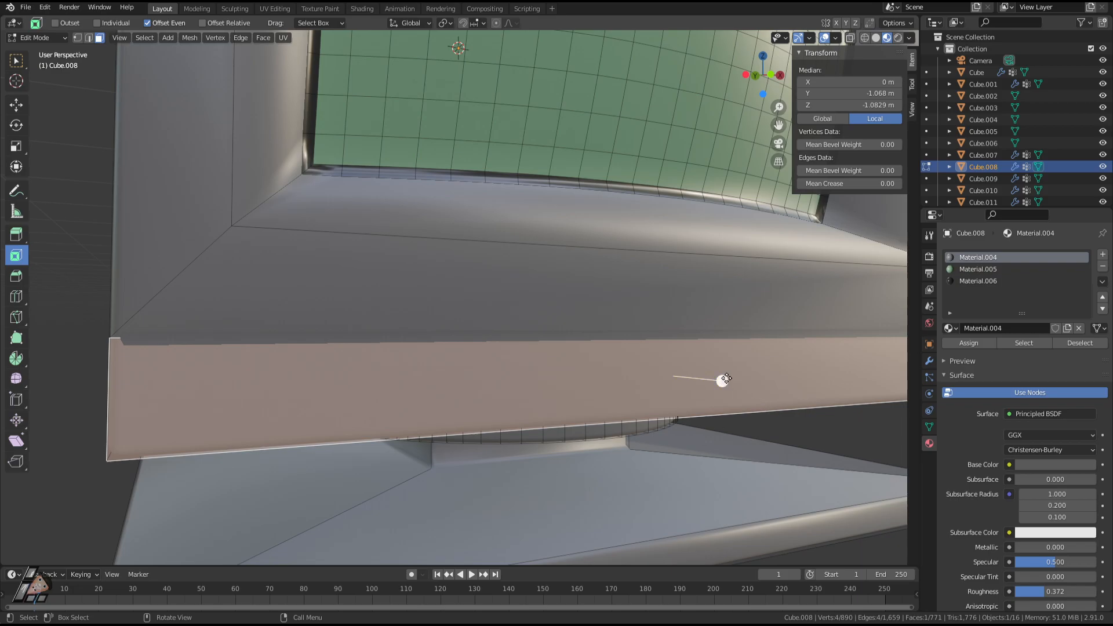
Inset the front strip face below the screen with a thickness of 0.021874 m.
left_click_drag(723, 380, 715, 380)
left_click(148, 487)
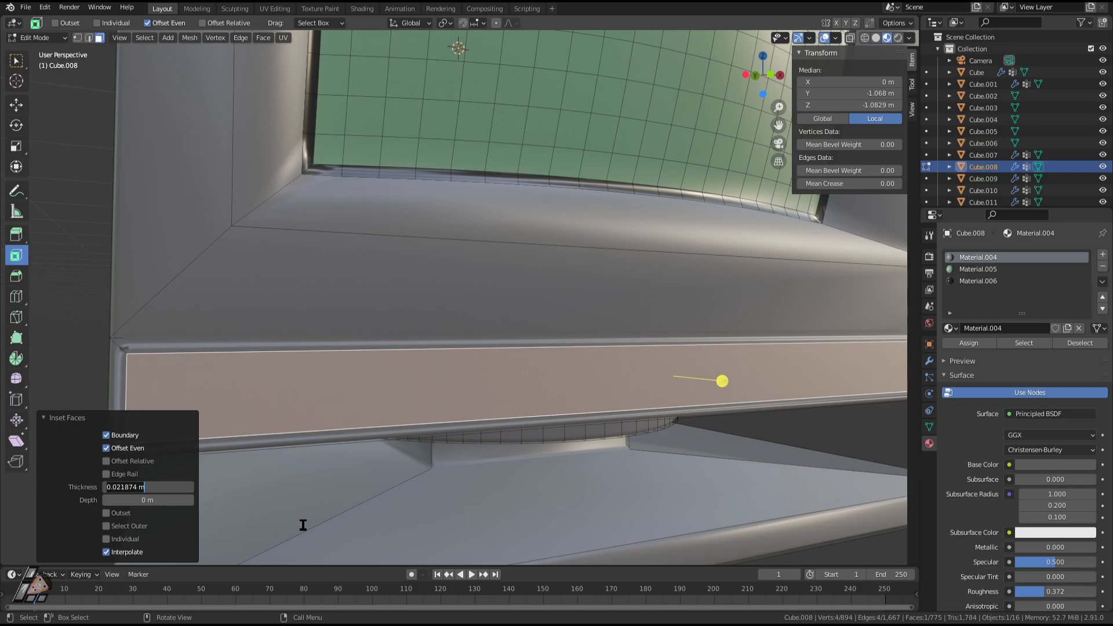
key("Return")
left_click(493, 391)
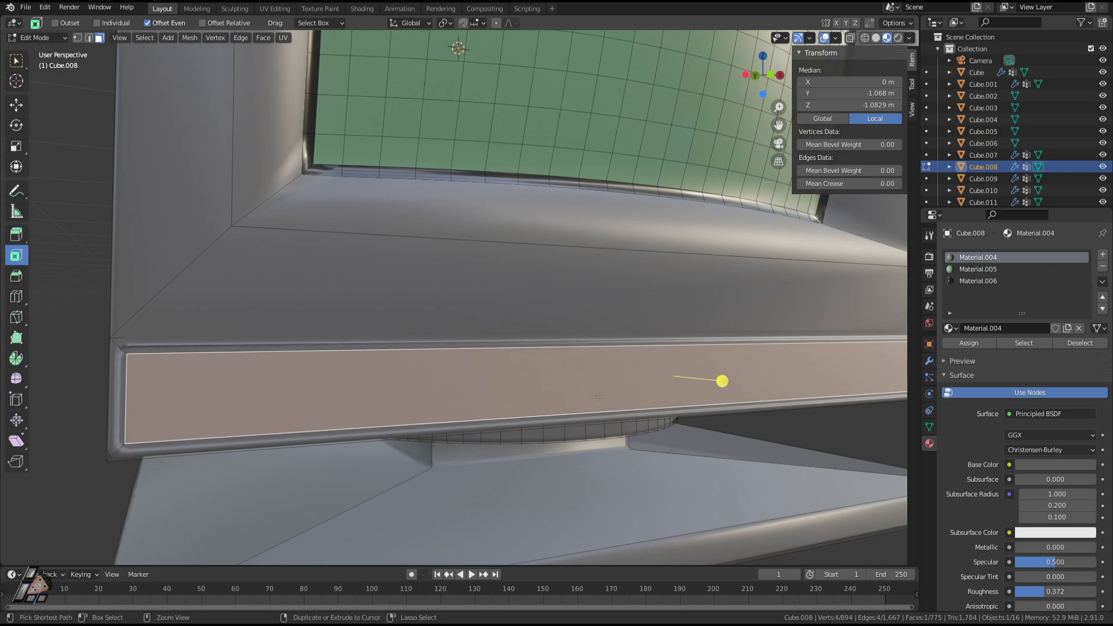
left_click_drag(722, 381, 691, 383)
left_click(161, 488)
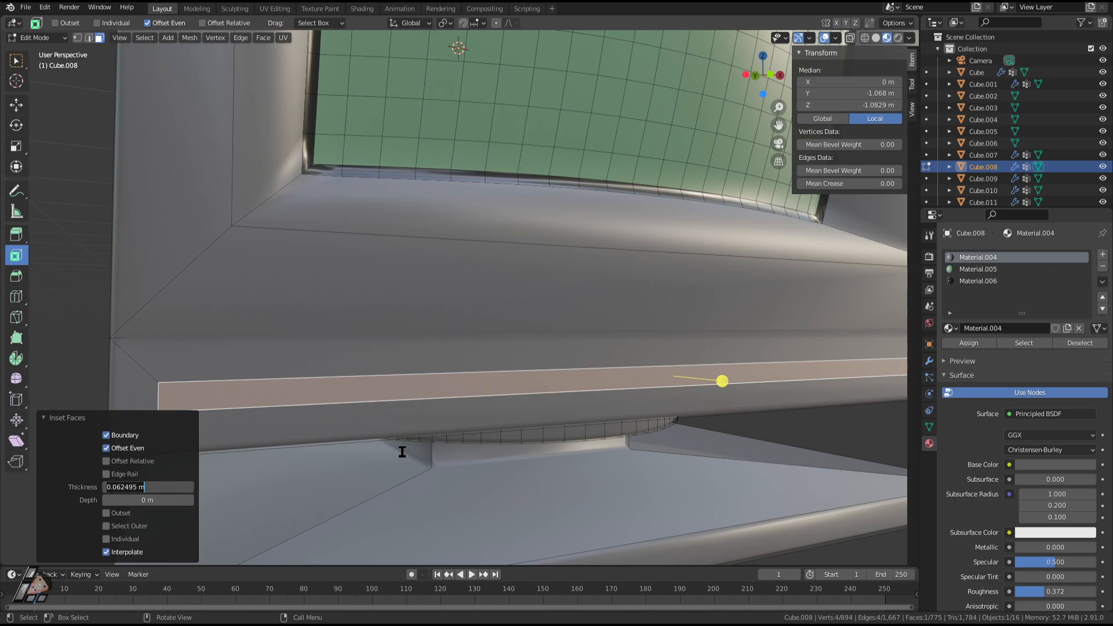
type("0.021874 m")
key("Return")
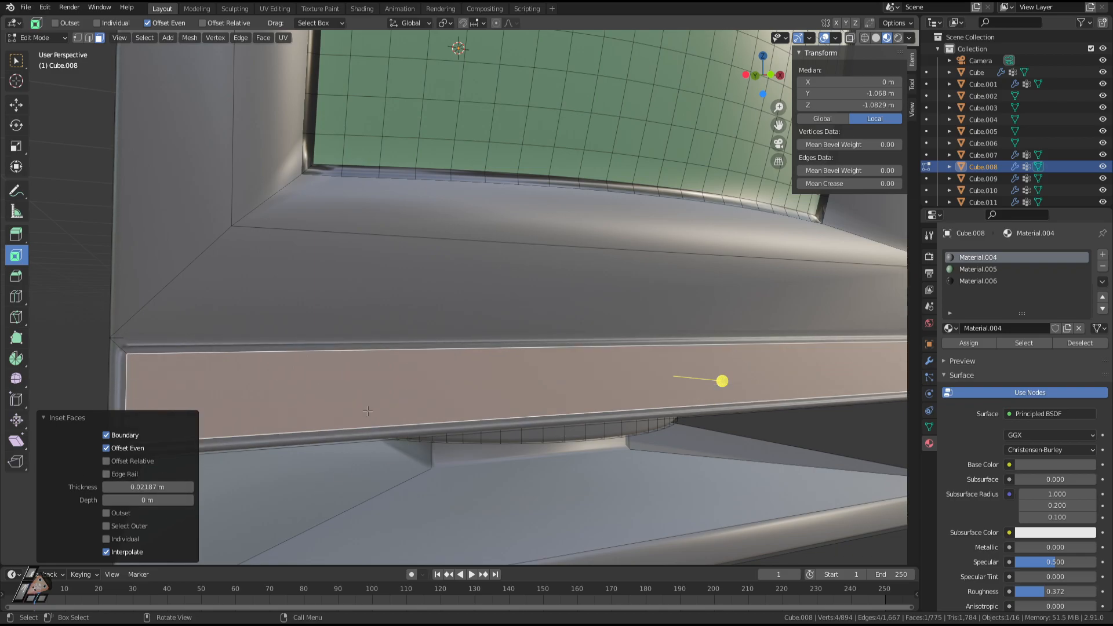
Extrude the inset strip face about 0.025 m into the casing to form a recess, and return to Object Mode.
middle_click_drag(368, 411, 630, 464)
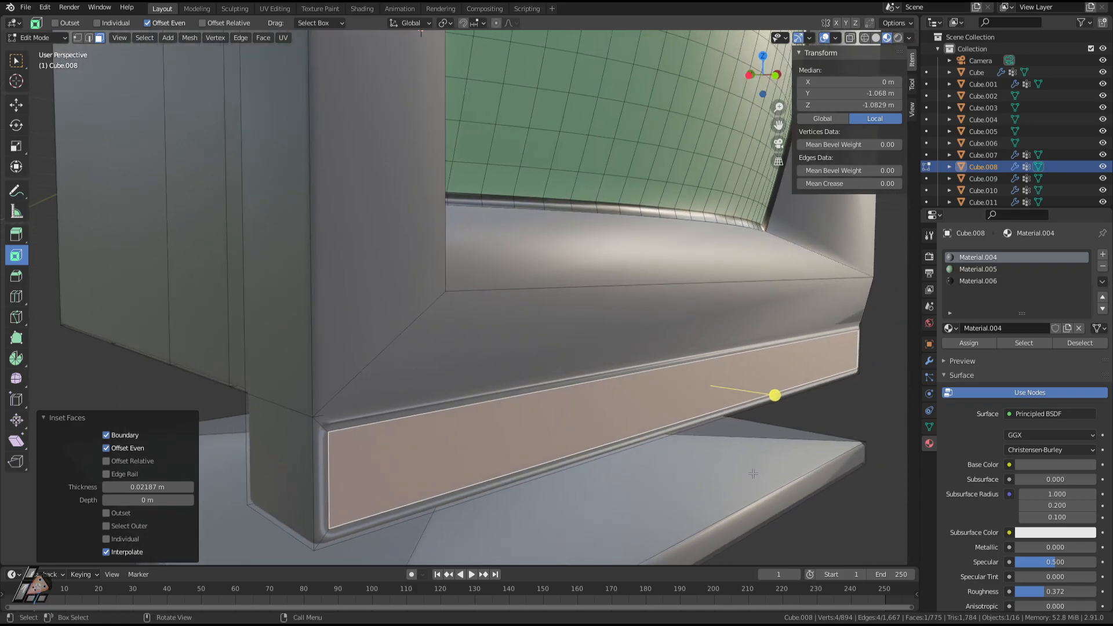
key("e")
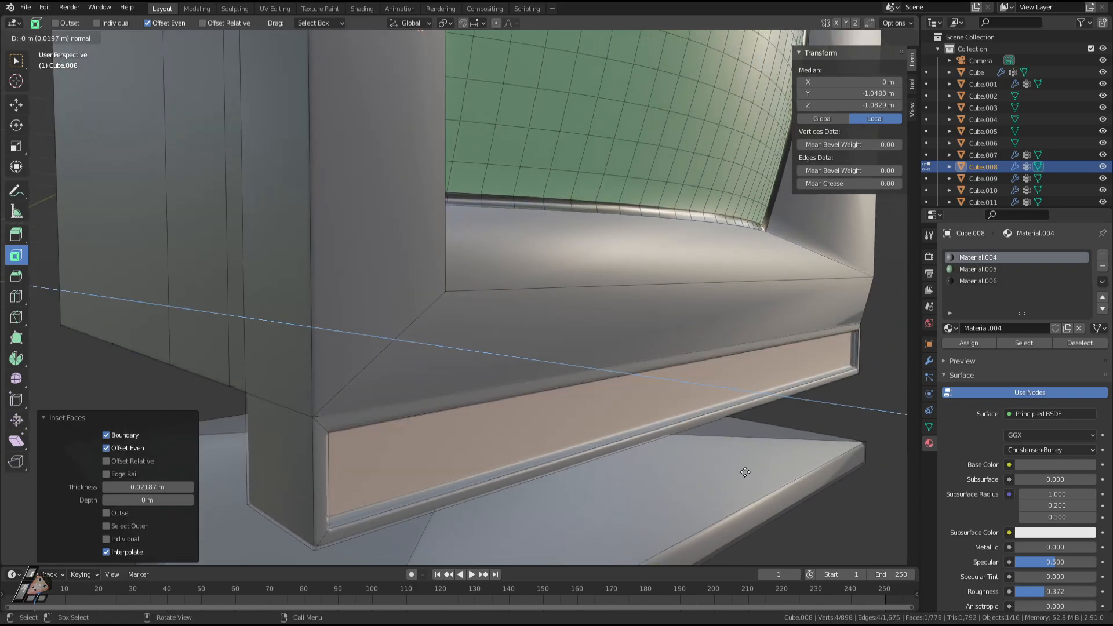
left_click(742, 467)
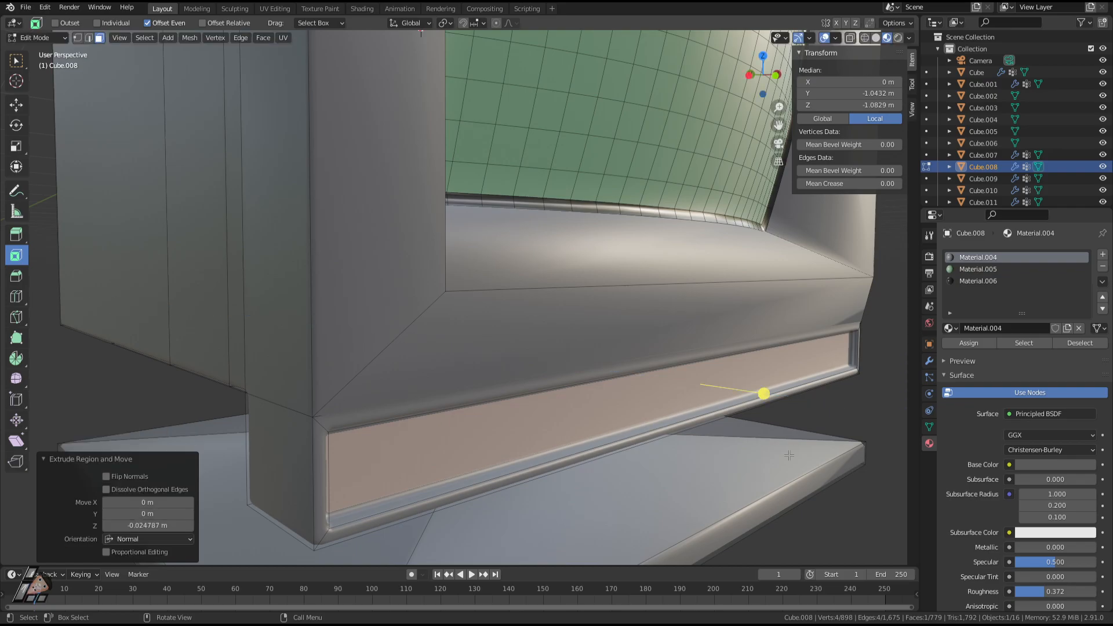
scroll(789, 455, "down", 2)
key("Tab")
scroll(773, 433, "down", 4)
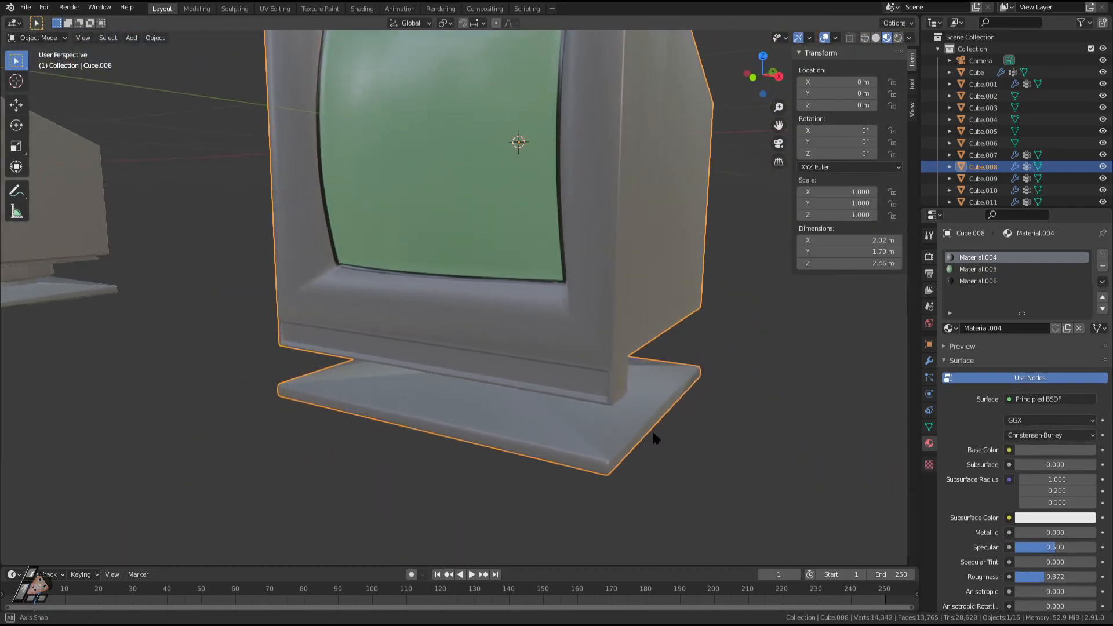
middle_click_drag(653, 434, 698, 434)
key("Tab")
middle_click_drag(604, 446, 628, 442)
key("s")
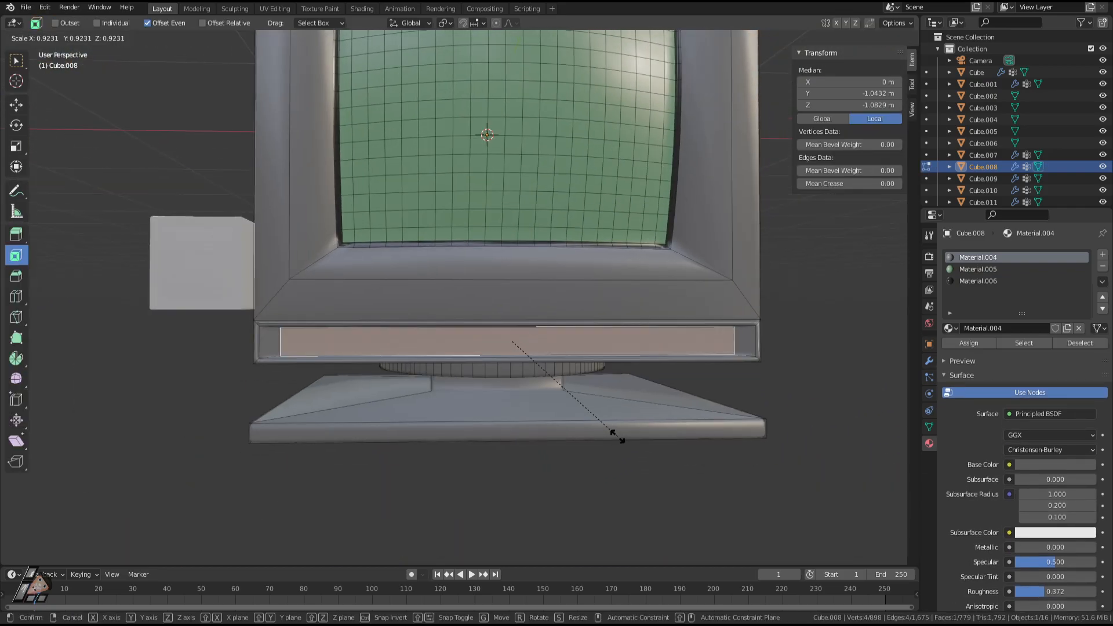
right_click(617, 436)
Examine the recessed strip below the screen from the front and at an angle, in Edit and Object Mode.
scroll(614, 434, "up", 2)
middle_click_drag(529, 385, 492, 381)
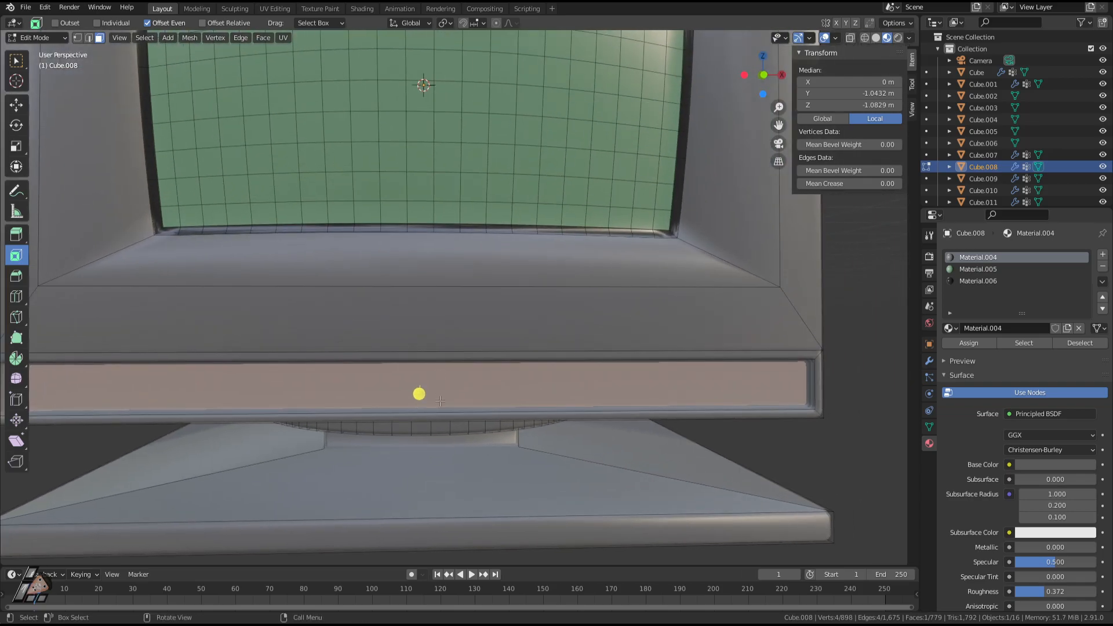
scroll(440, 401, "down", 5)
key("Tab")
middle_click_drag(494, 417, 551, 405)
scroll(551, 405, "up", 2)
key("Tab")
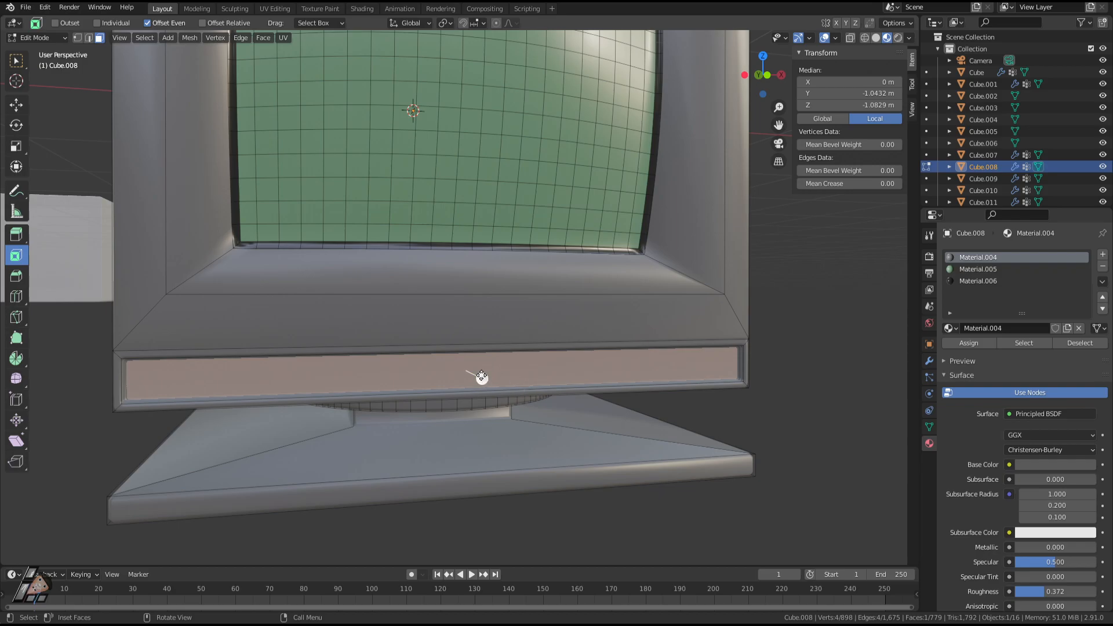
Inset the recessed strip face below the screen once more with a thickness of 0.01723 m.
left_click_drag(481, 377, 543, 385)
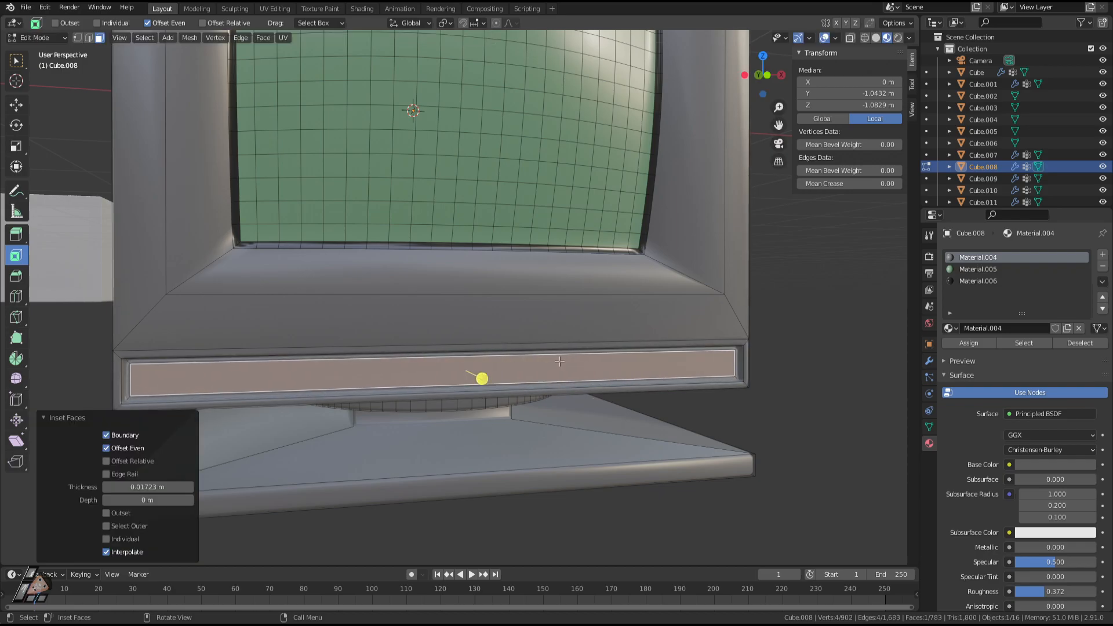
Try subdividing the inset strip face with 7 cuts, and undo the subdivision.
right_click(560, 362)
left_click(504, 364)
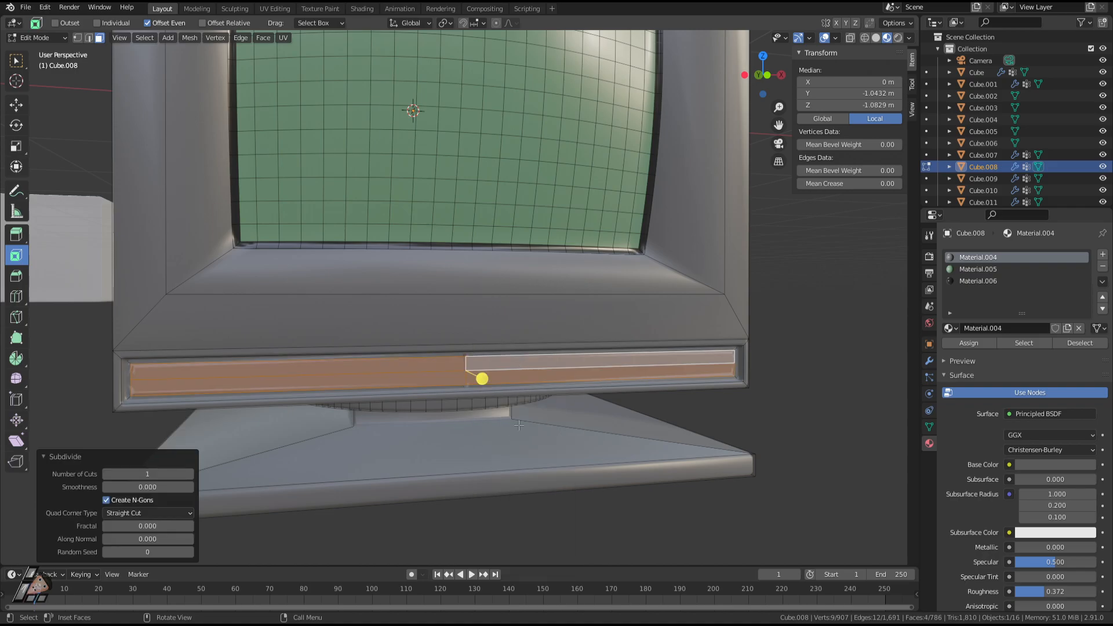
left_click_drag(145, 473, 197, 473)
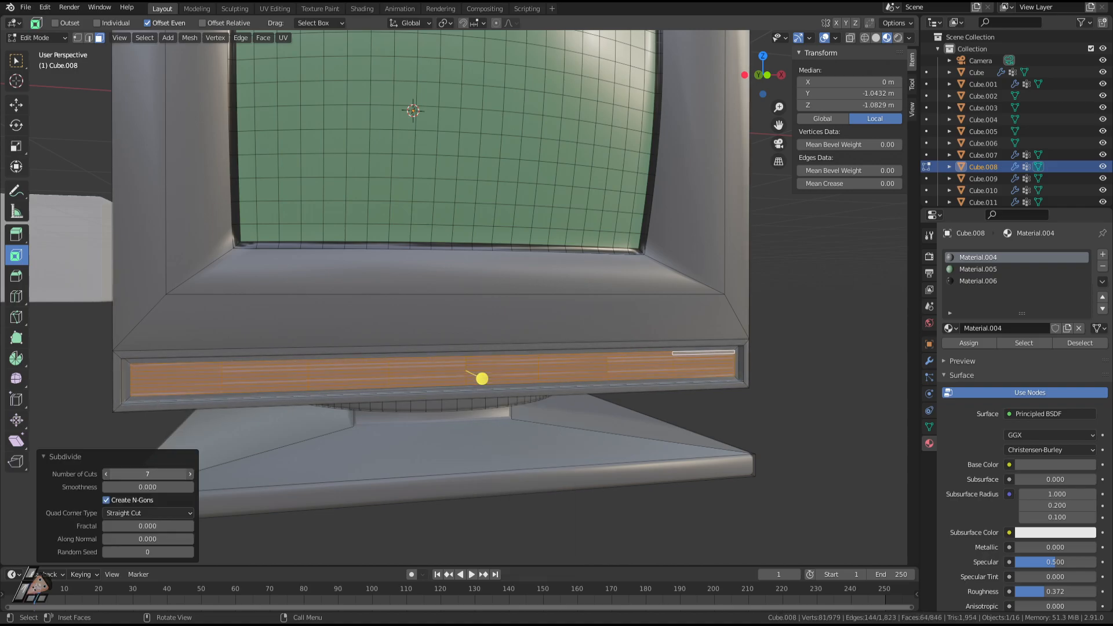
key("ctrl+z")
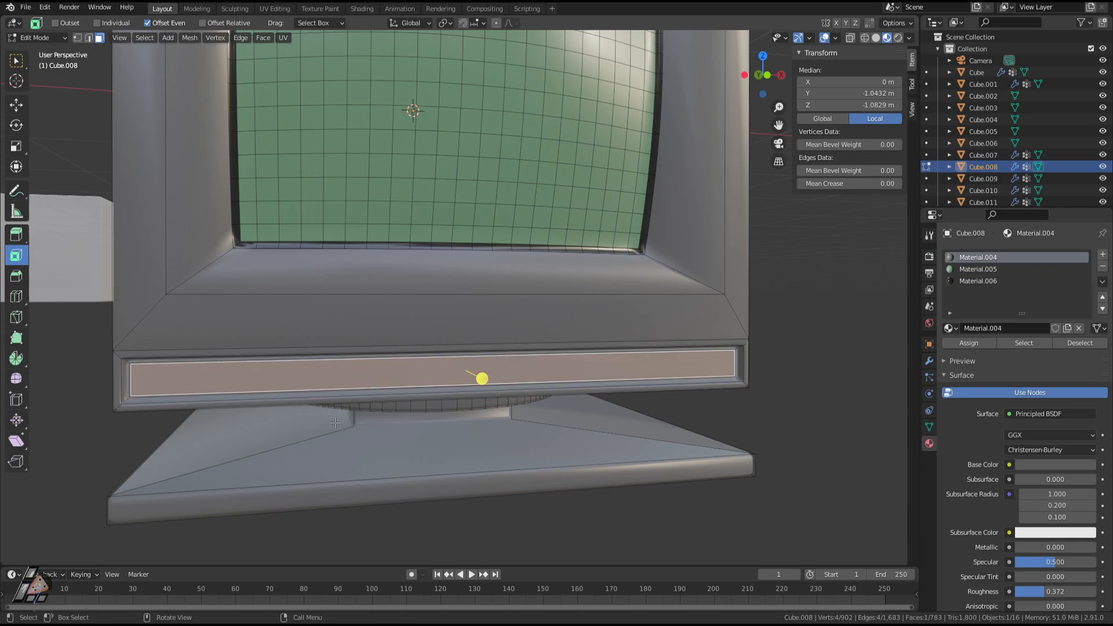
View the strip in Object Mode, return to Edit Mode, and isolate the strip face by hiding the rest of the mesh.
key("Tab")
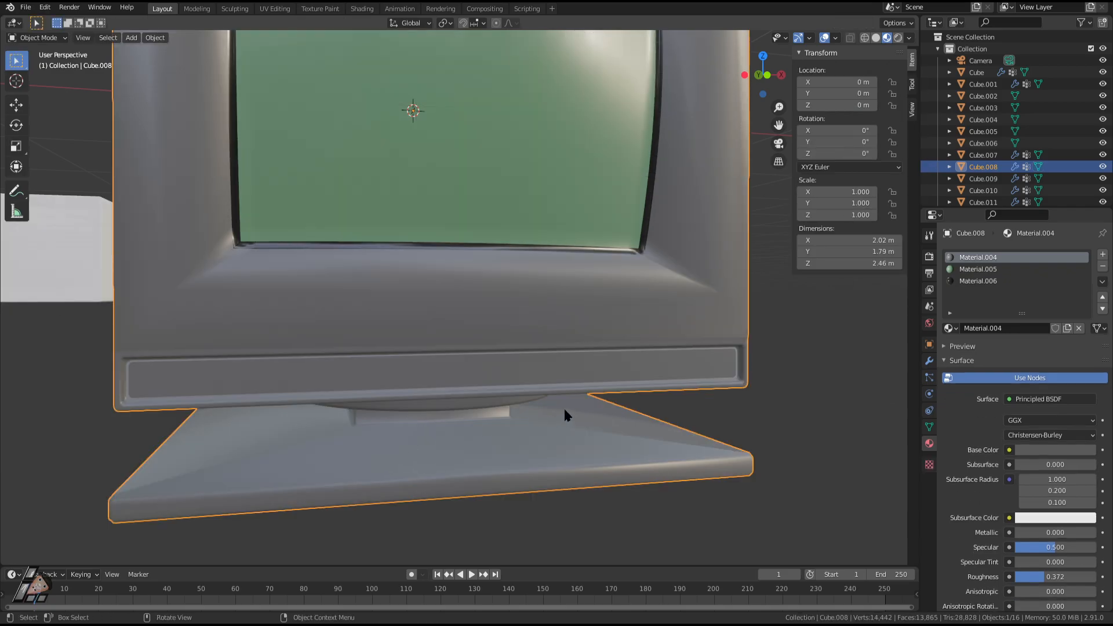
mouse_move(563, 407)
middle_mouse_down()
mouse_move(448, 410)
mouse_move(542, 410)
middle_mouse_up()
key("Tab")
left_click(16, 255)
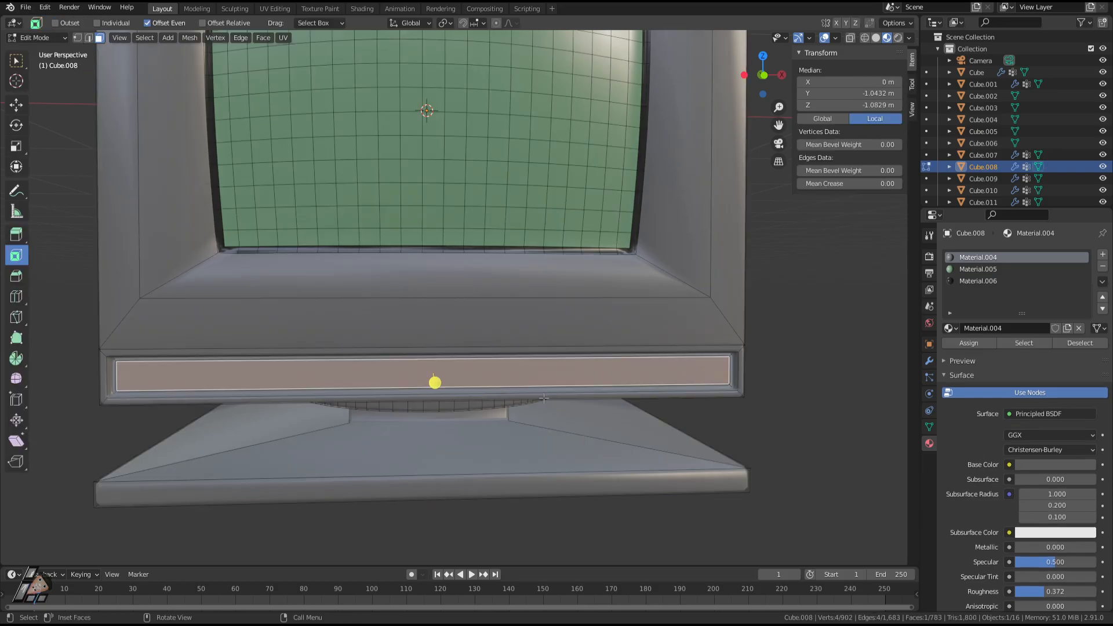
left_click(144, 38)
left_click(174, 78)
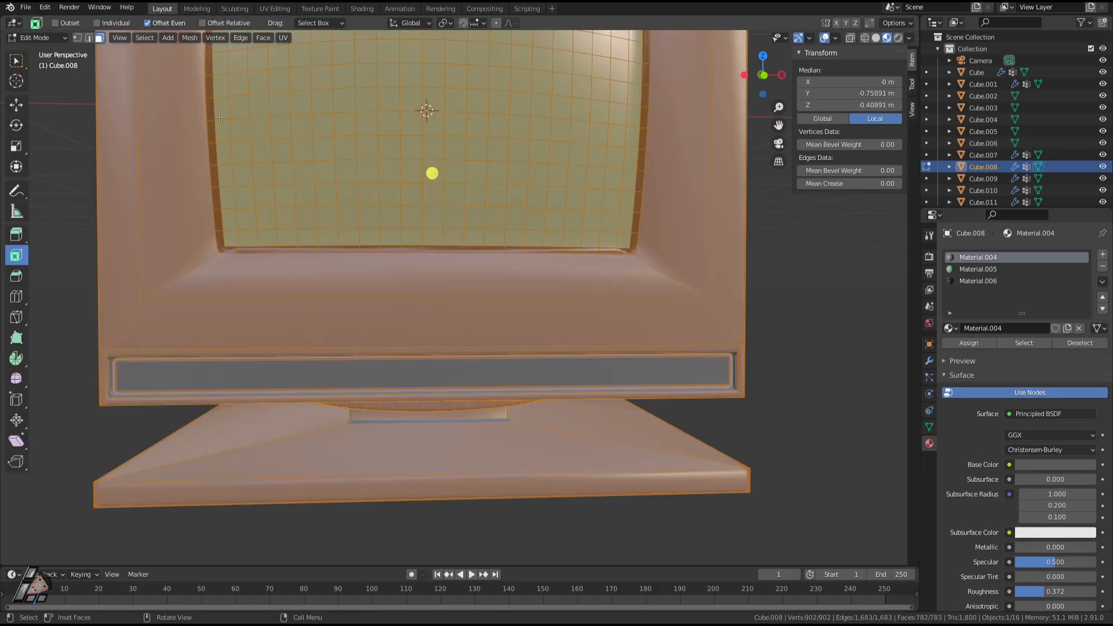
key("h")
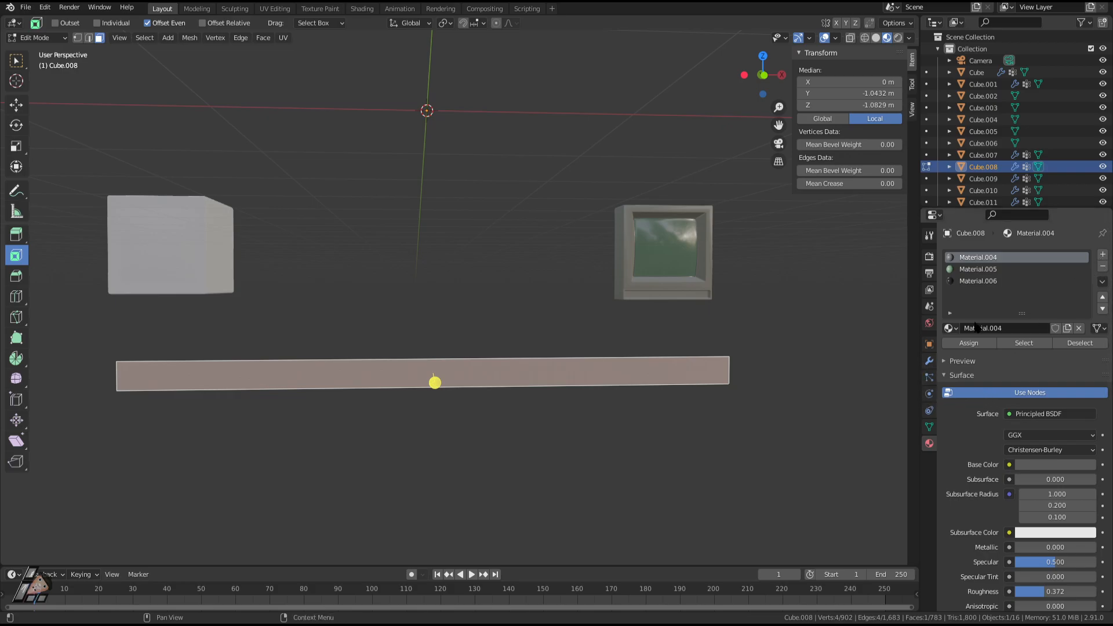
Check the vertex groups used by the Bevel modifiers, and reveal and deselect all of the monitor's faces.
left_click(929, 361)
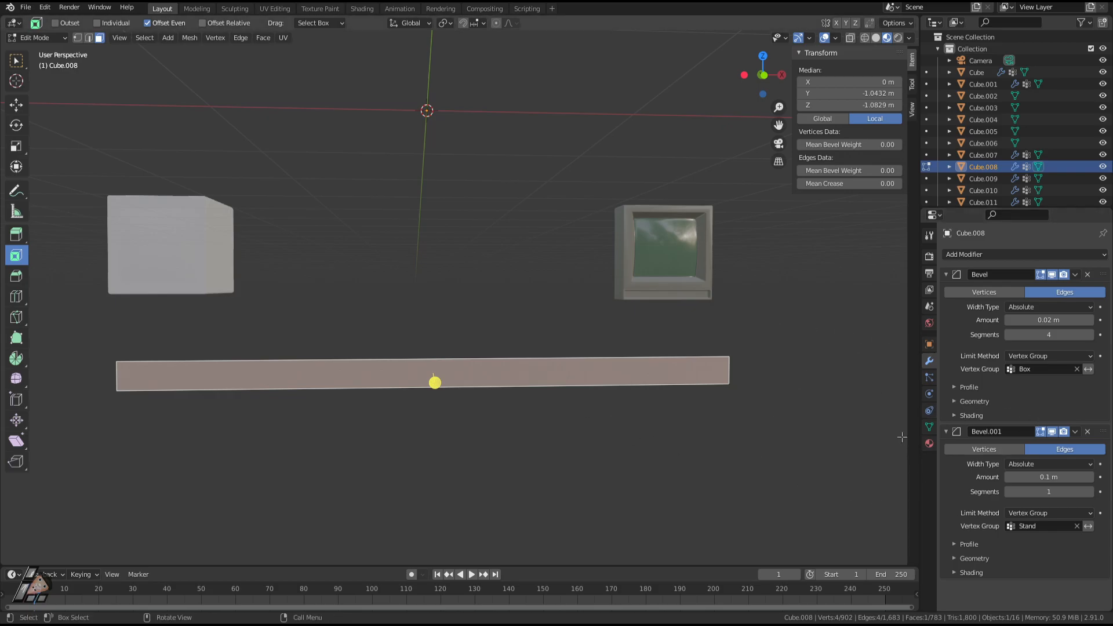
left_click(929, 426)
key("Tab")
key("KP_Decimal")
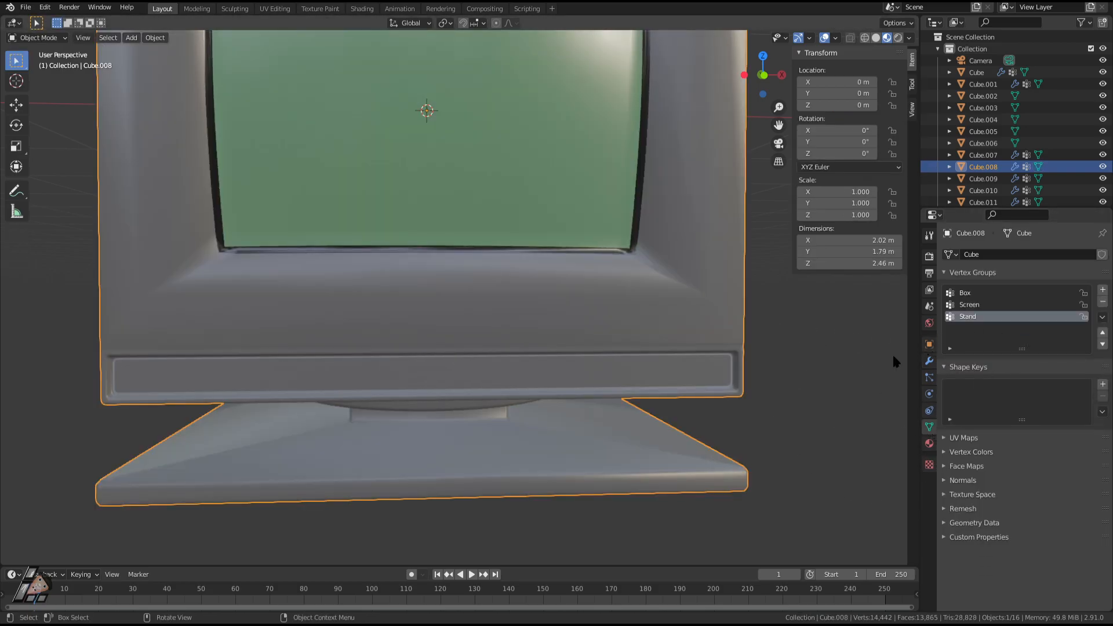
key("Tab")
key("alt+h")
key("alt+a")
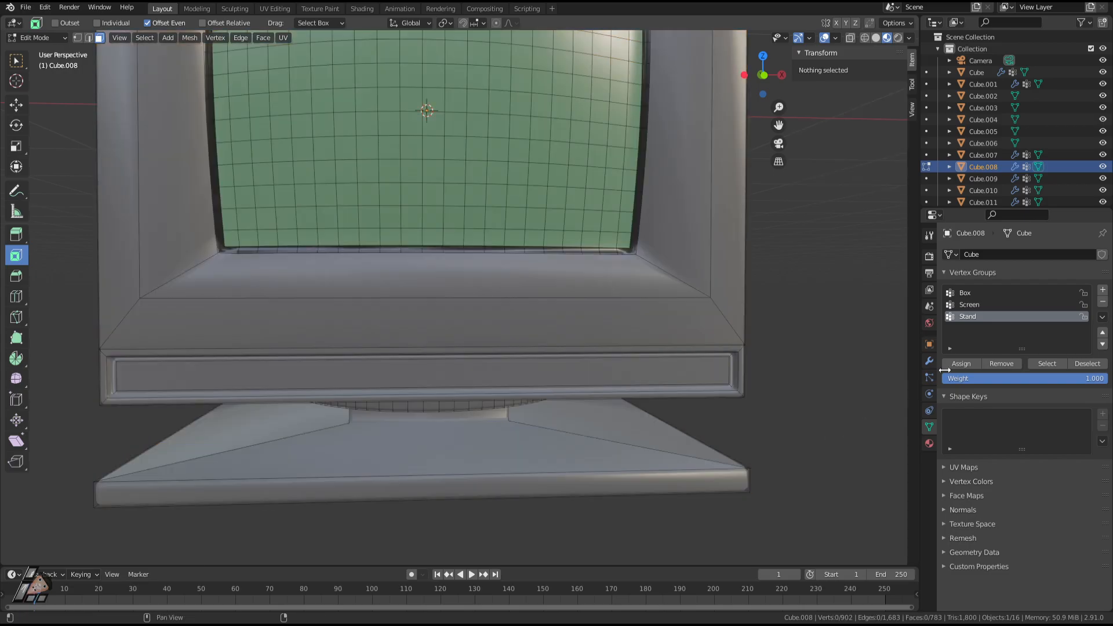
Hide the faces belonging to the Stand and Screen vertex groups.
left_click(1050, 365)
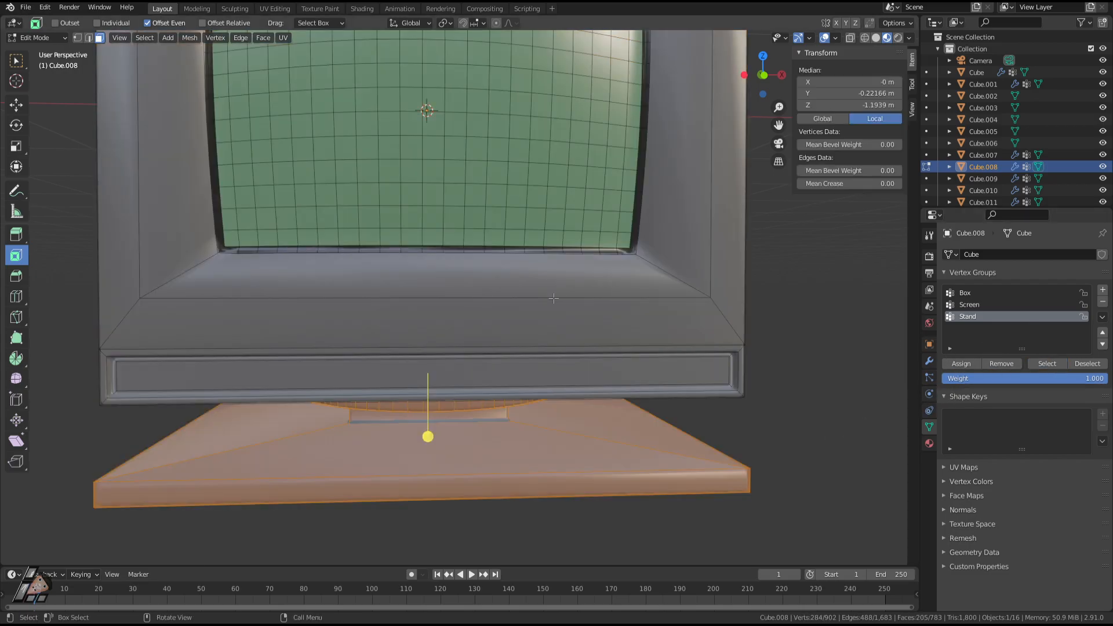
key("h")
left_click(980, 305)
left_click(1047, 364)
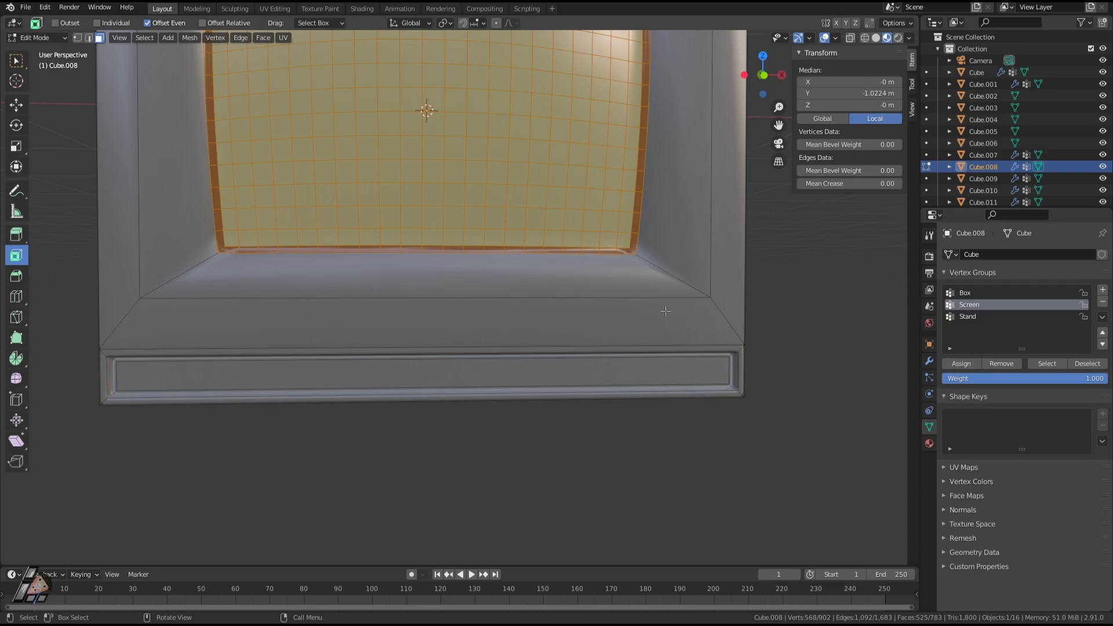
key("h")
Select the Box vertex group to examine which faces it contains around the strip, and clear the selection.
left_click(966, 293)
left_click(1047, 363)
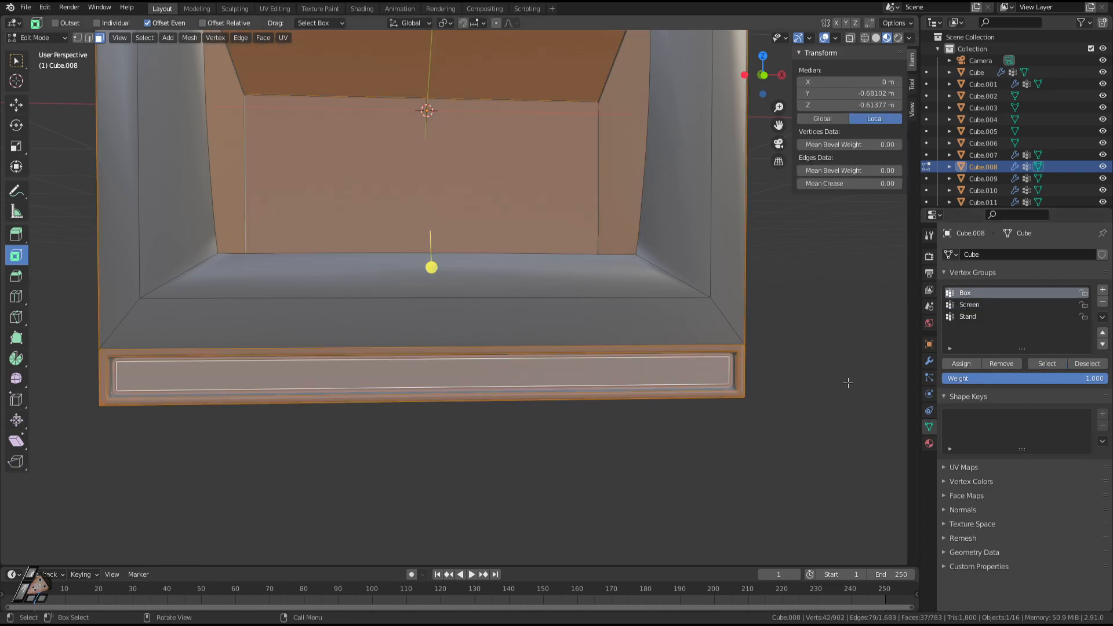
middle_click_drag(848, 383, 412, 376)
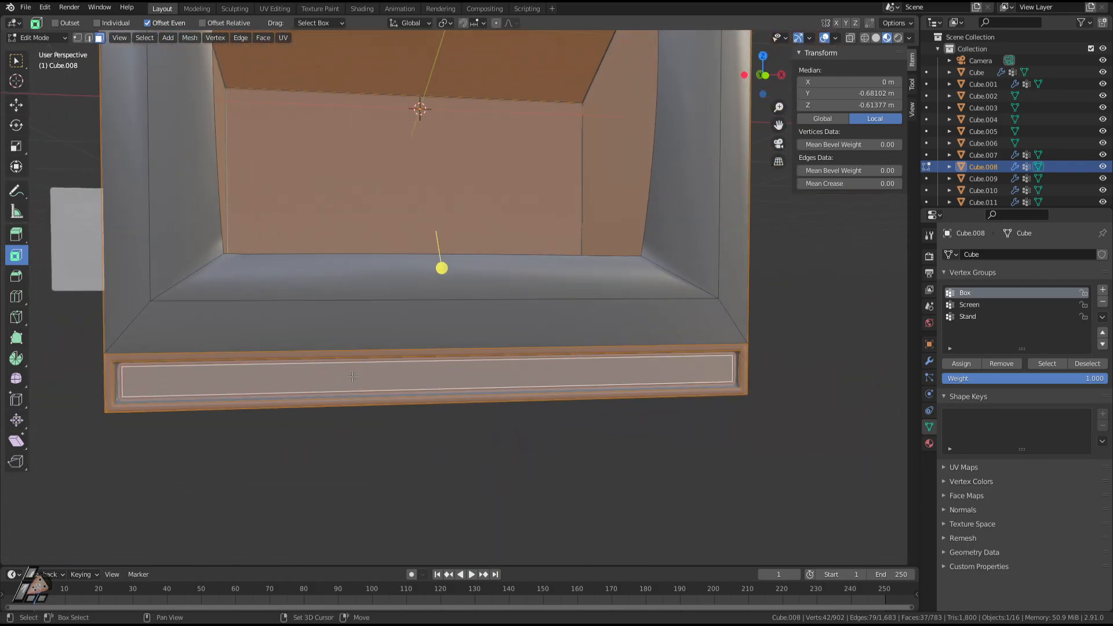
left_click(371, 387, "shift")
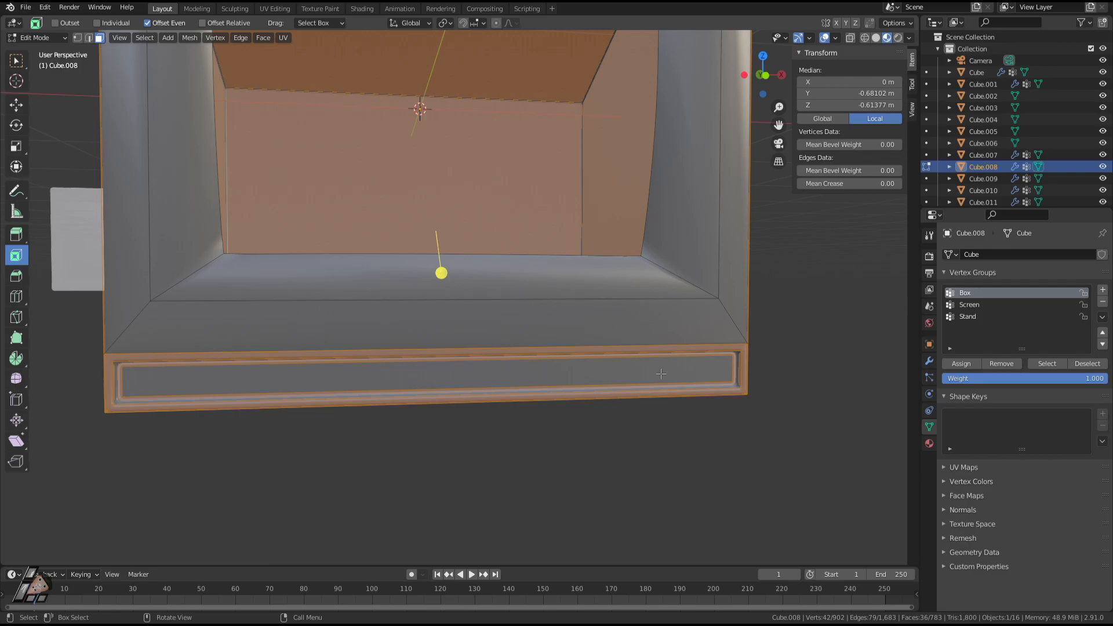
scroll(661, 374, "down", 3)
scroll(554, 365, "up", 2)
left_click(602, 431)
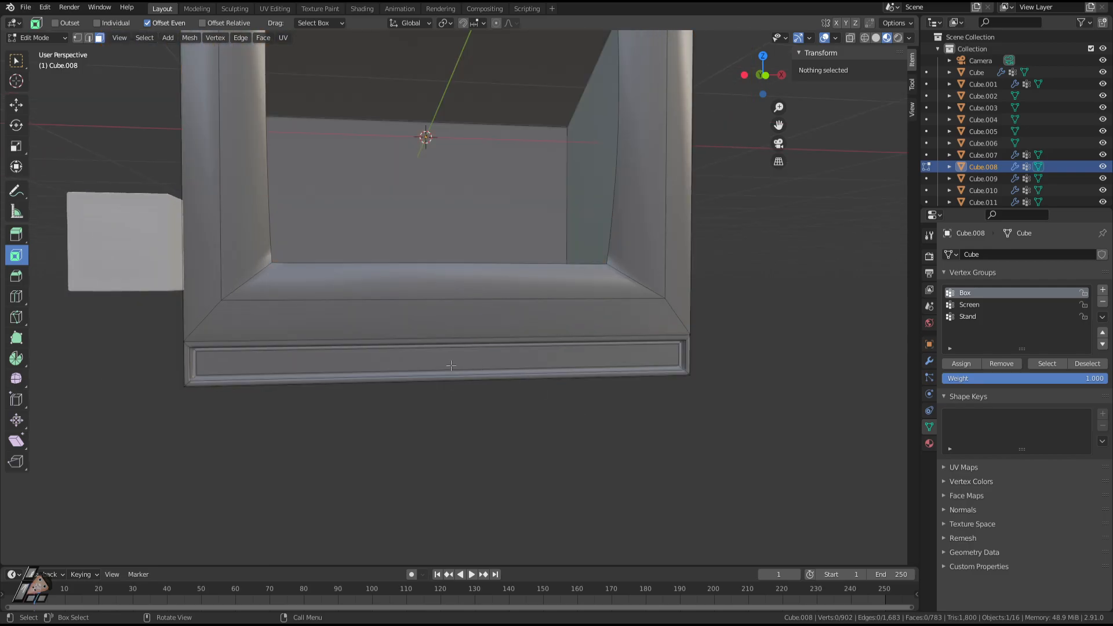
Select the inner strip face, grow the selection three times to include the recess and its frame, and assign it to a new vertex group.
left_click(460, 366)
key("ctrl+KP_Add")
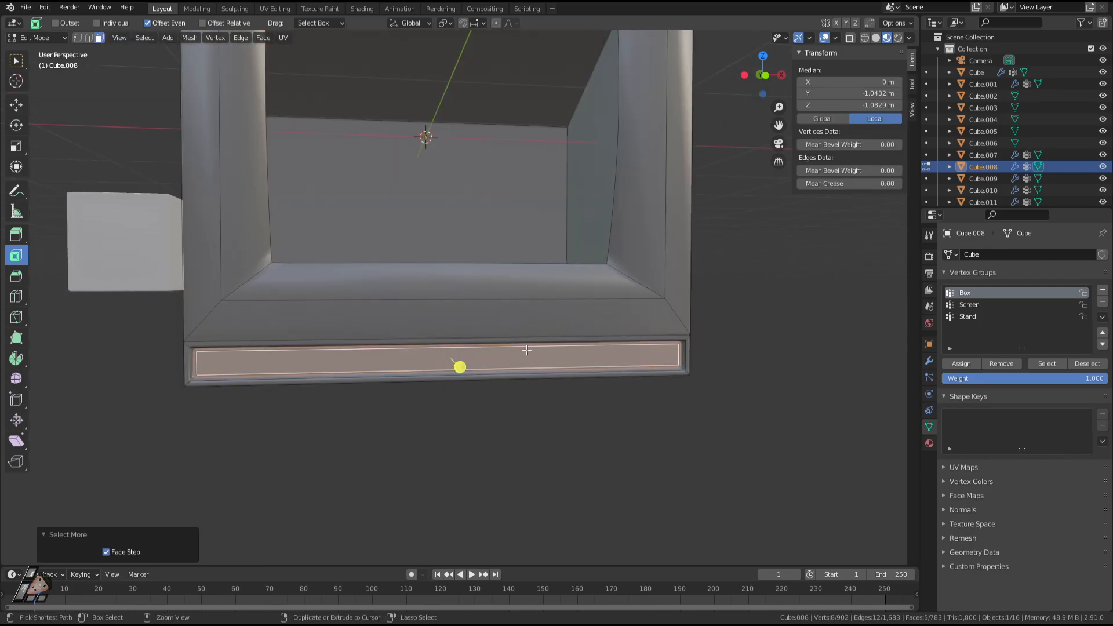
key("ctrl+KP_Add")
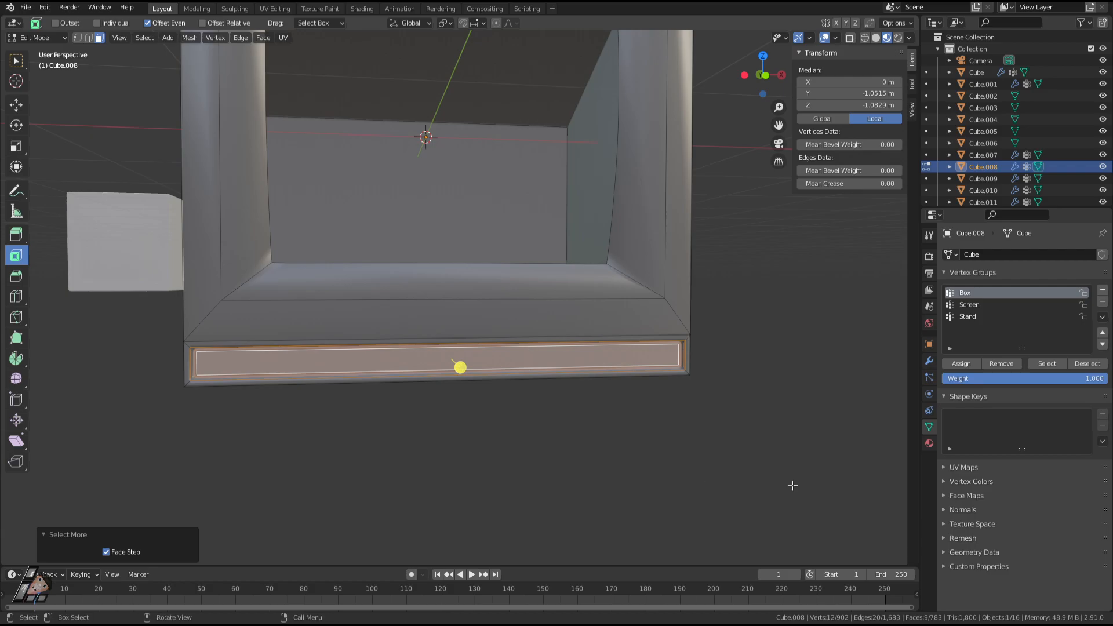
key("ctrl+KP_Add")
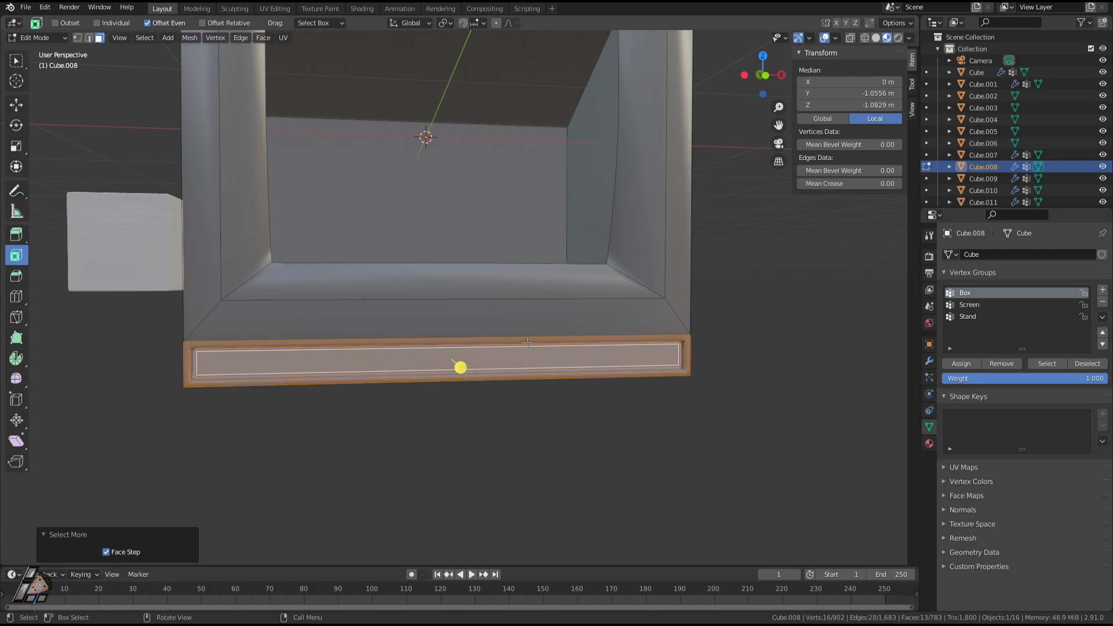
left_click(1104, 291)
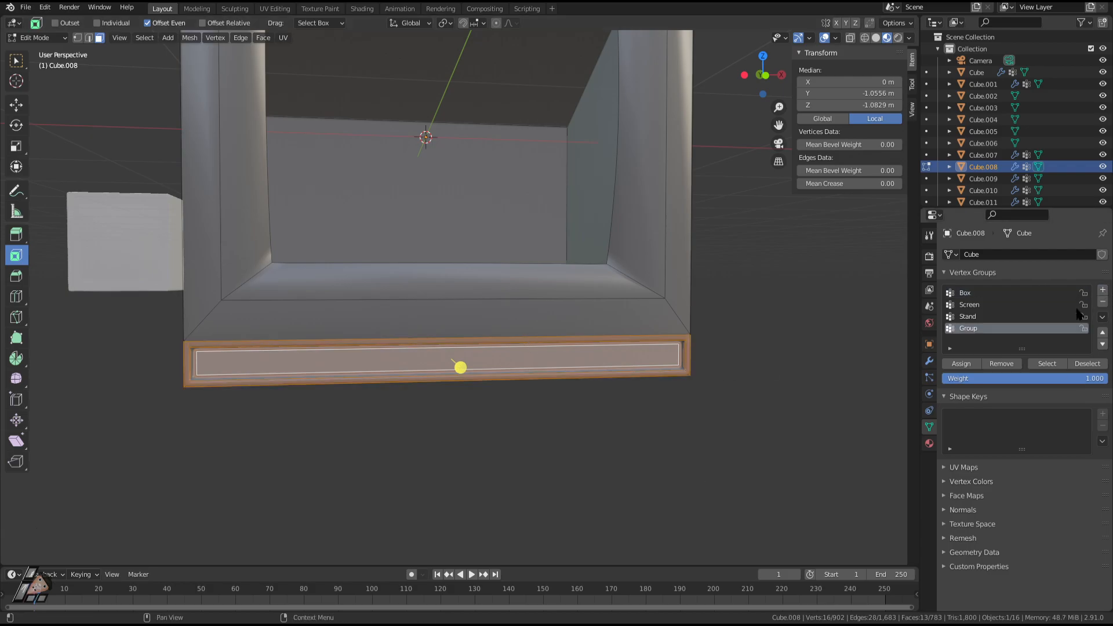
left_click(962, 365)
Rename the new vertex group as Button.
double_click(970, 329)
left_click(1012, 336)
double_click(980, 334)
type("Bbutton")
key("BackSpace")
double_click(974, 329)
type("B")
key("Return")
Restore the cleared selection of the strip and its frame, and assign these faces to the Button vertex group again.
left_click(761, 408)
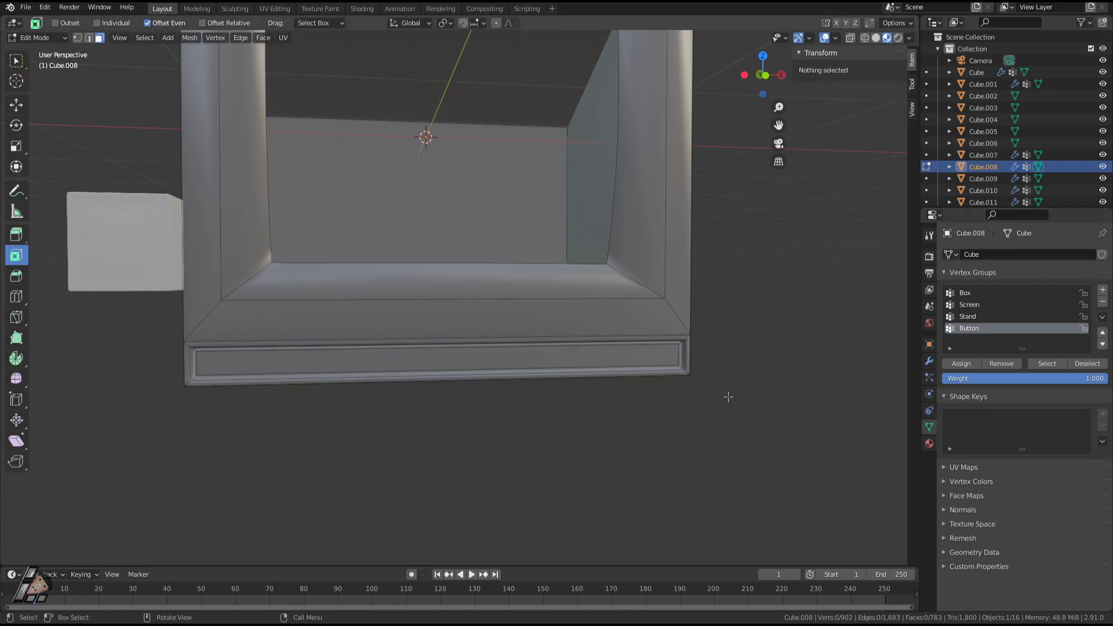
key("ctrl+z")
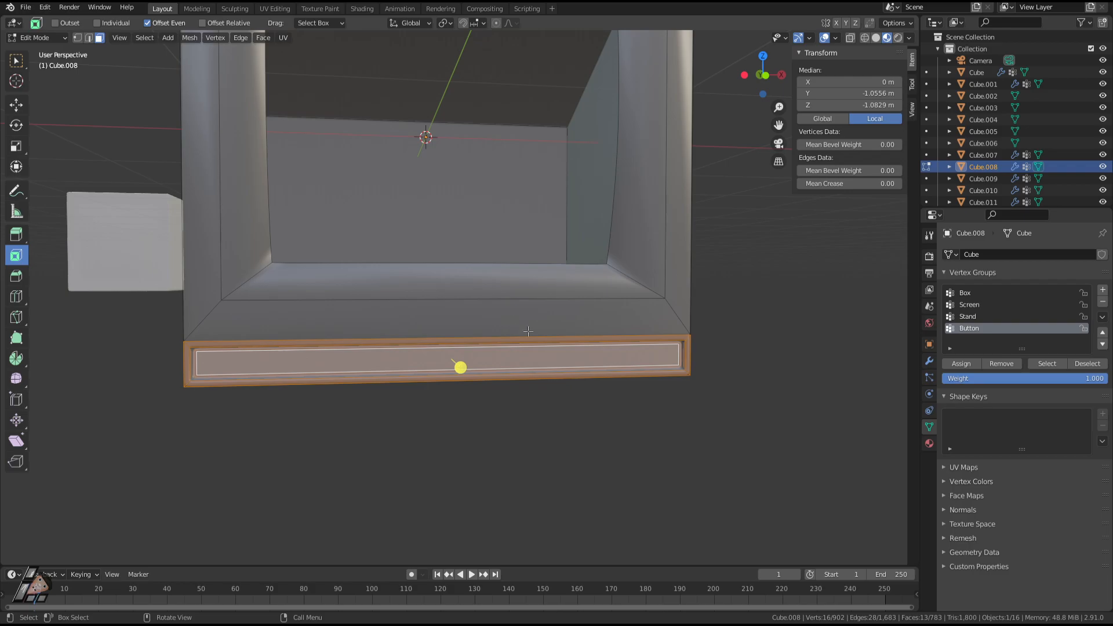
middle_click_drag(528, 331, 612, 335)
scroll(515, 339, "up", 2)
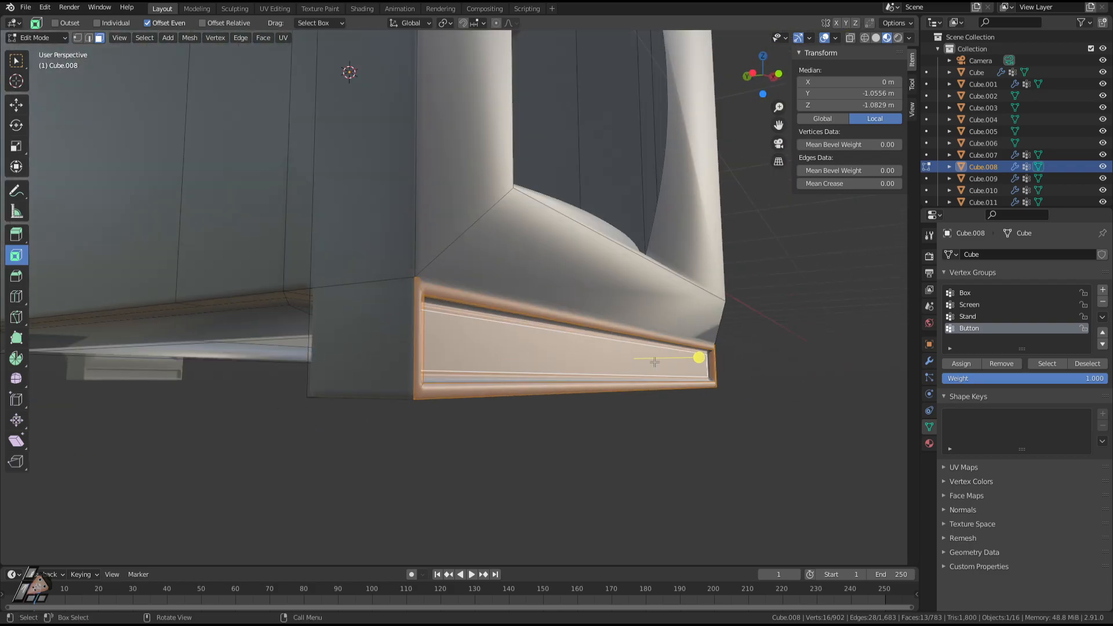
middle_click_drag(807, 391, 771, 406)
left_click(961, 364)
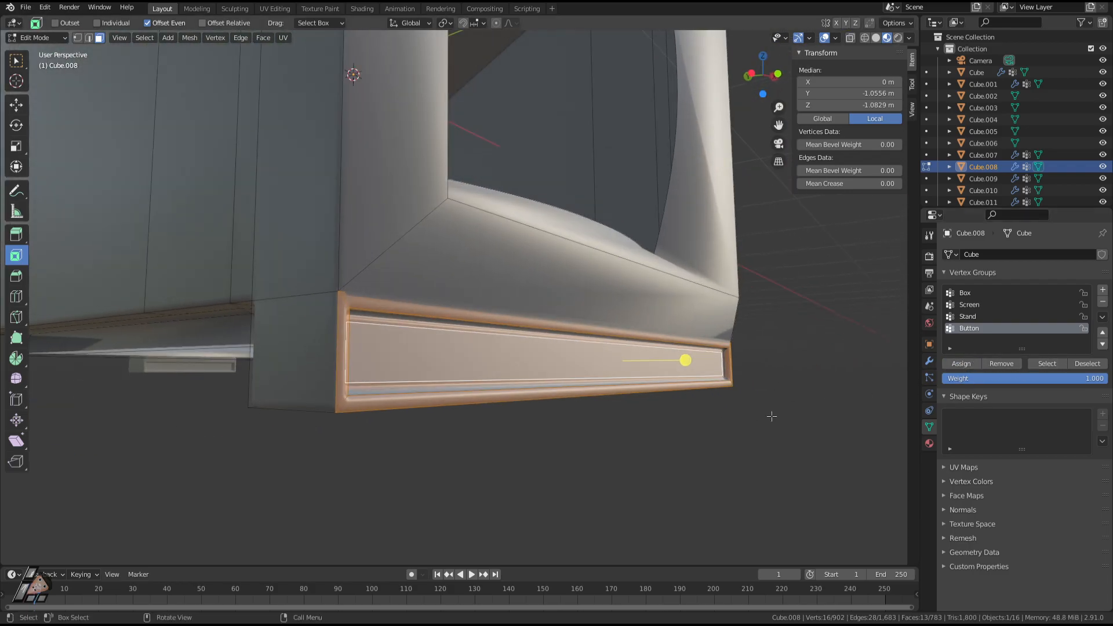
Check the faces contained in the Button and Box vertex groups by selecting each group in turn.
left_click(838, 417)
left_click(1047, 363)
middle_click_drag(683, 363, 632, 389)
left_click(841, 364)
left_click(966, 292)
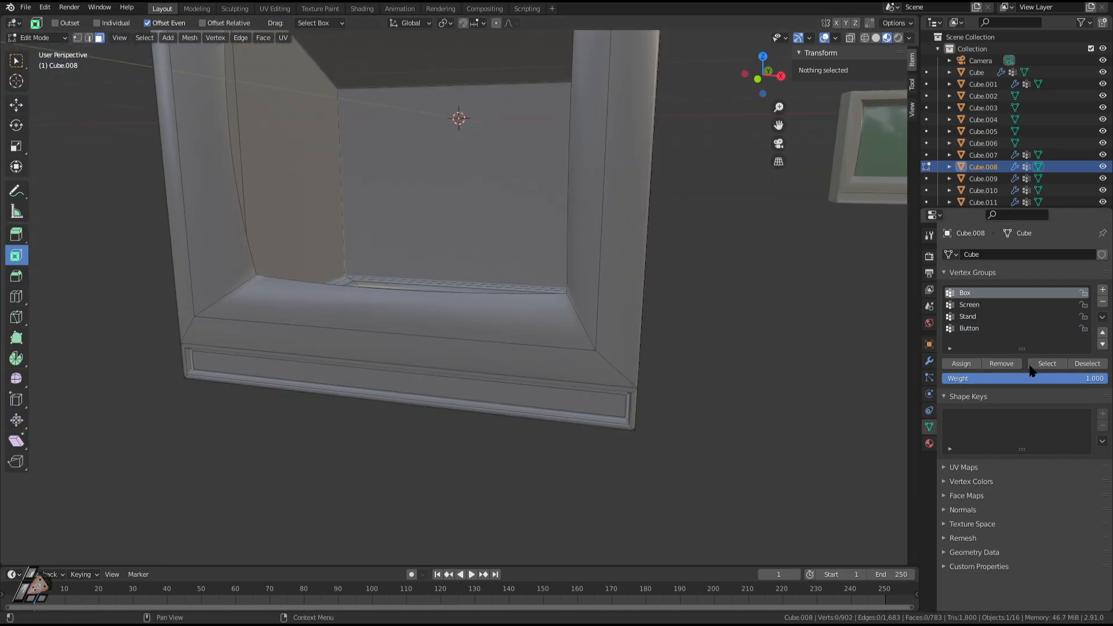
left_click(1047, 363)
middle_click_drag(760, 387, 764, 377)
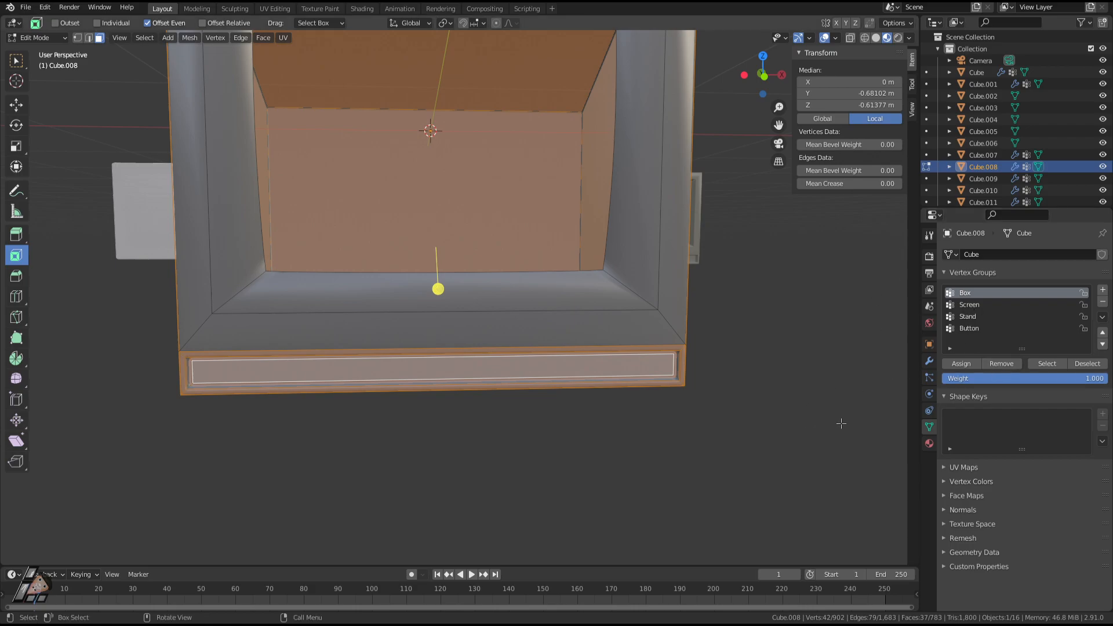
left_click(1073, 364)
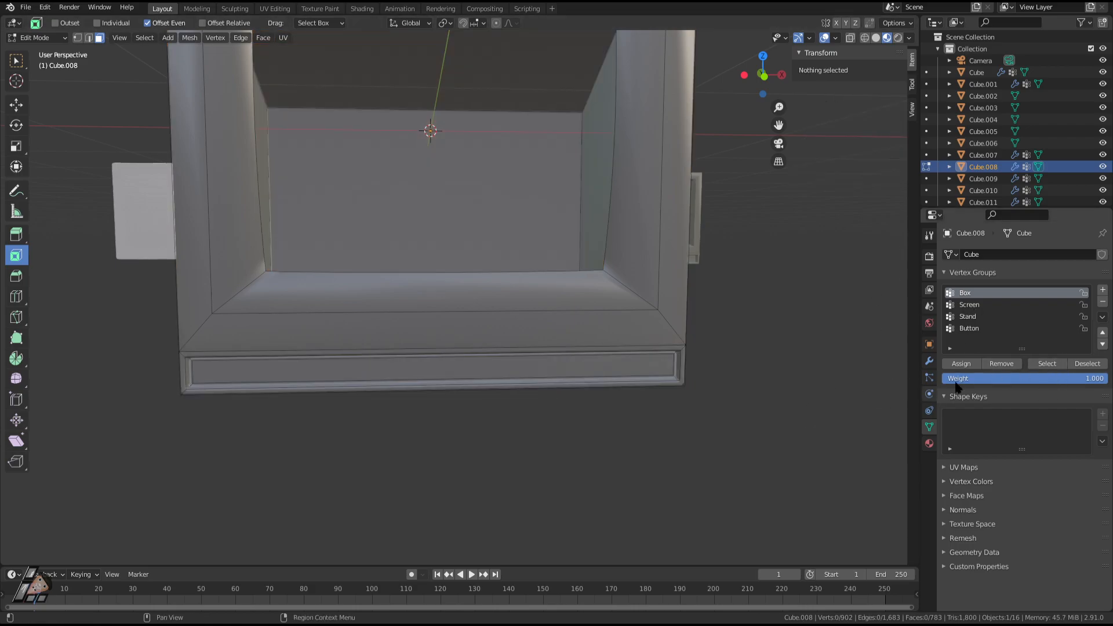
left_click(1046, 365)
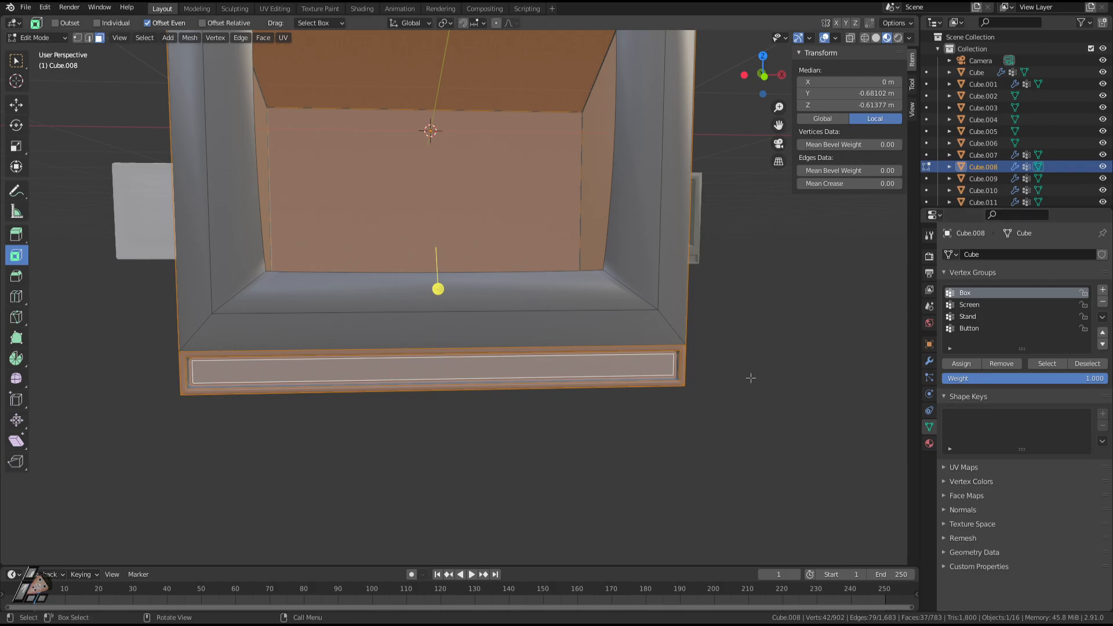
Select only the Button vertex group's faces and hide them.
left_click(970, 328)
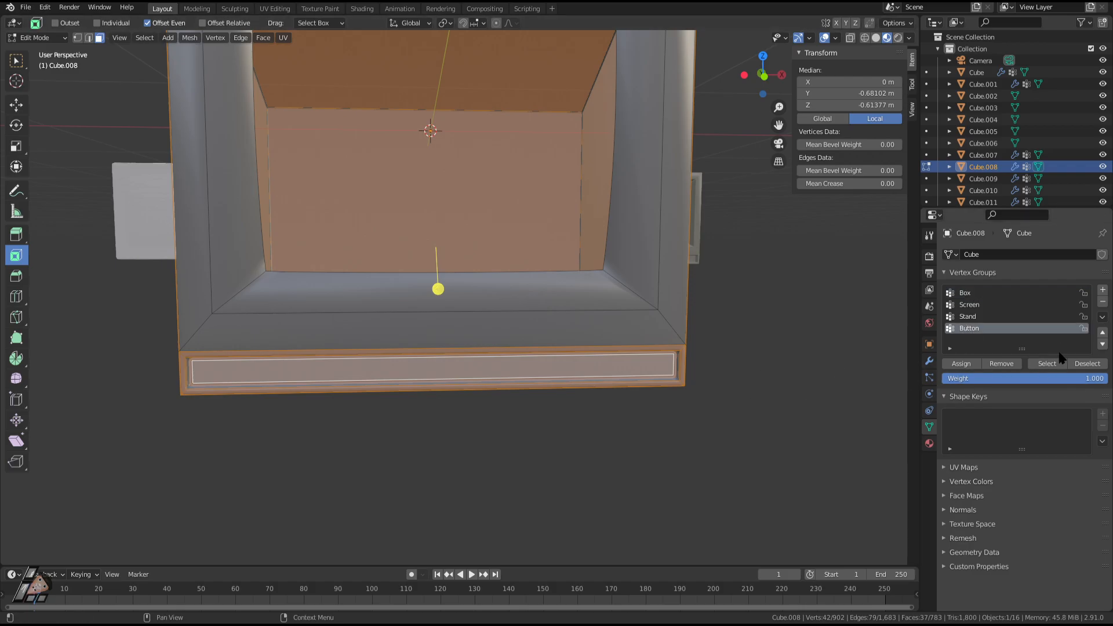
left_click(1072, 364)
left_click(1045, 364)
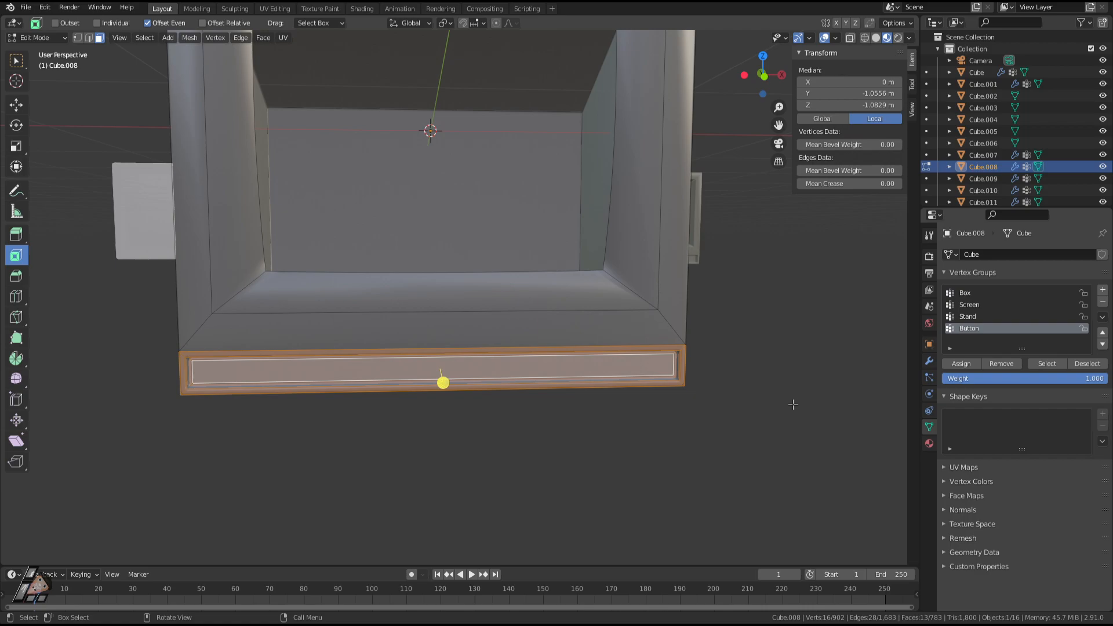
key("h")
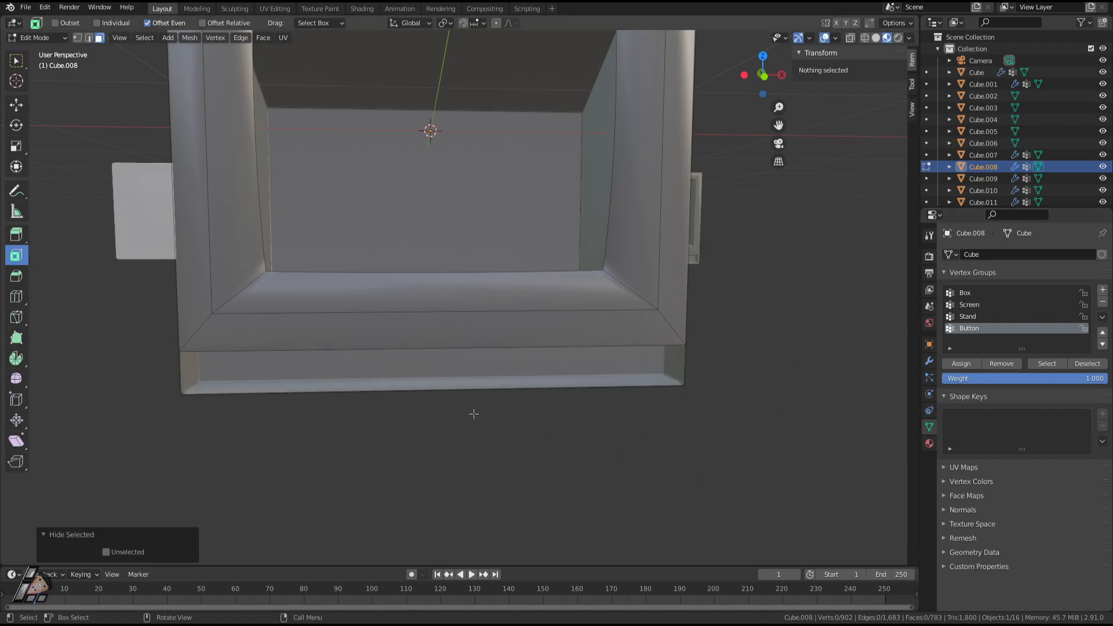
Select all remaining visible casing faces and delete the Box vertex group.
key("a")
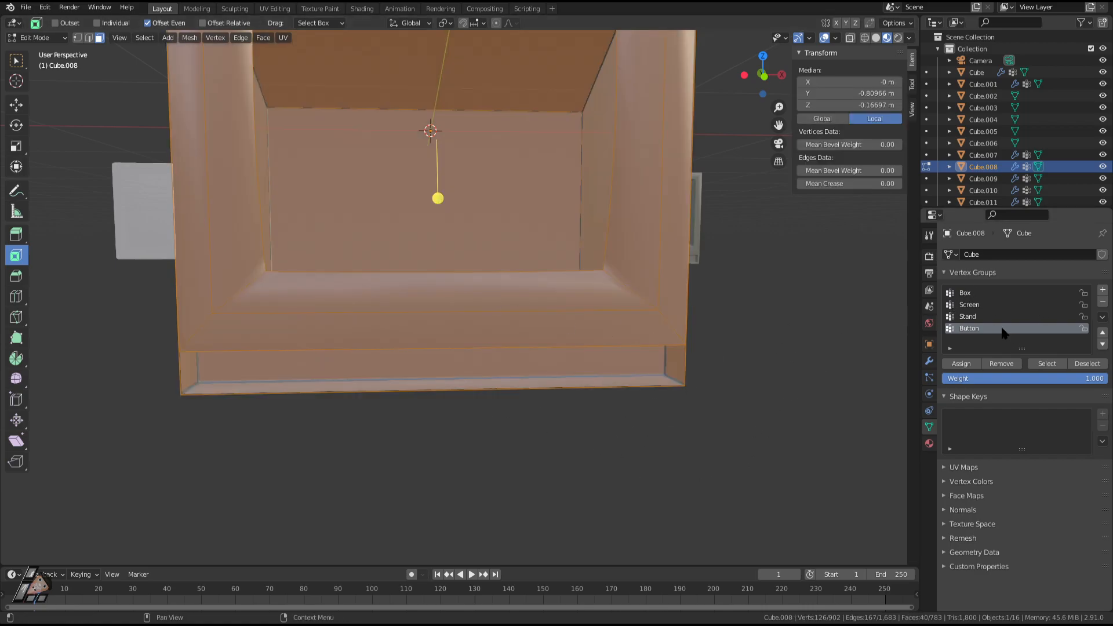
mouse_move(632, 301)
middle_mouse_down()
mouse_move(697, 330)
mouse_move(615, 314)
middle_mouse_up()
left_click(971, 293)
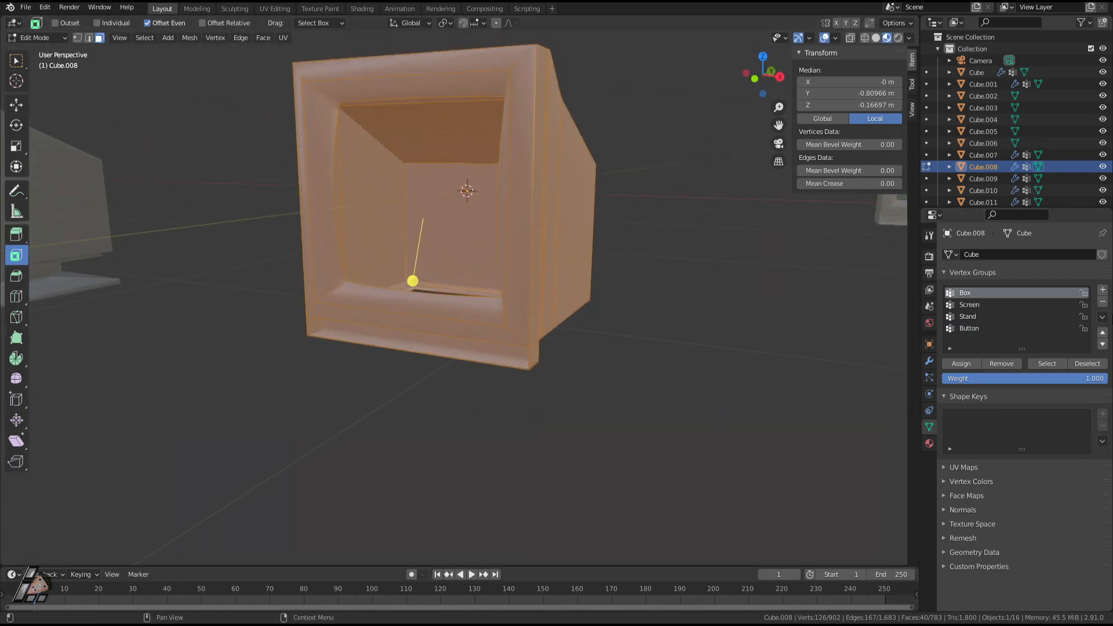
left_click(1103, 302)
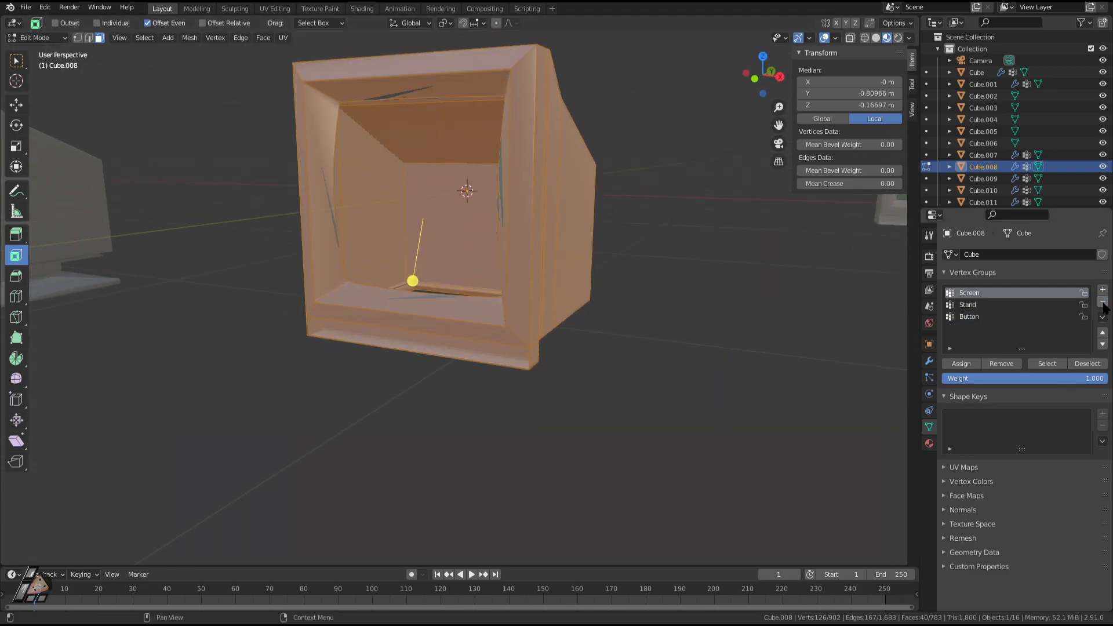
Add a vertex group named Box, assign the selected casing faces to it, and leave mesh editing with the monitor deselected.
left_click(969, 366)
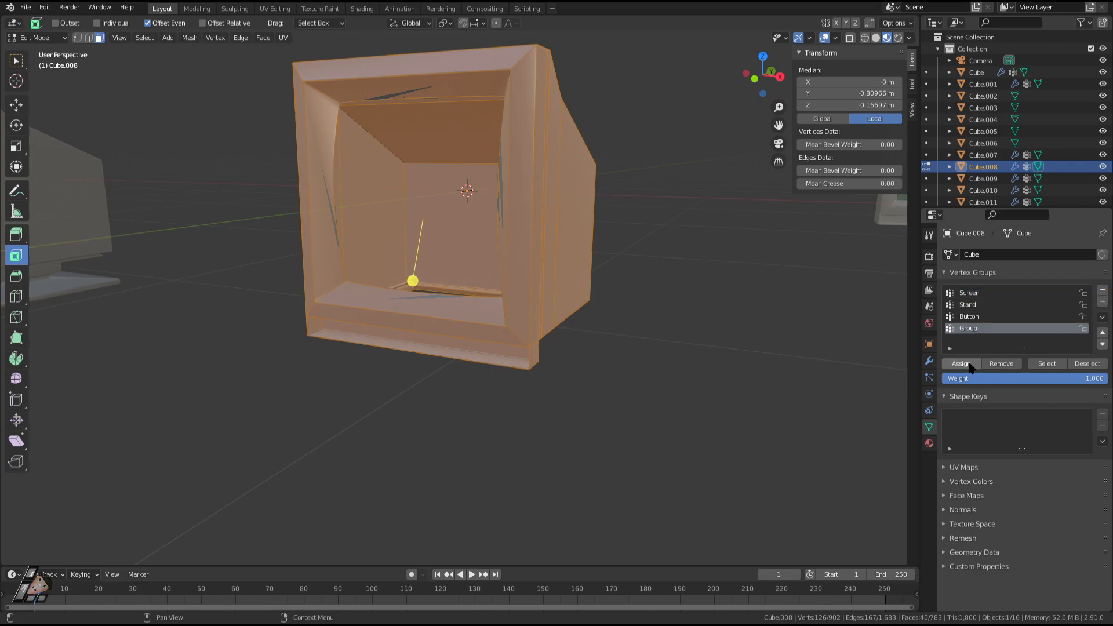
double_click(972, 331)
type("Box")
key("Return")
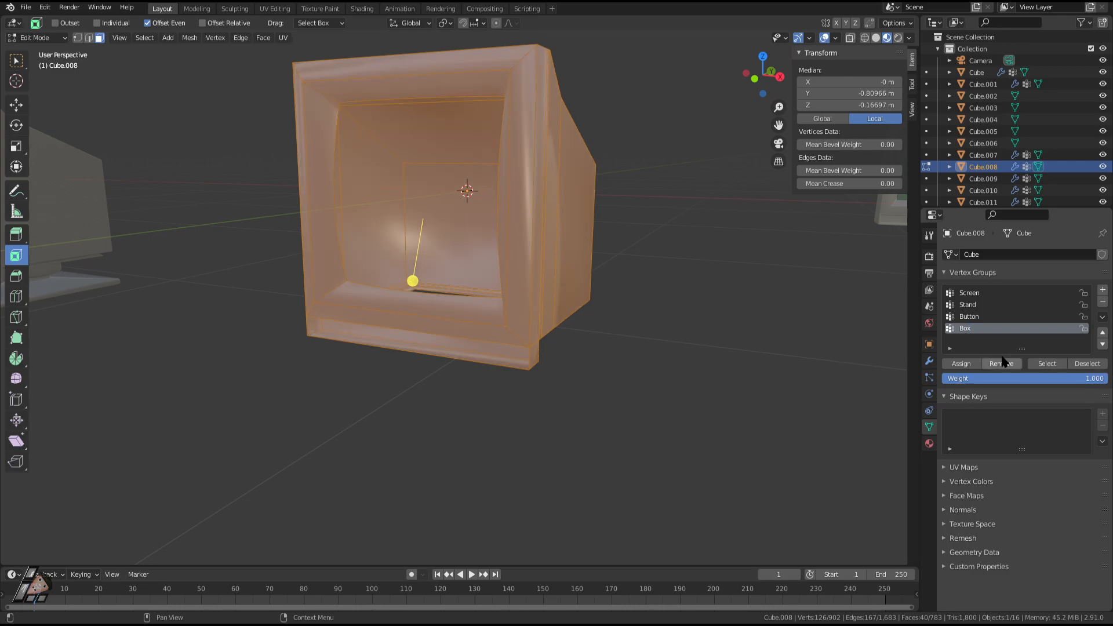
left_click(972, 365)
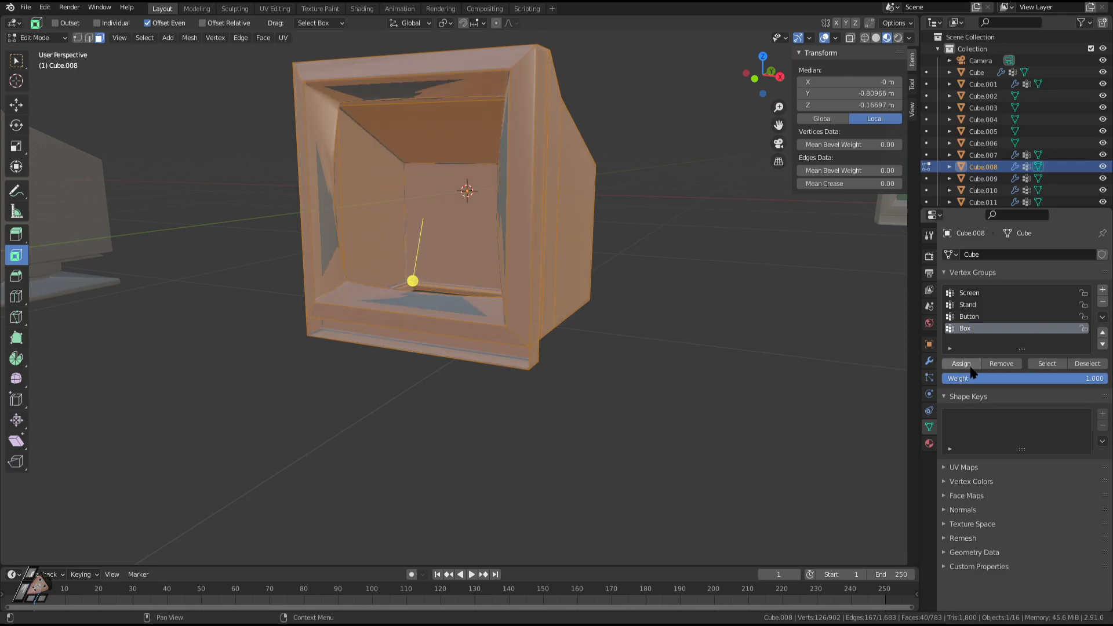
key("Tab")
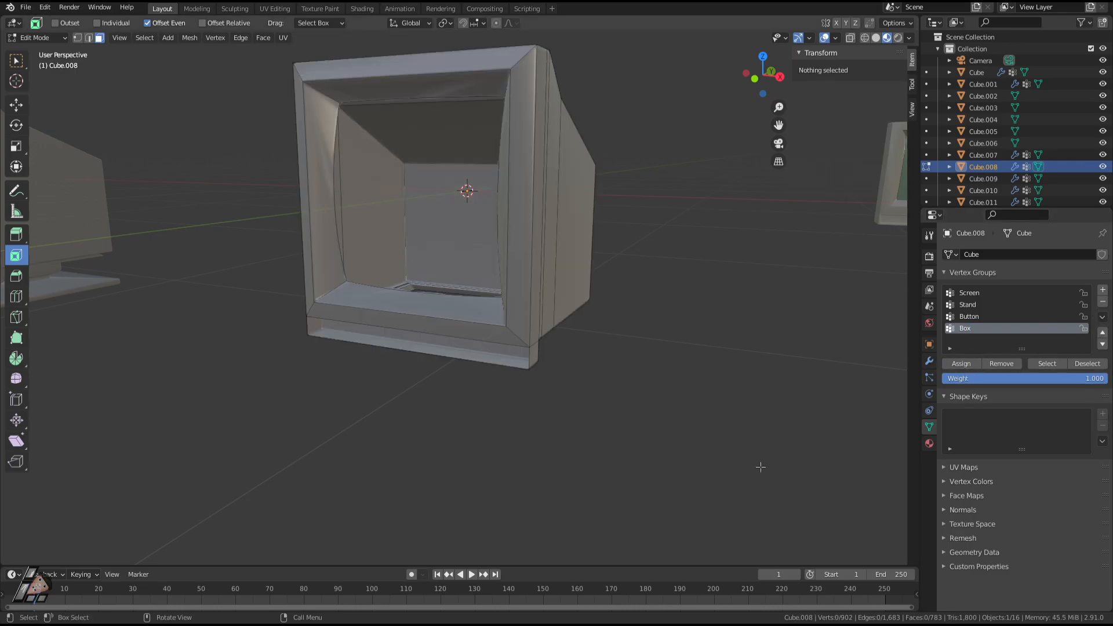
left_click(736, 517)
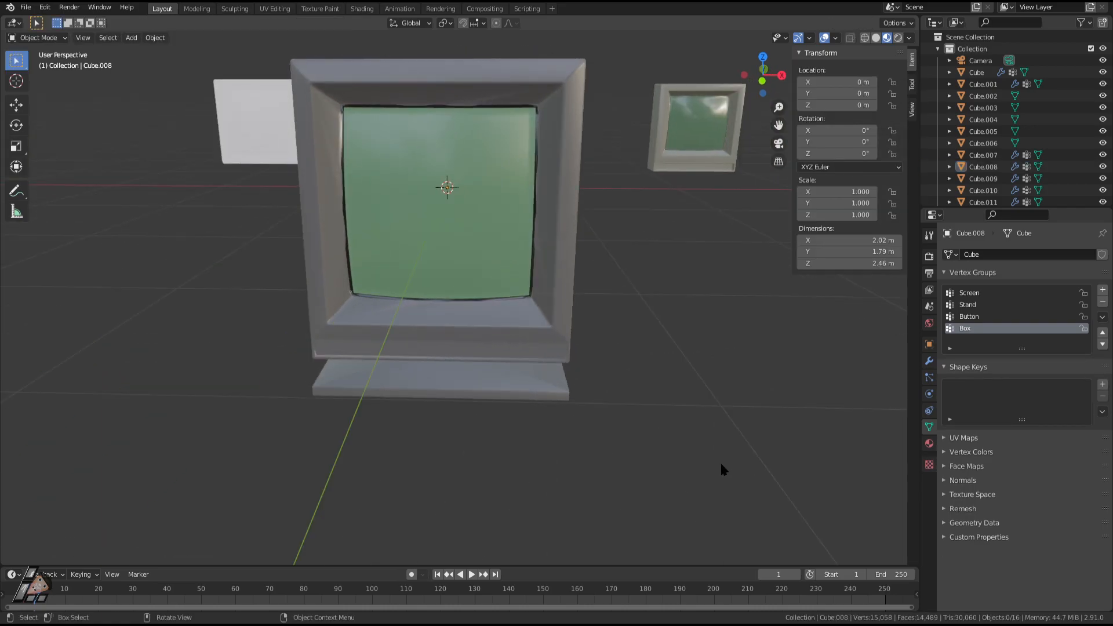
Undo the new Box group and the earlier changes to the Box and Button vertex groups.
key("ctrl+z")
key("ctrl+z")
key("ctrl+z")
middle_click_drag(721, 458, 680, 444)
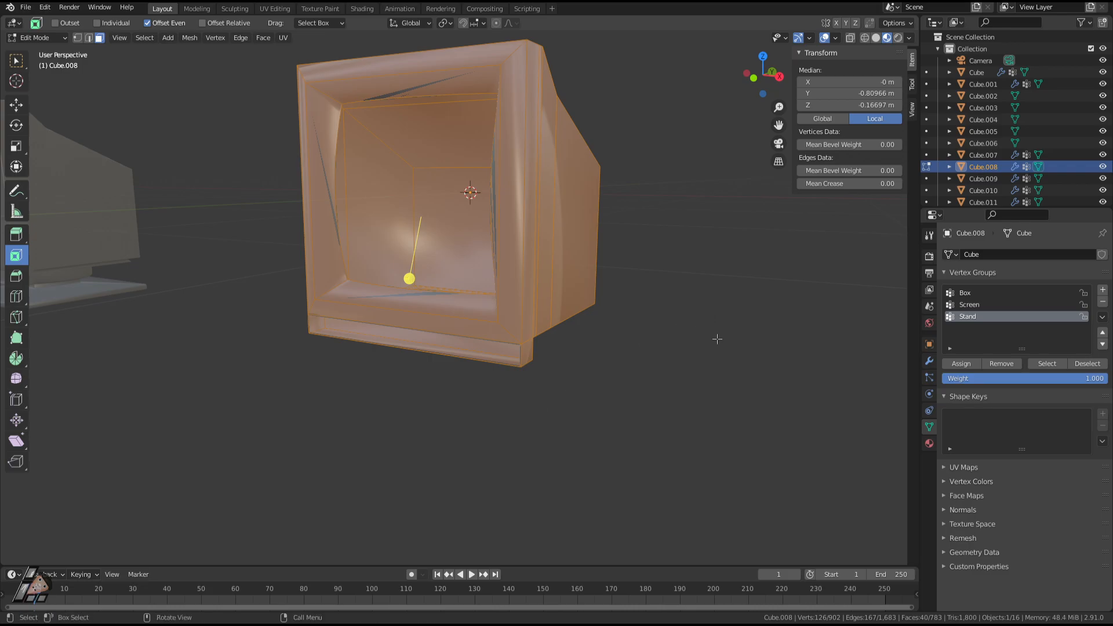
Compare the monitor in Object Mode and Edit Mode to examine its bevels and visible faces.
key("Tab")
middle_click_drag(741, 351, 758, 385)
key("Tab")
key("Tab")
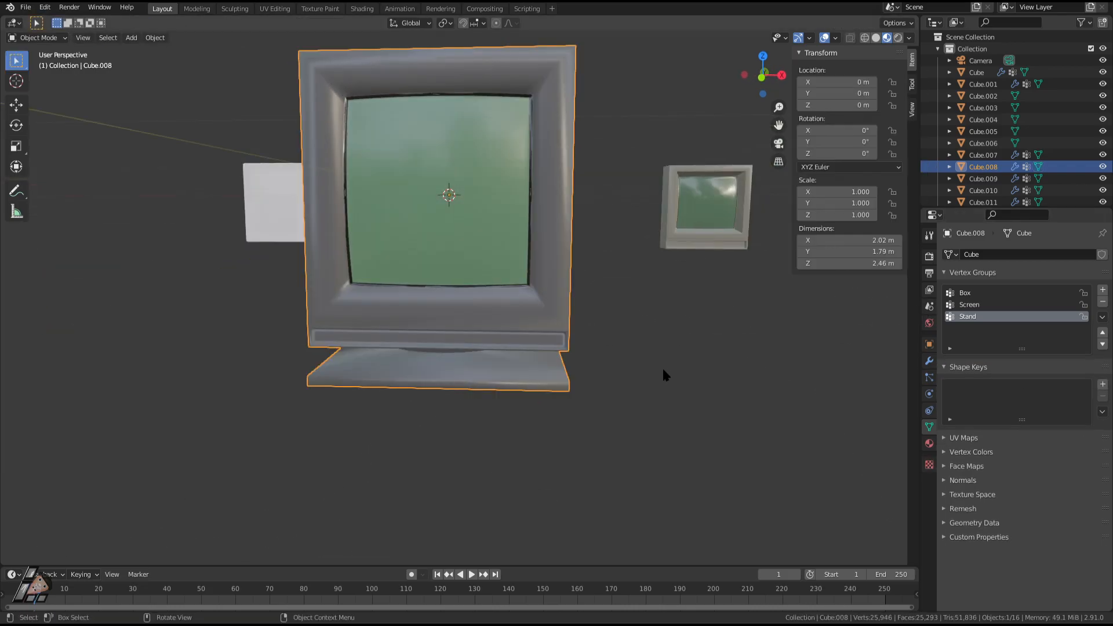
key("Tab")
key("Tab")
key("Tab")
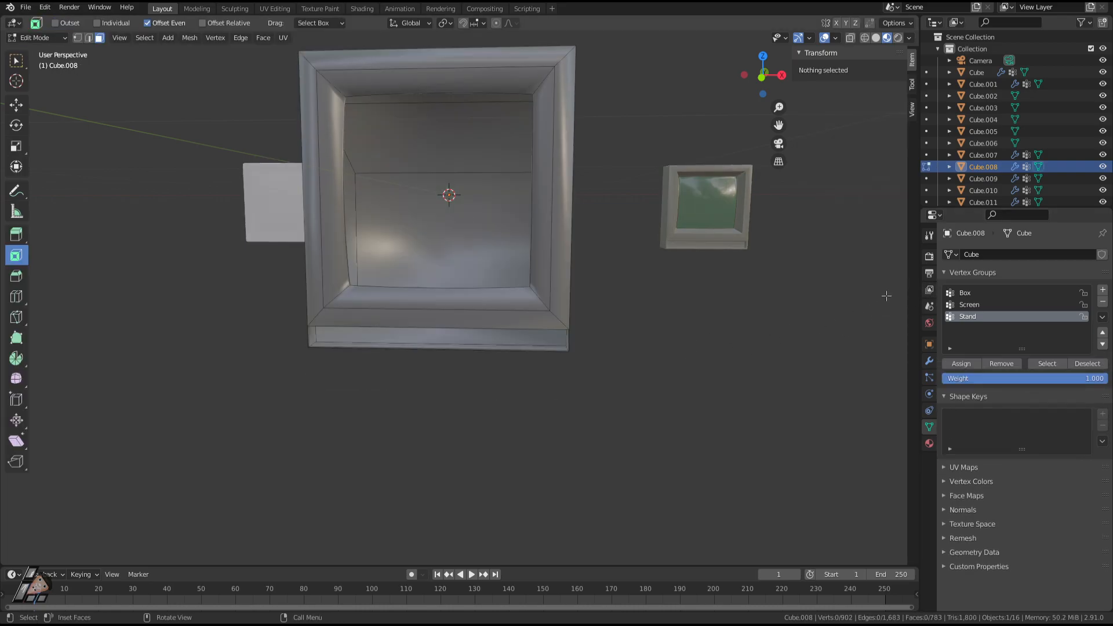
Select the Box vertex group, reveal all hidden monitor geometry, and select the Box group again to check its contents.
left_click(966, 293)
left_click(1047, 364)
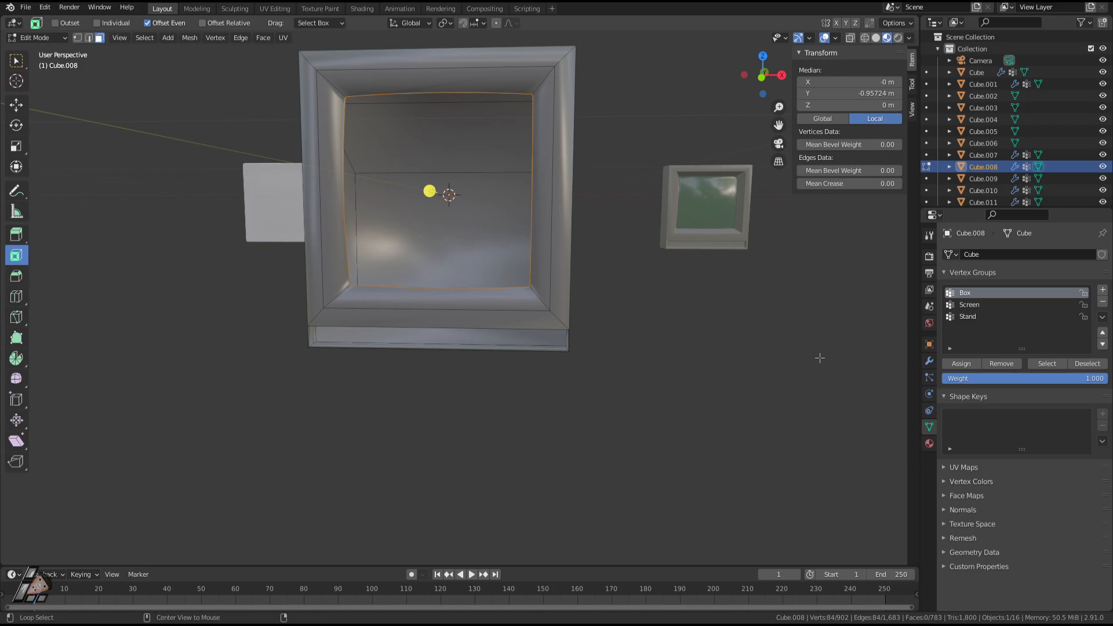
key("alt+h")
key("alt+a")
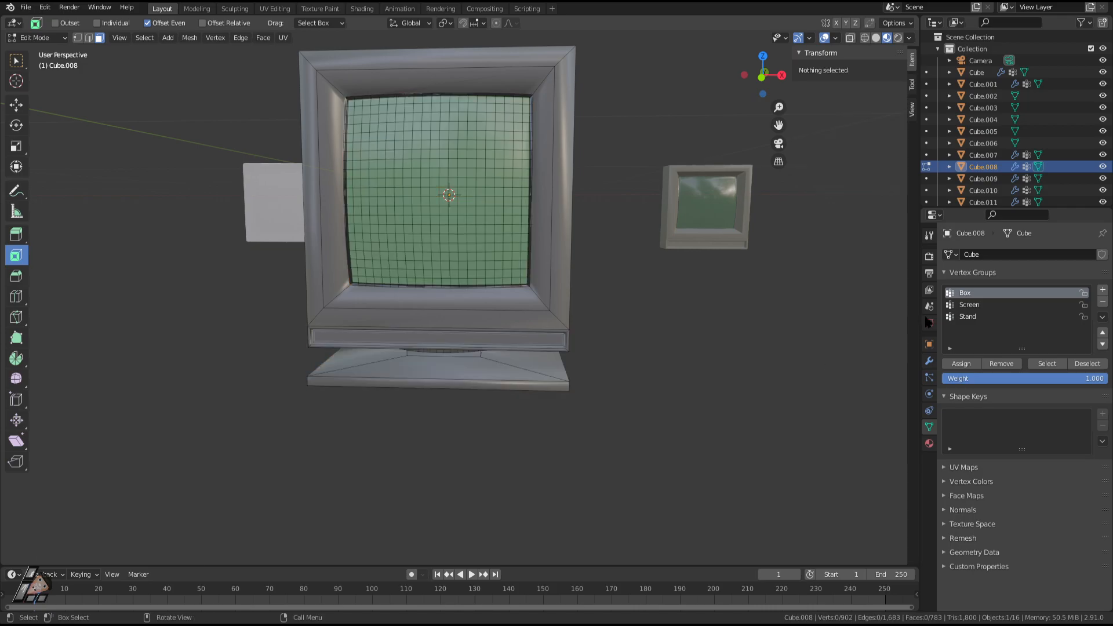
left_click(1047, 363)
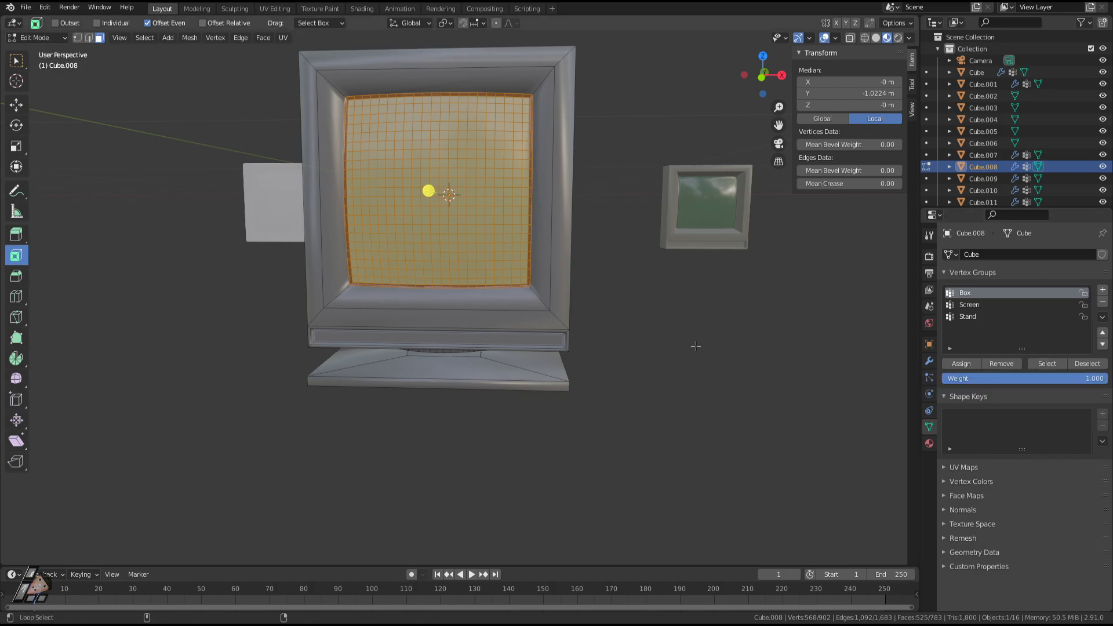
Undo the Box group selection, the reveal and the preceding casing edits, going back to before the front strip was hidden.
key("ctrl+z")
key("ctrl+z")
key("ctrl+z")
key("ctrl+z")
key("ctrl+z")
key("ctrl+z")
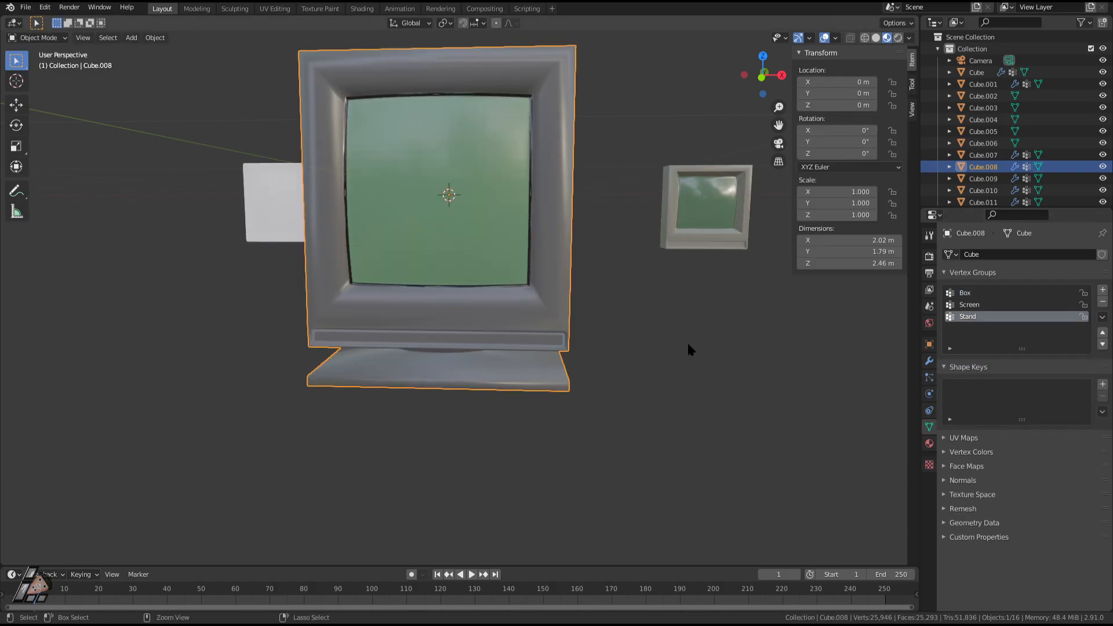
key("ctrl+z")
key("ctrl+z")
key("ctrl+z")
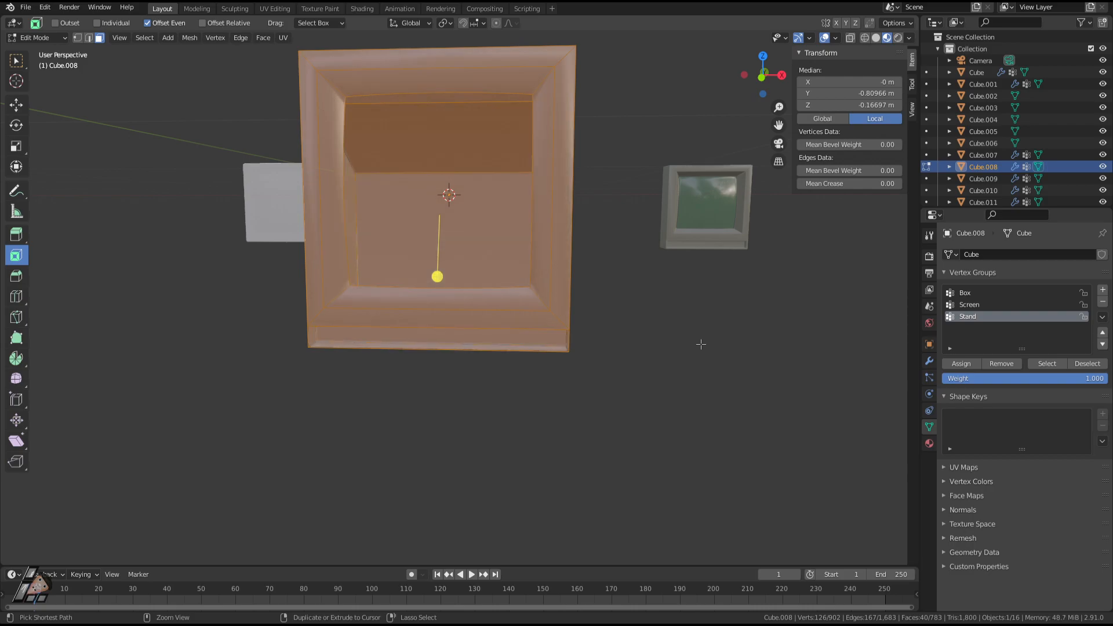
key("ctrl+z")
key("ctrl+z")
key("ctrl+z")
key("ctrl+z")
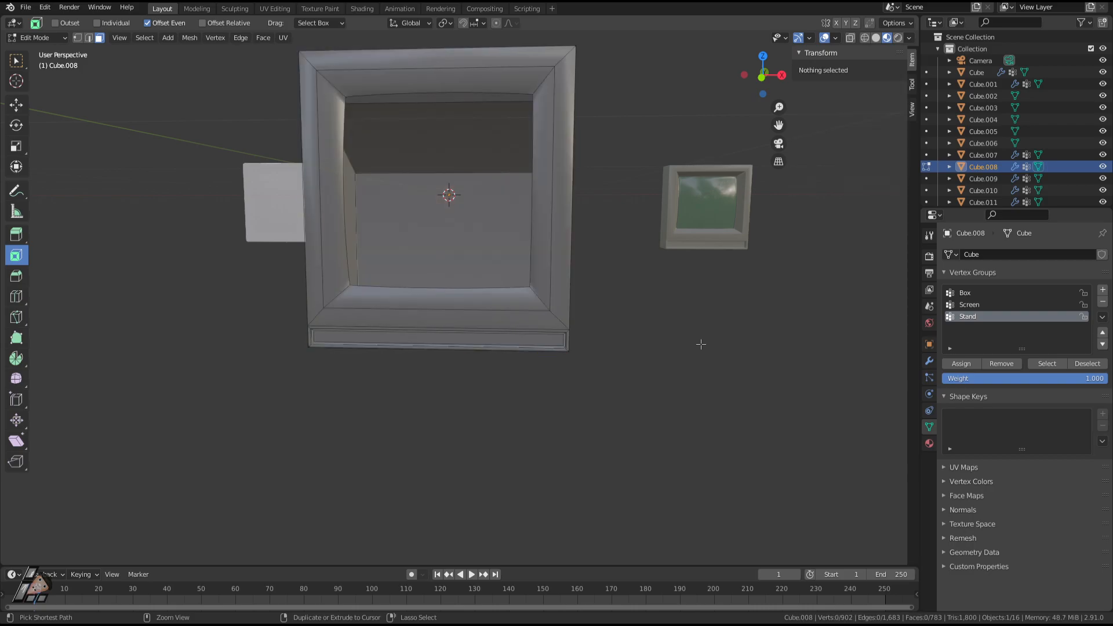
key("ctrl+z")
key("ctrl+z")
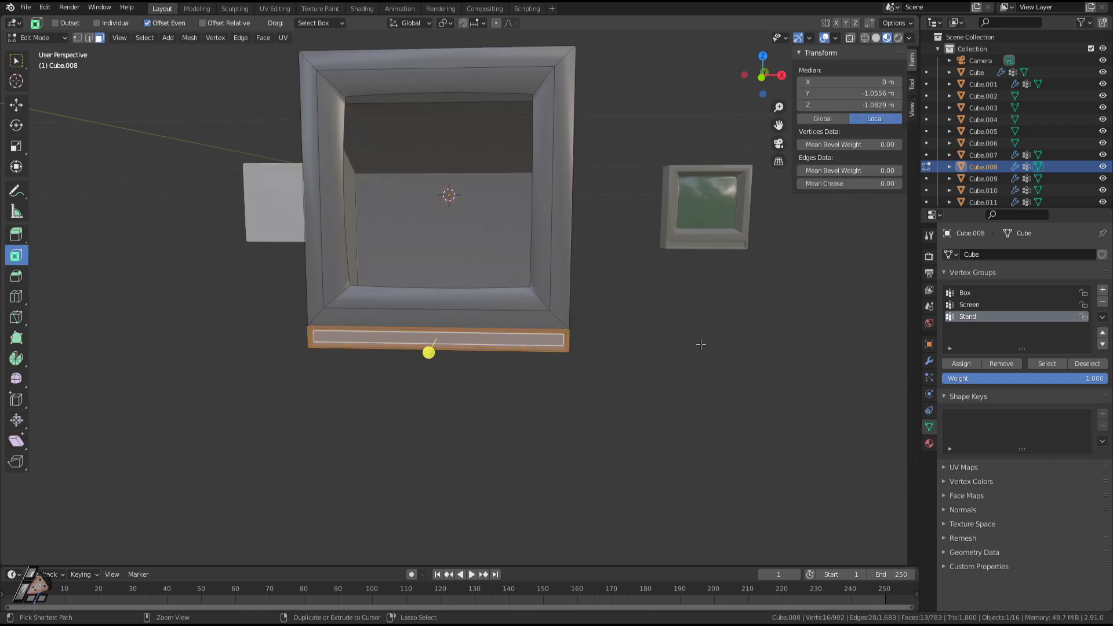
key("ctrl+z")
key("ctrl+z")
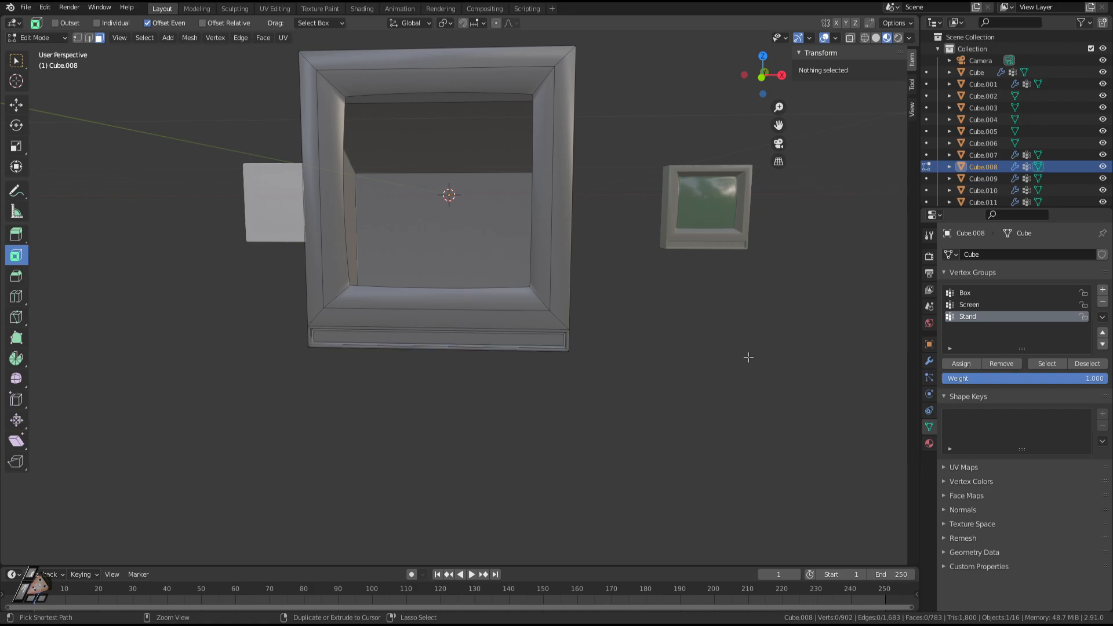
Clear the front strip selection, reveal all hidden monitor geometry, and leave nothing selected.
middle_click_drag(560, 374, 608, 381)
key("Tab")
scroll(612, 379, "up", 1)
key("Tab")
scroll(614, 381, "up", 1)
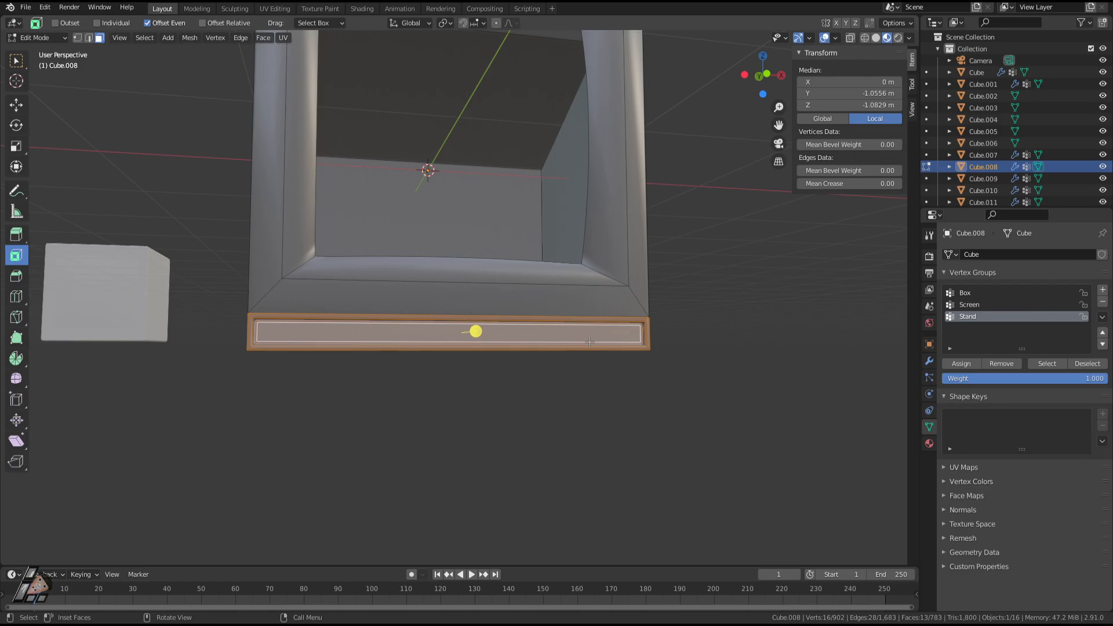
middle_click_drag(497, 349, 520, 361)
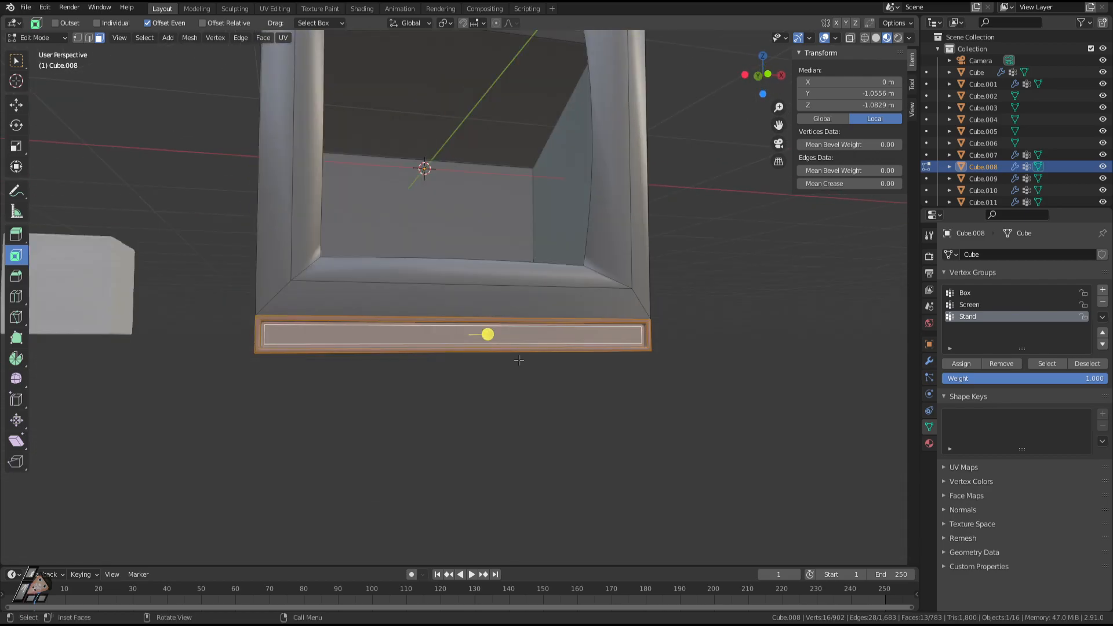
left_click(773, 357)
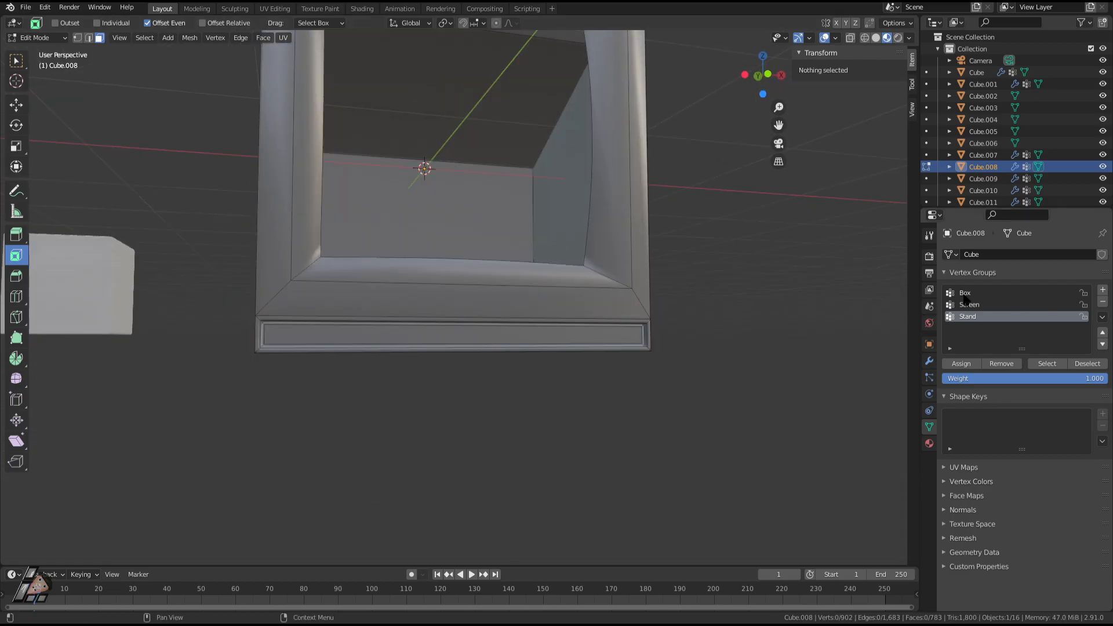
left_click(1042, 364)
key("alt+h")
left_click(683, 503)
middle_click_drag(798, 403, 777, 412)
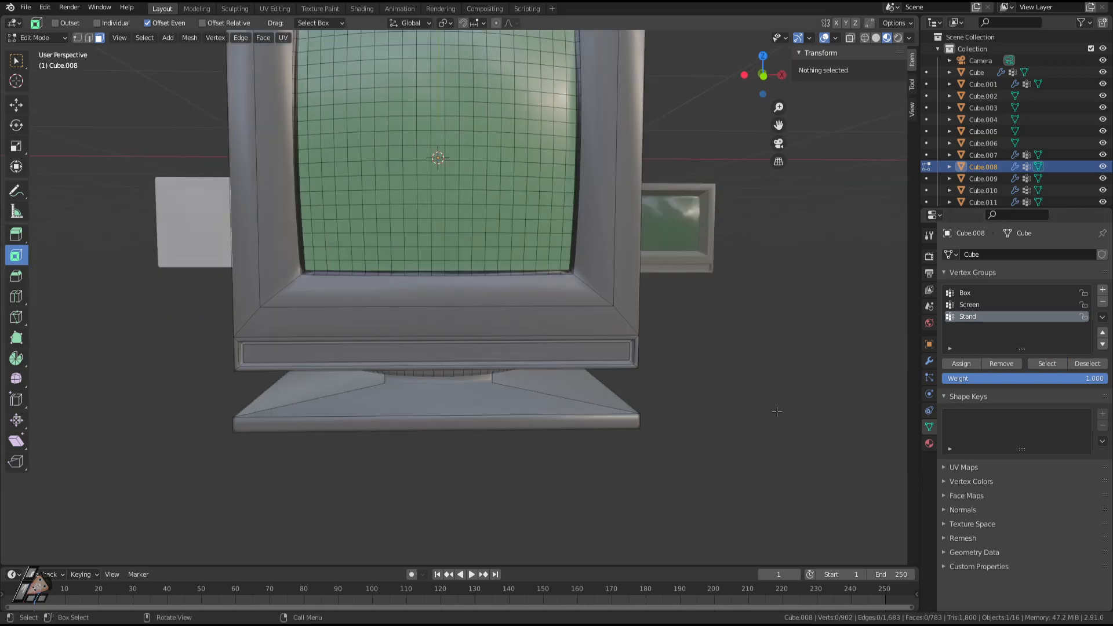
Select and hide the faces of the Screen vertex group, and do the same for the Stand vertex group.
left_click(990, 305)
left_click(1044, 365)
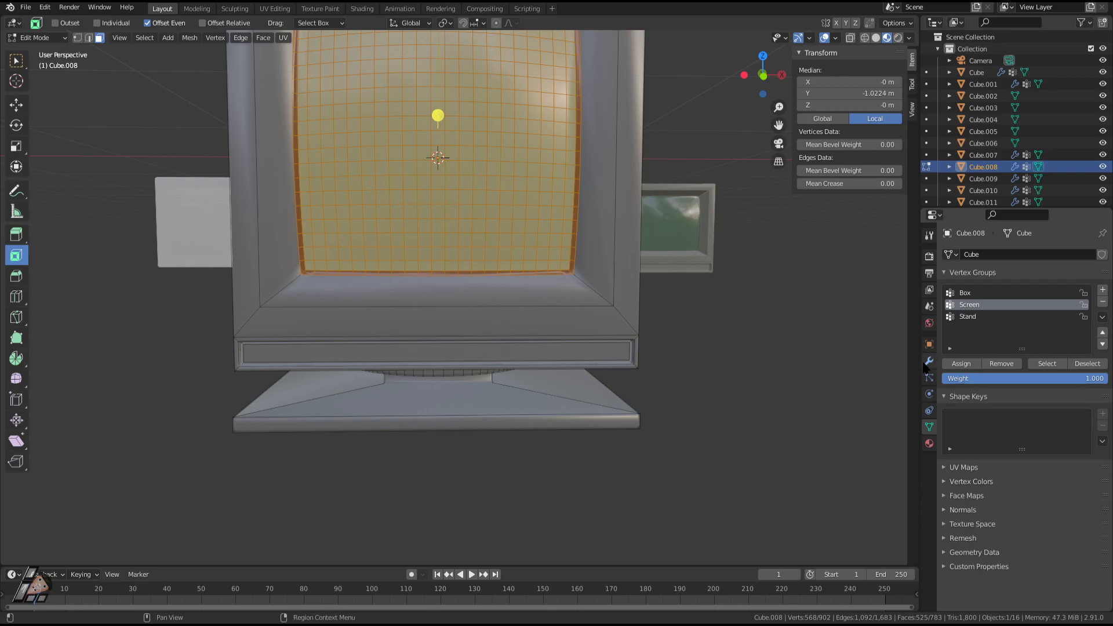
left_click(980, 316)
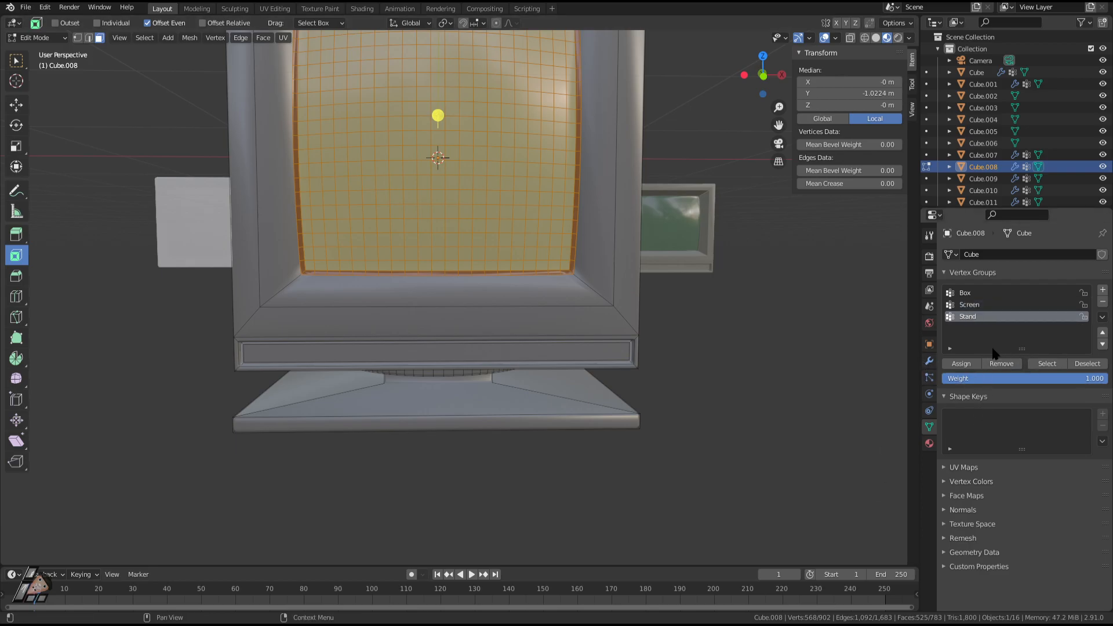
left_click(969, 305)
left_click(807, 355)
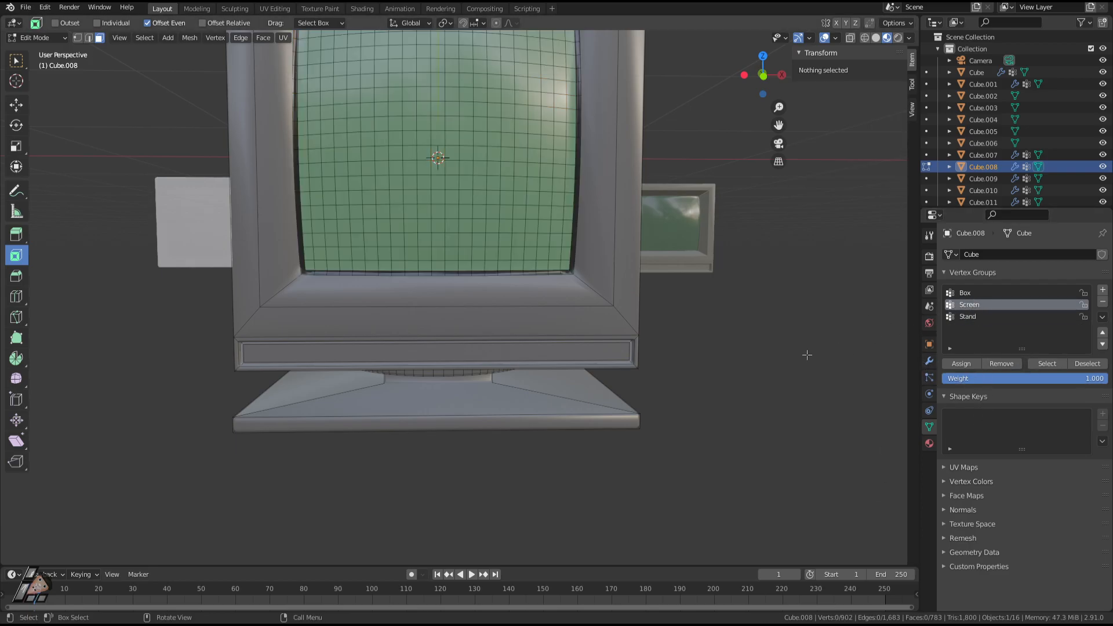
left_click(1045, 364)
key("h")
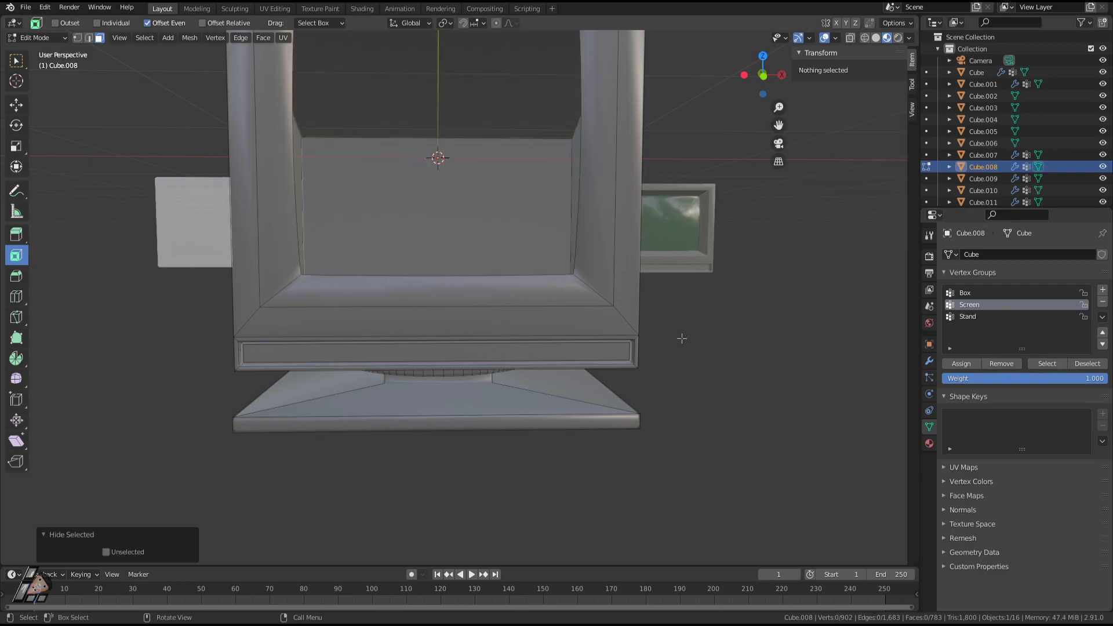
left_click(980, 317)
left_click(1048, 363)
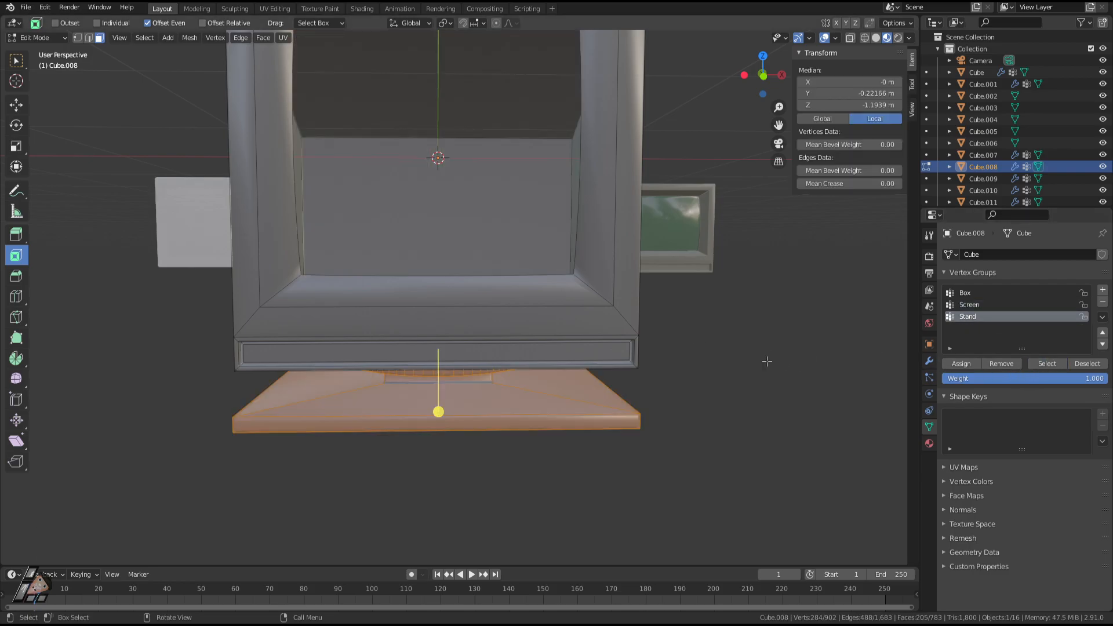
key("h")
Check the Box vertex group's contents, and select the front strip face, growing the selection to include its surrounding frame.
left_click(966, 293)
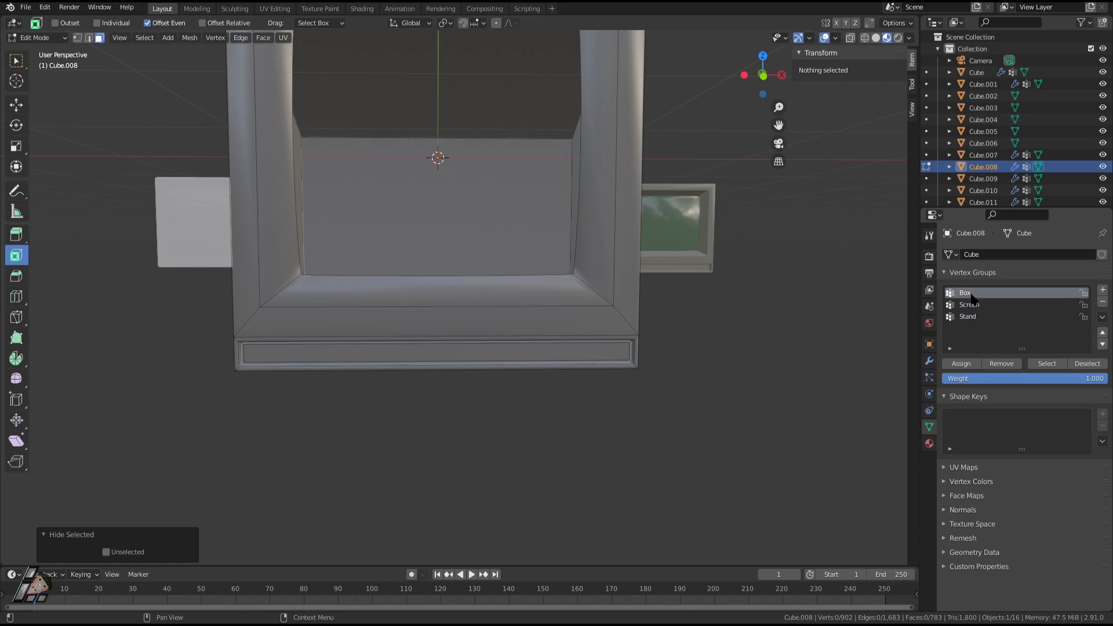
left_click(1044, 366)
left_click(625, 441)
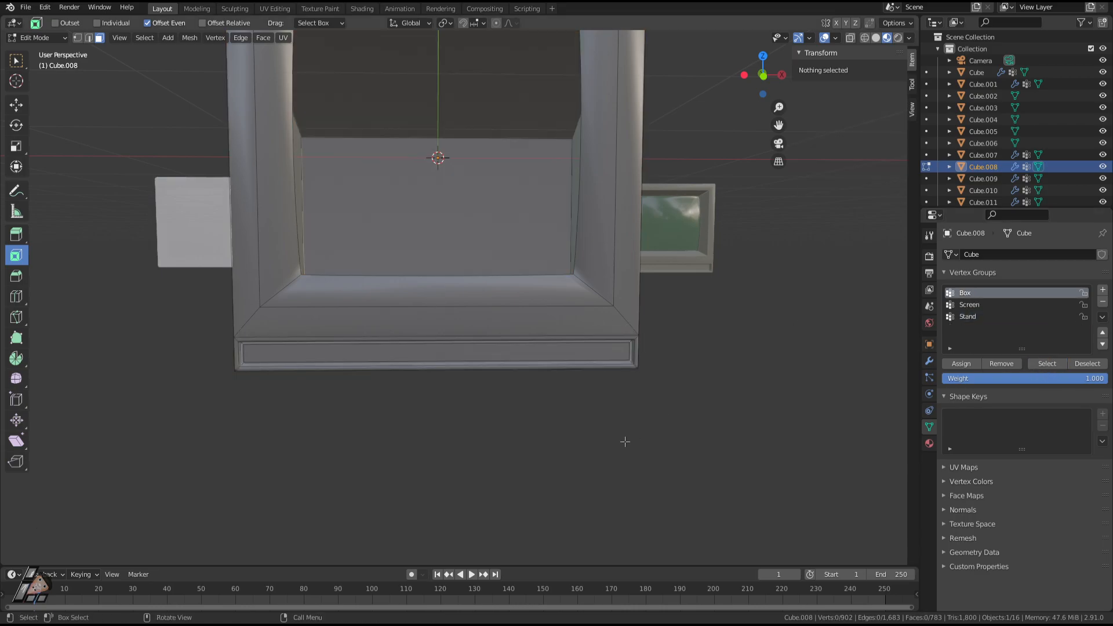
left_click(522, 364)
key("ctrl+KP_Add")
key("ctrl+KP_Add")
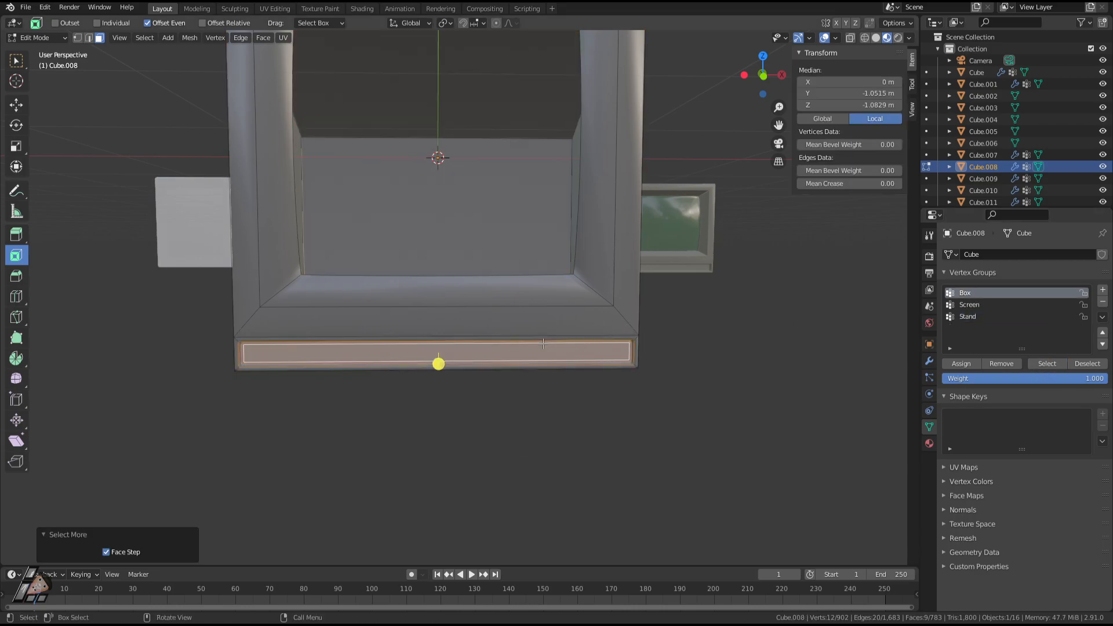
key("ctrl+KP_Add")
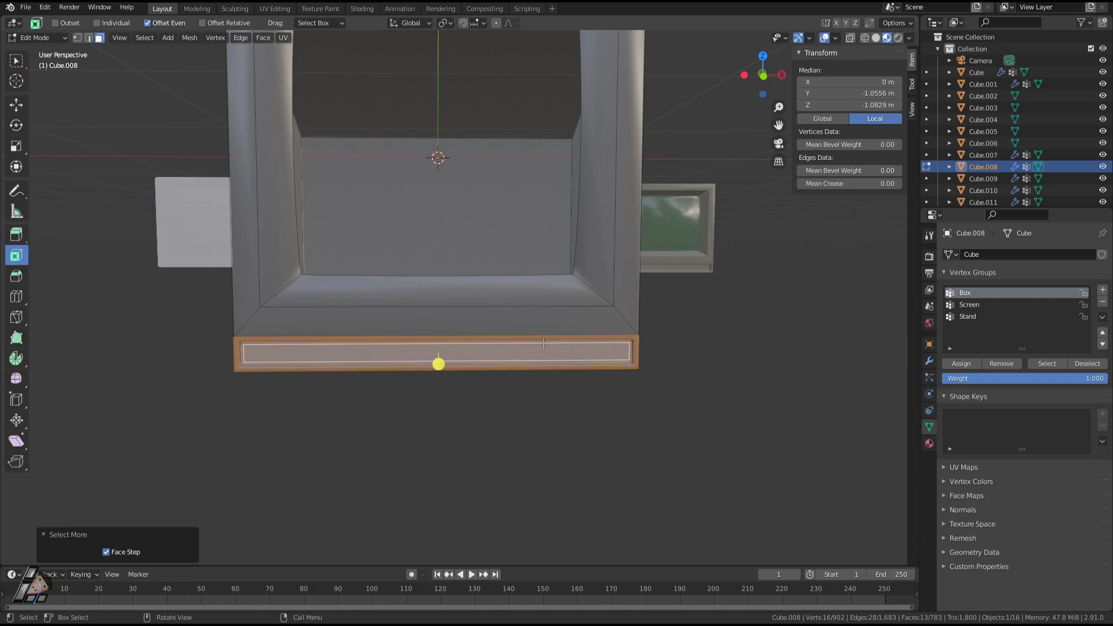
Add a vertex group named Button, assign the selected strip and frame faces to it, and check the monitor in Object Mode.
left_click(1102, 290)
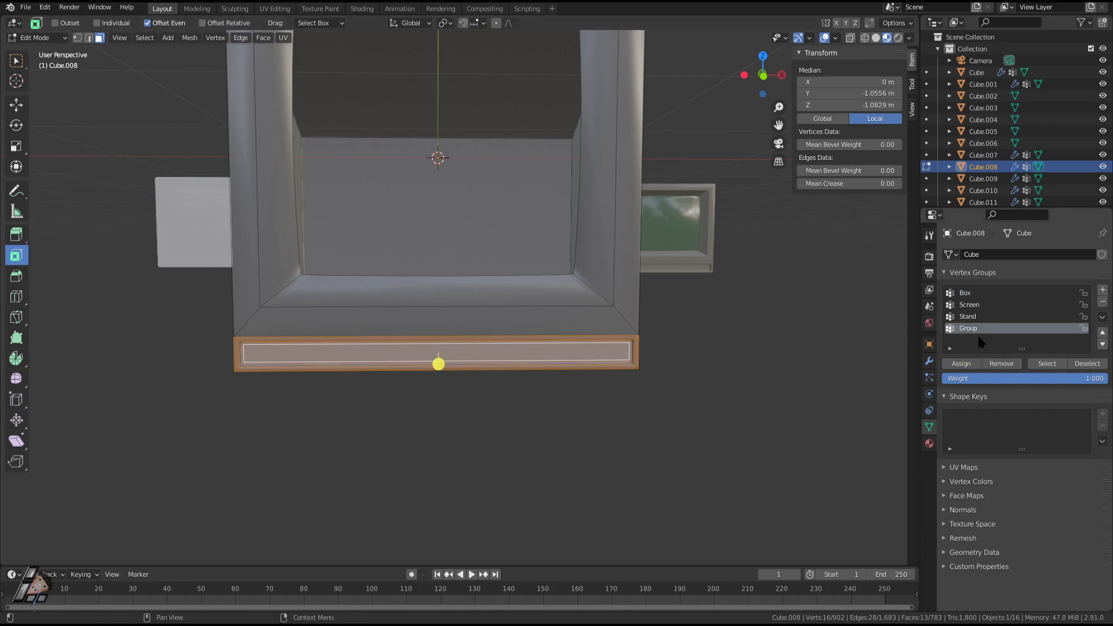
double_click(973, 328)
type("buttonBu")
double_click(995, 328)
type("button")
key("BackSpace")
key("BackSpace")
key("BackSpace")
key("BackSpace")
key("BackSpace")
key("BackSpace")
key("Return")
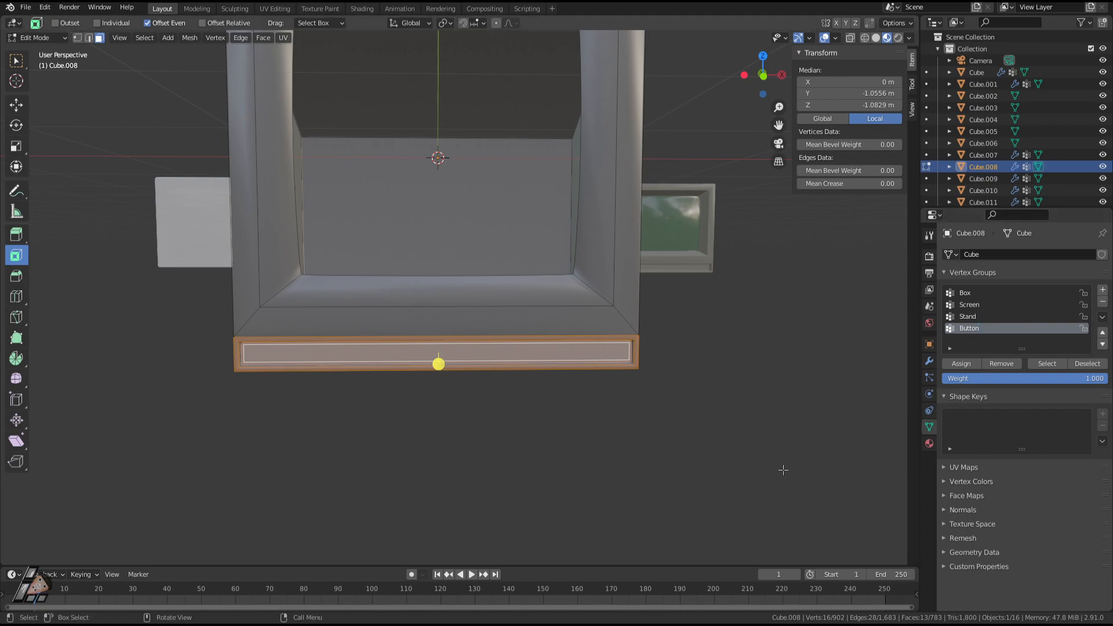
left_click(961, 364)
key("Tab")
left_click(782, 533)
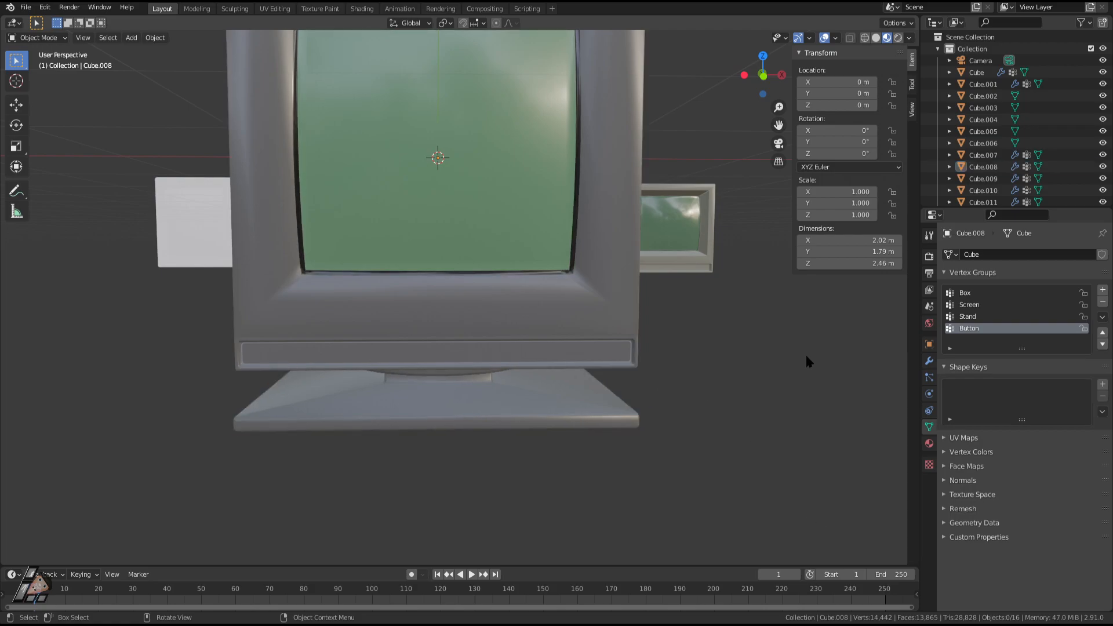
key("Tab")
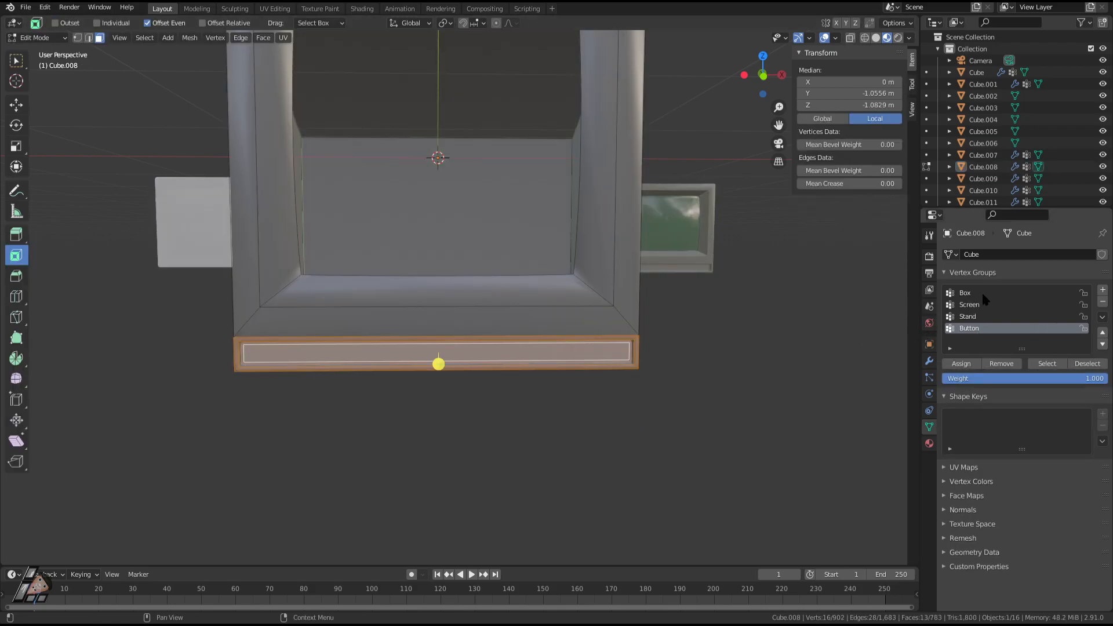
Hide the Button group faces, select the remaining casing faces, and assign them to a new vertex group named Box 2.
key("h")
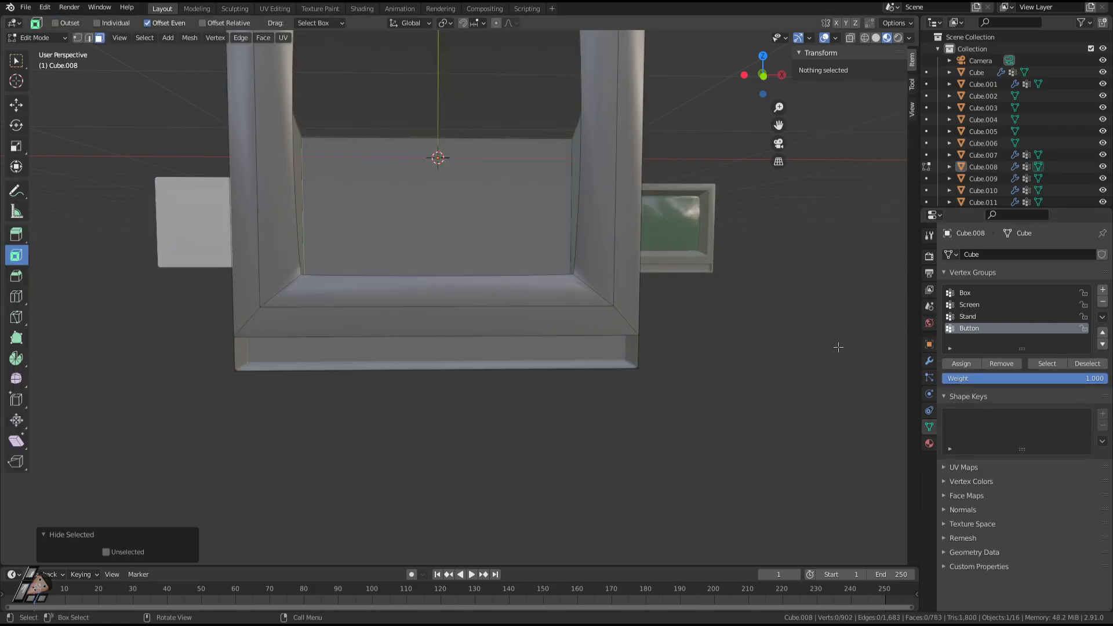
key("a")
left_click(1103, 289)
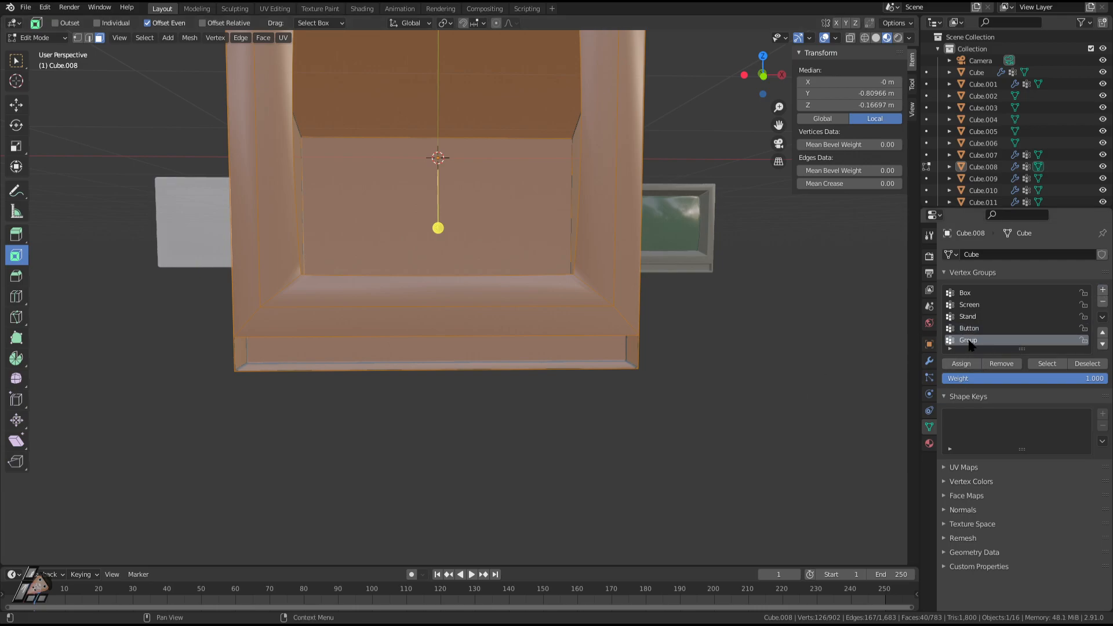
double_click(968, 341)
type("Box 2")
key("Return")
key("Tab")
Delete the original Box vertex group, rename Box 2 as Box, and move it to the first place in the list.
left_click(965, 293)
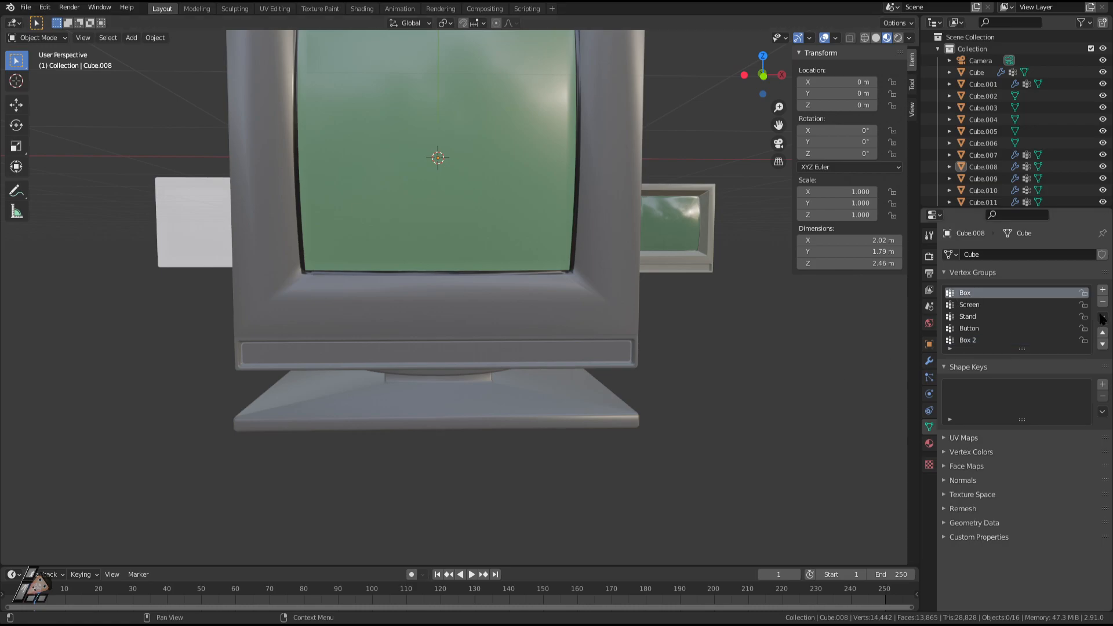
left_click(1103, 302)
double_click(972, 329)
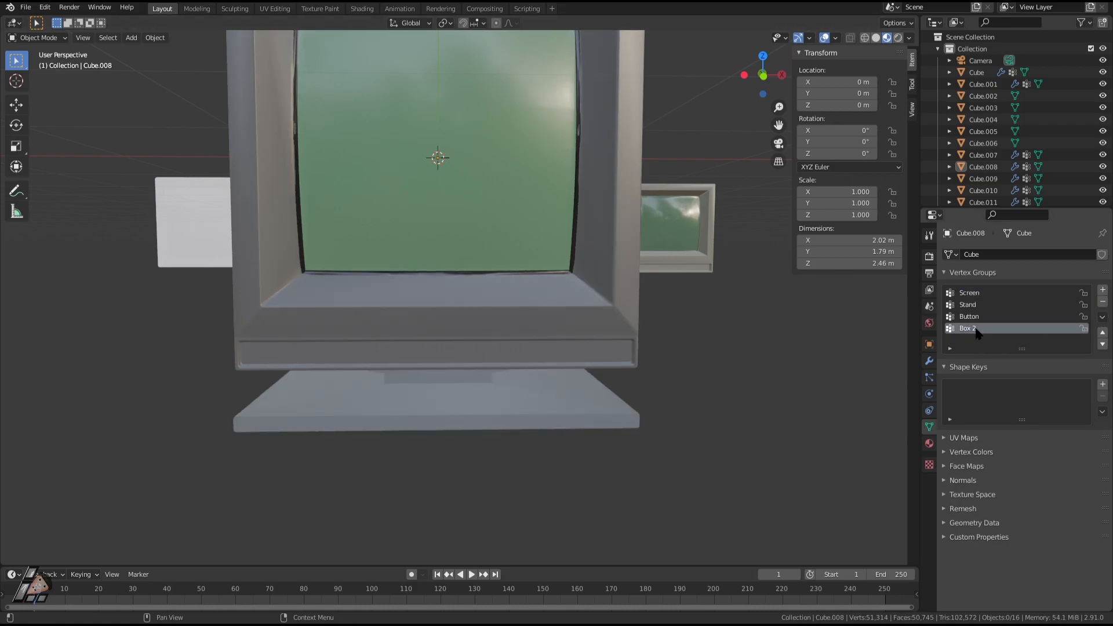
key("Return")
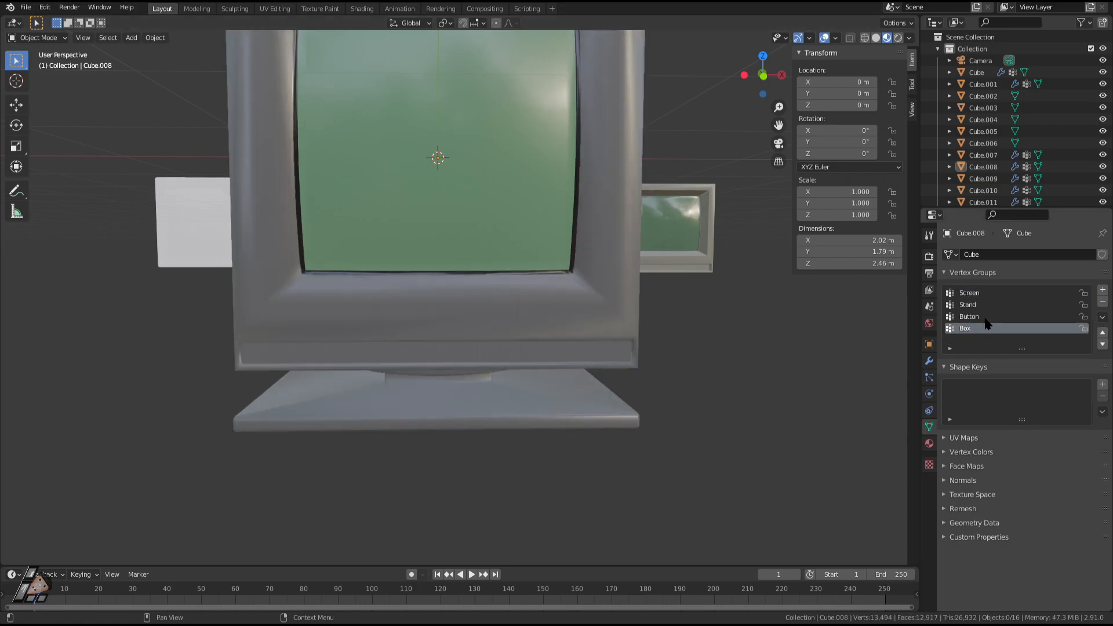
left_click(1102, 332)
left_click(1103, 331)
left_click(1102, 332)
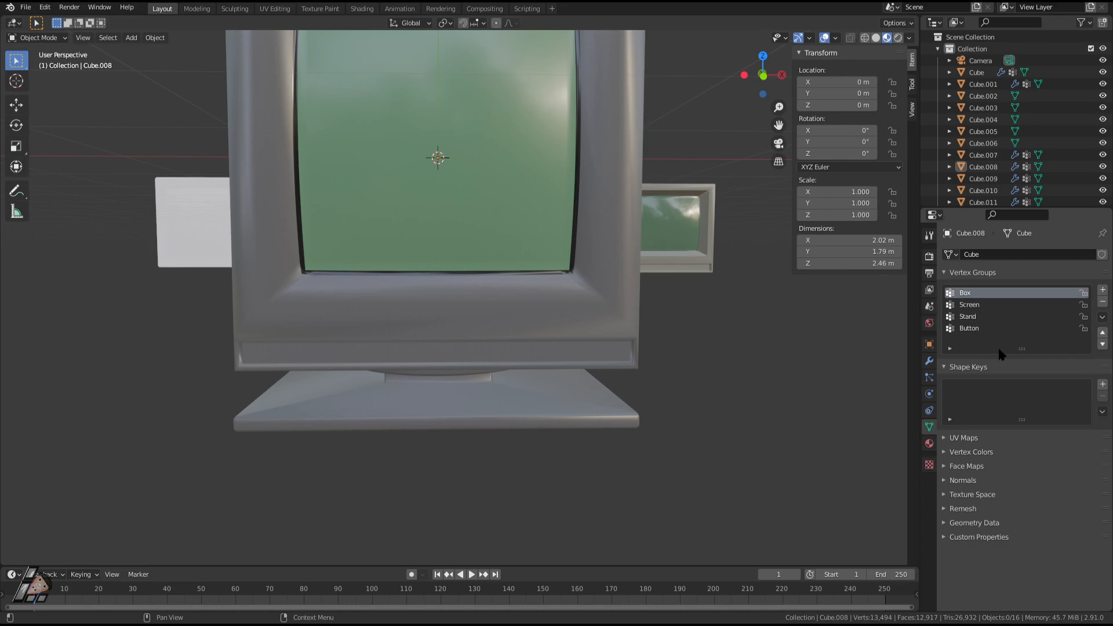
Bring up the monitor's bevel modifiers, check the front strip in Object Mode, and save the file.
left_click(930, 360)
key("Tab")
key("Tab")
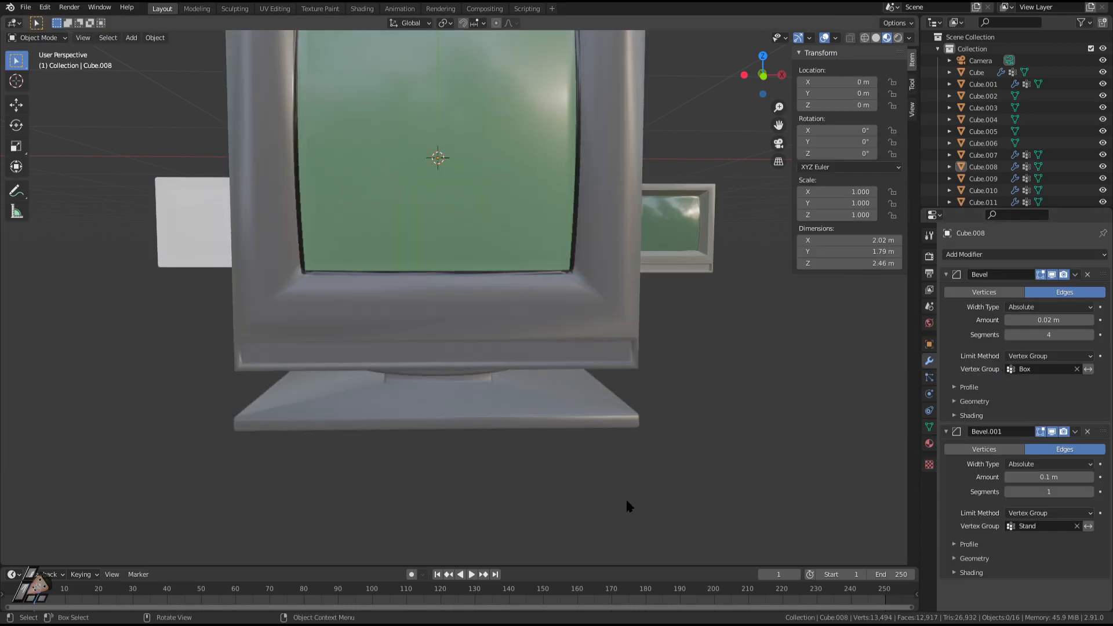
middle_click_drag(607, 436, 641, 431)
key("ctrl+s")
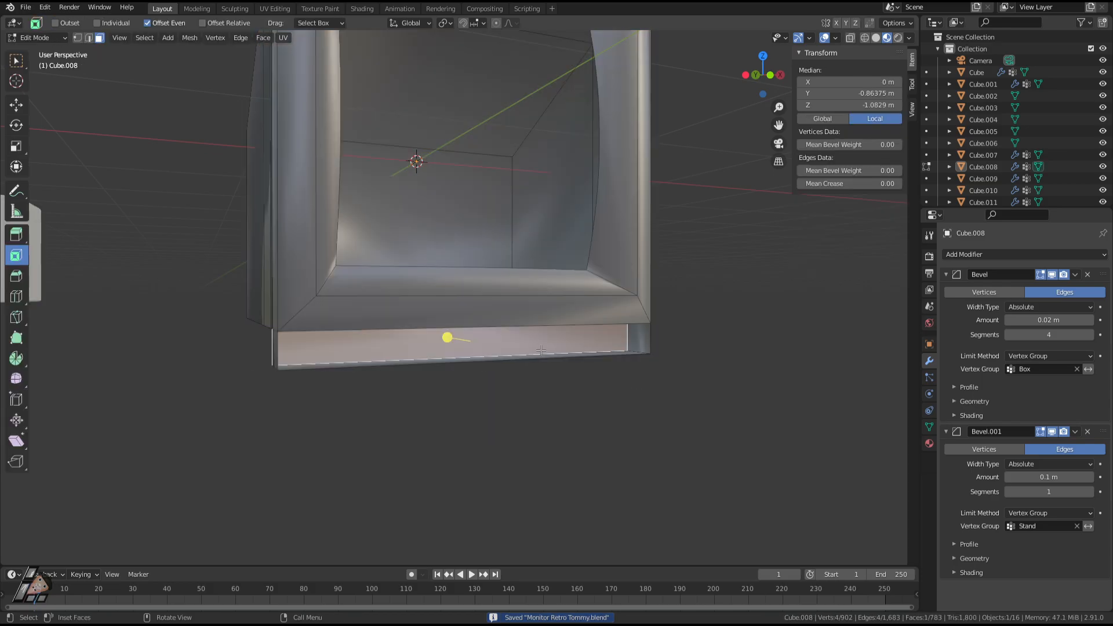
Reveal the hidden monitor geometry and isolate the front strip face by hiding everything except it.
scroll(588, 363, "up", 3)
scroll(588, 364, "down", 3)
key("a")
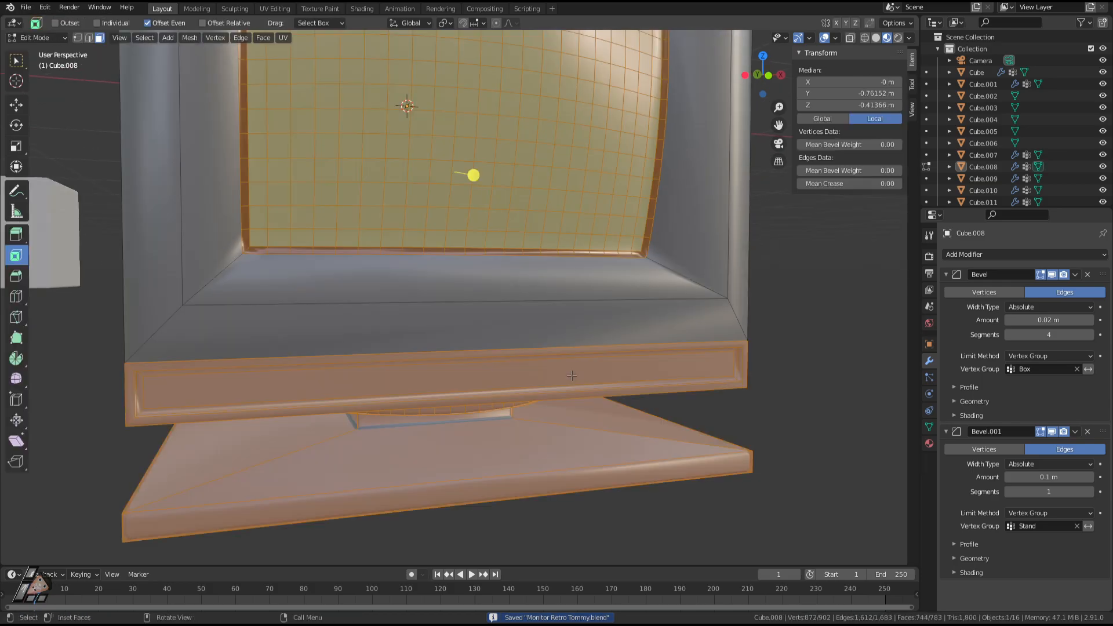
left_click(502, 385)
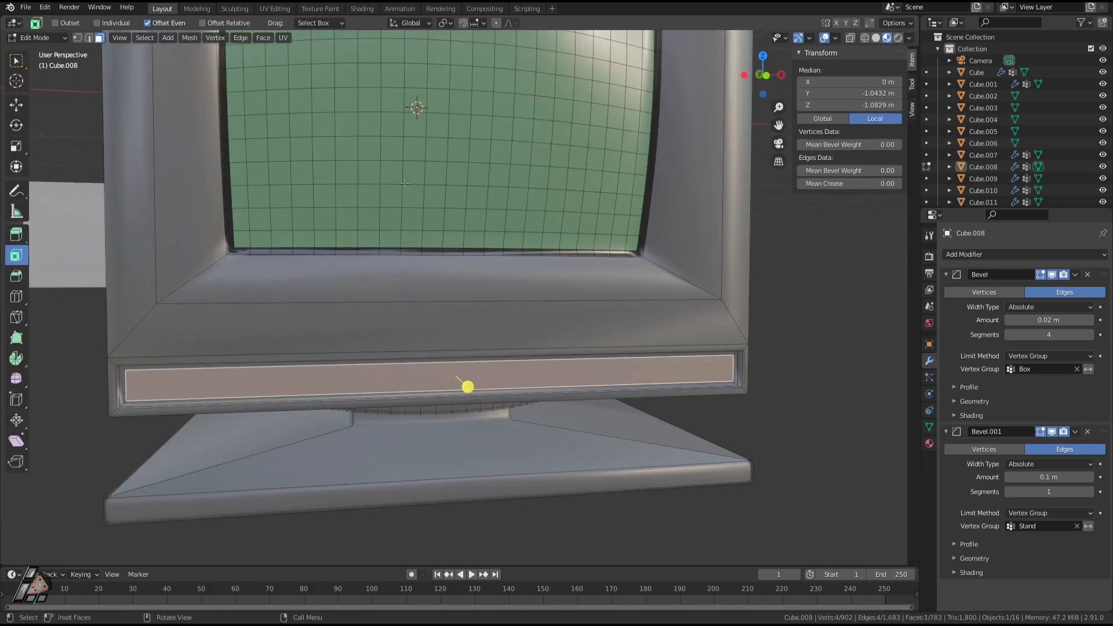
left_click(168, 37)
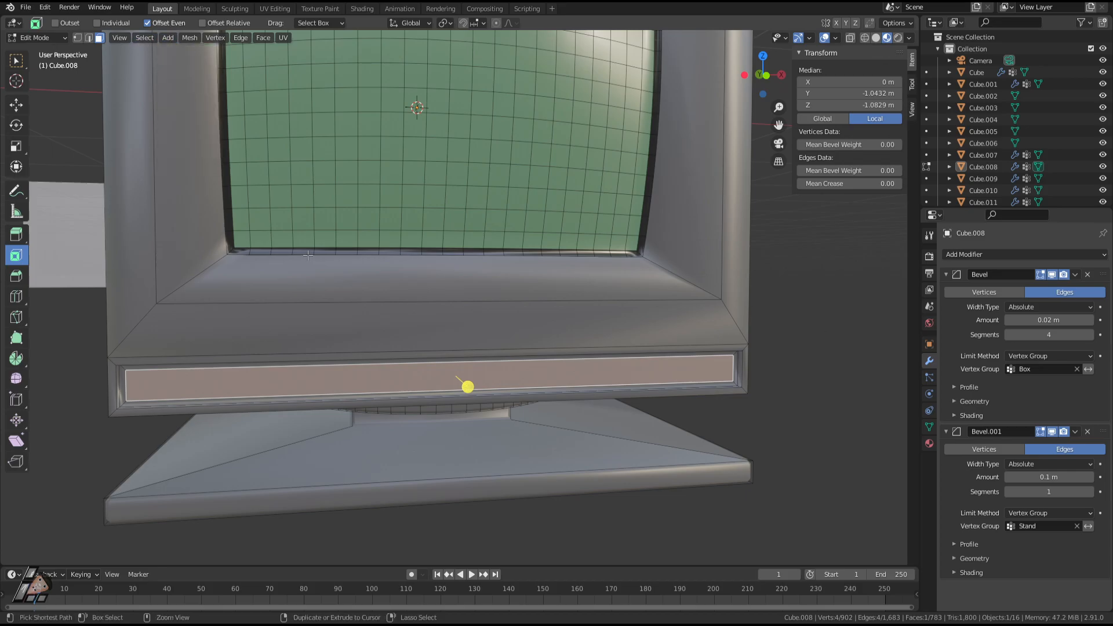
key("ctrl+i")
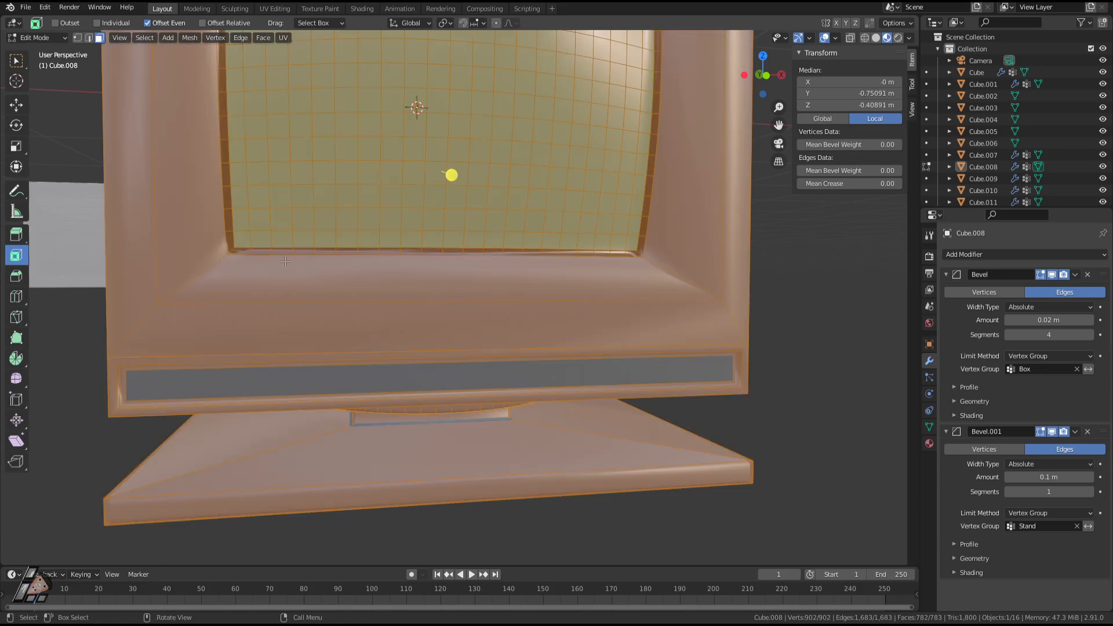
key("h")
left_click(465, 385)
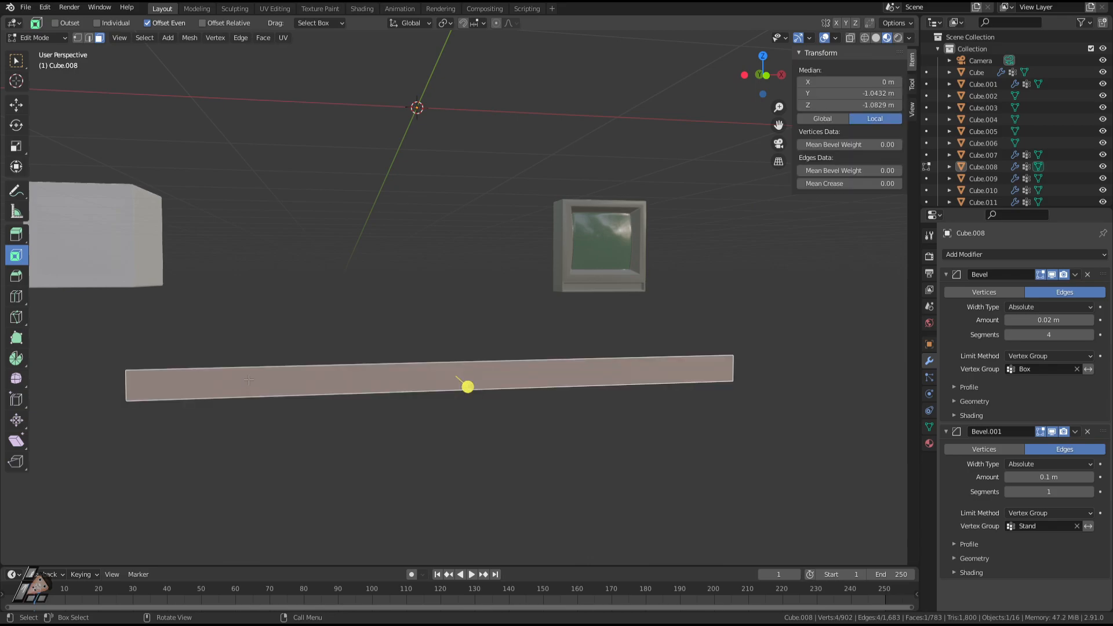
key("ctrl+b")
right_click(406, 412)
key("ctrl+z")
Divide the front strip face with 17 evenly spaced vertical loop cuts and check the monitor in Object Mode.
key("ctrl+r")
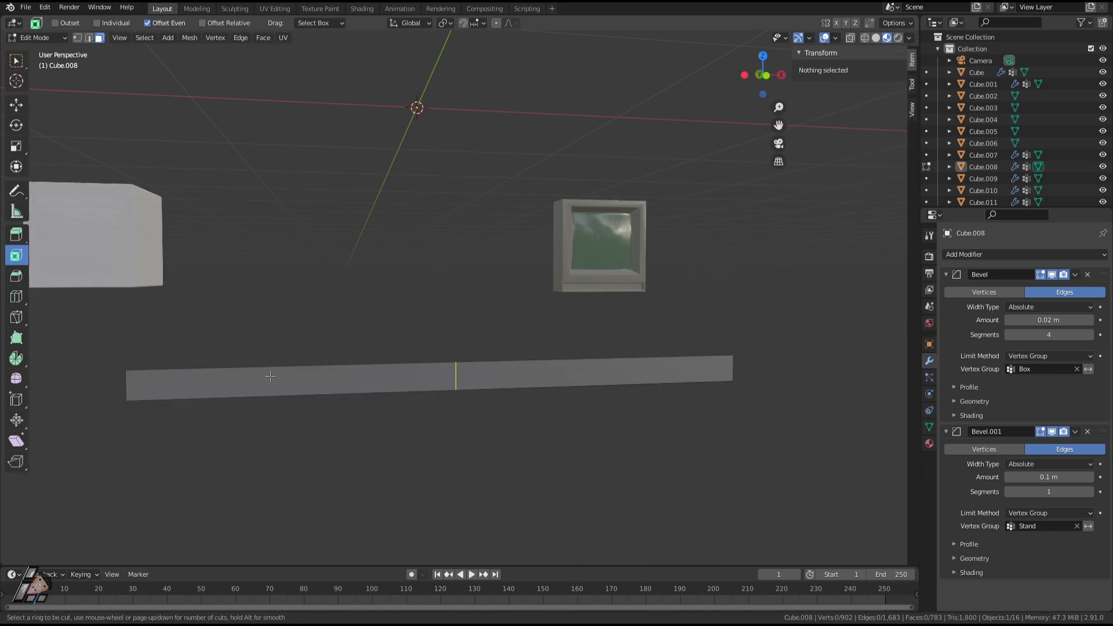
scroll(270, 376, "up", 7)
scroll(270, 377, "up", 2)
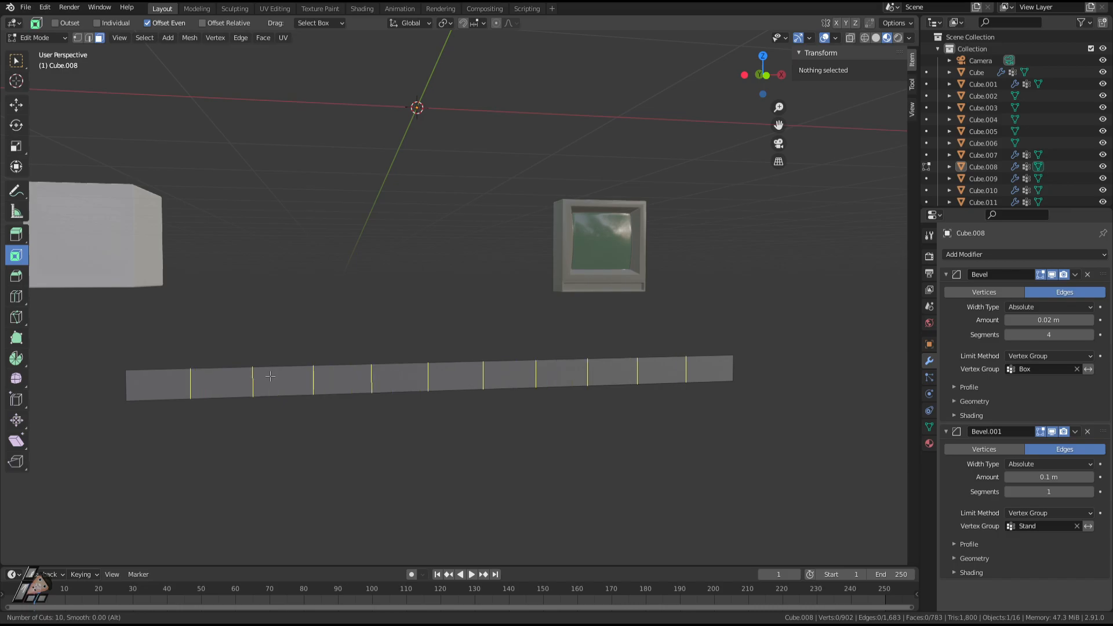
scroll(269, 376, "up", 6)
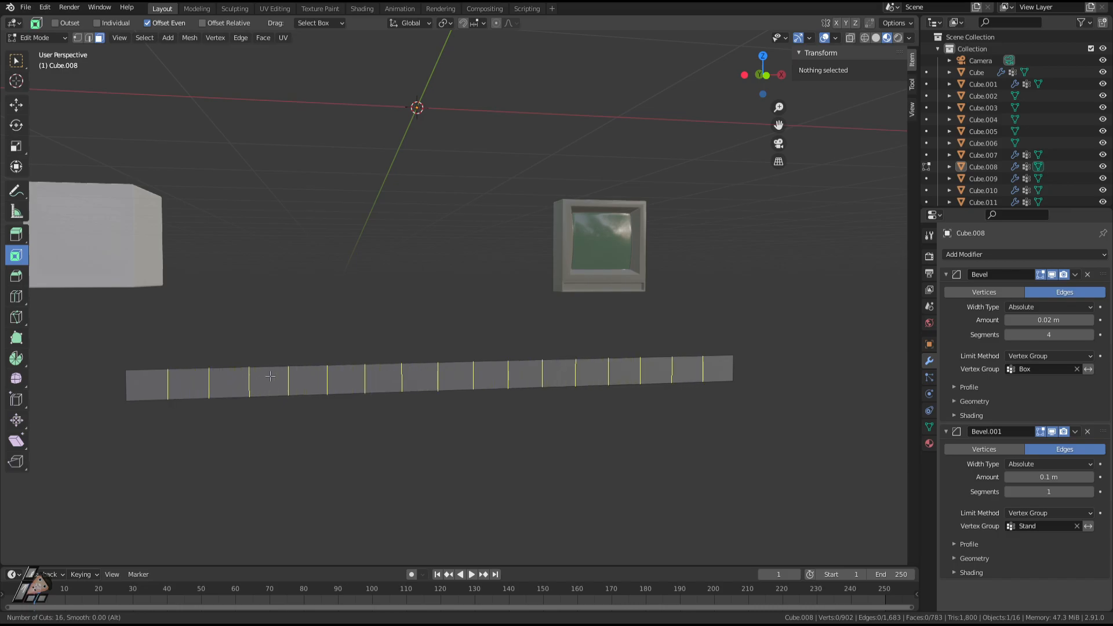
scroll(270, 377, "up", 1)
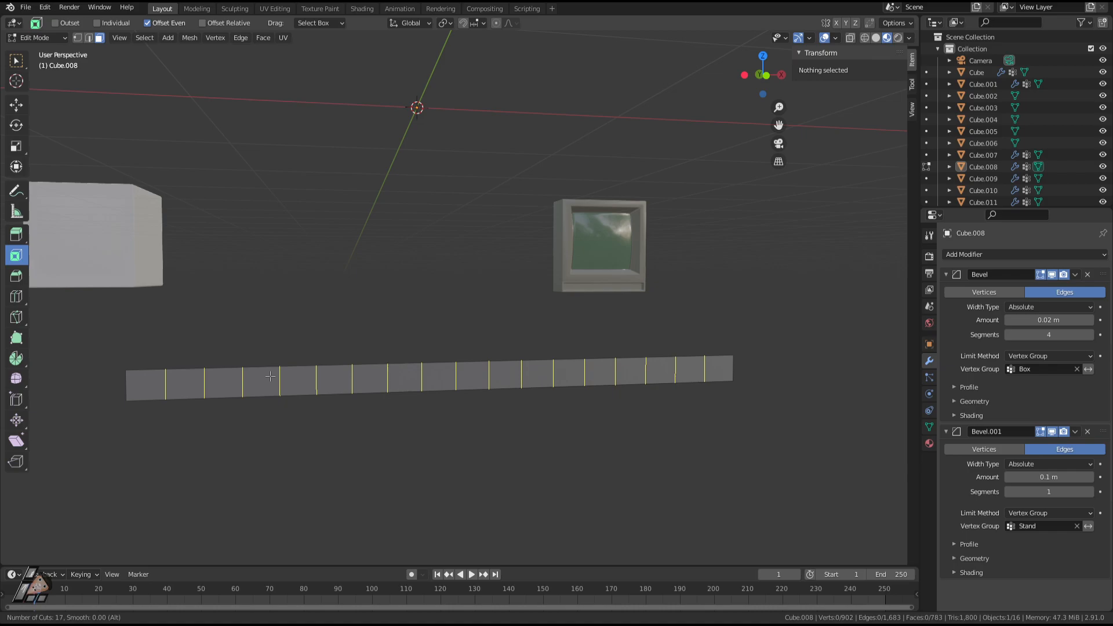
left_click(270, 376)
right_click(467, 385)
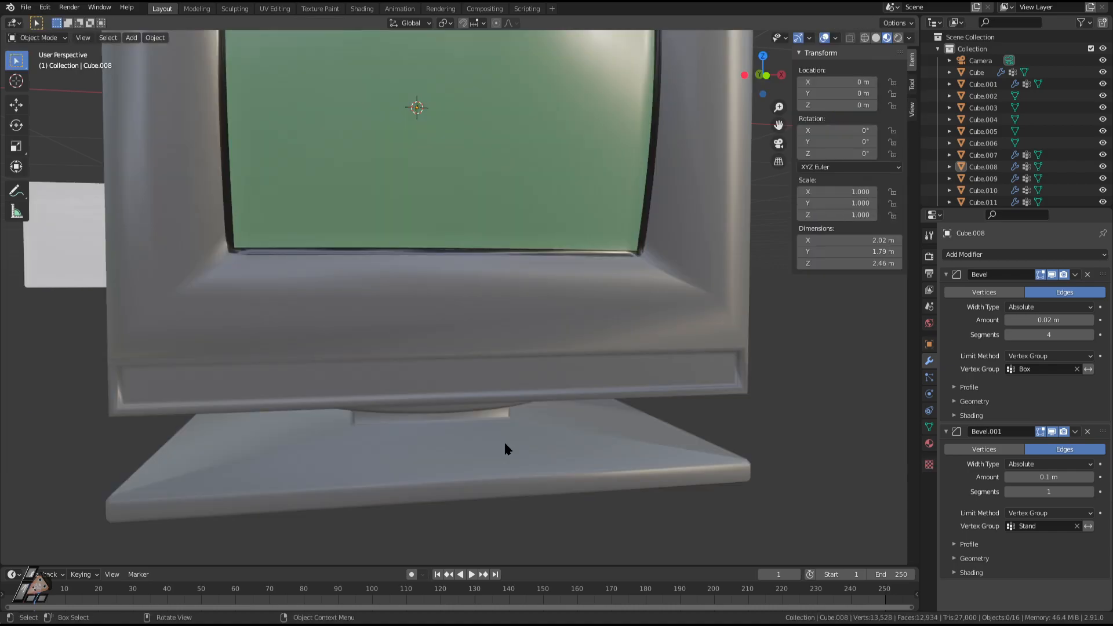
Return to editing the monitor mesh, reveal all hidden geometry, and switch to face selection.
left_click(674, 366)
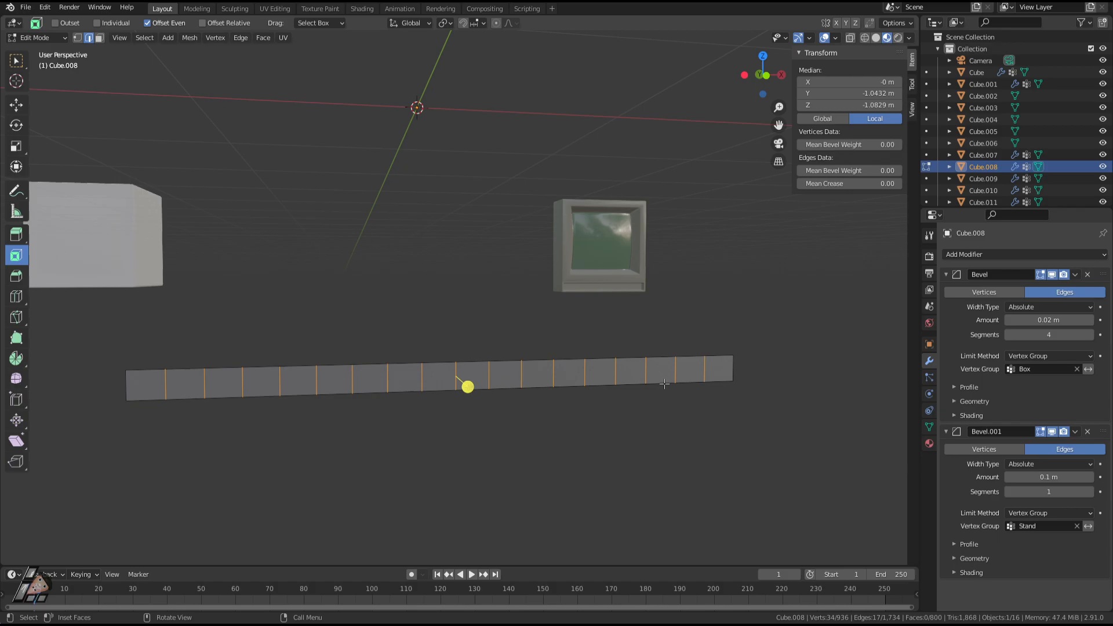
key("alt+h")
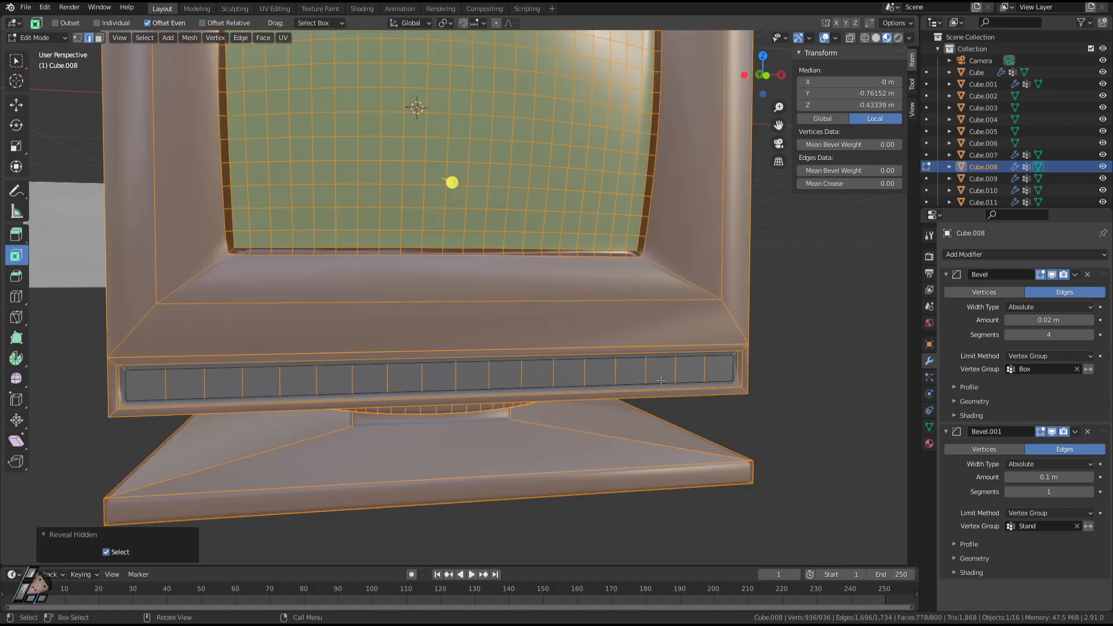
key("Tab")
key("Tab")
key("3")
left_click(661, 370)
middle_click_drag(664, 379, 657, 390)
left_click_drag(672, 400, 653, 400)
key("ctrl+z")
left_click(613, 394, "shift")
scroll(712, 430, "up", 1)
middle_click_drag(713, 430, 630, 395, "shift")
key("ctrl+z")
key("alt+a")
Try to inset the third strip face from the monitor's right end with a thickness of 0.5 m.
left_click(589, 357)
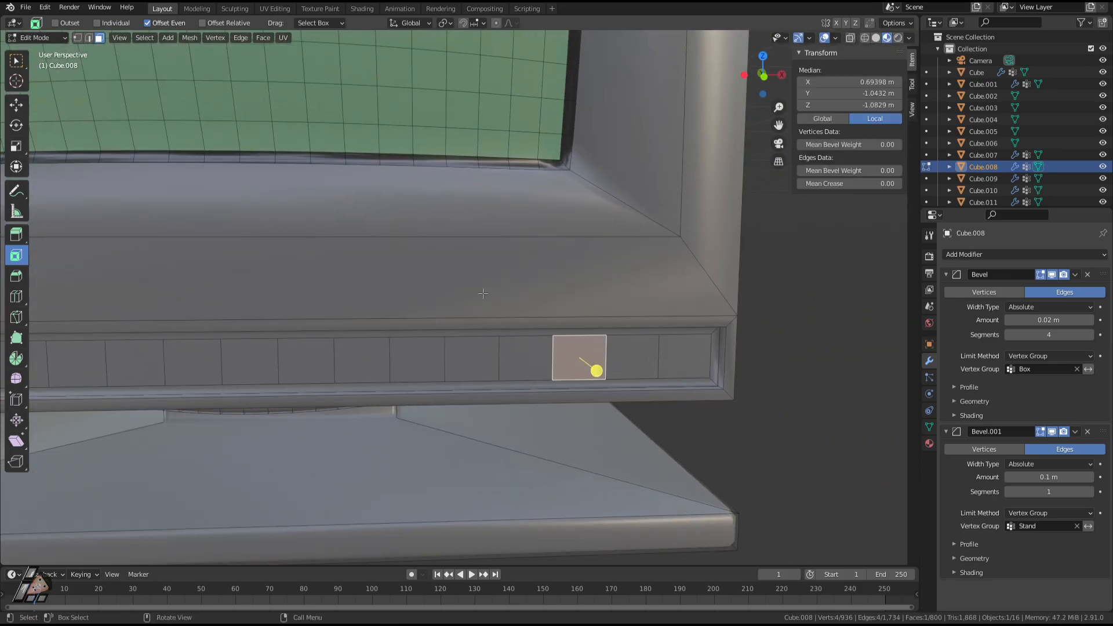
left_click_drag(589, 365, 572, 363)
left_click(148, 487)
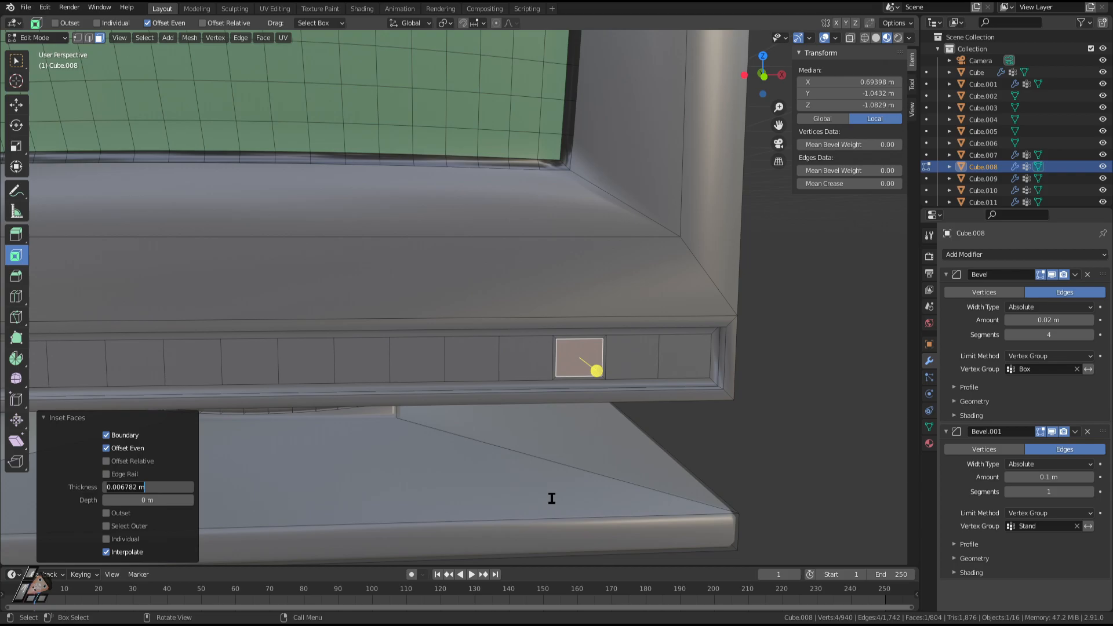
key("ctrl+a")
type("0.5")
key("Return")
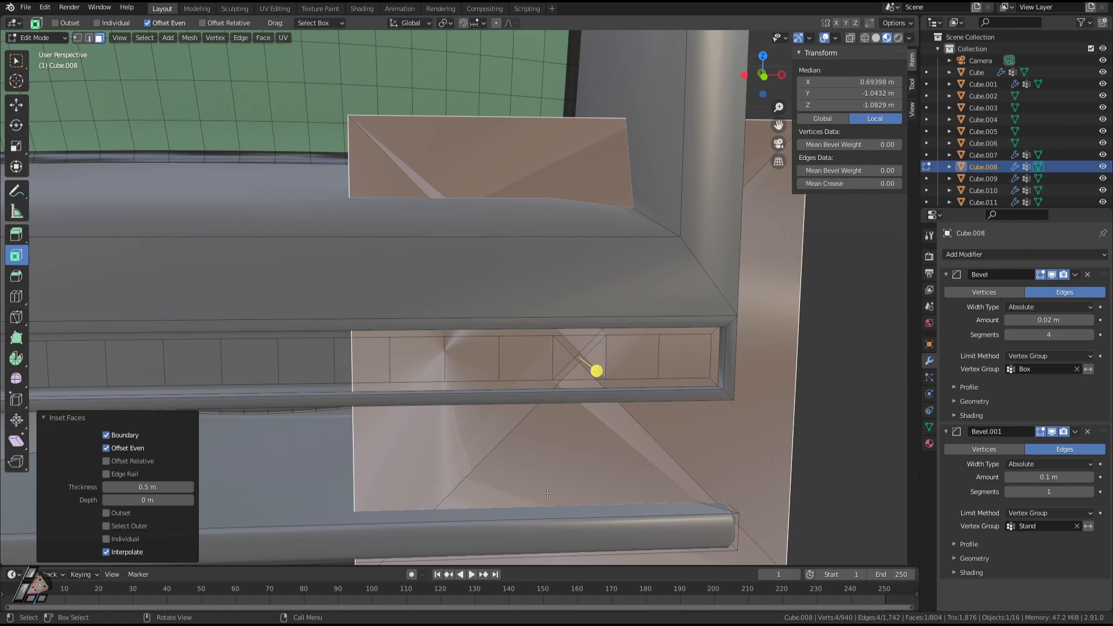
key("ctrl+z")
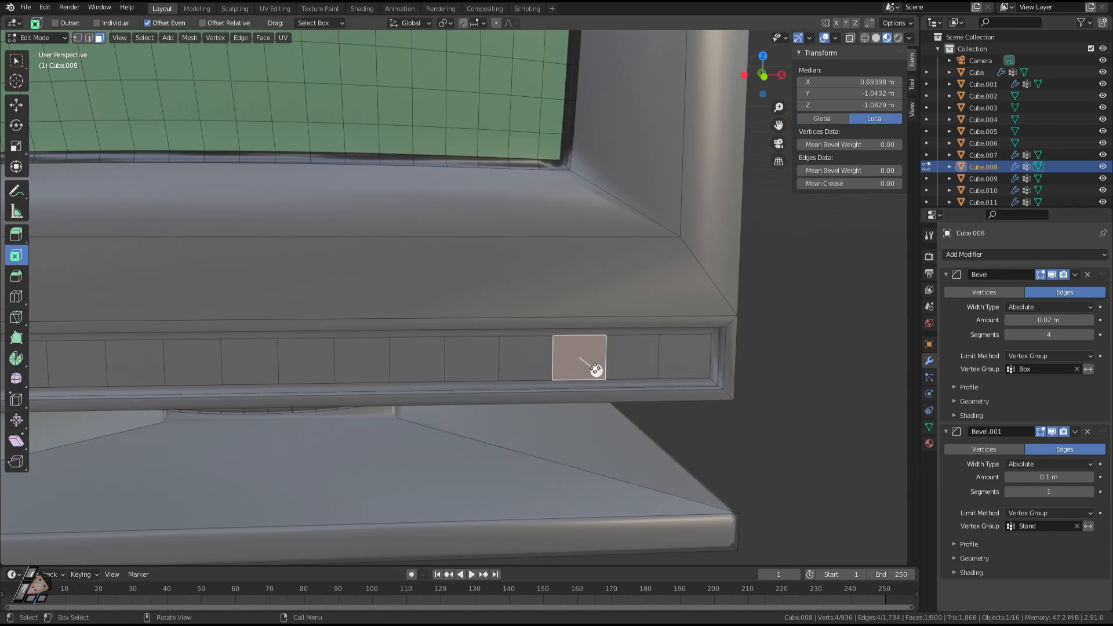
Inset the third strip face from the monitor's right end and its inner neighbour, both with a thickness of 0.008527 m.
left_click_drag(591, 367, 596, 369)
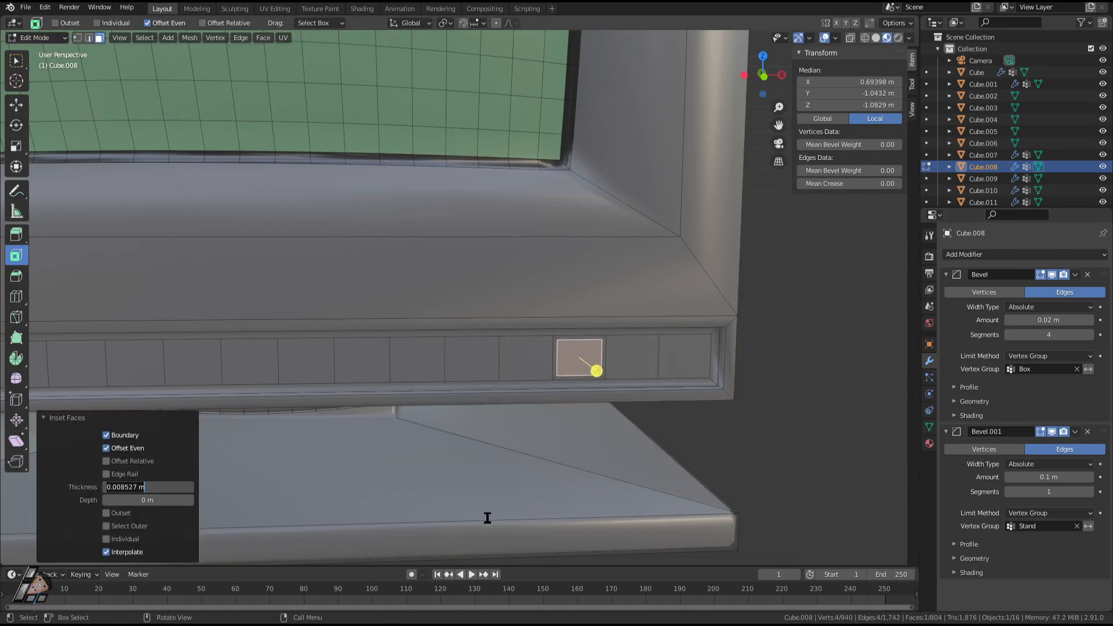
left_click(531, 359)
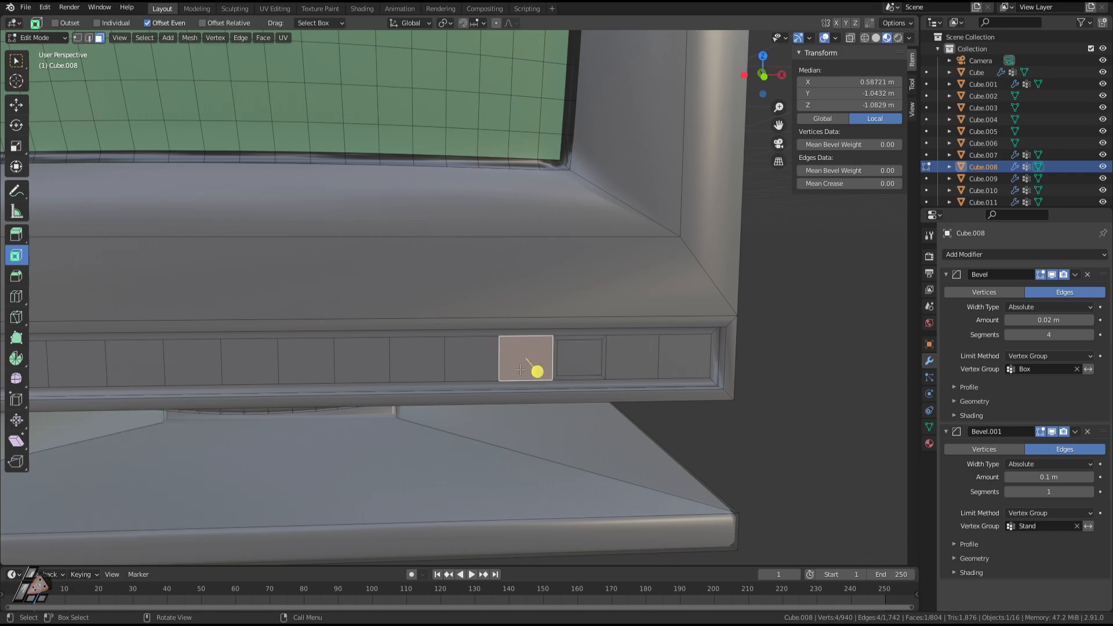
left_click_drag(539, 370, 530, 361)
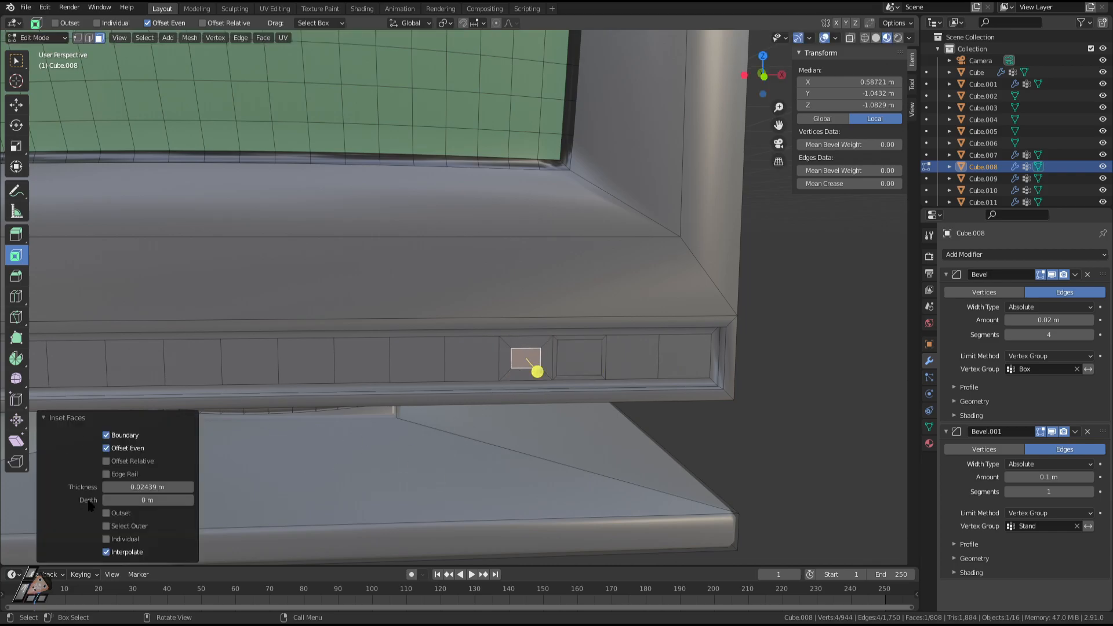
left_click(139, 488)
type("0.008527 m")
key("Return")
key("Tab")
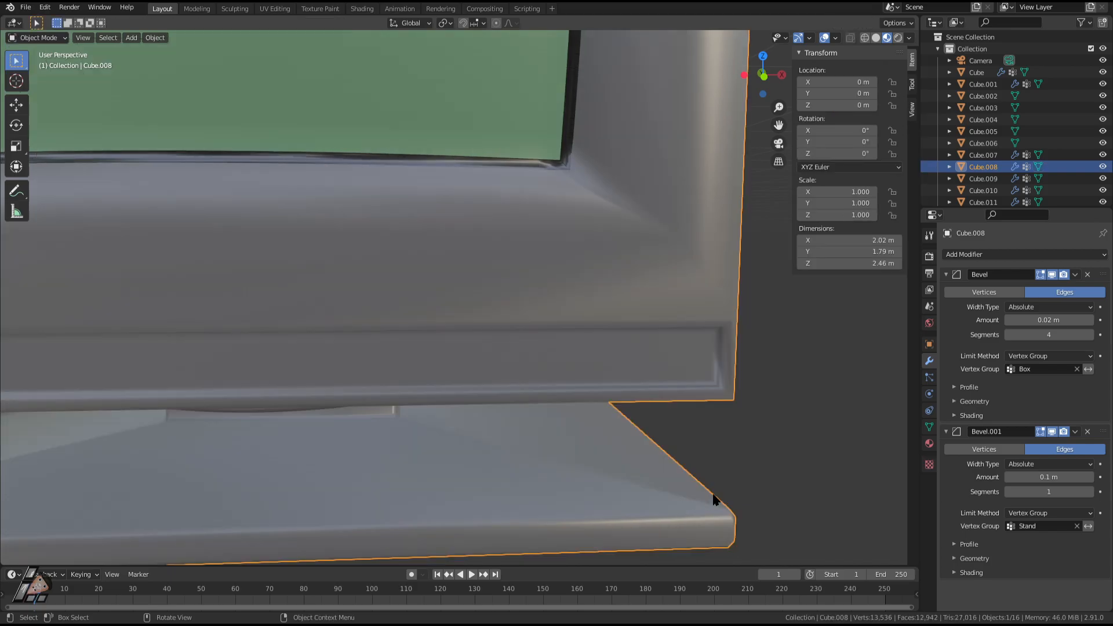
key("Tab")
Select both inset button faces together and subdivide them with 10 cuts.
left_click(578, 364, "shift")
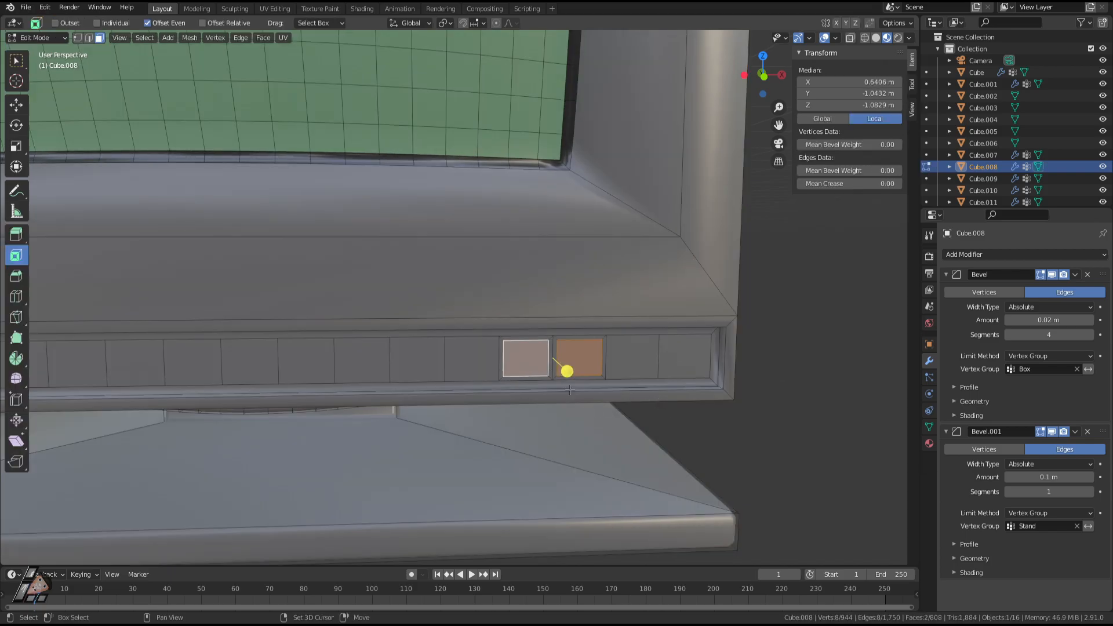
right_click(522, 355)
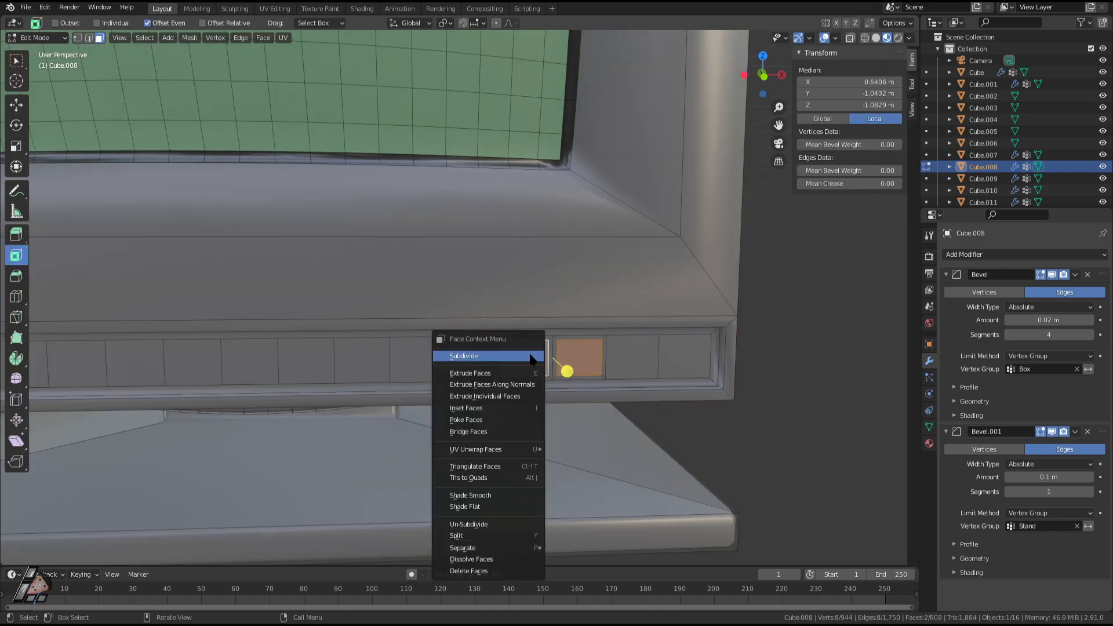
left_click(529, 356)
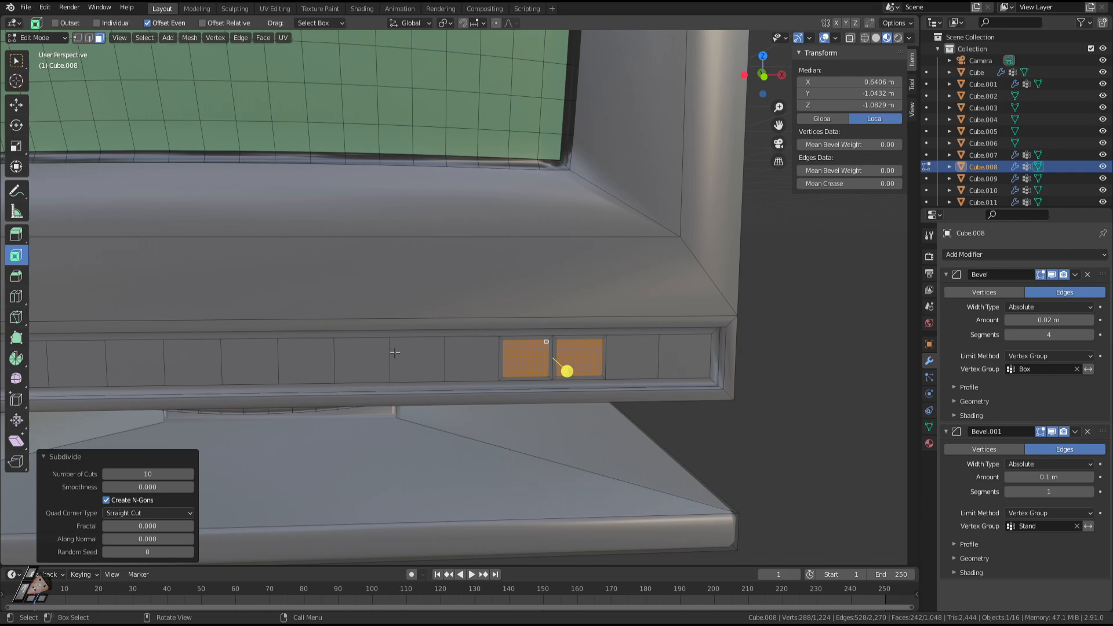
Try to round both subdivided button faces together with To Sphere.
key("F3")
left_click(496, 378)
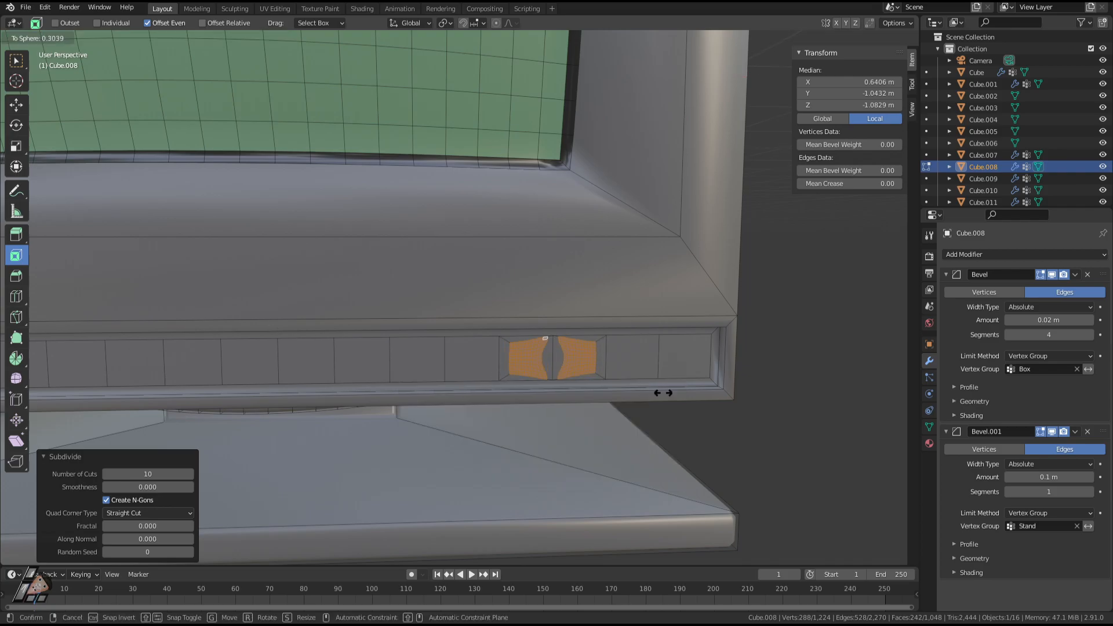
left_click(362, 471)
left_click(780, 466)
Select the whole subdivided button face nearer the monitor's right end and round it into a circle with To Sphere at factor 1.
left_click(602, 371)
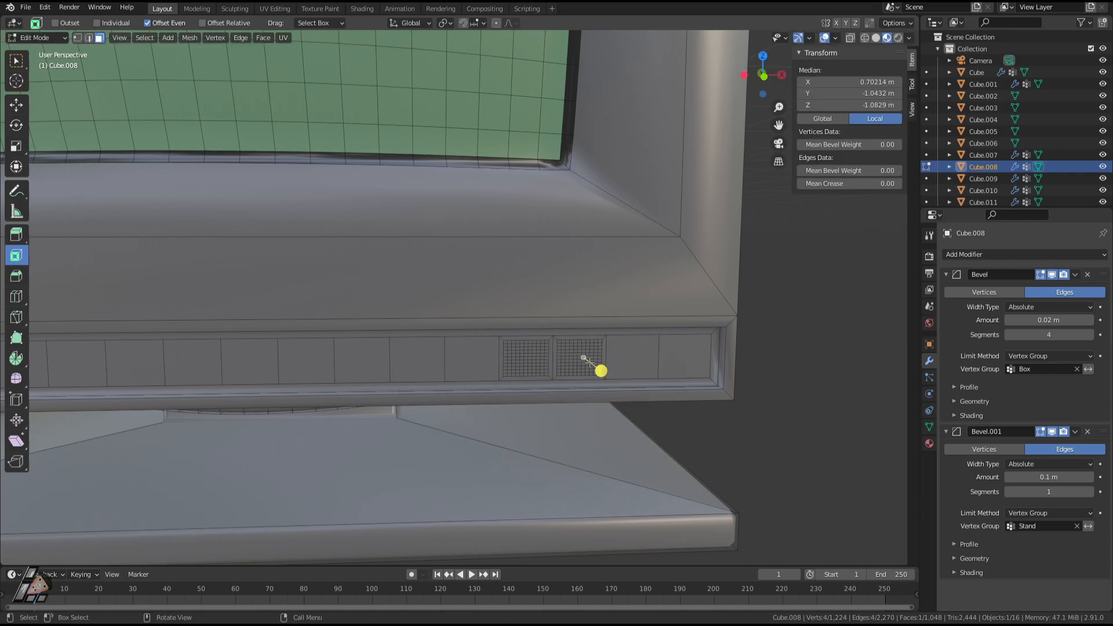
key("KP_Decimal")
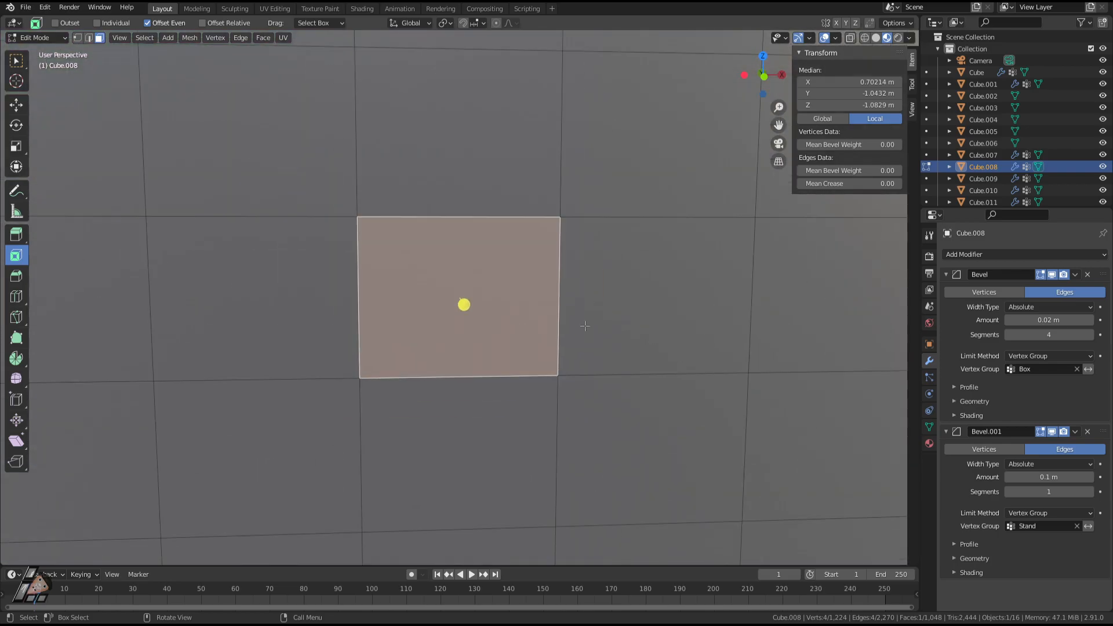
scroll(464, 305, "down", 3)
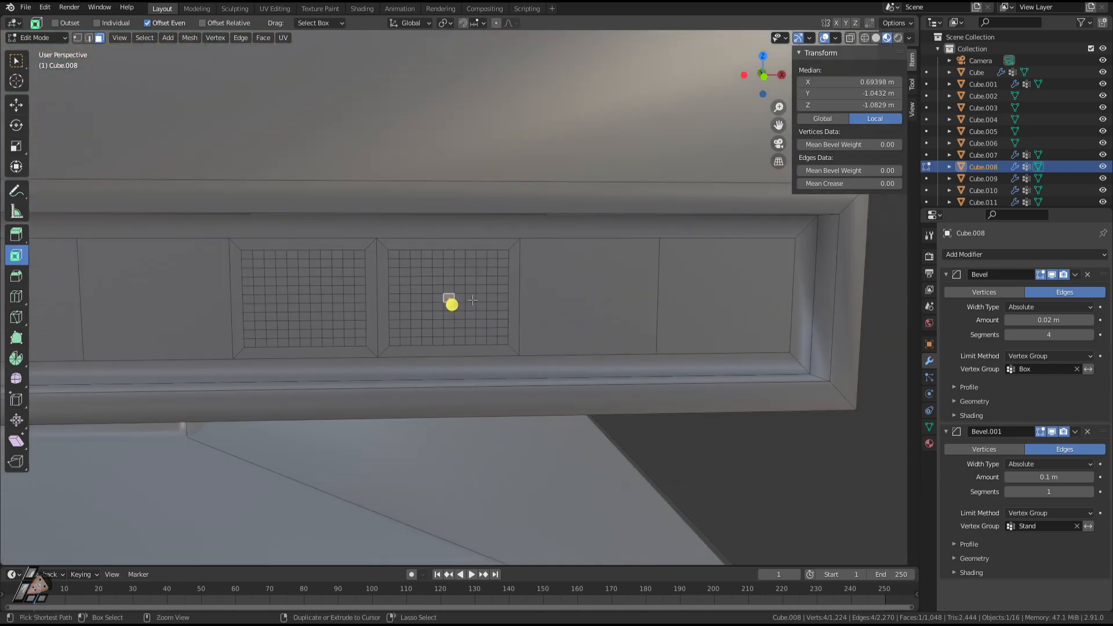
key("ctrl+KP_Add")
key("ctrl+KP_Add")
key("ctrl+KP_Add")
key("ctrl+KP_Add")
key("ctrl+KP_Add")
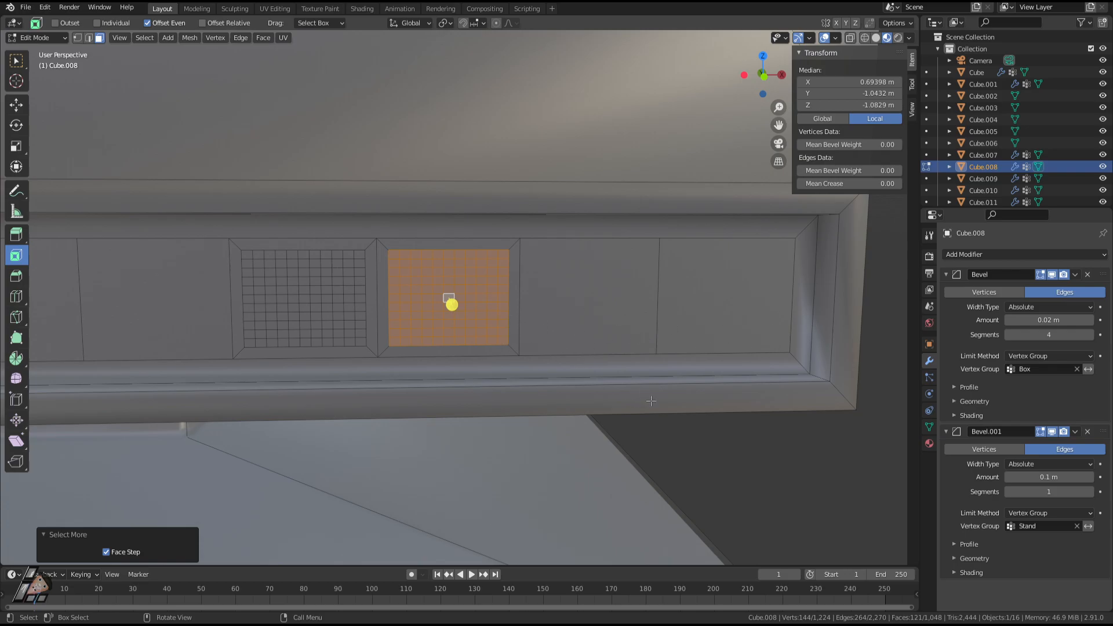
key("F3")
left_click(725, 421)
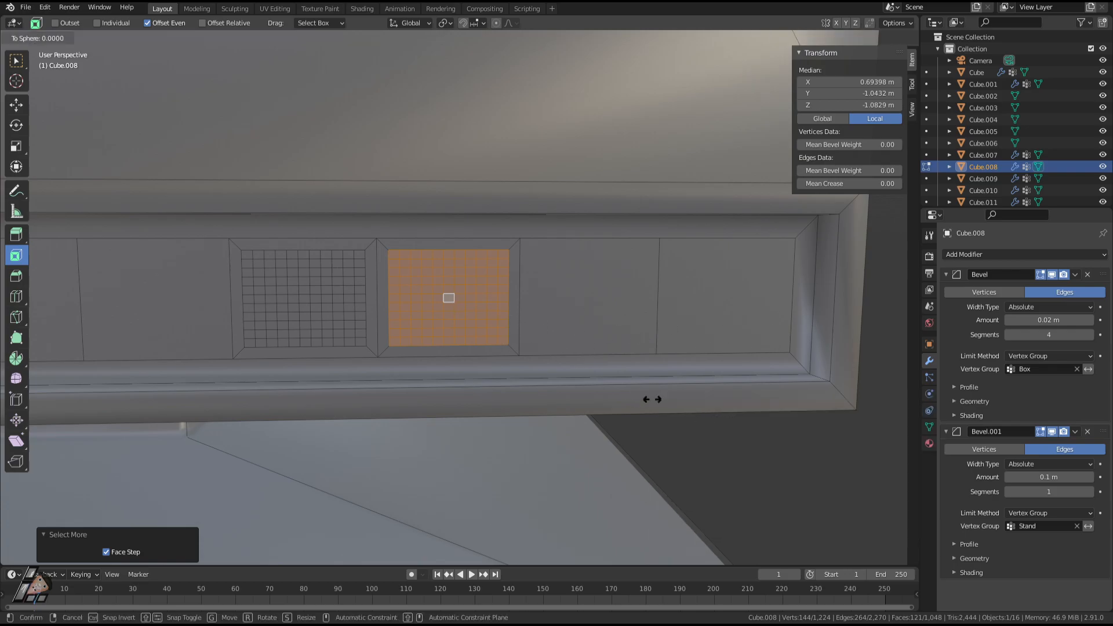
left_click(526, 517)
Delete the faces of the rounded circle, leaving a round hole in the front strip.
middle_click_drag(467, 413, 517, 420)
key("x")
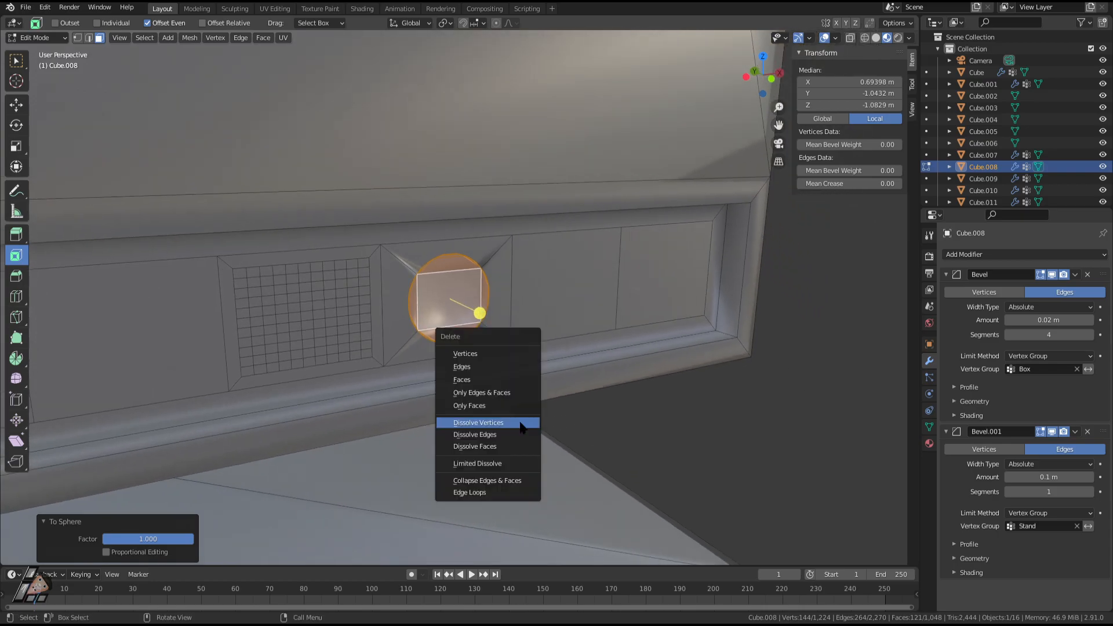
left_click(480, 380)
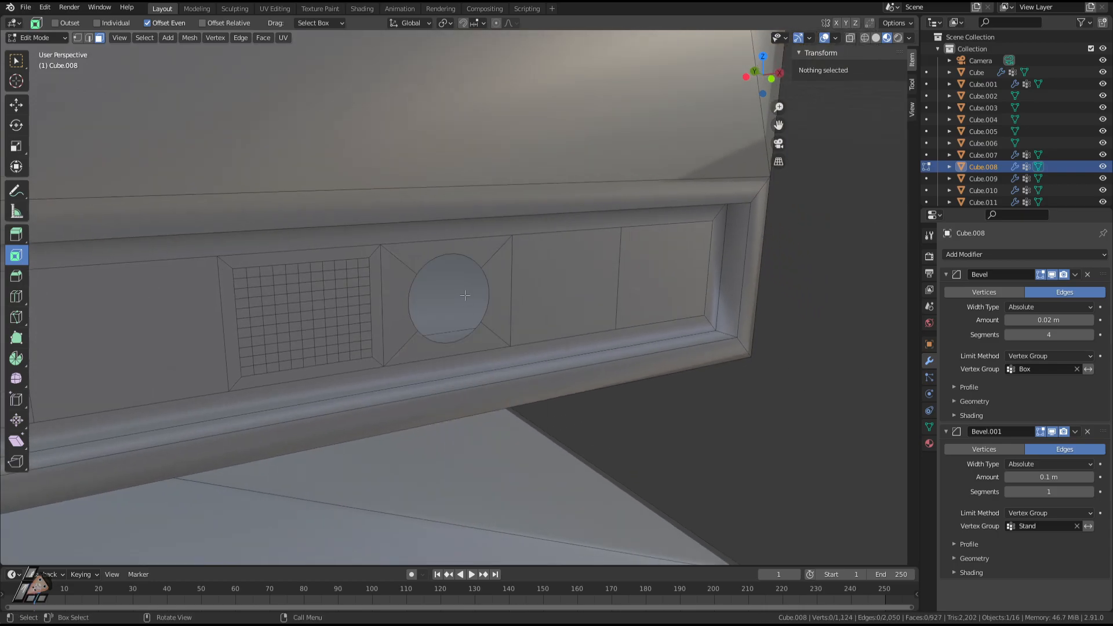
Round the other subdivided button face fully with To Sphere and delete the faces inside its circle.
left_click(308, 316)
key("ctrl+KP_Add")
key("ctrl+KP_Add")
key("ctrl+KP_Add")
key("ctrl+KP_Add")
key("ctrl+KP_Add")
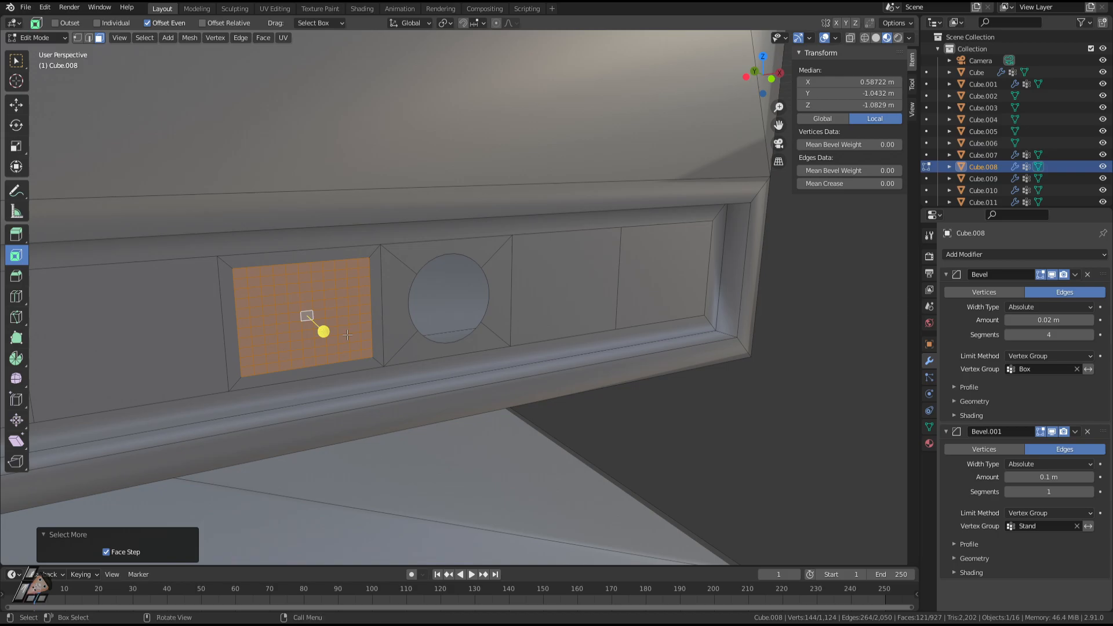
right_click(347, 335)
key("Escape")
key("F3")
type("to sphere")
key("Return")
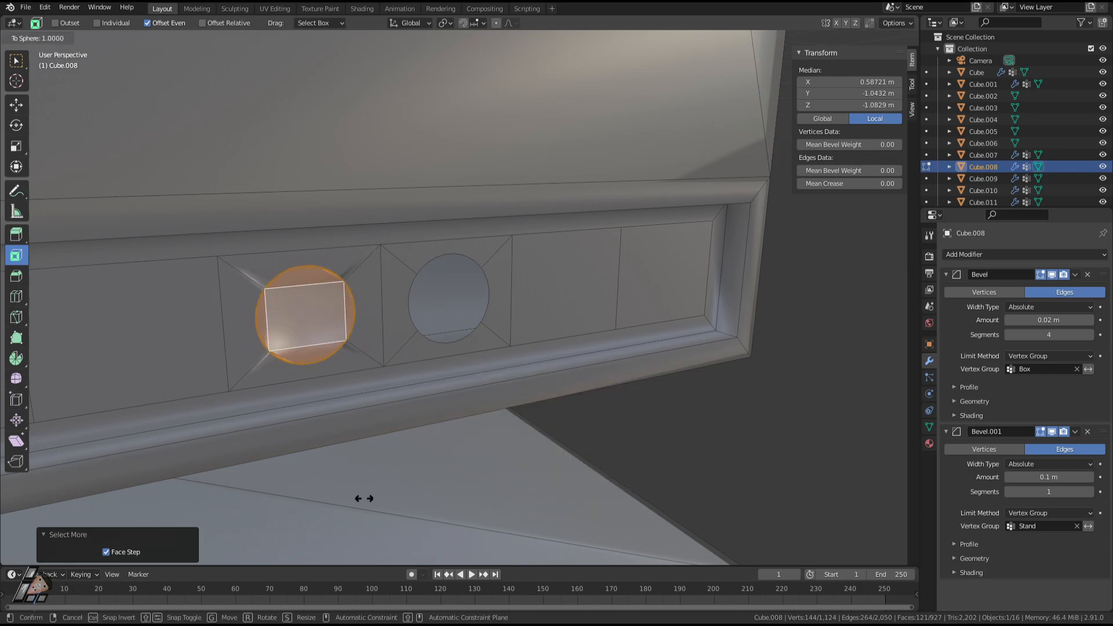
left_click(364, 498)
key("x")
left_click(446, 468)
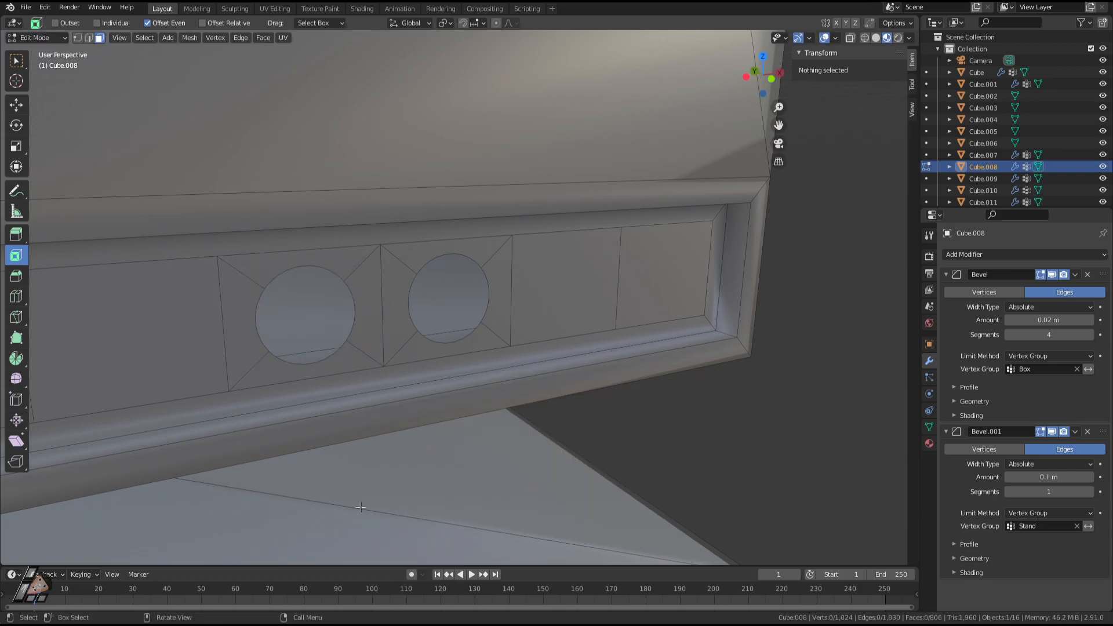
Select the rims of both round holes and fill each hole with a single face.
left_click(335, 355, "alt")
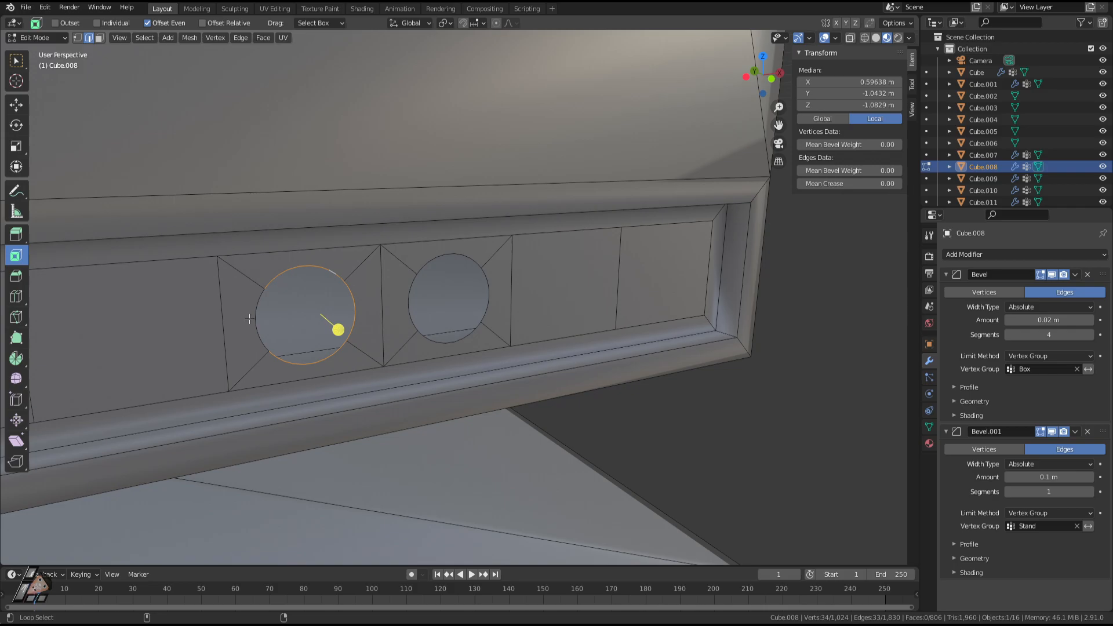
left_click(466, 262, "alt+shift")
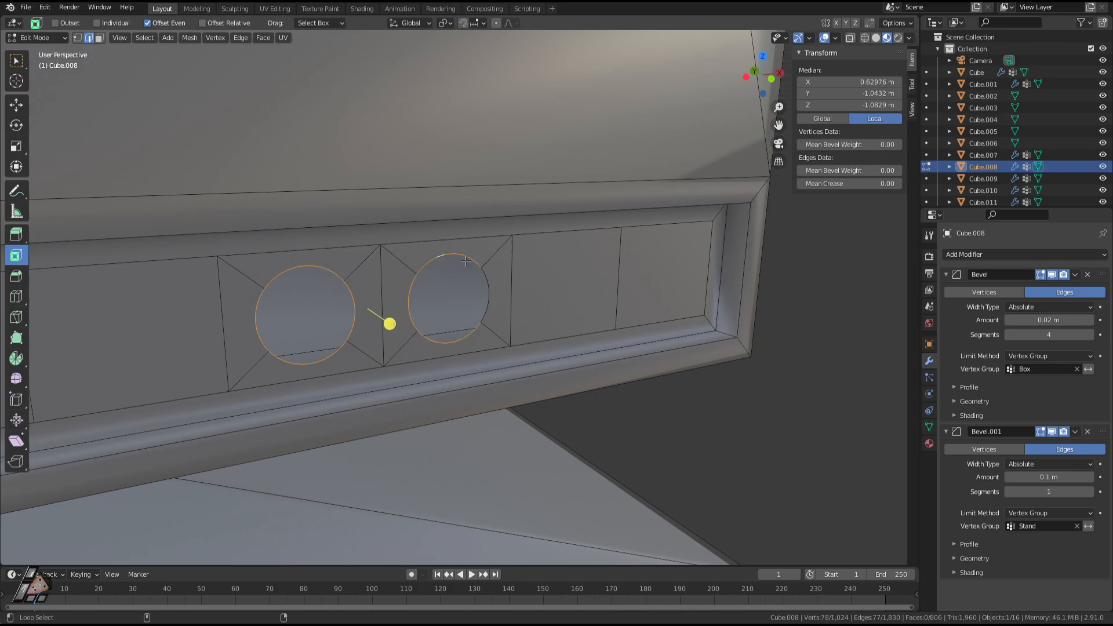
left_click(487, 304, "alt+shift")
middle_click_drag(429, 433, 439, 443)
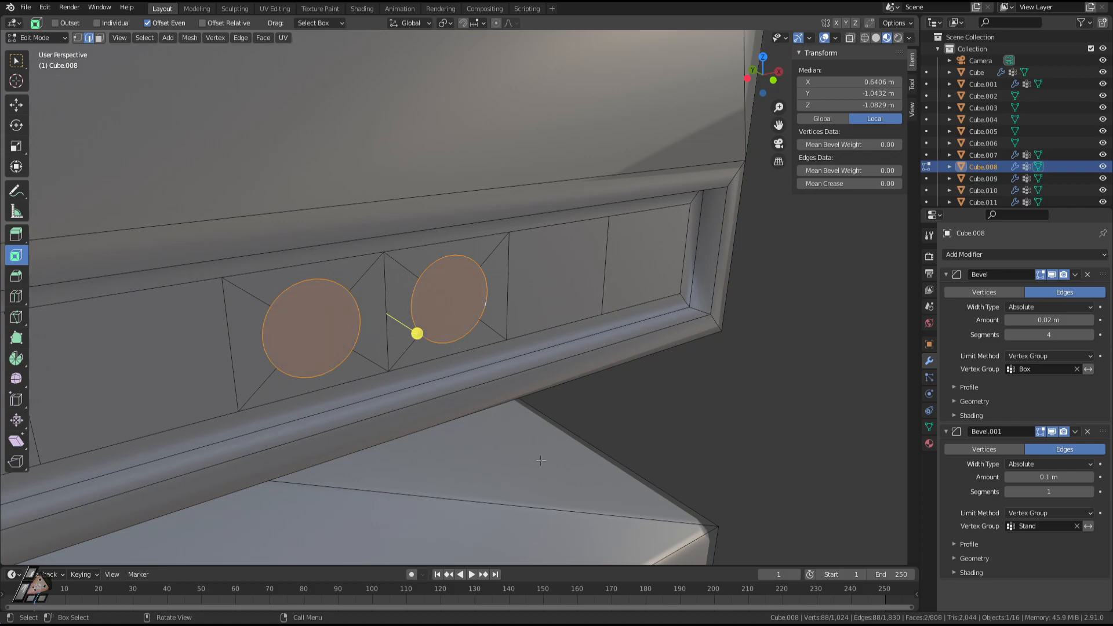
Inset both circular button faces with a thickness of about 0.005 m.
left_click(324, 343)
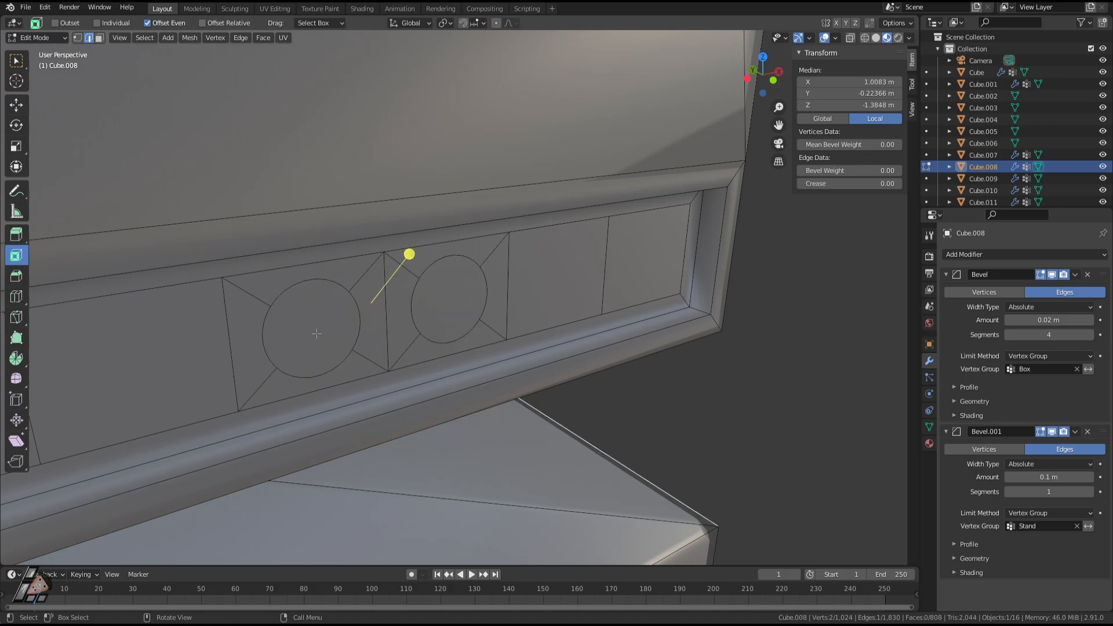
key("3")
left_click(316, 334)
left_click(436, 299, "shift")
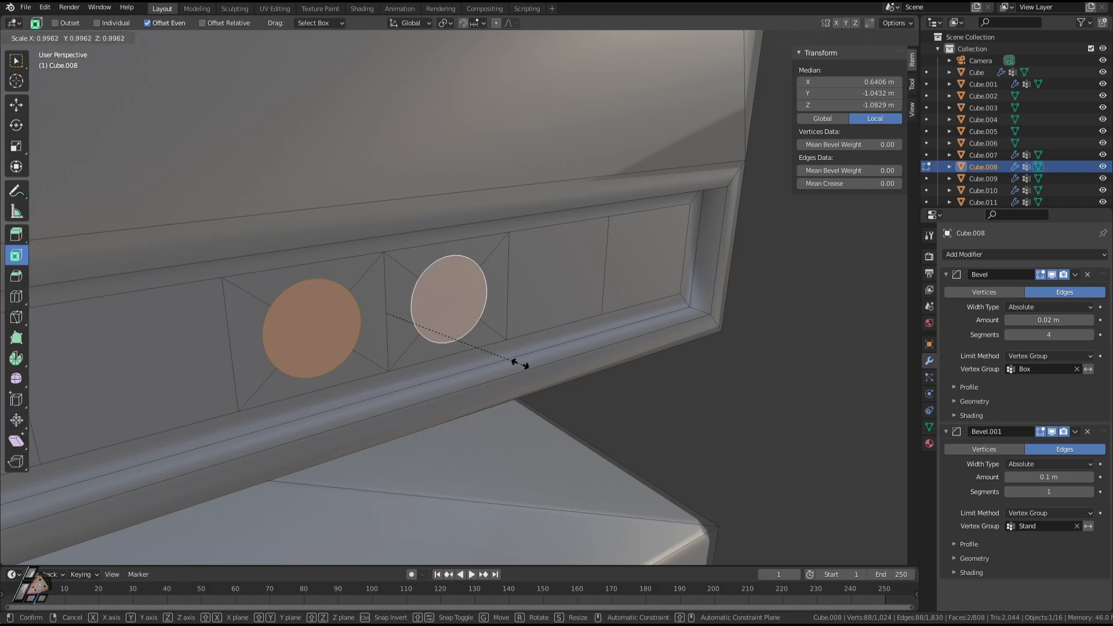
left_click_drag(411, 330, 409, 325)
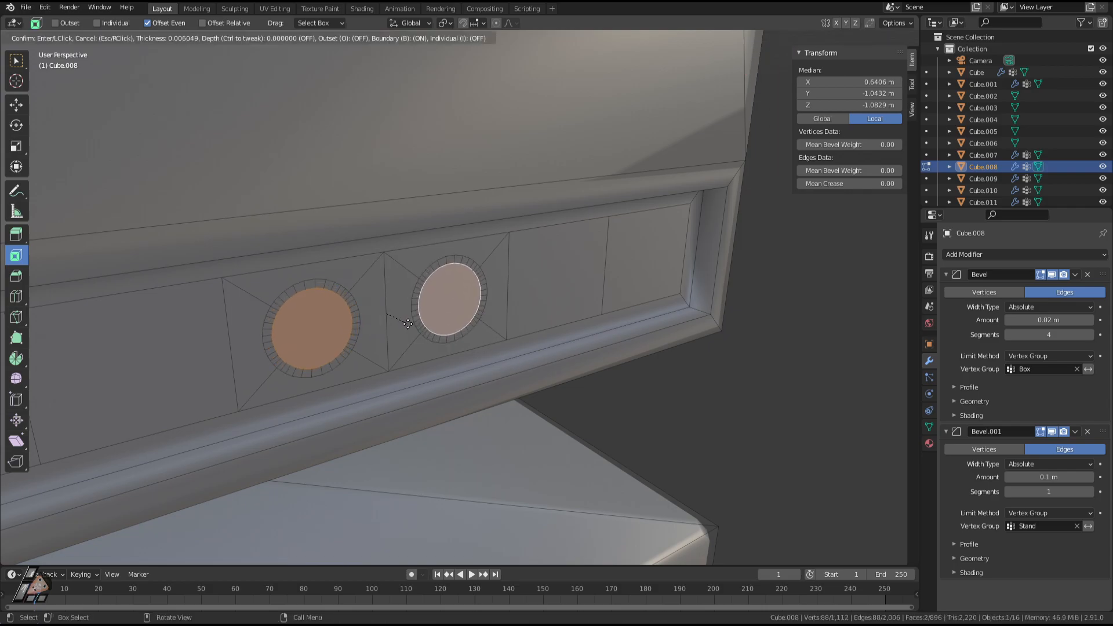
Try to extrude both circular faces about 0.019 m inward and inset their recessed ends.
key("e")
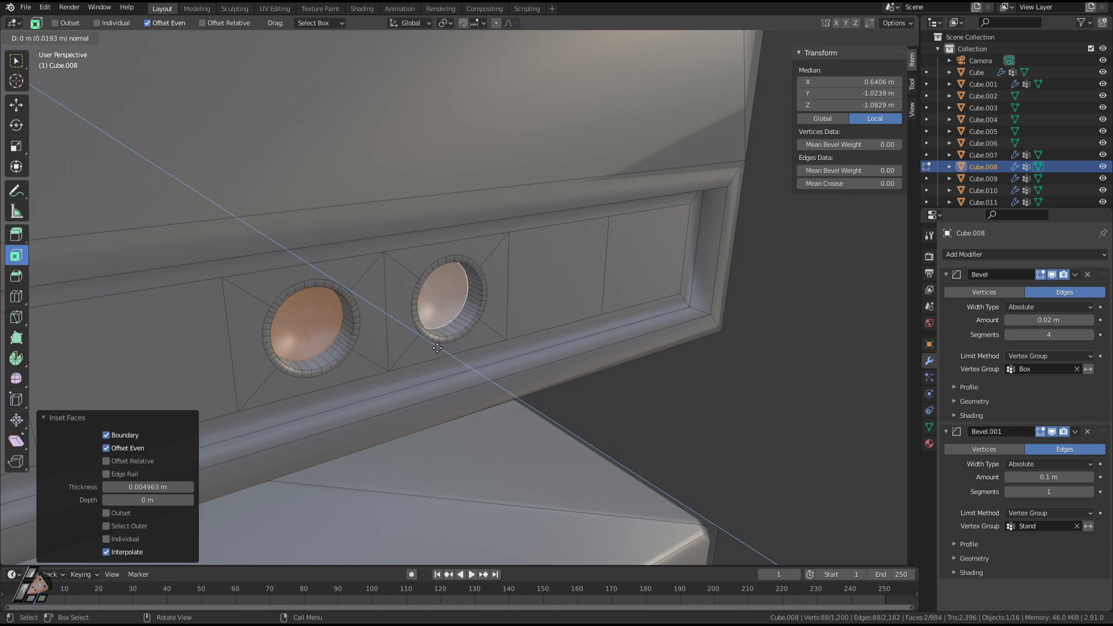
left_click(437, 348)
left_click_drag(404, 323, 398, 318)
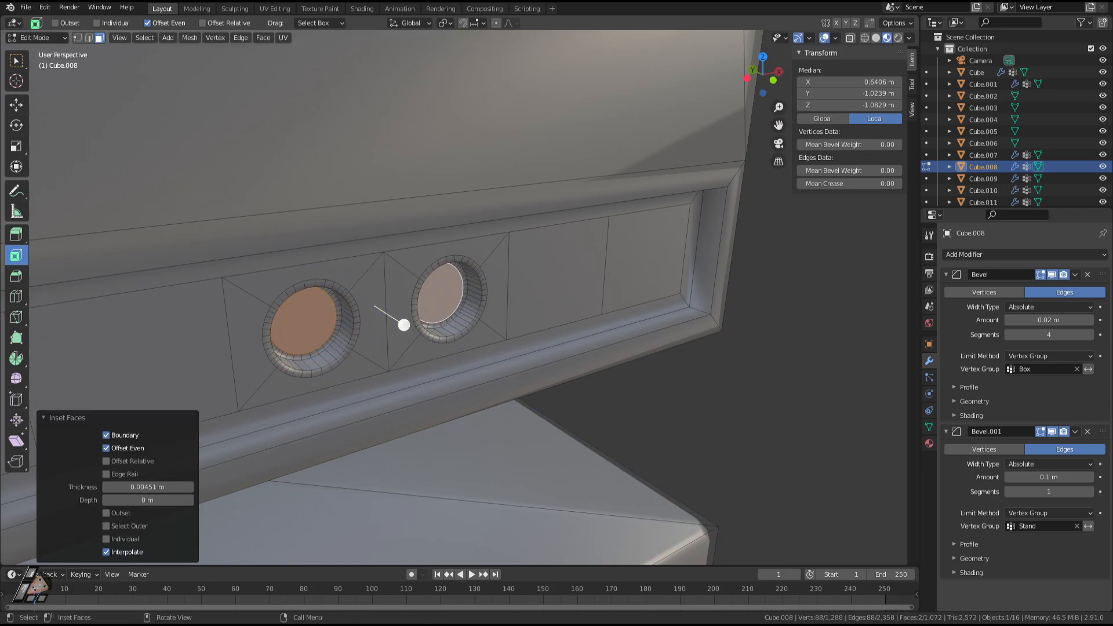
key("ctrl+z")
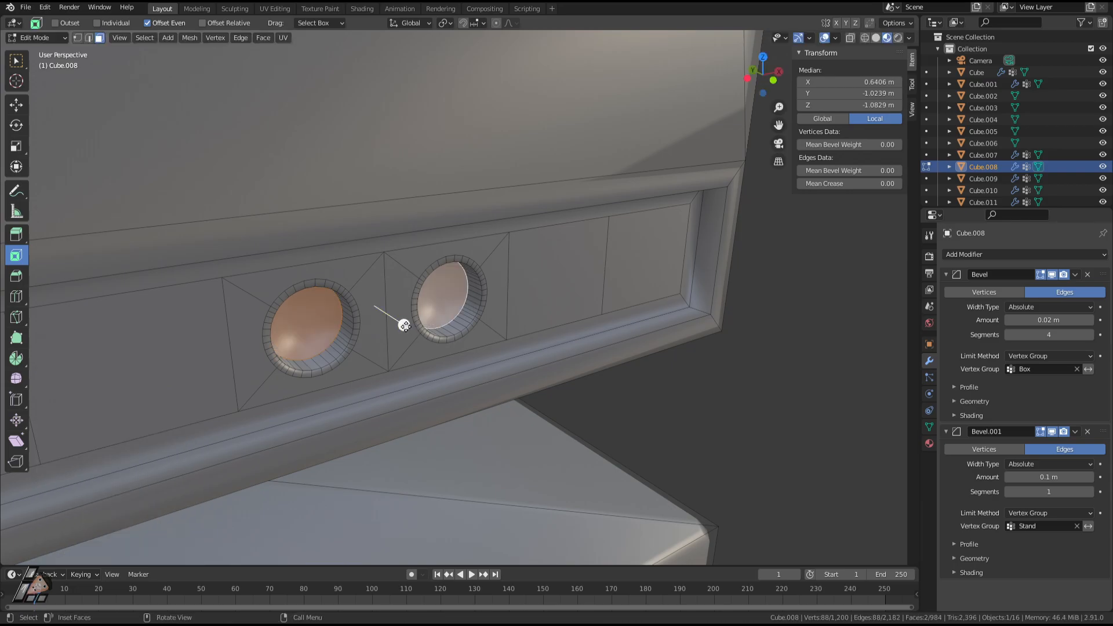
left_click_drag(404, 326, 405, 327)
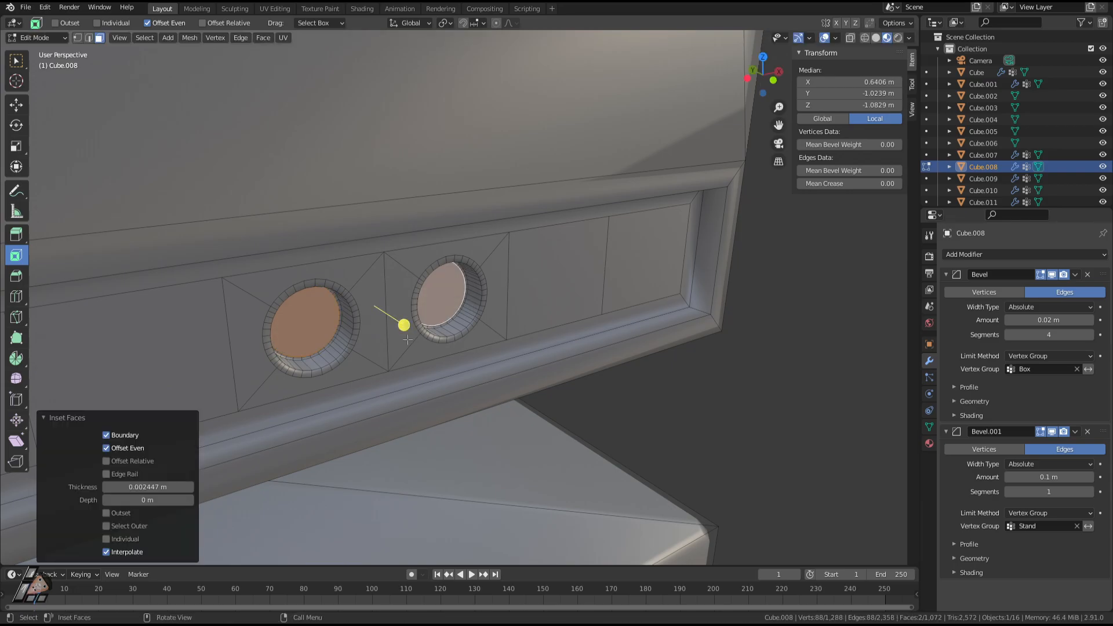
key("ctrl+z")
key("x")
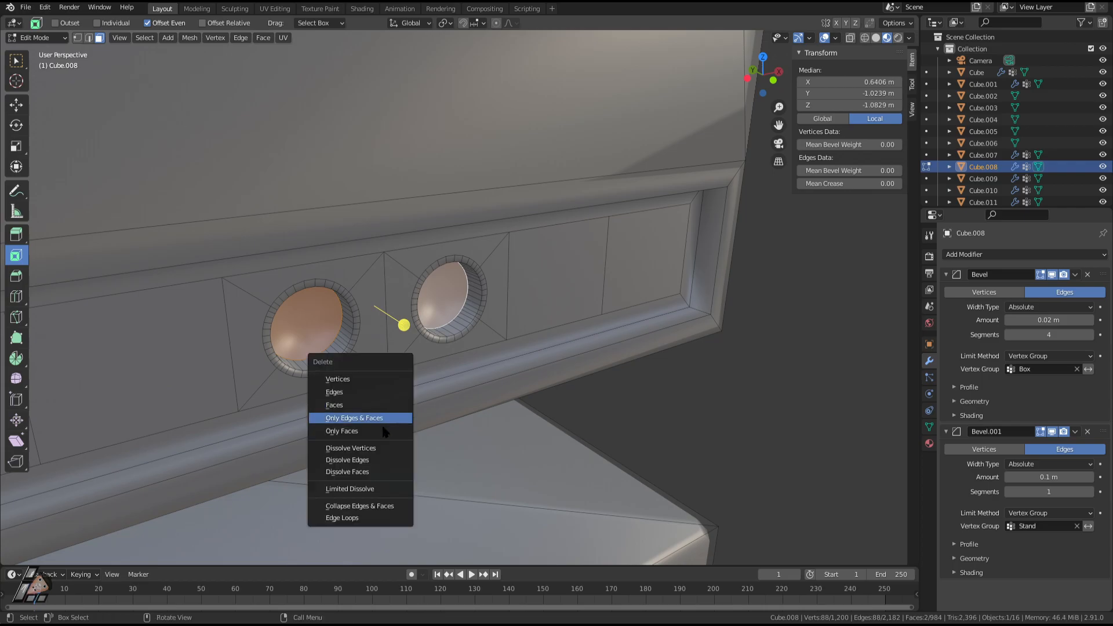
left_click(371, 449)
left_click(336, 348)
left_click(417, 331, "shift")
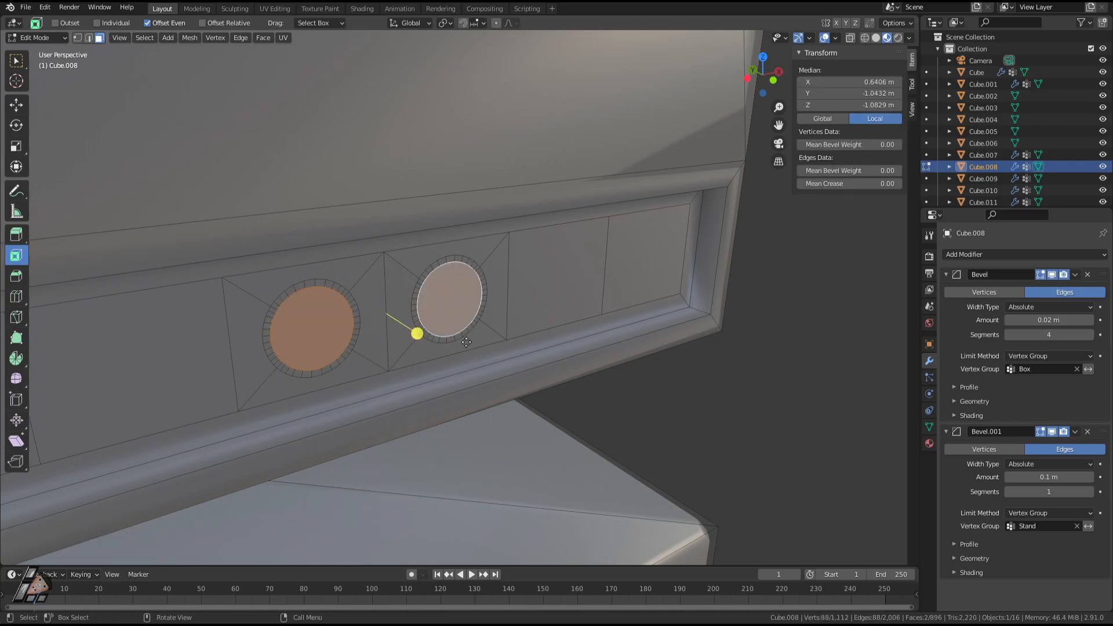
Extrude both circular button faces about 0.035 m into the monitor.
key("g")
key("y")
left_click(464, 343)
key("e")
left_click(438, 332)
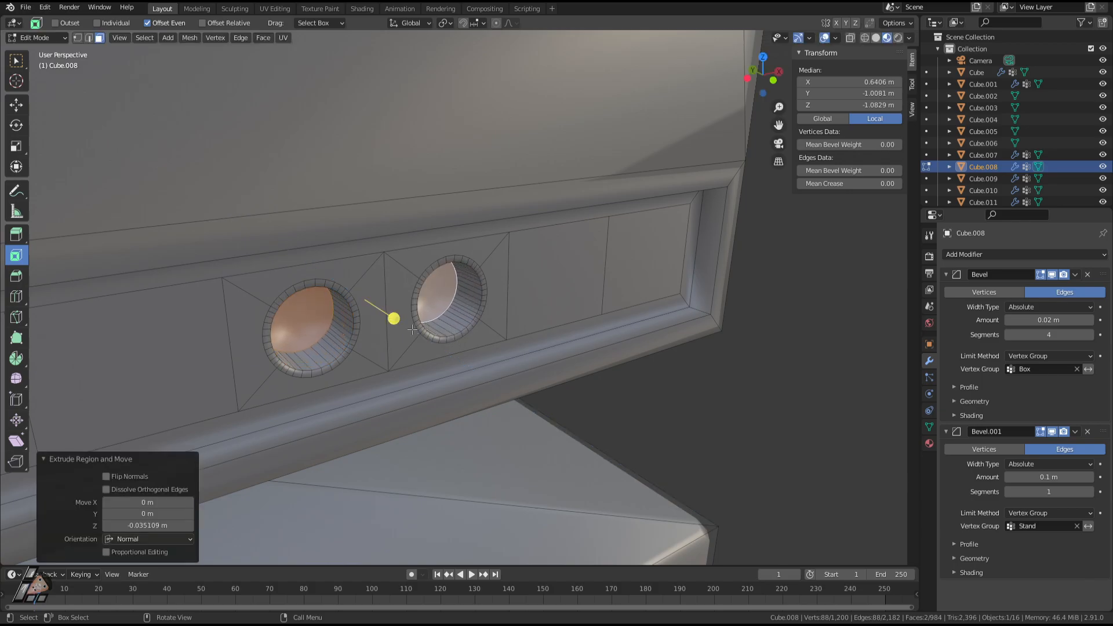
Inset both recessed faces by 0.003102 m and extrude them about 0.05 m outward to form two round buttons.
left_click_drag(392, 318, 384, 314)
left_click(385, 315)
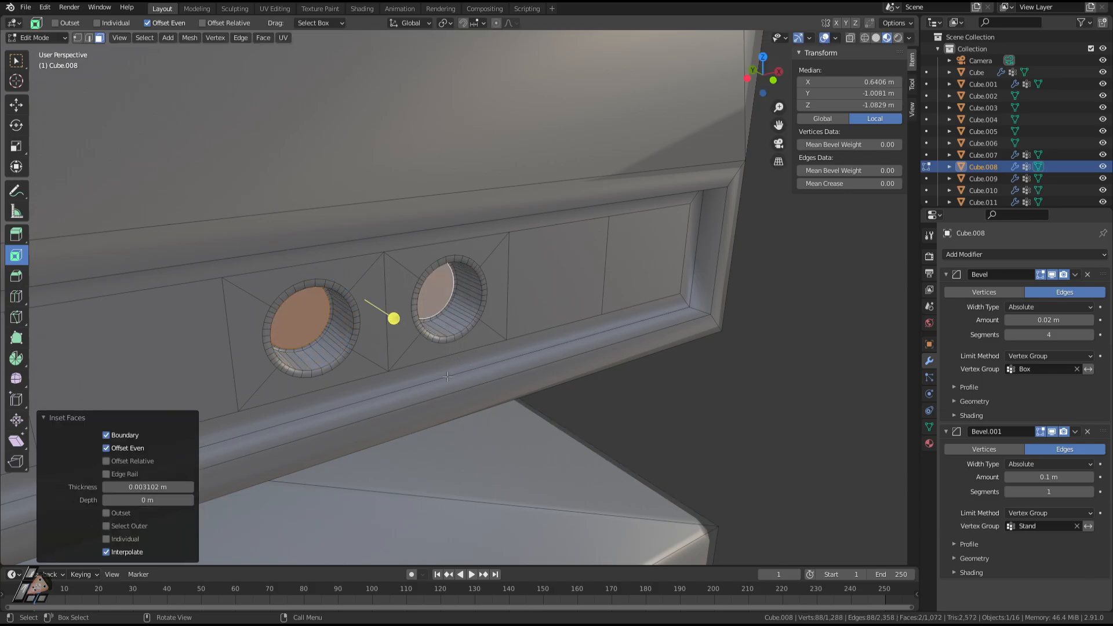
key("e")
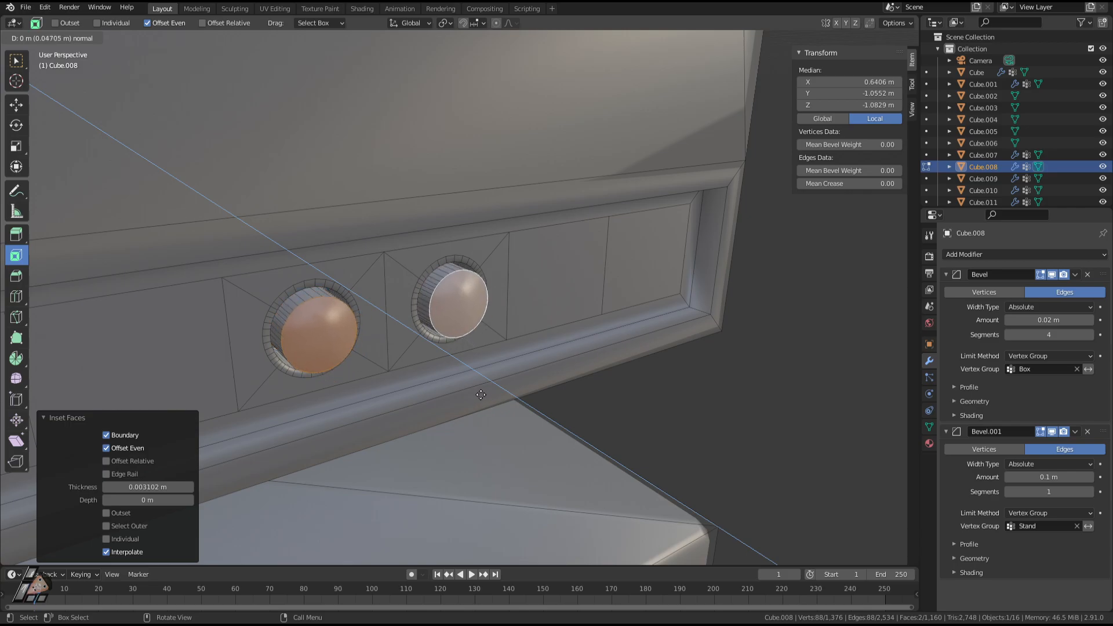
left_click(482, 396)
key("Tab")
middle_click_drag(491, 431, 441, 410)
scroll(351, 426, "down", 8)
scroll(423, 377, "up", 7)
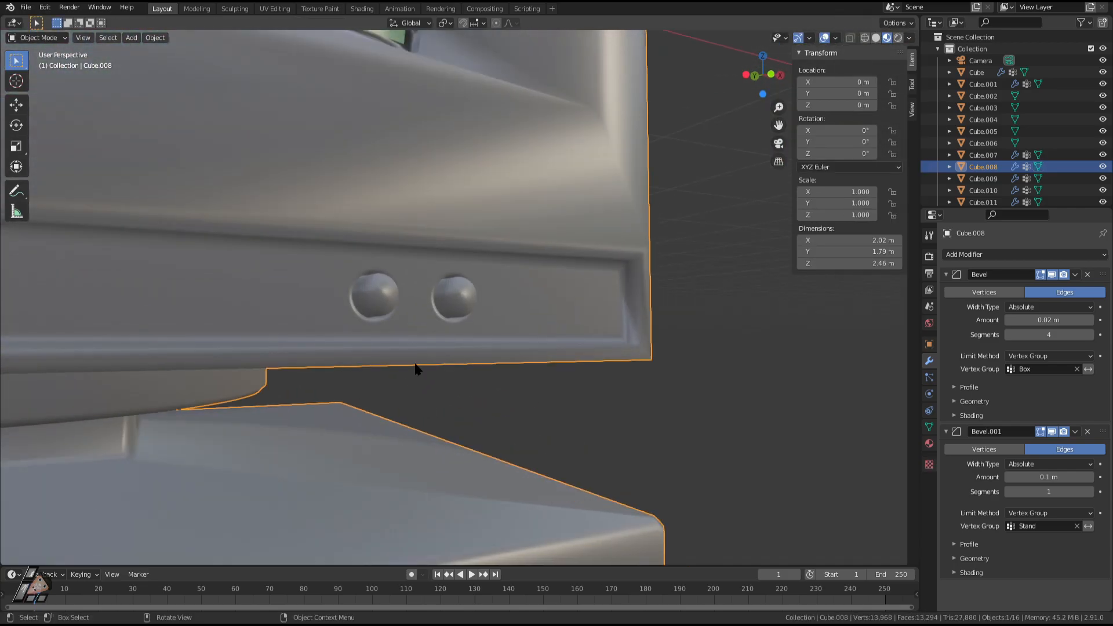
middle_click_drag(415, 365, 454, 369)
Extend the face selection over the sides of both buttons and create a new material in a new slot.
key("Tab")
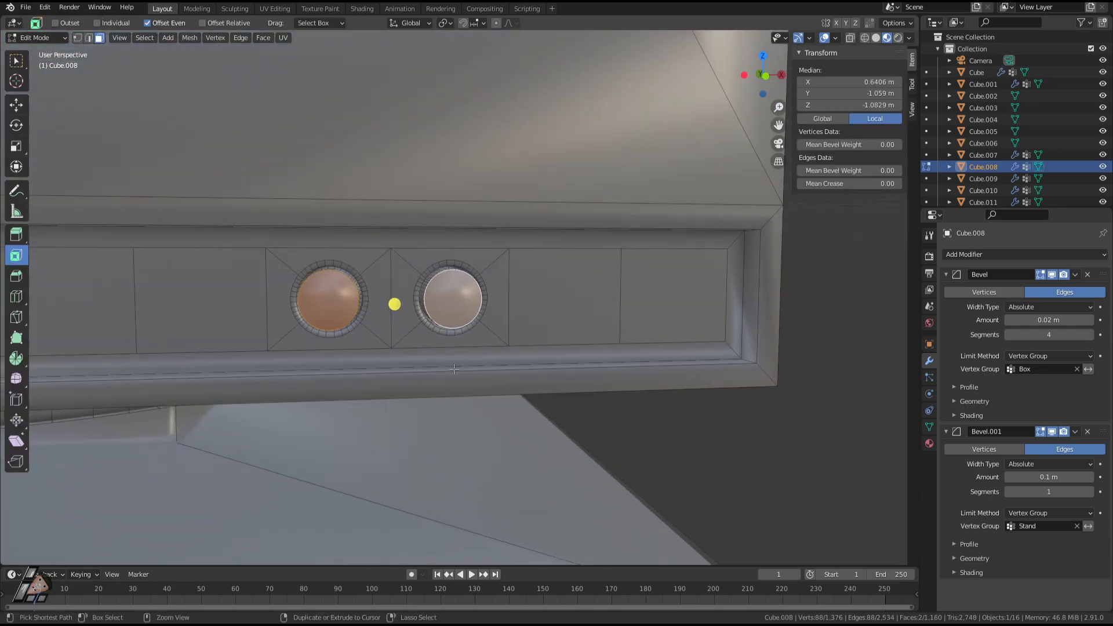
key("ctrl+KP_Add")
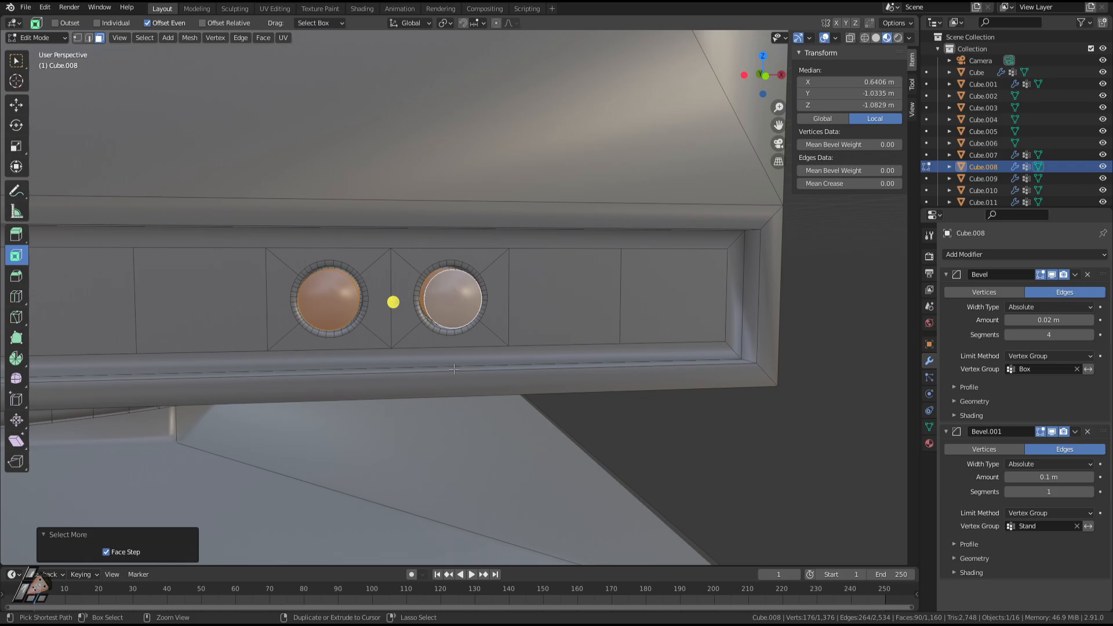
middle_click_drag(454, 369, 522, 377)
left_click(929, 443)
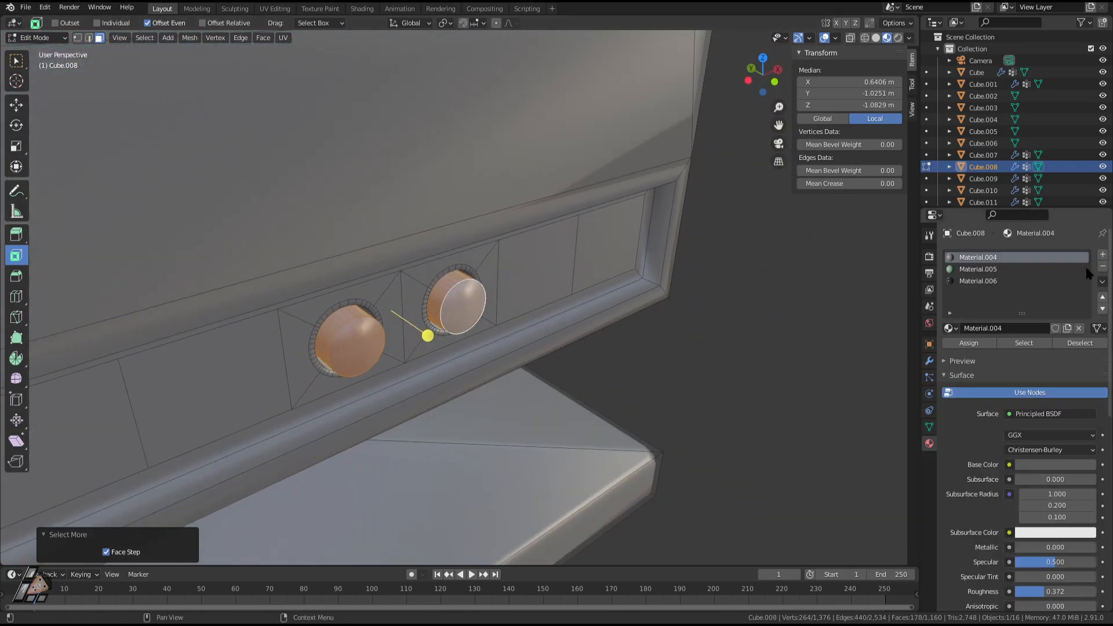
left_click(1103, 254)
left_click(1002, 329)
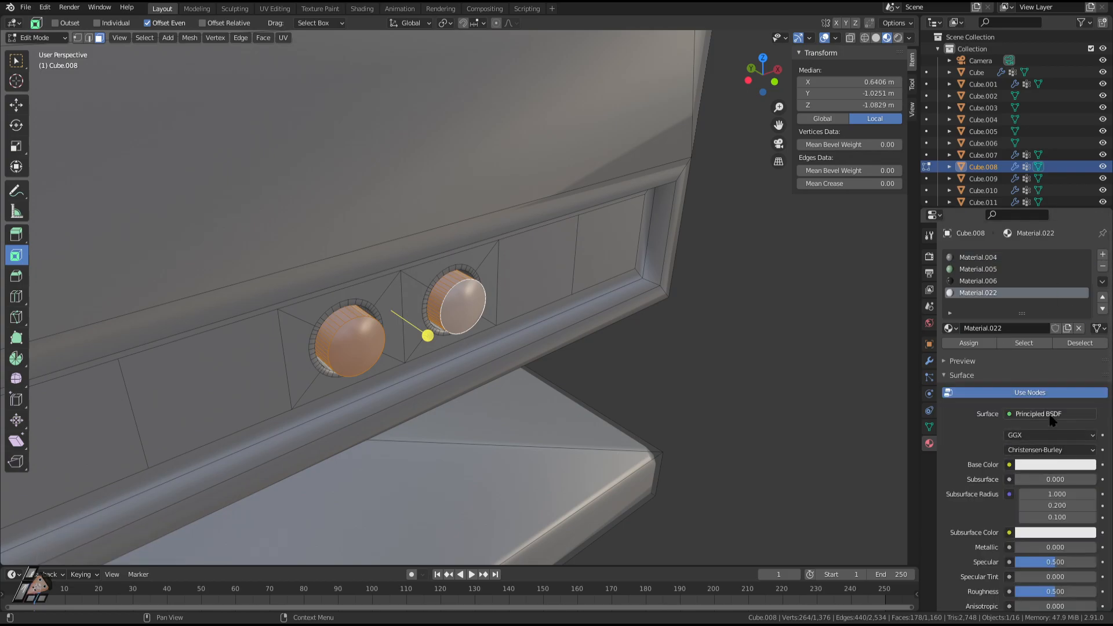
left_click(1063, 411)
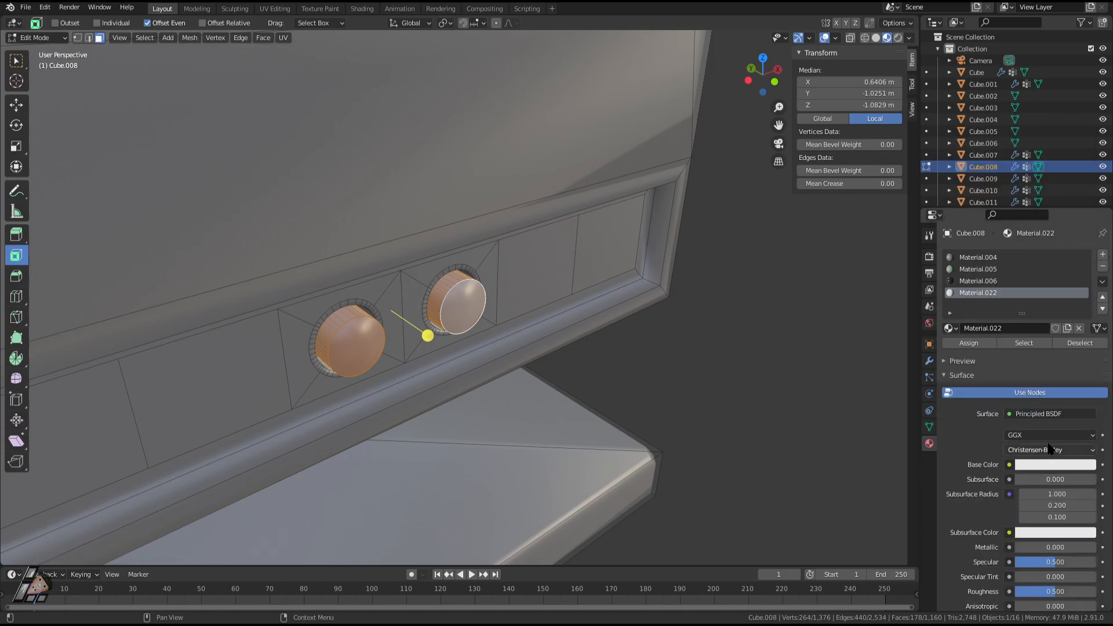
left_click(1031, 413)
scroll(1024, 545, "down", 10)
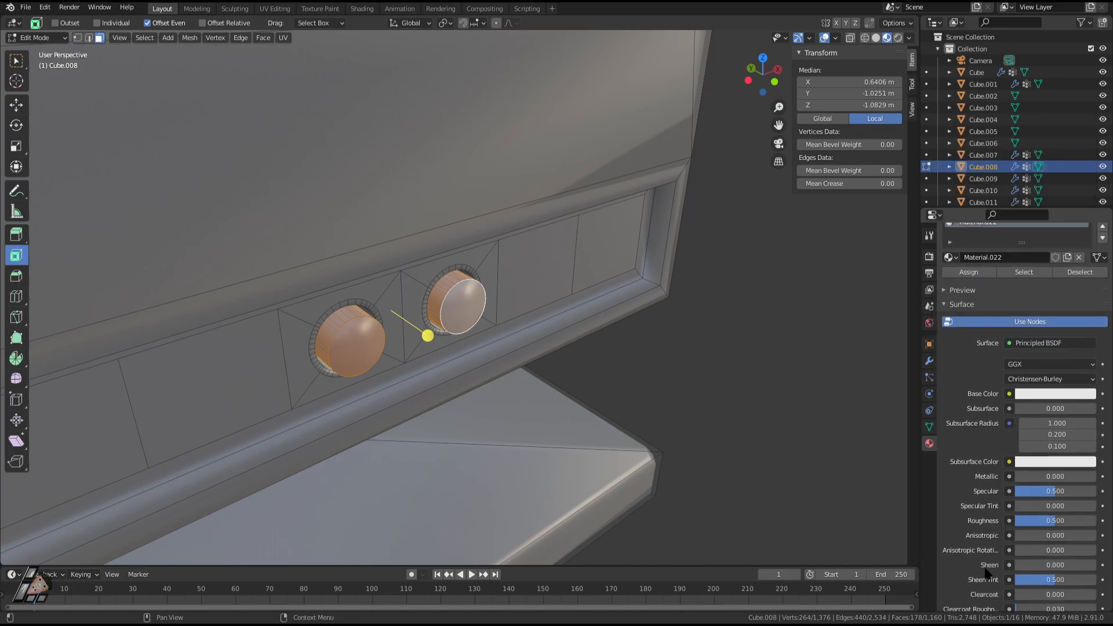
left_click(1055, 456)
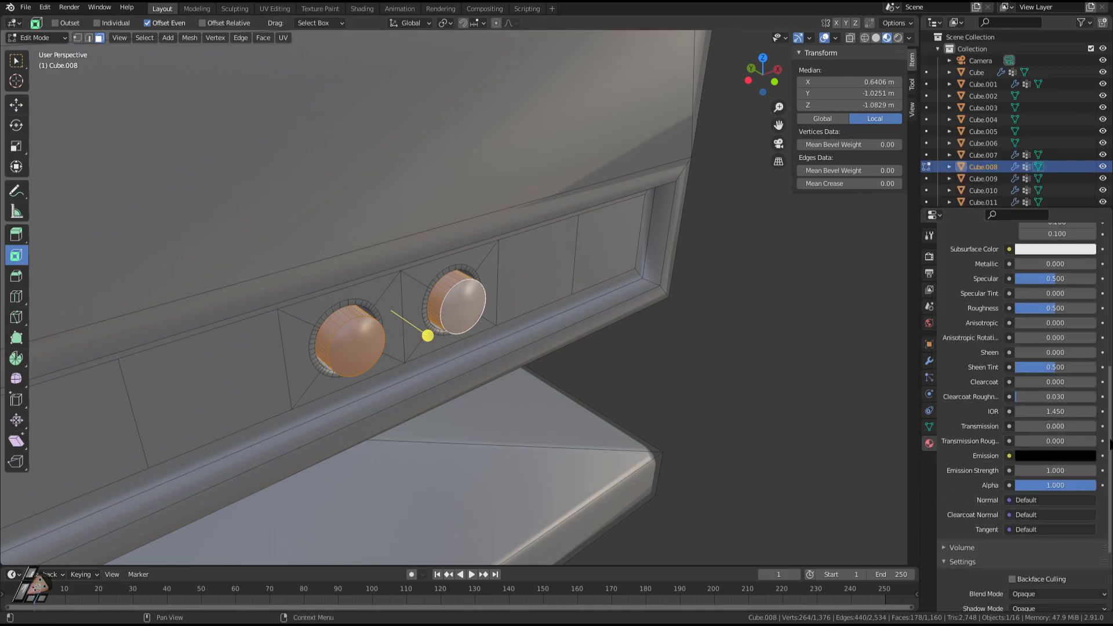
scroll(1024, 406, "up", 7)
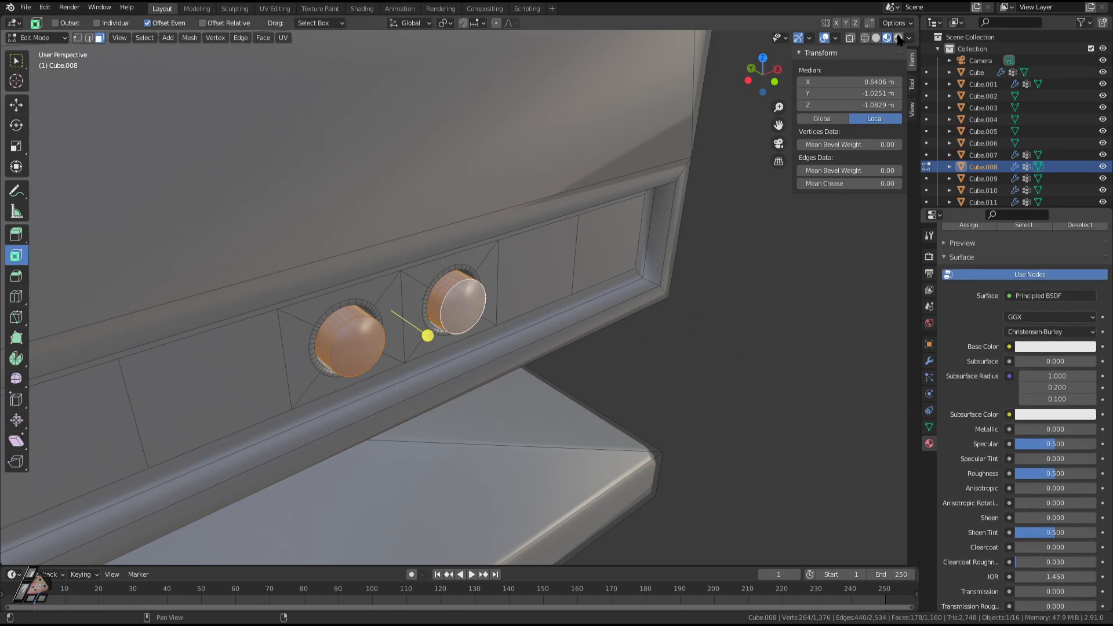
Switch the viewport to Rendered shading and assign the new material to the selected button faces.
left_click(898, 38)
scroll(1005, 333, "up", 2)
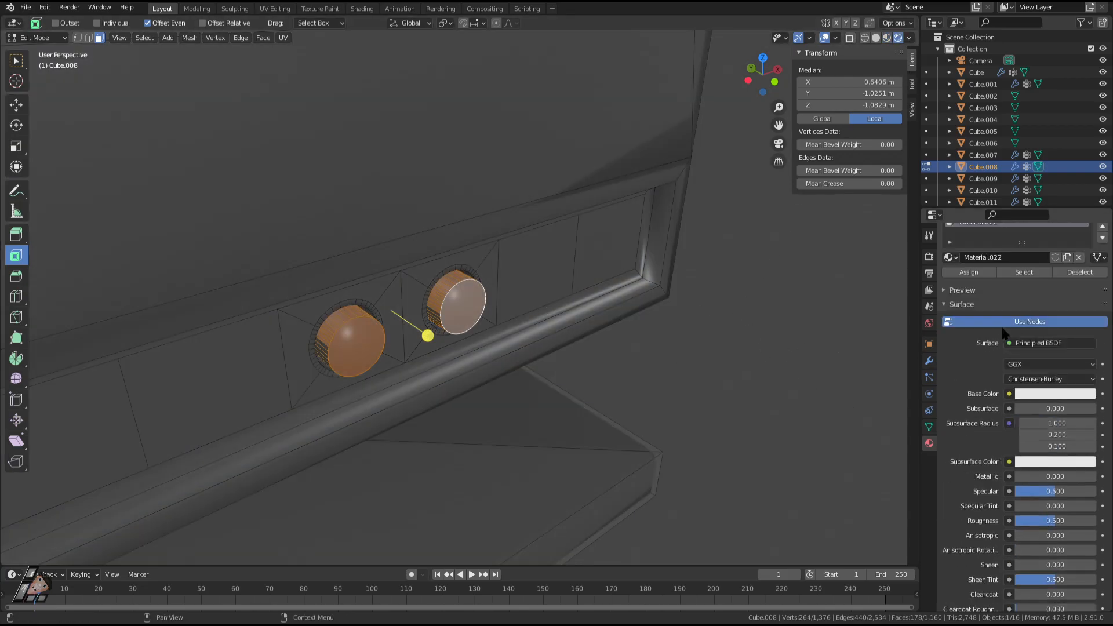
scroll(1005, 333, "up", 3)
left_click(969, 346)
Set the emission colour of the buttons' new material to a light green.
scroll(980, 390, "down", 12)
left_click(1056, 454)
left_click(1098, 308)
left_click(1076, 331)
scroll(1009, 348, "up", 10)
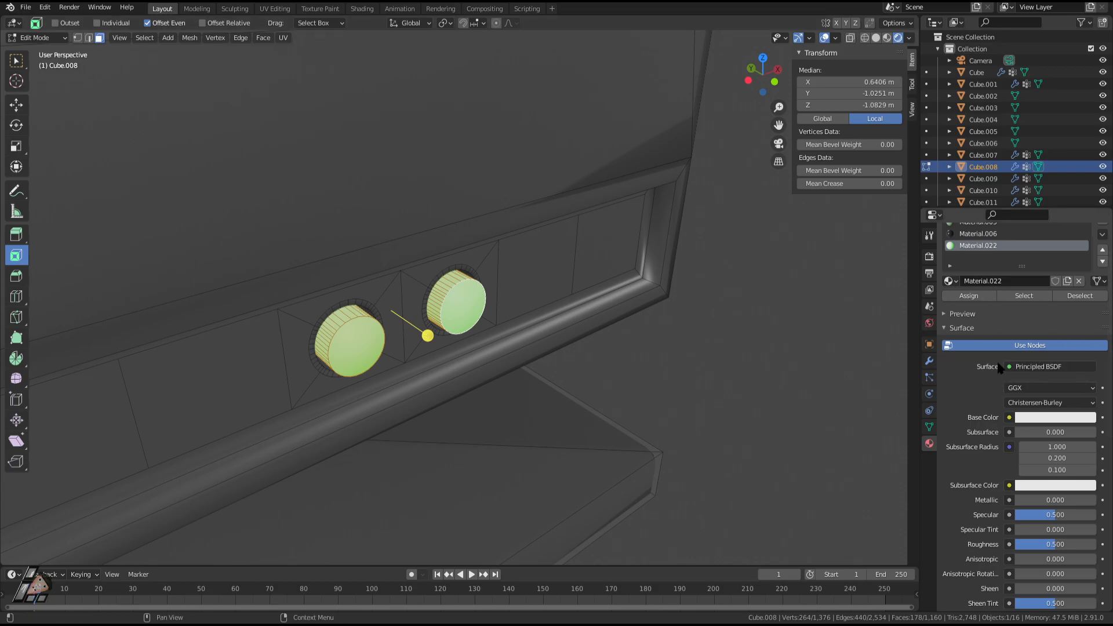
scroll(1023, 515, "down", 3)
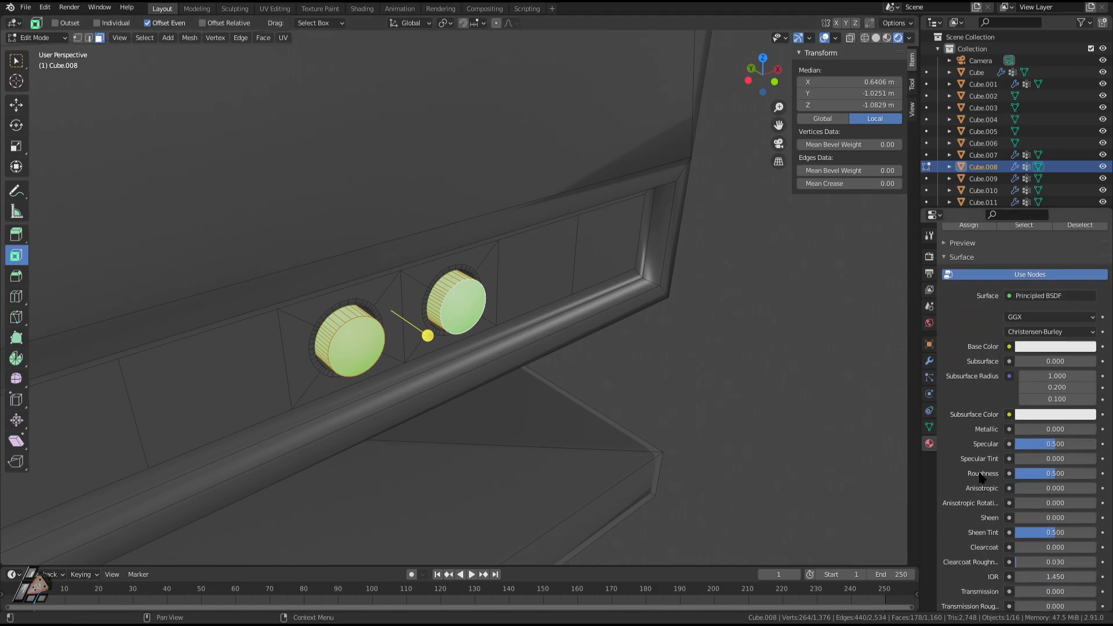
scroll(1044, 545, "up", 5)
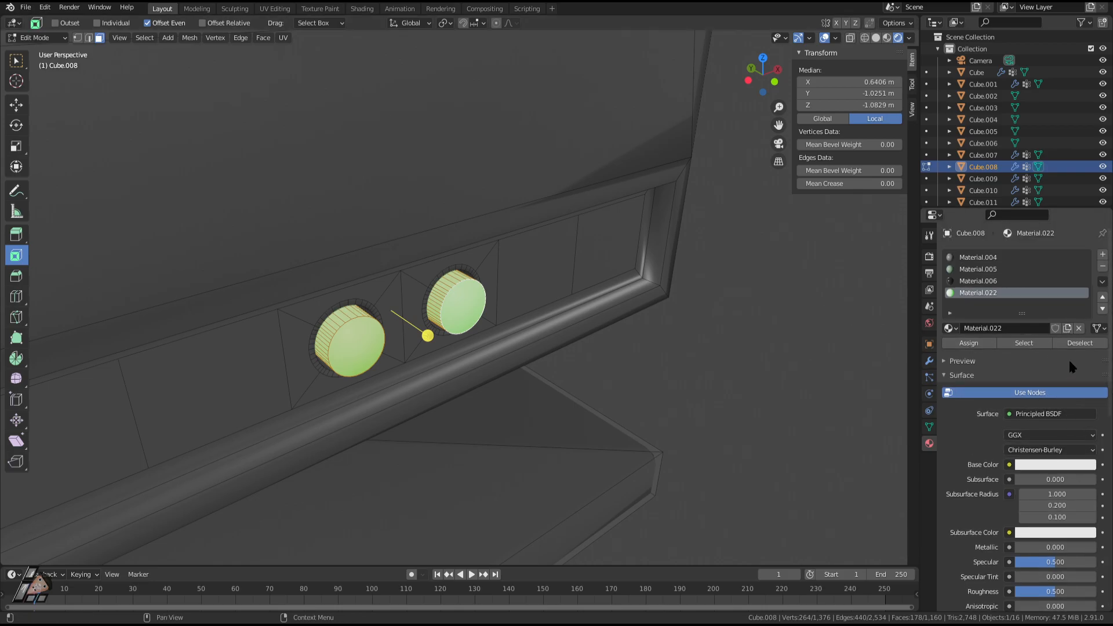
Switch the two knobs' material to an Emission surface with an orange-red colour (hue 0.048, saturation 0.949) and strength 3.
left_click(1056, 414)
left_click(994, 181)
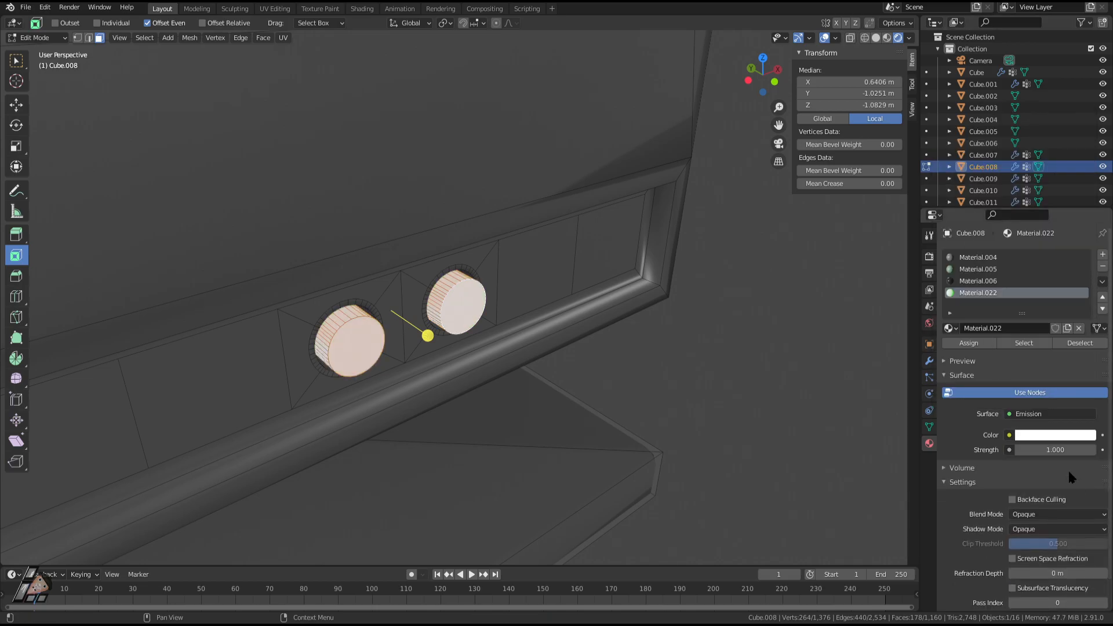
left_click(1056, 435)
left_click_drag(1035, 318, 1024, 349)
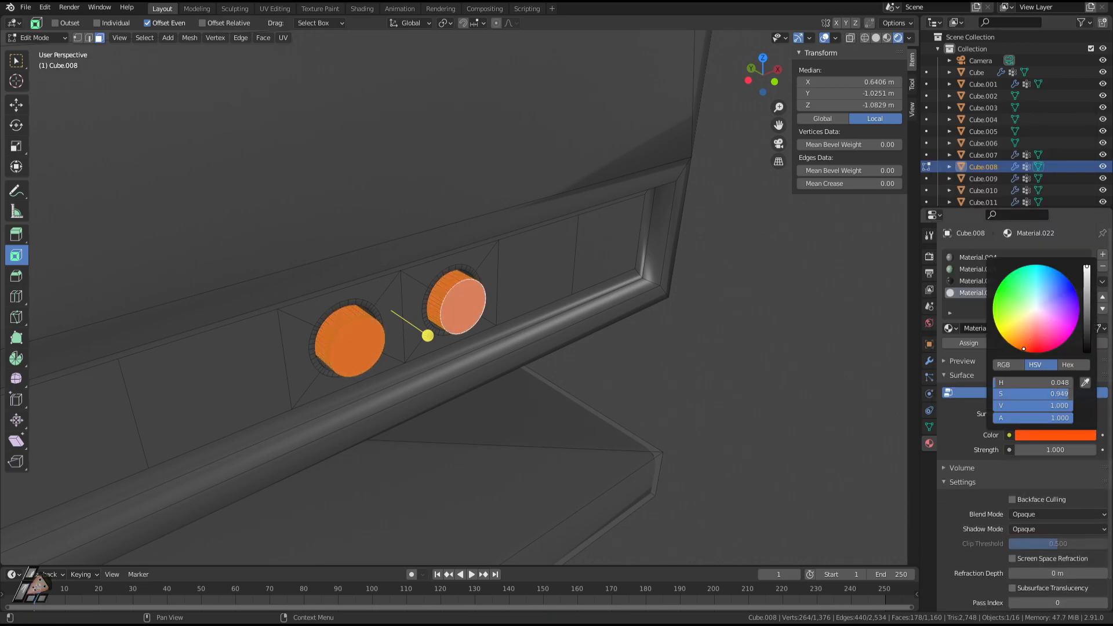
type("3")
key("Return")
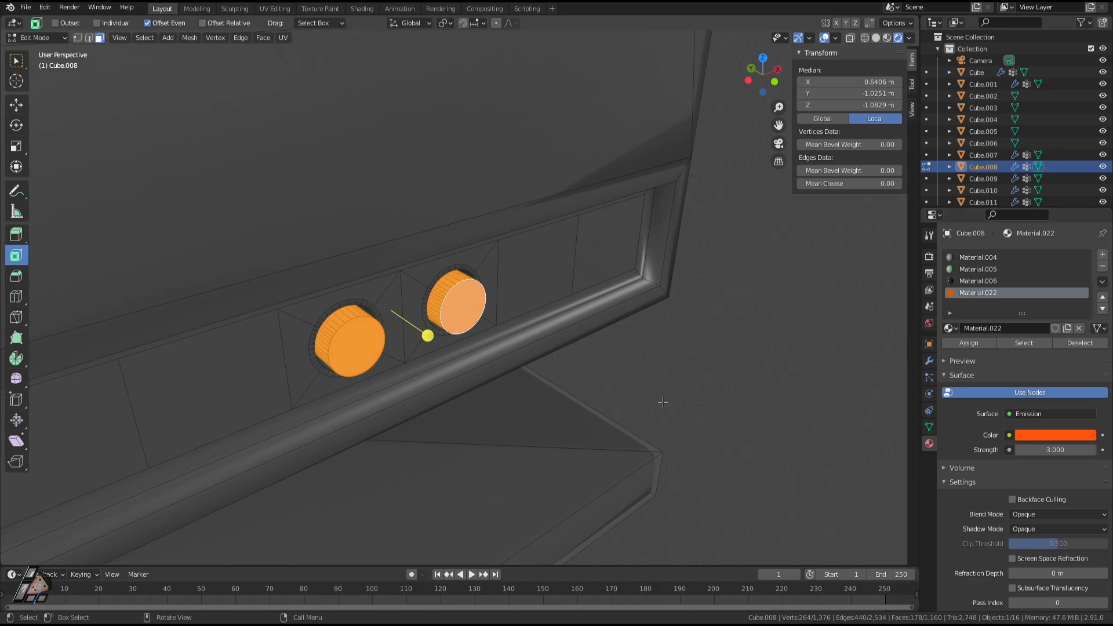
Examine the glowing knobs and the monitor's front from several distances and angles outside edit mode.
scroll(661, 400, "down", 4)
middle_click_drag(639, 395, 539, 388)
key("Tab")
scroll(537, 392, "down", 4)
middle_click_drag(442, 431, 486, 428)
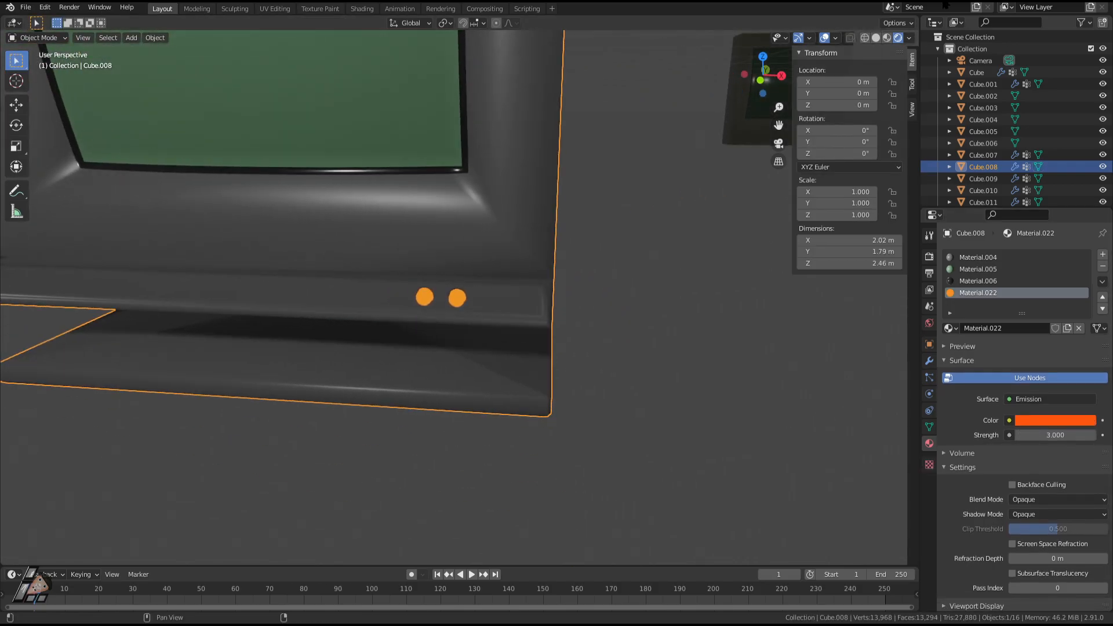
middle_click_drag(615, 238, 676, 355, "shift")
middle_click_drag(676, 355, 695, 347)
scroll(696, 349, "down", 3)
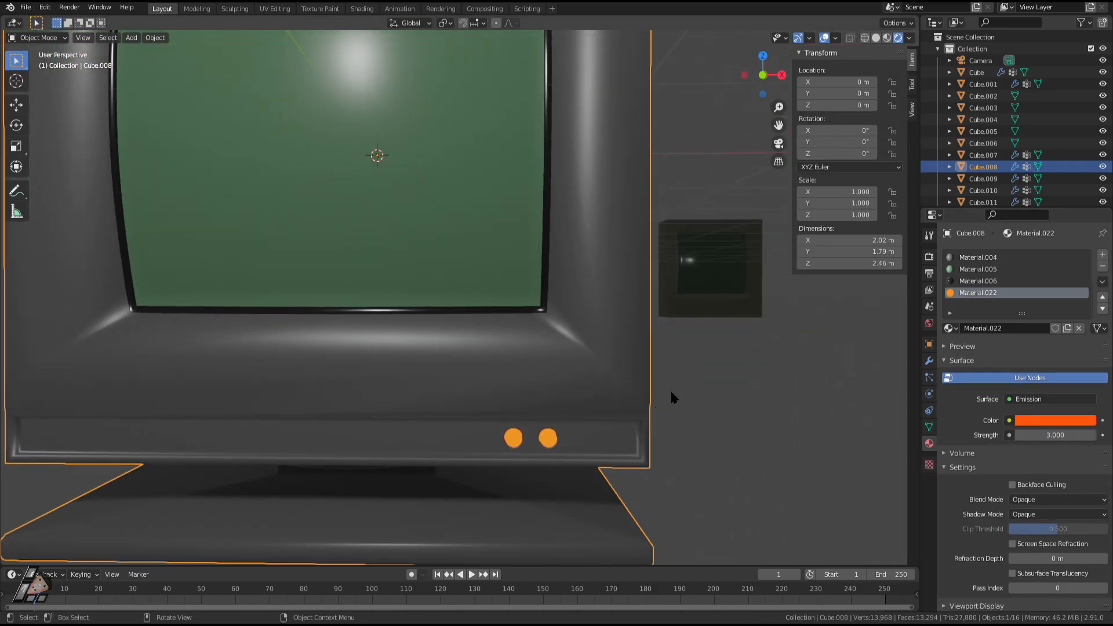
scroll(633, 413, "down", 4)
scroll(631, 406, "up", 2)
scroll(623, 340, "up", 1)
middle_click_drag(623, 340, 651, 374)
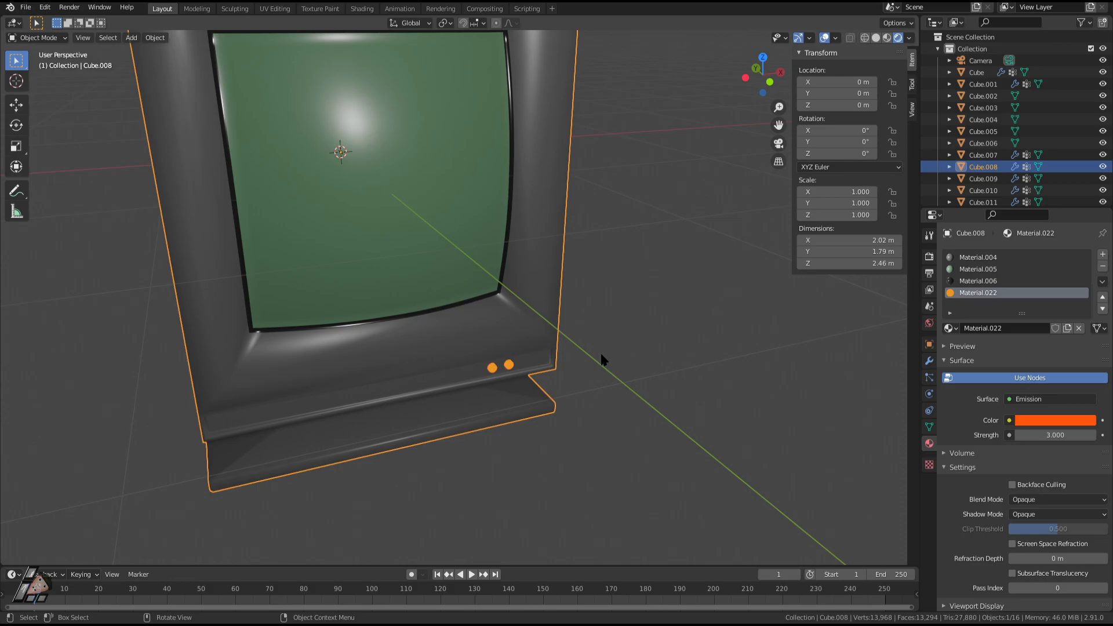
scroll(521, 325, "down", 5)
scroll(462, 245, "up", 4)
middle_click_drag(415, 220, 583, 397)
key("Tab")
key("Tab")
key("s")
key("z")
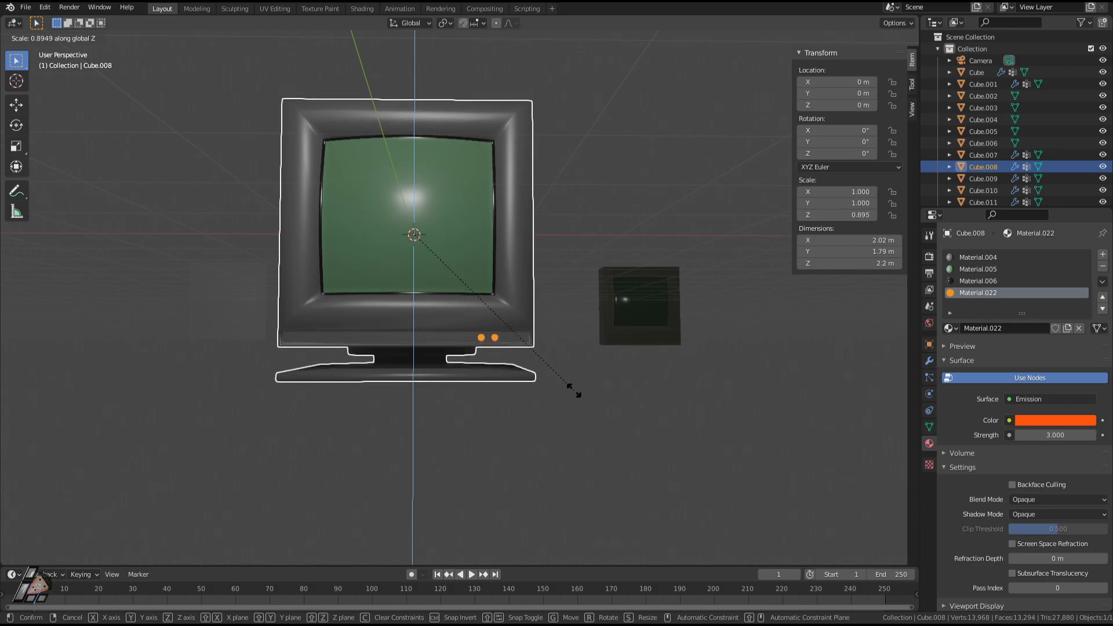
key("Escape")
scroll(556, 400, "up", 3)
scroll(558, 389, "down", 4)
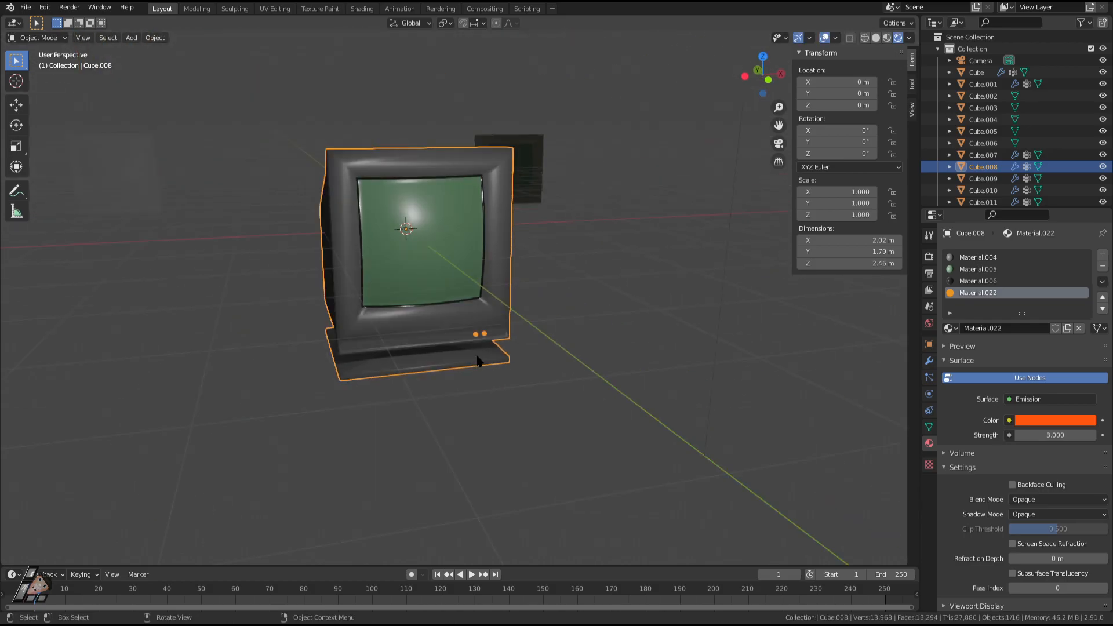
Select the monitor's upper vertices with a box selection in wireframe display.
middle_click_drag(480, 356, 519, 295)
key("Tab")
middle_click_drag(447, 185, 397, 172)
left_click(864, 38)
middle_click_drag(568, 223, 606, 224)
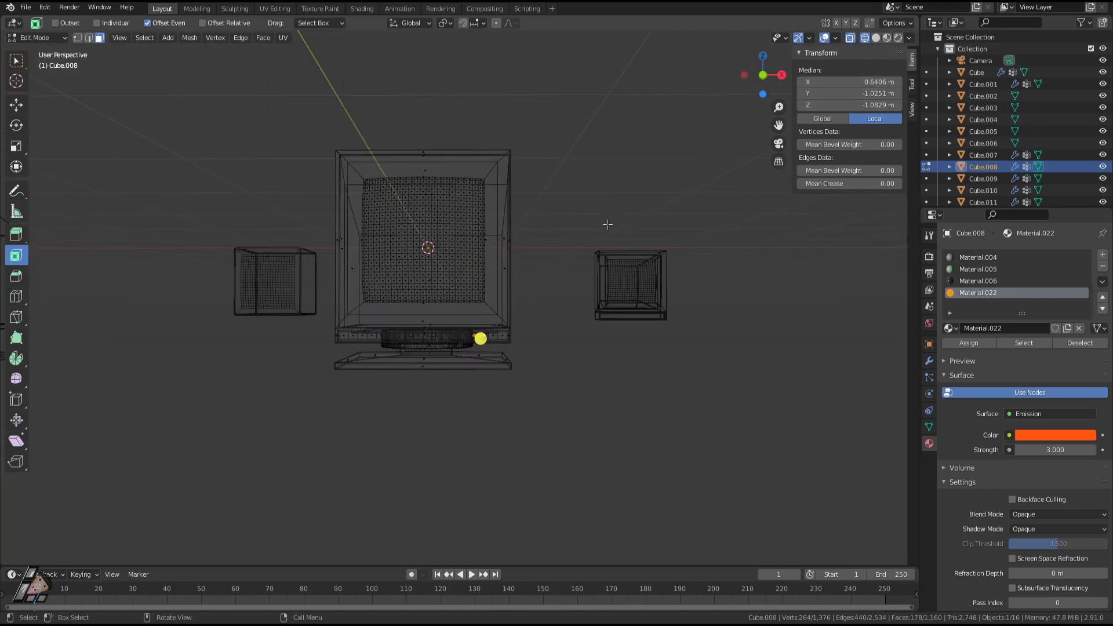
key("b")
key("Escape")
middle_click_drag(577, 152, 588, 203)
key("1")
key("b")
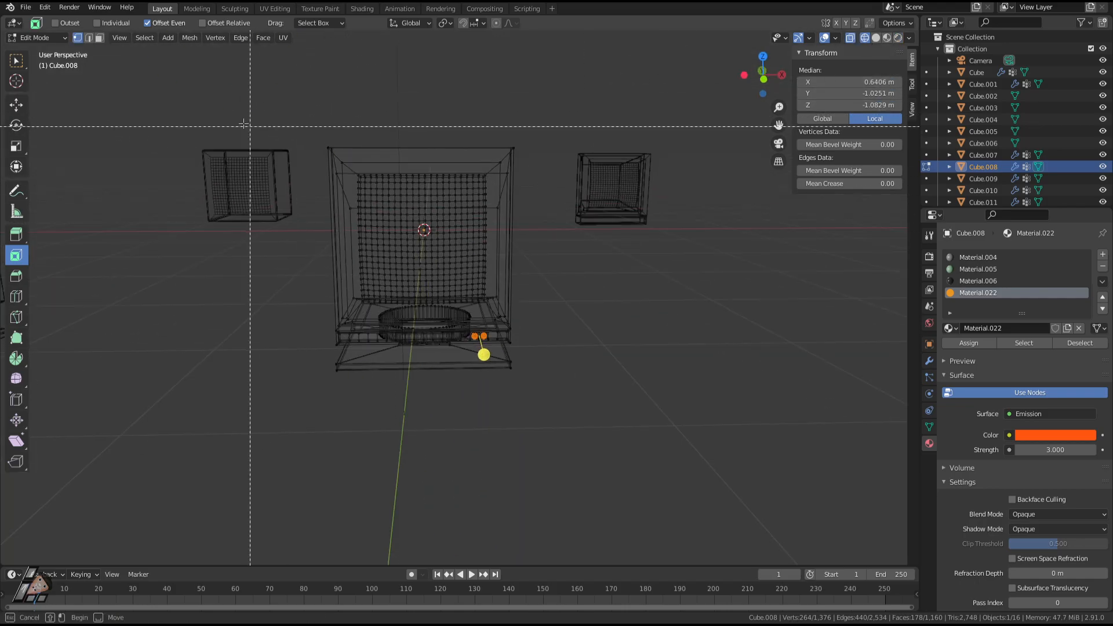
left_click_drag(232, 113, 574, 197)
middle_click_drag(574, 197, 486, 182)
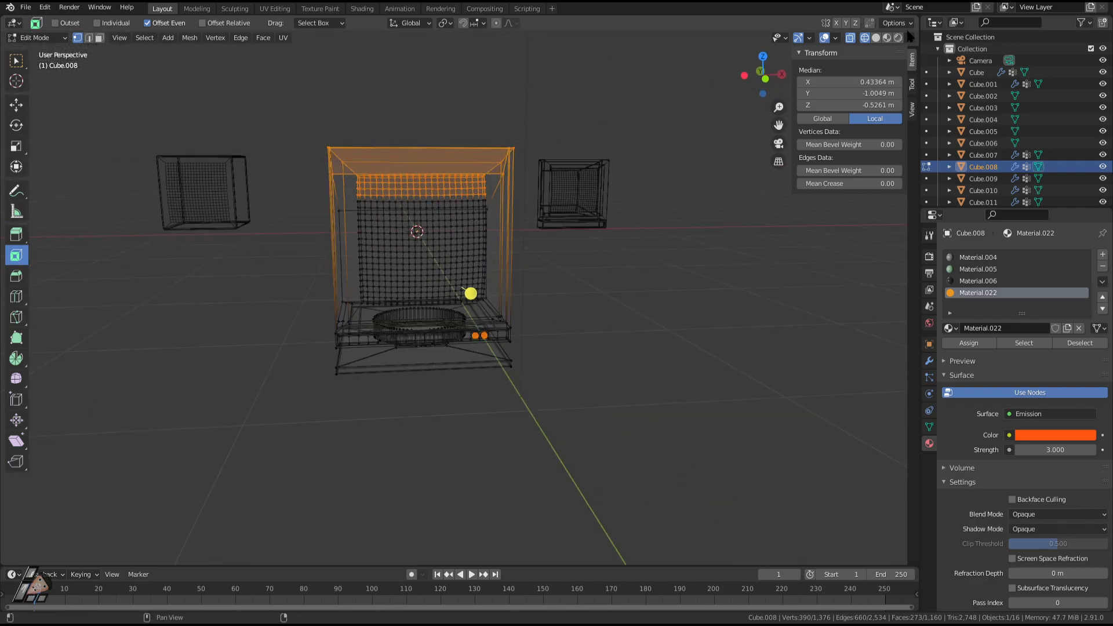
Switch the viewport to Material Preview shading and try to lower the monitor's selected upper vertices along Z.
left_click(887, 37)
key("g")
key("z")
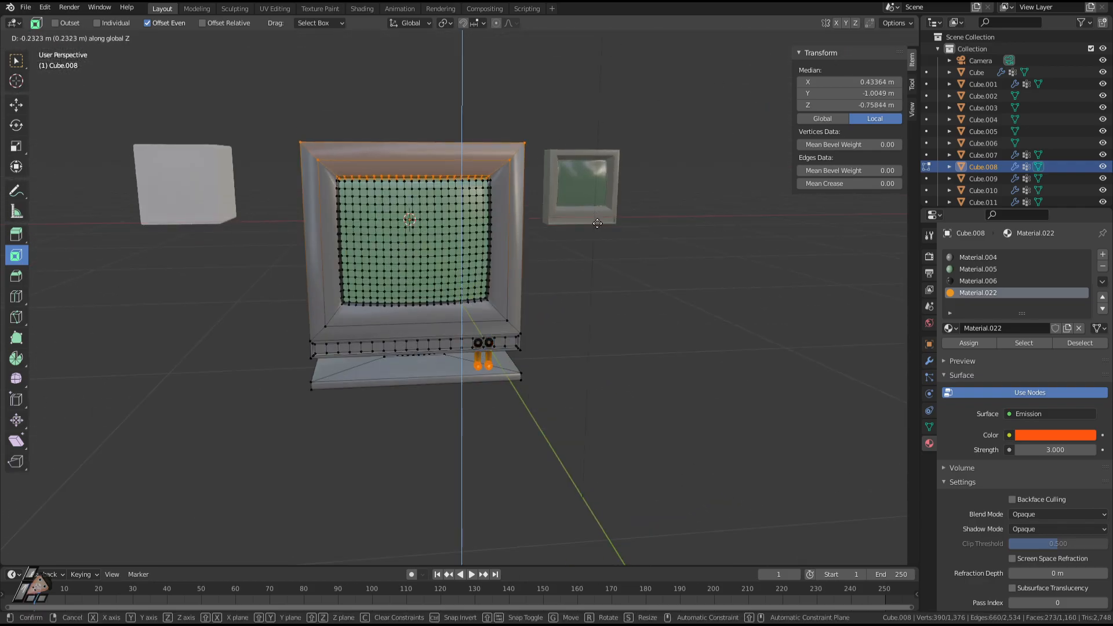
key("Escape")
key("Tab")
scroll(629, 408, "down", 3)
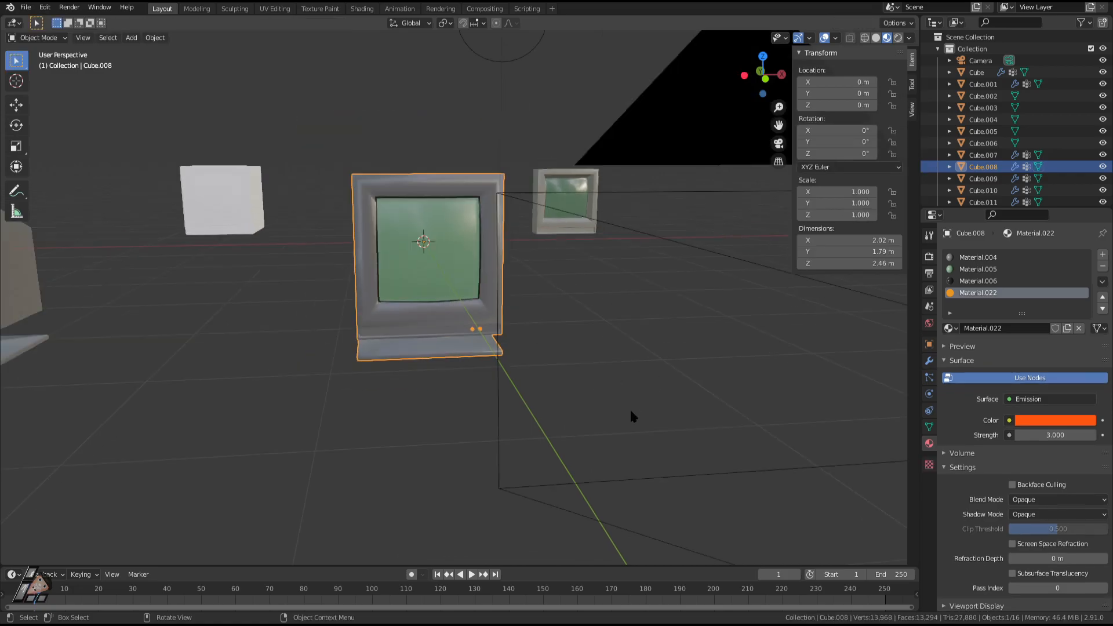
scroll(582, 425, "up", 2)
middle_click_drag(496, 382, 542, 254)
left_click(639, 426)
middle_click_drag(639, 426, 459, 380)
key("Tab")
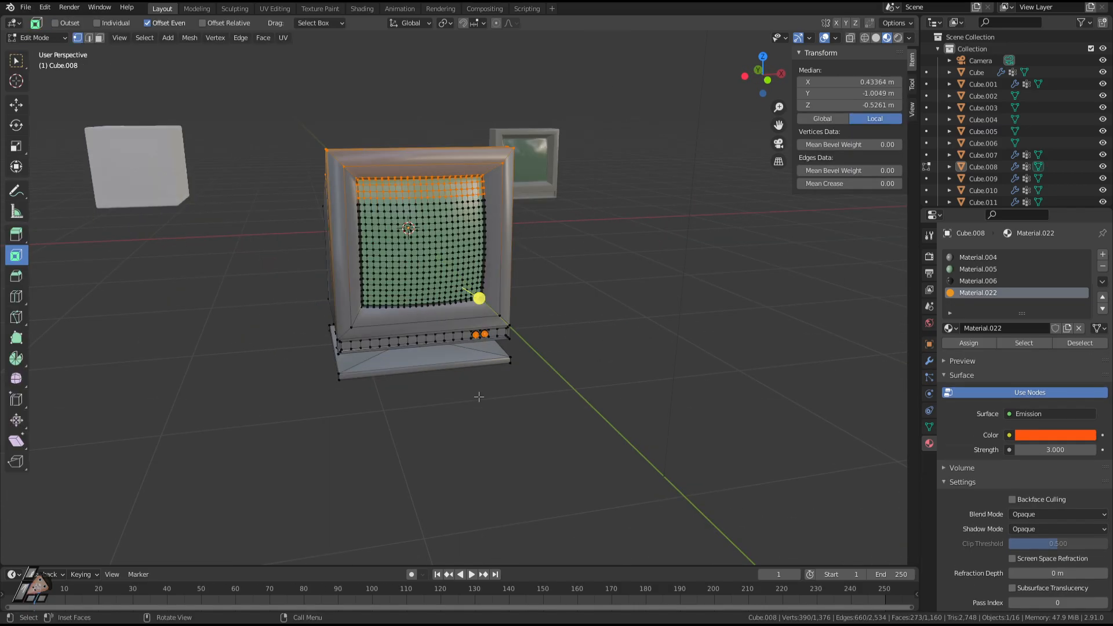
scroll(491, 378, "up", 4)
scroll(480, 377, "down", 5)
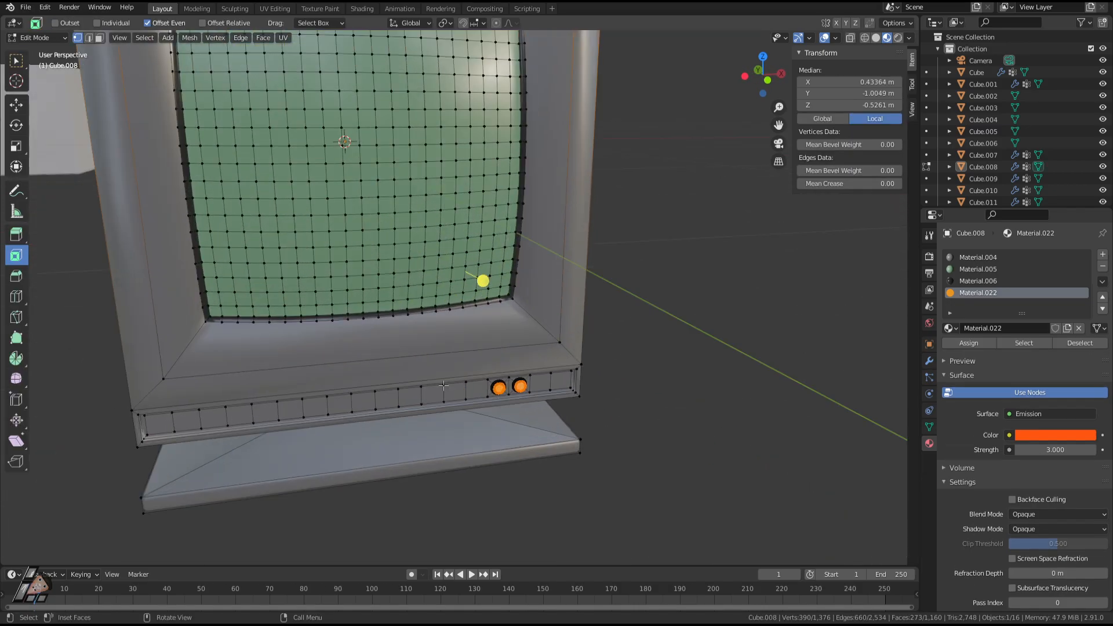
middle_click_drag(481, 377, 551, 335)
key("Tab")
key("Tab")
key("s")
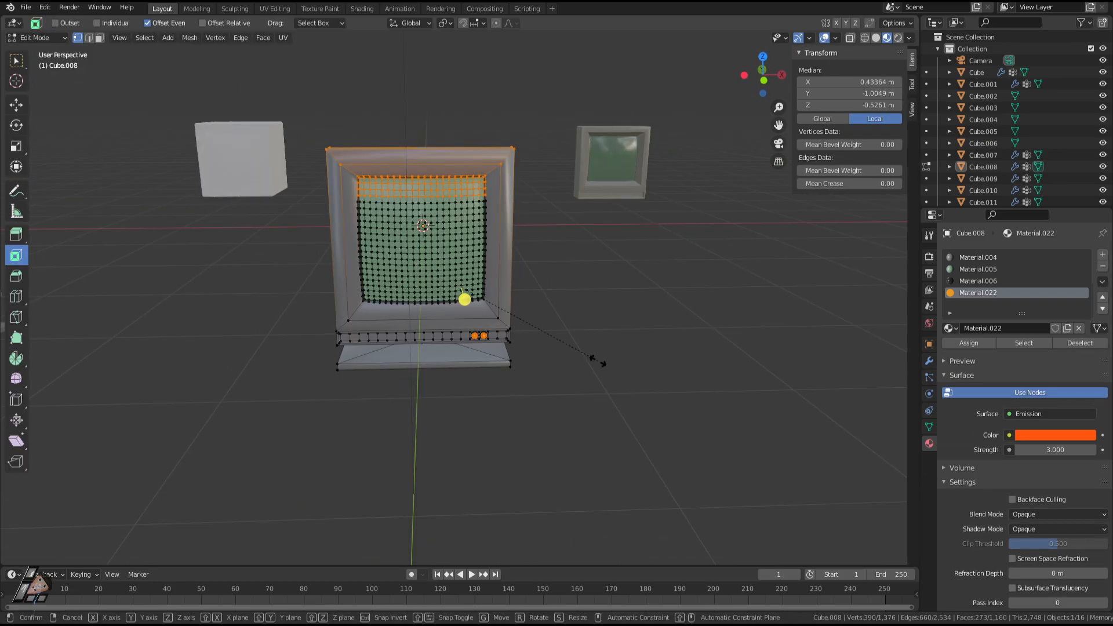
key("z")
right_click(582, 355)
key("Tab")
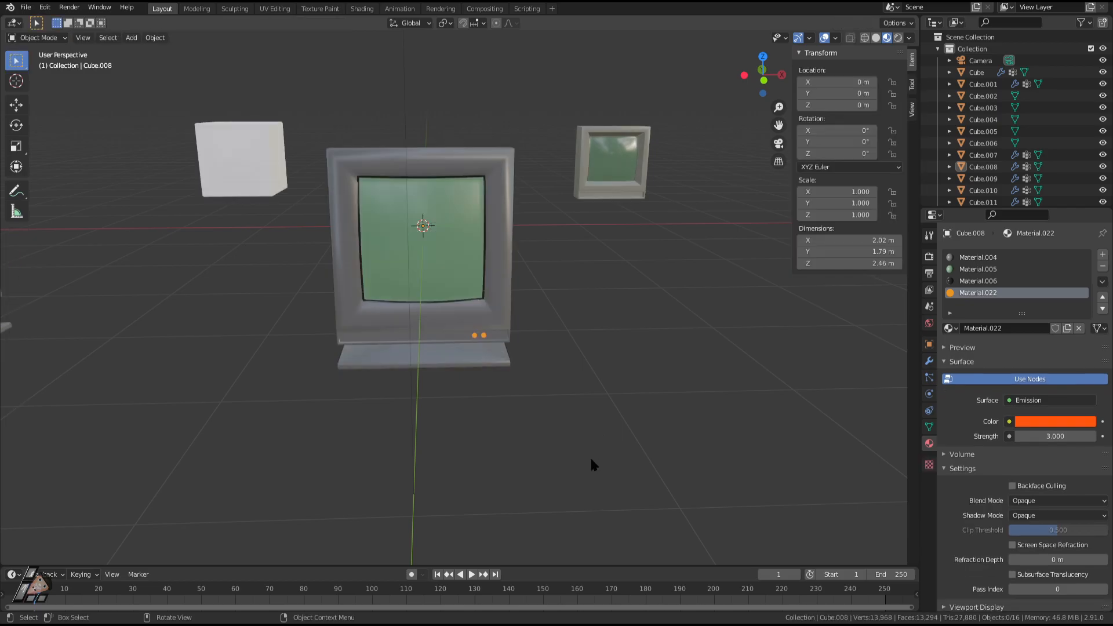
Try scaling the whole monitor along Z to about 0.81.
scroll(592, 457, "up", 2)
middle_click_drag(593, 457, 598, 397)
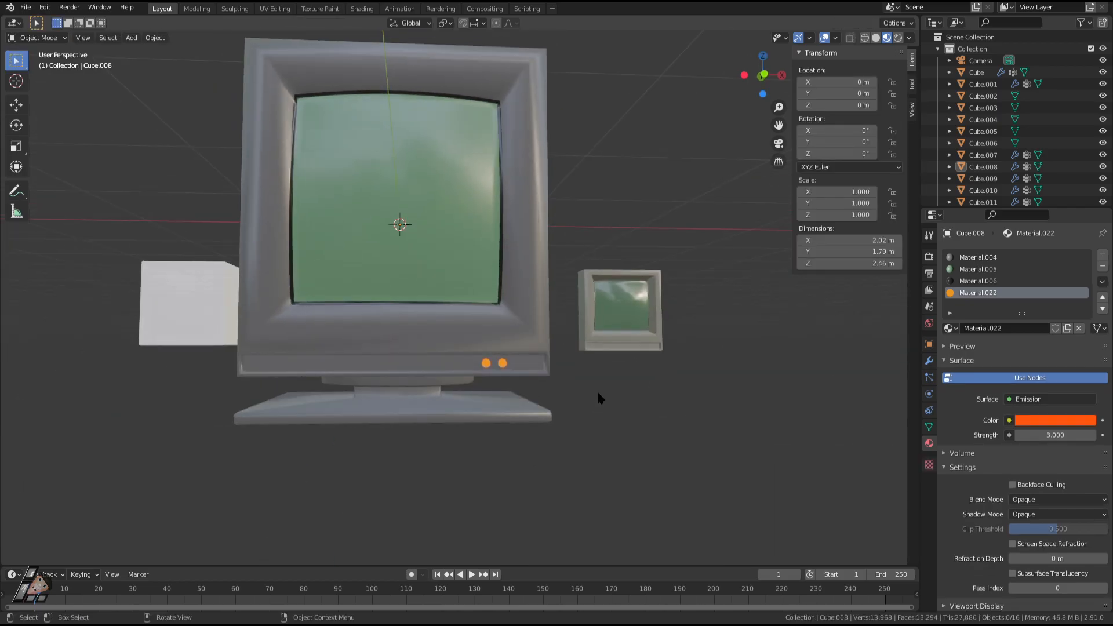
left_click(309, 321)
key("s")
key("z")
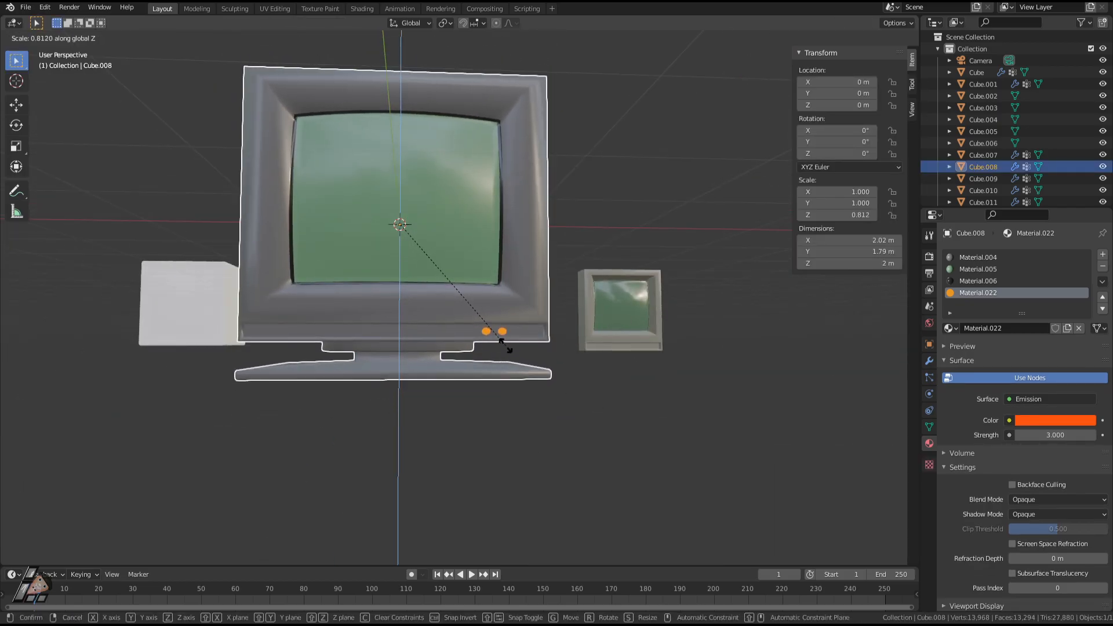
left_click(510, 349)
key("Tab")
scroll(521, 360, "up", 6)
key("Tab")
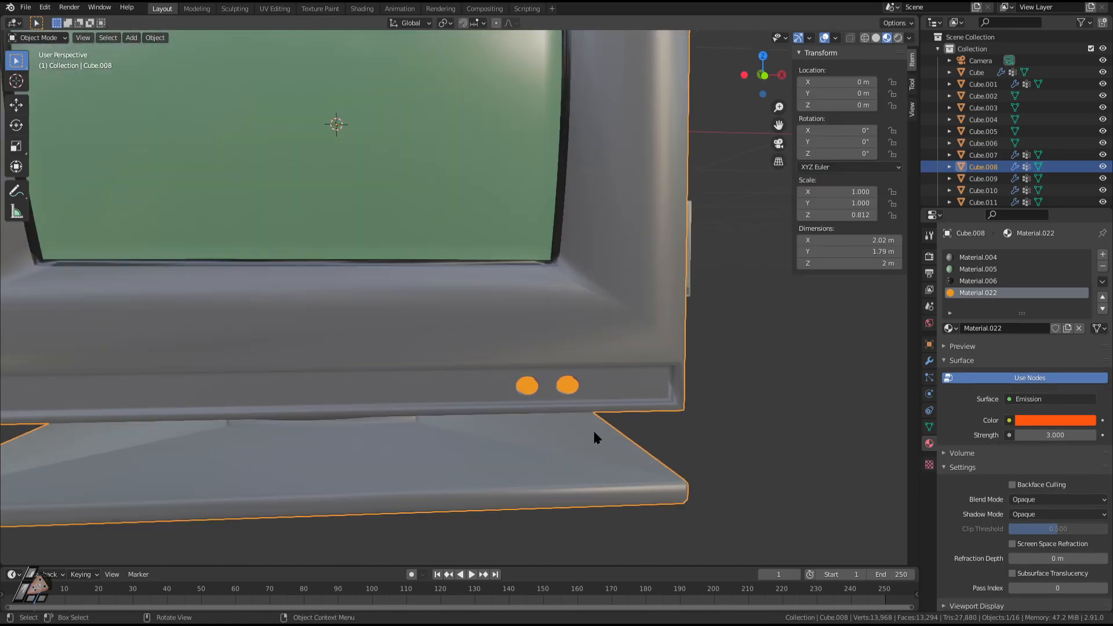
Examine the proportions of the flattened monitor, especially its knobs, lower strip and base.
scroll(601, 407, "down", 3)
middle_click_drag(601, 407, 436, 290)
scroll(563, 400, "down", 4)
scroll(470, 329, "up", 1)
scroll(470, 329, "up", 4)
scroll(537, 362, "down", 5)
scroll(573, 387, "up", 4)
scroll(575, 389, "up", 3)
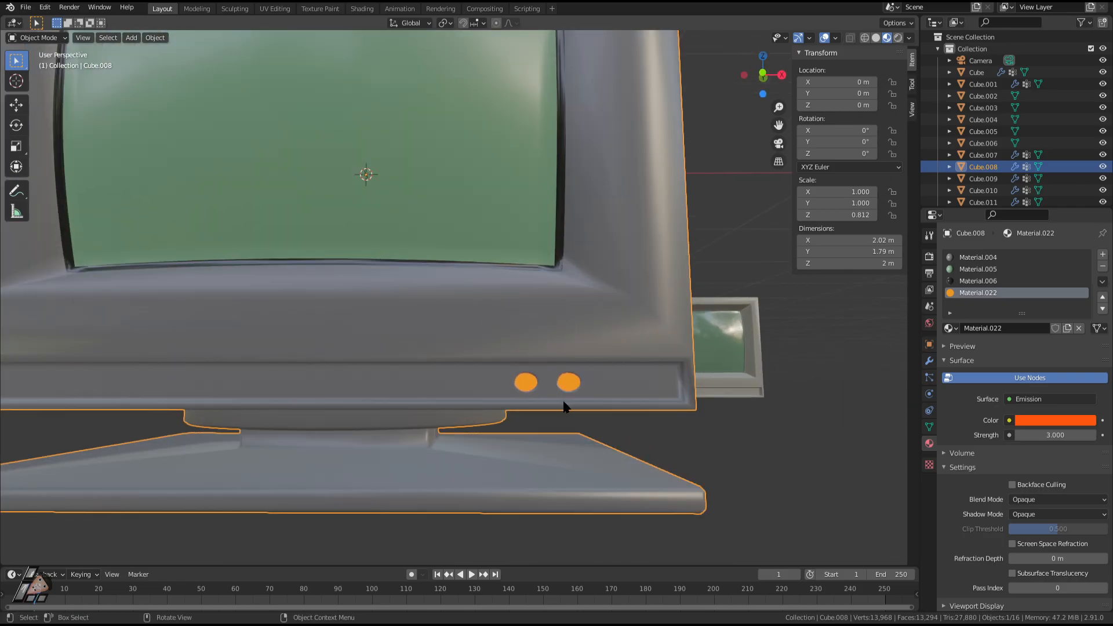
middle_click_drag(577, 409, 552, 428)
scroll(559, 408, "up", 3)
key("Tab")
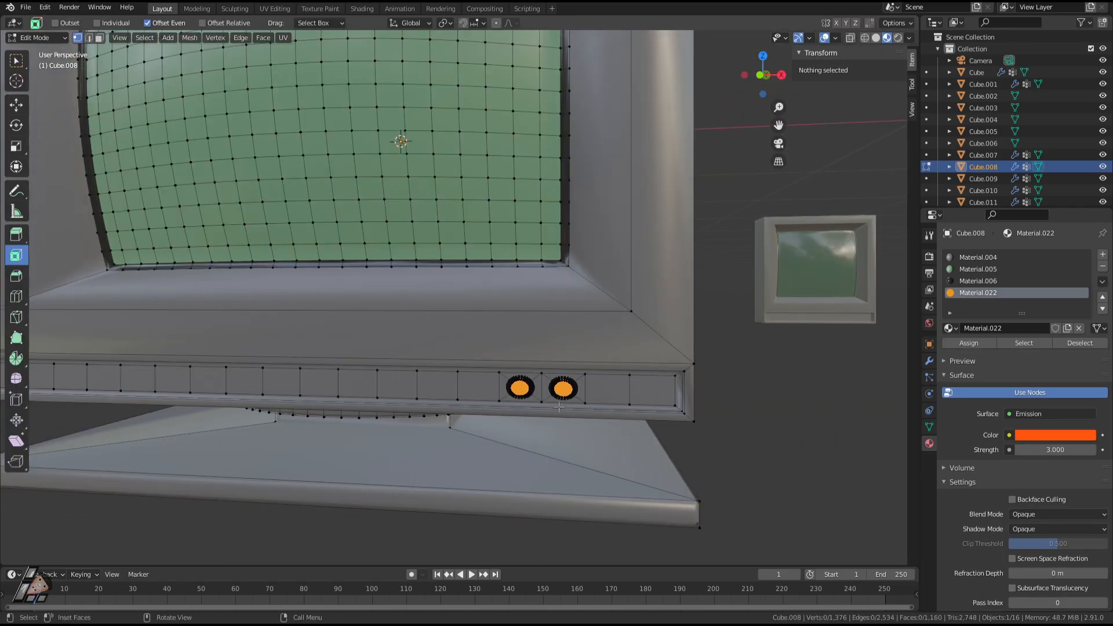
scroll(483, 396, "down", 3)
middle_click_drag(487, 396, 596, 455)
key("Tab")
scroll(569, 399, "down", 4)
middle_click_drag(569, 398, 451, 297)
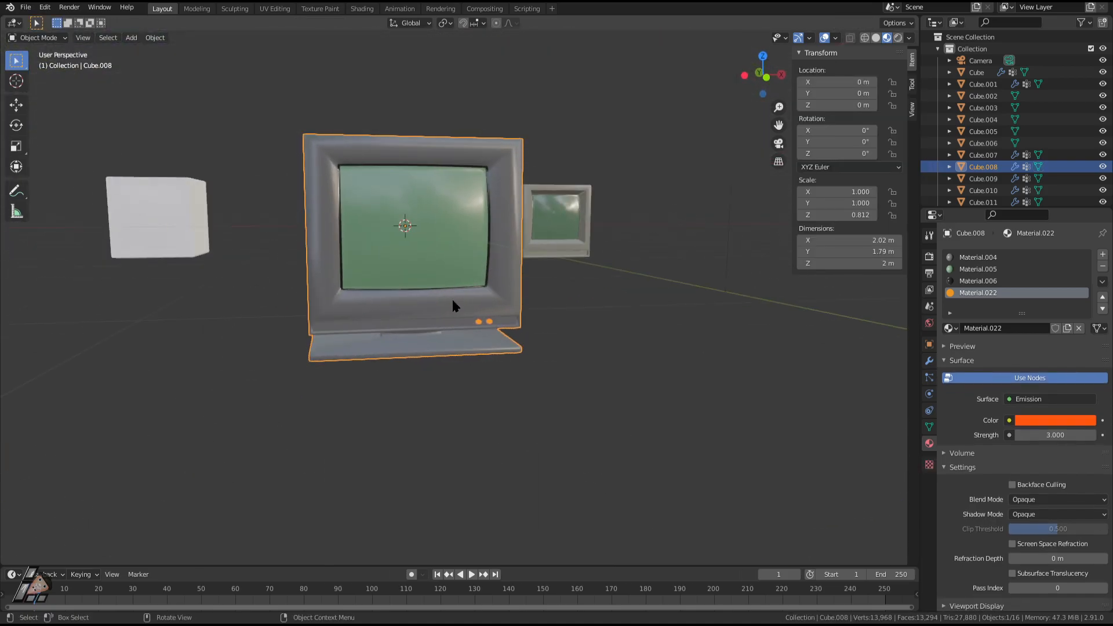
Undo the monitor's vertical scaling.
key("Tab")
key("ctrl+z")
key("ctrl+z")
key("ctrl+z")
key("ctrl+z")
key("ctrl+z")
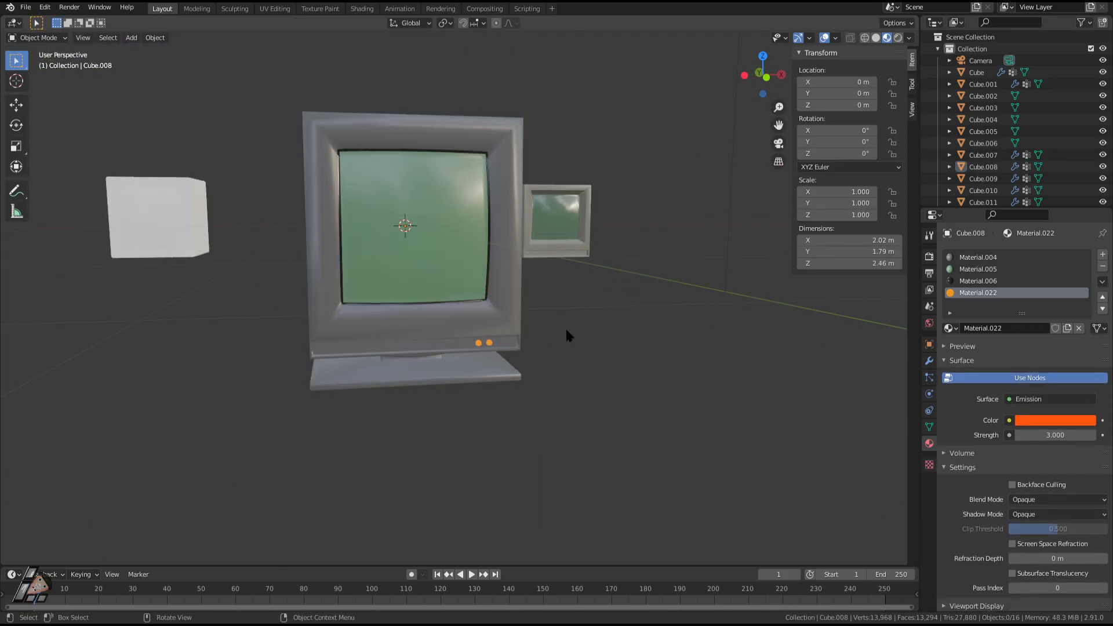
Duplicate the monitor by copy and paste and move the duplicate about -4.38 m along X.
key("Tab")
scroll(502, 400, "down", 4)
key("Tab")
left_click(454, 335)
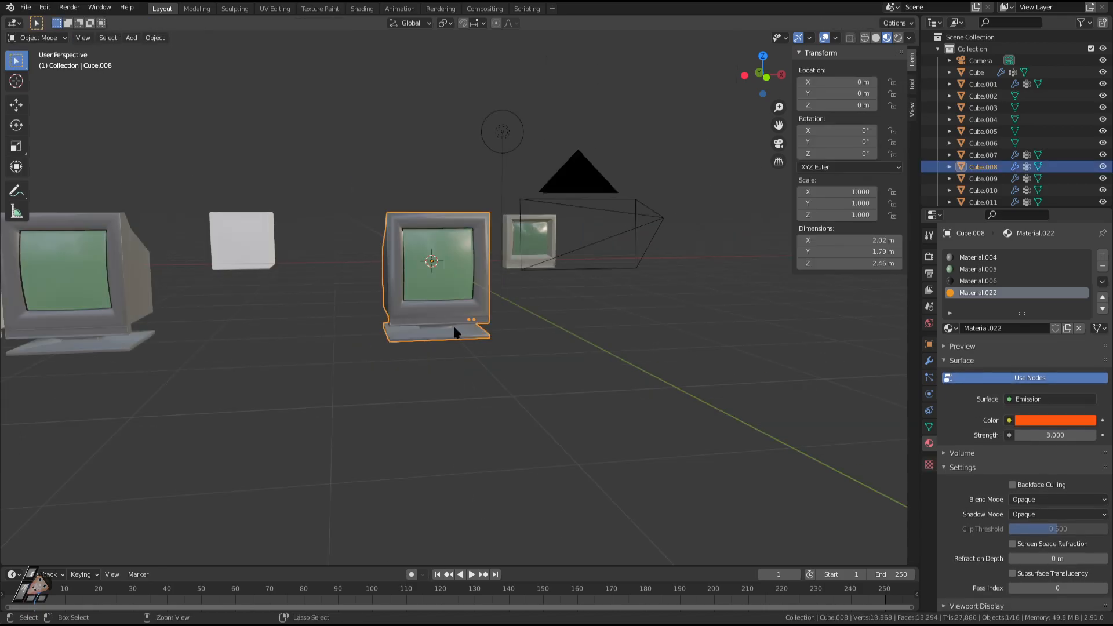
key("ctrl+c")
key("ctrl+v")
key("g")
key("x")
left_click(242, 327)
scroll(242, 327, "down", 2)
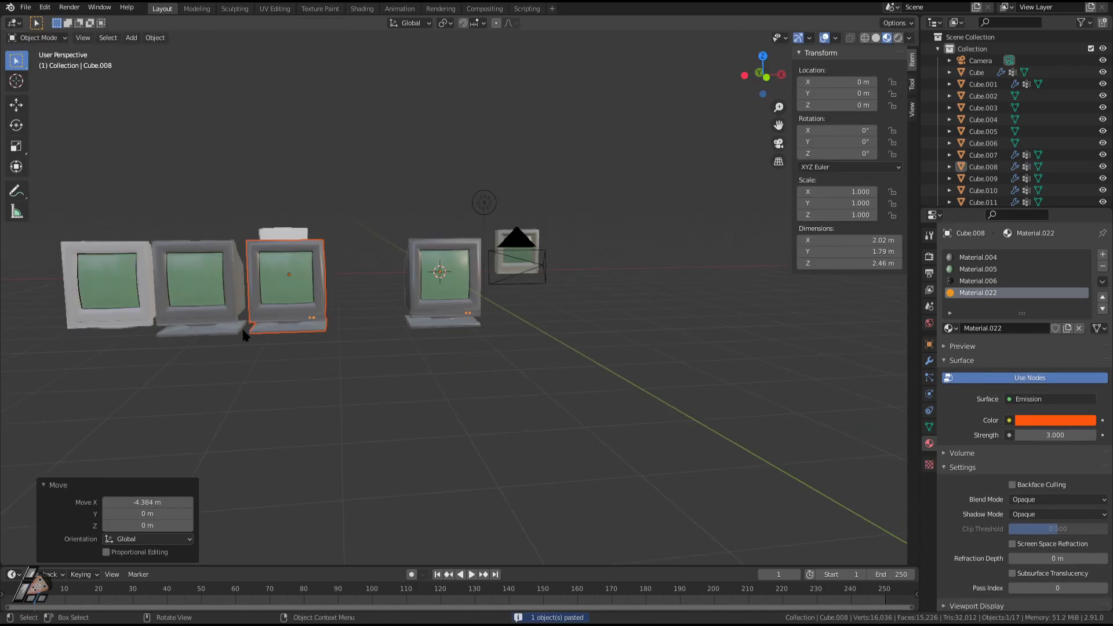
From the top view, box-select the duplicate and the neighbouring row of models and move them about -12.55 m along X.
middle_click_drag(242, 327, 258, 361)
scroll(279, 361, "down", 6)
key("KP_7")
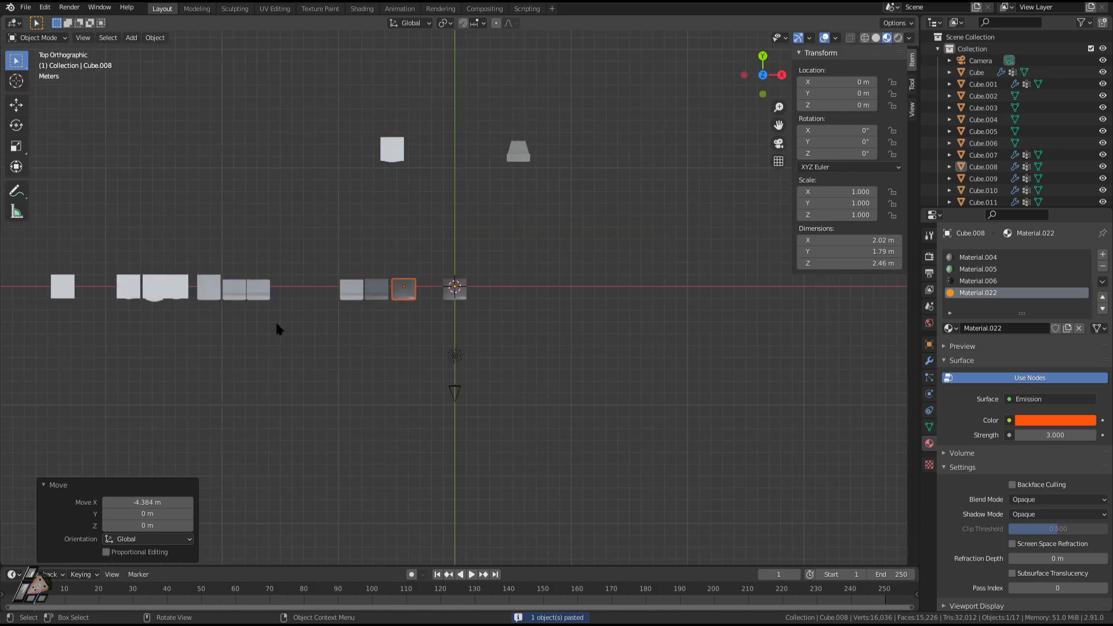
key("b")
left_click_drag(423, 335, 158, 276)
key("g")
key("x")
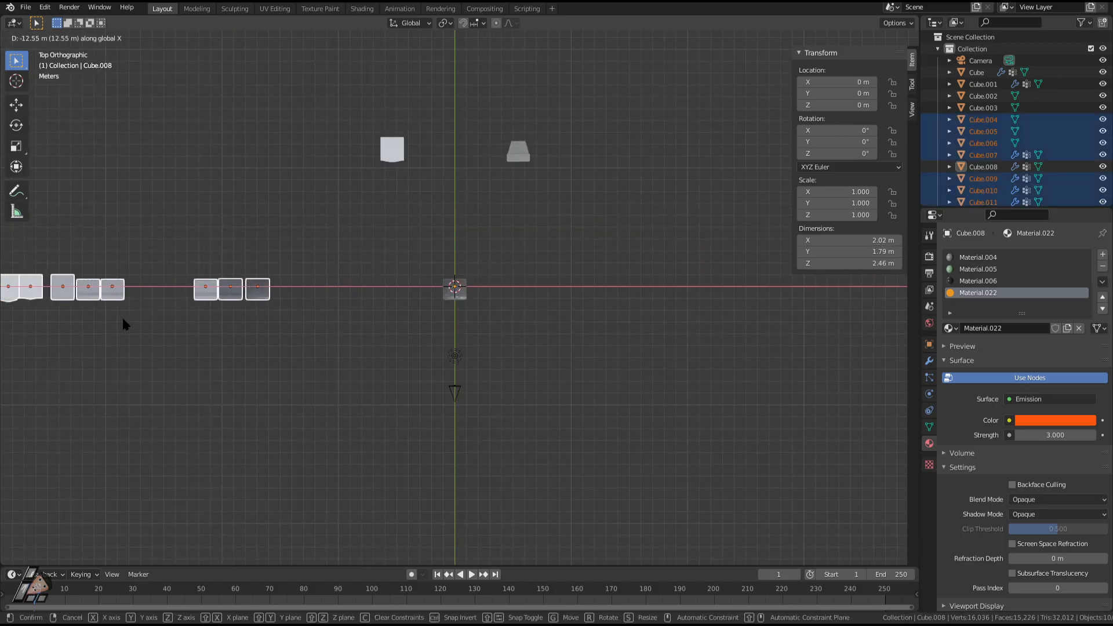
left_click(123, 320)
Scale the original monitor at the origin along Z to about 0.83.
scroll(475, 300, "up", 4)
middle_click_drag(476, 301, 443, 245)
scroll(443, 246, "up", 2)
left_click(443, 250)
scroll(464, 273, "up", 4)
key("Tab")
scroll(505, 310, "up", 3)
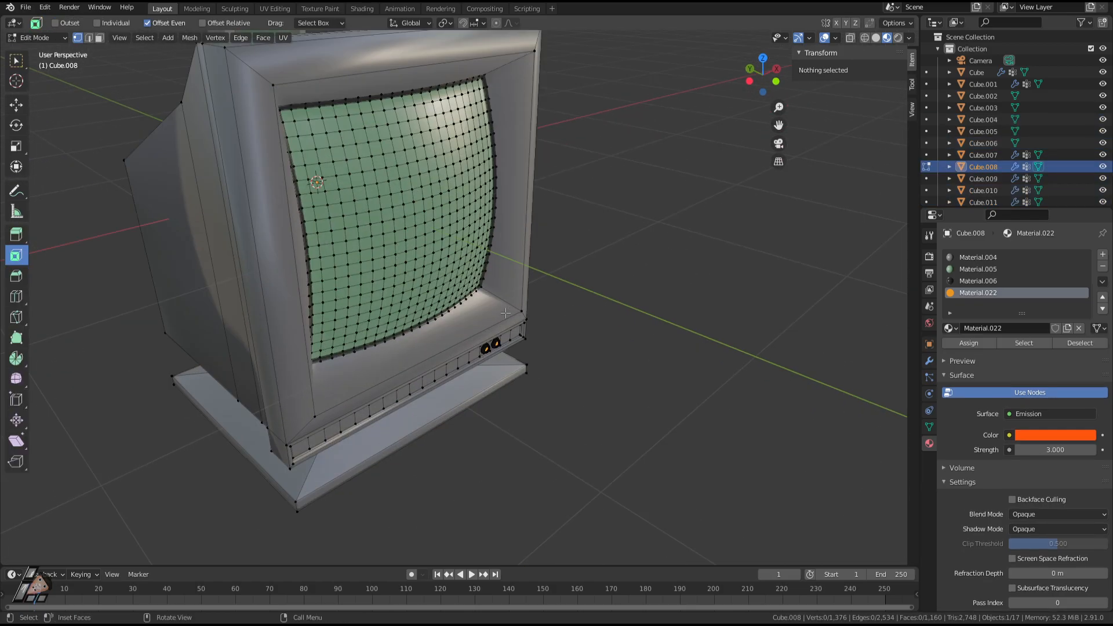
middle_click_drag(506, 313, 472, 314)
scroll(501, 315, "down", 2)
key("a")
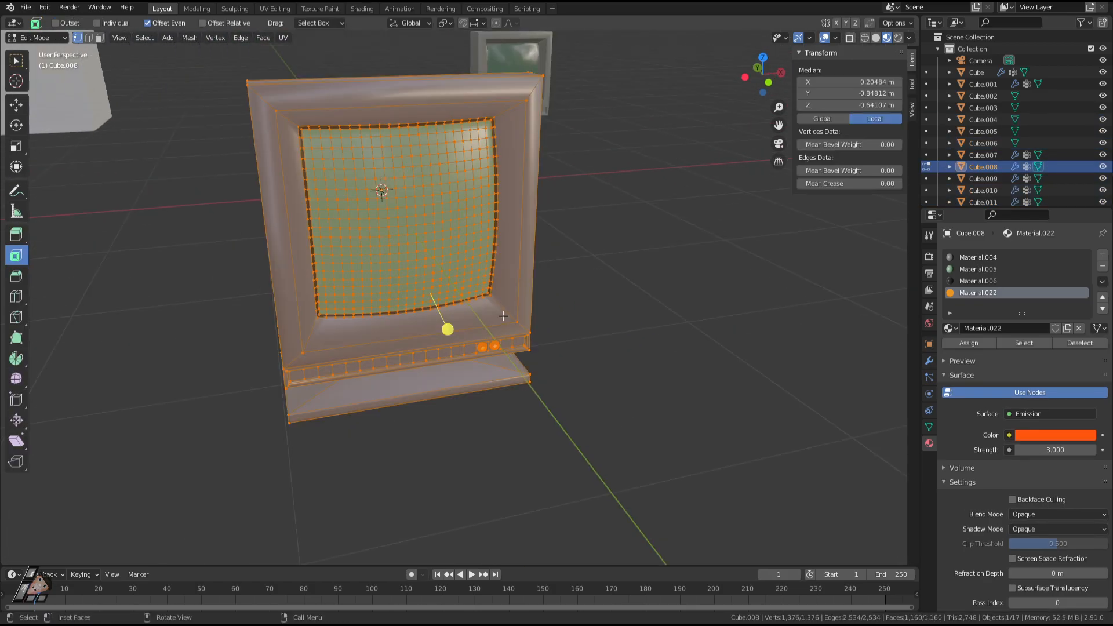
key("Tab")
key("s")
key("z")
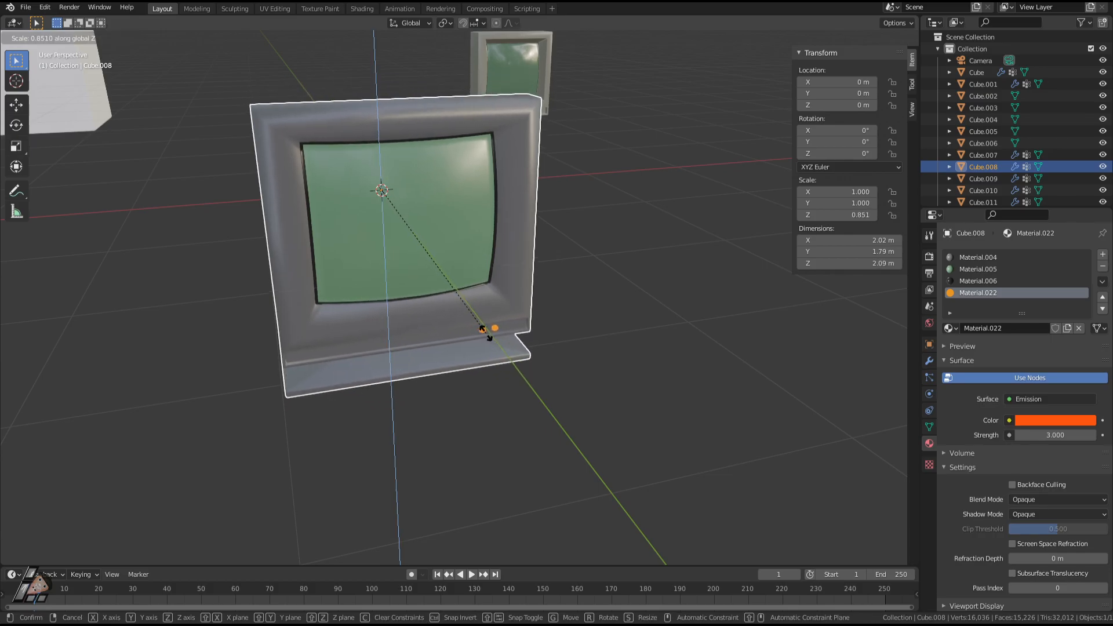
left_click(483, 329)
Examine the knobs, lower strip and base of the rescaled monitor up close in object and edit mode.
key("Tab")
middle_click_drag(574, 372, 475, 398)
key("Tab")
scroll(574, 424, "up", 3)
scroll(548, 405, "up", 2)
scroll(475, 397, "up", 2)
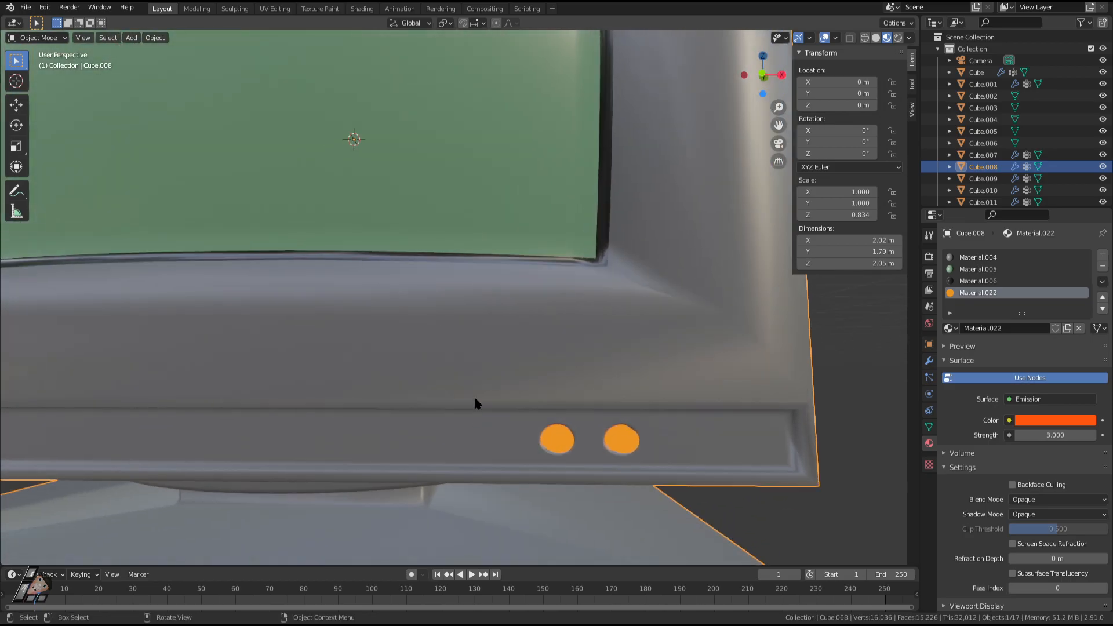
scroll(522, 432, "down", 4)
key("Tab")
scroll(558, 437, "up", 2)
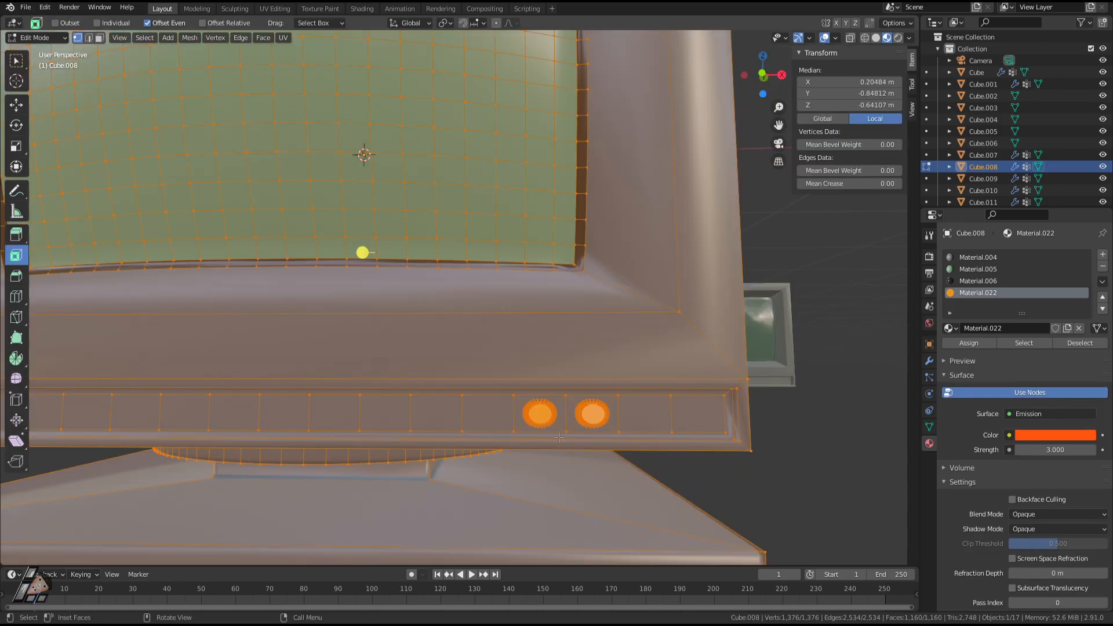
middle_click_drag(546, 428, 598, 431)
scroll(597, 432, "down", 3)
key("Tab")
scroll(425, 399, "down", 3)
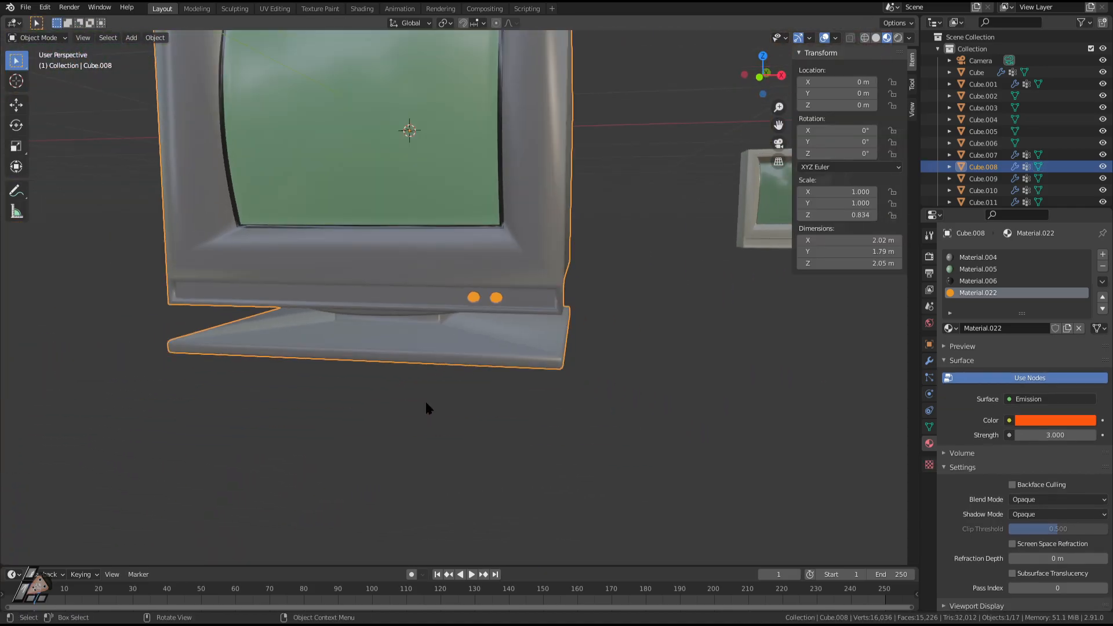
scroll(532, 385, "up", 4)
middle_click_drag(533, 389, 529, 364)
scroll(529, 365, "up", 1)
key("Tab")
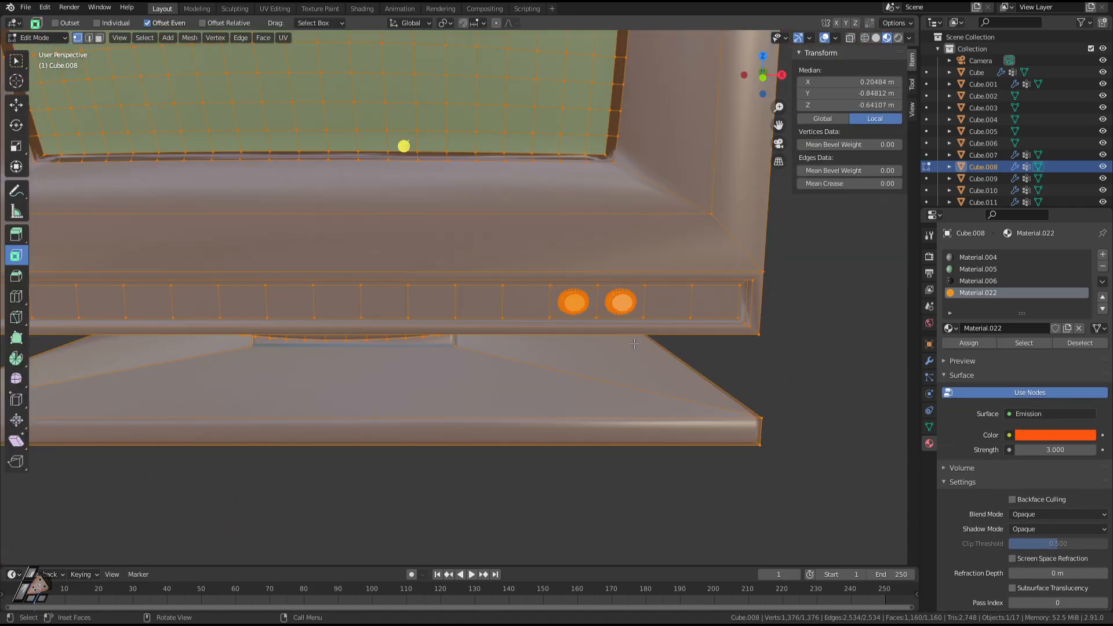
Select the entire outer knob on the monitor's lower strip, growing the selection outward from its front face.
key("Tab")
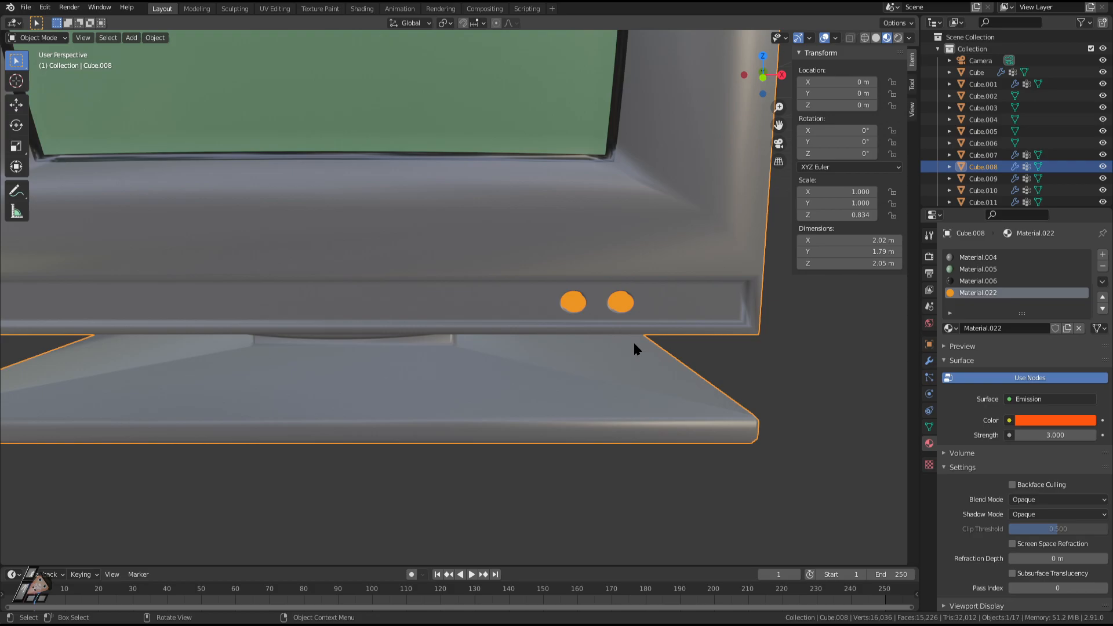
key("Tab")
middle_click_drag(688, 342, 638, 337)
key("Tab")
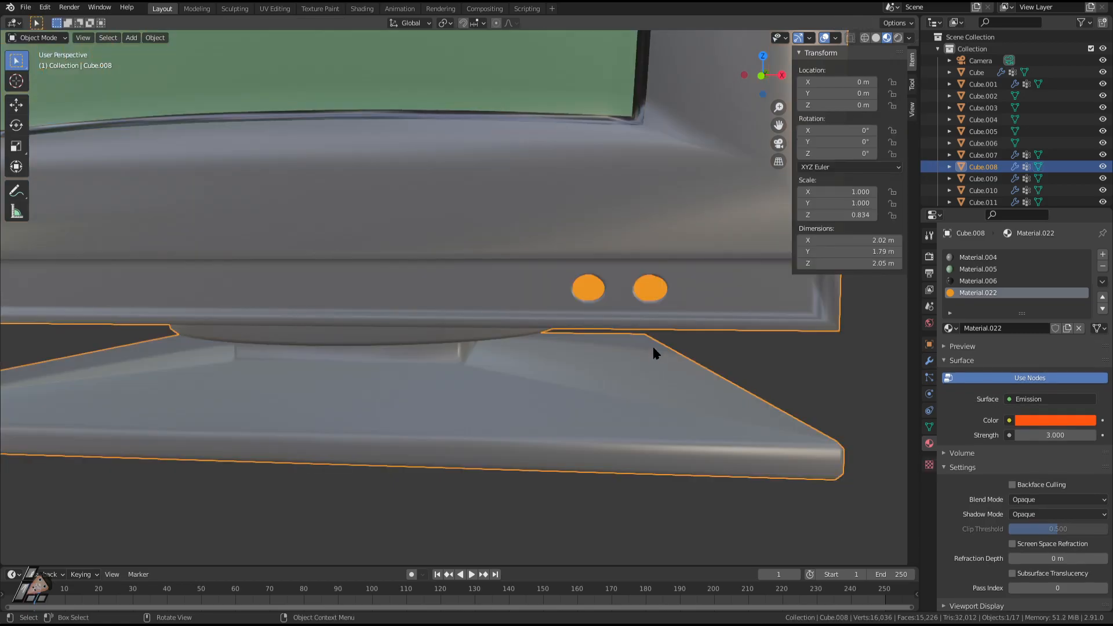
key("Tab")
key("3")
left_click(661, 292)
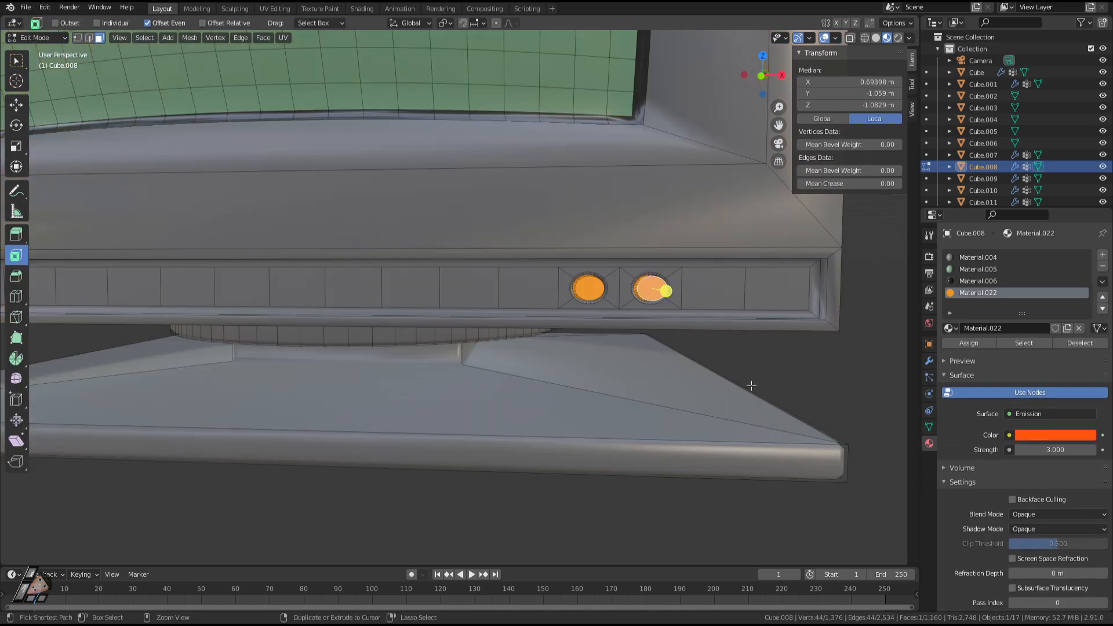
key("ctrl+KP_Add")
key("ctrl+KP_Add")
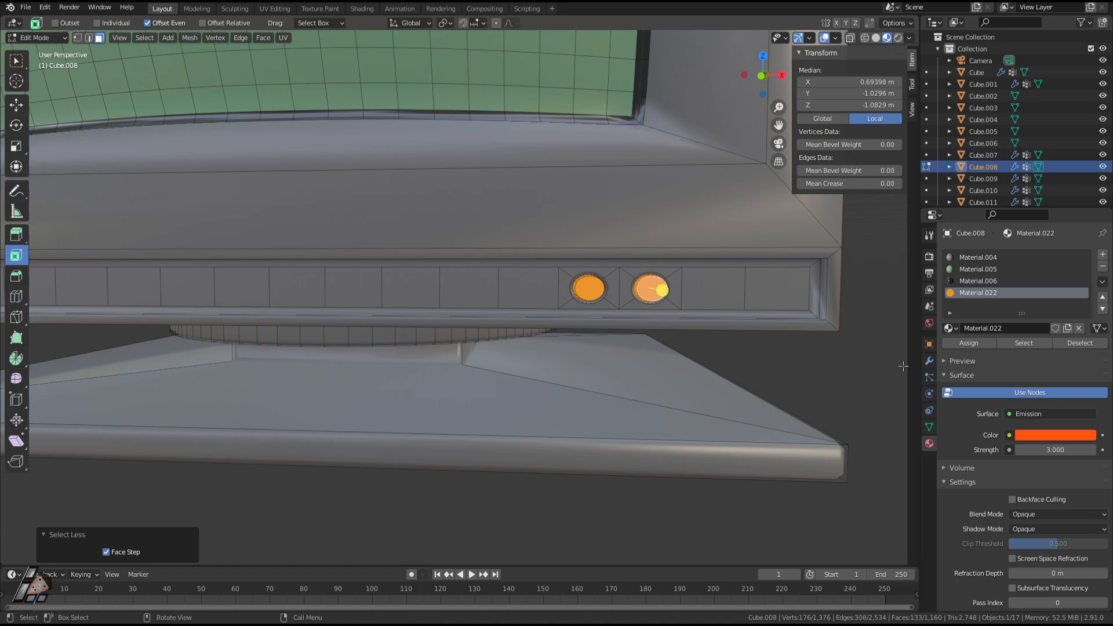
Add a new material slot with a light green Emission material and assign it to the selected outer knob.
left_click(1103, 254)
left_click(1014, 328)
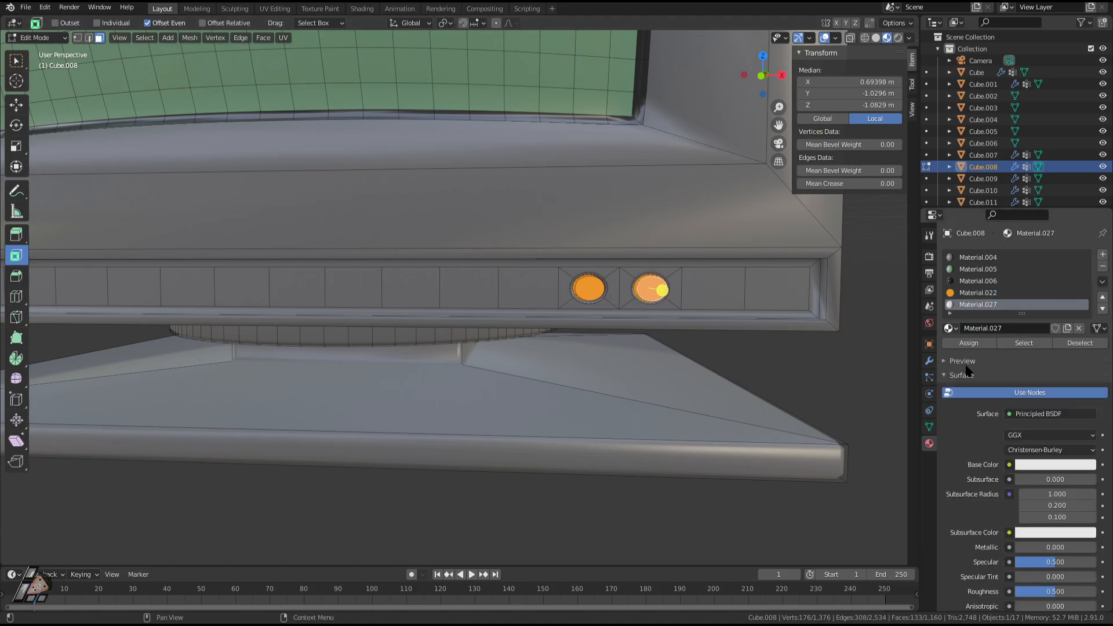
left_click(1039, 415)
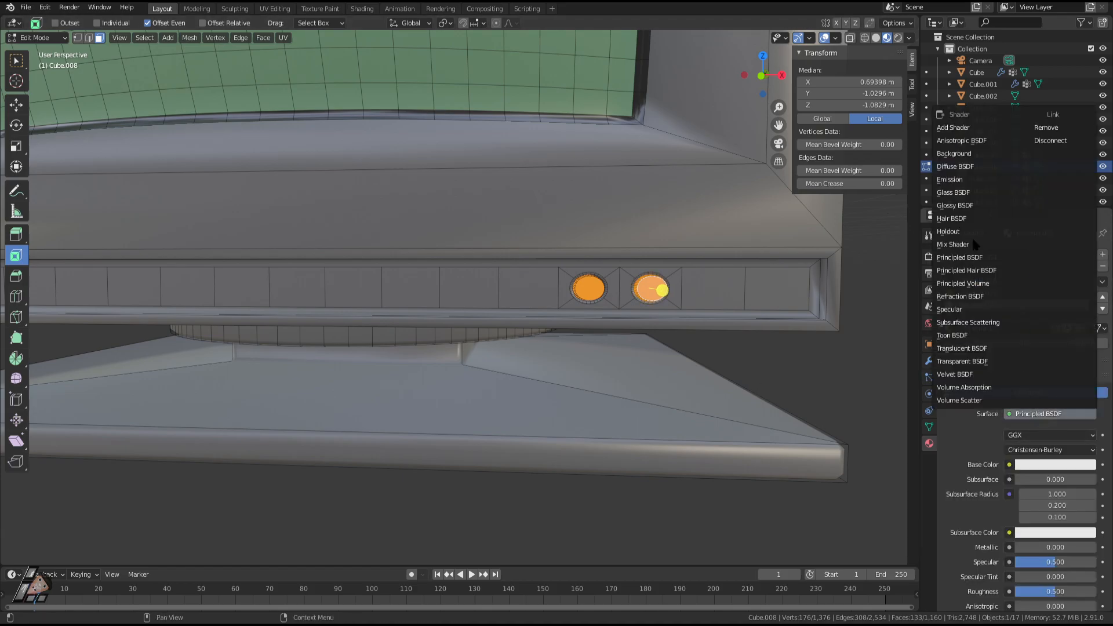
left_click(959, 180)
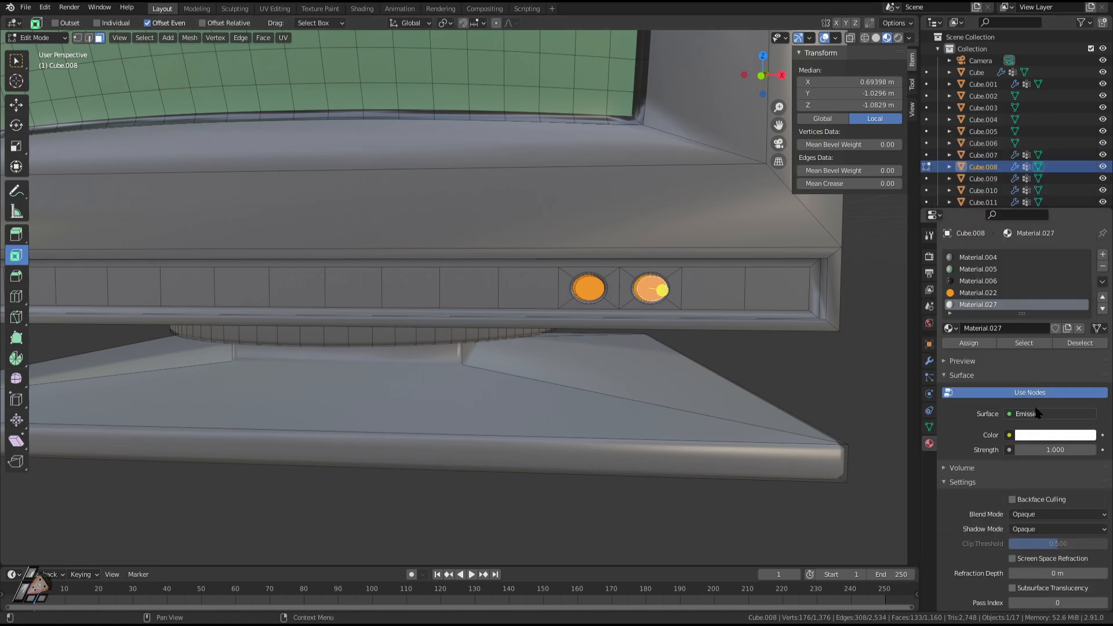
left_click(1056, 434)
left_click(1020, 296)
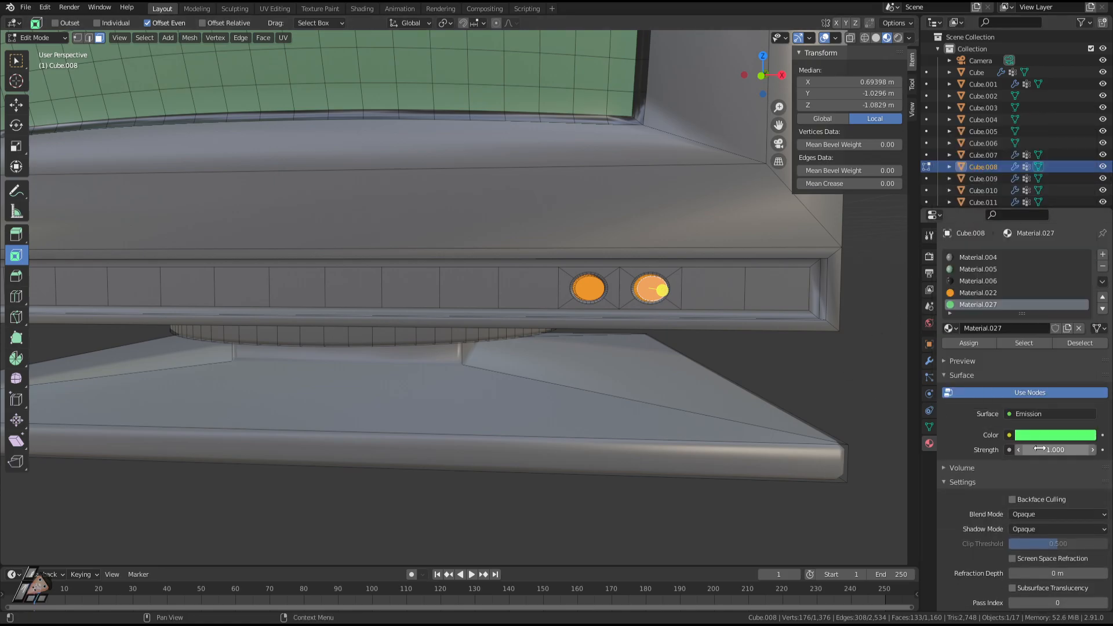
left_click(982, 339)
key("Tab")
scroll(693, 395, "down", 3)
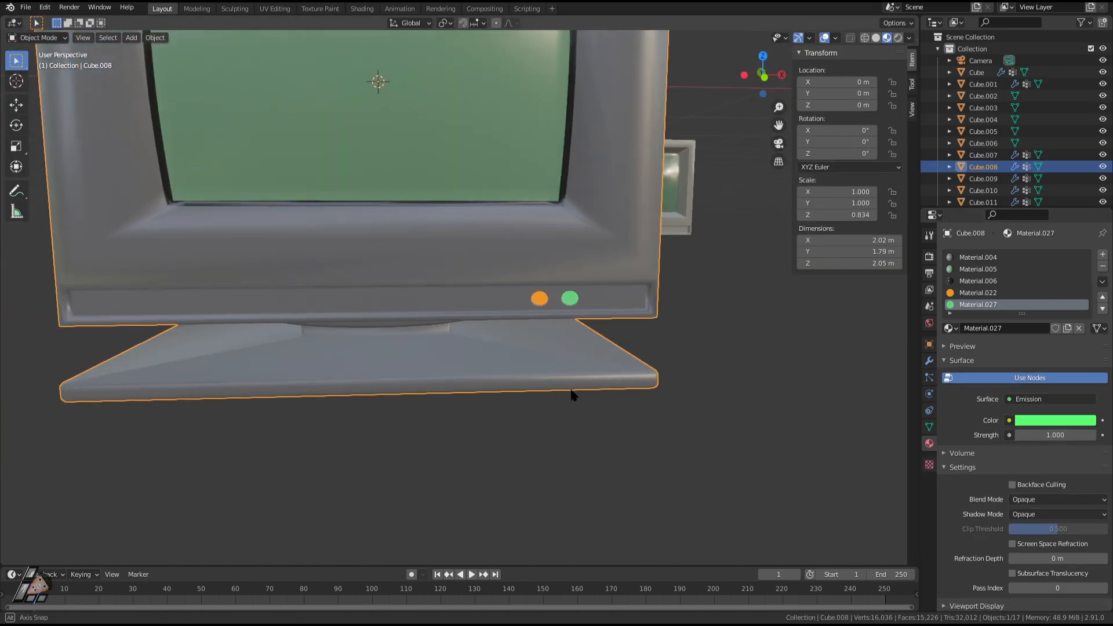
Select two neighbouring faces near the end of the lower strip opposite the knobs.
middle_click_drag(574, 393, 439, 290)
key("Tab")
scroll(440, 290, "up", 3)
left_click(211, 281)
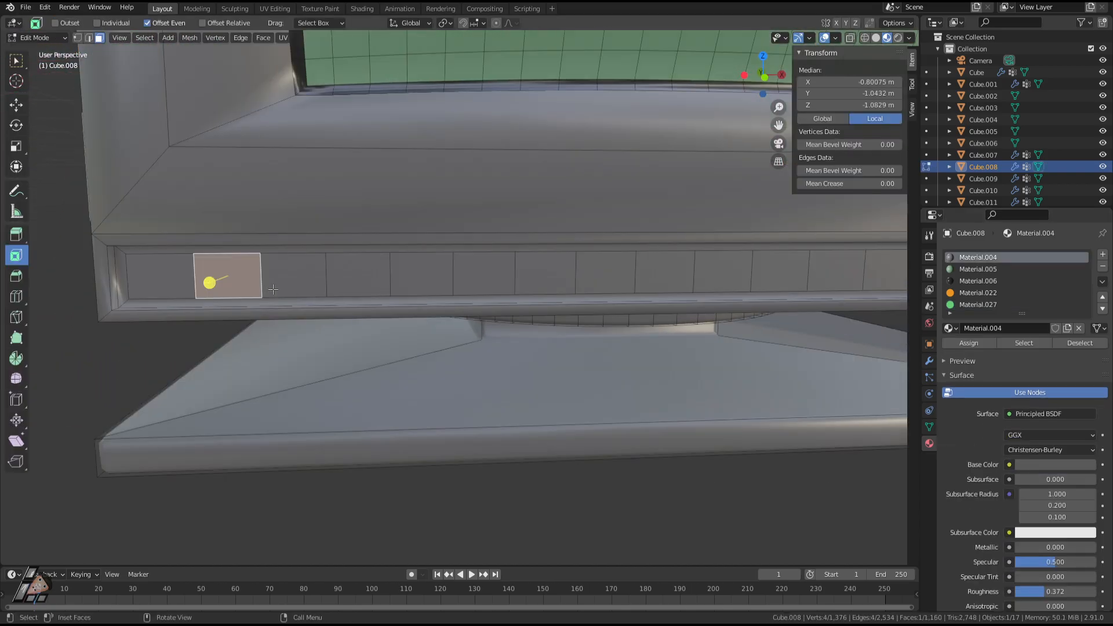
left_click(288, 295, "shift")
Examine the lower strip, the two coloured knobs and the base from several angles in object and edit mode.
middle_click_drag(437, 380, 461, 388)
scroll(461, 388, "down", 5)
scroll(480, 348, "up", 5)
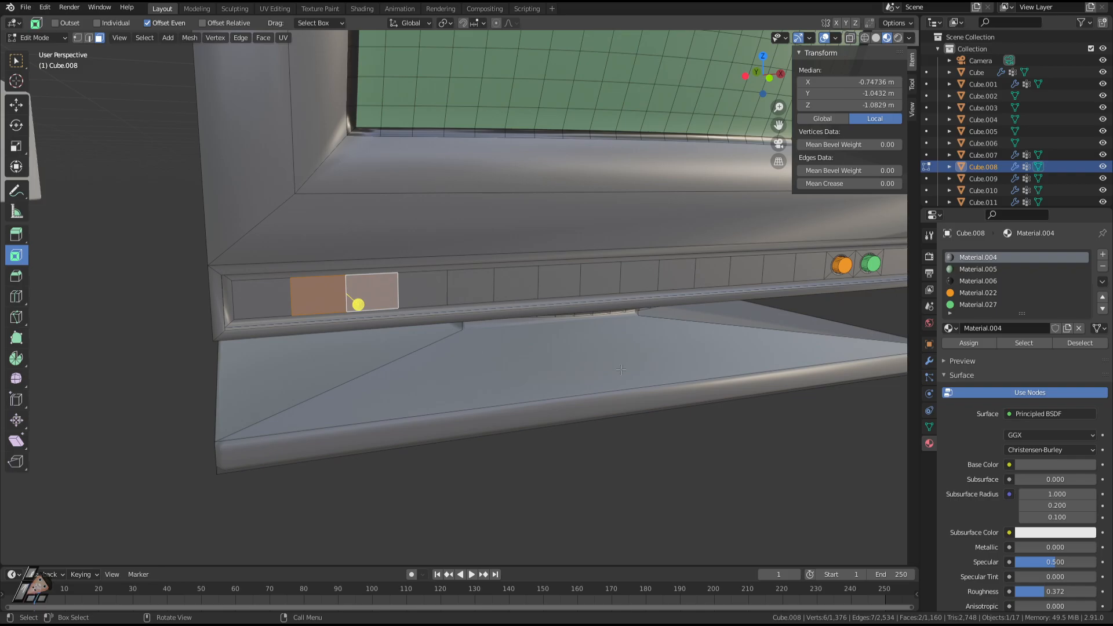
middle_click_drag(800, 362, 651, 414, "shift")
key("Tab")
scroll(609, 415, "down", 4)
scroll(555, 417, "up", 3)
key("Tab")
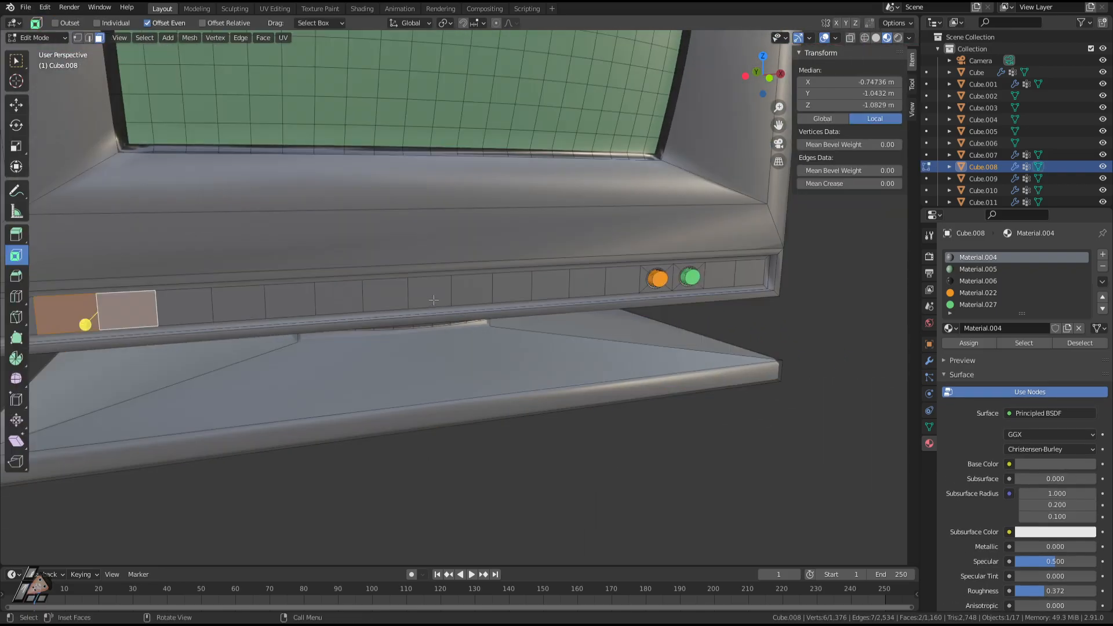
mouse_move(483, 301)
middle_mouse_down()
mouse_move(523, 302)
mouse_move(497, 301)
middle_mouse_up()
scroll(494, 324, "down", 3)
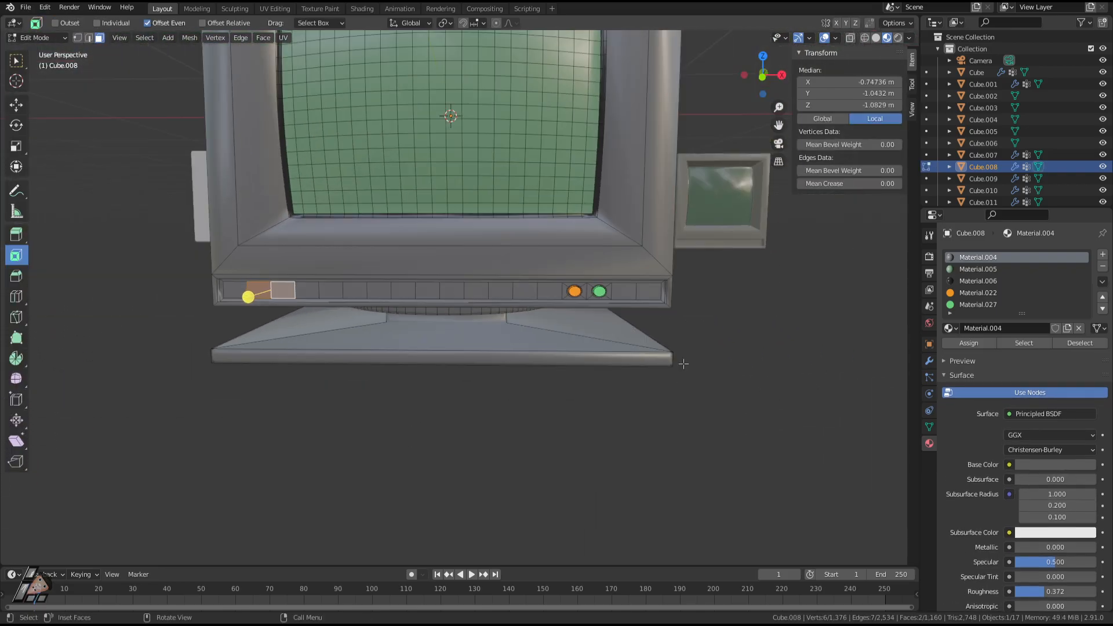
middle_click_drag(684, 364, 676, 330)
key("Tab")
middle_click_drag(379, 318, 506, 364)
scroll(506, 364, "up", 3)
key("Tab")
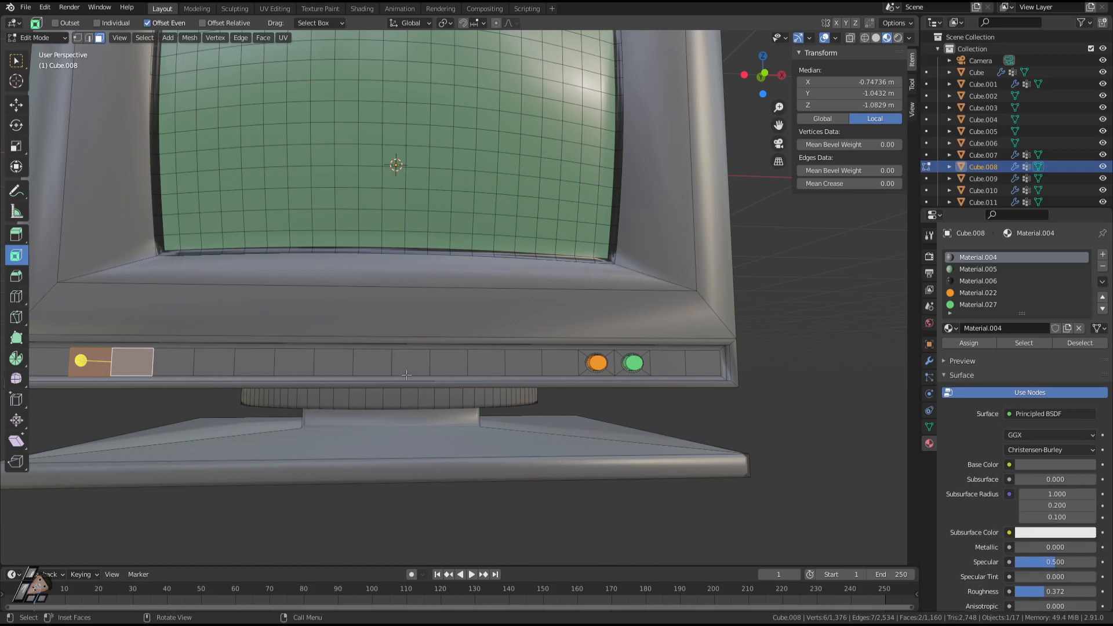
Inset the face in the middle of the lower strip by about 0.0052 m and turn on the edge length overlay.
left_click(378, 364)
key("KP_Decimal")
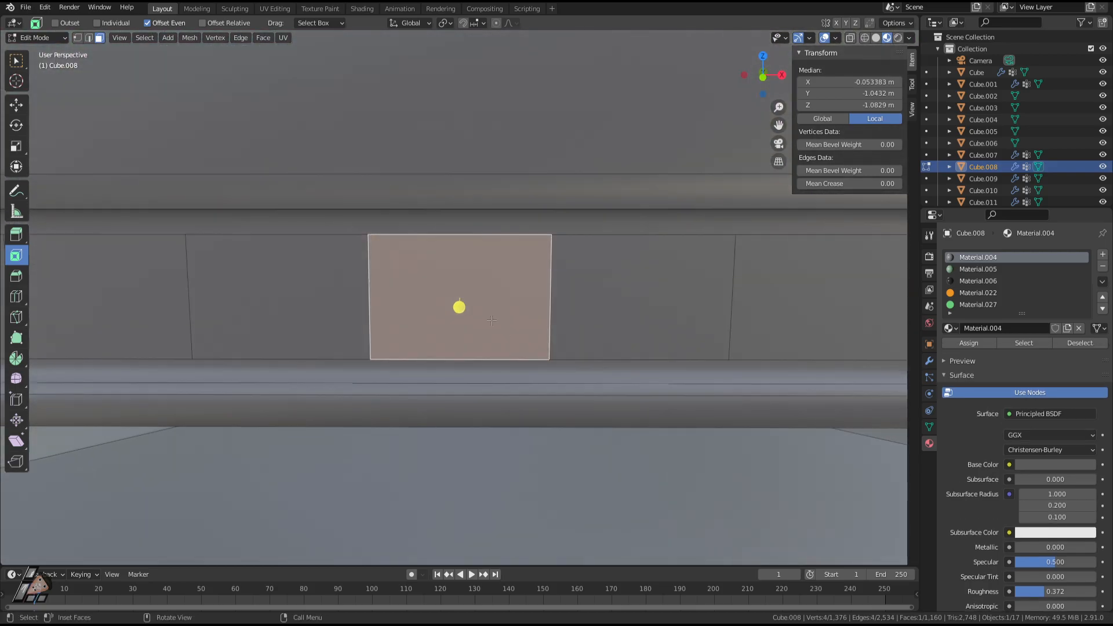
left_click_drag(460, 307, 460, 307)
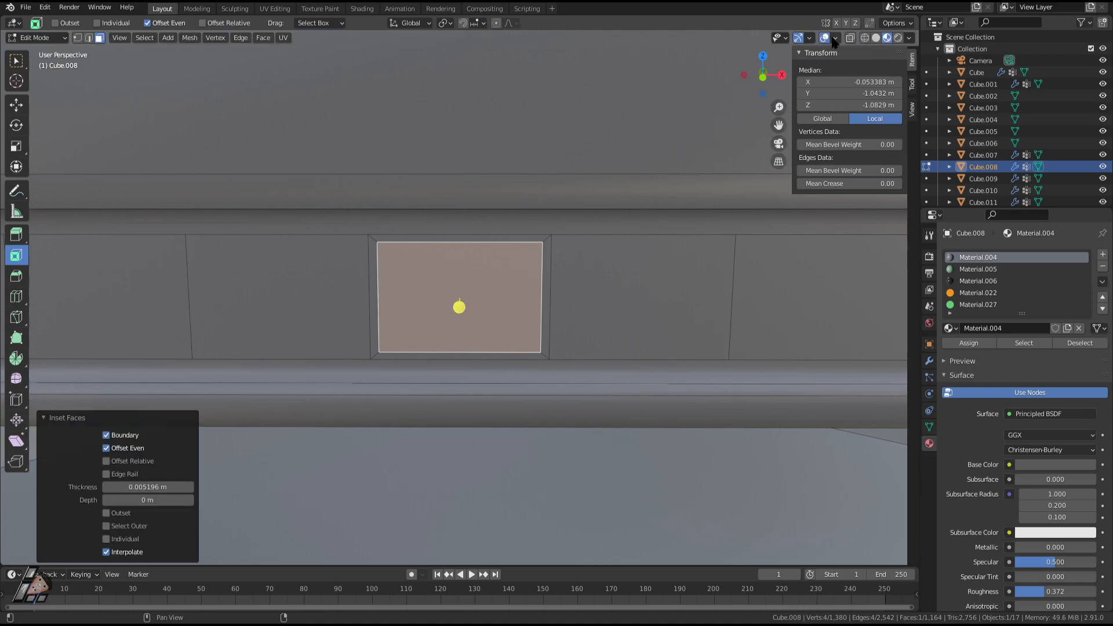
left_click(835, 38)
left_click(764, 434)
key("s")
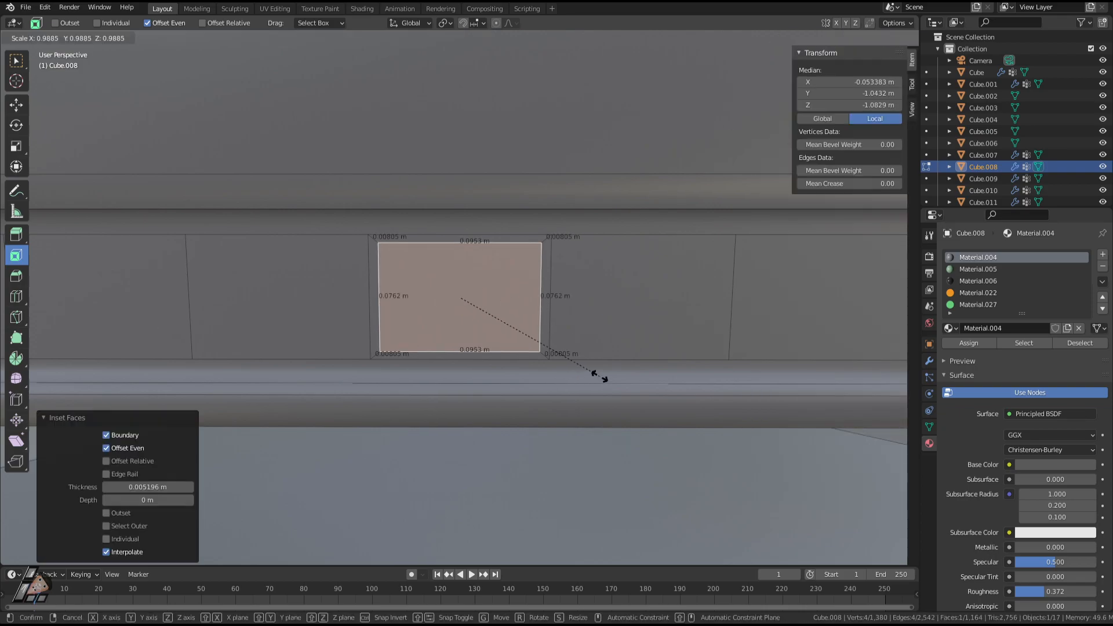
right_click(595, 376)
scroll(598, 385, "up", 2)
key("s")
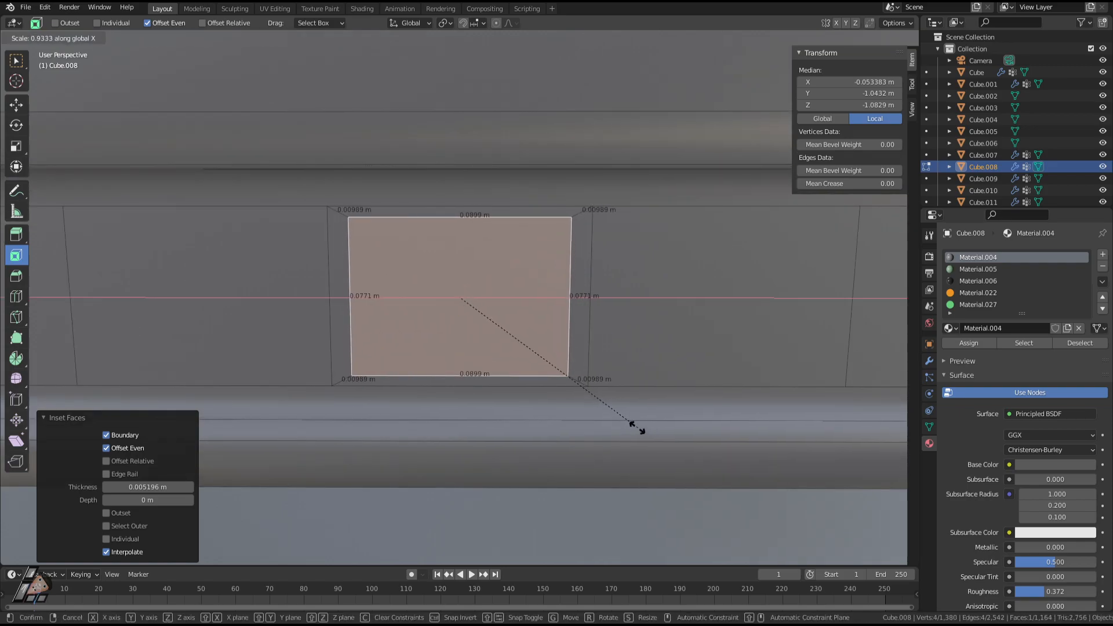
right_click(636, 428)
key("s")
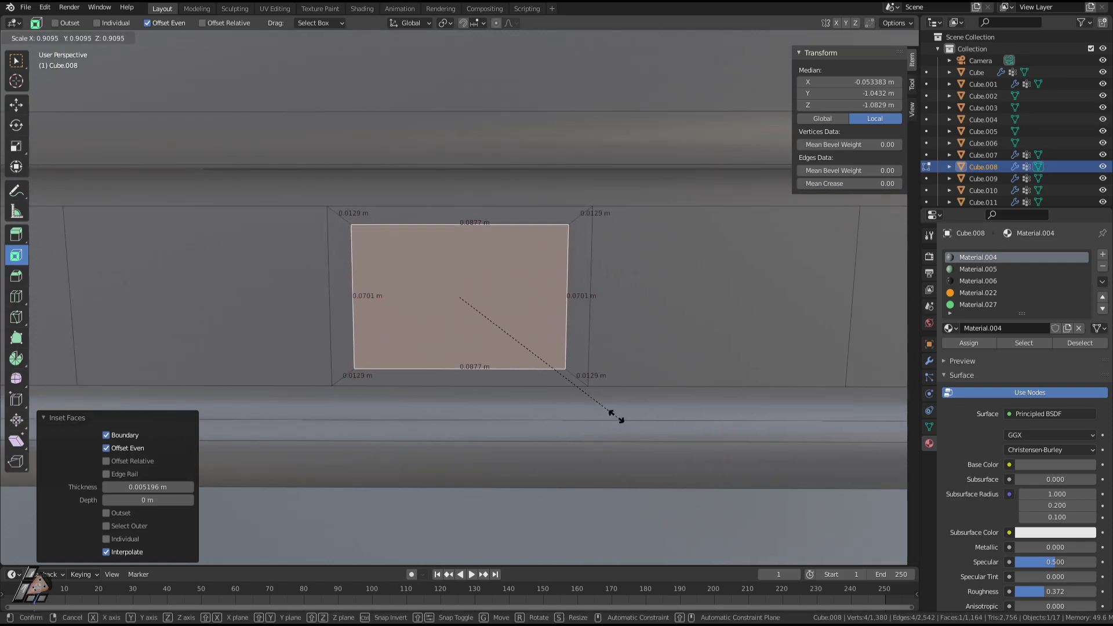
right_click(629, 419)
Scale the inset face to about 0.83 along X and 1.037 along Z to make it a 0.08 m square.
key("s")
key("x")
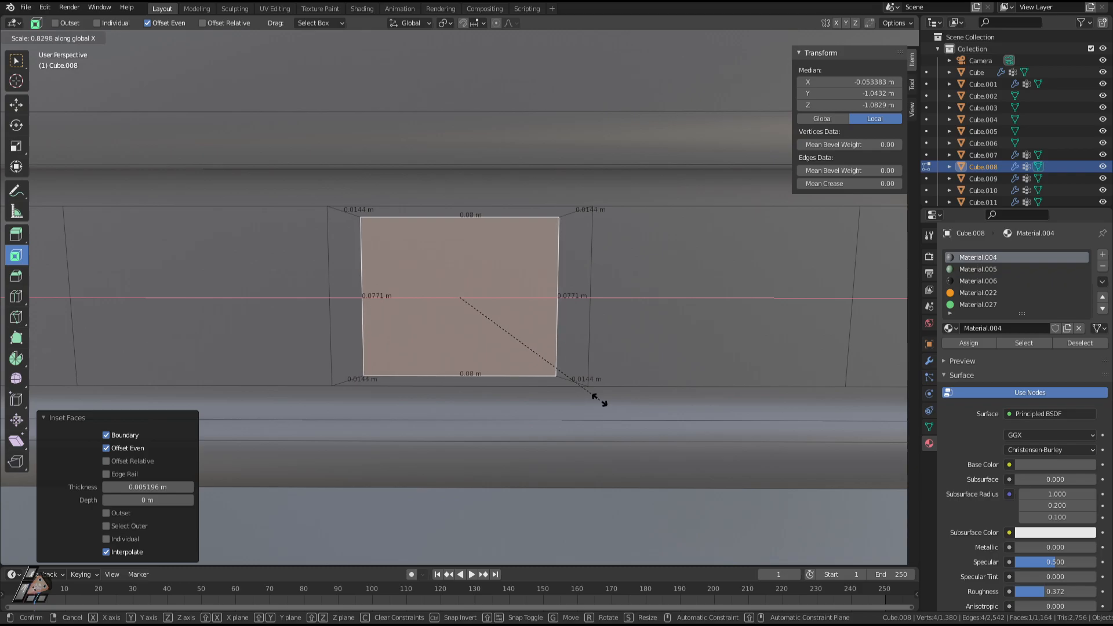
left_click(600, 400)
key("s")
key("x")
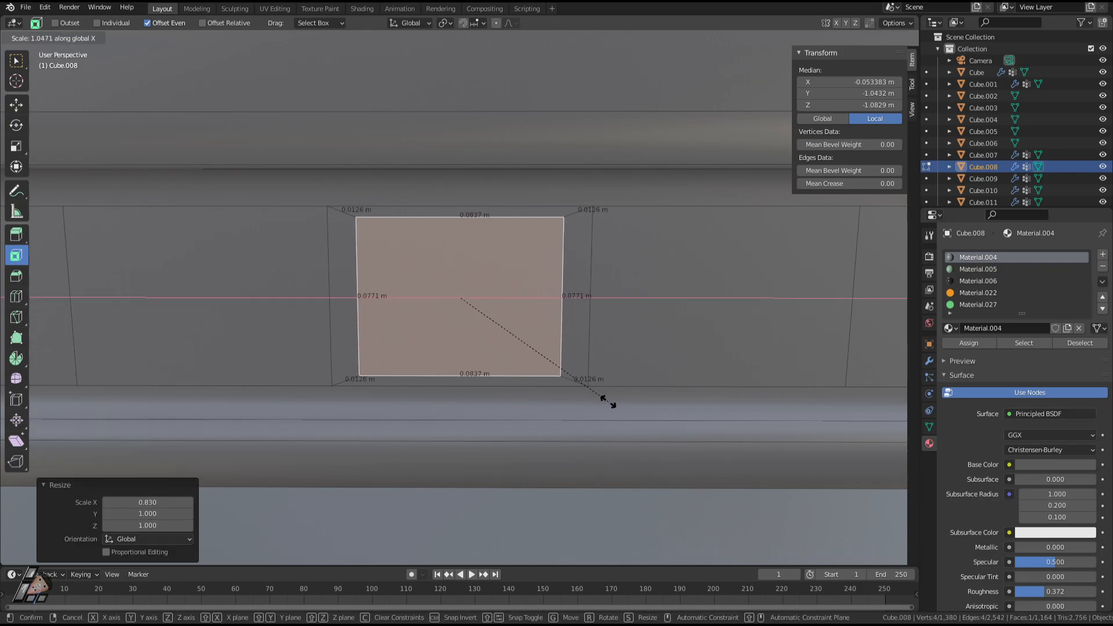
key("y")
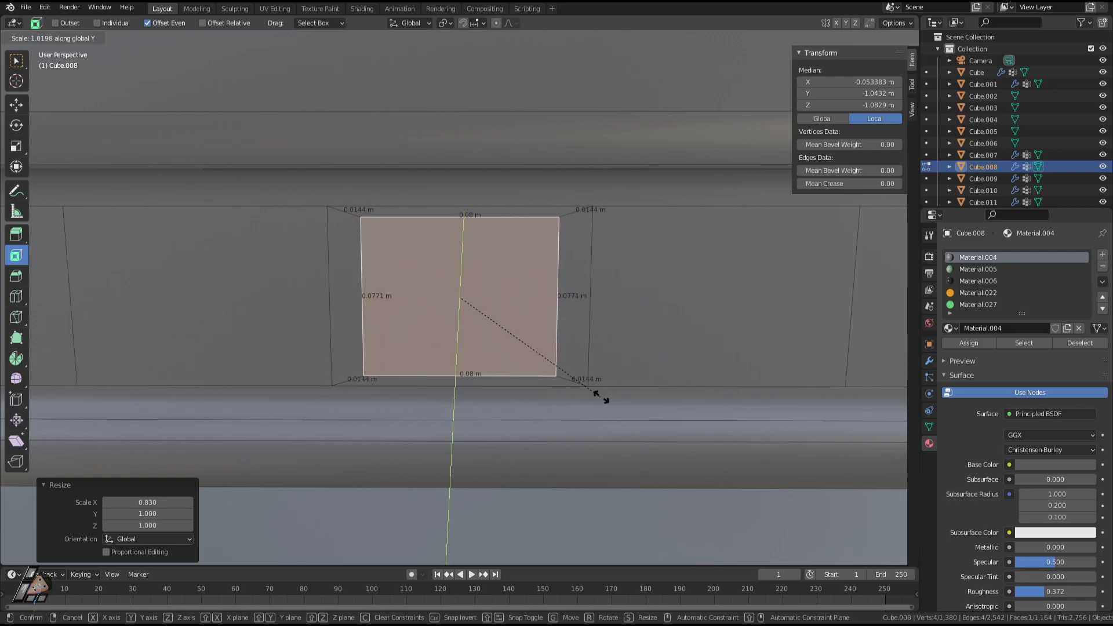
key("z")
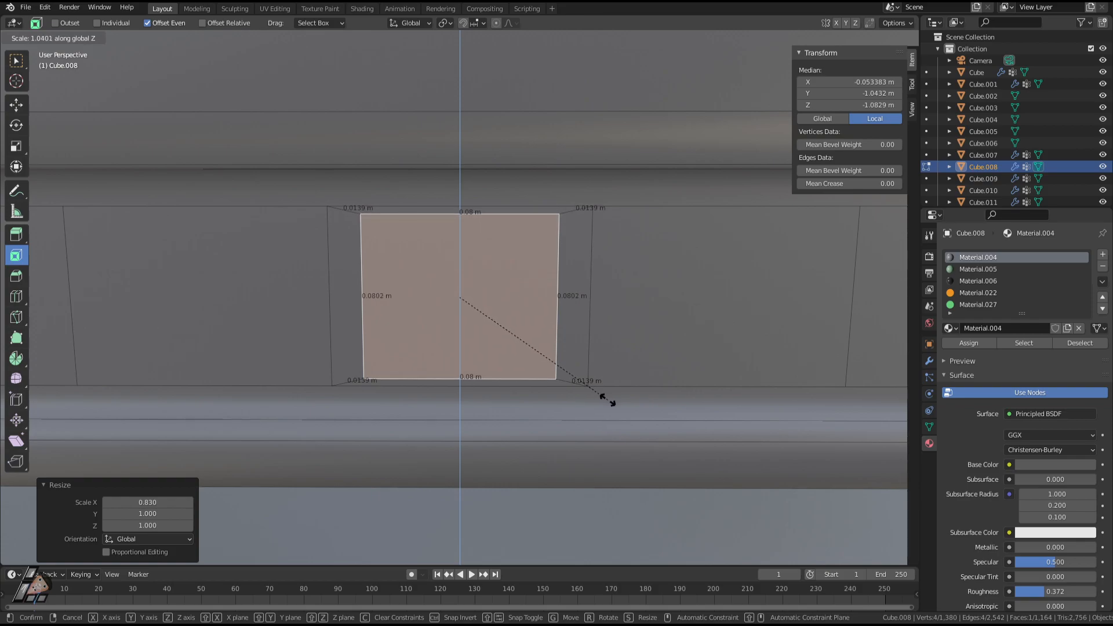
left_click(607, 400)
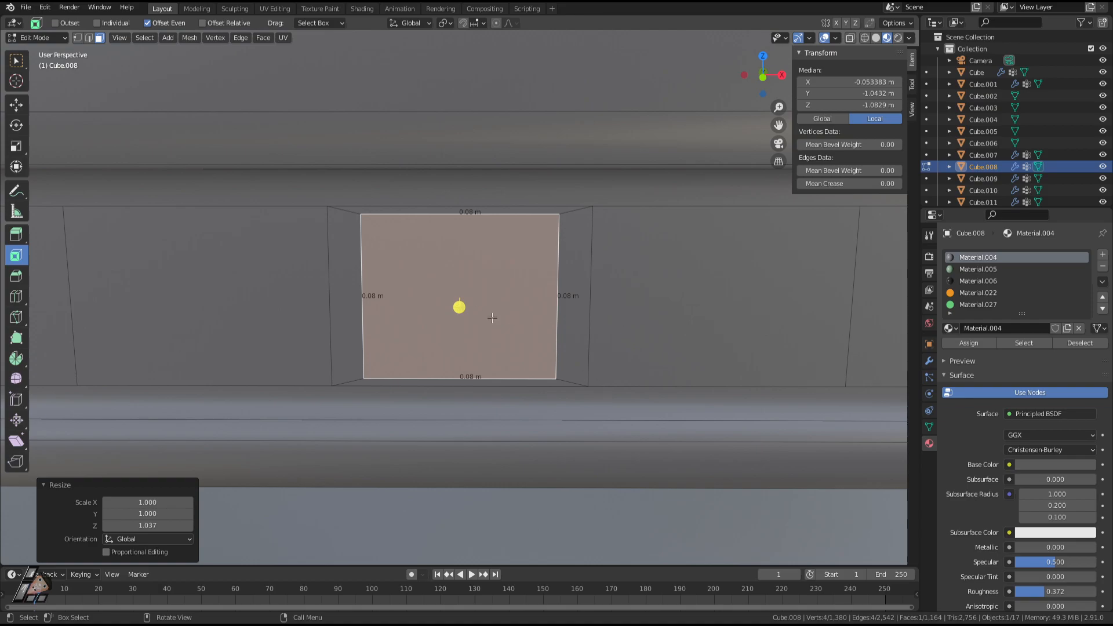
Inset the square face by about 0.0014 m and subdivide the inner face with 10 cuts.
left_click_drag(463, 308, 461, 303)
middle_click_drag(461, 302, 478, 256)
right_click(467, 260)
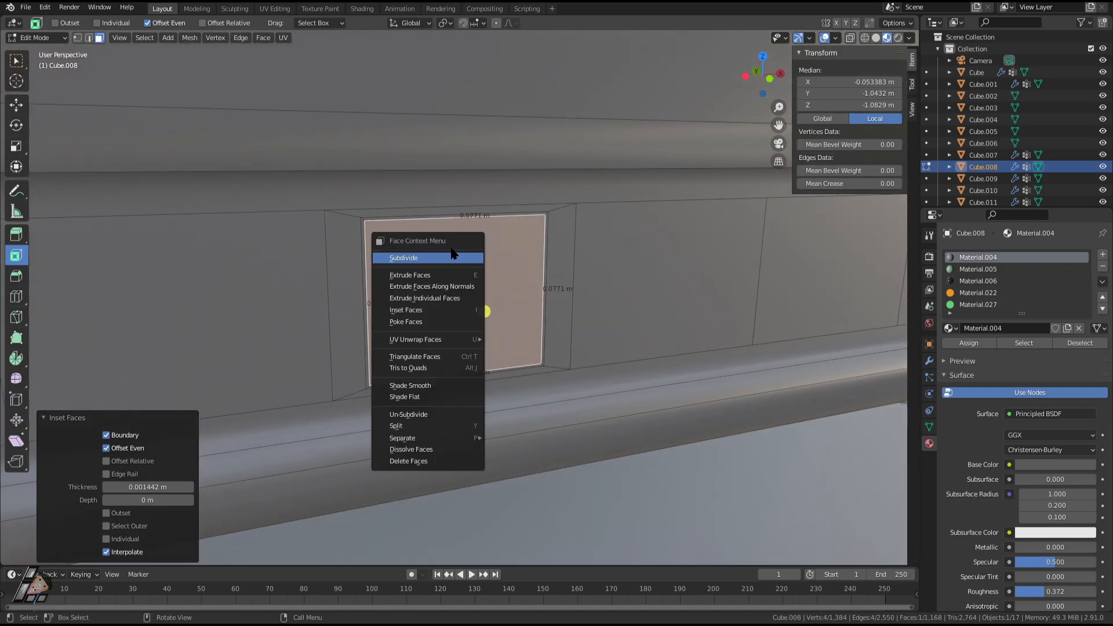
left_click(437, 256)
left_click_drag(149, 475, 278, 476)
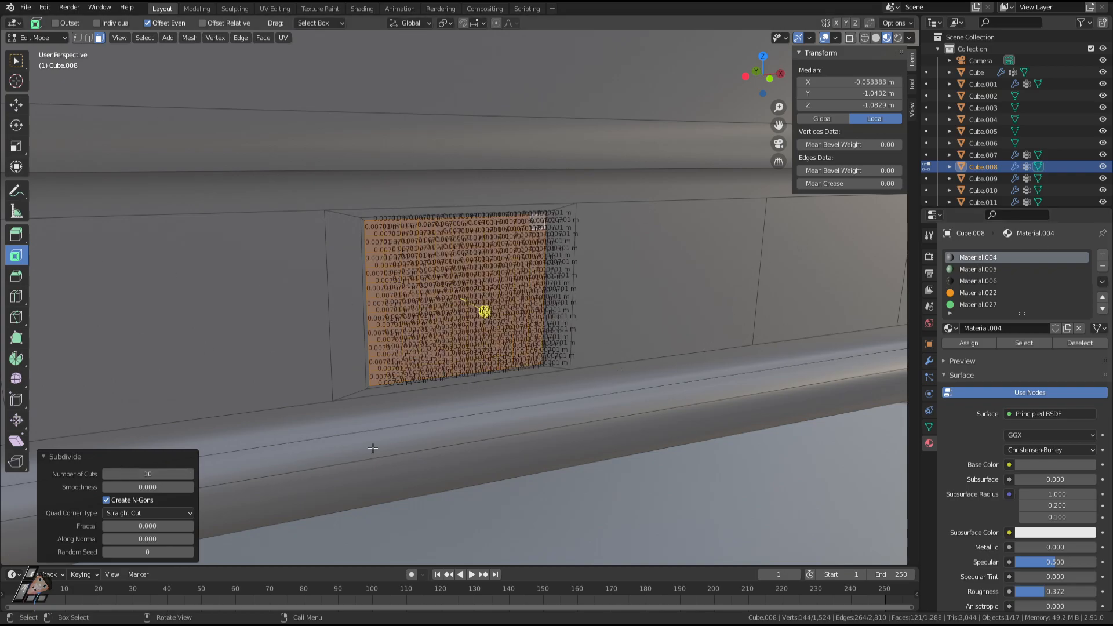
Round the subdivided face with To Sphere at a factor of 1 and turn off the edge length overlay.
key("F3")
left_click(450, 464)
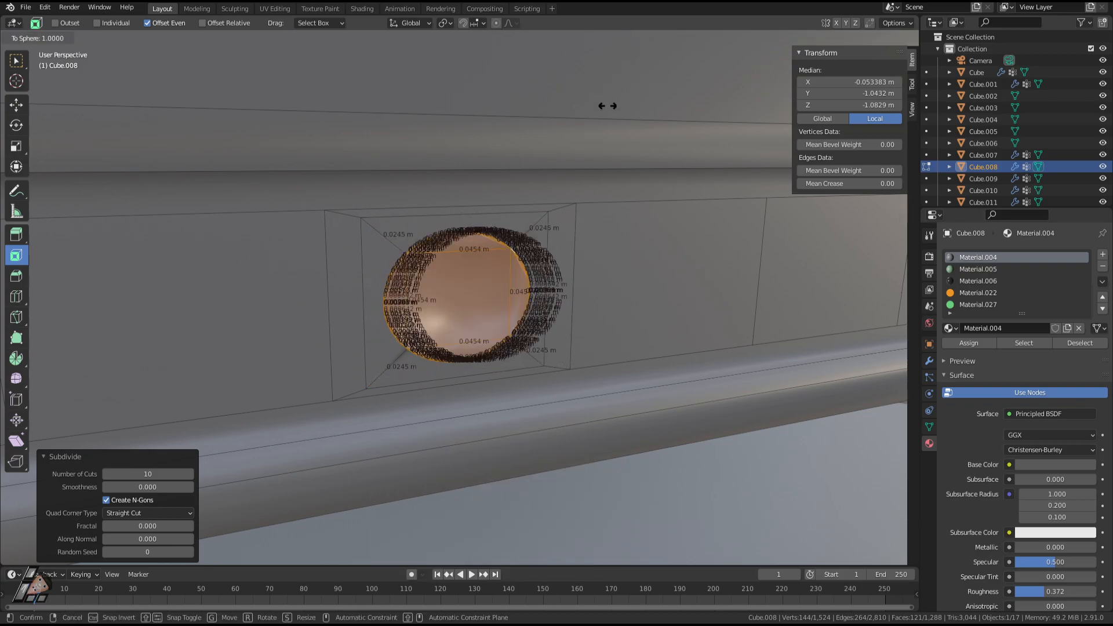
left_click(668, 149)
middle_click_drag(517, 259, 493, 258)
left_click(837, 38)
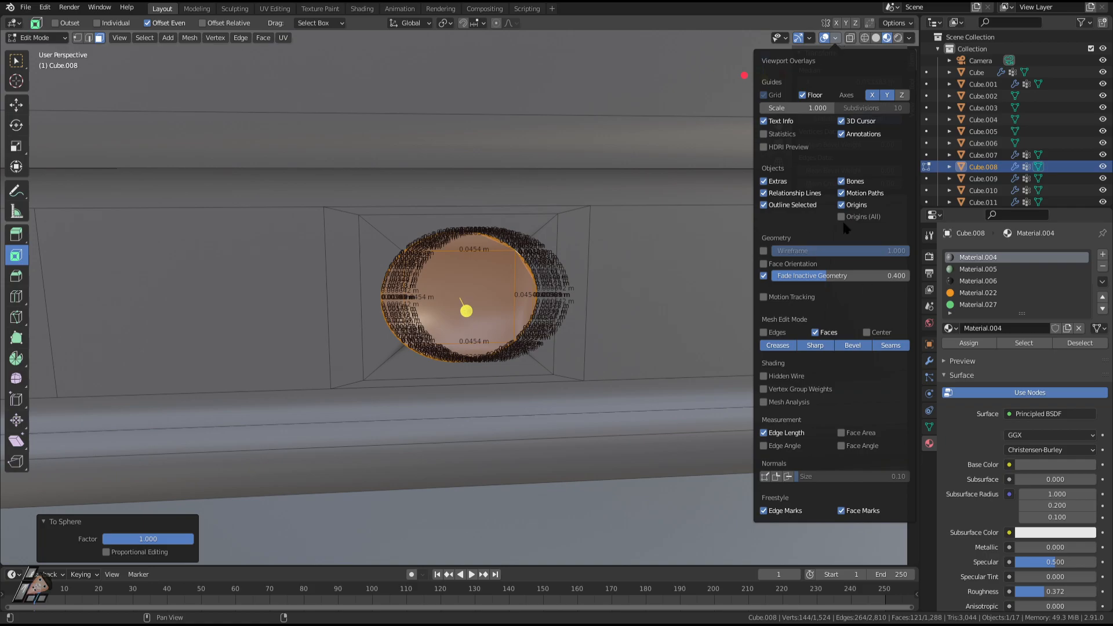
left_click(767, 434)
mouse_move(557, 276)
middle_mouse_down()
mouse_move(571, 279)
mouse_move(542, 265)
middle_mouse_up()
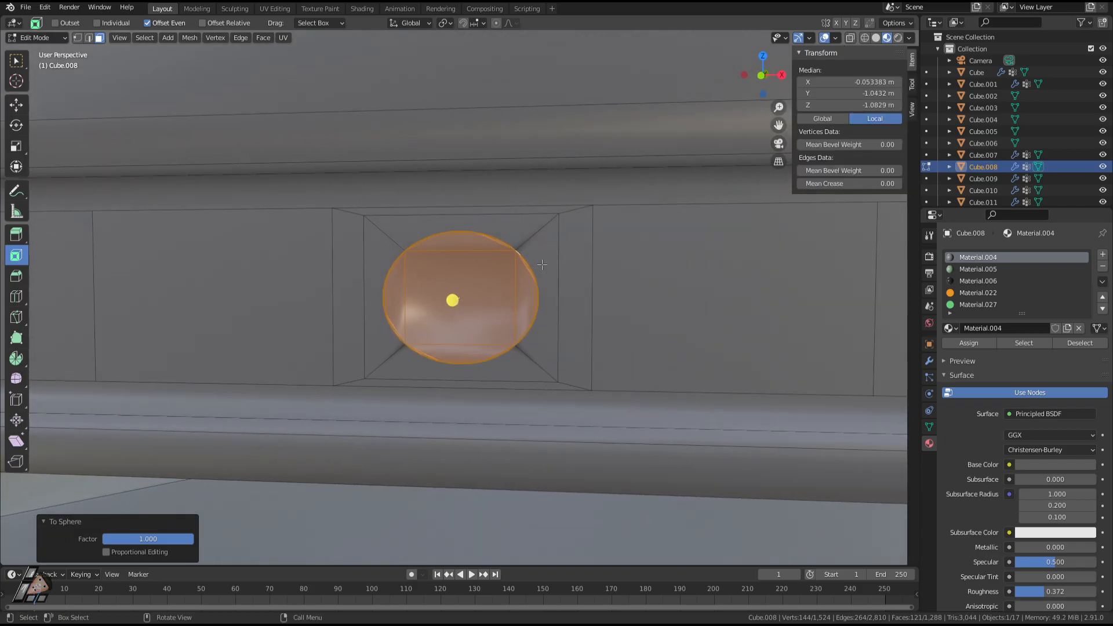
scroll(541, 260, "down", 3)
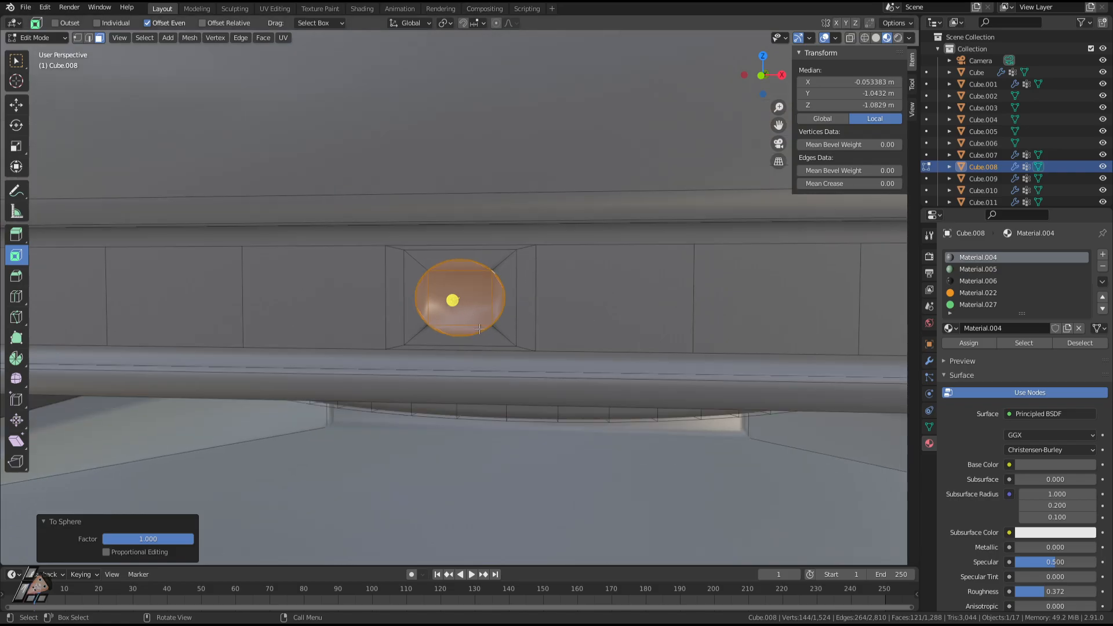
middle_click_drag(502, 333, 513, 295)
key("Tab")
key("Tab")
Dissolve the rounded selection's vertices and reselect the square face in the middle of the strip.
key("x")
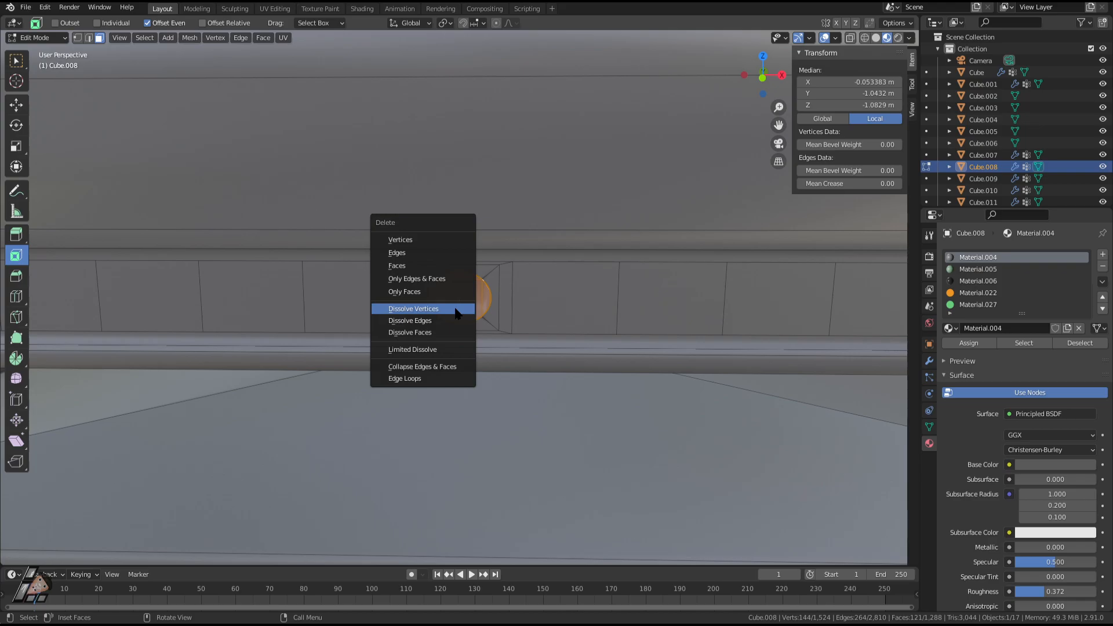
left_click(445, 308)
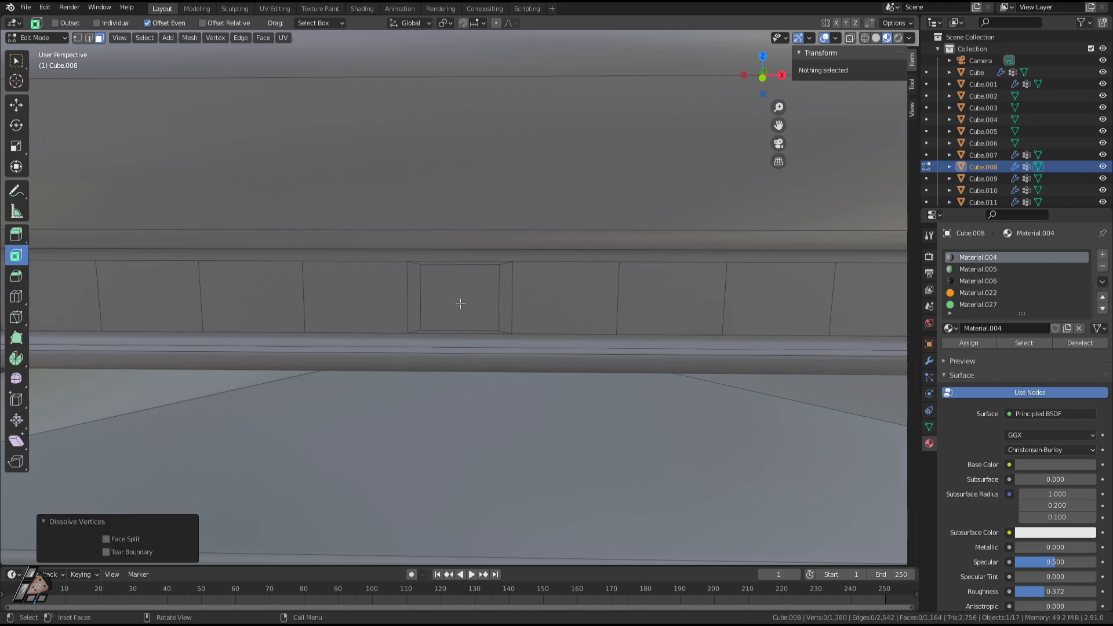
left_click(461, 304)
Turn the edge length overlay back on for the selected square face.
scroll(458, 306, "up", 5)
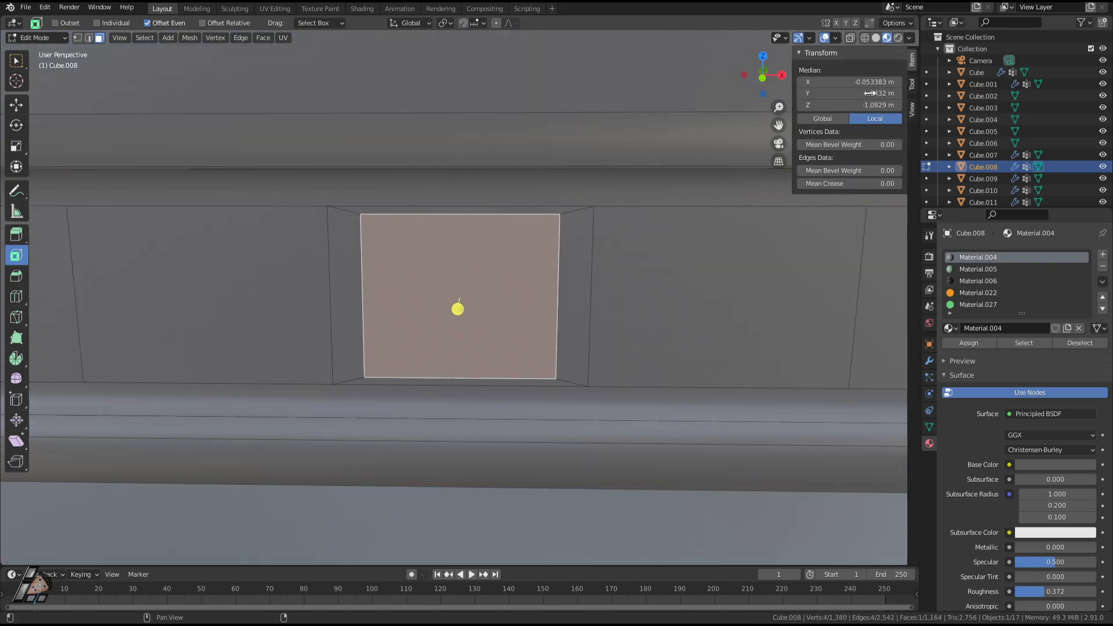
left_click(837, 38)
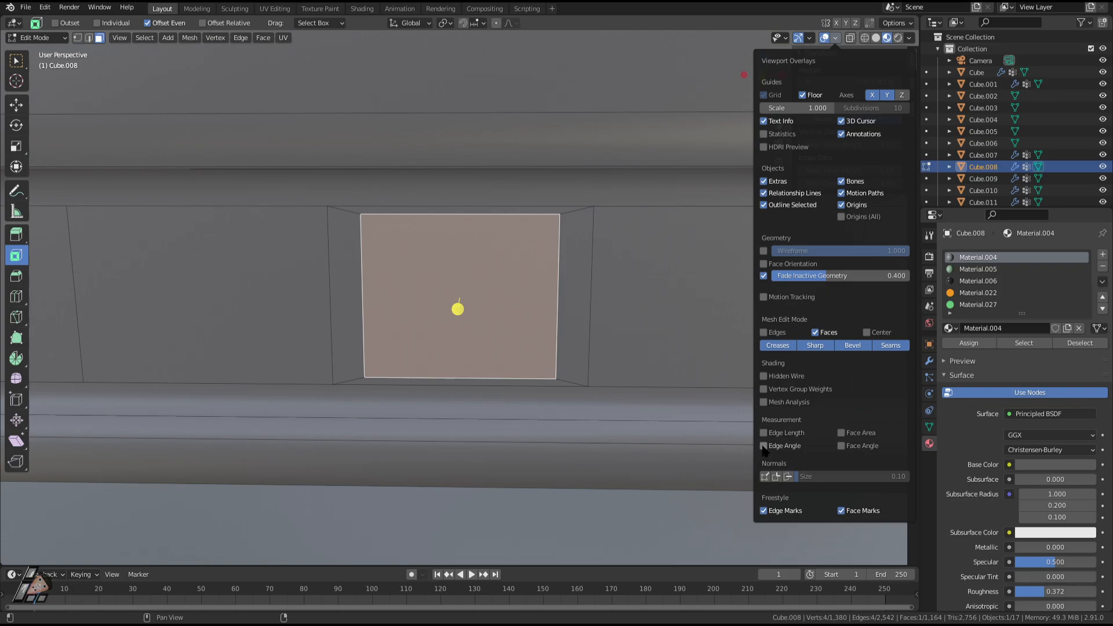
scroll(437, 259, "down", 3)
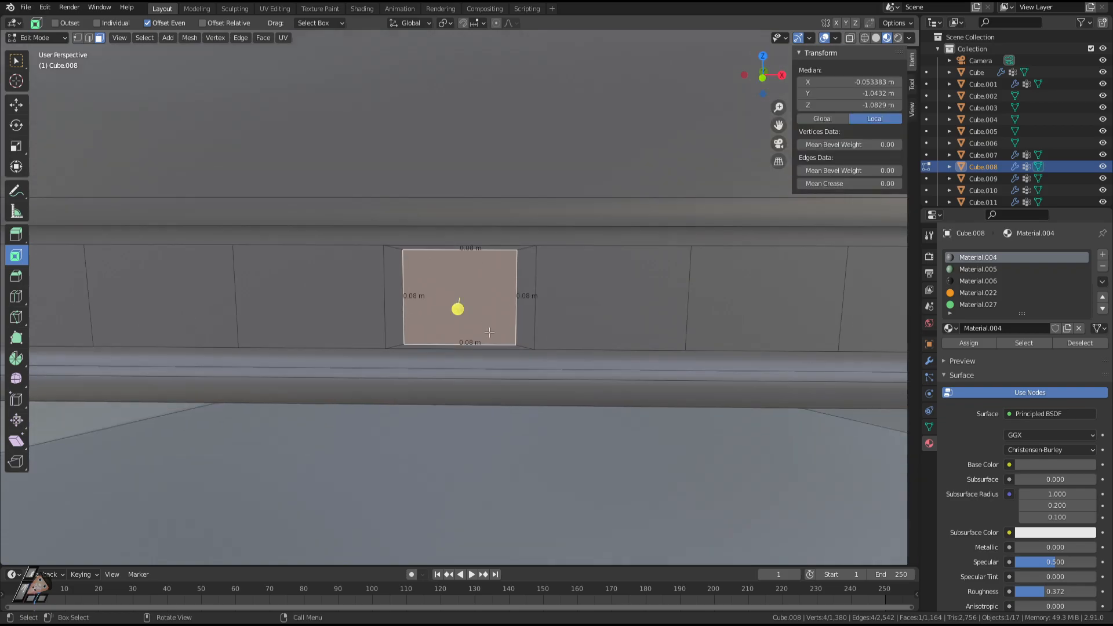
Apply location, rotation and scale to the monitor object, then deselect it.
mouse_move(495, 351)
middle_mouse_down()
mouse_move(560, 341)
mouse_move(476, 347)
middle_mouse_up()
scroll(477, 347, "down", 3)
key("Tab")
scroll(599, 362, "down", 4)
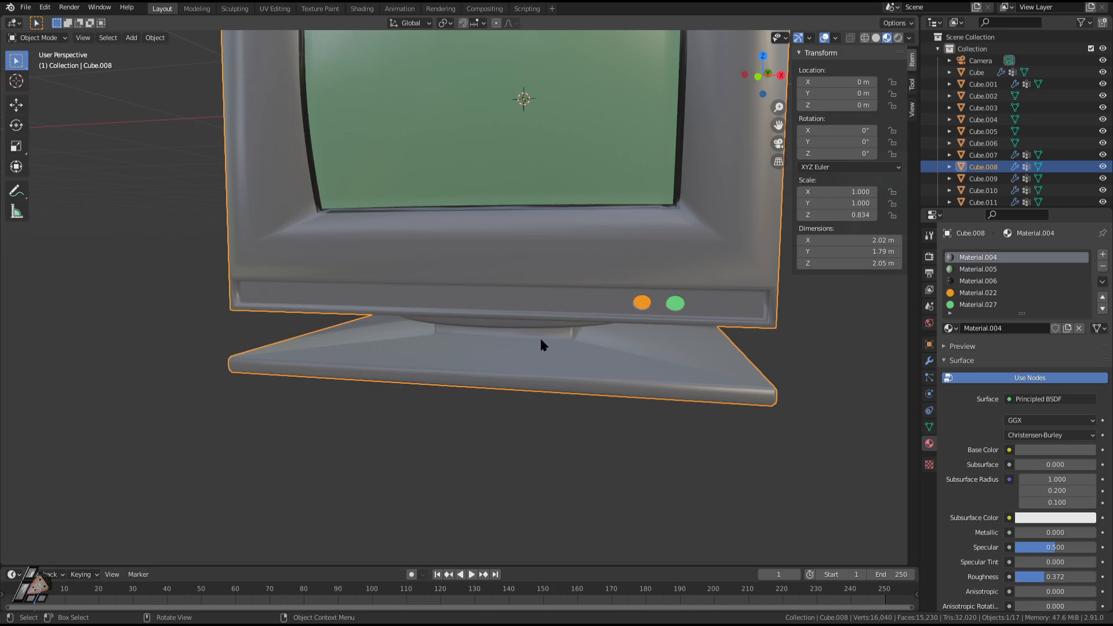
left_click(155, 37)
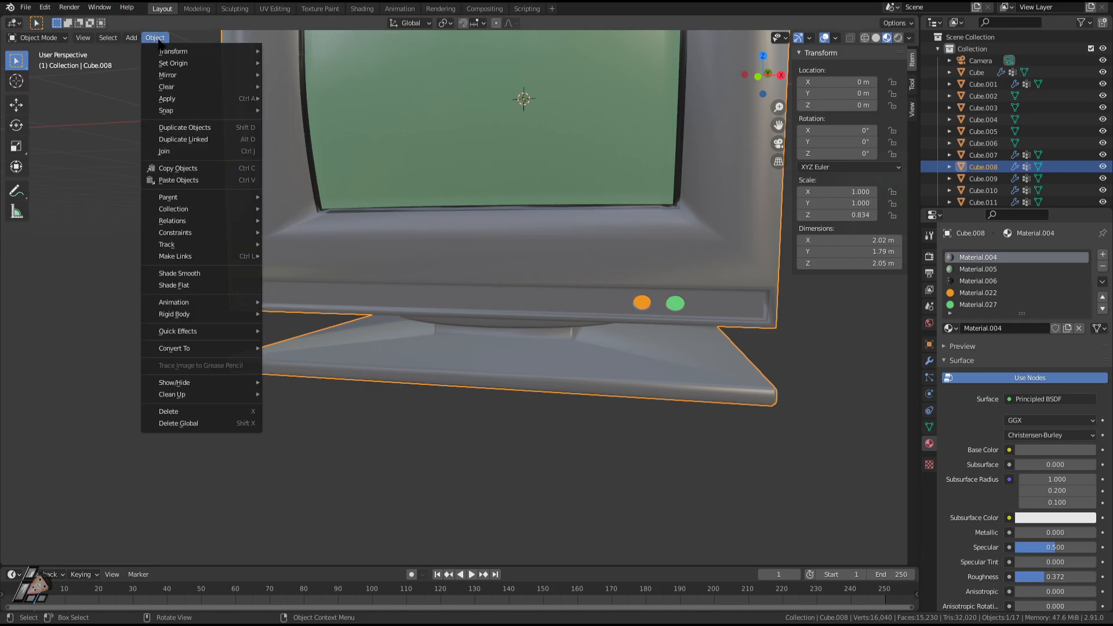
mouse_move(174, 103)
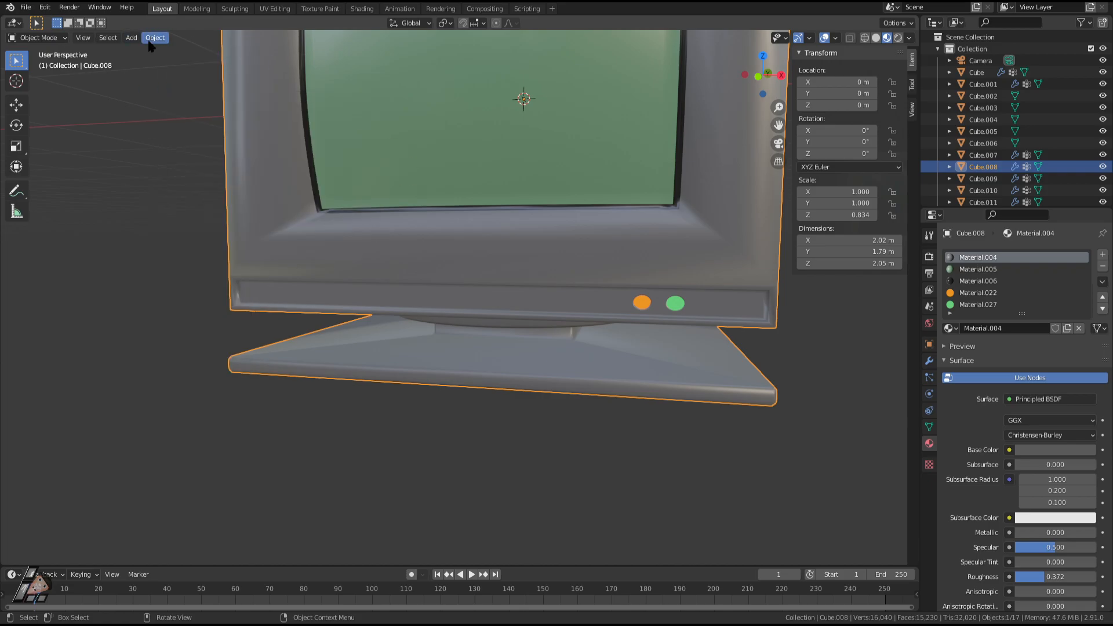
left_click(155, 38)
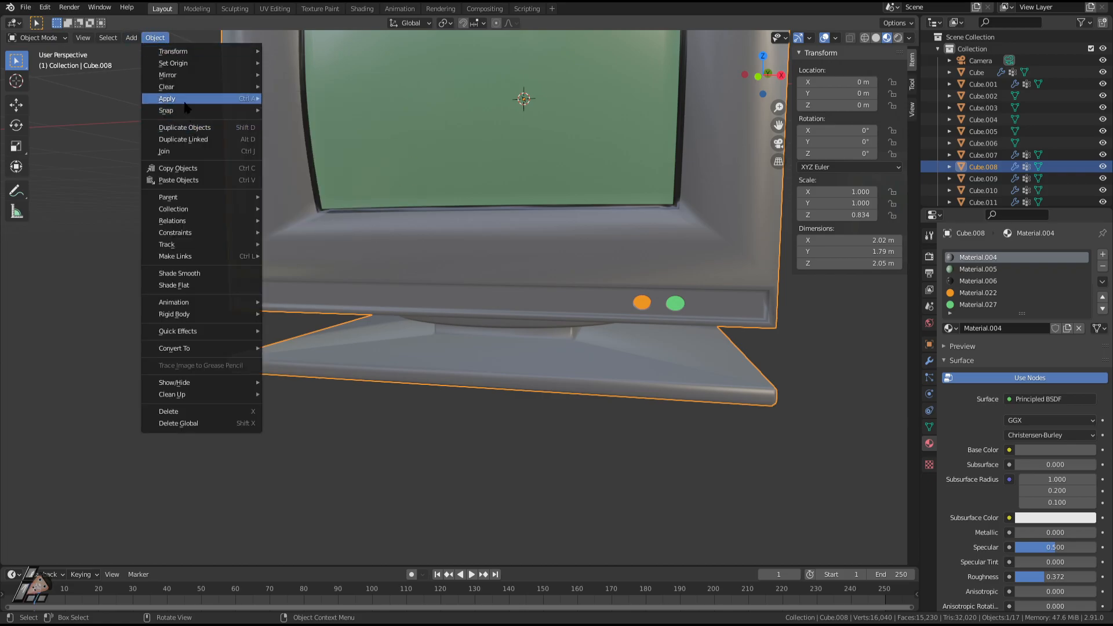
left_click(318, 134)
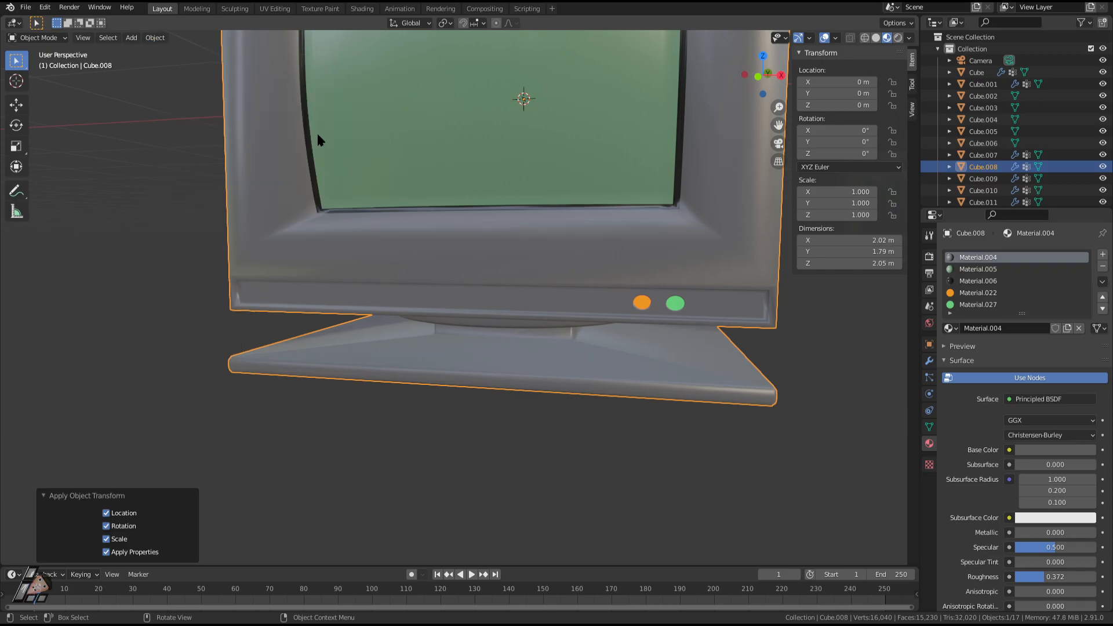
middle_click_drag(505, 395, 541, 455)
left_click(544, 498)
scroll(514, 307, "up", 2)
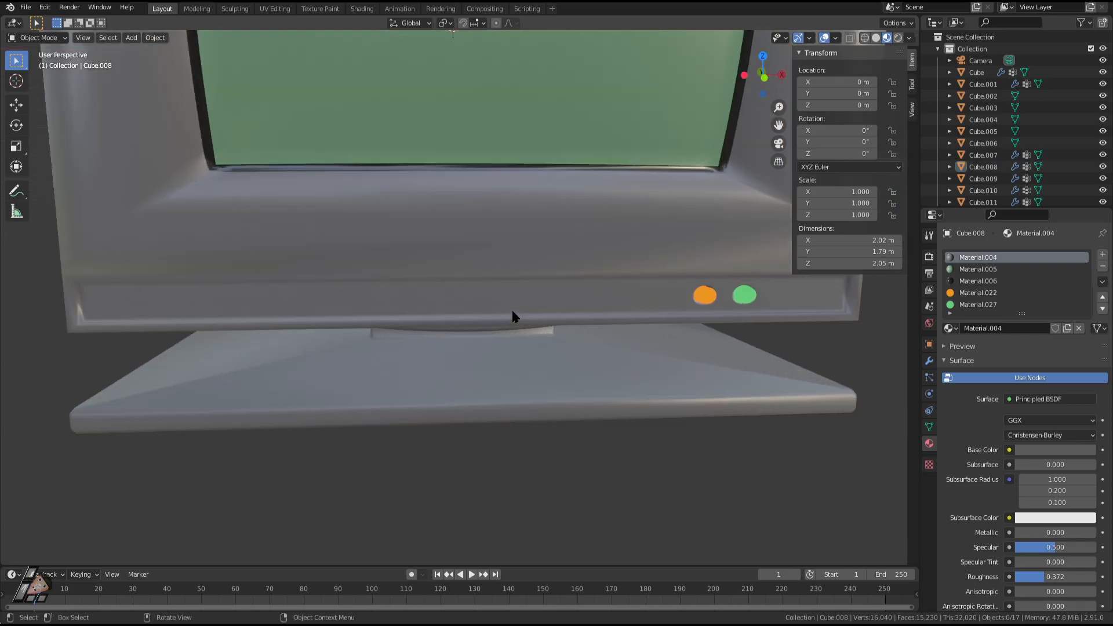
Reopen the monitor's mesh for editing at the selected square face in the middle of the lower strip.
left_click(514, 308)
key("Tab")
scroll(493, 316, "up", 3)
scroll(494, 316, "up", 5)
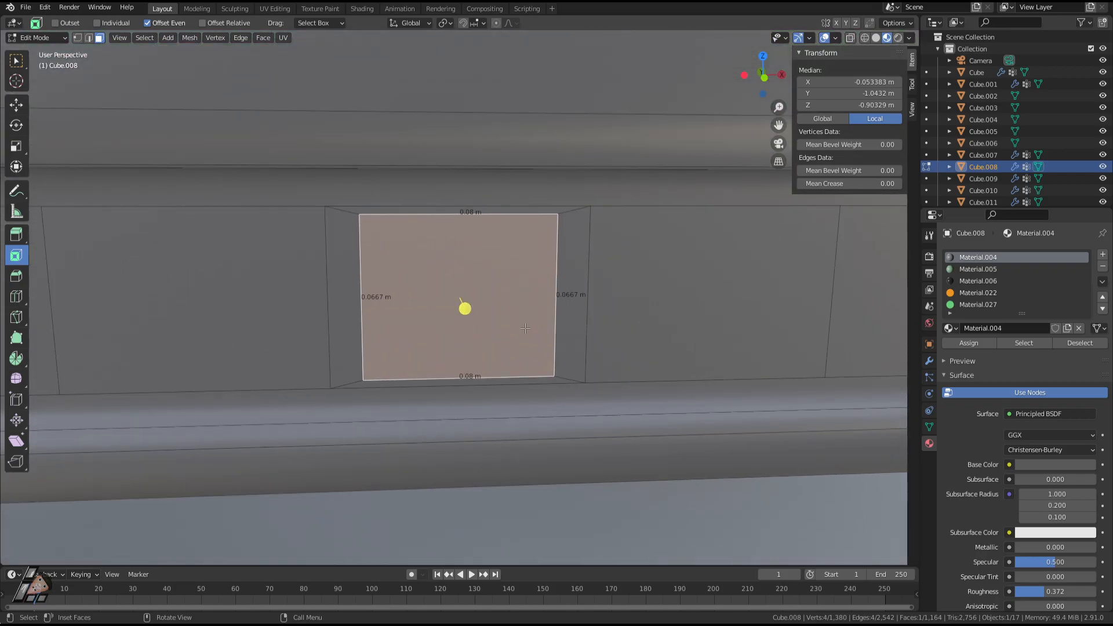
key("e")
right_click(526, 329)
key("s")
right_click(522, 325)
key("ctrl+z")
key("x")
Subdivide the selected square face with 10 cuts.
right_click(495, 300)
left_click(494, 299)
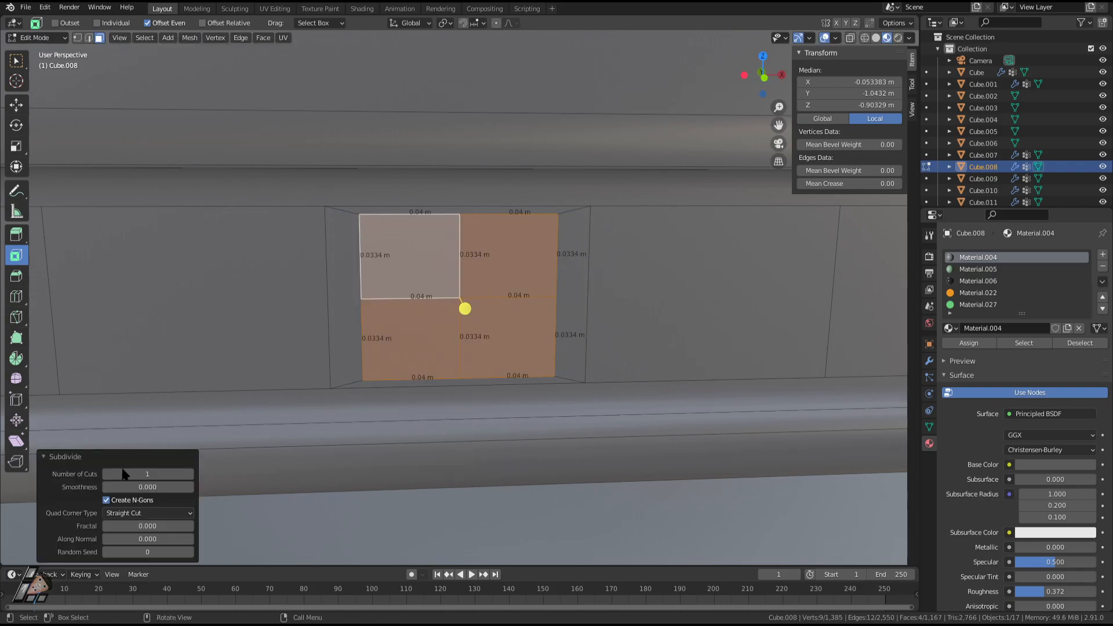
left_click(124, 474)
type("10")
key("Return")
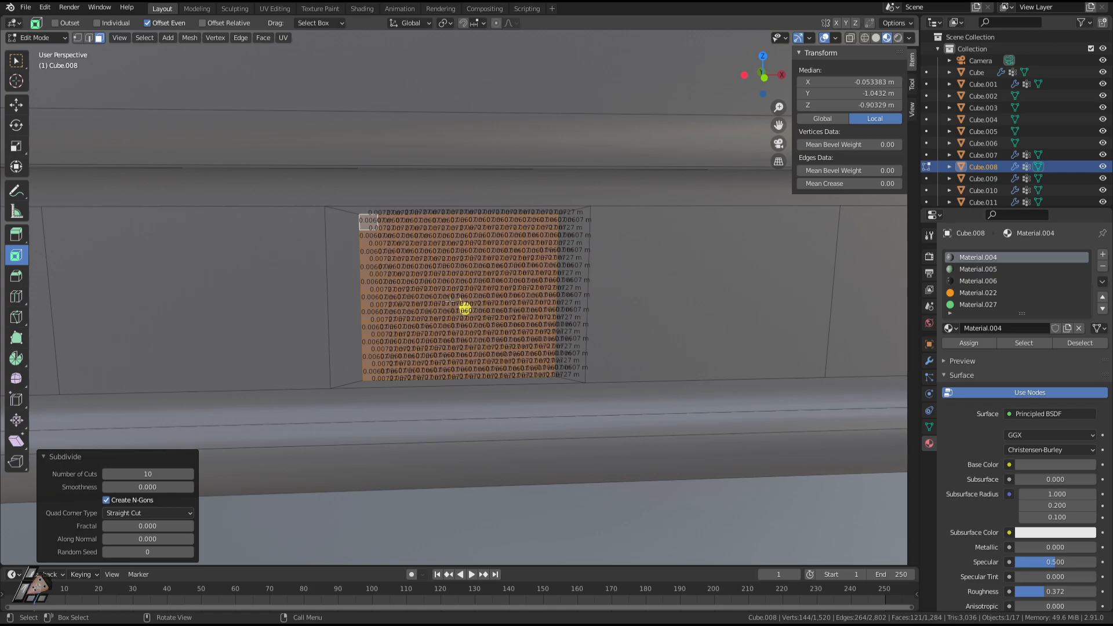
Turn the subdivided square into a circle with To Sphere at factor 1 and hide the edge length overlay.
key("F3")
key("Return")
type("1")
key("Return")
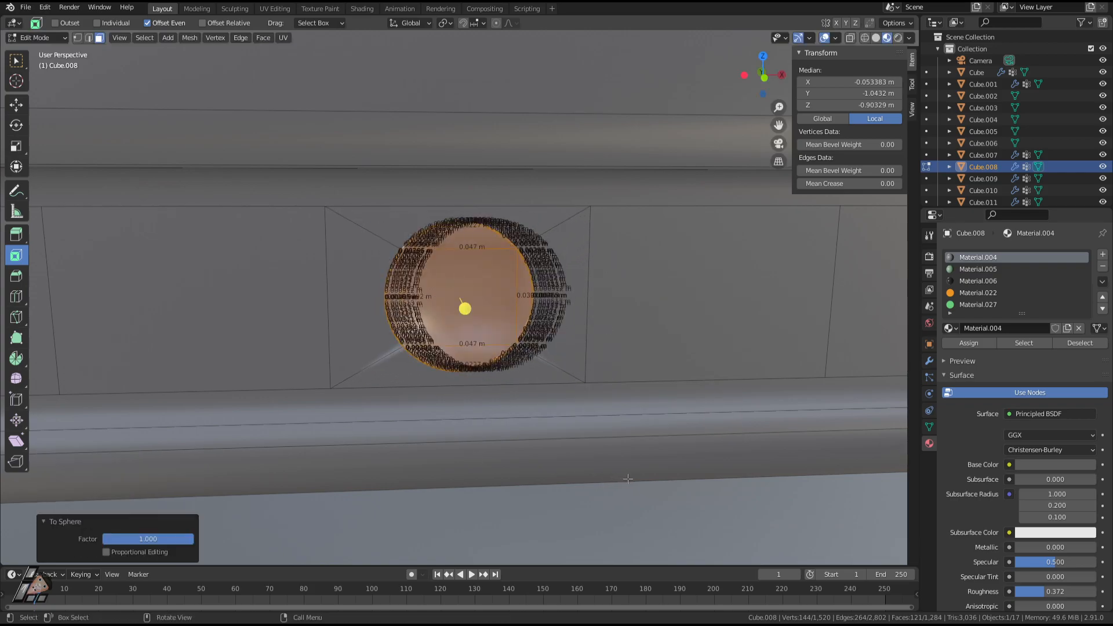
left_click(836, 38)
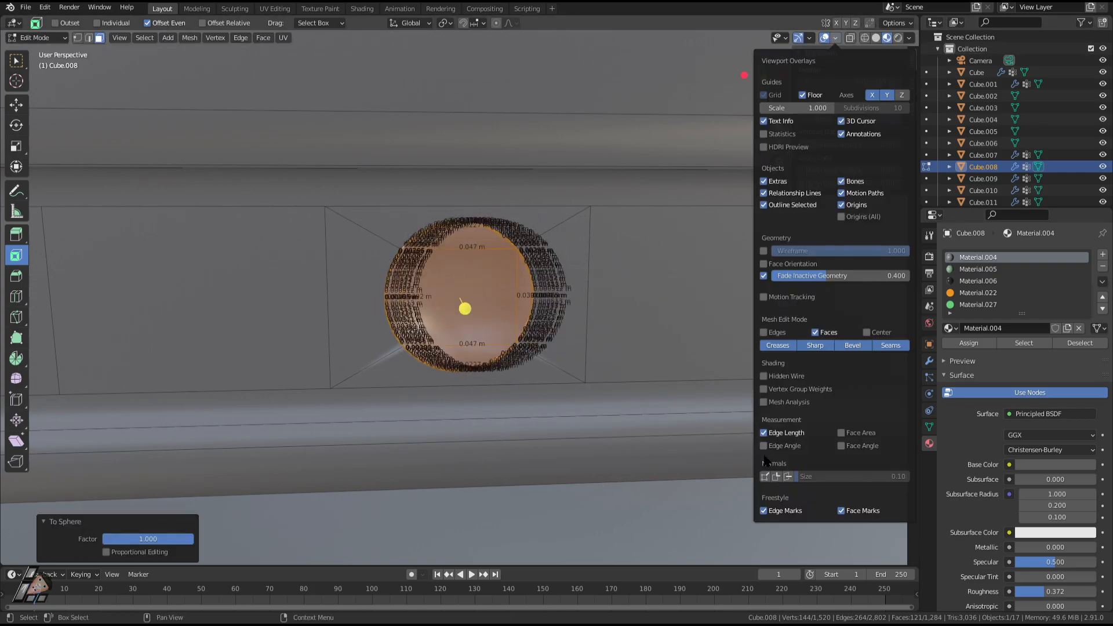
left_click(763, 433)
key("n")
middle_click_drag(537, 363, 567, 363)
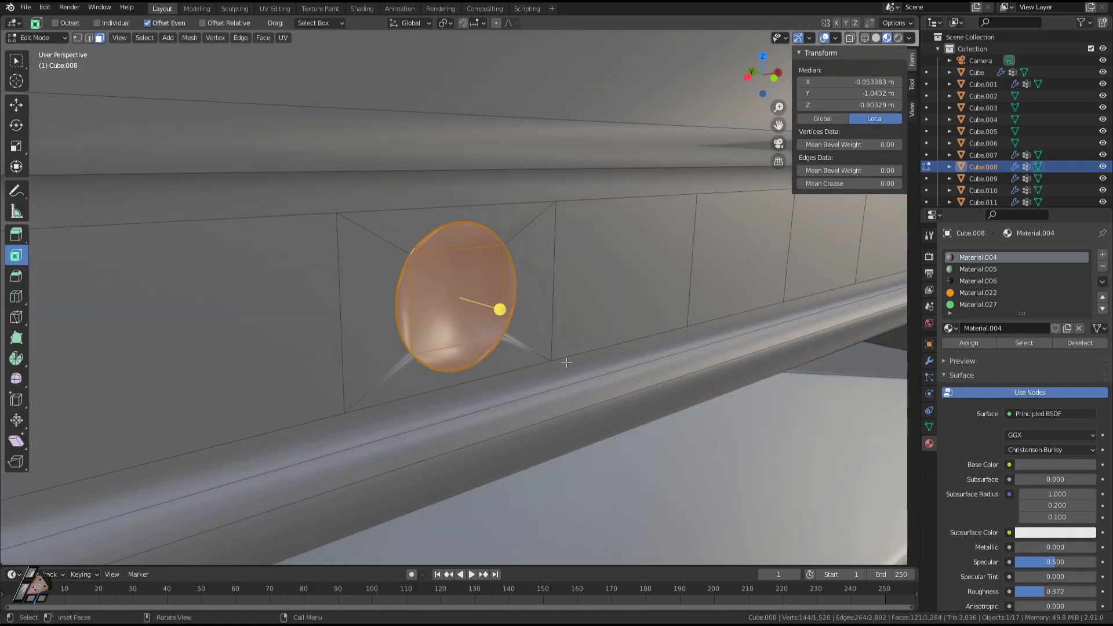
Delete the selected circular faces to leave a round hole in the strip.
key("x")
left_click(510, 313)
middle_click_drag(511, 313, 529, 299)
Scale the round hole's full rim edge loop by about 1.152 and fill it with a single face.
key("2")
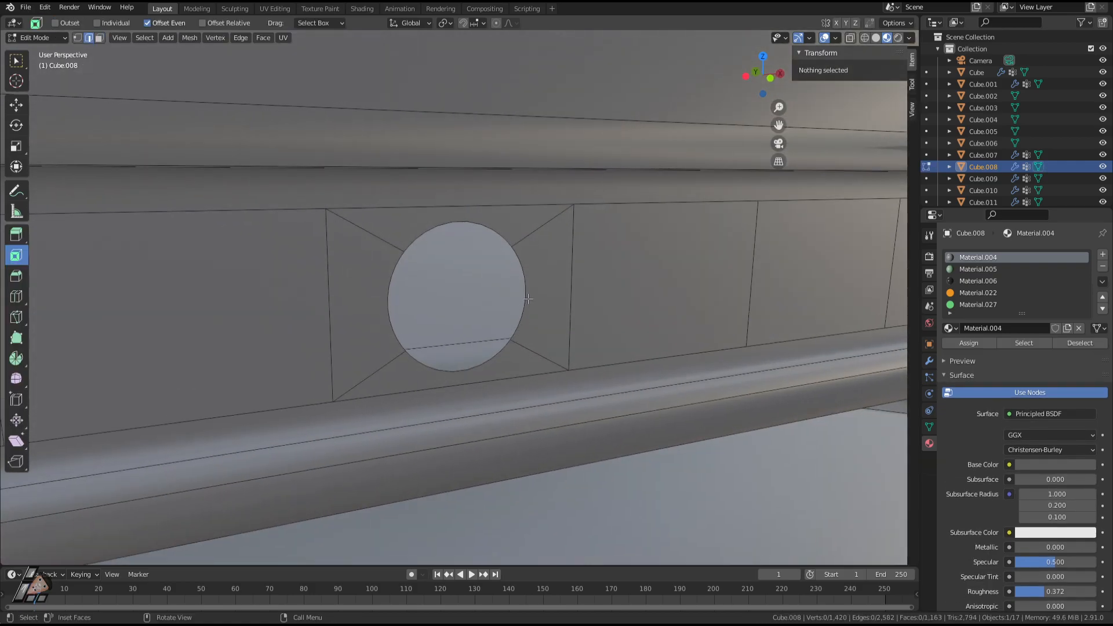
left_click(527, 298, "alt")
left_click(480, 223, "alt+shift")
left_click(387, 293, "alt+shift")
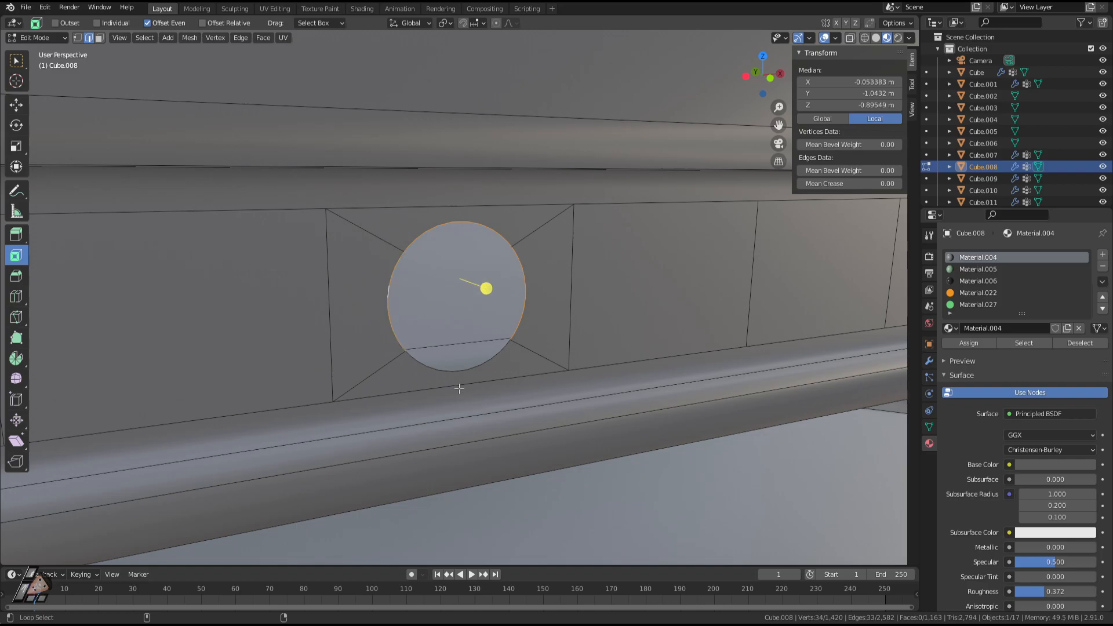
left_click(445, 371, "alt+shift")
middle_click_drag(548, 405, 588, 415)
key("s")
left_click(597, 410)
middle_click_drag(484, 316, 507, 301)
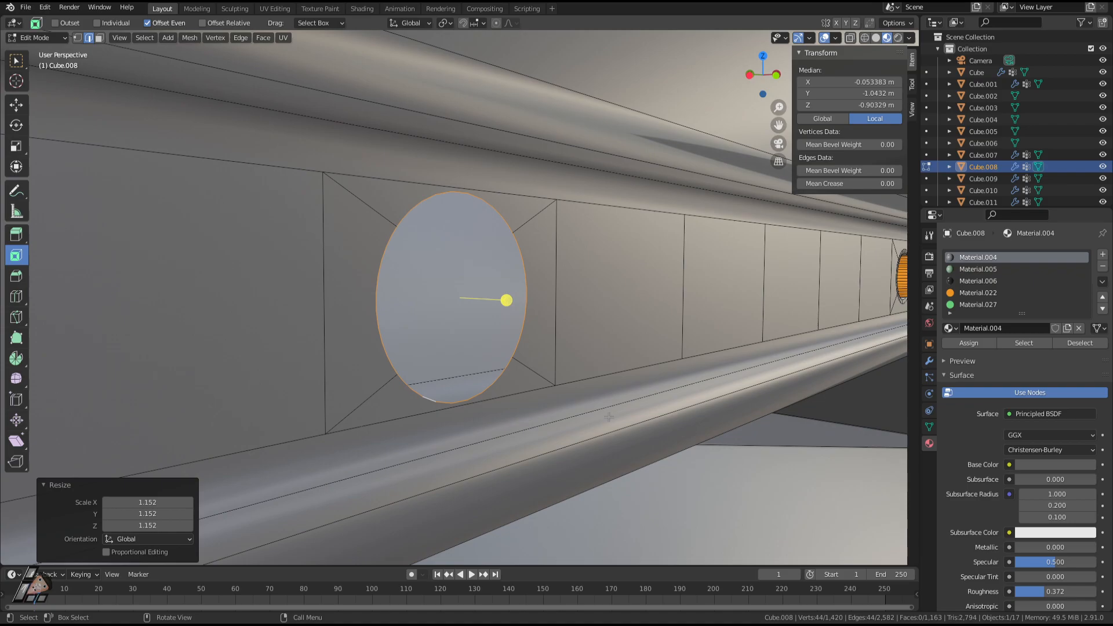
left_click(555, 421)
key("3")
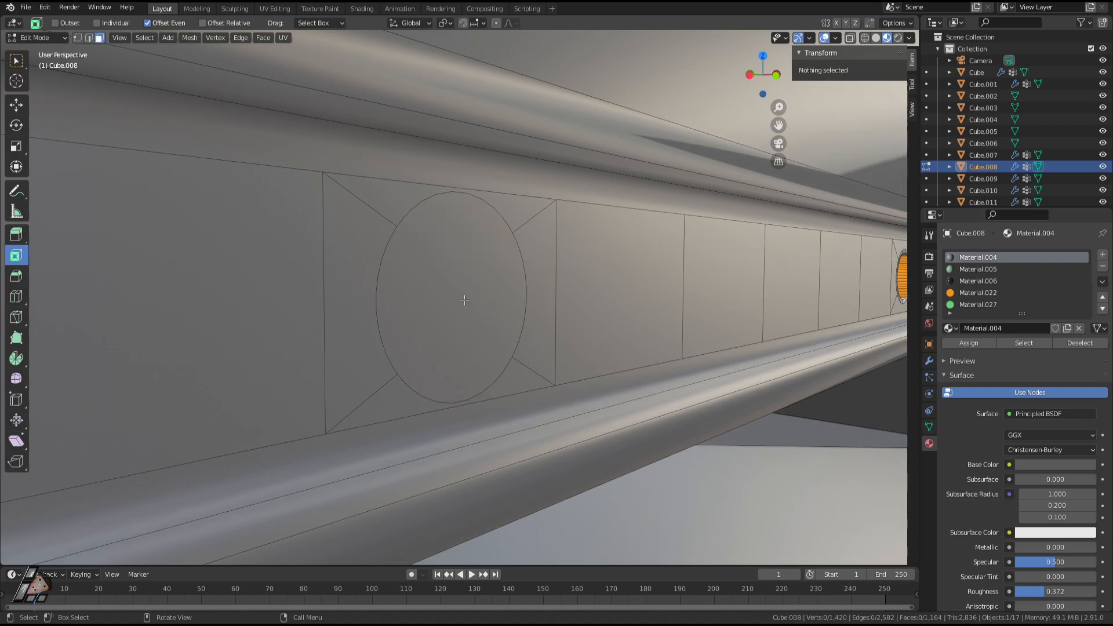
Inset the round face by about 0.0022 m and extrude it about 0.01 m into the strip.
left_click(498, 298)
key("i")
left_click(501, 300)
key("e")
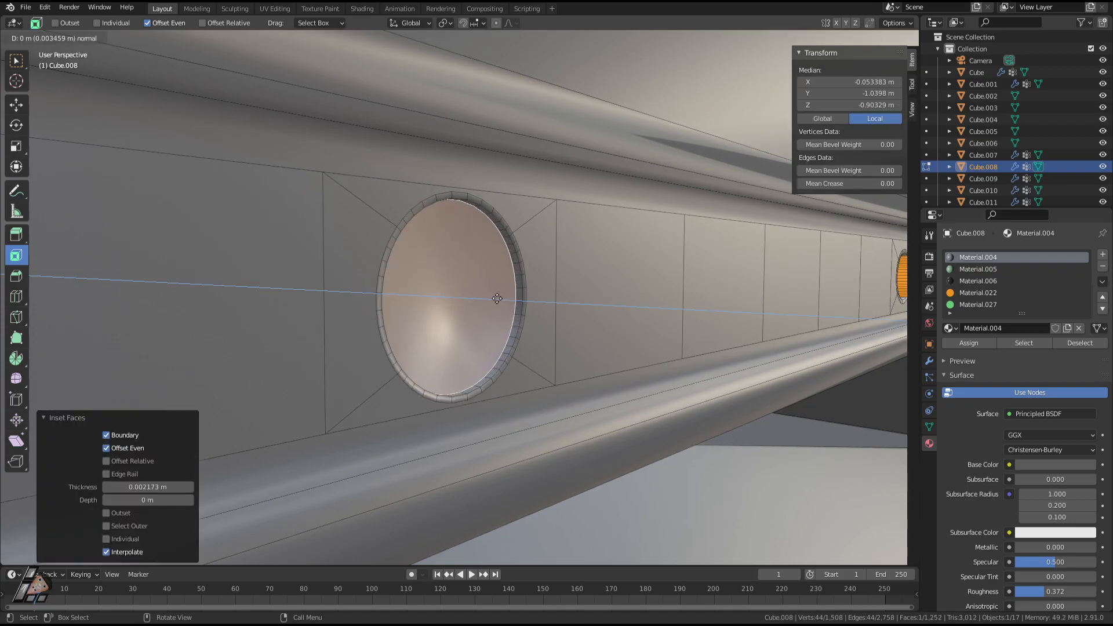
left_click(483, 293)
middle_click_drag(527, 304, 472, 298)
key("Tab")
scroll(510, 348, "down", 3)
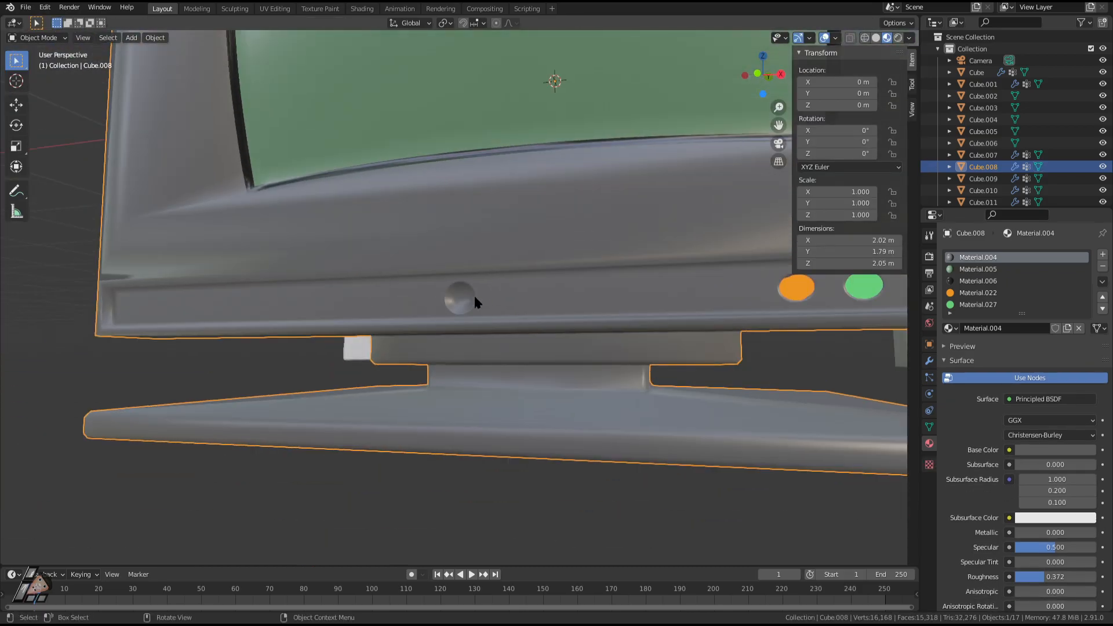
Examine the round recess in the lower strip from several angles and distances, in and out of mesh editing.
scroll(492, 298, "down", 2)
scroll(516, 307, "up", 5)
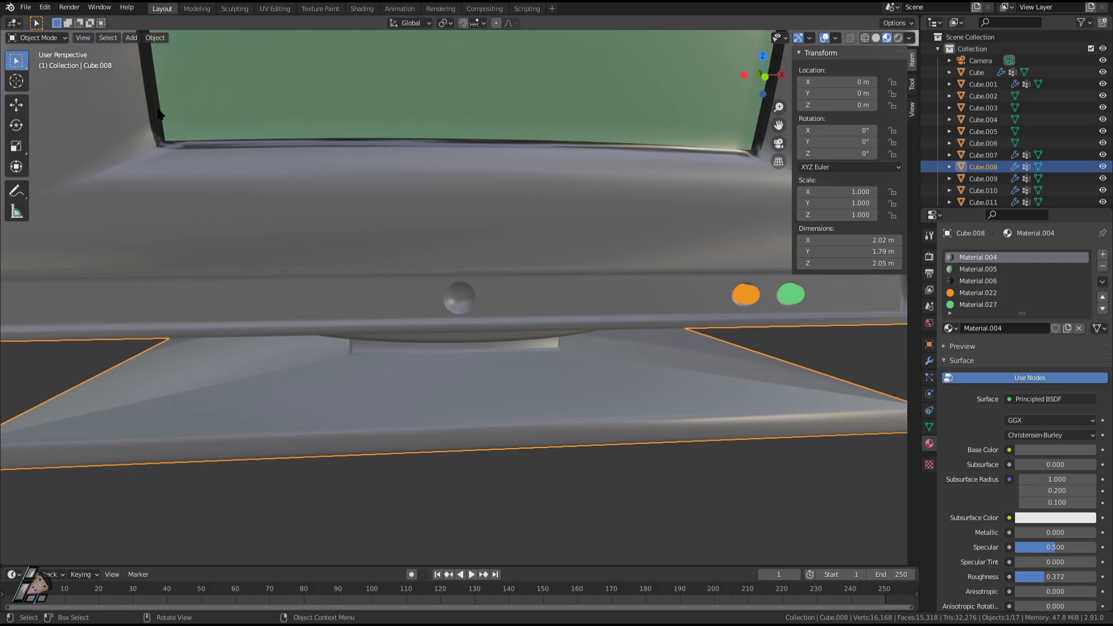
scroll(412, 294, "down", 3)
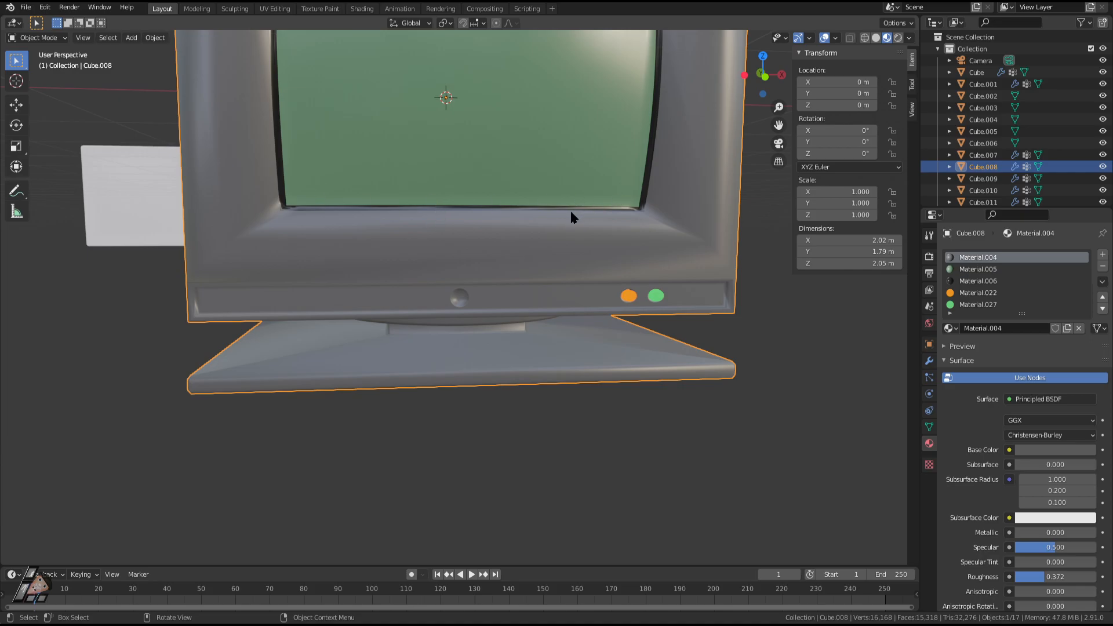
scroll(450, 356, "up", 3)
middle_click_drag(403, 297, 423, 301)
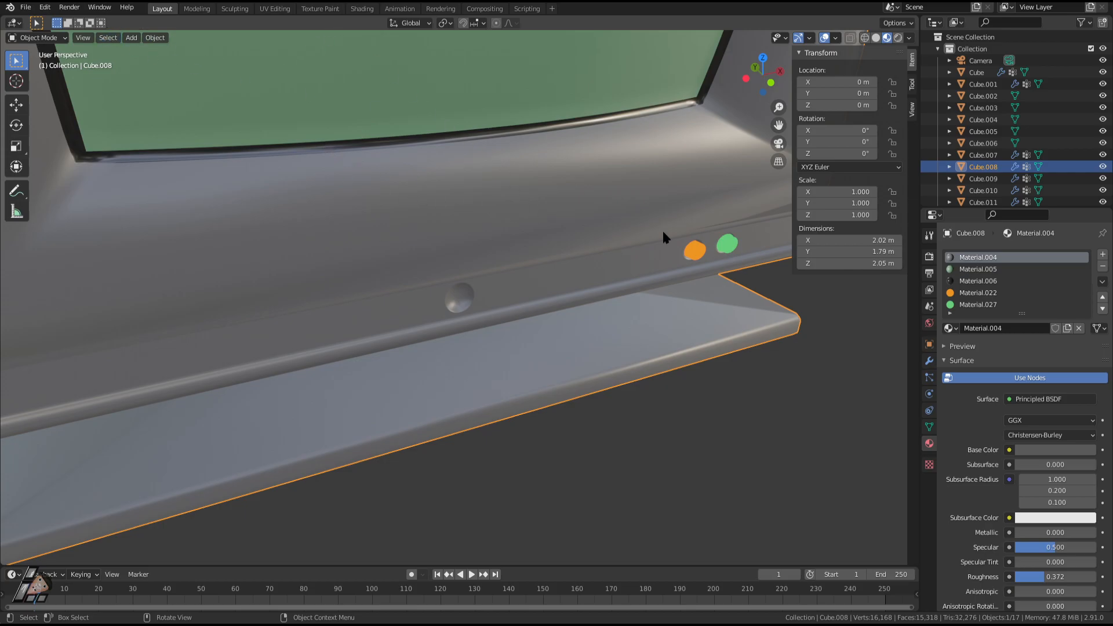
middle_click_drag(521, 251, 544, 233)
scroll(554, 253, "up", 4)
scroll(493, 310, "up", 2)
key("Tab")
middle_click_drag(492, 310, 541, 312)
scroll(559, 327, "up", 3)
right_click(600, 364)
key("Tab")
scroll(522, 355, "down", 3)
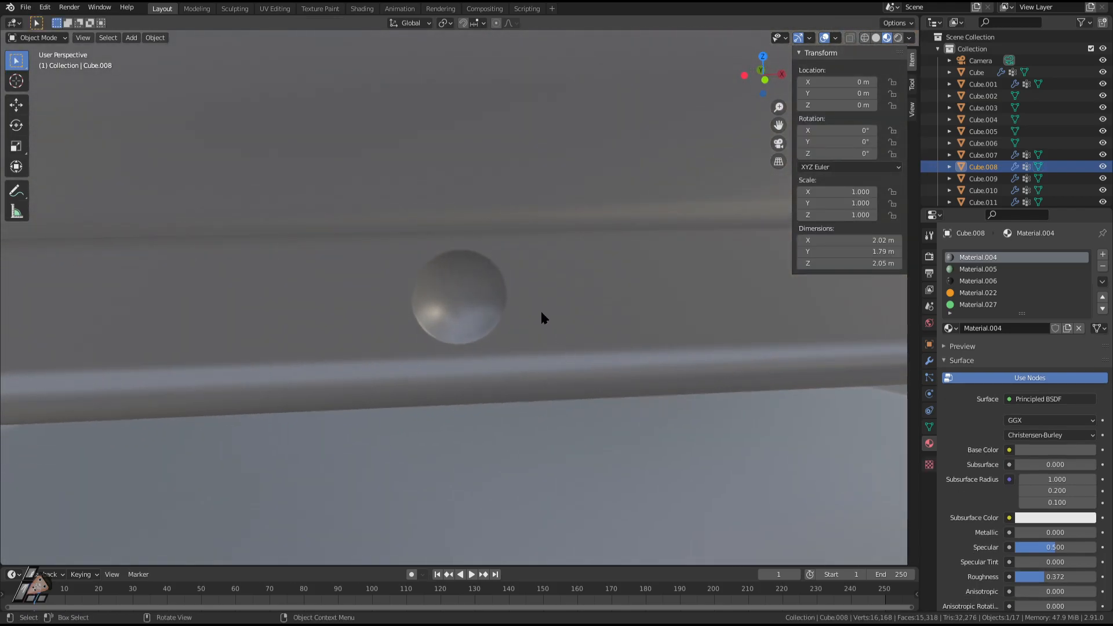
scroll(522, 310, "down", 12)
scroll(469, 308, "up", 13)
middle_click_drag(467, 316, 577, 359)
key("Tab")
key("Tab")
scroll(554, 344, "up", 4)
key("Tab")
key("g")
key("y")
key("x")
key("Escape")
key("g")
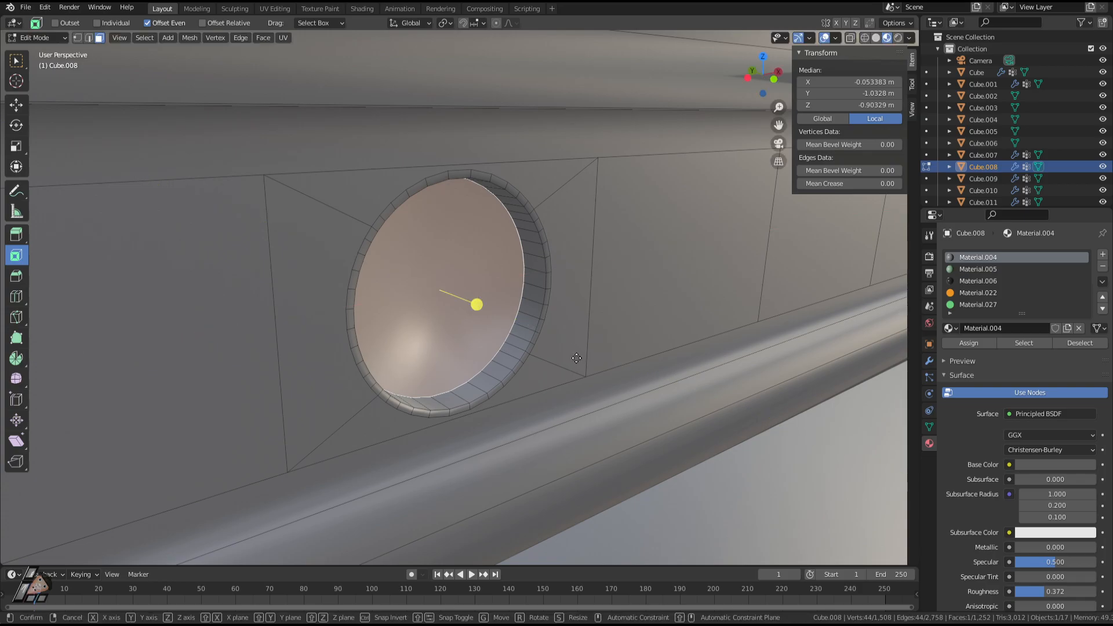
key("y")
key("s")
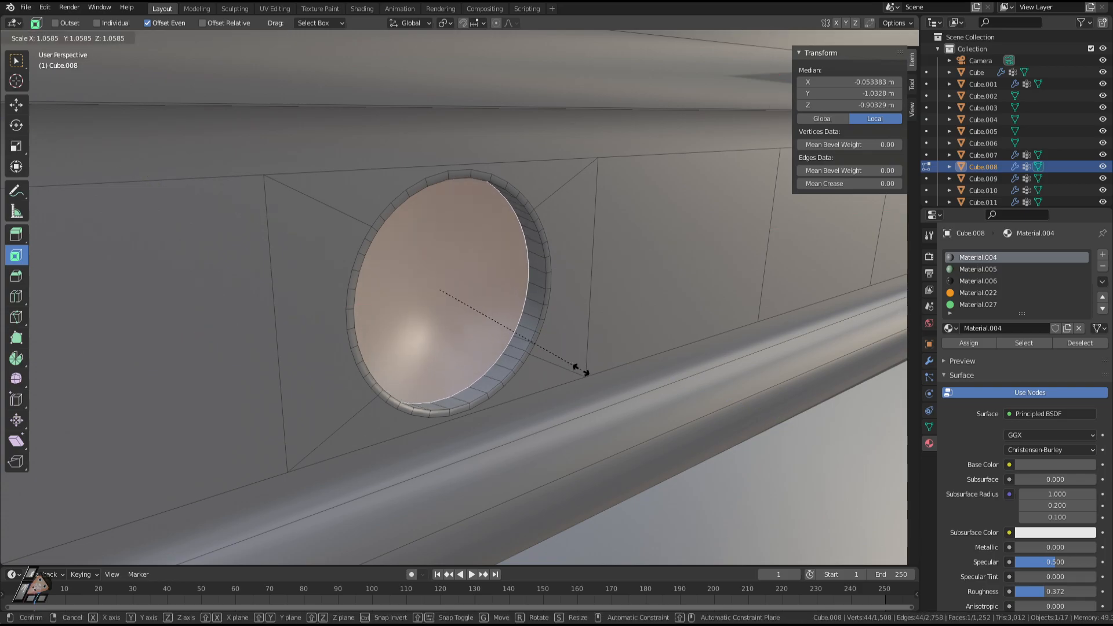
right_click(596, 382)
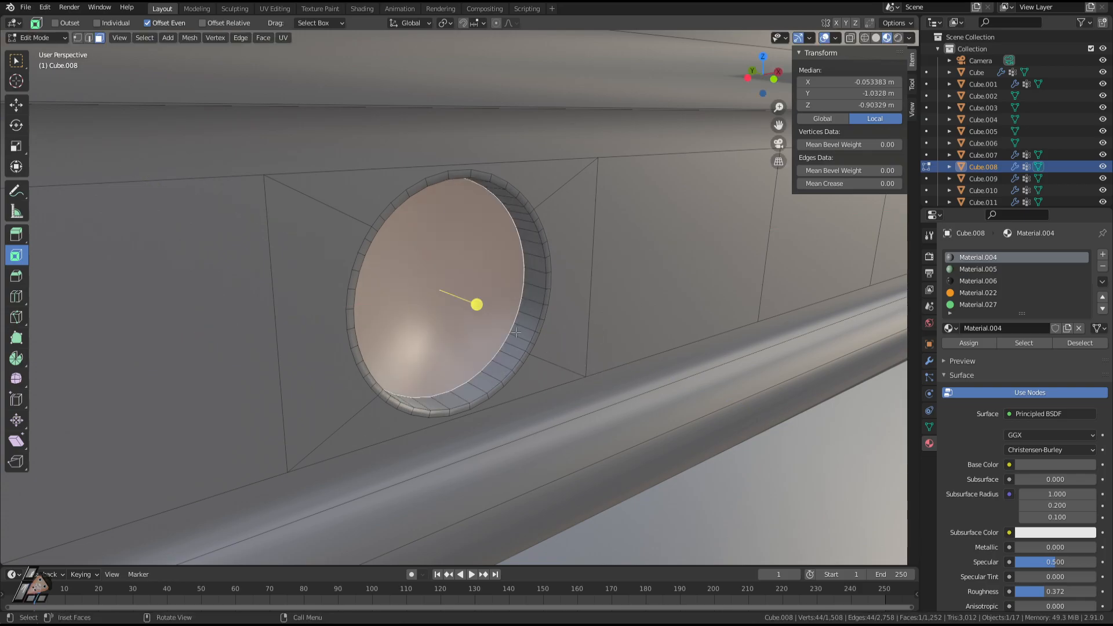
middle_click_drag(516, 332, 453, 350)
key("s")
right_click(540, 316)
key("s")
right_click(518, 288)
key("x")
left_click(444, 346)
Look over the whole monitor in object view, flying around it to judge the recess beside the colored knobs.
scroll(444, 346, "down", 4)
key("Tab")
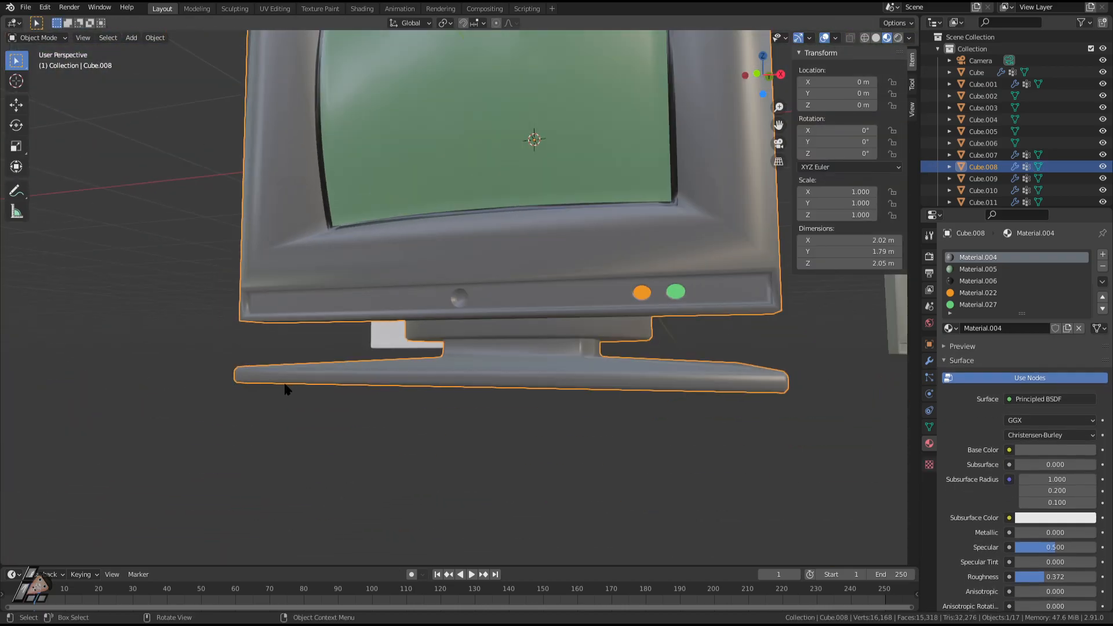
middle_click_drag(284, 389, 364, 321)
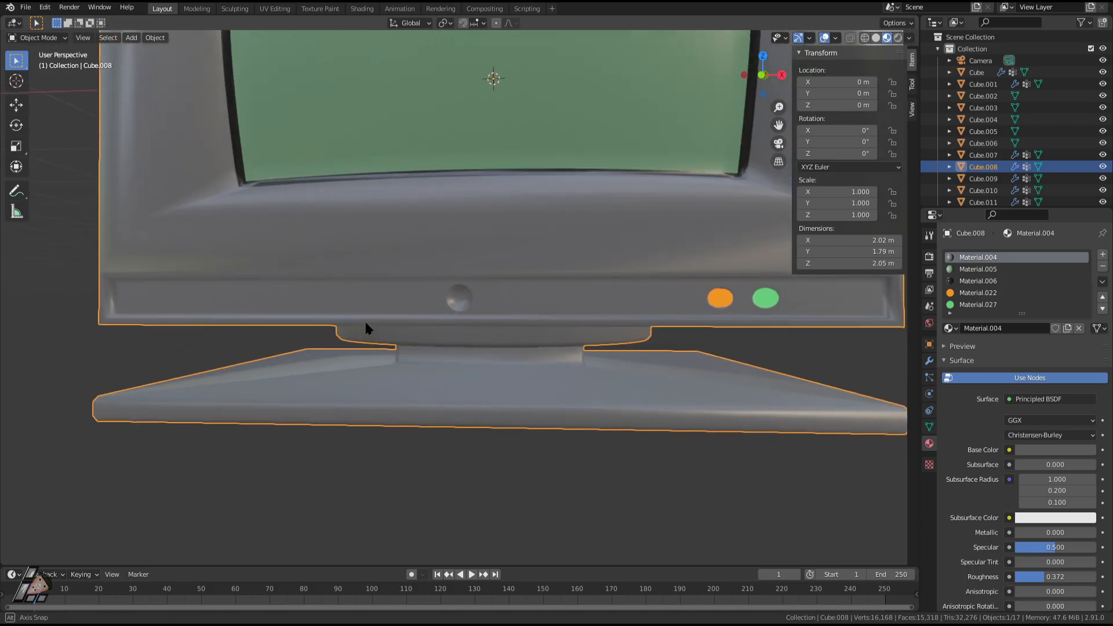
key("shift+grave")
key("w")
key("s")
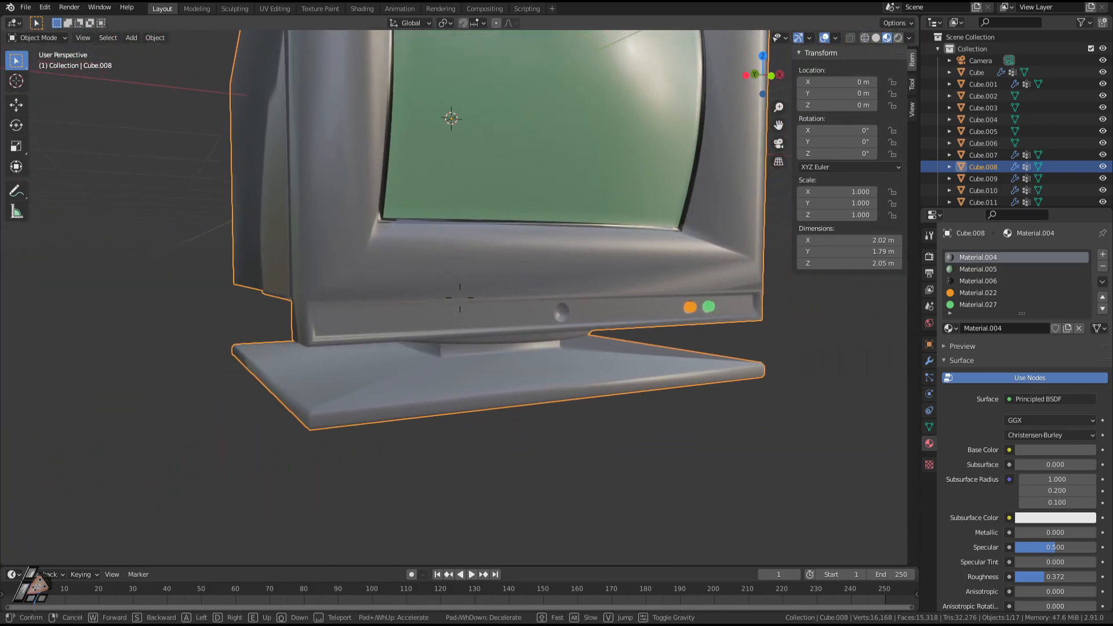
key("w")
key("d")
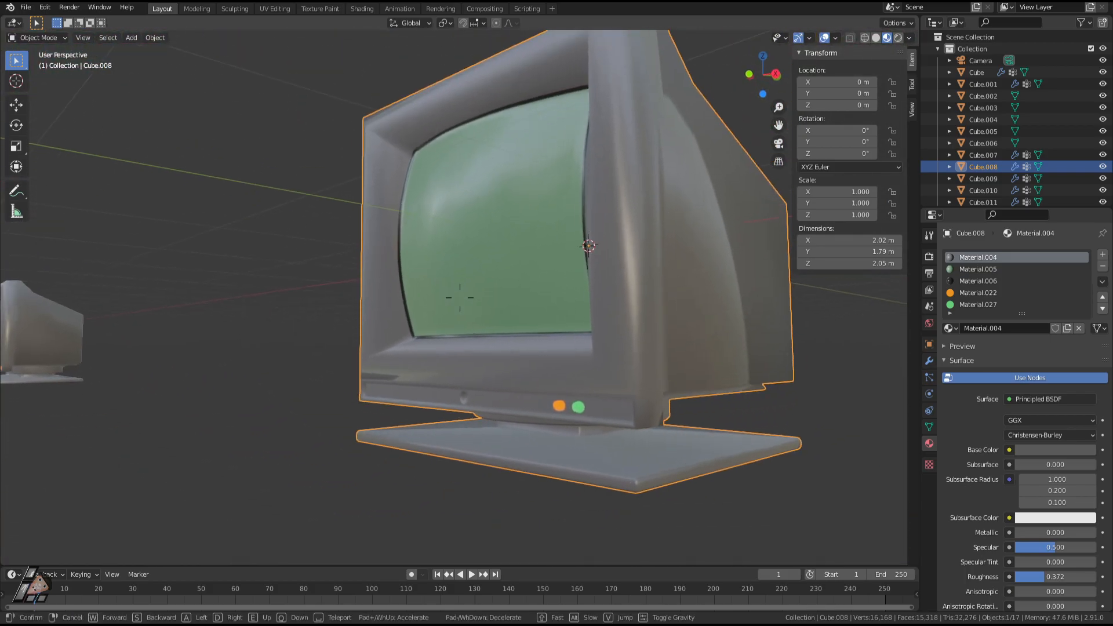
key("w")
key("a")
key("d")
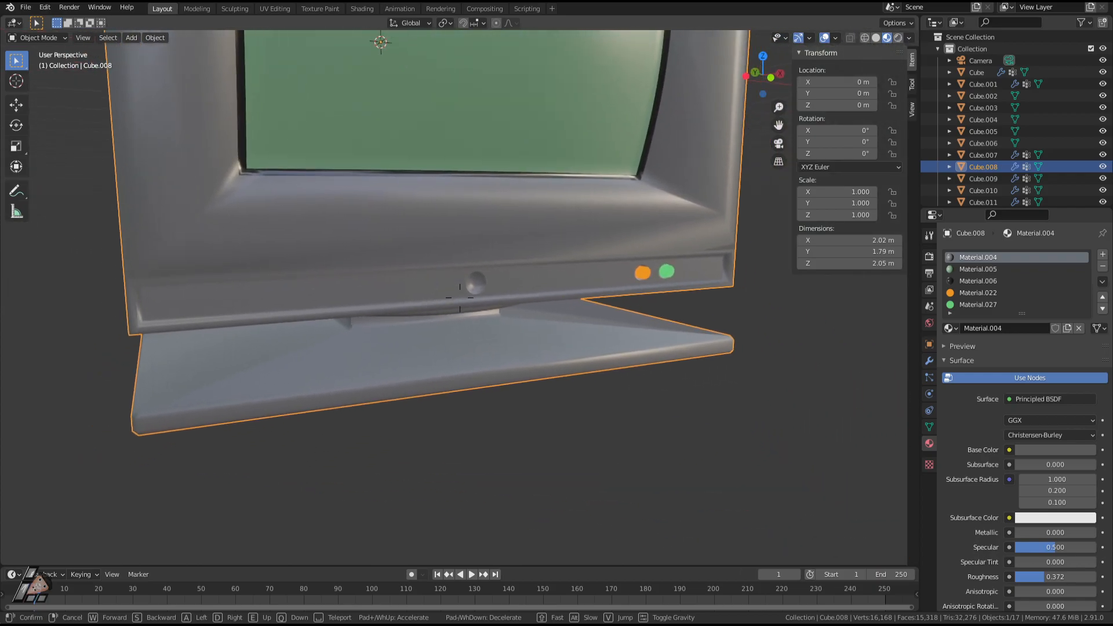
key("w")
left_click(460, 297)
Return to mesh editing and frame the selected round face inside the recess.
scroll(463, 298, "up", 3)
key("Tab")
key("KP_Decimal")
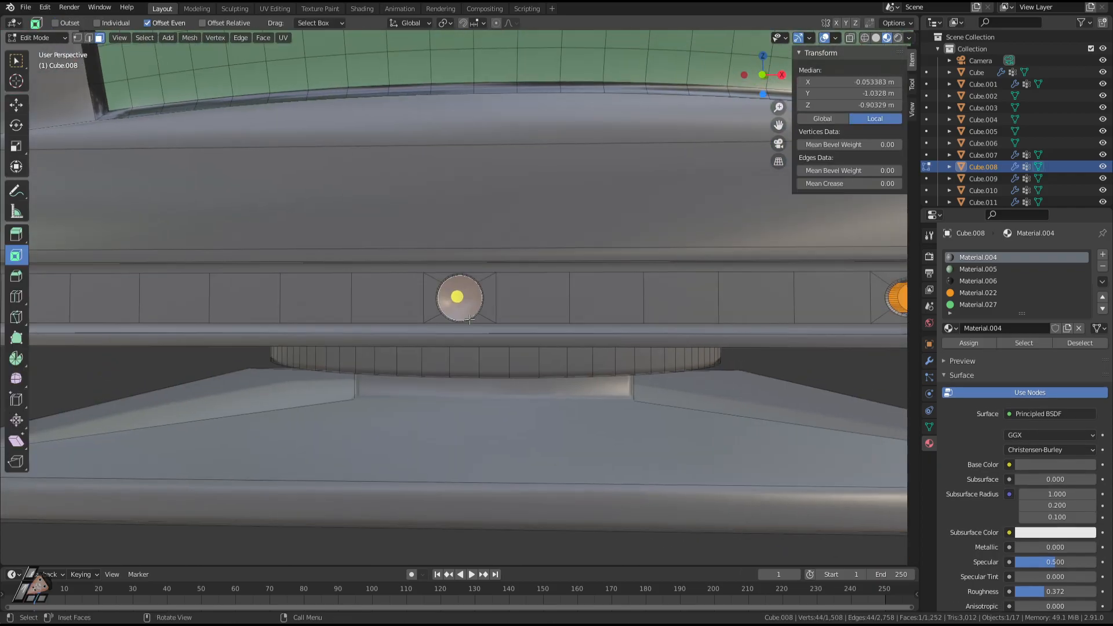
middle_click_drag(472, 301, 545, 317)
key("x")
left_click(547, 335)
key("ctrl+z")
Try extruding the recessed round face outward by about 0.024 m and undo it.
scroll(544, 273, "down", 4)
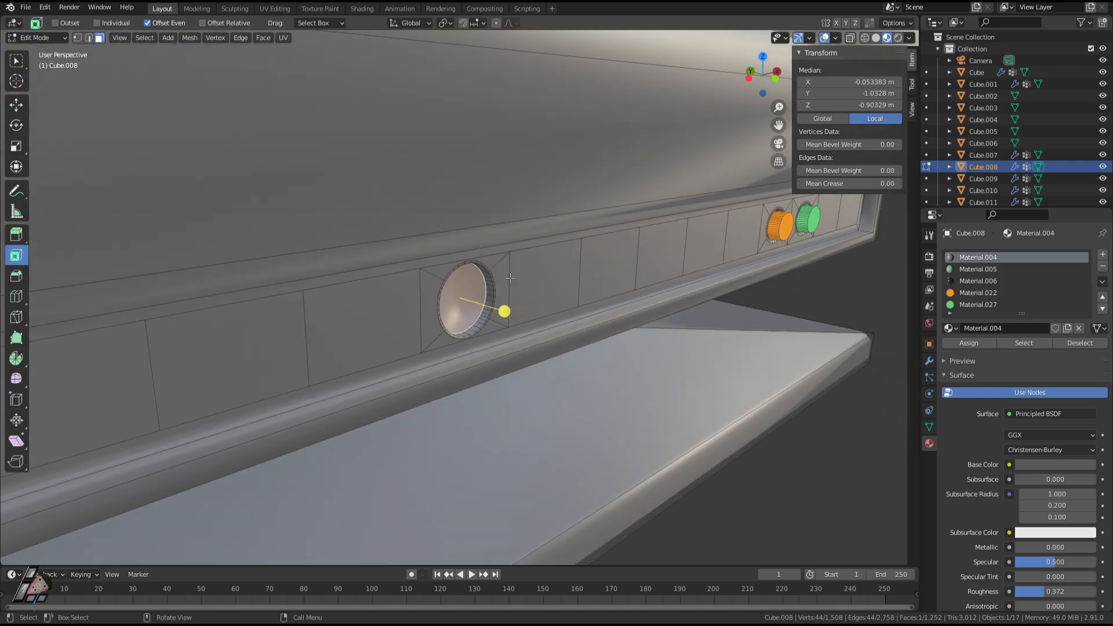
middle_click_drag(544, 273, 508, 273)
mouse_move(582, 291)
middle_mouse_down()
mouse_move(607, 290)
mouse_move(500, 286)
mouse_move(583, 284)
middle_mouse_up()
scroll(583, 284, "down", 5)
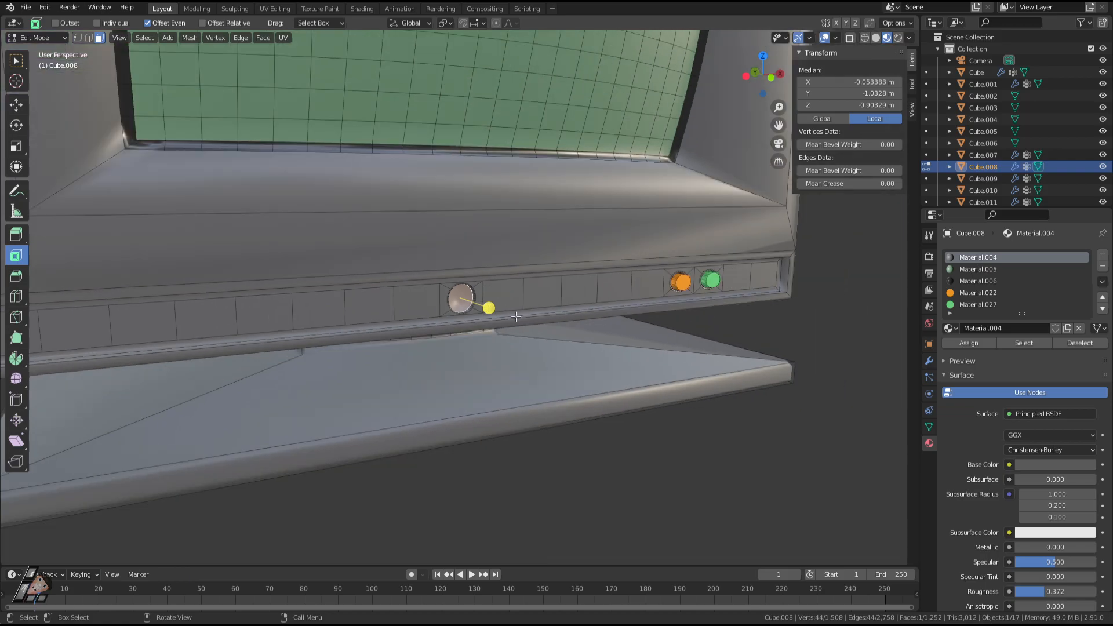
scroll(486, 348, "up", 4)
scroll(486, 347, "down", 3)
middle_click_drag(512, 333, 531, 362)
scroll(466, 342, "up", 8)
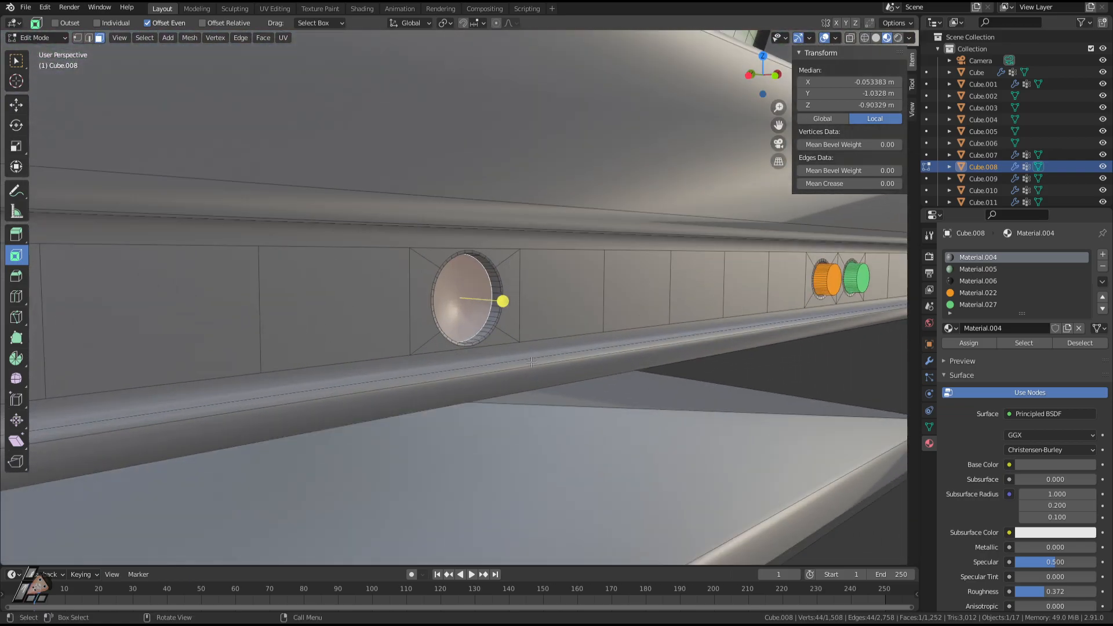
key("e")
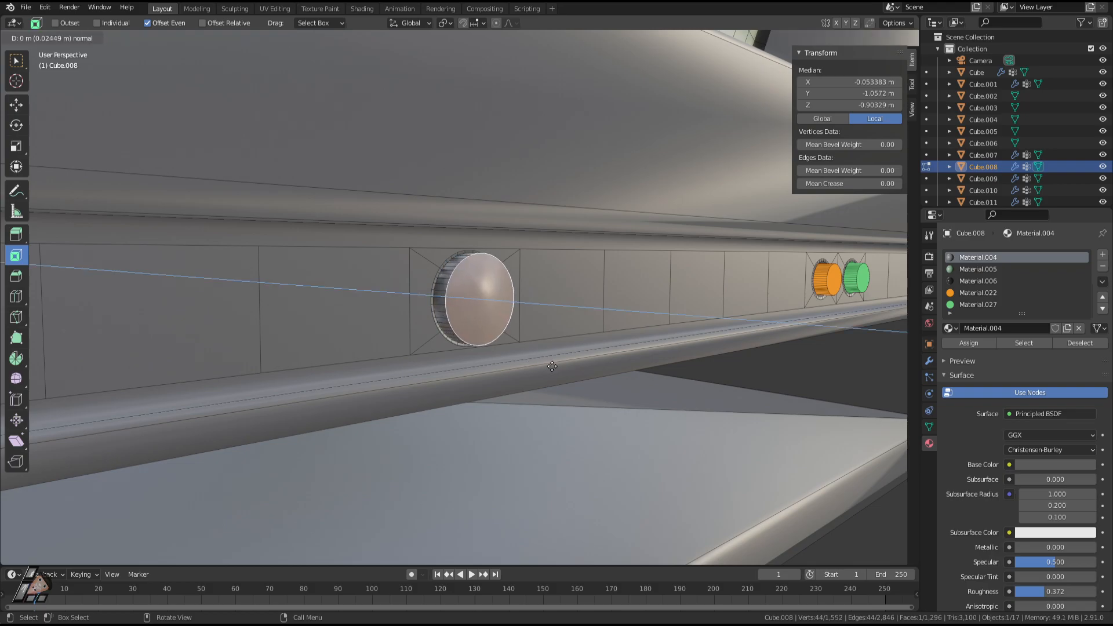
left_click(551, 365)
key("Tab")
middle_click_drag(549, 365, 521, 361)
key("ctrl+z")
key("ctrl+z")
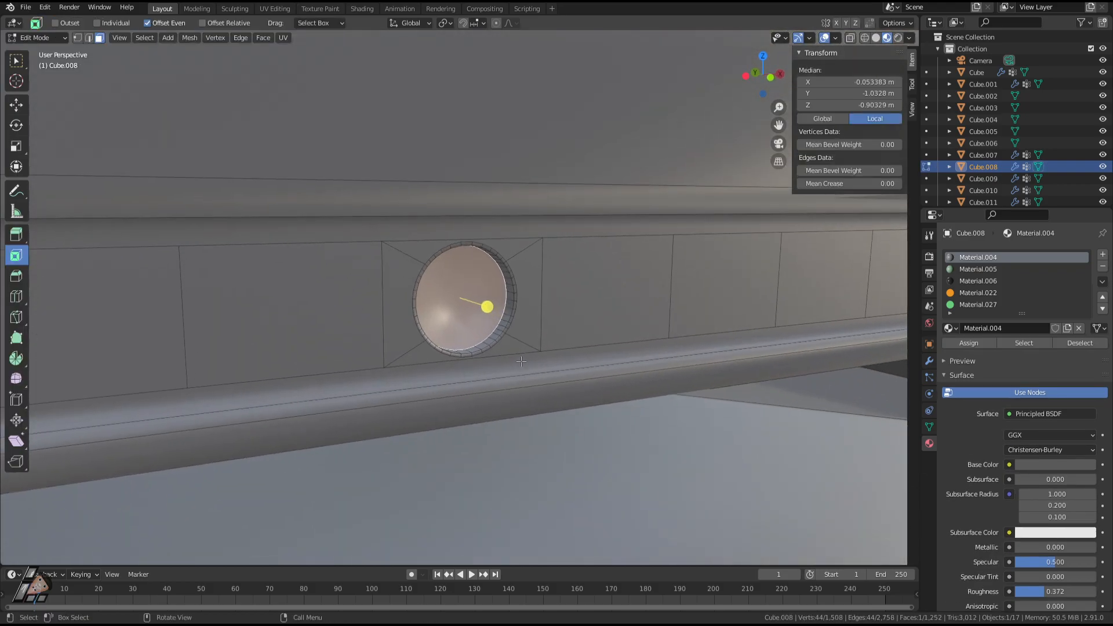
Inset the recessed round face slightly and extrude it outward by about 0.03 m as a button.
key("e")
left_click(490, 308)
key("e")
left_click(502, 317)
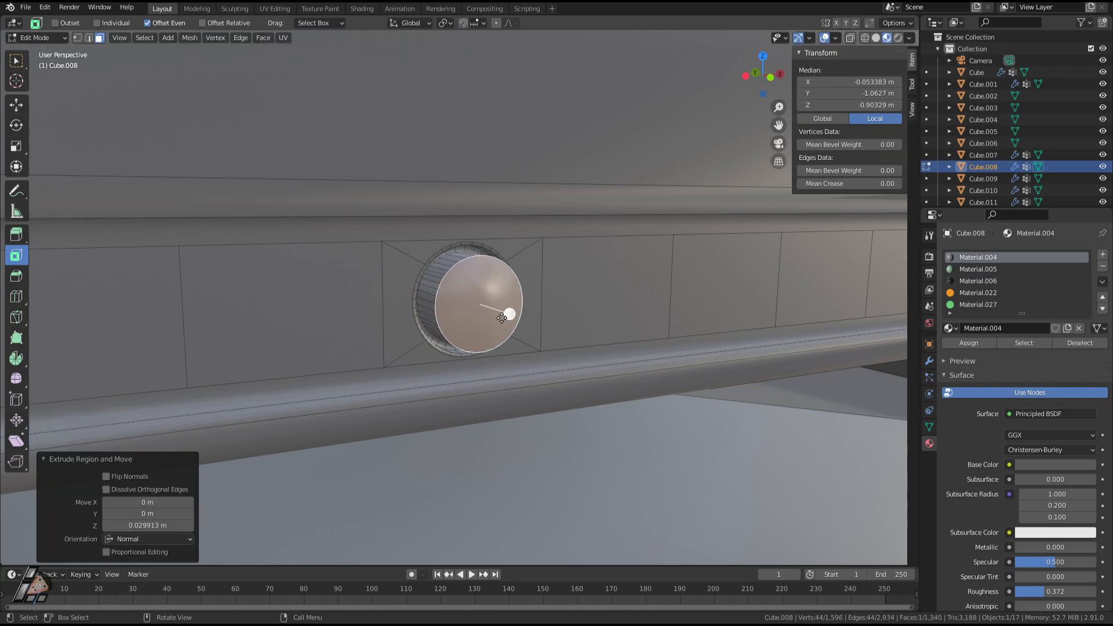
key("Tab")
scroll(496, 349, "down", 4)
mouse_move(501, 339)
middle_mouse_down()
mouse_move(551, 336)
mouse_move(492, 334)
middle_mouse_up()
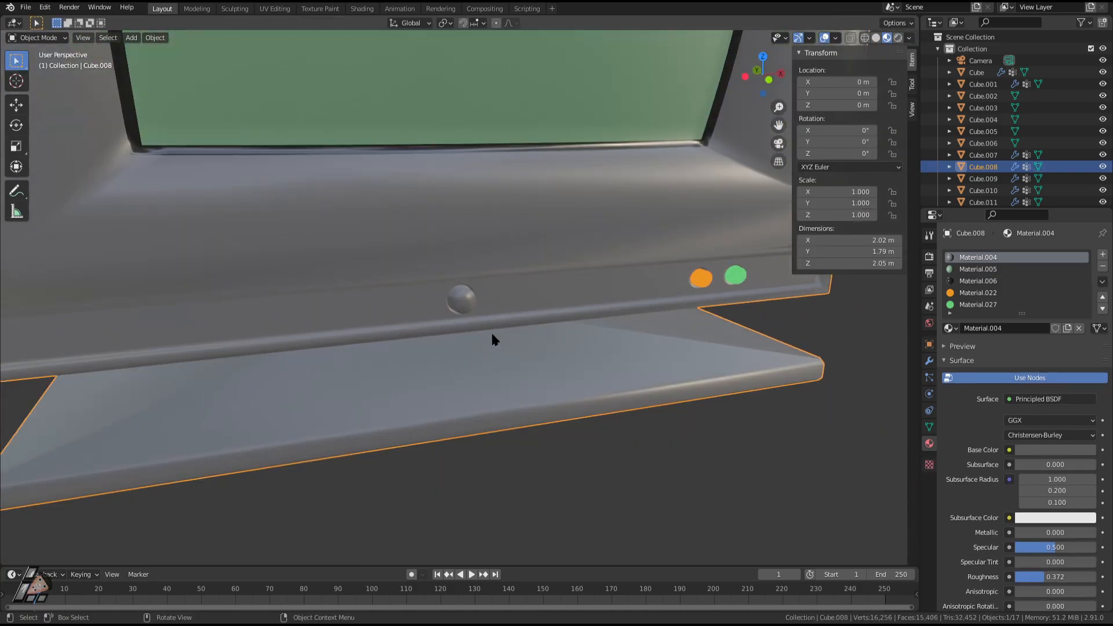
Scale the button's front face up by about 1.14 and inspect the bulge in object view.
key("Tab")
scroll(487, 319, "up", 4)
key("s")
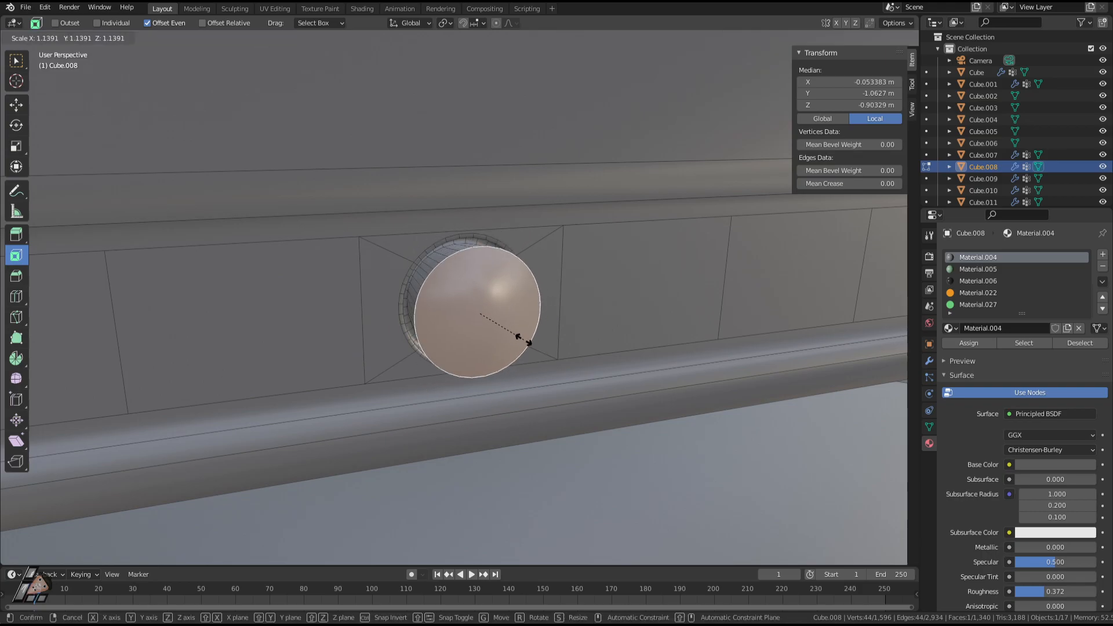
left_click(525, 339)
key("Tab")
scroll(600, 353, "down", 5)
middle_click_drag(599, 353, 473, 351)
key("Tab")
scroll(509, 360, "up", 2)
key("Tab")
scroll(507, 365, "up", 3)
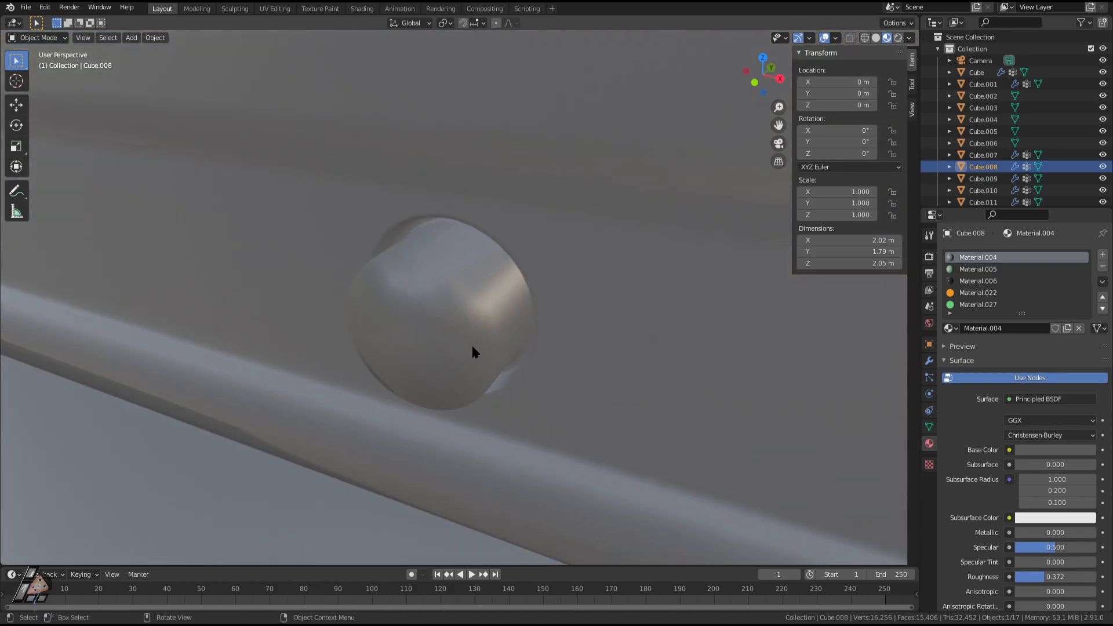
Shift the button's front face along the Y axis and extrude it about 0.005 m for a ring of side faces.
key("Tab")
middle_click_drag(385, 365, 594, 331)
key("g")
key("y")
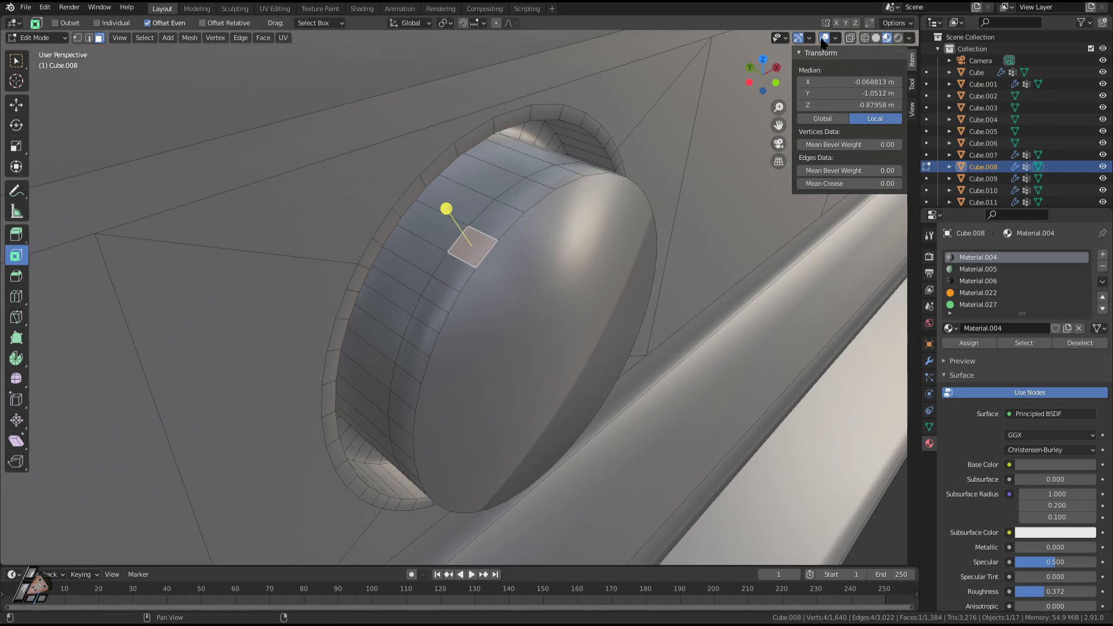
Turn on the edge length overlay and look over the button's side faces and front.
left_click(809, 38)
left_click(837, 38)
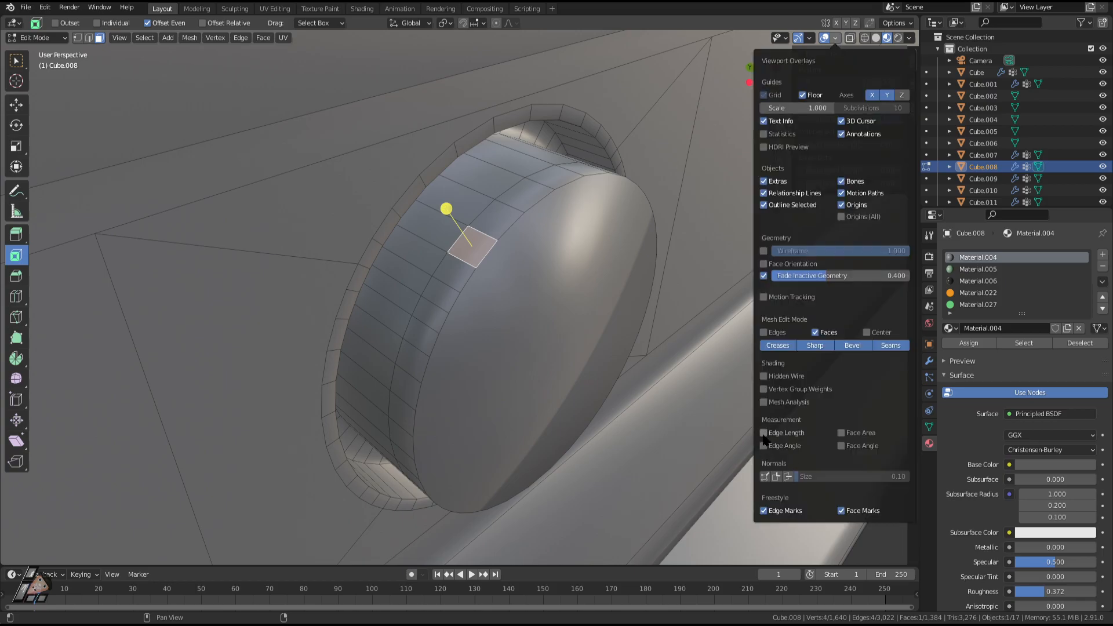
left_click(764, 433)
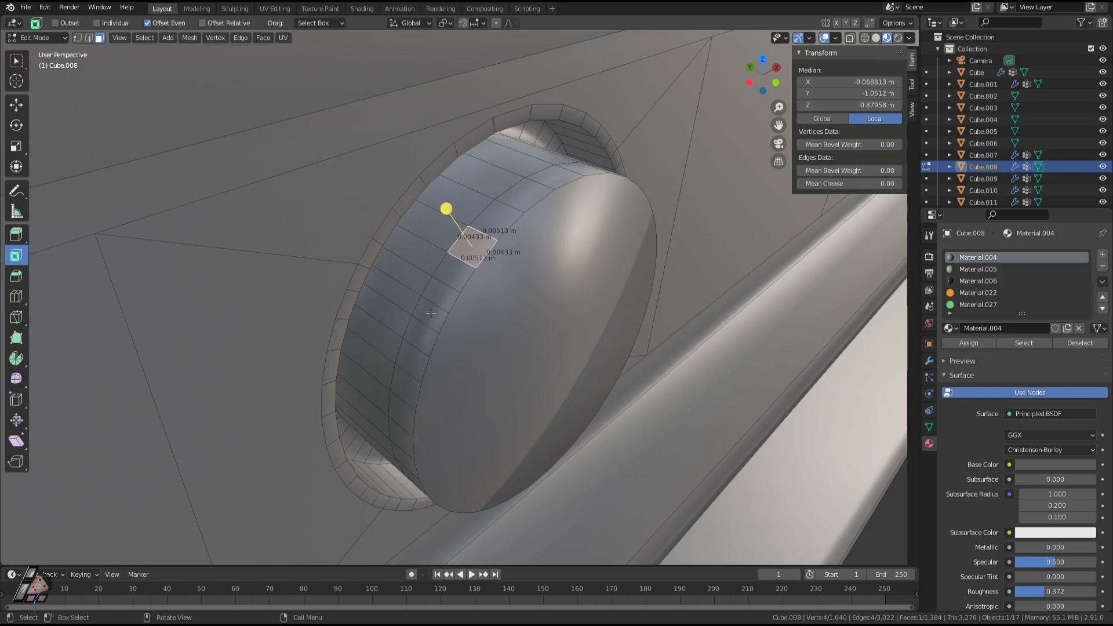
middle_click_drag(451, 376, 485, 348)
middle_click_drag(485, 348, 537, 188, "ctrl")
left_click(560, 151)
middle_click_drag(560, 150, 512, 326, "ctrl")
key("Tab")
key("Tab")
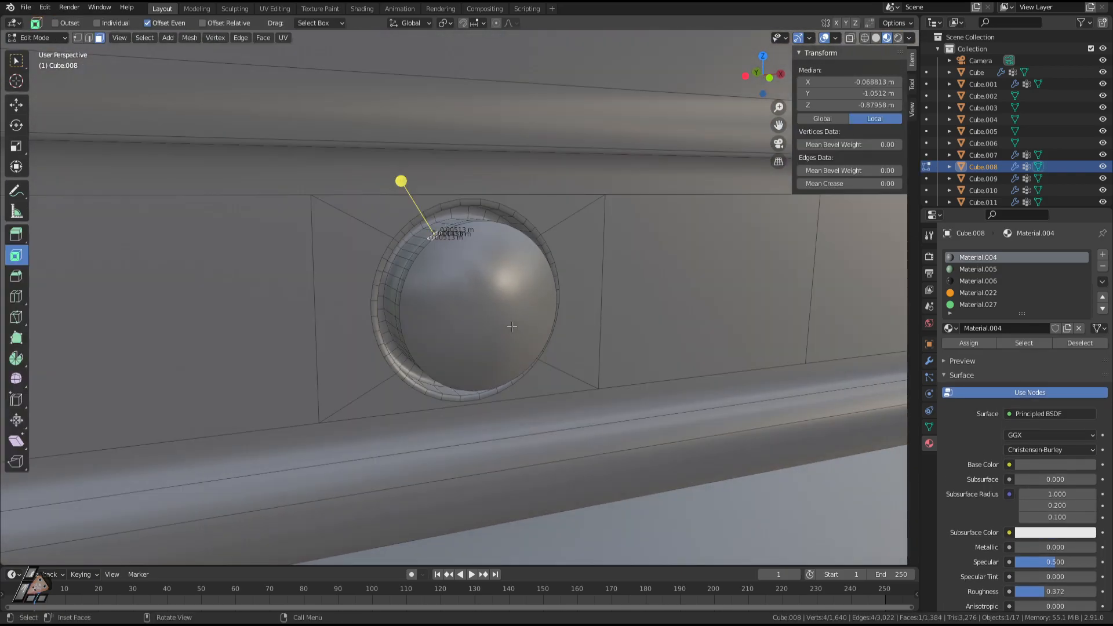
Dissolve the vertices of the protruding button's front rings down to the recess floor.
left_click(487, 313)
key("x")
left_click(469, 364)
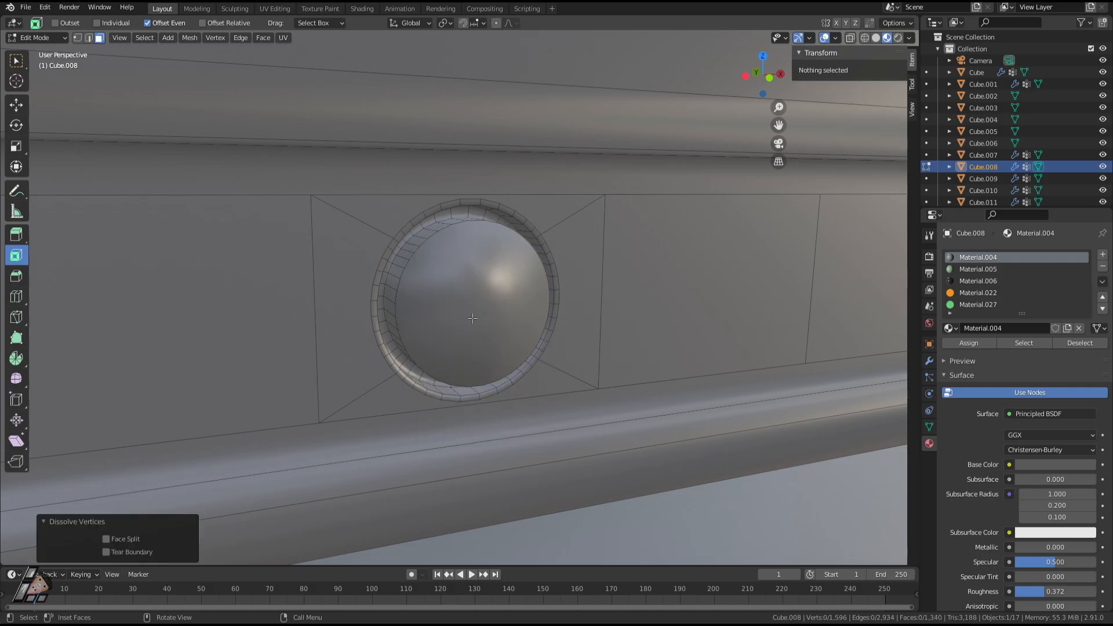
left_click(473, 318)
key("x")
left_click(473, 319)
left_click(492, 316)
middle_click_drag(494, 316, 530, 377)
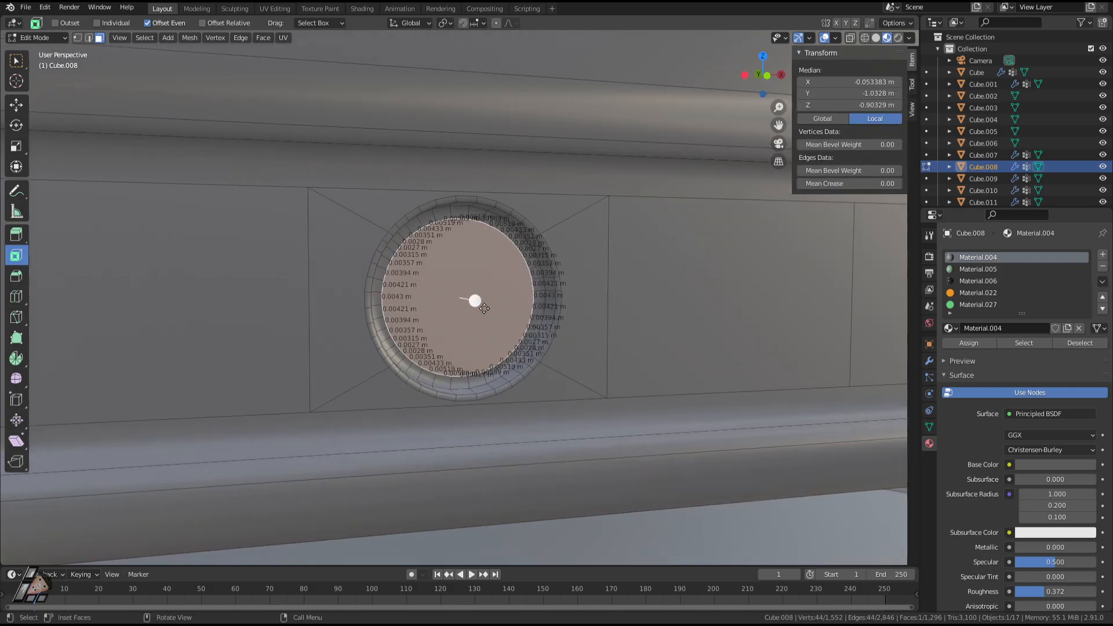
Dissolve the vertices of the recess floor rings and select the flat round face left in the strip.
scroll(484, 308, "up", 2)
key("x")
left_click(496, 349)
left_click(487, 323)
key("x")
left_click(490, 323)
left_click(494, 330)
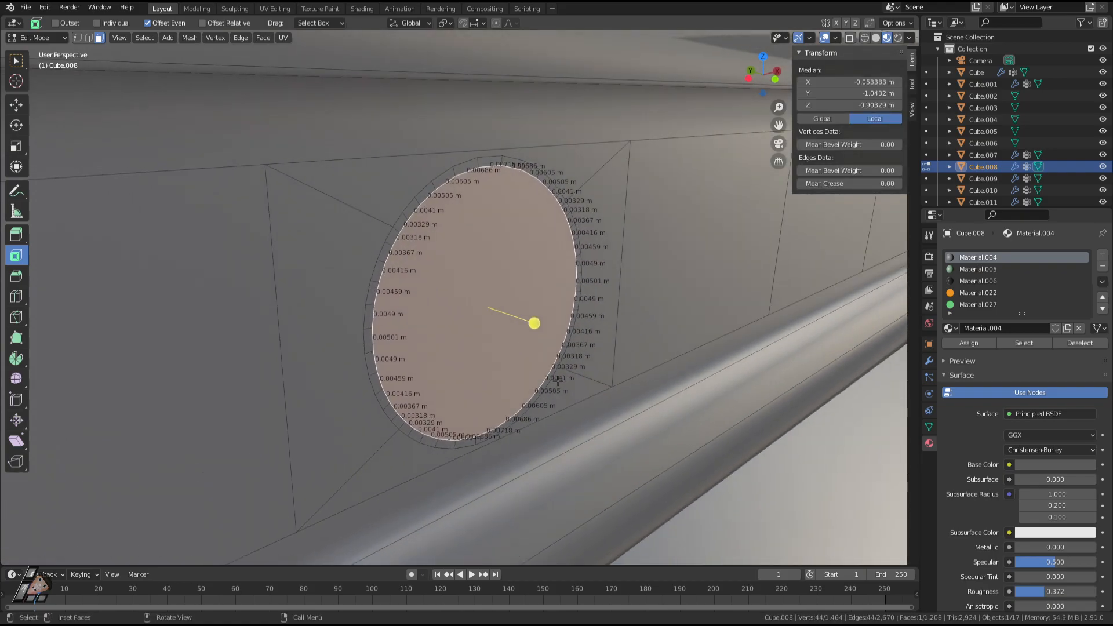
Extrude the round face about 0.0175 m into the strip and inset it by about 0.0039 m.
key("e")
left_click(482, 311)
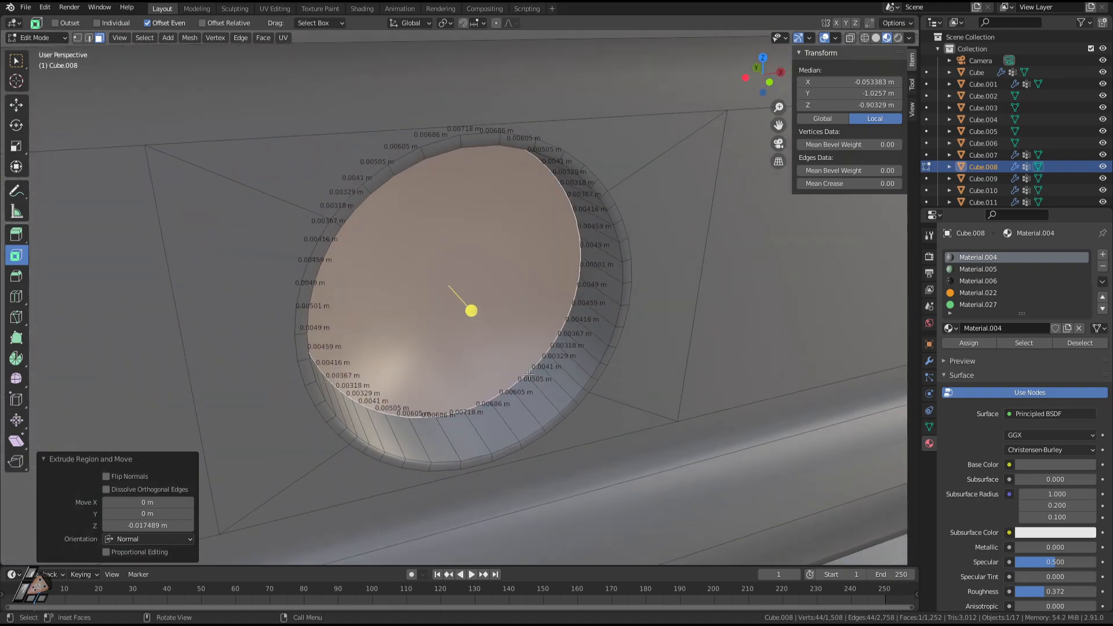
left_click_drag(471, 310, 456, 295)
middle_click_drag(457, 295, 471, 299)
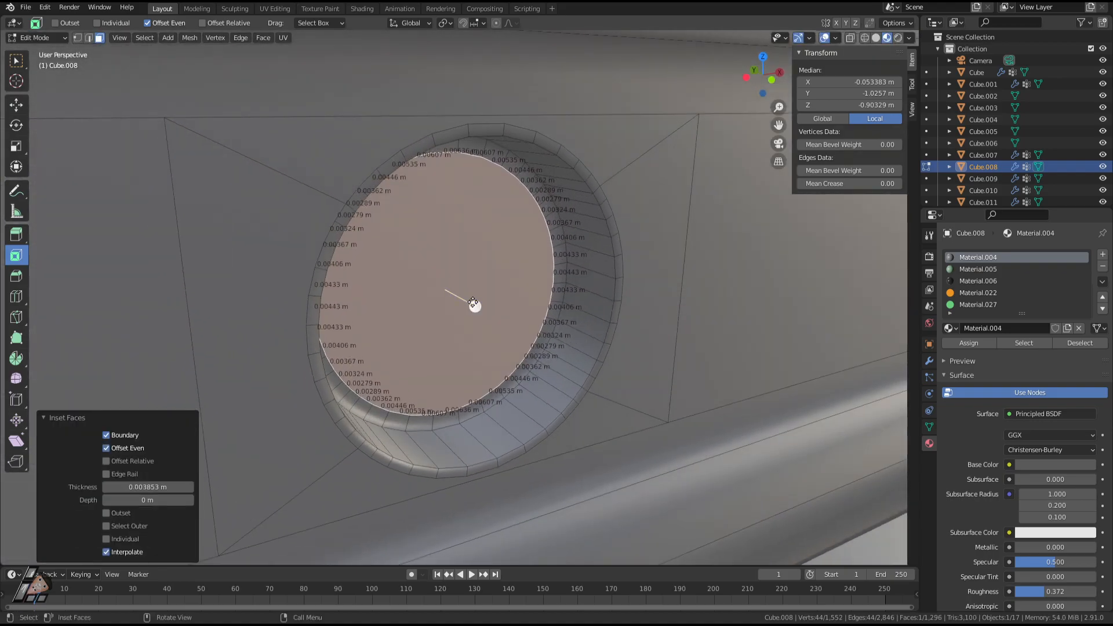
Extrude the inset face outward by about 0.036 m to form a protruding round button.
key("e")
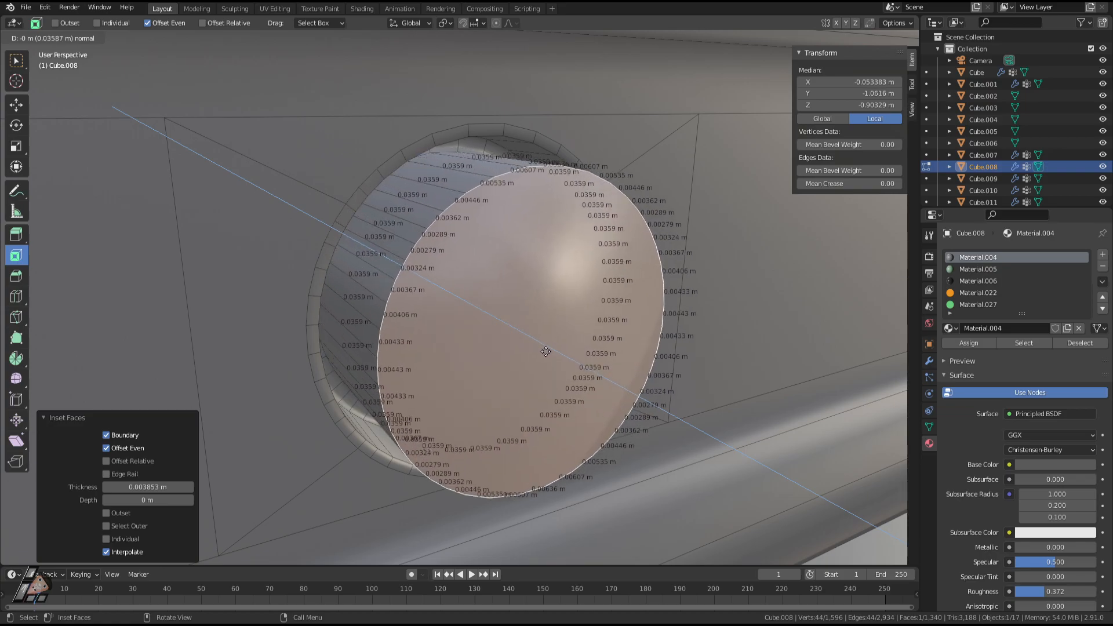
left_click(545, 351)
mouse_move(545, 352)
middle_mouse_down()
mouse_move(569, 300)
mouse_move(551, 337)
middle_mouse_up()
scroll(551, 336, "up", 4)
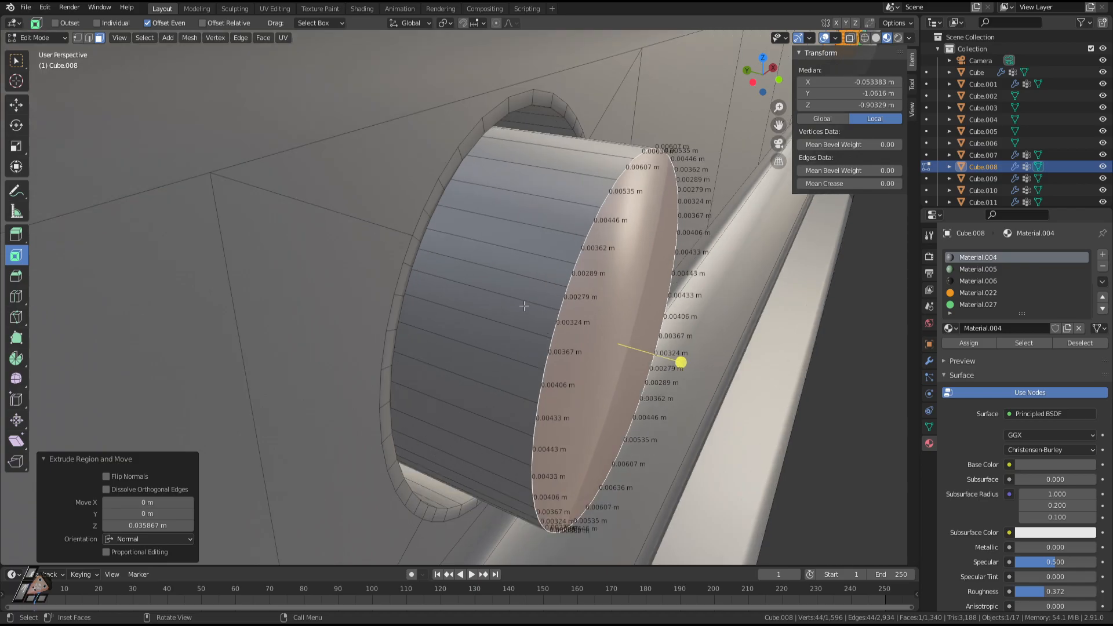
Measure the edge lengths of several faces around the button's side.
left_click(607, 303)
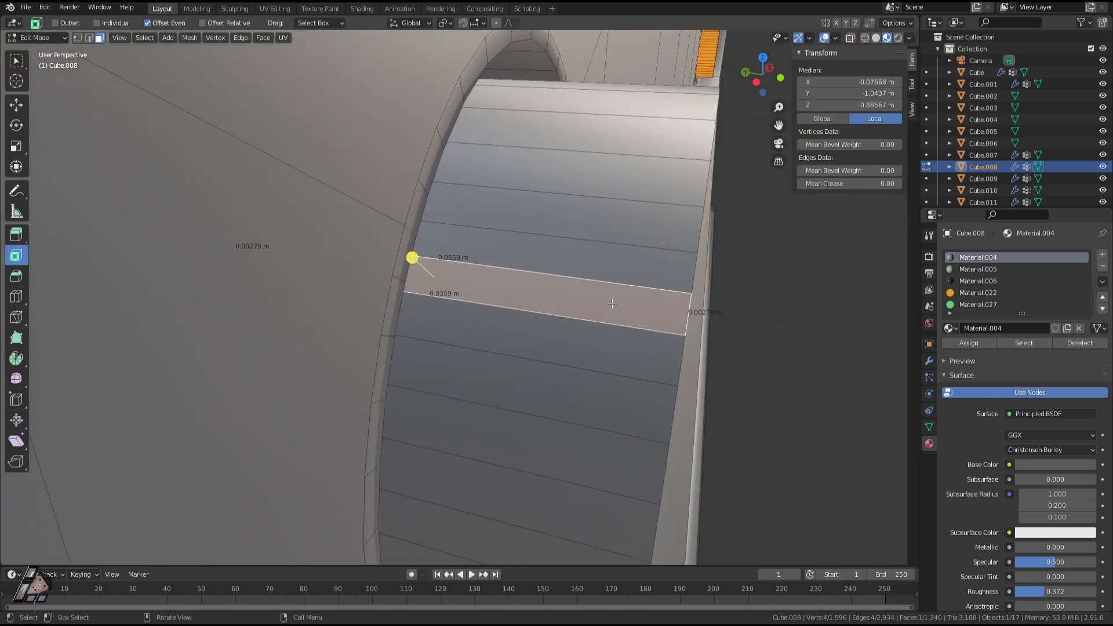
left_click(542, 215)
left_click(492, 312)
left_click(505, 284)
left_click(583, 123)
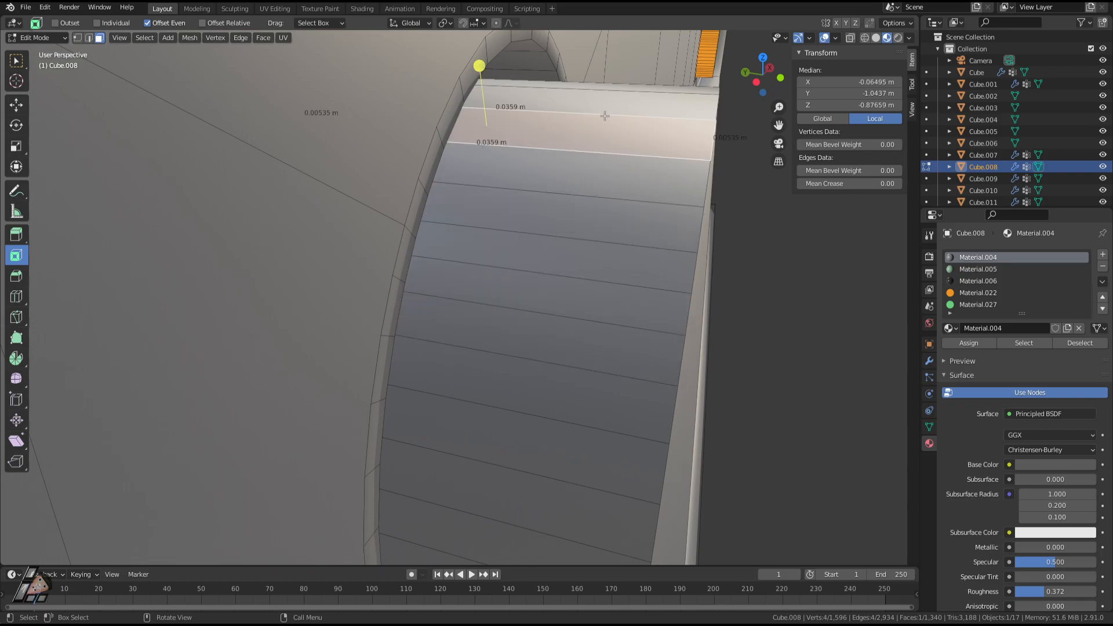
left_click(545, 446)
scroll(553, 421, "down", 2)
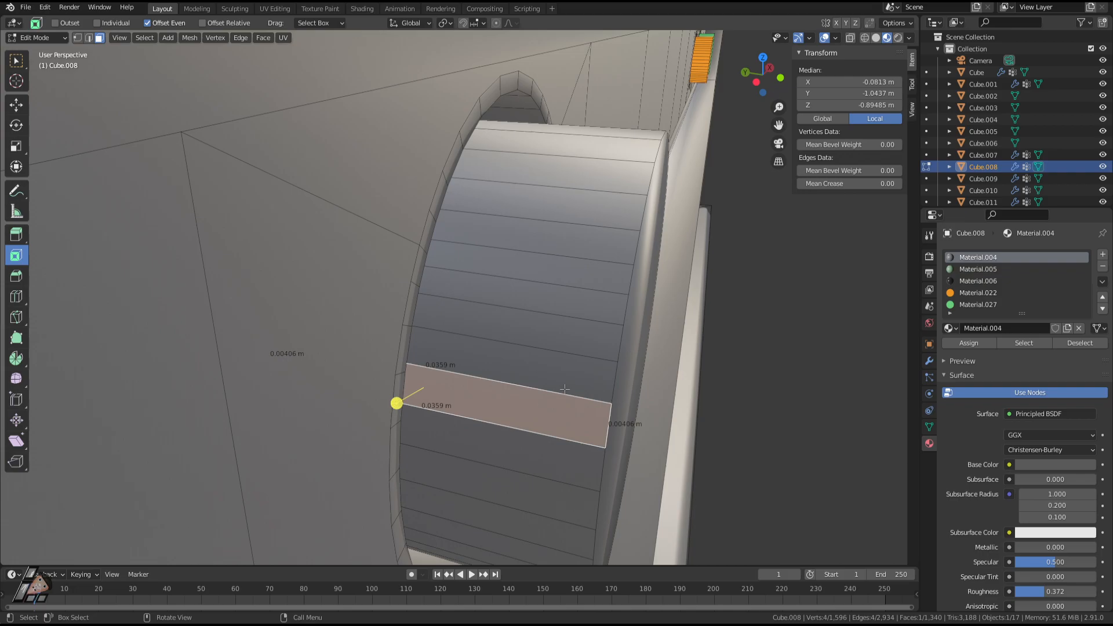
middle_click_drag(667, 268, 485, 322)
middle_click_drag(370, 314, 432, 277)
left_click(441, 346)
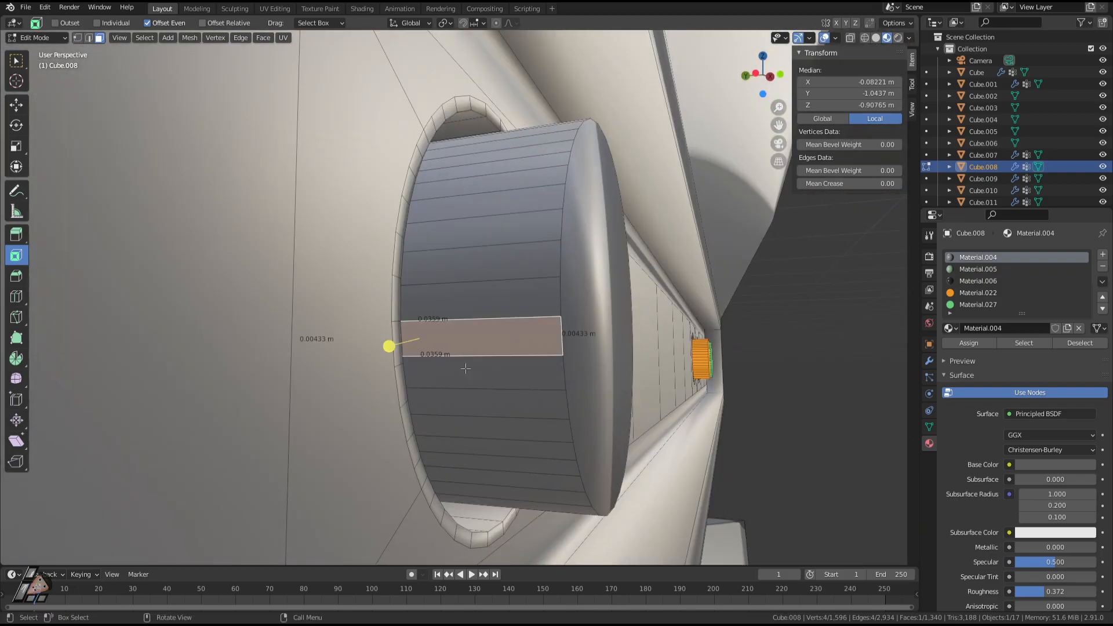
left_click(489, 305)
middle_click_drag(489, 305, 487, 309)
middle_click_drag(504, 221, 462, 231)
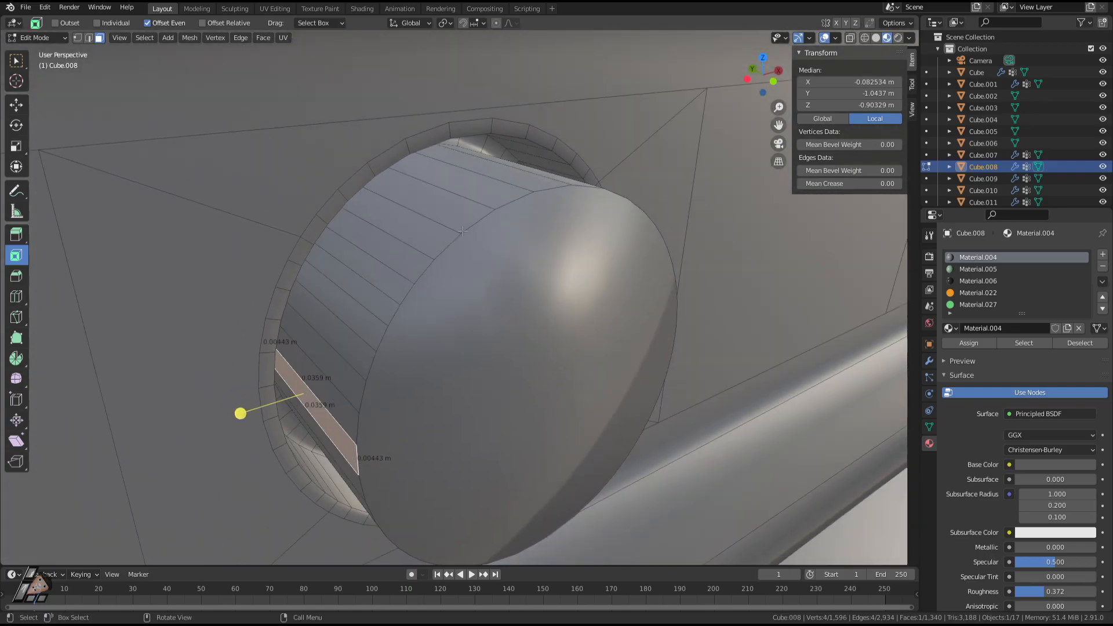
Try a viewport focal length of 11.2 mm and reset it to the default.
left_click(913, 110)
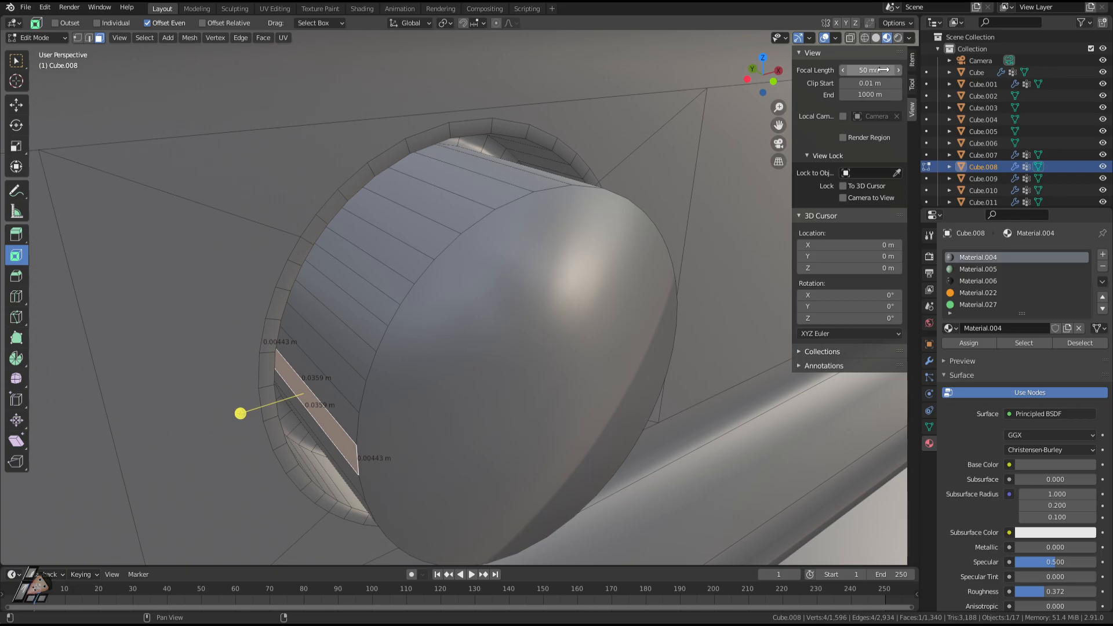
left_click_drag(879, 70, 817, 69)
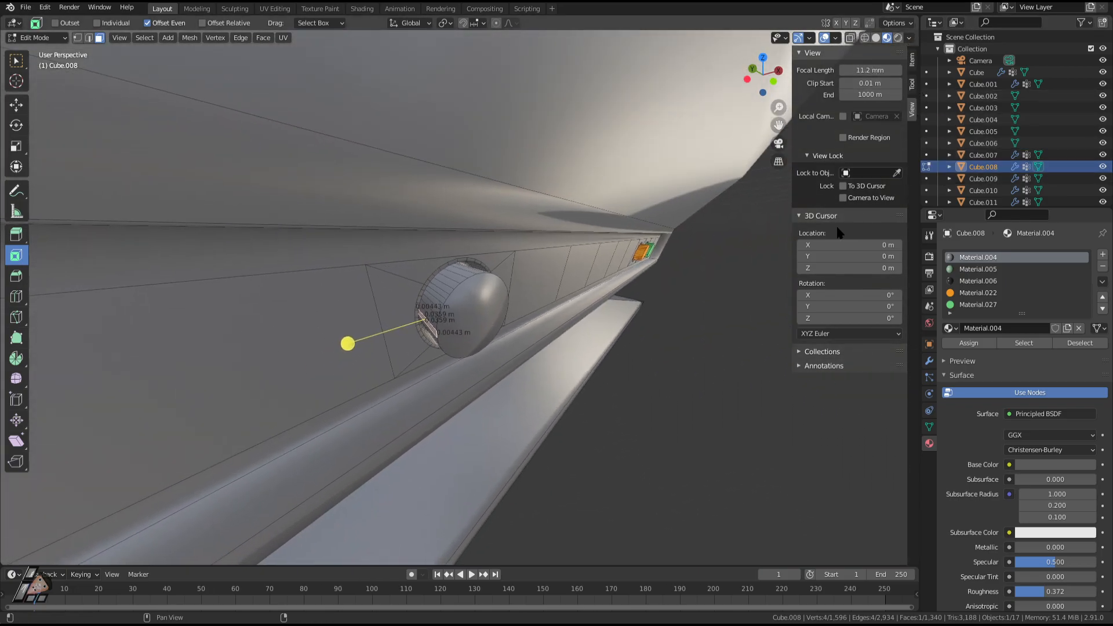
scroll(684, 391, "up", 2)
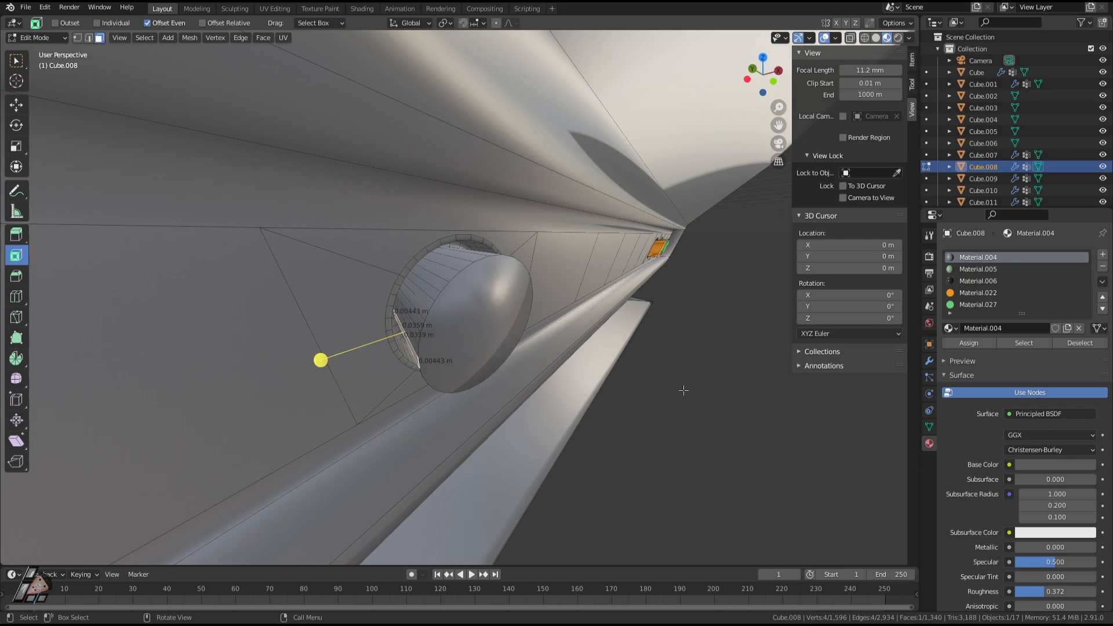
right_click(867, 69)
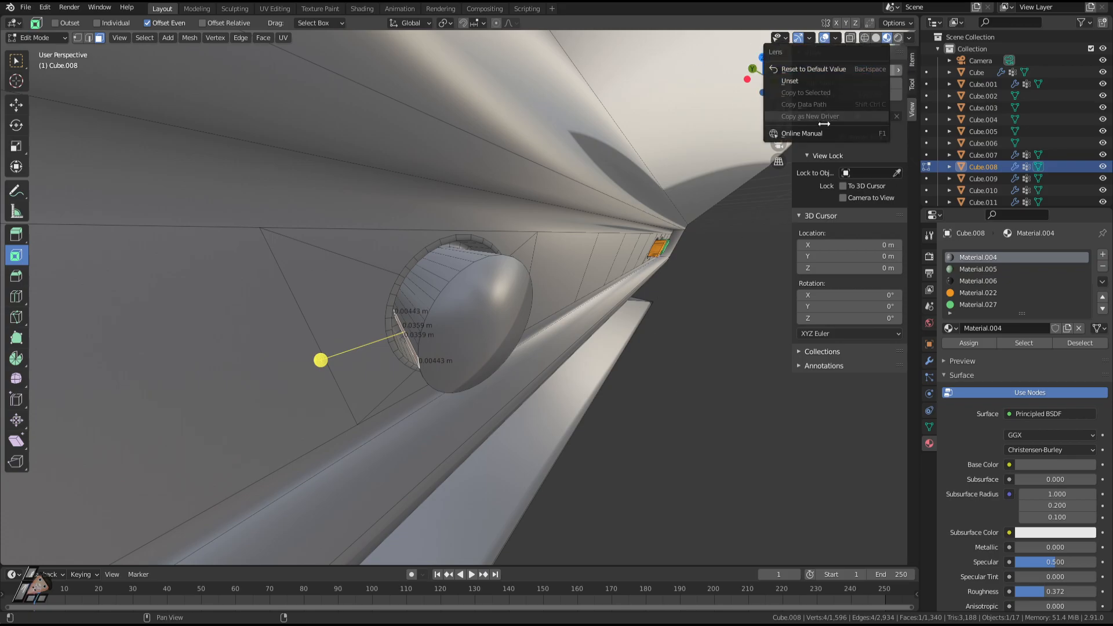
left_click(850, 68)
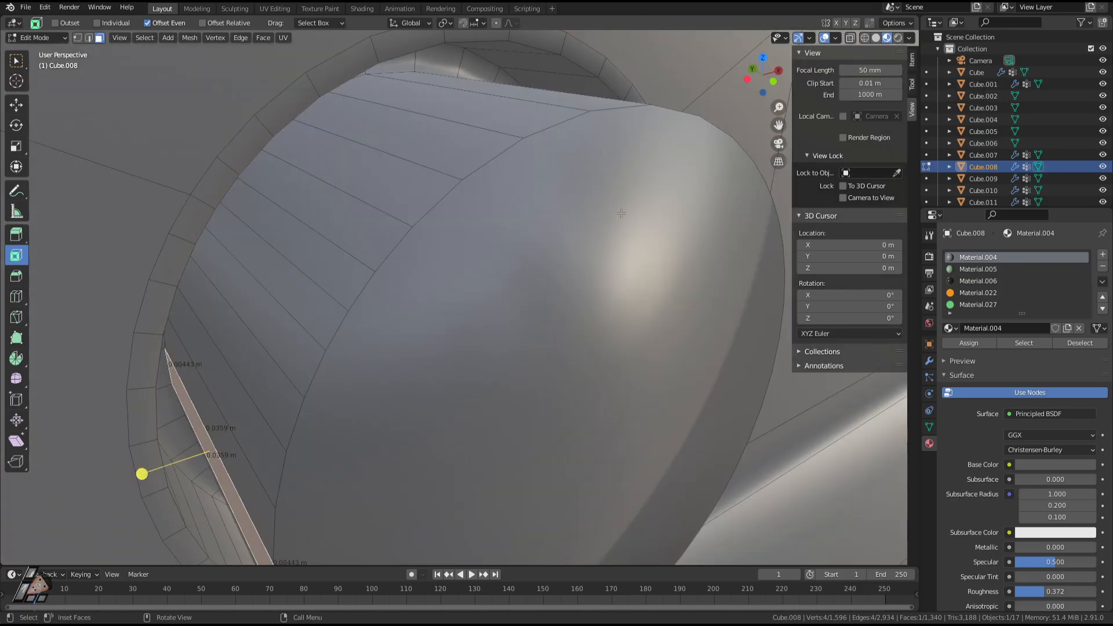
Inspect the round button beside the orange and green knobs in object view.
scroll(582, 262, "down", 8)
middle_click_drag(581, 262, 600, 288)
scroll(582, 252, "up", 3)
key("Tab")
scroll(601, 287, "down", 10)
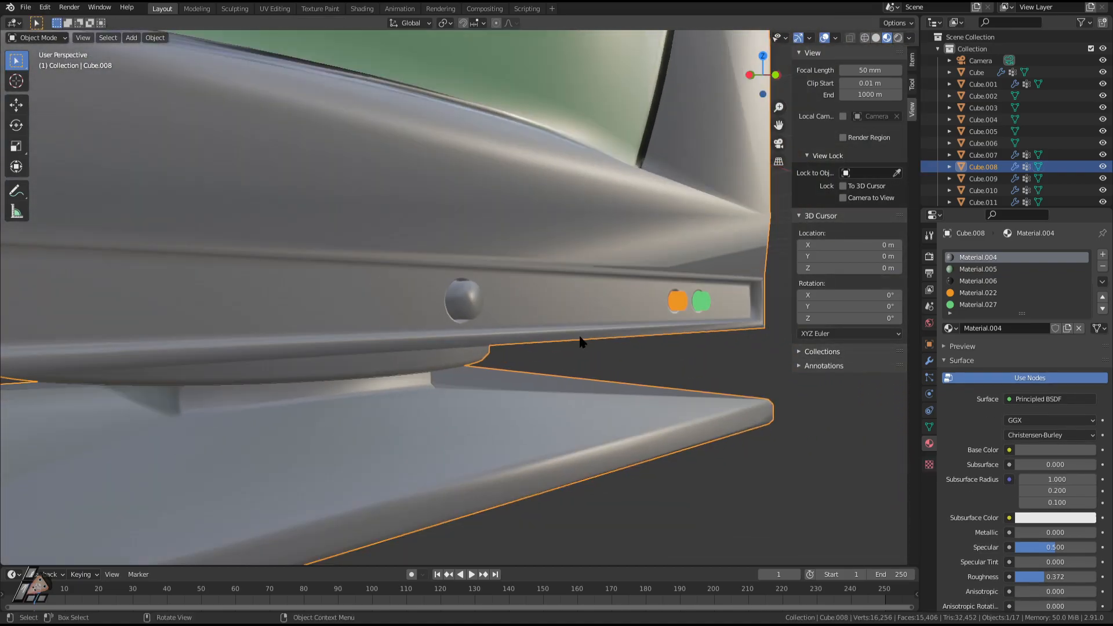
scroll(555, 365, "up", 6)
middle_click_drag(554, 365, 526, 328)
Move the button's front face about 0.0126 m back along Y and extrude it outward by about 0.0074 m.
key("Tab")
left_click(459, 335)
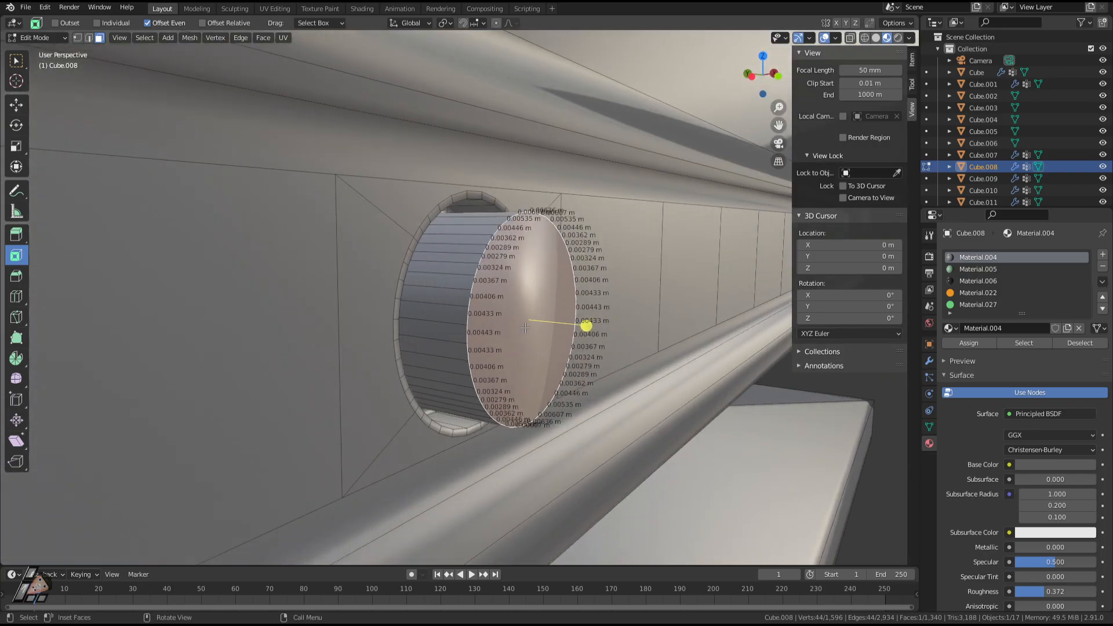
key("g")
key("y")
left_click(499, 320)
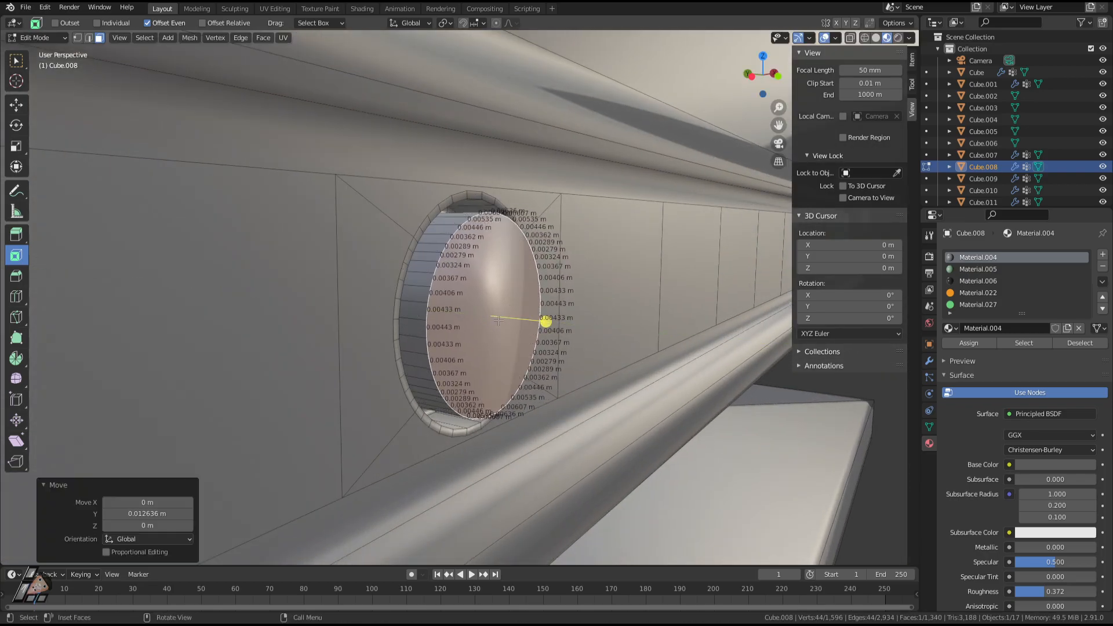
key("e")
left_click(518, 323)
Select every other face around the extruded button's side and inset them by about 0.0005 m.
middle_click_drag(446, 289, 466, 287)
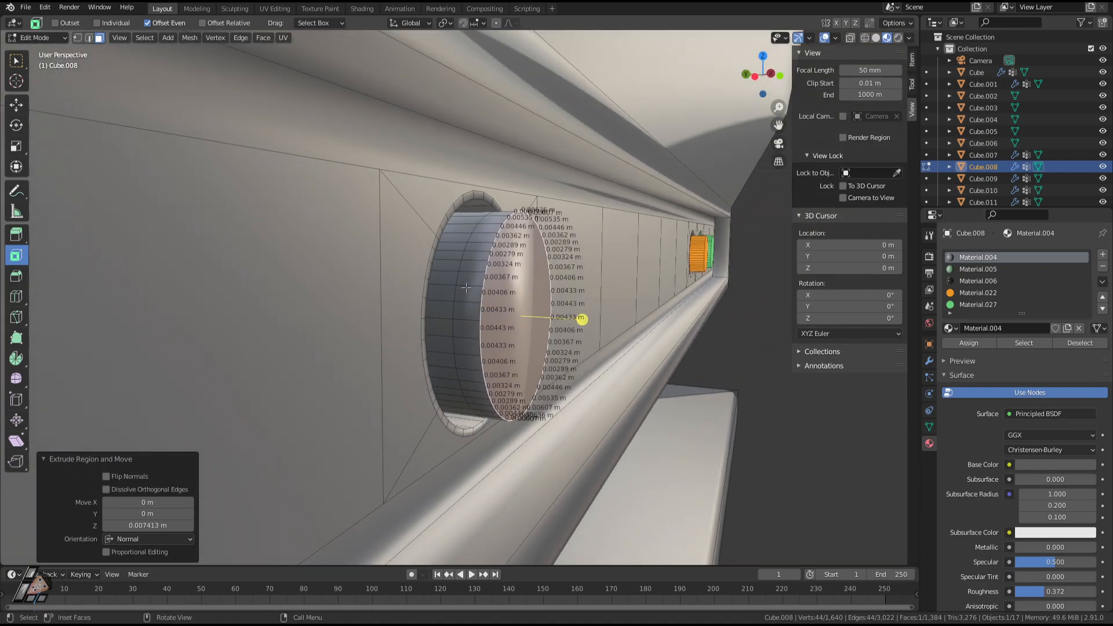
left_click(468, 288)
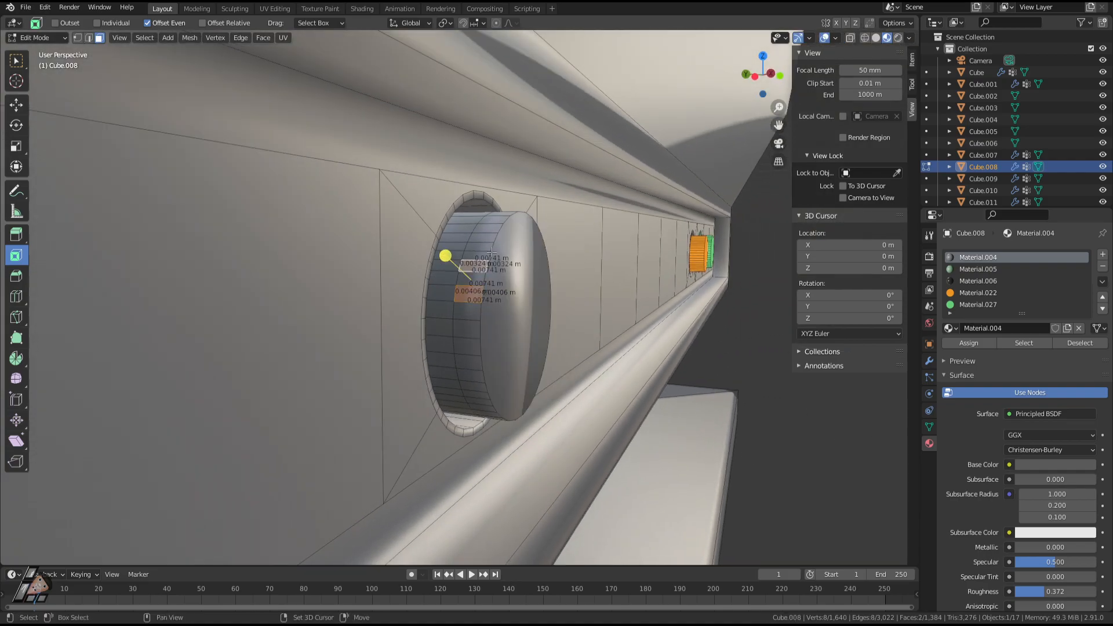
middle_click_drag(491, 252, 553, 277)
scroll(477, 259, "up", 2)
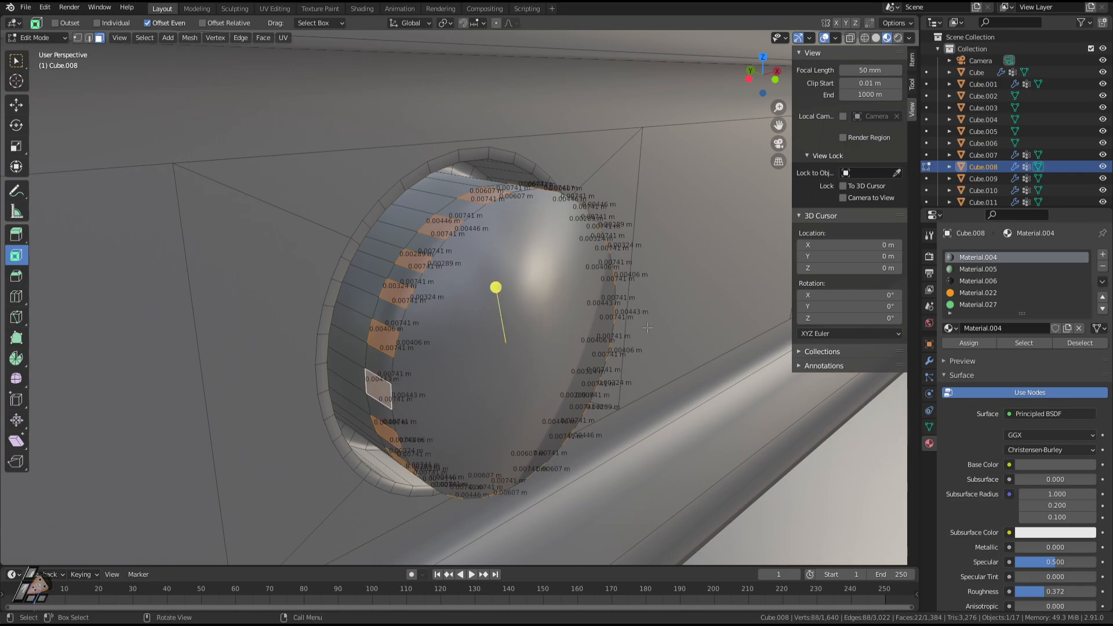
left_click(497, 289)
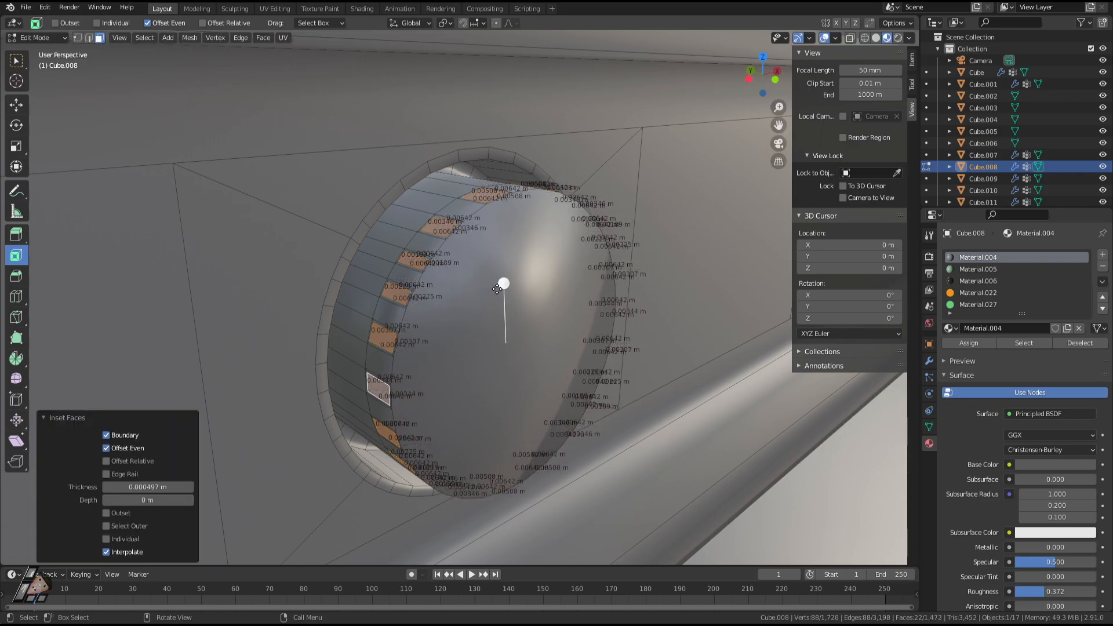
Extrude the inset side faces in place and scale them outward by 1.033 to form ridges.
key("e")
right_click(606, 394)
key("s")
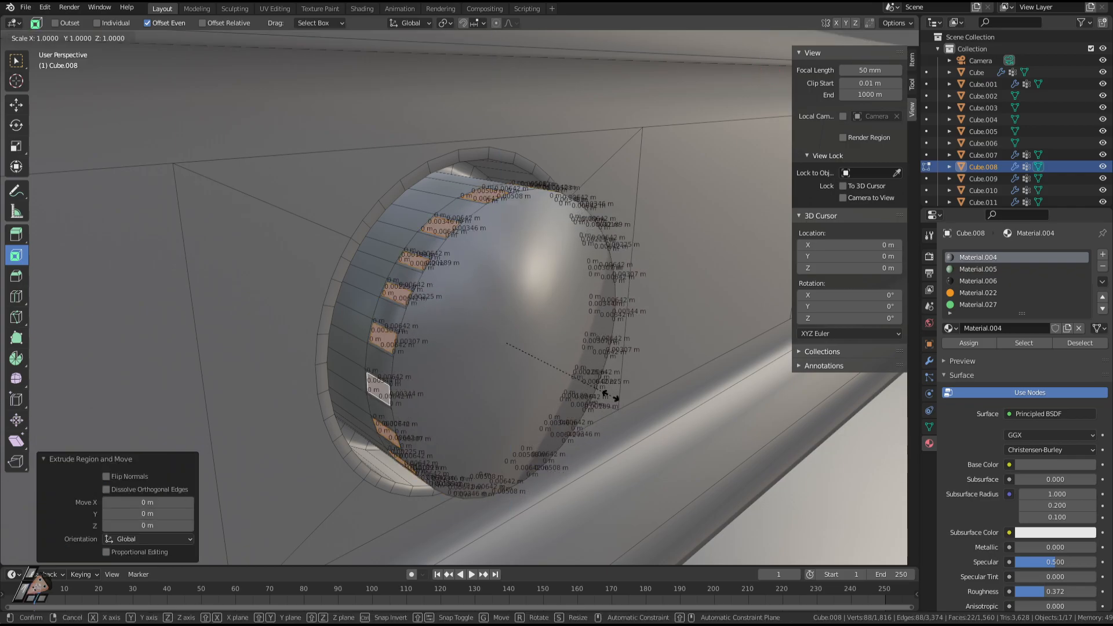
left_click(615, 399)
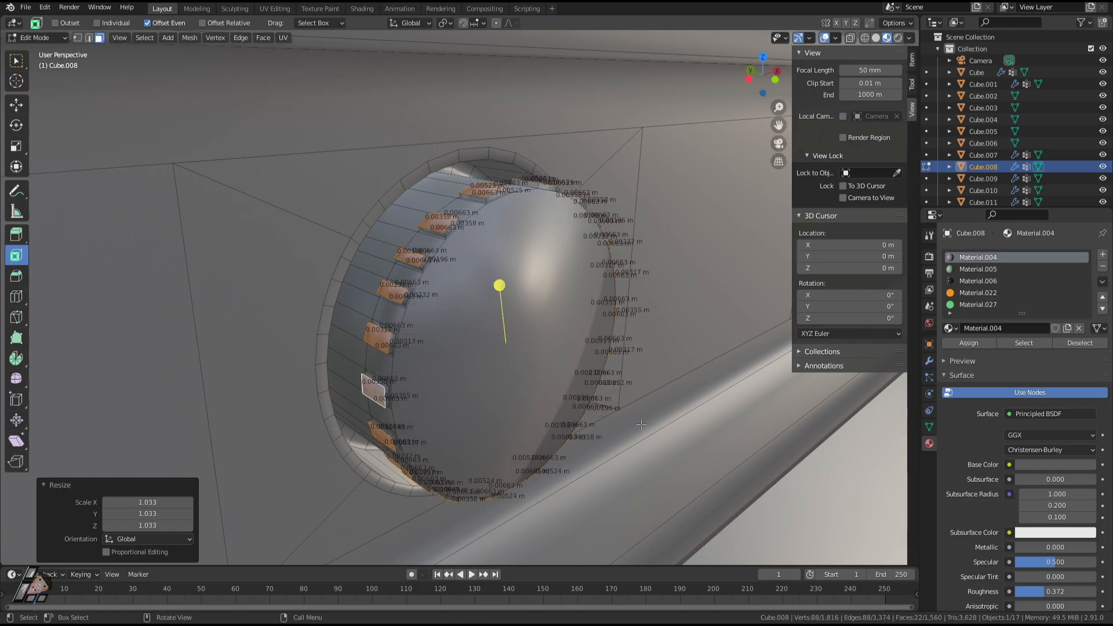
Try narrowing the raised ridge faces along the Y axis and check the button in object view.
key("s")
key("y")
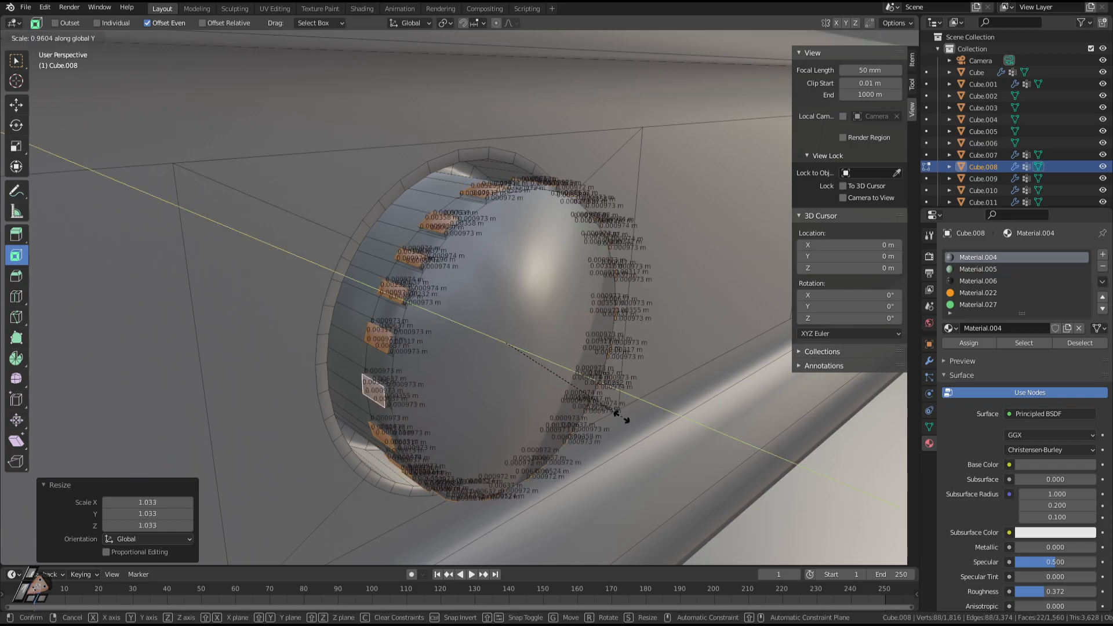
left_click(581, 391)
key("Tab")
scroll(580, 394, "down", 3)
middle_click_drag(571, 371, 609, 385)
key("Tab")
scroll(609, 385, "up", 2)
key("Tab")
key("Tab")
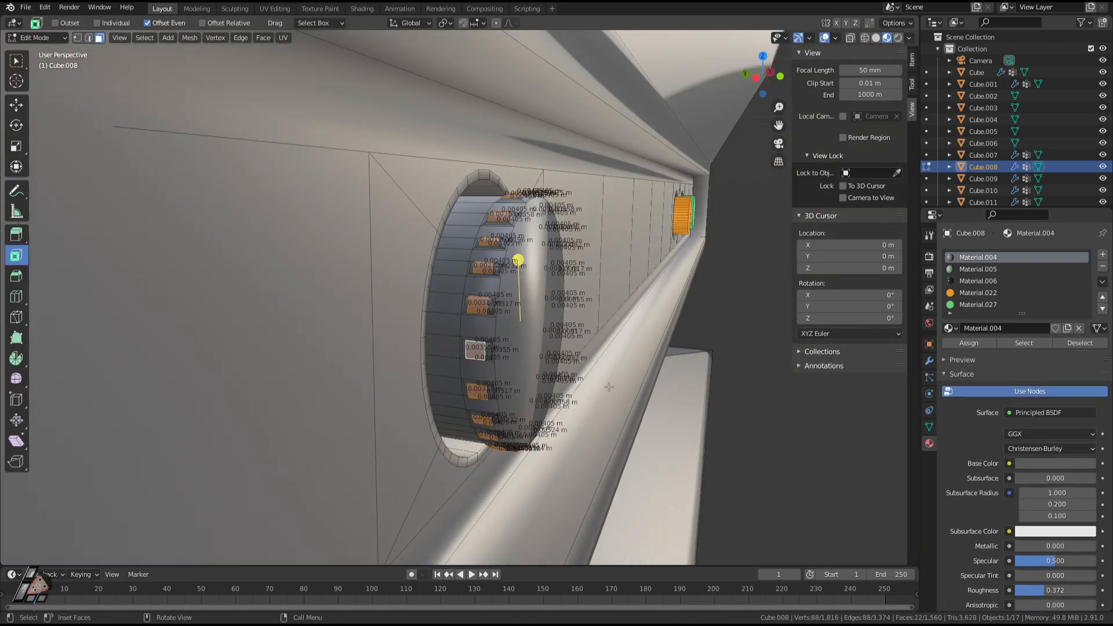
Undo the Y-axis narrowing of the raised ridge faces.
key("s")
right_click(609, 382)
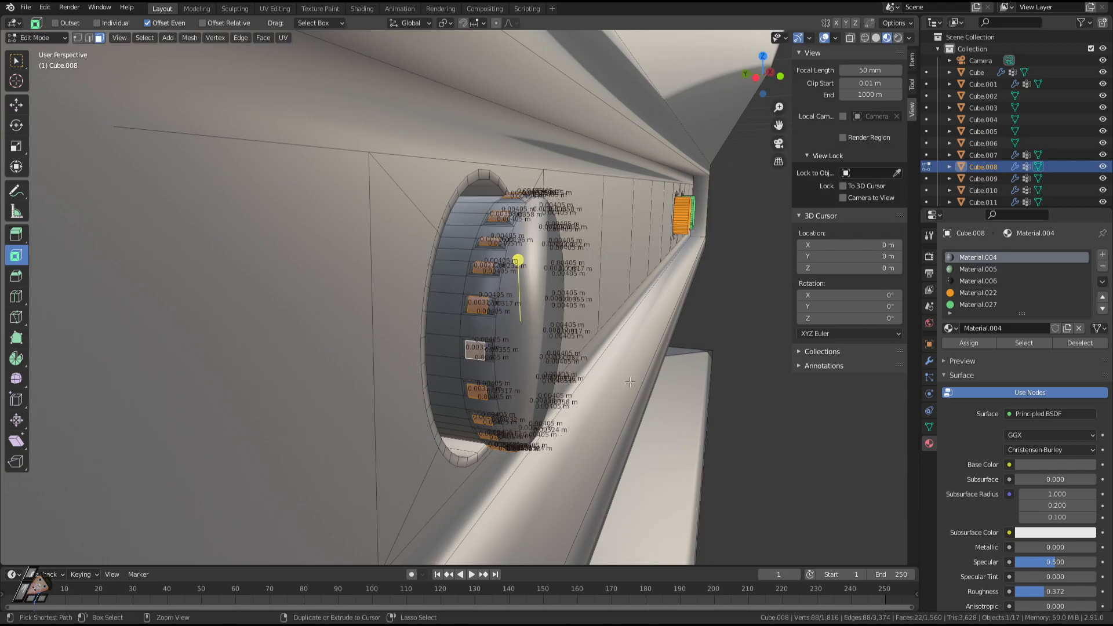
key("Tab")
key("Tab")
key("Tab")
key("Tab")
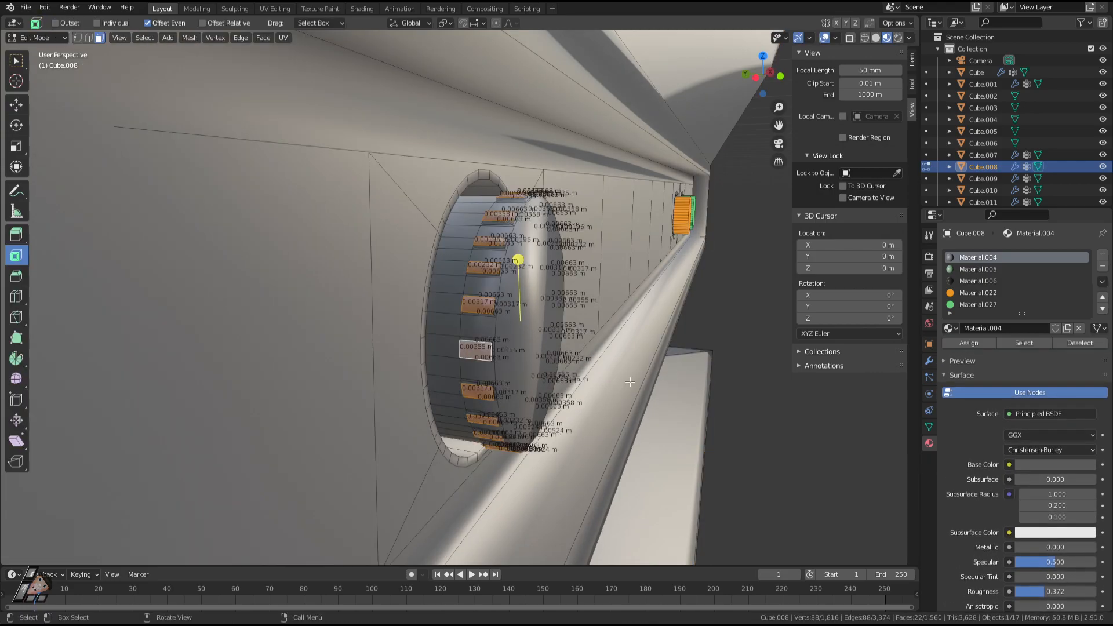
Slightly adjust the position of the raised ridge faces and check the button in object view.
middle_click_drag(630, 382, 613, 335)
key("s")
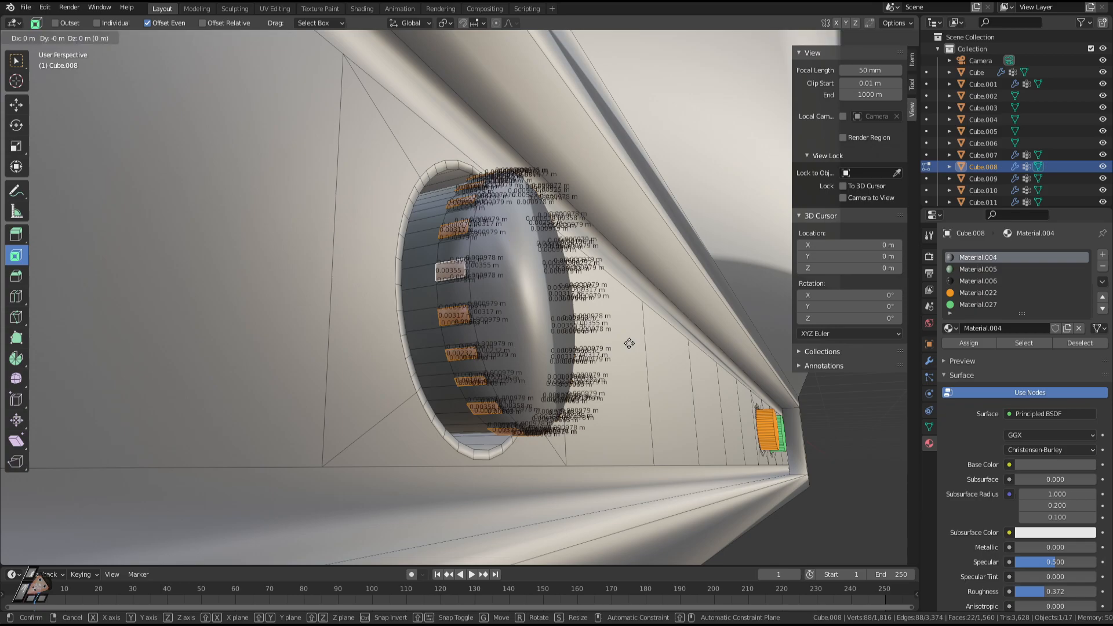
left_click(632, 346)
key("Tab")
middle_click_drag(633, 345, 547, 440)
scroll(569, 409, "down", 6)
scroll(540, 436, "down", 6)
scroll(540, 436, "up", 10)
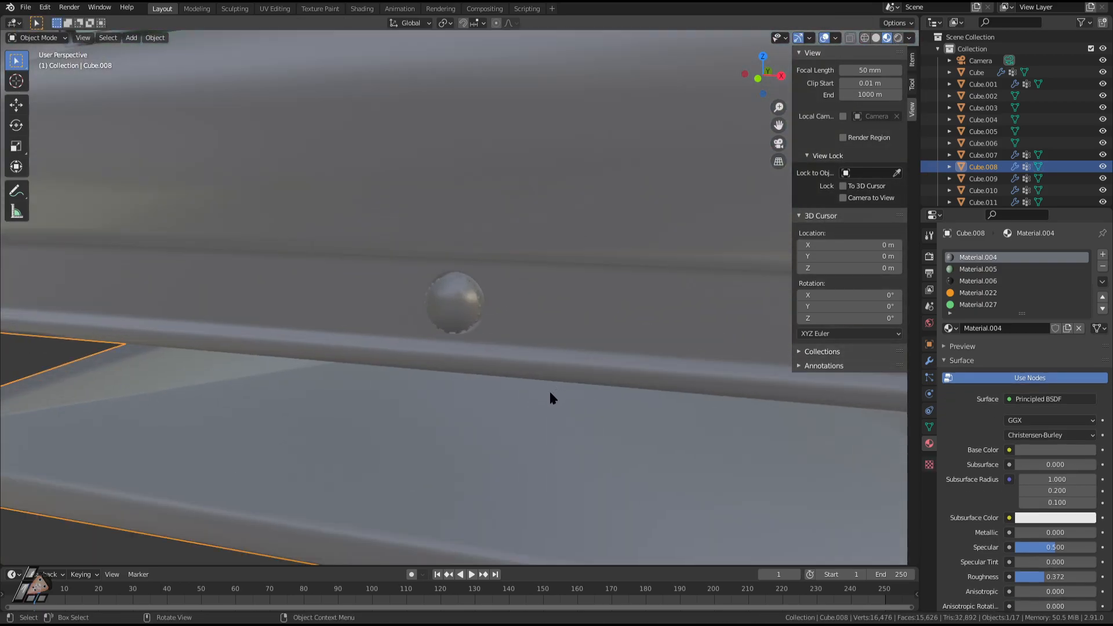
Inset the button's front face by about 0.0023 m, extrude it, and check the shape in object view.
key("Tab")
mouse_move(507, 350)
left_mouse_down()
mouse_move(528, 364)
mouse_move(520, 343)
left_mouse_up()
key("e")
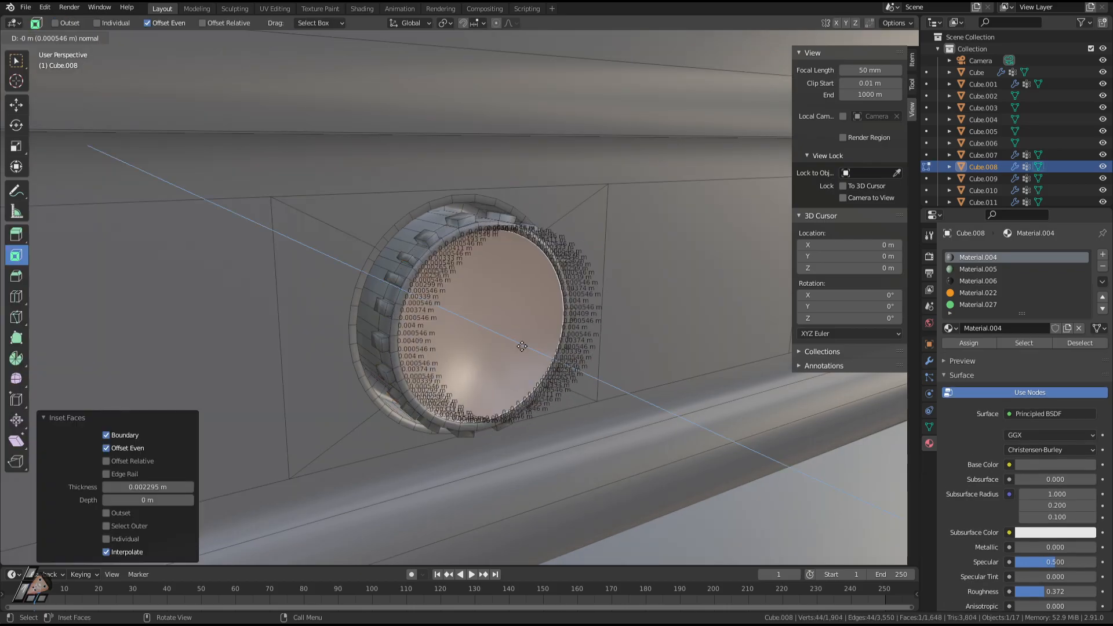
left_click(518, 341)
key("Tab")
scroll(583, 377, "down", 4)
scroll(609, 378, "down", 4)
middle_click_drag(635, 381, 619, 364)
scroll(579, 363, "up", 4)
Move the button's extruded front face along the Y axis and scale it slightly.
key("Tab")
middle_click_drag(530, 364, 574, 368)
key("g")
key("y")
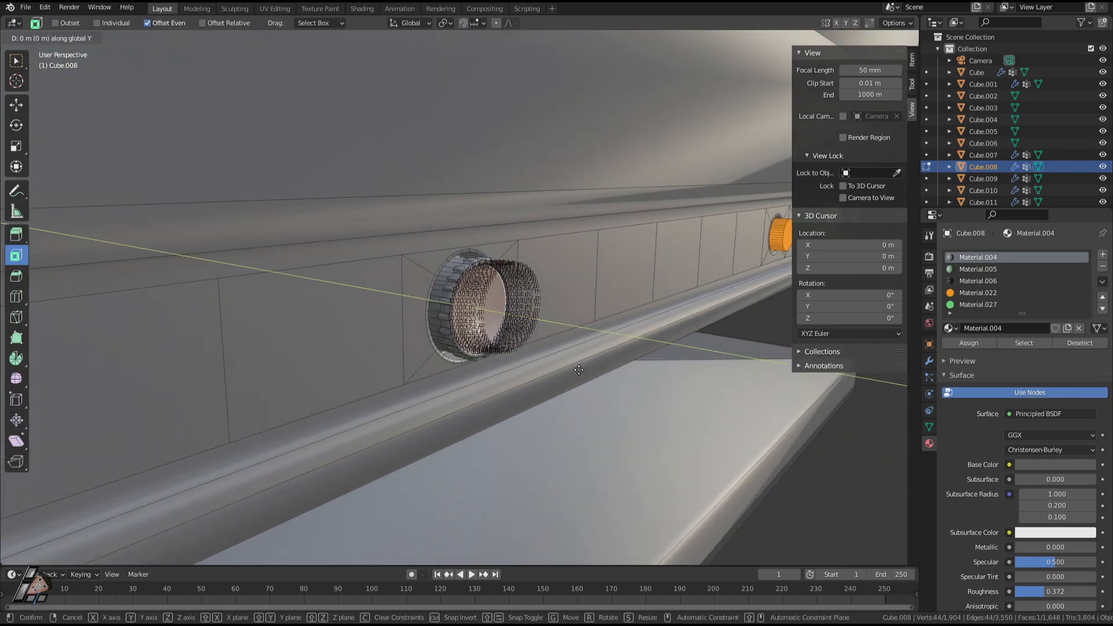
left_click(600, 374)
key("s")
left_click(596, 372)
key("Tab")
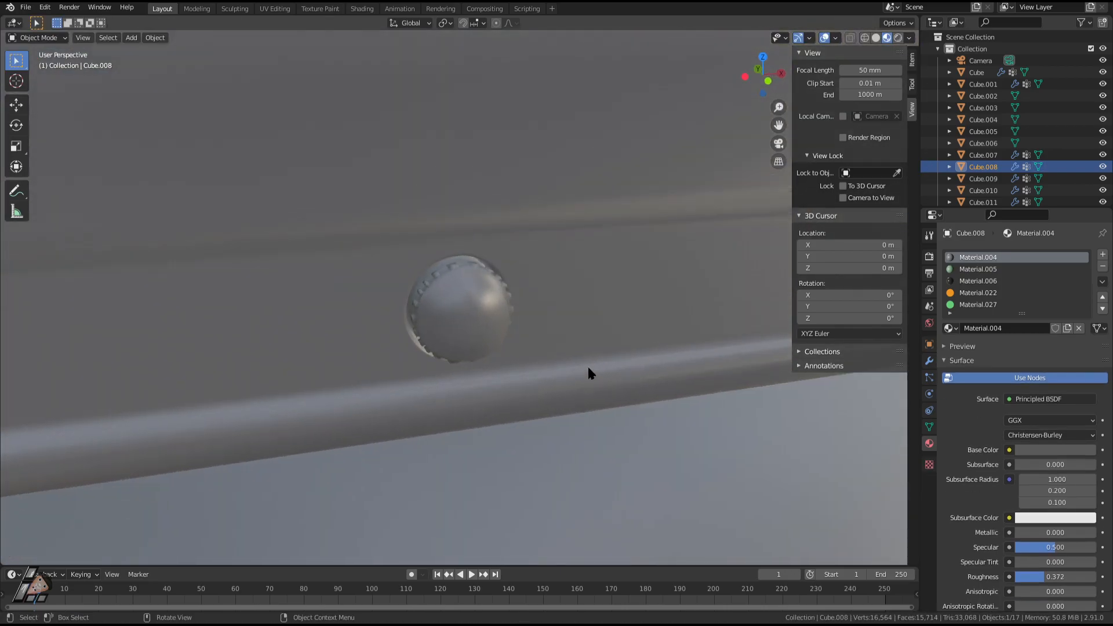
Grow the selection from the front face until it covers the whole button with its ridges.
scroll(584, 353, "down", 3)
middle_click_drag(583, 353, 461, 325)
scroll(462, 334, "up", 6)
key("Tab")
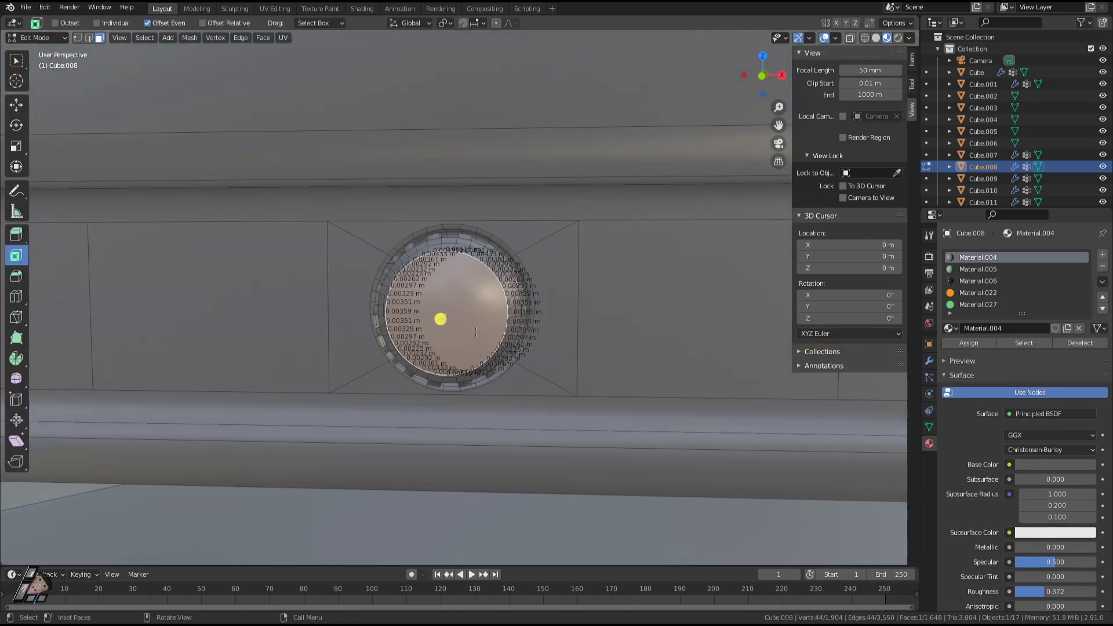
key("ctrl+KP_Add")
key("ctrl+KP_Add")
key("ctrl+KP_Add")
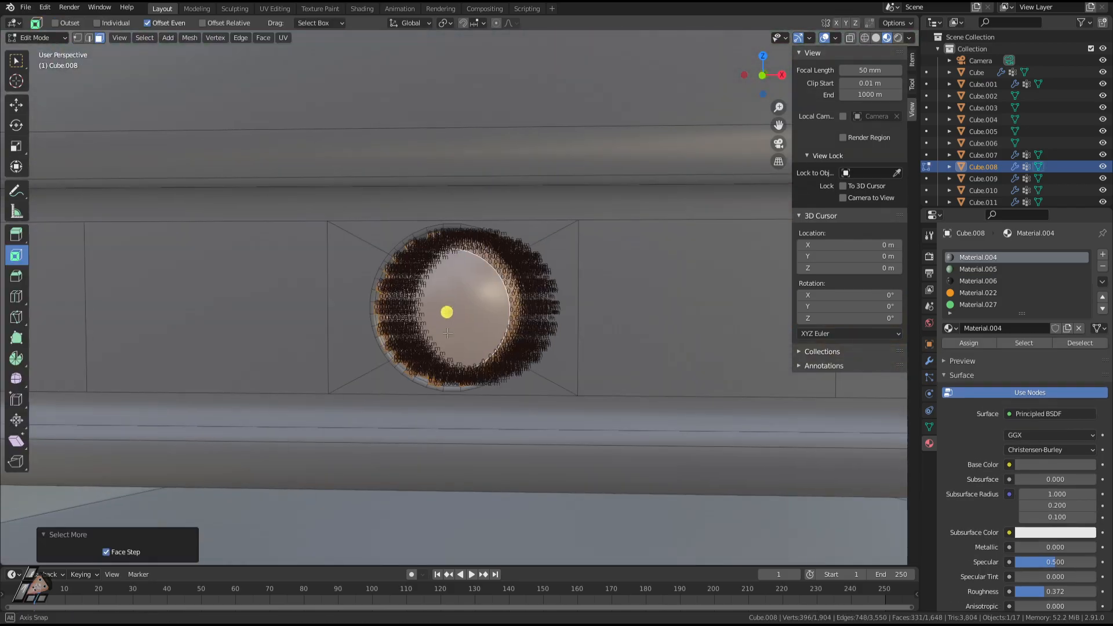
middle_click_drag(472, 329, 495, 326)
Add a new material with a light blue base color and assign it to the selected button faces.
left_click(1103, 254)
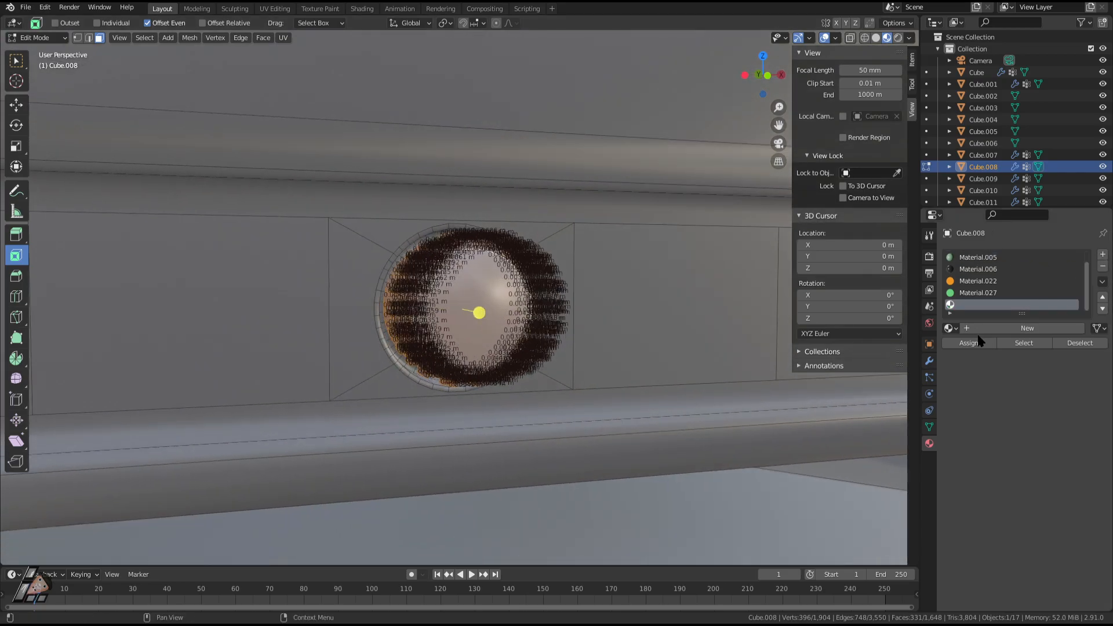
left_click(1012, 329)
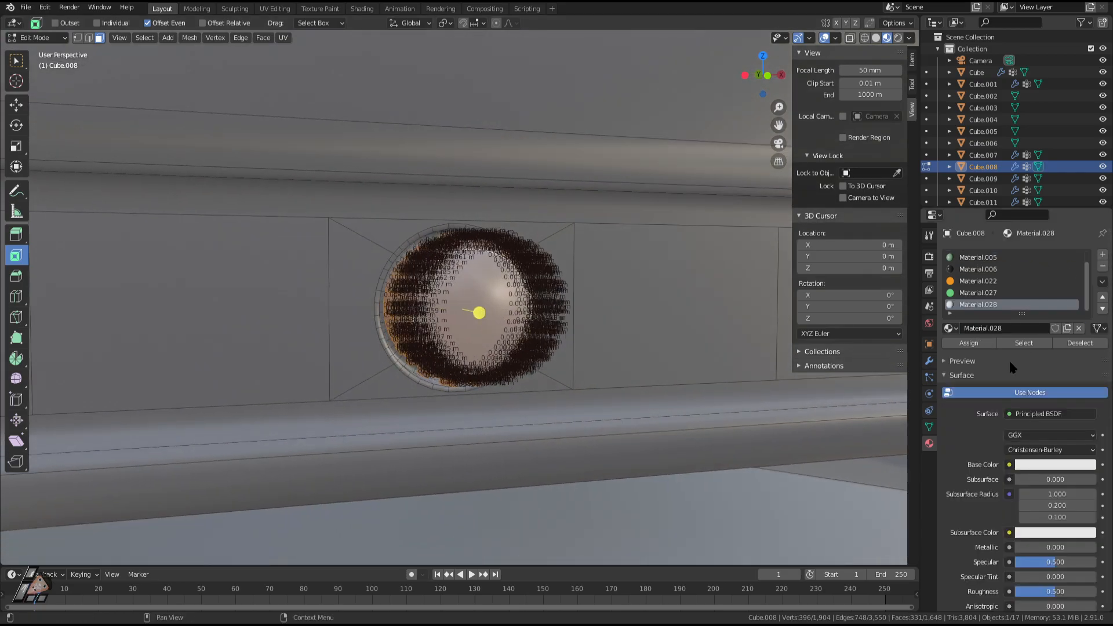
left_click(1051, 469)
left_click_drag(1039, 339, 1051, 331)
left_click(978, 344)
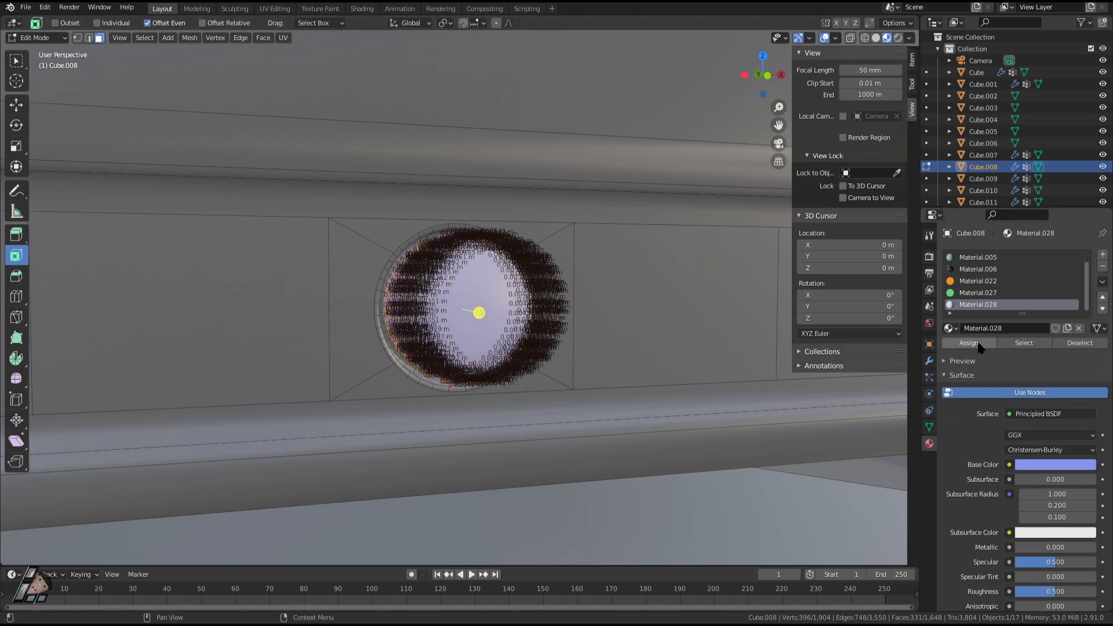
Darken the button material's blue base color while viewing the button in object view.
scroll(738, 384, "down", 3)
key("Tab")
scroll(603, 402, "down", 8)
scroll(558, 424, "up", 5)
middle_click_drag(548, 384, 597, 331)
left_click(1035, 451)
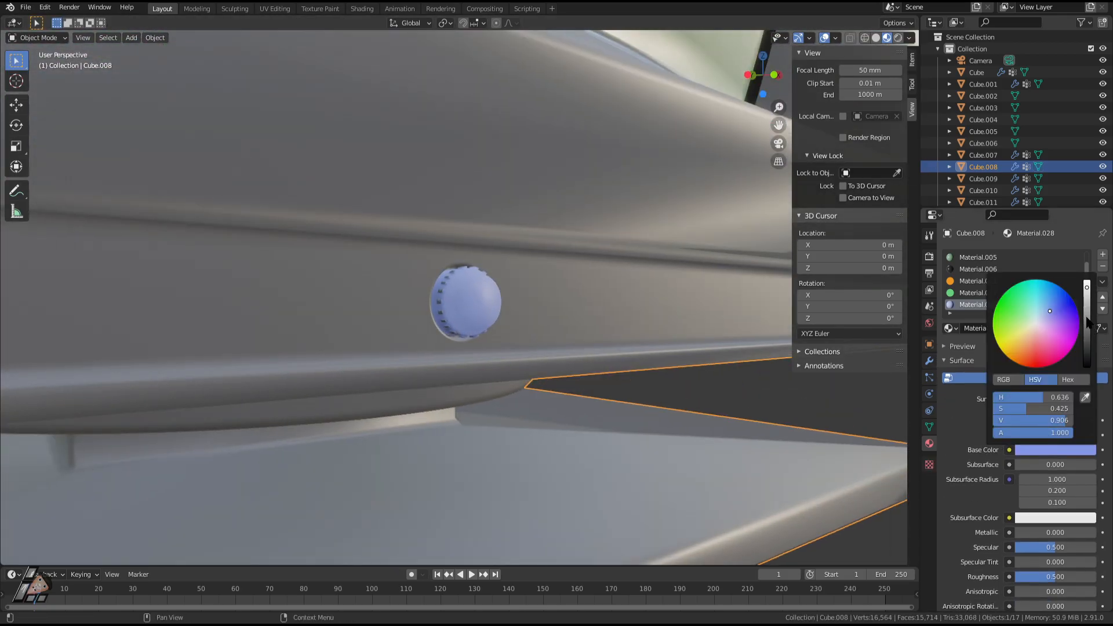
left_click_drag(1087, 317, 1087, 323)
Hide the selected button faces in edit mode to expose the recess behind them.
middle_click_drag(624, 342, 494, 404)
key("Tab")
key("Tab")
key("Tab")
key("h")
scroll(458, 335, "up", 2)
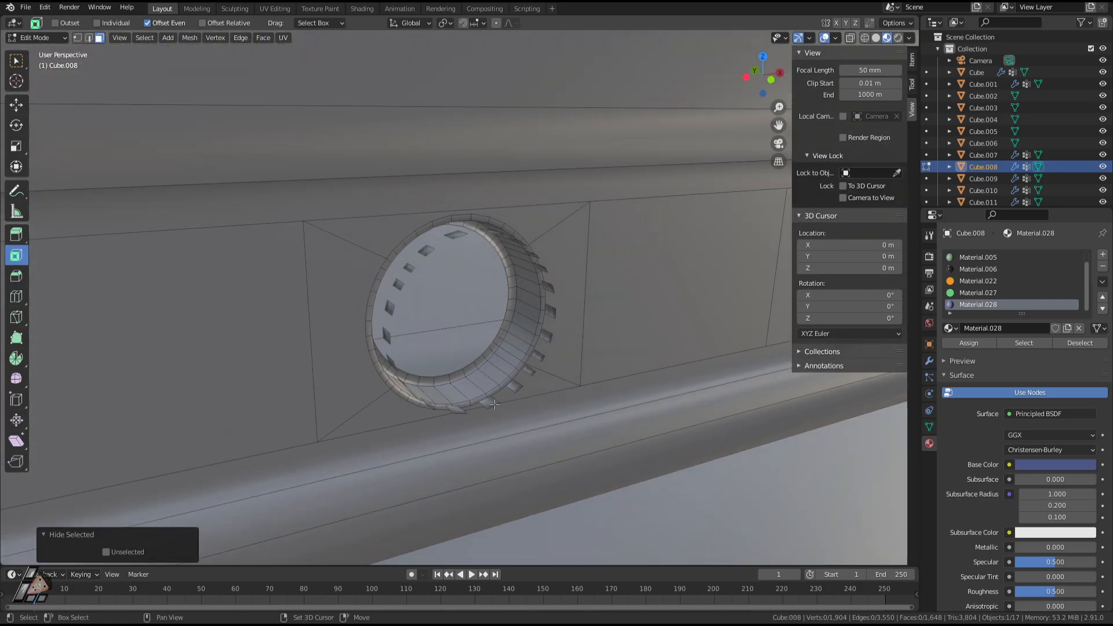
Select all the small leftover faces spaced around the recess where the button's ridges sit.
left_click(494, 404)
key("ctrl+KP_Add")
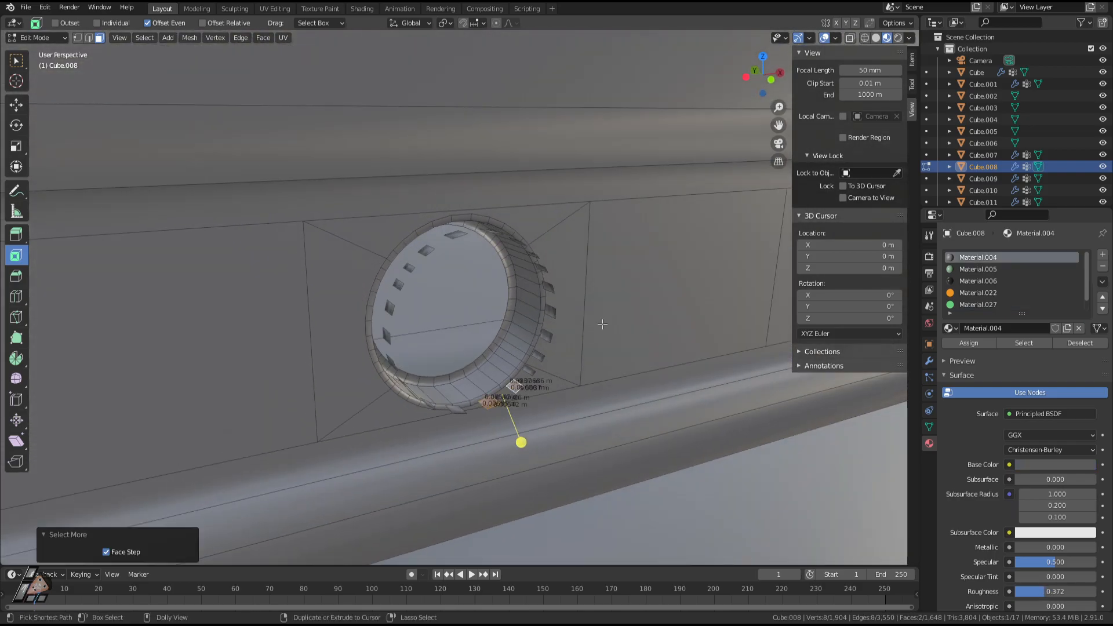
key("ctrl+shift+KP_Add")
key("ctrl+shift+KP_Add")
key("ctrl+shift+KP_Add")
key("ctrl+shift+KP_Add")
key("ctrl+shift+KP_Add")
key("ctrl+shift+KP_Add")
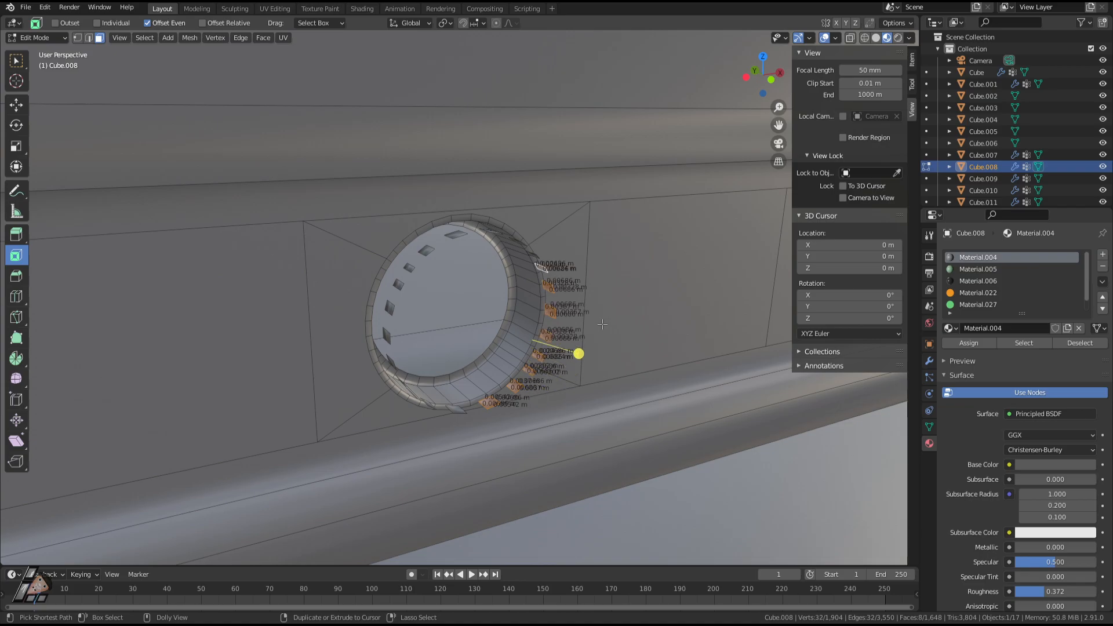
key("ctrl+shift+KP_Add")
key("ctrl+shift+KP_Add")
key("ctrl+shift+KP_Add")
key("ctrl+shift+KP_Add")
key("ctrl+shift+KP_Add")
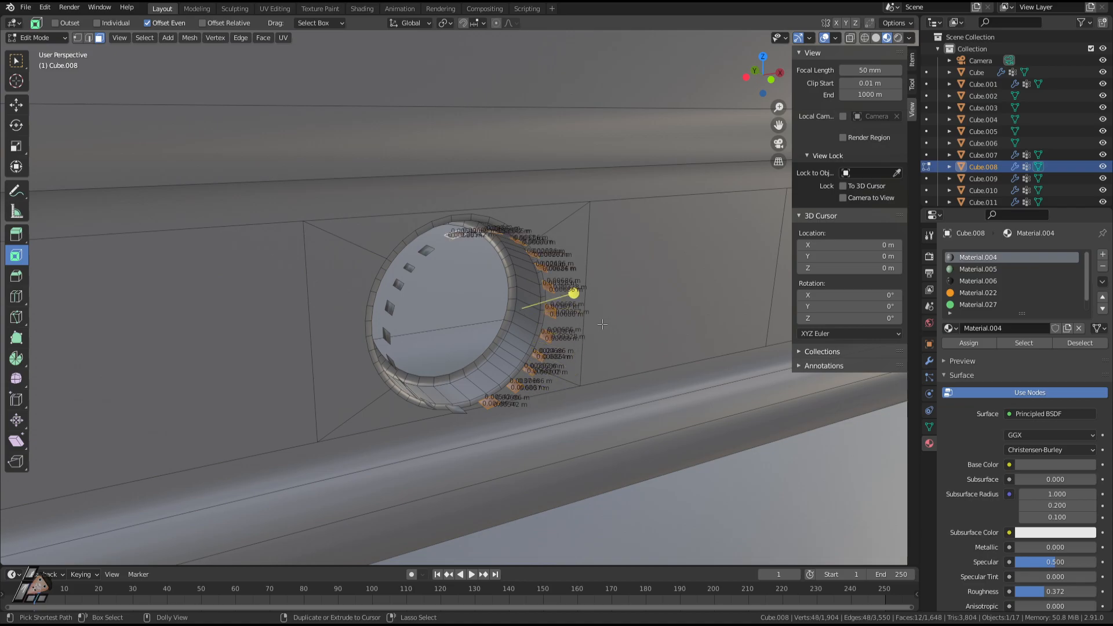
key("ctrl+shift+KP_Add")
key("ctrl+shift+KP_Add")
key("ctrl+shift+KP_Add")
key("ctrl+shift+KP_Add")
key("ctrl+shift+KP_Add")
key("ctrl+shift+KP_Add")
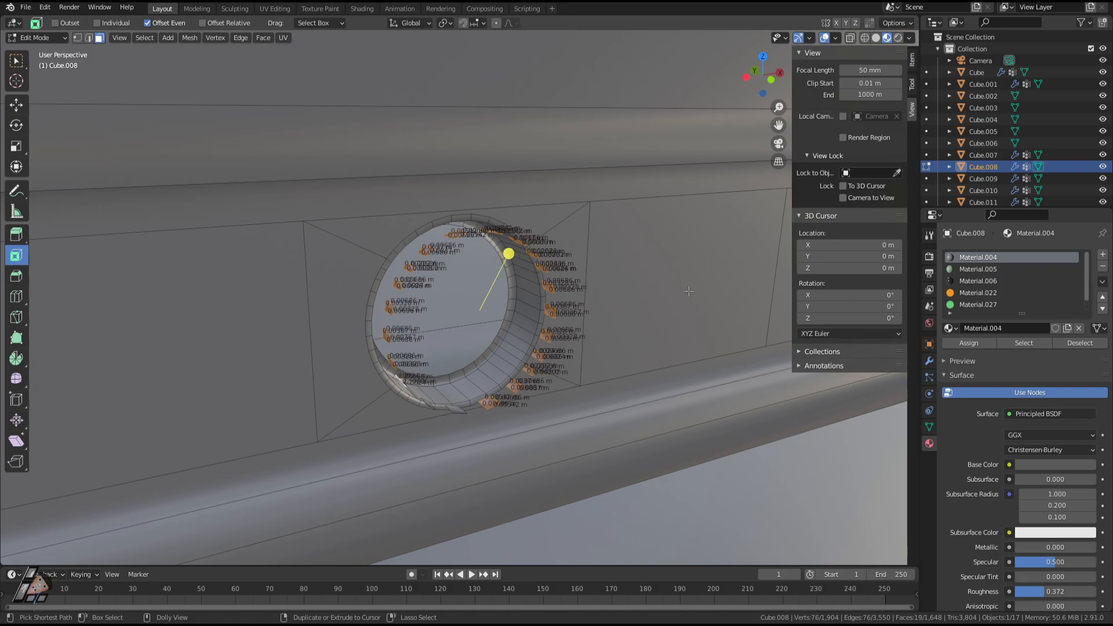
key("ctrl+shift+KP_Add")
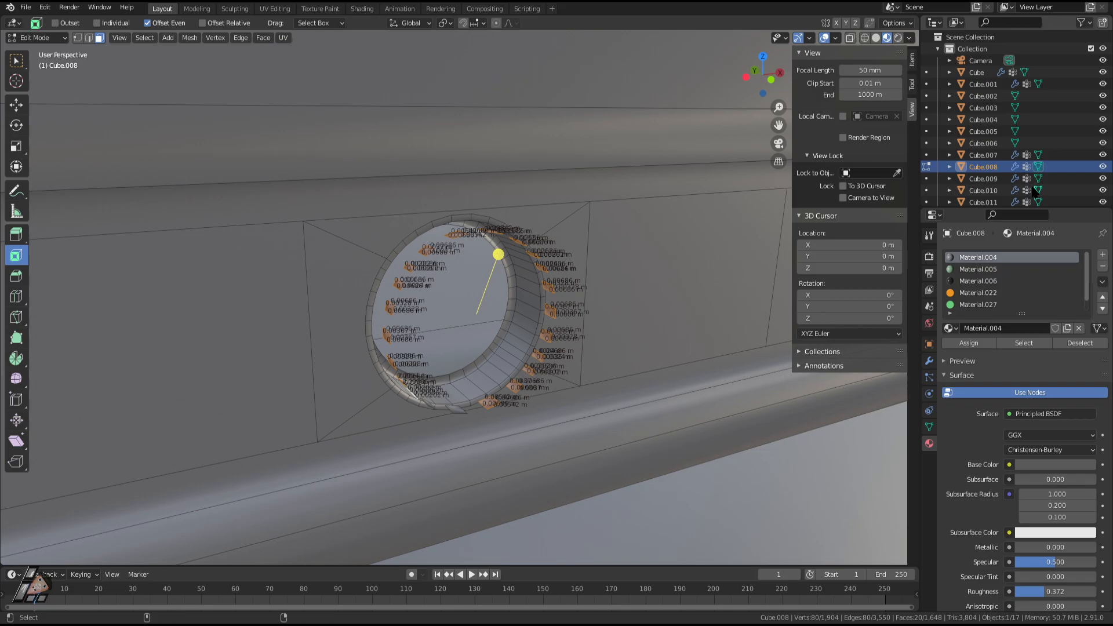
middle_click_drag(463, 377, 434, 371)
key("ctrl+shift+KP_Add")
key("ctrl+shift+KP_Add")
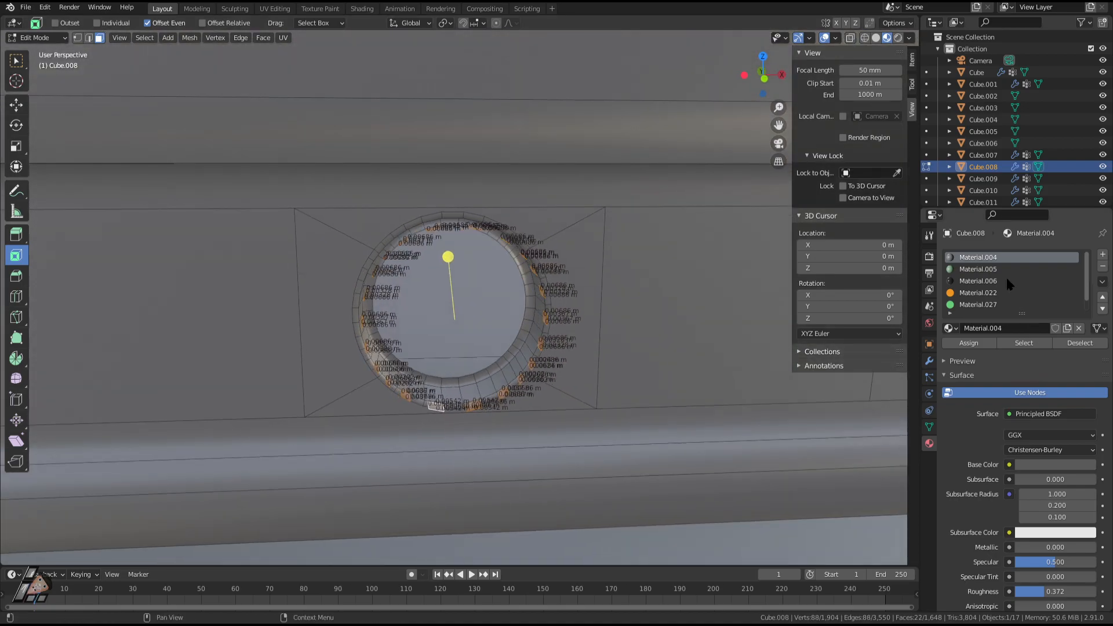
Examine the selected leftover faces around the recess from several angles.
middle_click_drag(667, 328, 649, 395)
scroll(728, 375, "up", 3)
middle_click_drag(575, 400, 599, 402)
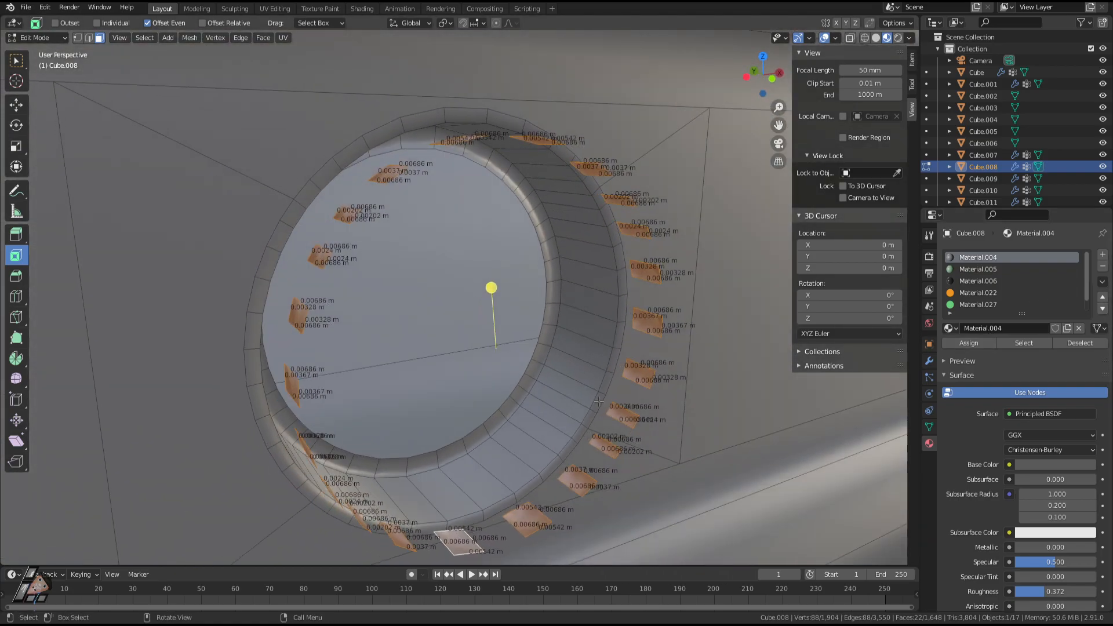
middle_click_drag(497, 534, 634, 434)
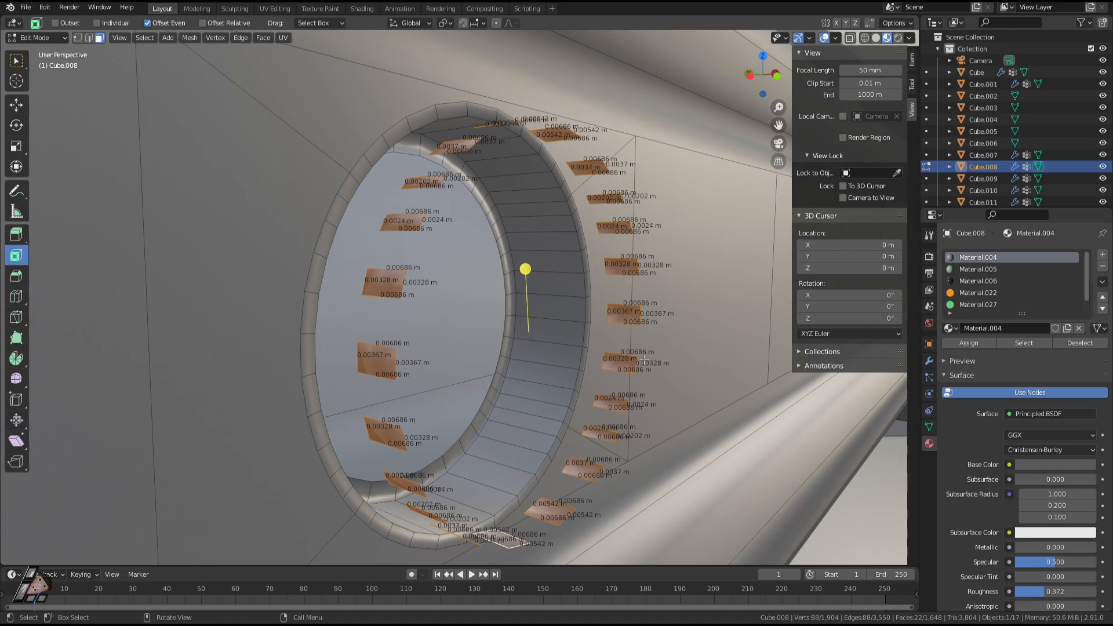
scroll(627, 366, "down", 1)
middle_click_drag(749, 329, 637, 400)
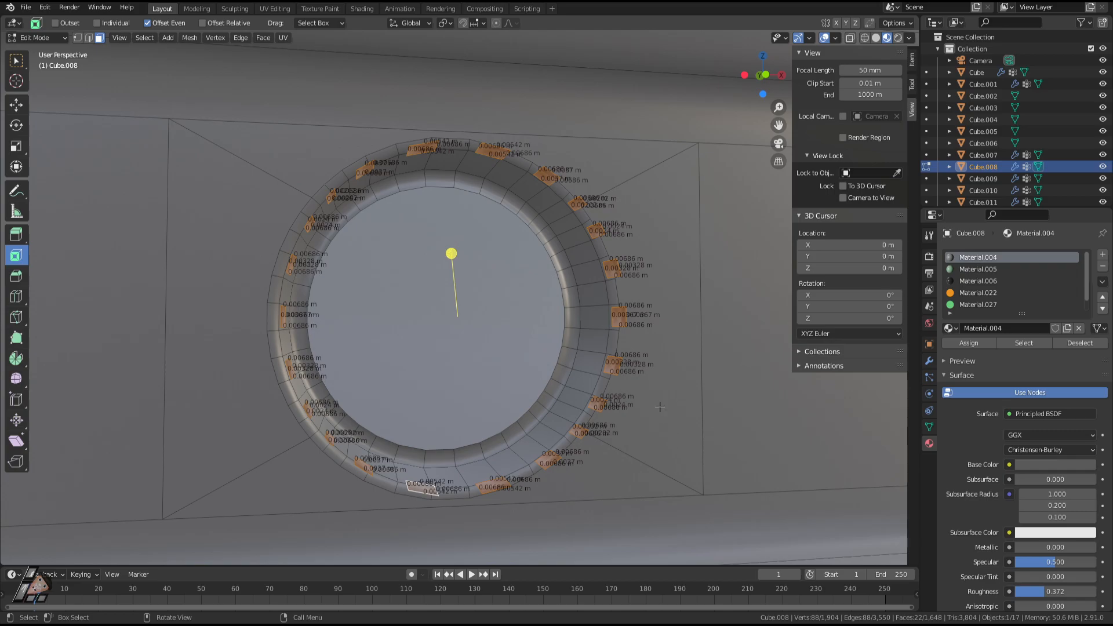
scroll(526, 431, "down", 3)
middle_click_drag(451, 370, 551, 362)
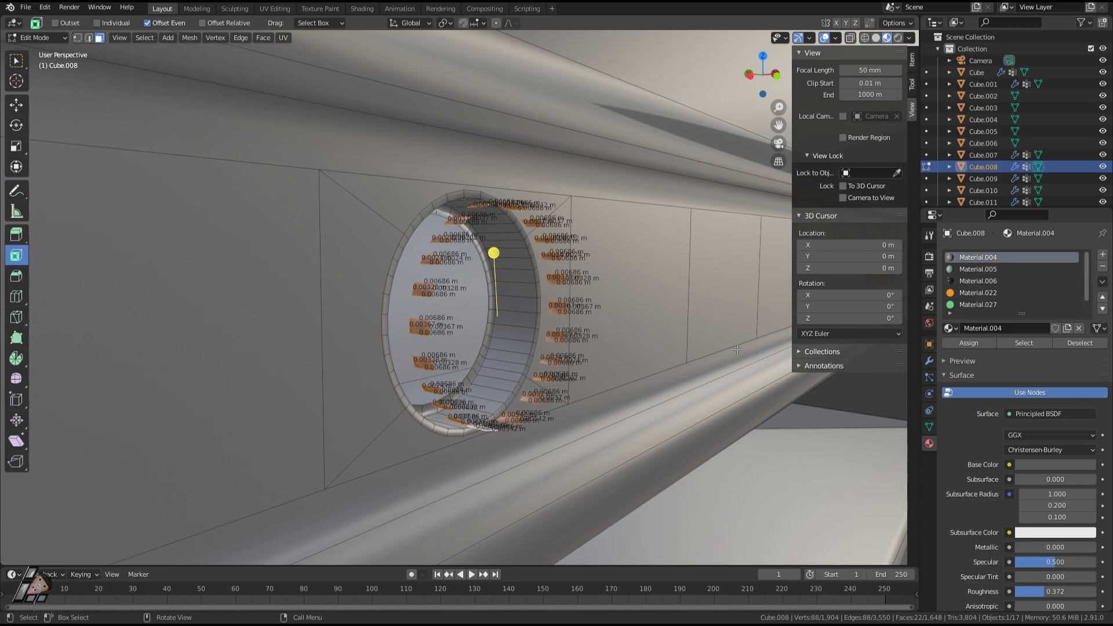
middle_click_drag(737, 350, 556, 400)
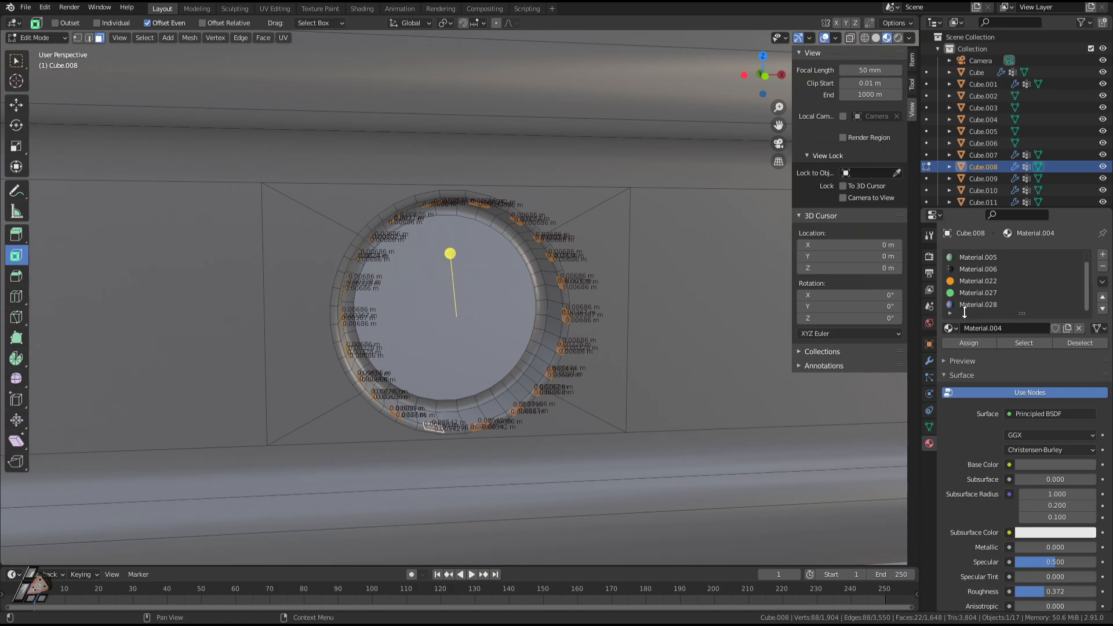
Assign the blue button material to the selected leftover faces and hide them.
scroll(972, 311, "down", 1)
left_click(982, 306)
left_click(966, 345)
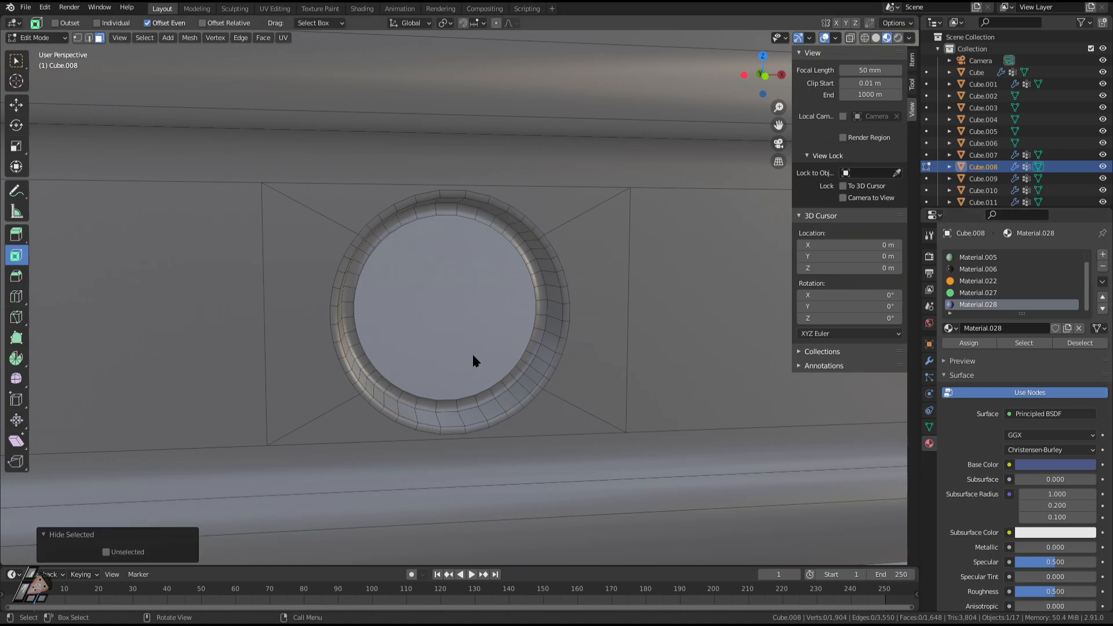
Try to scale down the large flat face visible behind the recess opening.
left_click(458, 346)
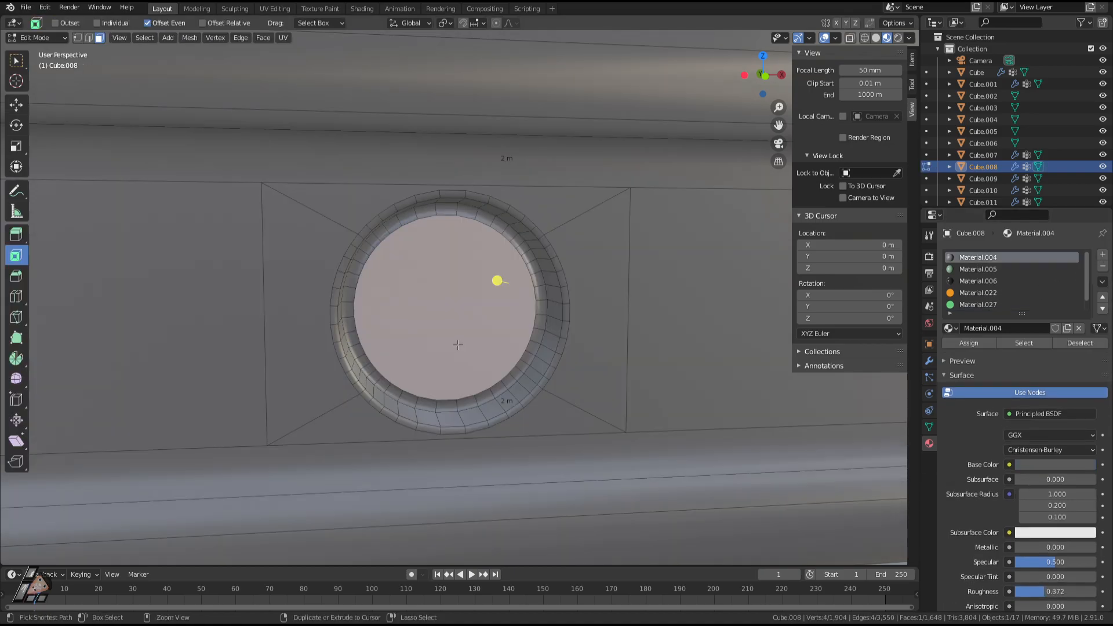
key("ctrl+KP_Add")
key("ctrl+KP_Add")
left_click(440, 345)
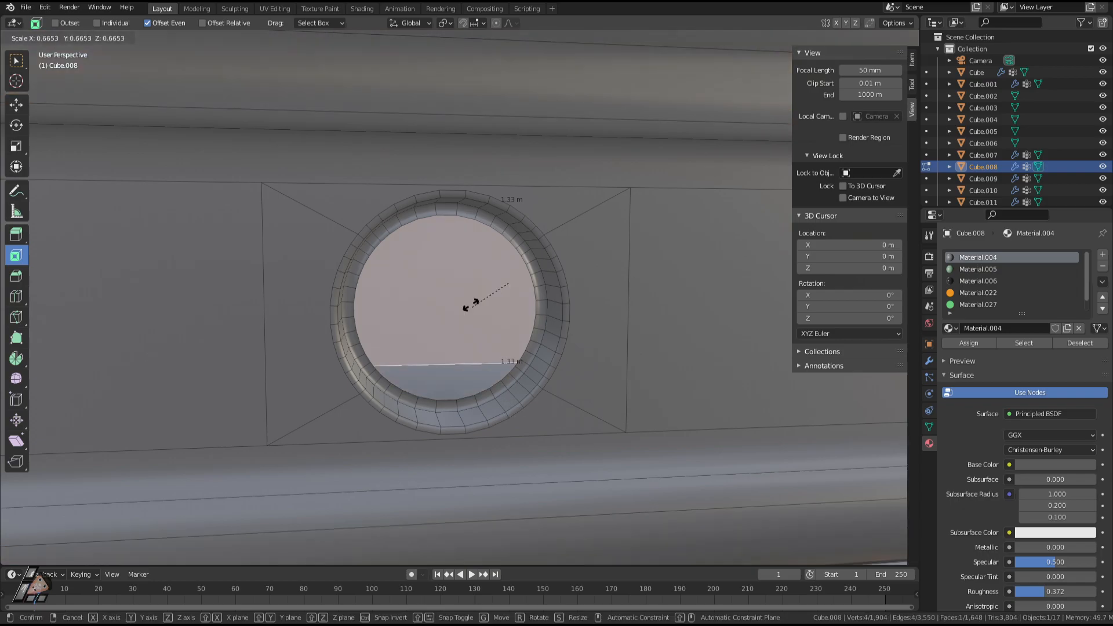
scroll(521, 353, "down", 5)
scroll(520, 354, "down", 5)
middle_click_drag(520, 353, 458, 432)
scroll(532, 355, "up", 9)
key("2")
scroll(477, 427, "down", 2)
scroll(488, 425, "up", 1)
scroll(506, 403, "up", 1)
key("3")
left_click(398, 438, "shift")
left_click(438, 445, "shift")
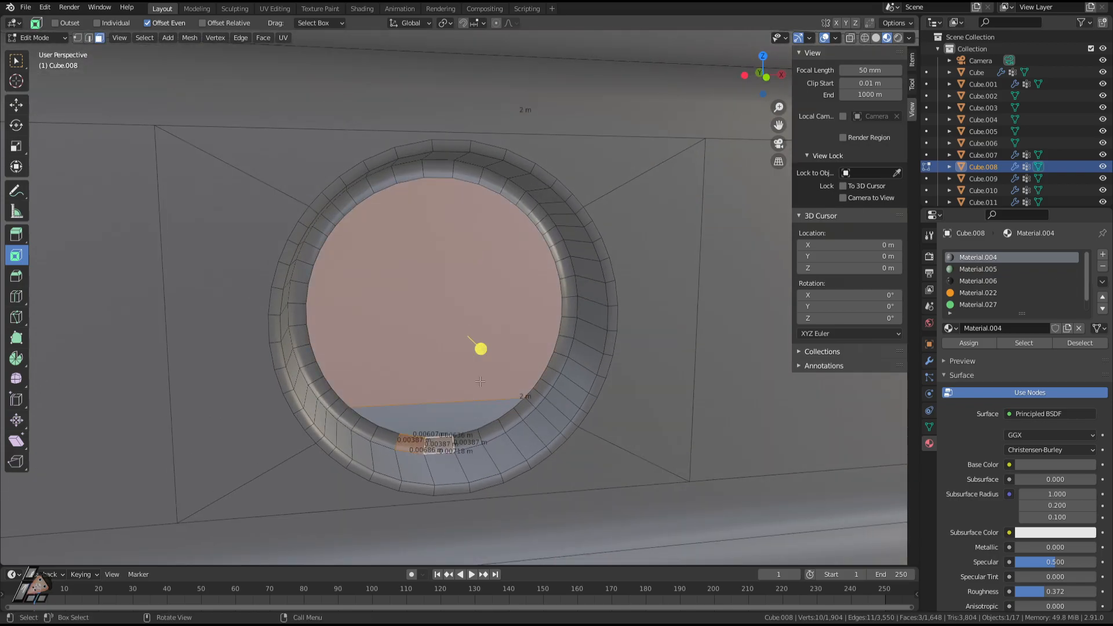
scroll(444, 450, "down", 8)
left_click(529, 509)
scroll(551, 502, "down", 10)
left_click(587, 491)
Select the full ring of narrow faces around the recess's inner edge.
scroll(474, 447, "up", 12)
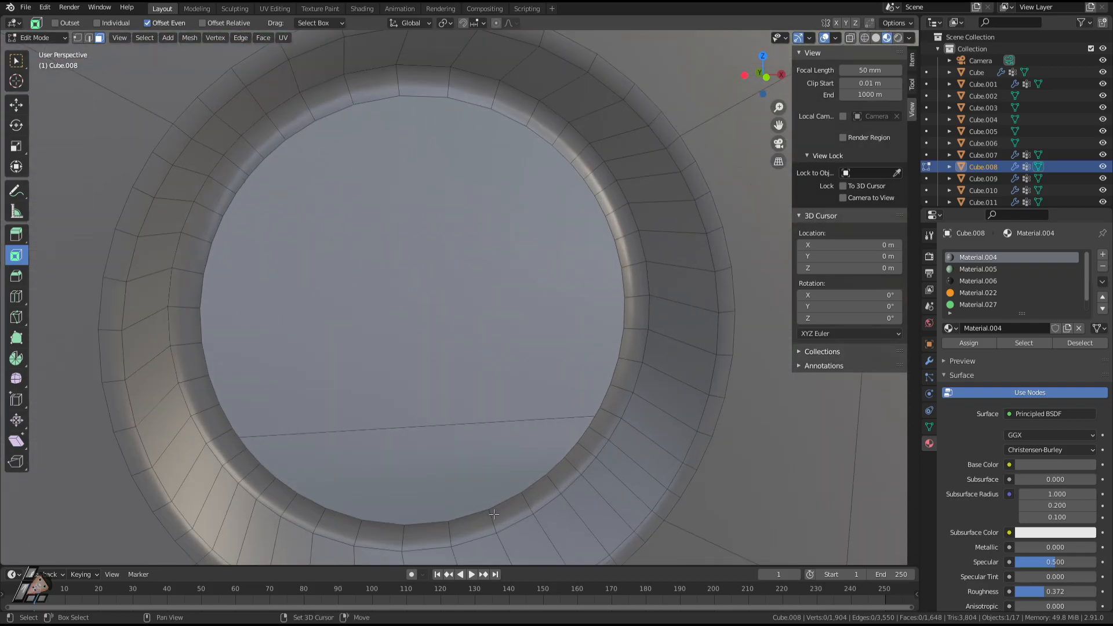
left_click(514, 502, "shift")
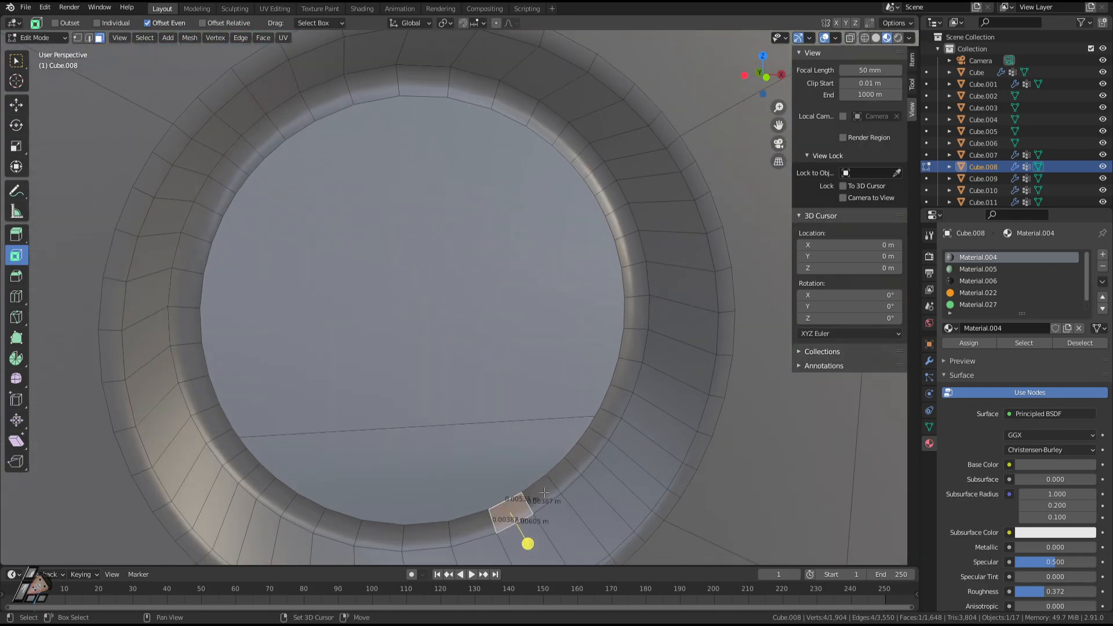
left_click(544, 493, "shift")
left_click(564, 475, "shift")
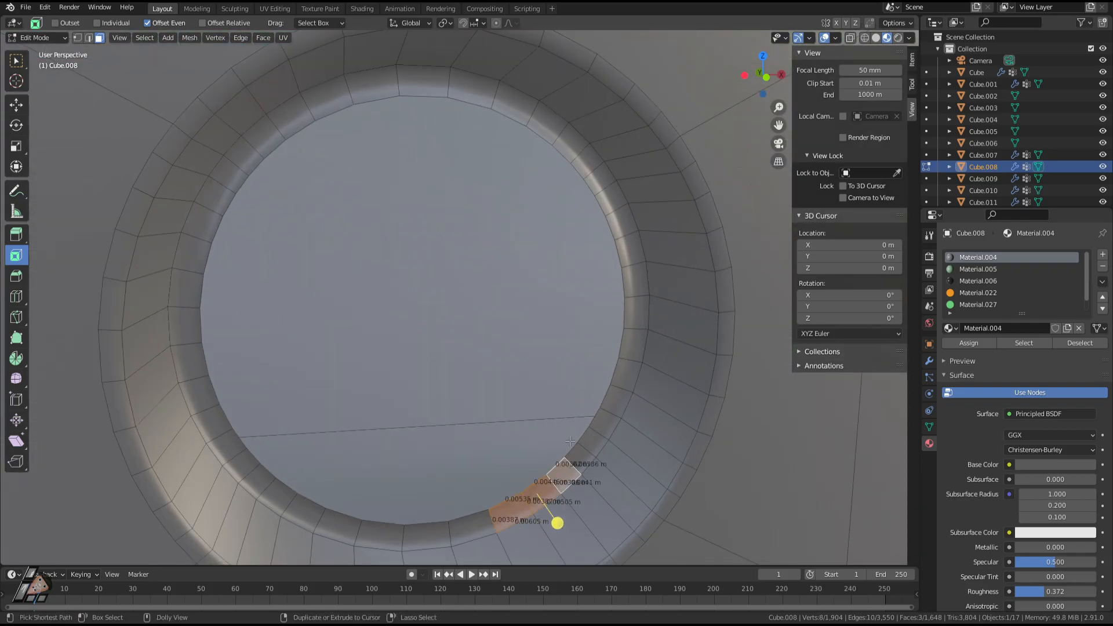
key("ctrl+shift+KP_Add")
key("ctrl+shift+KP_Add")
key("ctrl+shift+KP_Add")
key("ctrl+shift+KP_Add")
key("ctrl+shift+KP_Add")
key("ctrl+shift+KP_Add")
key("ctrl+shift+KP_Add")
key("ctrl+shift+KP_Add")
key("ctrl+shift+KP_Add")
key("ctrl+shift+KP_Add")
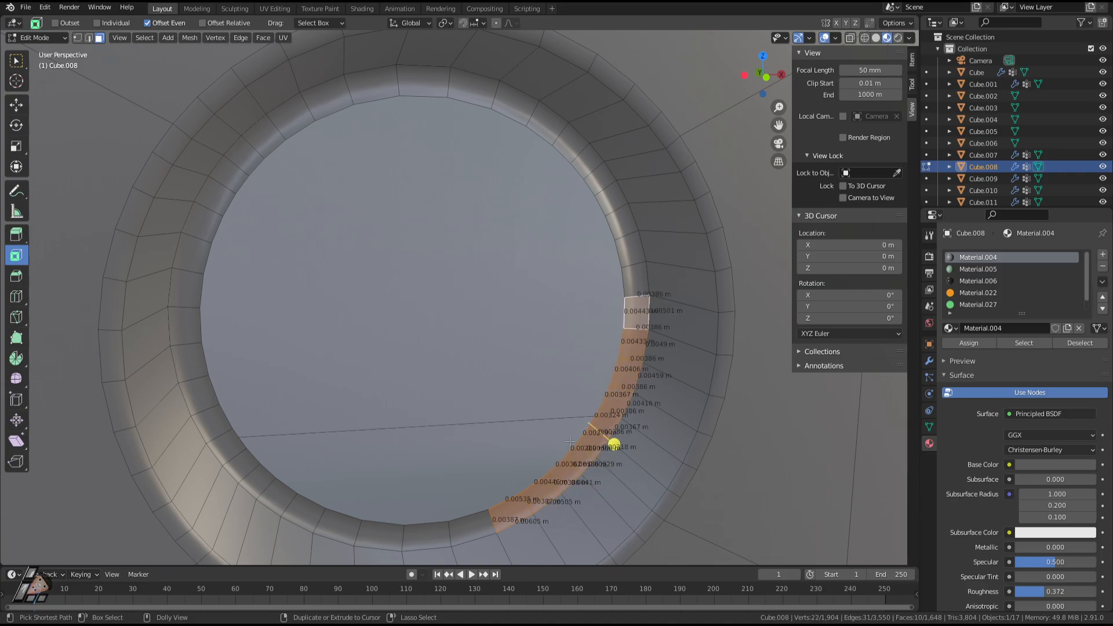
key("ctrl+shift+KP_Add")
key("ctrl+shift+KP_Add")
key("ctrl+shift+KP_Add")
key("ctrl+shift+KP_Add")
key("ctrl+shift+KP_Add")
key("ctrl+shift+KP_Add")
key("ctrl+shift+KP_Add")
key("ctrl+shift+KP_Add")
key("ctrl+shift+KP_Add")
key("ctrl+shift+KP_Add")
key("ctrl+shift+KP_Add")
key("ctrl+shift+KP_Add")
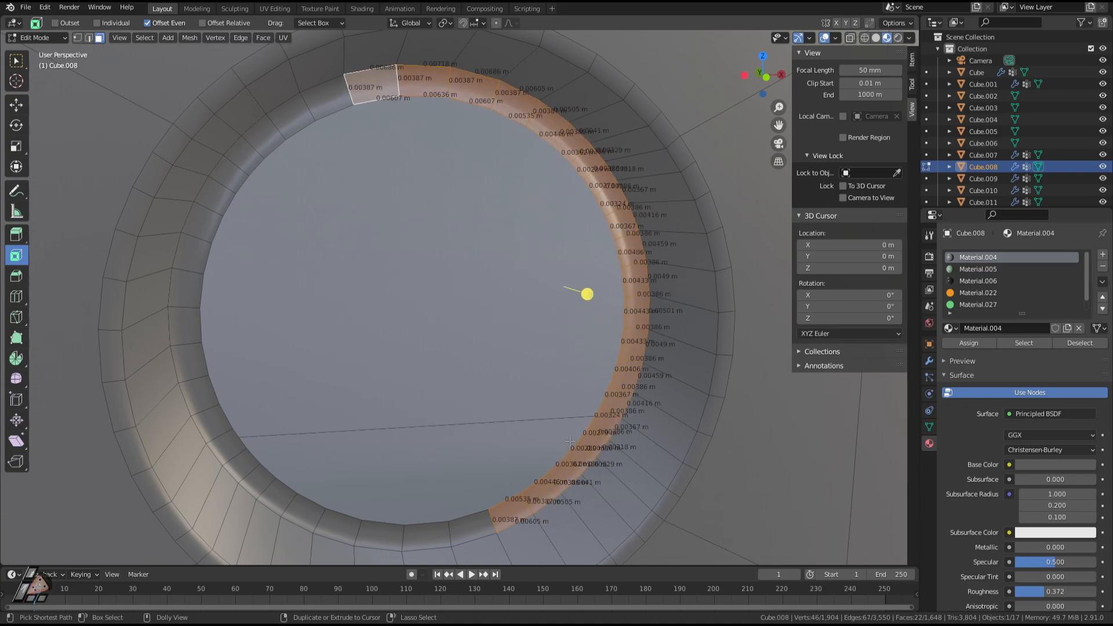
key("ctrl+shift+KP_Add")
key("ctrl+shift+KP_Add")
key("ctrl+shift+KP_Add")
key("ctrl+shift+KP_Add")
key("ctrl+shift+KP_Add")
key("ctrl+shift+KP_Add")
key("ctrl+shift+KP_Add")
key("ctrl+shift+KP_Add")
key("ctrl+shift+KP_Add")
key("ctrl+shift+KP_Add")
key("ctrl+shift+KP_Add")
key("ctrl+shift+KP_Add")
key("ctrl+shift+KP_Add")
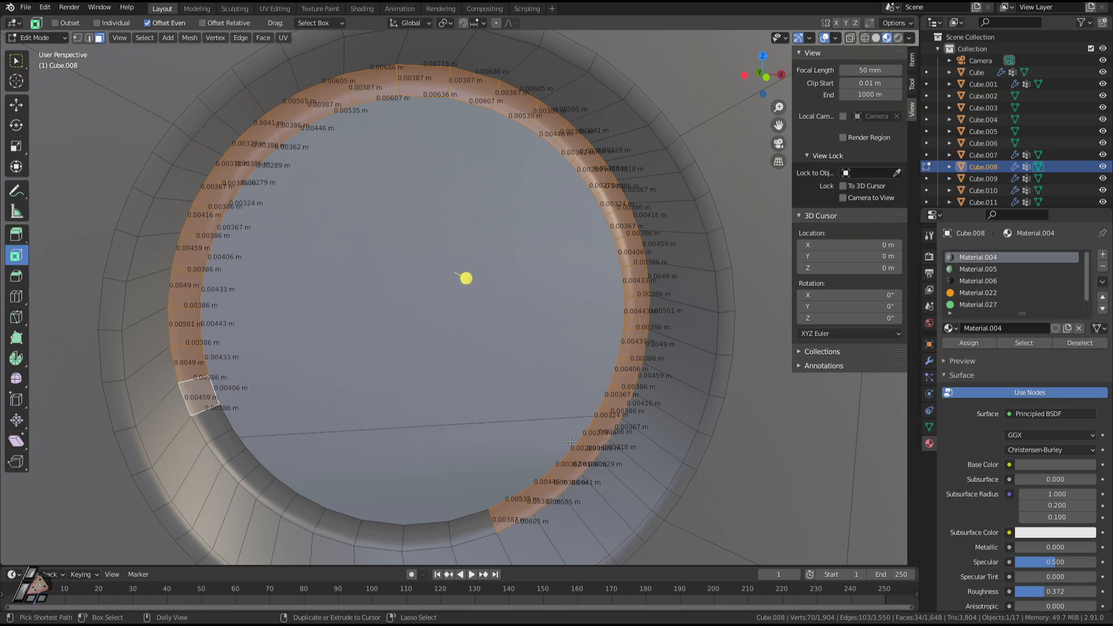
key("ctrl+shift+KP_Add")
key("ctrl+shift+KP_Add")
key("ctrl+shift+KP_Add")
key("ctrl+shift+KP_Add")
key("ctrl+shift+KP_Add")
key("ctrl+shift+KP_Add")
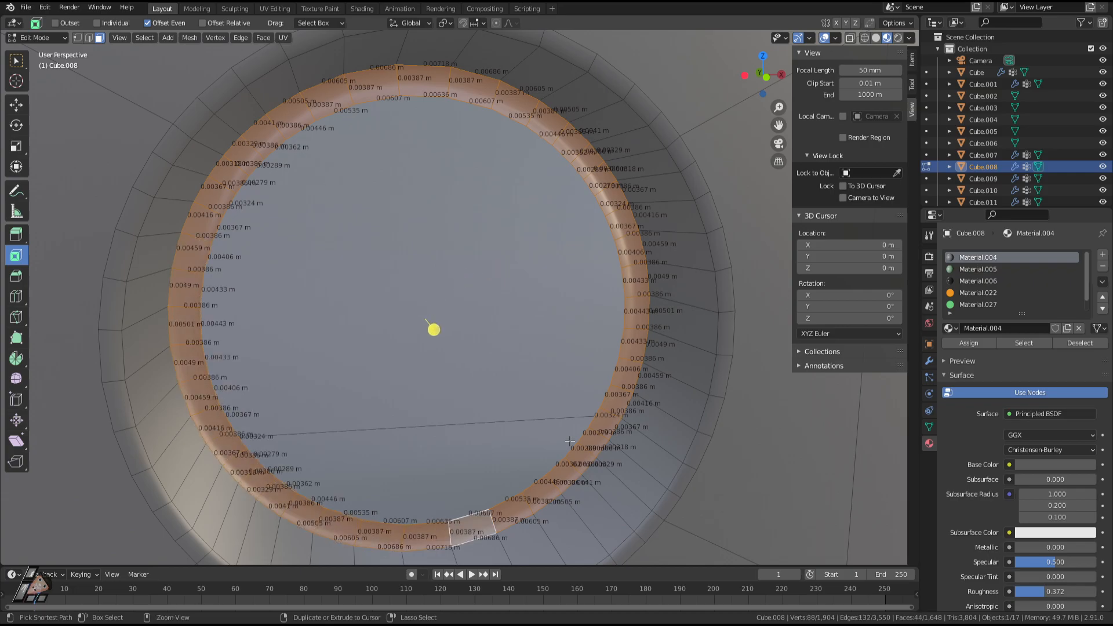
Add a material slot with a new material, darken its base color to black and assign it to the selected ring.
left_click(984, 280)
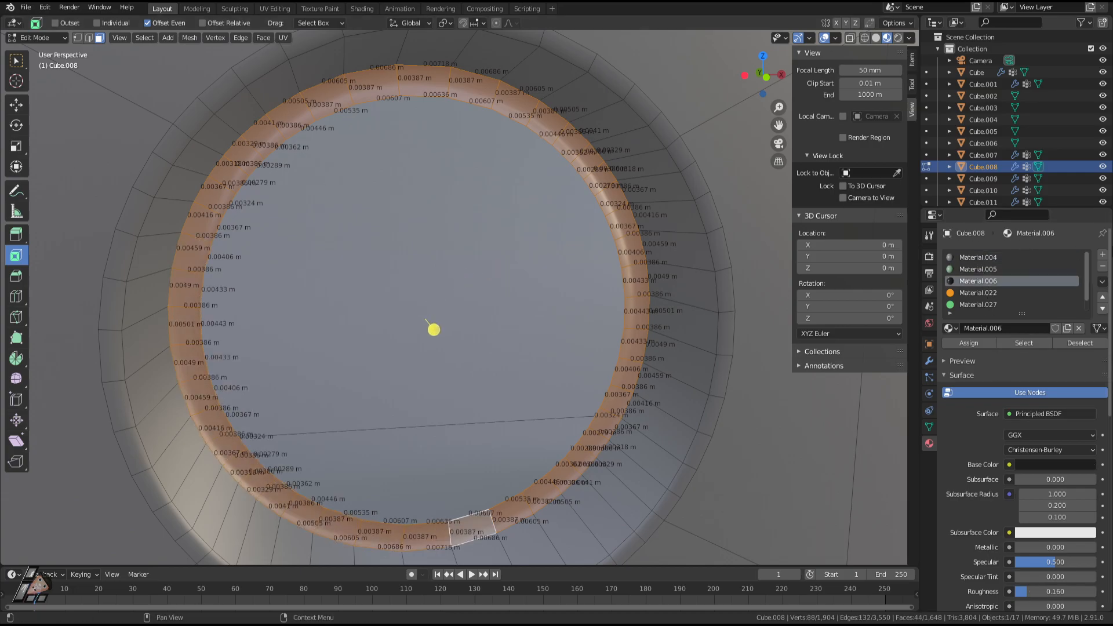
left_click(1103, 254)
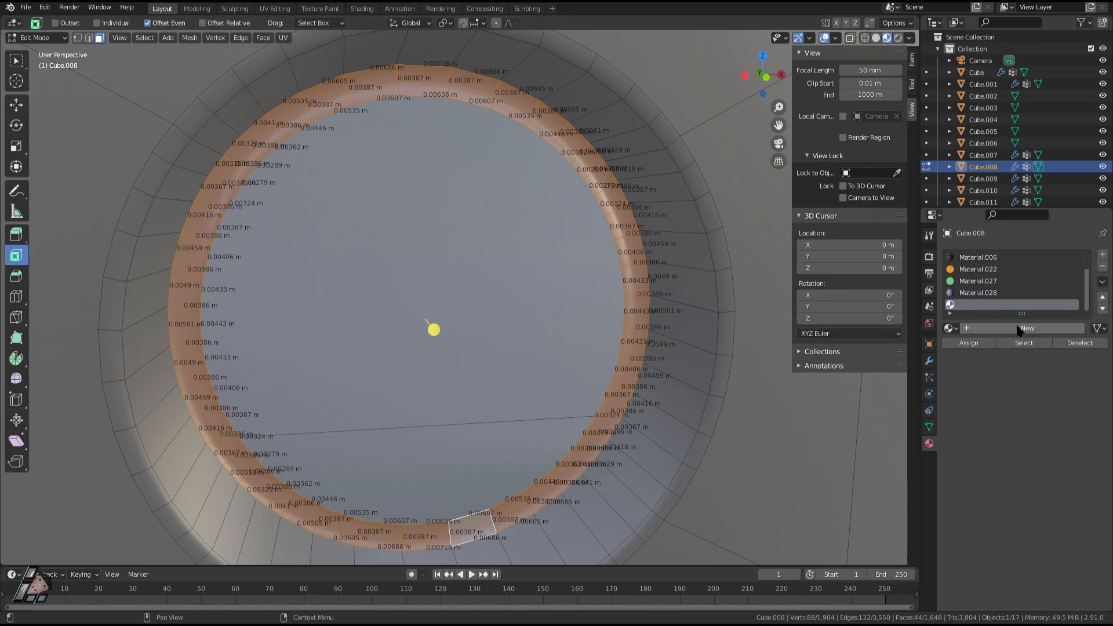
left_click(1030, 329)
left_click(1051, 465)
left_click_drag(1086, 317, 1087, 365)
left_click(973, 346)
Try to extend the ring selection with a neighboring face loop and assign the black material to it.
scroll(659, 435, "down", 3)
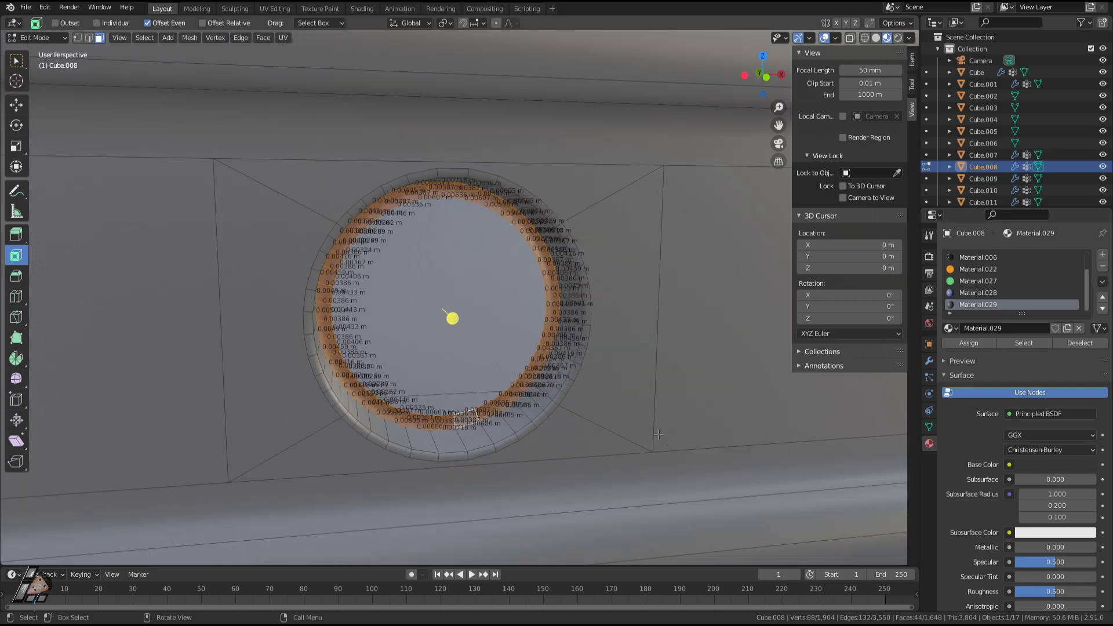
left_click(474, 432, "alt+shift")
middle_click_drag(493, 428, 522, 400)
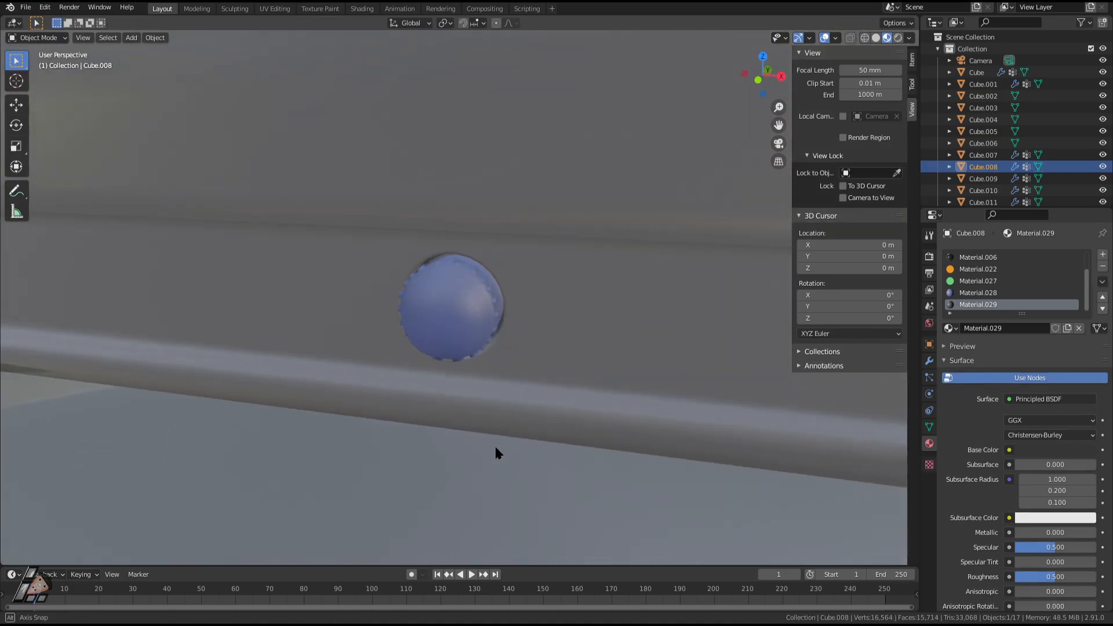
middle_click_drag(495, 453, 519, 434)
key("Tab")
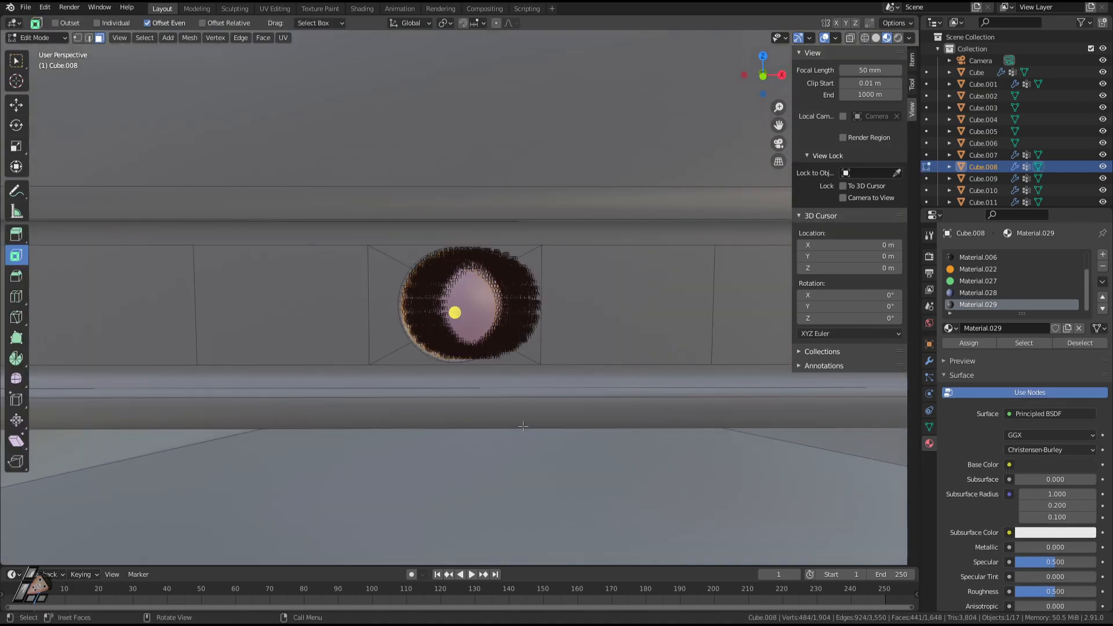
left_click(968, 344)
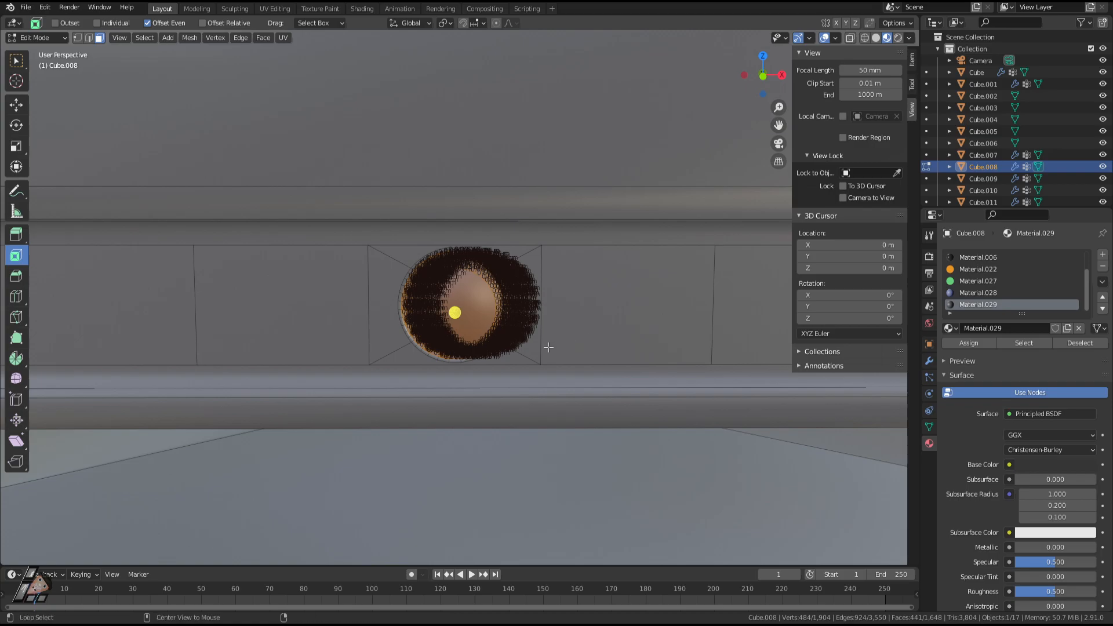
Undo the extra material assignment, the loop selection and the base color darkening.
key("ctrl+z")
key("ctrl+z")
key("ctrl+z")
key("ctrl+z")
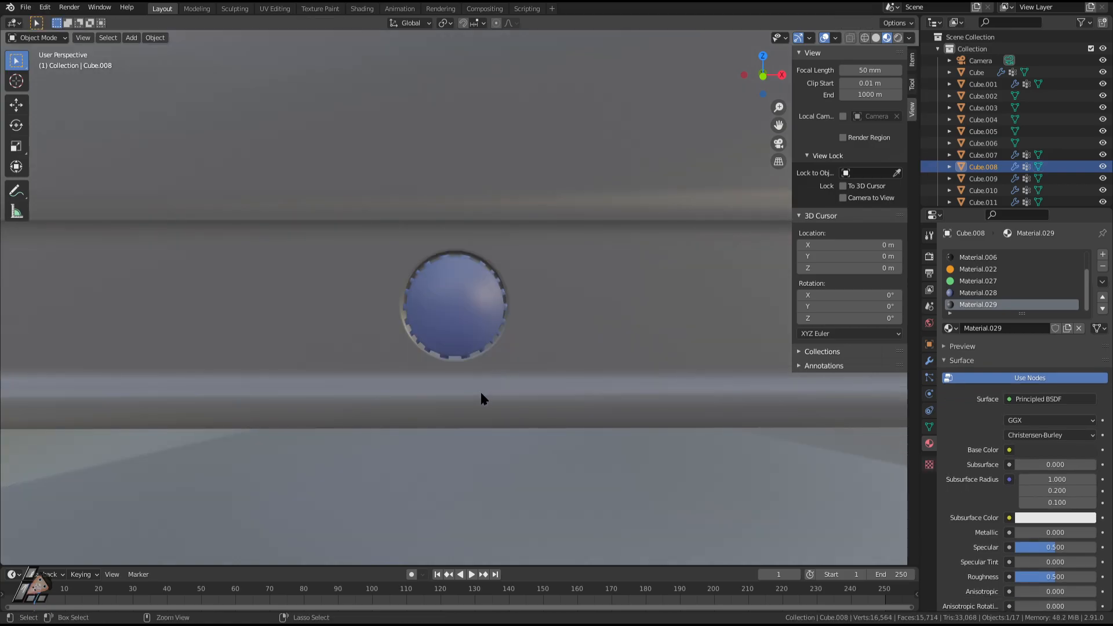
key("ctrl+z")
scroll(477, 393, "up", 3)
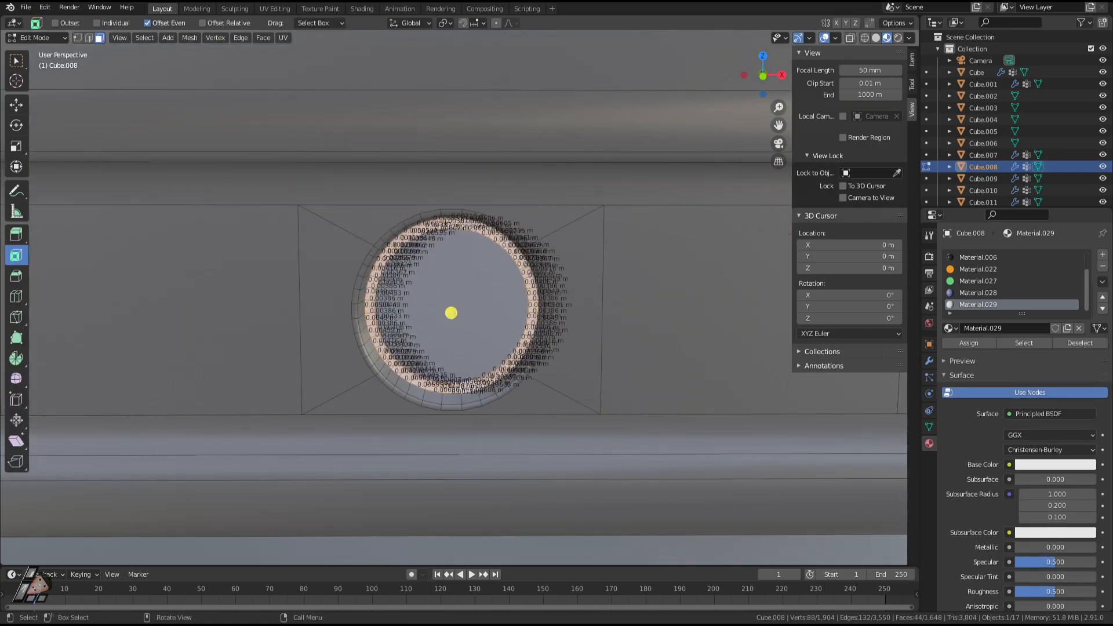
Try to add the recess's side wall faces beside the white ring to the selection.
key("ctrl+z")
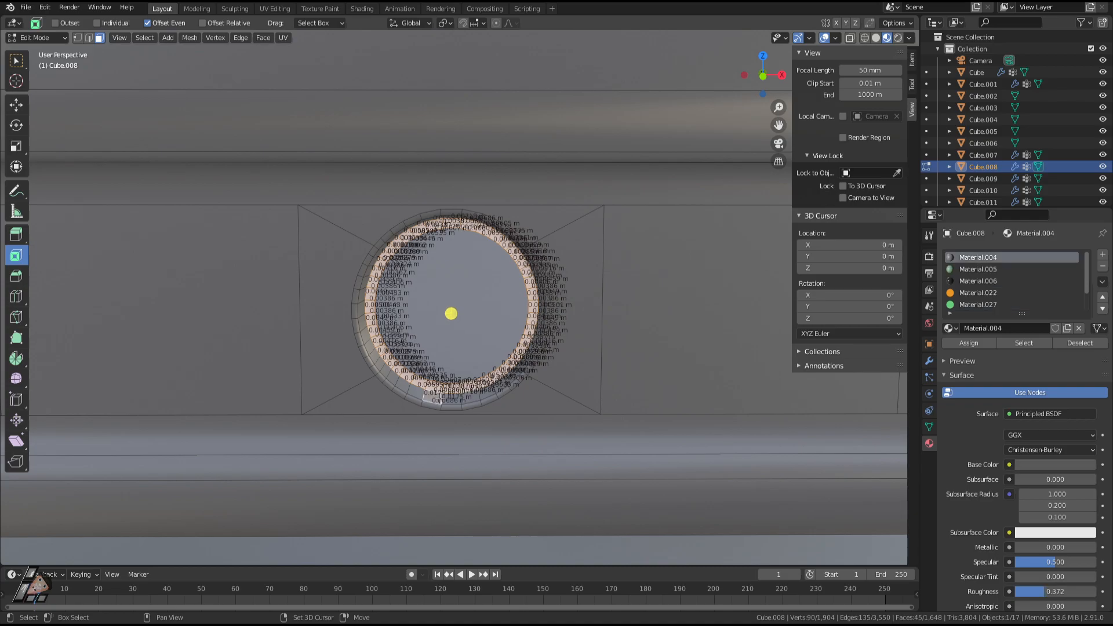
left_click(456, 400, "alt+shift")
scroll(442, 412, "up", 2)
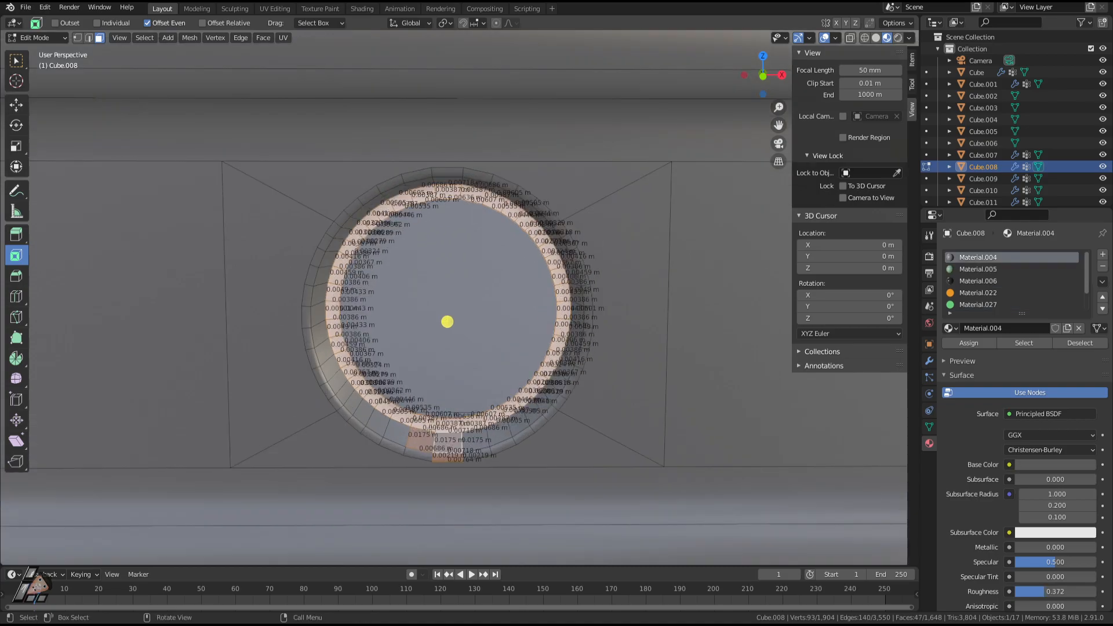
left_click(400, 431)
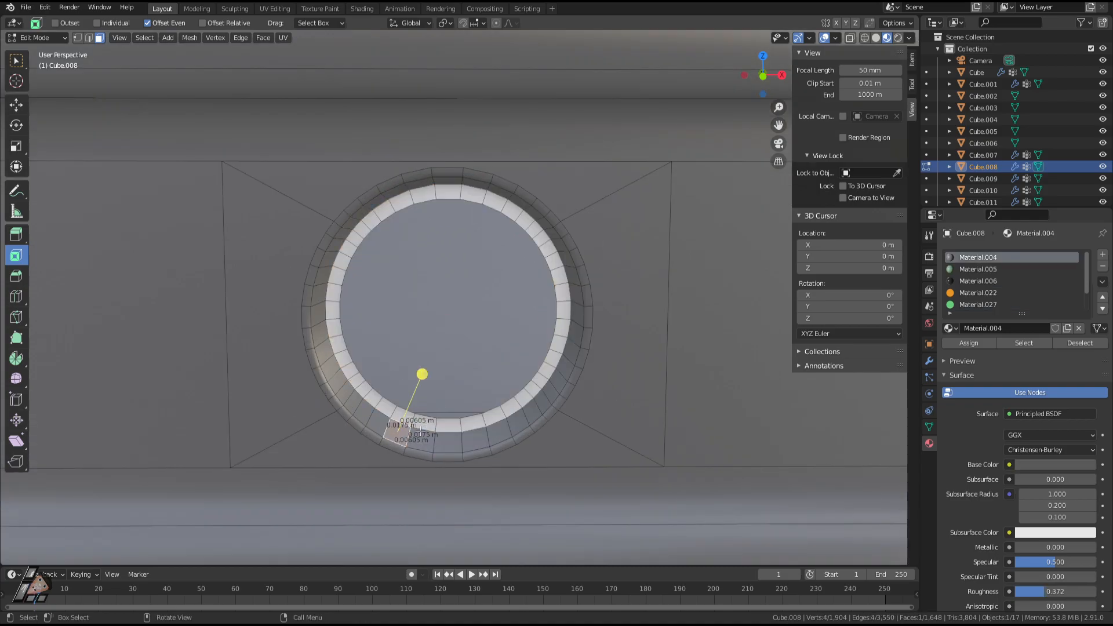
left_click(439, 439, "ctrl")
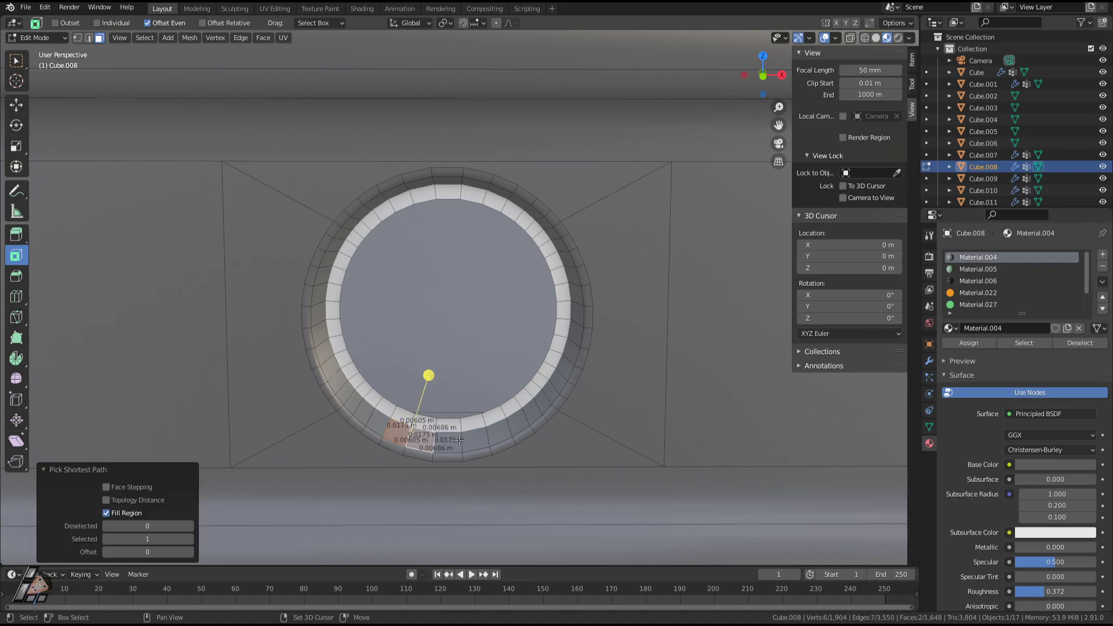
left_click(459, 441, "shift")
key("ctrl+z")
key("ctrl+z")
key("ctrl+z")
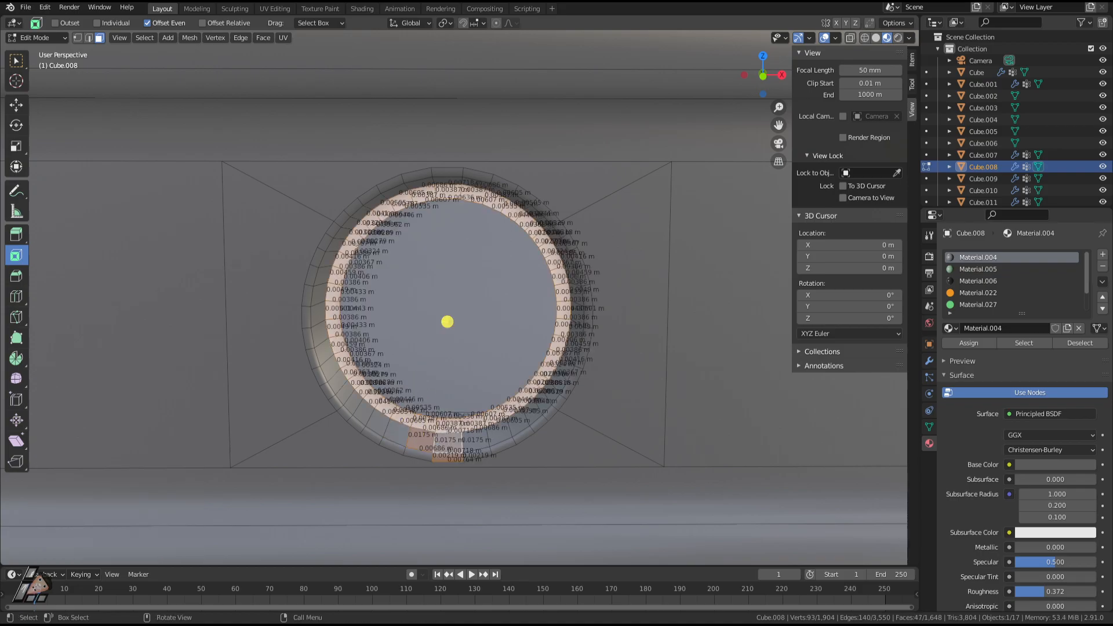
Try to select the white ring's faces along a path starting at its lower edge.
left_click(469, 441)
left_click(441, 428)
left_click(482, 429, "shift")
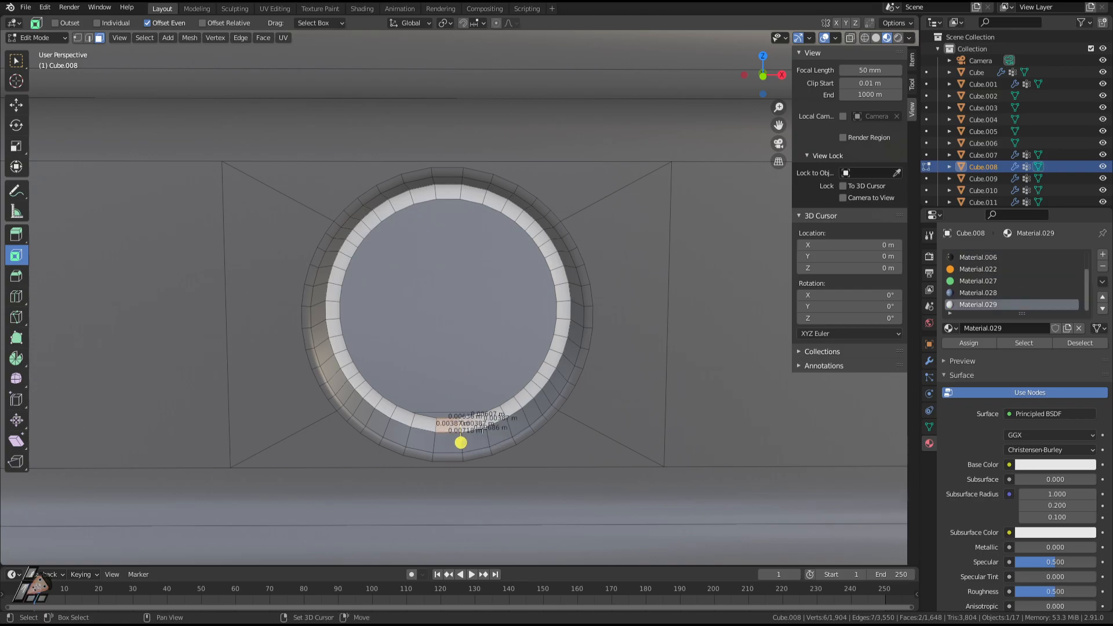
left_click(507, 415, "ctrl")
left_click(521, 406, "ctrl")
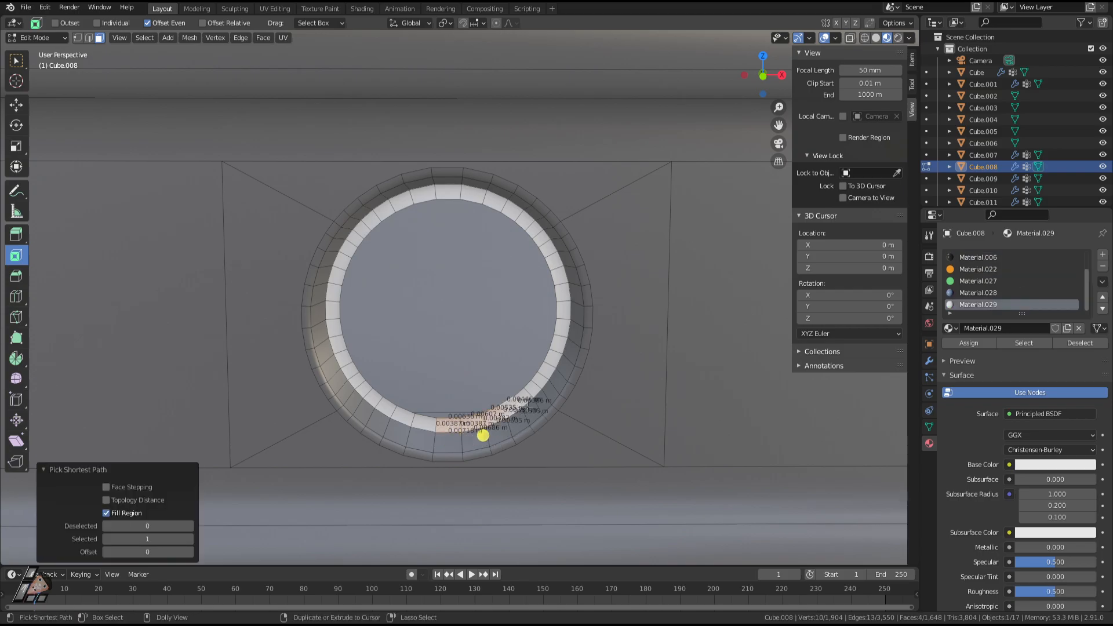
Select all faces using the white material and try to extend and shrink the selection around the side wall.
left_click(1024, 344)
left_click(482, 429, "shift")
left_click(485, 434, "shift")
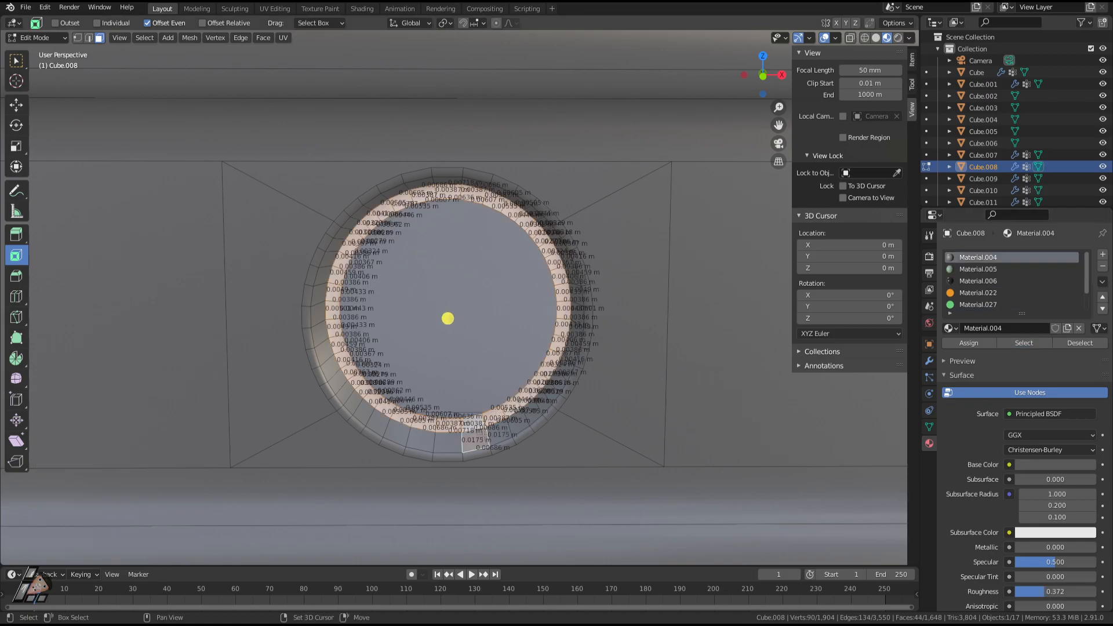
left_click(473, 425, "shift")
left_click(500, 429, "shift")
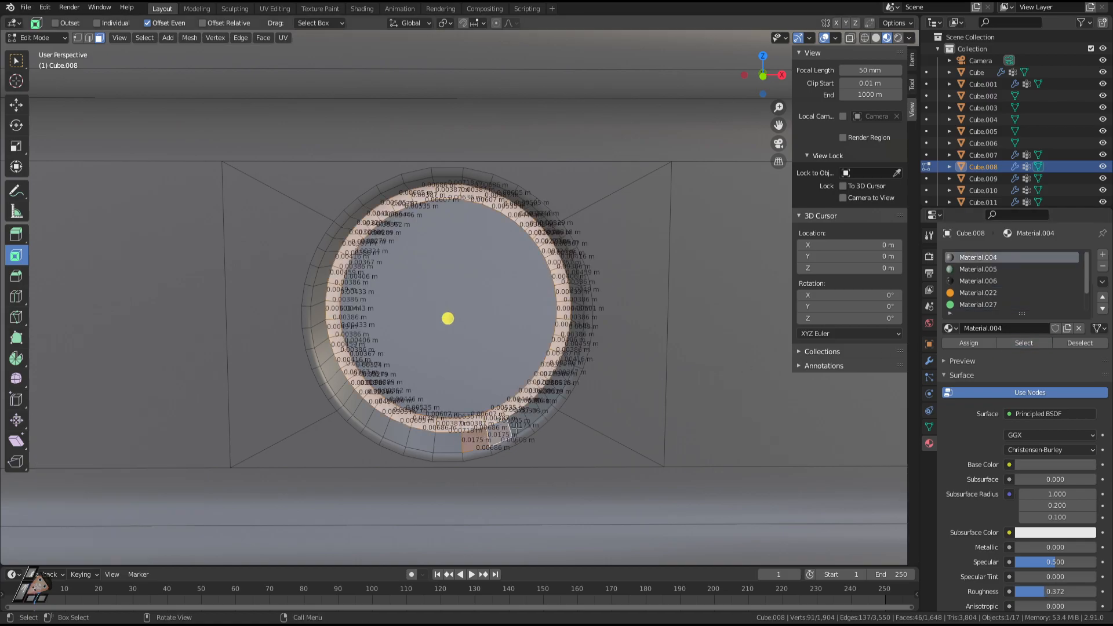
key("ctrl+KP_Add")
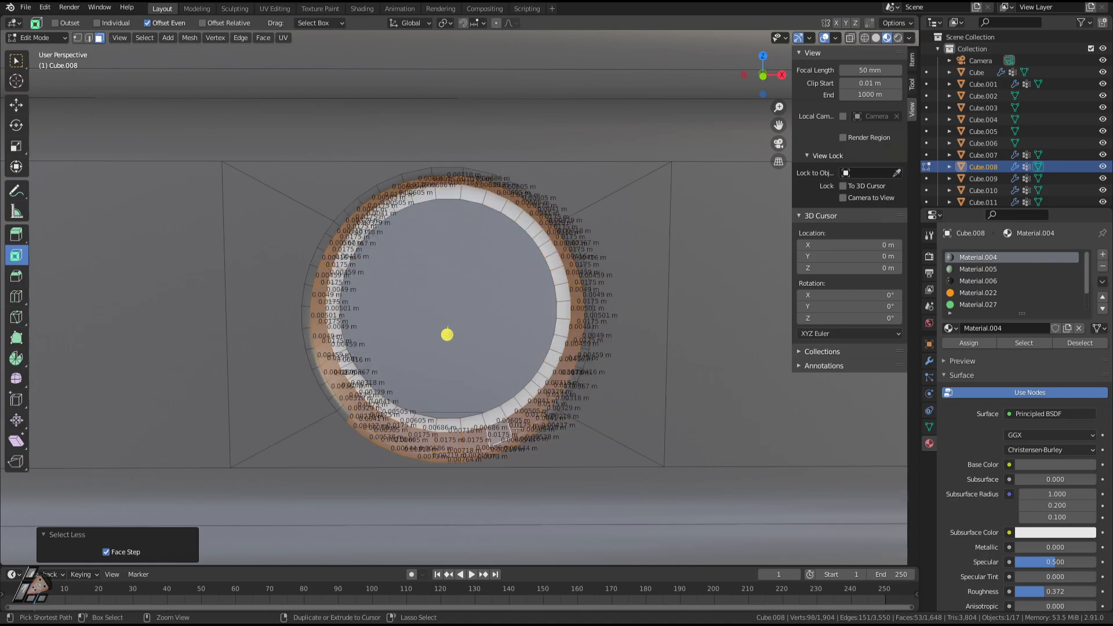
key("ctrl+KP_Subtract")
Select all faces using the white material, grow the selection onto the recess's side wall and assign the same material to it.
left_click(492, 419)
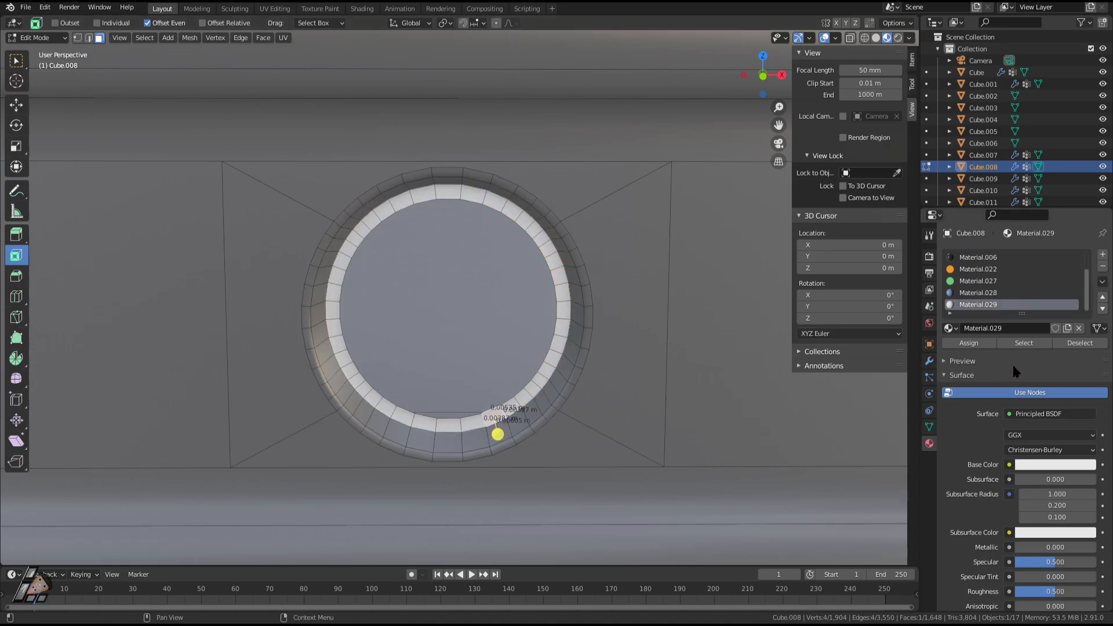
left_click(1022, 344)
key("ctrl+KP_Add")
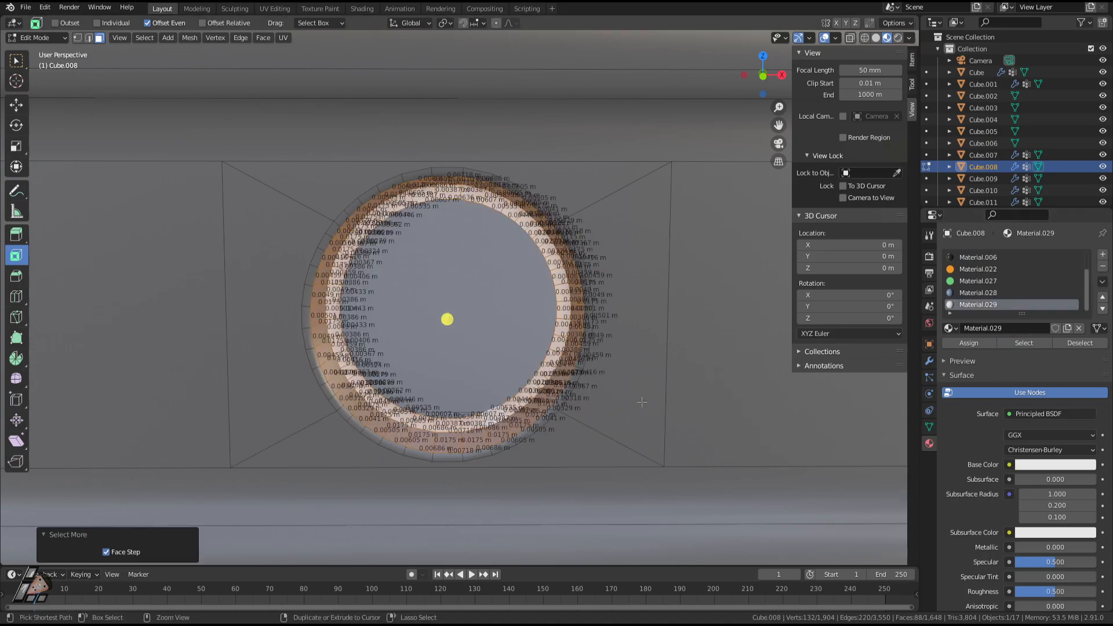
left_click(980, 343)
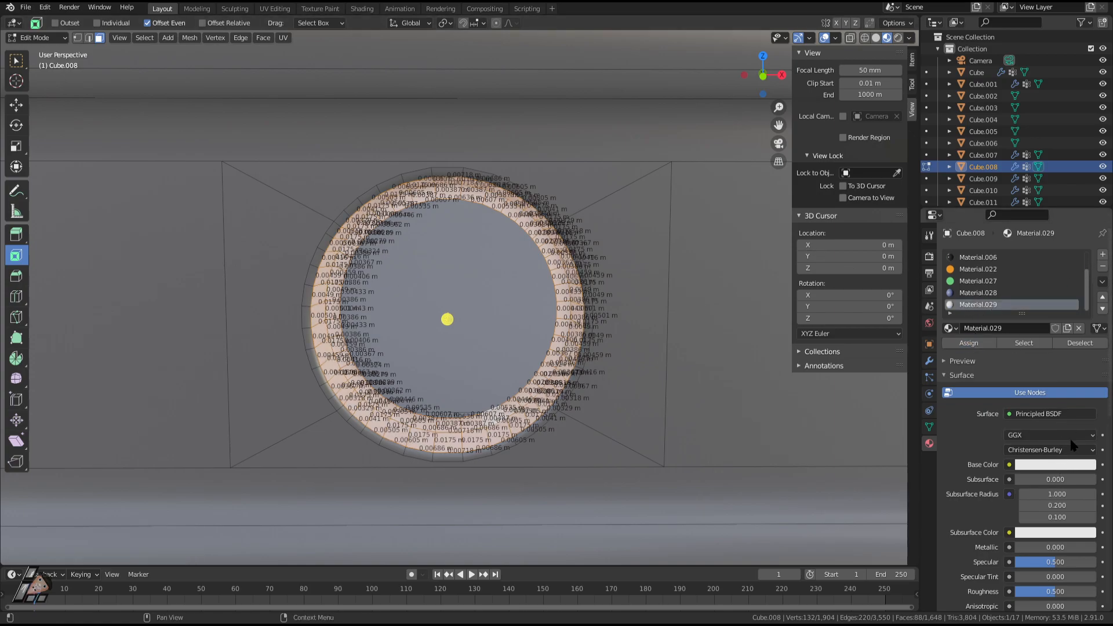
Set the recess material's base color to nearly black in object mode.
key("Tab")
scroll(1064, 371, "down", 3)
left_click(1070, 379)
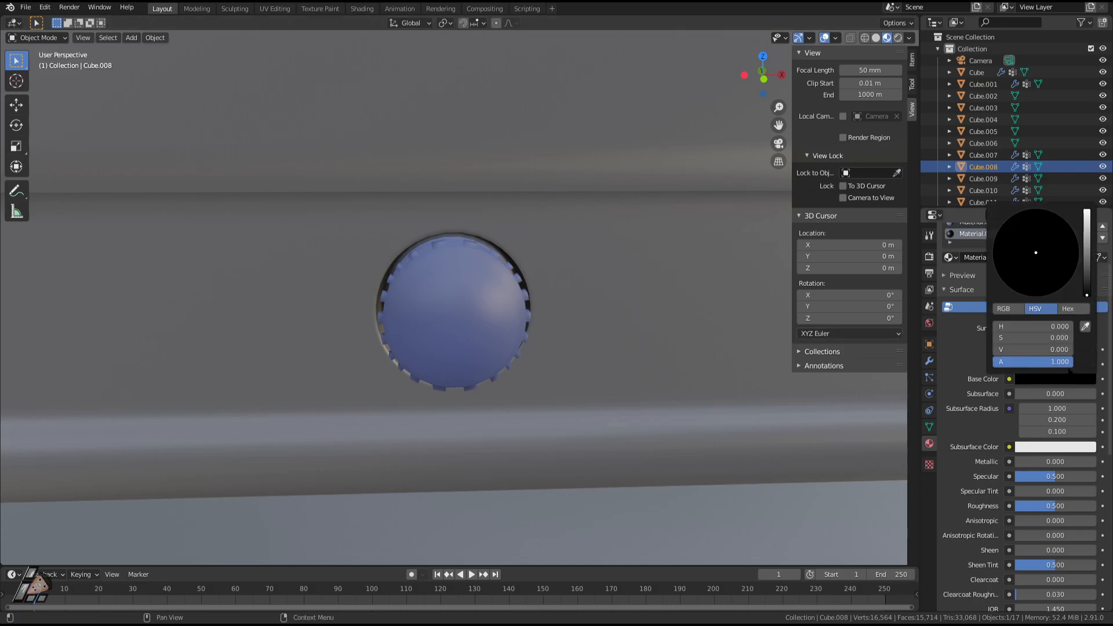
left_click(1087, 284)
Examine the darkened recess around the blue button in object and edit mode from another angle.
key("Tab")
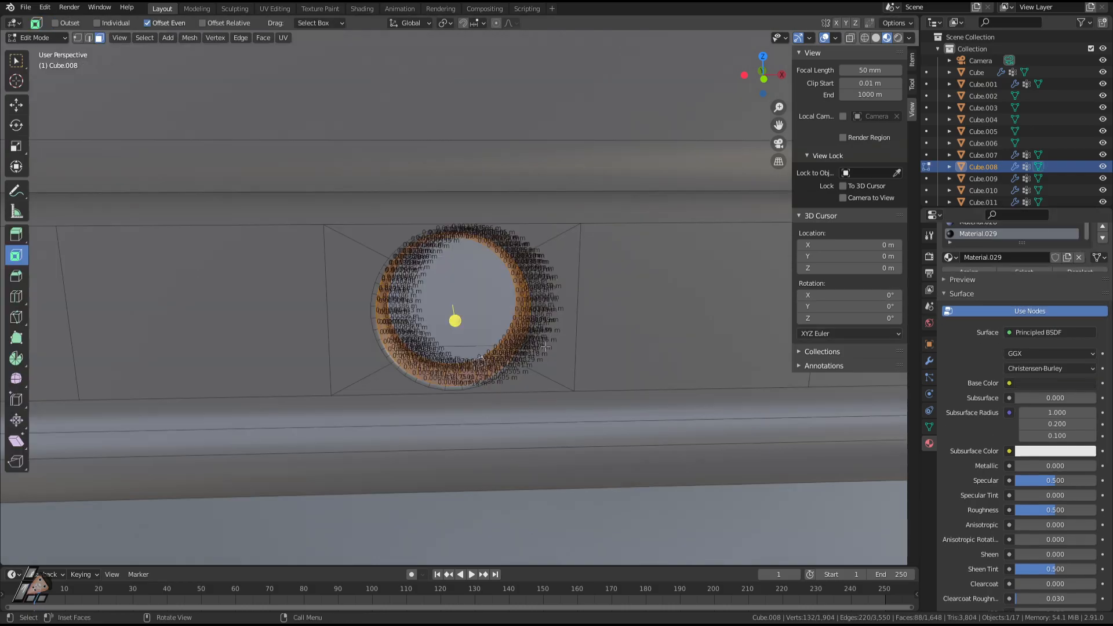
left_click(542, 367)
middle_click_drag(542, 367, 493, 371)
key("Tab")
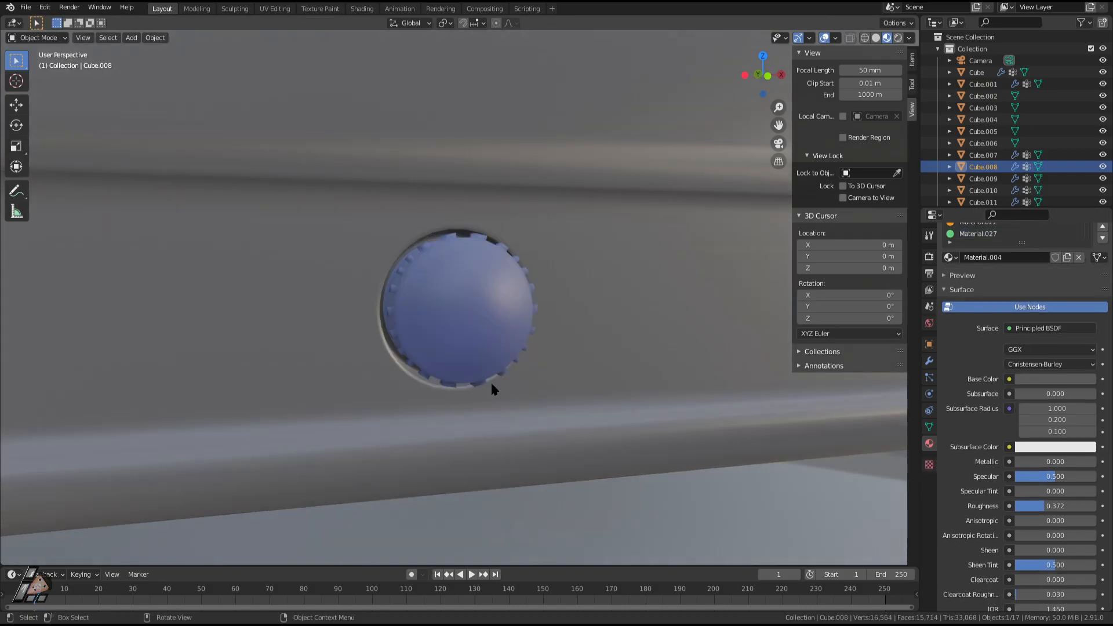
key("Tab")
scroll(491, 384, "up", 3)
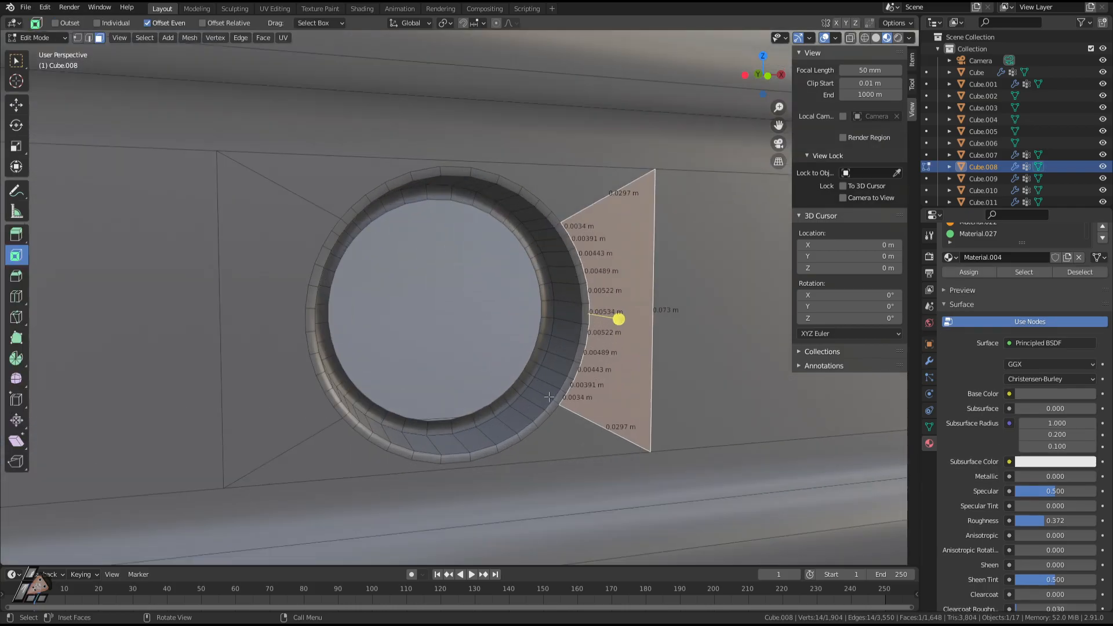
Examine which materials are assigned to individual faces on the recess's side wall and outer rim.
left_click(531, 392)
scroll(974, 264, "up", 4)
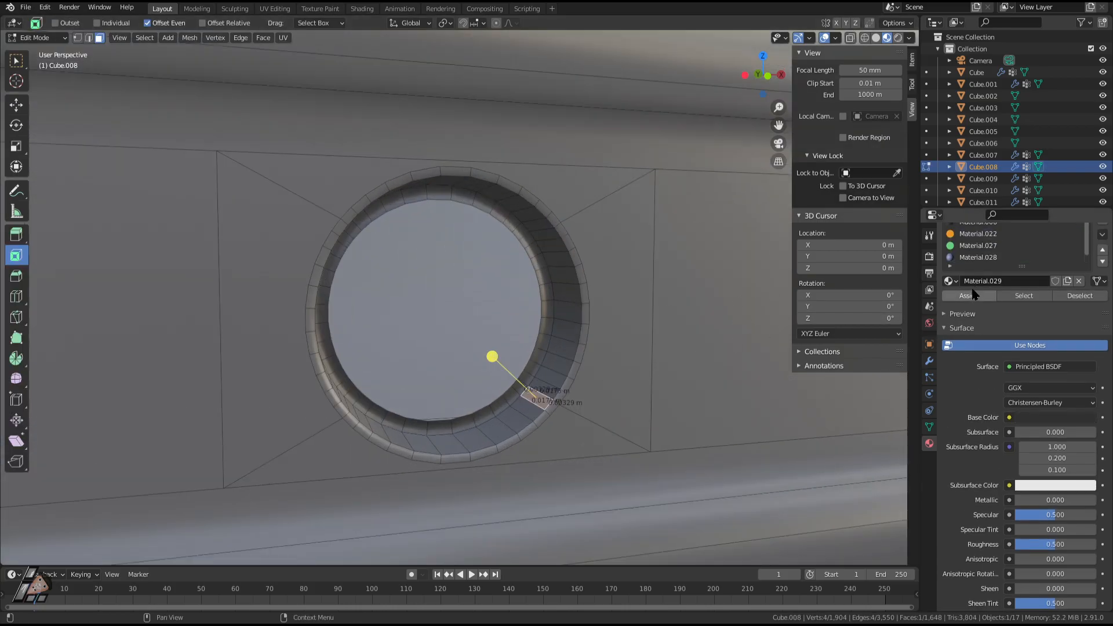
left_click(490, 437)
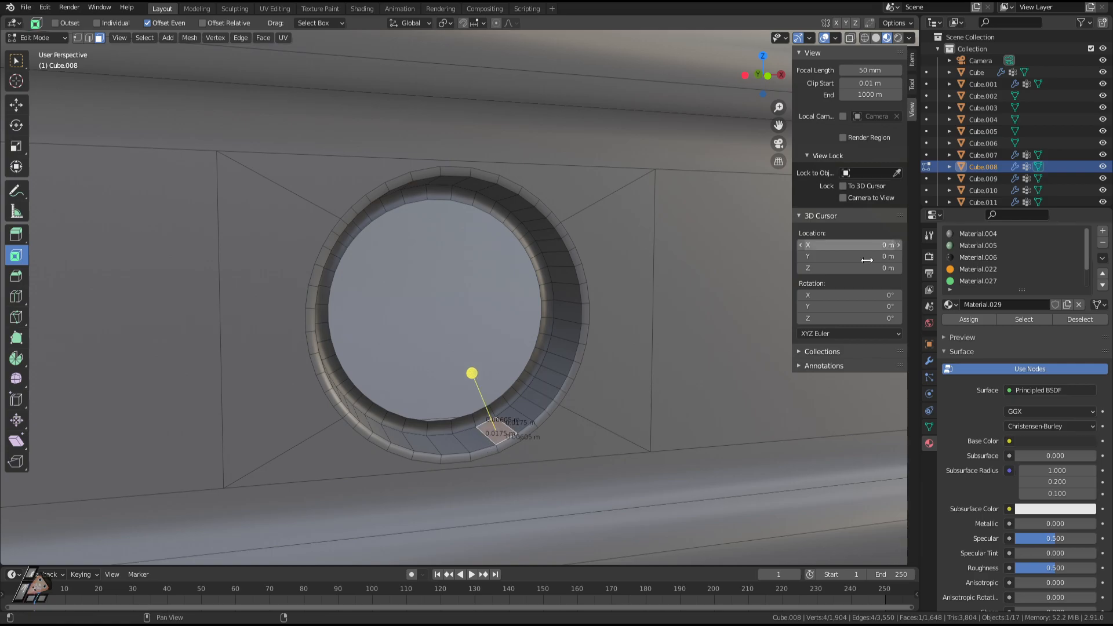
left_click(528, 432)
left_click(543, 419, "shift")
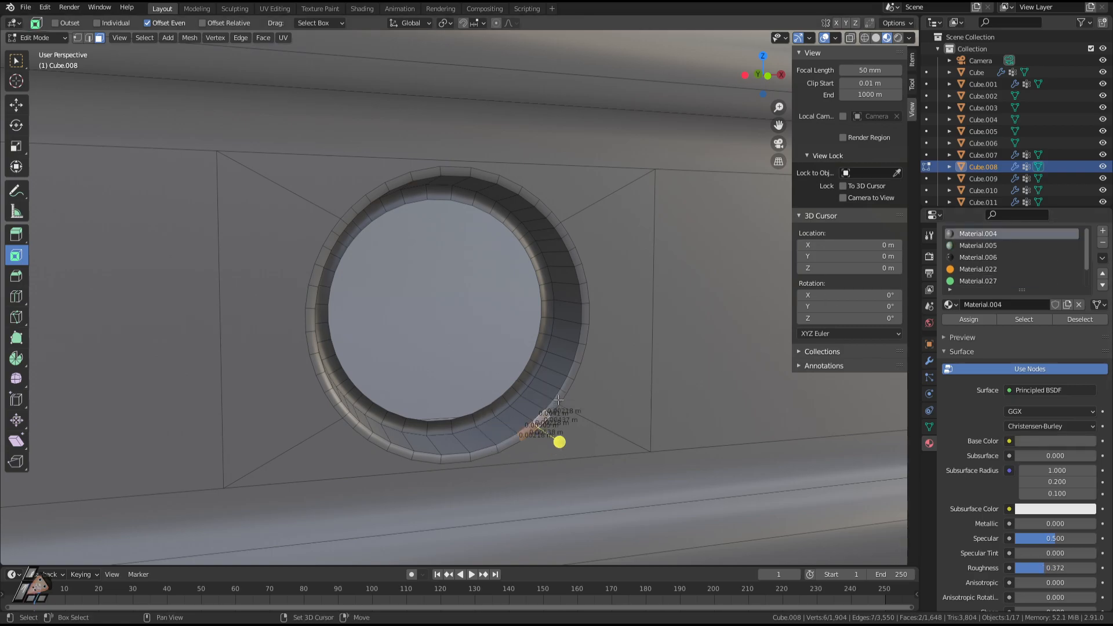
left_click(556, 405, "shift")
Select the ring of faces around the recess's outer rim by repeating the selection pattern and assign Material.029 to it.
left_click(528, 436)
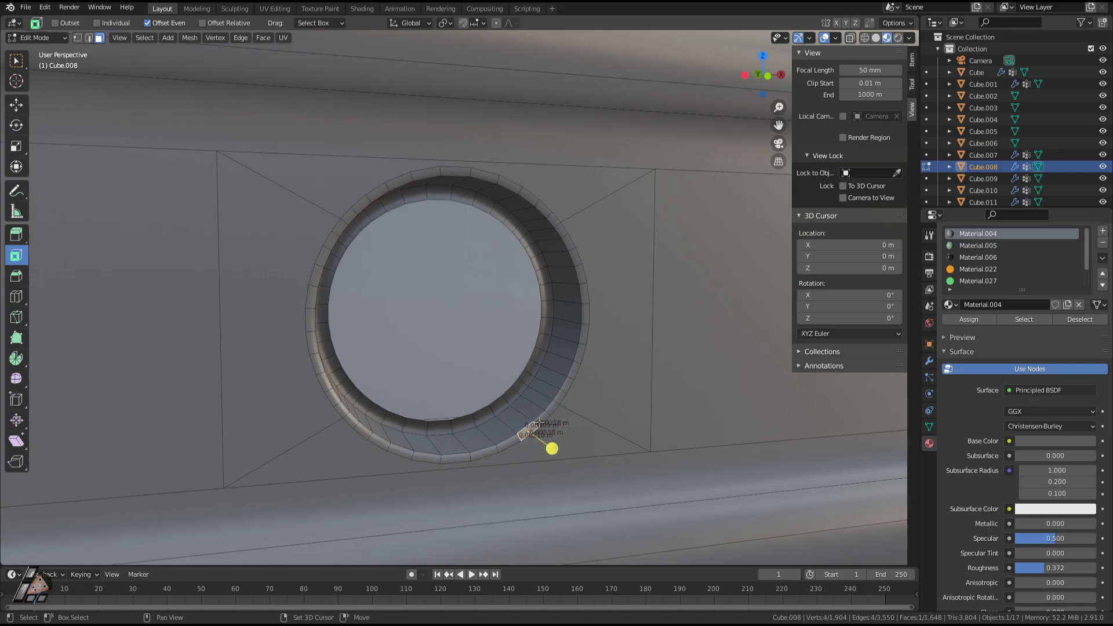
left_click(542, 422, "shift")
left_click(551, 412, "shift")
key("ctrl+shift+KP_Add")
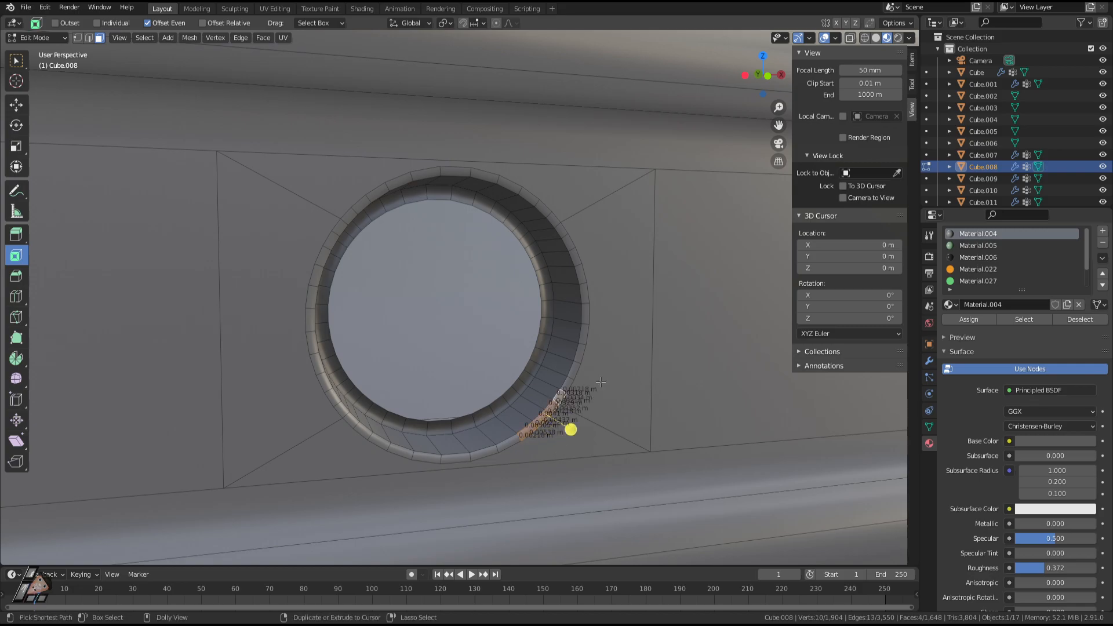
key("ctrl+shift+KP_Add")
key("ctrl+shift+KP_Add")
key("ctrl+shift+KP_Add")
key("ctrl+shift+KP_Add")
key("ctrl+shift+KP_Add")
key("ctrl+shift+KP_Add")
key("ctrl+shift+KP_Add")
key("ctrl+shift+KP_Add")
key("ctrl+shift+KP_Add")
key("ctrl+shift+KP_Add")
key("ctrl+shift+KP_Add")
key("ctrl+shift+KP_Add")
key("ctrl+shift+KP_Add")
key("ctrl+shift+KP_Add")
key("ctrl+shift+KP_Add")
key("ctrl+shift+KP_Add")
key("ctrl+shift+KP_Add")
key("ctrl+shift+KP_Add")
key("ctrl+shift+KP_Add")
key("ctrl+shift+KP_Add")
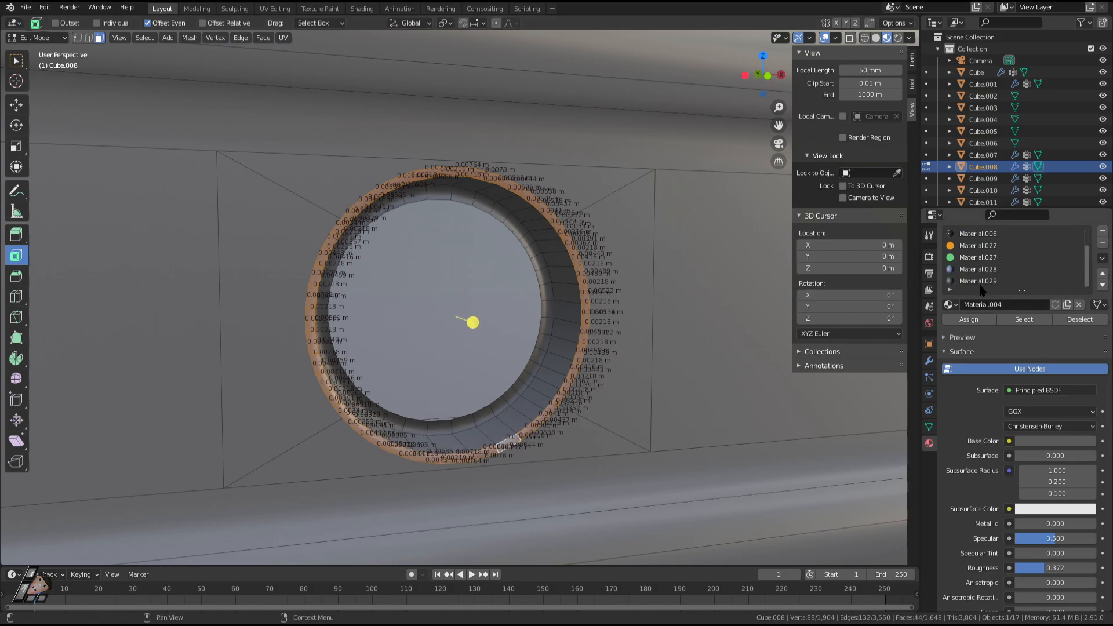
left_click(972, 319)
Examine the rim around the blue button in object and edit mode.
key("Tab")
scroll(687, 396, "down", 4)
middle_click_drag(688, 395, 669, 379)
scroll(669, 379, "up", 4)
middle_click_drag(511, 369, 505, 356)
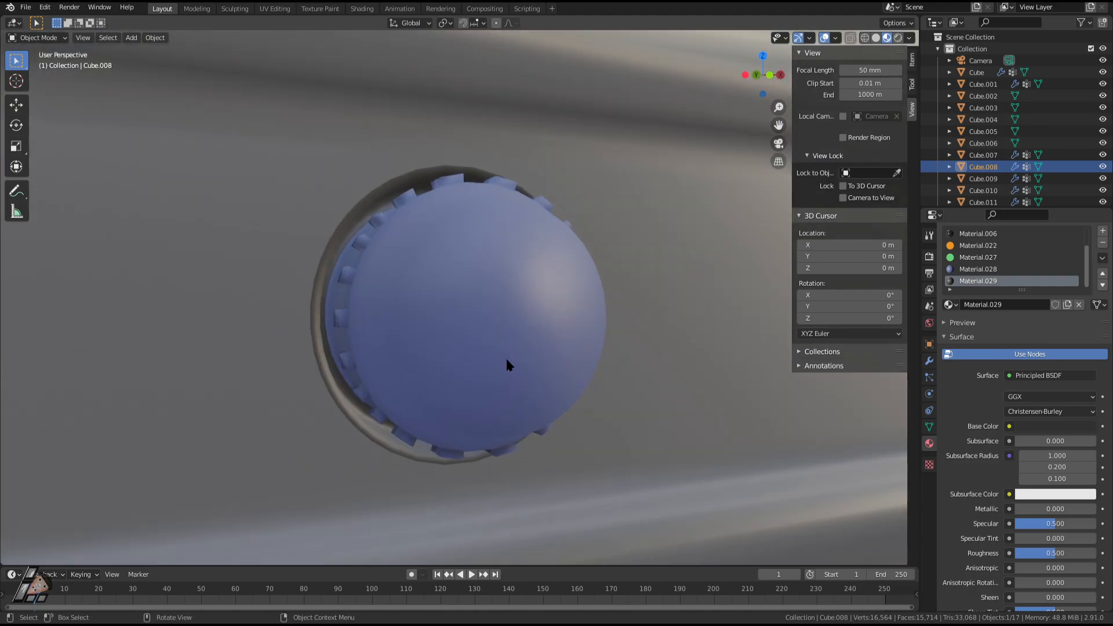
key("Tab")
key("Tab")
key("Tab")
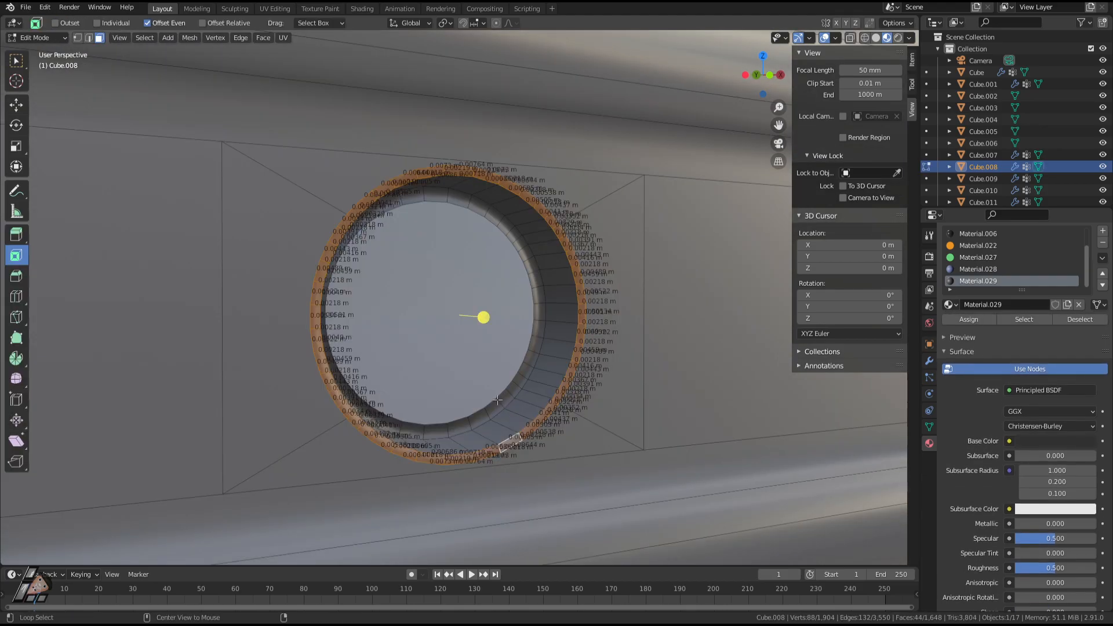
Reveal the hidden blue button faces in the mesh and compare the button from the side in object and edit mode.
key("alt+h")
key("Tab")
middle_click_drag(504, 336, 454, 357)
key("Tab")
key("Tab")
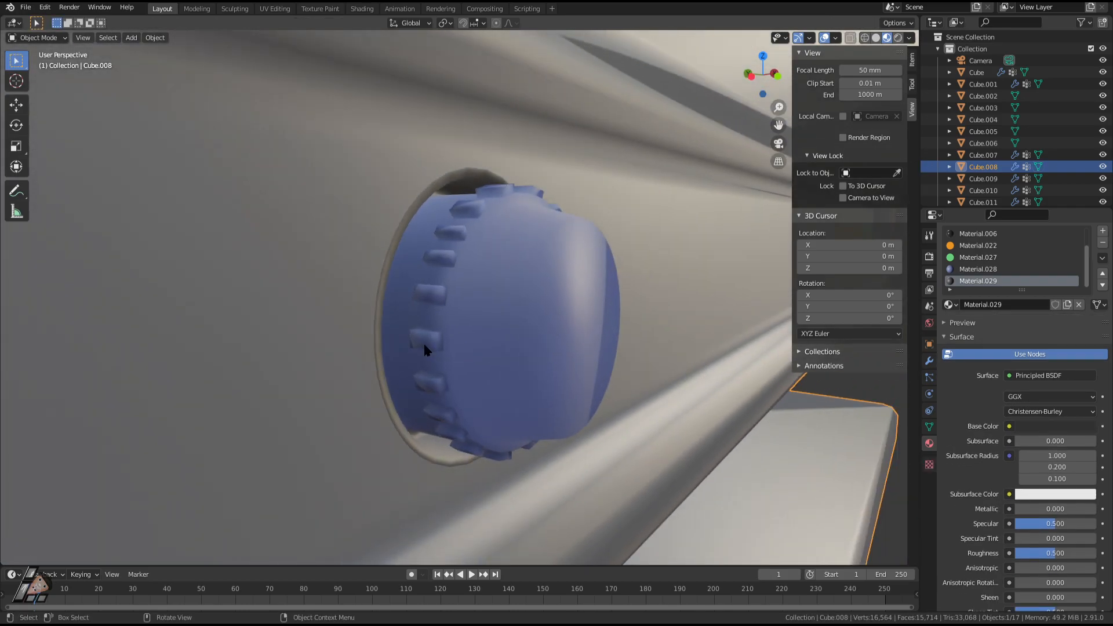
key("Tab")
key("Tab")
key("Tab")
Select the outer face of one ridge on the blue button and turn off the edge length display.
left_click(432, 346)
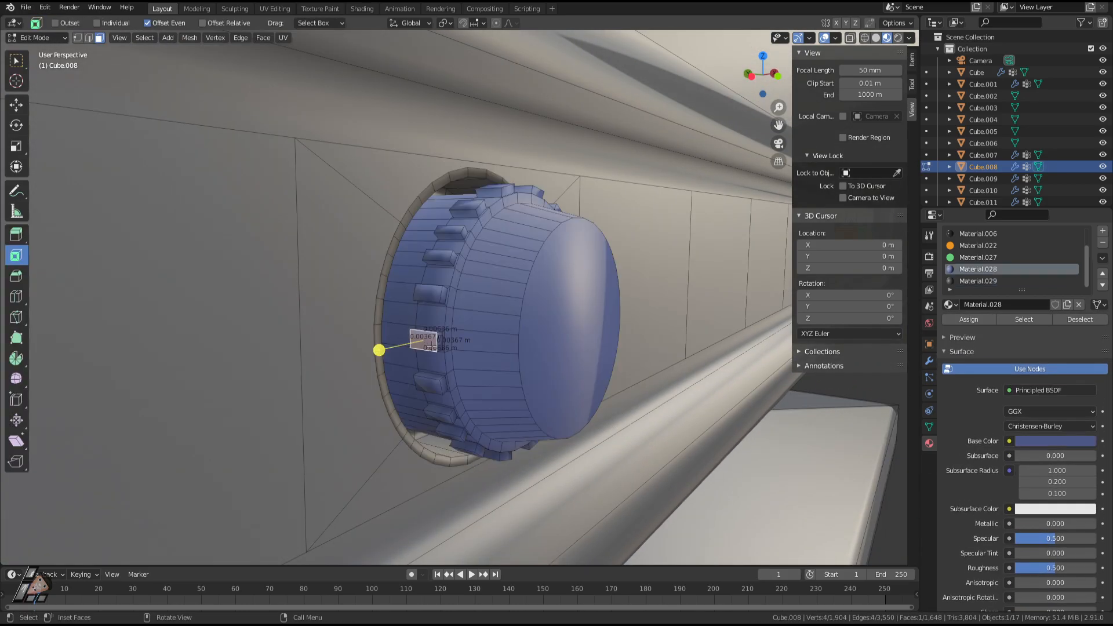
left_click(836, 38)
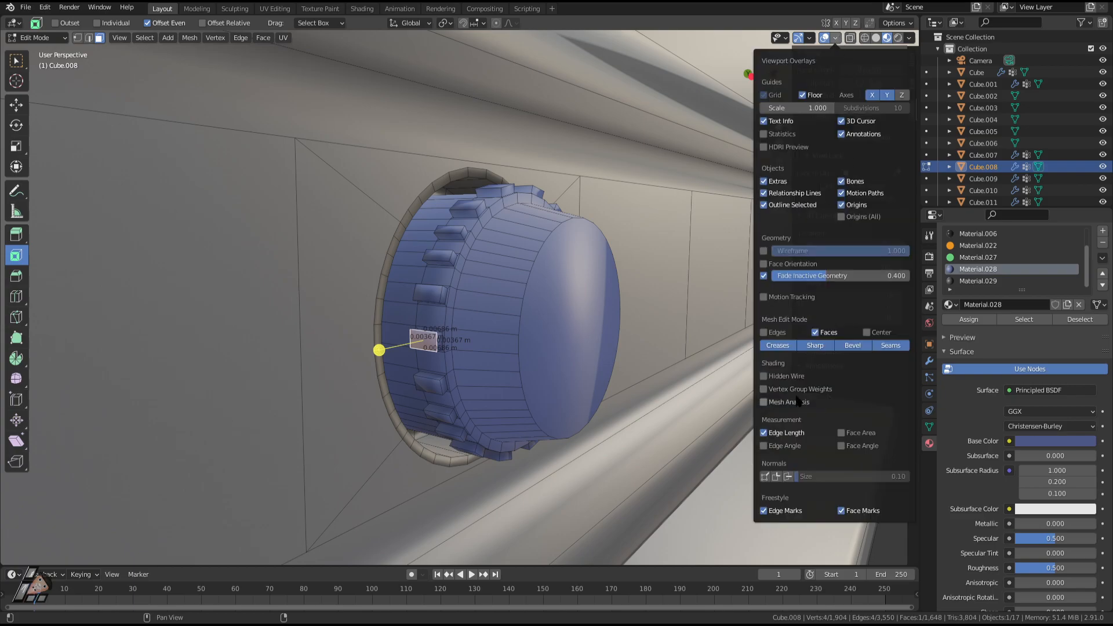
left_click(764, 432)
Select the outer faces of all ridges around the blue button and dissolve their vertices.
middle_click_drag(441, 336, 481, 333)
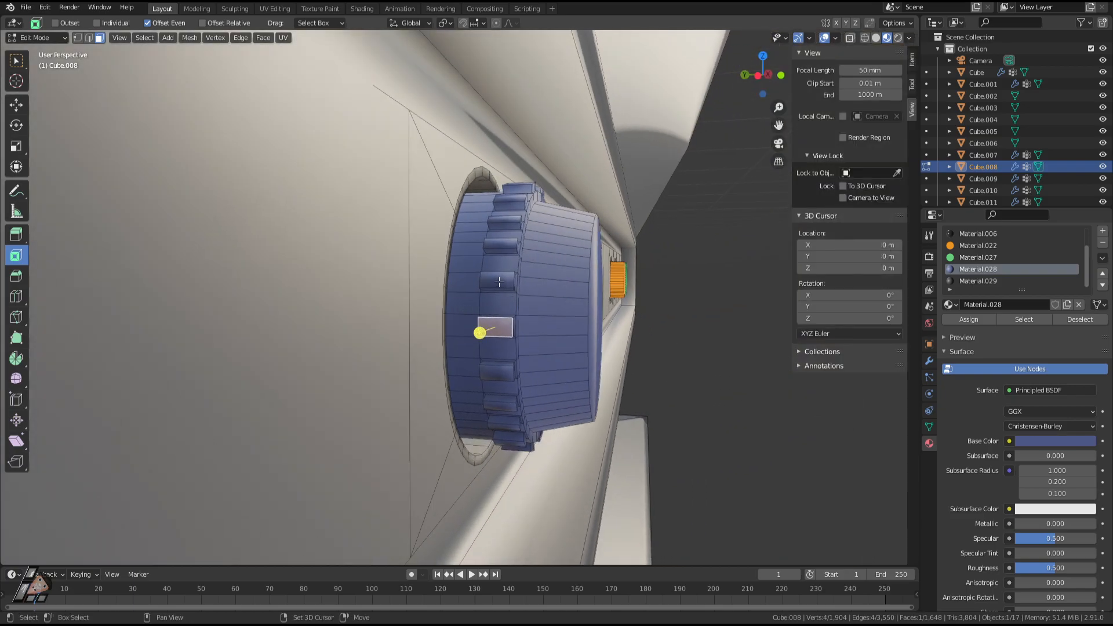
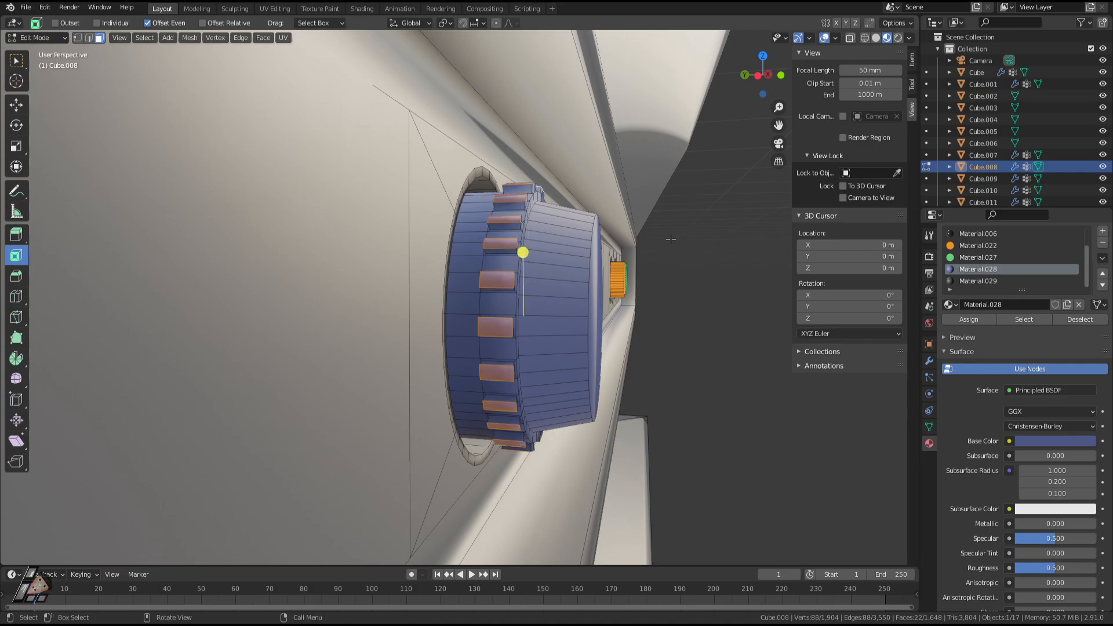
key("x")
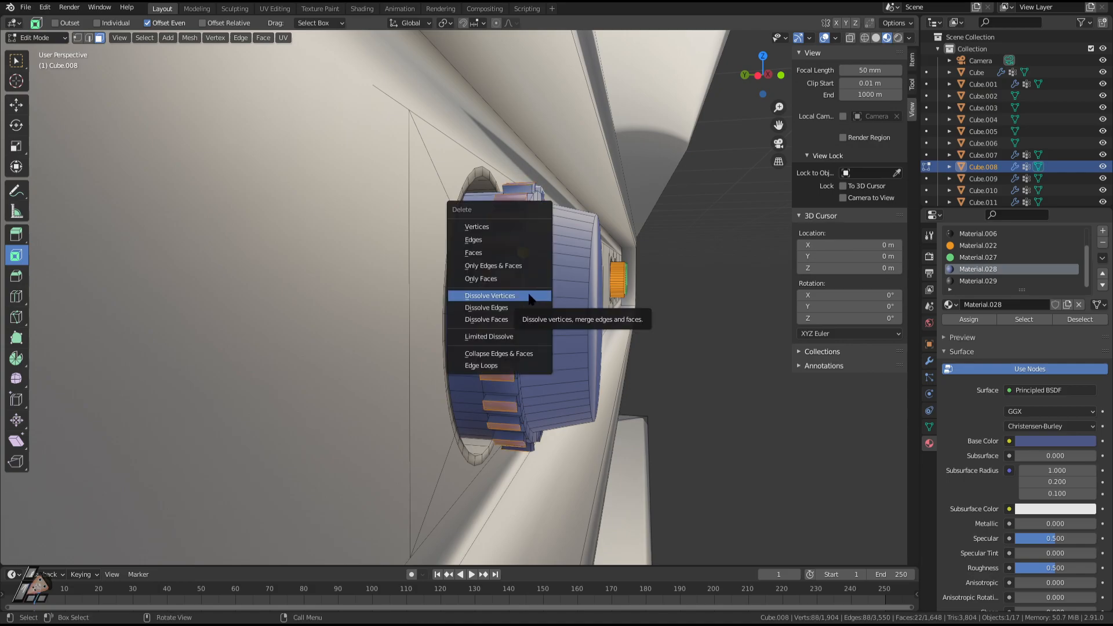
left_click(529, 296)
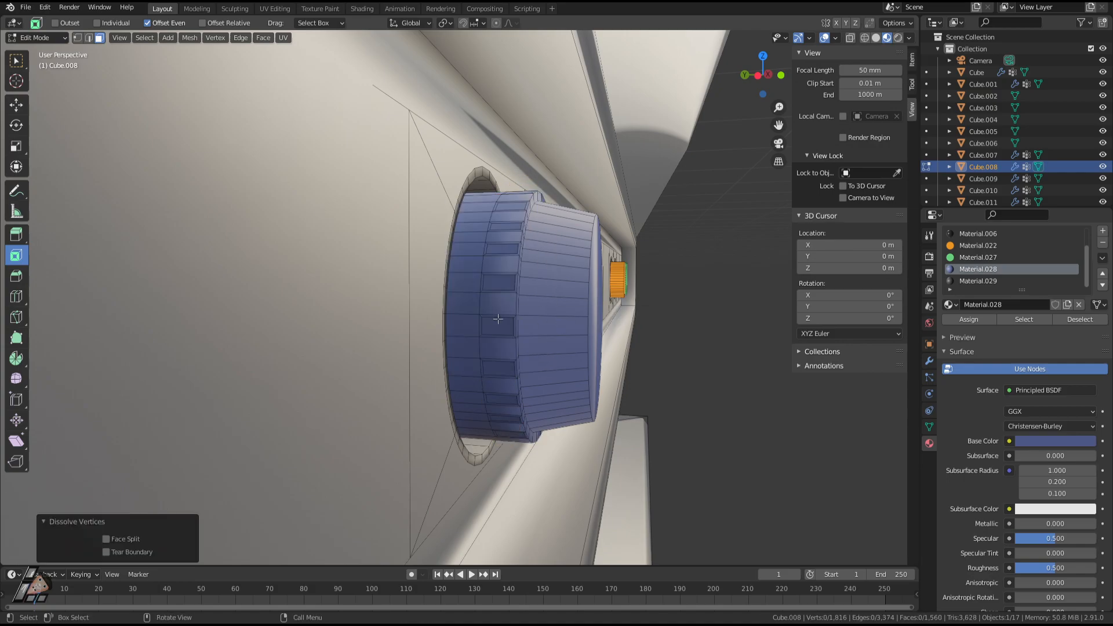
Select the remaining rectangular ridge base faces around the button's band and dissolve their vertices.
left_click(482, 332)
key("x")
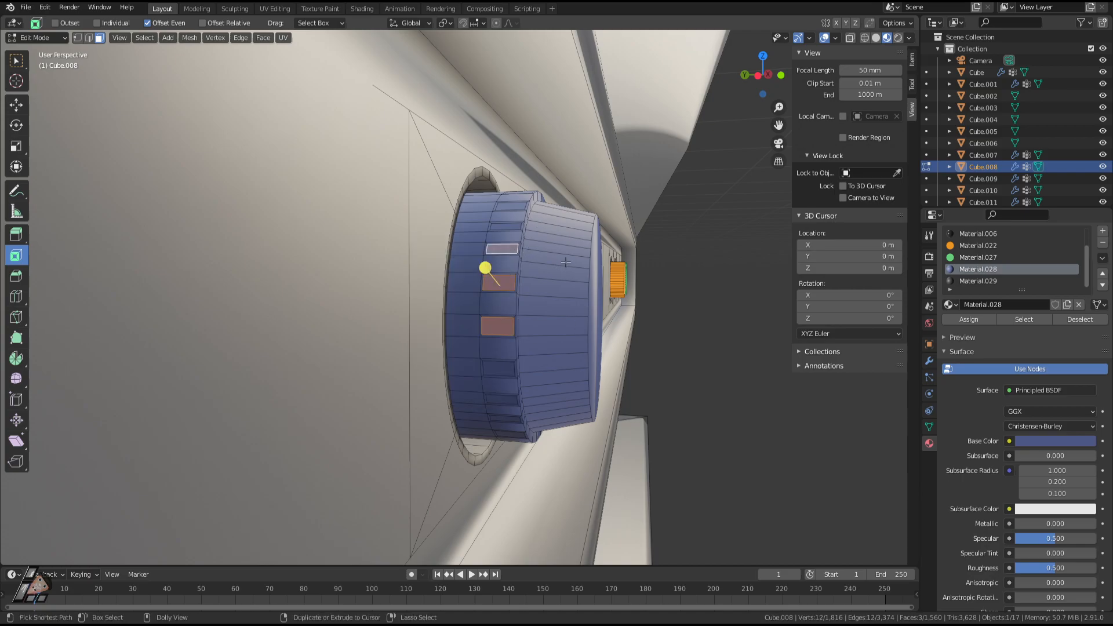
left_click(510, 229, "ctrl+shift")
left_click(506, 252)
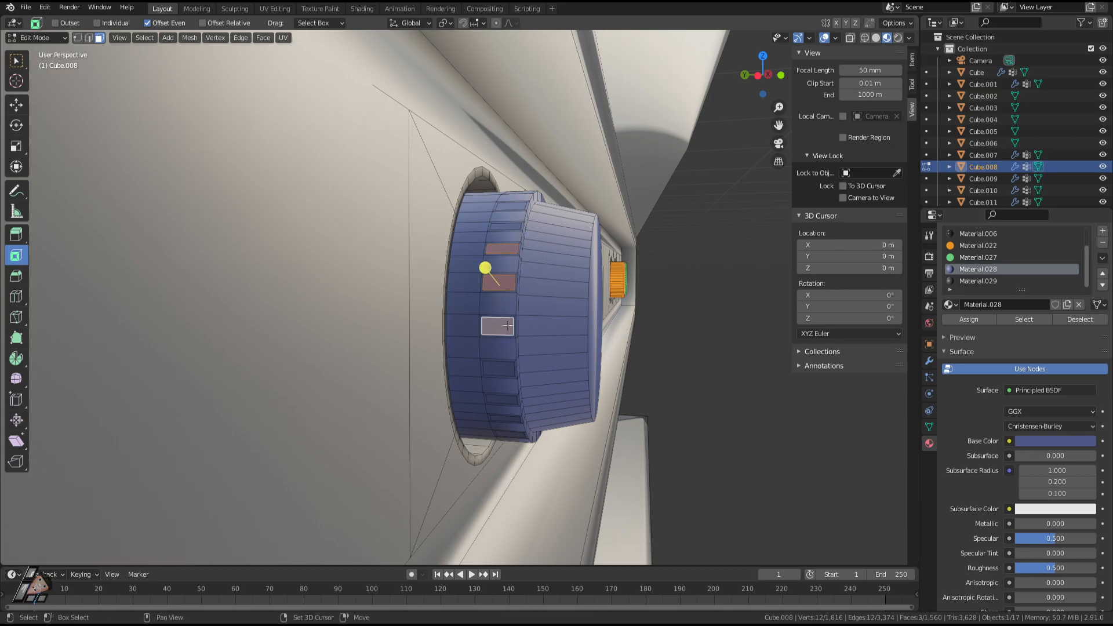
middle_click_drag(509, 311, 464, 317)
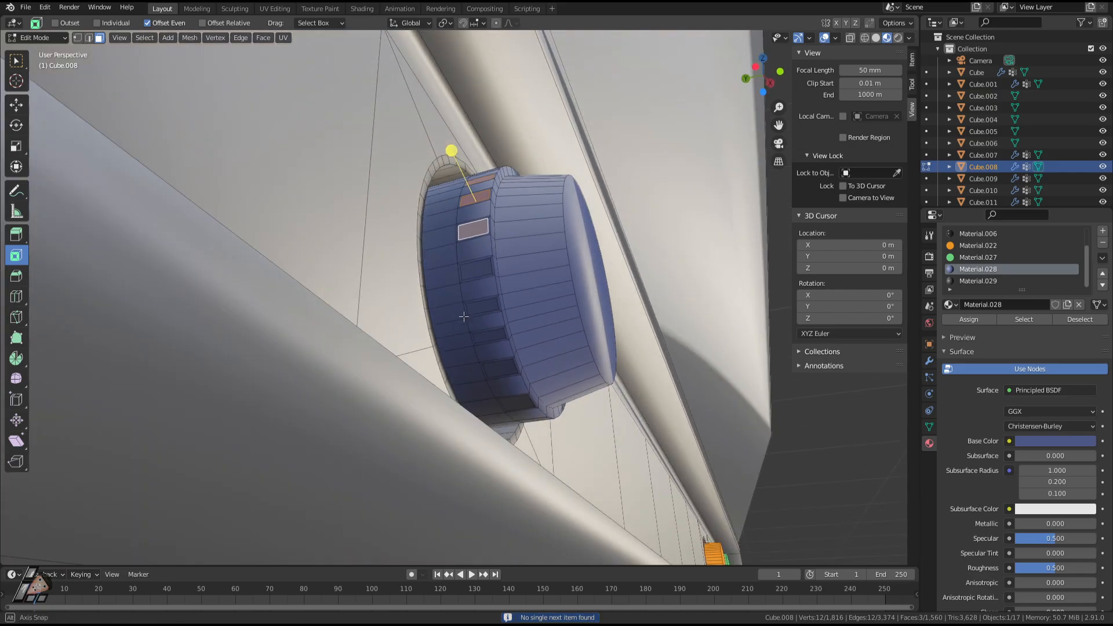
left_click(490, 334, "shift")
middle_click_drag(490, 334, 422, 375)
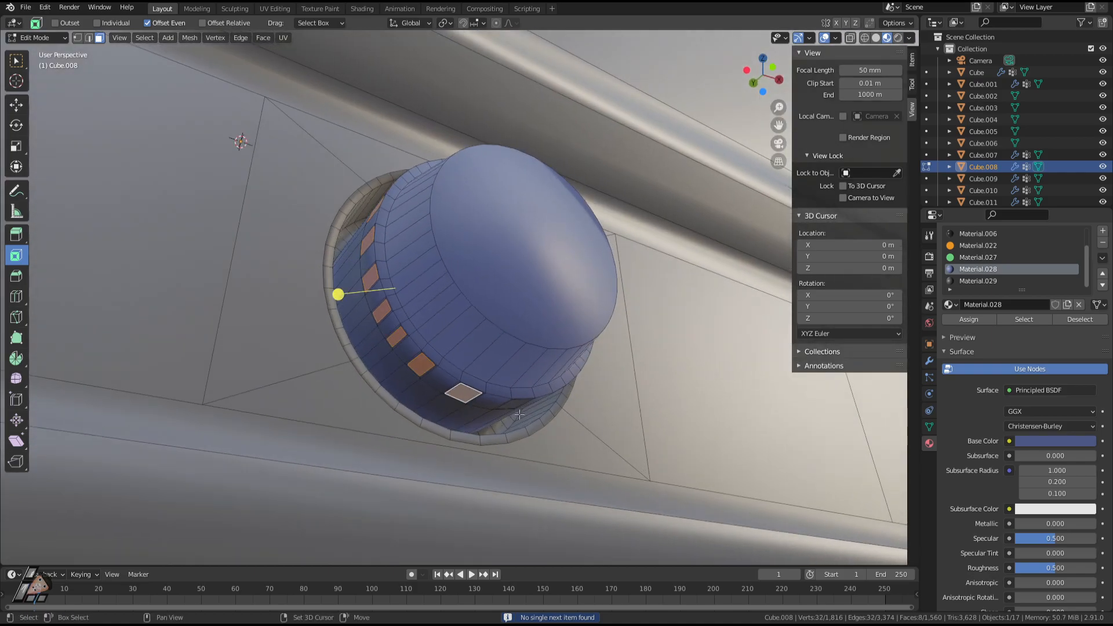
middle_click_drag(520, 415, 481, 393)
left_click(510, 354, "shift")
middle_click_drag(510, 353, 470, 349)
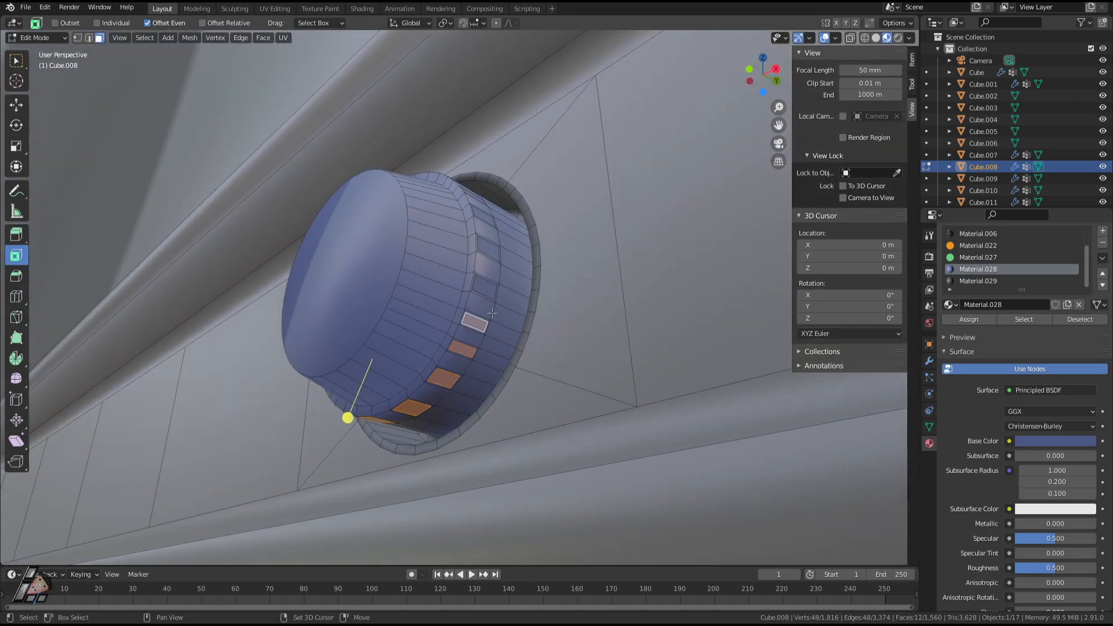
middle_click_drag(502, 294, 477, 327)
left_click(455, 269, "shift")
mouse_move(455, 270)
middle_mouse_down()
mouse_move(471, 285)
mouse_move(439, 329)
mouse_move(511, 292)
mouse_move(451, 274)
middle_mouse_up()
left_click(438, 330, "shift")
scroll(503, 299, "up", 2)
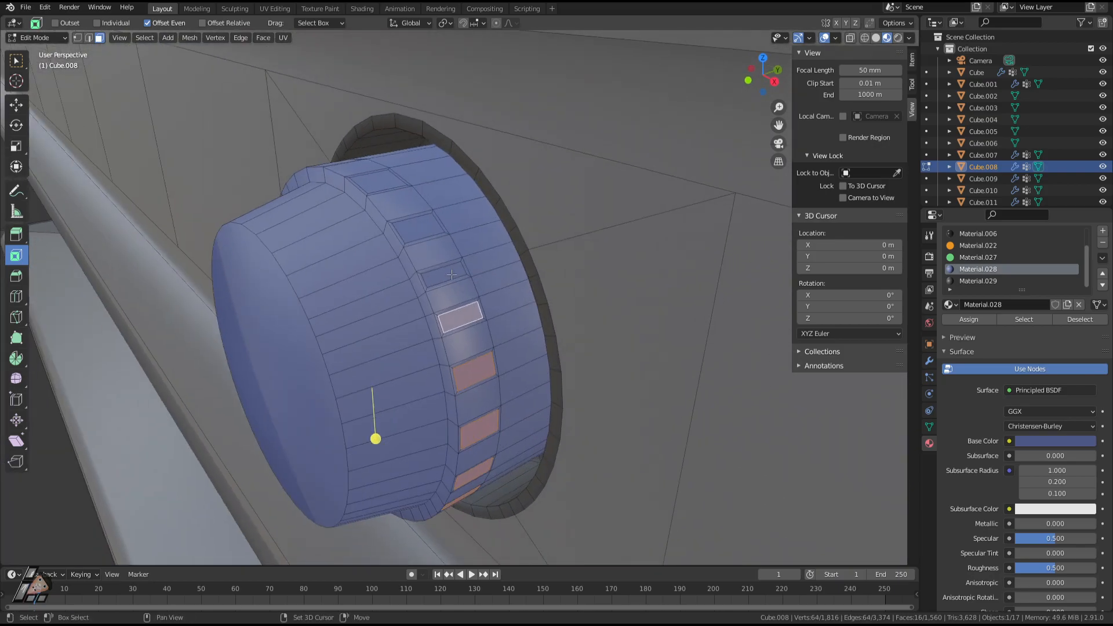
middle_click_drag(383, 187, 510, 235)
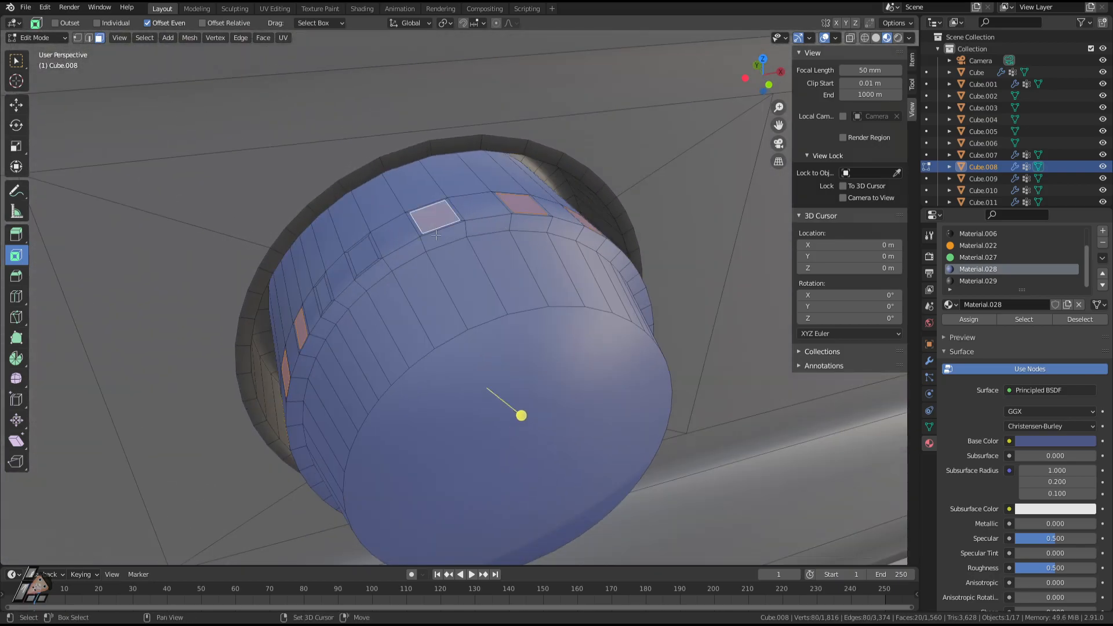
middle_click_drag(367, 286, 419, 281)
key("x")
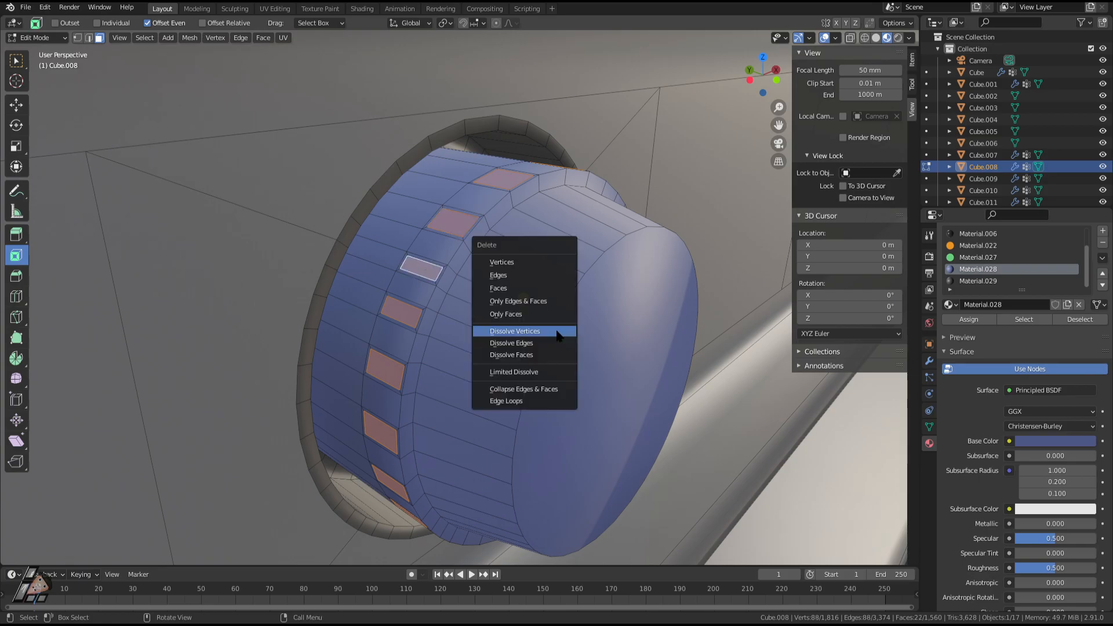
left_click(558, 337)
Examine the button without its ridges in object mode, from the front and from the side.
middle_click_drag(522, 325, 498, 342)
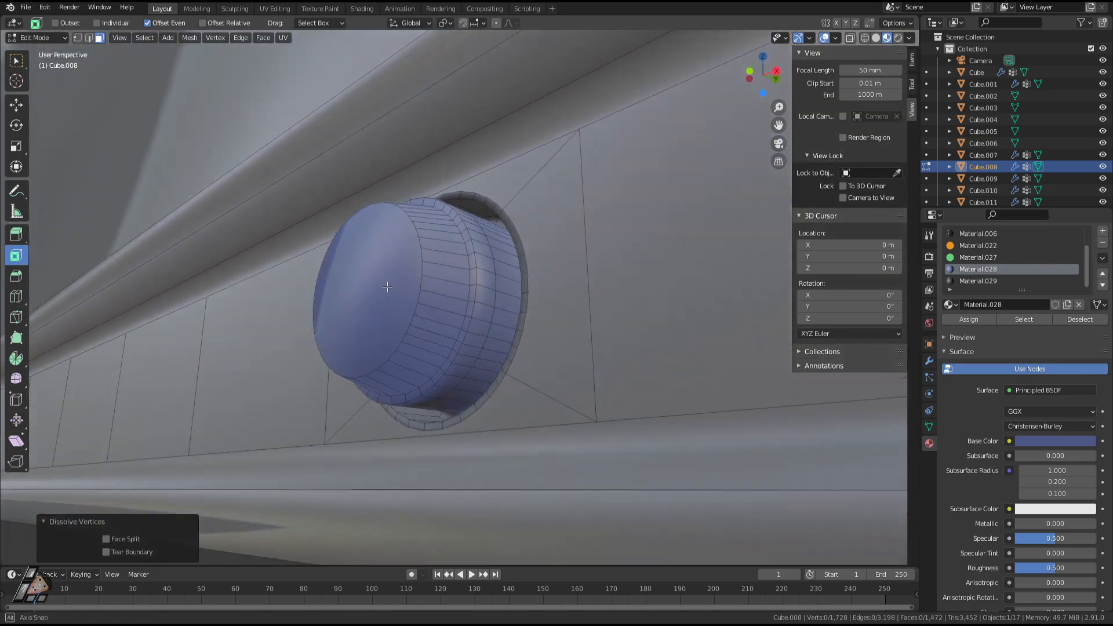
key("Tab")
scroll(513, 359, "down", 10)
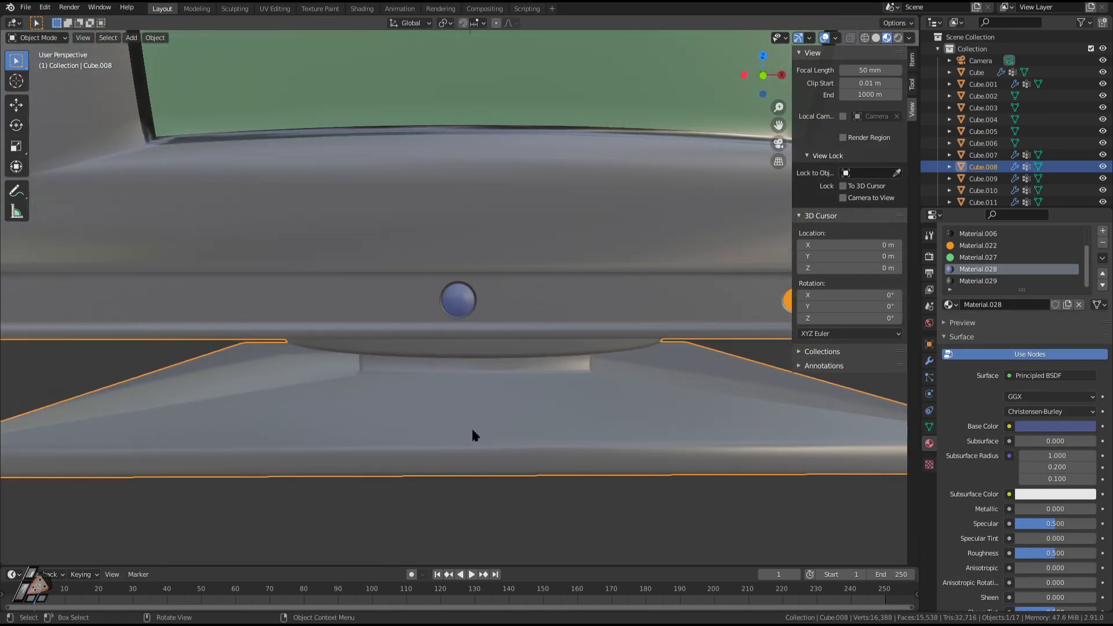
middle_click_drag(471, 427, 538, 357)
scroll(548, 370, "down", 2)
scroll(524, 328, "up", 11)
Dissolve the vertices of the button's protruding front face in edit mode to flatten the button.
key("Tab")
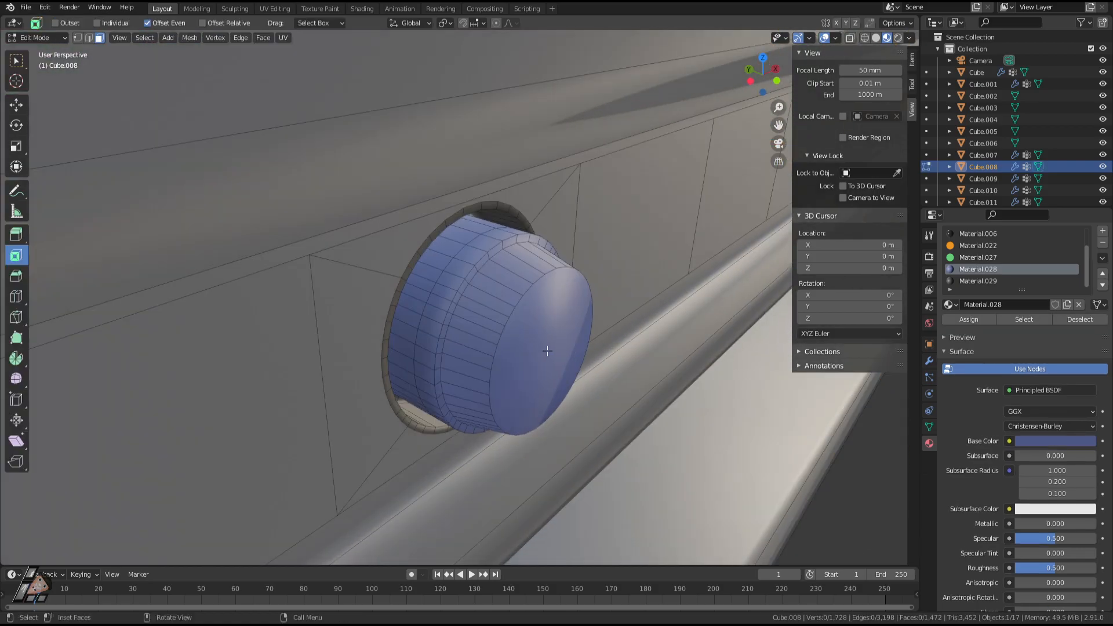
left_click(557, 365)
key("x")
left_click(577, 394)
Extrude the button's flat front face, scale it inward to 0.901, and extrude it again in place.
left_click(550, 353)
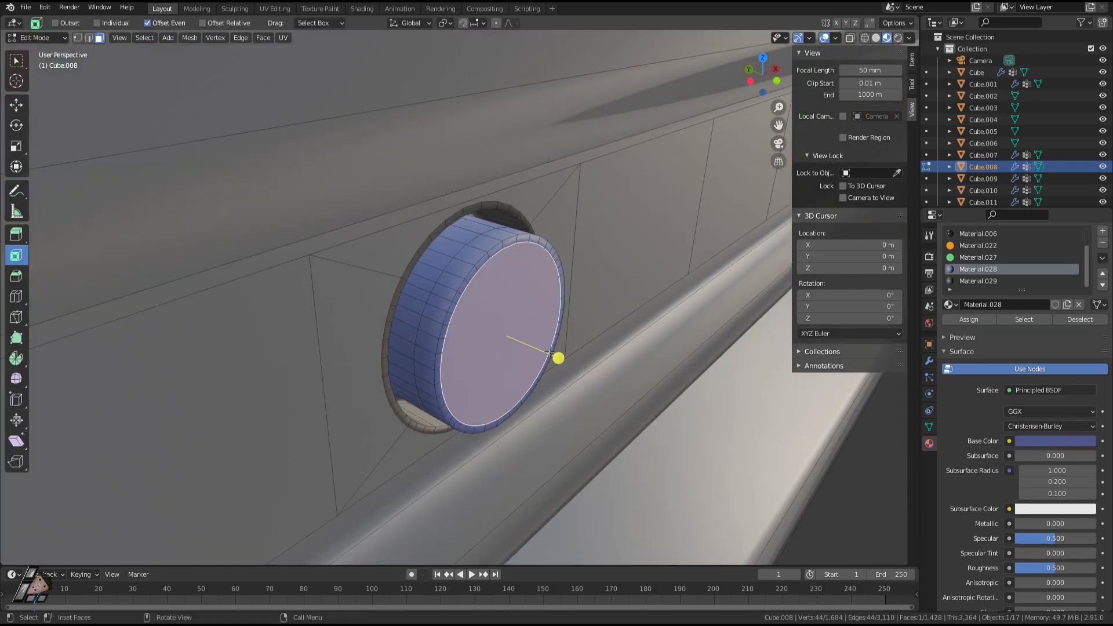
key("e")
key("s")
left_click(573, 364)
key("e")
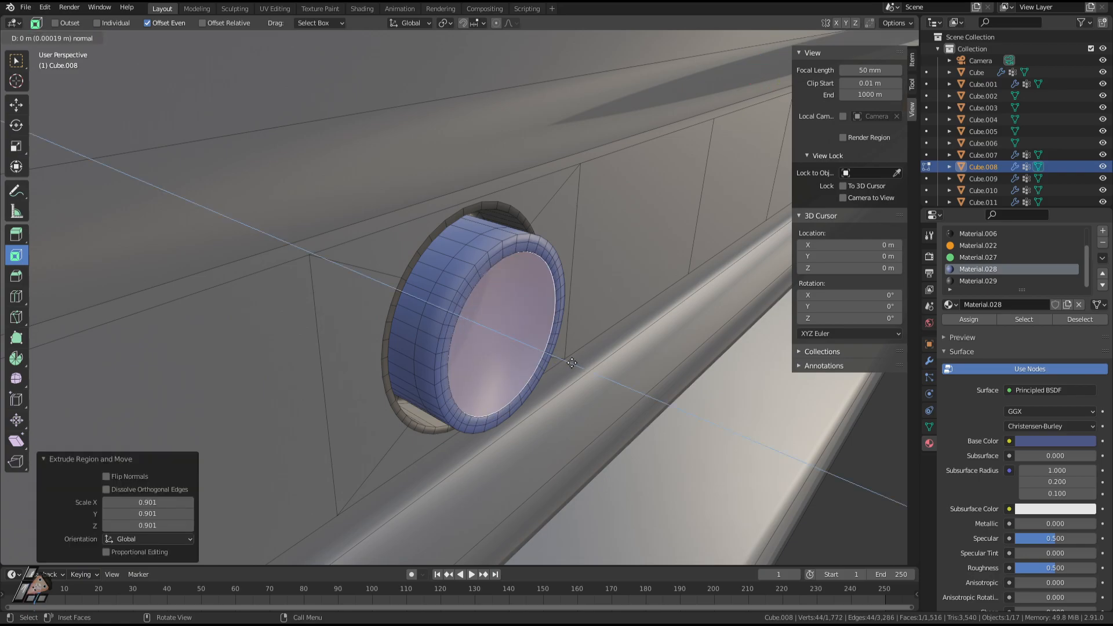
left_click(569, 360)
key("Tab")
middle_click_drag(569, 361, 627, 383)
key("Tab")
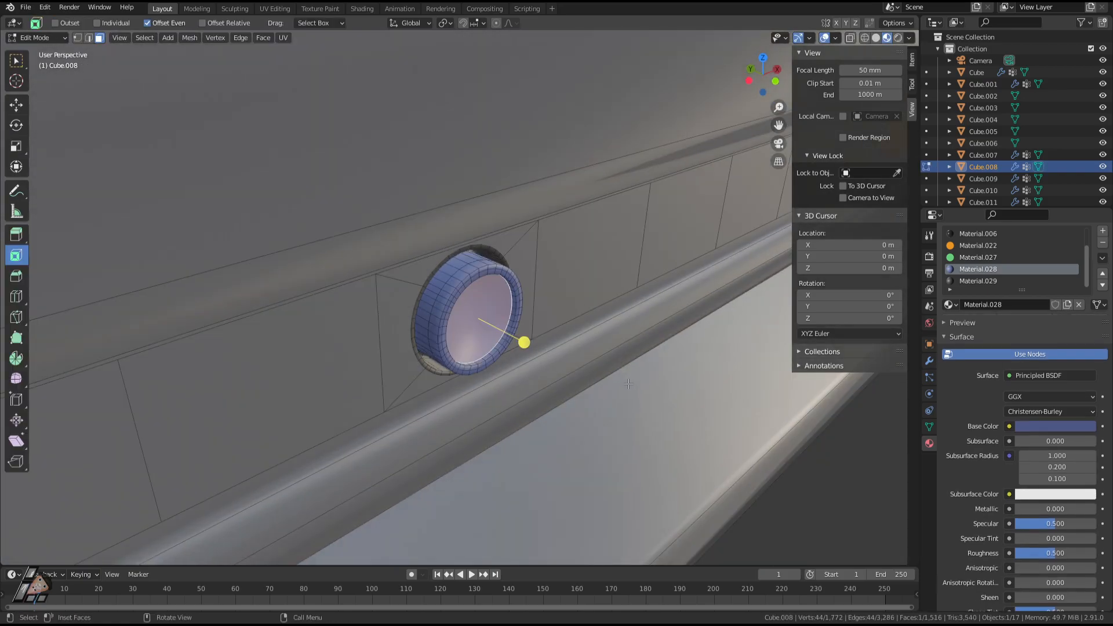
key("e")
key("s")
right_click(628, 402)
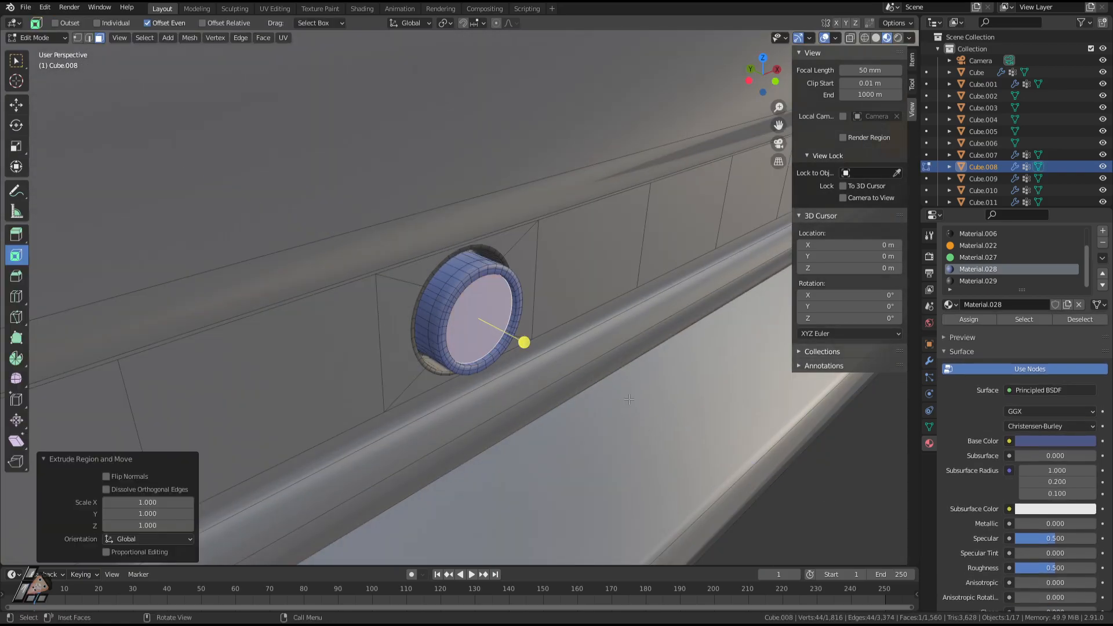
key("g")
key("y")
right_click(667, 424)
key("ctrl+z")
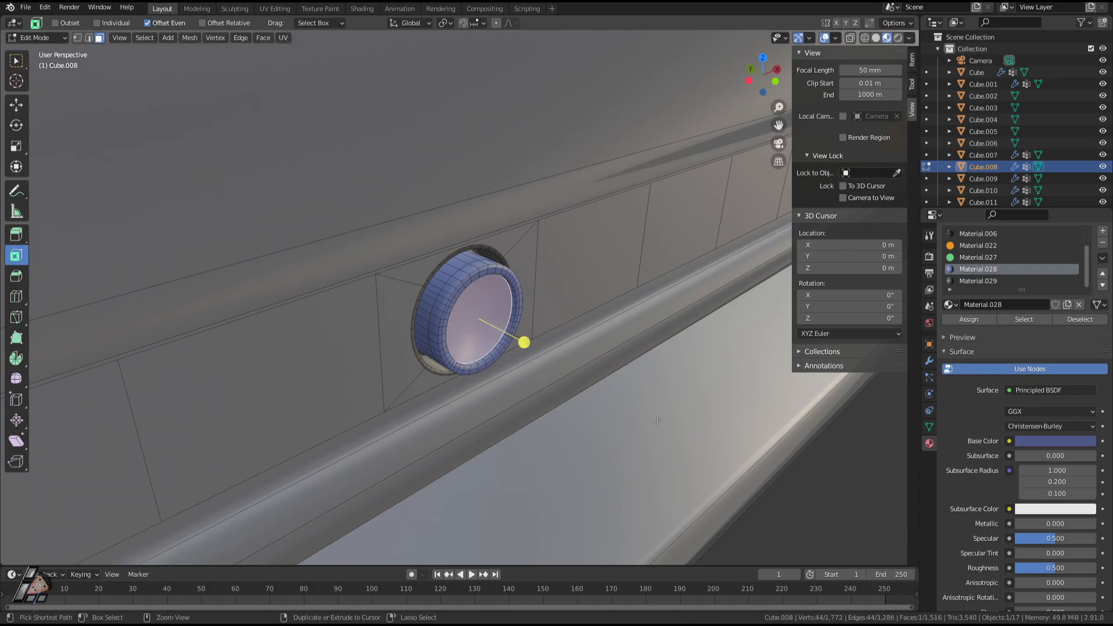
Scale the button's inner front face to 0.912.
key("s")
left_click(643, 407)
key("g")
key("y")
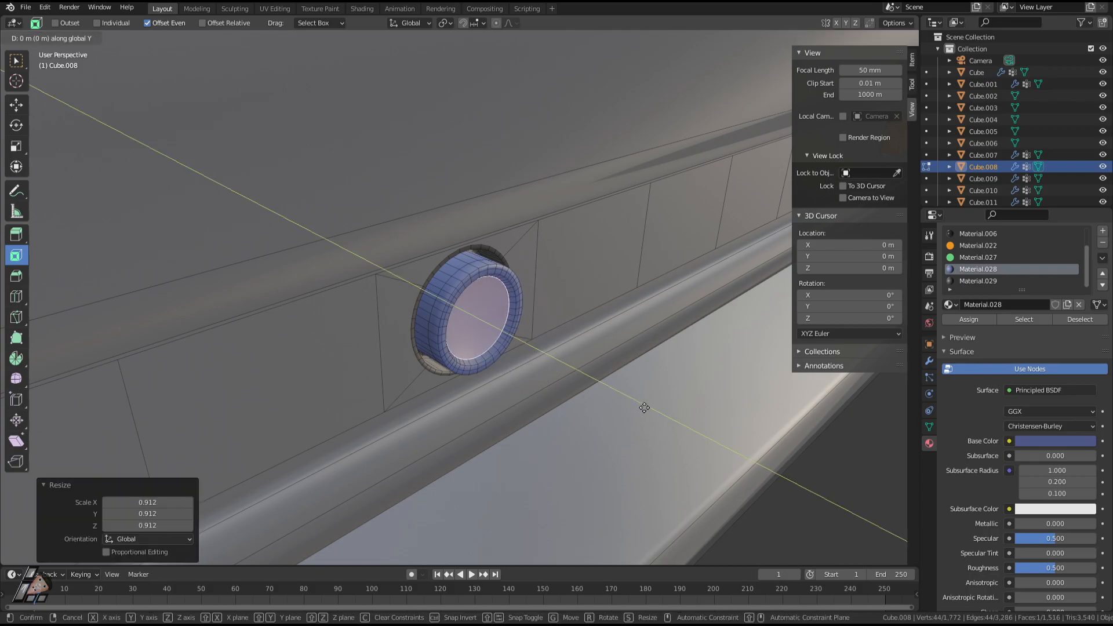
right_click(644, 408)
Move the button's inner front face outward along the global Y axis and scale it down to taper the knob.
key("g")
key("y")
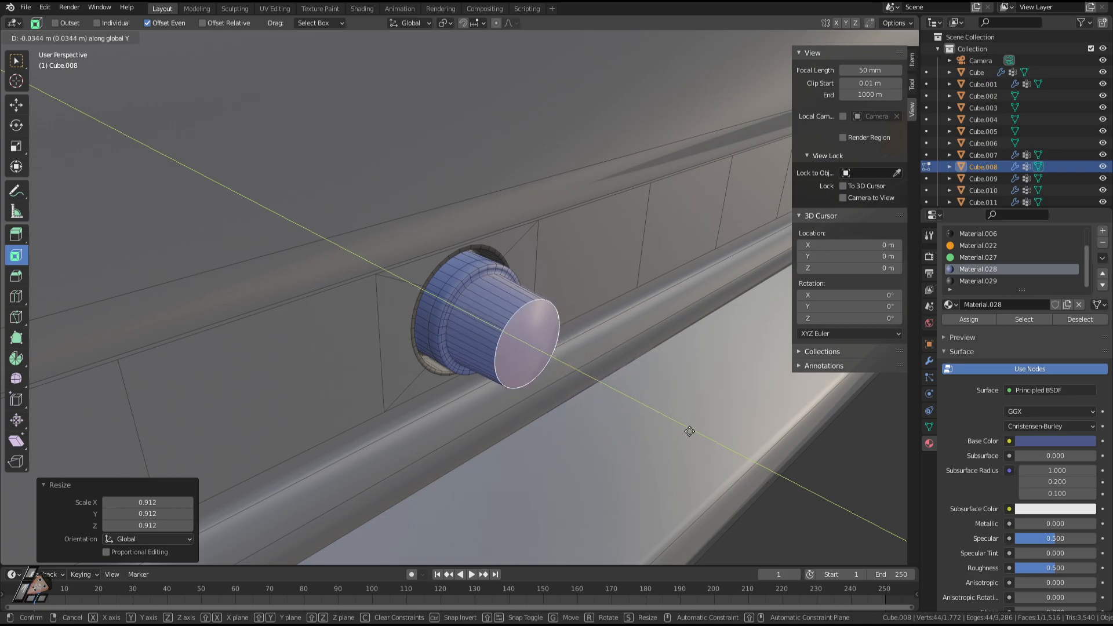
left_click(674, 410)
key("s")
left_click(636, 407)
Examine the tapered button in its recess in object and edit mode from another angle.
key("Tab")
scroll(639, 432, "down", 4)
middle_click_drag(638, 432, 568, 312)
scroll(612, 406, "up", 3)
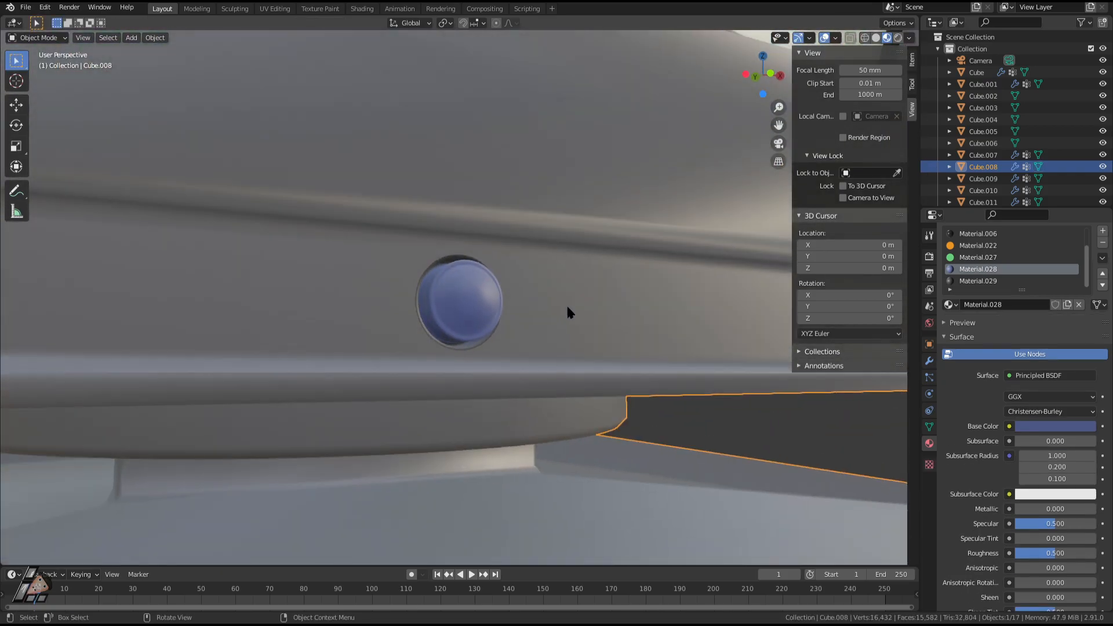
key("Tab")
scroll(422, 345, "up", 2)
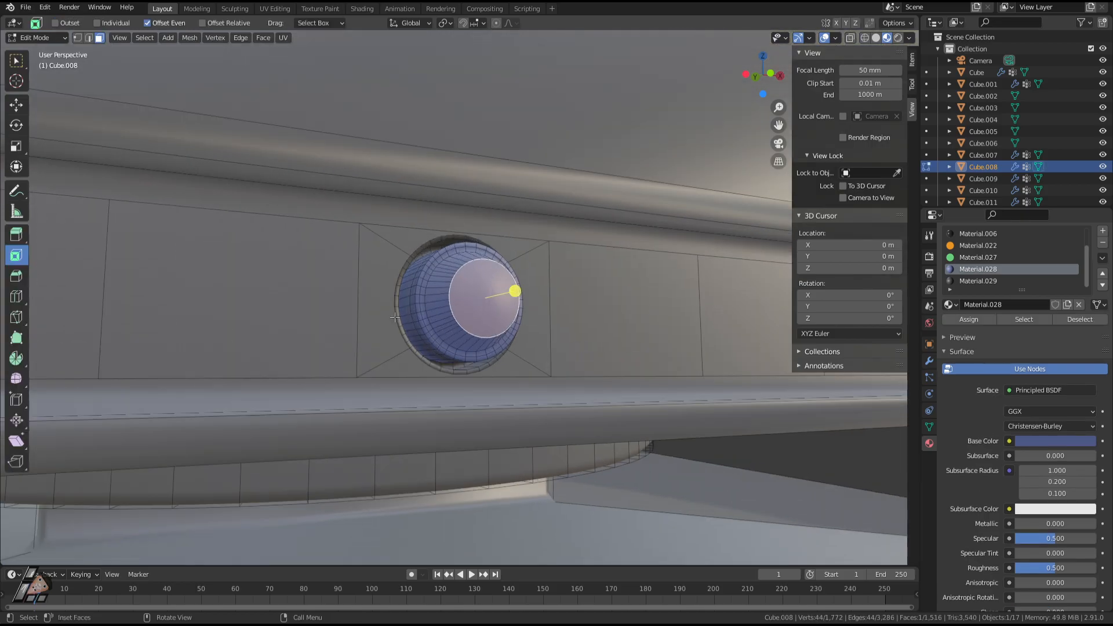
Undo the last taper of the button's inner front face and dissolve the vertices of that face.
key("Tab")
scroll(488, 343, "down", 2)
middle_click_drag(484, 339, 527, 345)
key("Tab")
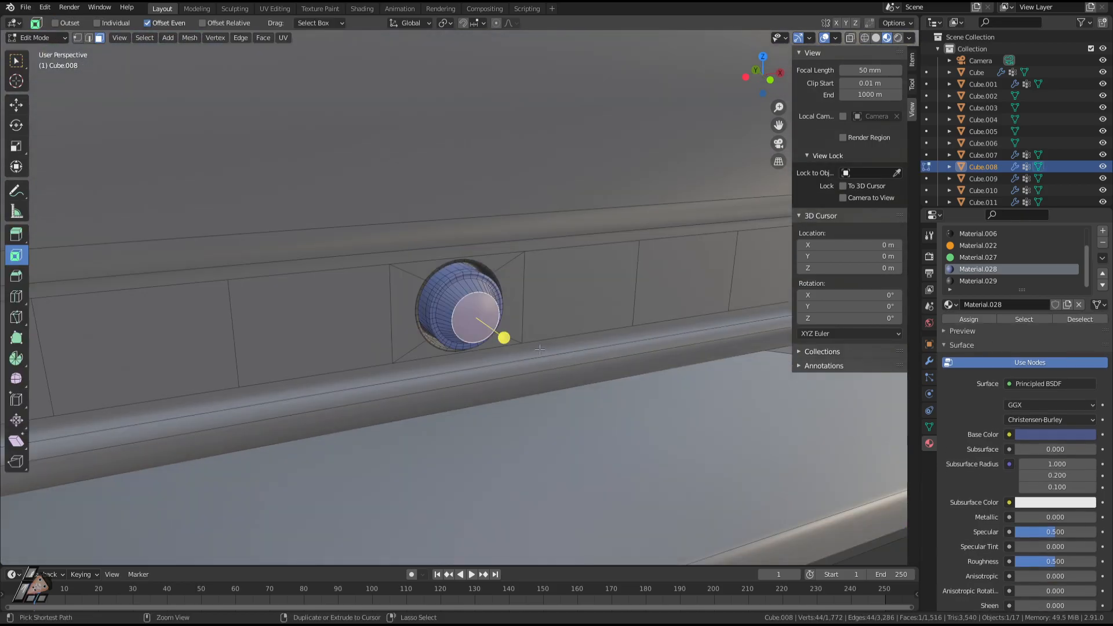
key("Tab")
key("Tab")
key("ctrl+z")
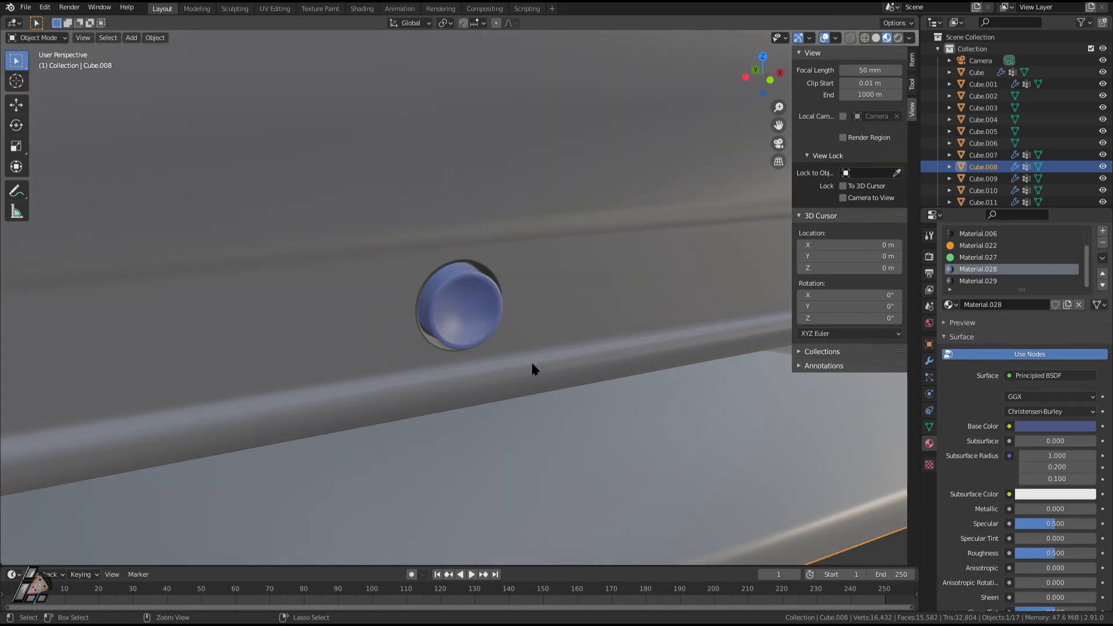
key("x")
left_click(525, 365)
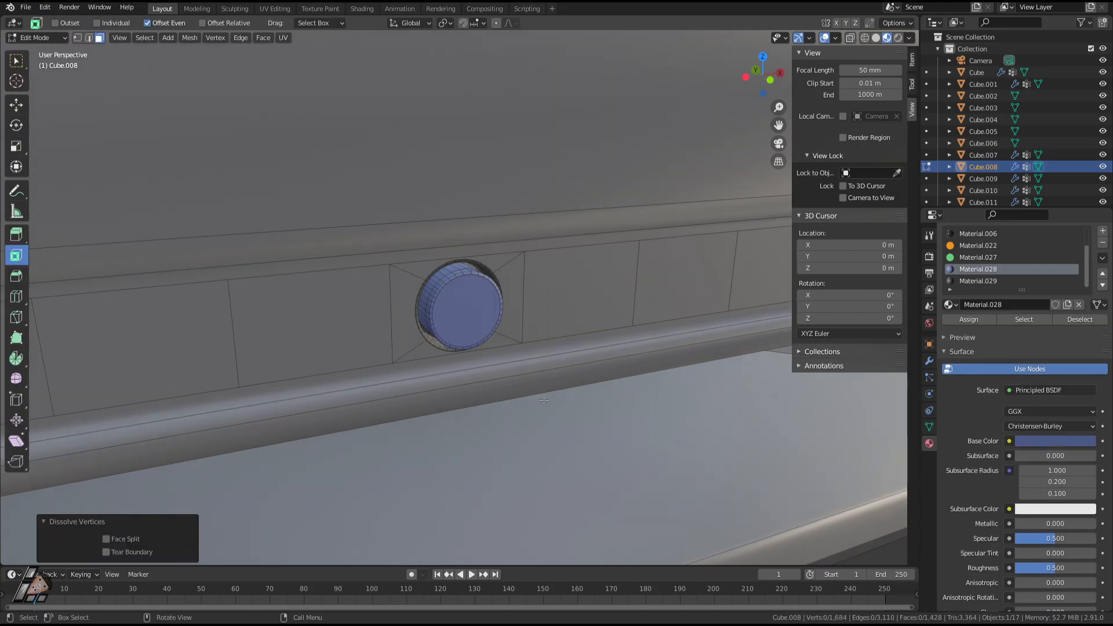
key("ctrl+z")
Examine the flattened button in its recess in object and edit mode from several angles.
key("Tab")
scroll(558, 423, "down", 4)
middle_click_drag(558, 422, 497, 383)
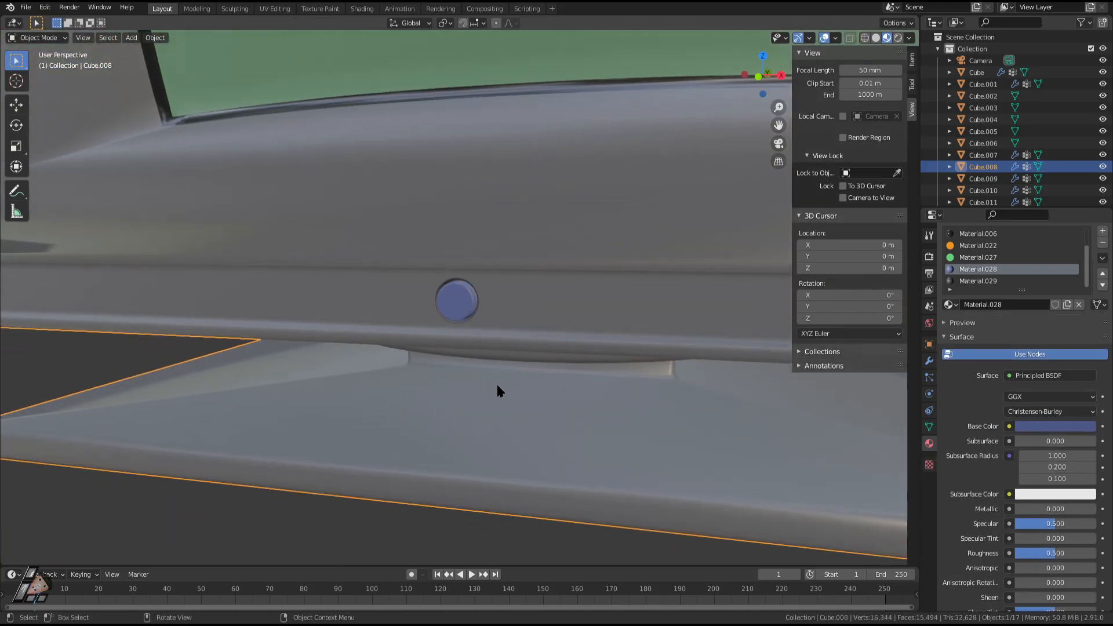
key("Tab")
key("Tab")
middle_click_drag(516, 335, 568, 332)
scroll(472, 329, "up", 5)
key("Tab")
middle_click_drag(473, 329, 511, 332)
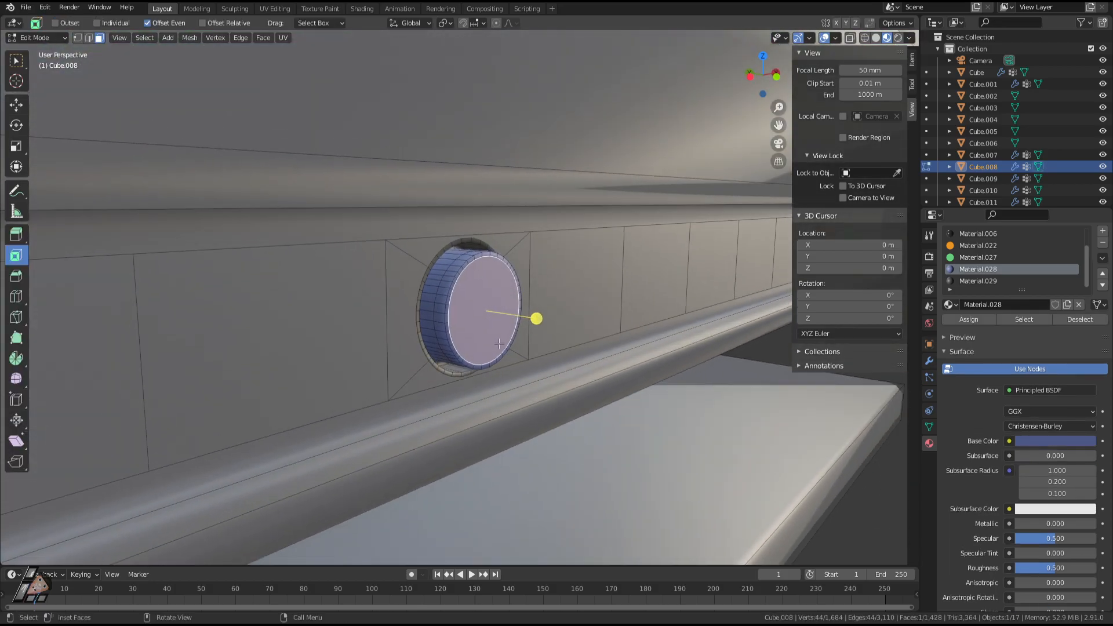
Dissolve the vertices of the loops at the button's front rim and select the remaining front face.
key("x")
left_click(525, 363)
key("x")
left_click(489, 309)
left_click(488, 310)
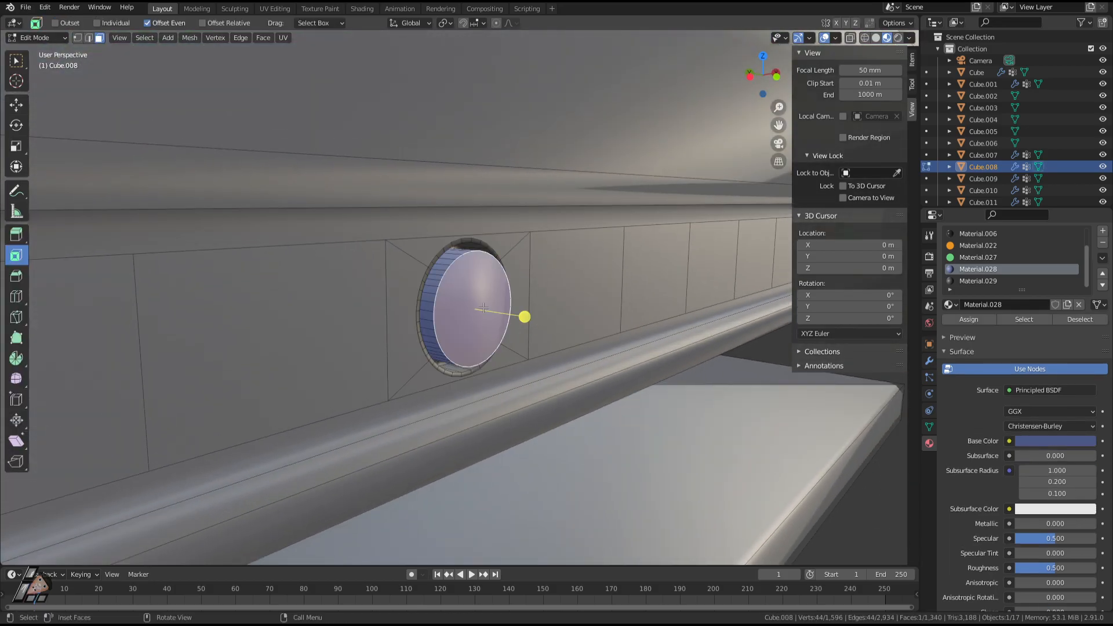
Move the button's front face -0.024752 m along global Y and extrude it 0.011649 m along its normal.
key("g")
key("y")
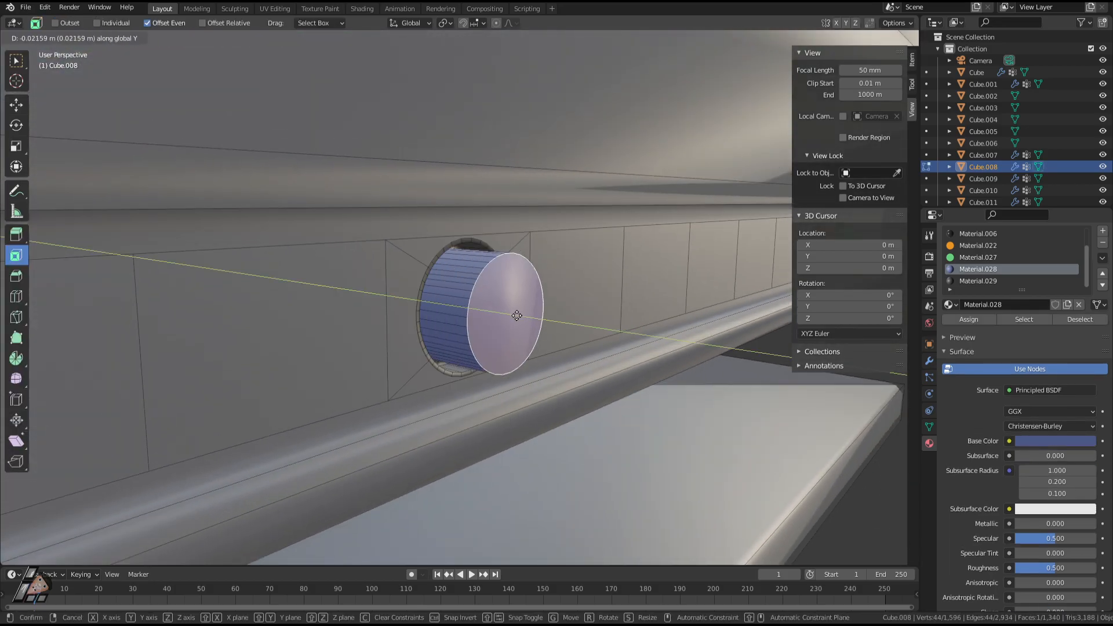
left_click(567, 323)
key("e")
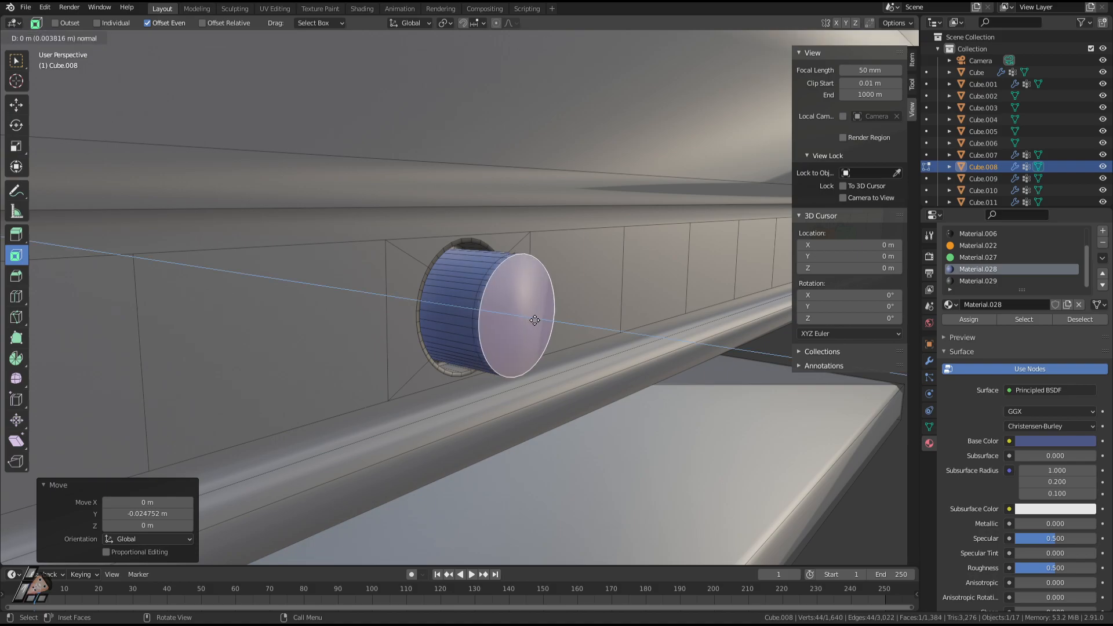
left_click(587, 326)
Scale the extruded front face of the button to 1.186 and extrude it once more in place.
key("s")
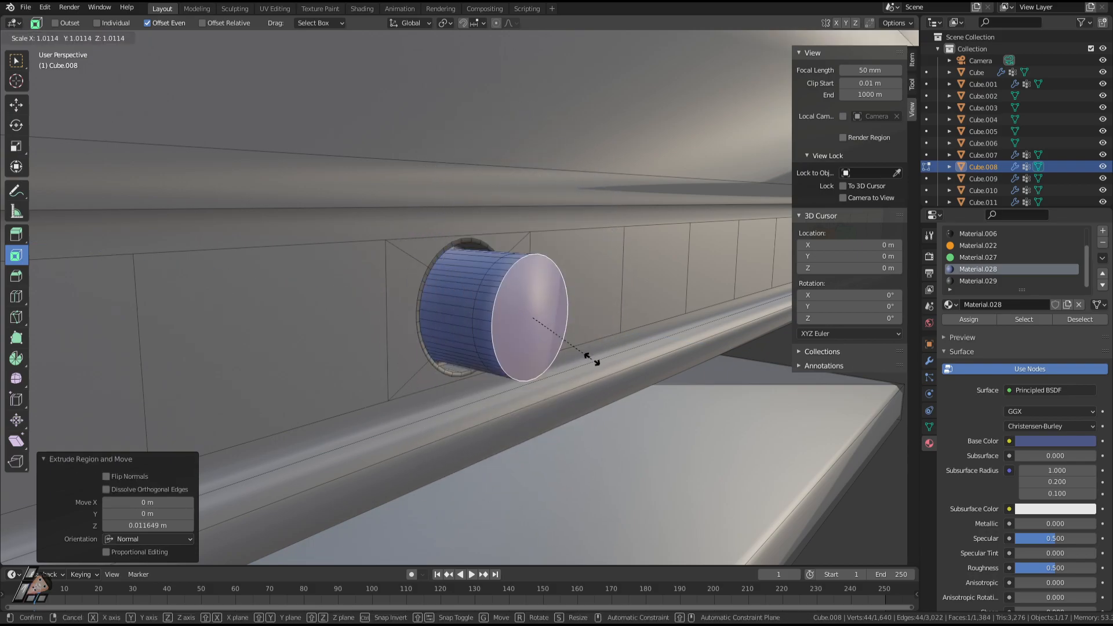
left_click(600, 363)
key("e")
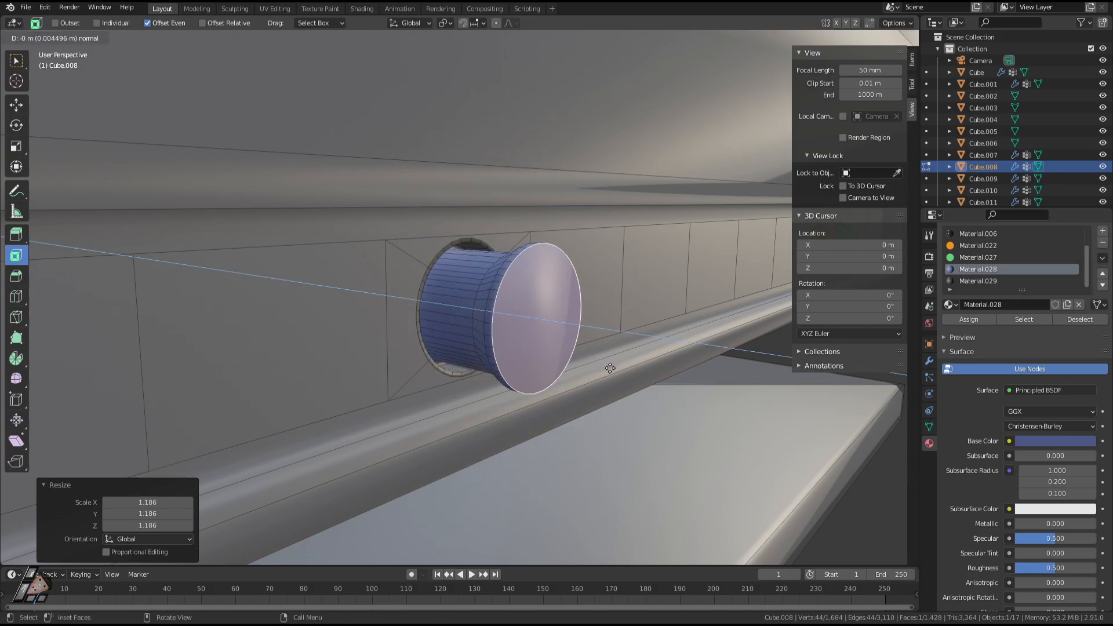
left_click(611, 368)
Examine the flared button on the monitor in object mode from a distance and close up.
key("Tab")
scroll(594, 380, "down", 5)
middle_click_drag(593, 380, 430, 358)
scroll(555, 387, "down", 3)
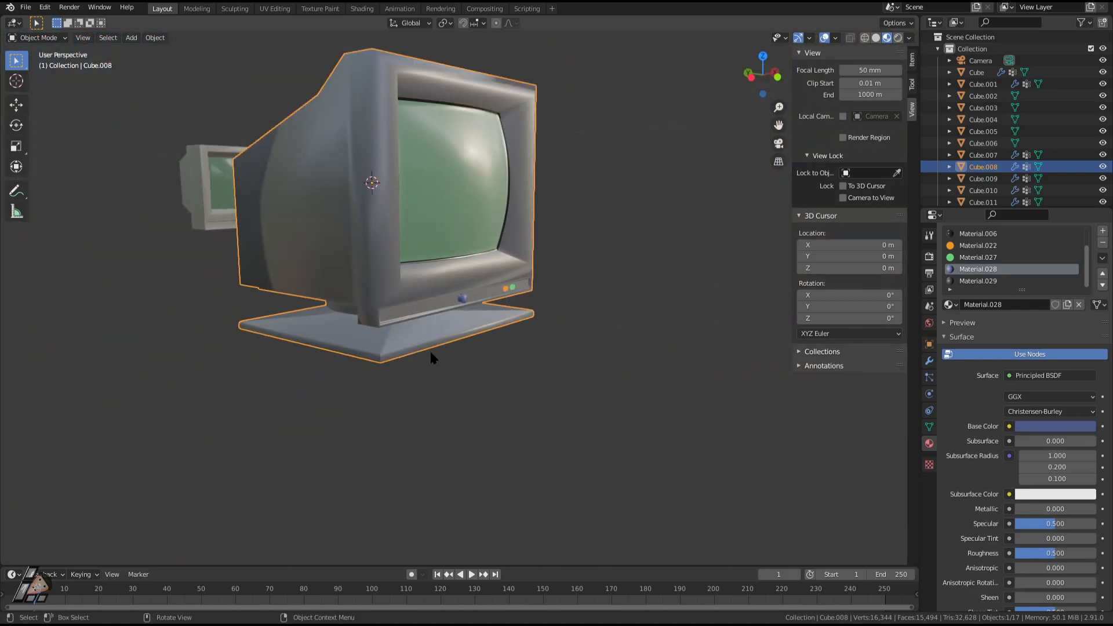
scroll(493, 334, "up", 5)
middle_click_drag(493, 334, 482, 317)
scroll(545, 332, "up", 3)
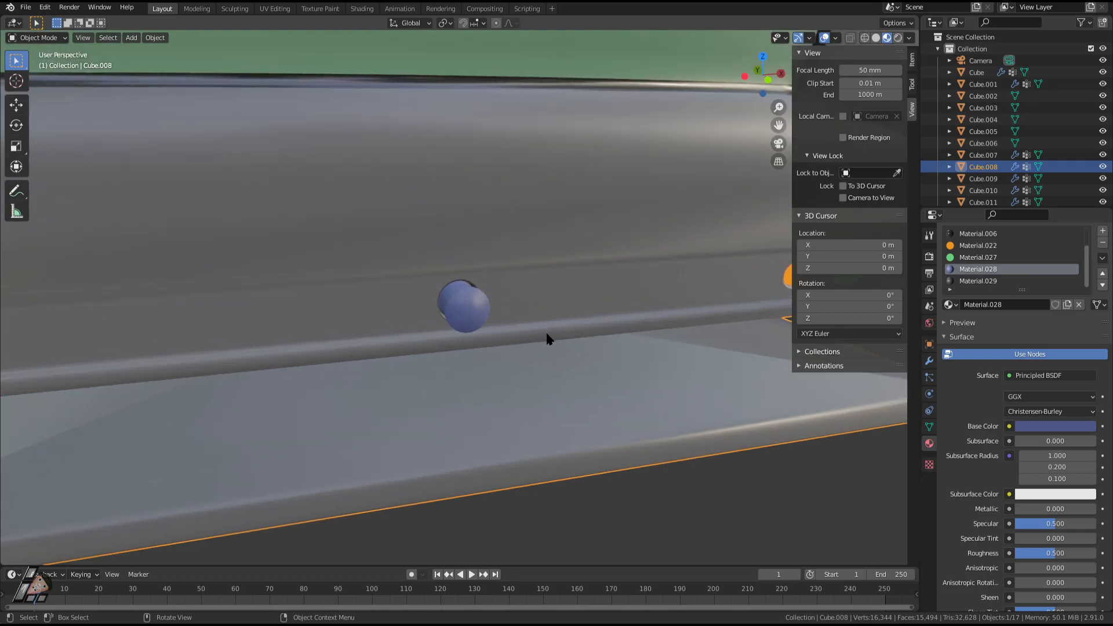
mouse_move(547, 339)
middle_mouse_down()
mouse_move(594, 372)
mouse_move(535, 326)
middle_mouse_up()
Dissolve the vertices of the button's flared loops and select the plain cylinder's front face.
key("Tab")
left_click(574, 368)
key("x")
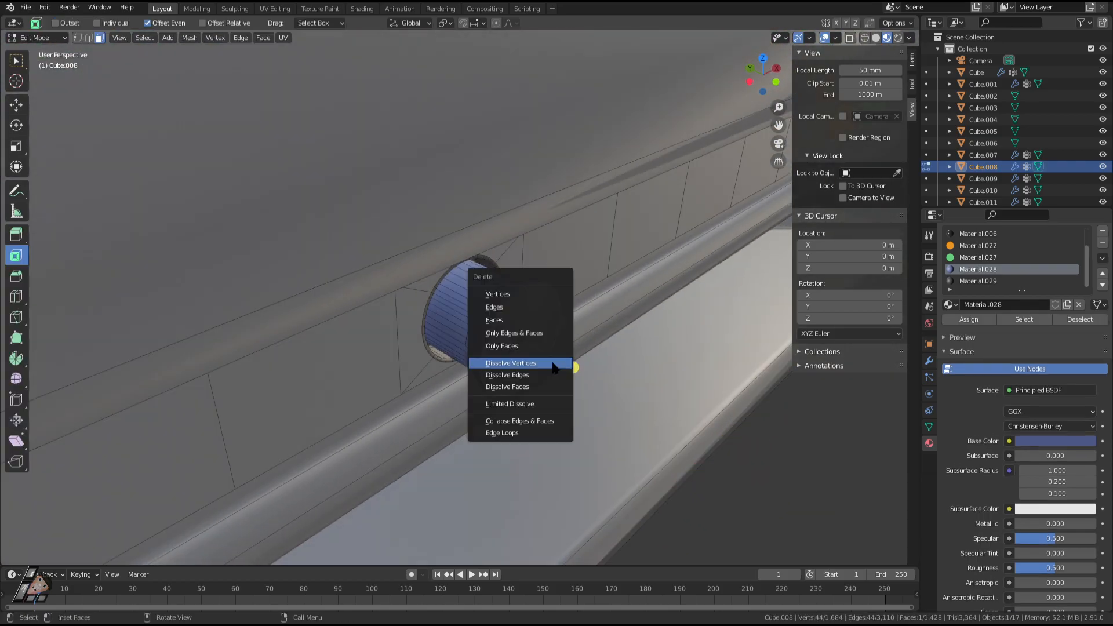
left_click(553, 366)
left_click(519, 340)
key("x")
left_click(519, 340)
left_click(516, 336)
key("x")
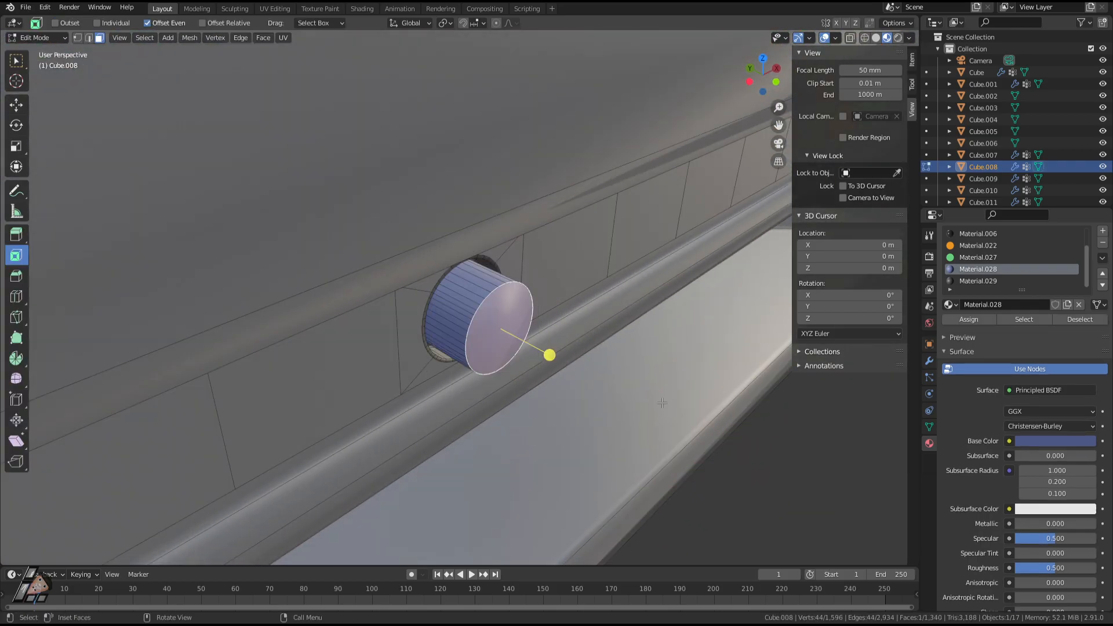
Move the button's front face 0.025276 m along global Y into the recess, extrude it in place and scale it to about 0.71.
key("g")
key("y")
key("Escape")
key("g")
key("y")
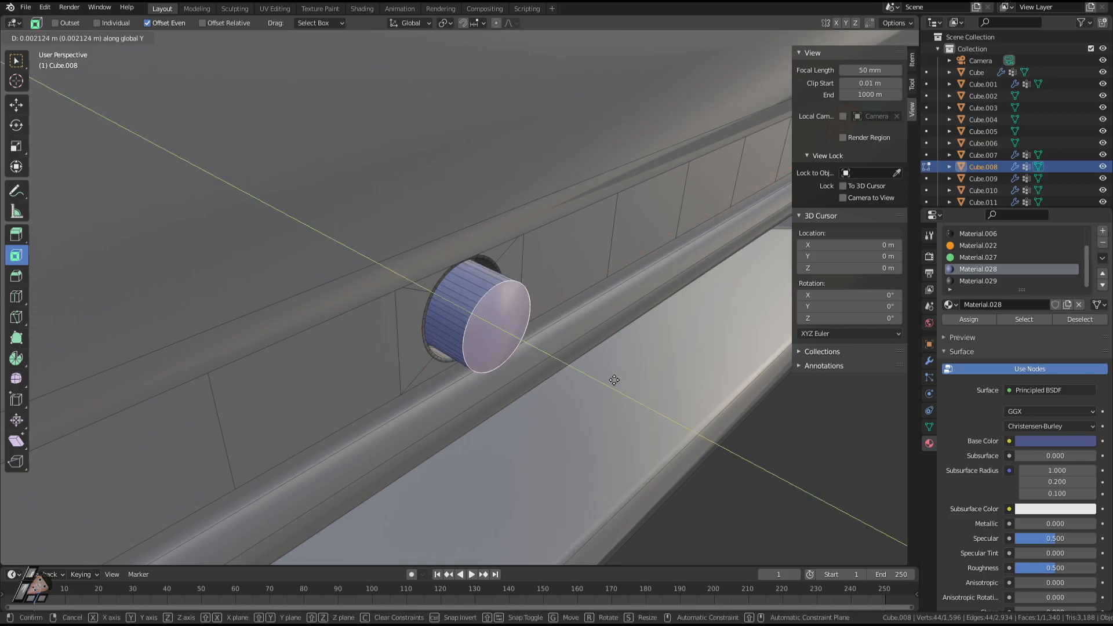
left_click(596, 367)
key("s")
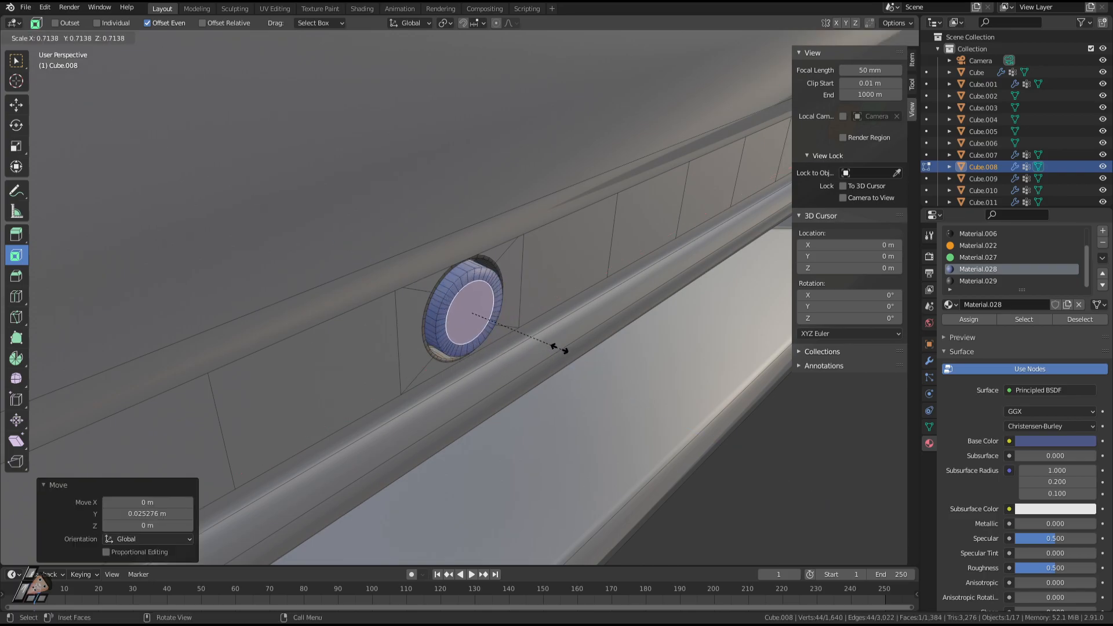
left_click(562, 350)
Extrude the button's inner front face 0.019091 m outward as a neck and scale a new end face to 1.527.
key("e")
left_click(576, 355)
key("s")
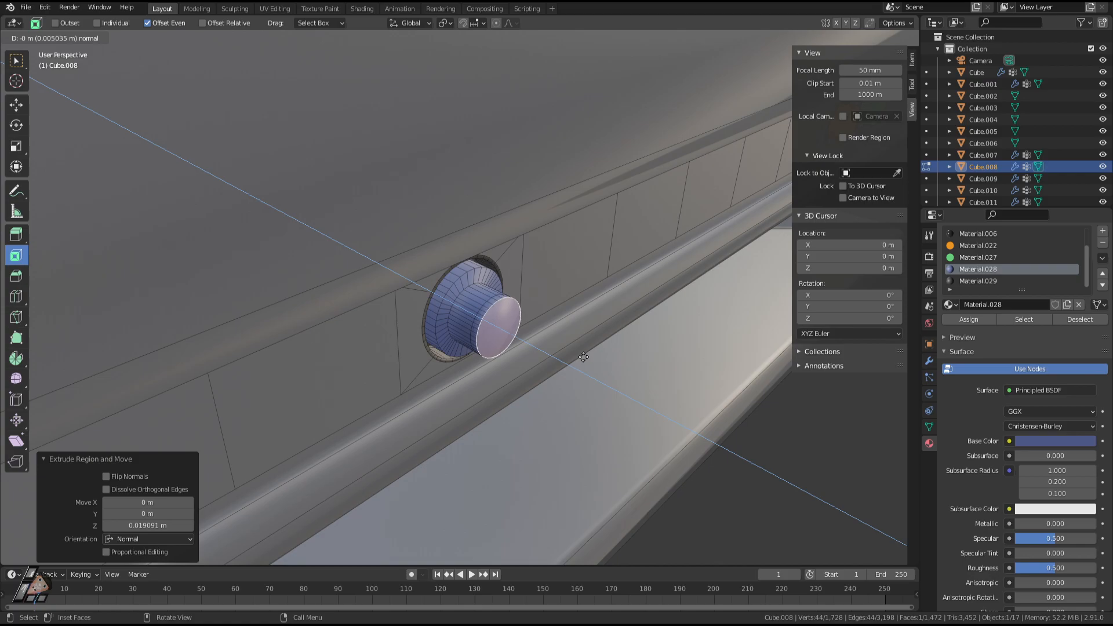
left_click(622, 388)
Adjust the knob's end face along global Y, extrude it 0.020078 m outward and scale it down slightly.
key("g")
key("y")
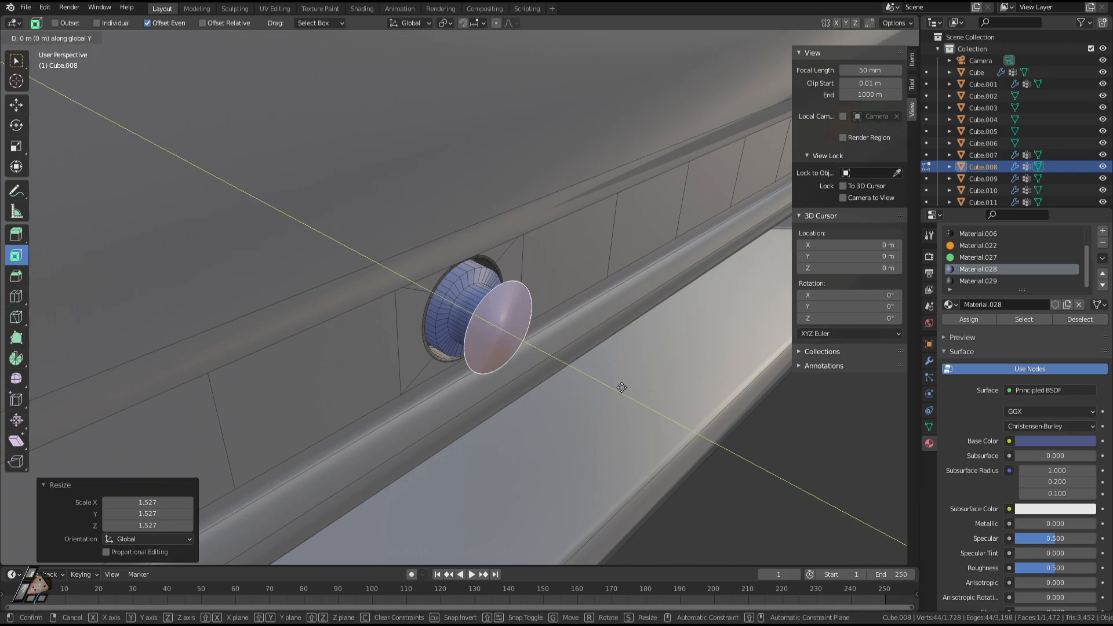
left_click(634, 393)
key("e")
left_click(653, 403)
key("s")
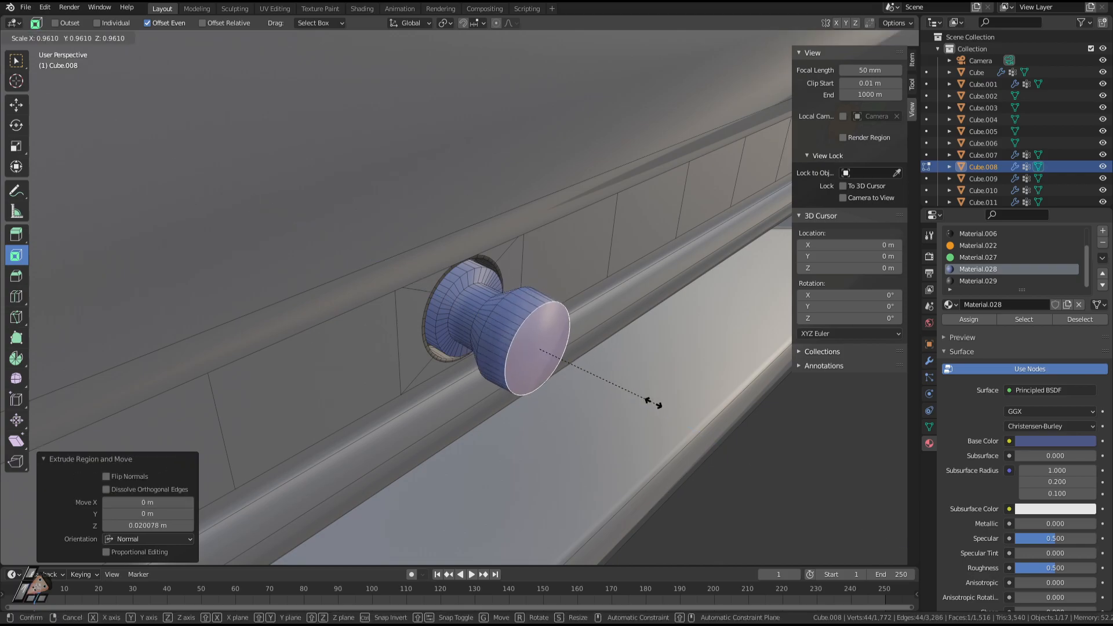
left_click(631, 389)
Dissolve the vertices of the knob's outer end face and select the wide face behind it.
key("Tab")
mouse_move(634, 393)
middle_mouse_down()
mouse_move(529, 348)
mouse_move(455, 360)
mouse_move(413, 319)
mouse_move(468, 332)
mouse_move(484, 296)
mouse_move(480, 314)
mouse_move(439, 299)
mouse_move(466, 336)
mouse_move(536, 341)
middle_mouse_up()
key("Tab")
scroll(539, 343, "up", 1)
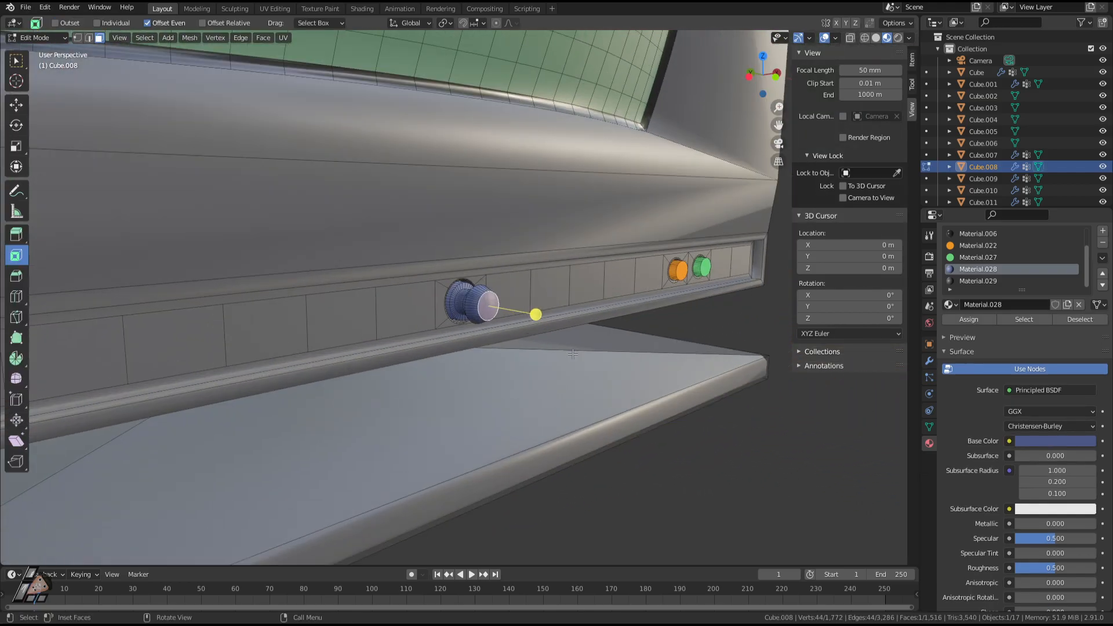
key("s")
left_click(580, 363)
key("x")
left_click(572, 362)
scroll(539, 325, "up", 3)
left_click(513, 317)
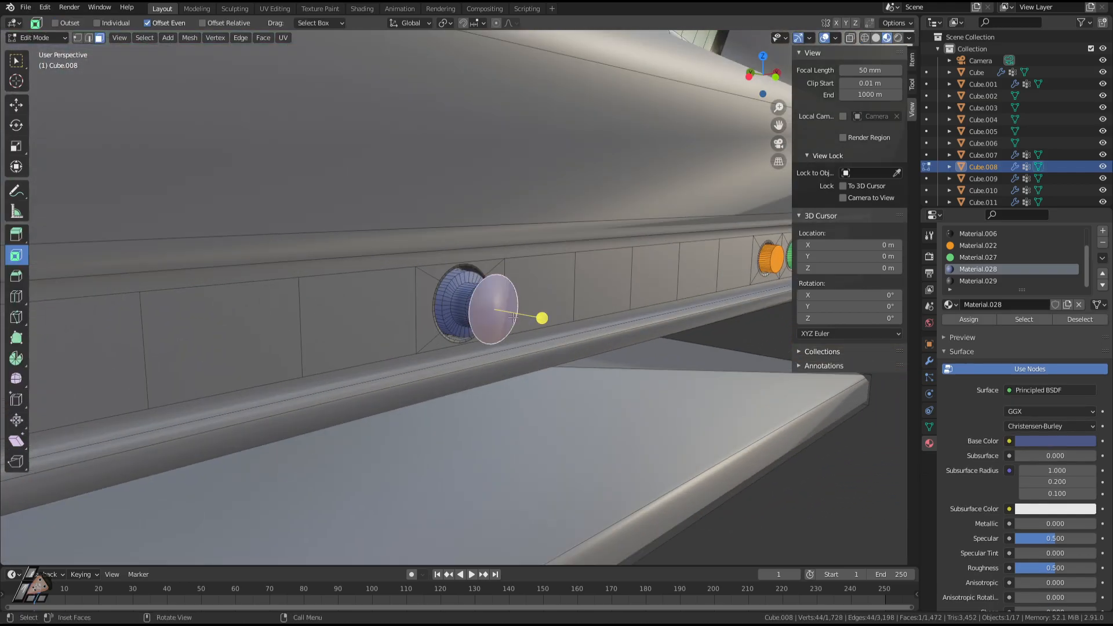
Inset the knob's wide end face by about 0.008 m and extrude the inset face.
key("i")
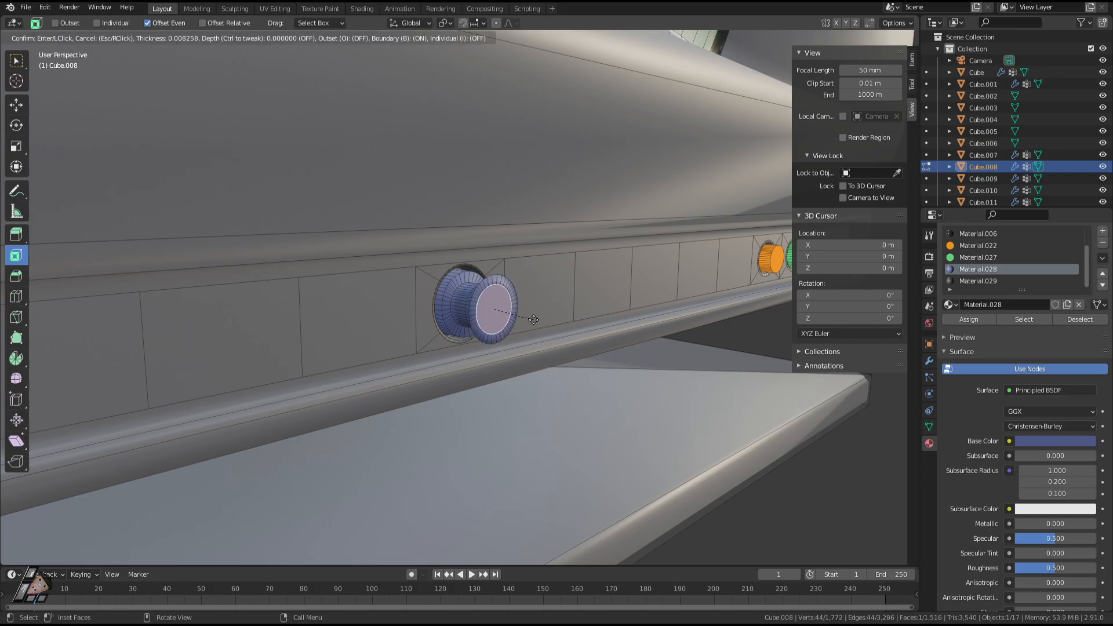
left_click(531, 320)
key("e")
left_click(540, 320)
Scale the knob's wide end face down to about 0.72 in place of the inset.
key("Tab")
middle_click_drag(525, 337, 547, 325)
scroll(506, 338, "down", 2)
key("Tab")
key("g")
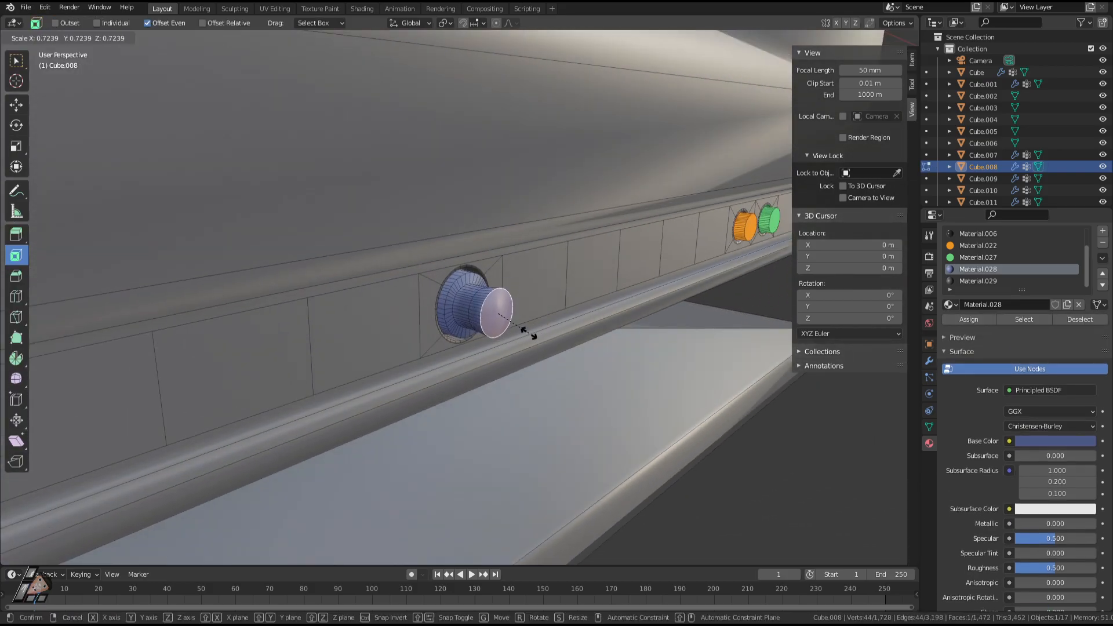
left_click(529, 333)
Rescale the knob's end face after checking its shape in object mode.
key("Tab")
scroll(539, 345, "down", 3)
key("Tab")
middle_click_drag(538, 346, 510, 323)
key("s")
left_click(504, 337)
Dissolve the vertices of the knob's outermost loop and select the front face of its neck.
key("Tab")
scroll(505, 338, "up", 1)
scroll(461, 324, "up", 2)
key("Tab")
key("x")
left_click(499, 322)
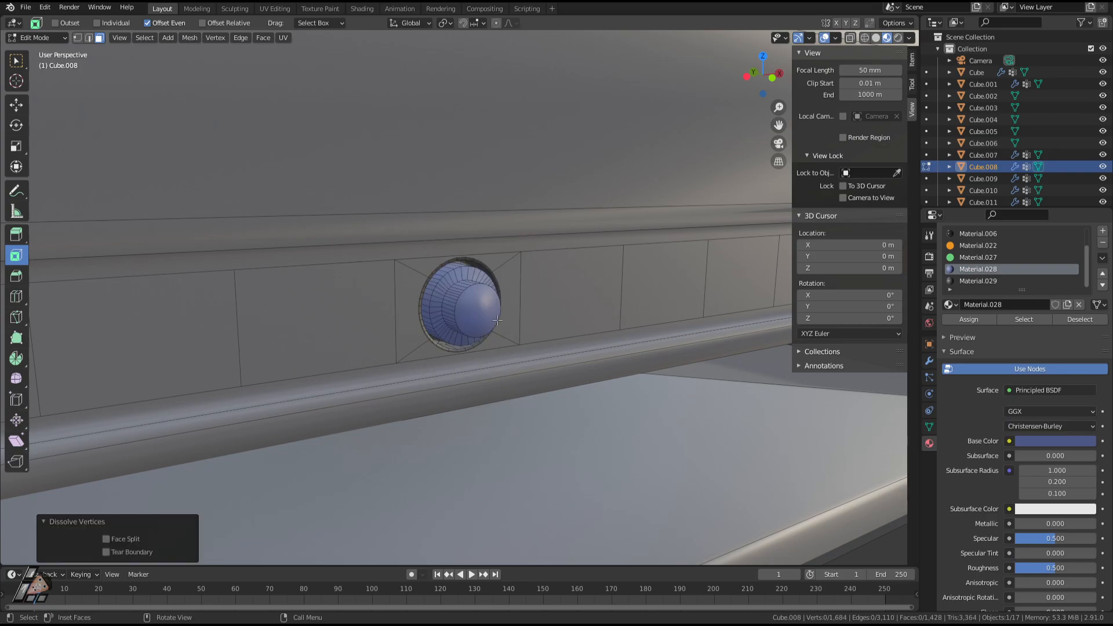
left_click(497, 320)
Dissolve the neck's end loop and select the button's inner front face.
key("Tab")
scroll(551, 413, "down", 5)
scroll(517, 375, "up", 7)
key("Tab")
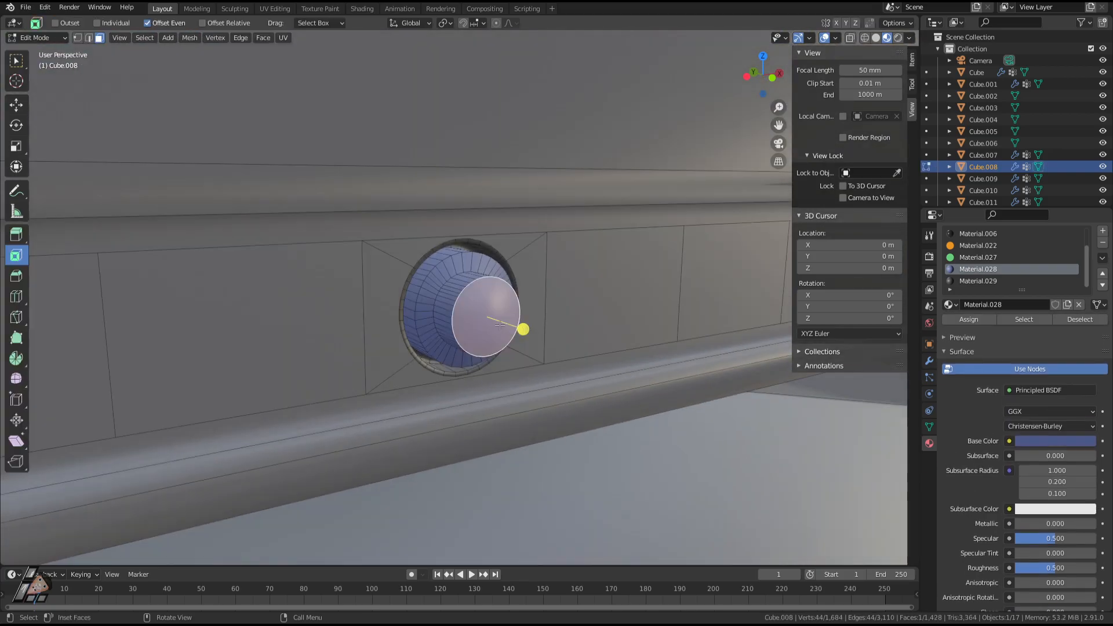
key("x")
left_click(499, 325)
left_click(484, 317)
Try moving the button's inner front face -0.02793 m along global Y.
key("g")
key("y")
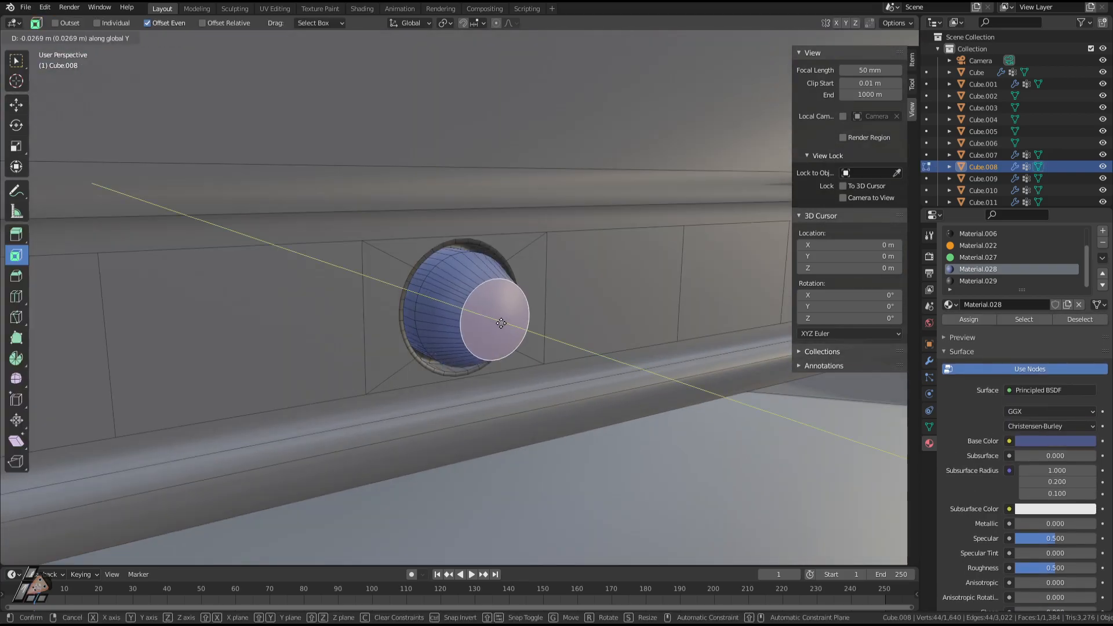
left_click(498, 322)
key("s")
right_click(512, 334)
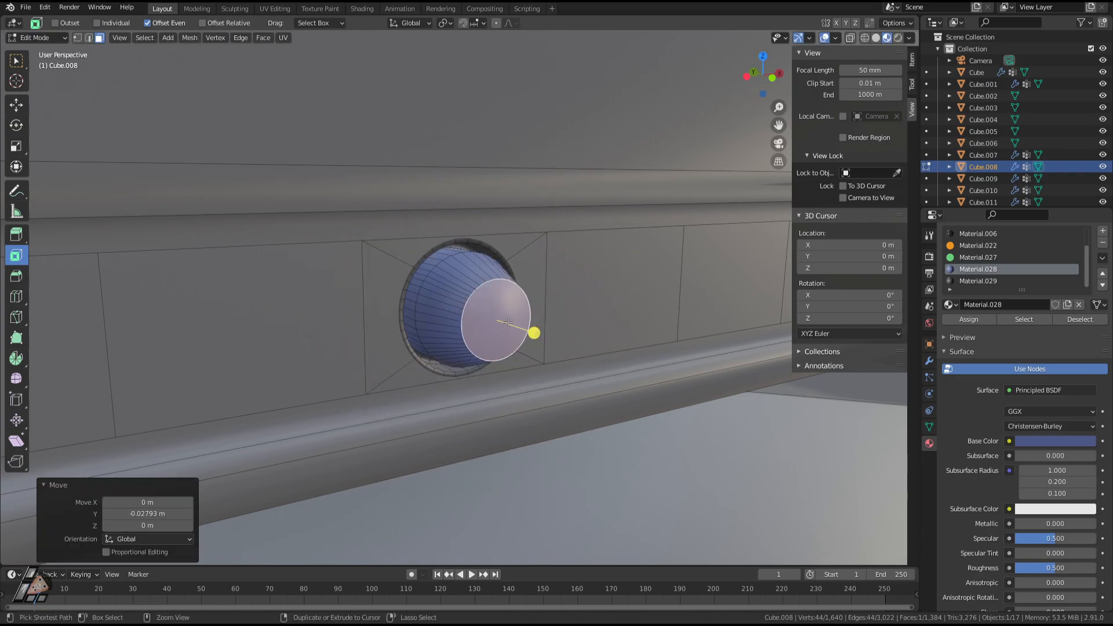
key("ctrl+z")
Try scaling the button's inner front face to 1.385 and extruding it 0.027739 m along its normal.
key("s")
left_click(522, 332)
key("e")
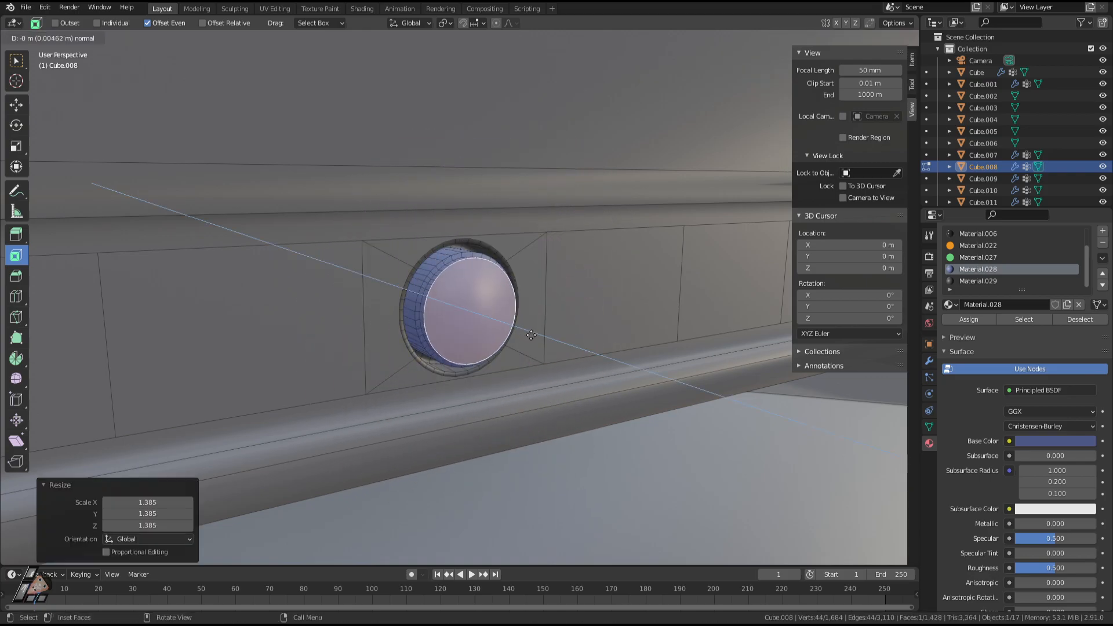
left_click(545, 347)
key("s")
right_click(552, 353)
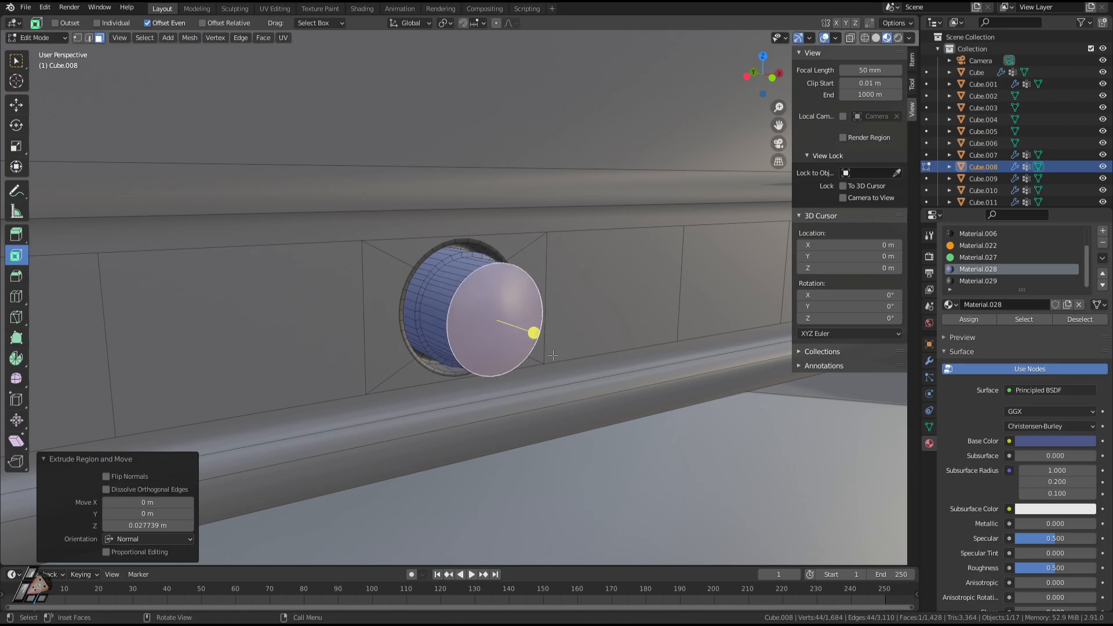
key("ctrl+z")
Pull the button's inner front face outward into a tapered knob and check it on the monitor in object mode.
middle_click_drag(555, 355, 508, 348)
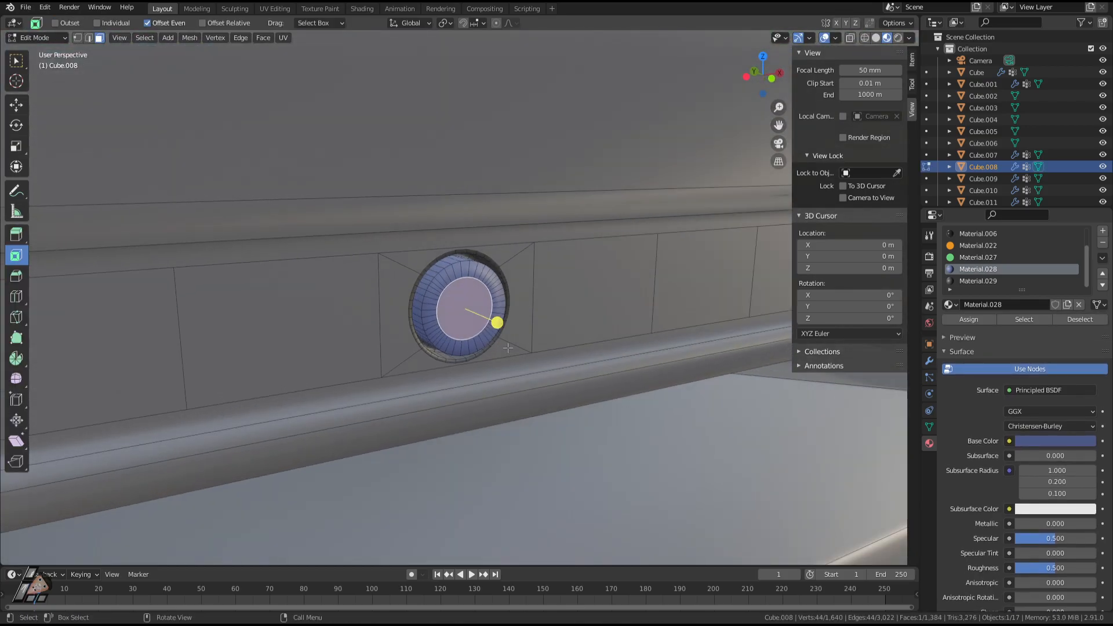
key("e")
left_click(541, 368)
key("Tab")
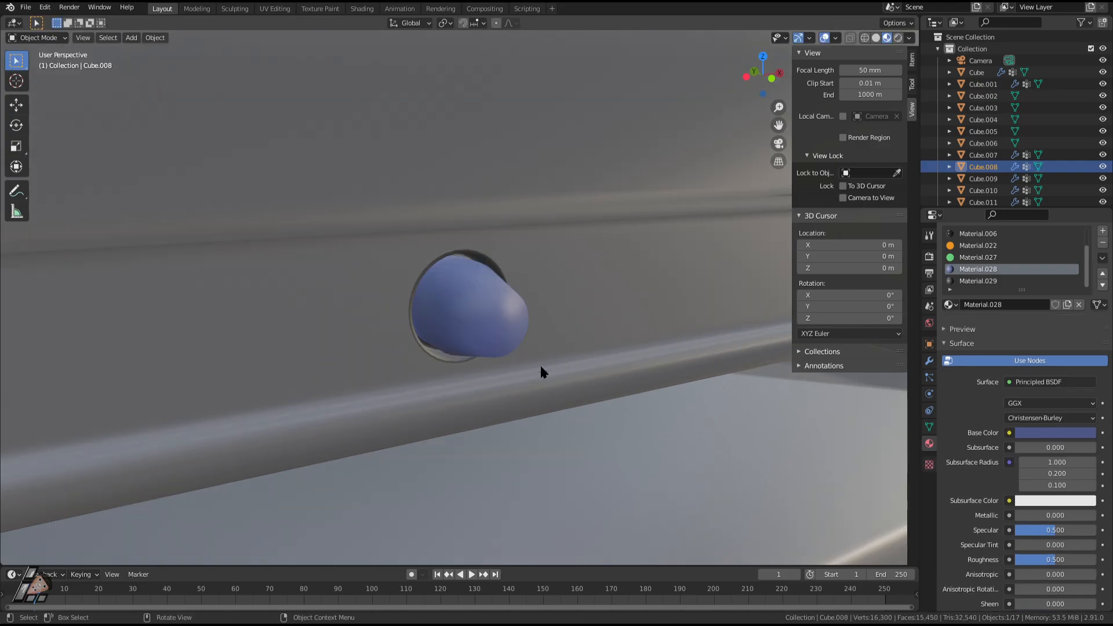
scroll(540, 364, "down", 6)
middle_click_drag(528, 374, 477, 308)
scroll(475, 318, "up", 6)
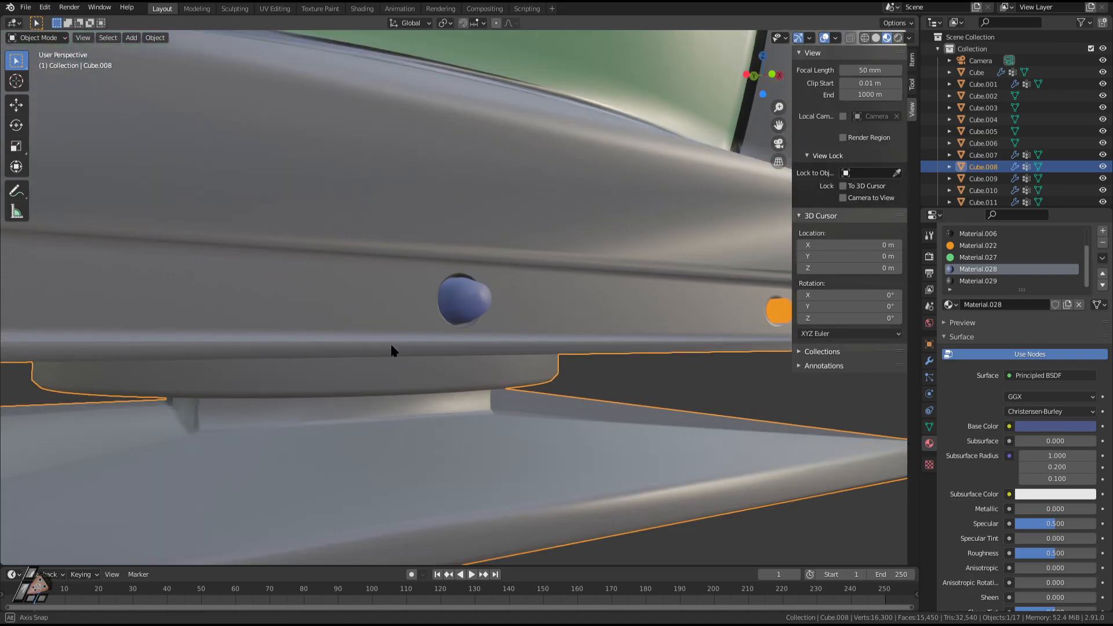
middle_click_drag(391, 351, 352, 368)
Try selecting the lower strip's faces individually and through the Button vertex group, and clear the selection.
key("Tab")
scroll(278, 333, "down", 5)
left_click(204, 305)
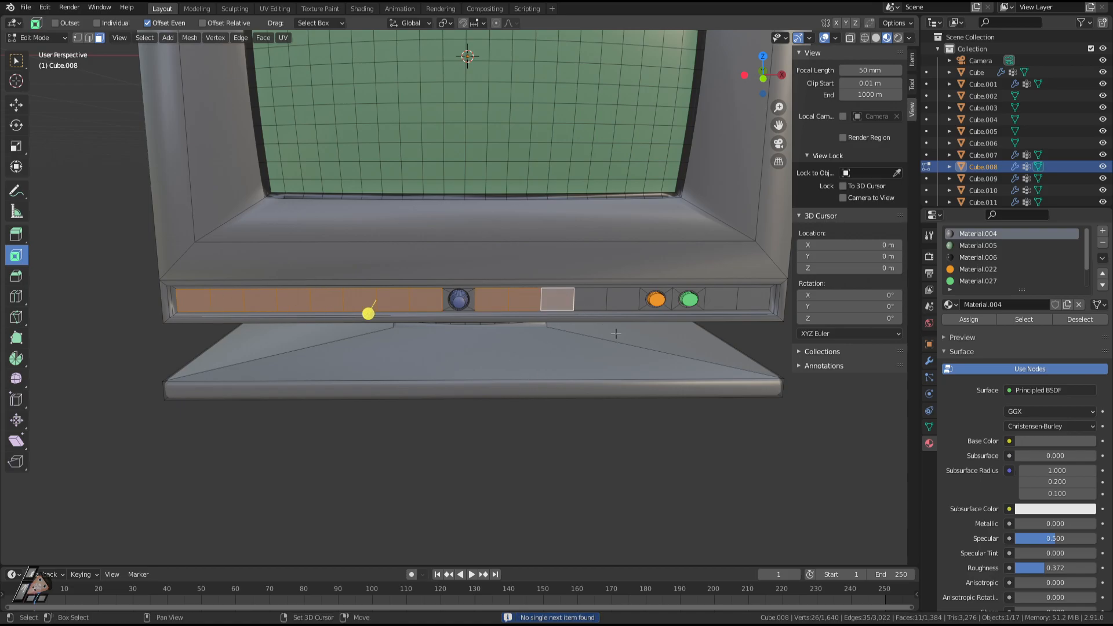
key("alt+a")
left_click(1024, 320)
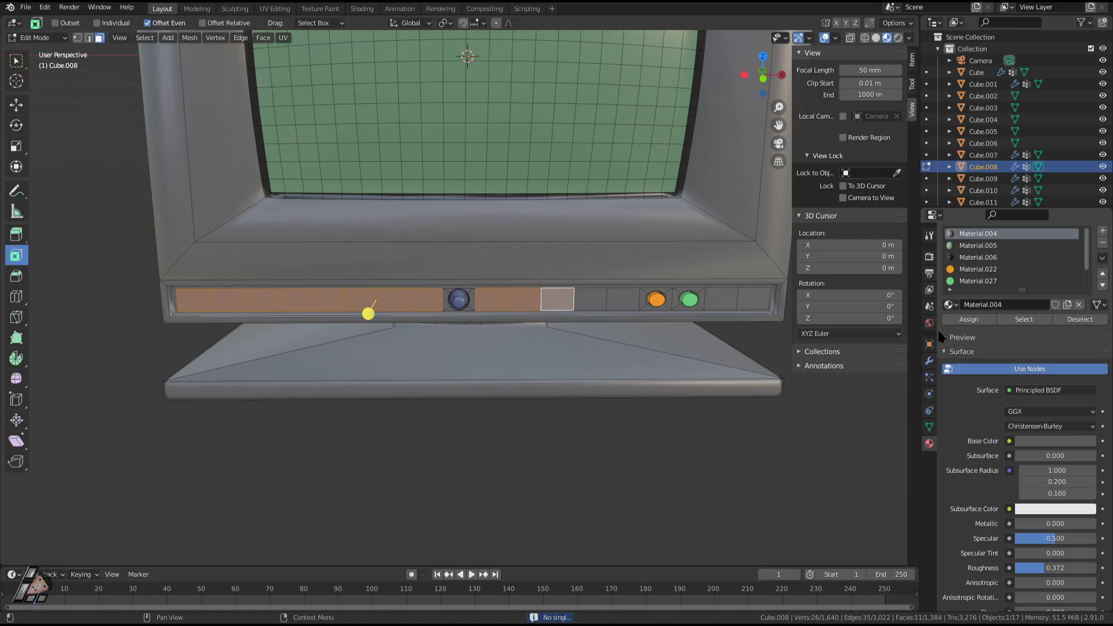
left_click(930, 427)
left_click(973, 329)
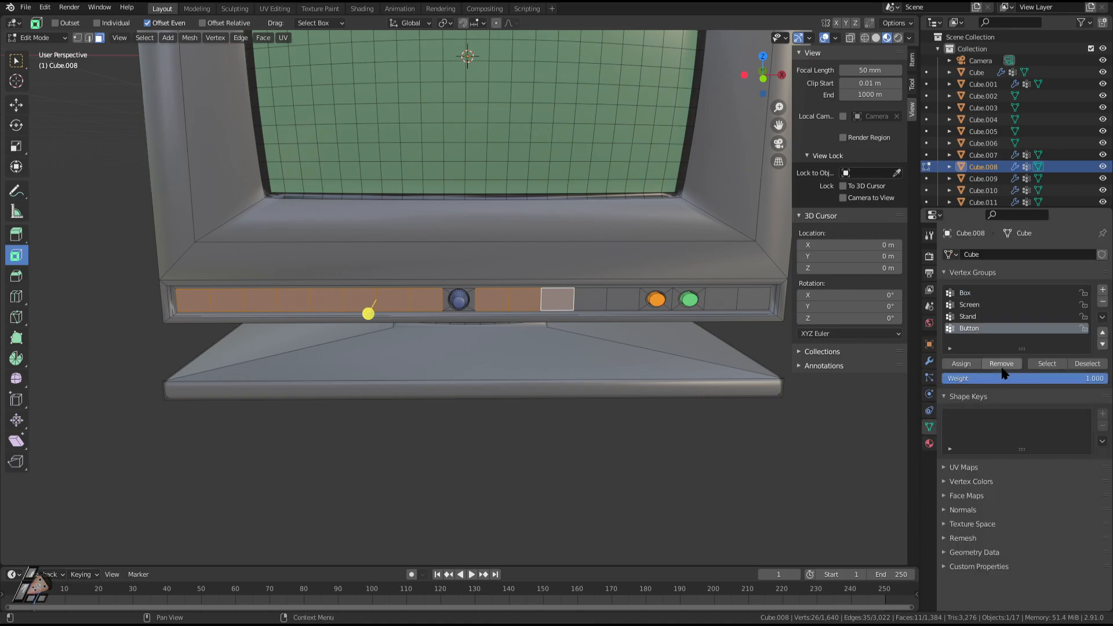
left_click(1046, 364)
middle_click_drag(592, 410, 552, 360)
scroll(579, 402, "up", 5)
left_click(929, 444)
scroll(553, 360, "down", 3)
left_click(587, 495)
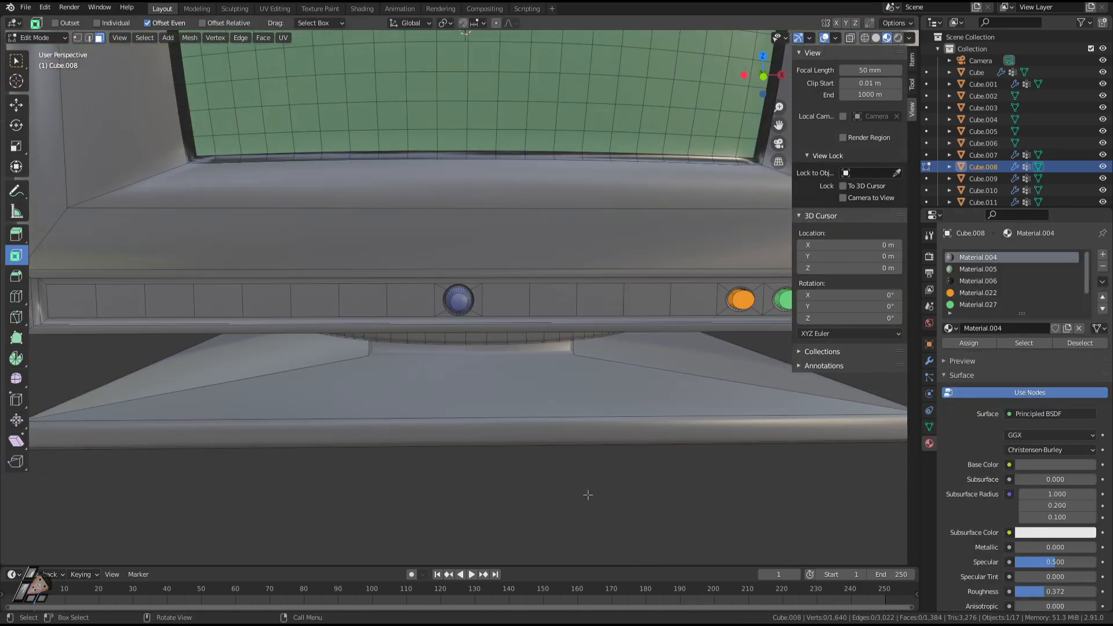
Select the button faces that use Material.022, Material.027, Material.028 and Material.029 and hide them.
left_click(978, 293)
left_click(1024, 342)
left_click(975, 305)
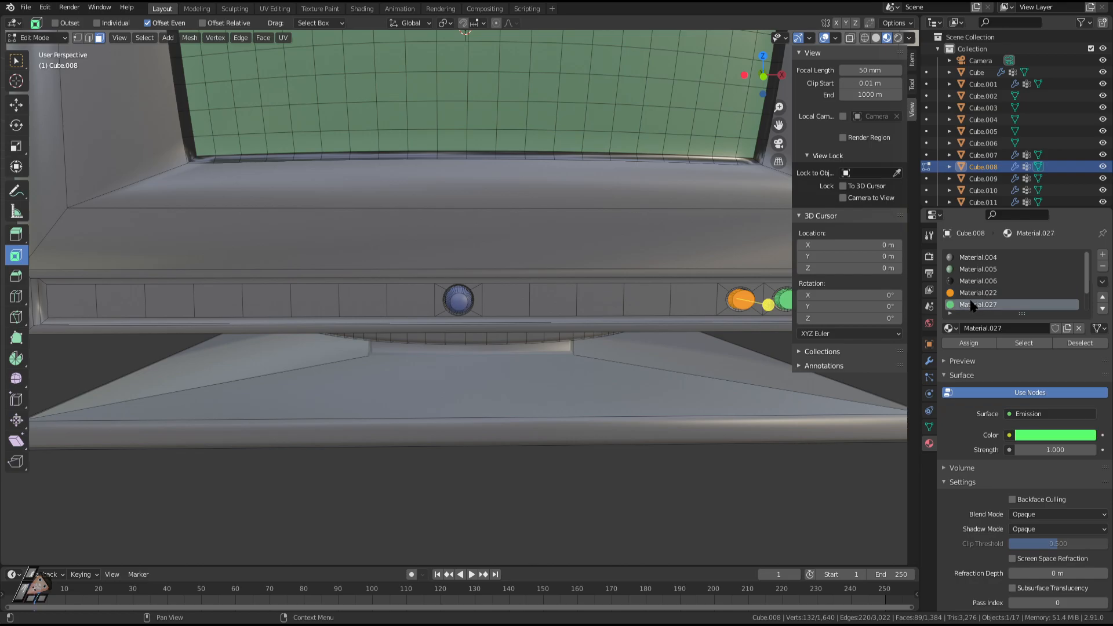
left_click(989, 293)
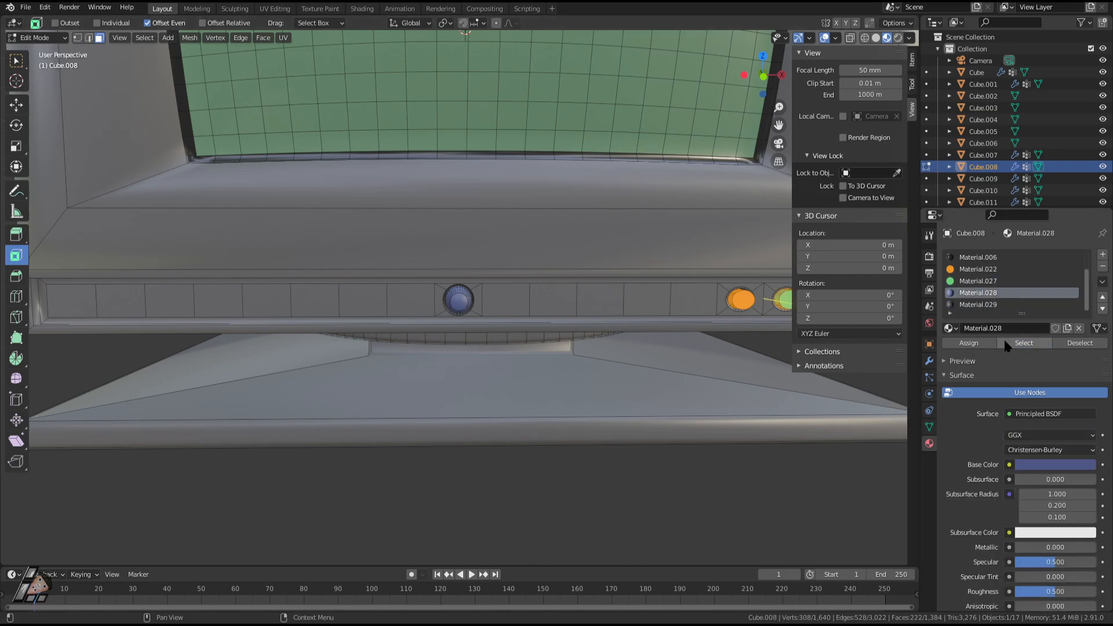
left_click(1024, 343)
middle_click_drag(667, 326, 690, 336)
key("h")
left_click(979, 305)
left_click(1023, 343)
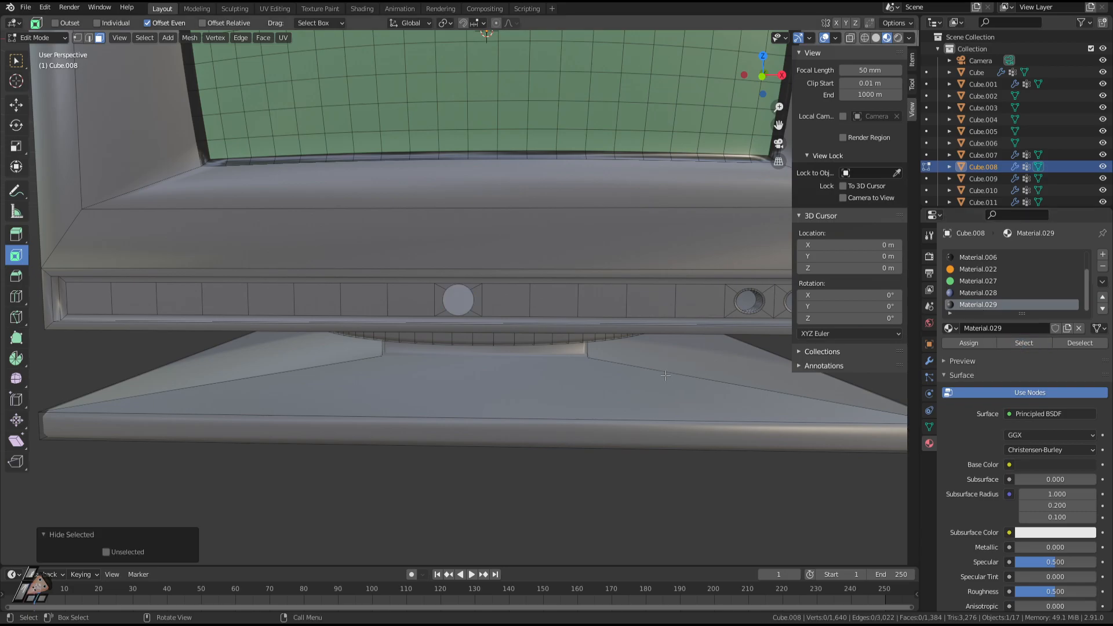
Select the inner wall faces around the orange button's hole, extending the face pattern around the ring.
middle_click_drag(754, 307, 443, 316, "shift")
scroll(436, 306, "up", 3)
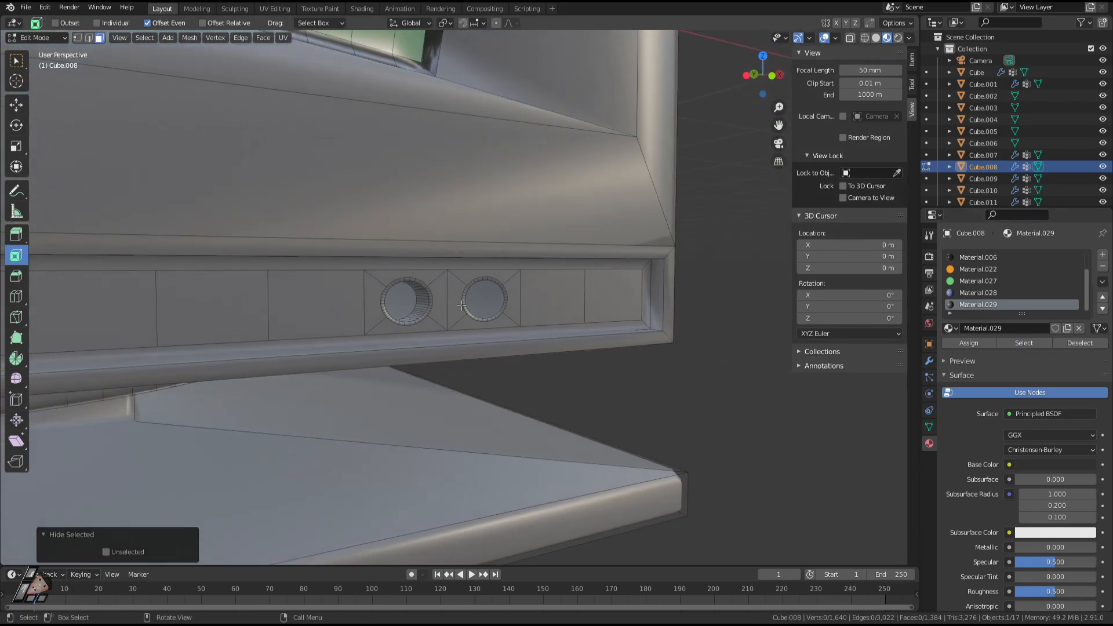
scroll(432, 320, "up", 3)
scroll(430, 321, "up", 2)
scroll(406, 319, "down", 6)
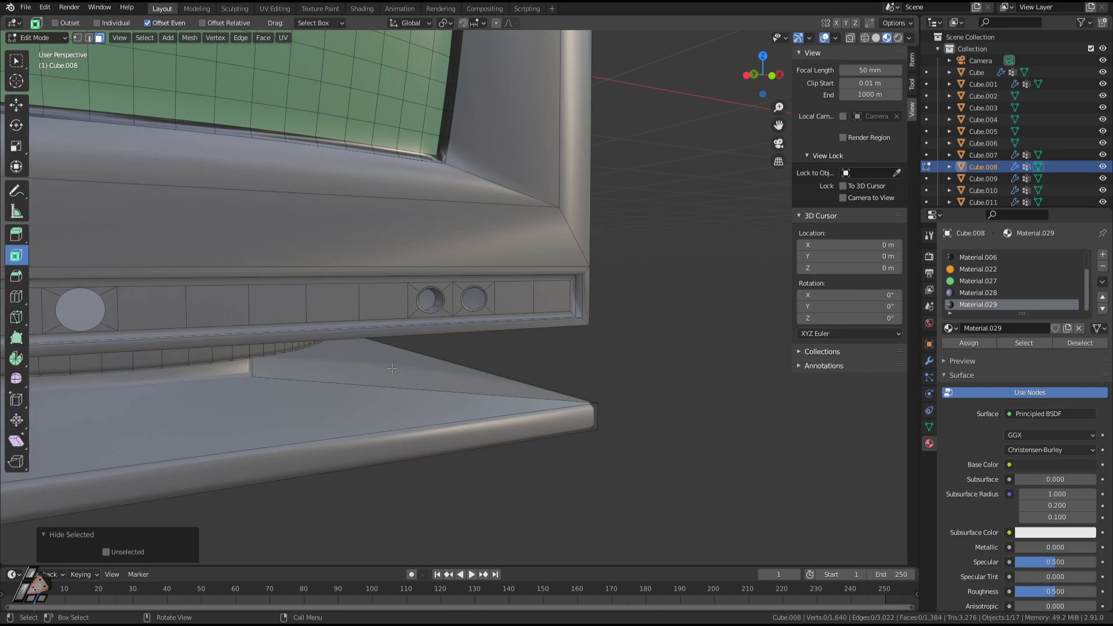
scroll(402, 317, "up", 5)
scroll(401, 318, "up", 2)
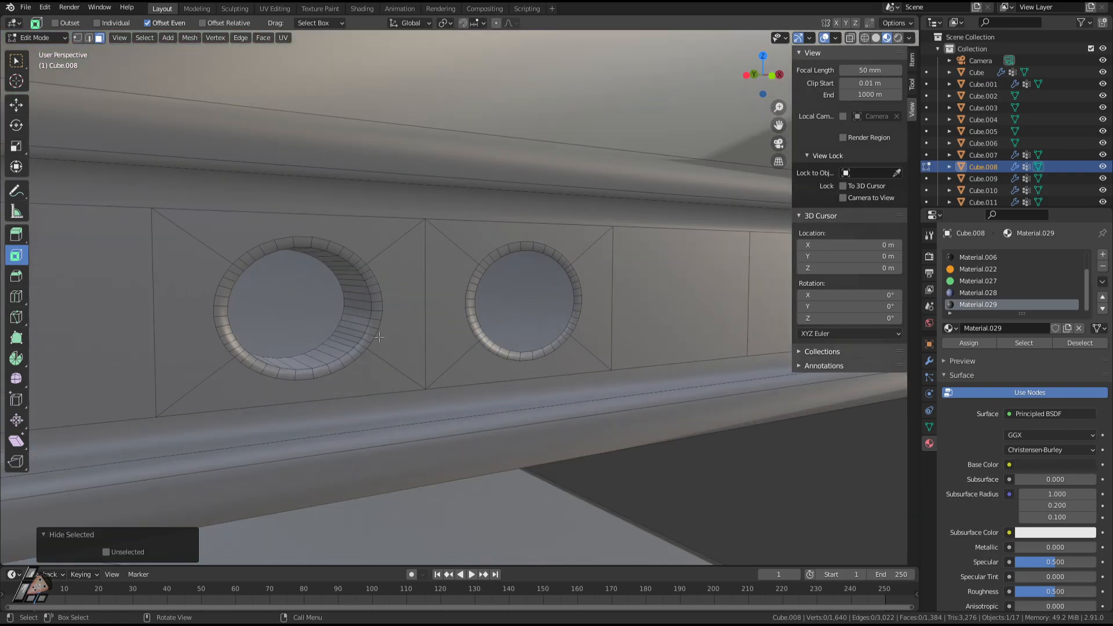
middle_click_drag(341, 349, 333, 348)
left_click(333, 348)
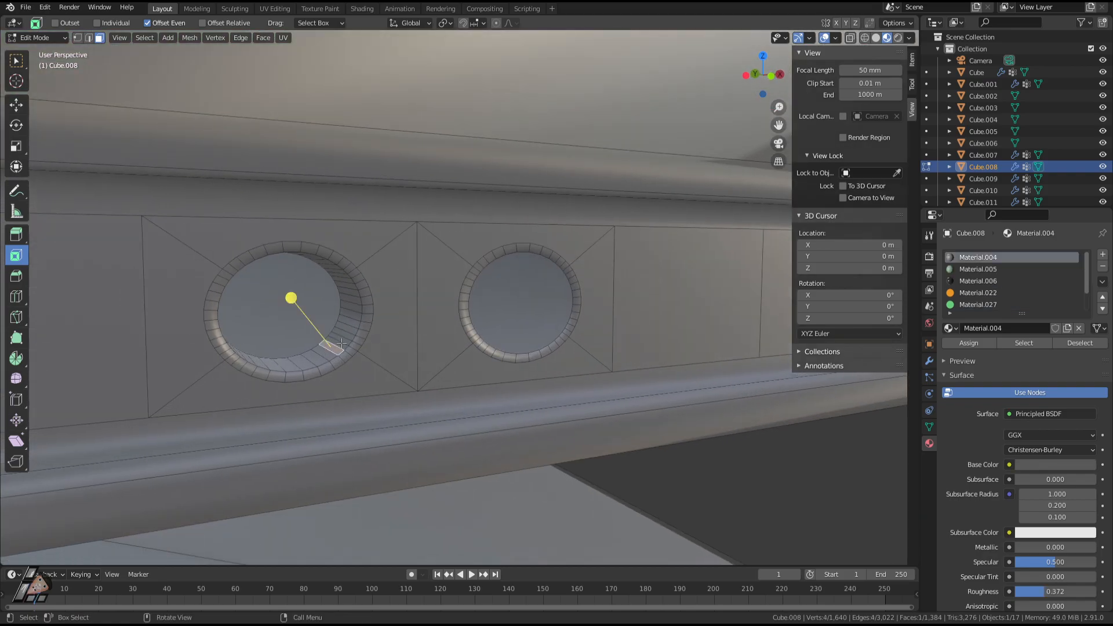
left_click(341, 346, "ctrl")
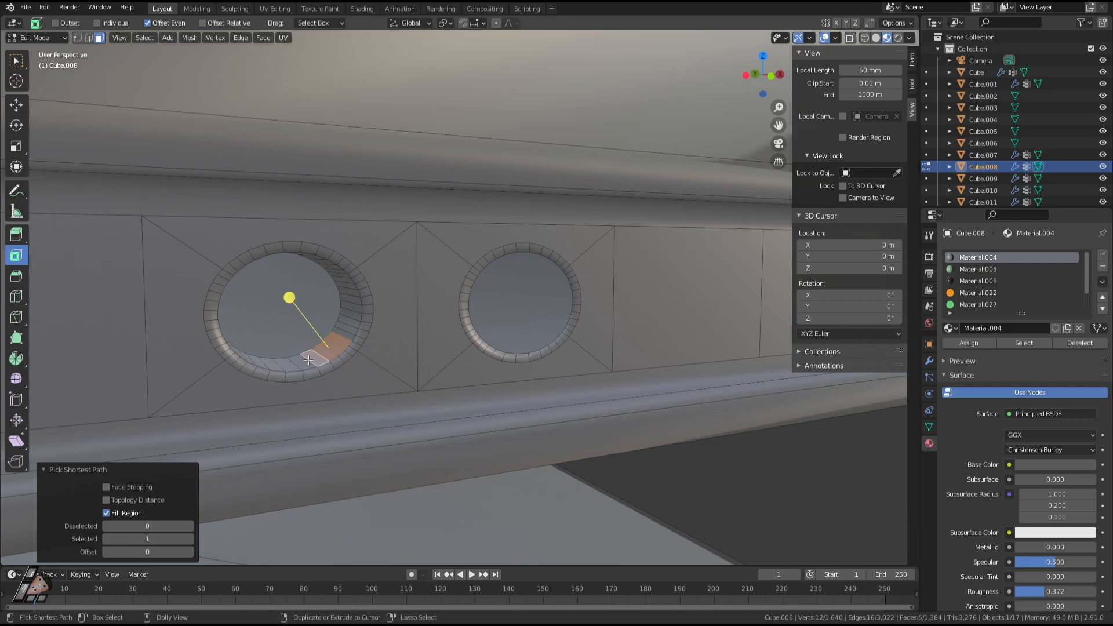
left_click(305, 355)
left_click(292, 354, "alt+shift")
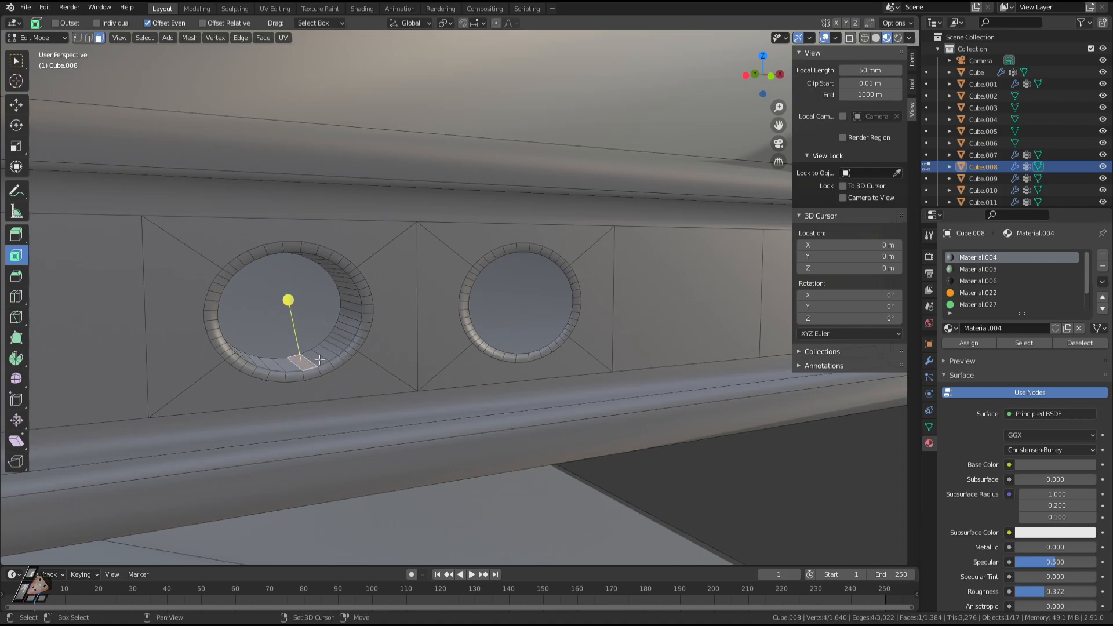
left_click(326, 354, "shift")
key("ctrl+shift+KP_Add")
key("ctrl+shift+KP_Add")
key("ctrl+shift+KP_Add")
key("ctrl+shift+KP_Add")
key("ctrl+shift+KP_Add")
key("ctrl+shift+KP_Add")
key("ctrl+shift+KP_Add")
key("ctrl+shift+KP_Add")
key("ctrl+shift+KP_Add")
key("ctrl+shift+KP_Add")
key("ctrl+shift+KP_Add")
key("ctrl+shift+KP_Add")
key("ctrl+shift+KP_Add")
key("ctrl+shift+KP_Add")
key("ctrl+shift+KP_Add")
key("ctrl+shift+KP_Add")
key("ctrl+shift+KP_Add")
key("ctrl+shift+KP_Add")
key("ctrl+shift+KP_Add")
key("ctrl+shift+KP_Add")
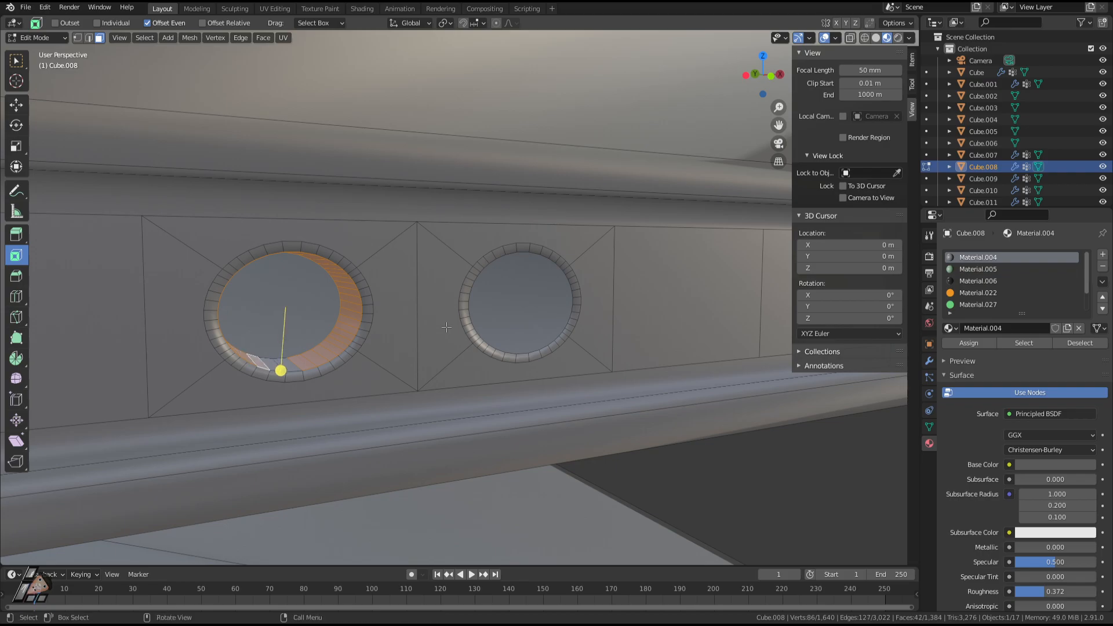
Complete the selection of the orange button hole's inner wall and hide those faces.
scroll(566, 323, "up", 2)
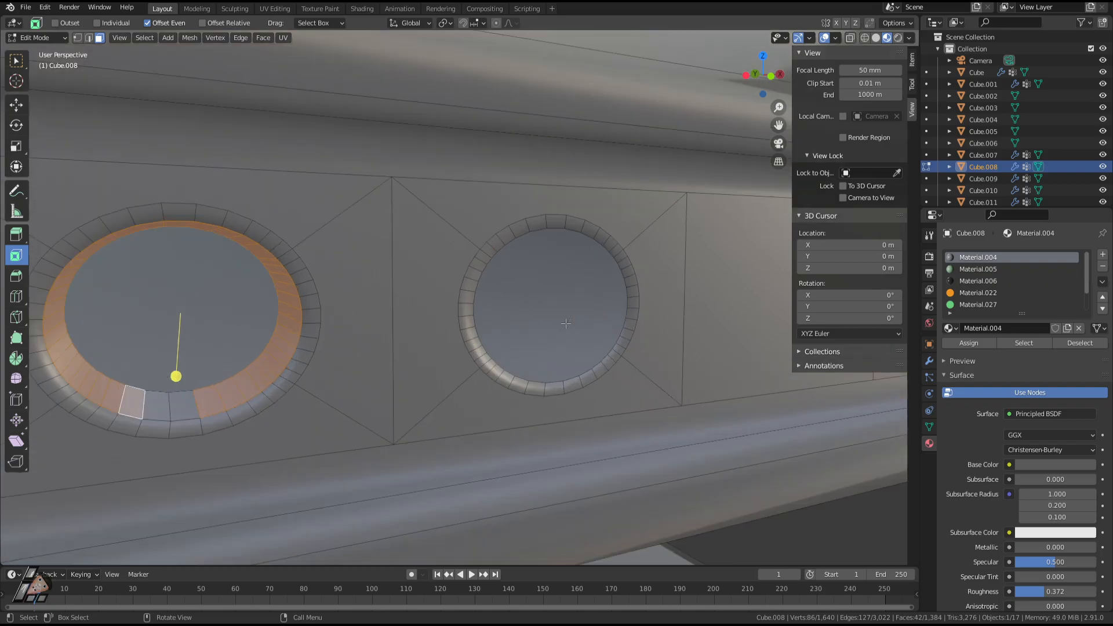
scroll(566, 323, "up", 2)
scroll(566, 324, "up", 2)
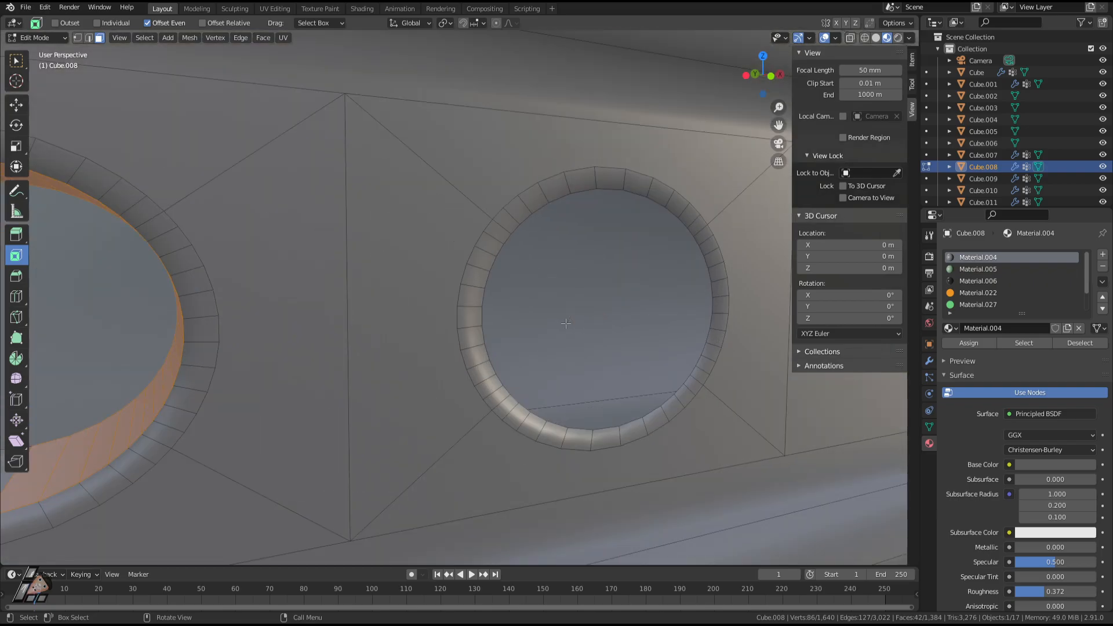
scroll(566, 324, "down", 6)
scroll(372, 421, "up", 4)
middle_click_drag(372, 421, 348, 400)
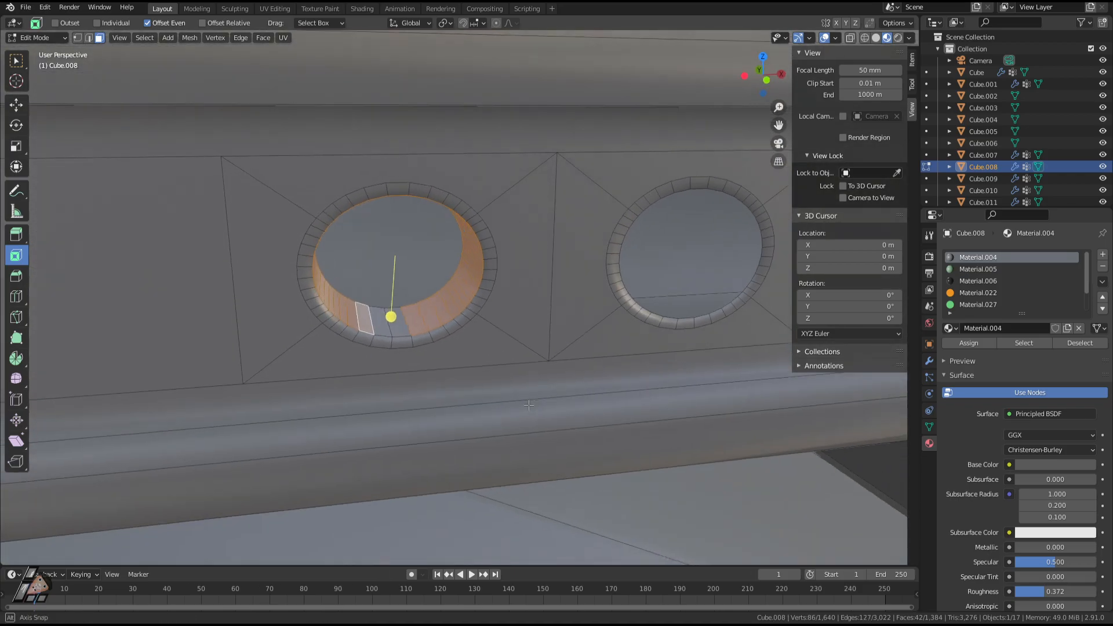
middle_click_drag(464, 414, 492, 425)
scroll(493, 425, "up", 2)
middle_click_drag(362, 326, 336, 332)
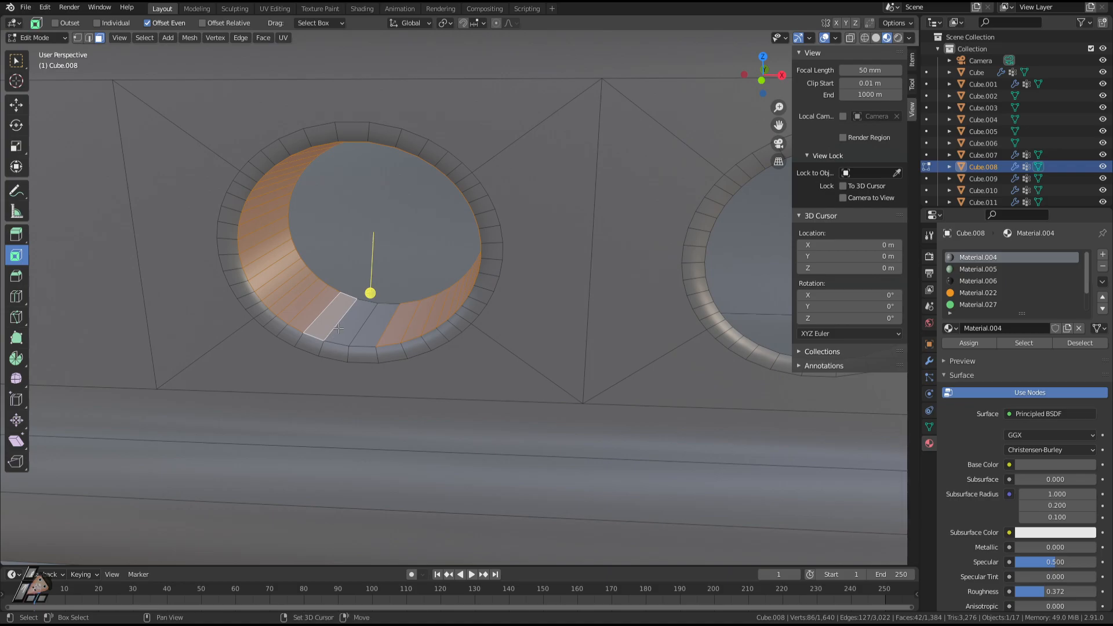
mouse_move(414, 352)
middle_mouse_down()
mouse_move(428, 318)
mouse_move(407, 343)
middle_mouse_up()
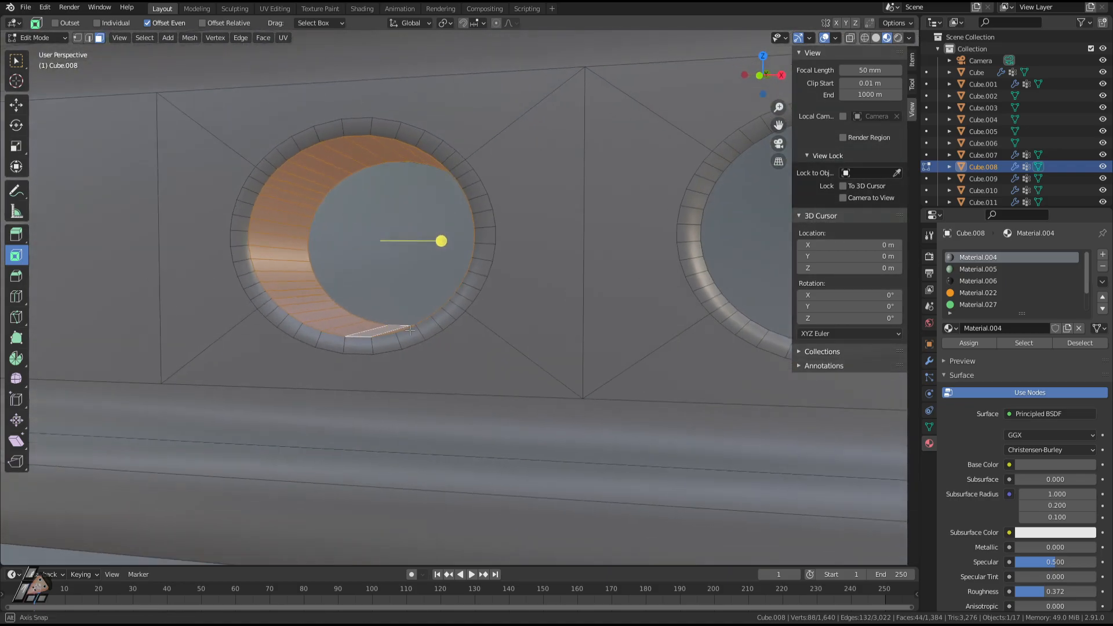
scroll(462, 420, "down", 9)
scroll(461, 420, "up", 3)
middle_click_drag(461, 420, 460, 341)
scroll(491, 365, "up", 4)
scroll(617, 315, "down", 8)
scroll(617, 315, "up", 8)
scroll(547, 330, "up", 4)
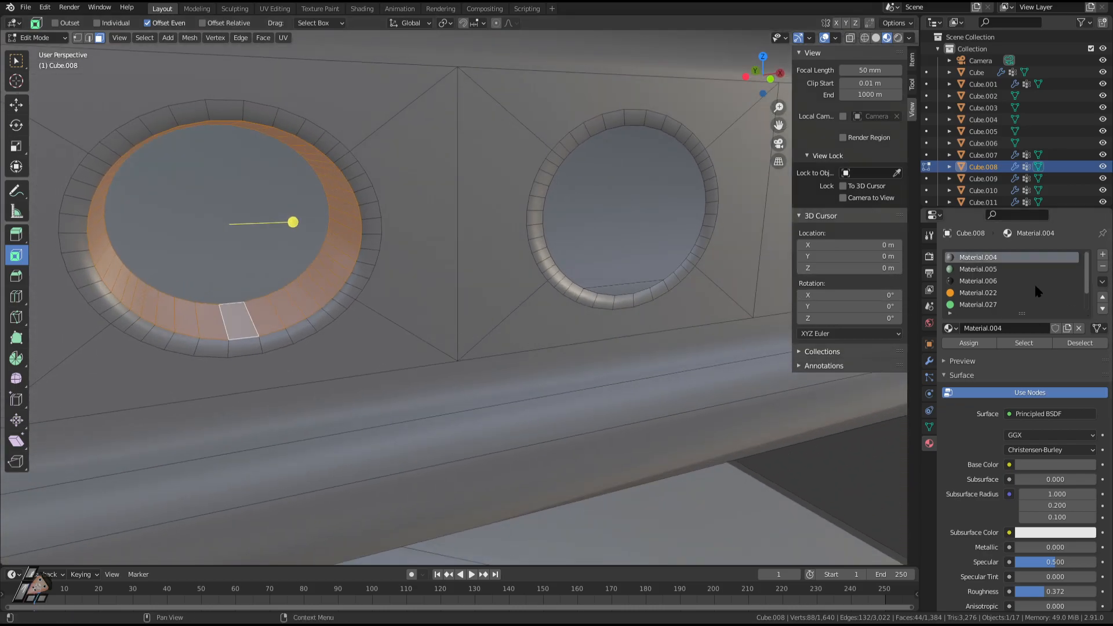
scroll(540, 284, "down", 4)
scroll(541, 285, "down", 1)
middle_click_drag(527, 285, 461, 310)
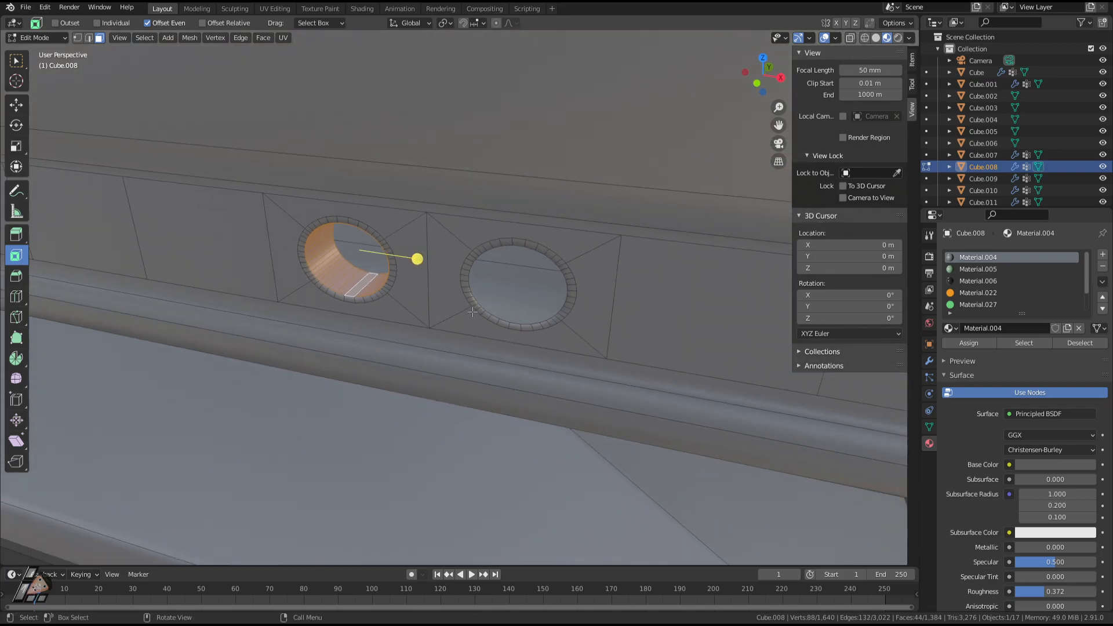
key("h")
Compare the lower strip's button holes in object mode and edit mode.
scroll(625, 320, "down", 5)
middle_click_drag(441, 330, 552, 330)
key("Tab")
scroll(529, 306, "up", 5)
key("Tab")
key("Tab")
key("Tab")
key("Tab")
key("Tab")
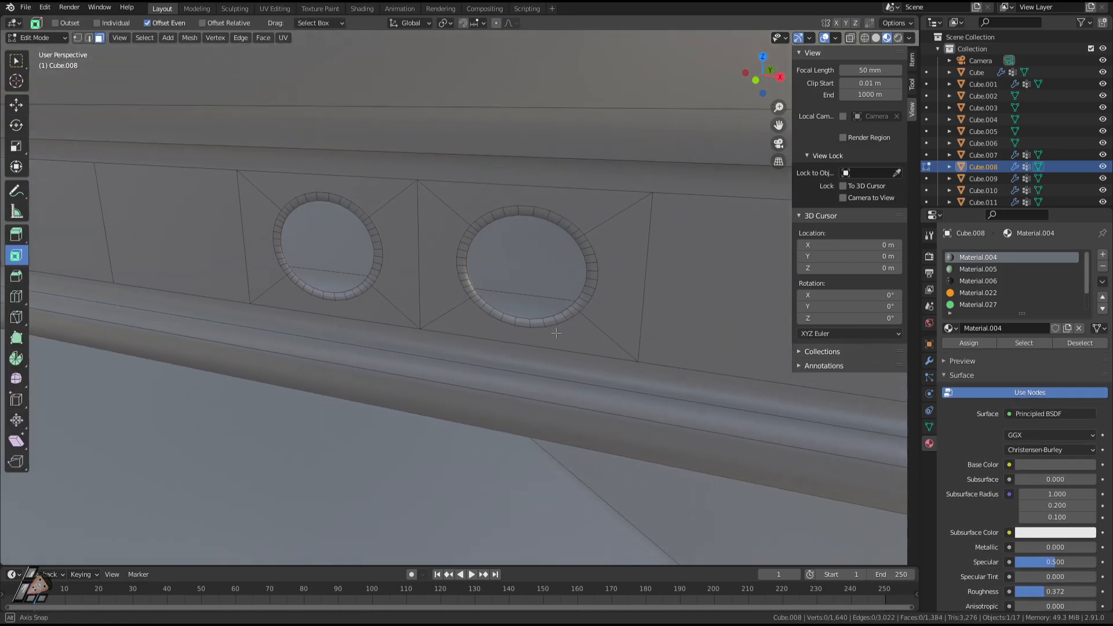
Review the monitor's bevel modifiers and check the limit method of the Stand bevel.
scroll(571, 335, "down", 4)
middle_click_drag(500, 306, 493, 255, "alt")
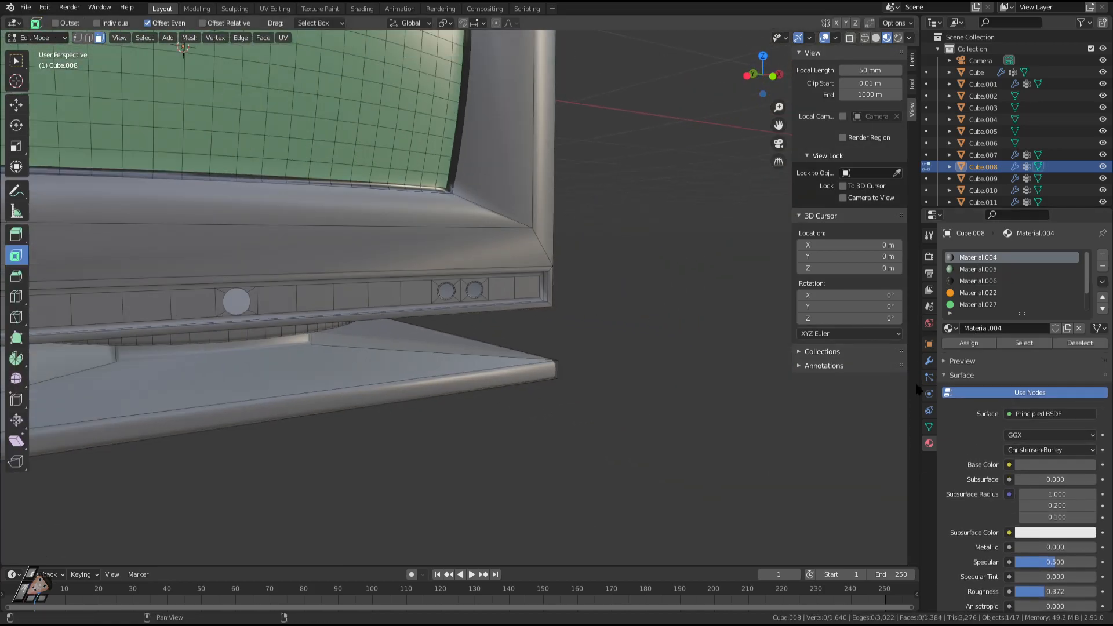
left_click(930, 360)
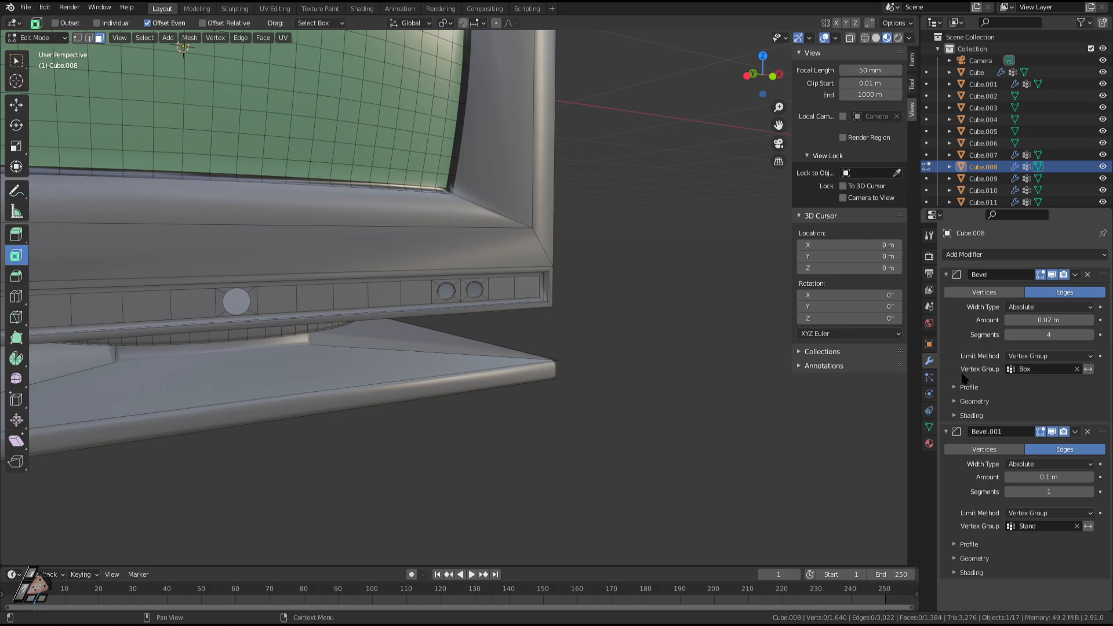
left_click(1046, 514)
left_click(1046, 515)
Select the Button vertex group's faces and deselect the strip's outer border faces, keeping only the recessed area.
left_click(929, 427)
left_click(1048, 363)
scroll(657, 345, "down", 4)
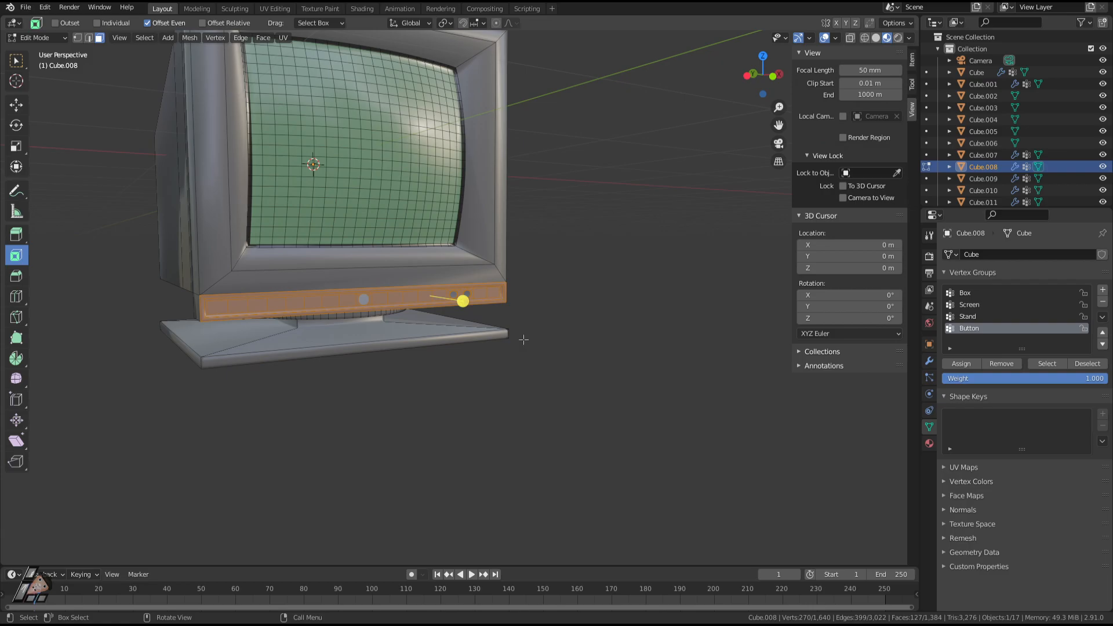
scroll(523, 340, "up", 4)
middle_click_drag(524, 340, 748, 328, "shift")
middle_click_drag(663, 339, 607, 334)
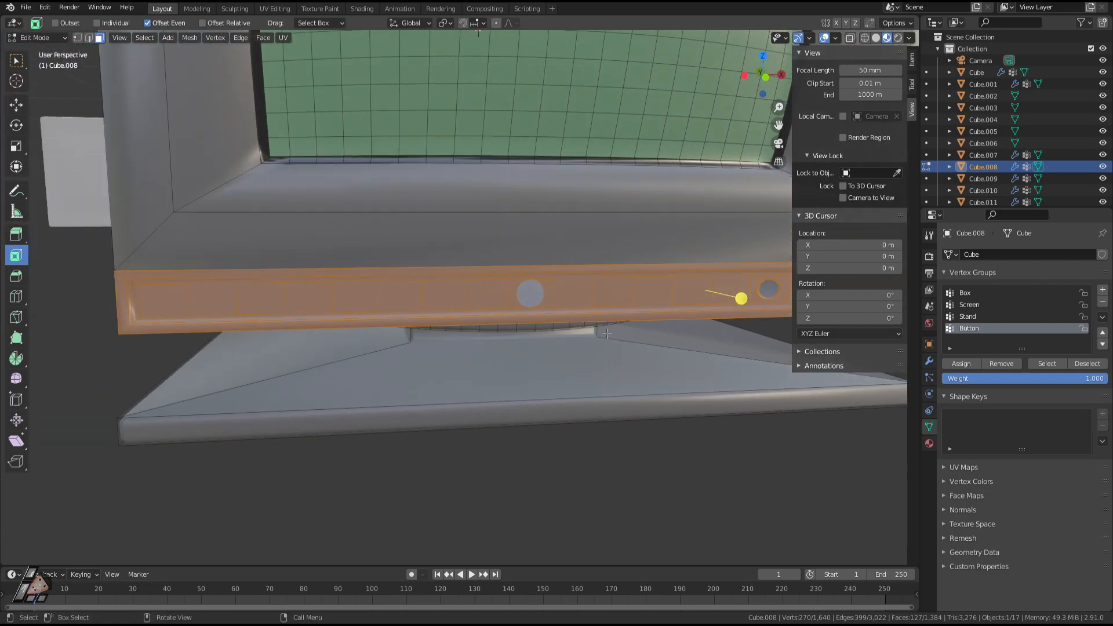
left_click(164, 274, "shift")
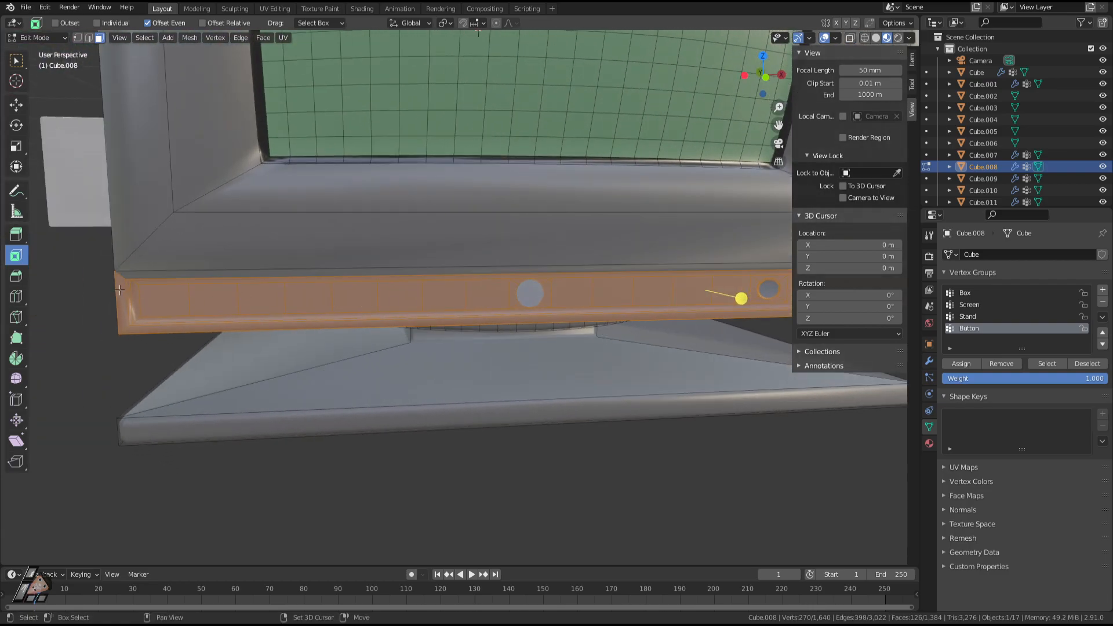
left_click(148, 328, "shift")
middle_click_drag(533, 325, 145, 327, "shift")
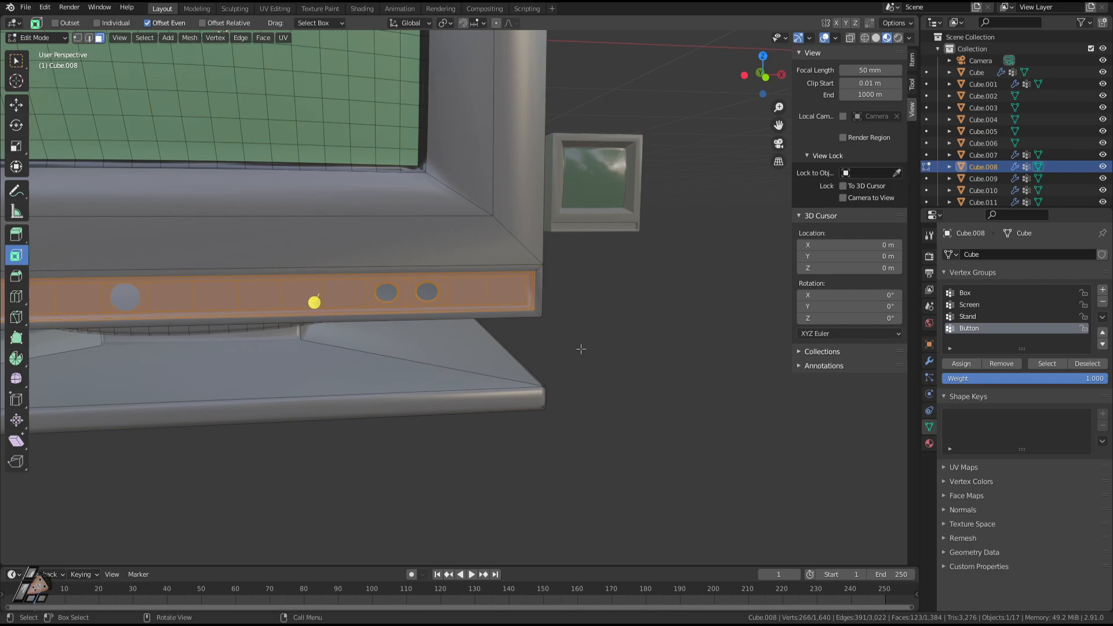
Assign a new material with a dark grey base color to the selected strip faces and check it in object mode.
left_click(929, 444)
left_click(1103, 254)
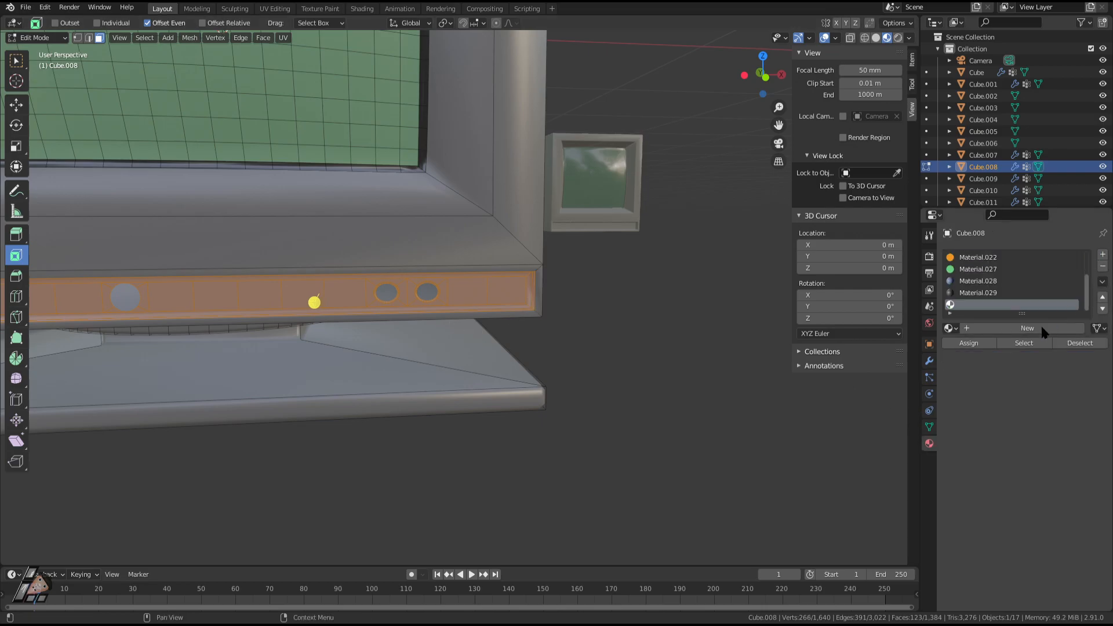
left_click(997, 328)
left_click(1062, 465)
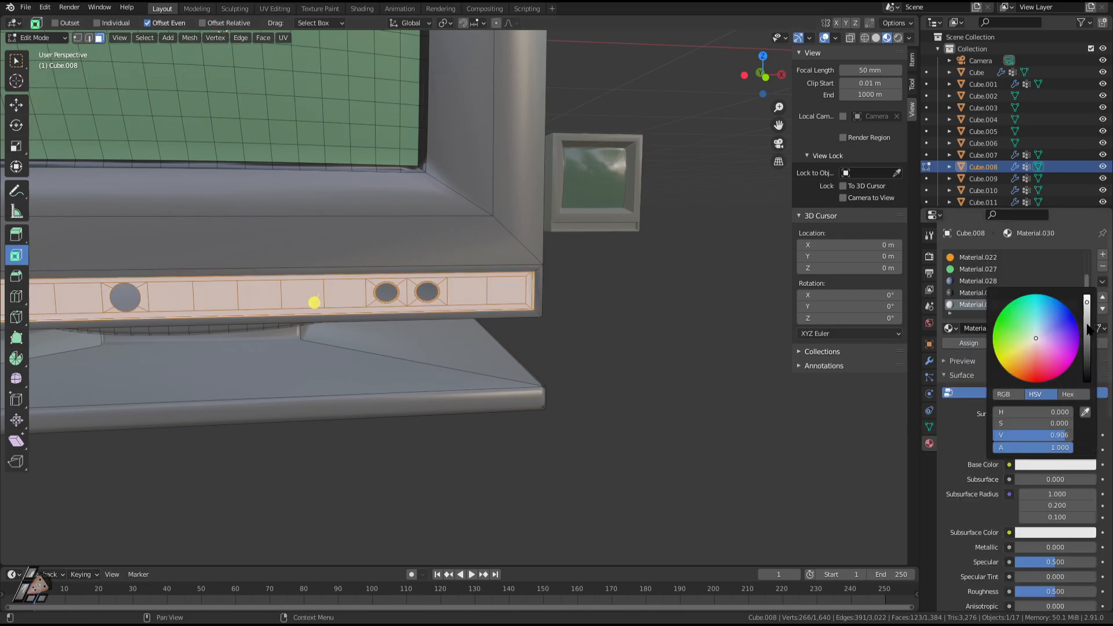
left_click_drag(1089, 329, 1088, 378)
key("Tab")
scroll(614, 415, "down", 5)
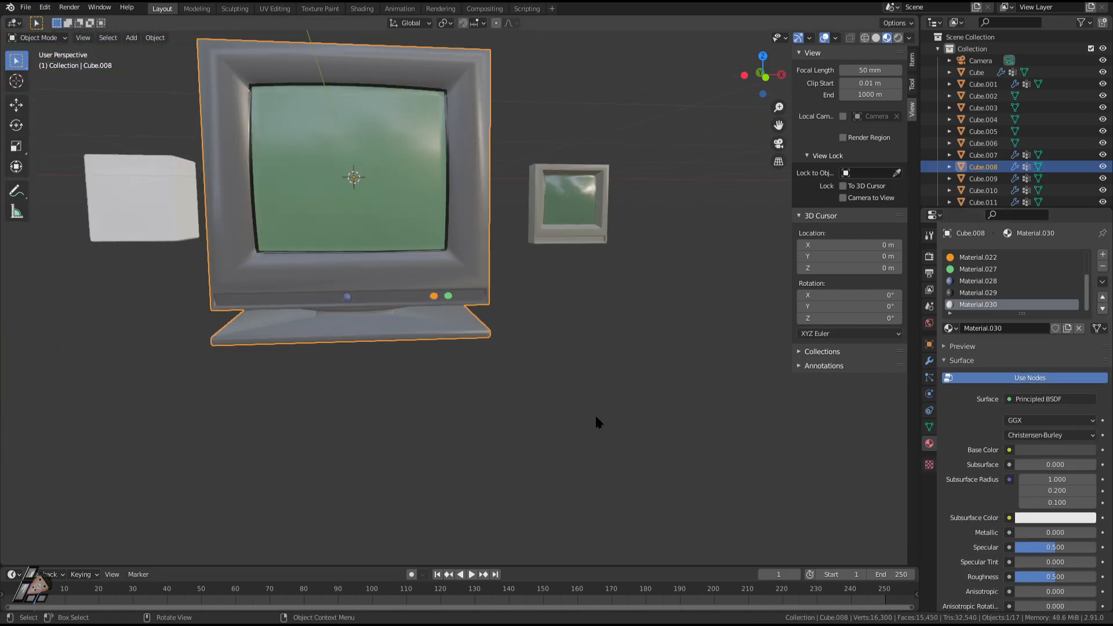
mouse_move(449, 400)
middle_mouse_down()
mouse_move(510, 394)
mouse_move(461, 381)
middle_mouse_up()
scroll(513, 392, "up", 3)
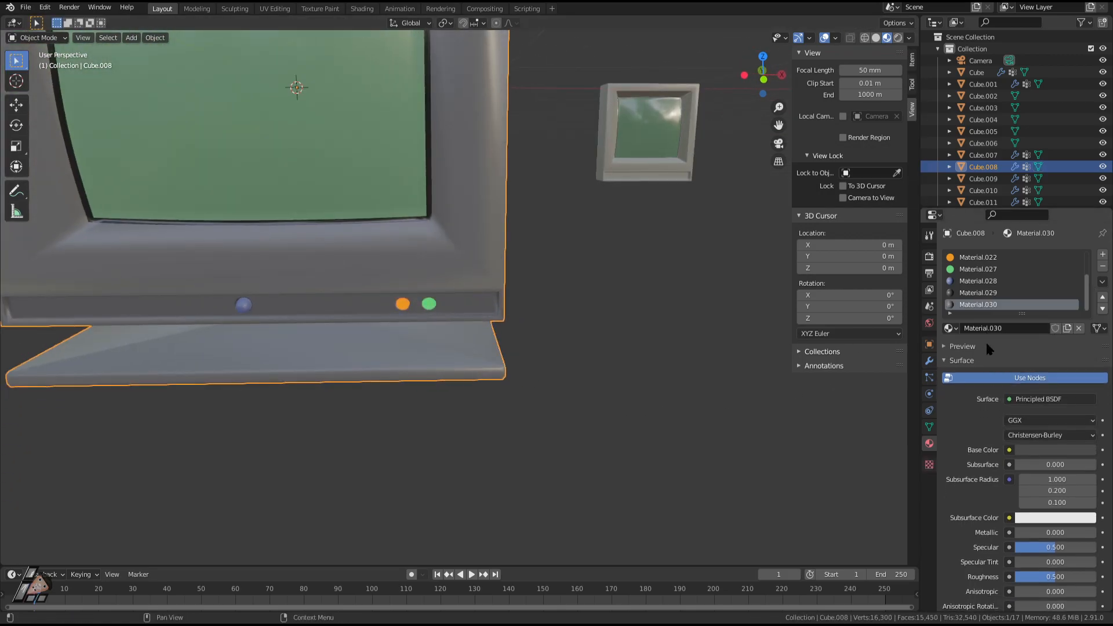
Set the strip material's base color to a dark teal with hue 0.521, saturation 0.202 and value 0.293, and inspect the monitor.
left_click(1068, 448)
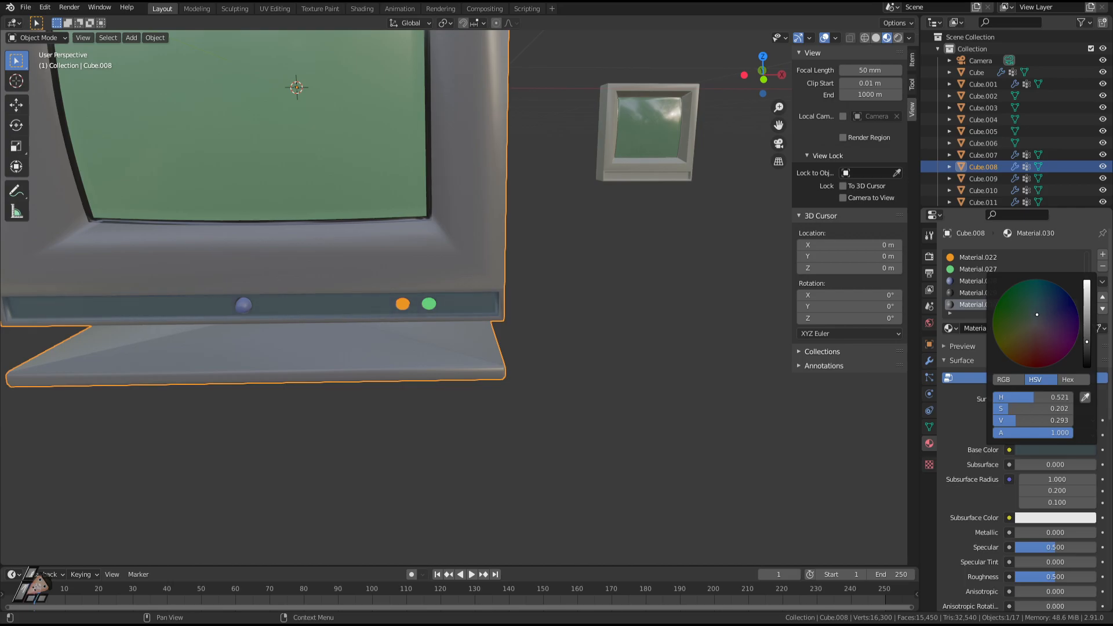
key("Tab")
key("Tab")
left_click(555, 447)
scroll(551, 443, "down", 4)
middle_click_drag(513, 368, 421, 338)
scroll(422, 337, "up", 3)
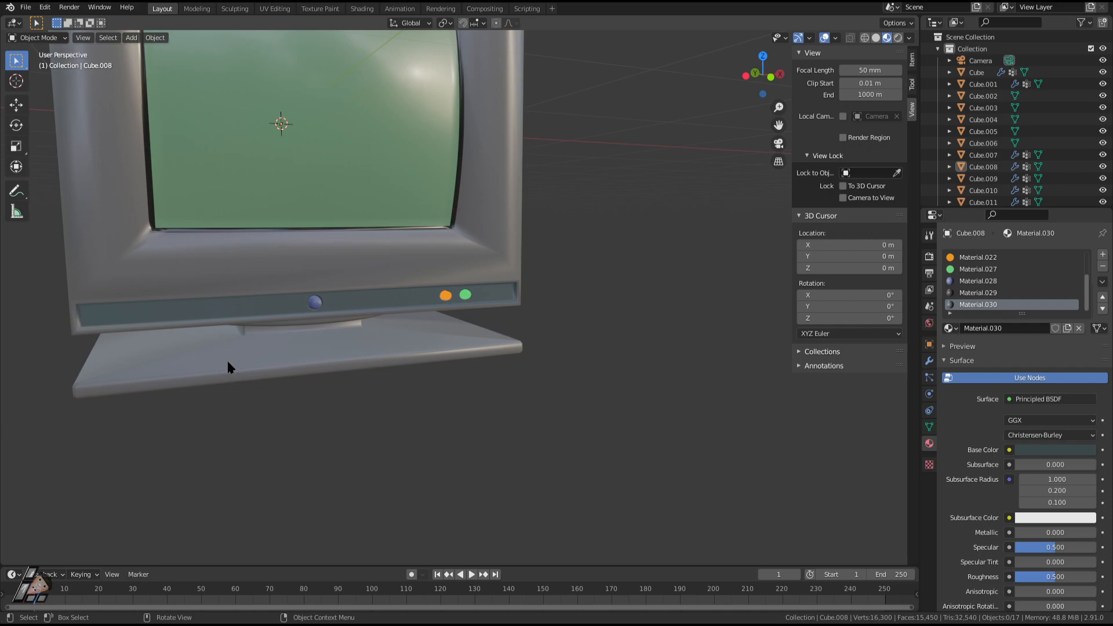
scroll(308, 308, "down", 3)
middle_click_drag(308, 308, 441, 180)
Enable Screen Space Reflections in the Eevee render settings, inspect the monitor and save the file.
left_click(929, 257)
middle_click_drag(788, 318, 718, 310, "shift")
left_click(947, 366)
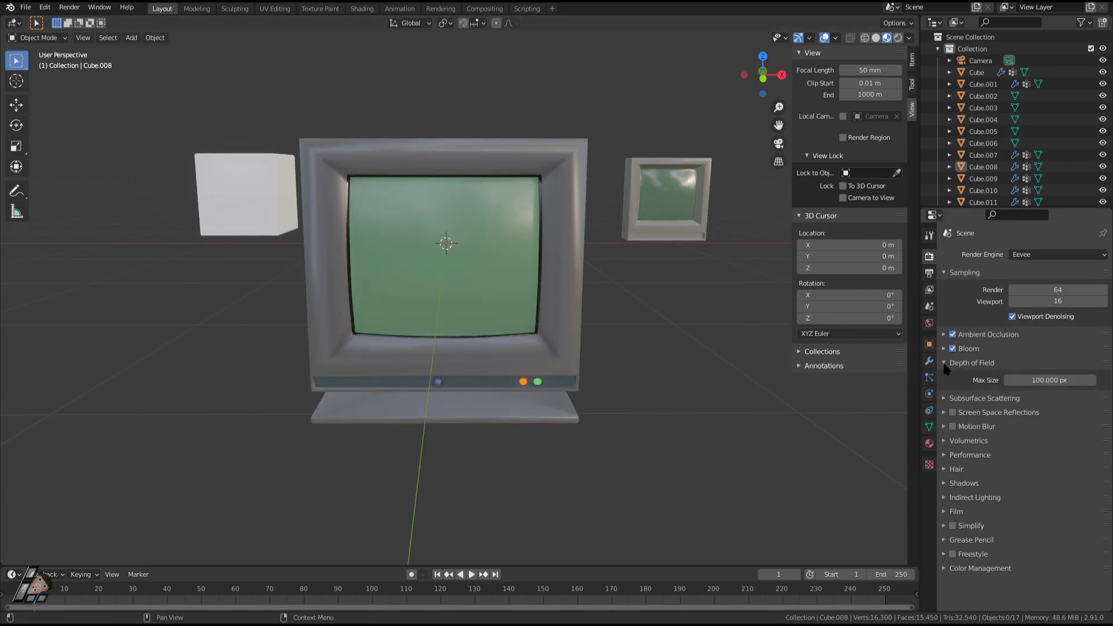
left_click(946, 367)
left_click(952, 392)
left_click(944, 391)
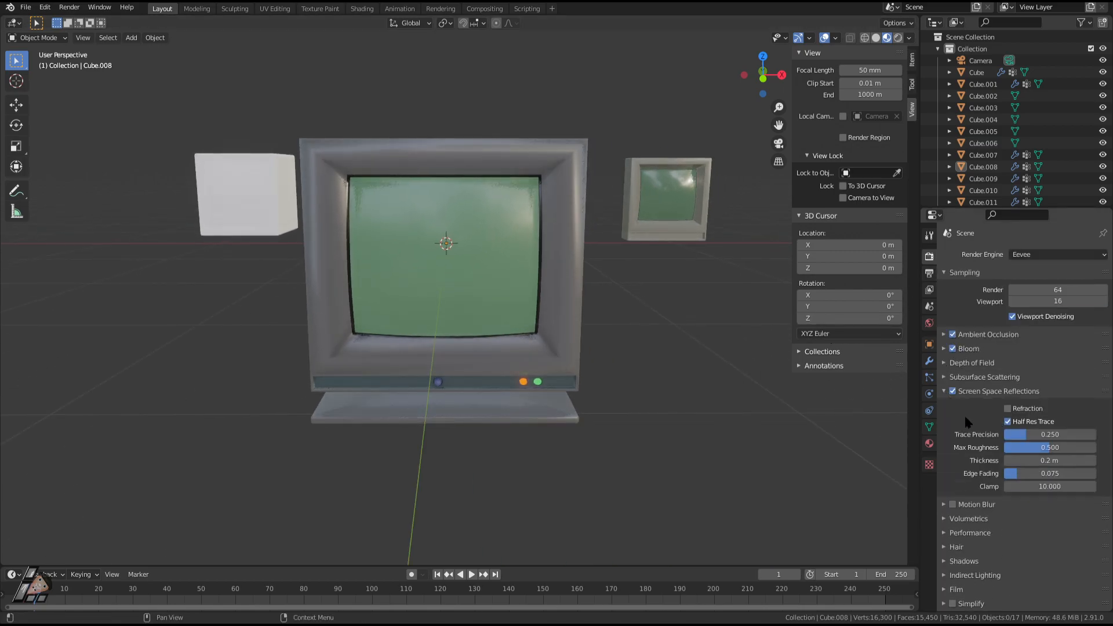
left_click(1006, 391)
middle_click_drag(711, 445, 639, 381)
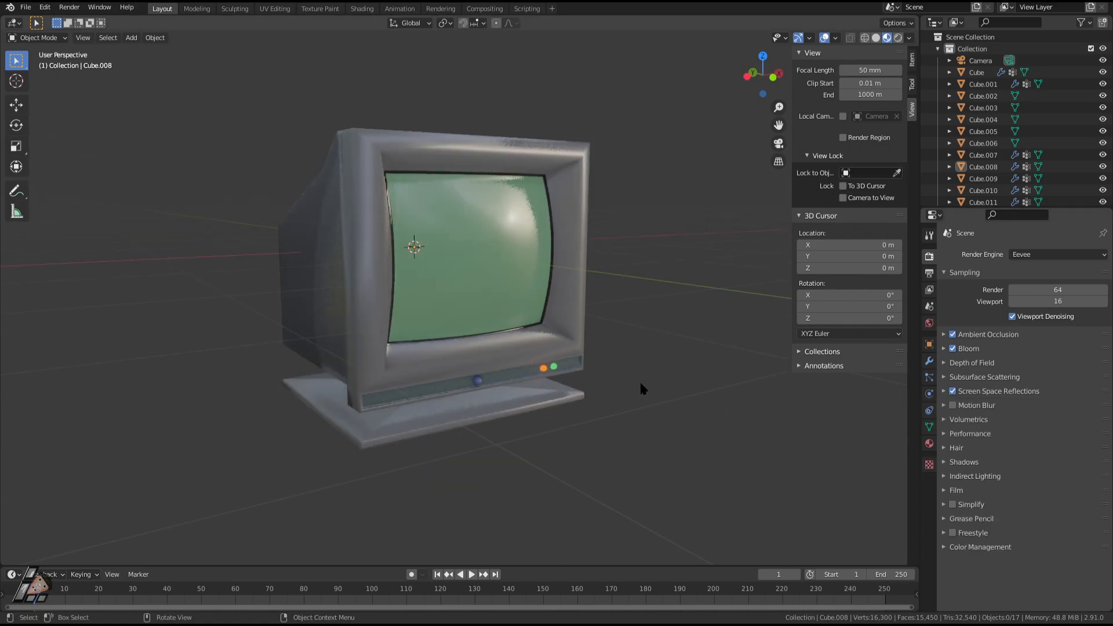
middle_click_drag(642, 483, 576, 447)
key("ctrl+s")
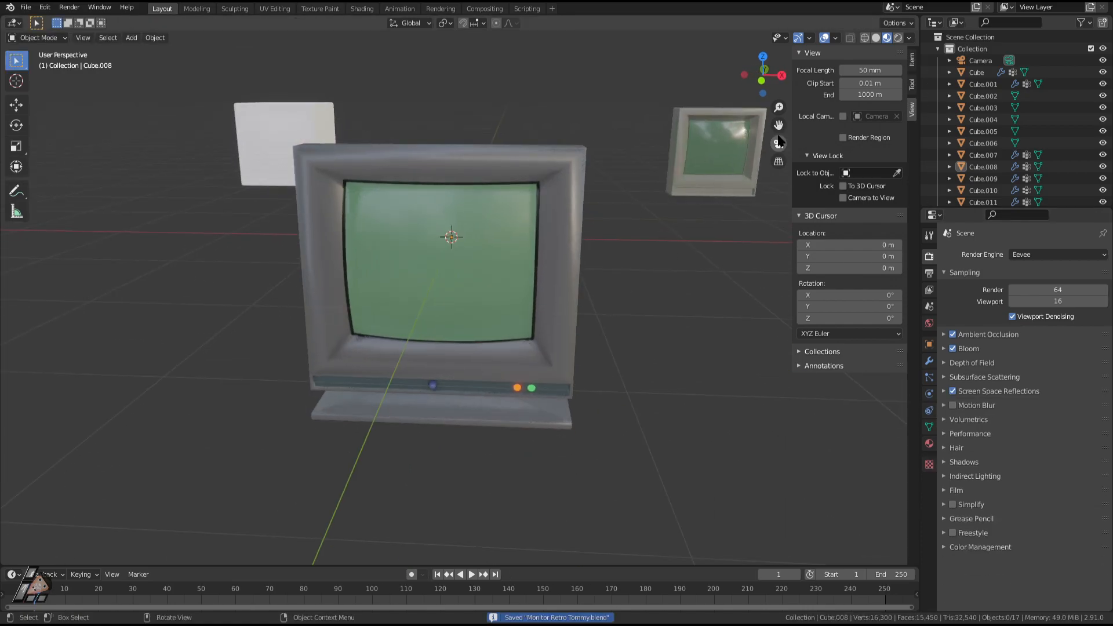
Show the scene with rendered shading, then select the point light and display its light settings.
left_click(898, 38)
middle_click_drag(650, 273, 131, 304)
scroll(509, 297, "down", 8)
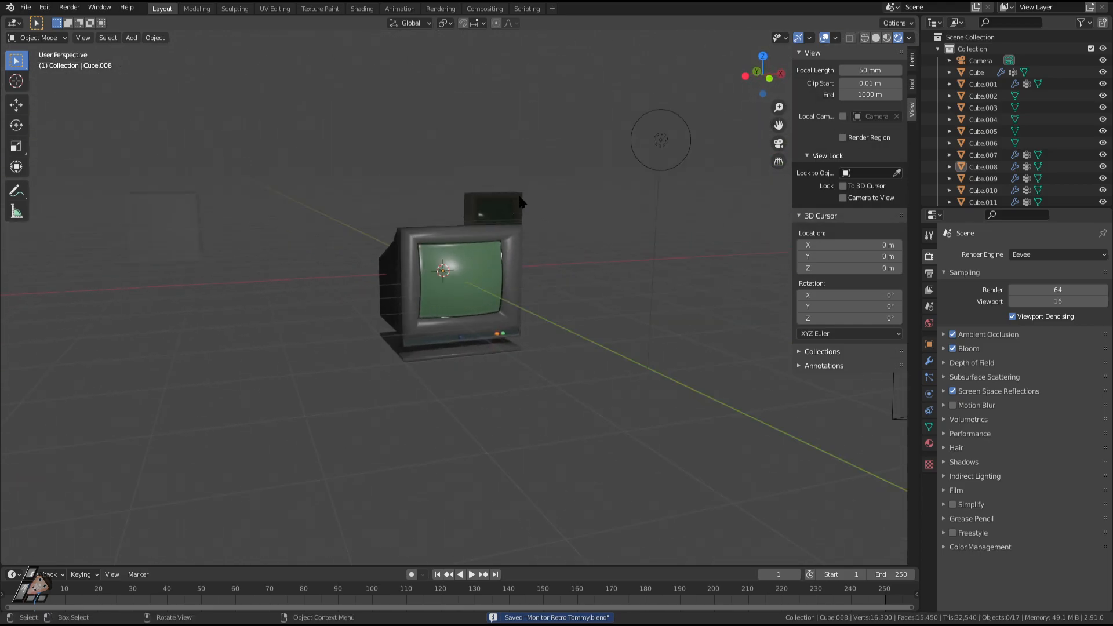
left_click(508, 280)
scroll(499, 273, "up", 3)
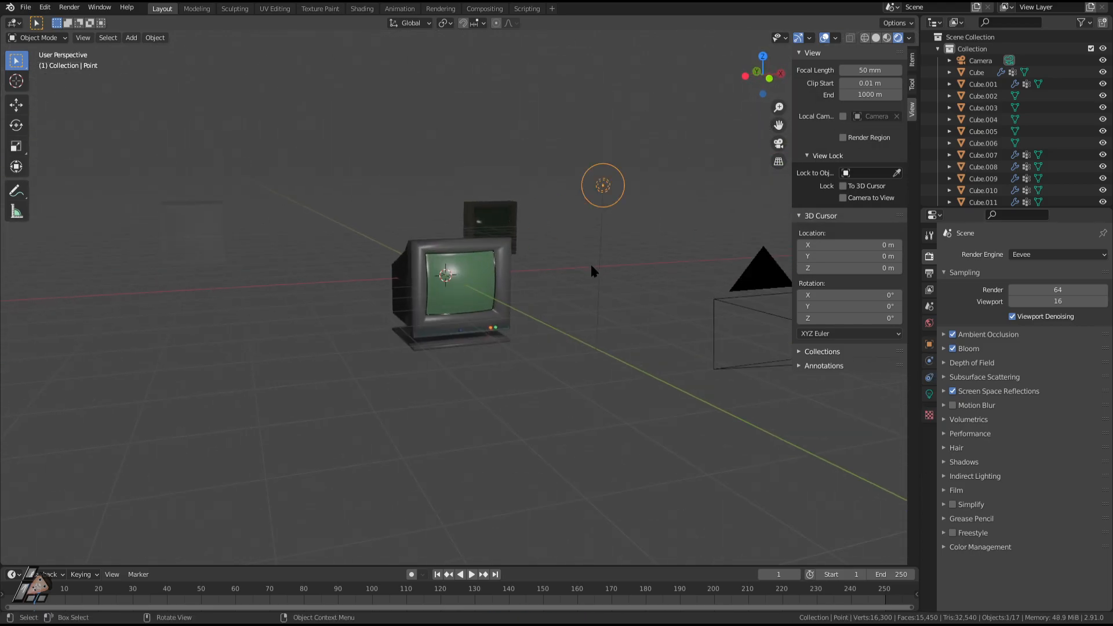
middle_click_drag(591, 267, 635, 281)
left_click(929, 395)
scroll(771, 372, "up", 3)
middle_click_drag(771, 372, 456, 347)
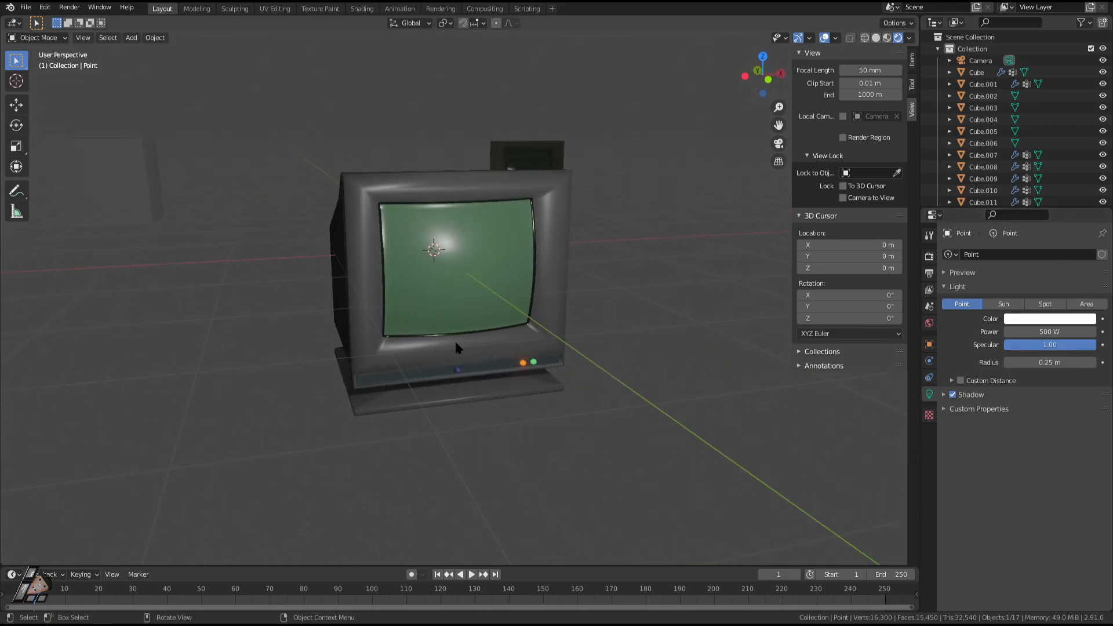
Select the monitor, save the file and enter edit mode around its lower strip.
left_click(404, 353)
key("Tab")
key("Tab")
middle_click_drag(446, 400, 322, 345)
key("ctrl+s")
key("Tab")
scroll(463, 346, "up", 4)
key("Tab")
key("Tab")
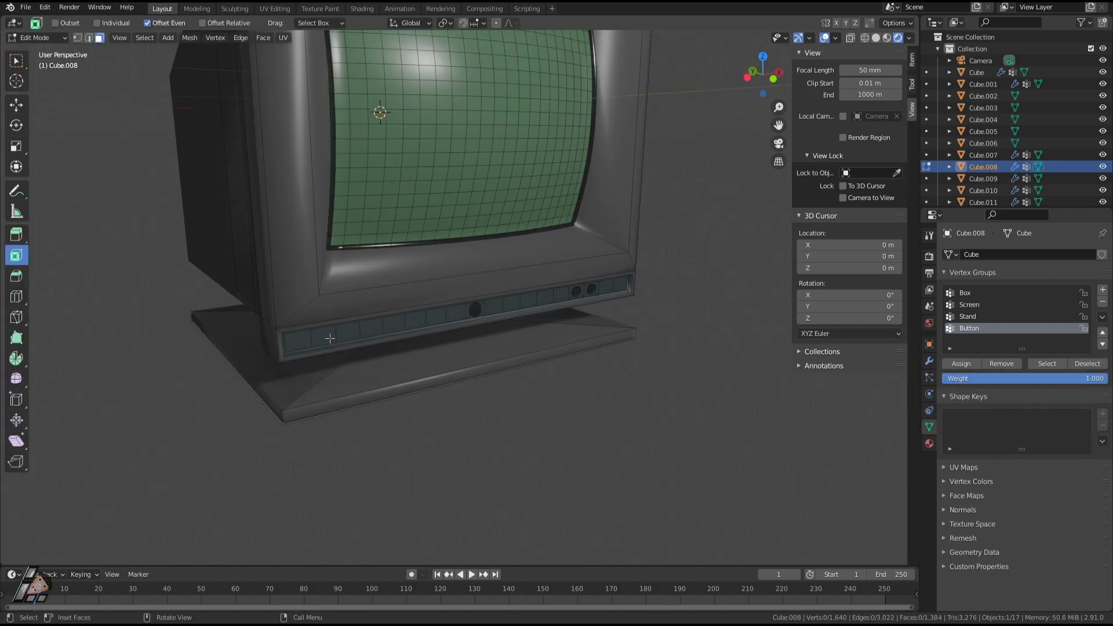
Dissolve the vertical edge between two neighbouring faces near the left end of the lower strip.
key("KP_Decimal")
key("2")
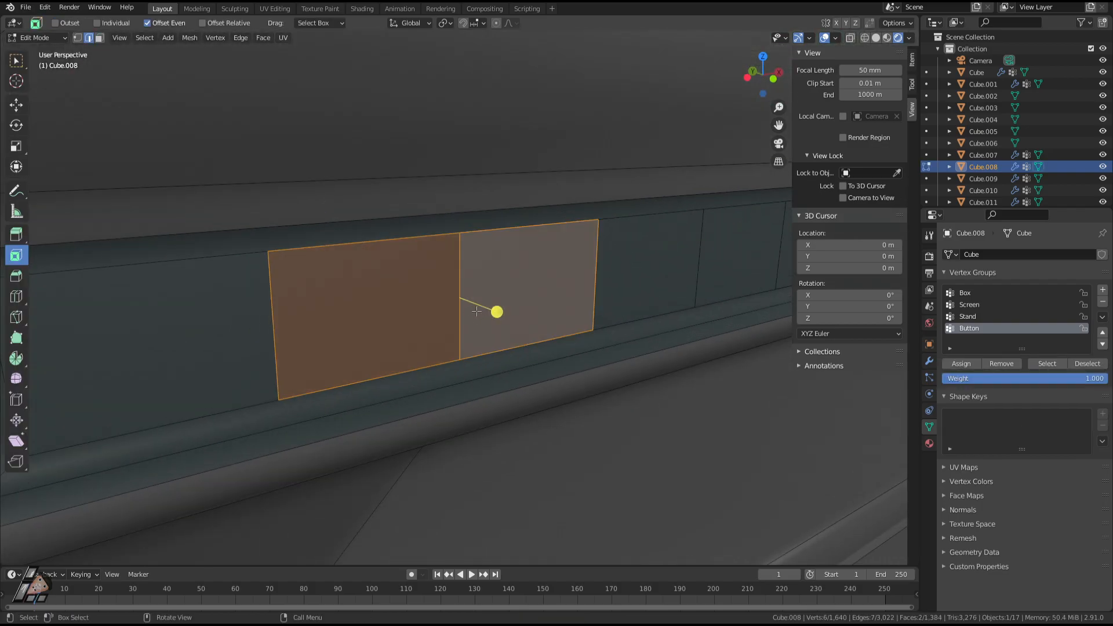
left_click(469, 323)
key("x")
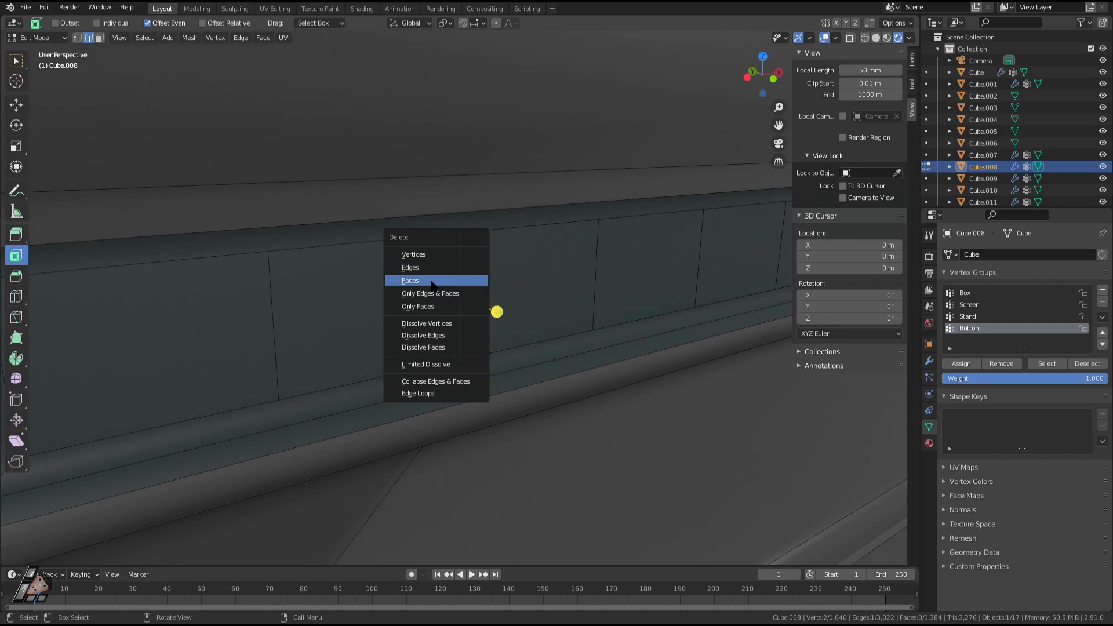
key("Escape")
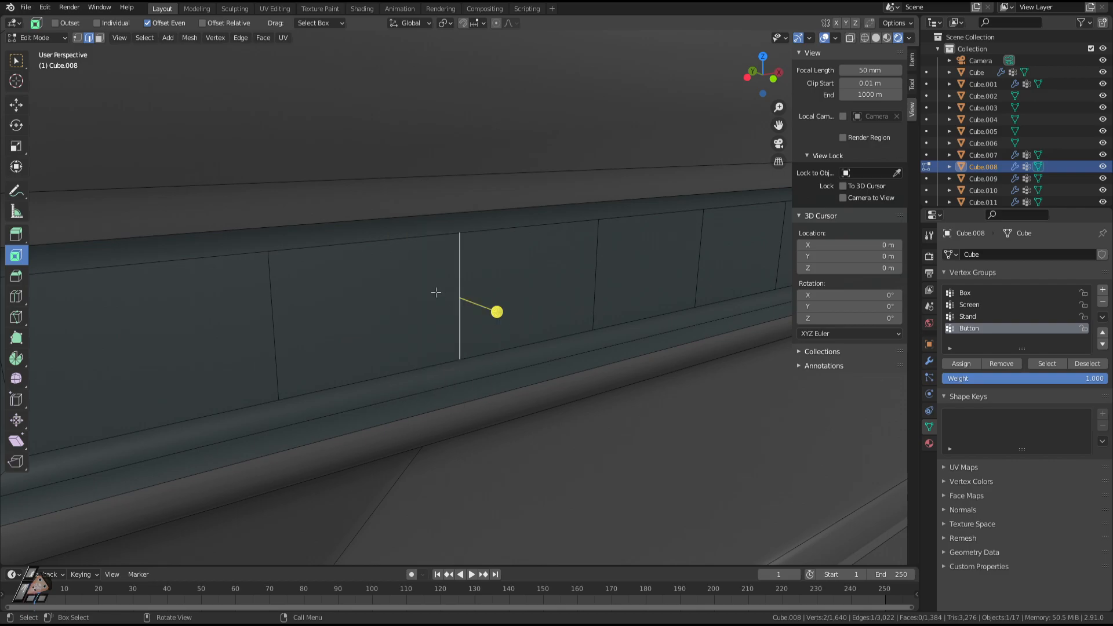
key("x")
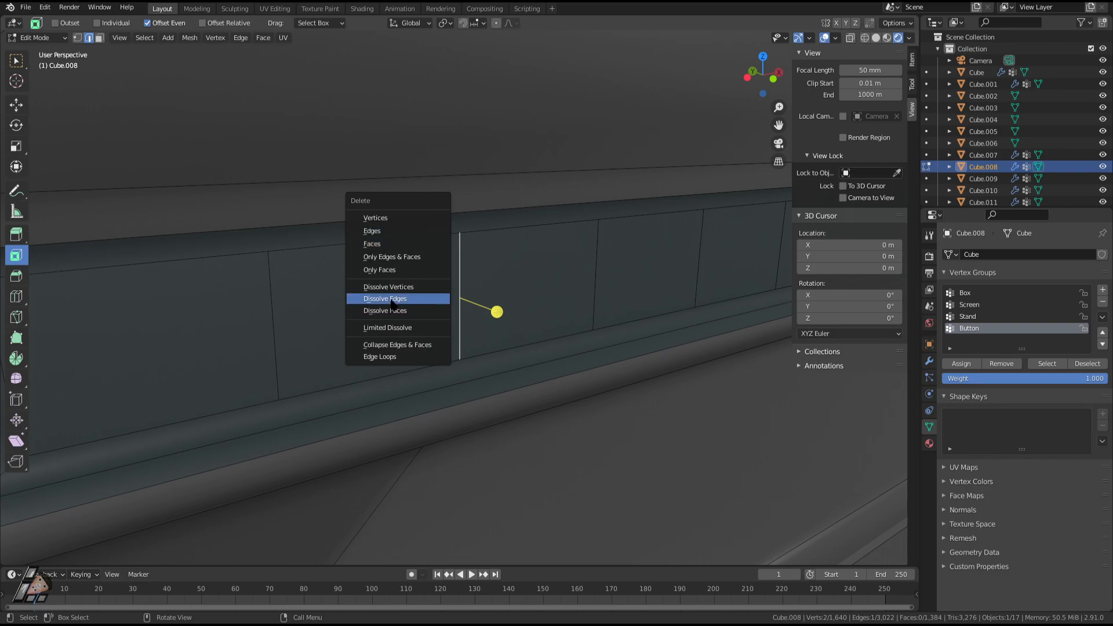
left_click(392, 299)
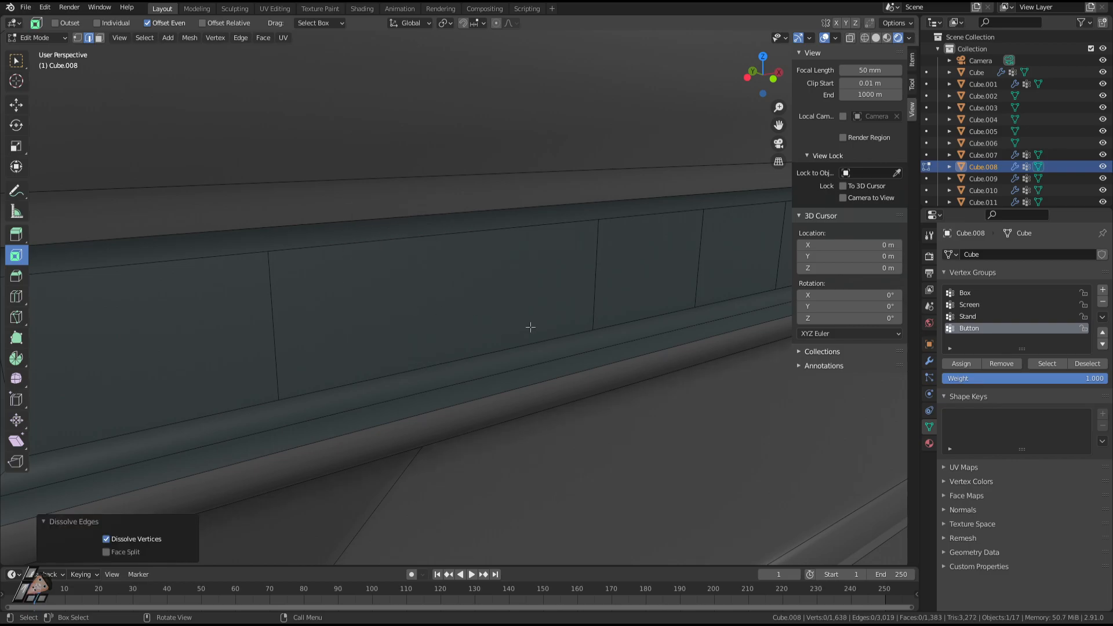
Inset the merged strip face slightly and extrude it about 0.031 m inward to form a recess.
key("3")
left_click(495, 330)
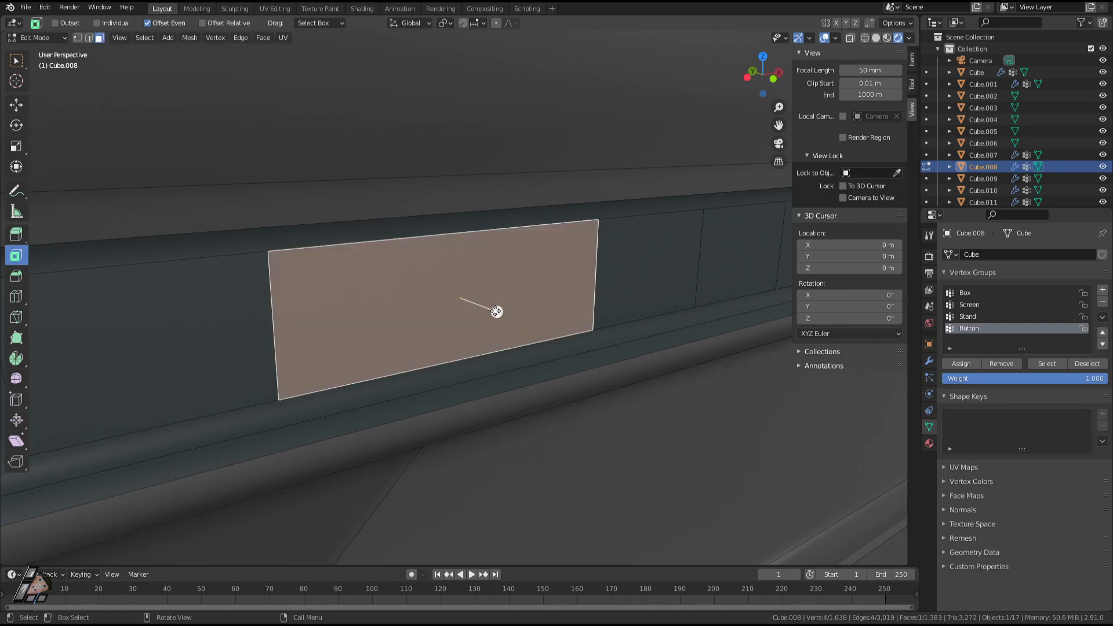
left_click_drag(496, 311, 476, 304)
key("e")
left_click(466, 300)
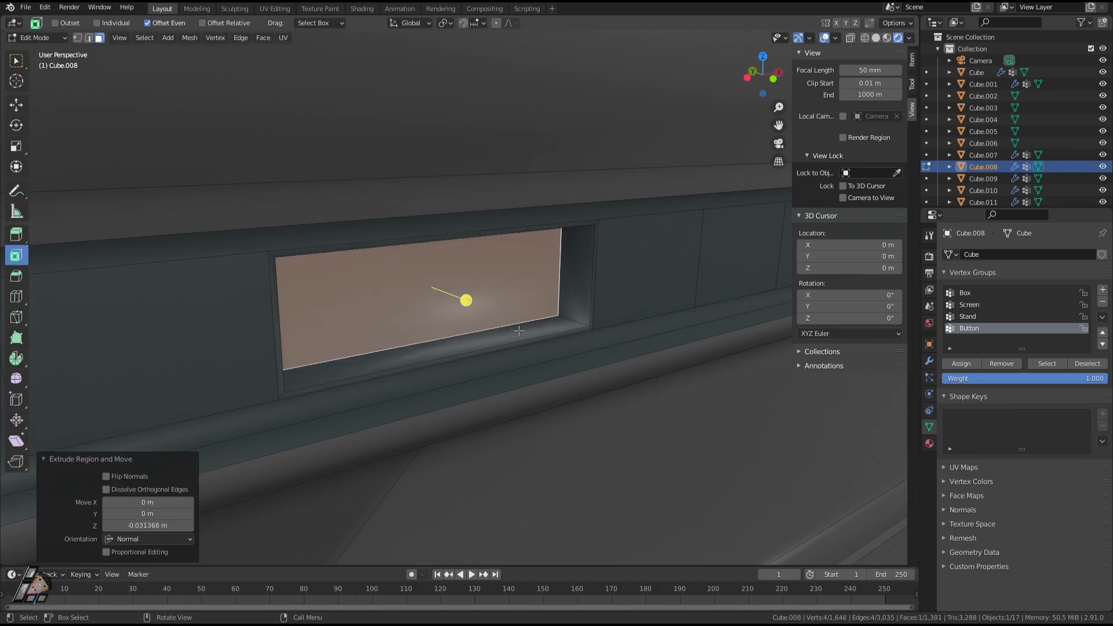
Inset the recess's back face by about 0.005 m and expand the selection to the whole recess.
key("i")
left_click(464, 298)
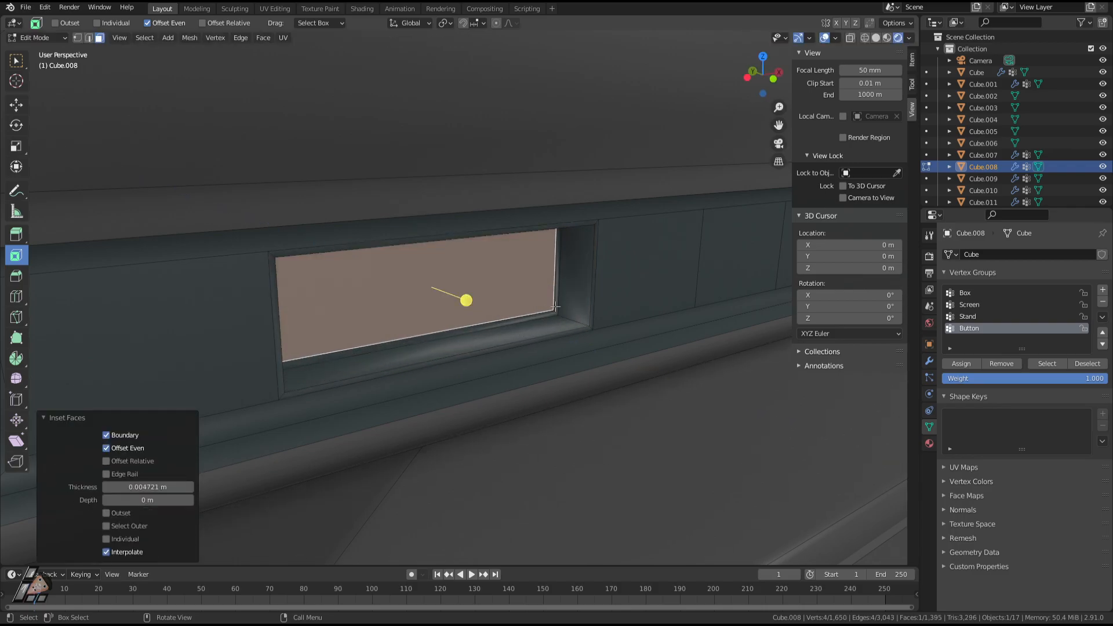
middle_click_drag(464, 299, 559, 285)
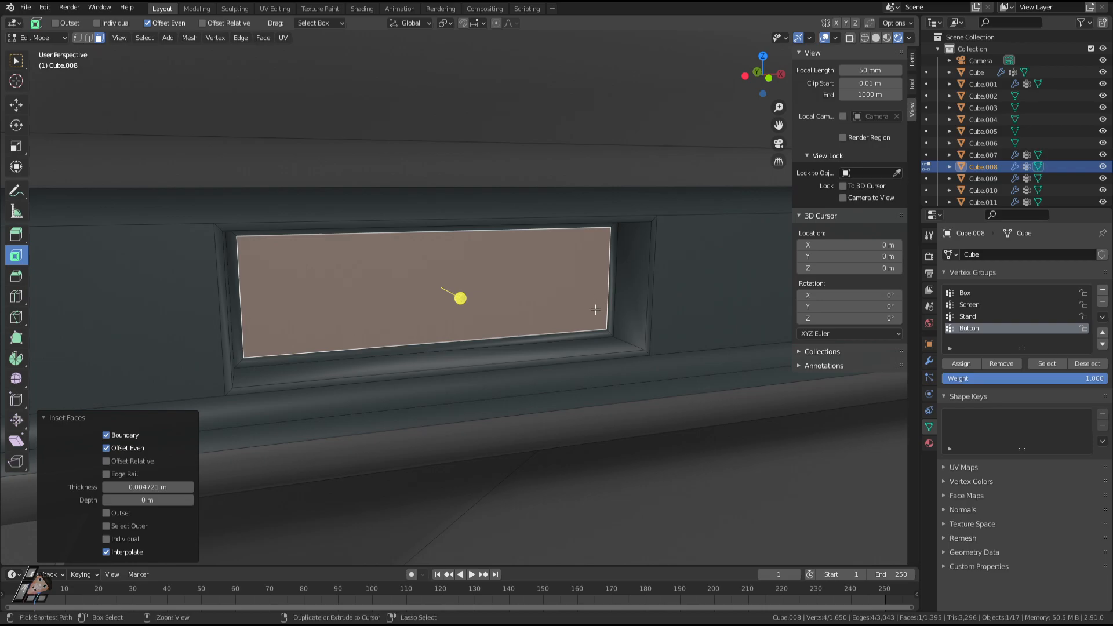
key("ctrl+KP_Add")
key("ctrl+KP_Add")
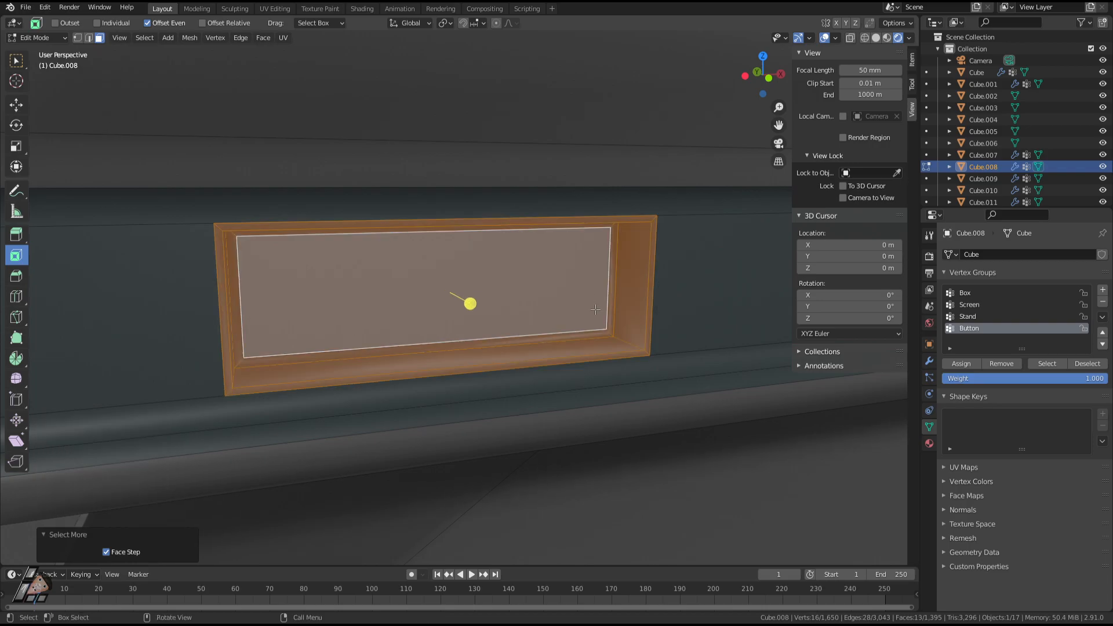
Assign a new material with a near-black base color, value about 0.093, to the recess and check it in object mode.
left_click(930, 443)
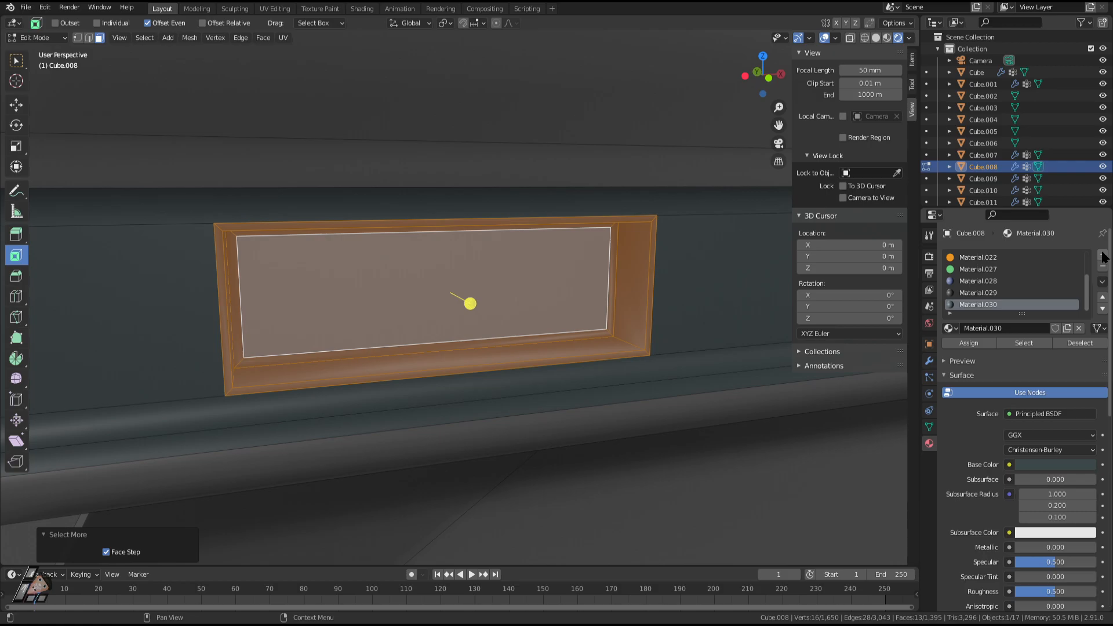
left_click(1103, 257)
left_click(980, 329)
left_click(978, 343)
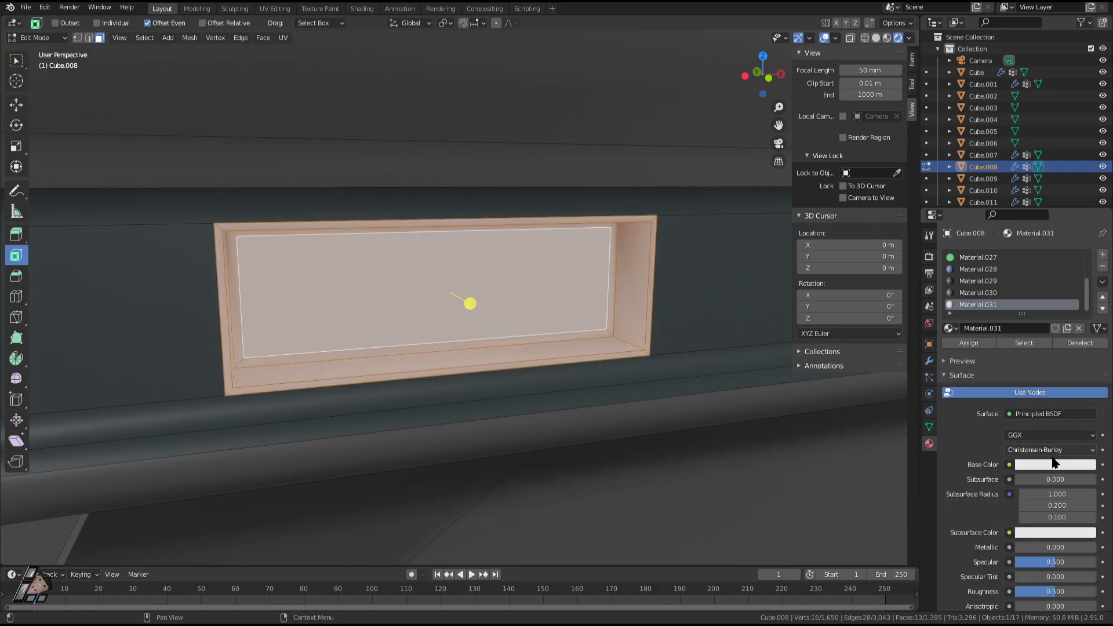
left_click(1055, 465)
left_click_drag(1087, 325, 1088, 381)
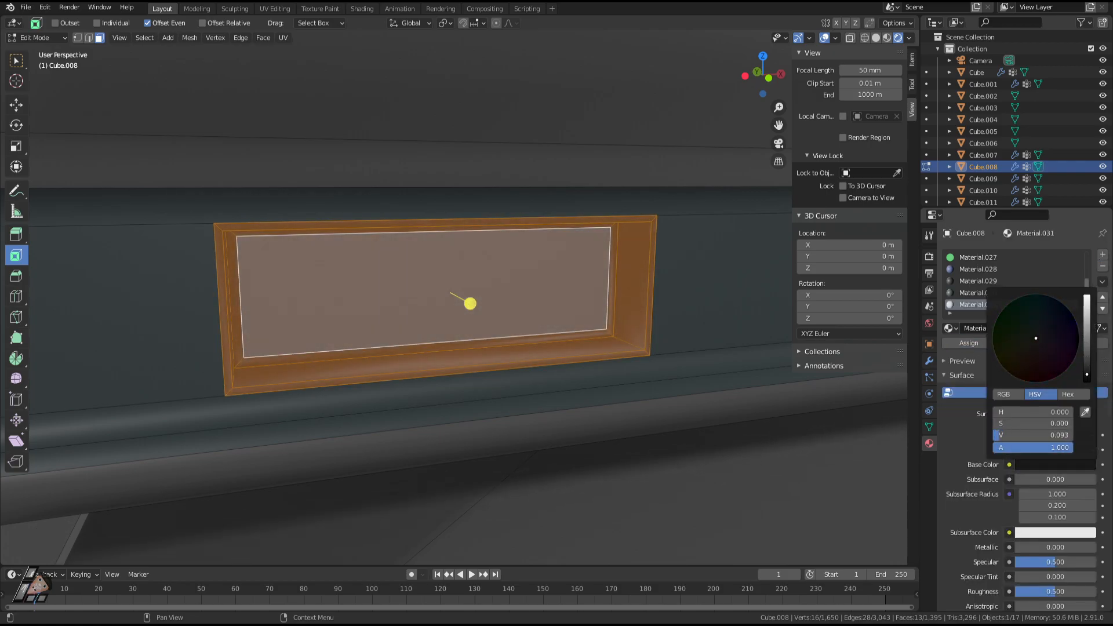
key("Tab")
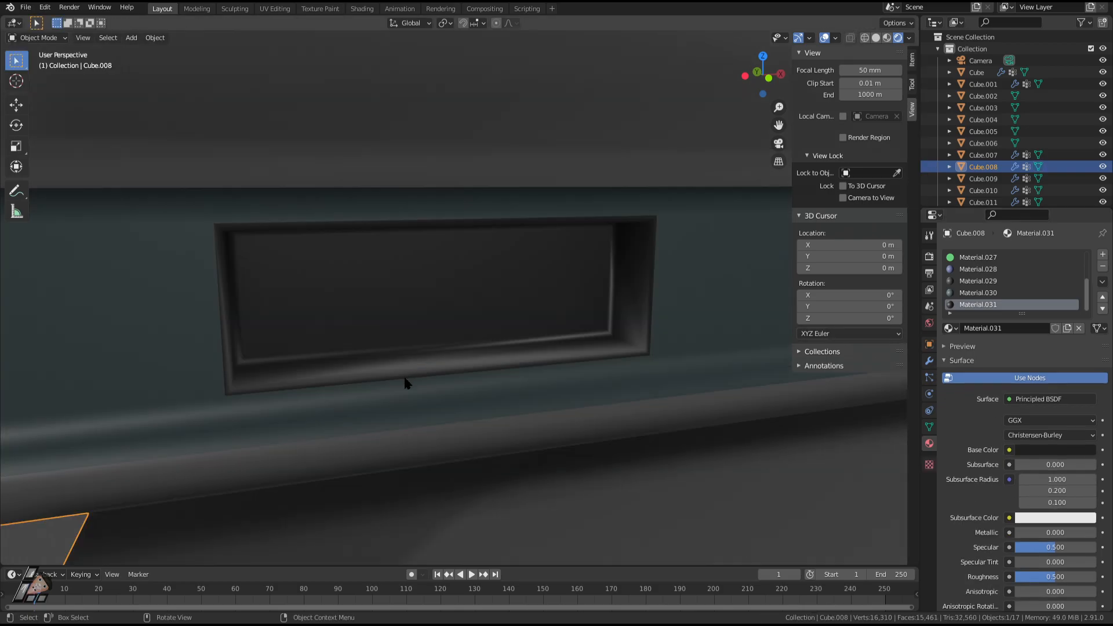
scroll(408, 385, "down", 4)
middle_click_drag(408, 385, 470, 338)
scroll(471, 338, "up", 2)
Extrude the recess's inner face about 0.035 m outward as a rectangular button and check it in object mode.
key("Tab")
scroll(486, 322, "up", 2)
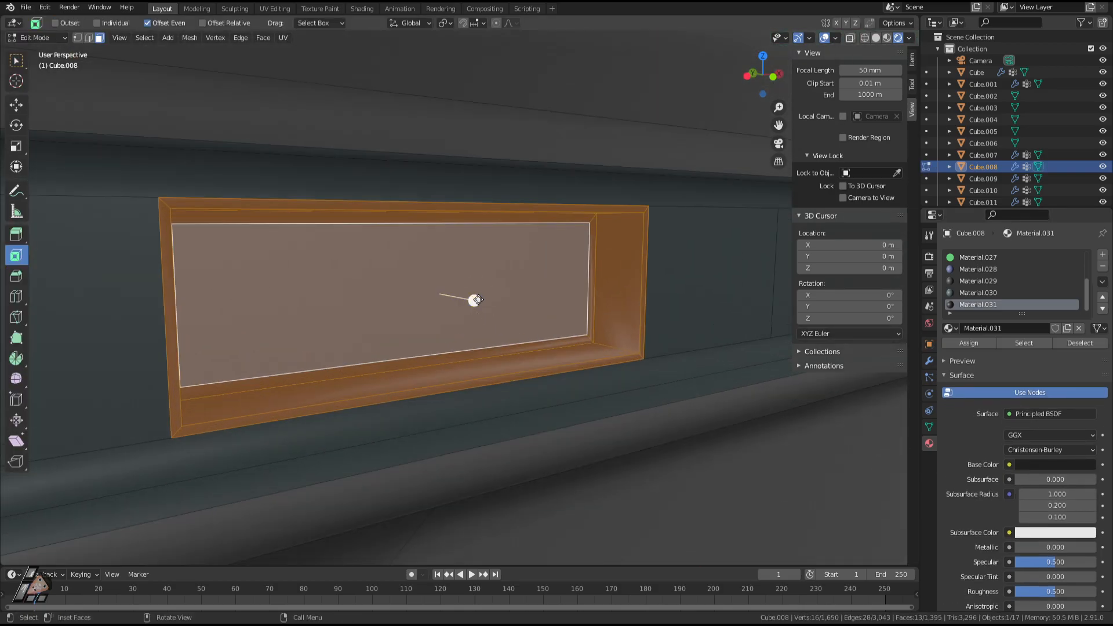
left_click(455, 298)
key("e")
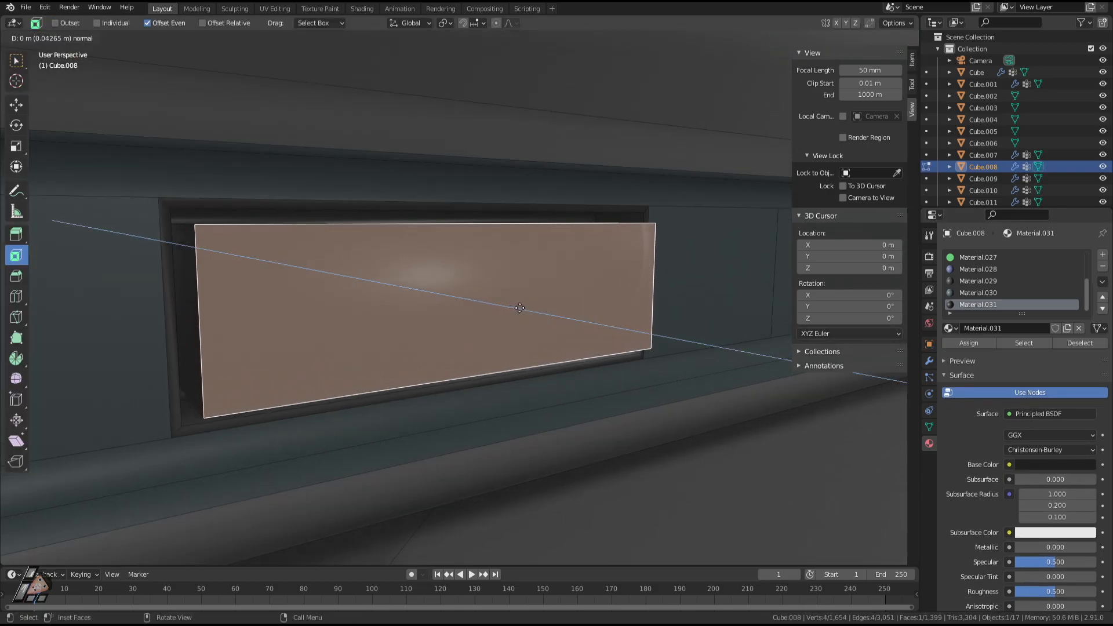
left_click(520, 308)
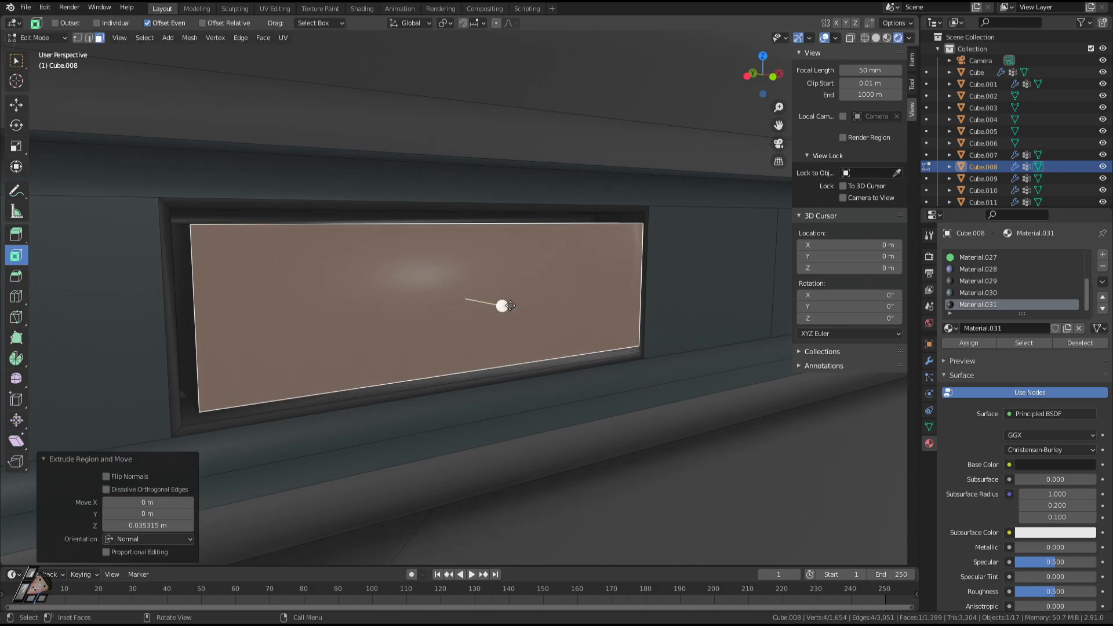
key("Tab")
middle_click_drag(520, 309, 567, 317)
Move the button's front face about -0.001 m along Y and bevel its border edges by about 0.003 m.
key("Tab")
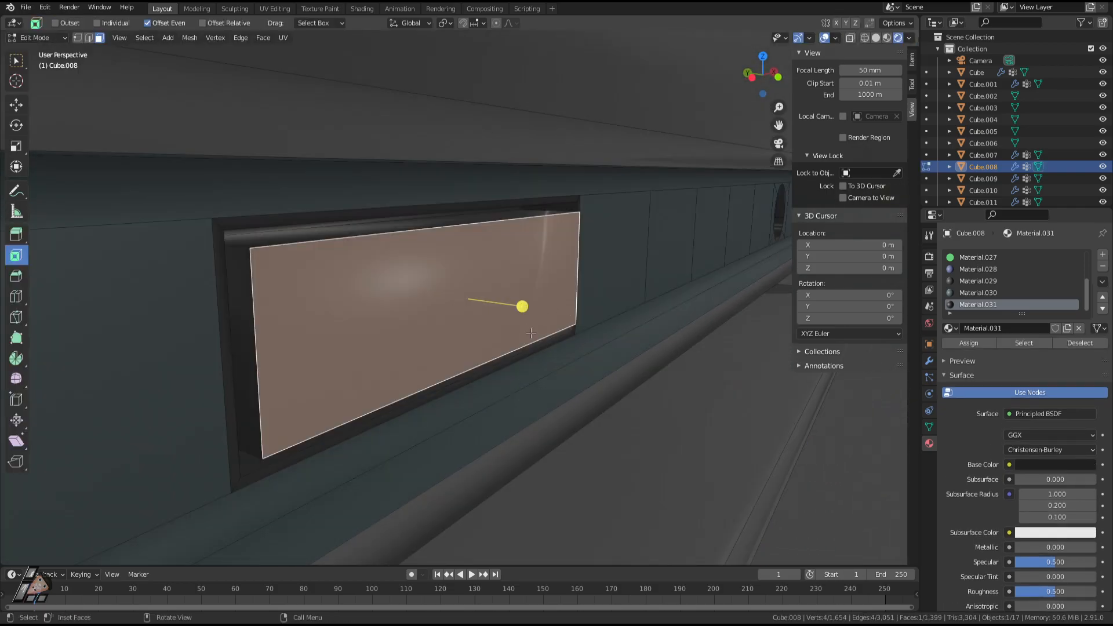
key("g")
key("y")
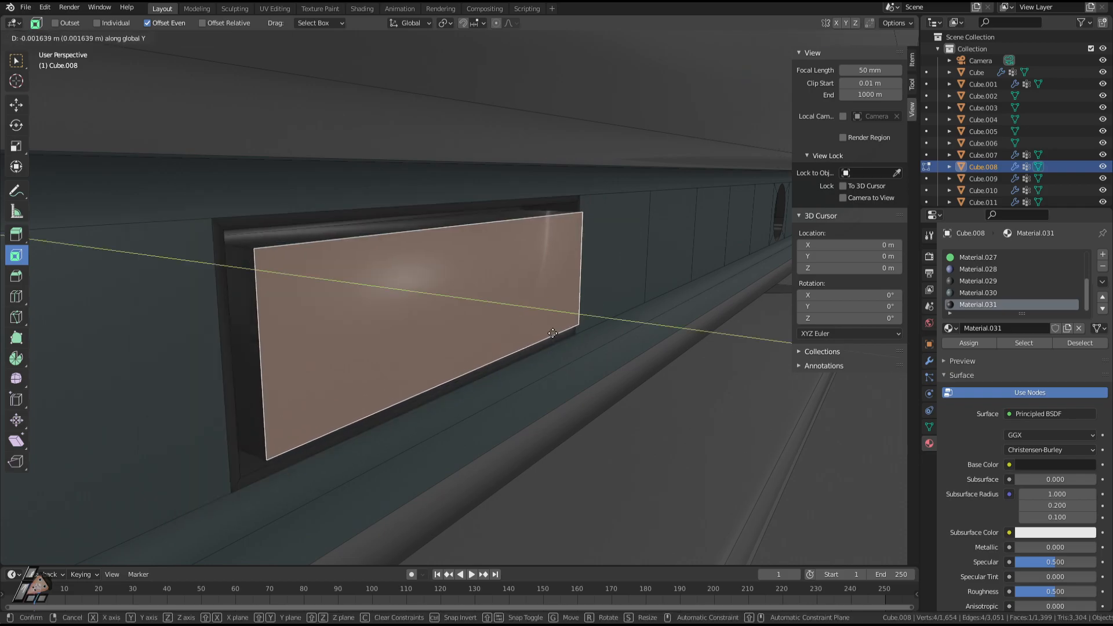
left_click(552, 327)
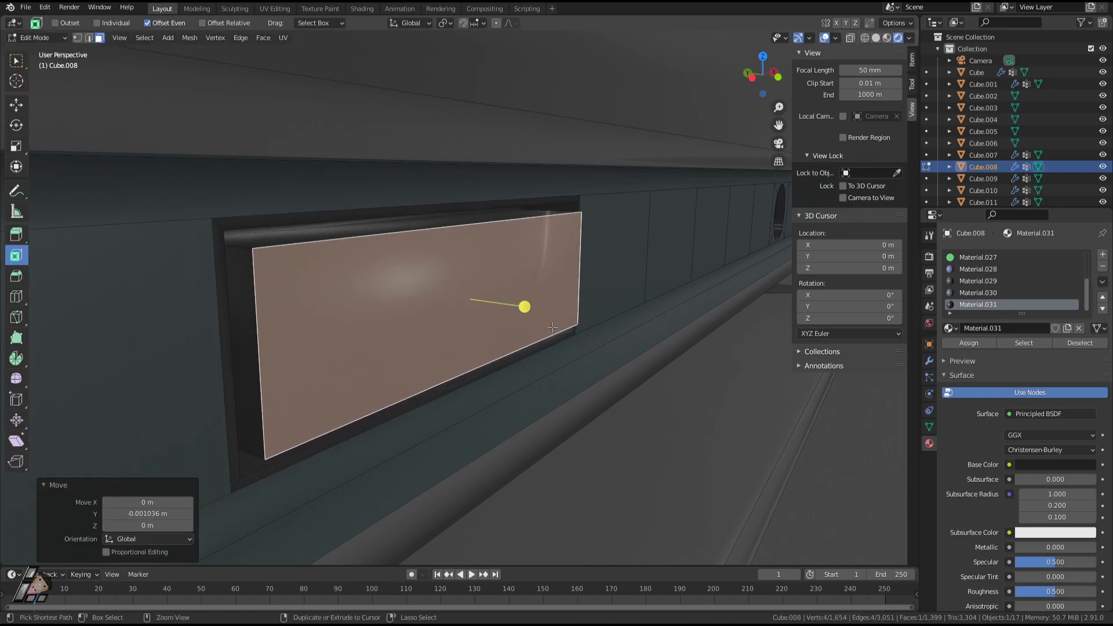
key("ctrl+b")
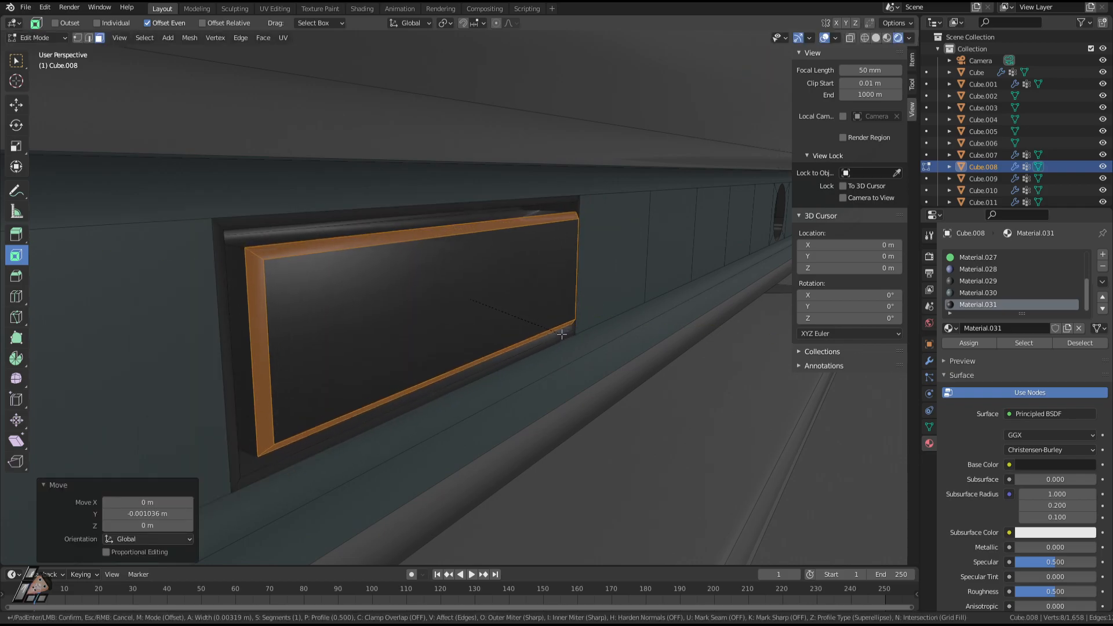
left_click(564, 336)
key("Tab")
middle_click_drag(564, 338, 503, 331)
Select the rectangular button's front face together with its bevel and side faces, leaving out the surrounding recess.
key("Tab")
key("i")
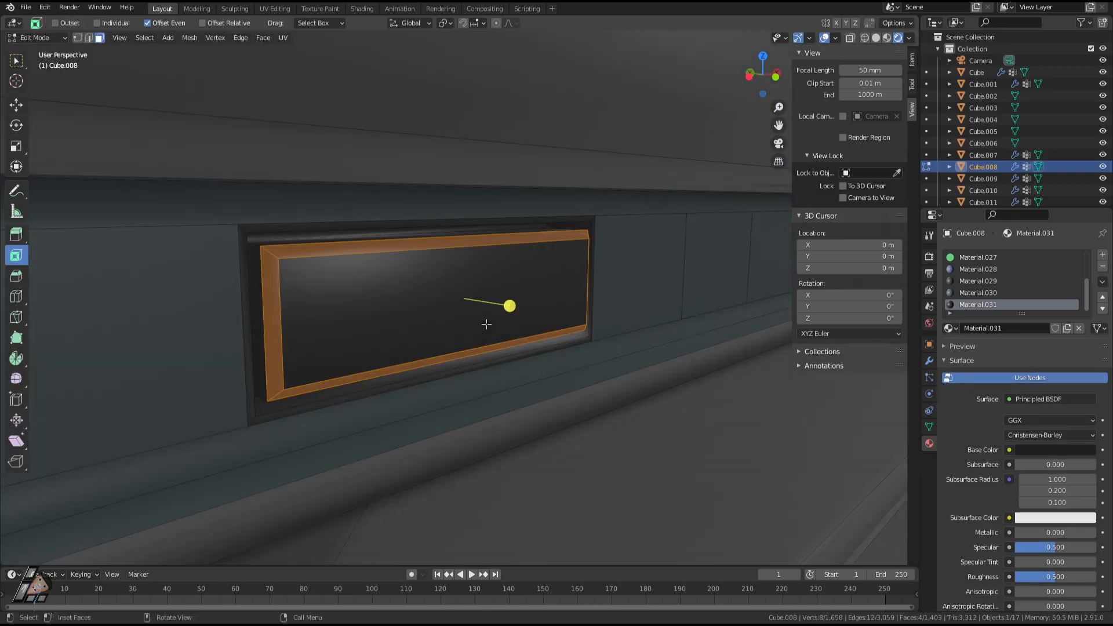
left_click(486, 325)
key("ctrl+KP_Add")
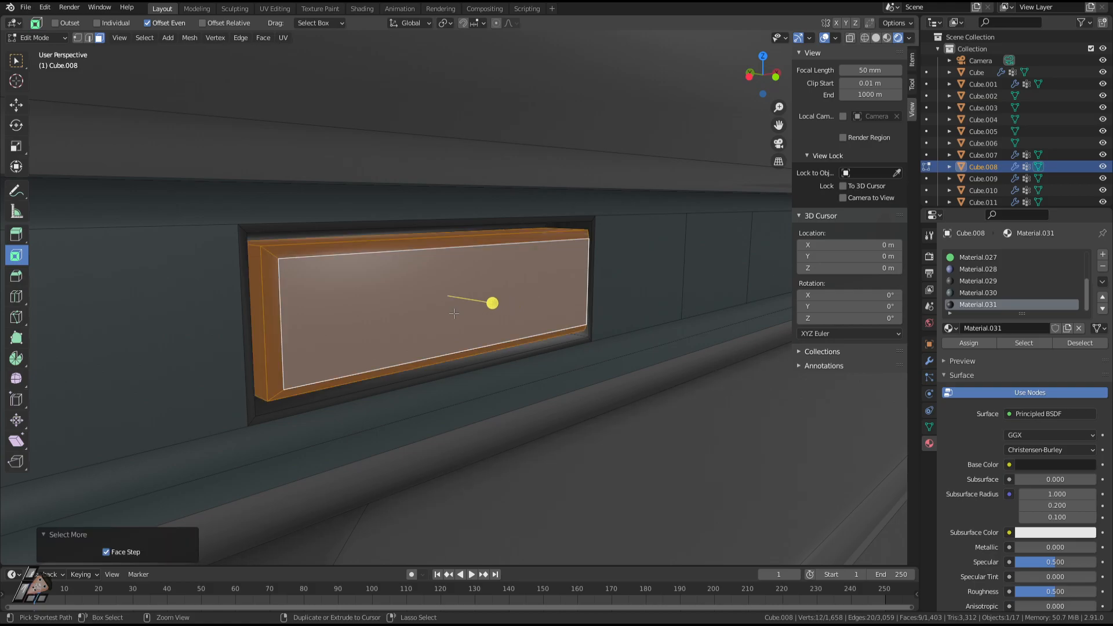
key("ctrl+KP_Add")
key("ctrl+KP_Subtract")
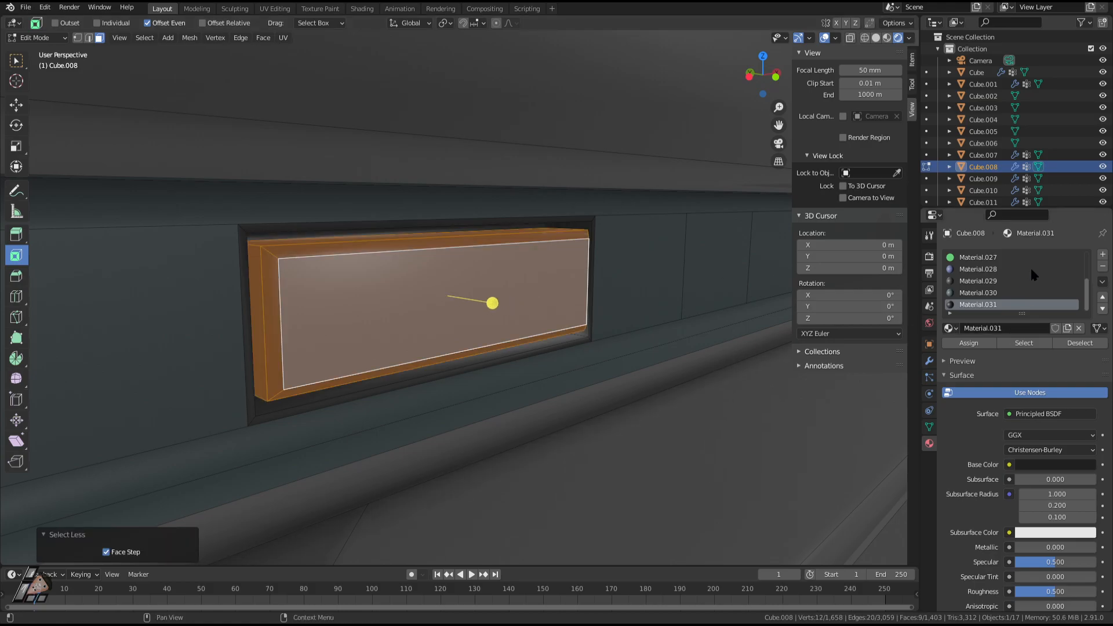
Create a new material with roughness 0.209, subsurface 0.305 and a light green subsurface color, and return to object mode.
left_click(1103, 254)
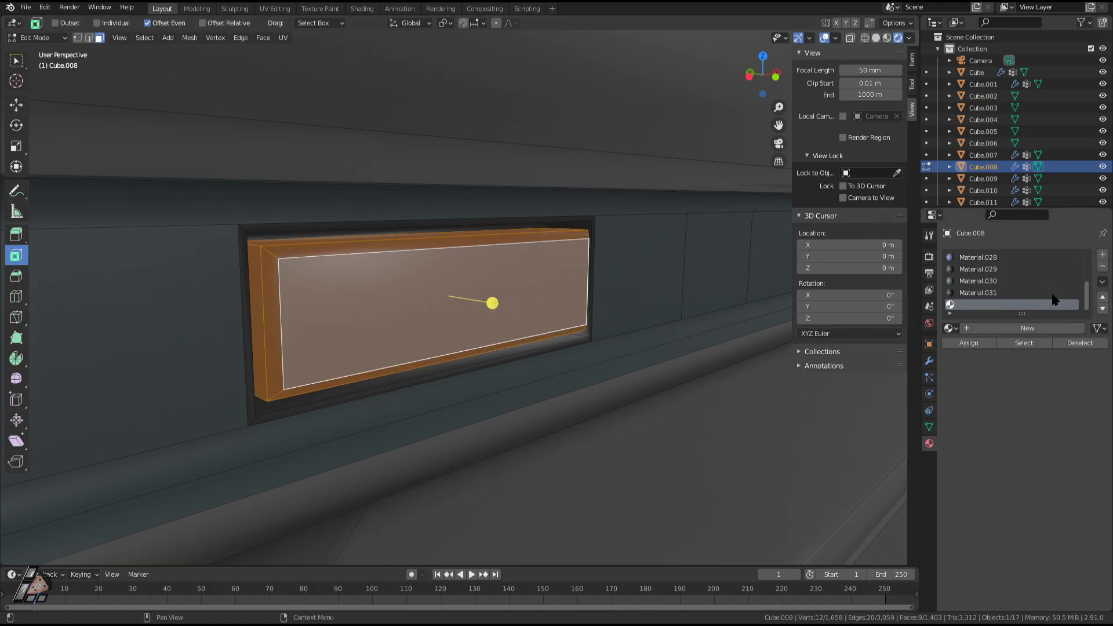
left_click(1021, 328)
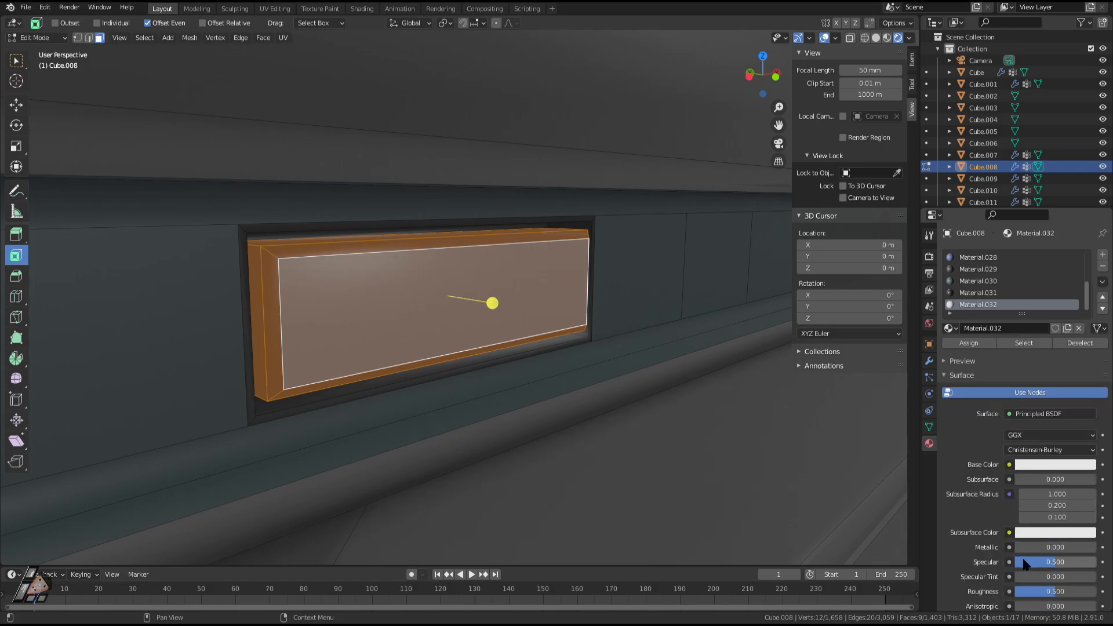
scroll(989, 589, "down", 1)
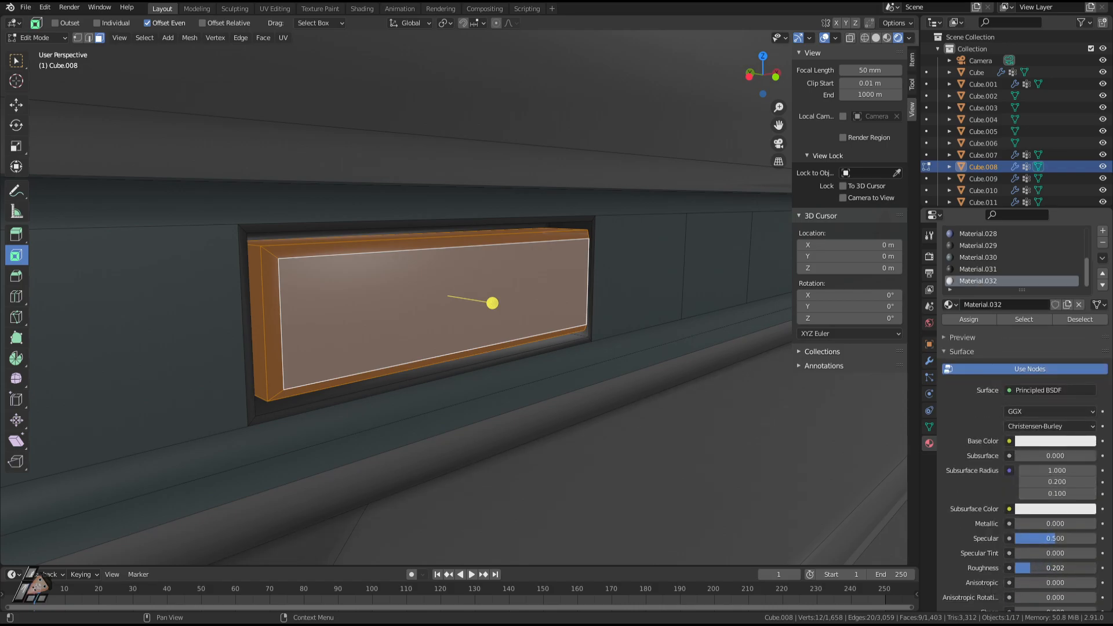
left_click_drag(1032, 568, 1033, 568)
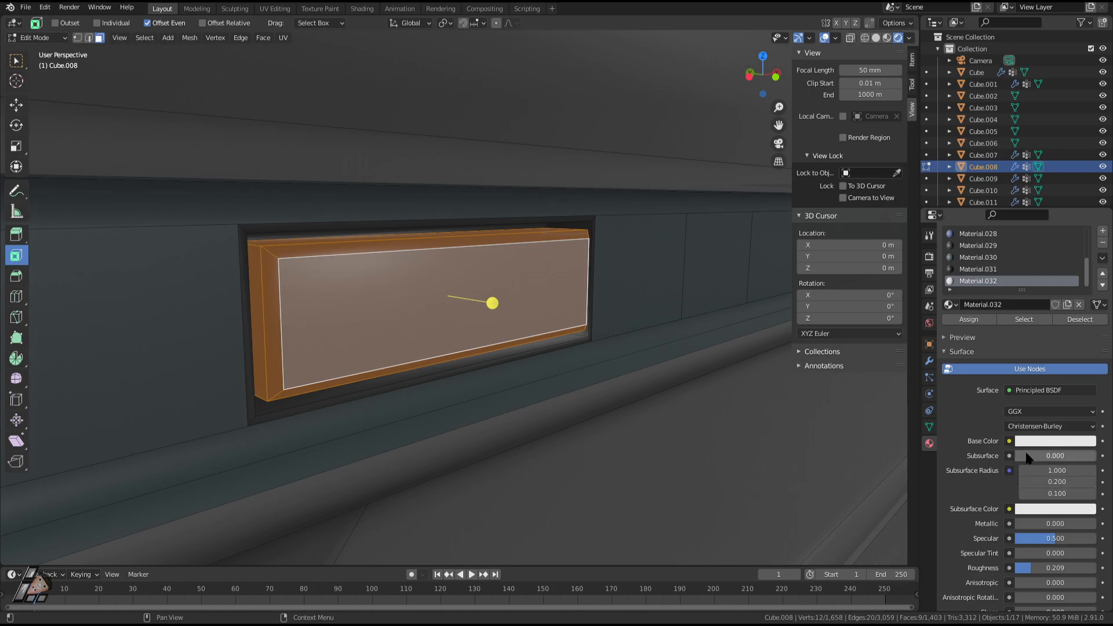
left_click(1052, 510)
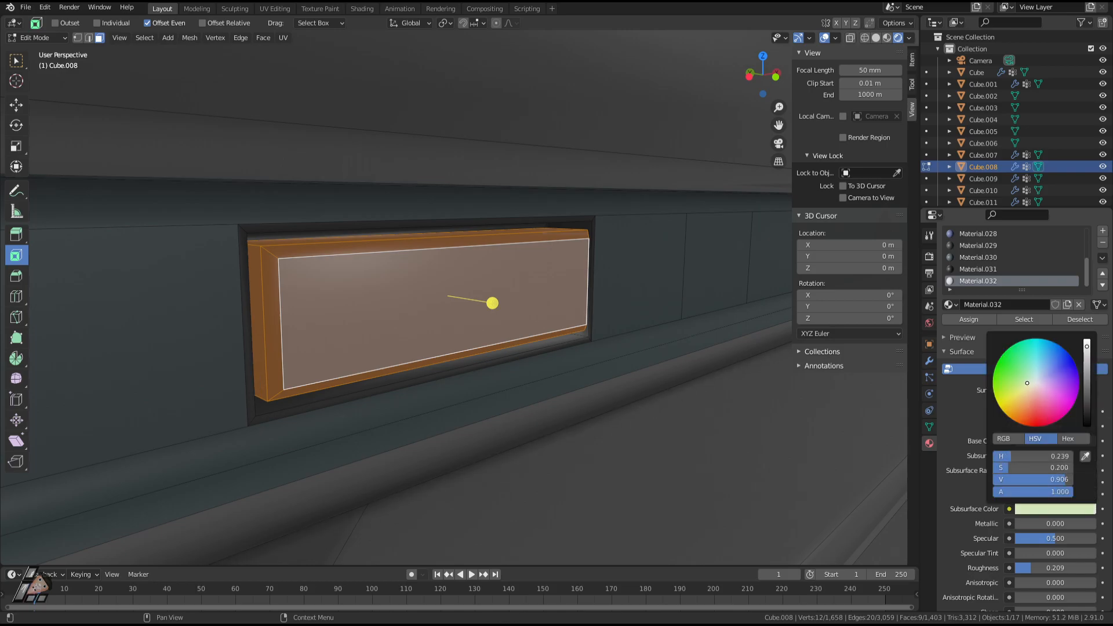
key("Tab")
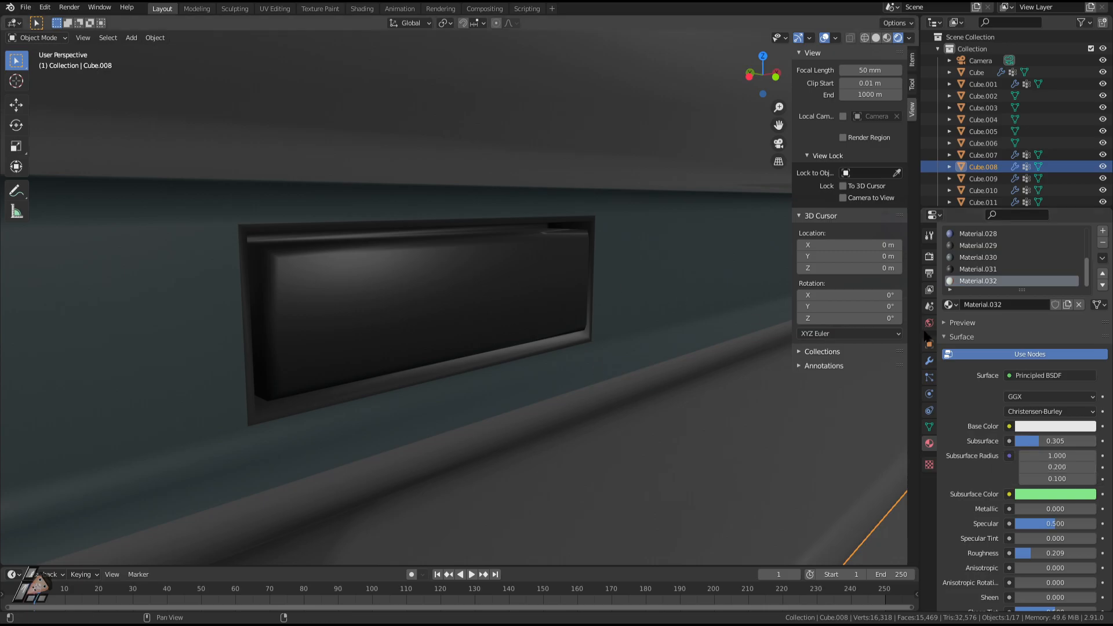
Assign Material.032 to the selected faces of the rectangular button on the monitor's front strip.
key("Tab")
left_click(974, 320)
key("Tab")
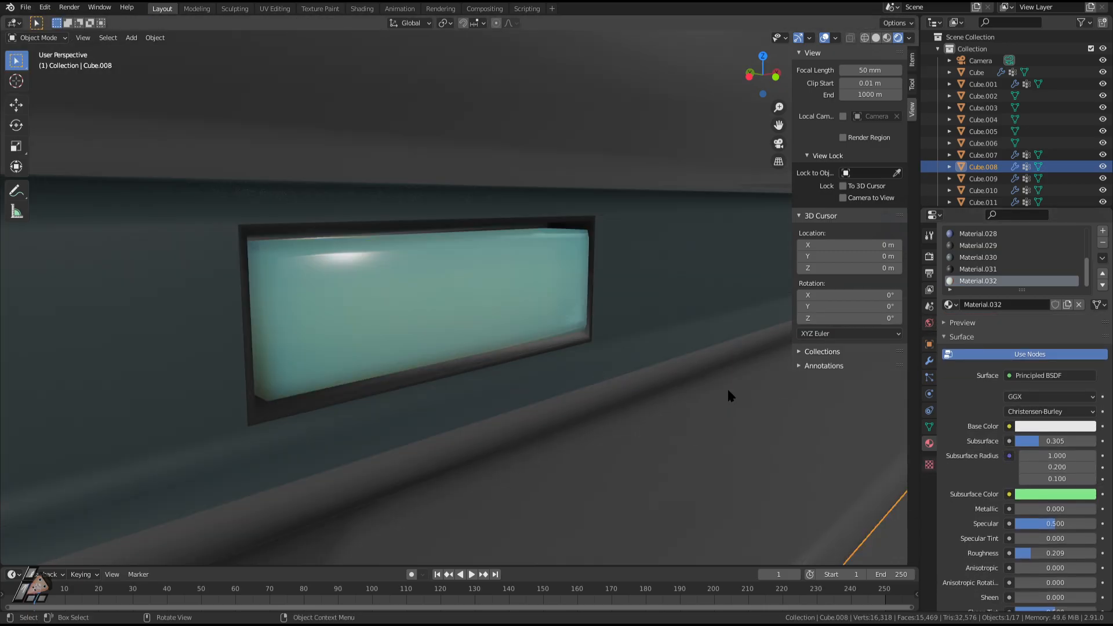
Examine the rectangular button, knob and indicator lights on the monitor's front strip from several angles and distances.
middle_click_drag(729, 394, 626, 331)
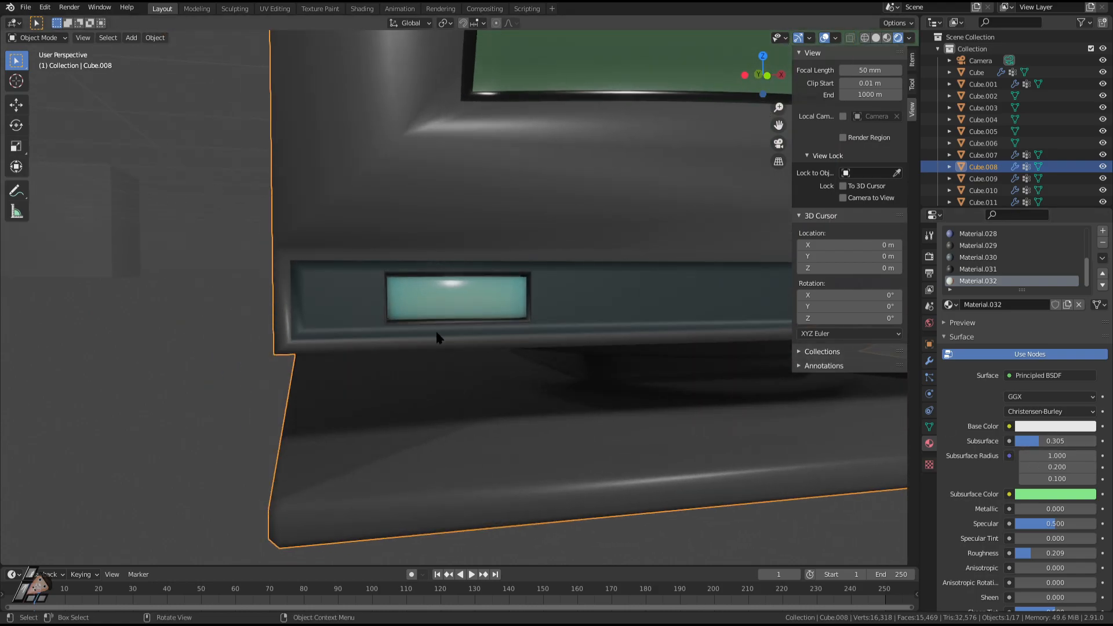
middle_click_drag(440, 337, 606, 402)
scroll(512, 261, "up", 3)
middle_click_drag(512, 261, 537, 297)
scroll(525, 342, "down", 13)
scroll(537, 297, "up", 8)
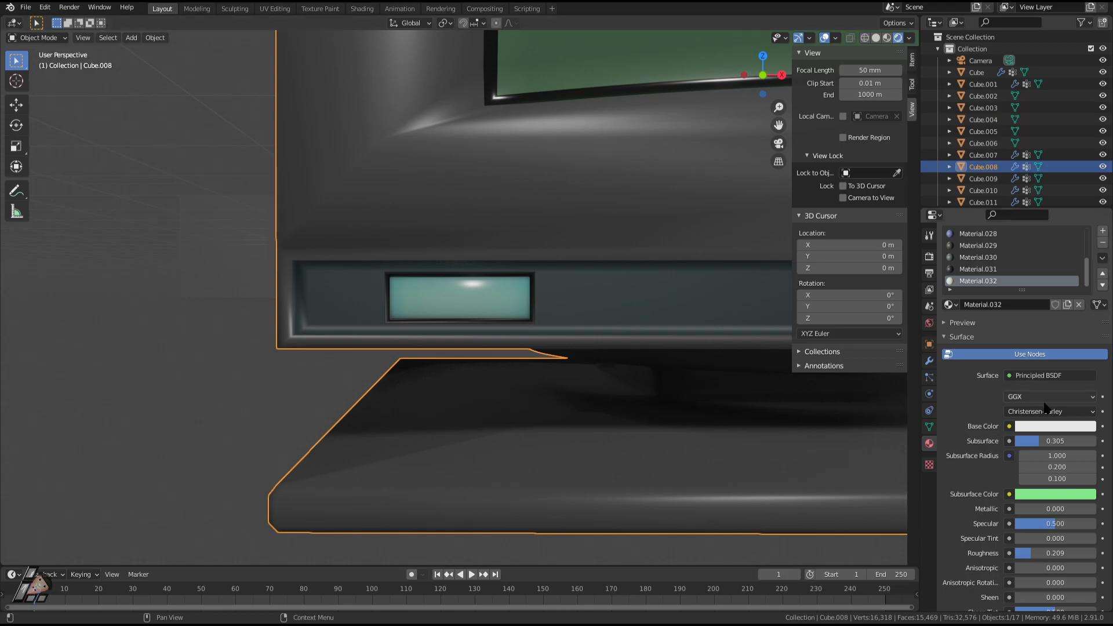
middle_click_drag(616, 307, 657, 304)
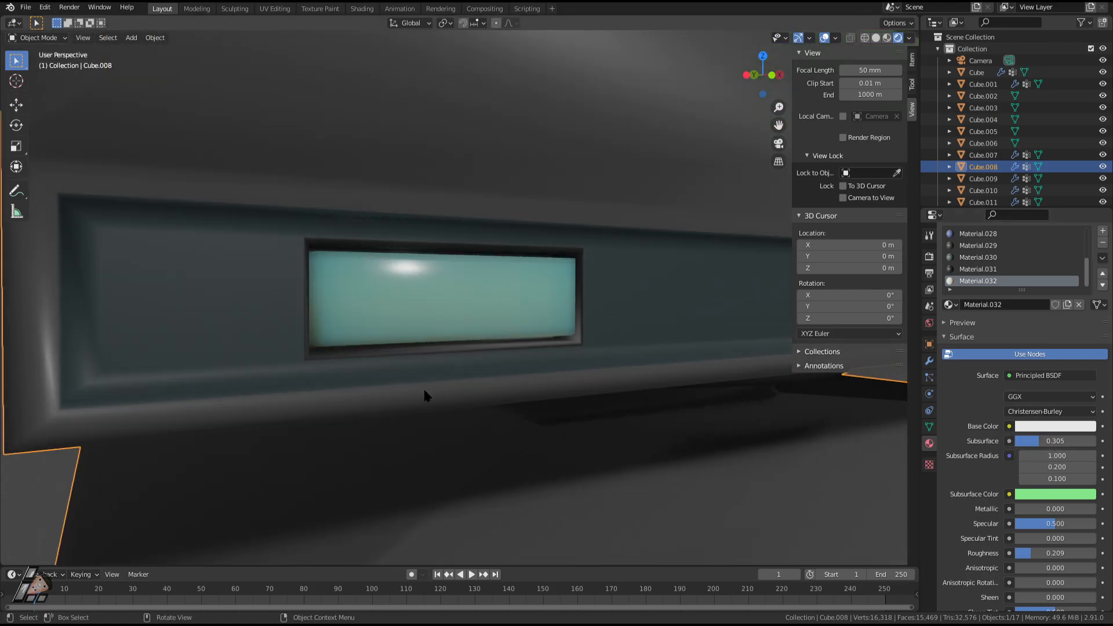
scroll(424, 396, "down", 10)
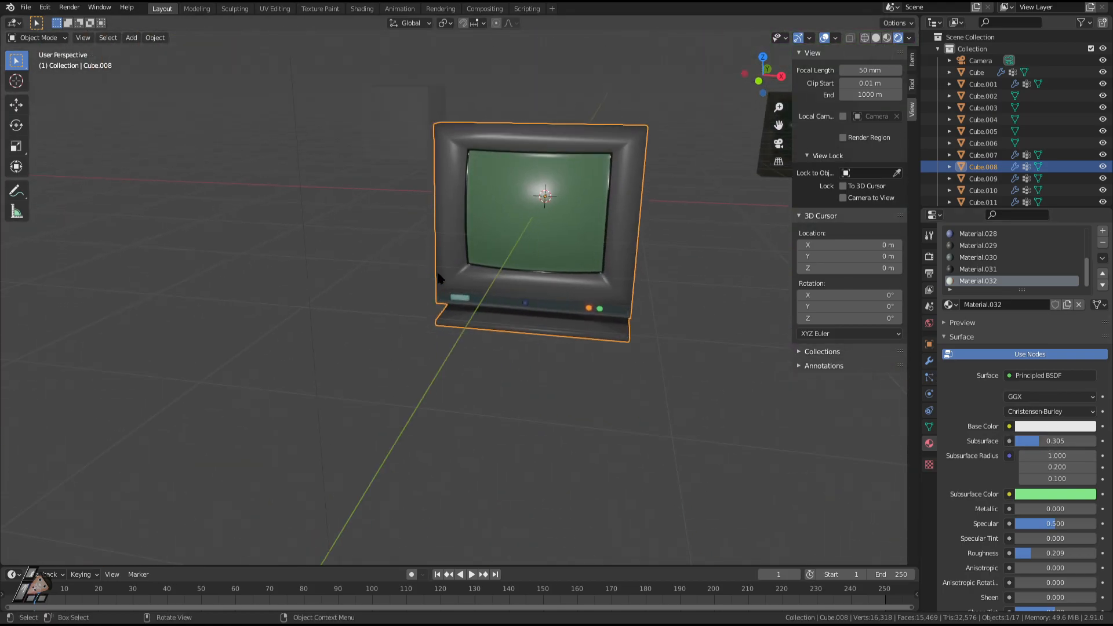
scroll(439, 278, "up", 6)
middle_click_drag(520, 155, 380, 192, "shift")
middle_click_drag(380, 142, 452, 180)
key("Tab")
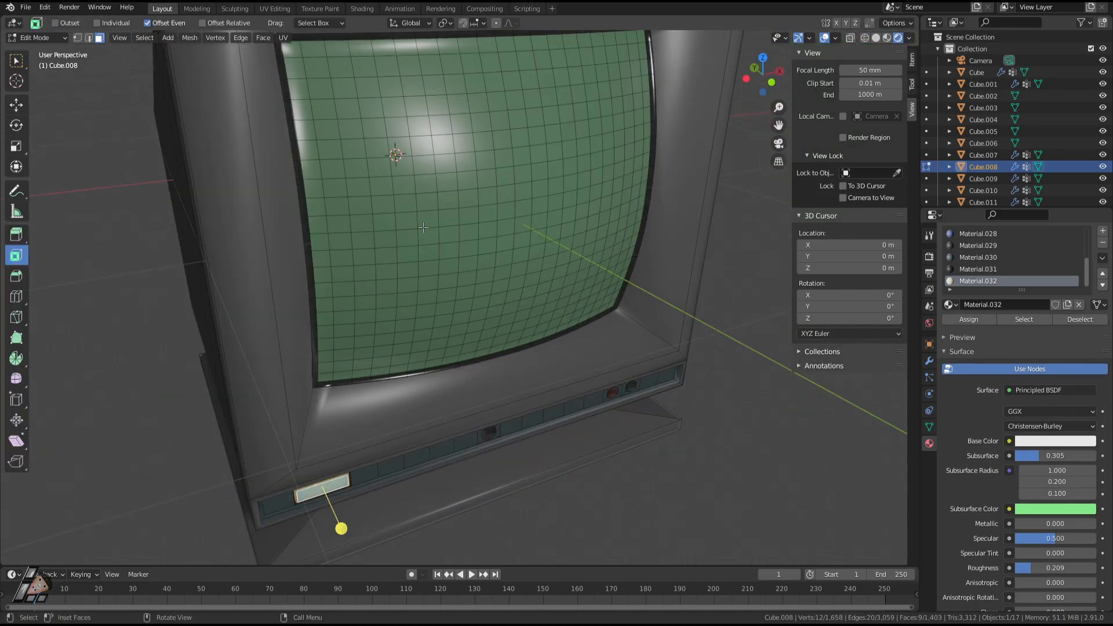
middle_click_drag(411, 268, 403, 215)
middle_click_drag(320, 119, 361, 390, "shift")
key("Tab")
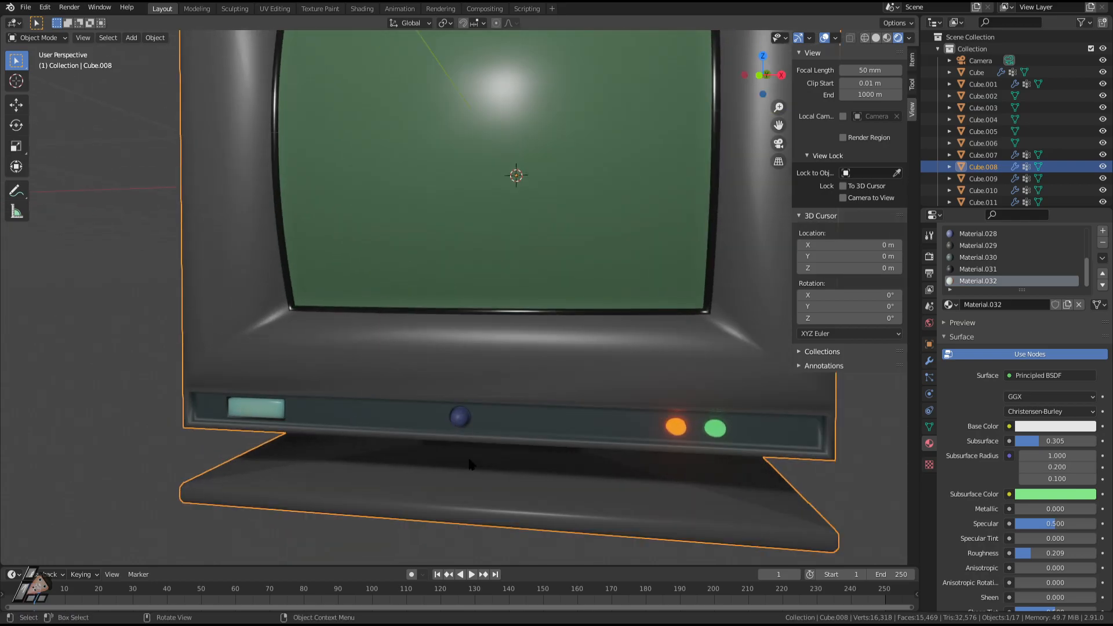
middle_click_drag(470, 464, 461, 437)
key("Tab")
key("Tab")
Add a text object at the origin and rotate it 90° about the X axis so it stands upright.
key("shift+a")
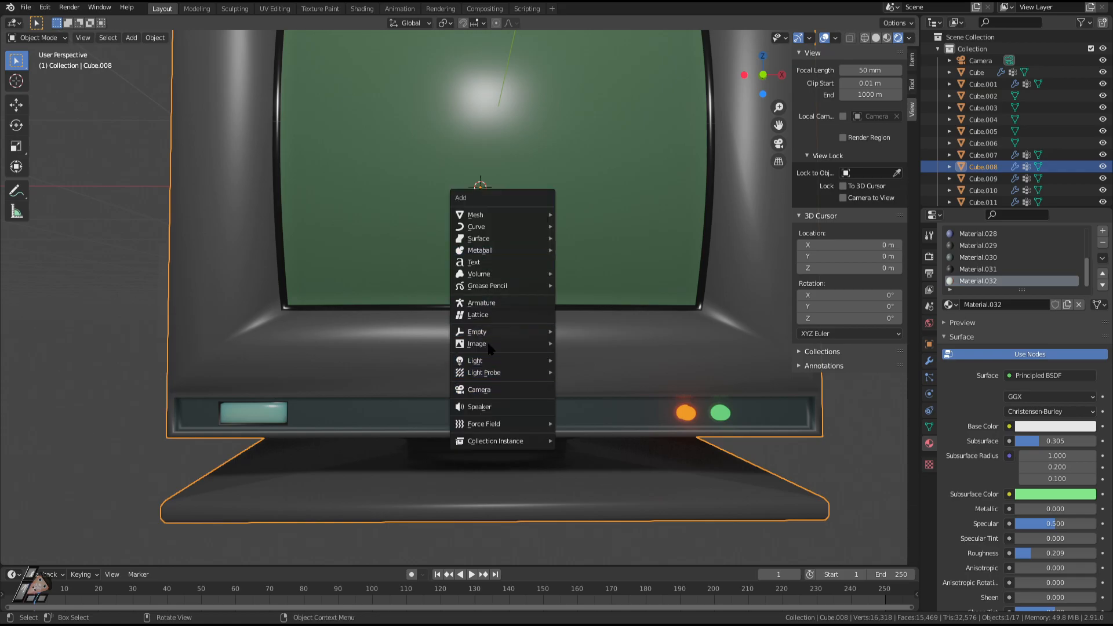
mouse_move(476, 332)
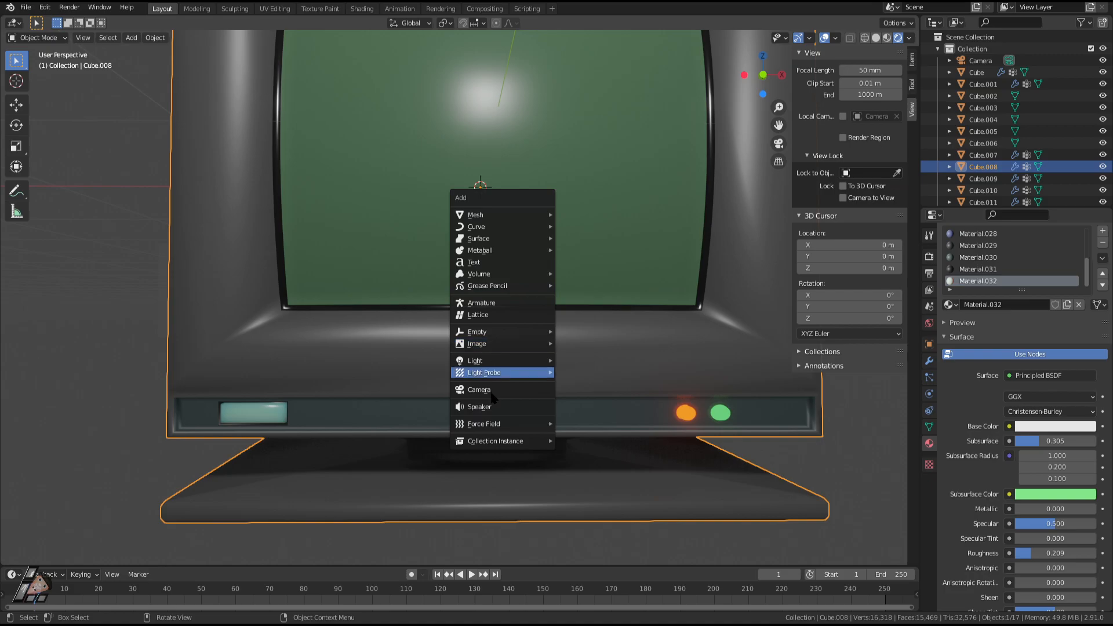
left_click(503, 262)
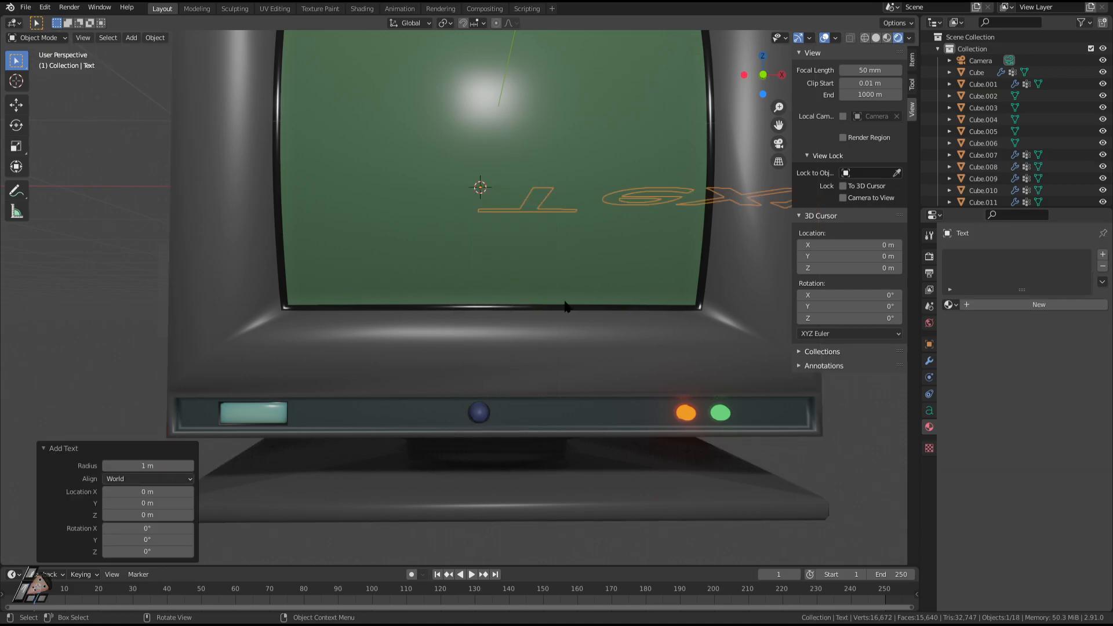
type("rx90")
key("Return")
Move the text in front of the monitor's base, about -1.58 m along Y, -0.98 m along Z and -1.59 m along X.
middle_click_drag(415, 330, 458, 338)
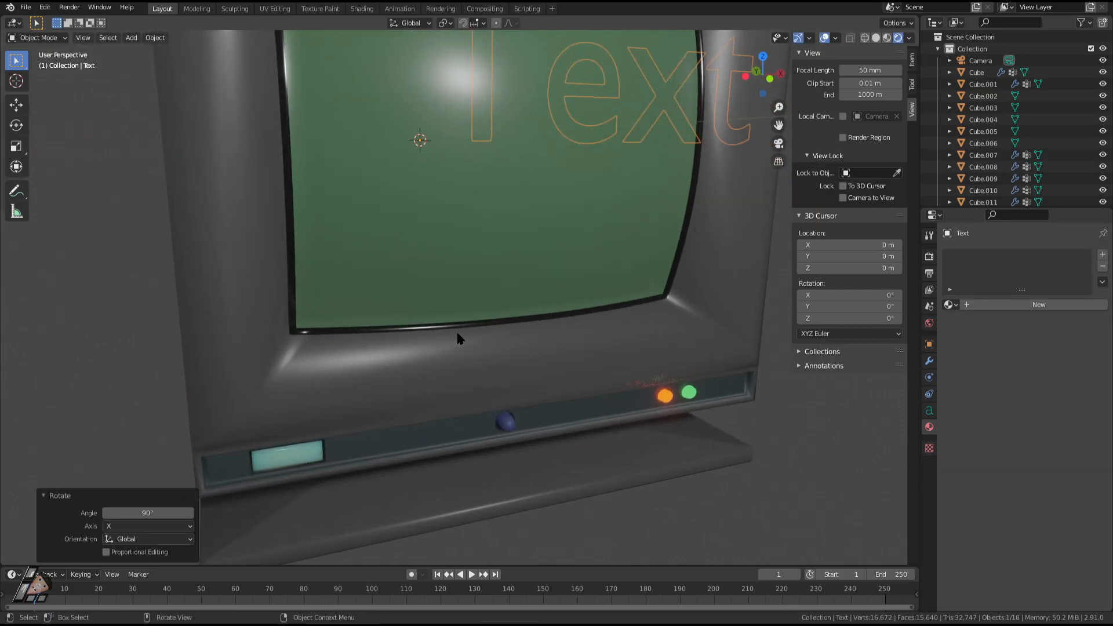
key("g")
key("y")
left_click(667, 479)
middle_click_drag(698, 423, 684, 374)
key("g")
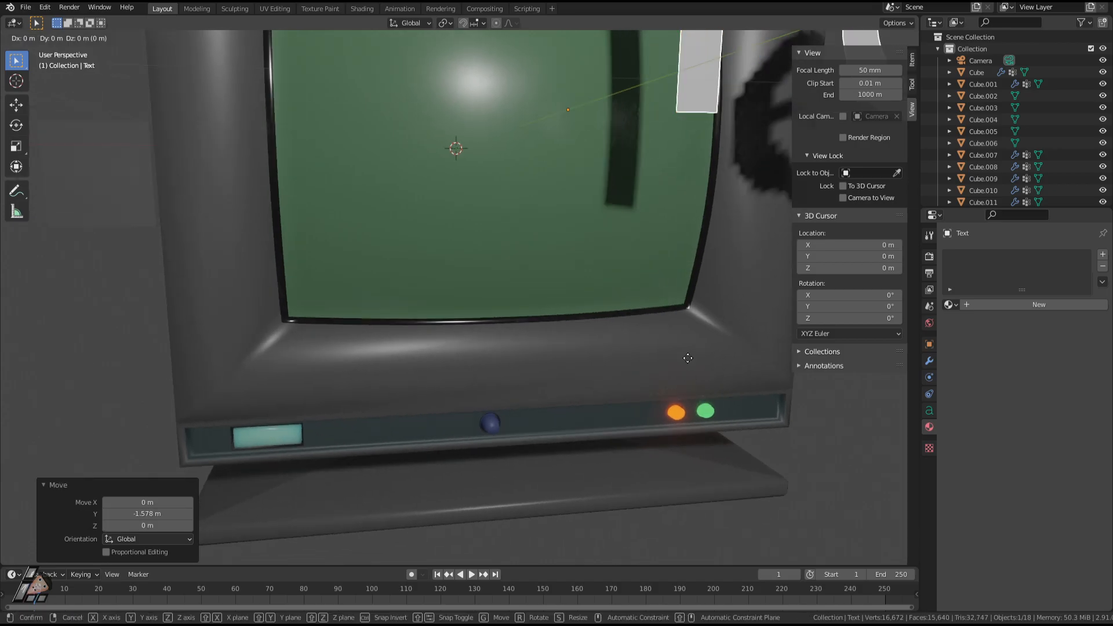
key("z")
left_click(659, 245)
scroll(653, 273, "down", 6)
key("g")
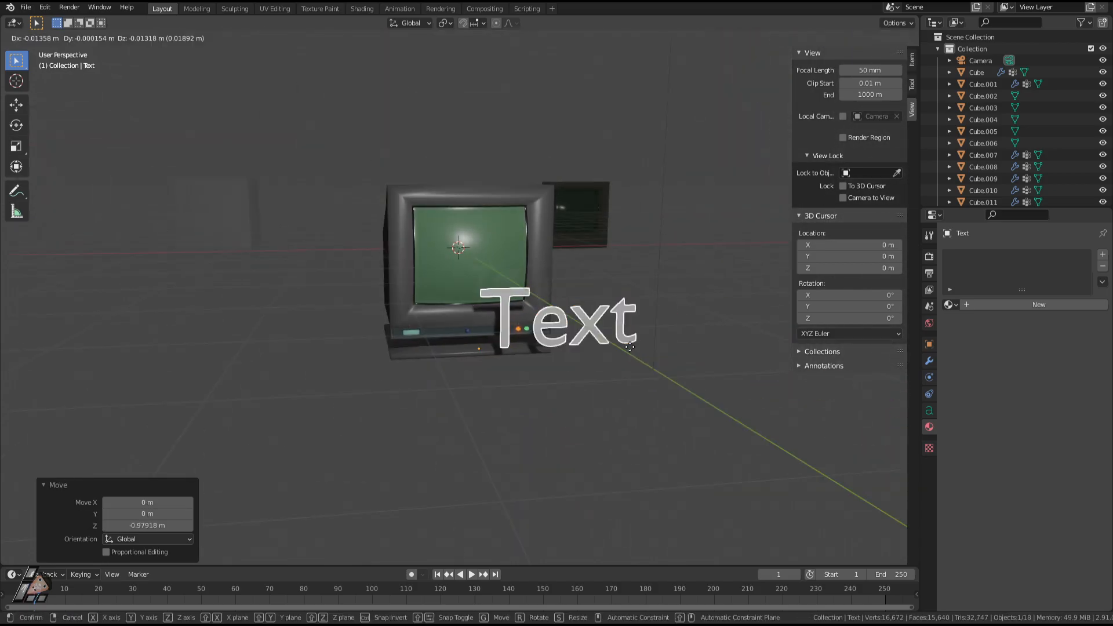
key("x")
left_click(554, 361)
Scale the text down and move it about 0.64 m along X to the strip's button end.
key("s")
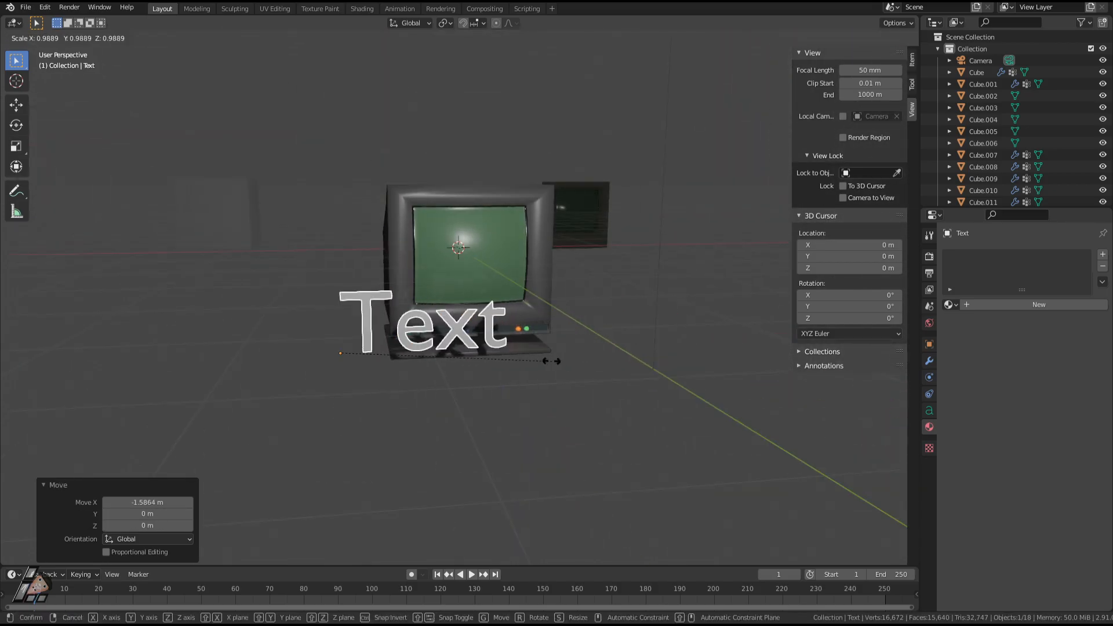
left_click(393, 359)
scroll(394, 362, "up", 5)
key("g")
key("x")
left_click(575, 368)
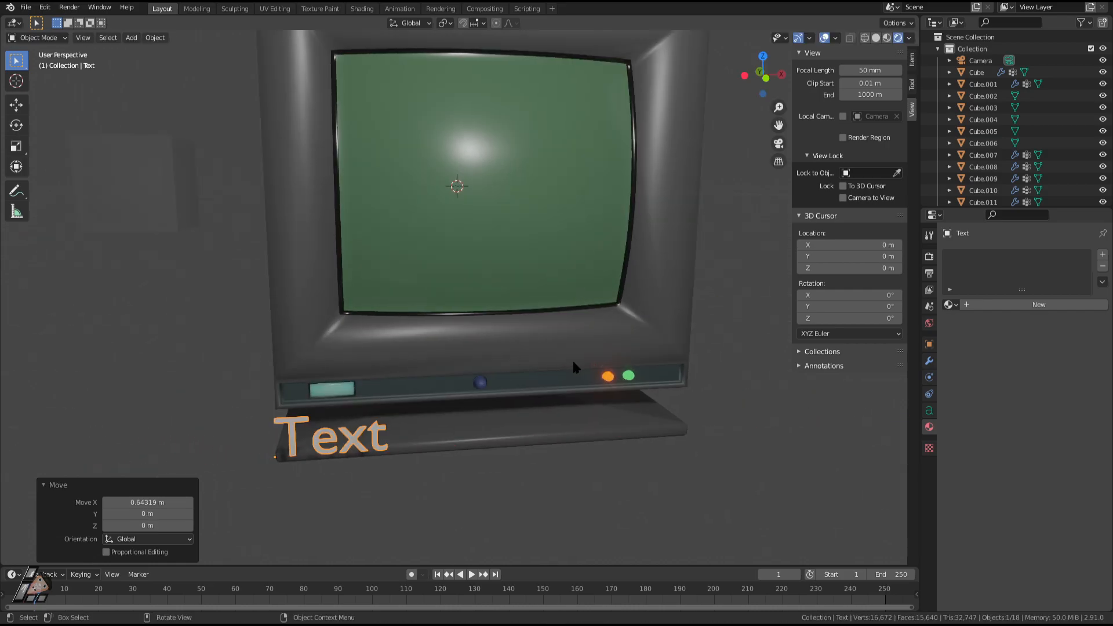
Move the text about 0.43 m along Y, closer to the monitor's front strip.
middle_click_drag(509, 397, 564, 353)
key("g")
key("y")
left_click(477, 369)
middle_click_drag(472, 371, 507, 408)
scroll(506, 409, "up", 5)
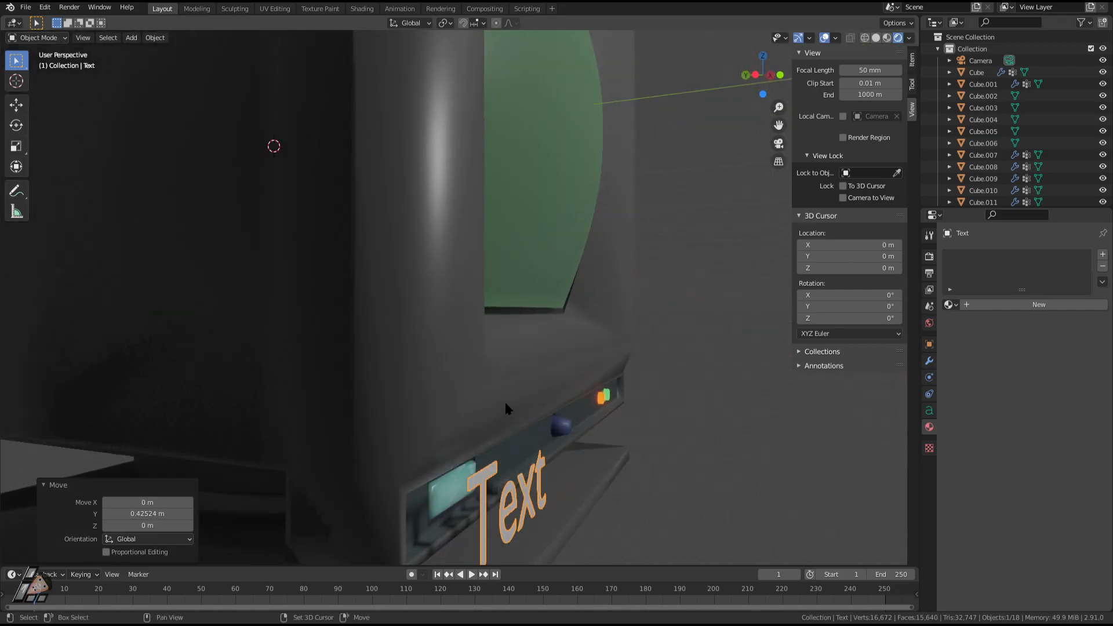
Add a Solidify modifier to the text with a thickness of 0.1 m.
scroll(506, 409, "down", 2)
left_click(929, 361)
left_click(1024, 254)
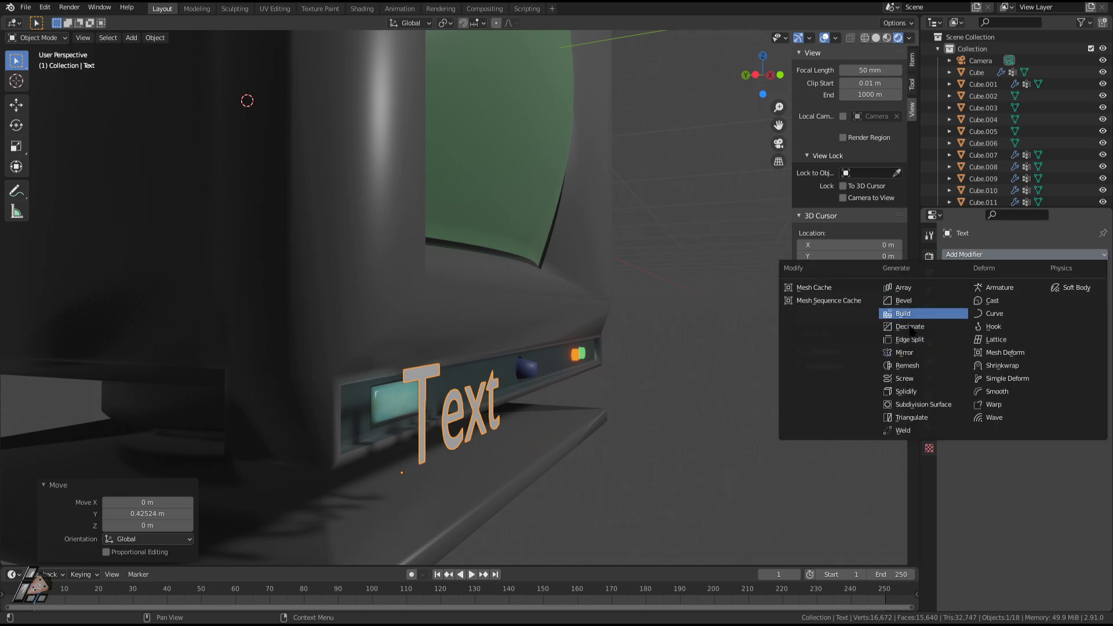
left_click(918, 394)
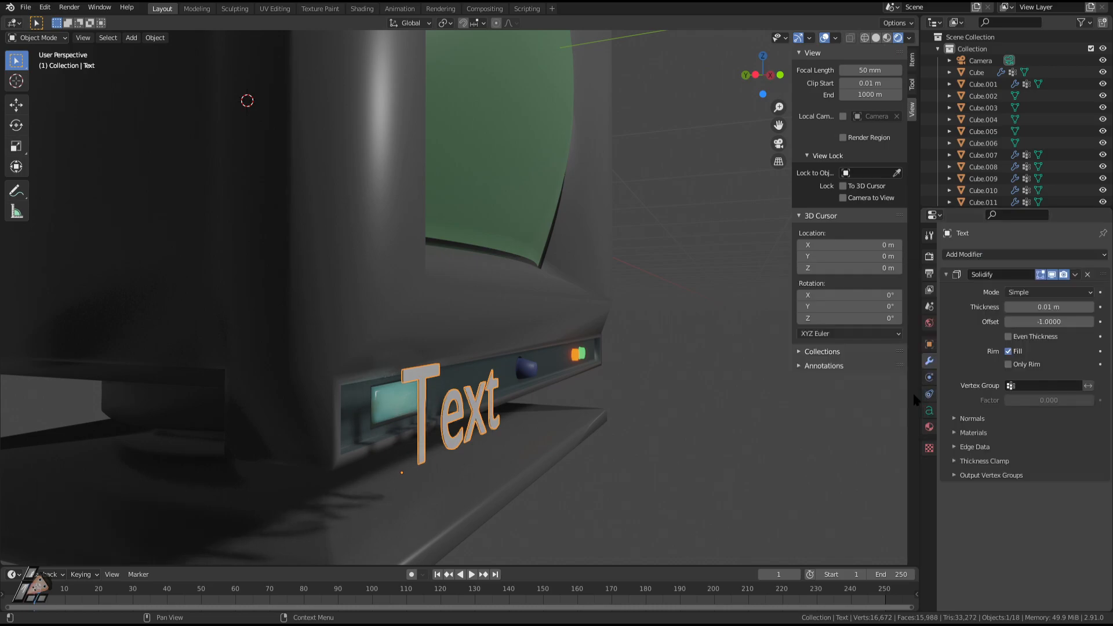
left_click_drag(1049, 306, 1072, 307)
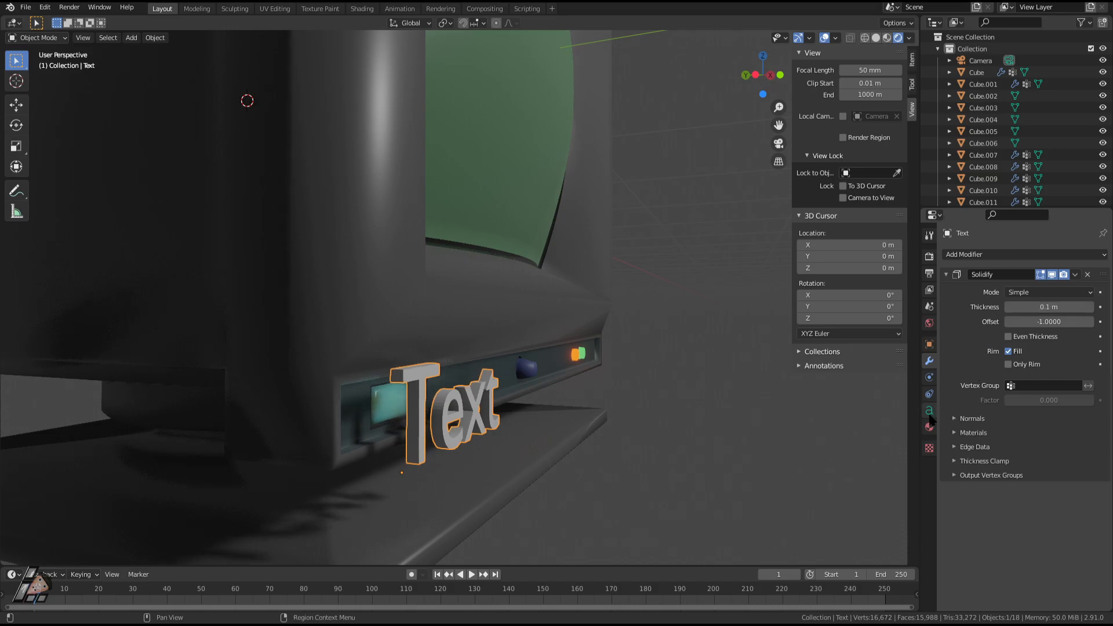
Replace the text object's content with "Power".
key("Tab")
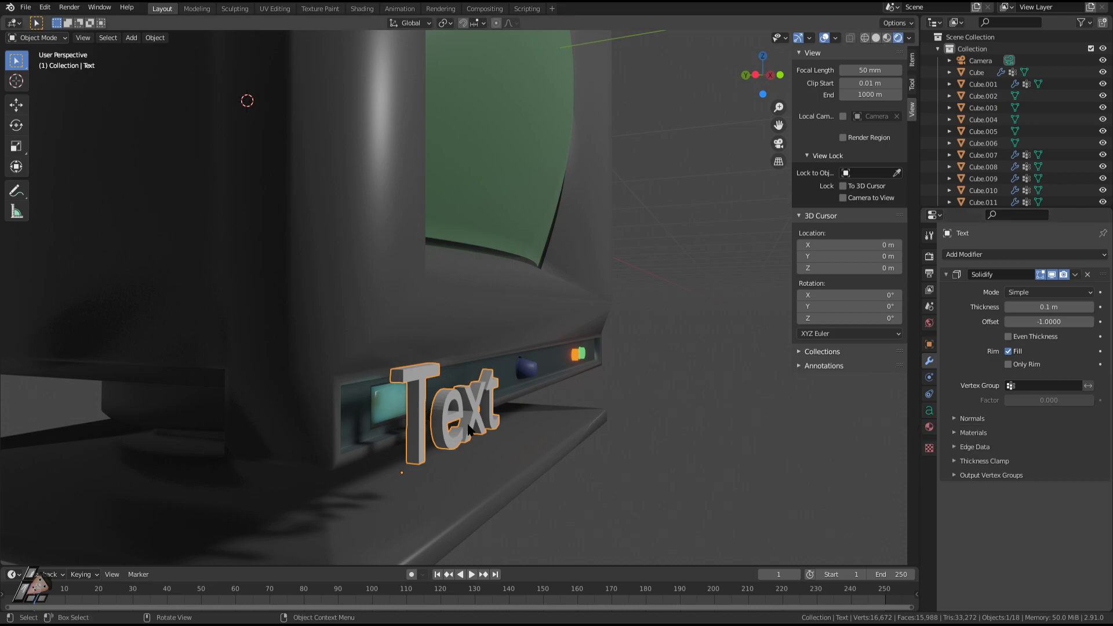
key("BackSpace")
key("BackSpace")
key("BackSpace")
key("BackSpace")
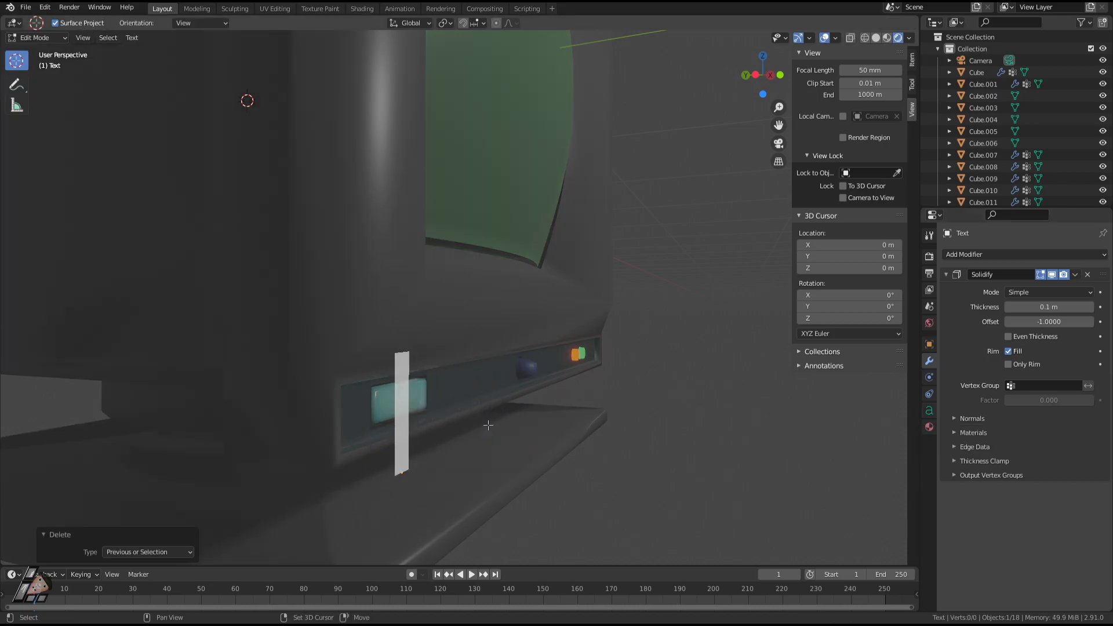
type("Power")
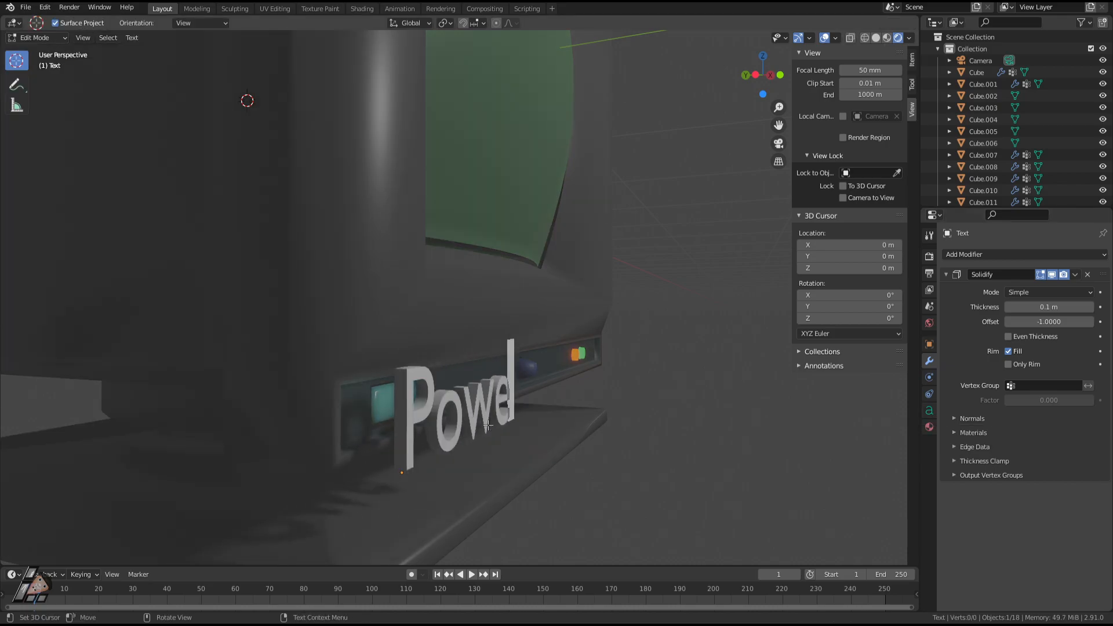
key("Tab")
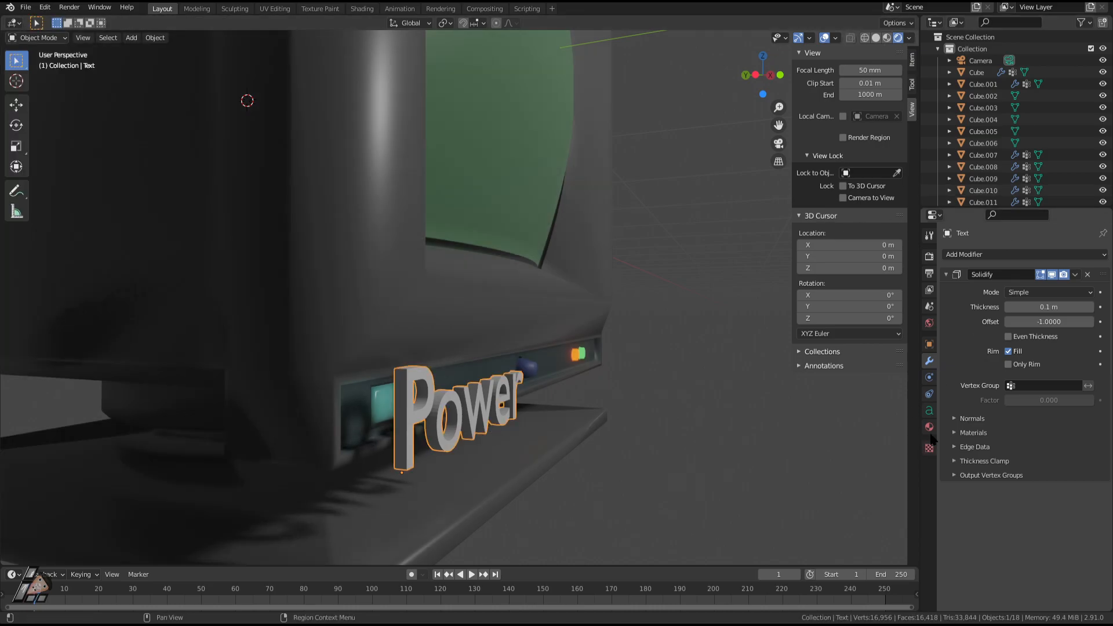
Create a new material for the Power text and set its base color to black.
left_click(930, 427)
left_click(1059, 304)
left_click(1063, 429)
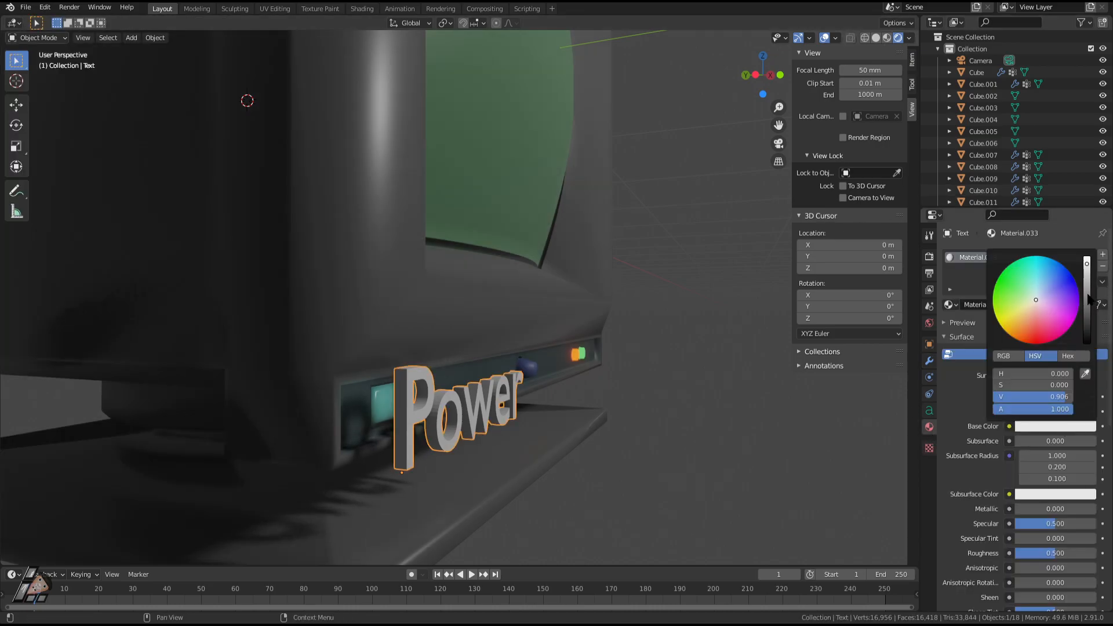
left_click_drag(1092, 258, 1091, 344)
key("Tab")
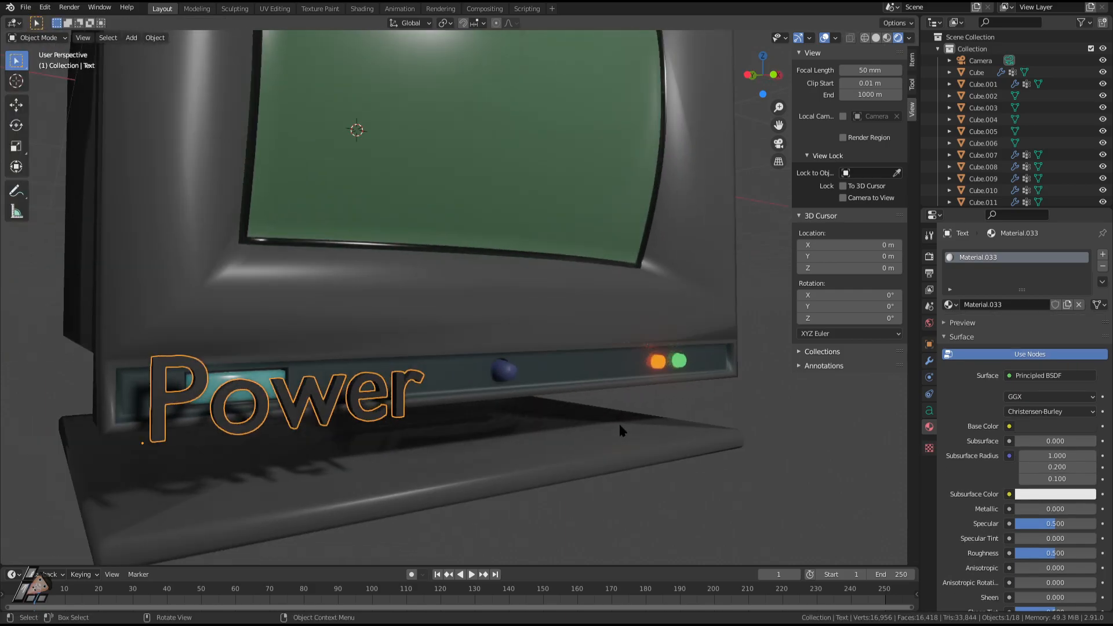
Shrink the Power text to the button's width and move it about 0.1 m along X and 0.055 m along Z.
key("s")
left_click(359, 429)
key("g")
key("x")
left_click(355, 426)
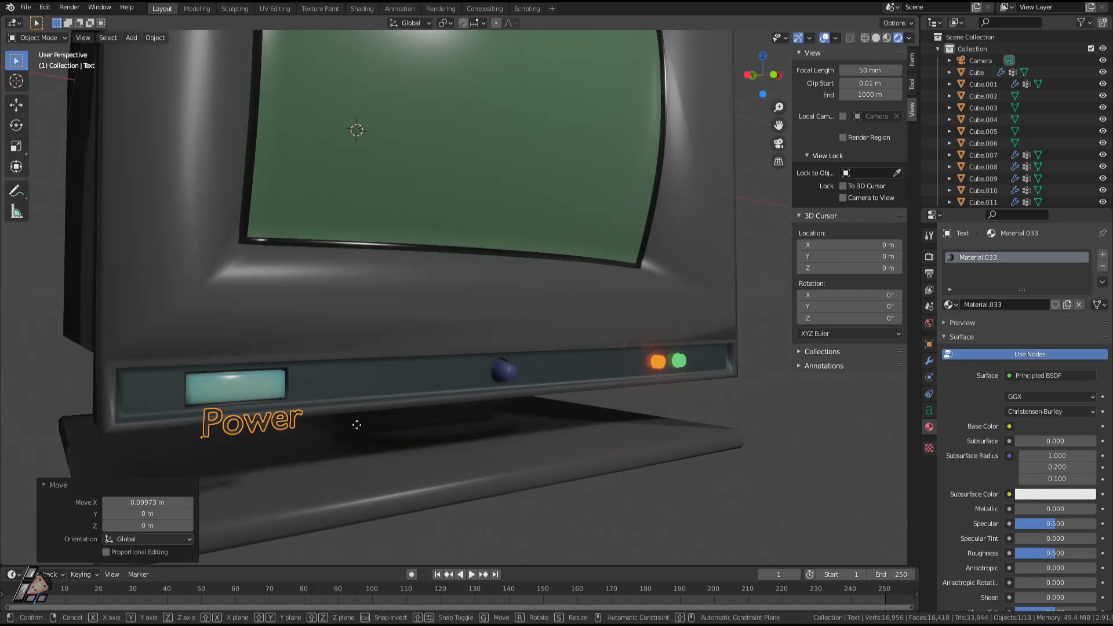
key("g")
key("z")
left_click(355, 393)
Push the Power text back along Y by about 0.093 m and another 0.009 m, against the button's face.
middle_click_drag(357, 396, 596, 477)
key("g")
key("y")
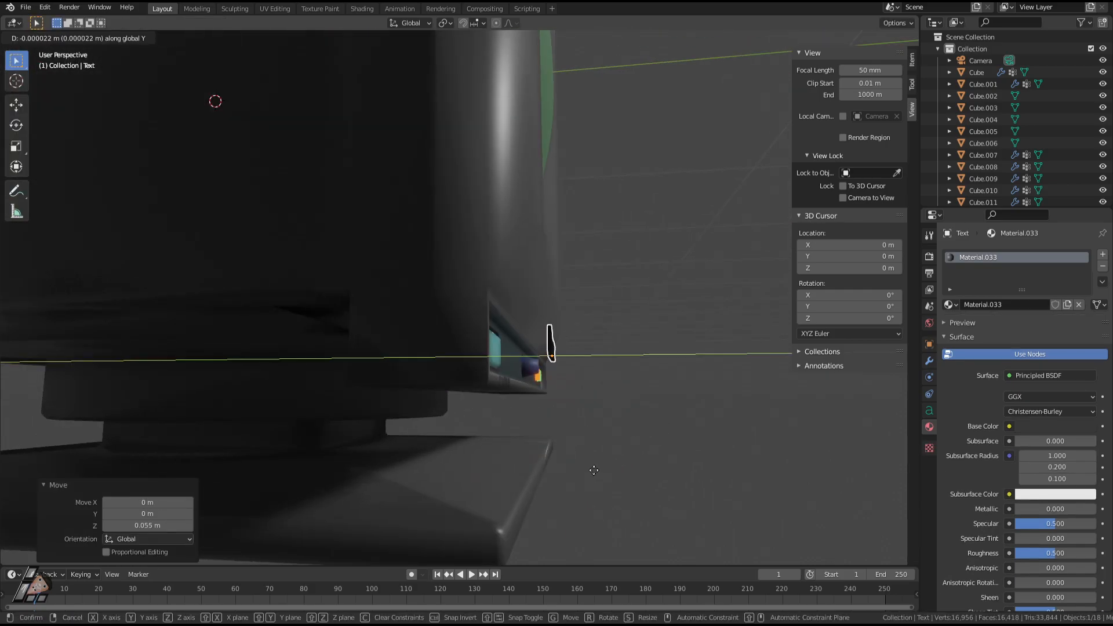
left_click(586, 435)
middle_click_drag(586, 435, 636, 339)
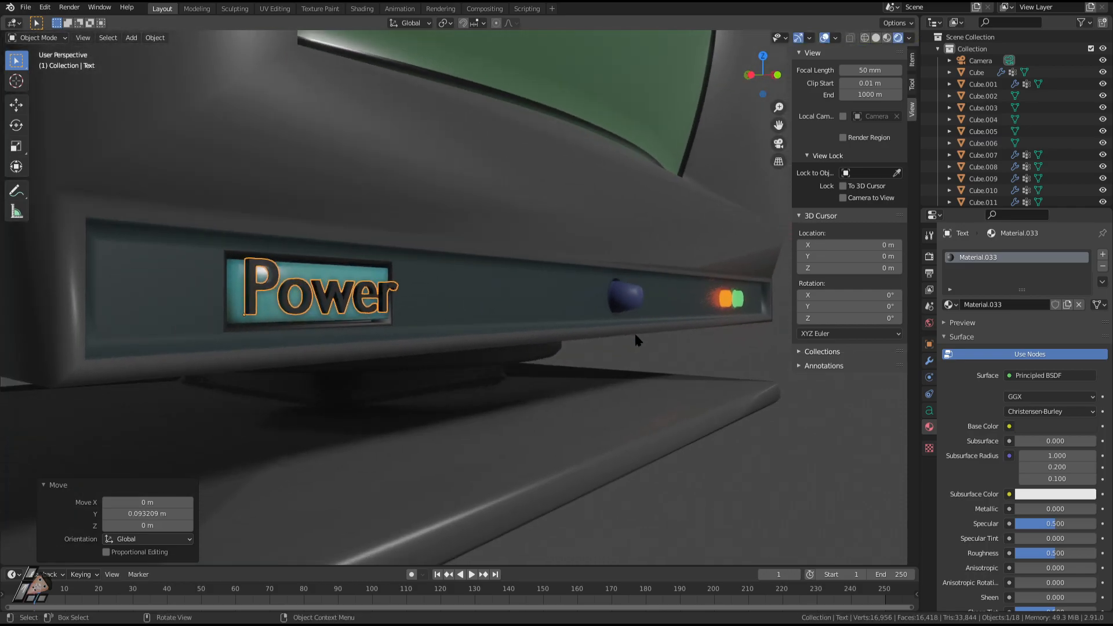
key("g")
key("z")
key("y")
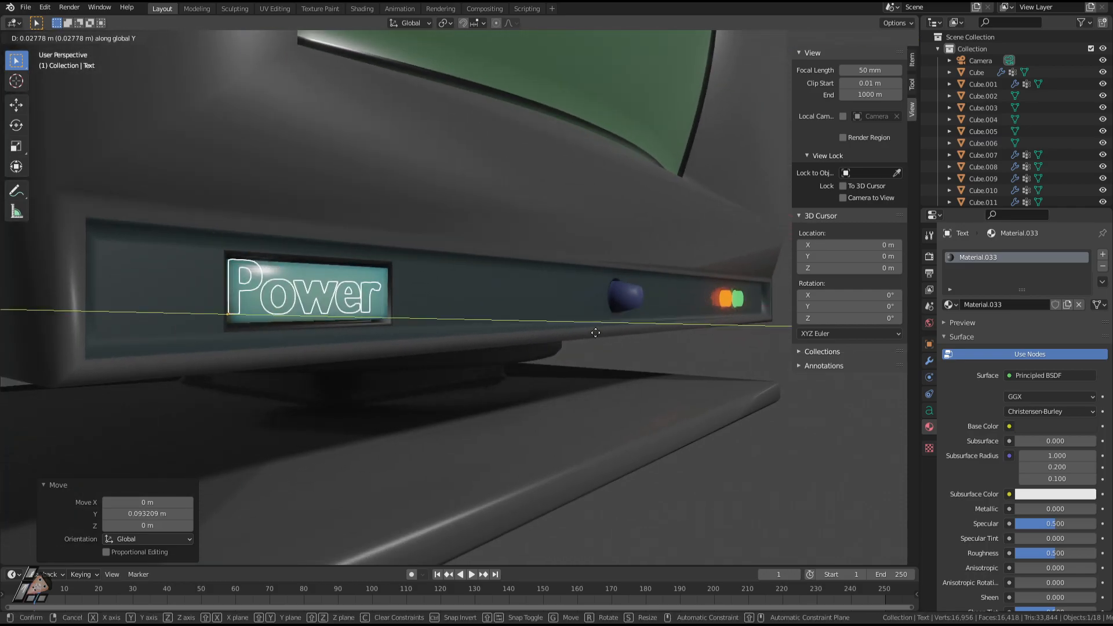
left_click(610, 344)
Scale the Power text to about 0.78 and shift it along X to fit inside the button.
middle_click_drag(608, 345, 578, 353)
key("s")
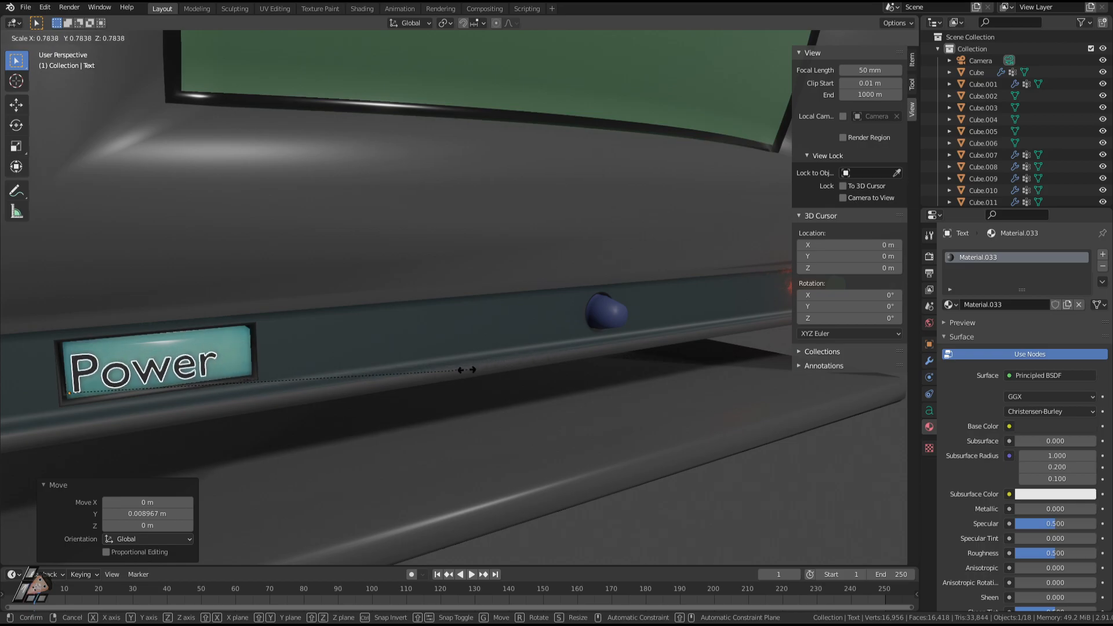
left_click(463, 370)
key("g")
key("x")
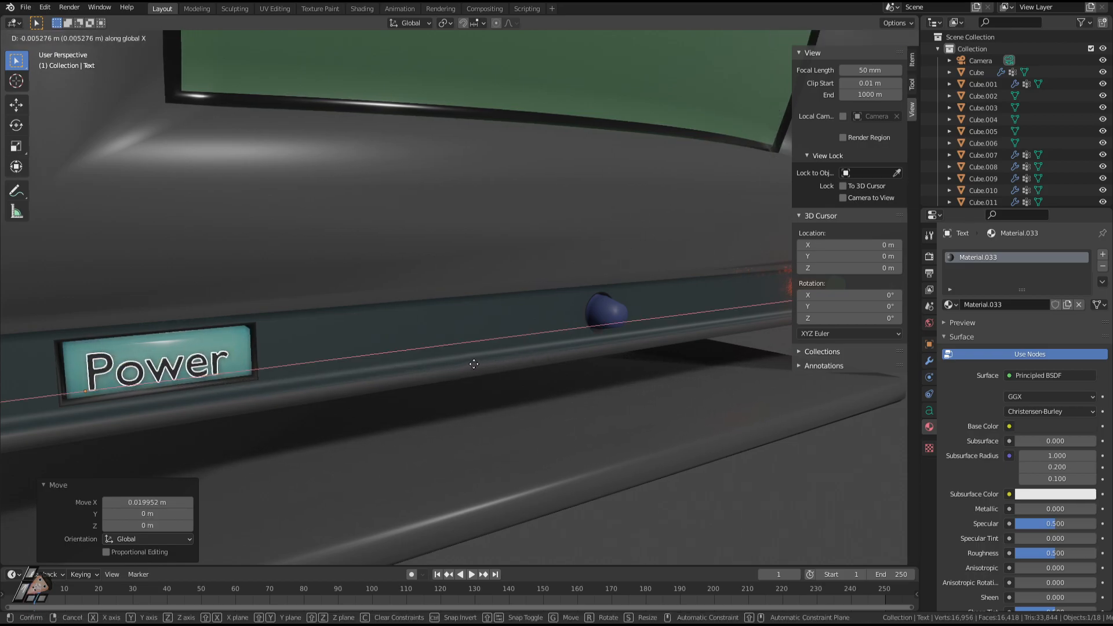
left_click(473, 369)
Nudge the Power text slightly up along Z and along X to center it on the button.
key("g")
key("z")
left_click(477, 365)
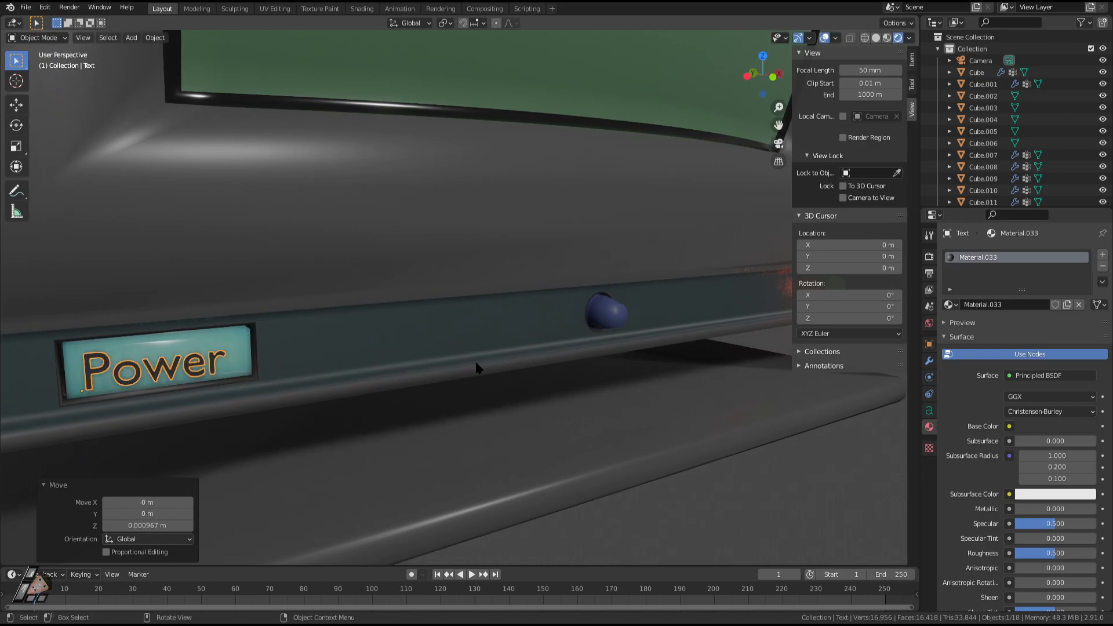
key("g")
key("z")
left_click(479, 363)
key("g")
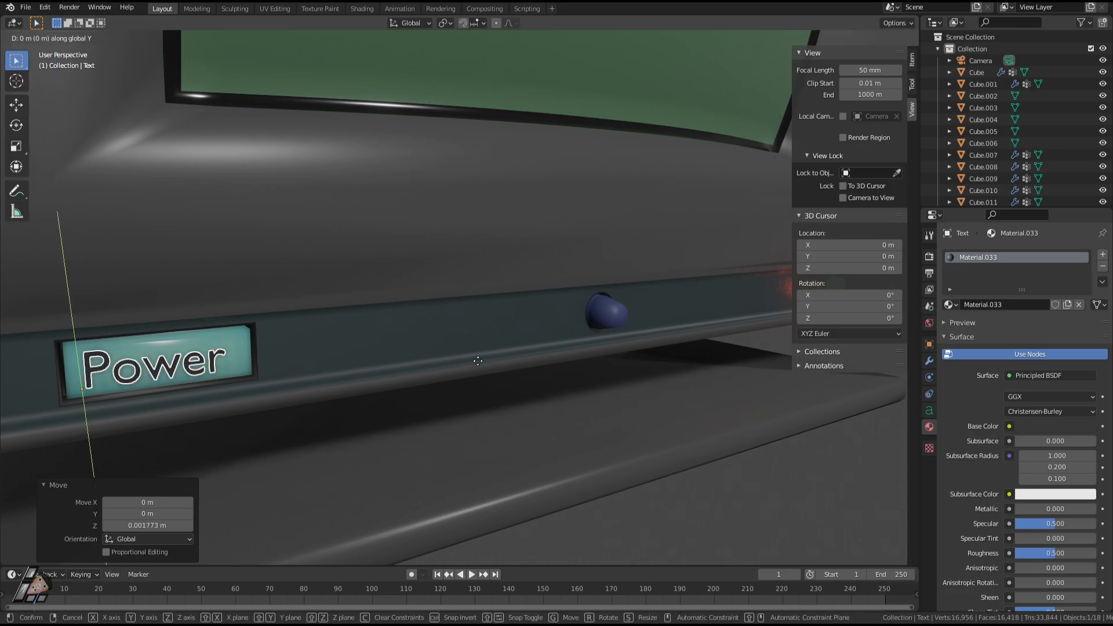
key("x")
left_click(482, 360)
key("g")
key("z")
left_click(480, 358)
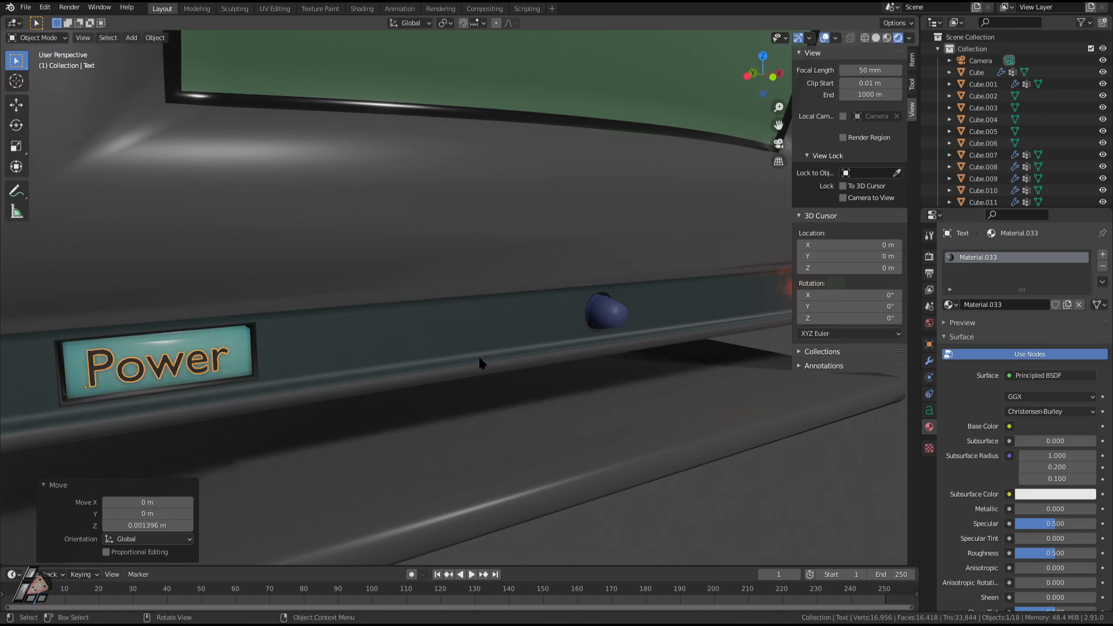
middle_click_drag(481, 358, 487, 436)
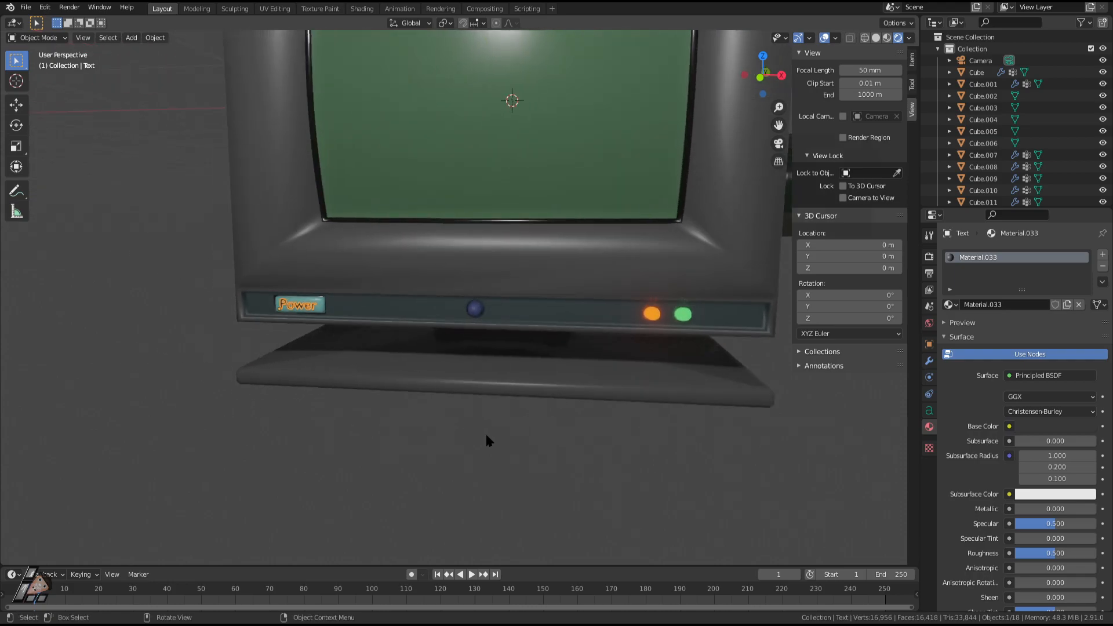
Inspect the Power label, front strip and whole monitor from several angles and distances.
middle_click_drag(251, 386, 382, 375)
middle_click_drag(496, 387, 376, 385)
scroll(371, 383, "up", 4)
middle_click_drag(224, 315, 346, 299, "shift")
middle_click_drag(439, 323, 308, 371)
scroll(455, 415, "down", 5)
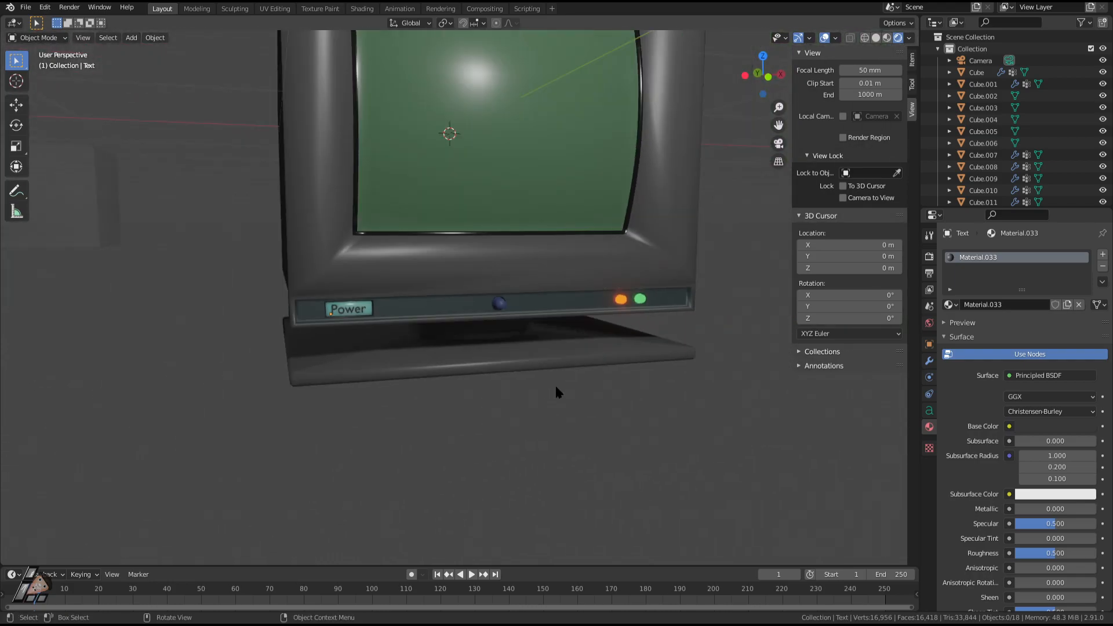
scroll(464, 343, "up", 2)
scroll(460, 345, "up", 3)
key("Tab")
key("Tab")
scroll(411, 342, "down", 2)
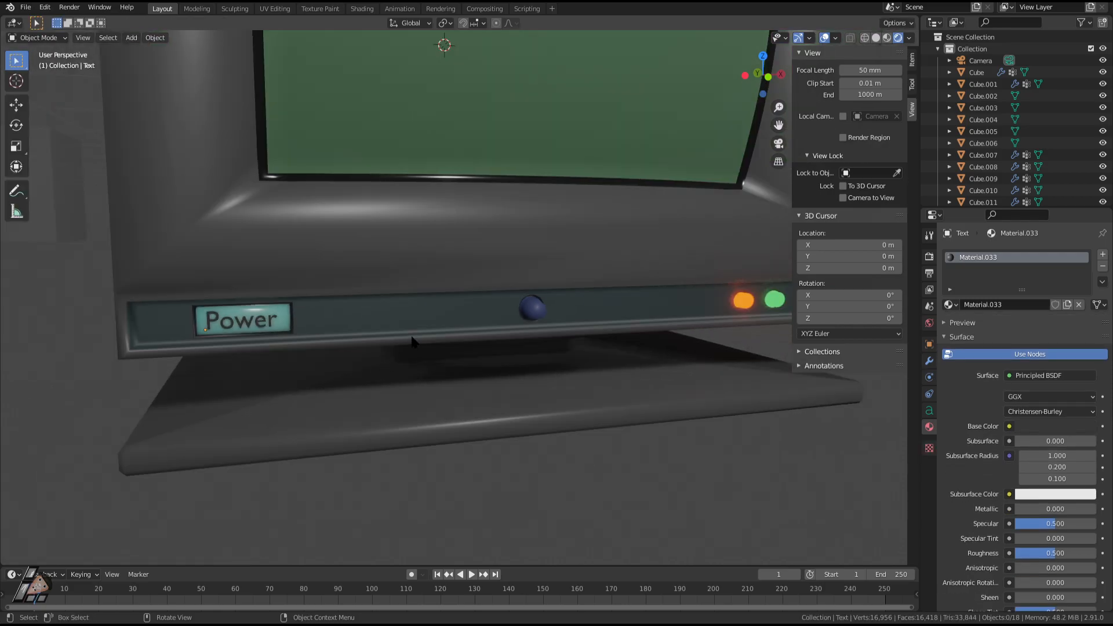
middle_click_drag(168, 383, 334, 369)
middle_click_drag(446, 356, 332, 354)
scroll(390, 288, "down", 3)
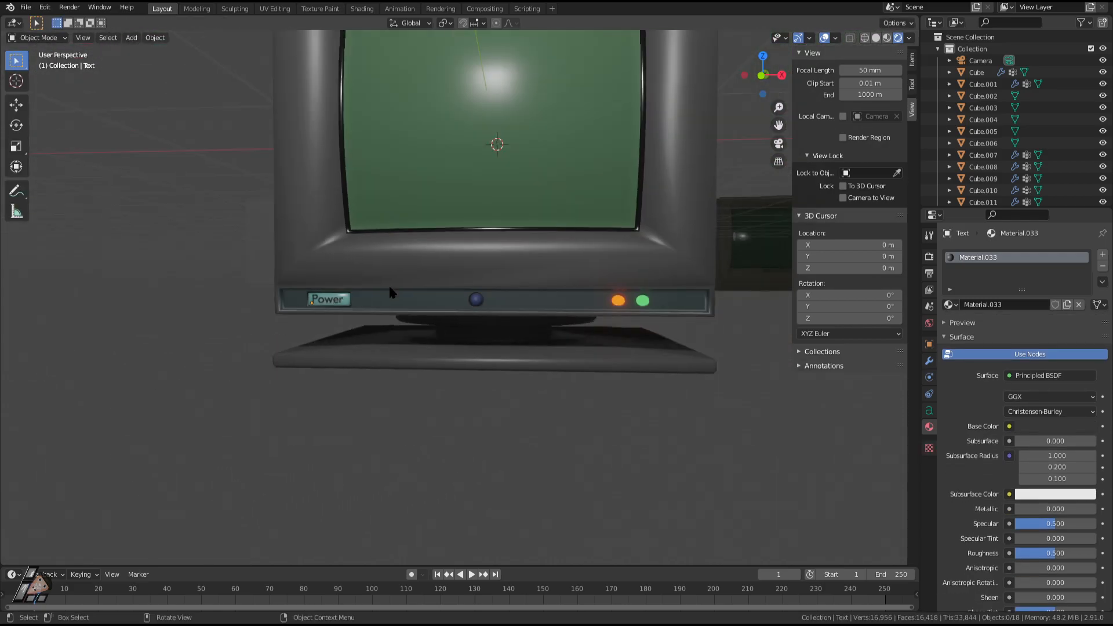
scroll(456, 311, "down", 4)
middle_click_drag(406, 337, 569, 339)
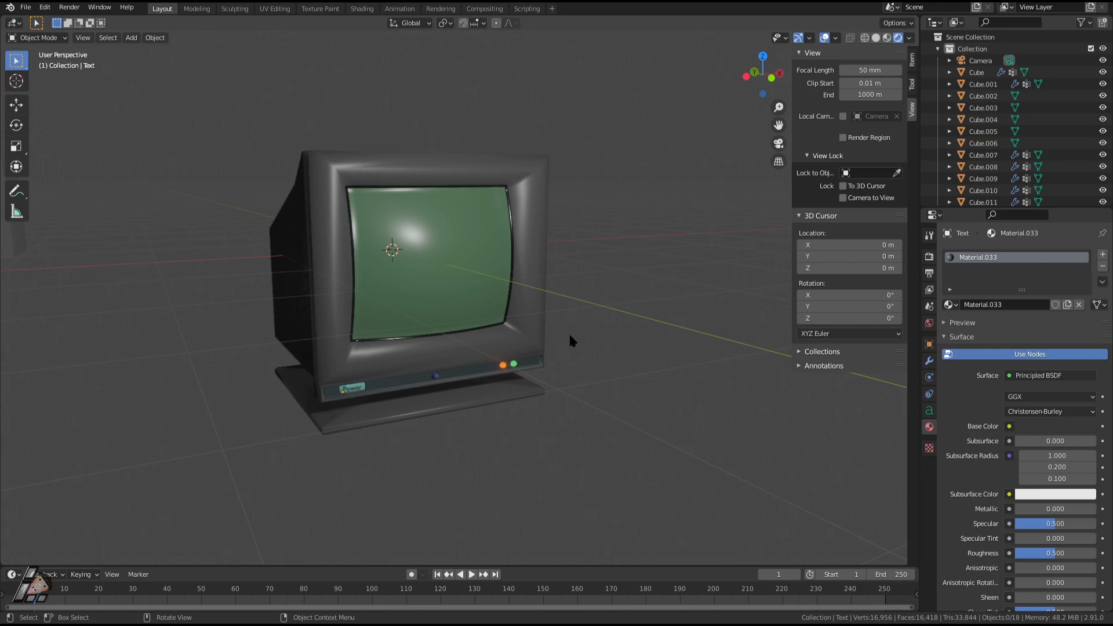
scroll(475, 332, "up", 4)
middle_click_drag(475, 332, 638, 316)
scroll(601, 331, "down", 4)
mouse_move(522, 342)
middle_mouse_down()
mouse_move(604, 357)
mouse_move(646, 335)
middle_mouse_up()
Switch the viewport to material preview shading, select the monitor body and save the file.
left_click(888, 37)
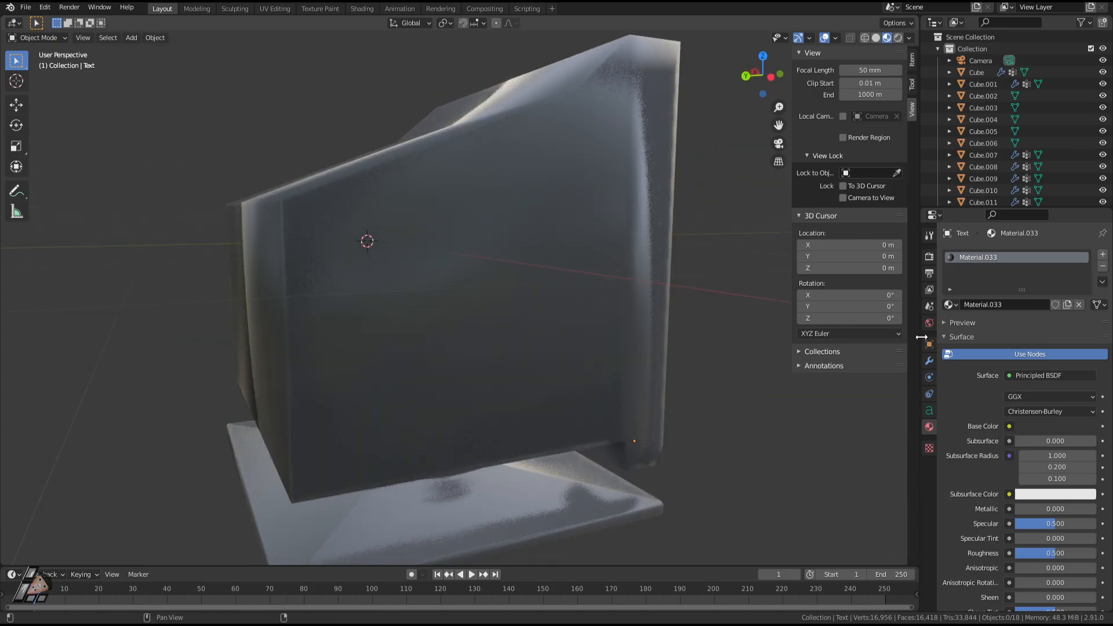
left_click(929, 360)
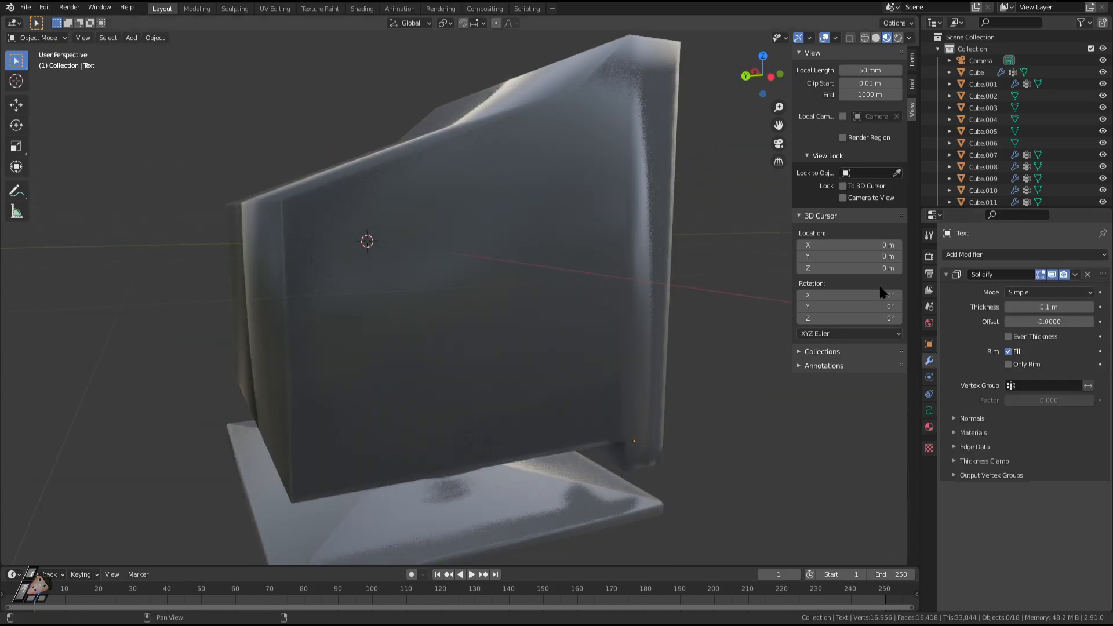
middle_click_drag(808, 380, 785, 374, "shift")
scroll(717, 345, "down", 4)
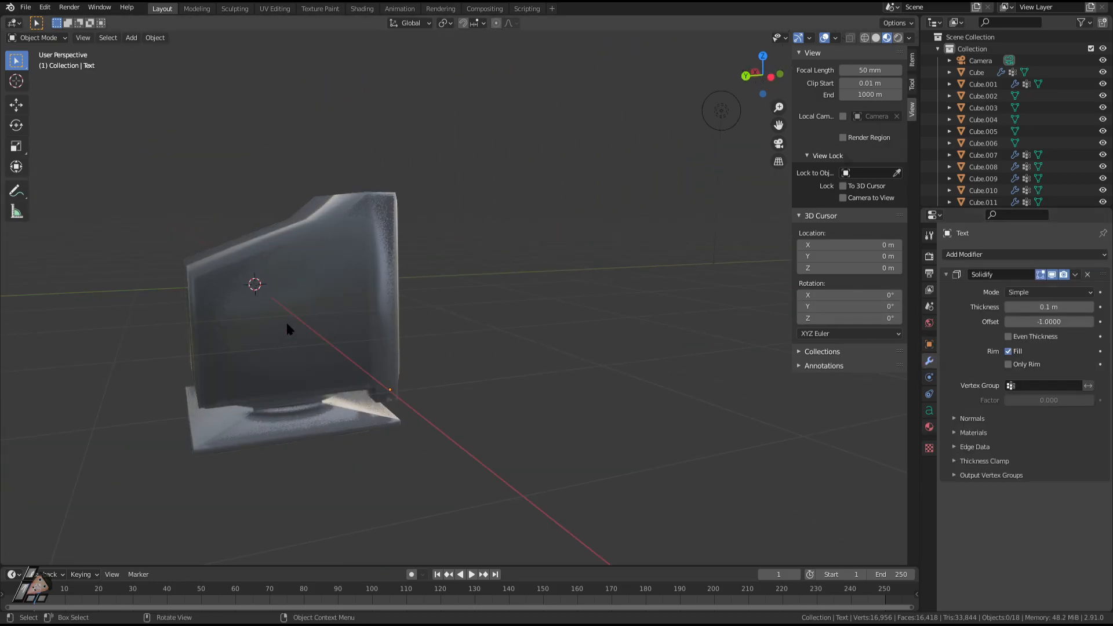
left_click(286, 321)
middle_click_drag(713, 347, 444, 313)
key("ctrl+s")
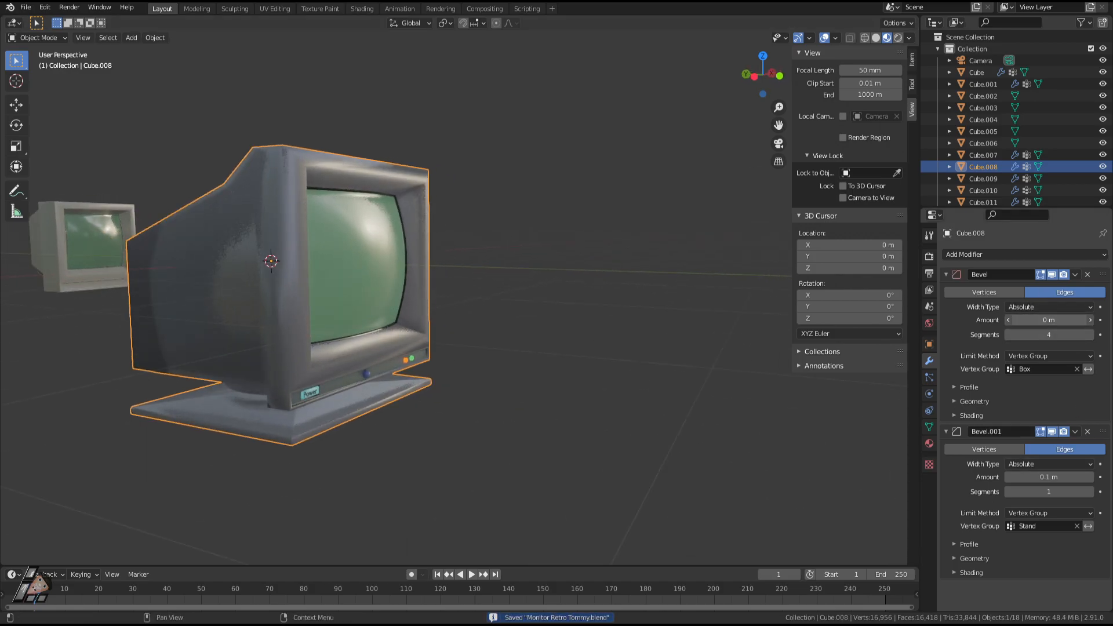
Set the amount of the monitor's Box-group Bevel modifier to 0.02 m and check the body from both sides.
left_click_drag(1049, 320, 1012, 321)
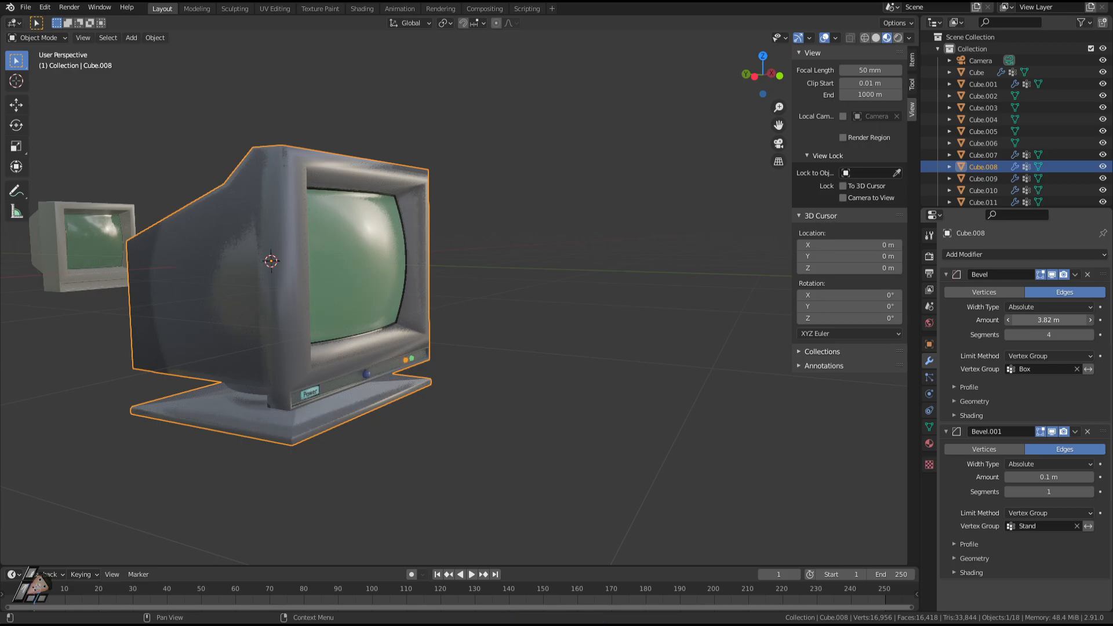
middle_click_drag(762, 321, 685, 320)
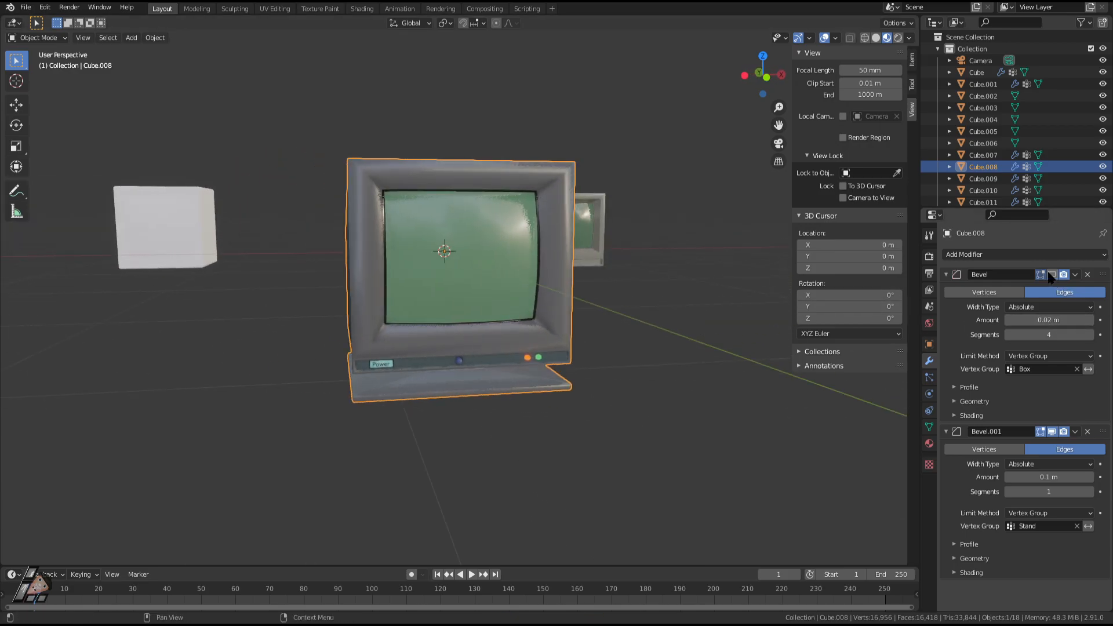
middle_click_drag(701, 368, 464, 340)
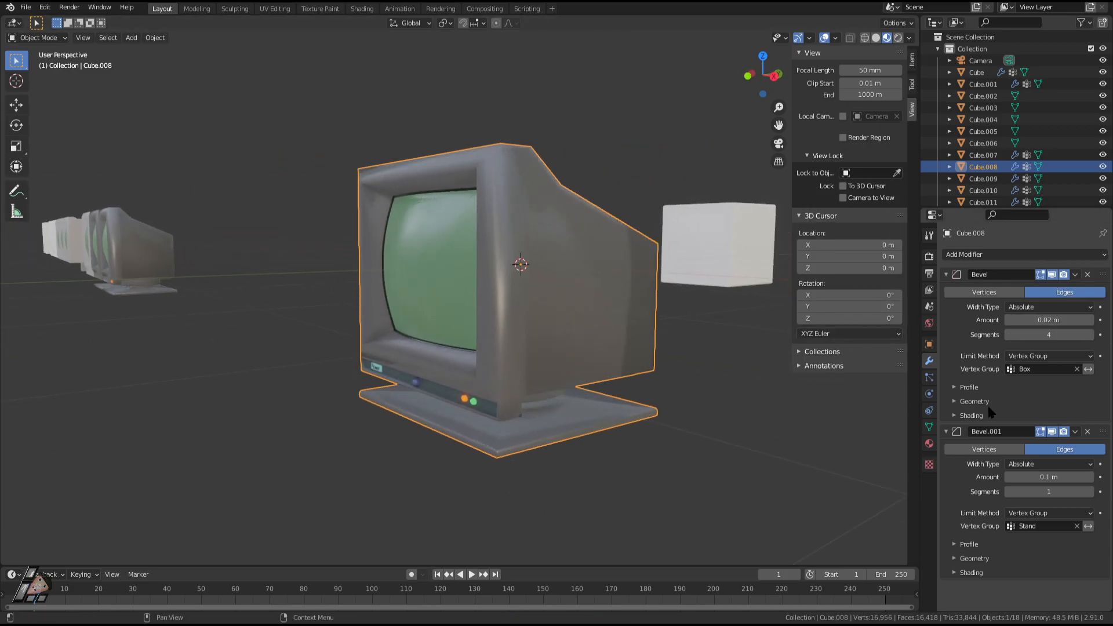
Clear the vertex group of the monitor's first Bevel modifier and reassign Box.
left_click(1077, 369)
left_click(1077, 370)
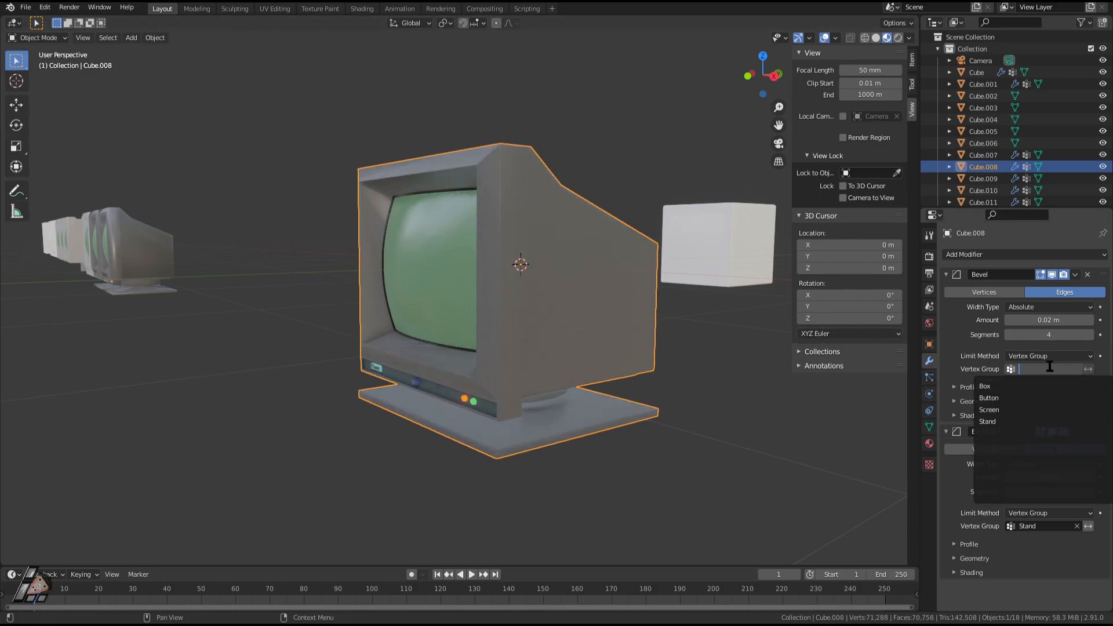
left_click(997, 382)
middle_click_drag(546, 351, 598, 385)
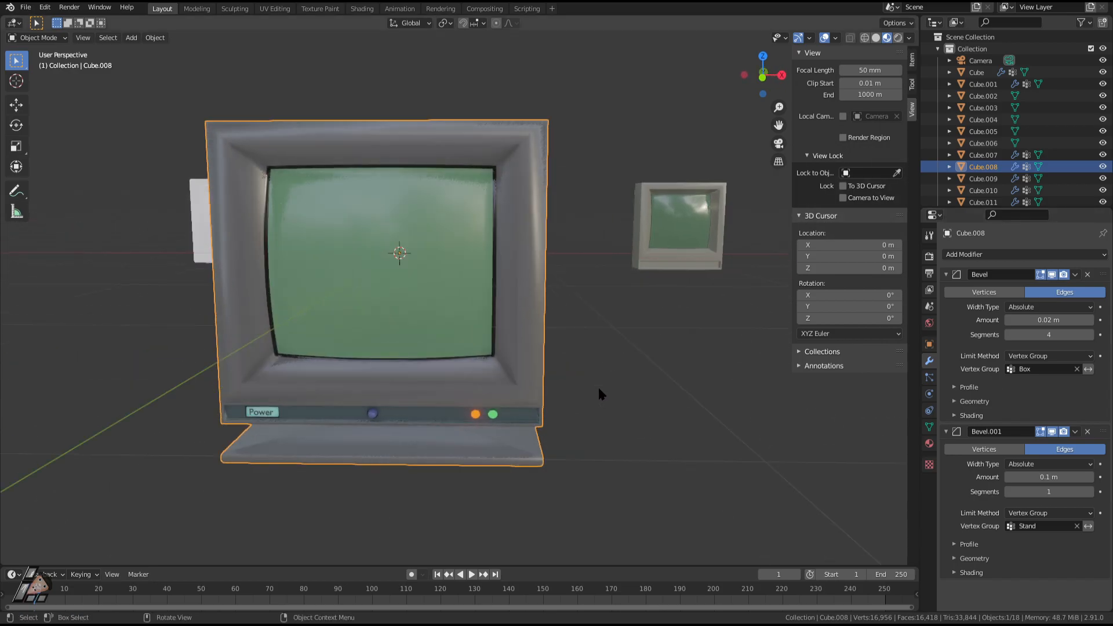
scroll(597, 385, "up", 2)
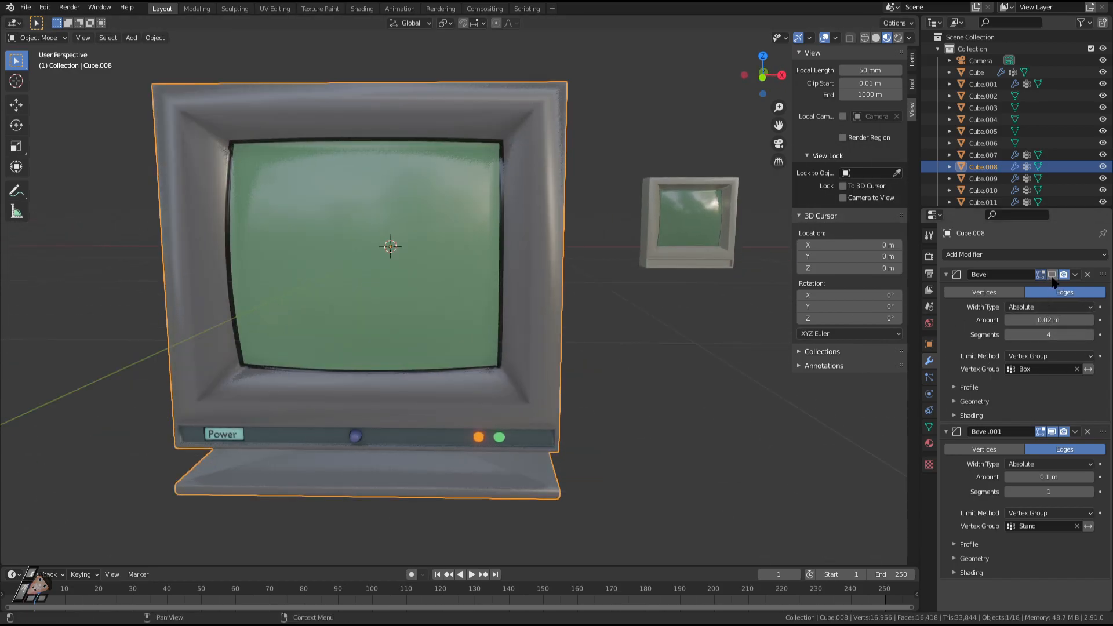
Try the Percent width type on the Box-group Bevel modifier and check the monitor's edges.
left_click(1031, 307)
left_click(1043, 351)
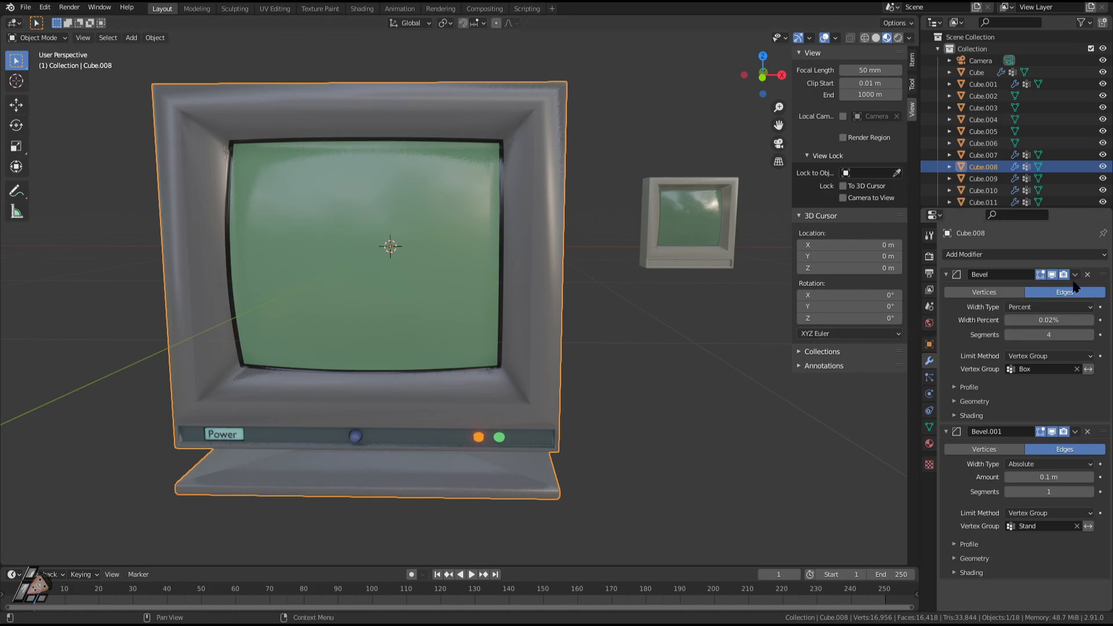
scroll(745, 429, "down", 3)
middle_click_drag(626, 359, 671, 361)
scroll(564, 375, "up", 4)
mouse_move(564, 375)
middle_mouse_down()
mouse_move(704, 391)
mouse_move(550, 374)
middle_mouse_up()
scroll(551, 374, "down", 3)
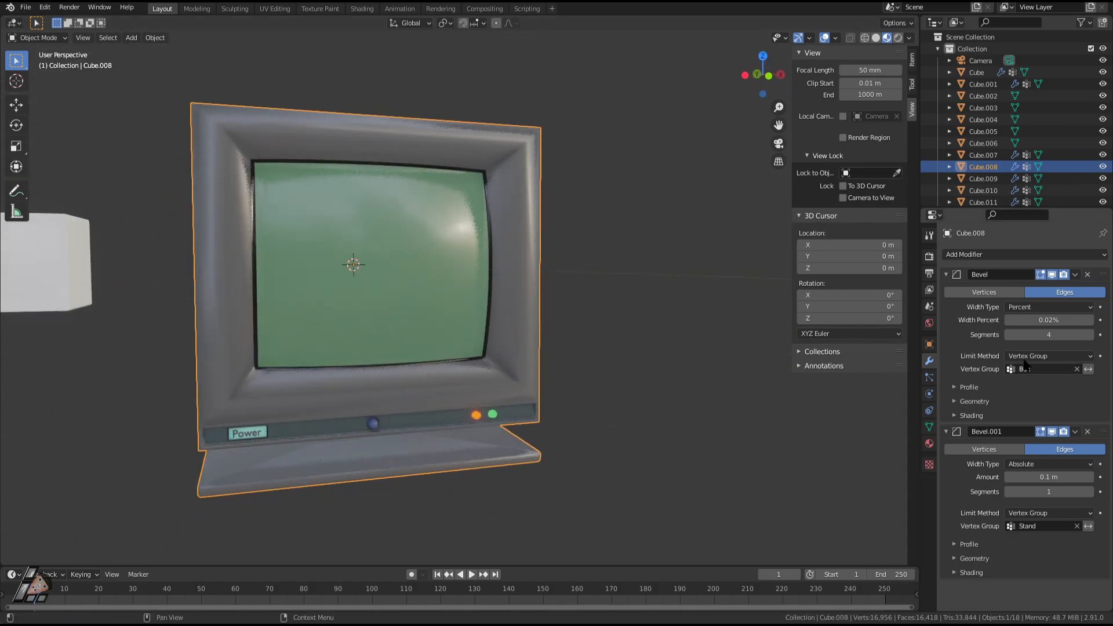
Check which faces belong to the Box vertex group by selecting it in Edit Mode.
left_click(929, 427)
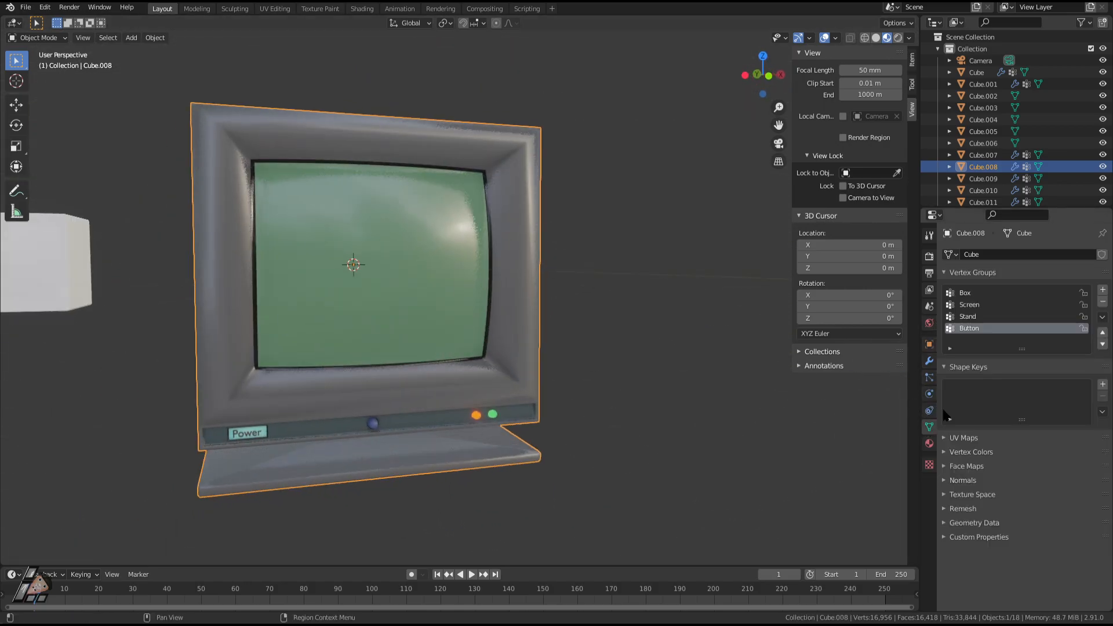
left_click(977, 295)
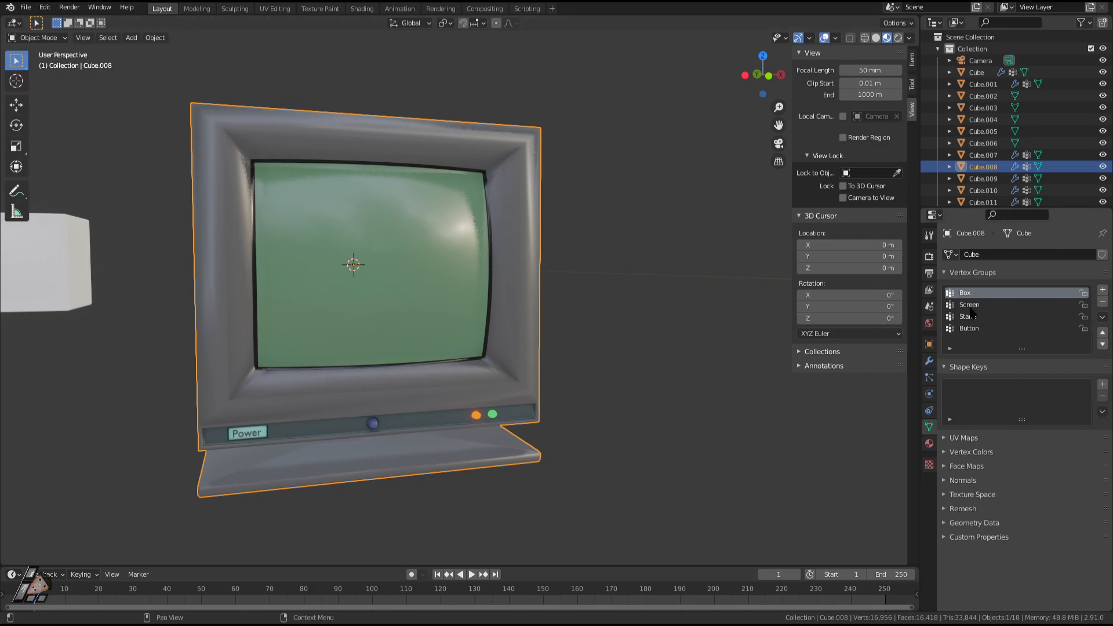
key("Tab")
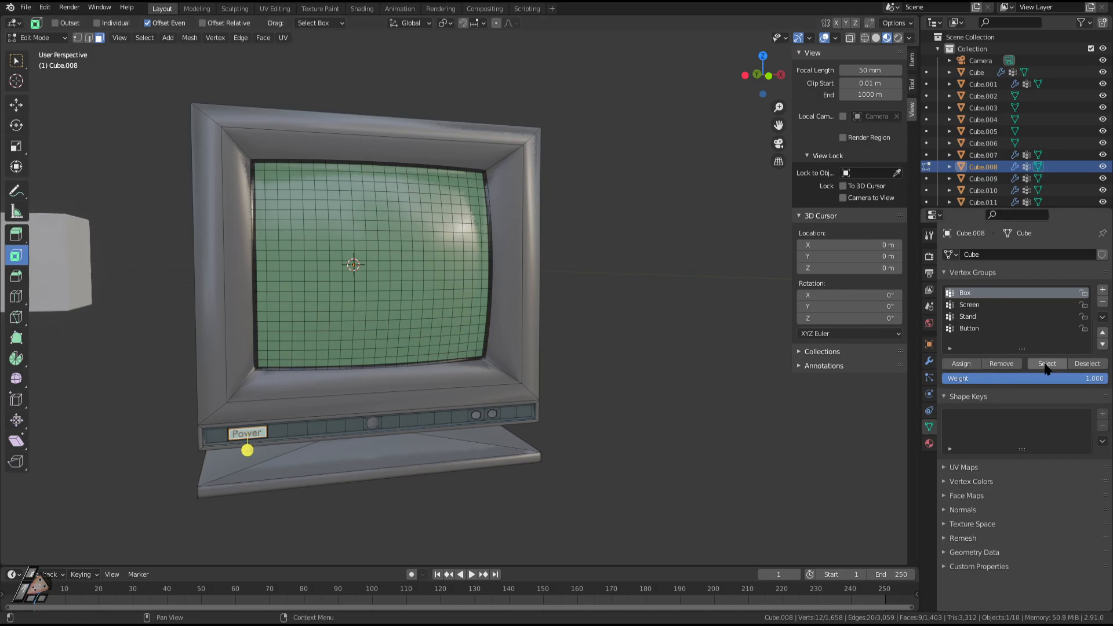
key("Tab")
key("Tab")
left_click(1047, 369)
mouse_move(512, 321)
middle_mouse_down()
mouse_move(636, 316)
mouse_move(552, 342)
mouse_move(628, 360)
mouse_move(569, 306)
mouse_move(503, 311)
middle_mouse_up()
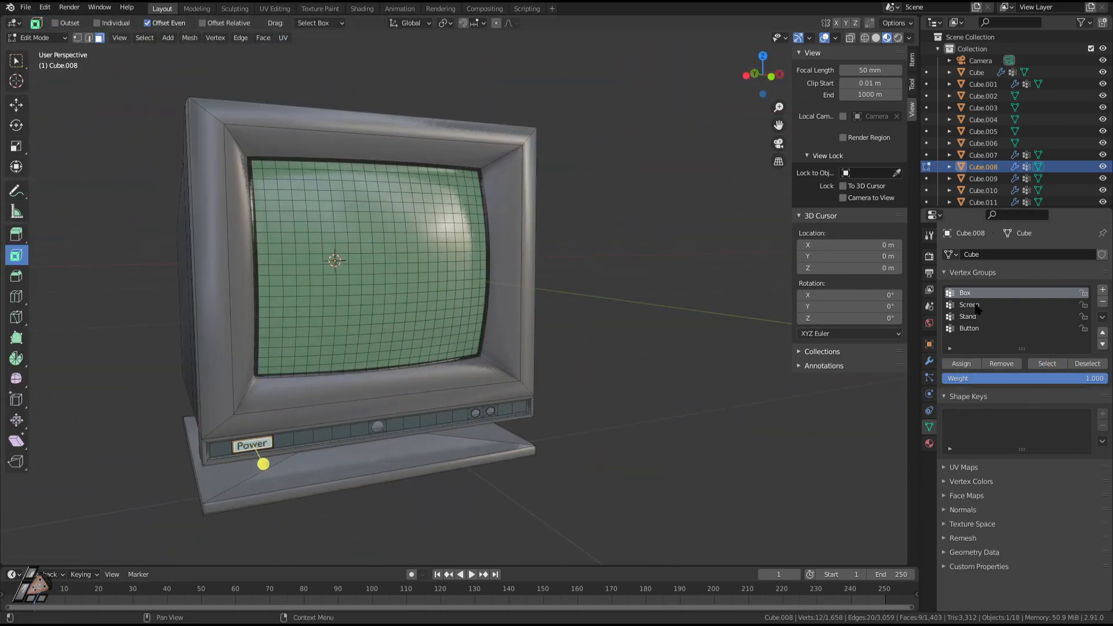
Select the faces of the Button, Stand and Screen vertex groups together, then invert the selection.
left_click(979, 308)
left_click(969, 328)
left_click(1047, 363)
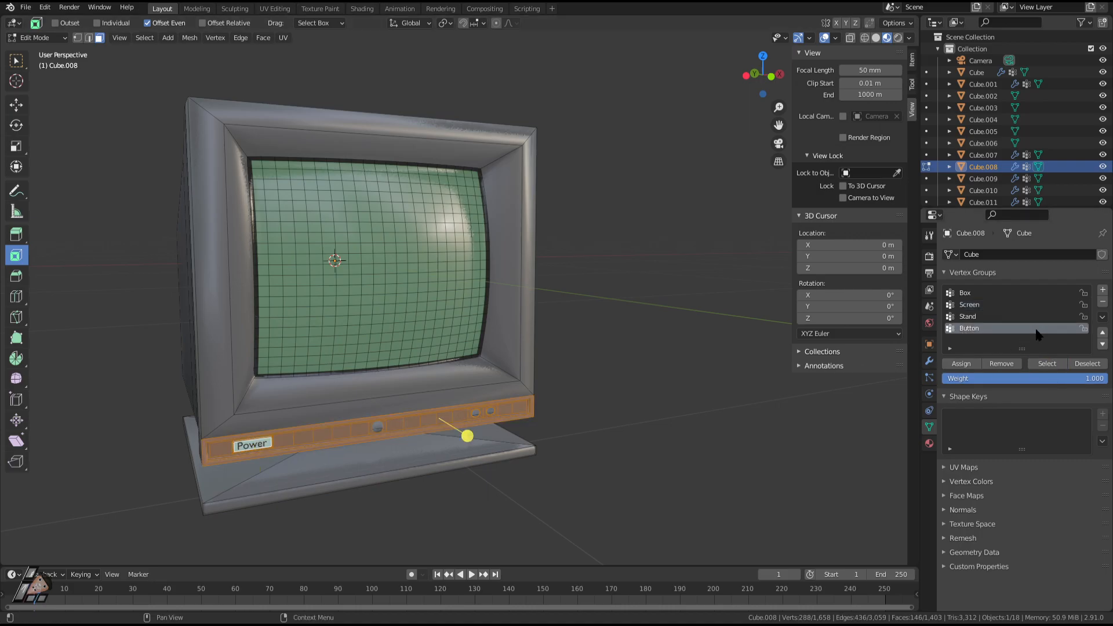
left_click(981, 317)
left_click(1047, 363)
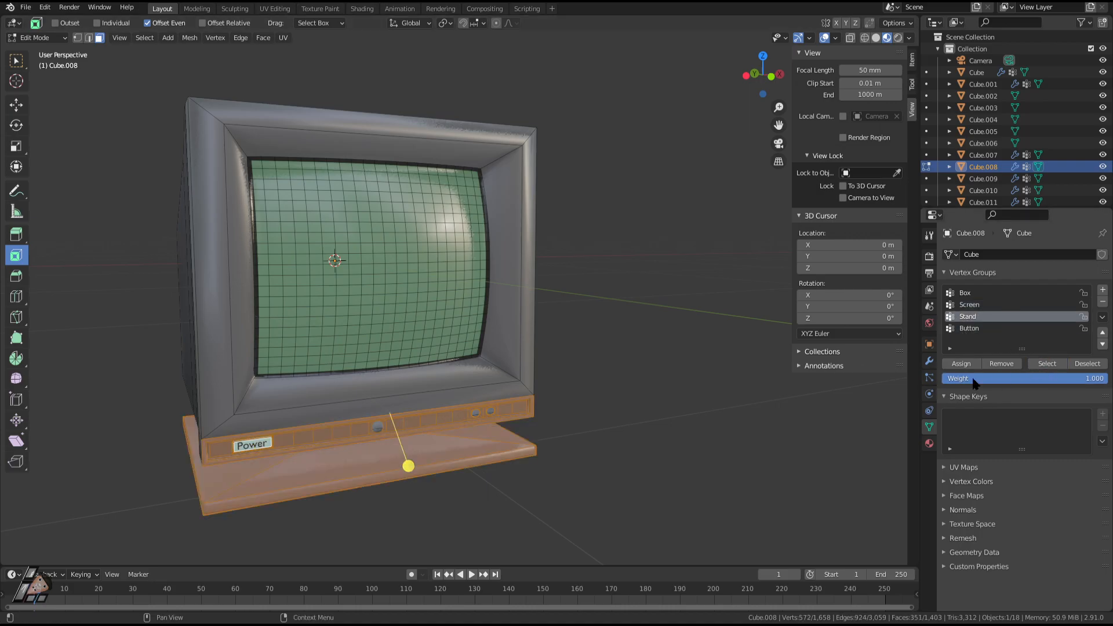
left_click(980, 305)
left_click(1047, 364)
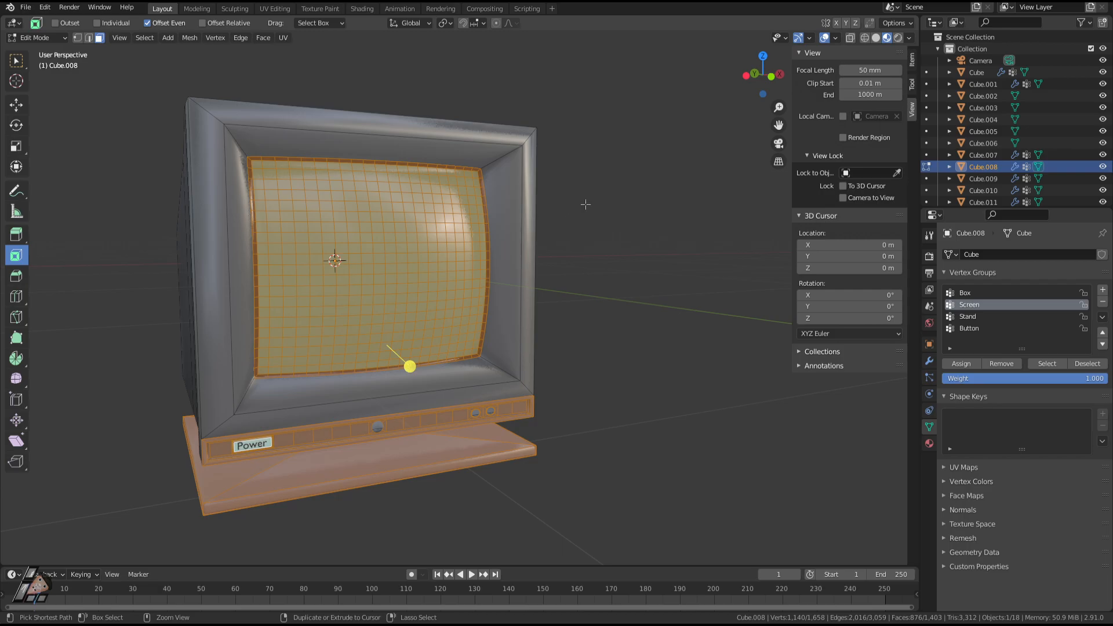
key("ctrl+i")
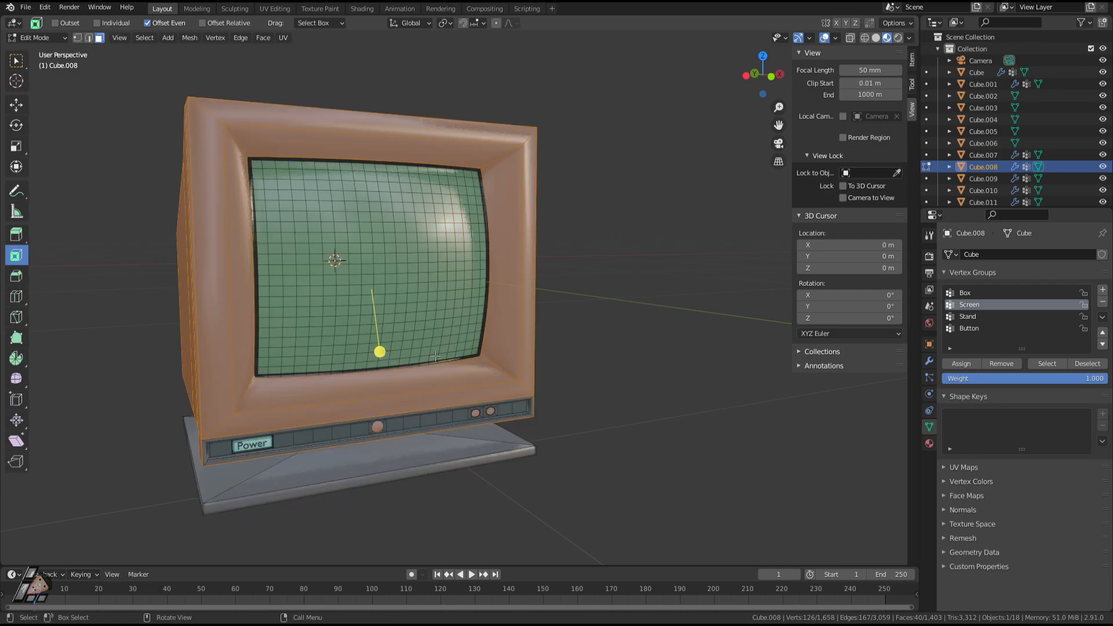
middle_click_drag(435, 356, 543, 388)
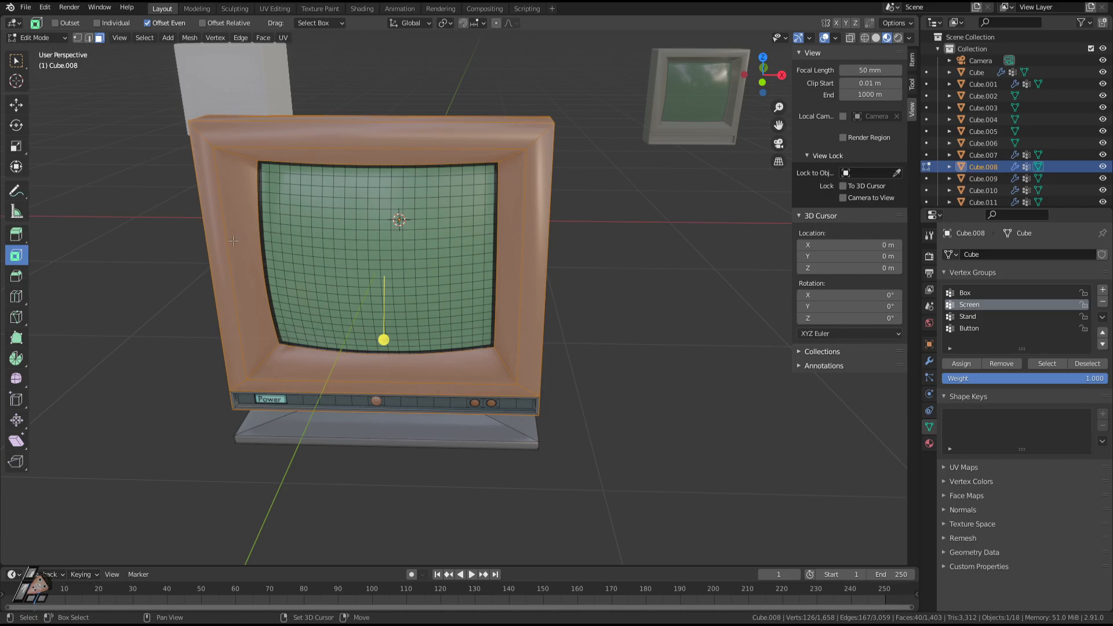
Deselect the front bezel faces around the screen, keeping the outer casing faces selected.
middle_click_drag(296, 362, 222, 284)
left_click(217, 281, "shift")
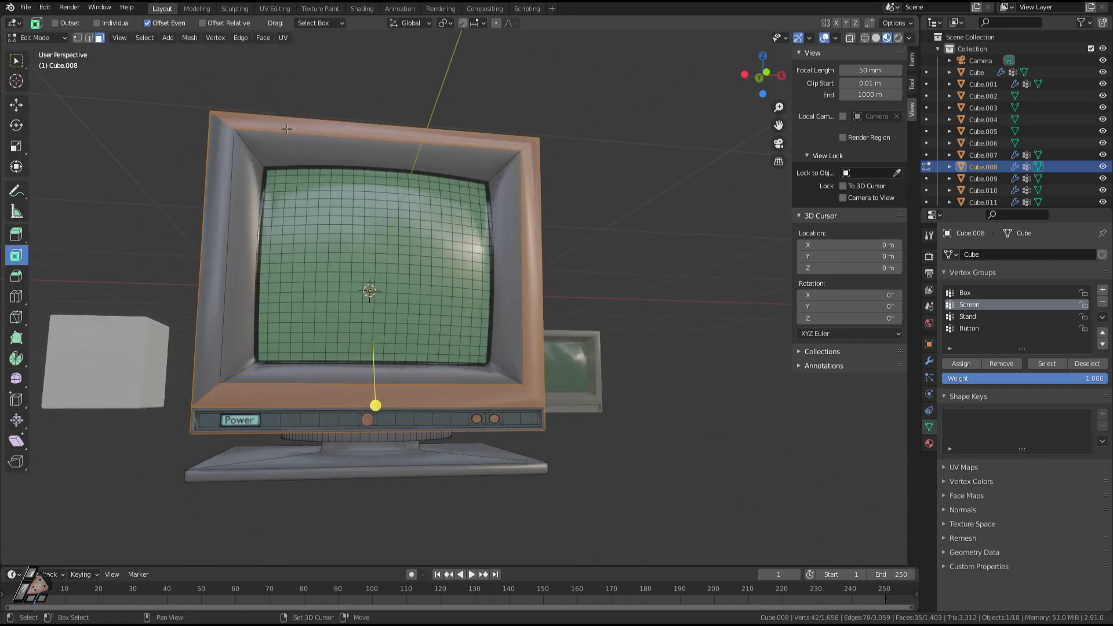
left_click(537, 164, "shift")
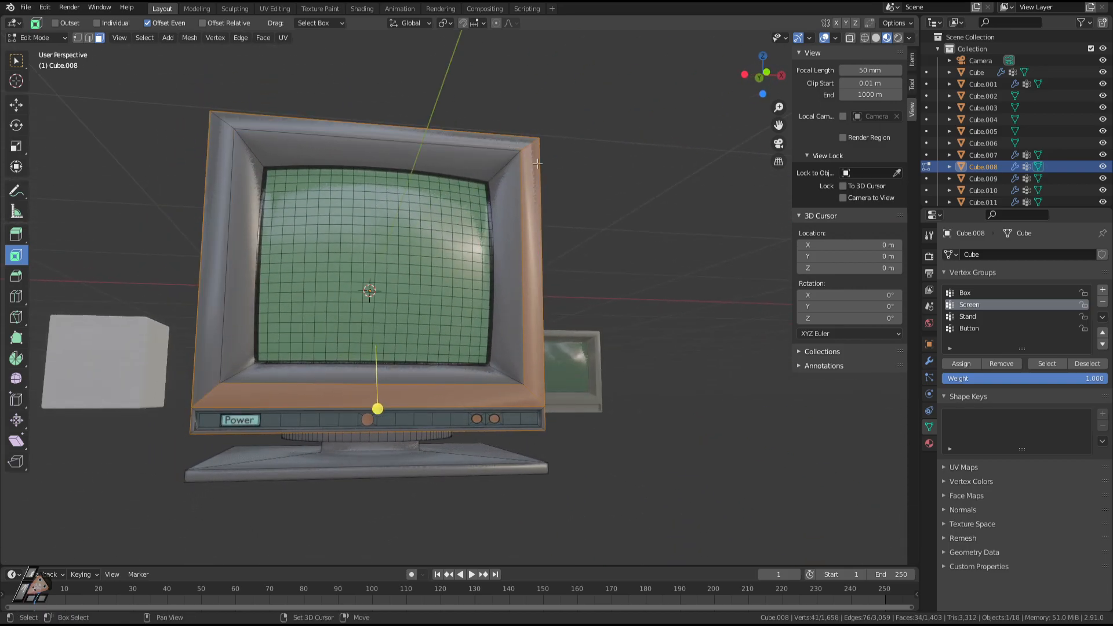
left_click(485, 386, "shift")
left_click(532, 350, "shift")
middle_click_drag(533, 349, 596, 436)
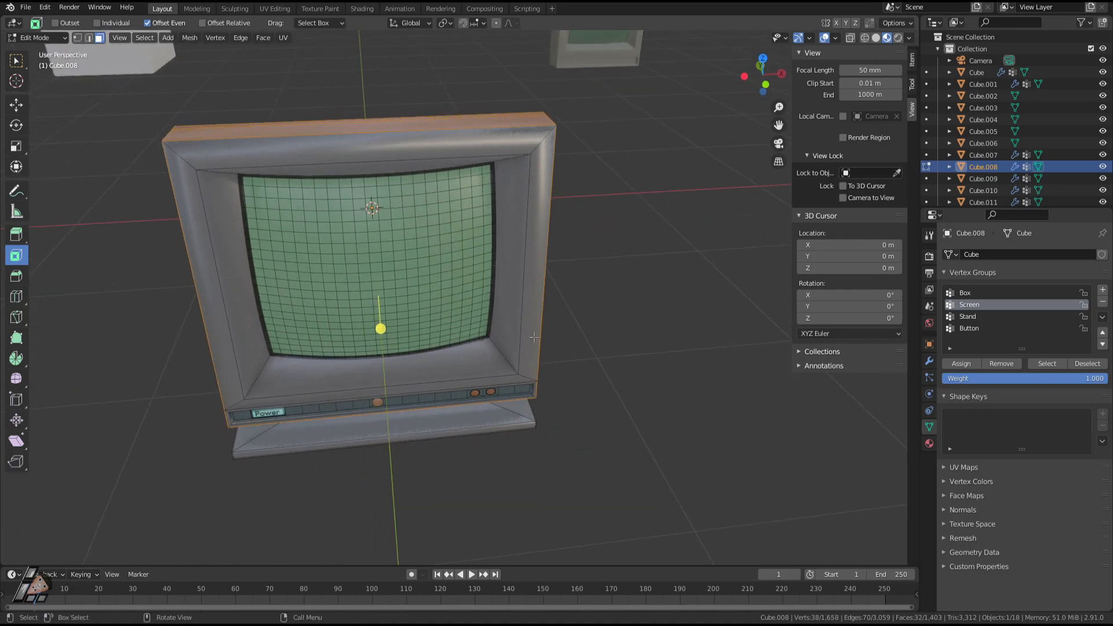
middle_click_drag(534, 337, 580, 283)
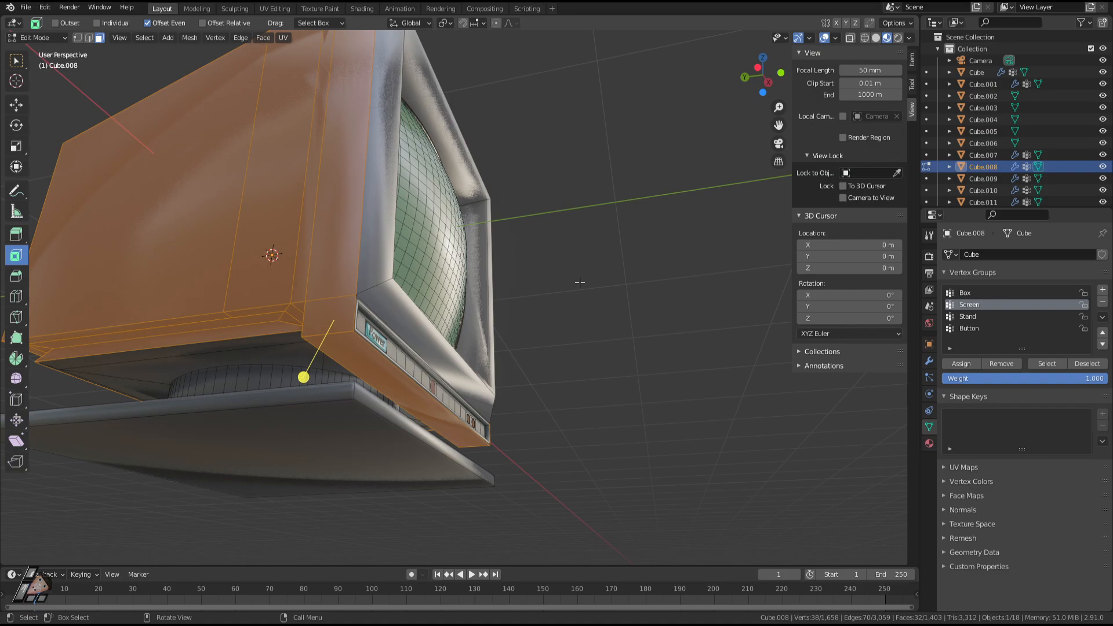
middle_click_drag(658, 220, 458, 329)
middle_click_drag(608, 400, 467, 327)
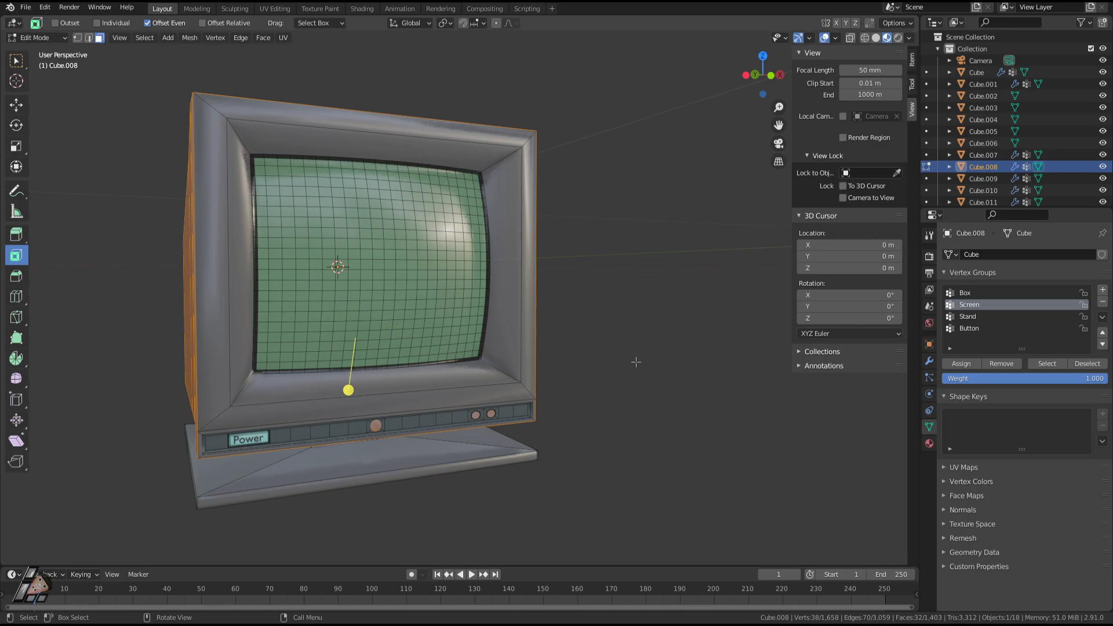
Assign the selected casing faces to the Box vertex group, then return to Object Mode and deselect the monitor.
middle_click_drag(497, 336, 425, 308)
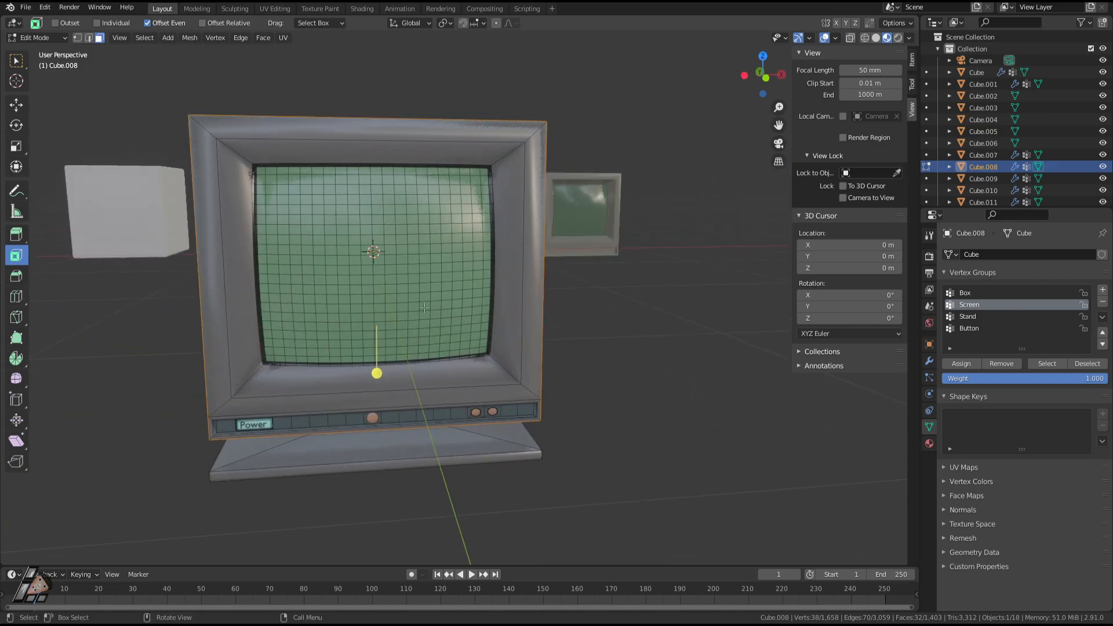
middle_click_drag(445, 380, 454, 351)
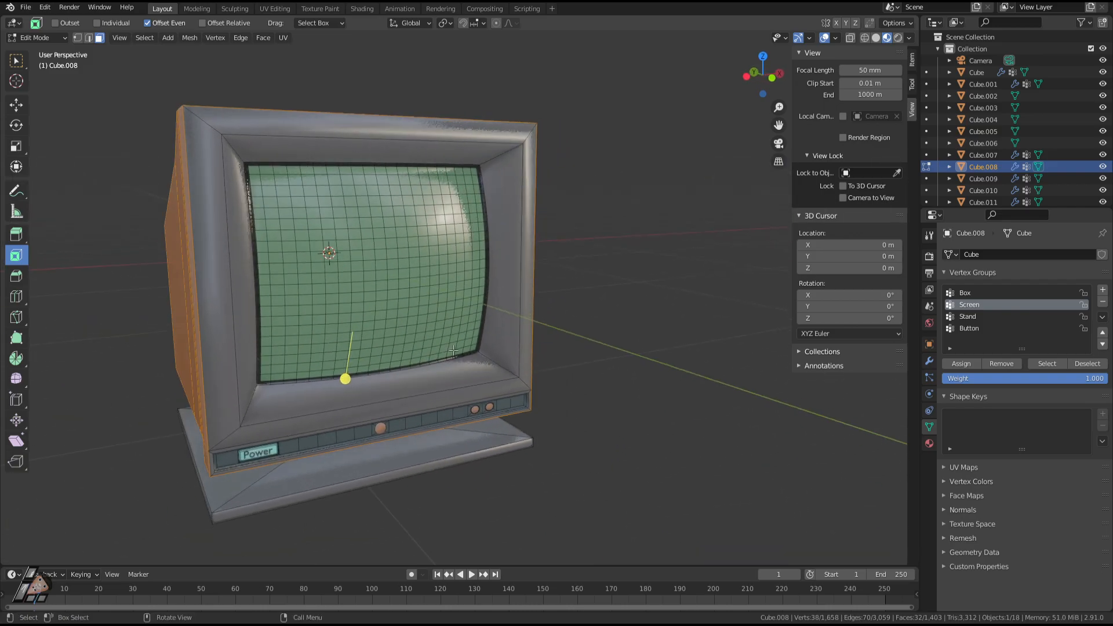
middle_click_drag(365, 281, 435, 292)
middle_click_drag(509, 297, 475, 290)
middle_click_drag(462, 331, 511, 333)
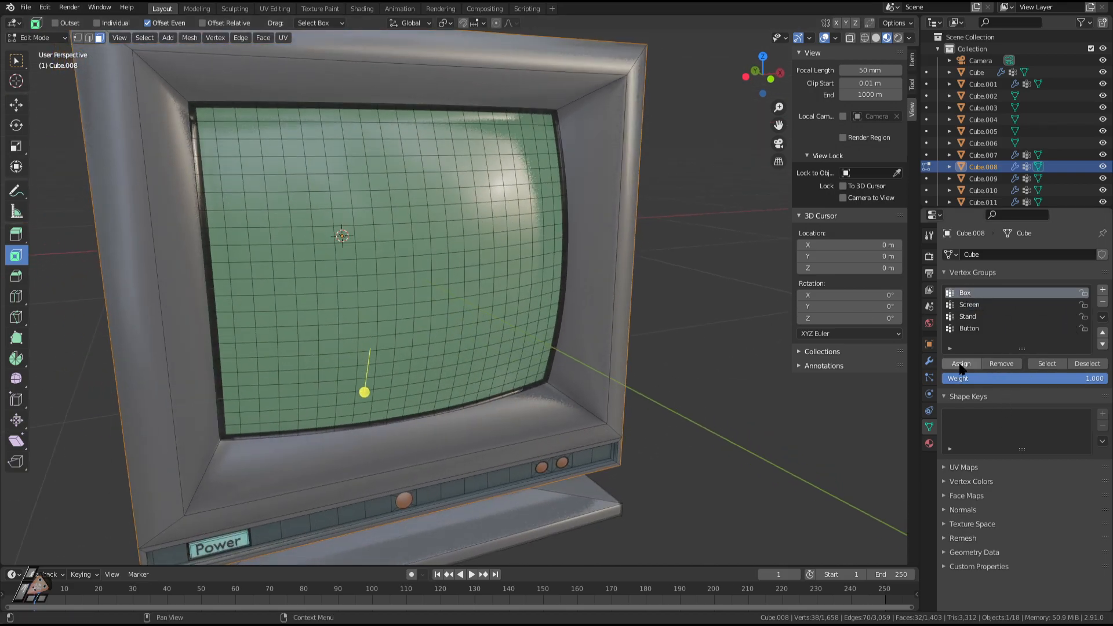
scroll(659, 388, "down", 3)
middle_click_drag(658, 388, 644, 409)
key("Tab")
left_click(626, 440)
Set the Box-group Bevel modifier's width type to Absolute.
left_click(930, 360)
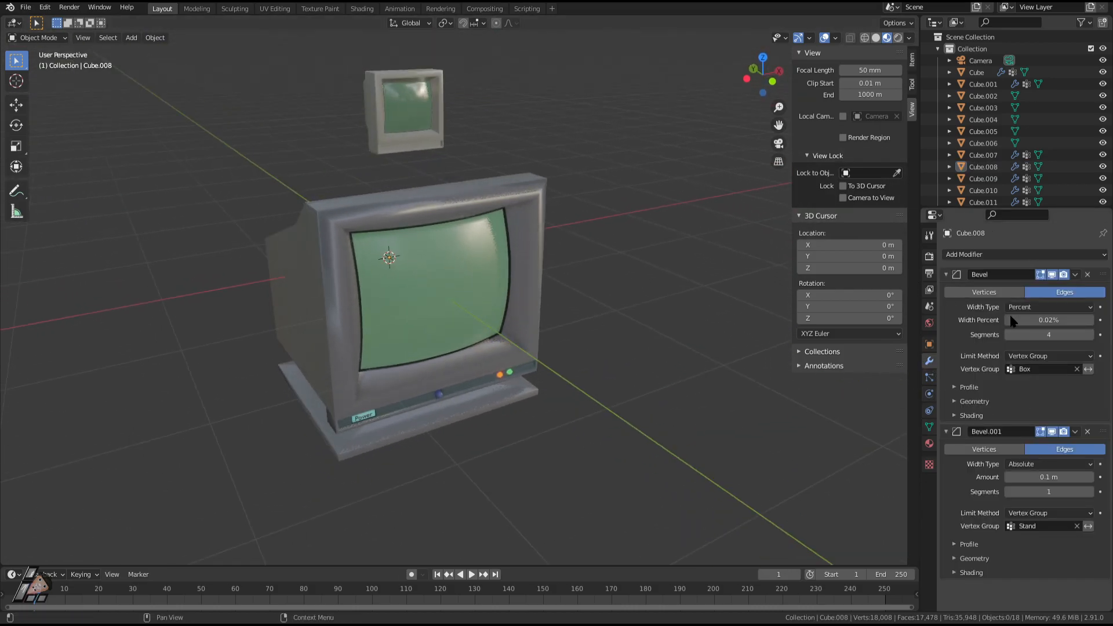
left_click(1040, 307)
left_click(1026, 374)
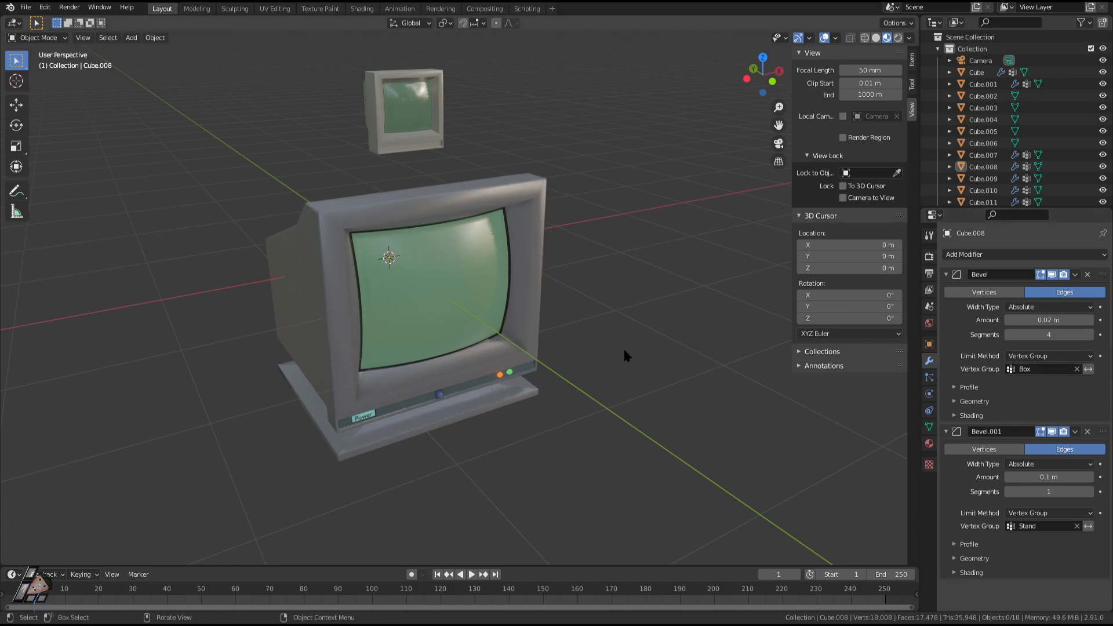
Save the monitor file.
middle_click_drag(624, 350, 599, 377)
scroll(599, 378, "up", 3)
key("ctrl+s")
middle_click_drag(659, 402, 684, 376)
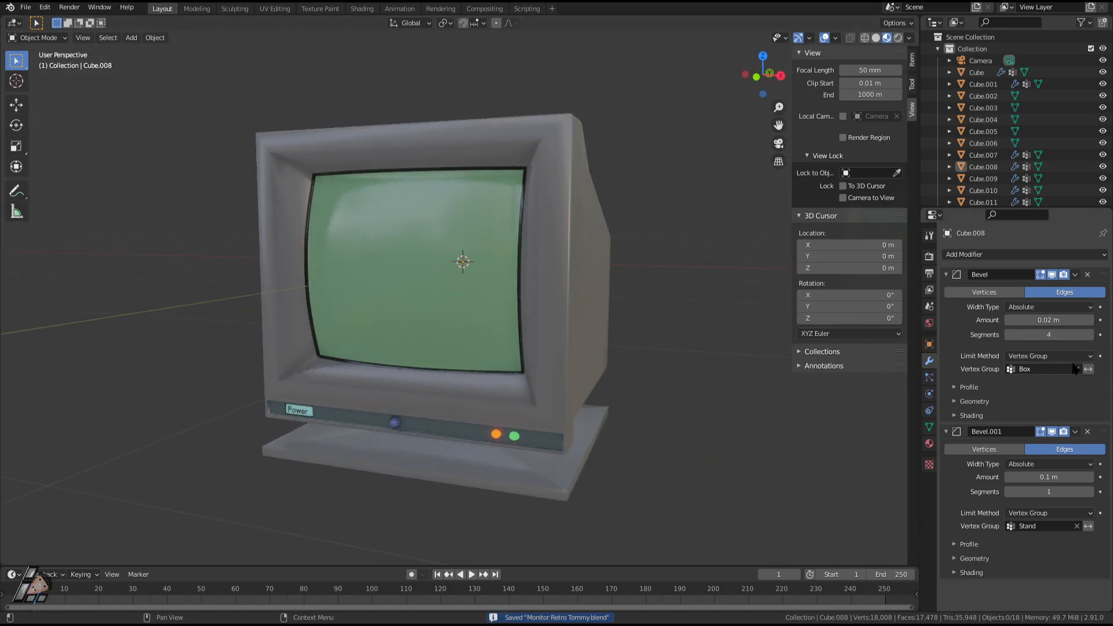
Select the monitor and examine its front, stand and rear casing in Object and Edit Mode.
middle_click_drag(705, 426, 741, 430)
key("Tab")
key("Tab")
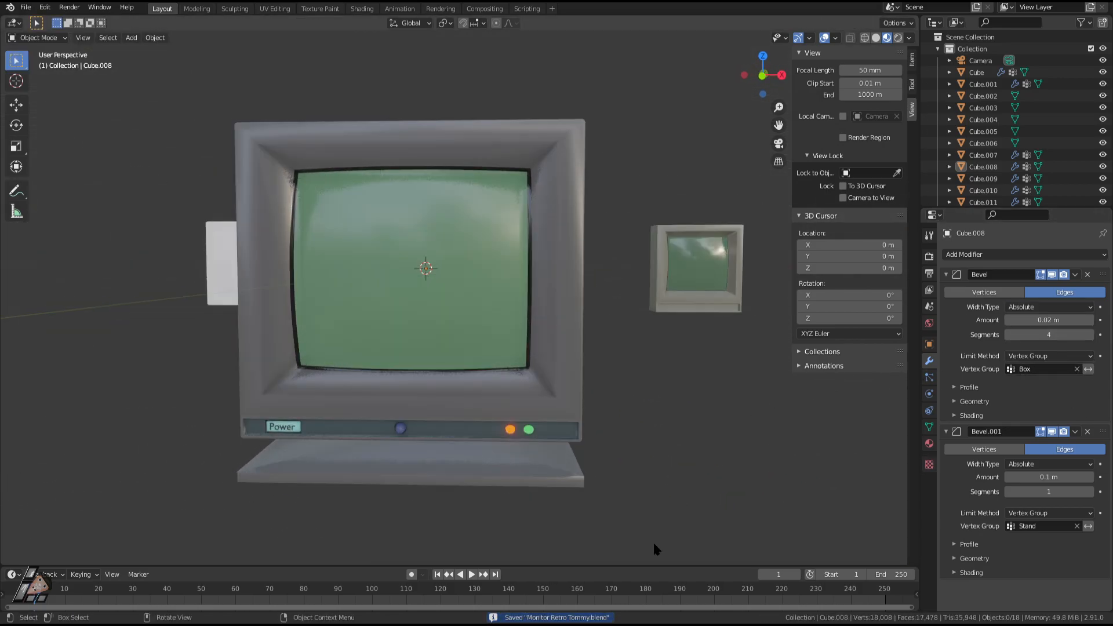
middle_click_drag(606, 486, 619, 248)
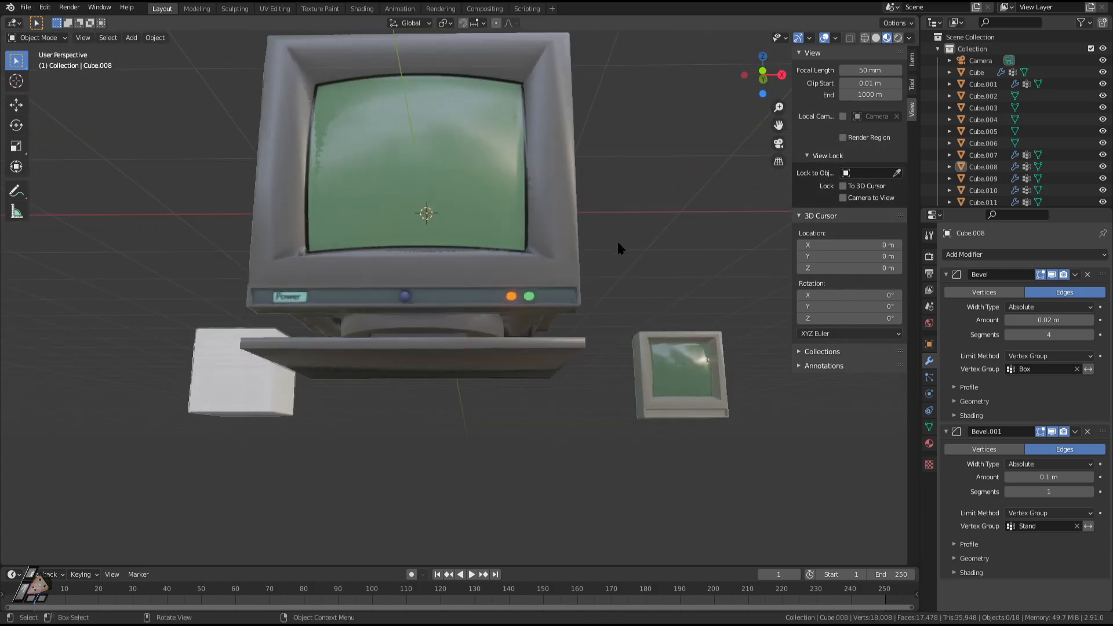
middle_click_drag(529, 395, 456, 422)
left_click(524, 340)
key("Tab")
key("Tab")
scroll(555, 361, "up", 2)
key("Tab")
scroll(711, 390, "down", 6)
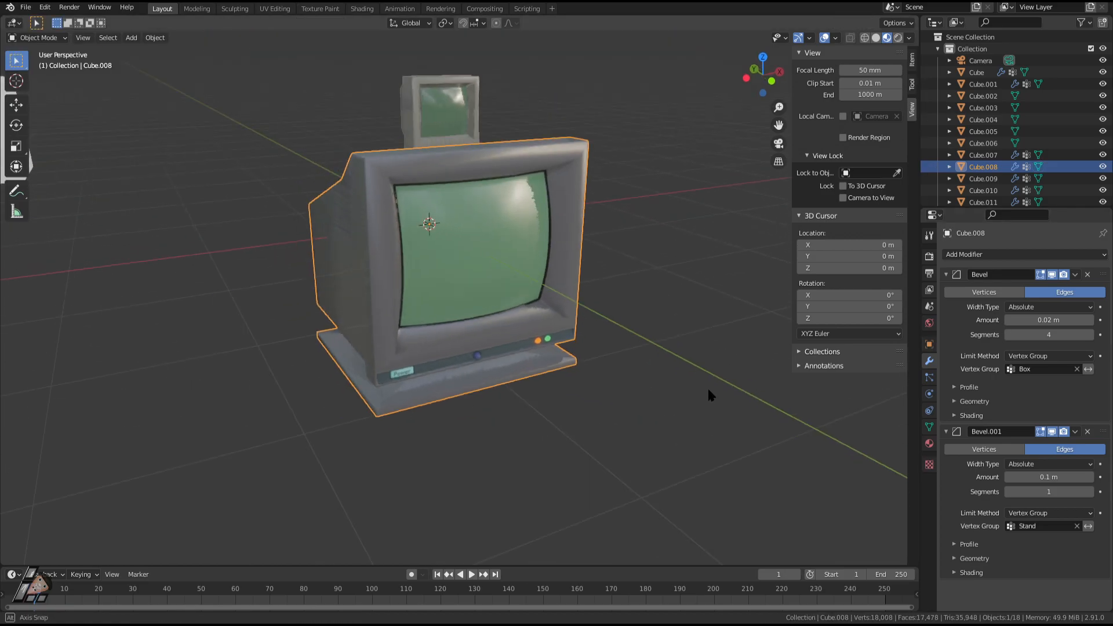
middle_click_drag(708, 388, 261, 267)
key("Tab")
middle_click_drag(416, 316, 610, 298)
key("Tab")
Select the two vertical rear edges of the monitor casing.
key("2")
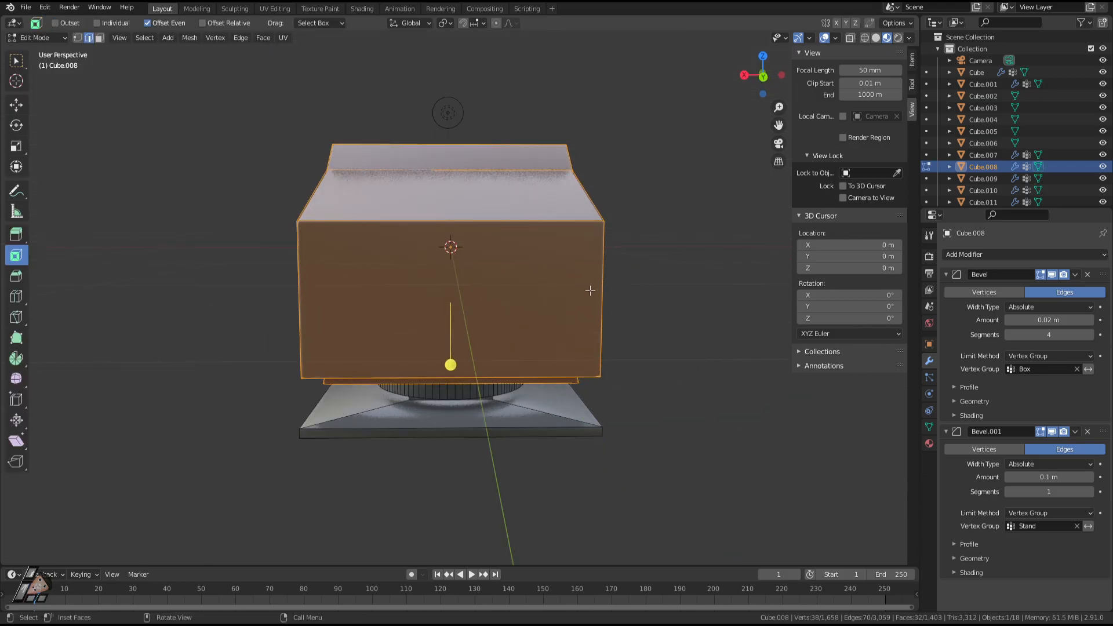
key("3")
middle_click_drag(469, 313, 548, 343)
left_click(413, 344)
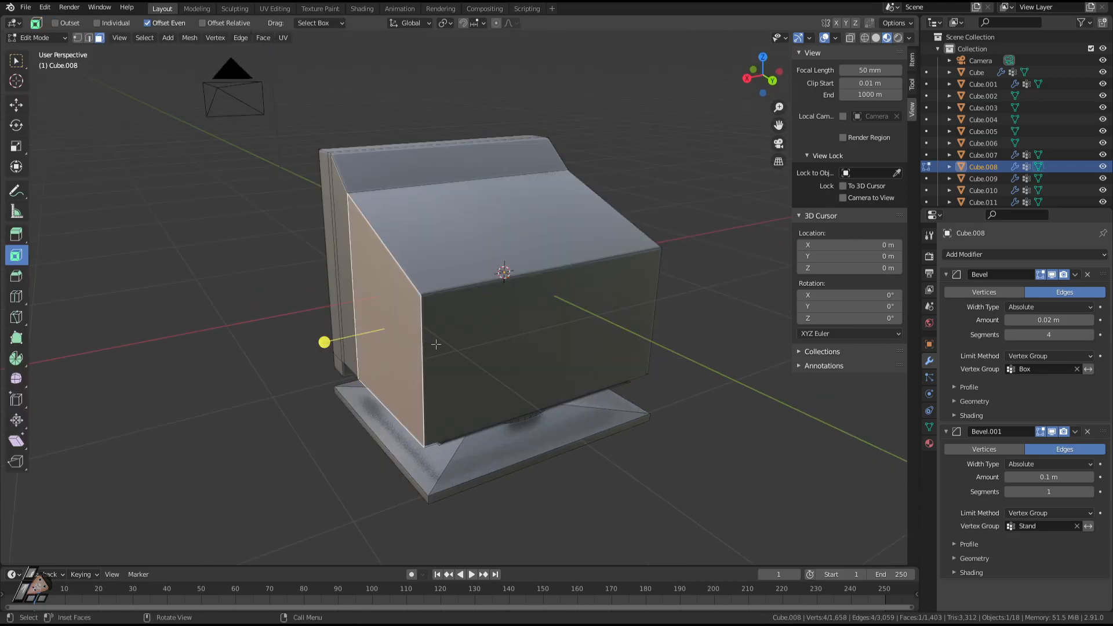
middle_click_drag(678, 345, 638, 333)
key("2")
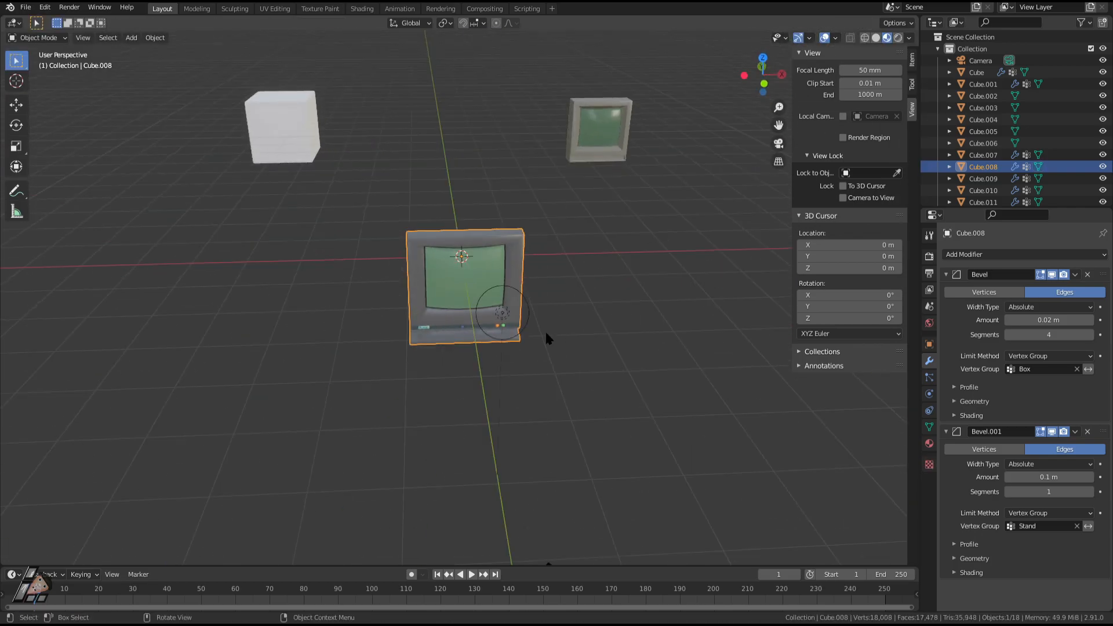
Paste a copy of the monitor, move it along negative X beside the original and deselect it.
key("ctrl+v")
key("g")
key("x")
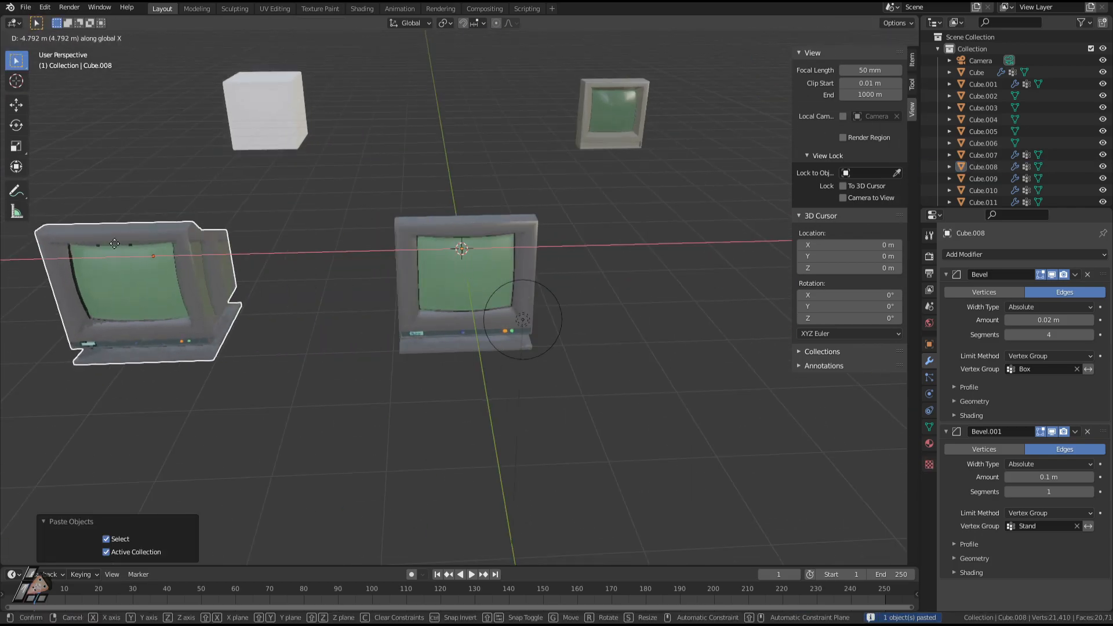
left_click(21, 271)
left_click(565, 210)
Scale the two vertical rear edges of the original casing to about 0.839 along X in Edit Mode.
middle_click_drag(718, 253, 548, 249)
key("Tab")
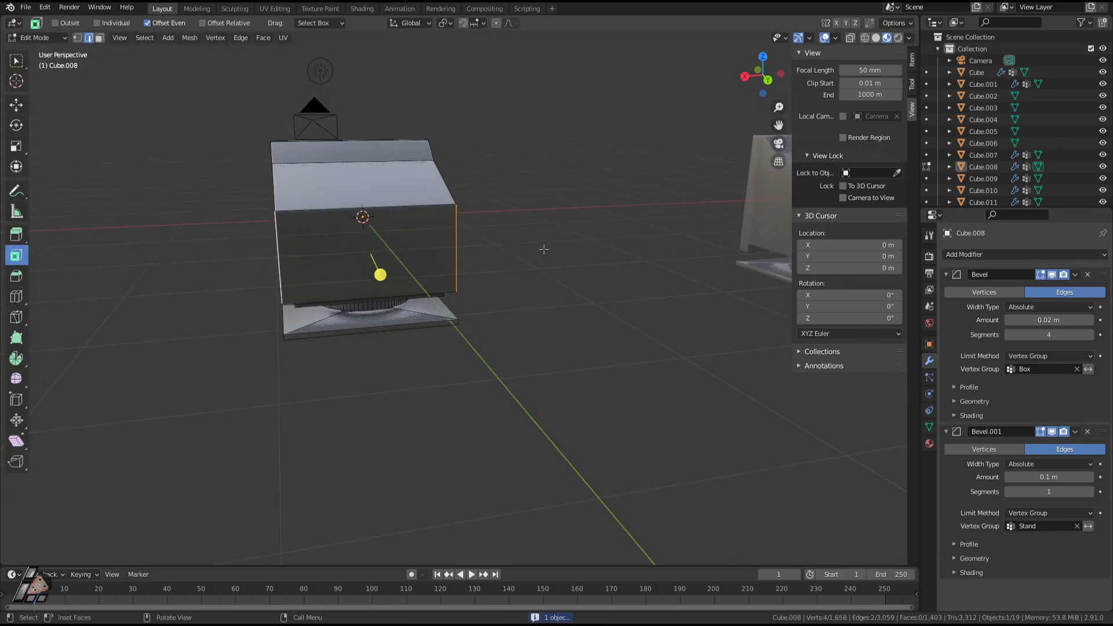
key("s")
key("y")
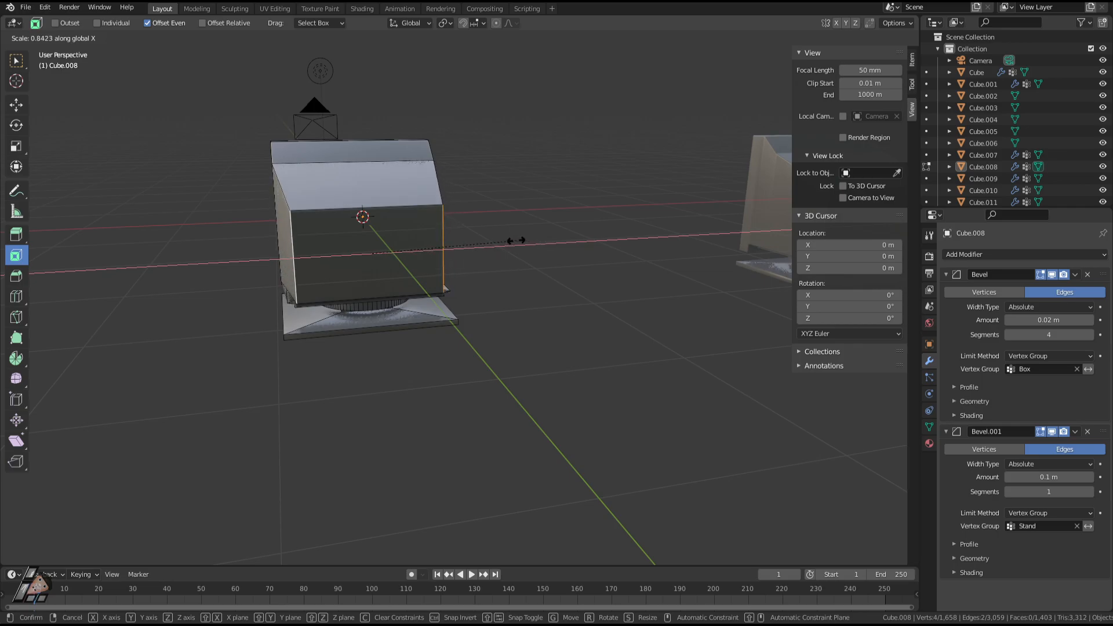
left_click(516, 240)
Try raising the rear edges about 0.08 m along Z, and undo the move.
key("g")
key("z")
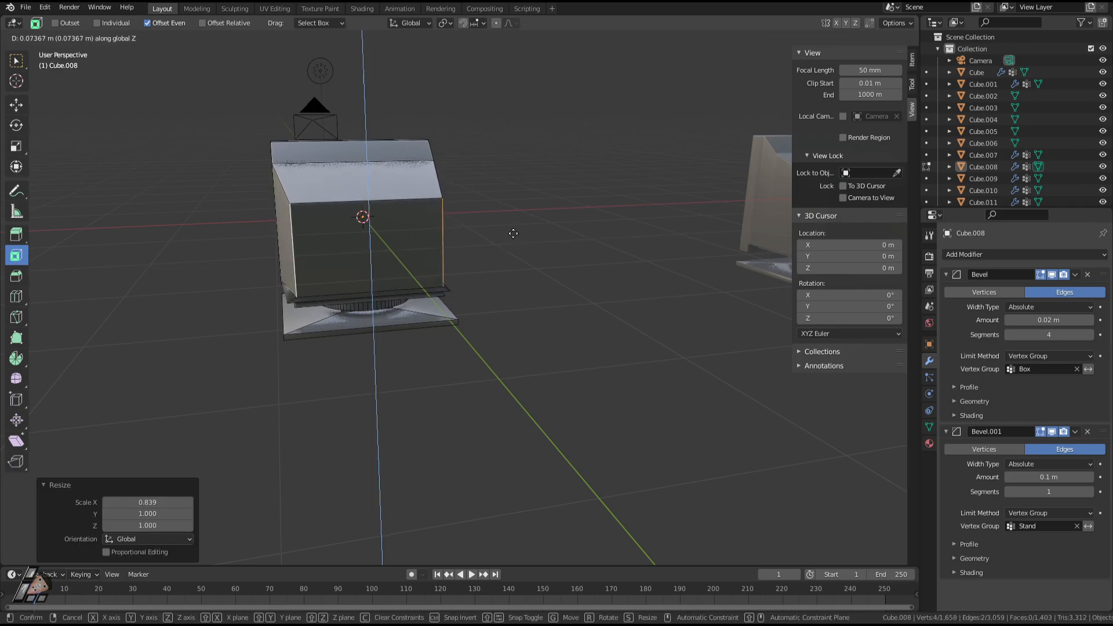
left_click(517, 239)
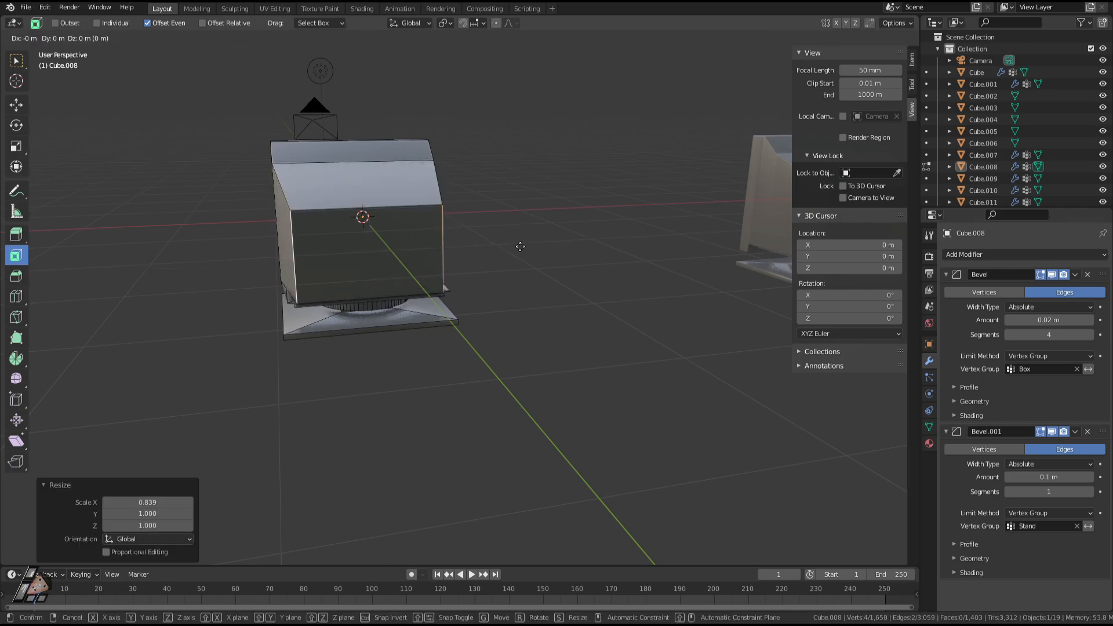
mouse_move(517, 239)
middle_mouse_down()
mouse_move(580, 229)
mouse_move(529, 251)
middle_mouse_up()
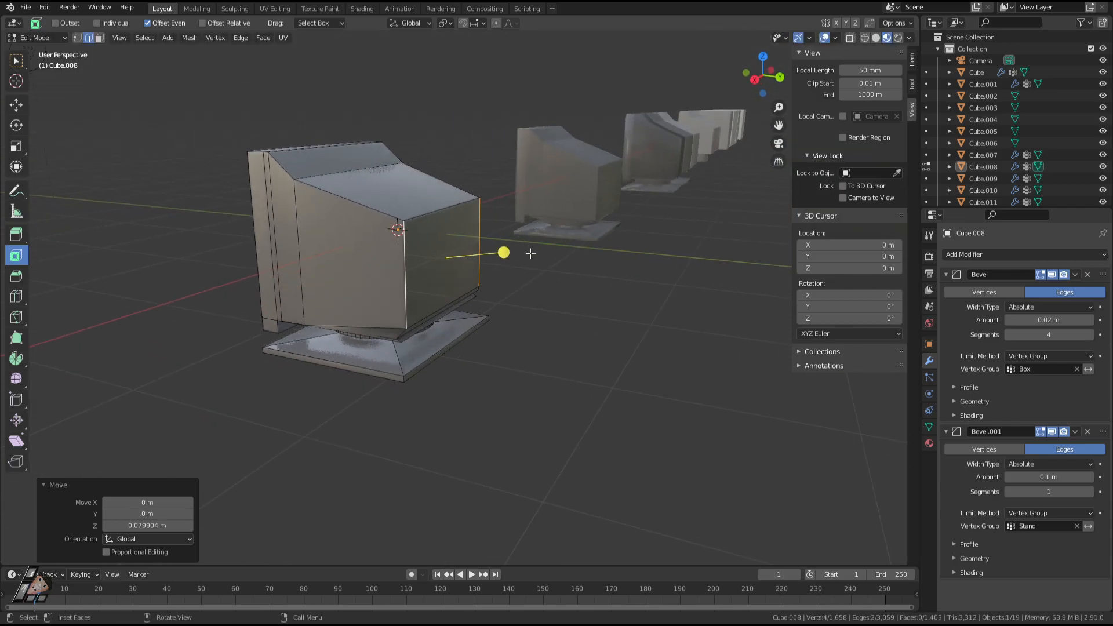
scroll(531, 253, "up", 3)
key("ctrl+z")
key("g")
key("z")
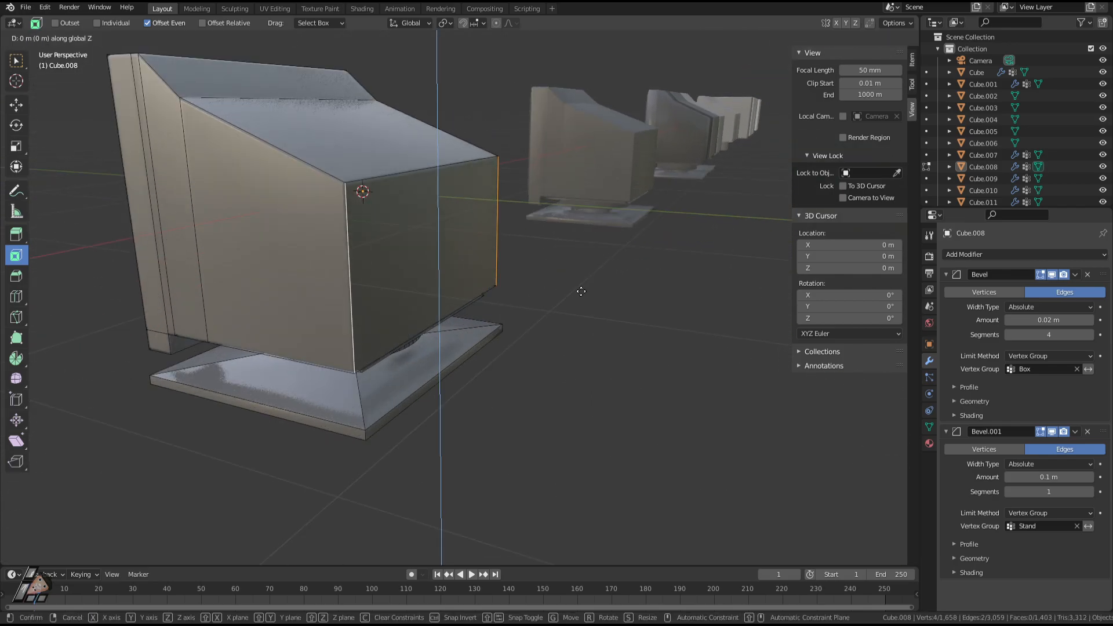
right_click(583, 262)
middle_click_drag(583, 262, 537, 264)
Raise the two vertical rear edges of the casing about 0.093 m along Z and return to Object Mode.
key("g")
key("z")
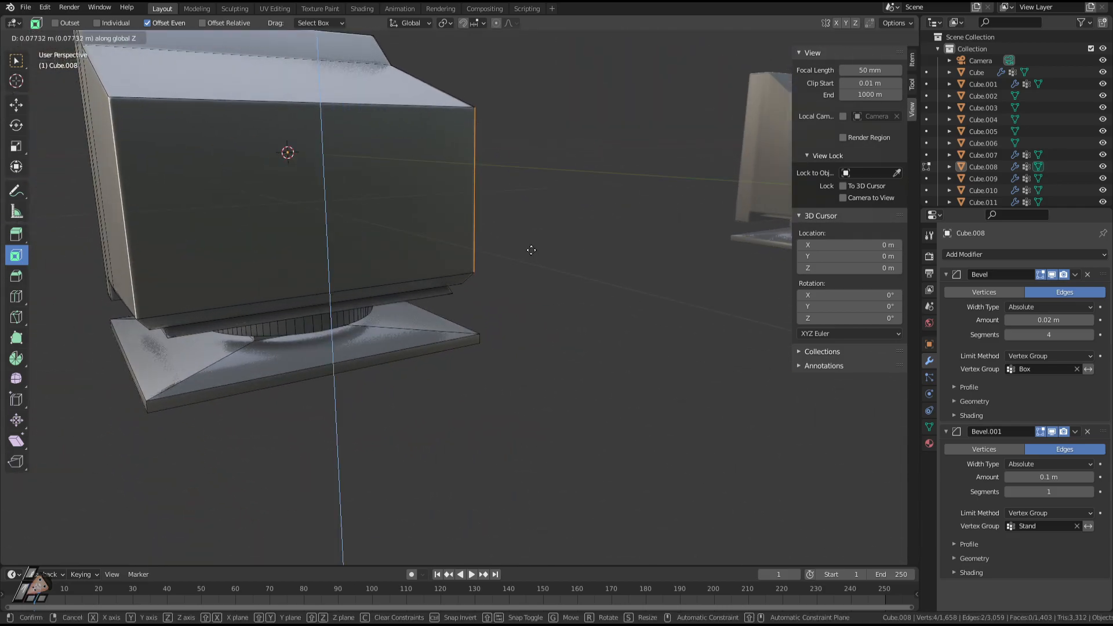
left_click(533, 247)
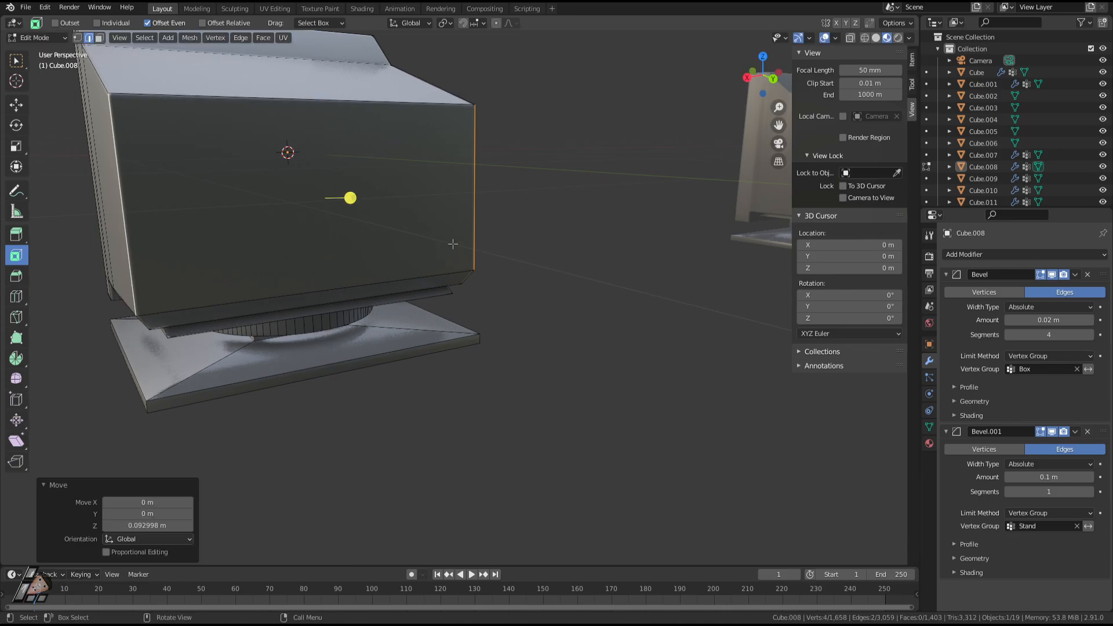
middle_click_drag(556, 235, 598, 293)
scroll(604, 261, "down", 5)
key("Tab")
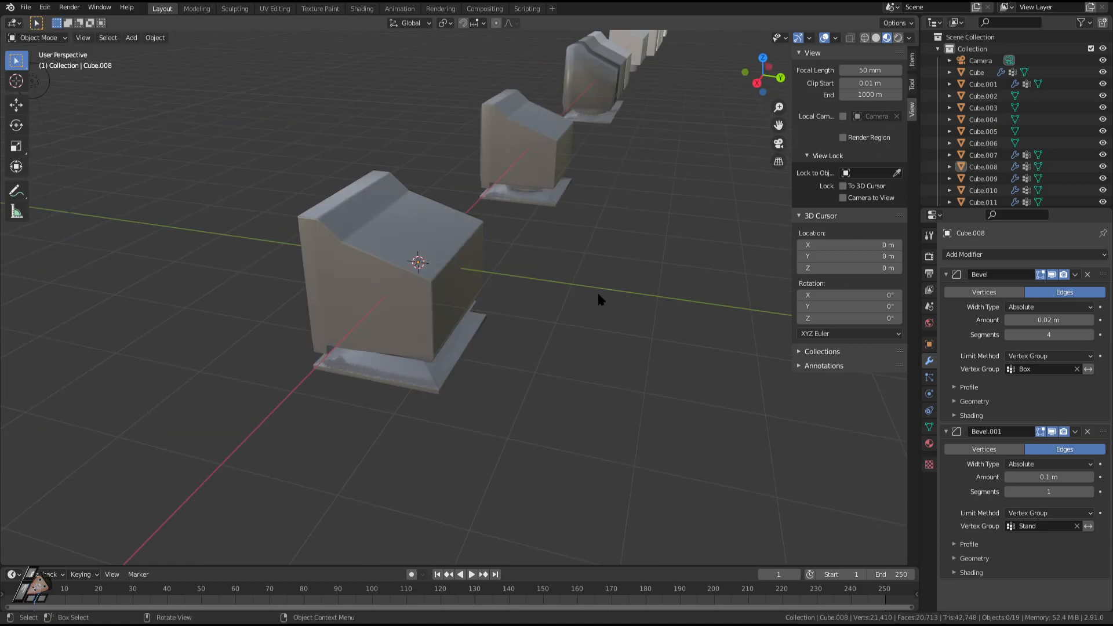
Inset the casing's rear face slightly and extrude it about 0.263 m outward.
scroll(581, 248, "up", 5)
key("Tab")
middle_click_drag(580, 248, 517, 238)
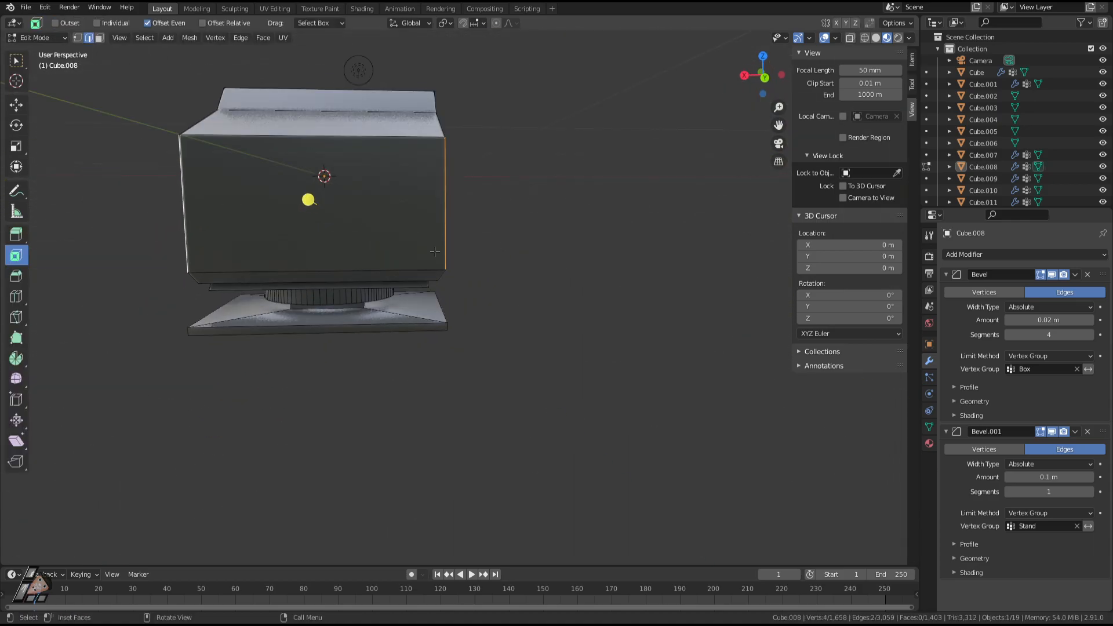
key("3")
left_click(336, 222)
middle_click_drag(336, 223, 359, 242)
key("e")
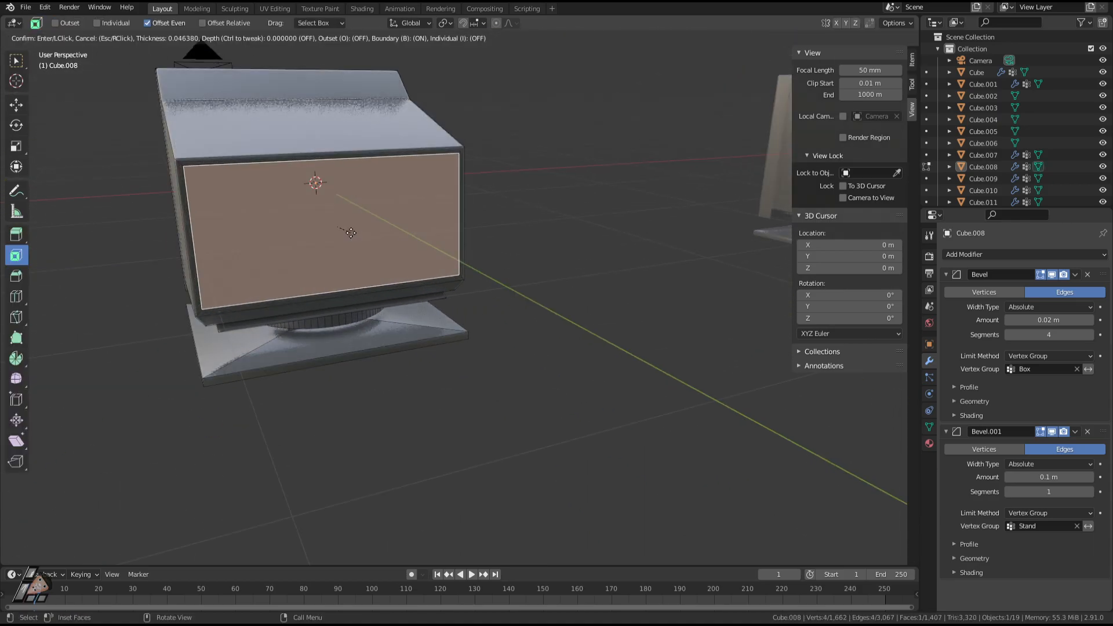
left_click(356, 241)
Scale the extruded rear face to about half its height along Z and return to Object Mode.
key("s")
key("z")
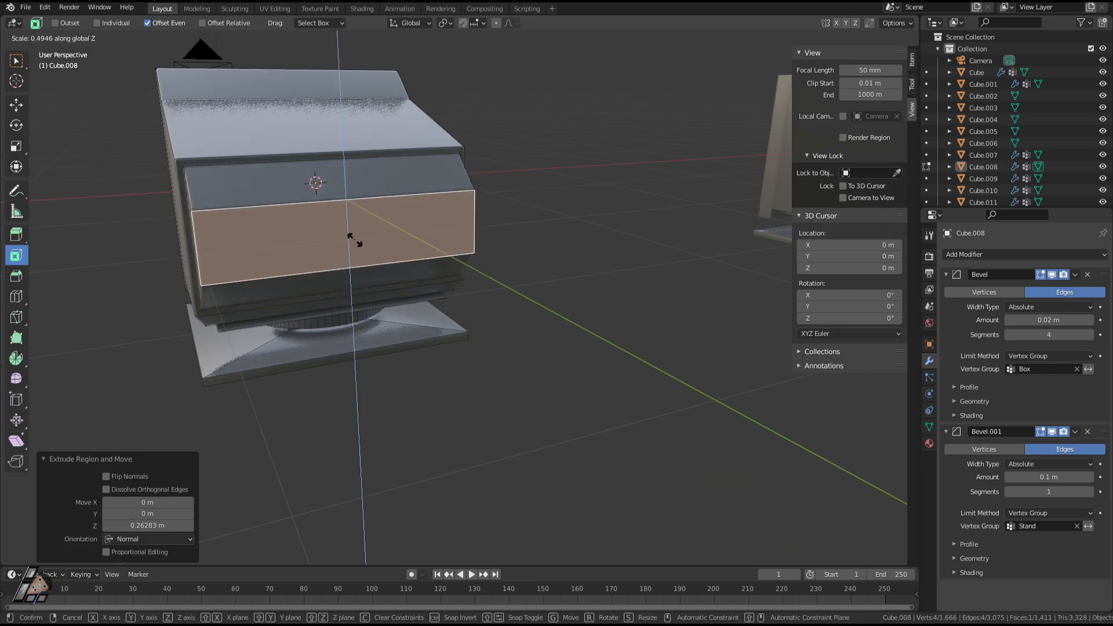
left_click(358, 240)
key("Tab")
middle_click_drag(318, 289, 388, 288)
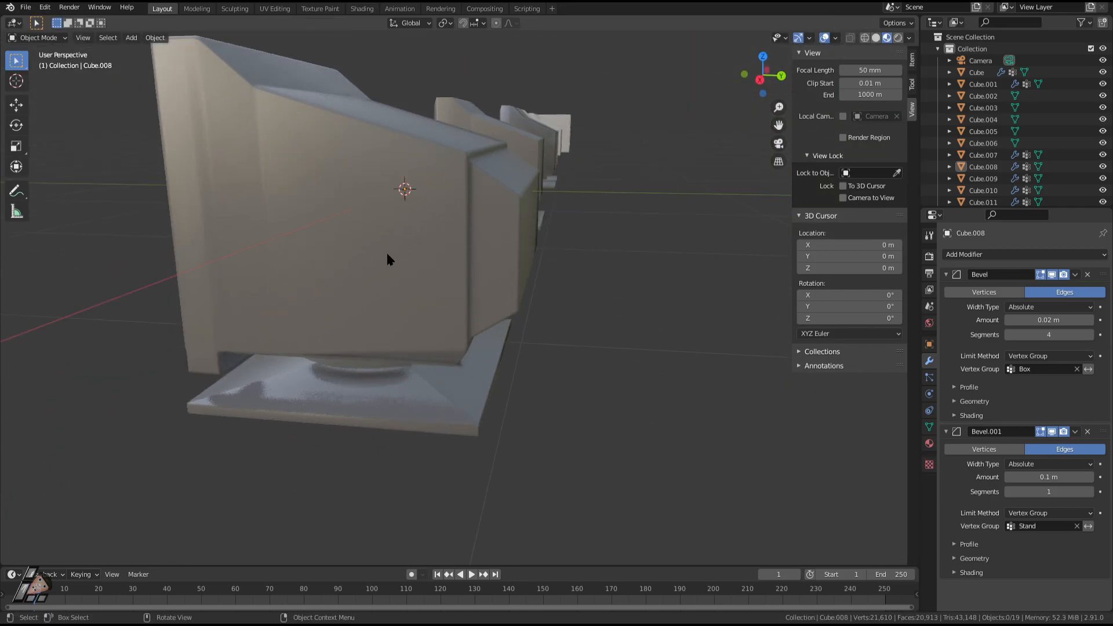
Narrow the extruded rear face along X and return to Object Mode.
middle_click_drag(652, 362, 507, 357)
key("Tab")
key("s")
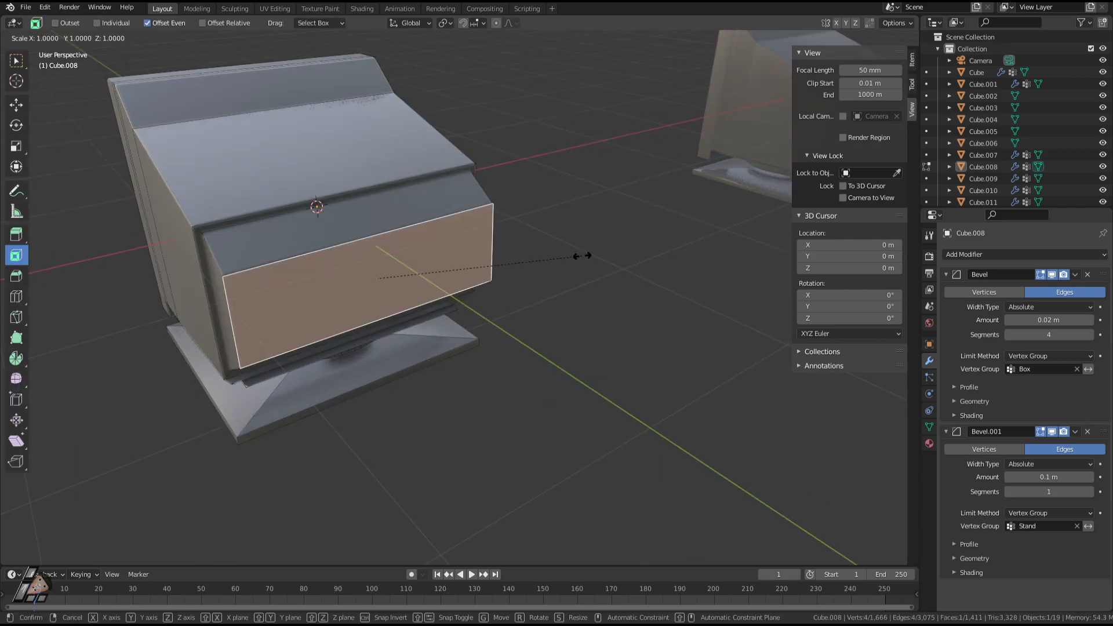
key("x")
left_click(540, 250)
key("Tab")
middle_click_drag(382, 259, 487, 253)
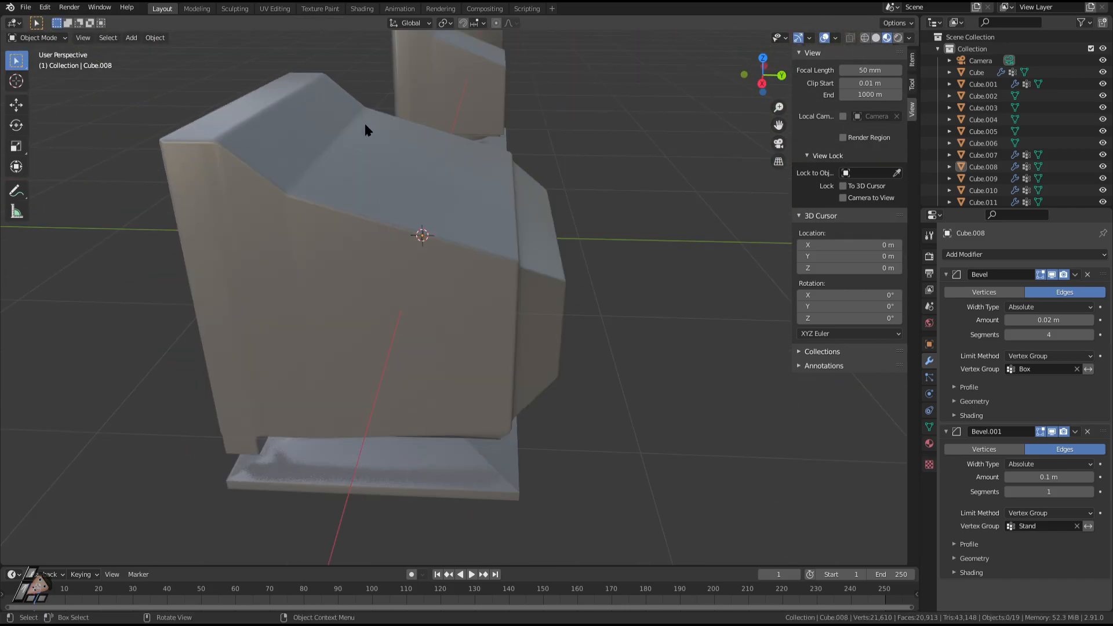
Inset the large sloped top face of the casing by a thin margin.
key("Tab")
left_click(424, 189)
left_click_drag(448, 102, 486, 178)
Extrude the inset top face about 0.098 m, scale it to about 0.824 along X and shrink it along Y.
key("e")
left_click(491, 161)
key("s")
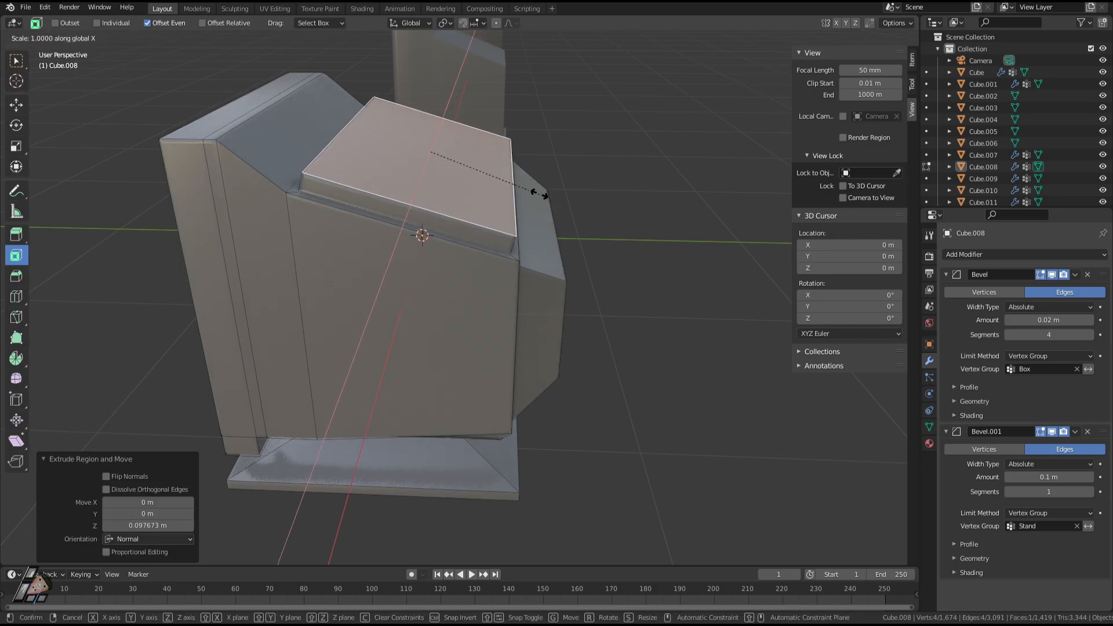
key("x")
left_click(541, 195)
middle_click_drag(541, 194, 512, 198)
key("s")
key("y")
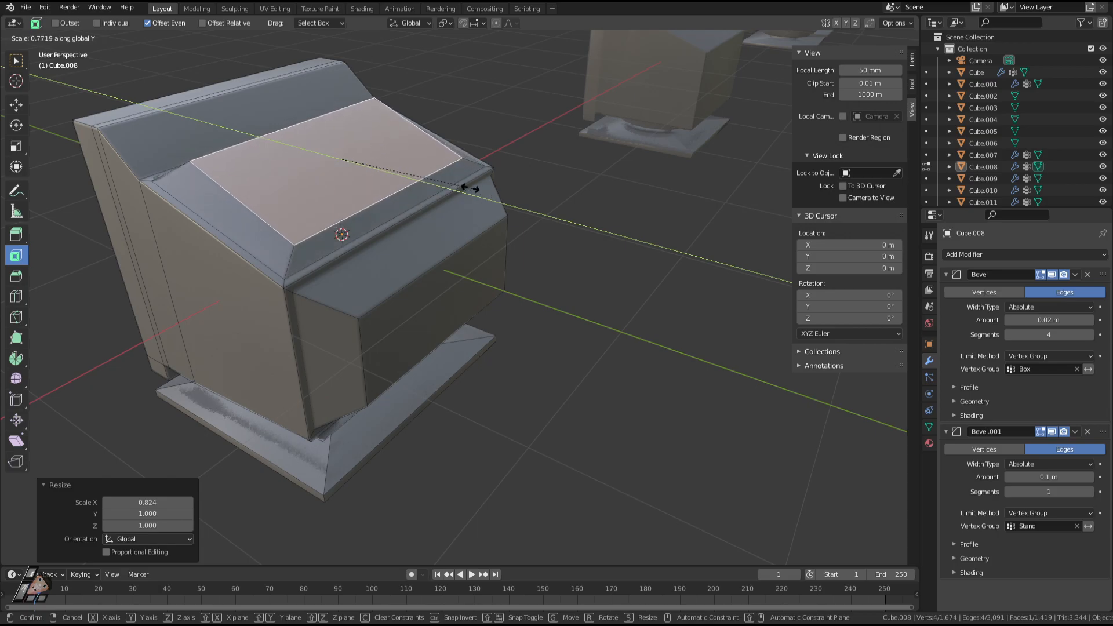
left_click(463, 186)
Dissolve the vertices of the raised top face.
key("Tab")
middle_click_drag(406, 197, 373, 141)
key("Tab")
key("x")
left_click(378, 179)
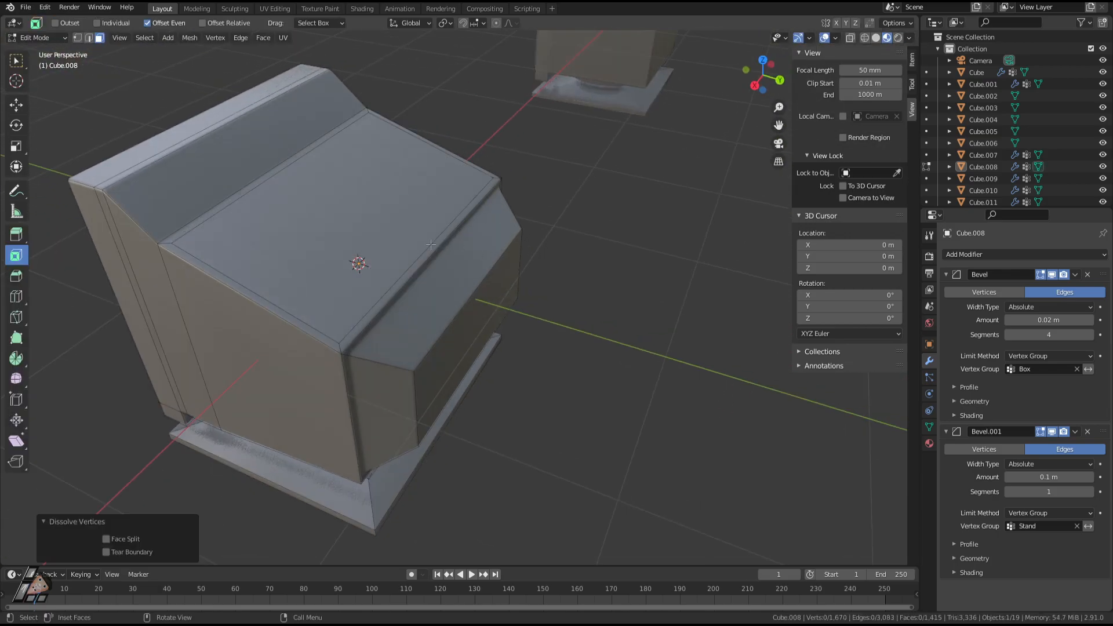
Select the inset sloped top face and set the transform orientation to Normal.
middle_click_drag(506, 242, 537, 226)
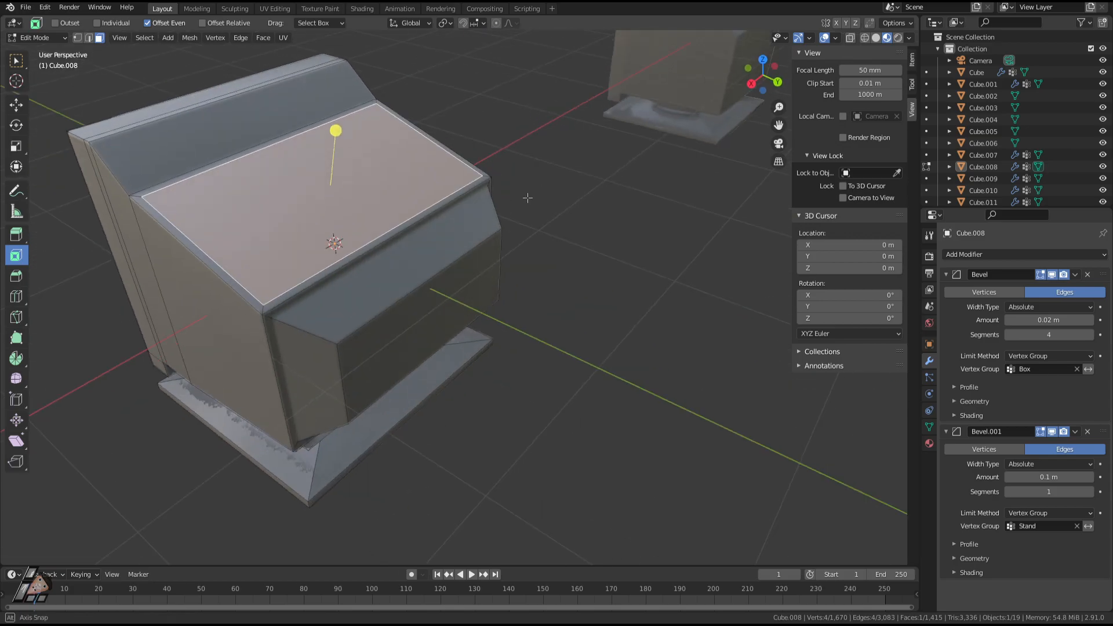
scroll(541, 231, "up", 5)
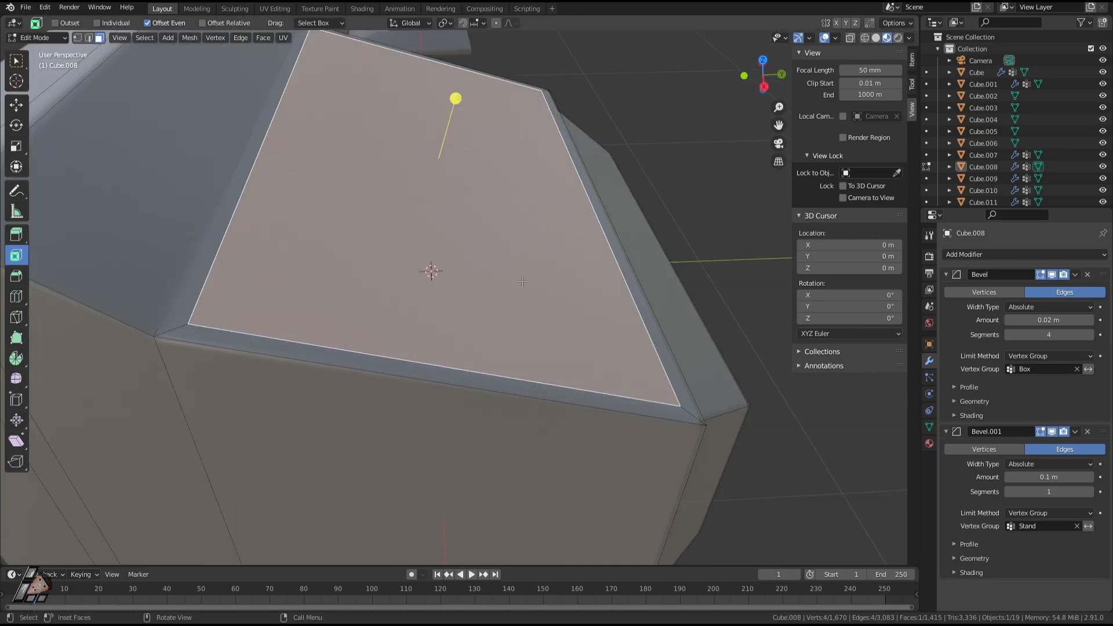
middle_click_drag(522, 281, 301, 184)
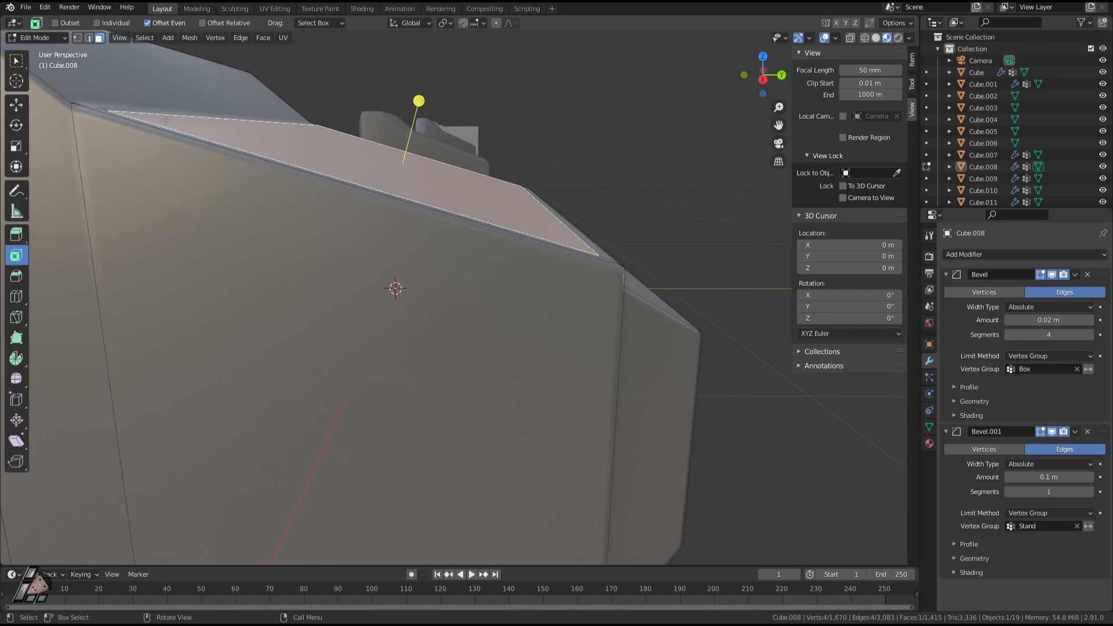
middle_click_drag(358, 170, 503, 213, "shift")
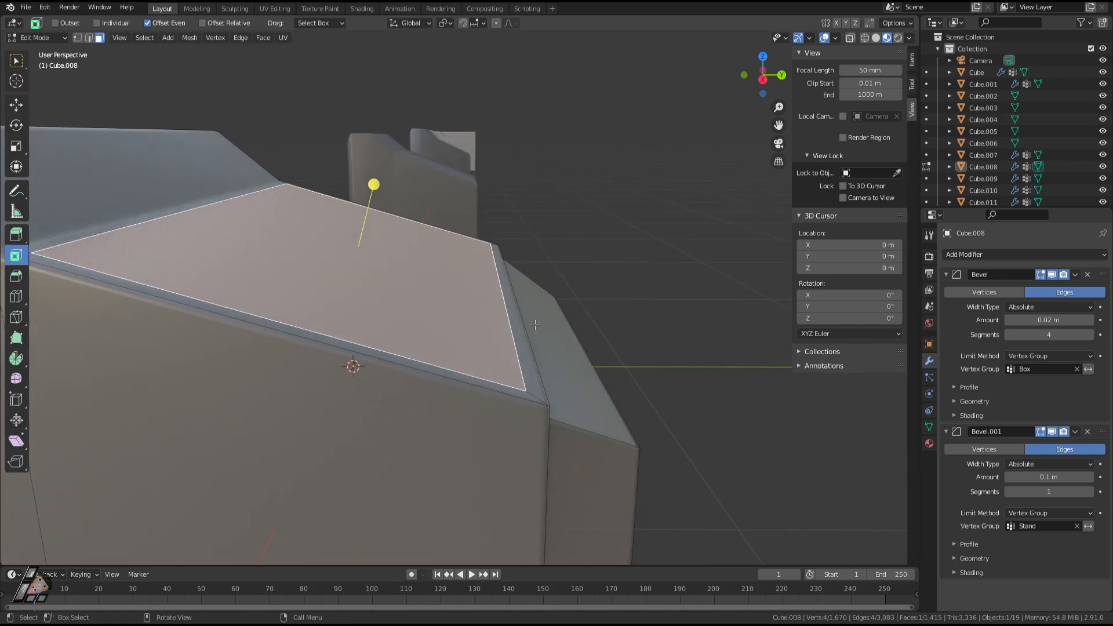
left_click(406, 23)
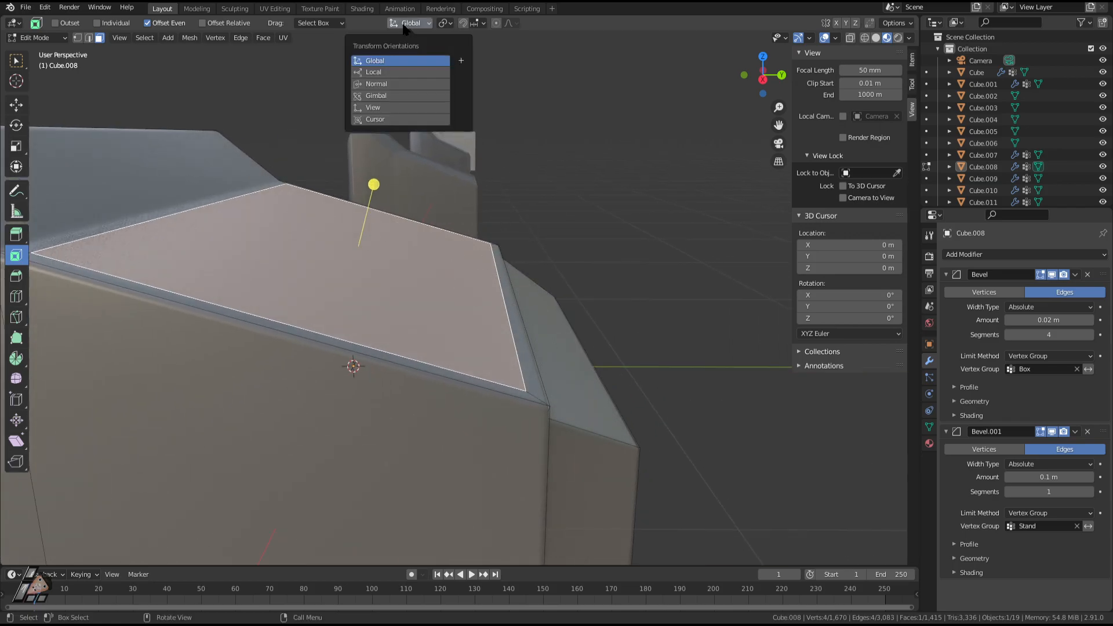
left_click(377, 84)
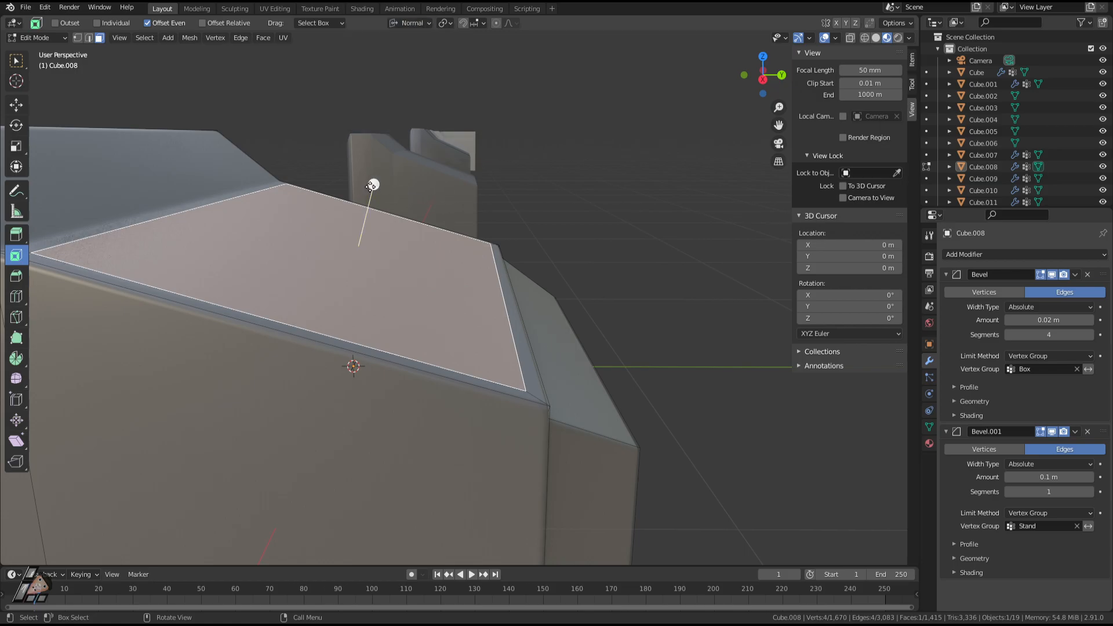
Extrude the inset top face about 0.107 m along its normal, scale it uniformly to about 0.728 and return to Object Mode.
left_click_drag(370, 187, 514, 241)
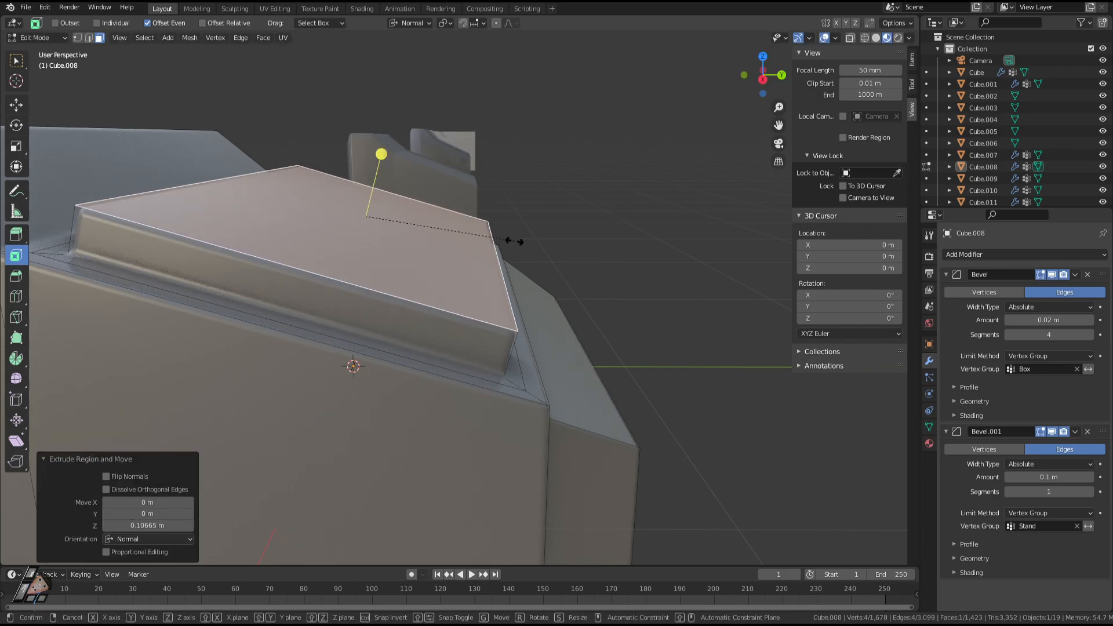
left_click(474, 235)
middle_click_drag(473, 235, 480, 247)
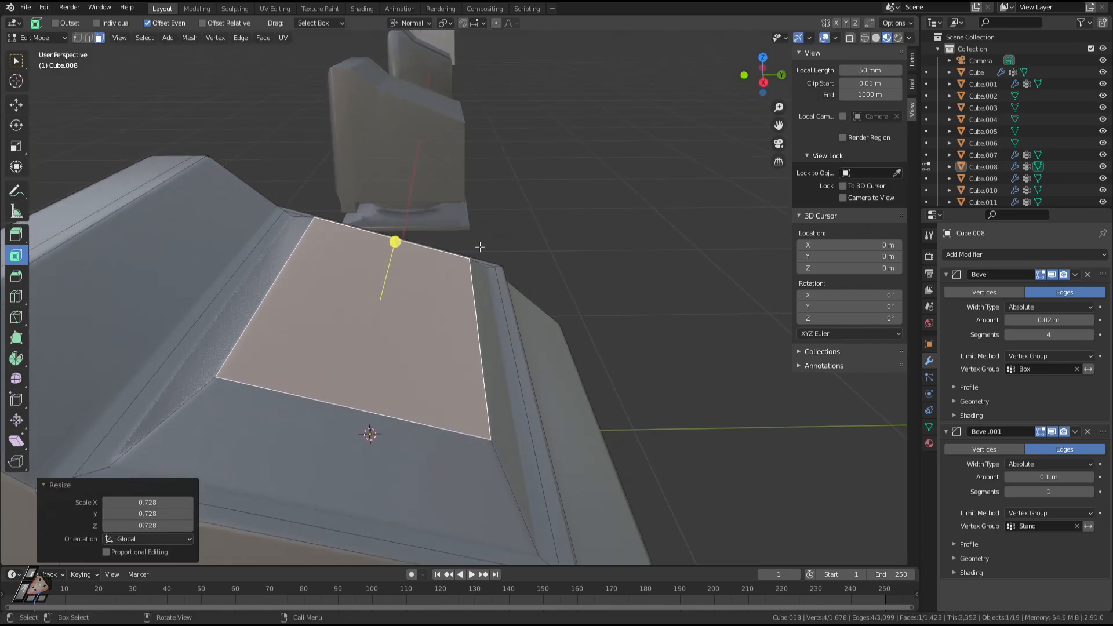
left_click(421, 24)
scroll(646, 289, "down", 3)
key("Tab")
left_click(567, 442)
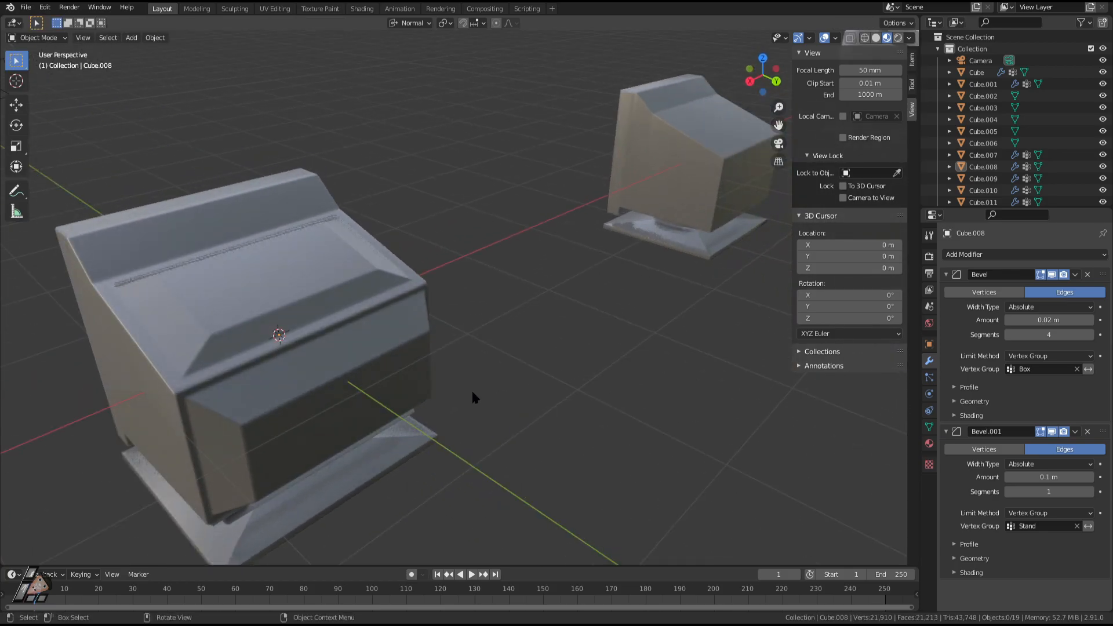
Extrude the raised panel's top face about 0.03 m inward along its normal, scale it and return to Object Mode.
key("e")
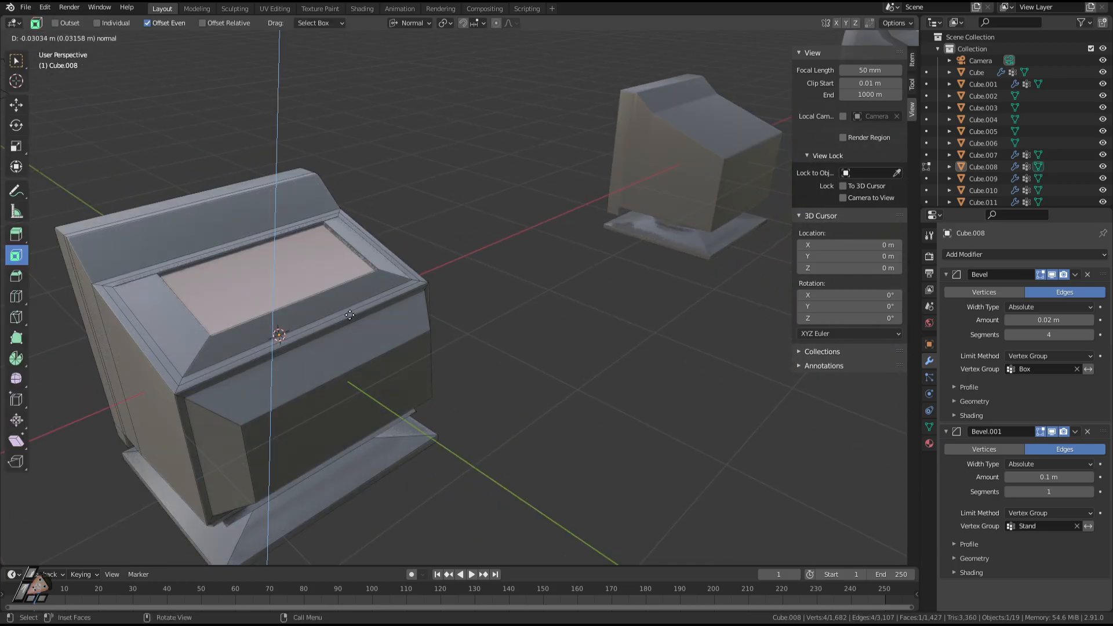
left_click(348, 312)
key("s")
left_click(341, 312)
key("Tab")
scroll(357, 325, "down", 2)
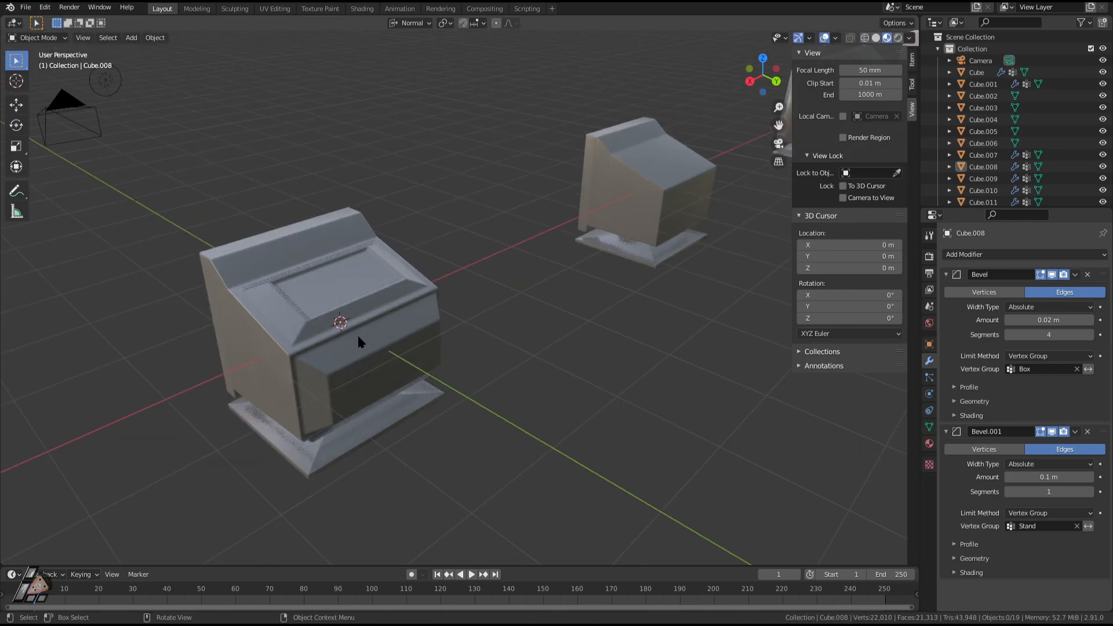
middle_click_drag(357, 334, 194, 346)
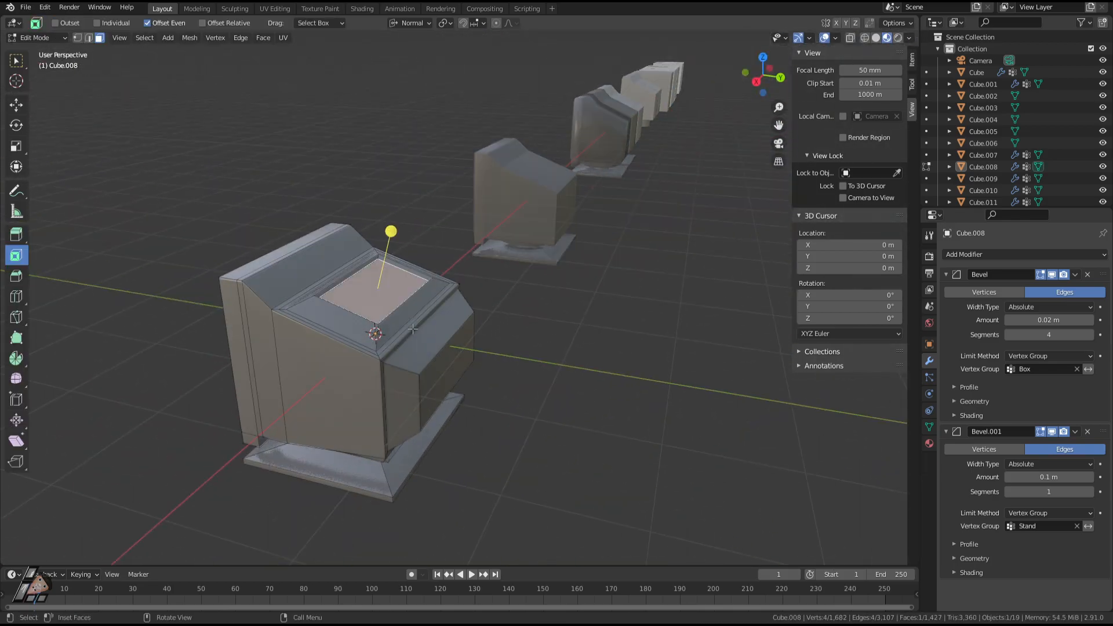
Dissolve the vertices of the recessed face and the raised panel, and select the remaining inset top face.
key("x")
left_click(406, 329)
left_click(371, 301)
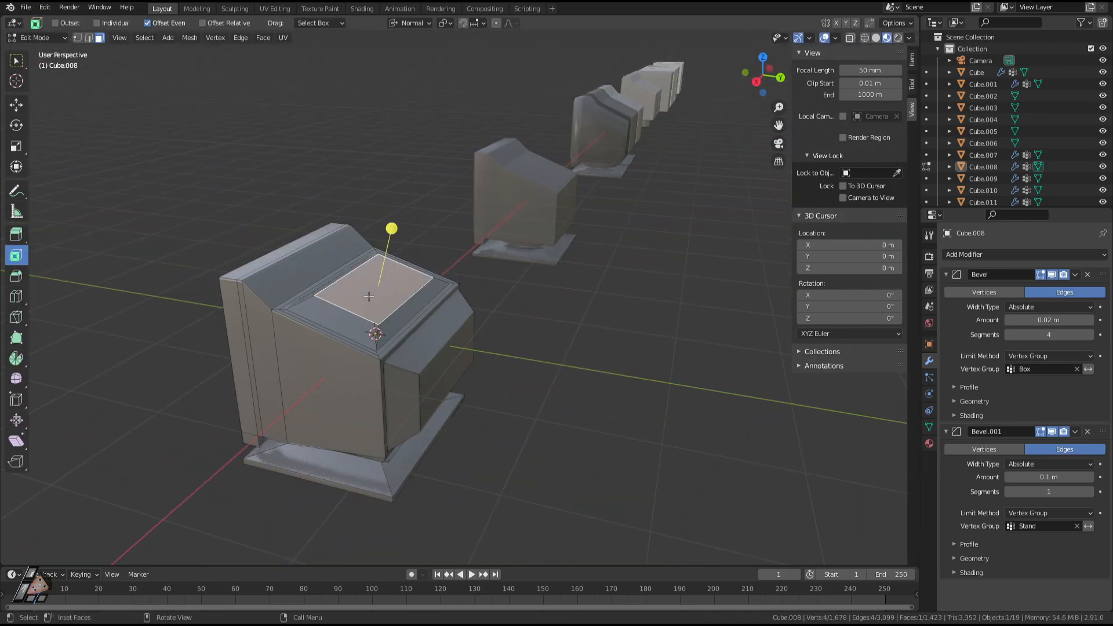
key("x")
left_click(369, 299)
left_click(376, 304)
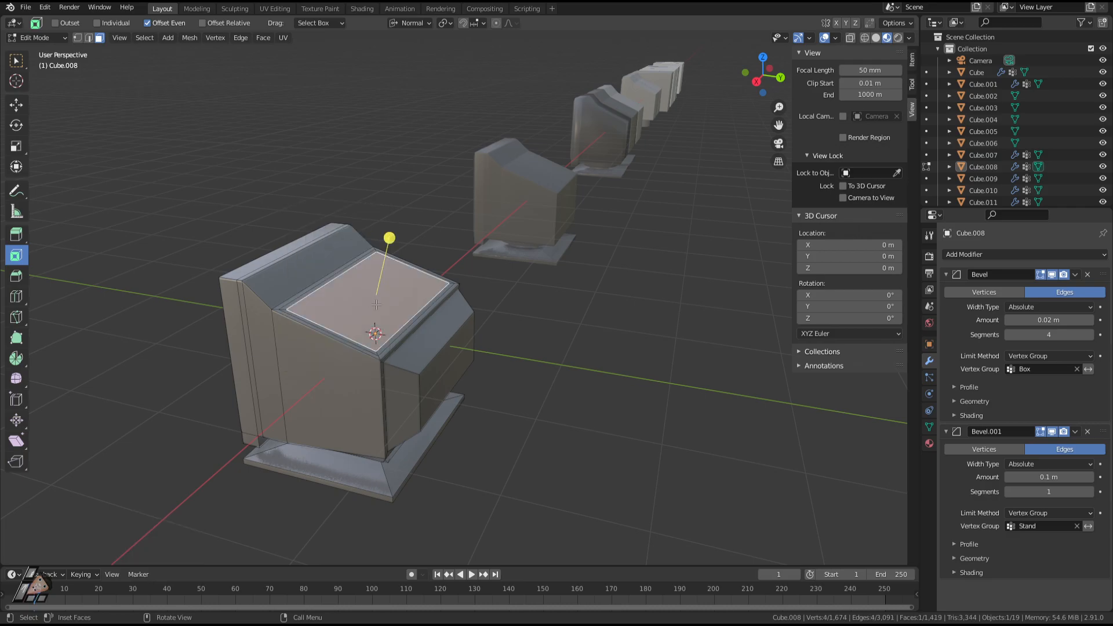
Extrude the inset top face outward along its normal, scale it to 0.327 along Y and resize it along X.
key("e")
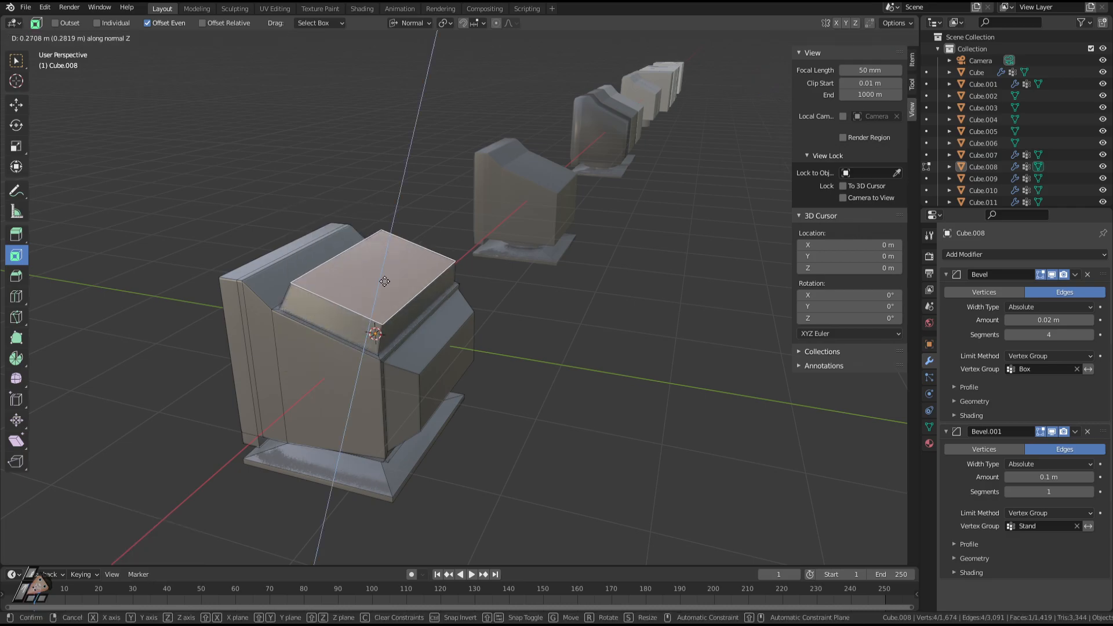
left_click(426, 301)
key("s")
key("y")
left_click(413, 298)
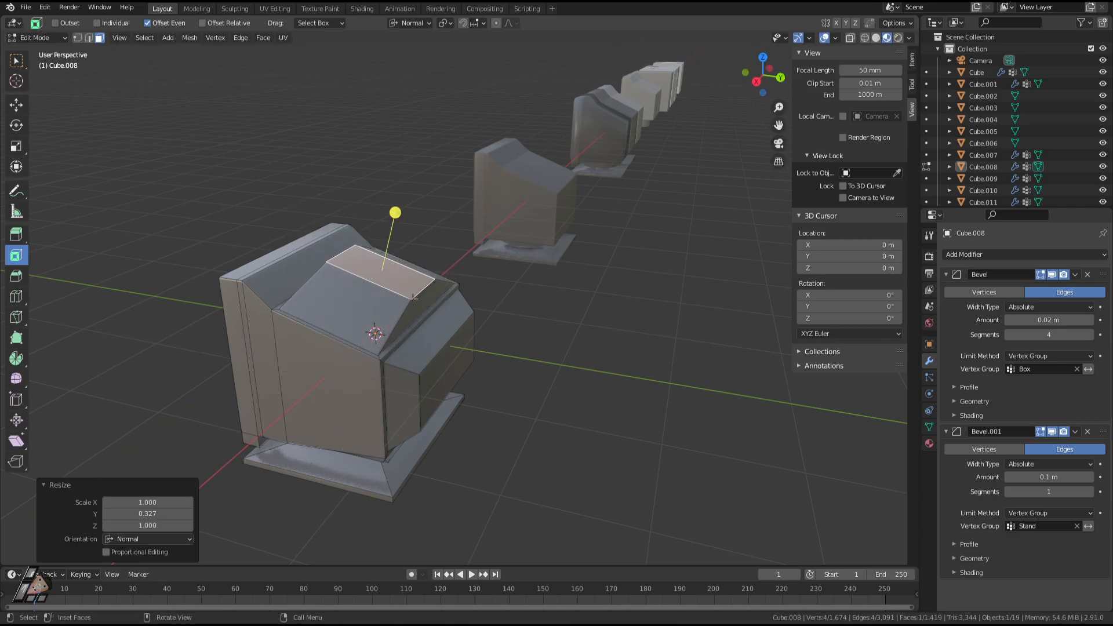
key("s")
key("x")
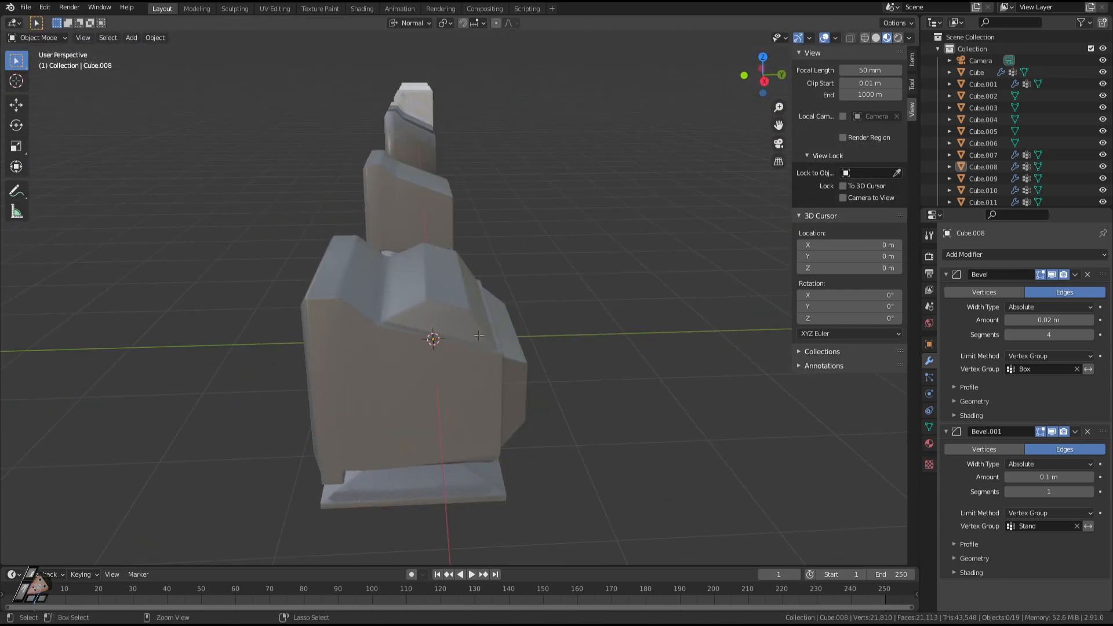
Dissolve the vertices of the raised top face and the inset face beneath it, and select the sloped top face.
key("Tab")
key("x")
left_click(485, 326)
scroll(445, 314, "up", 3)
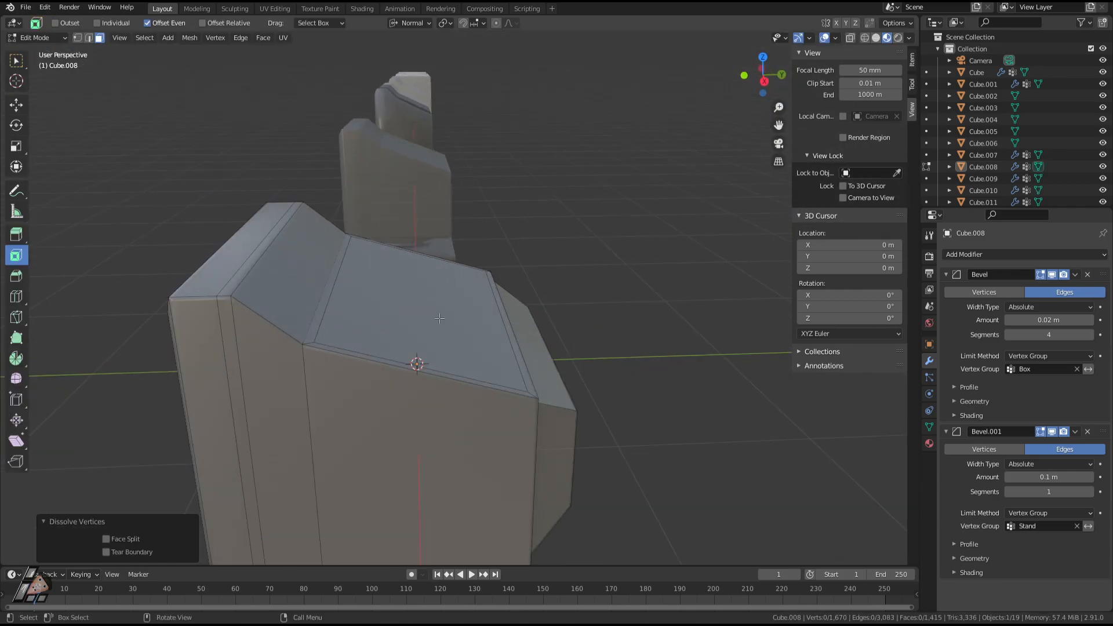
left_click(388, 306)
key("x")
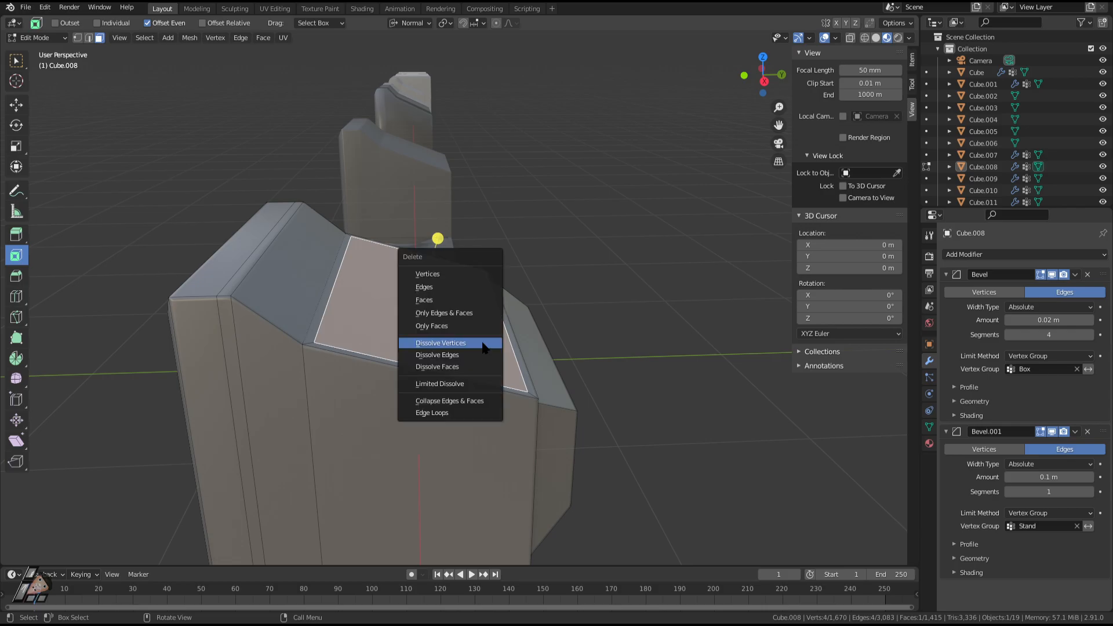
left_click(490, 342)
left_click(415, 327)
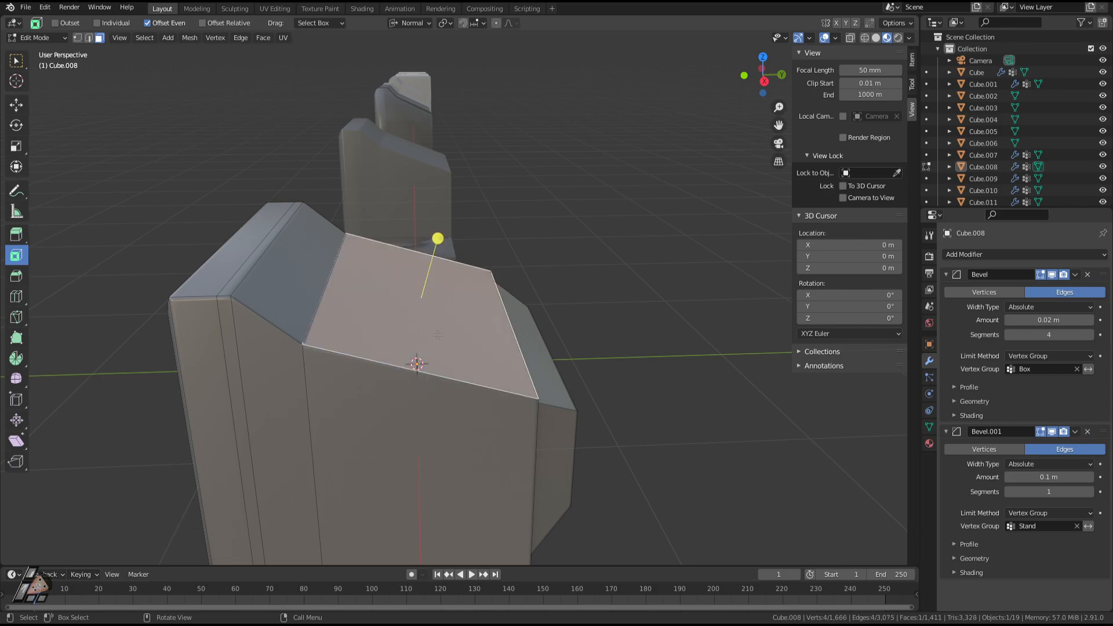
Inspect the front of the monitor in Object Mode, including the curved screen and the control strip.
key("Tab")
scroll(452, 197, "down", 3)
middle_click_drag(452, 197, 490, 323)
key("Tab")
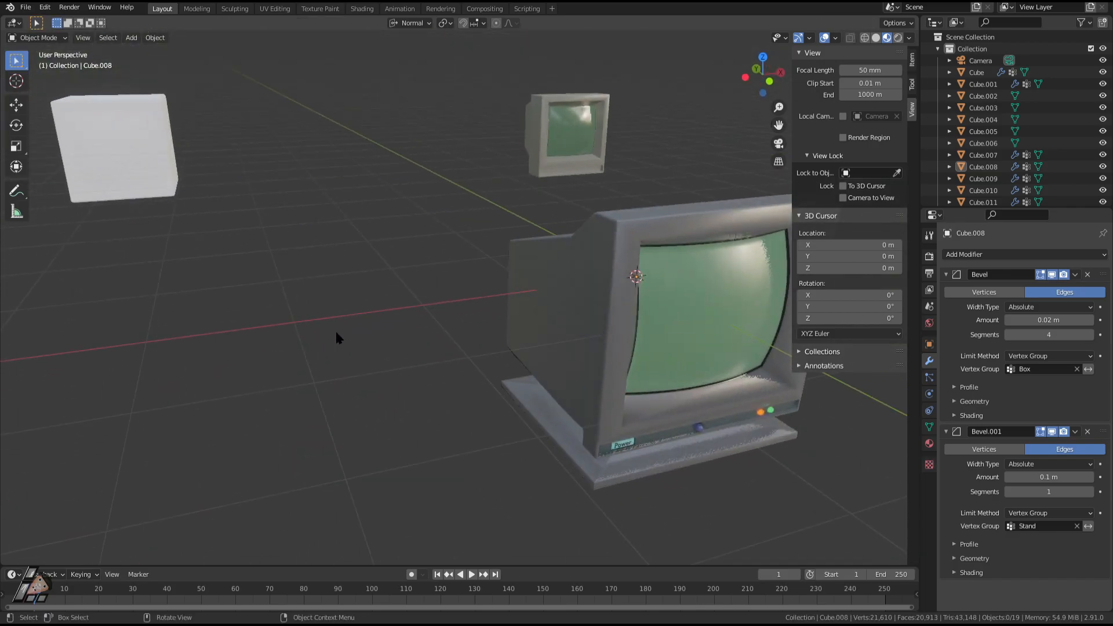
middle_click_drag(335, 329, 490, 322)
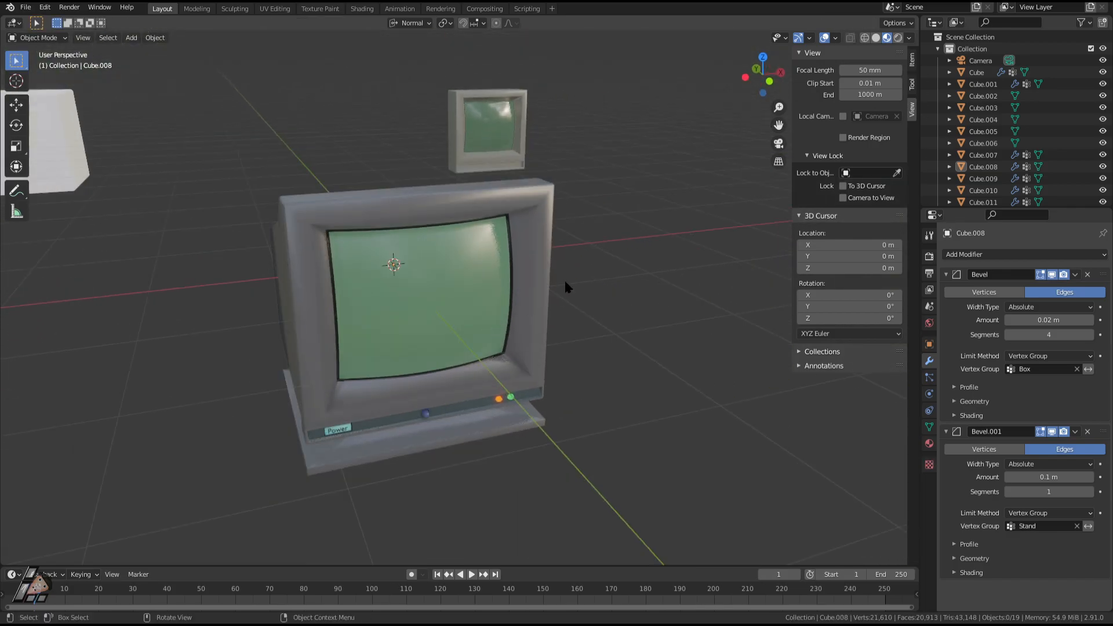
middle_click_drag(636, 289, 522, 116)
scroll(441, 284, "up", 3)
key("Tab")
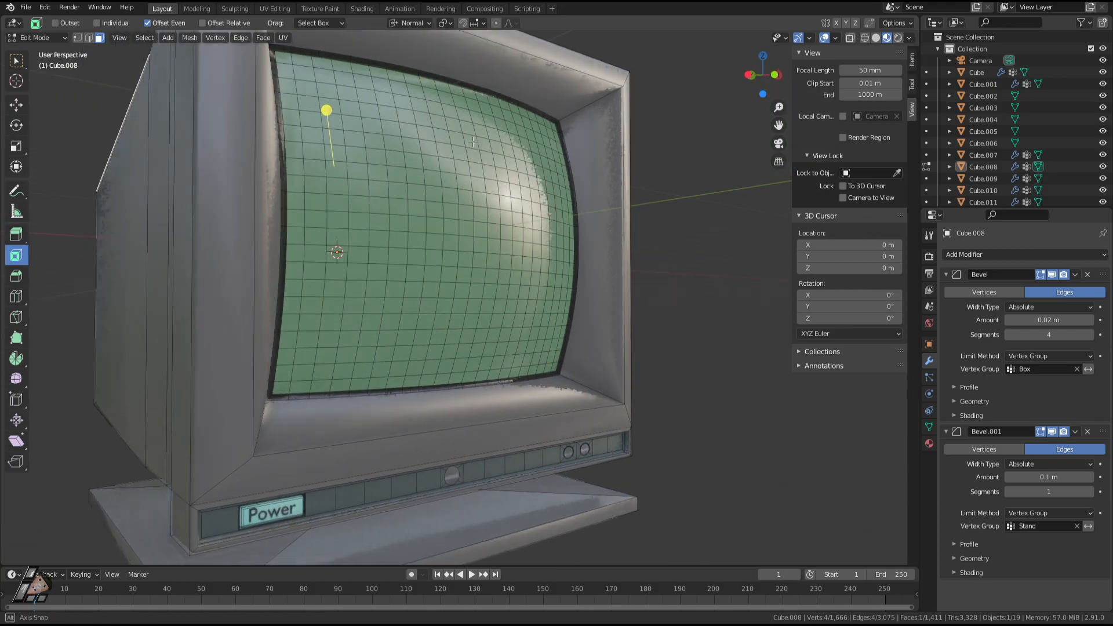
key("Tab")
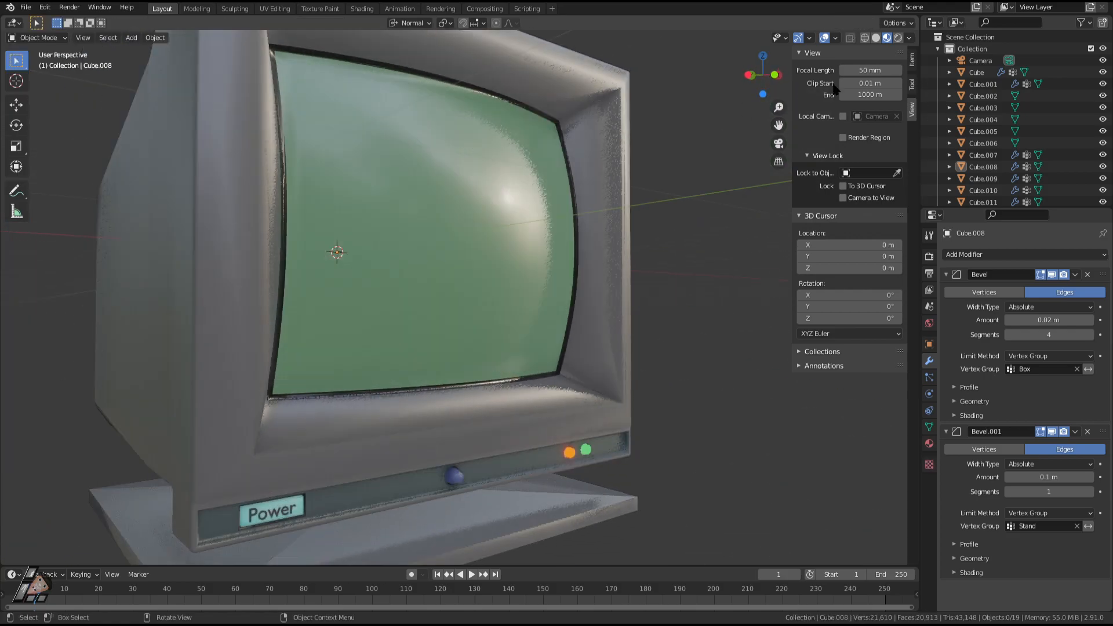
Switch the viewport to rendered shading and examine the monitor's front and side.
left_click(899, 38)
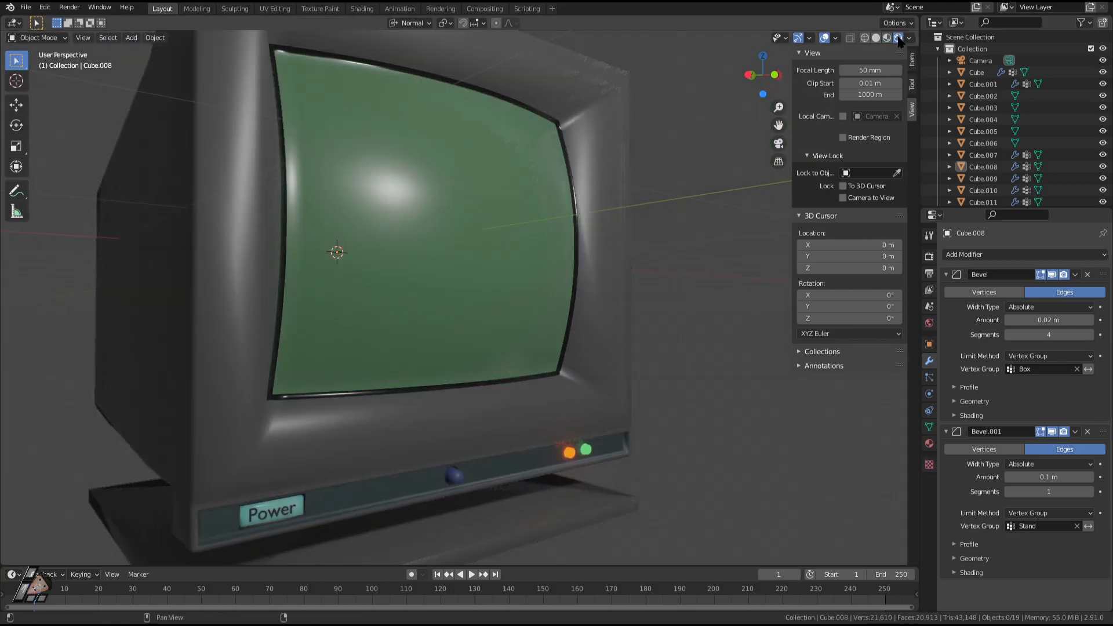
mouse_move(684, 191)
middle_mouse_down()
mouse_move(615, 235)
mouse_move(560, 293)
middle_mouse_up()
key("Tab")
key("Tab")
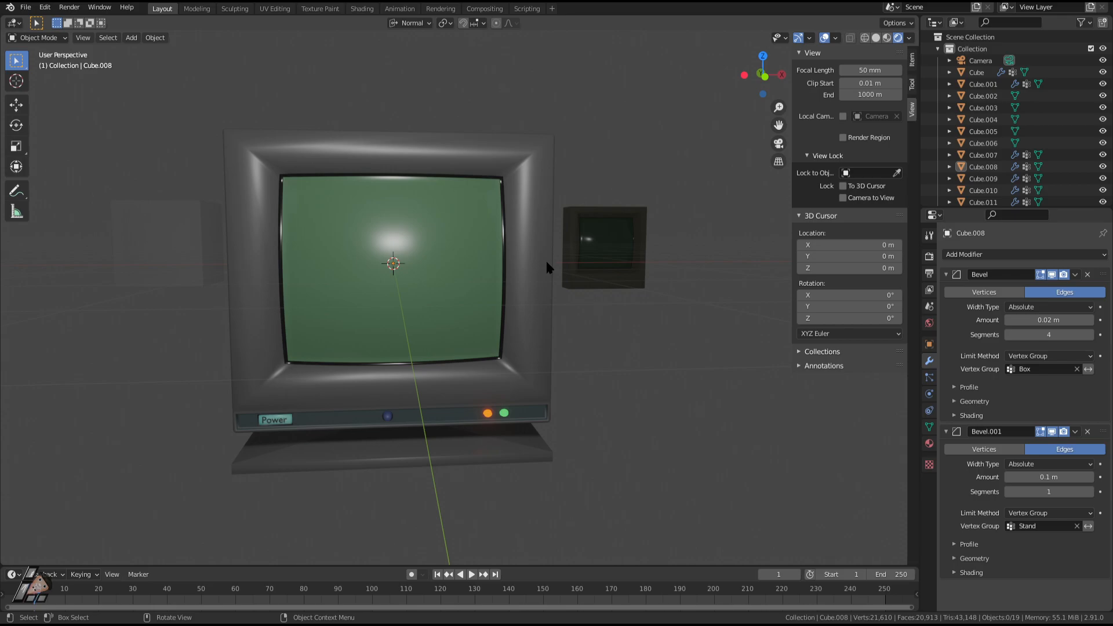
mouse_move(465, 301)
middle_mouse_down()
mouse_move(494, 305)
mouse_move(515, 279)
mouse_move(477, 298)
middle_mouse_up()
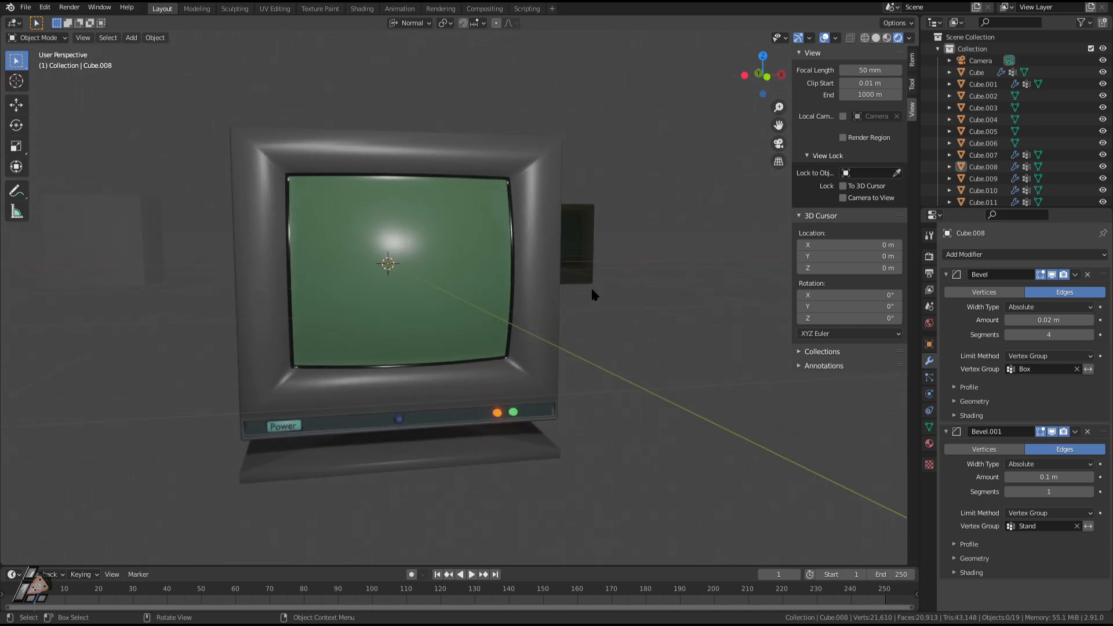
middle_click_drag(592, 295, 619, 372)
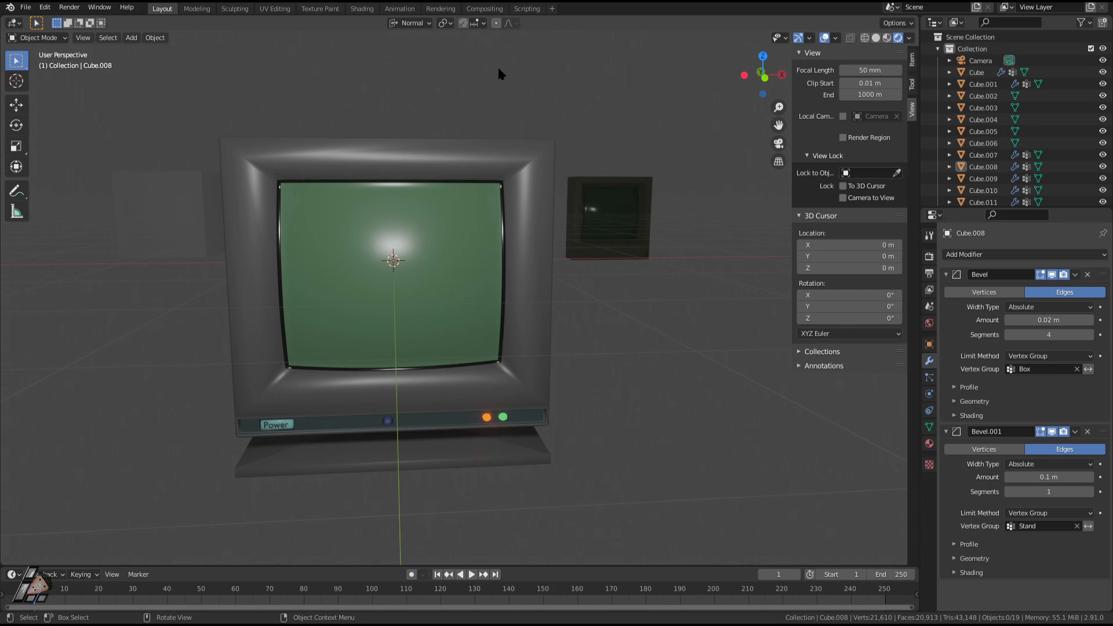
middle_click_drag(558, 274, 595, 238)
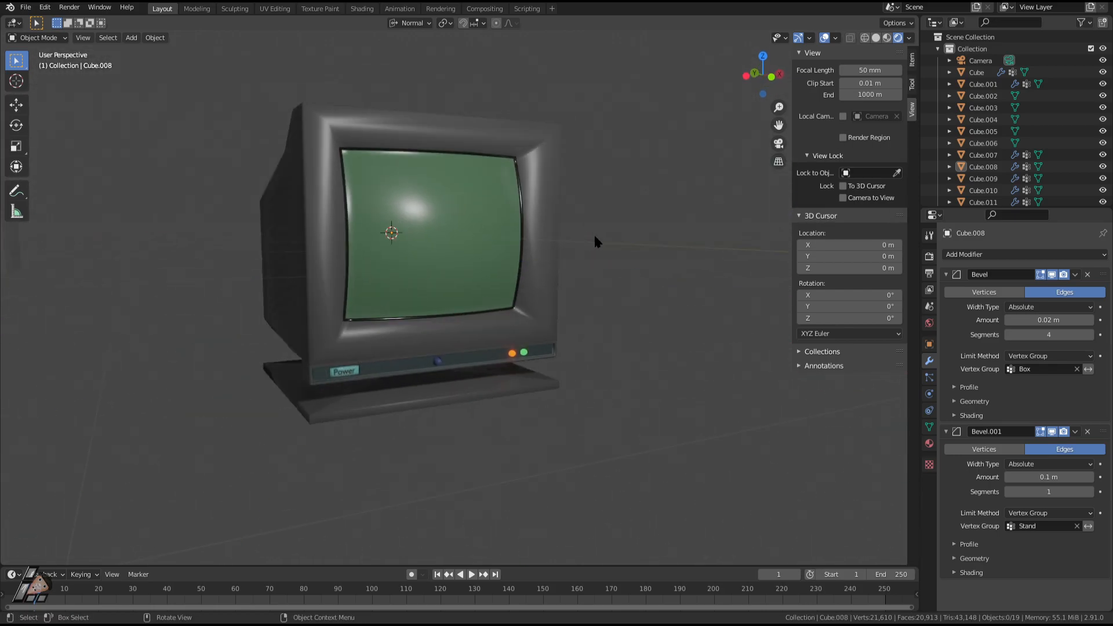
Set the casing material's base color to beige with hue 0.105, saturation 0.152 and value 0.680.
left_click(930, 445)
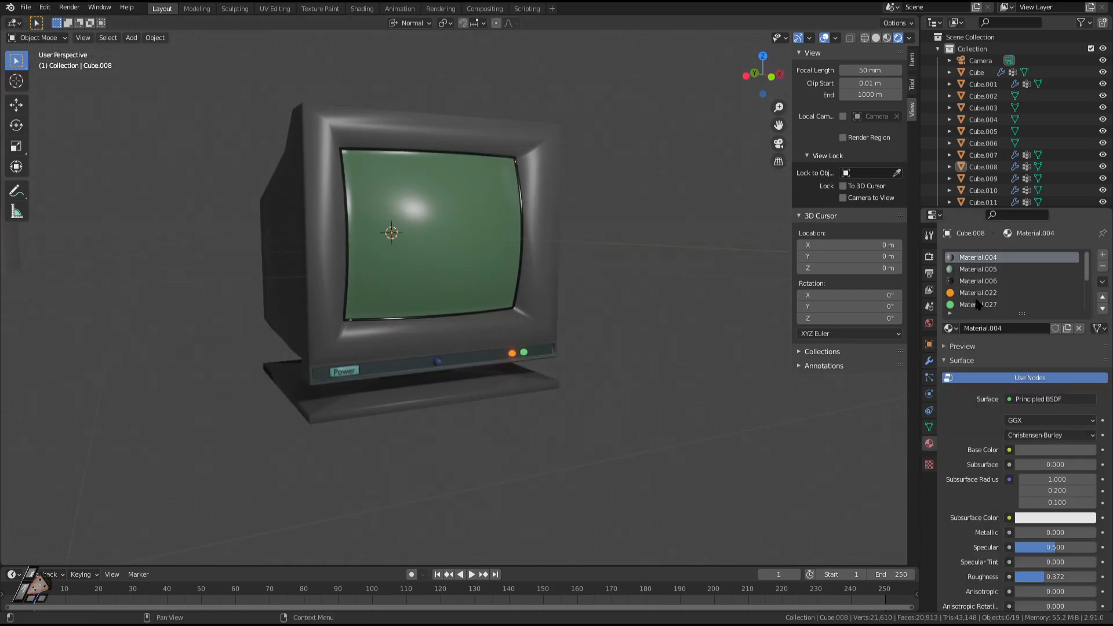
left_click(1055, 451)
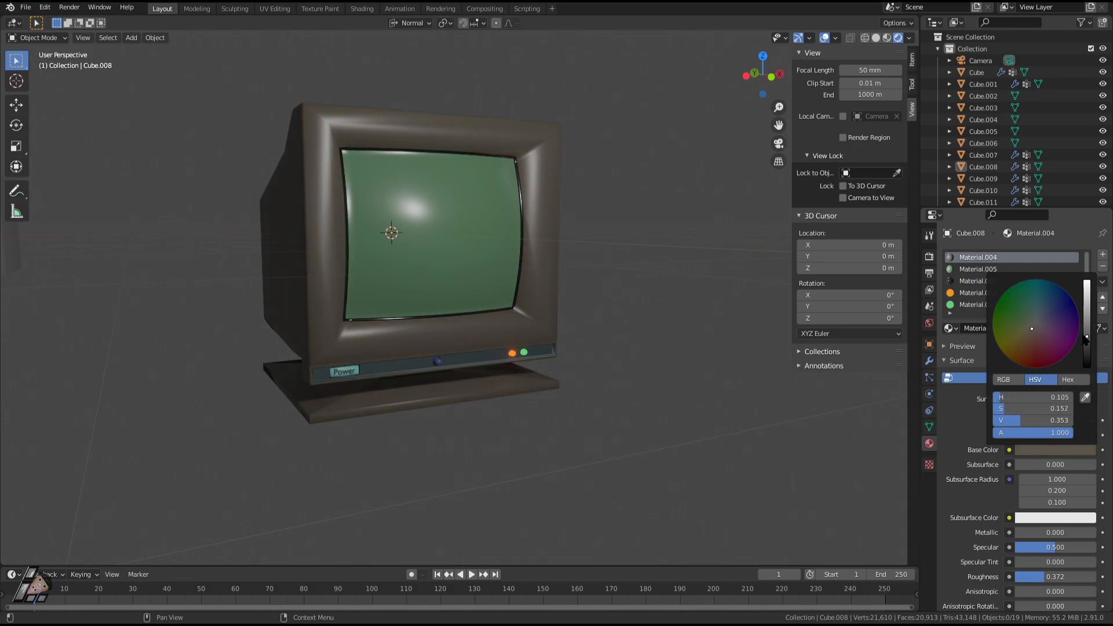
left_click_drag(1090, 349, 1088, 297)
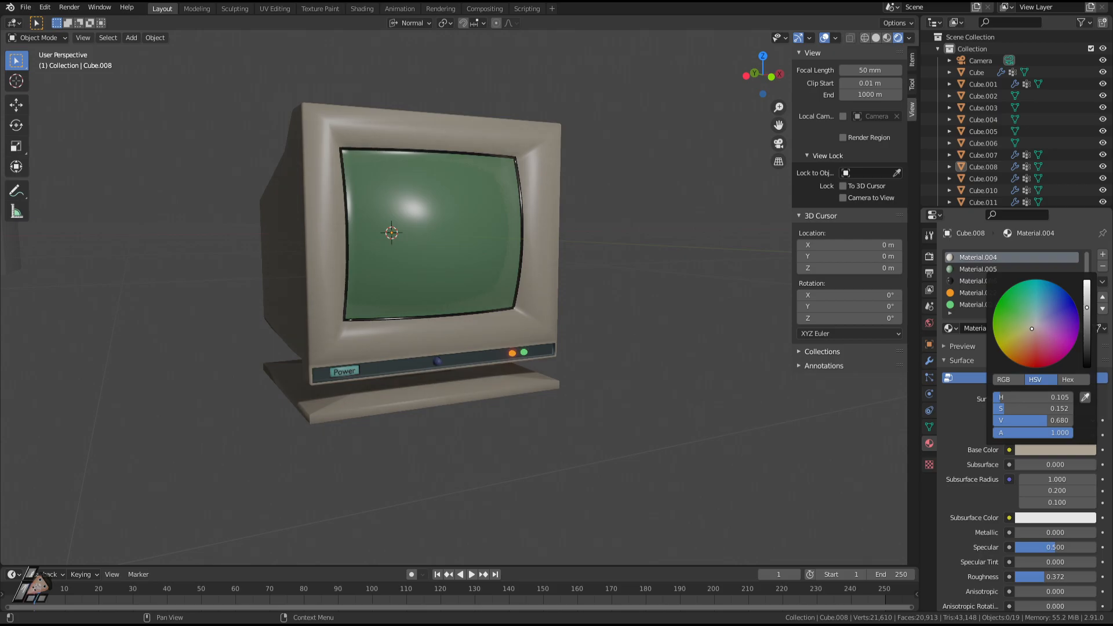
Check the recolored monitor through the camera and from an angled front view.
middle_click_drag(698, 400, 701, 368)
key("KP_0")
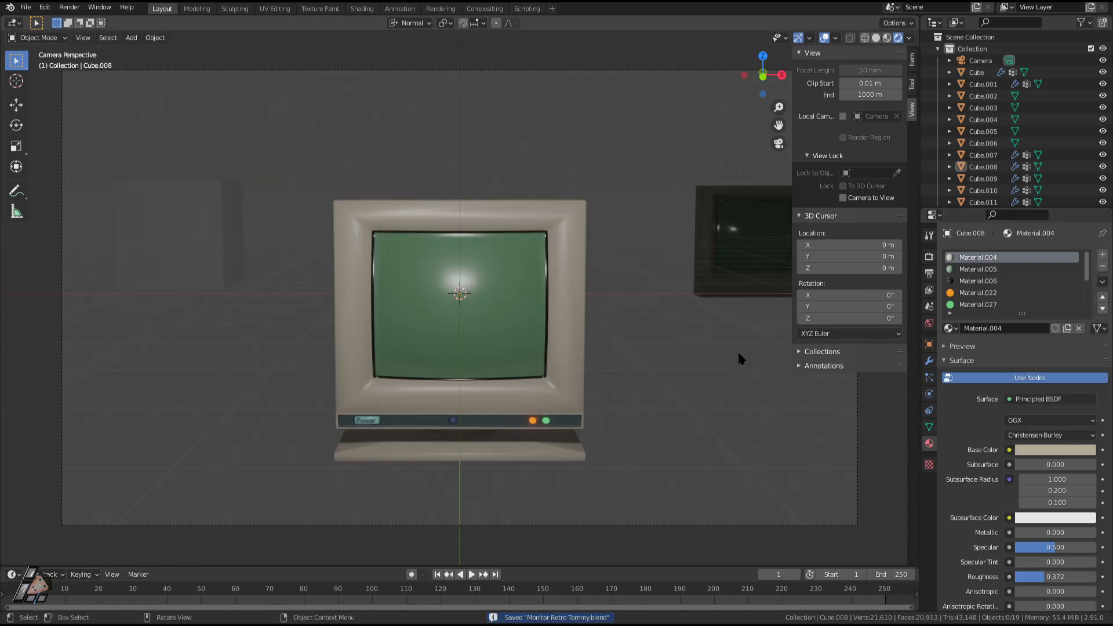
middle_click_drag(513, 350, 539, 350)
scroll(440, 356, "up", 1)
middle_click_drag(430, 358, 465, 325)
left_click(447, 336)
key("Tab")
key("Tab")
middle_click_drag(548, 403, 582, 332)
scroll(552, 363, "up", 2)
key("Tab")
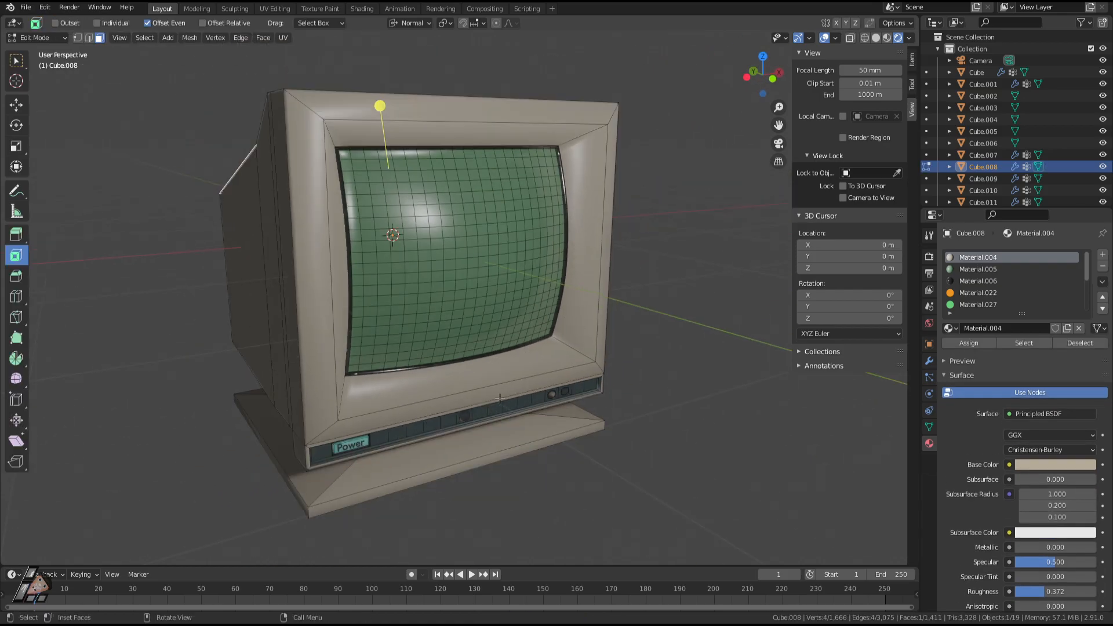
key("Tab")
Copy and paste the Power text object and move the copy about 0.725 m along its local X axis.
left_click(351, 448)
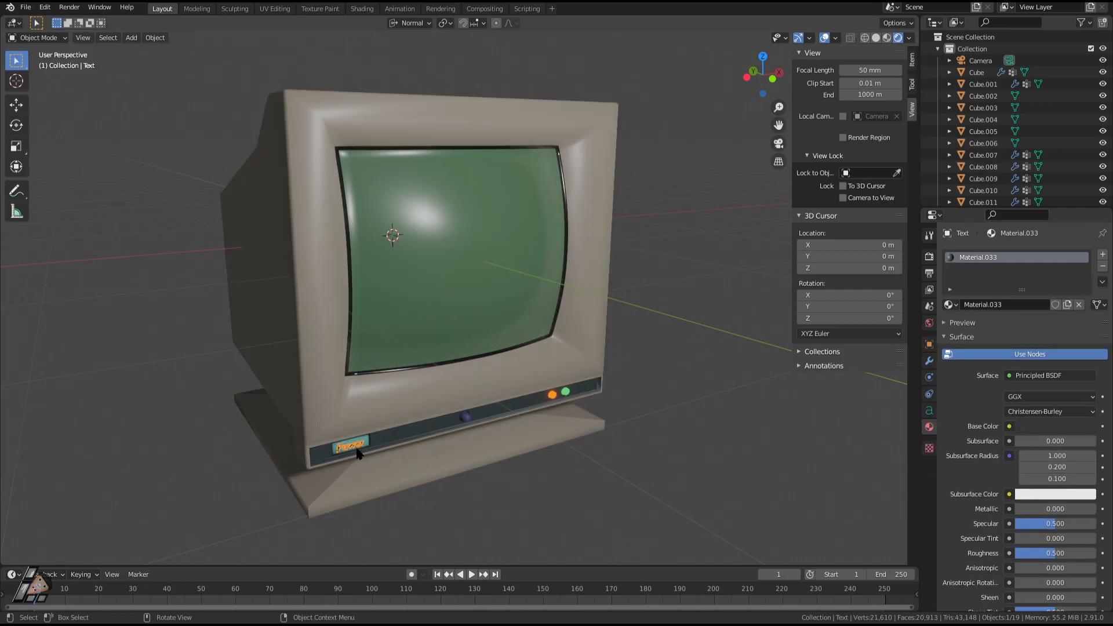
middle_click_drag(366, 448, 477, 417)
key("ctrl+c")
key("ctrl+v")
key("g")
key("x")
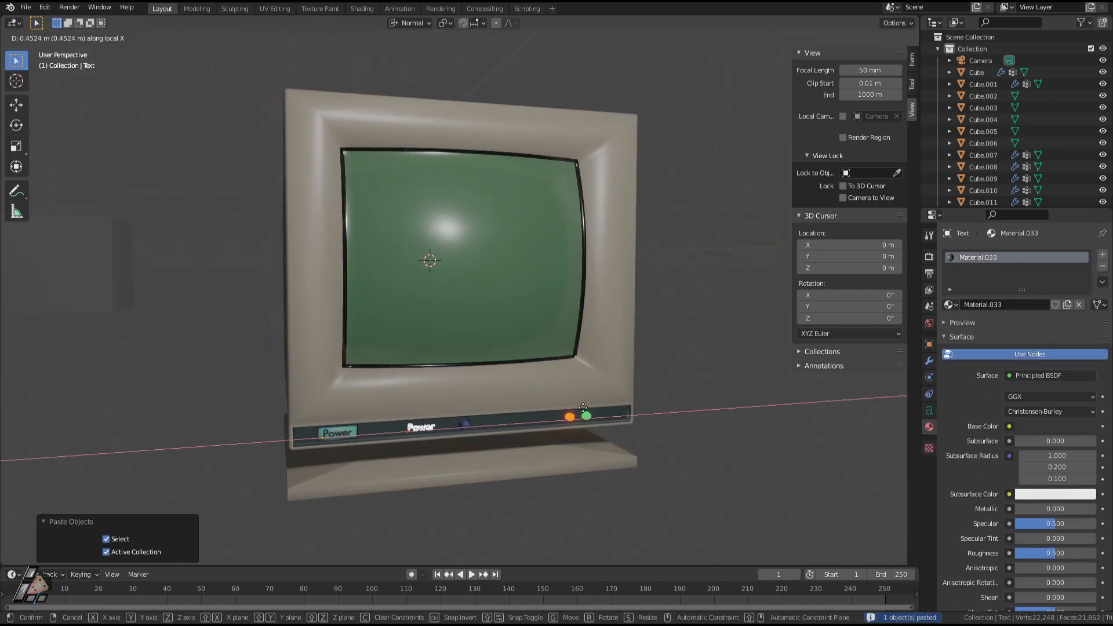
left_click(614, 409)
Move the copied Power text about -0.318 m along its local X axis.
key("g")
key("z")
key("Escape")
key("g")
key("x")
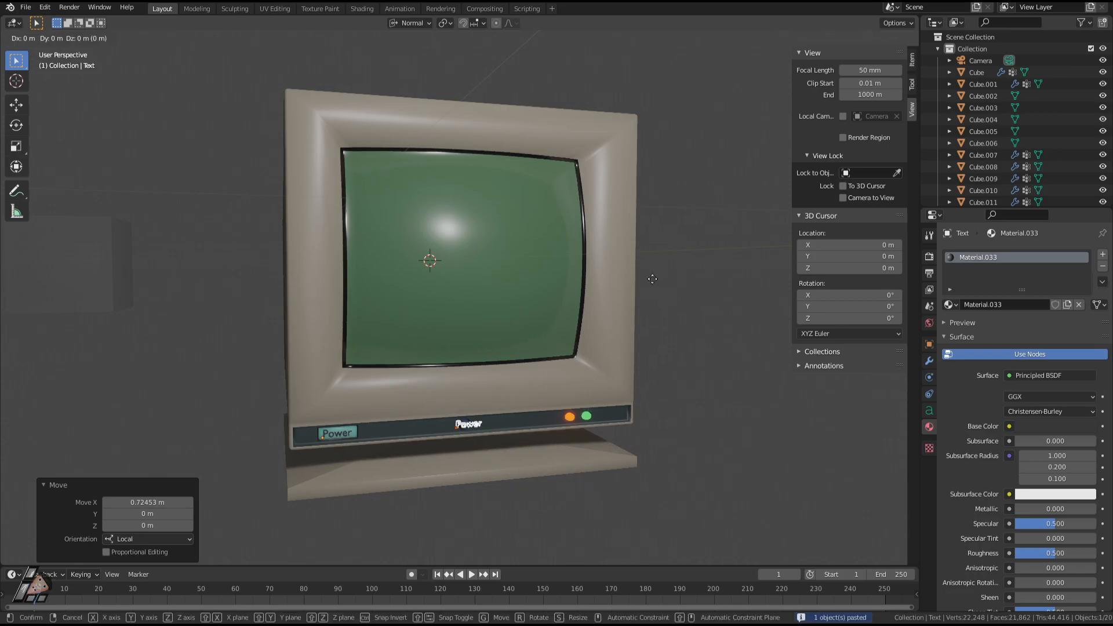
left_click(587, 380)
Reposition the copied Power text along X so it sits between the Power badge and the blue button.
key("KP_Decimal")
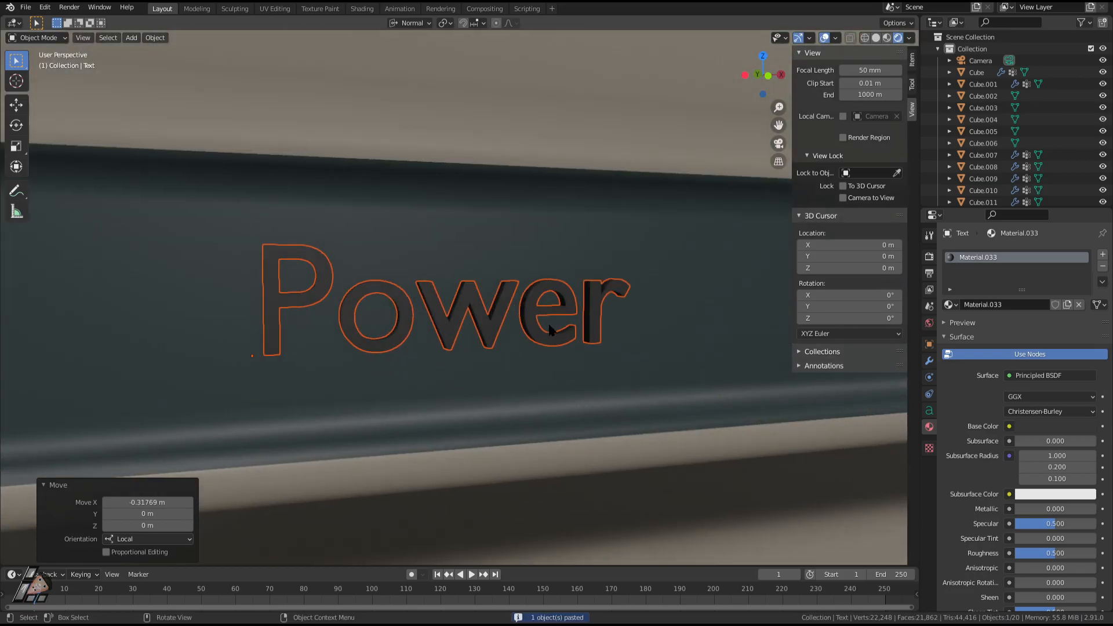
scroll(545, 319, "down", 5)
key("g")
key("x")
left_click(490, 309)
key("Tab")
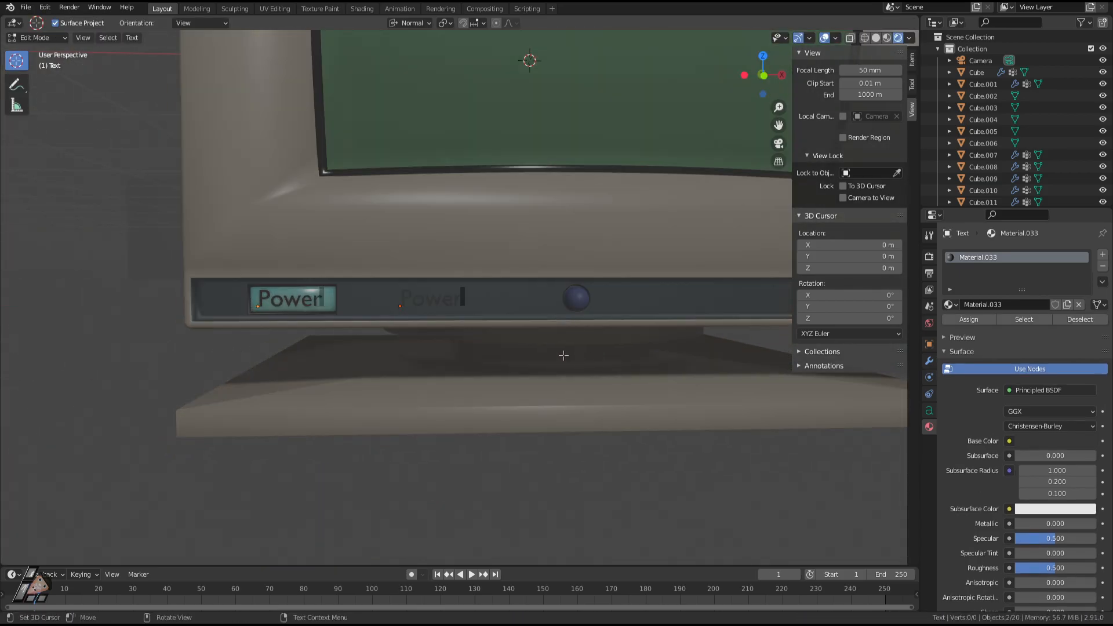
key("Tab")
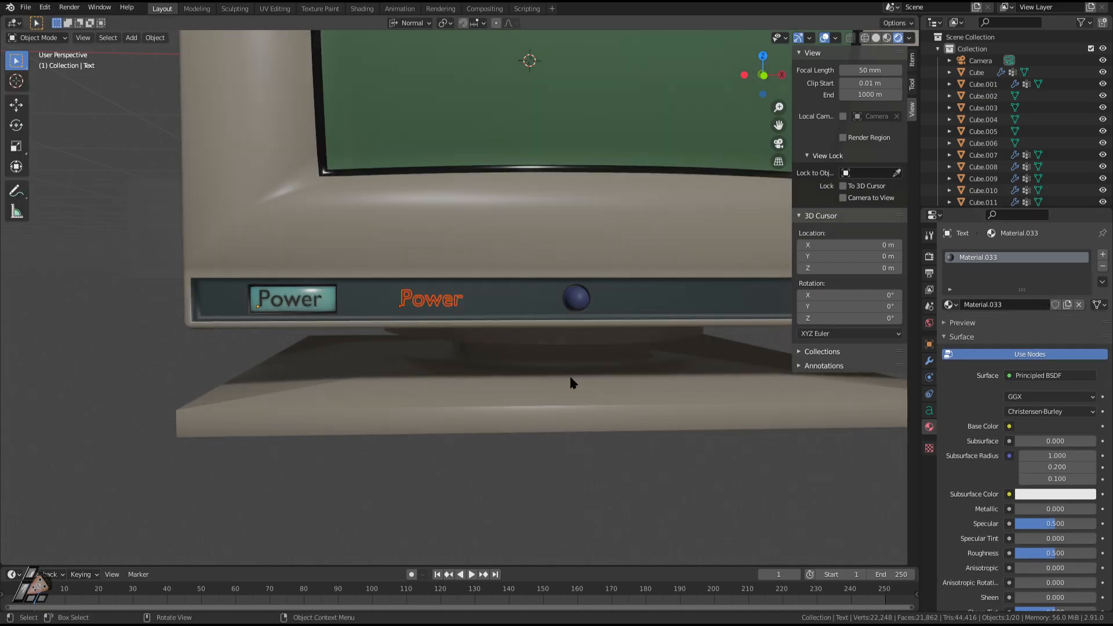
Set the base color of the copied Power text's material to white by raising its value to 1.000.
left_click(1055, 426)
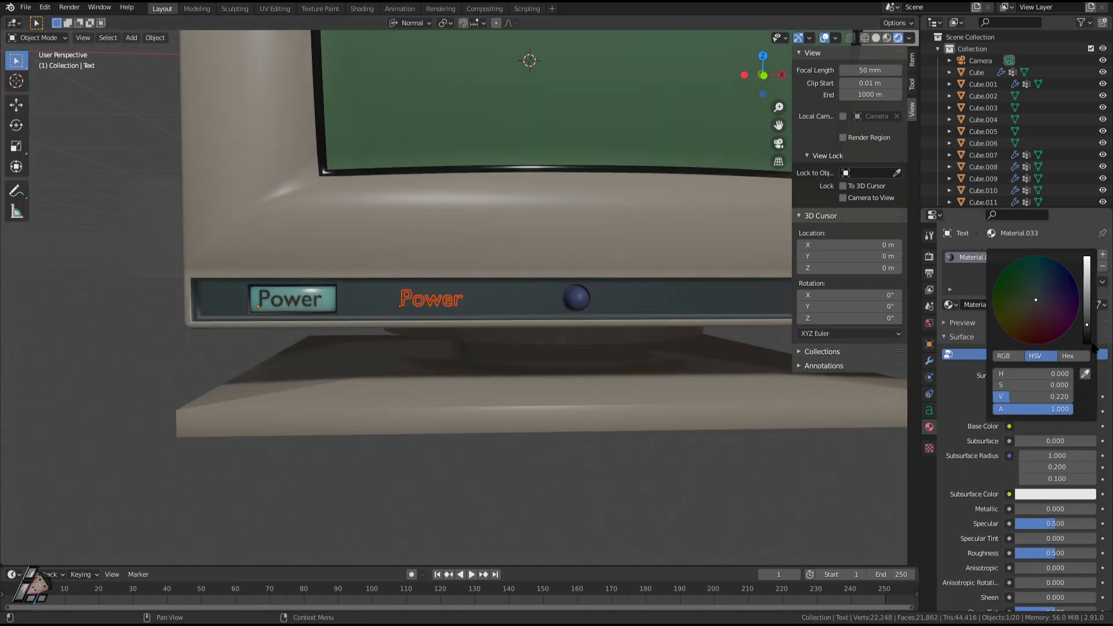
left_click_drag(1095, 348, 1094, 260)
left_click(430, 303)
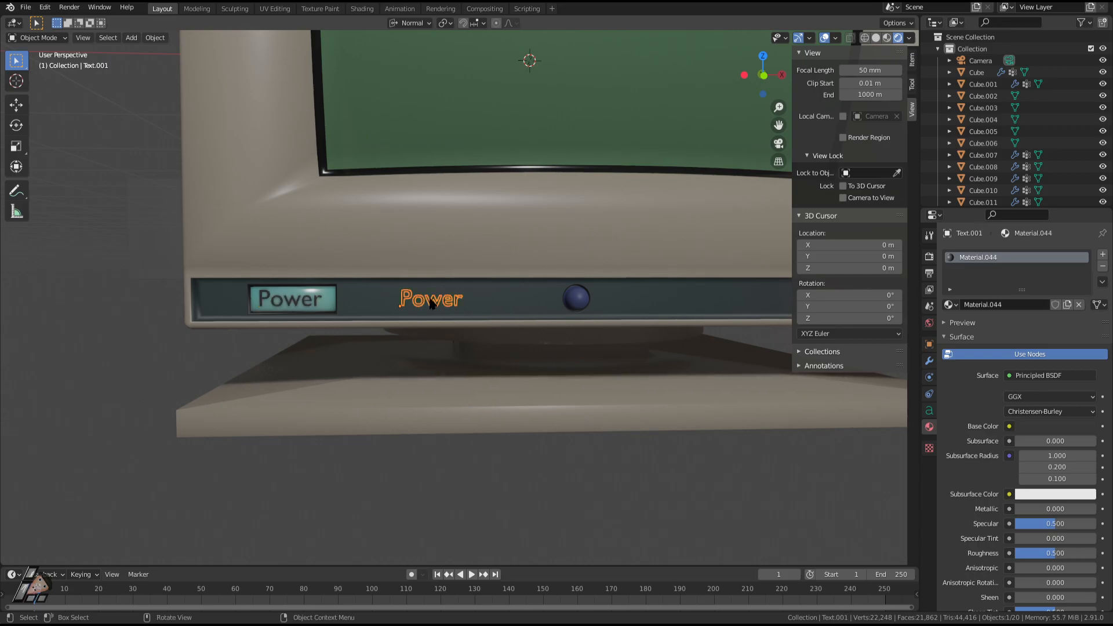
left_click(1056, 426)
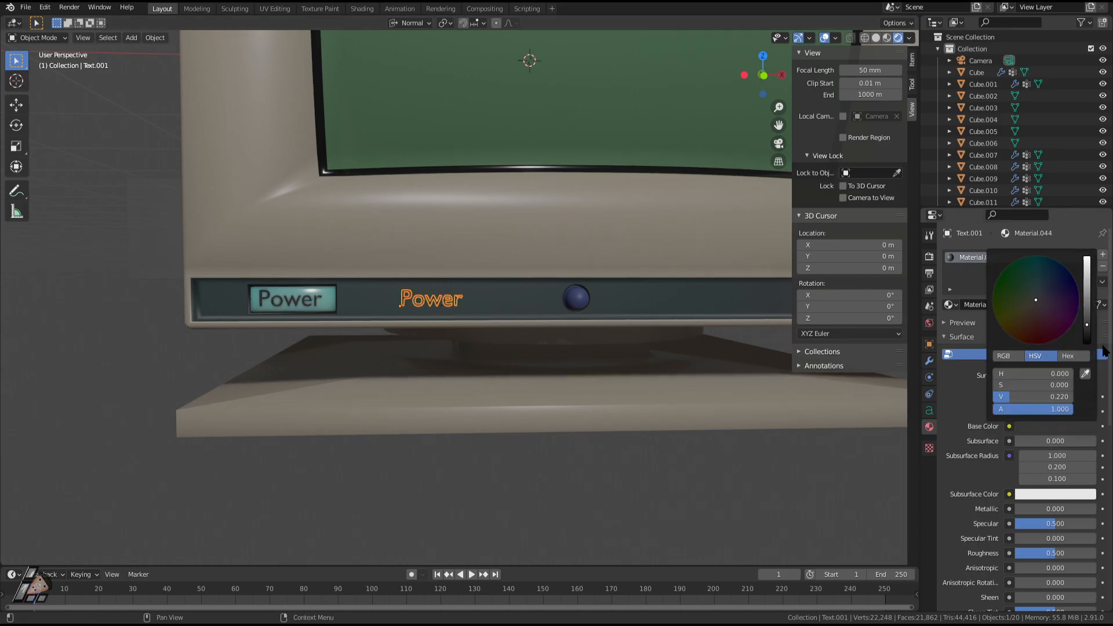
left_click_drag(1089, 339, 1088, 257)
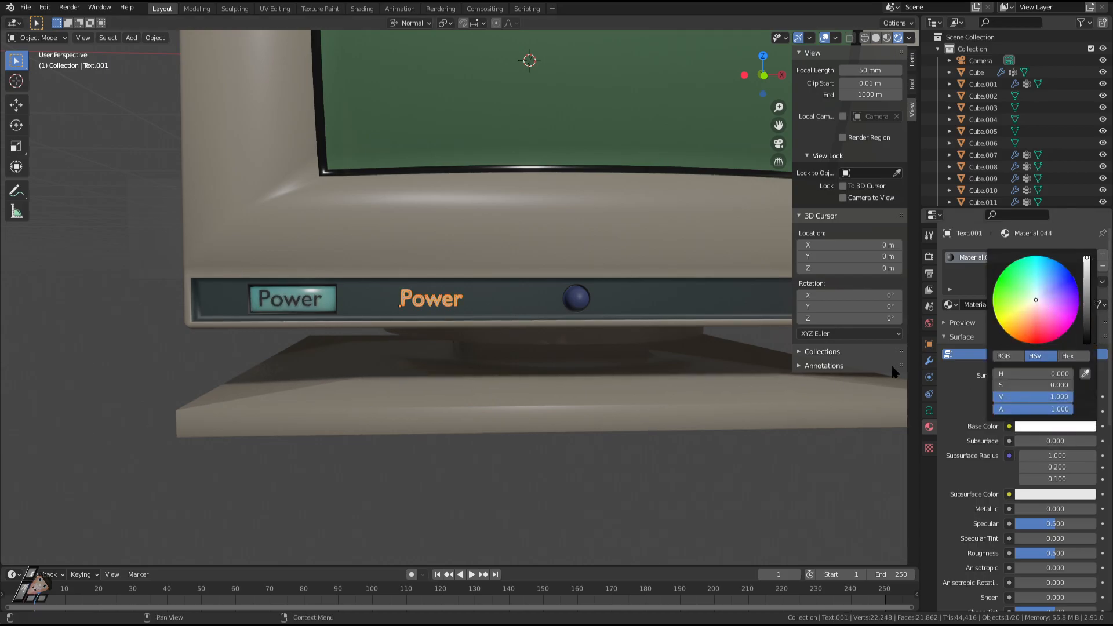
Replace the wording of the copied Power text with the maker's abbreviated name.
key("Tab")
key("BackSpace")
key("BackSpace")
key("BackSpace")
key("BackSpace")
key("BackSpace")
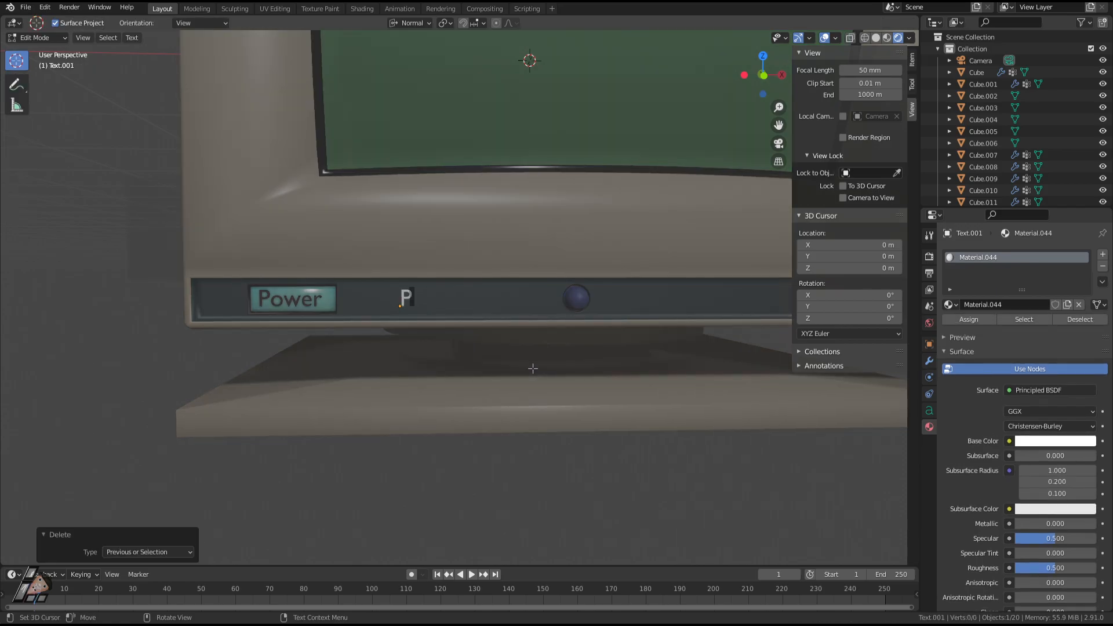
type("Mo")
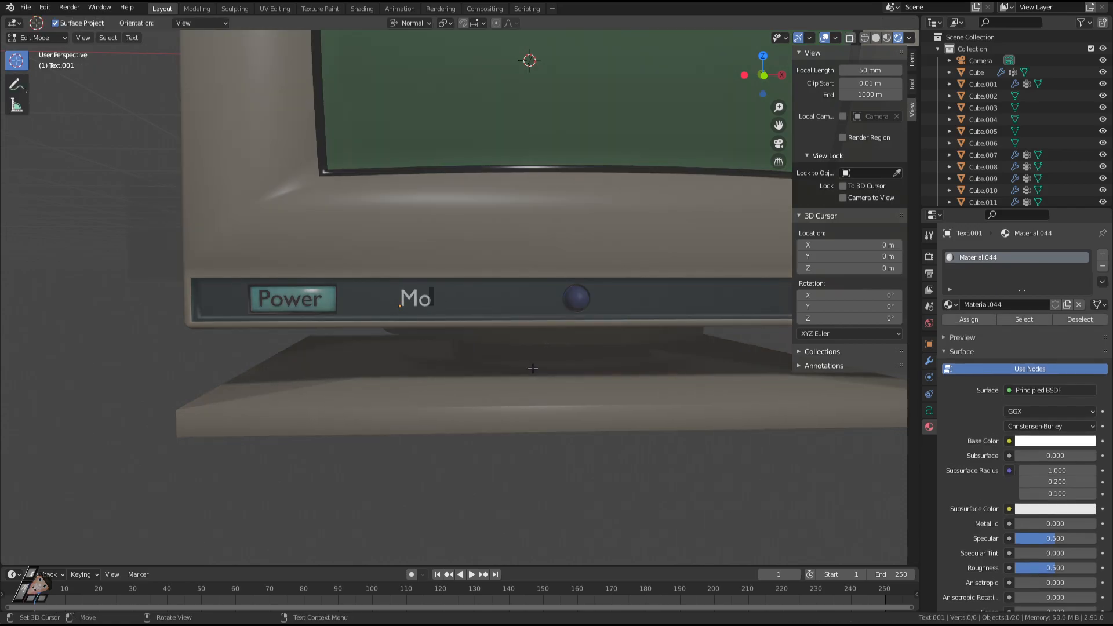
key("BackSpace")
type(". Tomme")
key("BackSpace")
type("y")
key("Tab")
scroll(534, 374, "down", 3)
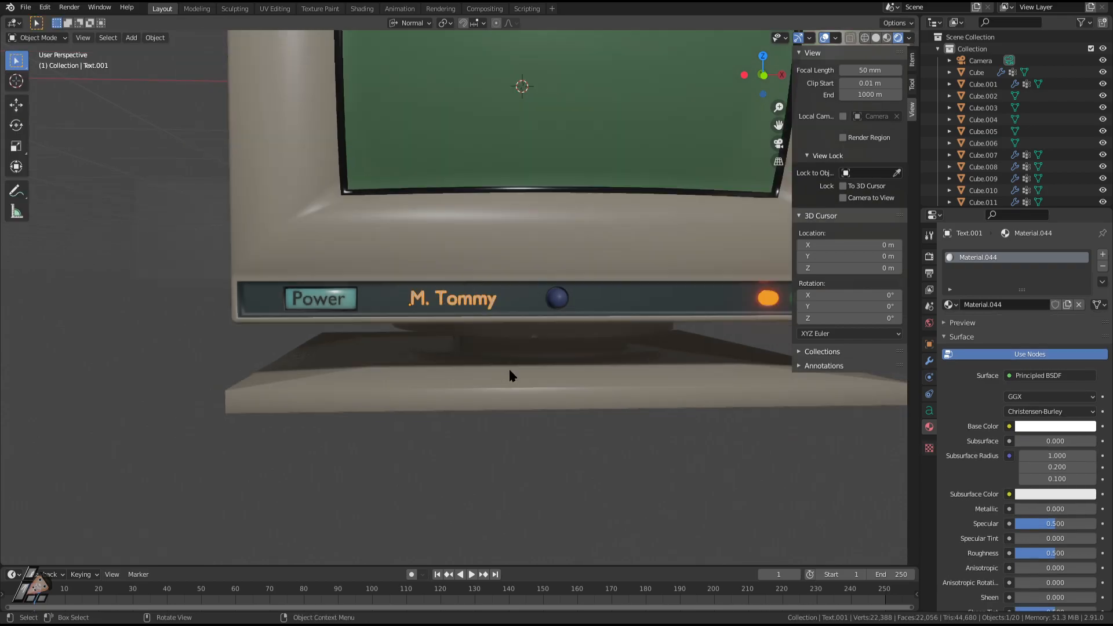
left_click(457, 303)
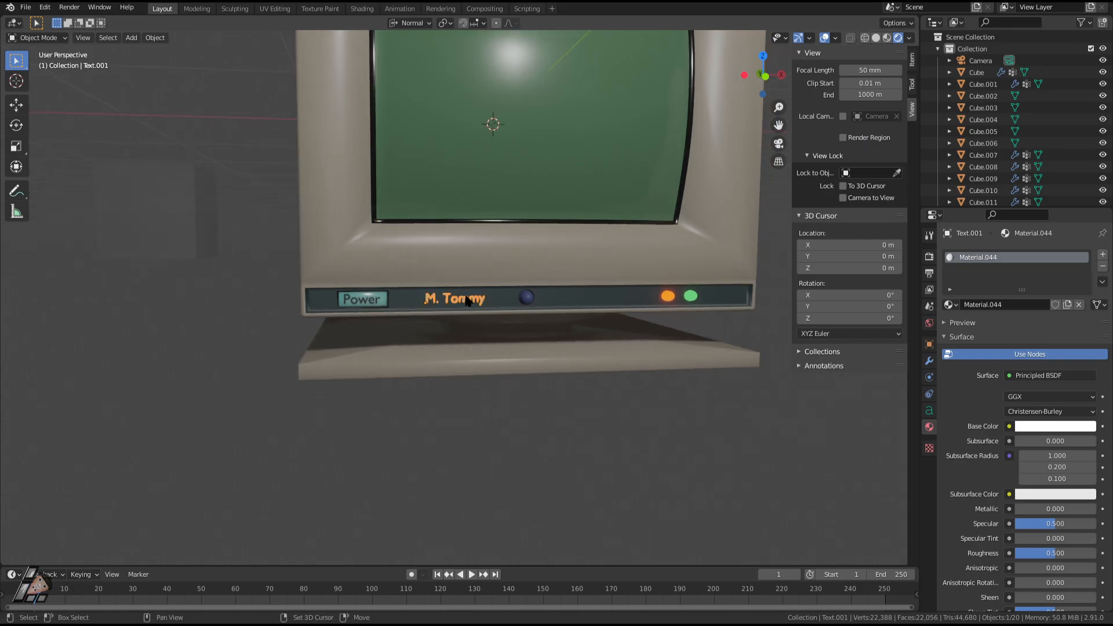
right_click(468, 306)
key("Escape")
key("shift+g")
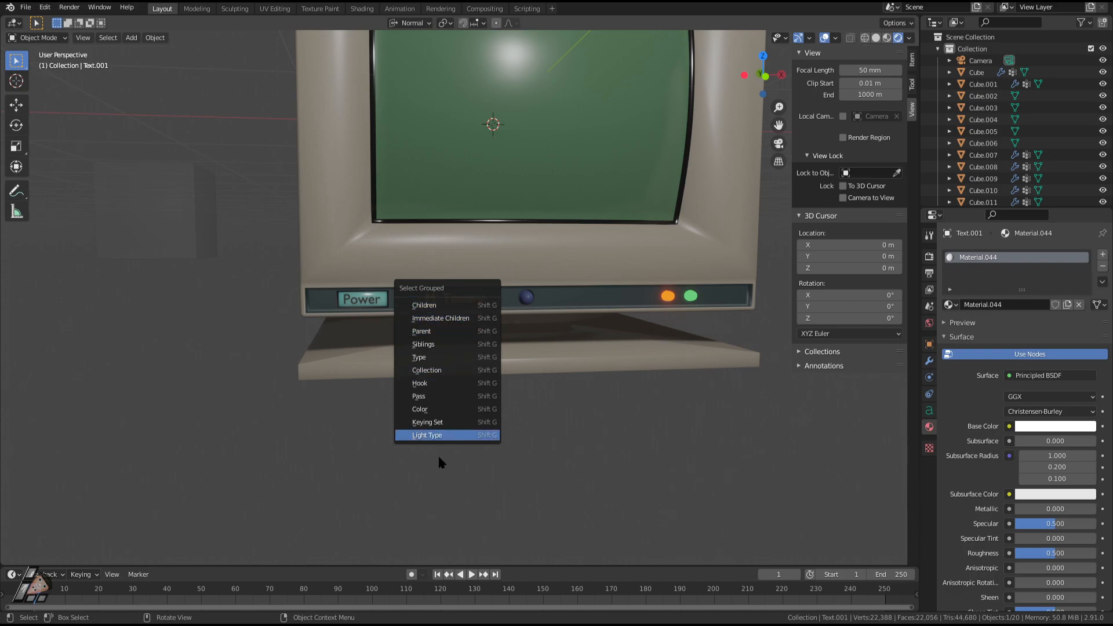
scroll(457, 348, "up", 3)
left_click(522, 363)
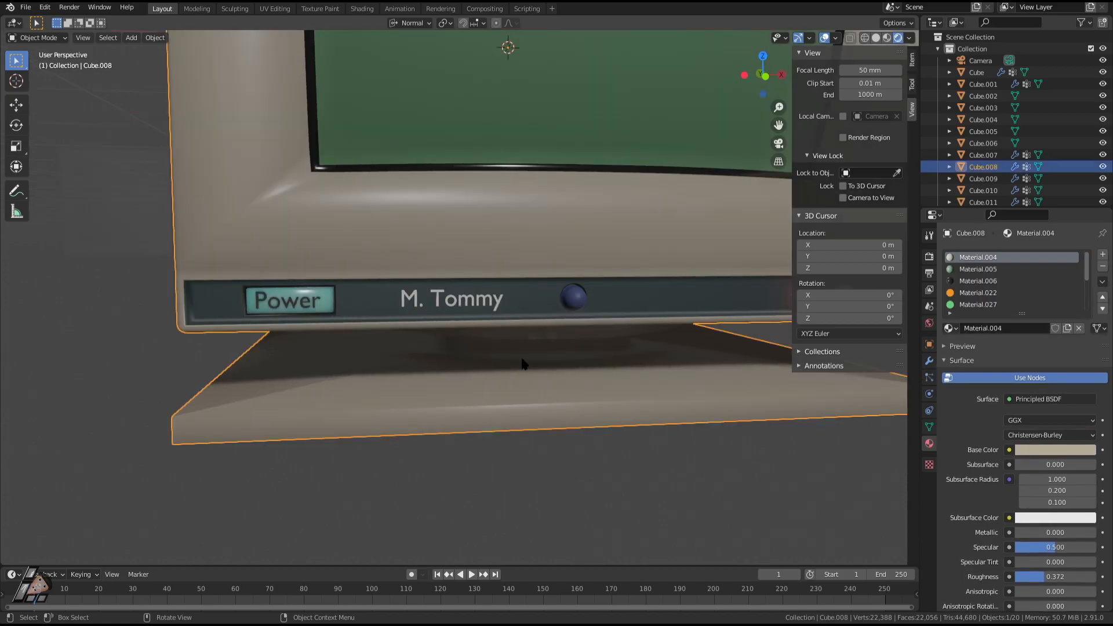
left_click(455, 305)
key("shift+g")
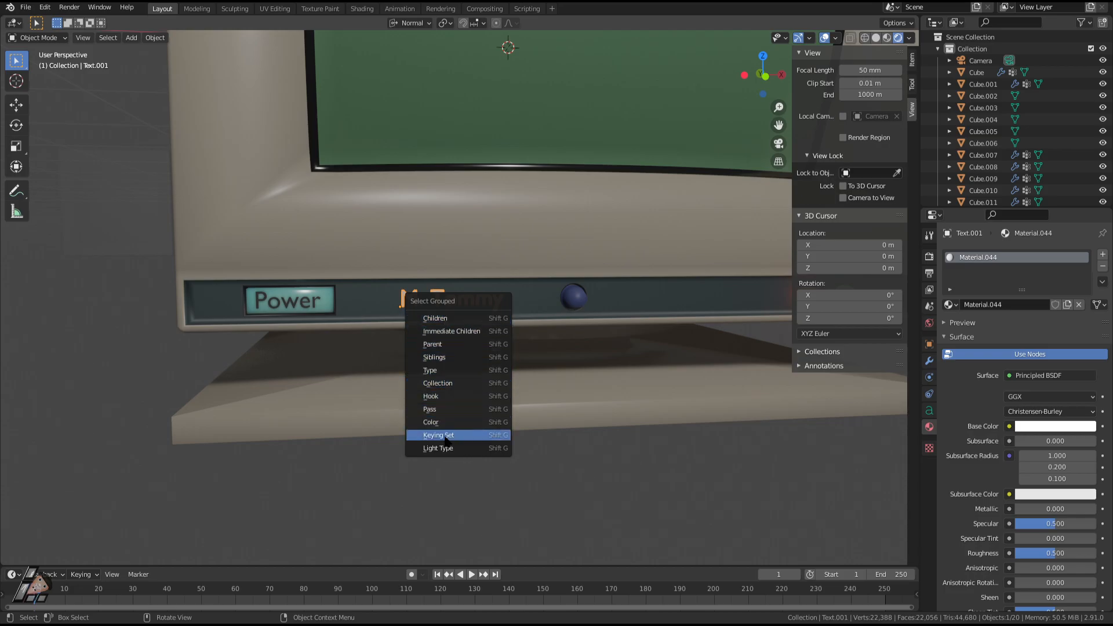
middle_click_drag(523, 313, 505, 294)
Copy and paste the name label on the control strip and move the copy up along its local Y axis onto the green screen.
left_click(482, 296)
left_click(461, 301)
scroll(487, 310, "down", 5)
scroll(472, 319, "up", 4)
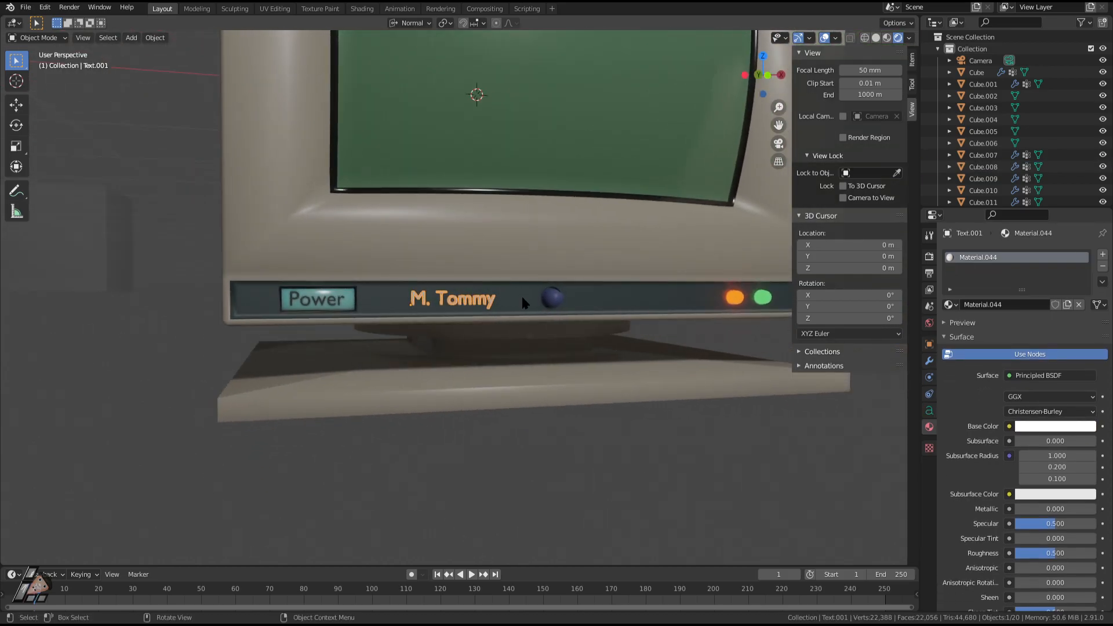
key("ctrl+c")
key("ctrl+v")
key("g")
key("Escape")
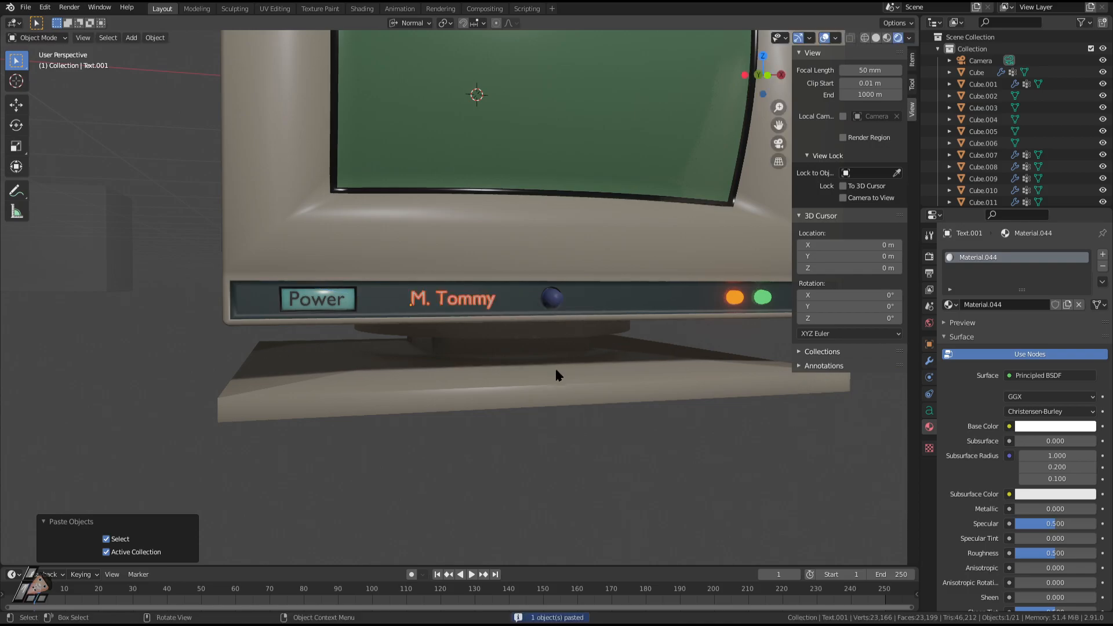
key("g")
key("y")
key("y")
left_click(576, 191)
middle_click_drag(576, 191, 582, 211)
key("Tab")
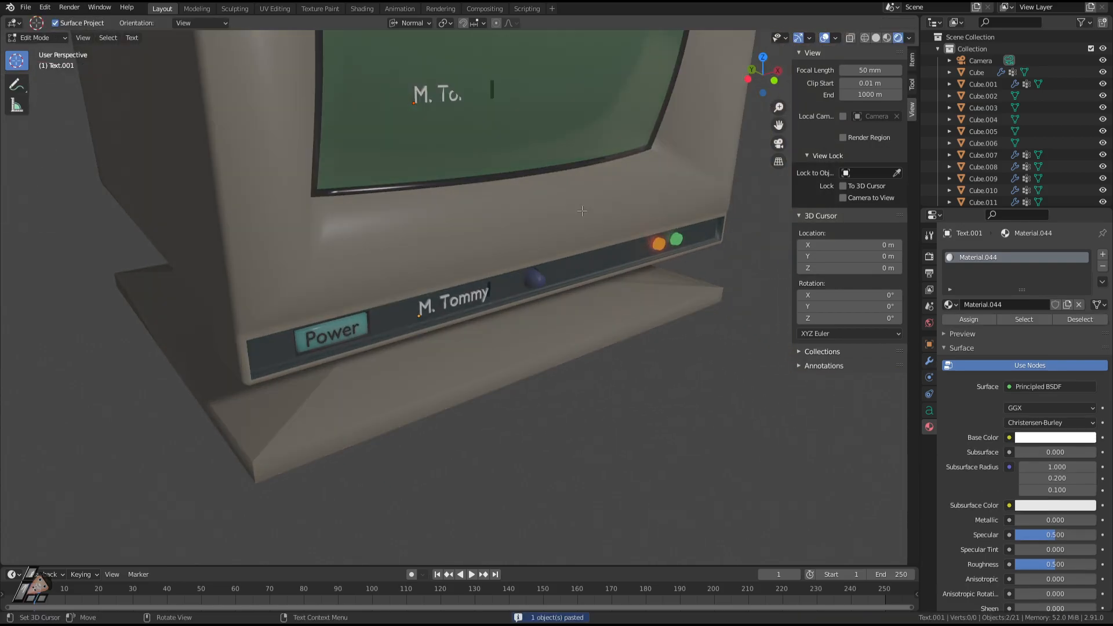
key("Tab")
Move the name label on the green screen about 0.103 m along its local X axis.
key("g")
key("y")
key("x")
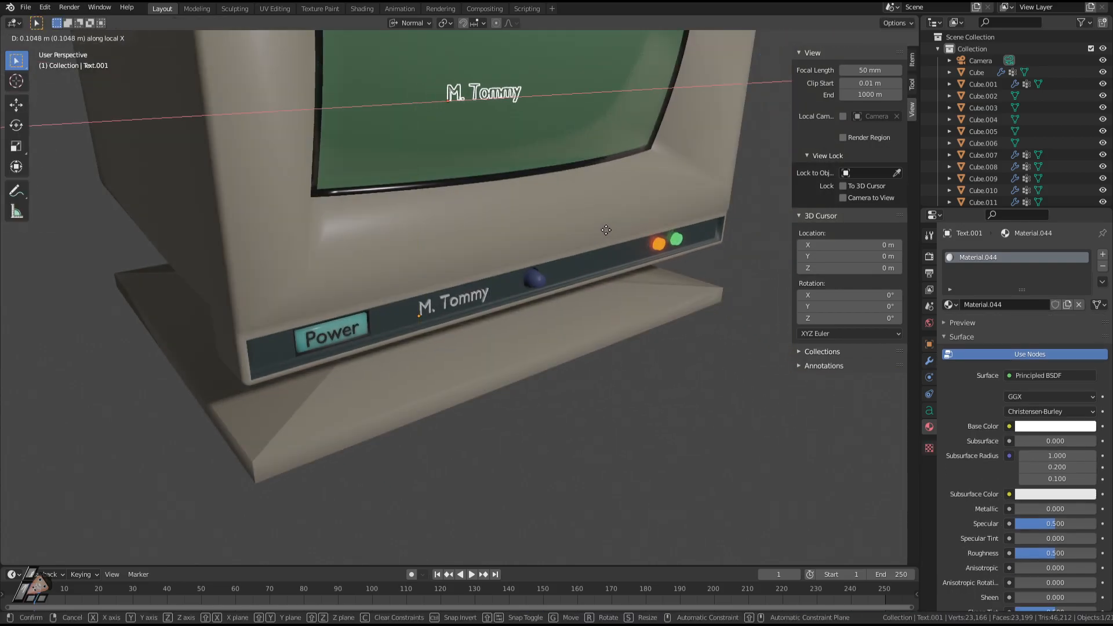
left_click(604, 230)
Move the name label in front of the green screen about 0.110 m along its local Z axis.
key("KP_Decimal")
scroll(552, 250, "down", 10)
key("g")
key("x")
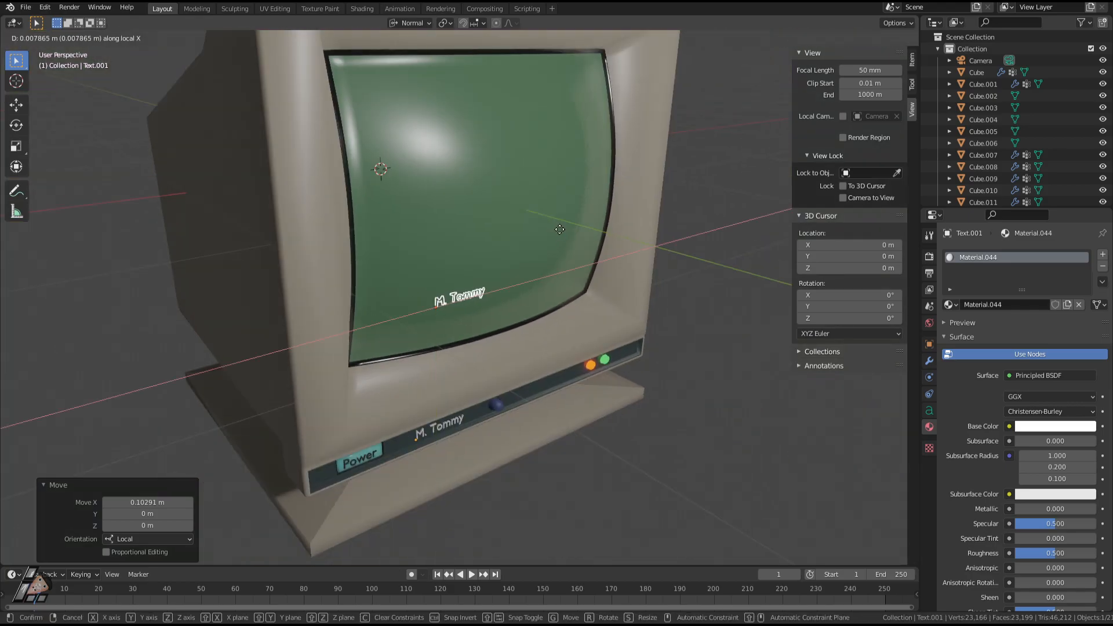
key("x")
key("x")
key("y")
key("x")
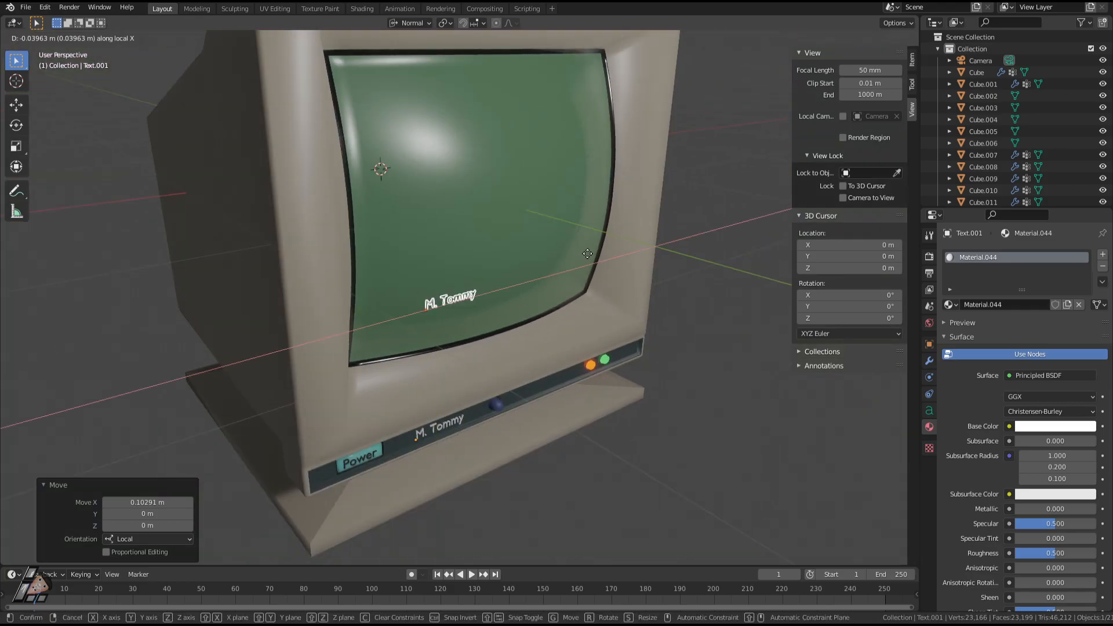
key("z")
left_click(620, 274)
Raise the screen's name label about 0.297 m along its local Y axis and shift it about 0.336 m along local X.
key("g")
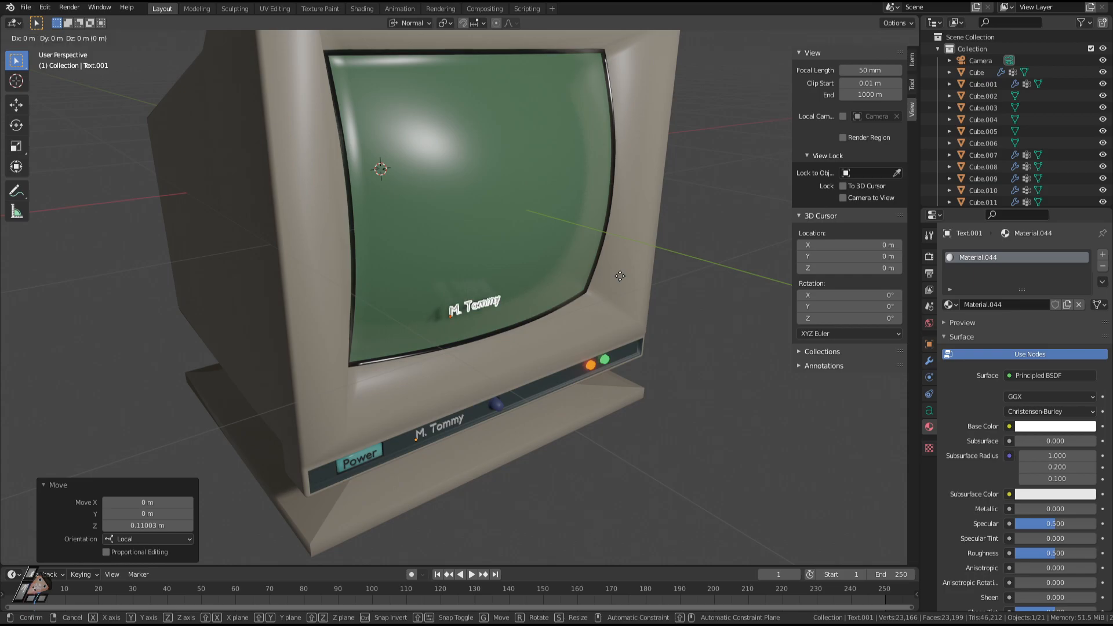
key("y")
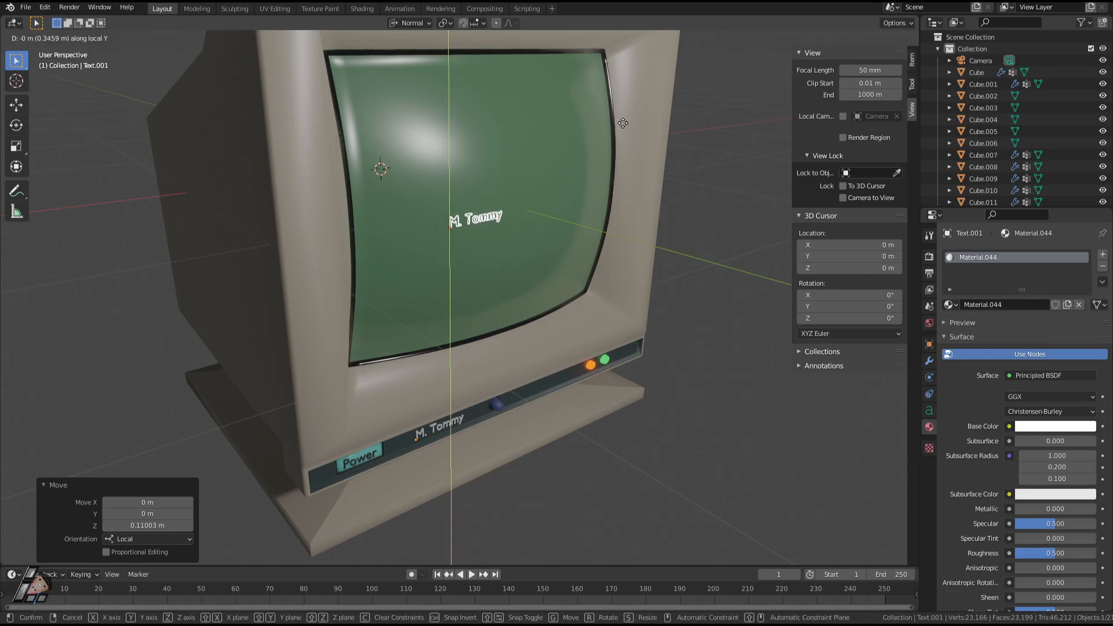
left_click(632, 149)
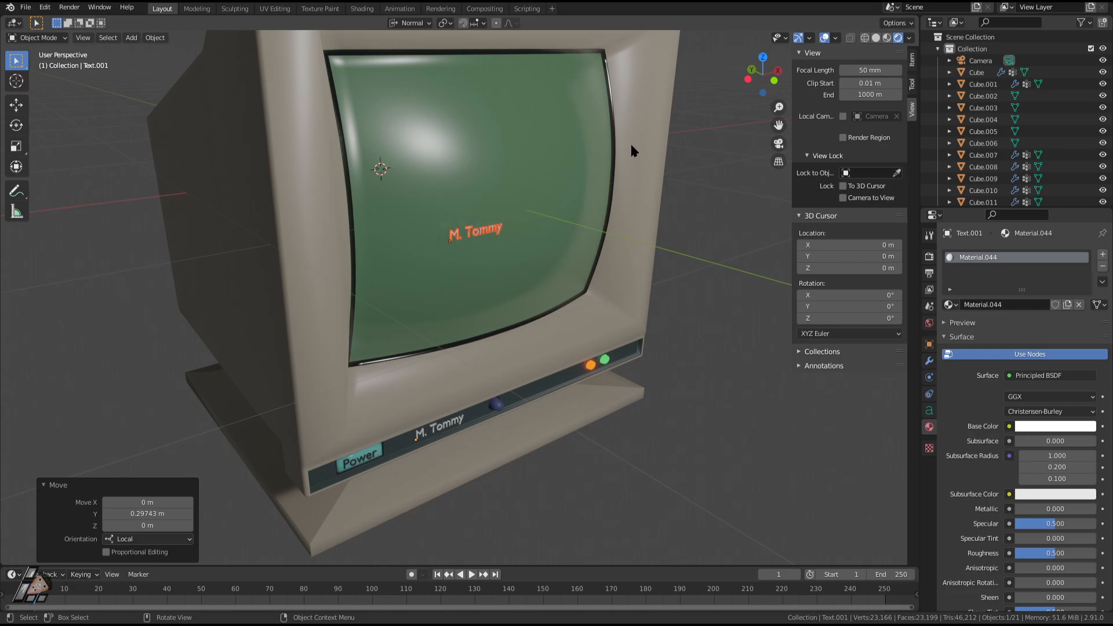
middle_click_drag(670, 137, 607, 239)
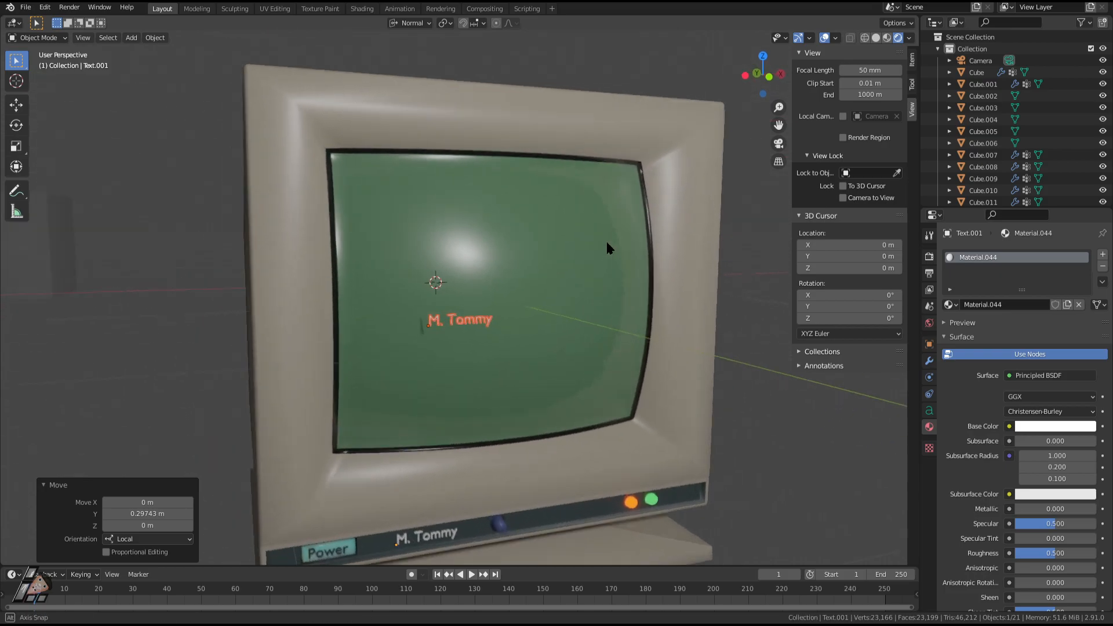
scroll(551, 336, "up", 2)
key("g")
key("x")
left_click(602, 343)
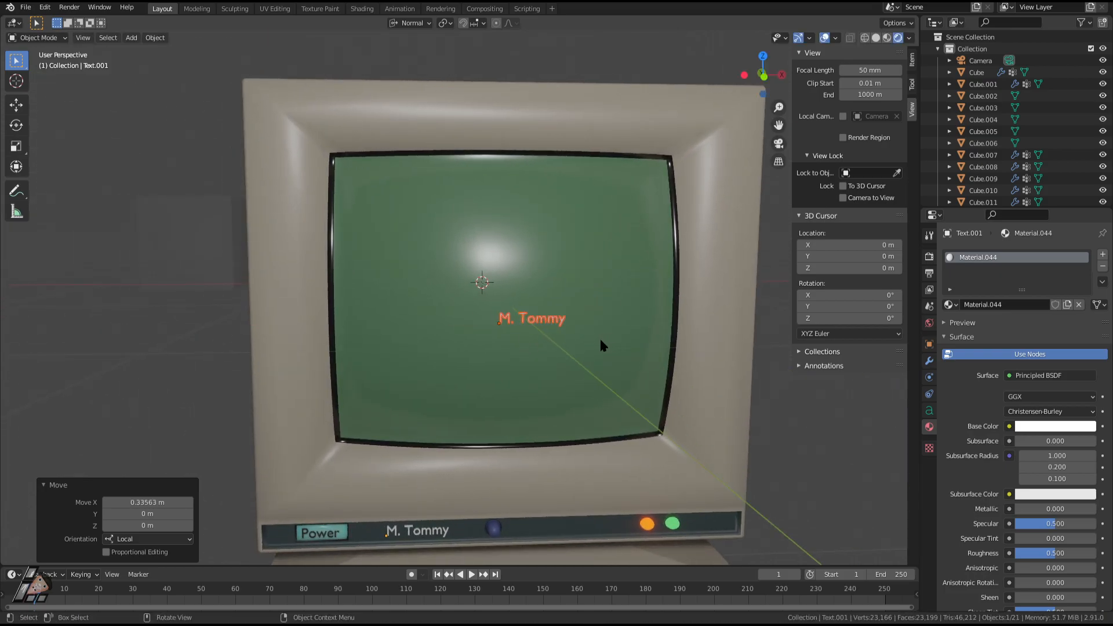
Move the screen's name label about -0.072 m along its local Z axis, back toward the glass.
middle_click_drag(602, 343, 589, 346)
key("g")
key("y")
right_click(577, 341)
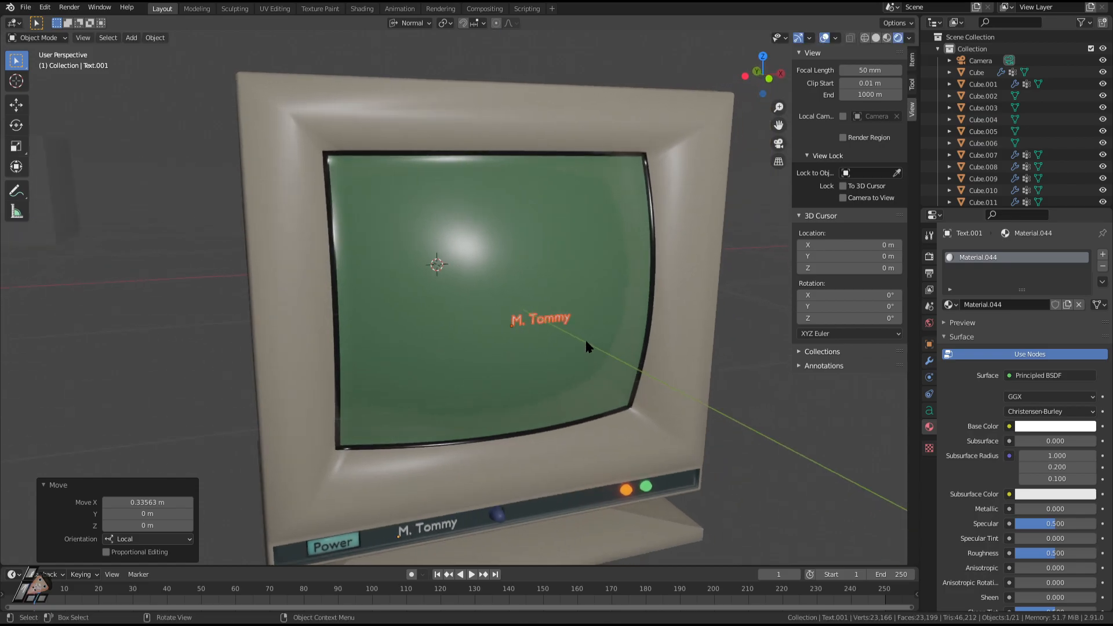
key("g")
key("x")
right_click(575, 338)
key("g")
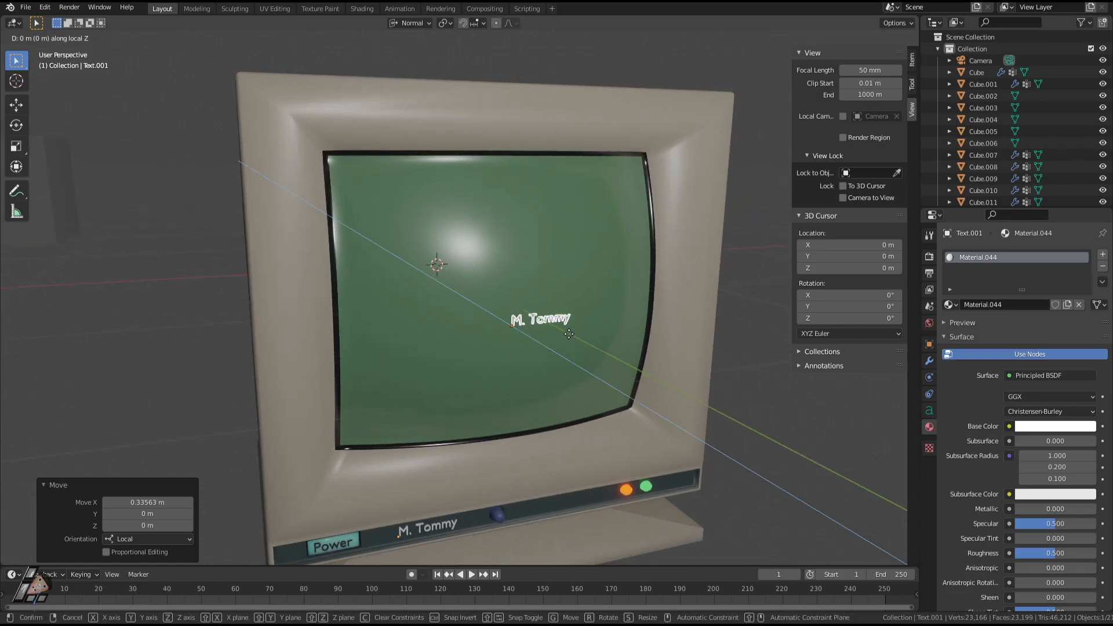
key("z")
left_click(562, 338)
Bring the screen's name label forward about 0.068 m along its local Z axis.
middle_click_drag(570, 349, 599, 360)
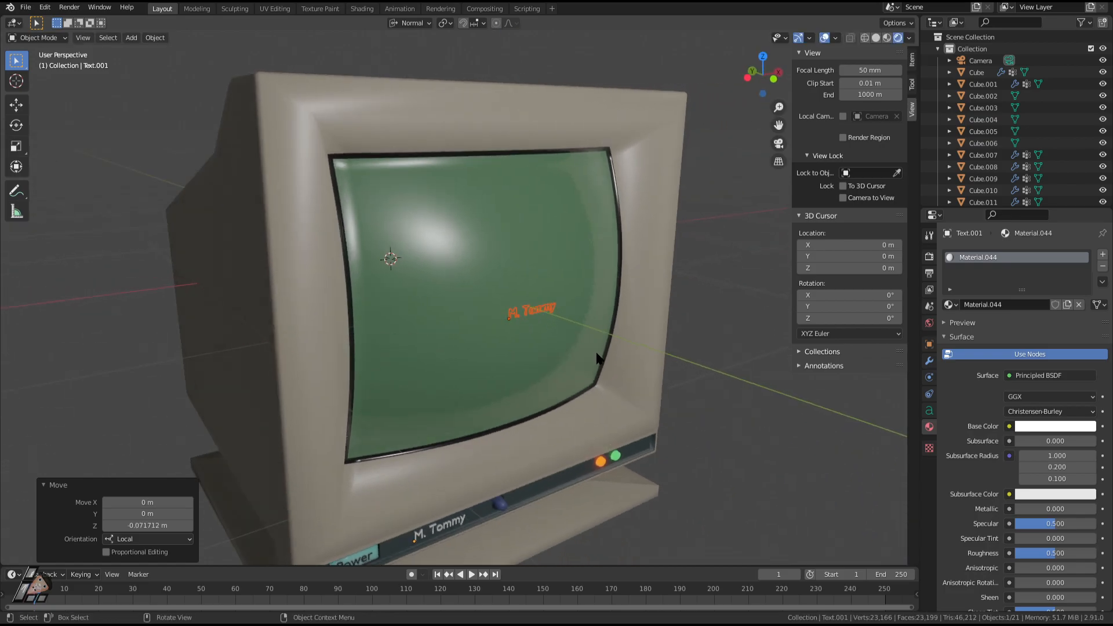
scroll(598, 360, "up", 2)
key("g")
key("y")
key("x")
right_click(600, 362)
key("g")
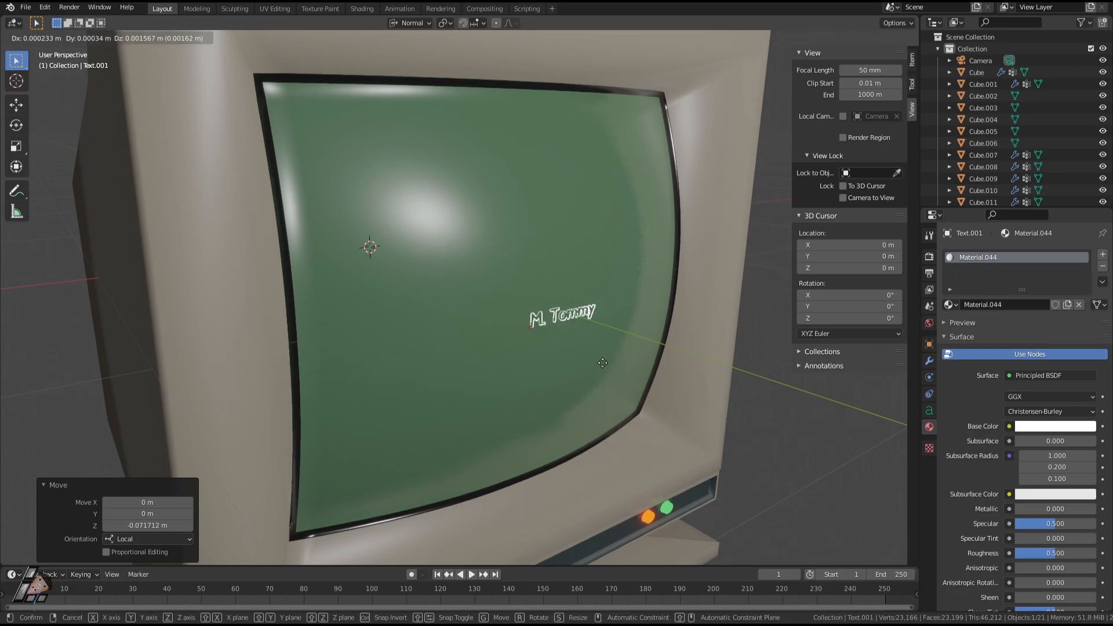
key("y")
right_click(609, 377)
key("g")
key("z")
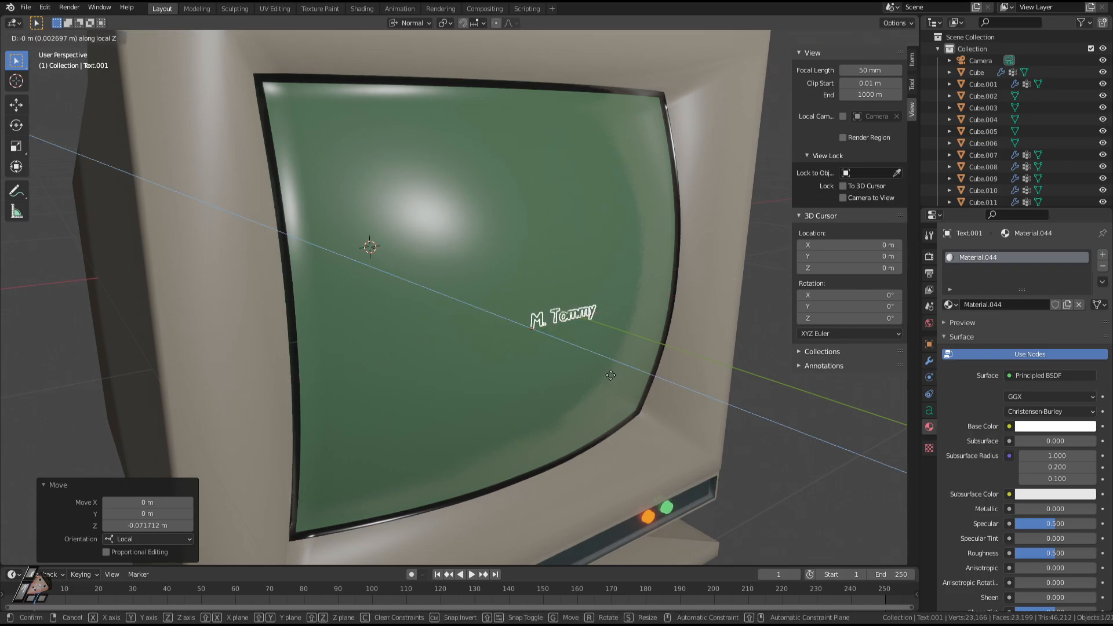
right_click(623, 388)
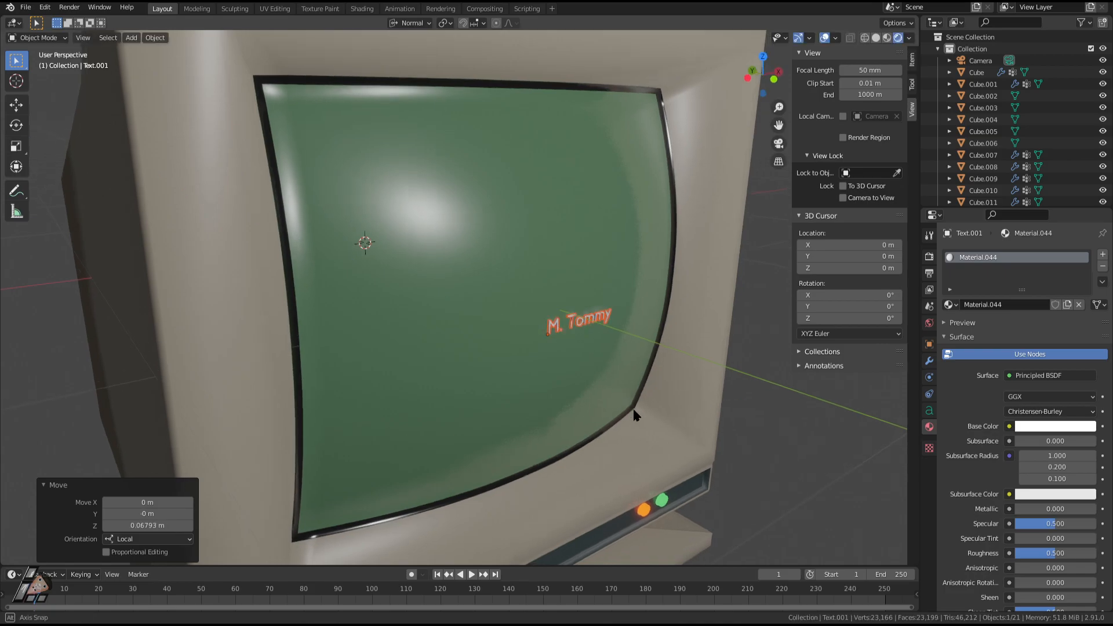
Select only the name label on the green screen and move it about -0.062 m along its local X axis.
middle_click_drag(622, 387, 618, 342)
left_click(619, 343)
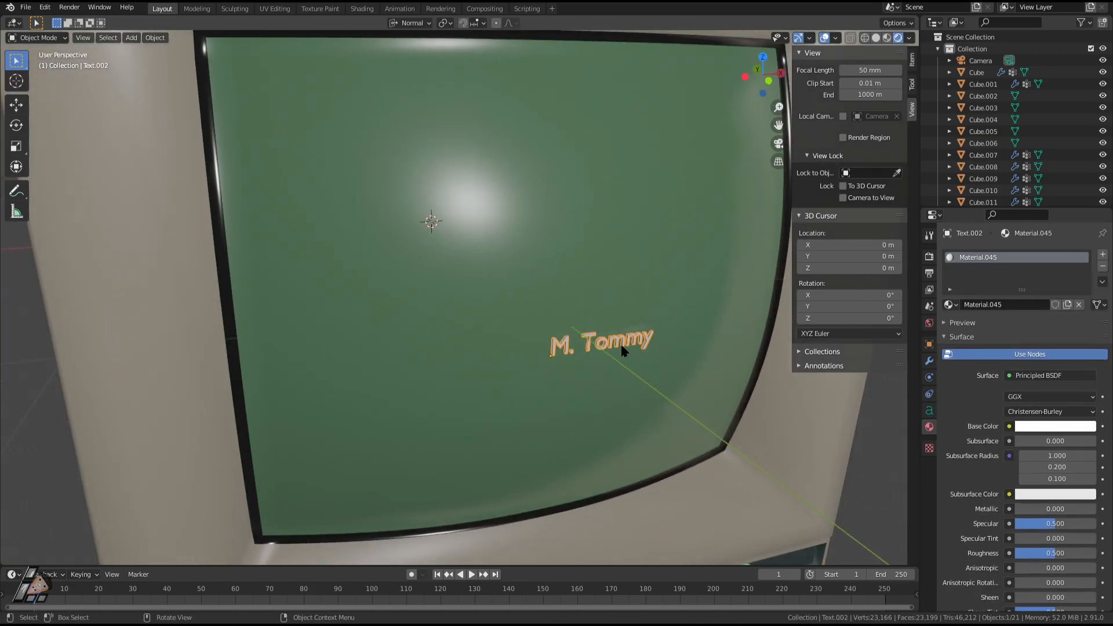
key("shift+d")
key("y")
key("x")
key("x")
left_click(595, 350)
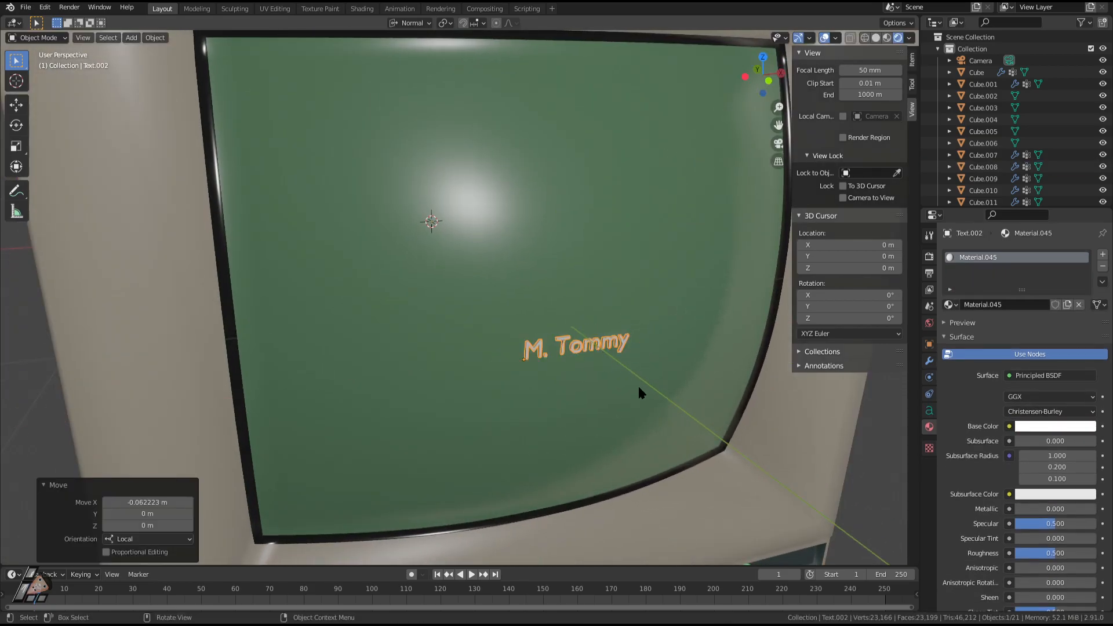
Move the screen's name label up about 0.098 m along its local Y axis.
key("g")
key("z")
right_click(639, 358)
key("g")
key("y")
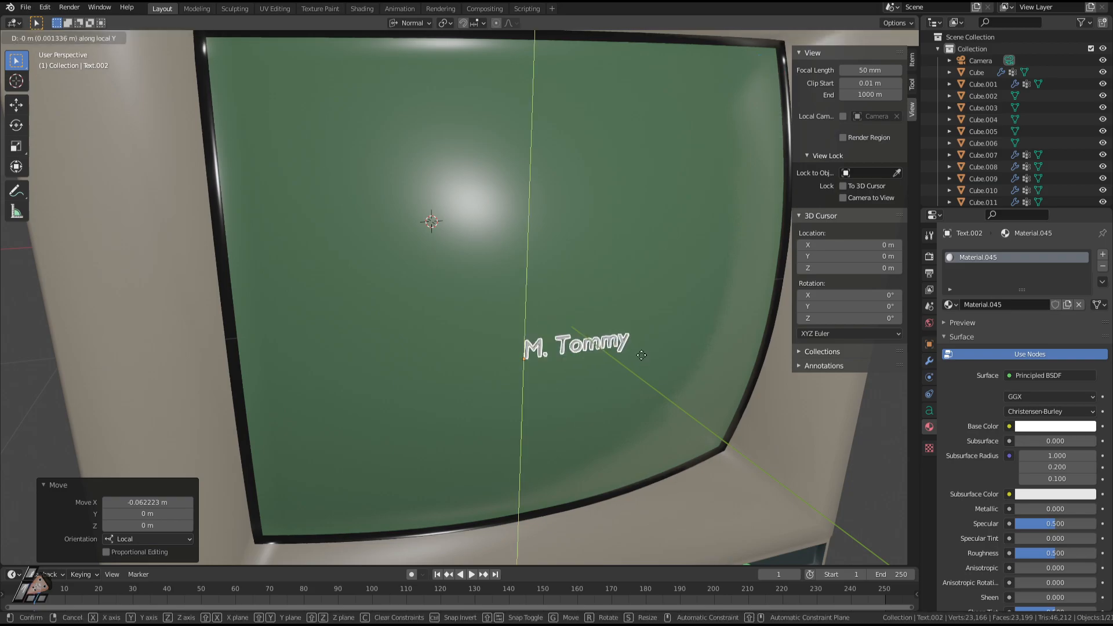
left_click(645, 319)
middle_click_drag(645, 319, 592, 346)
scroll(593, 346, "down", 5)
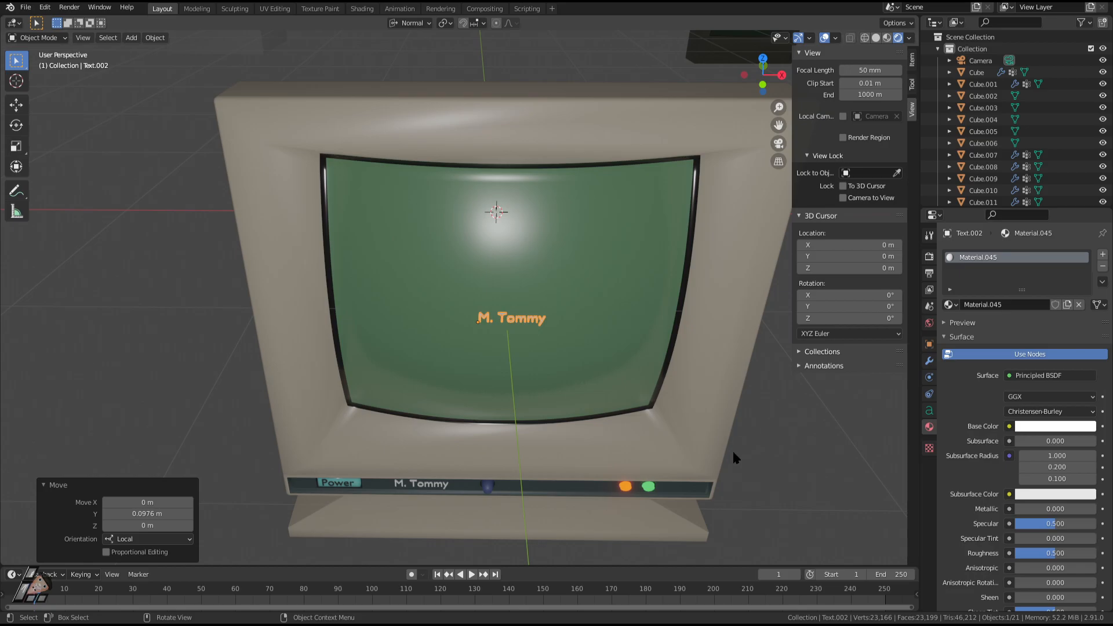
mouse_move(733, 450)
middle_mouse_down()
mouse_move(656, 380)
mouse_move(656, 360)
middle_mouse_up()
key("g")
key("x")
right_click(657, 364)
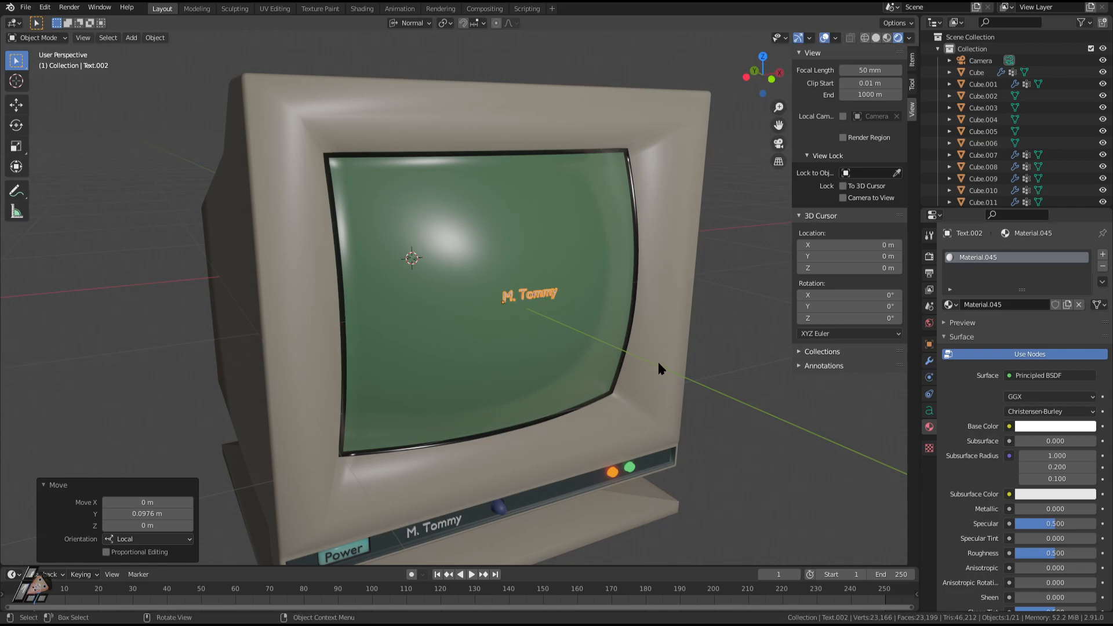
key("g")
key("y")
key("x")
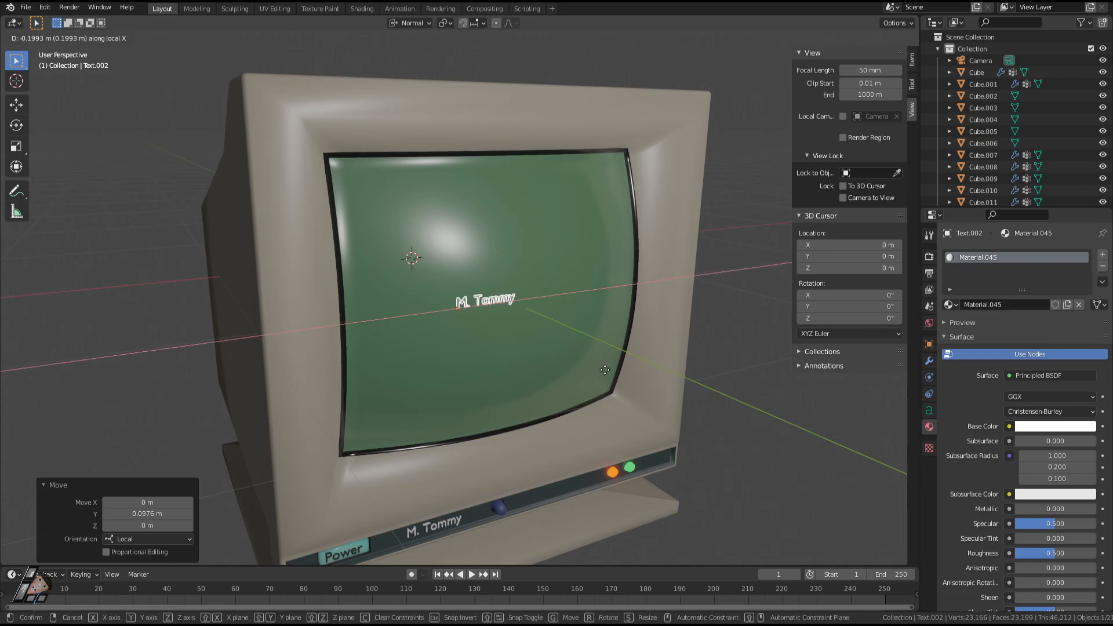
right_click(650, 368)
Enlarge the screen's name label and move it about -0.071 m along its local X axis.
left_click(789, 451)
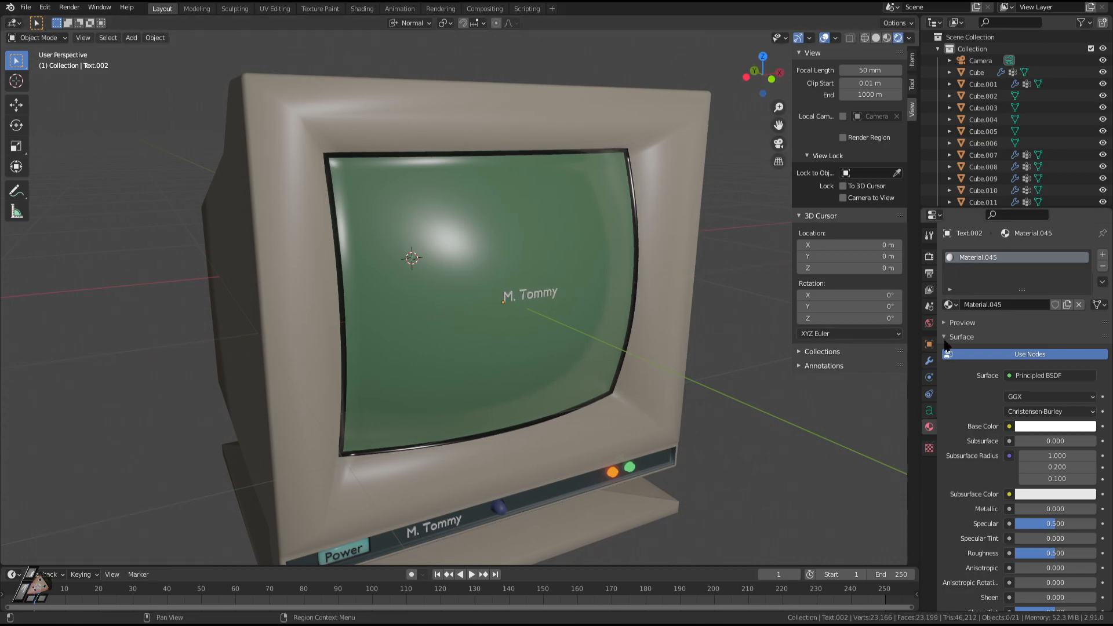
left_click(930, 411)
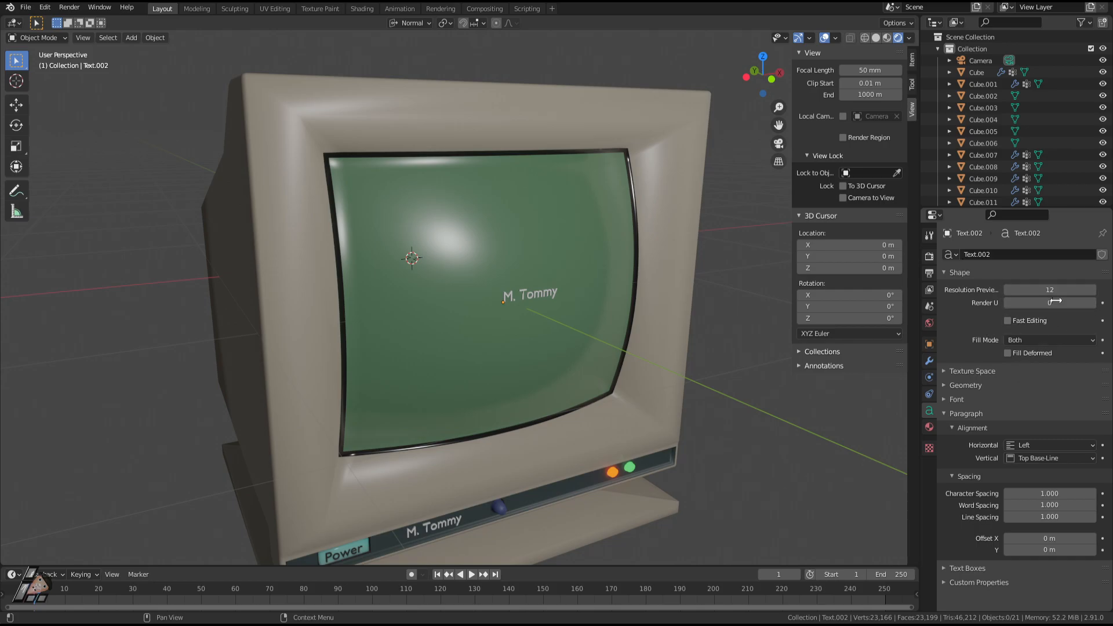
middle_click_drag(600, 361, 562, 313)
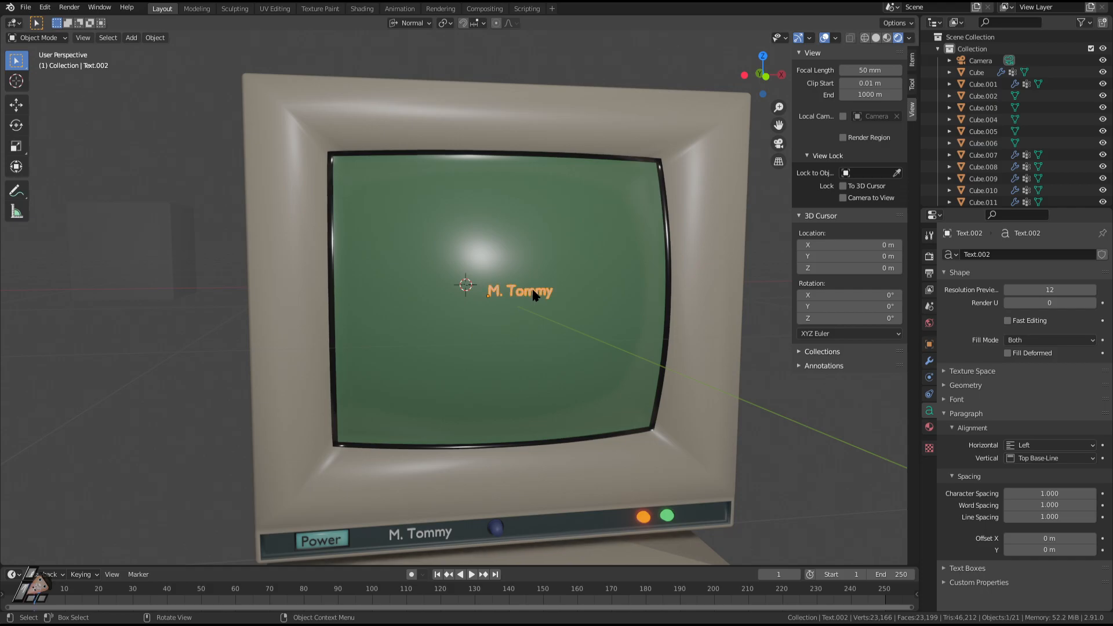
key("s")
left_click(589, 316)
key("g")
key("x")
left_click(567, 316)
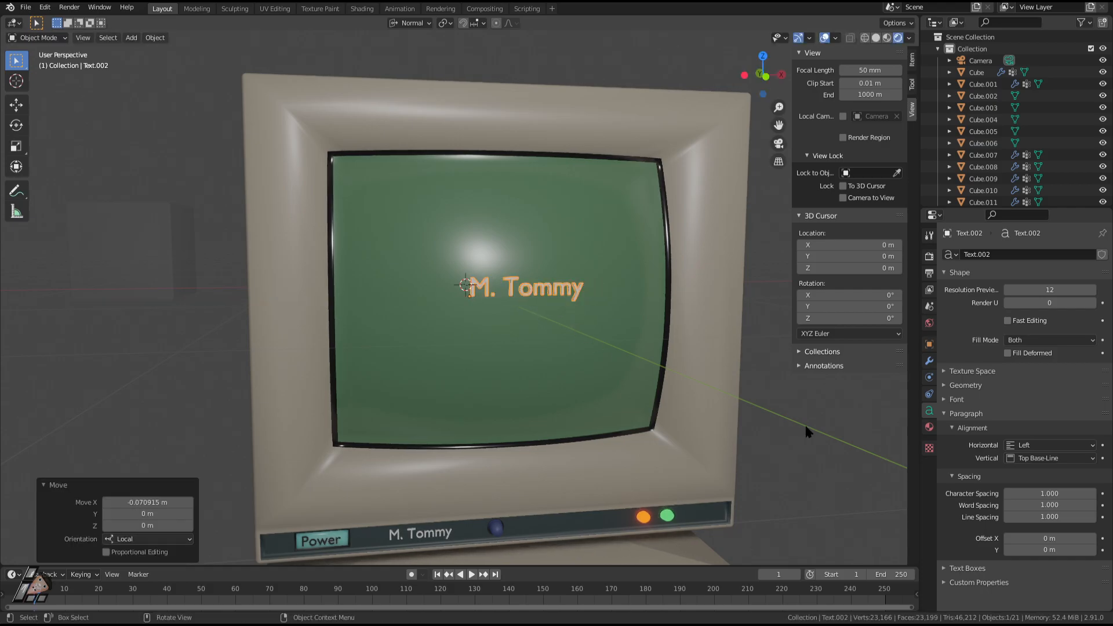
Select the name label on the green screen and move it slightly in the negative direction along its local X axis.
left_click(806, 431)
scroll(673, 422, "down", 4)
scroll(672, 418, "up", 4)
left_click(536, 293)
key("g")
key("x")
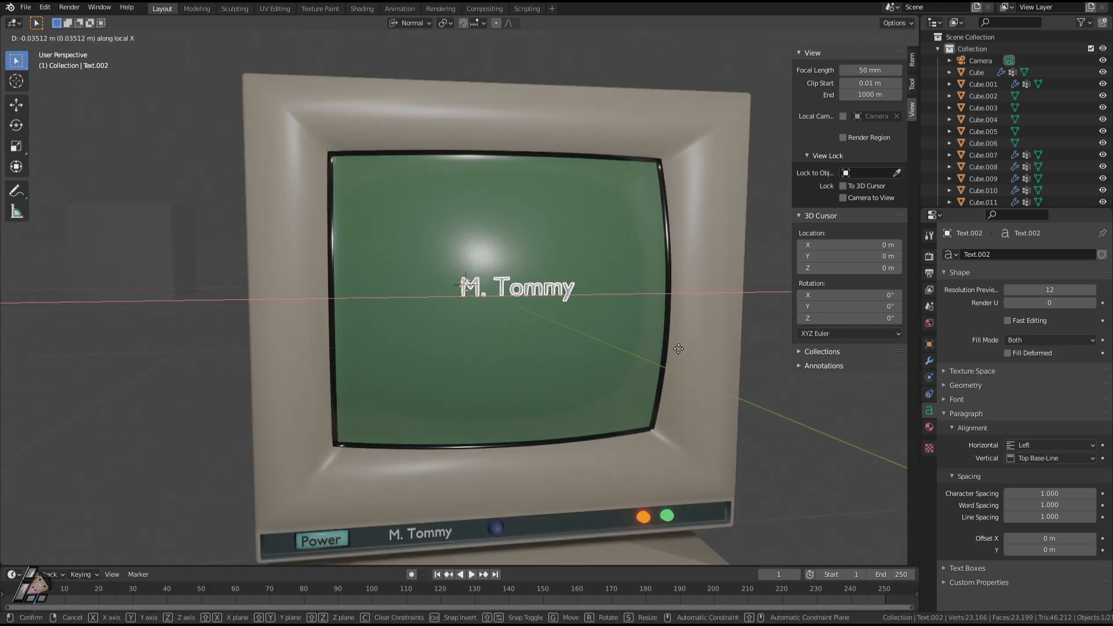
left_click(672, 349)
Enlarge the screen's name label and move it about -0.112 m along its local X axis.
left_click(788, 406)
scroll(730, 415, "down", 3)
middle_click_drag(670, 426, 628, 403)
scroll(625, 430, "up", 1)
left_click(503, 295)
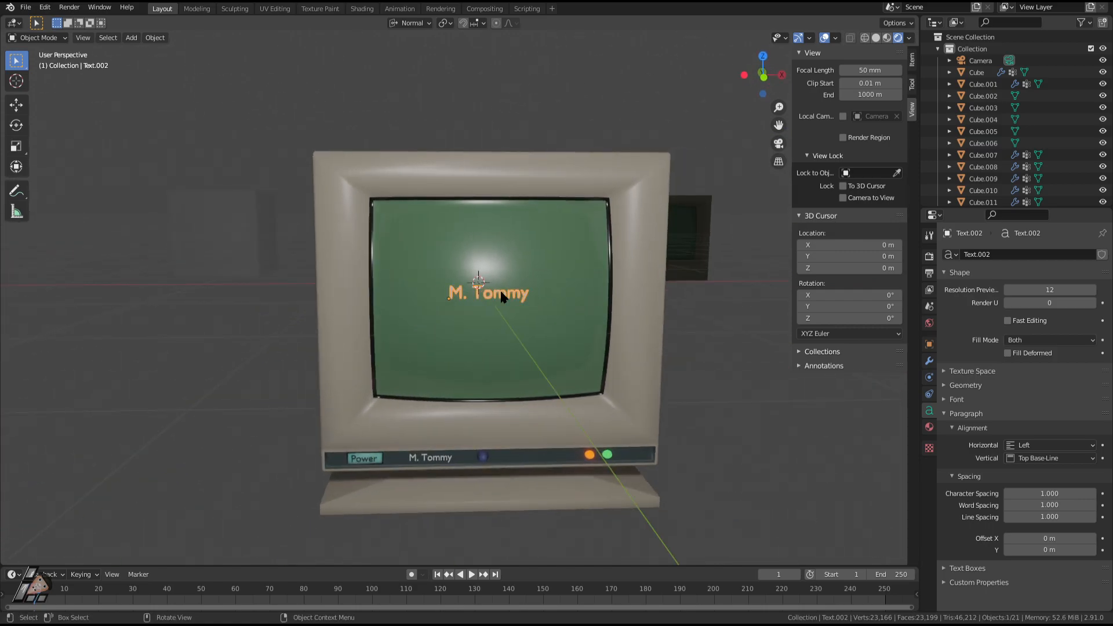
key("s")
left_click(522, 303)
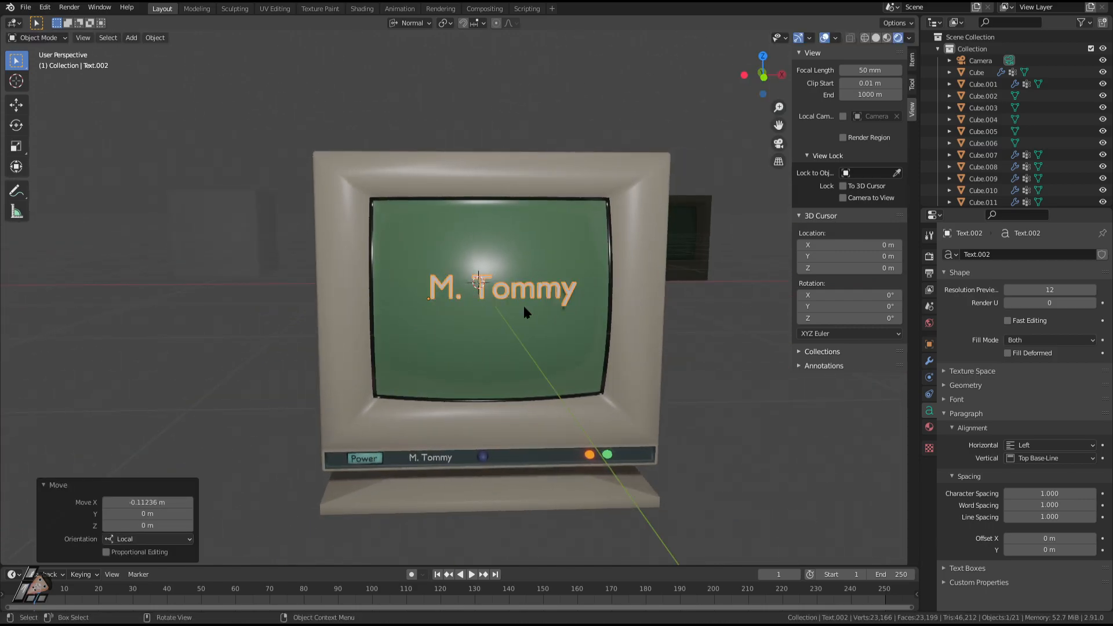
left_click(670, 389)
Look through the scene camera and select the name label on the green screen.
key("KP_0")
key("shift+grave")
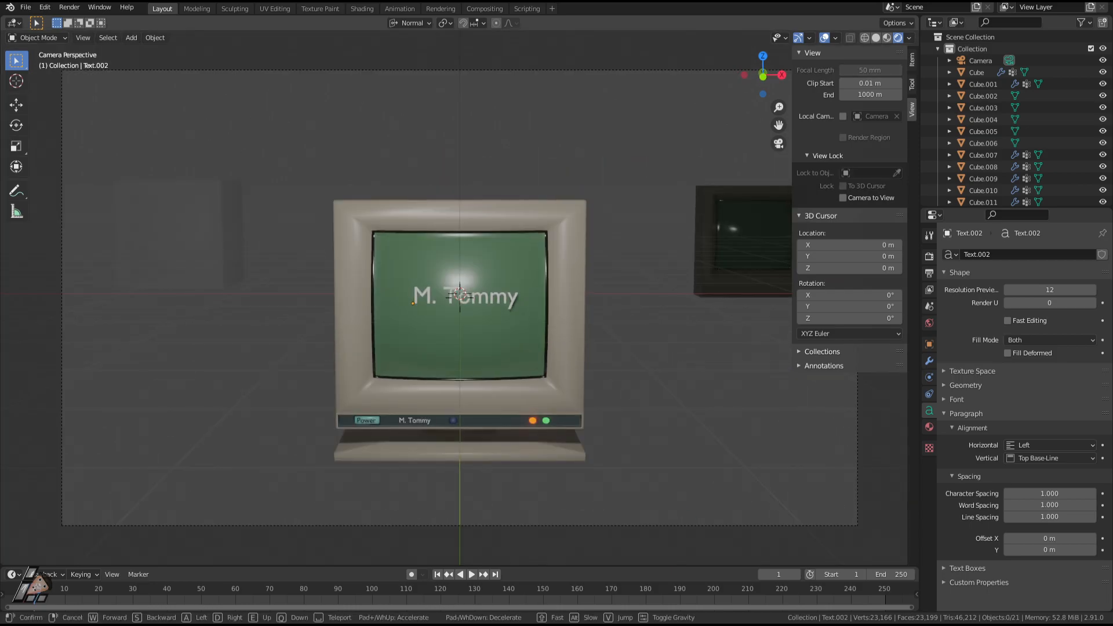
key("w")
key("s")
left_click(470, 298)
left_click(510, 308)
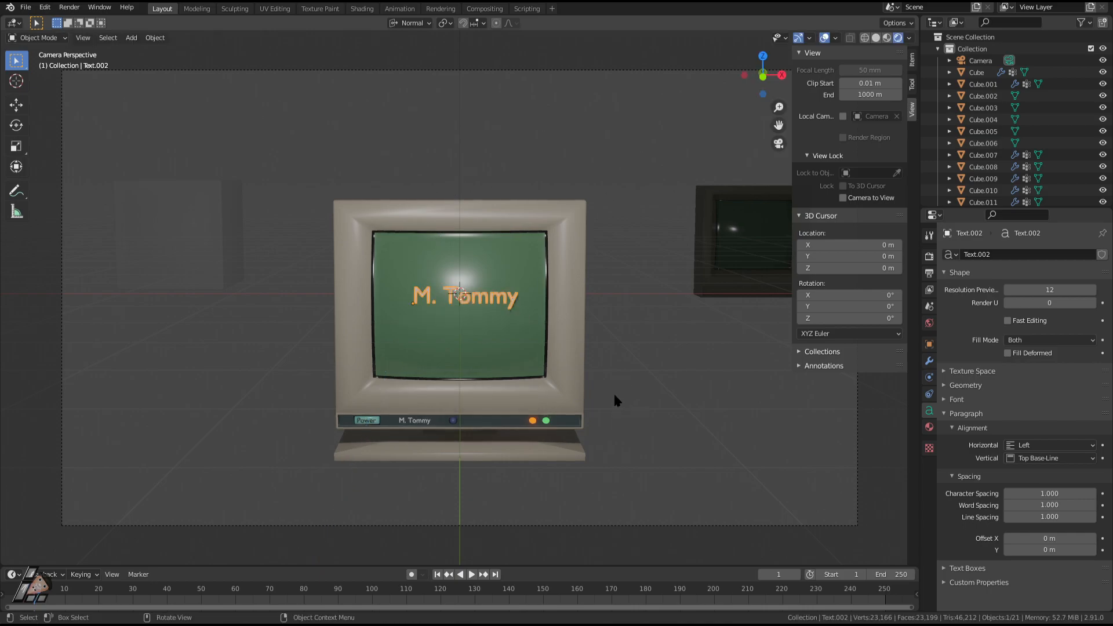
Replace the initial in front of the name in the screen's text with "Model".
key("Tab")
key("Delete")
key("Home")
key("Delete")
key("Delete")
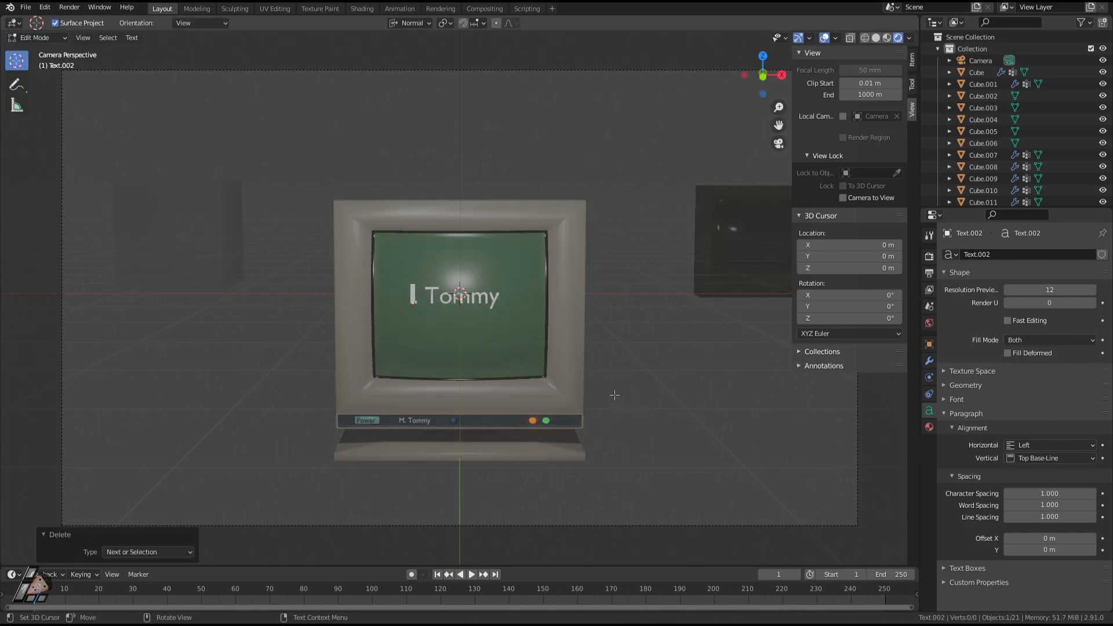
type("Model")
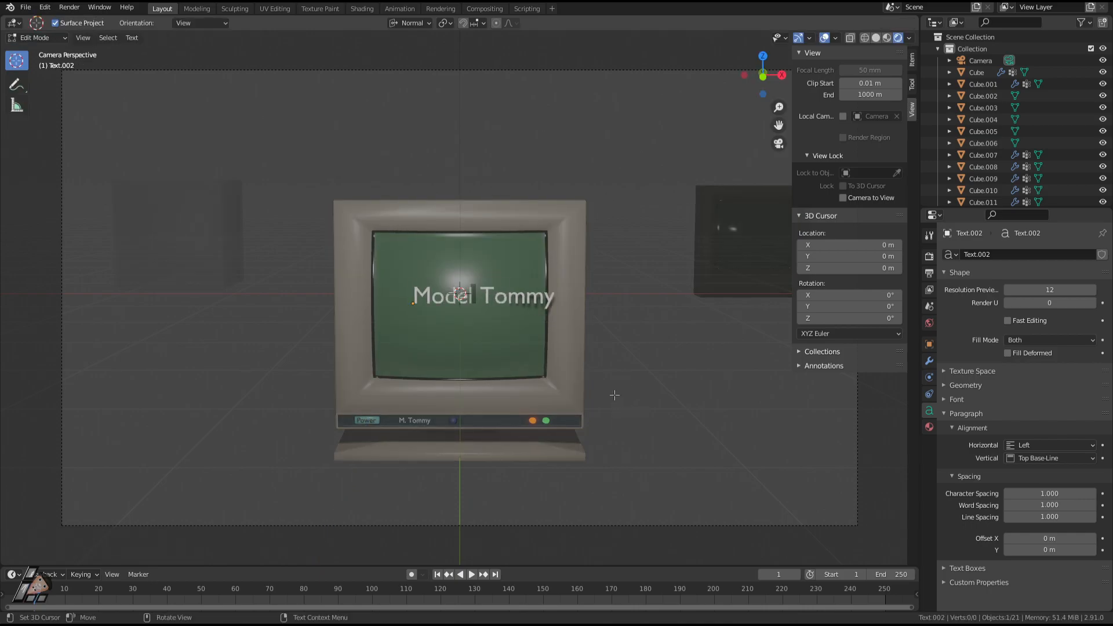
Change the word in front of the name in the screen's text to "Modell".
key("BackSpace")
key("BackSpace")
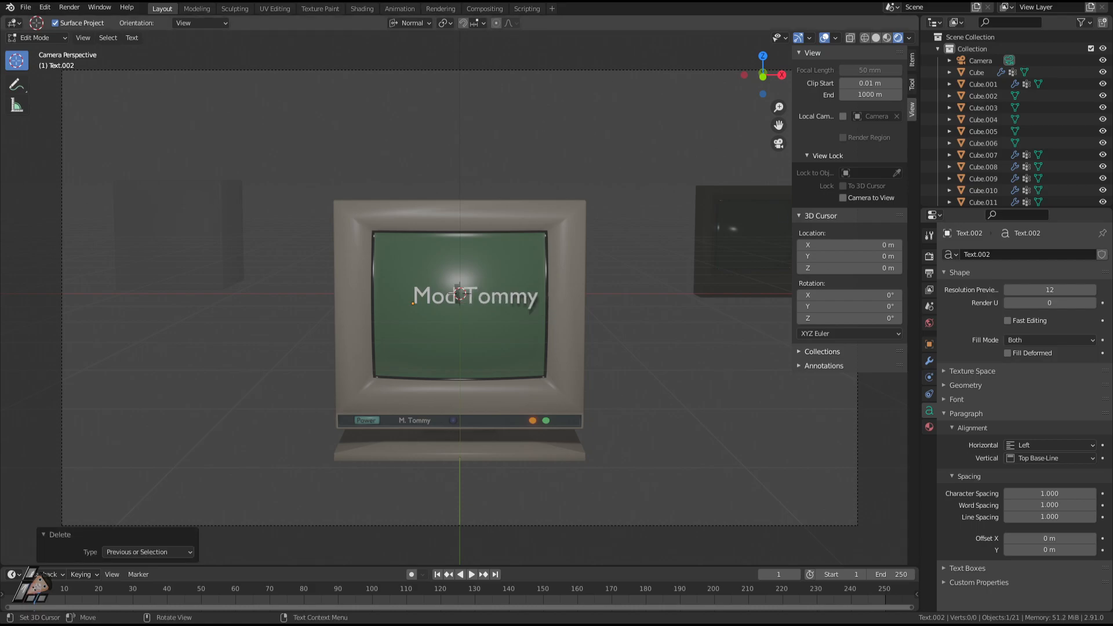
key("BackSpace")
key("BackSpace")
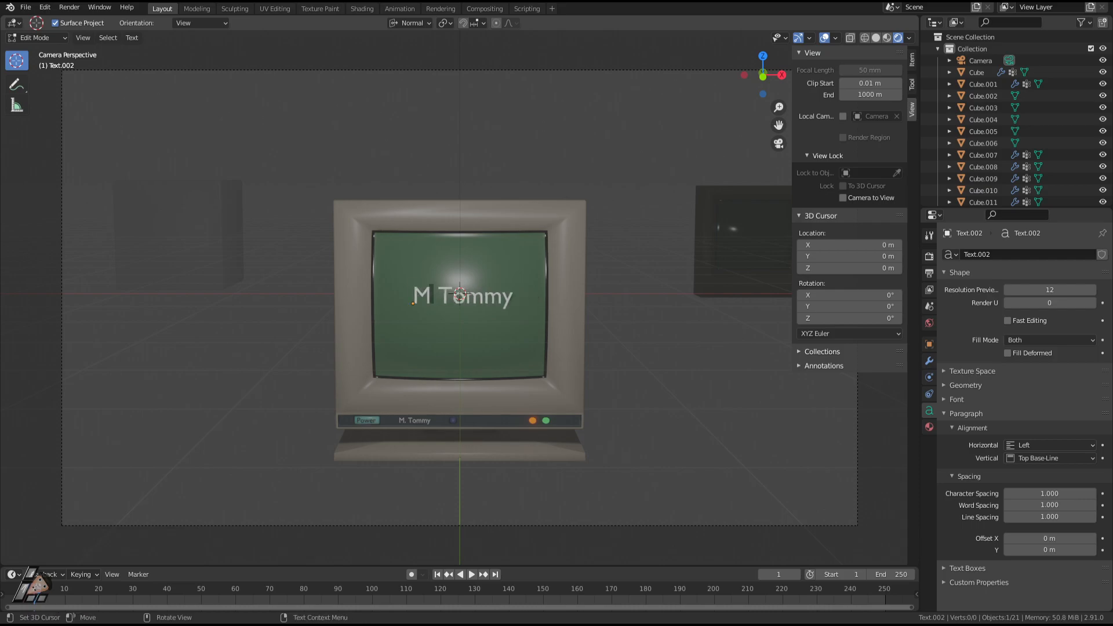
type("odell")
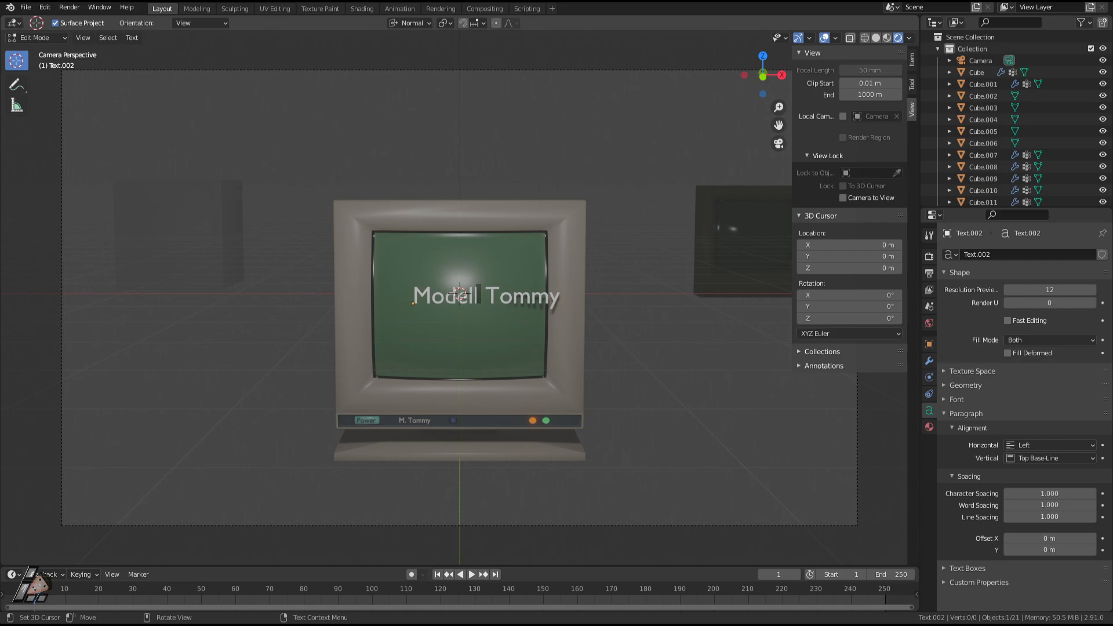
Remove the added word from the screen's text and restore the initial with its period before the name.
key("BackSpace")
key("BackSpace")
key("BackSpace")
key("BackSpace")
key("BackSpace")
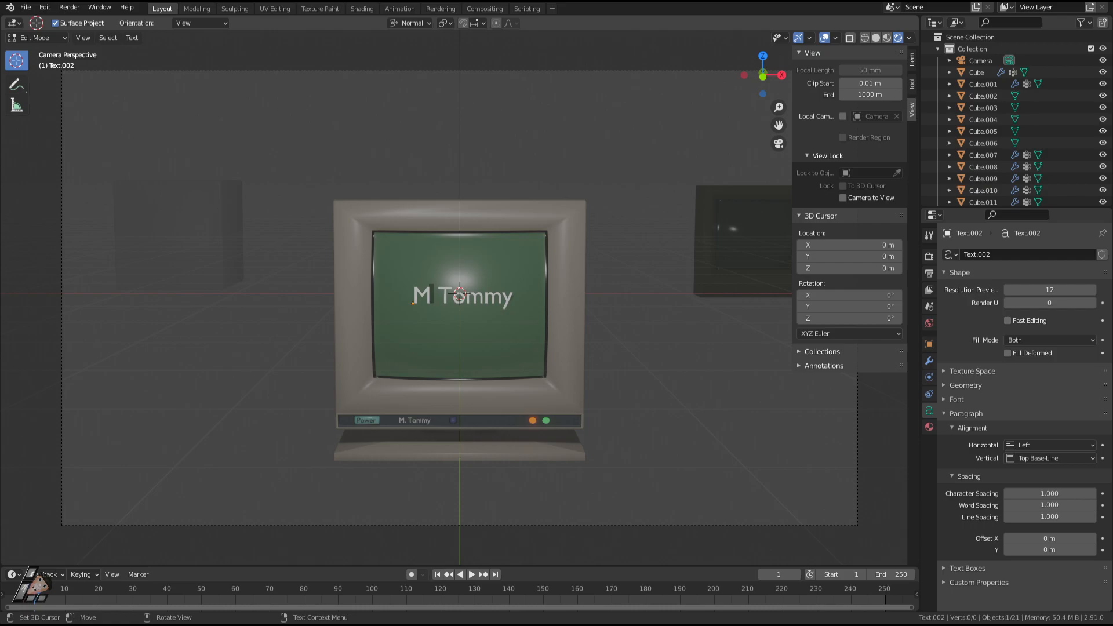
type(".")
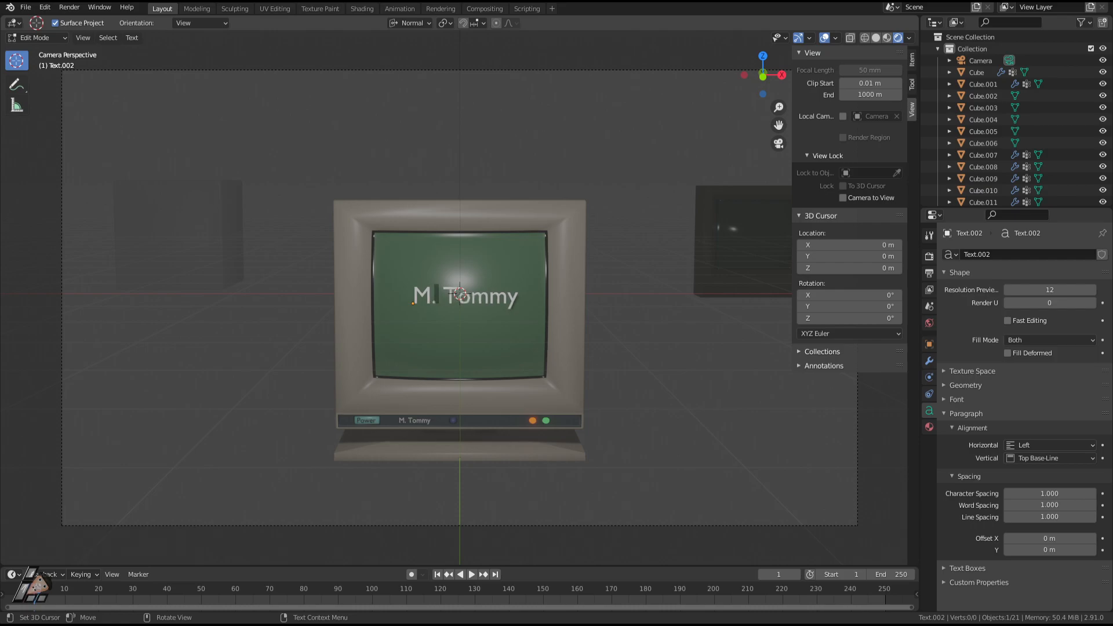
key("Tab")
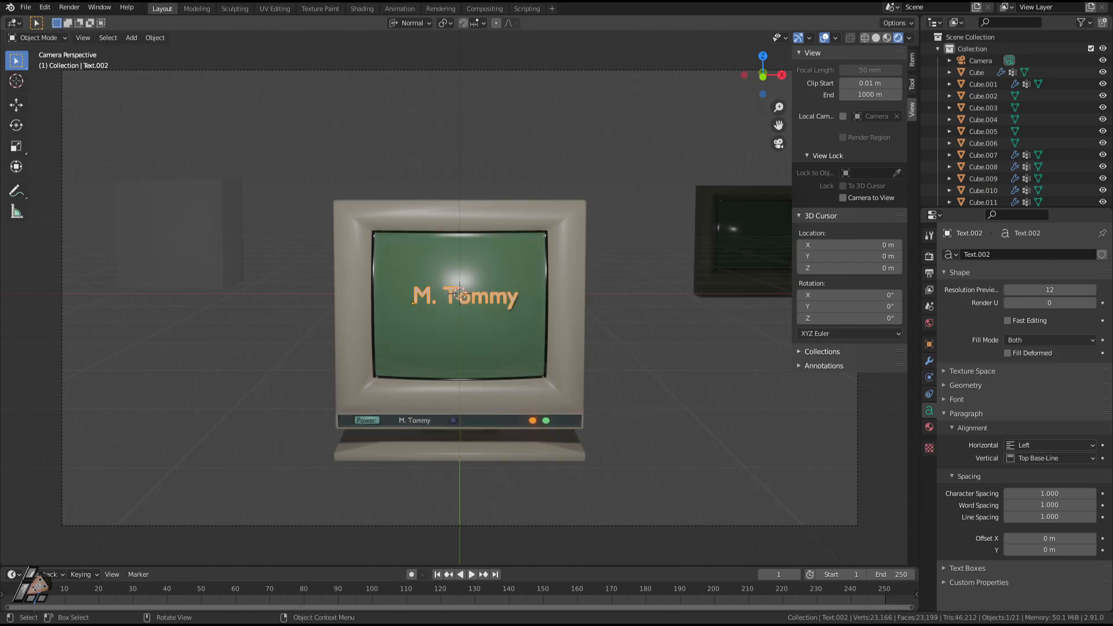
Insert the line "Retro 90s" above the name in the screen's text, separated by a blank line.
key("Tab")
key("Home")
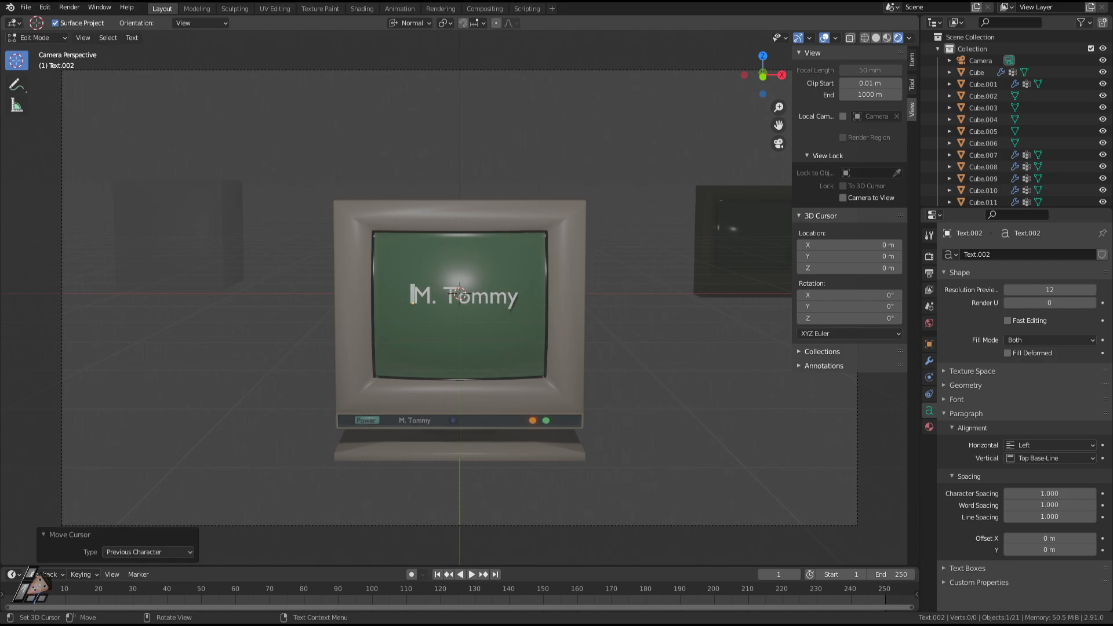
type("Retro ")
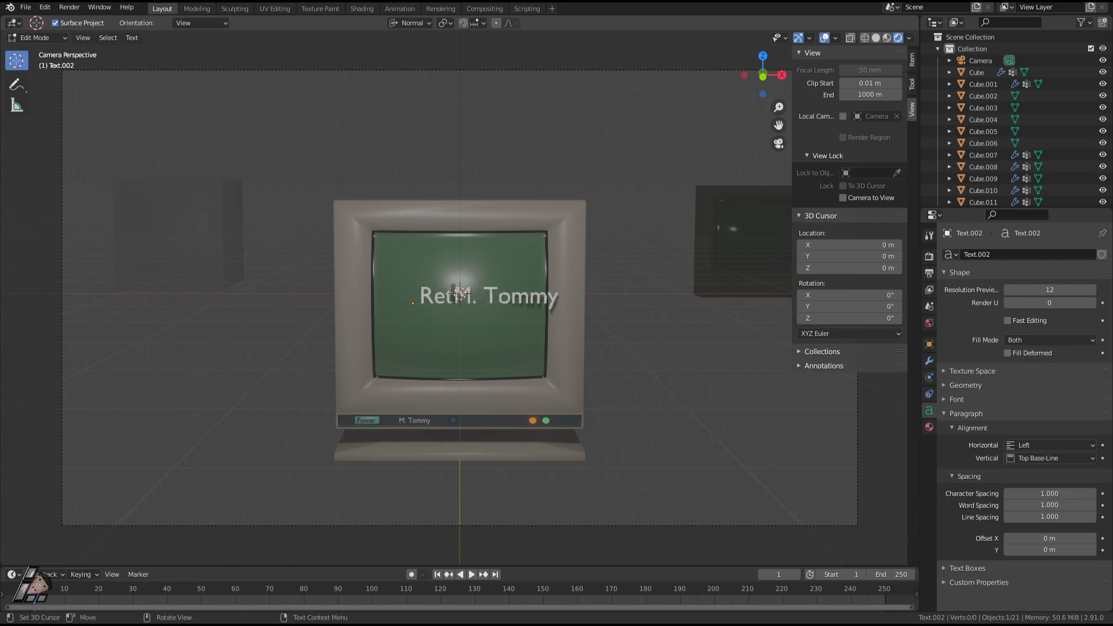
type("90")
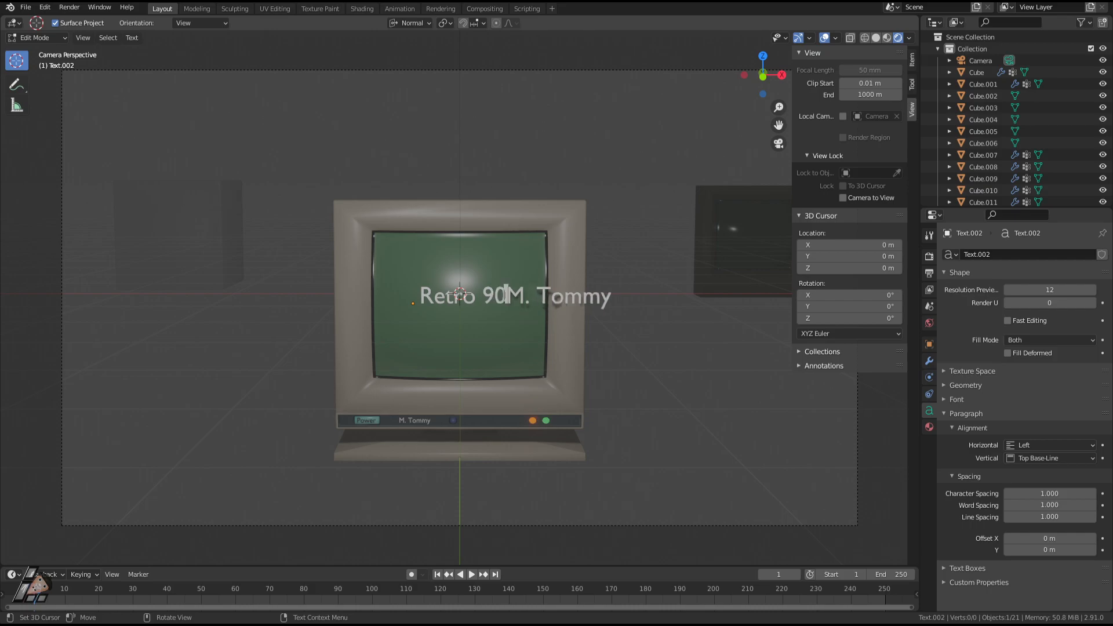
type("s")
key("Return")
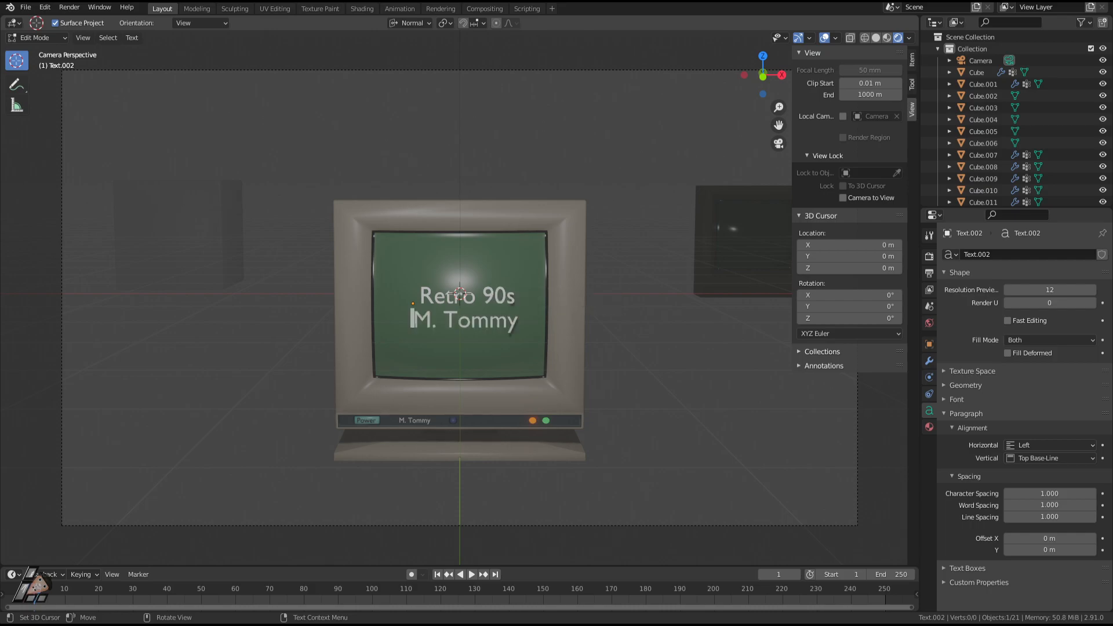
key("Tab")
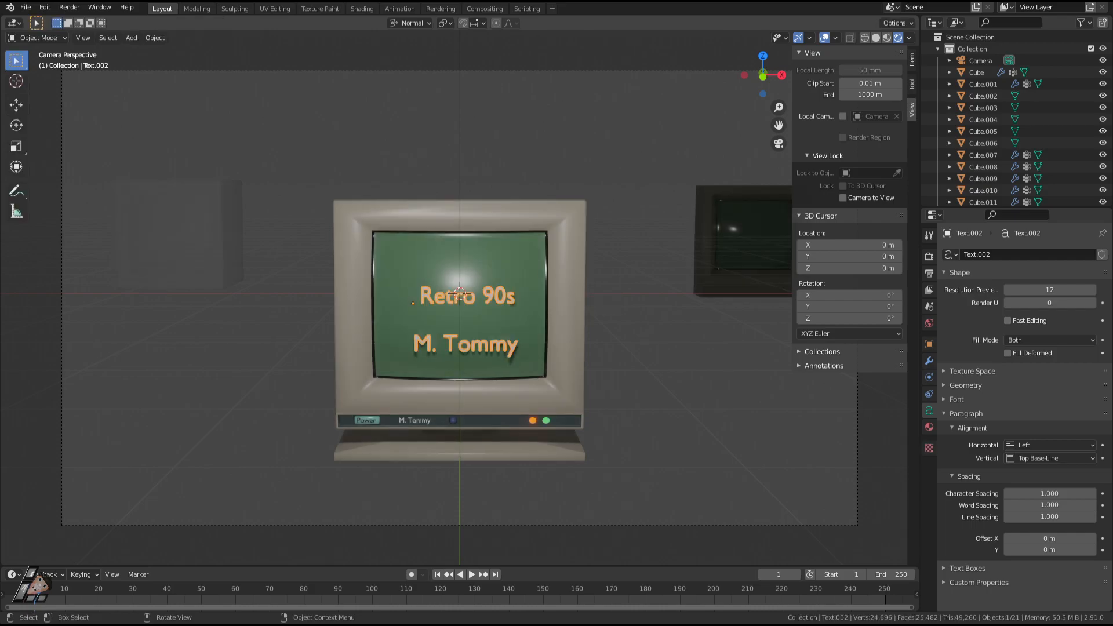
key("Tab")
key("Right")
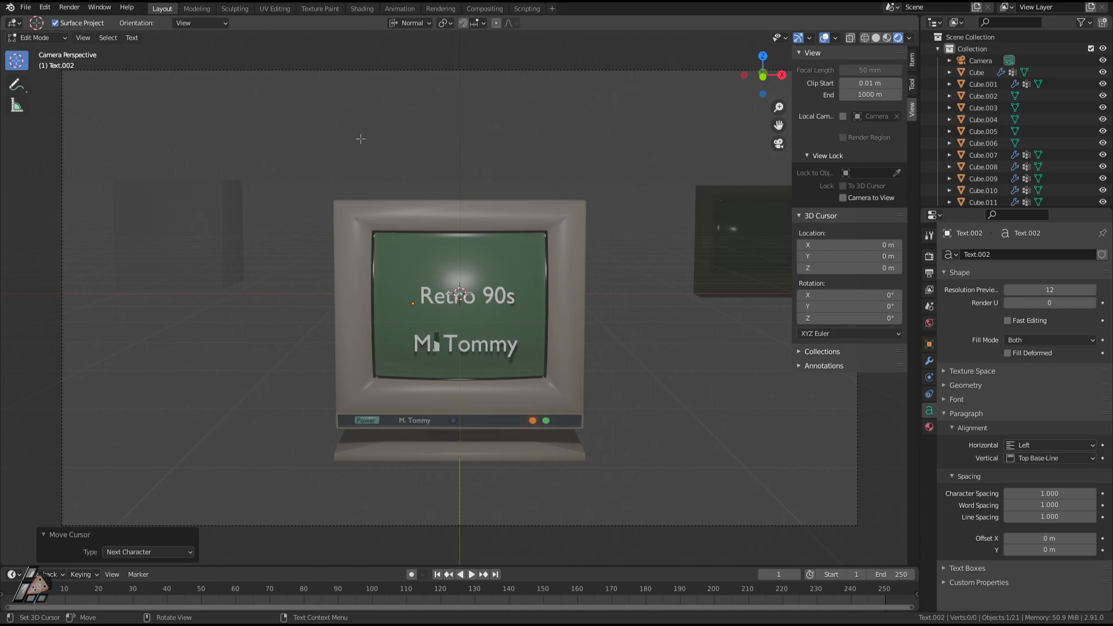
key("Tab")
middle_click_drag(534, 348, 560, 325)
key("KP_0")
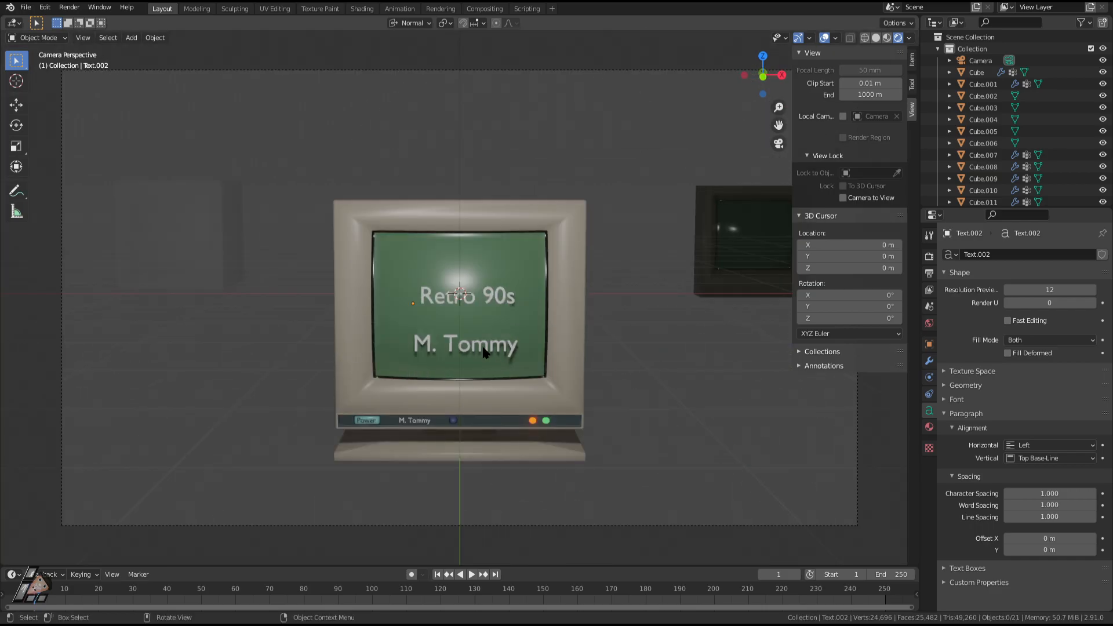
Select the text on the green screen and add a Shrinkwrap modifier to it.
scroll(538, 353, "up", 4)
middle_click_drag(486, 351, 429, 363)
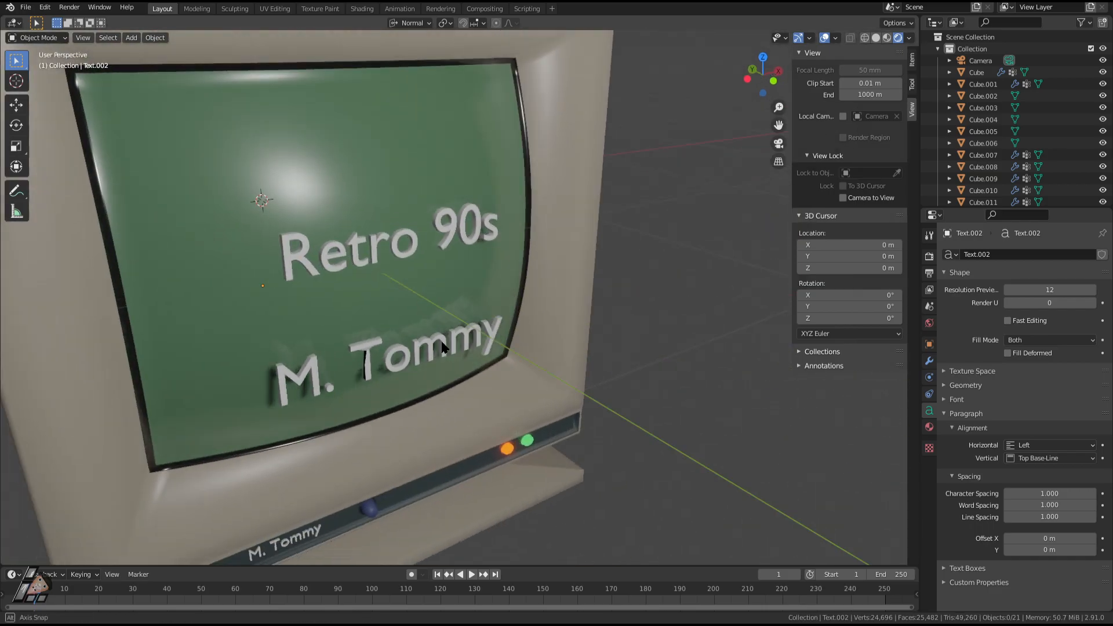
left_click(429, 362)
left_click(429, 363)
middle_click_drag(380, 246, 592, 378)
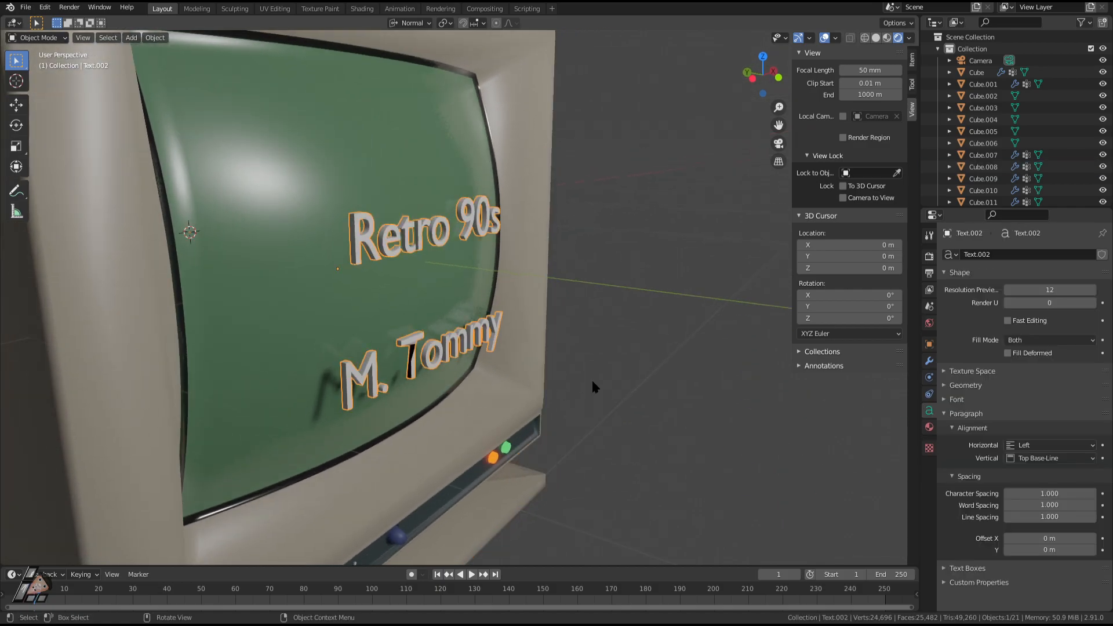
left_click(929, 361)
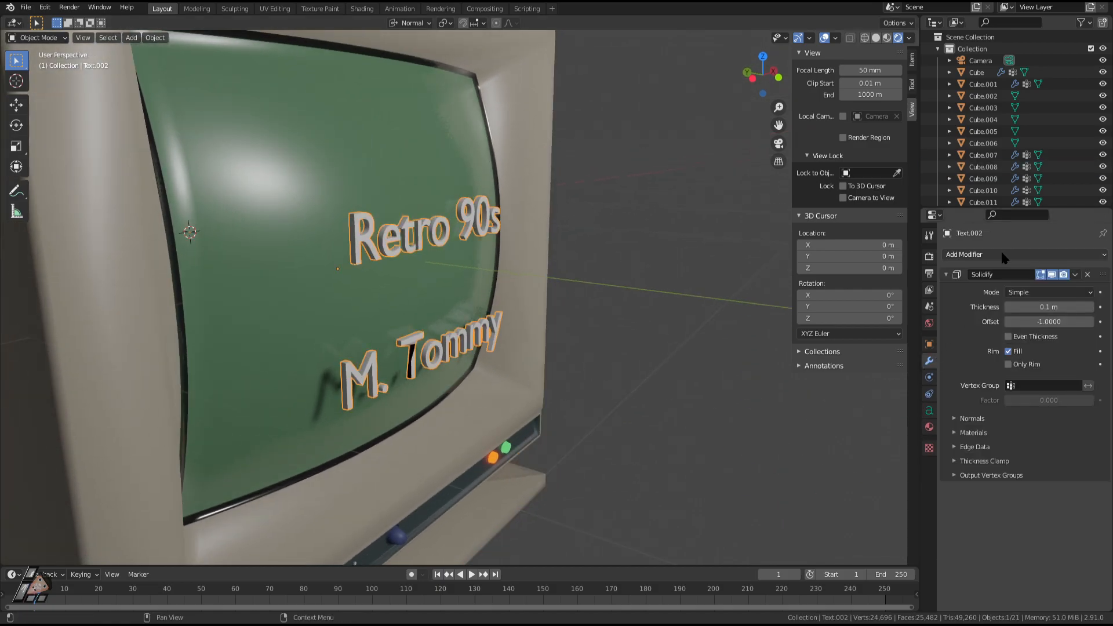
left_click(1005, 255)
left_click(1003, 366)
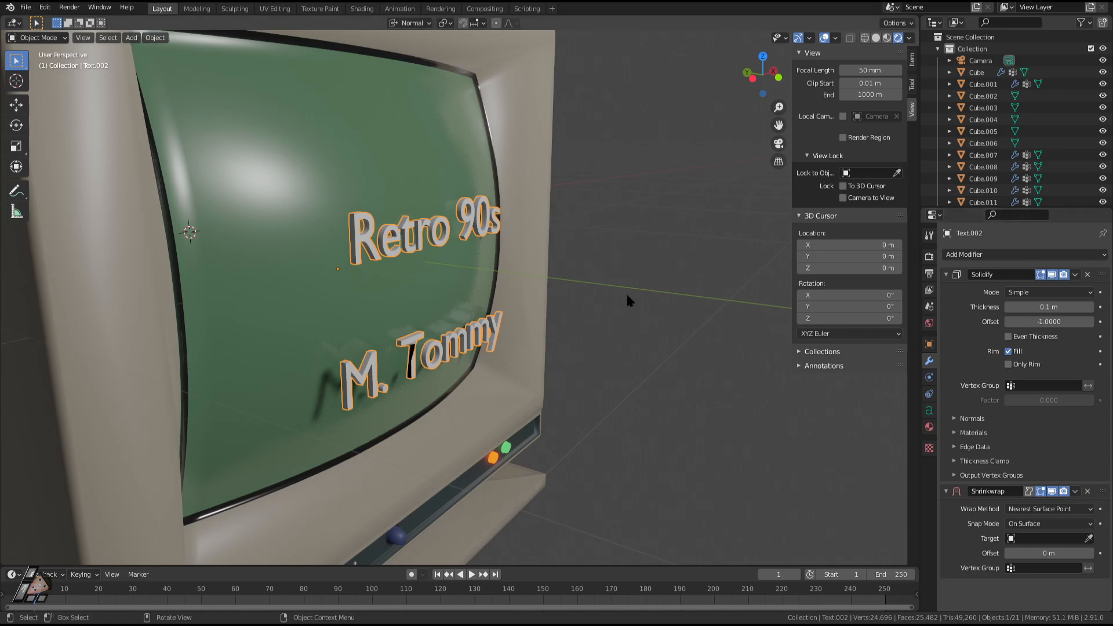
Target the text's Shrinkwrap modifier at the green screen object, Cube.008, and inspect the wrapped letters from several angles.
left_click(1088, 540)
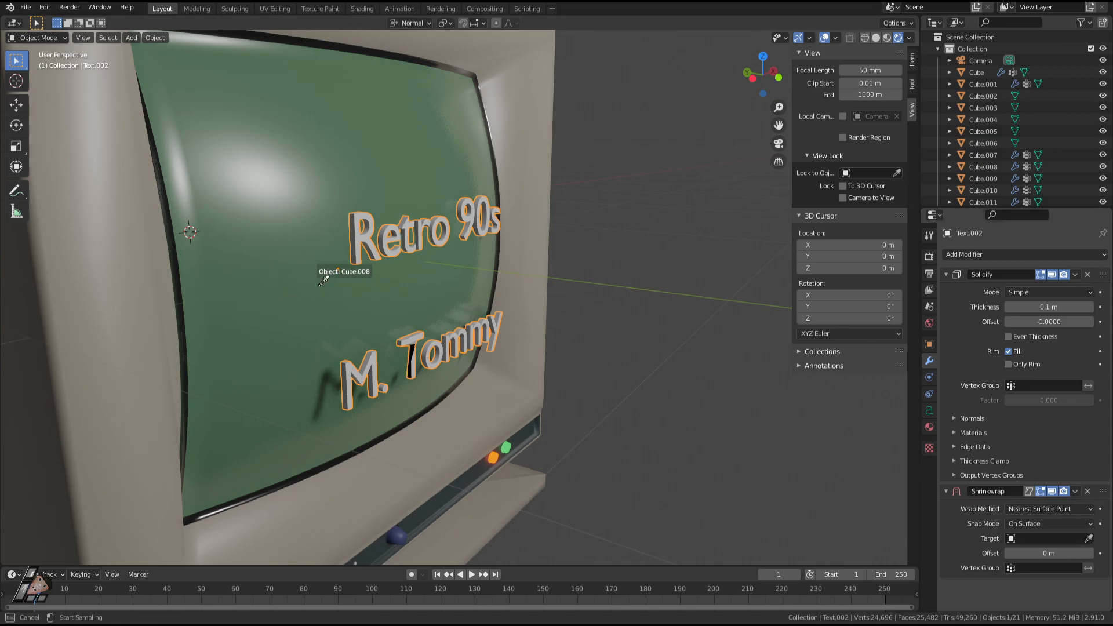
left_click(290, 278)
middle_click_drag(290, 278, 421, 270)
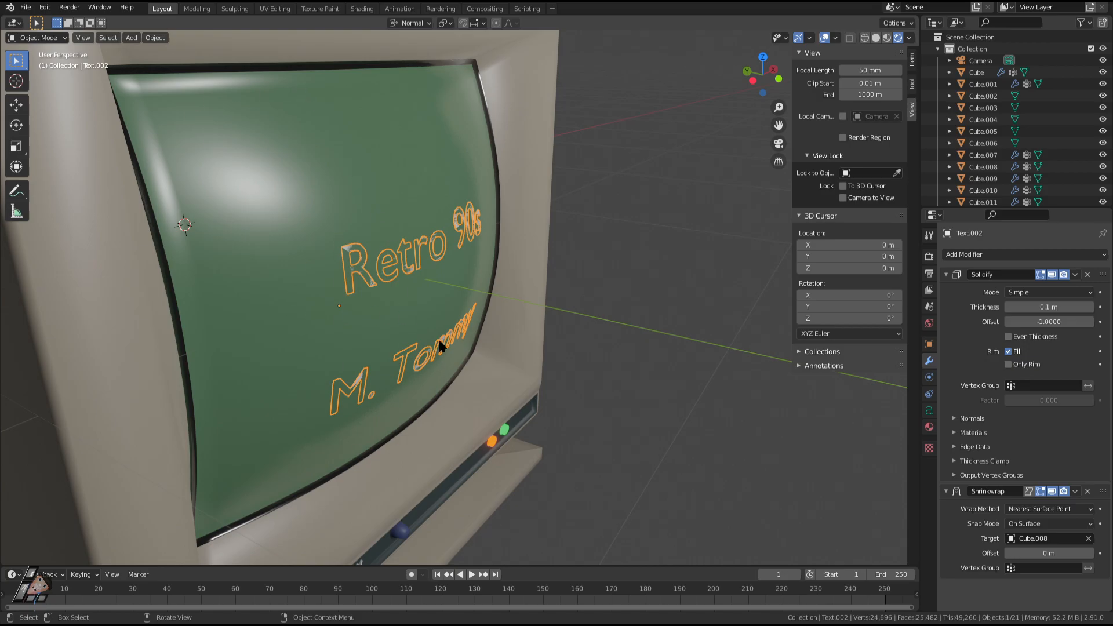
middle_click_drag(441, 346, 451, 146)
middle_click_drag(473, 302, 450, 263)
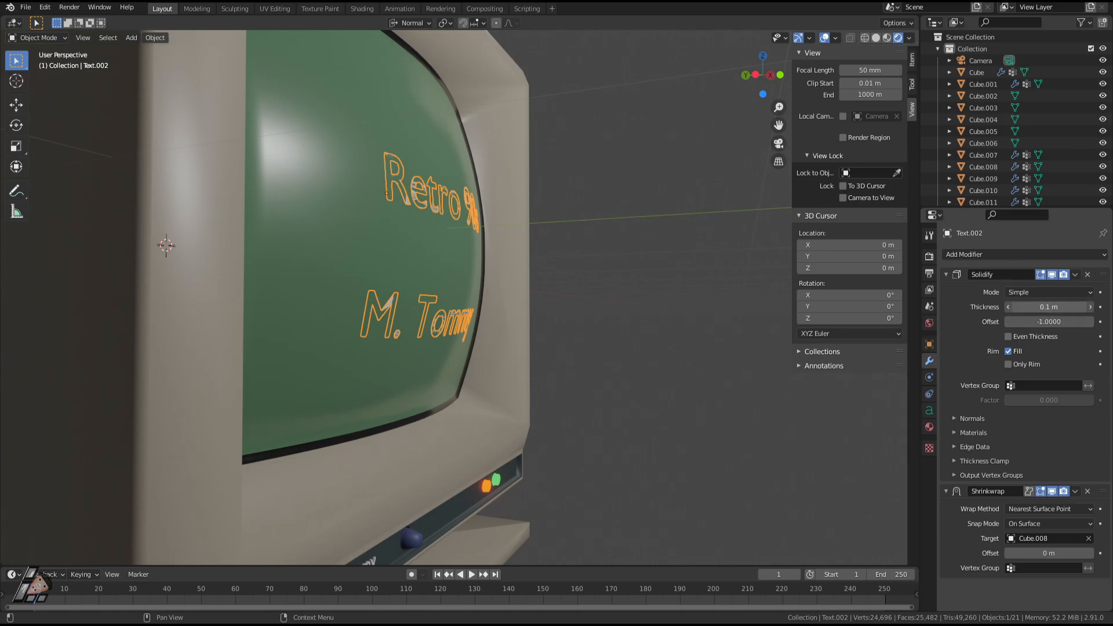
Set the text's Shrinkwrap offset to 0.01 m, leaving the Solidify thickness at 0.1 m.
mouse_move(1041, 305)
left_mouse_down()
mouse_move(1067, 306)
mouse_move(1044, 306)
left_mouse_up()
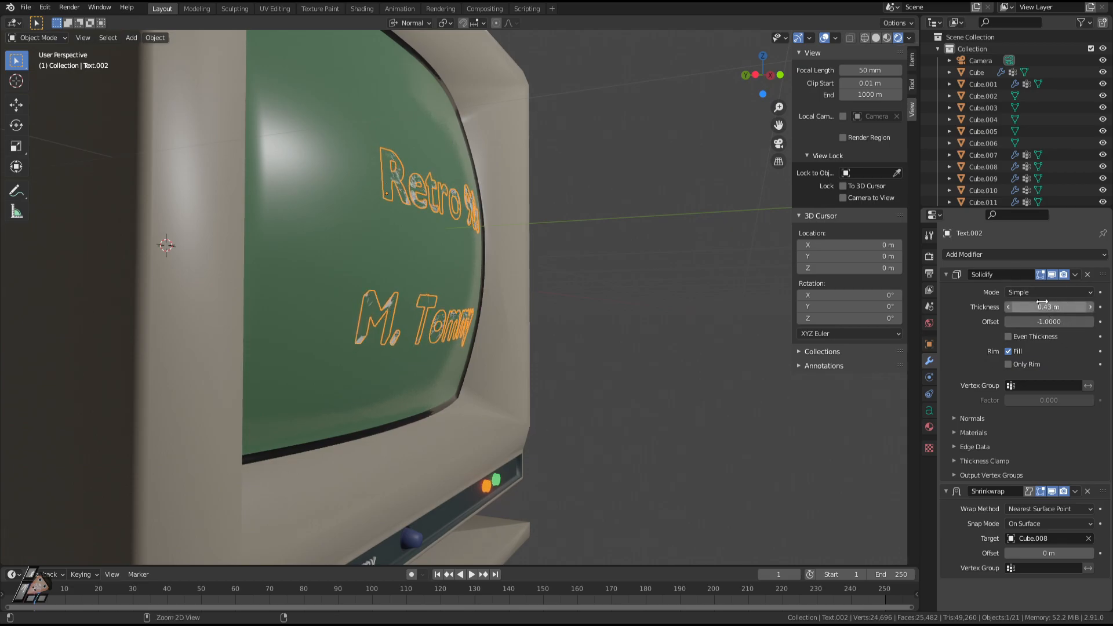
key("ctrl+z")
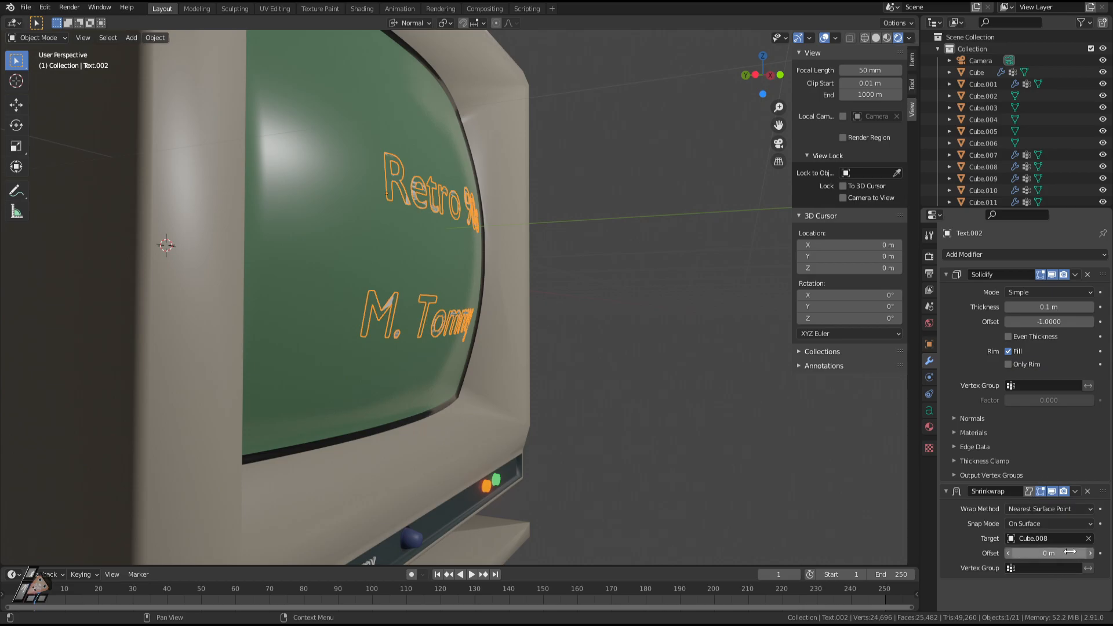
left_click_drag(1050, 553, 1055, 553)
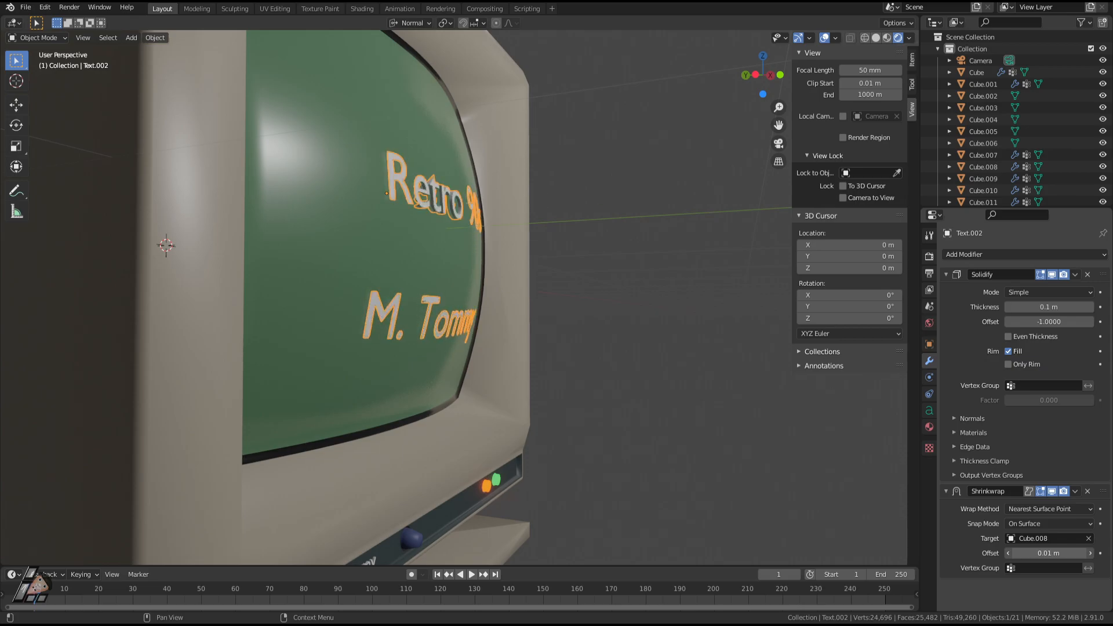
left_click(704, 392)
middle_click_drag(705, 391, 629, 406)
left_click(361, 232)
middle_click_drag(410, 272, 683, 376)
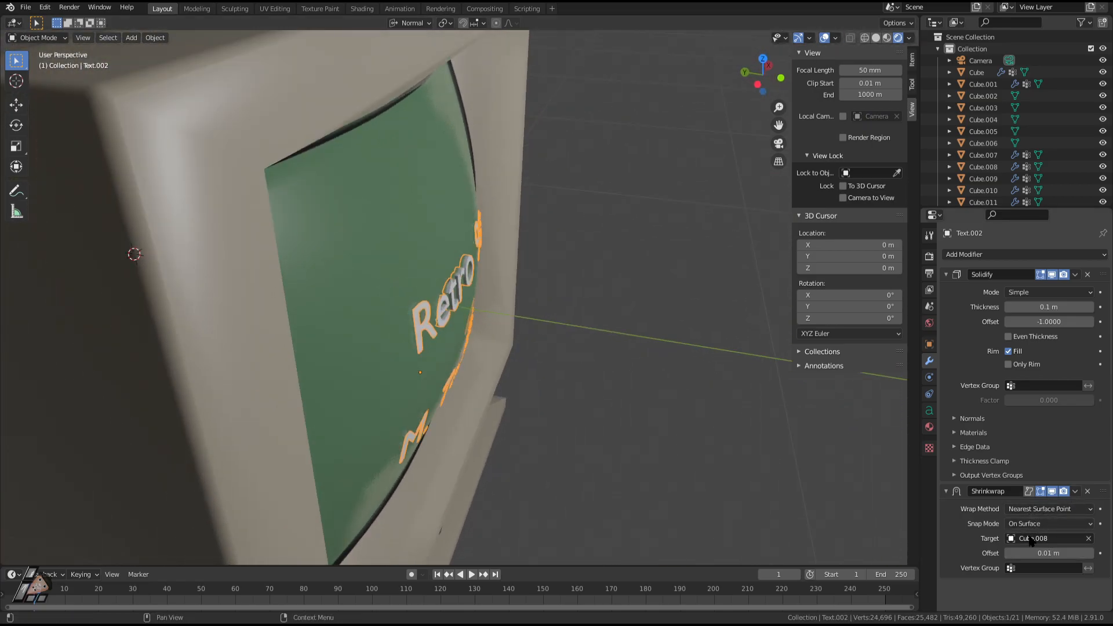
Try the Project wrap method on the text's Shrinkwrap modifier and switch back to Nearest Surface Point.
left_click(1049, 509)
left_click(1038, 534)
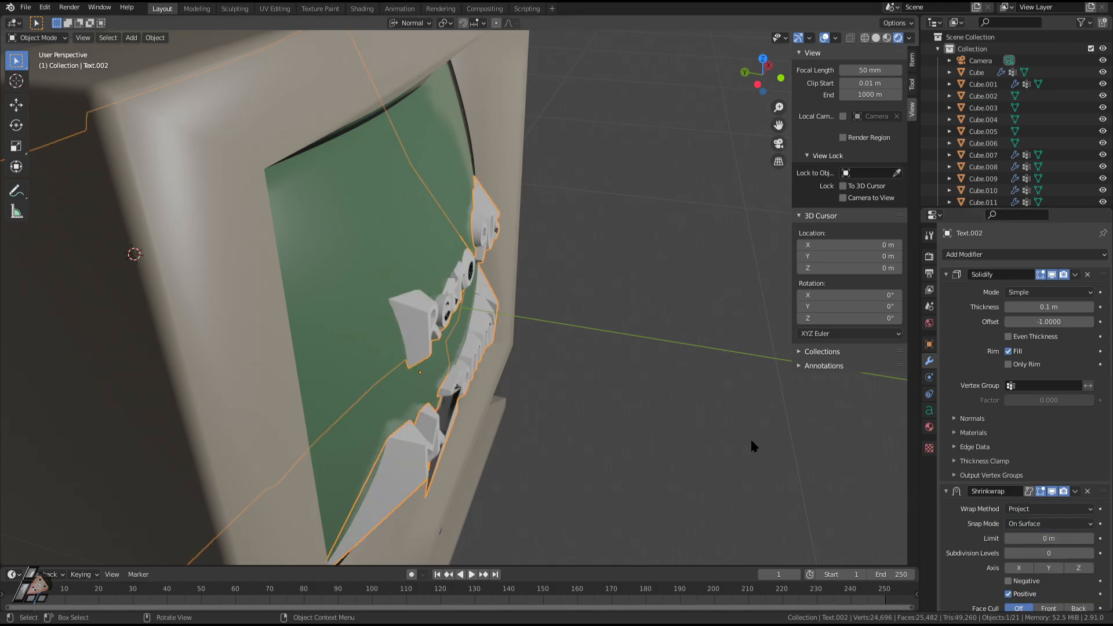
middle_click_drag(752, 445, 699, 392)
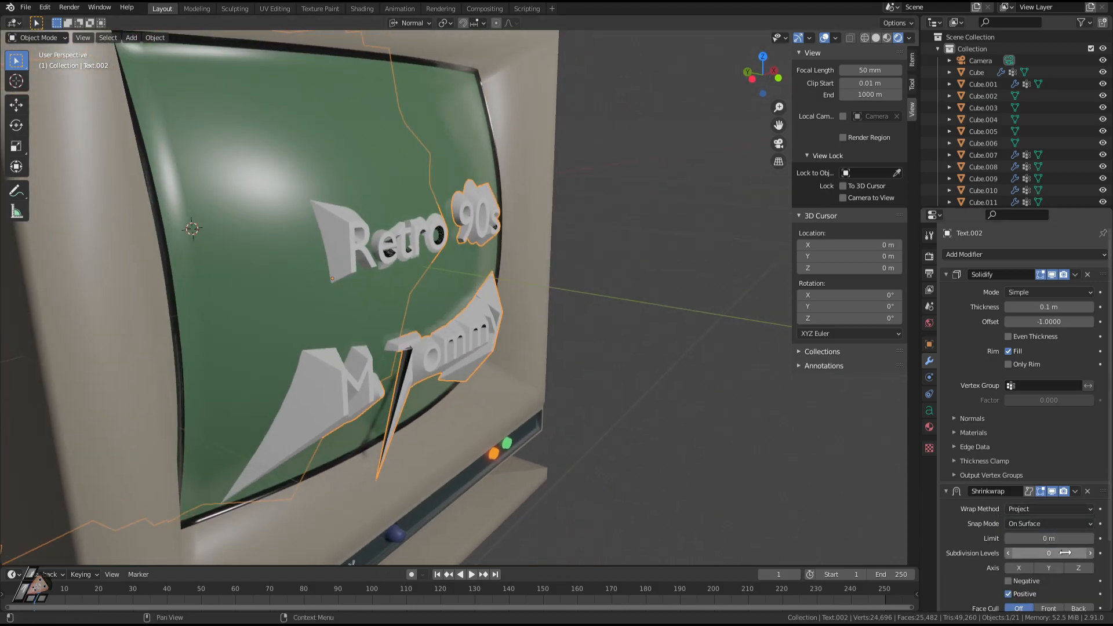
left_click(1049, 510)
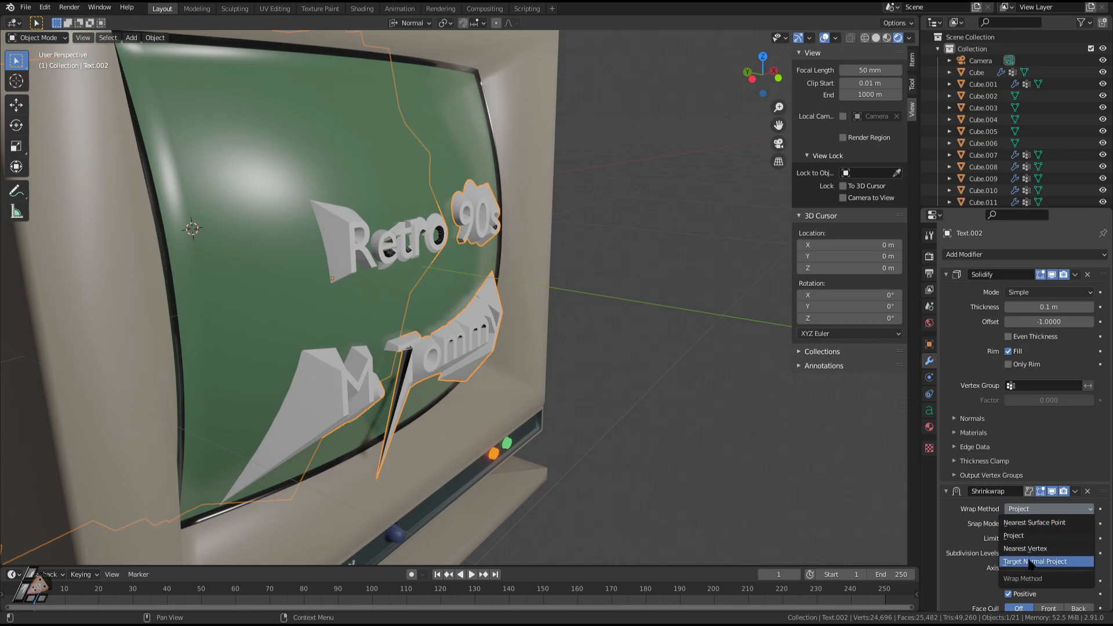
left_click(1035, 523)
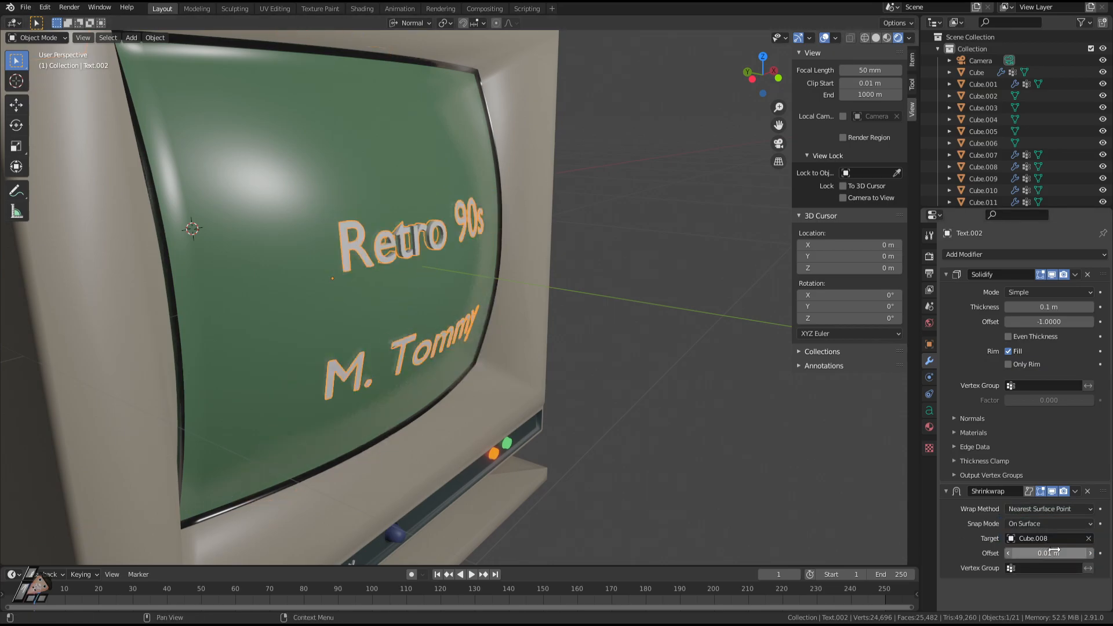
Set the text's Shrinkwrap offset to 0.07 m and switch its Solidify mode to Complex.
left_click_drag(1049, 553, 1053, 553)
left_click(673, 421)
left_click(461, 349)
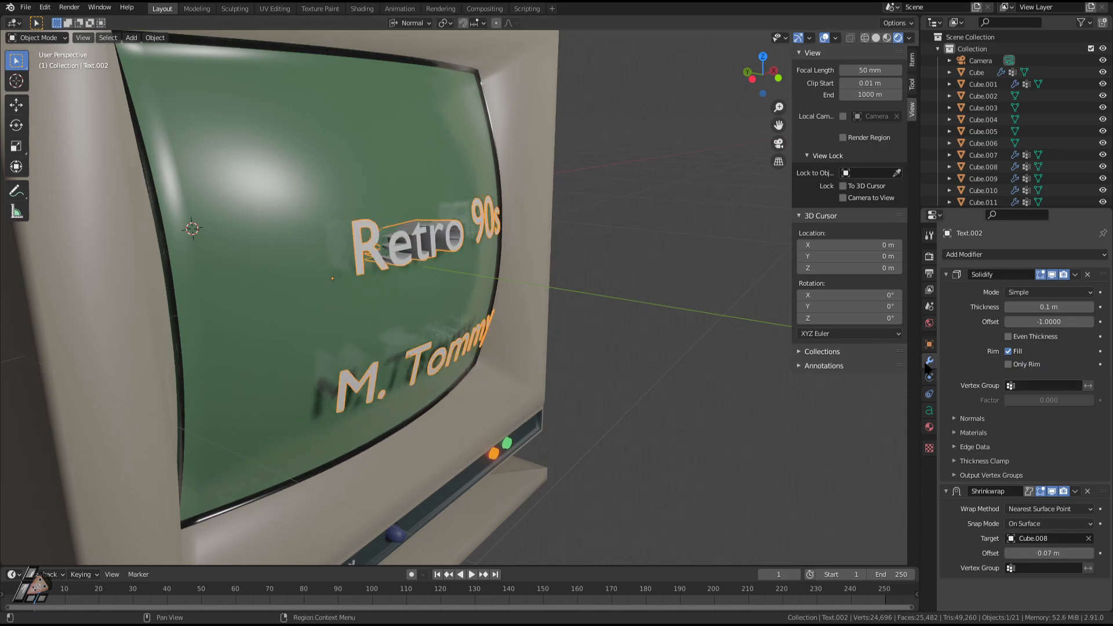
left_click(650, 371)
left_click(456, 338)
left_click(1055, 295)
left_click(1043, 323)
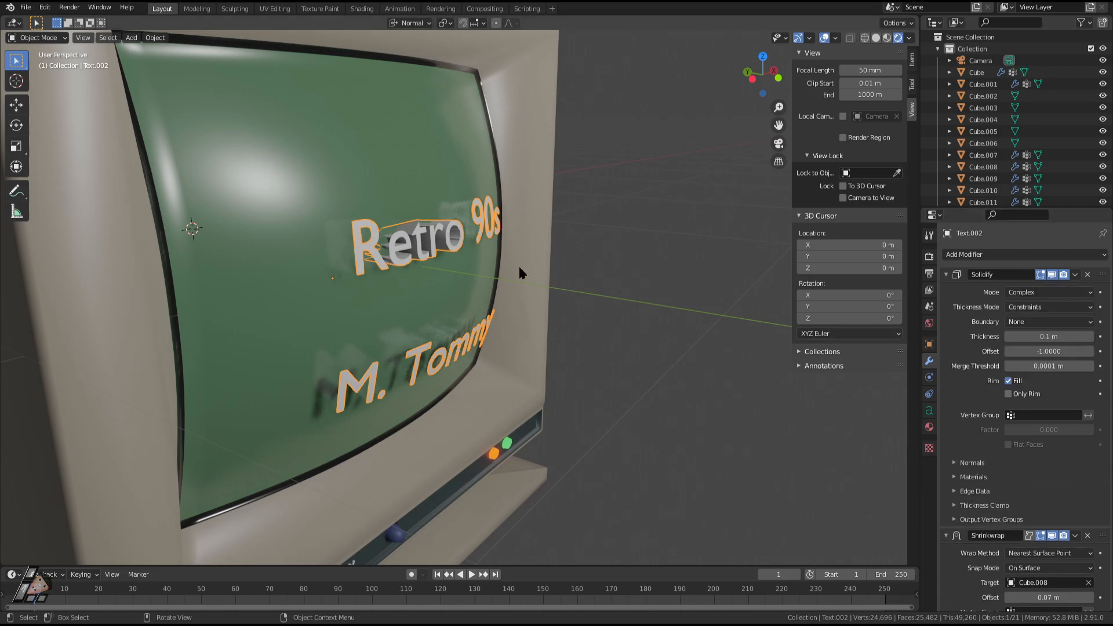
Delete the text on the green screen and undo the deletion, leaving the text selected.
left_click(484, 232)
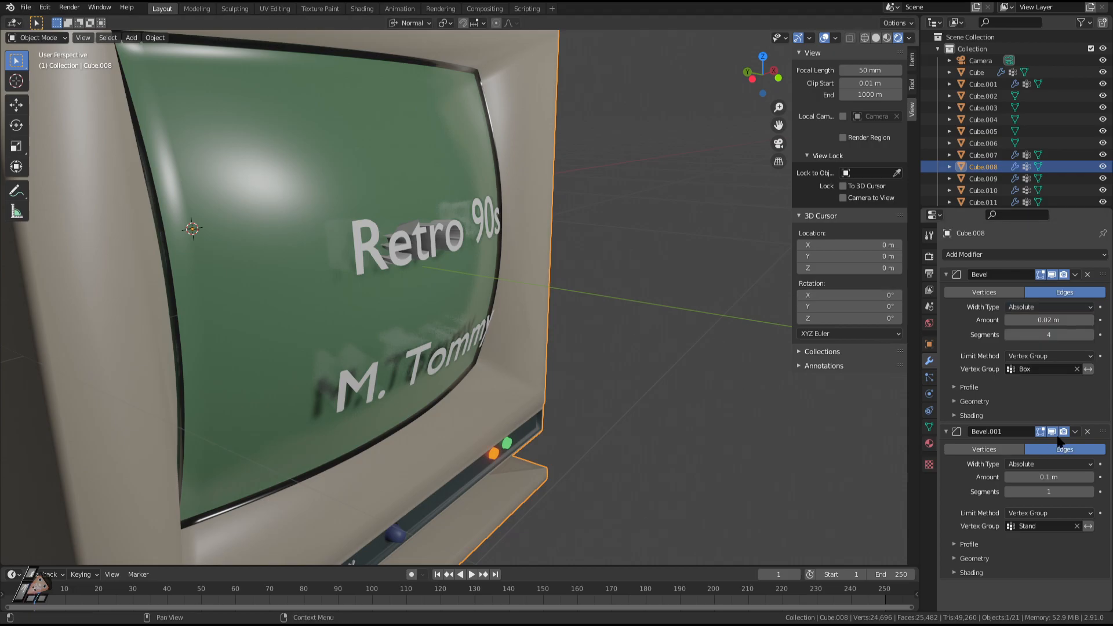
left_click(437, 257)
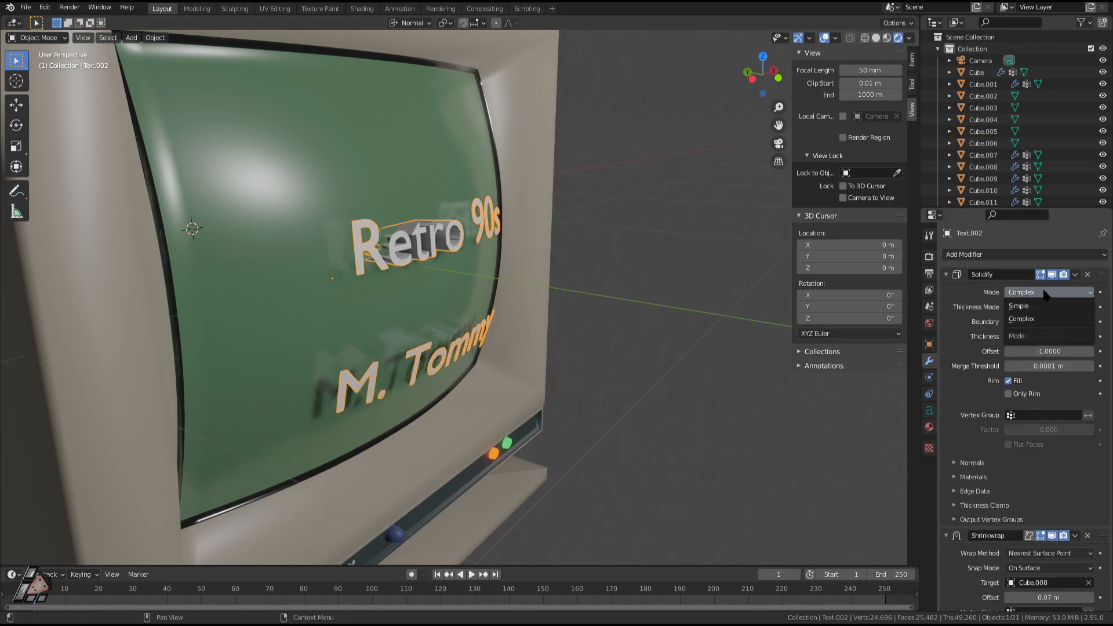
left_click(464, 323)
left_click(446, 230)
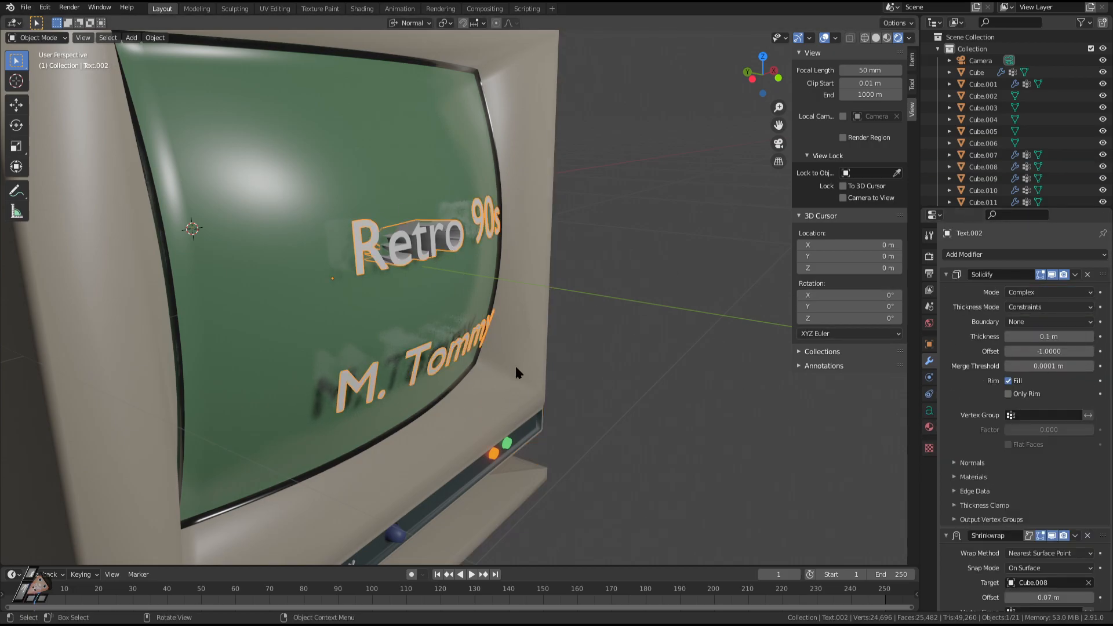
key("x")
left_click(399, 351)
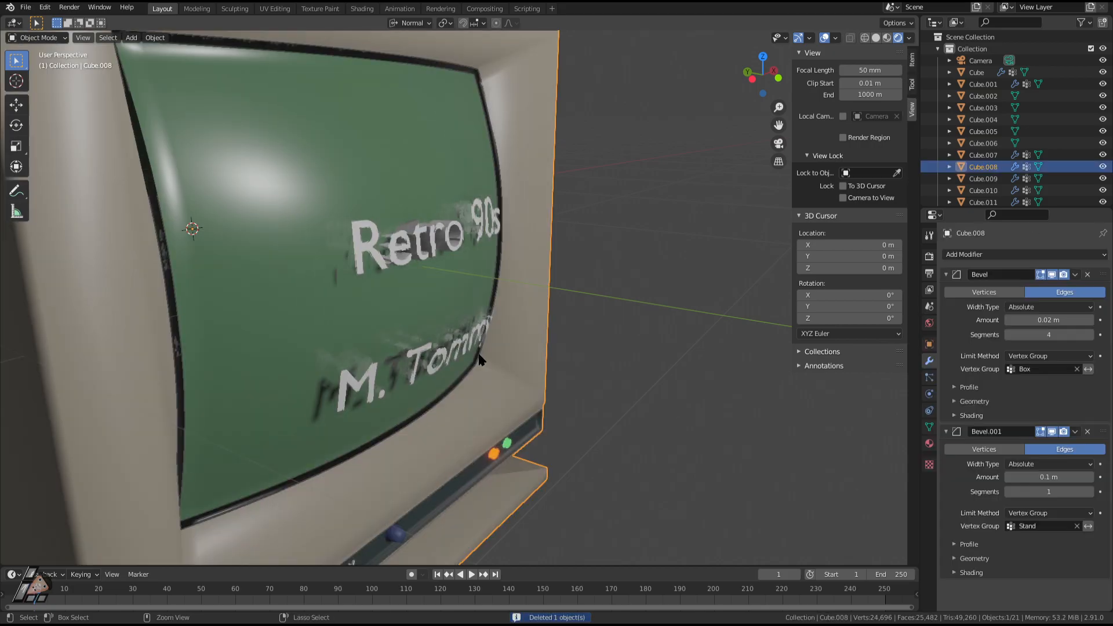
key("ctrl+z")
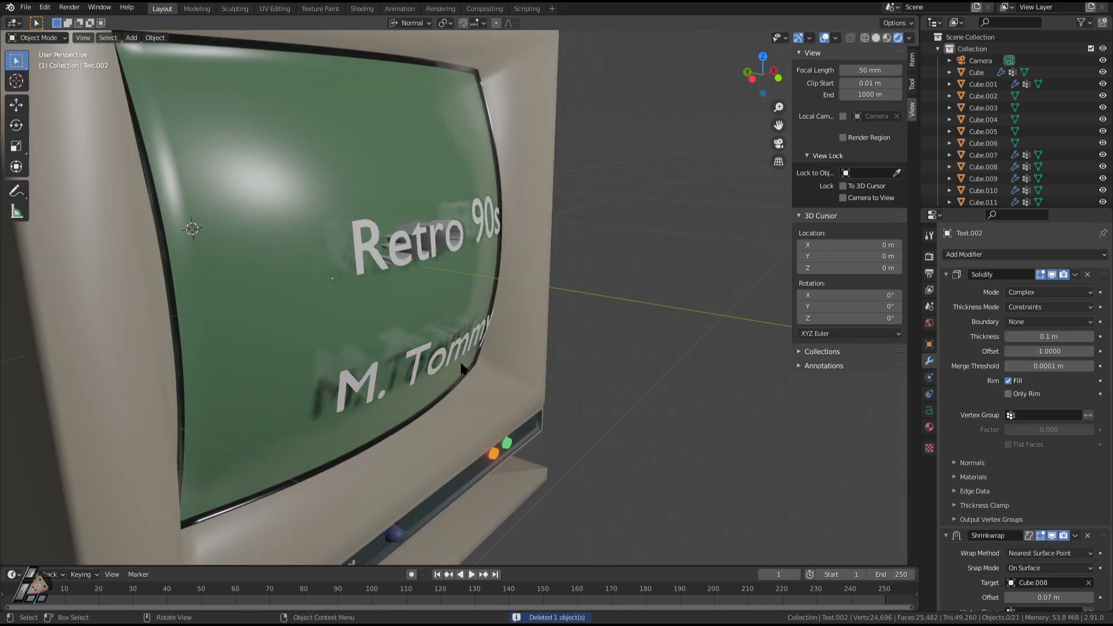
left_click(451, 348)
left_click(451, 348)
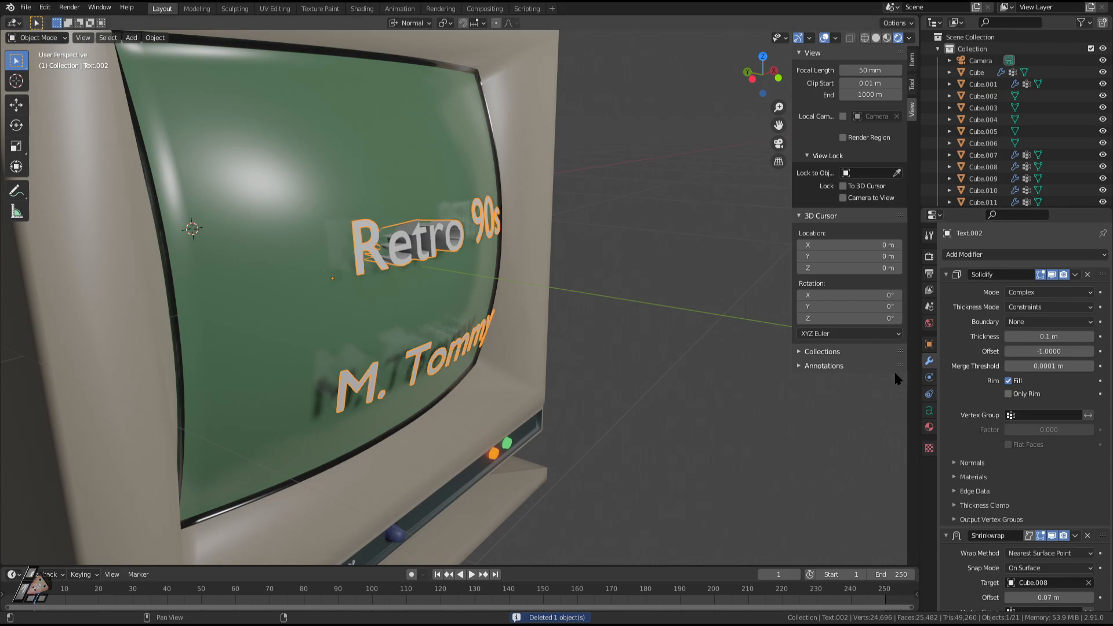
middle_click_drag(687, 289, 474, 311)
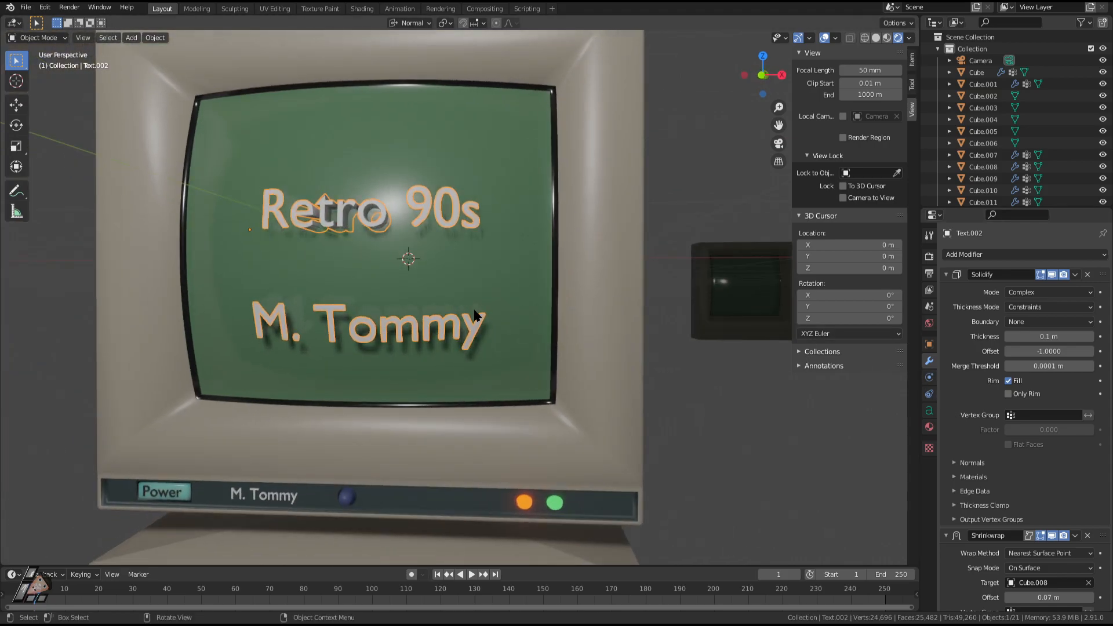
middle_click_drag(286, 341, 385, 360)
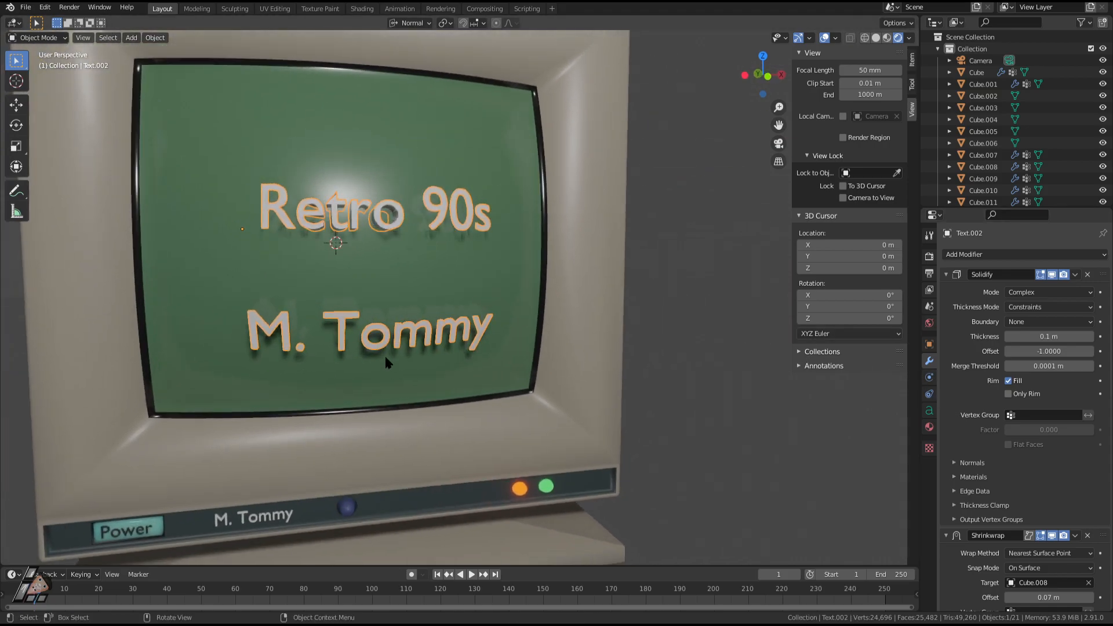
key("g")
key("y")
key("y")
right_click(434, 290)
middle_click_drag(418, 284, 440, 304)
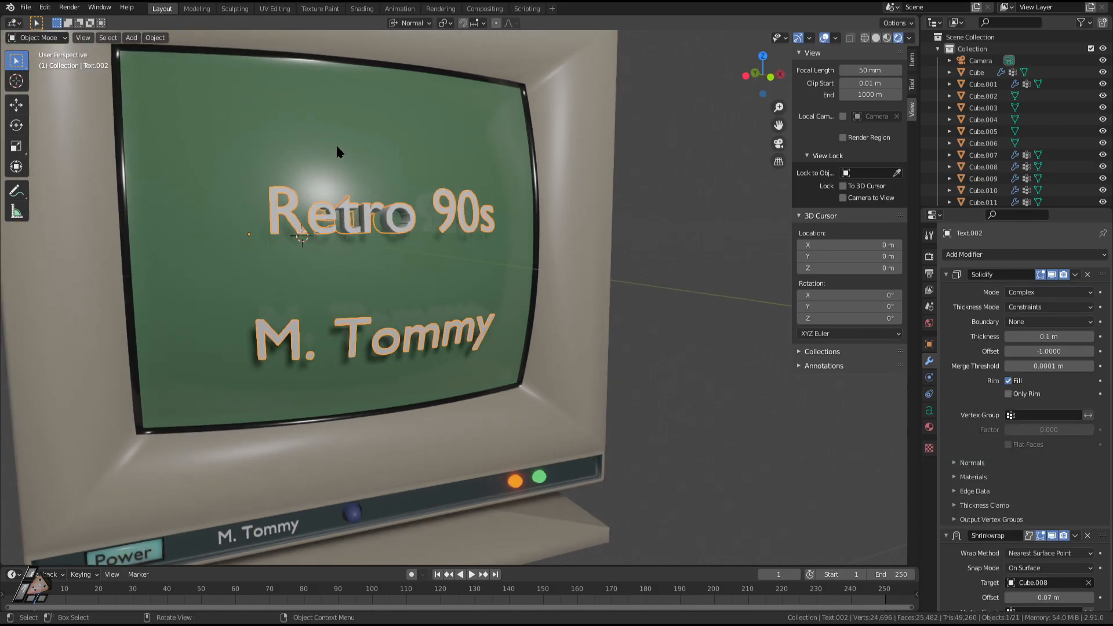
Set the screen text's geometry to its origin and move the text about 0.306 m along its local X axis.
right_click(382, 226)
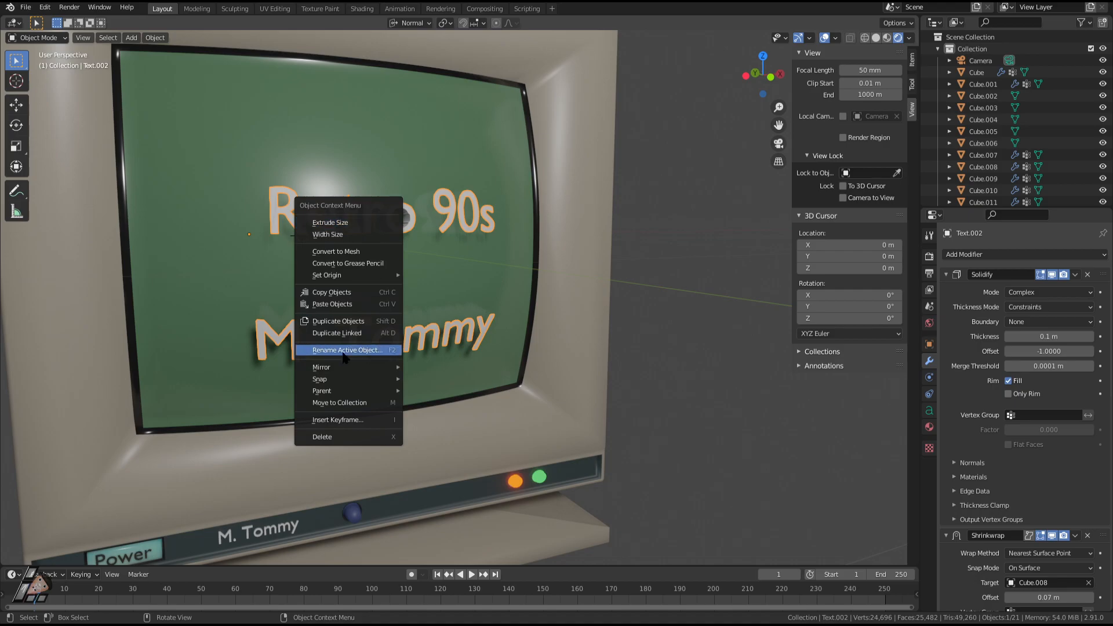
mouse_move(362, 278)
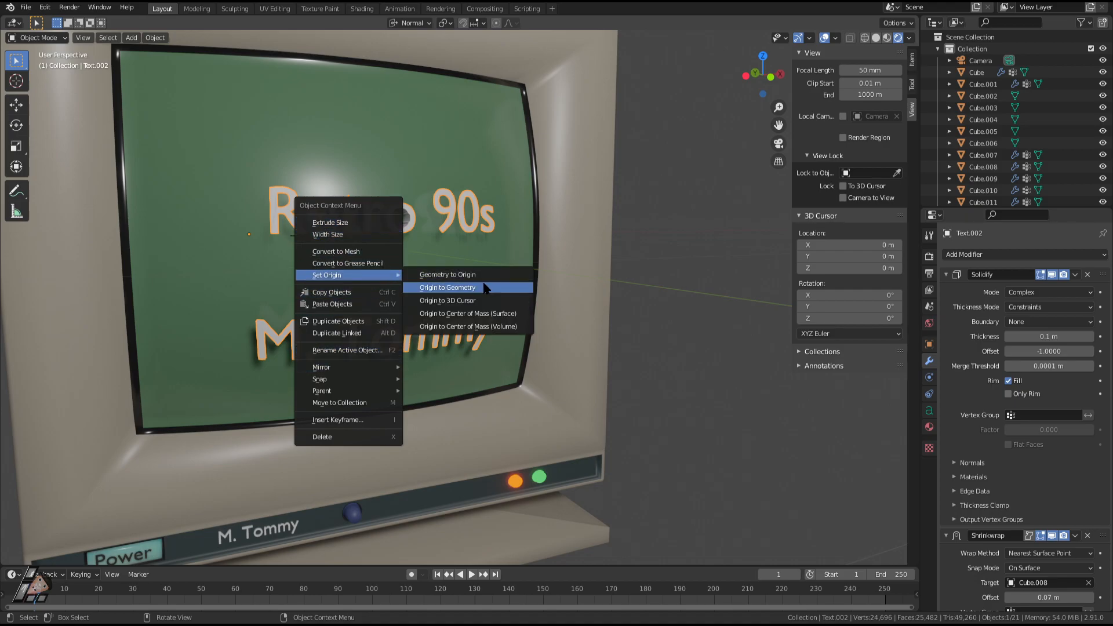
left_click(464, 276)
key("g")
key("x")
key("x")
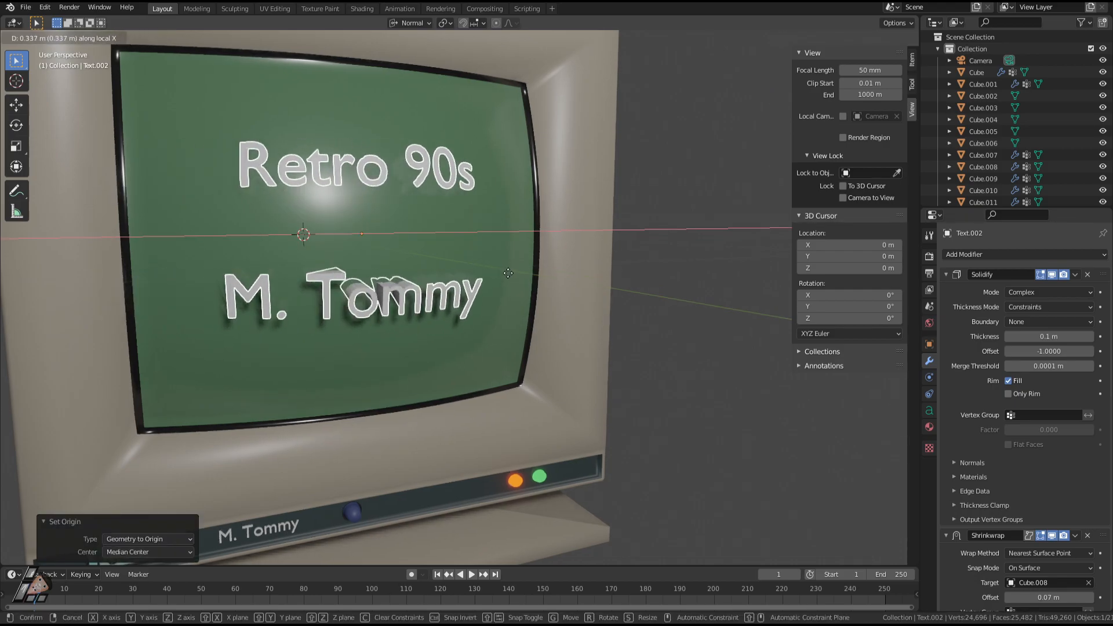
left_click(502, 277)
Remove the text's Shrinkwrap modifier and move the text about 0.068 m along its local X axis.
middle_click_drag(506, 271, 1016, 321)
scroll(1012, 484, "down", 1)
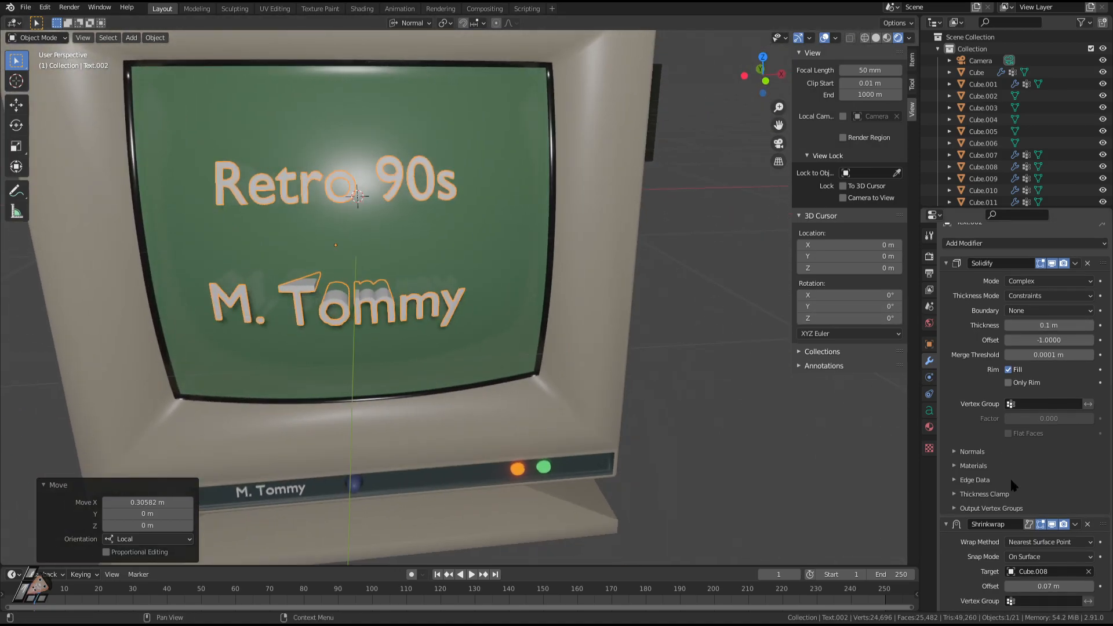
left_click(1088, 525)
middle_click_drag(588, 388, 643, 397)
key("g")
key("x")
left_click(607, 381)
key("Tab")
key("Tab")
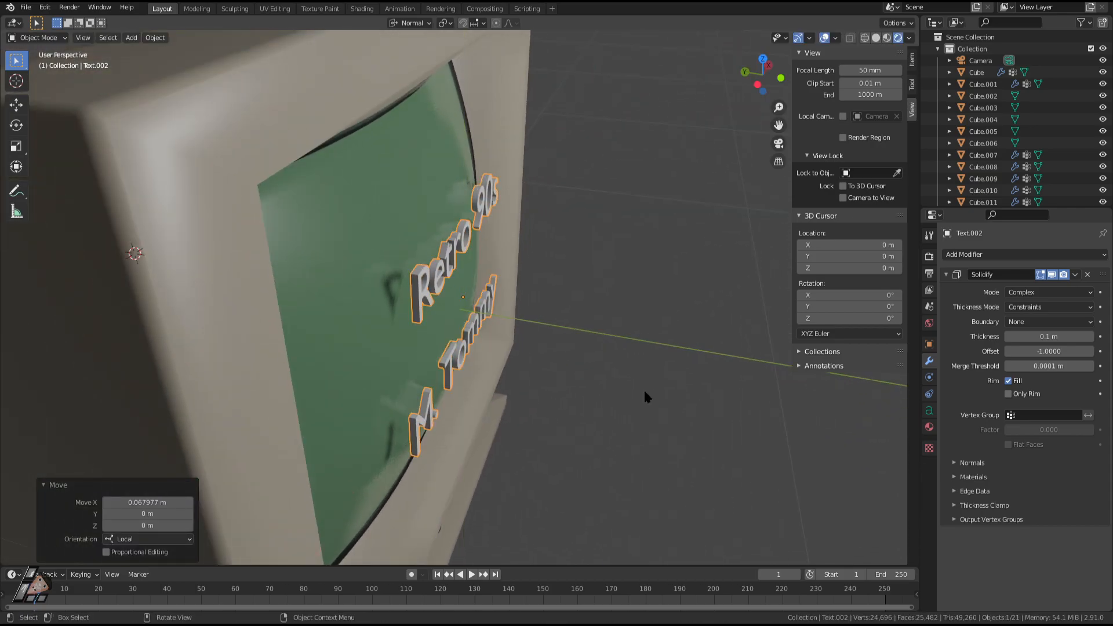
key("g")
key("Escape")
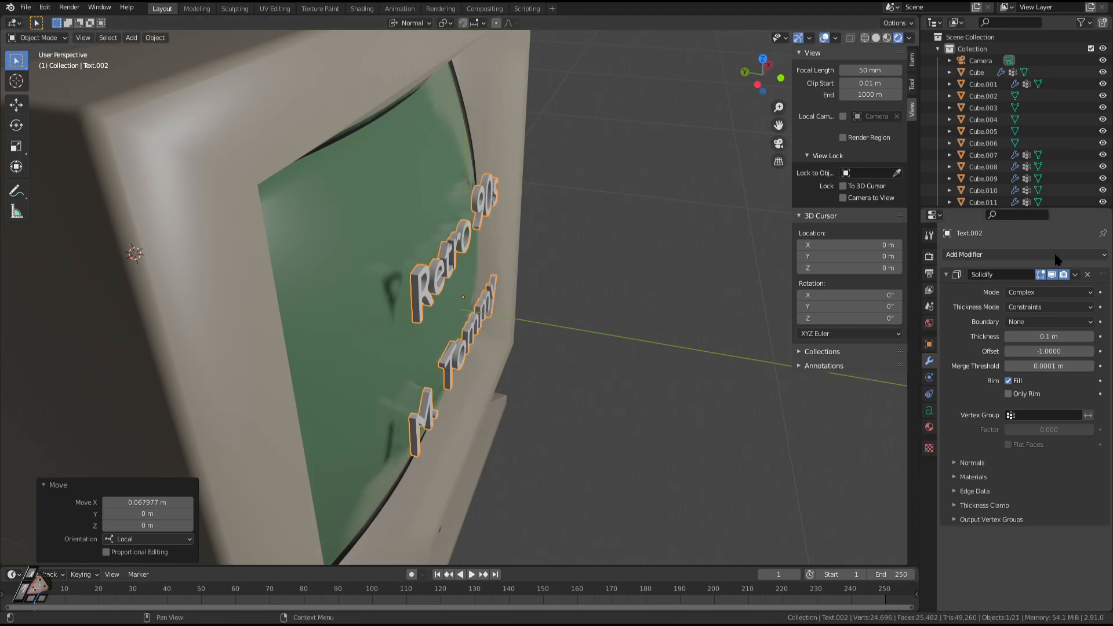
Remove the Solidify modifier from the text so its modifier stack is empty.
left_click(1044, 255)
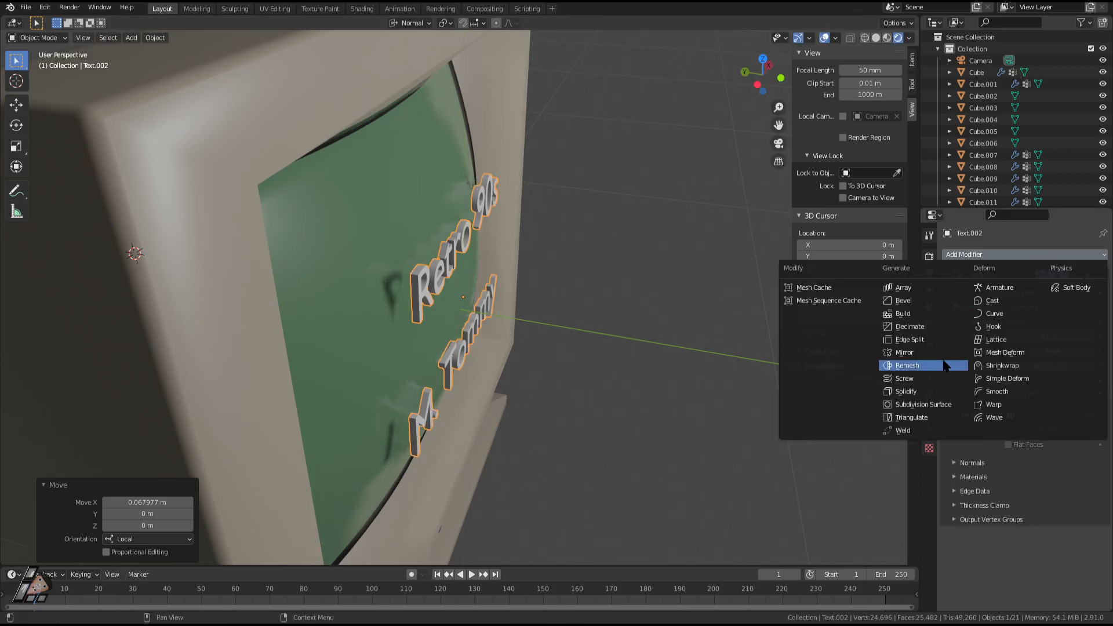
left_click(906, 392)
left_click(1088, 277)
left_click(1010, 256)
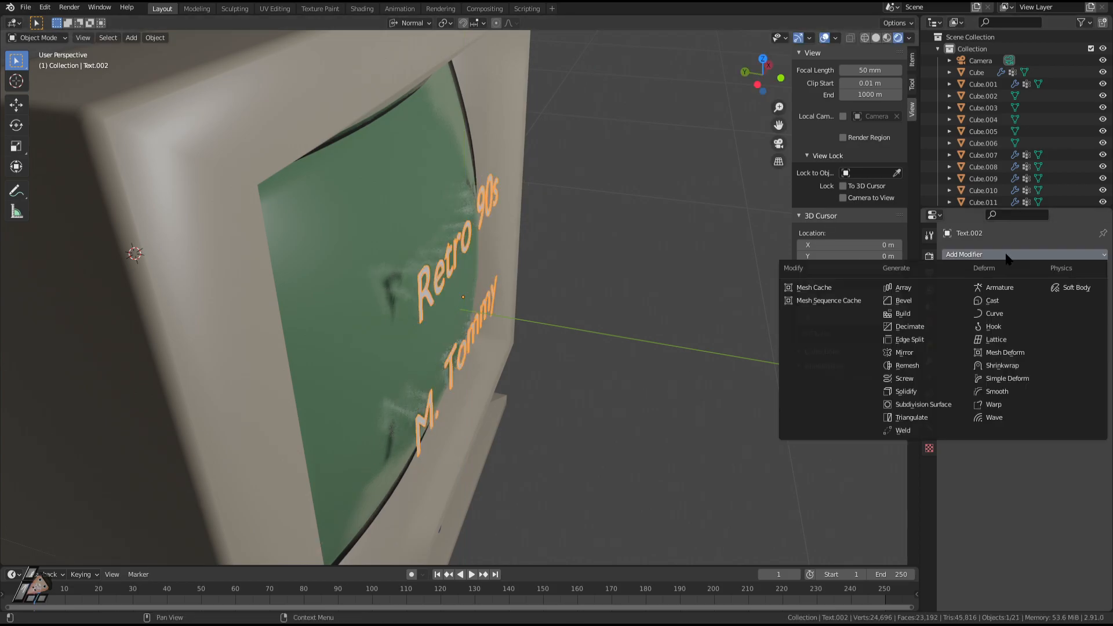
left_click(1010, 259)
Add a Shrinkwrap modifier to the flat text and target it at the green screen object, Cube.008.
left_click(1005, 256)
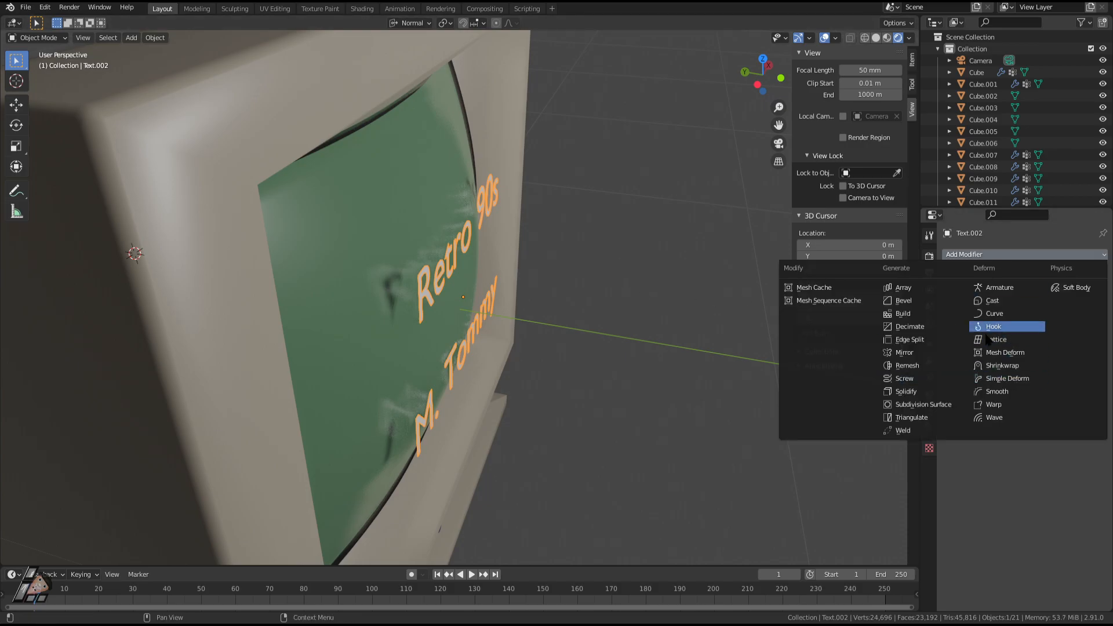
left_click(1024, 370)
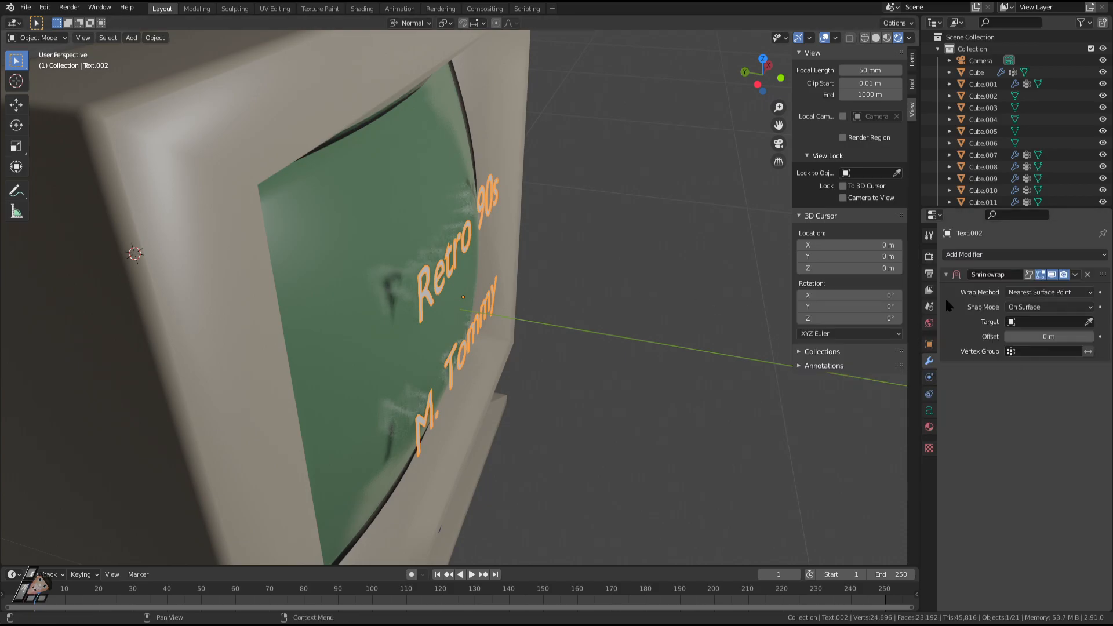
left_click(1092, 324)
left_click(413, 209)
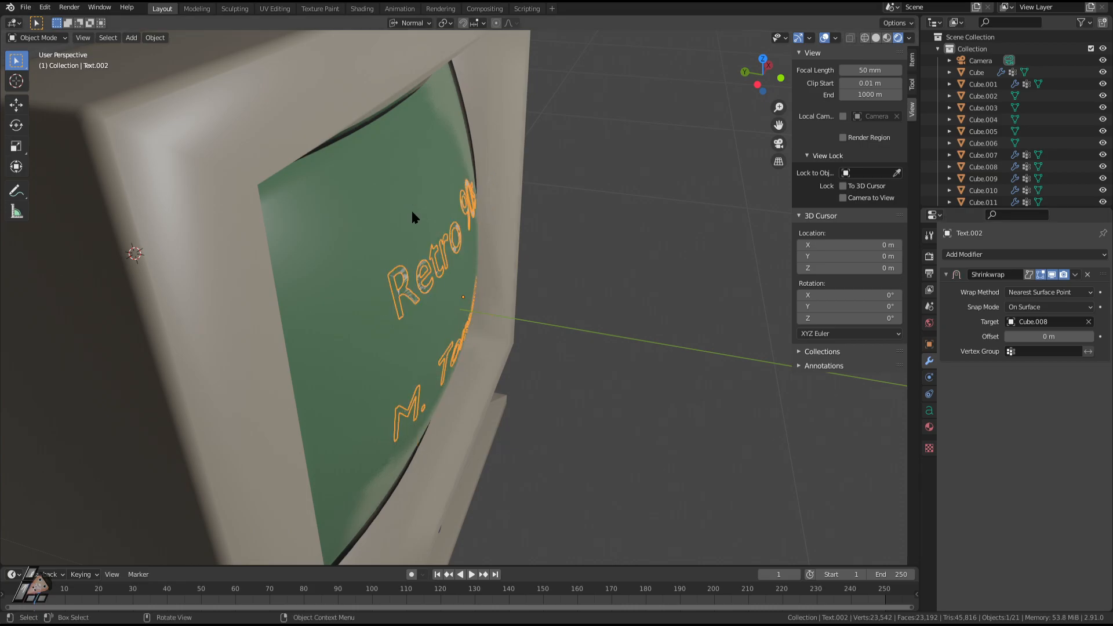
Add a Solidify modifier after the text's Shrinkwrap, adjust its thickness, and save the file.
left_click(1009, 255)
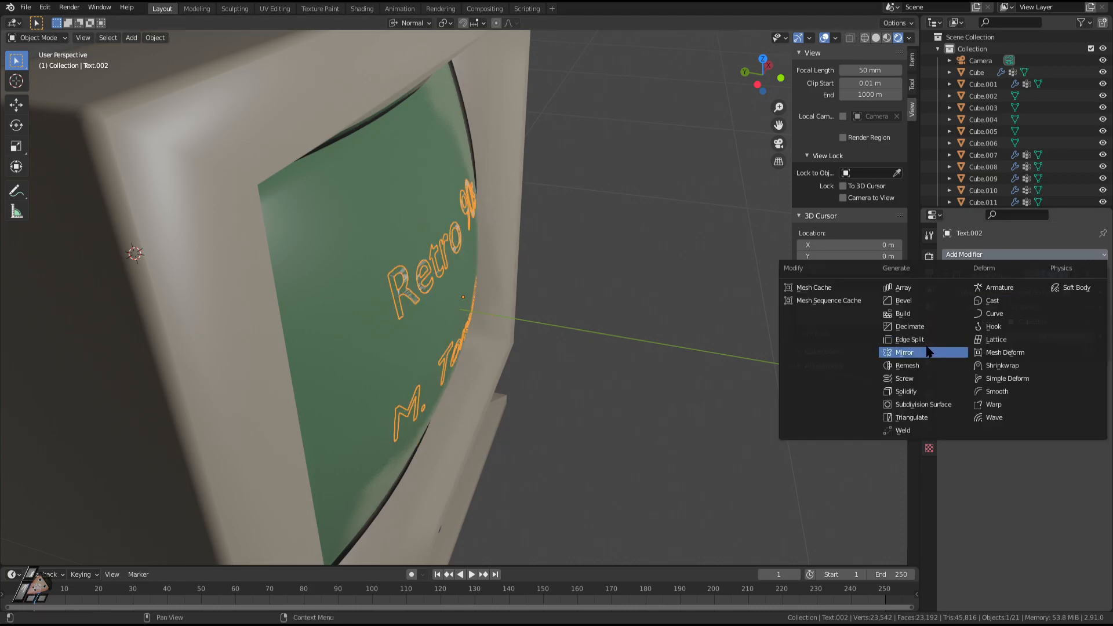
left_click(922, 404)
middle_click_drag(783, 385, 776, 369)
left_click_drag(1047, 404, 1027, 404)
middle_click_drag(673, 353, 709, 265)
left_click(671, 356)
scroll(671, 356, "down", 1)
key("ctrl+s")
Set the base color of the text's material to light green, with hue 0.324 and saturation 0.417.
left_click(929, 428)
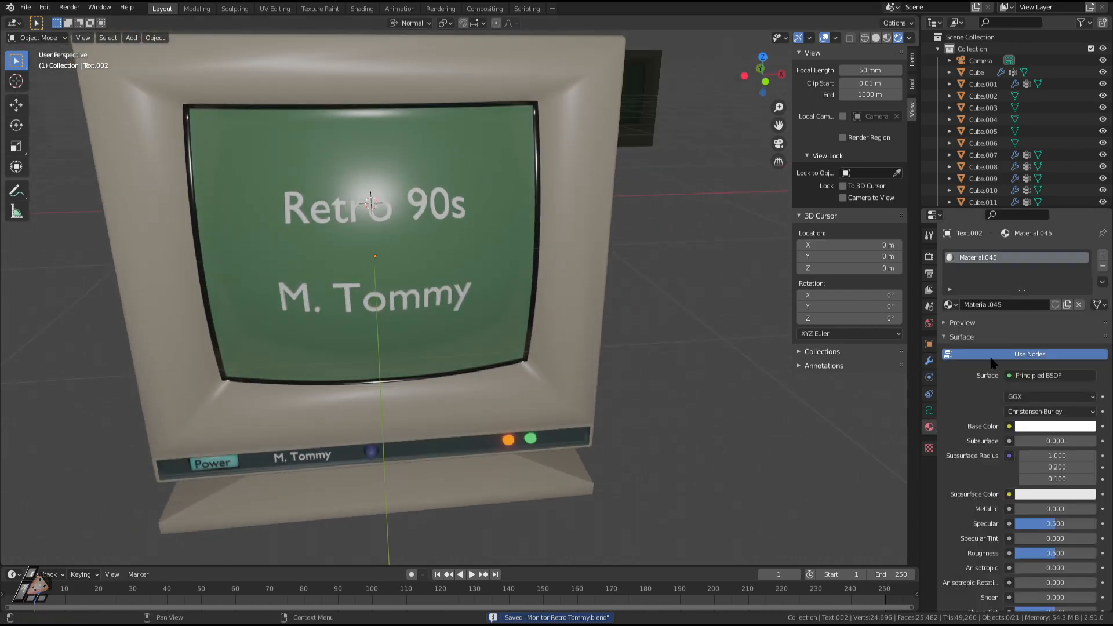
left_click(1055, 426)
left_click(1009, 380)
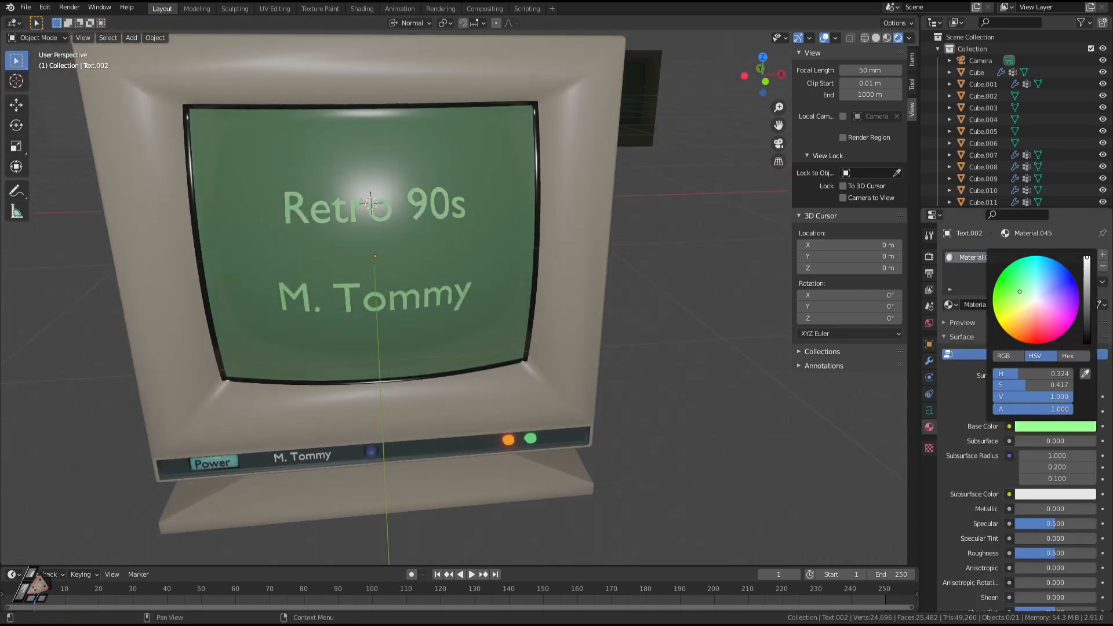
middle_click_drag(653, 358, 713, 328)
Change the text material's surface to Emission with a light green color and a strength of 3.
left_click(1059, 377)
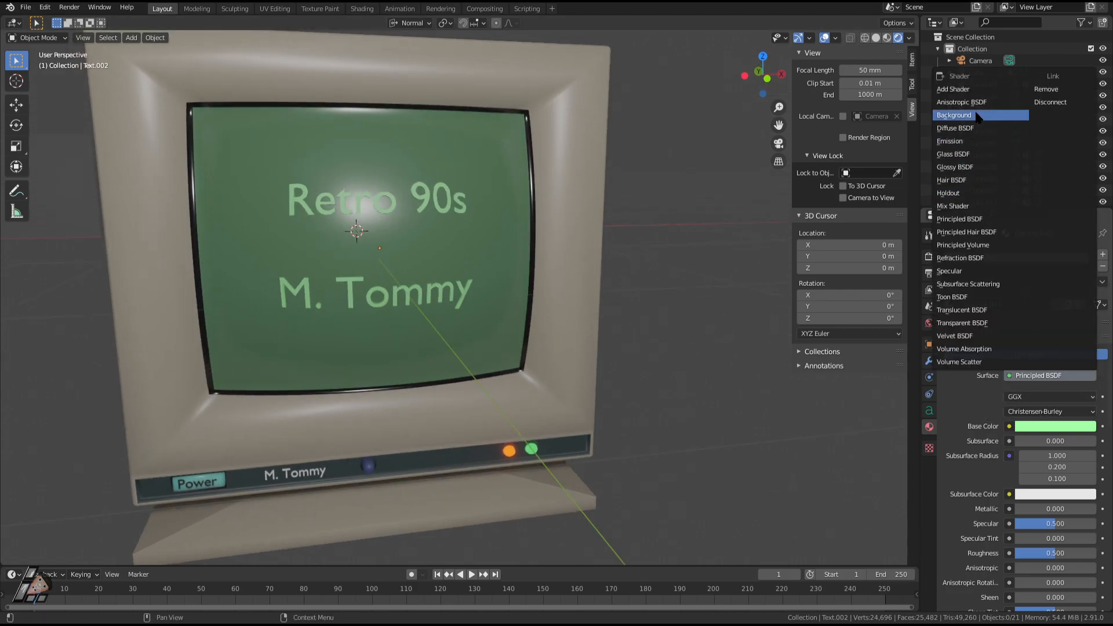
left_click(986, 142)
left_click(1055, 397)
left_click(1012, 260)
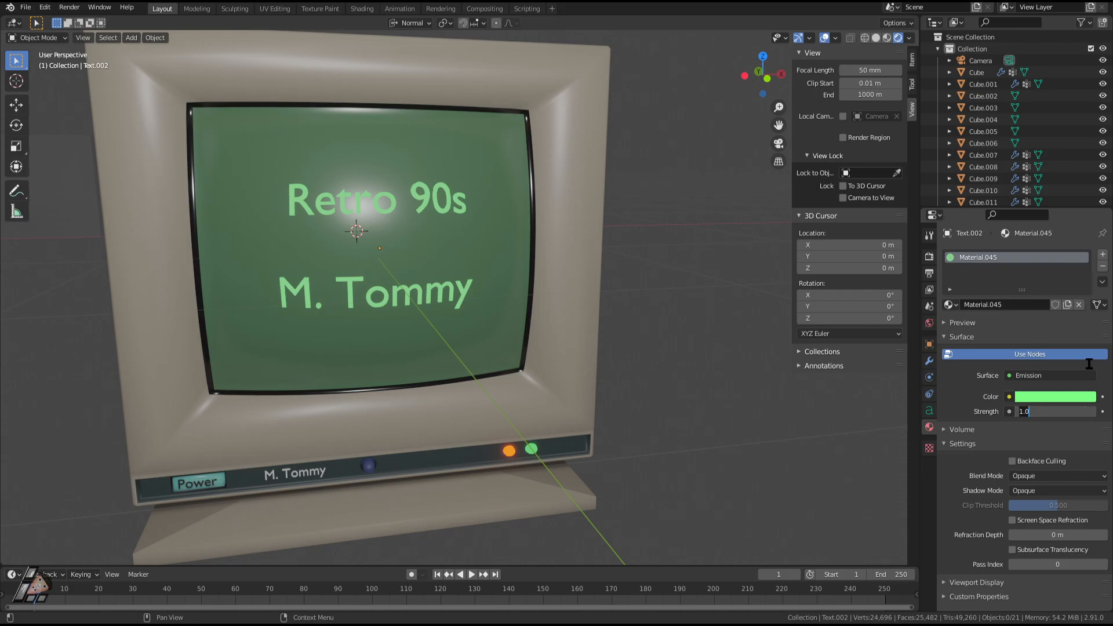
key("Return")
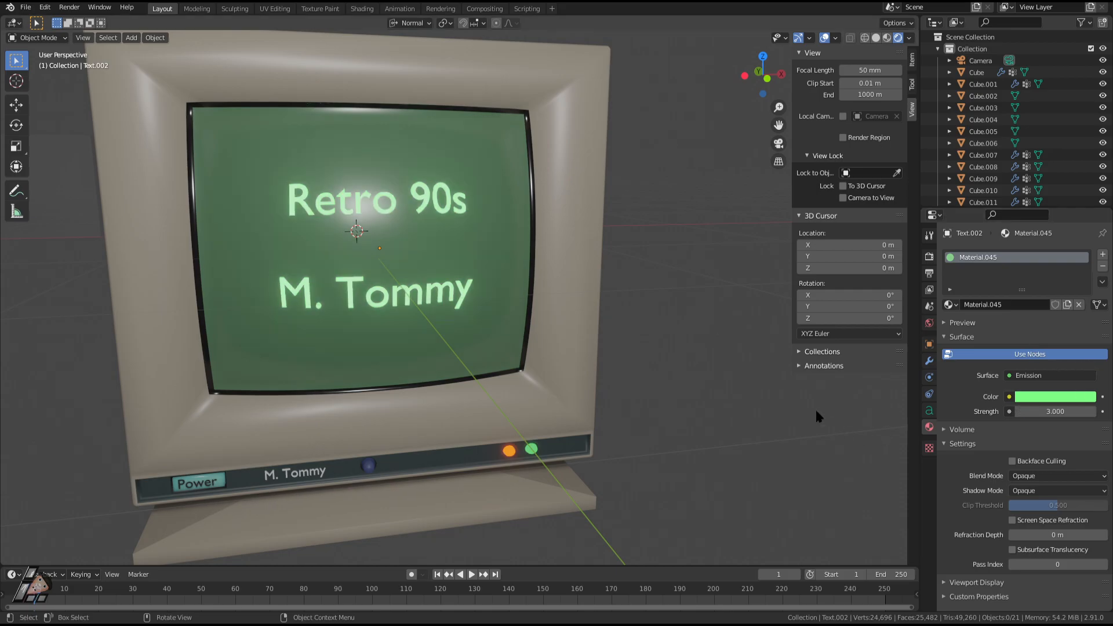
Examine the glowing text on the curved screen from the front and the side.
middle_click_drag(817, 412, 607, 409)
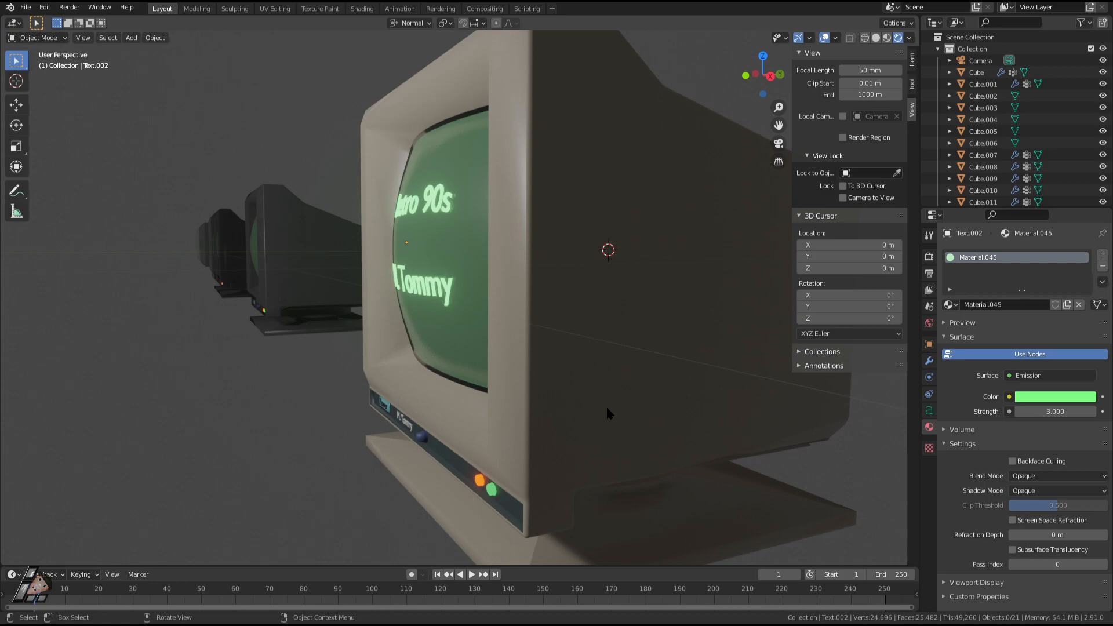
middle_click_drag(444, 227, 504, 235)
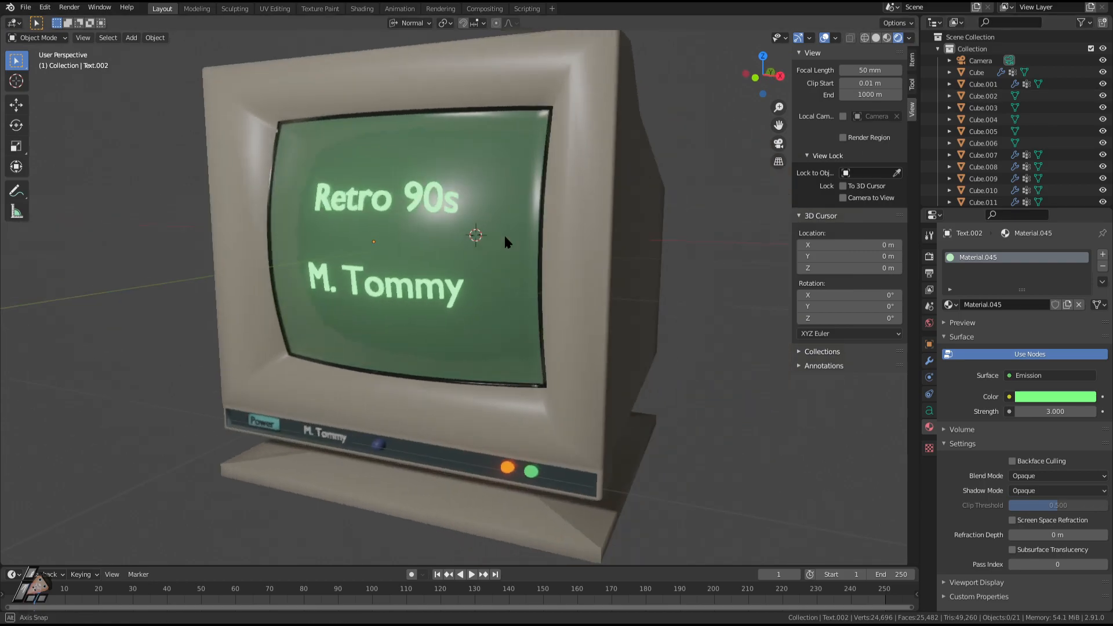
left_click(811, 53)
middle_click_drag(701, 258, 624, 359)
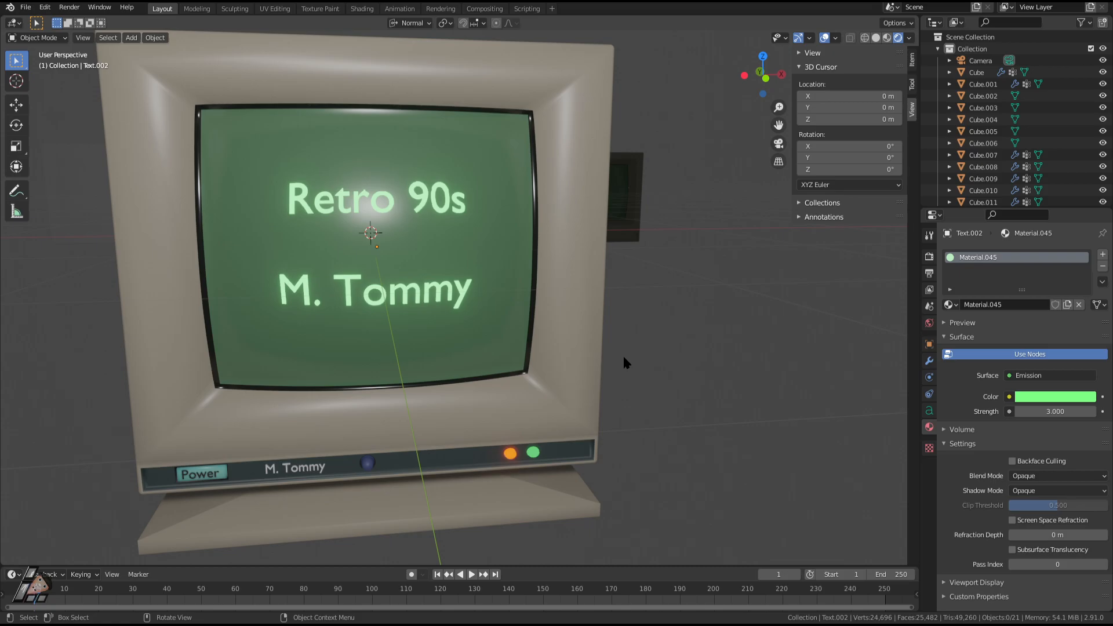
middle_click_drag(624, 363, 566, 355)
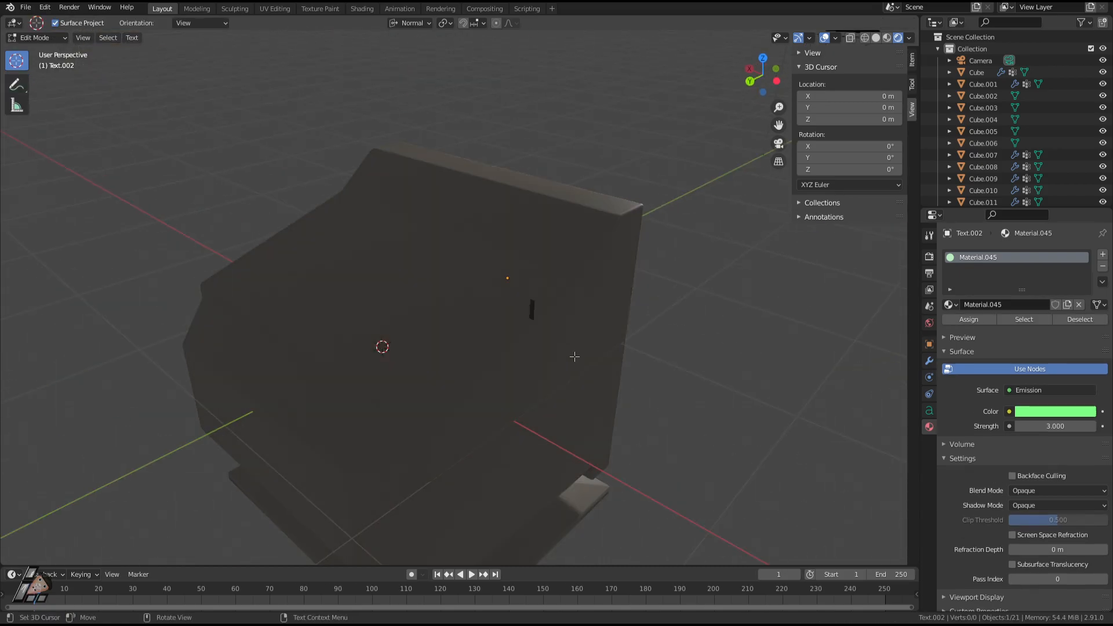
left_click(416, 361)
key("Tab")
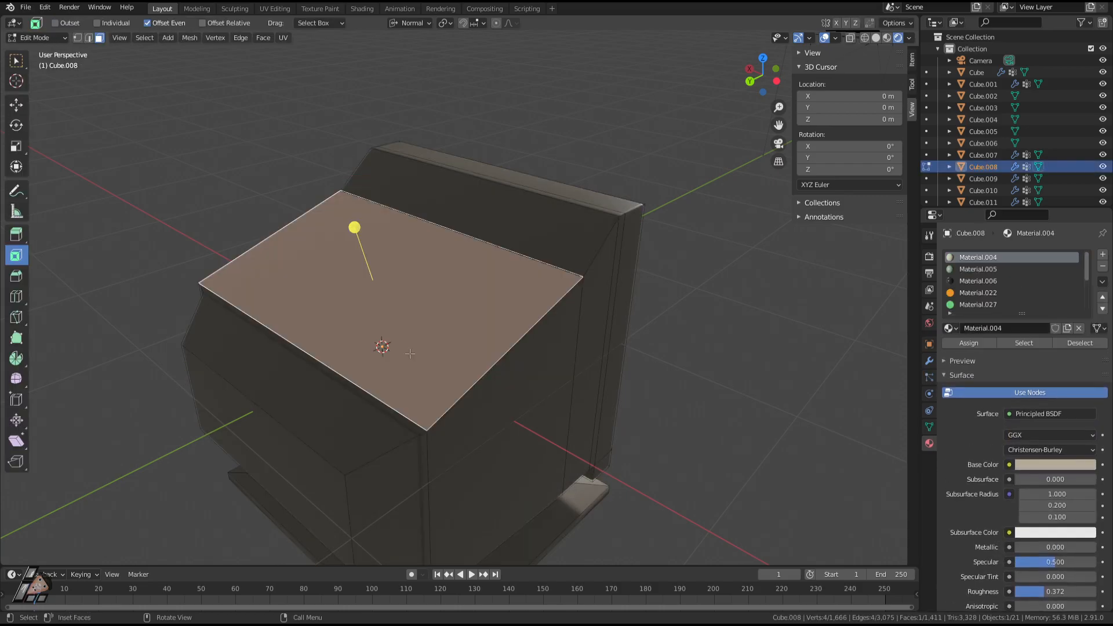
key("Tab")
middle_click_drag(485, 423, 557, 371)
key("g")
right_click(134, 255)
Deselect the monitor, save the file, and switch to the camera view.
left_click(591, 454)
key("ctrl+s")
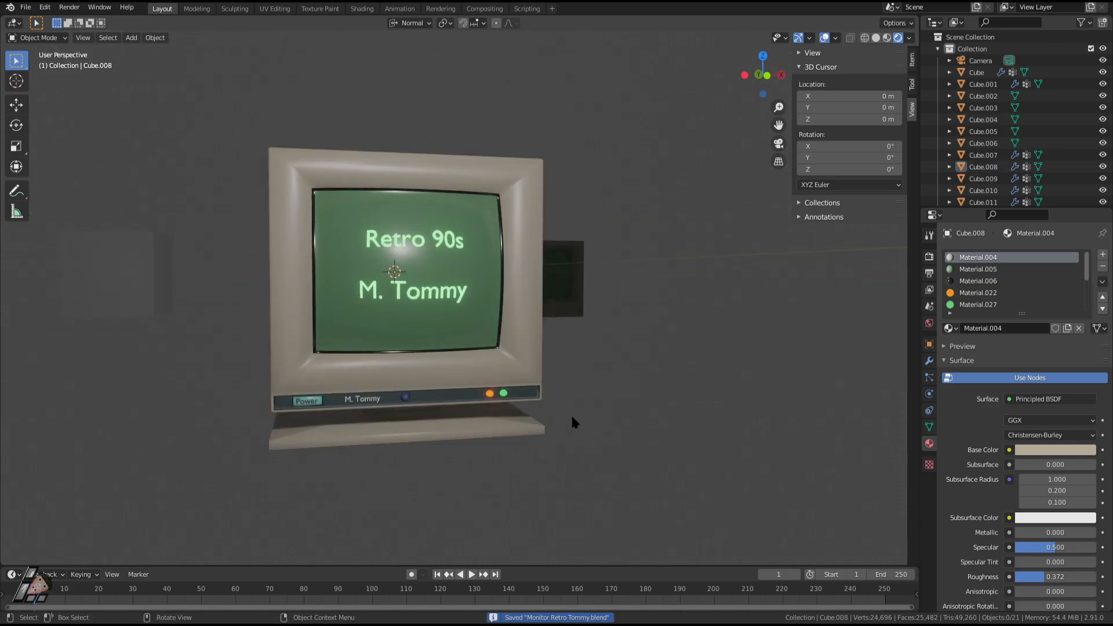
key("KP_0")
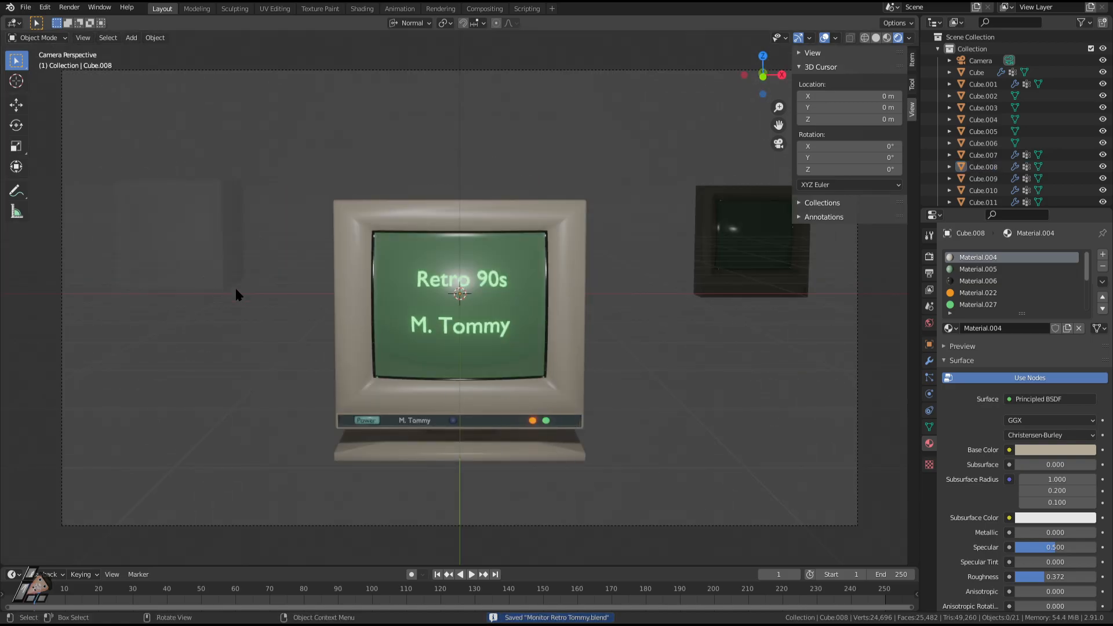
Edit the first line of the glowing screen text to read "Retro 90`s".
left_click(153, 210)
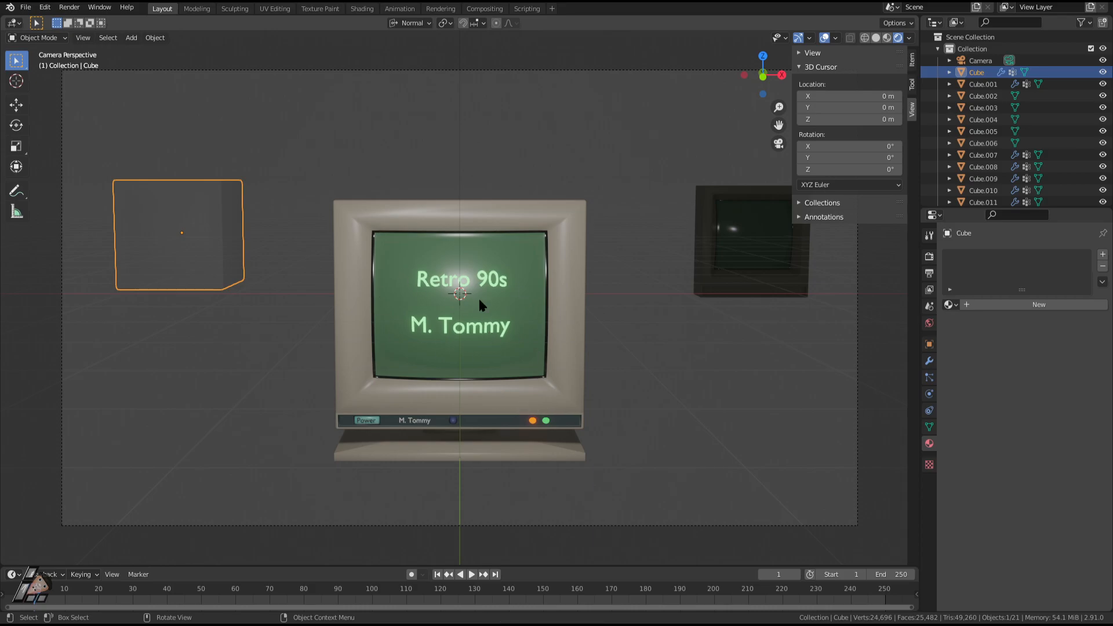
scroll(478, 297, "up", 5)
left_click(579, 251)
key("Tab")
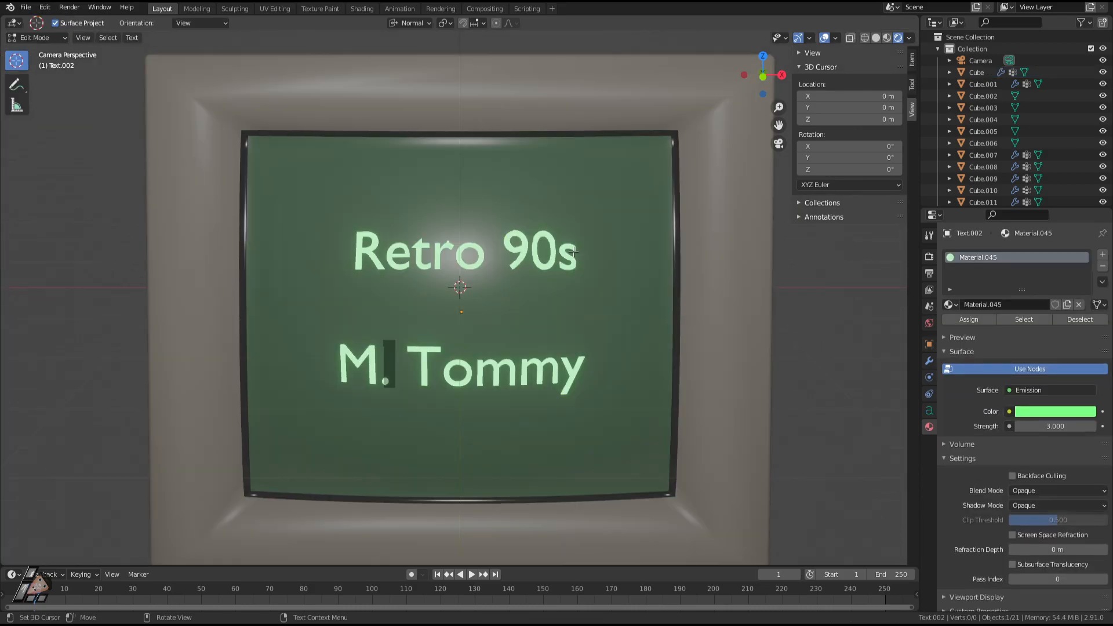
key("Up")
key("Down")
key("Up")
key("Up")
key("Right")
key("Right")
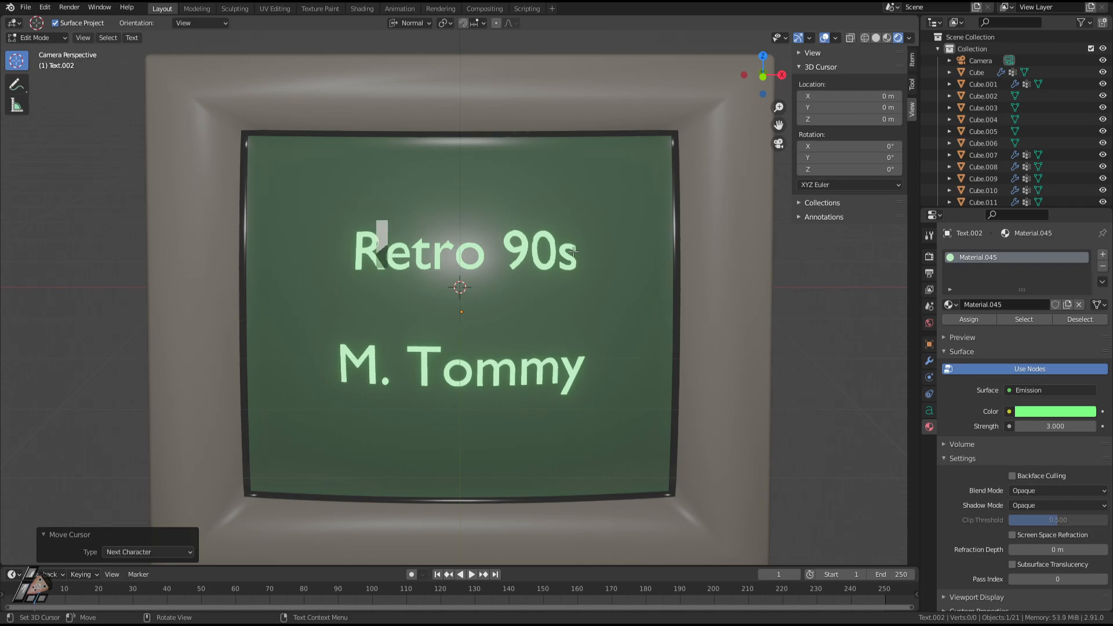
key("Right")
key("Right")
key("Right")
key("Right")
key("Right")
key("Right")
key("Right")
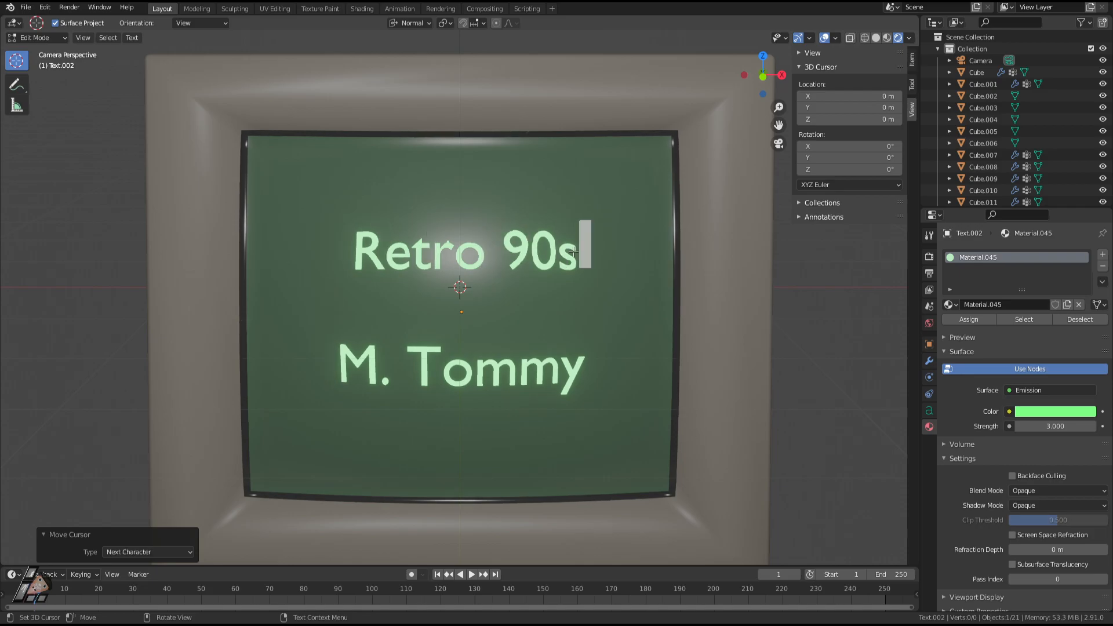
key("BackSpace")
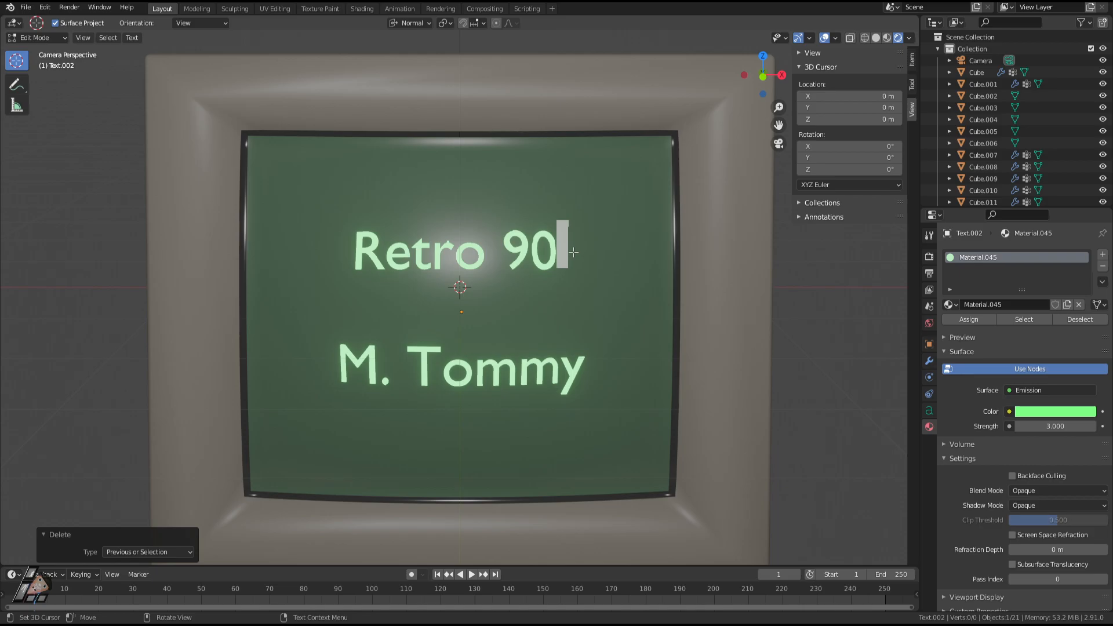
type("`s")
key("Tab")
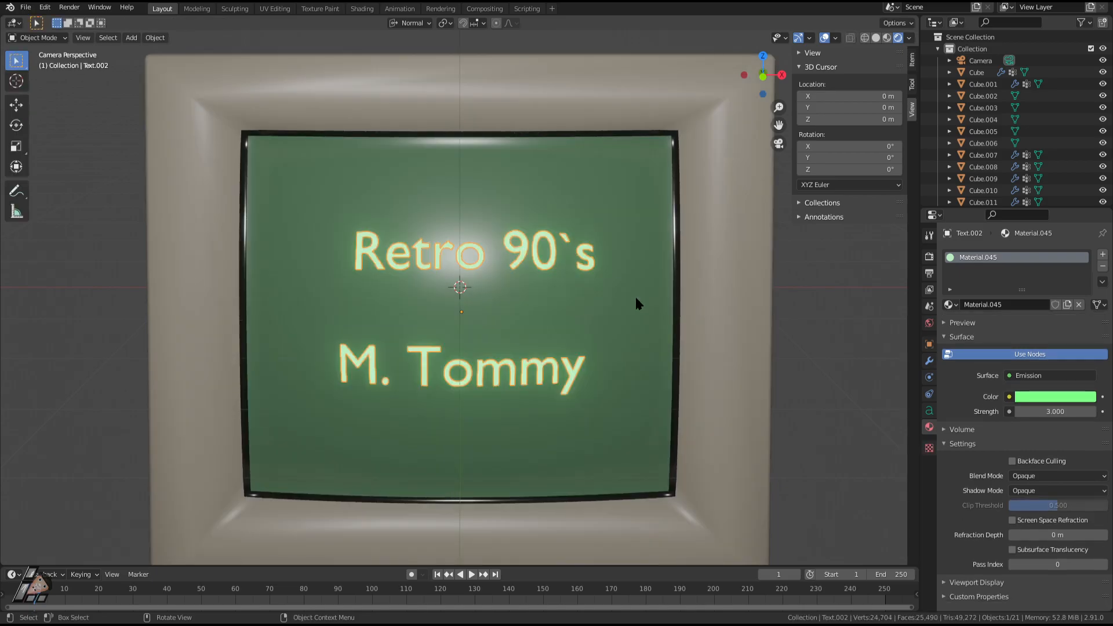
scroll(614, 325, "down", 3)
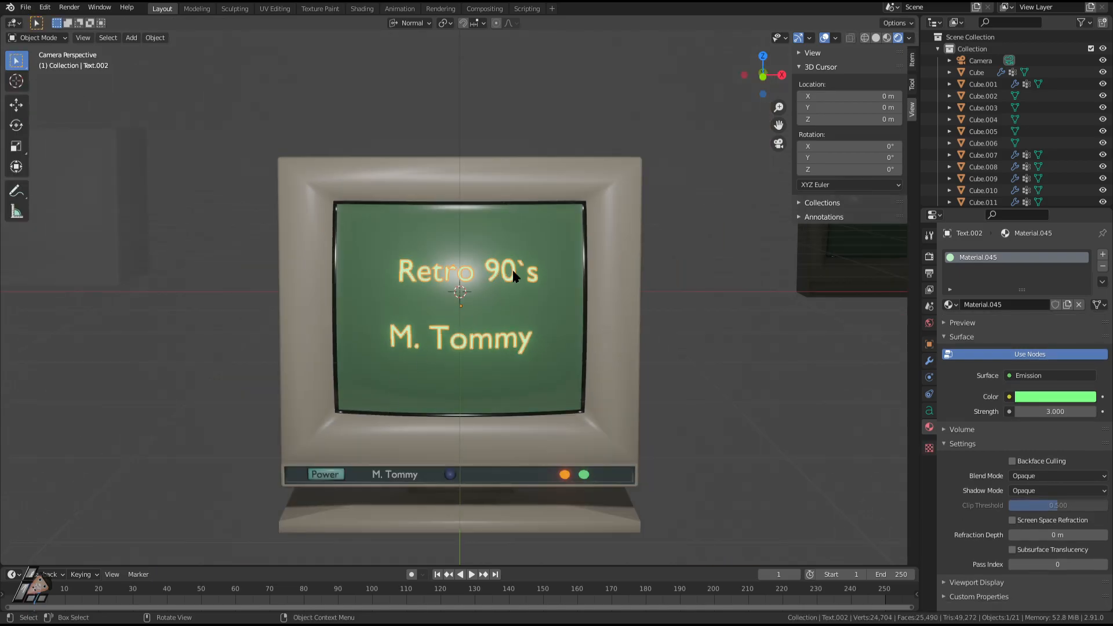
key("Tab")
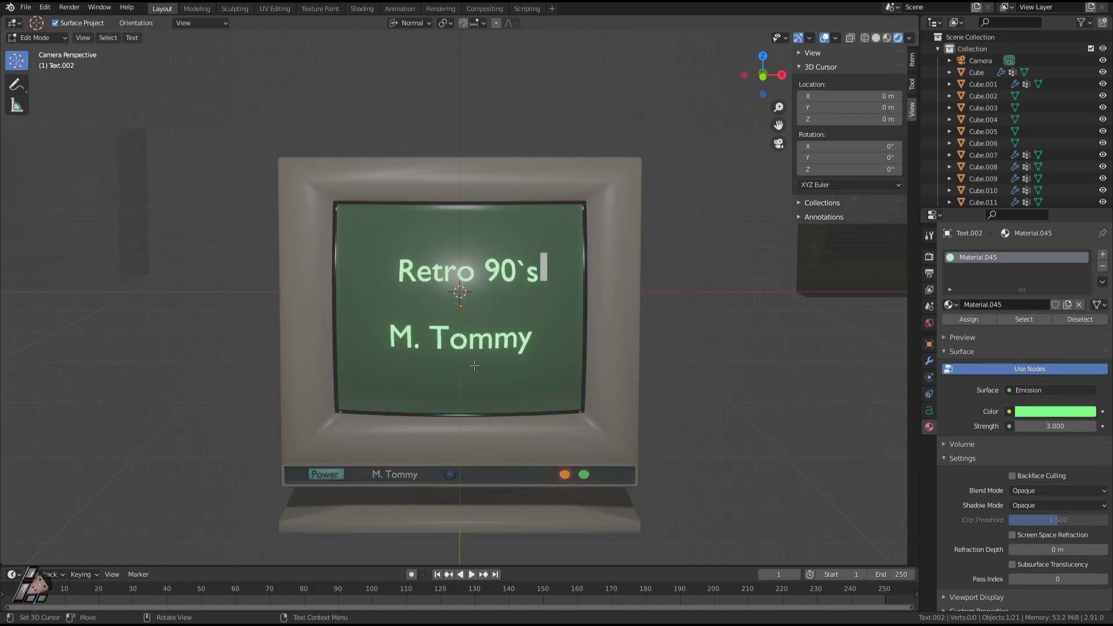
key("Left")
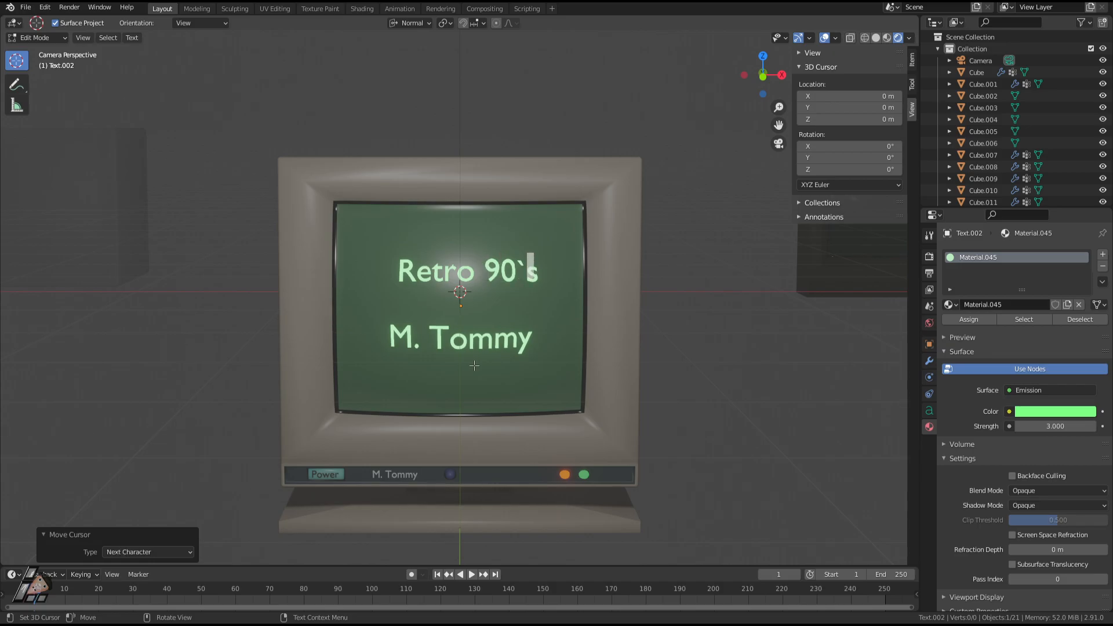
key("Tab")
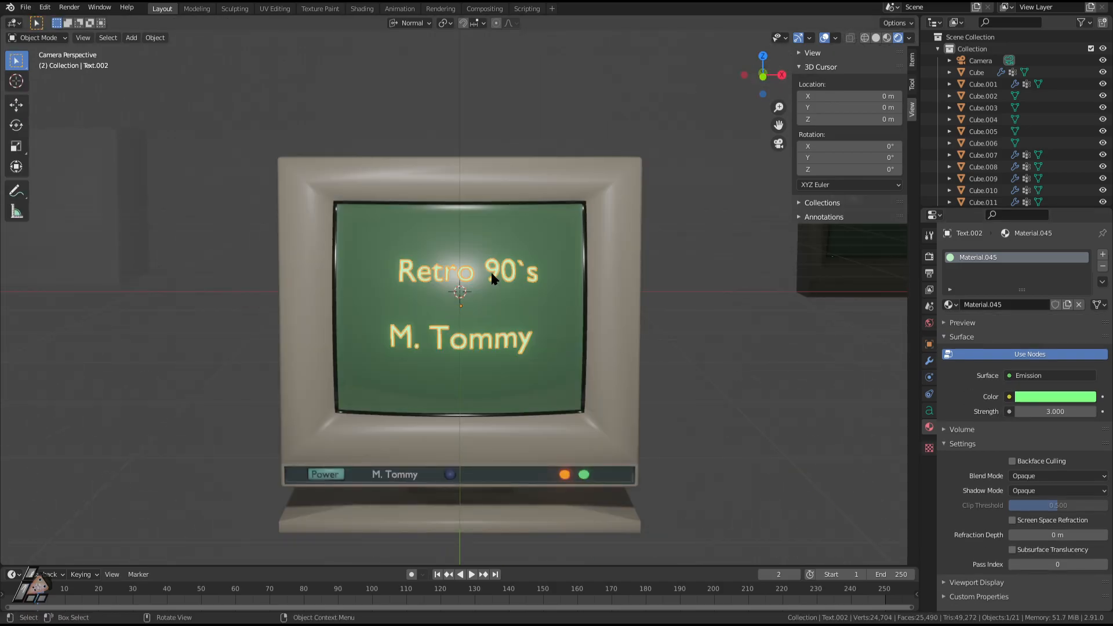
Change the render engine to Cycles and set its device to GPU Compute.
left_click(929, 257)
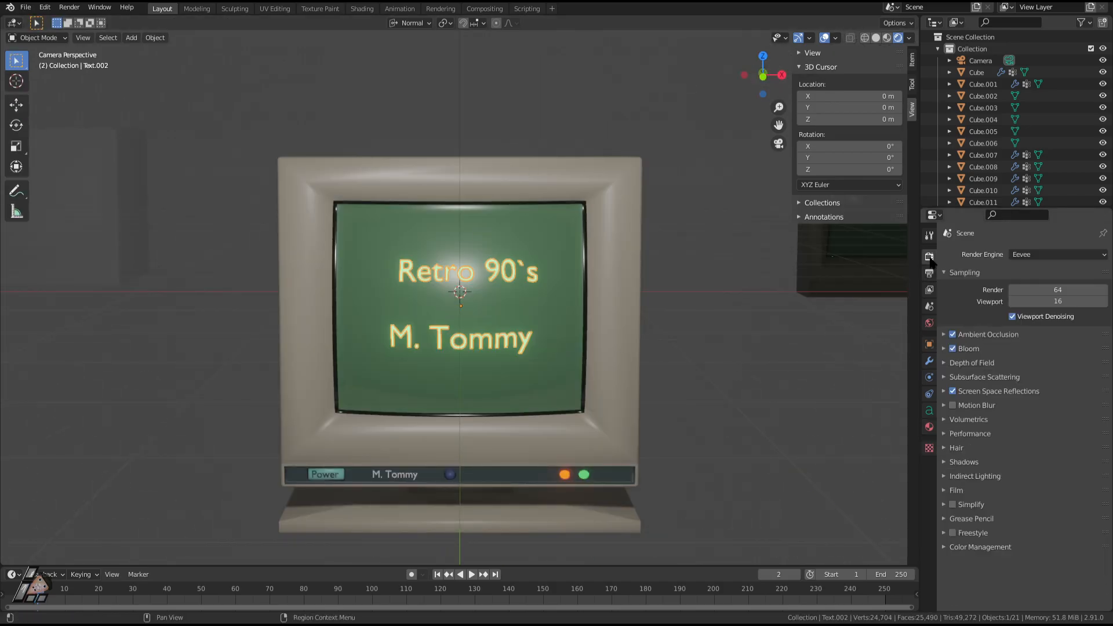
left_click(1058, 254)
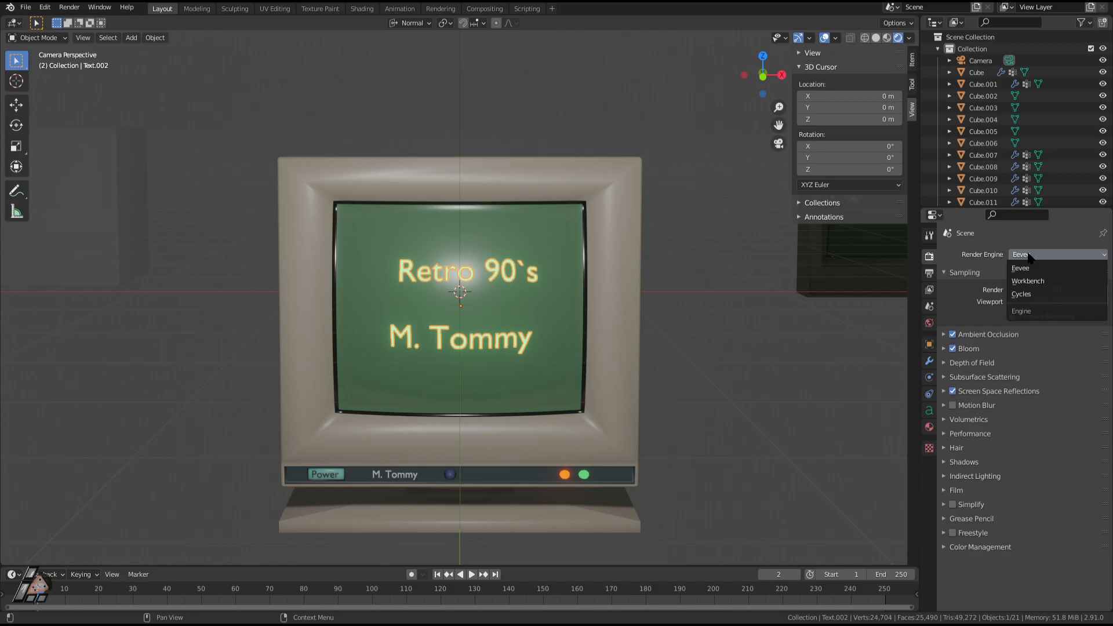
left_click(1022, 294)
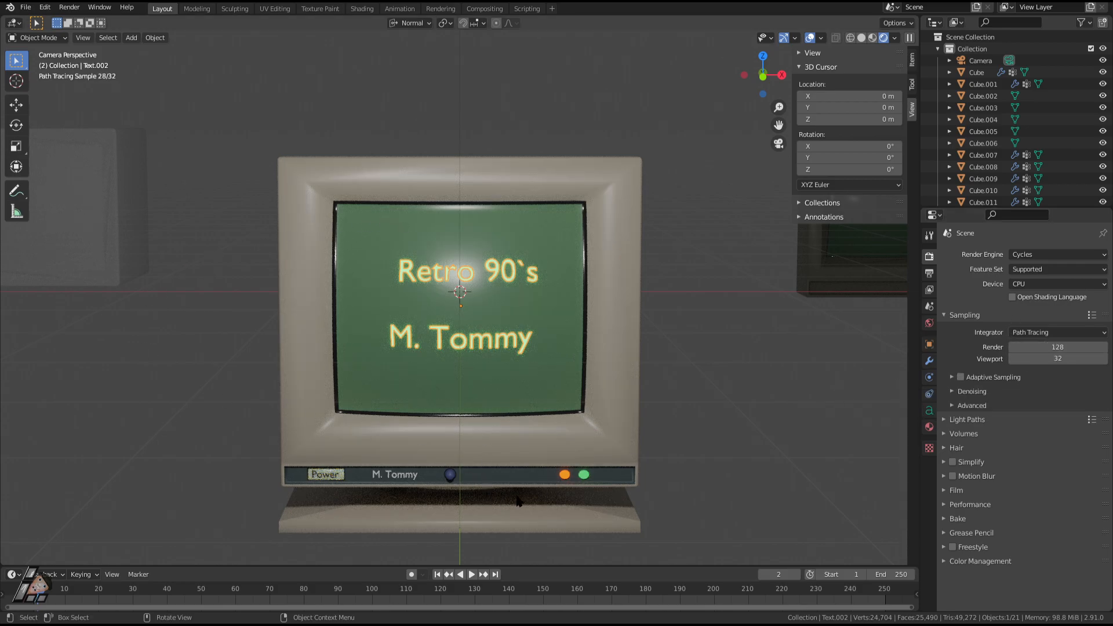
scroll(526, 485, "up", 1)
scroll(638, 498, "down", 1)
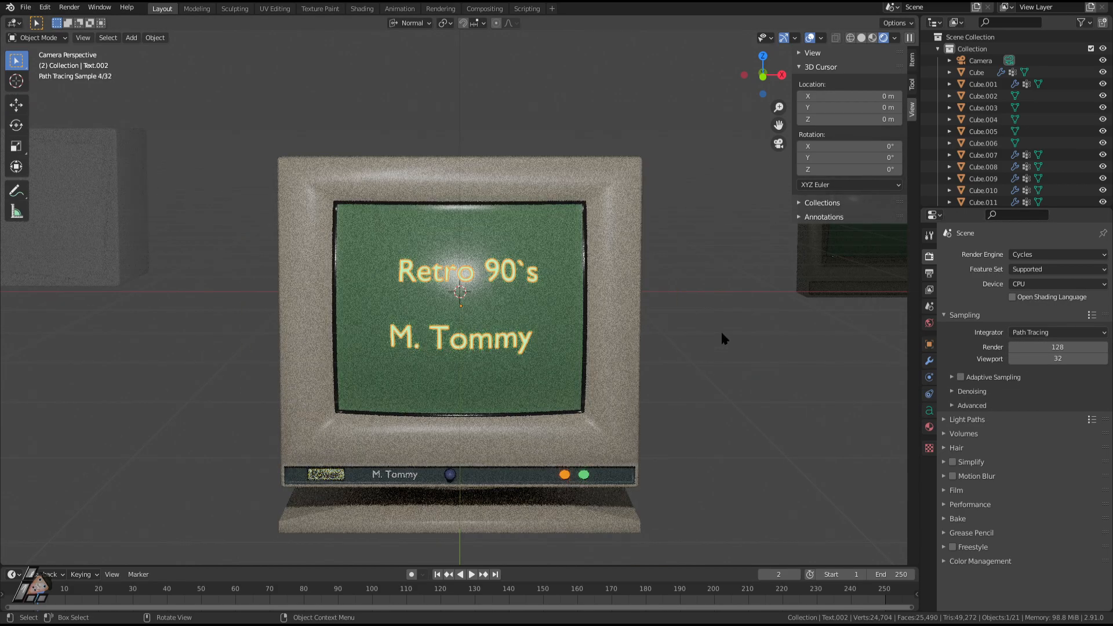
left_click(1058, 283)
left_click(1038, 313)
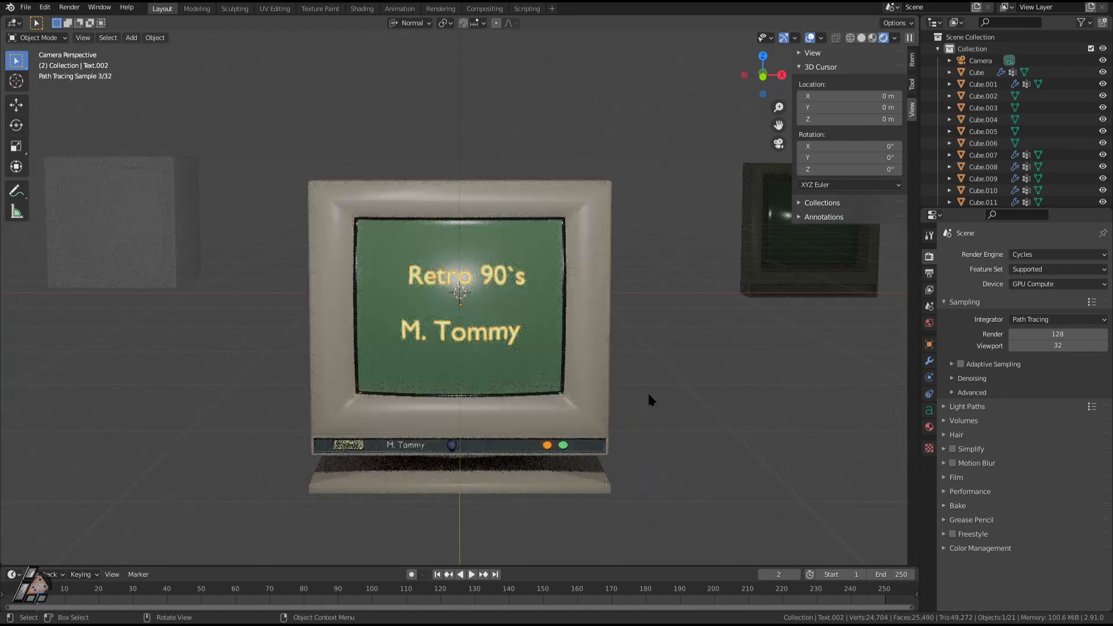
Return to the camera view and move the plain grey cube along X out of the camera frame.
key("KP_0")
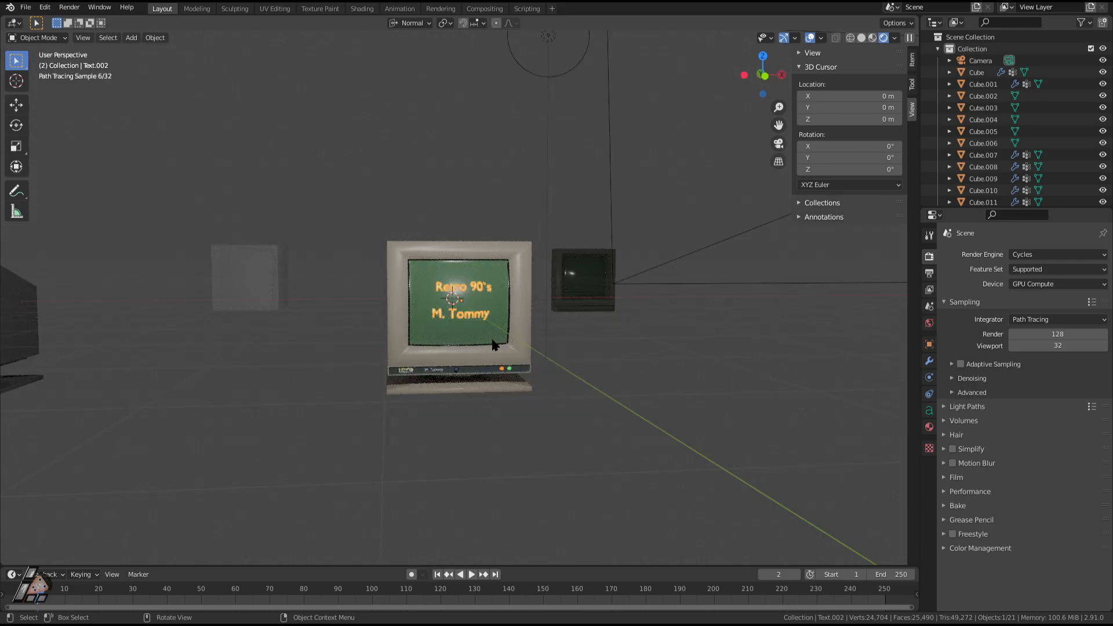
key("KP_0")
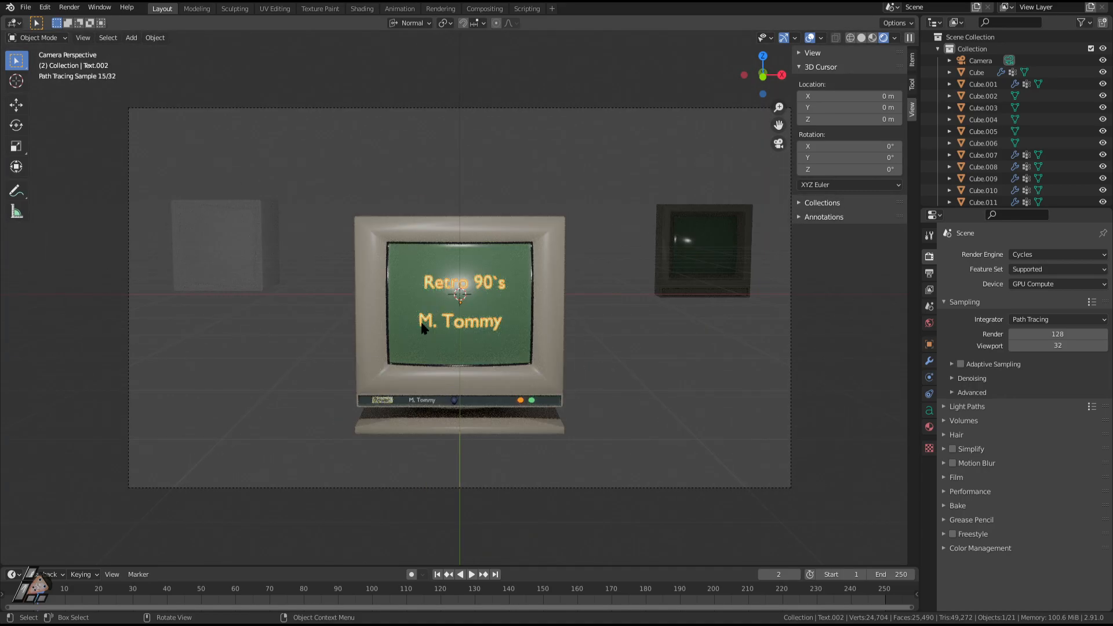
left_click(230, 245)
key("g")
key("x")
left_click(36, 250)
Move the dark spare monitor along X out of the camera frame, deselect it, and save the file.
left_click(726, 279)
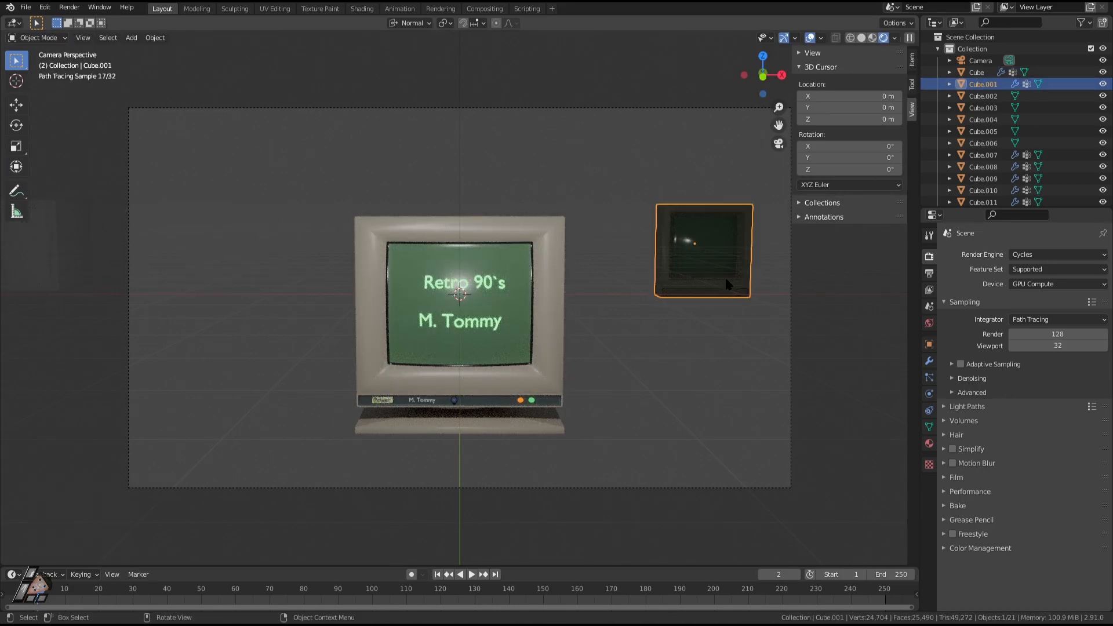
key("g")
key("x")
left_click(12, 294)
left_click(693, 368)
key("ctrl+s")
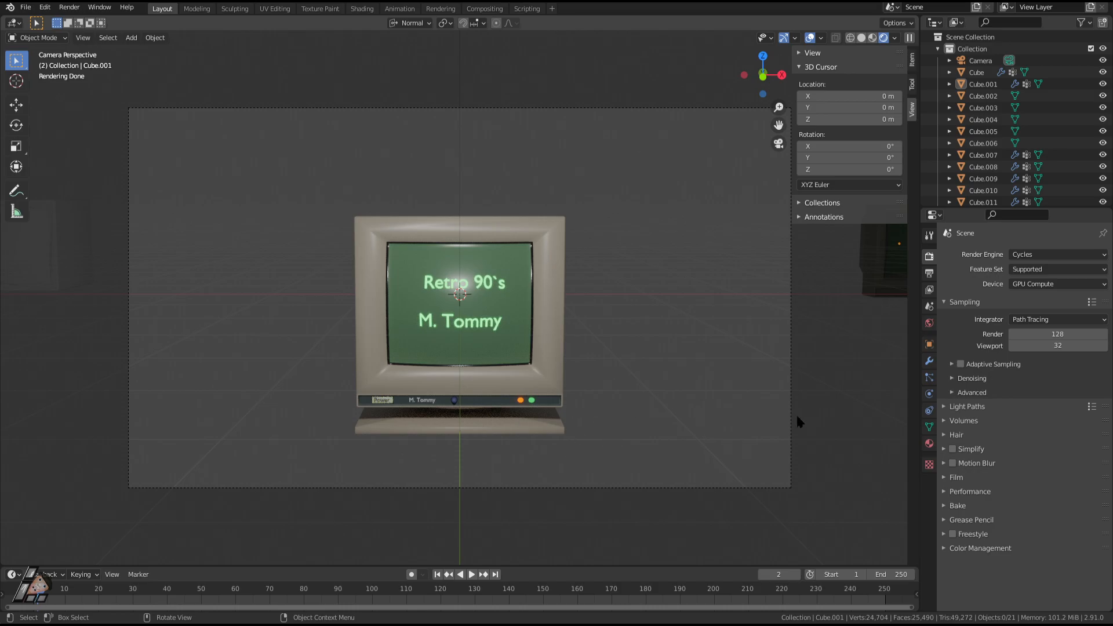
Add a cube, move it about 2.77 m down in Z, and scale it up as a table beneath the monitor.
key("shift+a")
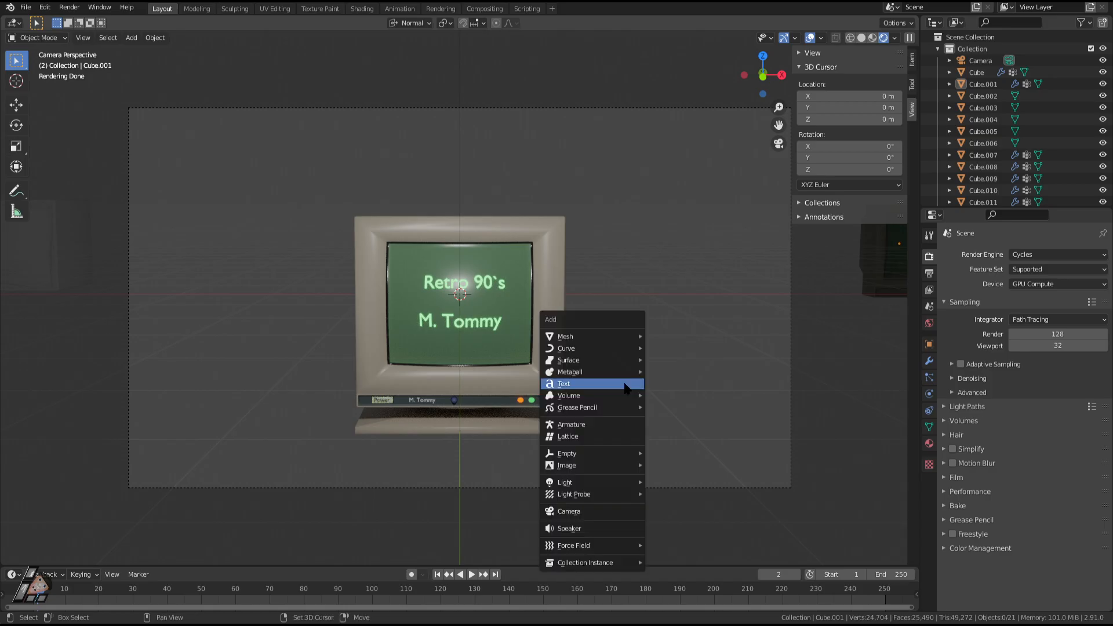
mouse_move(567, 326)
left_click(672, 352)
key("g")
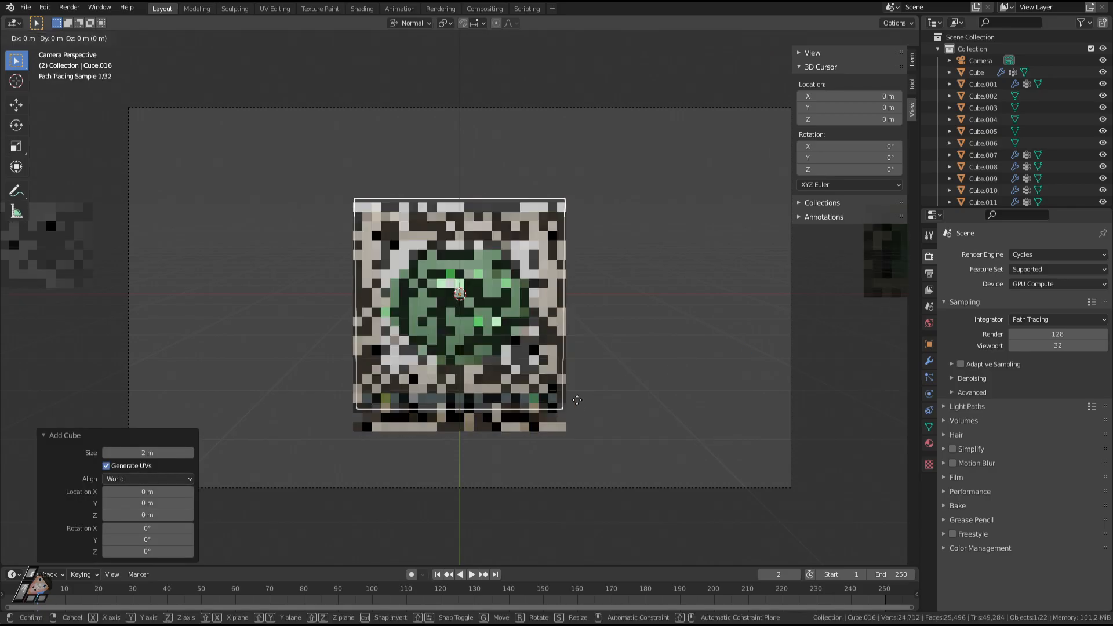
key("z")
left_click(610, 120)
key("s")
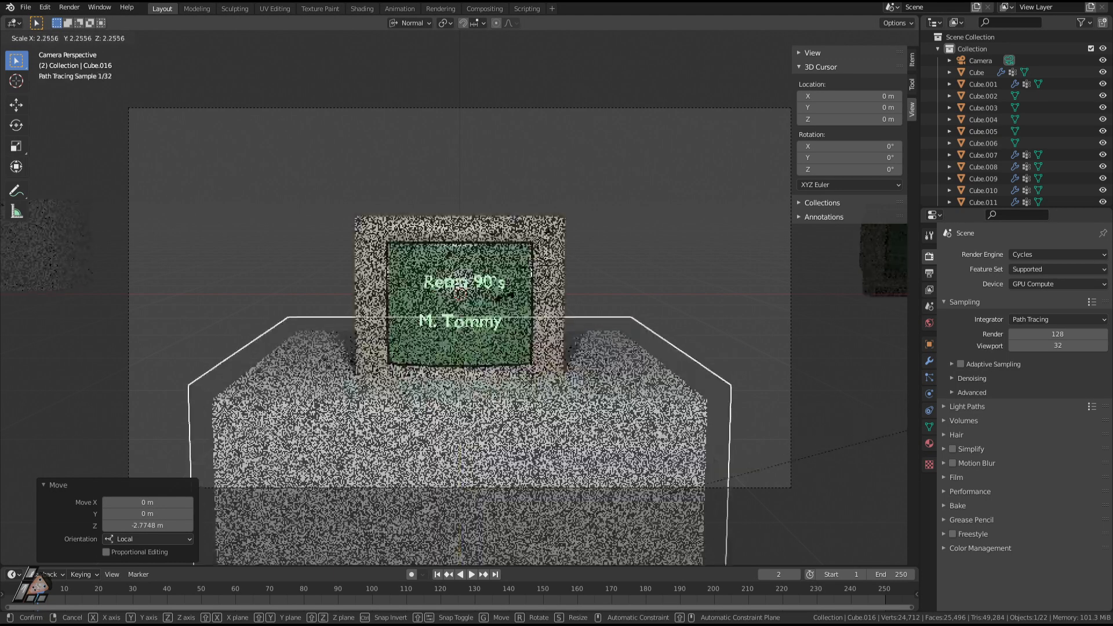
left_click(641, 323)
Fit the table cube under the monitor's base by moving it about 1.07 m down and about 0.07 m up in Z, using Material Preview shading.
key("g")
key("z")
key("z")
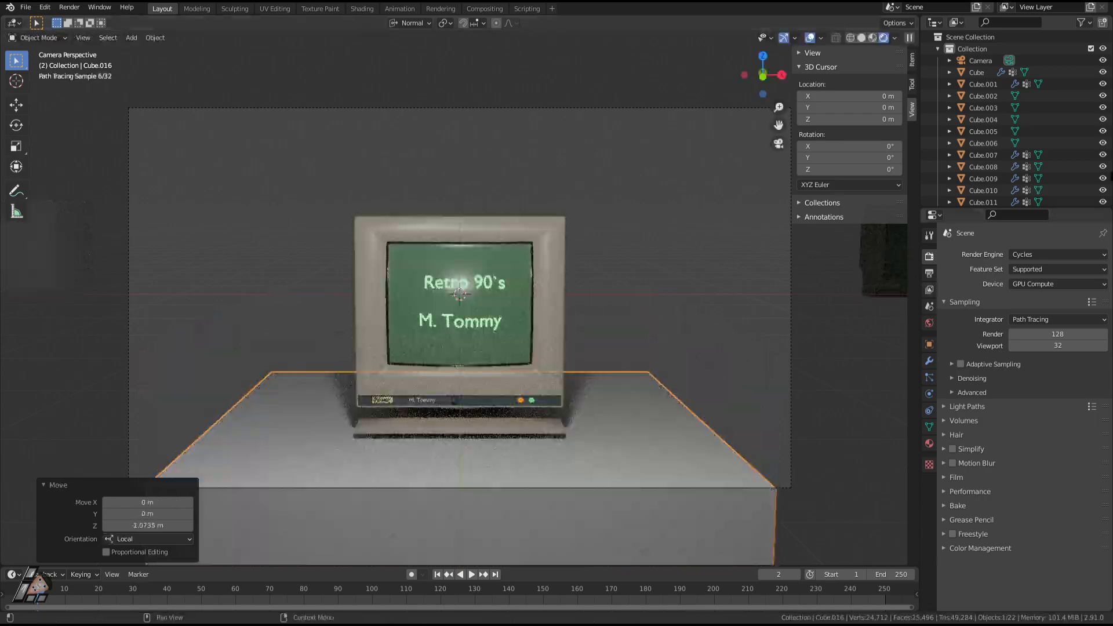
left_click(627, 418)
key("g")
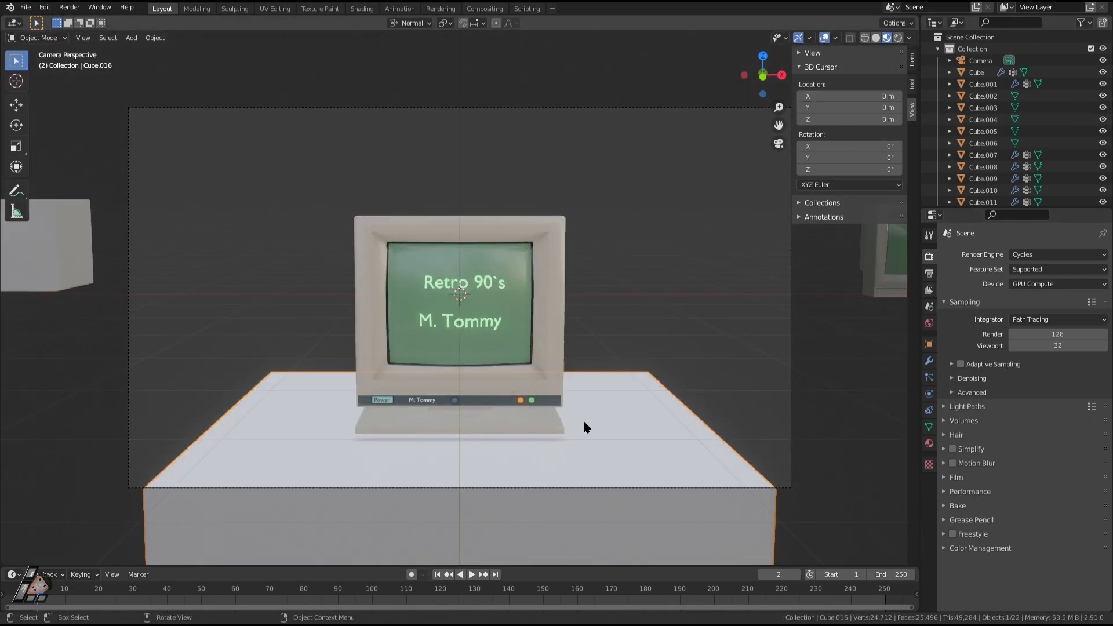
key("z")
key("z")
left_click(612, 433)
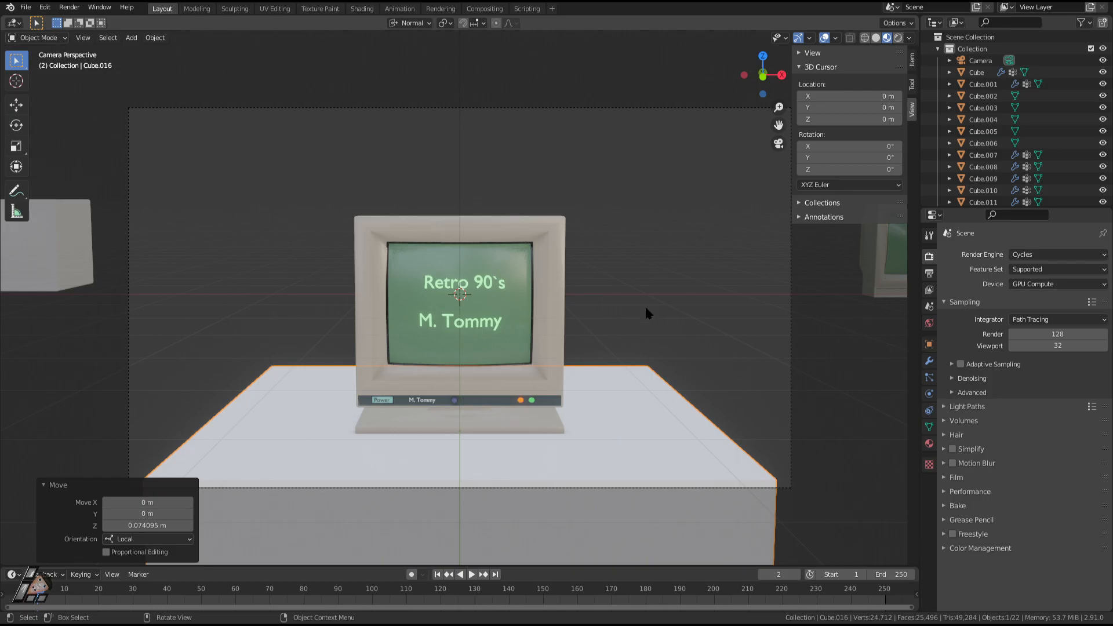
Give the table cube a new material with a near-black base color and deselect it.
left_click(930, 443)
left_click(1038, 293)
left_click(1065, 394)
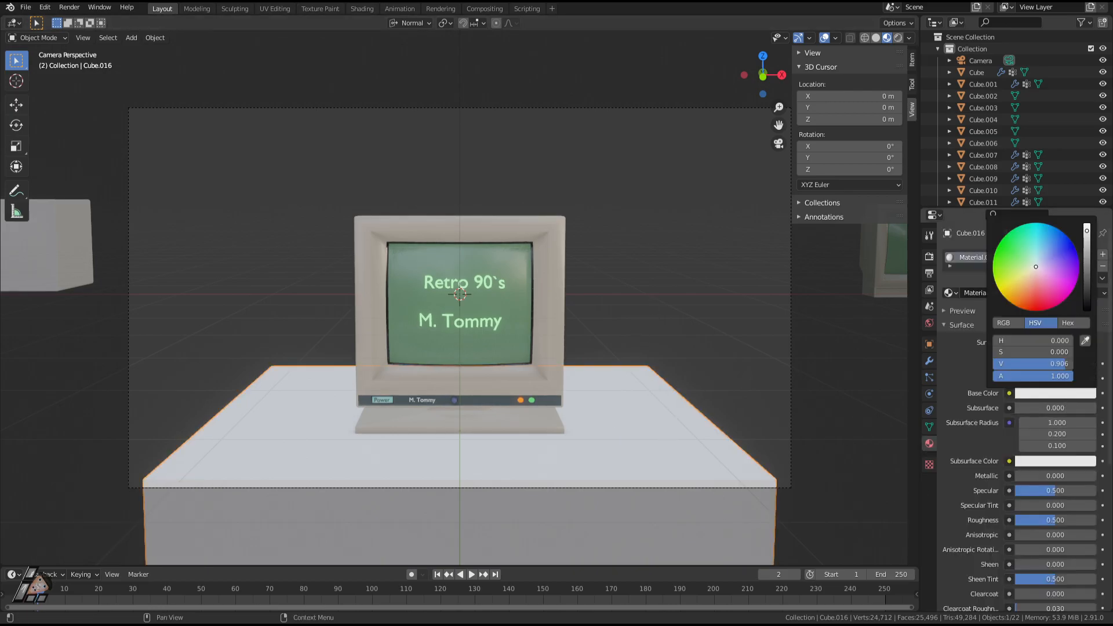
left_click_drag(1088, 277, 1088, 300)
left_click(747, 303)
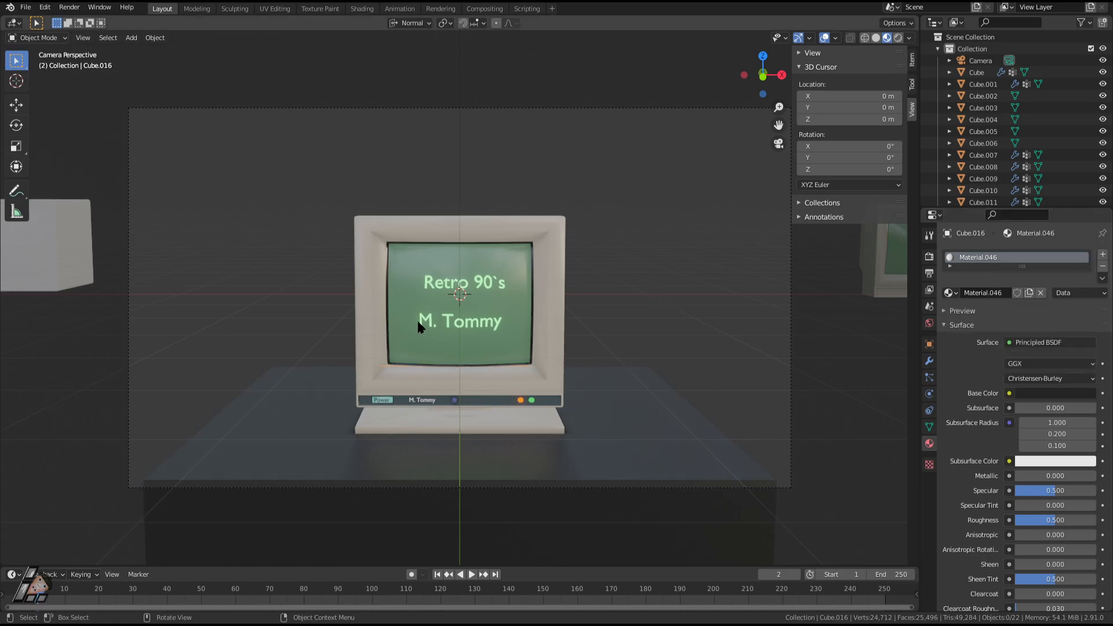
Add a Bevel modifier to the table cube with an amount of 0.02 m and 3 segments, and save the file.
left_click(690, 478)
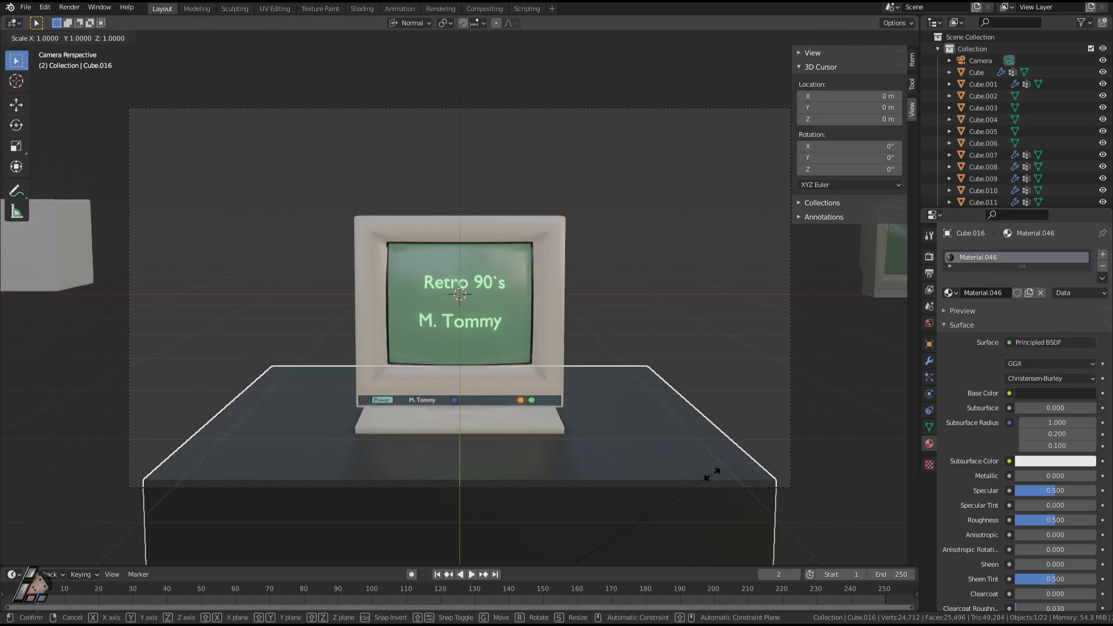
left_click(929, 361)
left_click(974, 255)
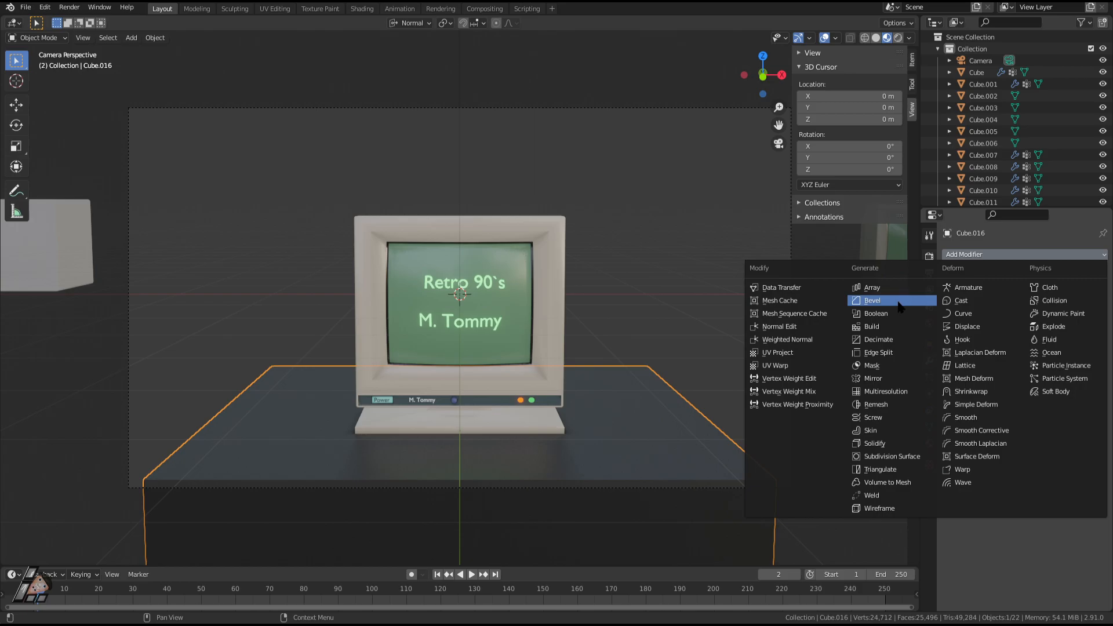
left_click(894, 300)
left_click(1038, 307)
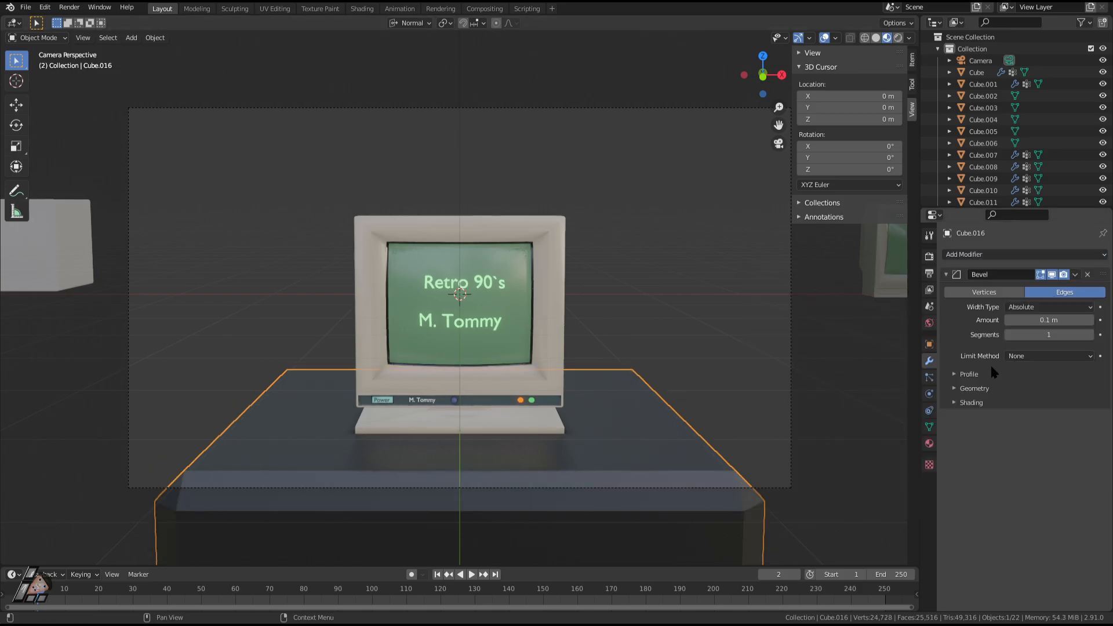
left_click(1050, 320)
type("0.02")
key("Return")
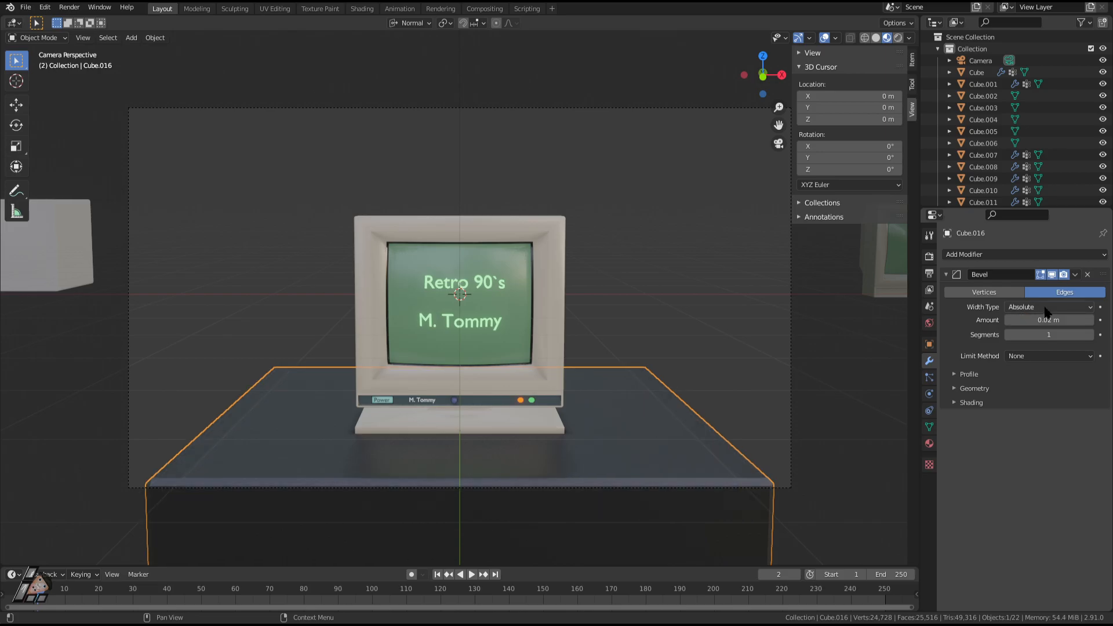
left_click_drag(1056, 335, 1077, 335)
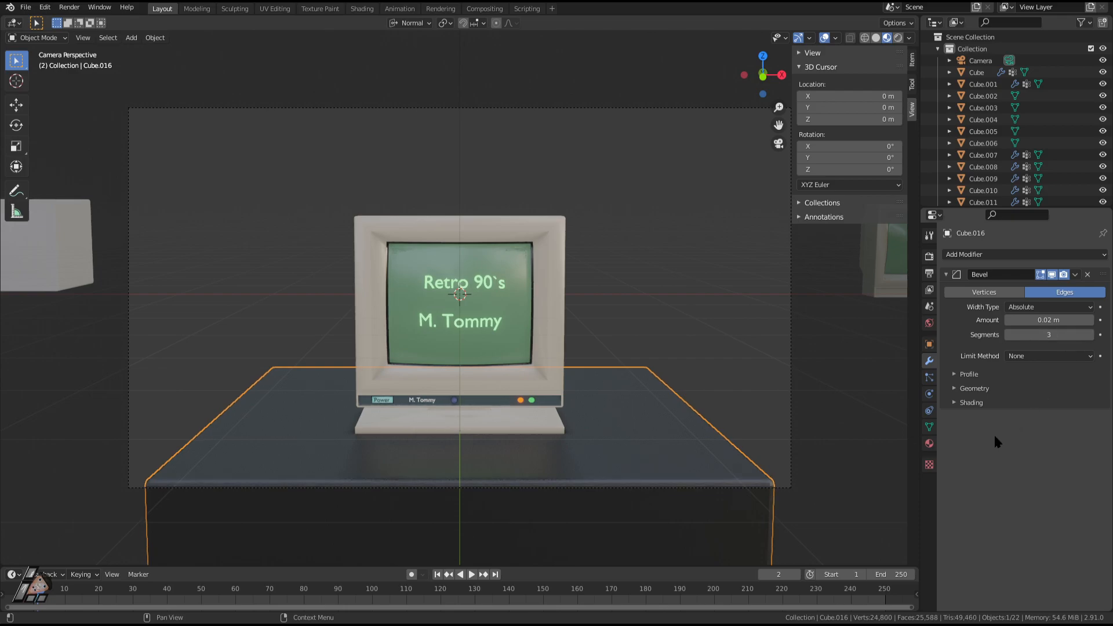
right_click(695, 444)
key("Escape")
key("ctrl+s")
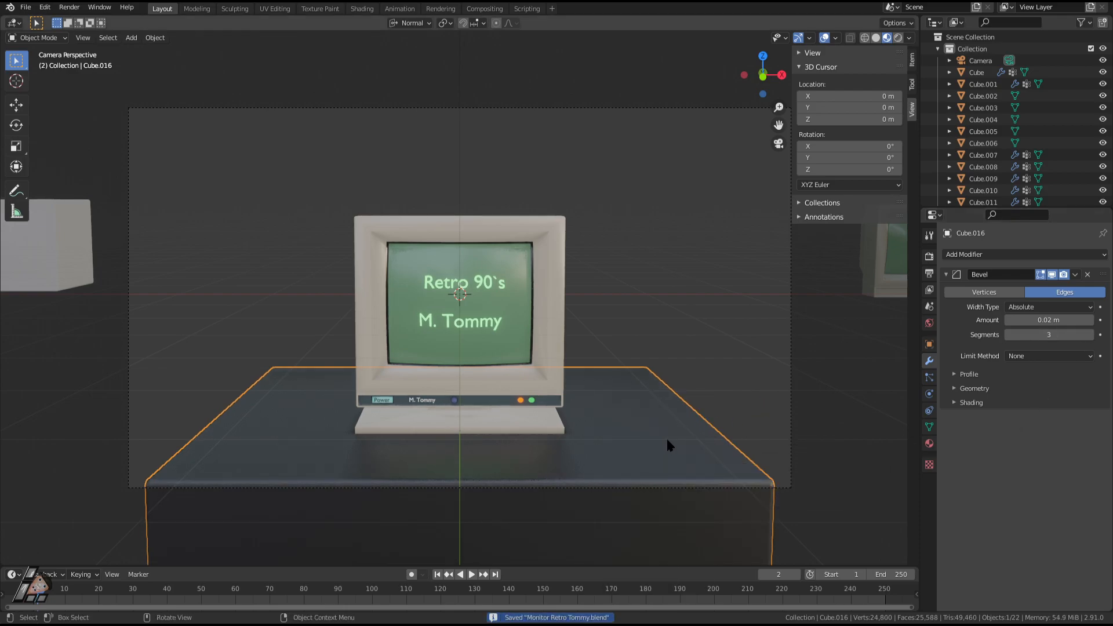
Darken the world background color slightly, display the viewport in Rendered shading, and save the file.
left_click(929, 444)
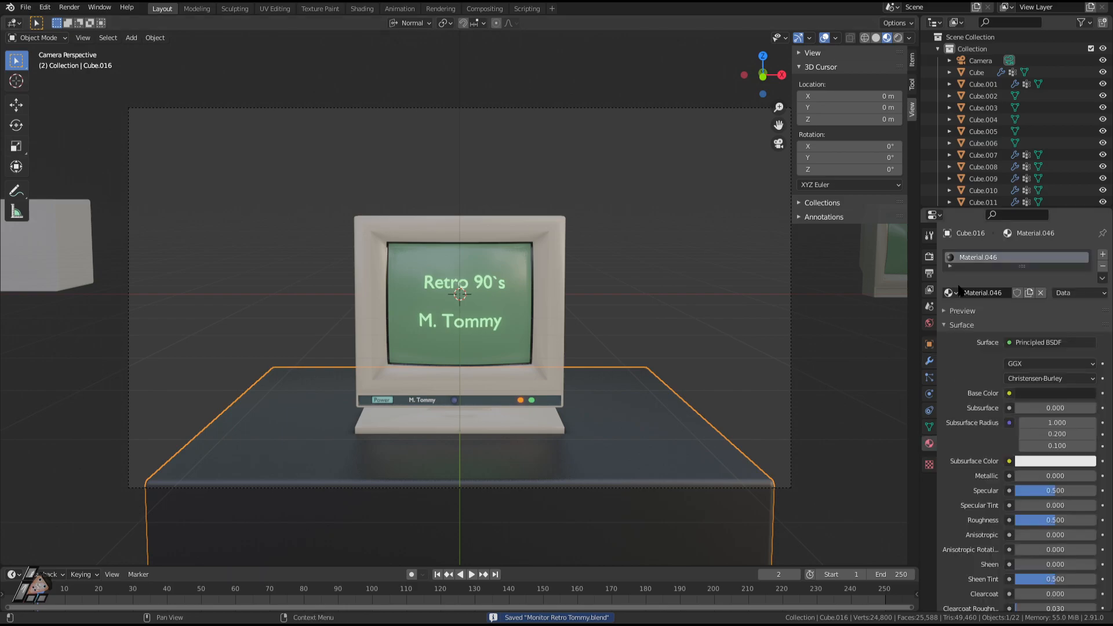
left_click(929, 323)
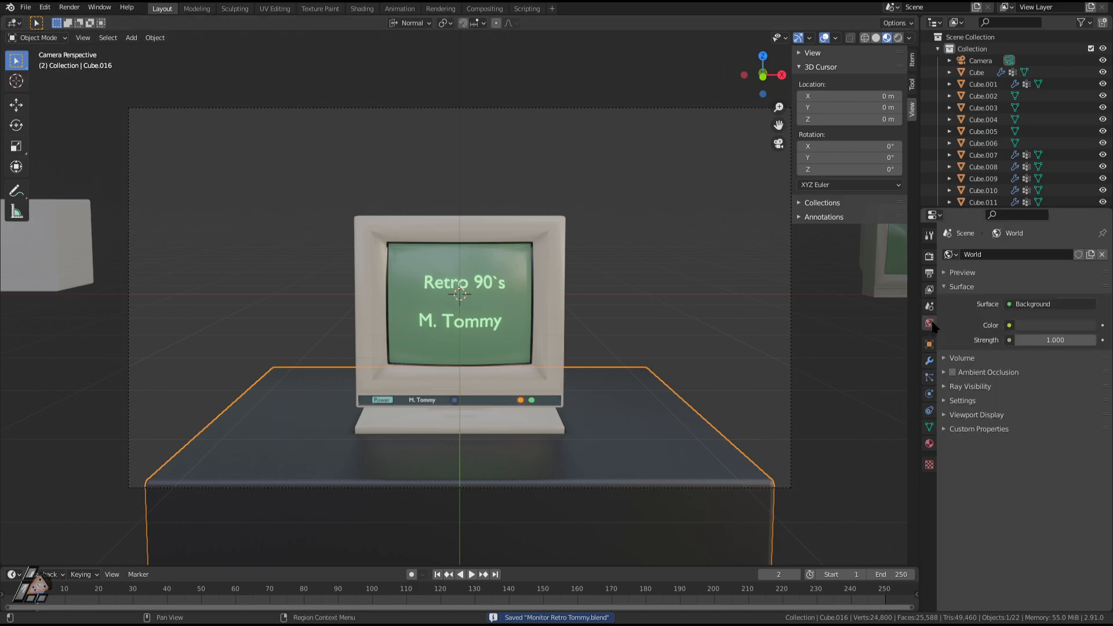
left_click(1044, 325)
left_click_drag(1088, 224, 1087, 226)
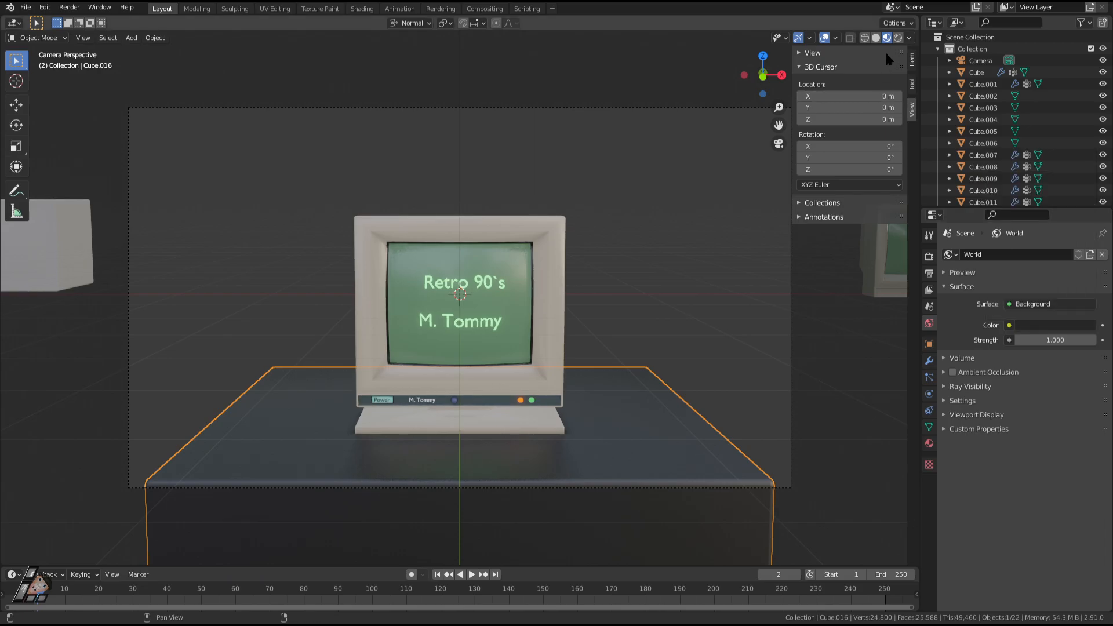
left_click(898, 37)
key("ctrl+s")
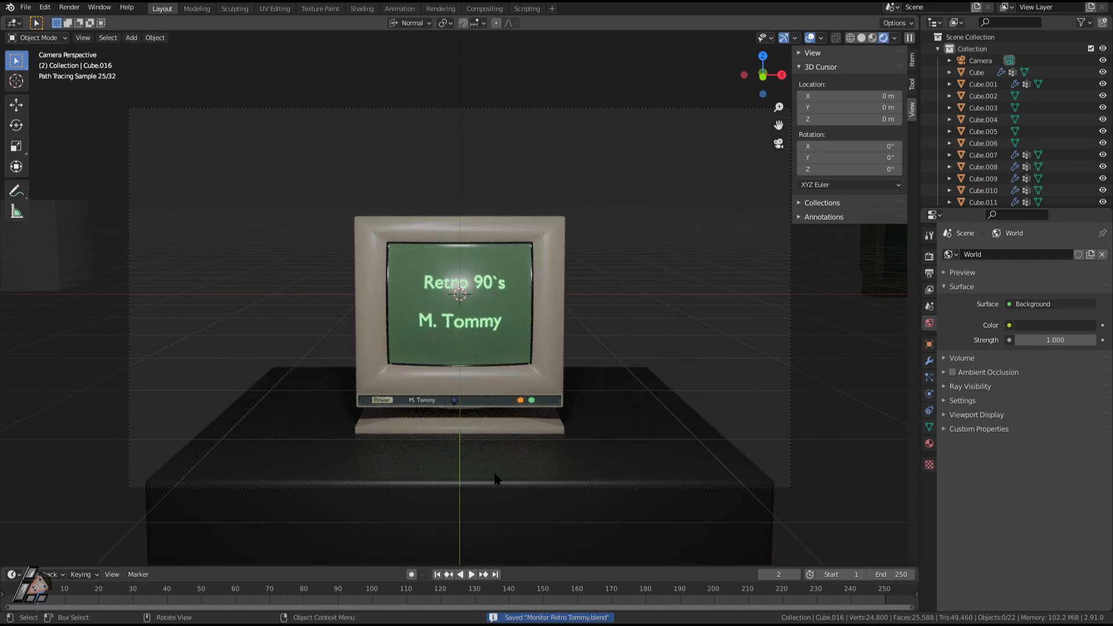
Scale the table cube by 1.108 and by about 0.7, and raise it about 0.63 m along local Z.
left_click(500, 480)
key("s")
left_click(674, 481)
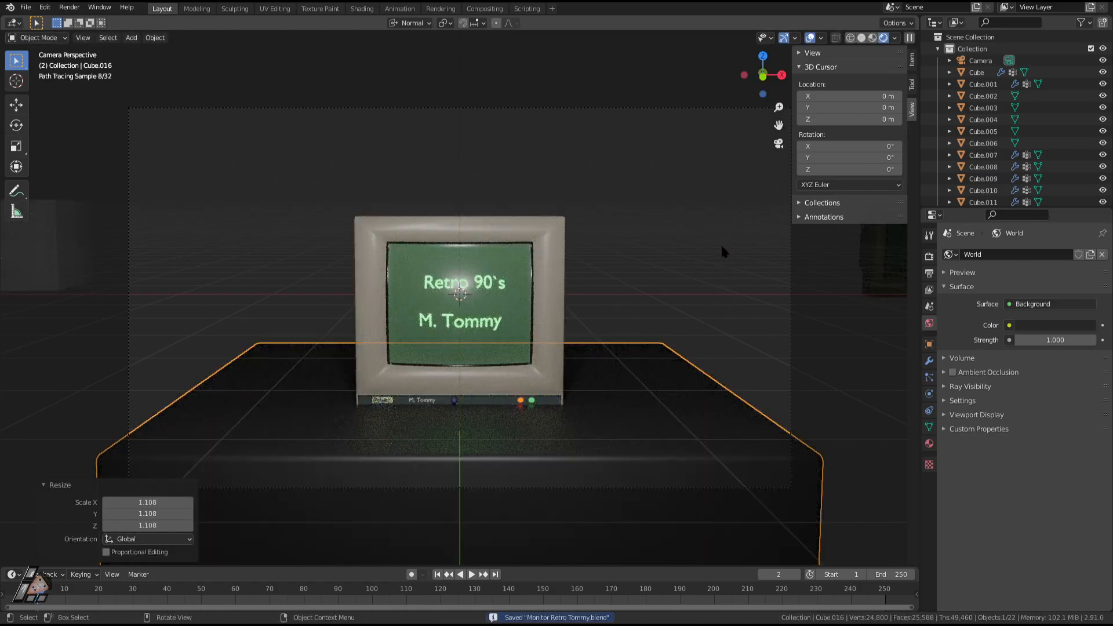
key("s")
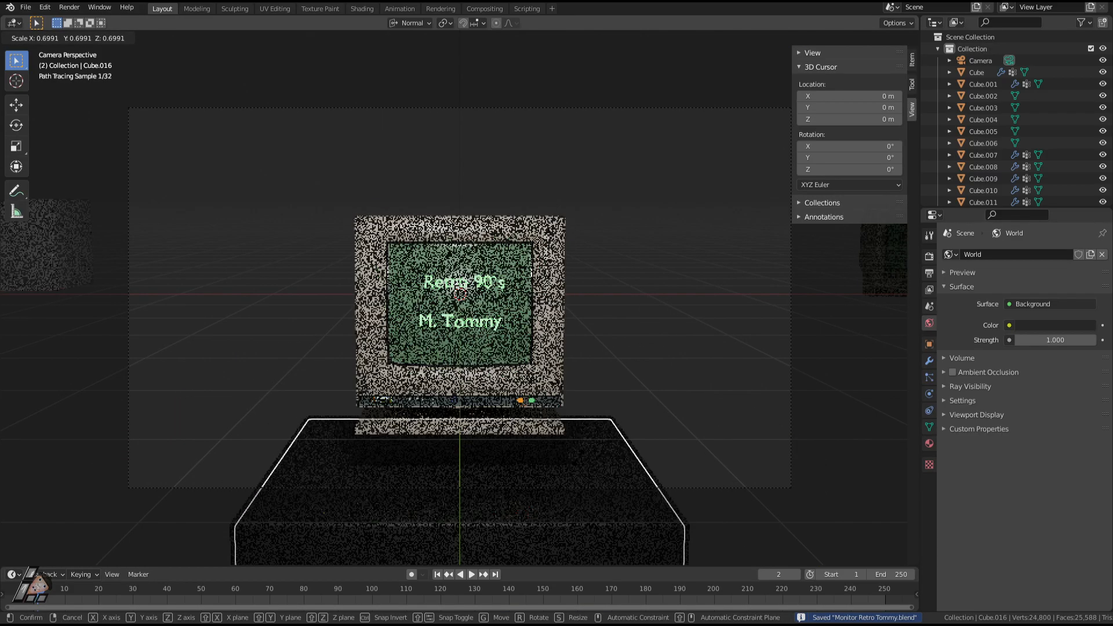
left_click(574, 455)
key("g")
key("z")
key("z")
left_click(587, 408)
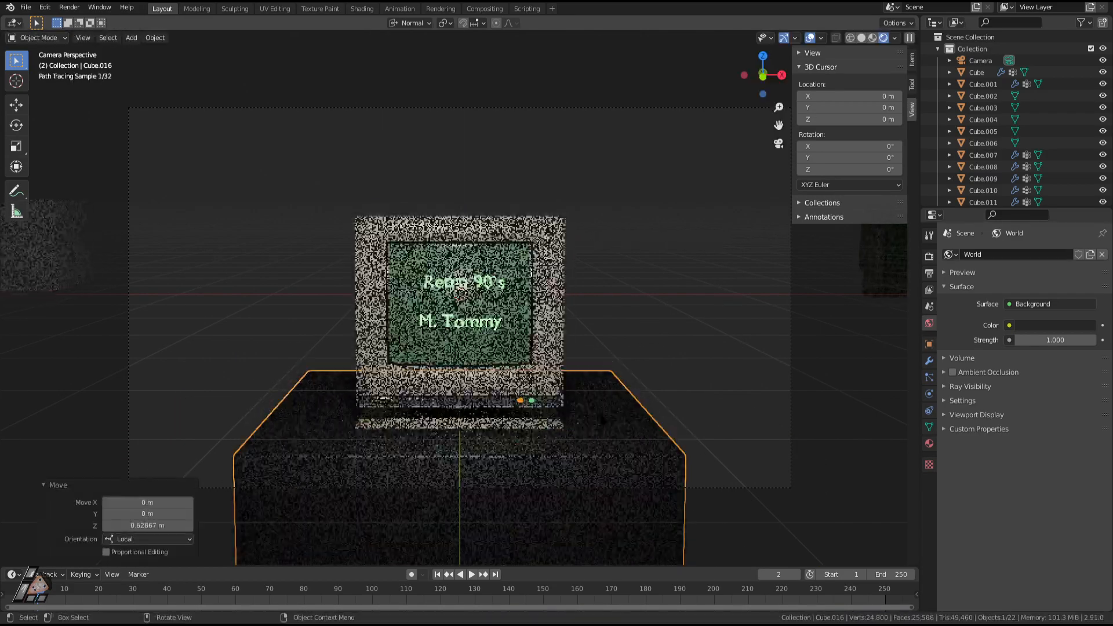
Scale the table cube by 0.846 and fit it under the monitor's base, raising it about 0.27 m and lowering it slightly in Z.
key("s")
left_click(630, 461)
key("g")
key("z")
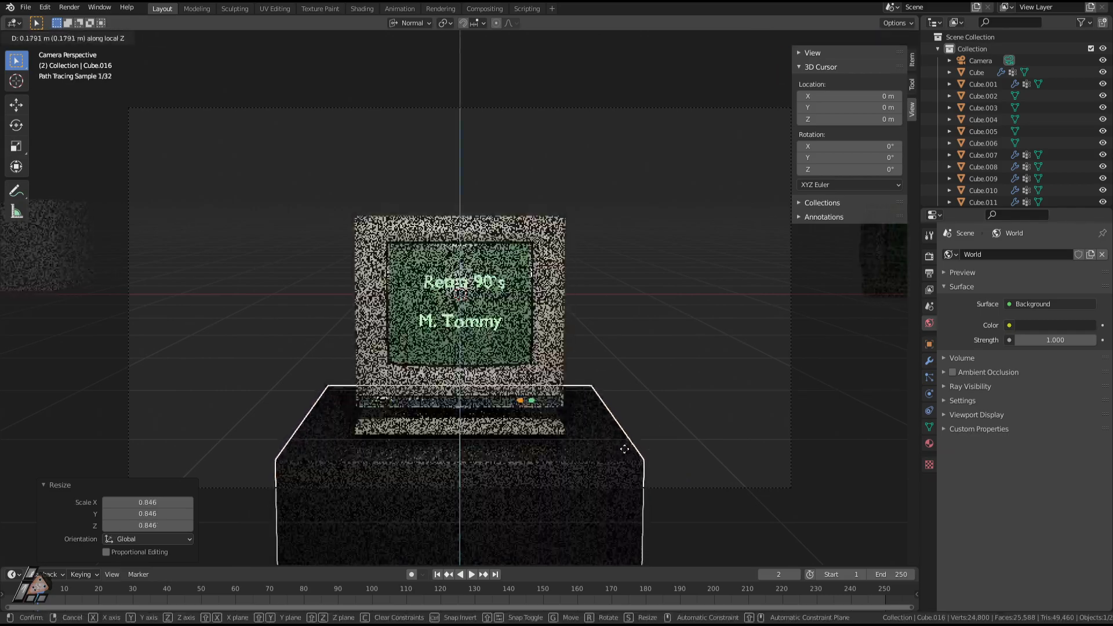
left_click(626, 441)
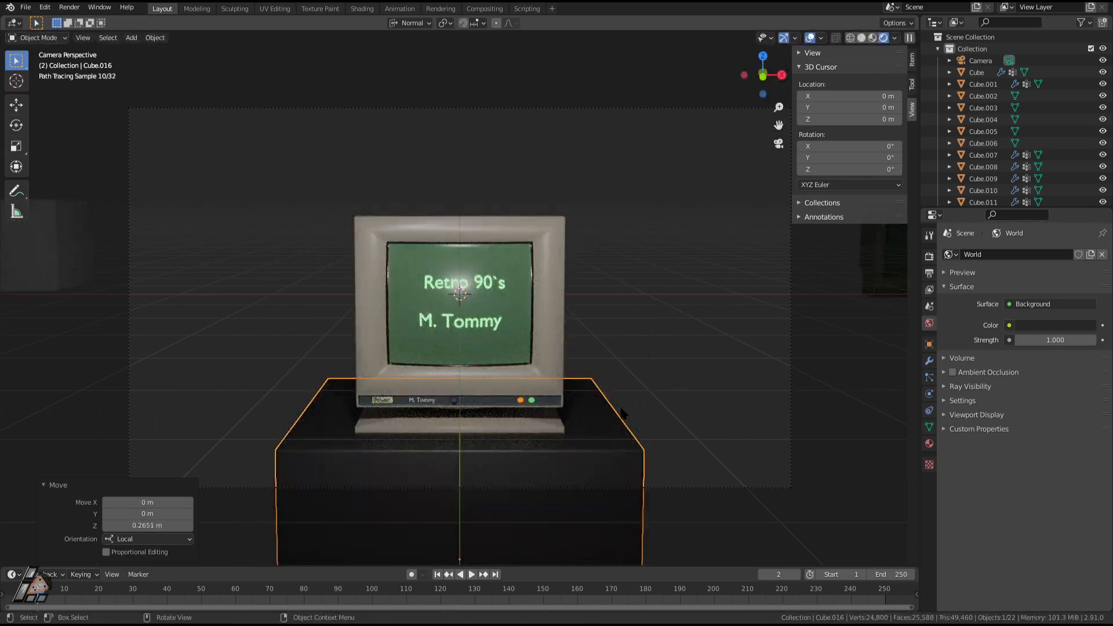
key("g")
key("z")
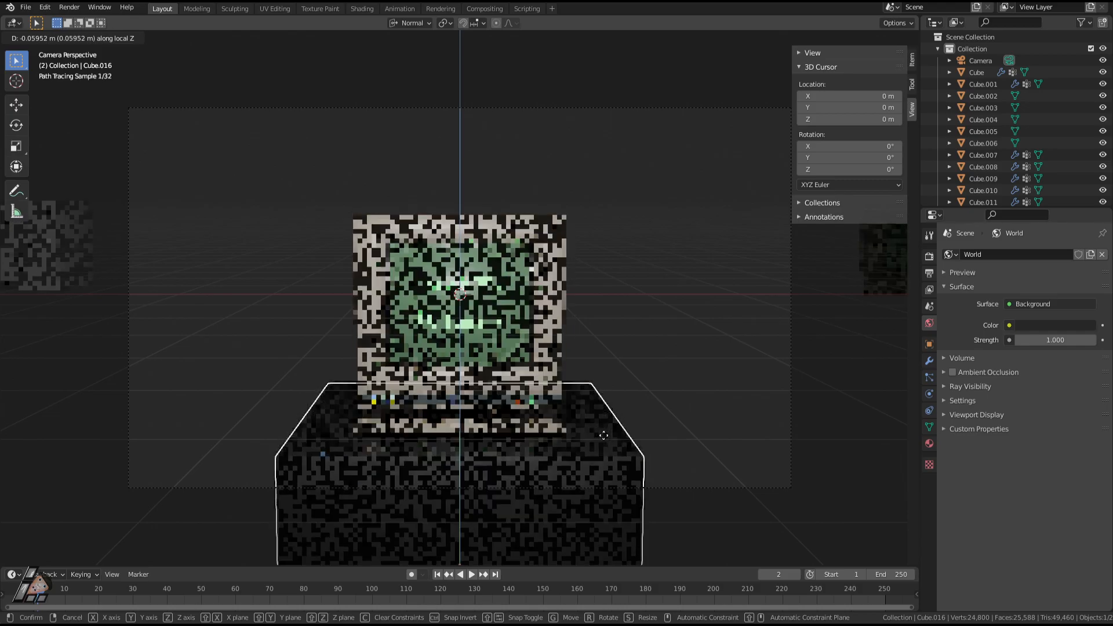
left_click(606, 429)
left_click(742, 405)
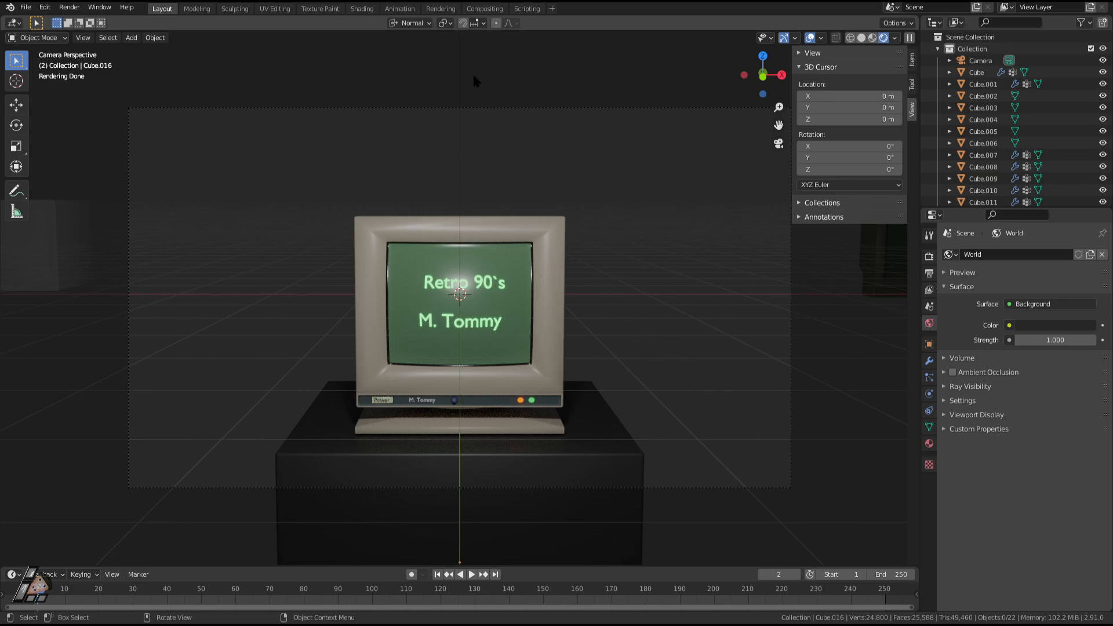
Set the world background color to black, select the camera, and save the file.
left_click(444, 220)
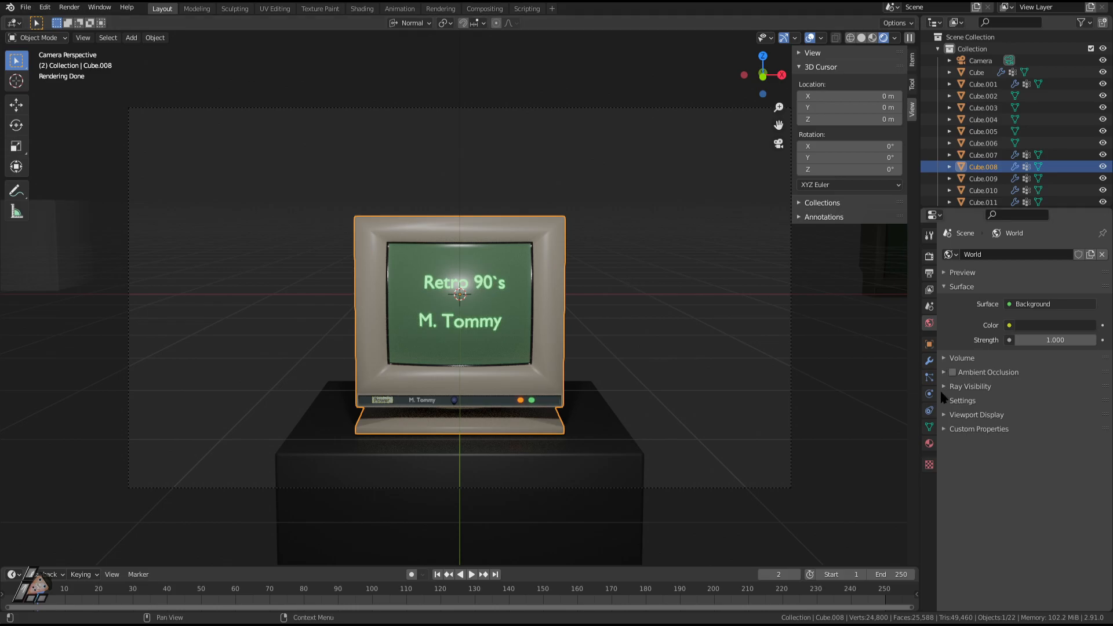
left_click(1056, 325)
left_click_drag(1086, 229, 1086, 243)
left_click(719, 273)
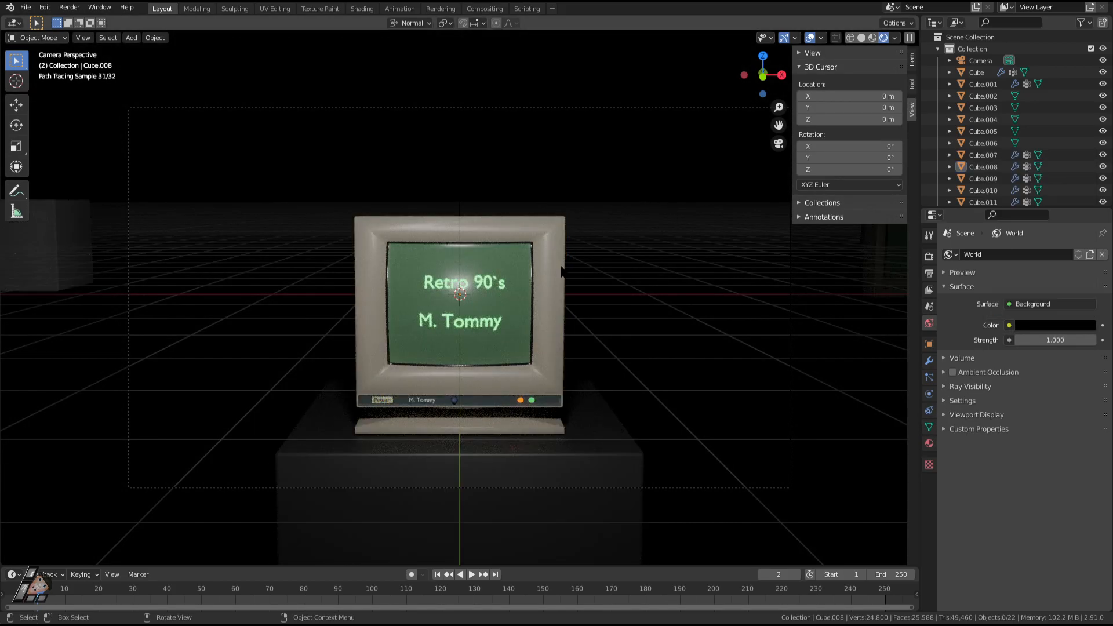
left_click(450, 213)
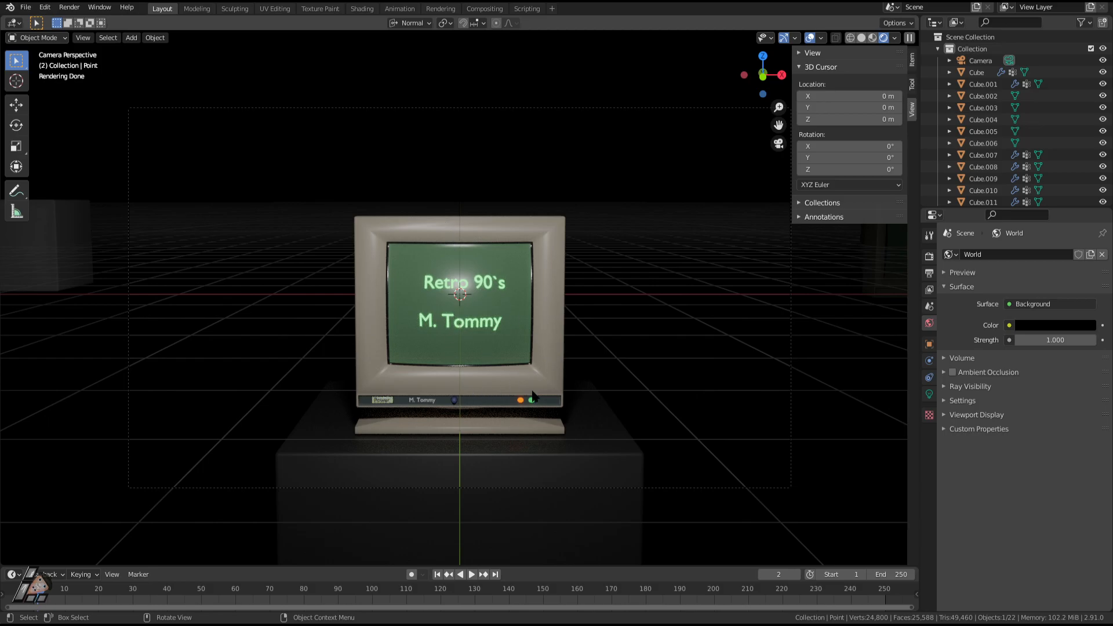
left_click(612, 490)
key("ctrl+s")
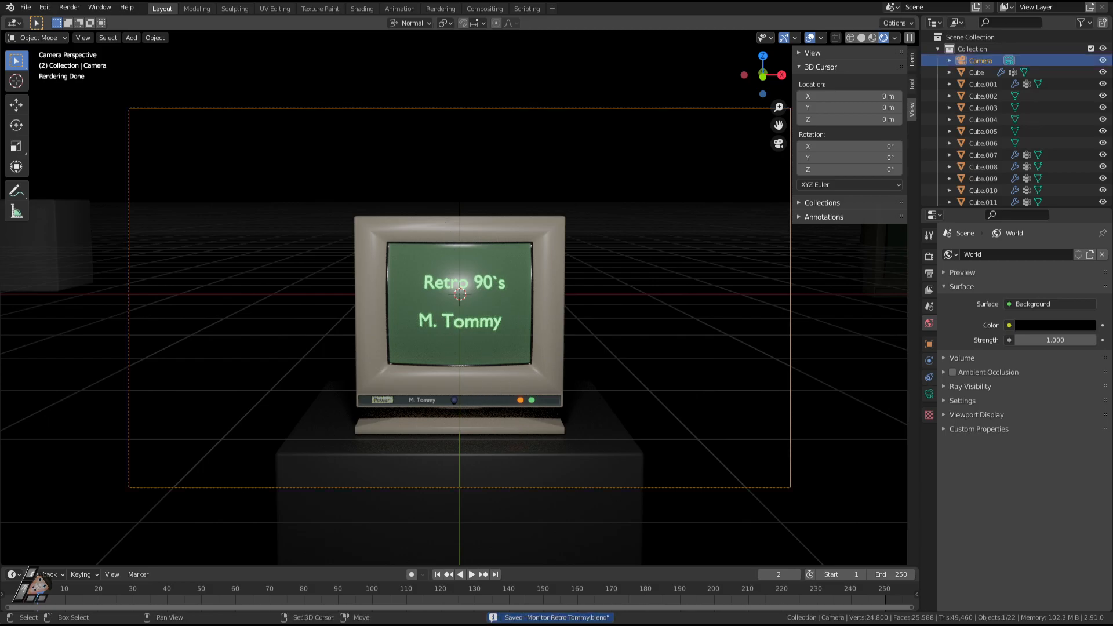
Parent the Power label, the front-panel name text and the screen text to the monitor body with Object (Keep Transform).
key("shift+grave")
key("Escape")
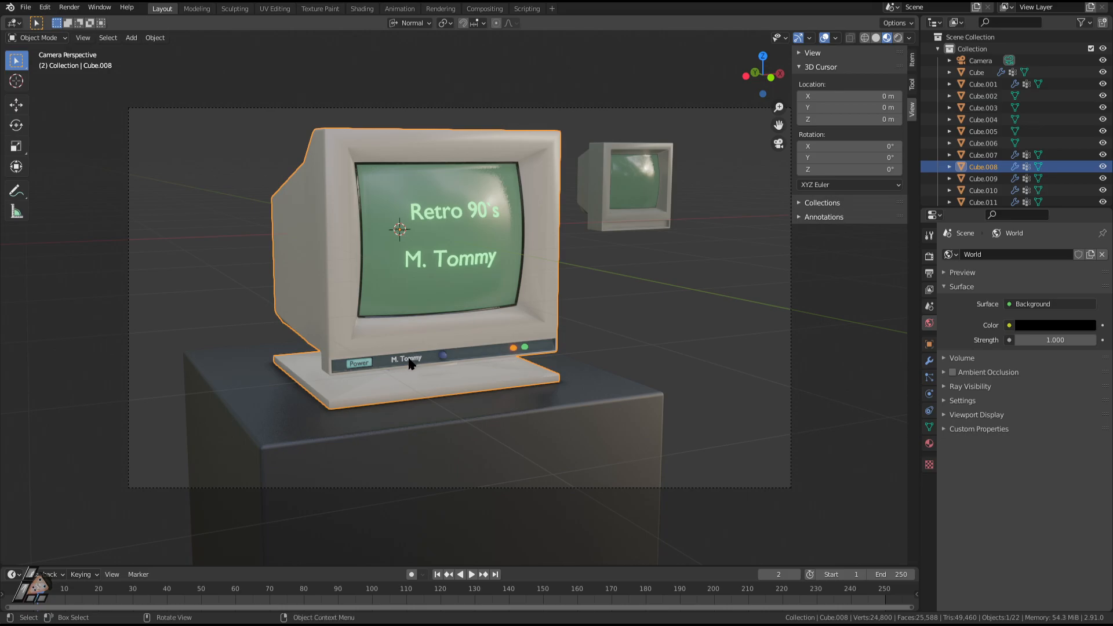
left_click(359, 366)
left_click(406, 358, "shift")
left_click(459, 255, "shift")
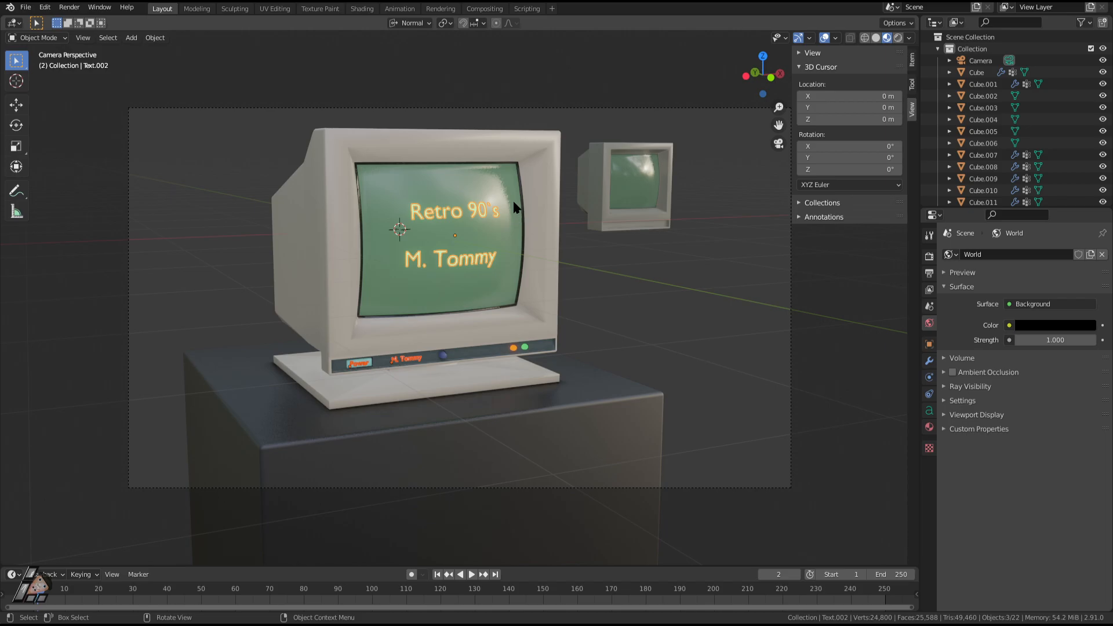
left_click(523, 170, "shift")
key("ctrl+p")
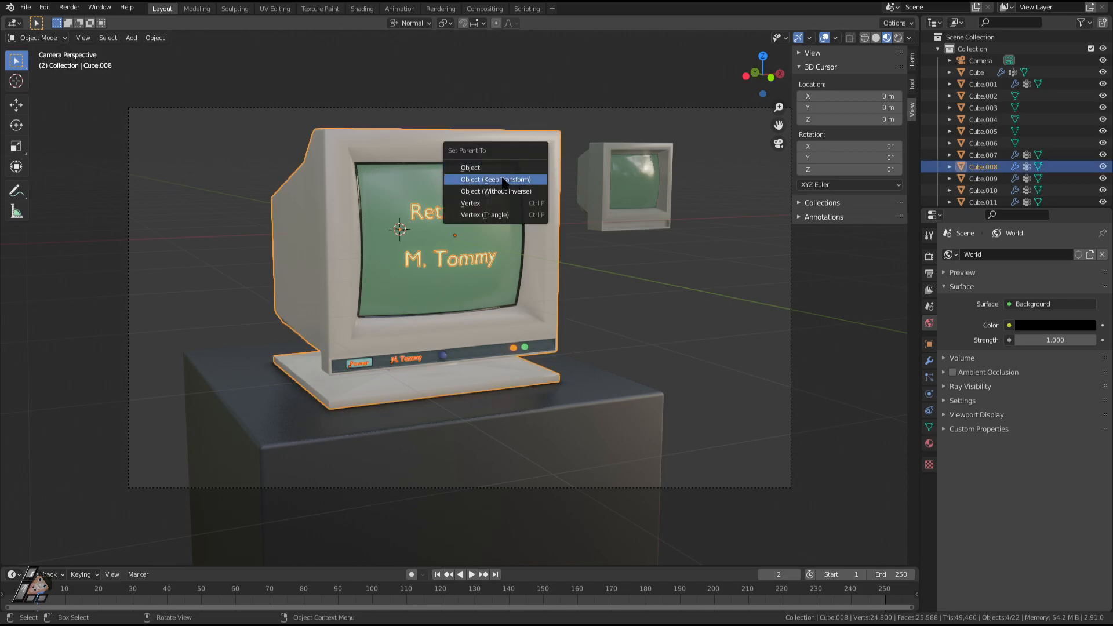
left_click(503, 180)
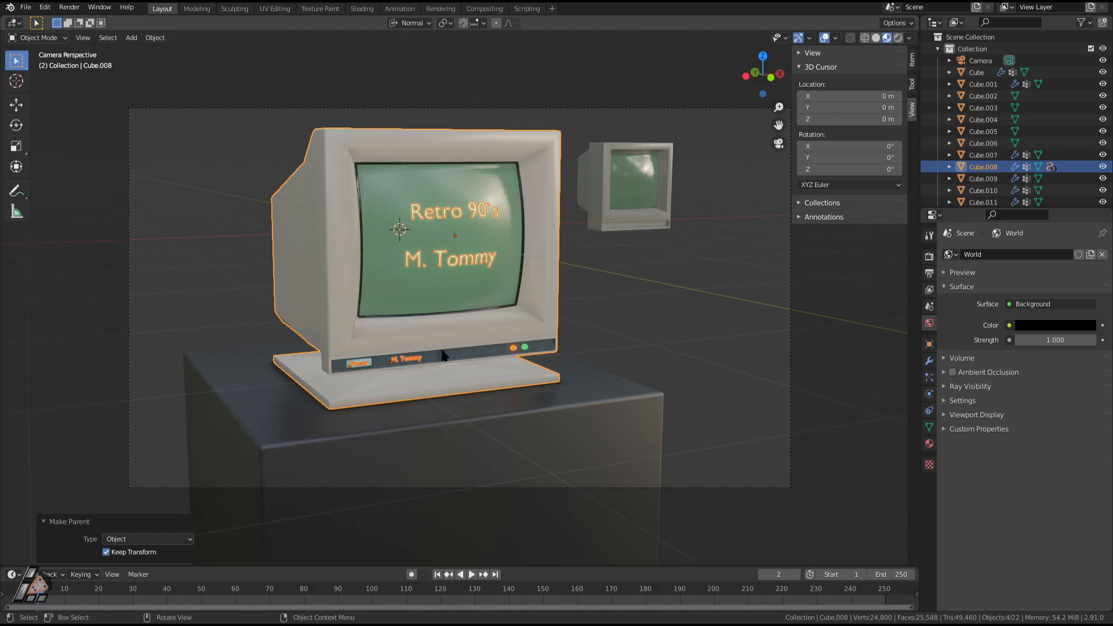
Check that the parented texts follow the monitor body by trial-moving it and cancelling each move.
left_click(535, 310)
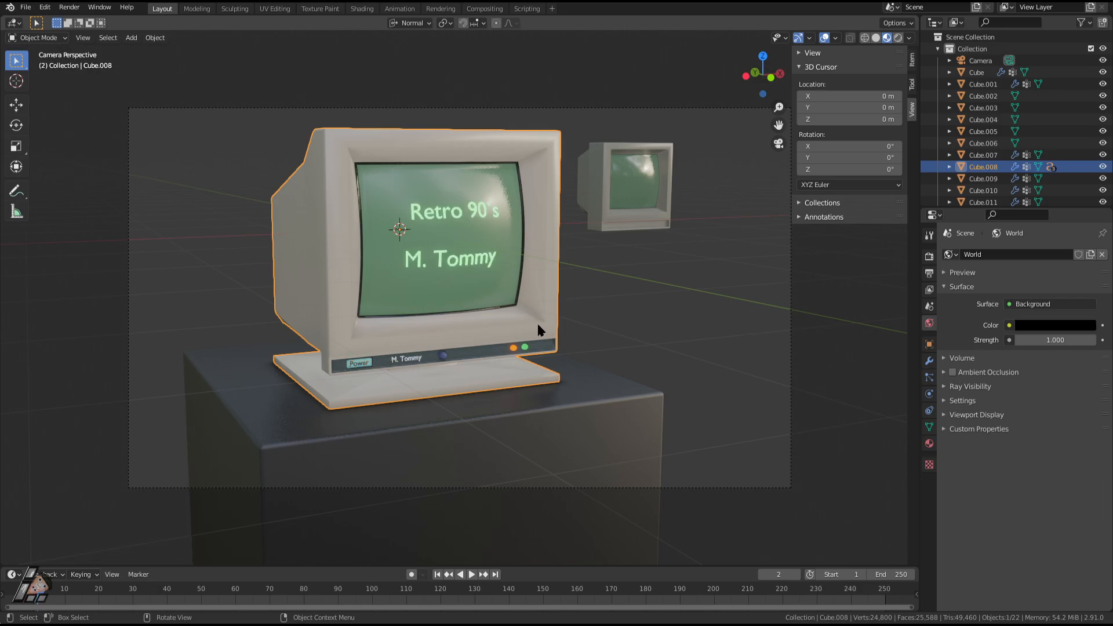
key("g")
key("Escape")
left_click(660, 314)
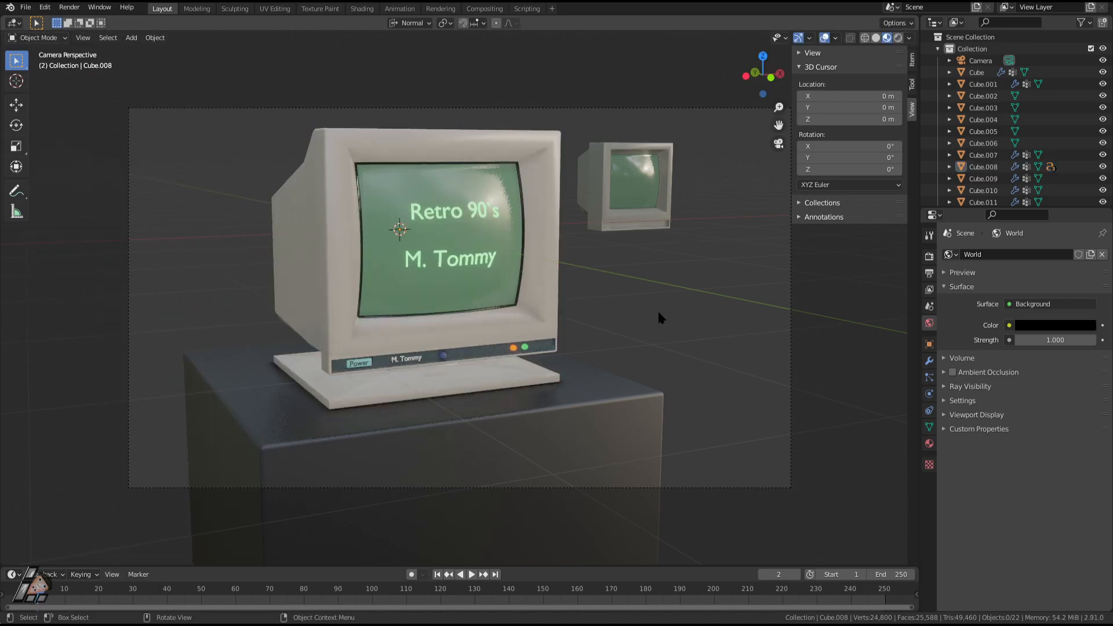
left_click(630, 406)
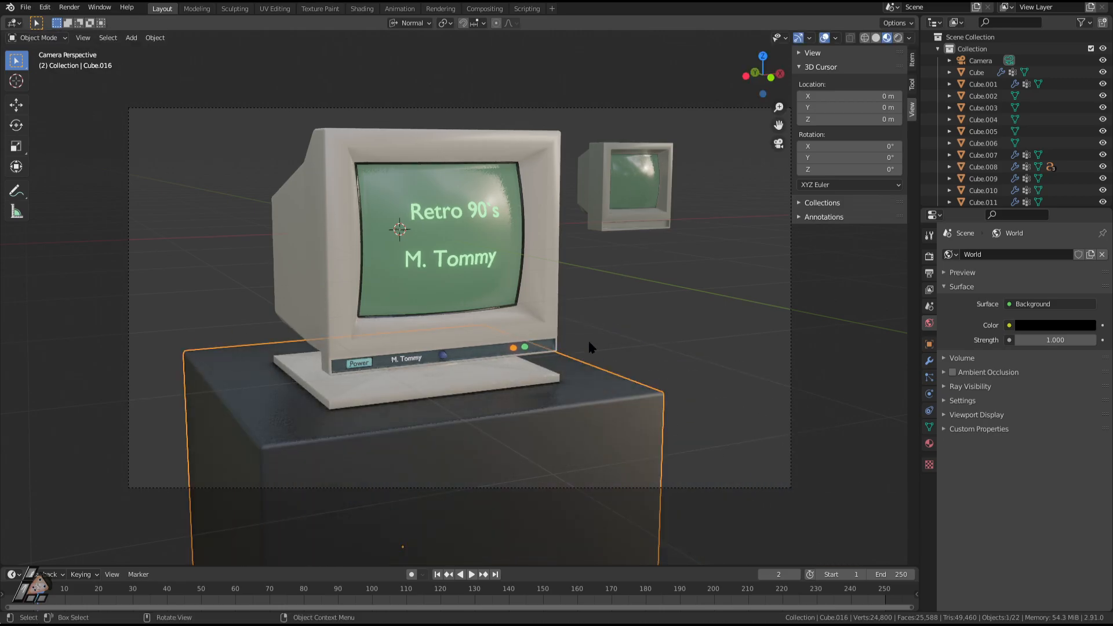
left_click(556, 283)
key("g")
key("Escape")
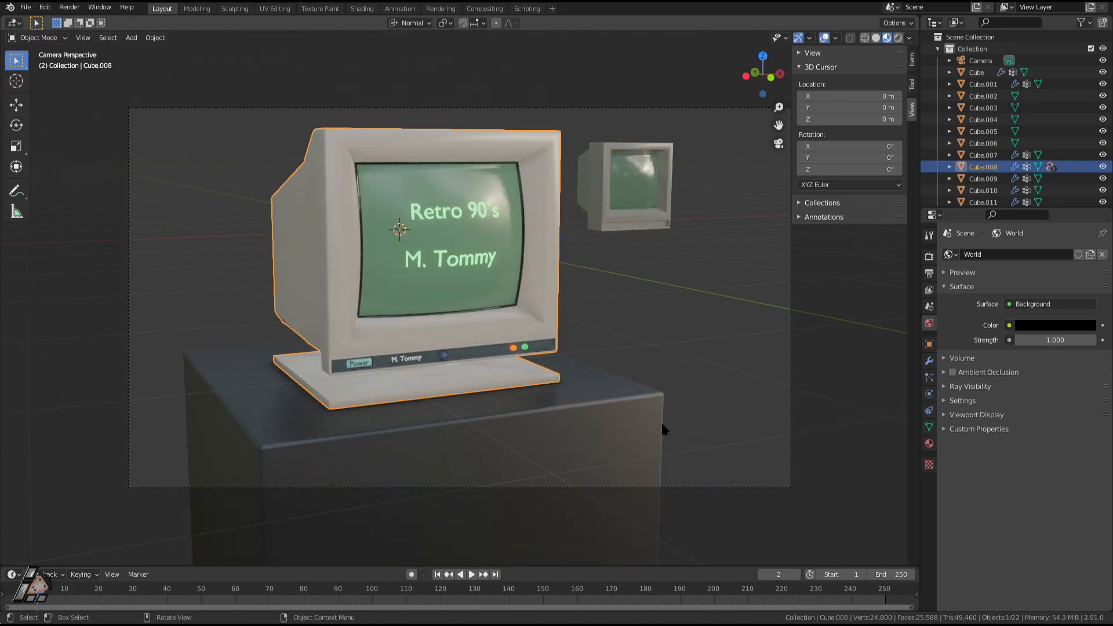
Parent the table cube to the monitor body with Object (Keep Transform).
left_click(613, 459)
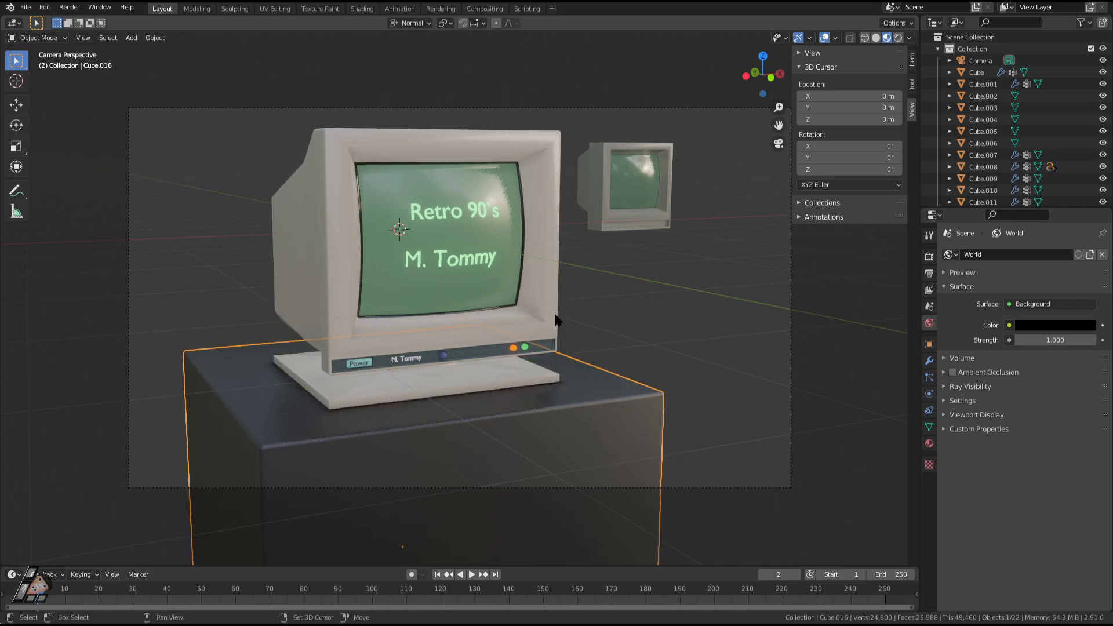
left_click(545, 295, "shift")
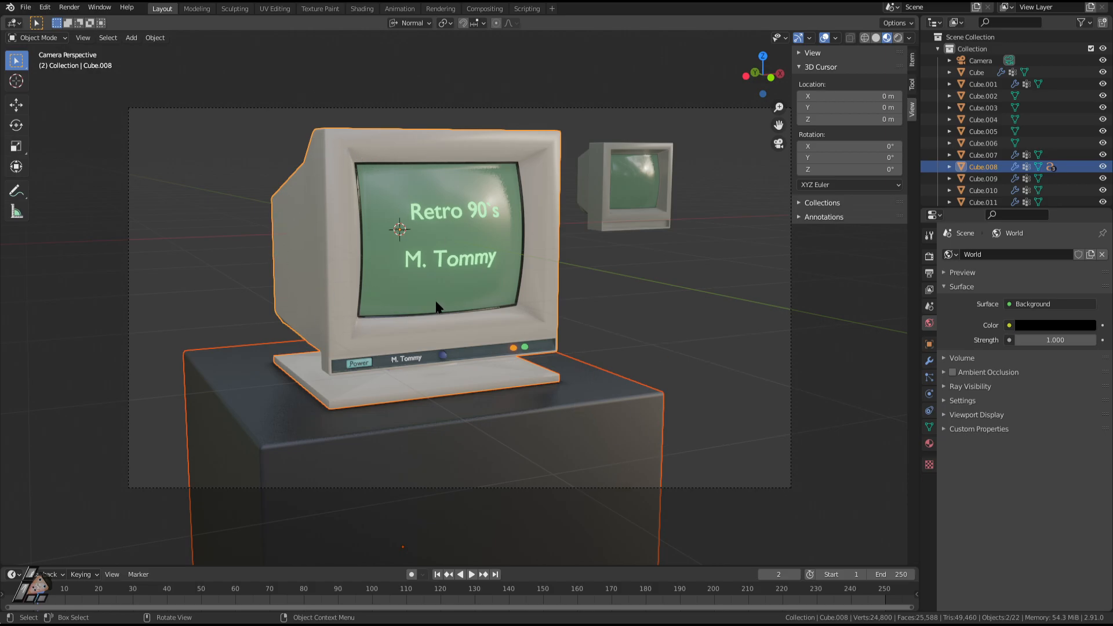
key("ctrl+p")
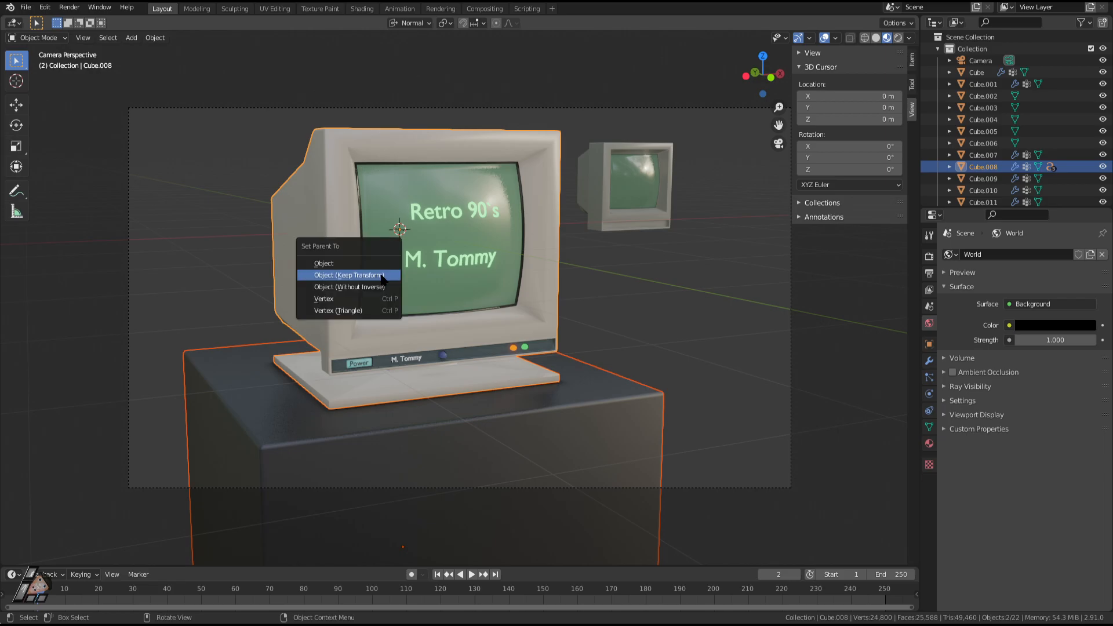
left_click(350, 276)
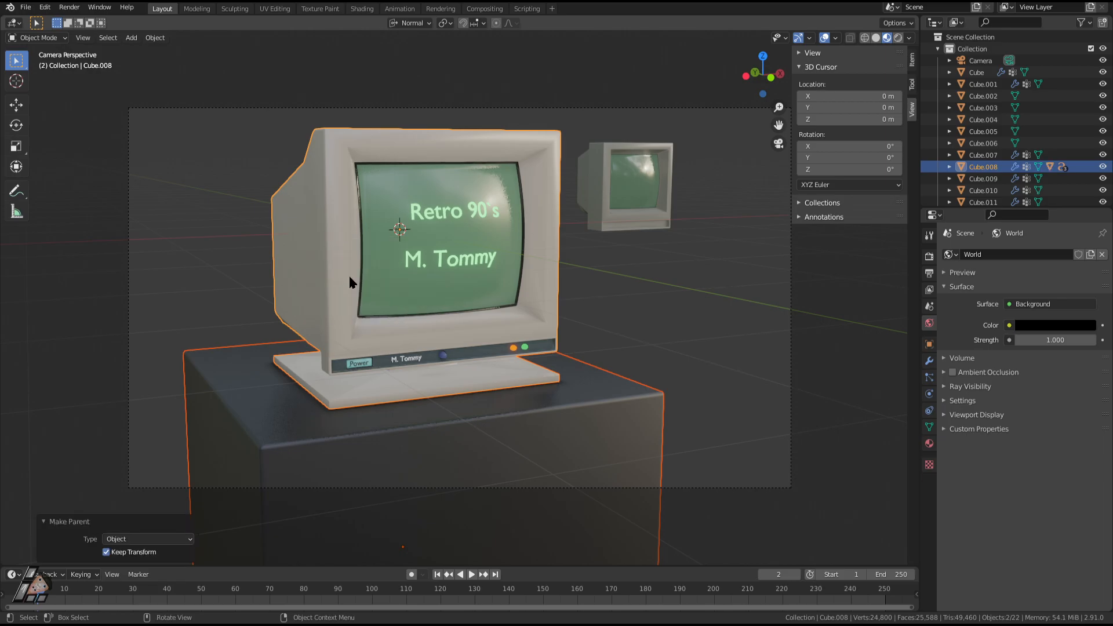
Check the table's parenting by trial-moving the monitor body and the table cube in turn, cancelling every move.
left_click(339, 317)
key("g")
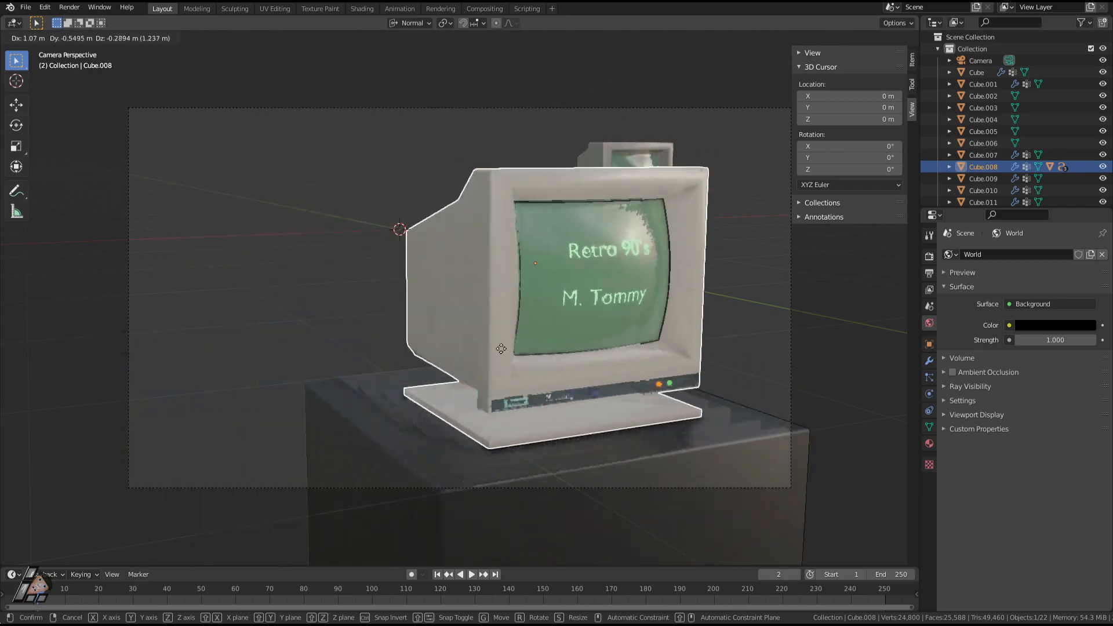
right_click(447, 367)
left_click(561, 476)
key("g")
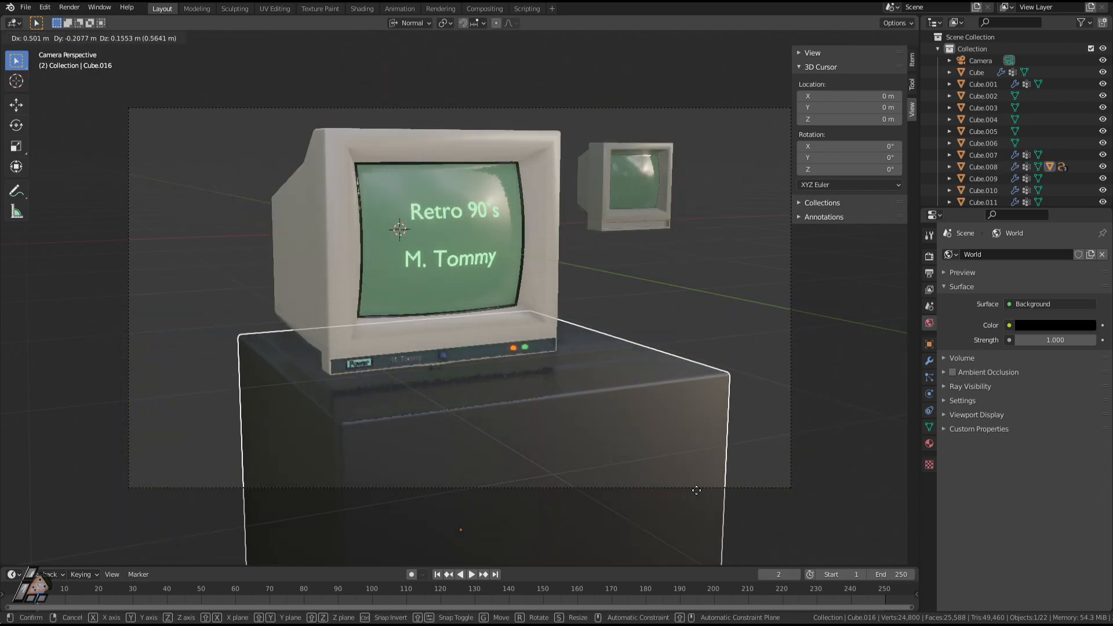
right_click(744, 461)
key("g")
right_click(817, 469)
key("g")
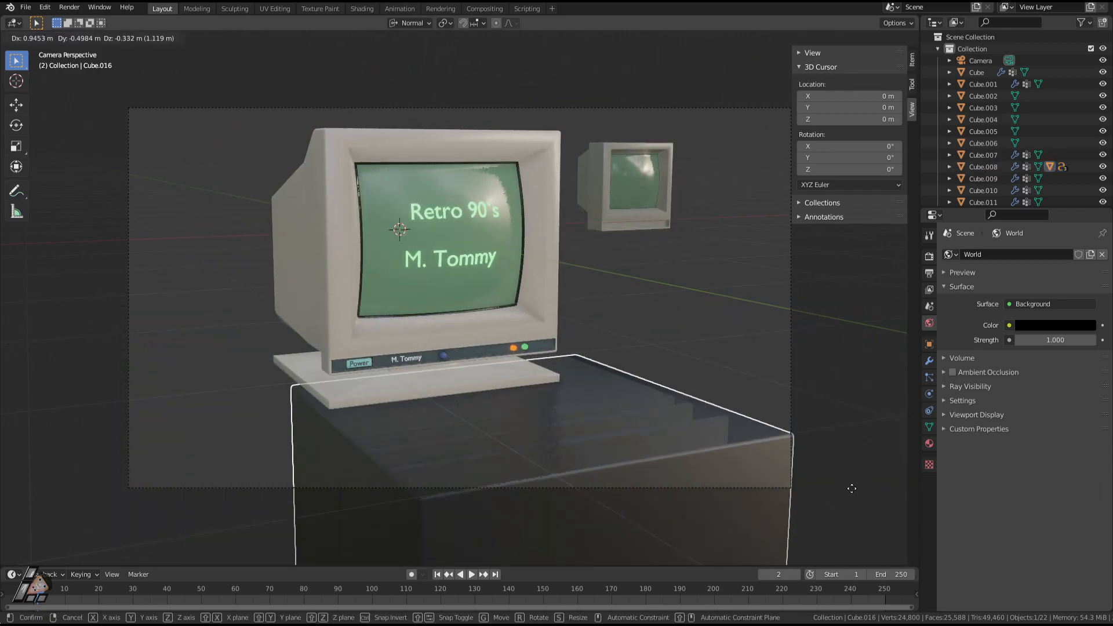
right_click(898, 464)
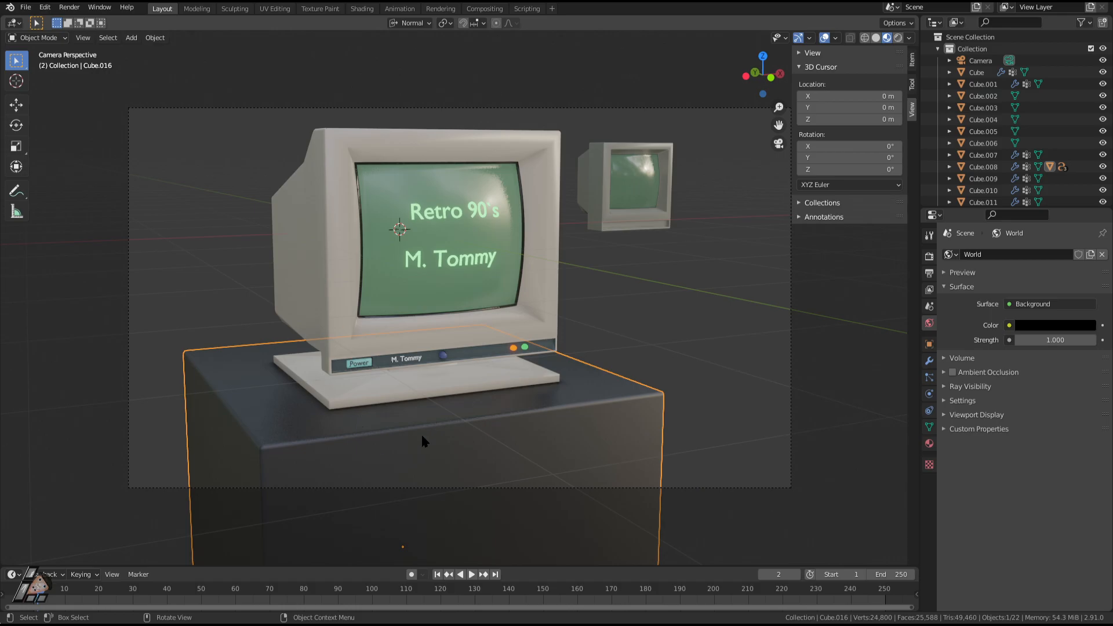
Try to parent the monitor body to the table cube with Object (Keep Transform), and clear the selection.
left_click(440, 228)
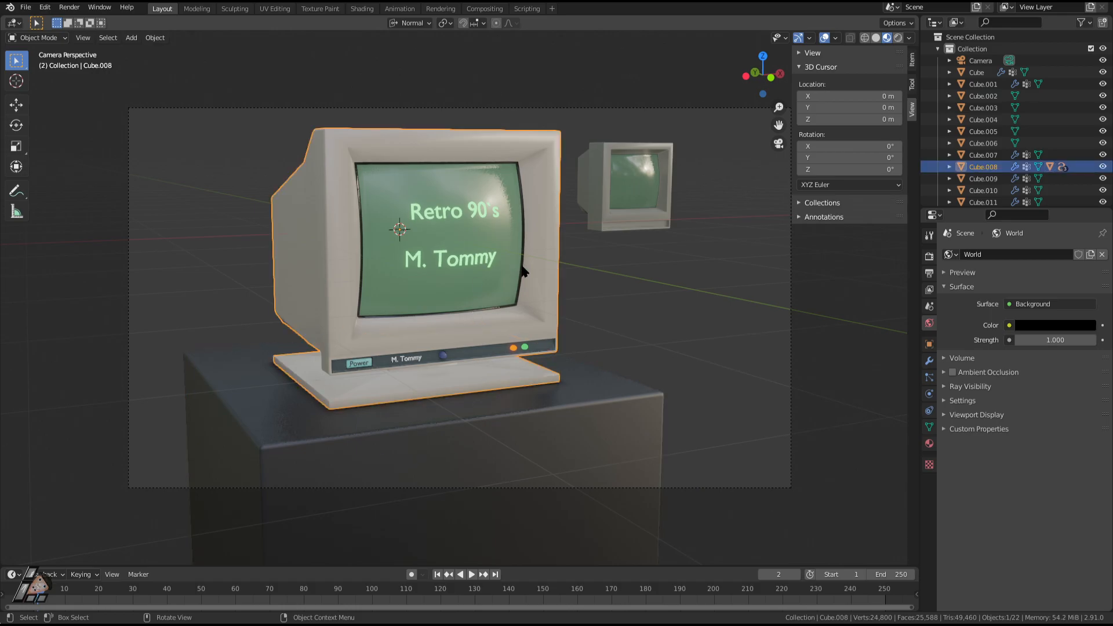
left_click(489, 436, "shift")
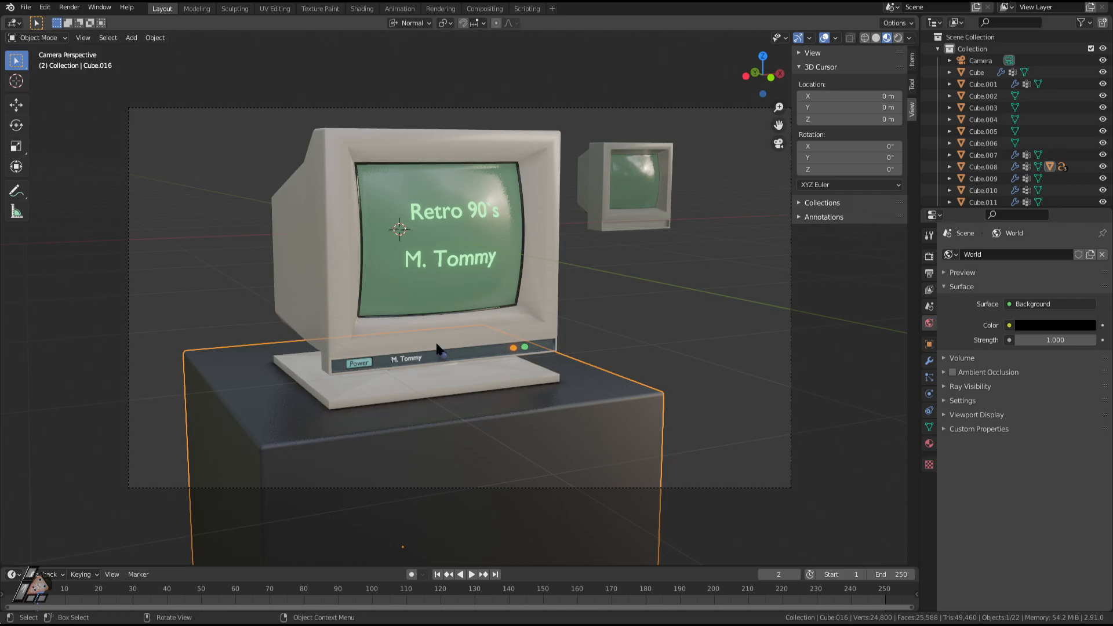
key("ctrl+p")
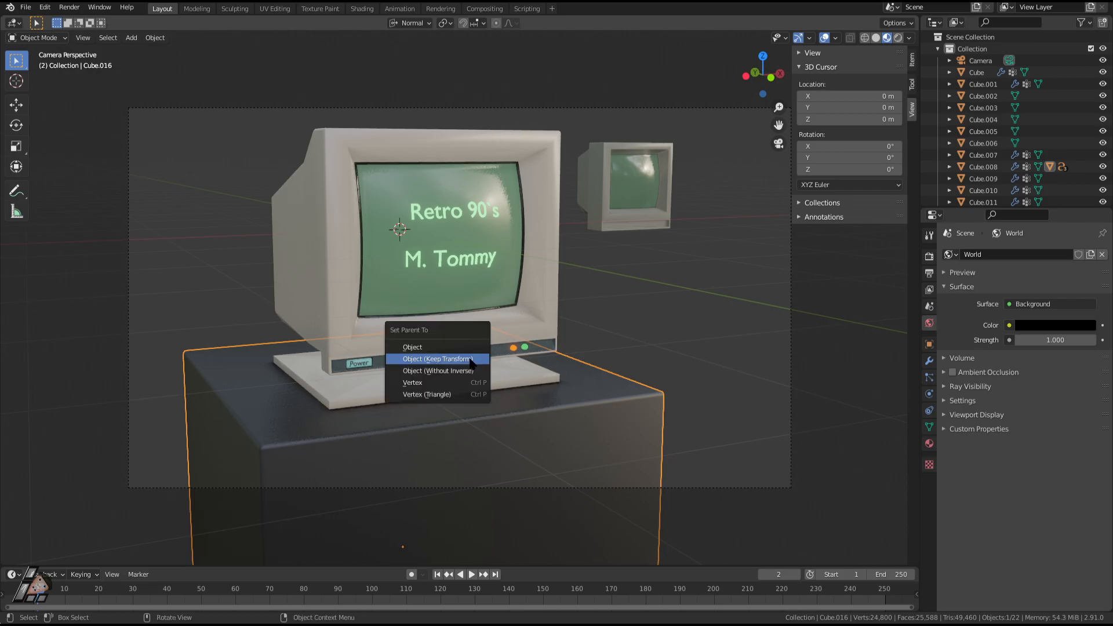
left_click(471, 363)
left_click(716, 360)
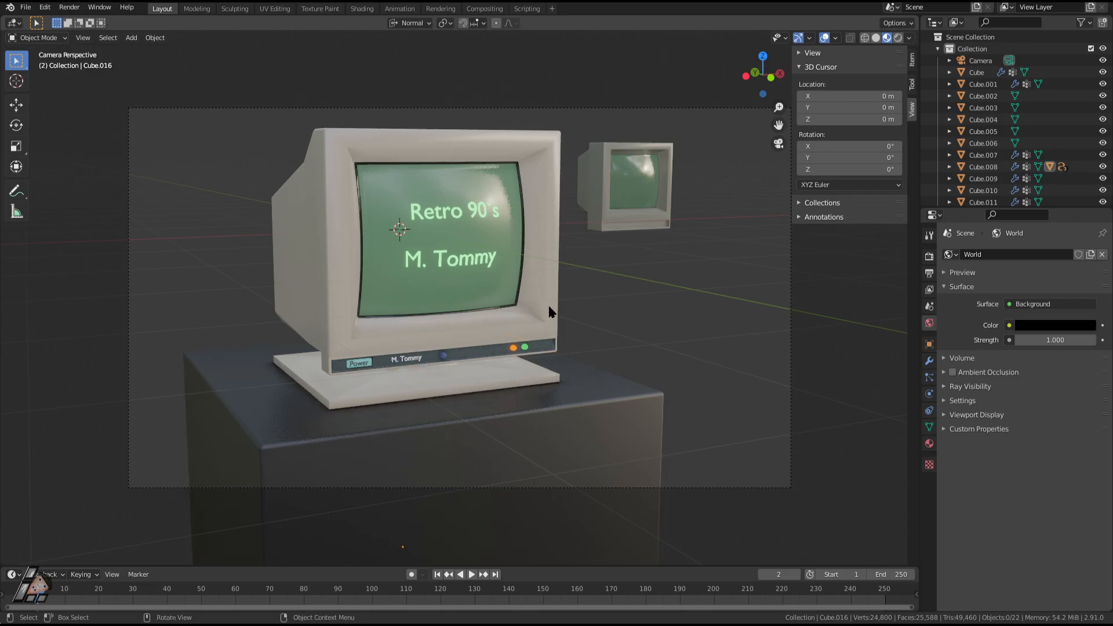
Check how the table cube responds to trial-scaling the monitor body along its local Z axis, cancelling the change and clearing the selection.
left_click(552, 312)
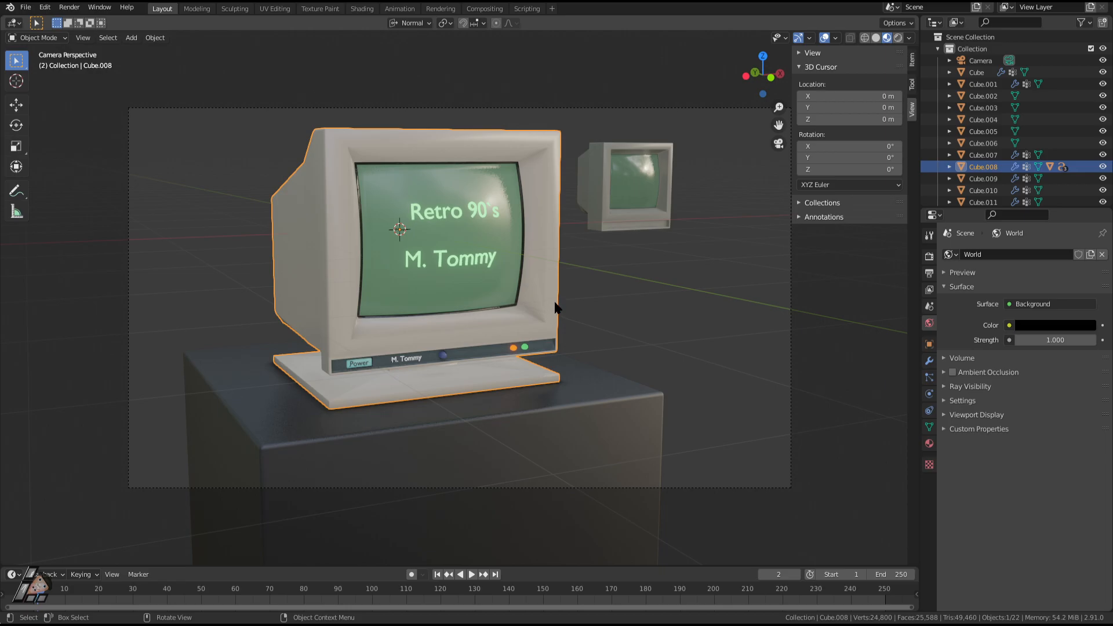
key("s")
key("z")
key("z")
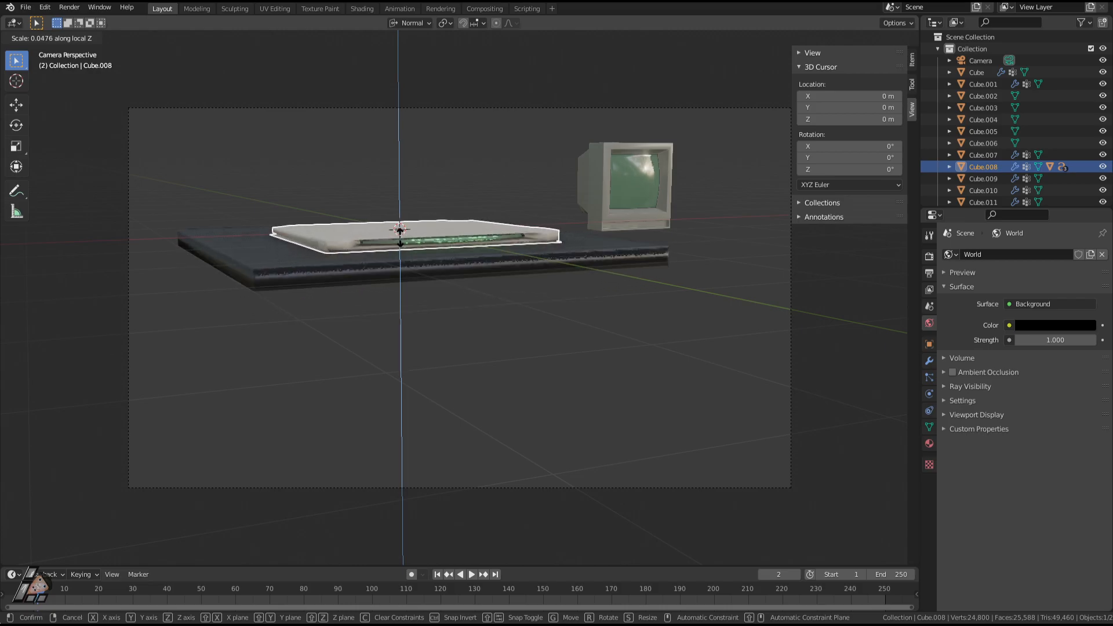
key("Escape")
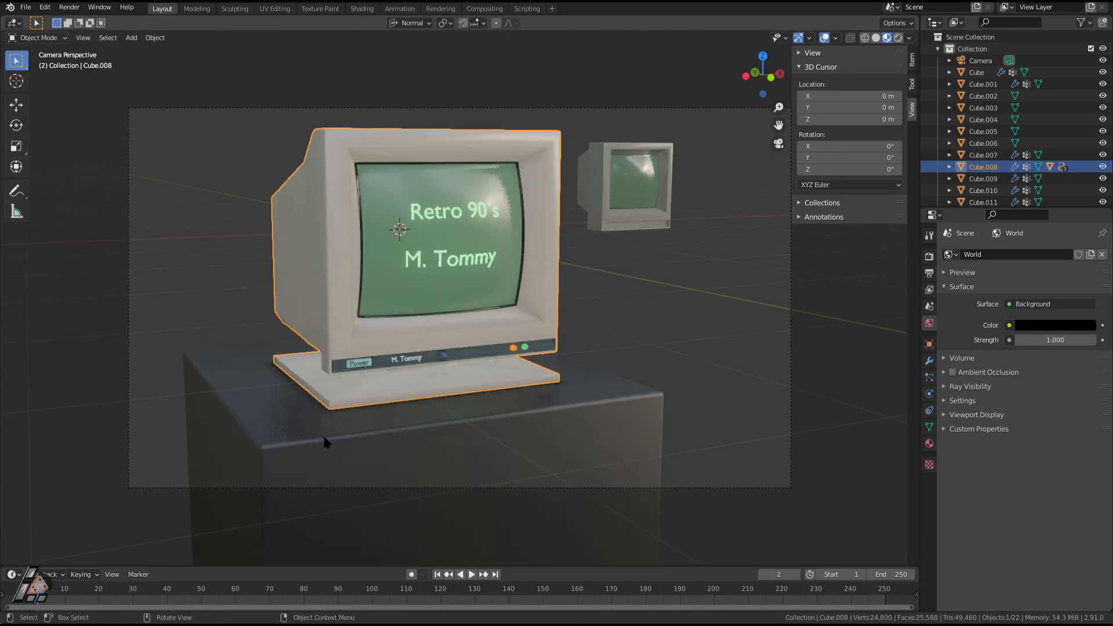
left_click(660, 351)
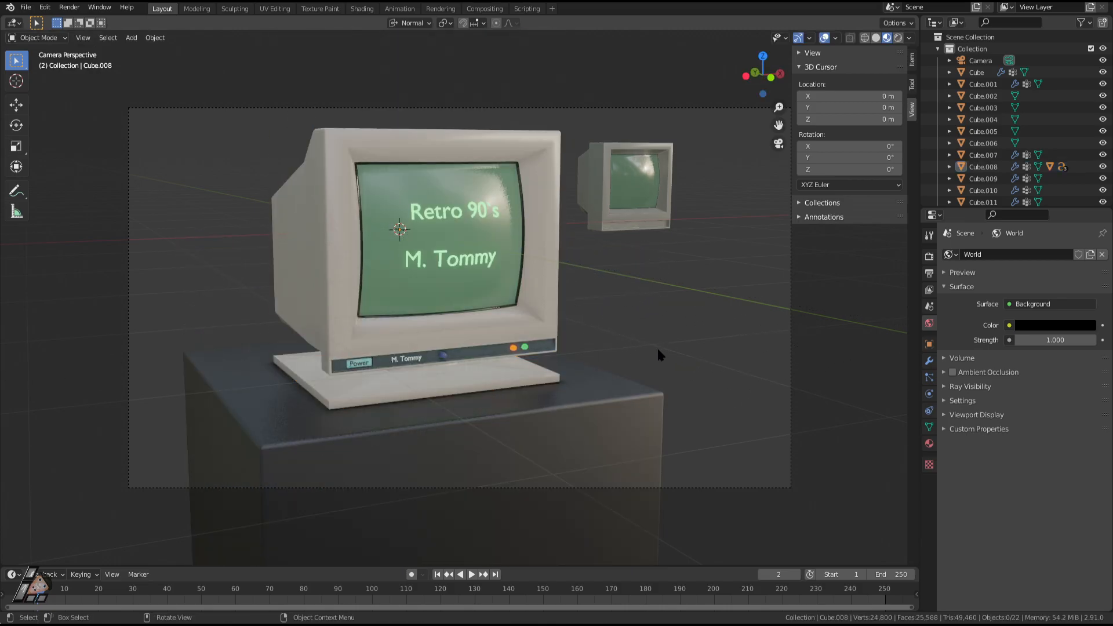
Start a test render of the camera view, close it early, and trial-move the small background monitor, cancelling the move.
key("F12")
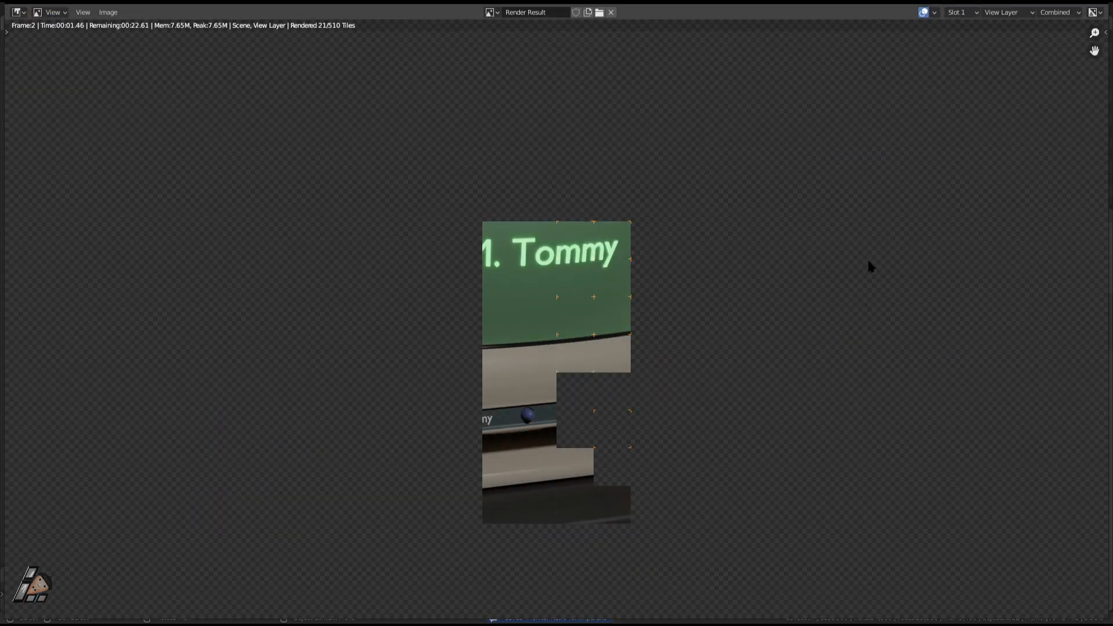
key("Escape")
left_click(646, 174)
key("g")
right_click(647, 178)
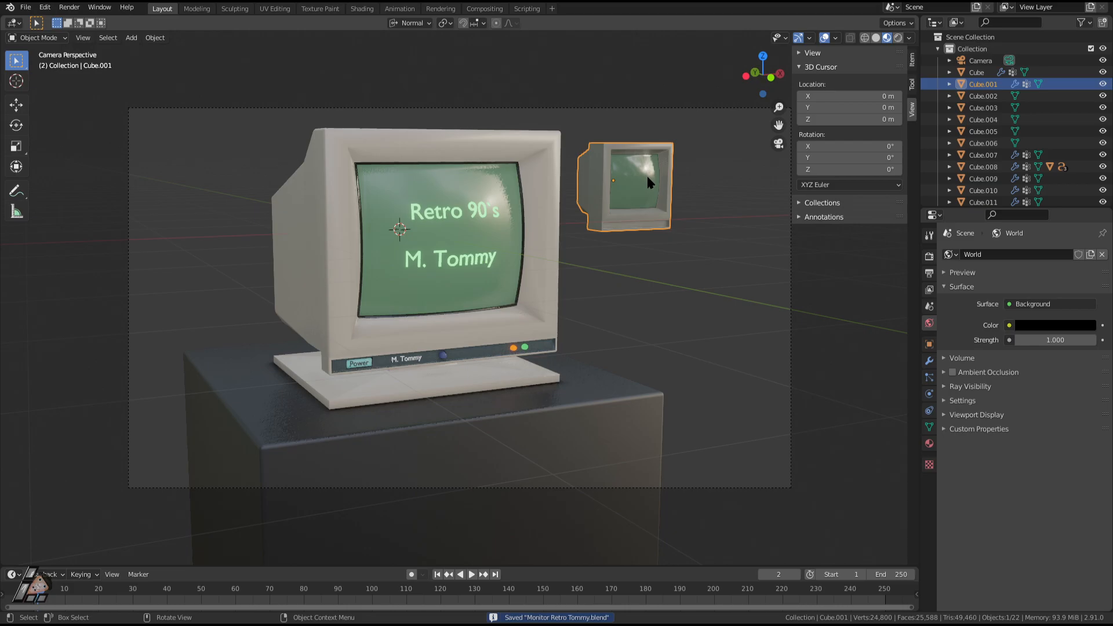
Move the early monitor version Cube.009 from the row of old models 36.582 m along X, next to the finished monitor.
middle_click_drag(647, 177, 615, 266)
scroll(616, 267, "down", 4)
left_click(213, 291)
scroll(214, 293, "down", 4)
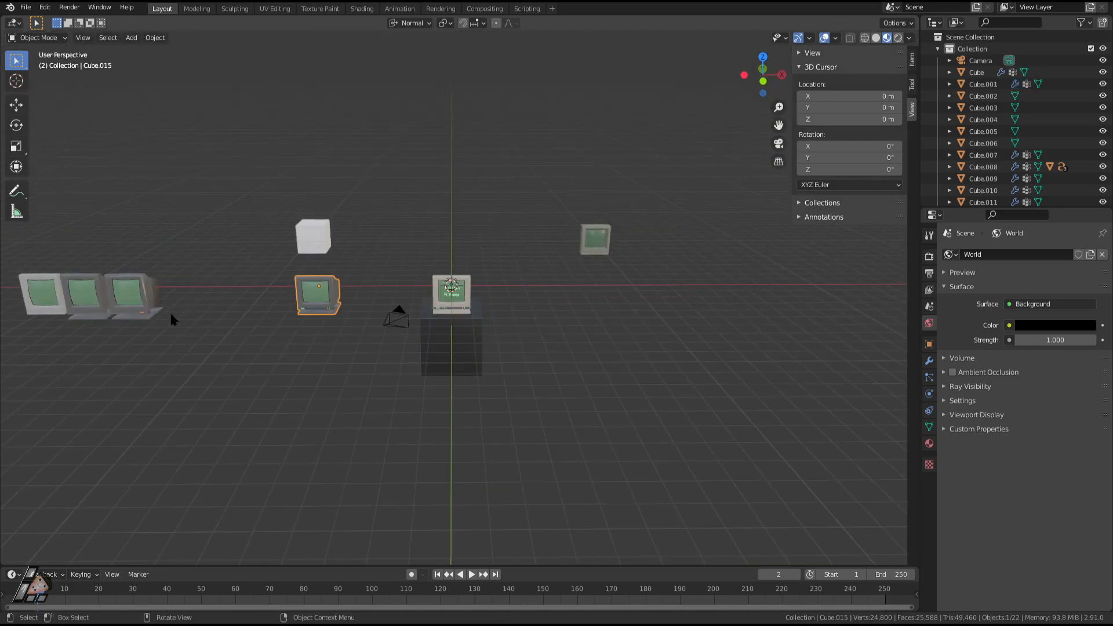
left_click(43, 309)
scroll(75, 310, "down", 1)
middle_click_drag(75, 309, 392, 323, "shift")
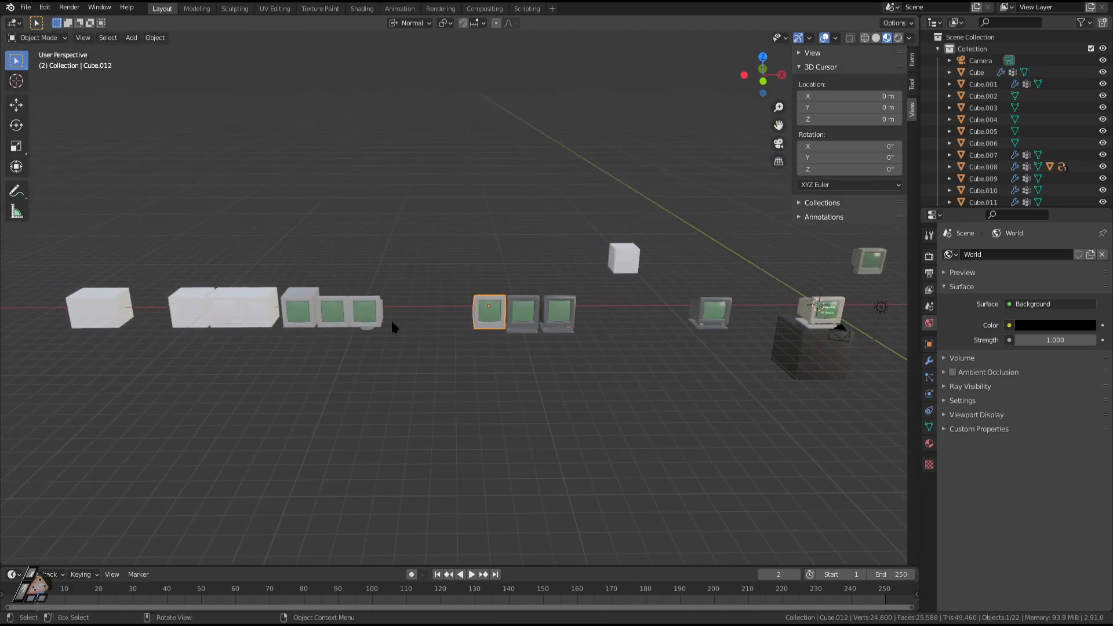
left_click(300, 313)
key("g")
key("x")
left_click(853, 357)
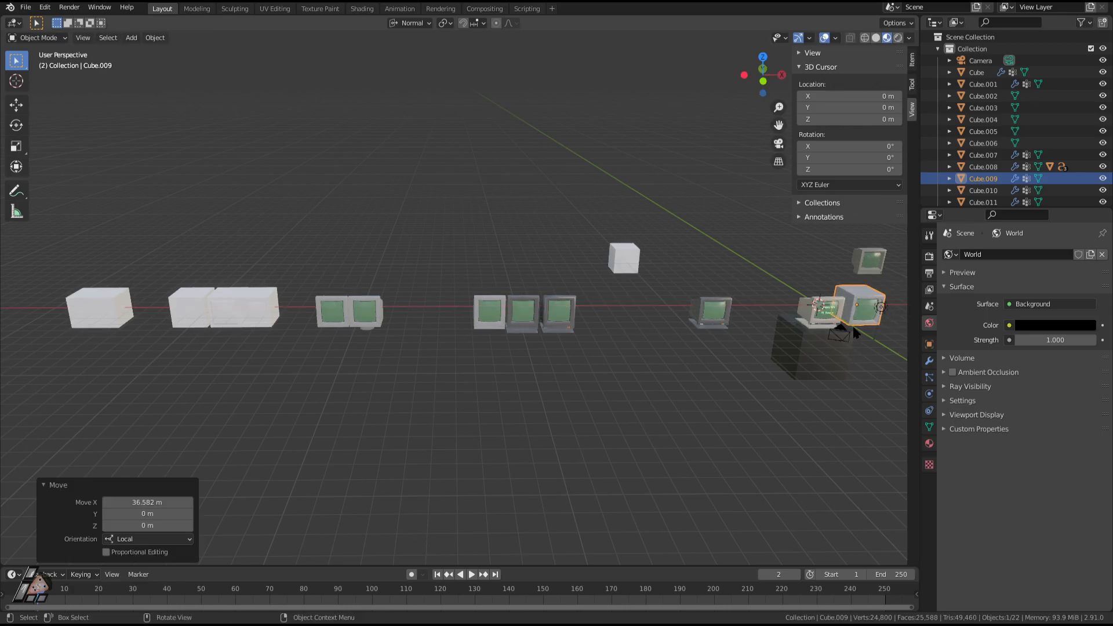
In the camera view, scale monitor Cube.009 to 0.66 and rotate it about its local Z axis so its screen faces the camera.
key("KP_0")
key("s")
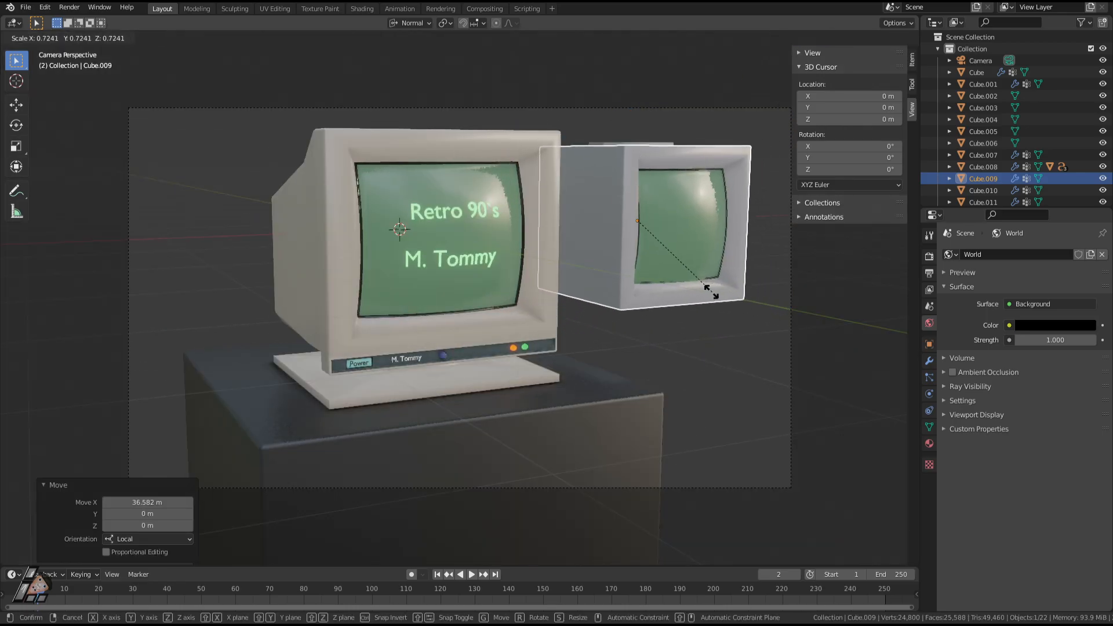
left_click(707, 289)
key("g")
left_click(724, 291)
key("r")
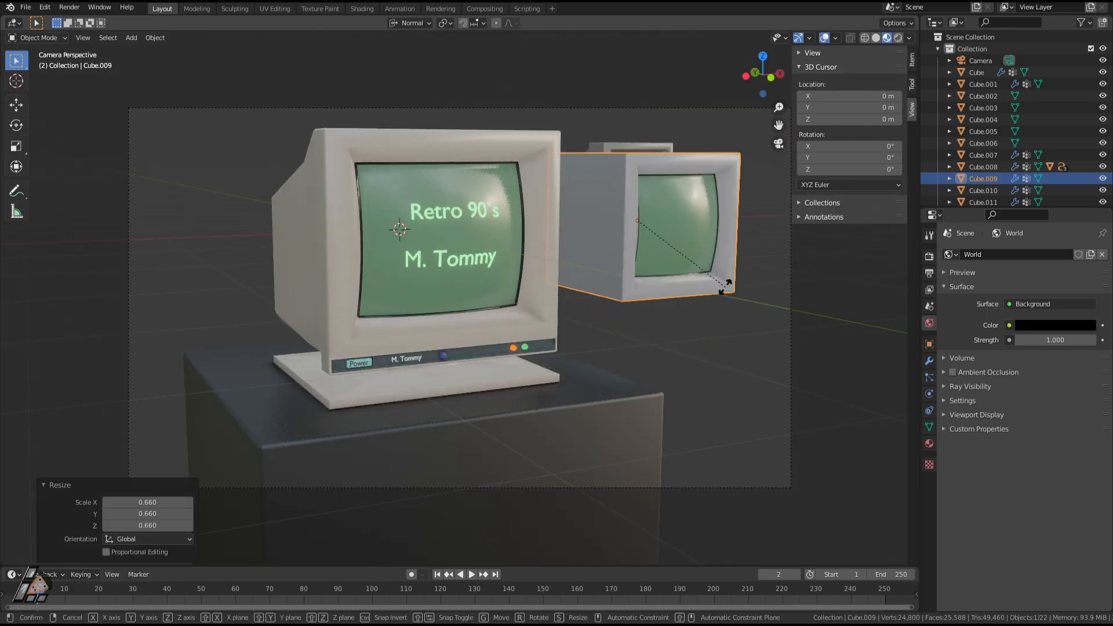
key("z")
key("z")
left_click(676, 300)
Move the small background monitor Cube.001 along X, out of the camera frame.
left_click(652, 148)
key("g")
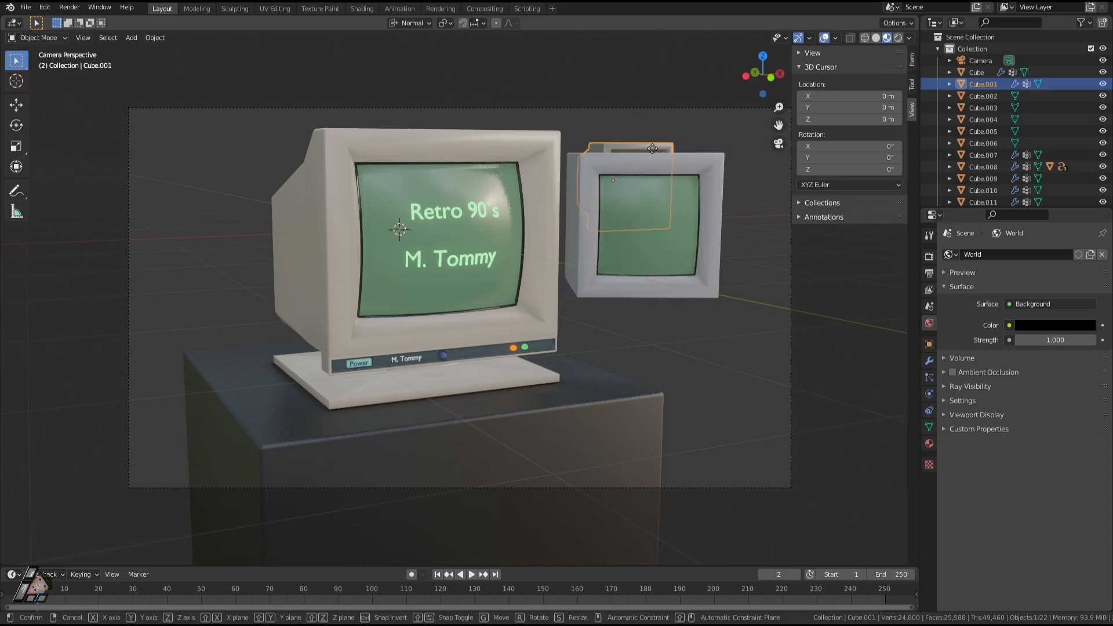
key("x")
left_click(801, 392)
Scale up the plain second monitor beside the finished one slightly.
left_click(680, 279)
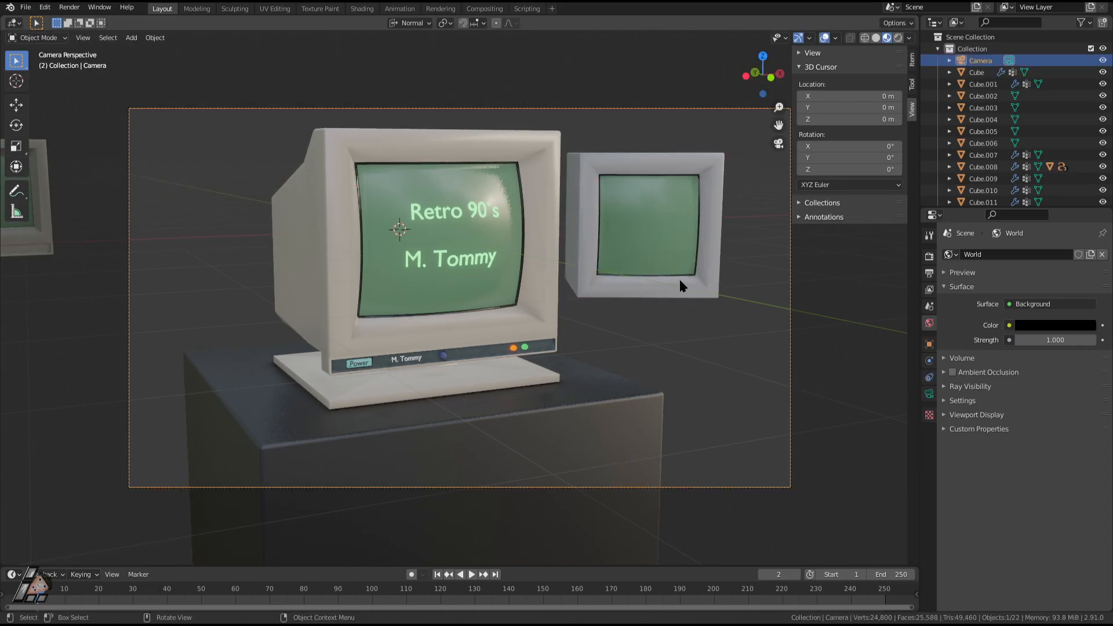
key("s")
left_click(708, 318)
Reframe the camera with walk navigation so the finished monitor sits lower and farther left, with the second monitor beside it.
left_click(430, 318)
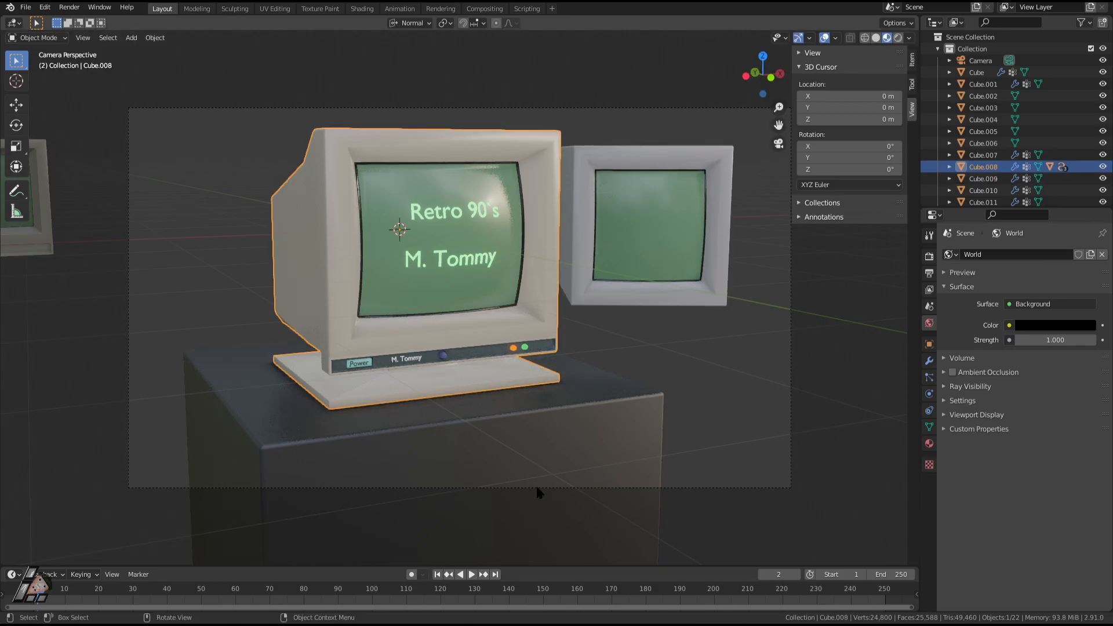
left_click(681, 488, "shift")
key("shift+g")
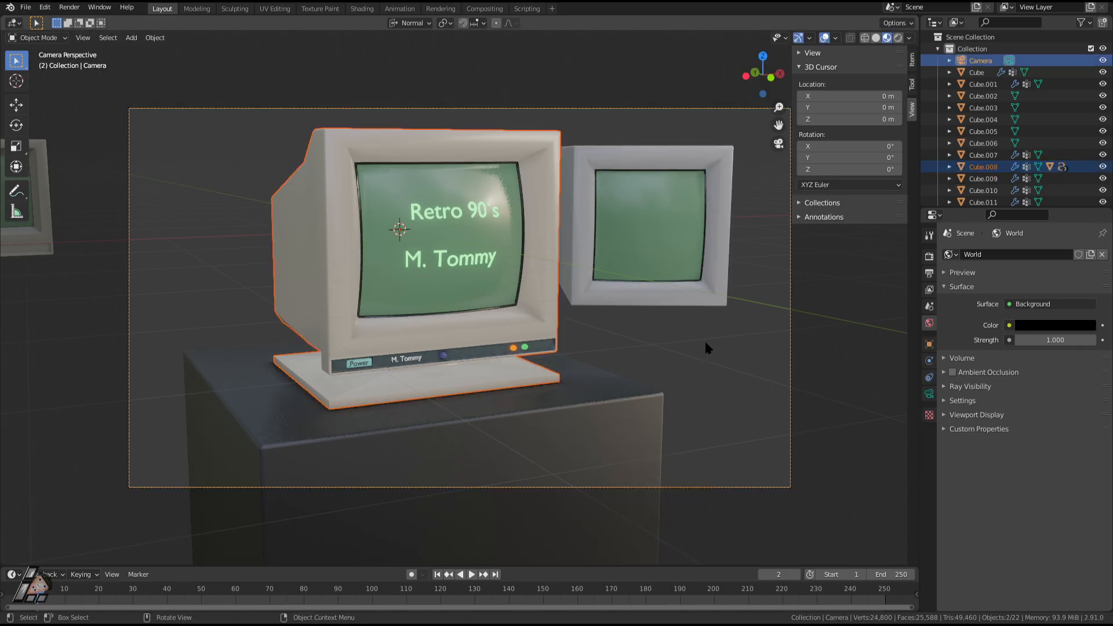
left_click(704, 380)
key("shift+grave")
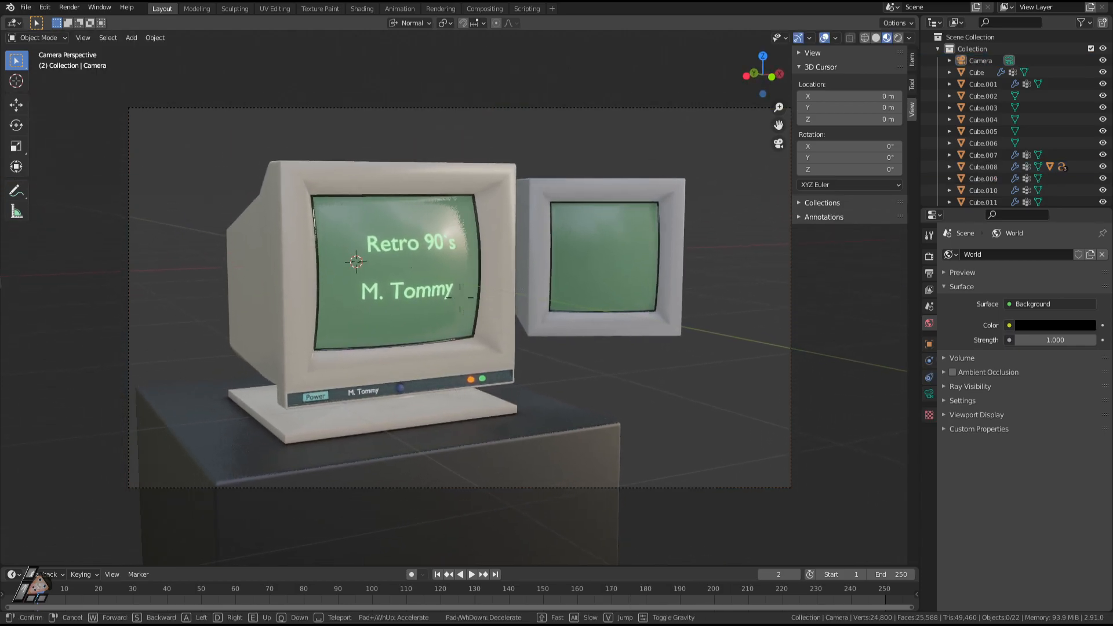
left_click(518, 344)
left_click(596, 430)
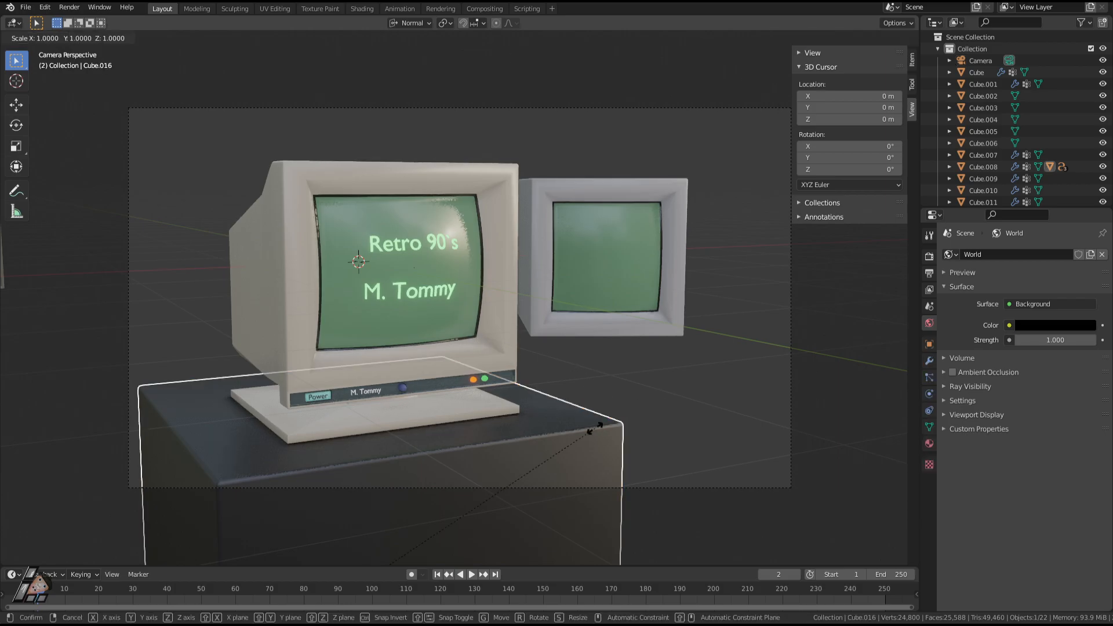
Move the second monitor 0.57752 m along its local X axis and rotate it about local Z until its side wall shows.
left_click(621, 266)
key("g")
key("x")
key("x")
left_click(682, 267)
key("r")
key("z")
key("z")
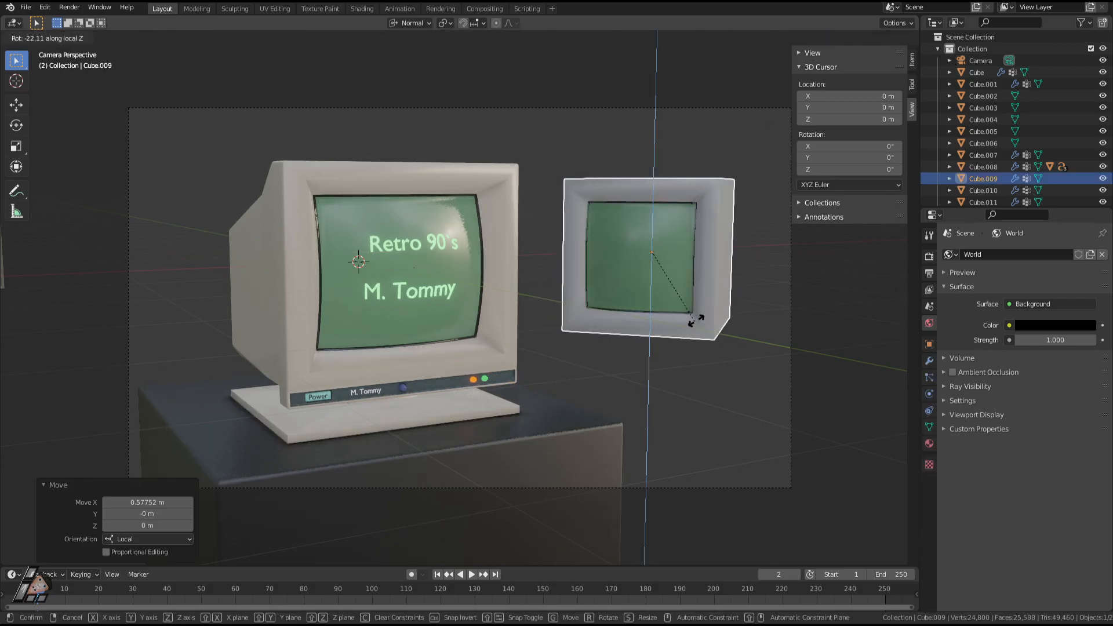
left_click(703, 268)
Render the camera view with both monitors, examine the image, and close the render window.
left_click(583, 355)
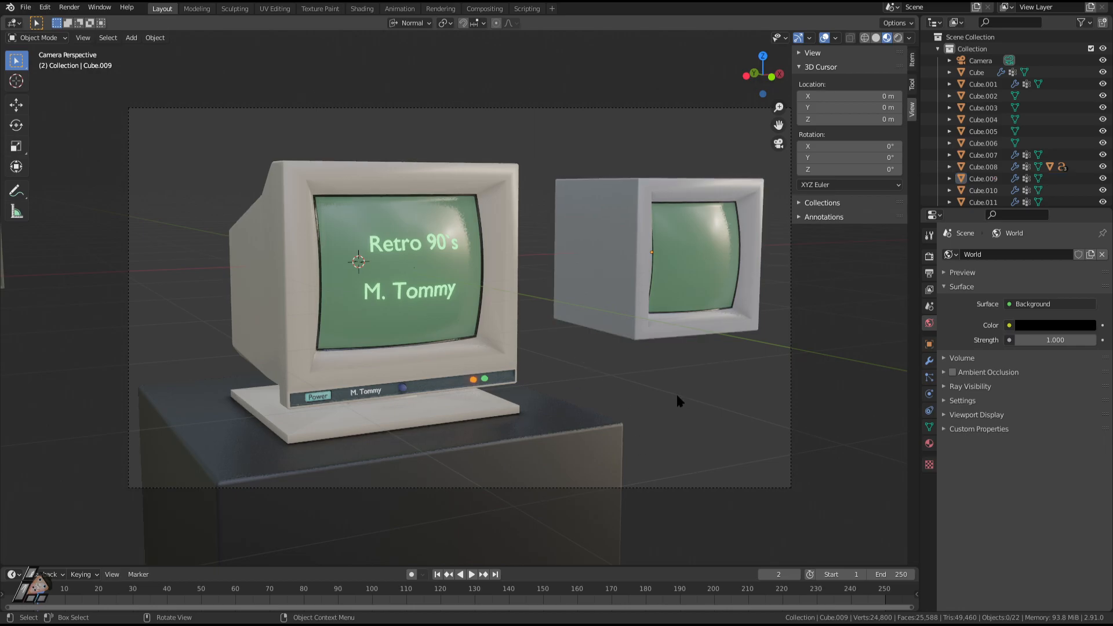
key("F12")
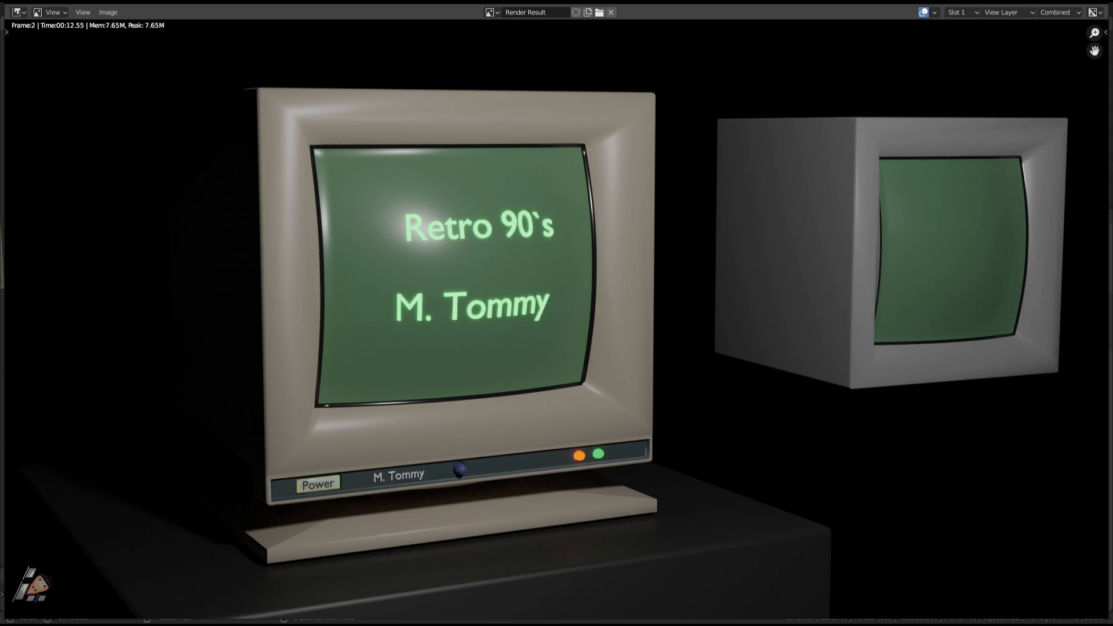
key("Escape")
Inspect the monitor body's mesh in Edit Mode with all its vertices selected, and return to Object Mode.
left_click(420, 421)
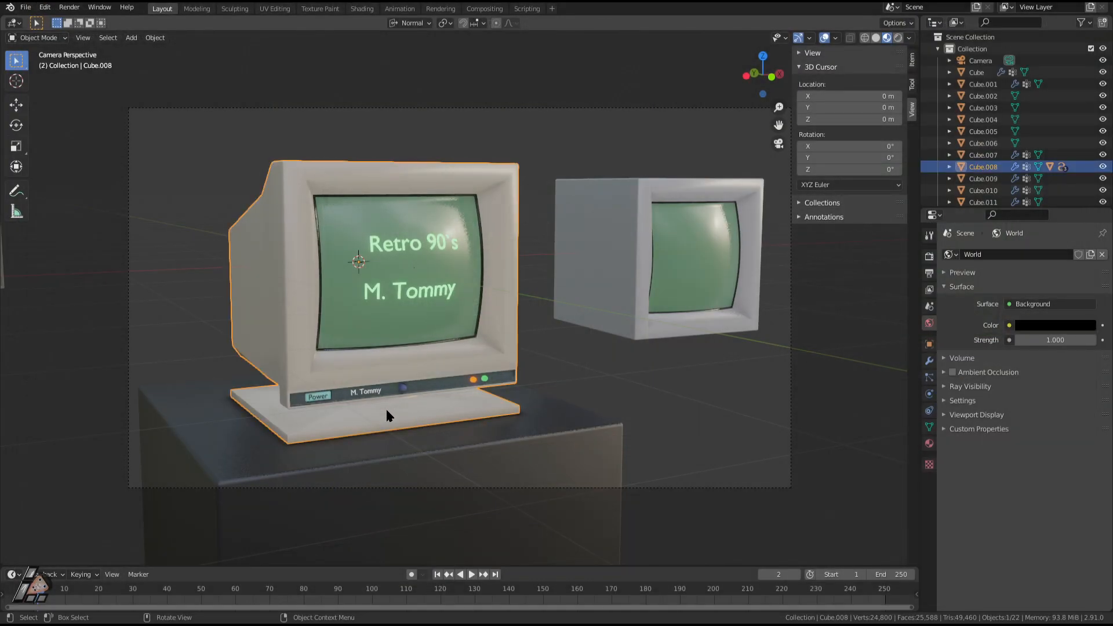
key("Tab")
key("1")
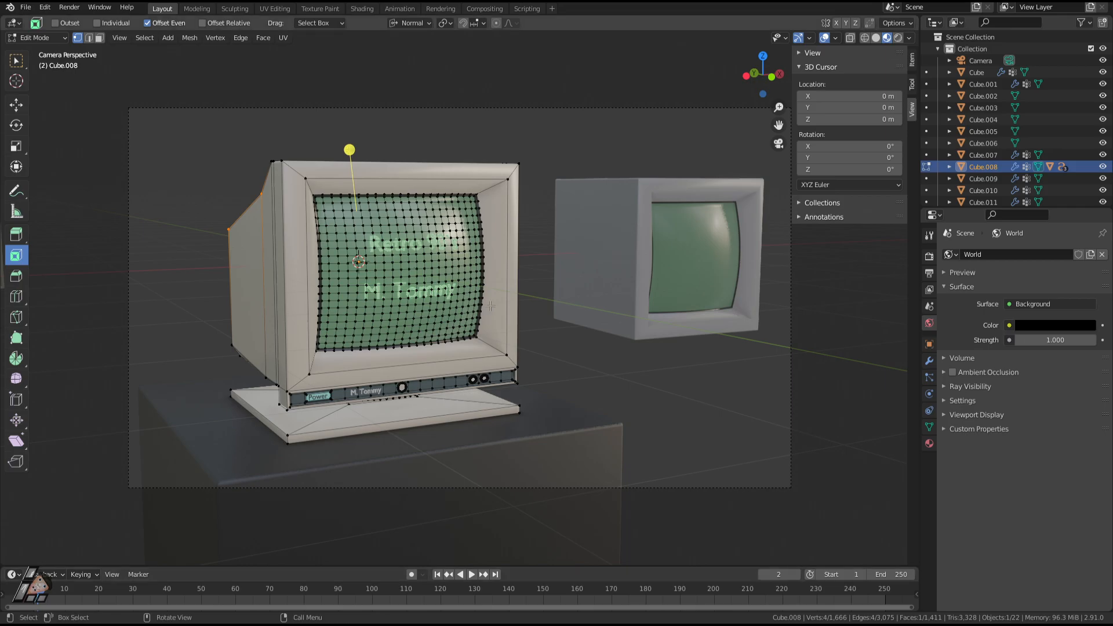
key("a")
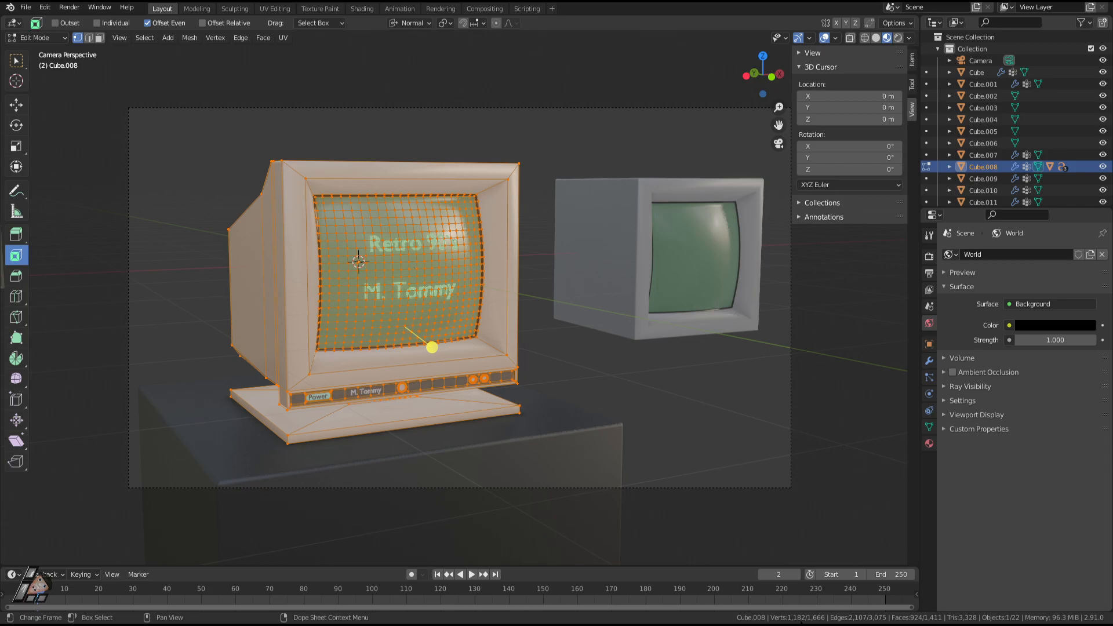
key("Tab")
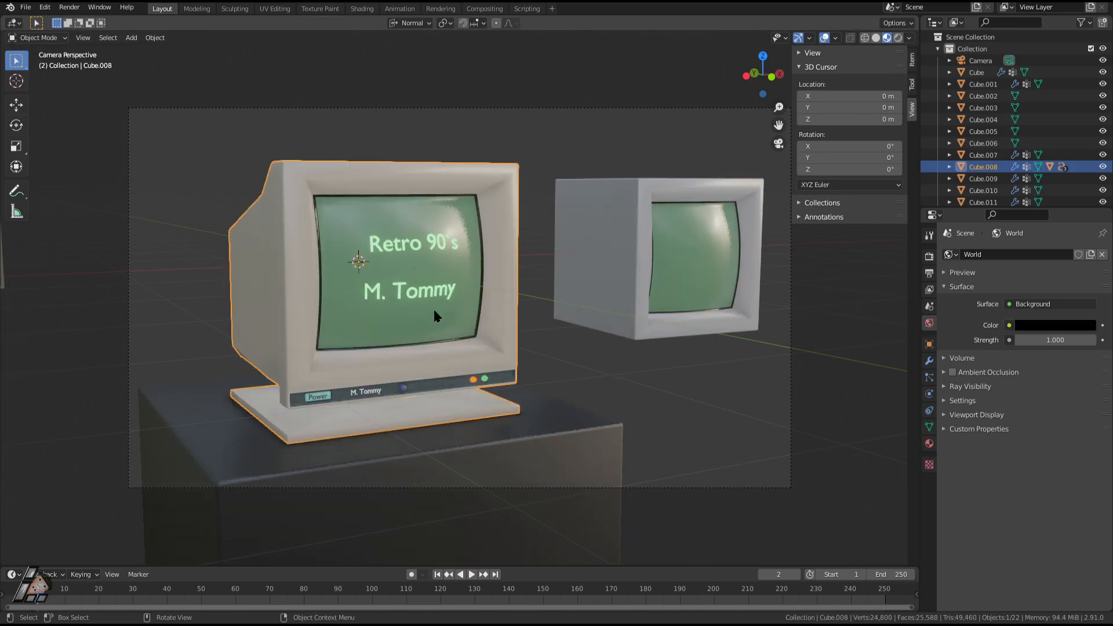
Apply the monitor body's Bevel and Bevel.001 modifiers, and inspect the resulting geometry in Edit Mode.
left_click(930, 361)
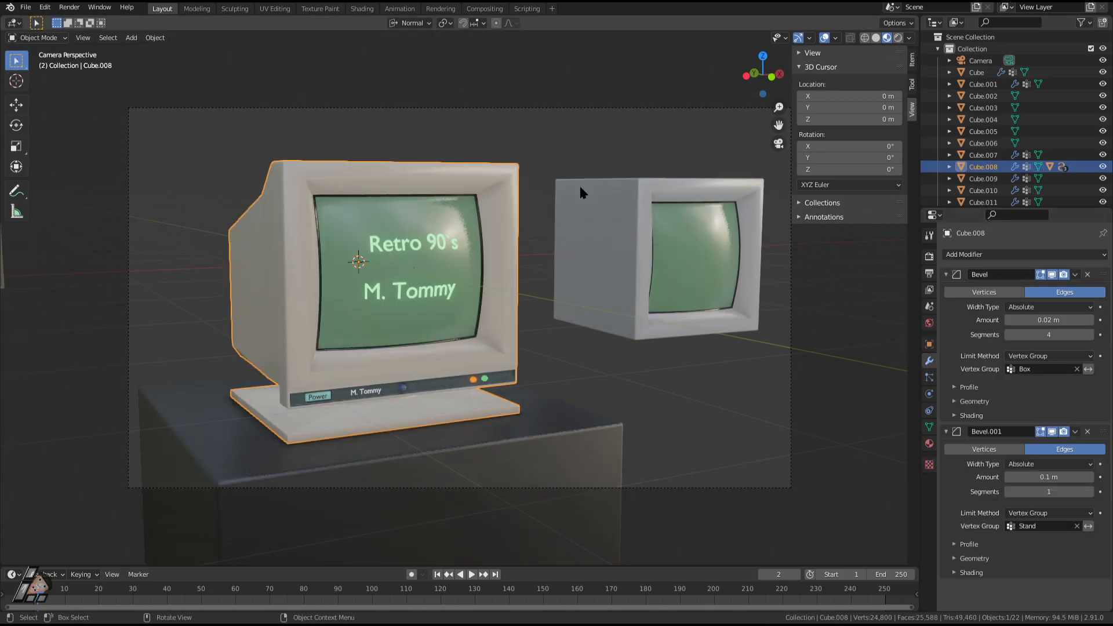
key("ctrl+s")
key("ctrl+a")
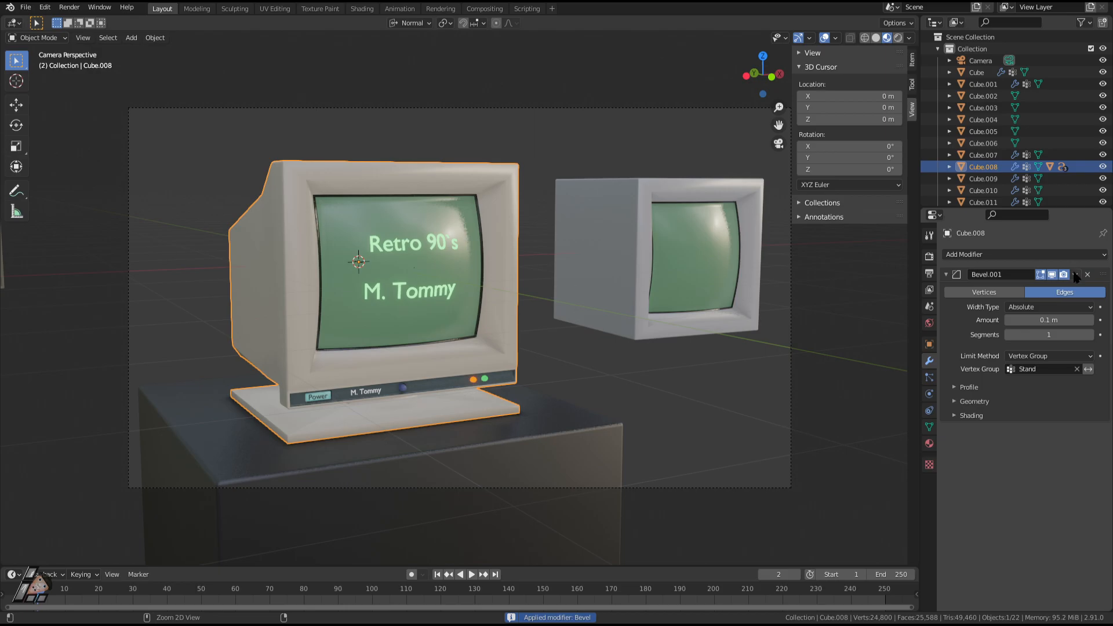
key("ctrl+a")
key("Tab")
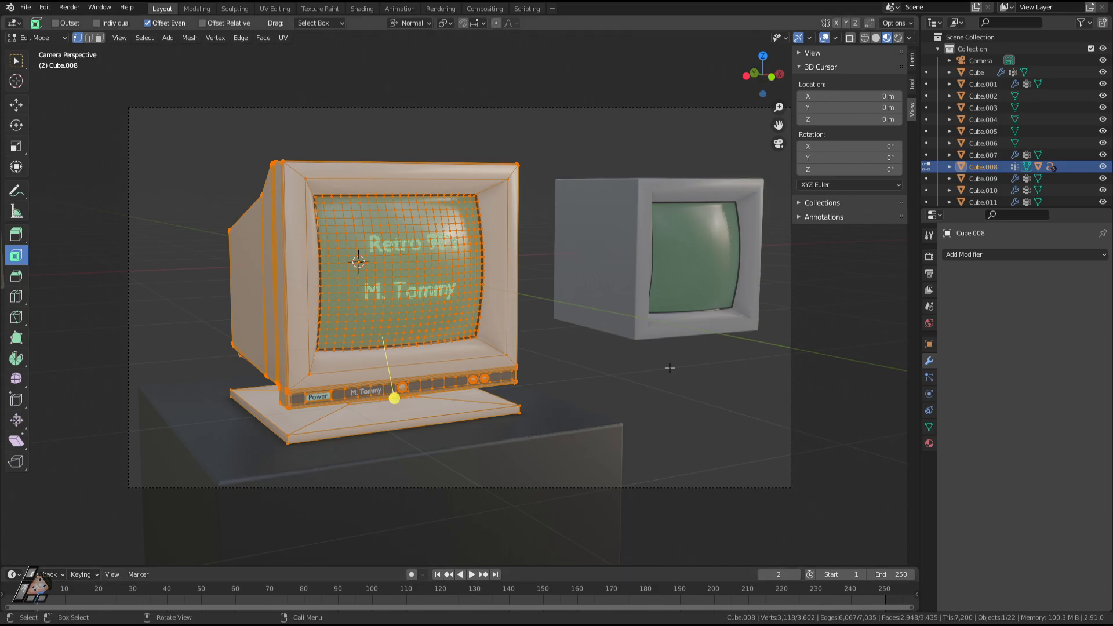
key("Tab")
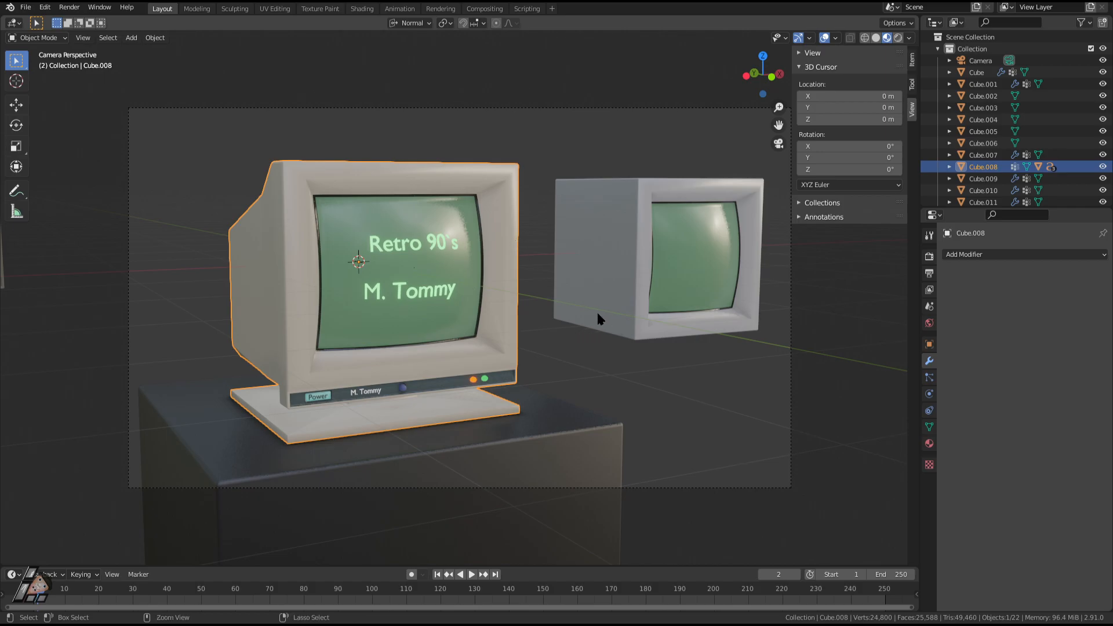
Undo the application of both bevel modifiers on the monitor body, compare its mesh in Edit Mode, and return to Object Mode.
key("Tab")
key("Tab")
key("Tab")
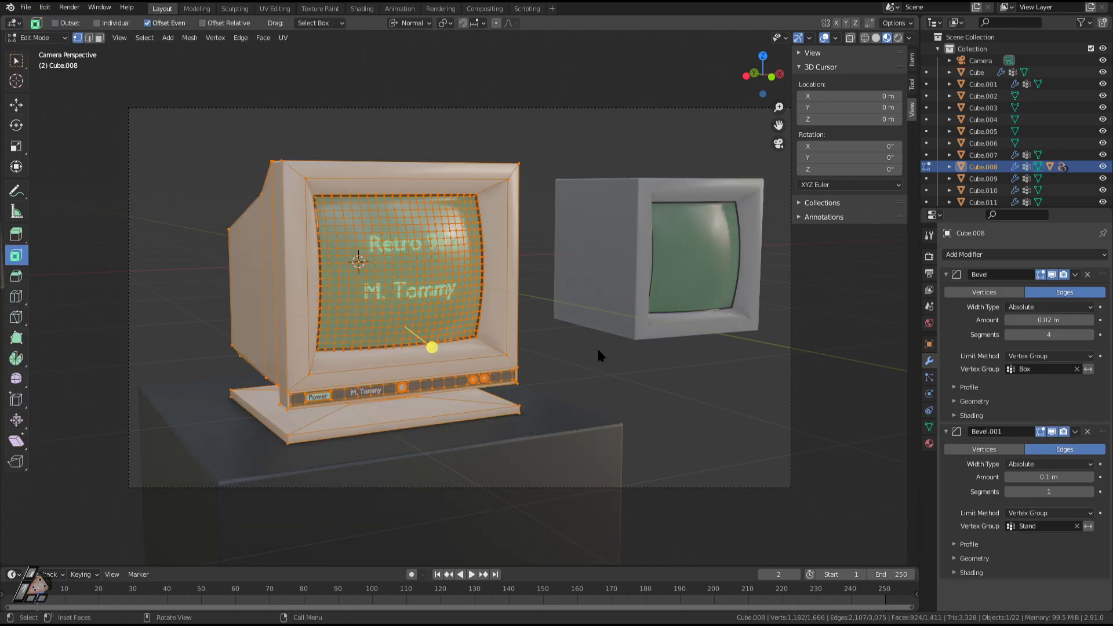
key("Tab")
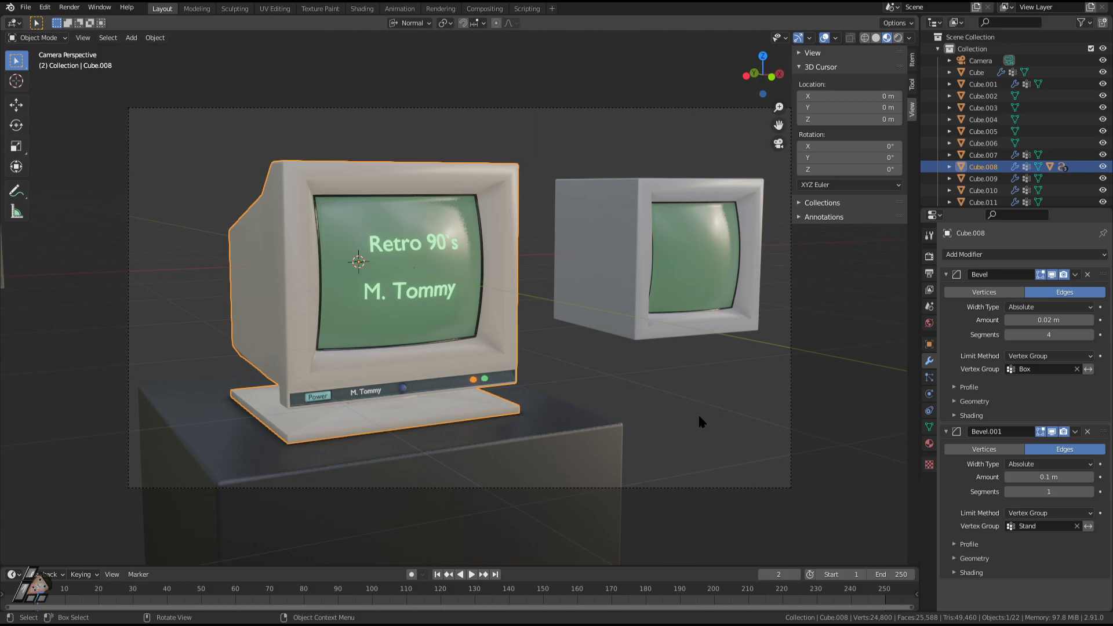